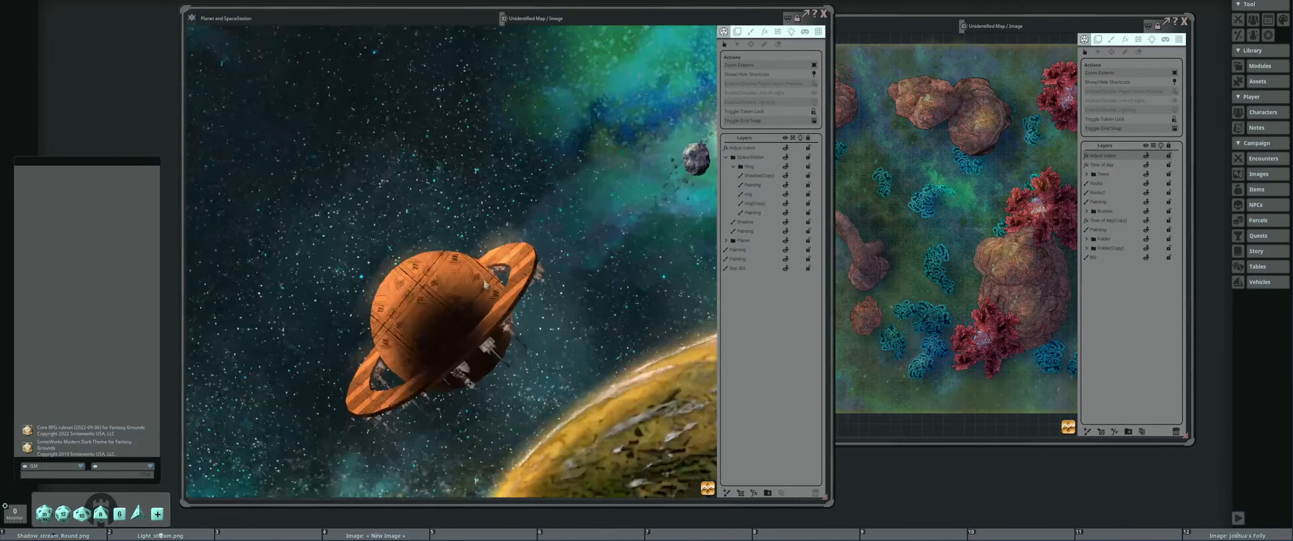
Examine the ringed space station, planet, moon and sun in the Planet and SpaceStation map, both close up and as a whole.
scroll(526, 248, down, 4)
scroll(545, 236, up, 1)
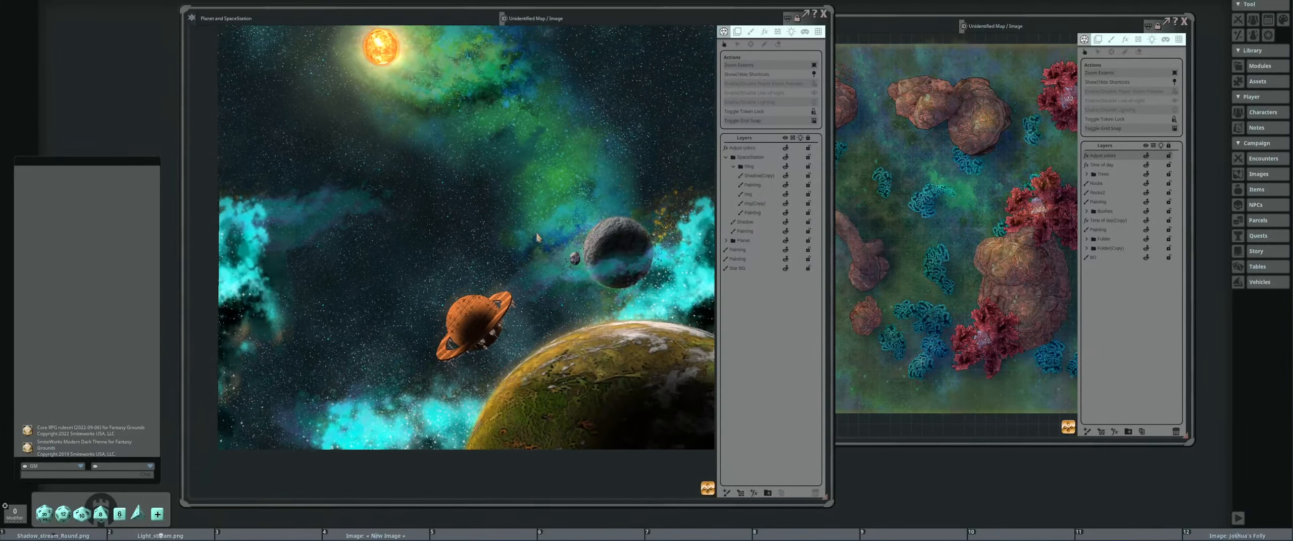
drag(537, 228, 520, 280)
scroll(521, 281, down, 3)
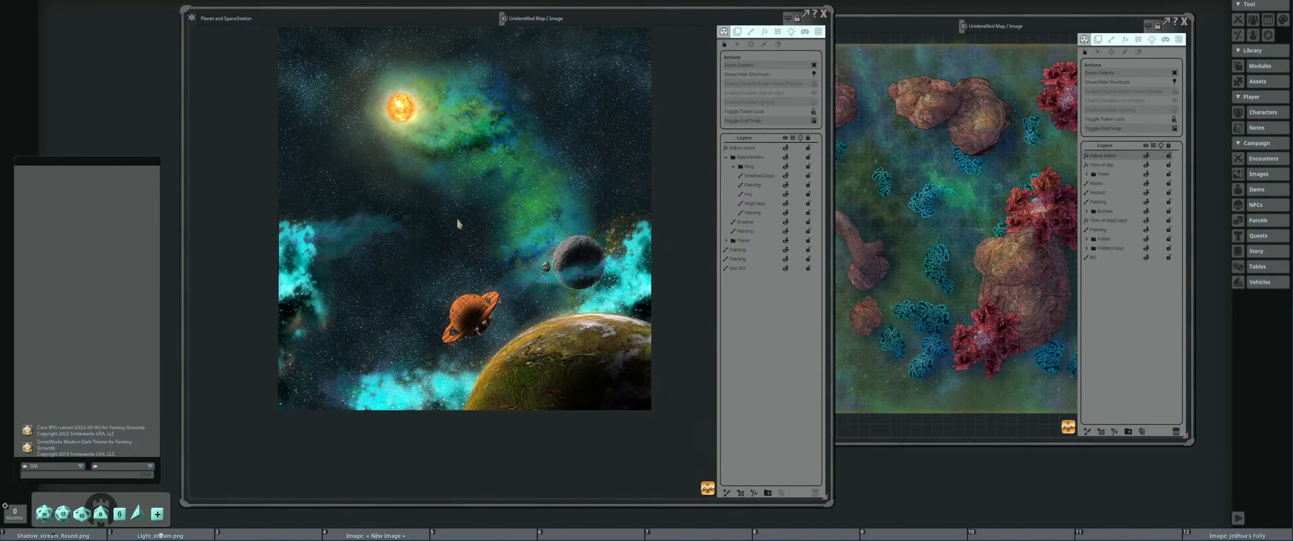
scroll(499, 293, up, 3)
scroll(493, 287, up, 2)
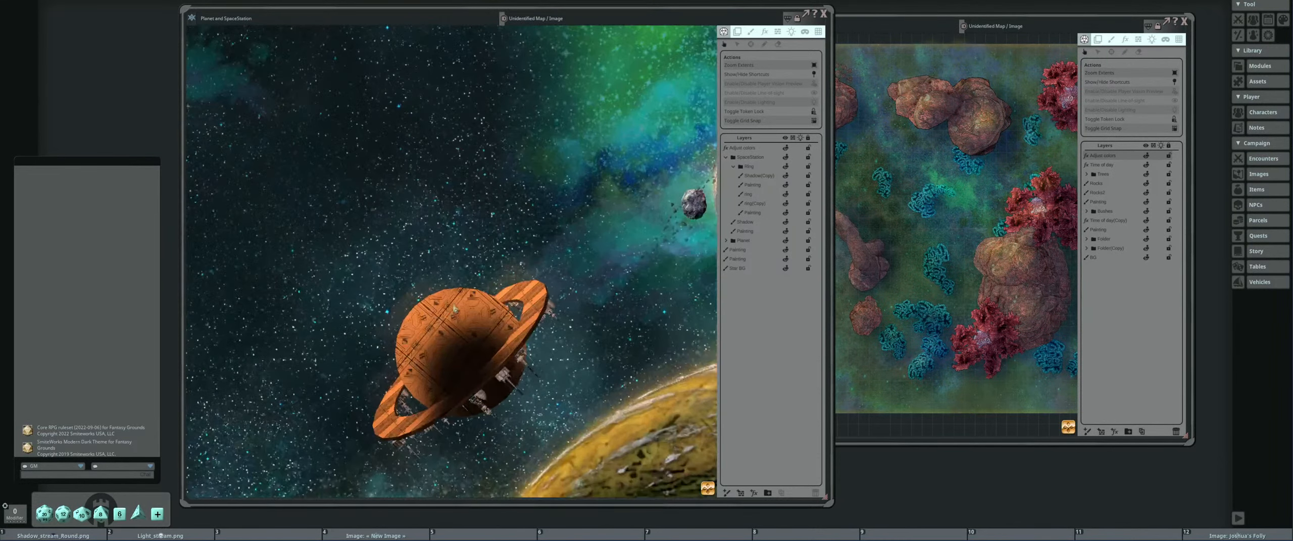
scroll(503, 286, down, 4)
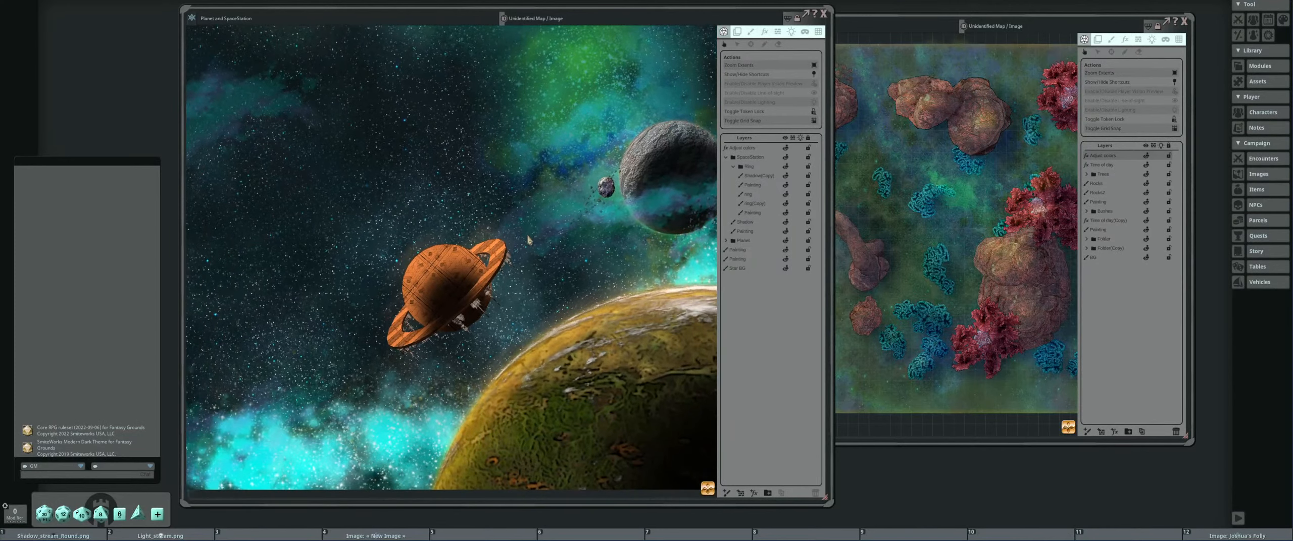
drag(458, 232, 481, 273)
drag(460, 239, 465, 256)
scroll(516, 338, up, 3)
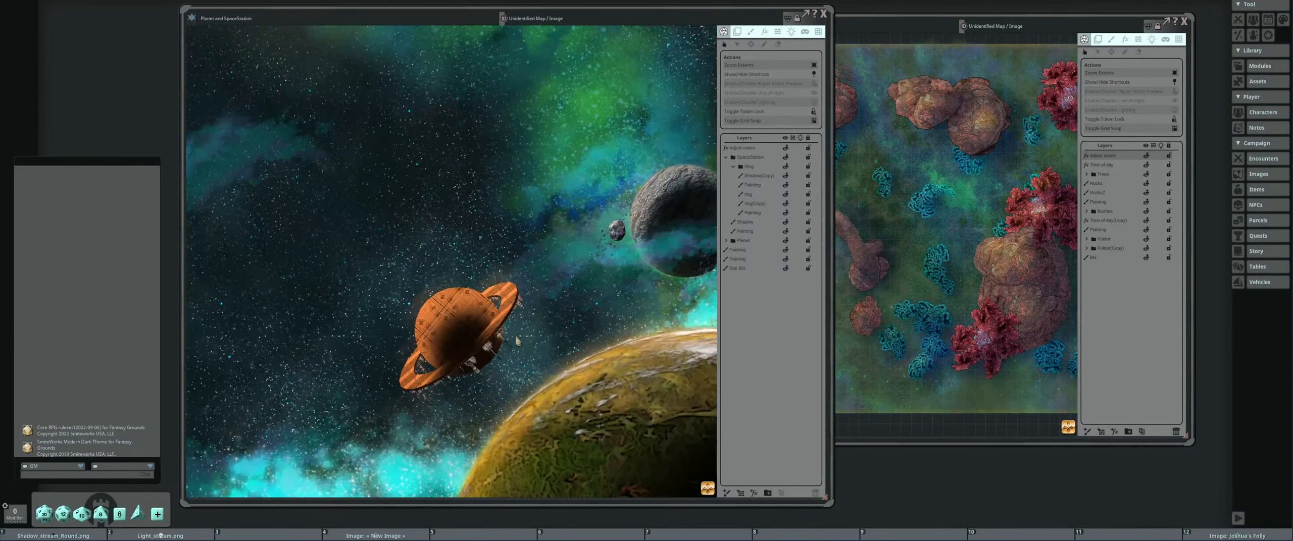
scroll(518, 342, down, 2)
drag(491, 252, 534, 230)
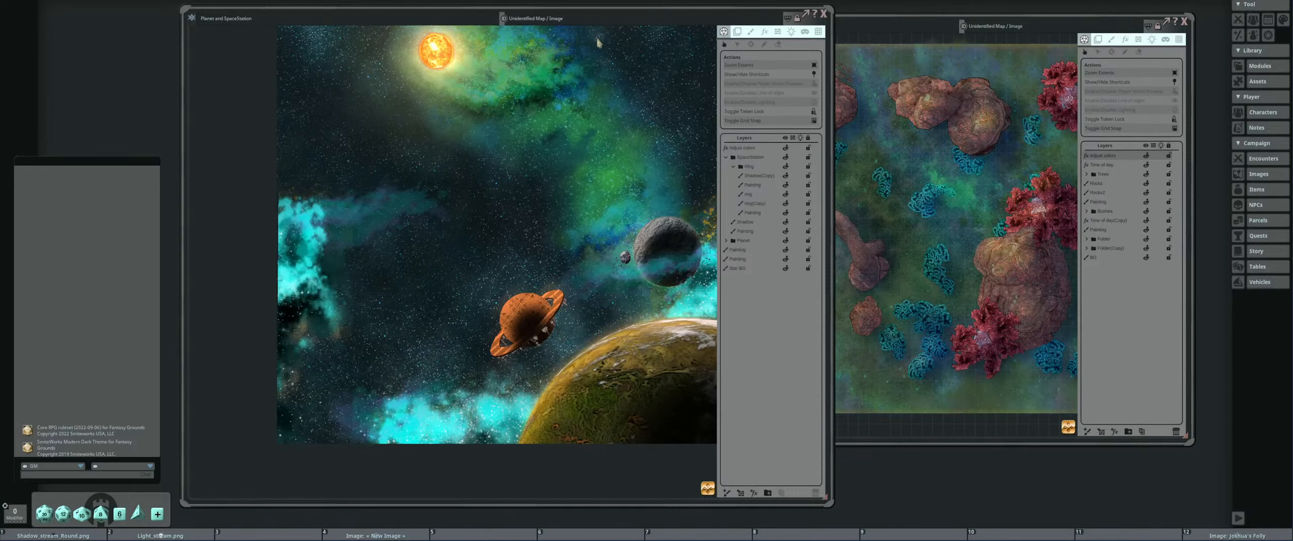
drag(586, 223, 576, 167)
scroll(526, 290, up, 5)
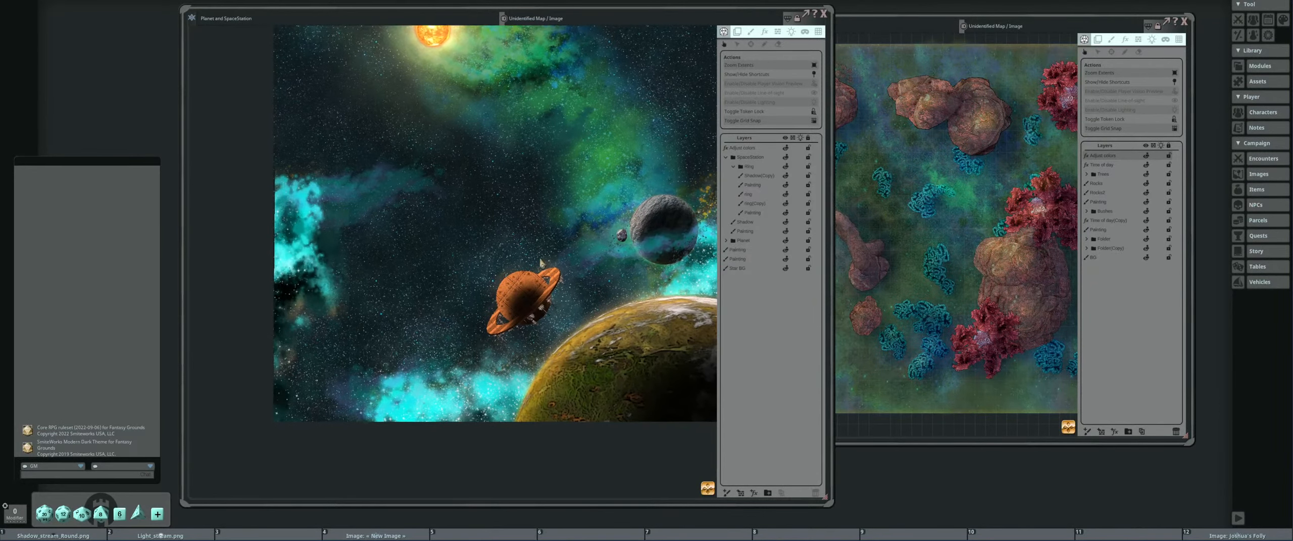
scroll(524, 291, up, 1)
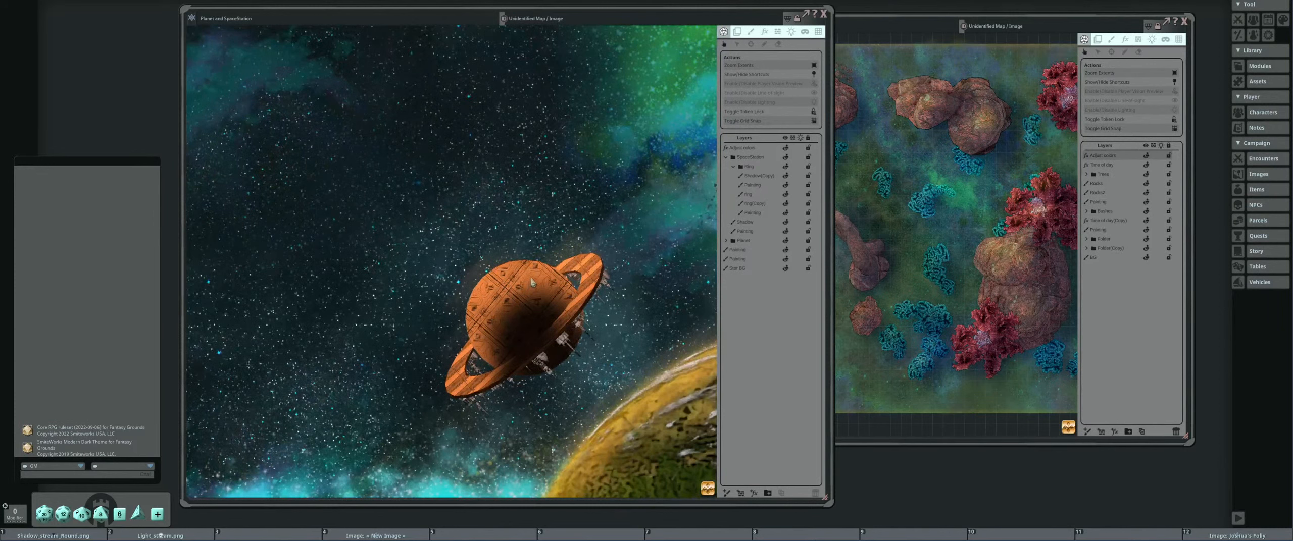
Close the New Image map window and move the Planet and SpaceStation map into the middle of the workspace.
drag(1001, 28, 1032, 42)
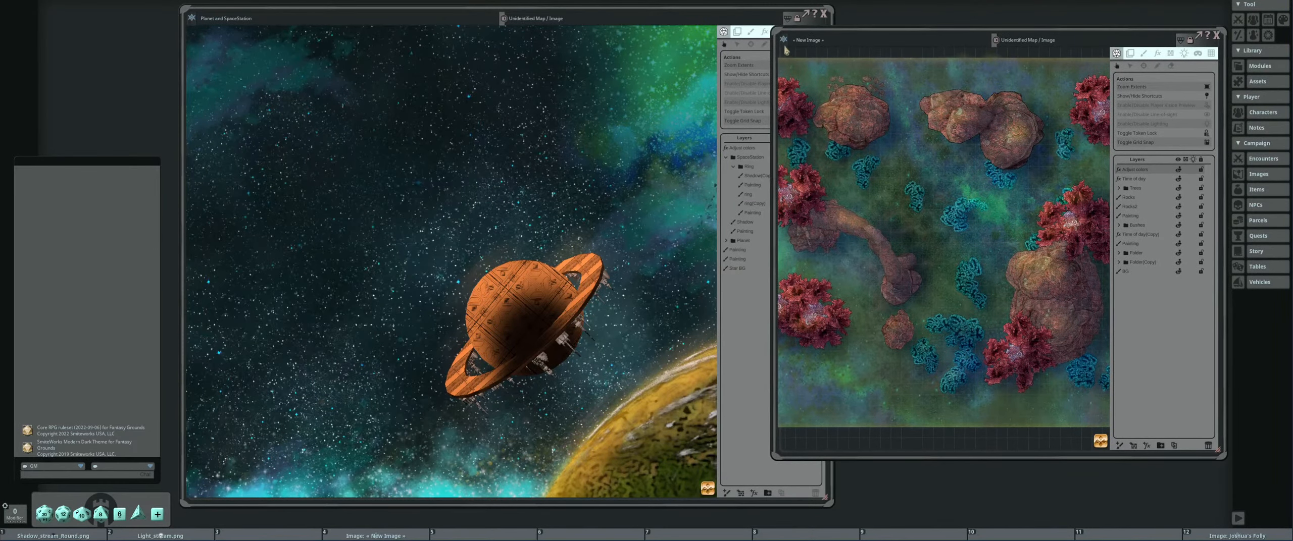
click(1216, 36)
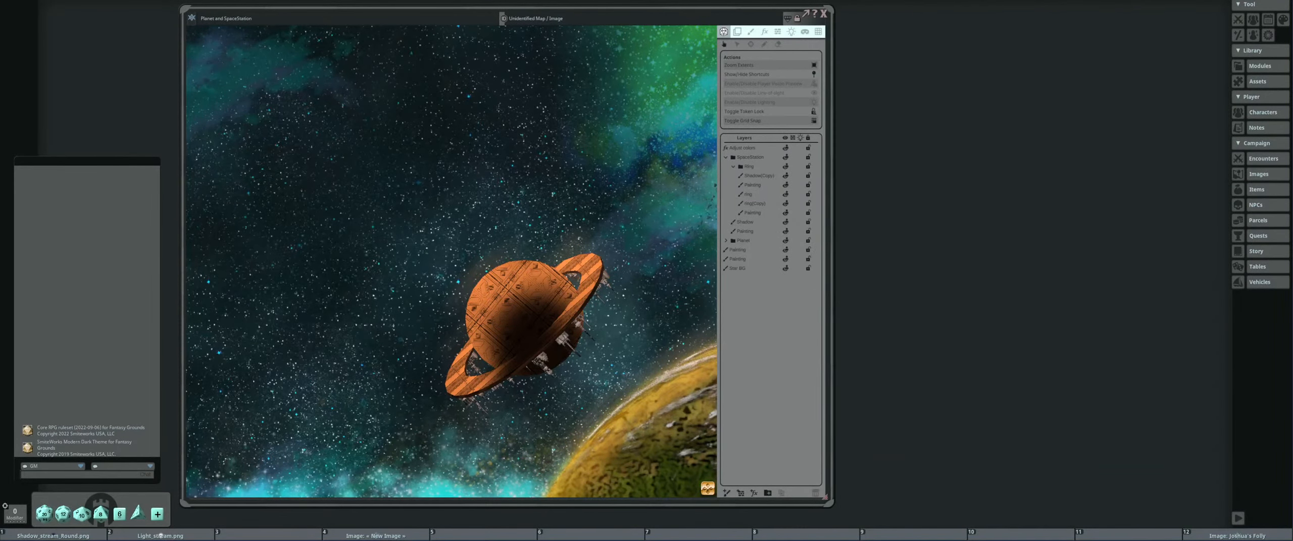
drag(582, 14, 784, 9)
scroll(623, 258, down, 5)
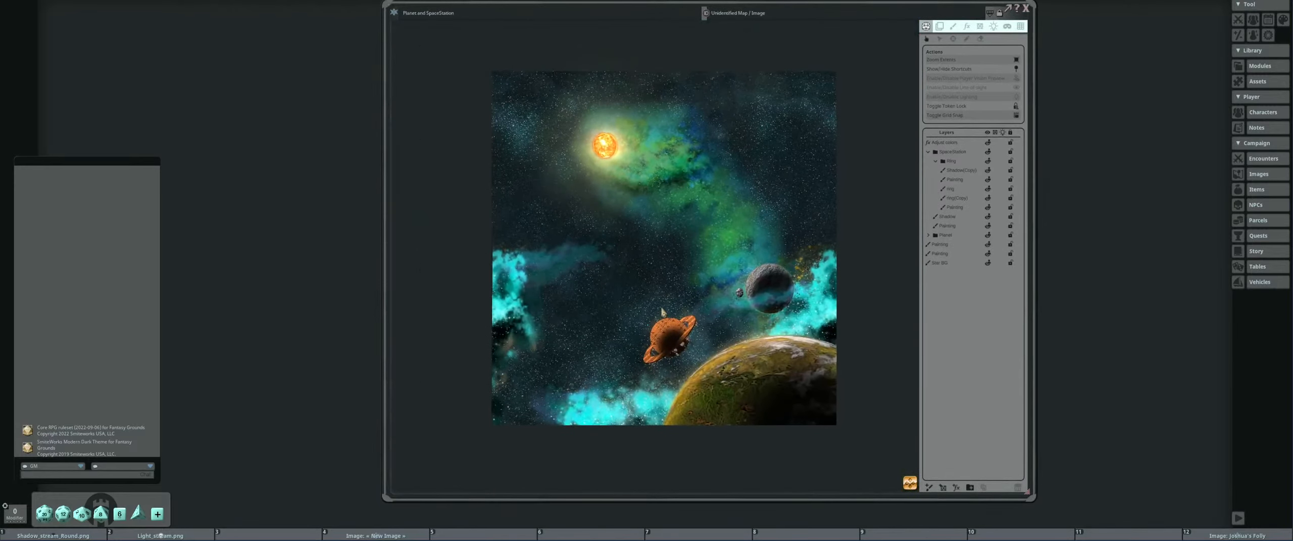
scroll(623, 257, up, 1)
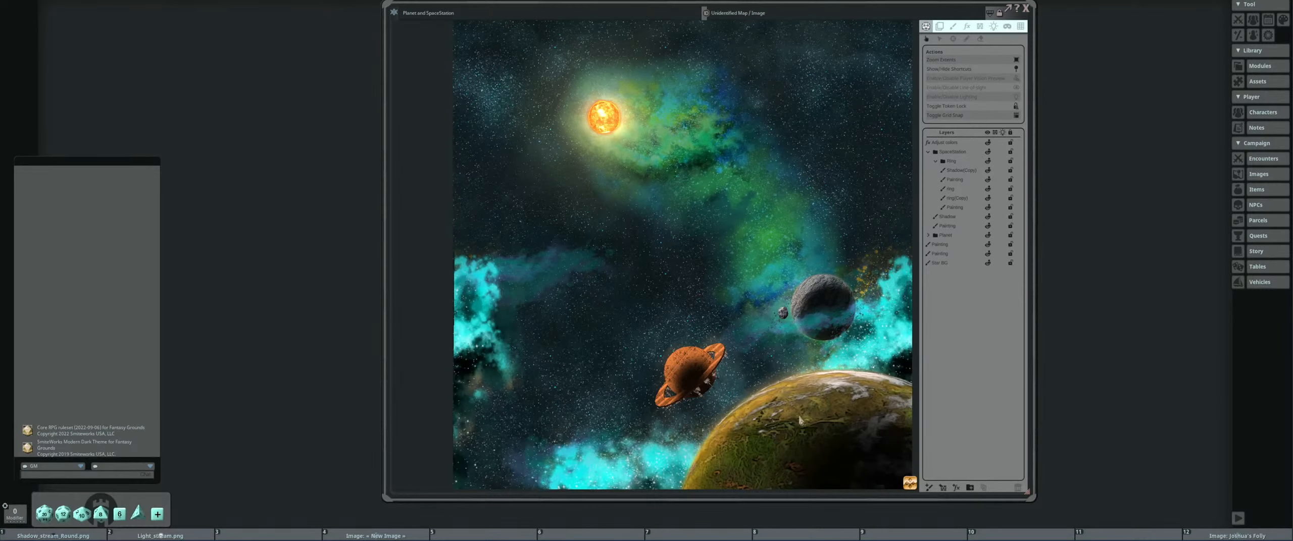
scroll(800, 420, up, 2)
scroll(781, 397, down, 3)
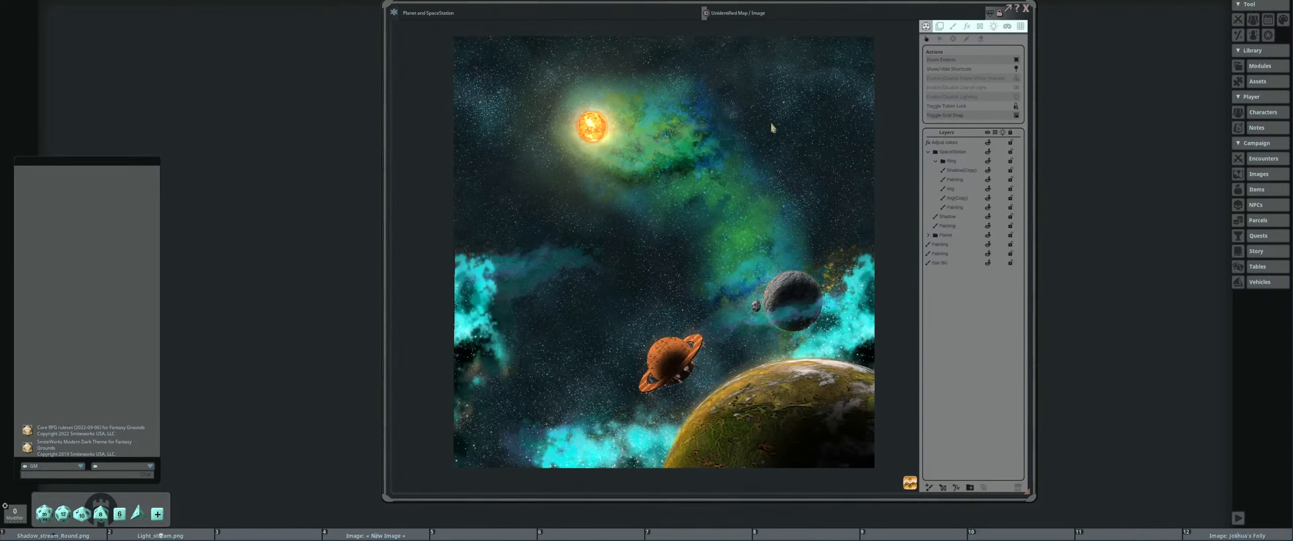
Show the stroke points of the Painting layer directly below the Shadow layer in the SpaceStation folder for selection.
click(935, 161)
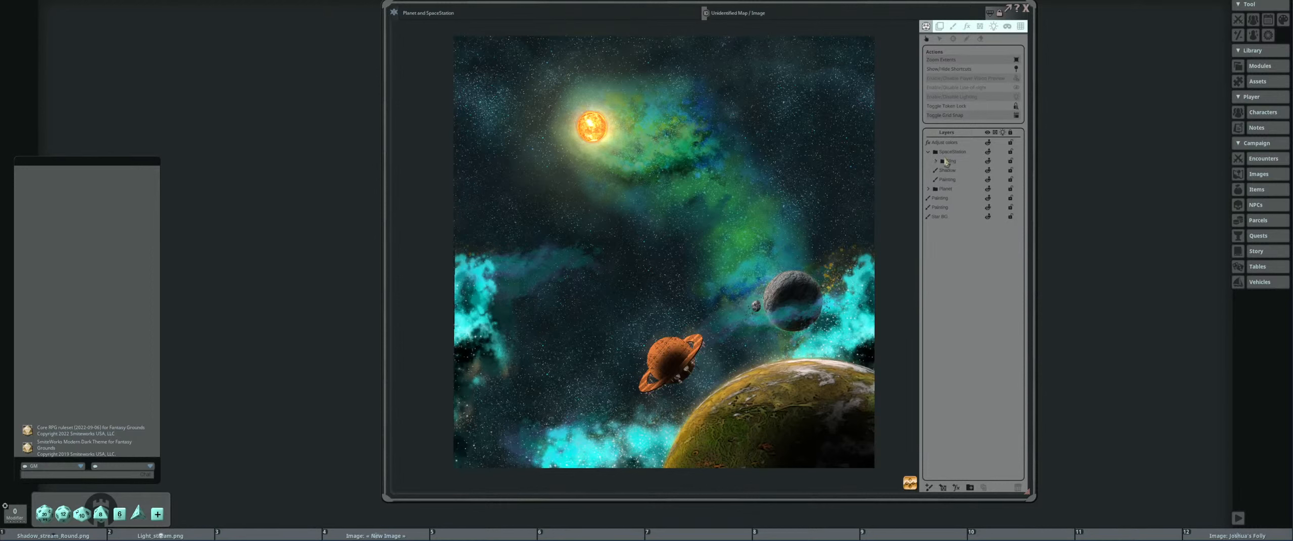
click(936, 161)
scroll(662, 338, up, 3)
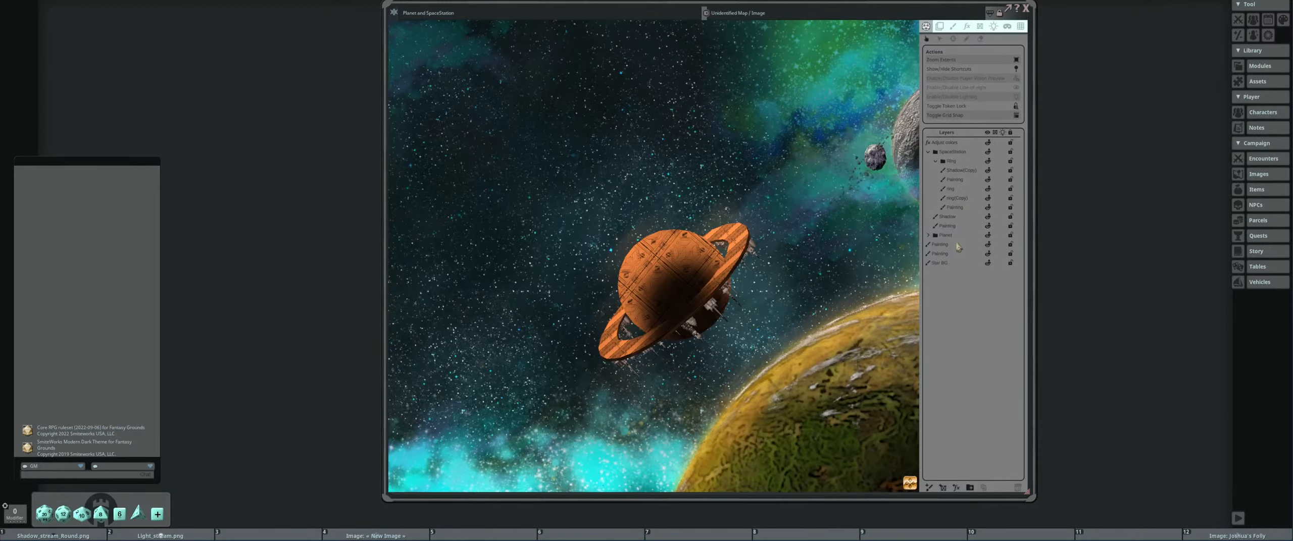
click(981, 226)
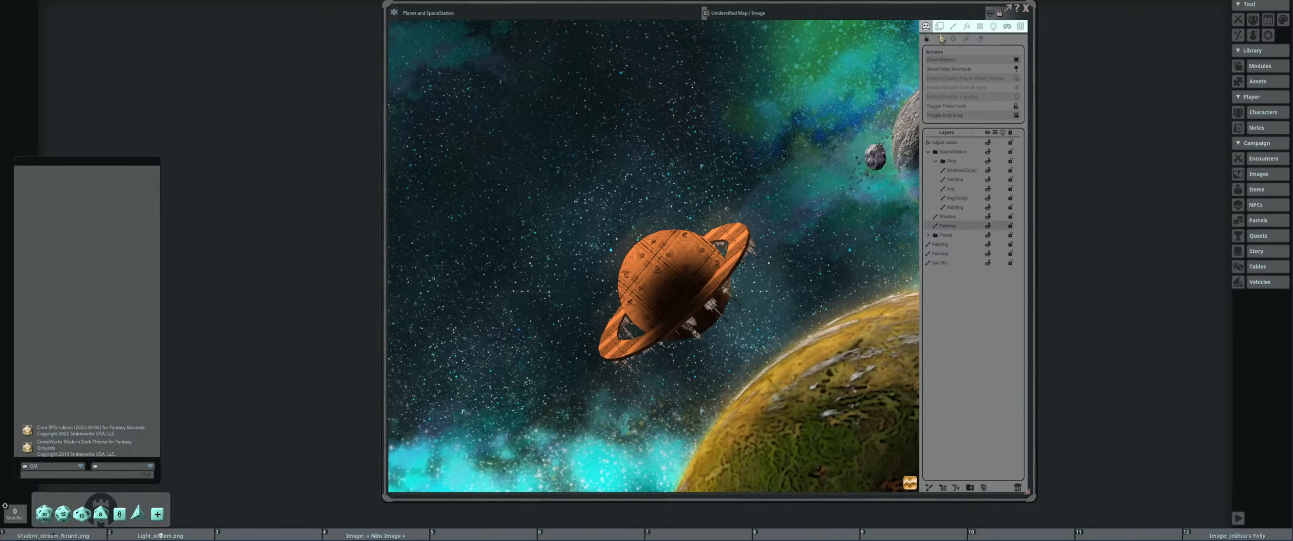
click(953, 26)
click(927, 39)
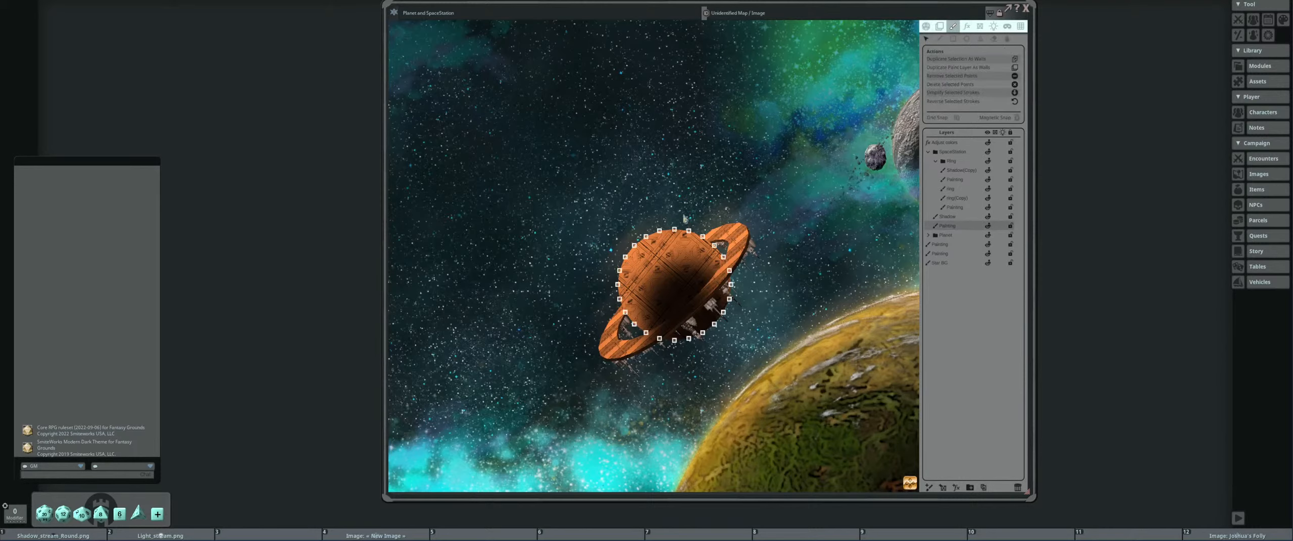
scroll(684, 218, up, 4)
mouse_move(598, 205)
mouse_down()
mouse_move(561, 151)
mouse_move(602, 206)
mouse_up()
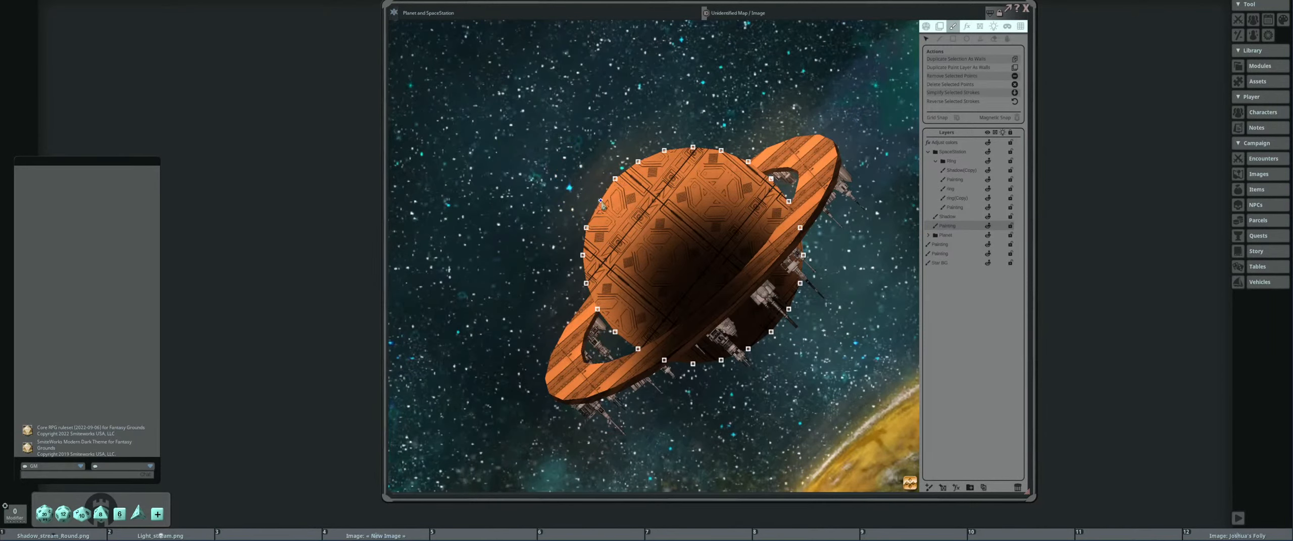
Try moving the station's round body away from its ring into open space, and undo the move.
scroll(601, 204, down, 3)
scroll(675, 199, down, 3)
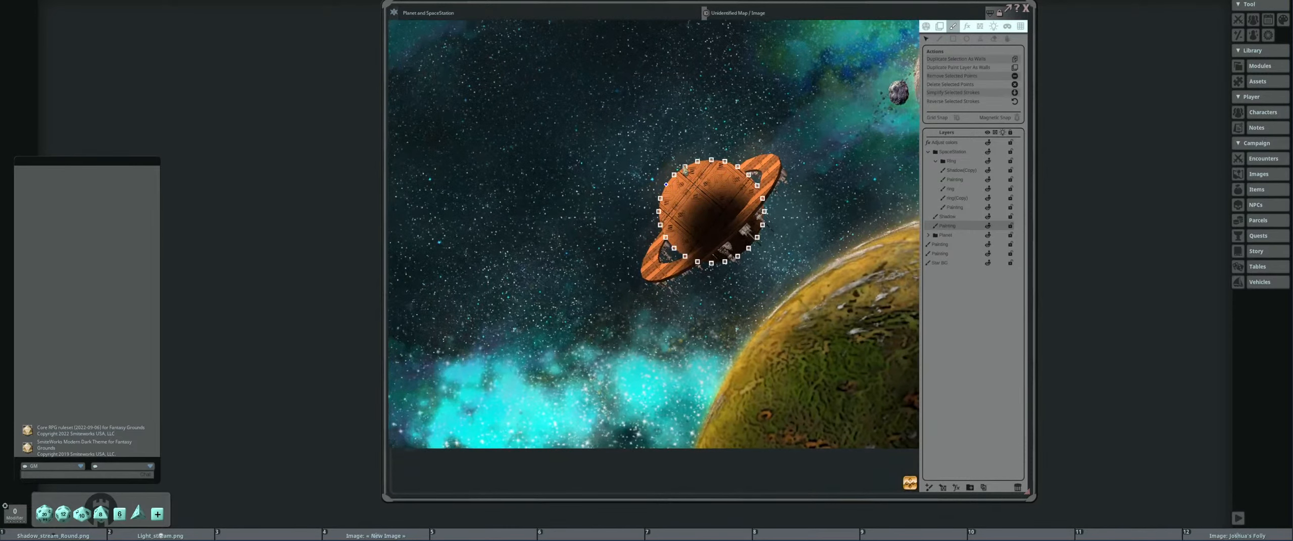
drag(686, 172, 540, 102)
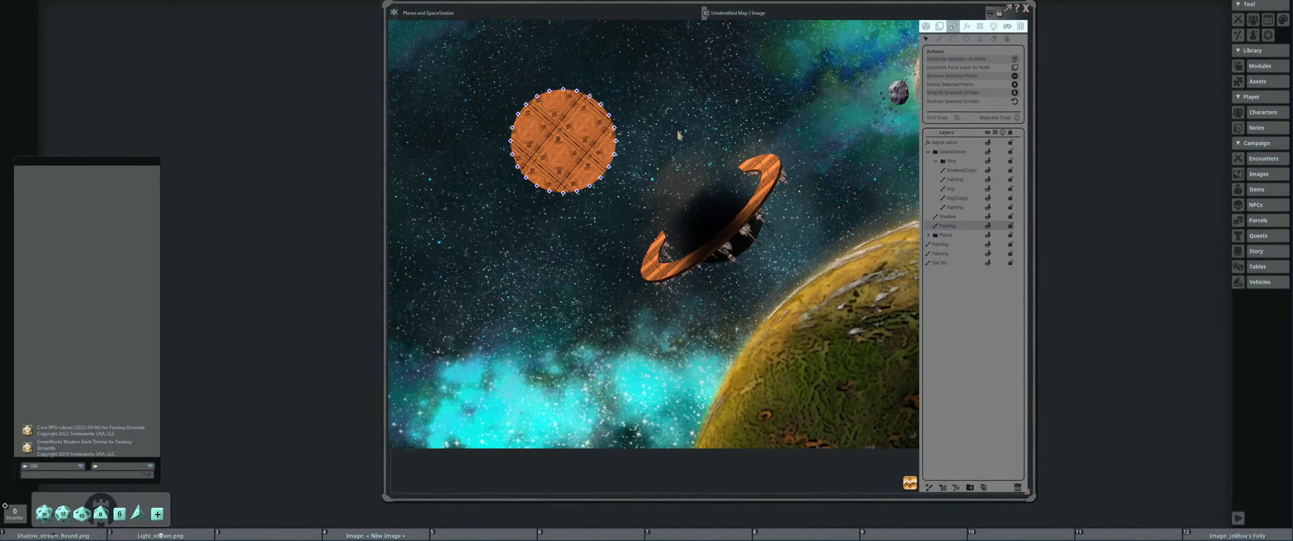
key(ctrl+z)
scroll(711, 212, up, 5)
drag(740, 228, 730, 242)
scroll(728, 238, down, 1)
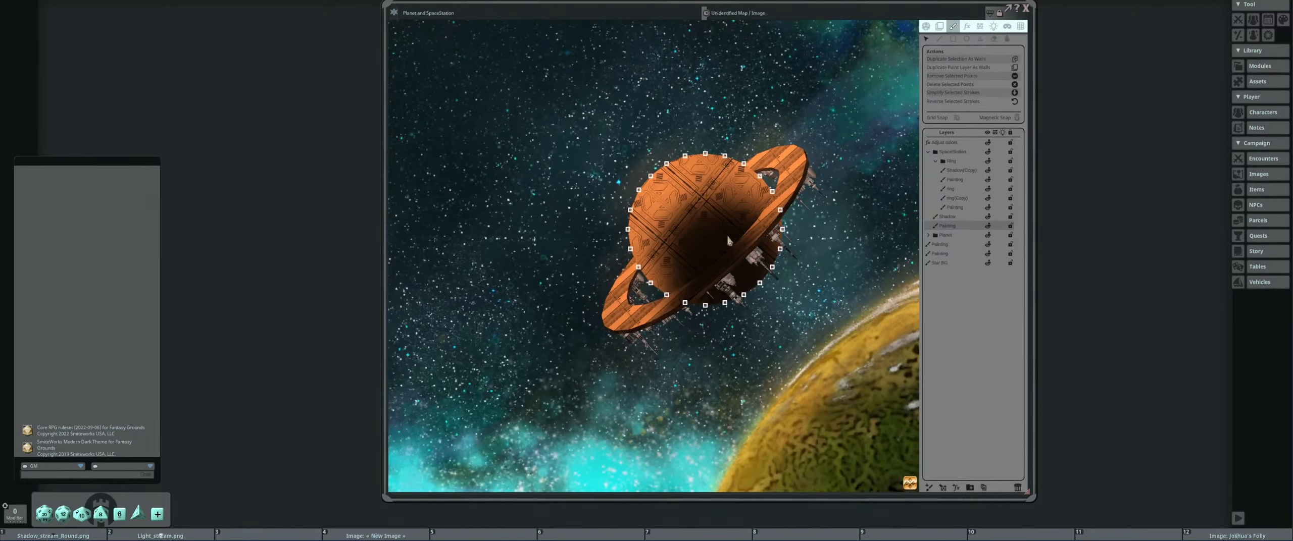
Select the Shadow layer in the SpaceStation folder and examine its stroke points around the station's sphere.
scroll(726, 234, up, 6)
scroll(665, 202, down, 2)
click(957, 217)
scroll(715, 280, down, 3)
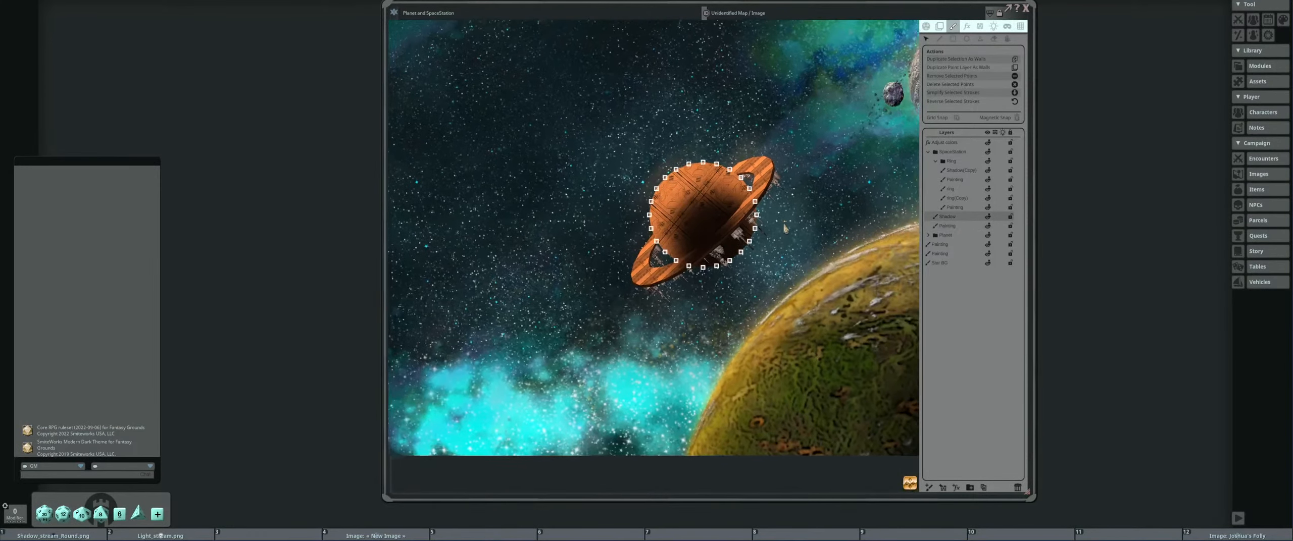
scroll(715, 280, up, 2)
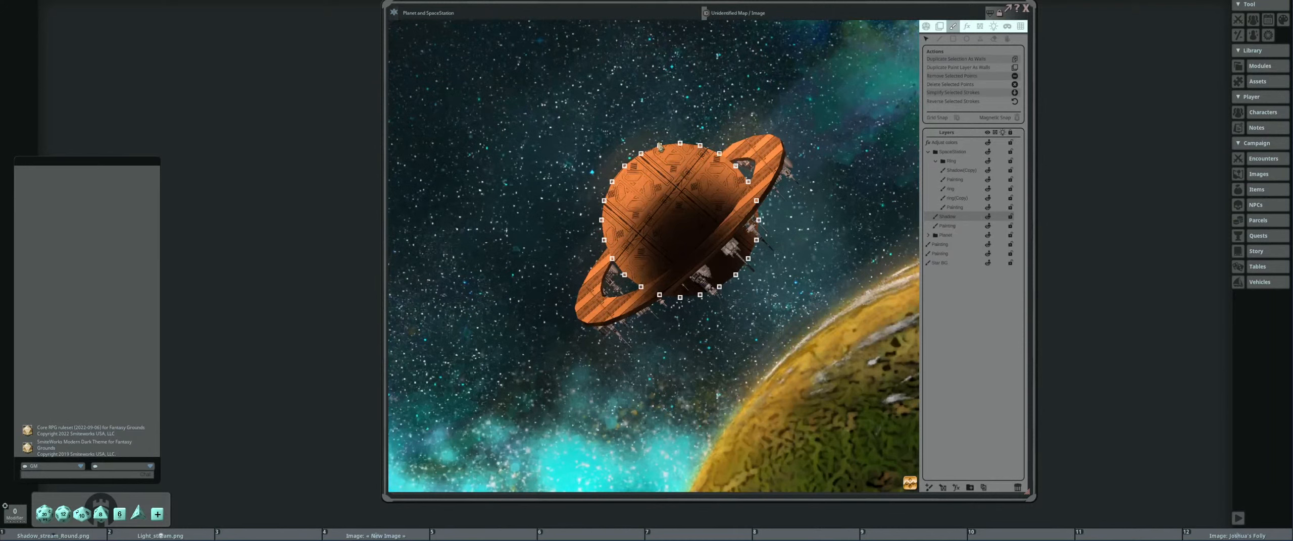
mouse_move(663, 152)
mouse_down()
mouse_move(697, 227)
mouse_move(667, 147)
mouse_up()
scroll(720, 182, down, 5)
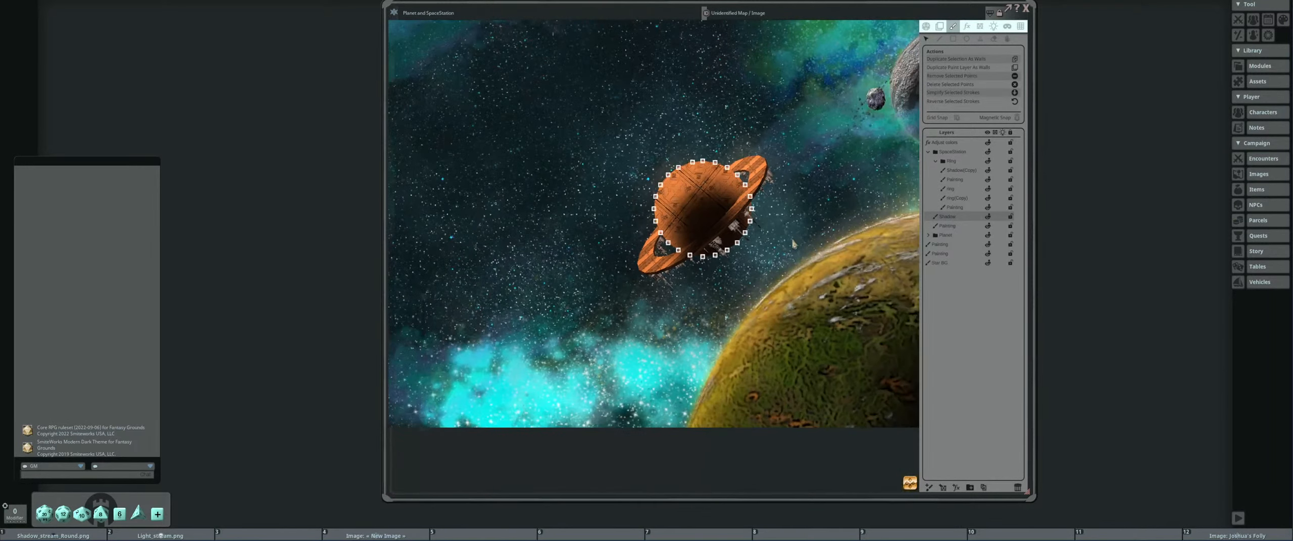
drag(683, 227, 748, 221)
scroll(622, 216, up, 5)
scroll(749, 225, down, 5)
drag(757, 268, 706, 267)
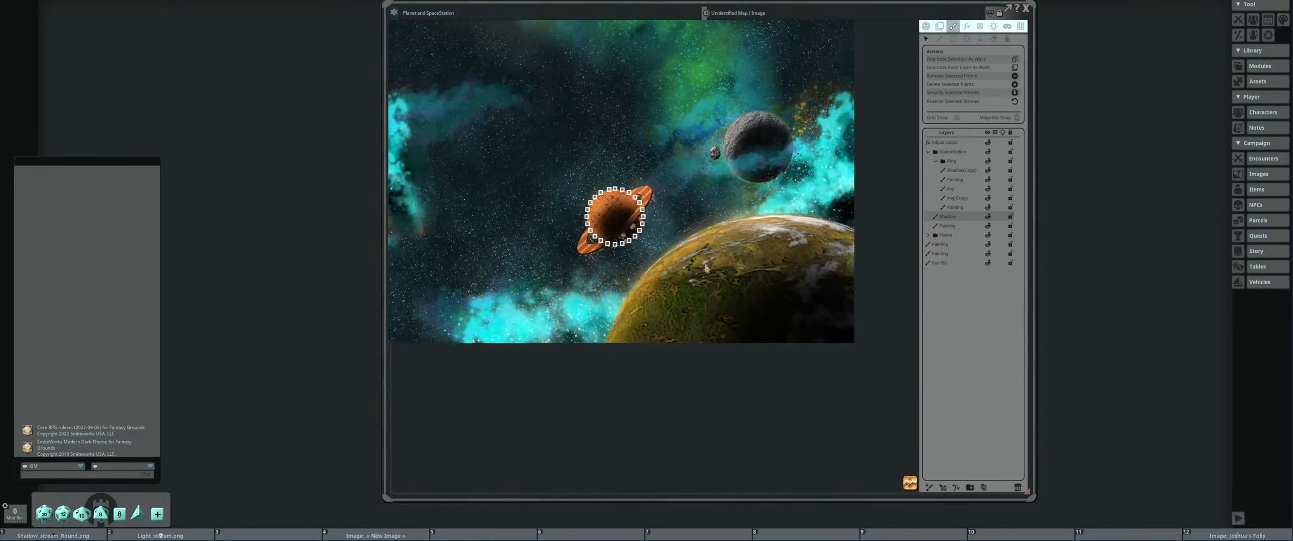
Check the stroke points of the two Painting layers below the Planet folder, and select the Planet folder.
click(960, 244)
scroll(806, 247, down, 1)
click(972, 255)
mouse_move(704, 235)
mouse_down()
mouse_move(741, 222)
mouse_move(766, 286)
mouse_move(736, 252)
mouse_up()
scroll(741, 223, down, 4)
click(952, 236)
scroll(760, 284, up, 4)
scroll(736, 256, down, 1)
scroll(735, 258, up, 5)
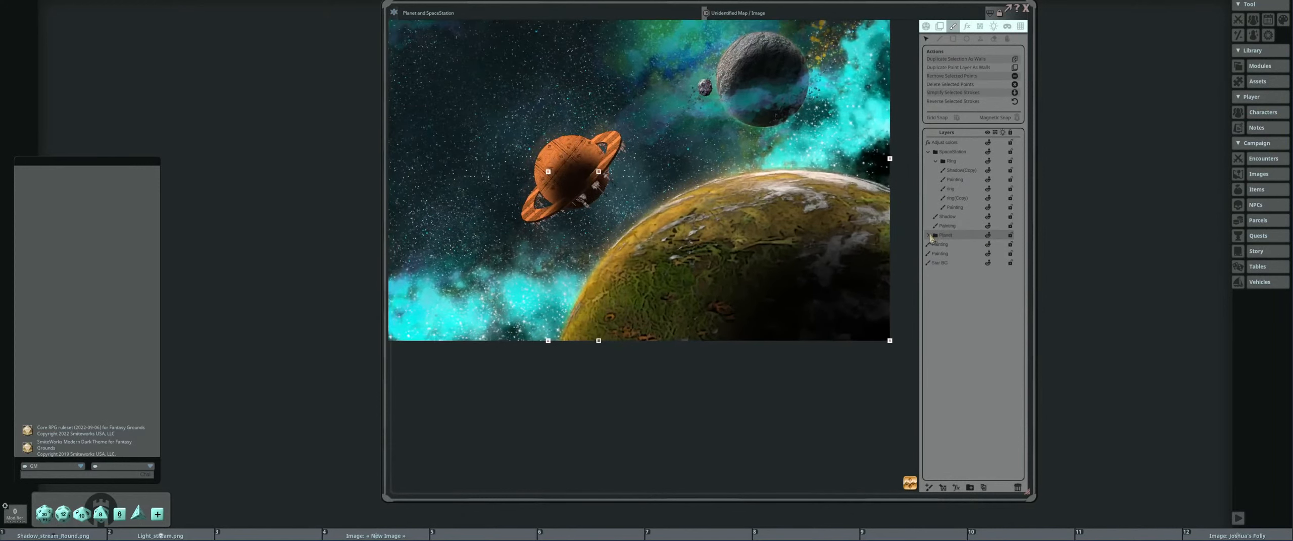
Expand the Planet folder, inspect the planet's corner points and select the Painting layer inside the folder.
click(930, 236)
scroll(834, 244, down, 4)
drag(827, 254, 755, 235)
scroll(753, 236, up, 3)
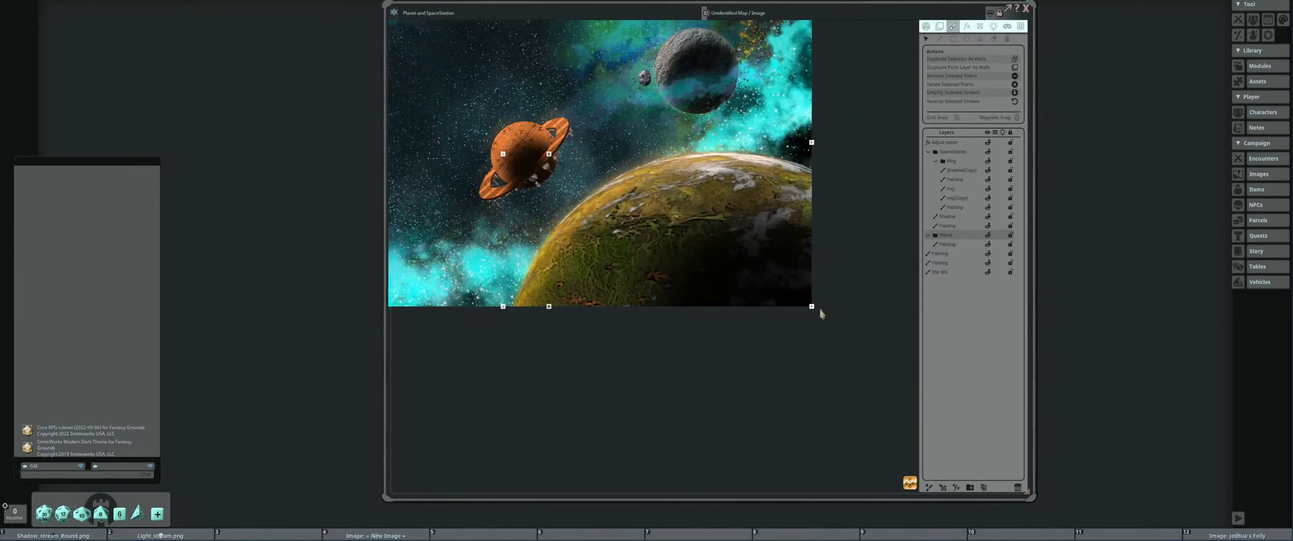
mouse_move(811, 306)
mouse_down()
mouse_move(713, 238)
mouse_move(813, 308)
mouse_up()
key(ctrl)
click(975, 245)
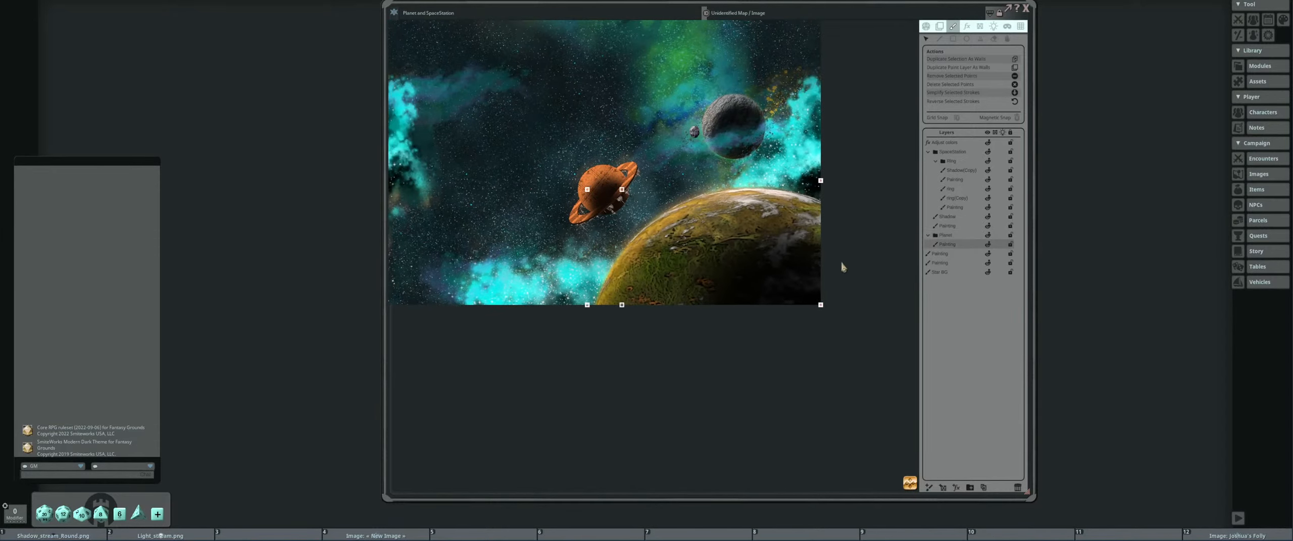
Select the Painting layer directly below the Planet folder and examine its stroke points across the nebula clouds and moon.
click(952, 255)
scroll(814, 313, down, 3)
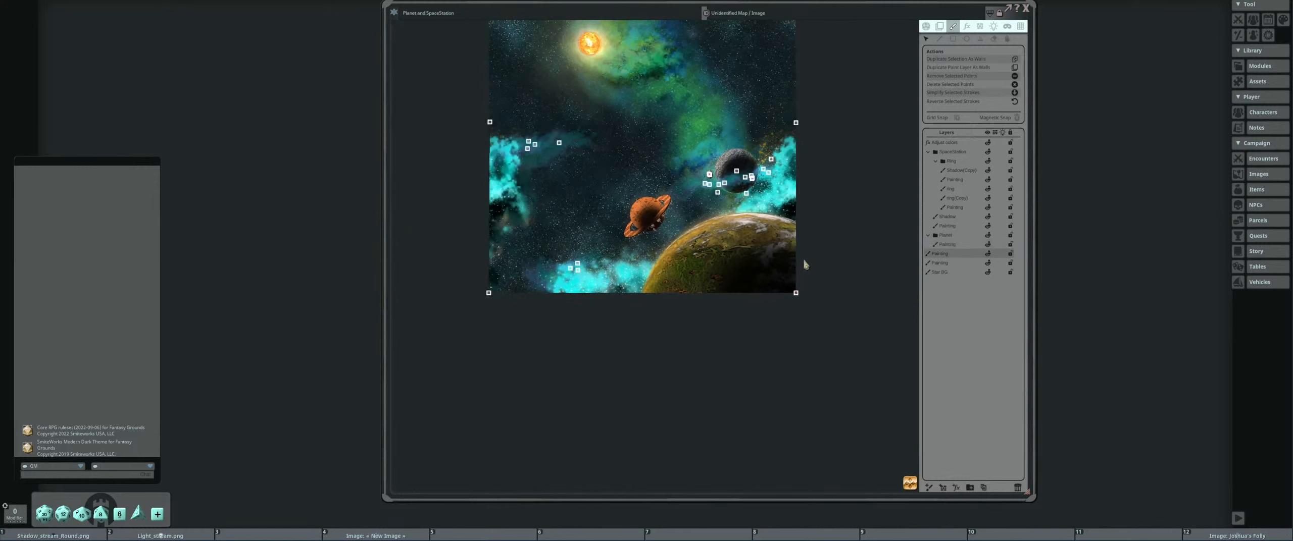
mouse_move(807, 321)
mouse_down()
mouse_move(898, 328)
mouse_move(802, 360)
mouse_move(820, 447)
mouse_move(880, 421)
mouse_move(807, 322)
mouse_up()
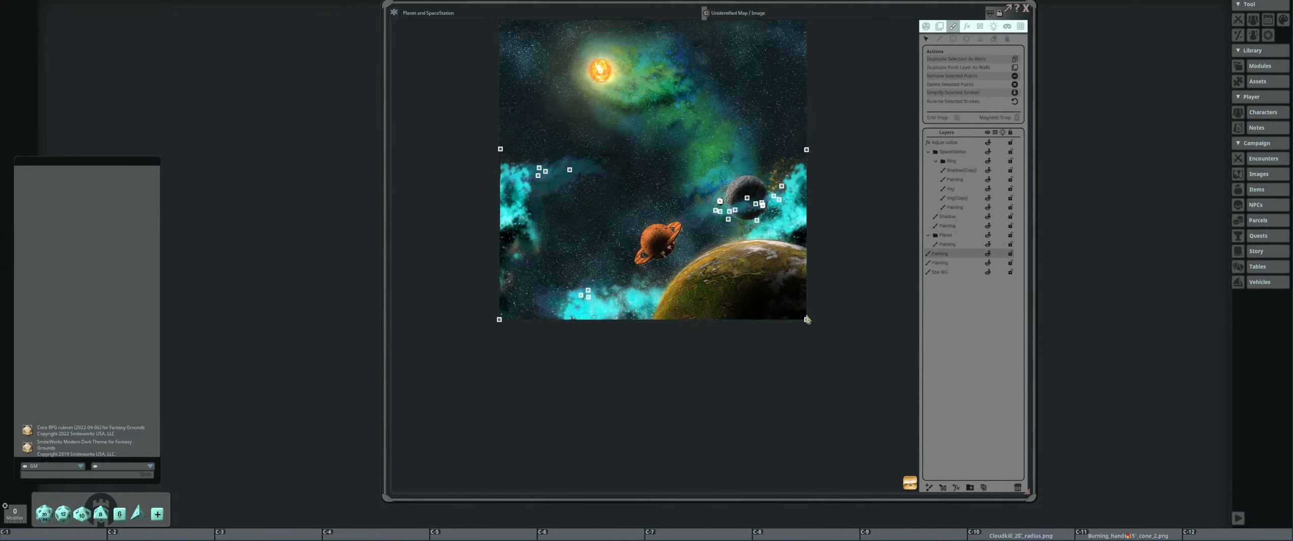
scroll(712, 262, up, 4)
scroll(717, 282, down, 3)
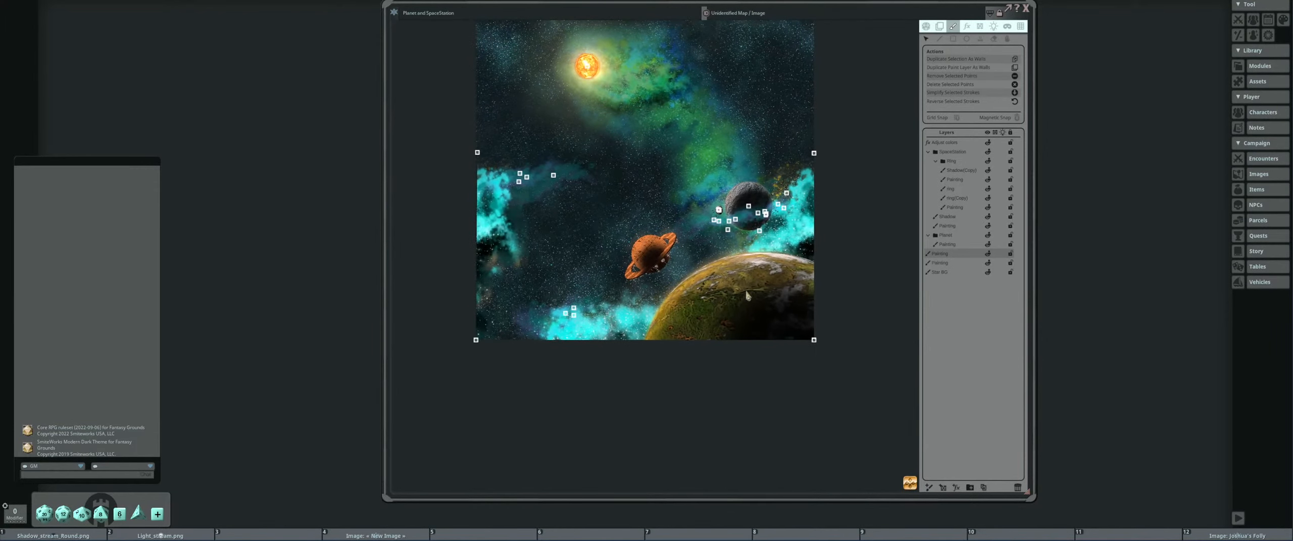
scroll(748, 295, up, 1)
drag(771, 280, 783, 282)
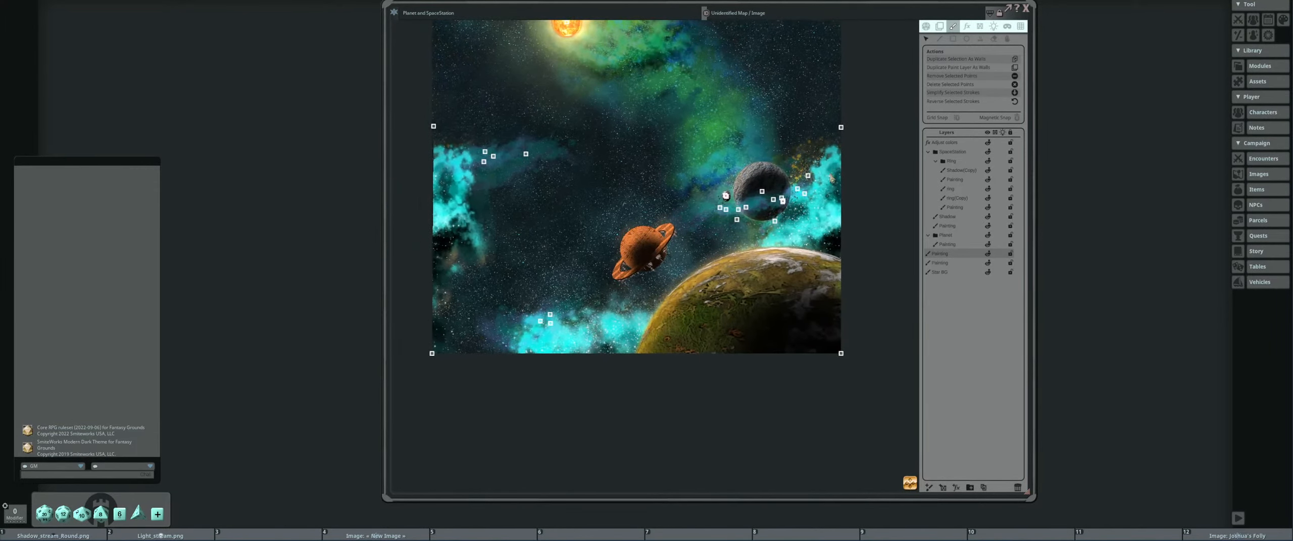
drag(660, 257, 745, 289)
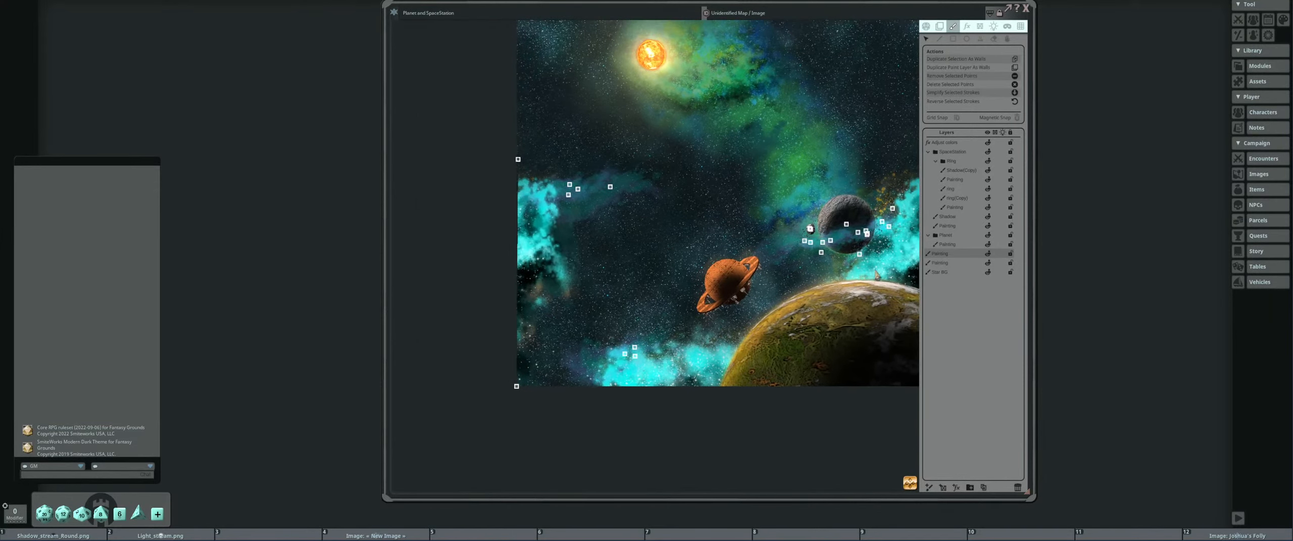
scroll(776, 261, down, 5)
drag(832, 269, 726, 273)
scroll(754, 157, up, 3)
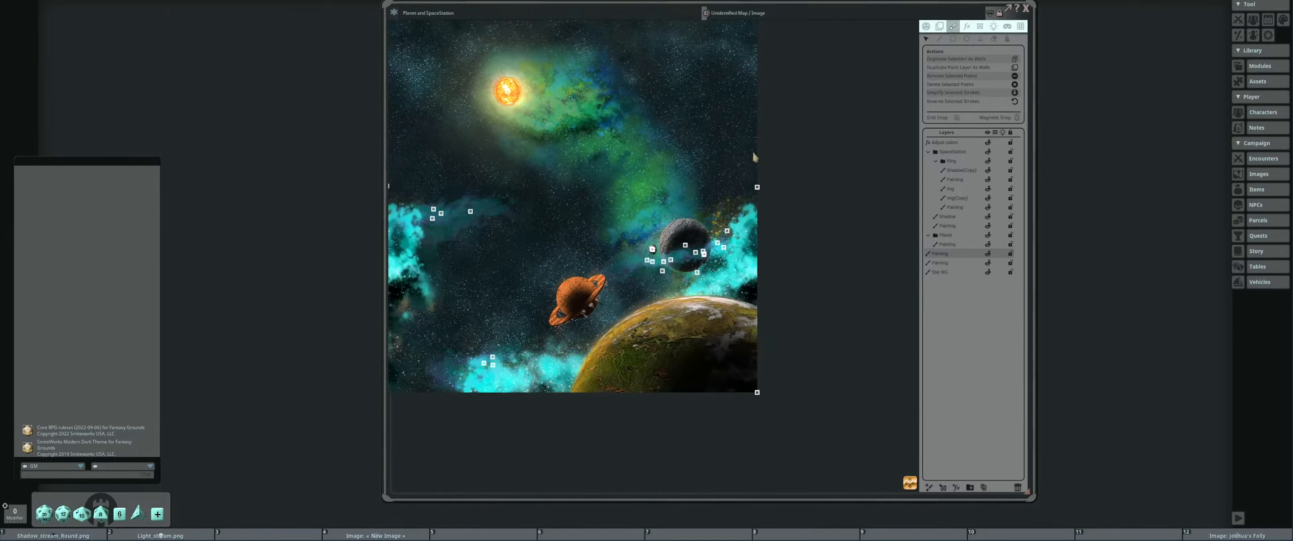
scroll(754, 401, up, 5)
scroll(762, 324, down, 4)
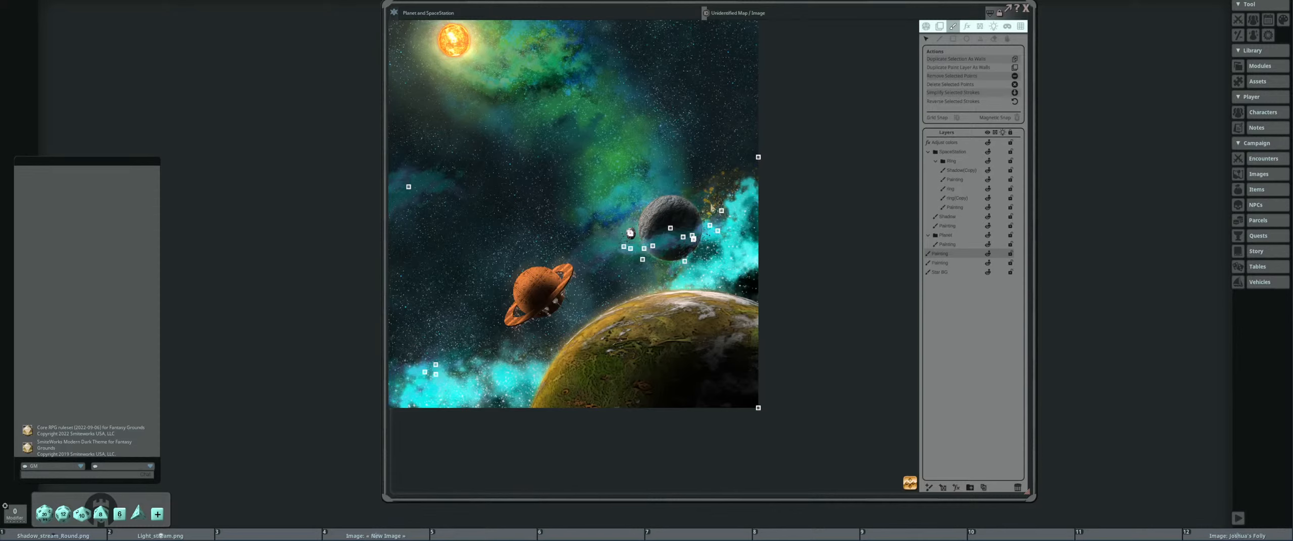
Examine the selected Painting layer's stroke points across the full map and around the moon.
scroll(711, 271, down, 1)
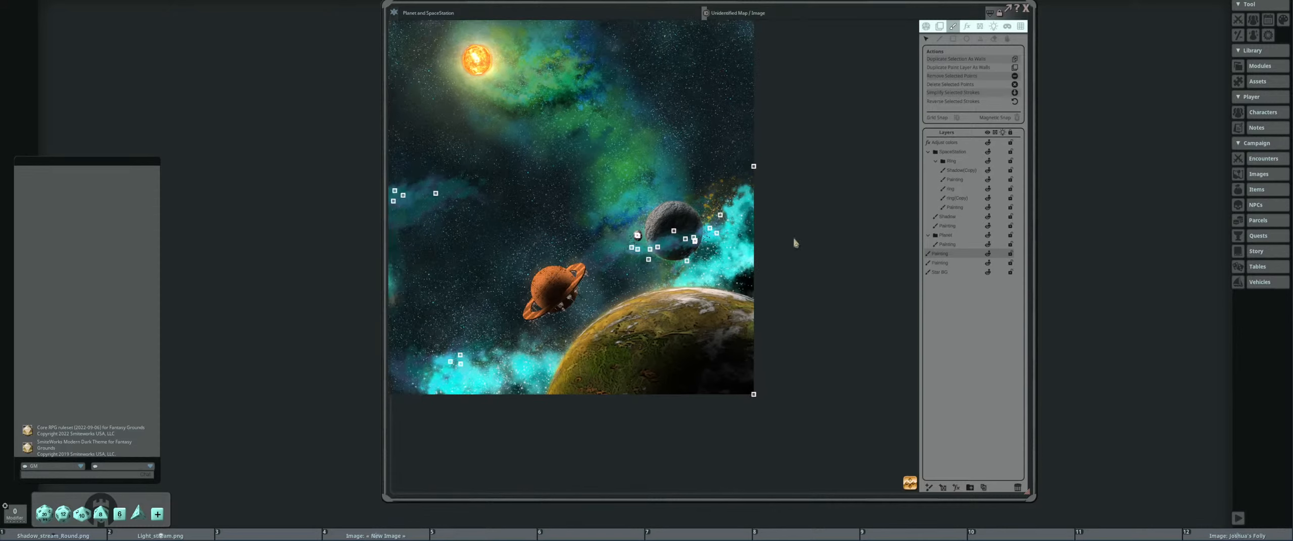
drag(678, 257, 753, 271)
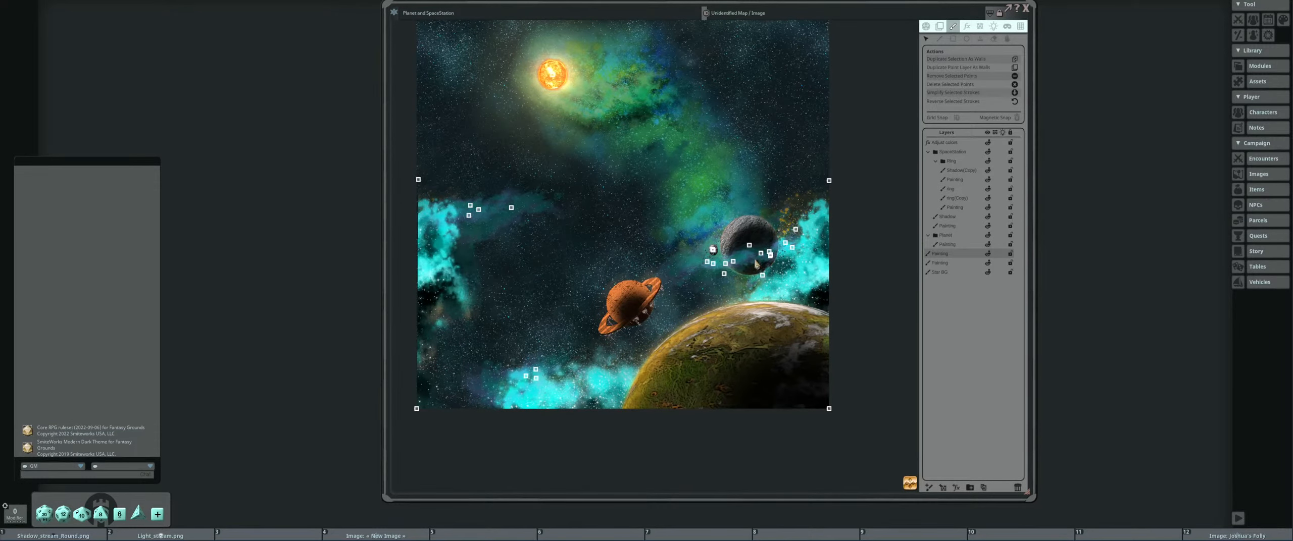
drag(761, 190, 802, 230)
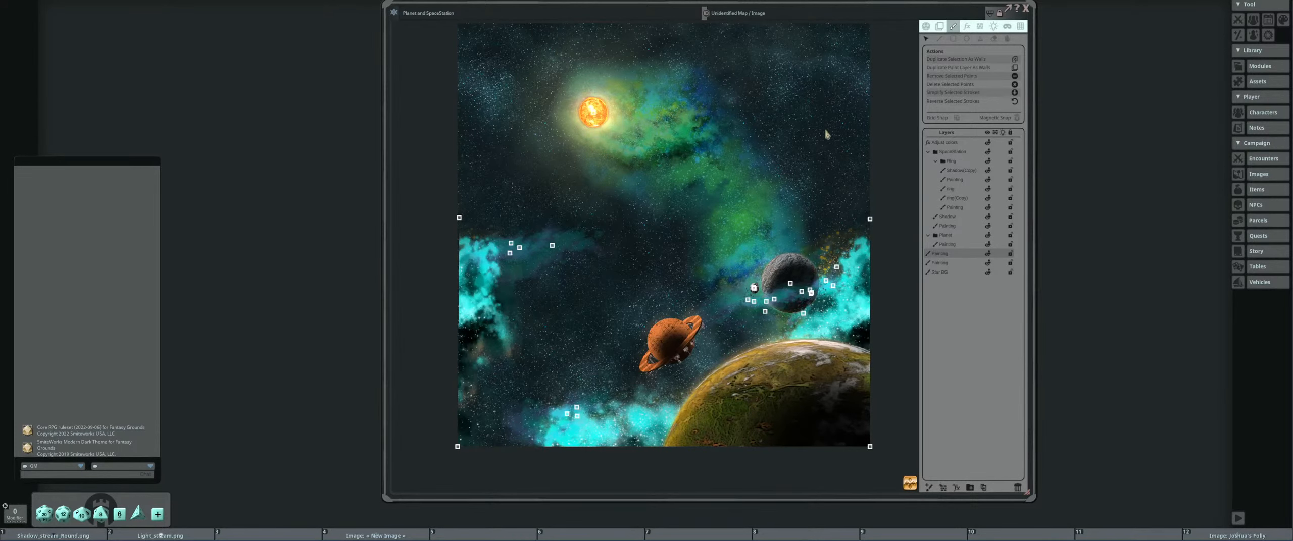
drag(806, 129, 810, 155)
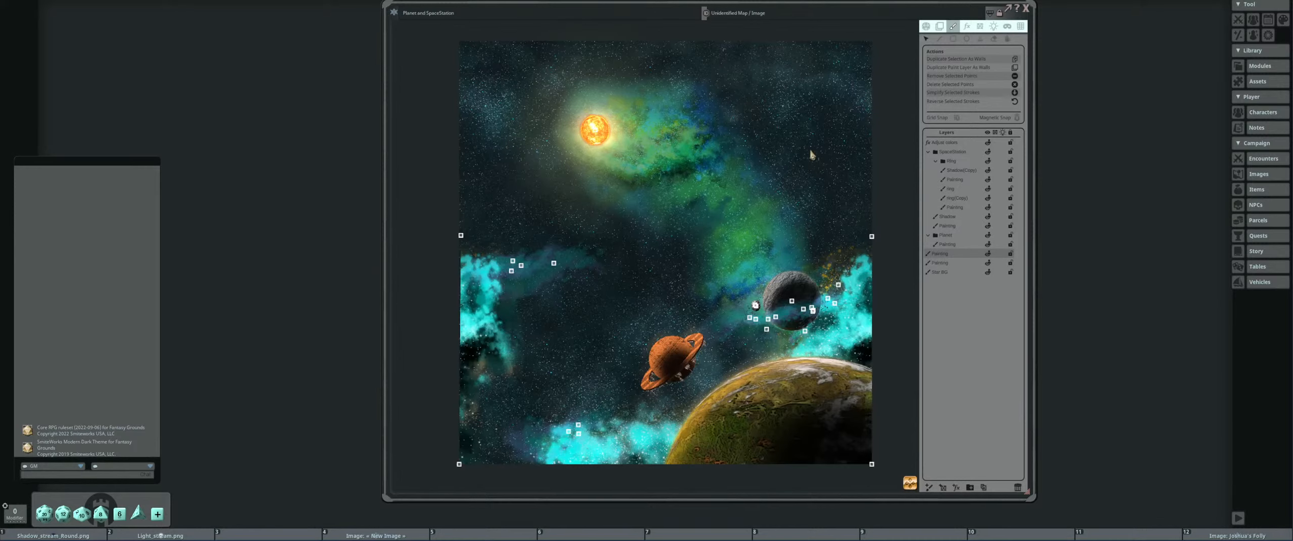
scroll(803, 106, up, 5)
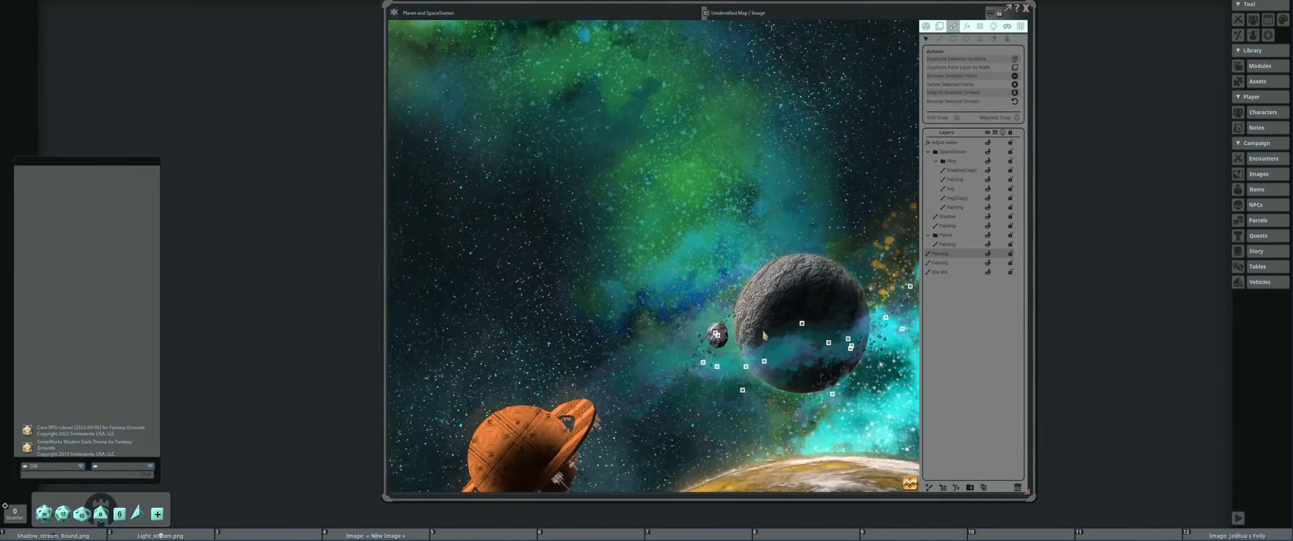
scroll(695, 271, up, 1)
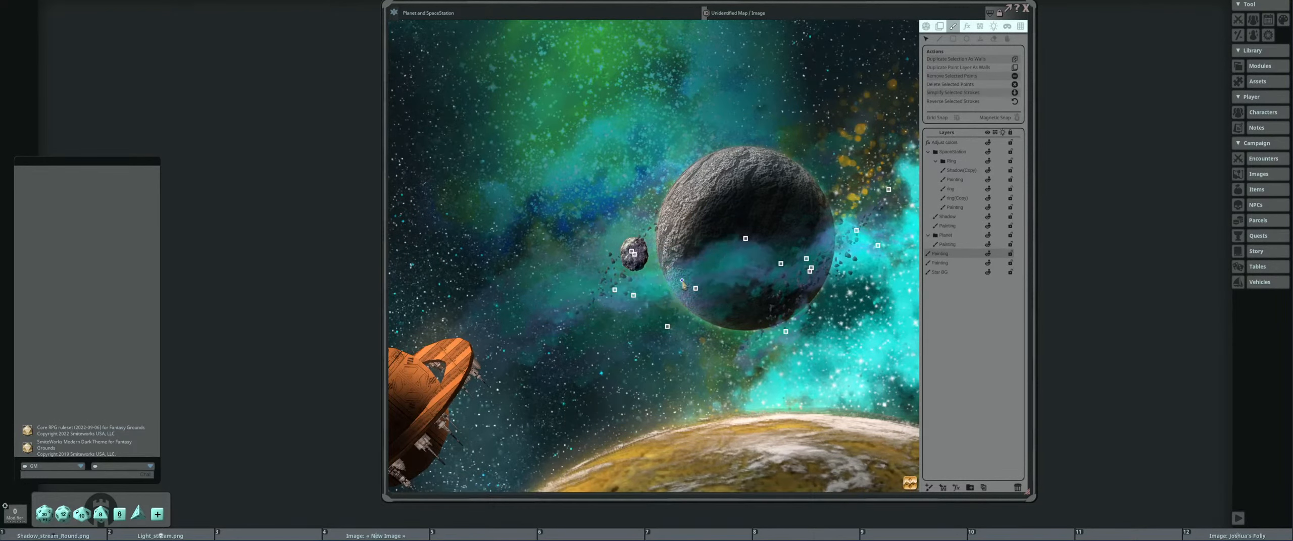
scroll(776, 296, down, 2)
scroll(777, 297, down, 3)
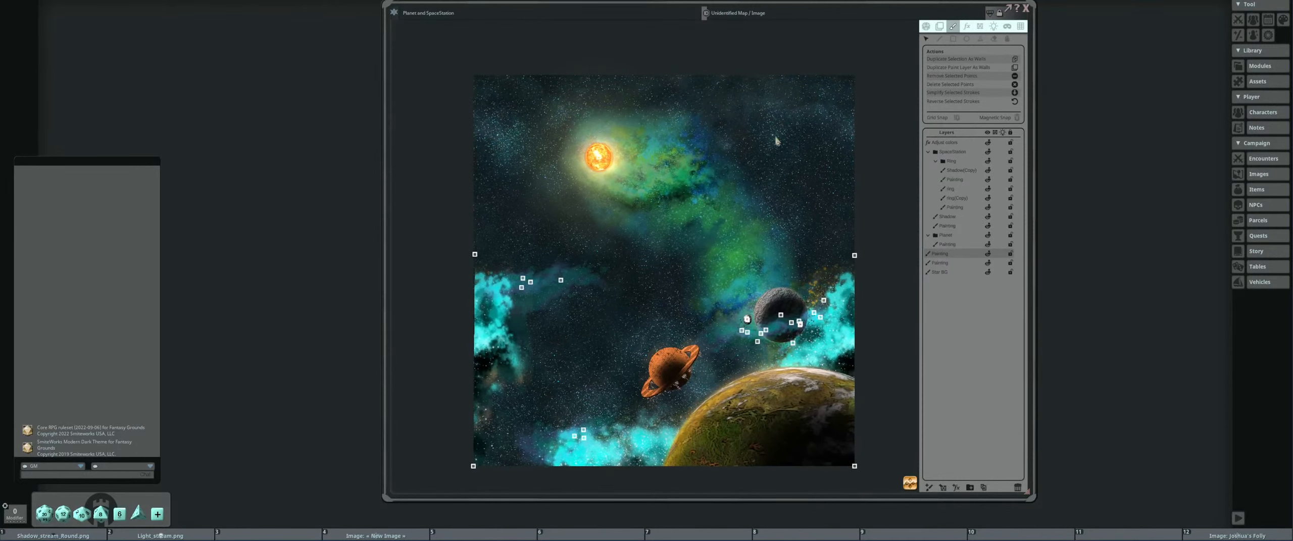
Inspect the space station, moon and planet up close and within the overall map composition.
scroll(659, 286, up, 2)
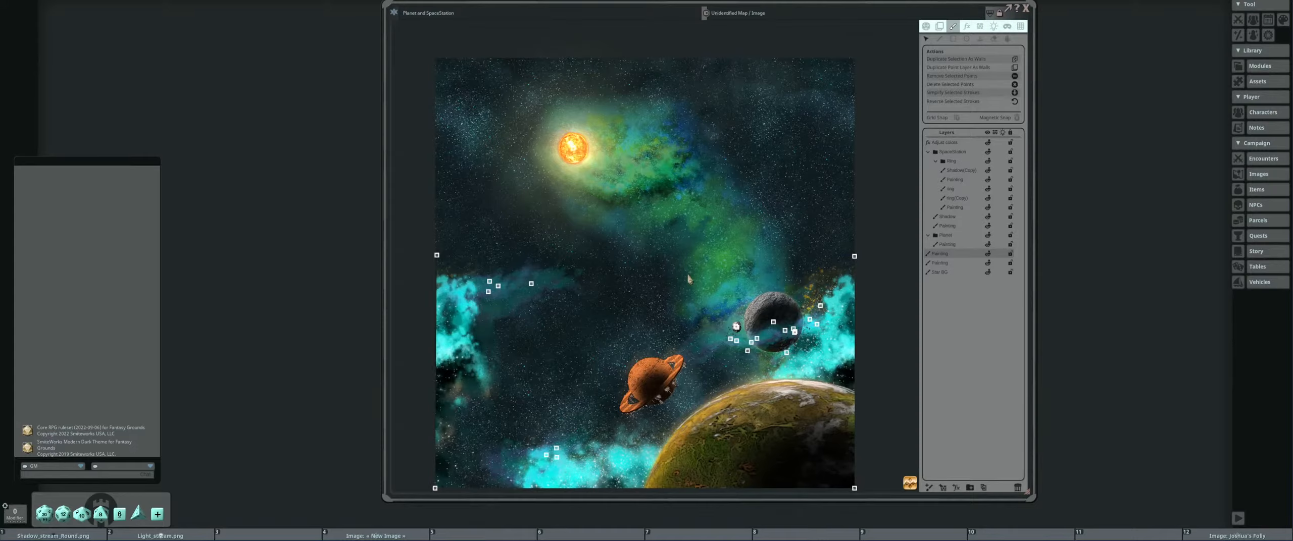
scroll(689, 280, up, 3)
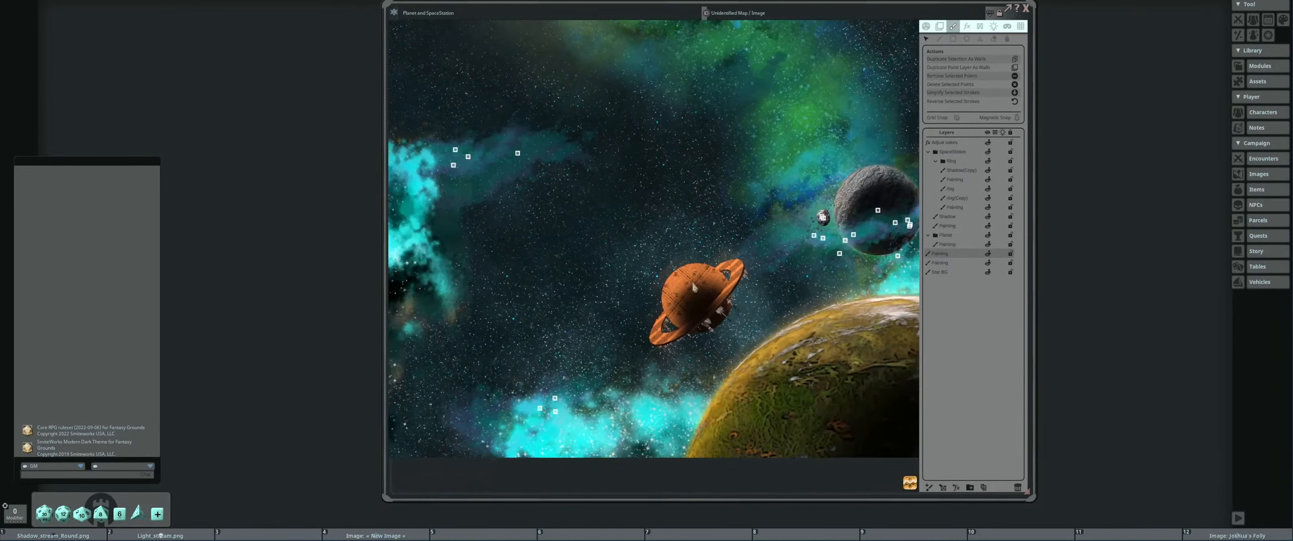
scroll(699, 288, down, 5)
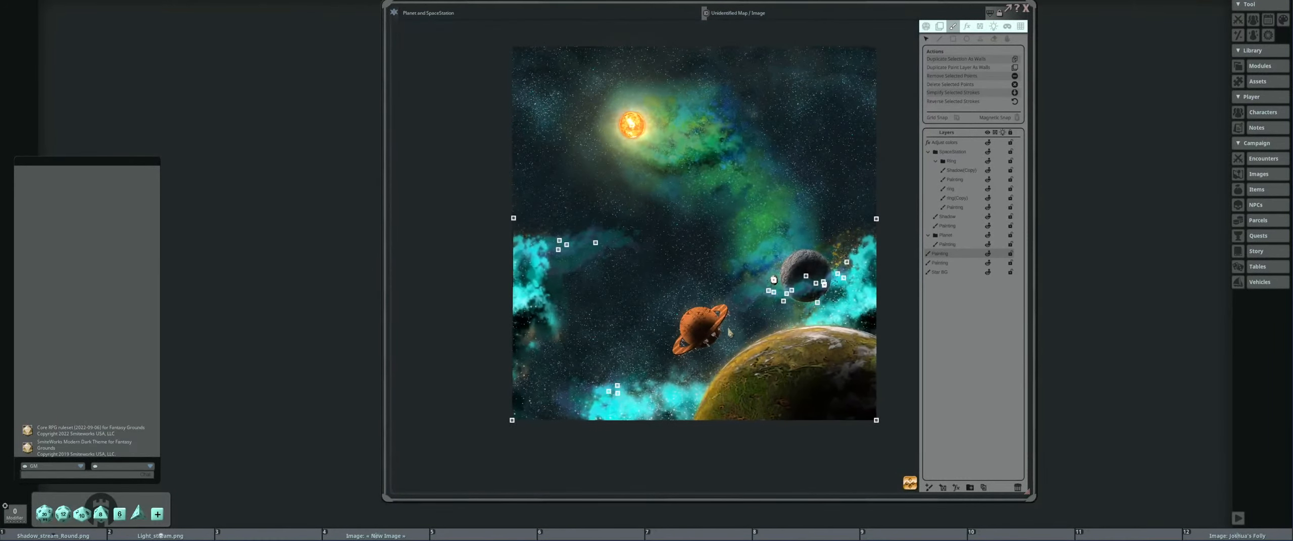
scroll(733, 335, up, 1)
scroll(710, 331, down, 2)
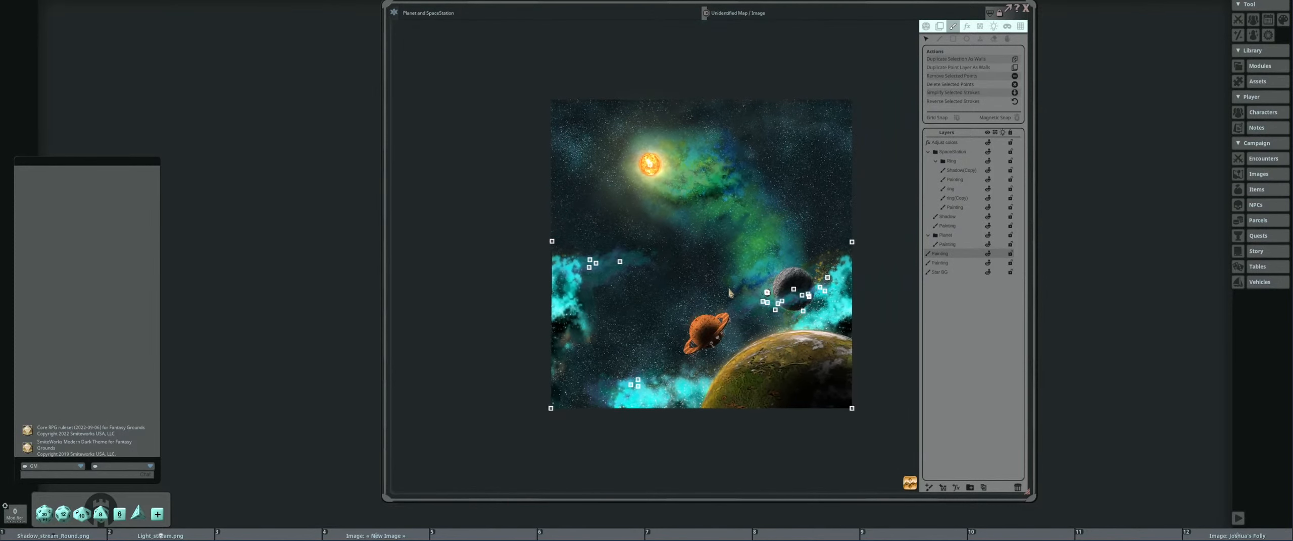
scroll(729, 290, up, 2)
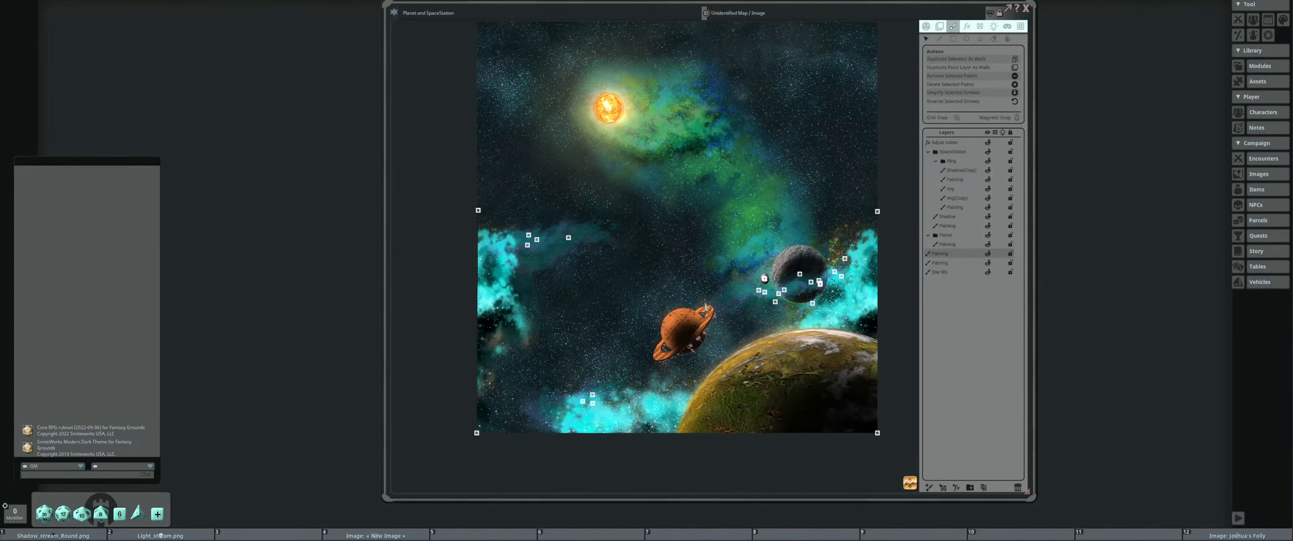
scroll(706, 306, up, 1)
drag(744, 310, 699, 321)
scroll(727, 282, up, 1)
scroll(726, 303, down, 1)
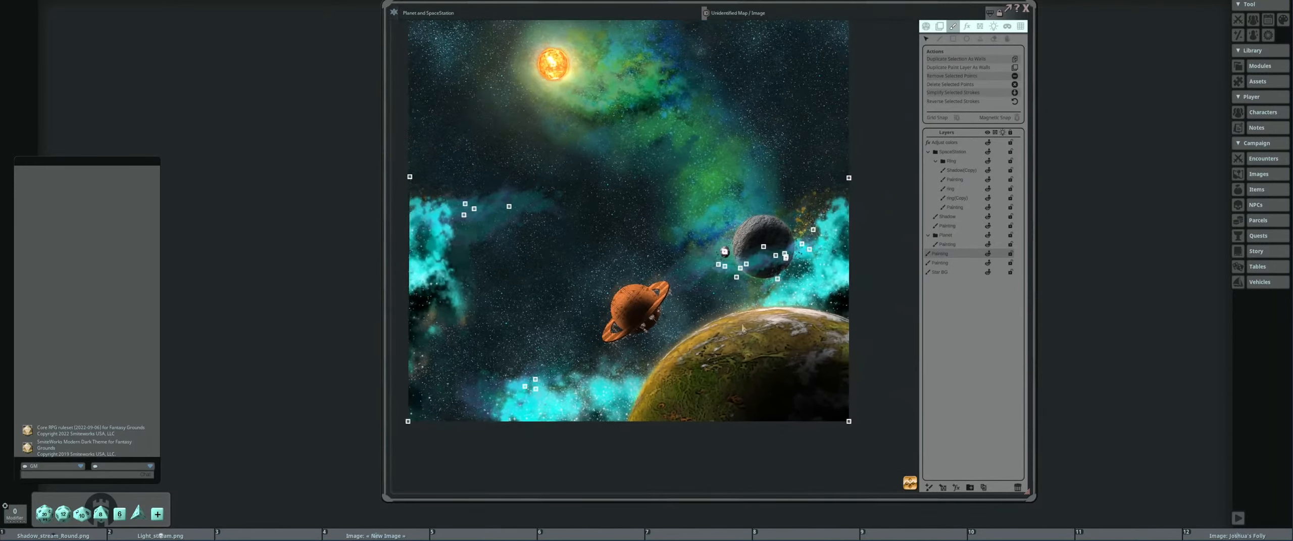
Check the stroke points of the lower Painting layers and the Planet folder's contents, ending with the Planet folder selected.
click(965, 264)
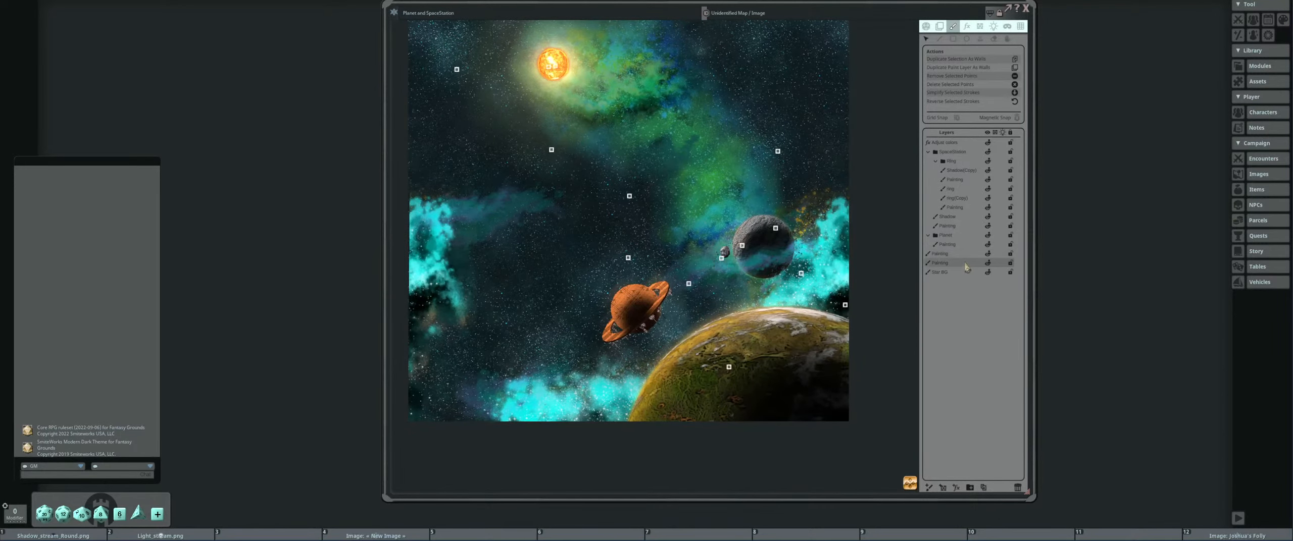
click(962, 253)
click(962, 244)
click(962, 235)
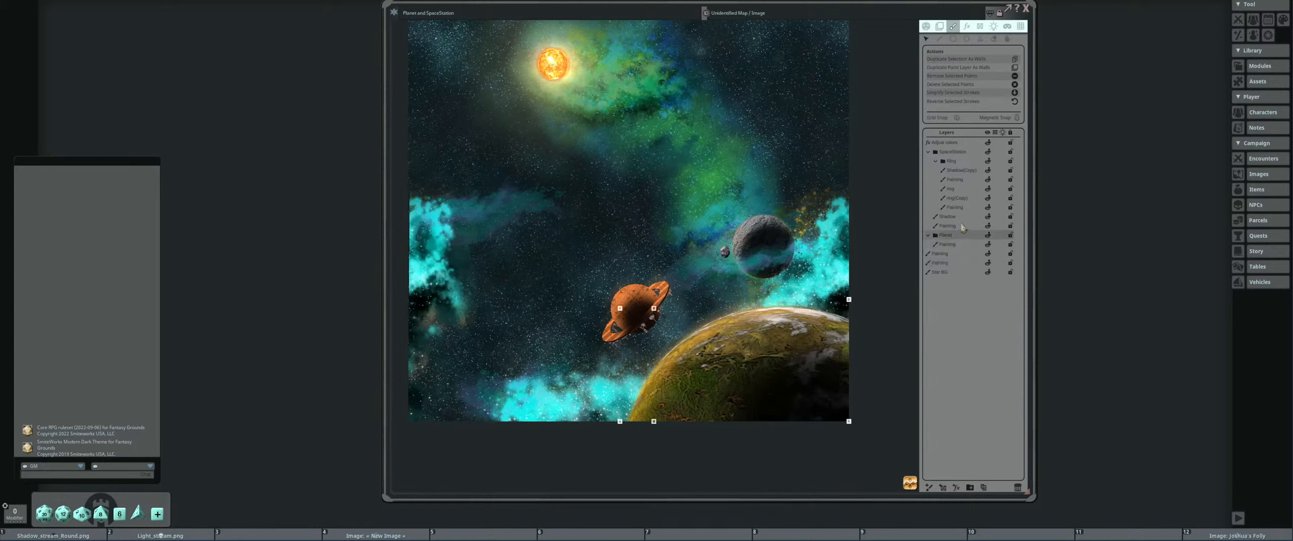
click(963, 226)
click(973, 237)
Collapse the SpaceStation folder and toggle the Planet folder's visibility off and back on.
click(929, 152)
click(988, 158)
click(988, 158)
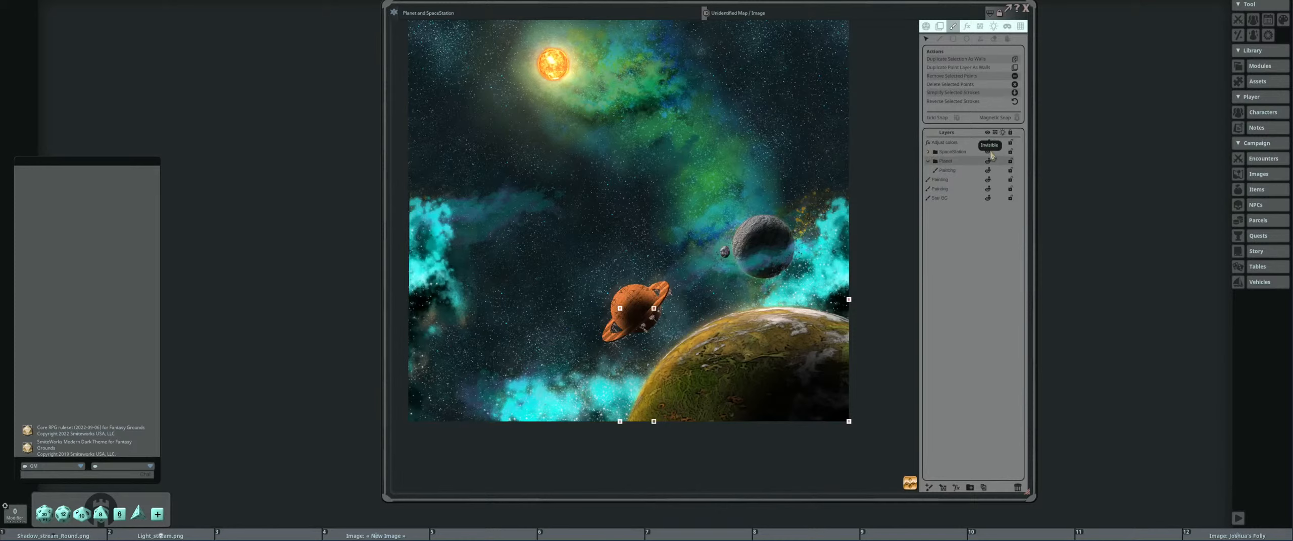
click(988, 160)
click(987, 160)
click(988, 161)
click(988, 161)
Try reshaping the planet by moving its stacked lower-right corner points inward.
scroll(791, 350, up, 3)
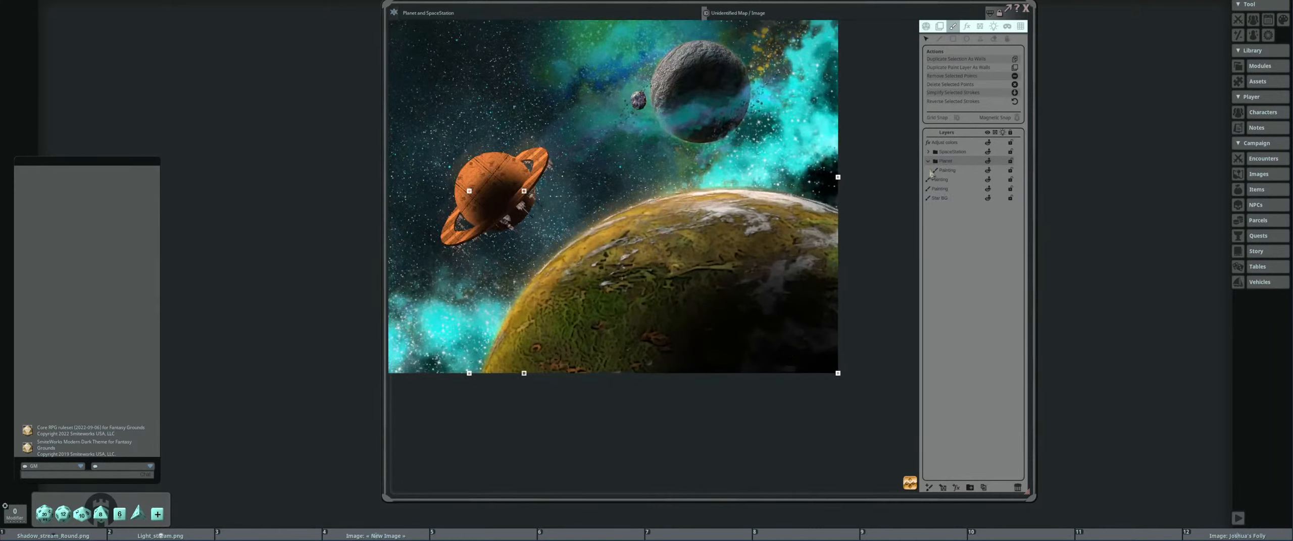
scroll(732, 292, down, 5)
drag(731, 293, 748, 265)
scroll(749, 265, up, 4)
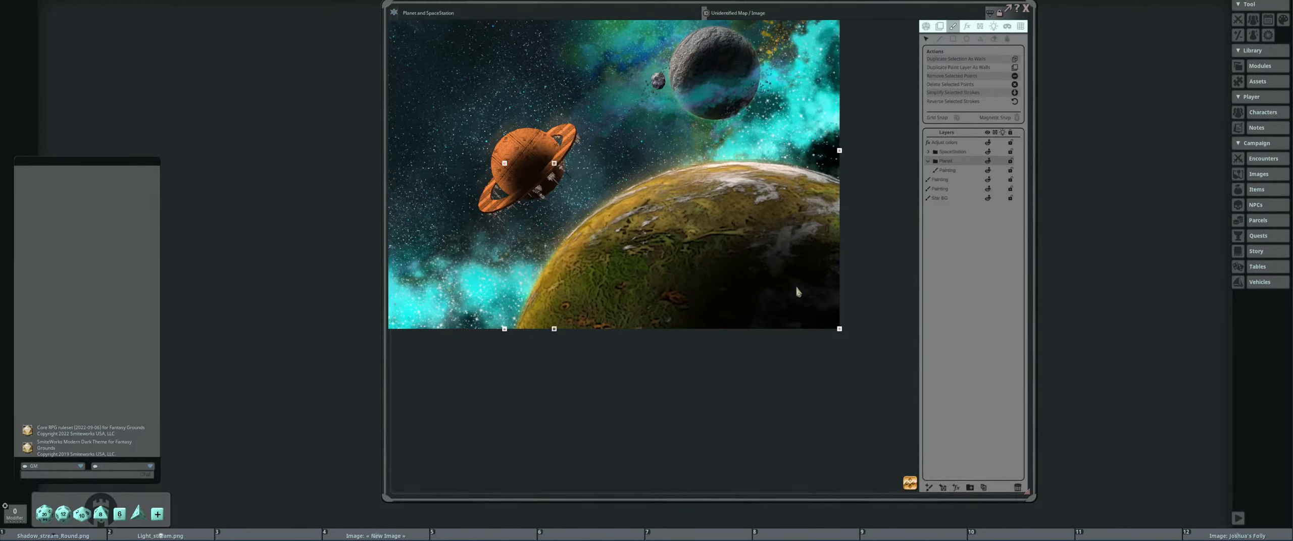
scroll(763, 306, down, 2)
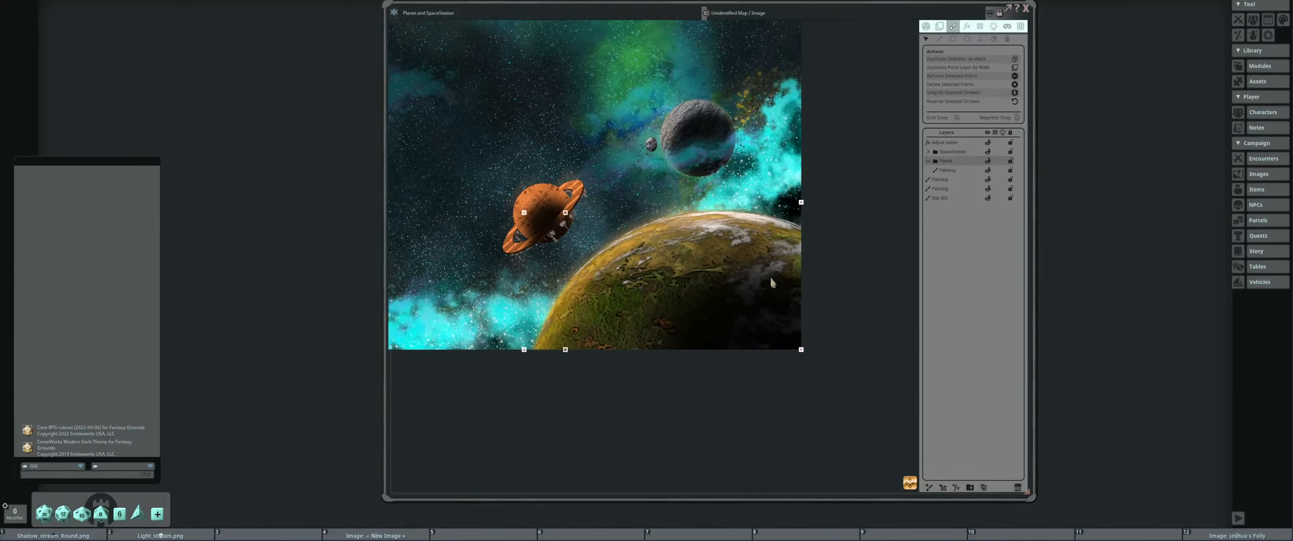
scroll(761, 306, down, 3)
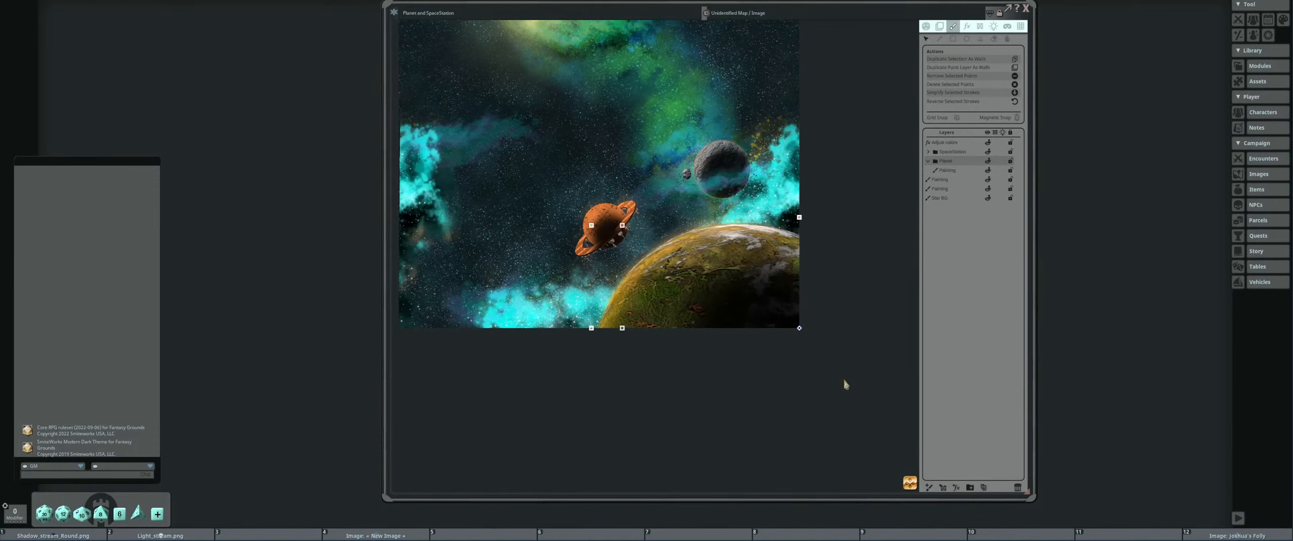
drag(800, 329, 774, 293)
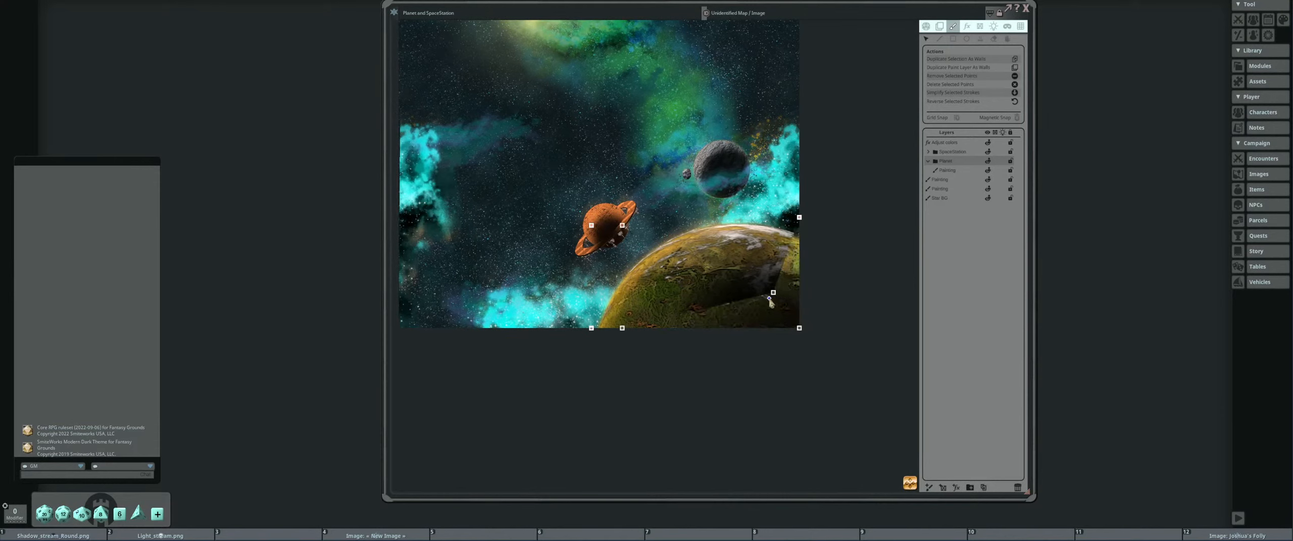
drag(800, 328, 774, 307)
scroll(788, 310, up, 3)
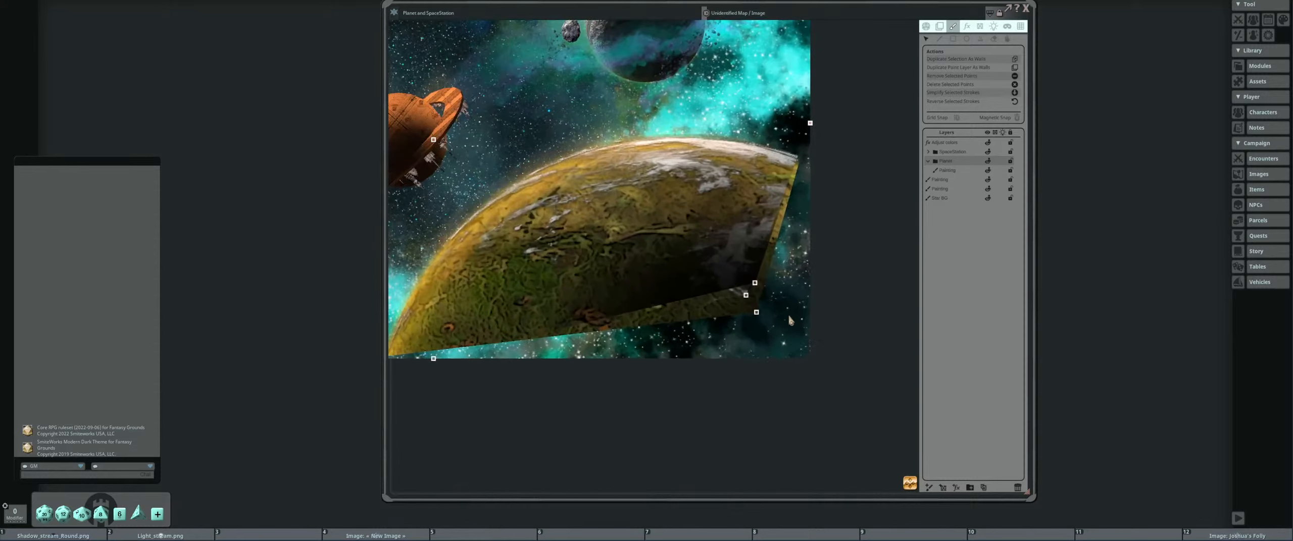
scroll(780, 319, down, 2)
scroll(747, 283, up, 3)
drag(716, 256, 762, 314)
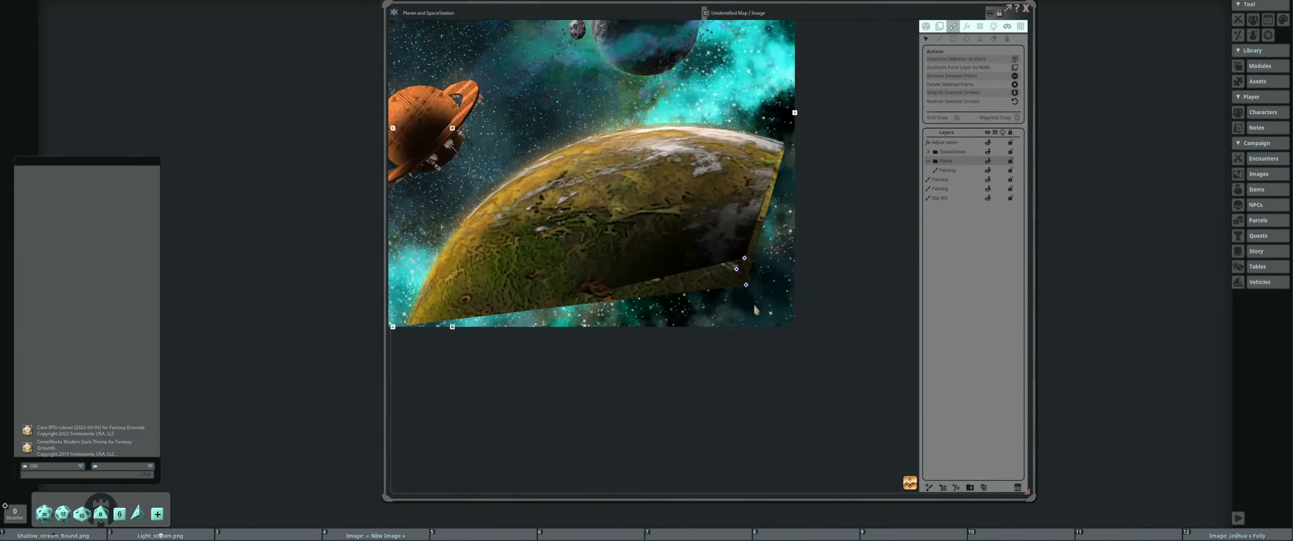
click(762, 289)
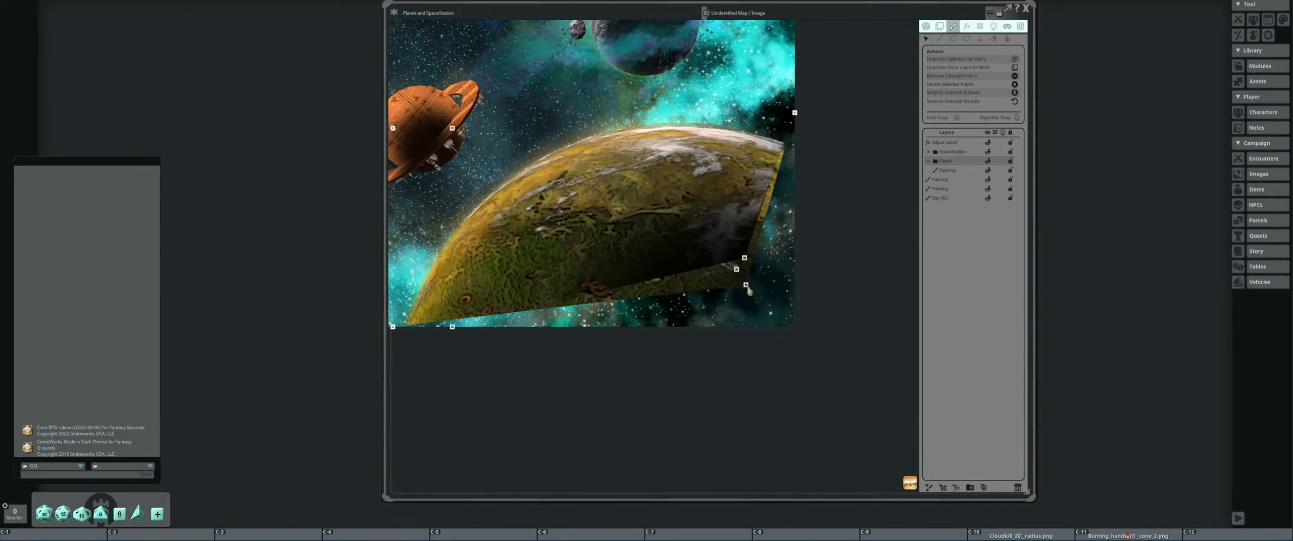
Undo the latest corner-point moves and put the remaining displaced point back at the planet's lower-right corner.
key(ctrl+z)
key(ctrl+z)
key(ctrl+z)
key(ctrl+z)
key(ctrl+z)
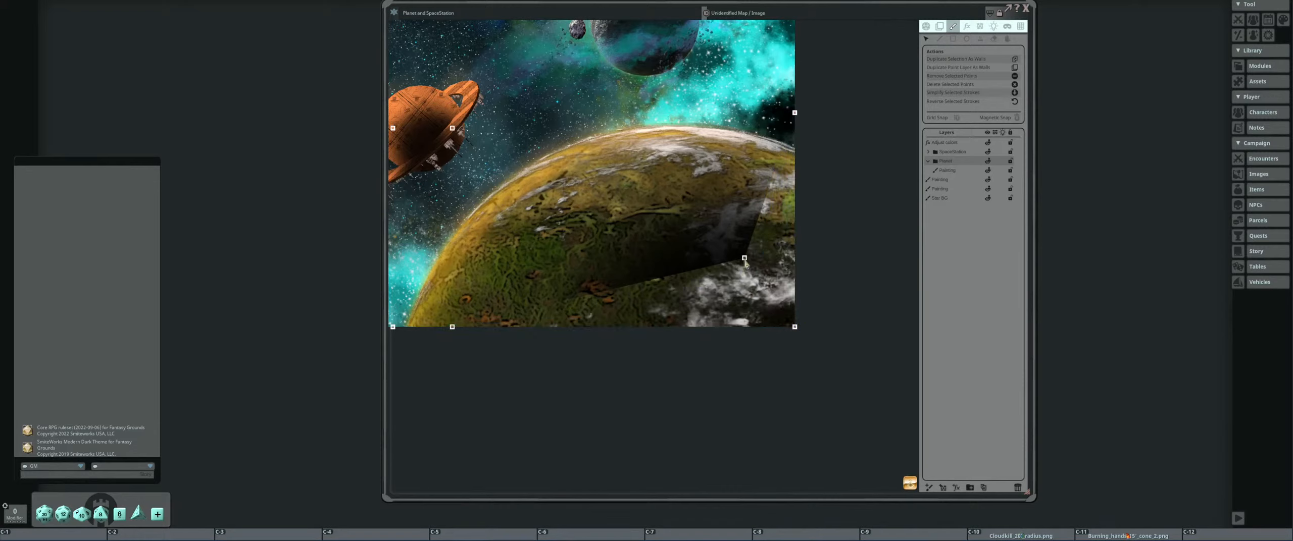
drag(745, 260, 793, 330)
scroll(705, 262, down, 5)
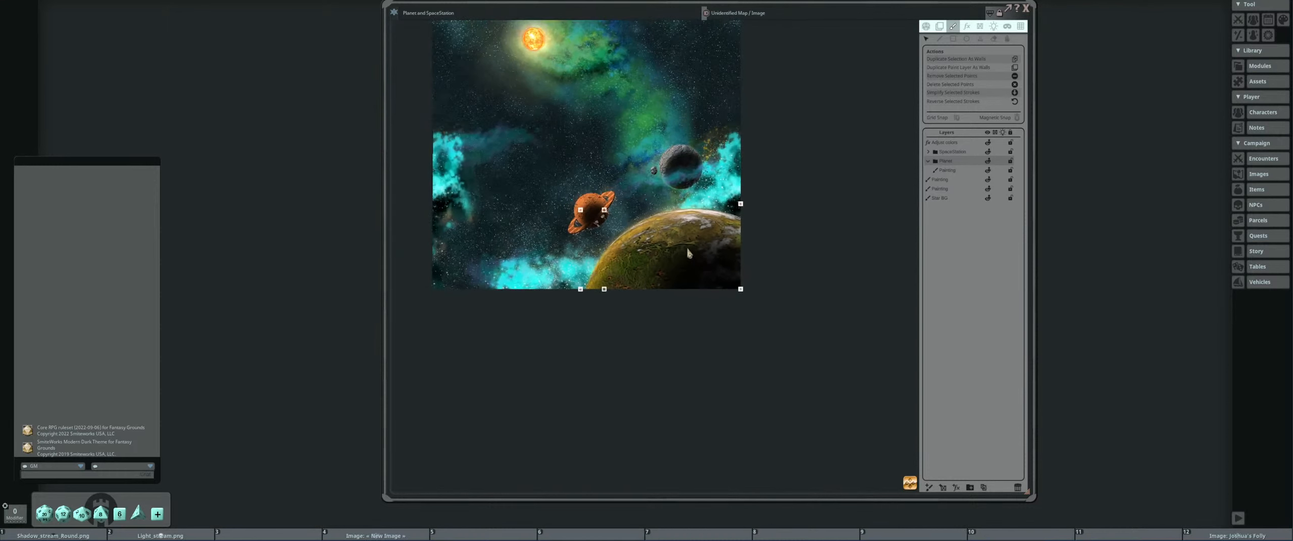
Reposition the map window and widen it to give the map more viewing room.
drag(689, 253, 732, 329)
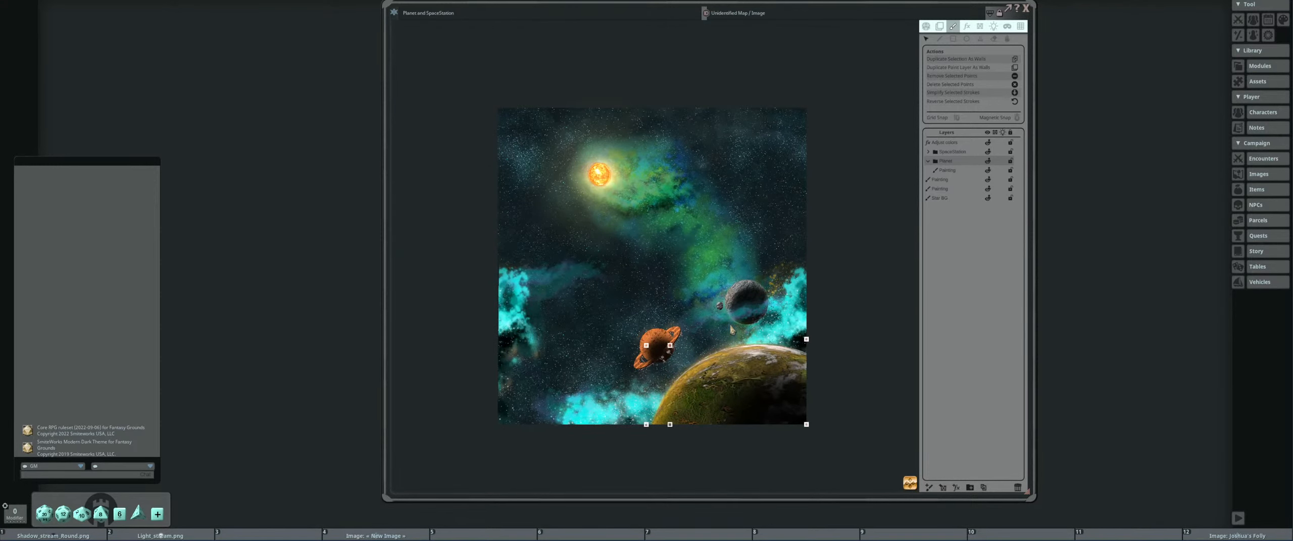
scroll(624, 255, down, 2)
drag(635, 257, 672, 252)
scroll(659, 241, up, 3)
scroll(681, 254, up, 2)
drag(664, 2, 550, 13)
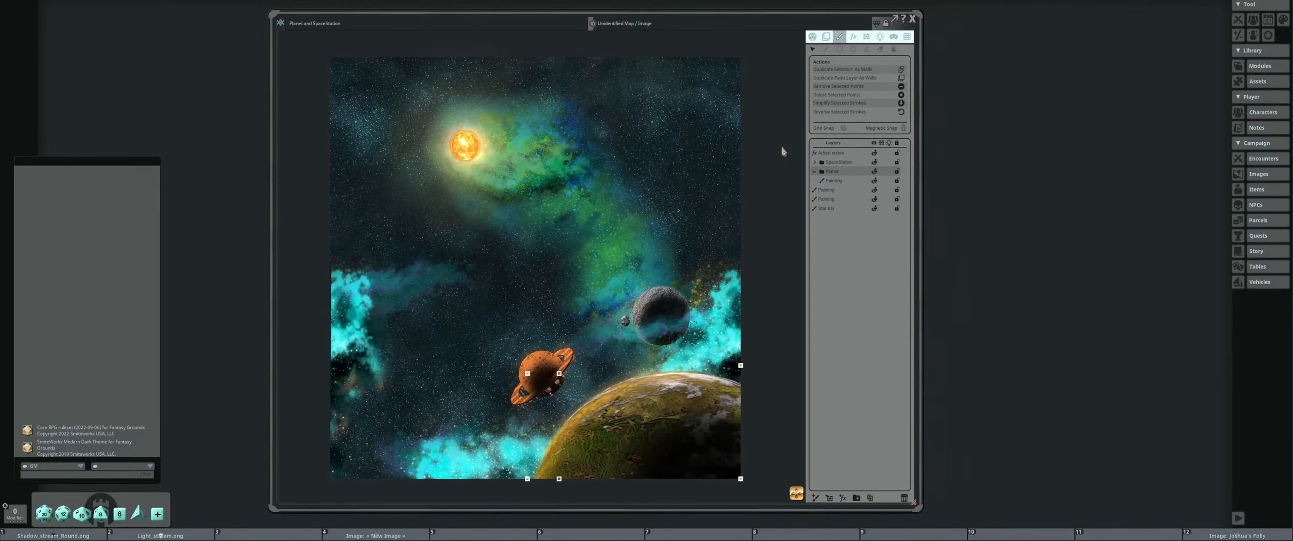
drag(922, 218, 1117, 218)
Select the SpaceStation folder and move the station's sphere off its ring into the open space above and left of it.
scroll(620, 291, up, 5)
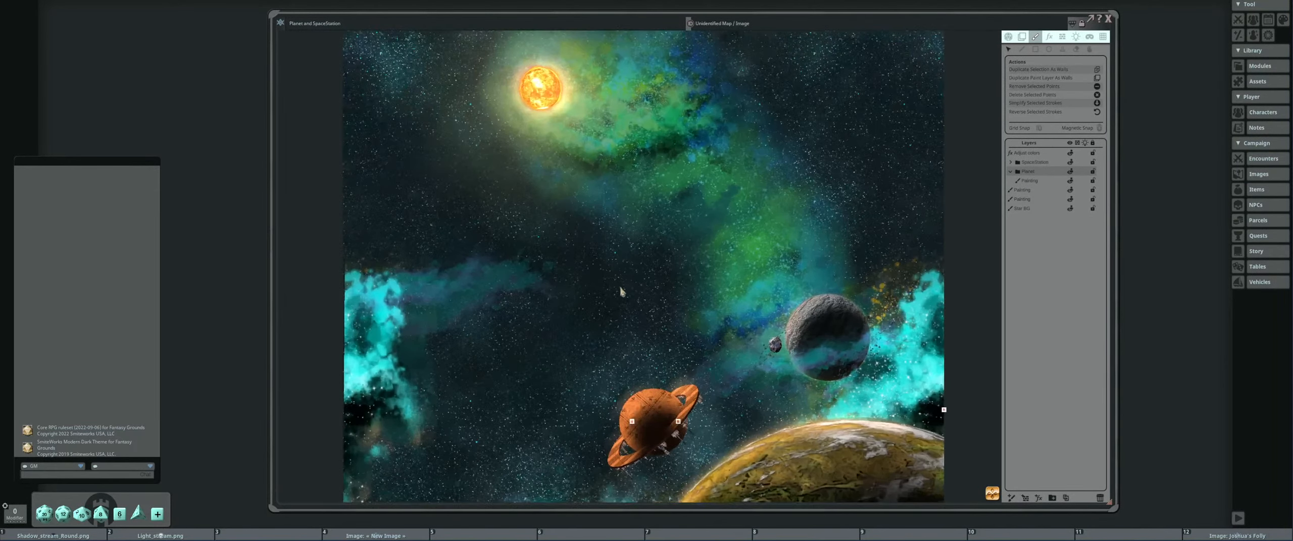
scroll(674, 268, up, 3)
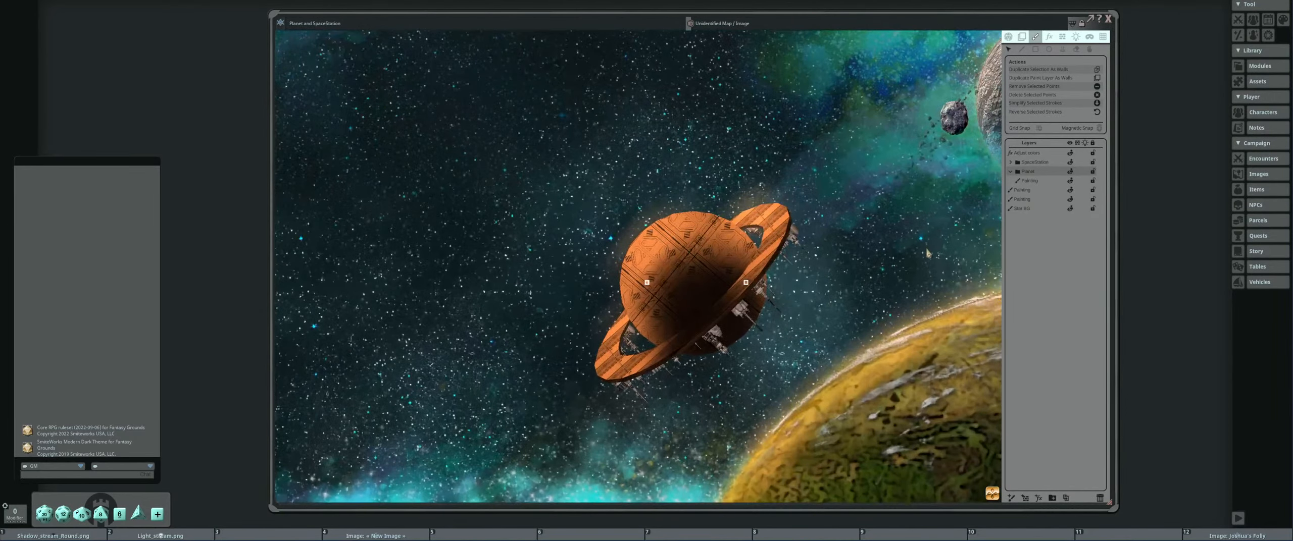
scroll(693, 247, up, 1)
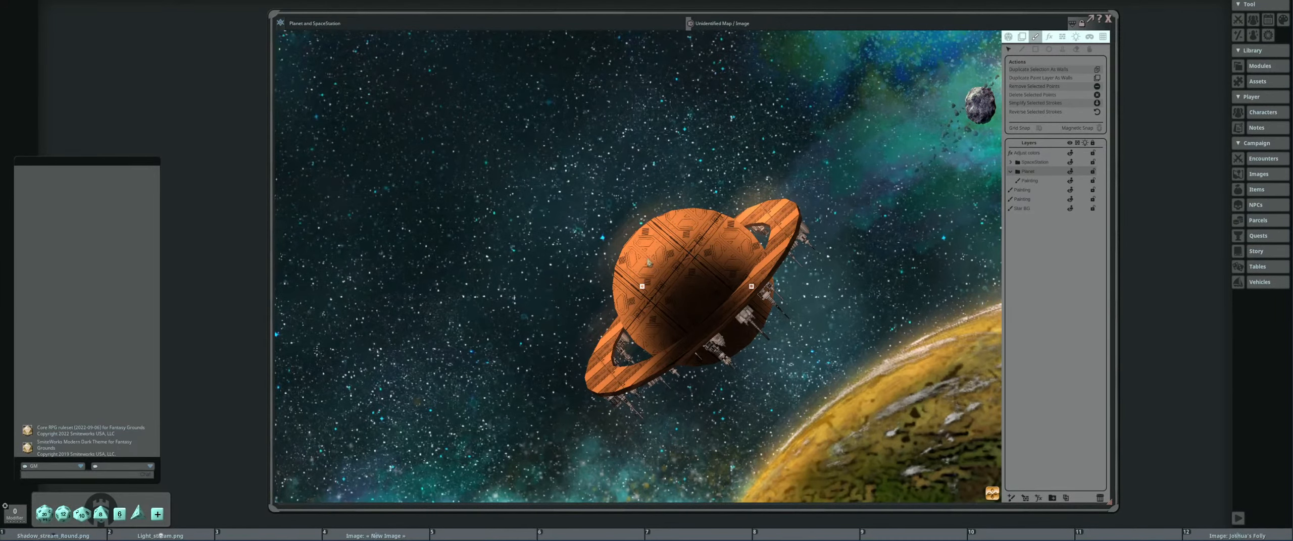
click(1048, 162)
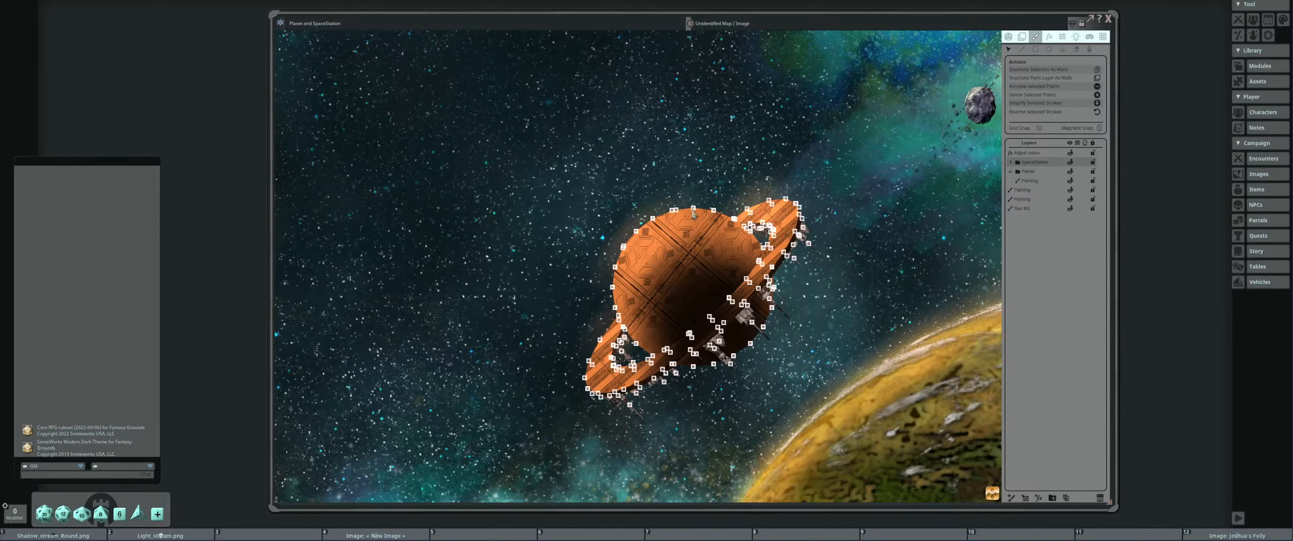
drag(694, 214, 528, 81)
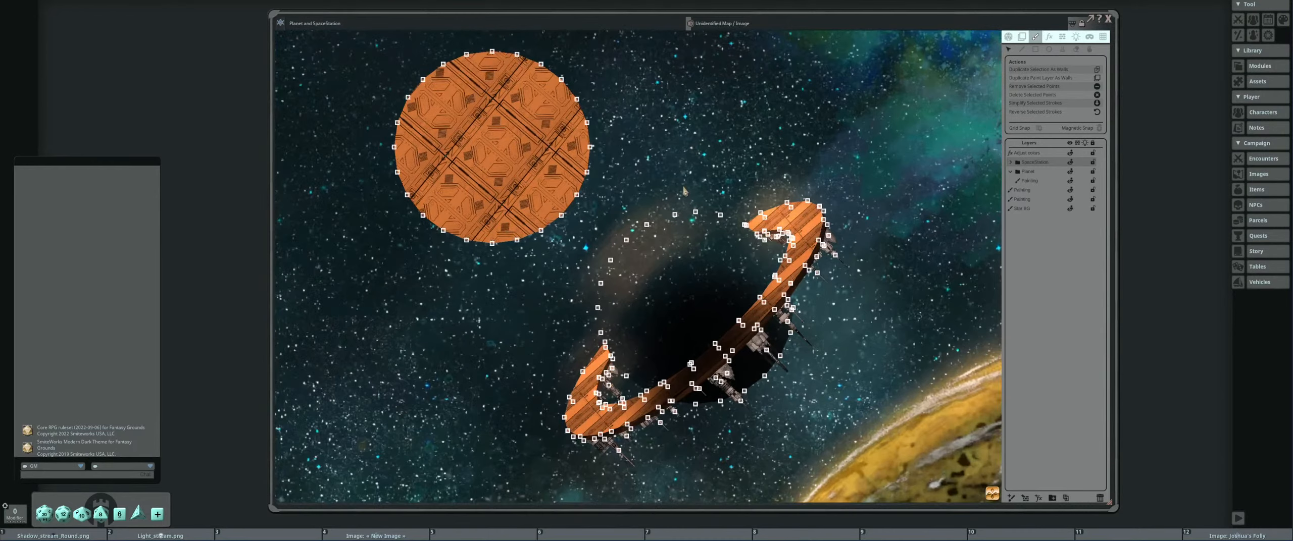
scroll(756, 222, up, 2)
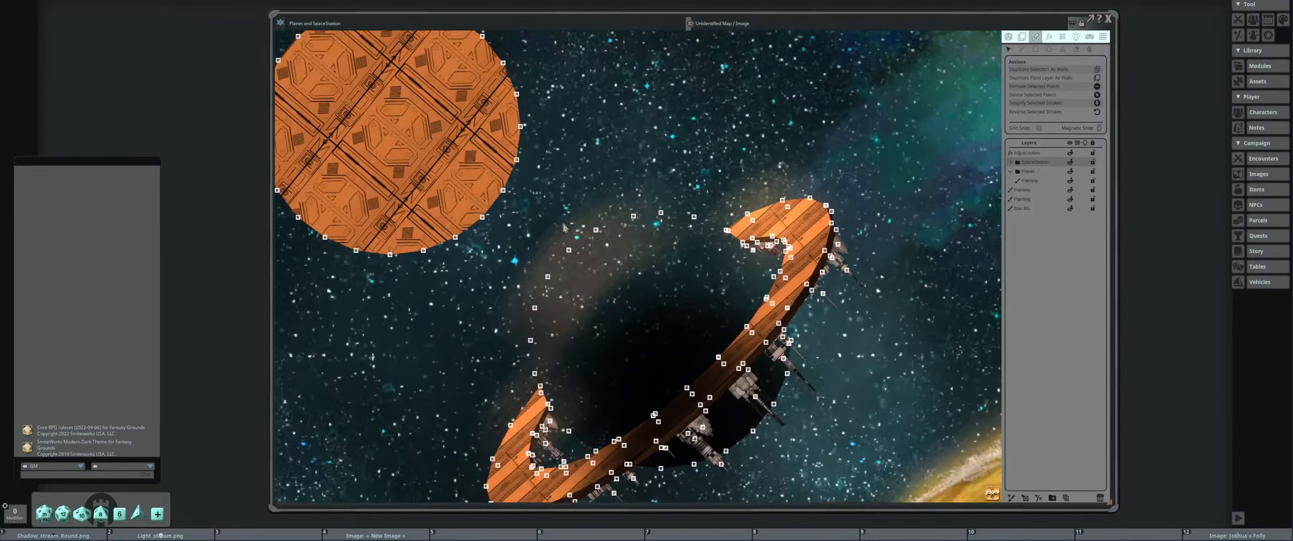
scroll(565, 228, down, 3)
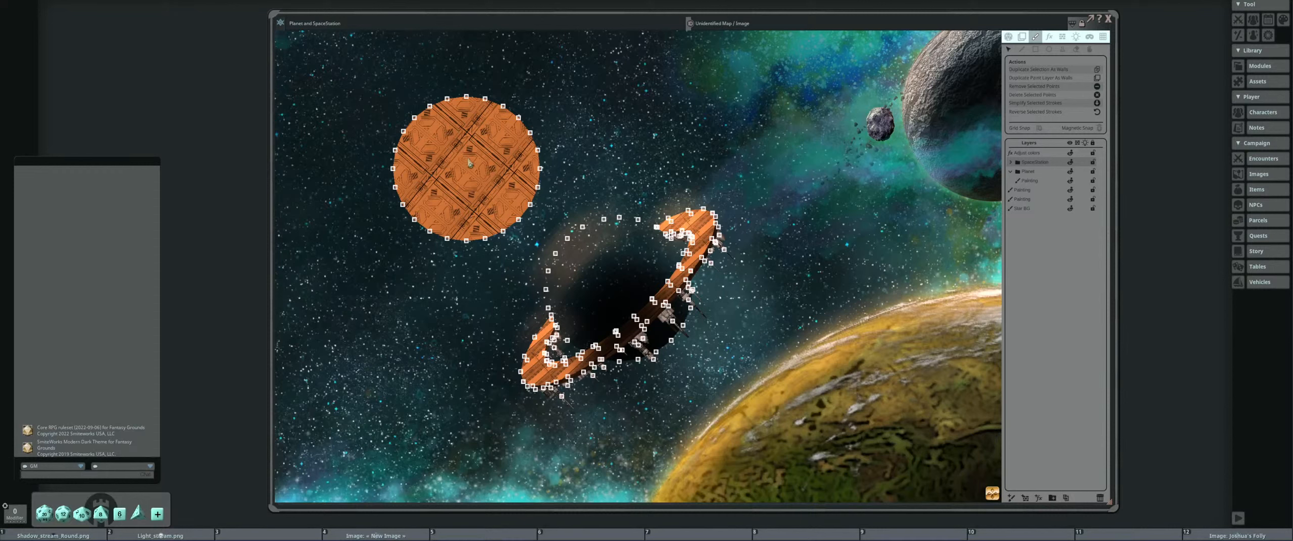
Edit the fill of the station's sphere, rotating its panel texture slightly and shifting it within the circle.
click(1090, 49)
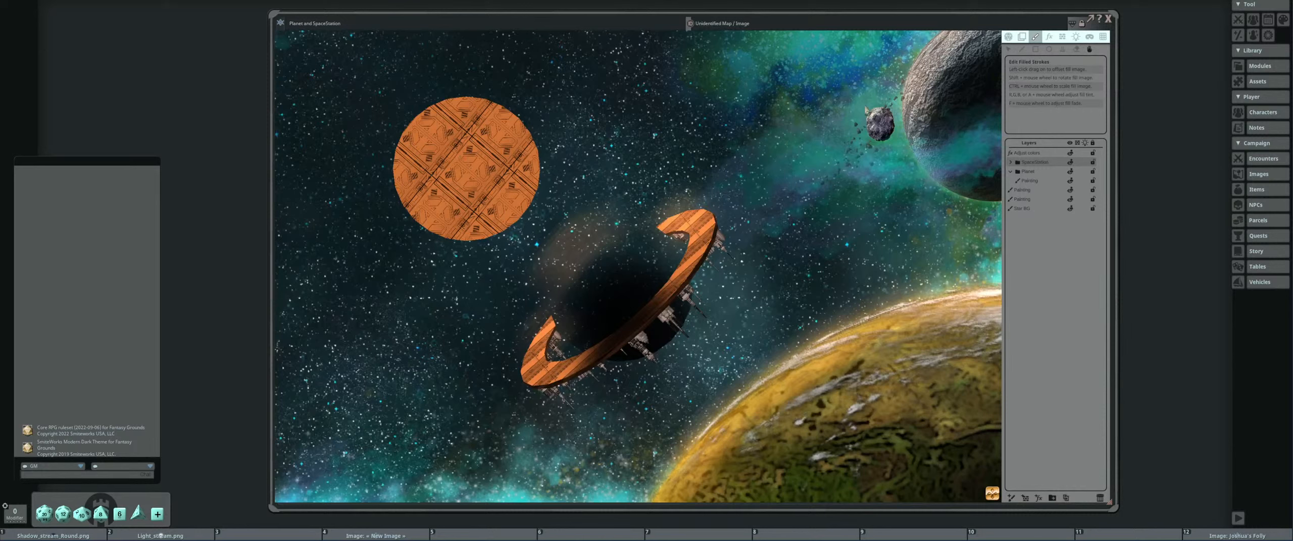
mouse_move(458, 160)
mouse_down()
mouse_move(470, 200)
mouse_move(495, 158)
mouse_move(484, 151)
mouse_up()
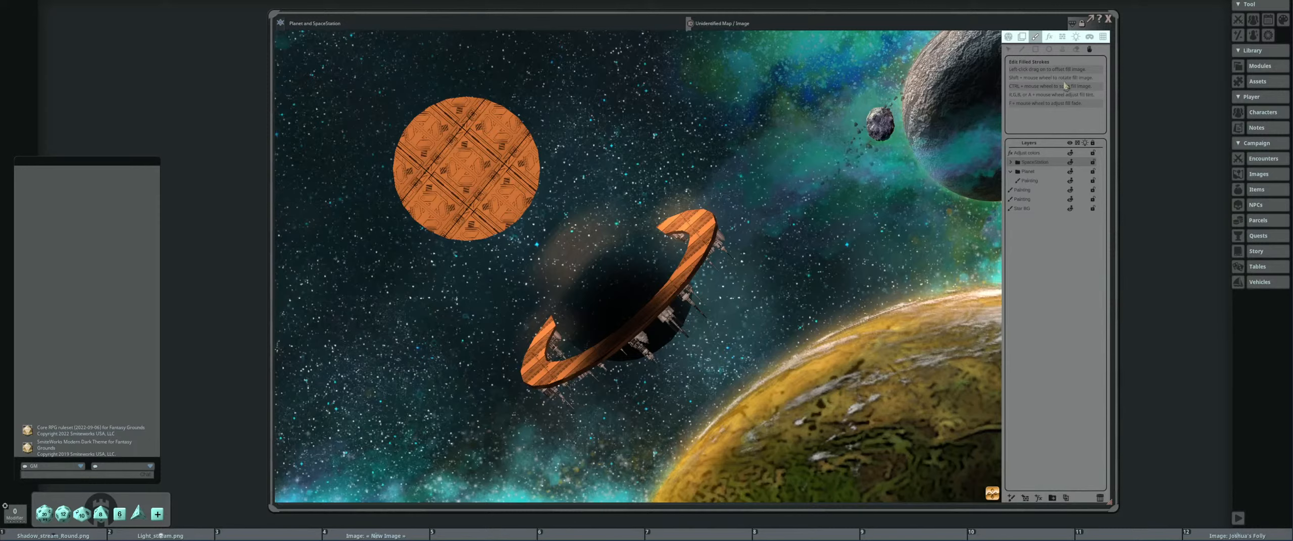
scroll(481, 168, up, 4)
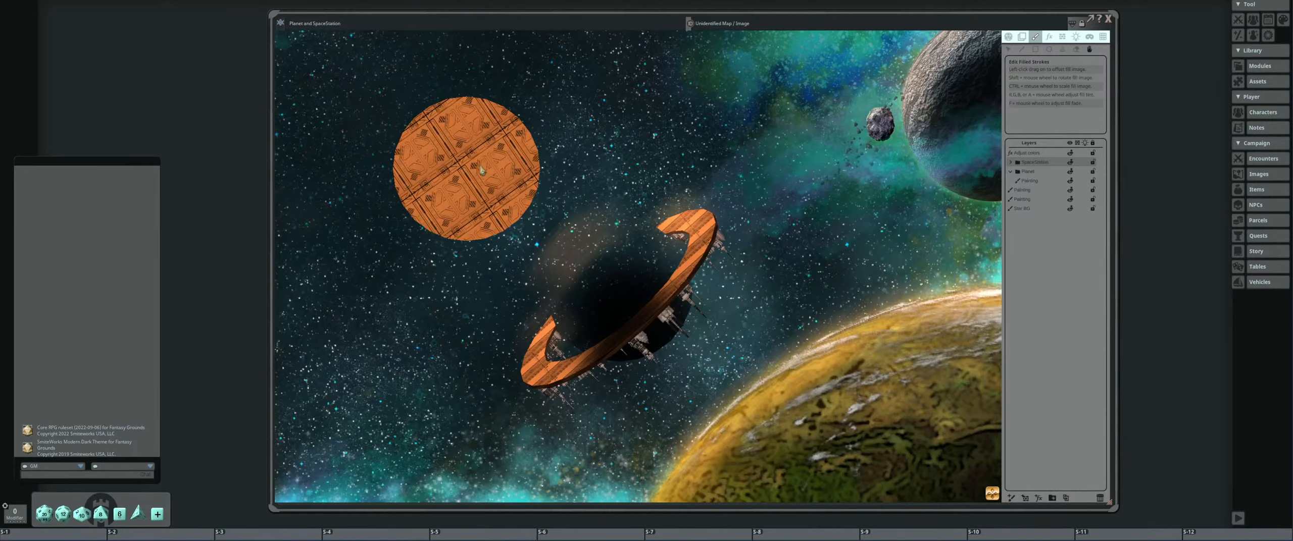
scroll(481, 168, up, 1)
drag(493, 161, 441, 183)
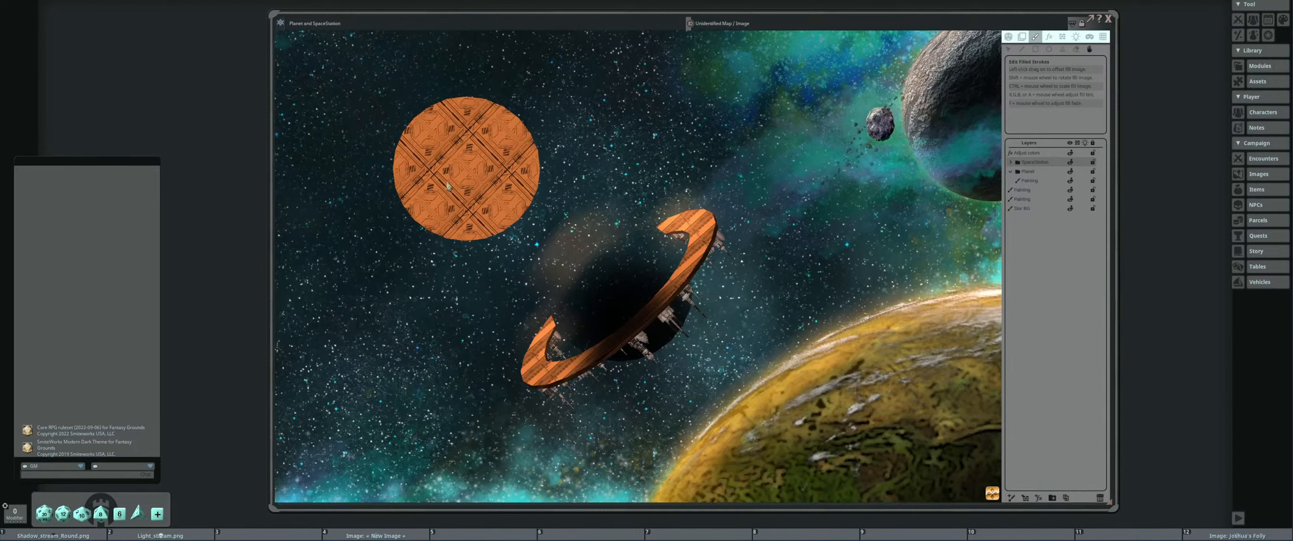
scroll(468, 160, up, 1)
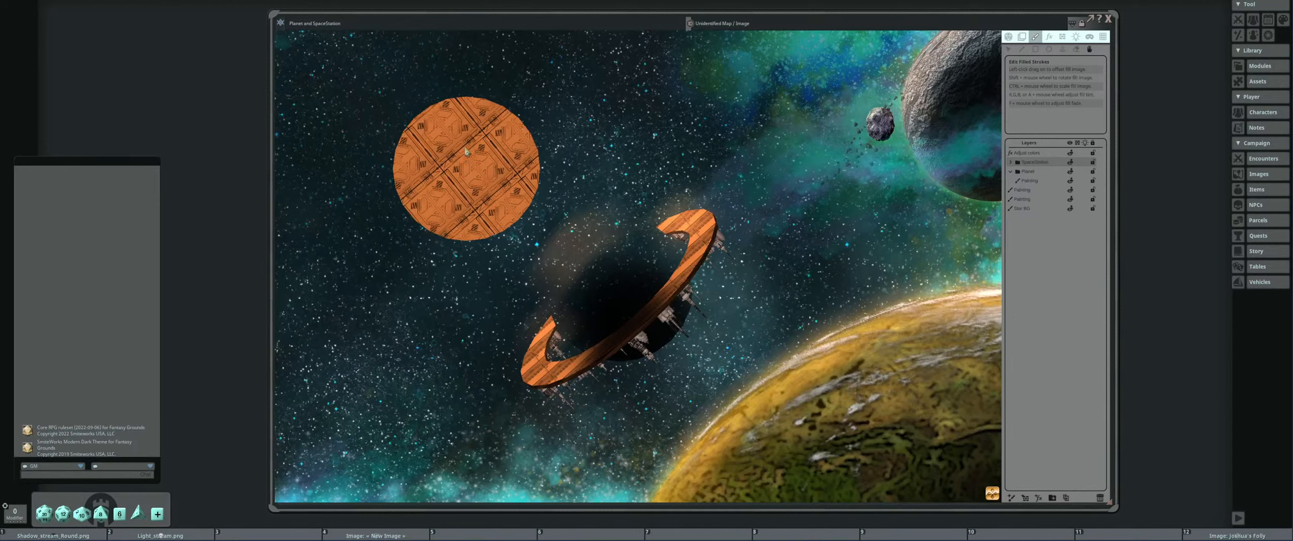
drag(465, 150, 415, 167)
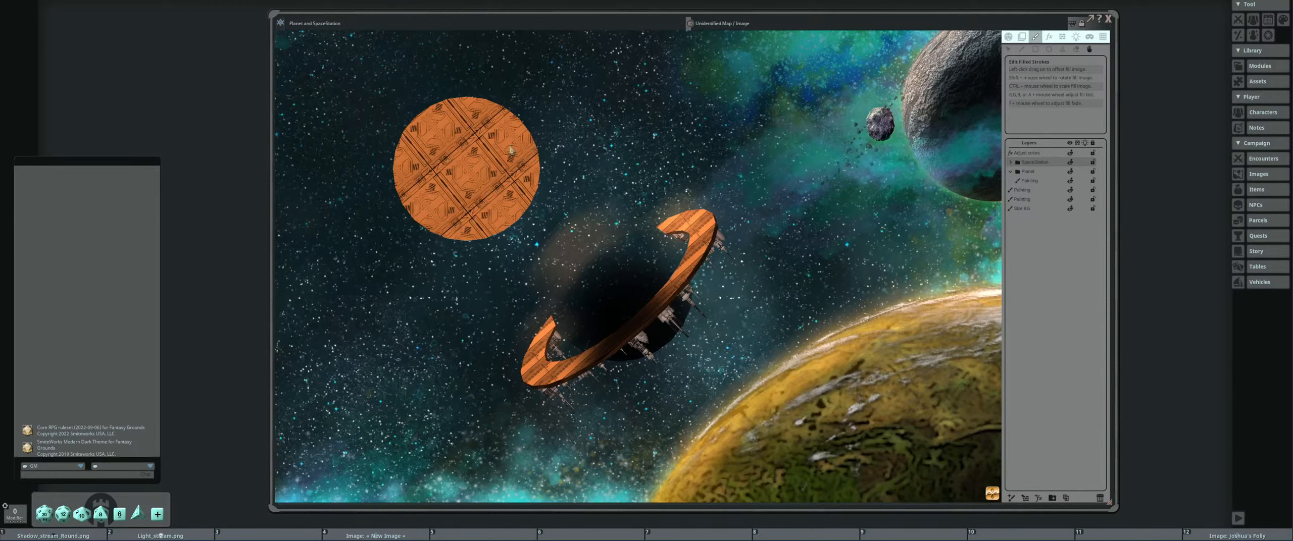
Move the textured sphere back onto the station's ring, under its shading.
click(1008, 49)
drag(533, 137, 684, 259)
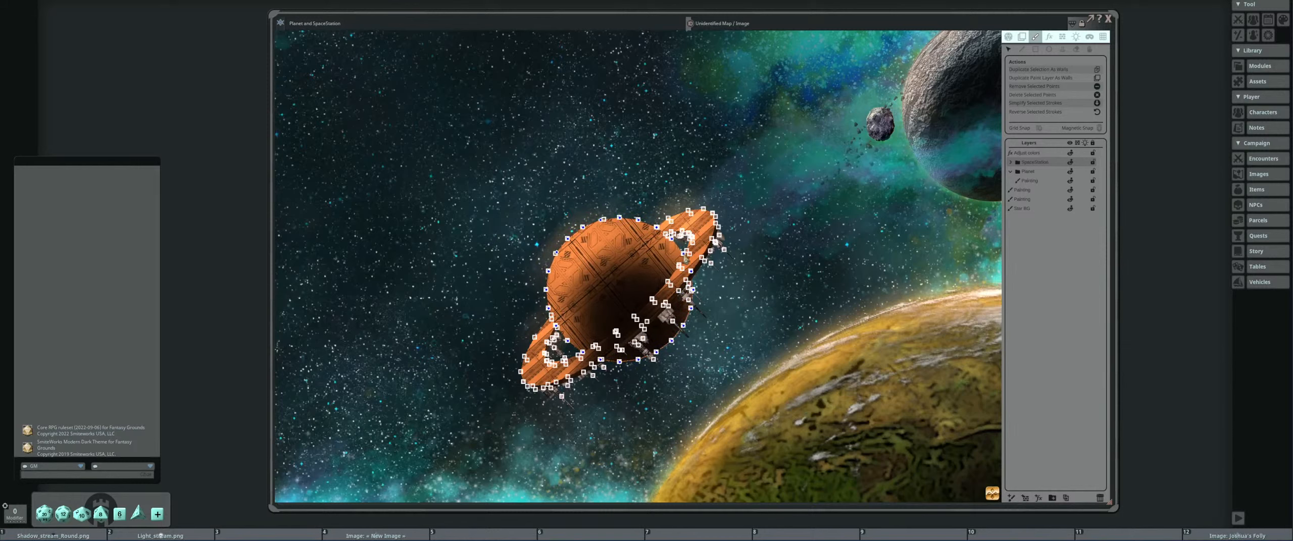
Examine the reassembled space station up close, including the sphere's shading, the ring and its attached structures.
scroll(616, 267, up, 3)
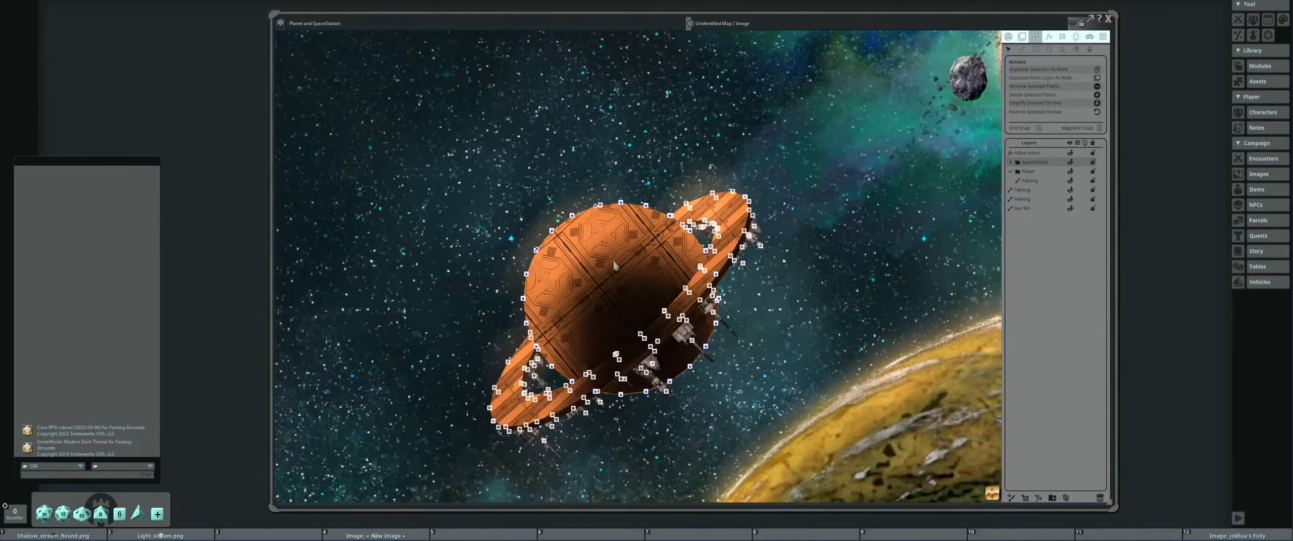
scroll(647, 203, up, 5)
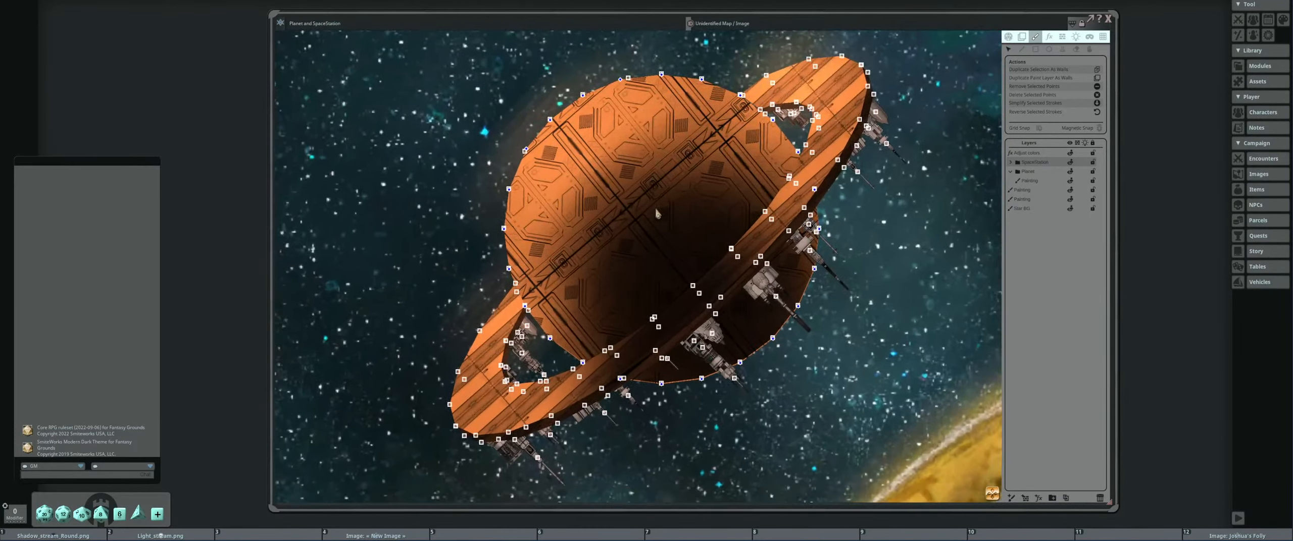
scroll(603, 290, down, 6)
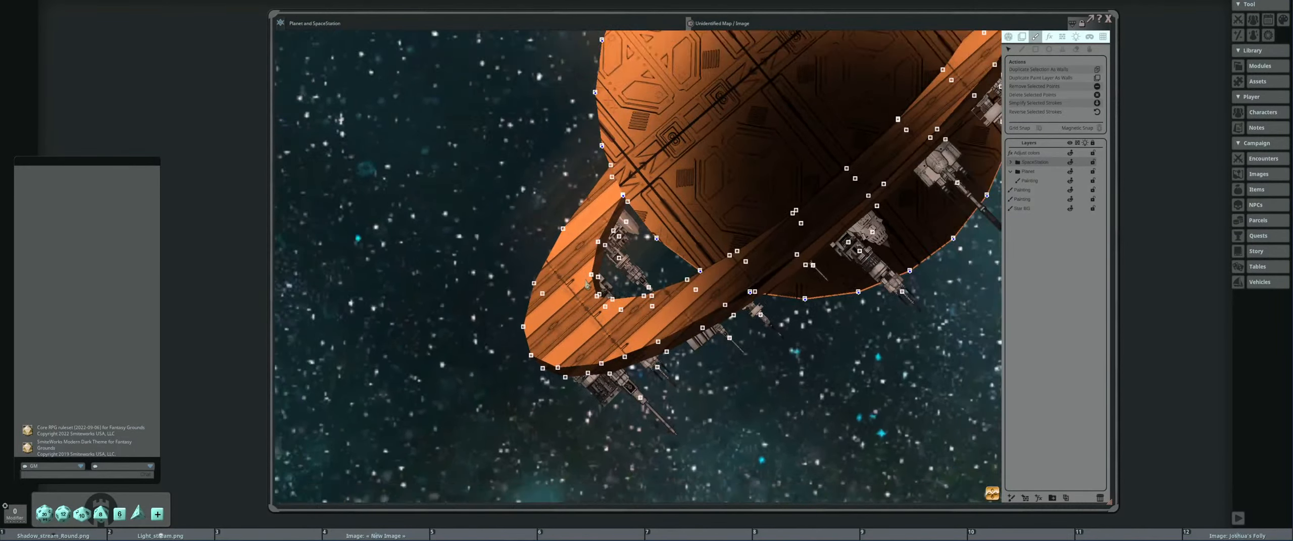
scroll(745, 295, up, 4)
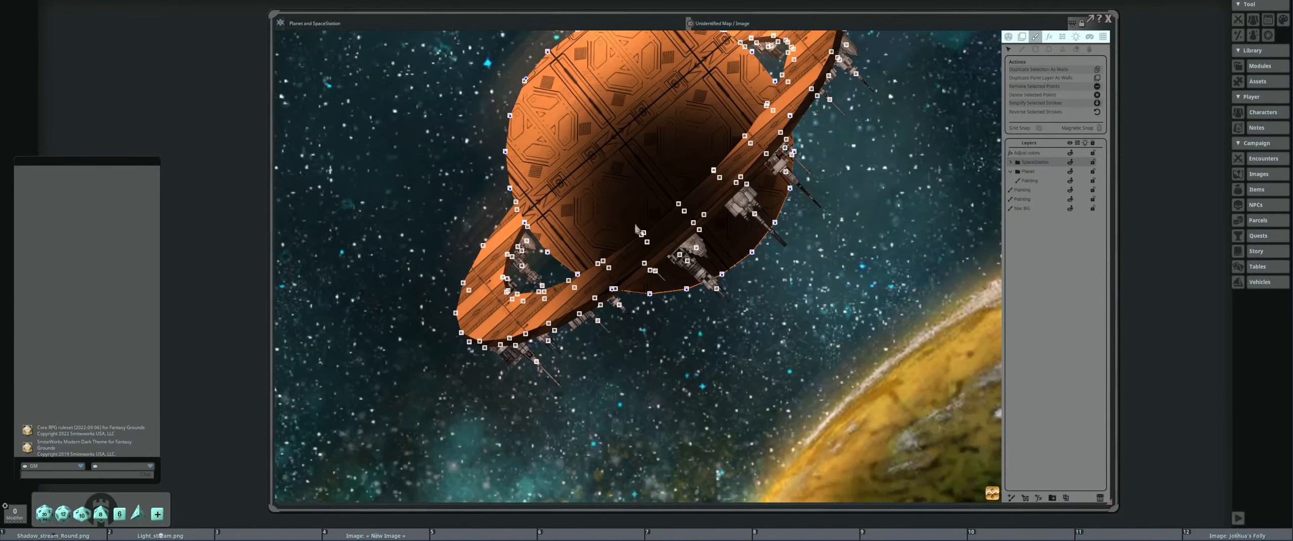
scroll(764, 241, down, 3)
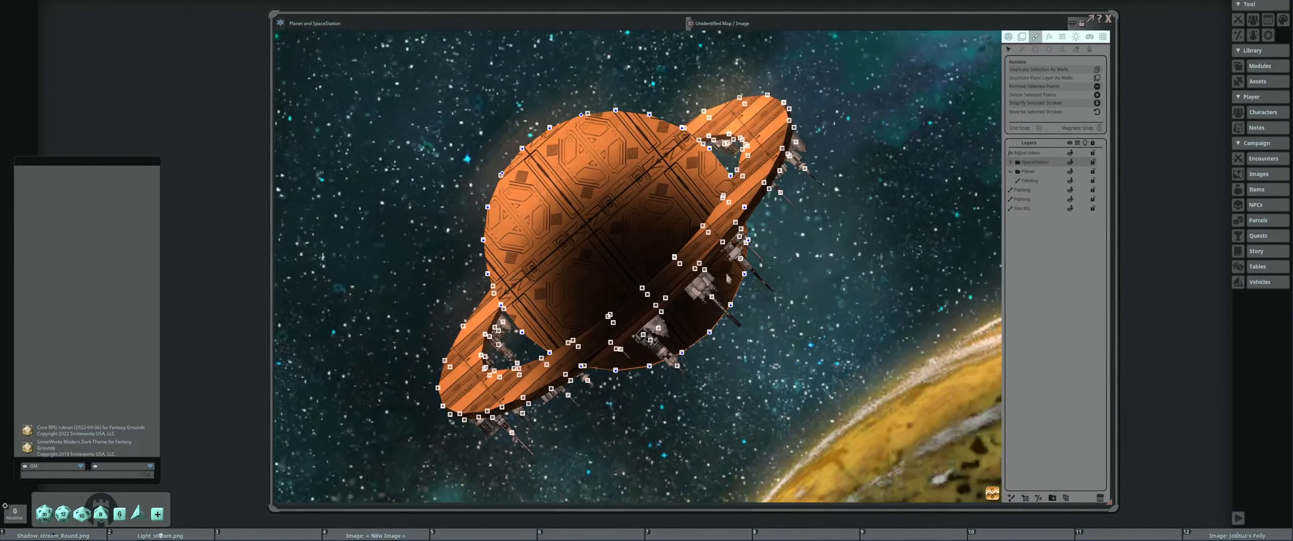
scroll(570, 342, up, 1)
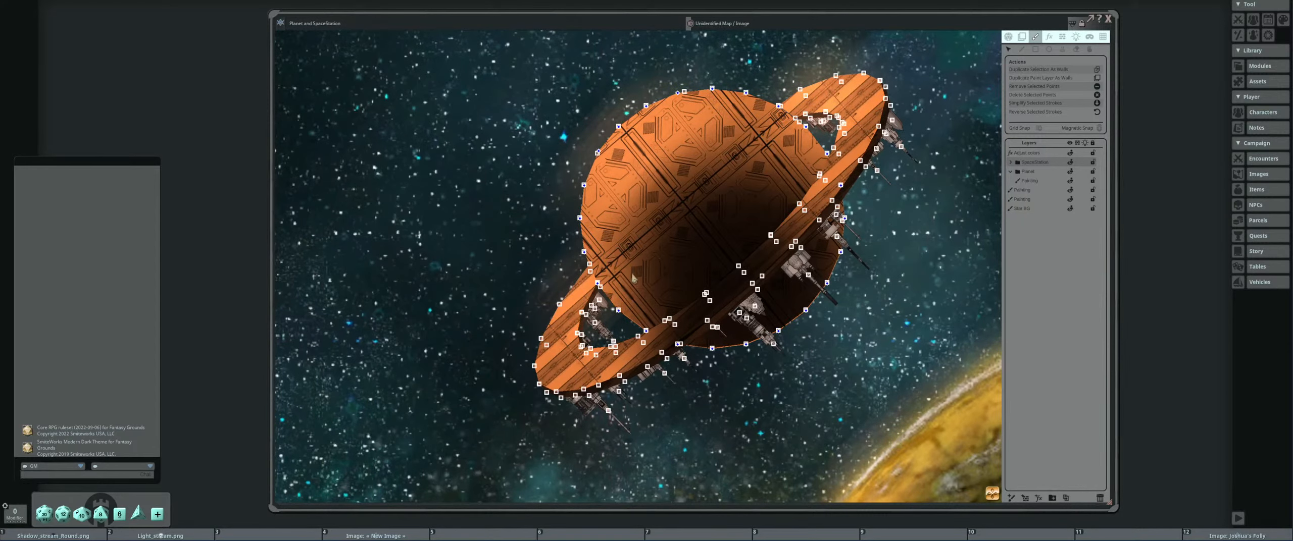
scroll(538, 286, down, 2)
scroll(646, 254, up, 2)
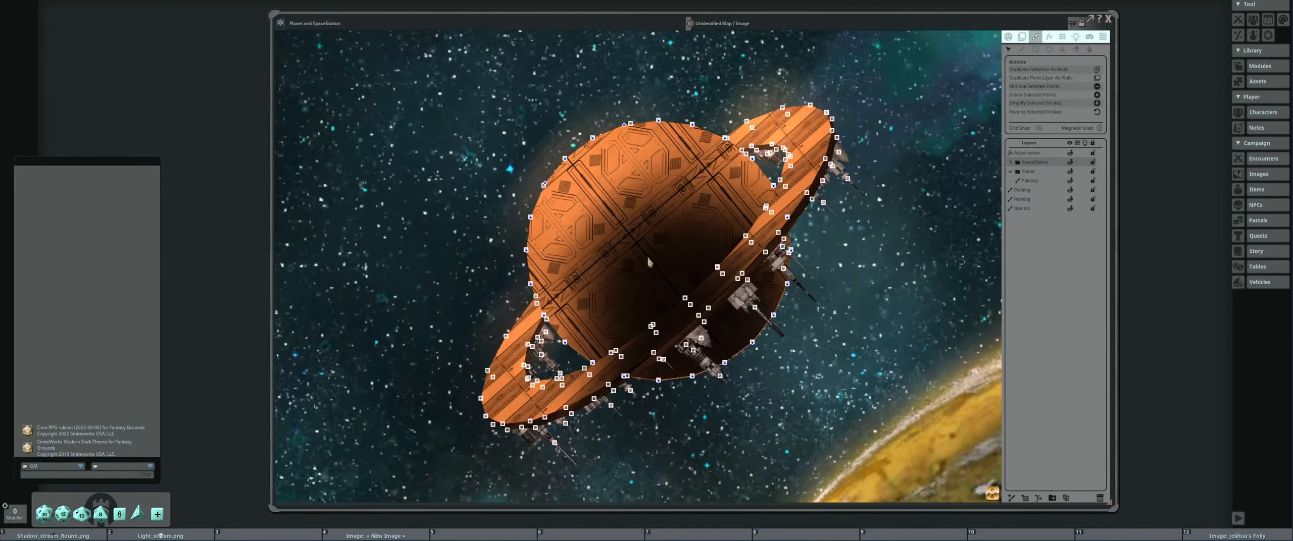
Expand the SpaceStation folder, hide its Ring subfolder and select the sphere's Painting layer.
click(1011, 163)
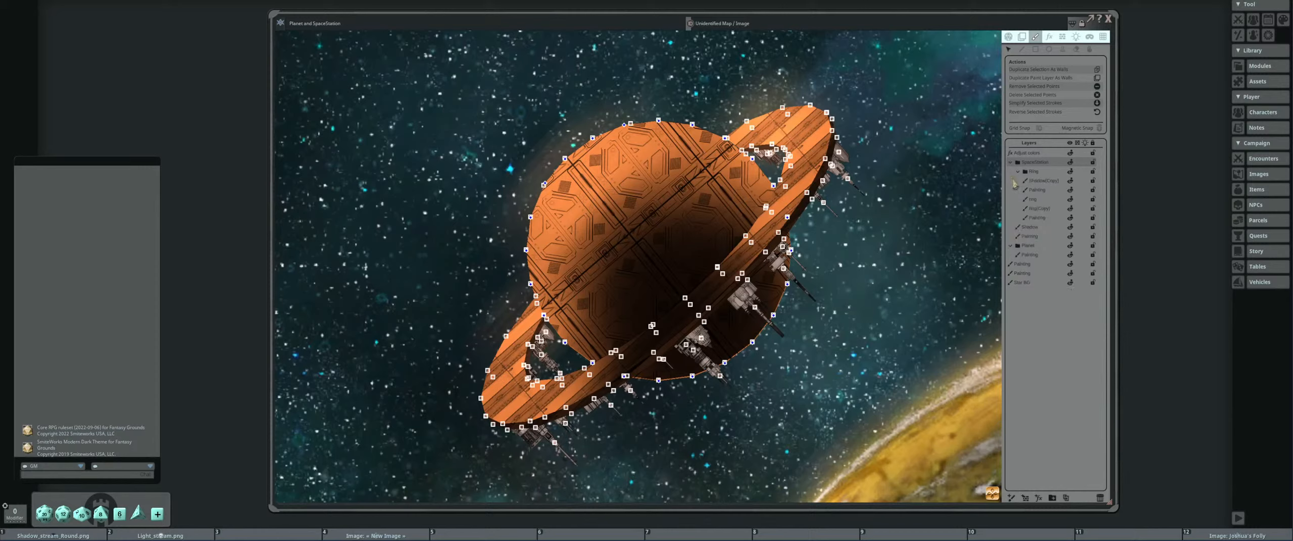
click(1070, 172)
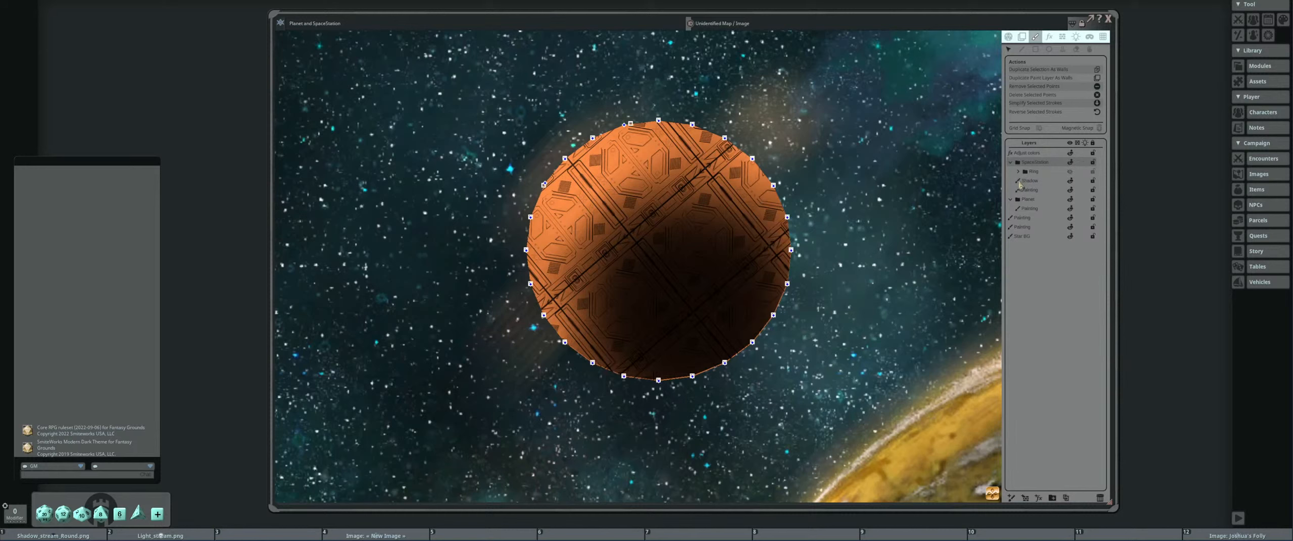
click(1031, 190)
scroll(731, 234, down, 3)
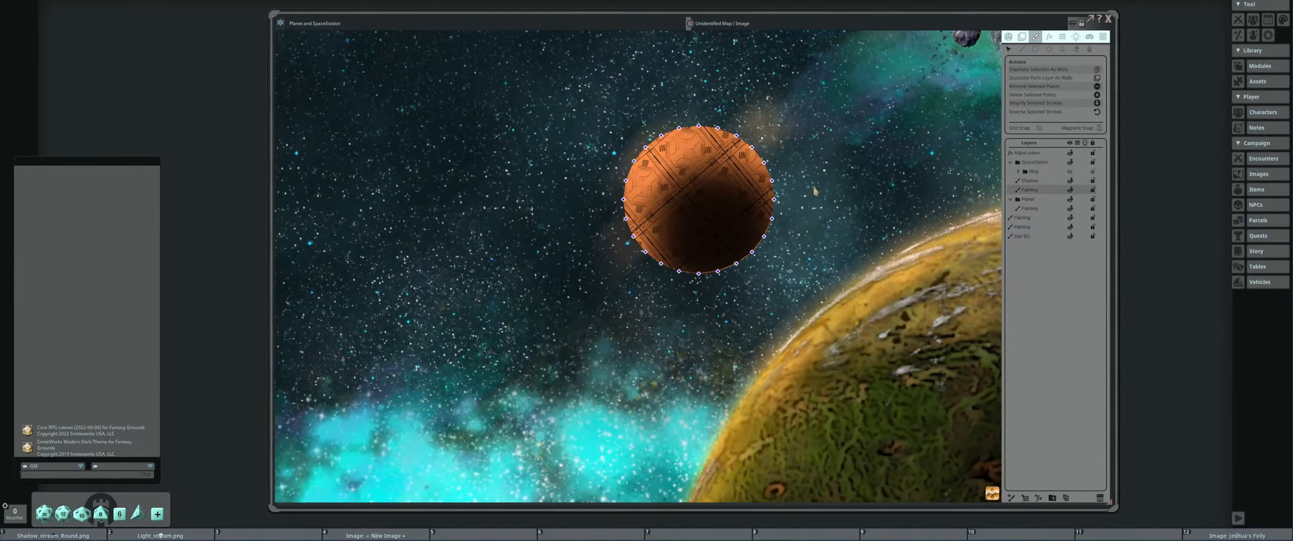
scroll(812, 195, up, 2)
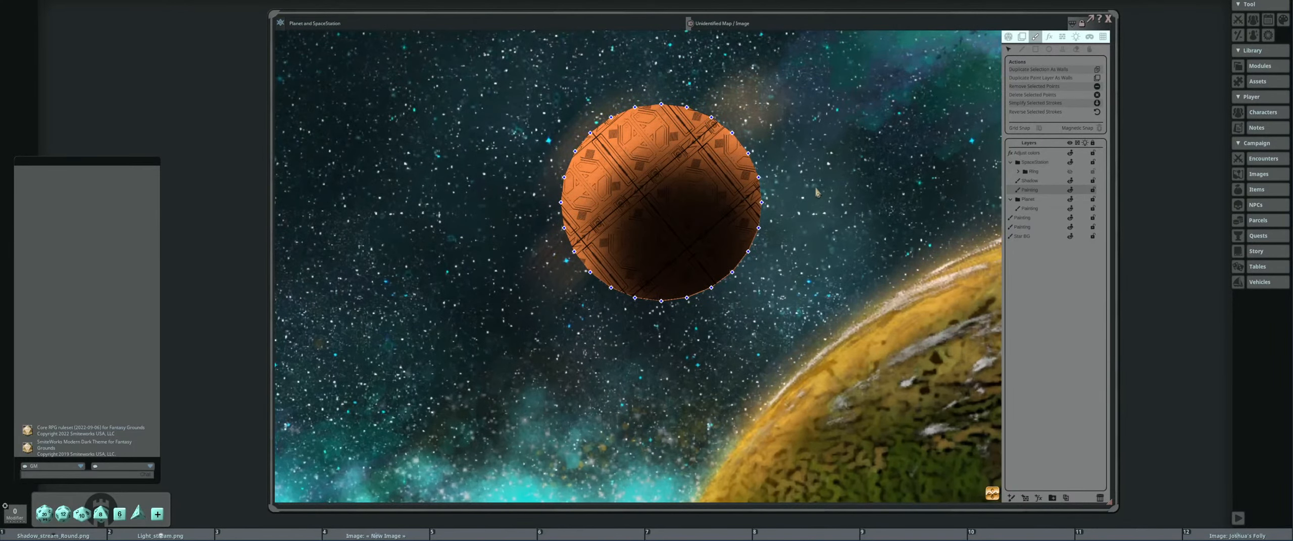
scroll(720, 235, up, 3)
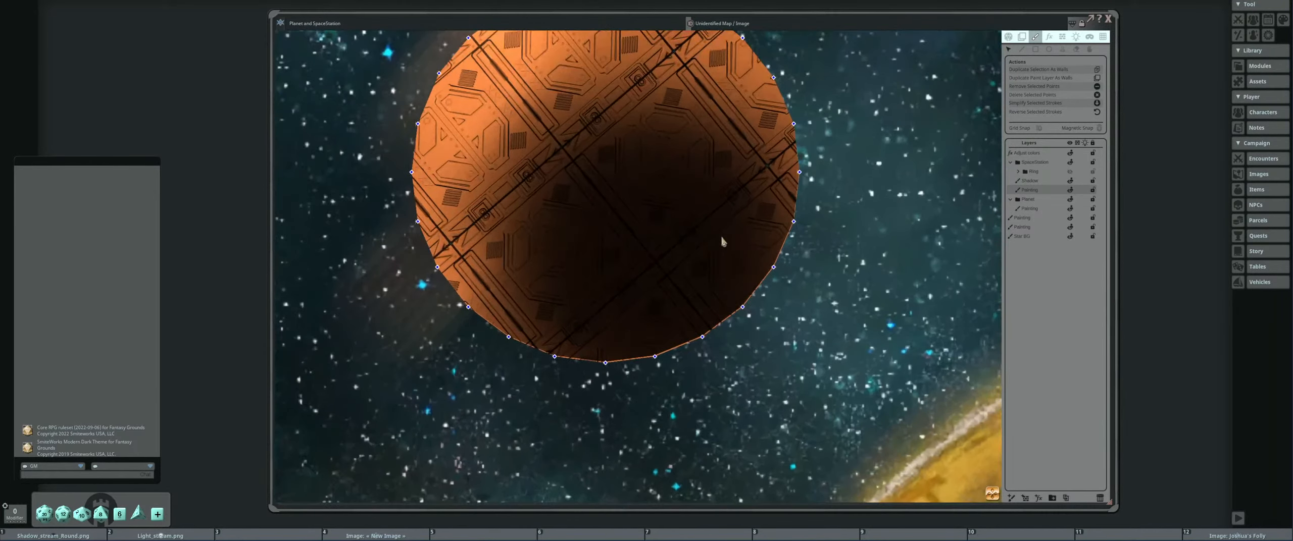
Nudge the sphere slightly upward so that its lower edge lines up with the shadow covering it.
drag(720, 234, 776, 184)
scroll(742, 206, up, 1)
scroll(741, 206, up, 1)
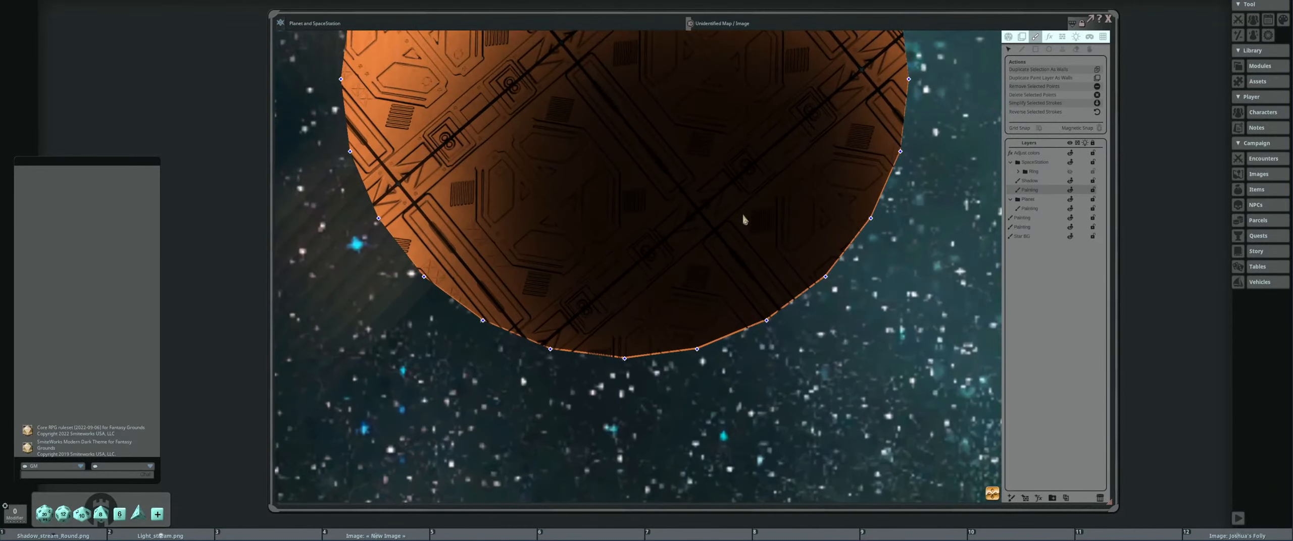
scroll(744, 214, up, 3)
scroll(797, 331, up, 4)
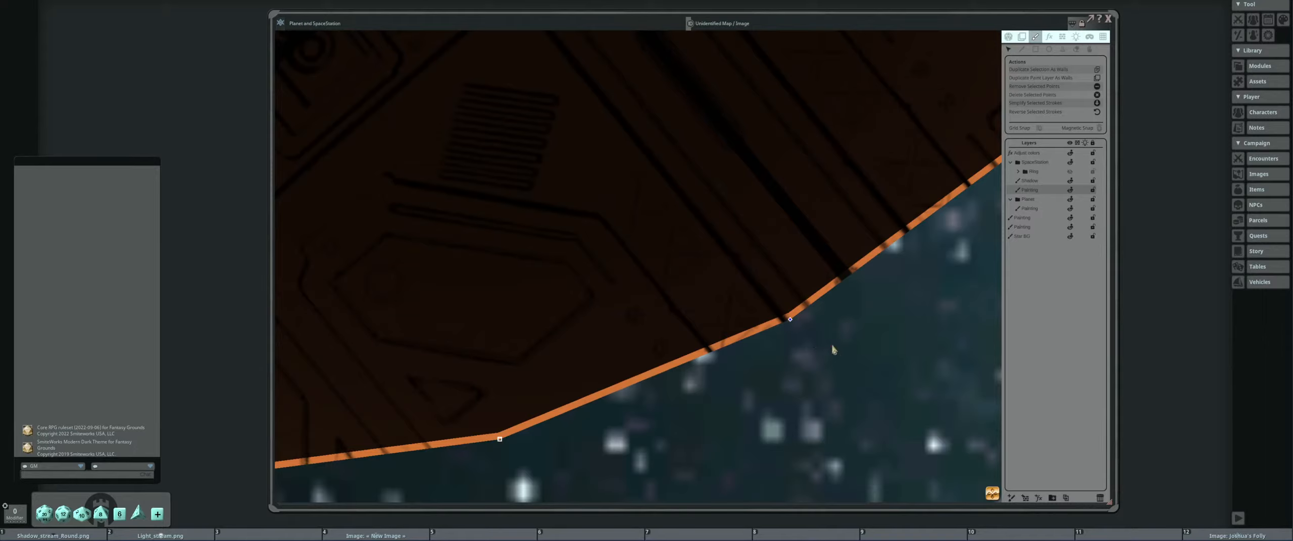
scroll(793, 320, down, 3)
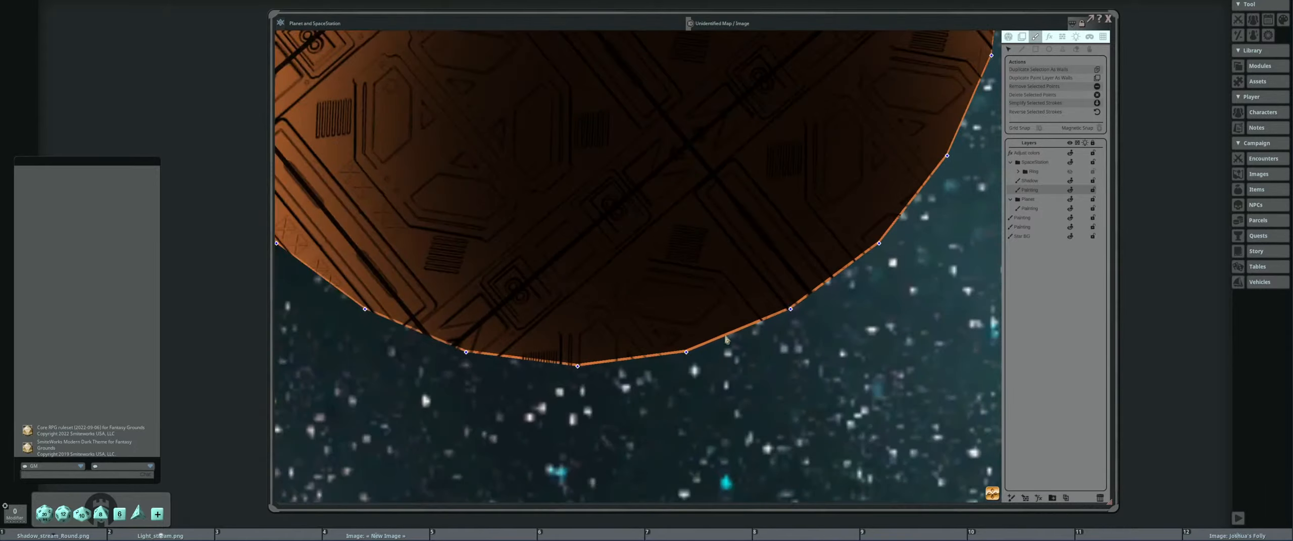
scroll(808, 313, up, 2)
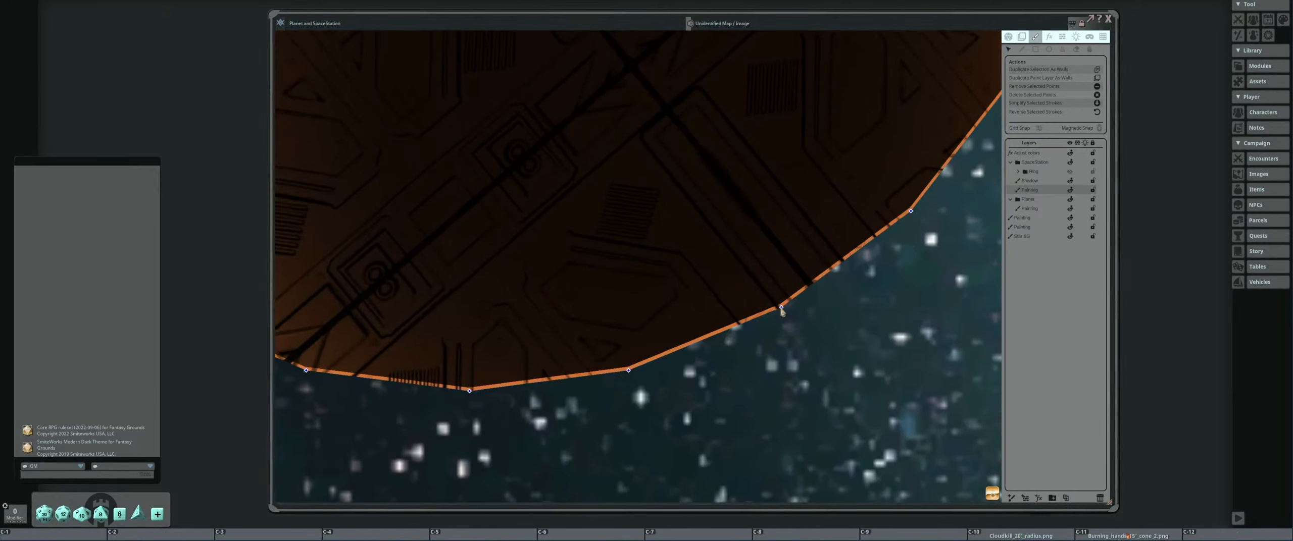
drag(782, 308, 780, 303)
scroll(780, 303, down, 4)
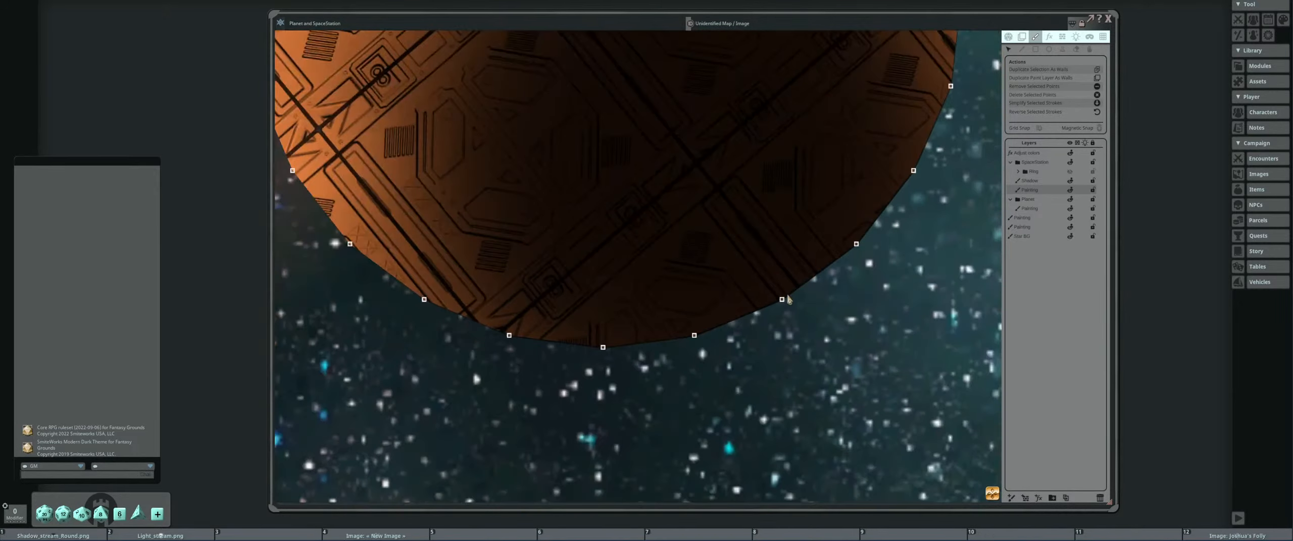
drag(783, 297, 700, 318)
scroll(687, 340, down, 1)
scroll(700, 317, up, 2)
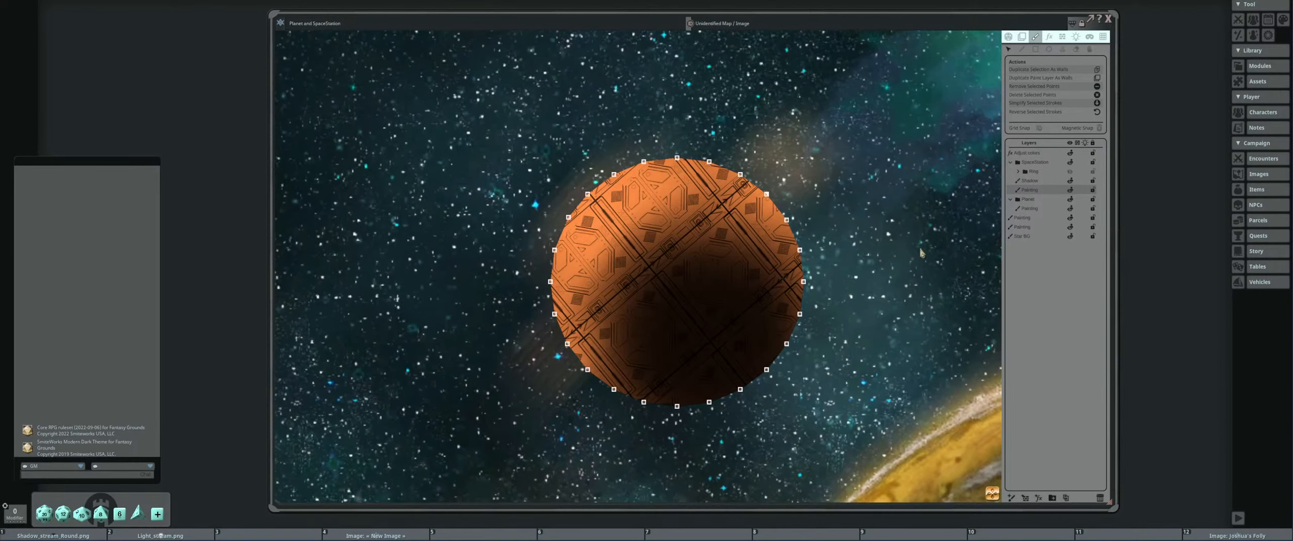
Add a new paint layer and place it in the SpaceStation folder between the shadow and the sphere's Painting layer.
click(1011, 498)
drag(1047, 150, 1053, 191)
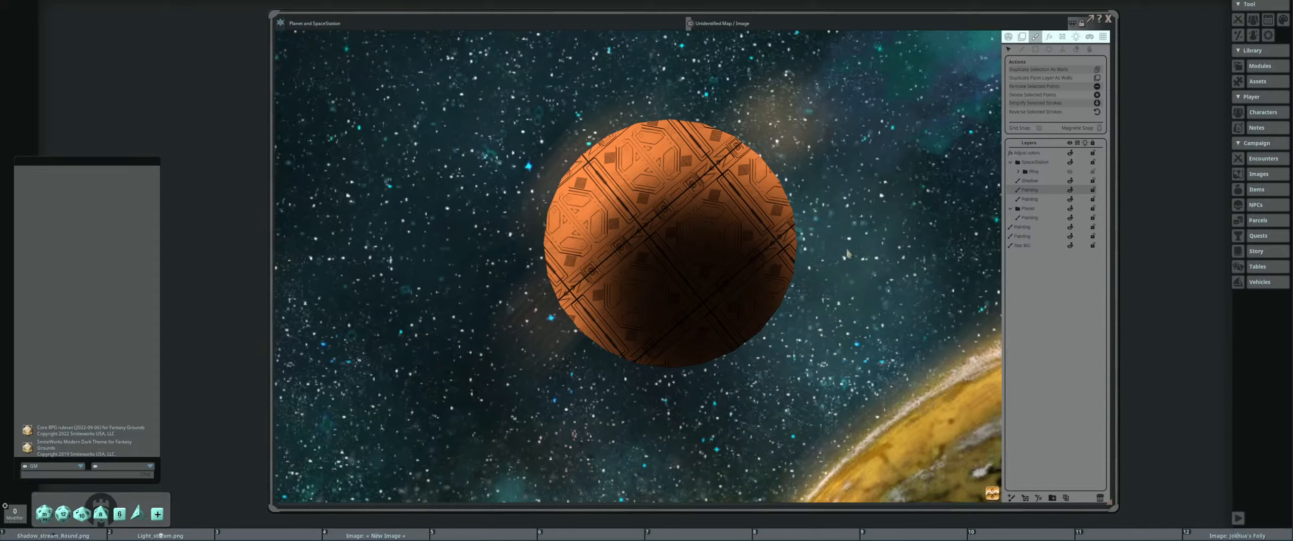
Edit the fill on the sphere's Painting layer, scaling the panel texture down and shifting it within the circle.
click(1089, 49)
click(1033, 199)
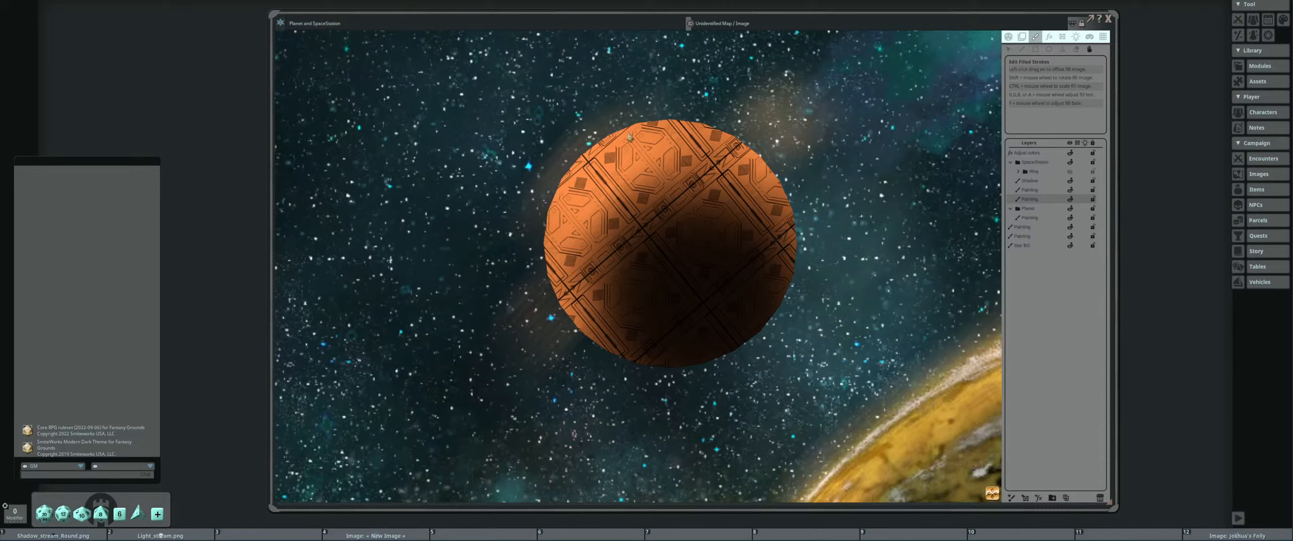
key(ctrl)
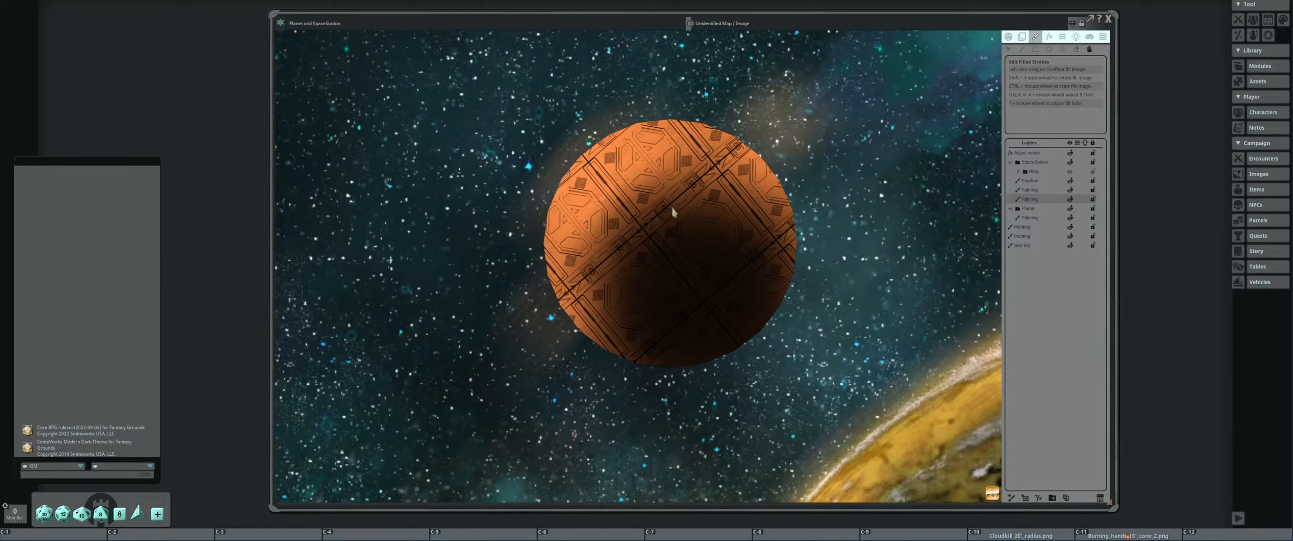
scroll(668, 219, down, 4)
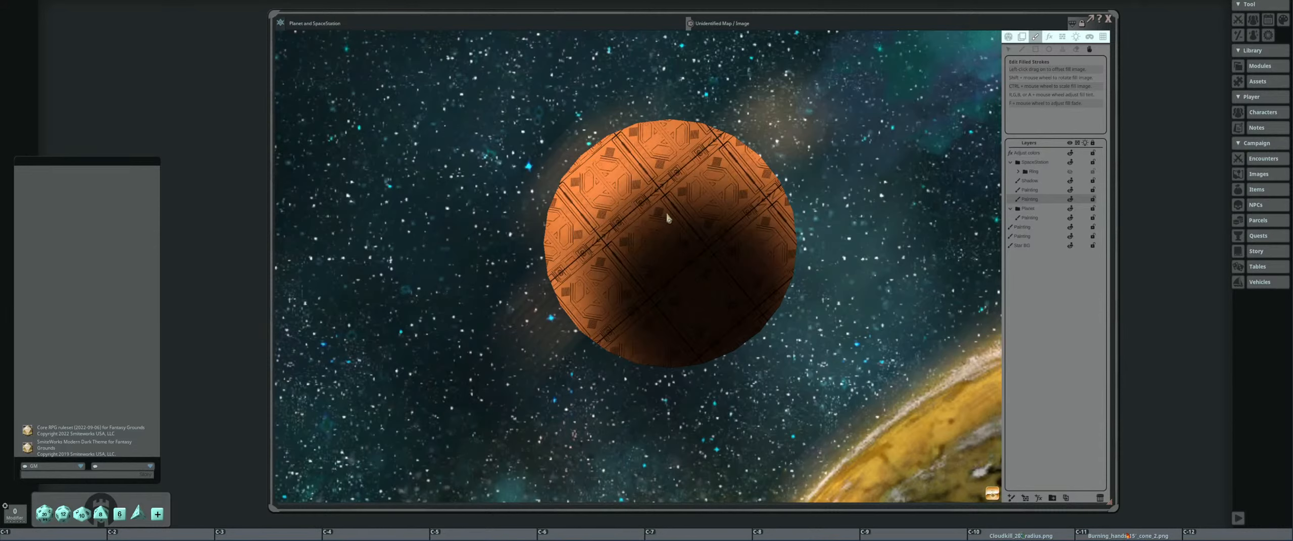
scroll(667, 216, up, 2)
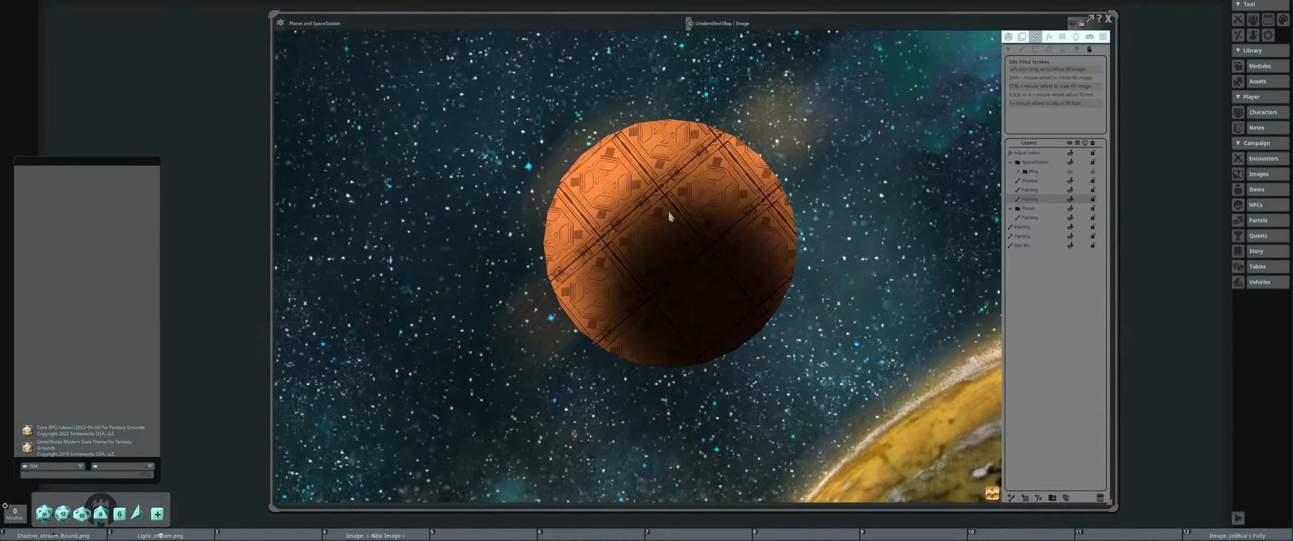
drag(653, 221, 736, 195)
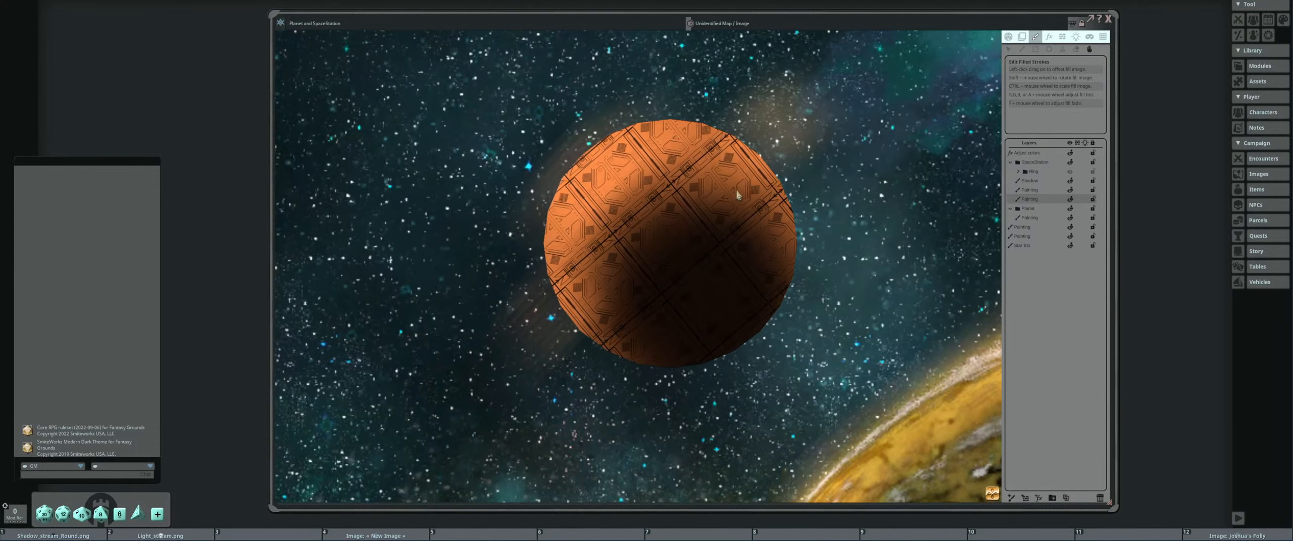
mouse_move(670, 240)
mouse_down()
mouse_move(687, 227)
mouse_move(680, 235)
mouse_up()
scroll(683, 229, down, 3)
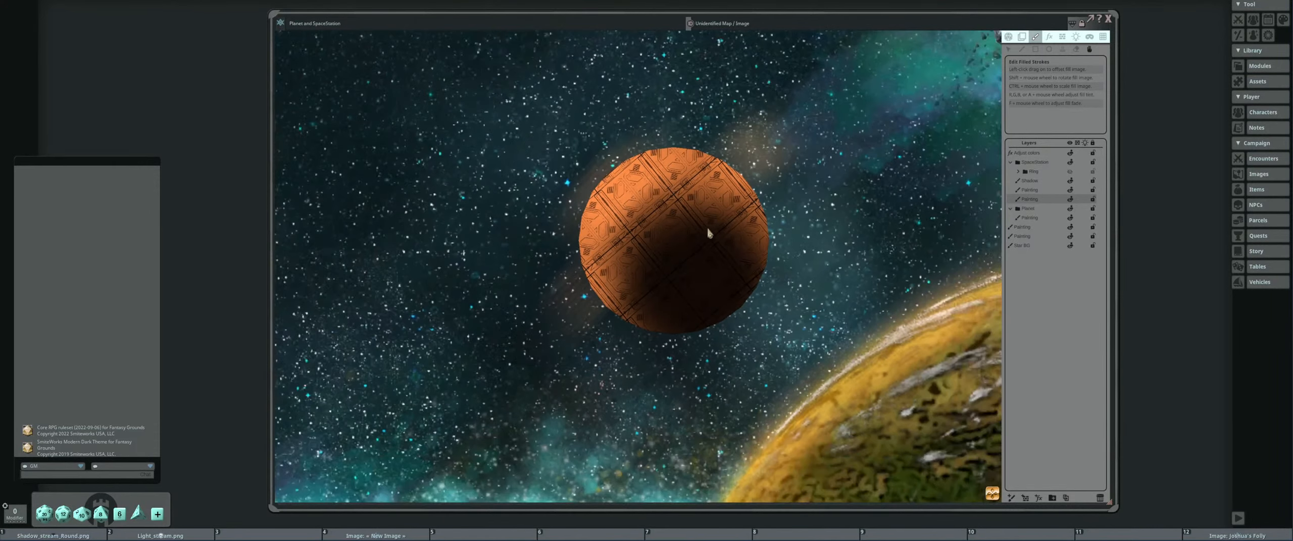
scroll(686, 220, up, 2)
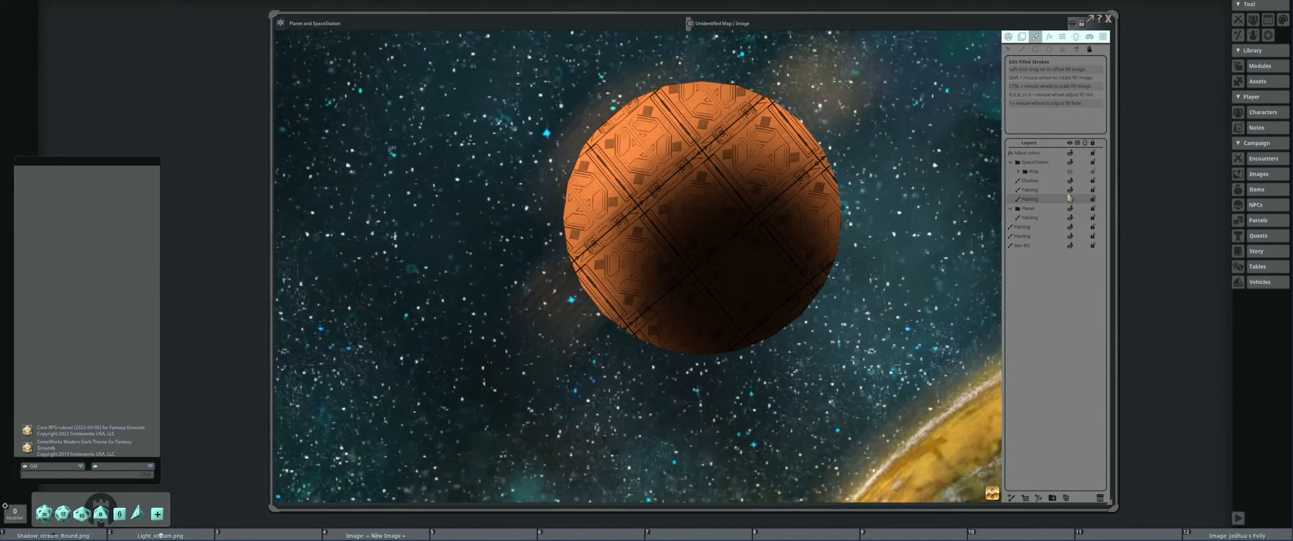
Activate the Stamp tool on the new paint layer and open the Assets browser to find a stamp image.
click(1064, 50)
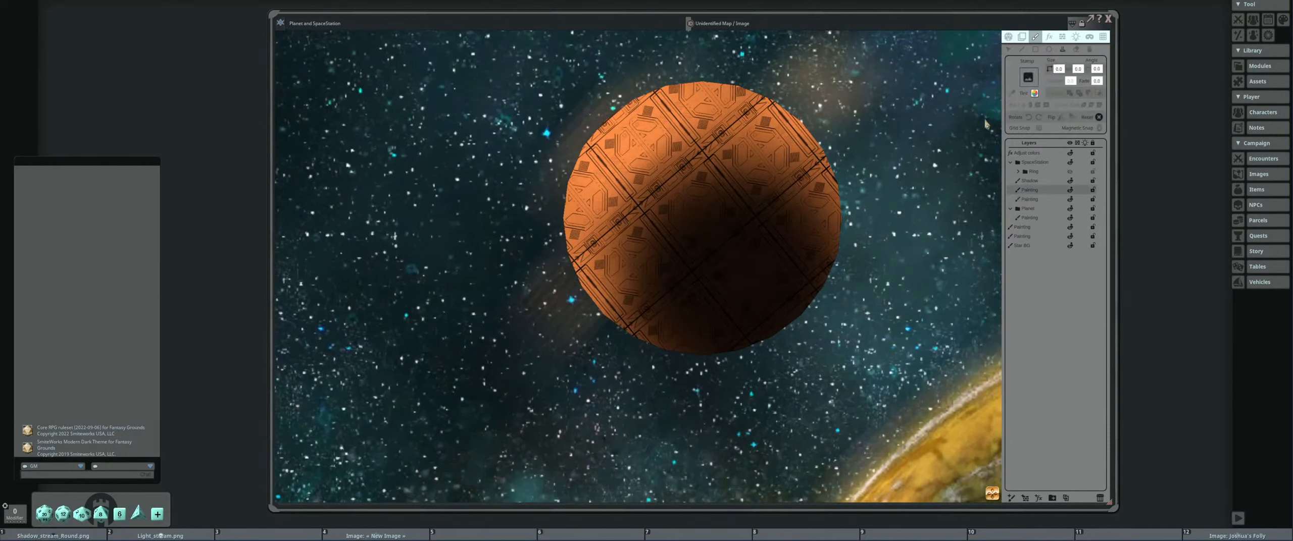
click(1258, 82)
drag(1156, 25, 1151, 18)
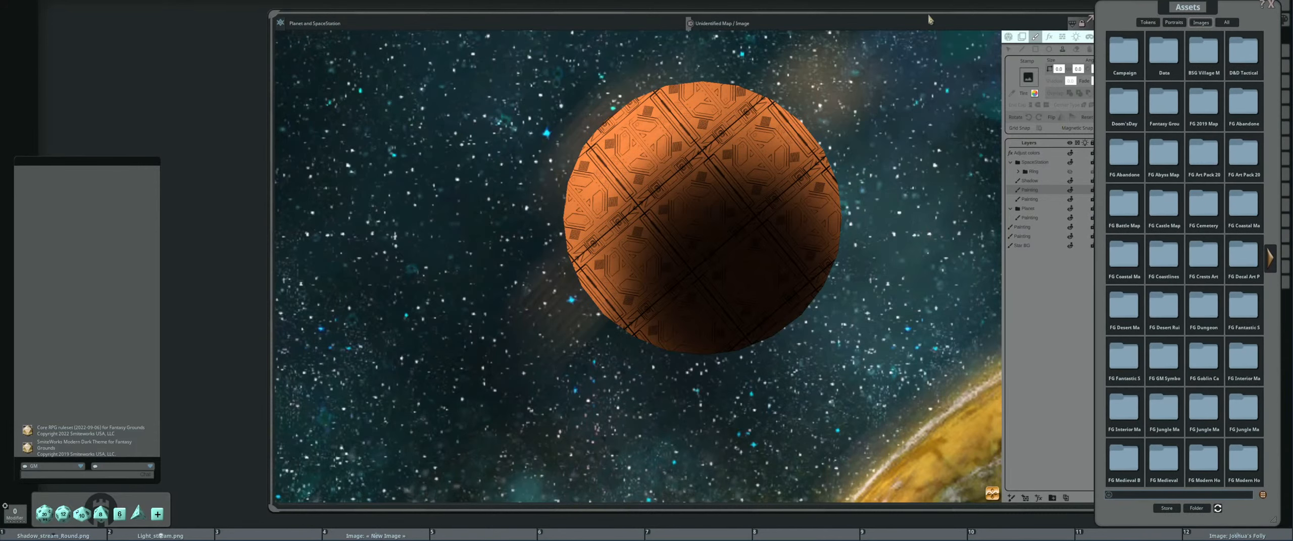
Rearrange the workspace by moving and widening the map window and shifting the Assets browser beside it.
drag(928, 19, 698, 13)
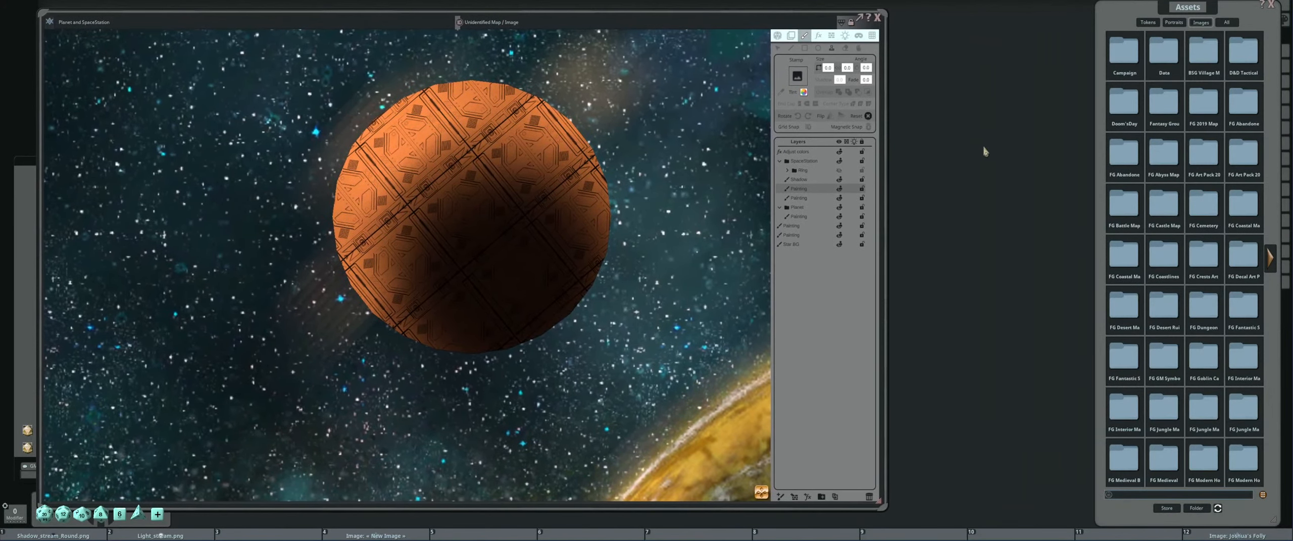
drag(890, 145, 1018, 145)
drag(1123, 13, 1096, 13)
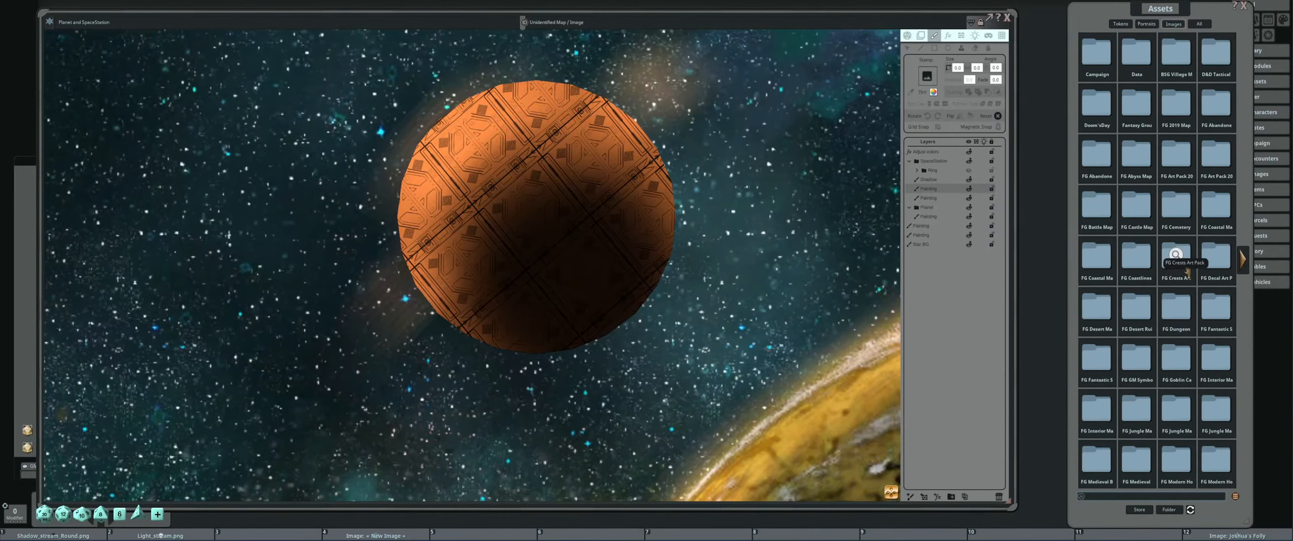
Open the Decorations folder of the FG Spaceship Art Pack among the image assets.
click(1243, 261)
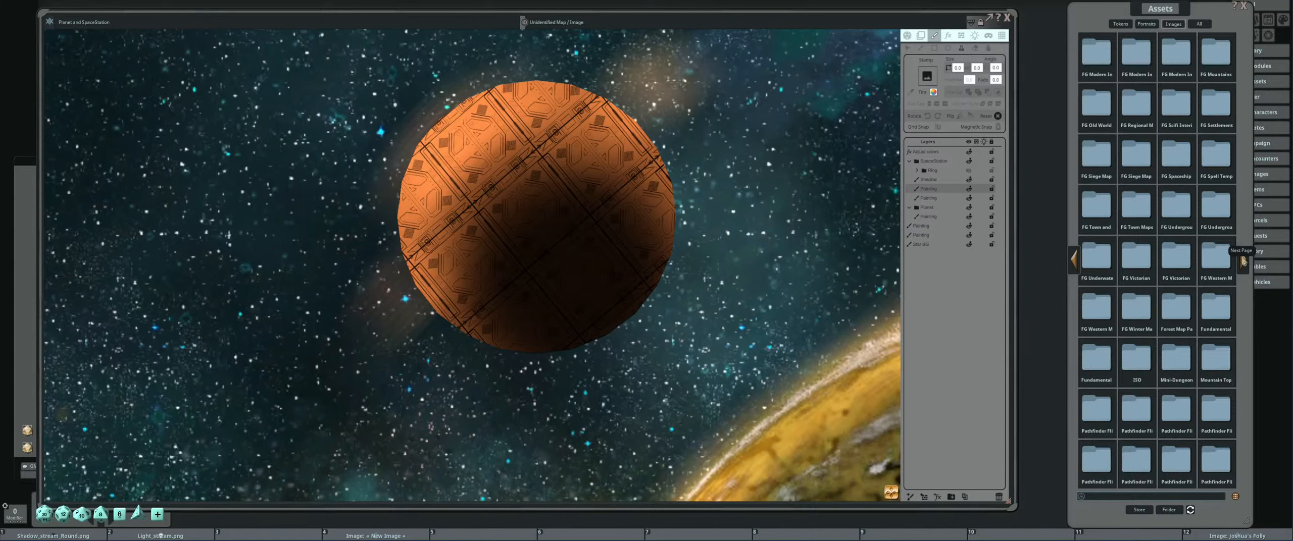
click(1180, 160)
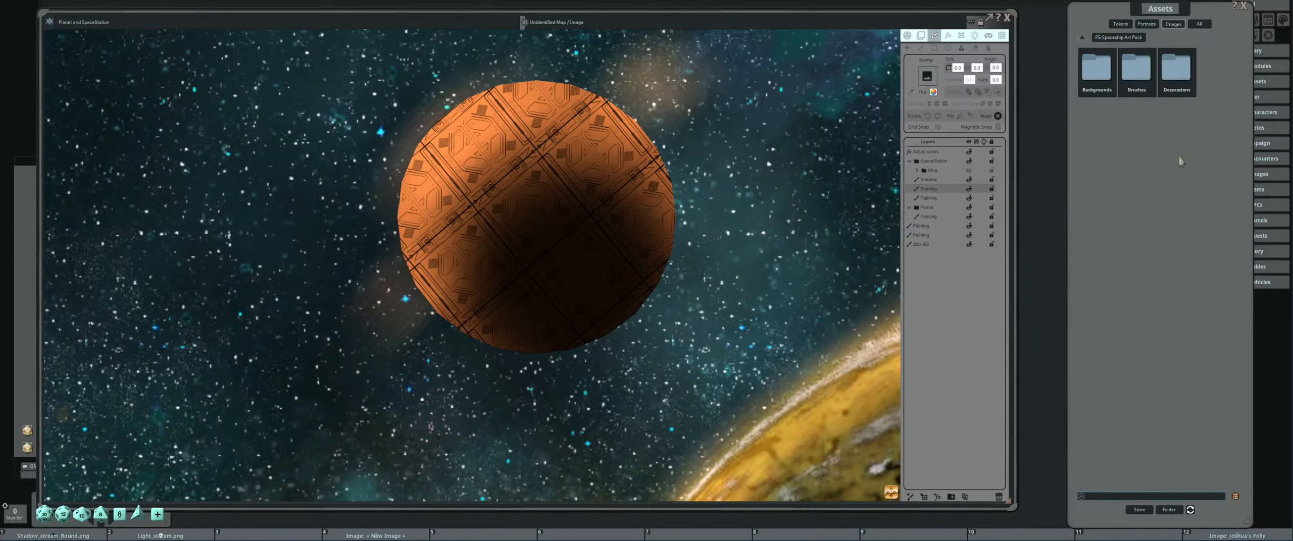
click(1170, 75)
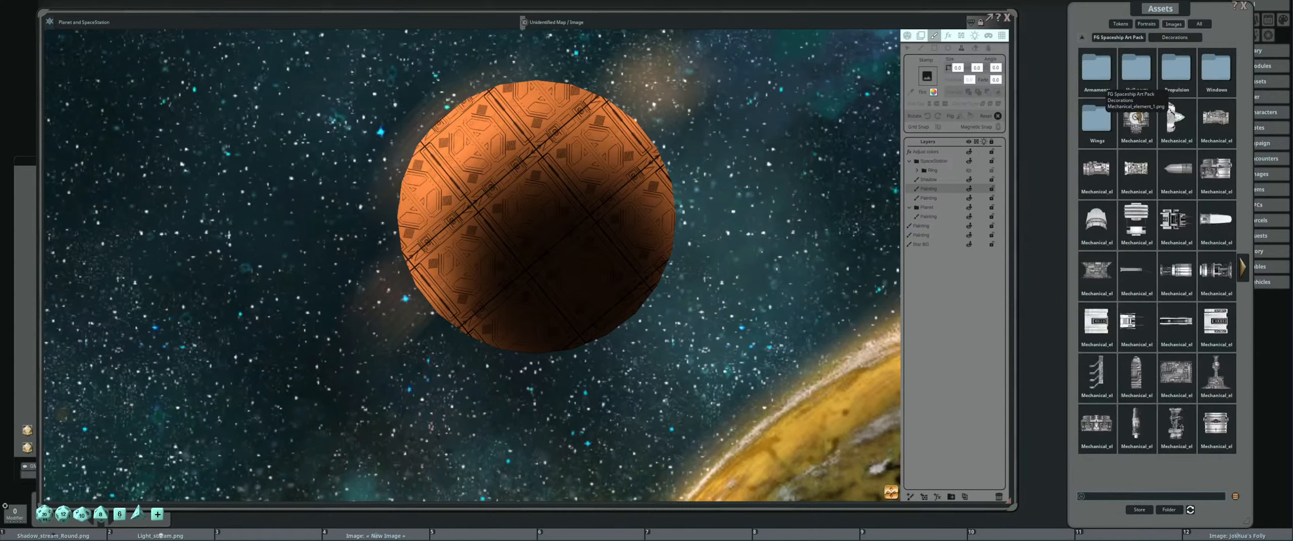
Make the Ring folder of the SpaceStation group visible again.
click(1136, 117)
click(727, 169)
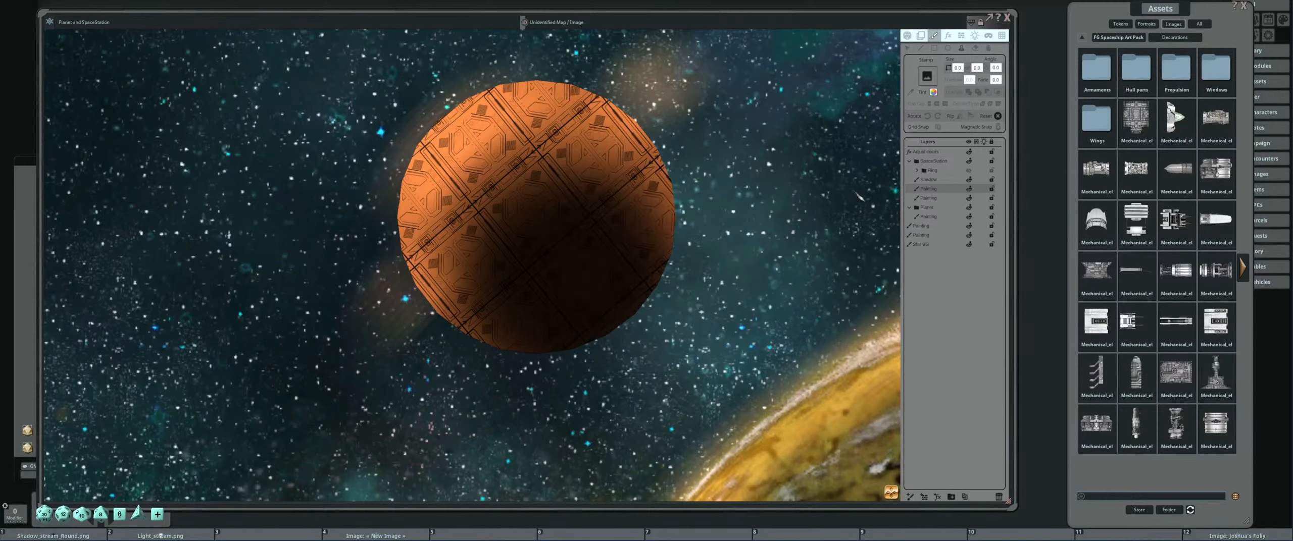
click(968, 170)
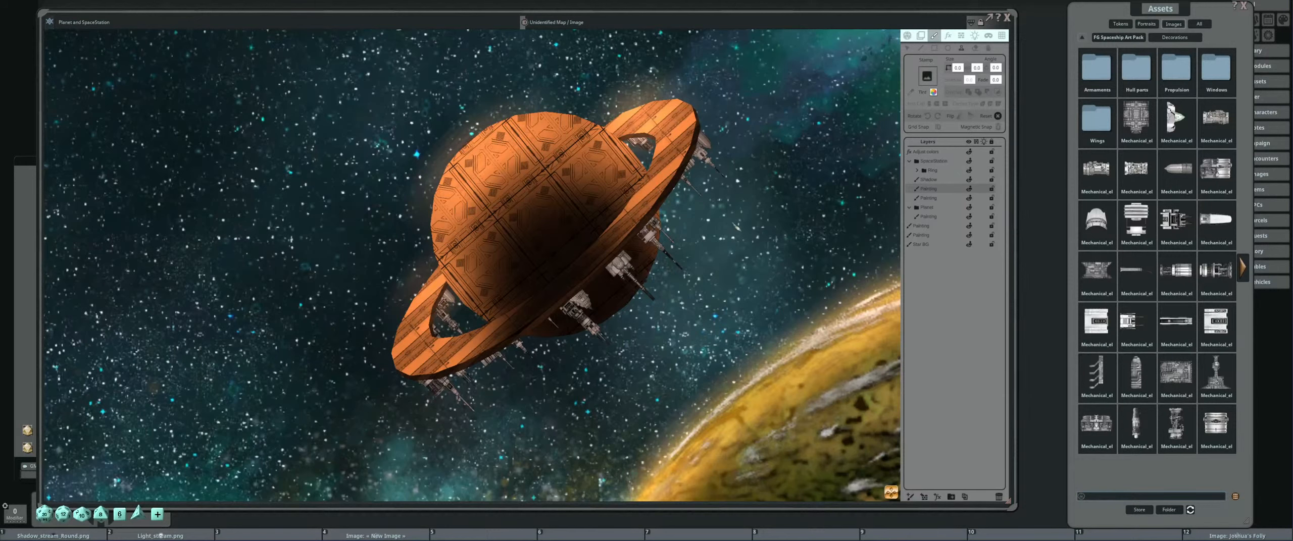
Examine the ringed station up close and within the whole map to judge how its detail reads at different scales.
scroll(736, 227, down, 5)
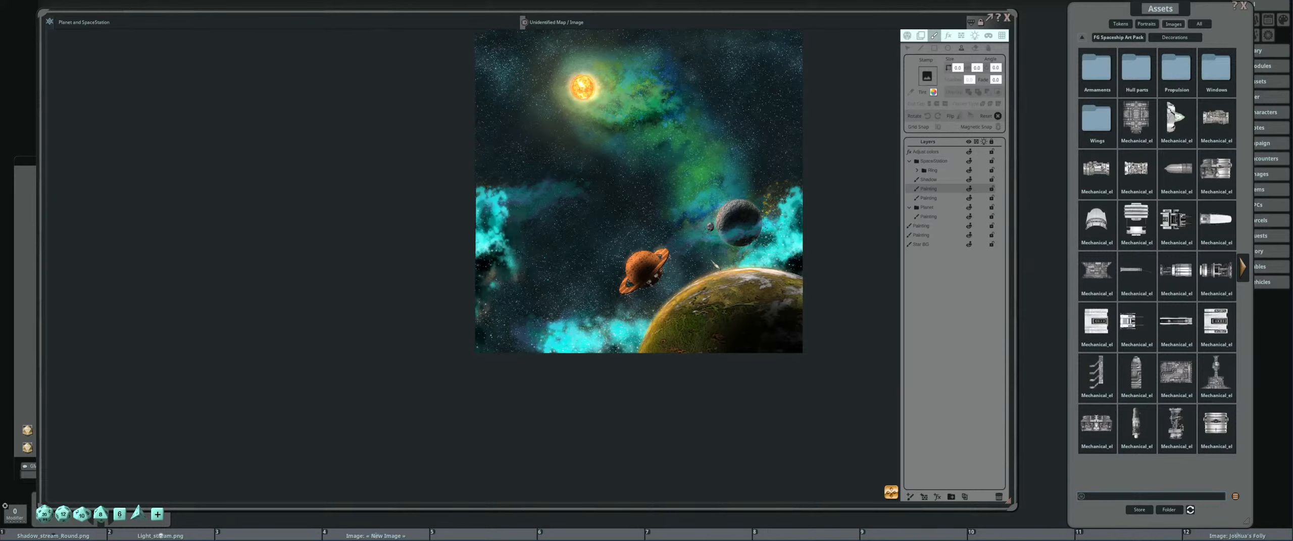
drag(703, 176, 642, 218)
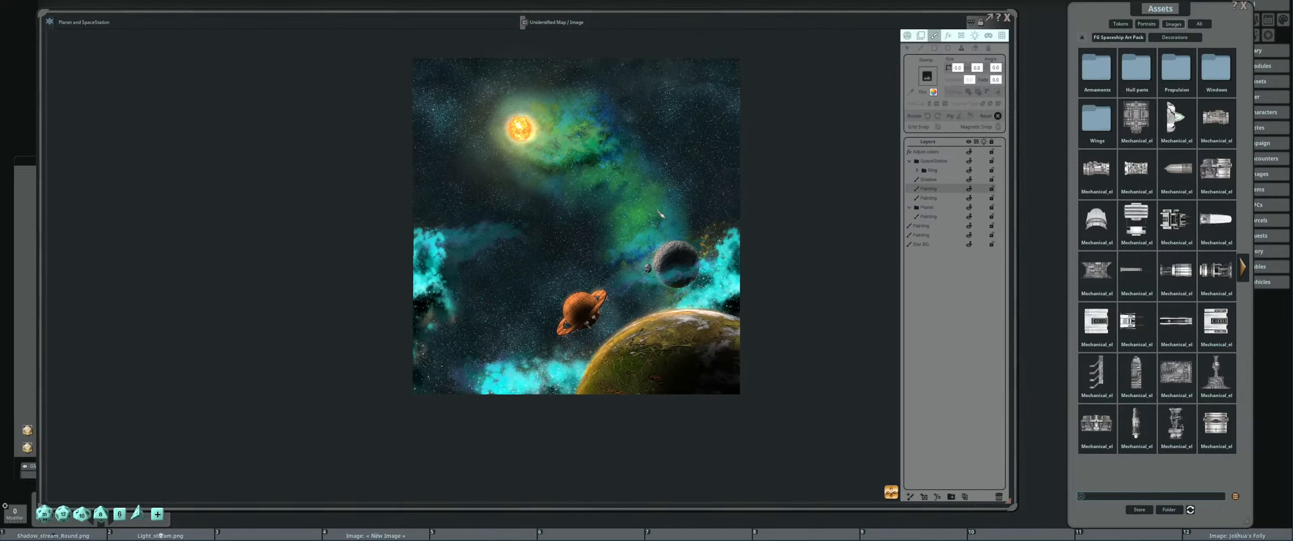
scroll(641, 218, up, 1)
scroll(565, 292, up, 2)
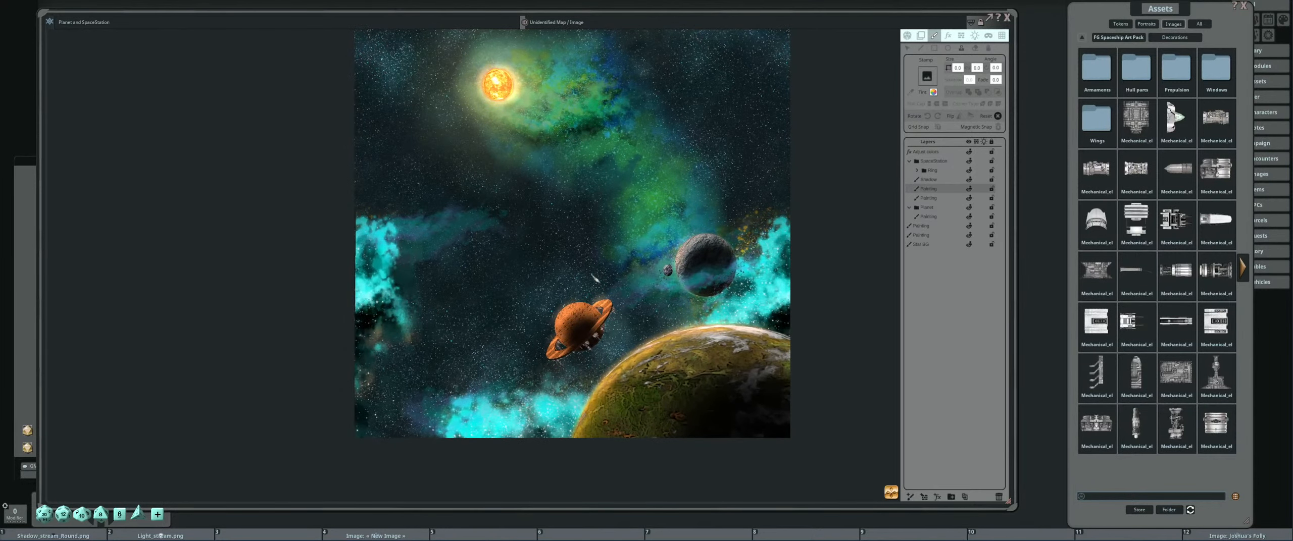
scroll(599, 268, down, 1)
scroll(571, 281, up, 6)
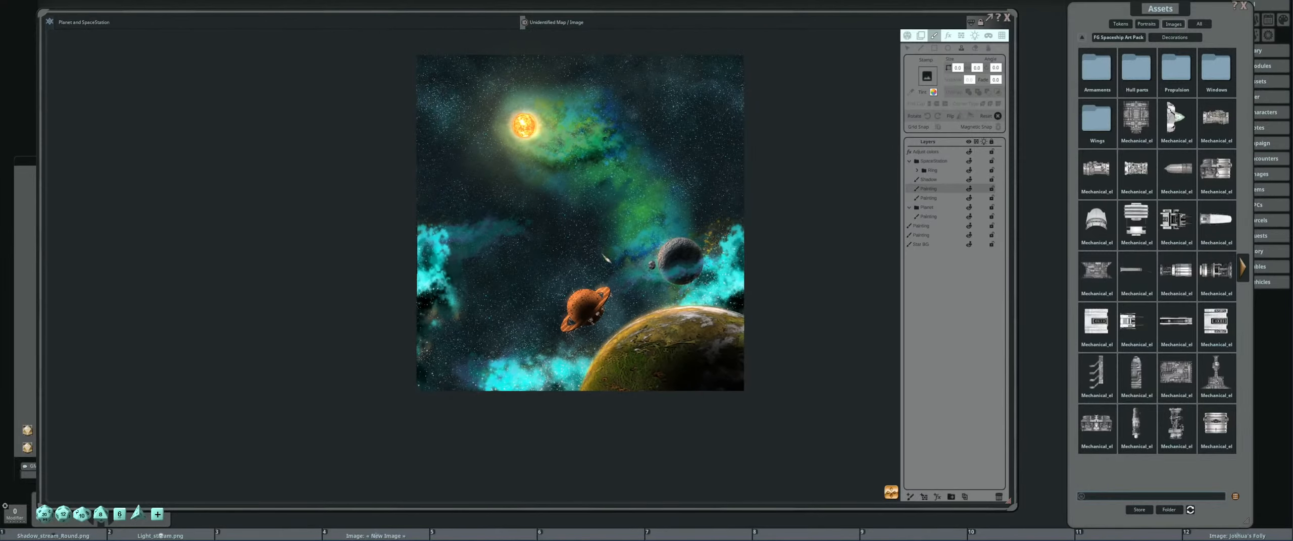
scroll(601, 285, up, 2)
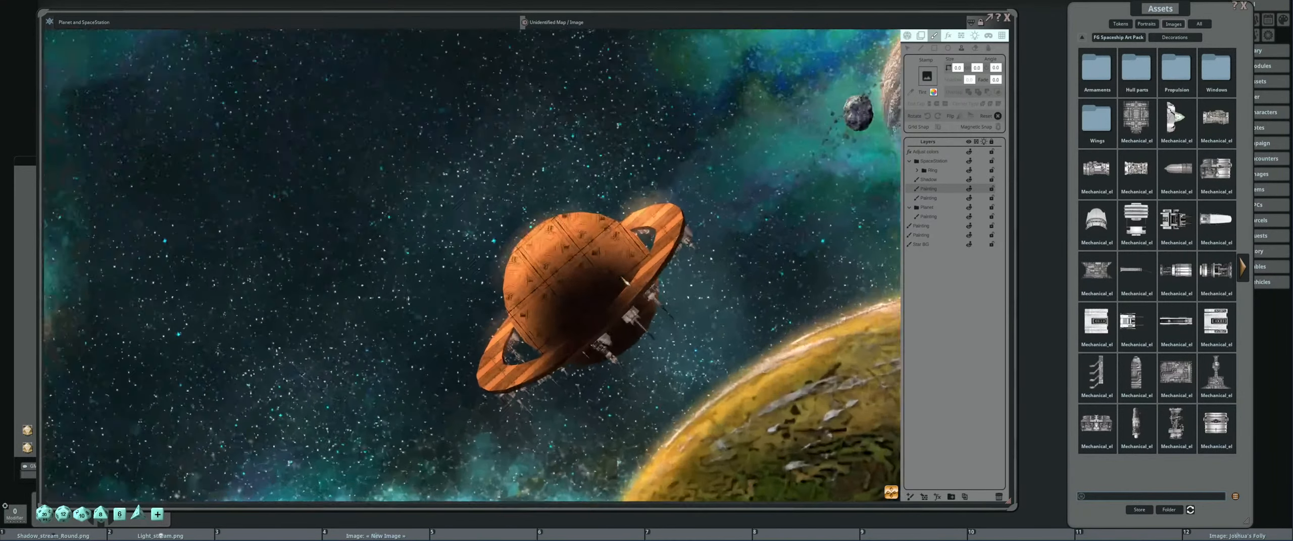
scroll(601, 286, down, 4)
scroll(549, 282, down, 4)
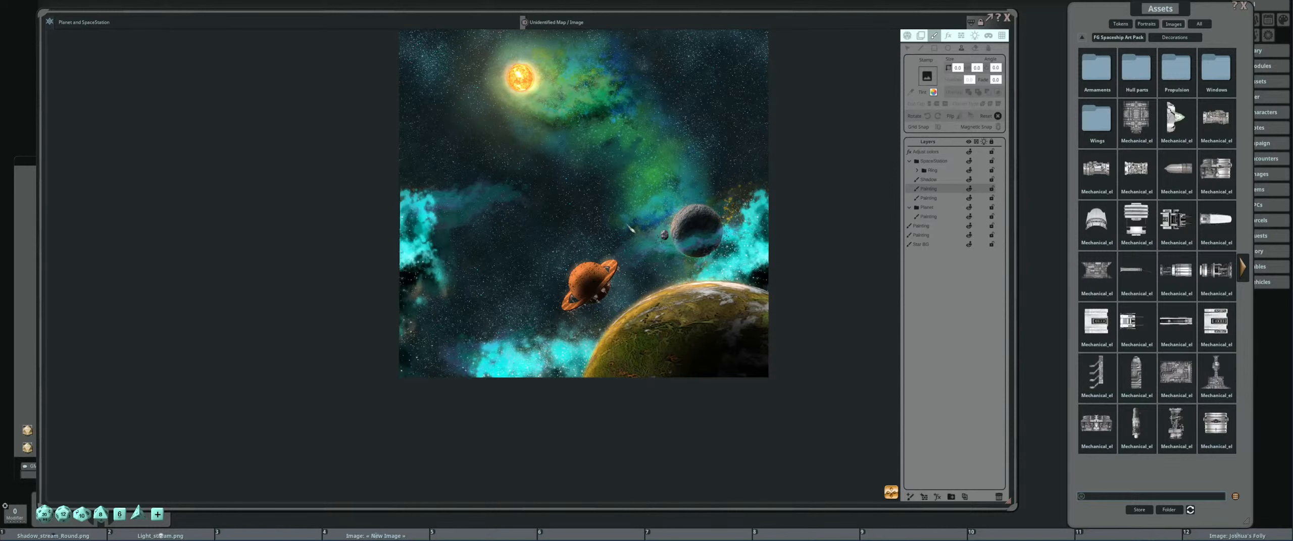
scroll(567, 295, up, 5)
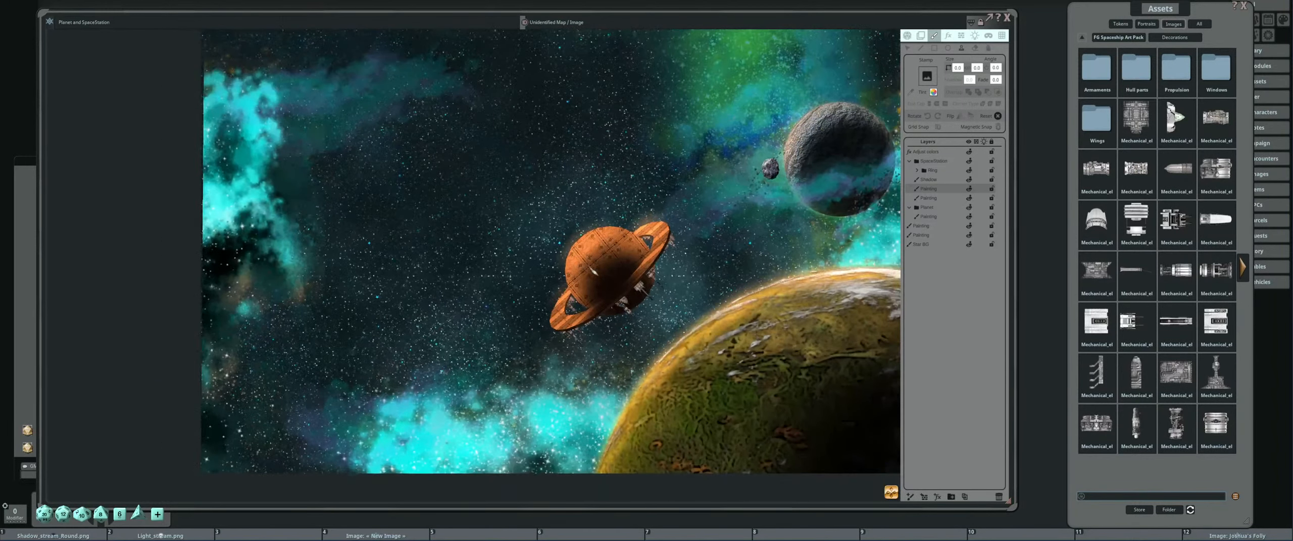
scroll(561, 303, down, 4)
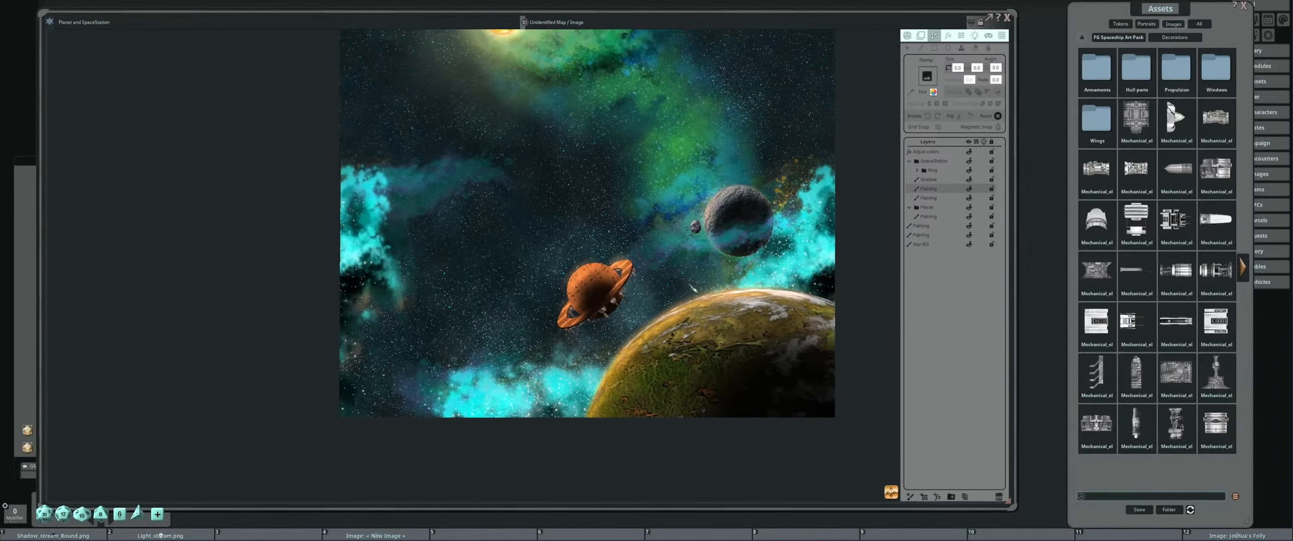
scroll(598, 313, up, 5)
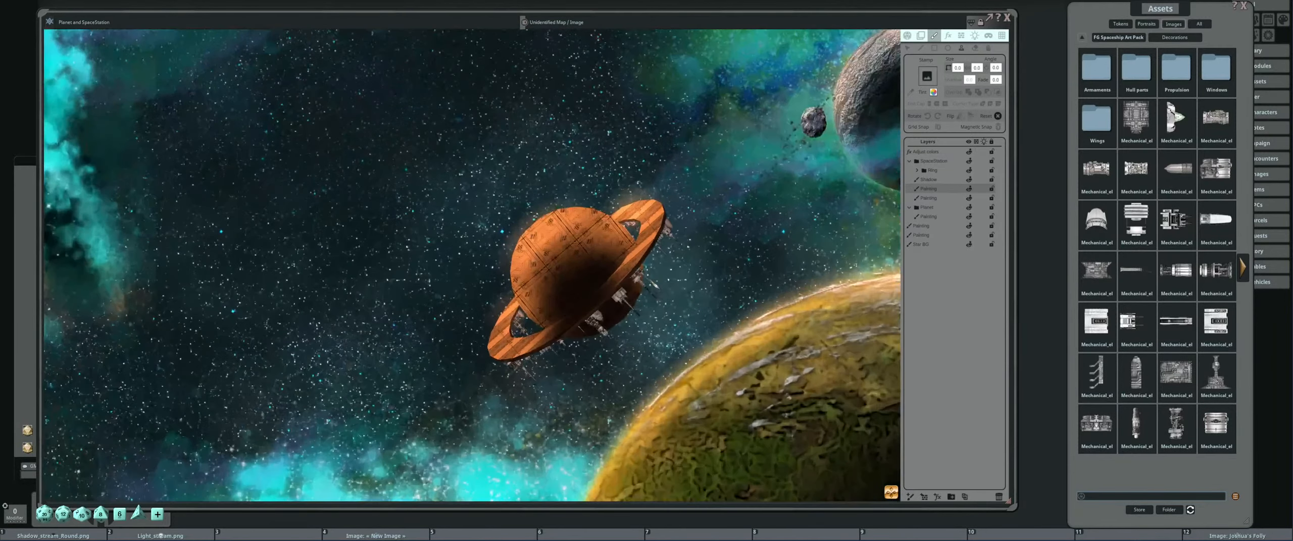
scroll(693, 278, down, 10)
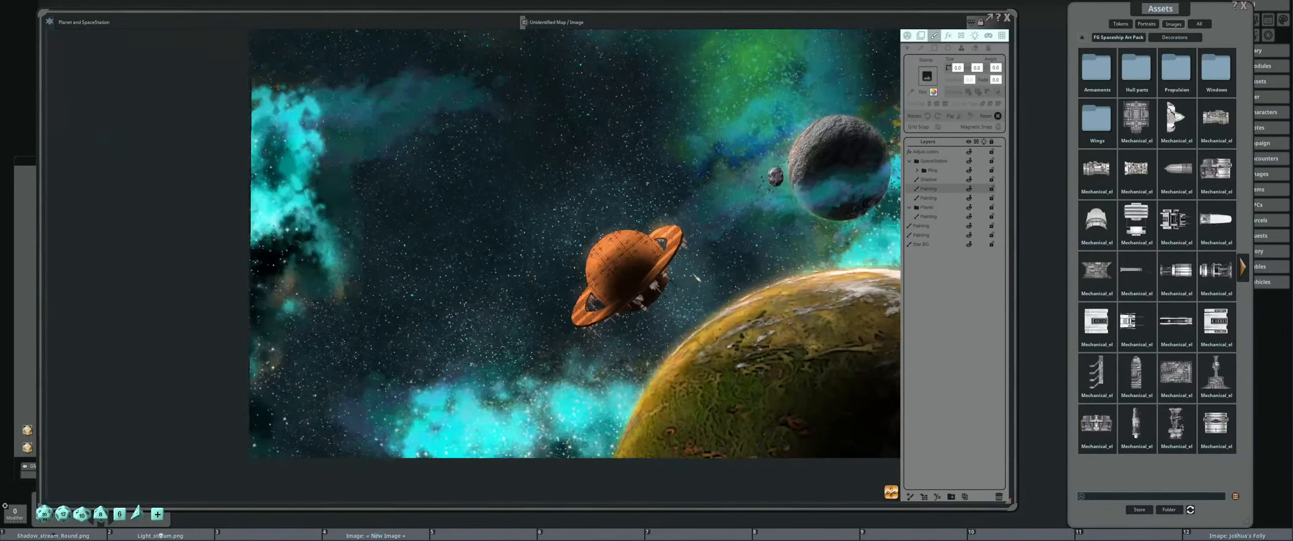
scroll(759, 256, up, 5)
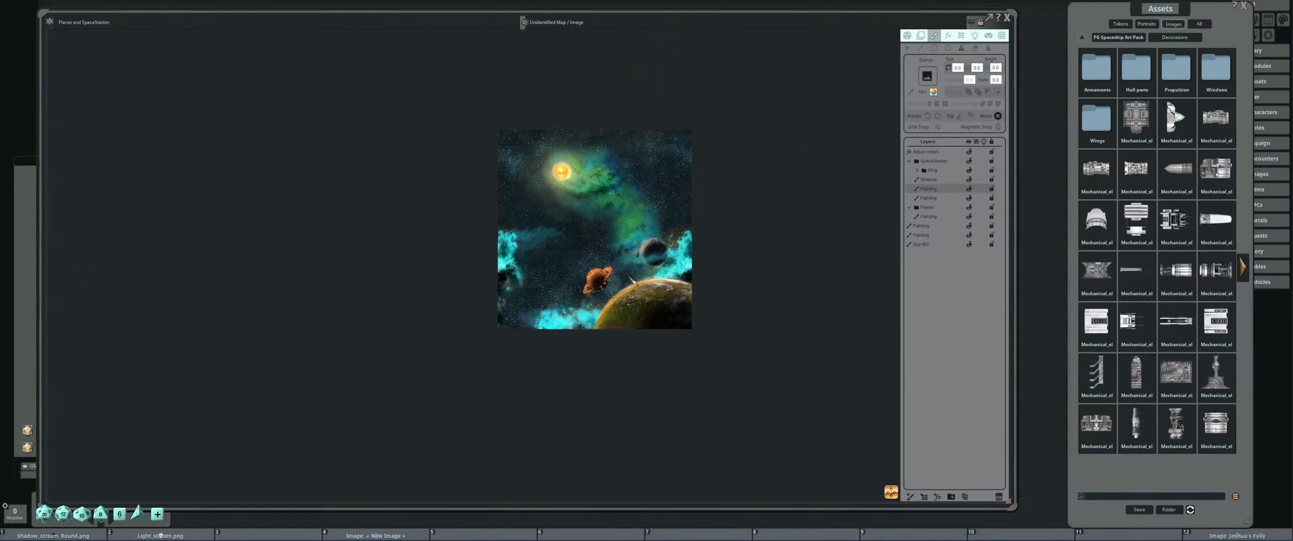
scroll(577, 242, down, 2)
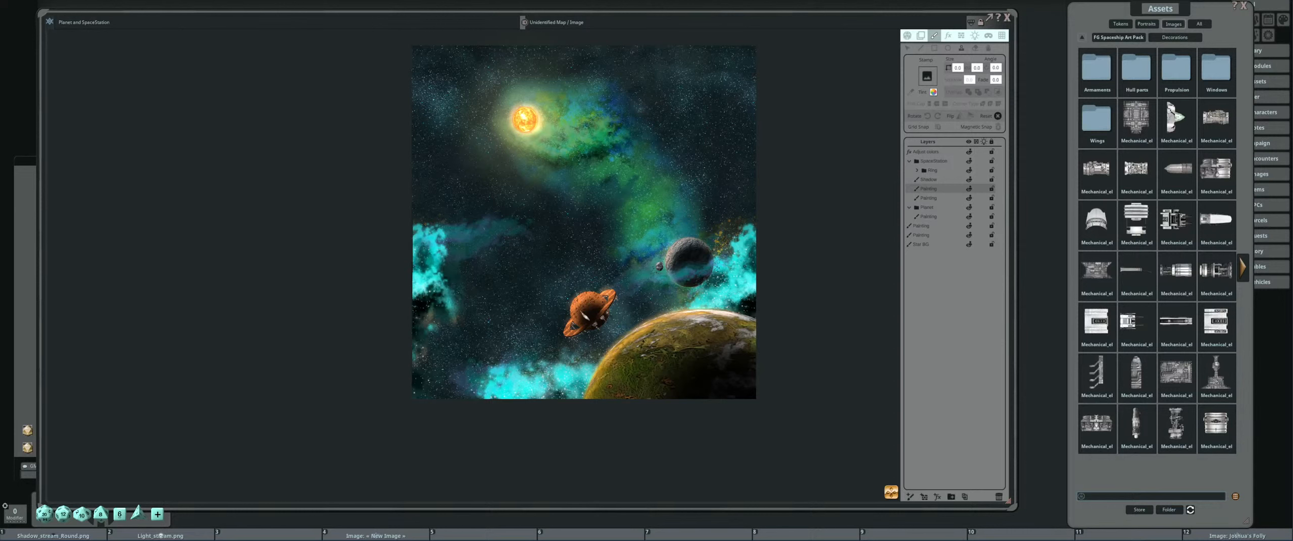
scroll(608, 286, up, 2)
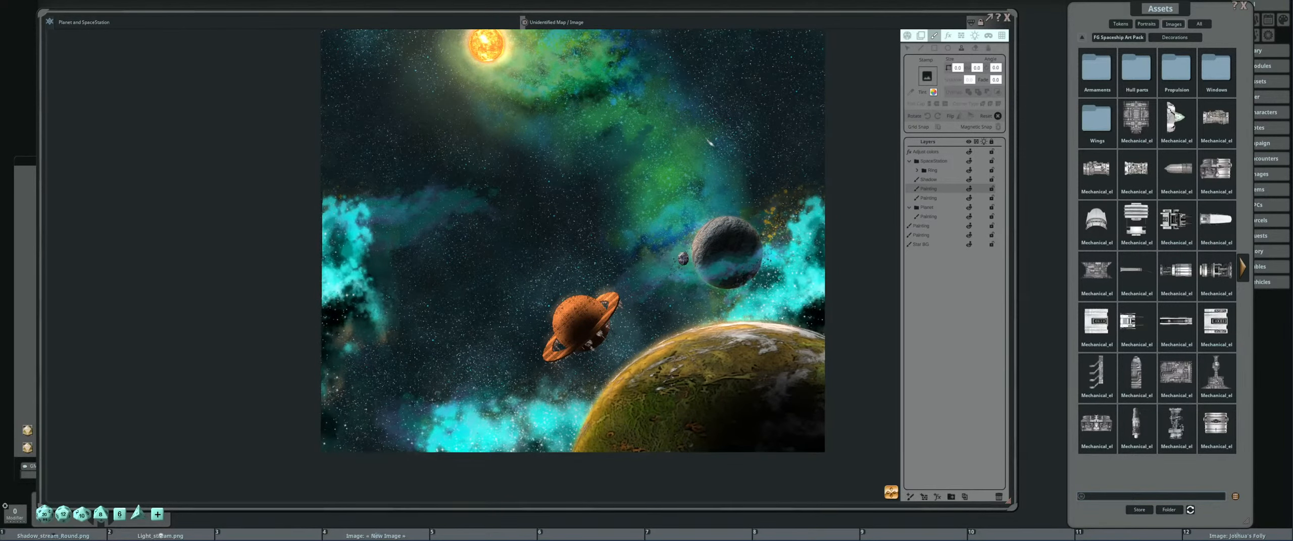
scroll(545, 385, up, 3)
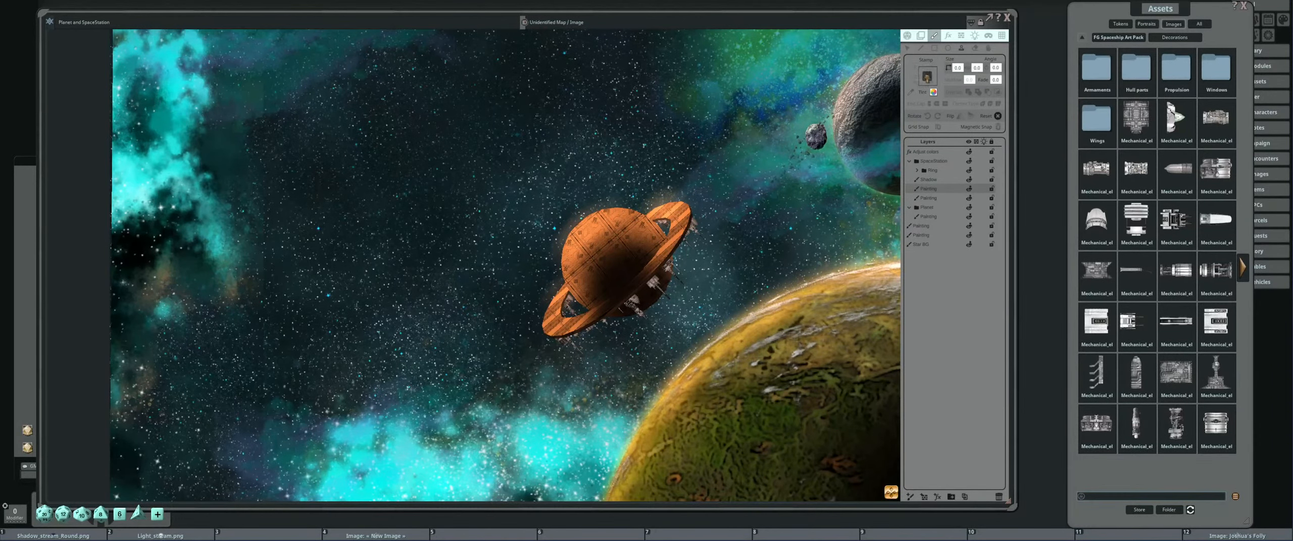
Load the Mechanical_element_1.png decoration as the stamp, shrink it and tilt it to match the station's slant.
drag(1142, 115, 933, 79)
drag(645, 219, 692, 187)
scroll(645, 218, up, 3)
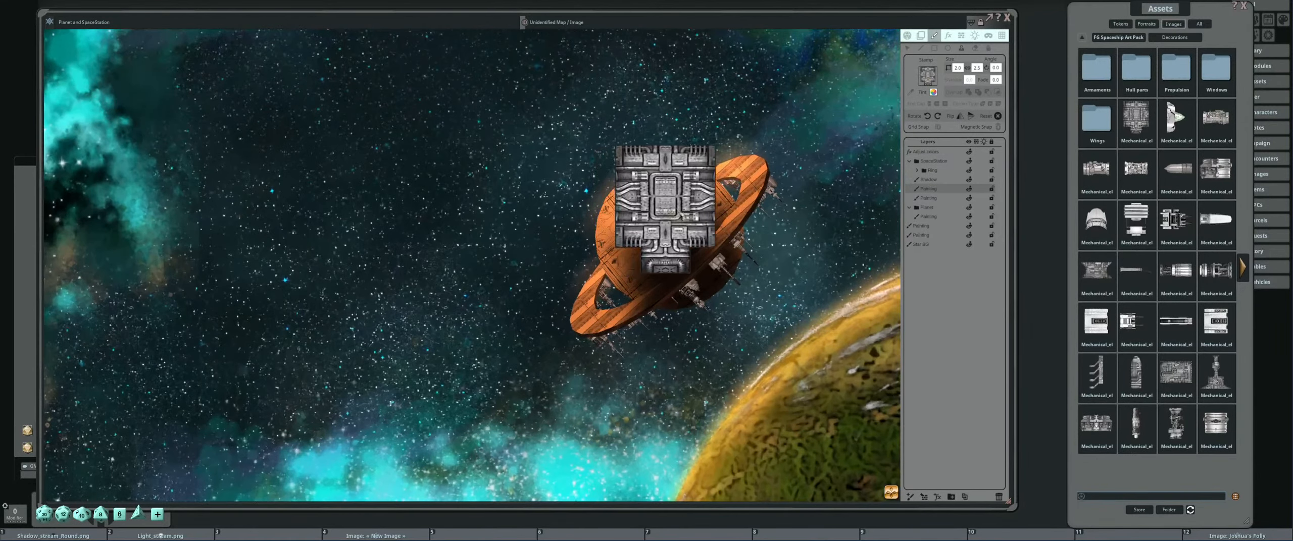
scroll(644, 219, down, 10)
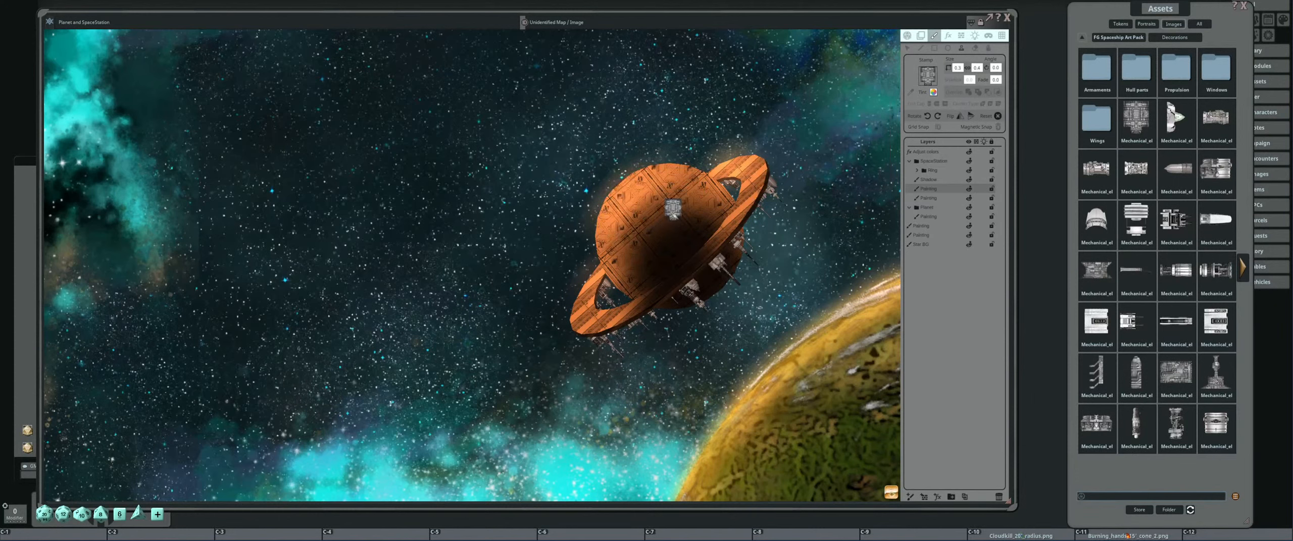
scroll(648, 209, up, 1)
scroll(635, 245, down, 4)
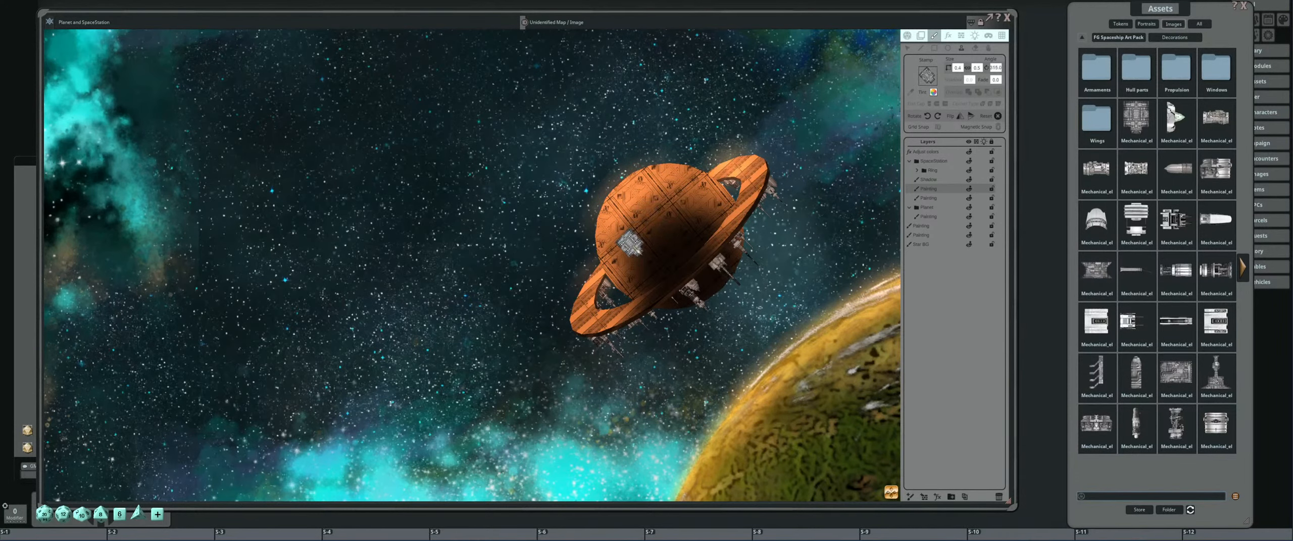
scroll(629, 245, up, 5)
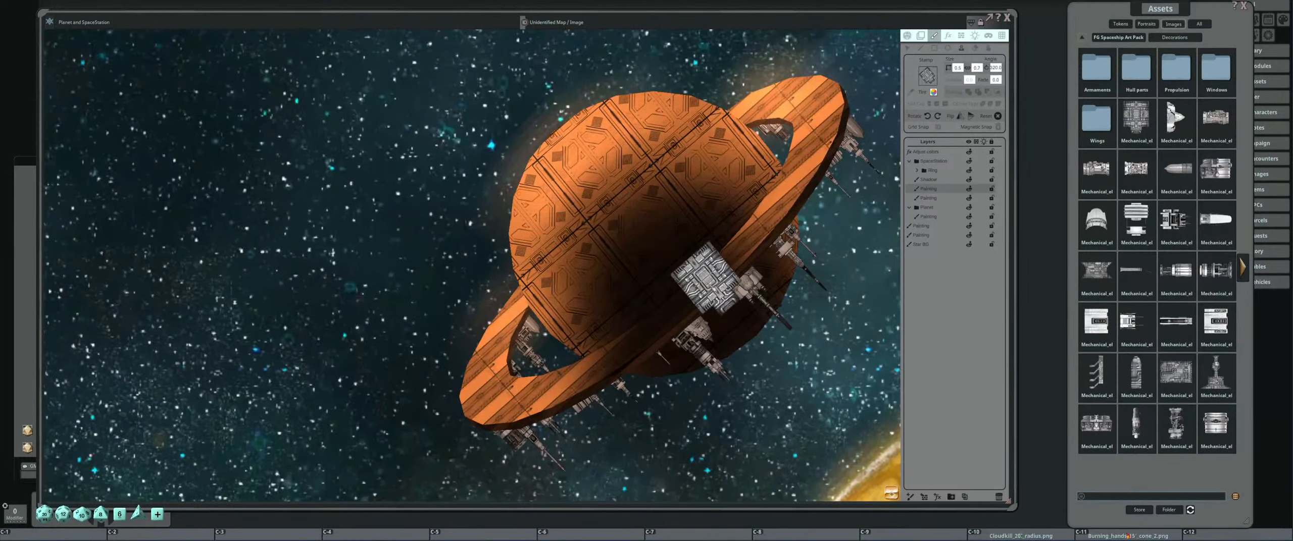
Set the stamp's width to 0.3 and place it on the sphere's upper-right side beside the ring.
scroll(727, 228, up, 1)
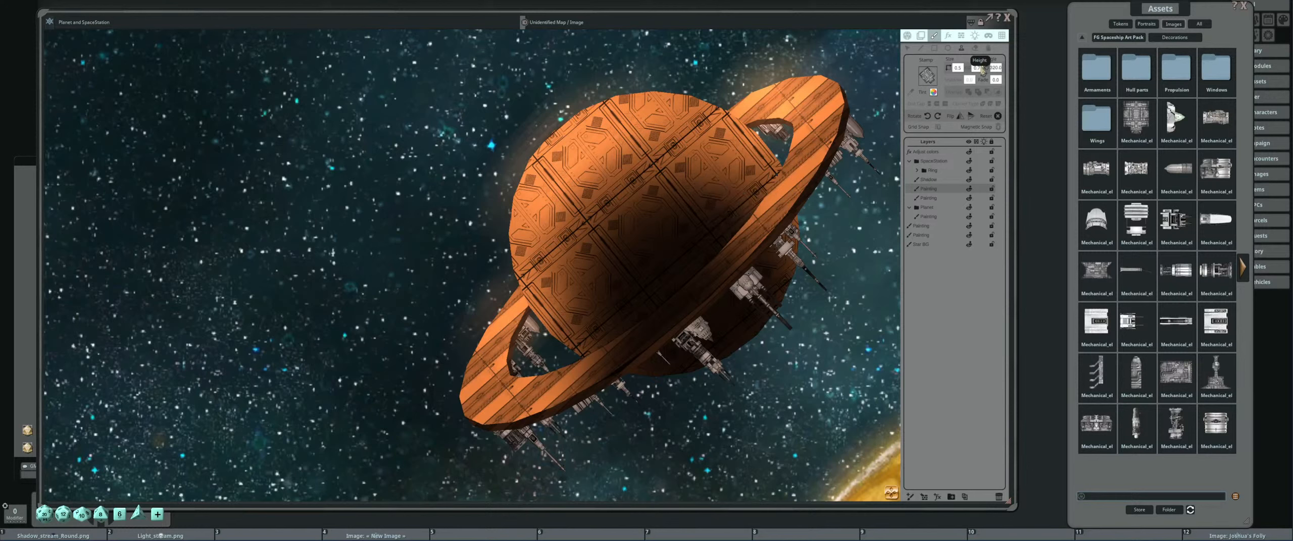
text(0.3)
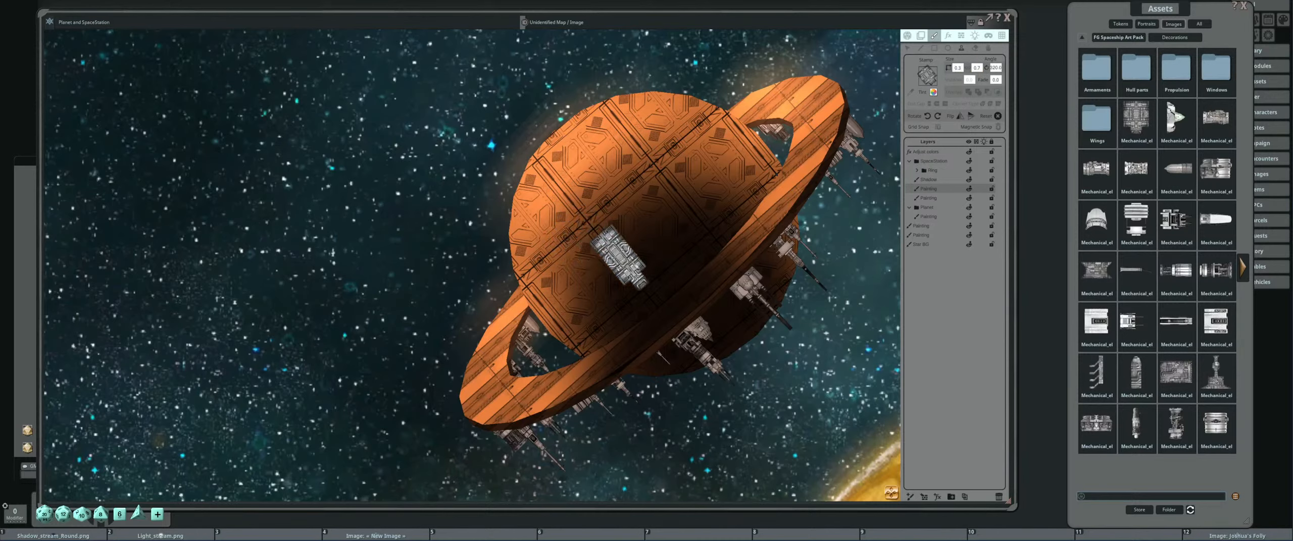
key(shift)
scroll(621, 288, down, 19)
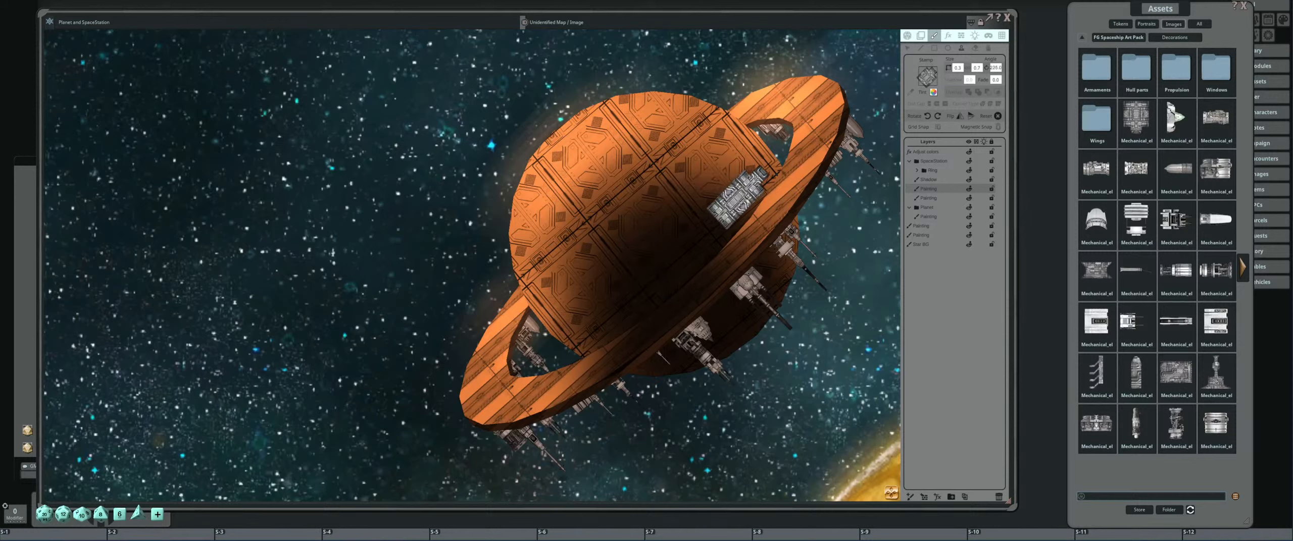
scroll(737, 200, up, 19)
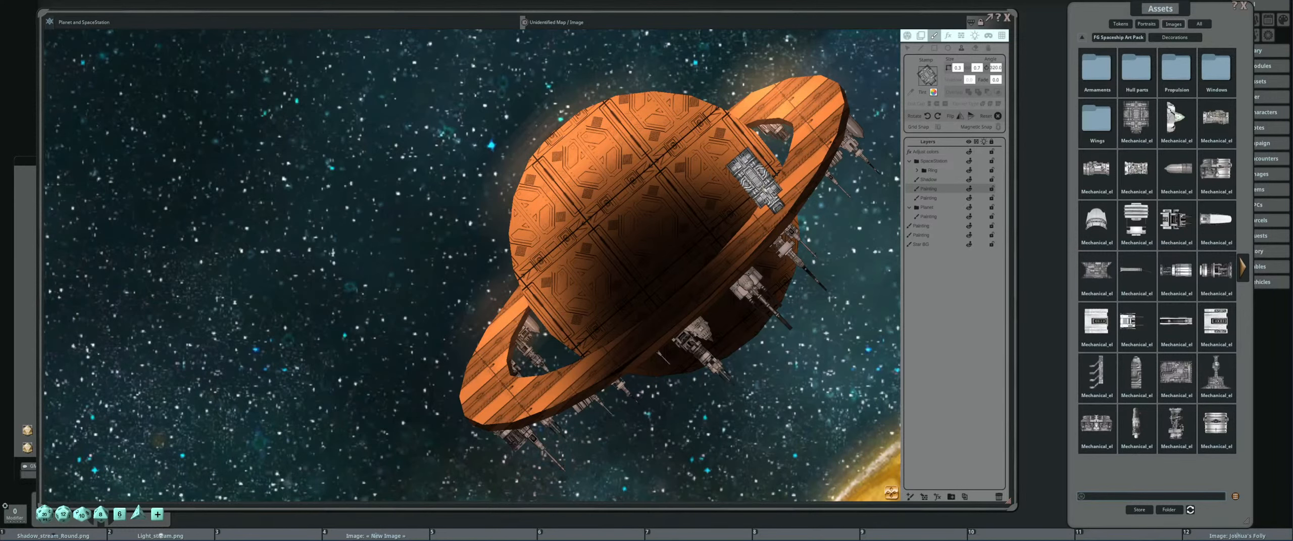
click(764, 186)
Rotate the mechanical stamp and place a second copy on the sphere's lower-left edge above the ring.
drag(612, 265, 652, 240)
scroll(597, 255, up, 7)
scroll(591, 250, up, 20)
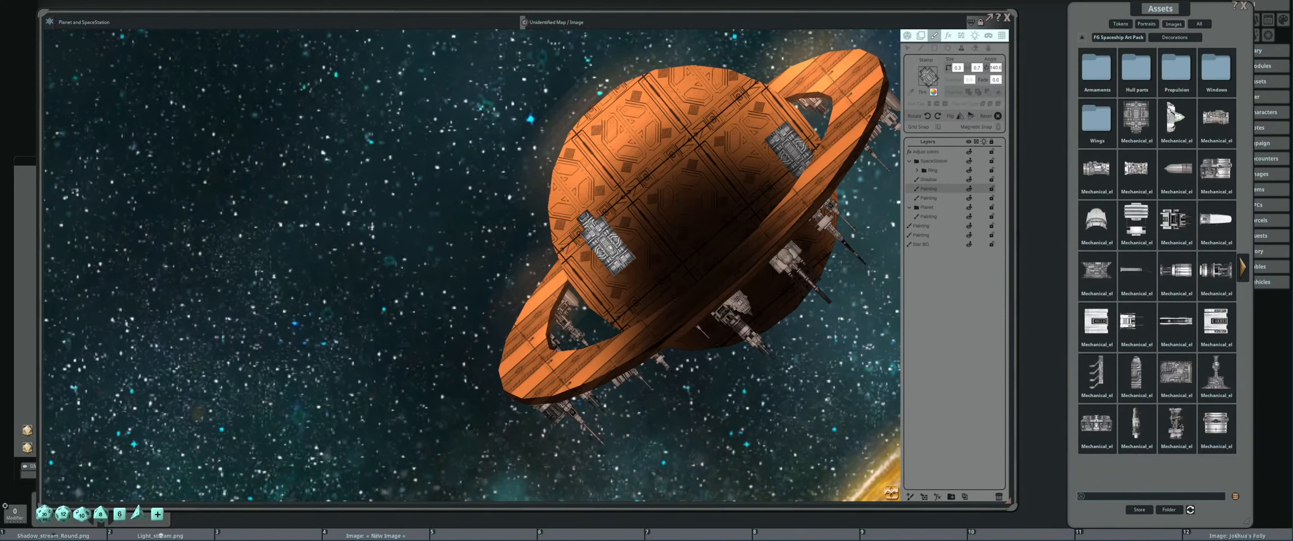
scroll(607, 245, down, 10)
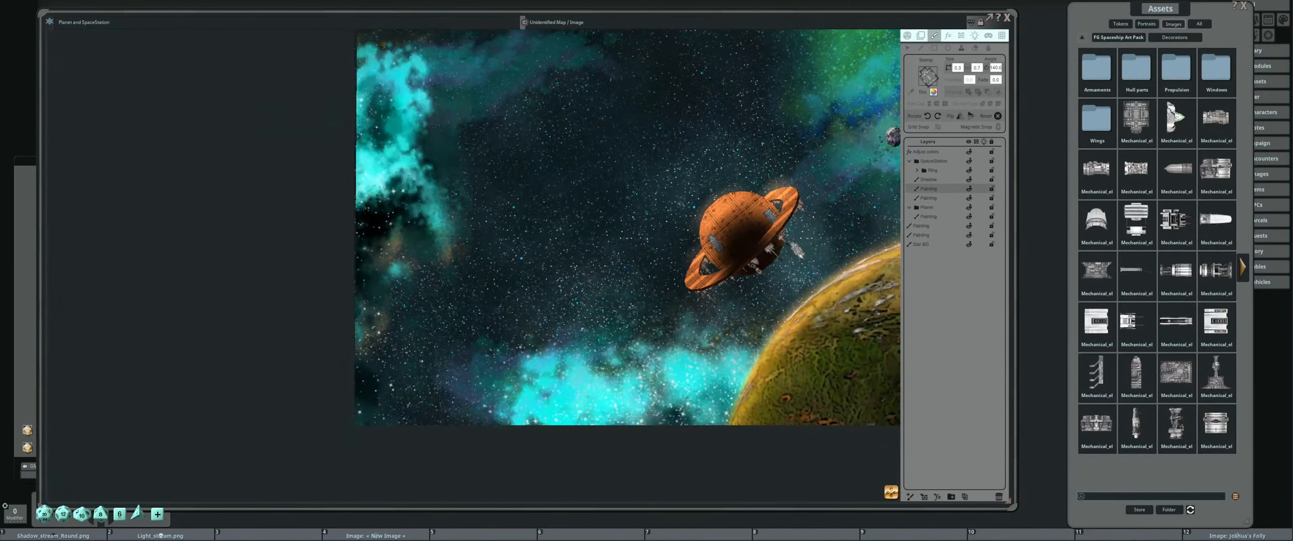
scroll(667, 255, up, 5)
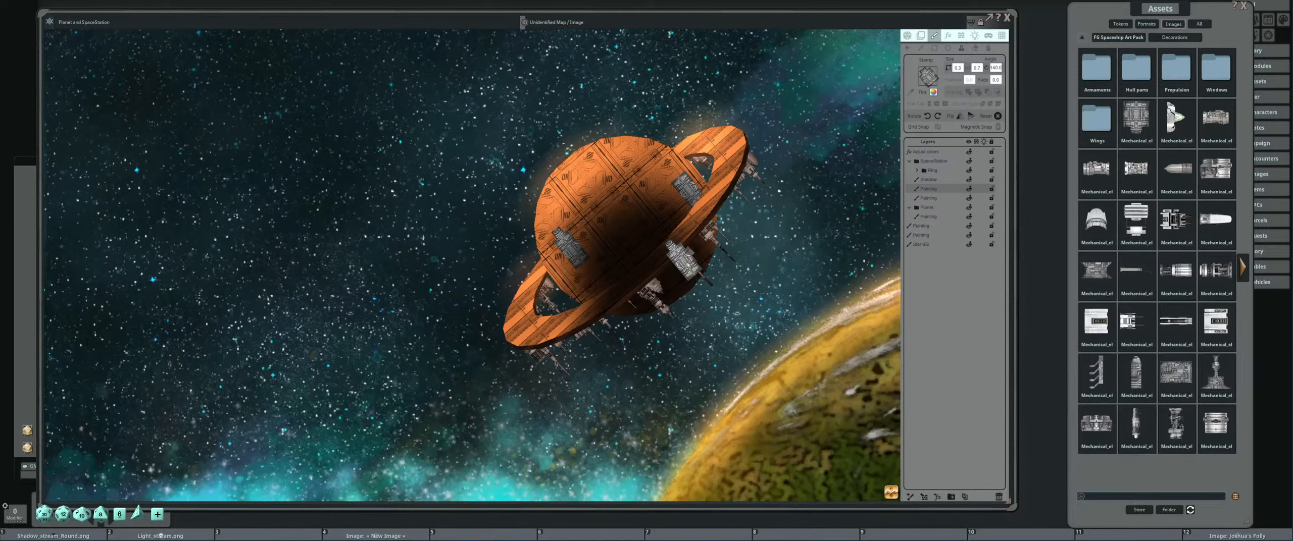
scroll(601, 252, up, 3)
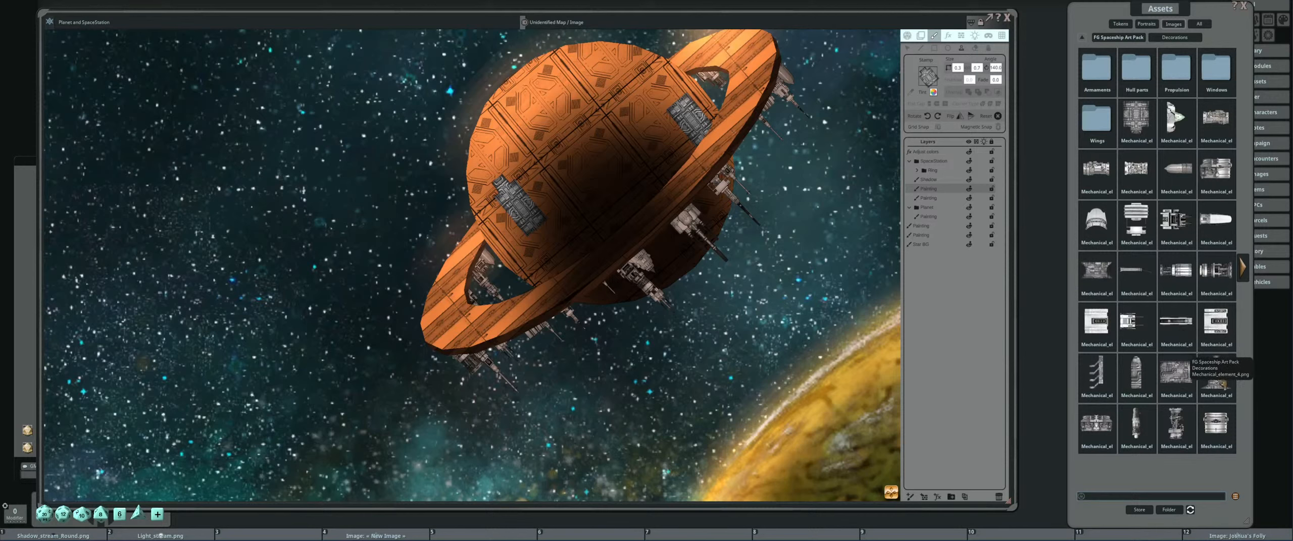
Load the Mechanical_element_4.png tower decoration as the stamp, shrink it to 0.4 and tilt it to match the station's slant.
drag(1222, 385, 930, 85)
scroll(608, 172, down, 10)
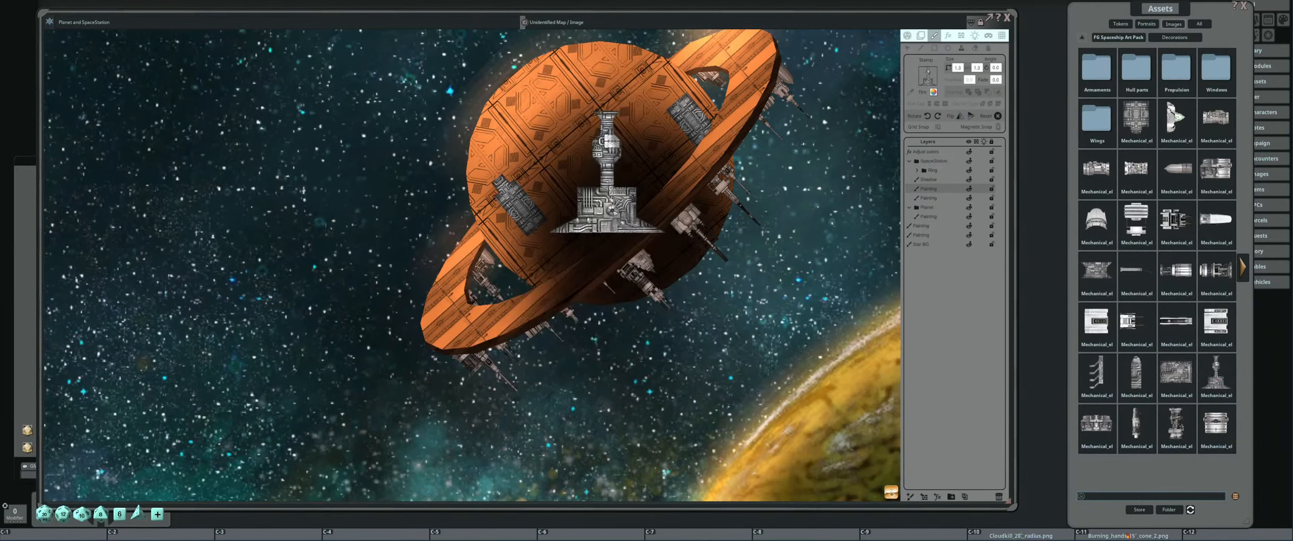
scroll(541, 258, down, 5)
scroll(548, 259, down, 3)
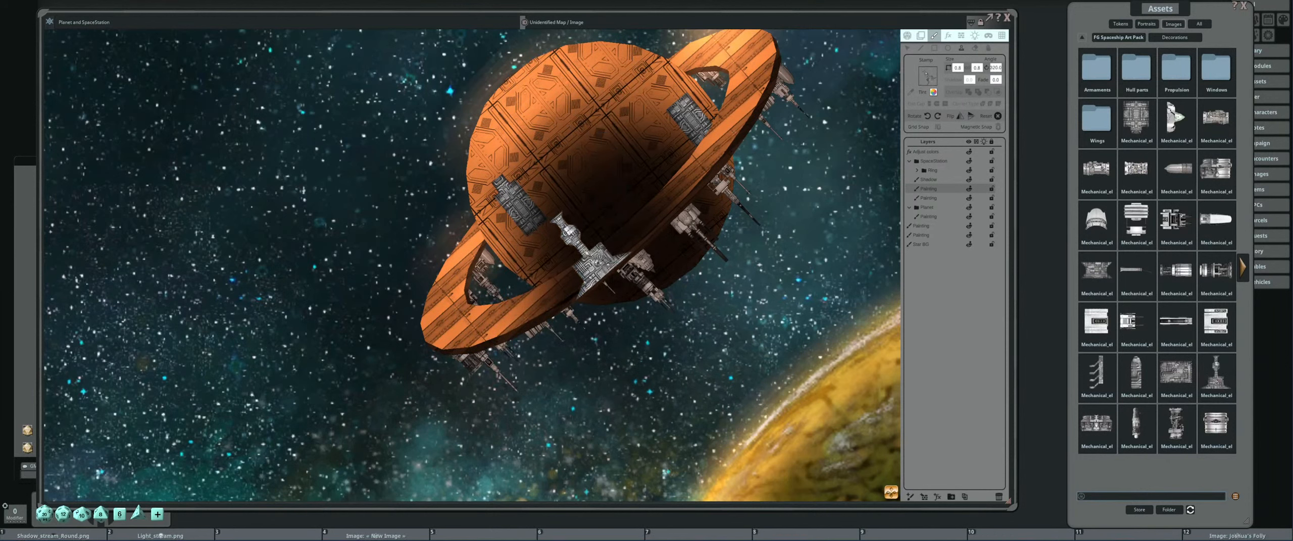
scroll(572, 273, down, 1)
scroll(581, 247, down, 4)
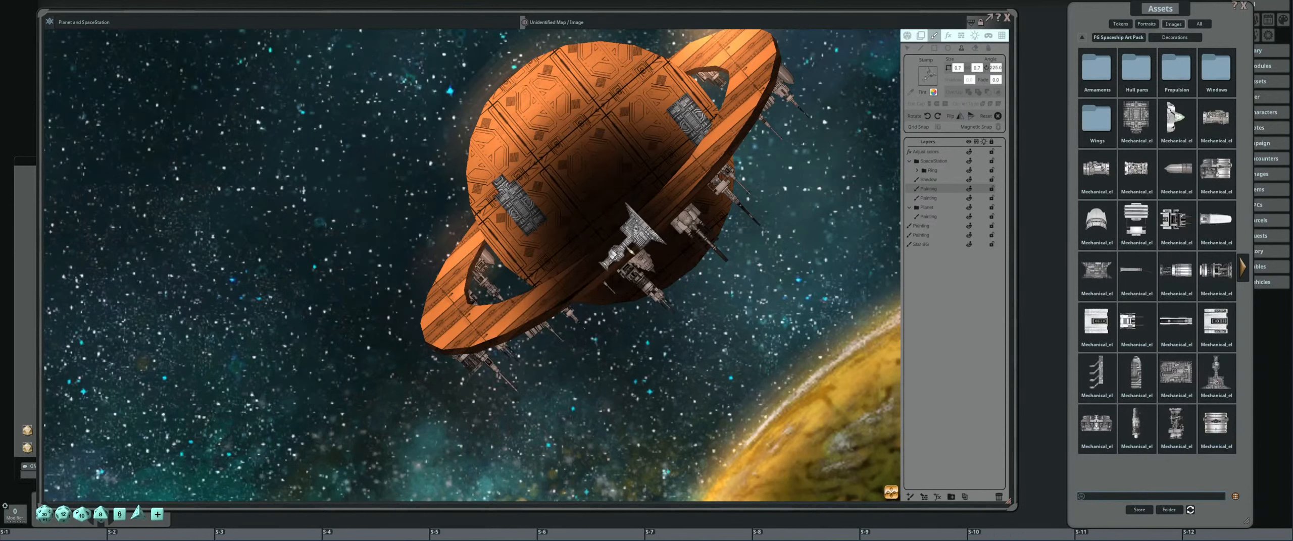
scroll(667, 217, up, 4)
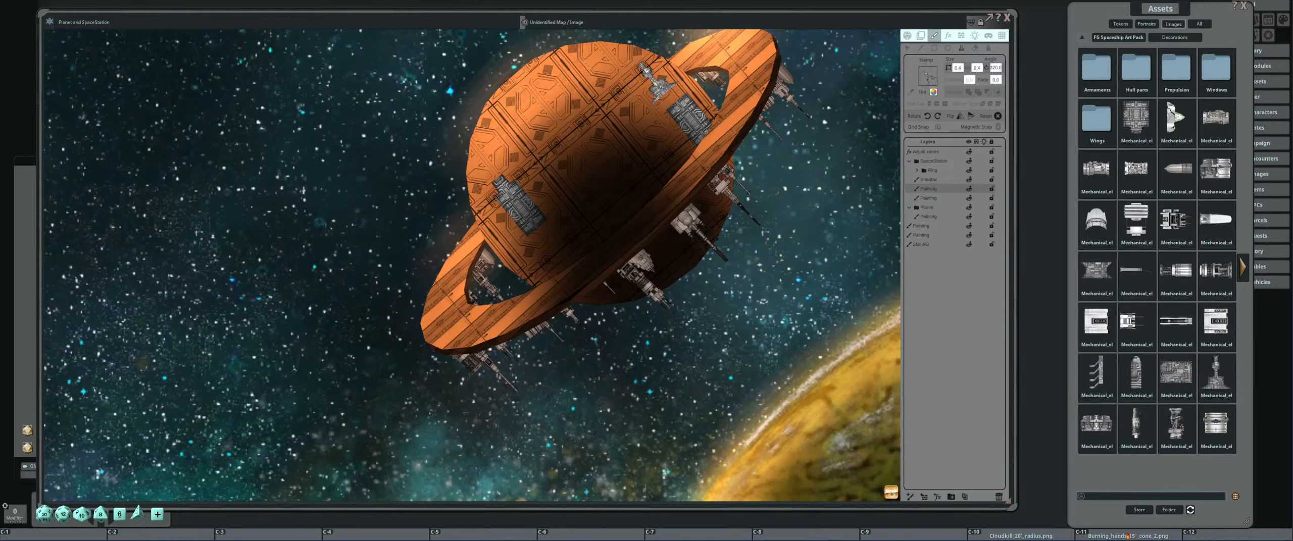
scroll(656, 89, up, 1)
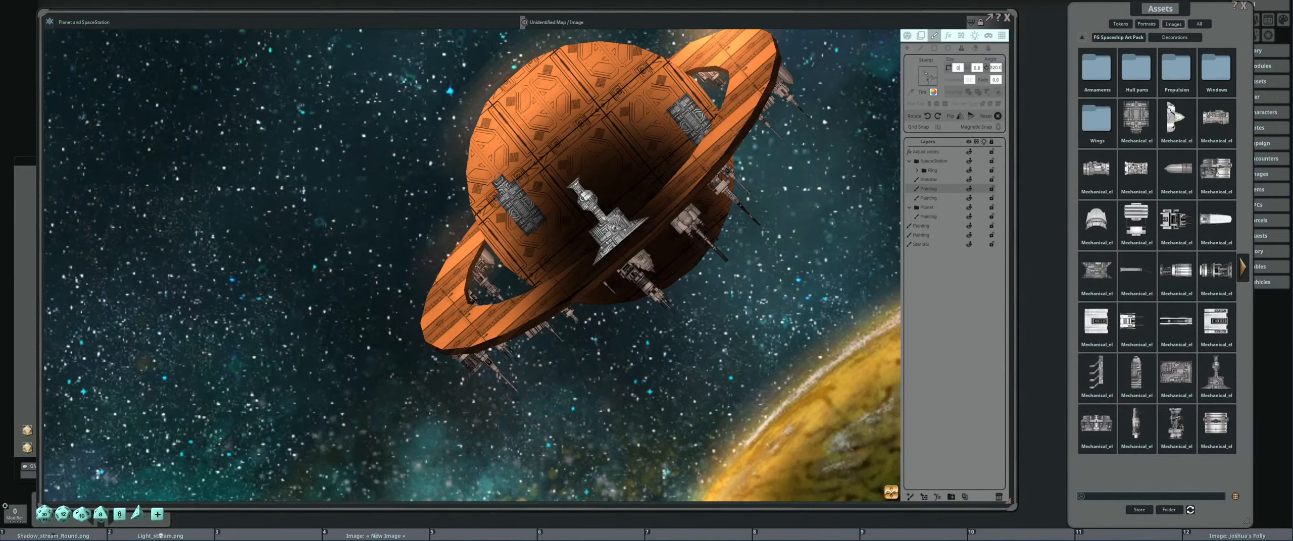
Resize the tower stamp to 0.4 by 0.6 and place it beside the mechanical panel on the sphere's upper-right side.
text(0.5)
key(Return)
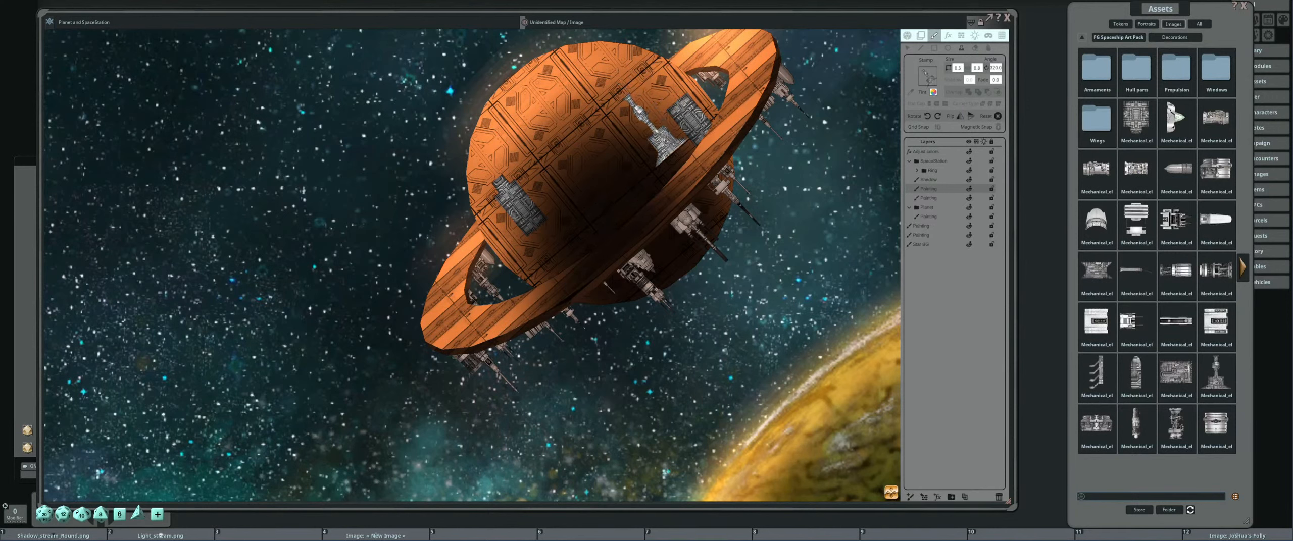
key(ctrl)
scroll(660, 86, down, 2)
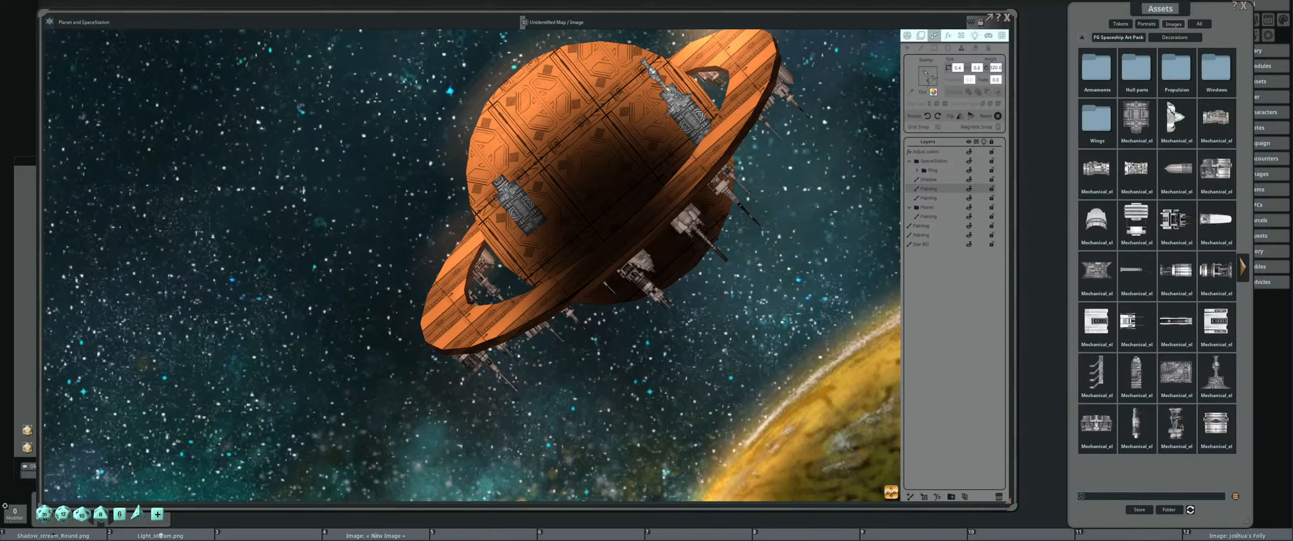
scroll(657, 91, down, 3)
scroll(651, 116, up, 5)
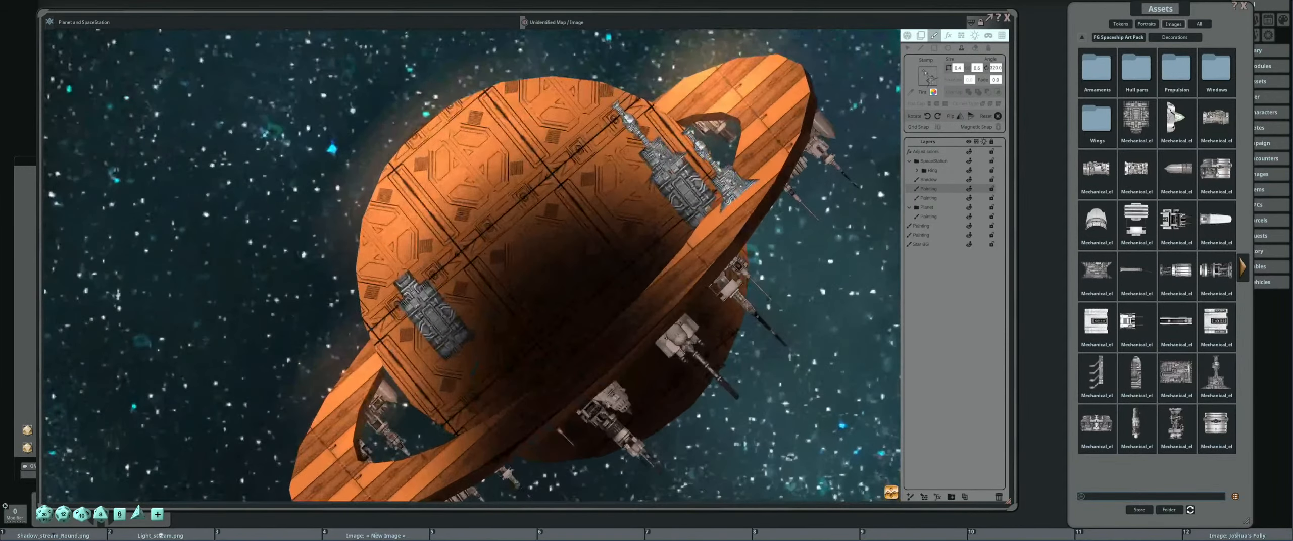
Move the placed tower piece from beside the panel down to where the ring crosses the sphere.
click(907, 50)
drag(642, 136, 474, 338)
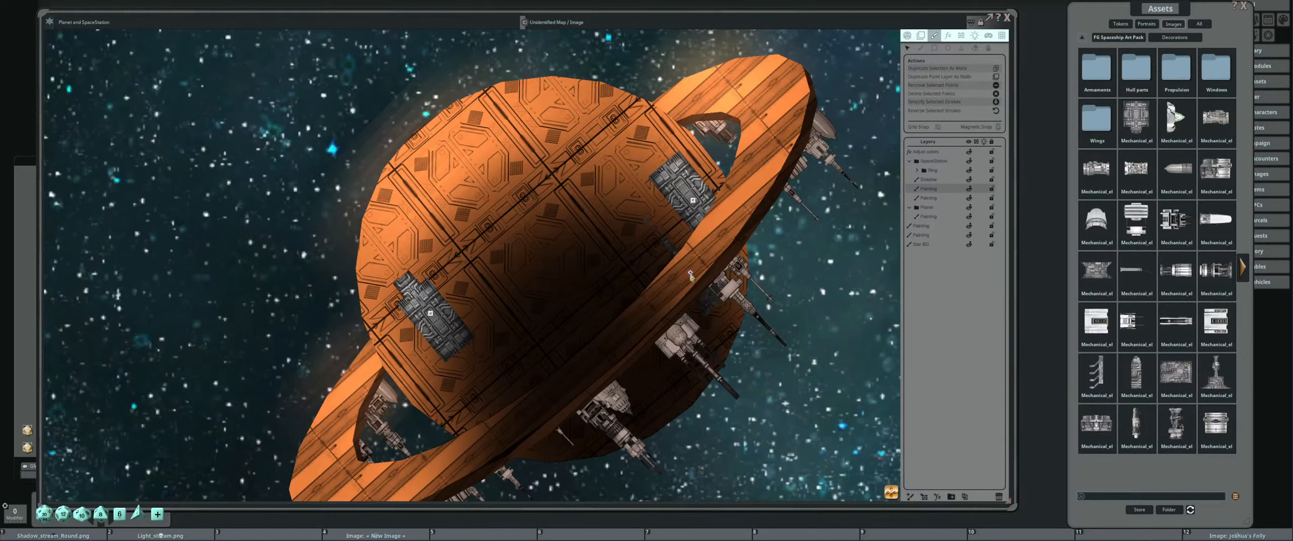
drag(618, 263, 625, 272)
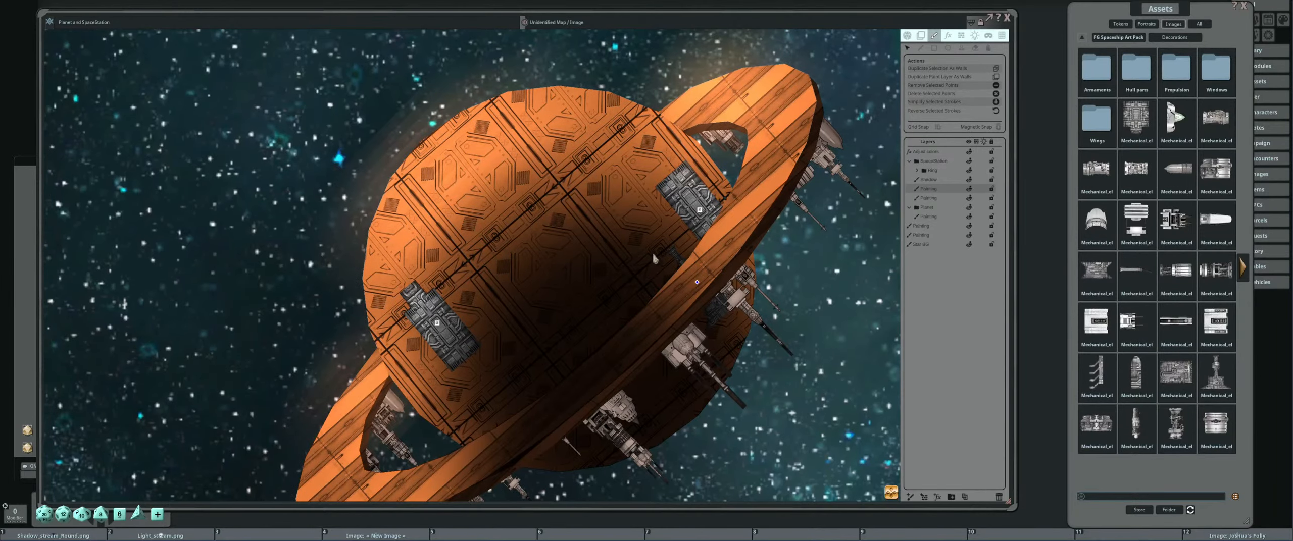
Rotate the tower stamp so its base faces up the sphere and place it just left of the upper-right panel.
click(962, 50)
click(938, 117)
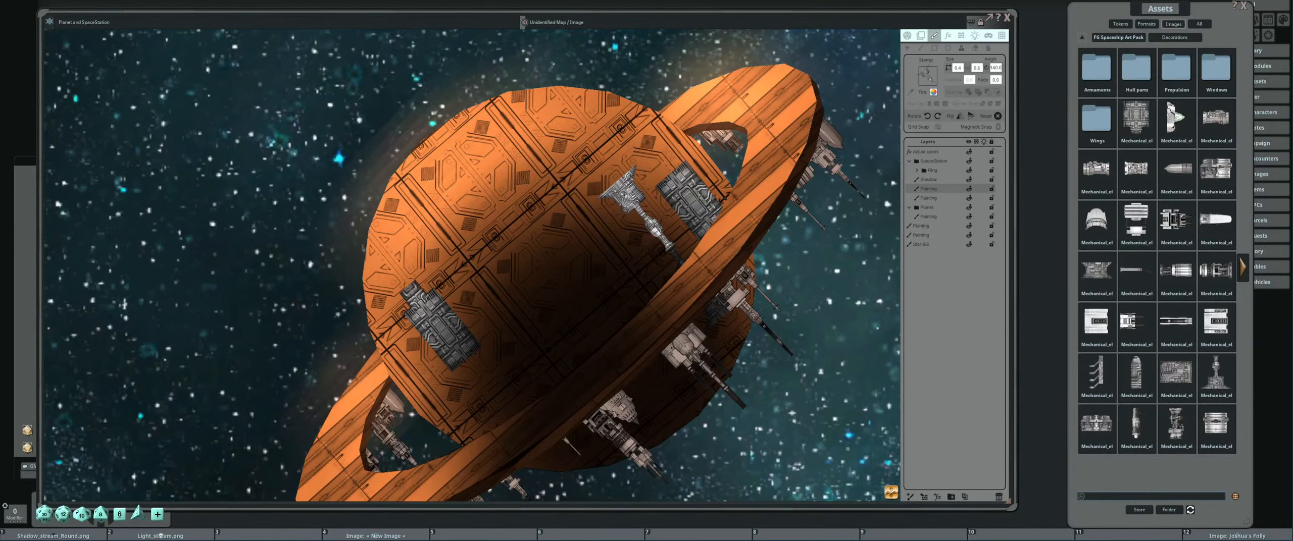
click(638, 208)
scroll(541, 225, down, 4)
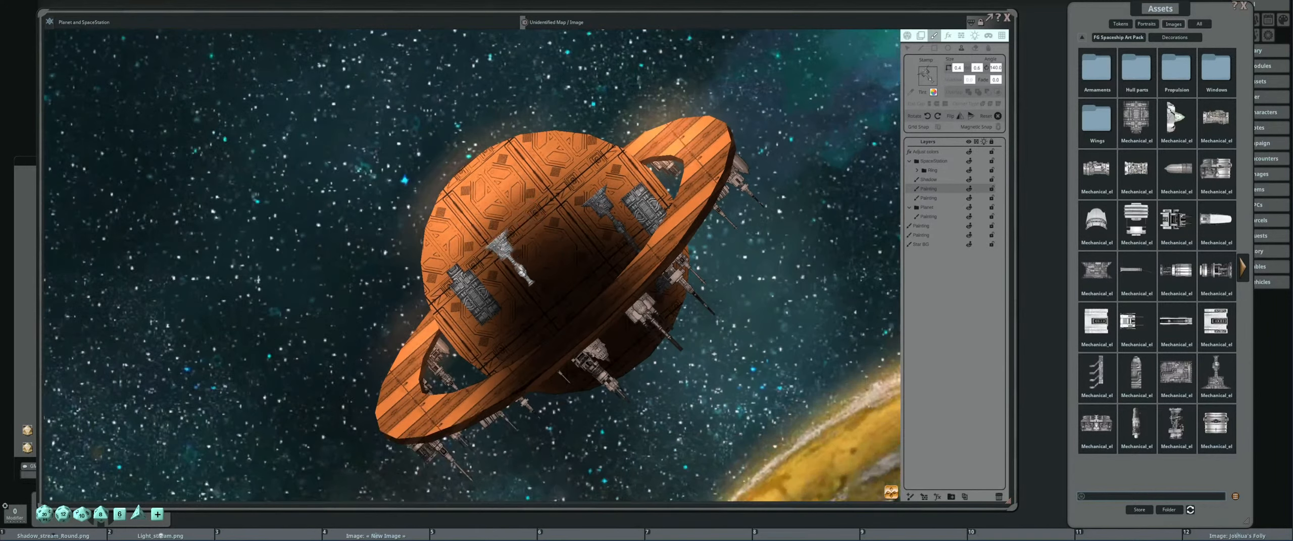
drag(520, 250, 584, 220)
scroll(262, 376, up, 2)
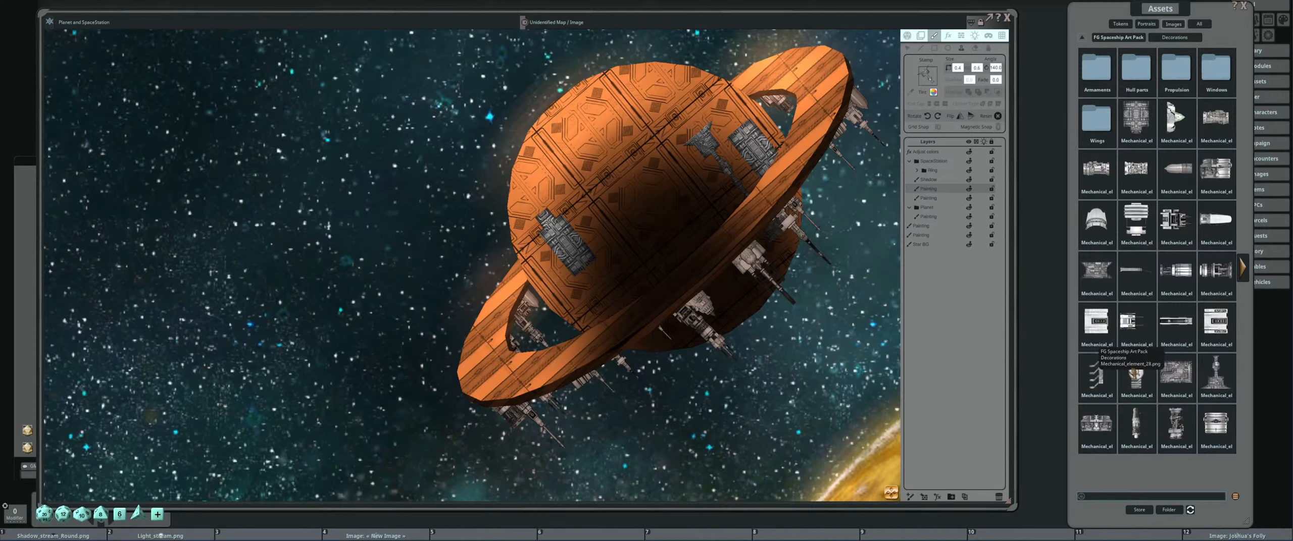
Load the rounded, ribbed hull-like decoration as the stamp, shrink its width to 0.2 and start tilting it to the station's slant.
drag(943, 88, 928, 77)
scroll(740, 186, down, 8)
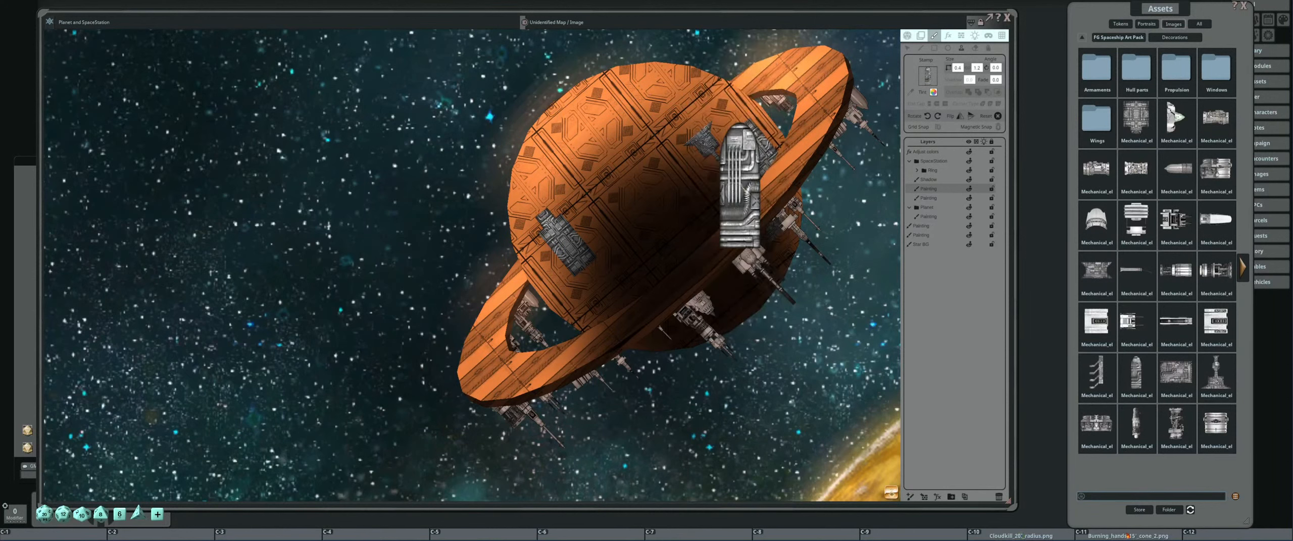
scroll(664, 139, down, 4)
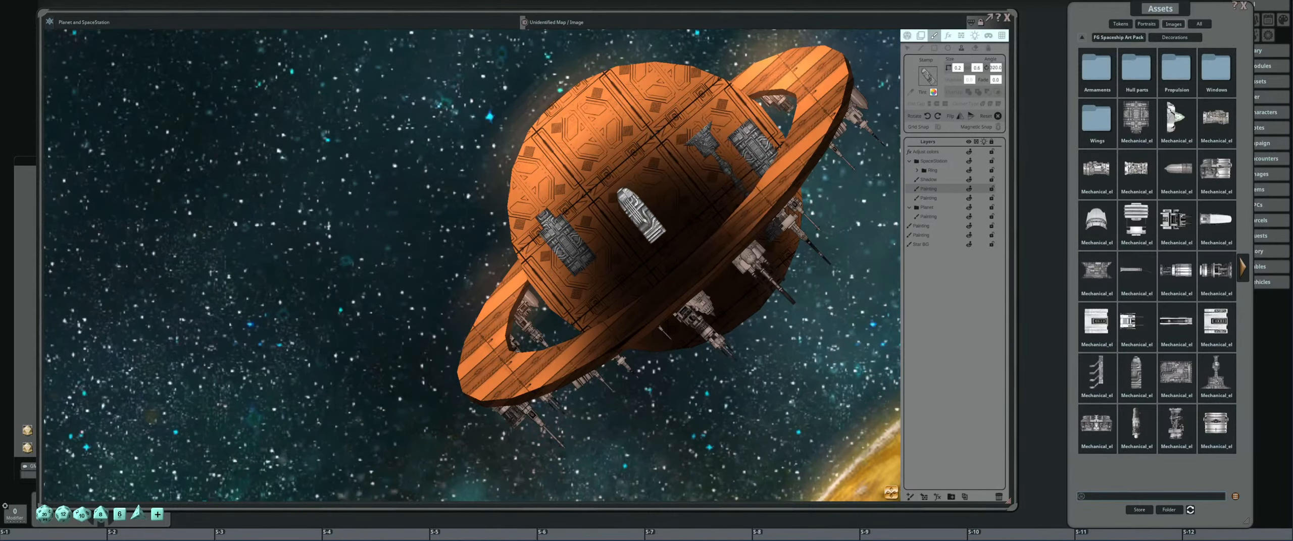
scroll(604, 227, up, 2)
scroll(606, 288, down, 8)
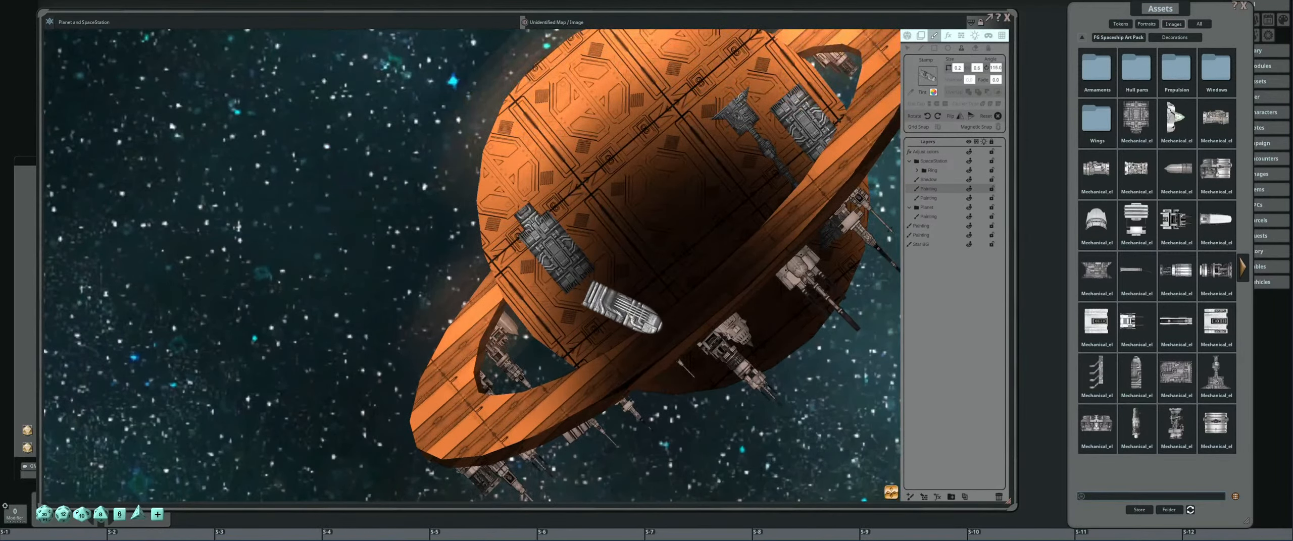
Shorten the rounded stamp and place two opposing copies end to end along the tower's base on the sphere.
scroll(624, 311, down, 8)
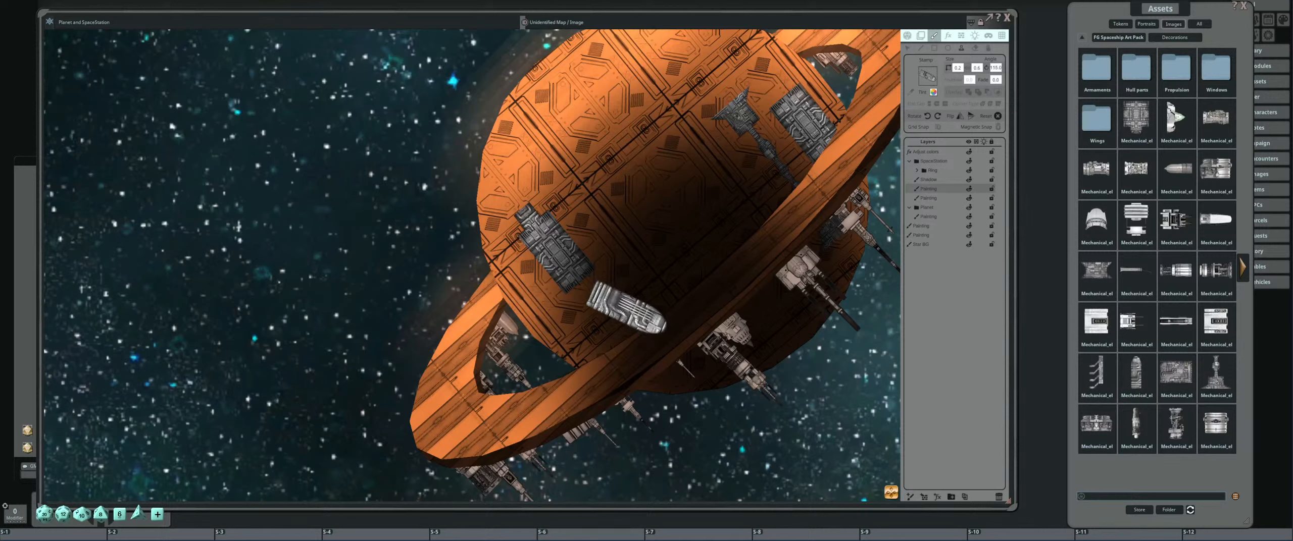
scroll(635, 304, down, 1)
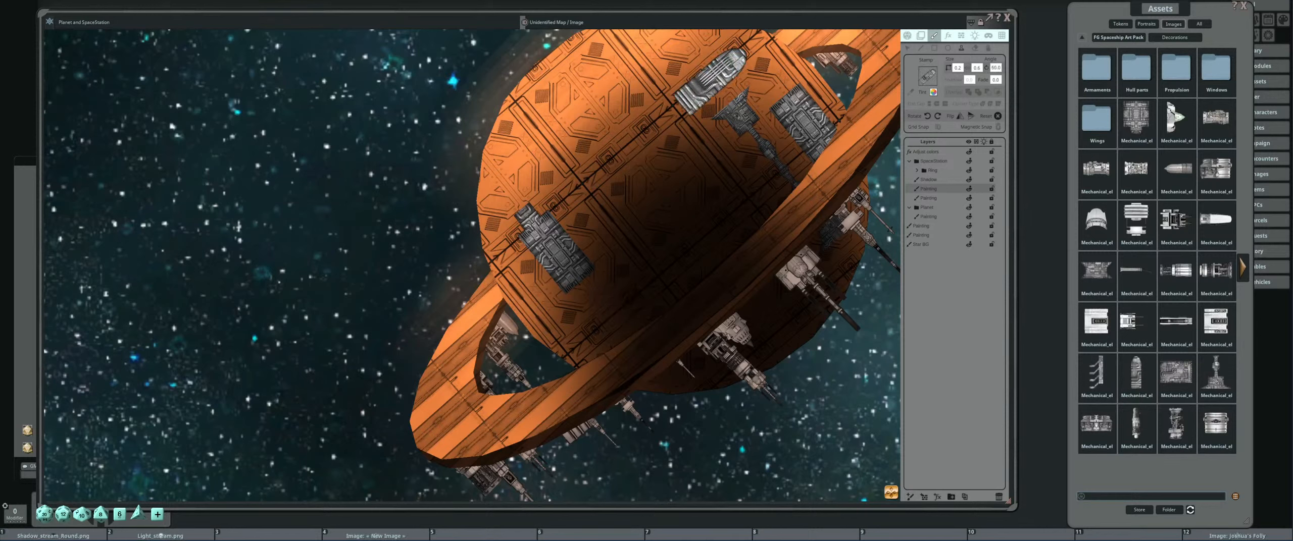
scroll(717, 91, down, 2)
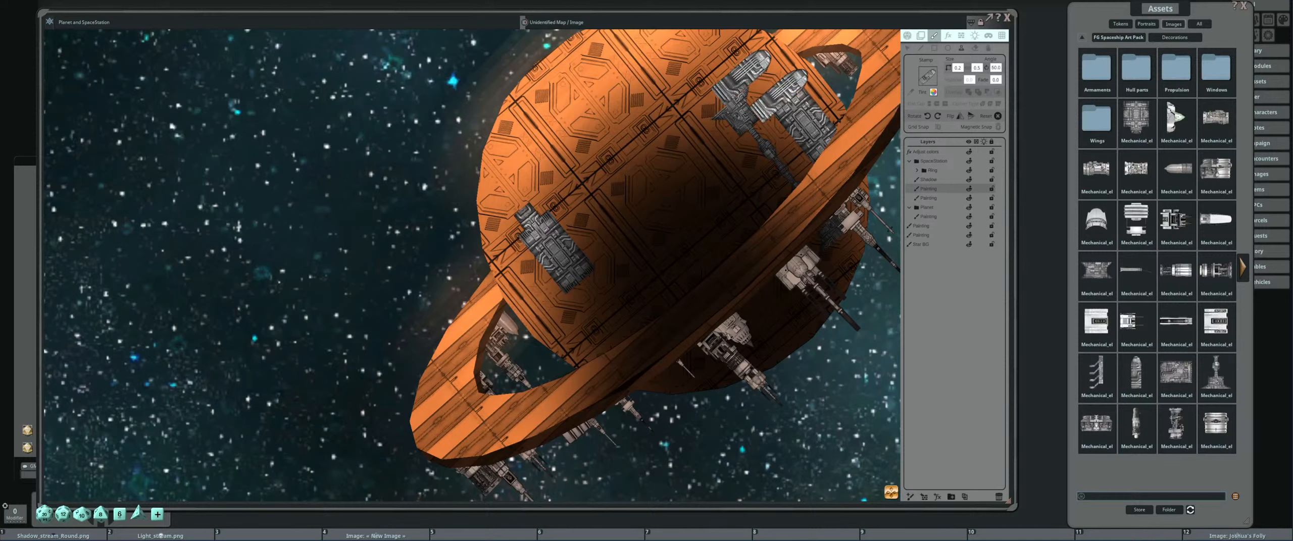
click(930, 117)
click(931, 117)
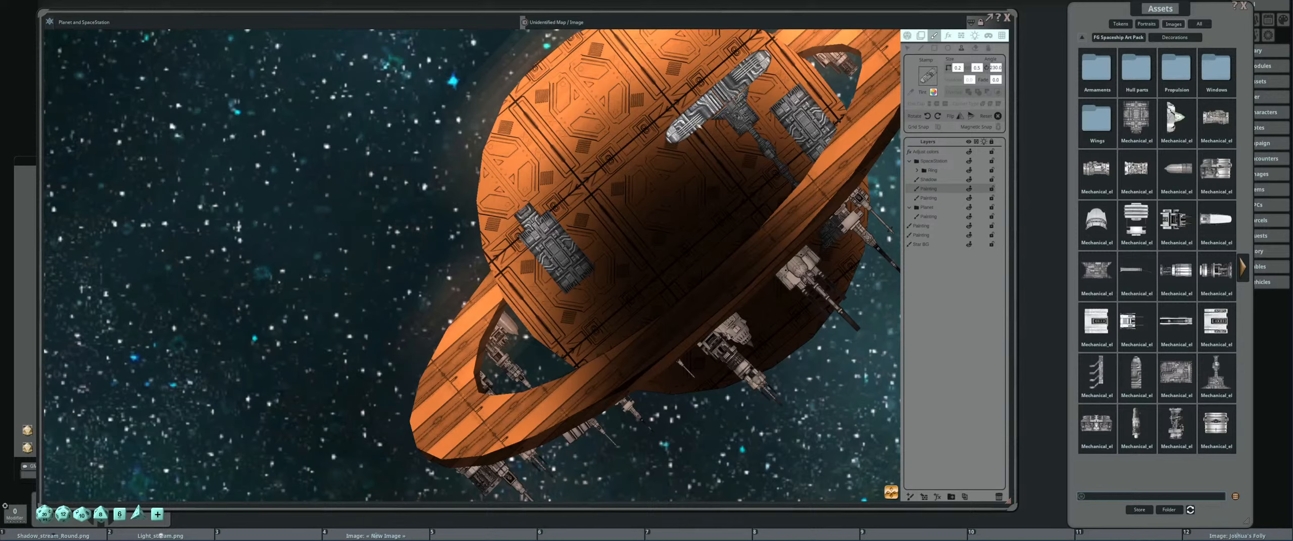
Reposition the two rounded pieces so they line up with each other and with the tower's base.
click(907, 48)
scroll(757, 112, up, 6)
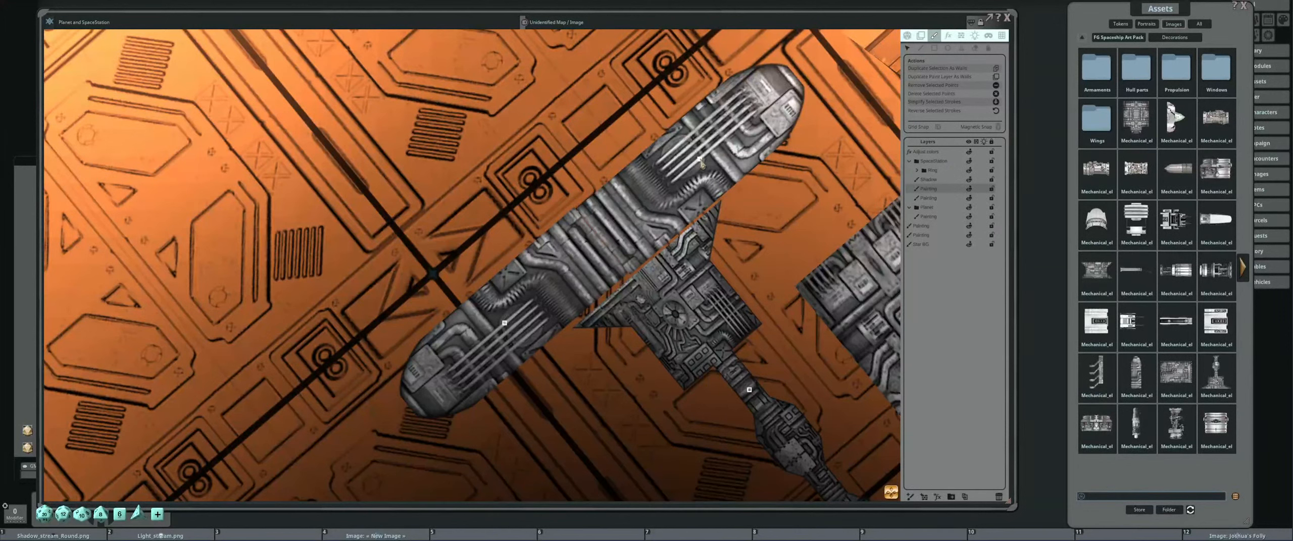
drag(700, 160, 710, 154)
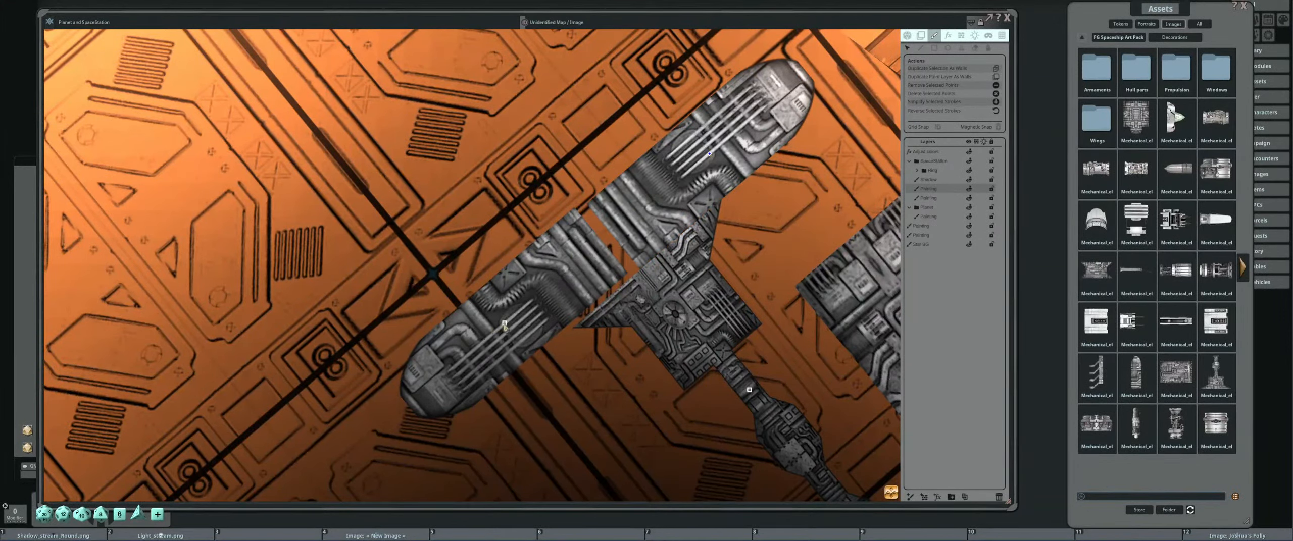
drag(504, 325, 519, 318)
scroll(520, 319, down, 10)
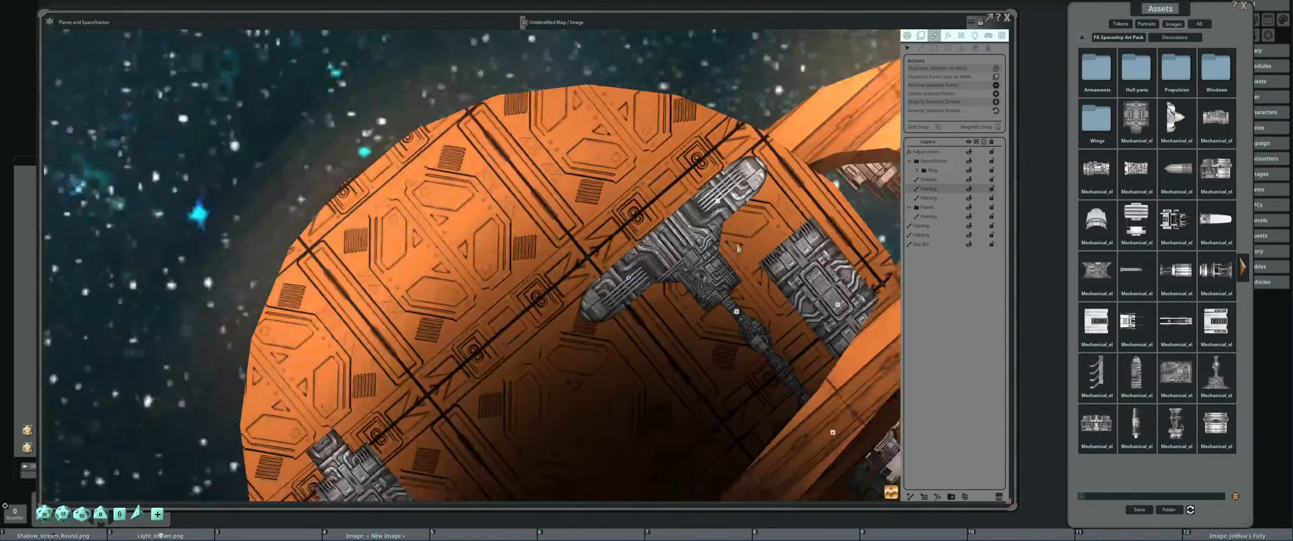
Load a long thin mechanical decoration as the stamp, scale it down and angle it for the gap between sphere and ring.
scroll(709, 200, up, 3)
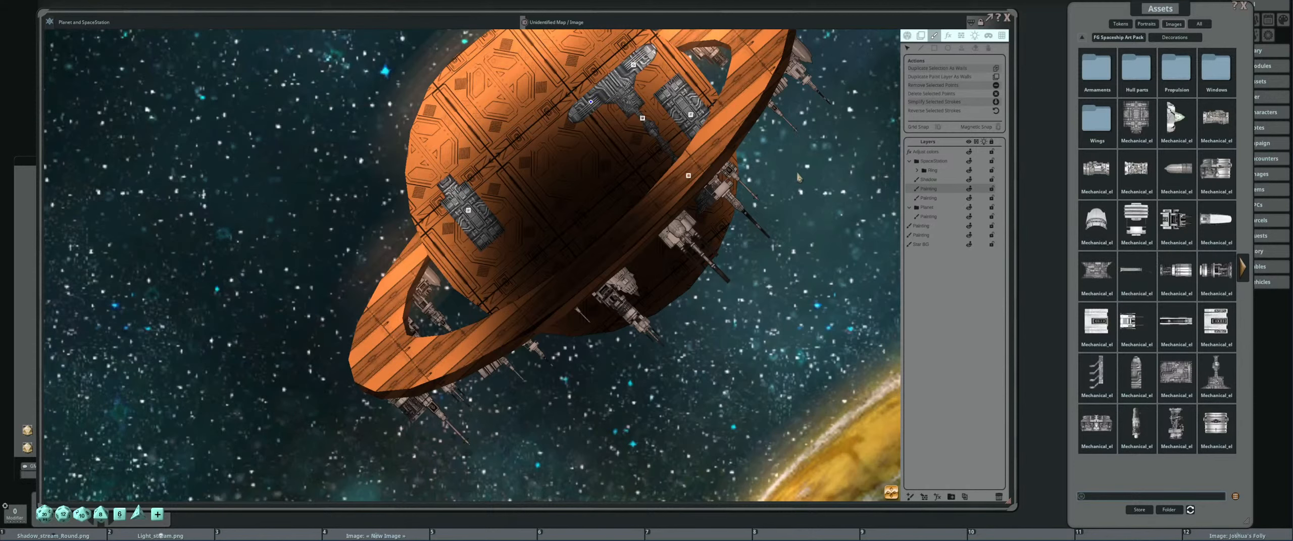
scroll(797, 175, down, 5)
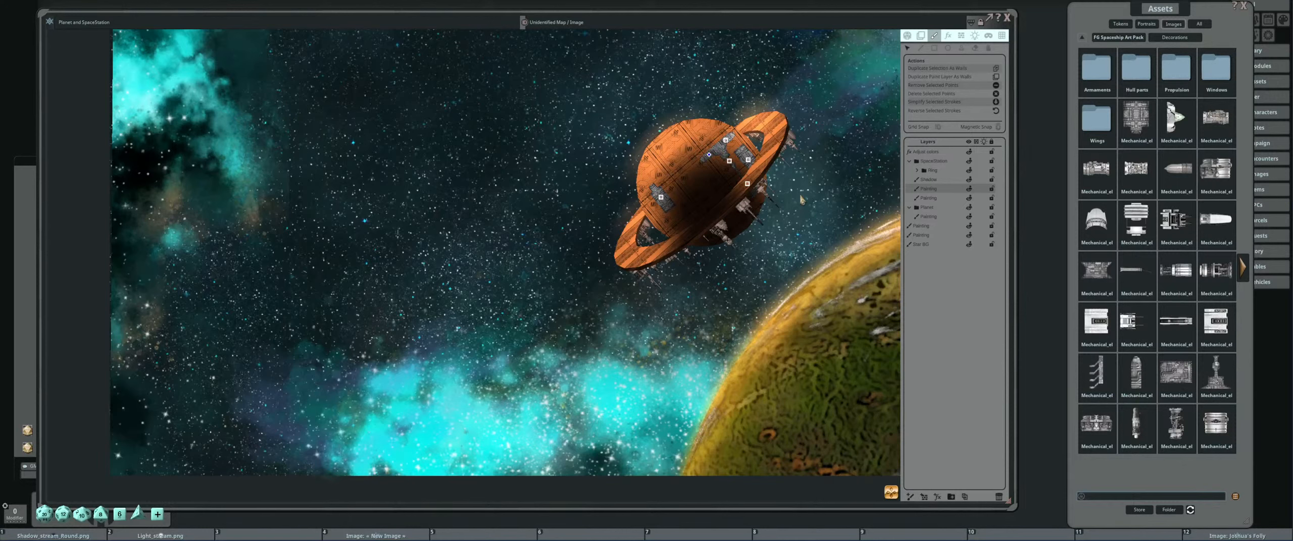
scroll(802, 200, up, 4)
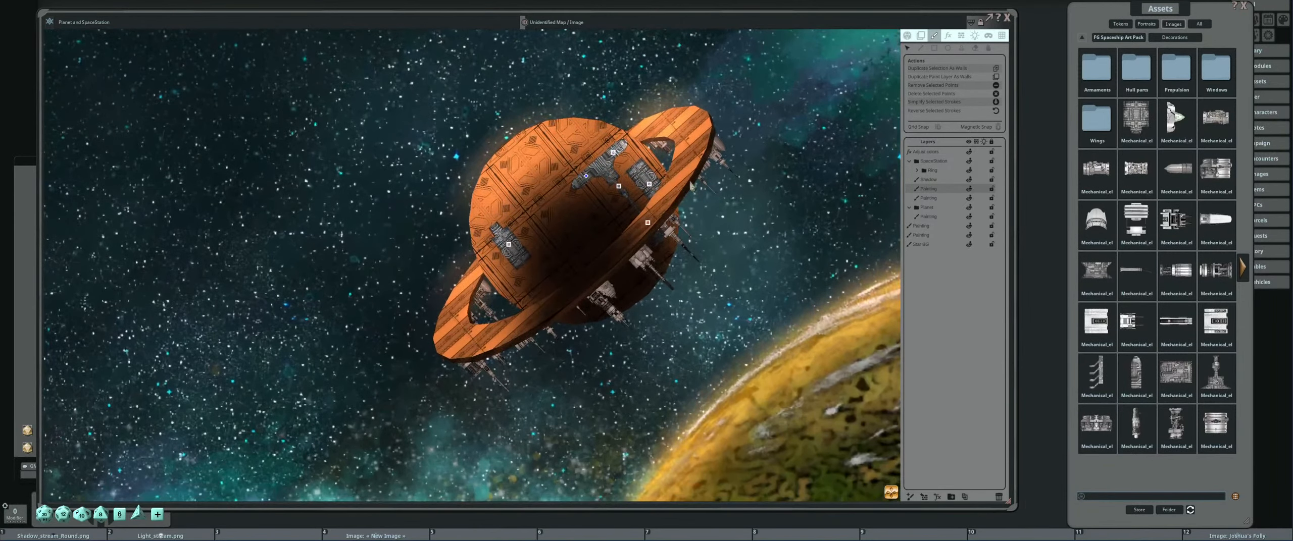
click(963, 49)
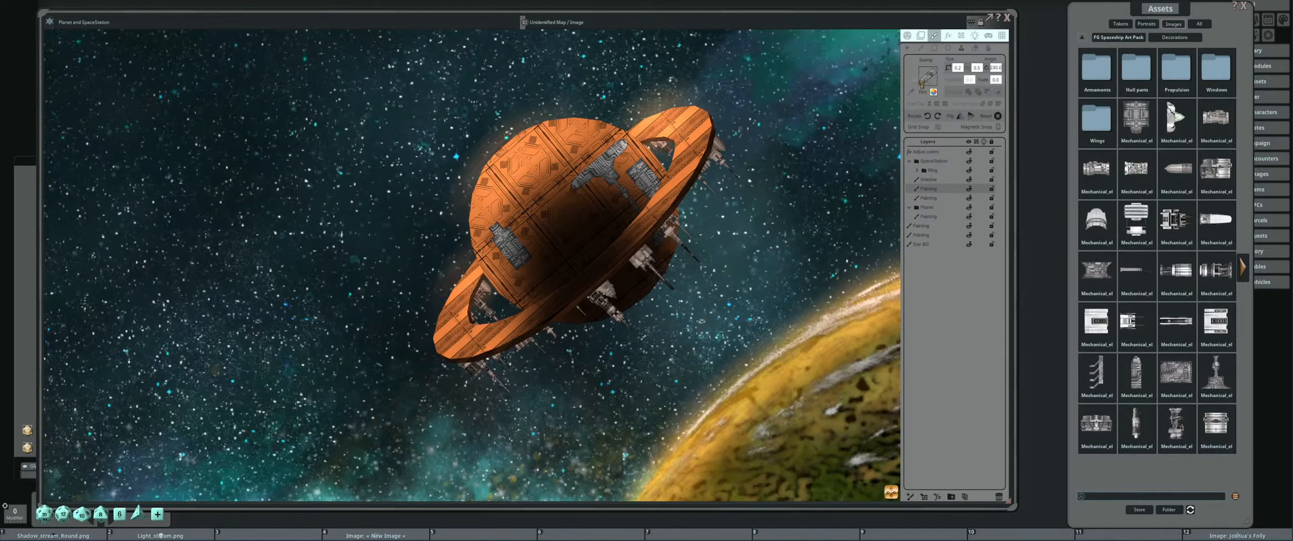
drag(922, 84, 924, 81)
scroll(666, 158, up, 9)
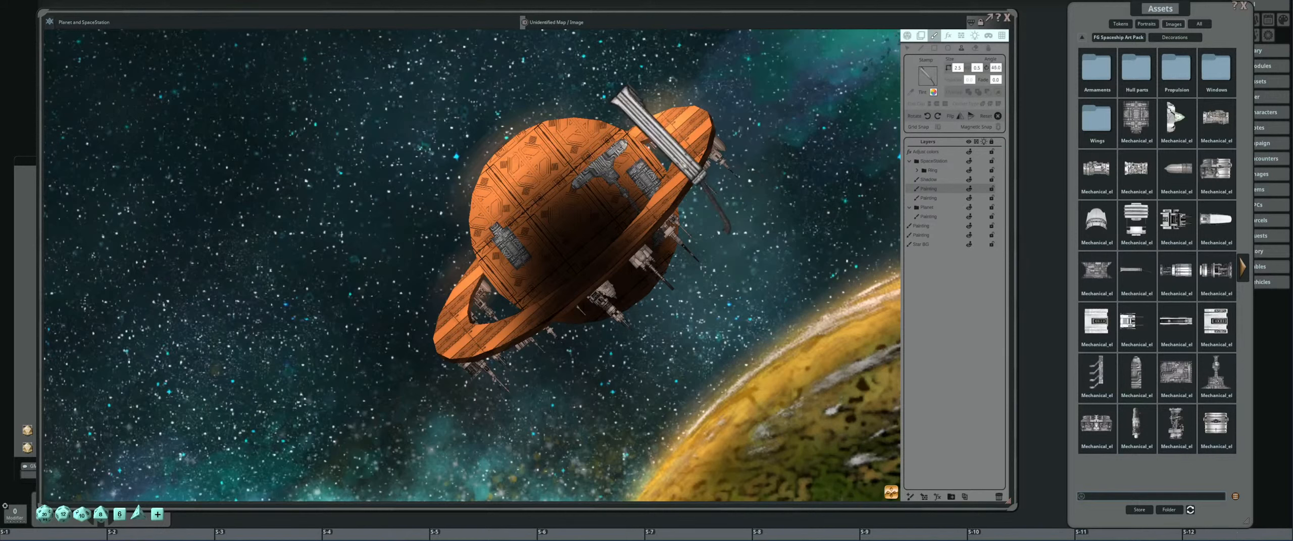
scroll(647, 174, down, 10)
scroll(663, 171, up, 1)
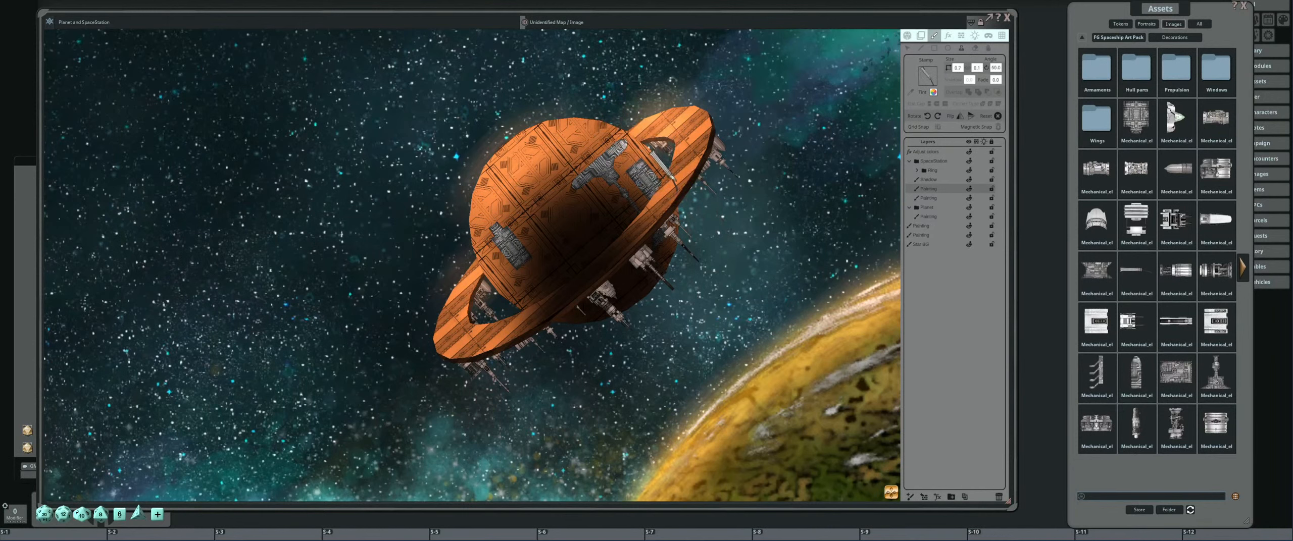
scroll(665, 167, up, 3)
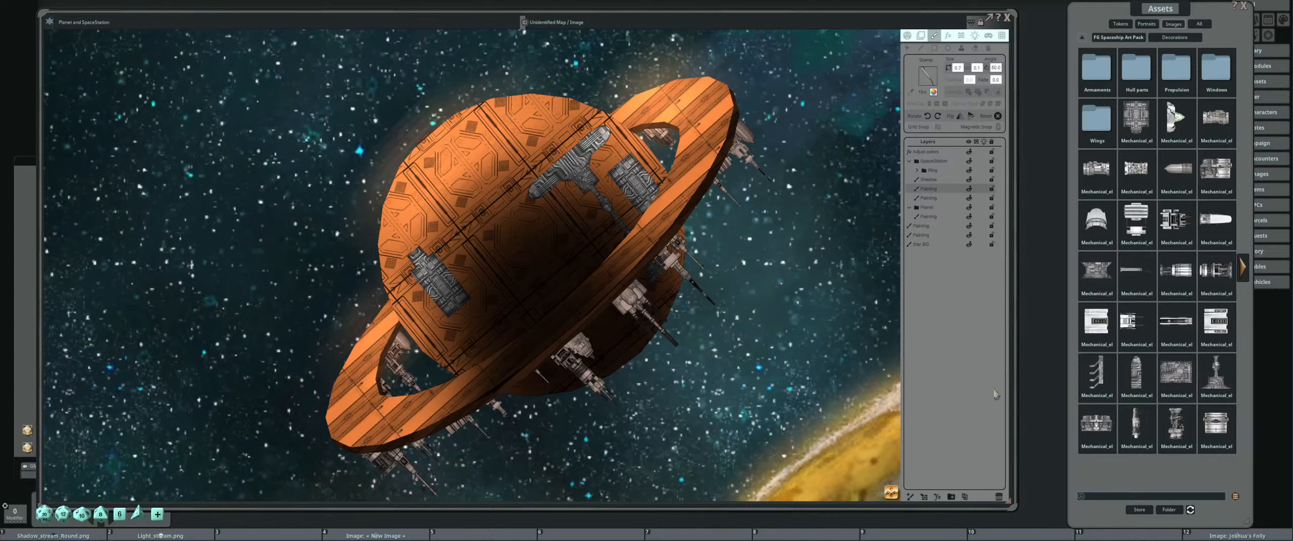
Add a painting layer at the bottom of the SpaceStation group and stamp the thin strut in the upper-right ring gap.
click(922, 497)
mouse_move(942, 155)
mouse_down()
mouse_move(934, 227)
mouse_move(932, 207)
mouse_up()
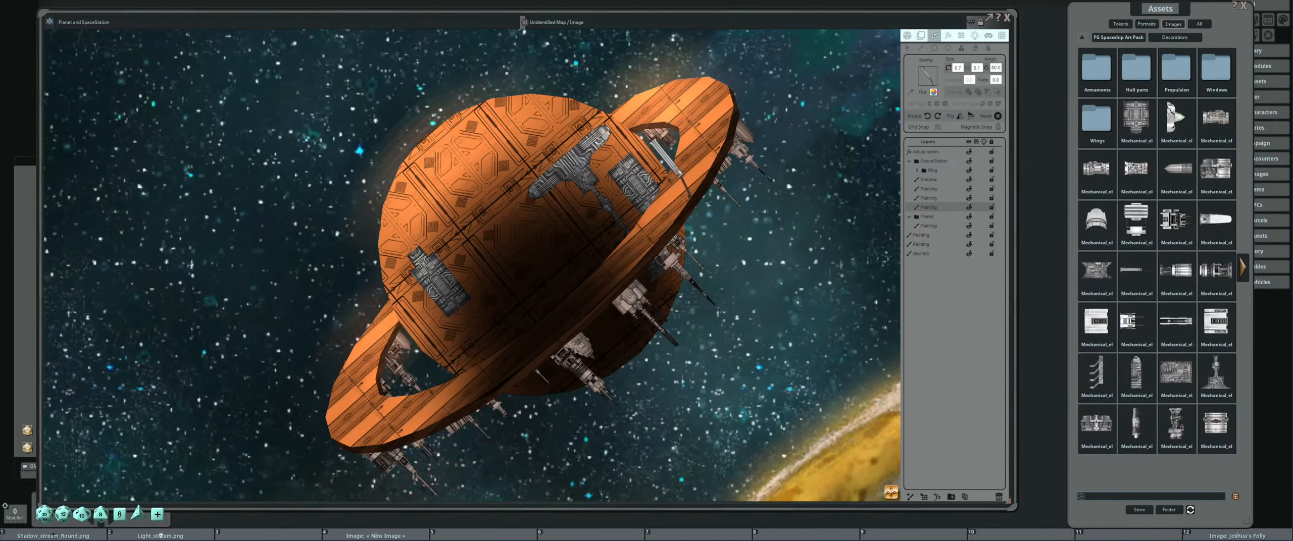
click(659, 165)
Rotate the thin strut and place another copy protruding from behind the sphere's upper-left edge.
drag(579, 218, 639, 216)
scroll(568, 130, down, 5)
scroll(568, 130, down, 20)
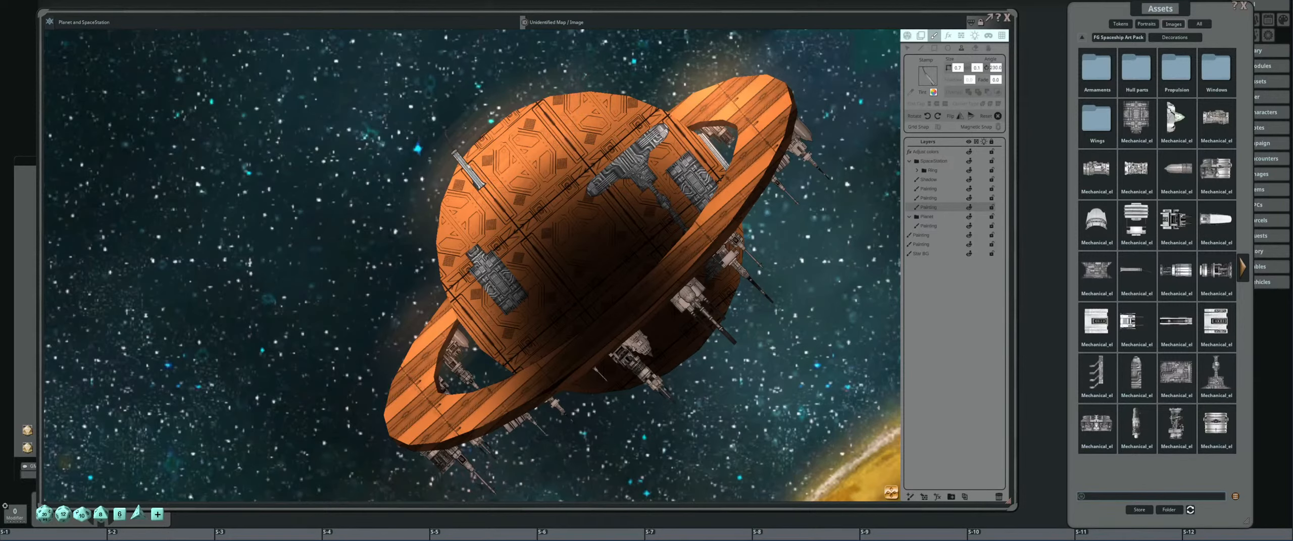
scroll(601, 177, down, 3)
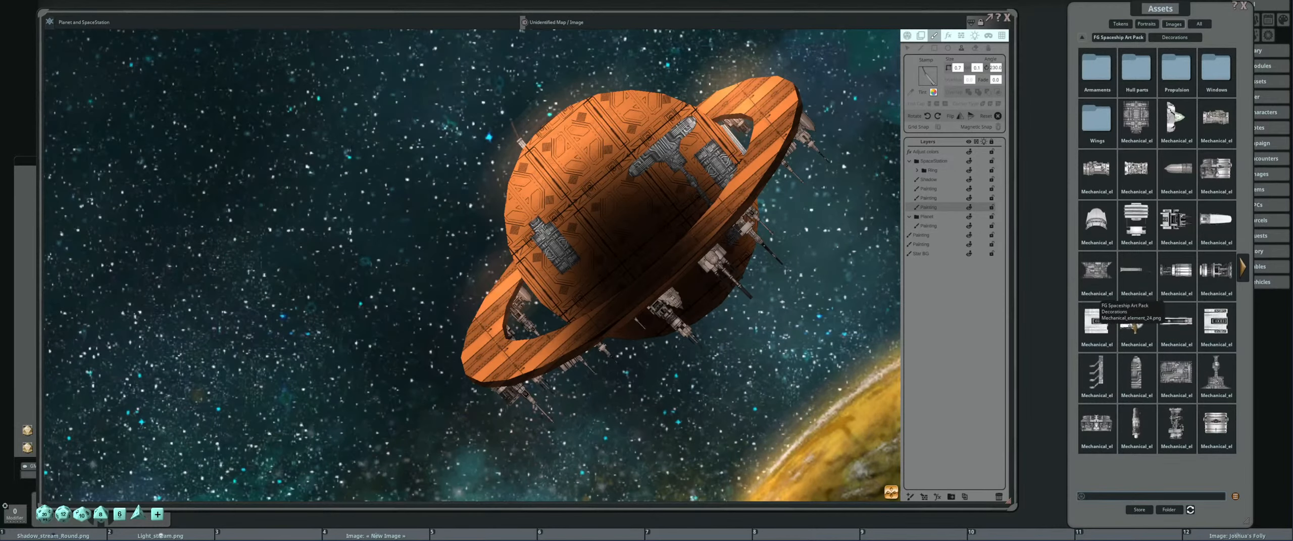
Load Mechanical_element_24.png as the stamp, shrink it and place it behind the sphere's upper-left edge at the strut.
click(1134, 323)
scroll(619, 136, down, 10)
scroll(555, 116, down, 5)
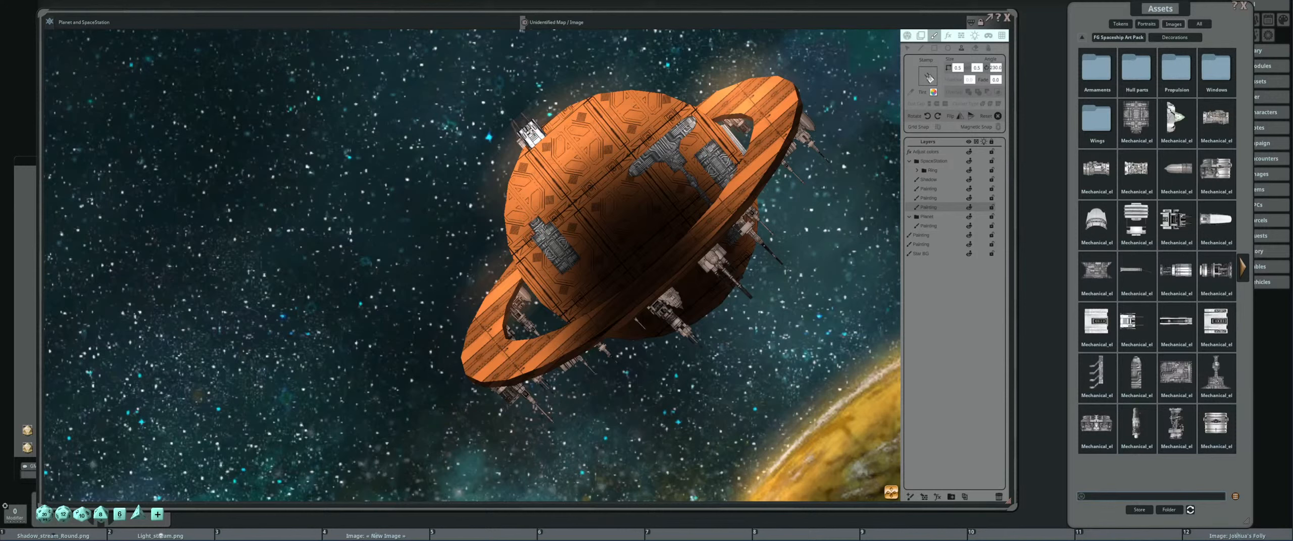
click(530, 132)
scroll(606, 180, down, 3)
drag(602, 175, 650, 223)
scroll(638, 168, up, 2)
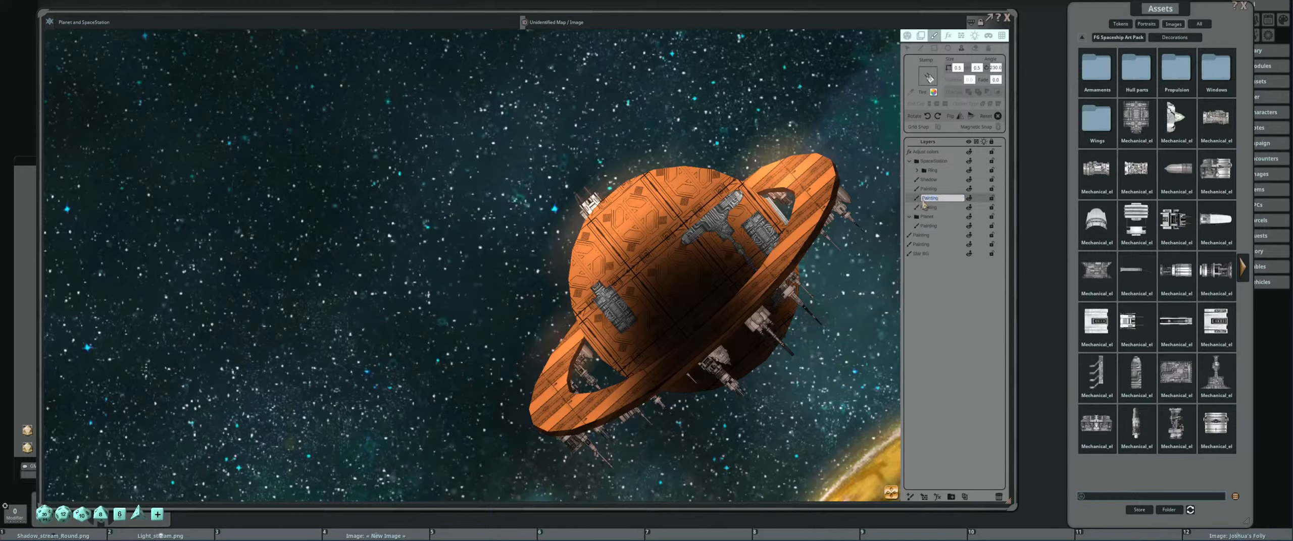
Rename the sphere's painting layer to Sphere and select the painting layer beneath it.
text(Sh)
click(956, 189)
click(943, 207)
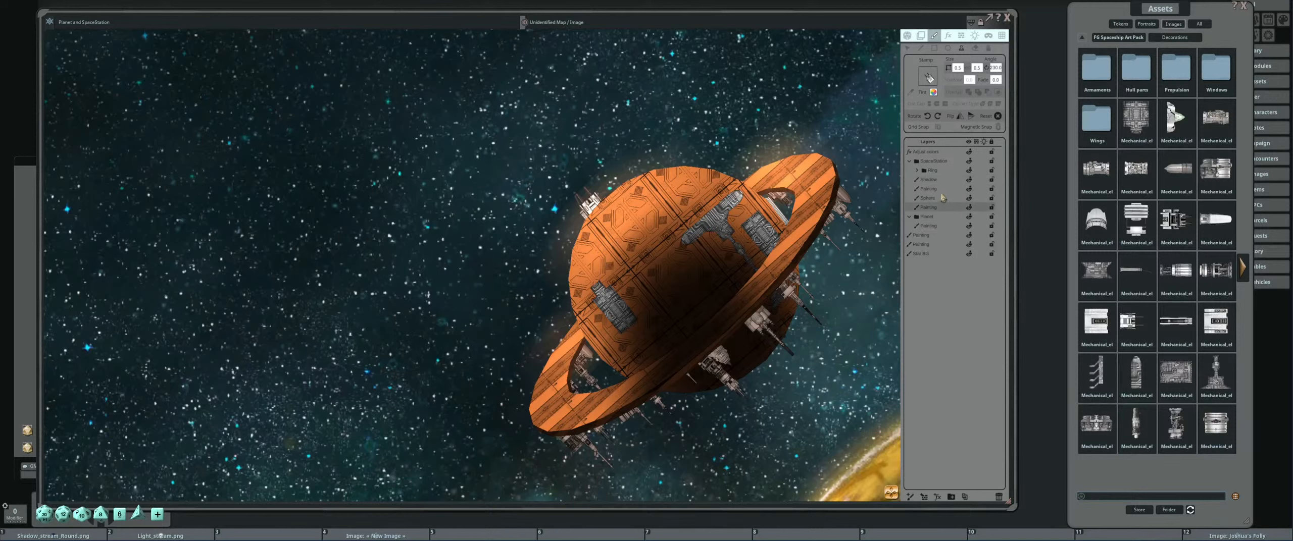
drag(696, 267, 663, 235)
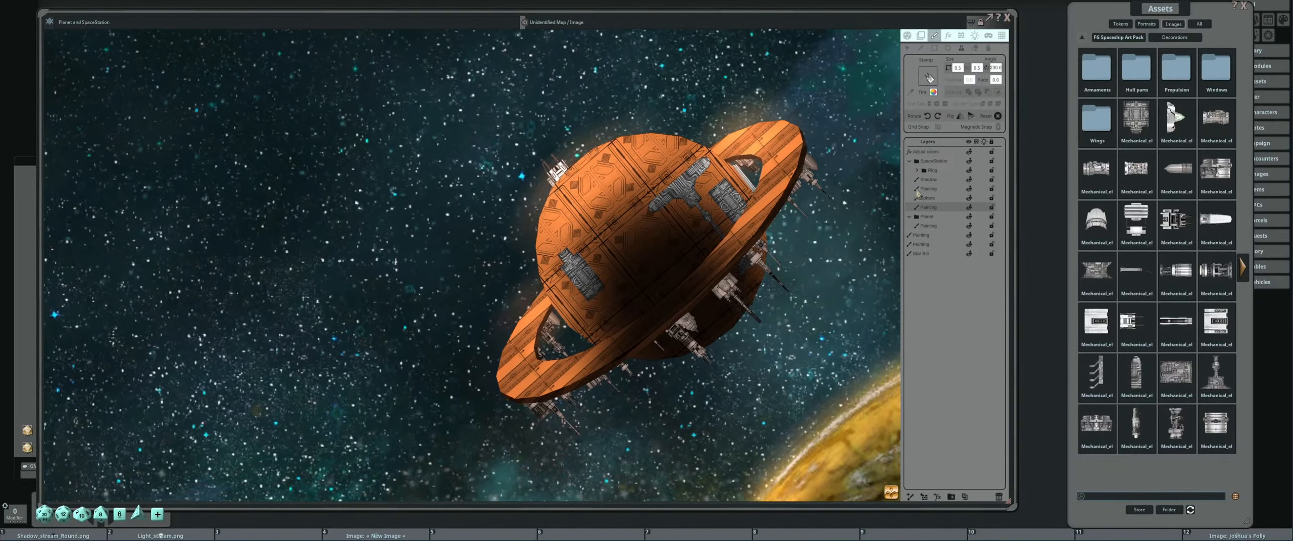
On the painting layer above Sphere, stamp a shrunken, angled dome-shaped decoration at the upper-right end of the grey machinery.
click(933, 190)
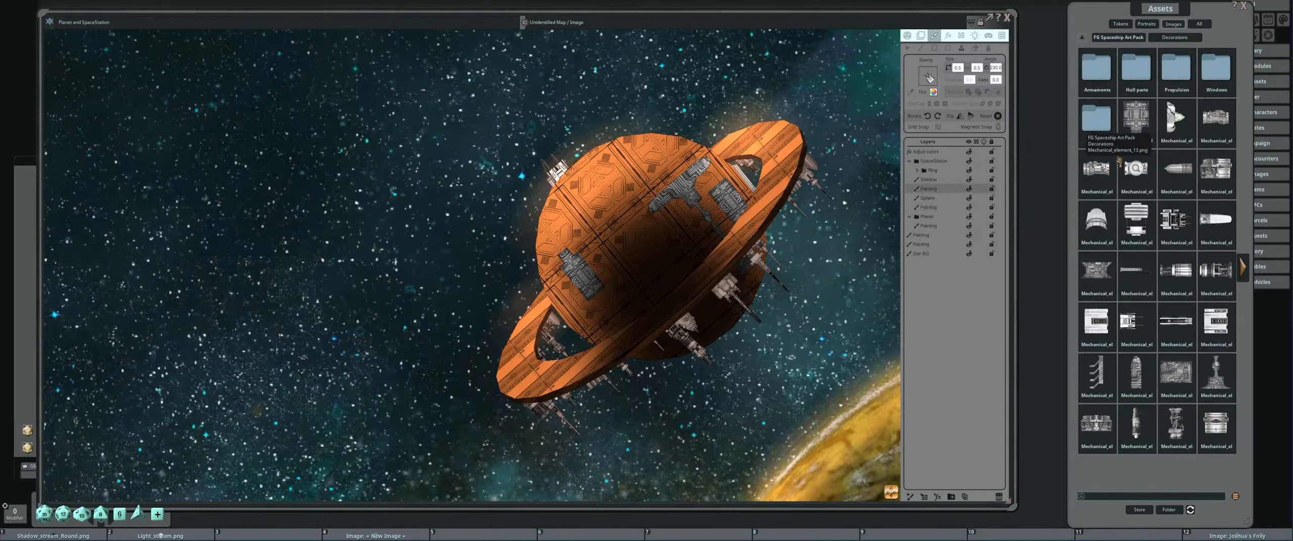
drag(1100, 216, 941, 103)
scroll(678, 192, down, 16)
scroll(705, 168, up, 8)
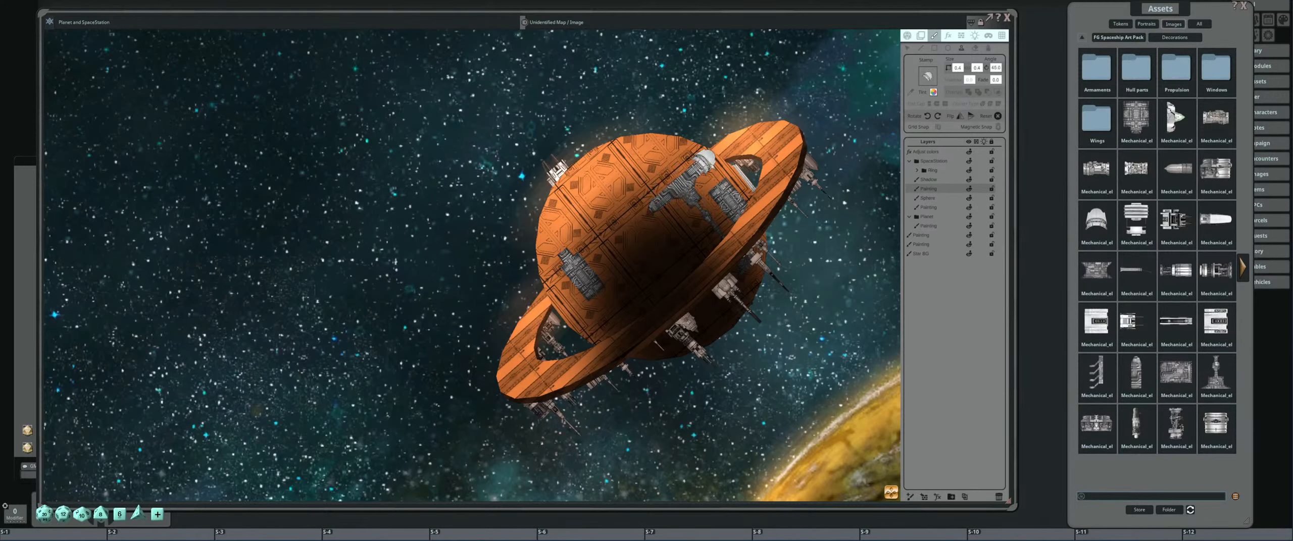
scroll(710, 158, down, 1)
scroll(710, 157, up, 4)
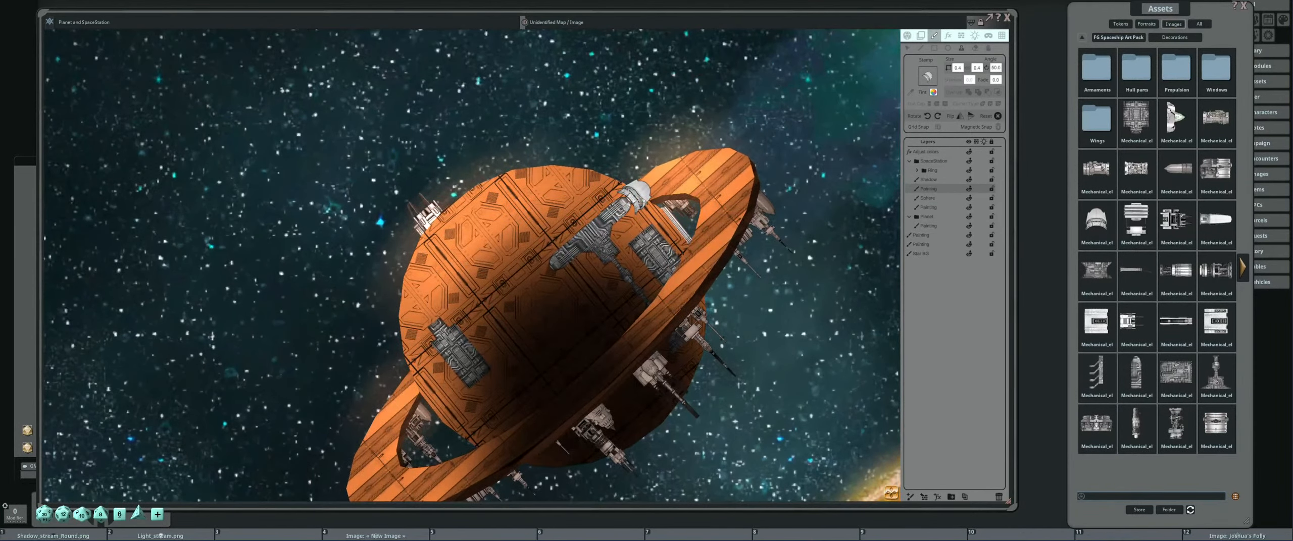
scroll(632, 195, down, 1)
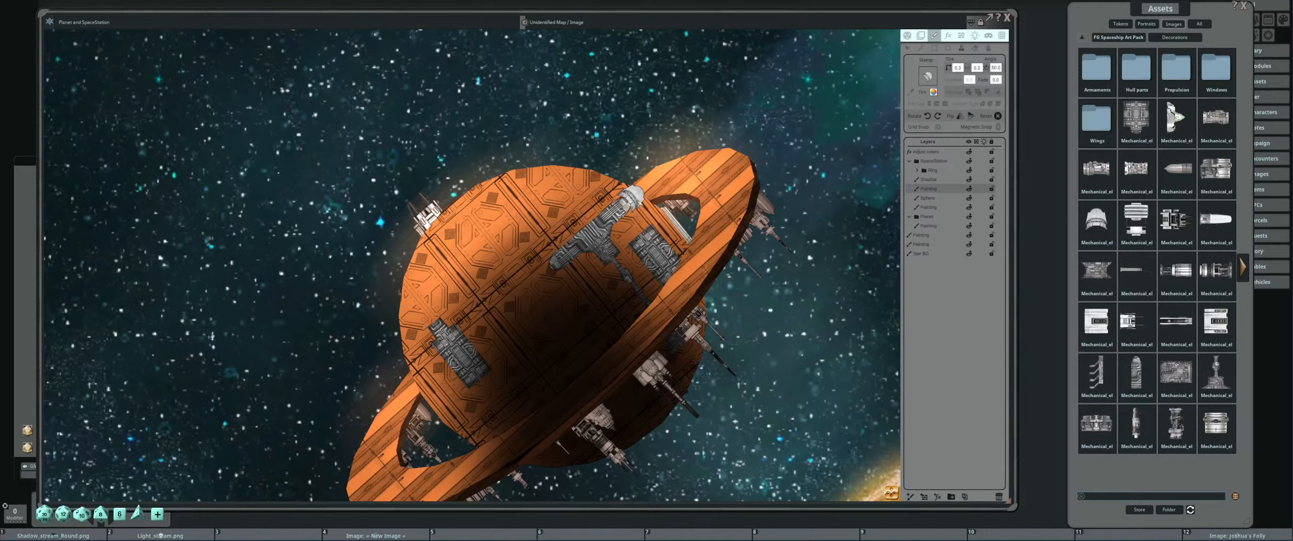
scroll(707, 197, down, 3)
scroll(707, 187, up, 4)
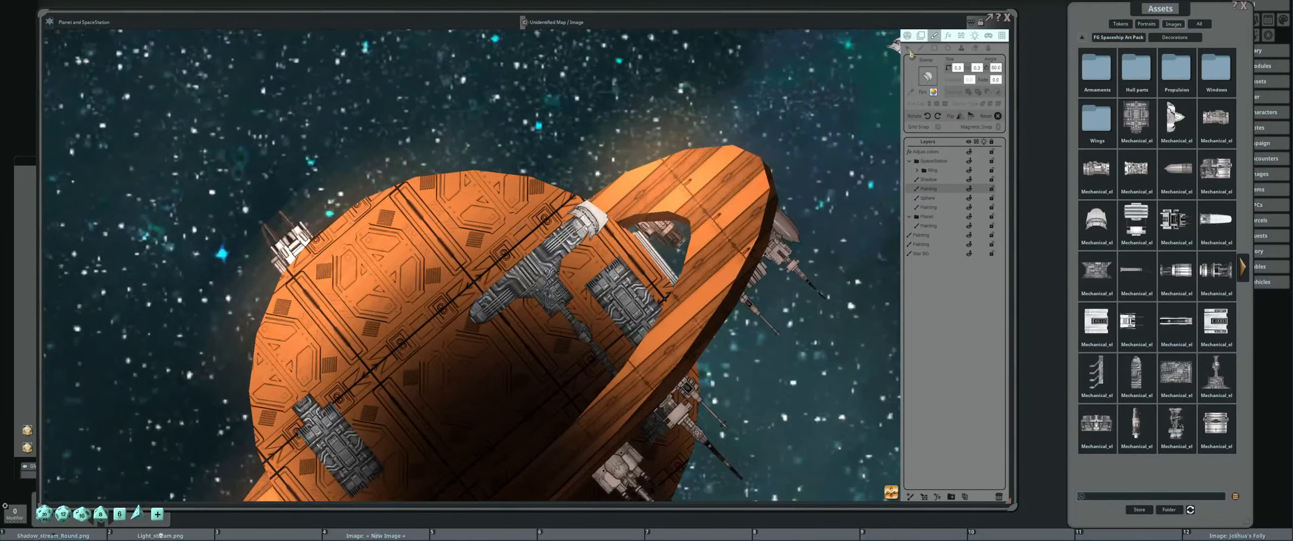
Move the dome cap stamp outward to the sphere's upper-right edge beside the ring.
click(907, 36)
mouse_move(592, 216)
mouse_down()
mouse_move(602, 192)
mouse_move(589, 222)
mouse_up()
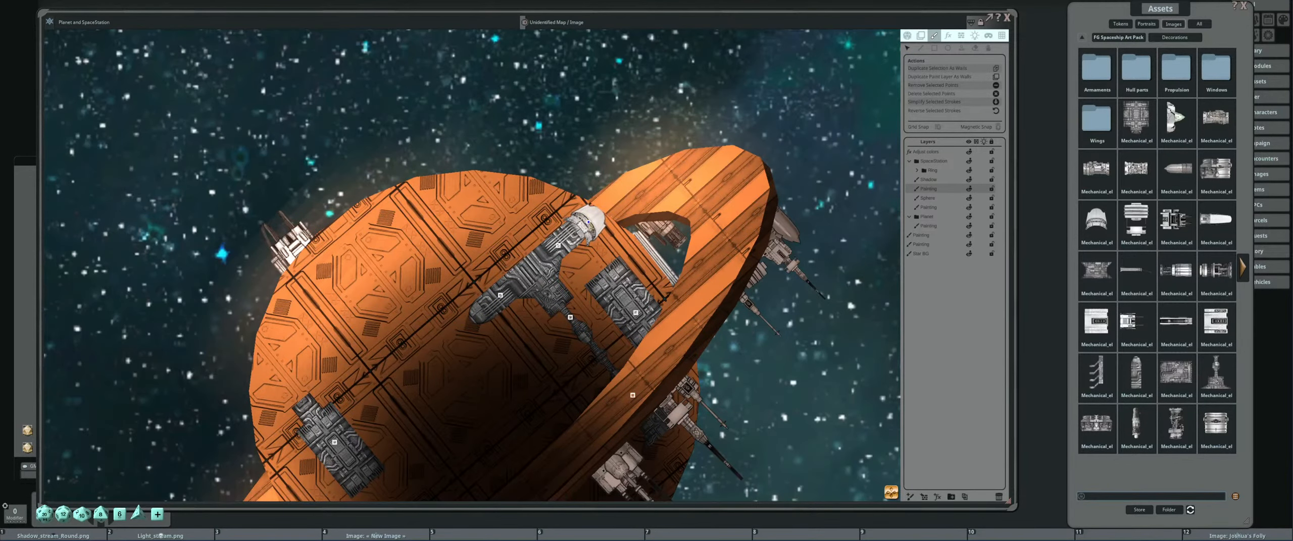
scroll(871, 199, down, 2)
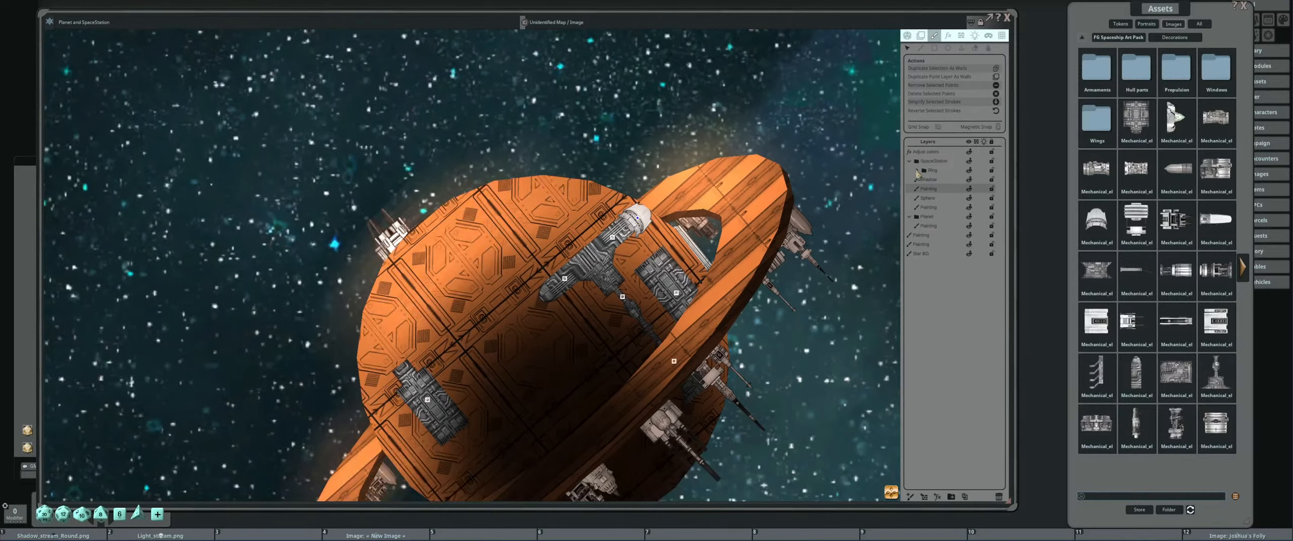
click(945, 172)
scroll(894, 207, down, 3)
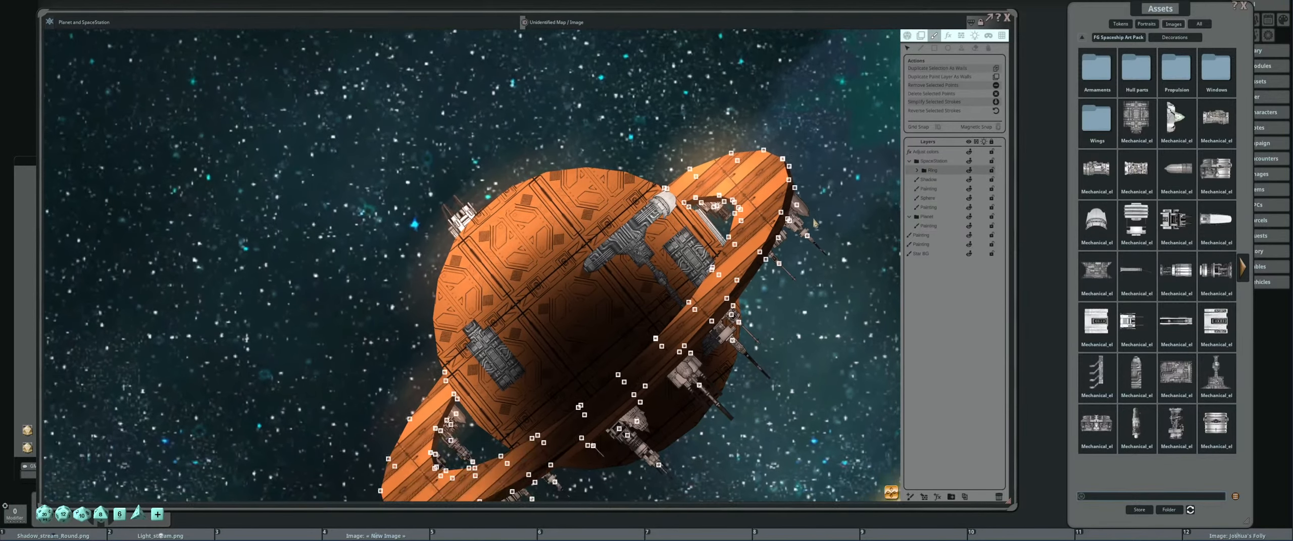
scroll(739, 218, up, 6)
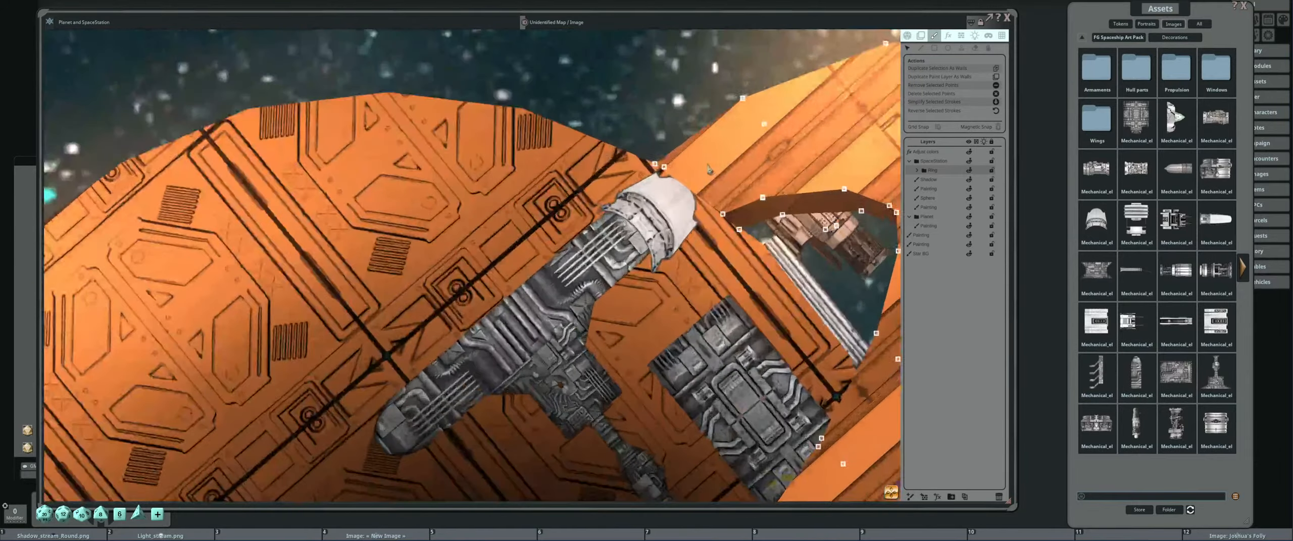
scroll(687, 177, down, 5)
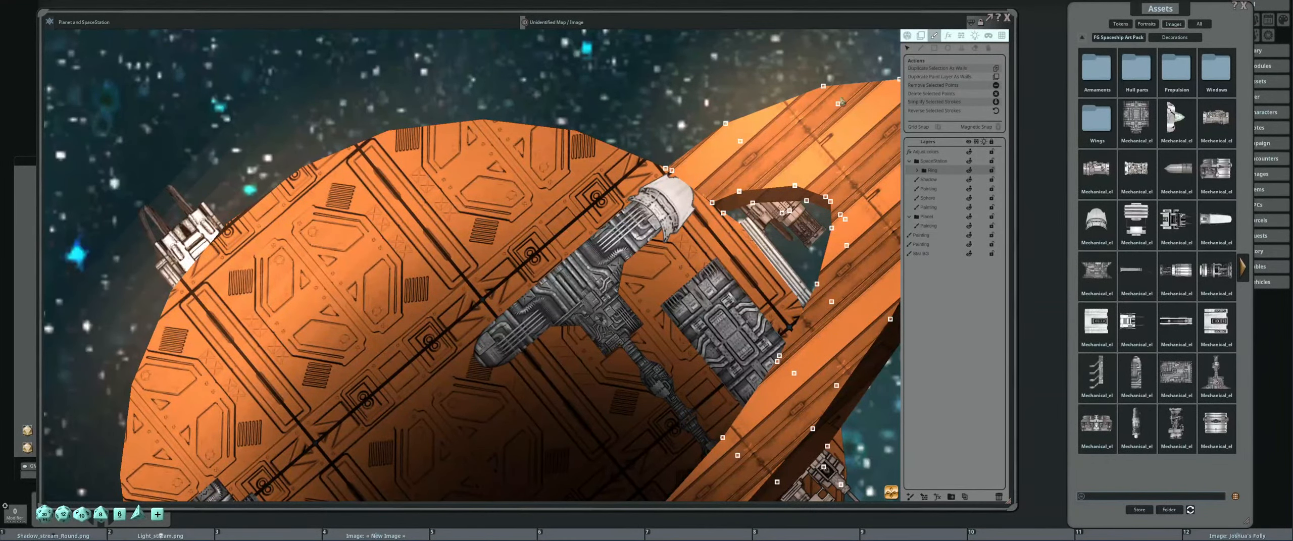
click(931, 190)
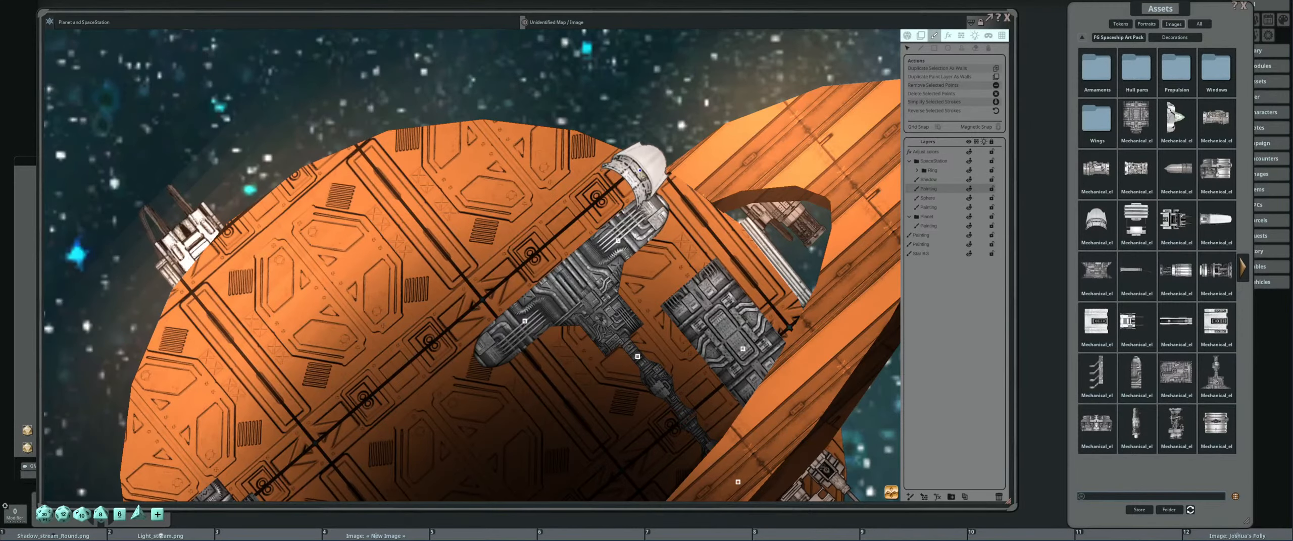
scroll(645, 183, down, 1)
scroll(674, 250, down, 1)
drag(687, 230, 699, 200)
scroll(675, 167, up, 1)
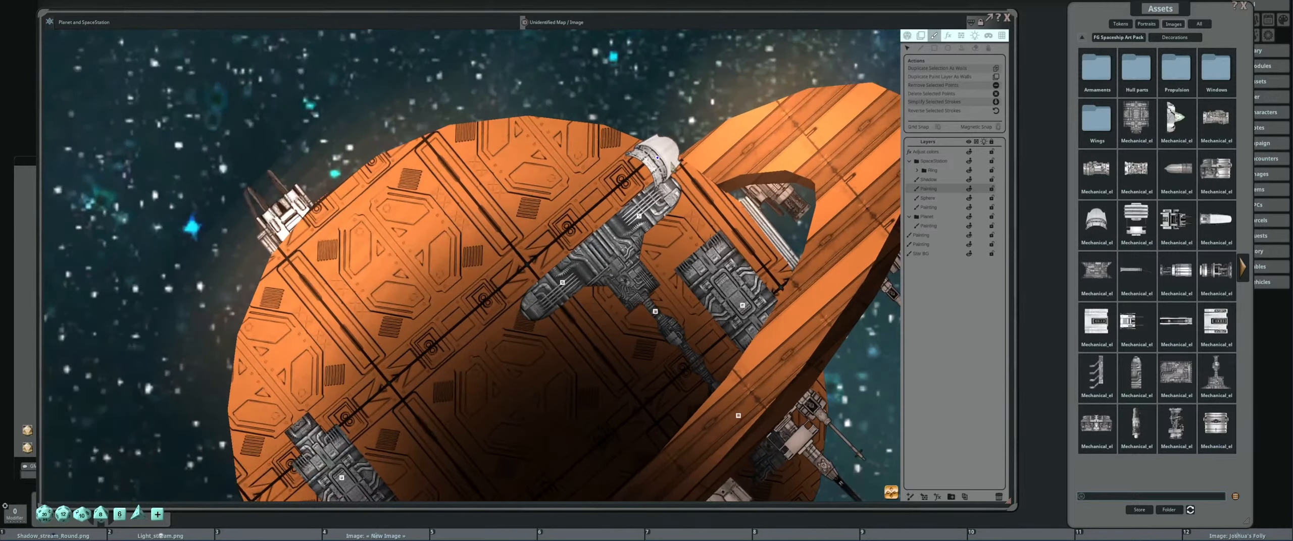
Move the two cylindrical machinery segments up so they line up end to end beneath the dome cap.
drag(657, 158, 621, 185)
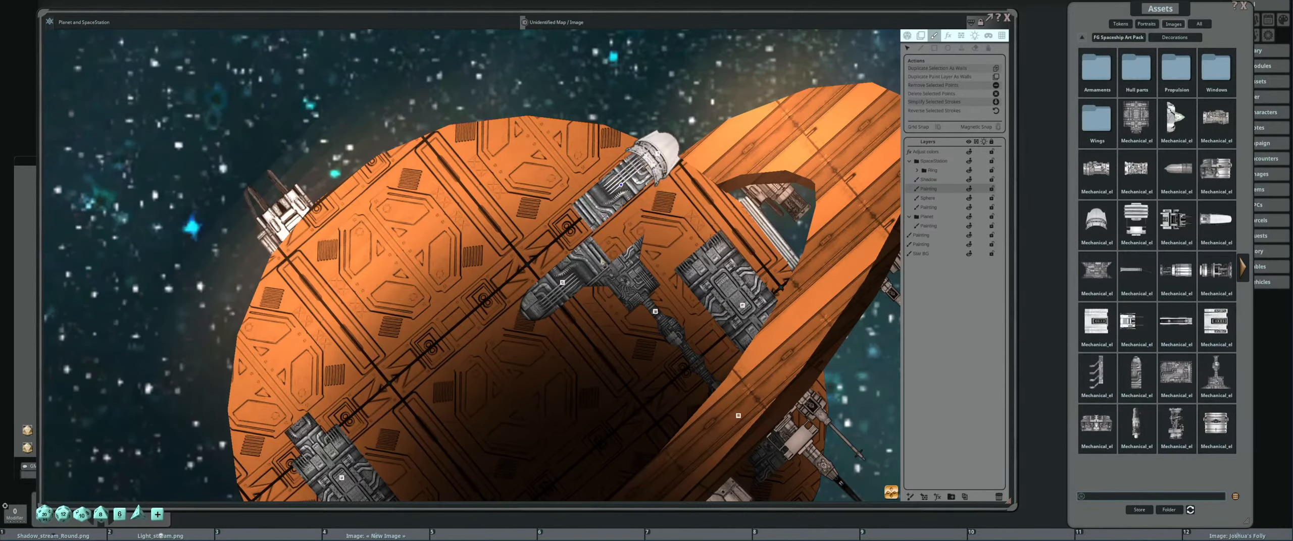
drag(562, 282, 544, 255)
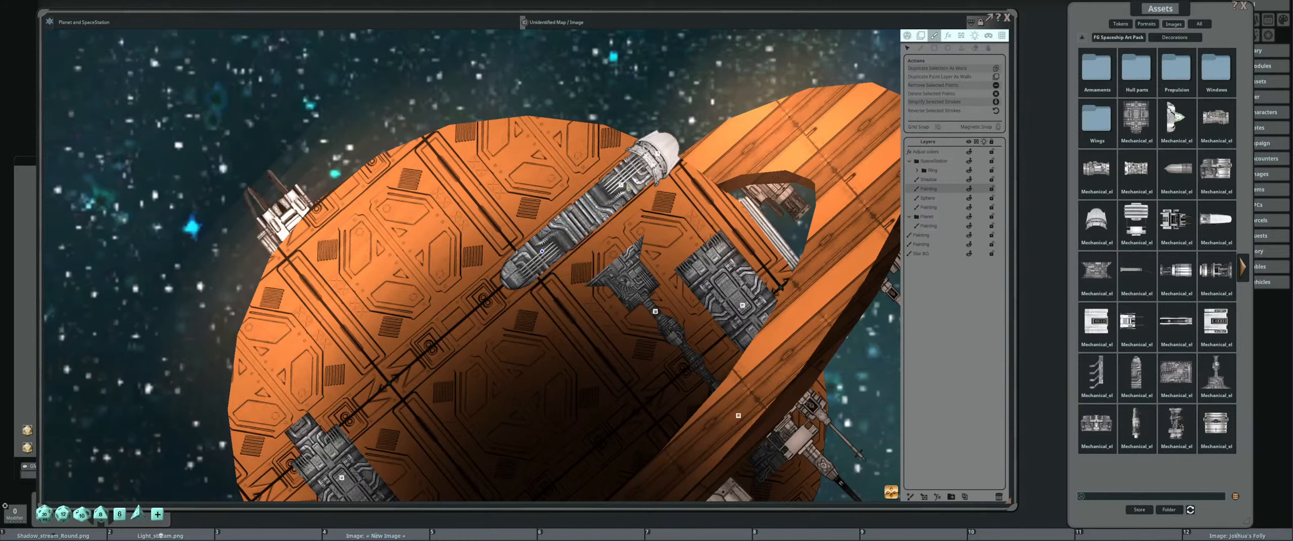
click(621, 186)
drag(622, 186, 620, 186)
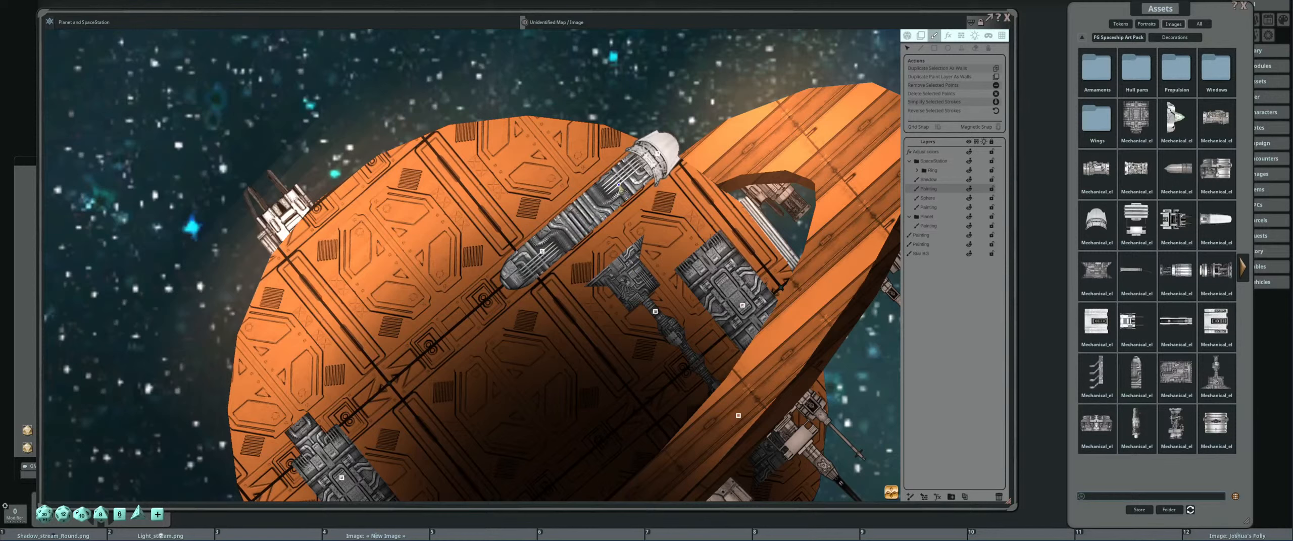
Shift the connector and thin arm pieces up to rejoin the relocated cylinder and reach down to the ring.
drag(660, 320, 641, 226)
scroll(633, 283, down, 4)
scroll(657, 229, up, 2)
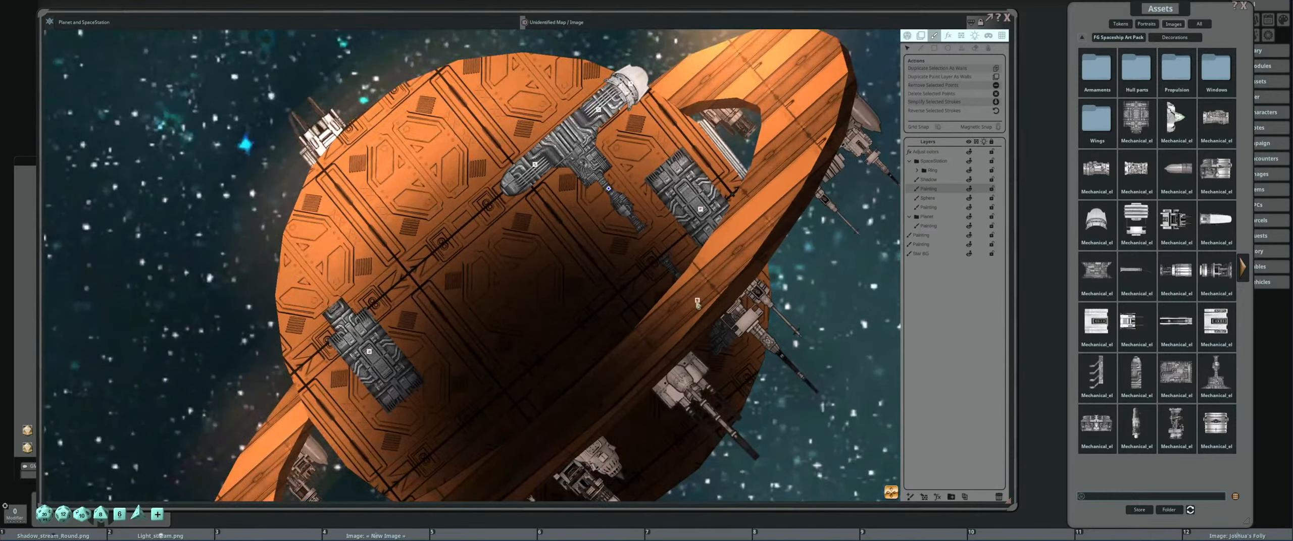
scroll(678, 277, down, 3)
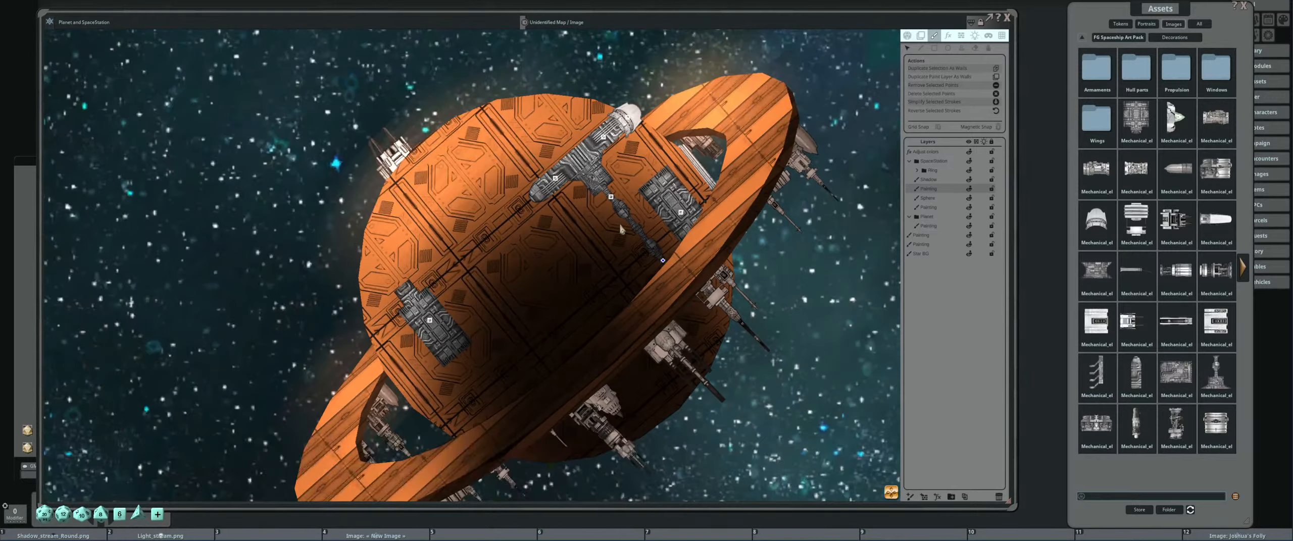
scroll(672, 225, up, 2)
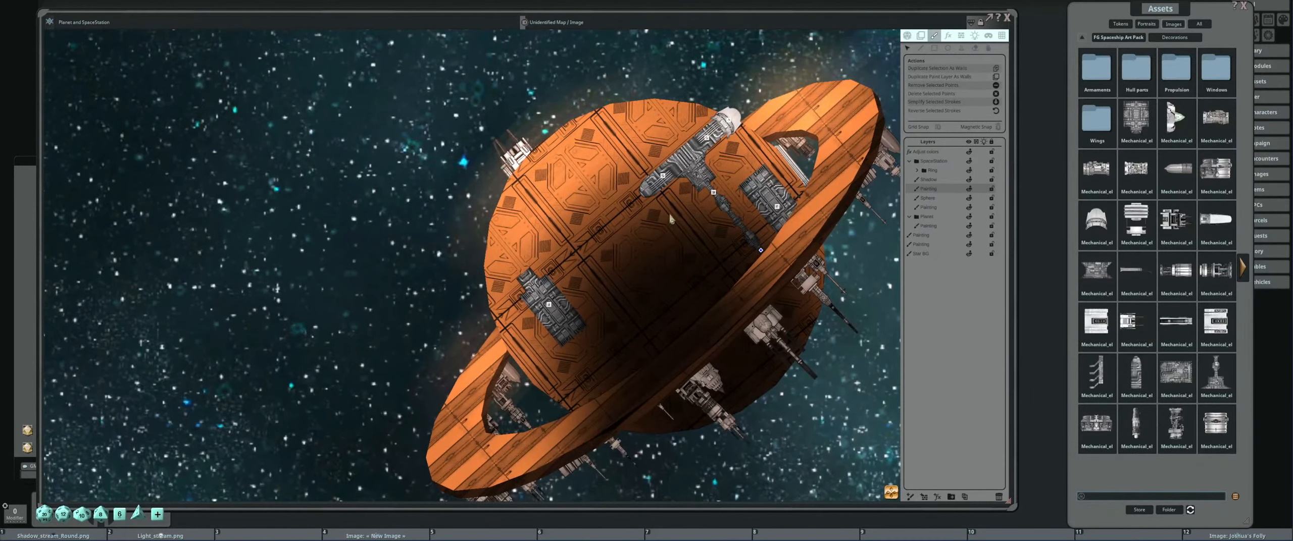
drag(670, 218, 679, 189)
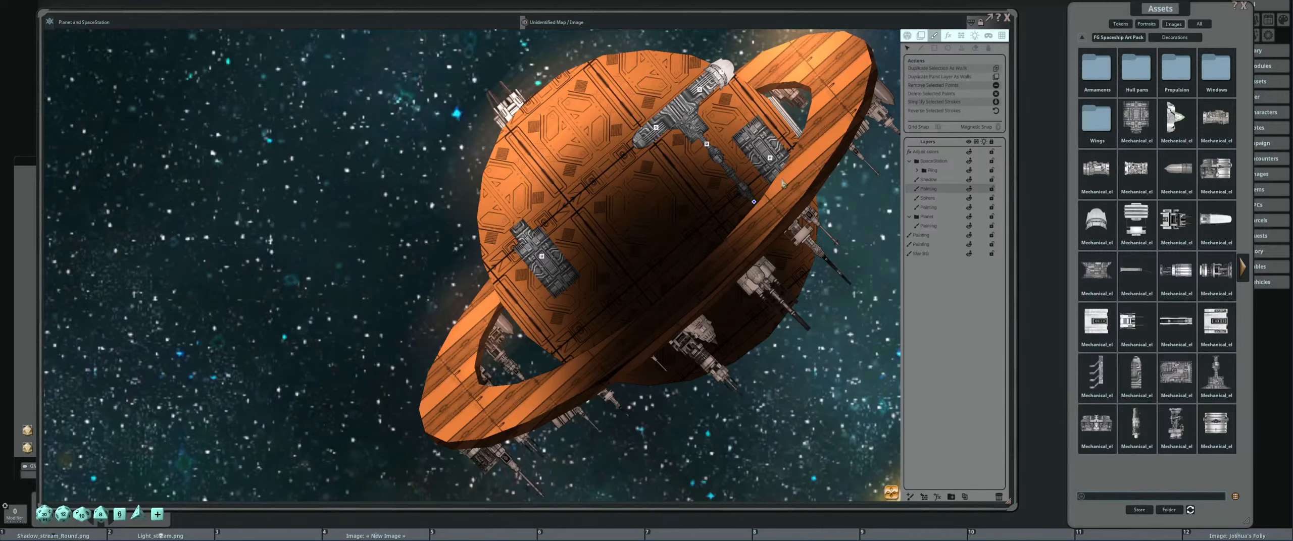
scroll(707, 160, down, 3)
scroll(767, 185, up, 2)
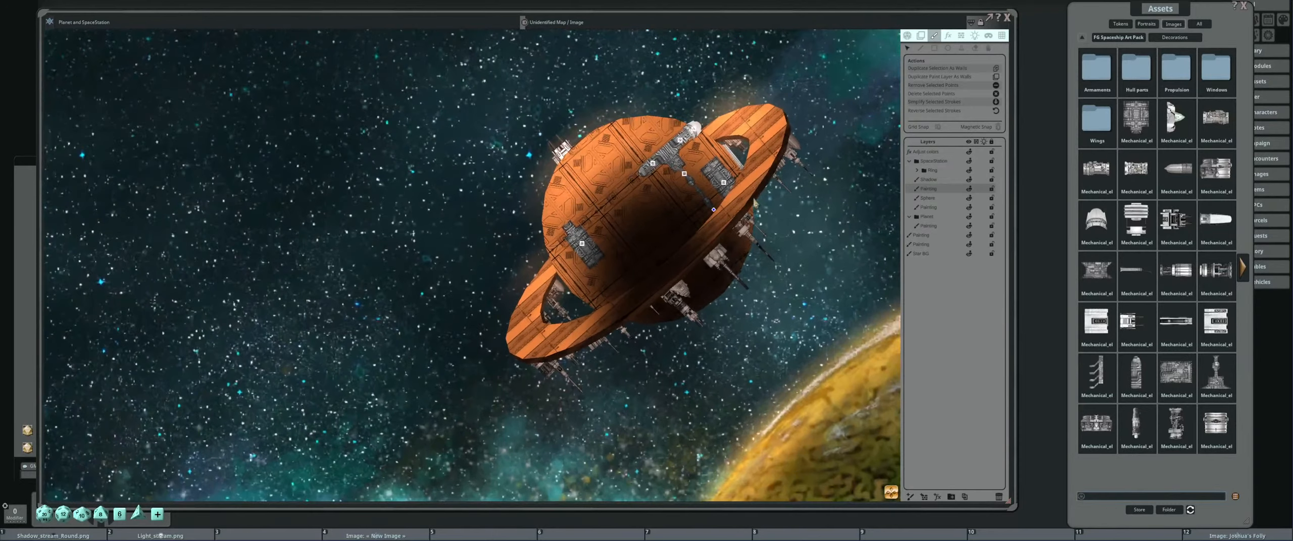
scroll(756, 202, up, 2)
scroll(758, 203, down, 2)
scroll(760, 203, up, 1)
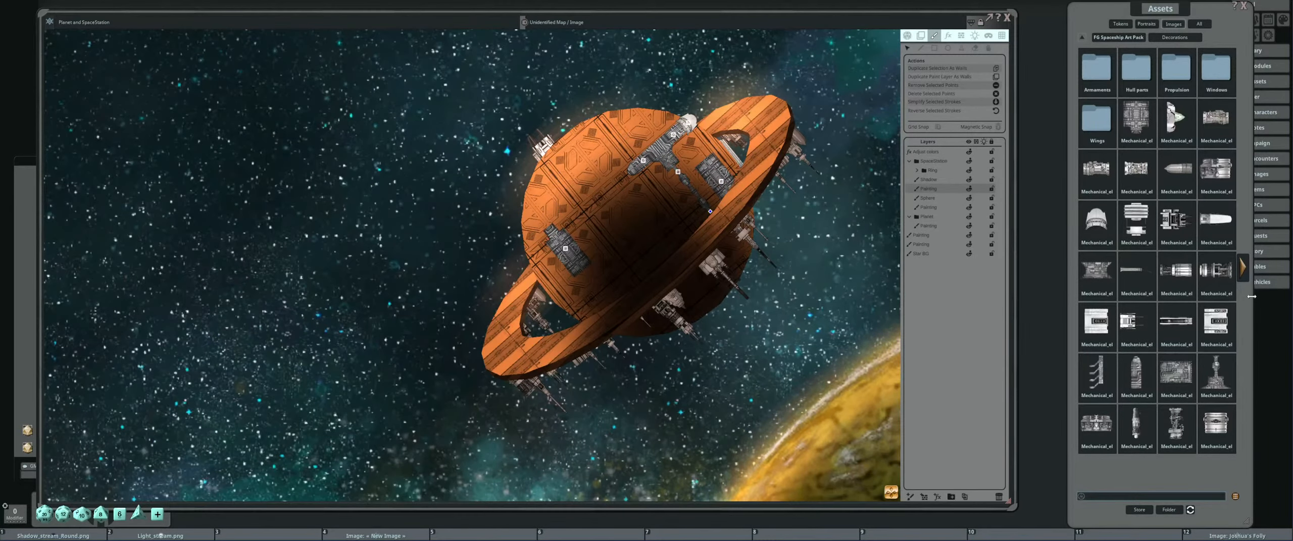
Load the capsule-shaped tank decoration as the stamp, scale it down and angle it to suit the sphere's left edge.
click(1244, 270)
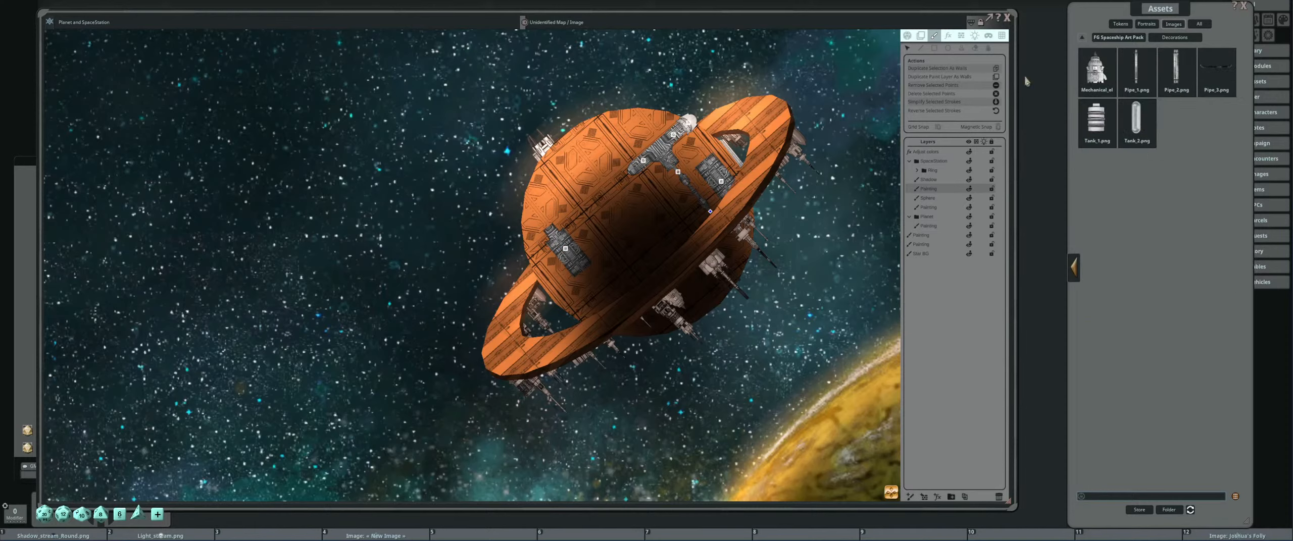
click(961, 48)
click(1137, 122)
scroll(657, 273, down, 8)
scroll(606, 227, down, 4)
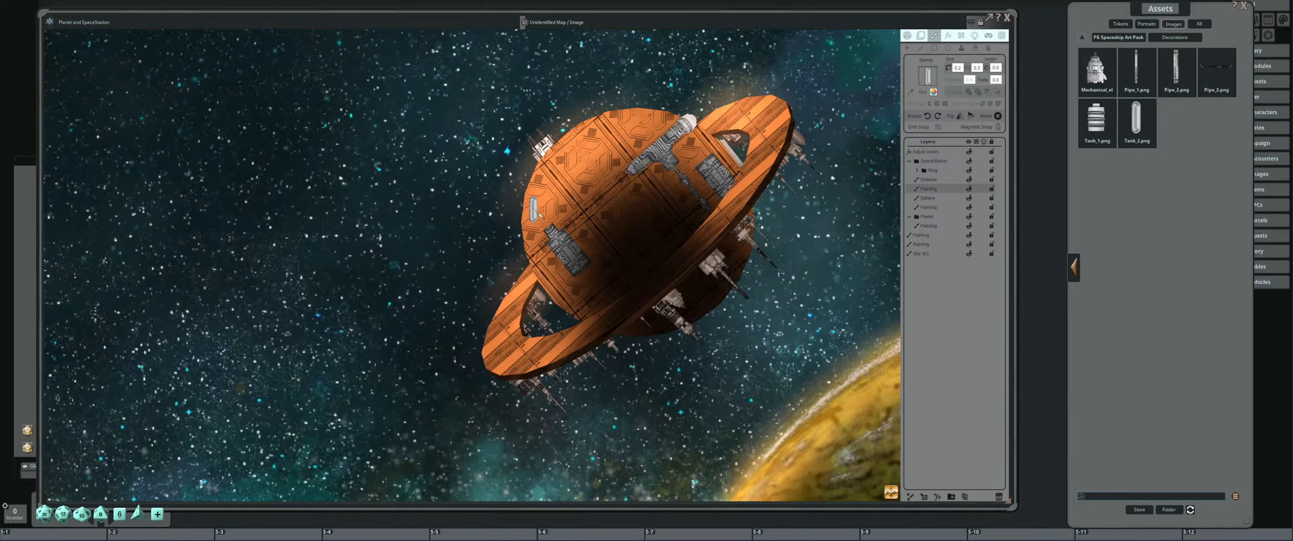
drag(524, 246, 554, 233)
scroll(545, 224, up, 2)
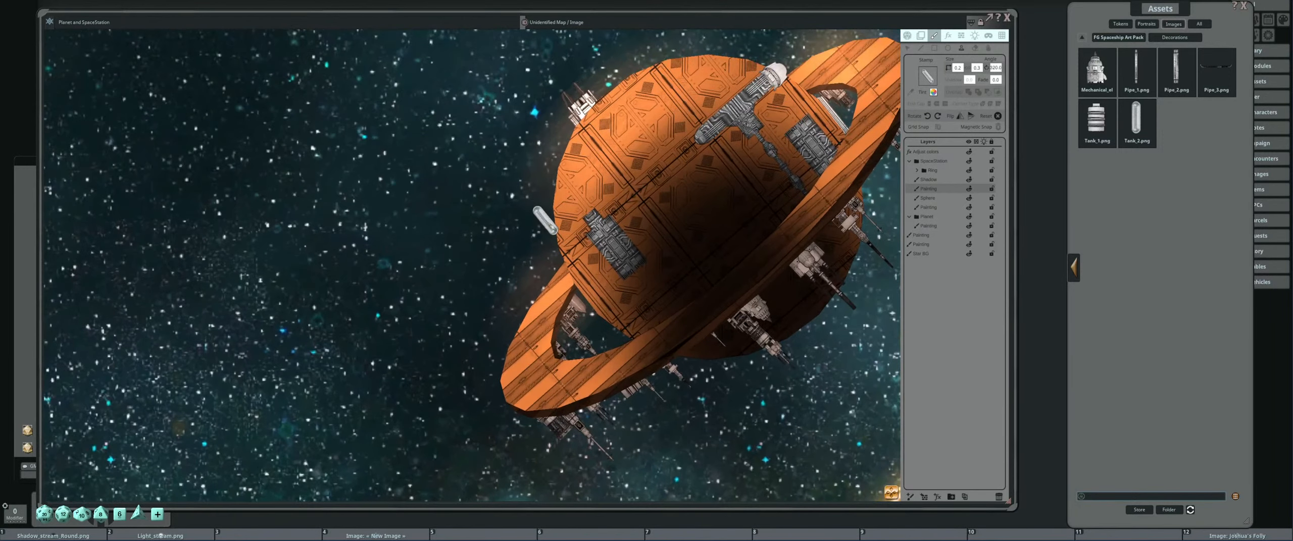
Narrow the tank stamp and place a row of parallel copies overlapping the sphere's left edge.
key(ctrl)
click(554, 225)
click(558, 216)
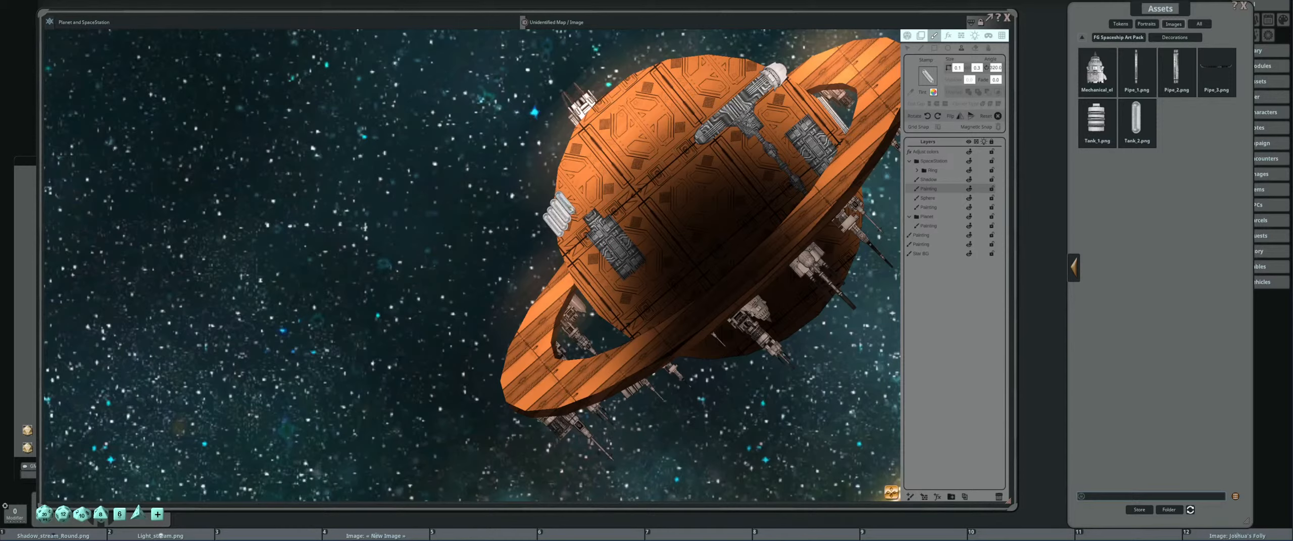
drag(649, 214, 660, 222)
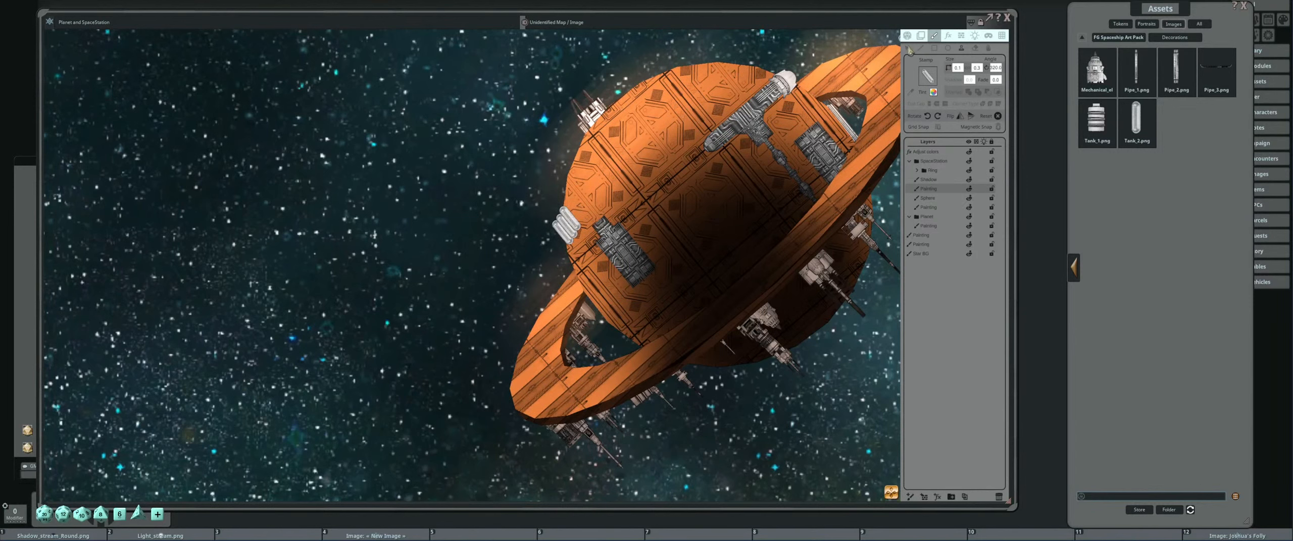
Reposition the individual tank stamps on the sphere's left edge into a tight, evenly spaced row.
click(908, 49)
scroll(569, 232, up, 3)
drag(567, 241, 570, 242)
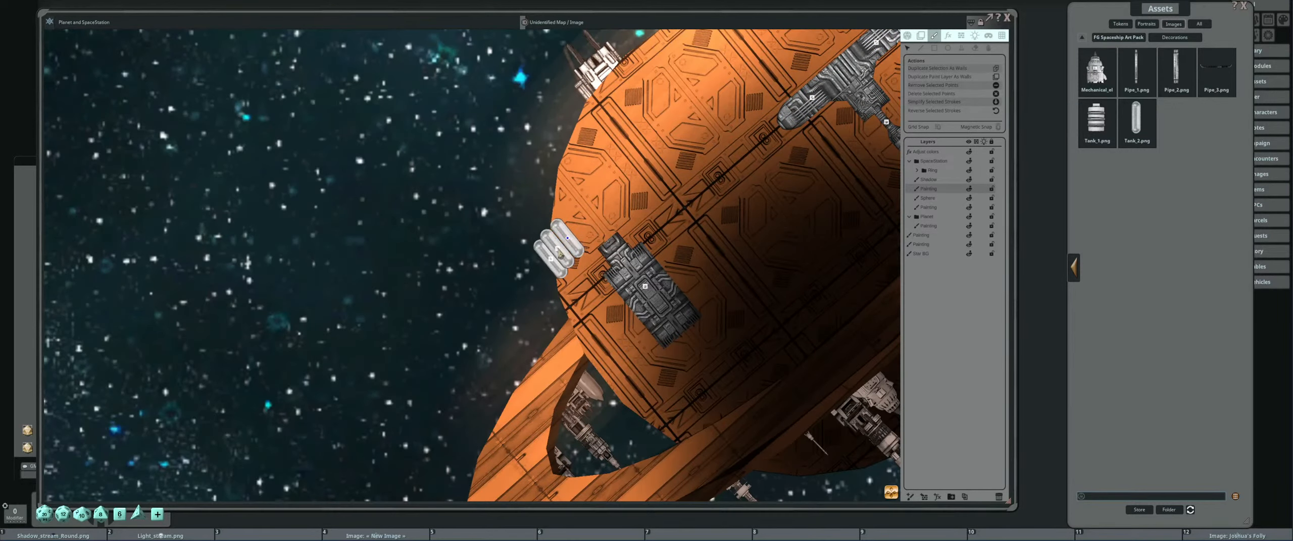
click(557, 248)
click(551, 261)
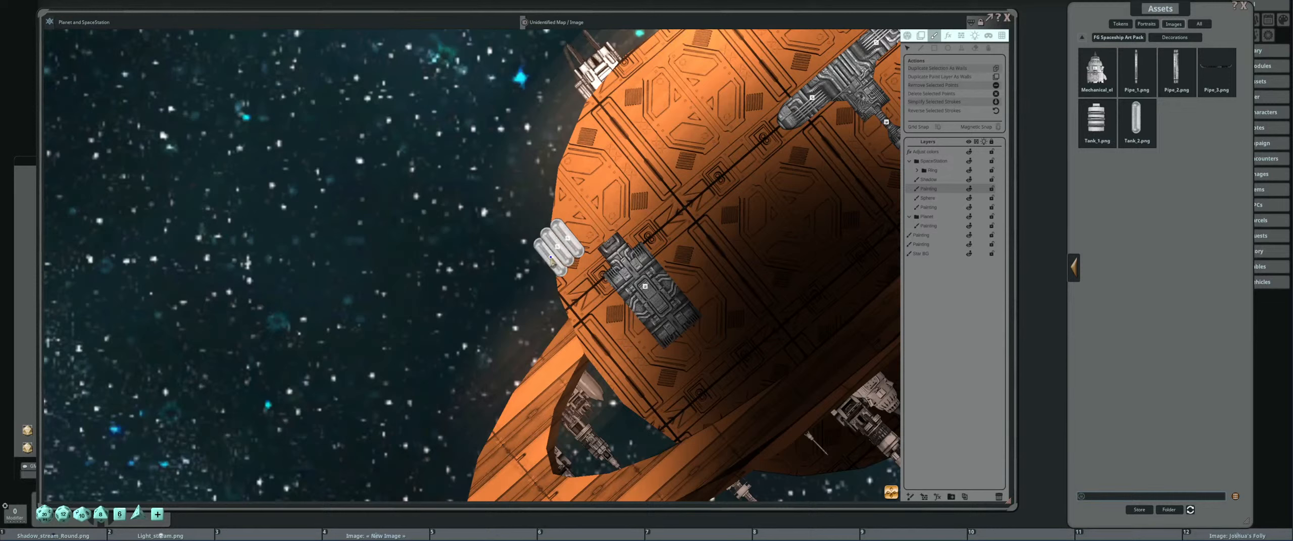
drag(554, 263, 559, 256)
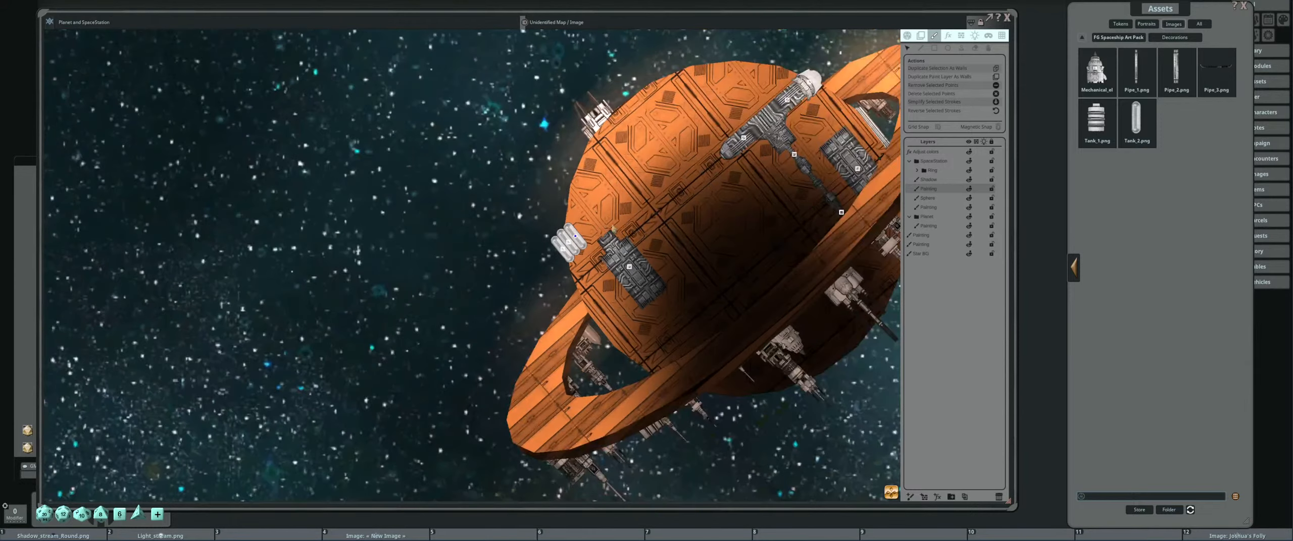
On the bottom painting layer of the SpaceStation group, stamp another tank behind the row at the sphere's left edge.
click(944, 209)
click(961, 49)
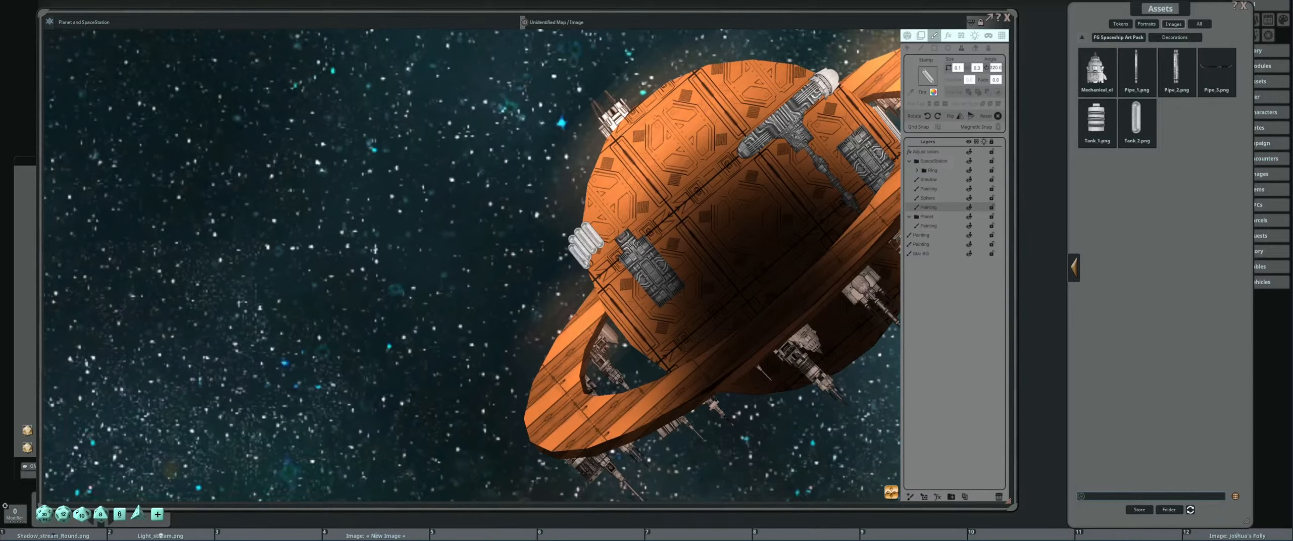
drag(561, 271, 601, 295)
scroll(646, 268, up, 2)
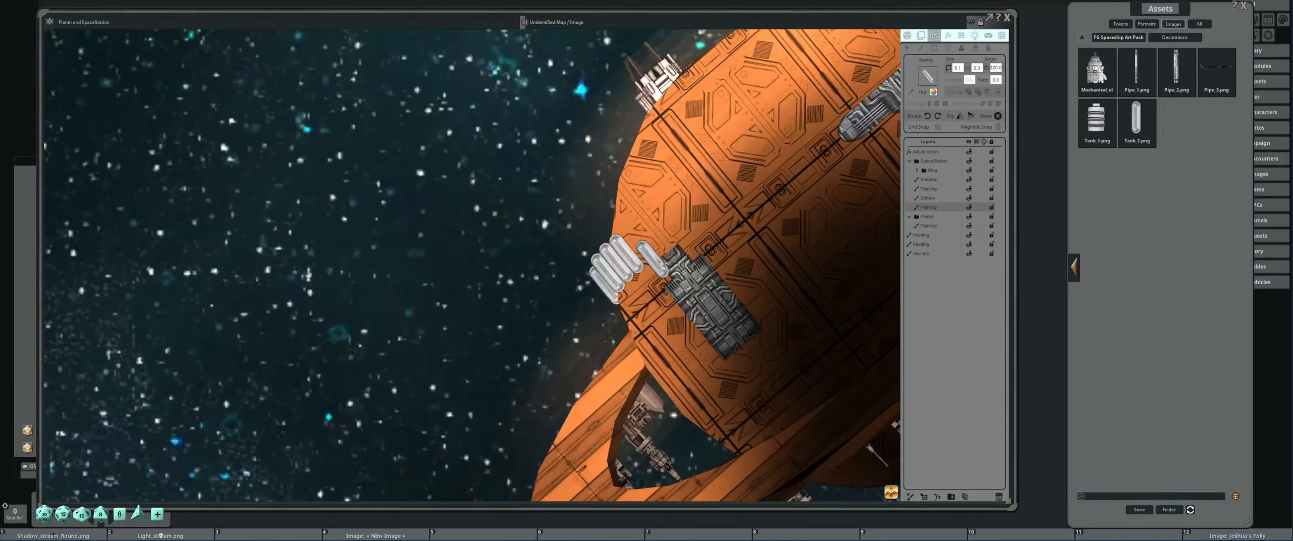
scroll(614, 267, down, 5)
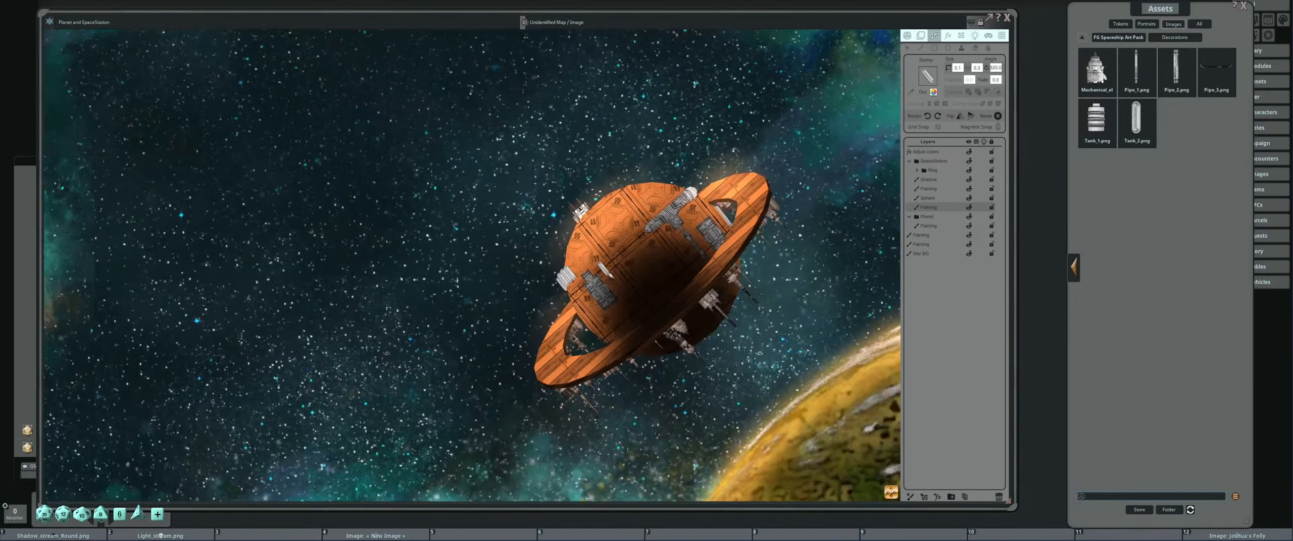
scroll(622, 270, up, 1)
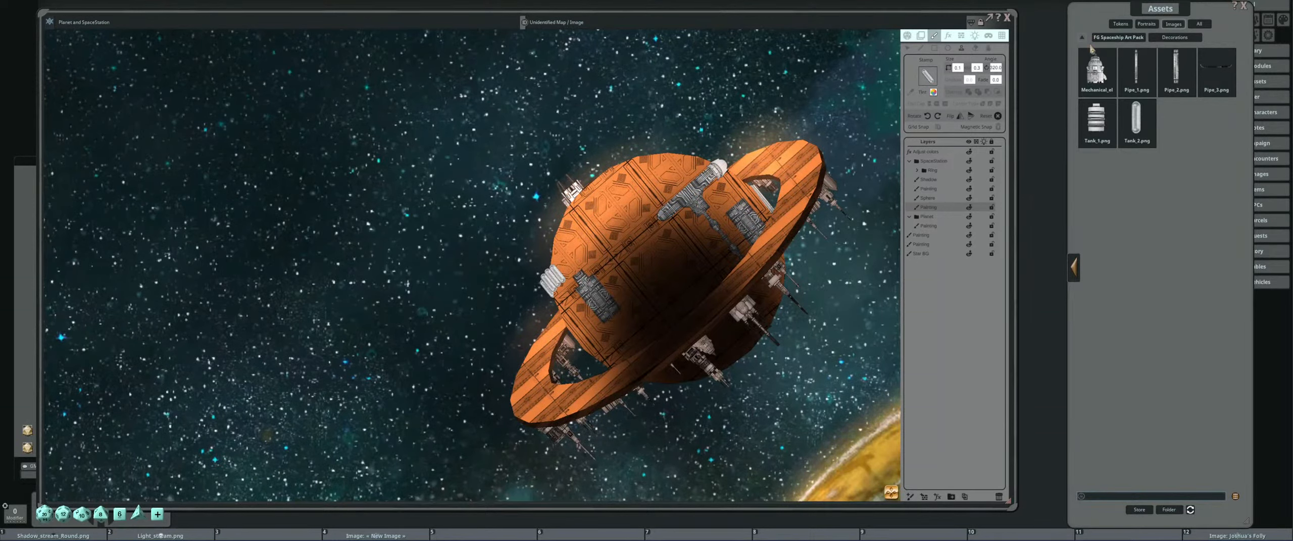
Load the long bar-shaped mechanical element from the spaceship art pack's Decorations as the stamp, scaled down and angled to cross the tank row.
click(1118, 39)
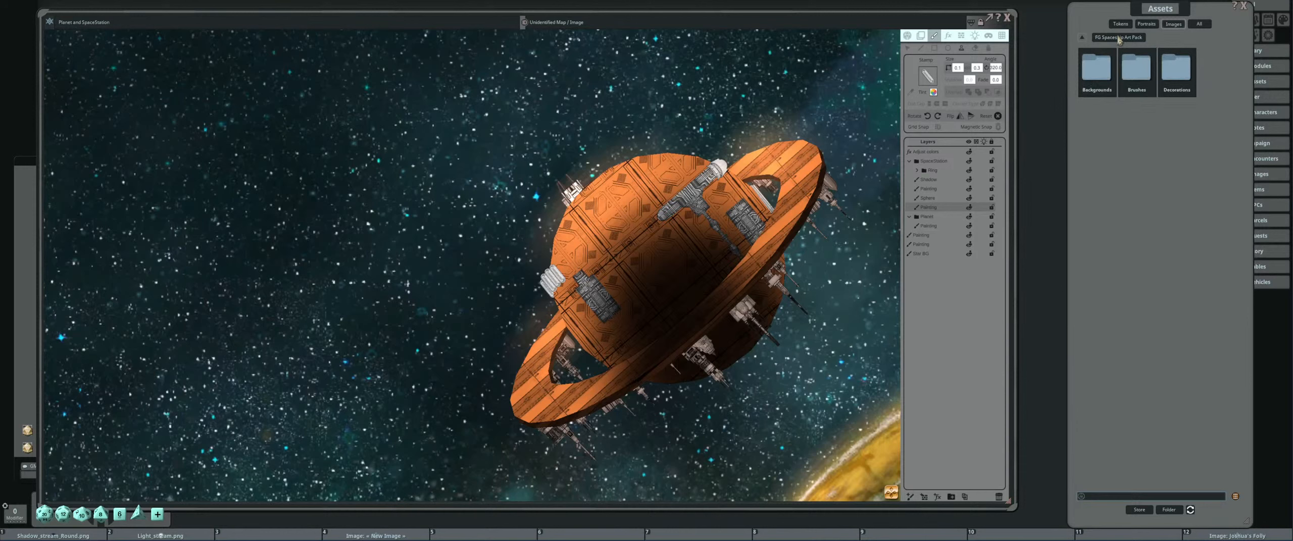
click(1177, 69)
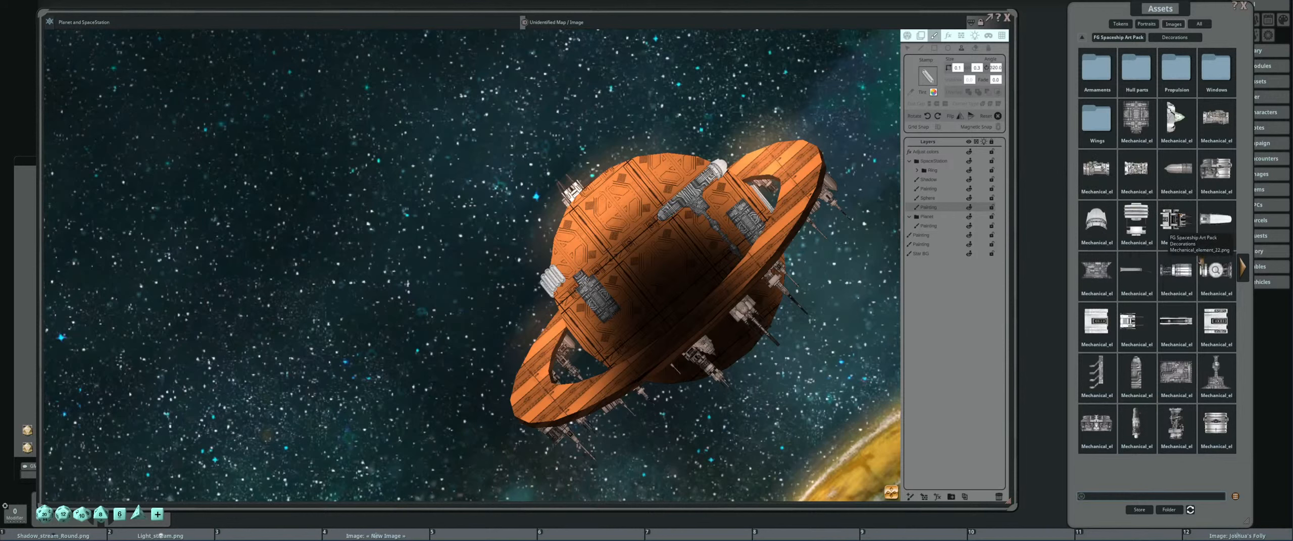
drag(1161, 289, 930, 76)
scroll(674, 227, down, 12)
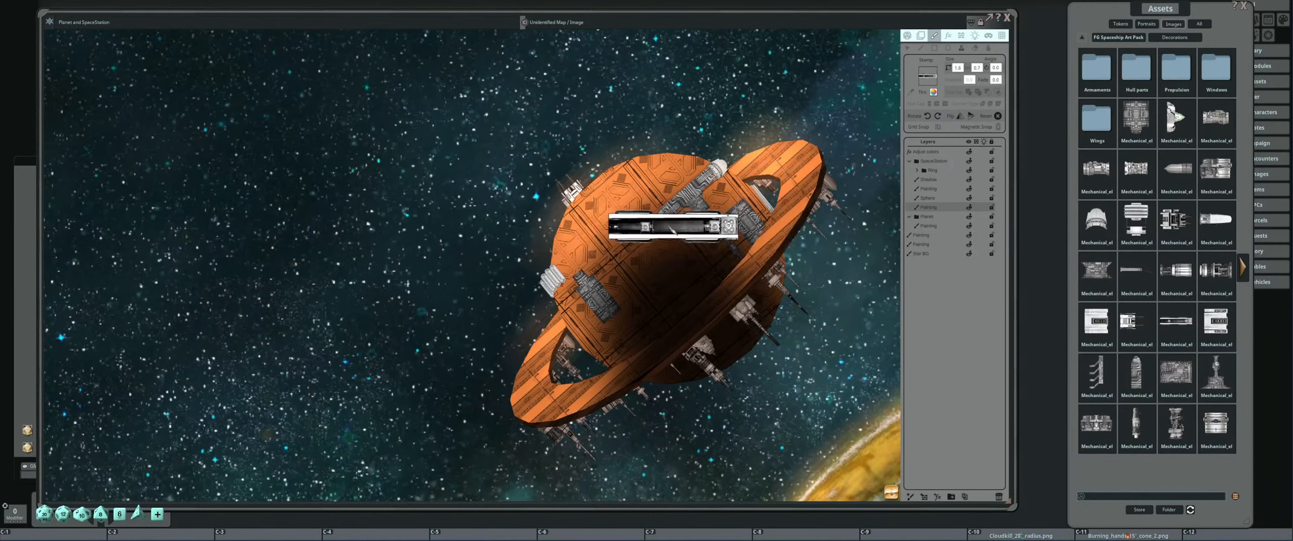
scroll(552, 264, down, 9)
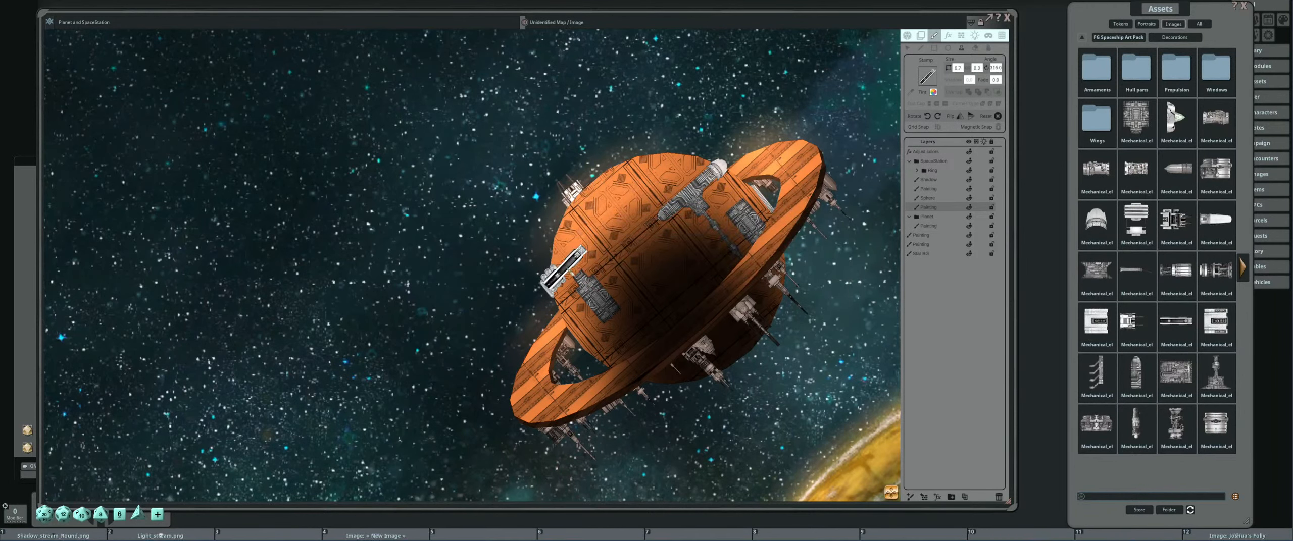
scroll(563, 268, down, 5)
scroll(567, 268, up, 2)
scroll(563, 275, up, 6)
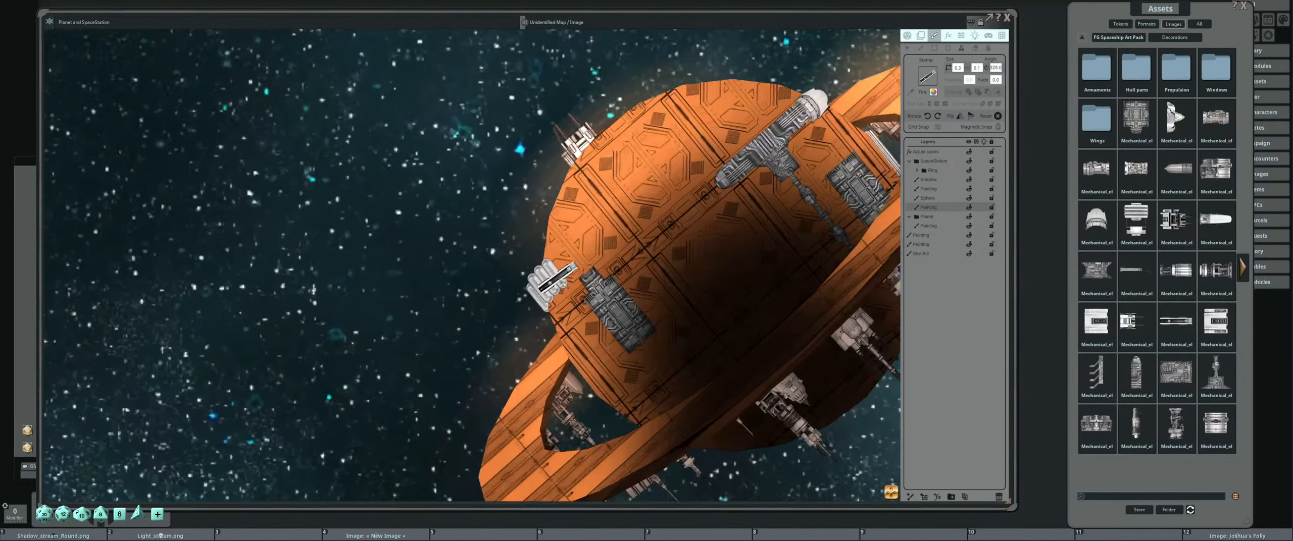
scroll(550, 263, down, 1)
scroll(549, 262, down, 1)
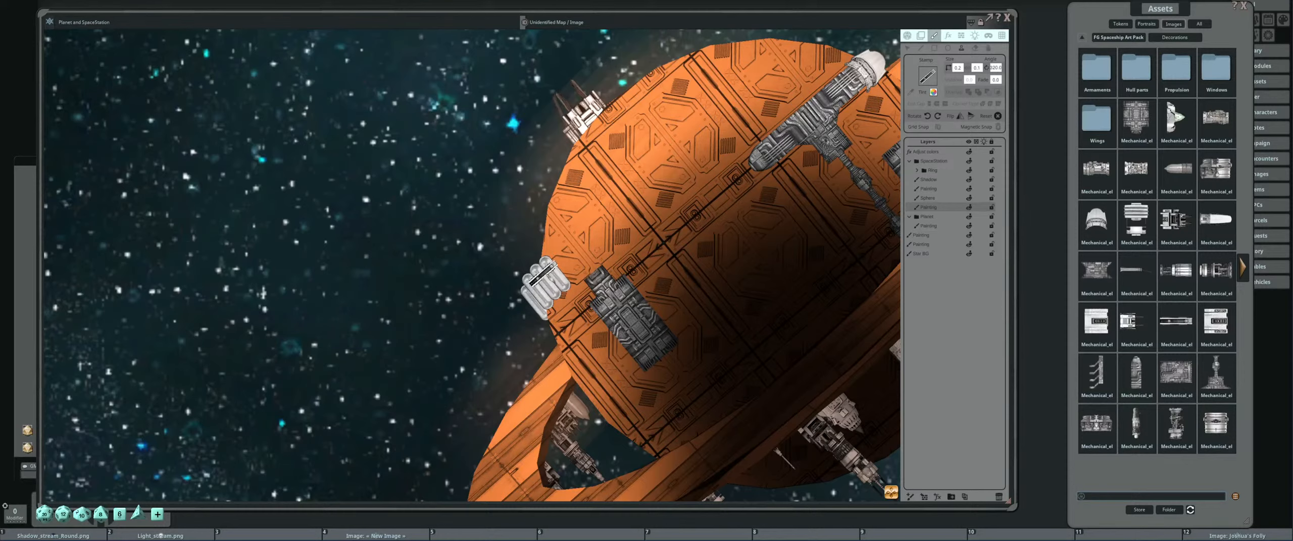
On the painting layer above the sphere, stamp small angled bars across the tank row at the sphere's left edge.
click(539, 277)
click(930, 189)
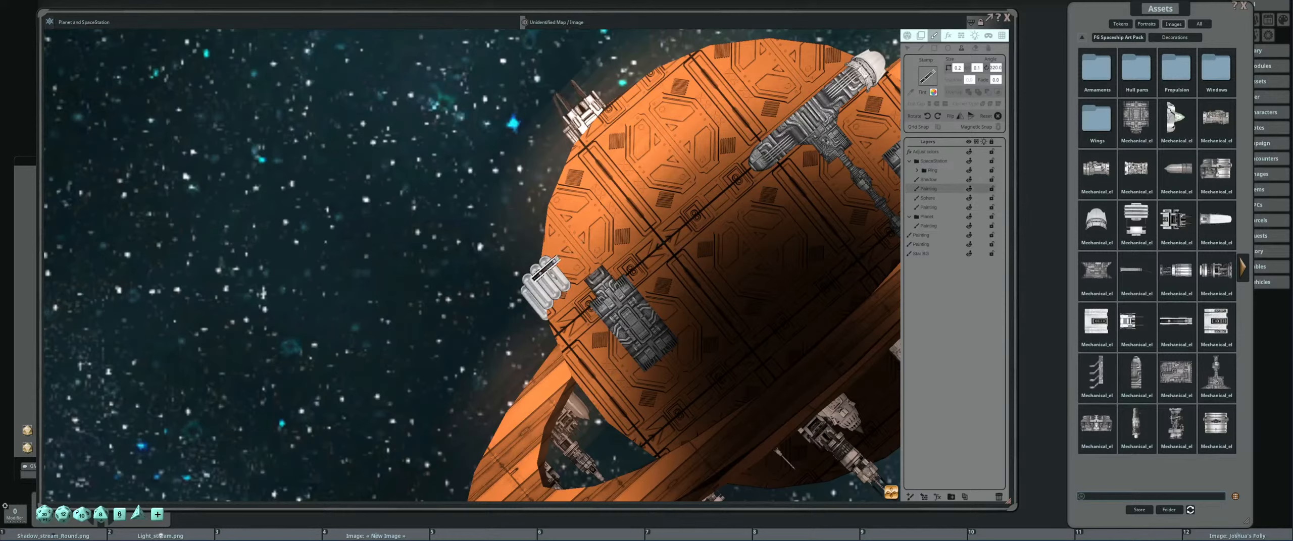
key(shift)
scroll(542, 275, up, 1)
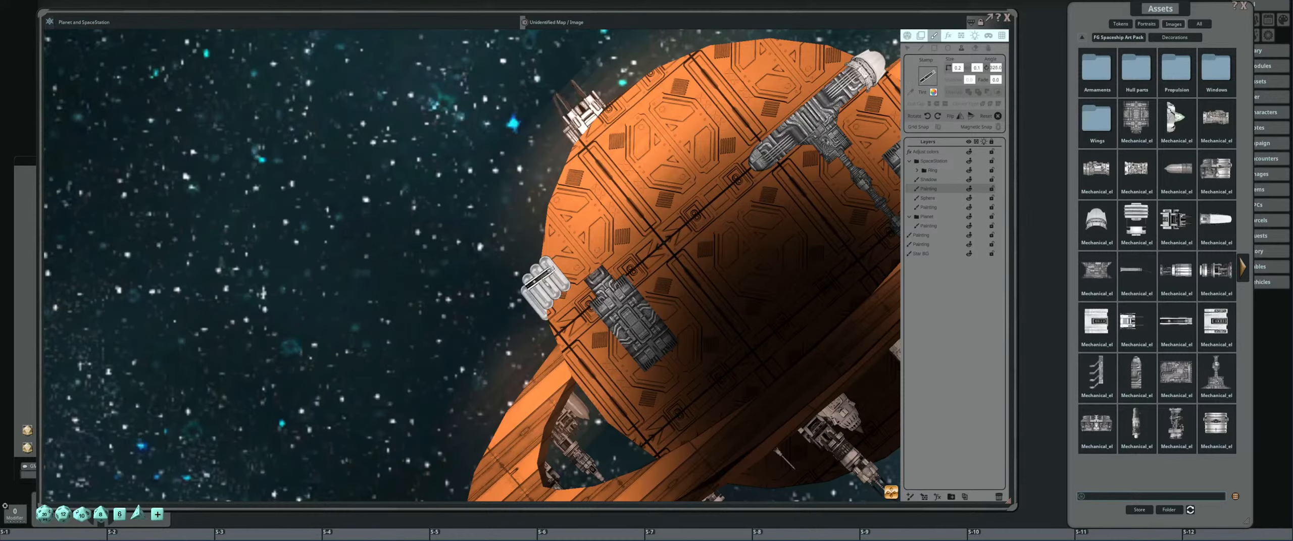
scroll(535, 284, down, 2)
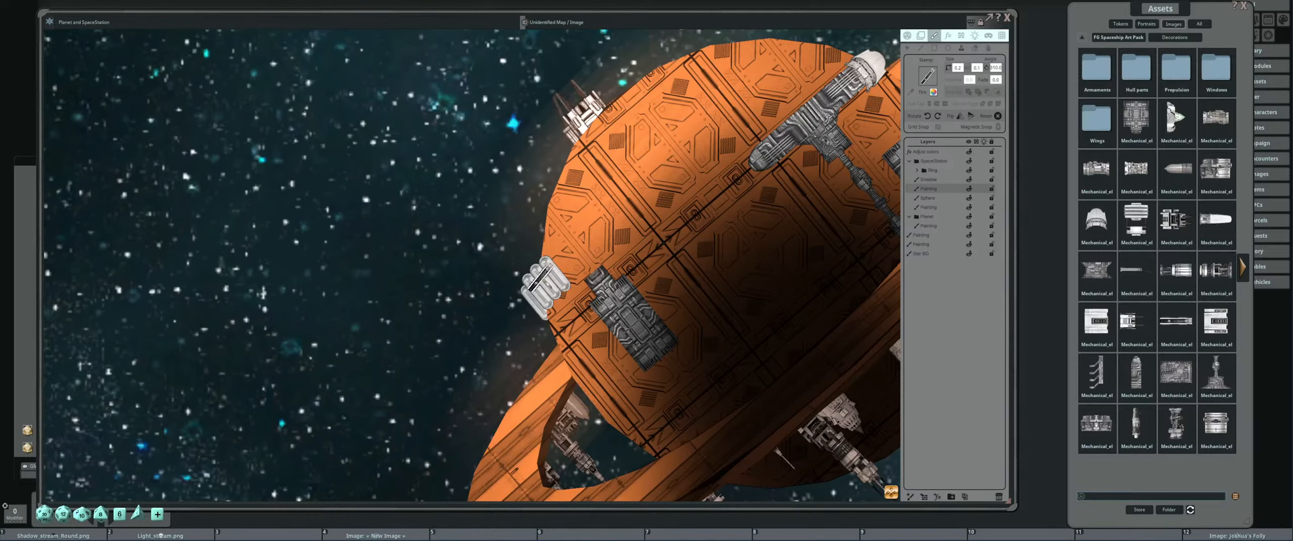
drag(586, 289, 608, 269)
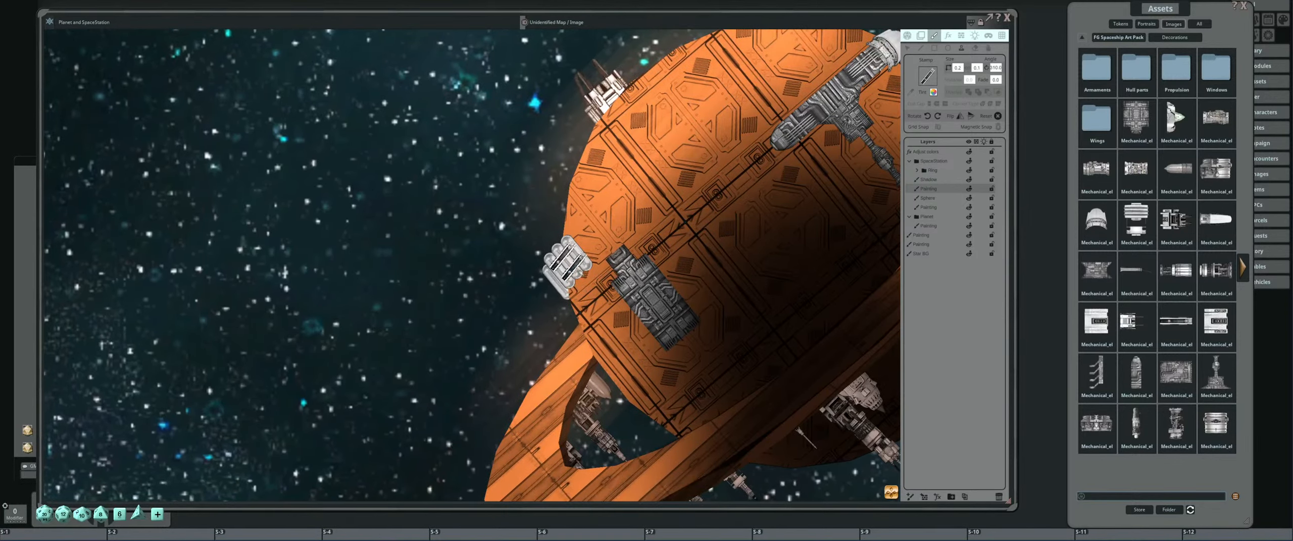
key(shift)
scroll(573, 270, up, 1)
key(shift)
scroll(580, 258, down, 1)
Examine the barred tank cluster and the station's other mechanical details from close up and from a distance.
scroll(581, 259, down, 3)
drag(662, 260, 595, 247)
scroll(571, 280, up, 1)
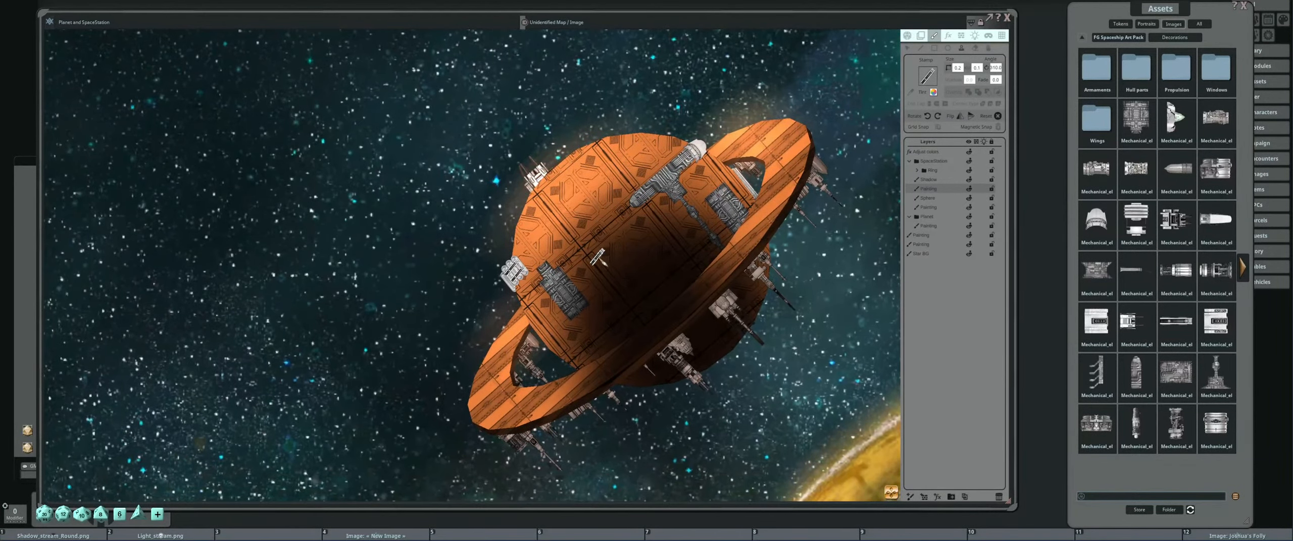
scroll(601, 253, up, 3)
scroll(605, 239, down, 3)
drag(626, 229, 630, 238)
scroll(633, 238, up, 2)
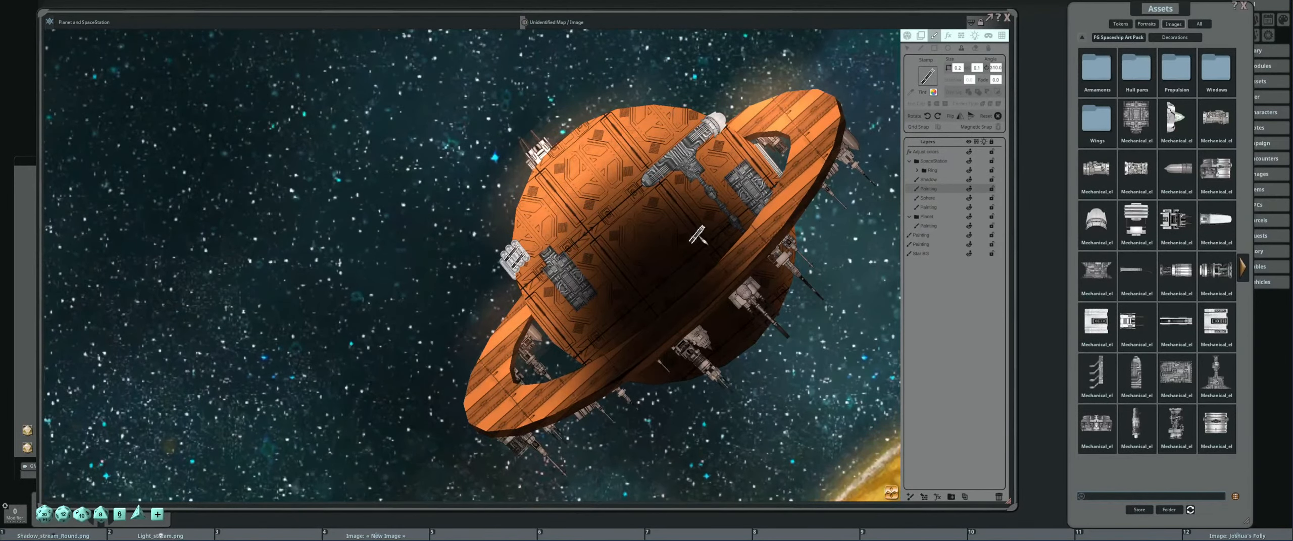
scroll(693, 209, down, 1)
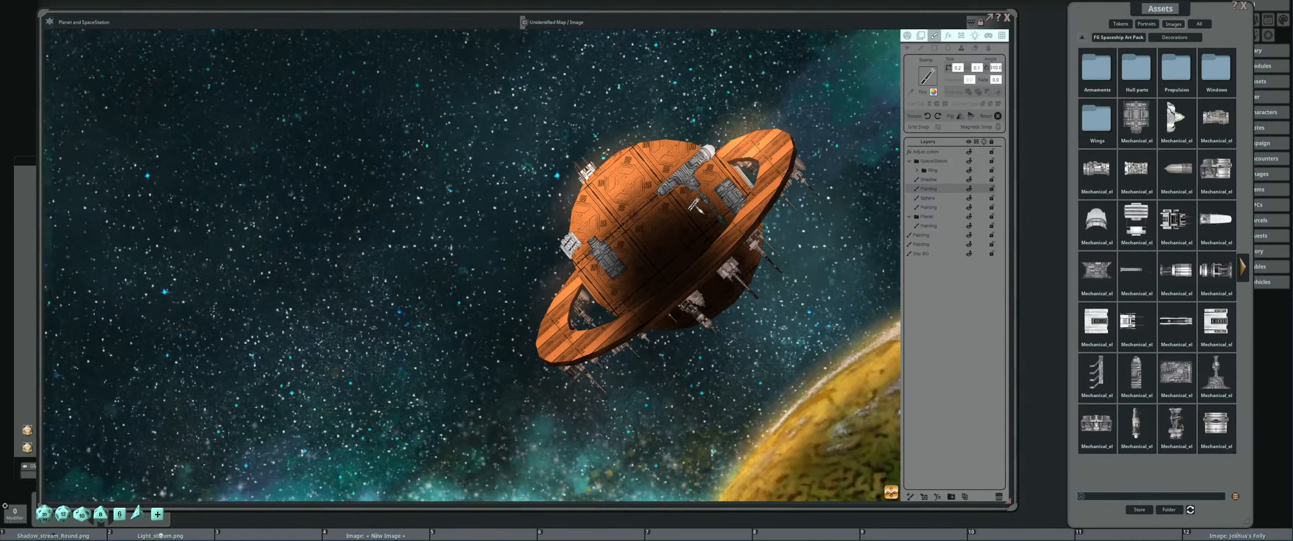
drag(696, 206, 680, 227)
scroll(651, 237, up, 3)
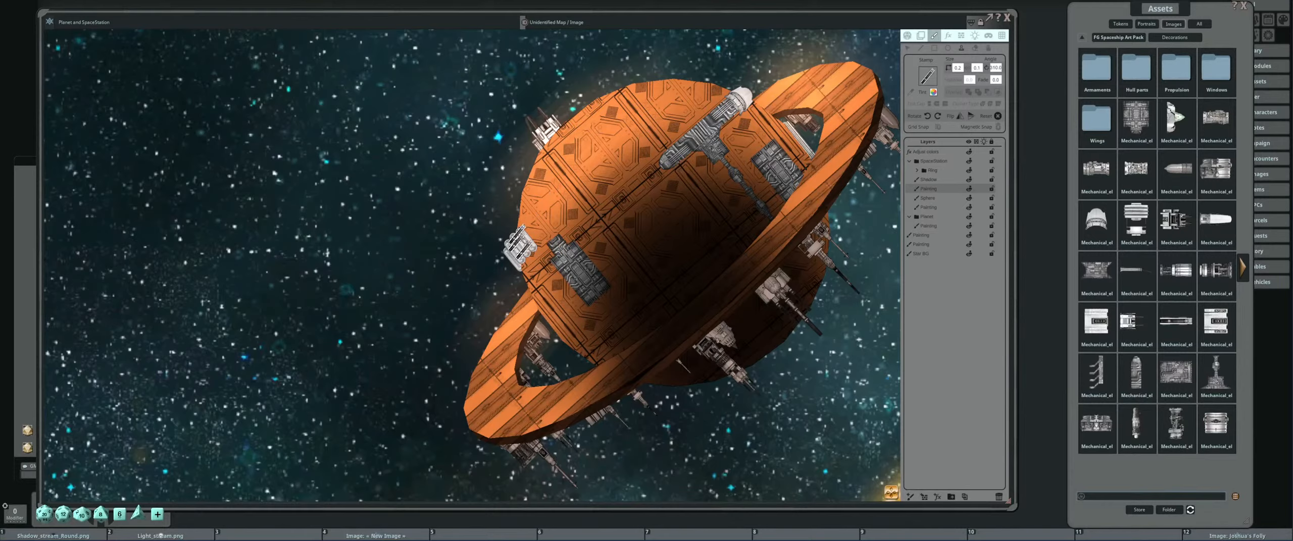
scroll(535, 213, down, 4)
scroll(658, 206, up, 3)
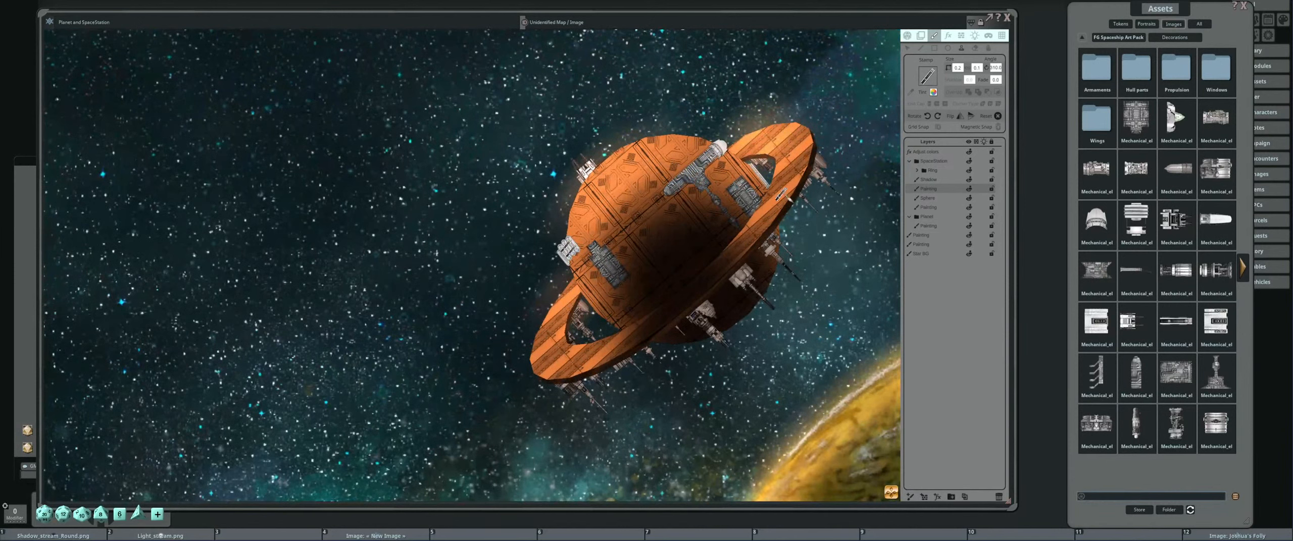
scroll(791, 169, up, 2)
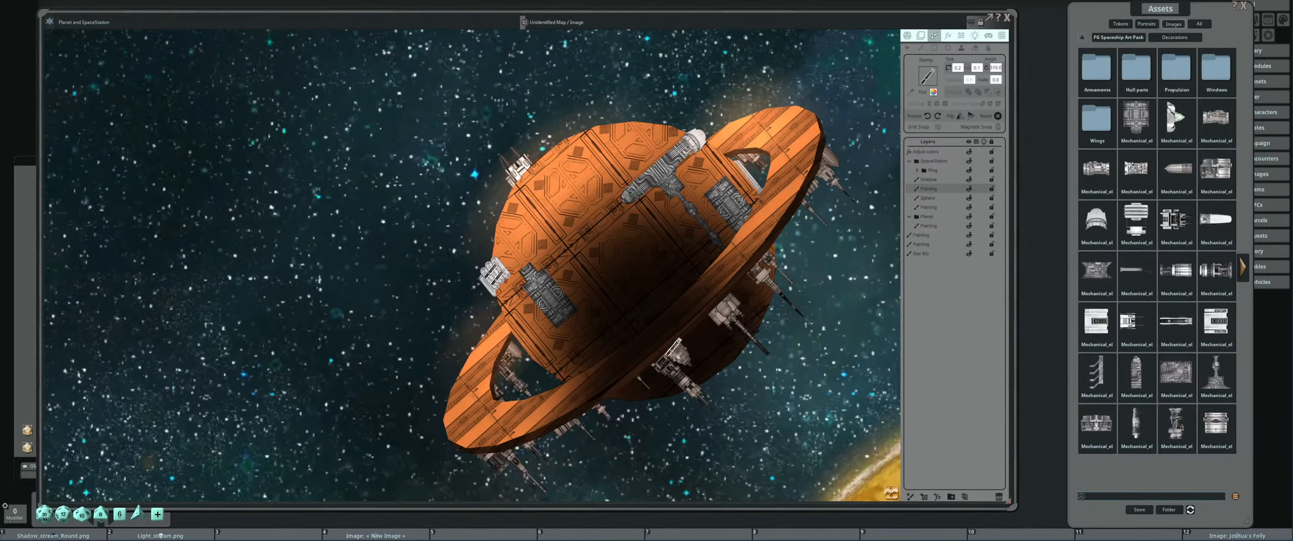
scroll(604, 329, down, 3)
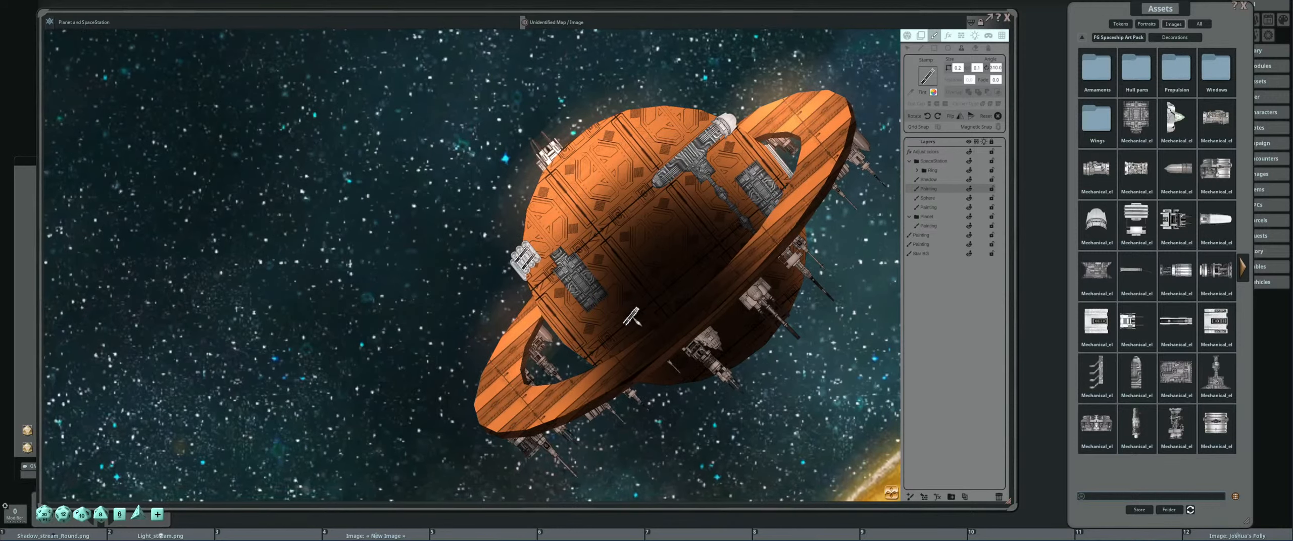
scroll(599, 321, up, 2)
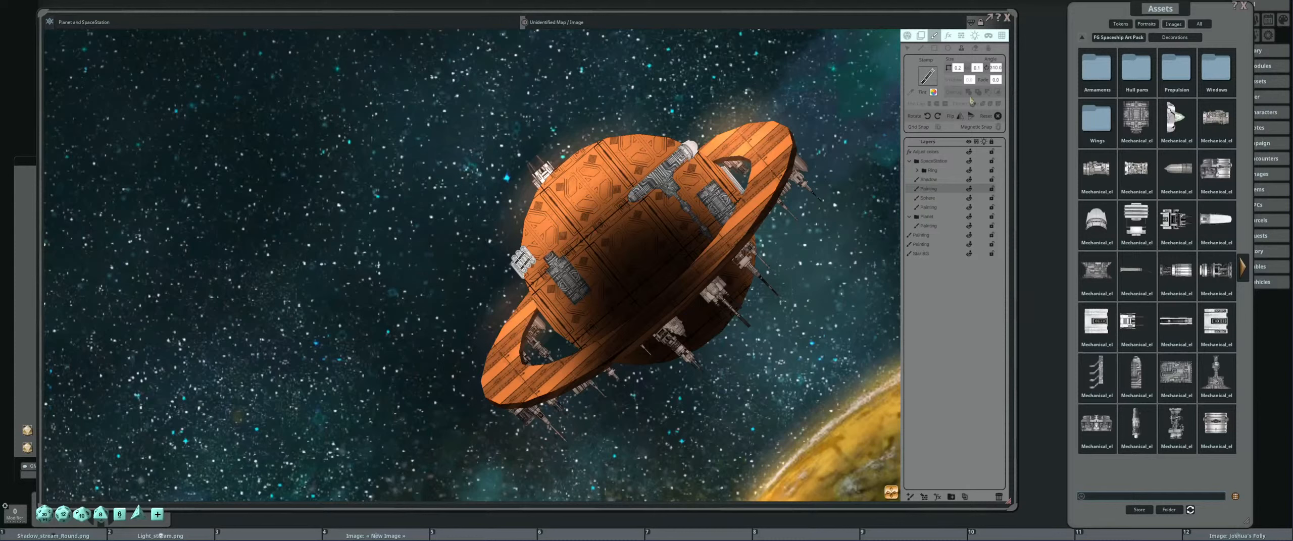
Tint the painting layer above the sphere pale cyan by lowering the tint's red value.
click(921, 36)
click(947, 82)
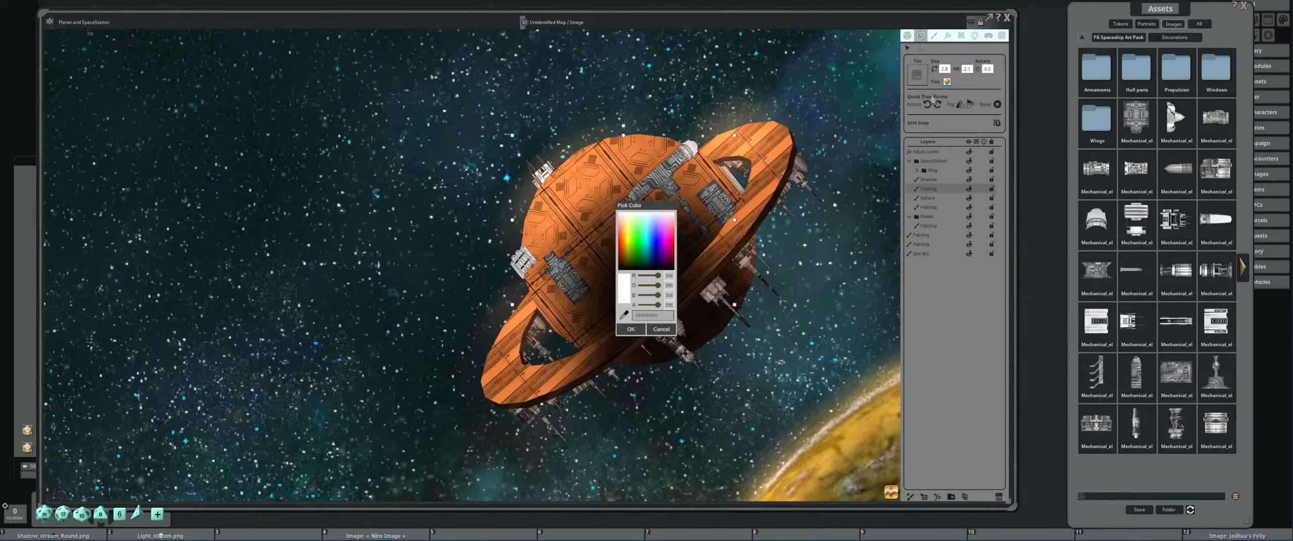
scroll(662, 220, up, 2)
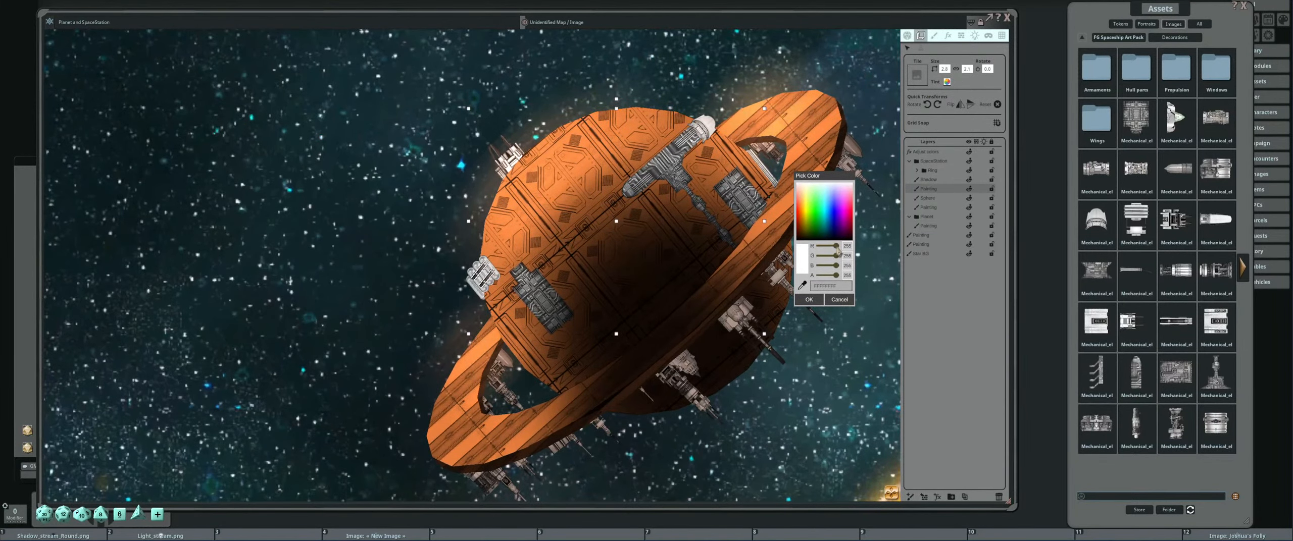
drag(836, 248, 834, 251)
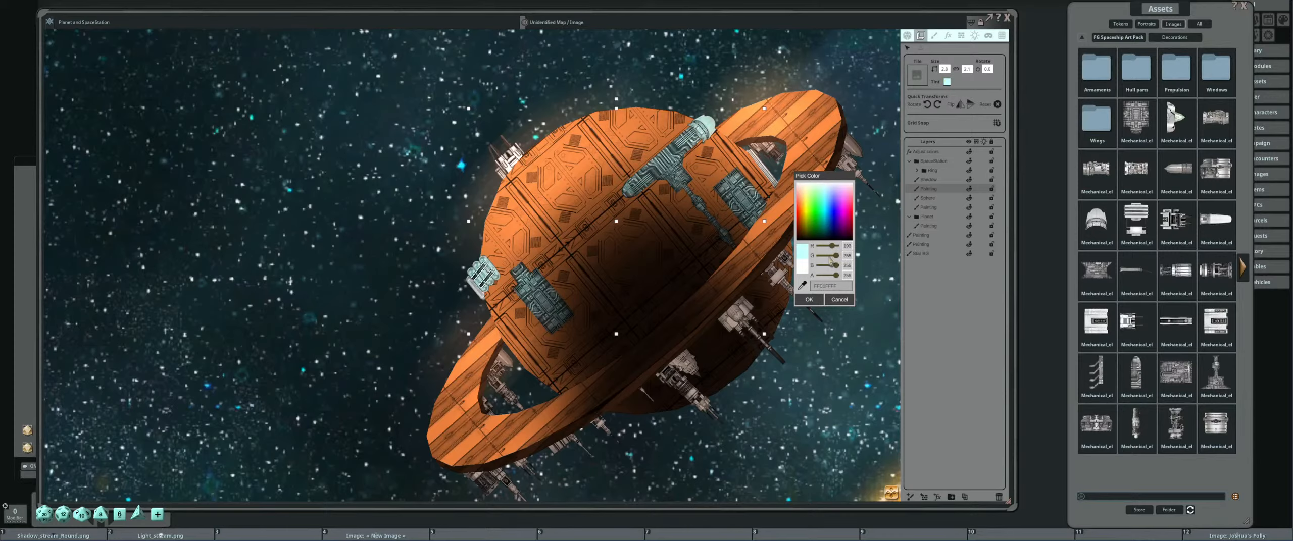
scroll(688, 264, down, 5)
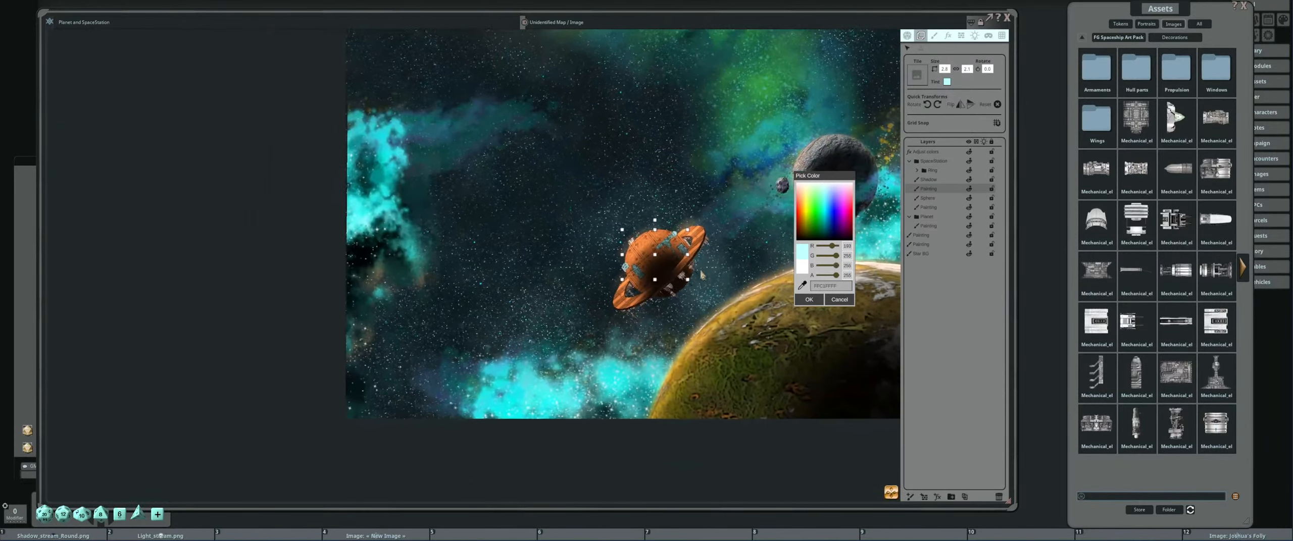
scroll(744, 255, up, 5)
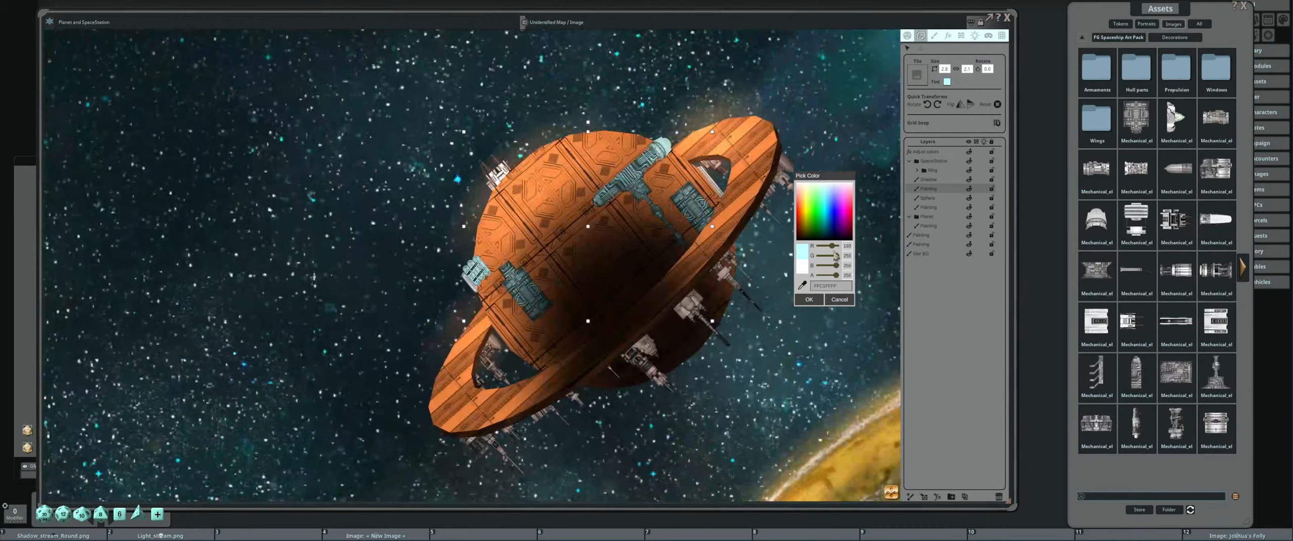
Shift the layer's tint to pale blue by lowering green, copy its colour code and apply the colour.
drag(837, 263, 835, 264)
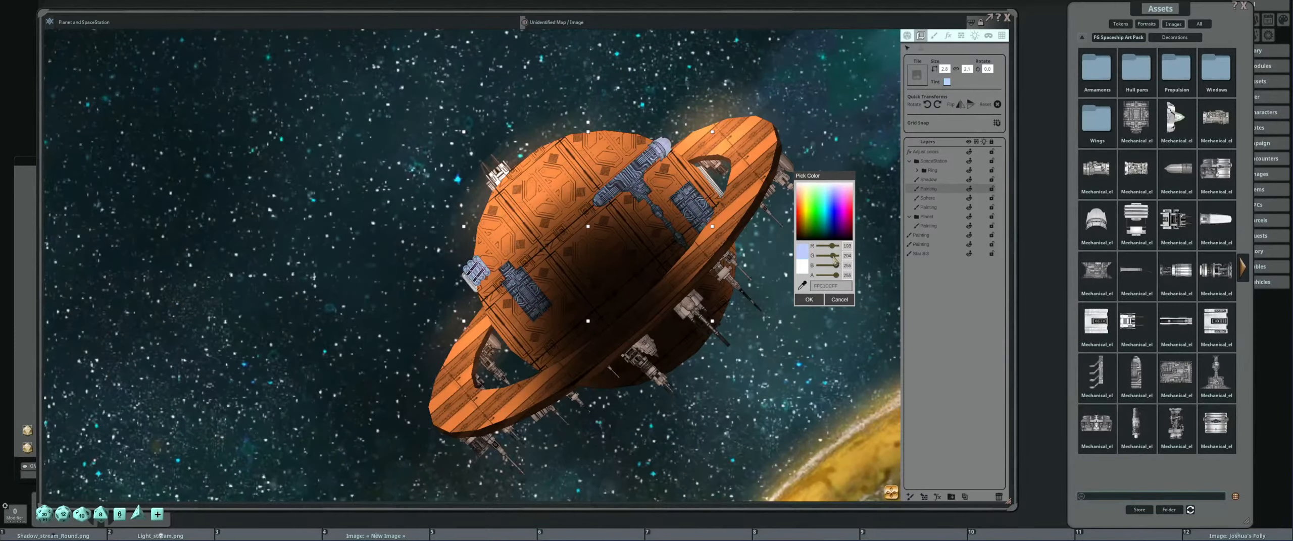
scroll(689, 250, down, 3)
scroll(688, 250, up, 1)
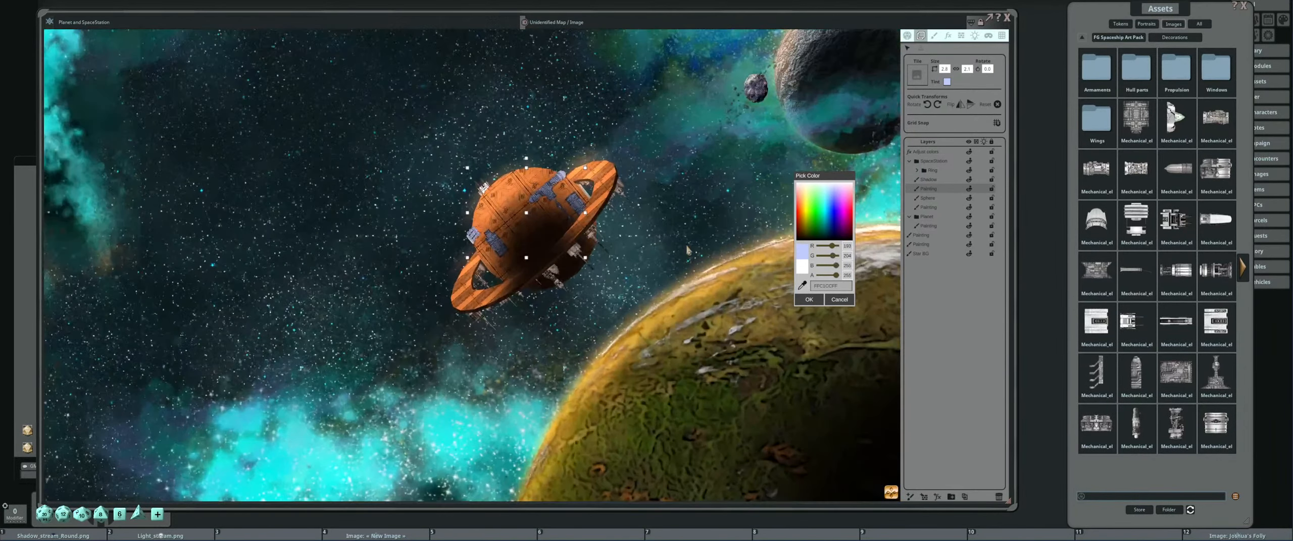
scroll(688, 250, up, 2)
scroll(604, 251, up, 2)
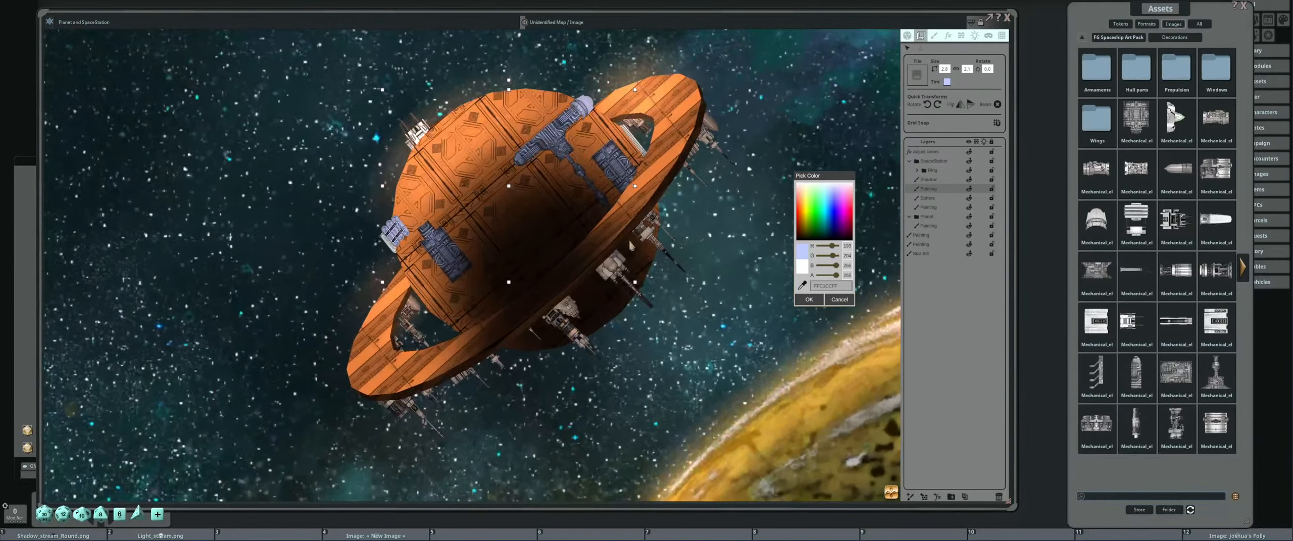
drag(839, 290, 855, 292)
click(817, 301)
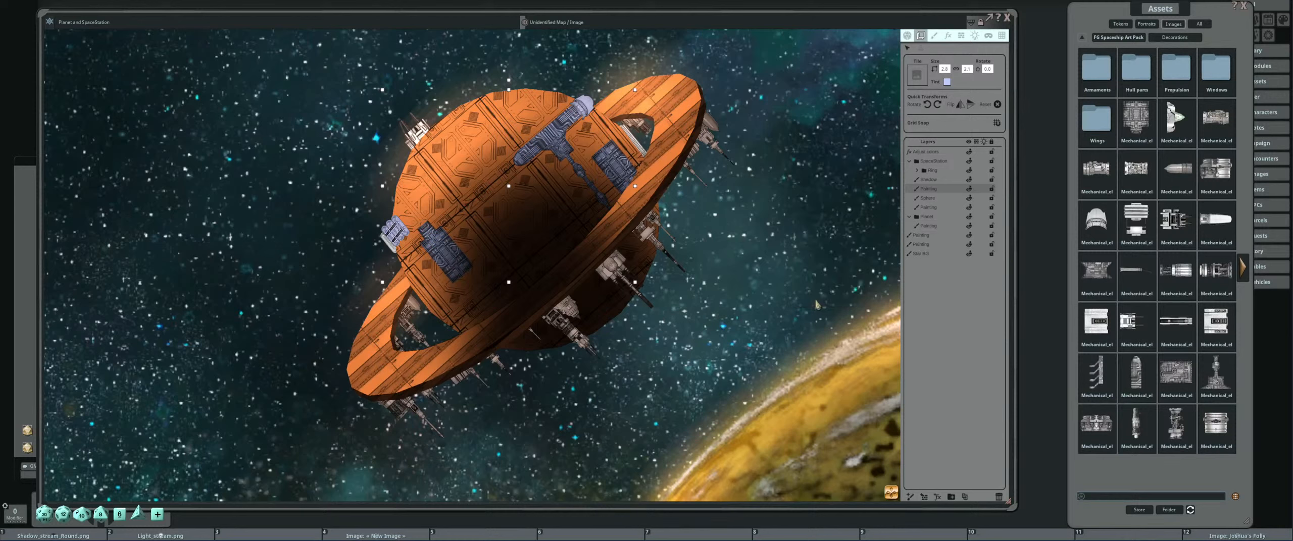
Apply the copied pale blue colour code as the tint of the painting layer just below the sphere layer.
click(942, 208)
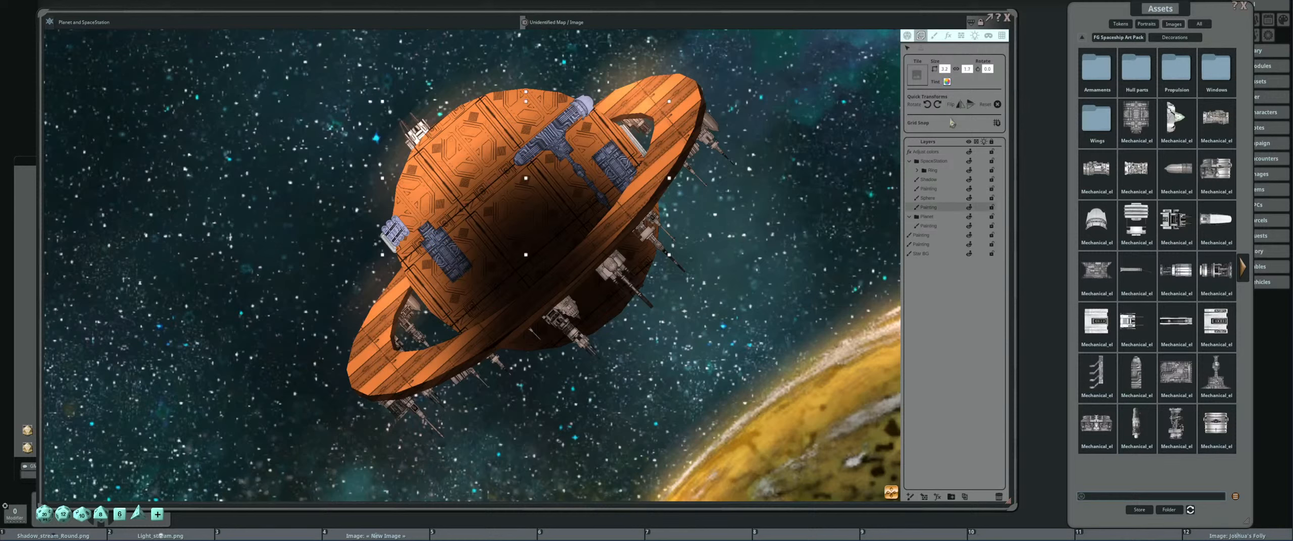
click(948, 83)
drag(636, 316, 662, 316)
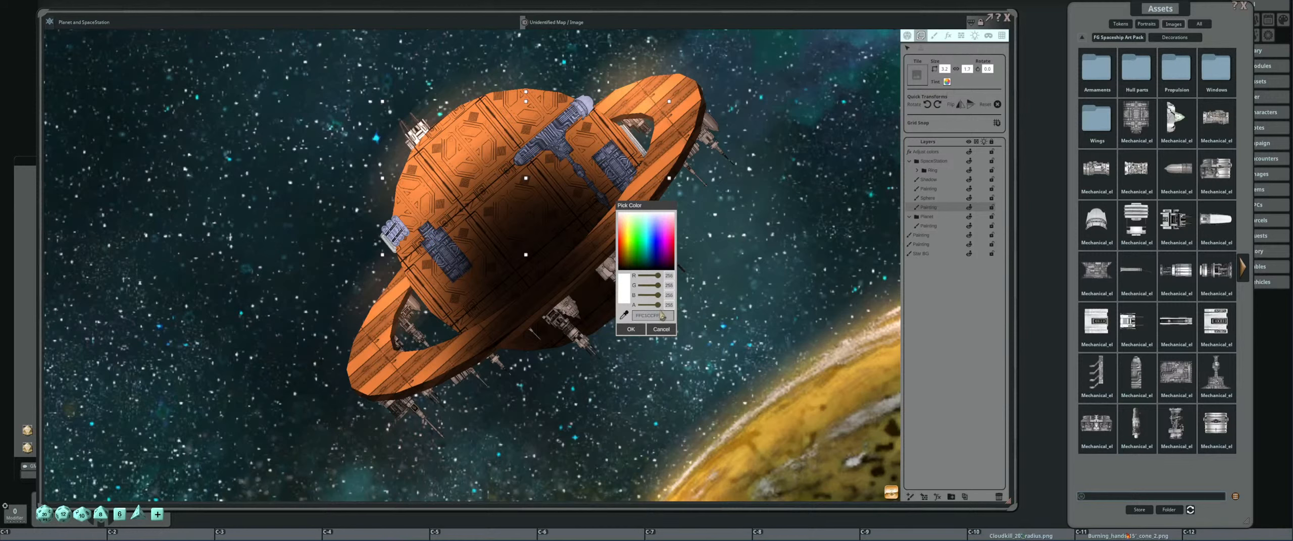
click(637, 328)
Examine how the pale blue details look against the orange sphere and ring at different magnifications.
scroll(664, 309, down, 2)
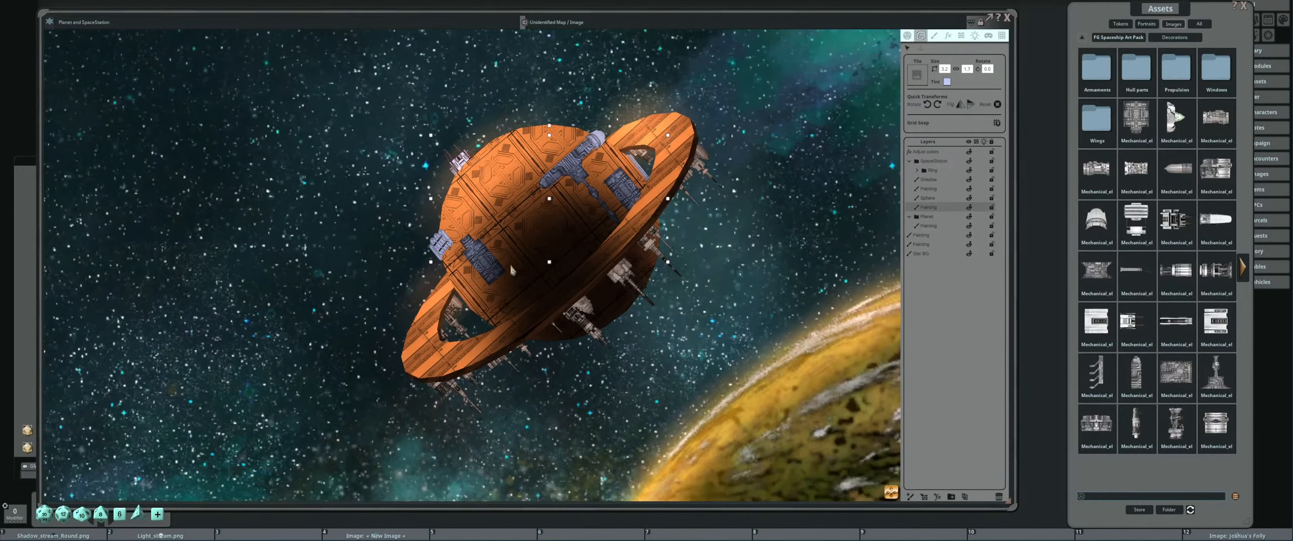
drag(480, 207, 586, 250)
scroll(581, 242, up, 4)
scroll(707, 217, down, 2)
drag(779, 228, 653, 246)
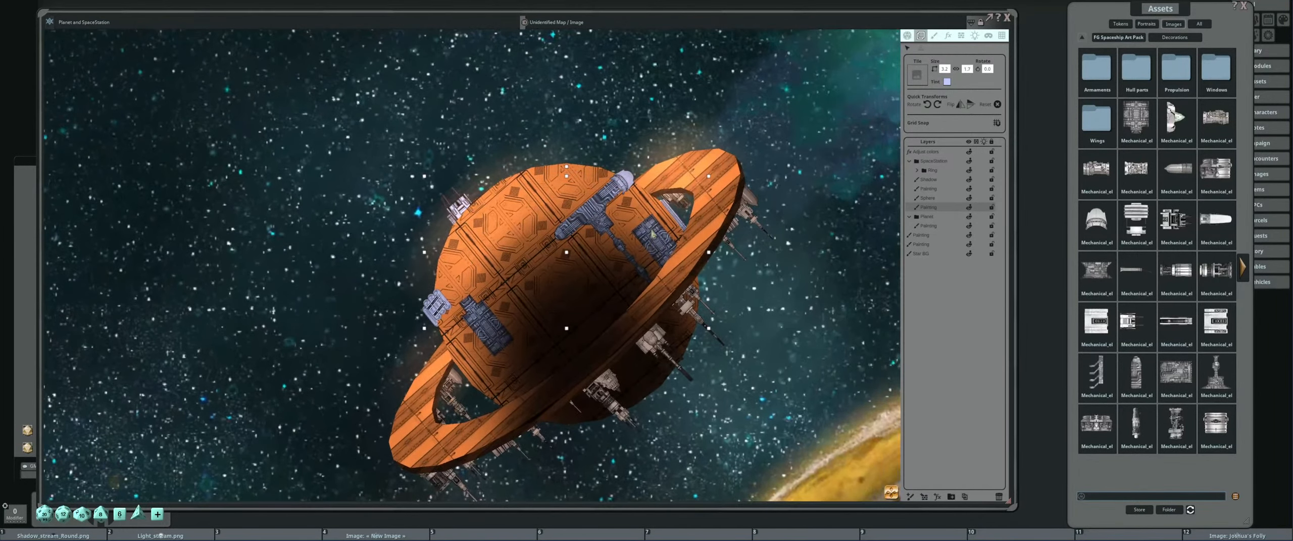
drag(660, 298, 690, 288)
scroll(693, 248, down, 3)
scroll(689, 291, up, 2)
Expand the Ring group and give its bottom painting layer the same copied pale blue tint.
click(918, 171)
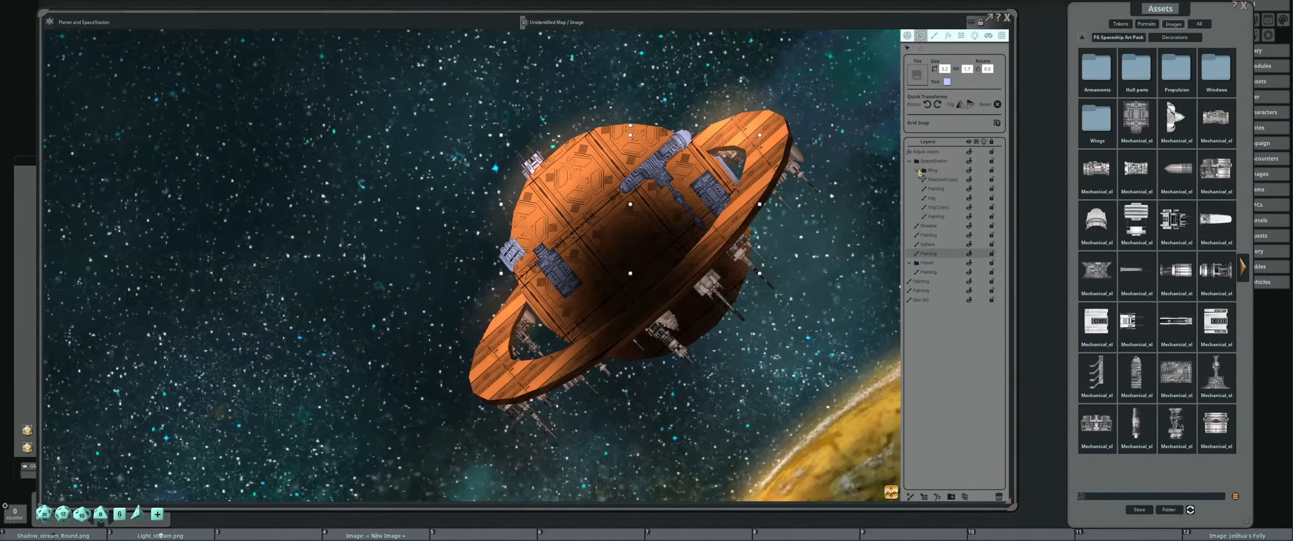
click(955, 218)
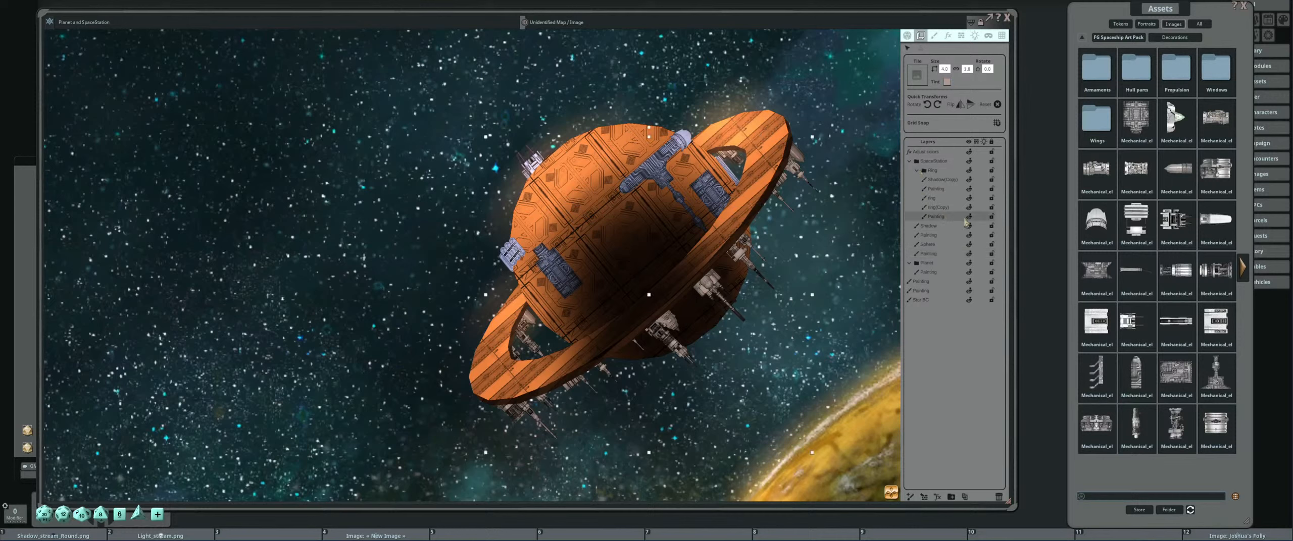
click(947, 83)
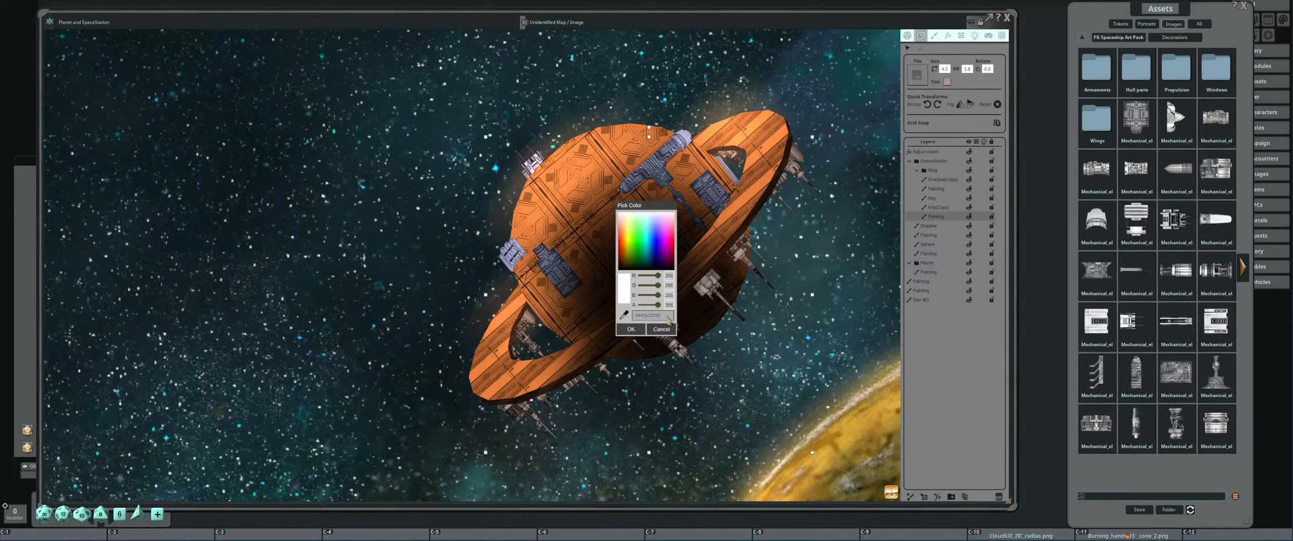
click(631, 330)
scroll(754, 296, down, 2)
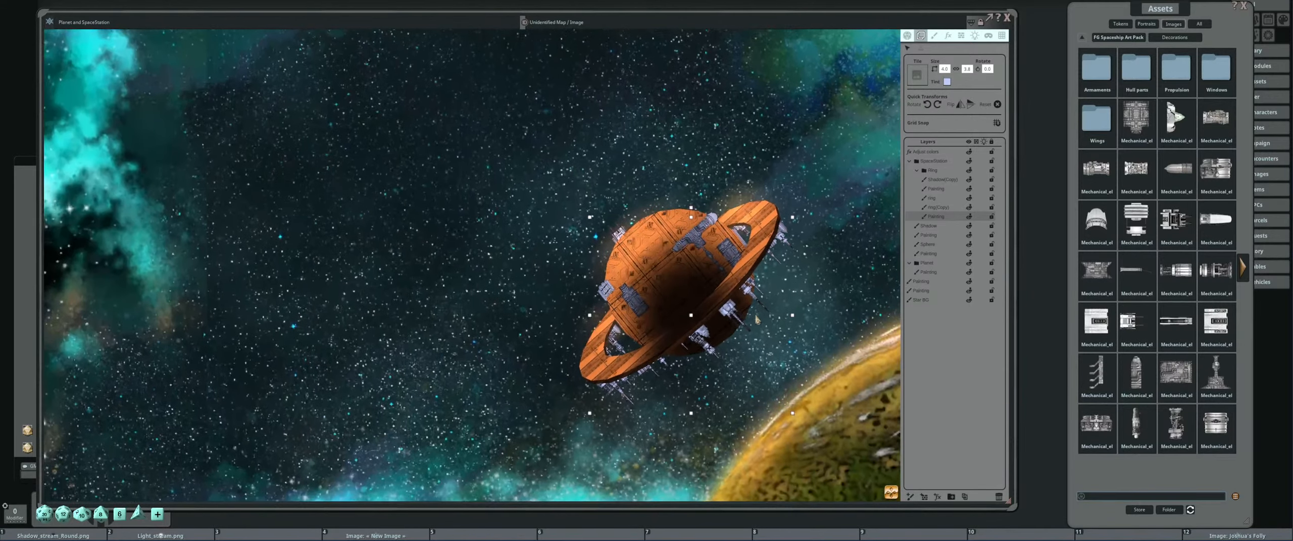
Collapse the SpaceStation group and examine the whole tinted station against the planet and nebula at different magnifications.
scroll(758, 297, up, 1)
scroll(768, 300, down, 2)
scroll(768, 299, down, 3)
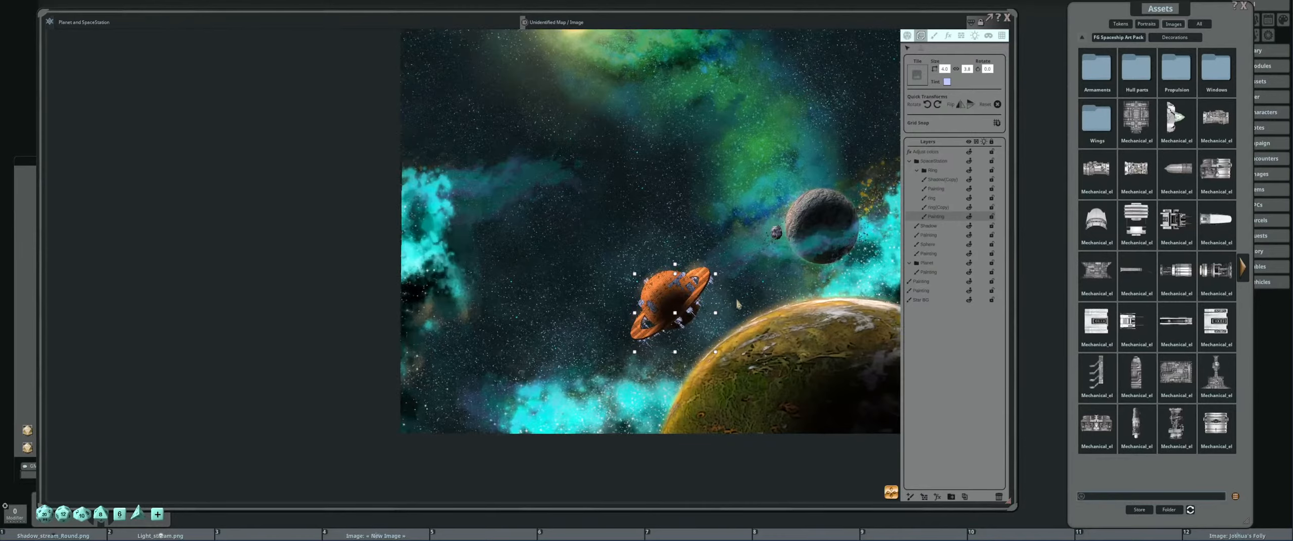
scroll(738, 304, up, 6)
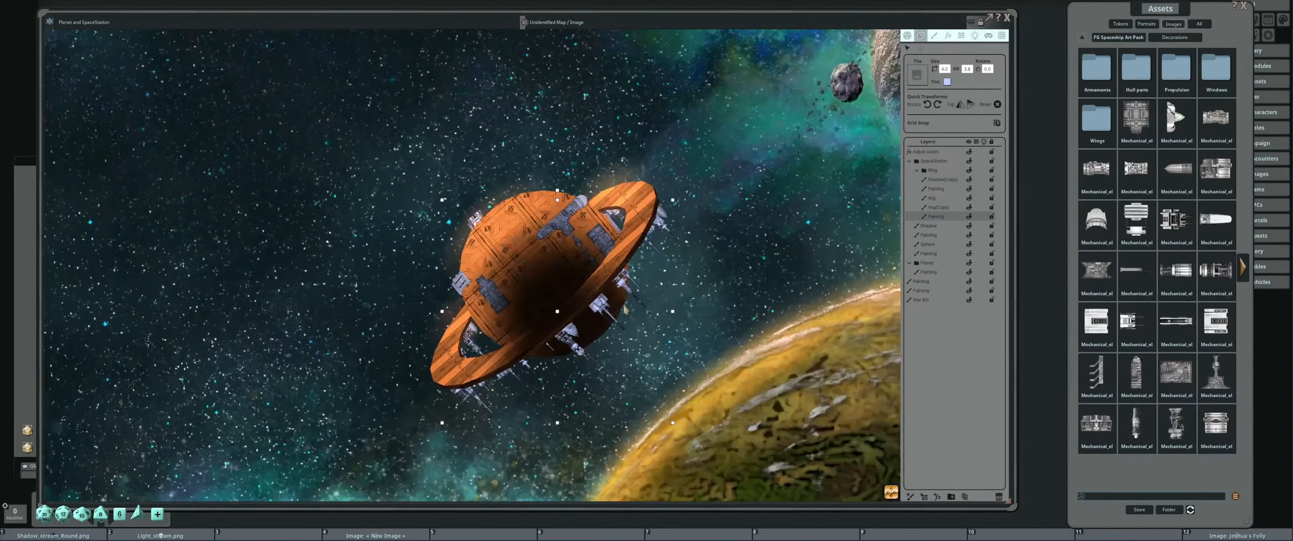
scroll(625, 309, up, 3)
scroll(685, 284, down, 3)
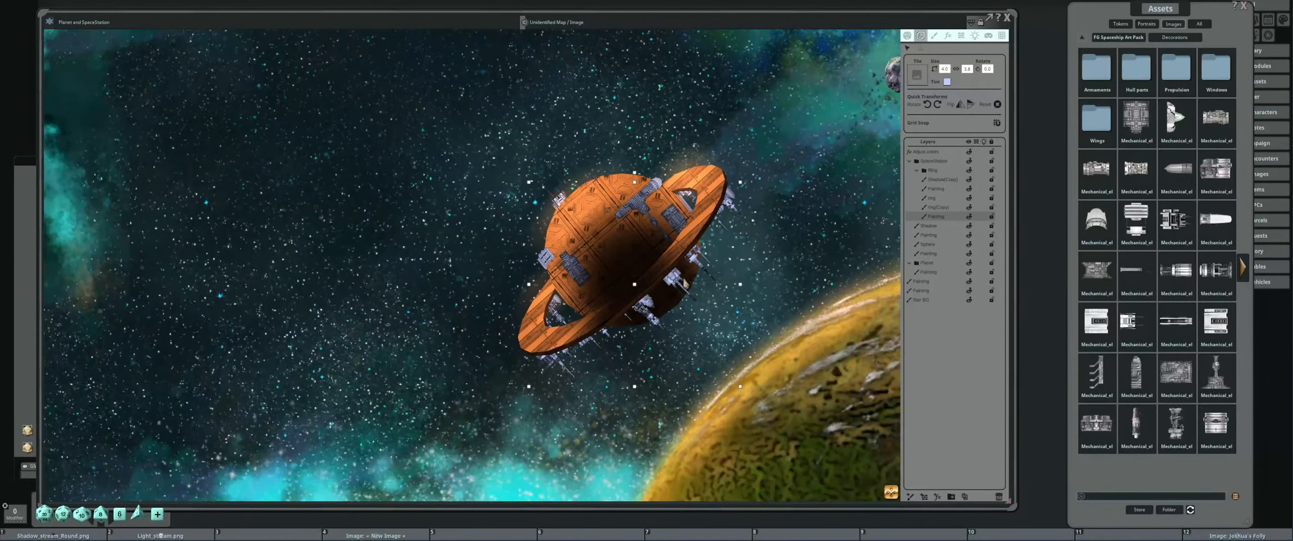
click(909, 161)
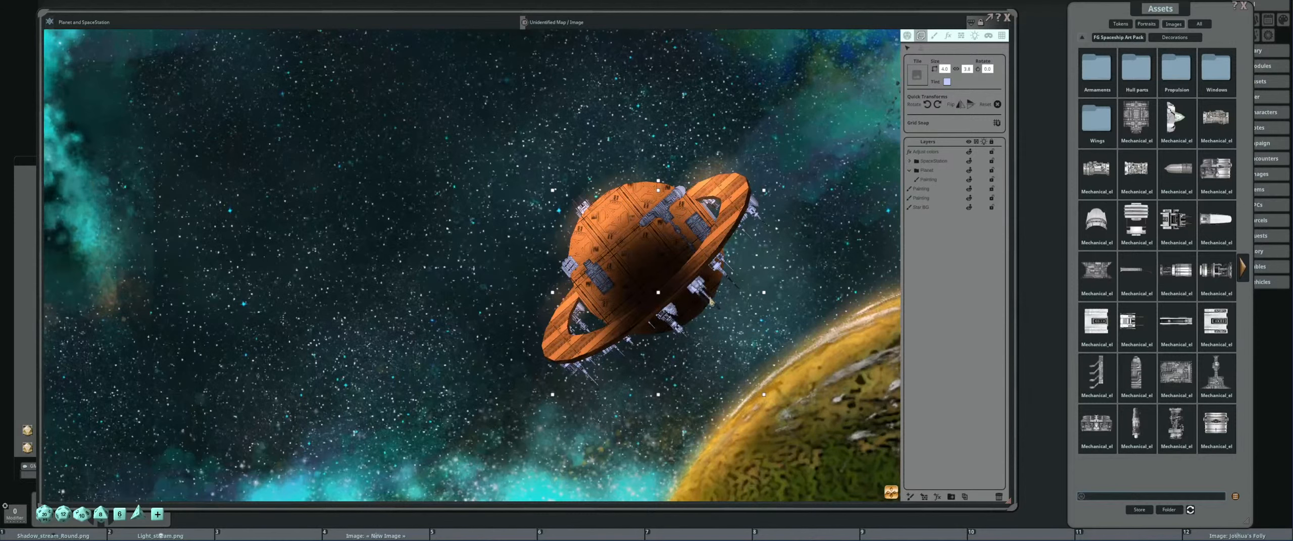
scroll(587, 296, up, 3)
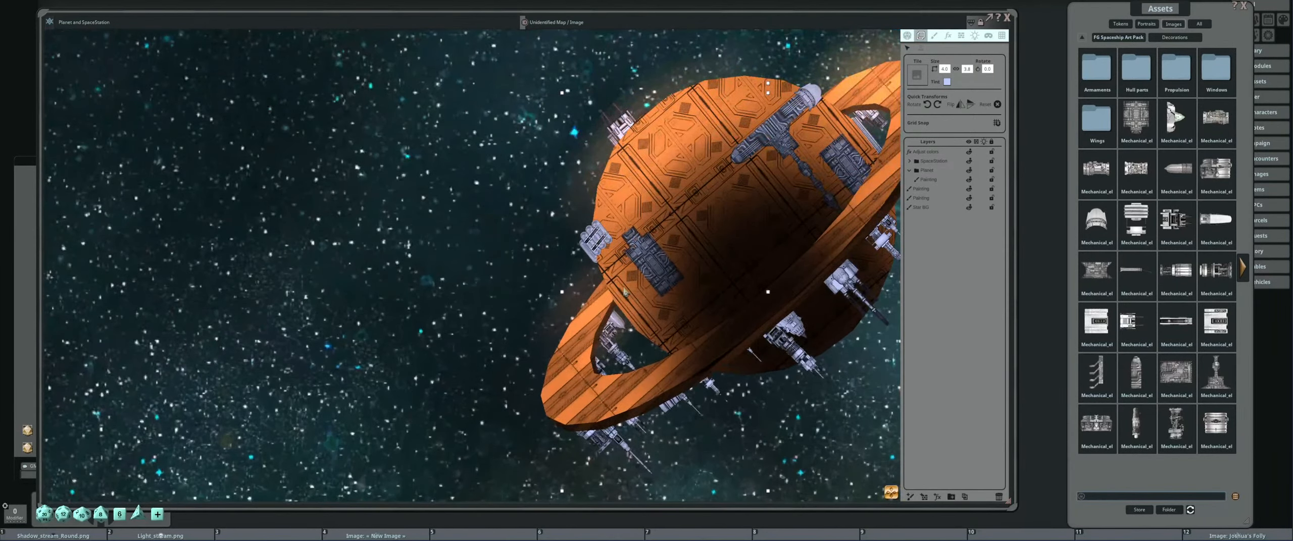
scroll(624, 292, down, 3)
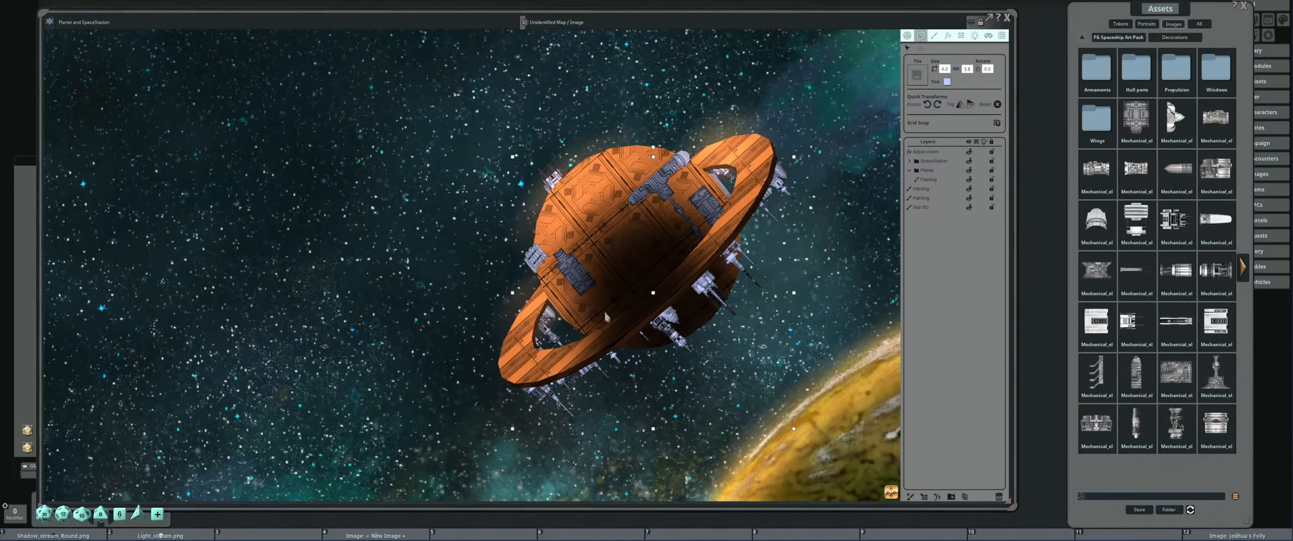
drag(573, 322, 608, 304)
scroll(631, 292, down, 3)
scroll(649, 278, up, 2)
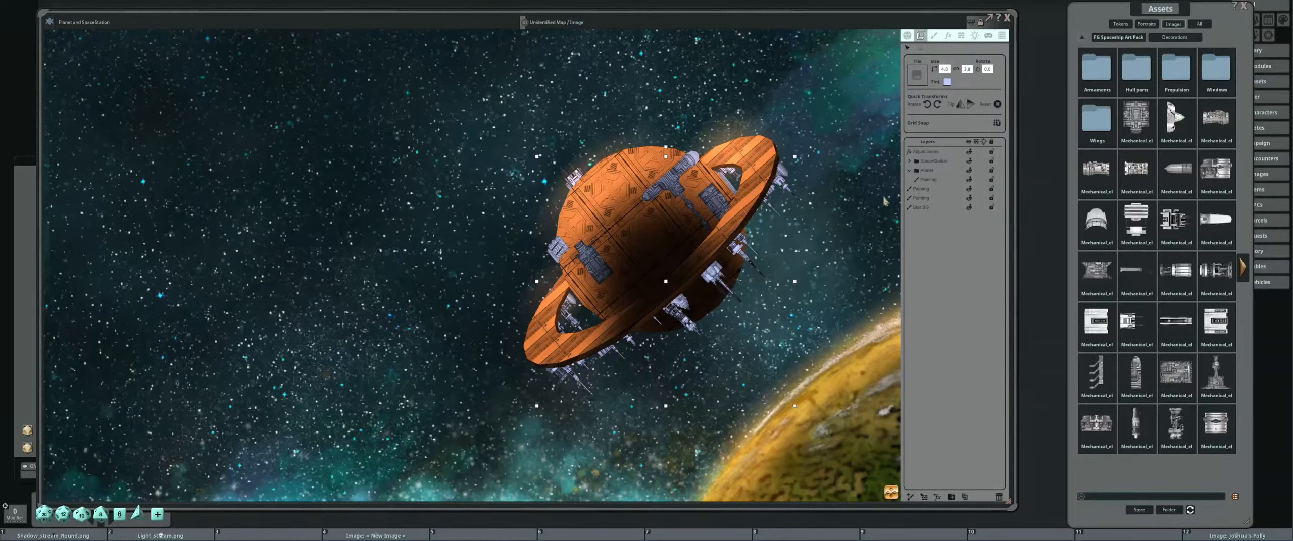
Switch to painting with the Stamp tool and load the soft white Light_stream image as the stamp.
click(937, 35)
drag(671, 273, 732, 242)
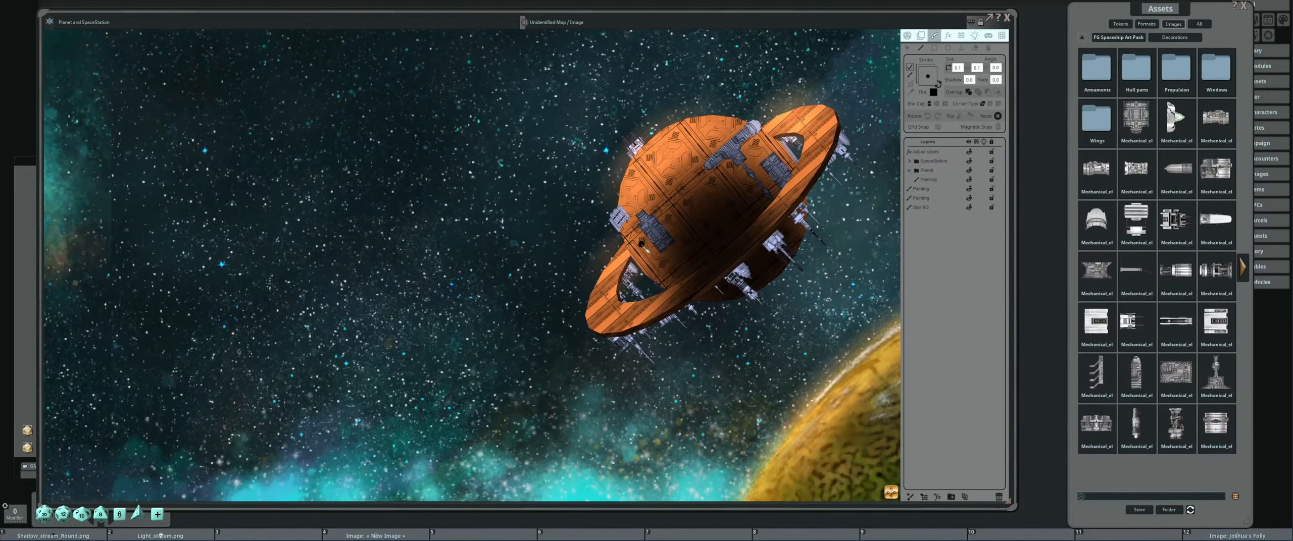
drag(640, 238, 672, 240)
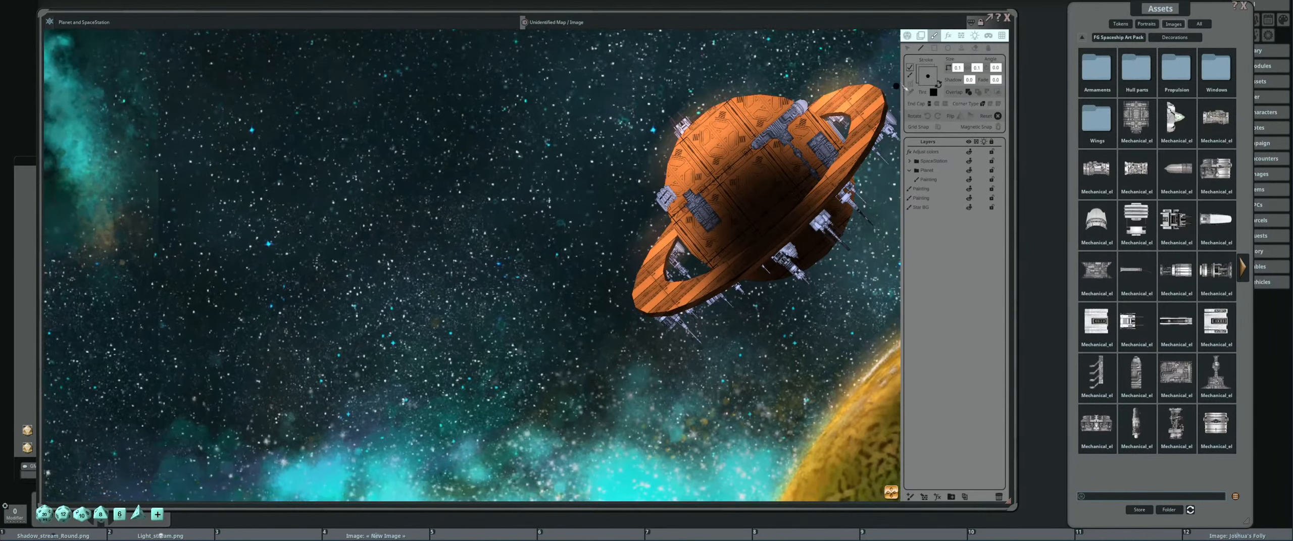
click(963, 49)
drag(929, 82, 929, 81)
drag(497, 355, 518, 287)
scroll(499, 350, down, 5)
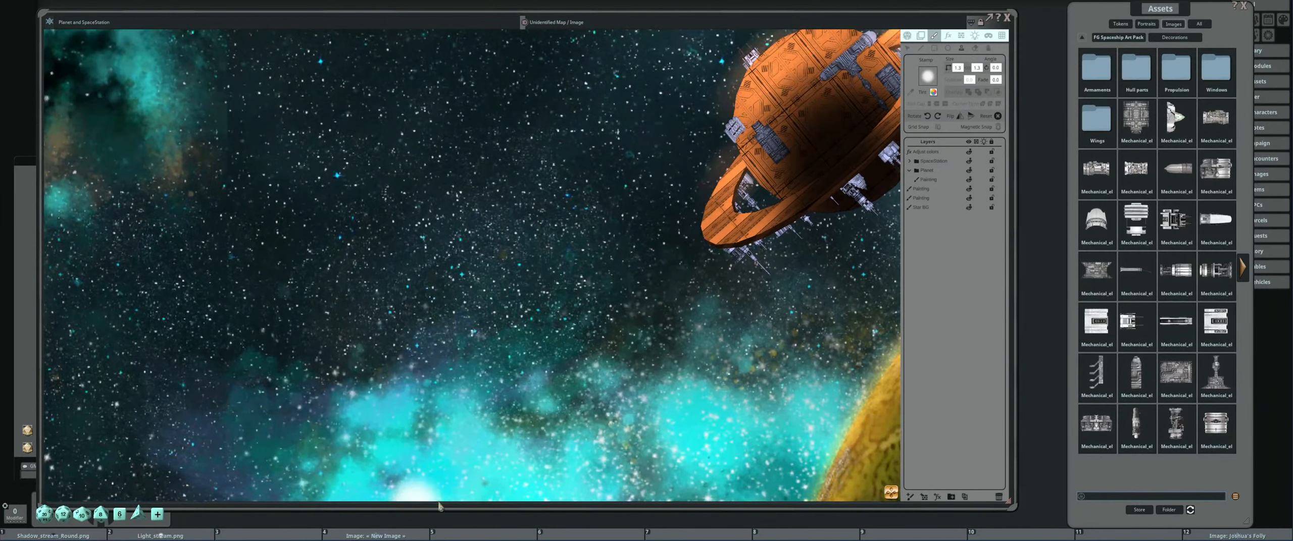
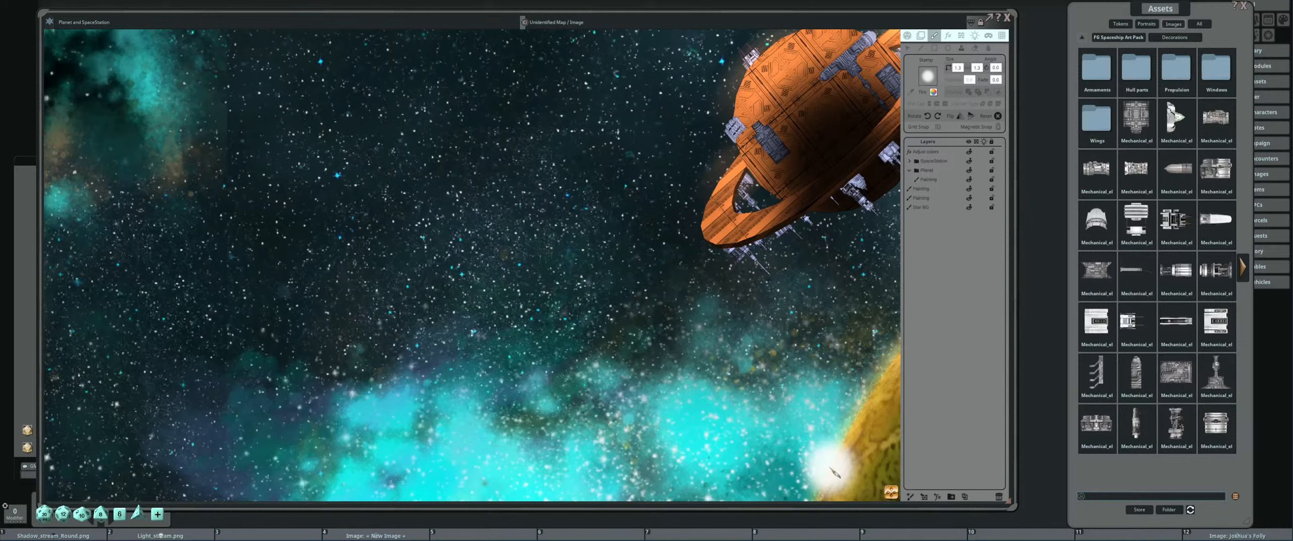
Reduce the stamp size to 0.7 over the station and switch to the soft black shadow stamp with a fainter opacity.
scroll(658, 346, down, 3)
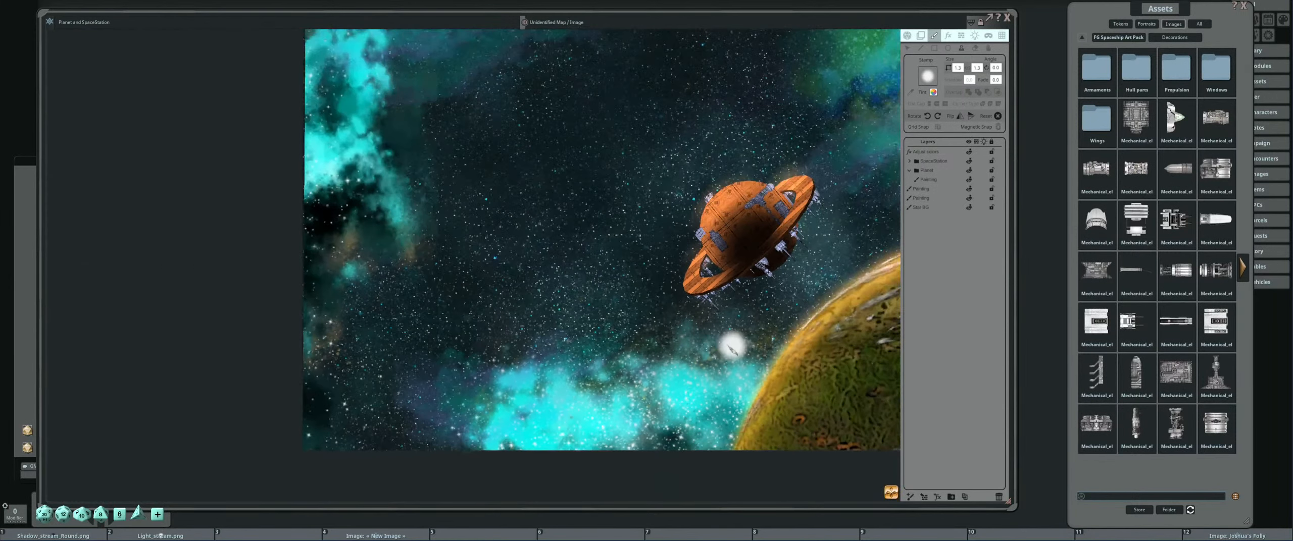
scroll(692, 374, up, 1)
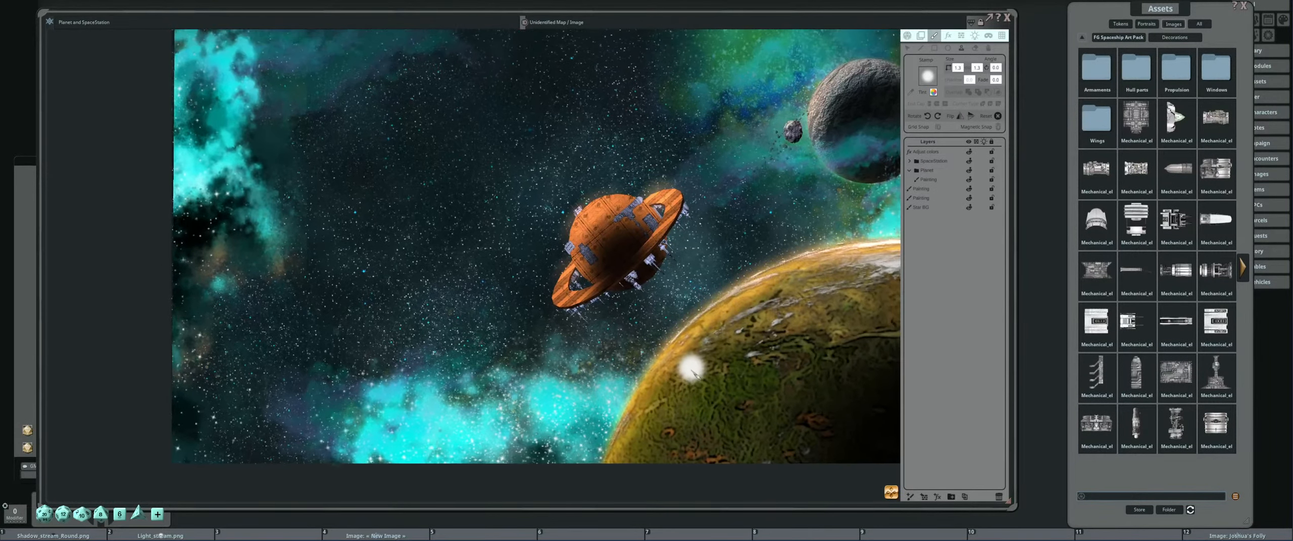
scroll(688, 378, up, 3)
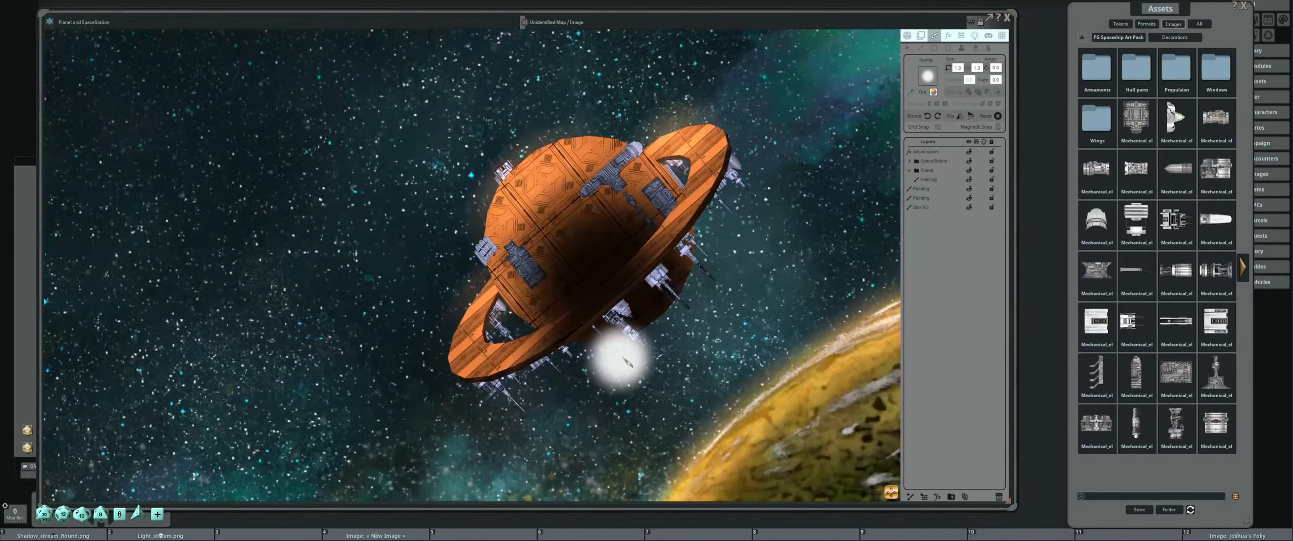
scroll(639, 354, up, 1)
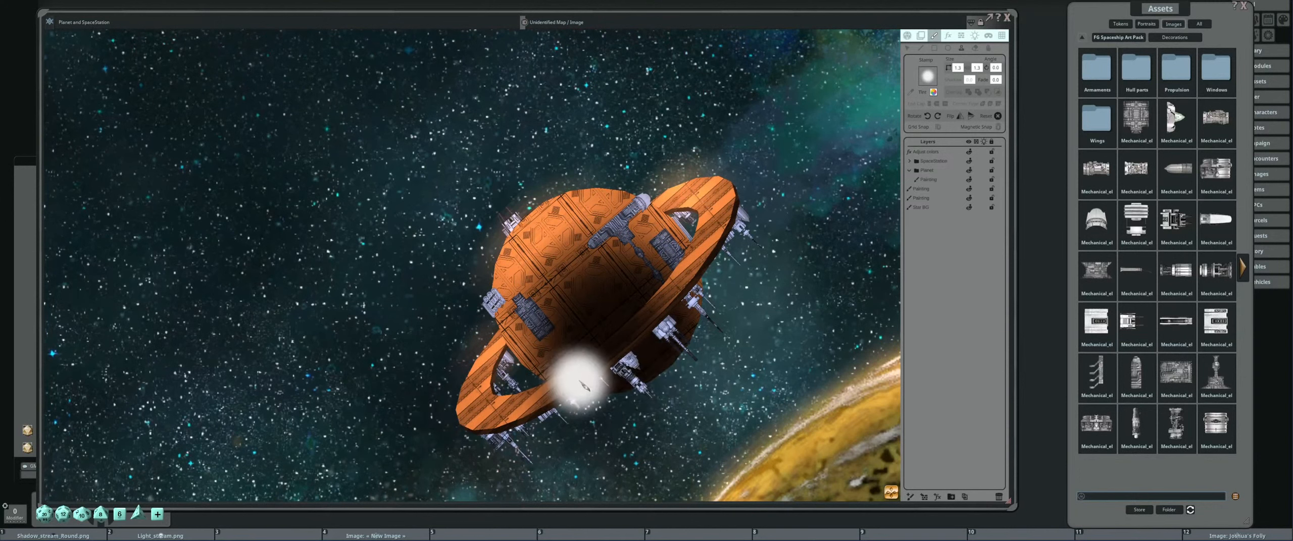
scroll(569, 326, down, 6)
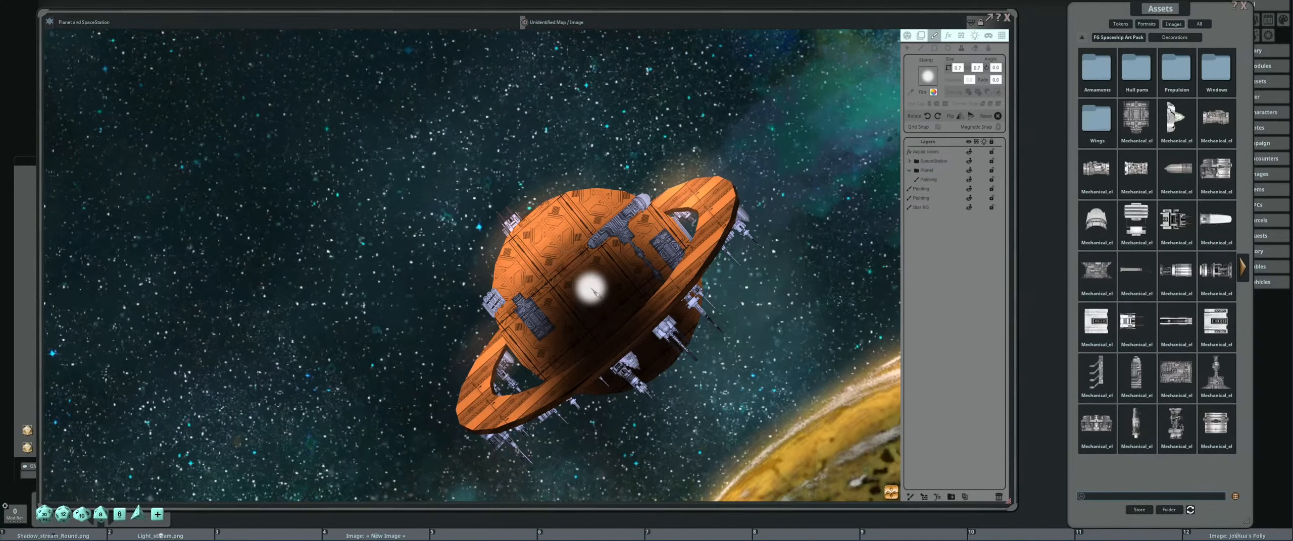
scroll(478, 228, down, 7)
scroll(480, 234, down, 3)
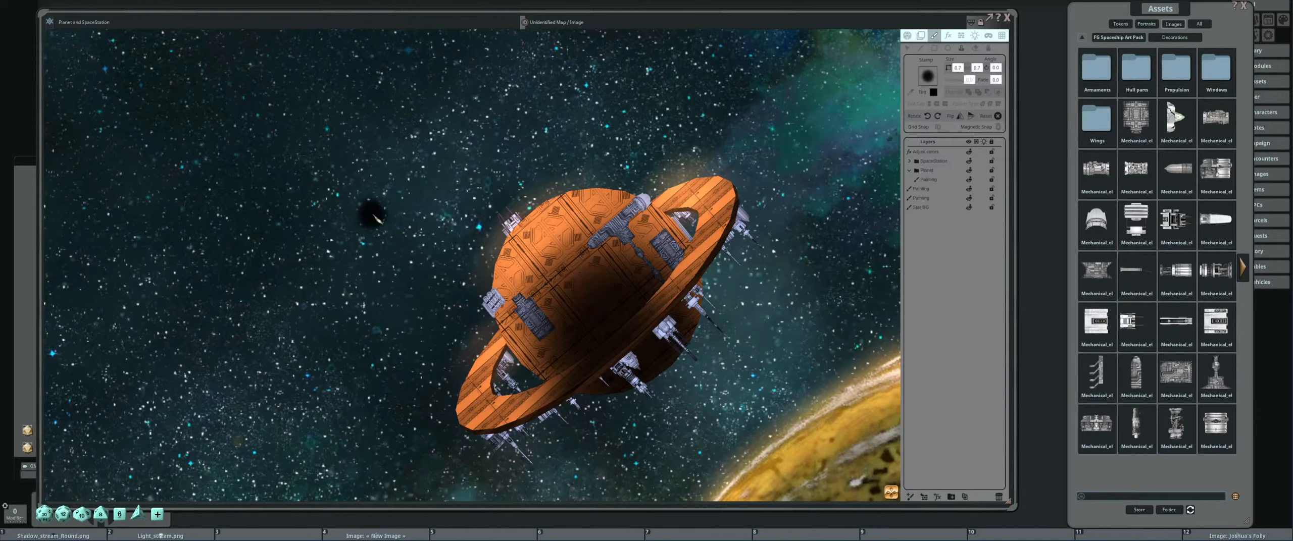
scroll(377, 219, up, 5)
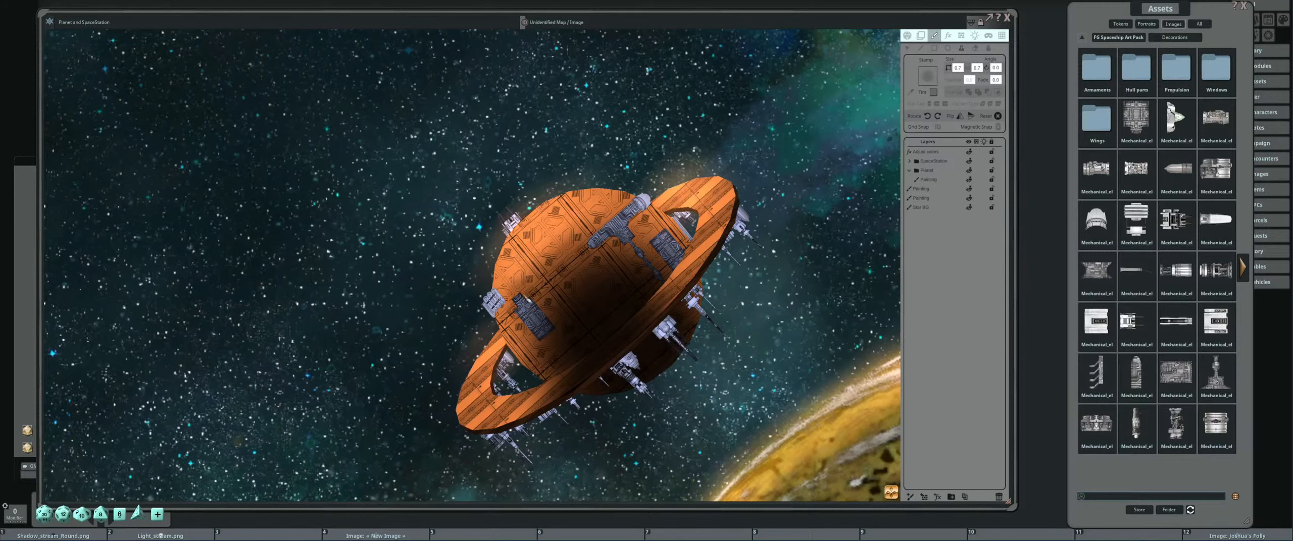
scroll(527, 275, up, 4)
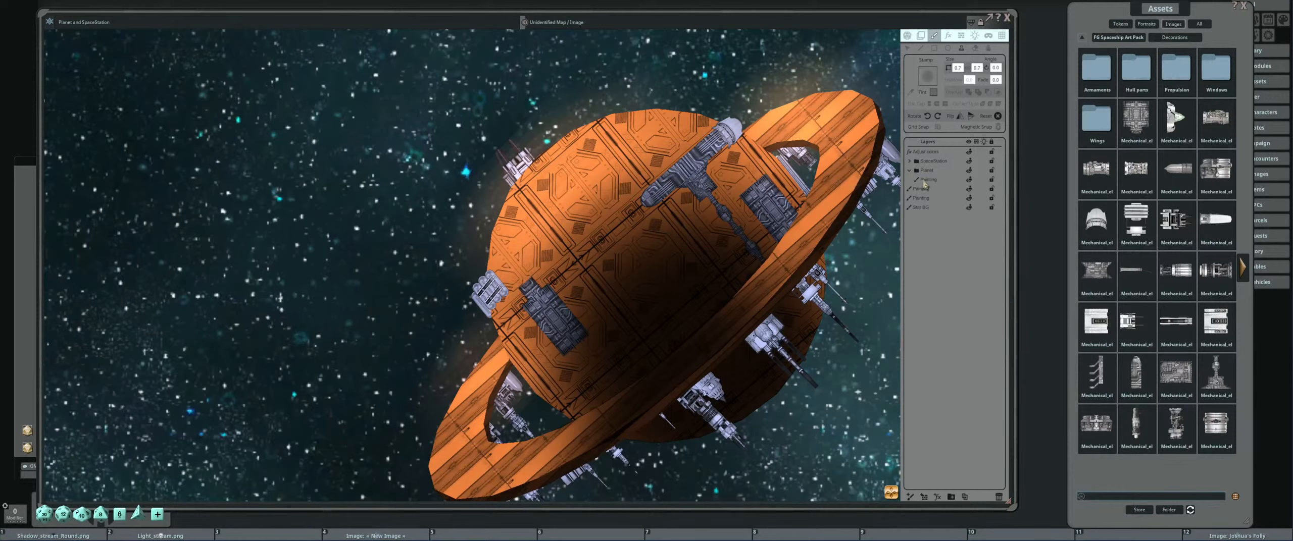
Expand the SpaceStation group and reduce the shadow stamp size to 0.4 for the details below the ring.
click(910, 162)
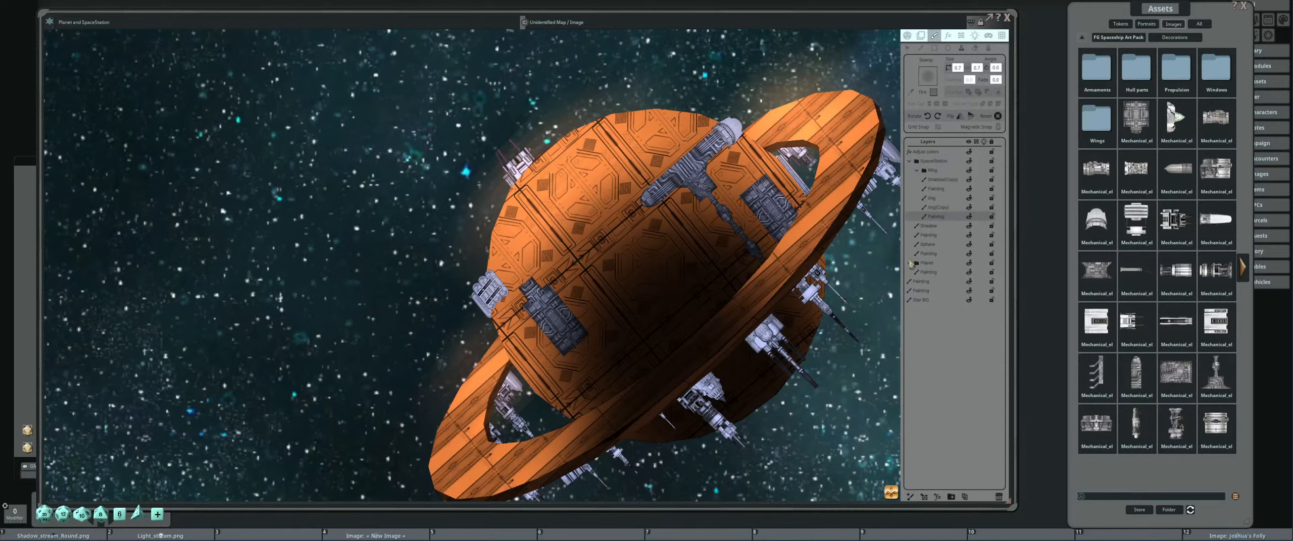
drag(705, 296, 684, 220)
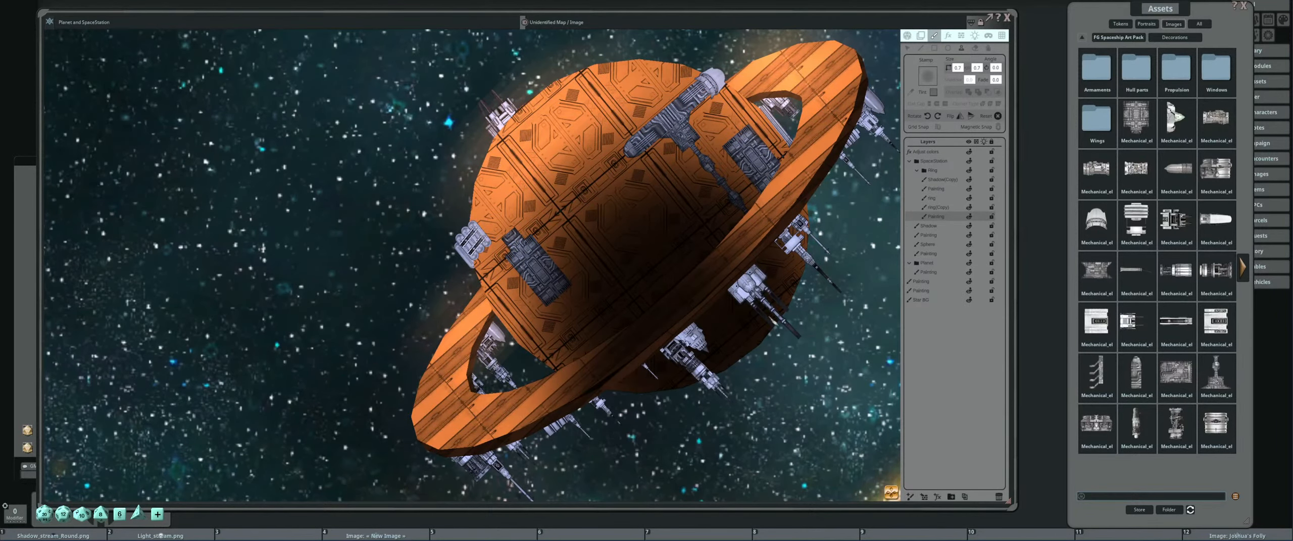
key(ctrl)
drag(597, 321, 588, 286)
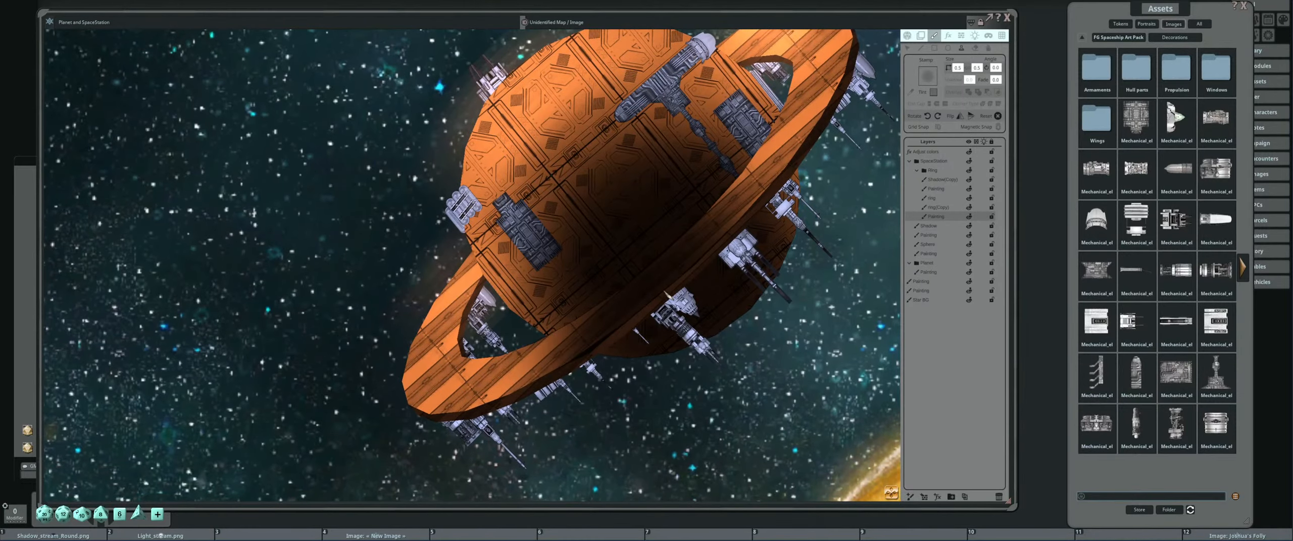
ctrl+scroll(660, 302, down, 1)
Toggle the visibility of the Ring group's layers to identify their contents and select the group's bottom painting layer.
click(969, 216)
click(969, 216)
click(970, 208)
click(969, 208)
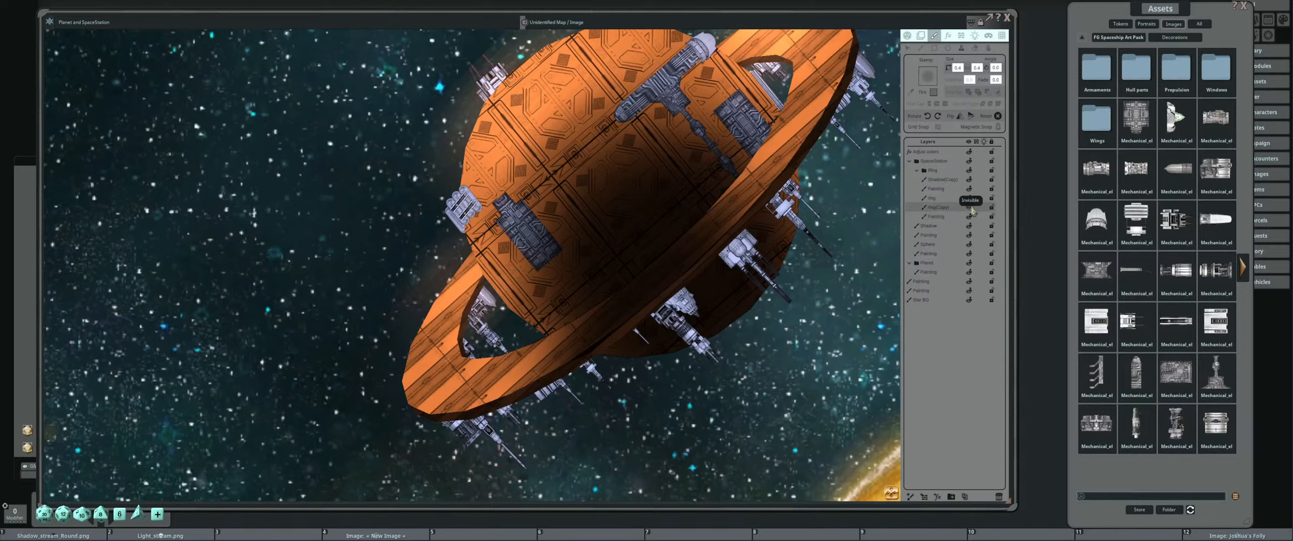
click(969, 207)
click(969, 208)
click(970, 207)
click(969, 199)
drag(655, 309, 630, 279)
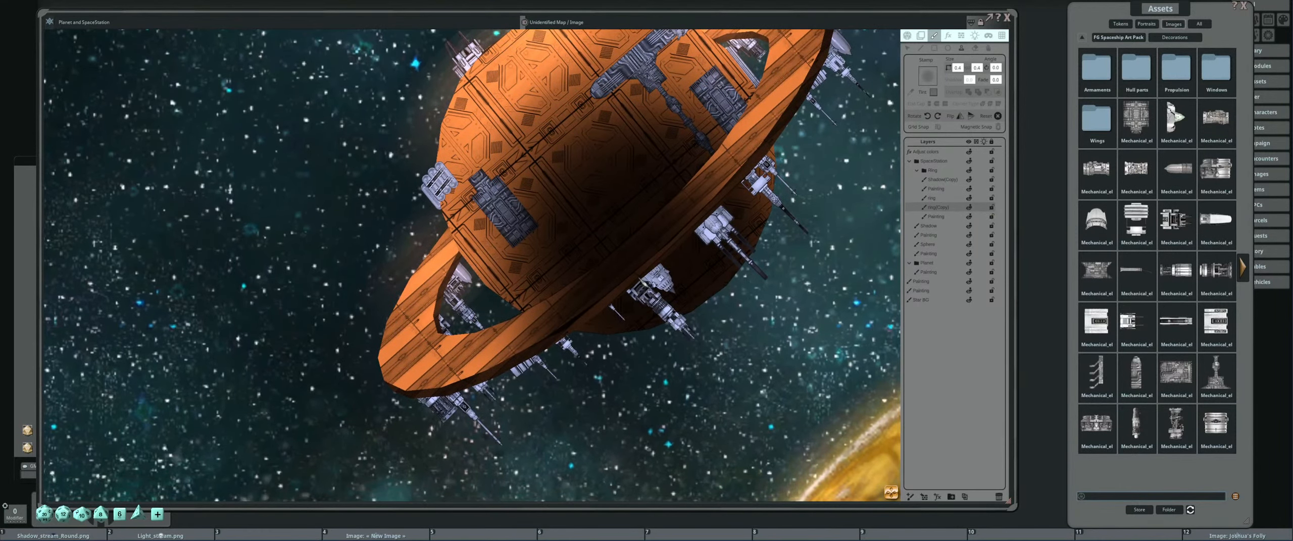
click(947, 217)
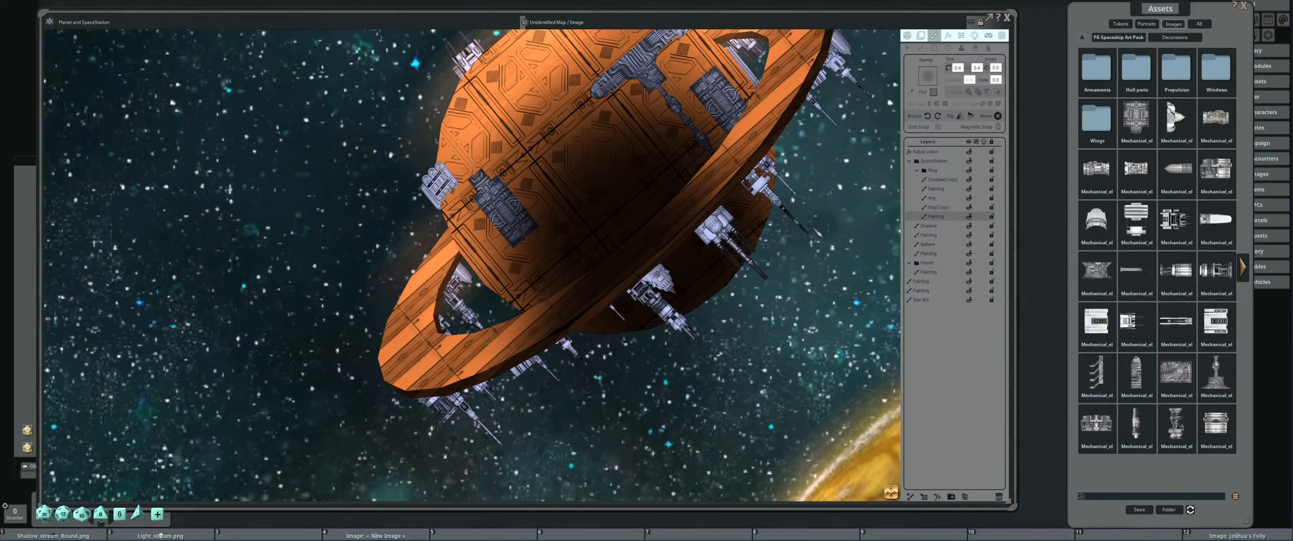
Rotate the shadow stamp and resize it to 0.3 for the small details beneath the ring's lower end.
scroll(707, 241, down, 3)
scroll(694, 257, up, 2)
mouse_move(702, 242)
mouse_down()
mouse_move(700, 255)
mouse_move(653, 240)
mouse_up()
scroll(648, 256, down, 3)
scroll(624, 309, up, 3)
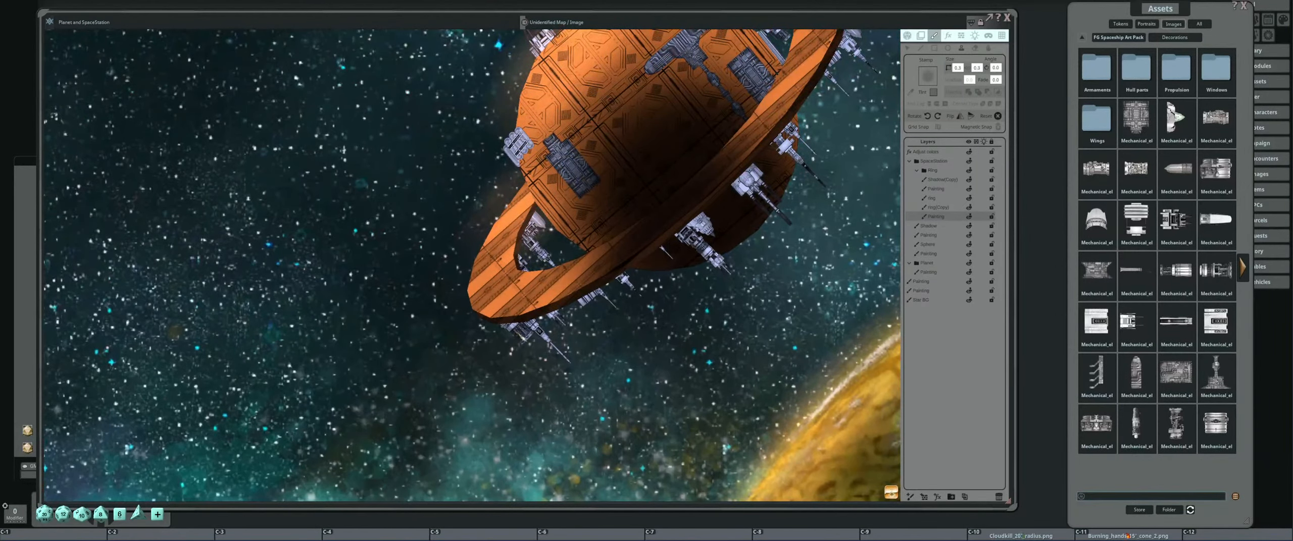
scroll(520, 333, up, 2)
scroll(534, 295, up, 1)
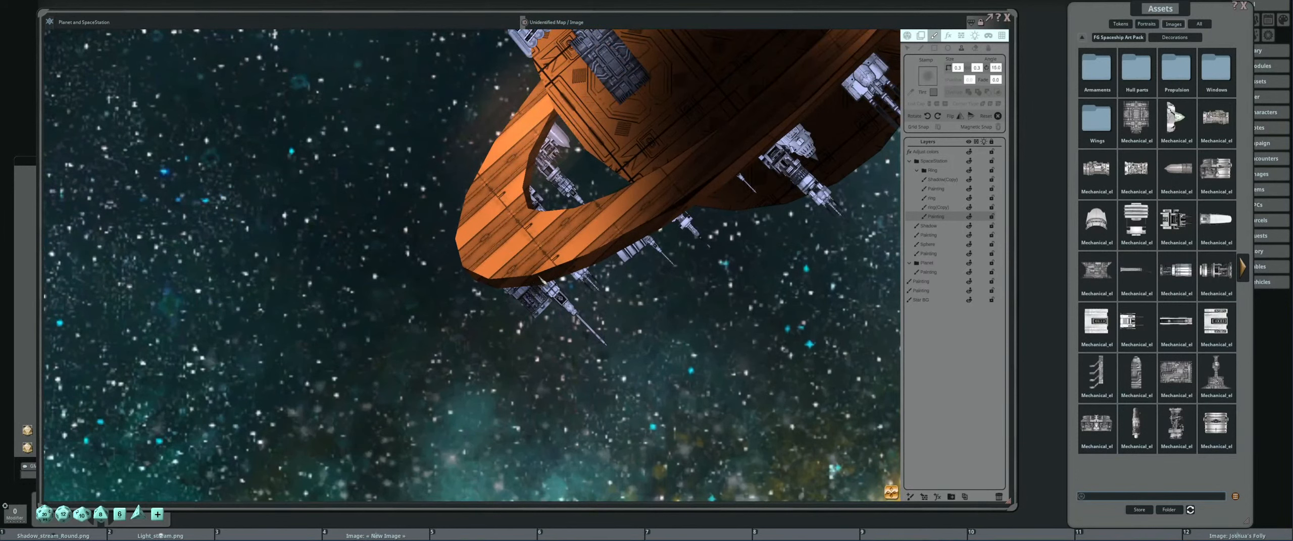
scroll(630, 251, down, 1)
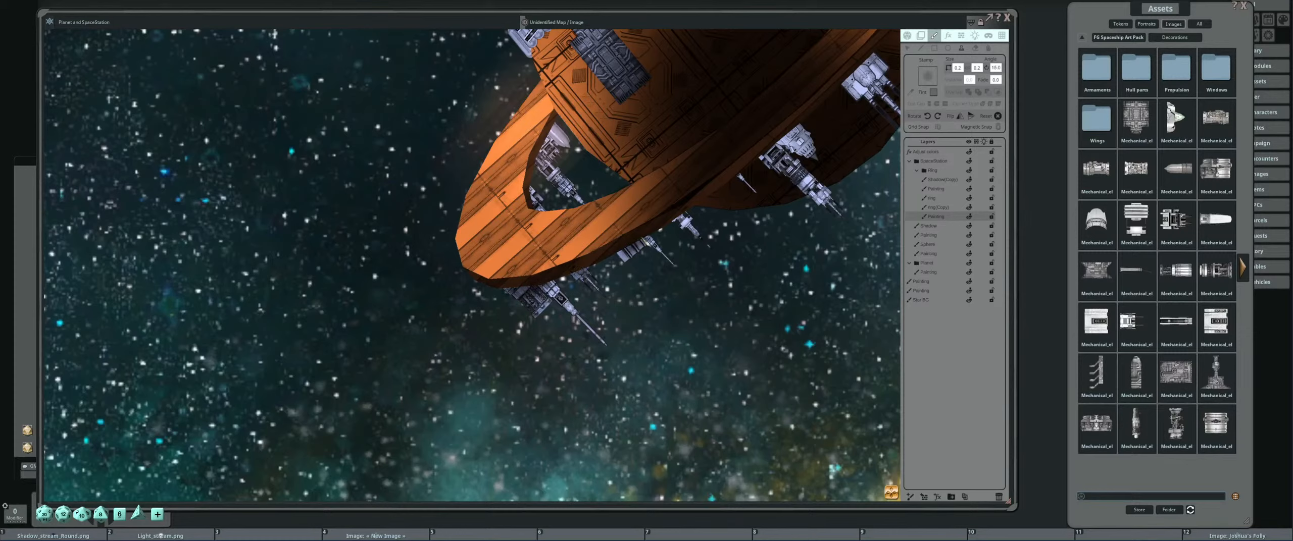
scroll(642, 240, up, 3)
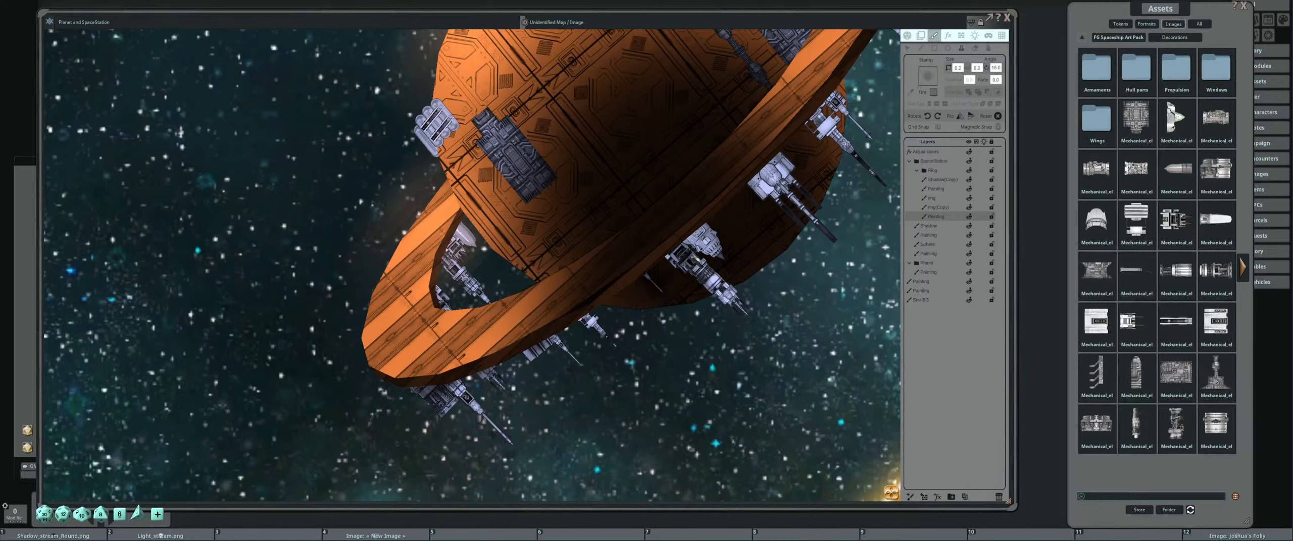
Enlarge the shadow stamp to 0.8 and stamp three shadows on the middle large detail protruding below the ring.
scroll(687, 249, up, 2)
scroll(699, 258, up, 5)
scroll(704, 276, down, 3)
drag(705, 279, 592, 275)
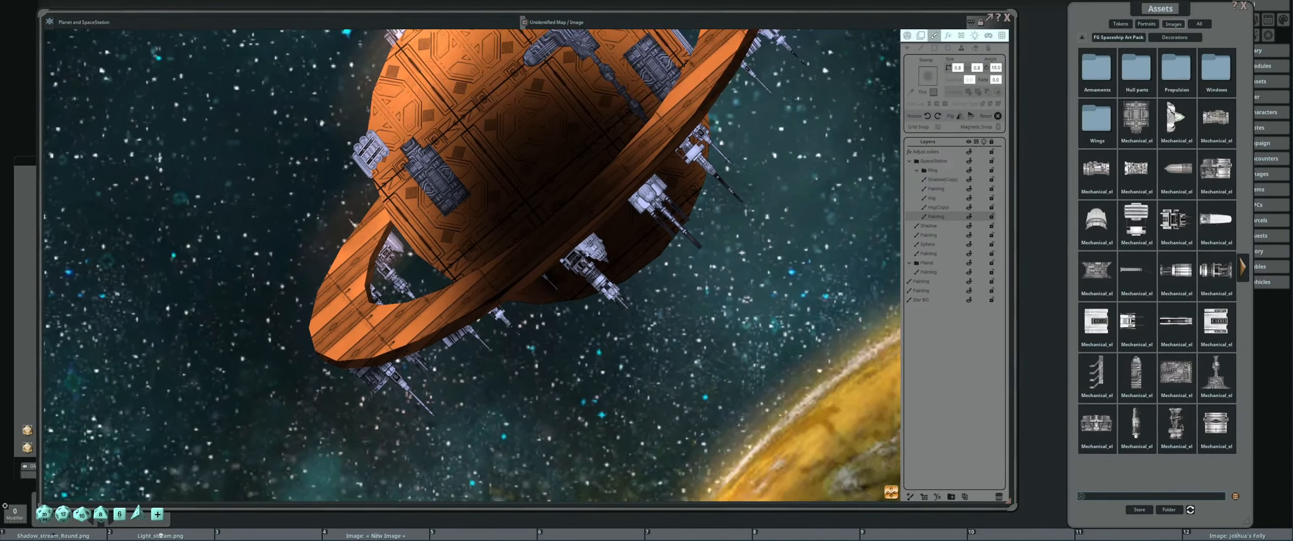
scroll(800, 341, up, 5)
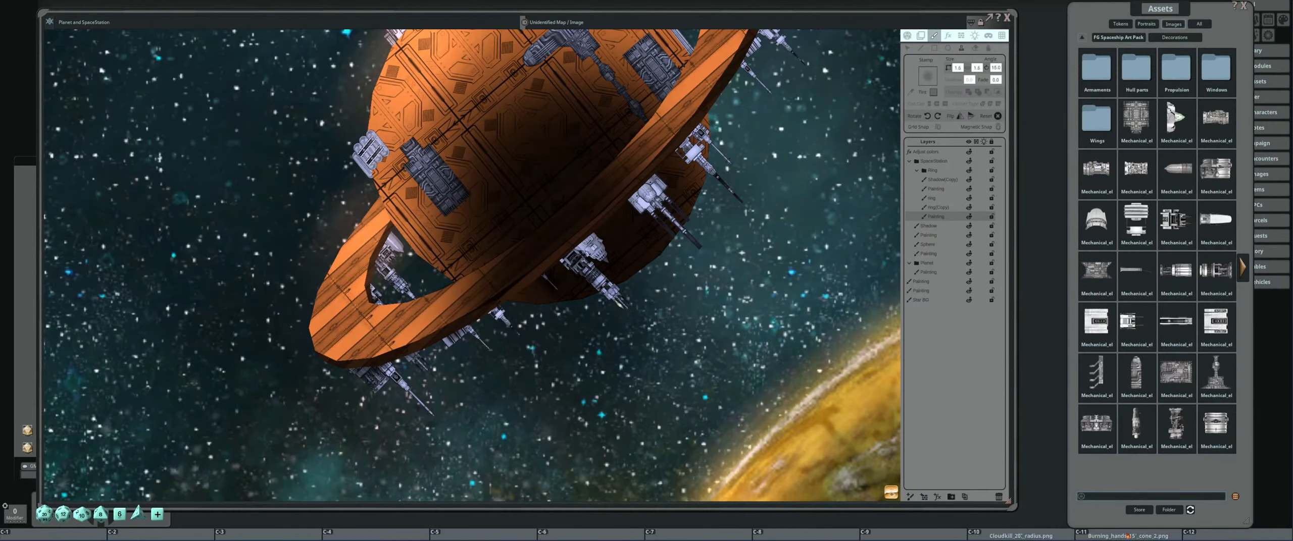
scroll(591, 248, down, 5)
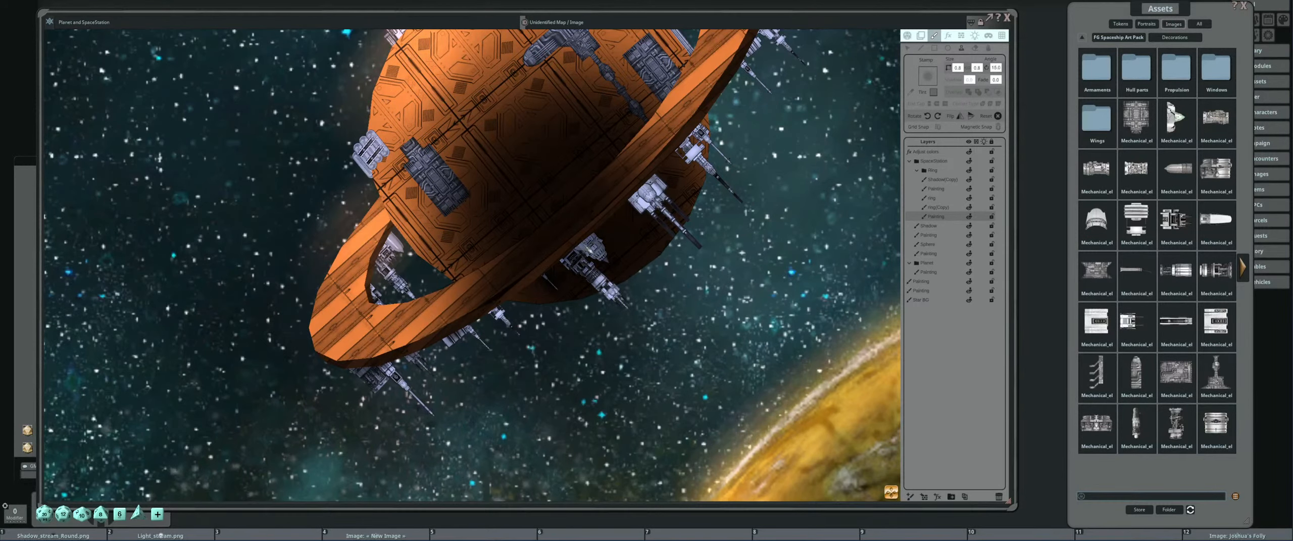
click(649, 195)
click(649, 196)
click(647, 196)
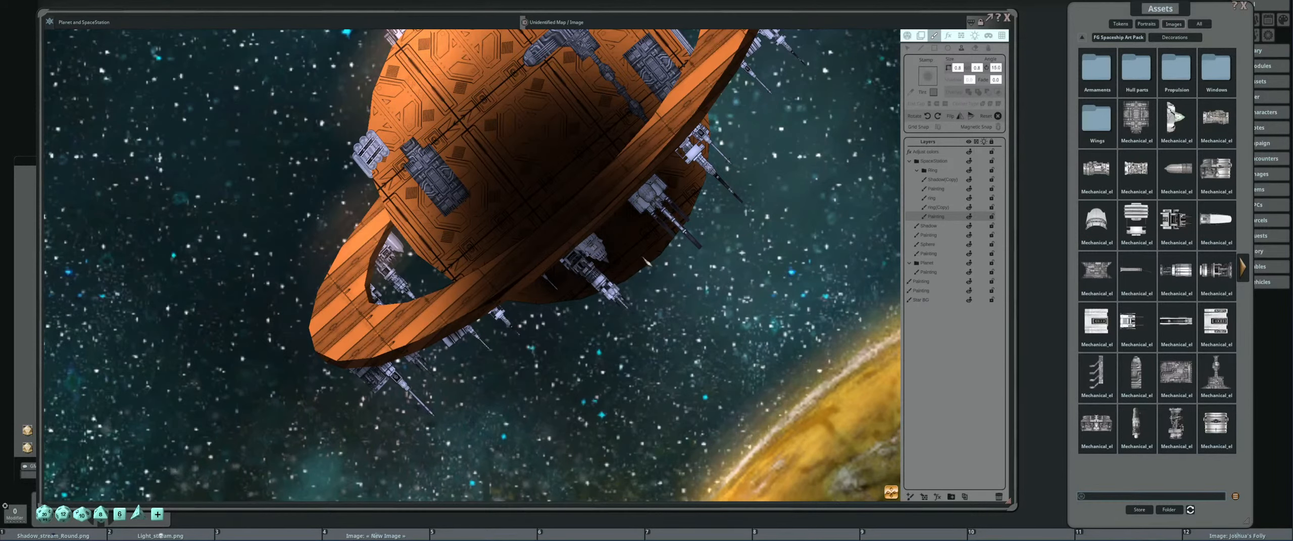
Stamp three shadows on the upper detail below the ring, then one 0.4-size shadow on the lower large detail.
drag(747, 257, 736, 352)
click(681, 244)
click(681, 244)
click(681, 244)
scroll(582, 348, down, 4)
click(581, 348)
Reduce the shadow stamp to 0.3 and stamp repeated shadows along the mechanical detail inside the ring's lower opening.
scroll(486, 410, up, 1)
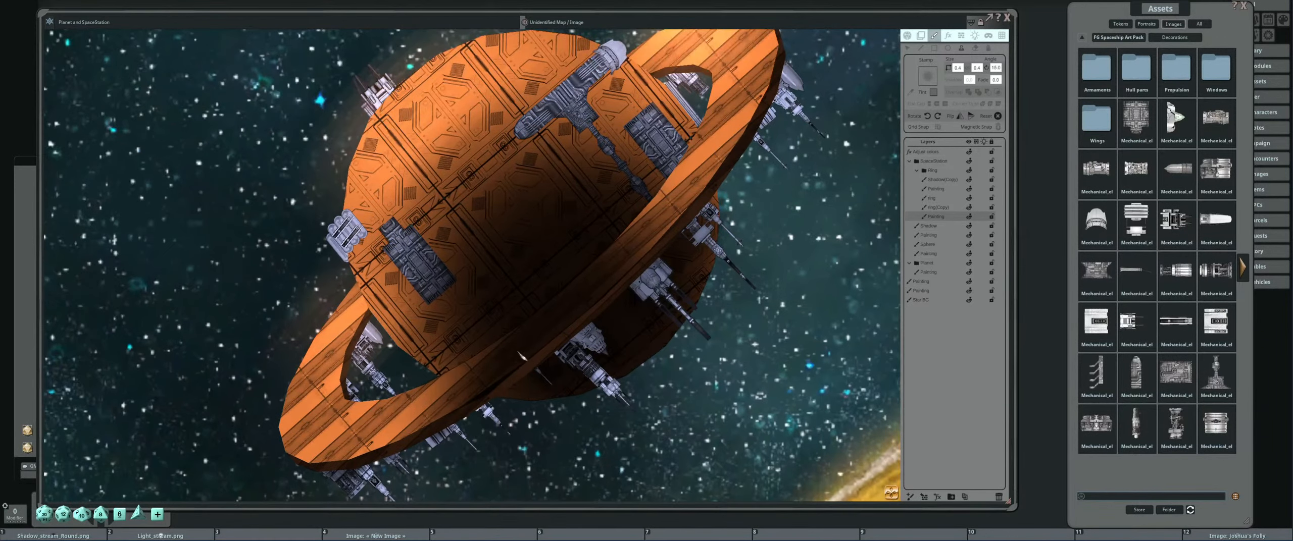
drag(486, 410, 554, 340)
scroll(537, 361, down, 1)
scroll(530, 359, up, 2)
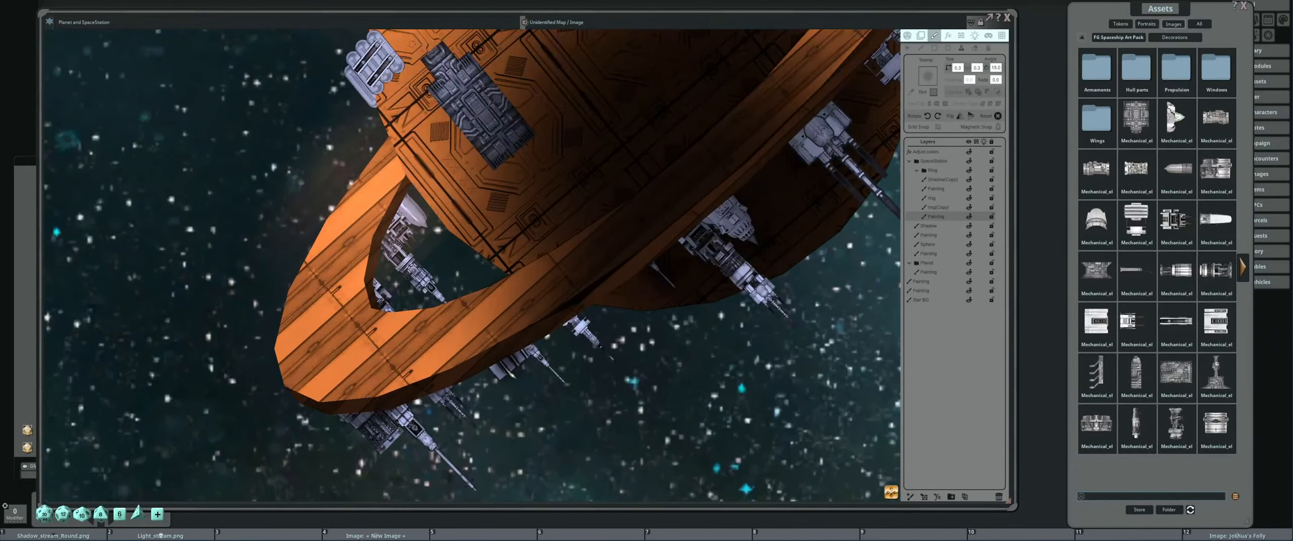
scroll(575, 323, down, 1)
drag(450, 331, 535, 345)
scroll(505, 288, up, 1)
click(476, 250)
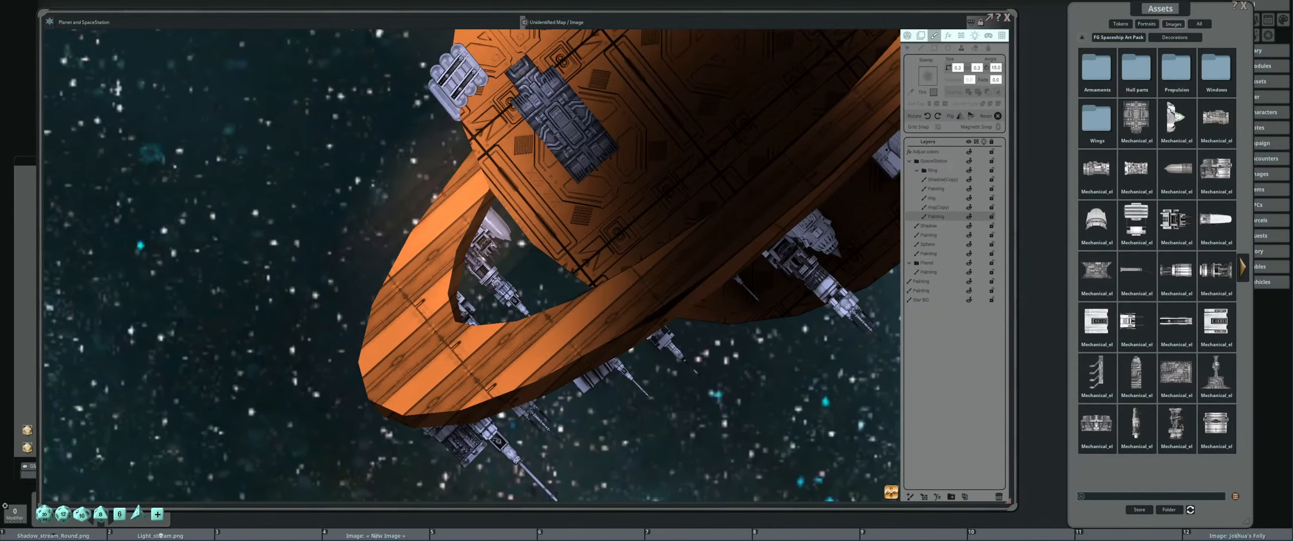
click(486, 234)
click(489, 223)
click(478, 245)
click(479, 264)
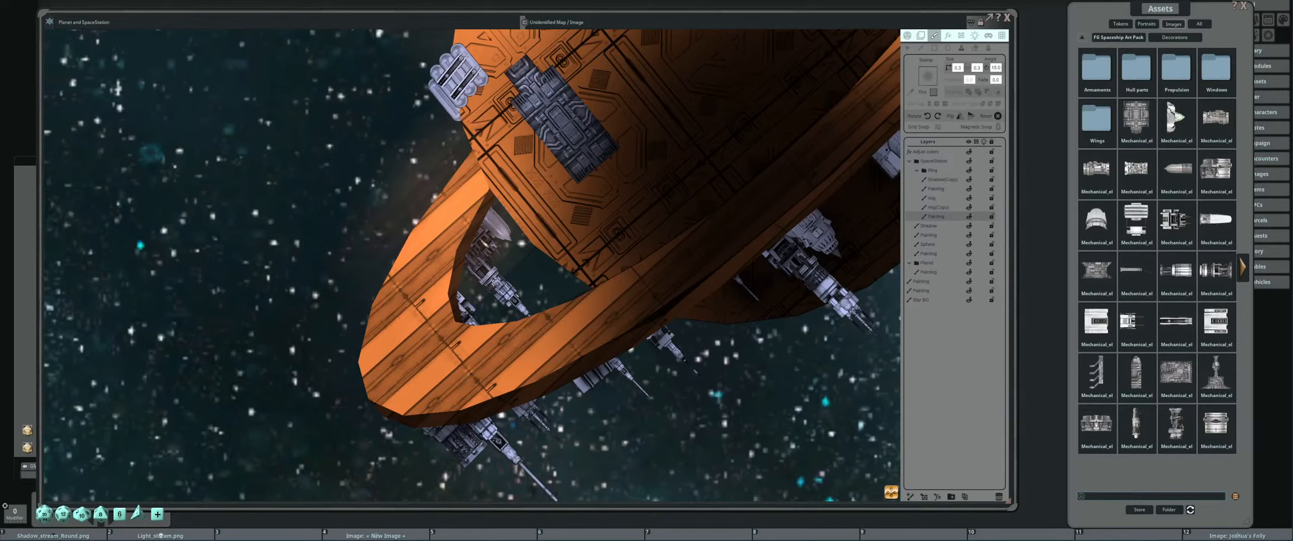
click(490, 224)
Stamp shadows on the small detail at the lower opening's edge and two on the detail beneath the ring's lower end.
click(453, 304)
click(465, 318)
click(473, 328)
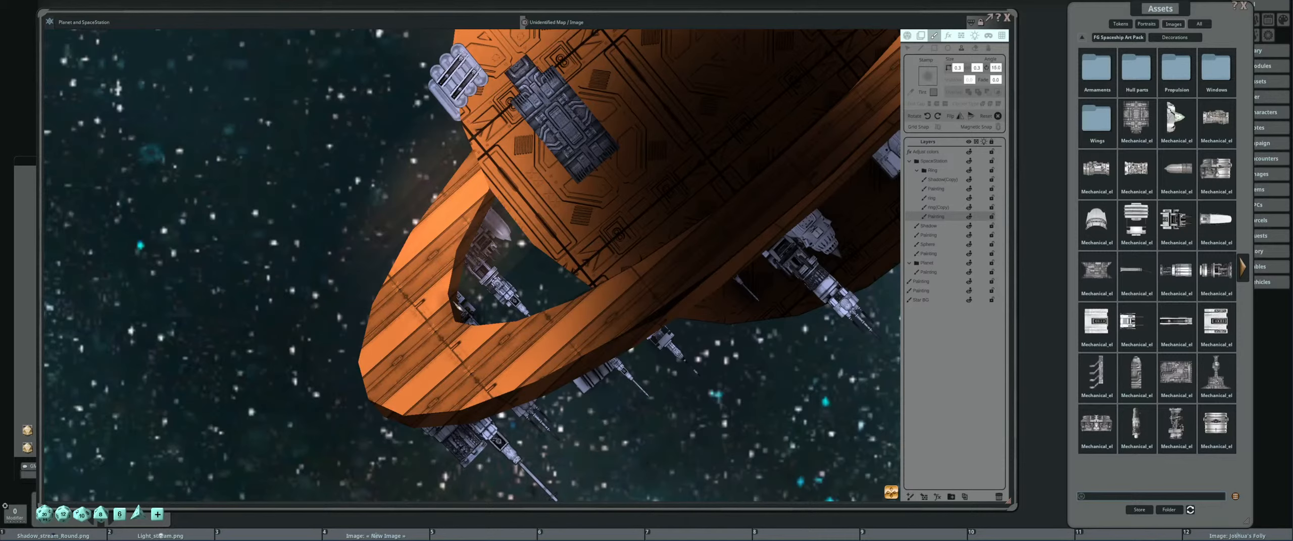
click(453, 304)
click(479, 431)
click(489, 431)
scroll(481, 369, down, 5)
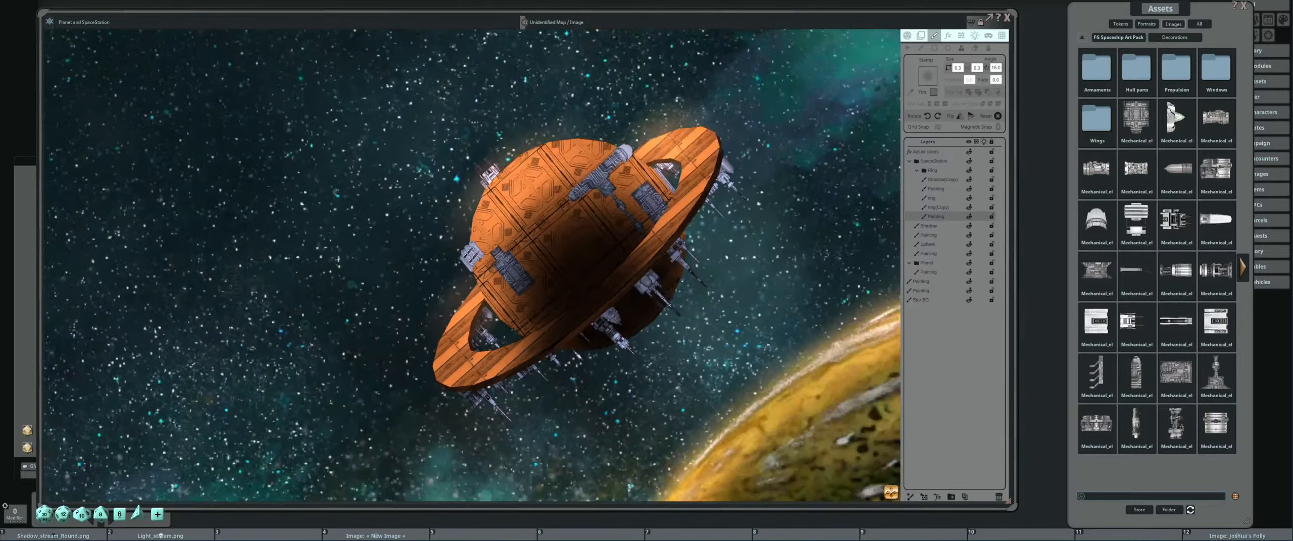
Stamp one 0.3-size shadow on the mechanical detail inside the ring's upper opening.
drag(488, 369, 481, 409)
scroll(606, 293, up, 1)
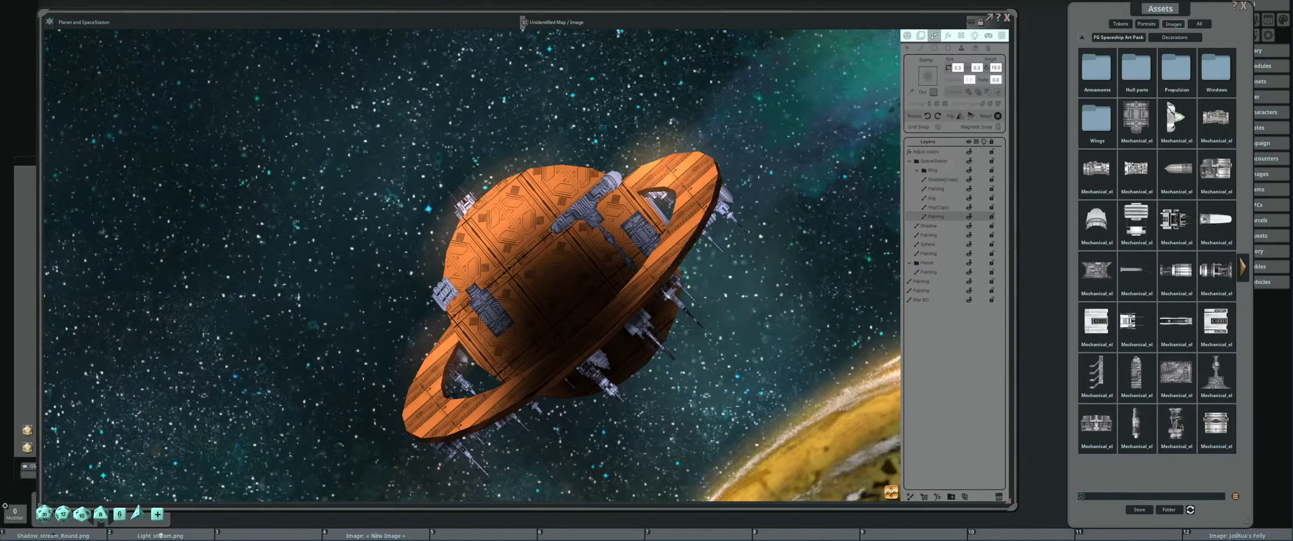
scroll(612, 335, up, 4)
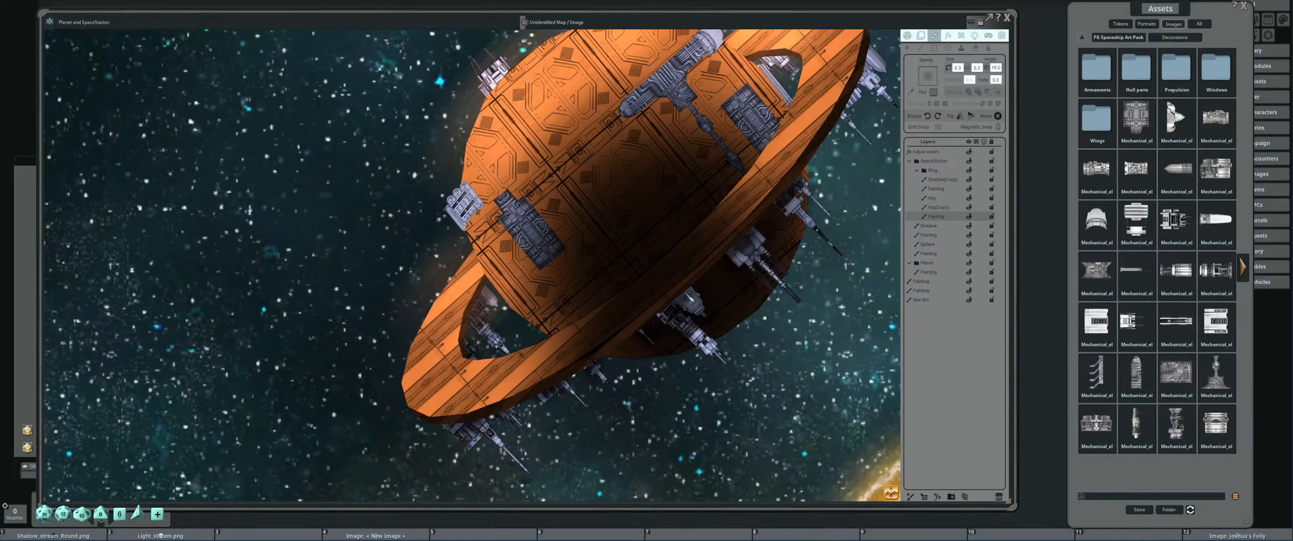
scroll(597, 322, down, 8)
drag(674, 319, 608, 321)
scroll(620, 357, up, 2)
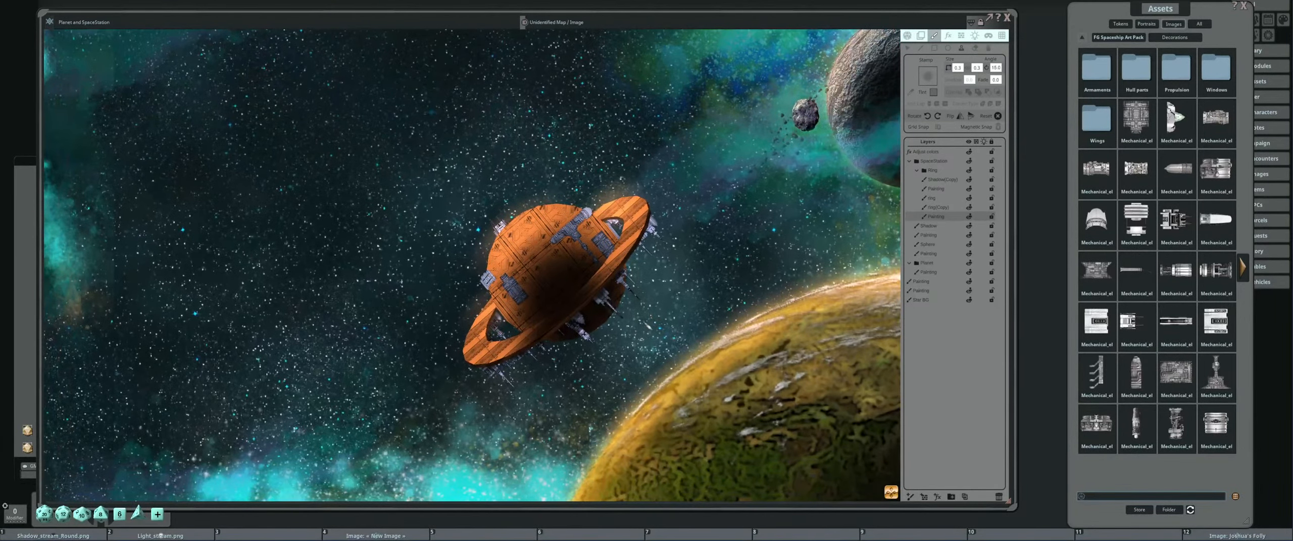
scroll(661, 307, up, 5)
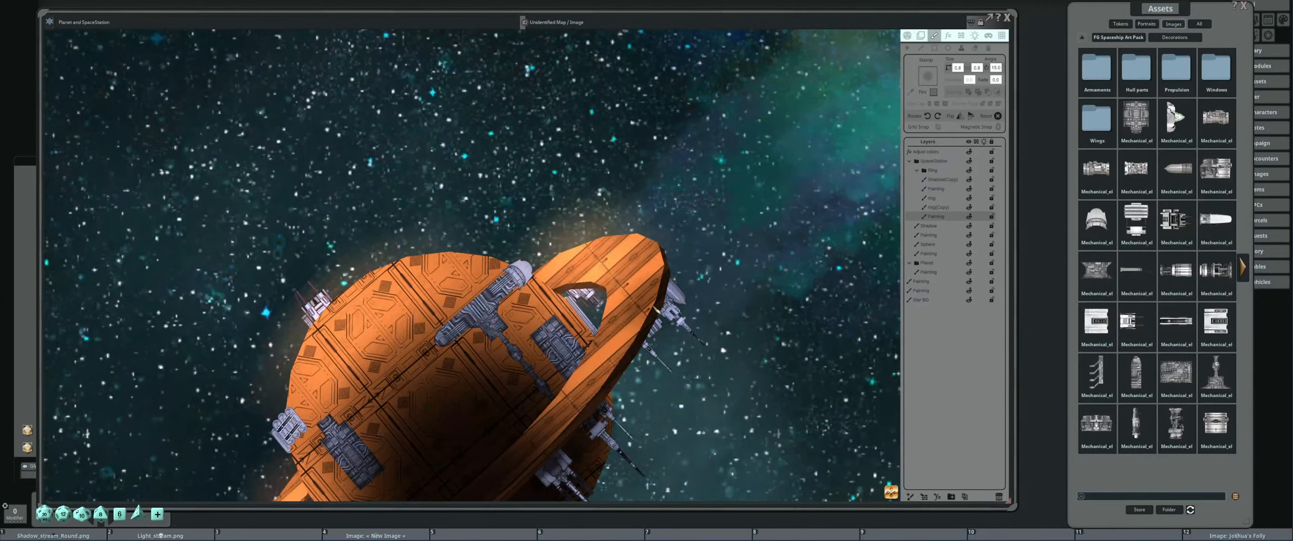
scroll(657, 307, down, 4)
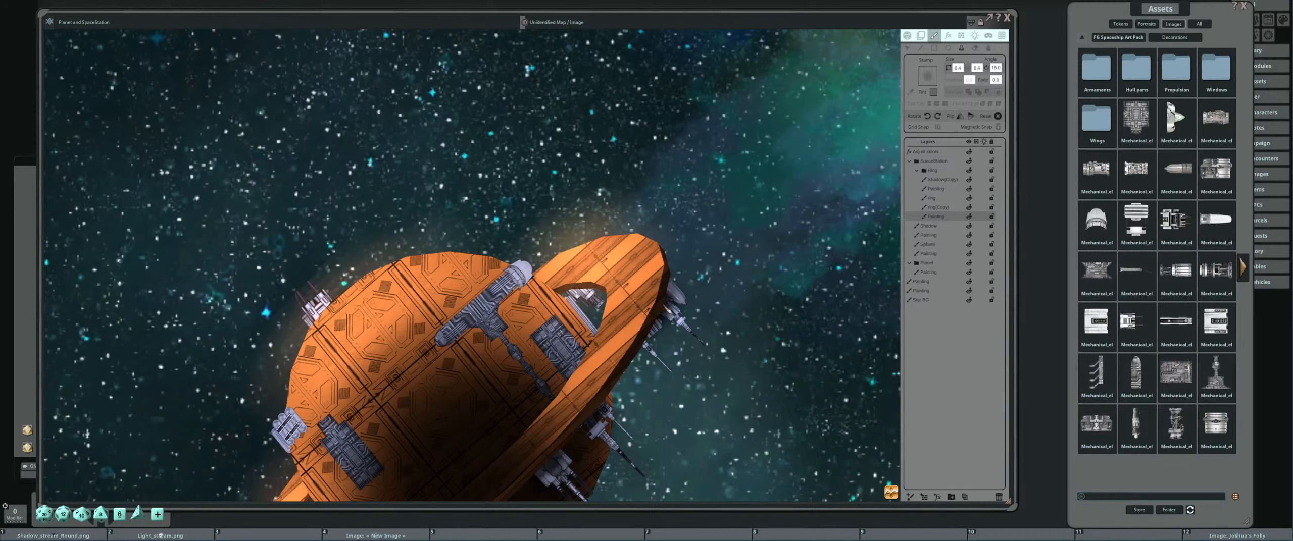
drag(602, 327, 649, 337)
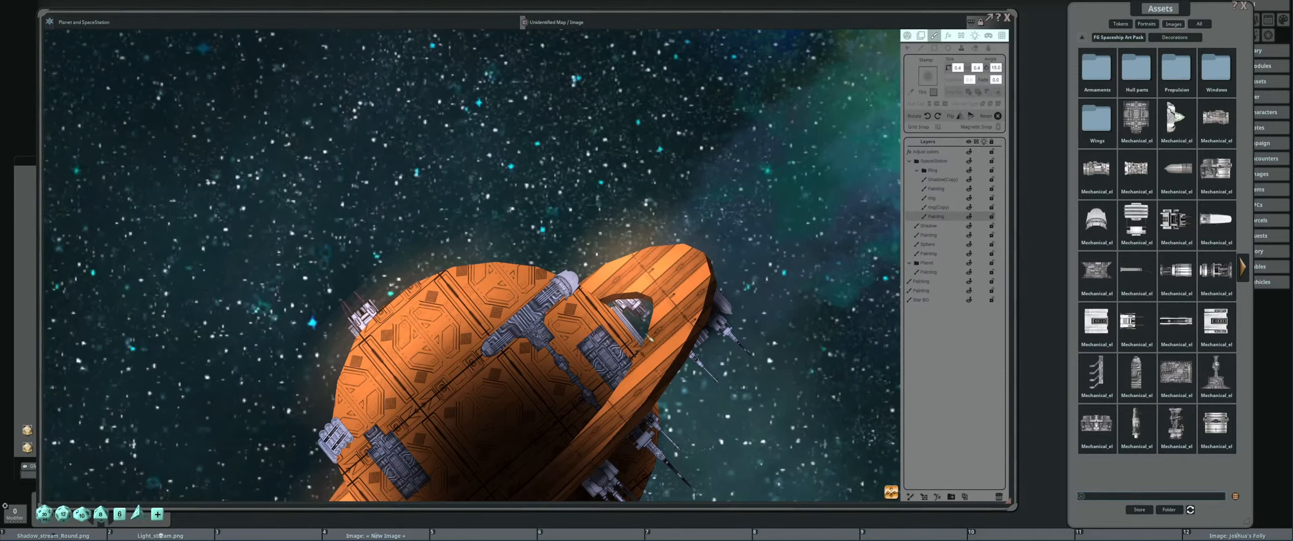
scroll(648, 337, up, 3)
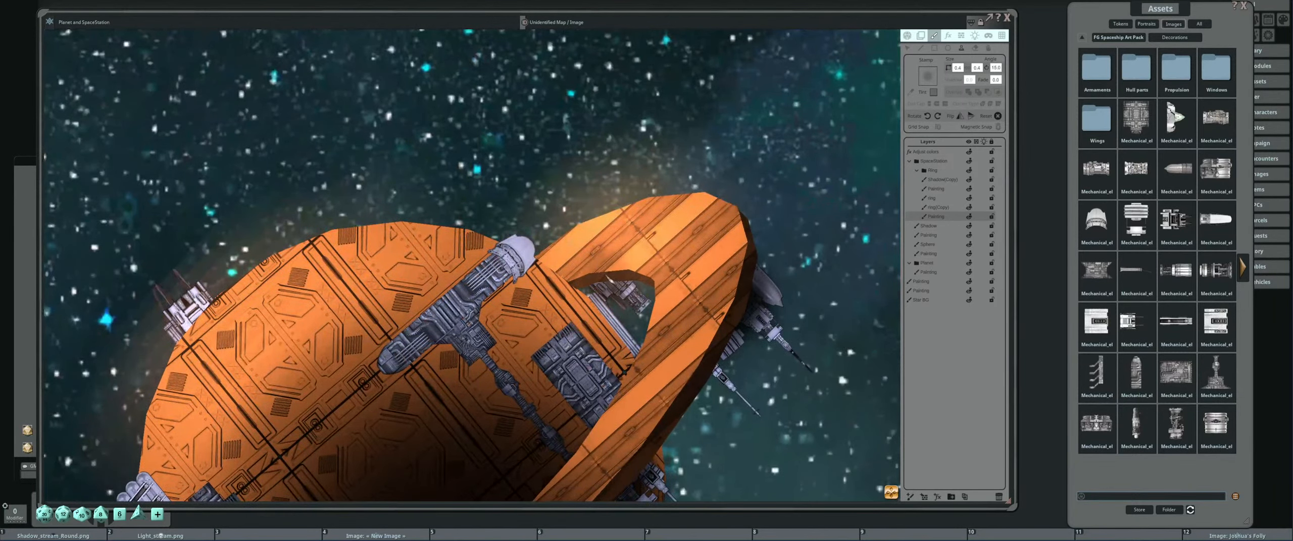
scroll(639, 273, down, 1)
click(601, 277)
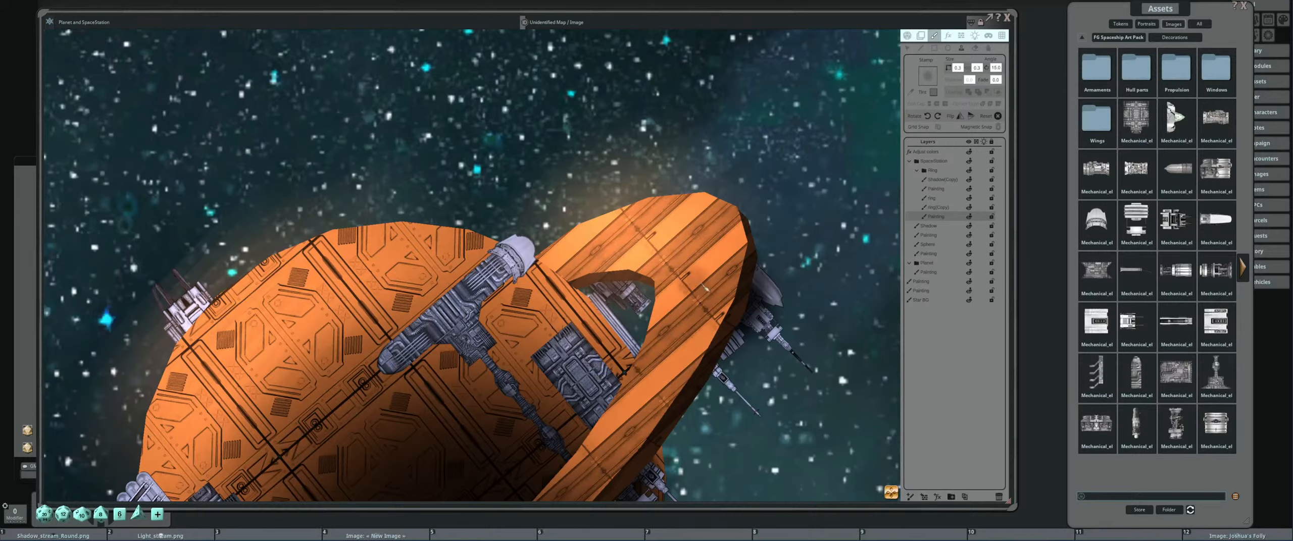
Examine the shaded station against the whole map and up close.
scroll(699, 288, down, 5)
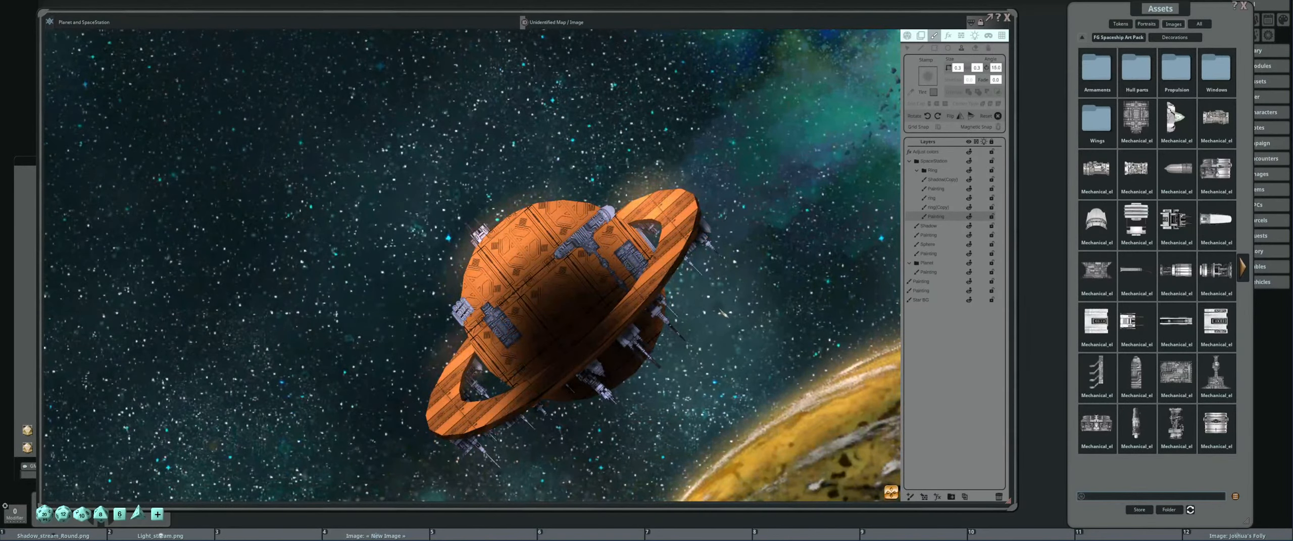
scroll(724, 320, down, 5)
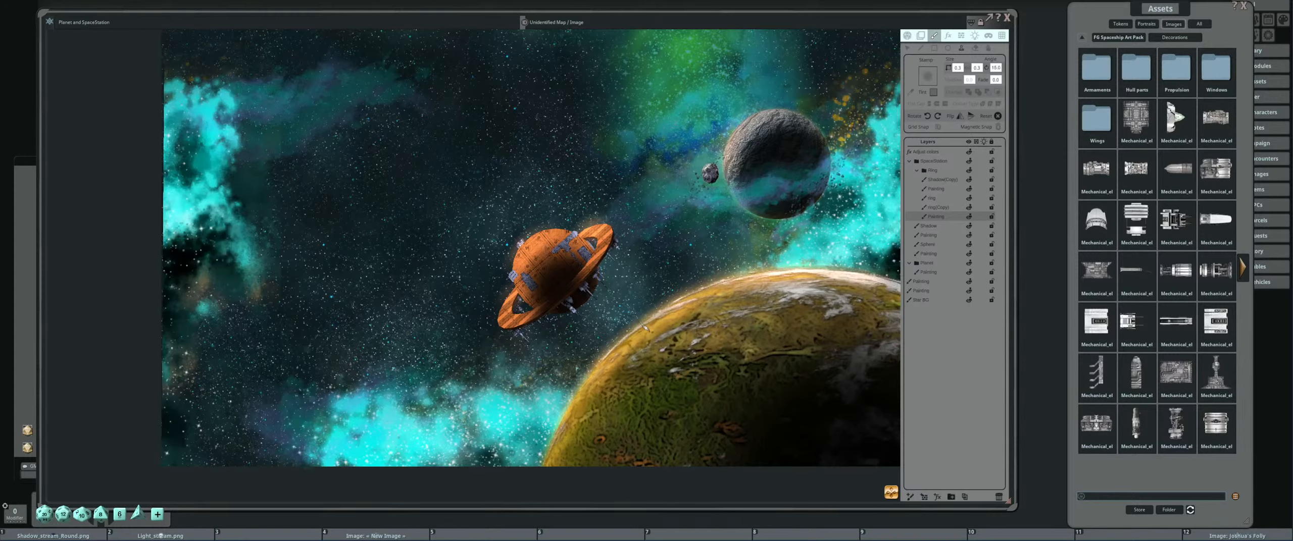
scroll(627, 309, down, 3)
drag(627, 309, 596, 350)
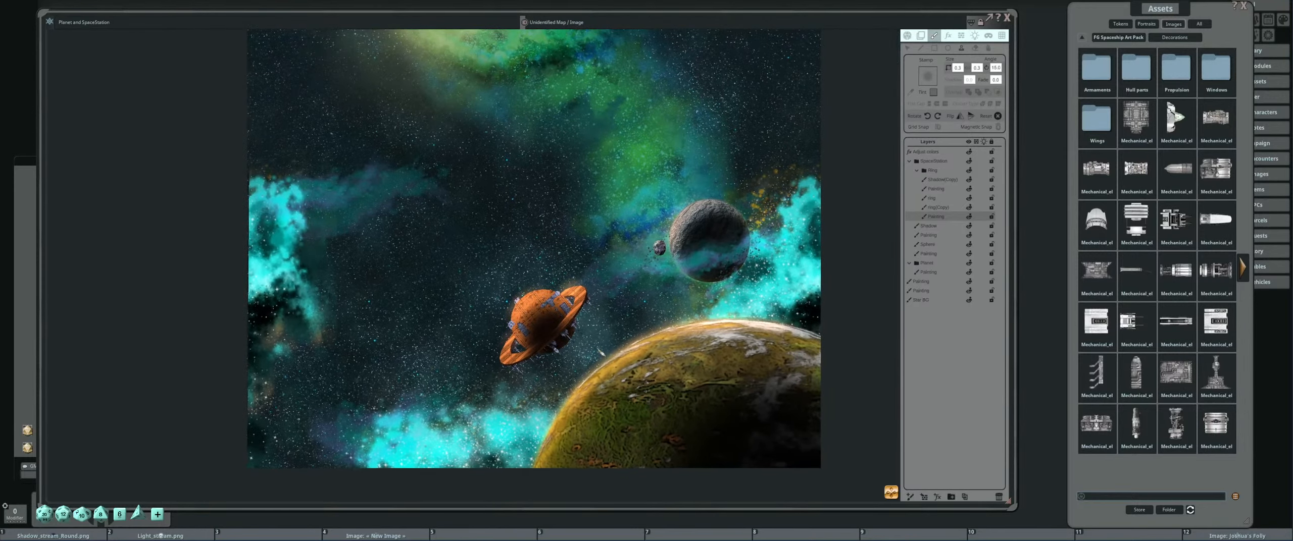
scroll(598, 349, down, 4)
scroll(545, 351, up, 4)
scroll(571, 313, up, 5)
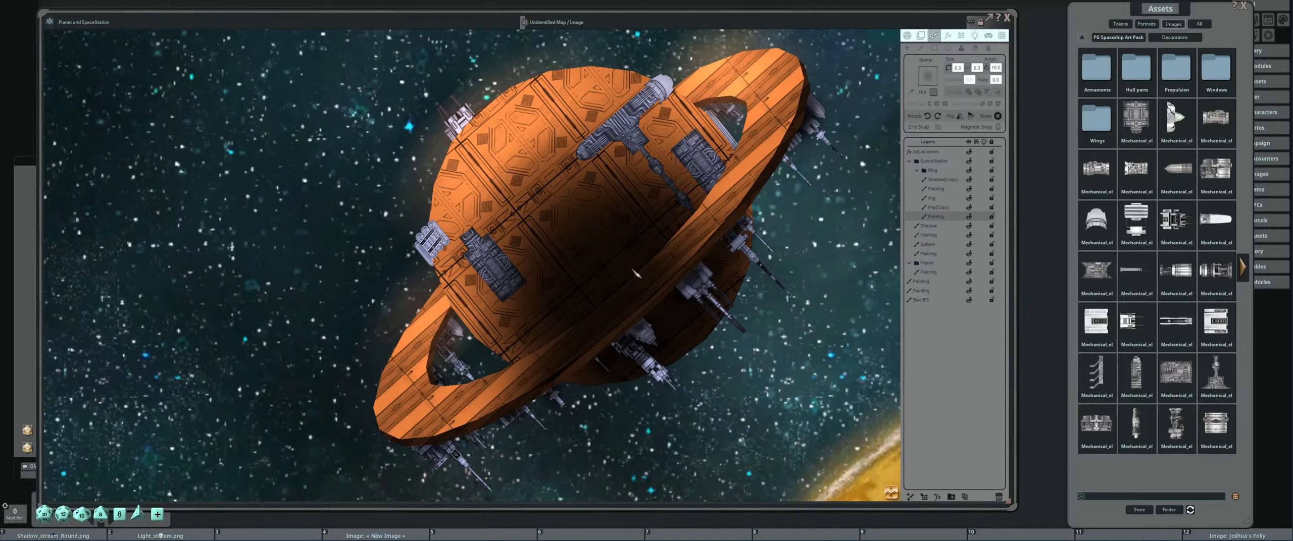
Collapse the Ring group and select the Painting layer directly below the Shadow layer.
click(917, 171)
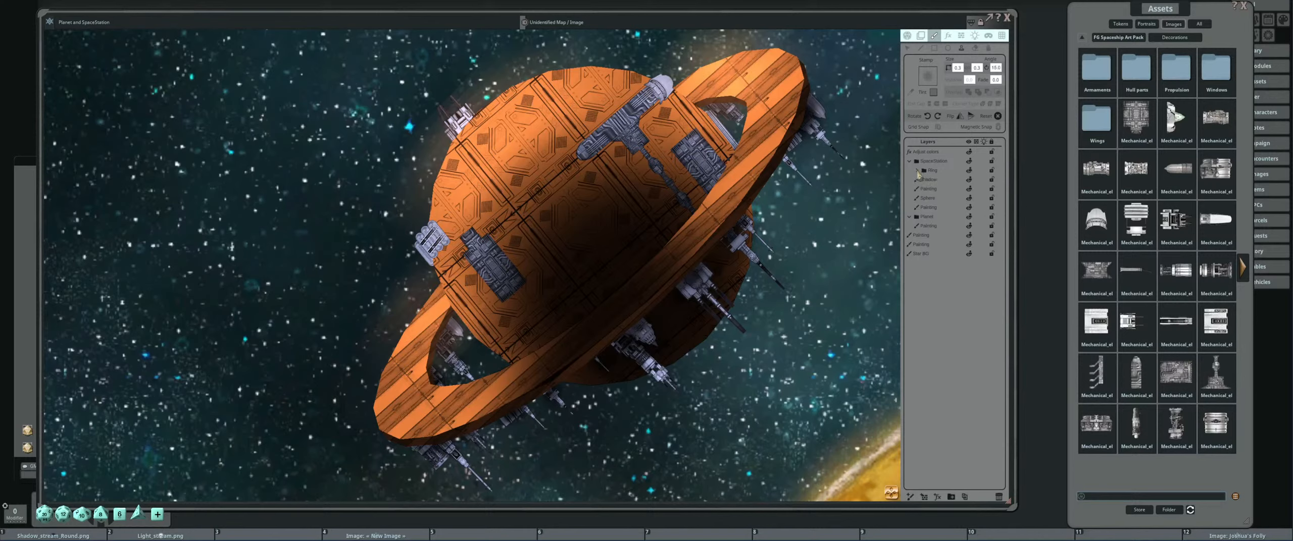
click(945, 190)
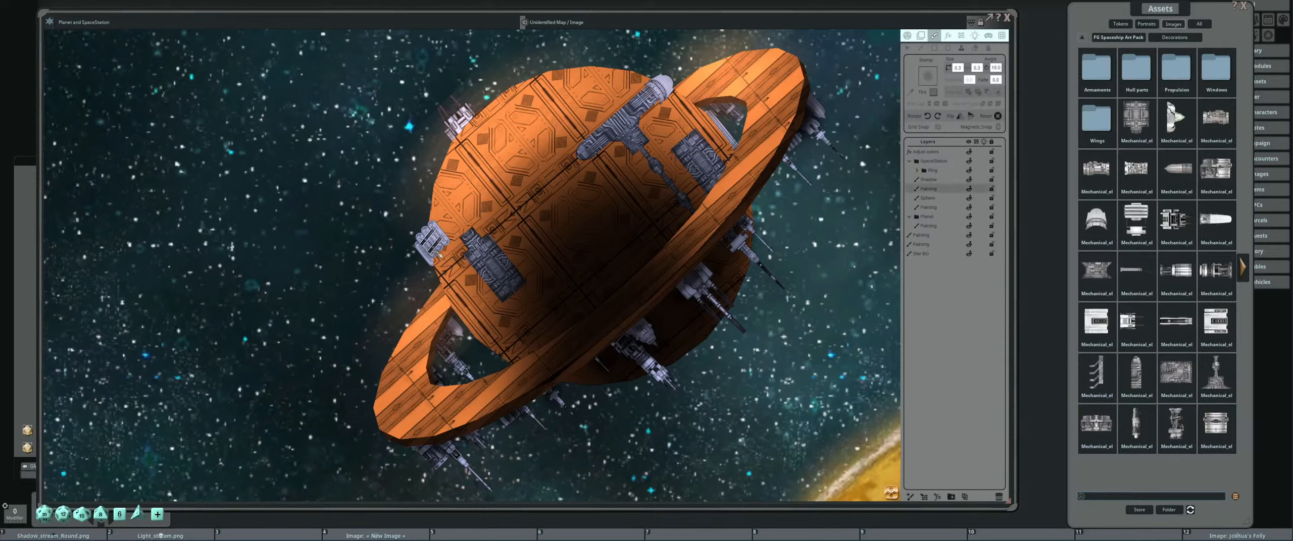
key(ctrl)
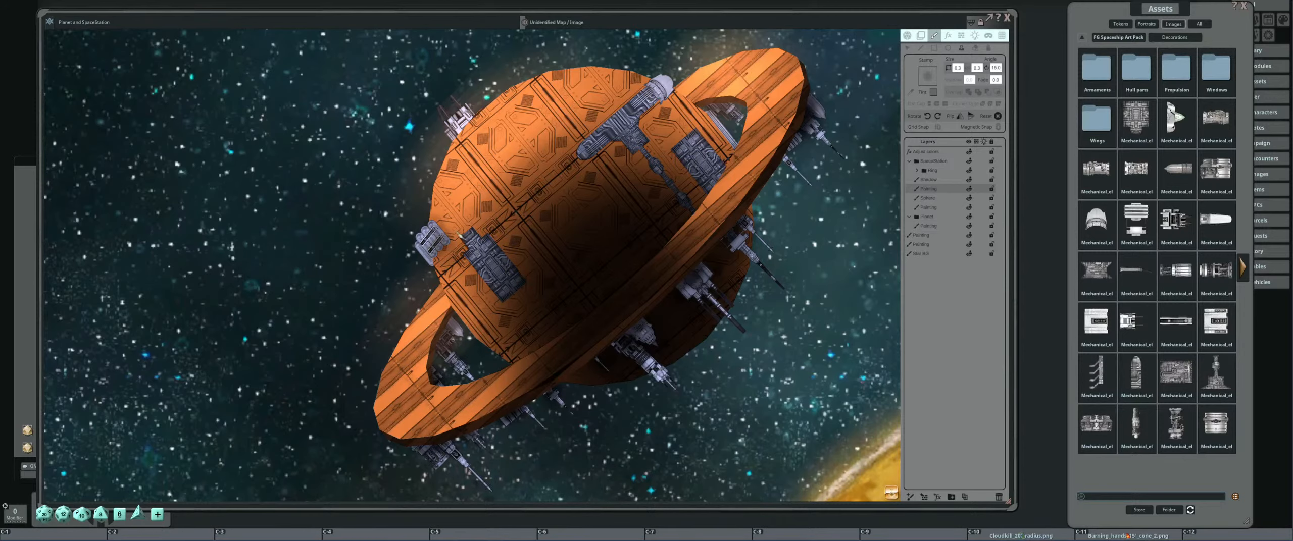
Set the shadow stamp's width to 0.5, rotate it, and shade the tank-shaped module on the sphere's outer edge.
scroll(435, 224, up, 5)
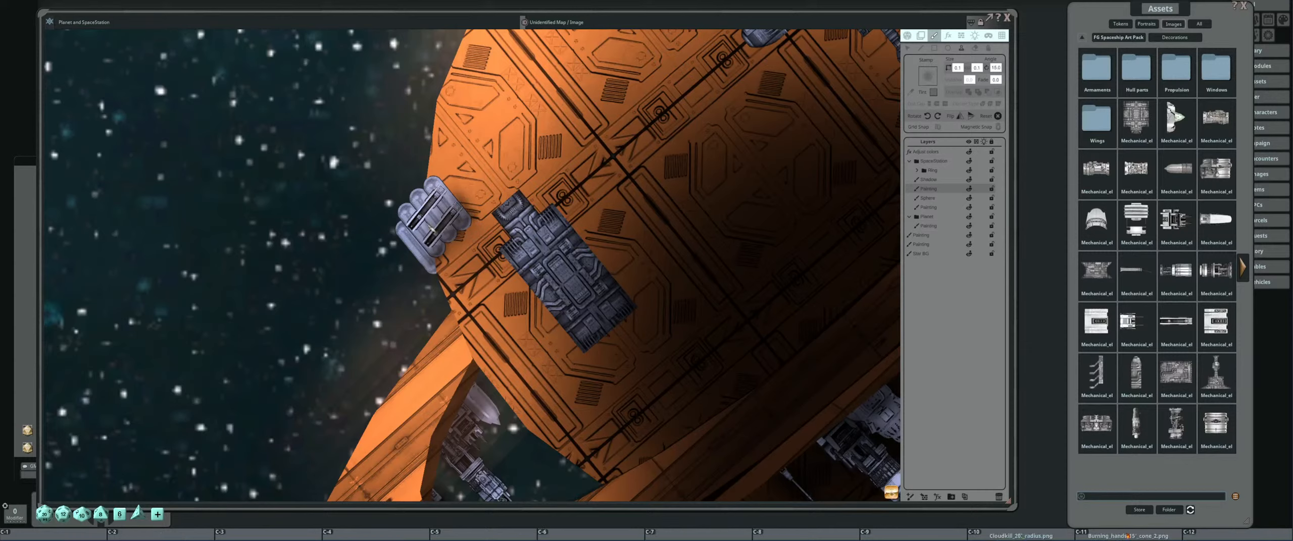
click(957, 67)
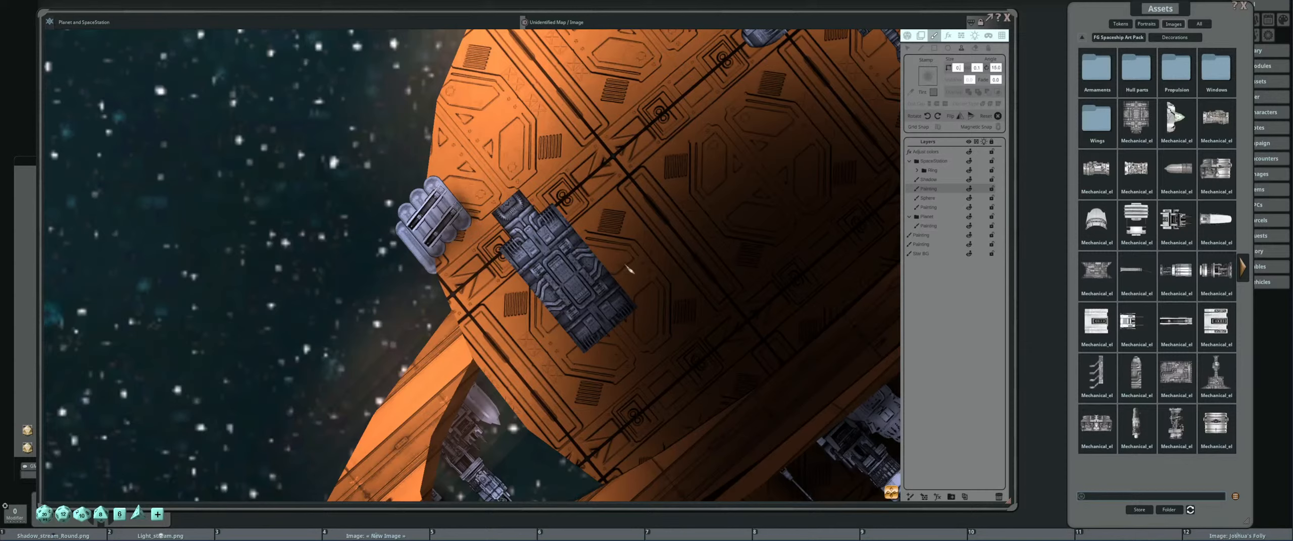
text(0.9)
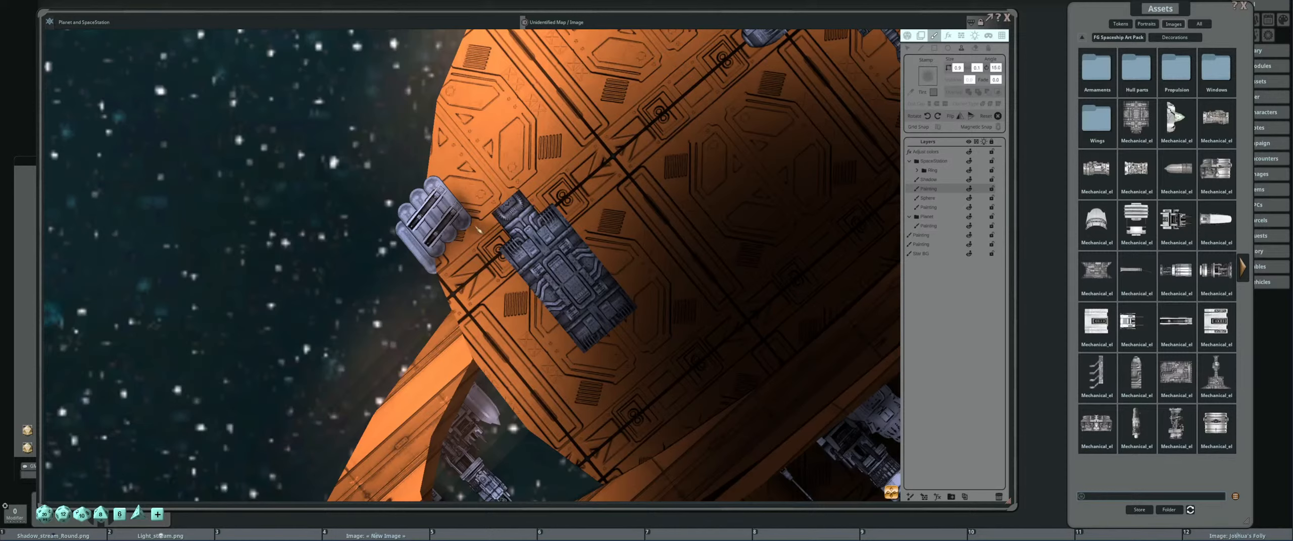
scroll(435, 213, down, 3)
scroll(437, 212, down, 4)
scroll(439, 215, down, 3)
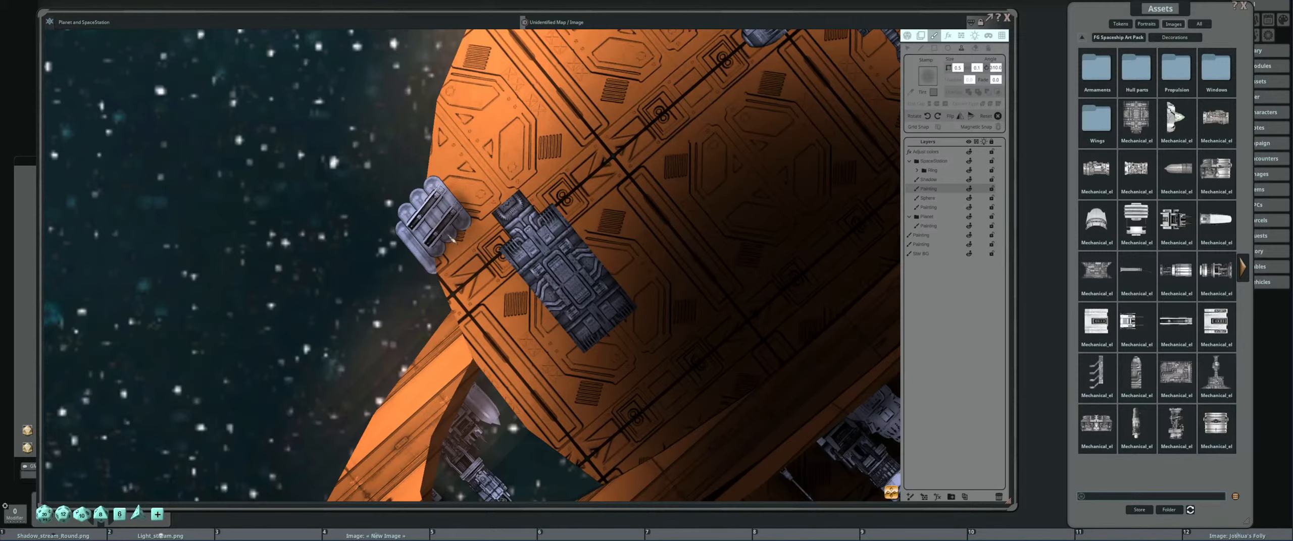
scroll(440, 217, down, 5)
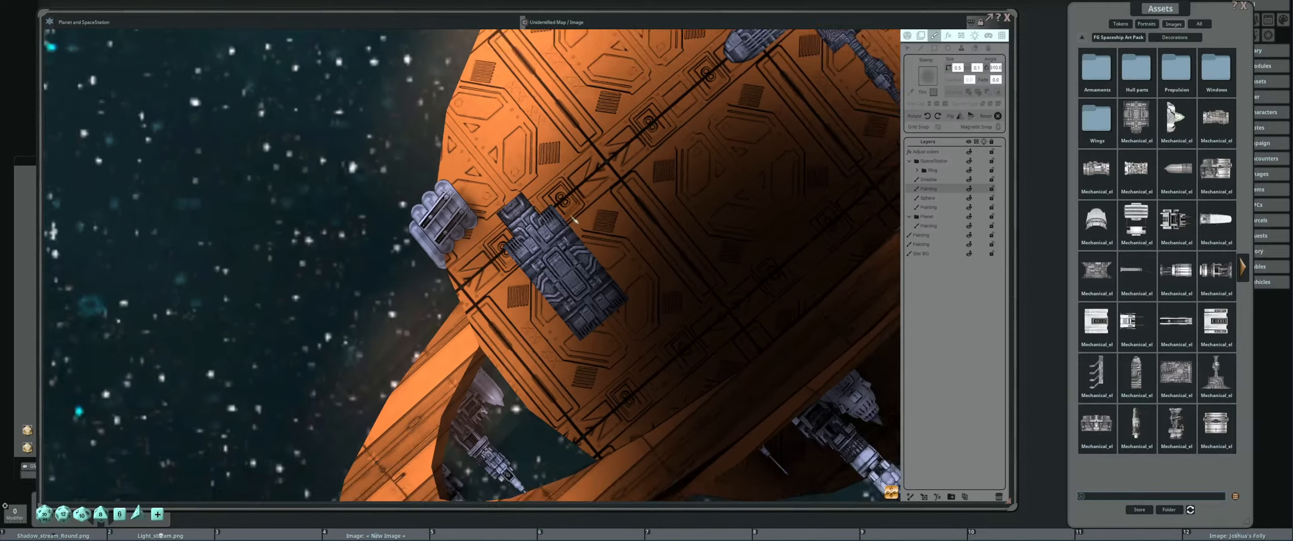
drag(611, 214, 500, 269)
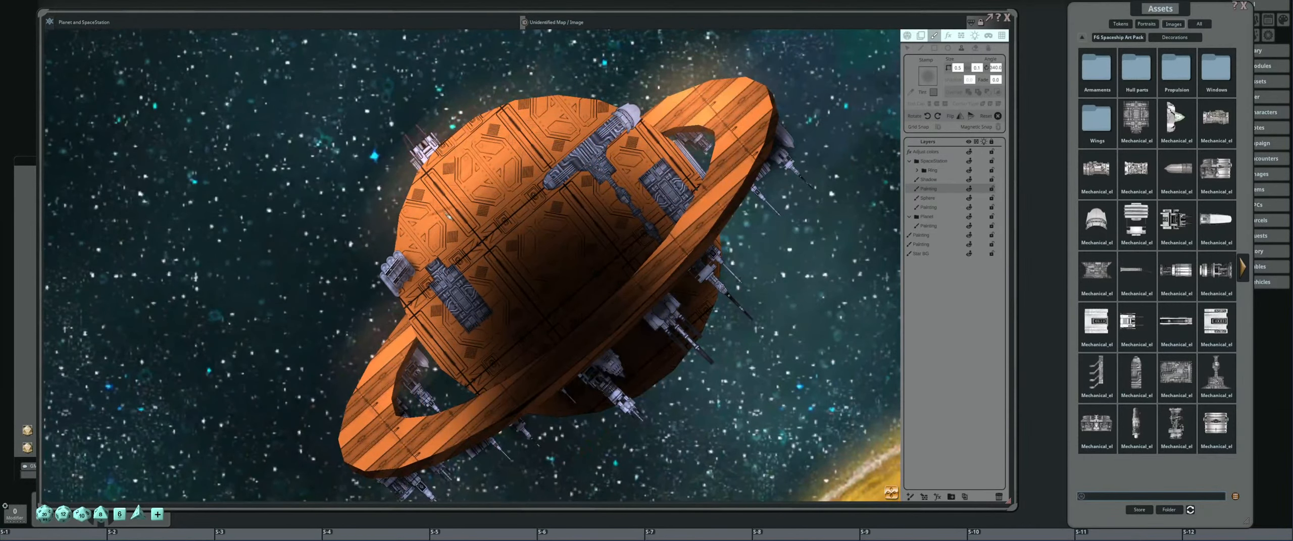
Set the shadow stamp's height to 0.5, then shrink the stamp to 0.2 for the sphere's upper details.
click(978, 68)
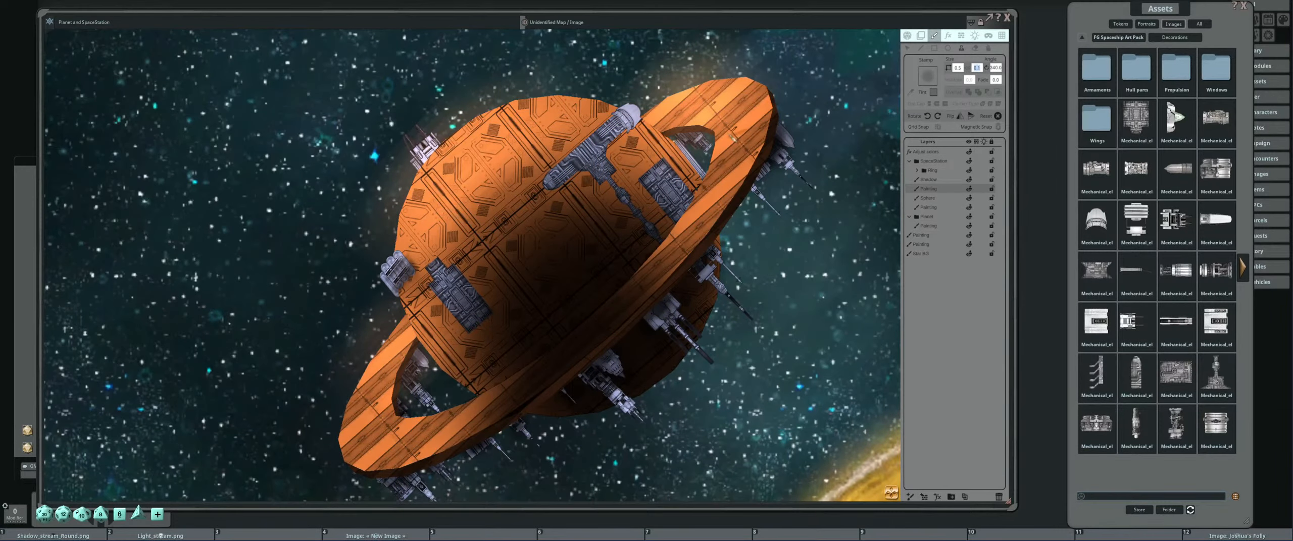
text(0.5)
drag(439, 224, 546, 221)
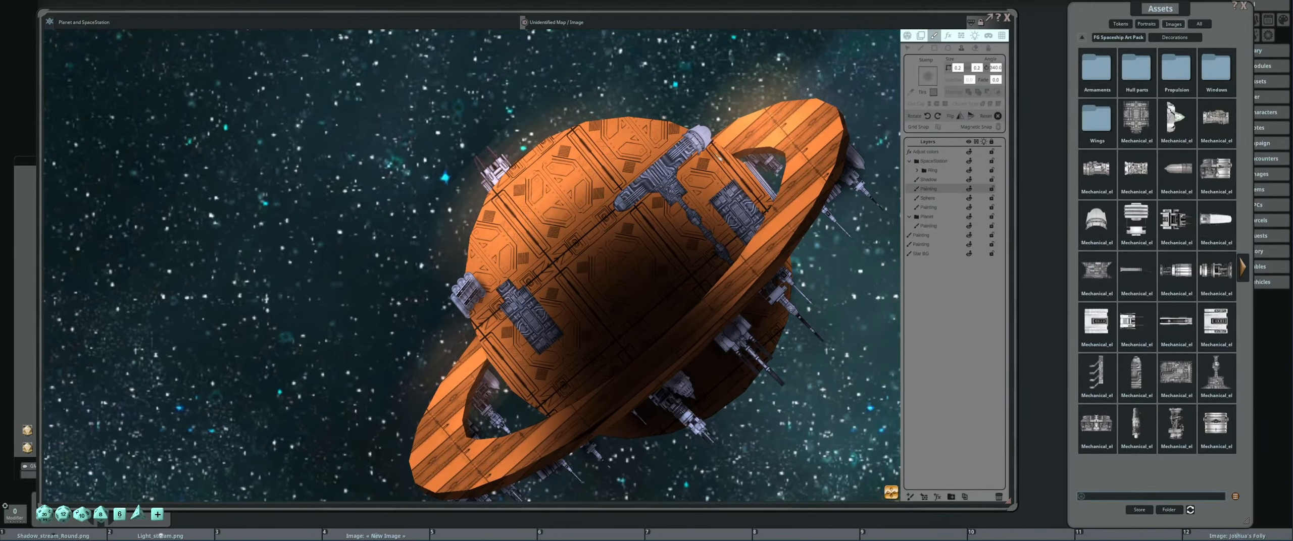
scroll(707, 150, down, 3)
scroll(706, 150, up, 2)
scroll(706, 150, up, 1)
drag(706, 150, 630, 204)
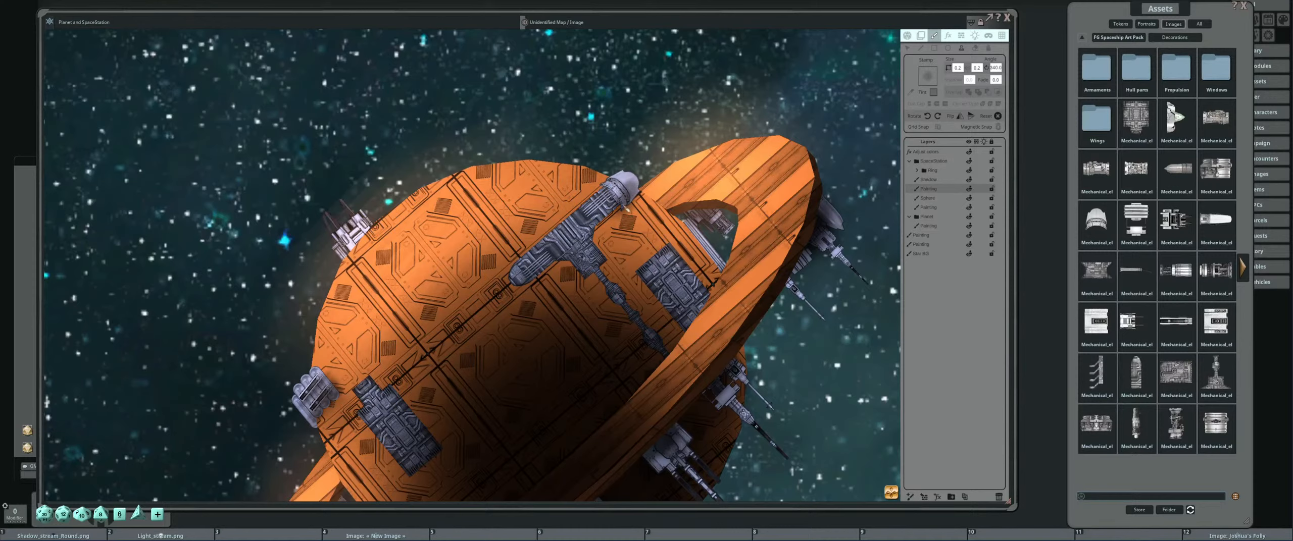
Shade the mechanical details on the sphere's front with the small shadow stamp, resizing it between details.
scroll(633, 216, up, 1)
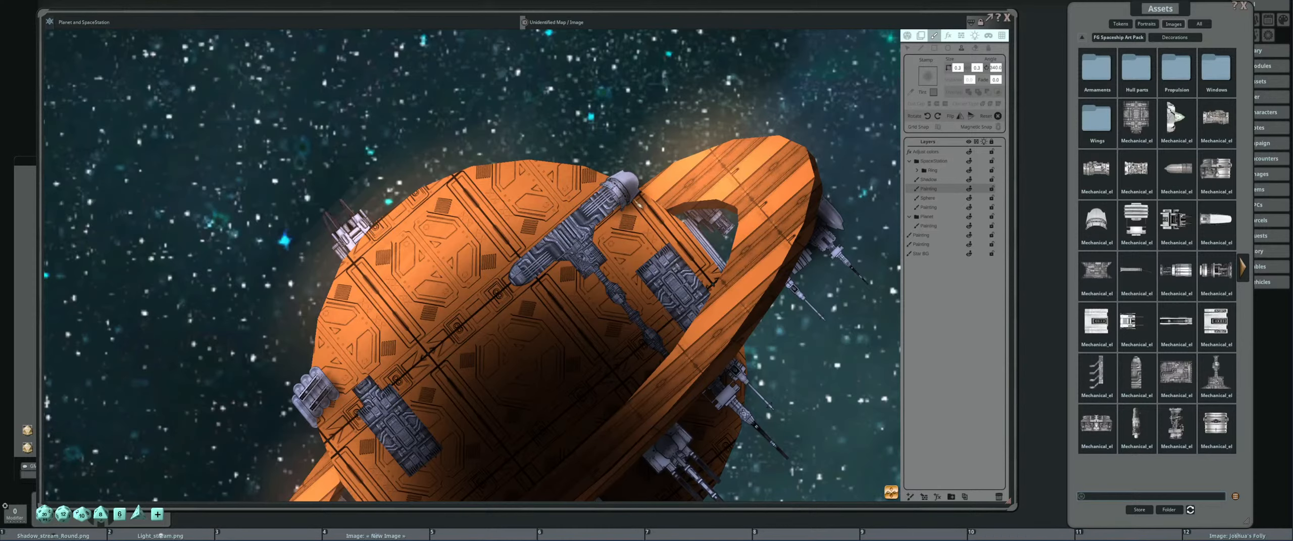
scroll(576, 247, down, 2)
drag(579, 247, 663, 198)
scroll(640, 189, down, 2)
scroll(663, 198, up, 3)
scroll(663, 198, up, 2)
scroll(672, 197, down, 1)
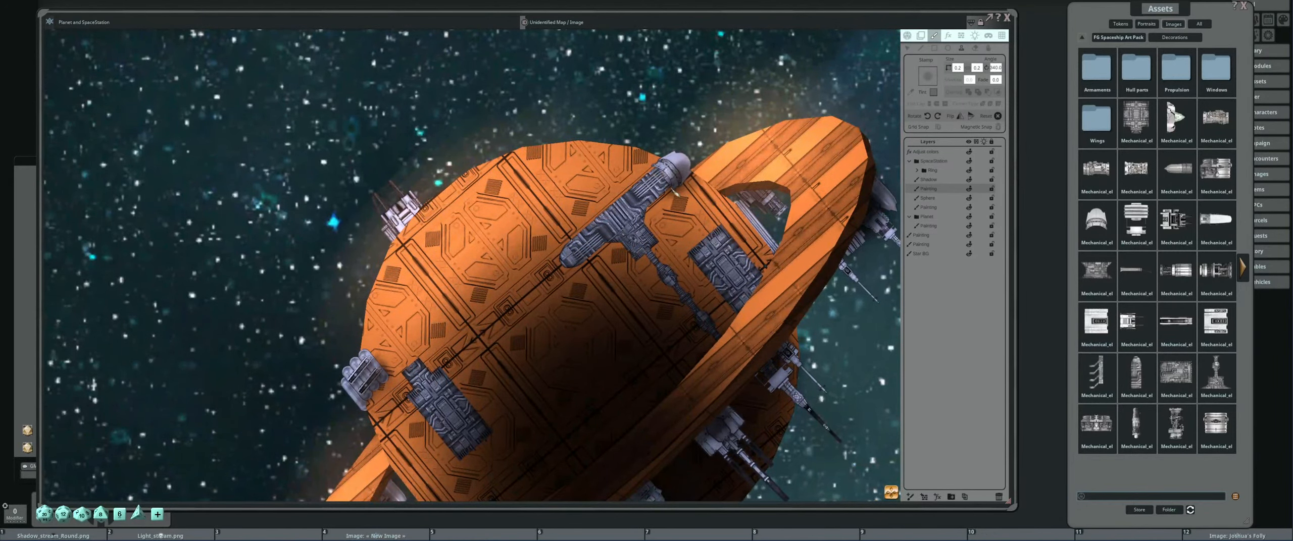
scroll(657, 191, up, 1)
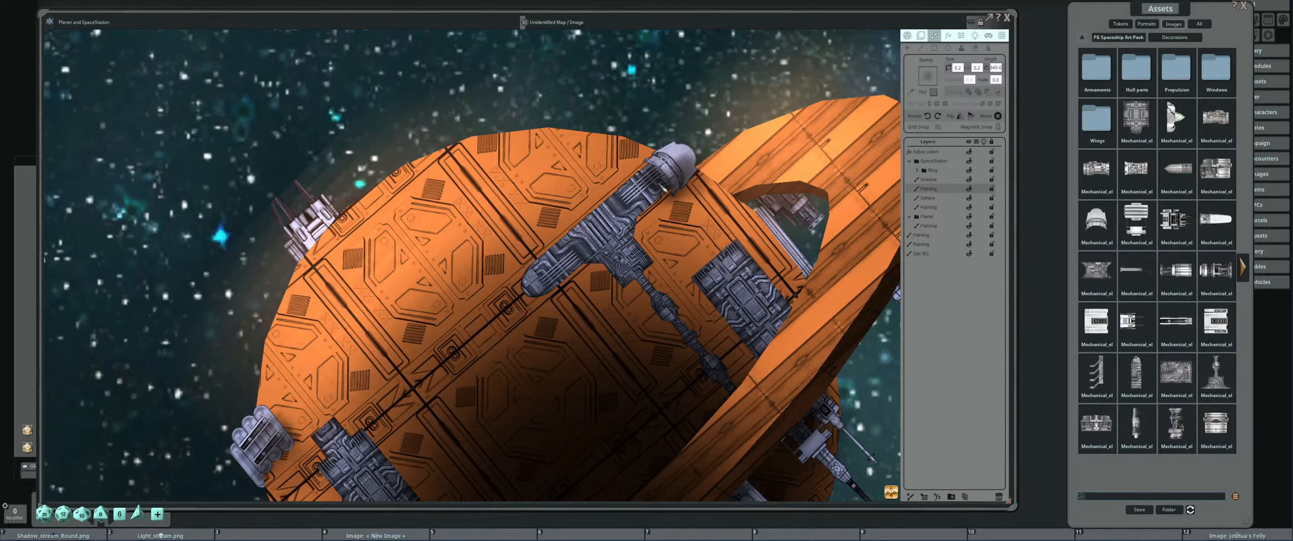
scroll(550, 189, down, 1)
scroll(548, 188, up, 3)
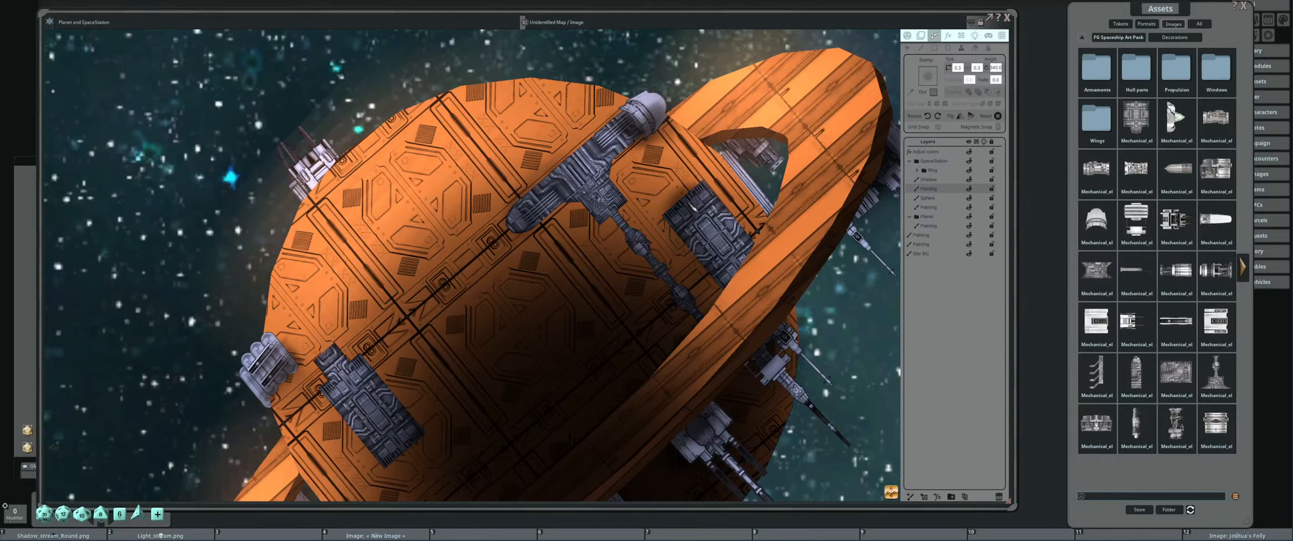
drag(495, 242, 585, 136)
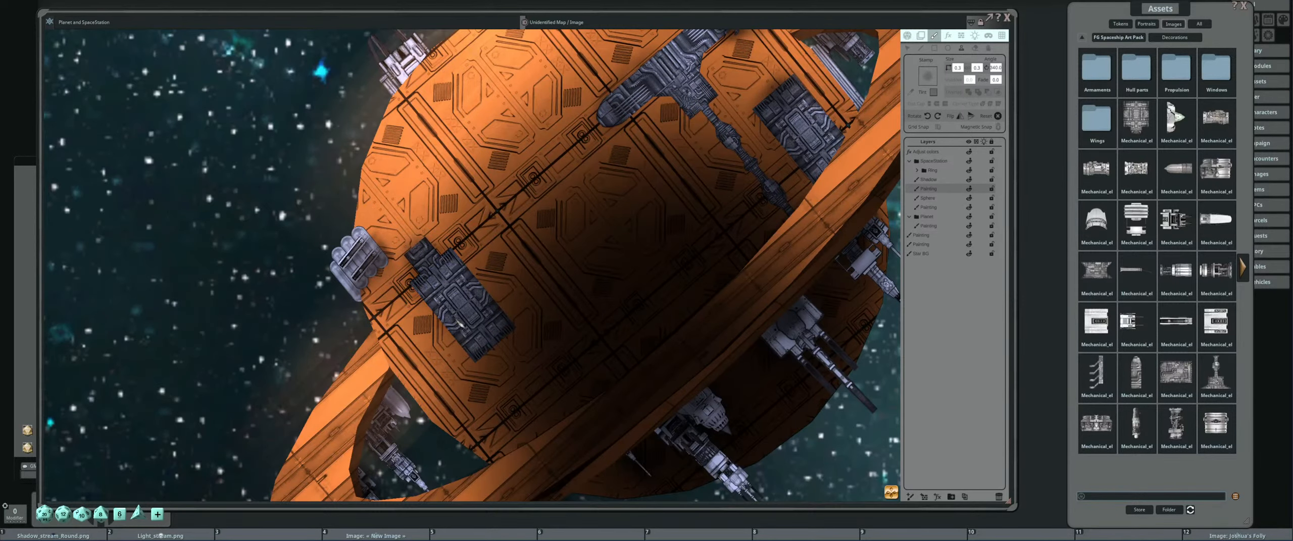
scroll(433, 295, down, 5)
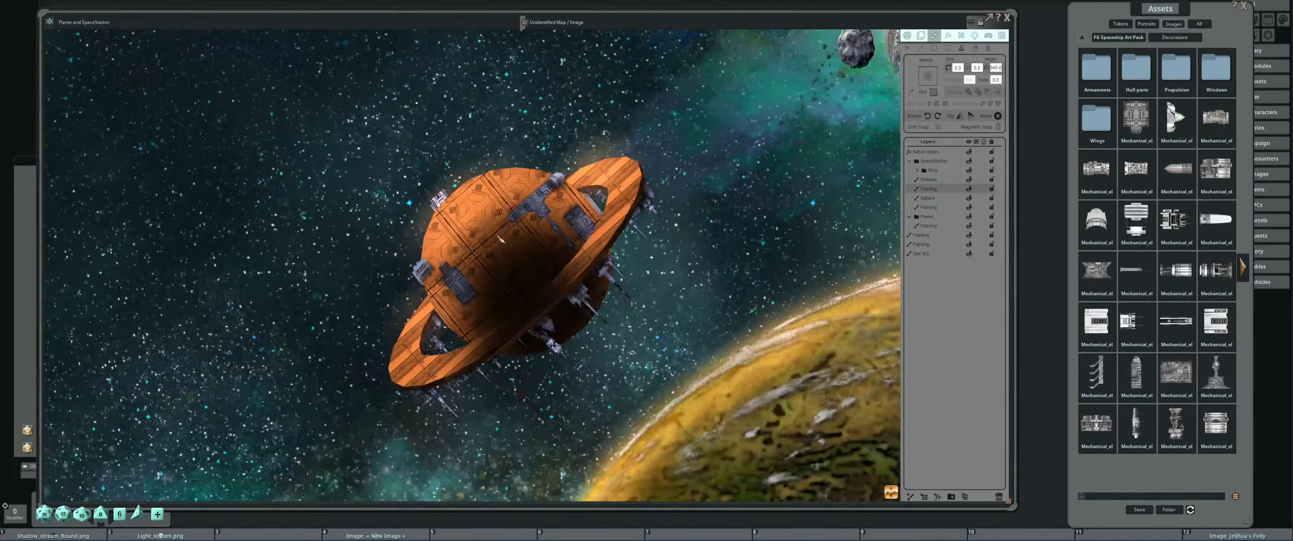
scroll(346, 172, up, 4)
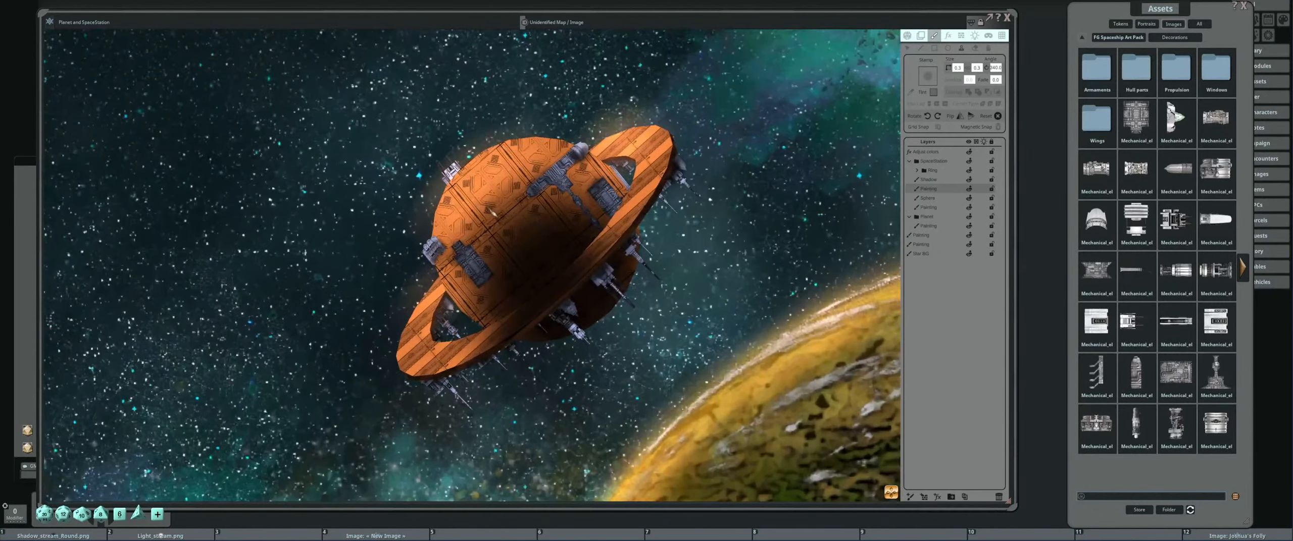
Select the Painting layer directly below the Sphere layer and shade the modules protruding from the sphere's outer edge.
click(913, 210)
scroll(540, 207, up, 4)
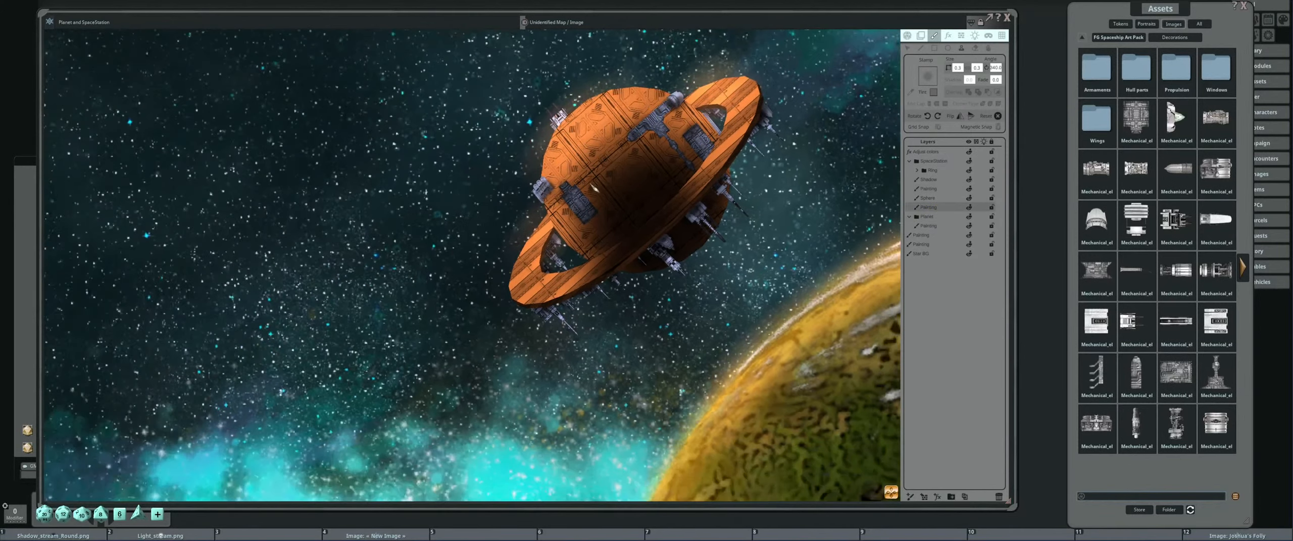
key(ctrl)
scroll(516, 202, down, 1)
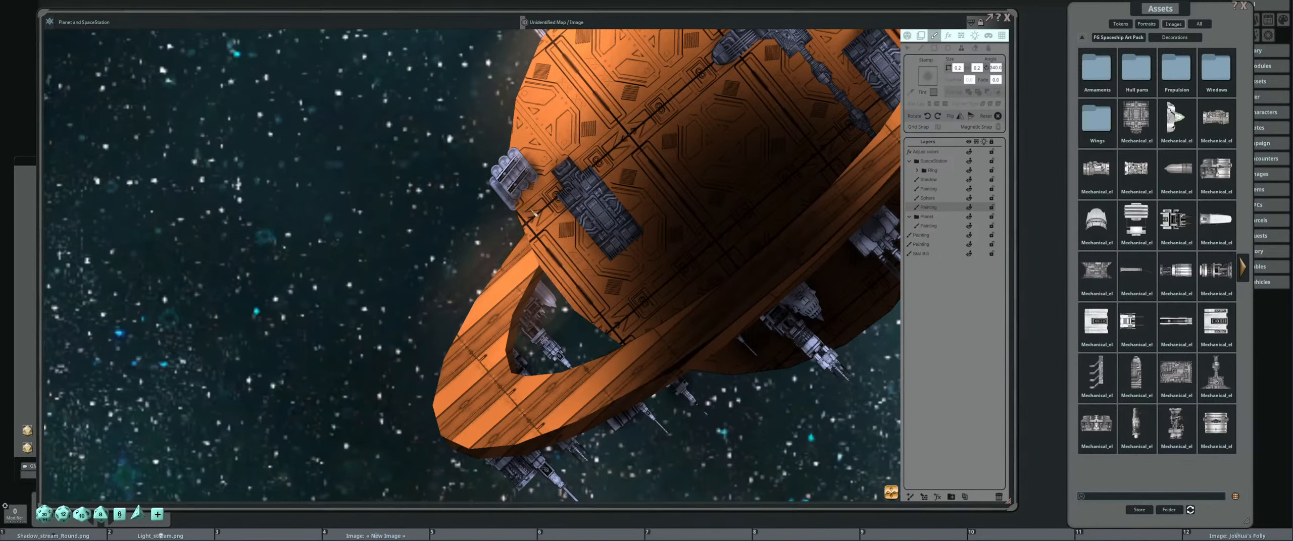
scroll(678, 256, down, 4)
scroll(678, 256, up, 3)
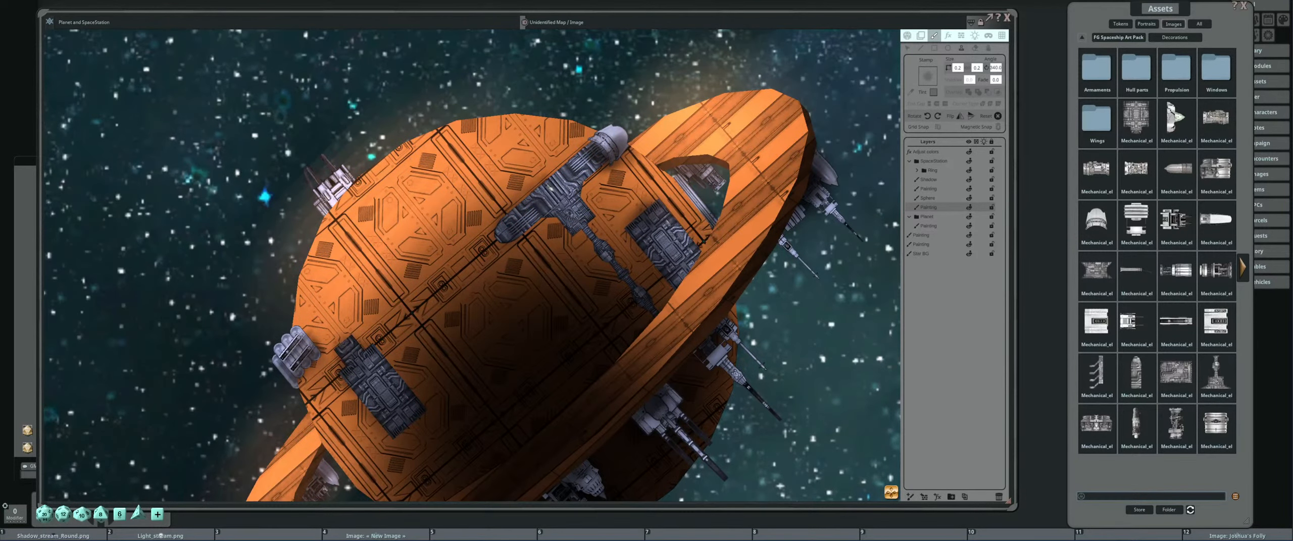
scroll(494, 177, down, 1)
scroll(495, 181, up, 2)
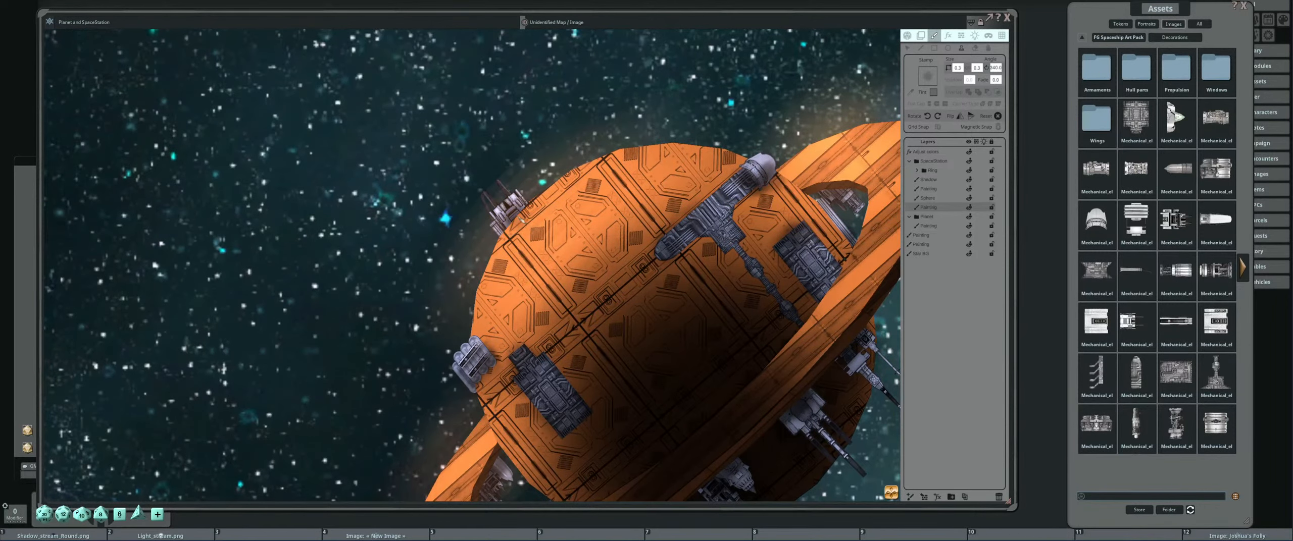
scroll(564, 240, down, 4)
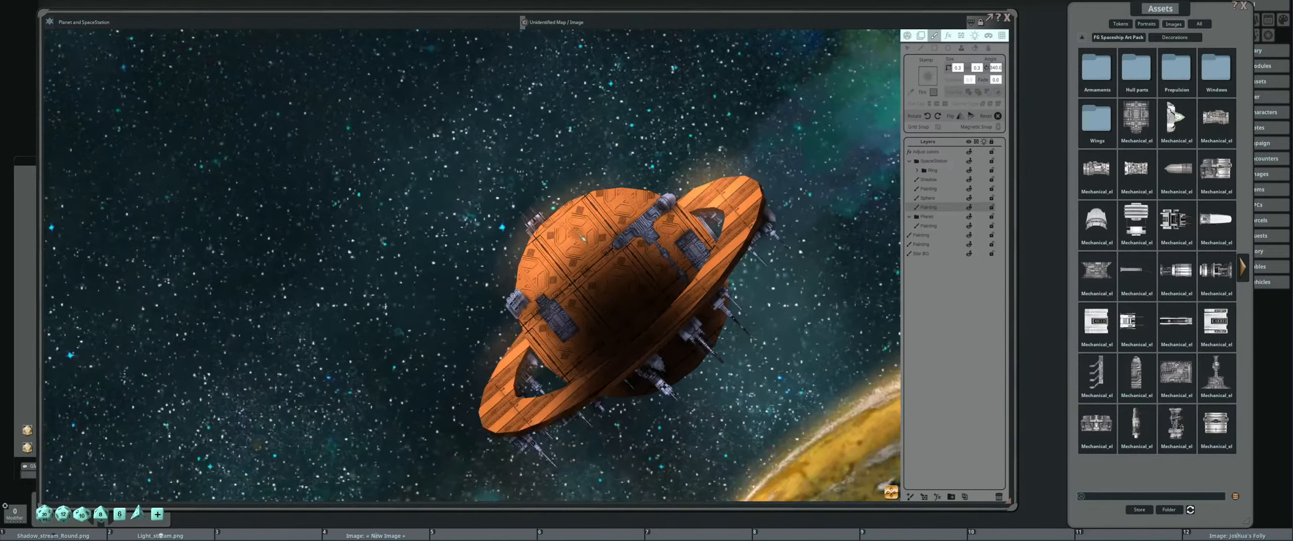
Reselect the Painting layer directly below the Shadow layer and rotate the shadow stamp for the antenna module on the sphere's upper edge.
scroll(563, 313, up, 5)
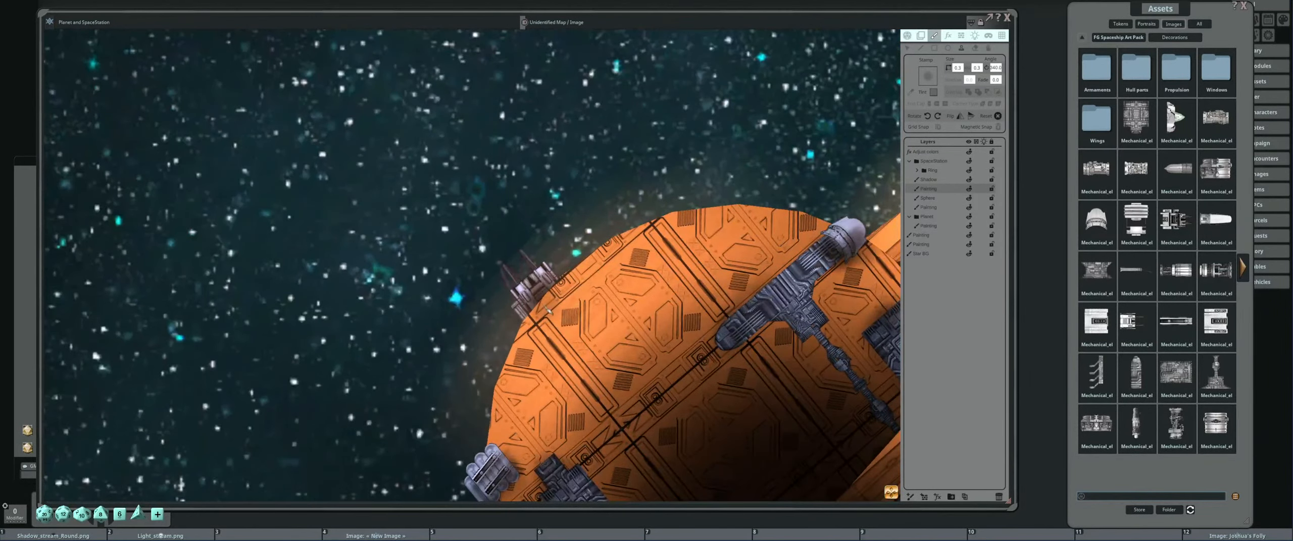
scroll(556, 315, up, 3)
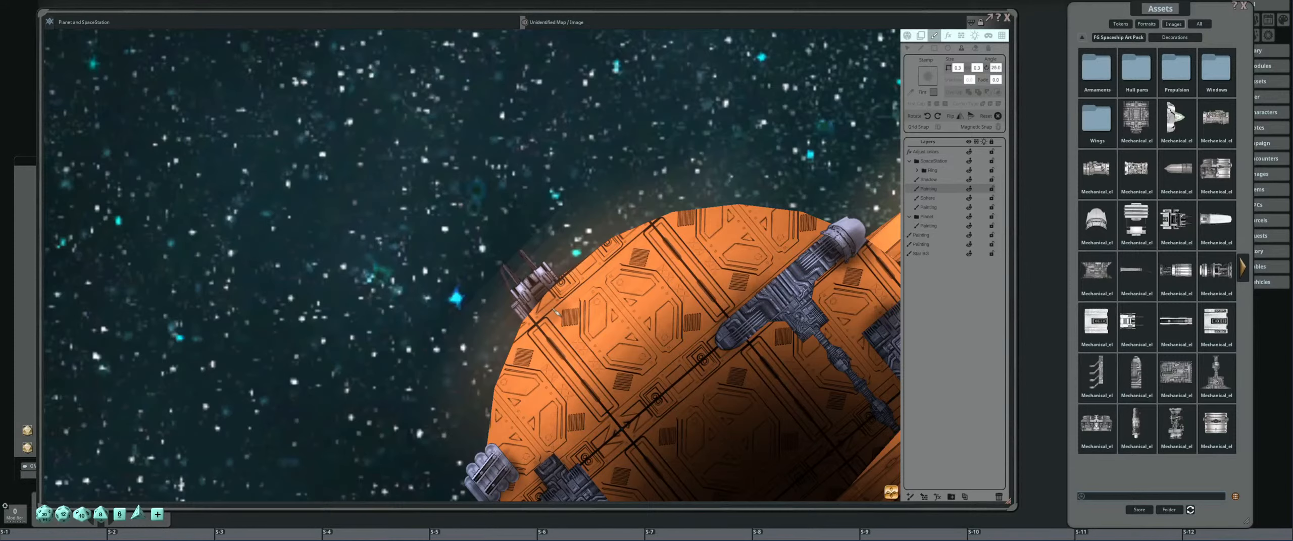
scroll(560, 303, down, 1)
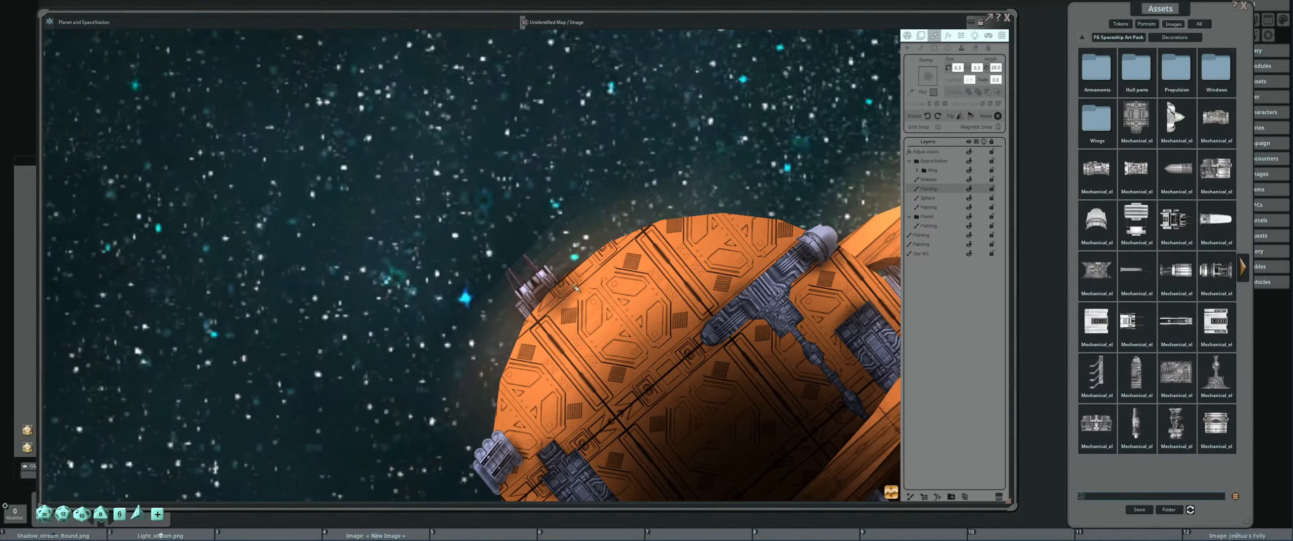
Examine the shaded space station up close and against the entire map.
scroll(536, 313, down, 5)
scroll(592, 312, down, 5)
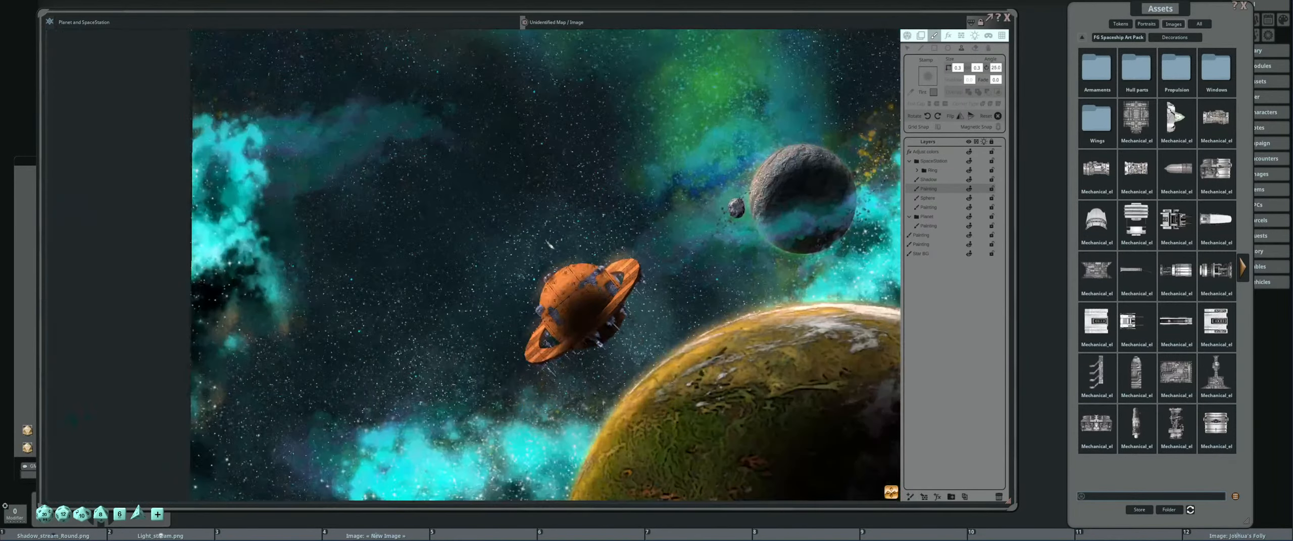
scroll(691, 346, up, 8)
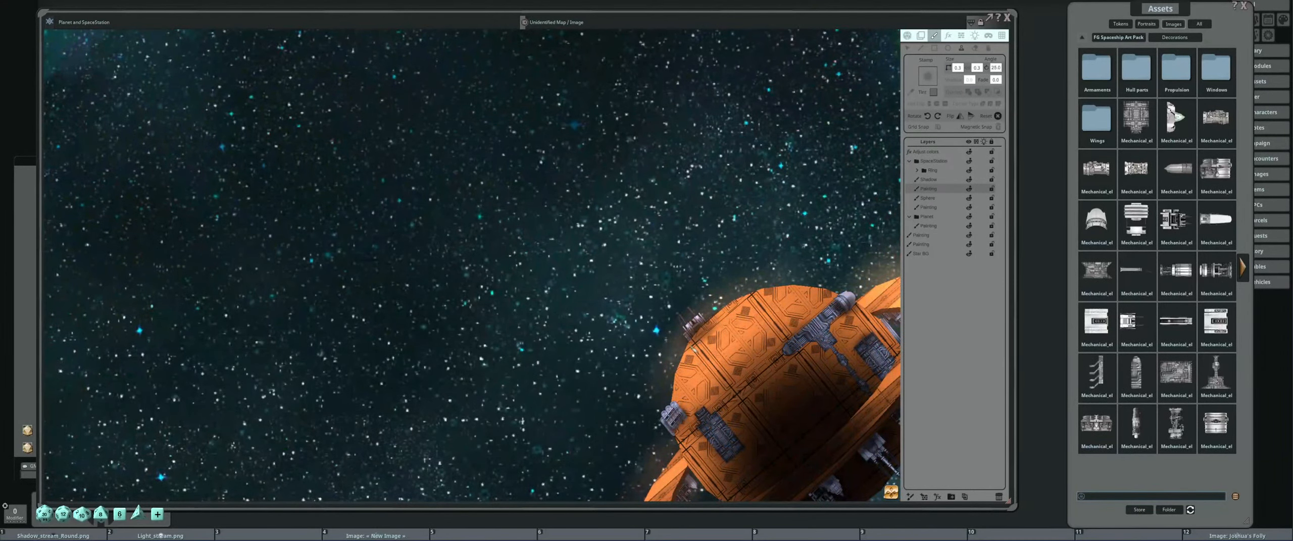
scroll(727, 306, down, 4)
scroll(730, 312, down, 3)
drag(806, 328, 724, 304)
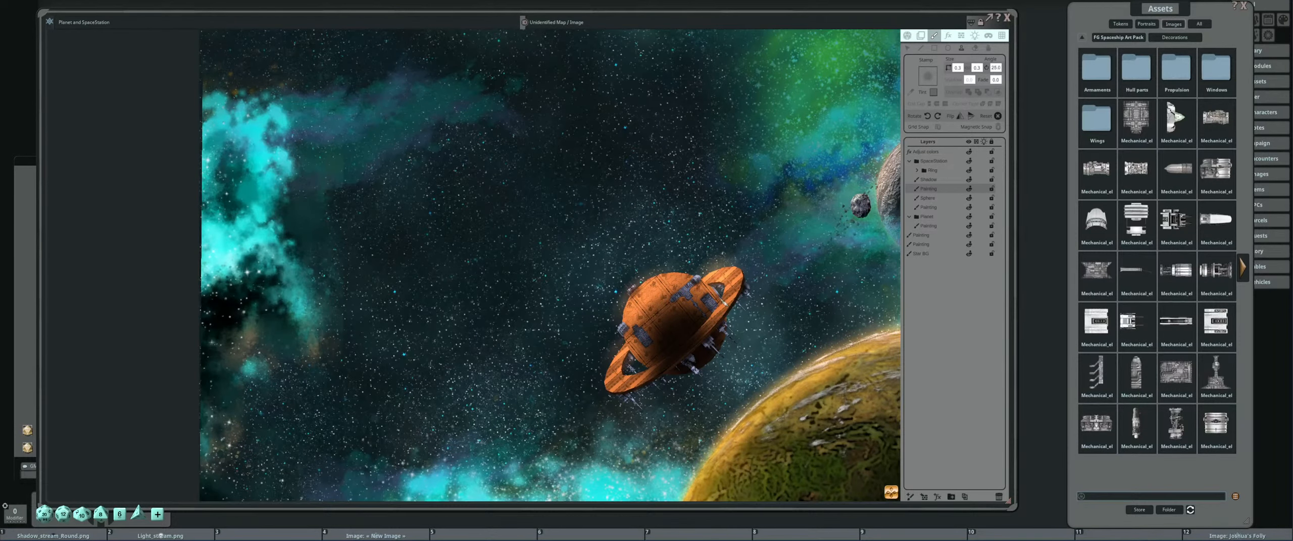
scroll(735, 271, down, 6)
scroll(768, 249, down, 4)
drag(769, 249, 708, 251)
scroll(700, 264, up, 2)
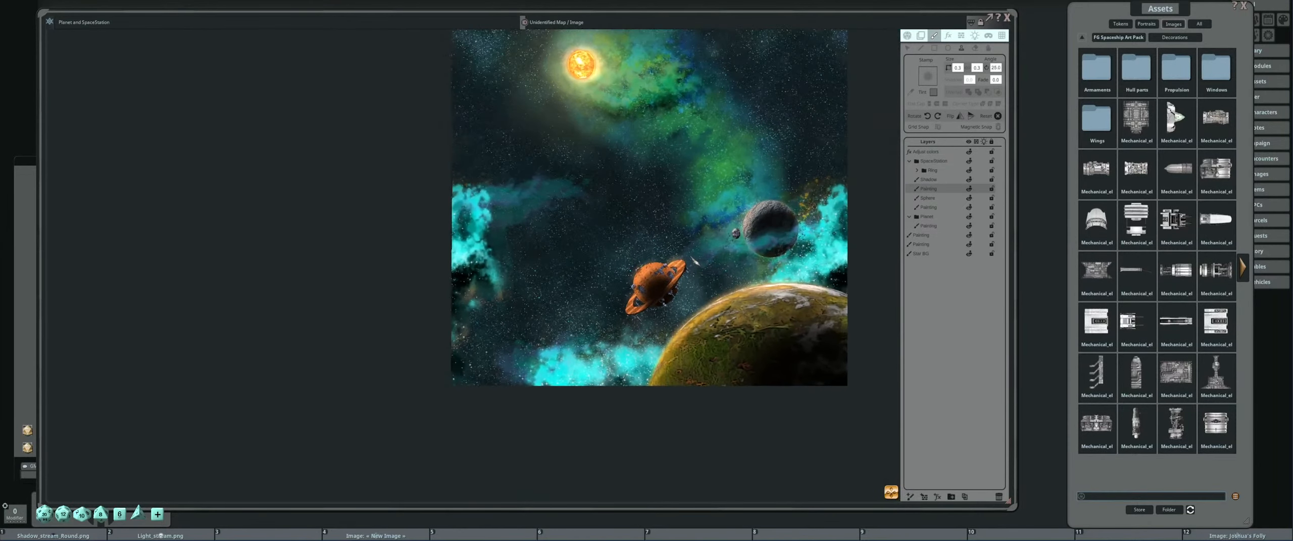
scroll(758, 213, down, 3)
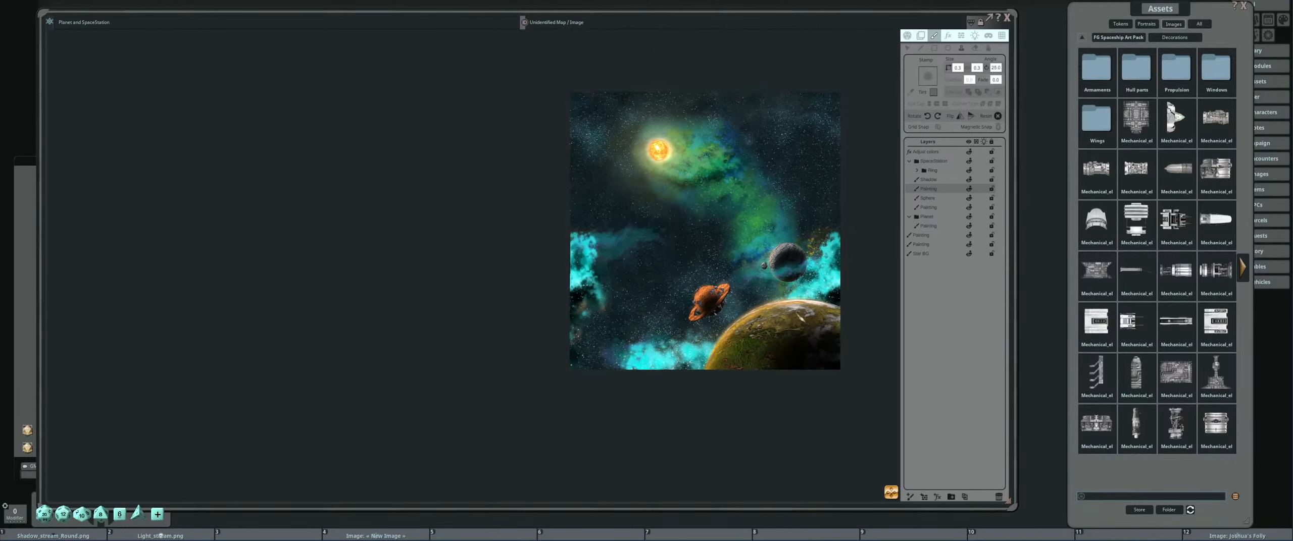
drag(758, 212, 616, 222)
scroll(594, 242, up, 3)
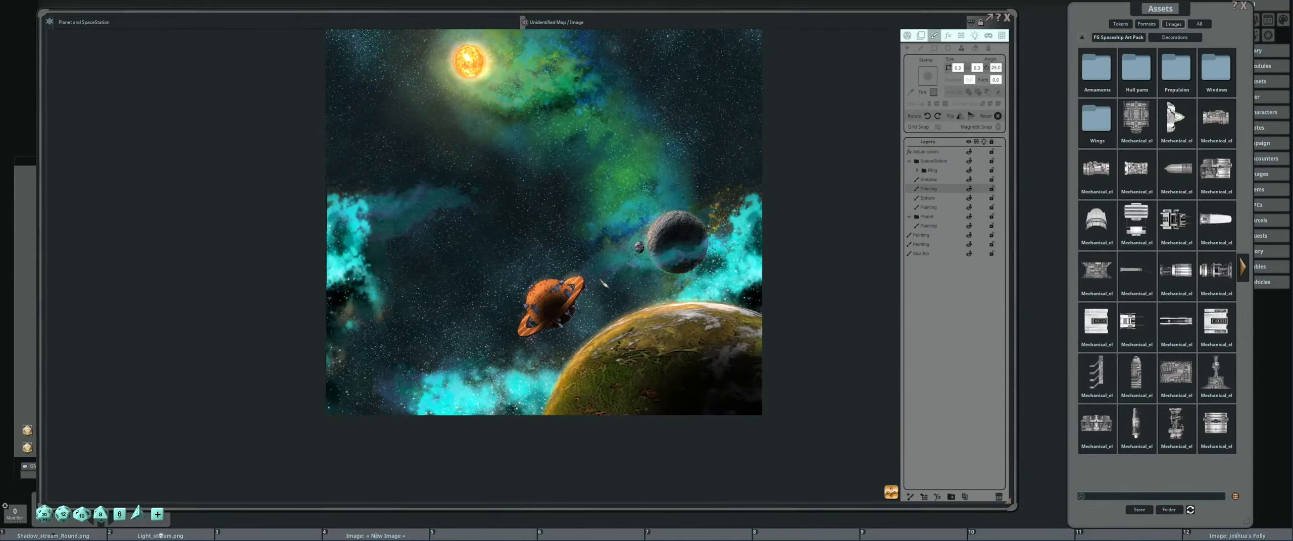
scroll(604, 284, up, 10)
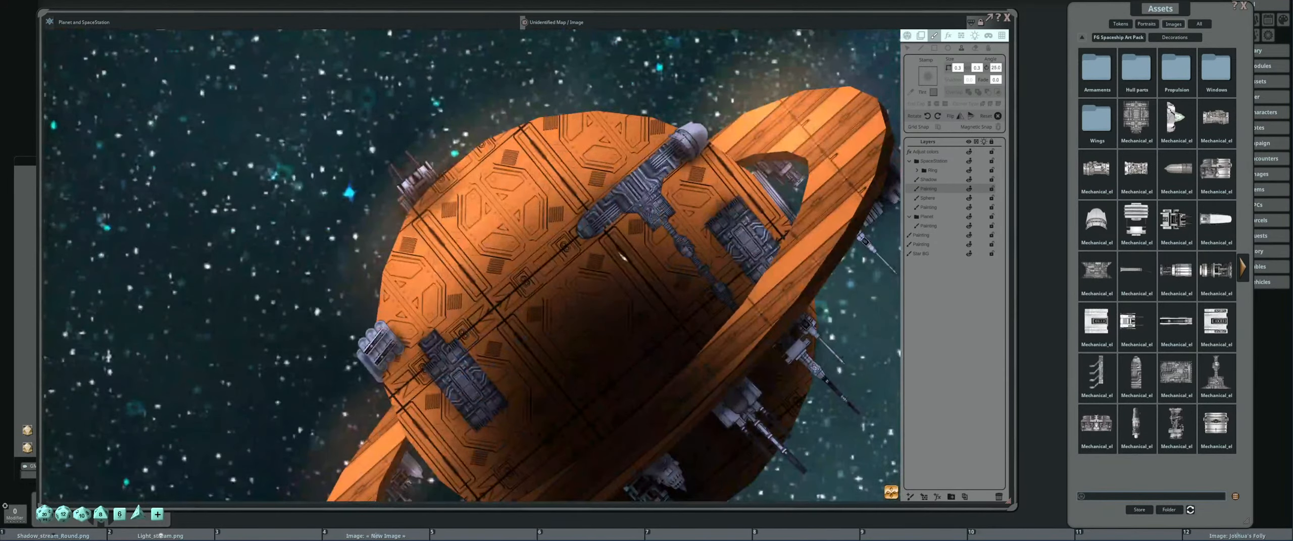
scroll(621, 254, down, 5)
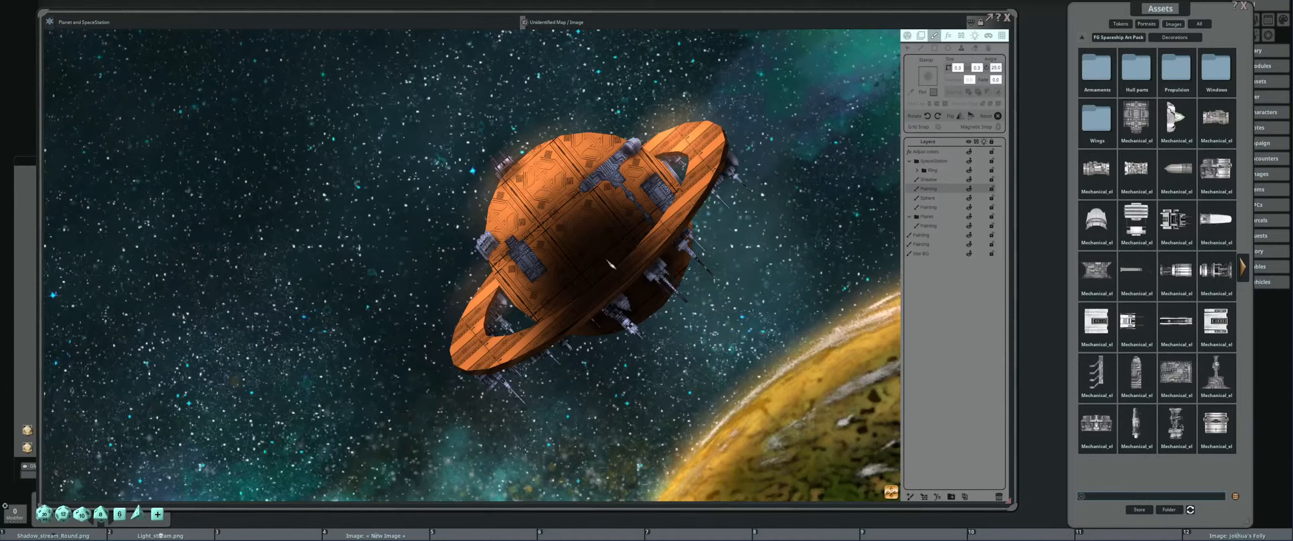
scroll(615, 258, down, 3)
drag(618, 250, 611, 304)
scroll(610, 304, up, 4)
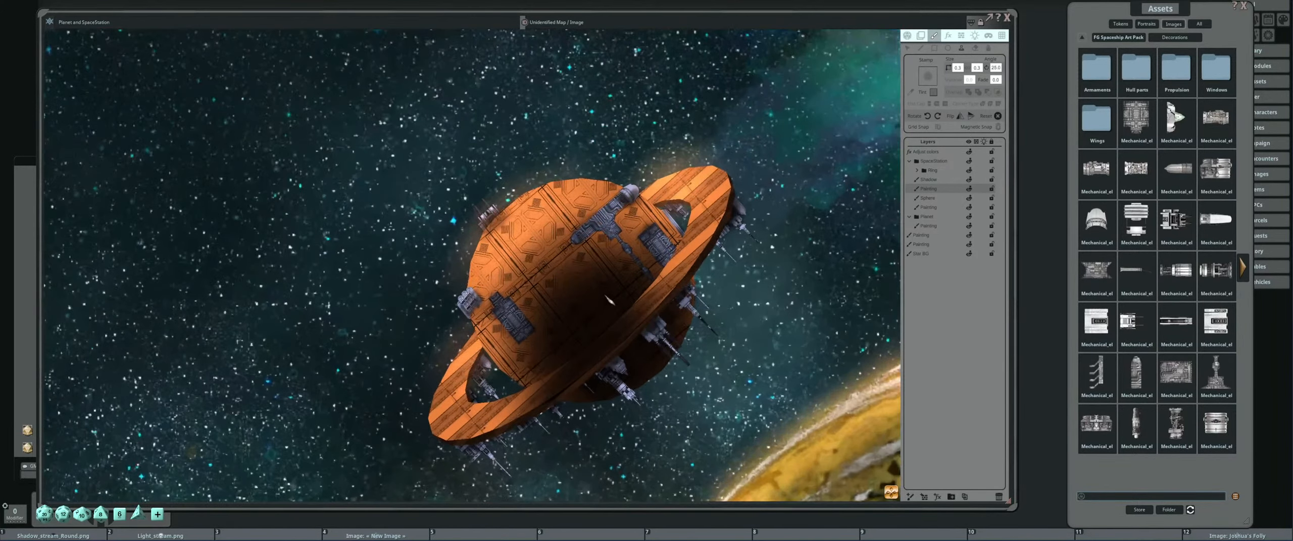
scroll(611, 299, down, 5)
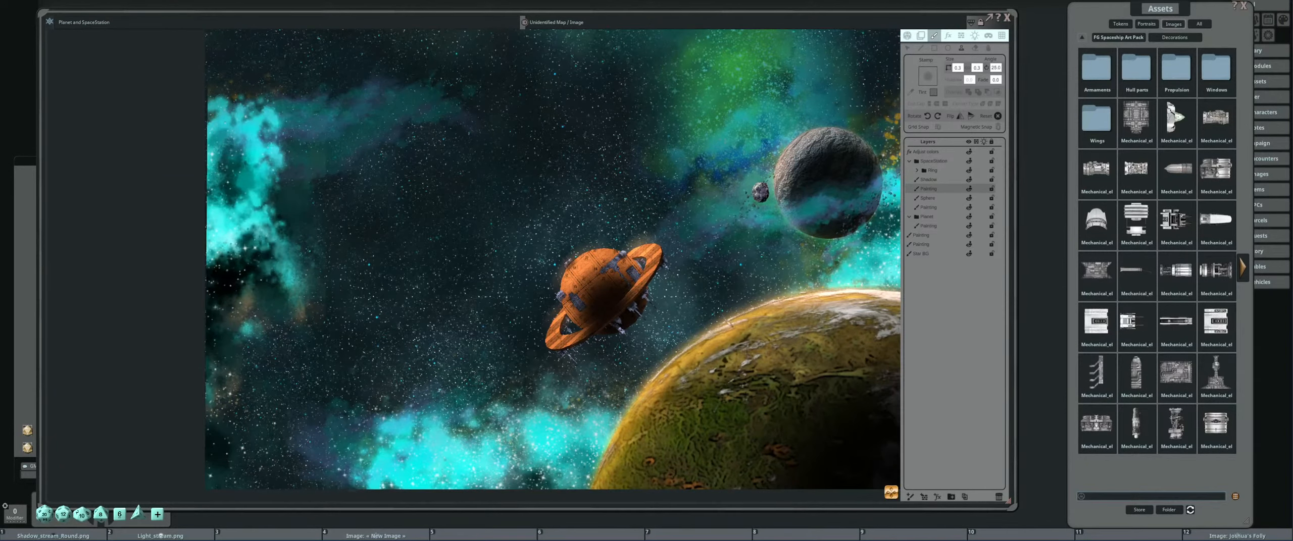
Examine the planet, the moon and the sun up close, and review the station within the whole scene.
drag(777, 369, 593, 211)
scroll(619, 245, up, 5)
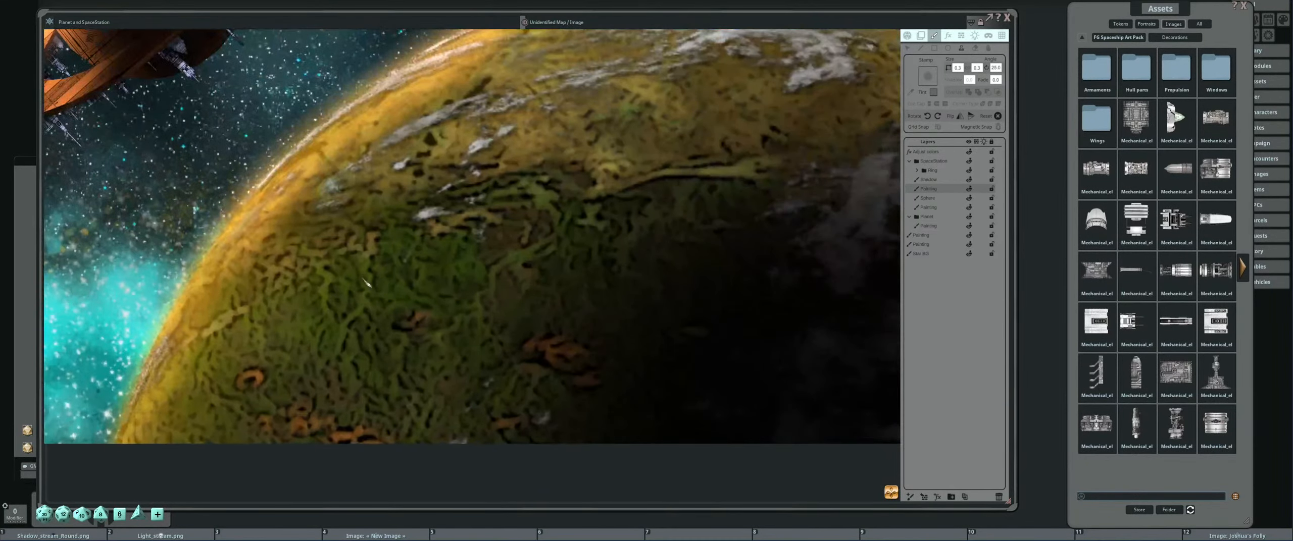
scroll(365, 283, up, 2)
scroll(472, 295, down, 3)
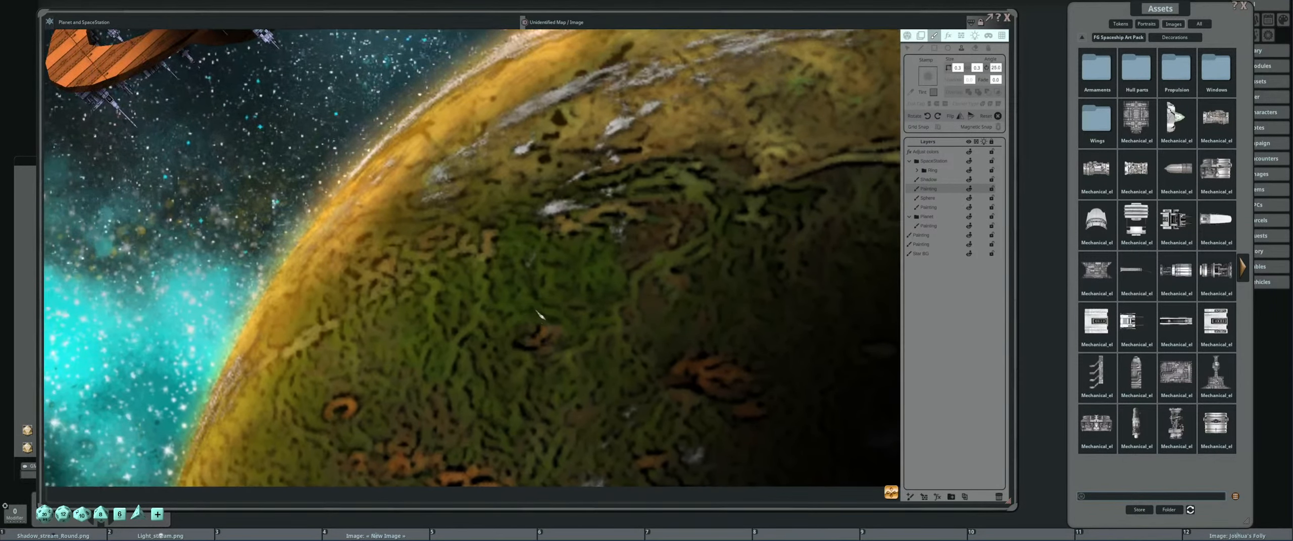
scroll(606, 272, down, 4)
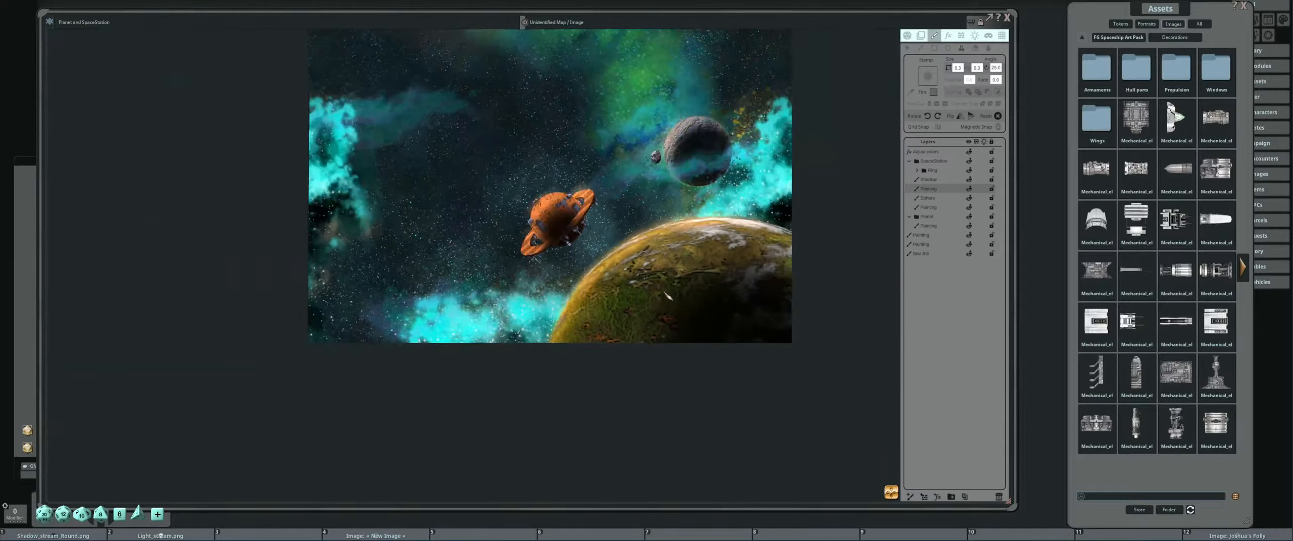
scroll(606, 273, up, 2)
scroll(682, 303, down, 3)
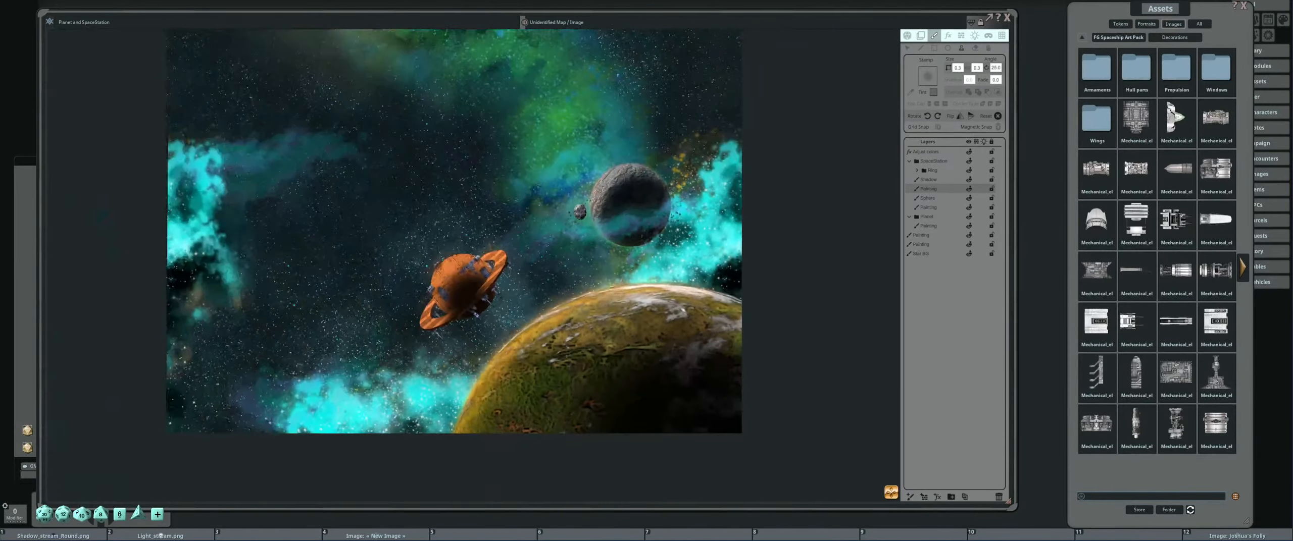
scroll(631, 192, up, 5)
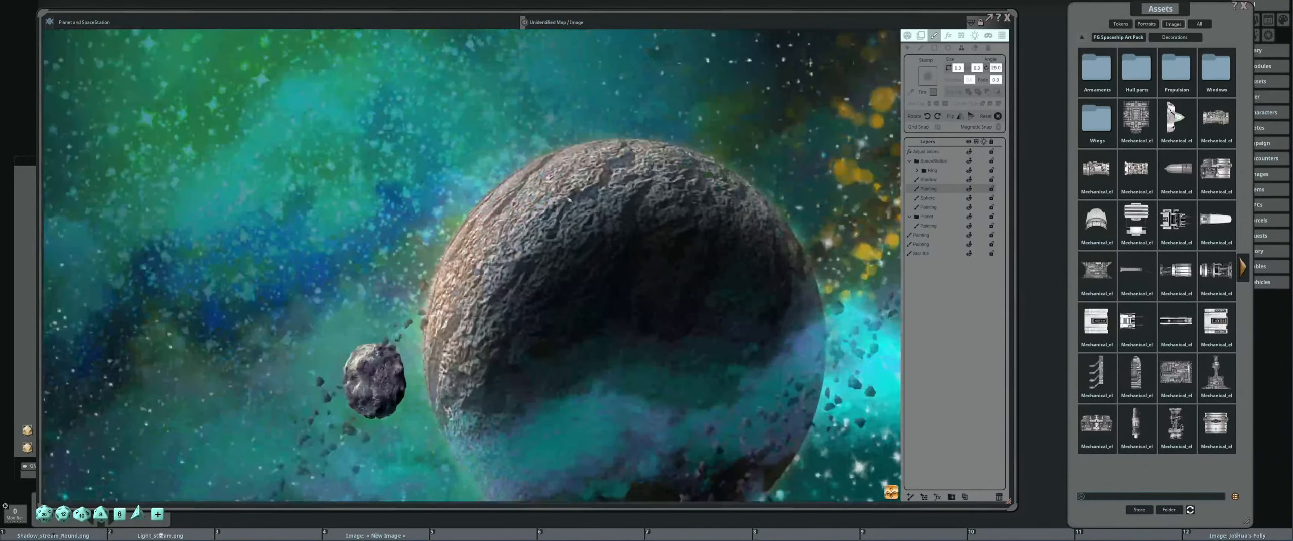
scroll(575, 323, down, 5)
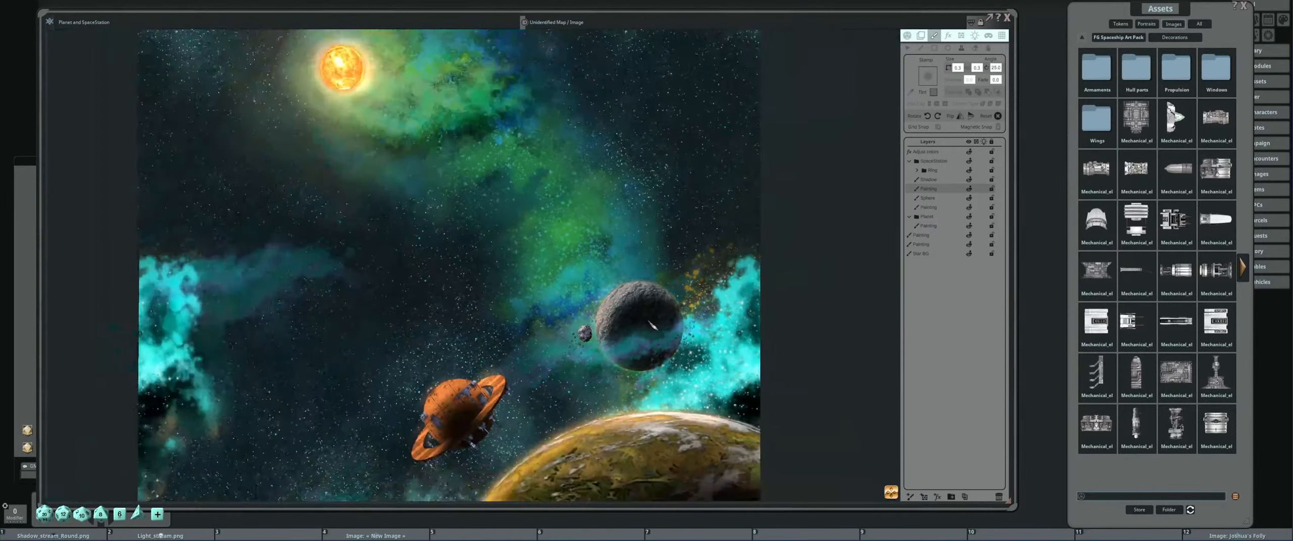
drag(623, 292, 667, 240)
drag(482, 93, 558, 264)
scroll(558, 264, up, 5)
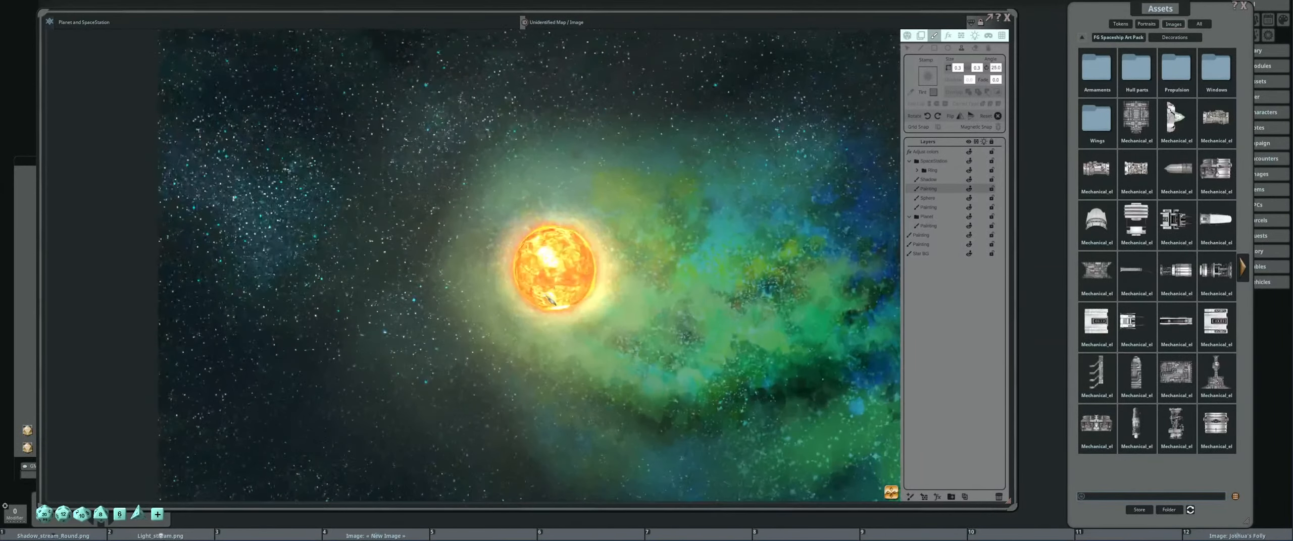
scroll(747, 361, down, 5)
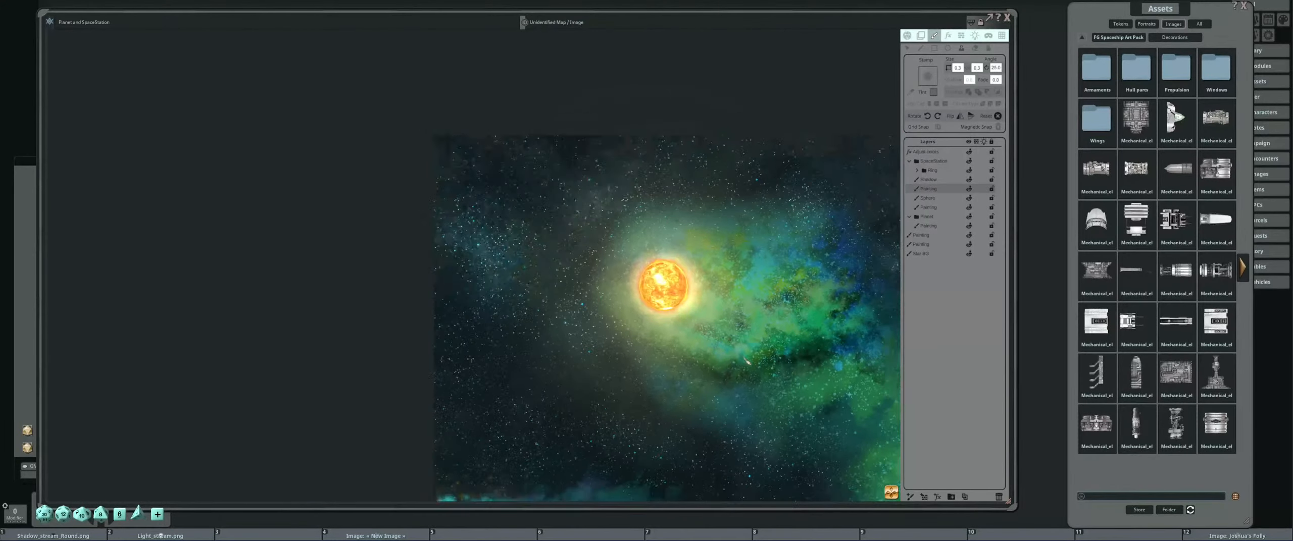
scroll(747, 361, down, 3)
drag(747, 361, 586, 143)
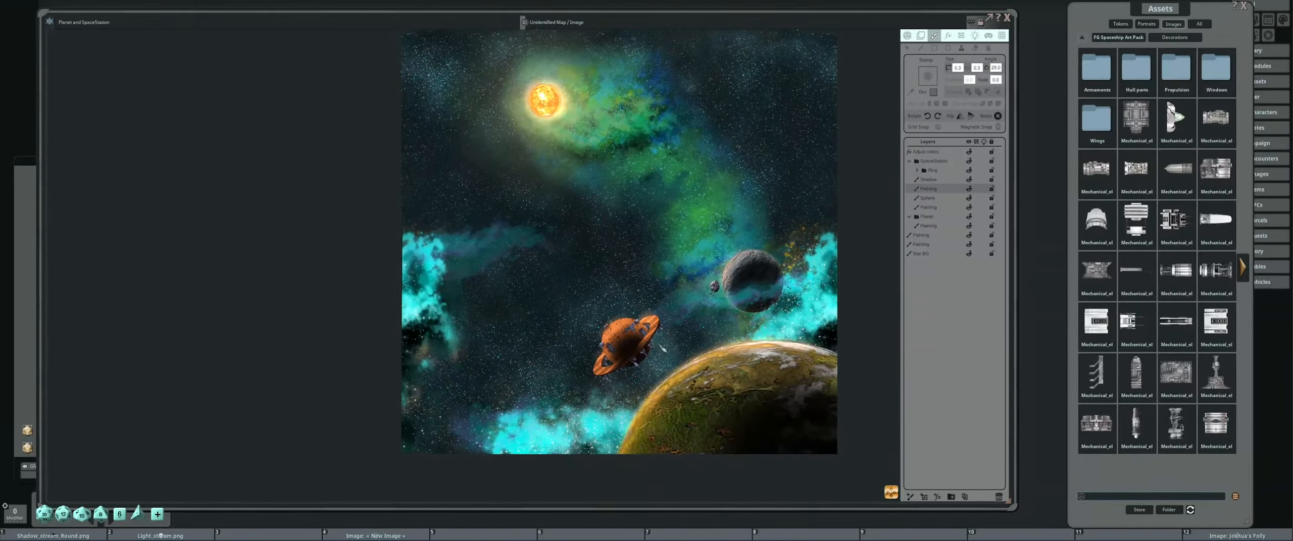
scroll(615, 341, up, 5)
scroll(616, 341, up, 3)
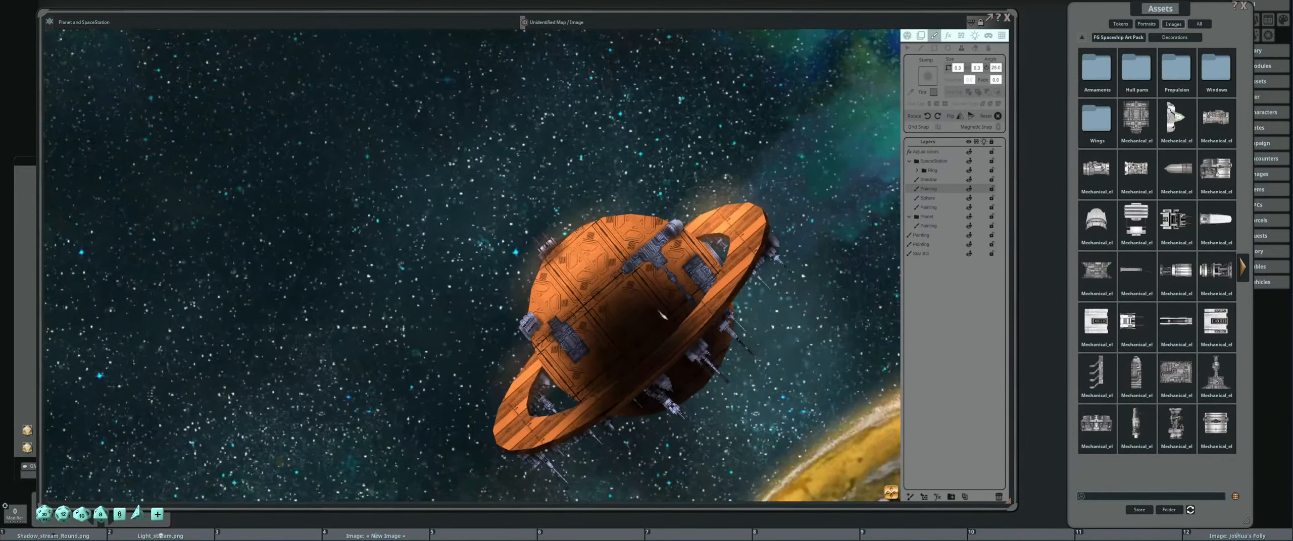
scroll(564, 317, up, 2)
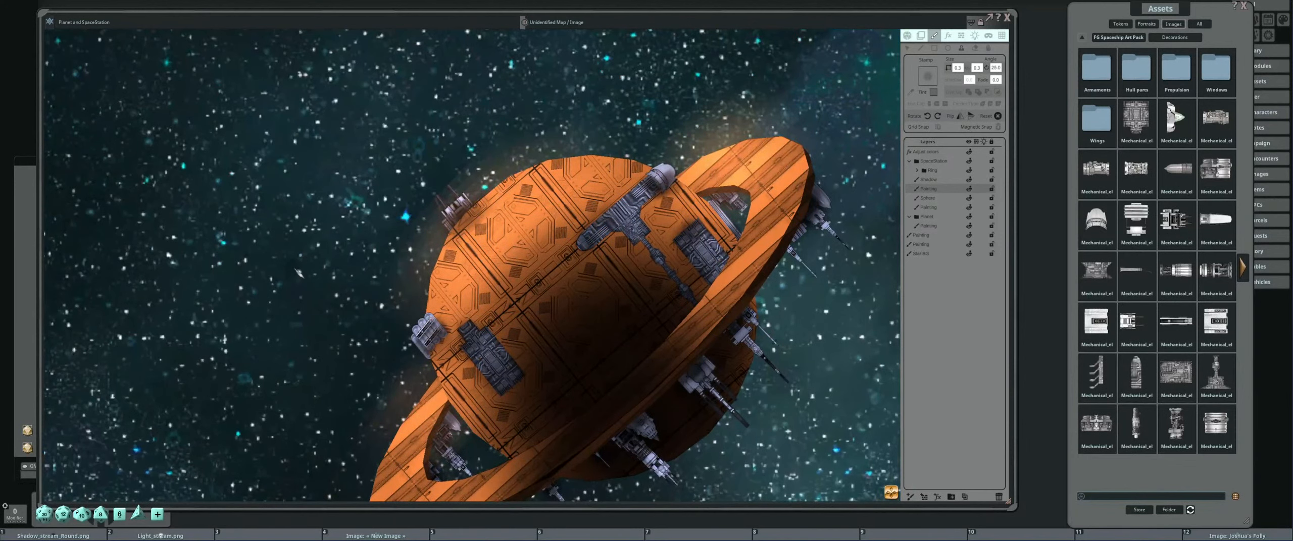
scroll(758, 301, down, 5)
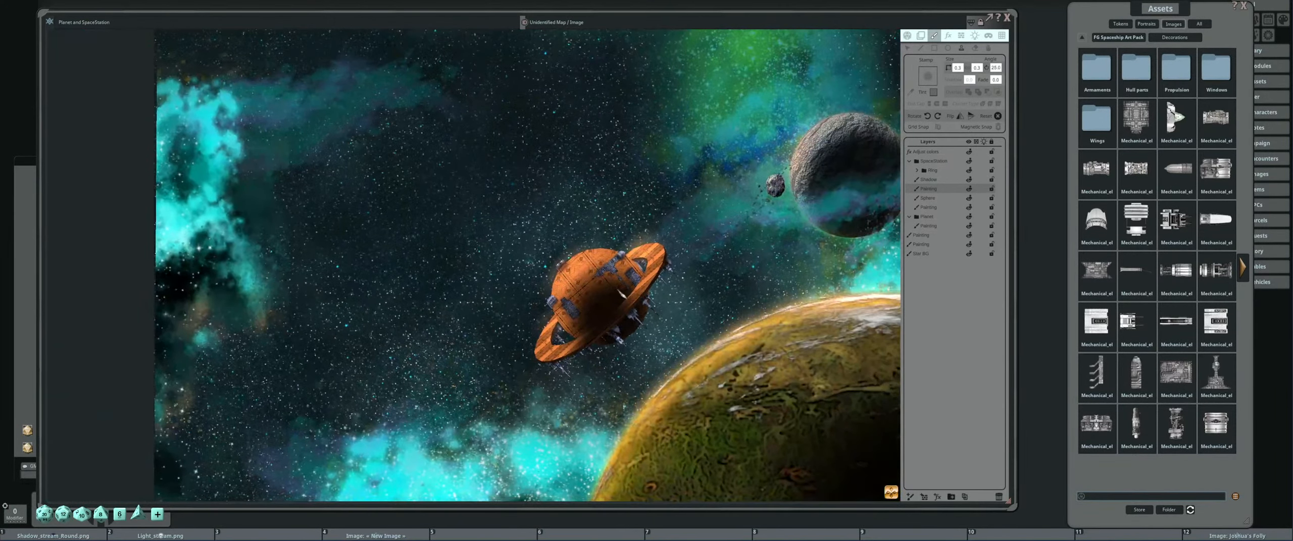
drag(622, 294, 592, 287)
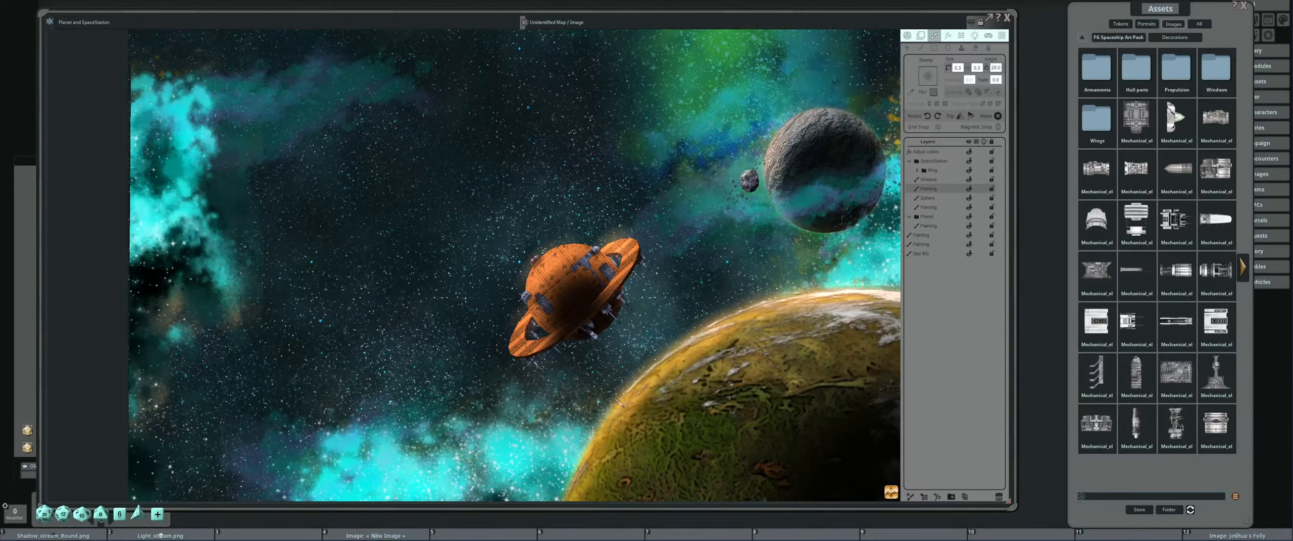
Select the star background layer at the end of the layer stack and examine the star field around the space station.
scroll(621, 403, down, 3)
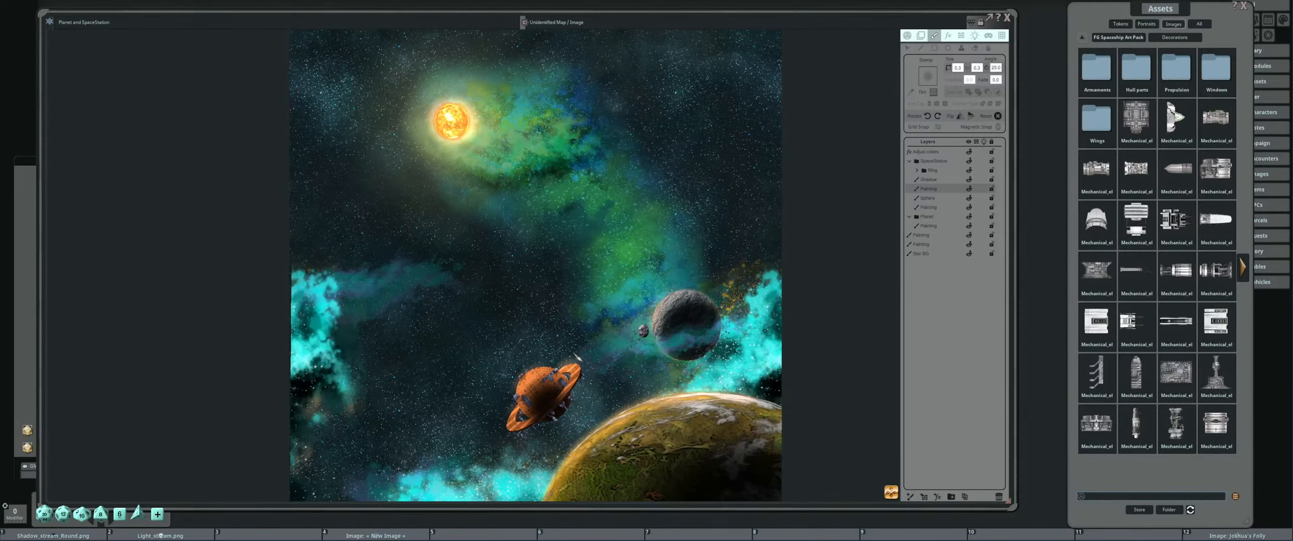
click(935, 254)
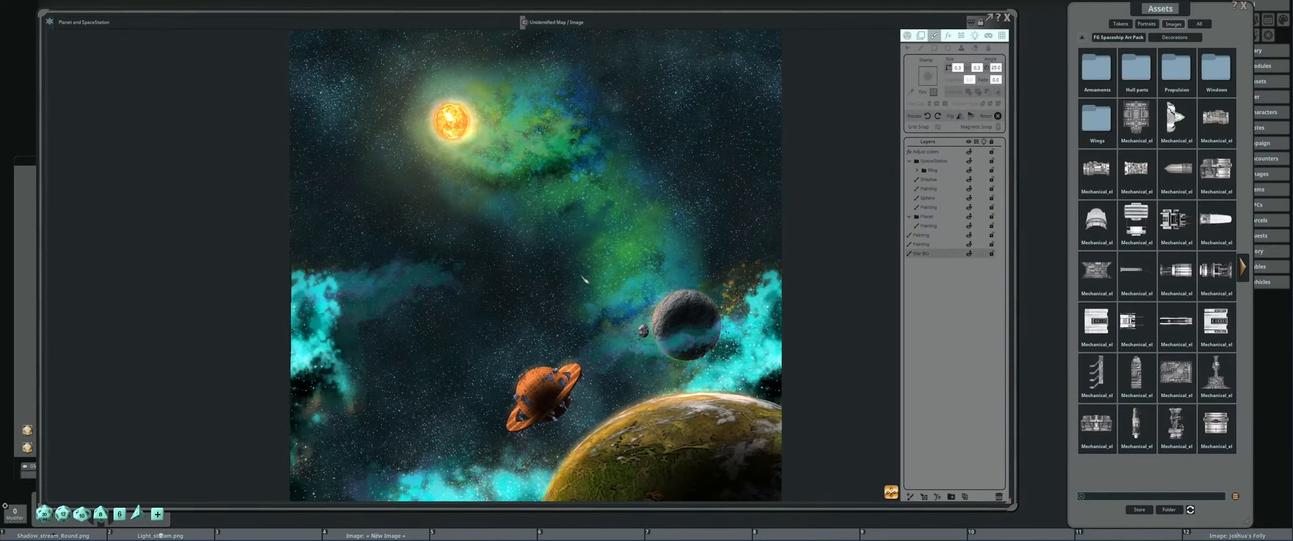
scroll(576, 255, down, 3)
scroll(562, 258, up, 5)
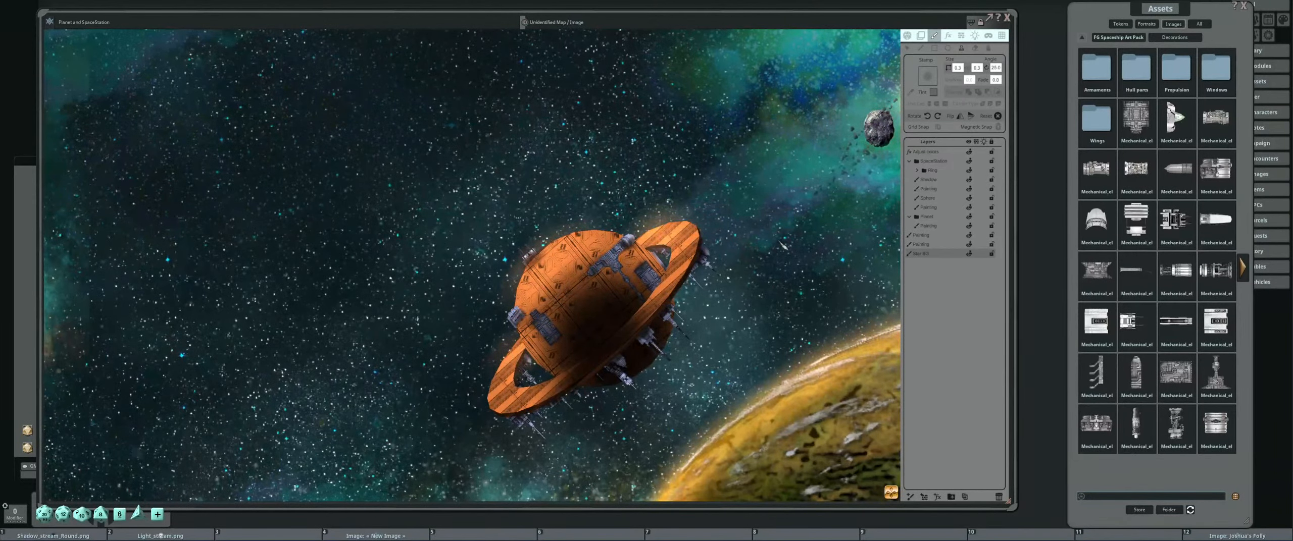
scroll(372, 370, down, 3)
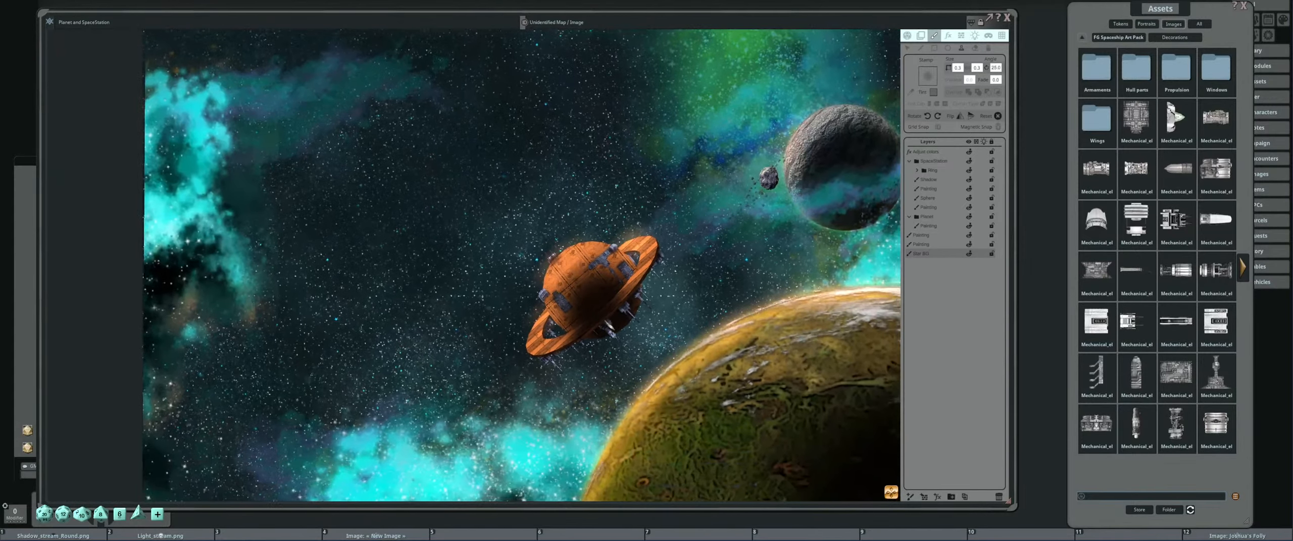
scroll(620, 377, down, 3)
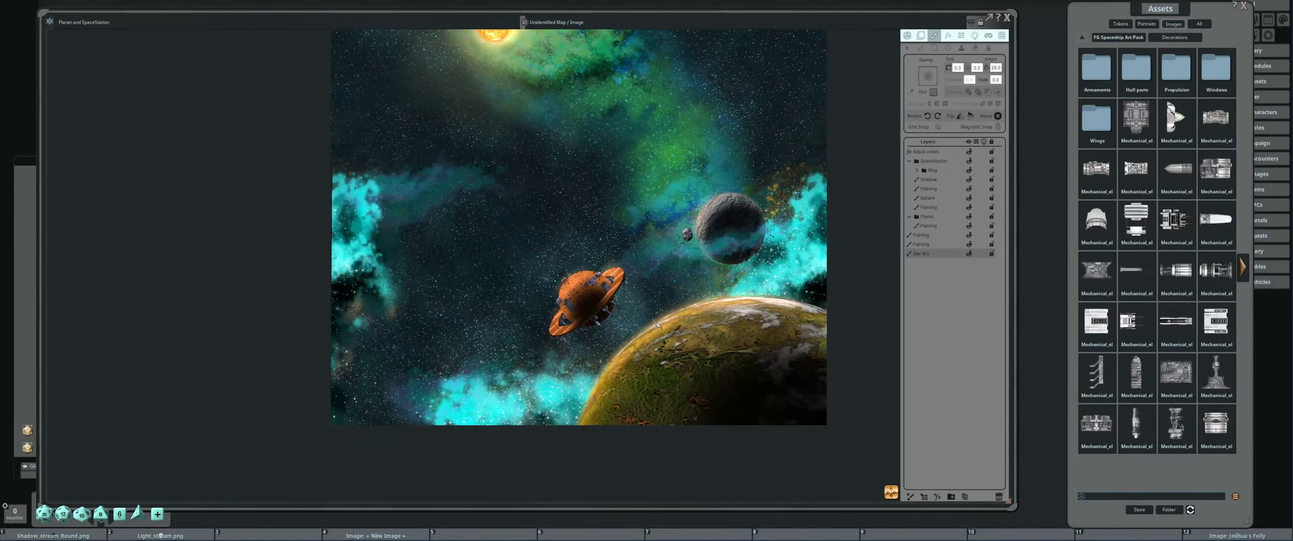
scroll(601, 304, up, 5)
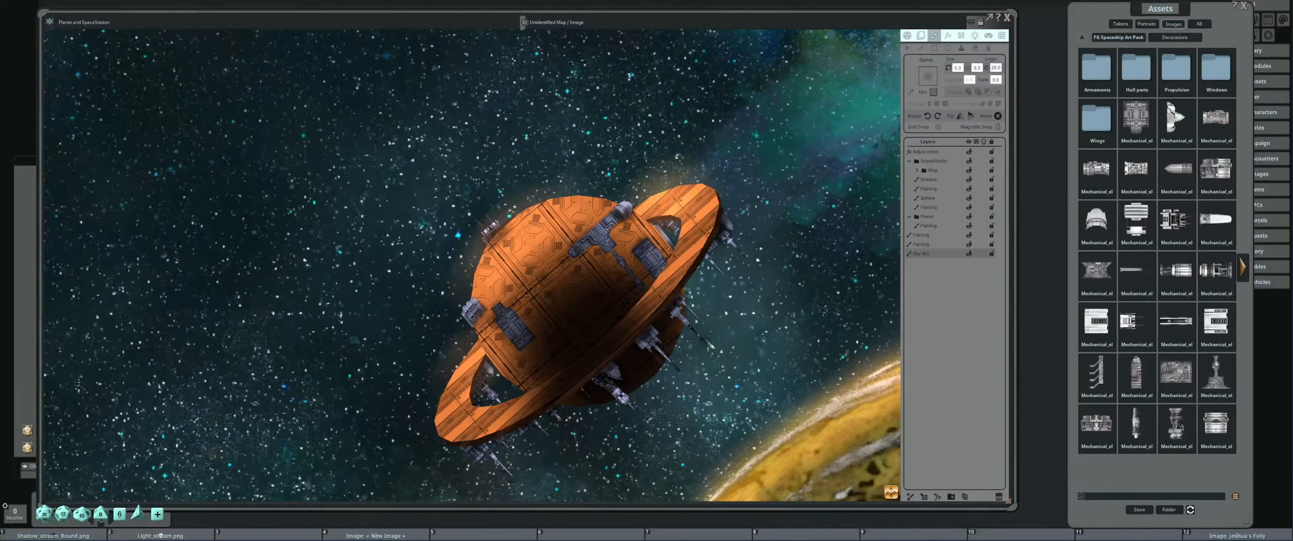
scroll(647, 308, down, 3)
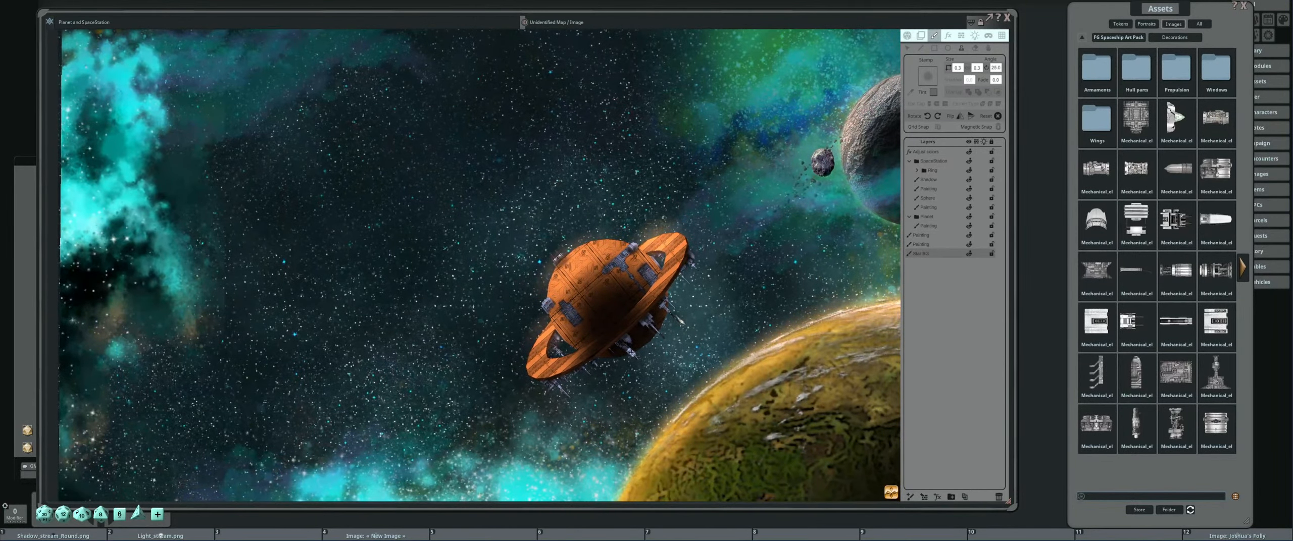
scroll(681, 321, down, 5)
drag(681, 321, 636, 315)
scroll(651, 304, up, 2)
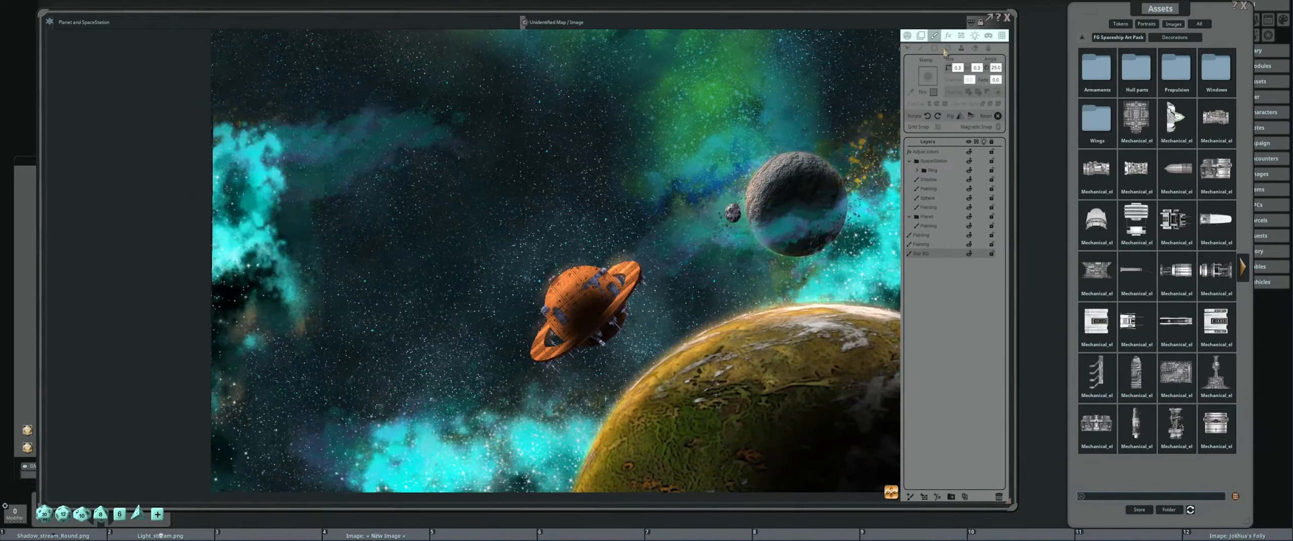
Draw a circular area filled with the star texture around the space station on the star background layer.
click(948, 48)
click(939, 84)
click(523, 247)
scroll(594, 243, up, 3)
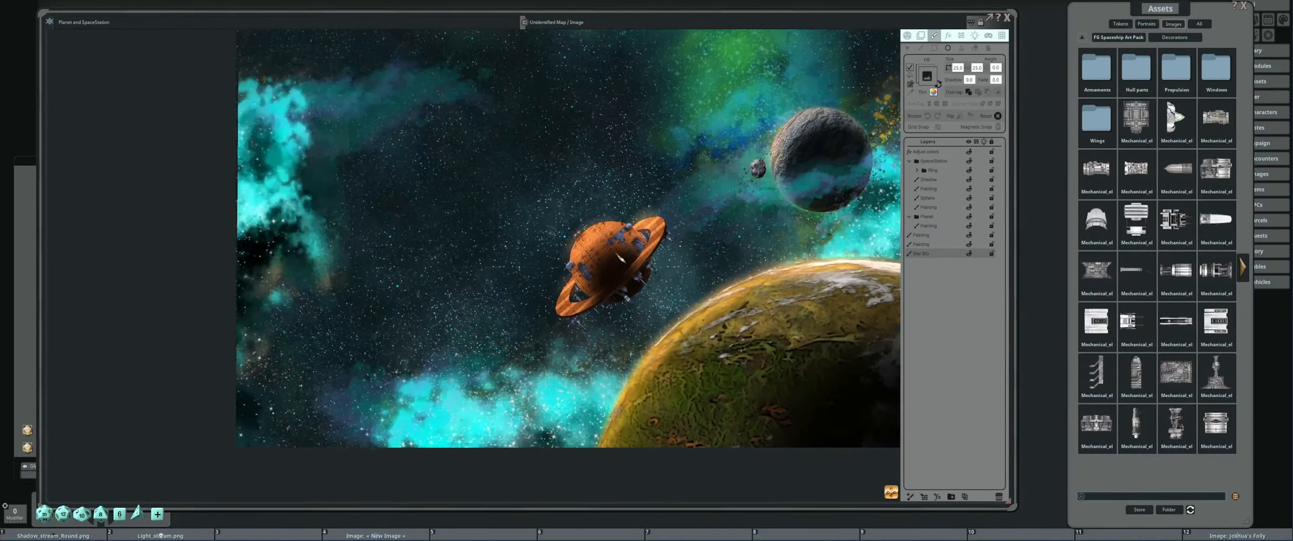
scroll(621, 259, up, 2)
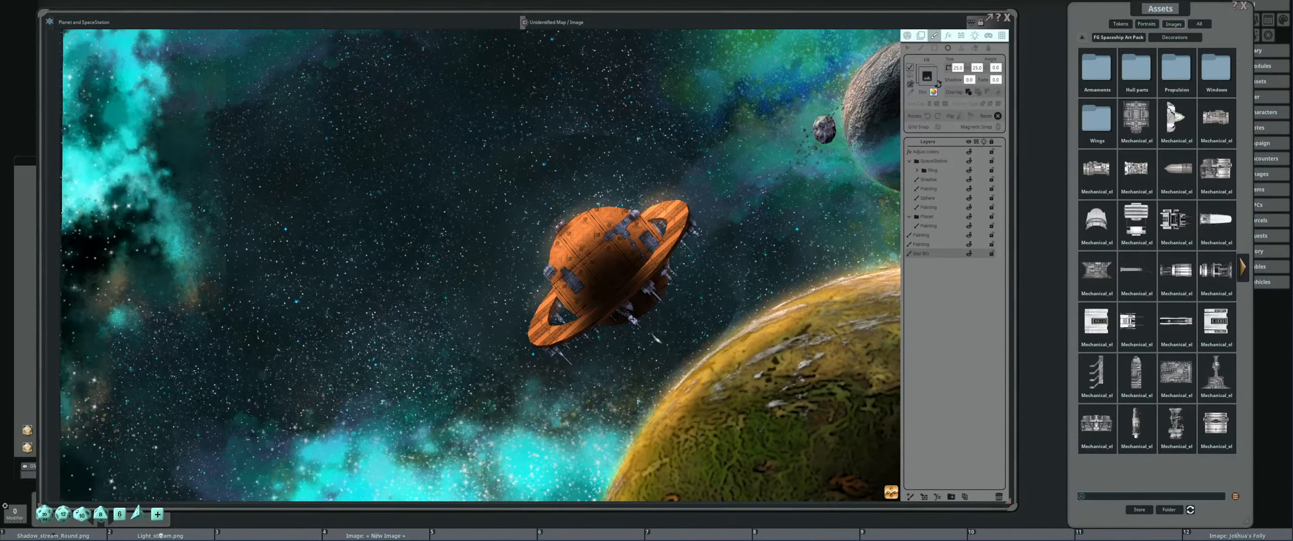
drag(654, 336, 674, 283)
scroll(675, 282, up, 1)
scroll(738, 272, down, 2)
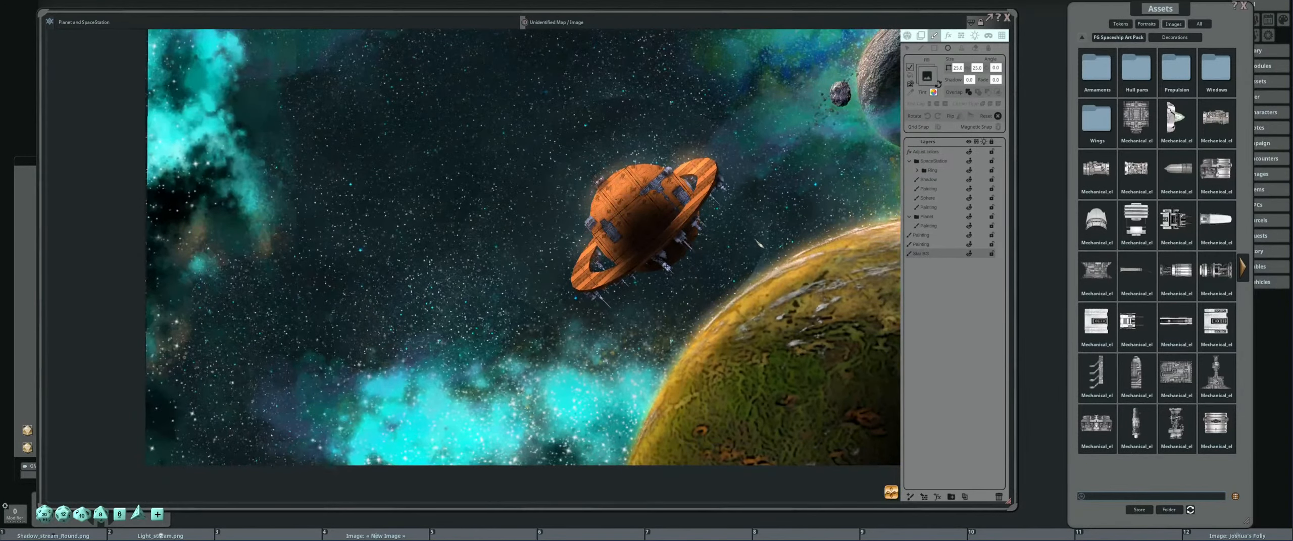
drag(693, 224, 673, 262)
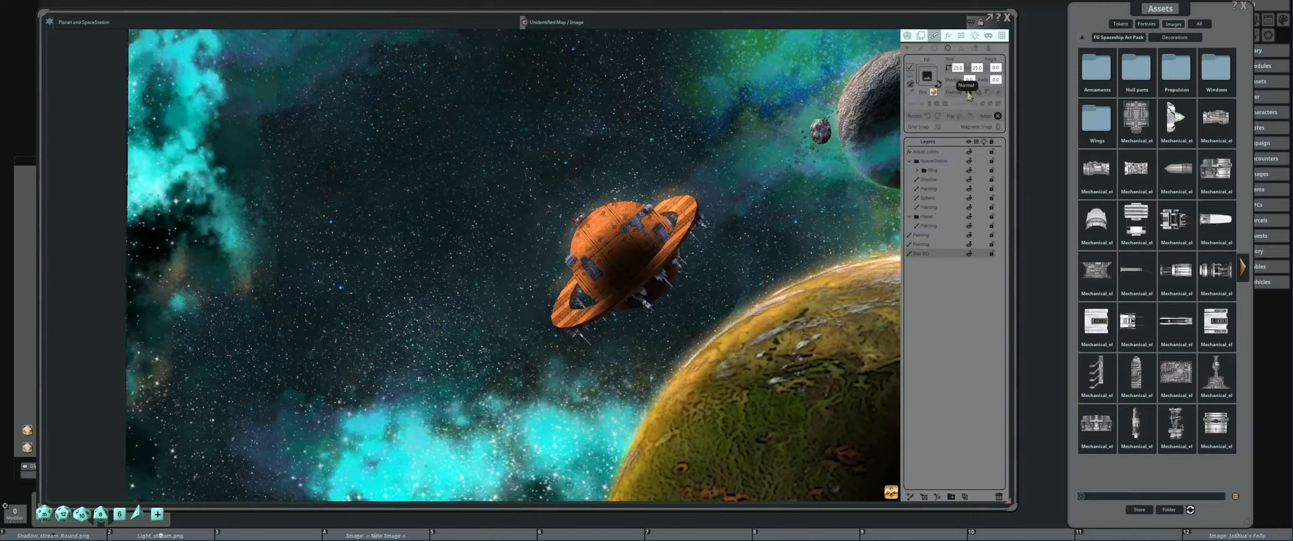
Shift the circular star fill slightly left and down around the space station.
click(907, 49)
scroll(604, 172, up, 3)
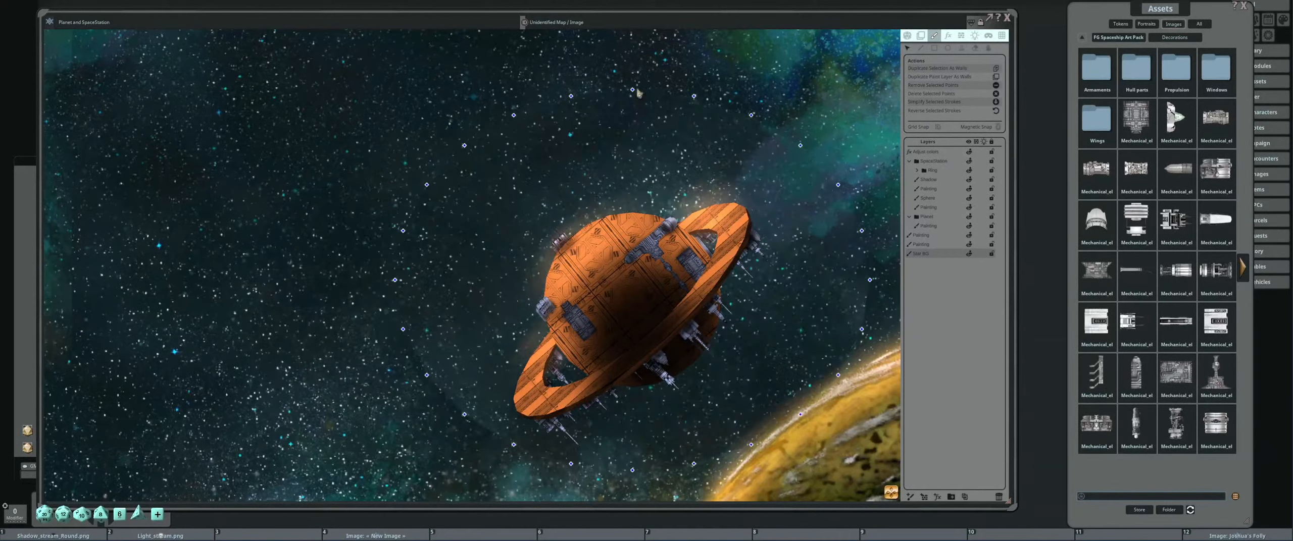
drag(597, 109, 591, 111)
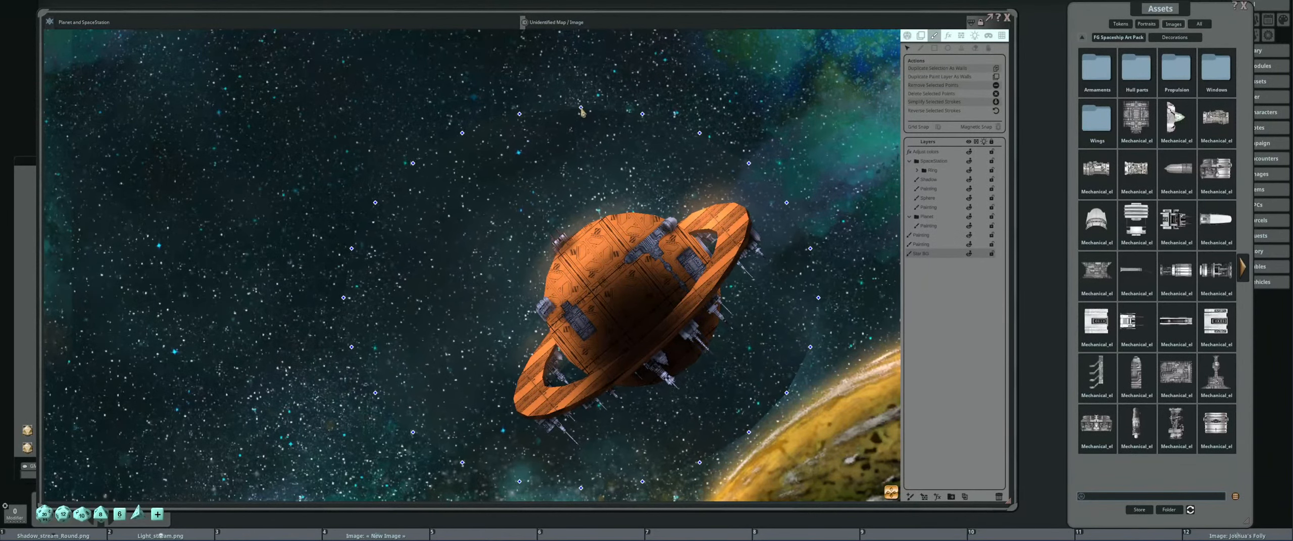
scroll(669, 240, down, 3)
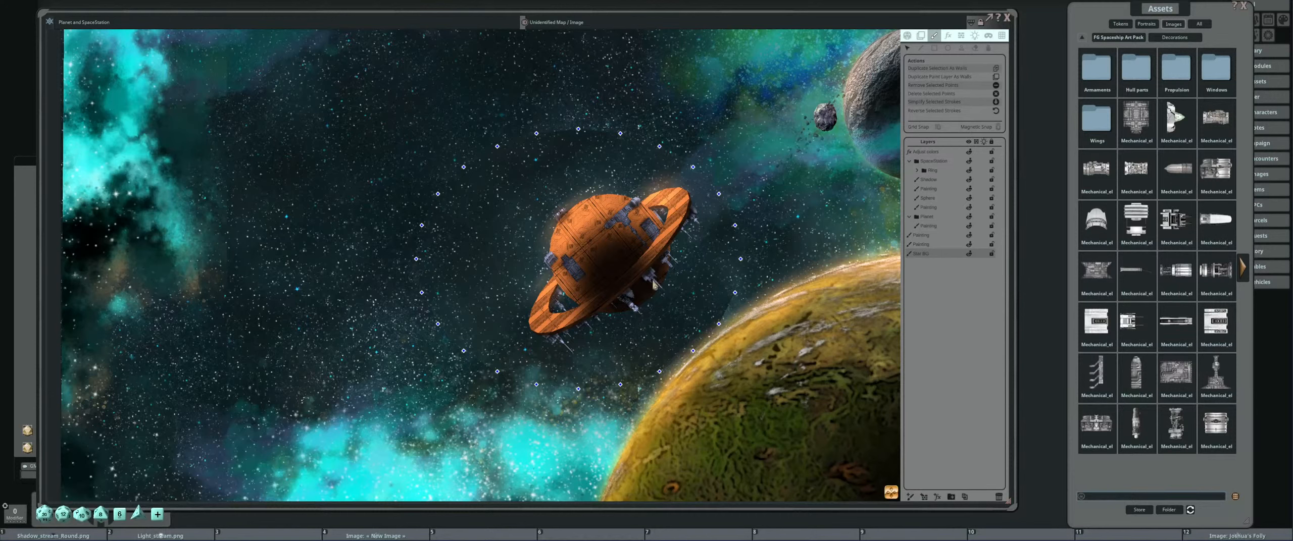
scroll(653, 284, down, 2)
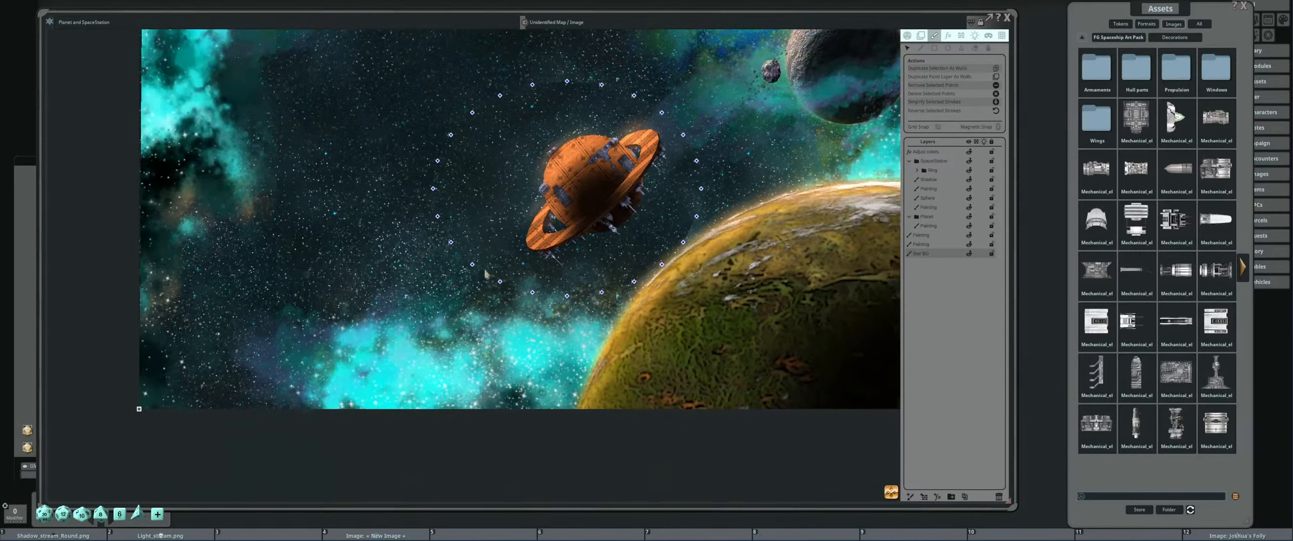
Reshape the circular star fill into an irregular outline, pulling its points outward over the planet, on the left side and at the top.
click(491, 191)
drag(683, 242, 702, 296)
drag(701, 189, 760, 189)
drag(698, 164, 721, 145)
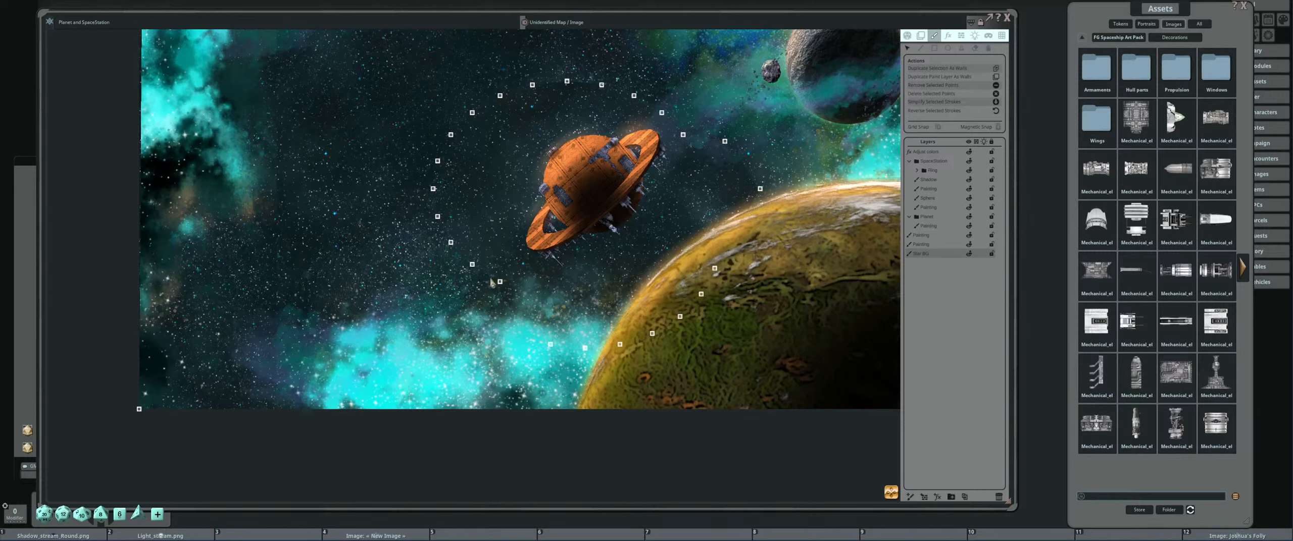
drag(496, 284, 472, 318)
drag(473, 265, 439, 282)
drag(451, 243, 414, 148)
drag(567, 83, 570, 72)
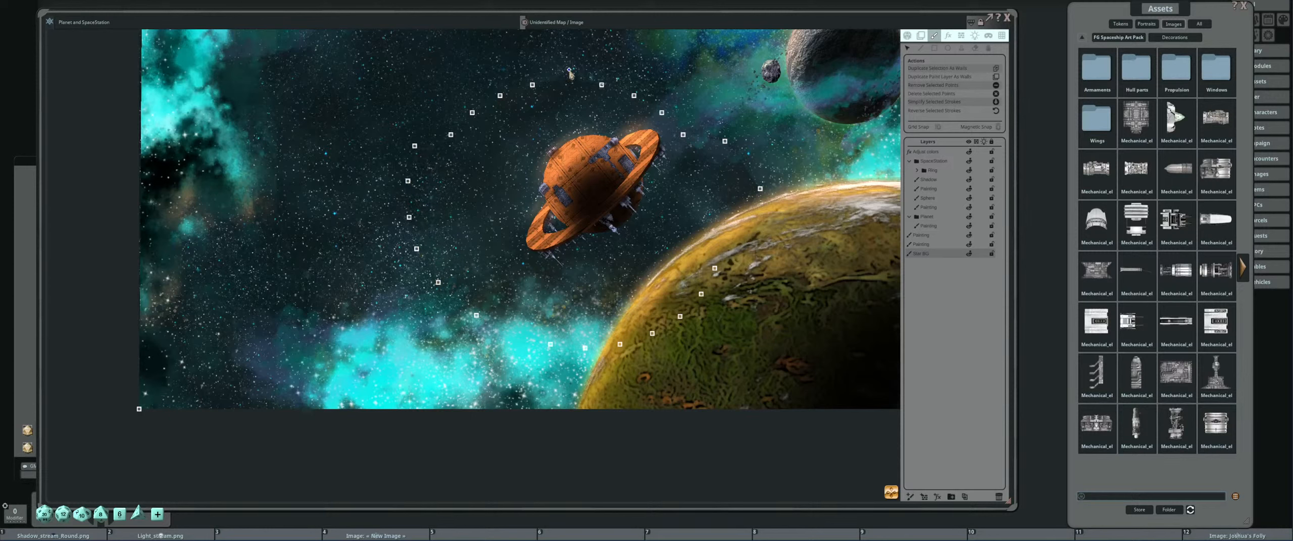
Scale down the star texture inside the reshaped fill to make its stars finer.
click(990, 48)
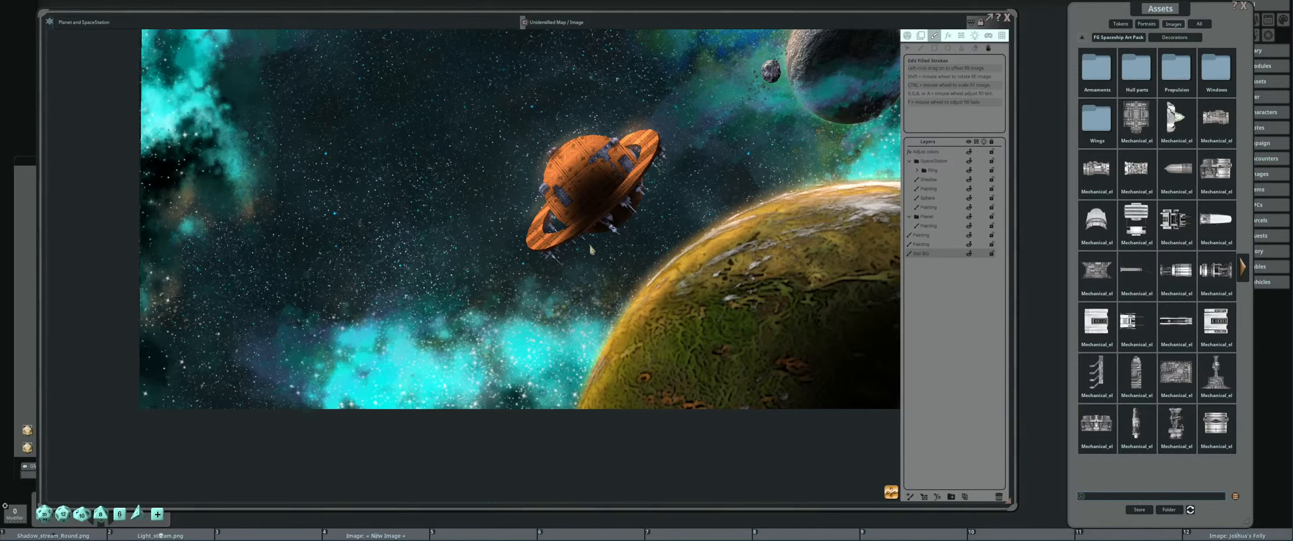
scroll(454, 237, up, 3)
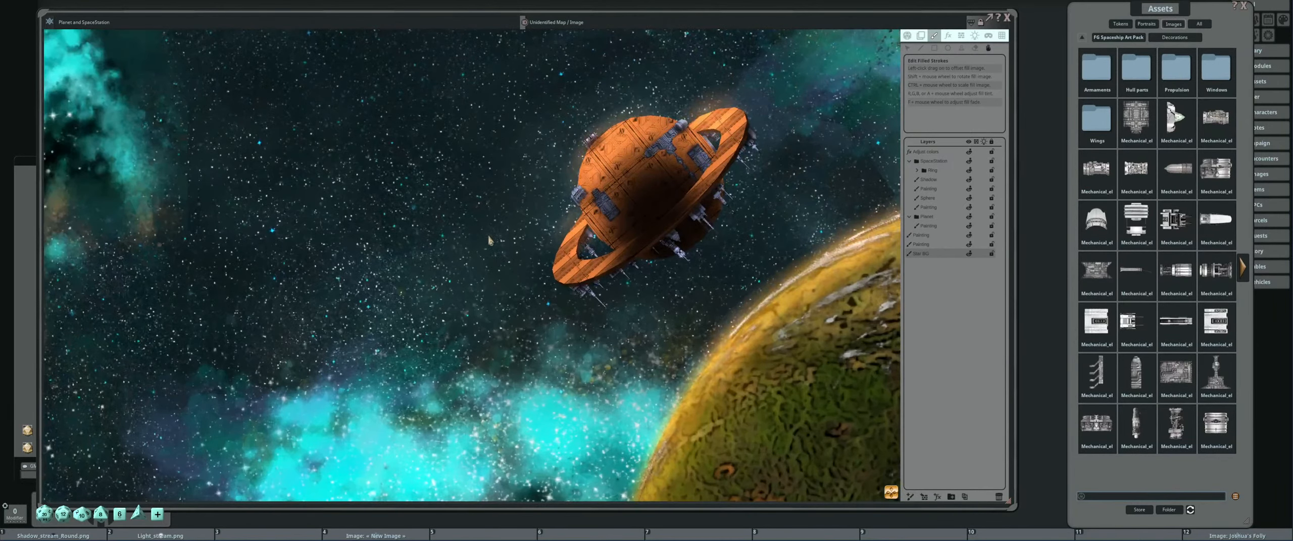
drag(494, 241, 470, 240)
scroll(494, 241, down, 4)
scroll(494, 241, down, 5)
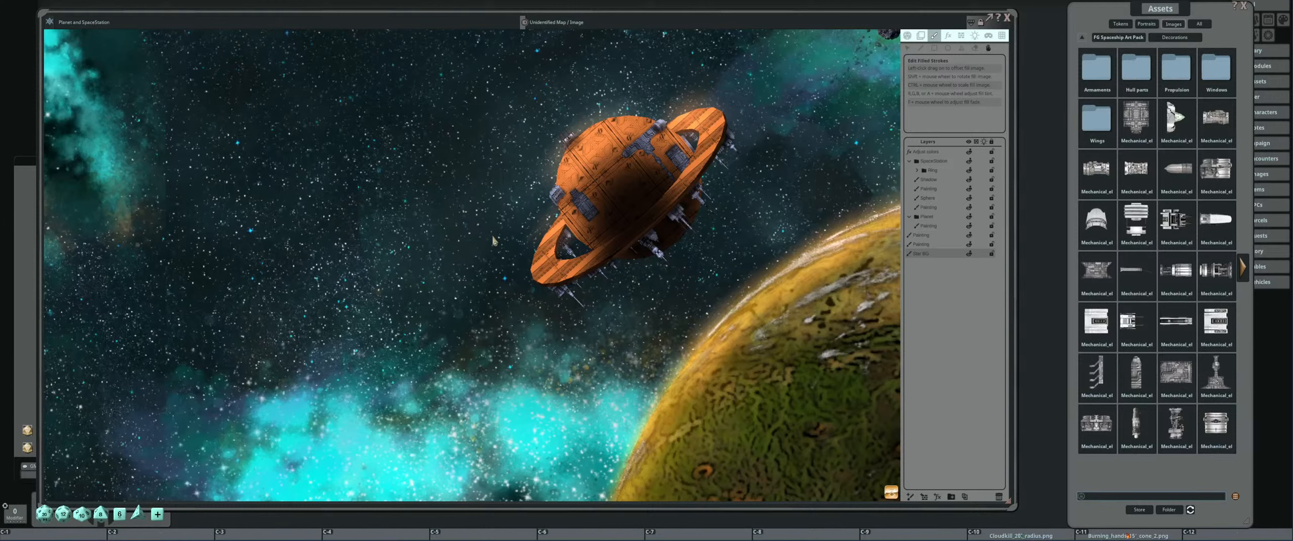
ctrl+scroll(494, 241, down, 5)
Enlarge the star texture inside the fill around the space station slightly.
scroll(503, 234, up, 5)
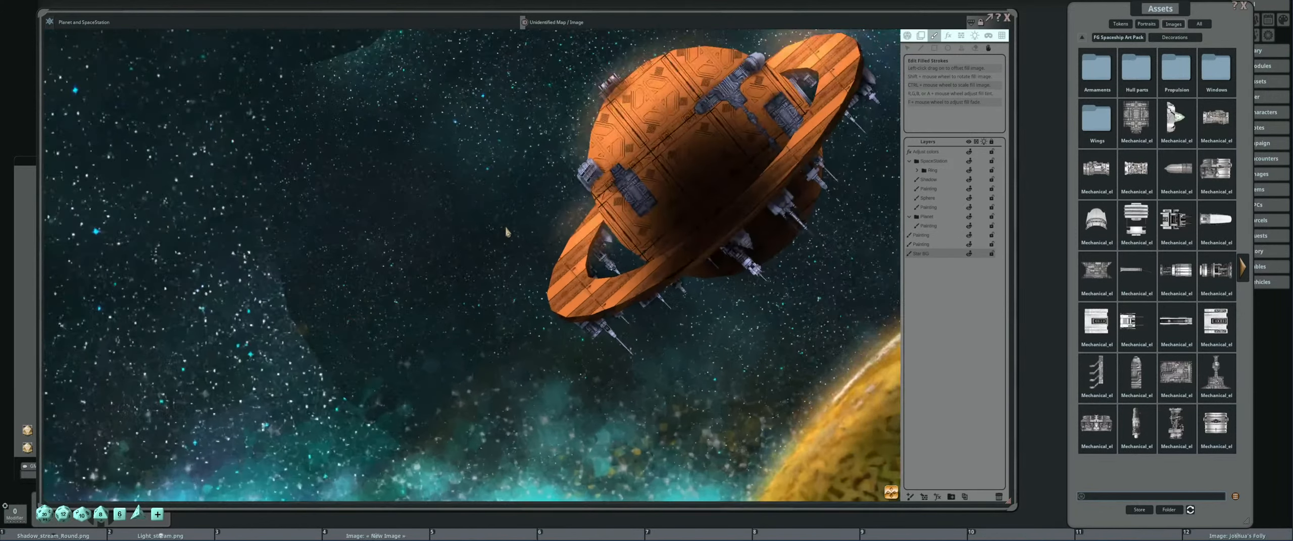
drag(727, 231, 590, 327)
scroll(601, 325, down, 2)
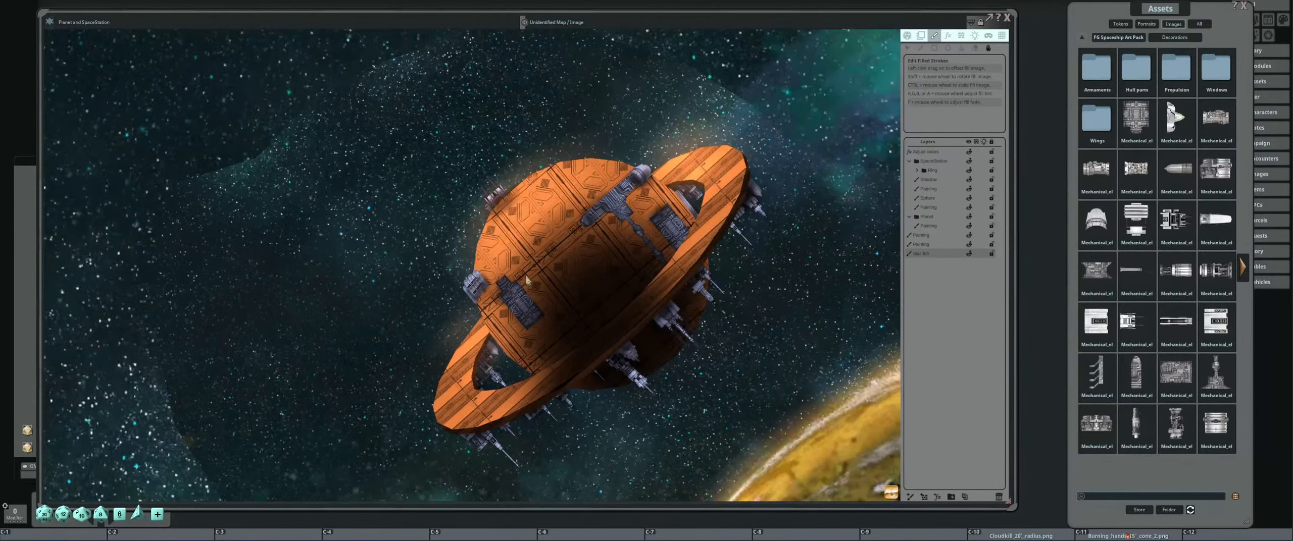
ctrl+scroll(557, 281, up, 3)
ctrl+scroll(576, 278, up, 3)
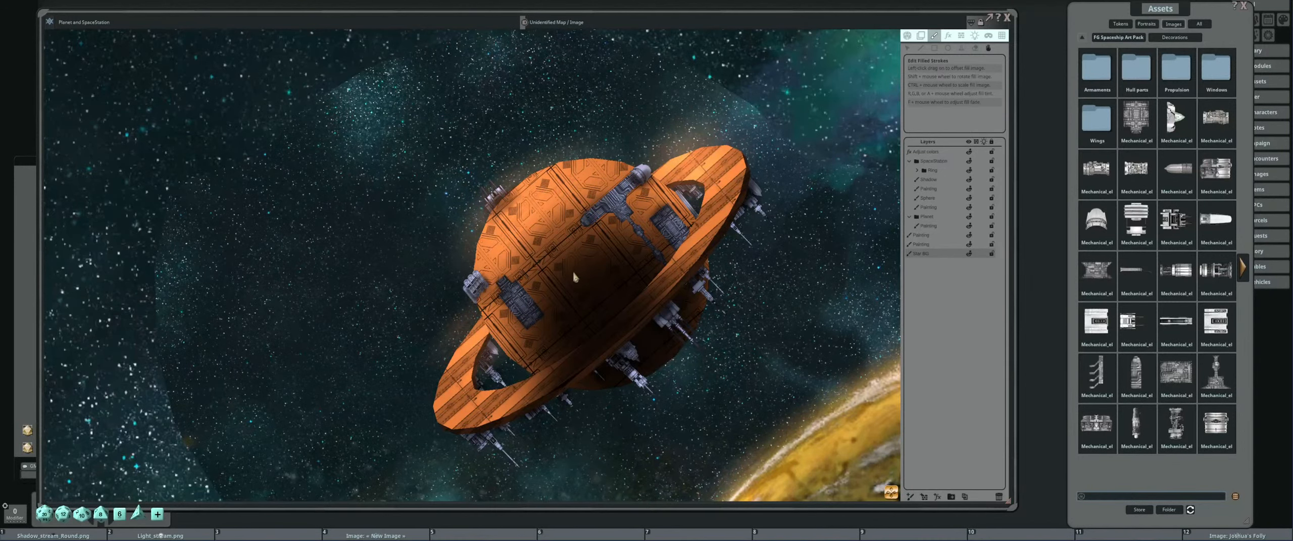
Examine how the fill's edge and finer stars blend with the surrounding background at several zoom levels.
scroll(573, 269, up, 2)
scroll(436, 253, up, 1)
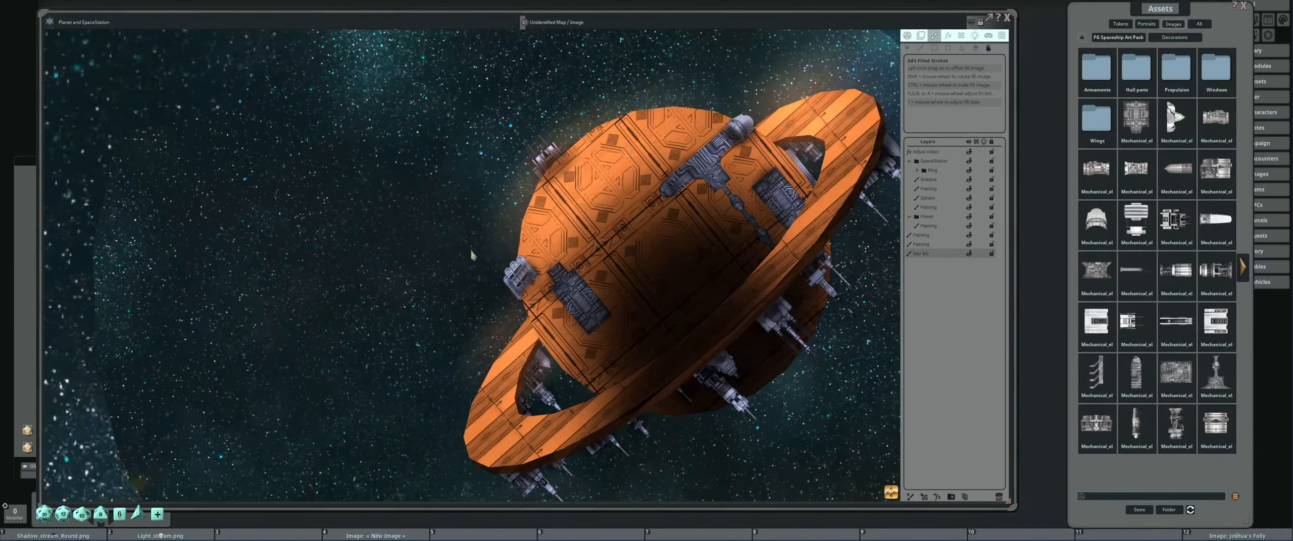
scroll(638, 277, down, 5)
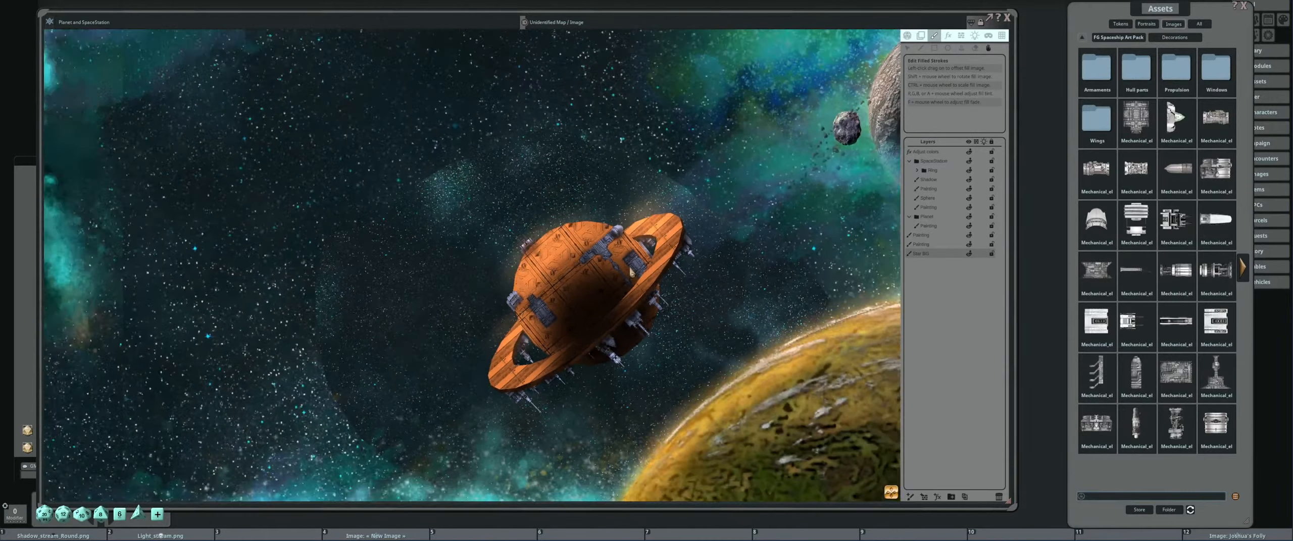
scroll(631, 273, down, 1)
scroll(606, 266, up, 3)
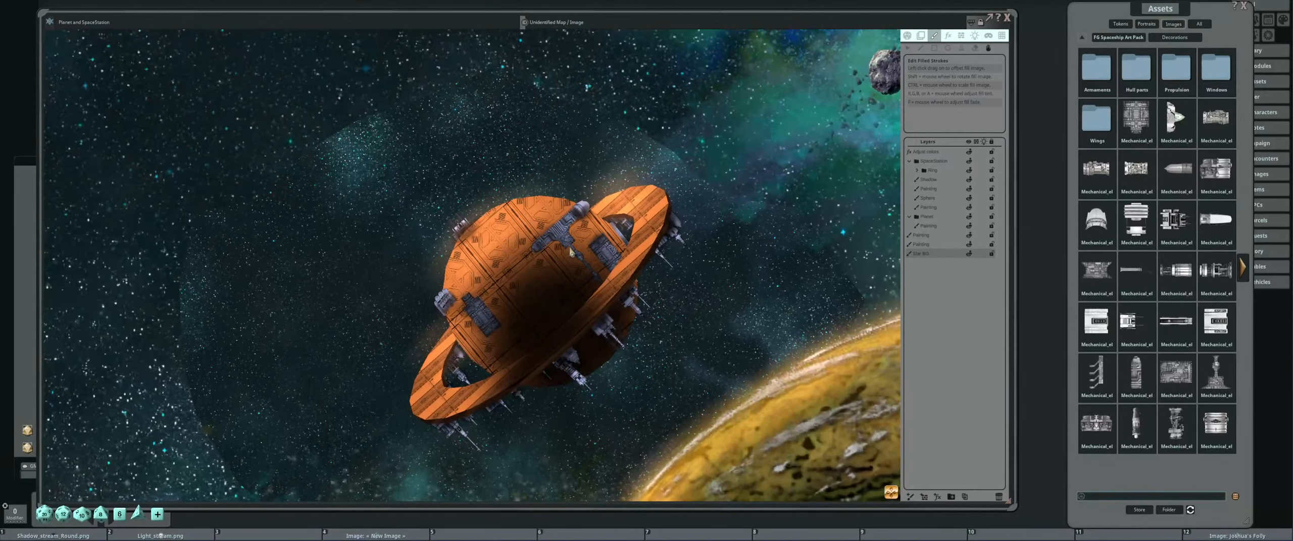
scroll(572, 251, down, 1)
scroll(572, 252, up, 1)
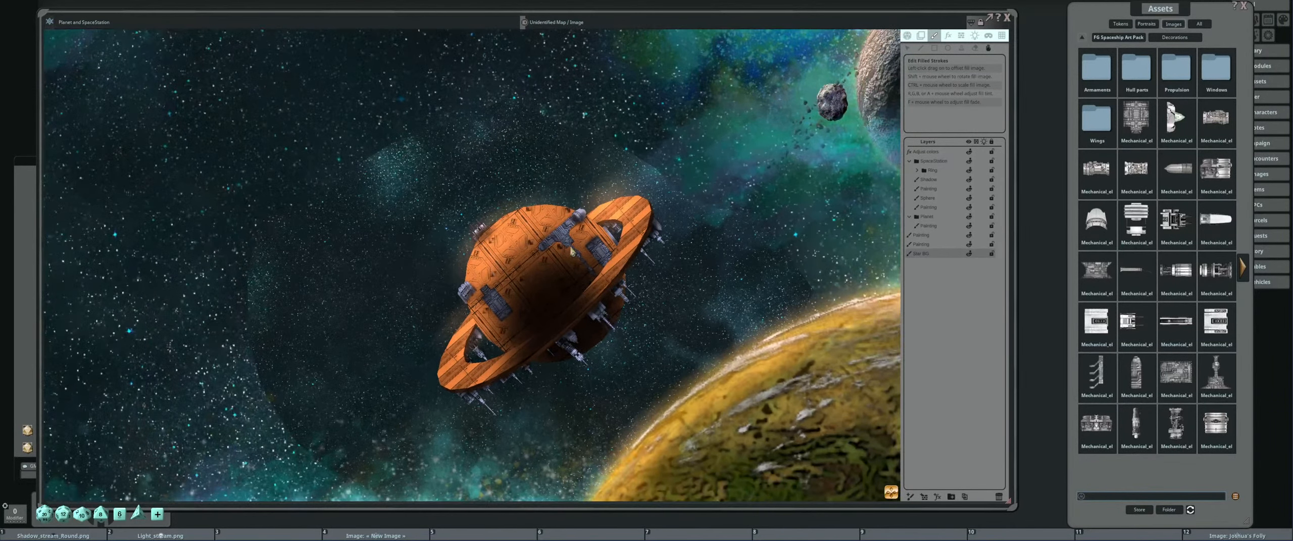
scroll(663, 245, down, 2)
drag(630, 260, 660, 230)
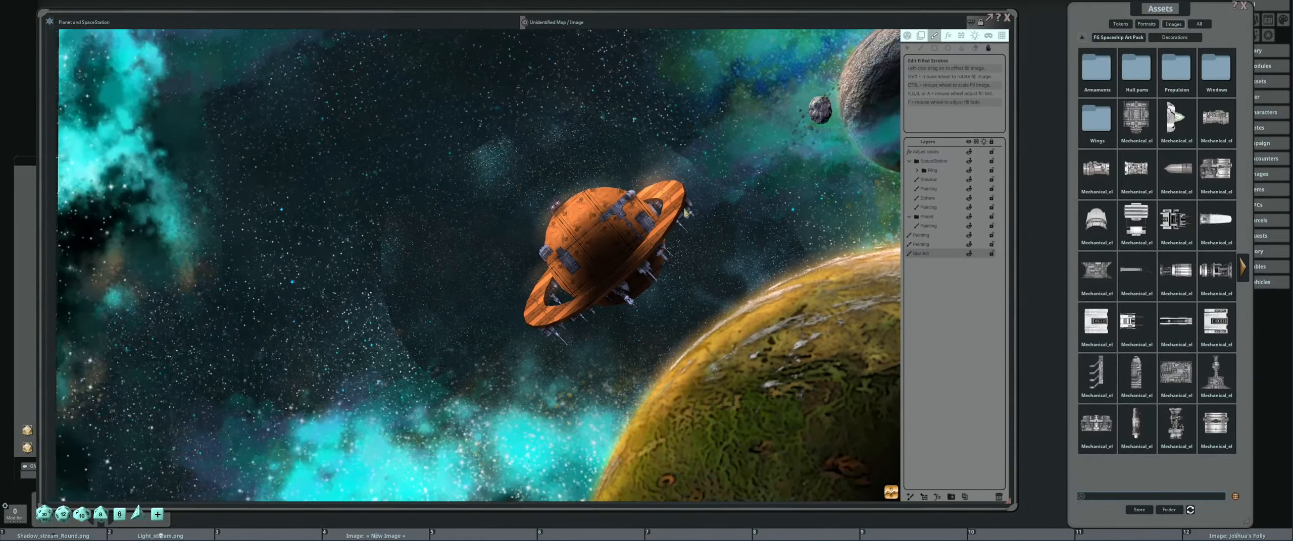
Extend the star fill's upper-right and right outline points outward toward the moon and the planet's edge.
click(907, 48)
drag(723, 149, 678, 170)
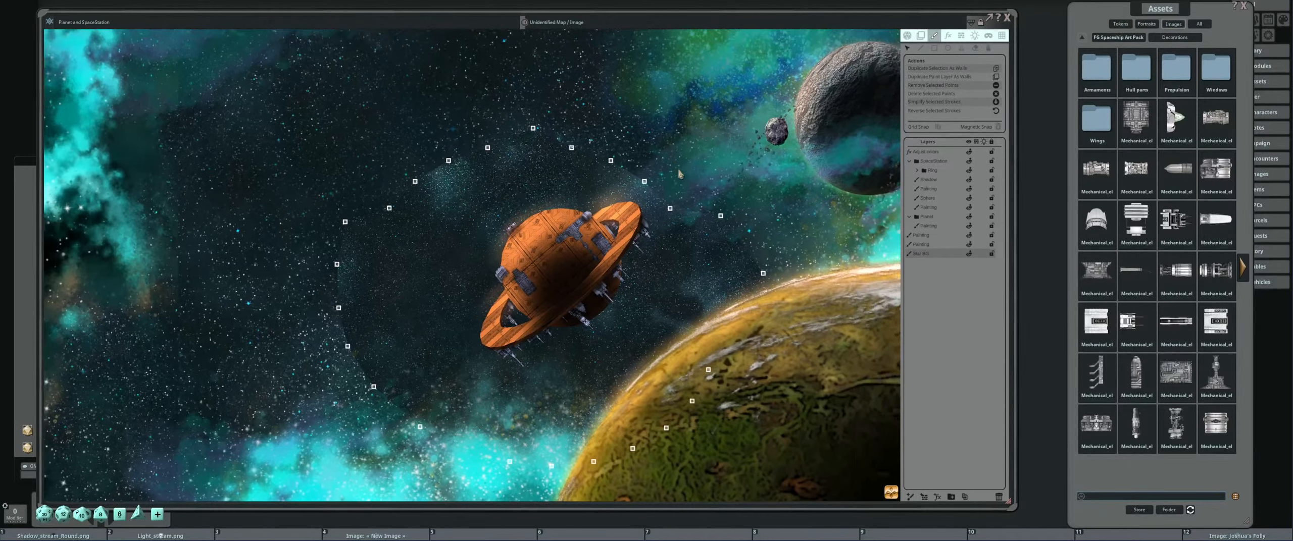
mouse_move(591, 138)
mouse_down()
mouse_move(704, 243)
mouse_move(707, 168)
mouse_up()
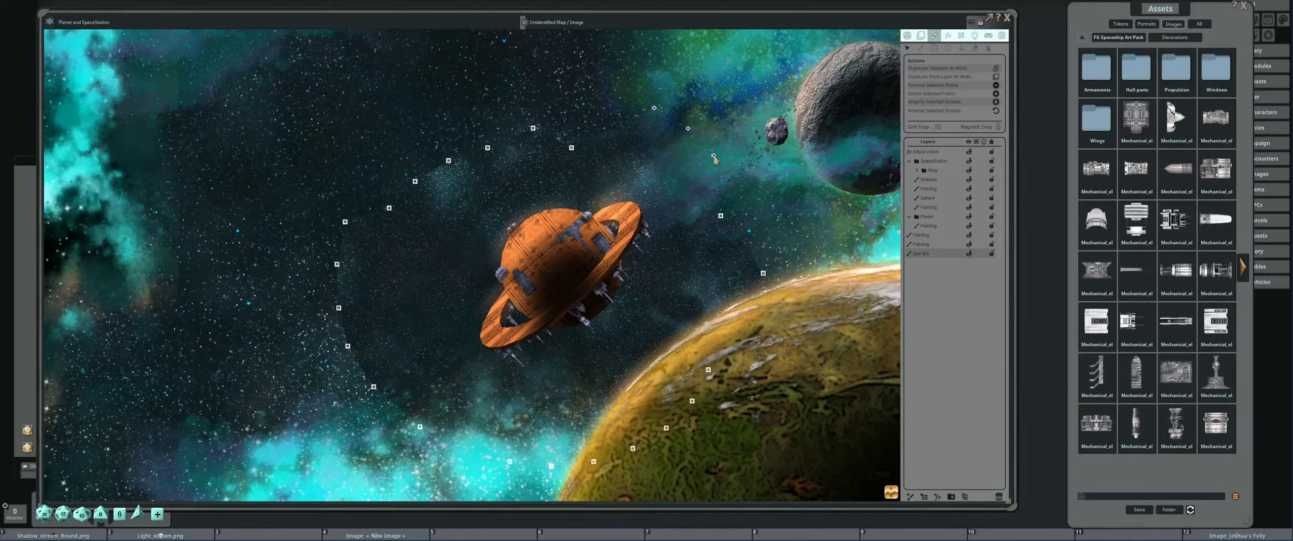
drag(723, 219, 759, 185)
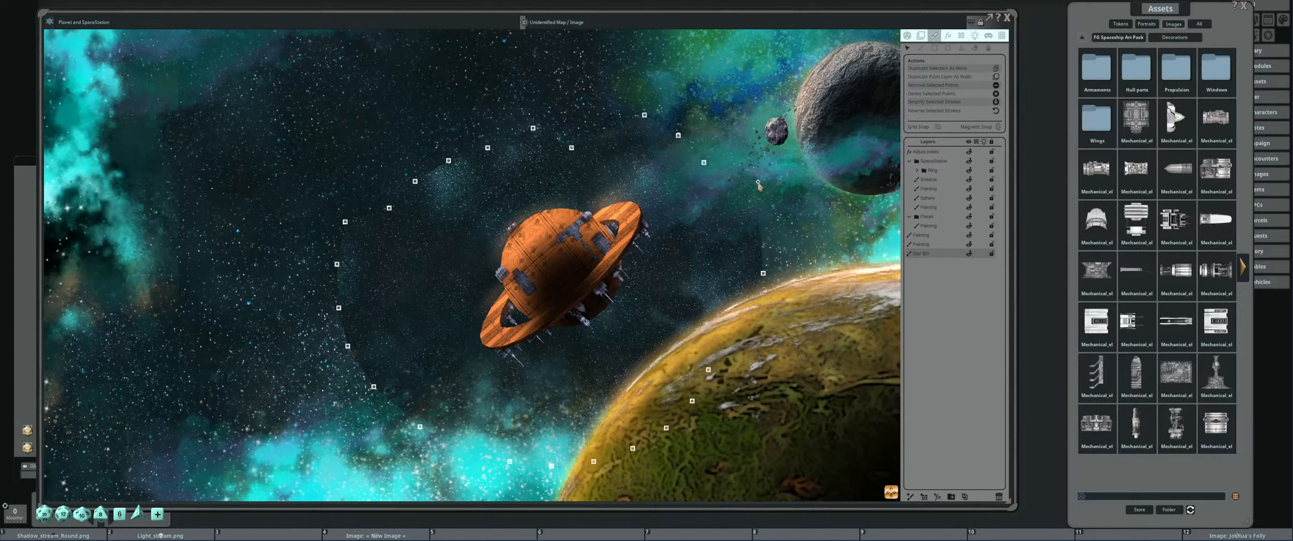
drag(765, 275, 806, 264)
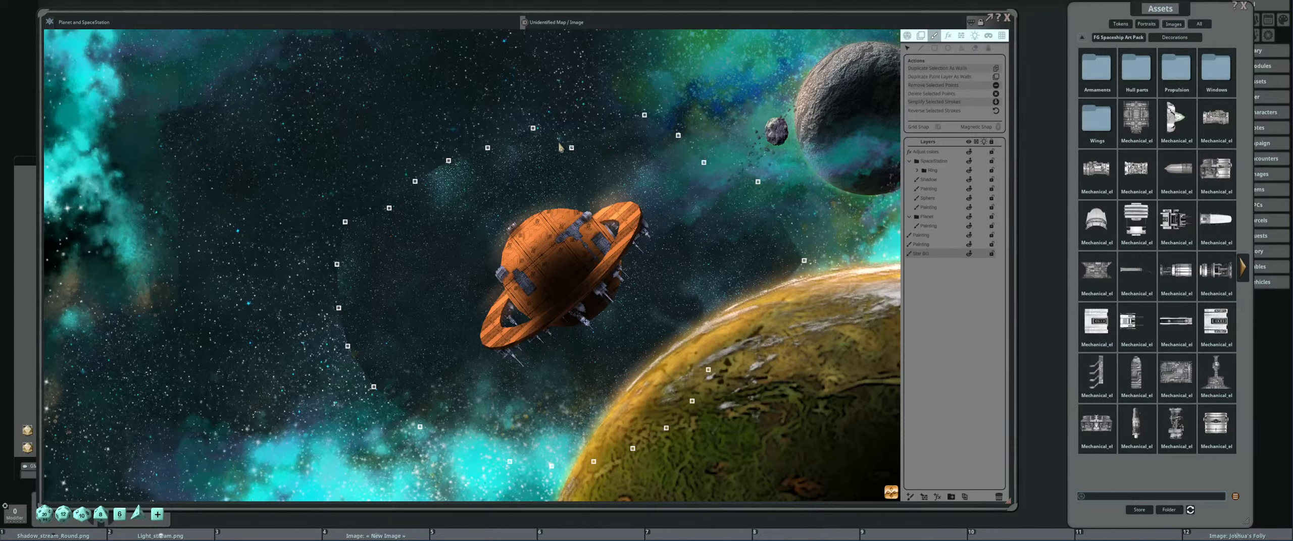
Extend the star fill's upper and upper-left outline points outward, away from the space station.
drag(572, 150, 574, 85)
drag(534, 131, 508, 82)
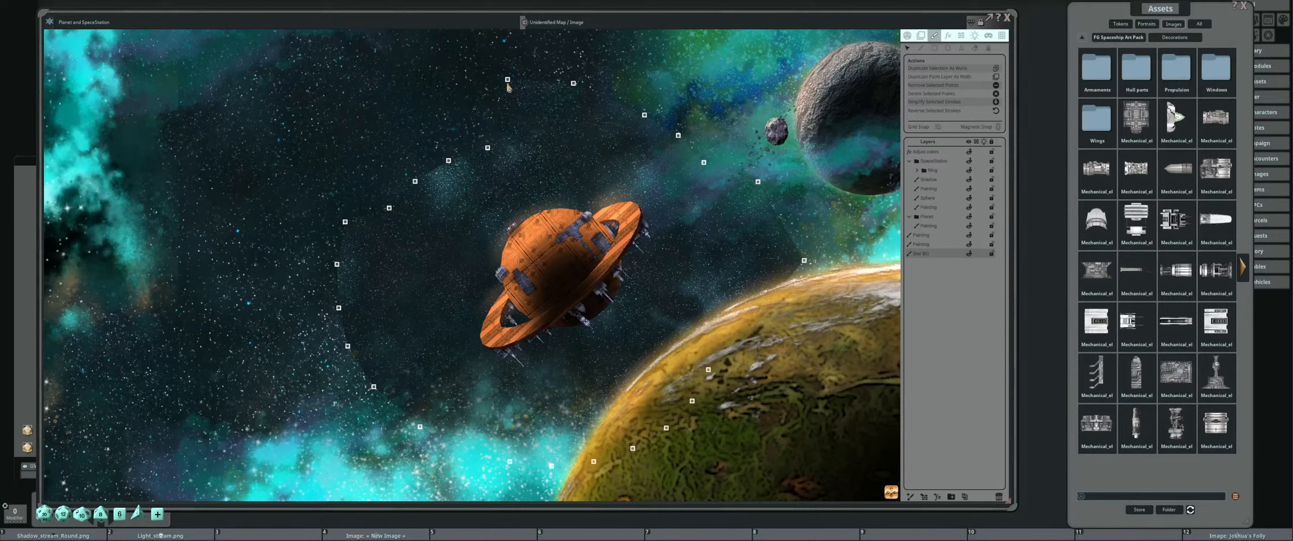
drag(487, 150, 446, 98)
drag(449, 161, 394, 132)
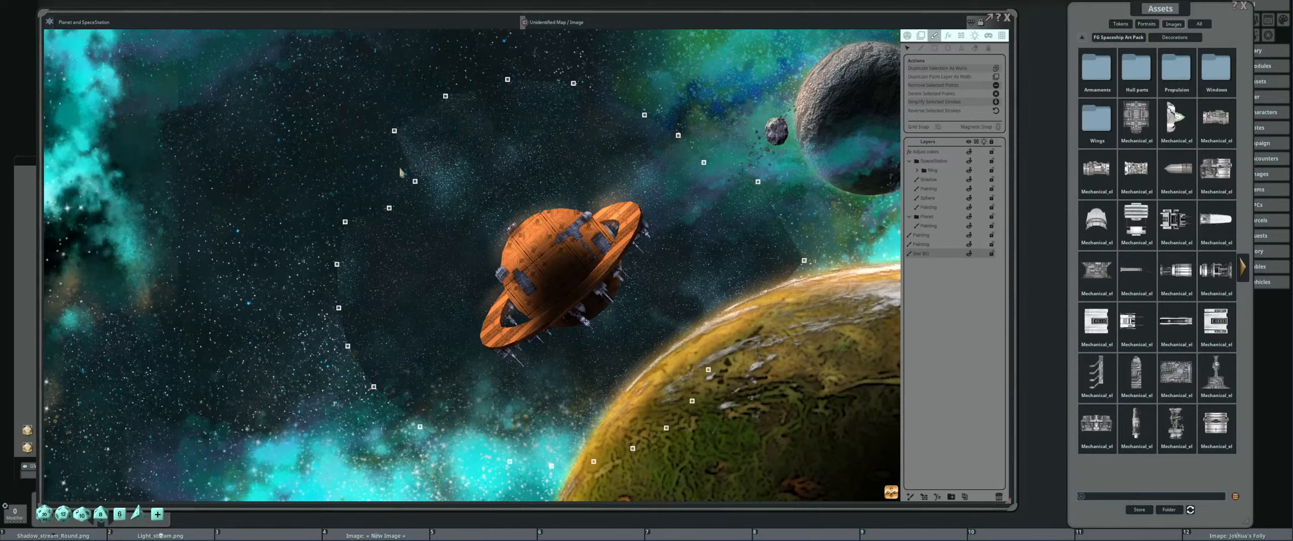
drag(415, 183, 363, 161)
mouse_move(389, 209)
mouse_down()
mouse_move(345, 194)
mouse_move(302, 235)
mouse_up()
Extend the star fill's left and lower outline points outward toward the cyan nebula along the map's lower edge.
drag(426, 233, 555, 153)
mouse_move(466, 184)
mouse_down()
mouse_move(427, 215)
mouse_move(442, 271)
mouse_move(473, 281)
mouse_move(445, 326)
mouse_move(472, 363)
mouse_up()
drag(549, 350, 523, 411)
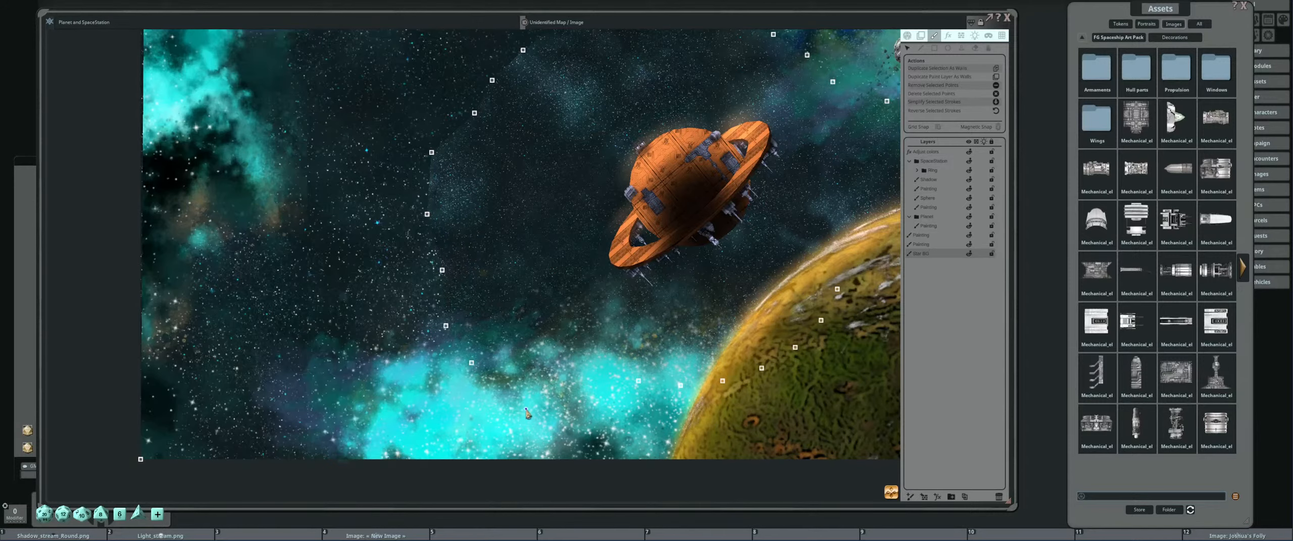
drag(639, 384, 626, 412)
scroll(629, 355, down, 5)
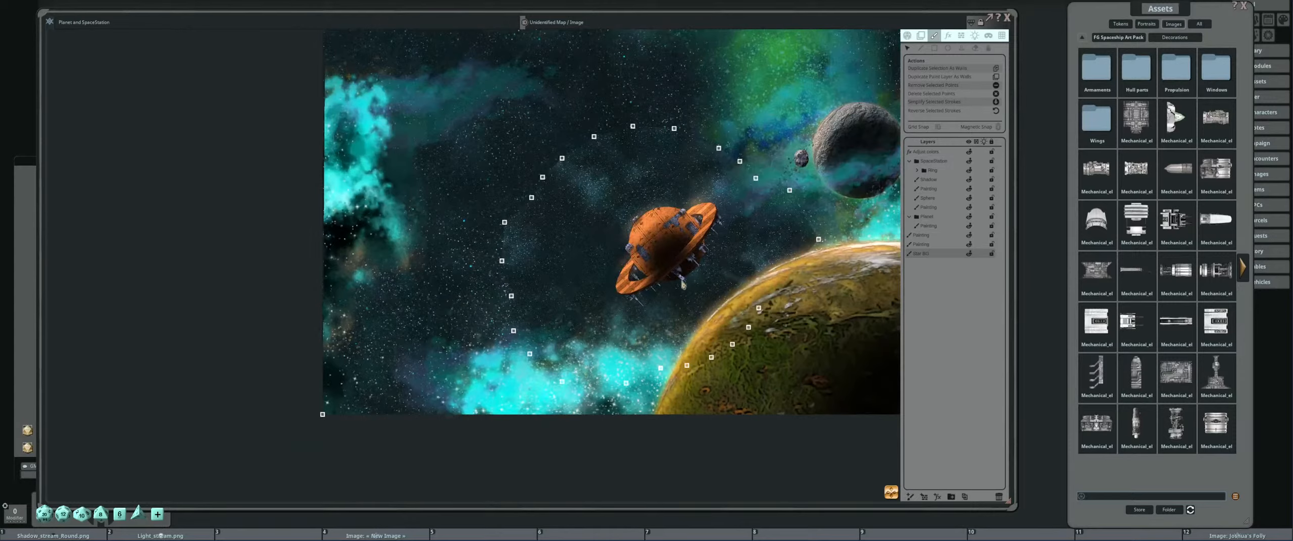
drag(684, 285, 637, 287)
scroll(636, 280, up, 3)
drag(690, 235, 632, 229)
scroll(632, 229, up, 1)
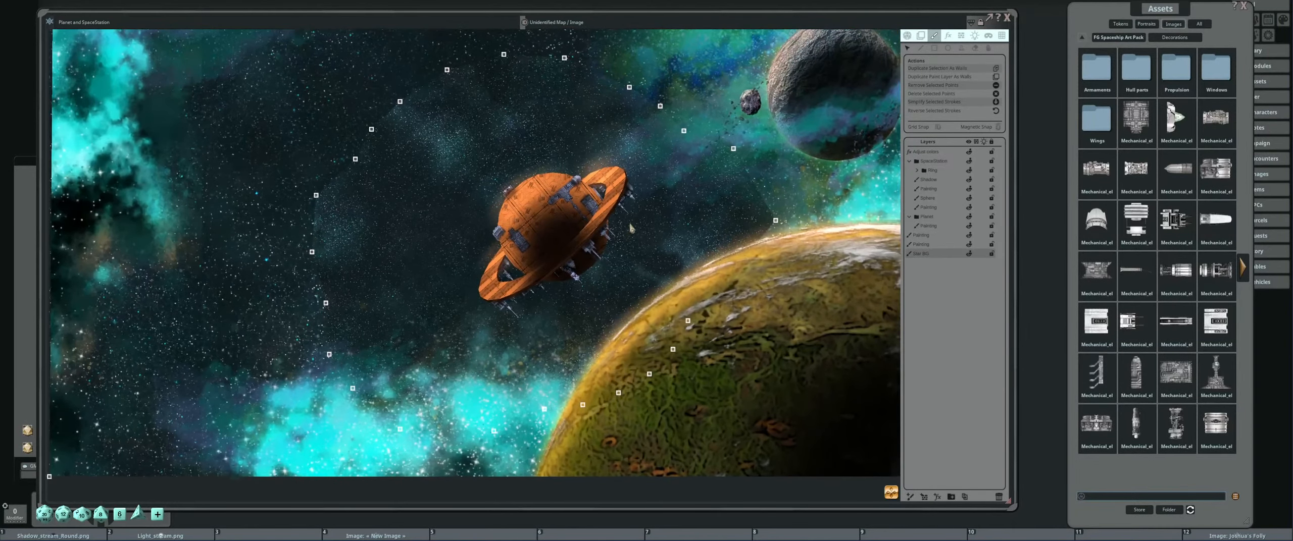
Offset the star texture slightly inside the enlarged fill around the space station.
click(990, 48)
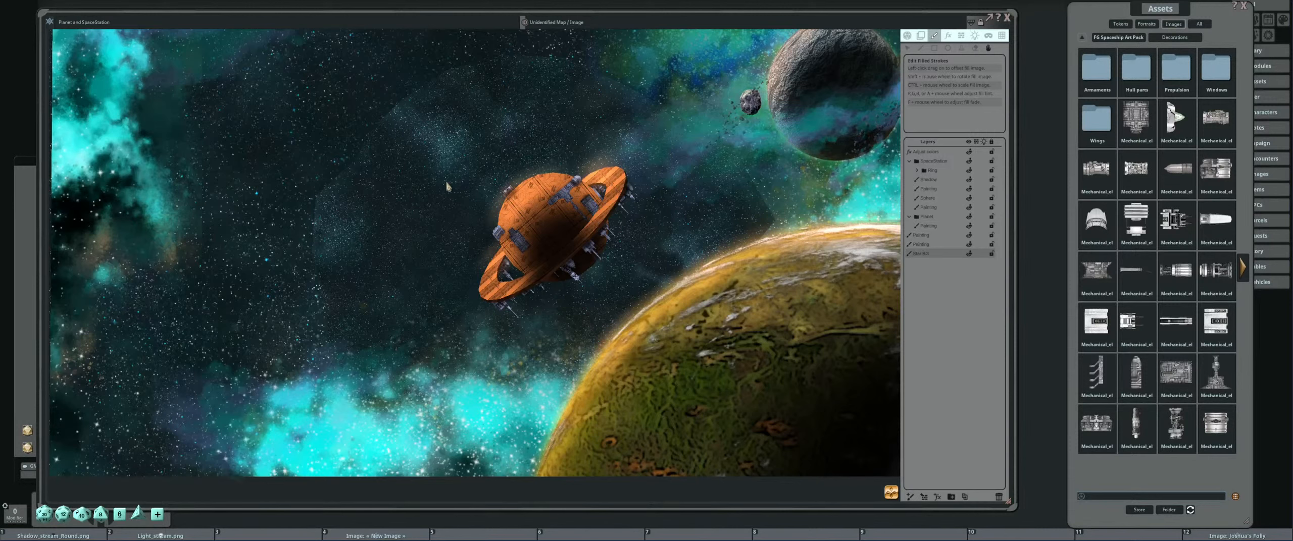
drag(411, 193, 433, 170)
scroll(471, 149, up, 2)
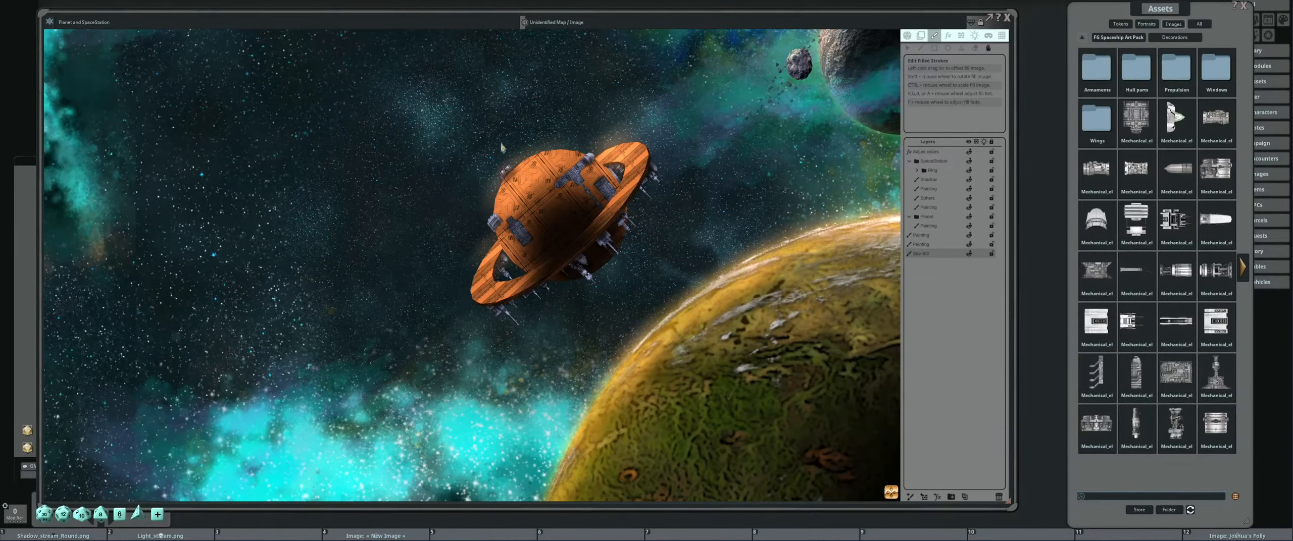
Examine how the finer star patch blends with the background, both across the whole map and close up around the space station.
scroll(485, 149, down, 4)
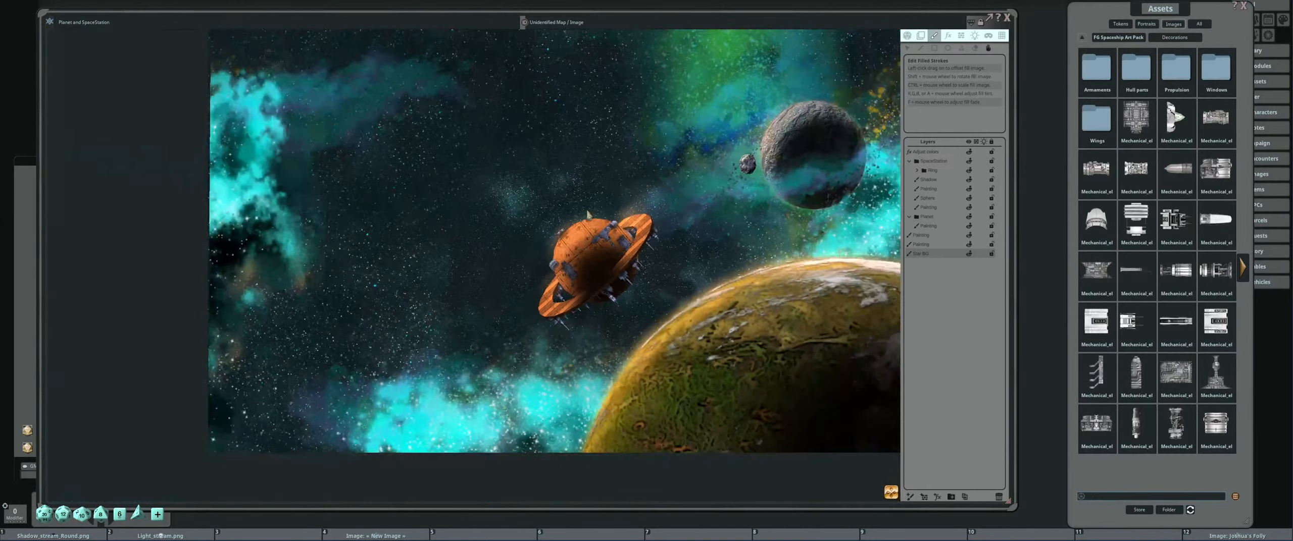
scroll(588, 216, down, 3)
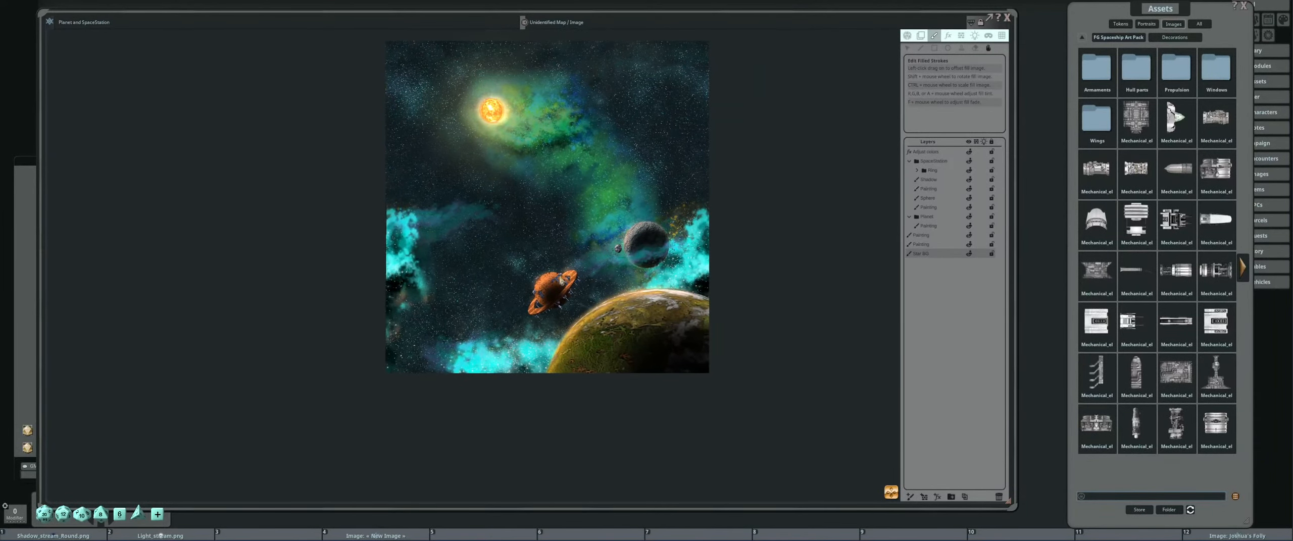
drag(561, 236, 540, 242)
scroll(499, 326, up, 1)
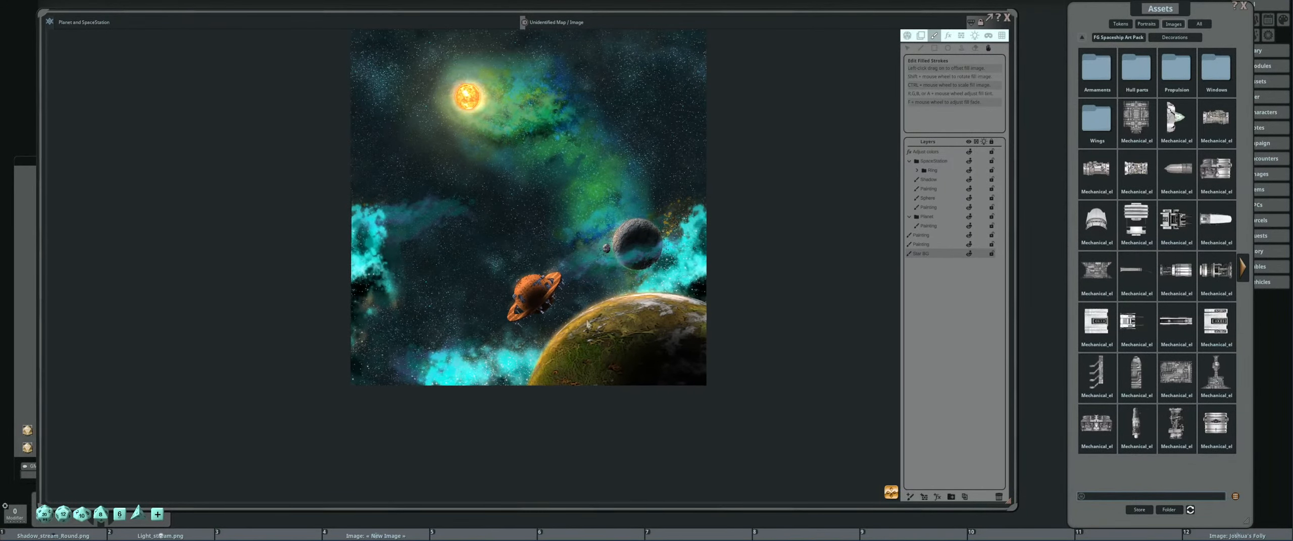
drag(621, 301, 598, 272)
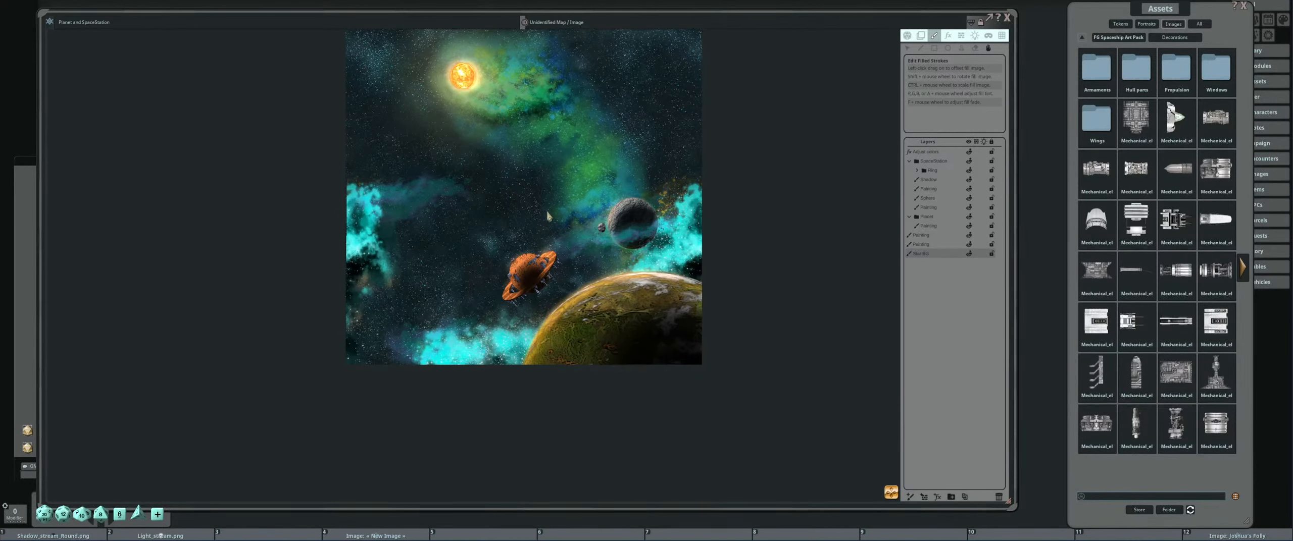
scroll(554, 275, up, 5)
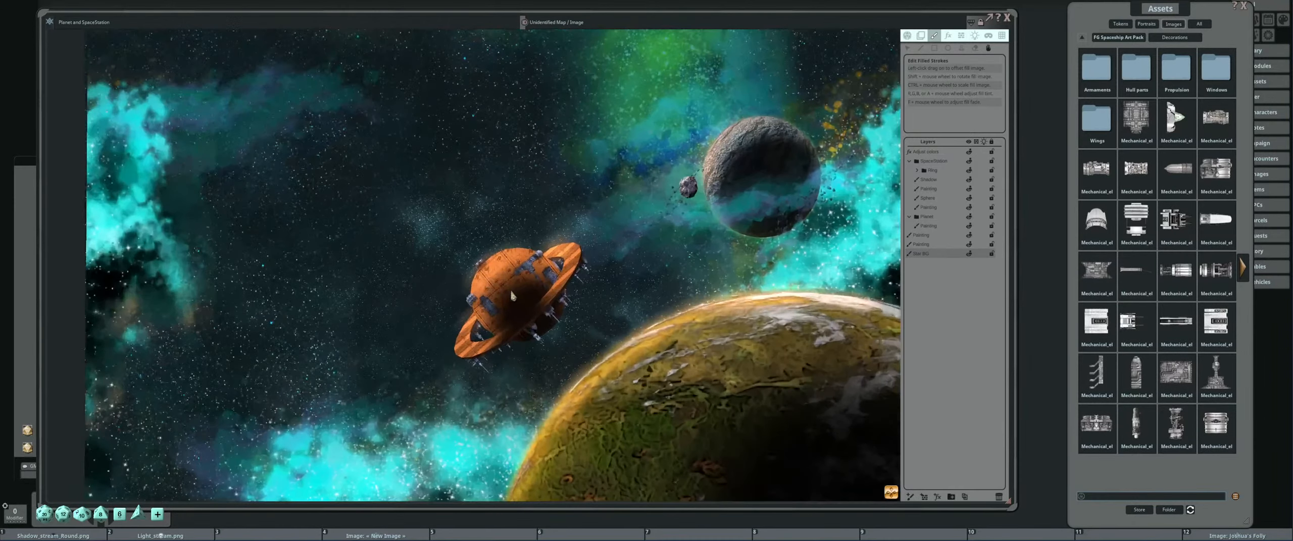
scroll(495, 292, up, 2)
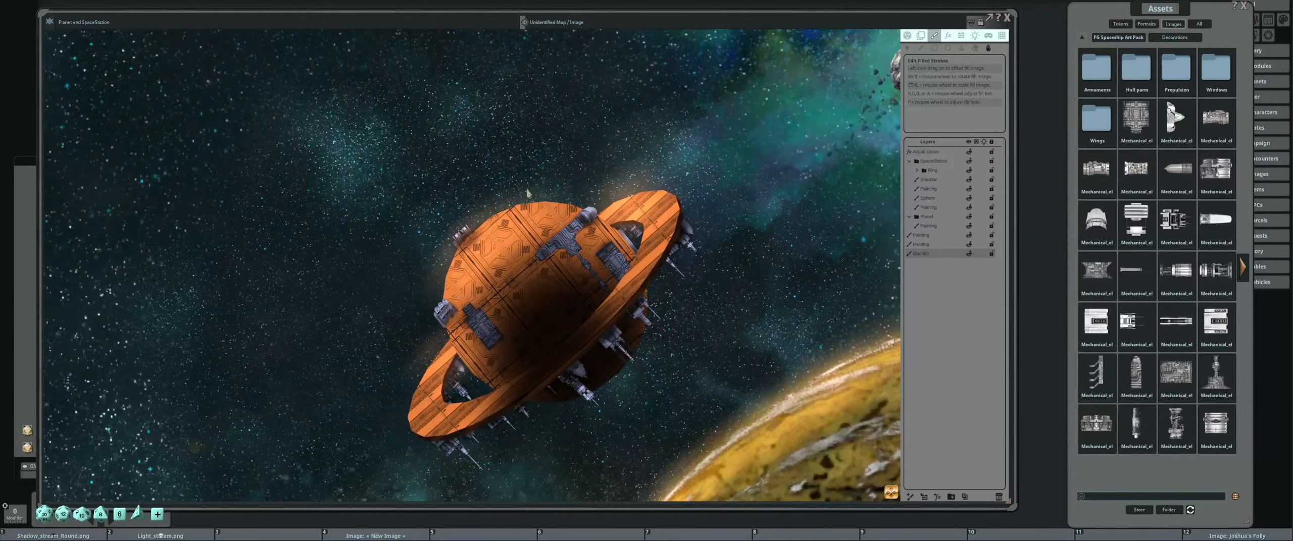
scroll(588, 288, down, 2)
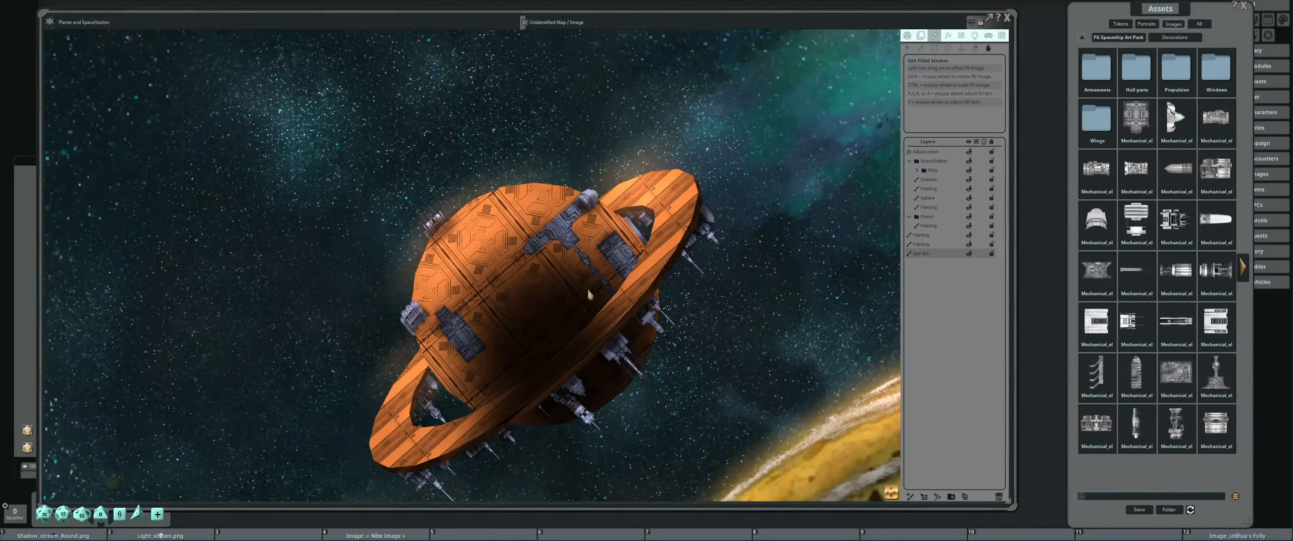
scroll(587, 287, up, 4)
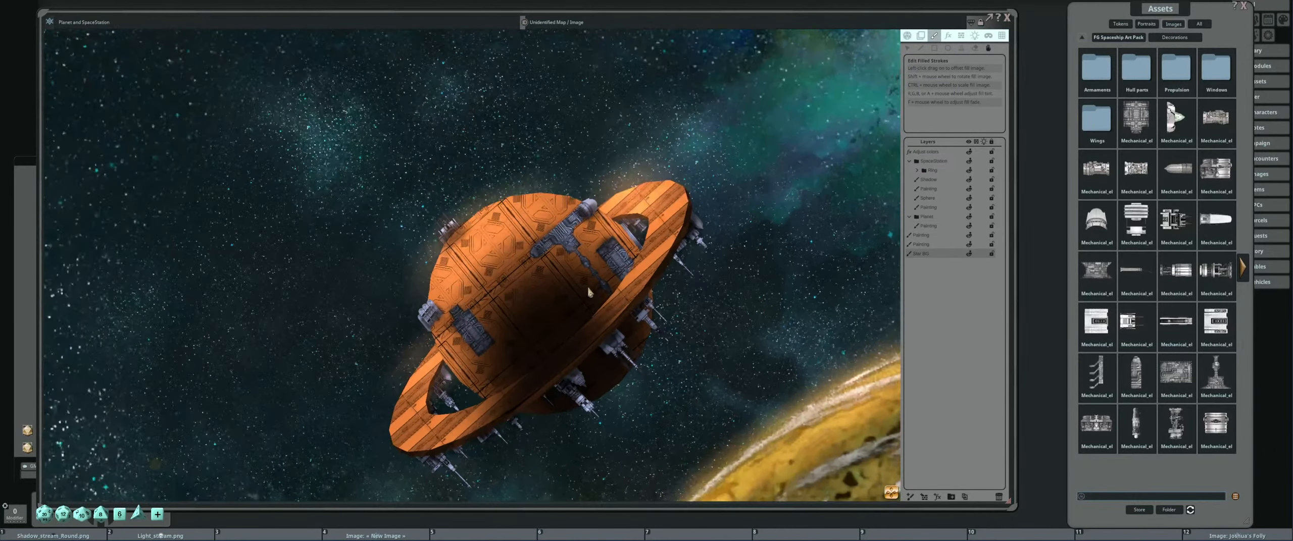
drag(509, 293, 497, 220)
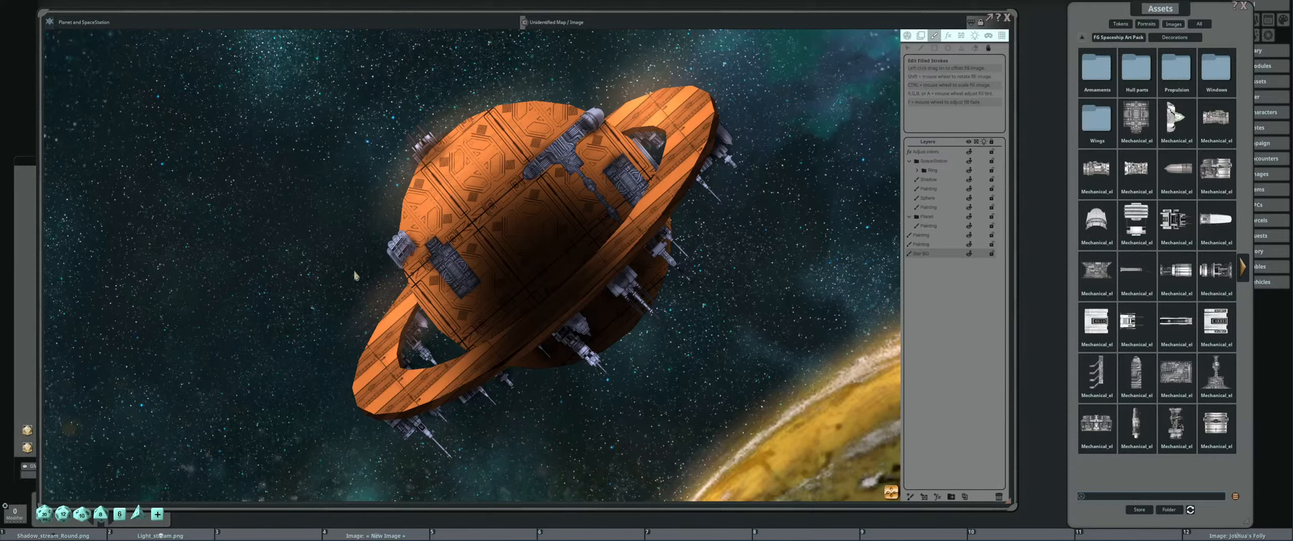
scroll(355, 277, down, 8)
drag(474, 259, 591, 308)
drag(570, 248, 557, 295)
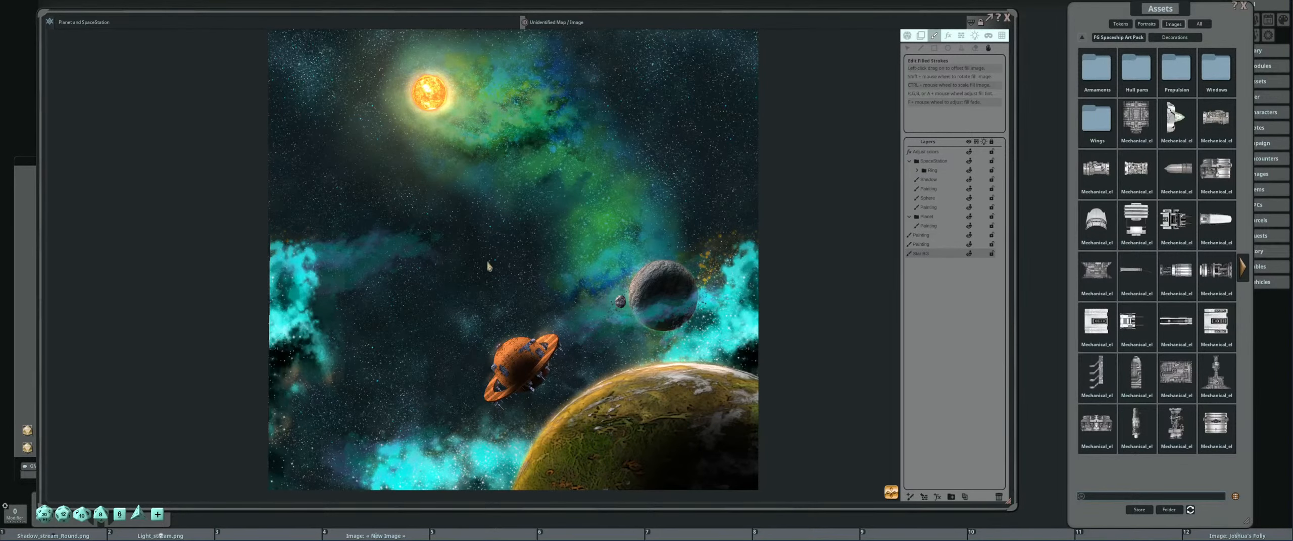
drag(473, 322, 477, 340)
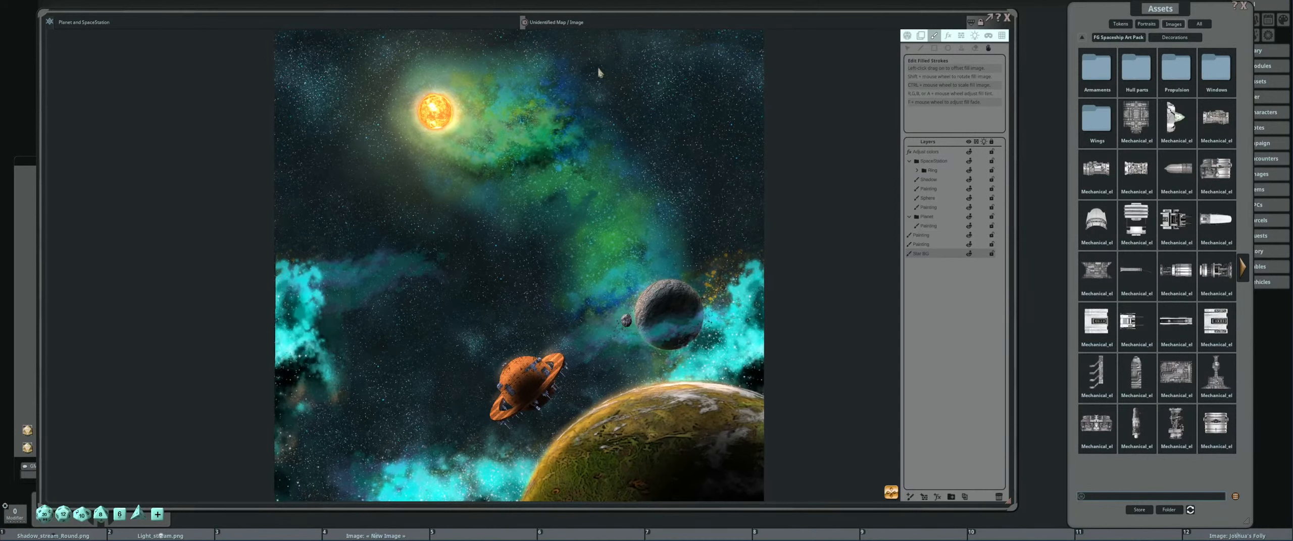
scroll(531, 374, up, 5)
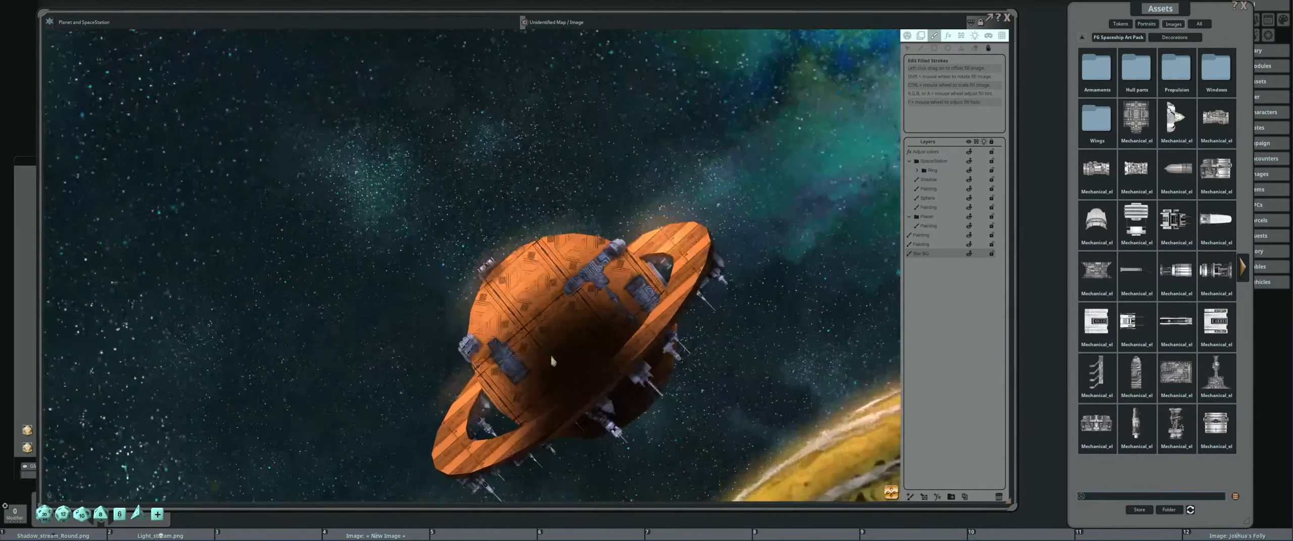
scroll(549, 354, down, 6)
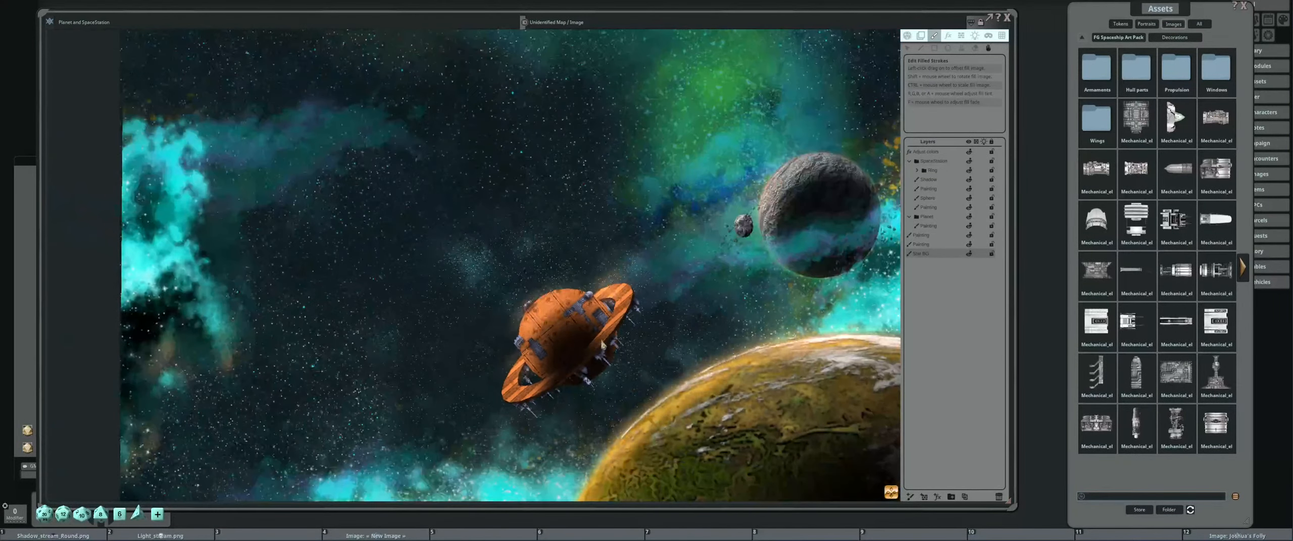
scroll(603, 345, down, 3)
scroll(606, 289, up, 1)
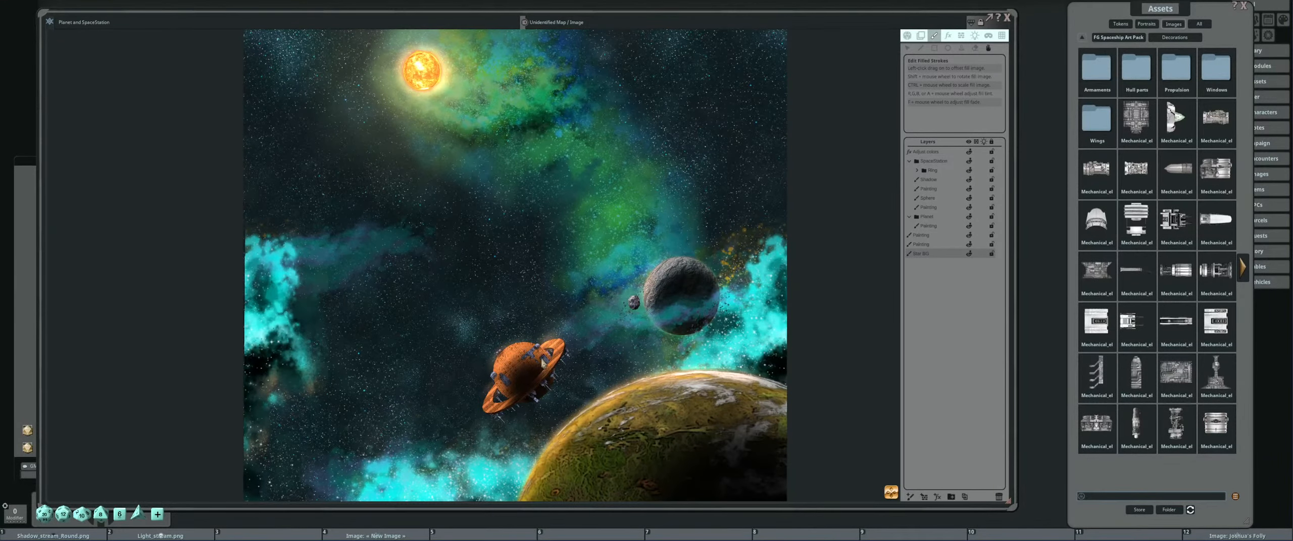
scroll(555, 273, down, 2)
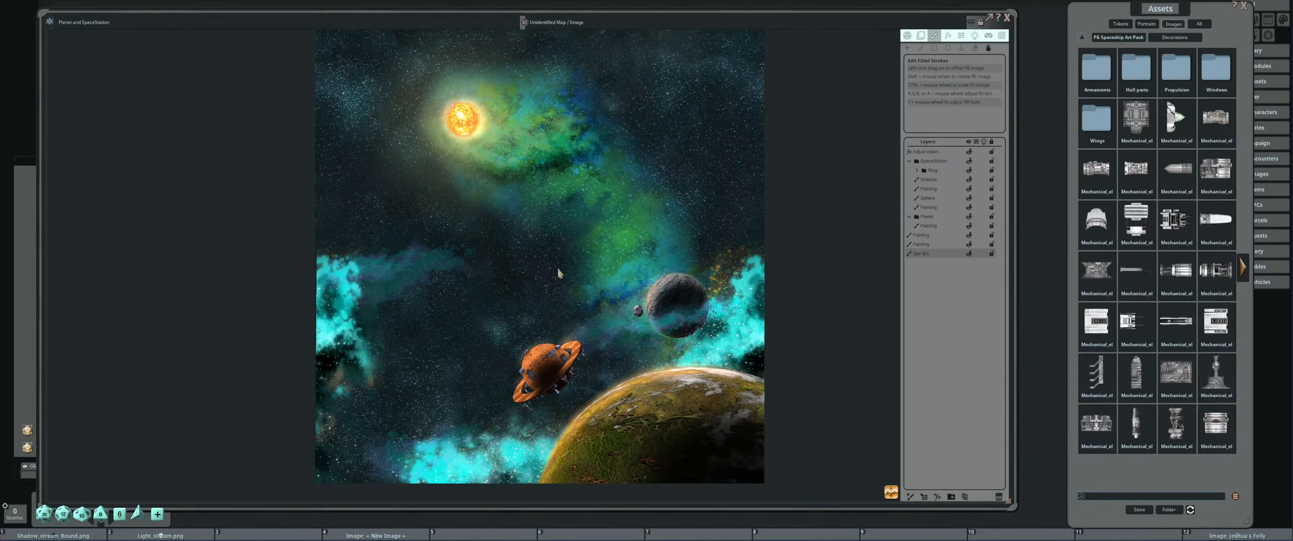
drag(568, 295, 586, 267)
scroll(564, 288, up, 3)
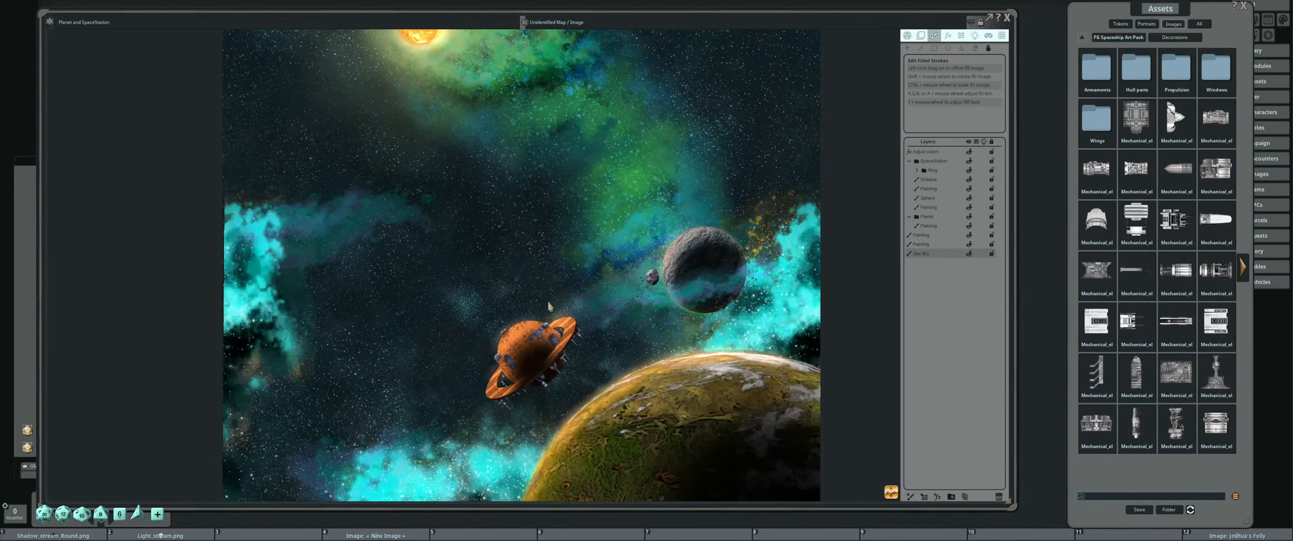
scroll(550, 306, down, 2)
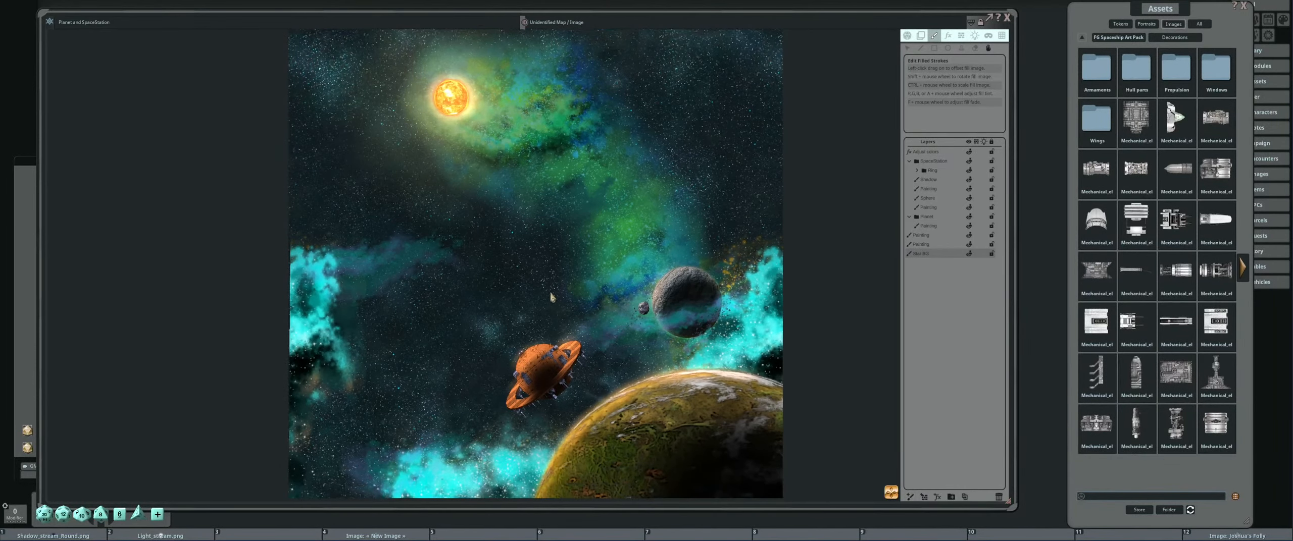
scroll(552, 299, up, 3)
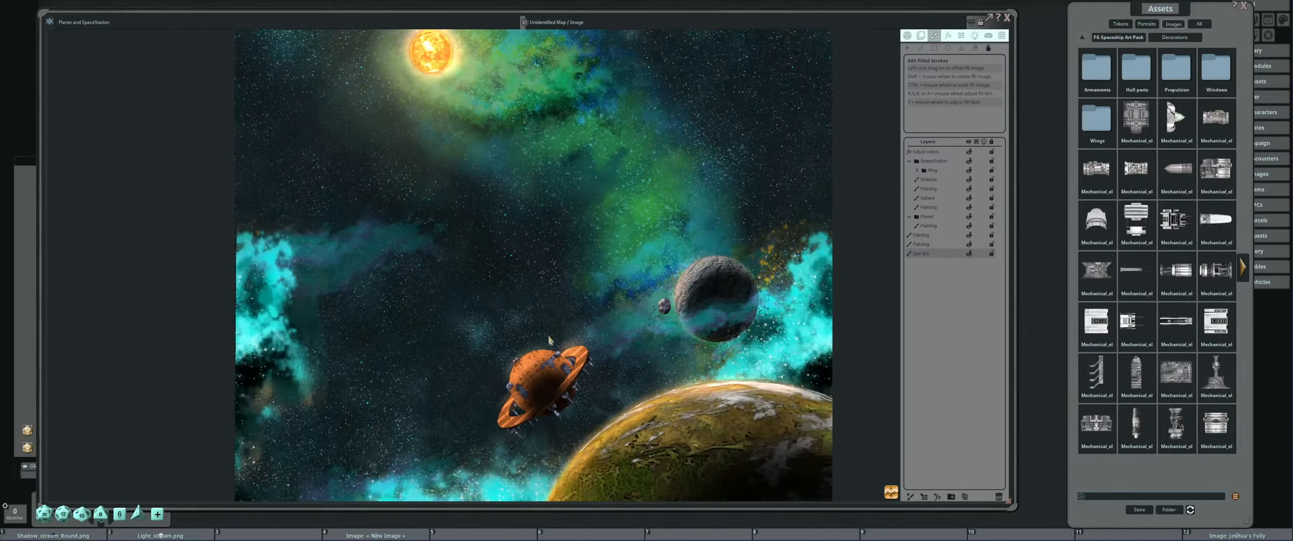
scroll(571, 316, up, 4)
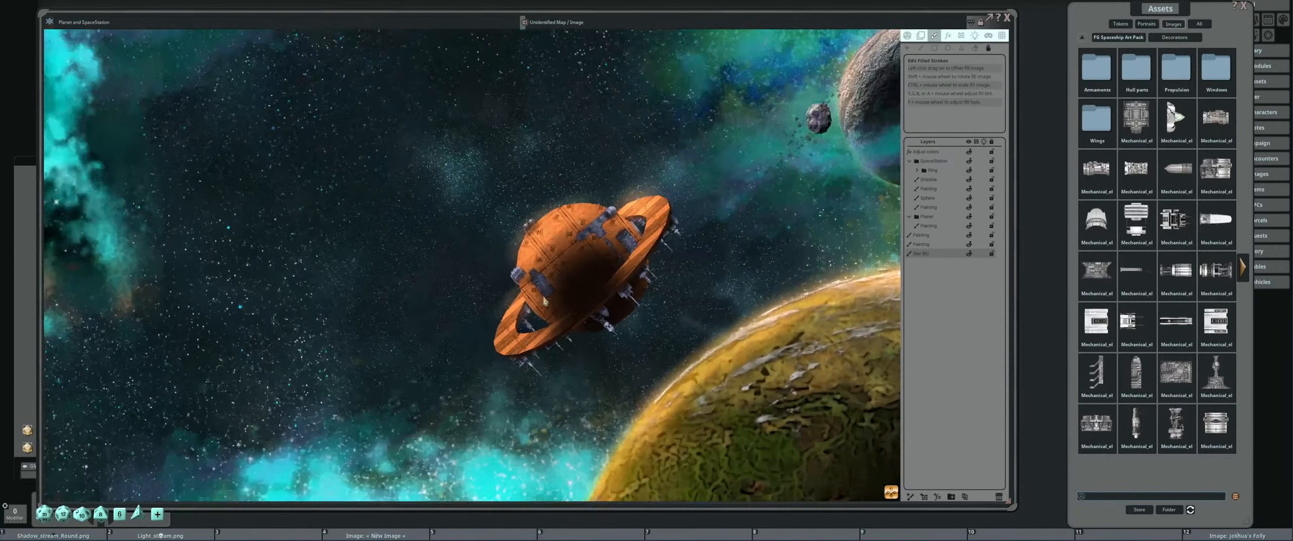
scroll(547, 300, down, 2)
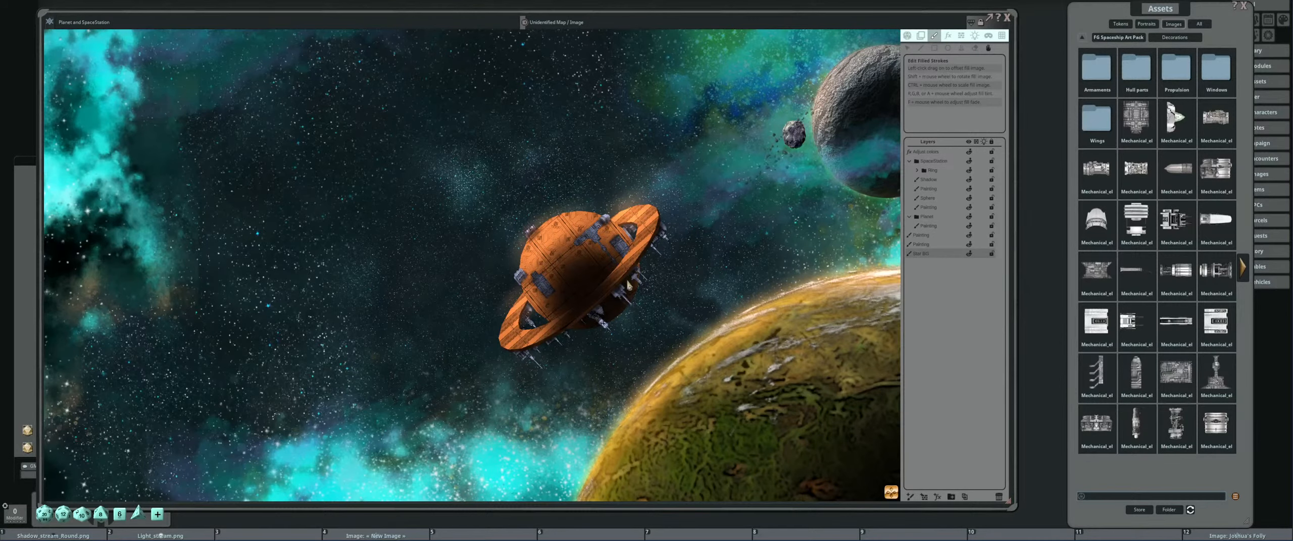
drag(630, 285, 622, 303)
scroll(621, 311, down, 4)
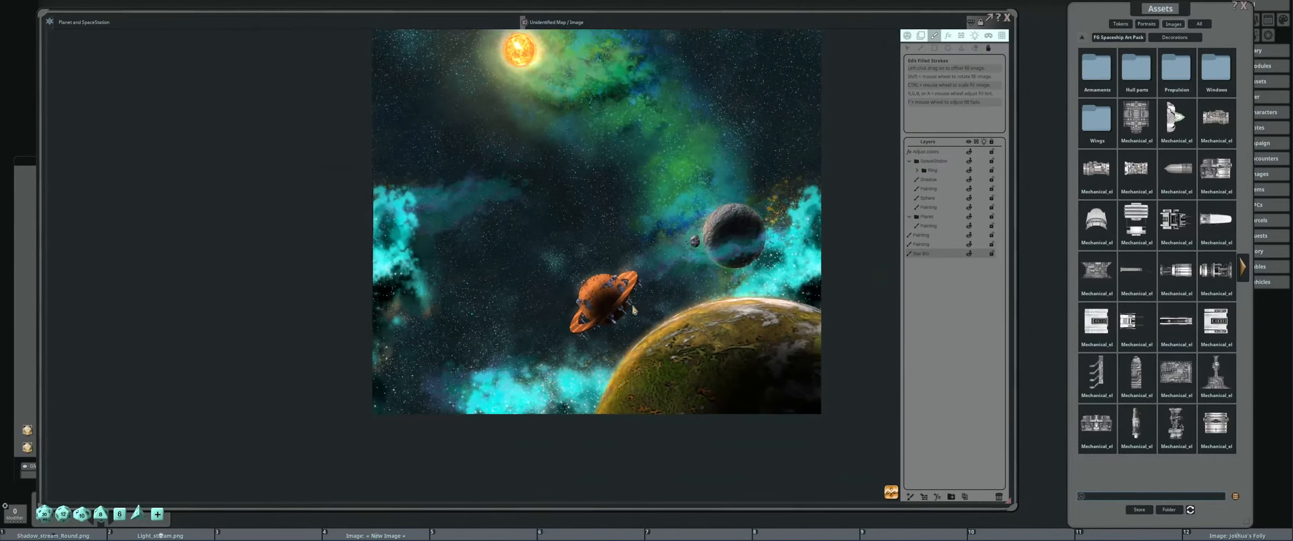
drag(662, 308, 589, 337)
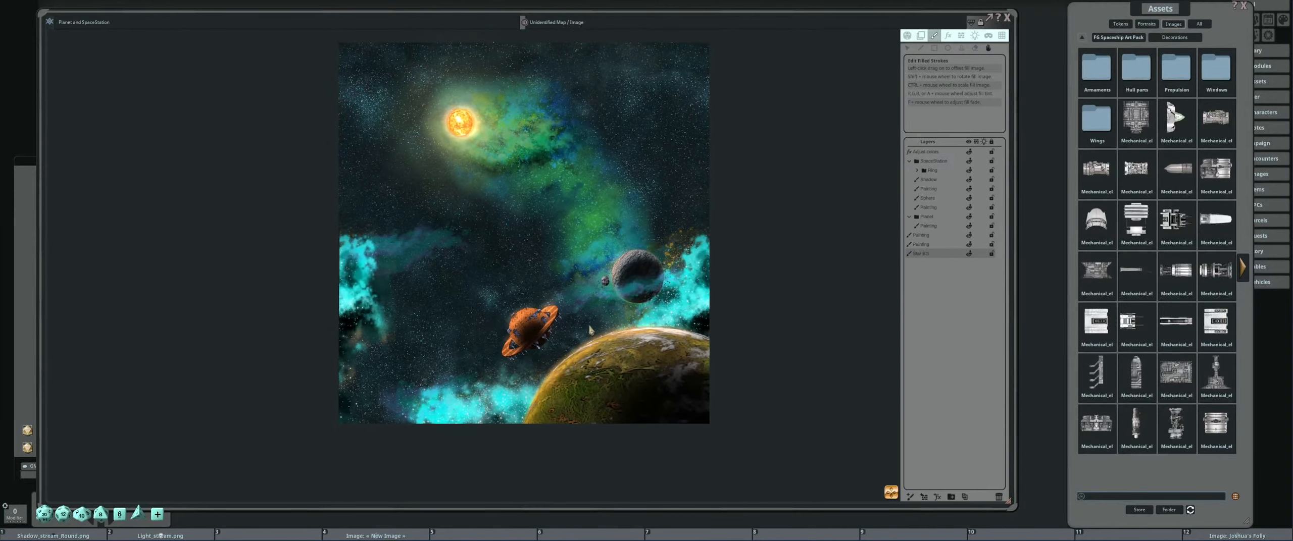
scroll(548, 345, up, 5)
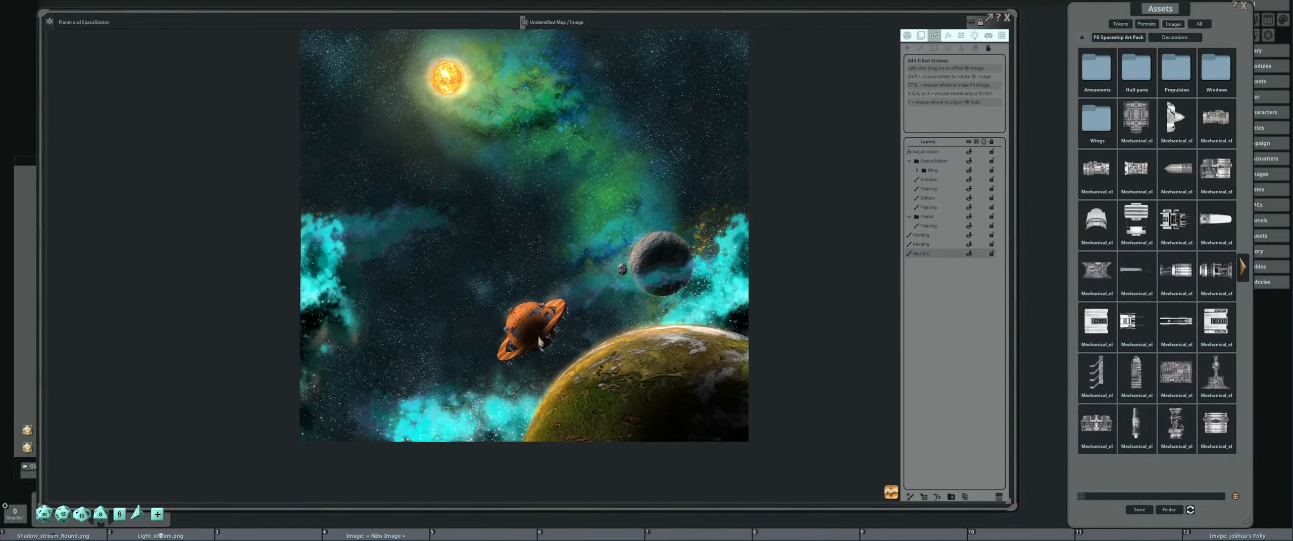
scroll(518, 370, up, 3)
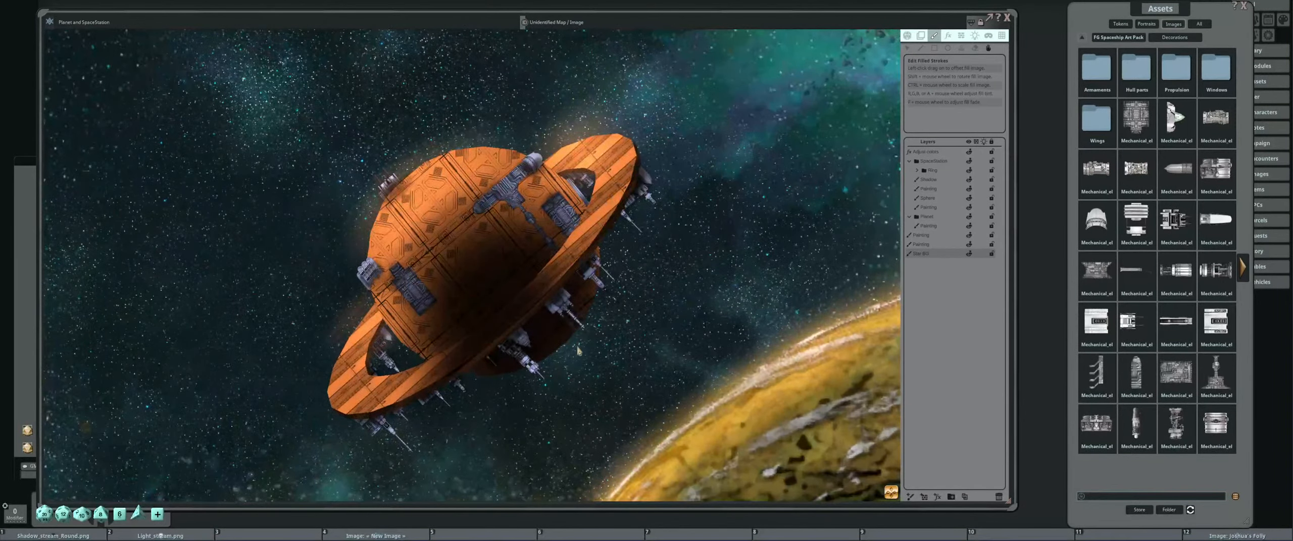
scroll(551, 363, down, 3)
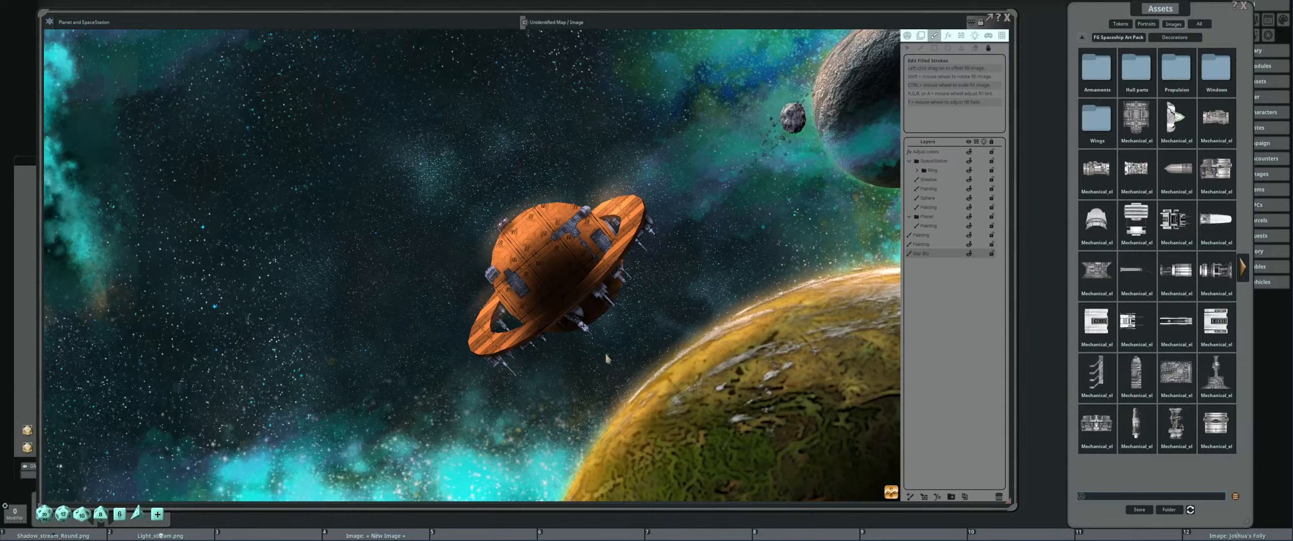
Hide and show again each of the two Painting layers above the star background to compare the map with and without them.
click(937, 245)
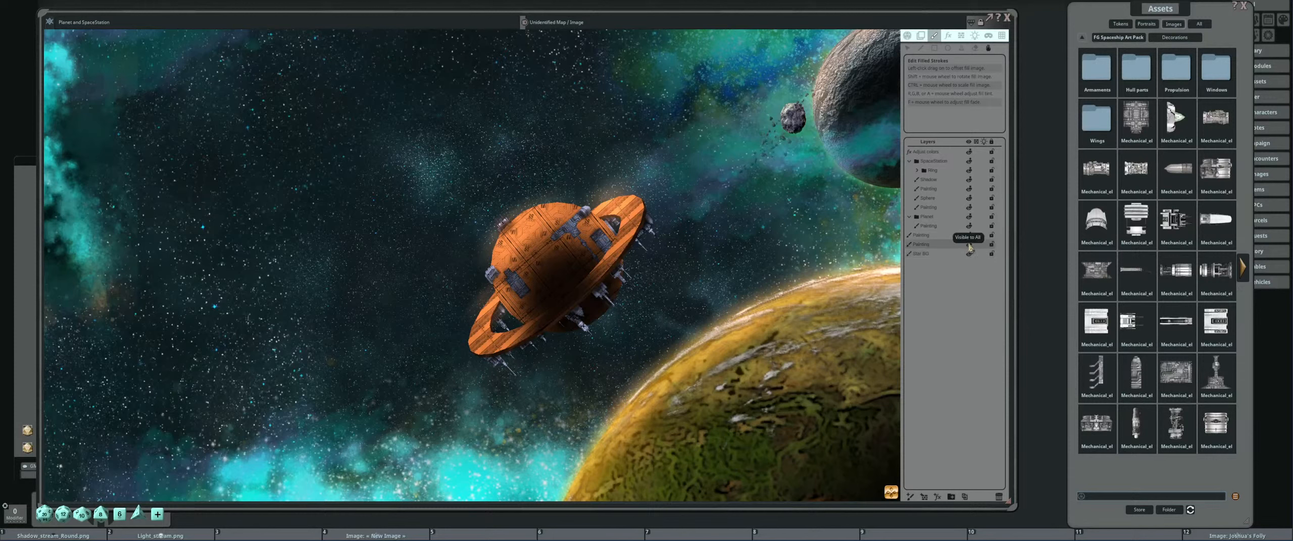
click(969, 245)
click(969, 245)
click(969, 236)
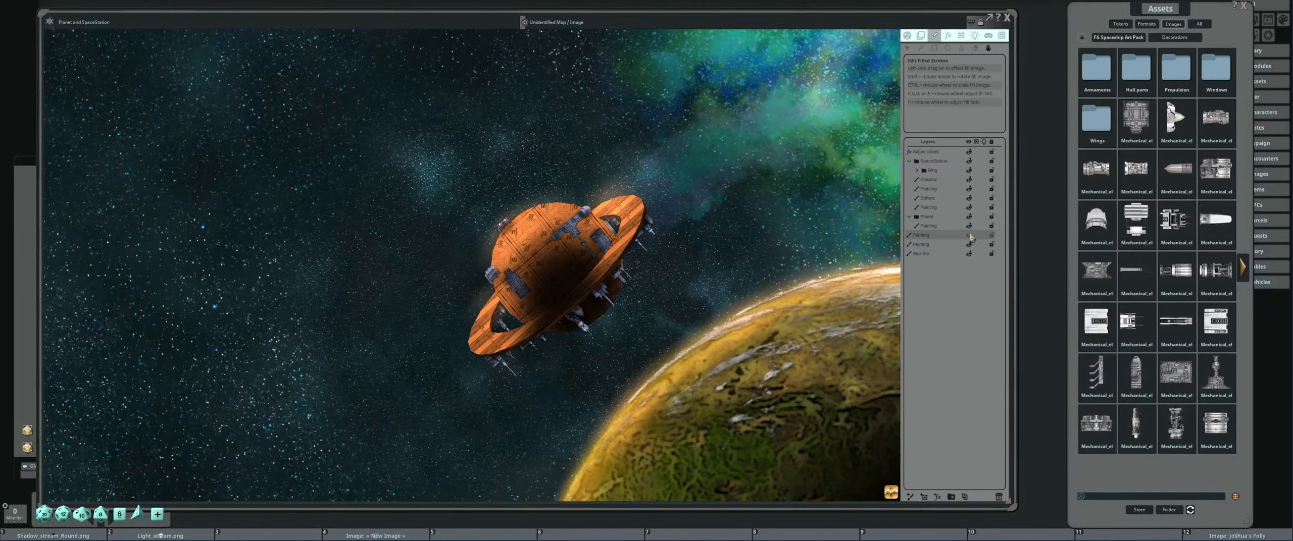
click(970, 236)
scroll(798, 254, down, 6)
drag(764, 260, 732, 278)
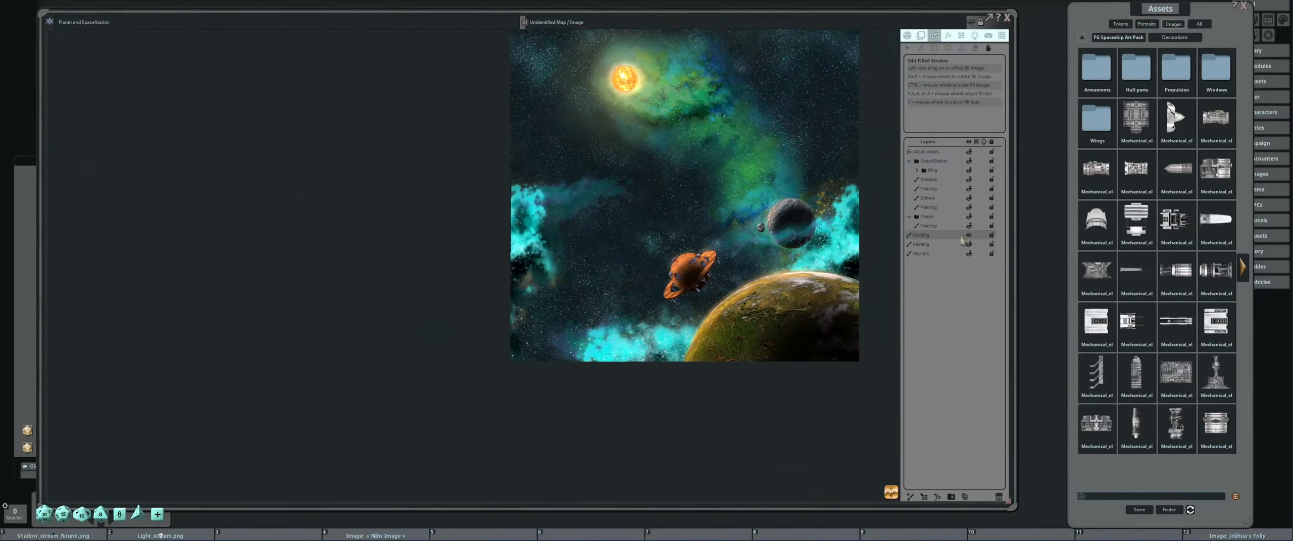
Hide and show again the upper Painting layer to compare the map without its moon and cyan nebulae.
click(969, 236)
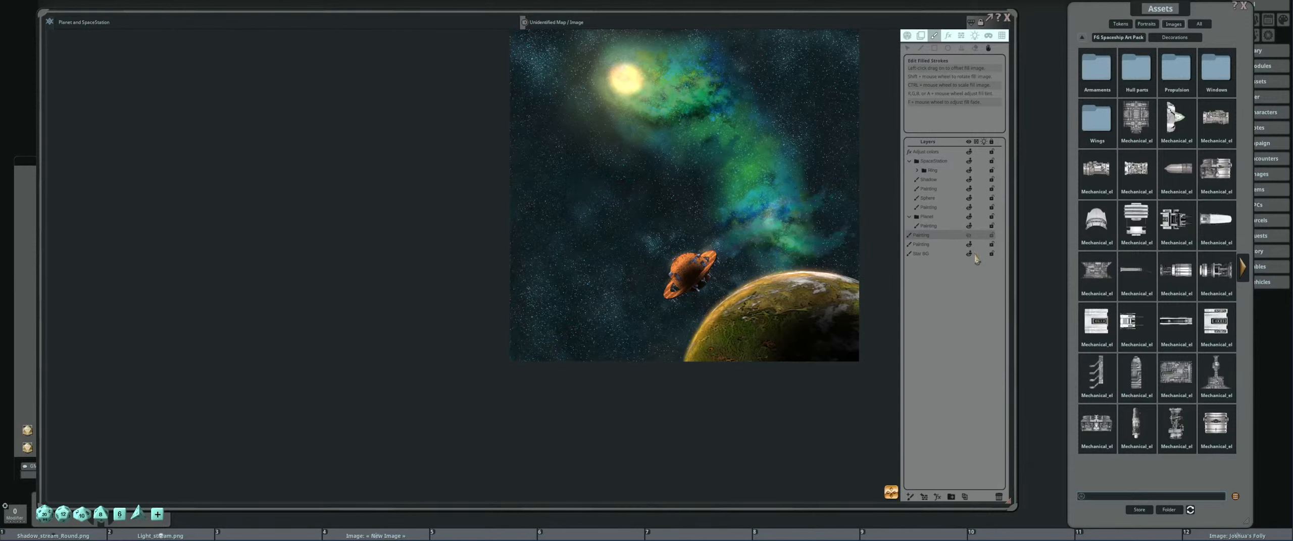
click(969, 235)
scroll(960, 243, up, 2)
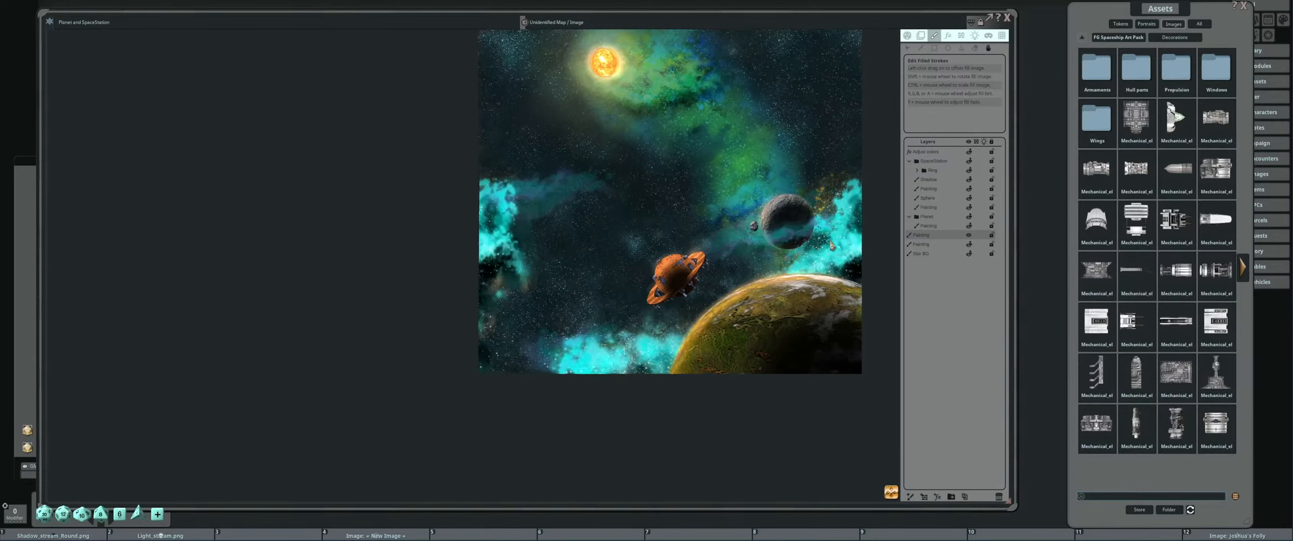
Nudge the lower Painting layer's point between the space station and the moon slightly down and to the left.
click(922, 245)
scroll(668, 270, up, 3)
scroll(667, 271, up, 1)
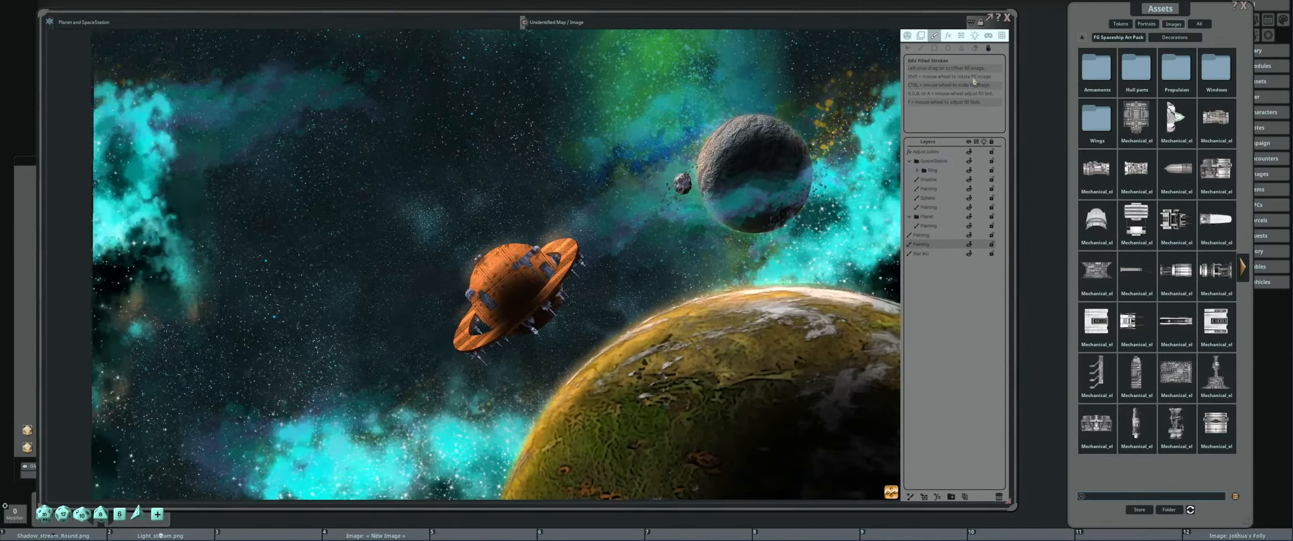
click(962, 49)
scroll(777, 222, up, 2)
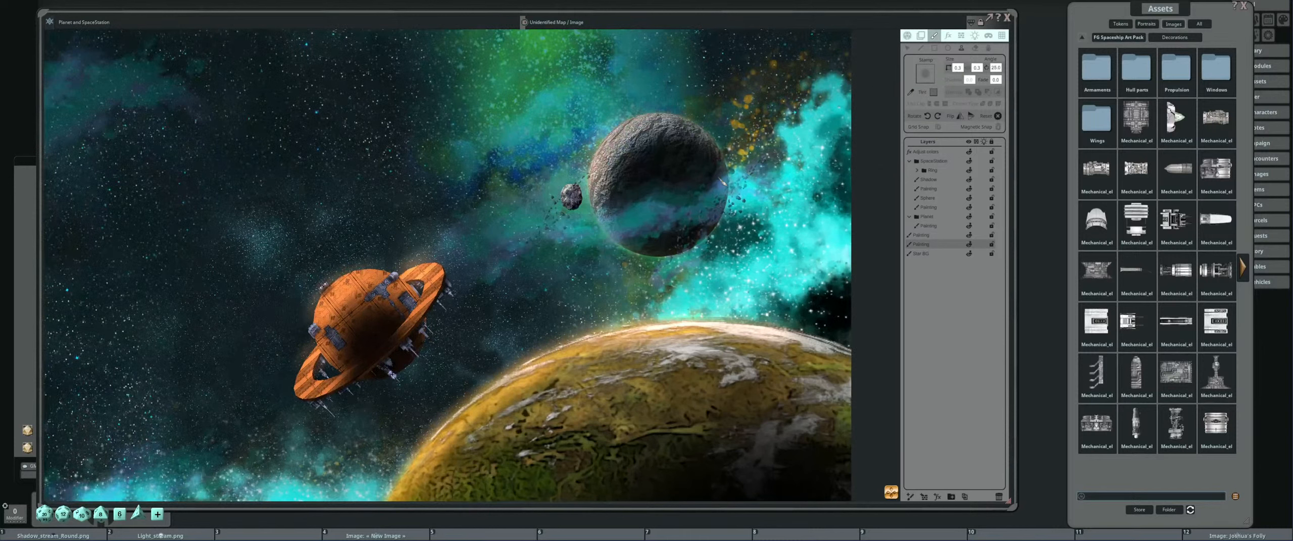
click(921, 48)
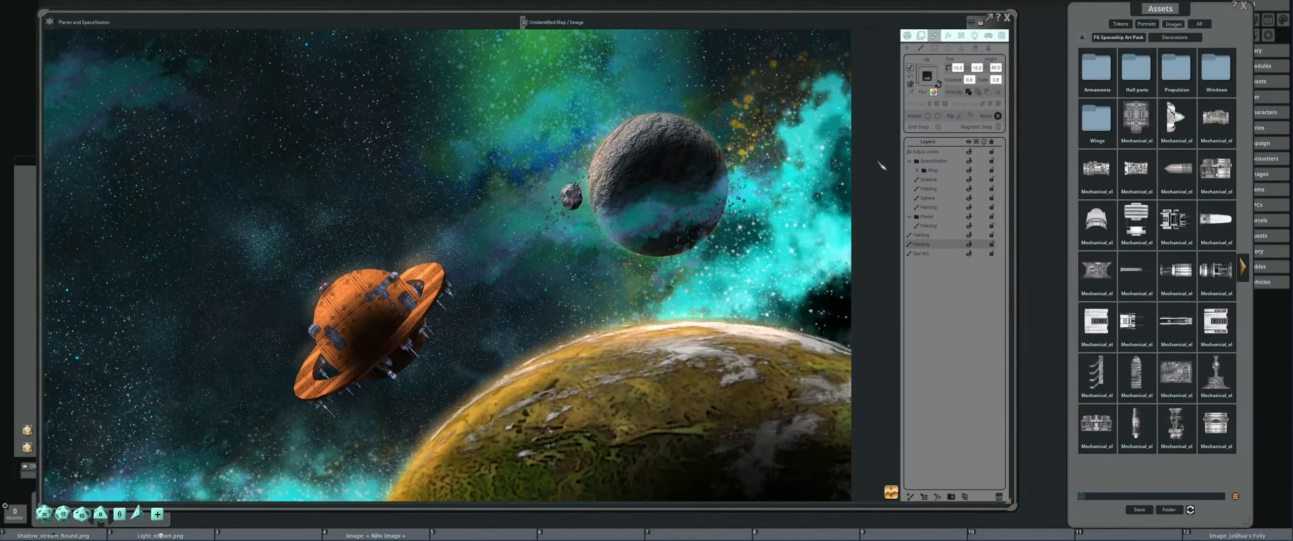
scroll(556, 250, down, 3)
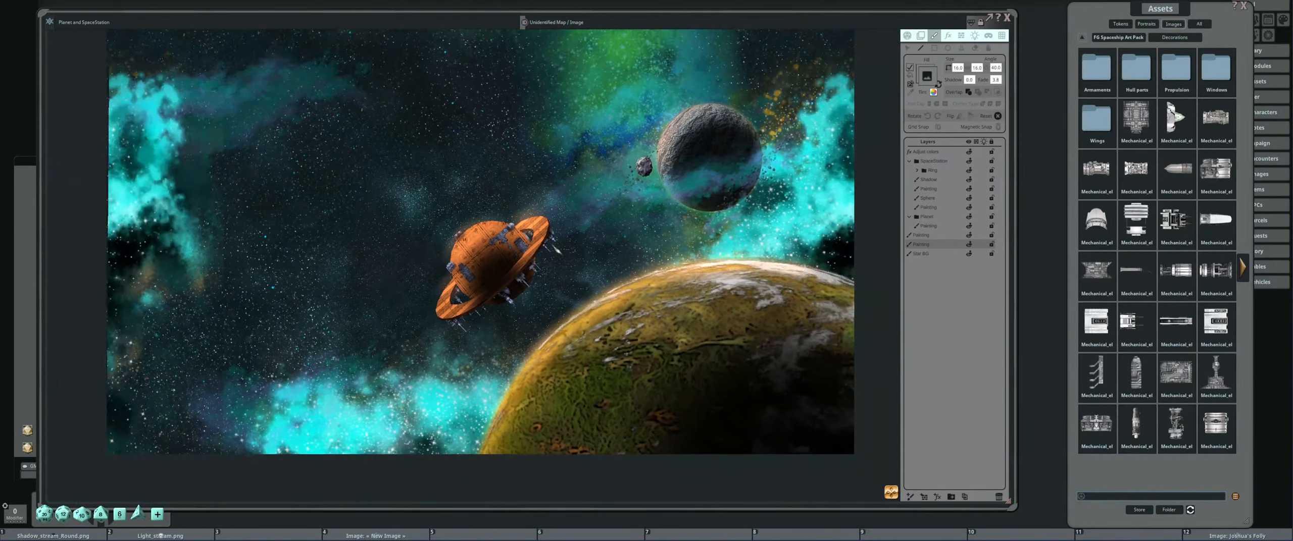
drag(617, 237, 643, 236)
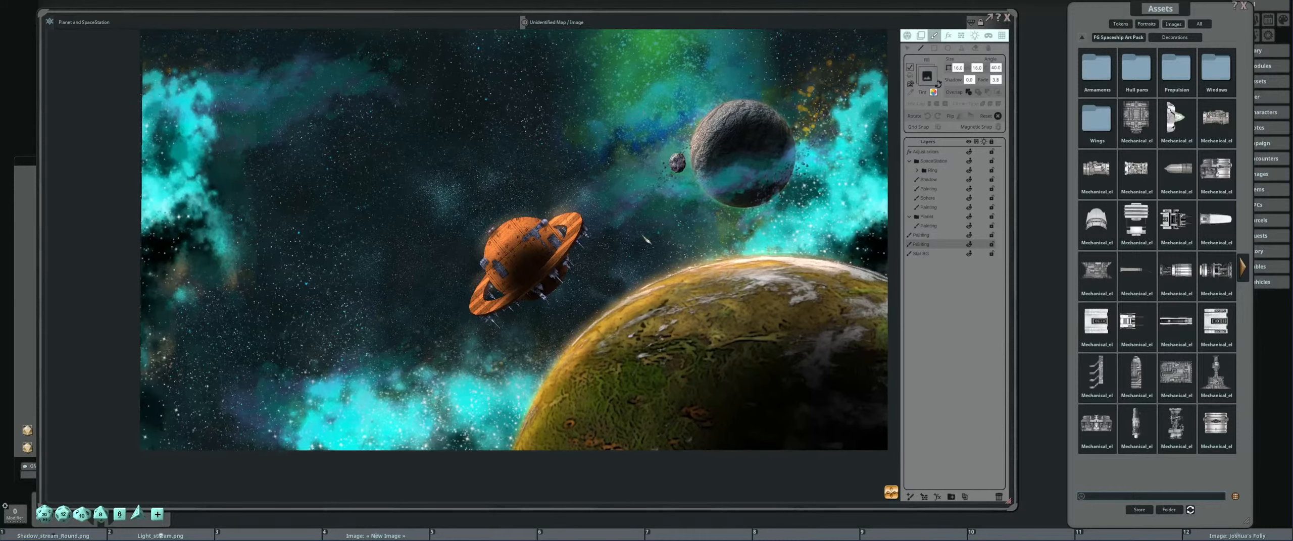
scroll(643, 235, up, 1)
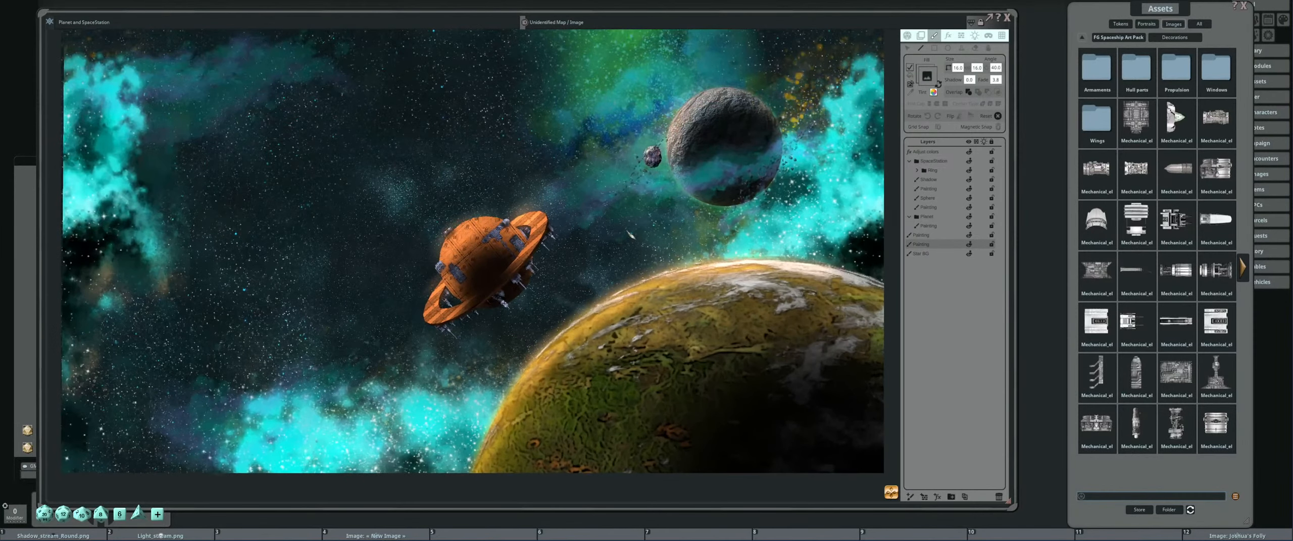
click(909, 49)
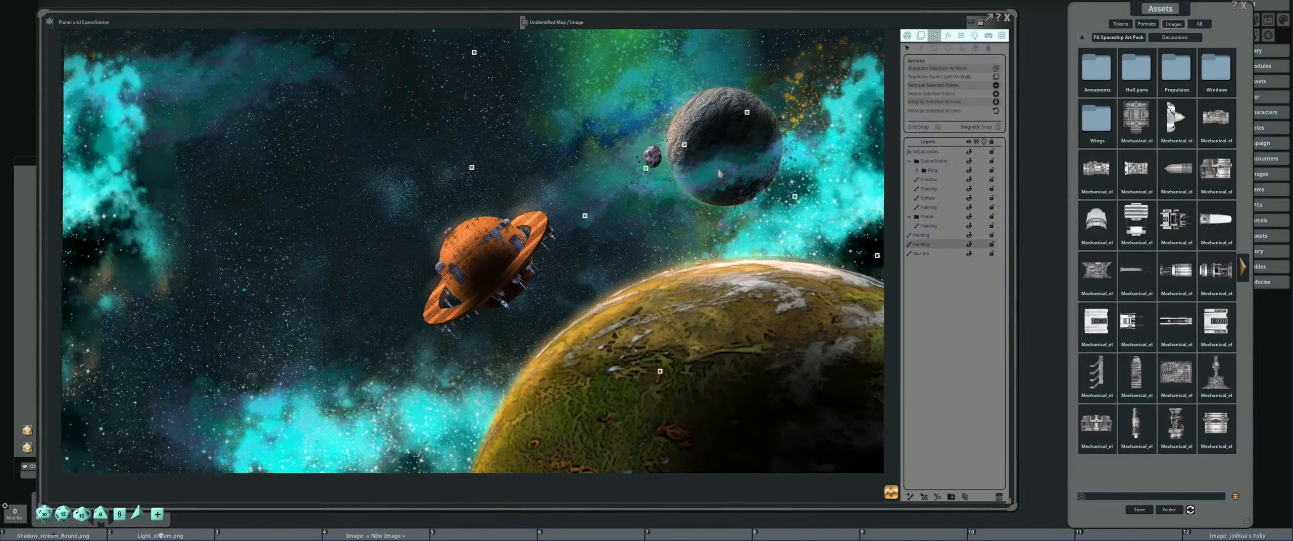
scroll(617, 204, up, 1)
drag(564, 225, 559, 232)
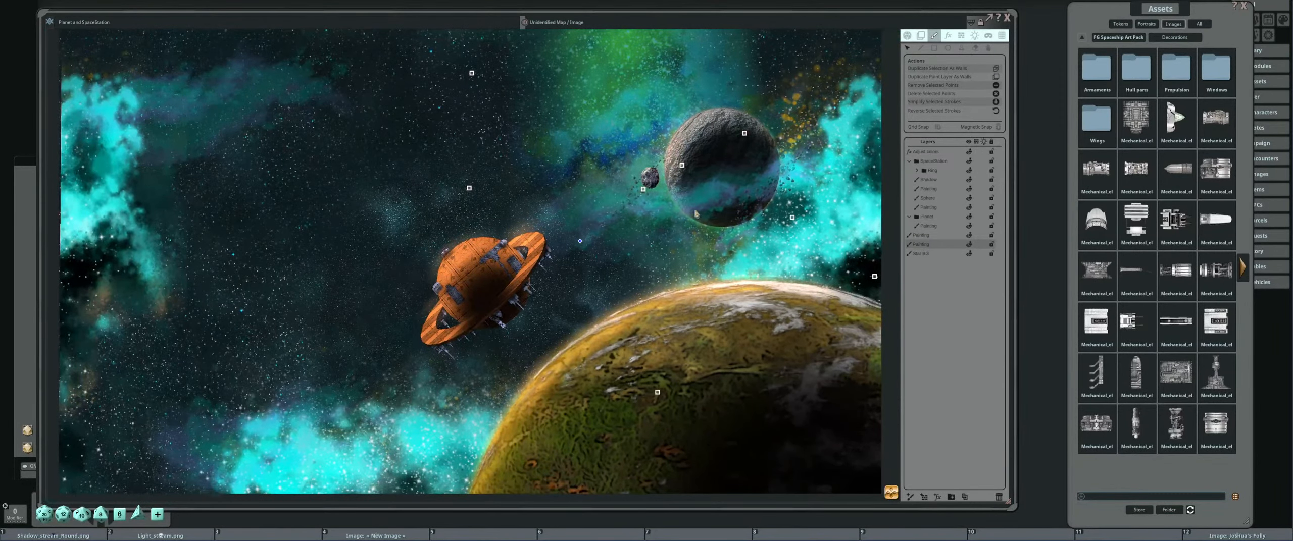
Move the upper Painting layer's point just below the moon down and left toward the space station.
click(921, 236)
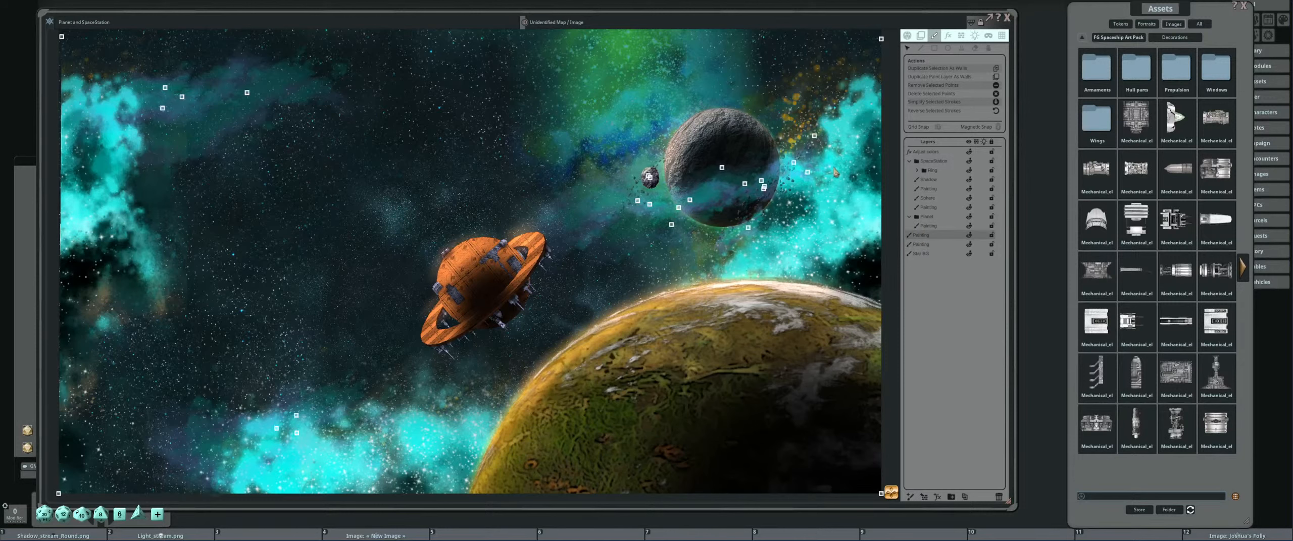
scroll(836, 173, up, 2)
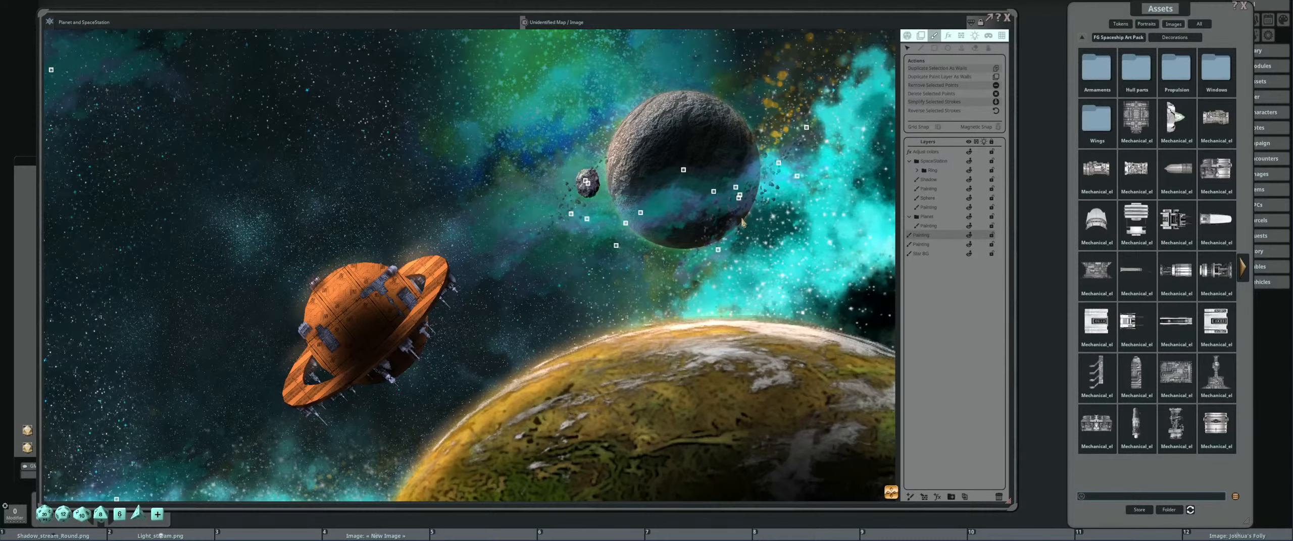
scroll(721, 246, down, 1)
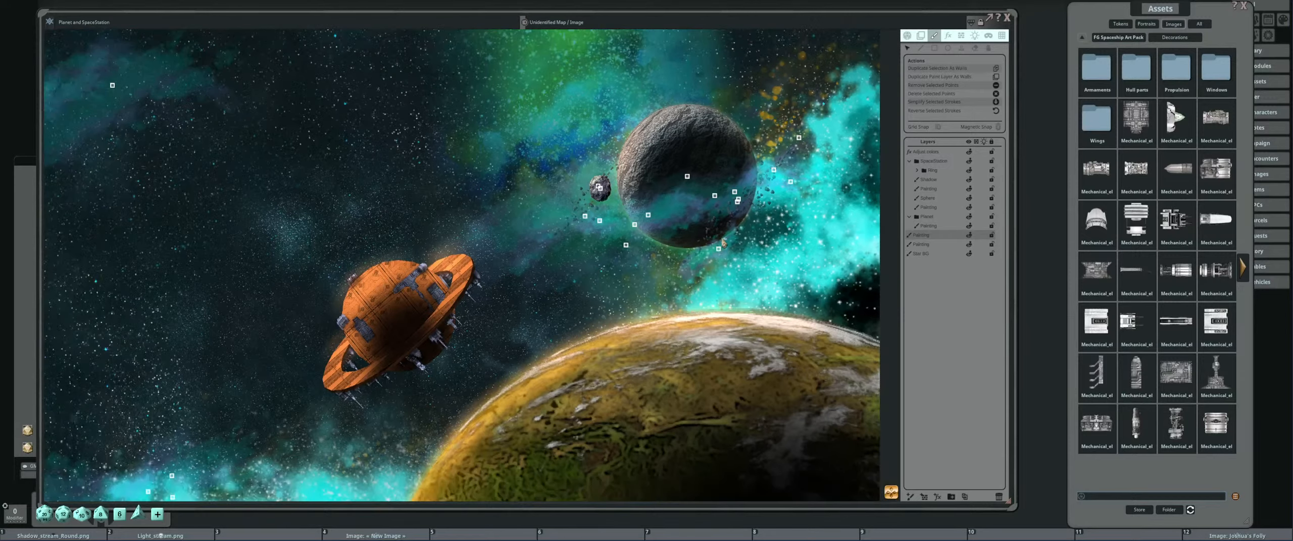
click(962, 48)
click(920, 48)
drag(504, 204, 535, 195)
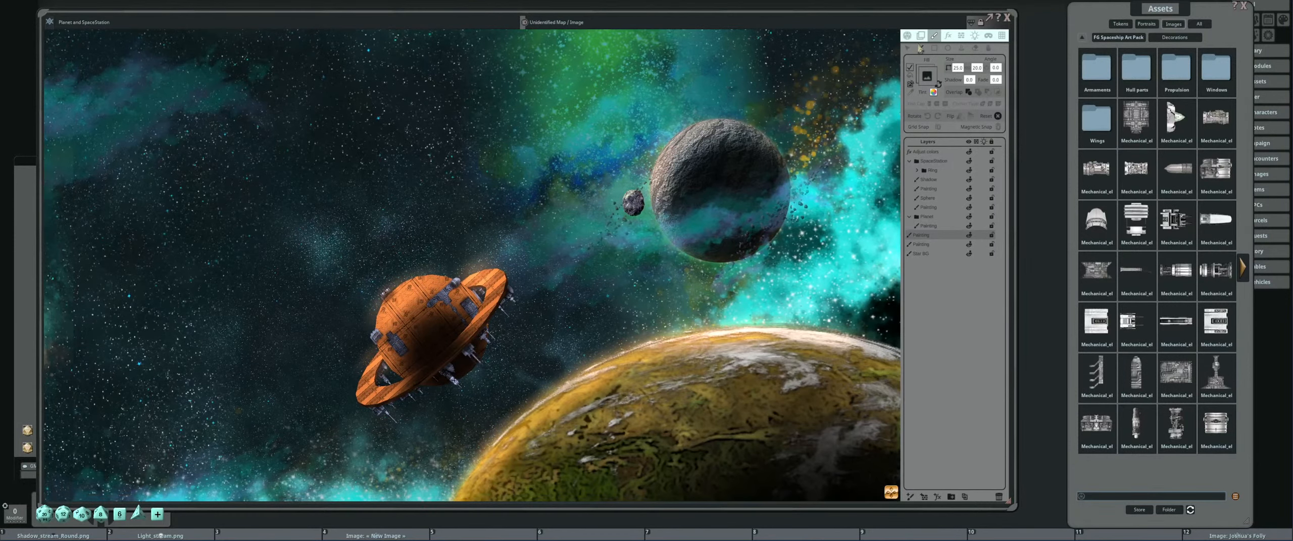
click(961, 49)
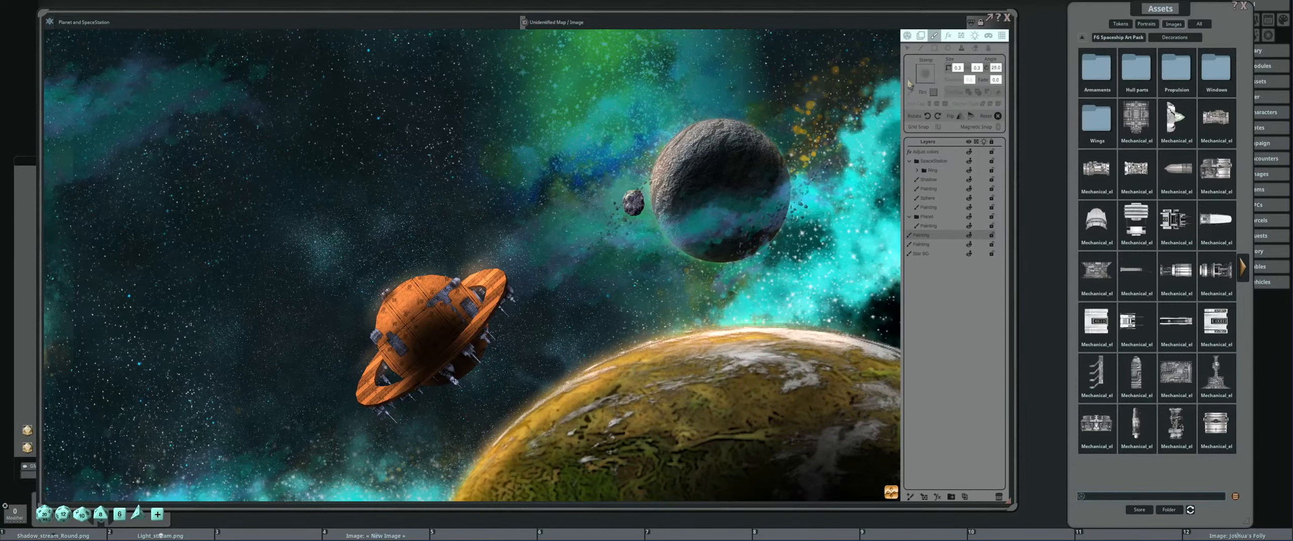
key(Escape)
scroll(545, 184, down, 3)
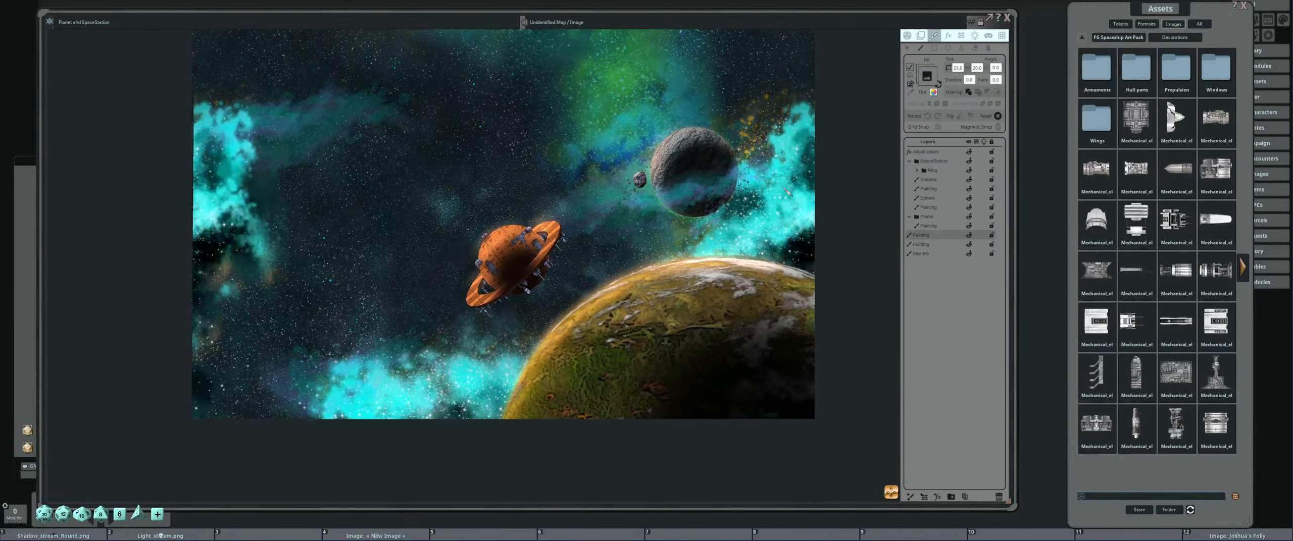
click(908, 48)
scroll(669, 206, up, 3)
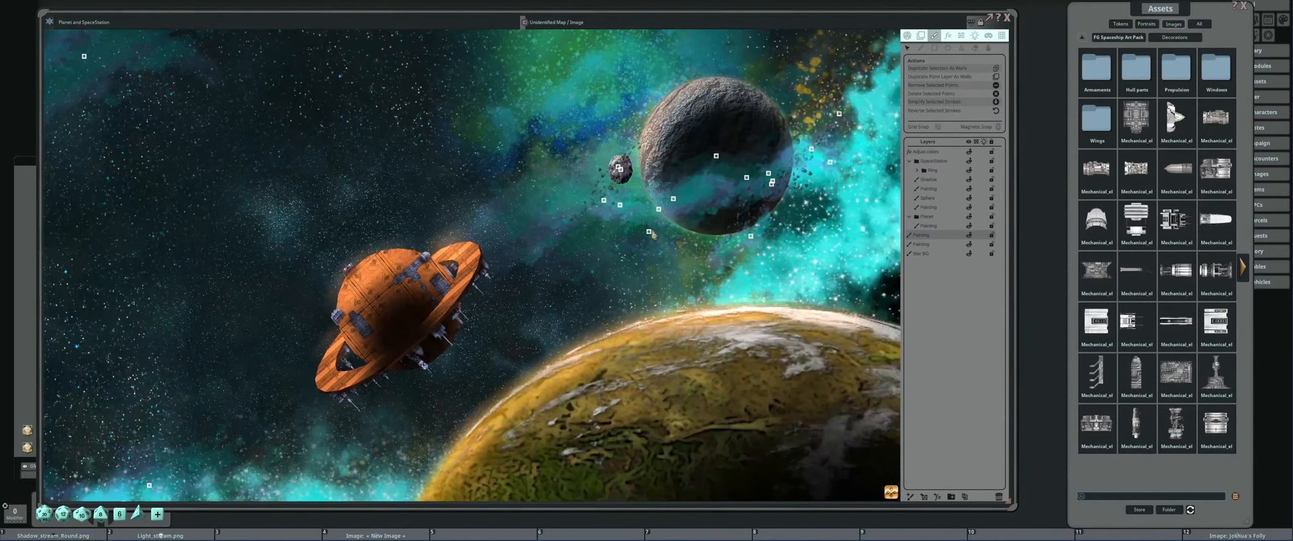
drag(649, 232, 624, 255)
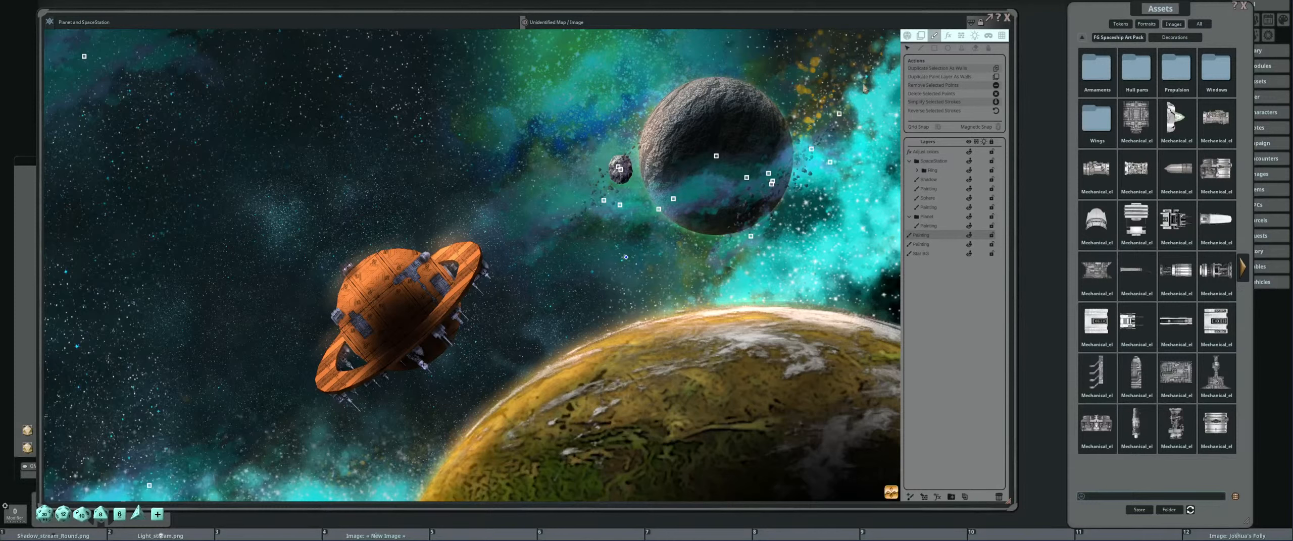
Try placing and repositioning an extra stamp between the space station and the moon on the upper Painting layer.
click(961, 49)
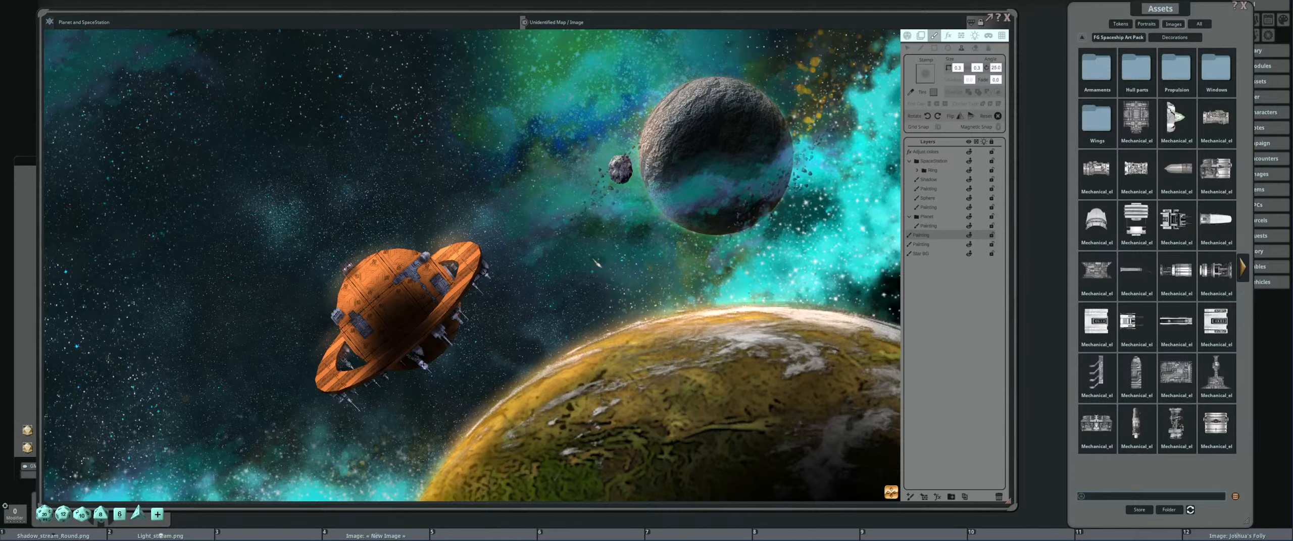
click(587, 260)
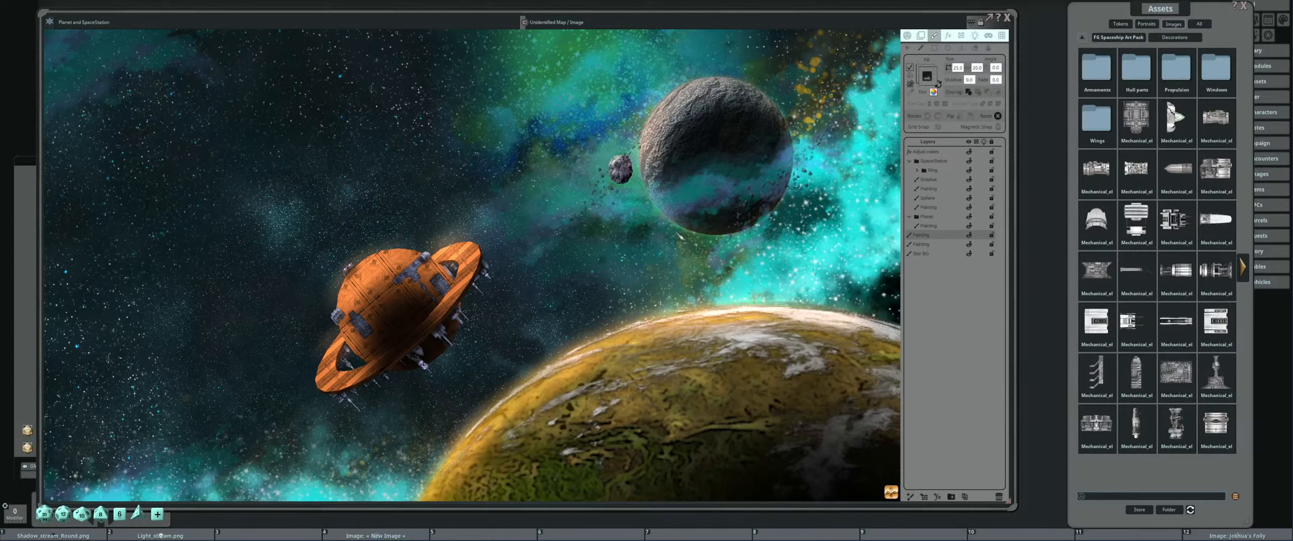
click(957, 49)
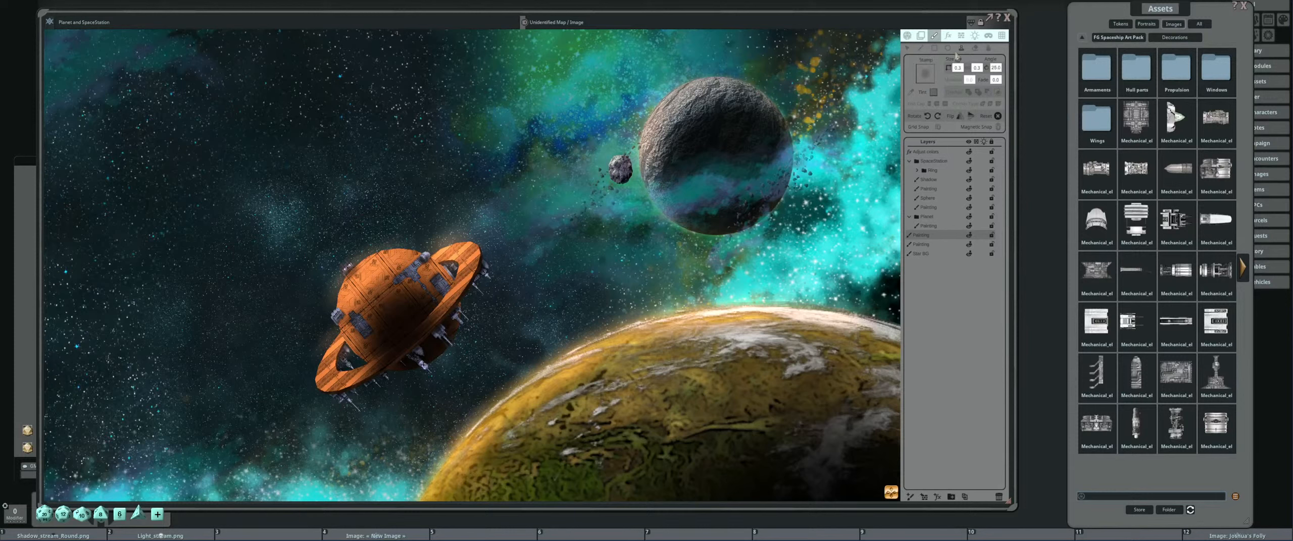
click(908, 48)
drag(602, 262, 581, 243)
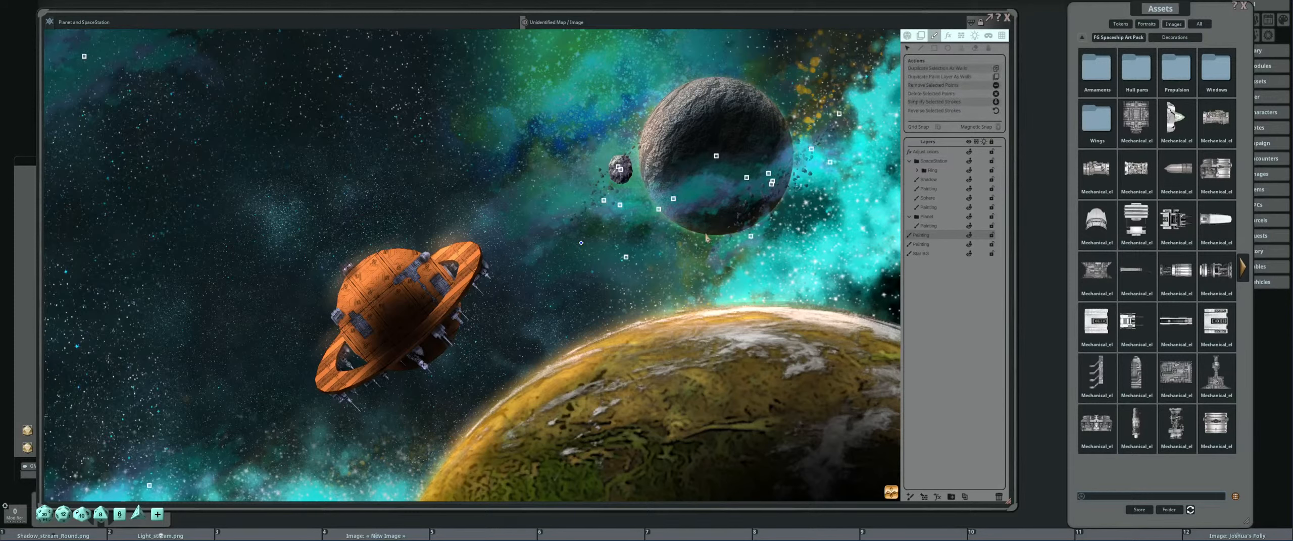
scroll(705, 237, down, 3)
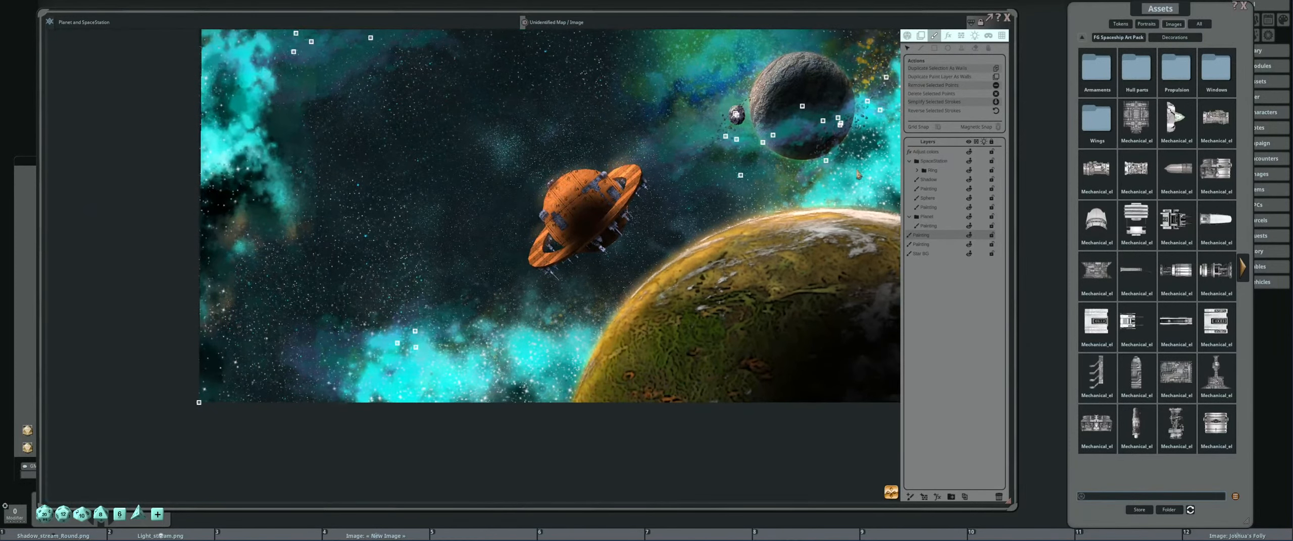
Load the blue Clouds_2 image from the FG Fantastic Space Map Pack's Decorations folder as the stamp.
click(1082, 38)
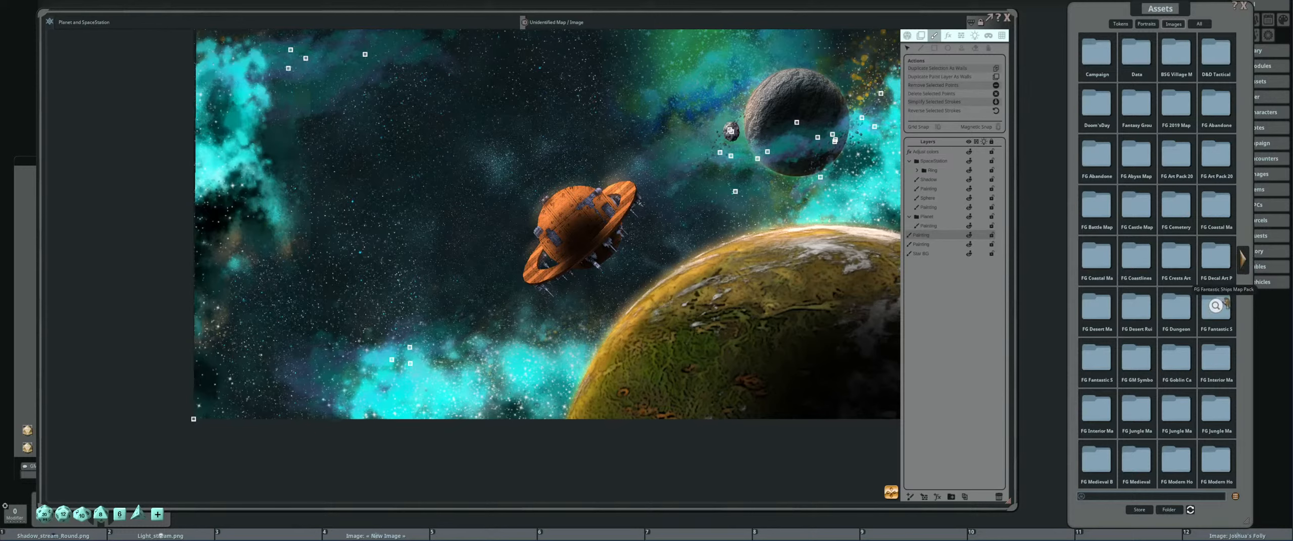
click(1096, 360)
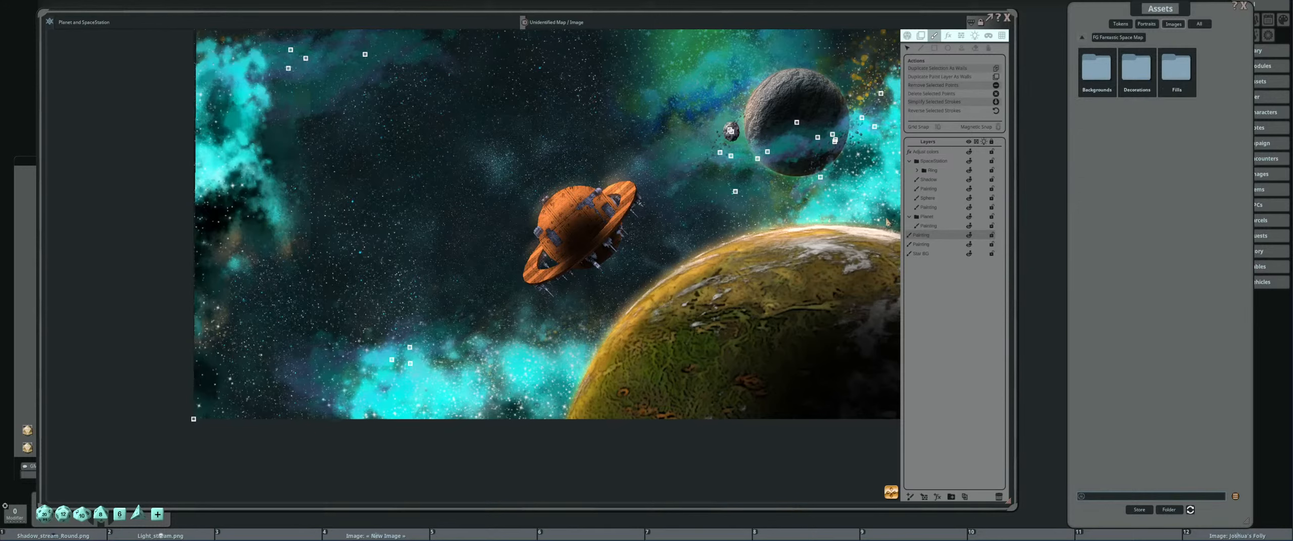
click(1137, 69)
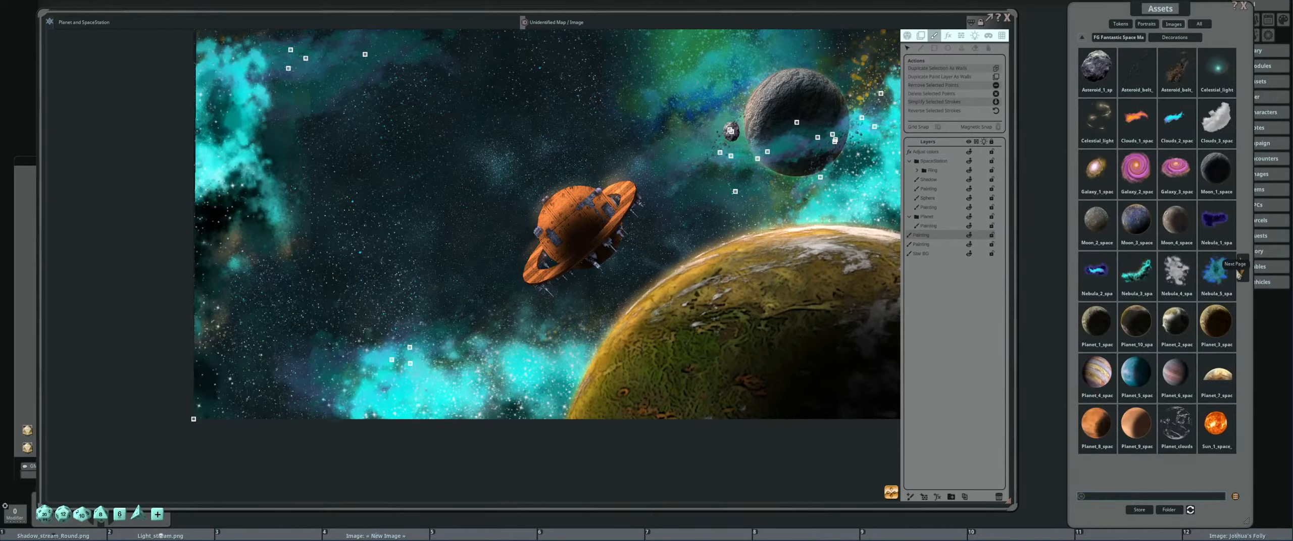
click(1172, 120)
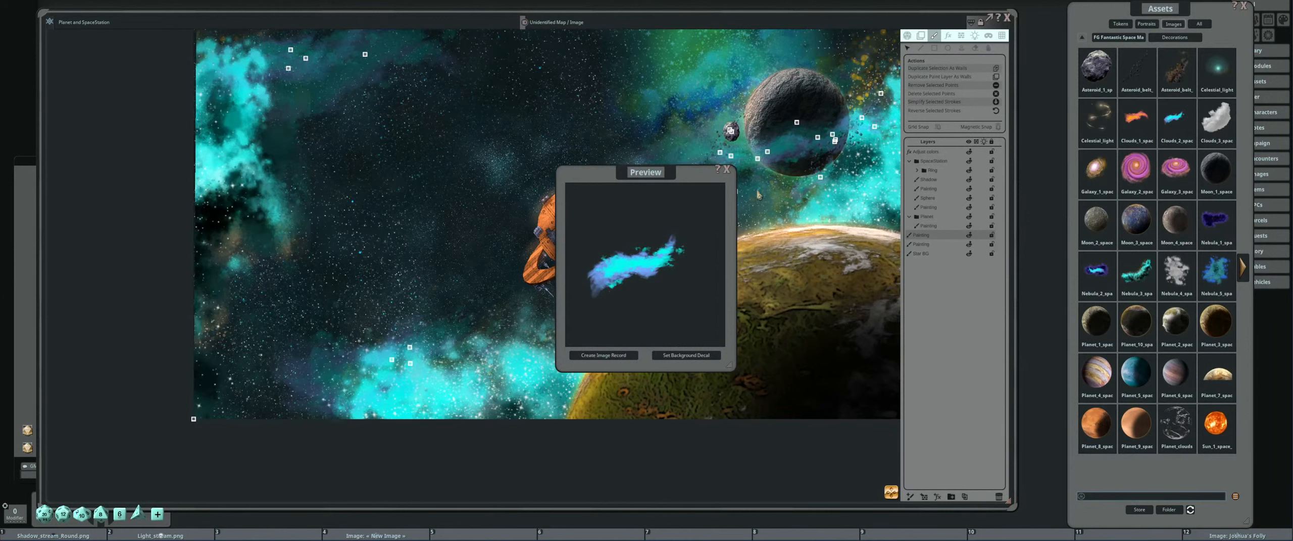
click(727, 170)
click(961, 48)
click(1174, 121)
Rotate the cloud stamp roughly parallel to the space station's ring and shrink it to about the station's size.
scroll(641, 234, down, 7)
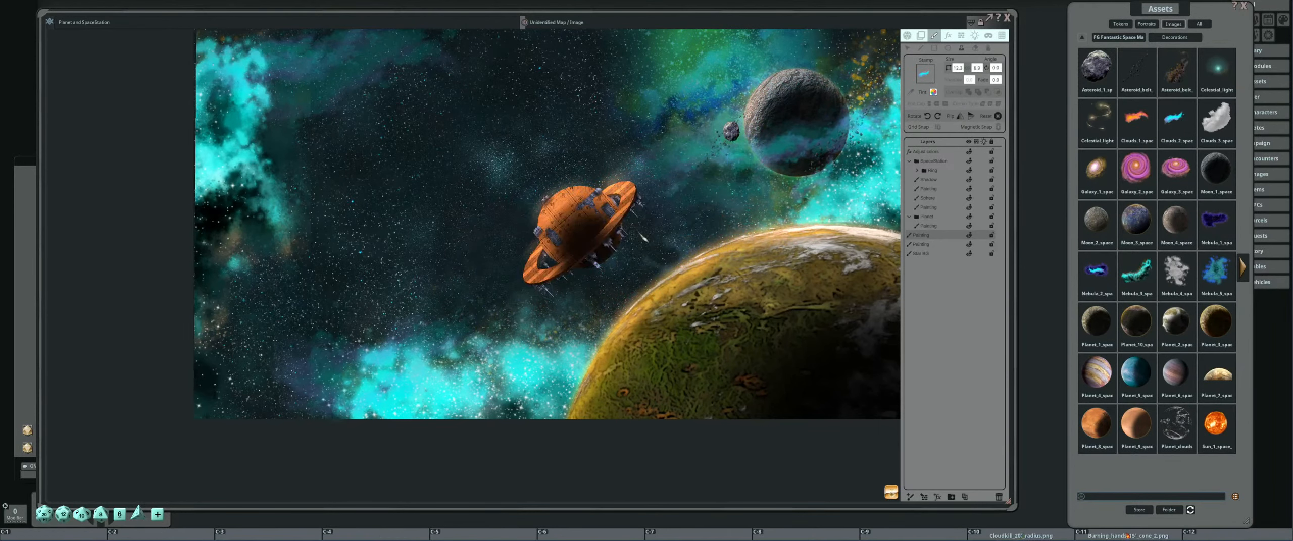
scroll(620, 251, down, 5)
scroll(619, 250, up, 1)
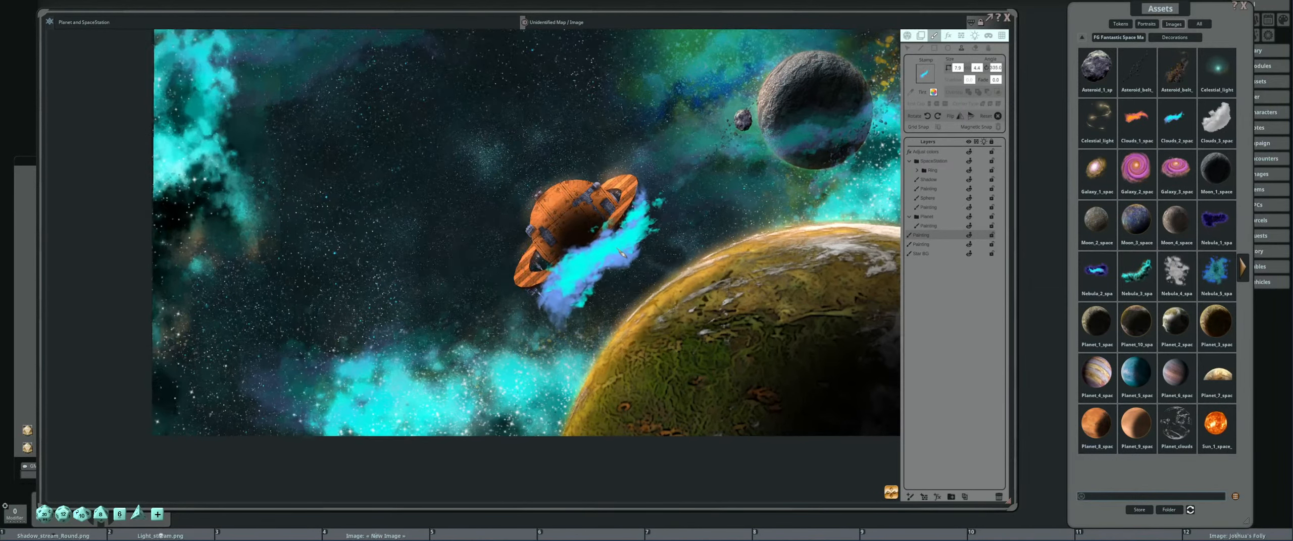
scroll(623, 253, up, 3)
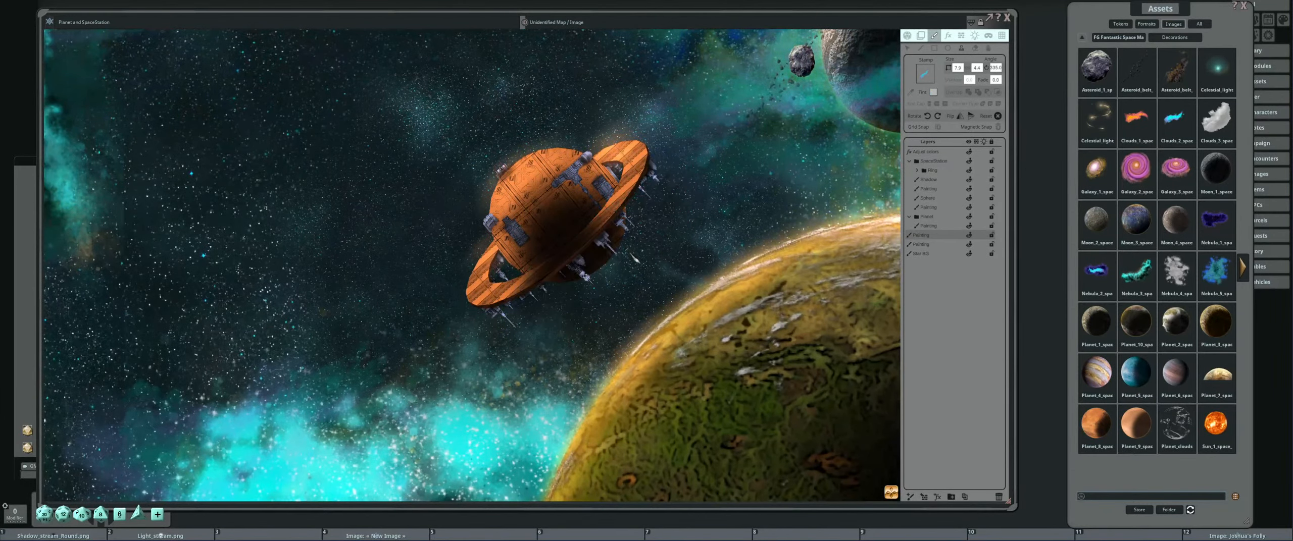
Examine the star patch and faint clouds around the space station, both close up and against the whole map.
scroll(634, 260, down, 4)
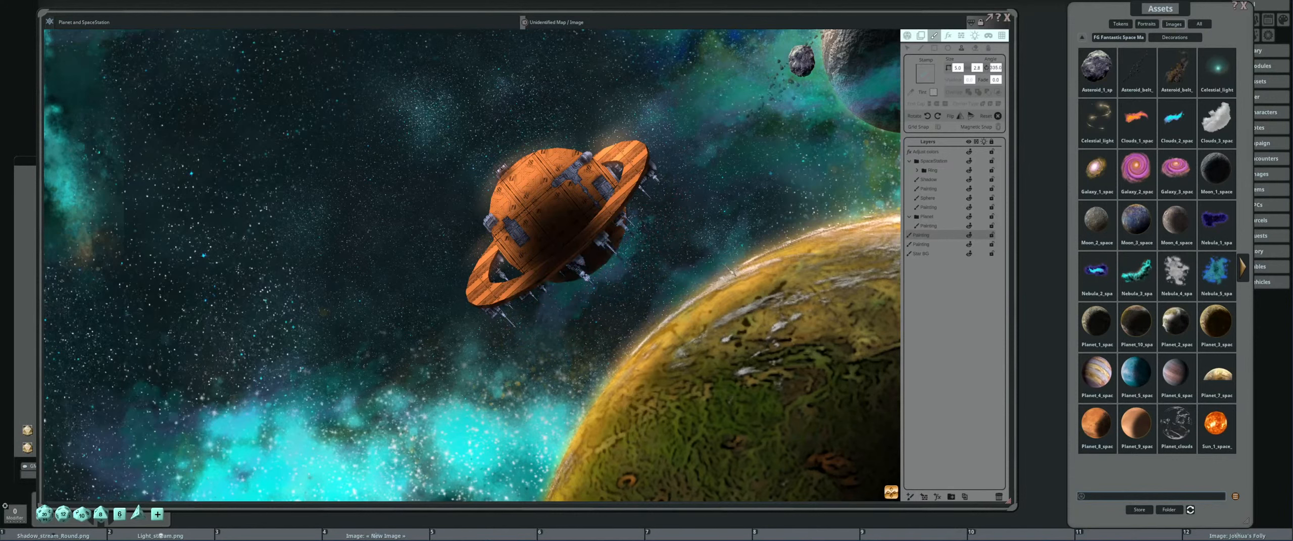
scroll(752, 265, down, 4)
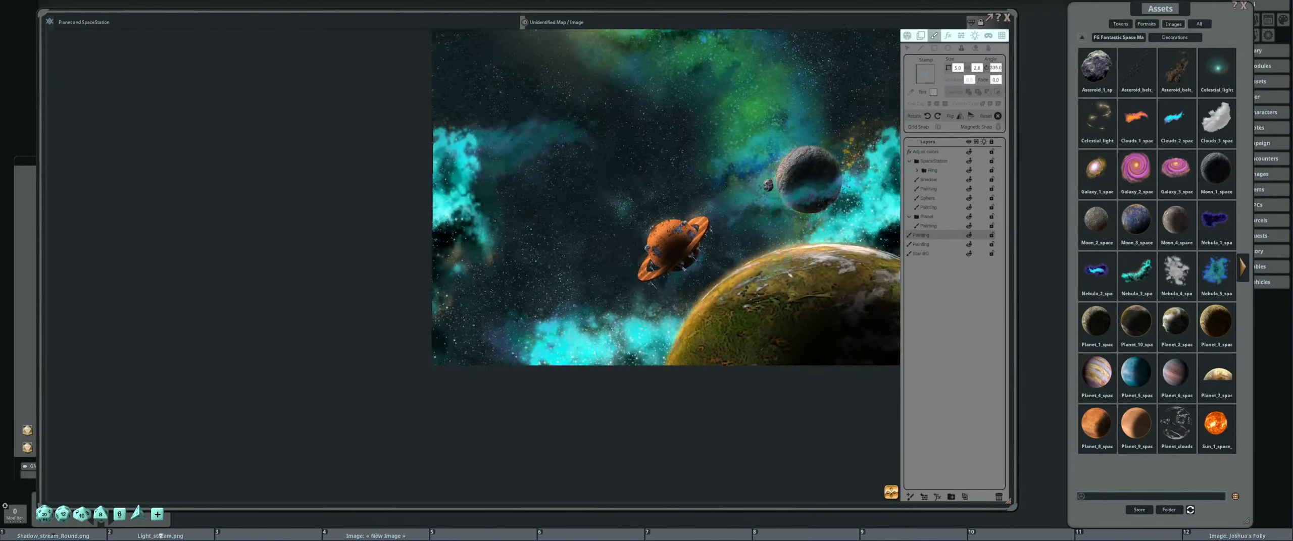
drag(803, 279, 735, 272)
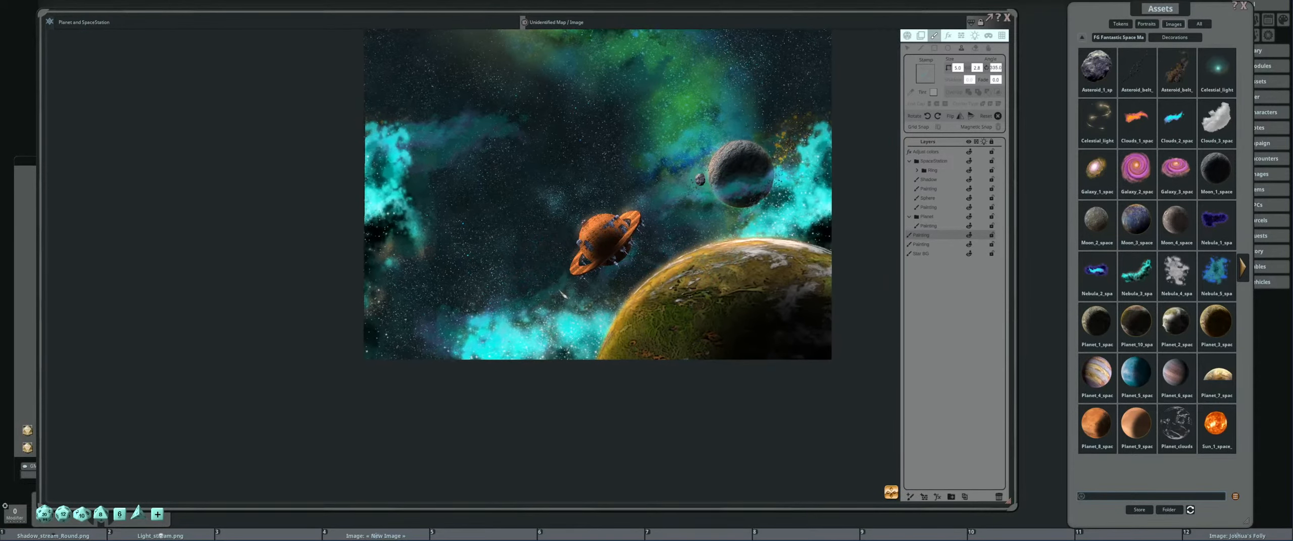
scroll(632, 298, up, 2)
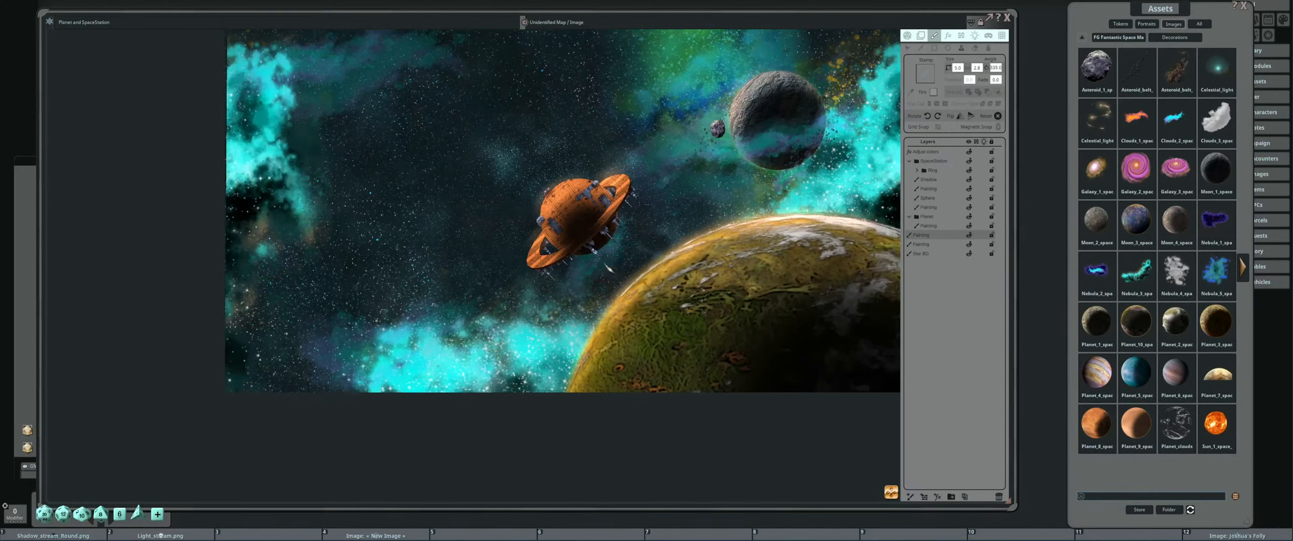
scroll(584, 264, down, 4)
scroll(586, 267, up, 8)
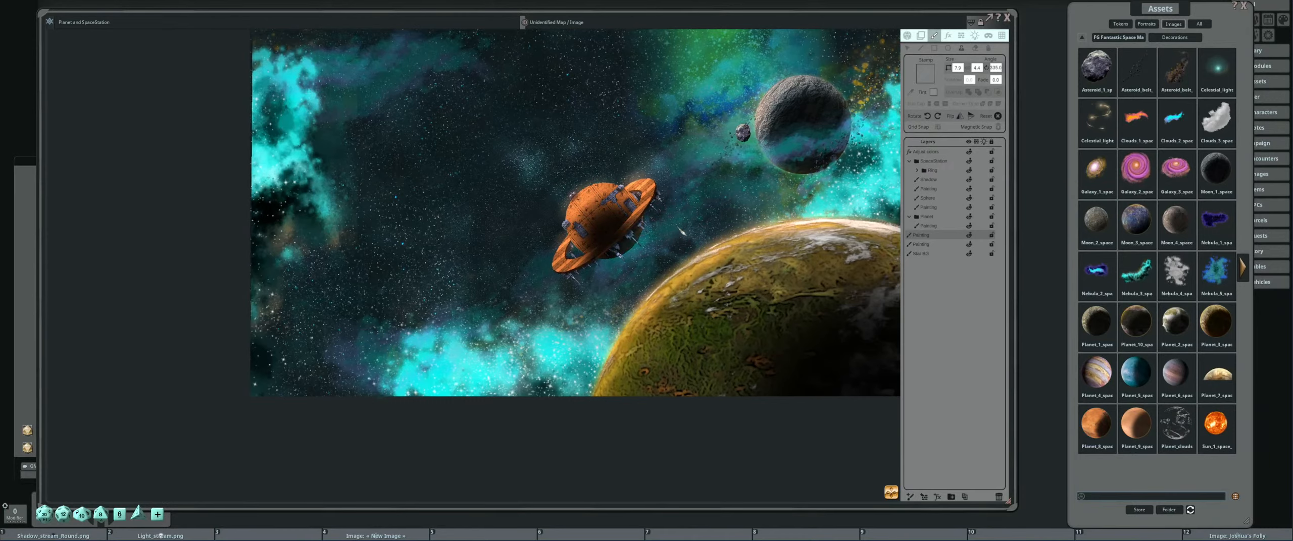
scroll(652, 217, up, 5)
scroll(664, 251, up, 2)
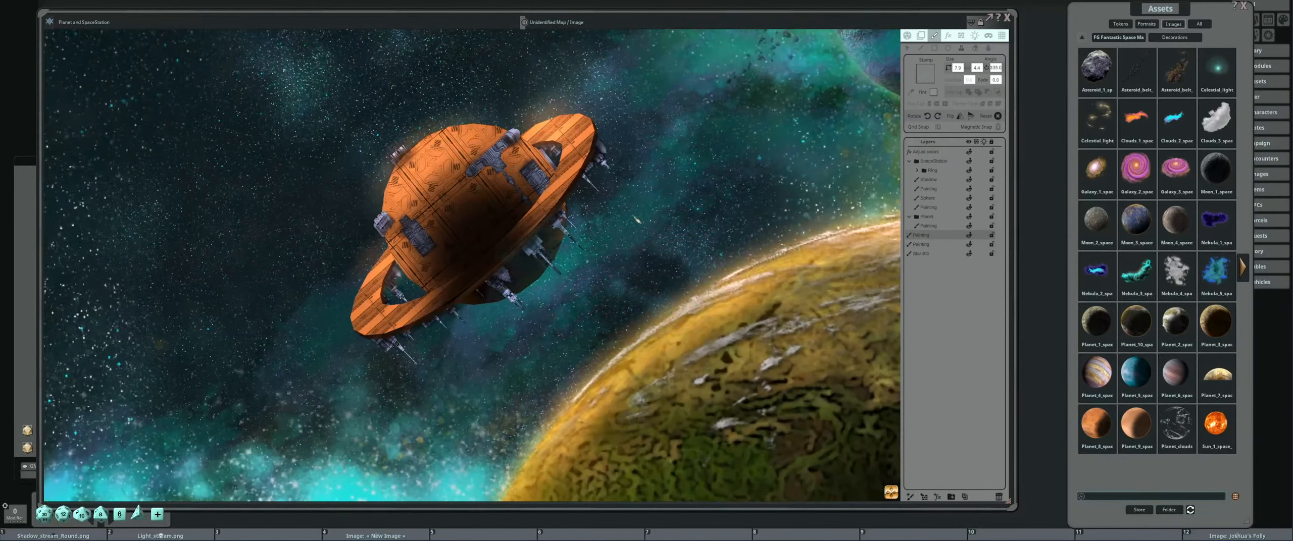
drag(689, 236, 723, 199)
scroll(589, 231, down, 4)
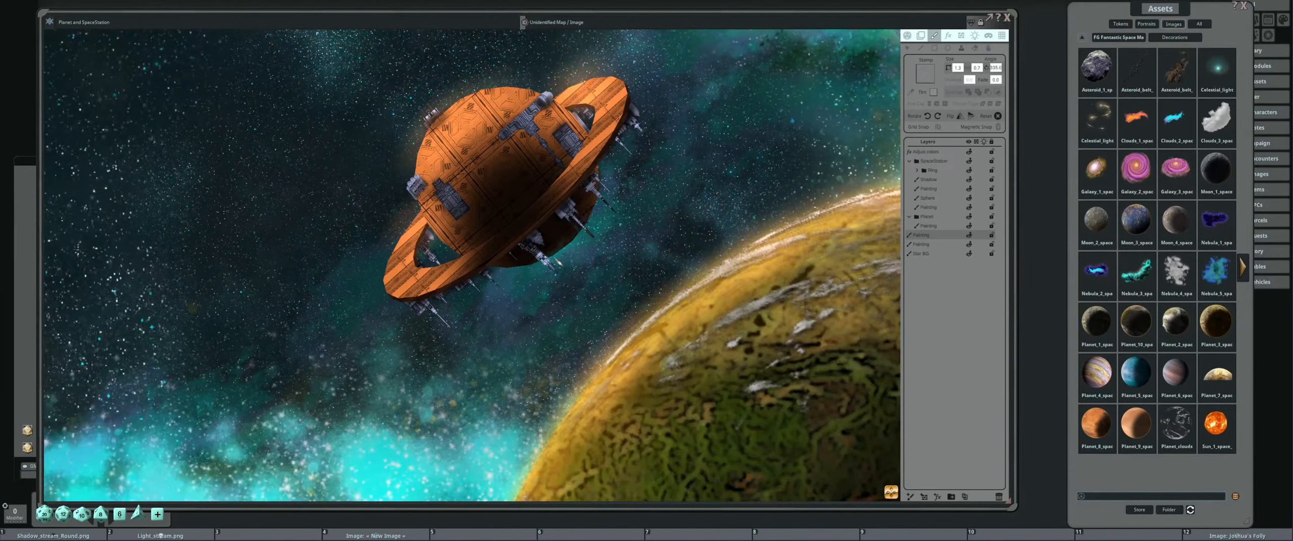
scroll(574, 304, down, 8)
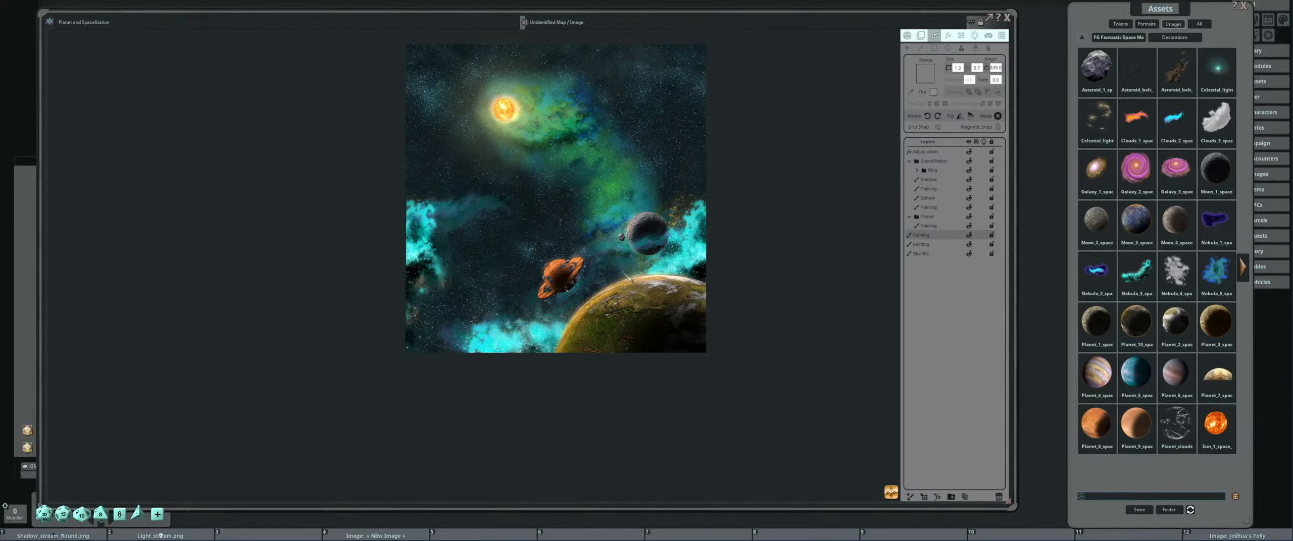
scroll(596, 269, up, 4)
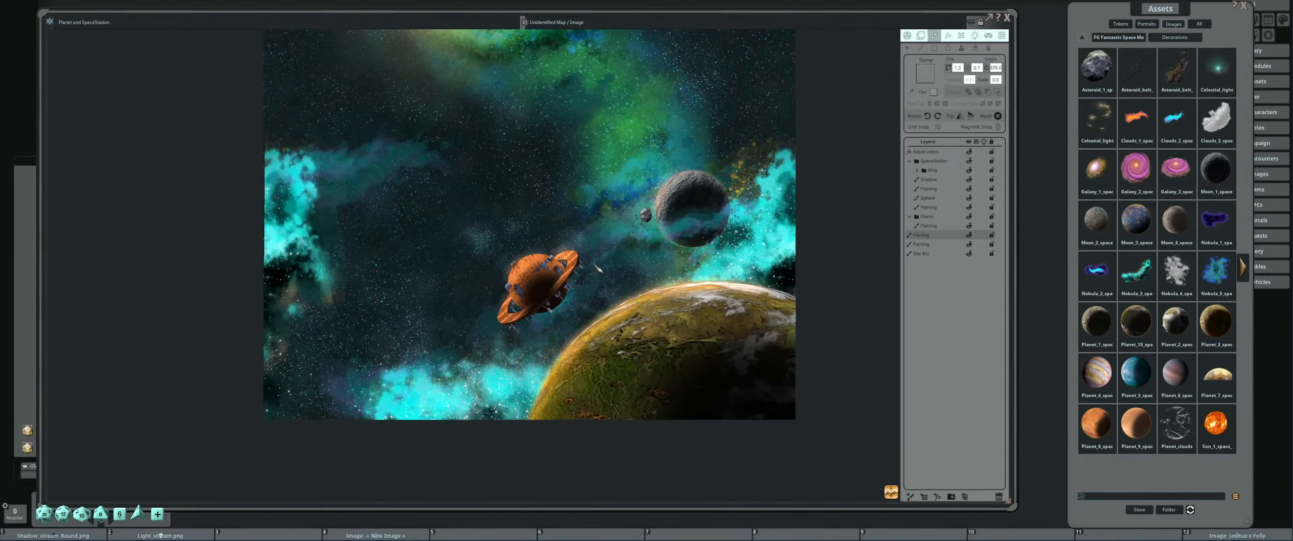
drag(601, 258, 648, 228)
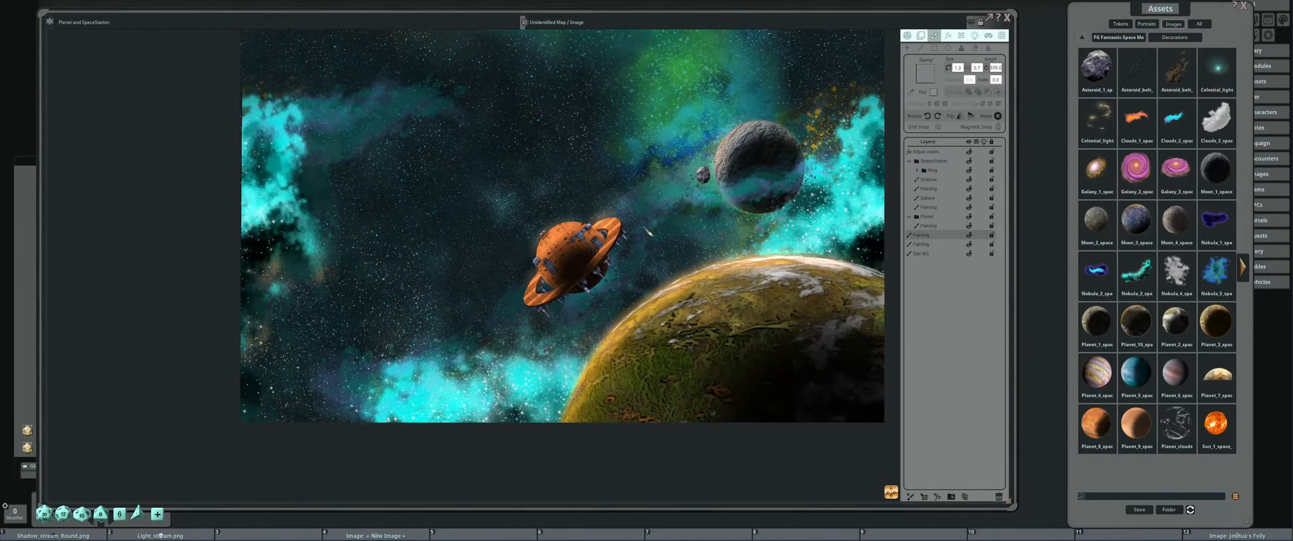
scroll(647, 233, up, 1)
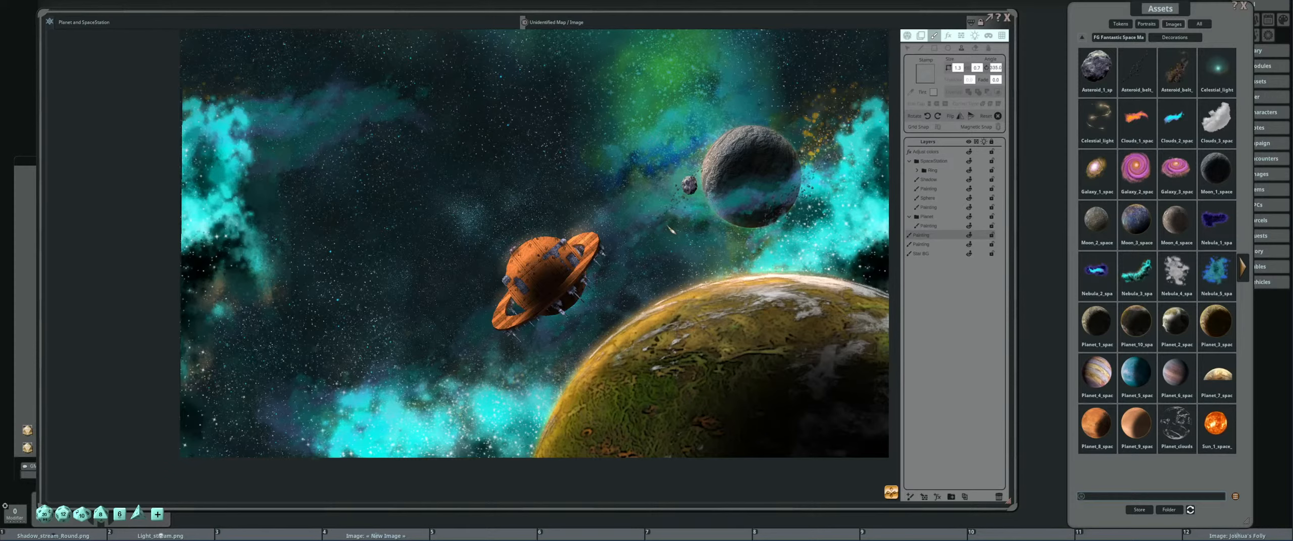
drag(750, 316, 710, 287)
scroll(632, 270, up, 3)
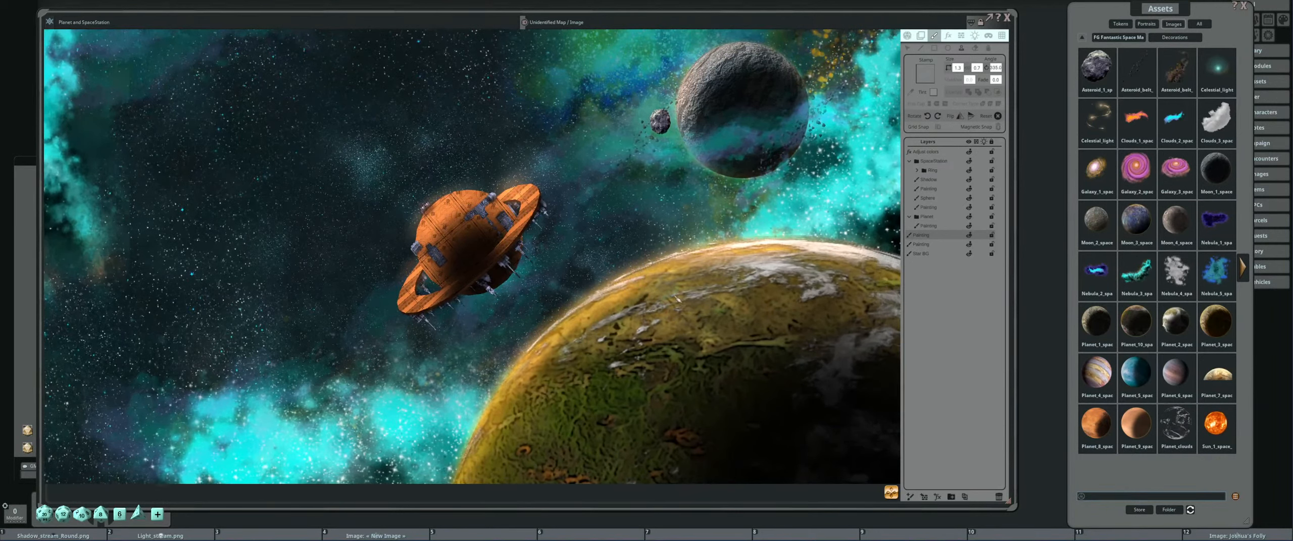
Inspect the surface detail of the green planet and the moon up close and within the full scene.
scroll(687, 192, down, 10)
drag(722, 159, 724, 209)
scroll(688, 220, up, 3)
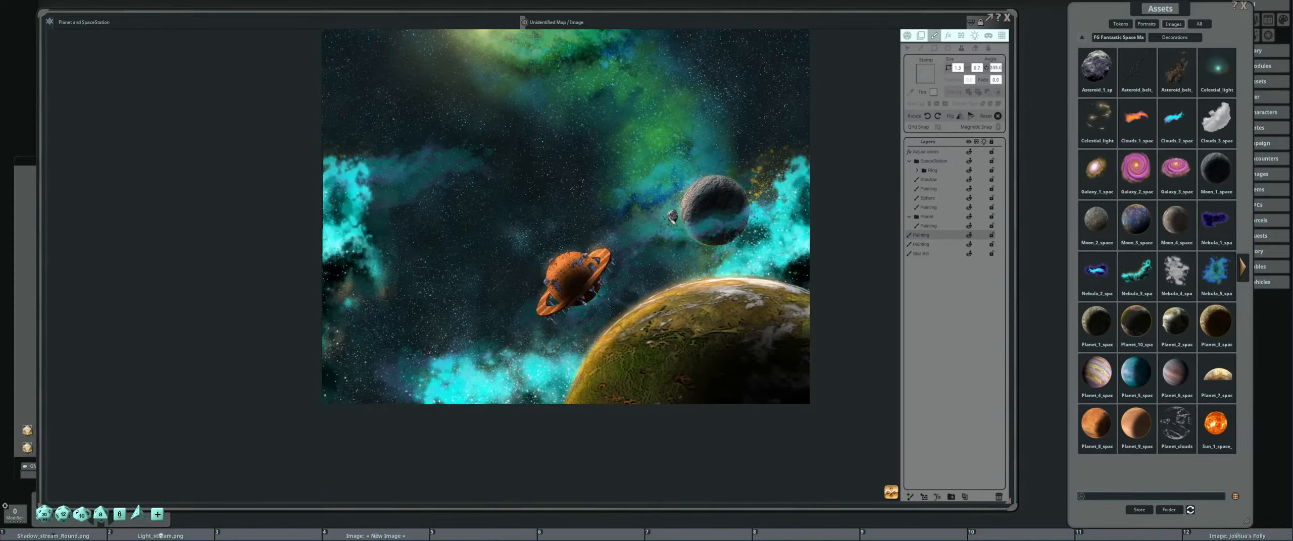
scroll(663, 288, up, 12)
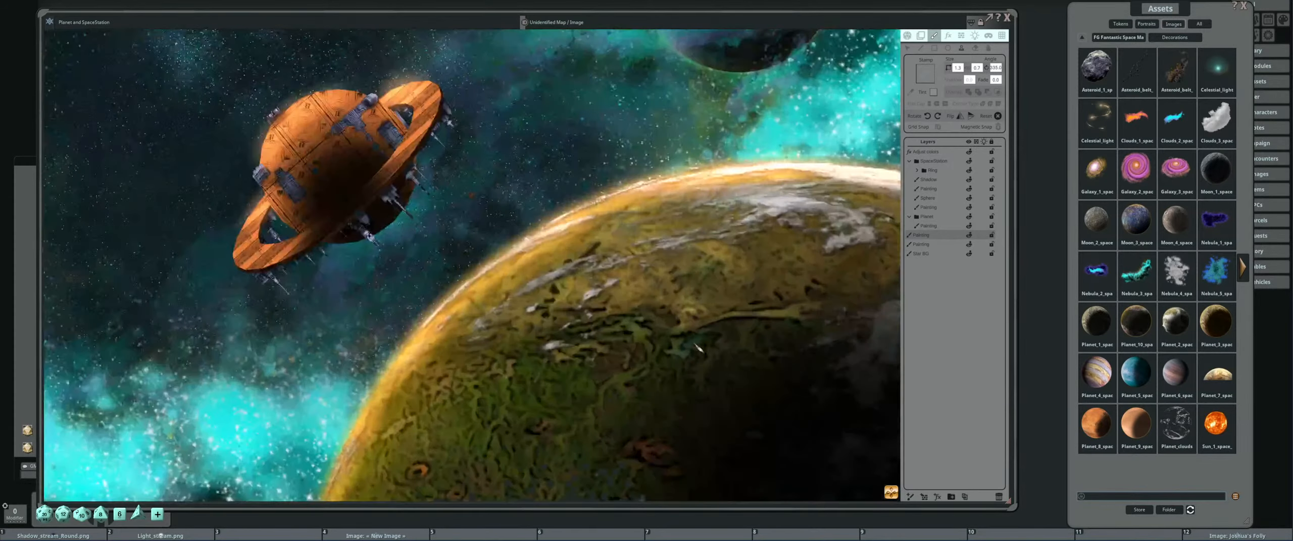
scroll(663, 288, up, 6)
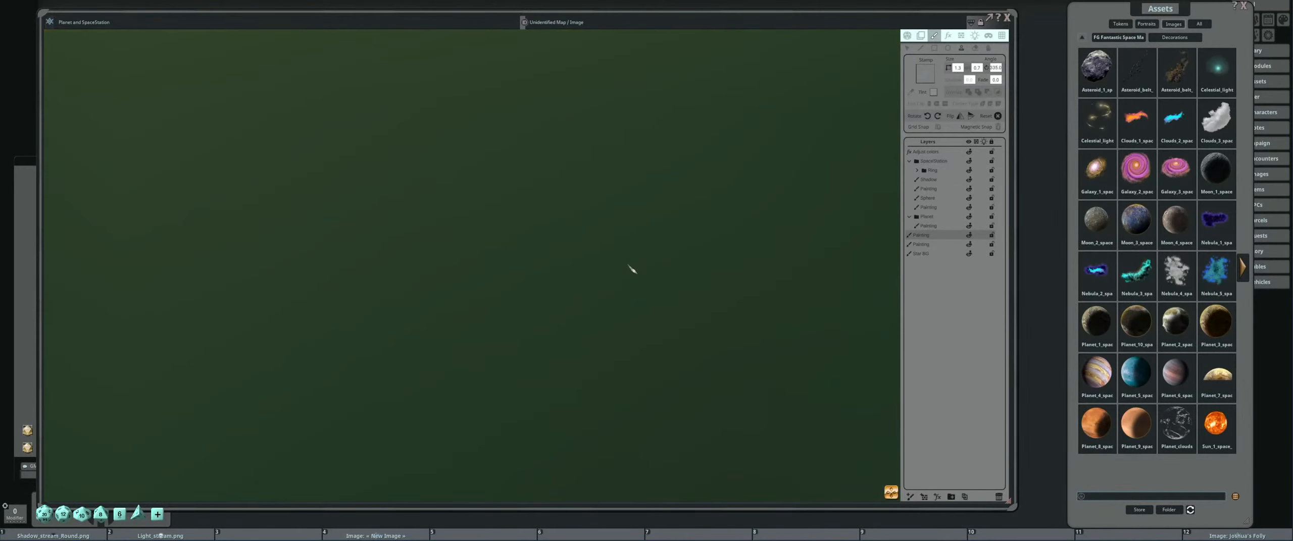
scroll(632, 268, down, 6)
scroll(632, 266, down, 10)
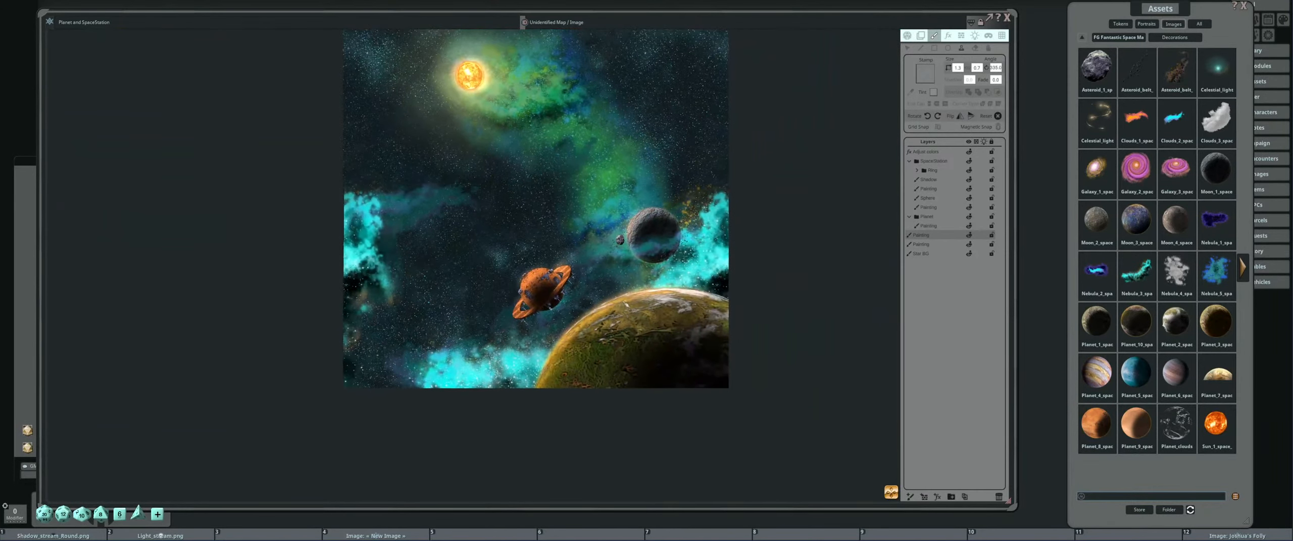
scroll(751, 203, up, 2)
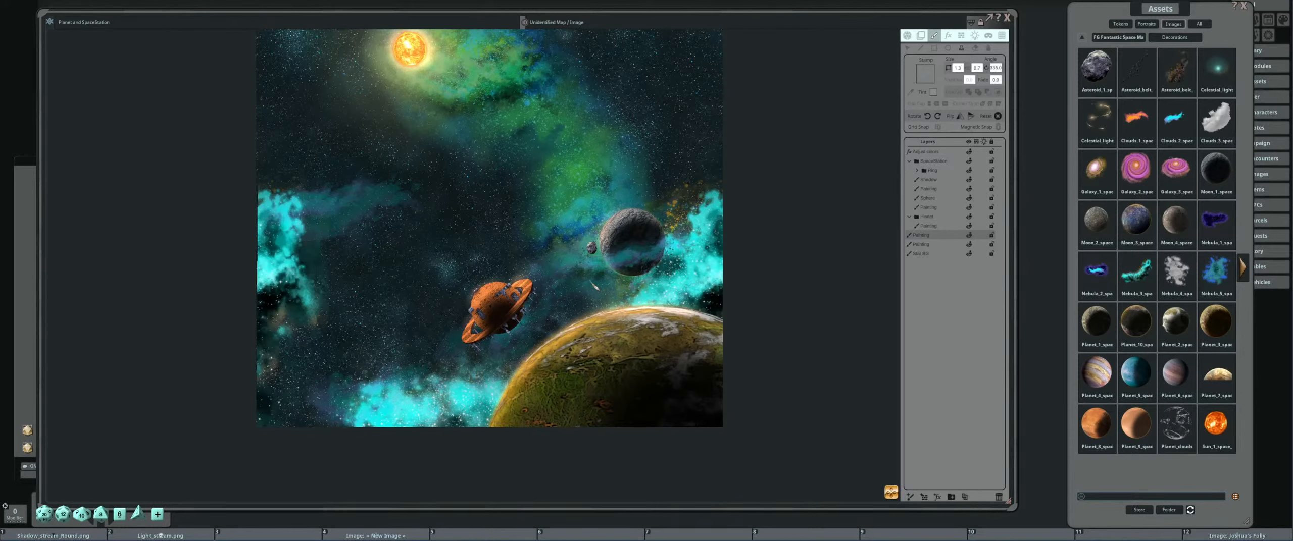
scroll(608, 272, up, 1)
drag(608, 271, 603, 228)
scroll(656, 207, up, 10)
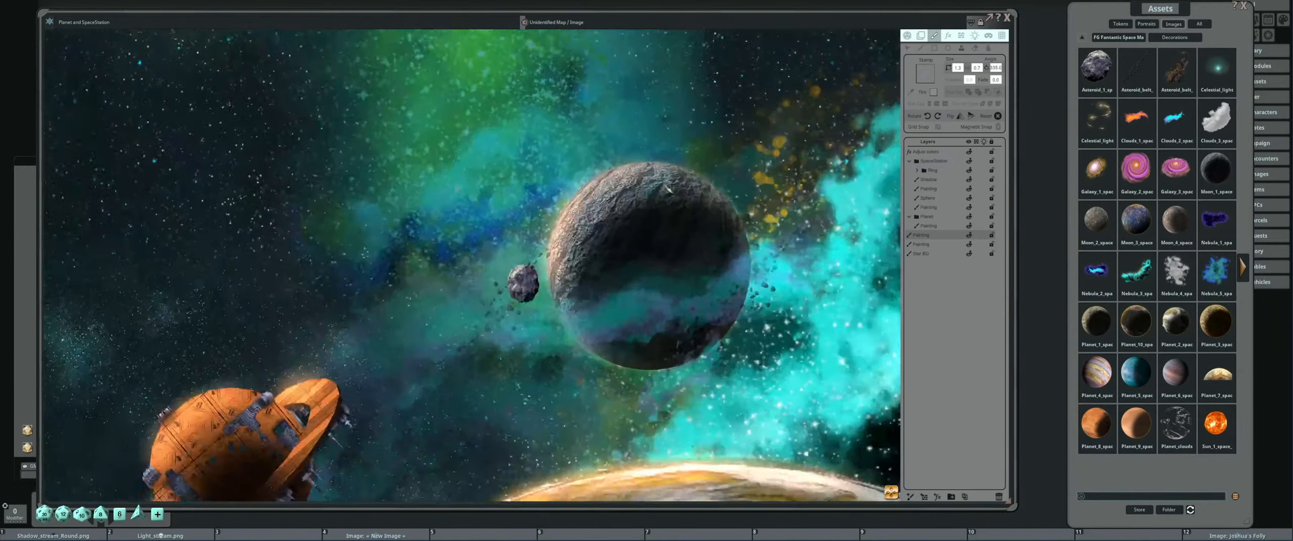
scroll(687, 202, down, 8)
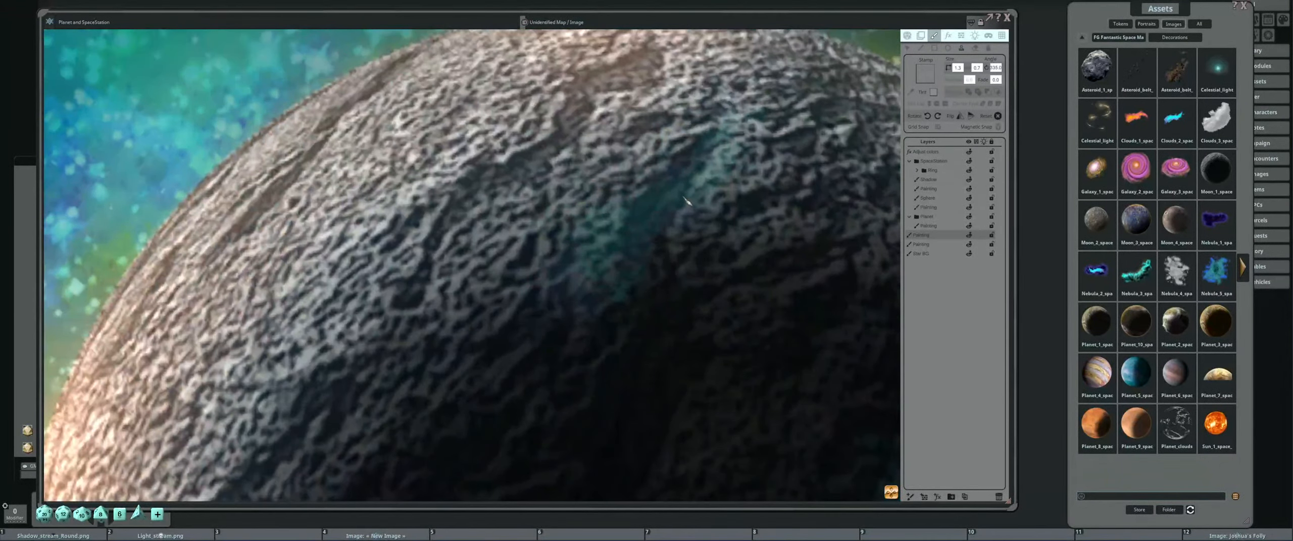
scroll(687, 207, down, 10)
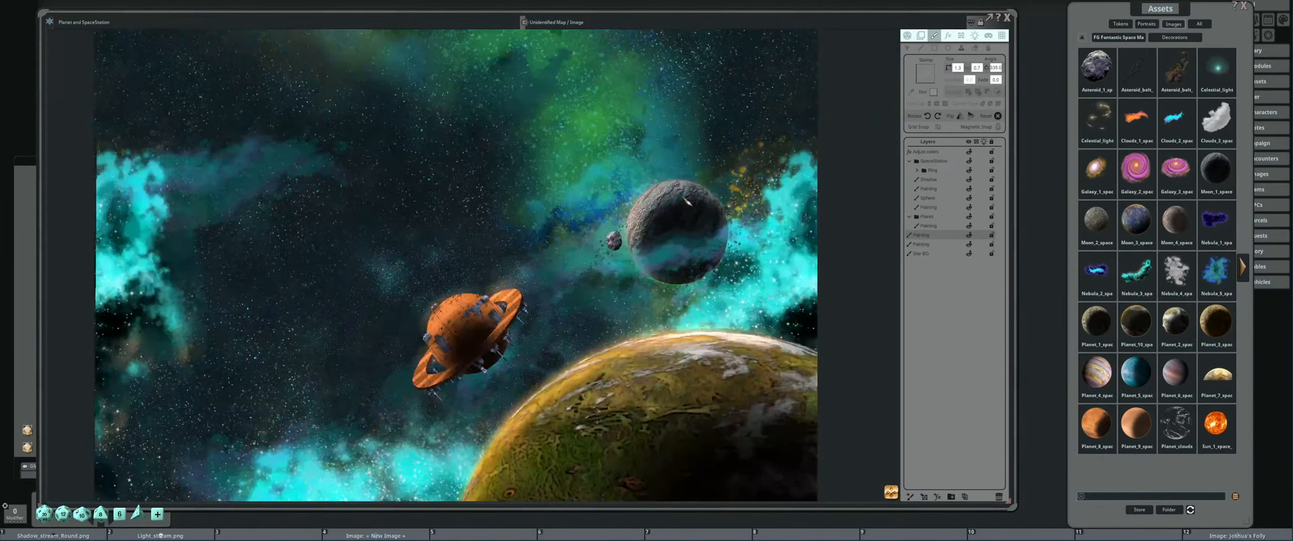
Load Space_6_Map from the FG Fantastic Space Map Pack's Backgrounds > Maps folder as the stamp.
click(1118, 37)
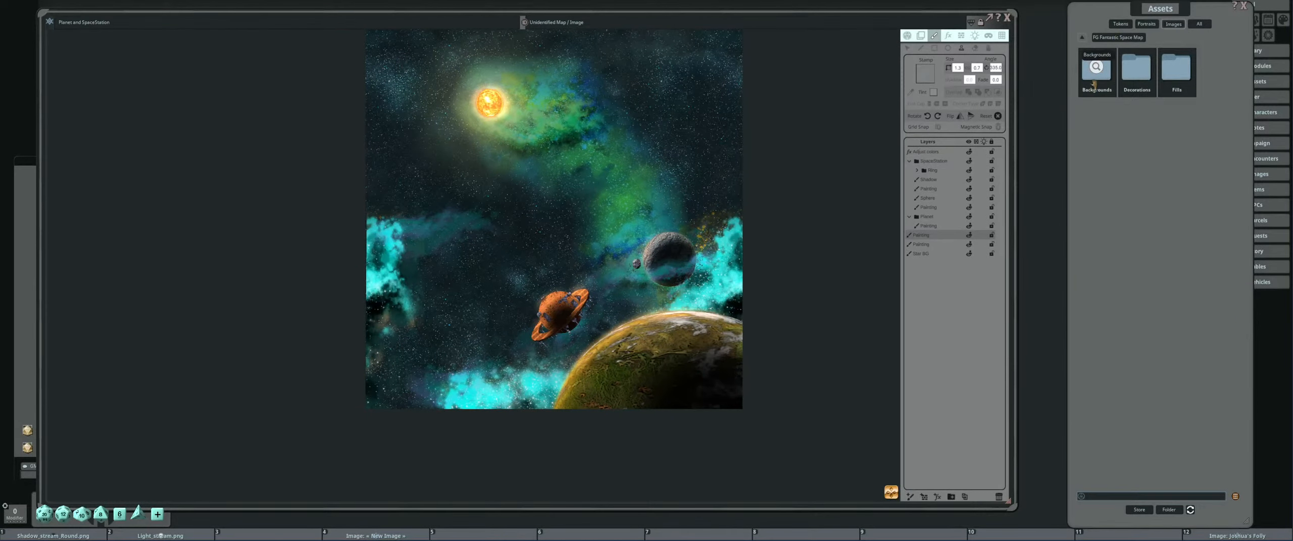
click(1095, 71)
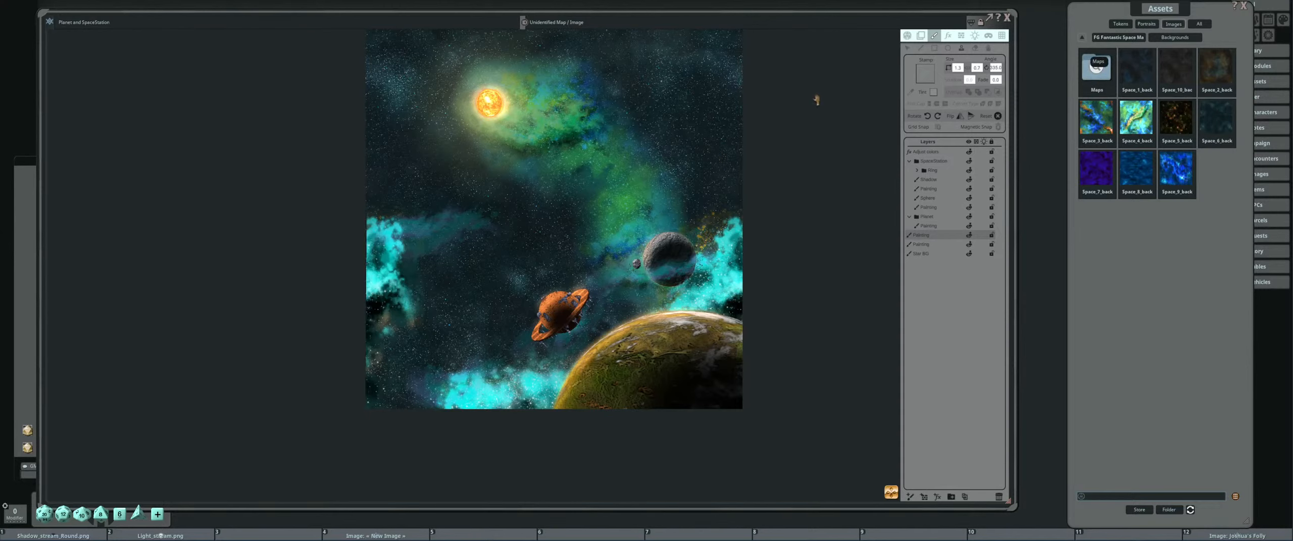
click(1097, 69)
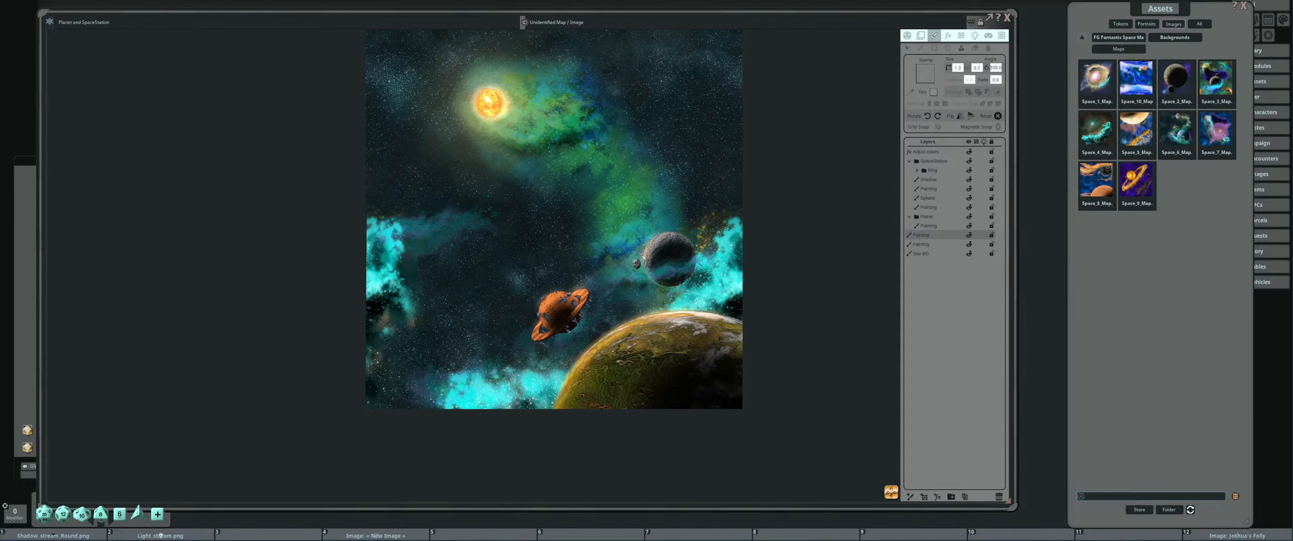
drag(639, 253, 667, 241)
drag(734, 210, 631, 252)
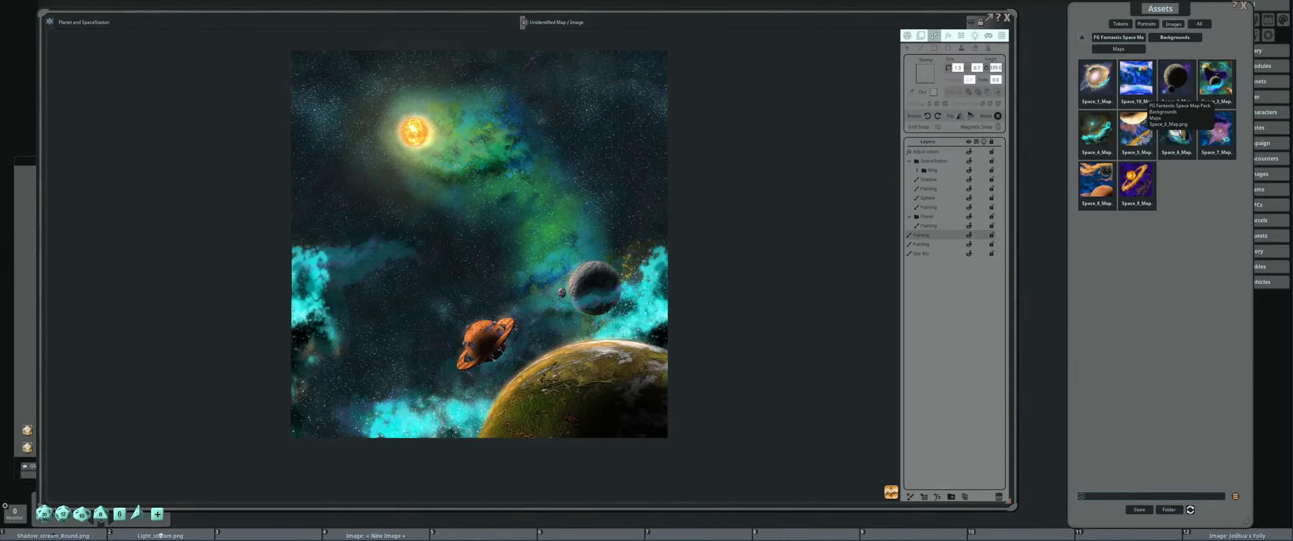
drag(1177, 133, 922, 81)
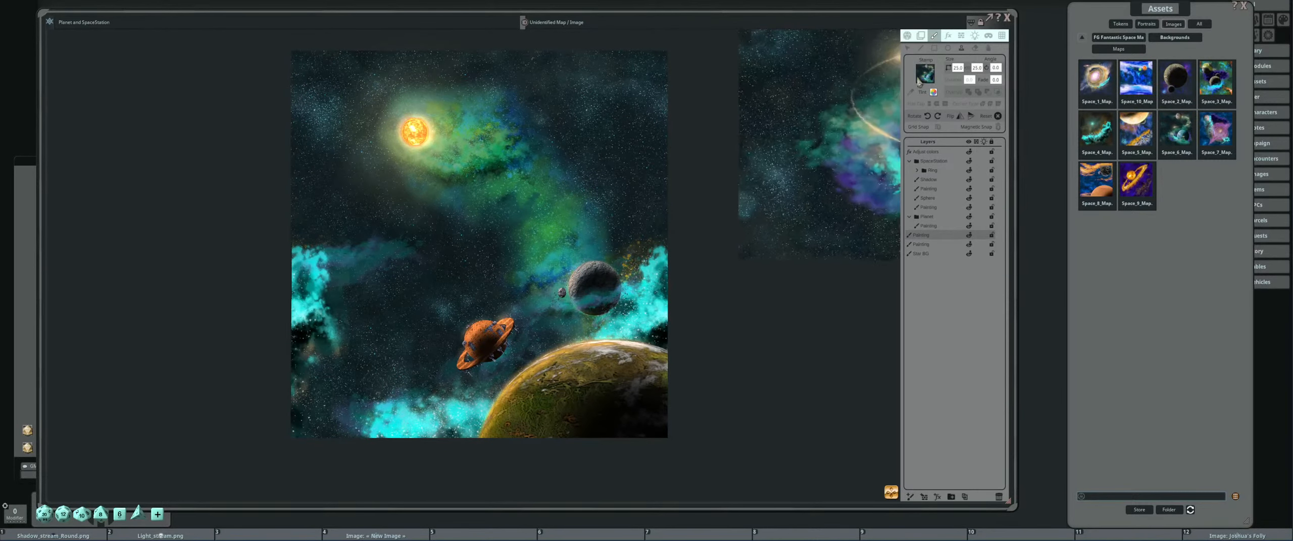
Set the Space_6_Map stamp's size to 1.0 by 1.0 and place it just outside the map's lower-right corner.
drag(734, 215, 662, 198)
drag(773, 219, 728, 244)
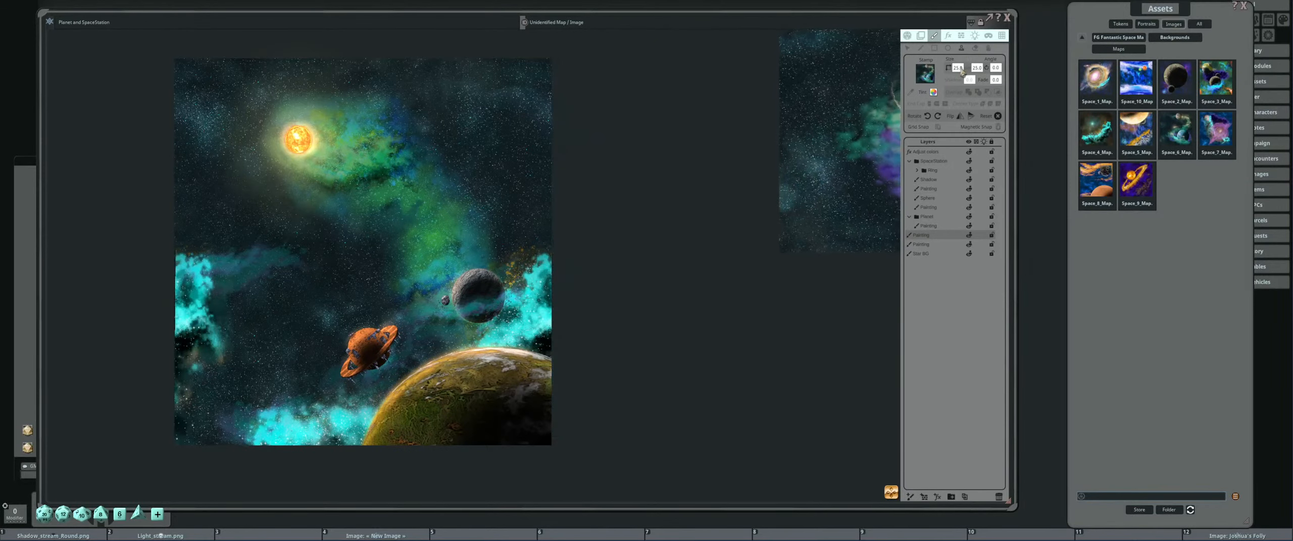
click(961, 69)
text(1)
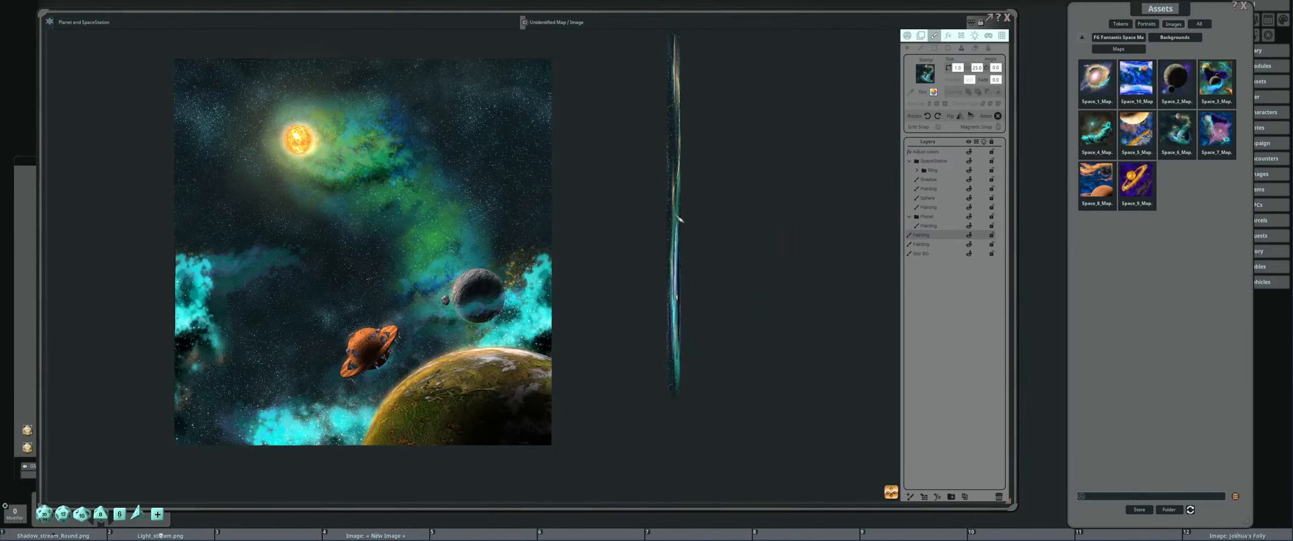
click(978, 67)
text(1)
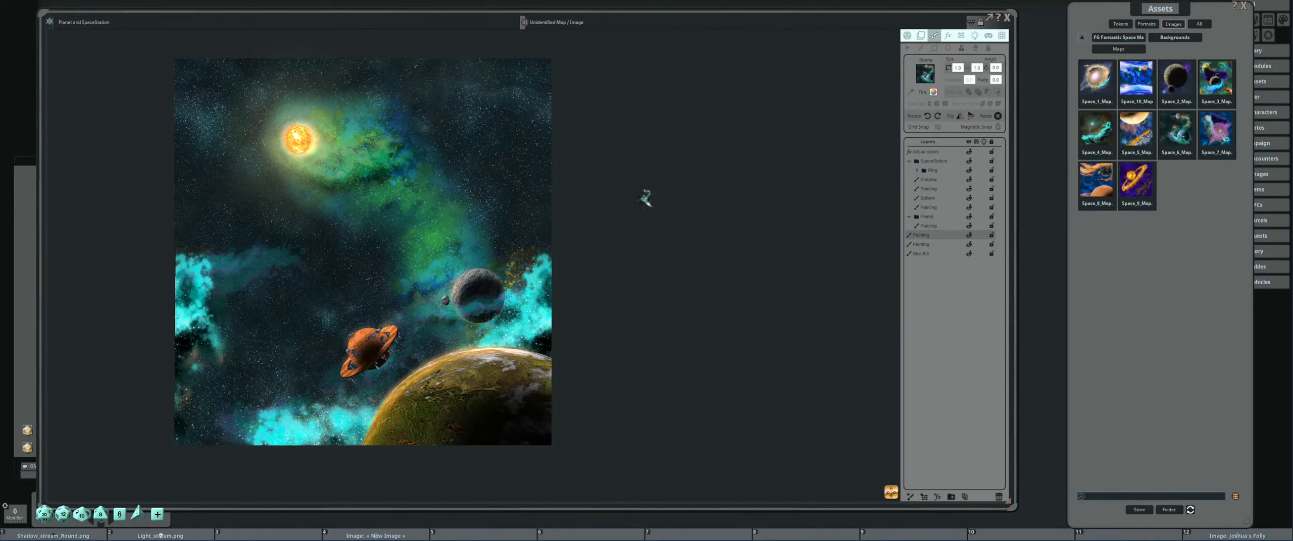
drag(613, 200, 715, 160)
drag(677, 340, 654, 247)
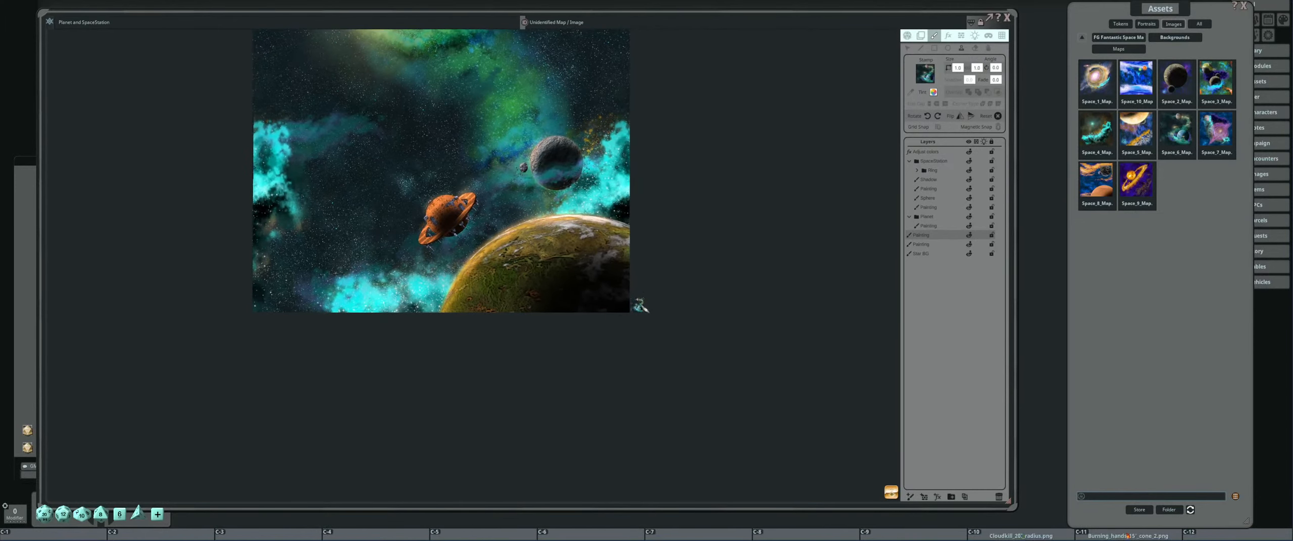
ctrl+click(637, 306)
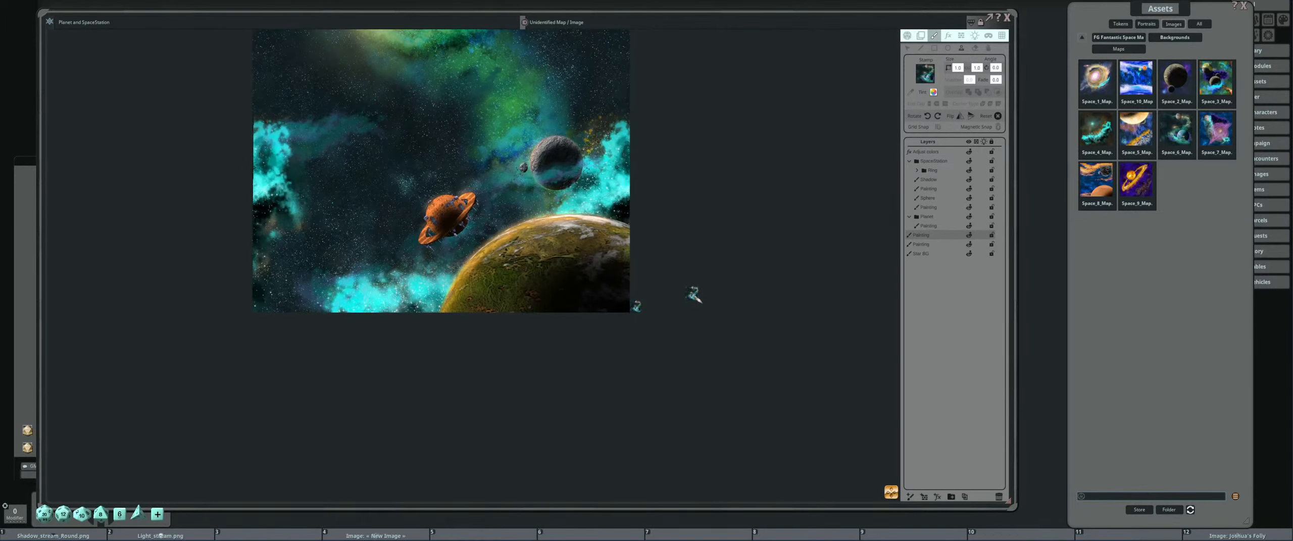
Examine the detail of the placed Space_6_Map stamp up close, switching to the selection tool for an unobstructed view.
scroll(694, 295, up, 6)
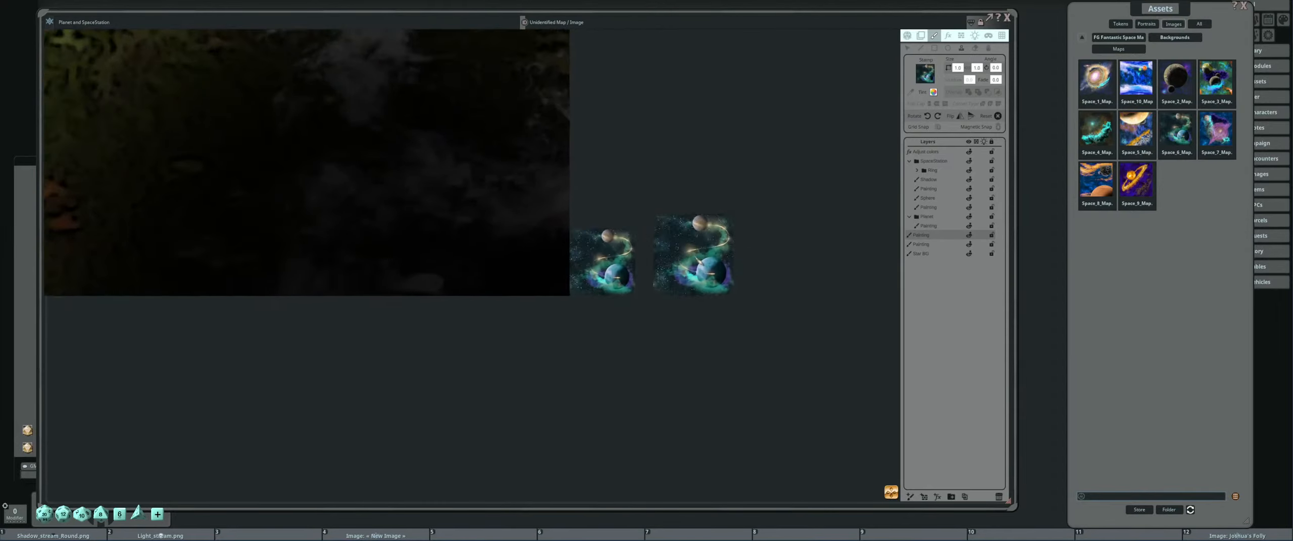
scroll(696, 258, up, 1)
drag(614, 218, 698, 262)
scroll(722, 248, up, 7)
drag(691, 341, 772, 235)
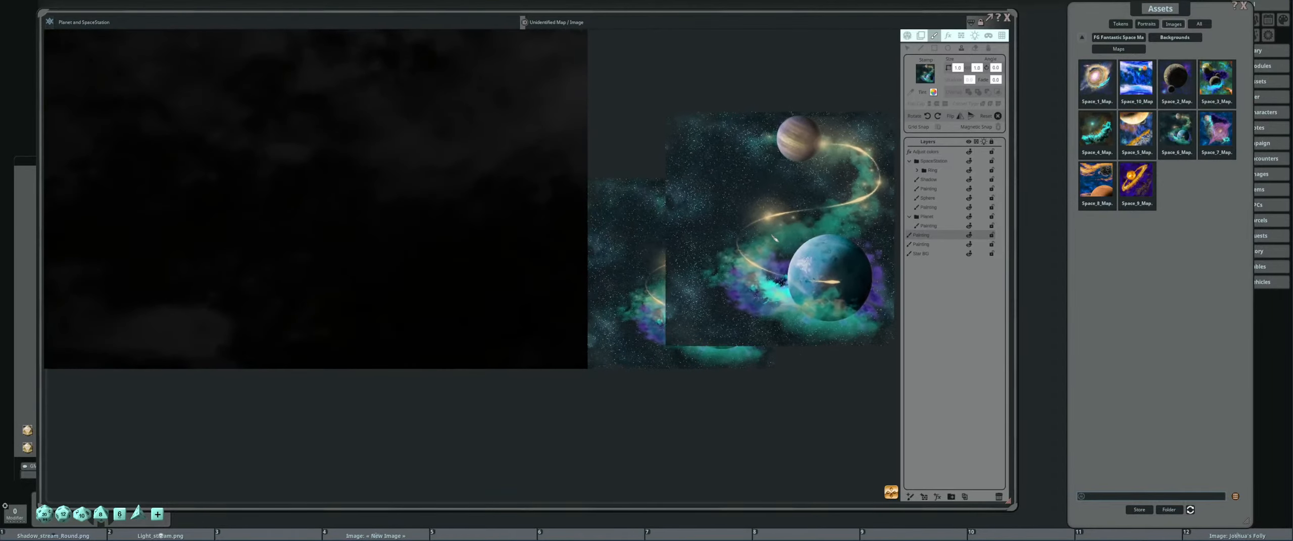
scroll(766, 234, up, 7)
drag(672, 211, 711, 195)
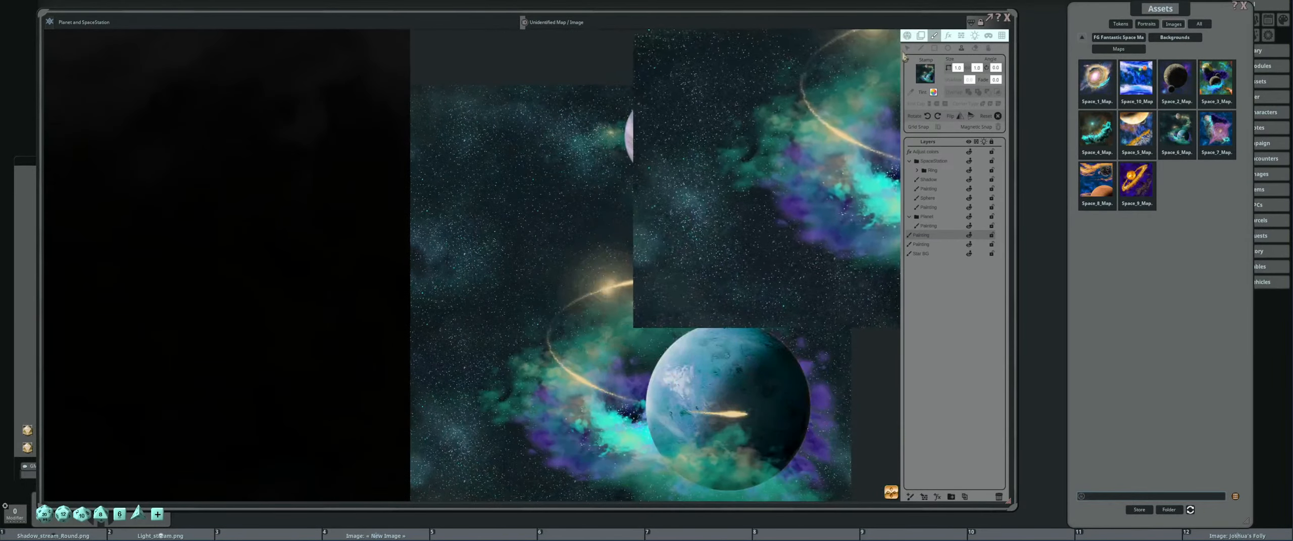
click(907, 48)
scroll(713, 150, up, 3)
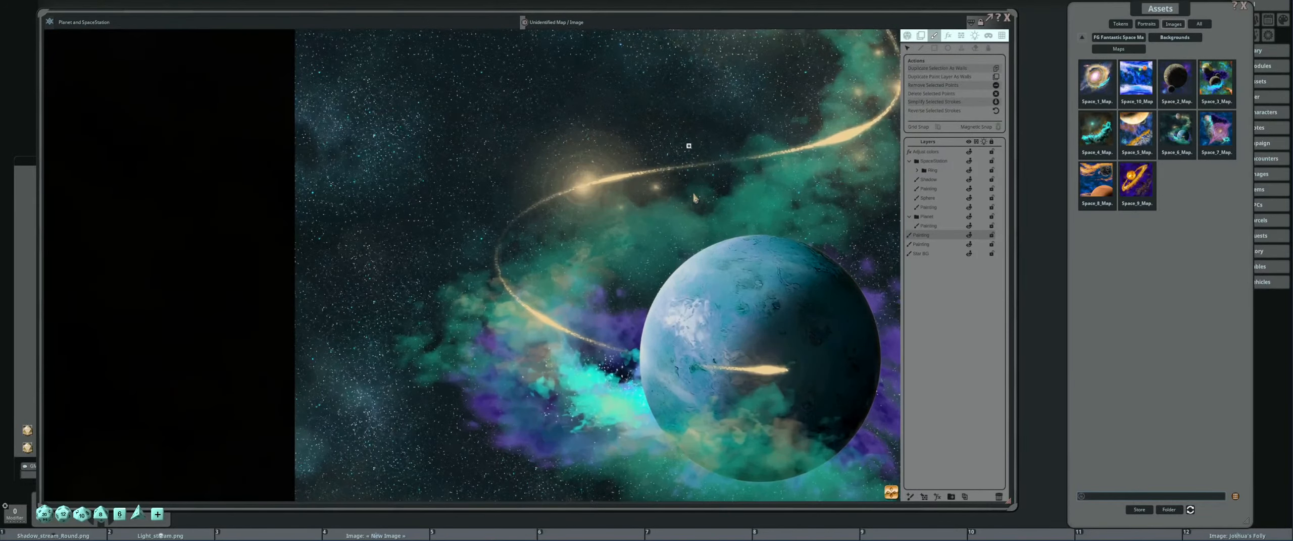
drag(752, 187, 676, 229)
scroll(676, 229, up, 3)
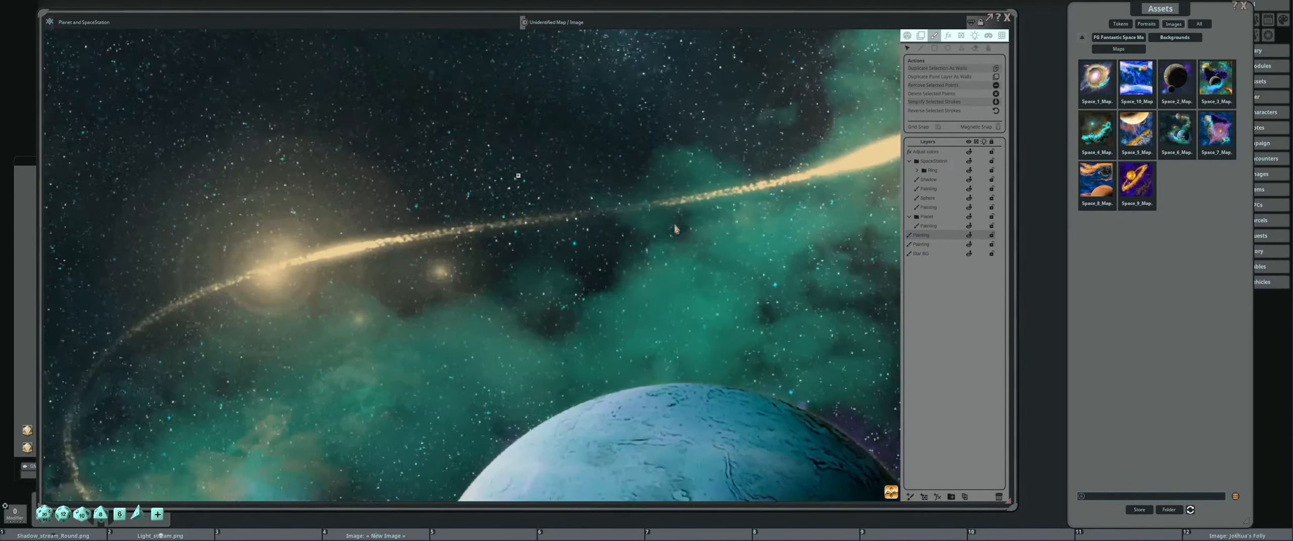
Compare the fine detail inside the placed Space_6_Map stamp with the full Planet and SpaceStation scene beside it.
scroll(675, 229, down, 3)
scroll(676, 228, down, 2)
scroll(675, 229, up, 2)
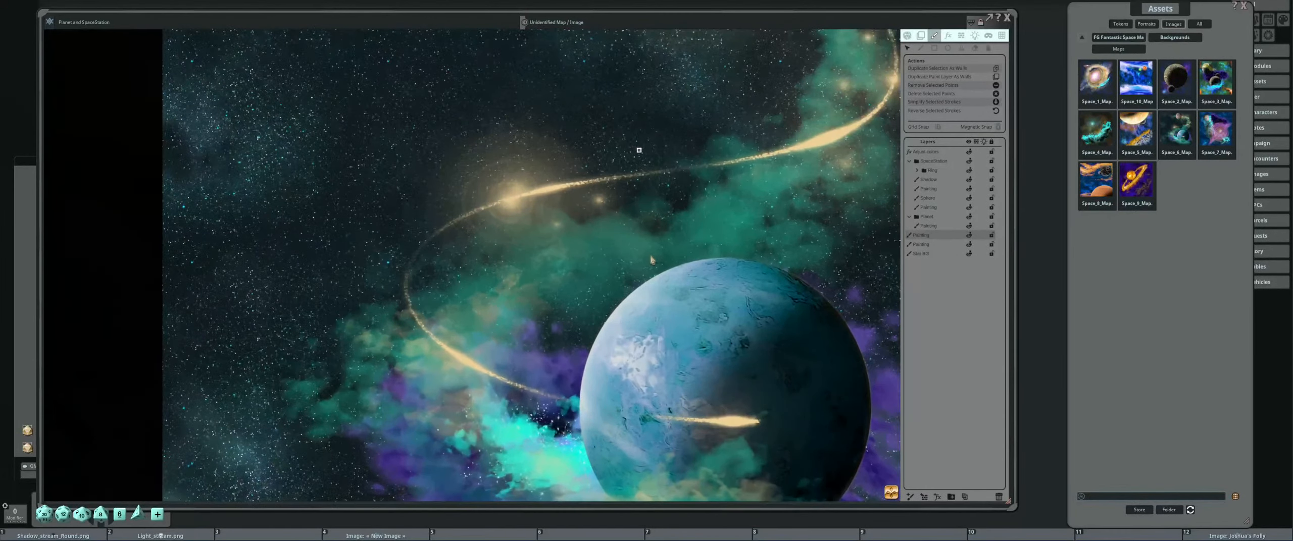
scroll(662, 247, down, 3)
scroll(662, 247, down, 5)
scroll(642, 233, up, 10)
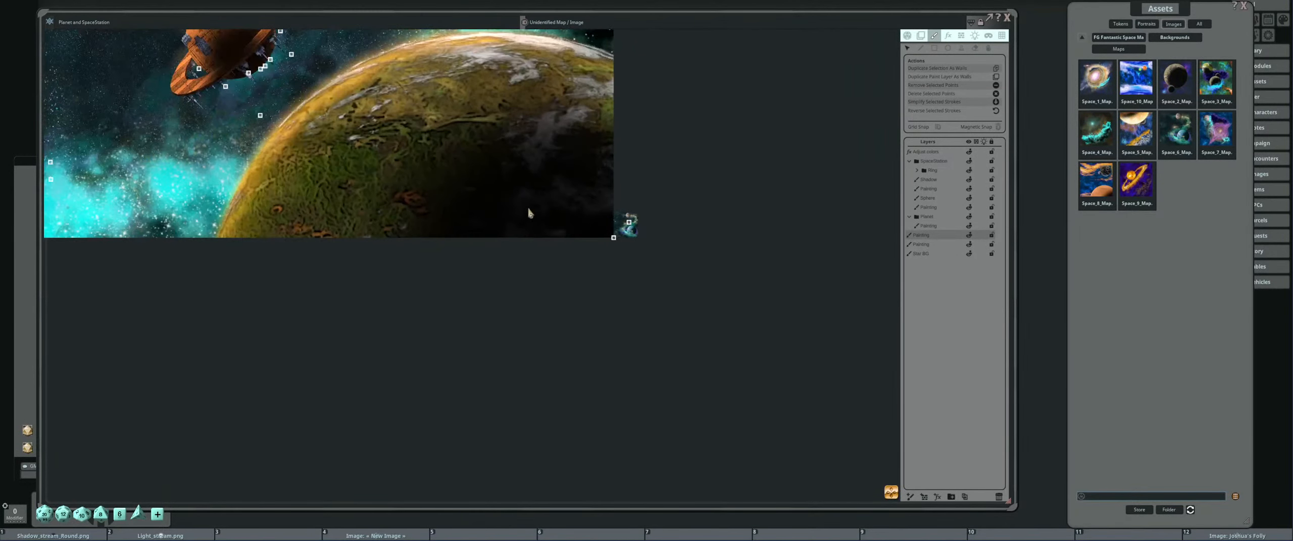
scroll(580, 295, down, 5)
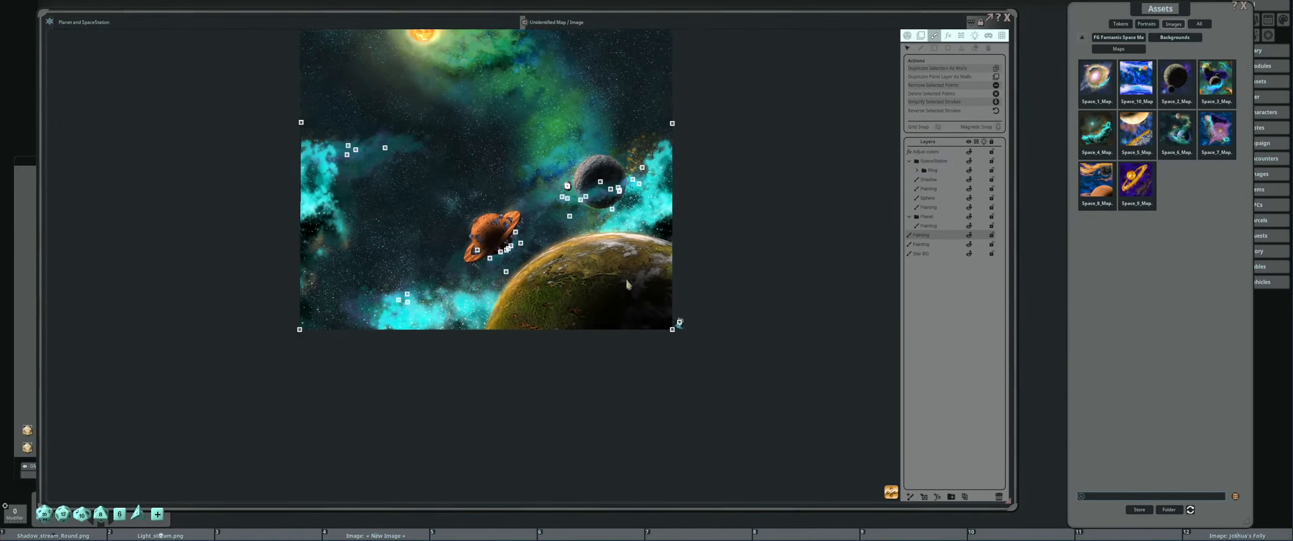
scroll(596, 280, up, 10)
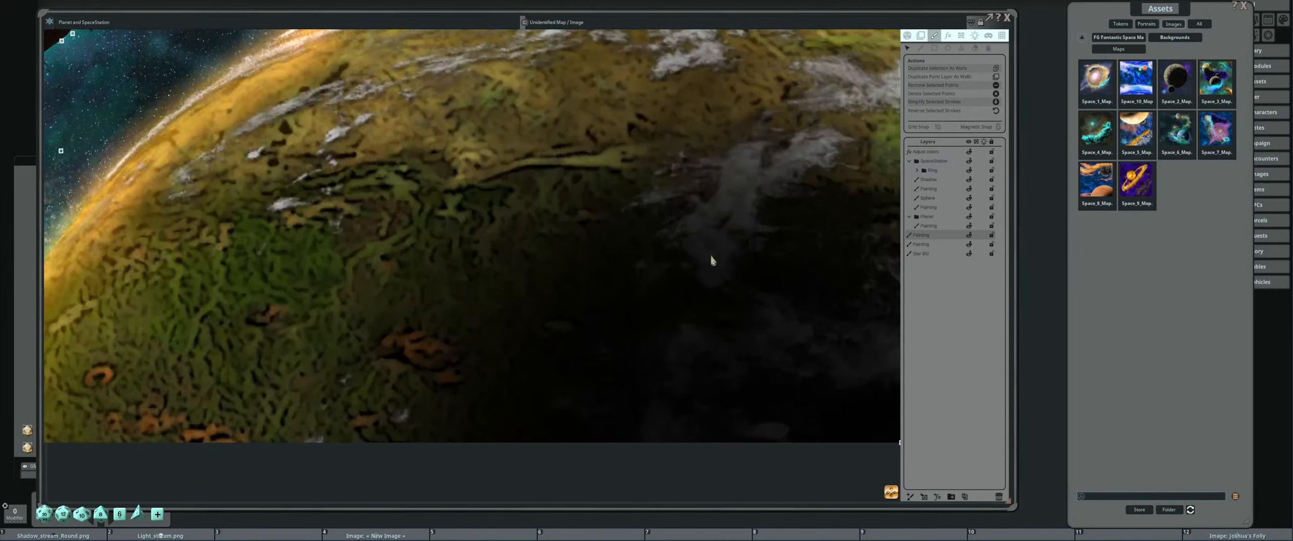
scroll(656, 255, down, 2)
scroll(561, 217, up, 2)
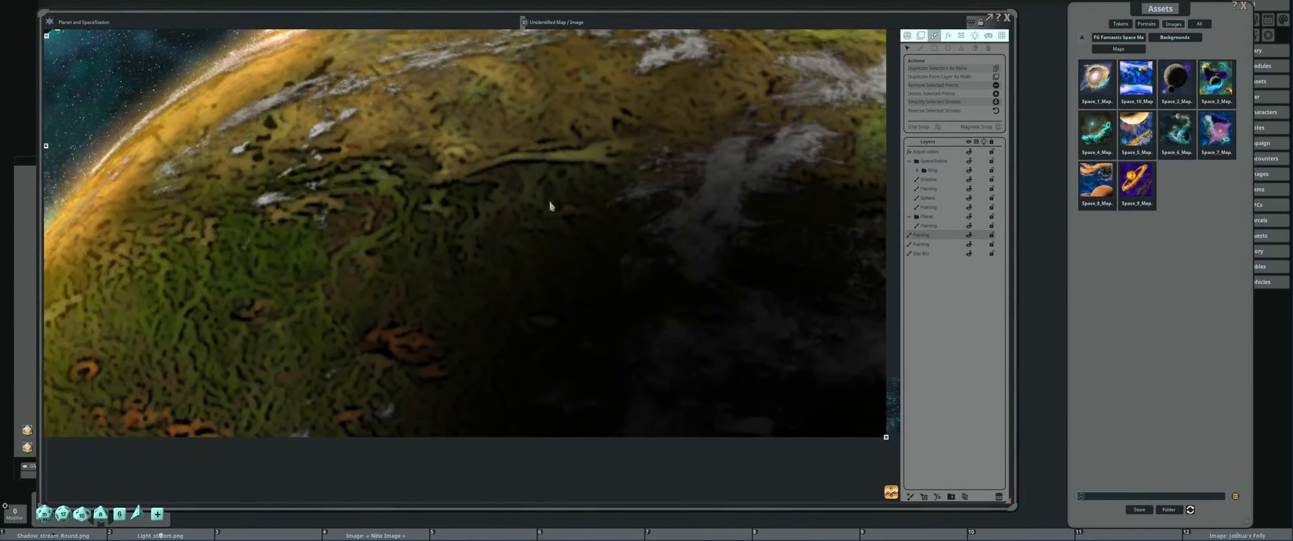
scroll(561, 206, down, 2)
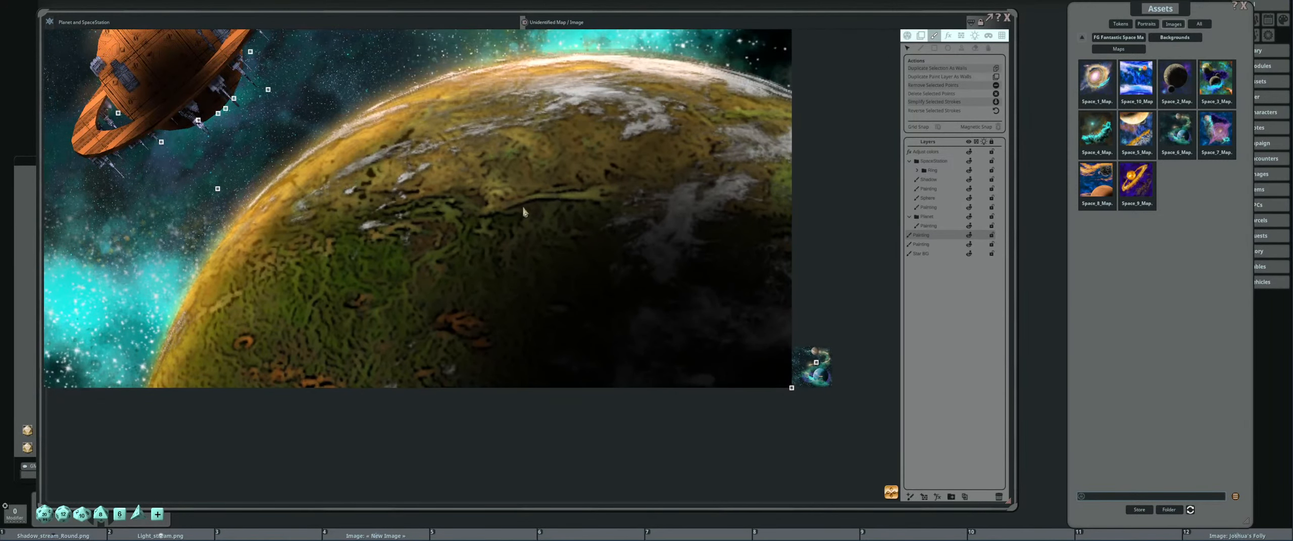
scroll(524, 212, down, 2)
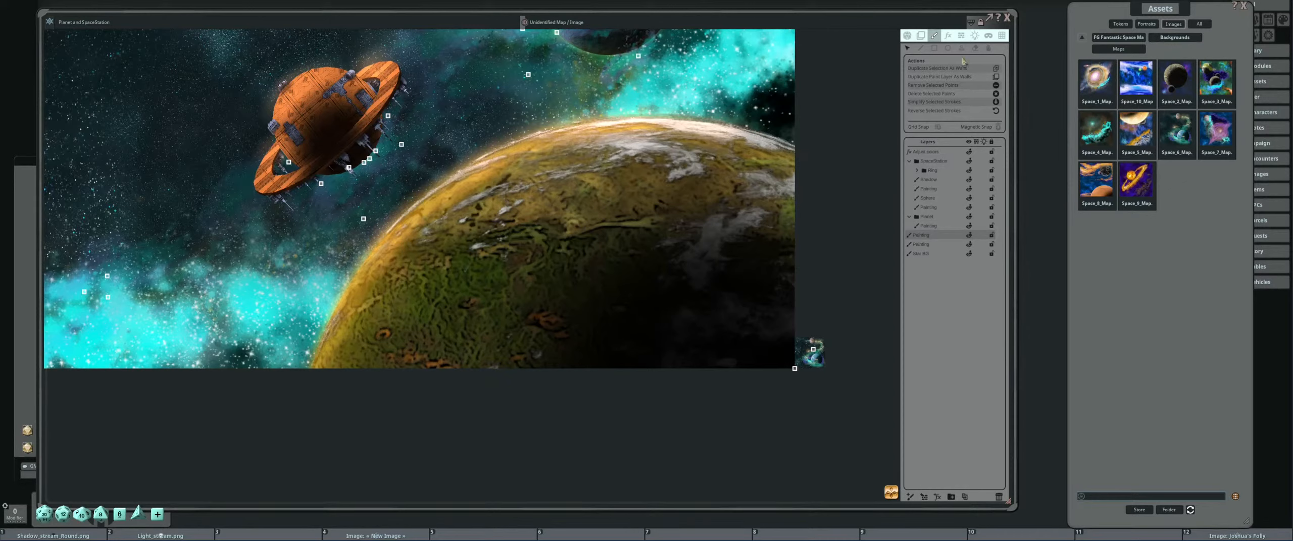
Move the Assets window clear of the sidebar and delete the Space_6_Map stamp outside the map's corner.
drag(1234, 21, 1204, 18)
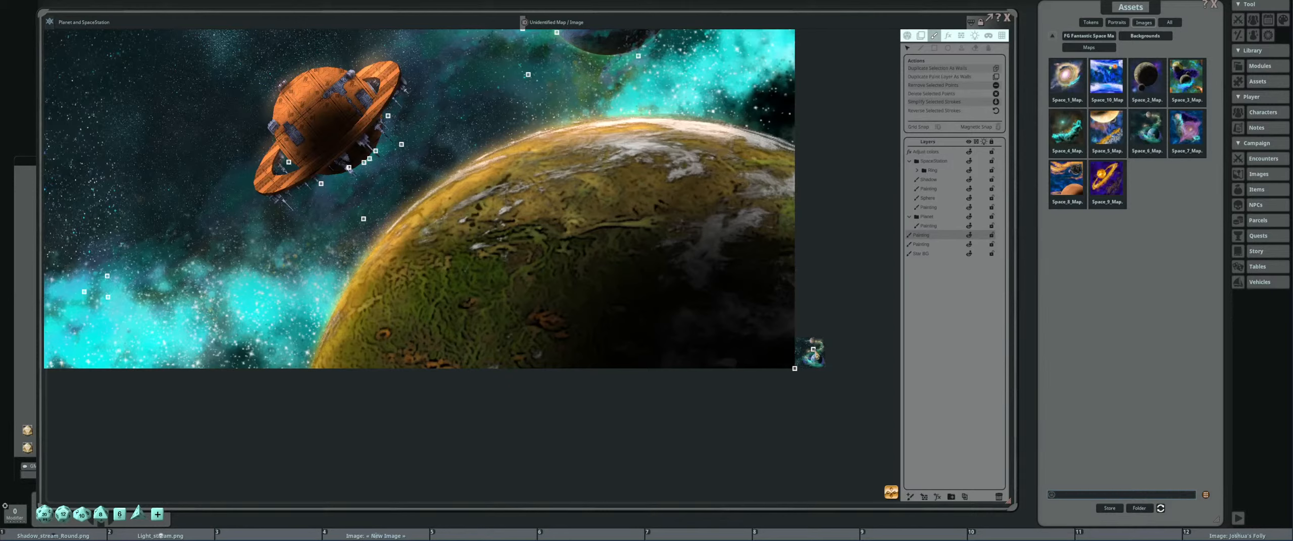
key(Delete)
Open the Joshua's Folly map from the first page of the campaign's image list.
click(1259, 176)
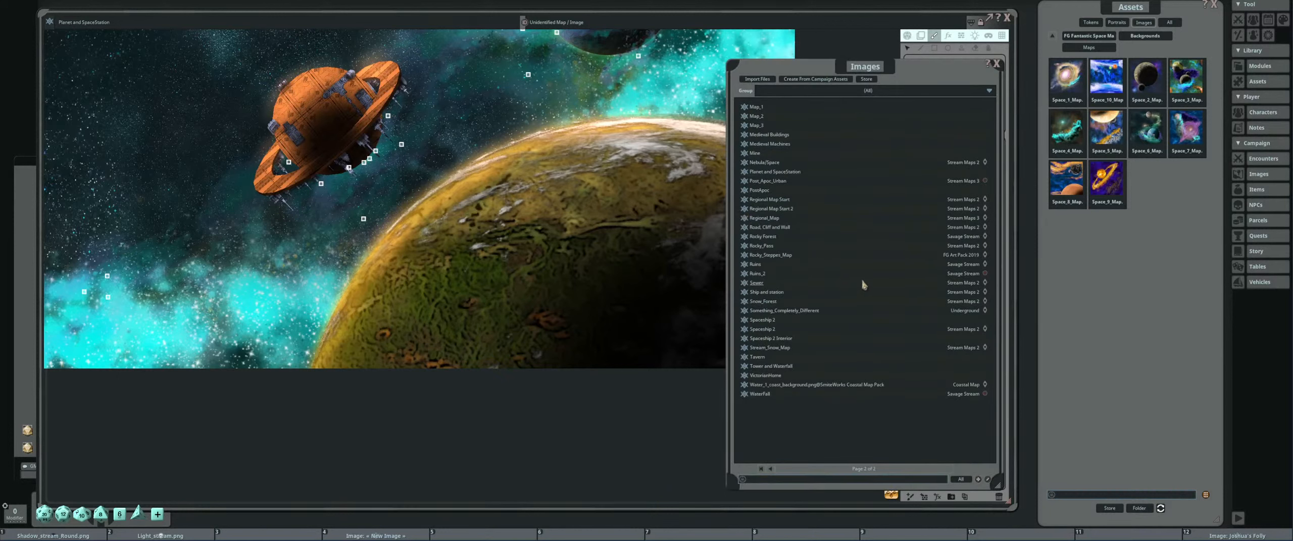
click(762, 469)
scroll(846, 348, down, 1)
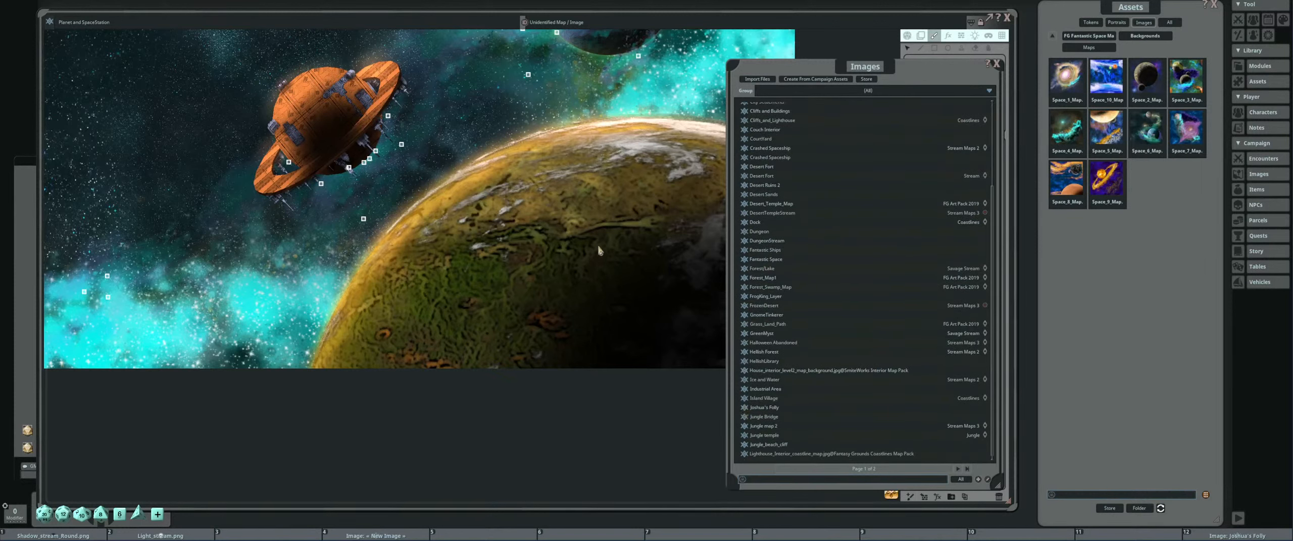
key(F12)
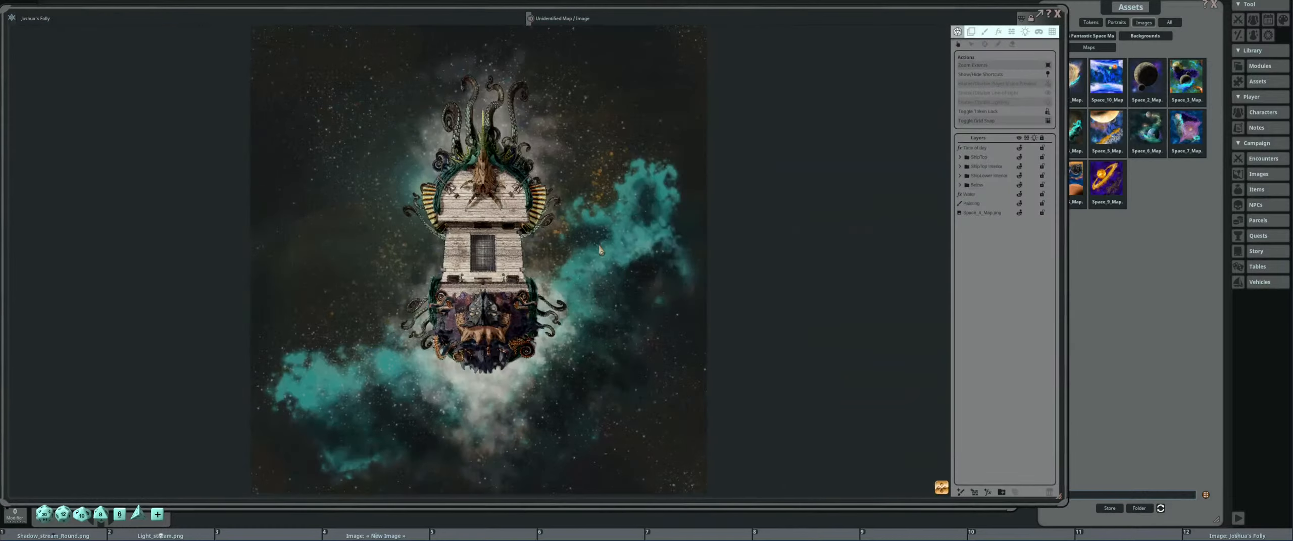
Examine the tentacled ship on the Joshua's Folly map up close and as a whole, and close that map.
scroll(502, 249, up, 6)
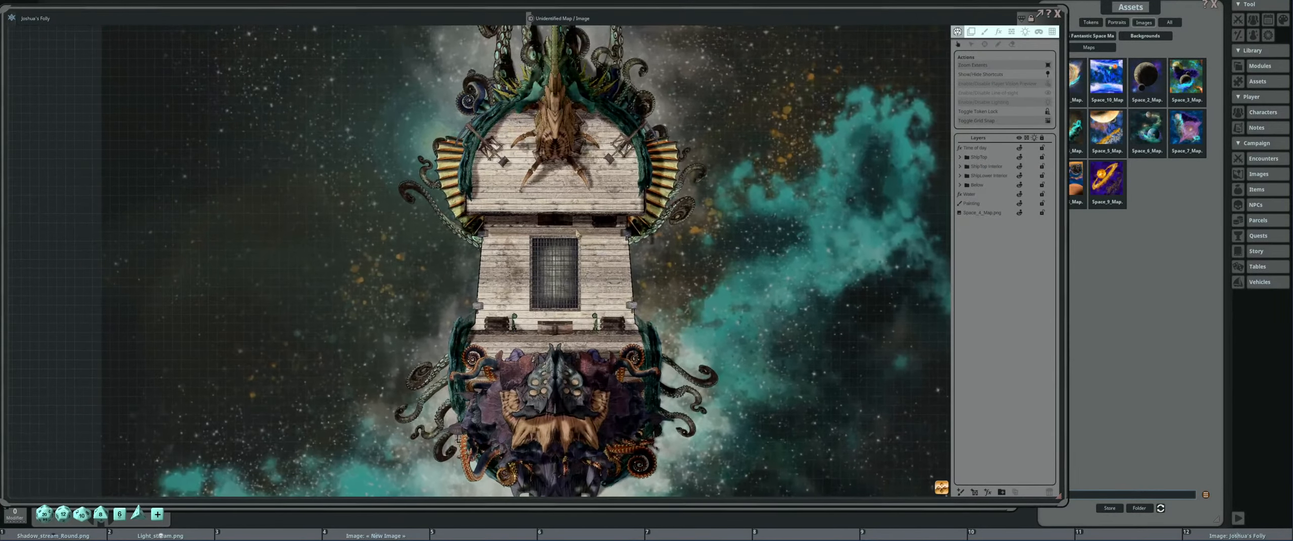
scroll(566, 288, down, 3)
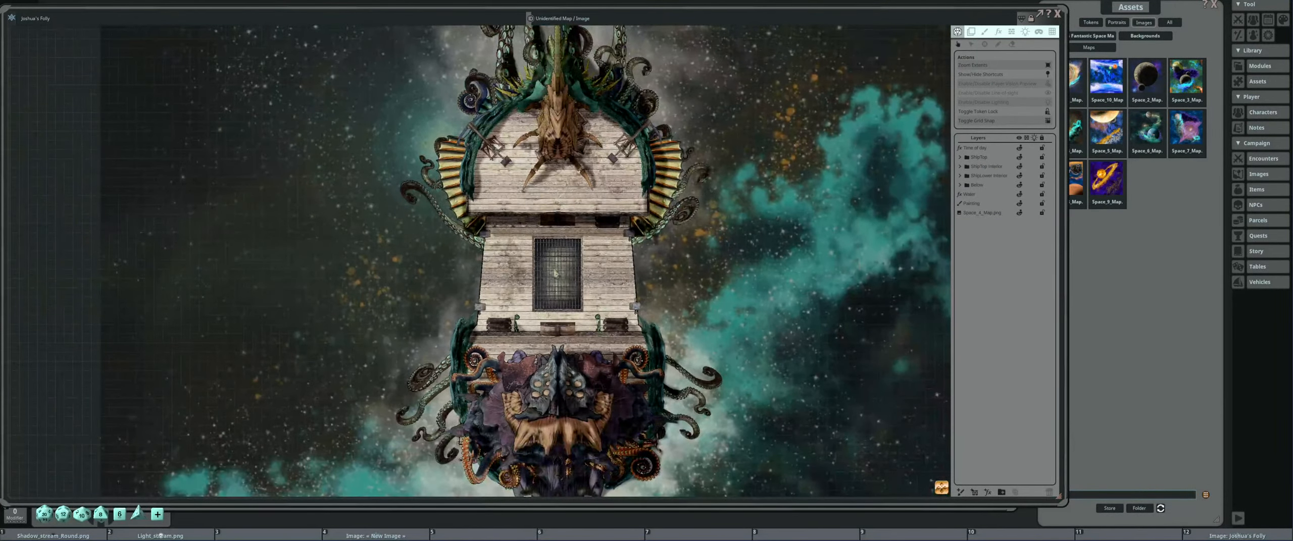
scroll(556, 273, down, 3)
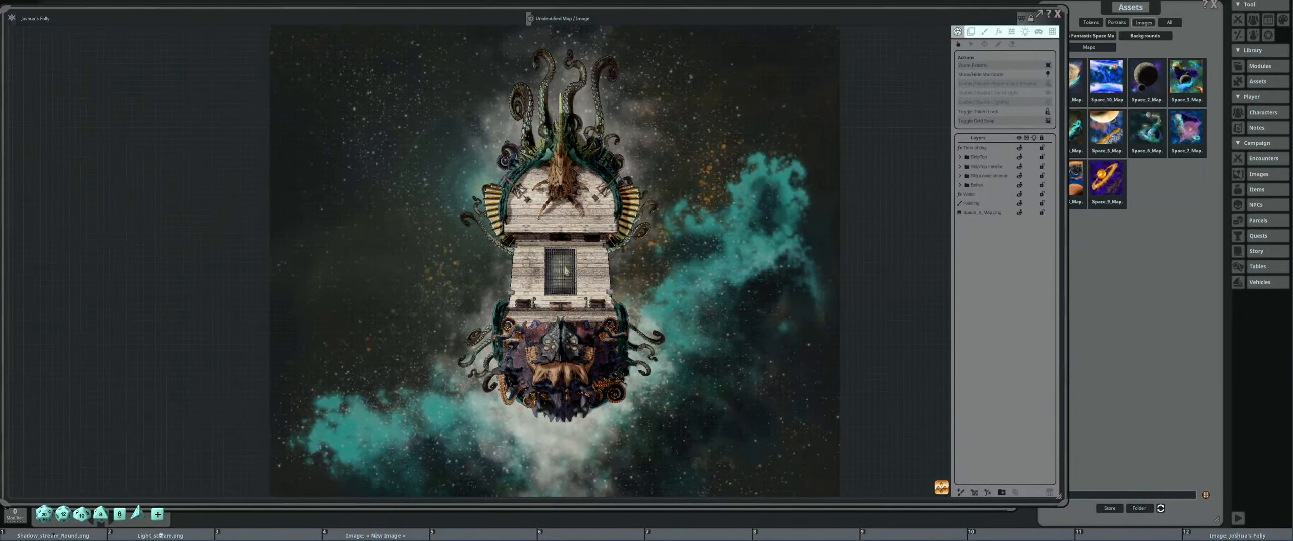
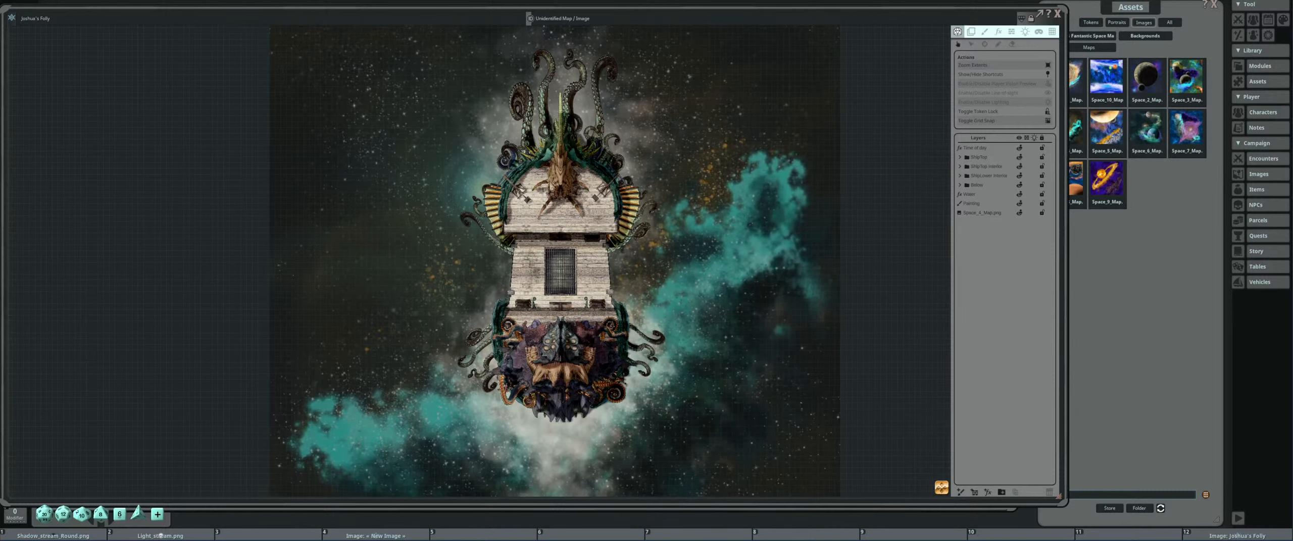
scroll(556, 203, up, 5)
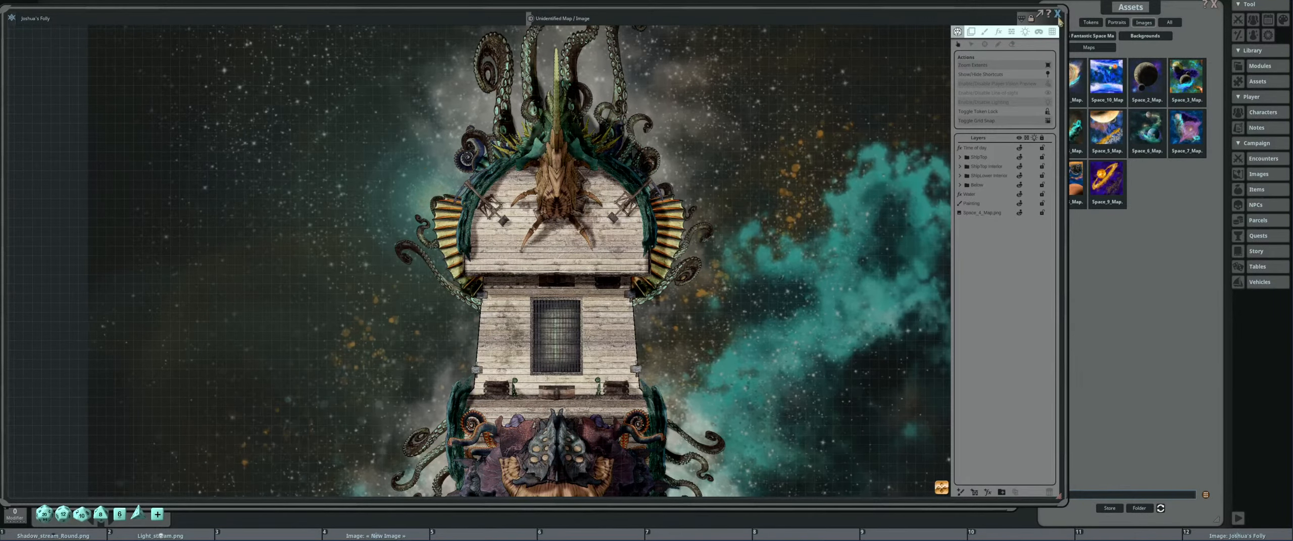
click(1057, 15)
Move the Planet and SpaceStation window aside to close the Images list behind it, and put the map window back.
scroll(622, 228, down, 3)
drag(623, 228, 599, 256)
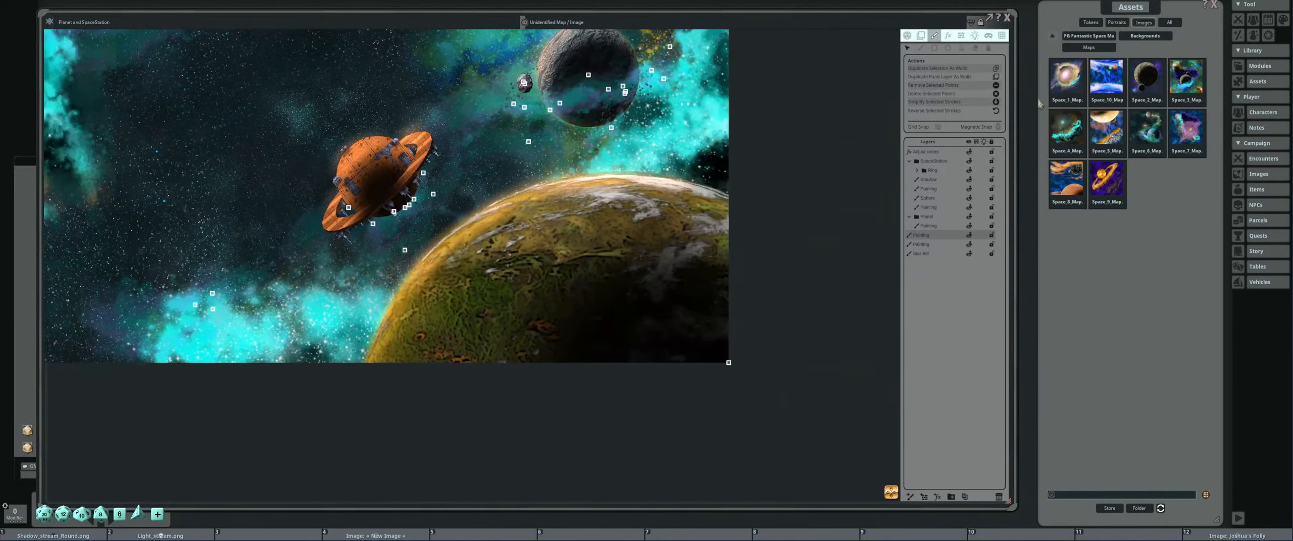
drag(961, 14, 764, 59)
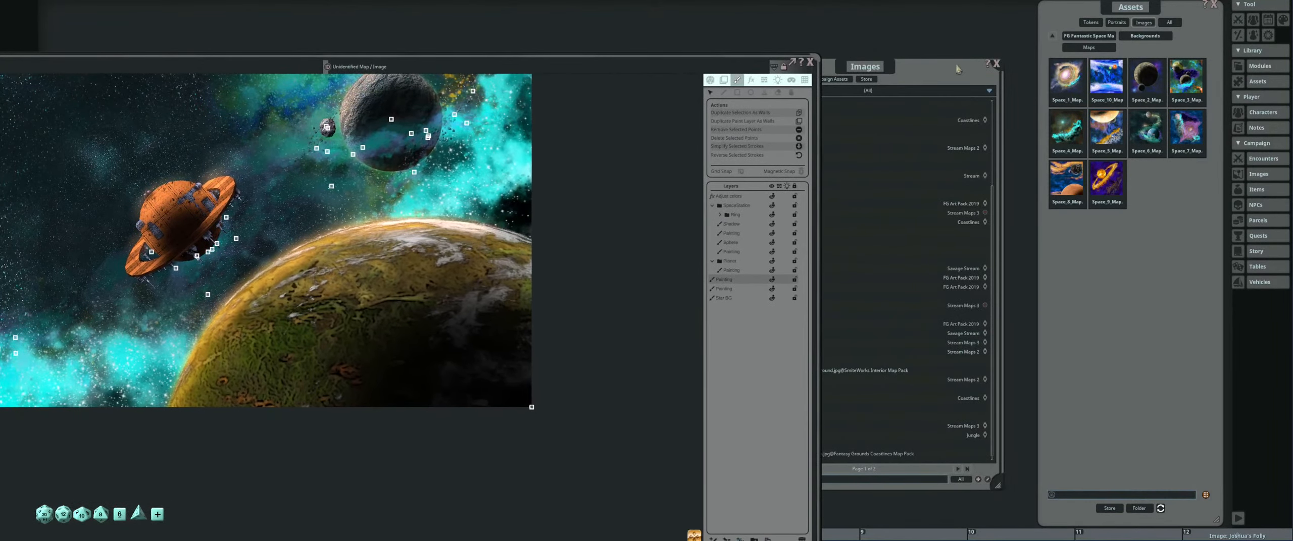
drag(958, 69, 1160, 78)
drag(719, 59, 926, 20)
click(1198, 73)
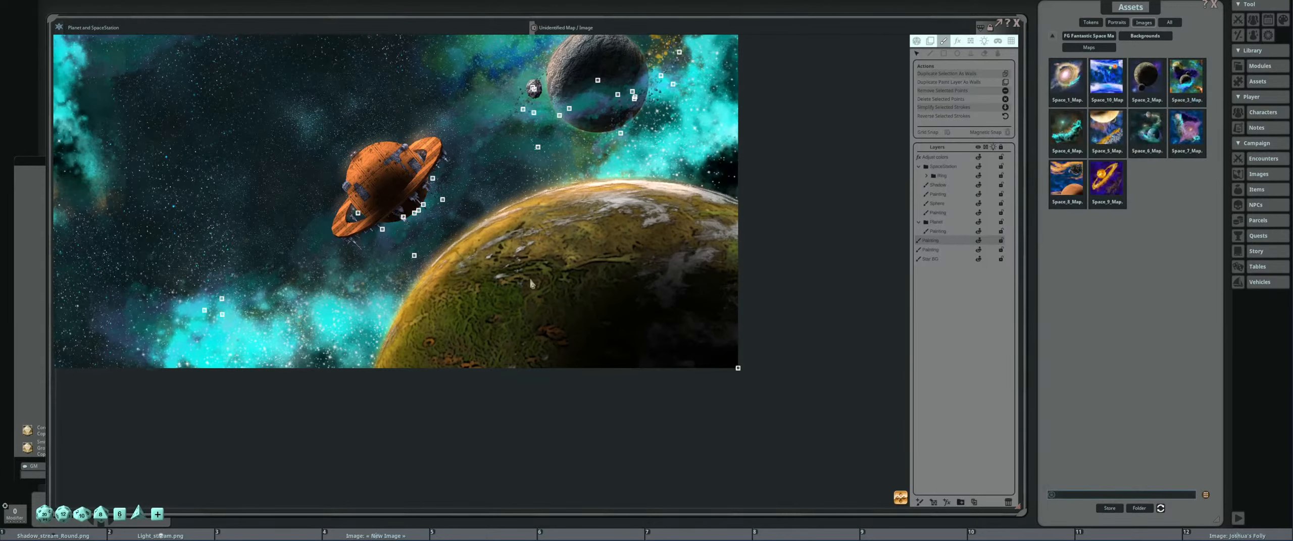
Open the FG Spaceship Art Pack's Decorations > Hull parts folder in the image assets.
scroll(538, 279, up, 2)
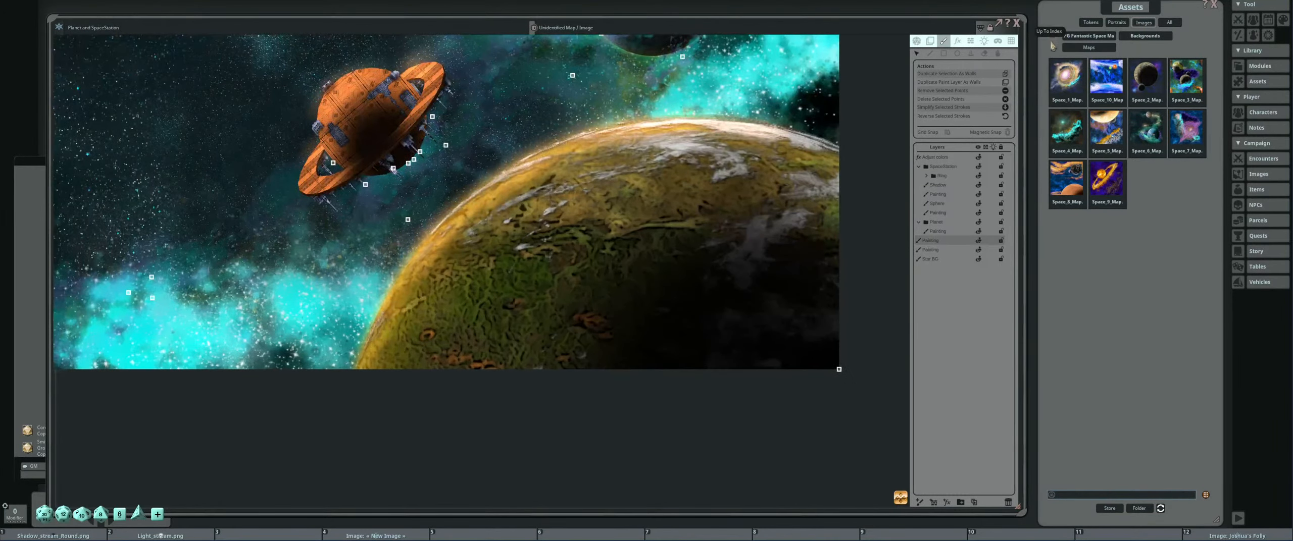
click(1052, 44)
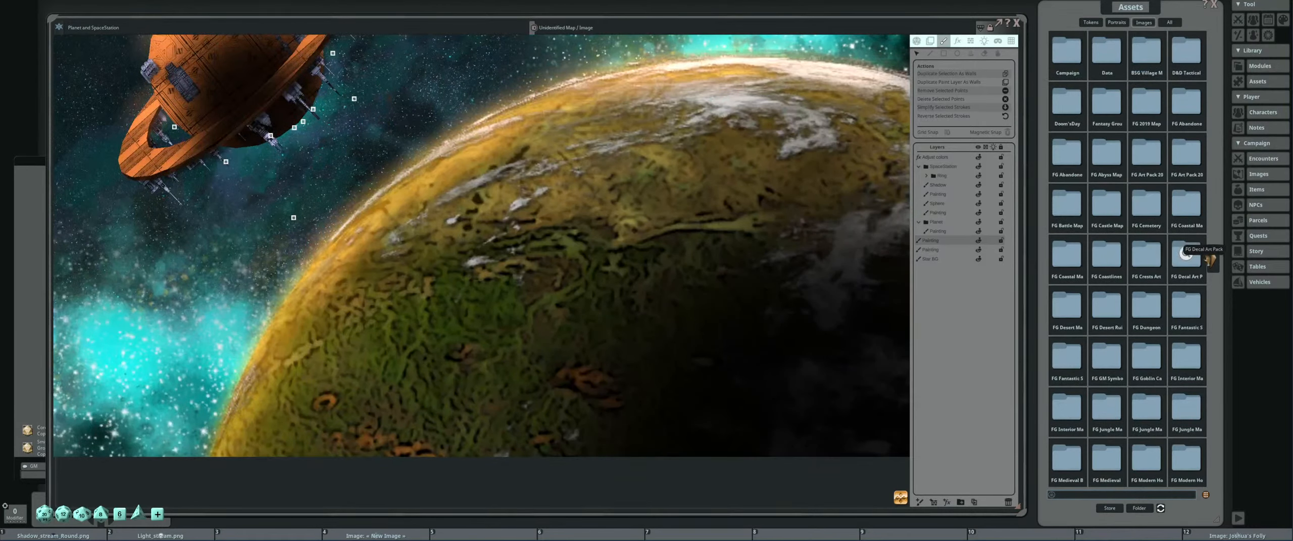
click(1212, 258)
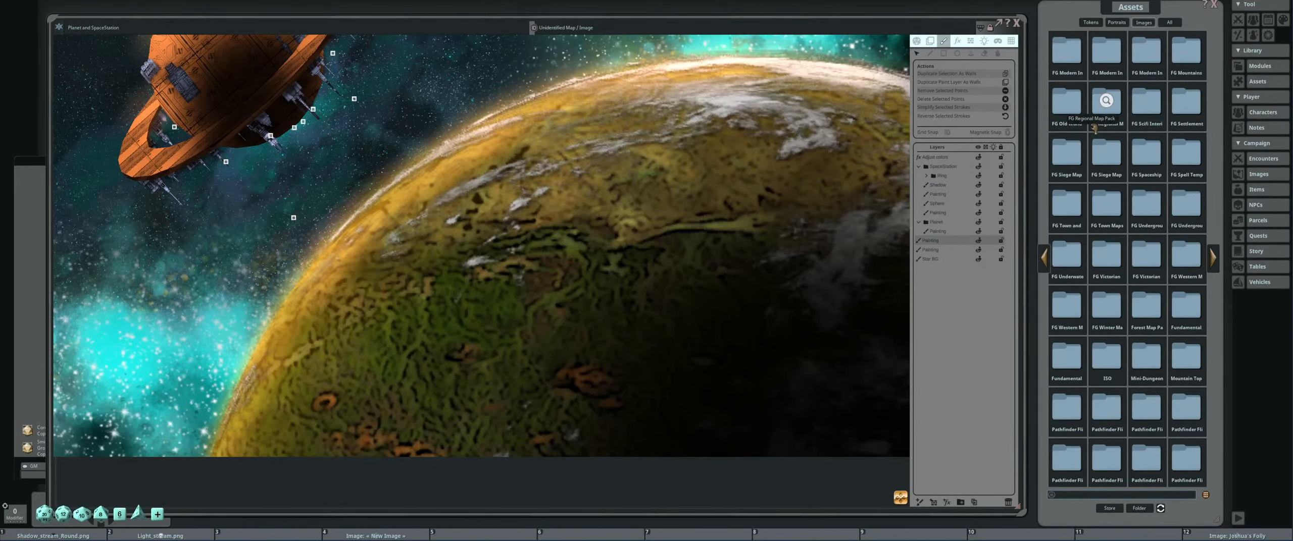
click(1147, 154)
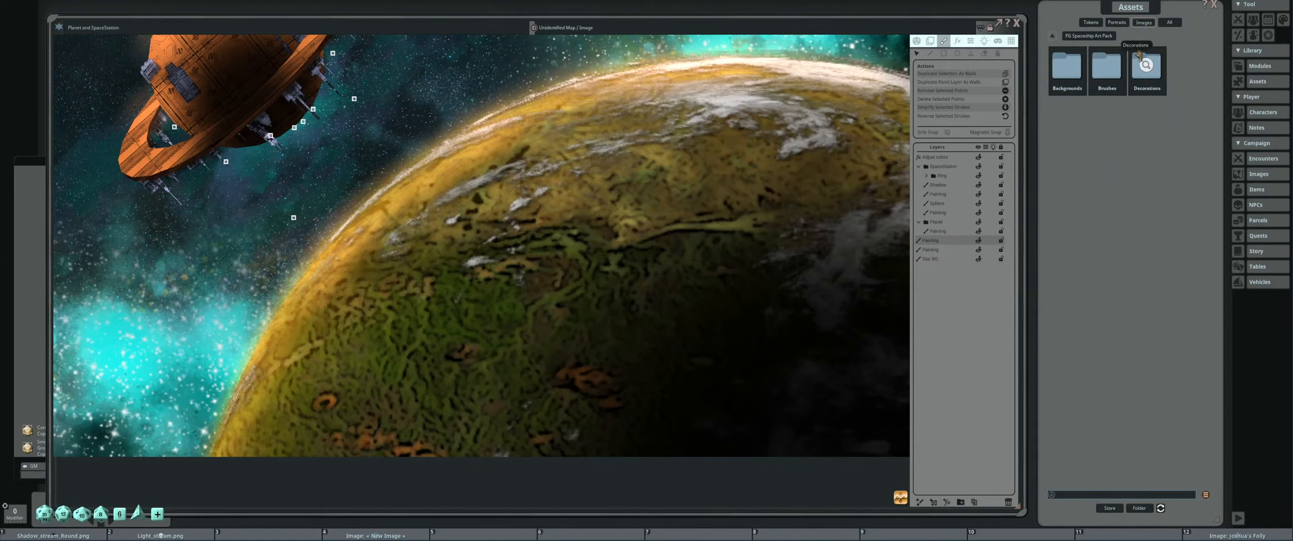
click(1137, 89)
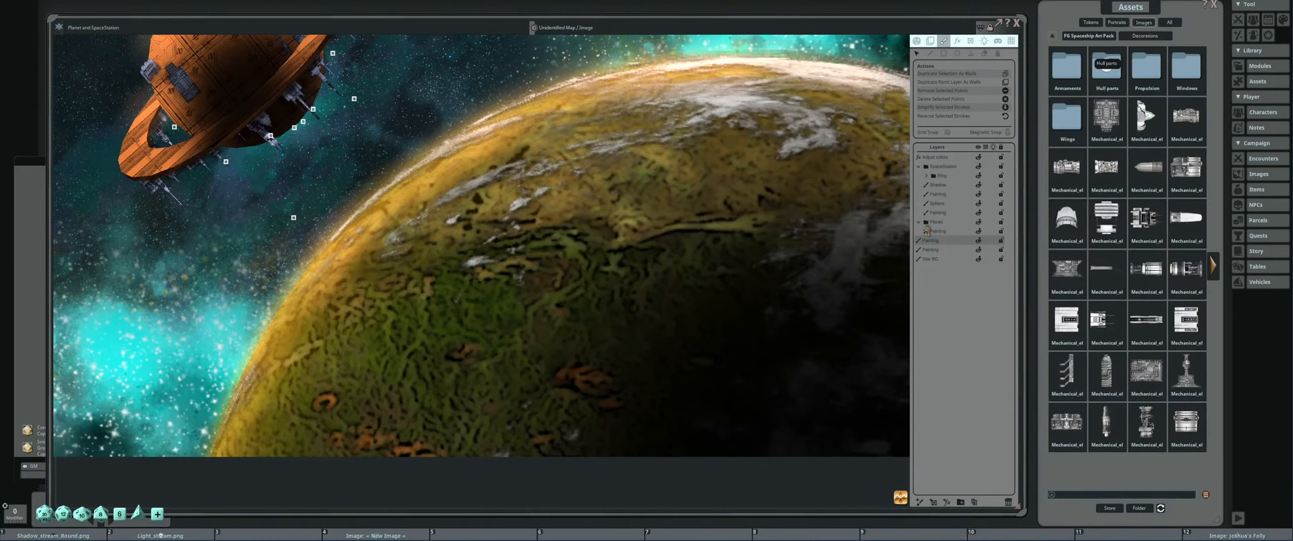
click(1108, 68)
scroll(707, 243, up, 4)
scroll(708, 245, down, 4)
drag(709, 245, 743, 207)
scroll(743, 215, up, 3)
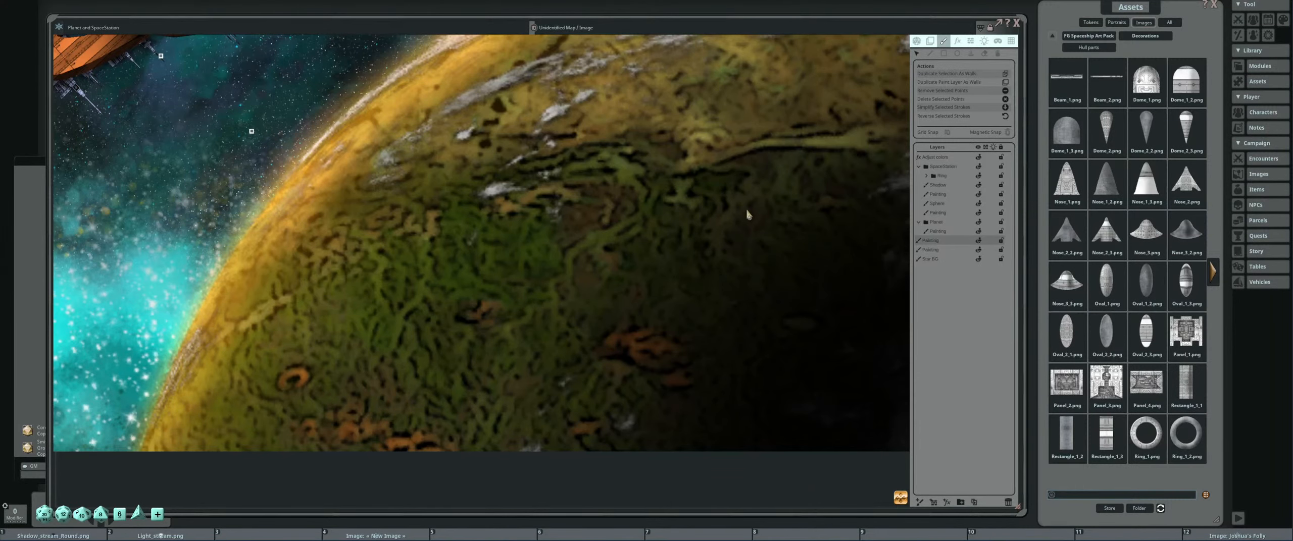
scroll(747, 214, down, 4)
scroll(625, 233, up, 3)
scroll(626, 233, up, 1)
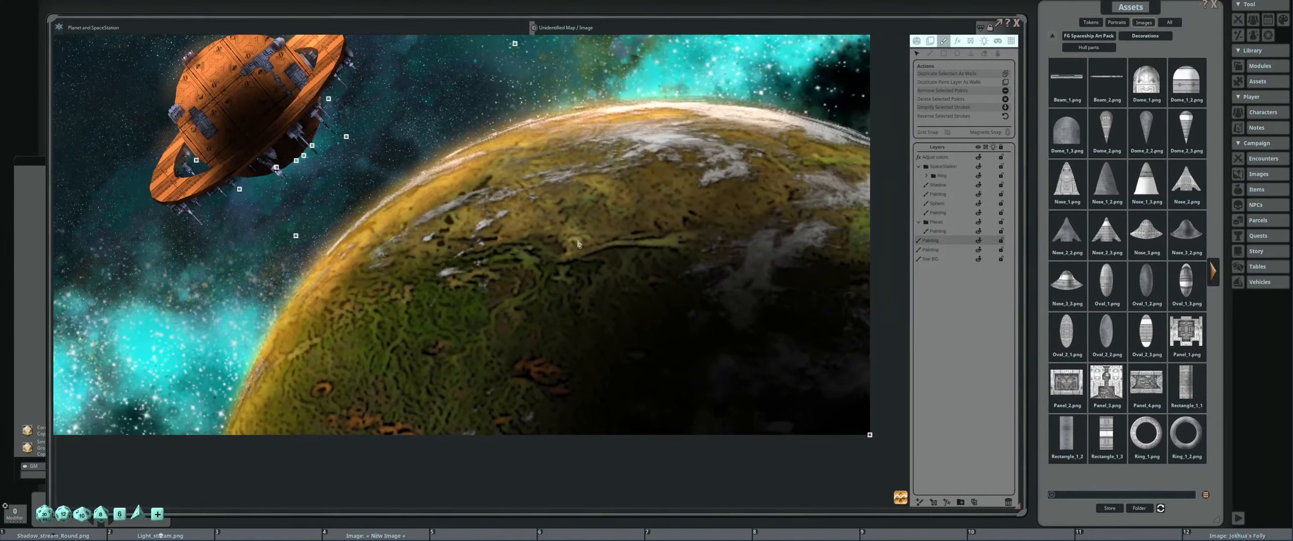
scroll(586, 253, up, 2)
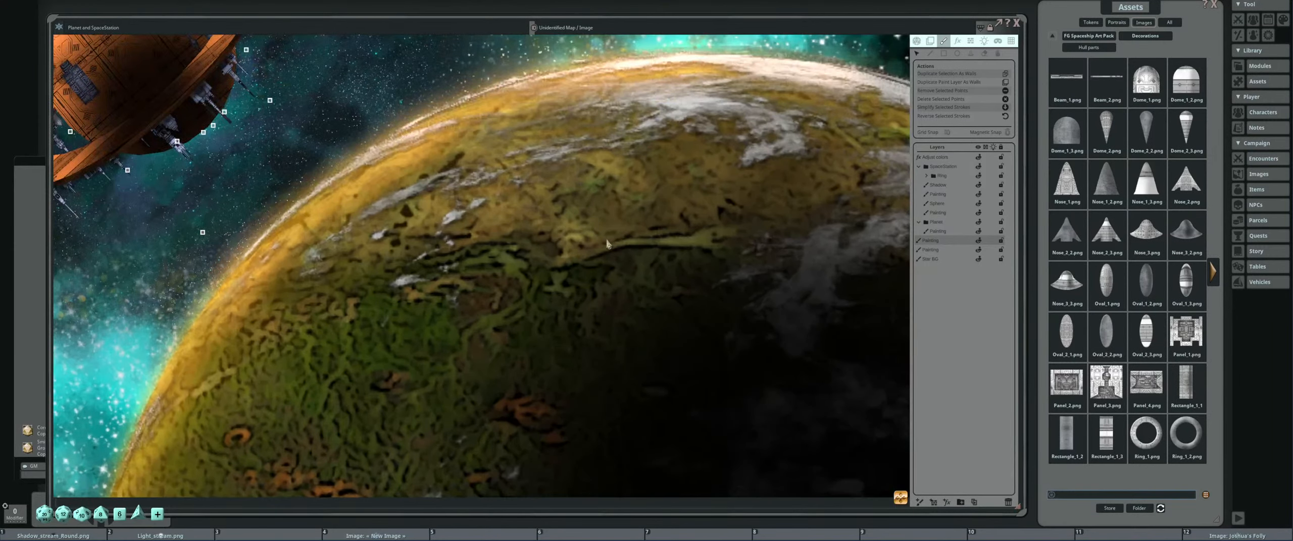
scroll(606, 230, up, 1)
scroll(724, 205, down, 1)
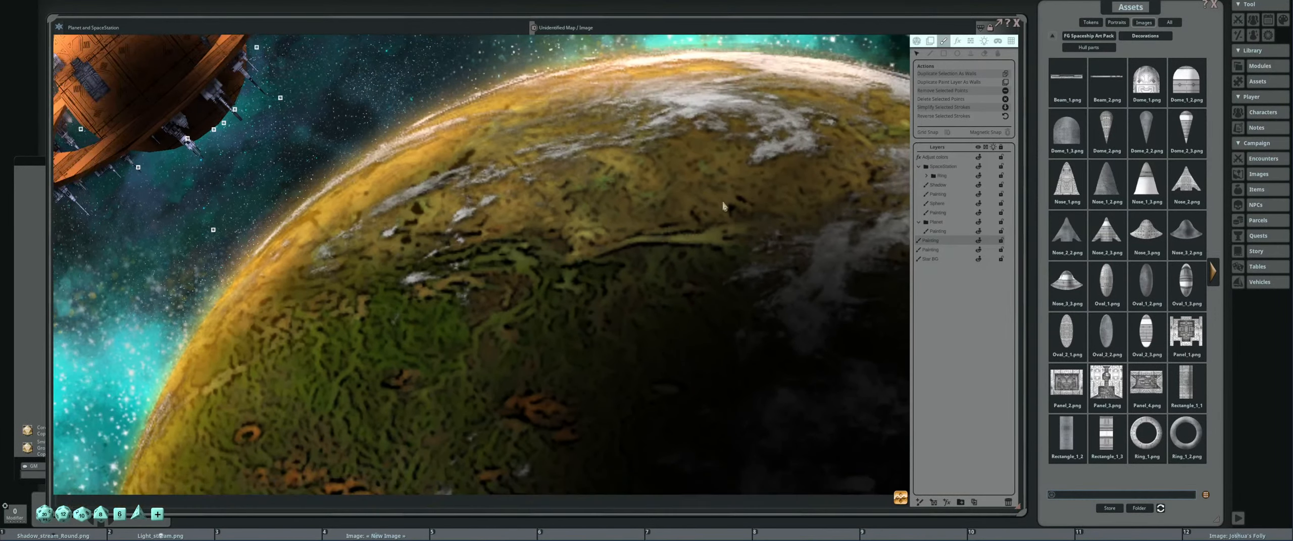
drag(724, 204, 690, 216)
scroll(690, 215, down, 1)
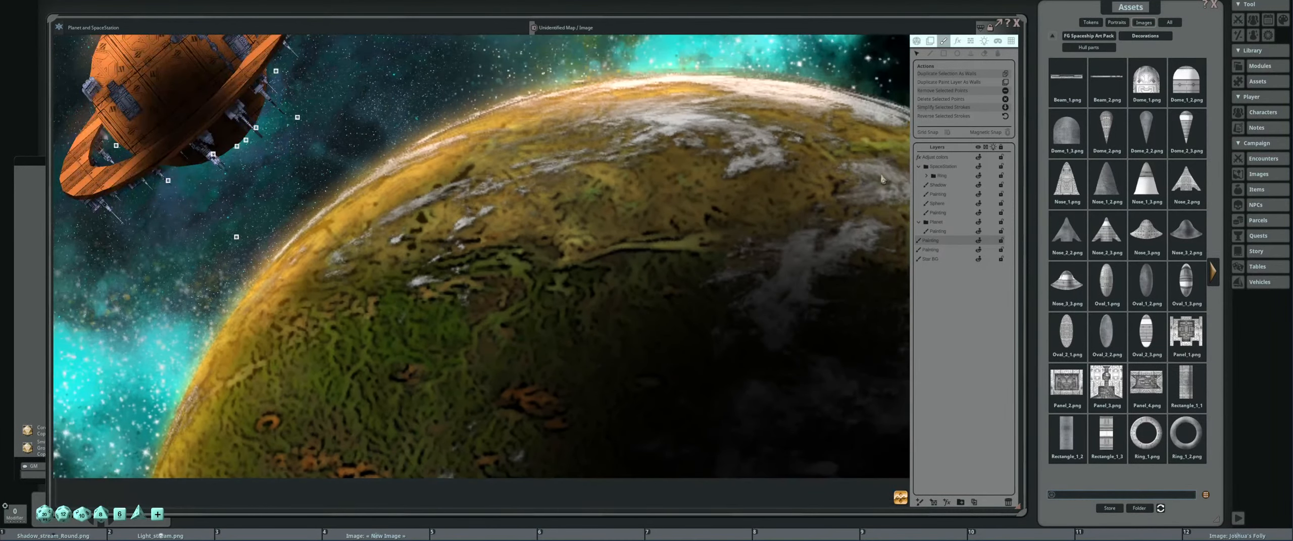
Load the Nose_1 hull part as the stamp, shrink it and rotate it diagonally over the green planet.
click(971, 54)
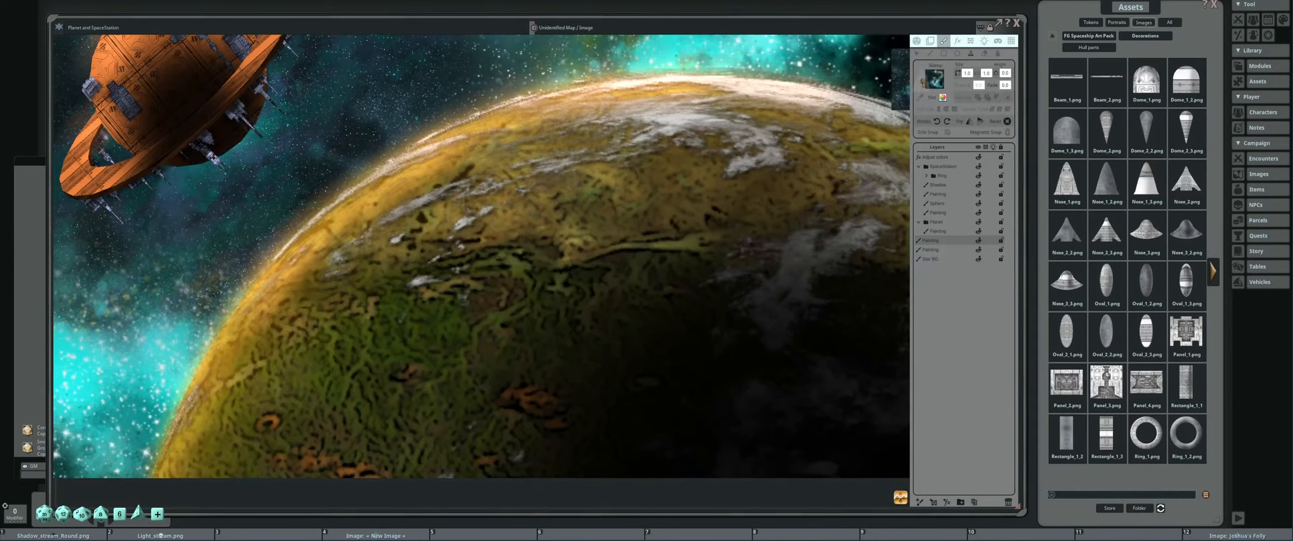
scroll(628, 202, down, 9)
scroll(593, 230, down, 7)
scroll(593, 230, down, 2)
scroll(592, 233, down, 4)
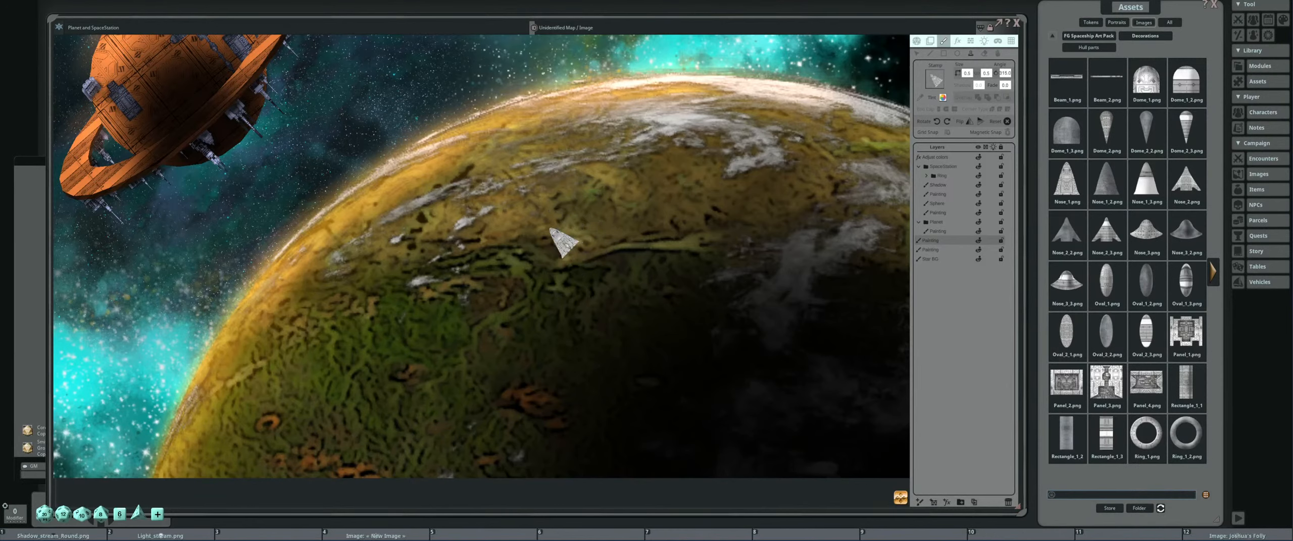
Check the small nose cone stamp's detail and scale against the green planet at close range.
scroll(590, 273, up, 4)
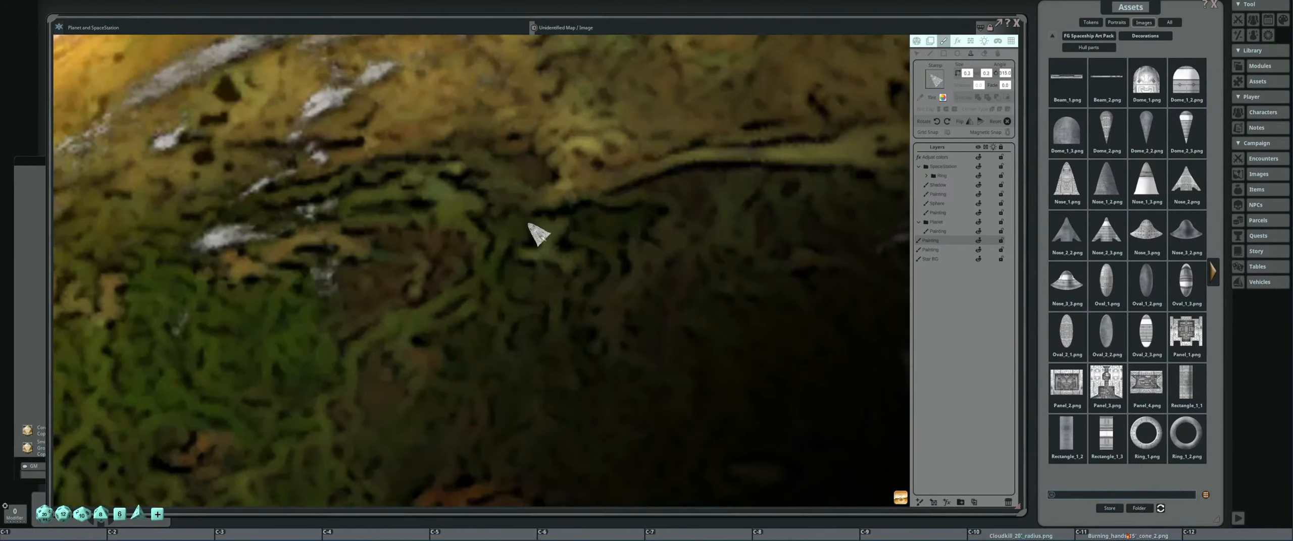
scroll(537, 233, up, 3)
scroll(537, 235, up, 2)
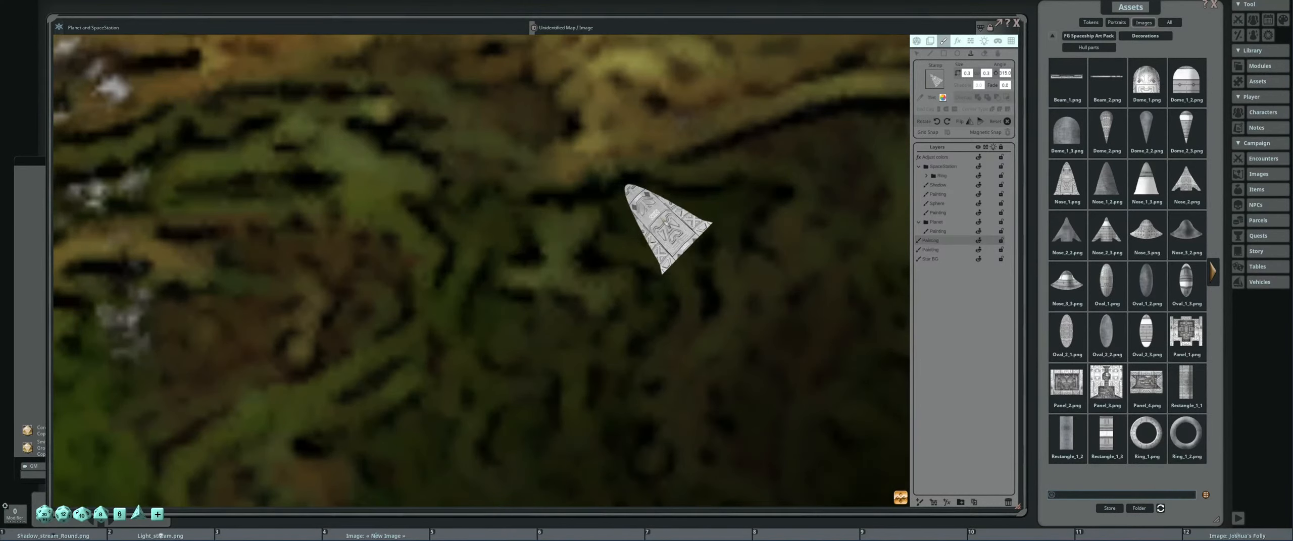
scroll(613, 227, down, 2)
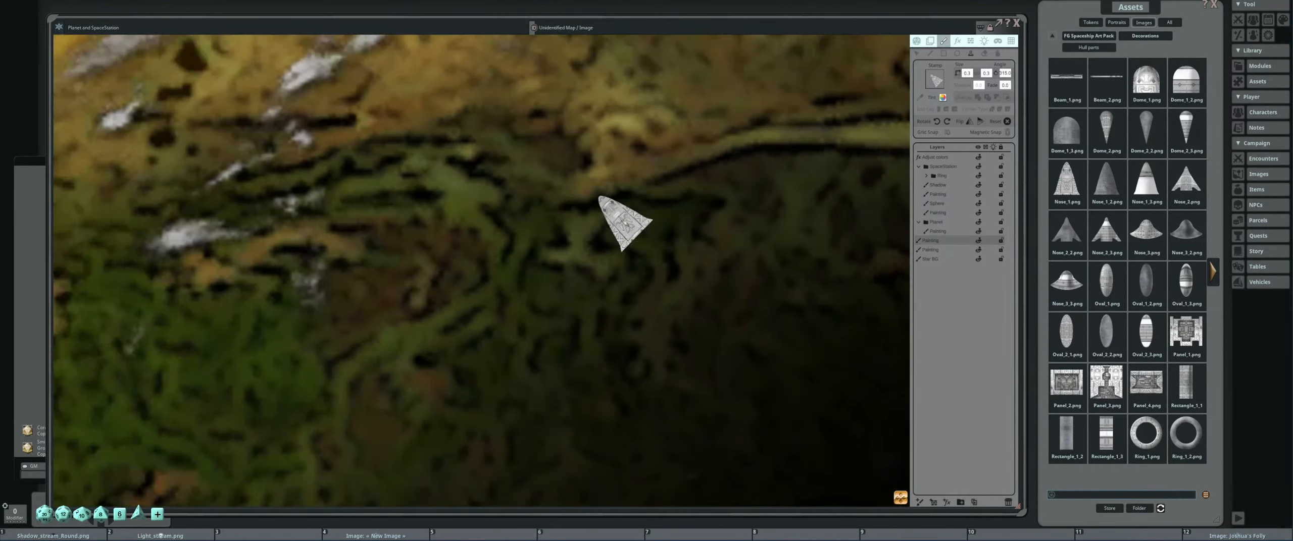
scroll(624, 222, down, 4)
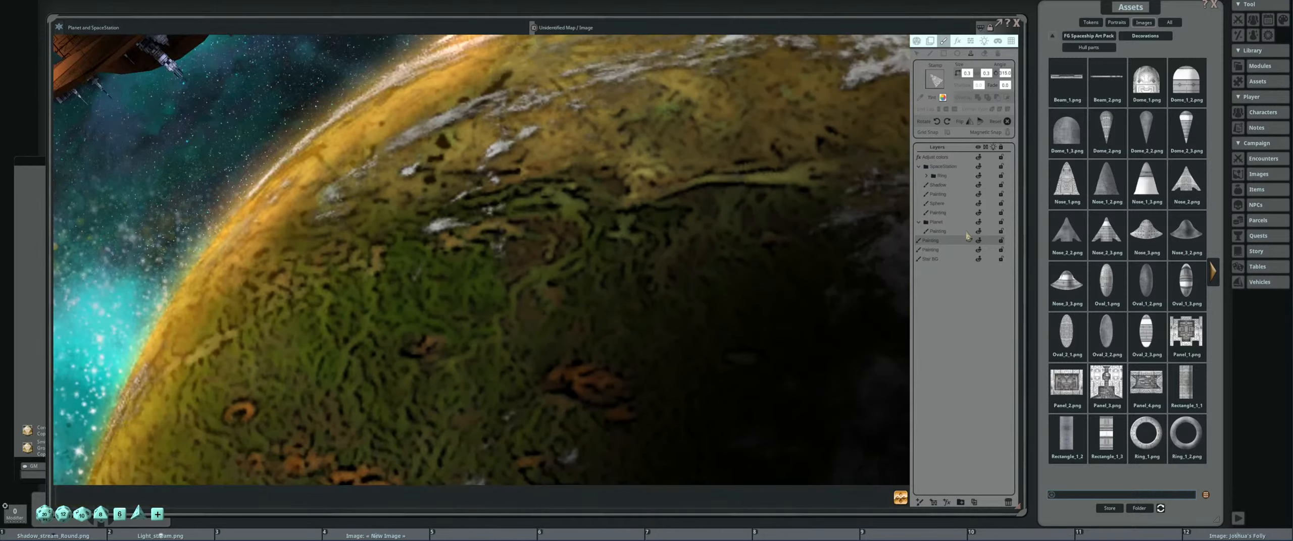
Collapse the Planet and SpaceStation layer folders, add a new paint layer and place it directly above the SpaceStation folder.
click(917, 53)
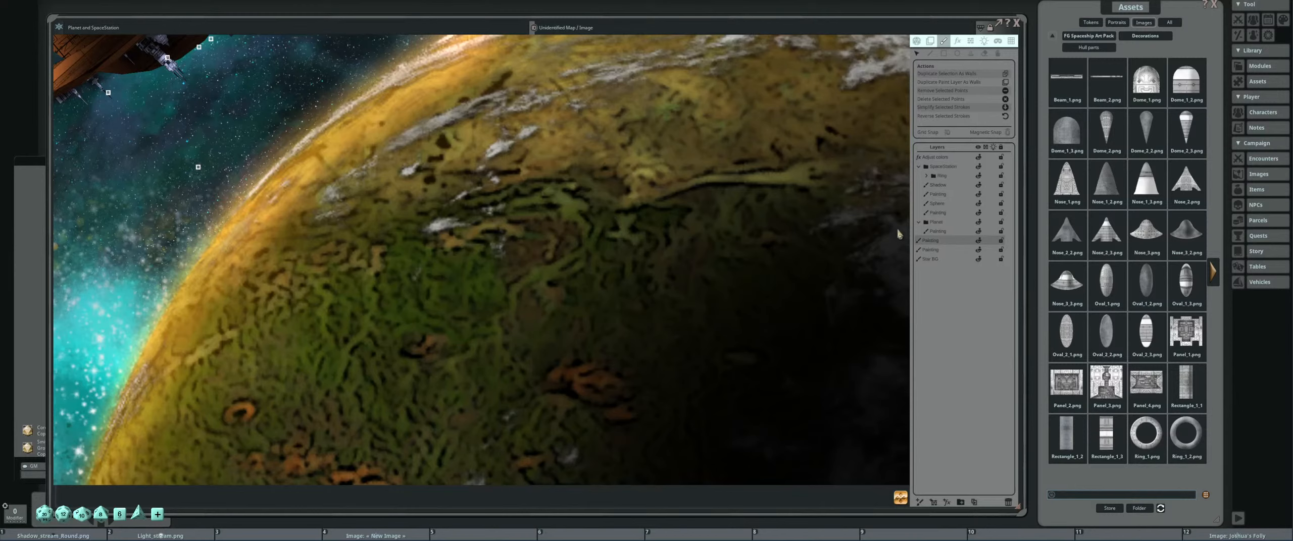
click(920, 223)
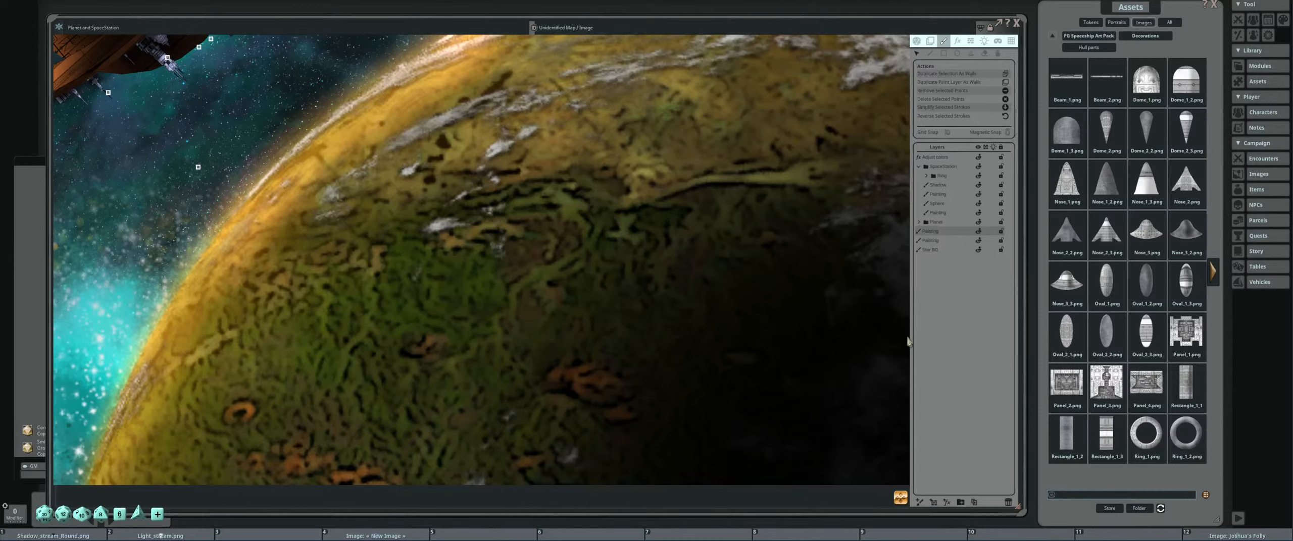
click(920, 503)
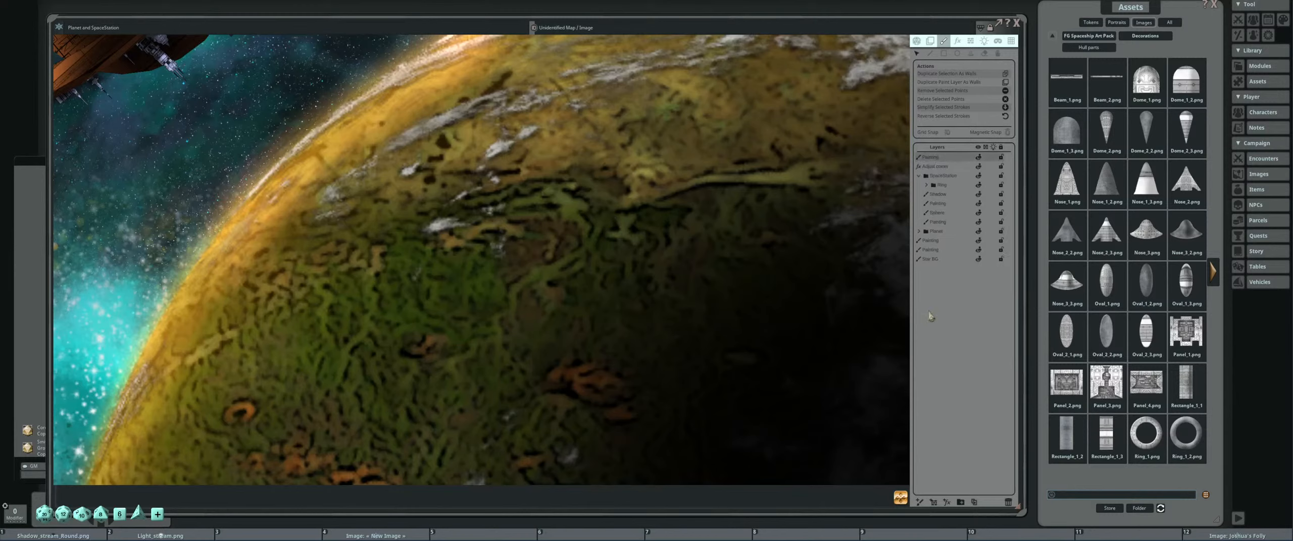
click(919, 177)
drag(941, 161, 940, 174)
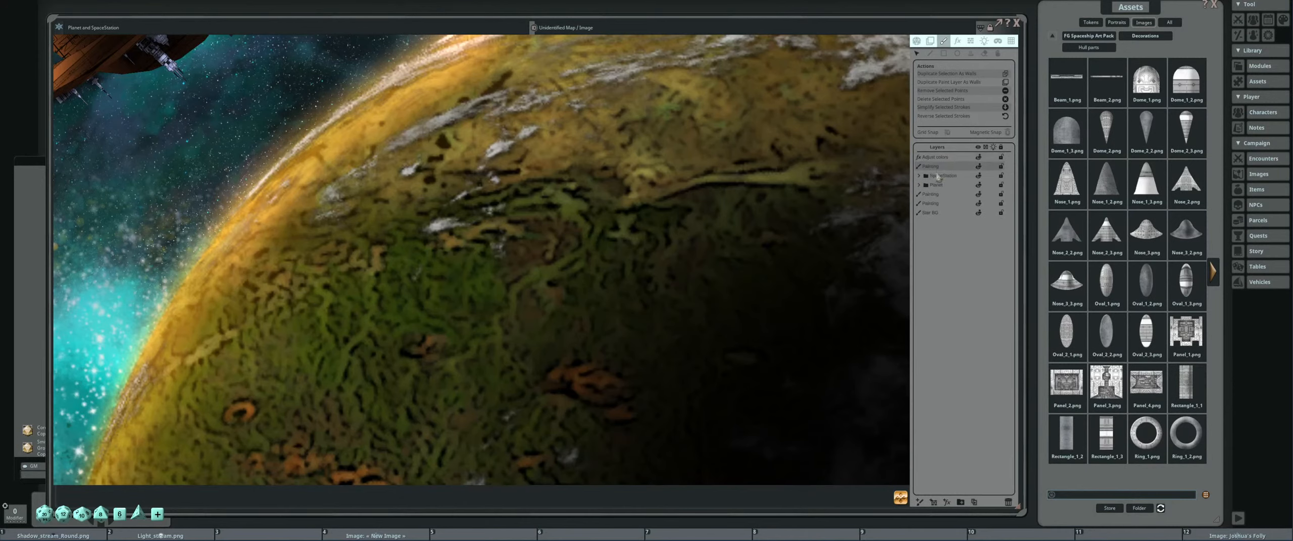
Stamp the diagonally rotated nose cone over the green planet on the new paint layer.
click(970, 53)
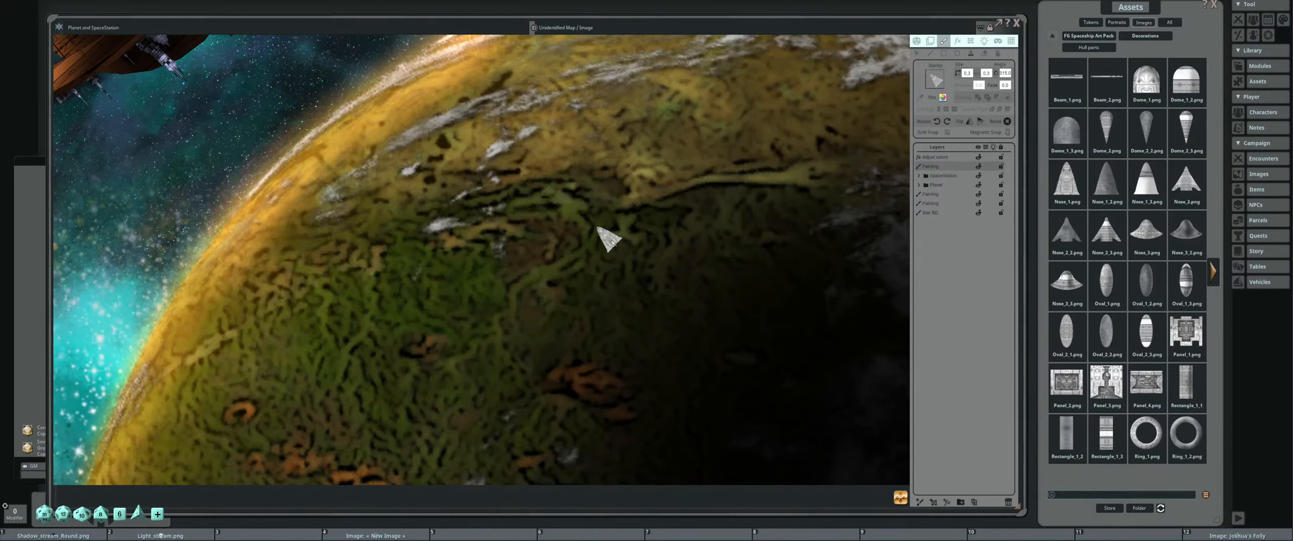
scroll(536, 263, up, 2)
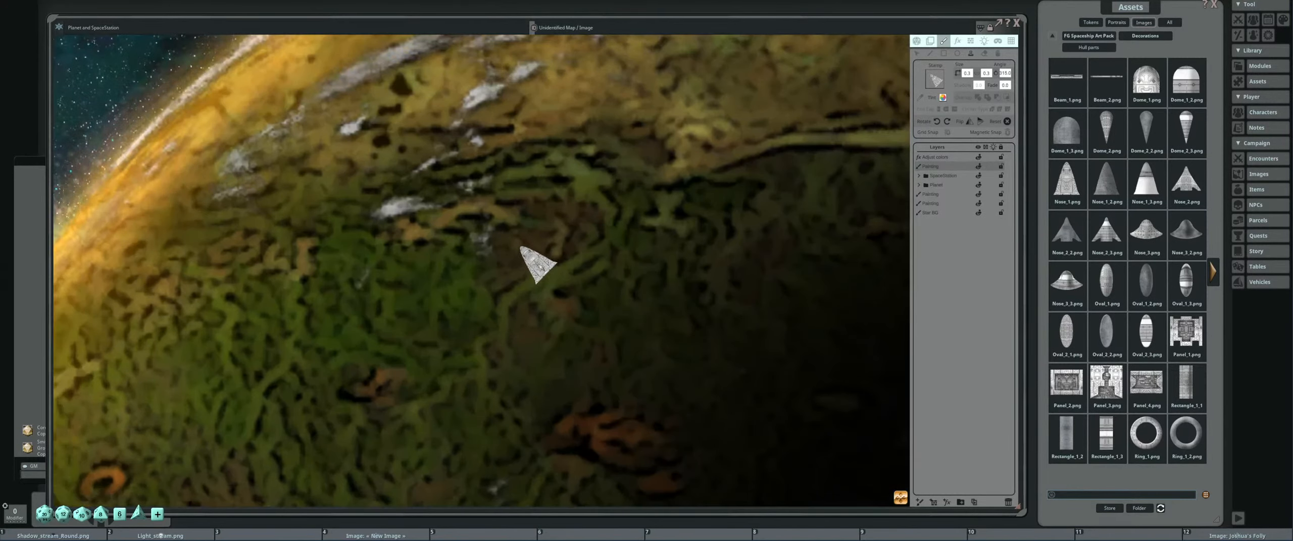
scroll(537, 263, up, 1)
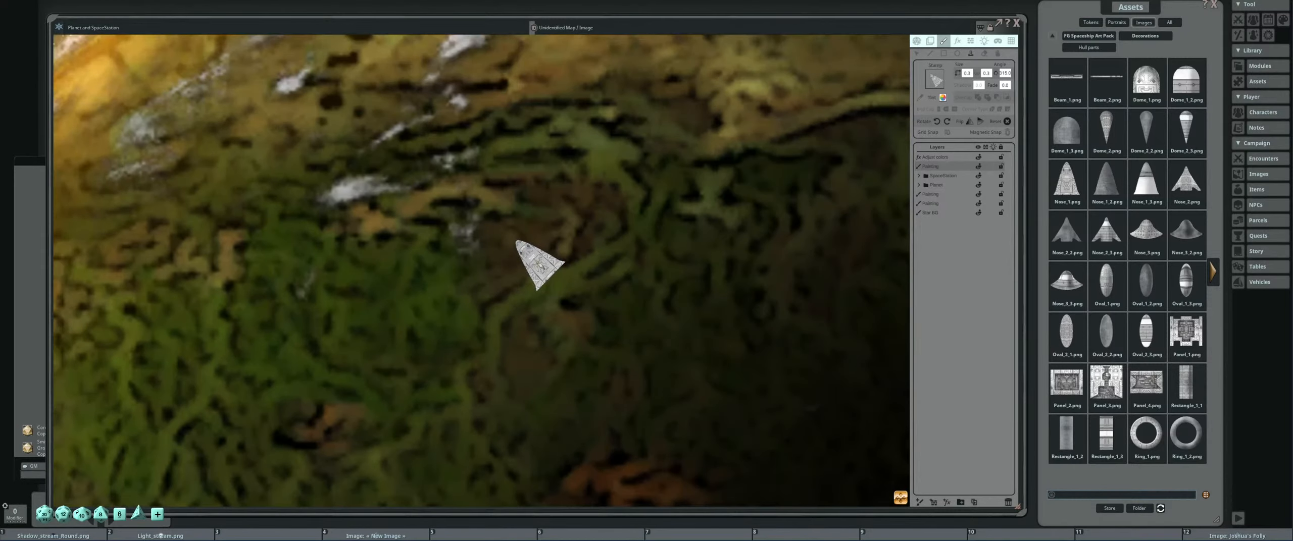
click(540, 265)
scroll(664, 263, down, 5)
drag(662, 249, 630, 244)
scroll(630, 245, up, 3)
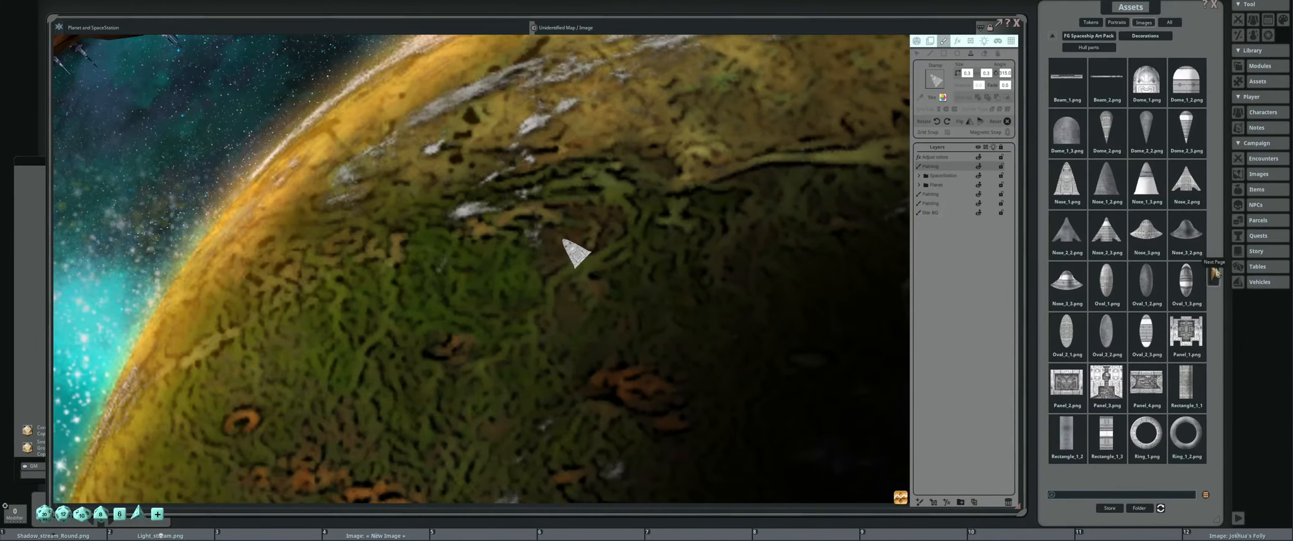
Load the Square_1 hull part, shrink and rotate it to match the nose, and stamp two squares in a row behind it.
click(1214, 274)
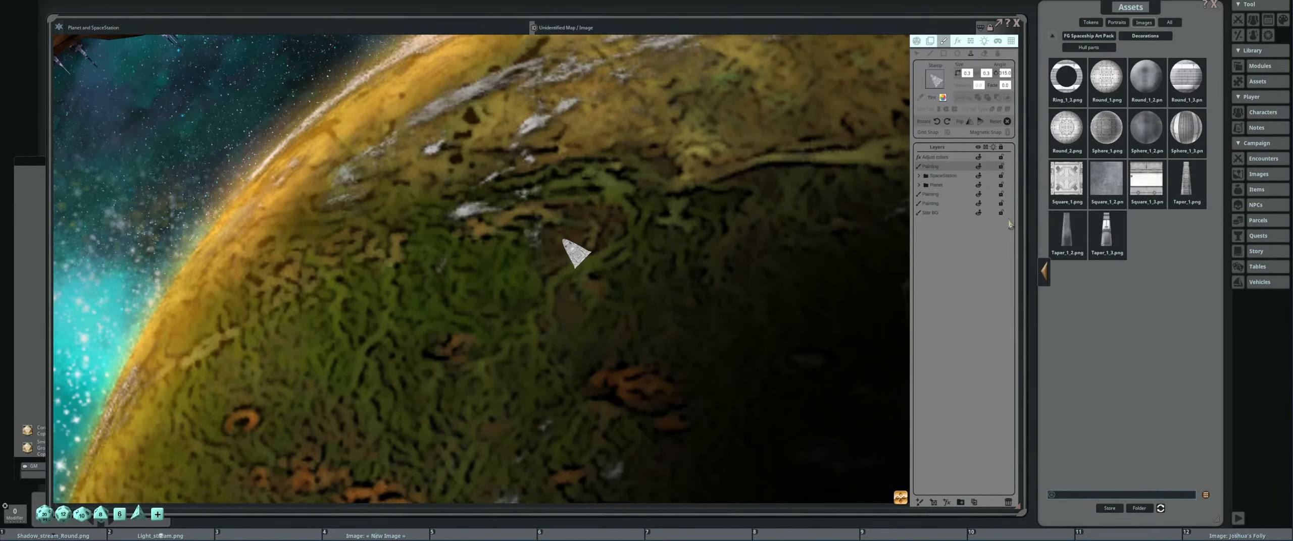
drag(1065, 178, 934, 80)
scroll(601, 304, down, 10)
scroll(599, 283, up, 4)
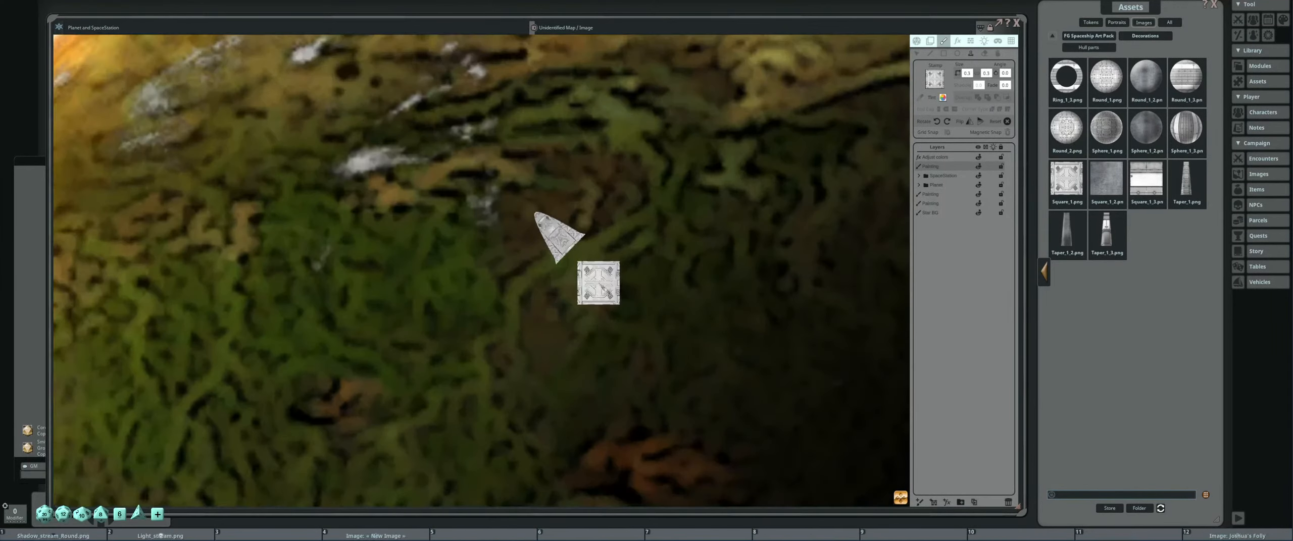
scroll(584, 255, down, 5)
scroll(581, 253, down, 4)
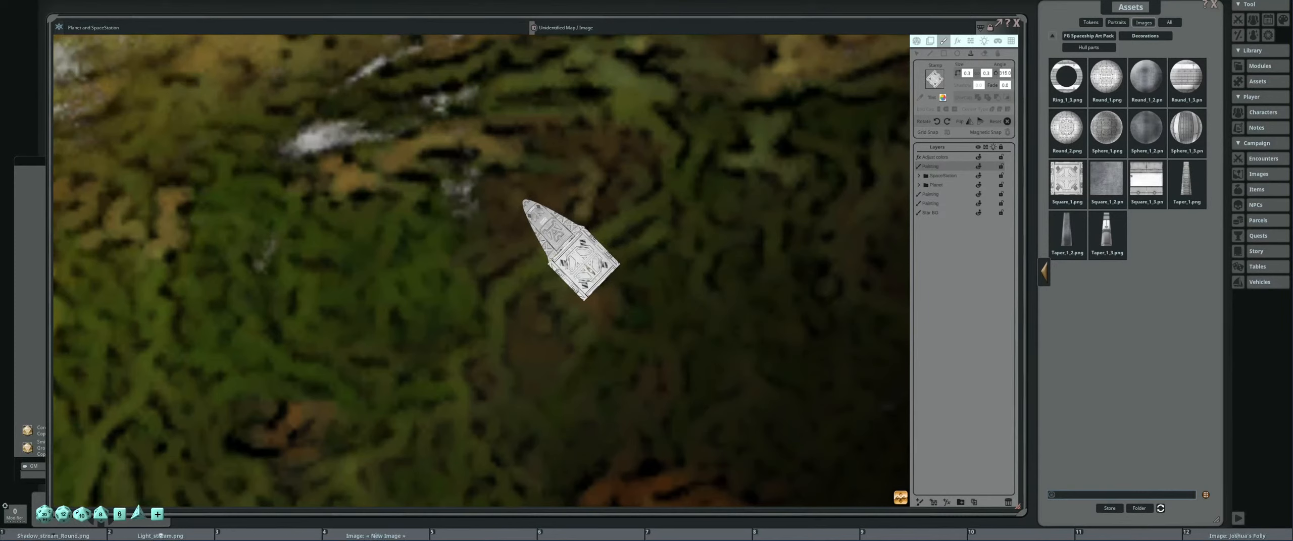
click(584, 270)
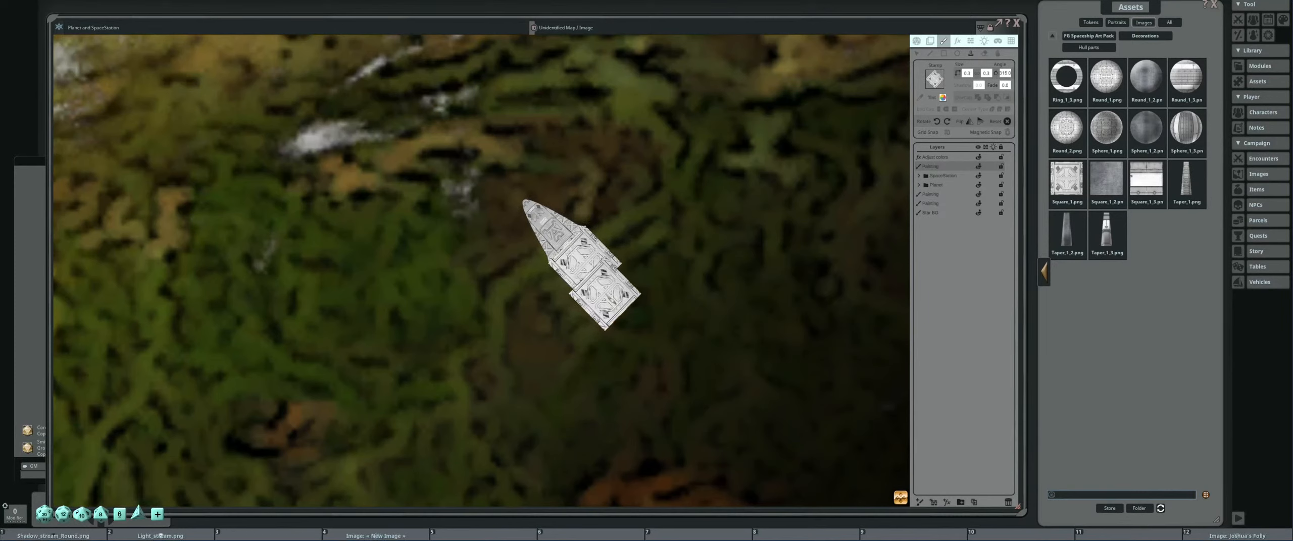
click(623, 302)
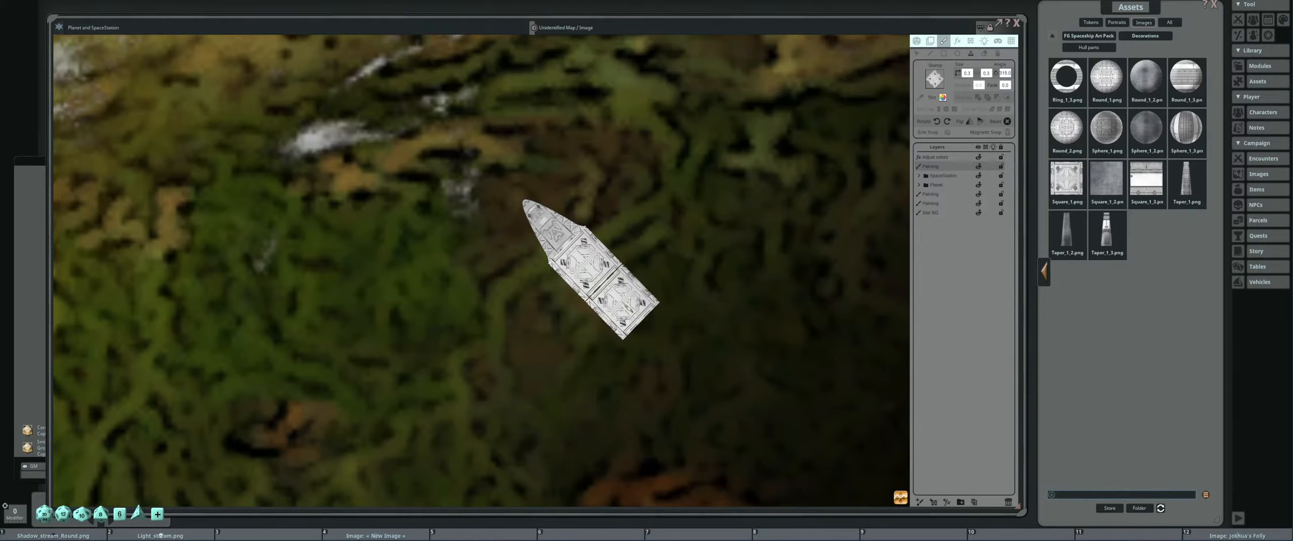
Shift the rear square hull section slightly to close the gap to the square in front of it.
scroll(736, 294, down, 3)
drag(736, 294, 785, 252)
scroll(784, 251, up, 3)
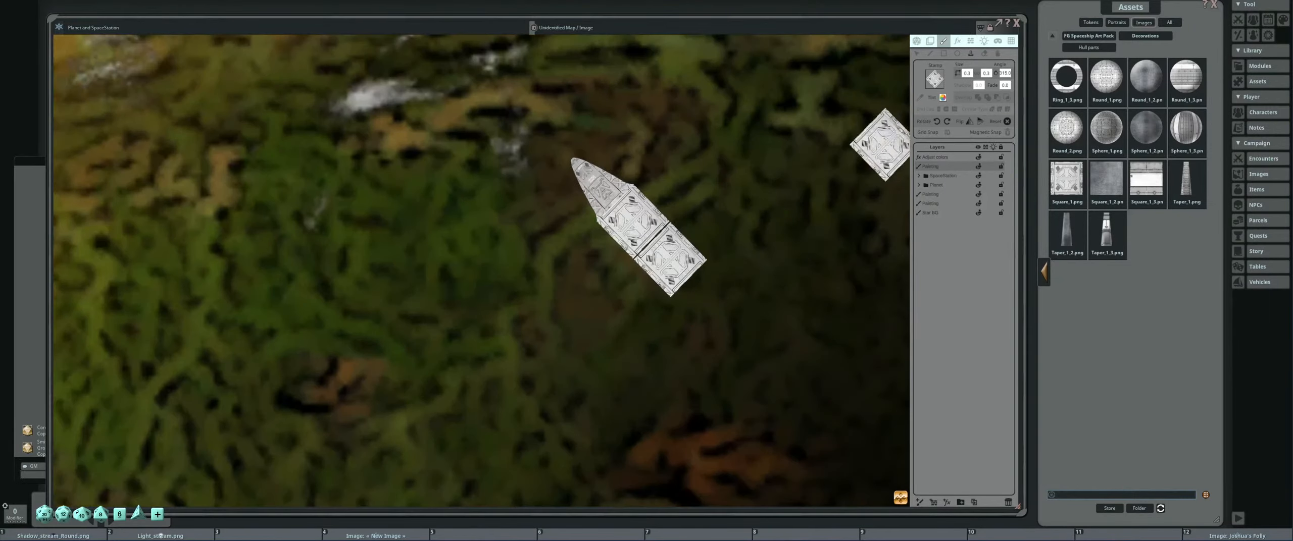
click(917, 53)
scroll(710, 308, up, 5)
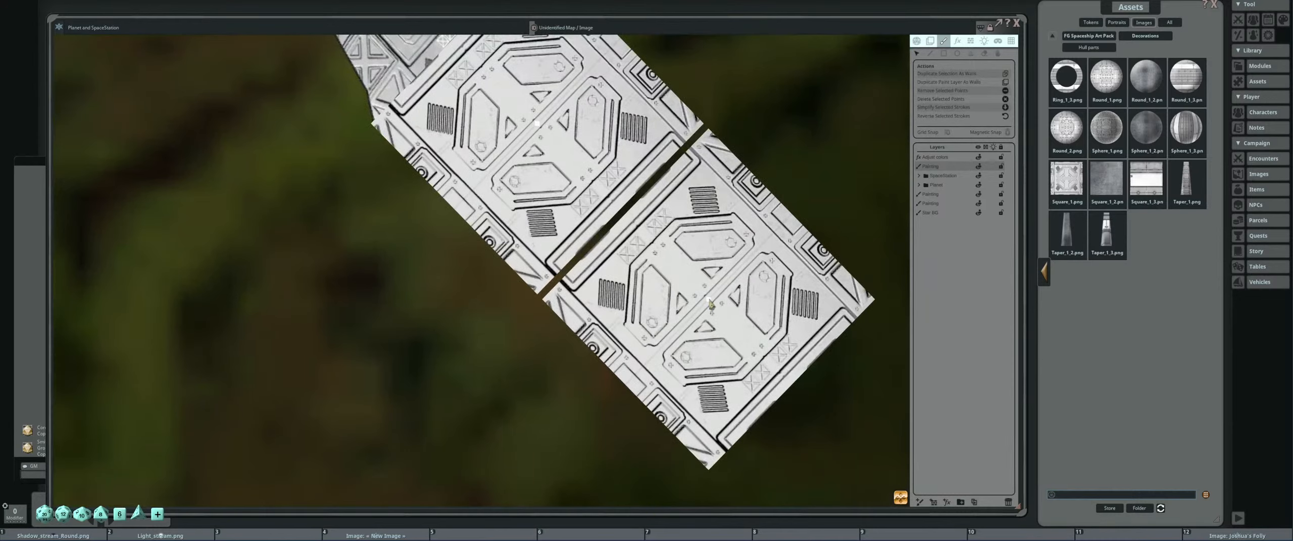
drag(710, 303, 704, 300)
scroll(705, 298, down, 5)
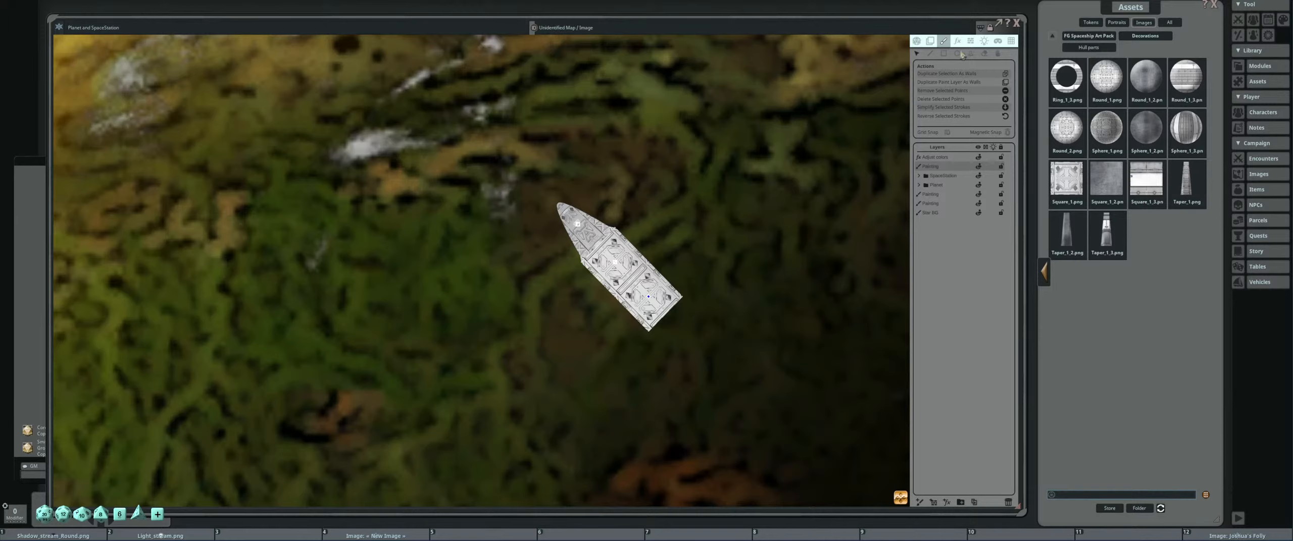
Load the Taper_1_3 hull part, shrink and rotate it, and stamp it along the hull's centre as a cockpit.
click(1106, 232)
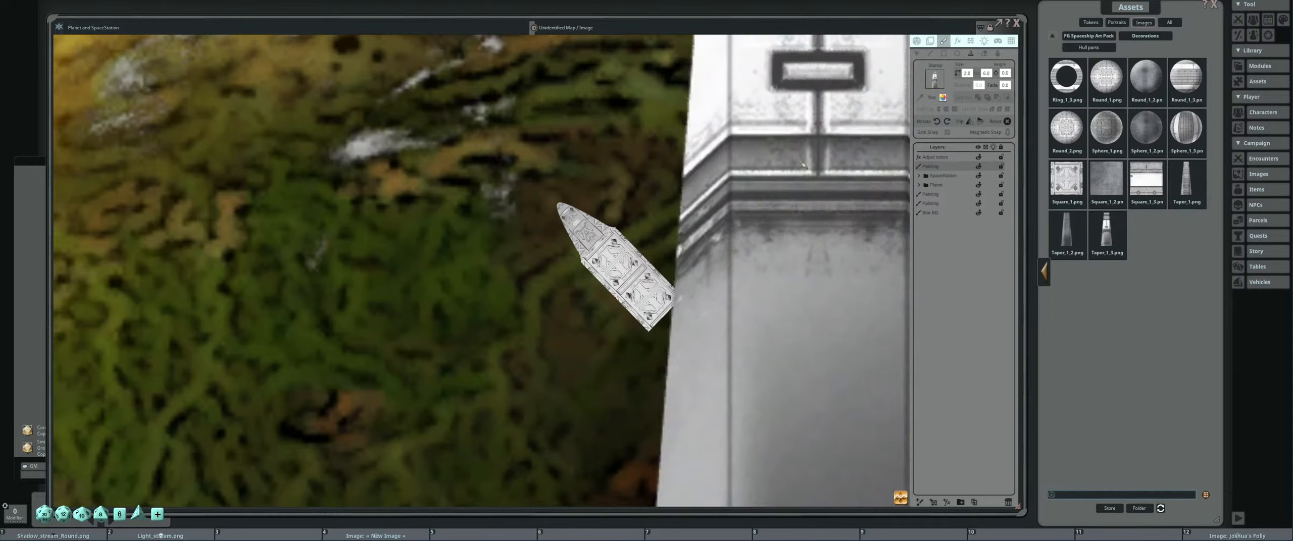
scroll(665, 225, down, 3)
scroll(629, 267, down, 1)
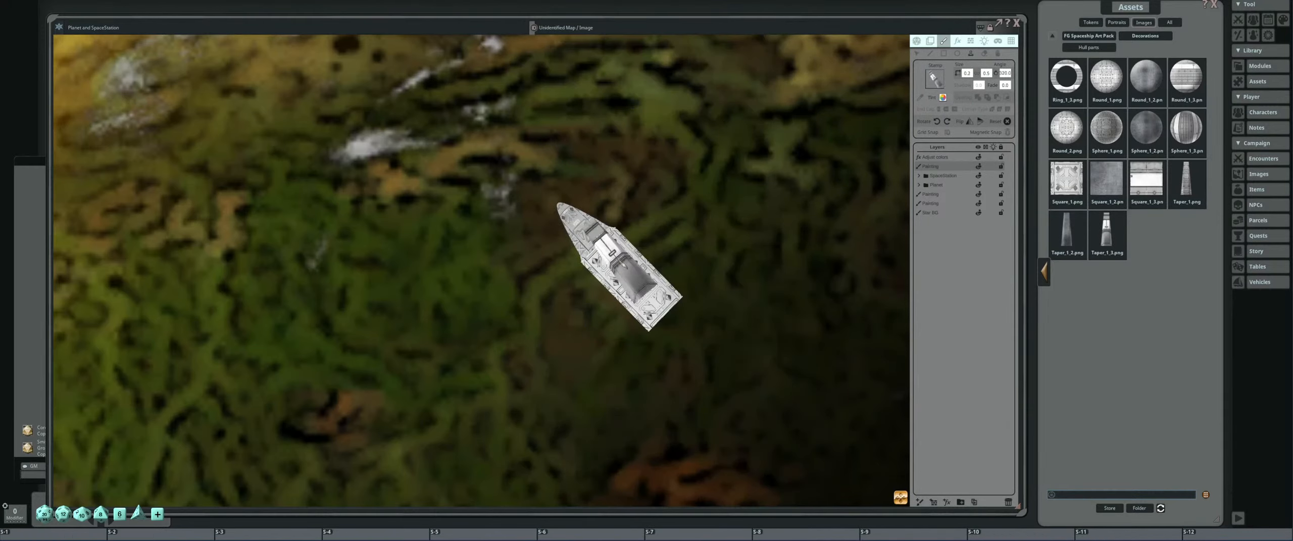
scroll(626, 268, down, 1)
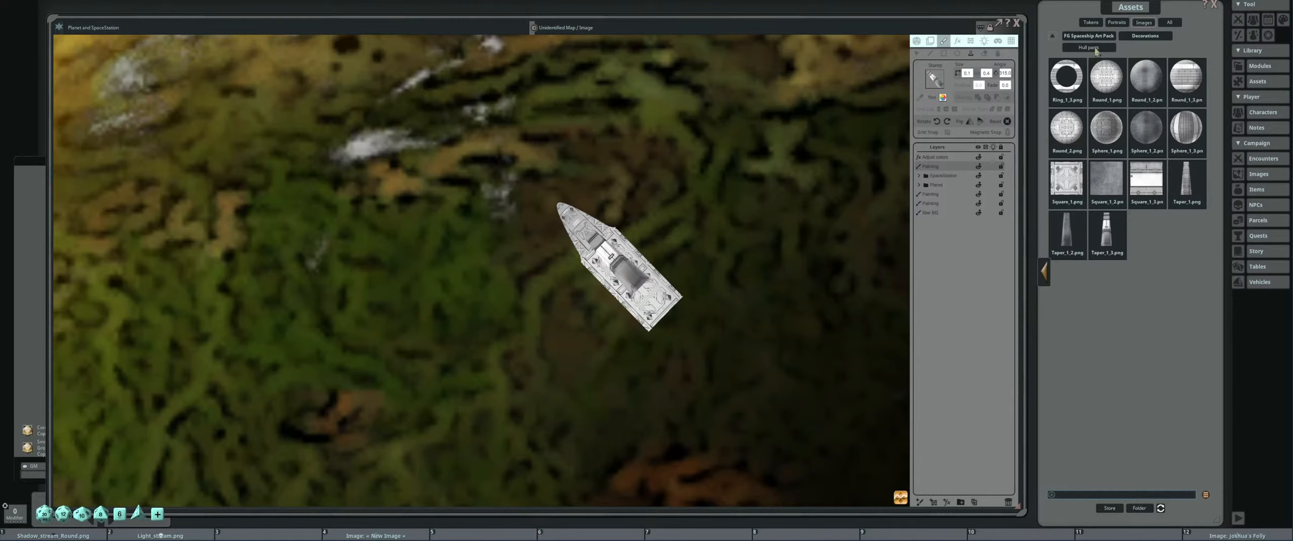
From the Decorations > Wings folder, load Wing_4, scale and rotate it, and stamp a mirrored pair of wings along the hull's sides.
click(1144, 36)
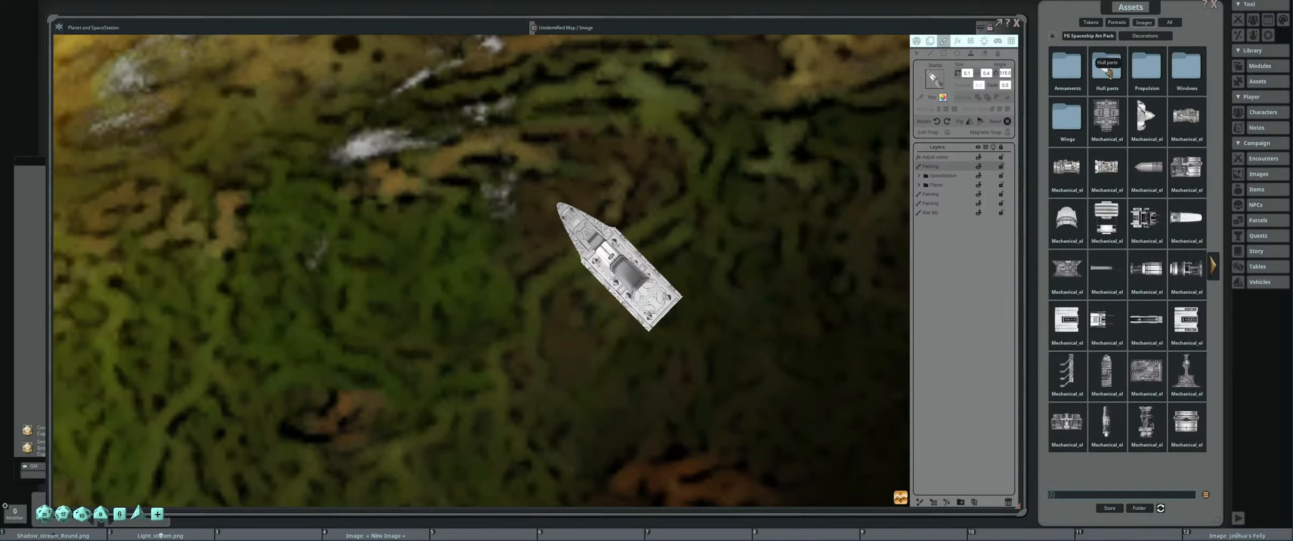
click(1069, 122)
click(1111, 185)
scroll(570, 270, down, 10)
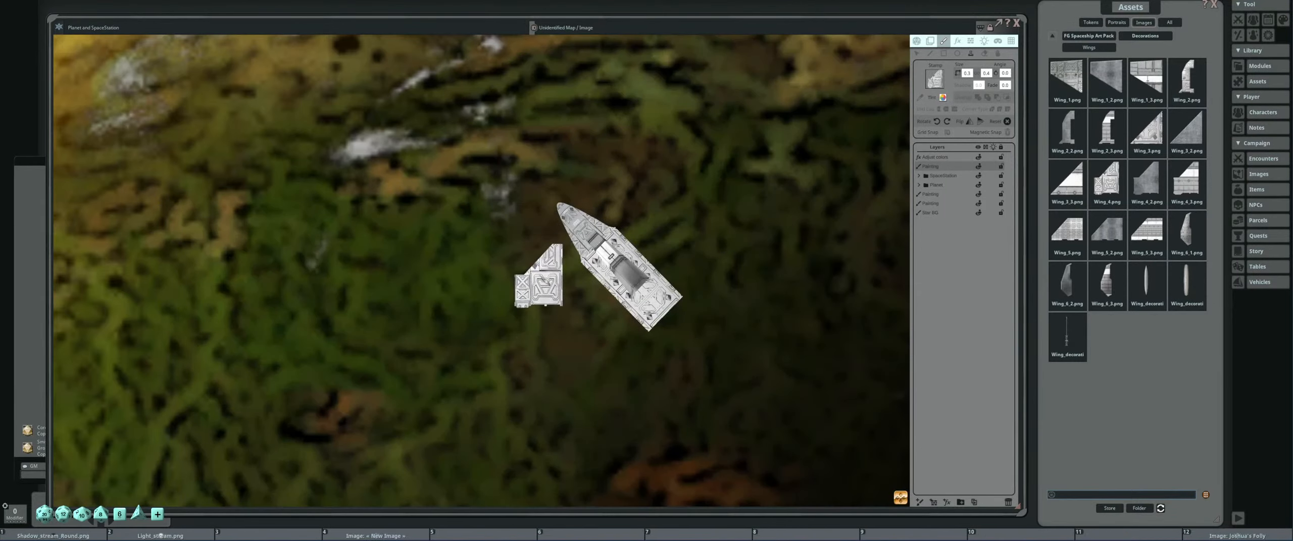
scroll(588, 305, down, 3)
scroll(600, 319, up, 3)
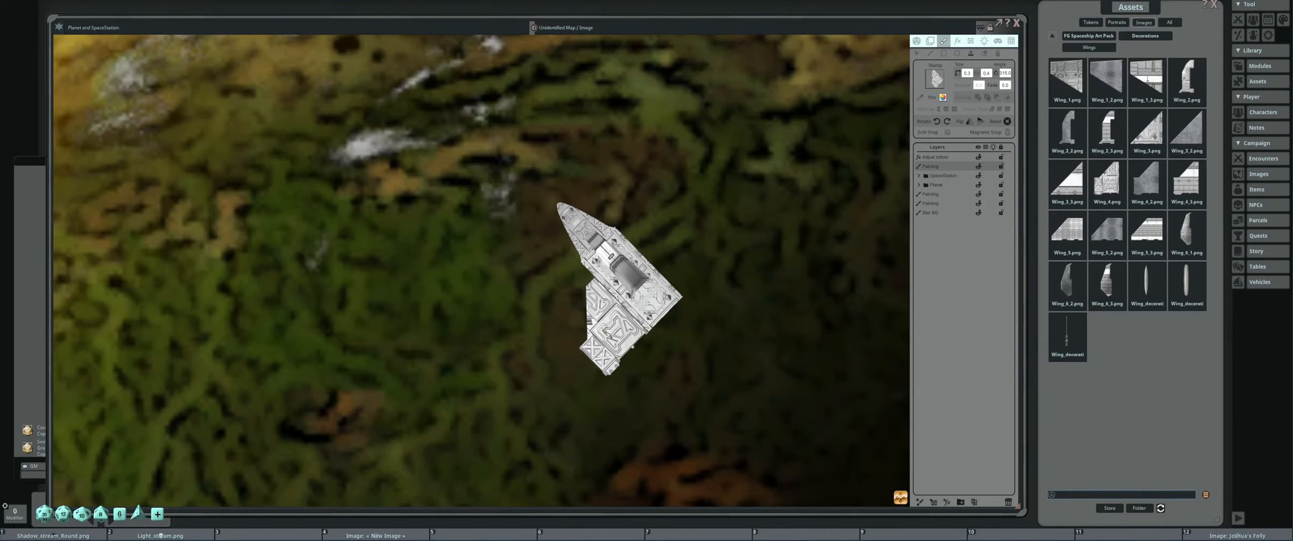
click(614, 326)
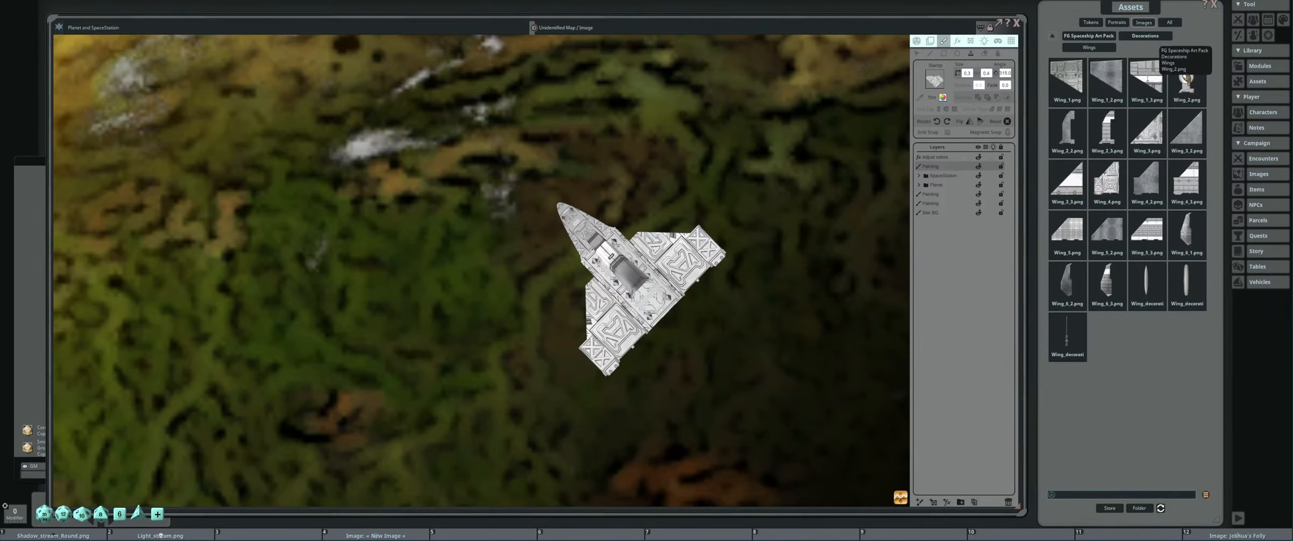
Load Wing_2, shrink and rotate it, and stamp a mirrored pair as tail fins at the rear of the hull.
drag(967, 83, 861, 121)
scroll(687, 257, down, 10)
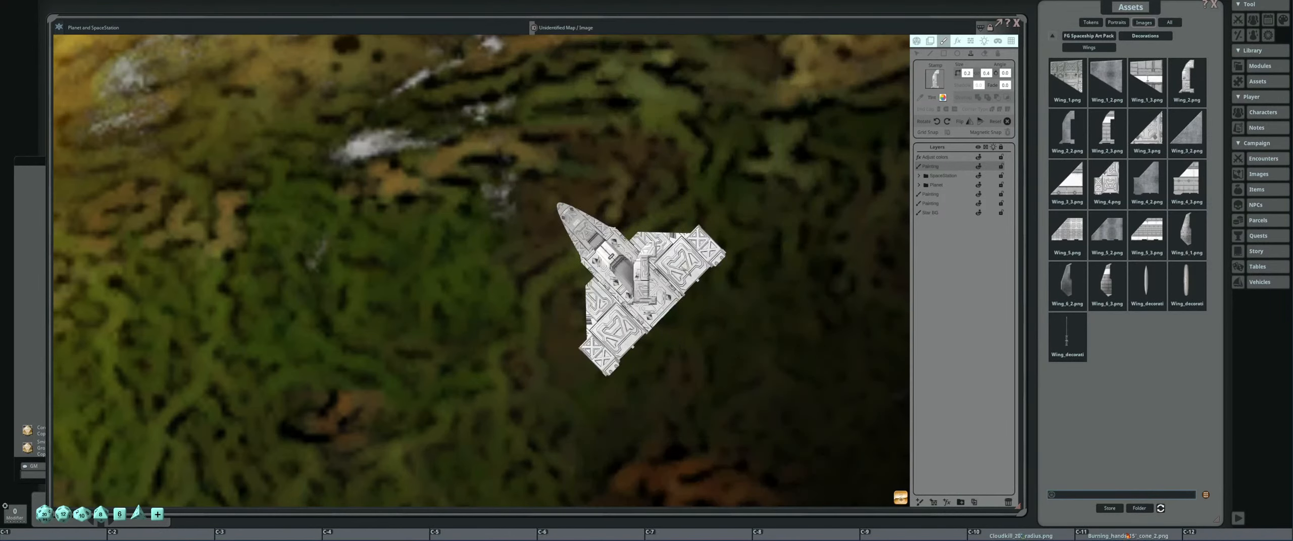
scroll(668, 333, down, 5)
scroll(667, 334, down, 4)
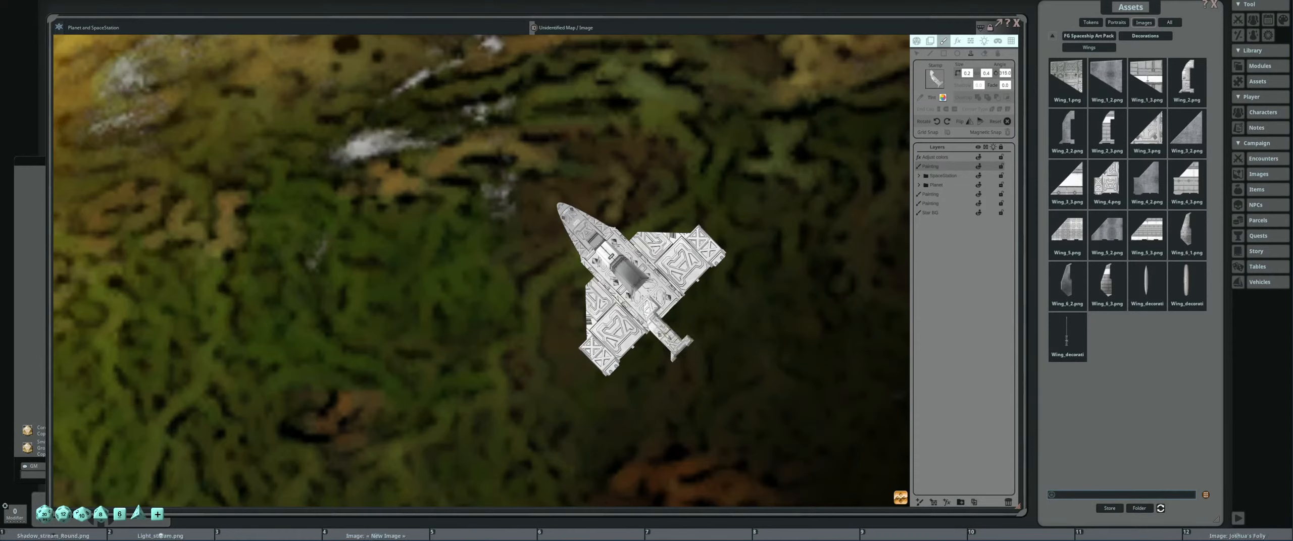
click(971, 122)
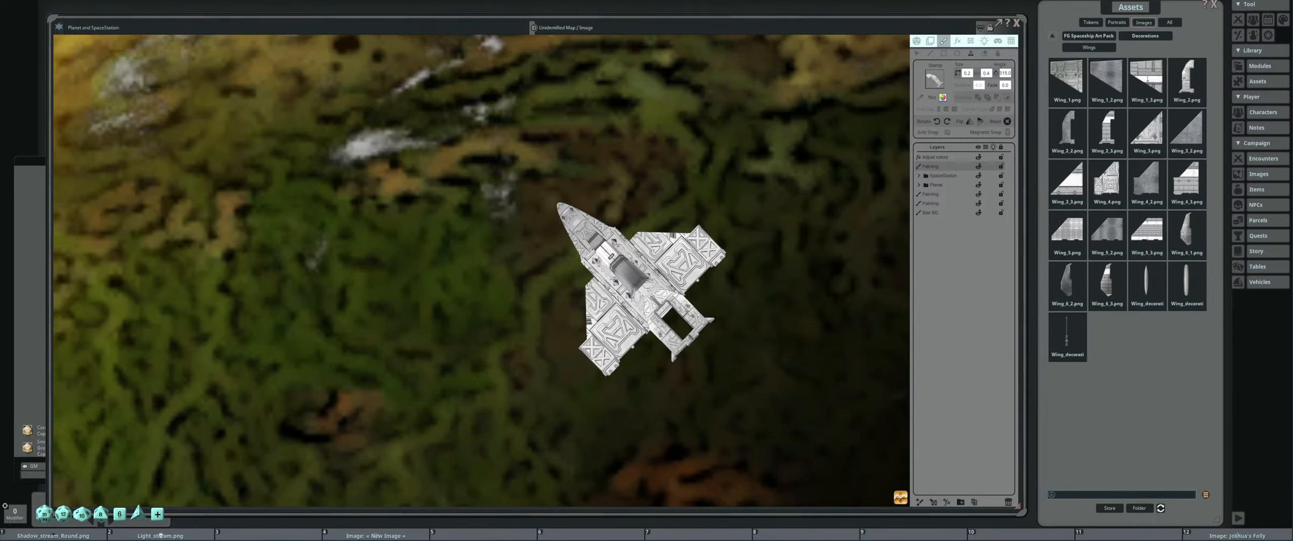
Examine the assembled spaceship's scale and detail against the planet, the space station and the whole map.
scroll(712, 255, down, 3)
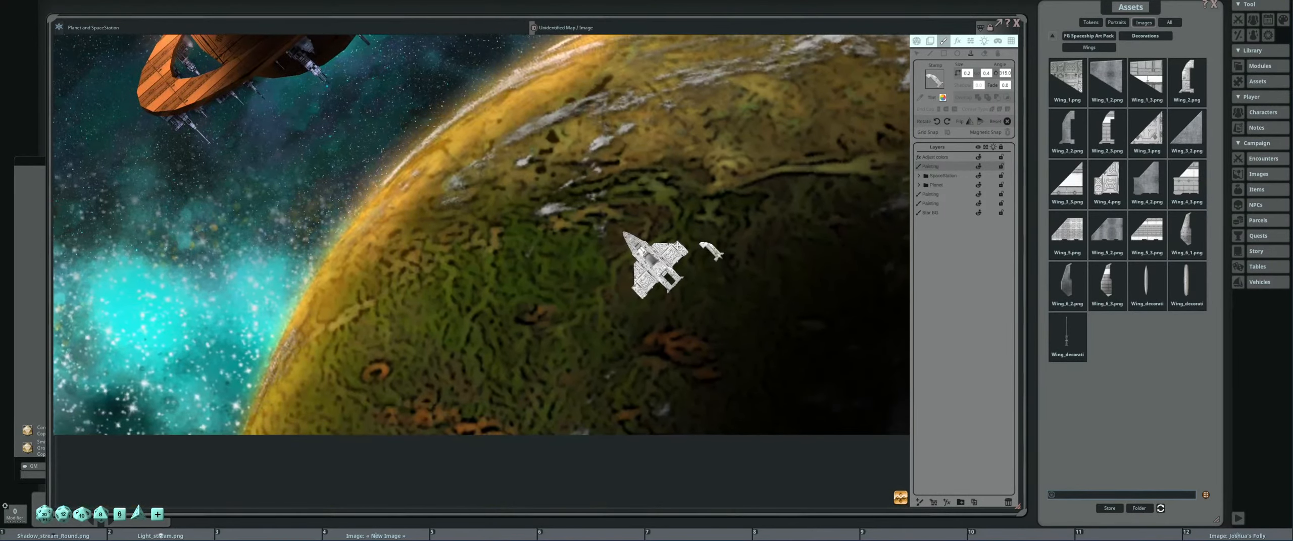
scroll(709, 250, up, 1)
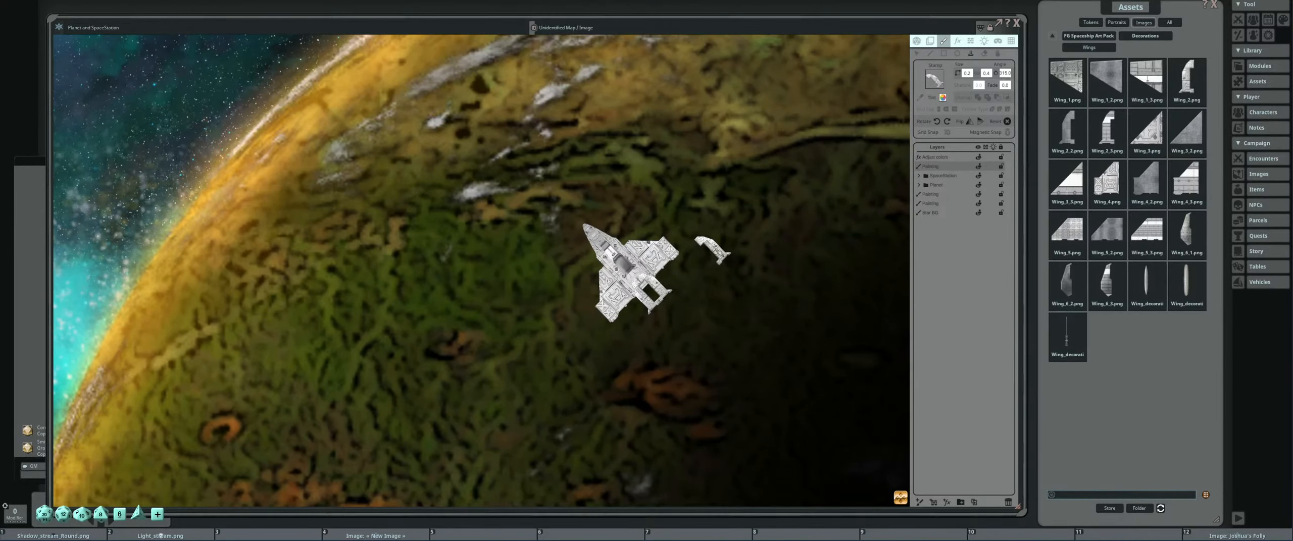
scroll(713, 250, down, 3)
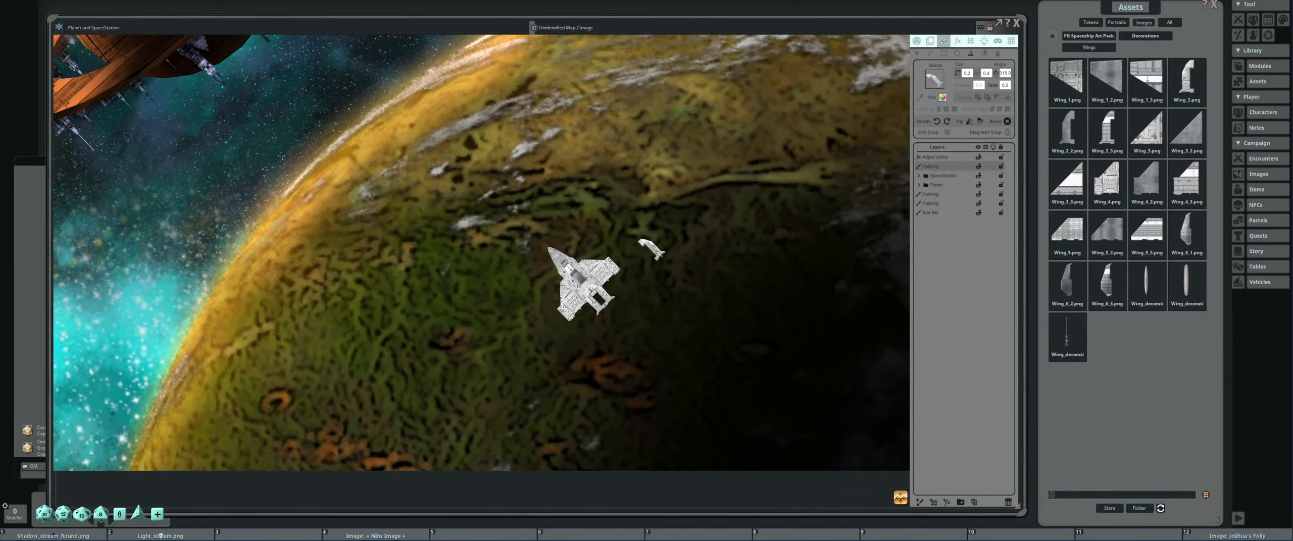
scroll(646, 255, down, 3)
scroll(641, 262, down, 8)
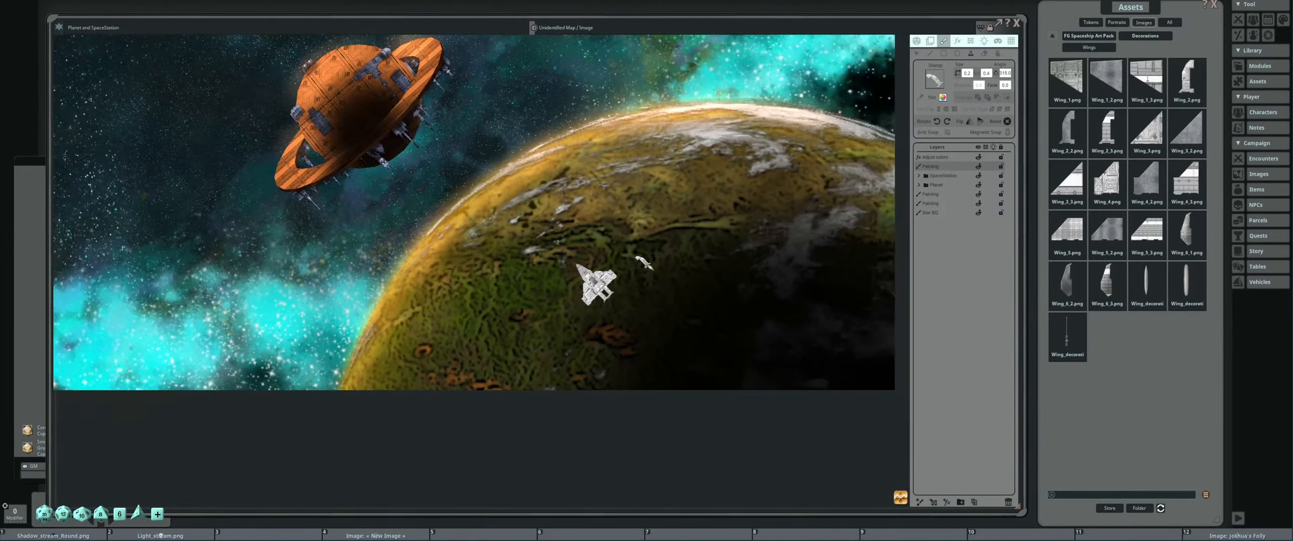
scroll(655, 296, down, 2)
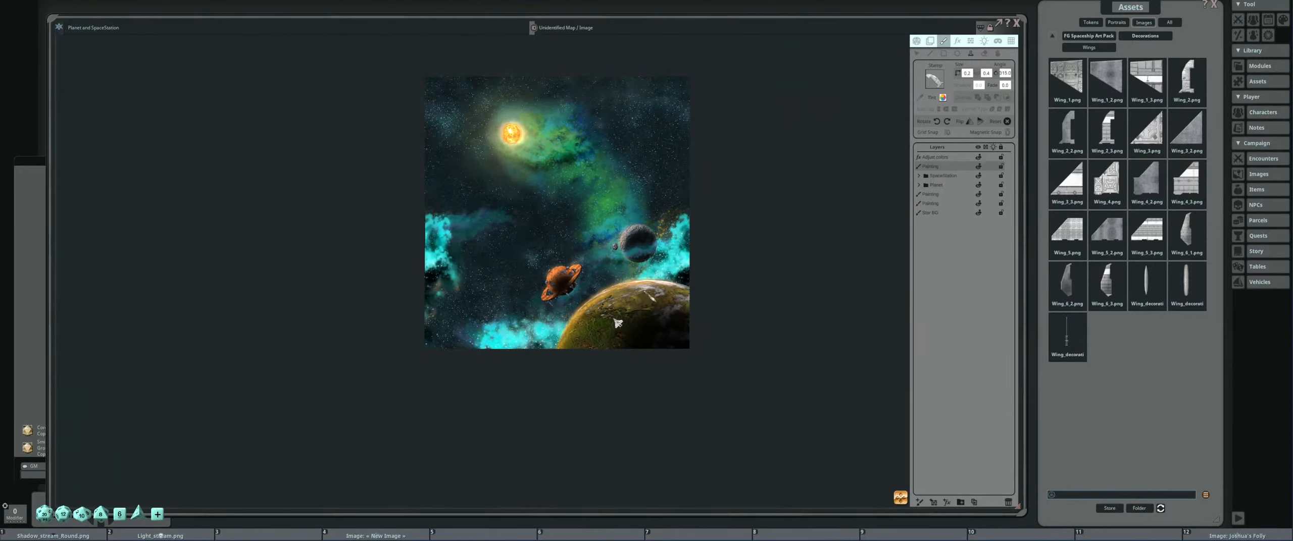
scroll(631, 326, up, 4)
scroll(632, 326, up, 8)
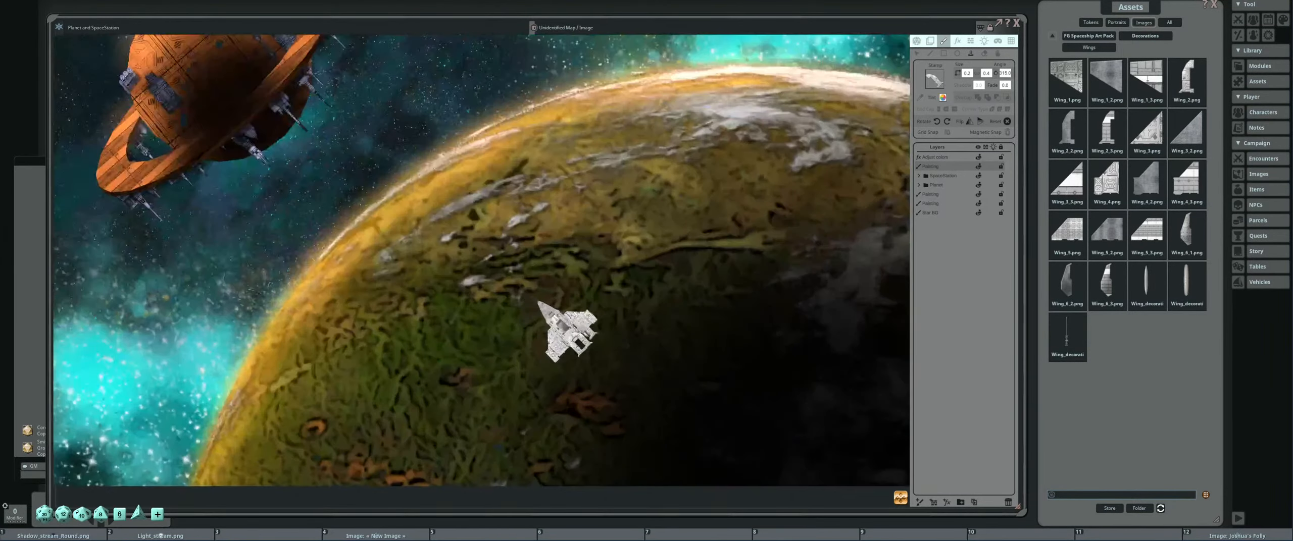
scroll(637, 303, down, 8)
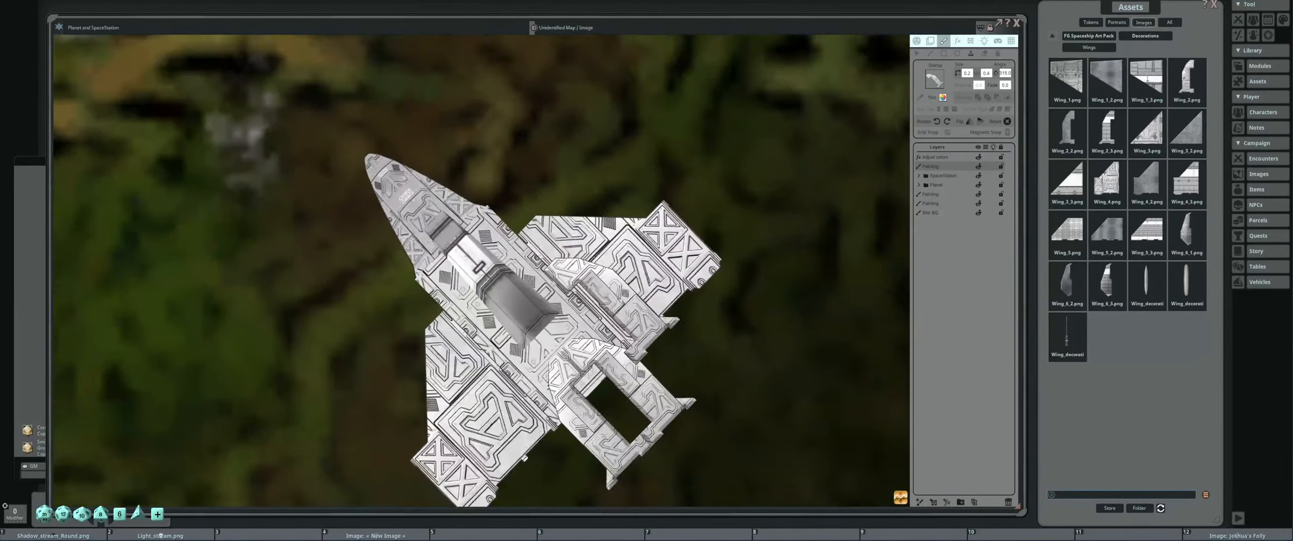
scroll(656, 305, up, 2)
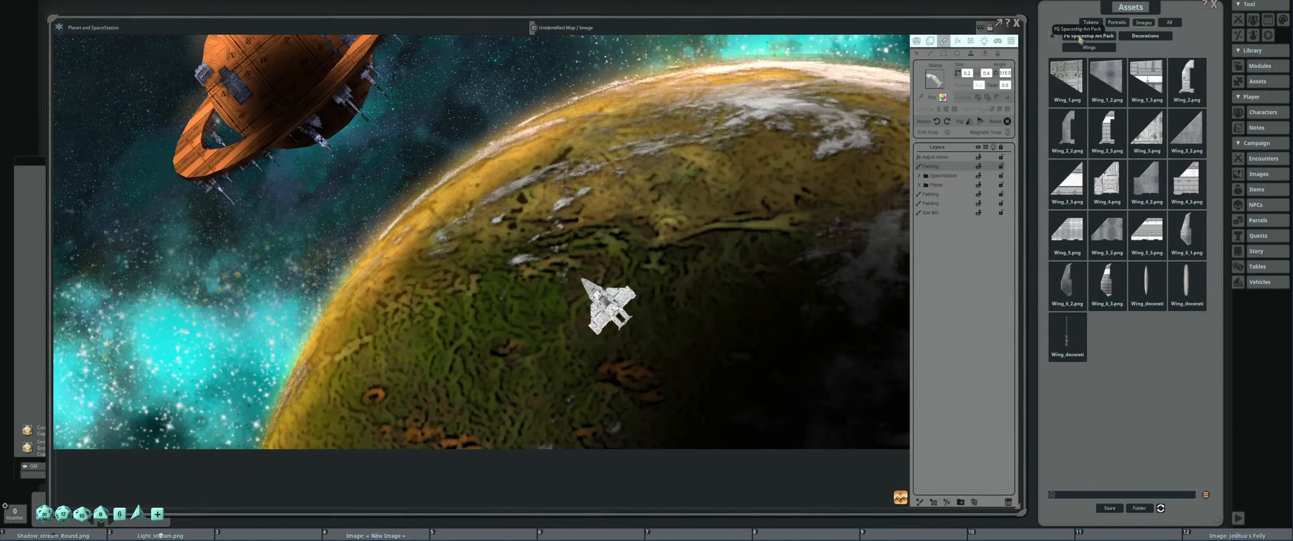
Return to the FG Spaceship Art Pack's top folder and review the finished ship's place within the full space scene.
click(1081, 36)
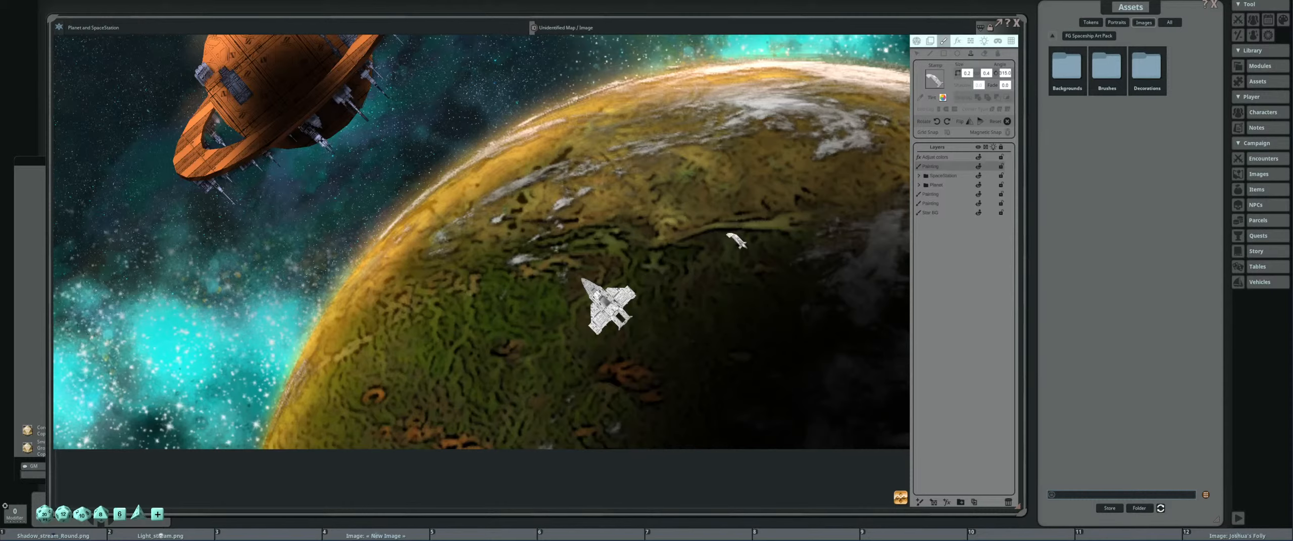
scroll(607, 303, down, 4)
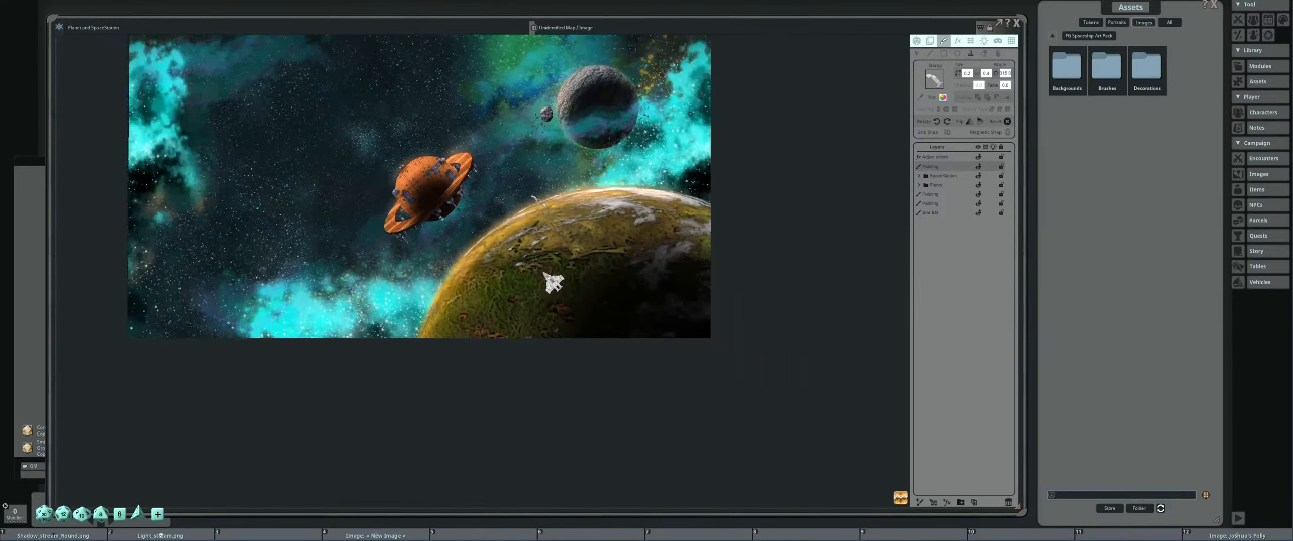
drag(539, 201, 591, 231)
scroll(649, 244, up, 1)
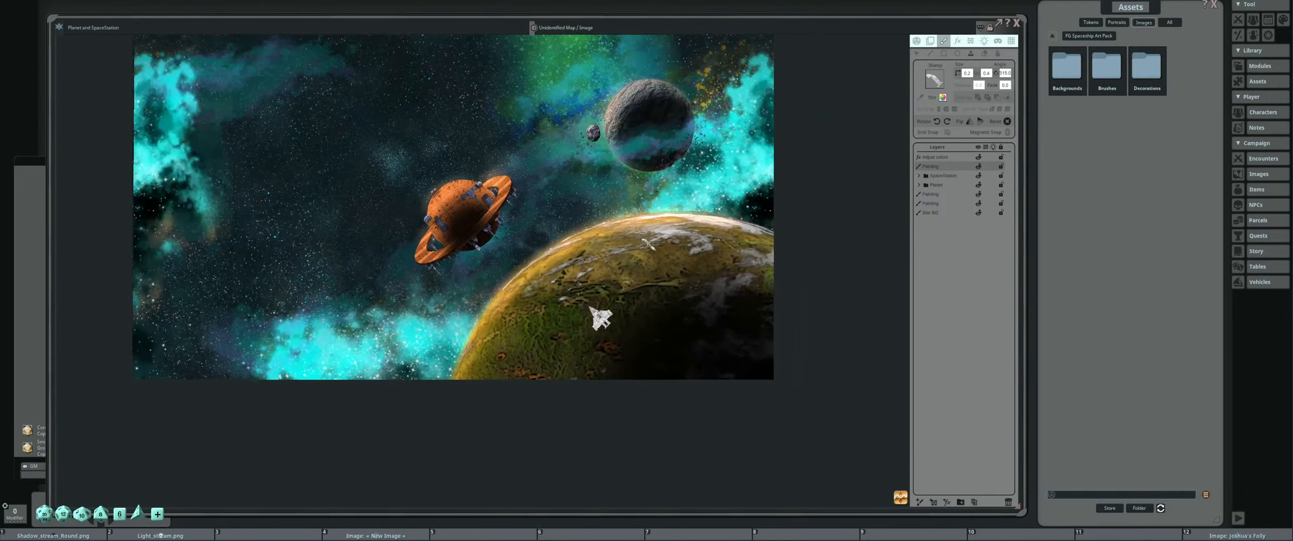
scroll(648, 245, down, 4)
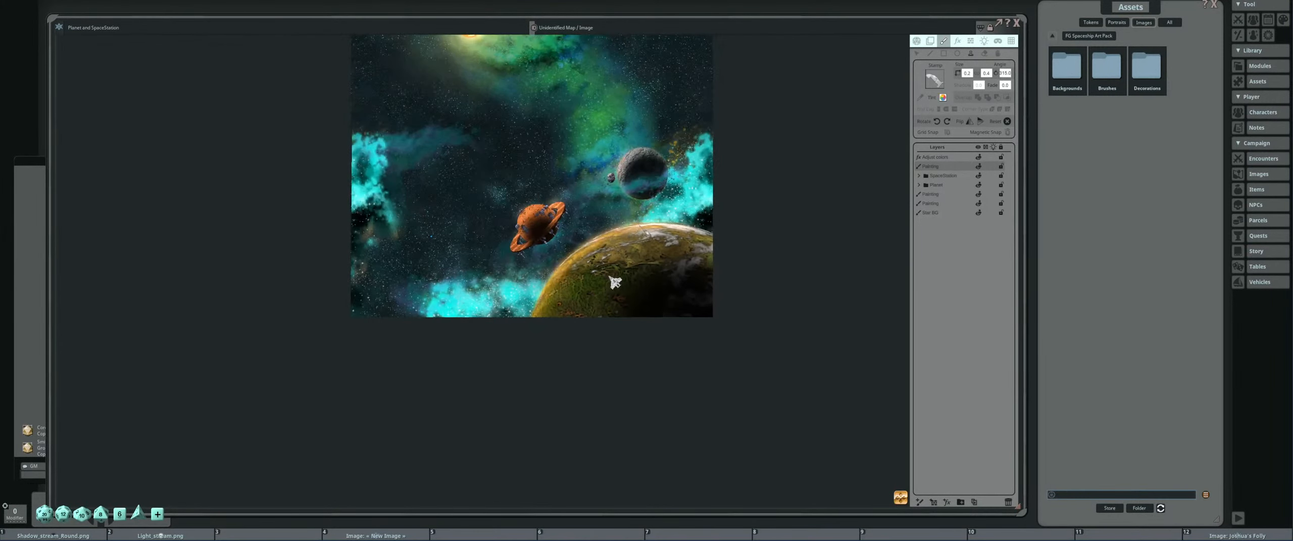
scroll(632, 260, up, 1)
scroll(631, 394, up, 2)
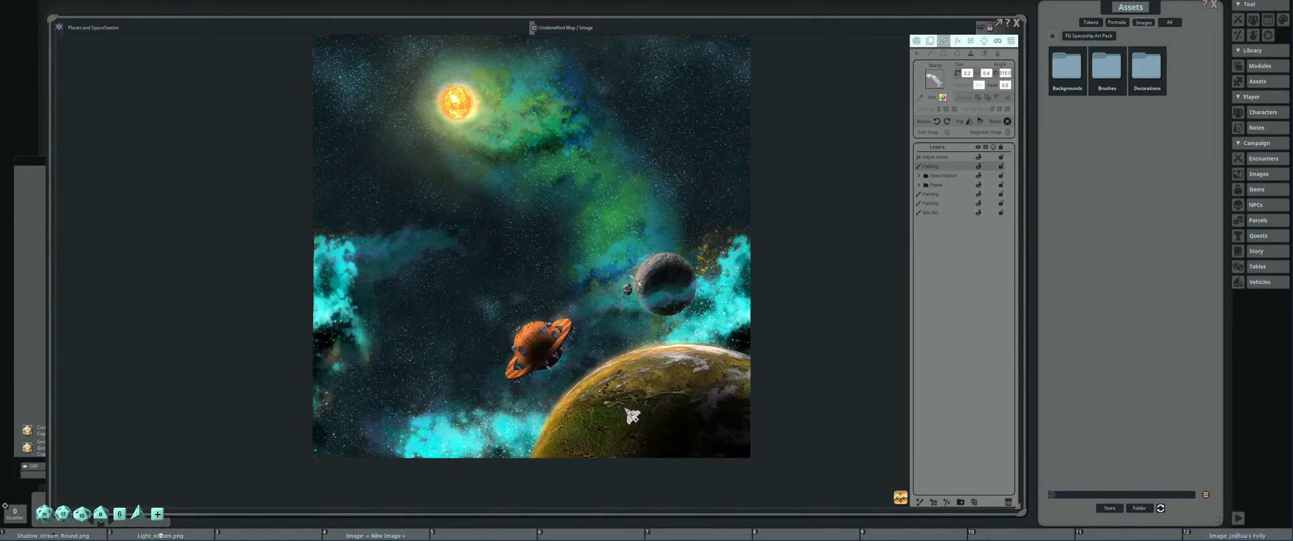
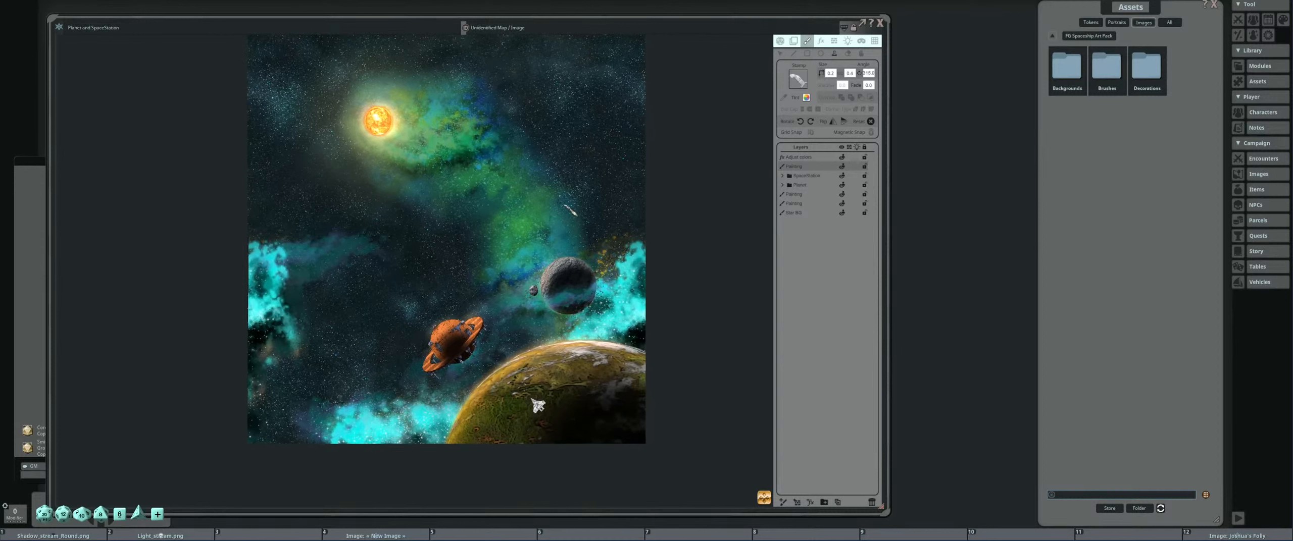
drag(571, 210, 476, 216)
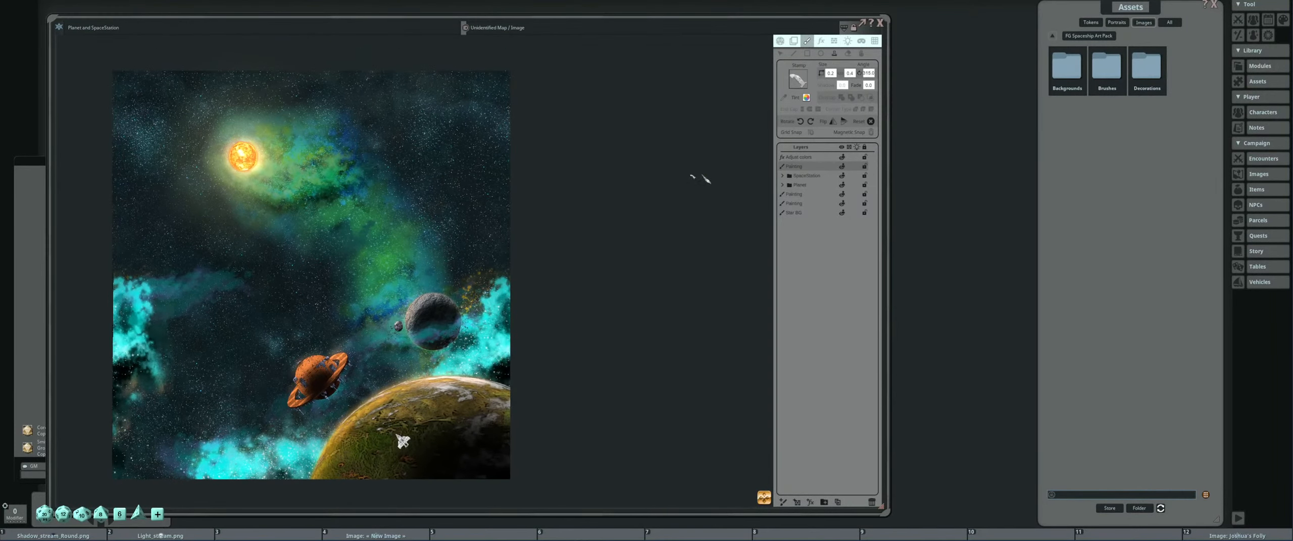
Select the Star BG layer and browse the space backgrounds in the FG Fantastic Space Map pack.
click(802, 213)
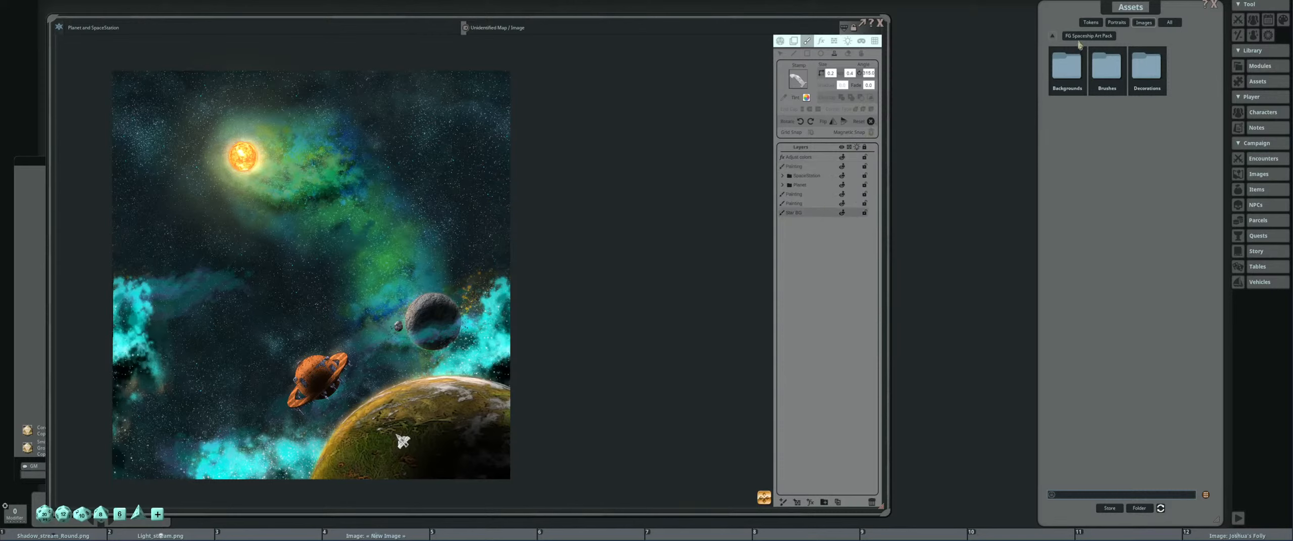
click(1054, 39)
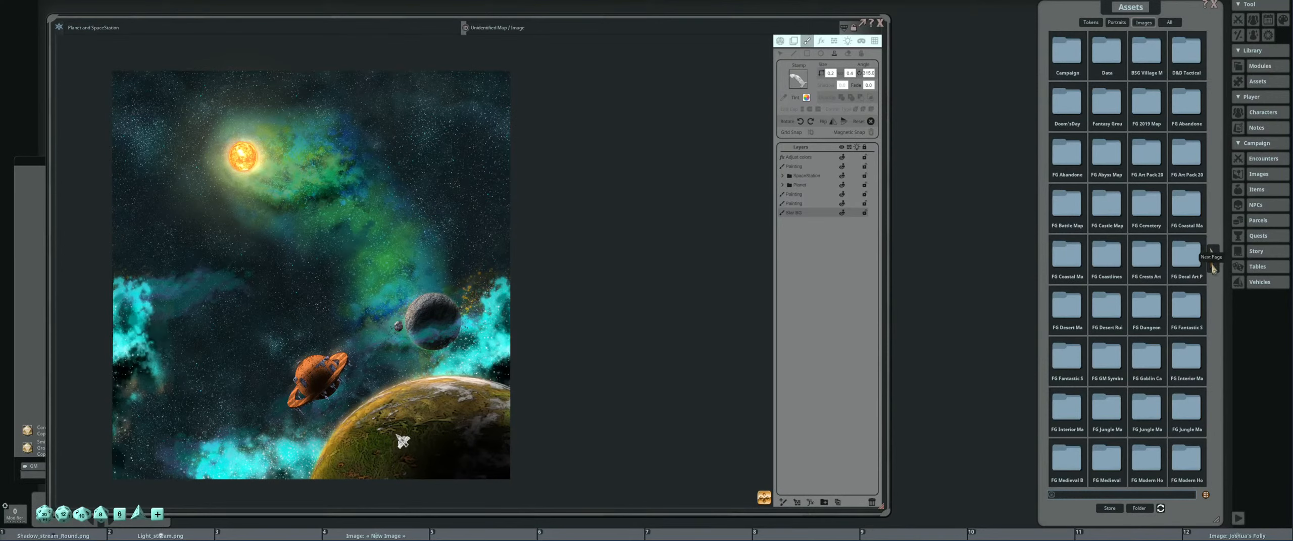
click(1067, 356)
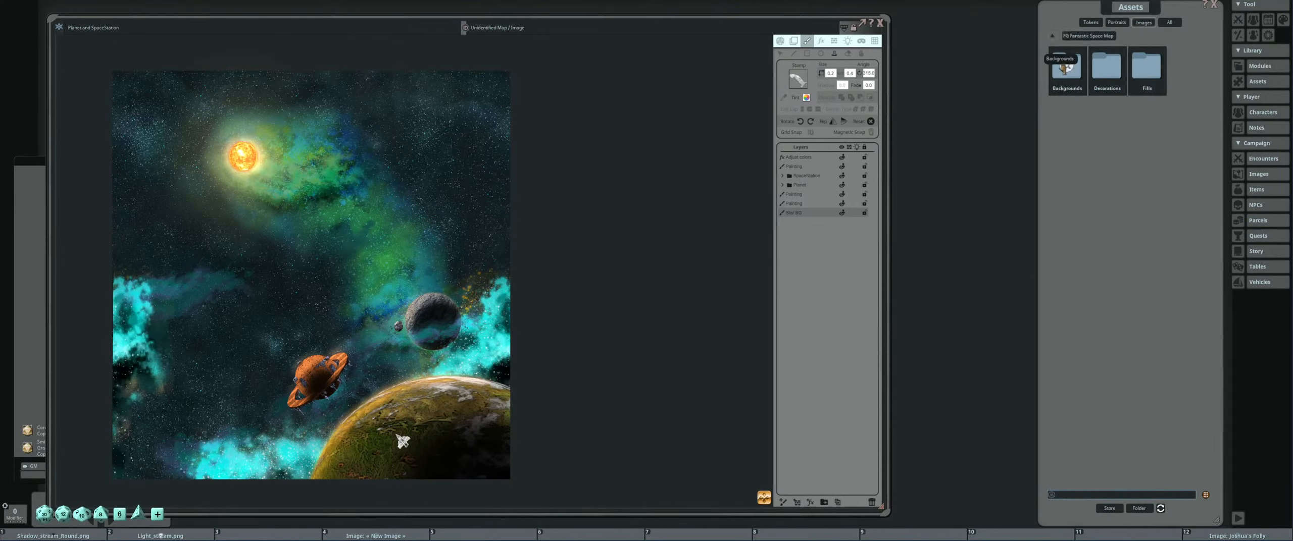
click(1063, 71)
scroll(551, 222, down, 3)
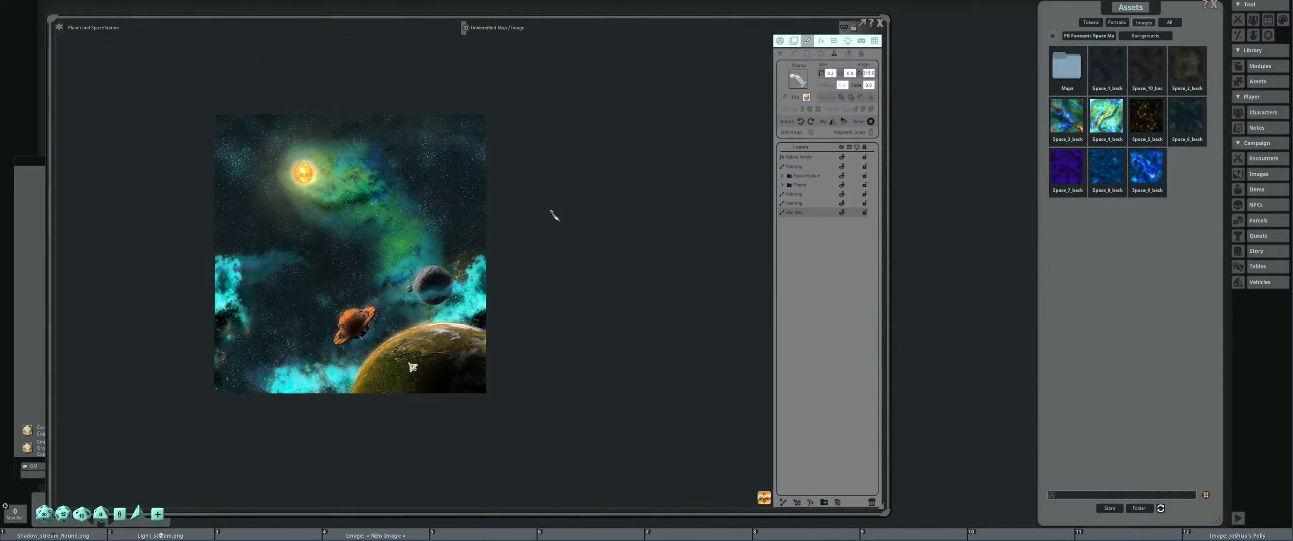
scroll(556, 212, up, 2)
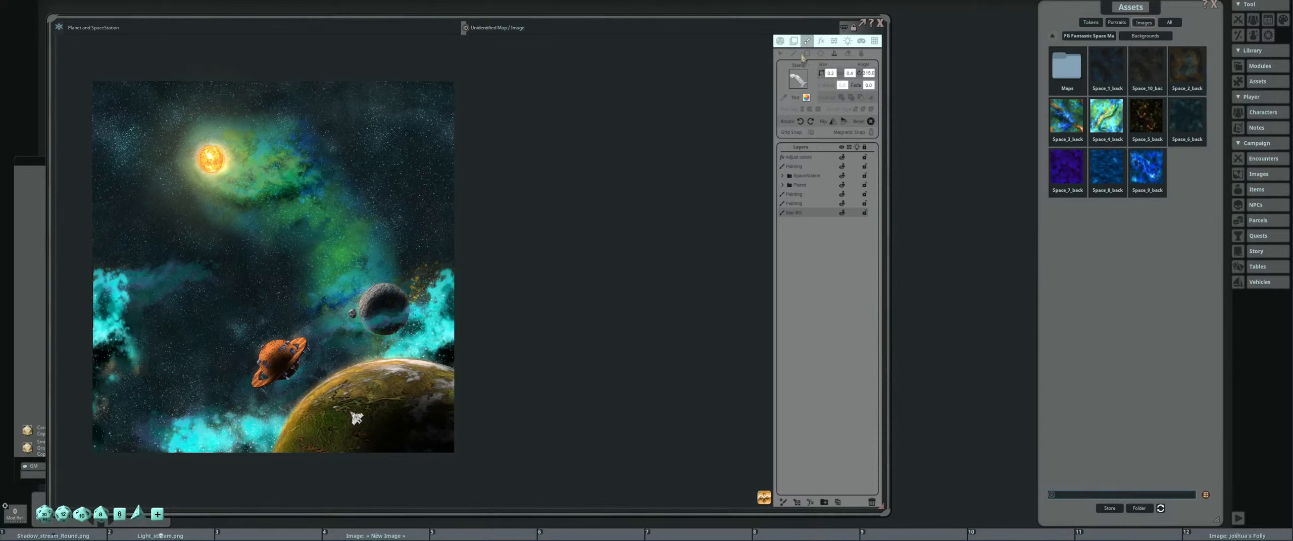
With the rectangle fill tool, load Stars_2_fill from the pack's Fills folder and draw a star-filled square beside the map.
click(807, 54)
click(783, 73)
click(784, 74)
click(1089, 38)
click(1145, 66)
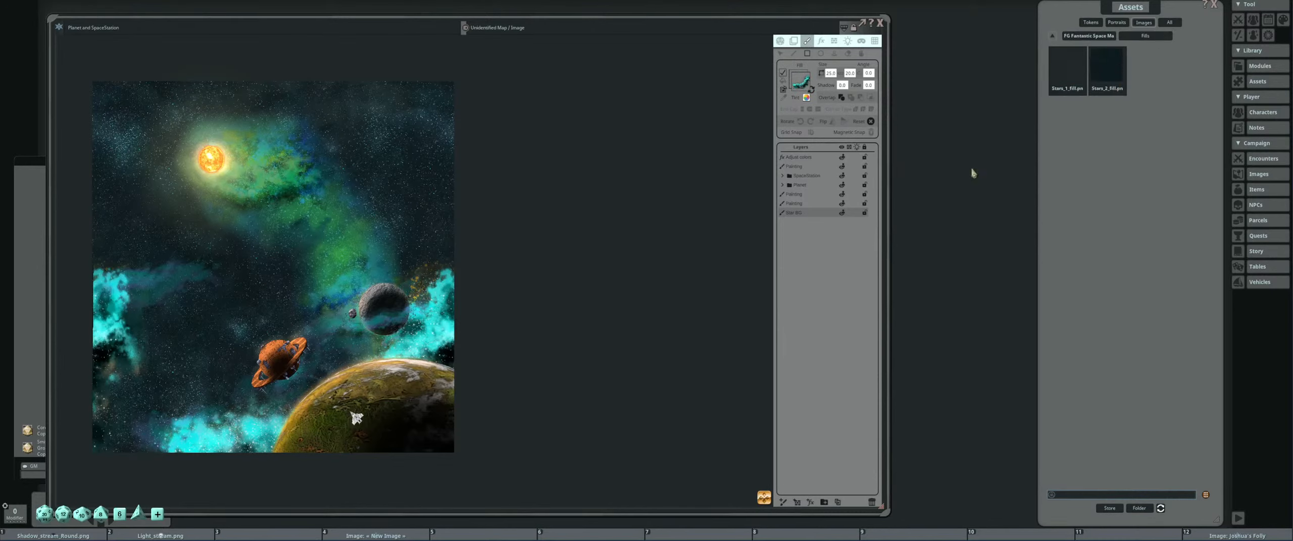
drag(1106, 64, 799, 83)
drag(601, 173, 698, 335)
Examine the repeating star pattern of the new square up close and from a distance.
scroll(528, 154, up, 2)
scroll(530, 148, down, 3)
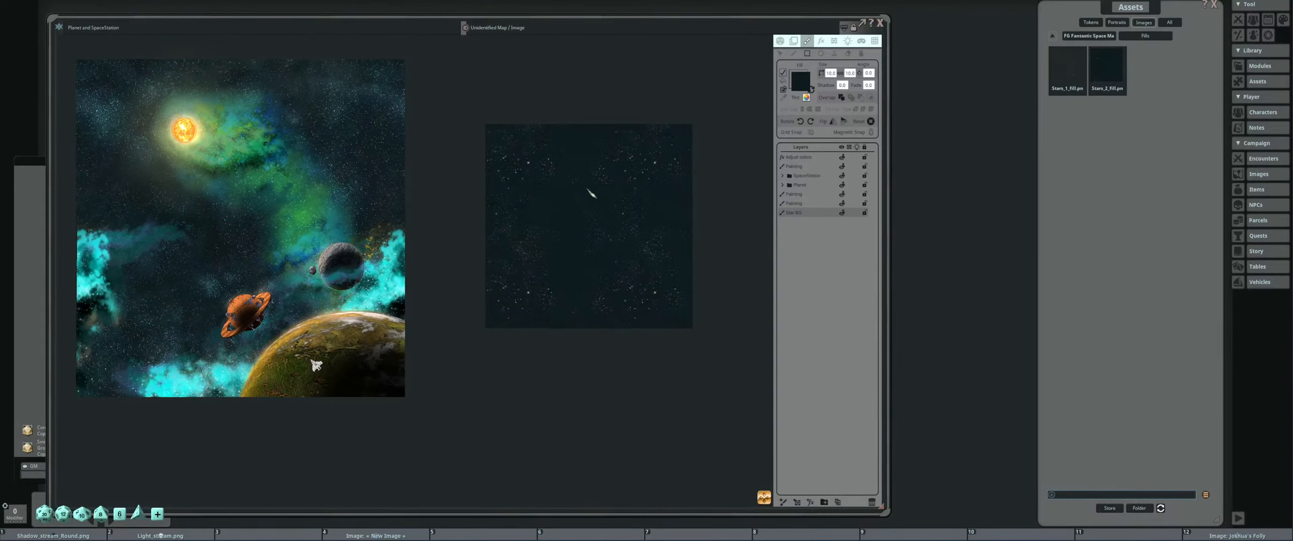
scroll(598, 194, up, 6)
scroll(626, 206, down, 1)
scroll(632, 210, up, 3)
scroll(636, 208, down, 4)
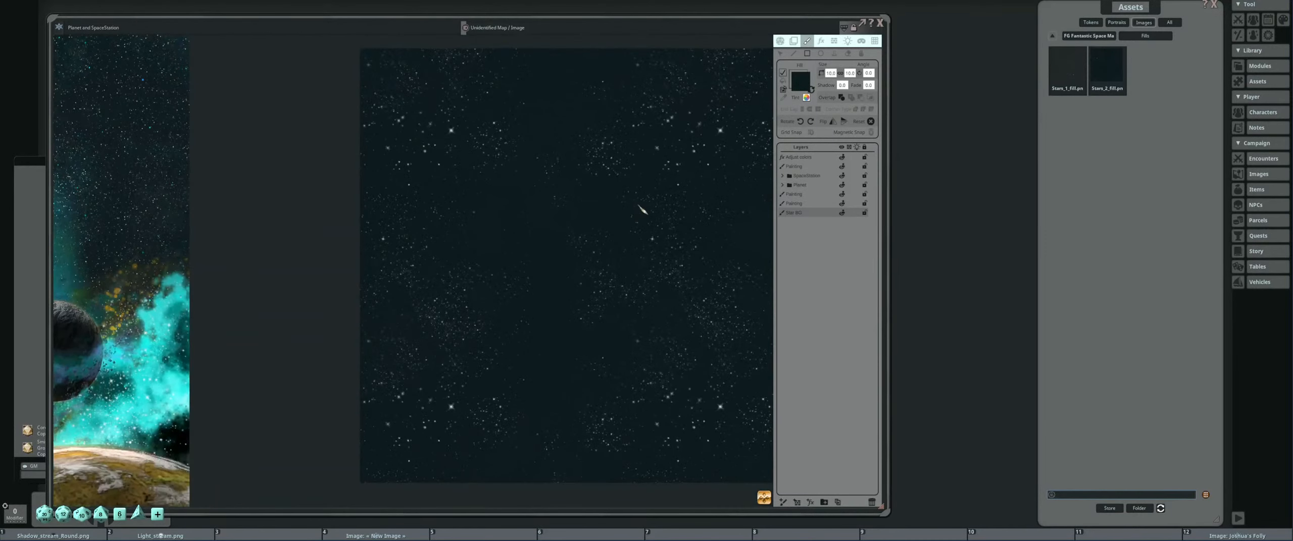
scroll(632, 207, up, 1)
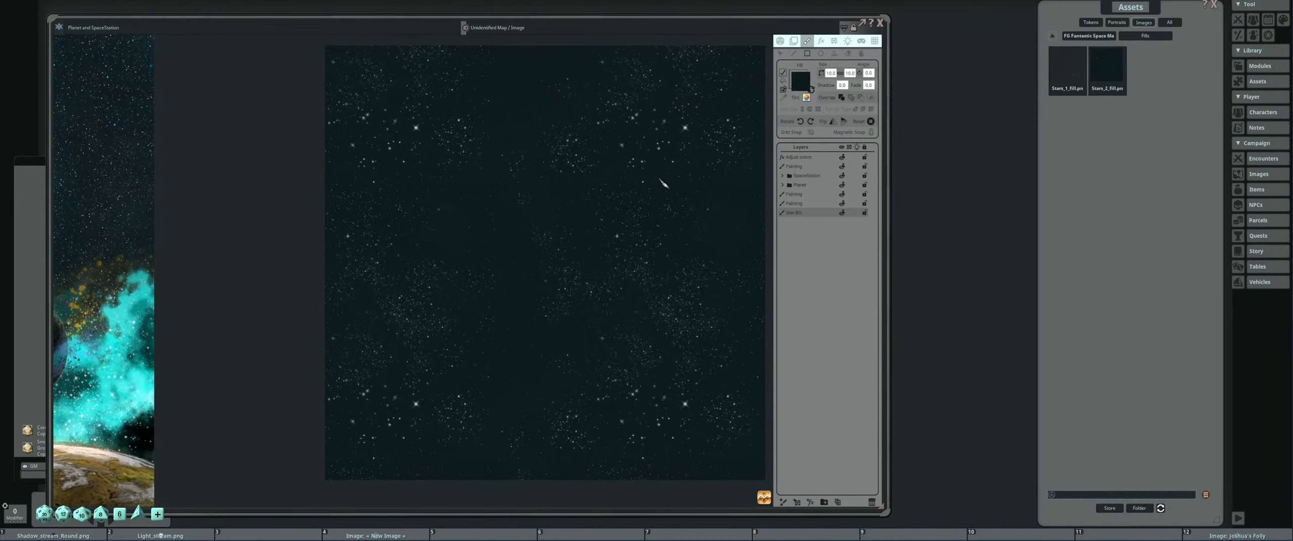
Edit the filled stroke of the star square, offsetting and rotating its fill image to disguise the tiling.
click(781, 53)
mouse_move(672, 259)
mouse_down()
mouse_move(638, 248)
mouse_move(632, 260)
mouse_up()
click(861, 54)
drag(636, 215, 542, 195)
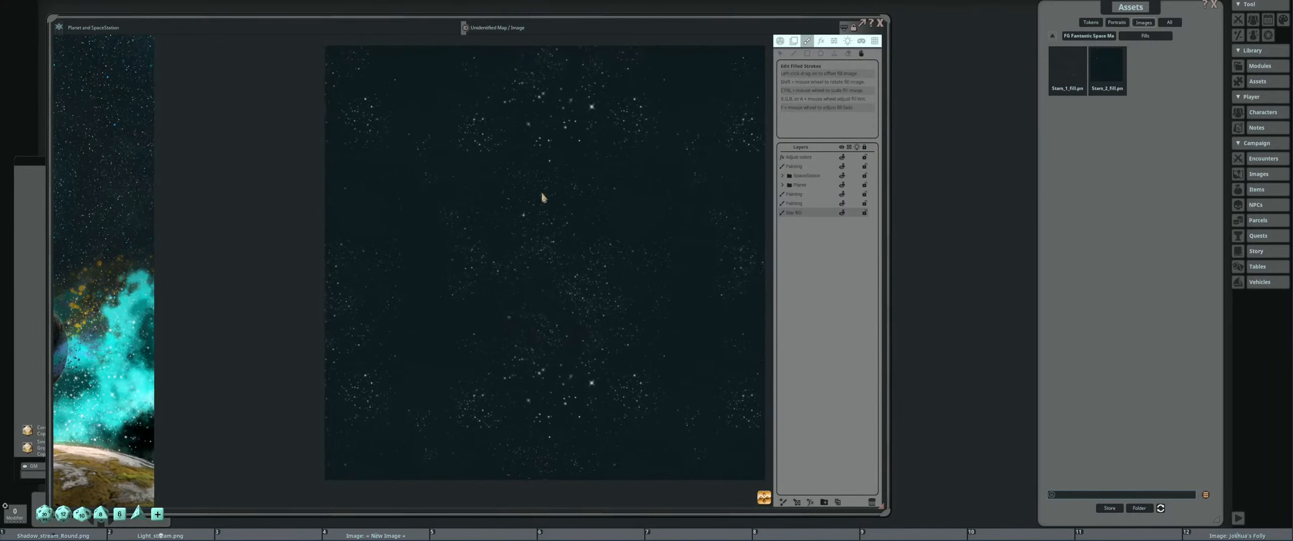
scroll(595, 216, up, 2)
scroll(596, 217, down, 3)
scroll(644, 211, down, 3)
scroll(643, 212, up, 2)
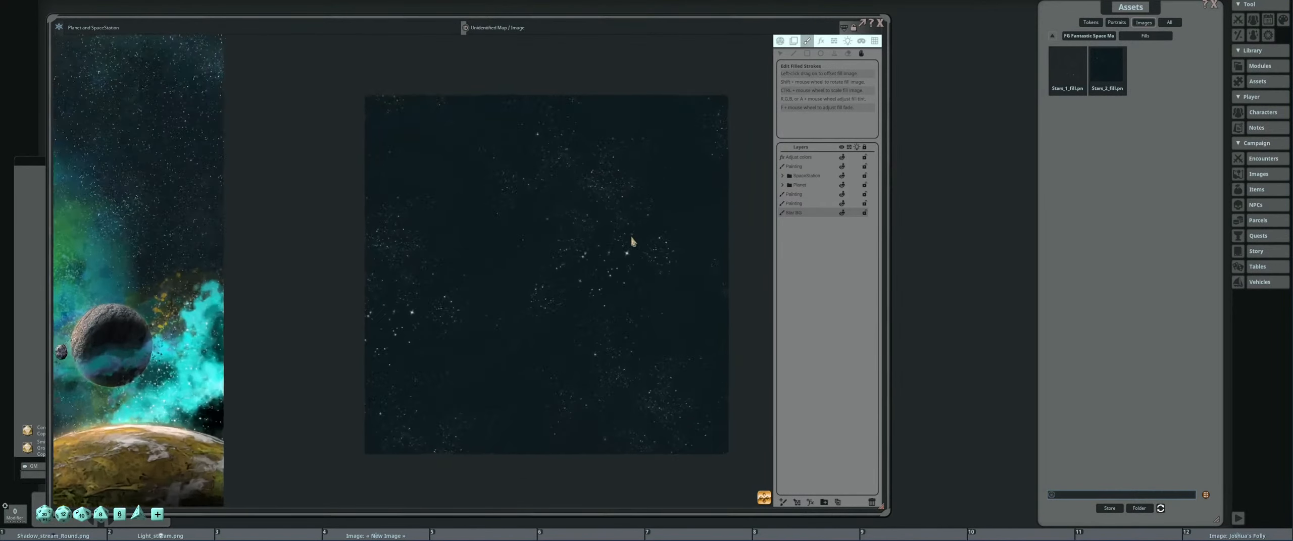
scroll(632, 241, up, 4)
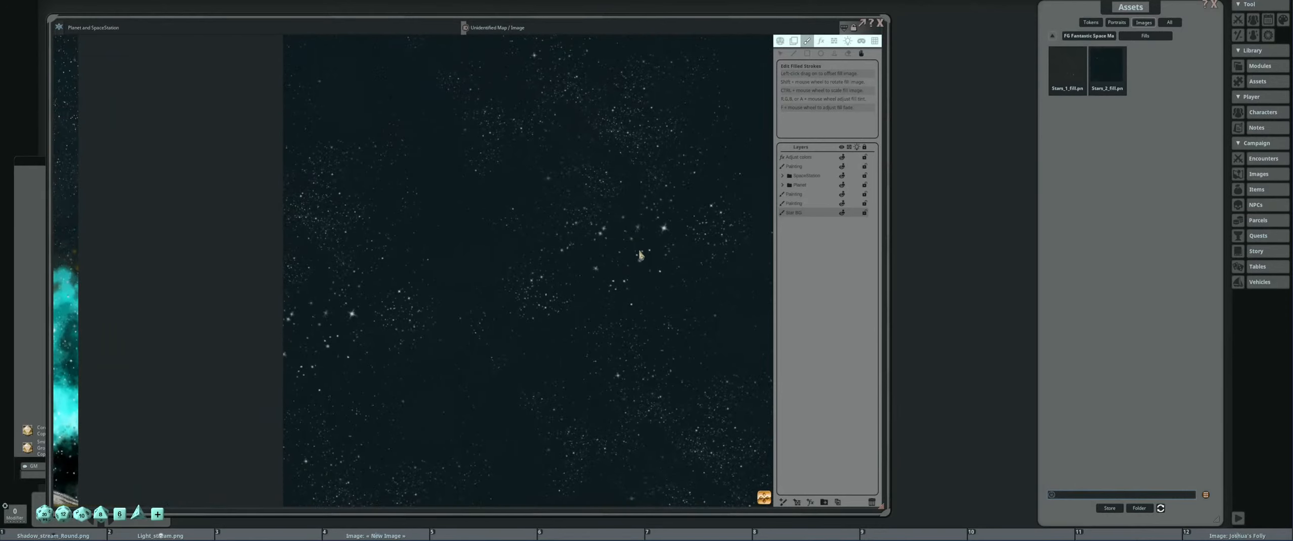
scroll(639, 255, up, 2)
scroll(581, 248, down, 1)
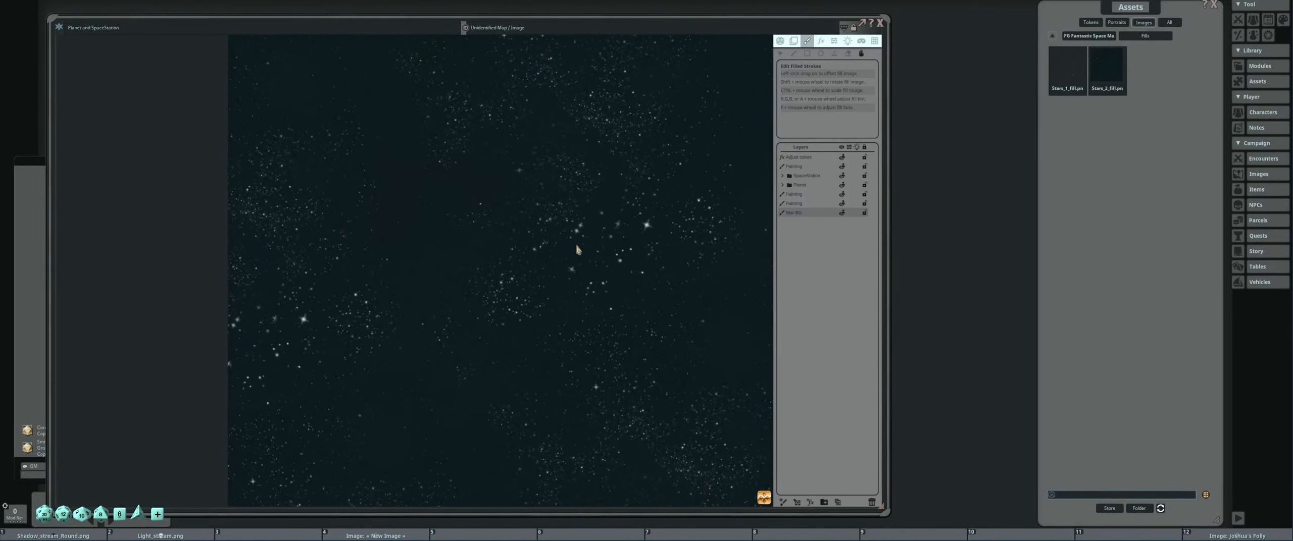
scroll(566, 250, down, 2)
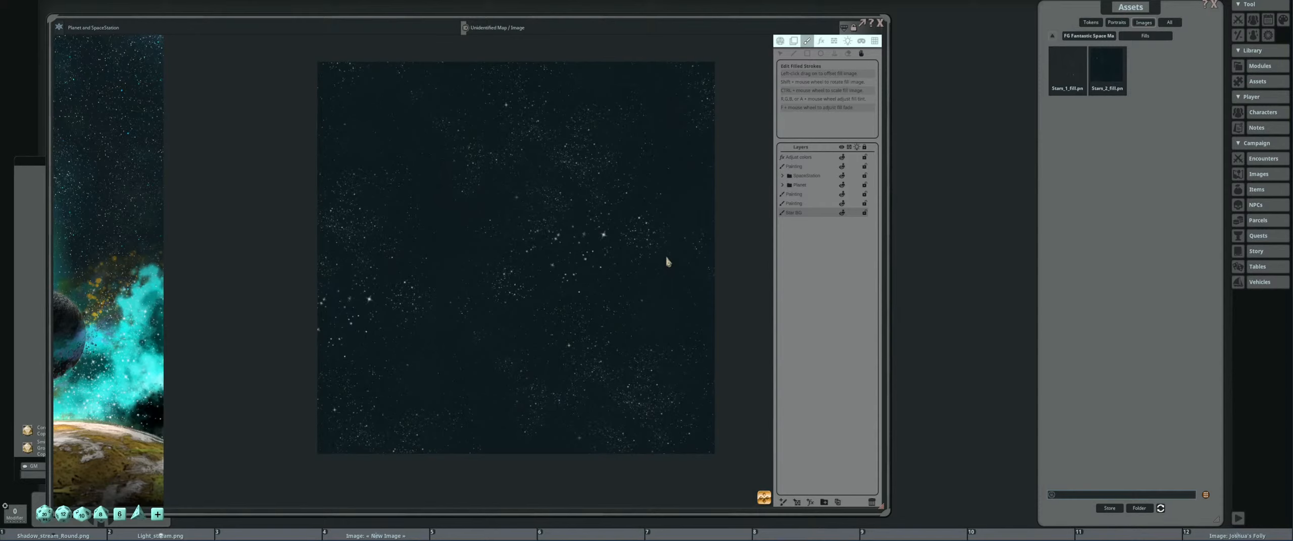
Add a Time of day effect layer to darken the whole image.
click(821, 41)
click(837, 68)
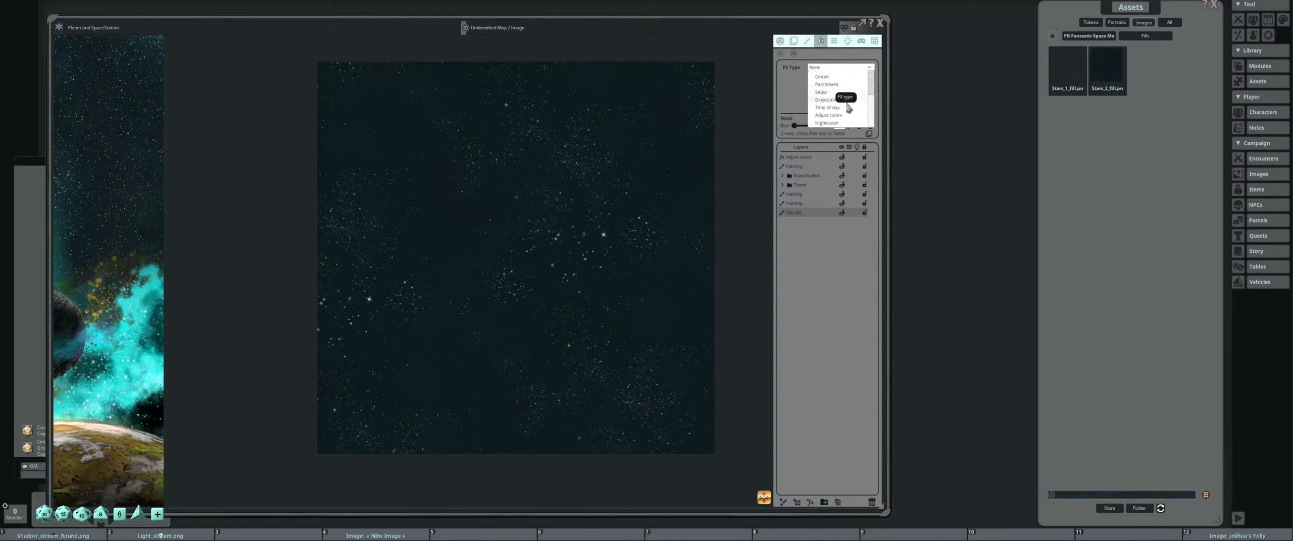
click(827, 122)
Examine how the Time of day effect changes the nebulae, planets and starry background of the main map.
drag(647, 151, 688, 94)
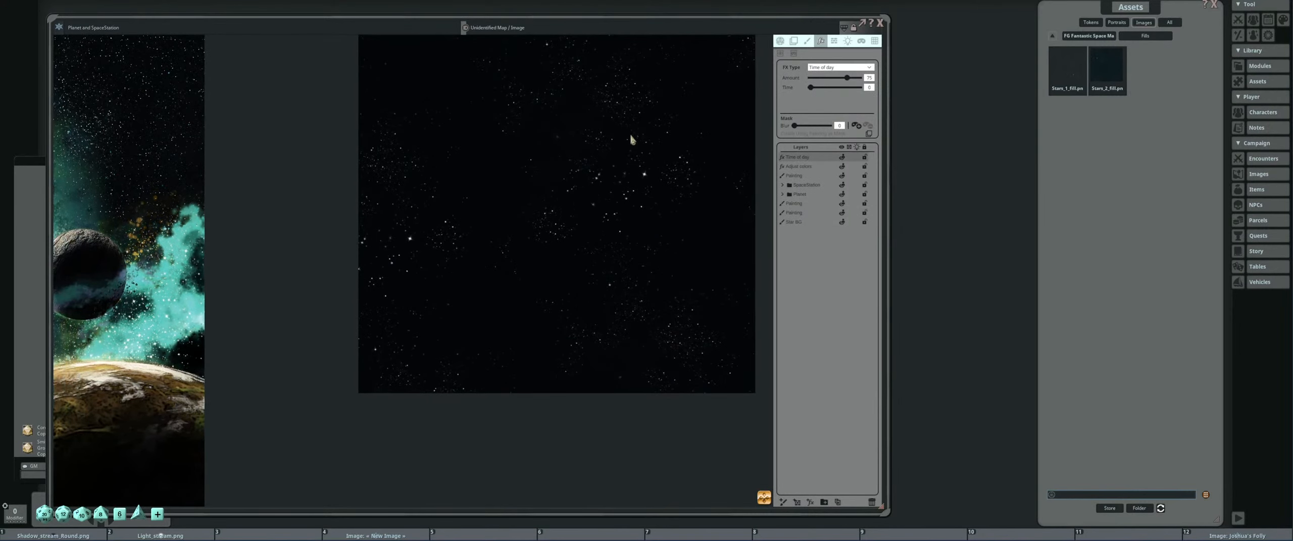
scroll(629, 134, down, 3)
drag(568, 147, 755, 212)
drag(467, 243, 523, 244)
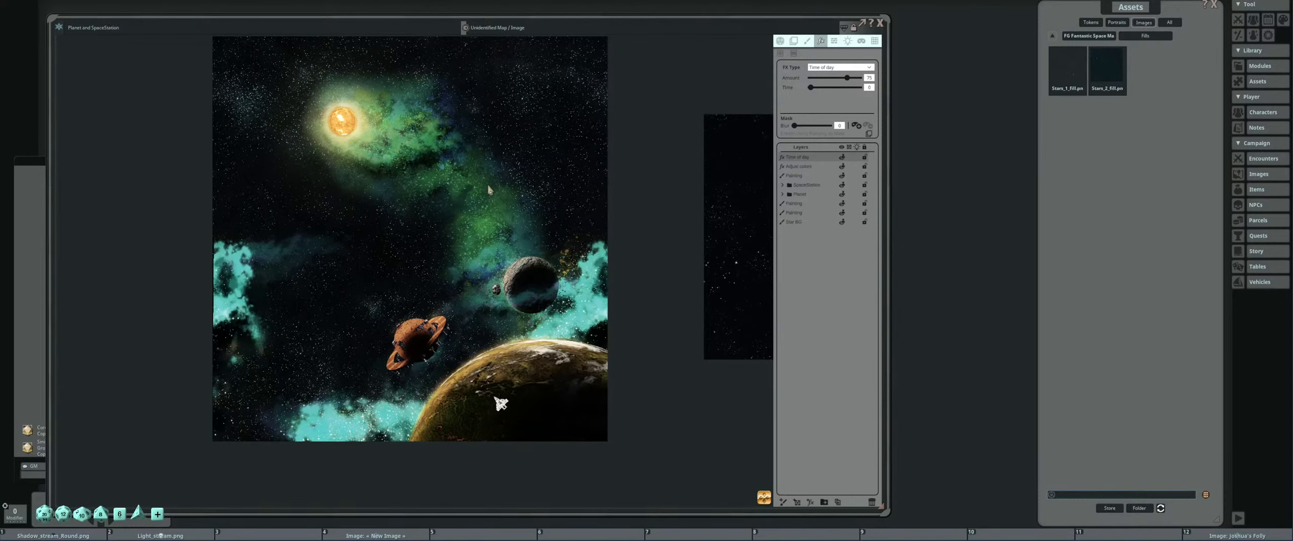
drag(531, 143, 532, 175)
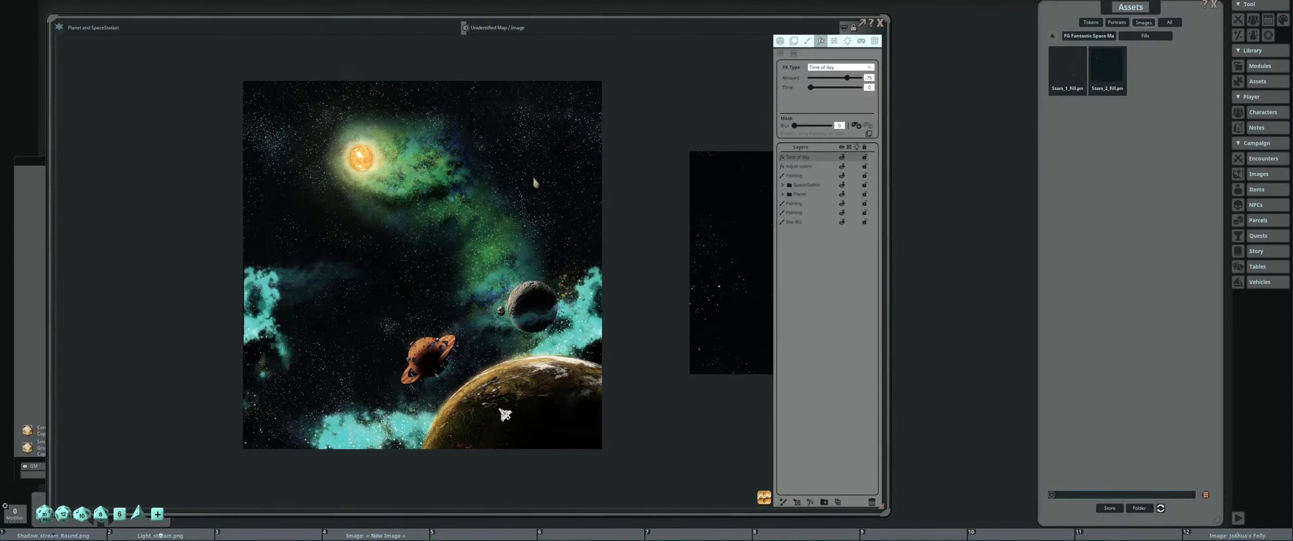
scroll(533, 176, up, 3)
scroll(539, 173, down, 3)
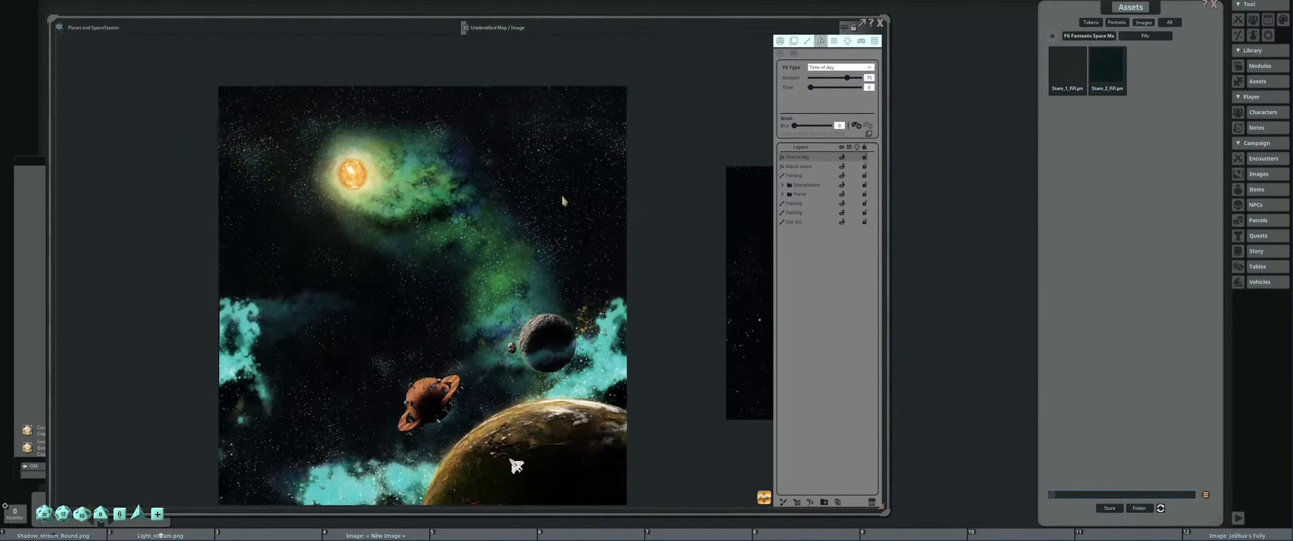
scroll(562, 197, down, 1)
drag(537, 207, 552, 182)
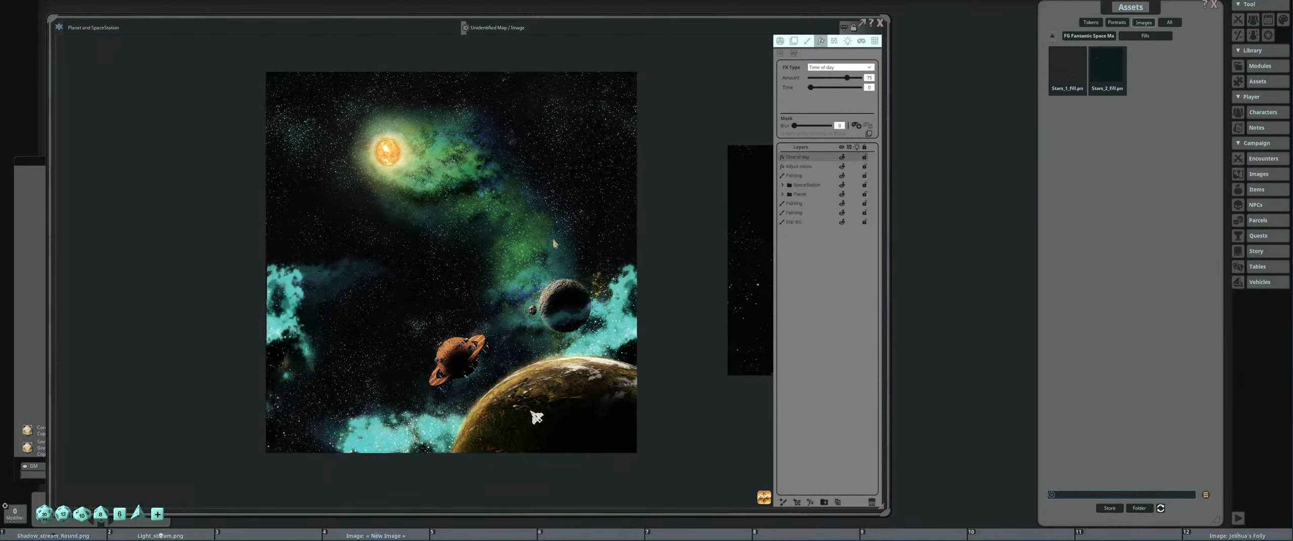
drag(553, 241, 536, 216)
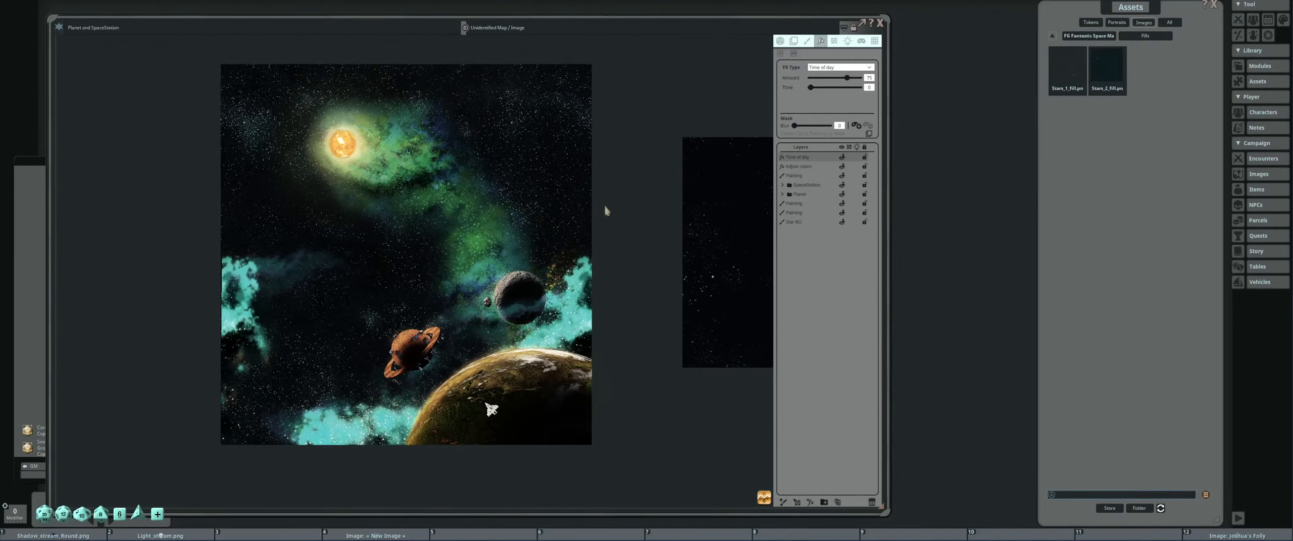
Compare the separate star-filled square with the main map's background under the Time of day effect.
drag(742, 220, 556, 235)
scroll(616, 278, up, 5)
drag(653, 264, 514, 254)
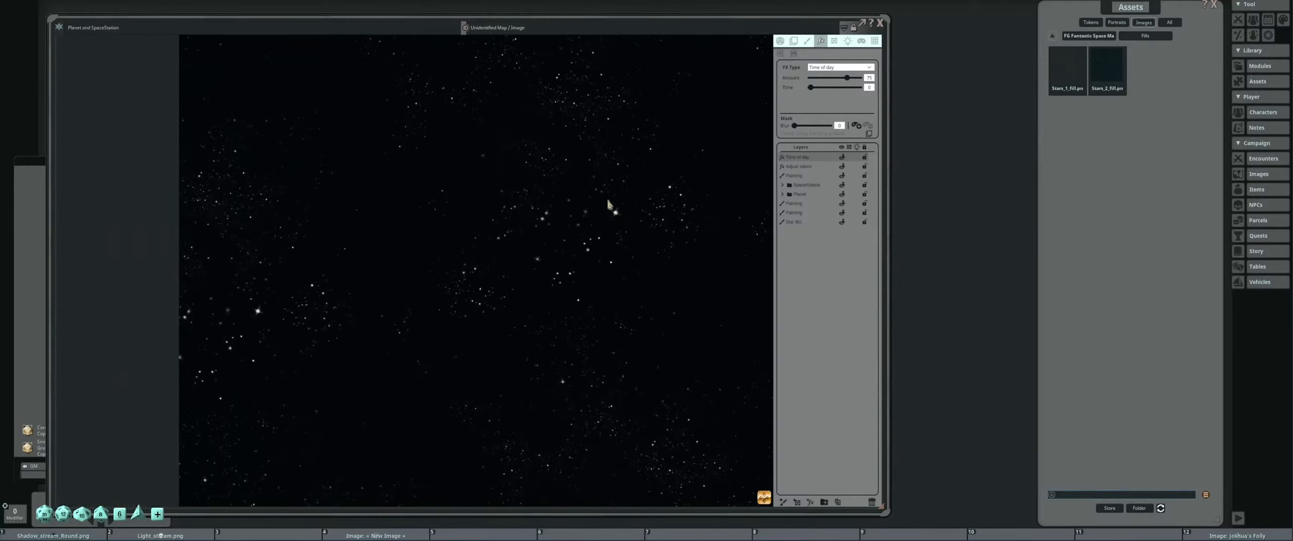
scroll(611, 257, down, 3)
scroll(594, 253, down, 3)
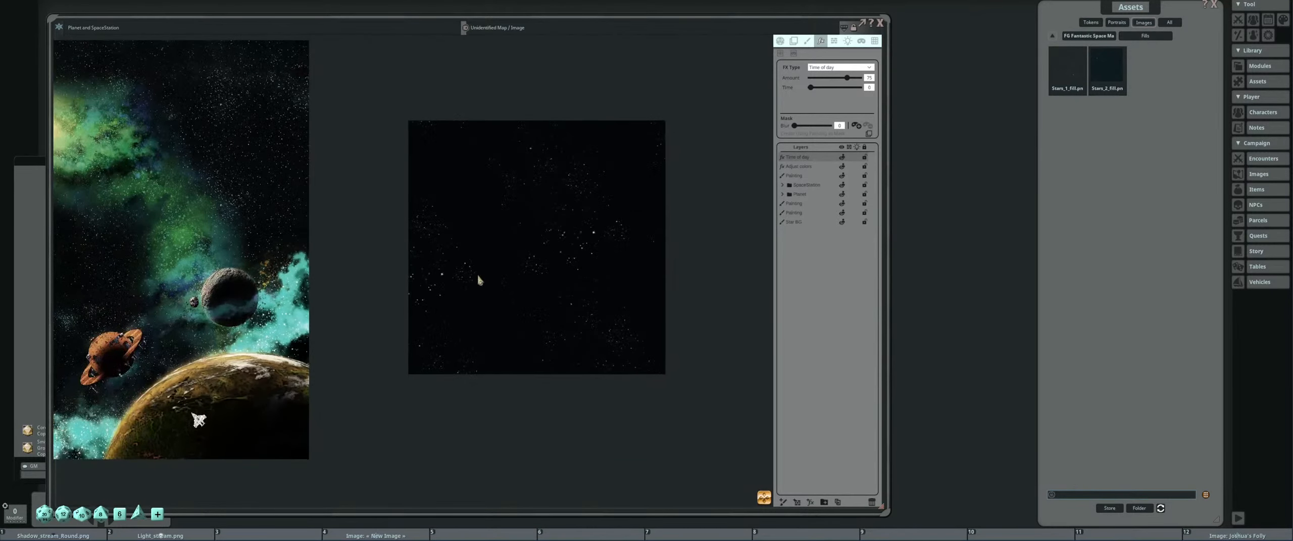
drag(477, 273, 615, 275)
drag(480, 250, 602, 240)
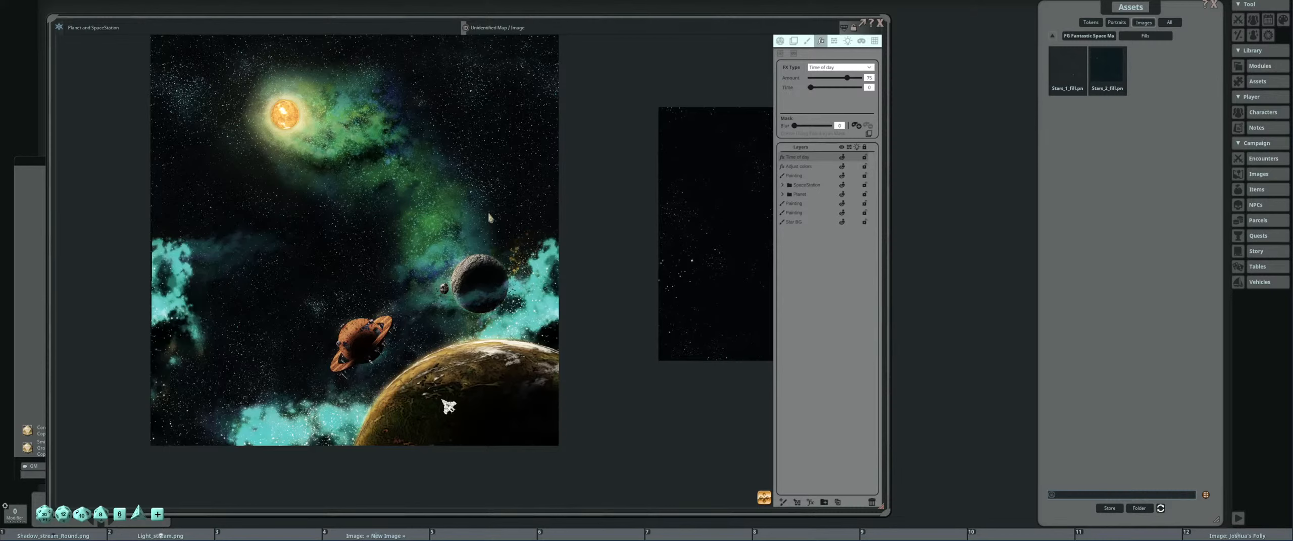
scroll(512, 235, down, 3)
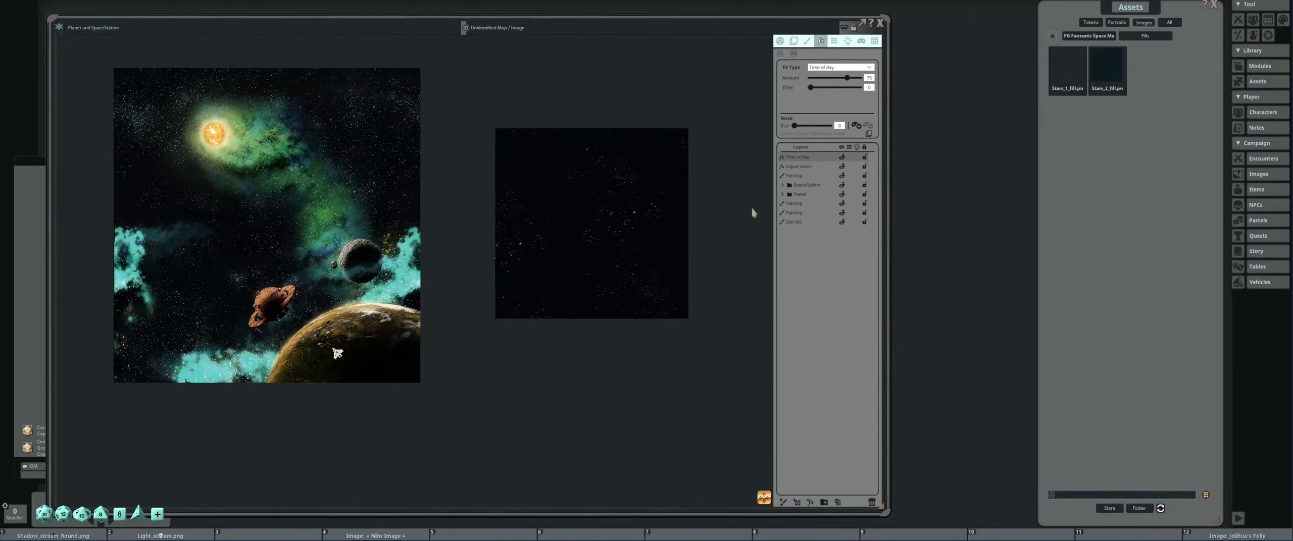
scroll(616, 253, up, 3)
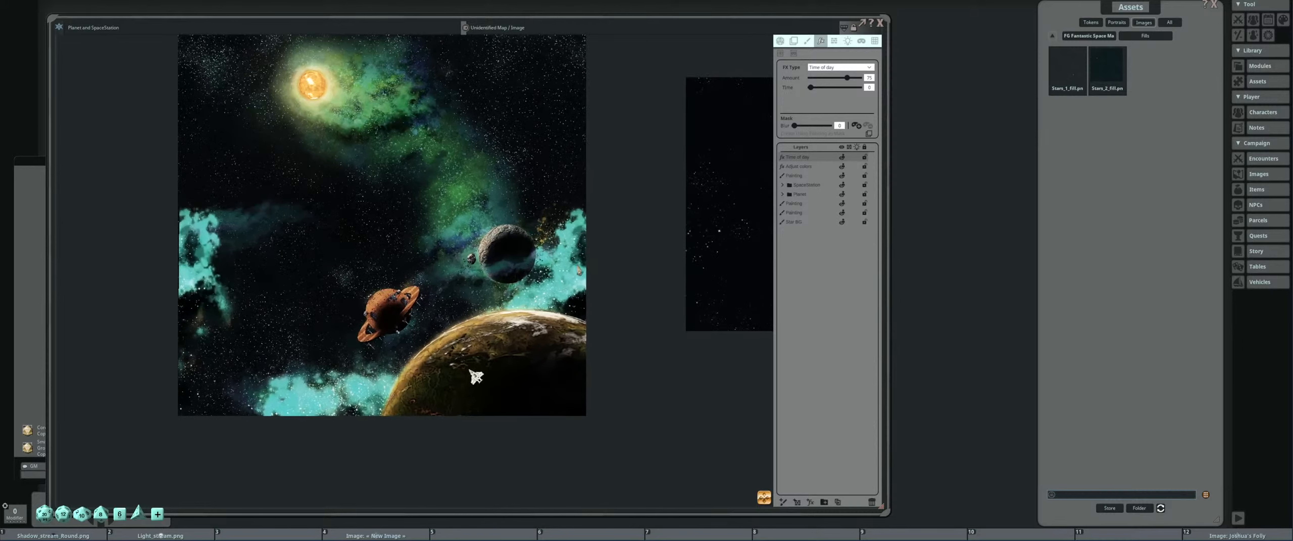
scroll(621, 231, down, 4)
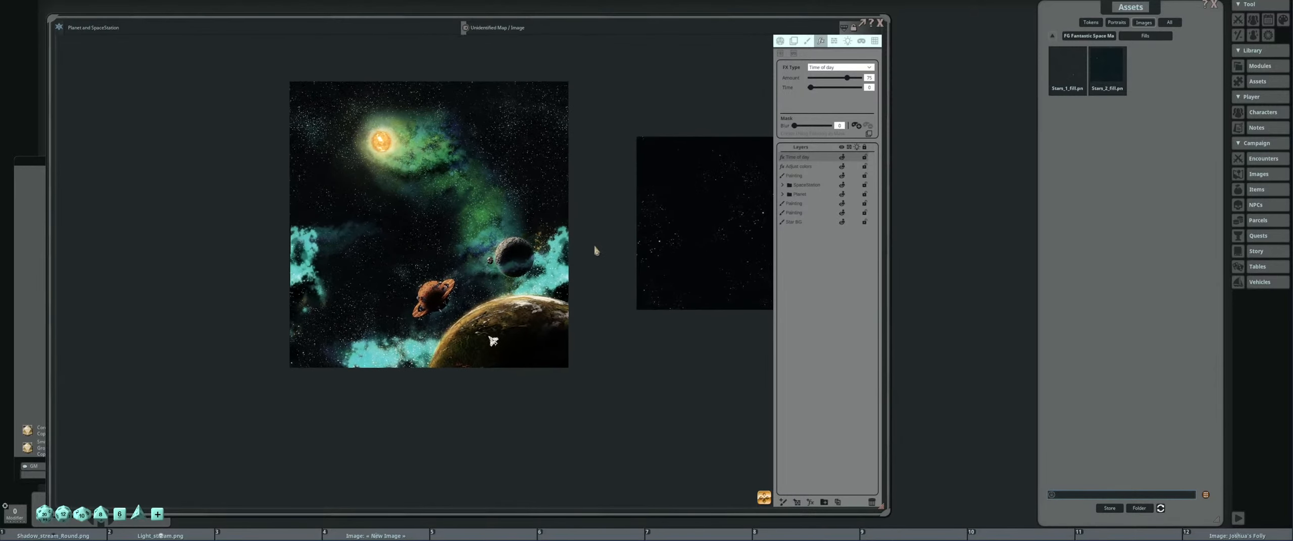
drag(696, 258, 664, 256)
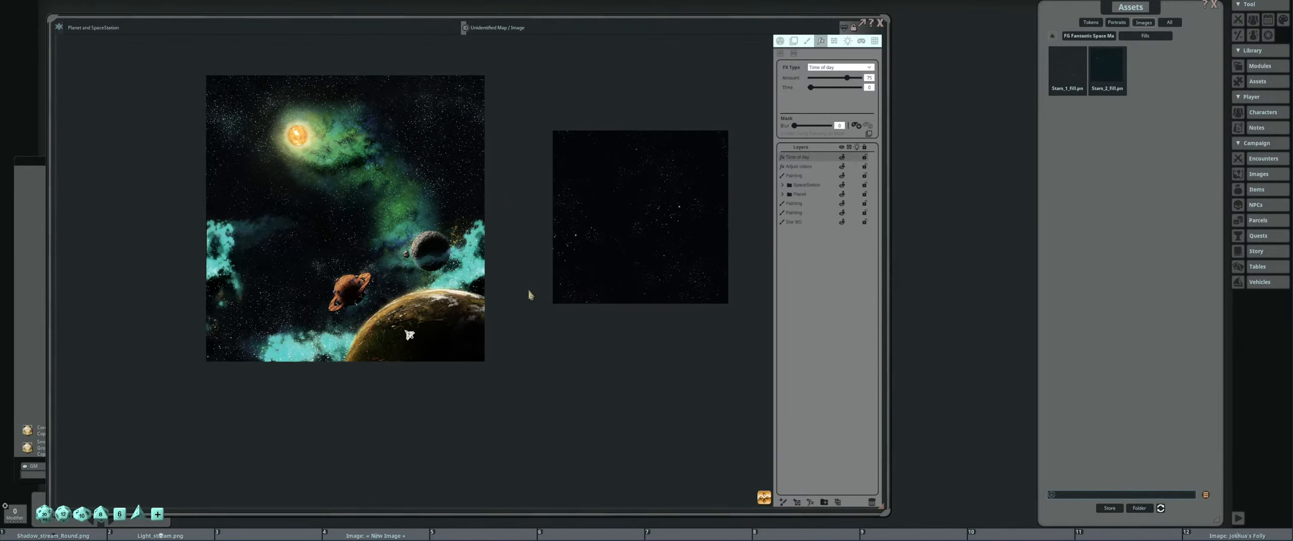
Delete the separate star-filled square from the star background layer by removing its four corner points.
drag(447, 331, 475, 320)
drag(631, 274, 617, 300)
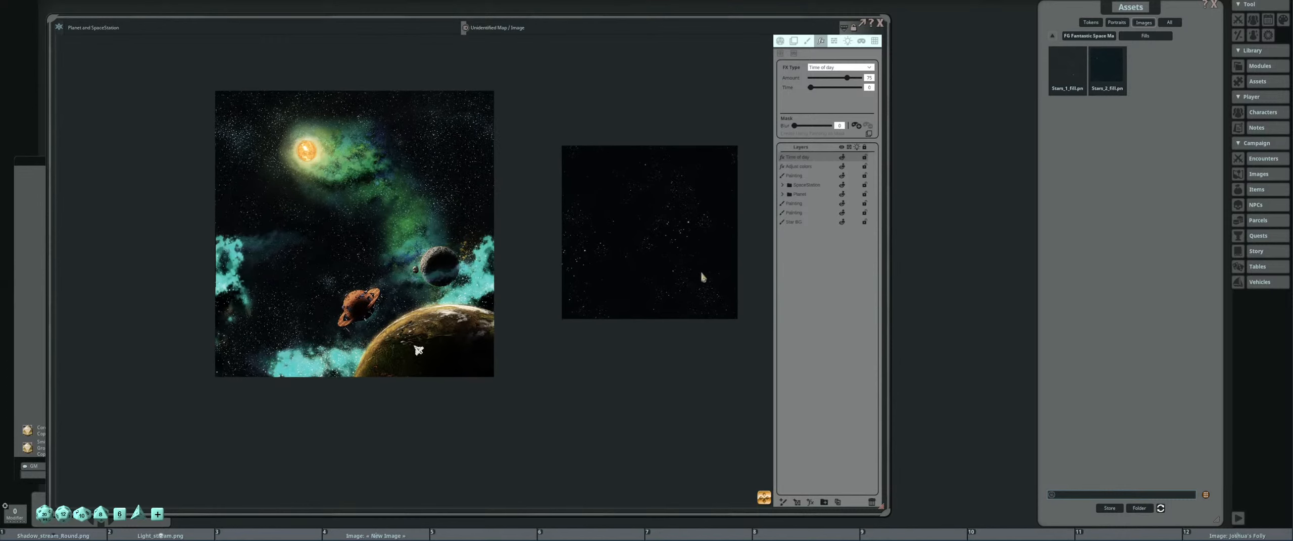
click(819, 167)
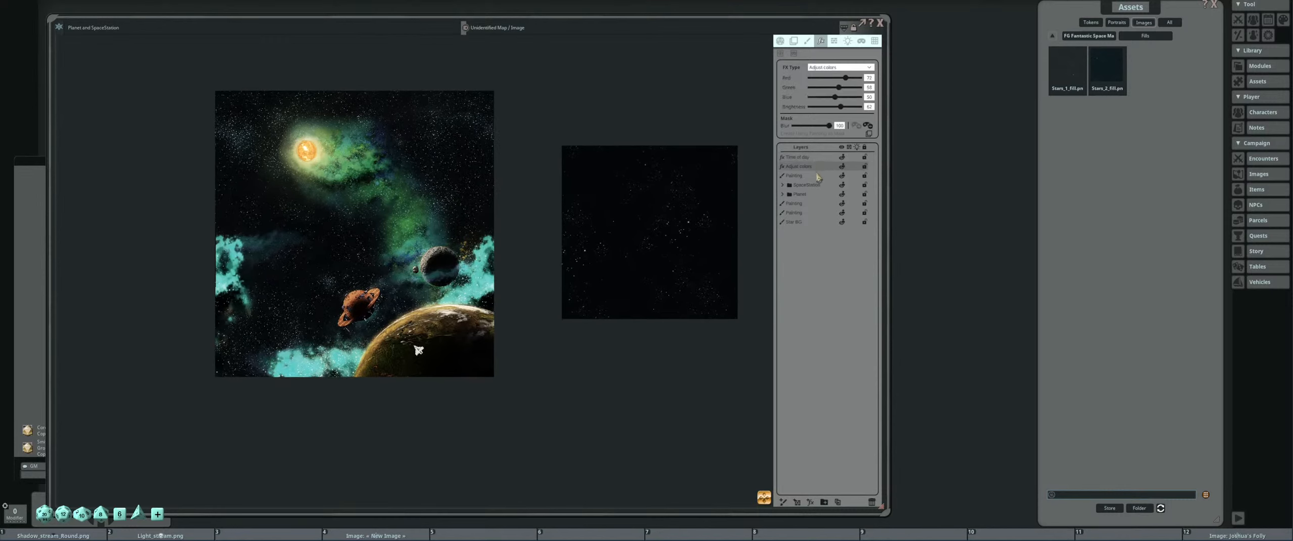
click(819, 176)
click(808, 222)
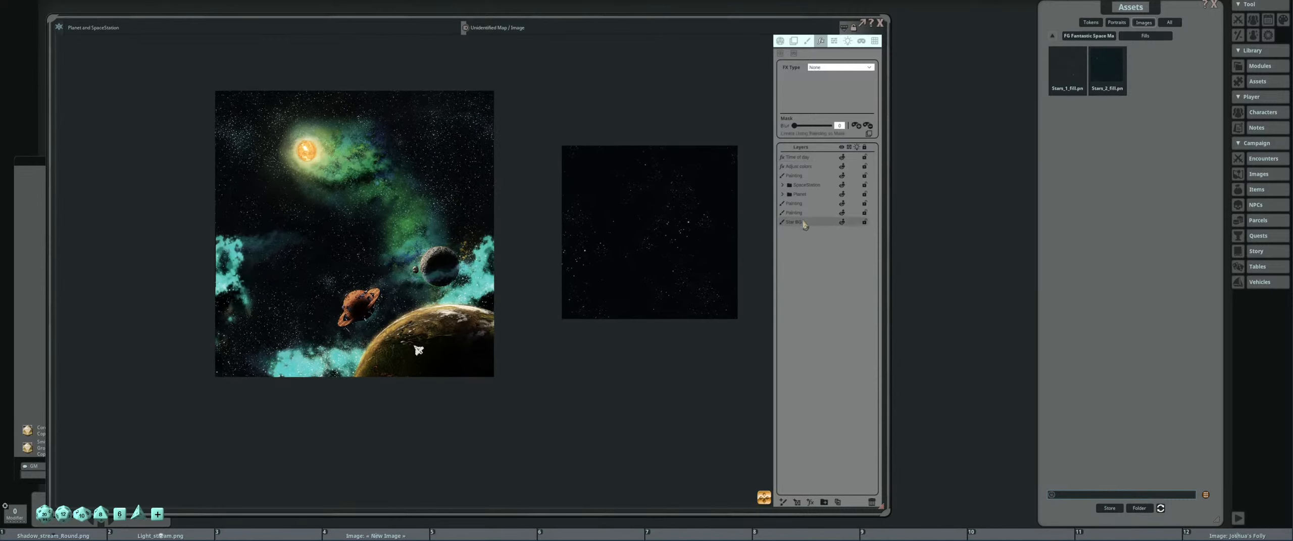
click(807, 43)
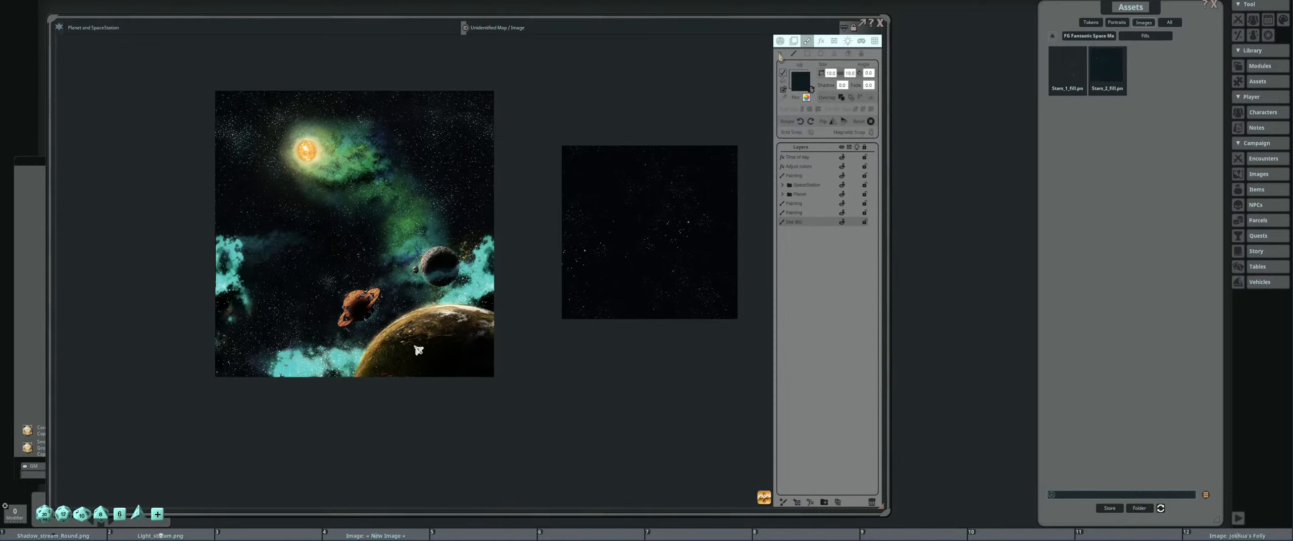
drag(461, 113, 713, 366)
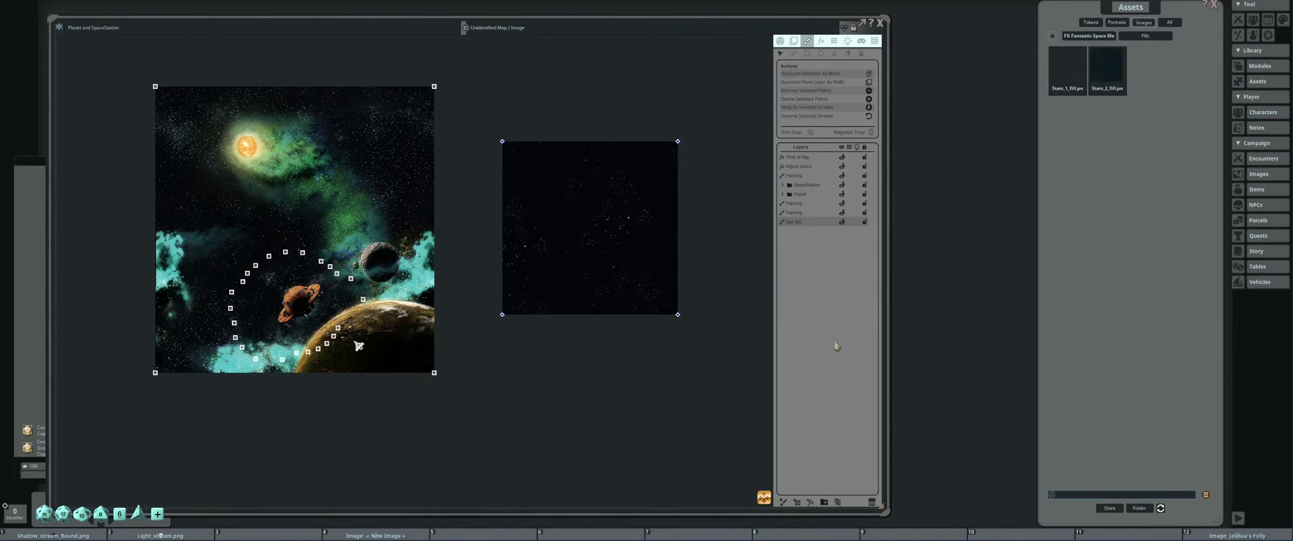
key(Delete)
Move the upper and left-hand points of the round background stroke outward, away from the ringed space station.
drag(506, 330, 677, 313)
scroll(503, 325, up, 9)
drag(414, 284, 460, 316)
scroll(460, 316, up, 5)
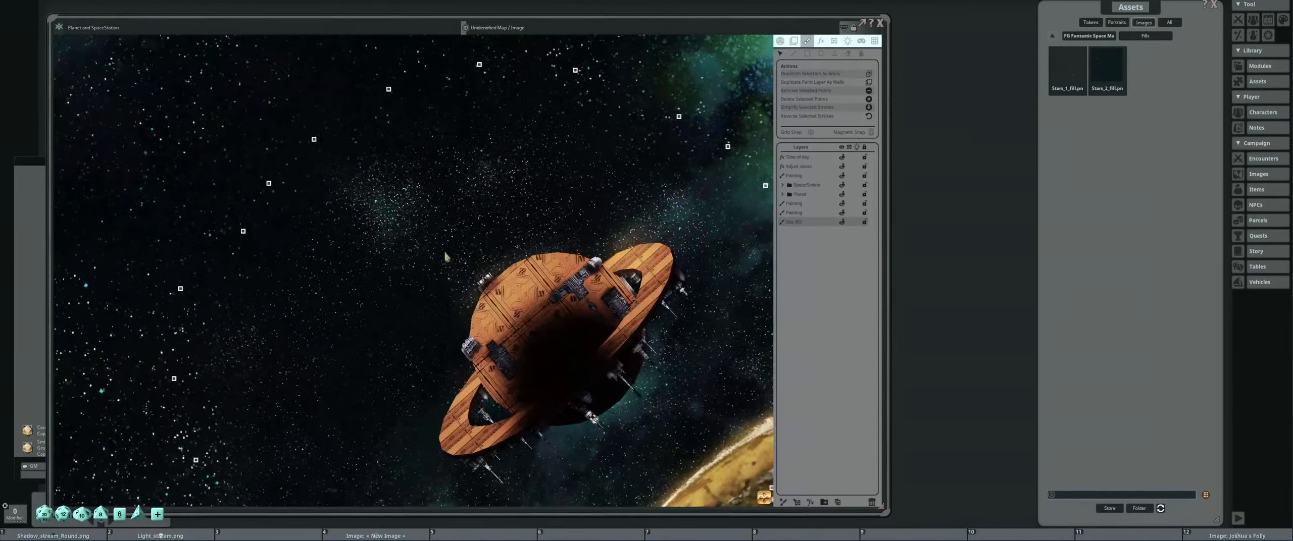
scroll(446, 257, down, 2)
scroll(521, 262, down, 2)
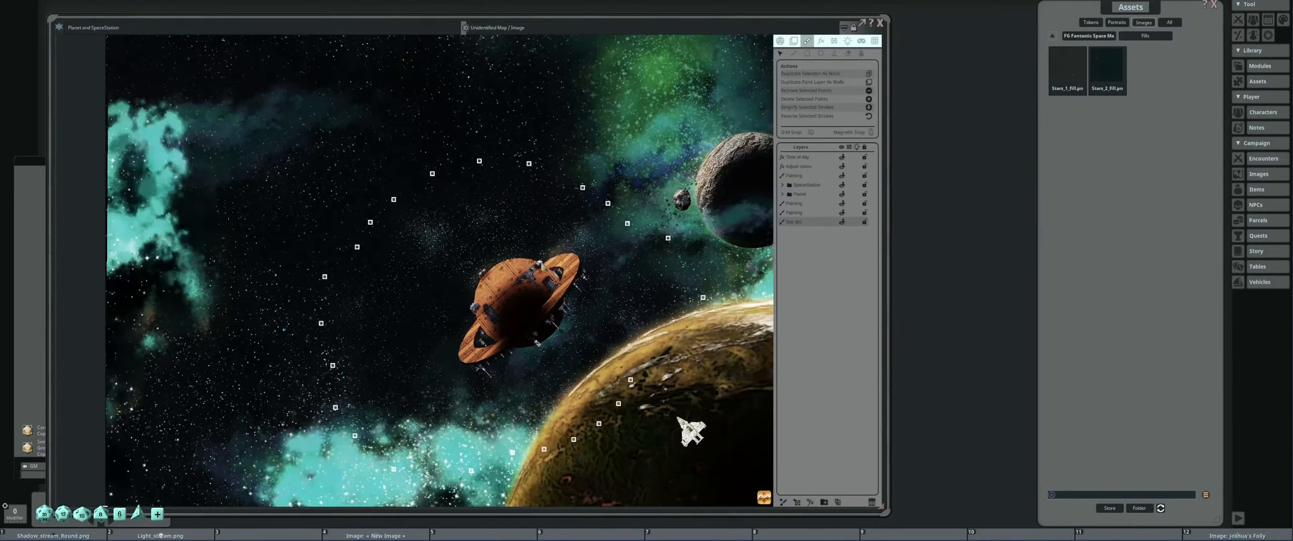
scroll(430, 239, up, 1)
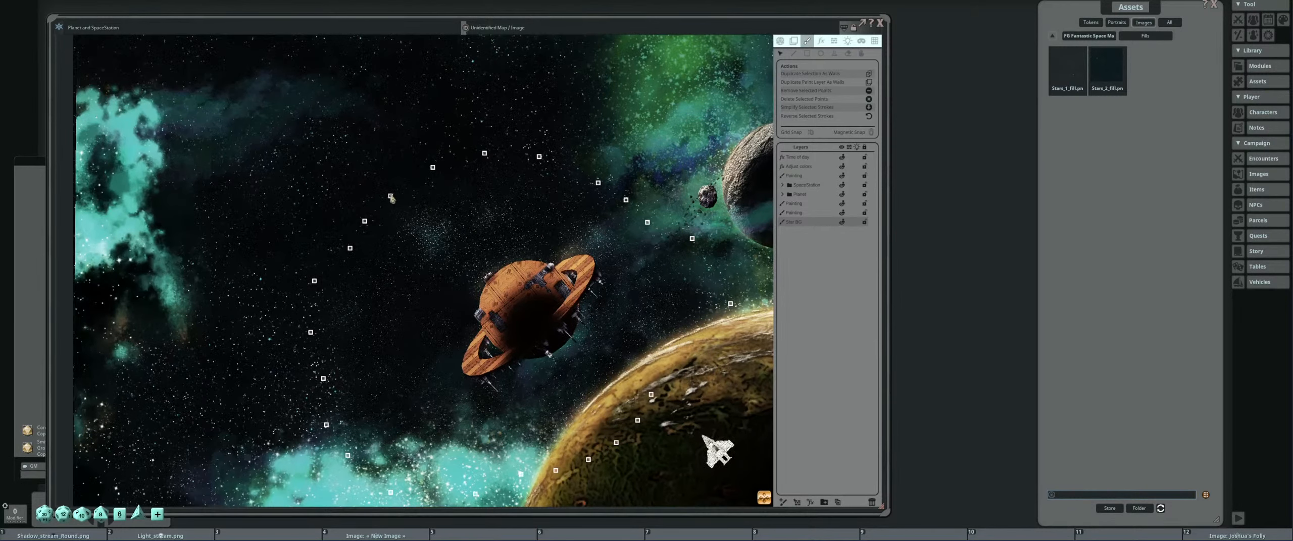
drag(391, 197, 363, 141)
drag(432, 167, 429, 108)
drag(484, 153, 497, 99)
drag(539, 156, 550, 120)
drag(365, 222, 316, 198)
drag(350, 248, 297, 242)
drag(315, 281, 248, 286)
Pull the round stroke's remaining lower-left points and its point beside the green nebula outward from the space station.
drag(340, 286, 418, 229)
drag(364, 277, 294, 277)
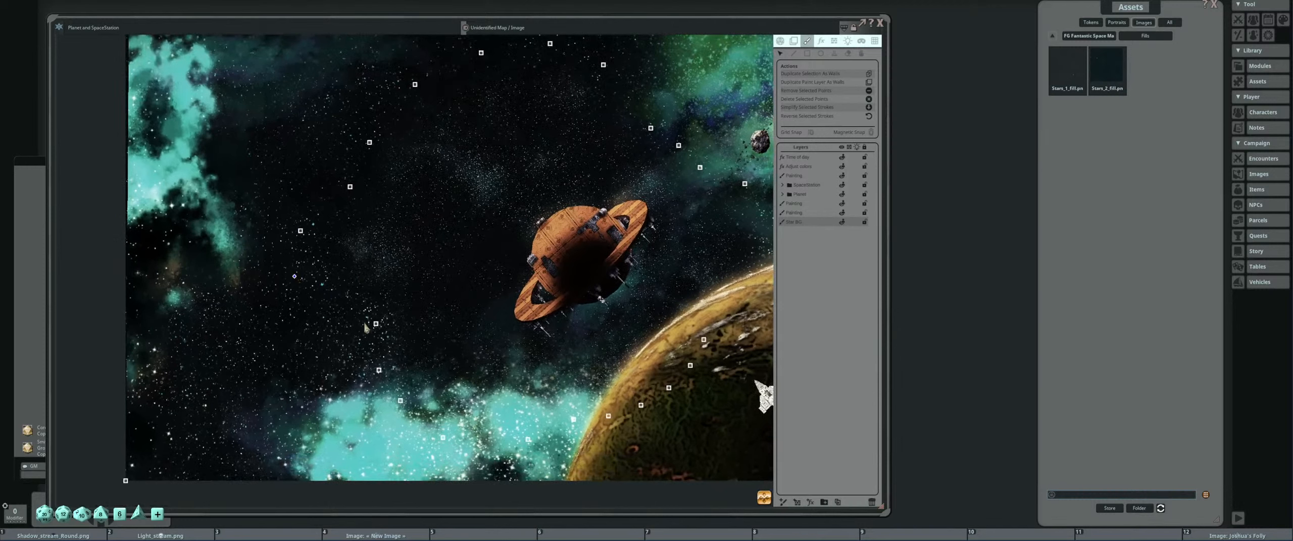
drag(376, 324, 302, 347)
drag(376, 373, 352, 395)
drag(573, 209, 379, 357)
drag(397, 183, 568, 239)
drag(356, 191, 346, 155)
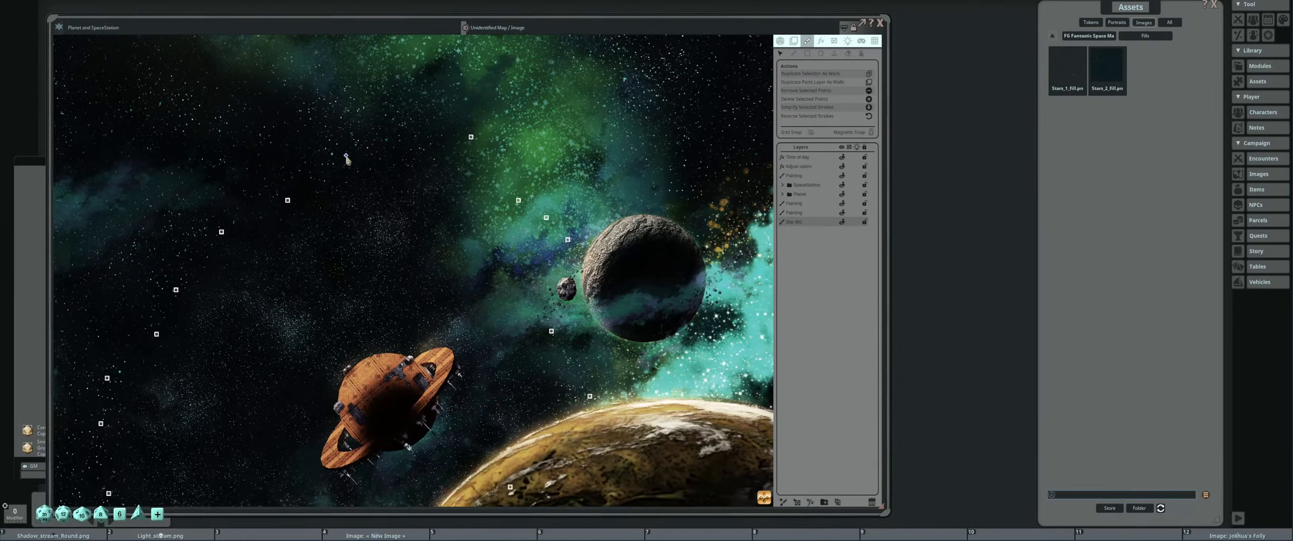
scroll(430, 260, down, 5)
scroll(480, 237, up, 4)
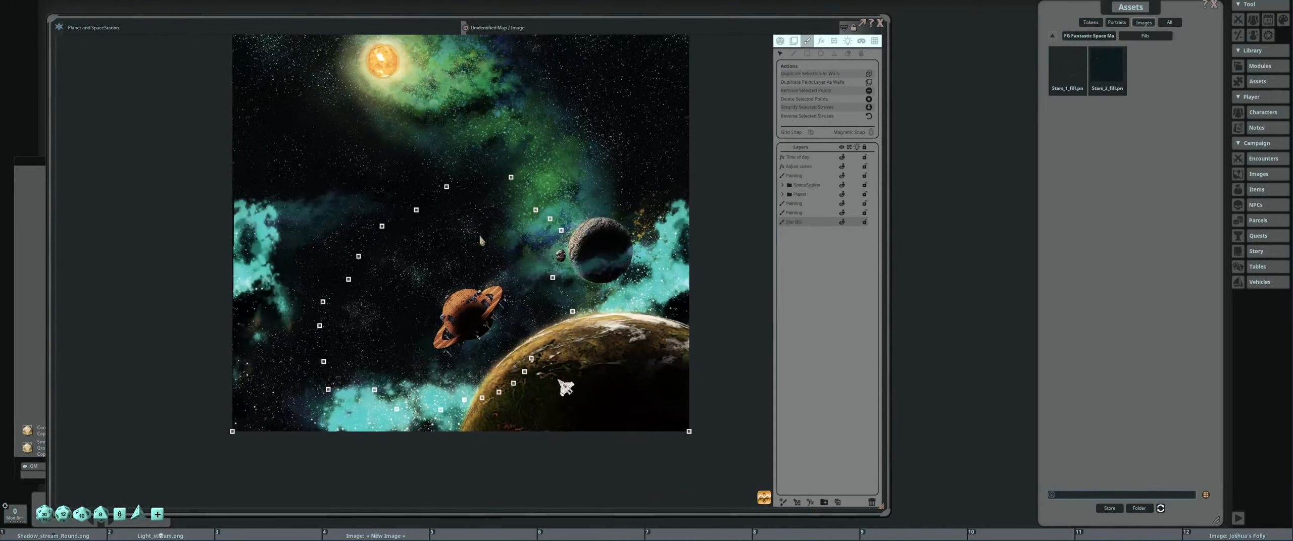
scroll(477, 244, up, 6)
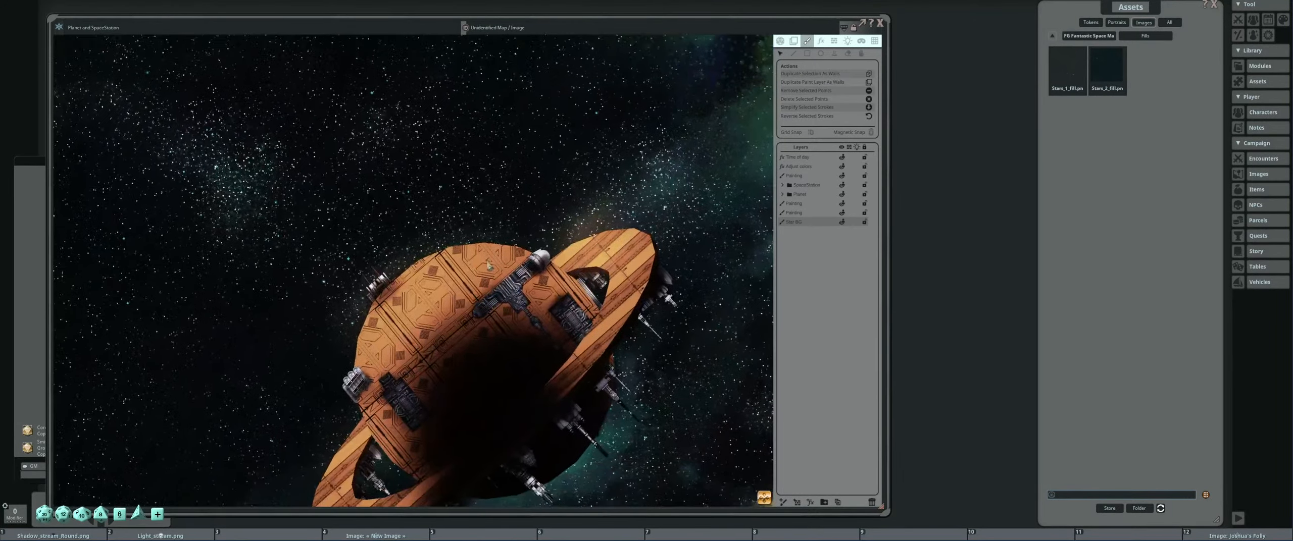
scroll(501, 257, down, 7)
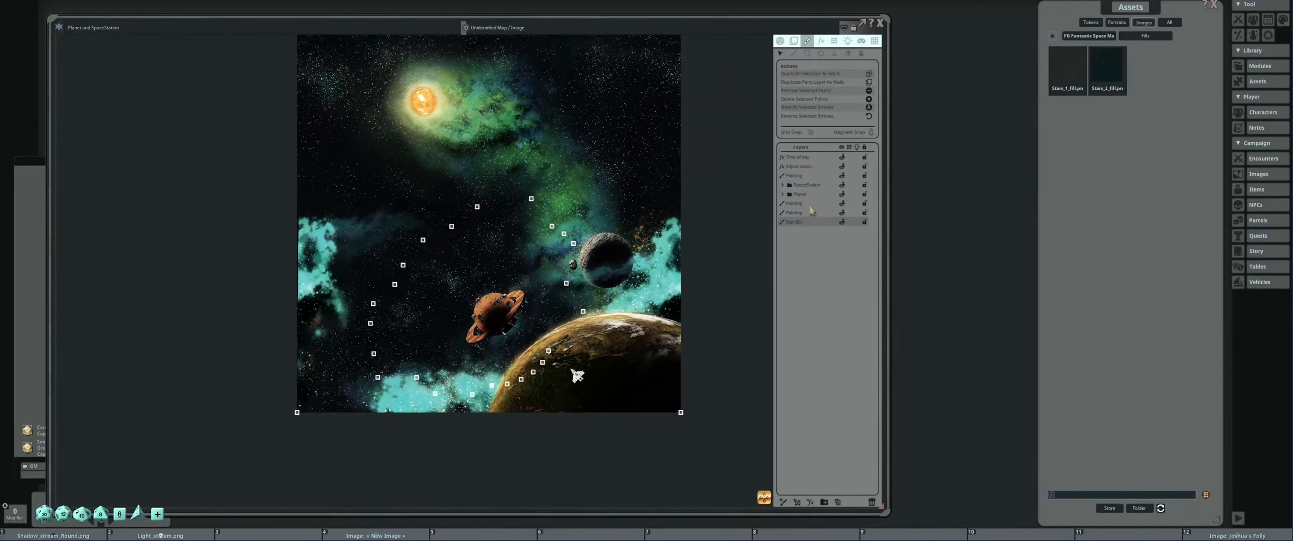
Tint the white spaceship stamp in front of the large planet a dark purple.
click(818, 177)
scroll(566, 364, up, 6)
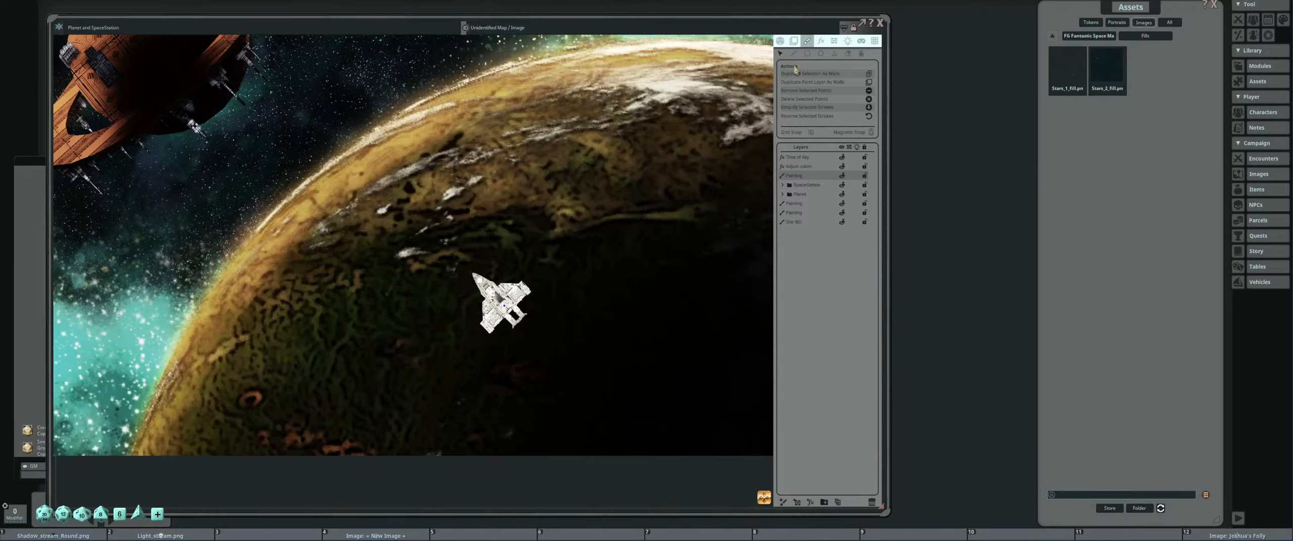
click(794, 40)
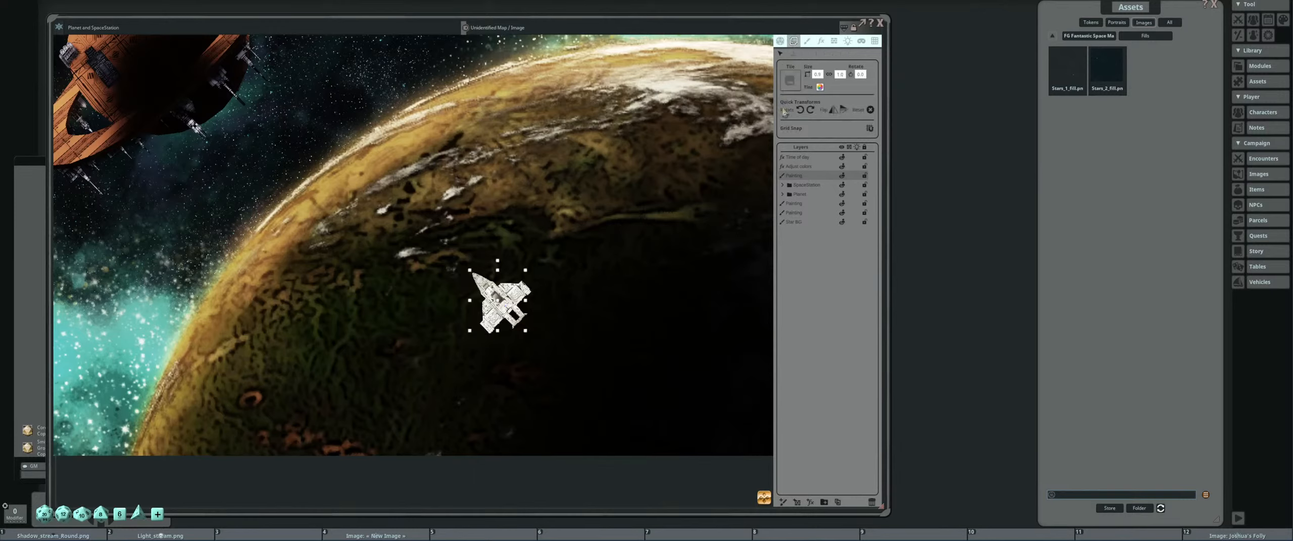
click(820, 87)
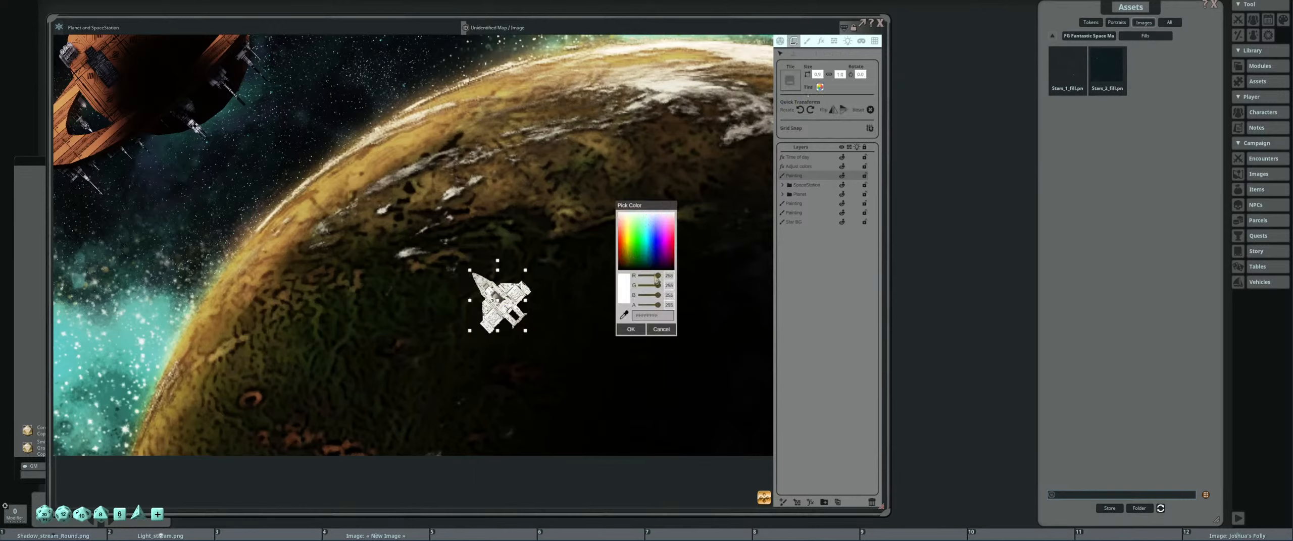
mouse_move(658, 276)
mouse_down()
mouse_move(651, 299)
mouse_move(650, 279)
mouse_up()
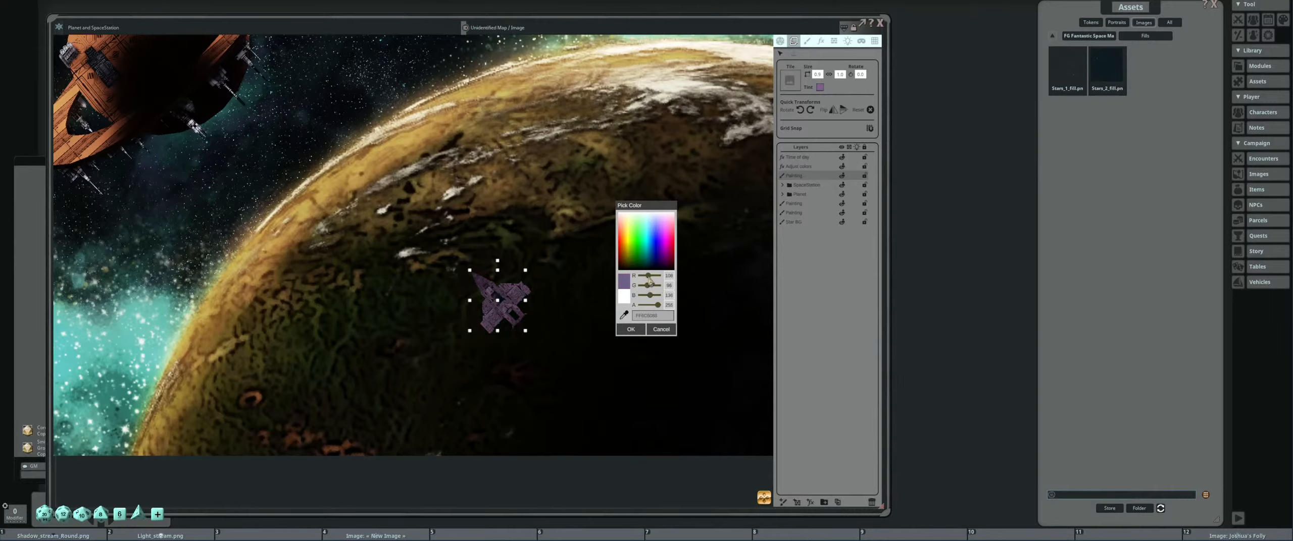
click(631, 329)
scroll(594, 283, down, 5)
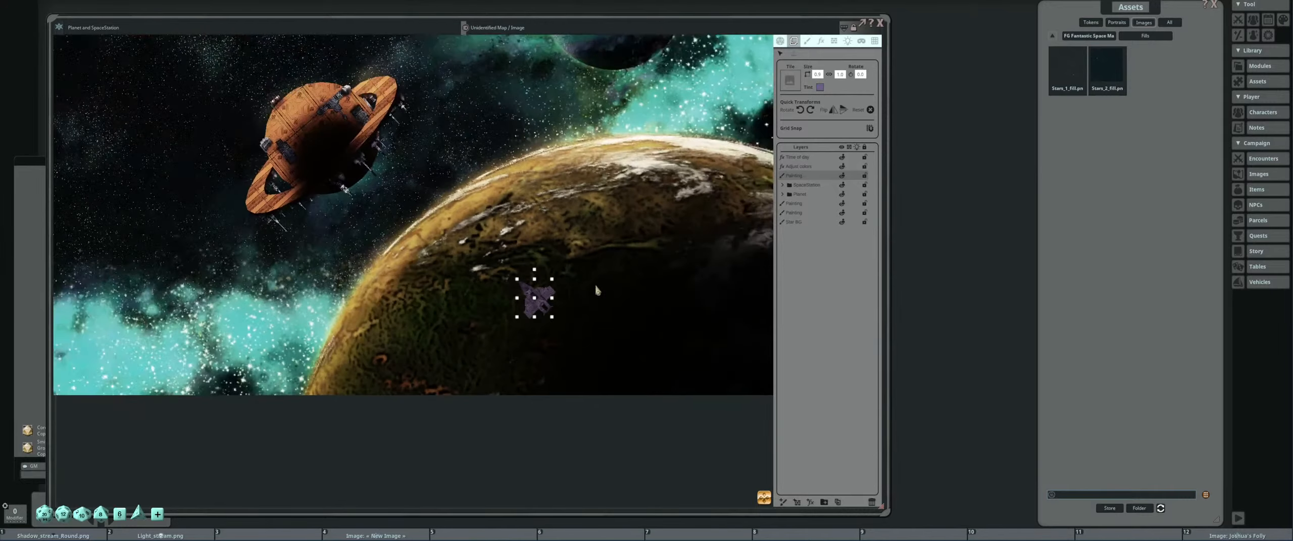
scroll(553, 260, up, 10)
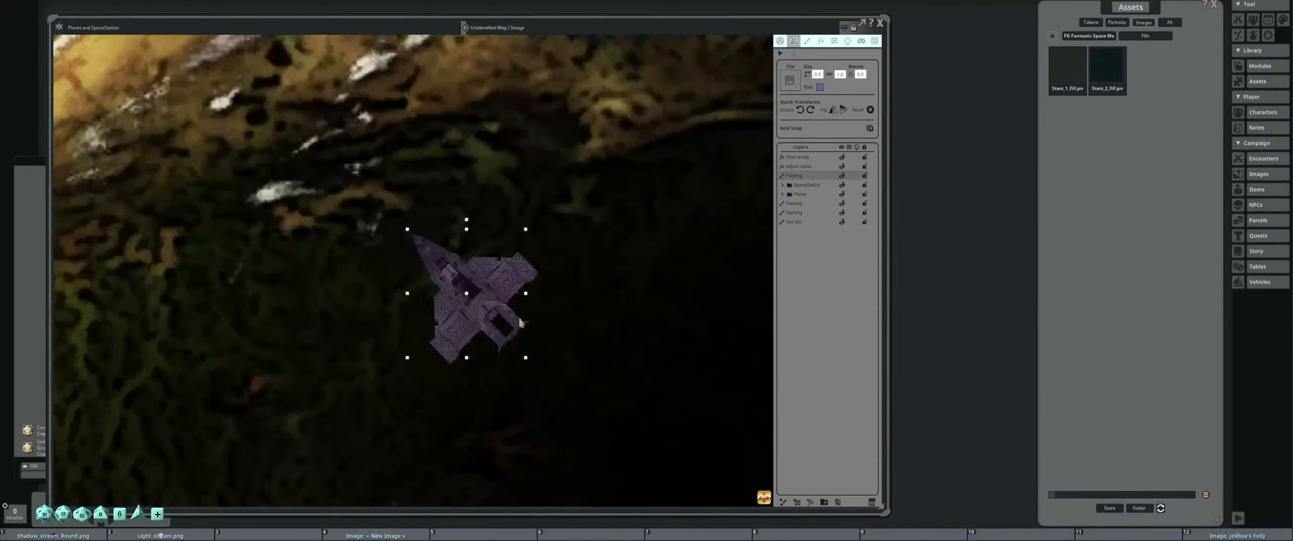
scroll(520, 323, down, 10)
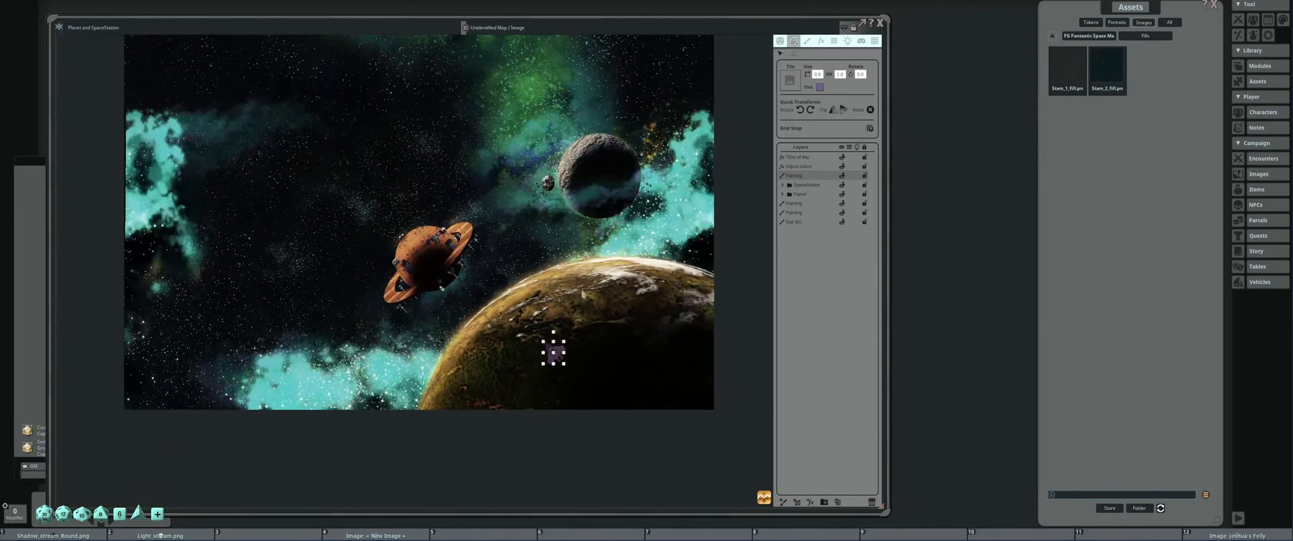
Reduce the Time of day effect's amount to 0 on its layer.
click(811, 158)
click(821, 41)
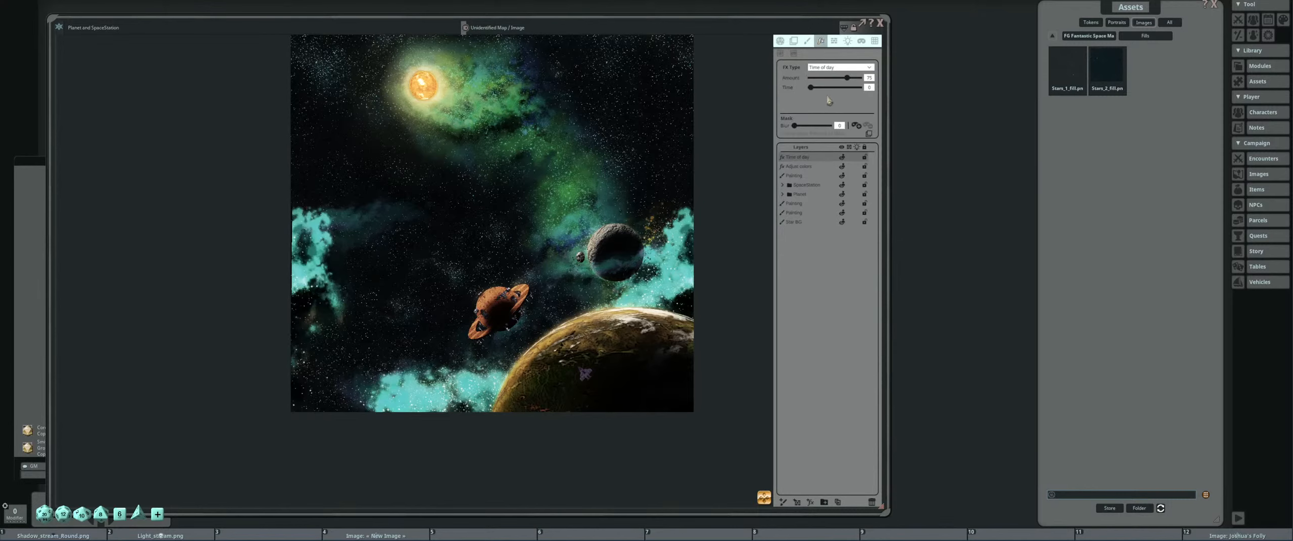
drag(847, 78, 840, 79)
drag(823, 84, 787, 90)
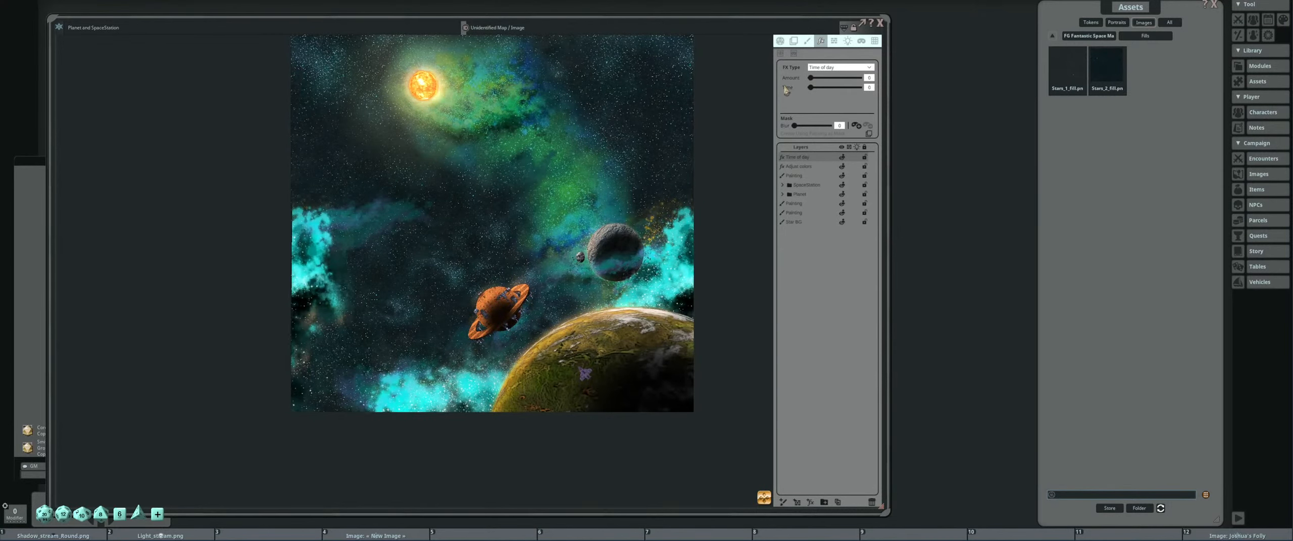
drag(569, 182, 555, 232)
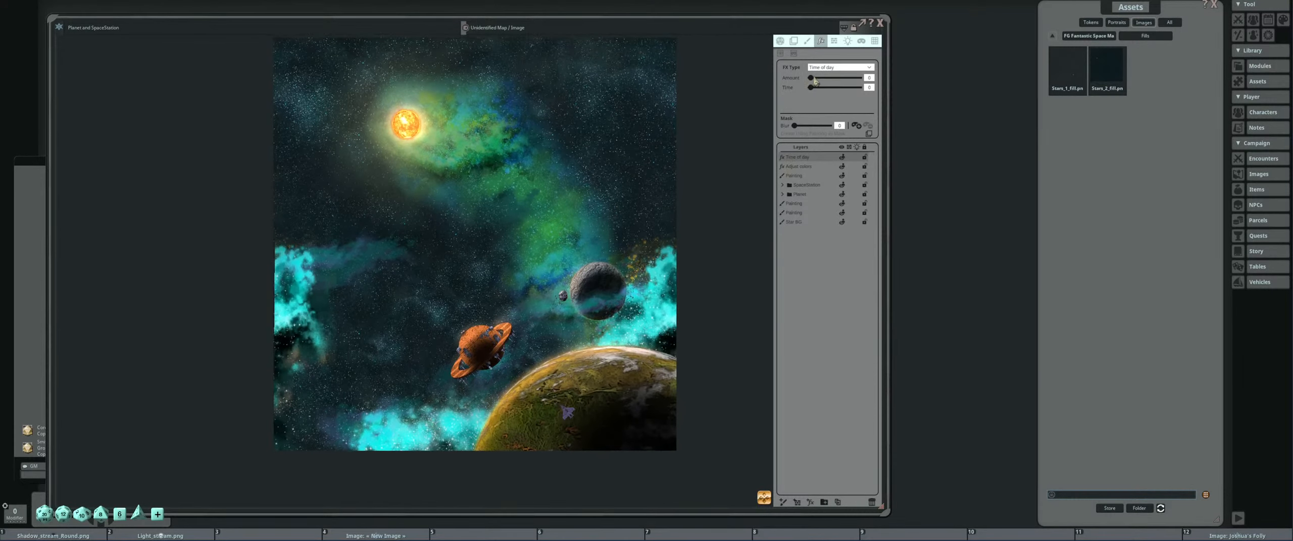
Try the Time of day effect at full amount, first with time at 100 and with time at about the midpoint.
drag(810, 82, 899, 87)
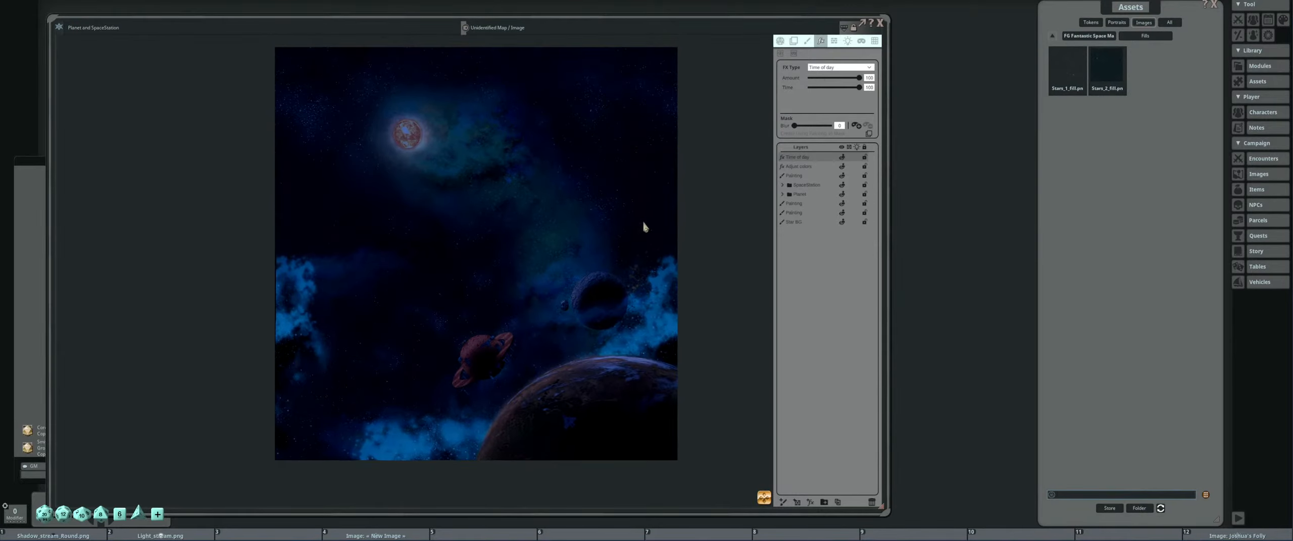
scroll(482, 241, up, 2)
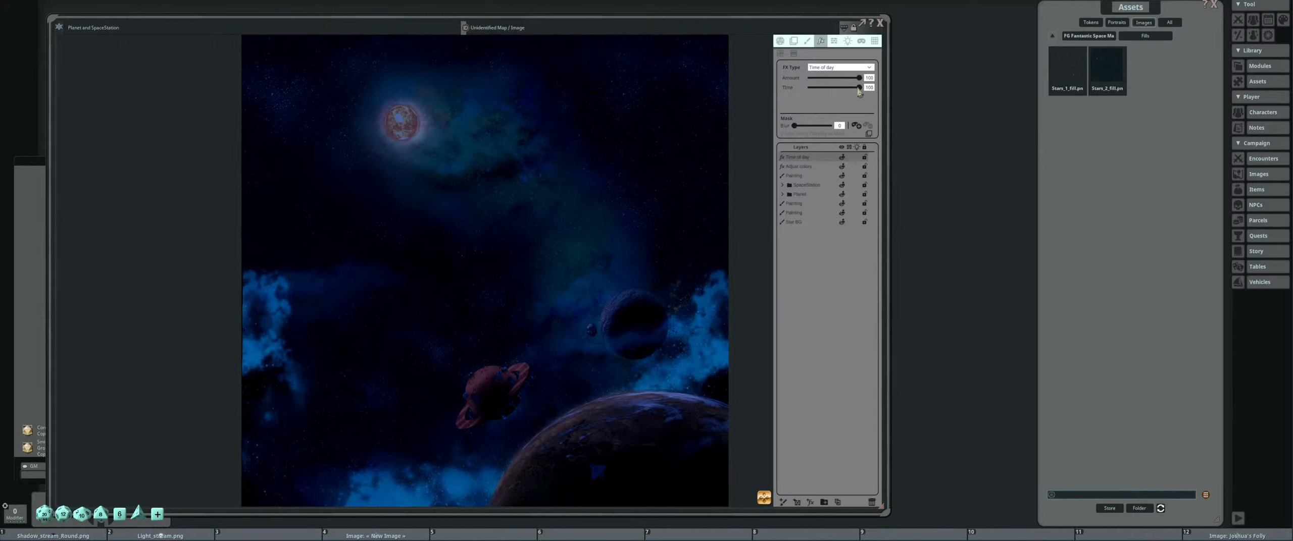
drag(861, 91, 836, 91)
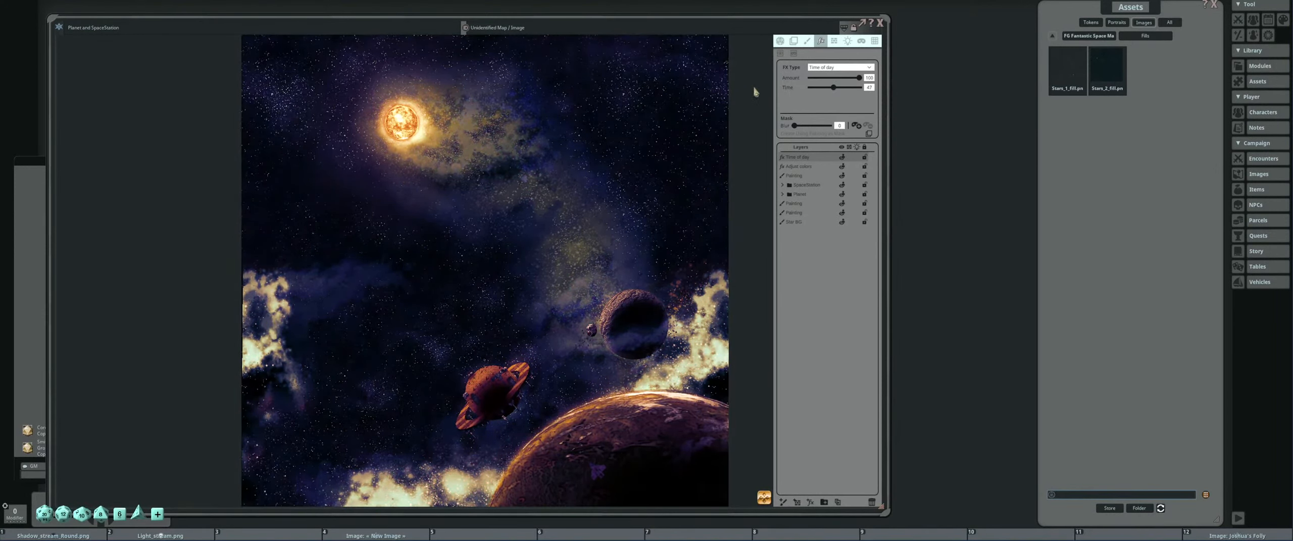
Try the Time of day effect at about half amount, and return its time and amount to 0.
drag(856, 81, 838, 85)
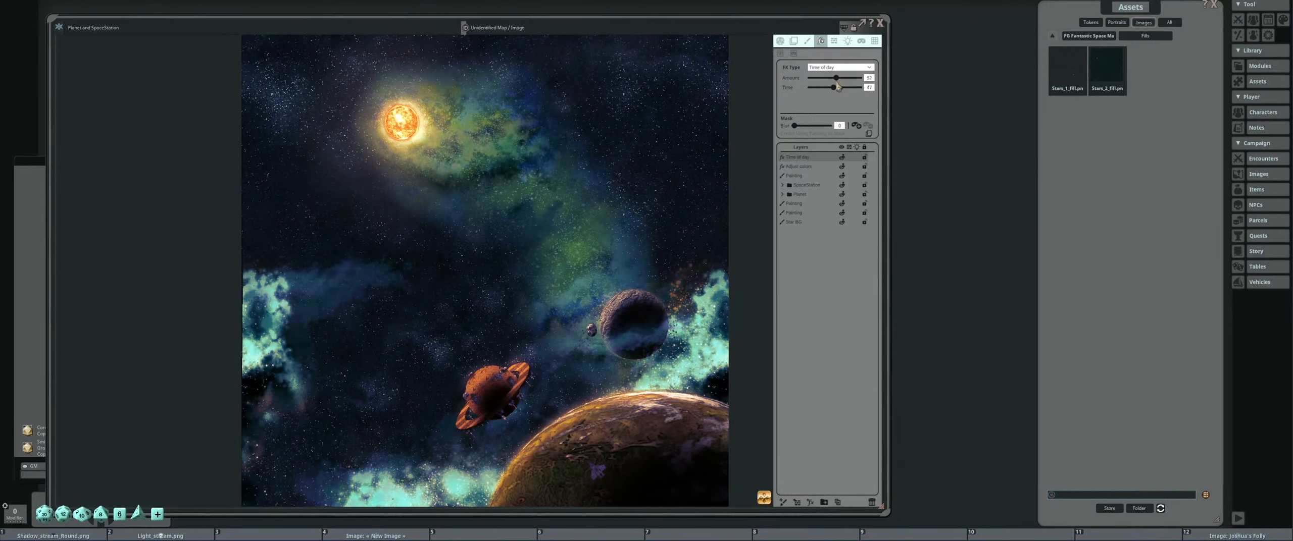
scroll(579, 173, down, 3)
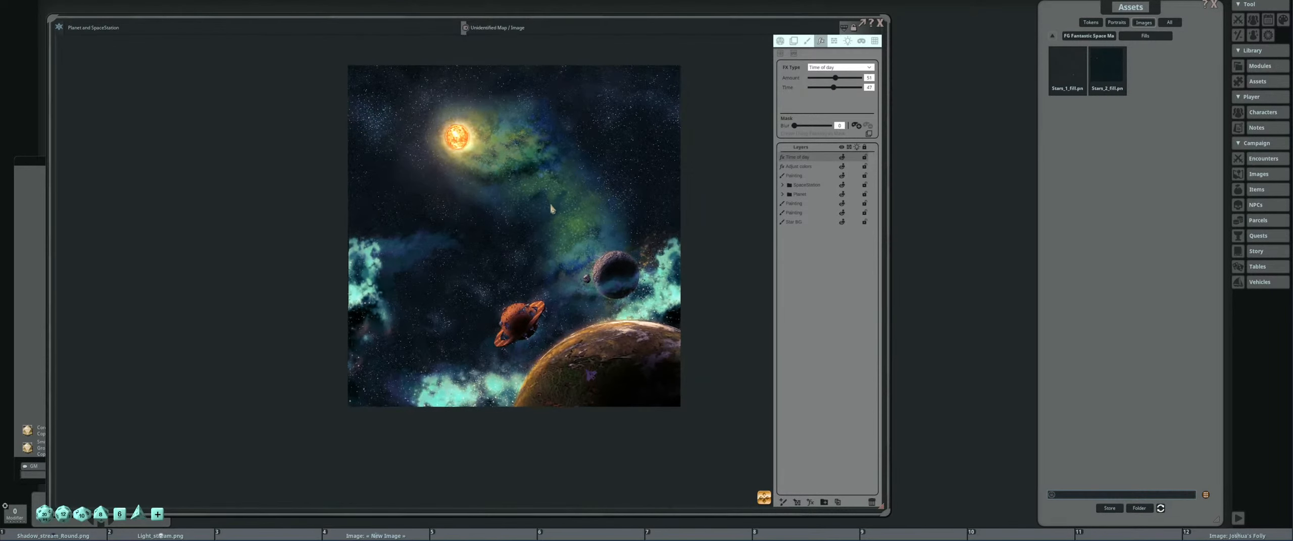
scroll(550, 213, up, 3)
drag(827, 82, 806, 91)
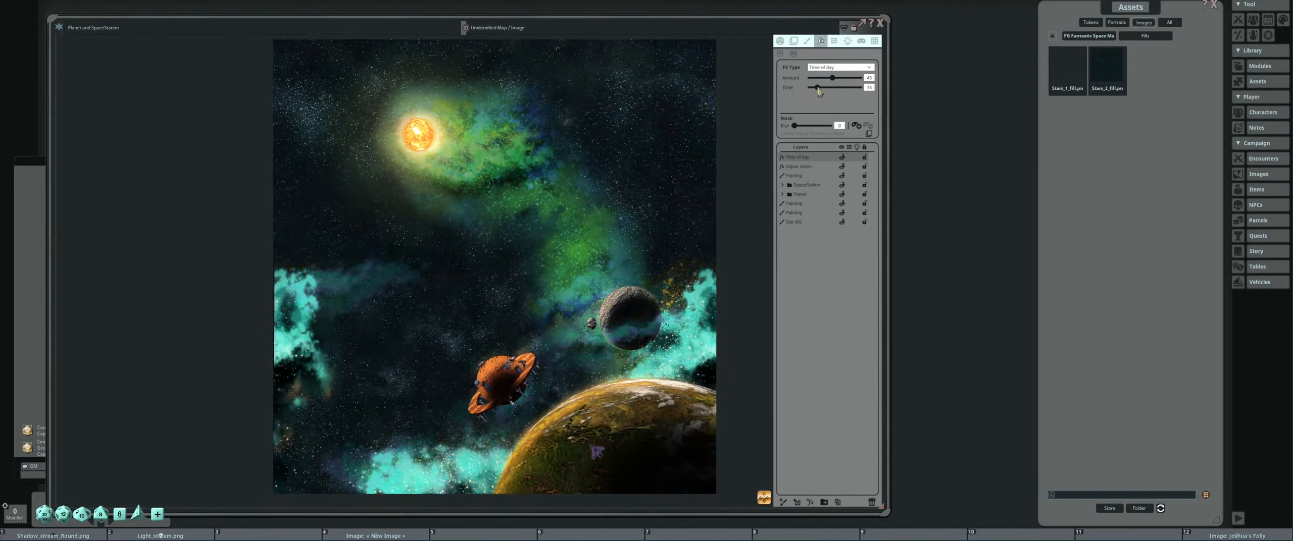
drag(834, 81, 724, 80)
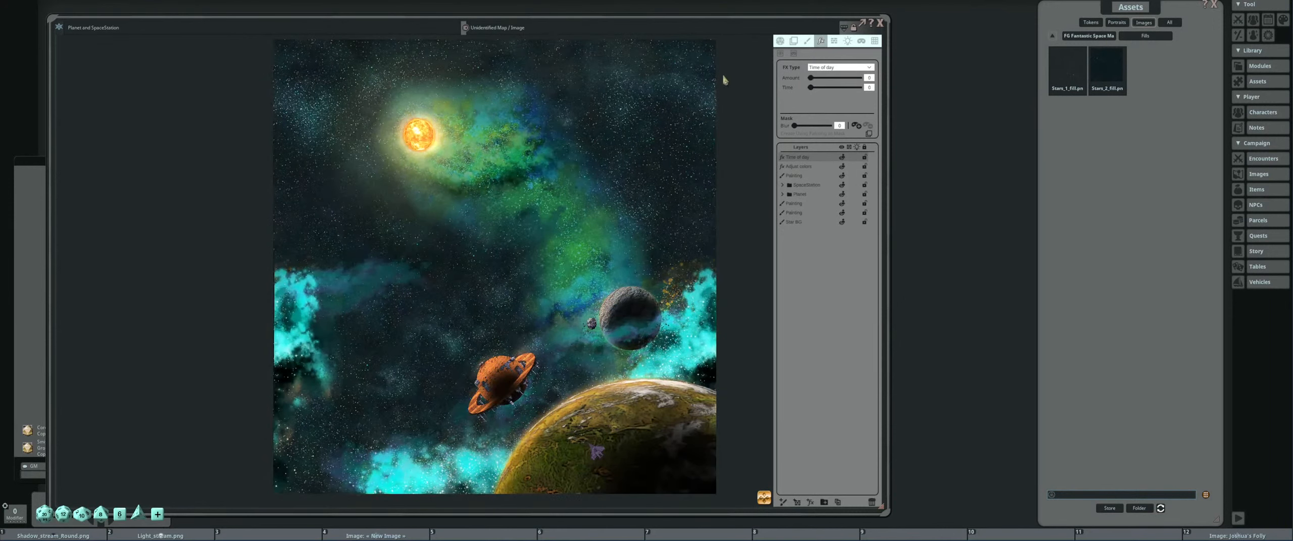
Change the Time of day layer's effect to Clouds and set its speed to 50.
click(825, 68)
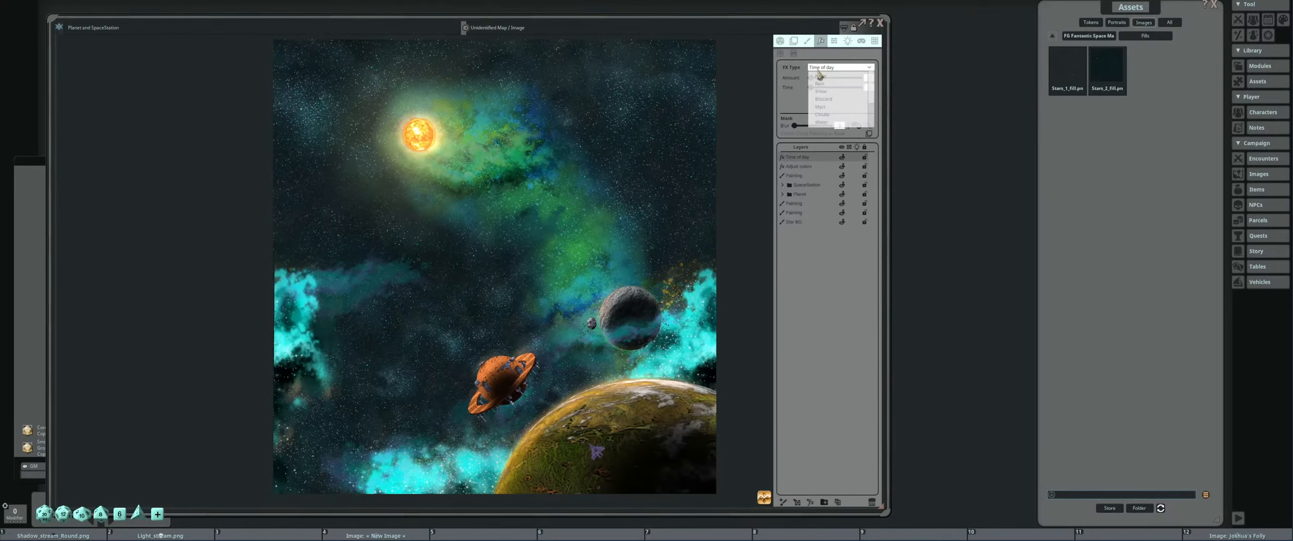
scroll(839, 101, down, 2)
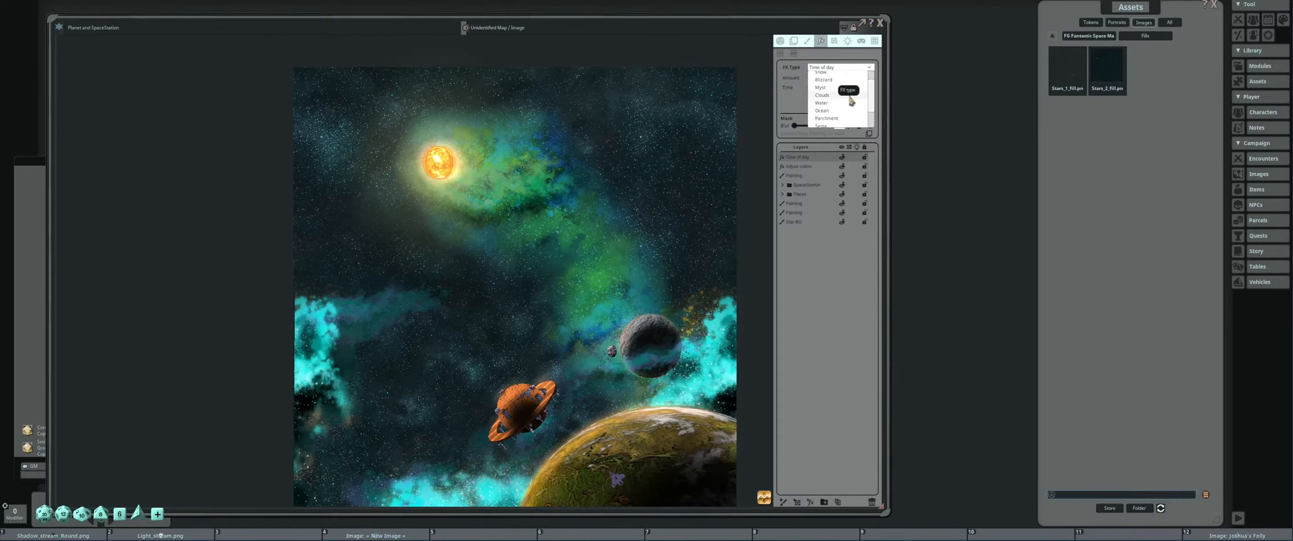
click(823, 95)
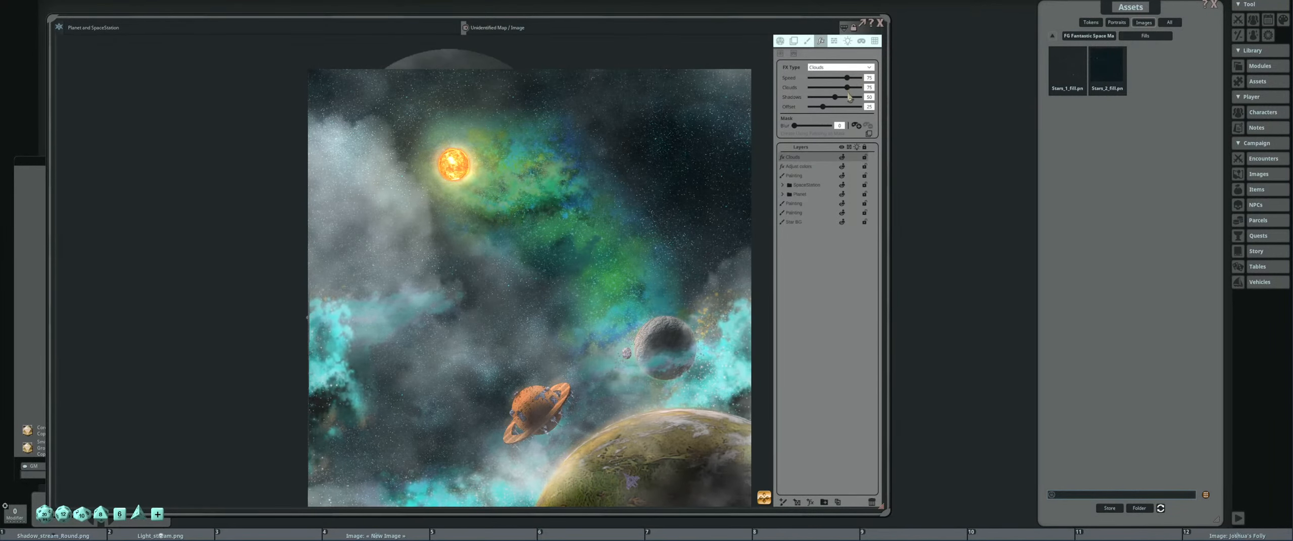
click(870, 79)
text(50)
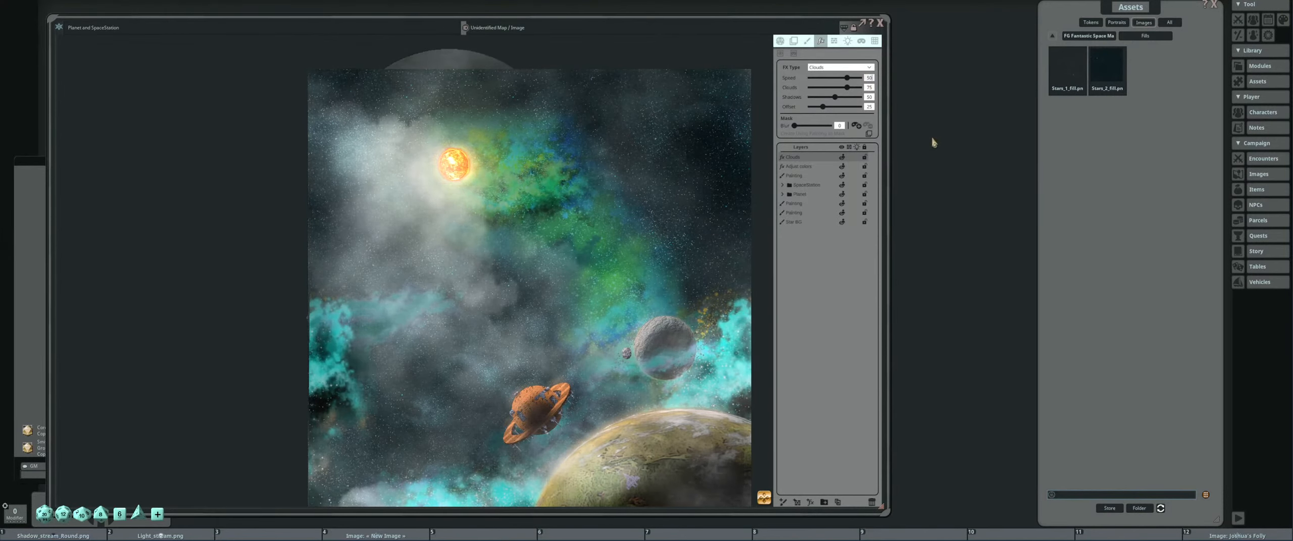
key(Return)
scroll(617, 257, up, 5)
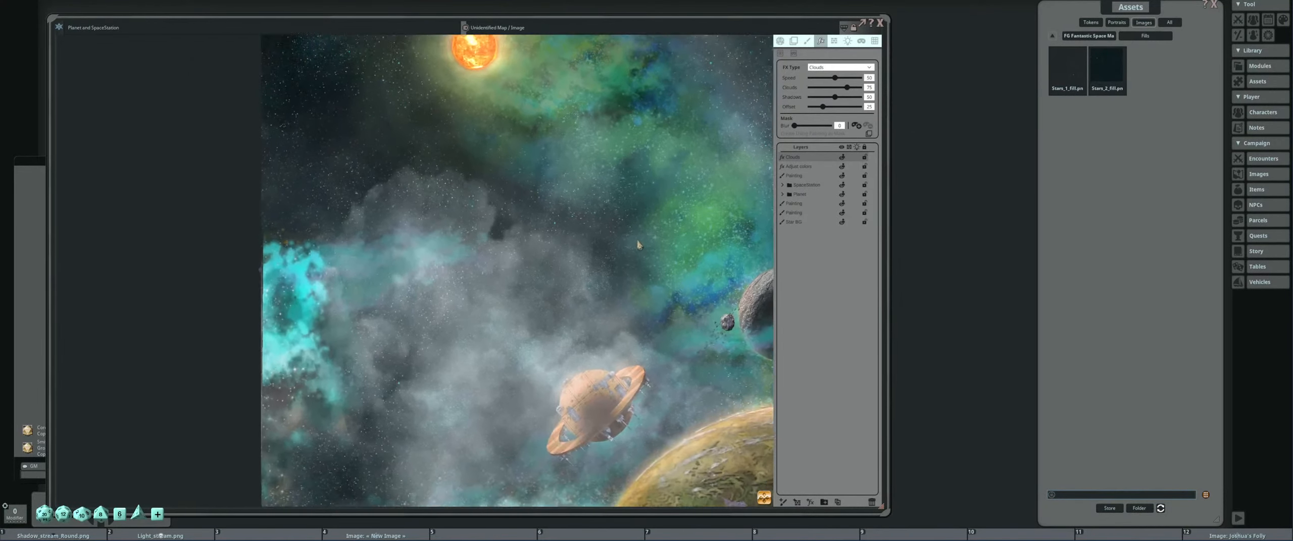
Move the Clouds effect layer down below the Adjust colors layer.
click(874, 78)
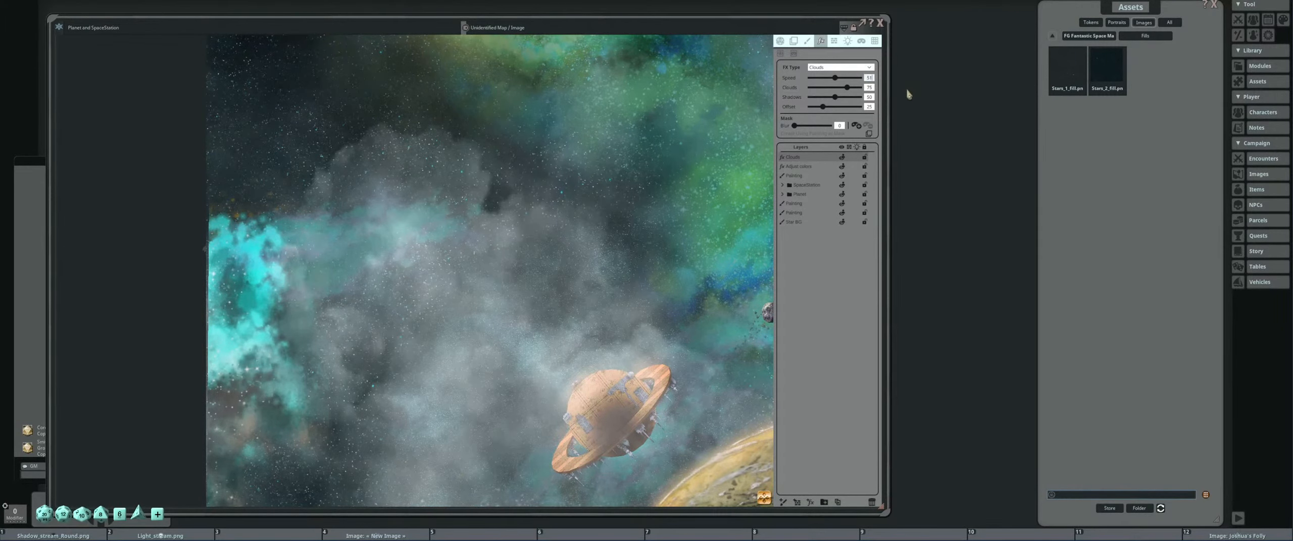
key(Return)
scroll(588, 241, down, 5)
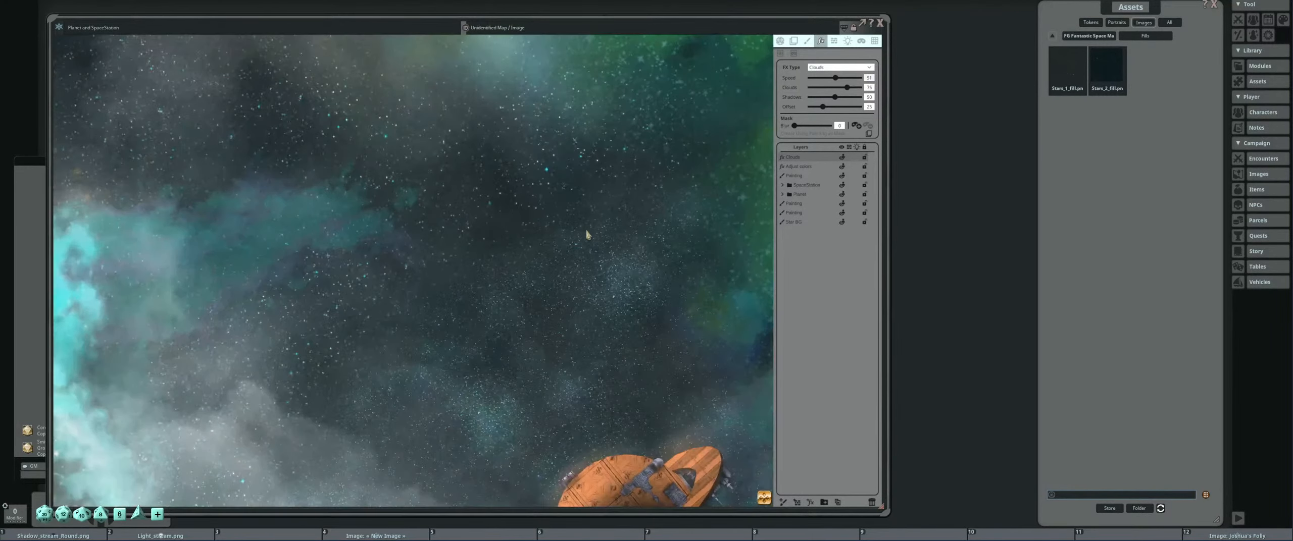
scroll(606, 229, up, 1)
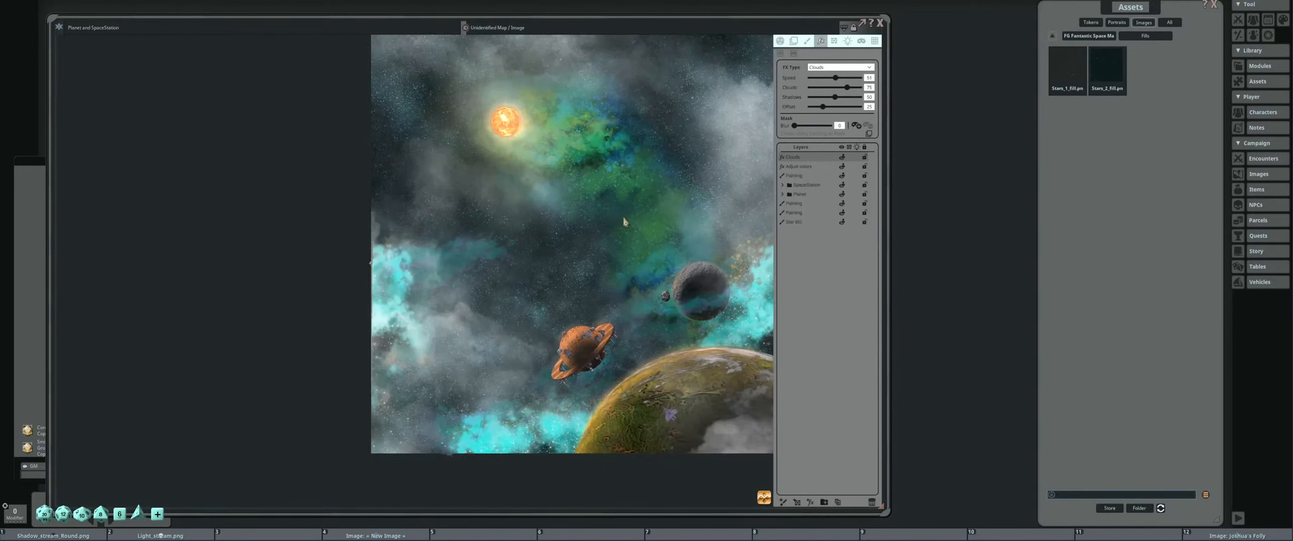
drag(802, 156, 809, 168)
drag(616, 216, 611, 217)
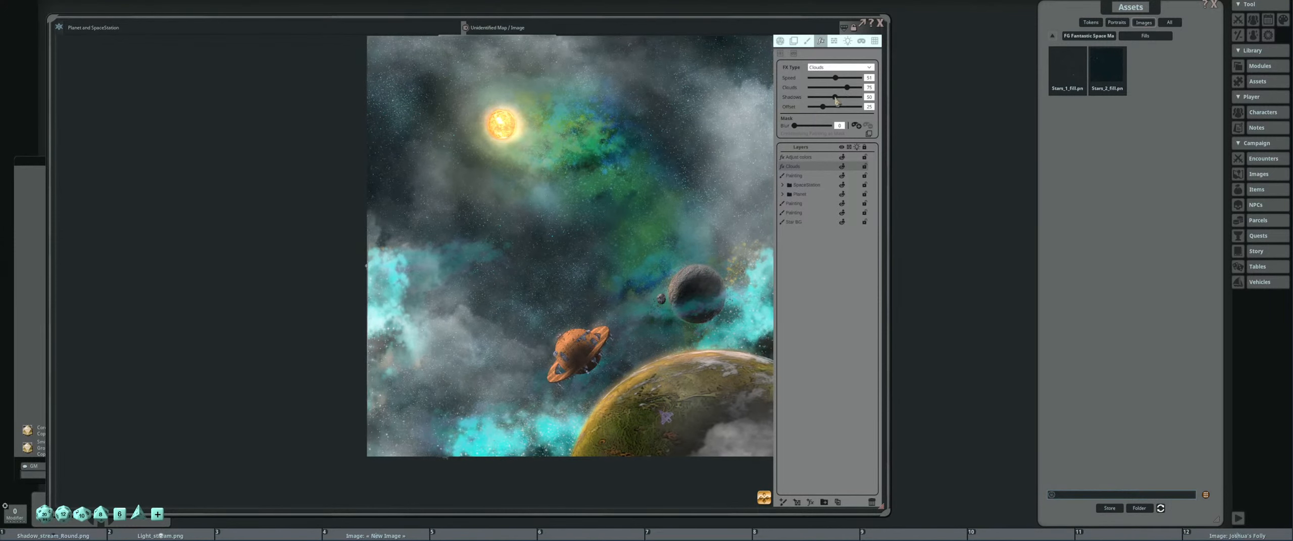
Set the Clouds effect's shadows and offset to 0, and reduce its cloud amount to about a quarter.
drag(836, 98, 737, 112)
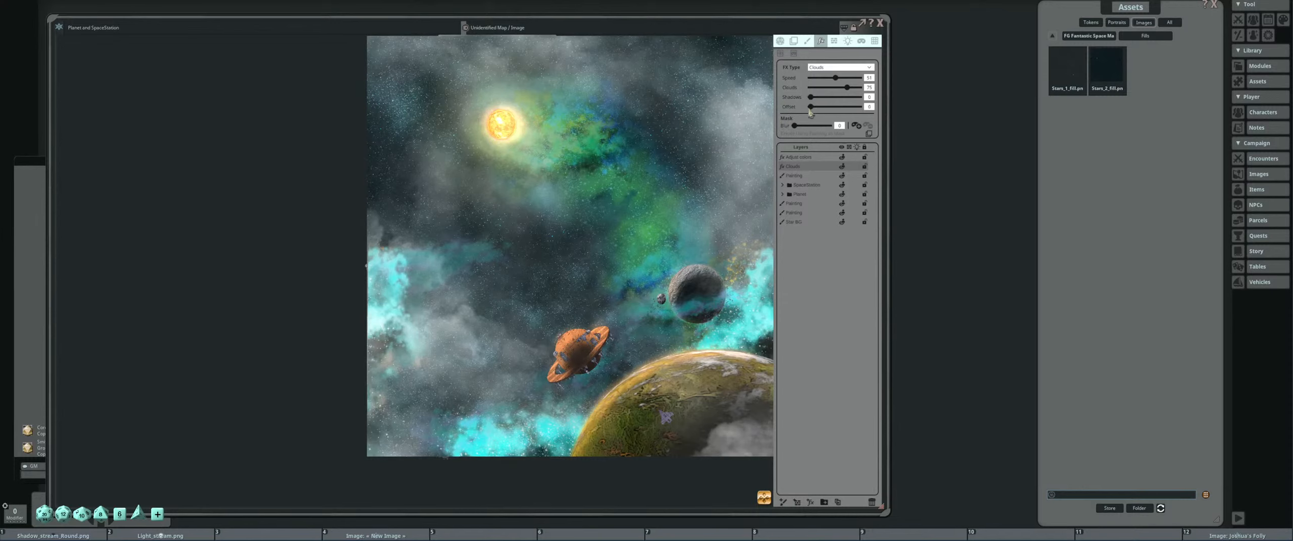
mouse_move(811, 97)
mouse_down()
mouse_move(860, 98)
mouse_move(824, 113)
mouse_move(786, 103)
mouse_move(823, 94)
mouse_up()
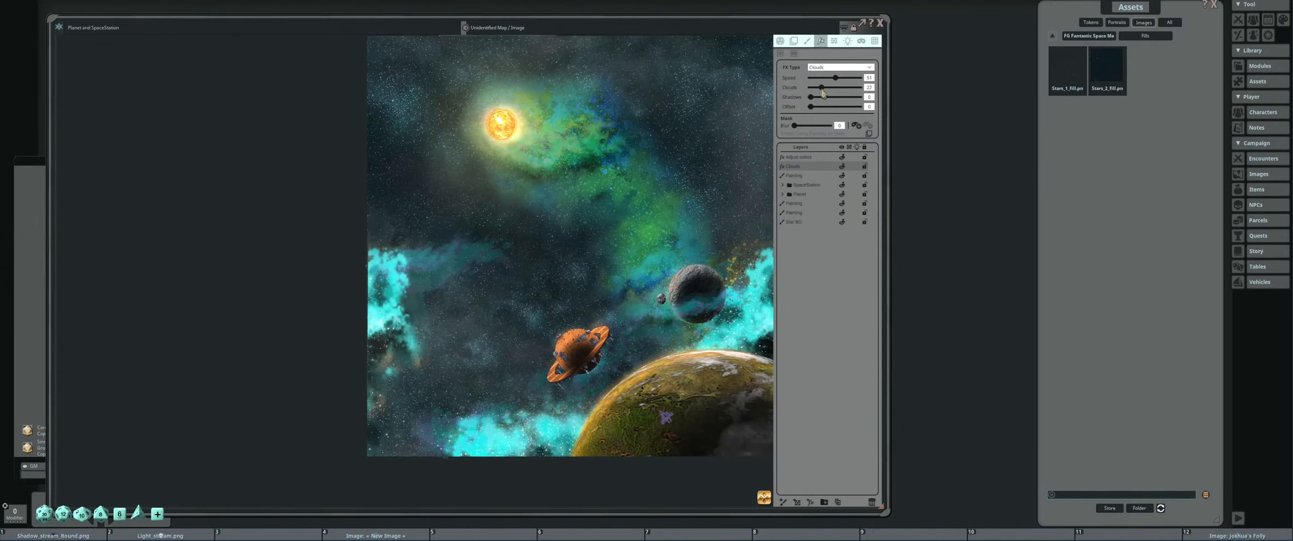
scroll(632, 173, down, 2)
drag(648, 171, 624, 168)
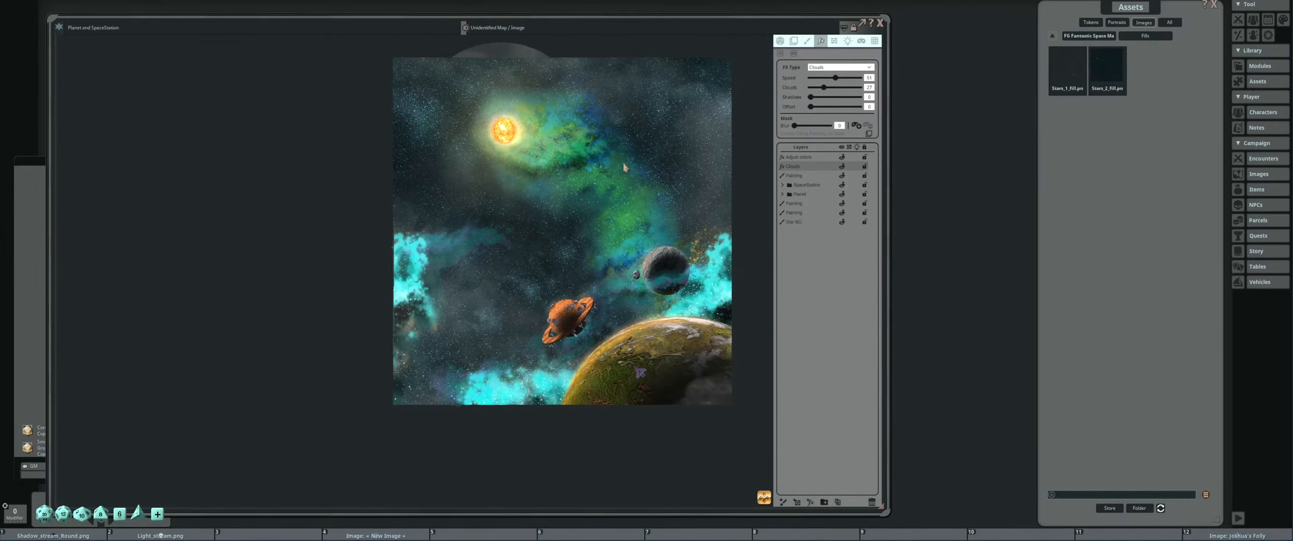
scroll(633, 172, up, 4)
scroll(634, 179, down, 5)
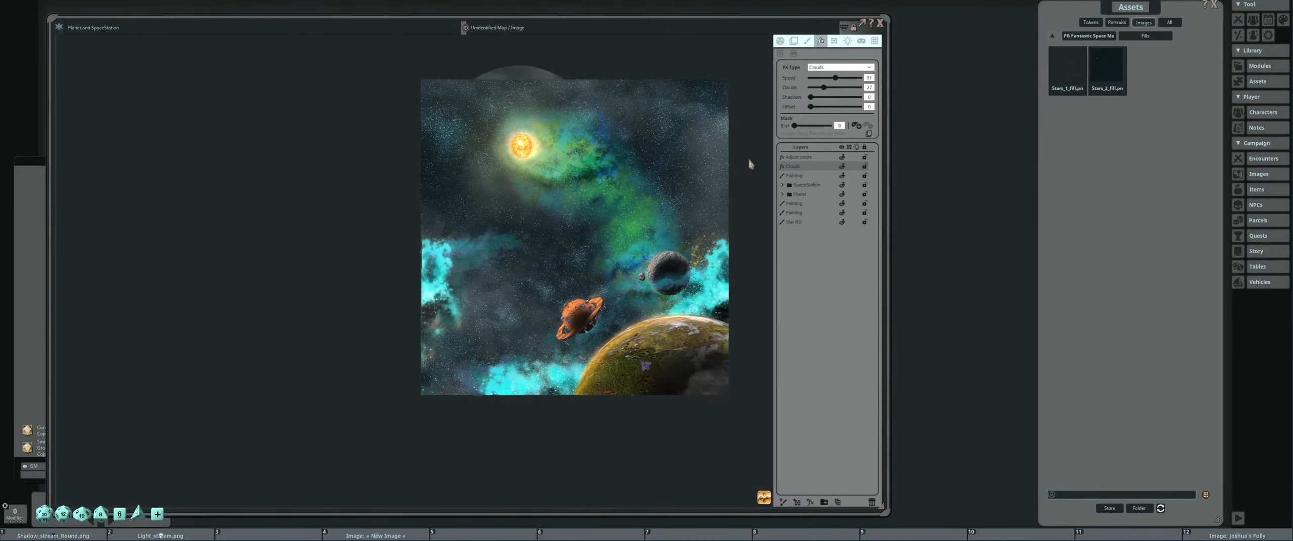
Mask the Clouds effect layer and unmask it over the whole space map.
click(865, 126)
scroll(588, 153, down, 1)
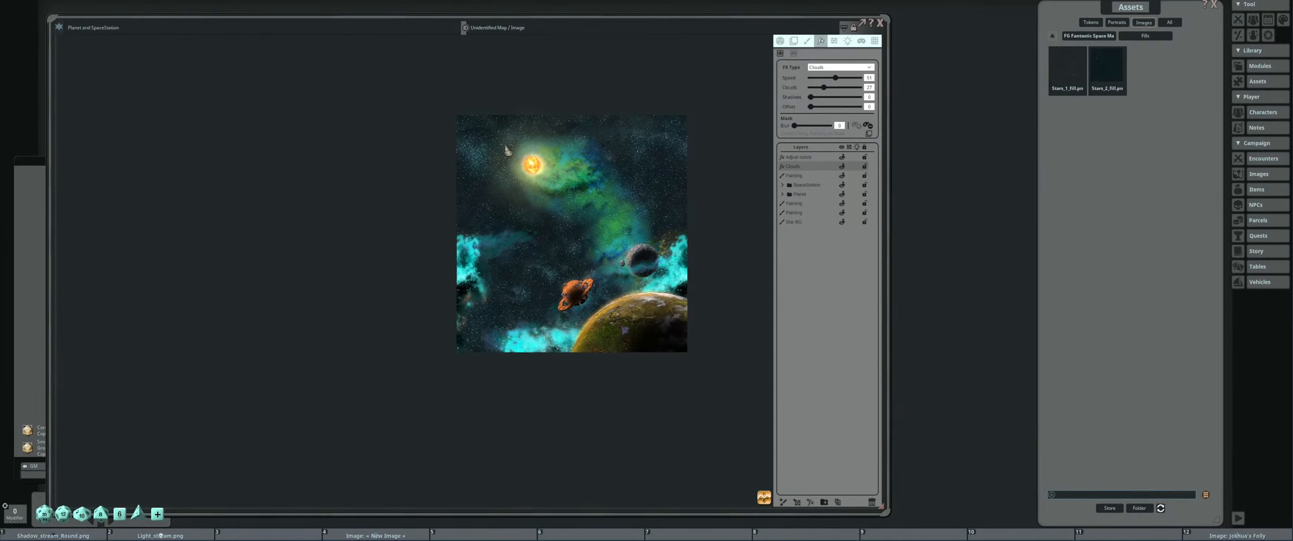
drag(458, 122, 690, 360)
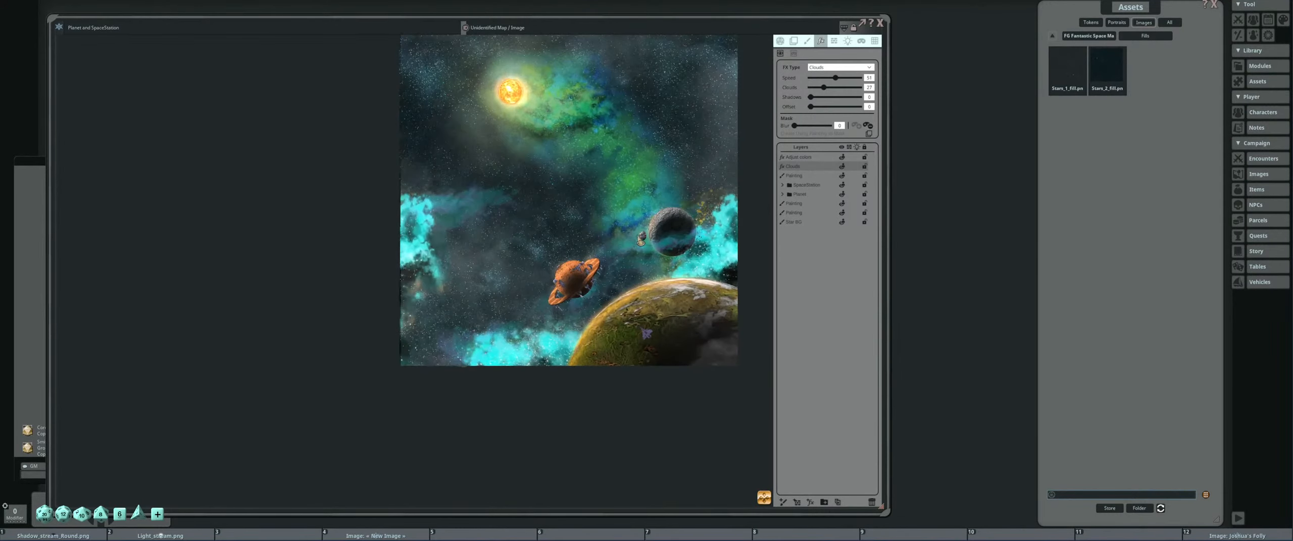
scroll(577, 235, up, 2)
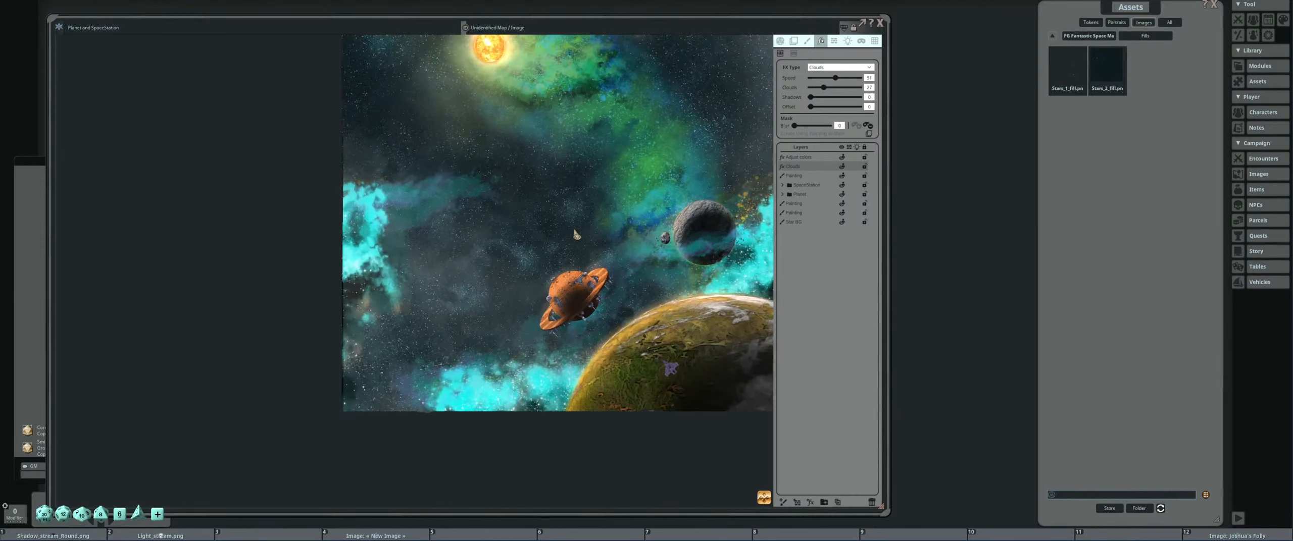
scroll(628, 190, down, 4)
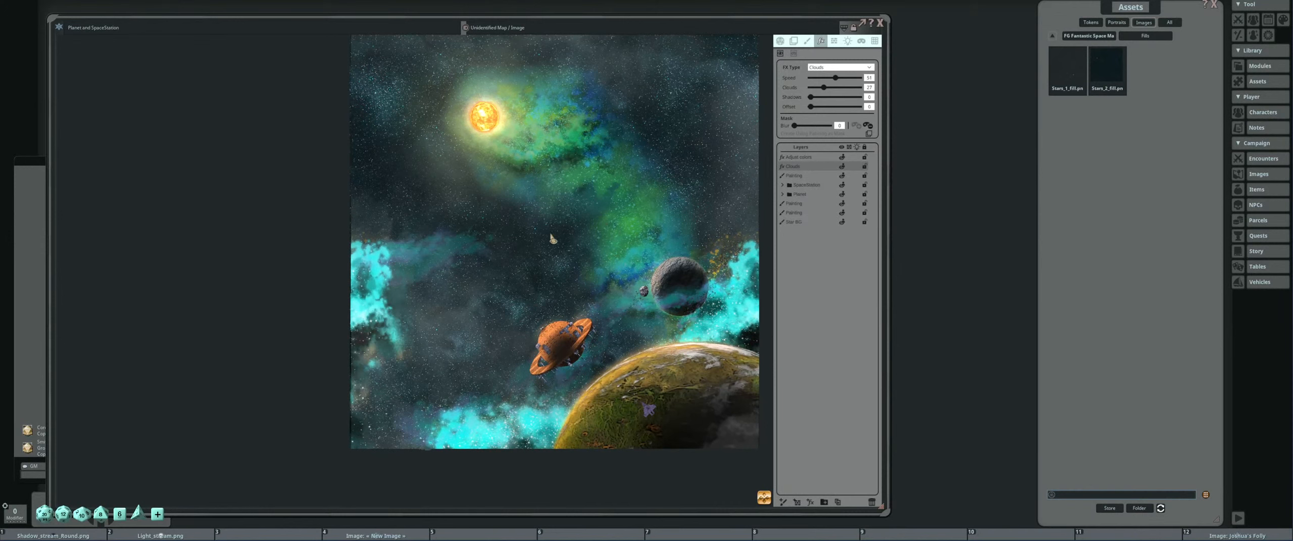
Lower the cloud amount slightly and move the Clouds layer directly above the star background layer.
drag(827, 91, 824, 92)
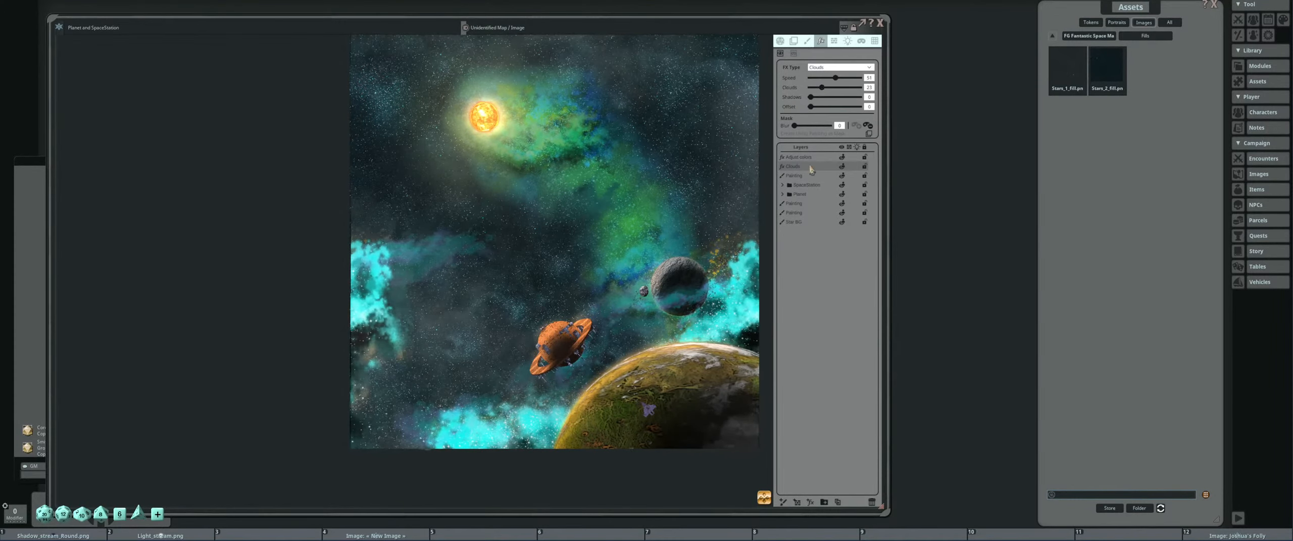
drag(815, 173, 817, 214)
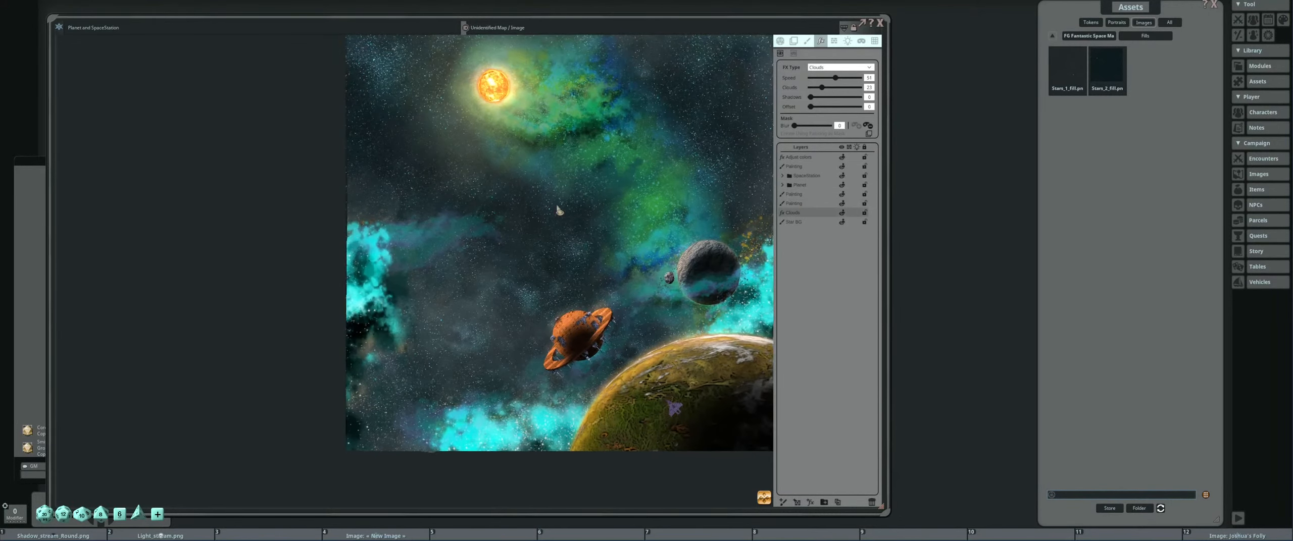
scroll(537, 226, down, 2)
scroll(610, 216, up, 1)
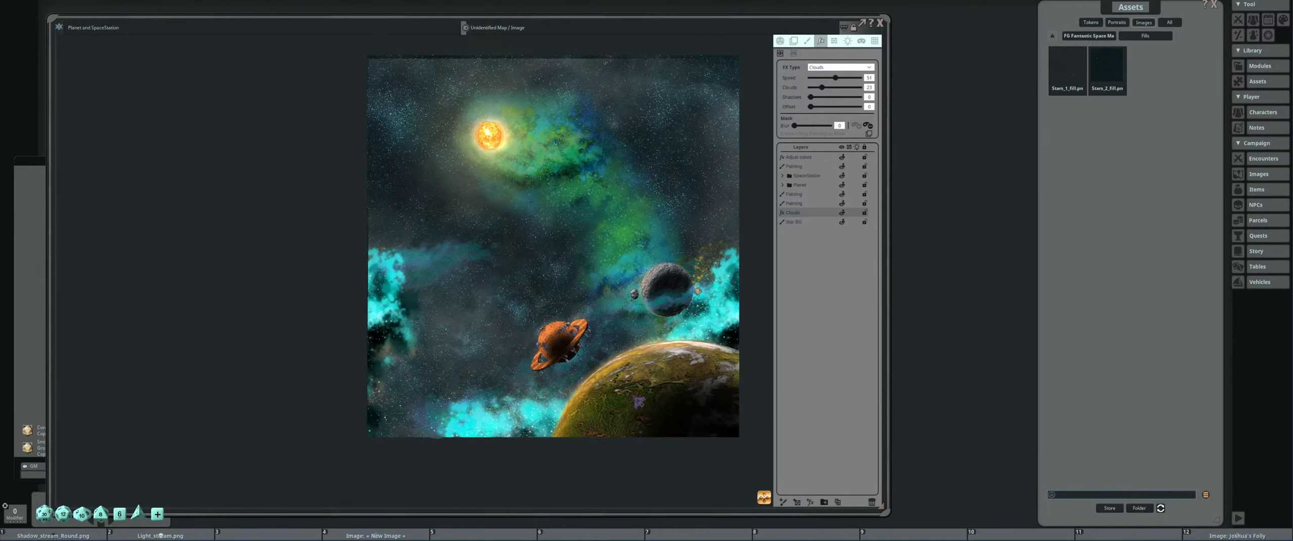
scroll(526, 287, up, 5)
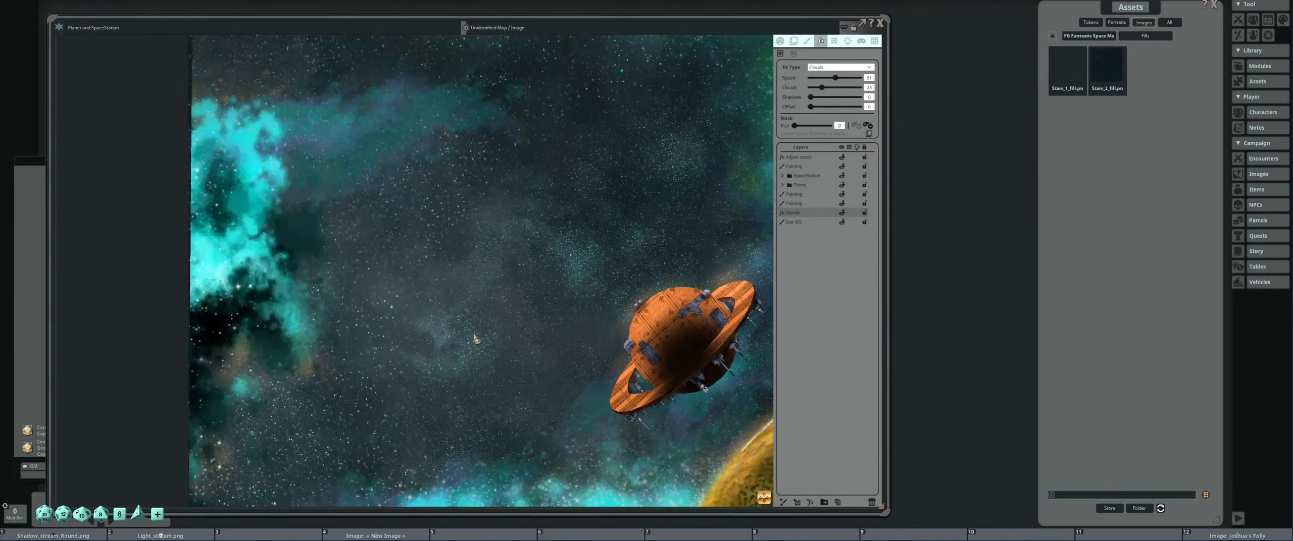
scroll(476, 338, down, 5)
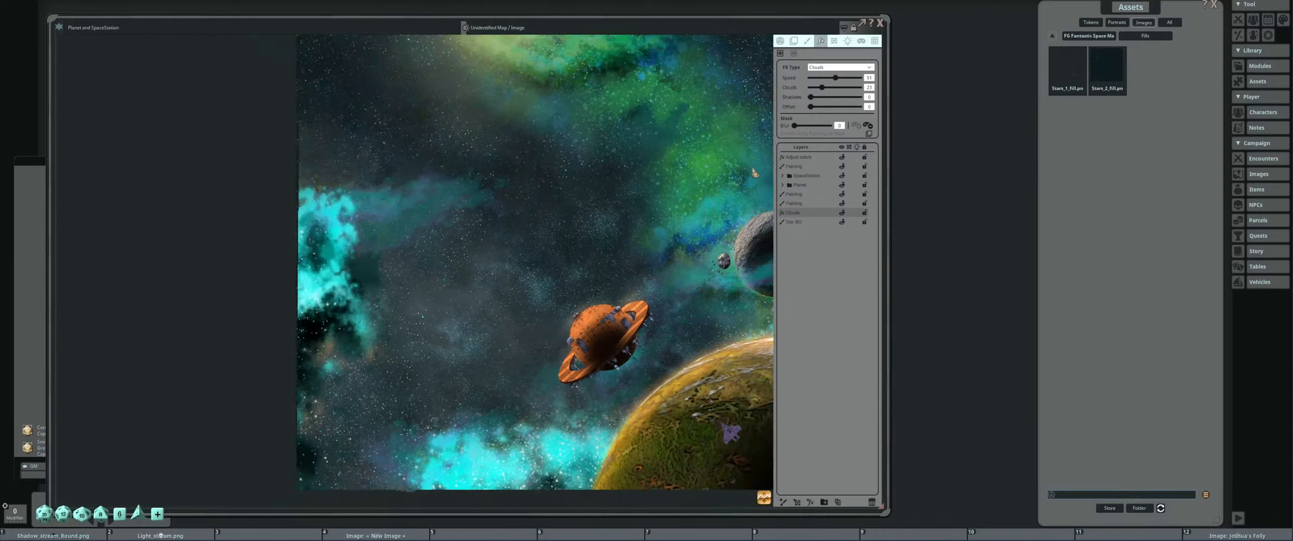
Add a new effect layer at the top of the layer stack and set its FX type to Water.
click(810, 502)
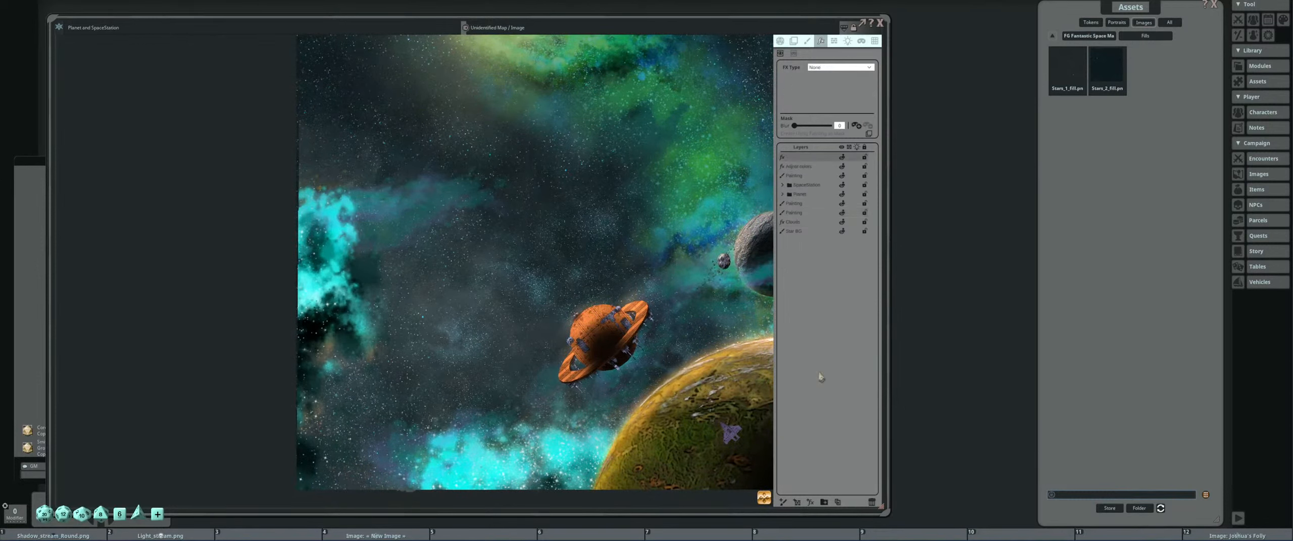
click(825, 70)
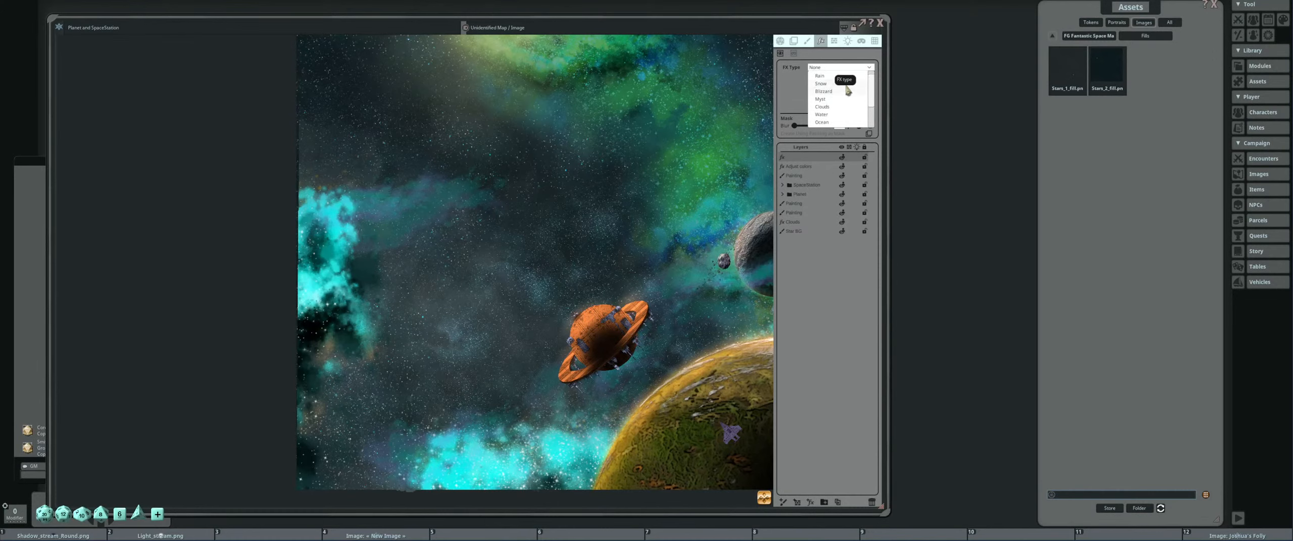
scroll(852, 90, down, 1)
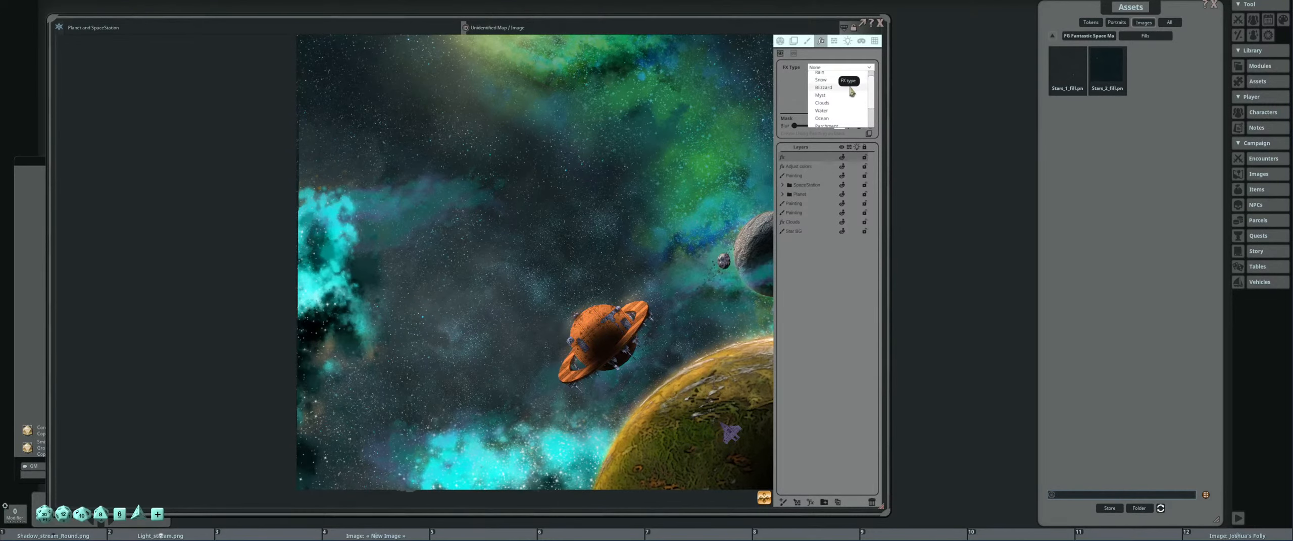
click(832, 107)
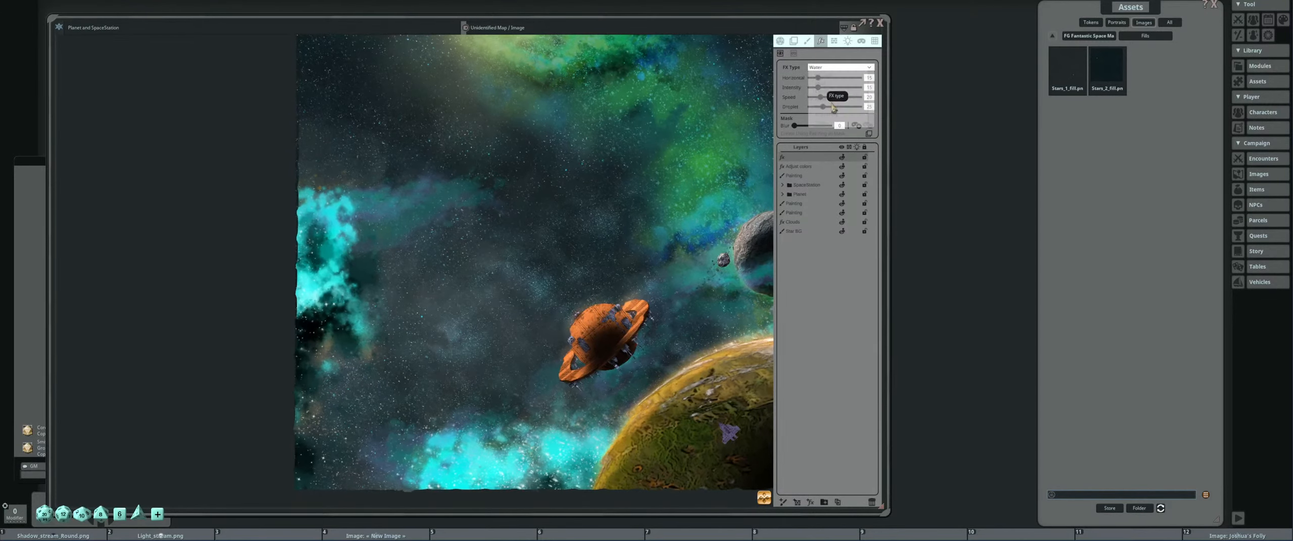
scroll(672, 157, down, 2)
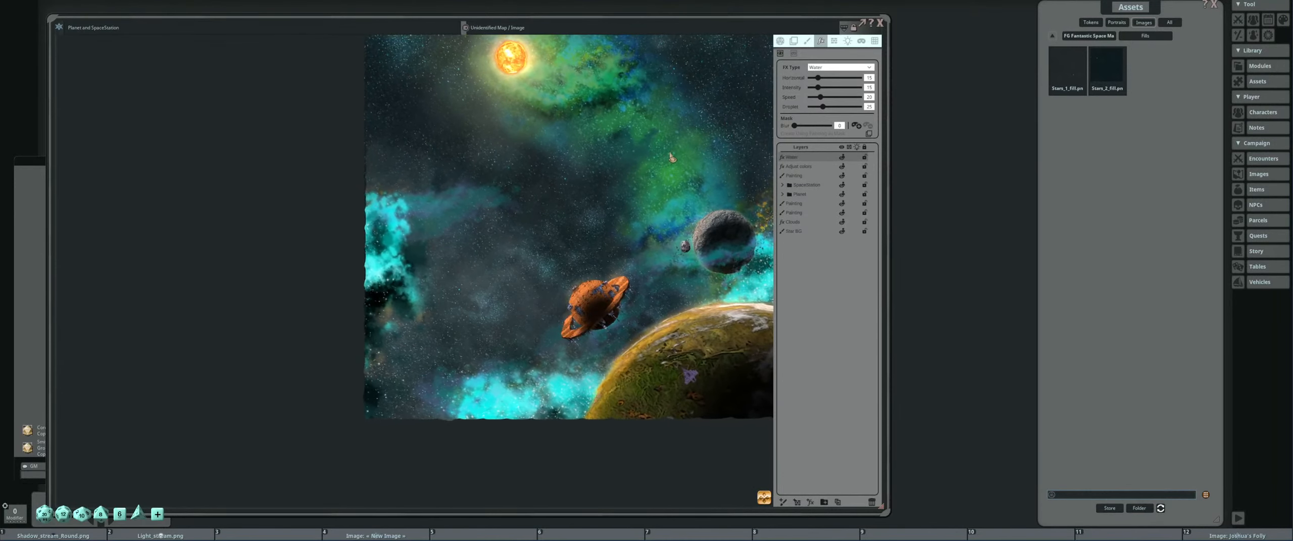
scroll(671, 158, up, 1)
Set the Water effect's last parameter to 0, and lower its intensity to about 8 and its speed to about 5.
drag(823, 106, 786, 114)
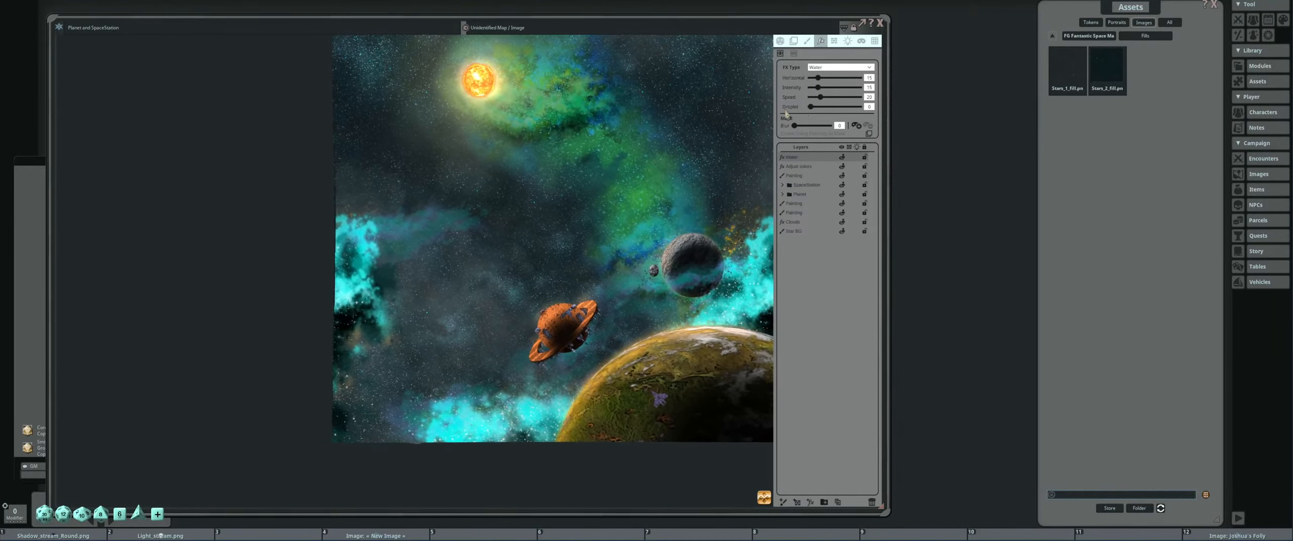
scroll(609, 180, up, 1)
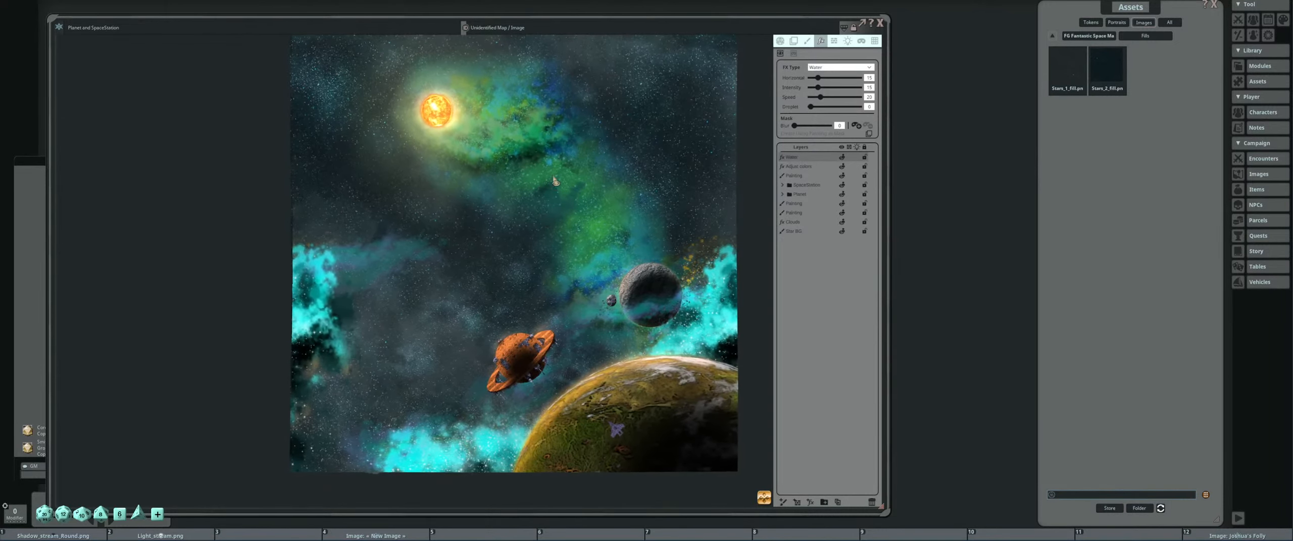
drag(585, 215, 596, 238)
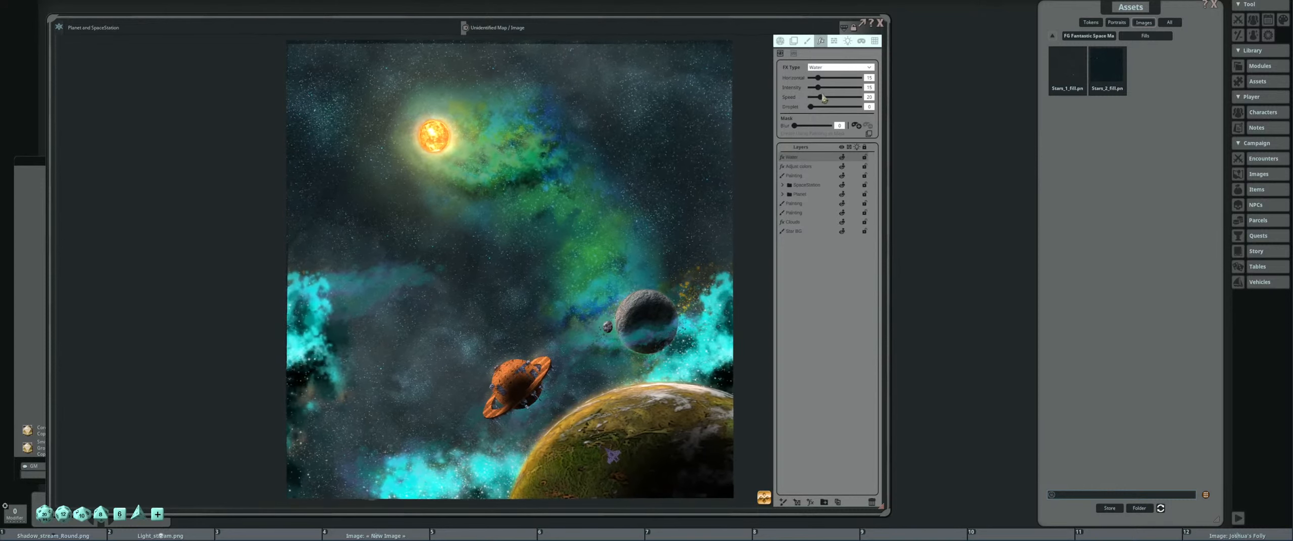
drag(817, 88, 813, 88)
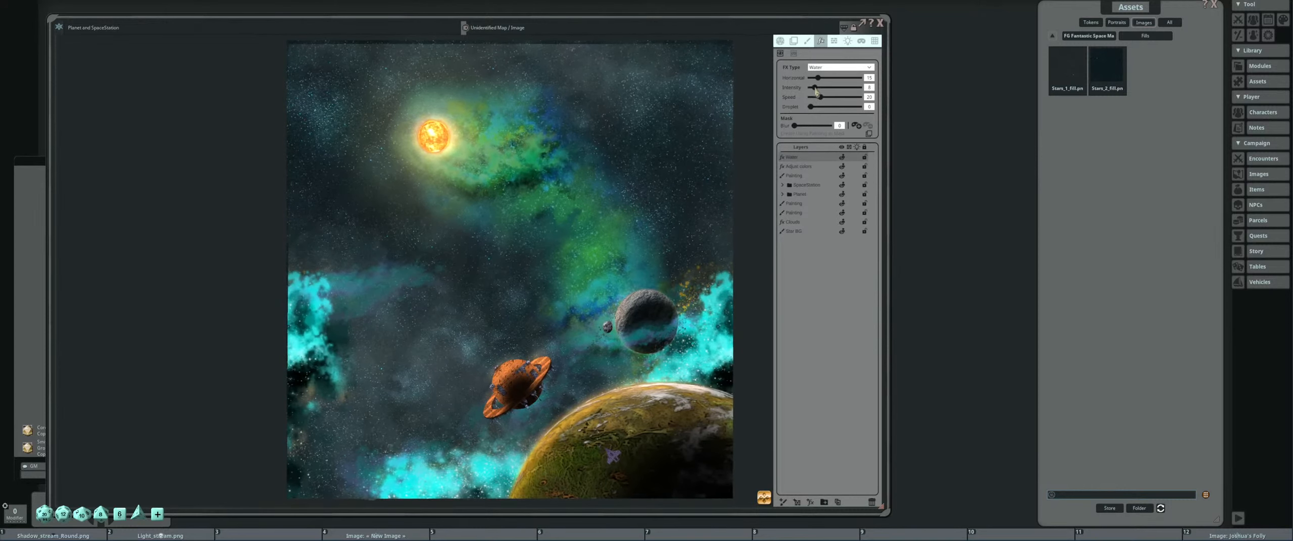
drag(823, 100, 814, 99)
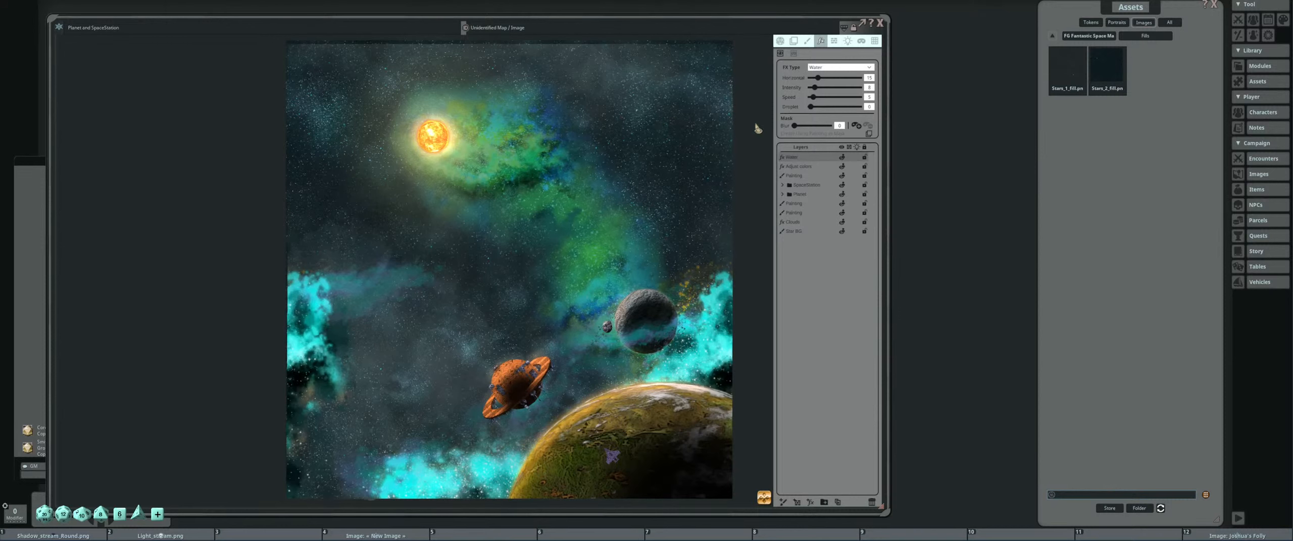
Mask the Water effect layer and unmask it along the area from the sun through the green nebula to the grey moon.
click(857, 125)
drag(597, 157, 585, 169)
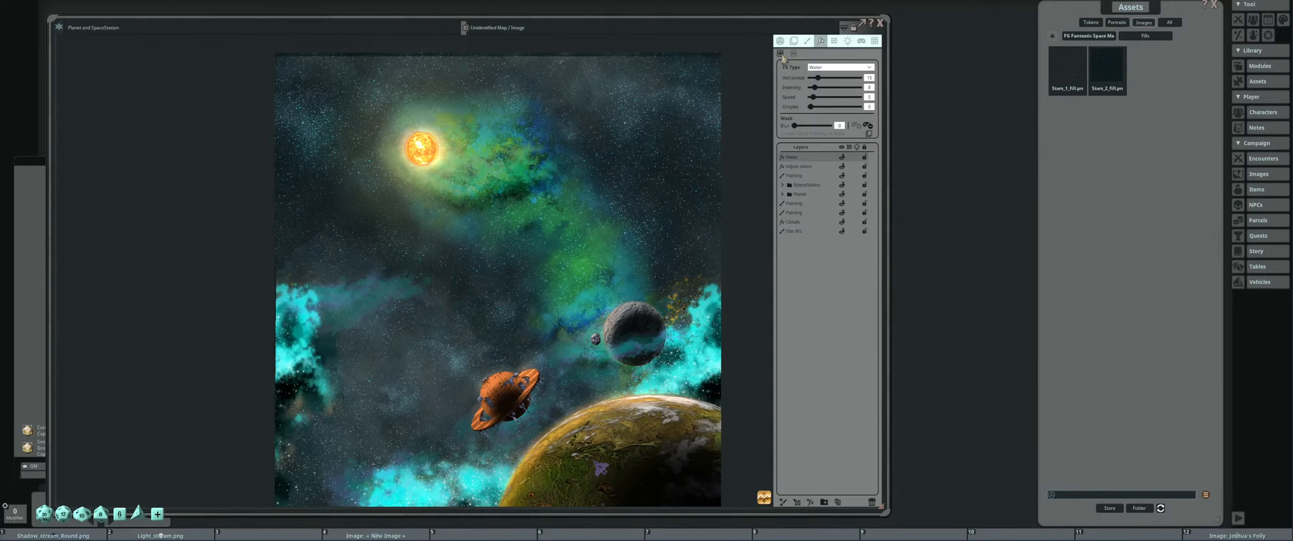
key(alt)
key(alt)
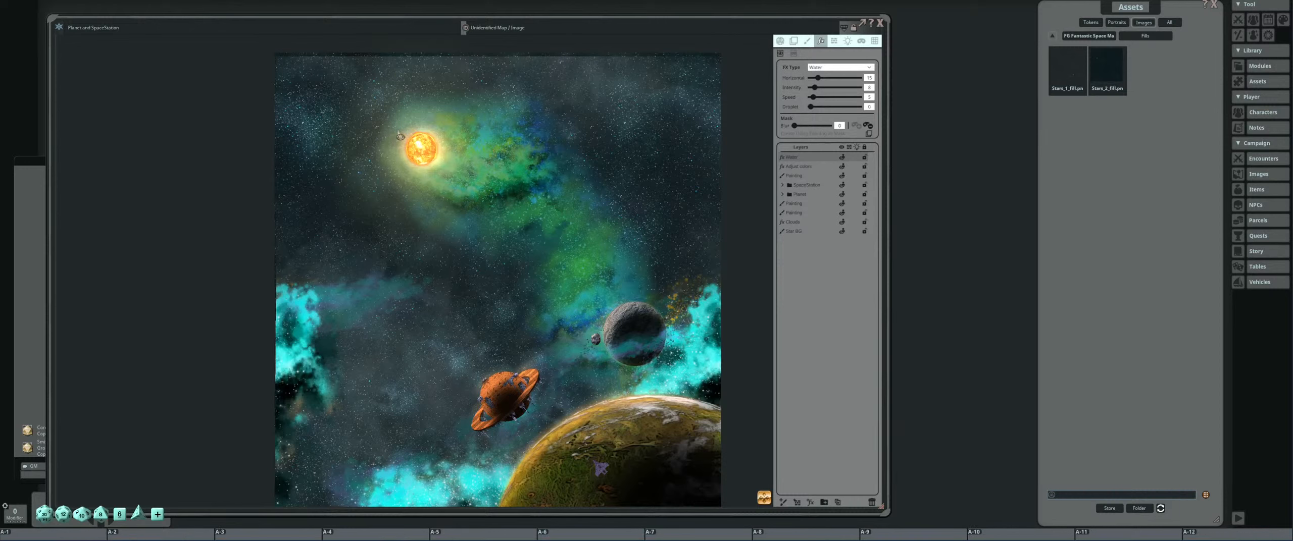
mouse_move(399, 134)
mouse_down()
mouse_move(390, 174)
mouse_move(543, 296)
mouse_move(555, 350)
mouse_move(600, 359)
mouse_move(596, 334)
mouse_up()
key(shift)
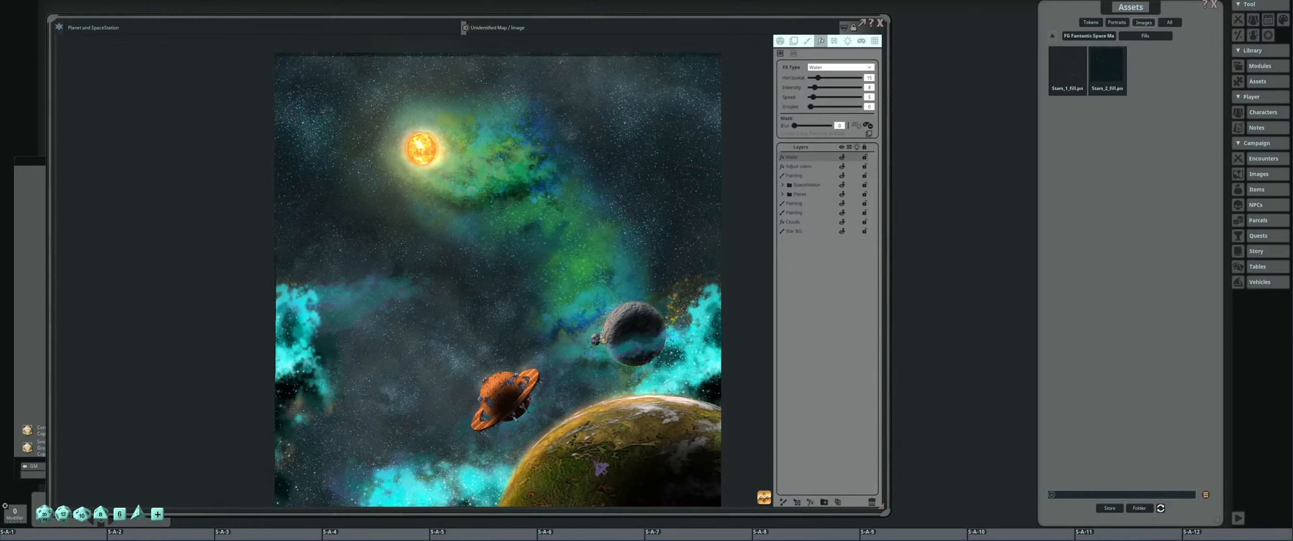
mouse_move(629, 323)
mouse_down()
mouse_move(574, 281)
mouse_move(635, 328)
mouse_up()
key(alt)
Unmask the Water effect over the bright cyan nebula areas along the map's lower and left edges.
mouse_move(594, 356)
mouse_down()
mouse_move(656, 361)
mouse_move(668, 302)
mouse_move(646, 258)
mouse_up()
drag(560, 293, 588, 243)
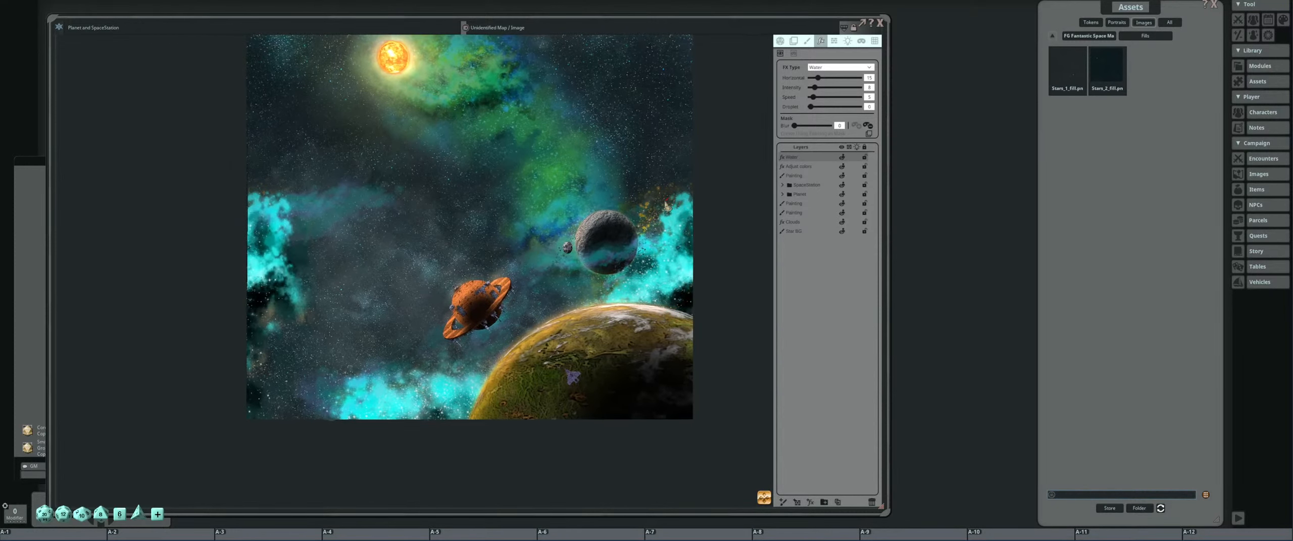
drag(489, 307, 545, 218)
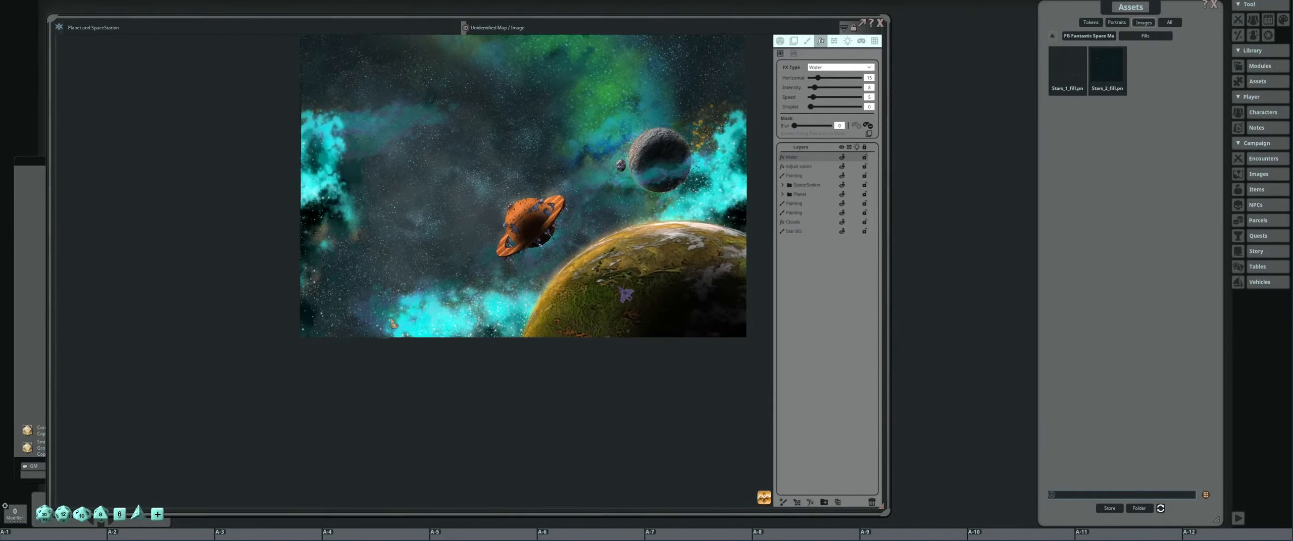
mouse_move(387, 331)
mouse_down()
mouse_move(496, 284)
mouse_move(532, 281)
mouse_move(540, 296)
mouse_move(522, 335)
mouse_move(503, 341)
mouse_move(384, 338)
mouse_up()
mouse_move(354, 246)
mouse_down()
mouse_move(386, 290)
mouse_move(362, 169)
mouse_up()
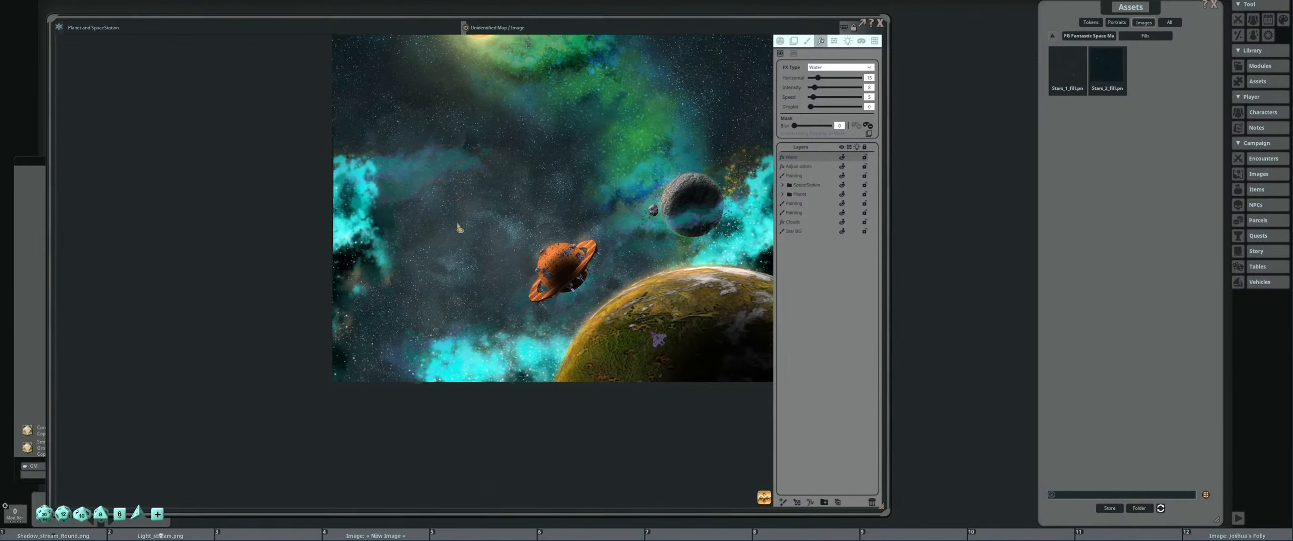
scroll(455, 202, up, 5)
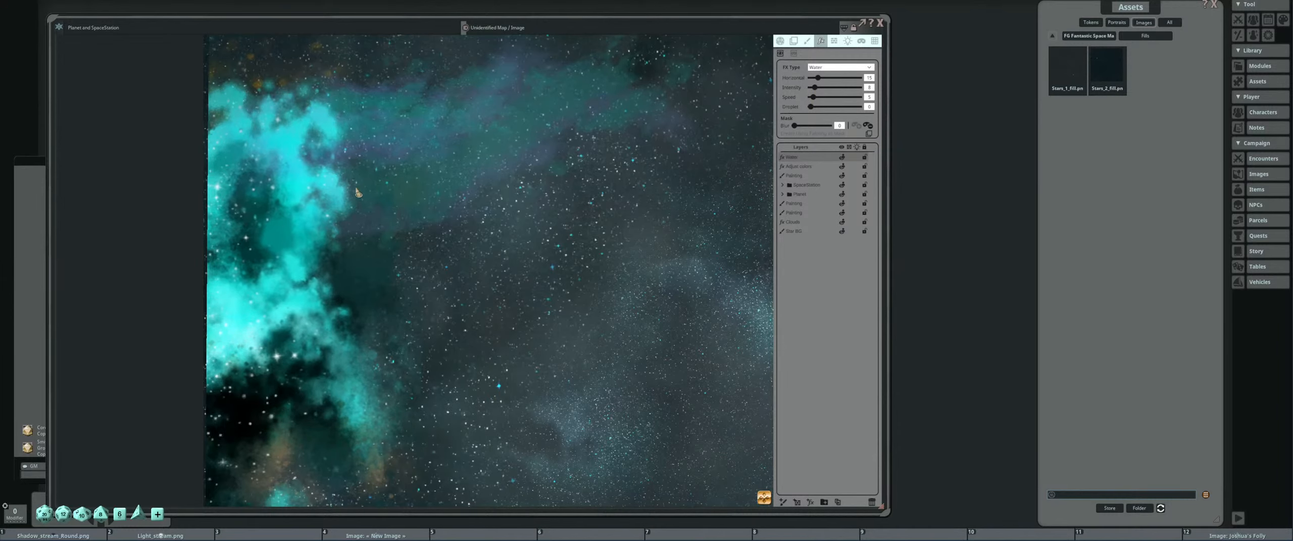
scroll(324, 172, down, 5)
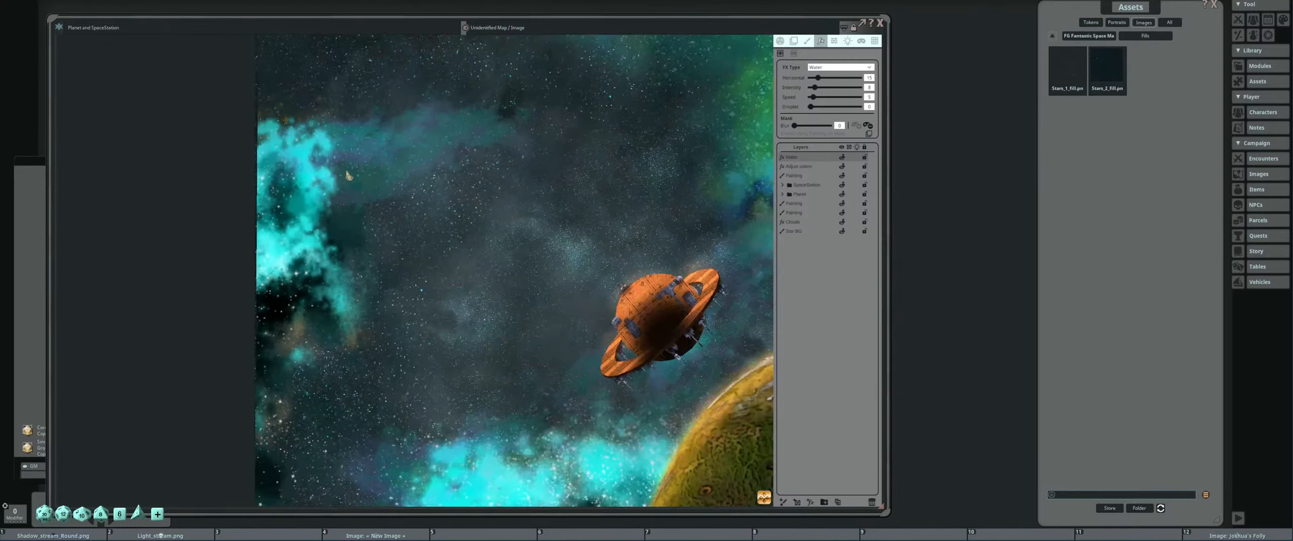
Raise the Water effect's mask blur to about 80 and its intensity to about 14.
drag(796, 126, 822, 126)
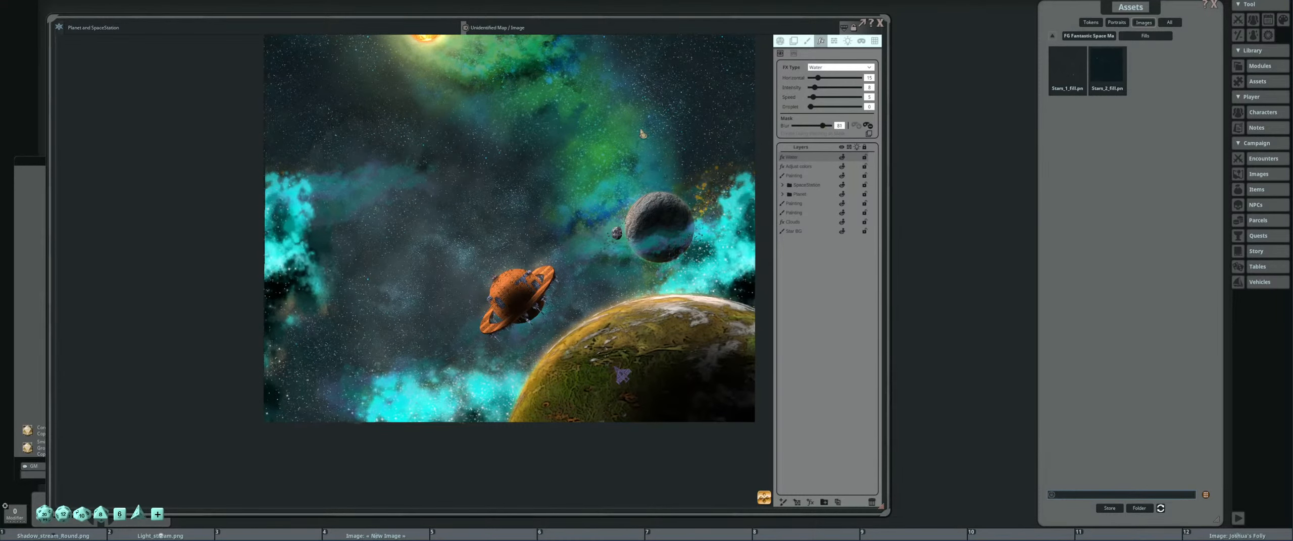
scroll(639, 233, up, 5)
scroll(639, 232, up, 3)
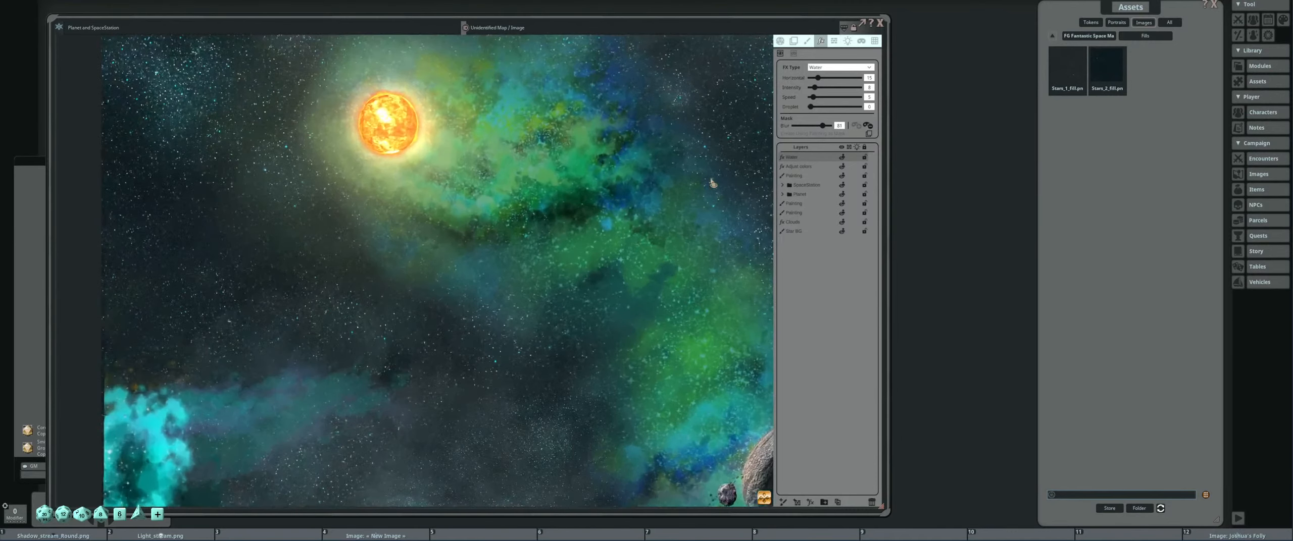
drag(816, 89, 818, 91)
Examine the Water effect around the sun, the green nebula and the dark starfield, both close up and across the whole map.
scroll(675, 251, down, 9)
drag(680, 250, 521, 220)
scroll(588, 306, up, 5)
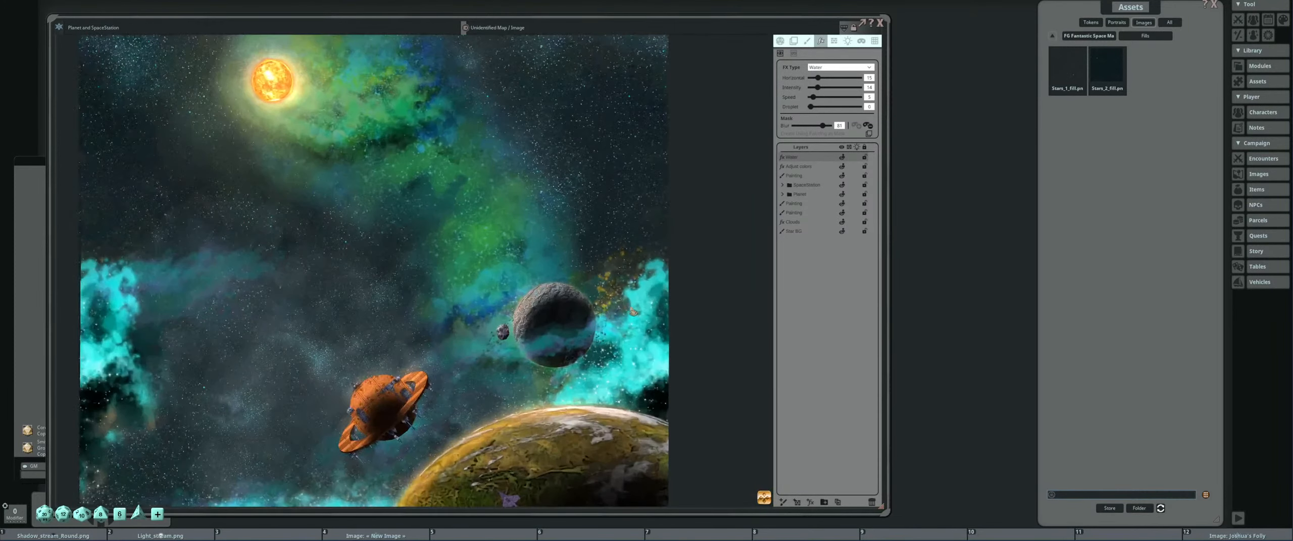
scroll(633, 312, up, 3)
drag(348, 87, 463, 189)
scroll(464, 188, up, 3)
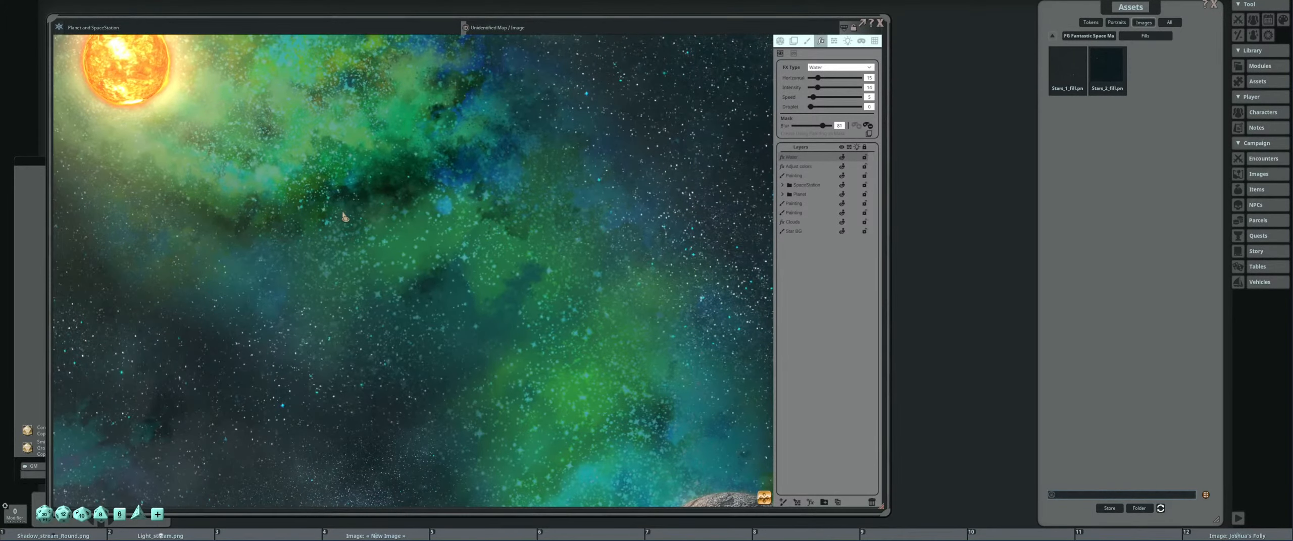
scroll(429, 243, down, 3)
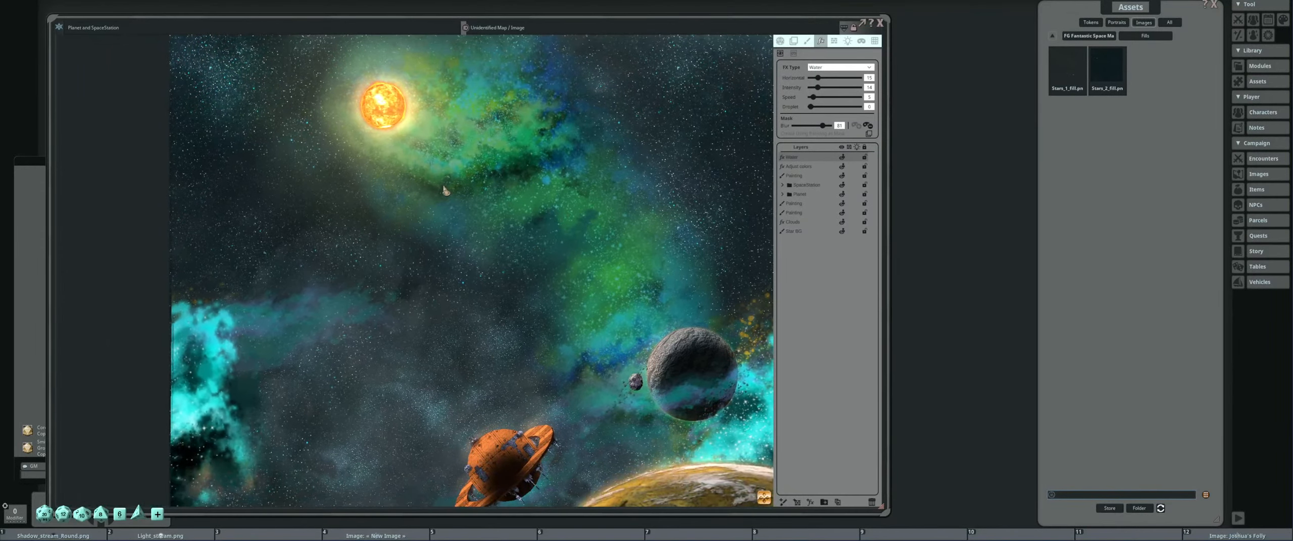
scroll(380, 337, up, 3)
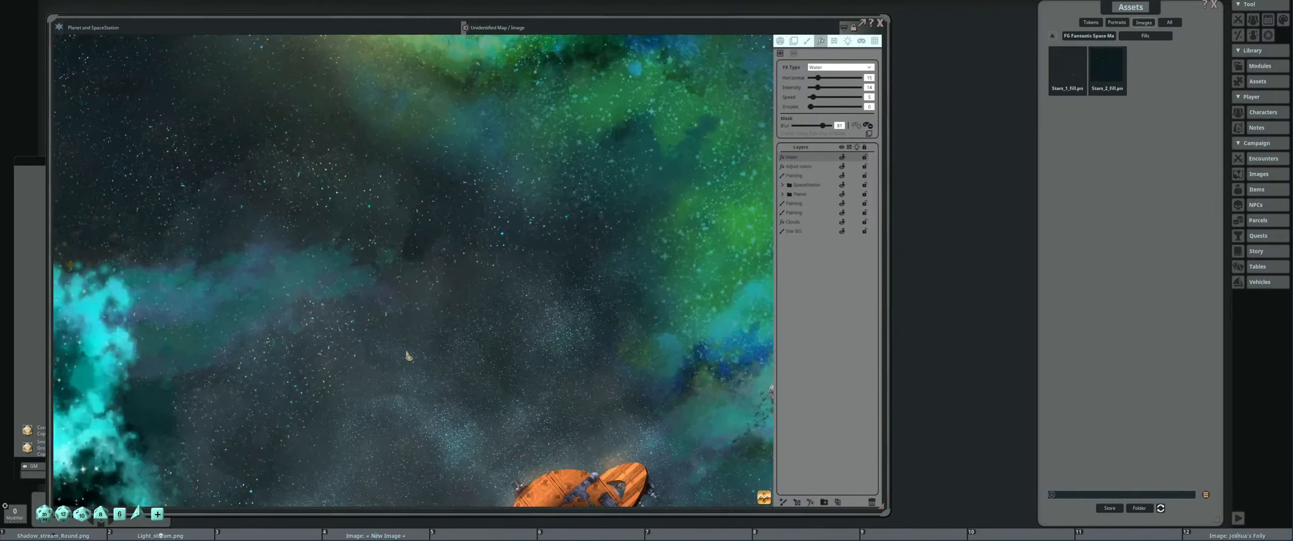
scroll(428, 236, up, 2)
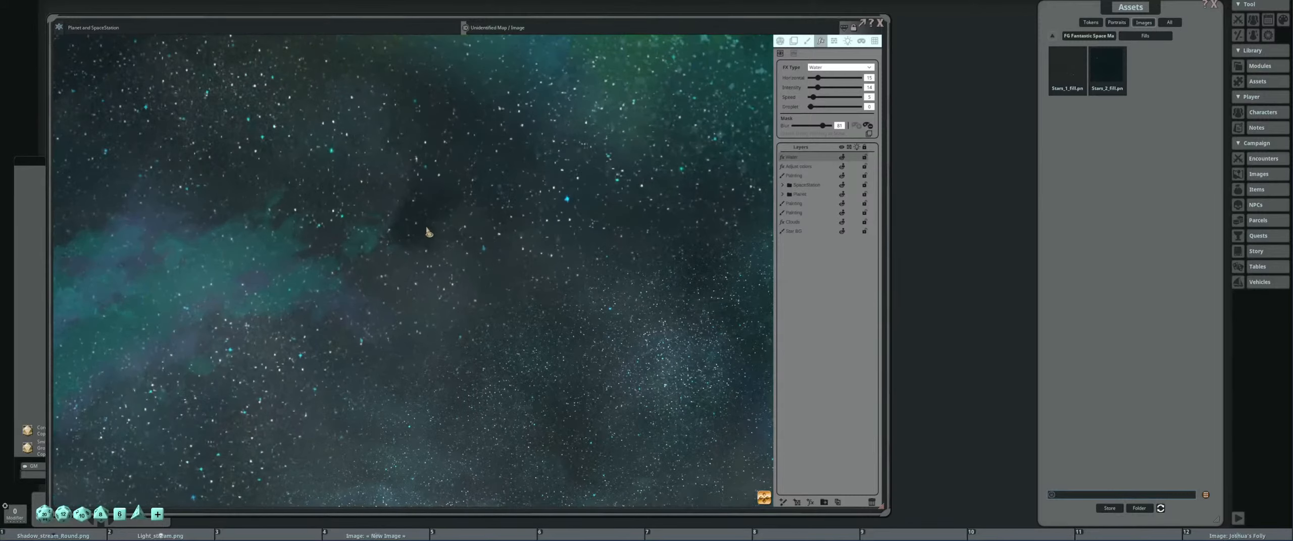
Set the speed of the Clouds effect layer to 53.
click(805, 223)
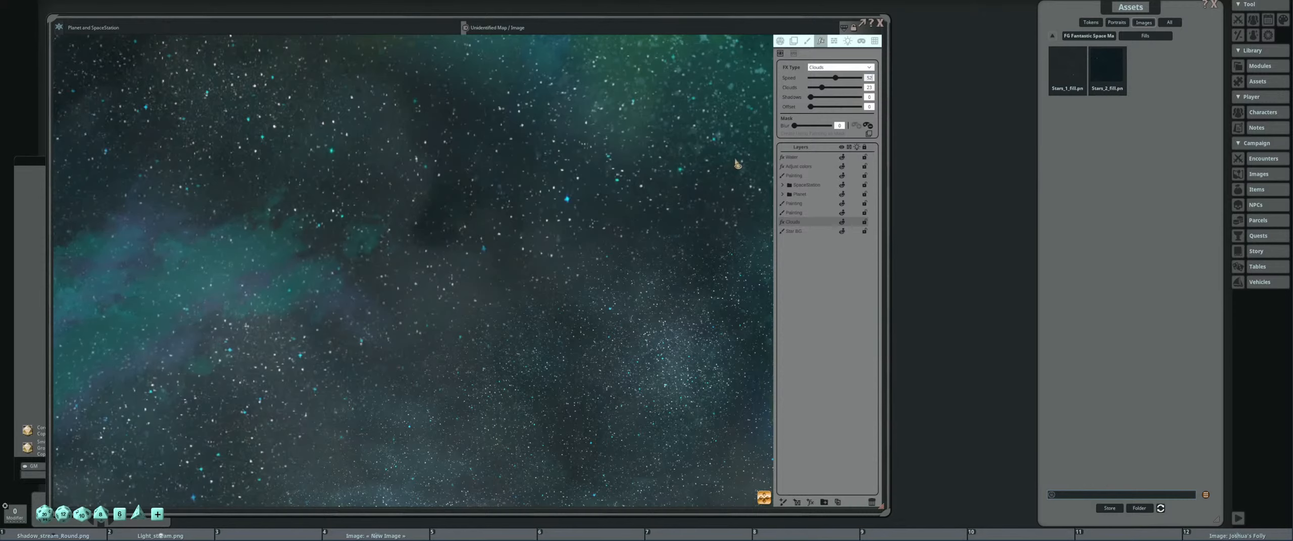
scroll(483, 206, up, 3)
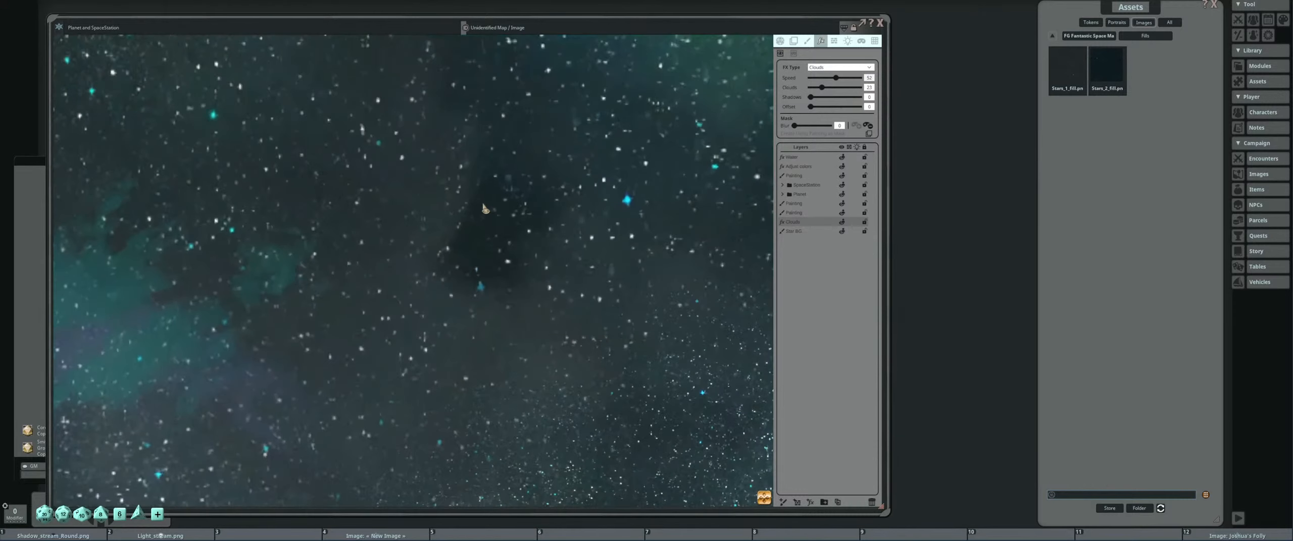
scroll(571, 236, down, 5)
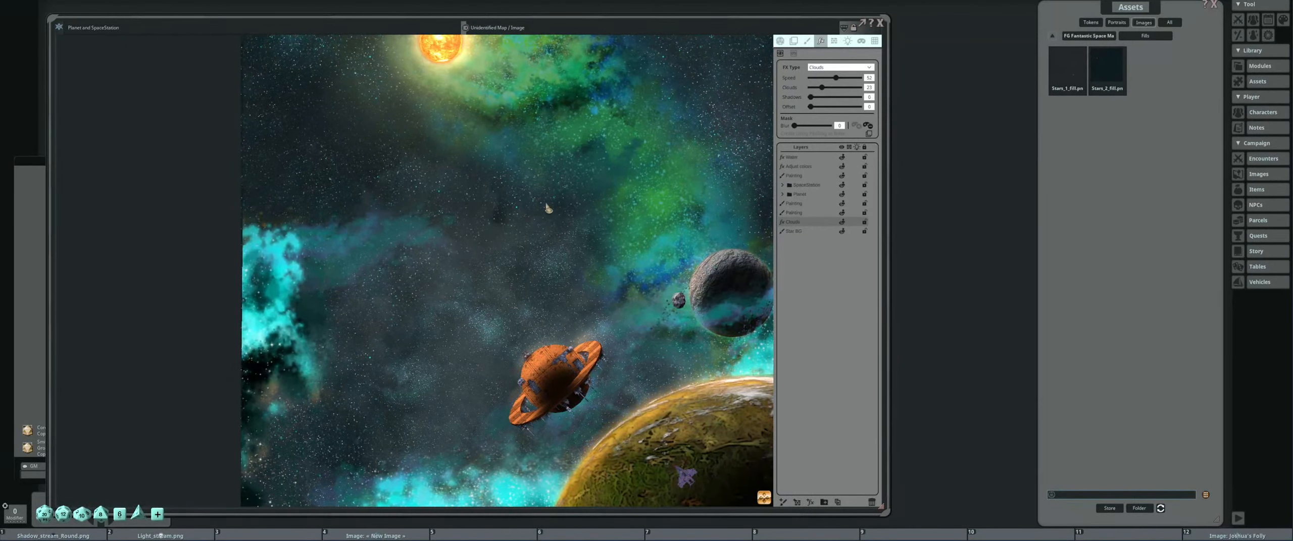
scroll(564, 209, down, 3)
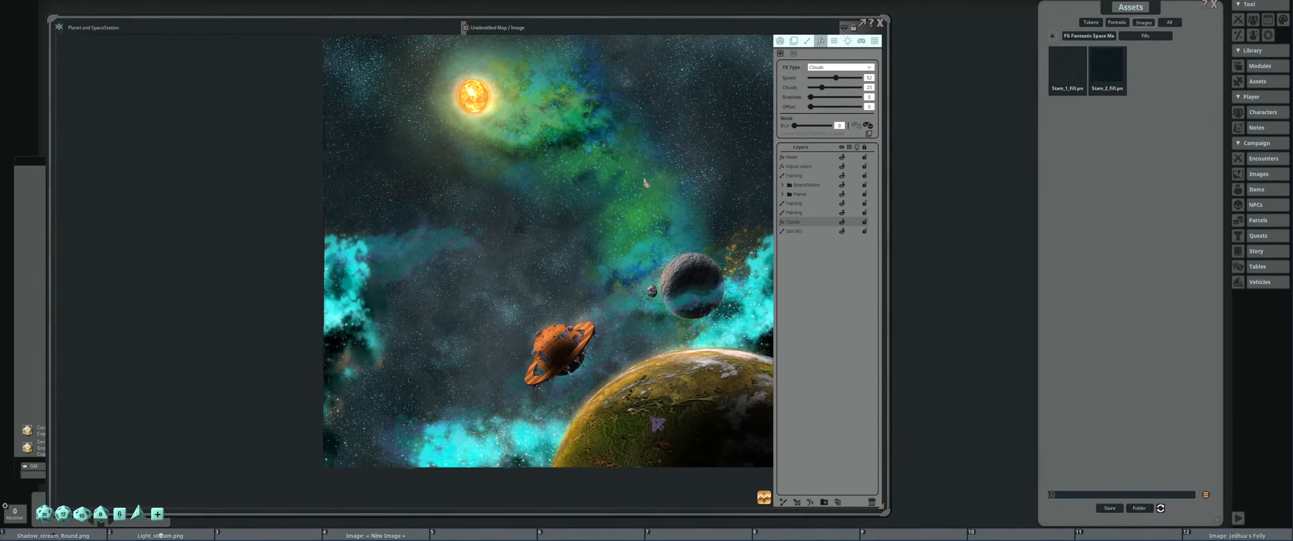
double_click(869, 79)
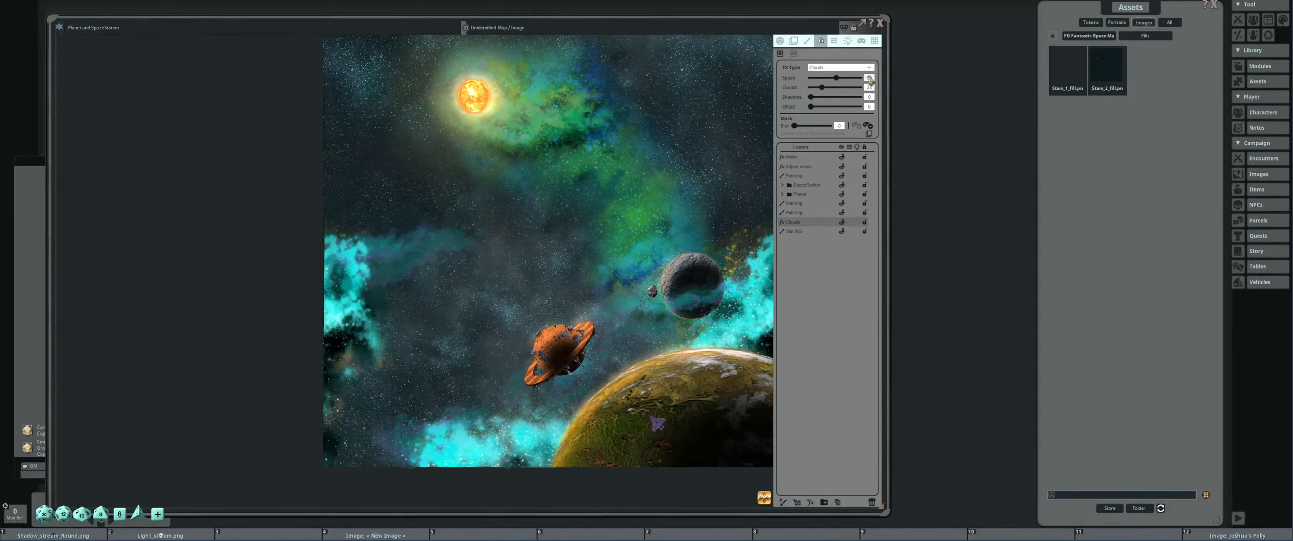
text(53)
scroll(625, 192, up, 5)
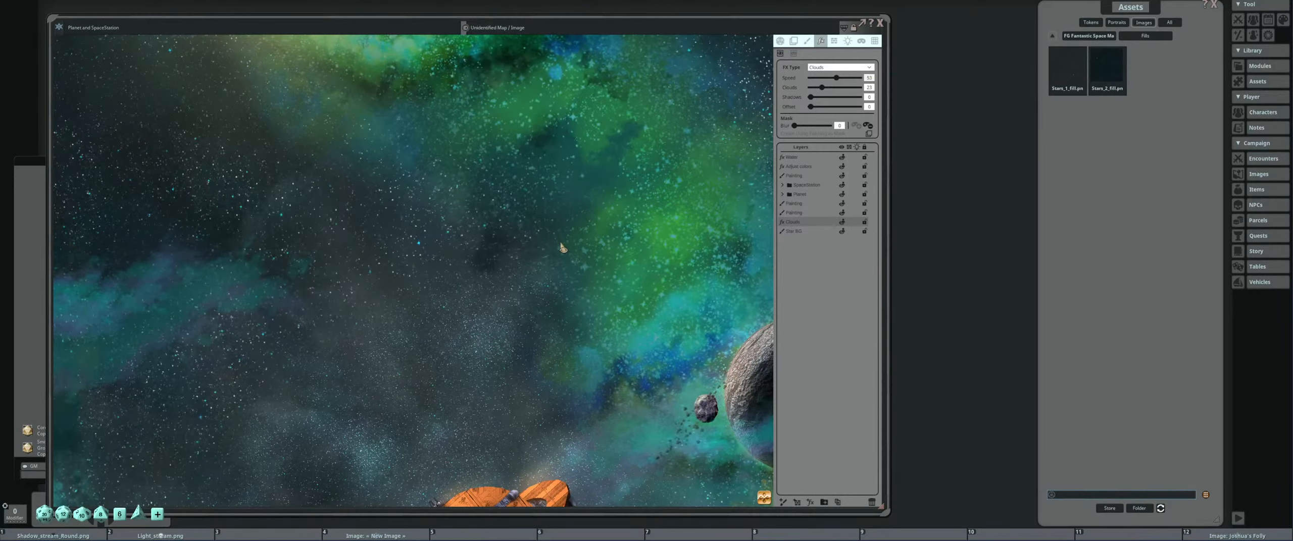
scroll(563, 248, down, 5)
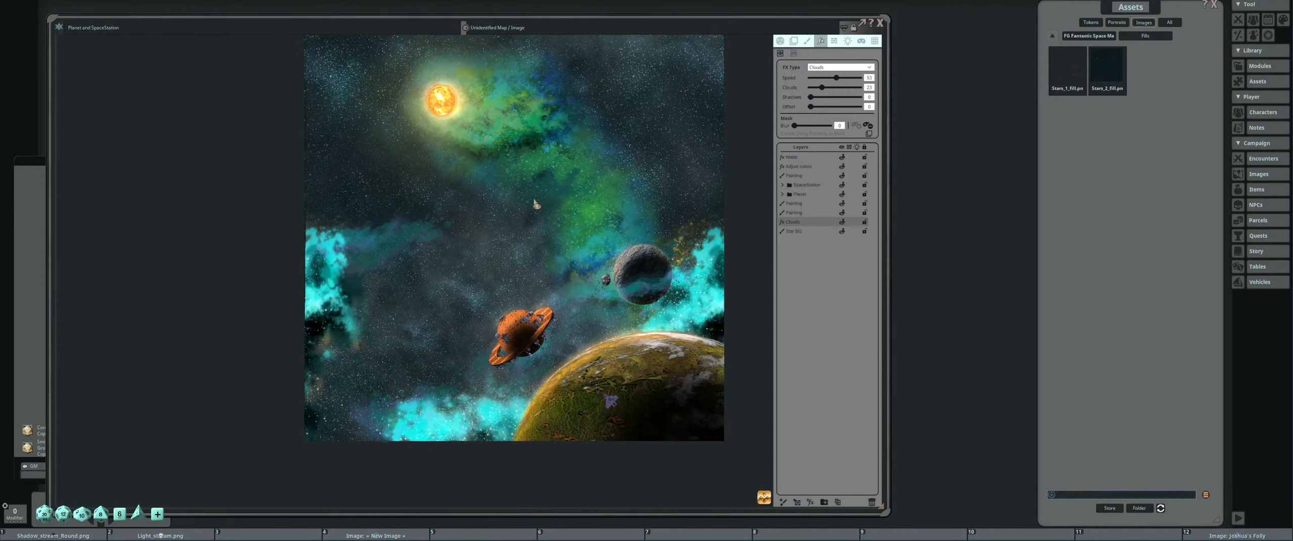
scroll(535, 204, up, 2)
scroll(500, 175, up, 1)
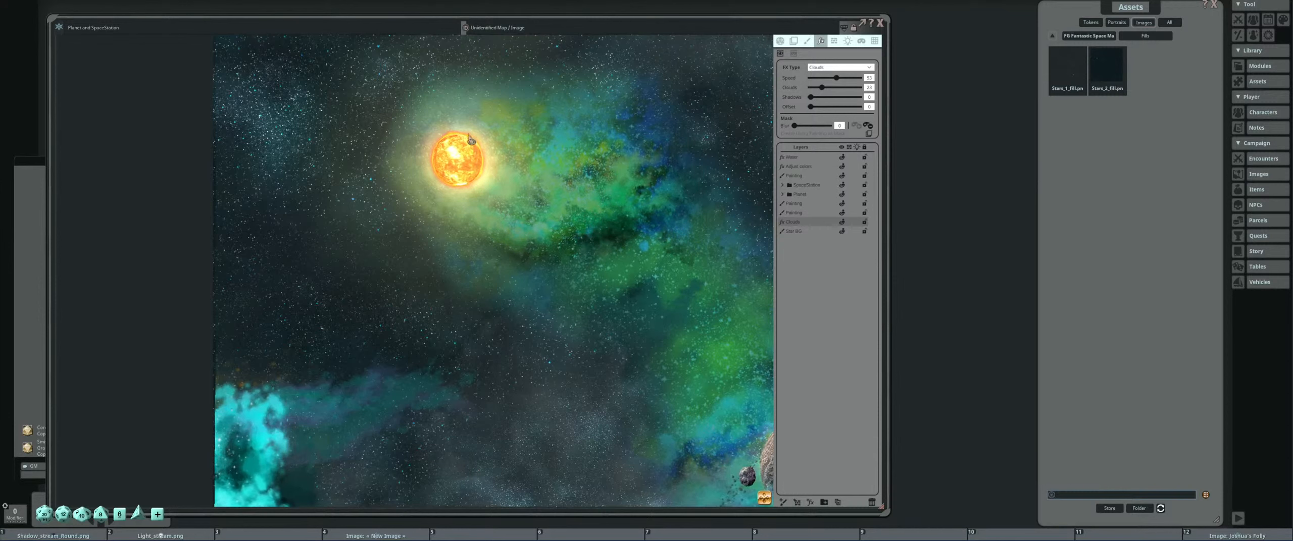
Touch up the Water effect layer's mask along the upper edge of the sun.
click(816, 158)
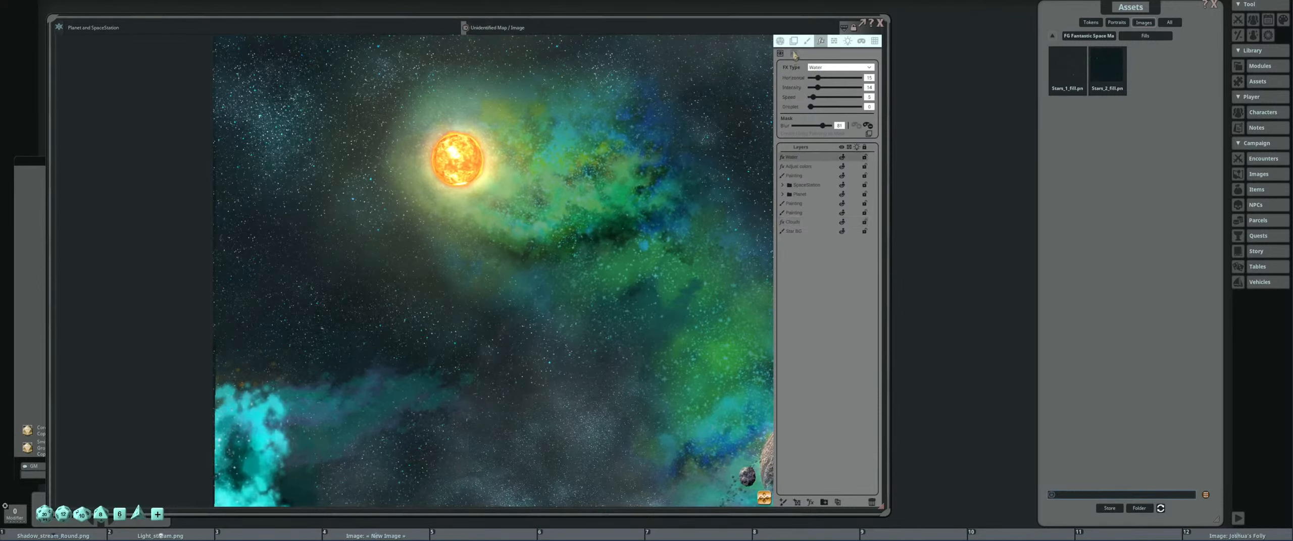
key(shift+alt)
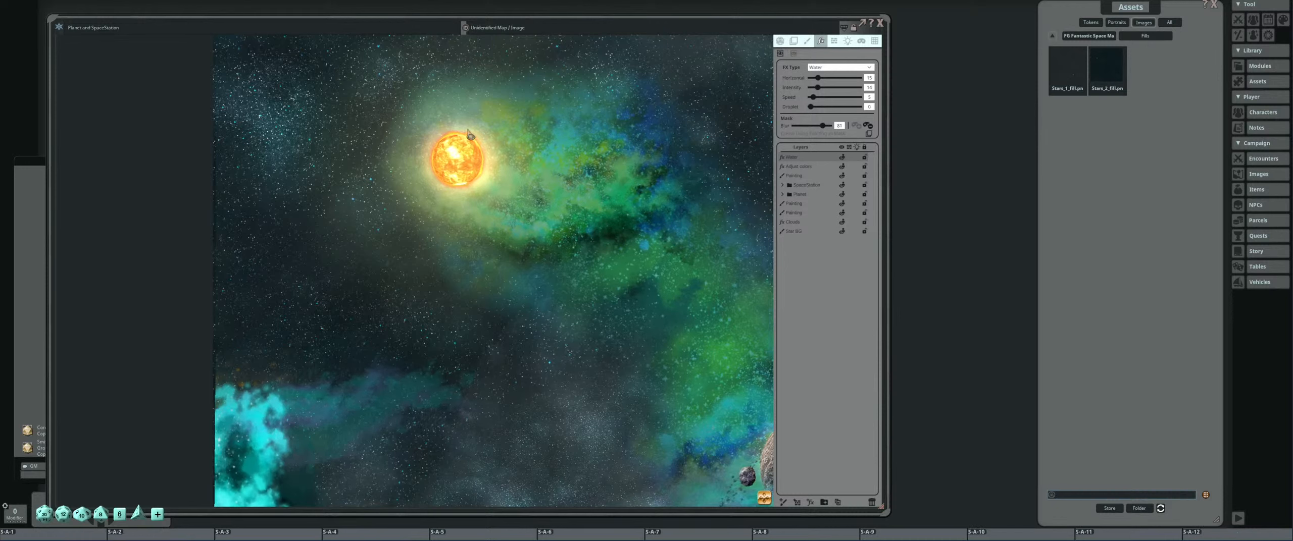
mouse_move(447, 134)
mouse_down()
mouse_move(440, 177)
mouse_move(481, 175)
mouse_move(483, 139)
mouse_move(425, 157)
mouse_move(454, 188)
mouse_move(495, 136)
mouse_move(447, 132)
mouse_up()
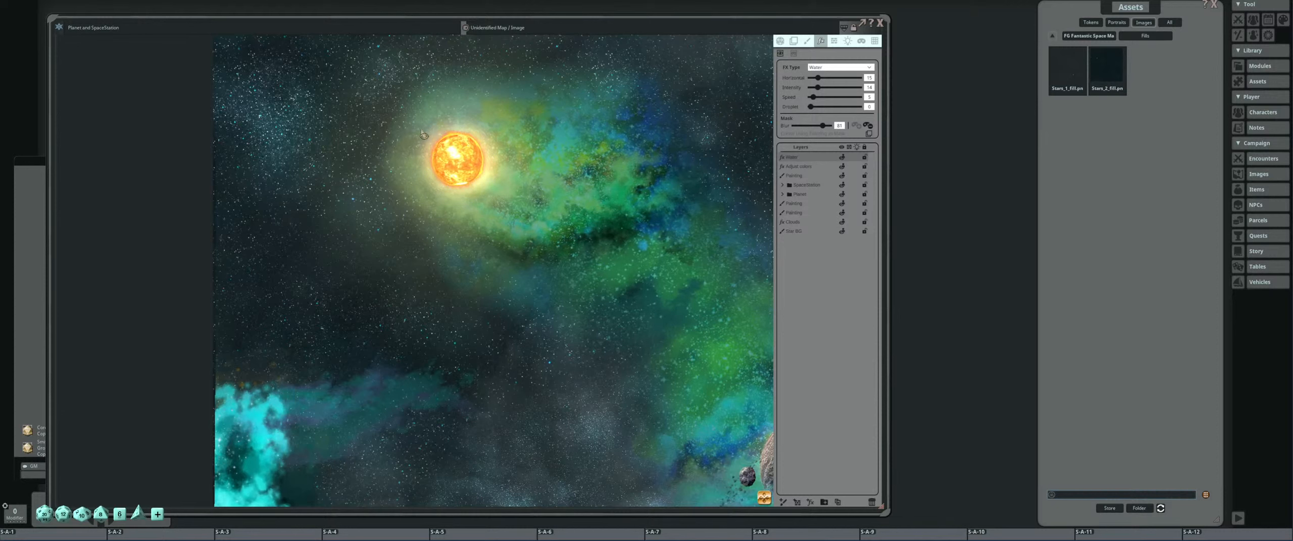
scroll(559, 181, down, 1)
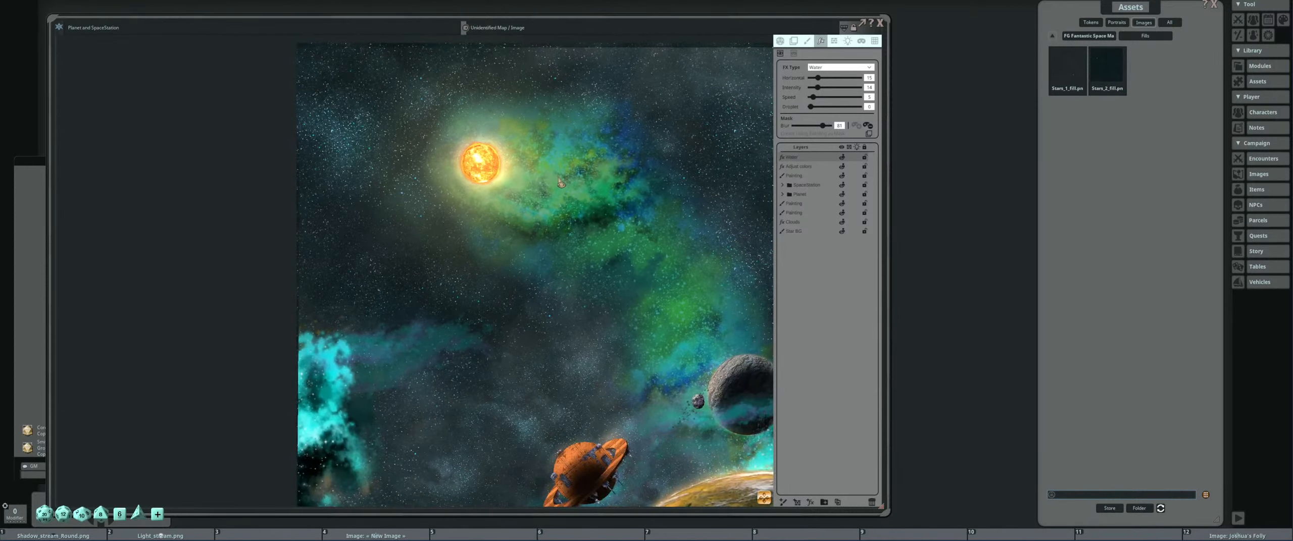
scroll(560, 182, up, 1)
scroll(621, 169, up, 1)
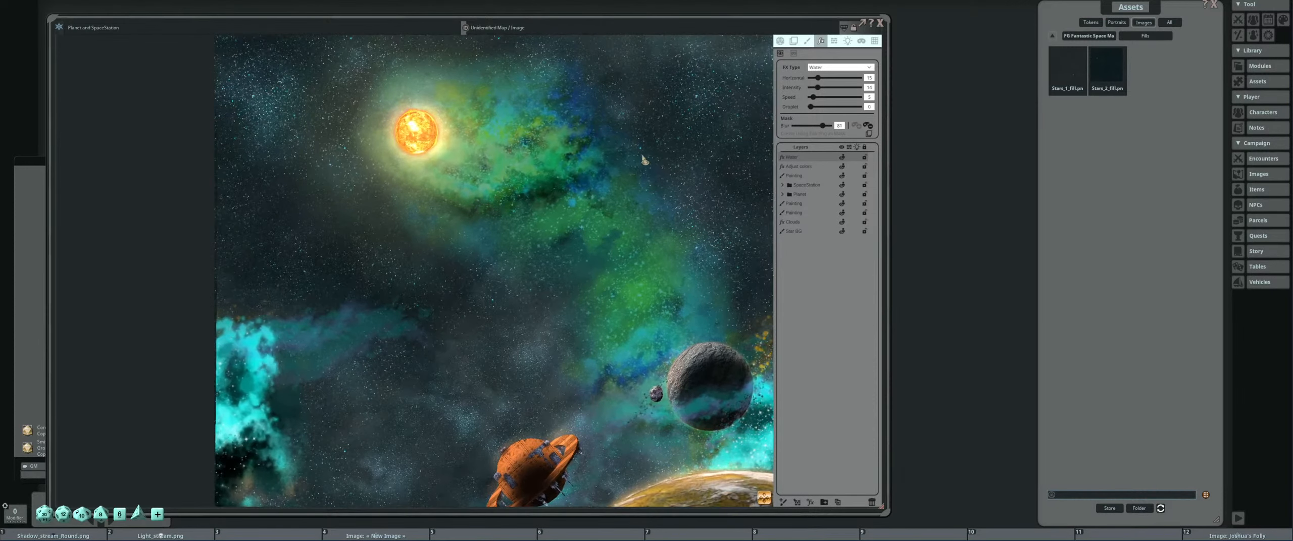
Set the Water effect's intensity to 12 and its speed to 3.
click(872, 88)
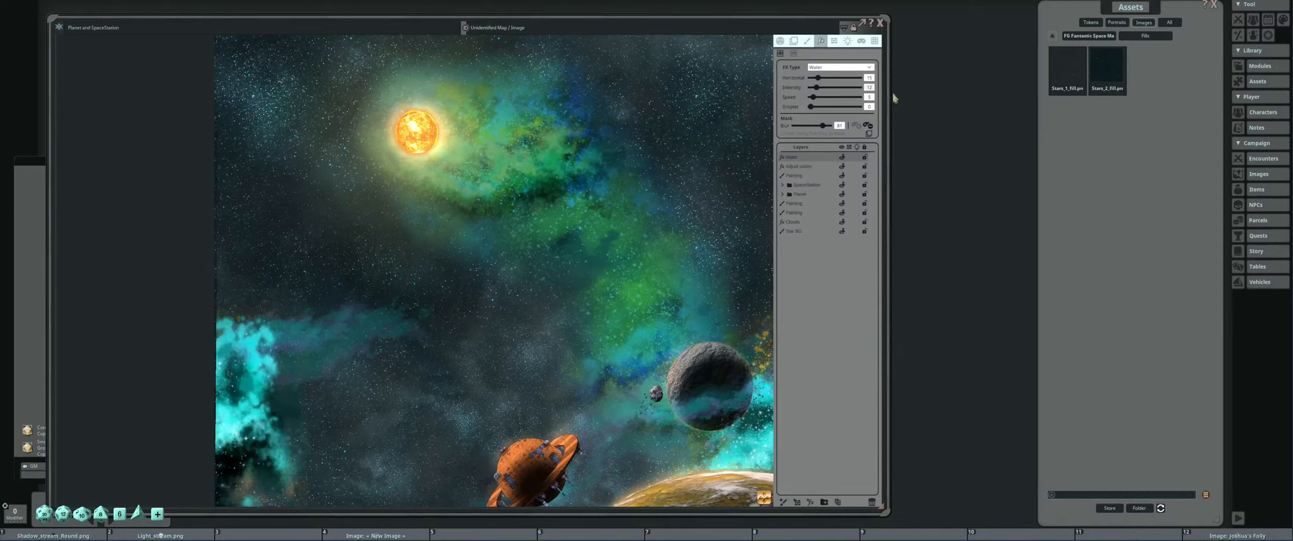
click(870, 88)
click(870, 97)
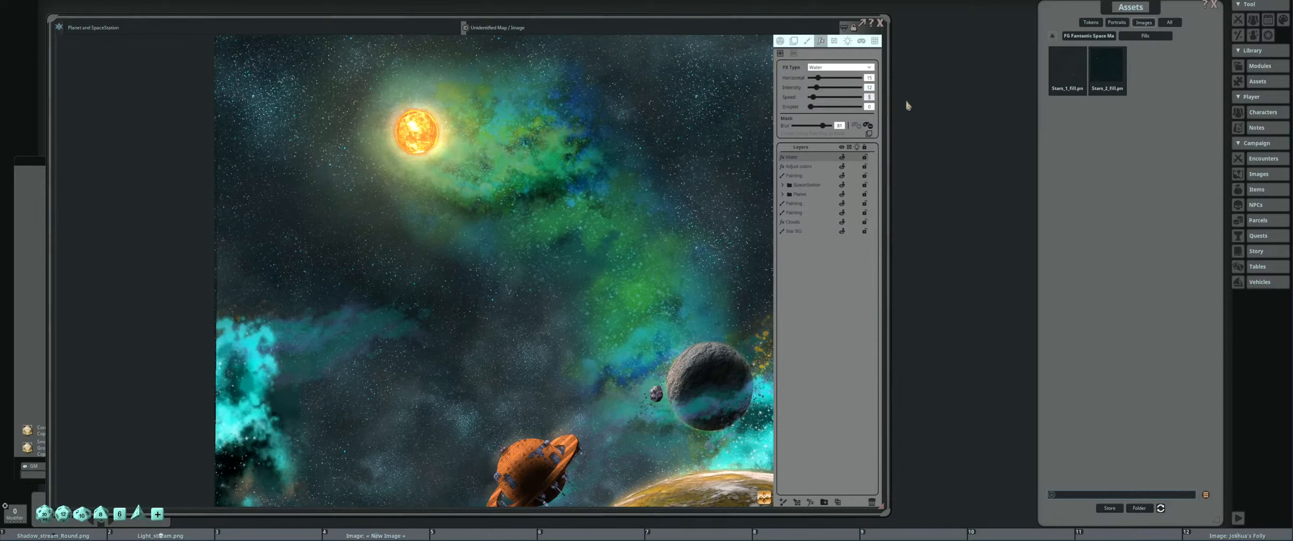
text(3)
scroll(677, 357, down, 5)
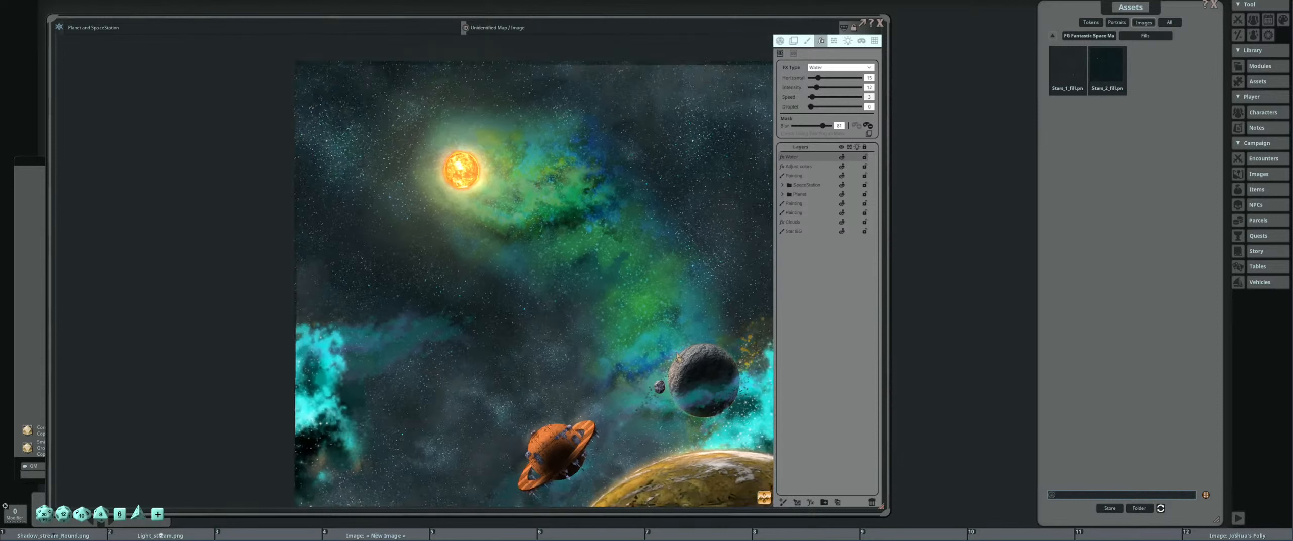
scroll(582, 277, up, 1)
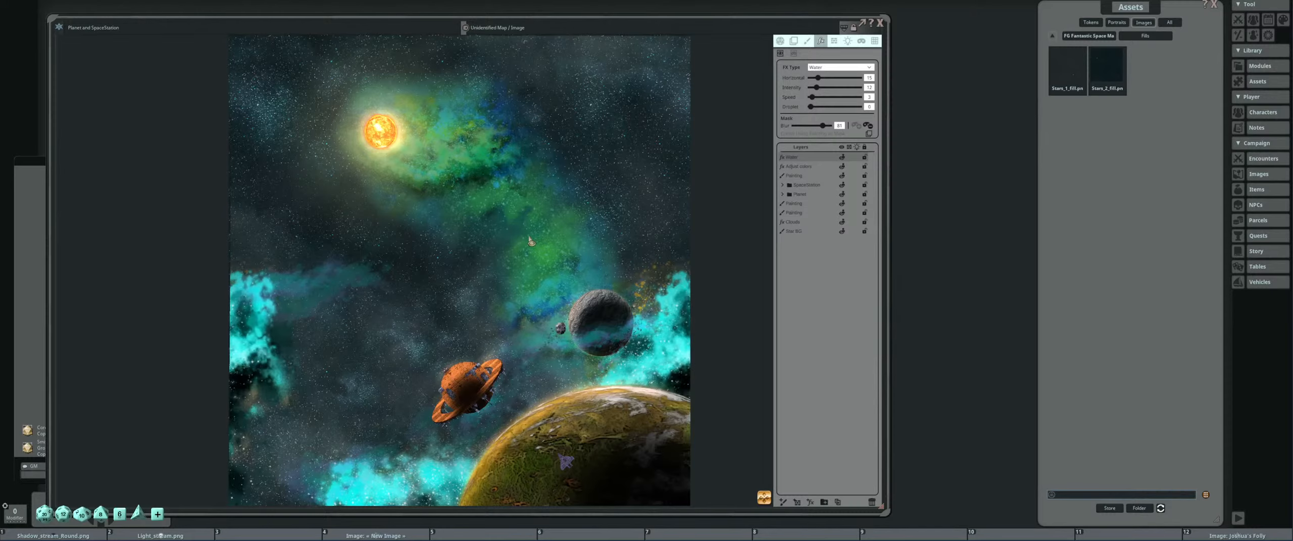
Hide the painting layer that holds the purple spaceship over the large planet, and delete that layer.
scroll(543, 285, up, 3)
scroll(572, 349, up, 4)
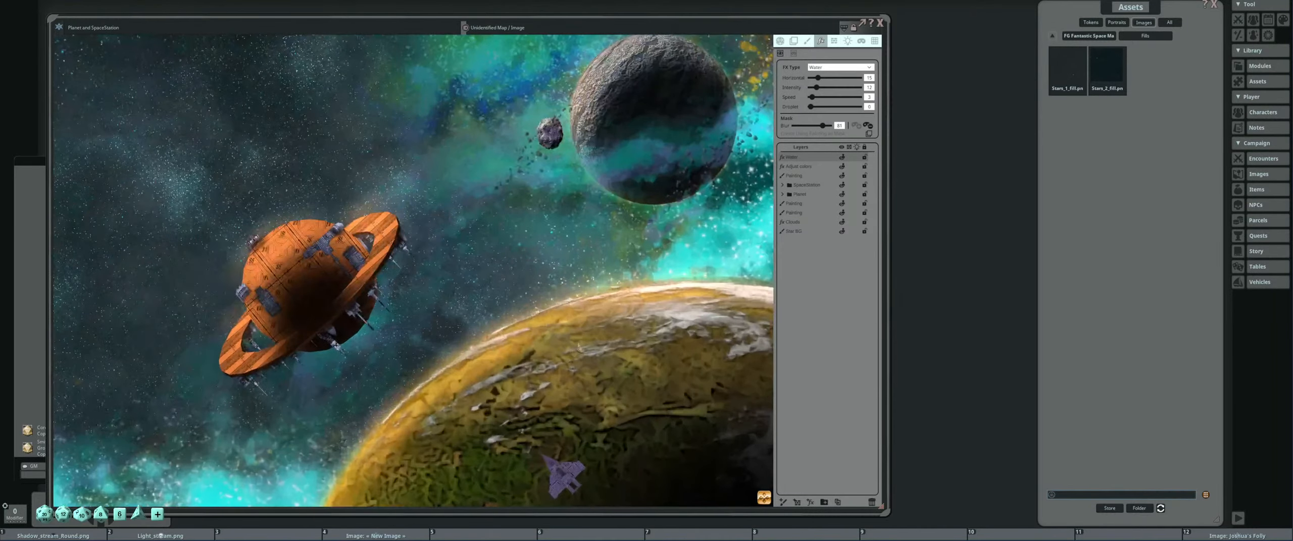
scroll(573, 299, down, 2)
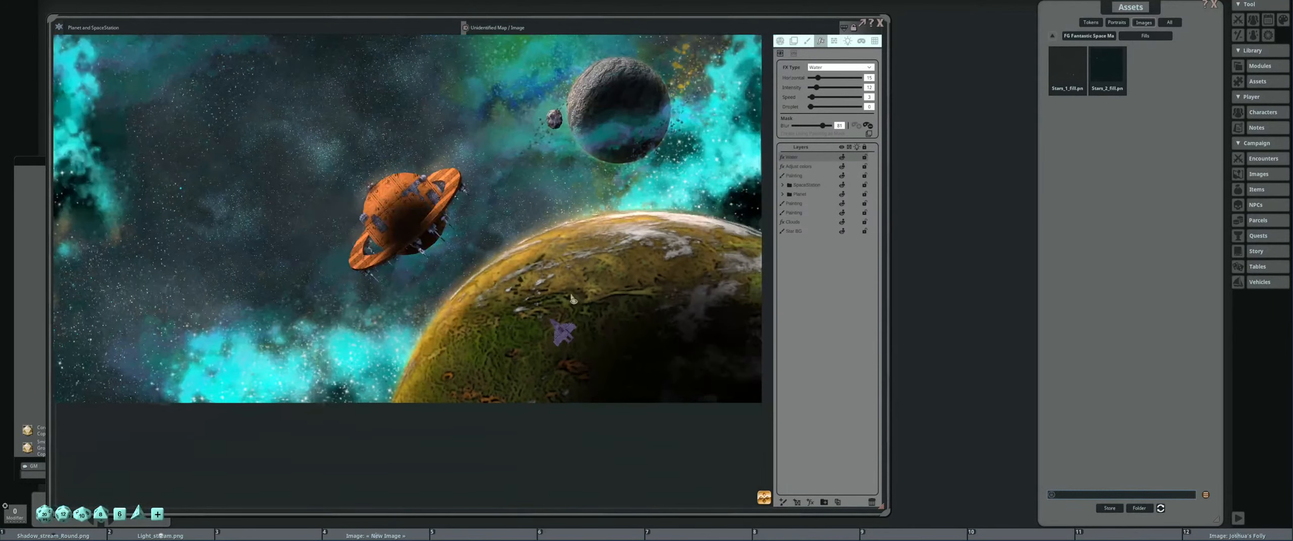
scroll(560, 288, down, 1)
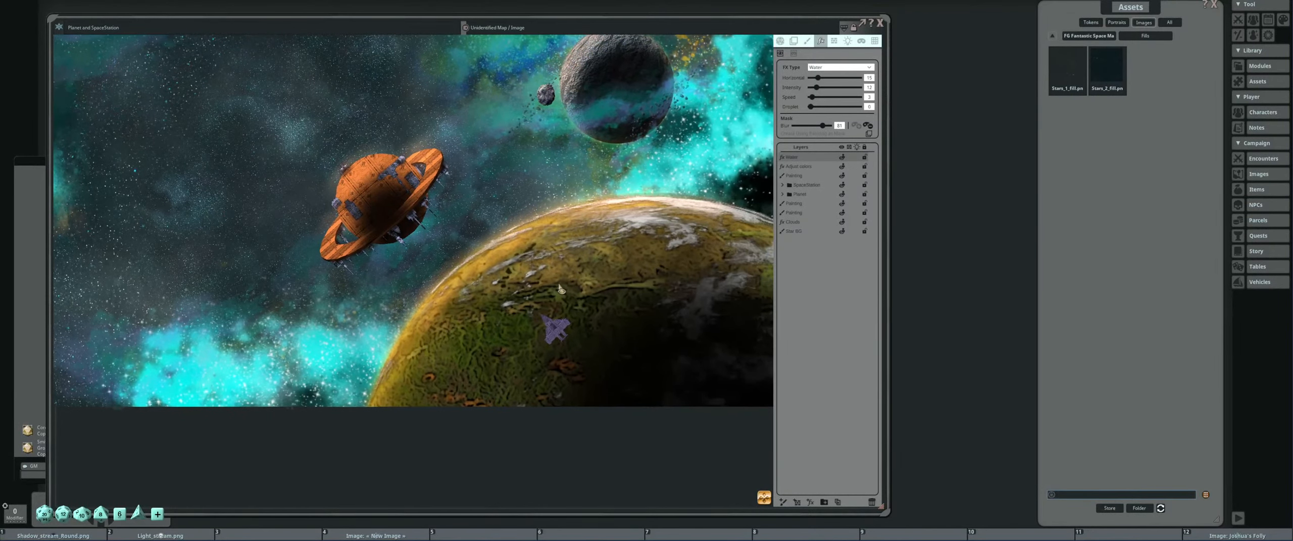
scroll(561, 289, up, 3)
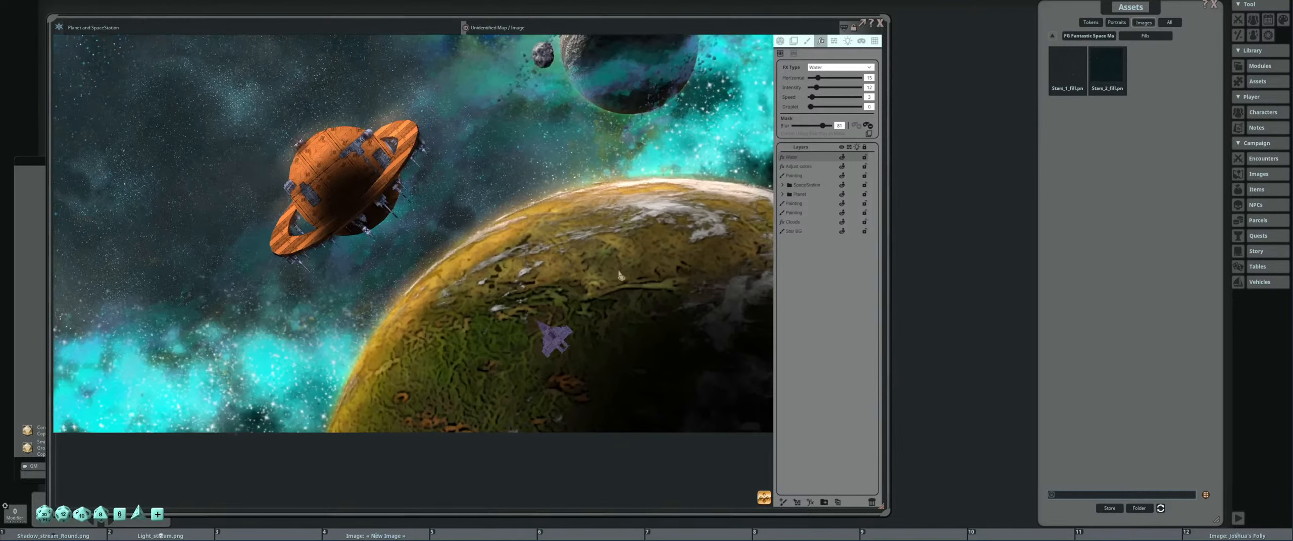
click(808, 175)
click(843, 176)
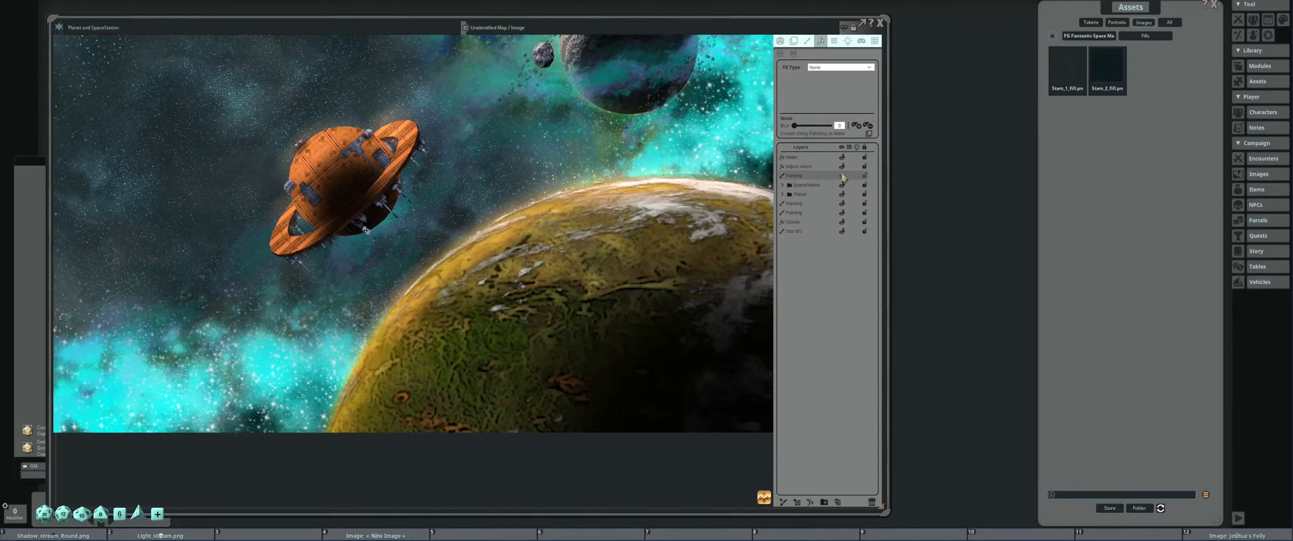
scroll(619, 214, down, 3)
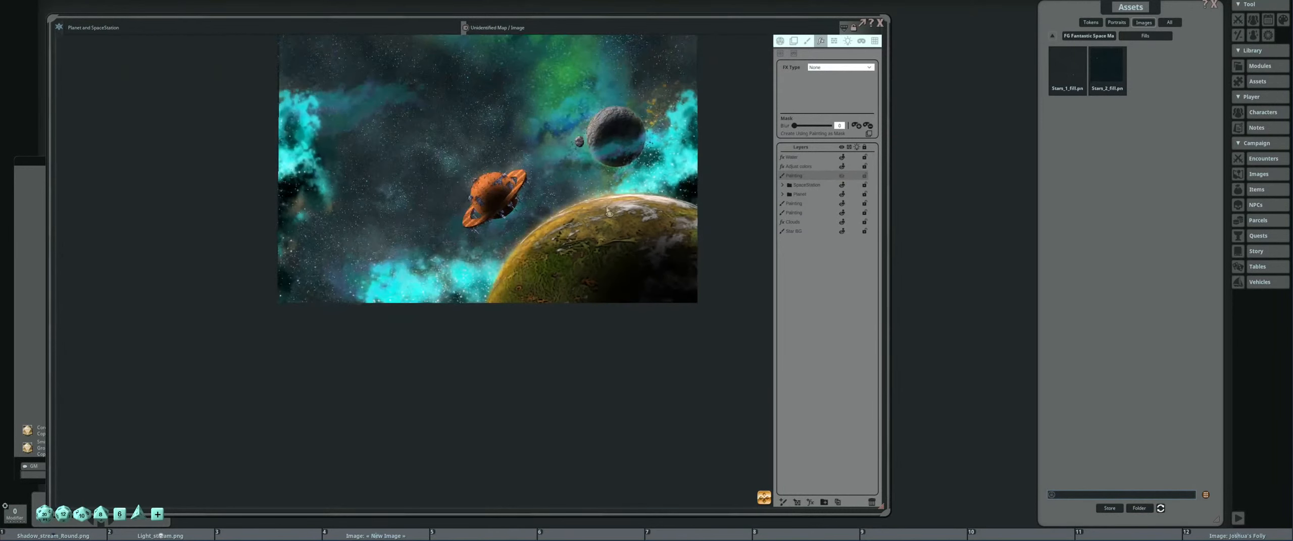
click(872, 503)
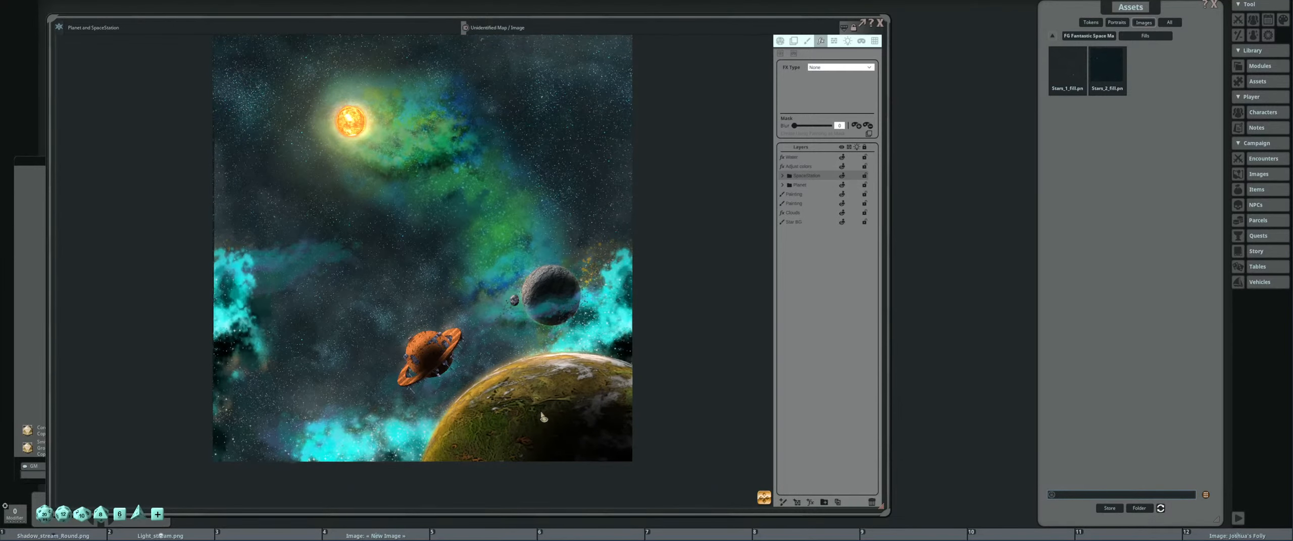
Examine the animated scene around the planet and the ringed orange space station.
scroll(529, 393, up, 5)
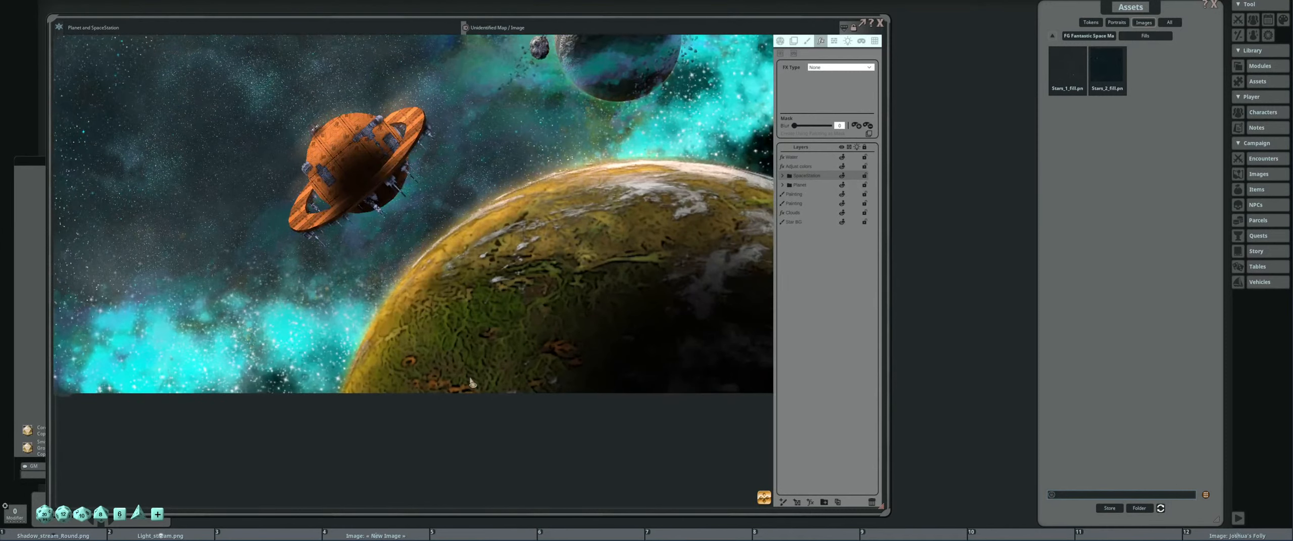
scroll(471, 383, down, 2)
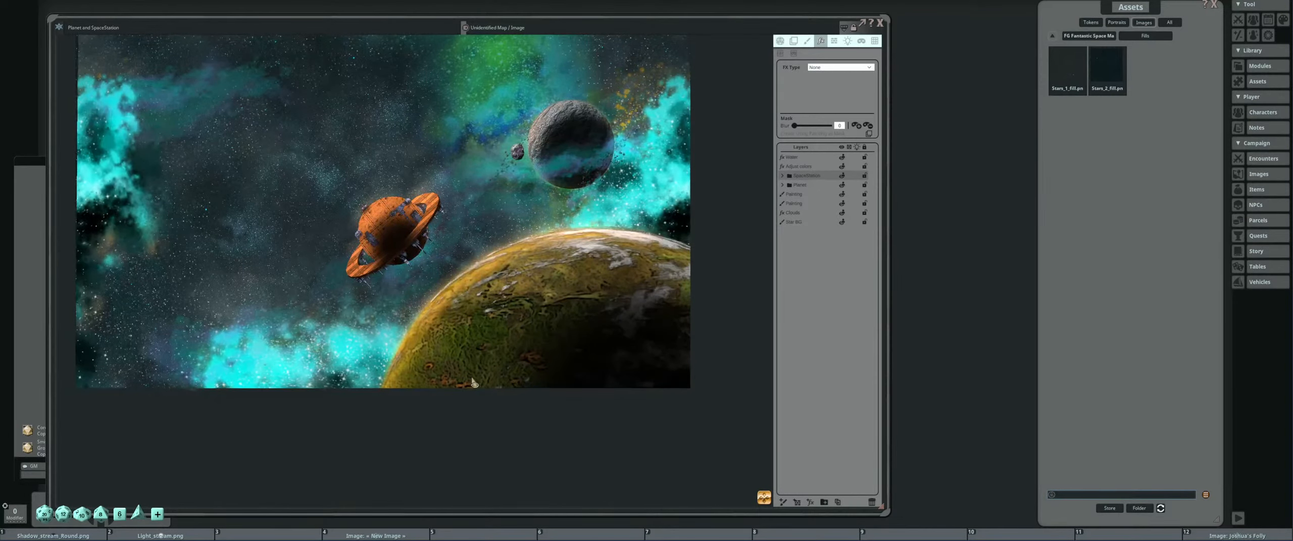
scroll(474, 382, down, 2)
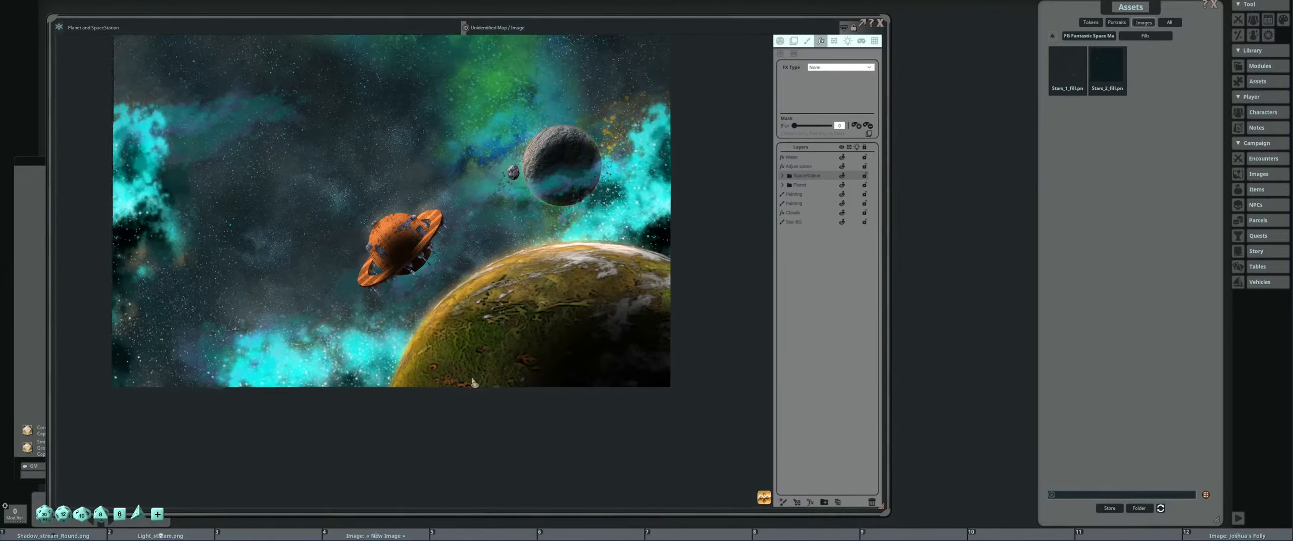
scroll(370, 299, up, 5)
scroll(371, 299, up, 2)
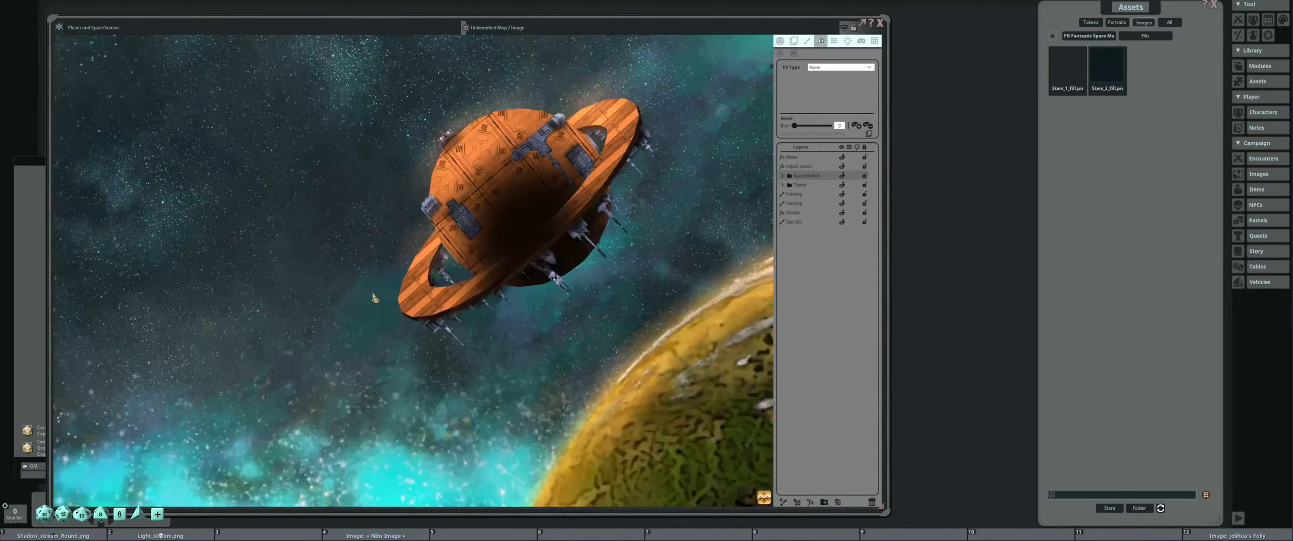
scroll(413, 328, up, 2)
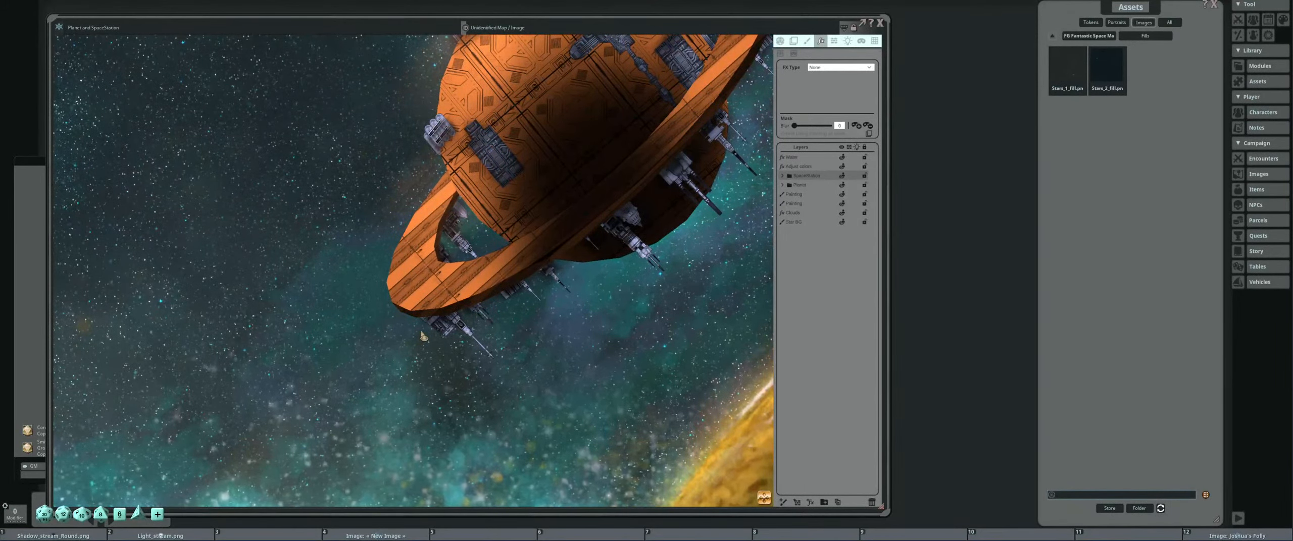
scroll(423, 337, down, 5)
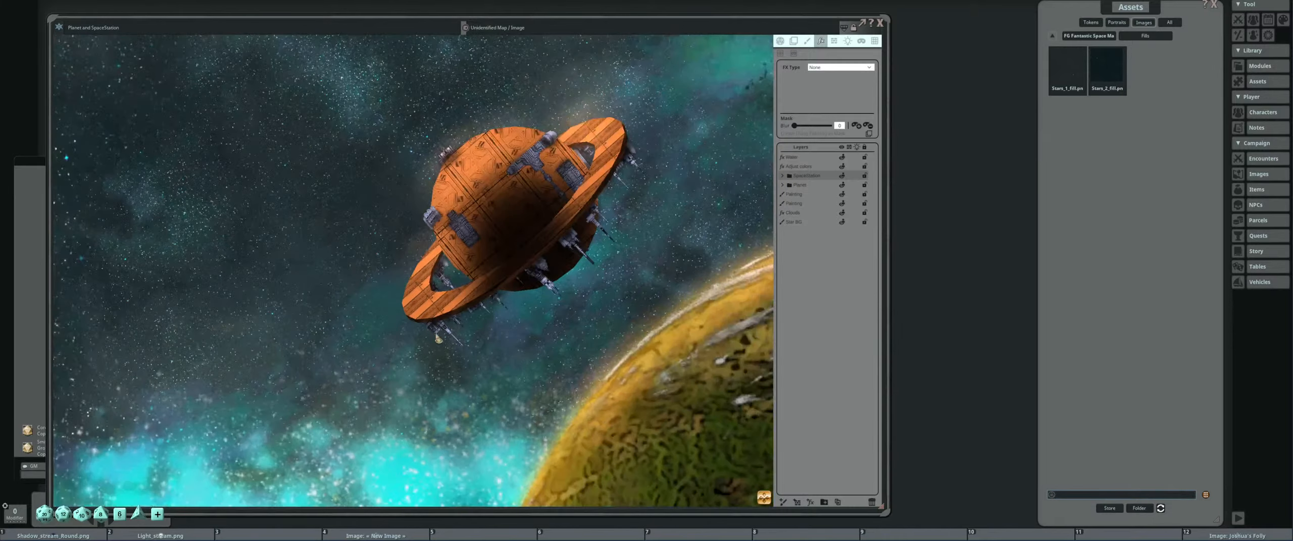
Examine the space station, planet, moon and sun on the Planet and SpaceStation map.
scroll(525, 321, down, 2)
scroll(511, 319, up, 5)
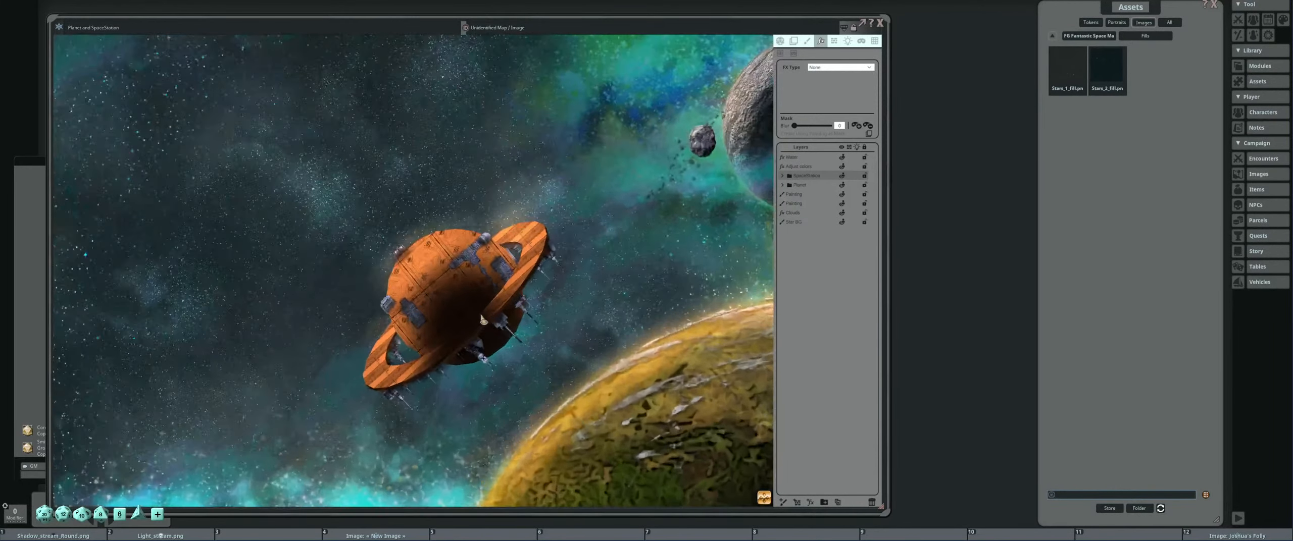
scroll(526, 323, down, 5)
drag(564, 317, 522, 343)
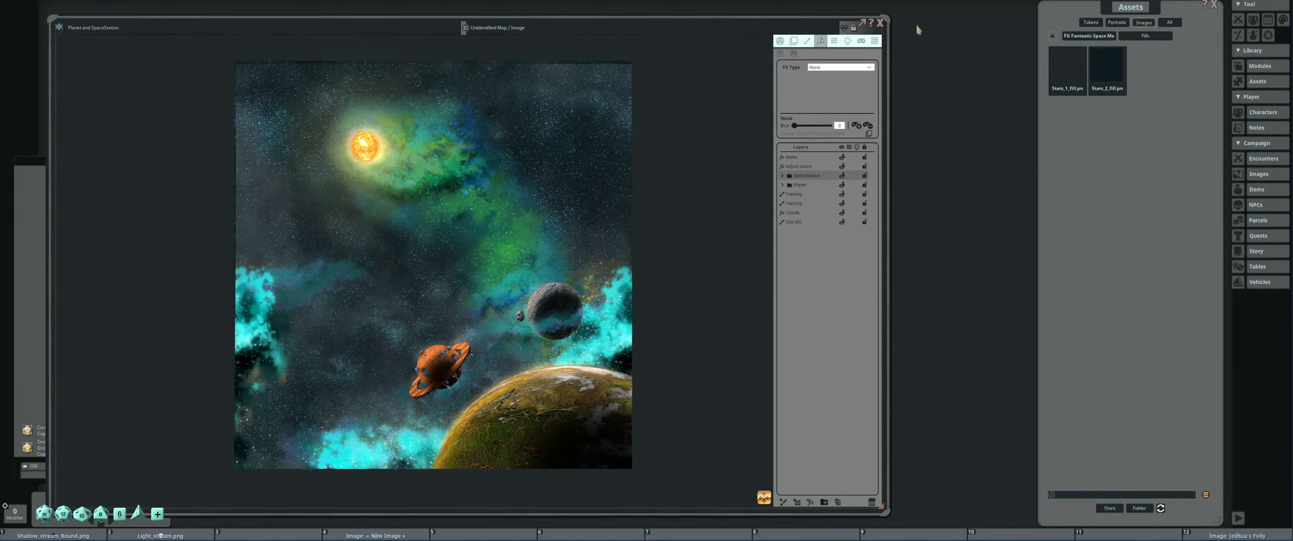
drag(1204, 16, 1159, 22)
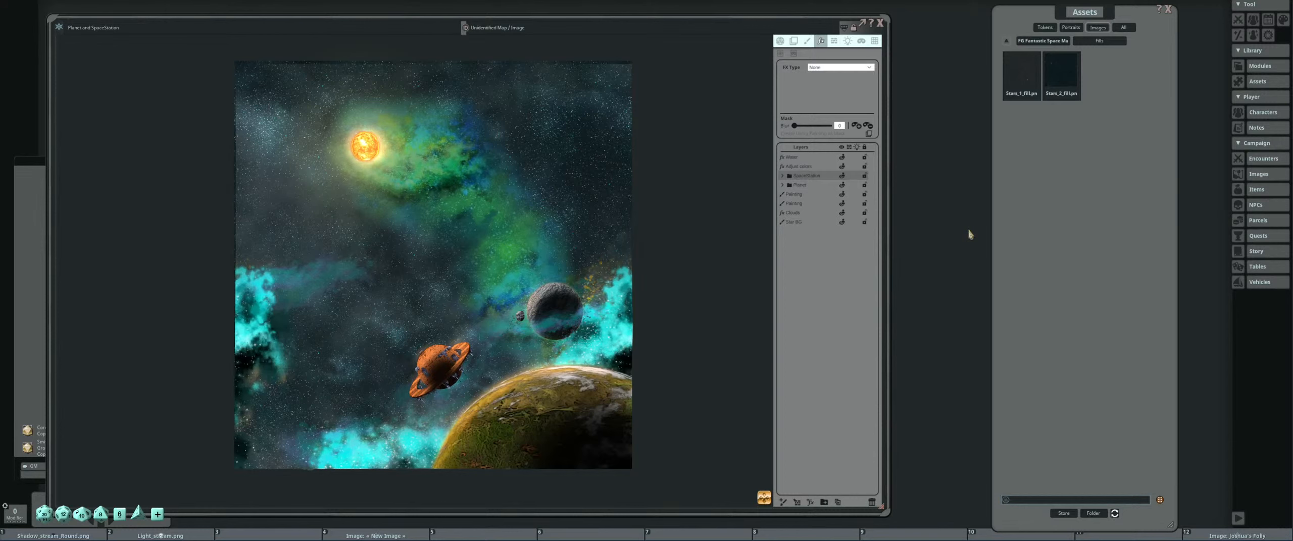
scroll(499, 362, up, 2)
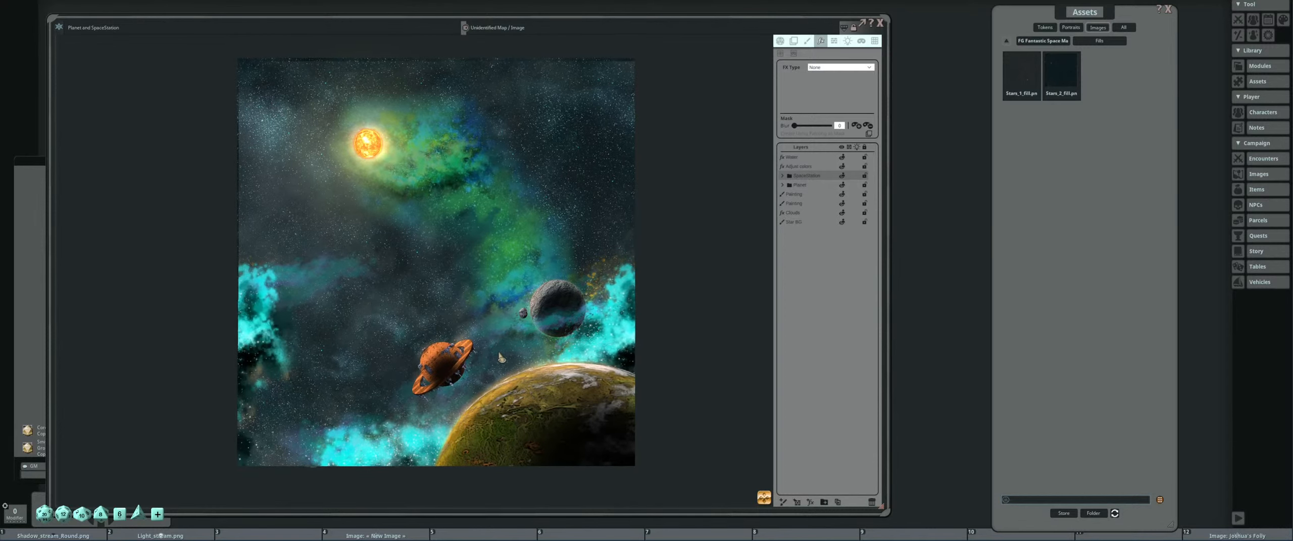
drag(524, 352, 529, 362)
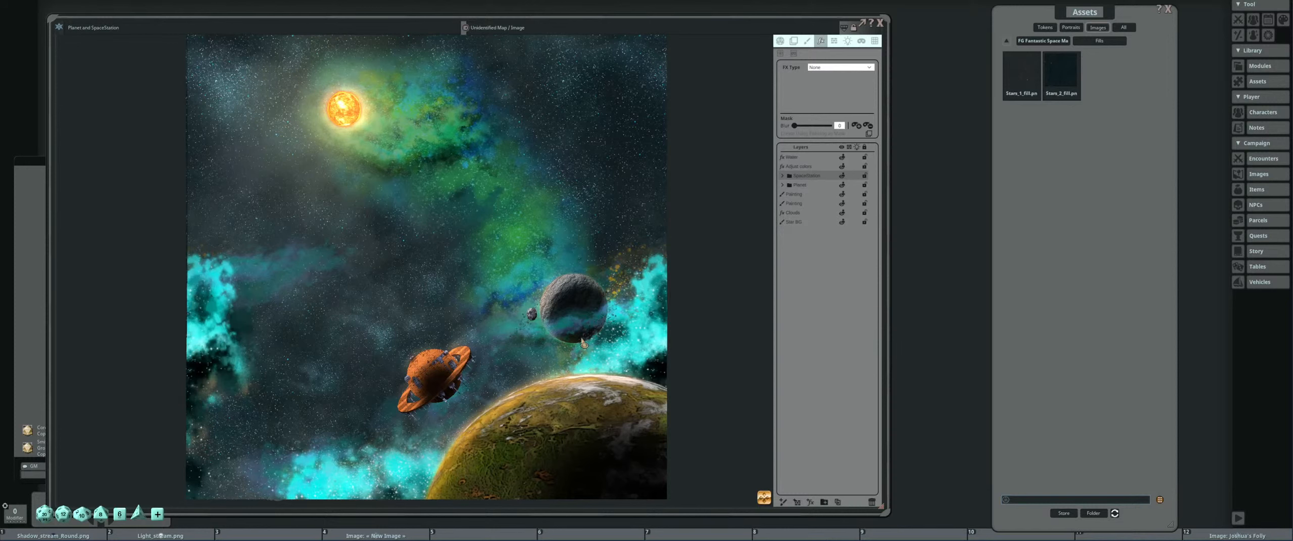
drag(489, 369, 507, 359)
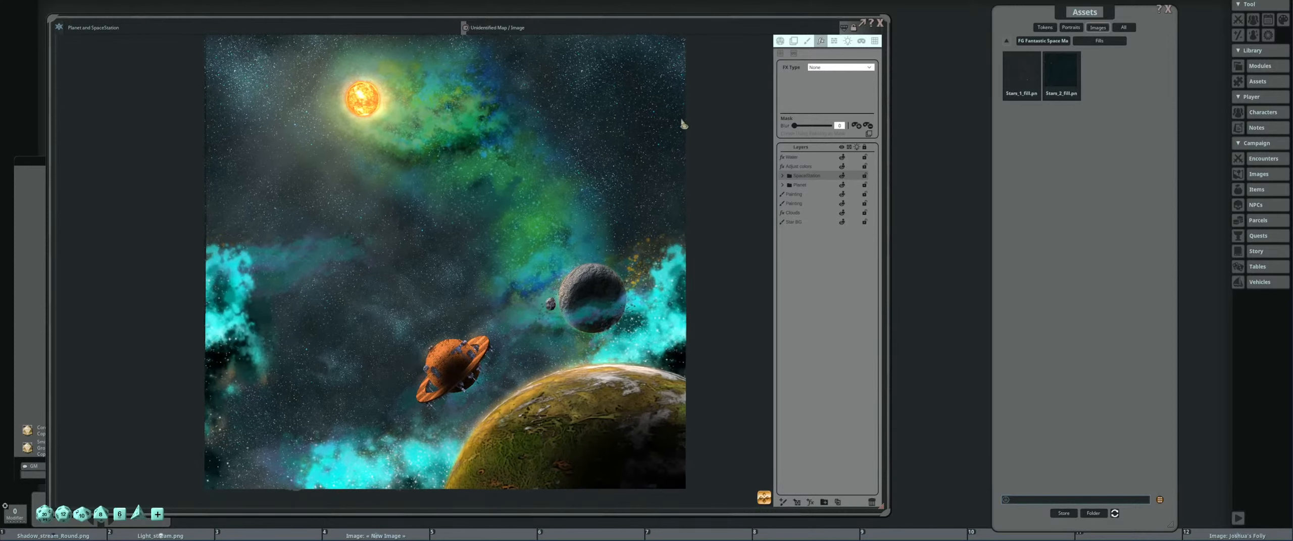
Close the Planet and SpaceStation map, then open the Joshua's Folly map from the campaign images and examine the ship's exterior.
click(882, 23)
drag(1083, 14, 1026, 13)
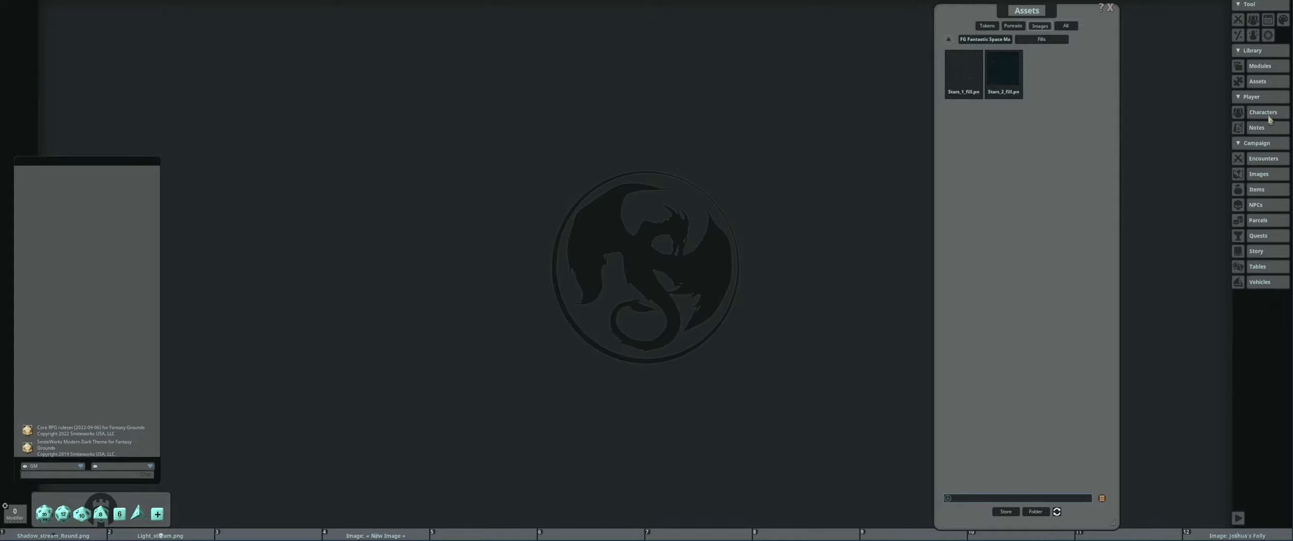
click(1260, 175)
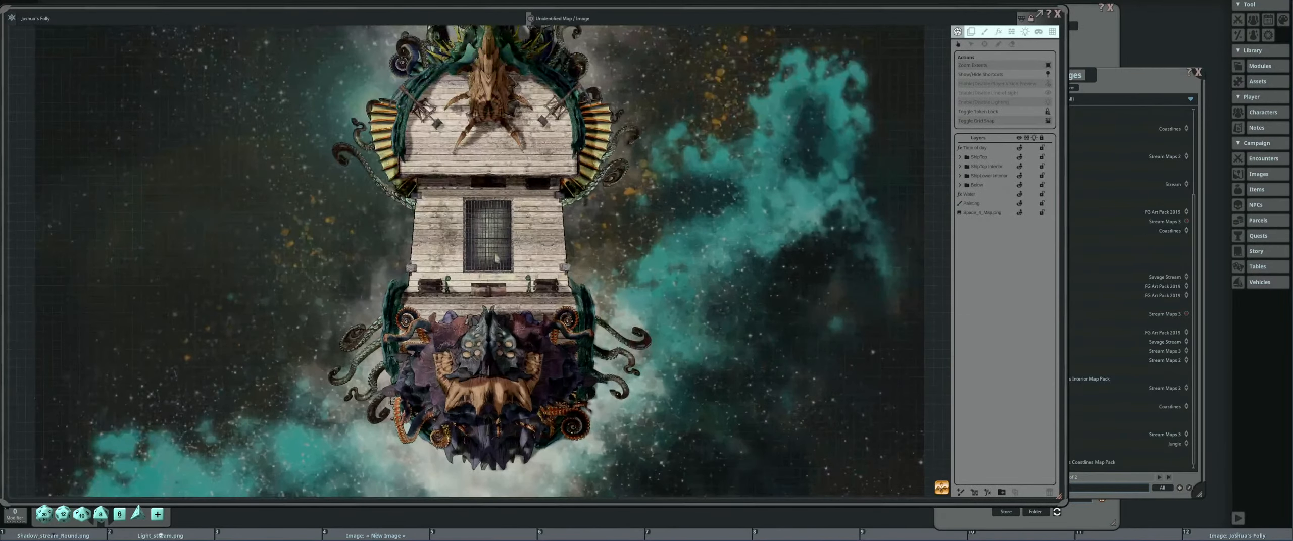
drag(496, 254, 517, 278)
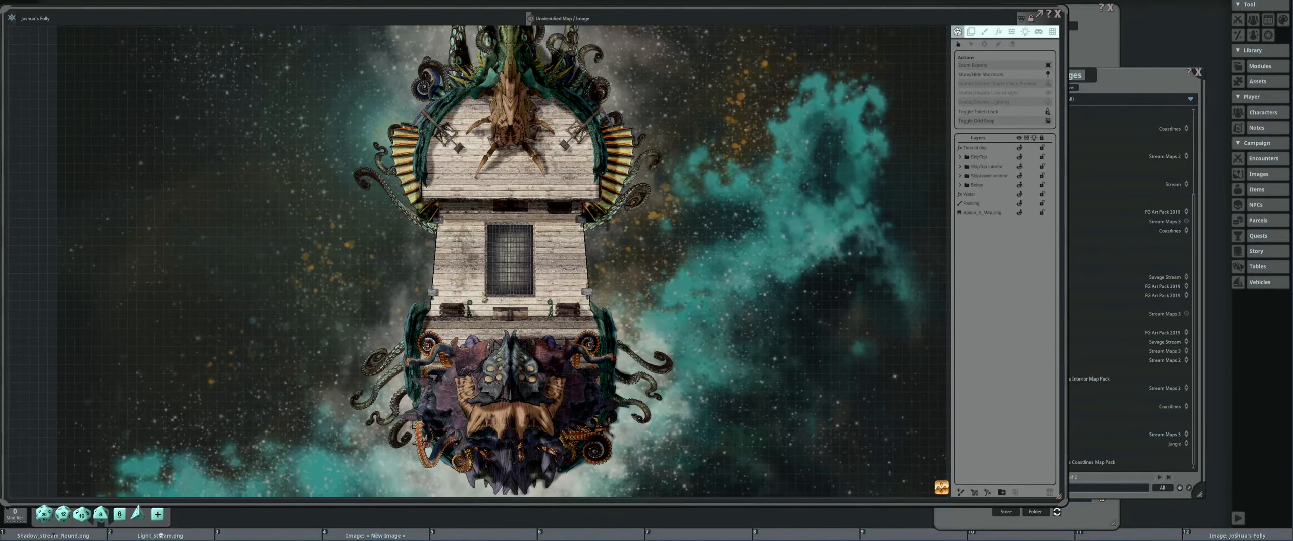
scroll(580, 242, down, 3)
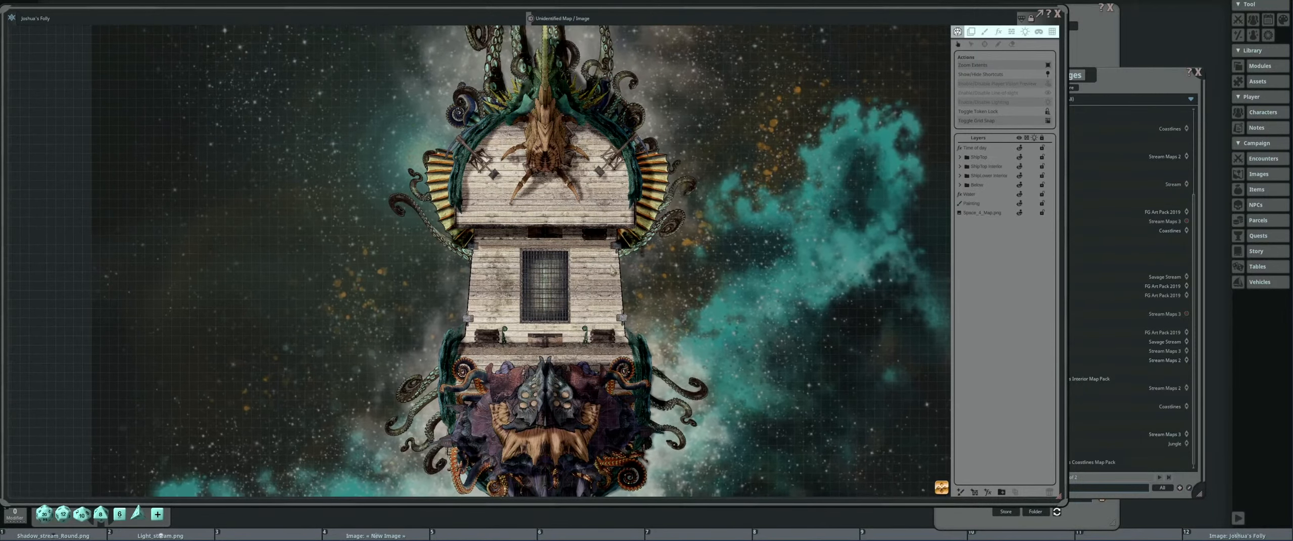
scroll(606, 275, down, 3)
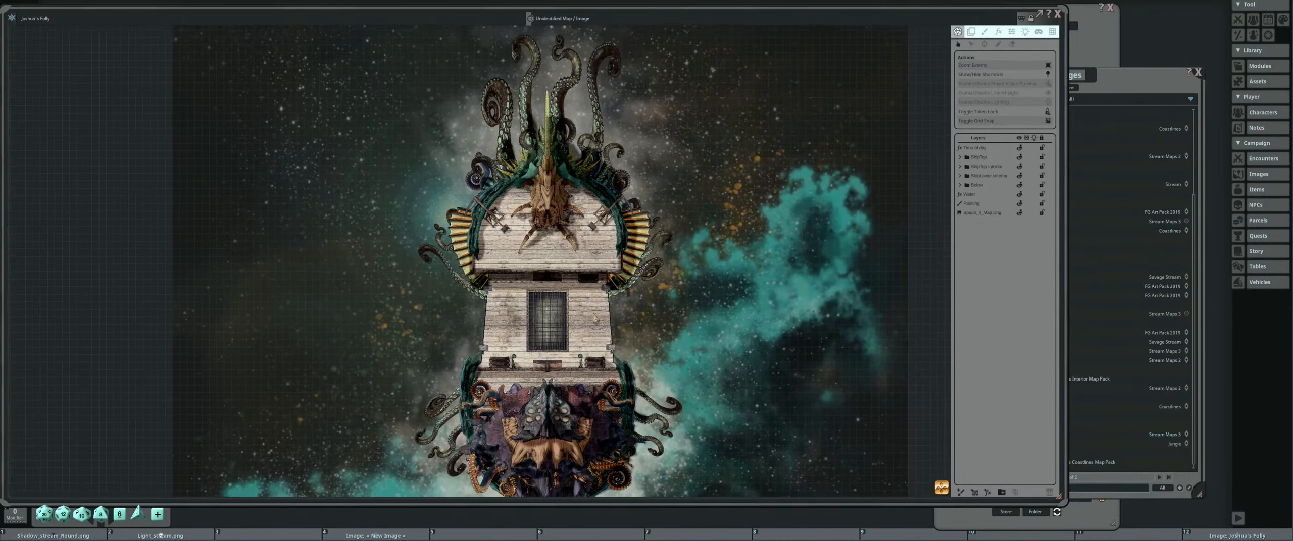
scroll(581, 283, up, 4)
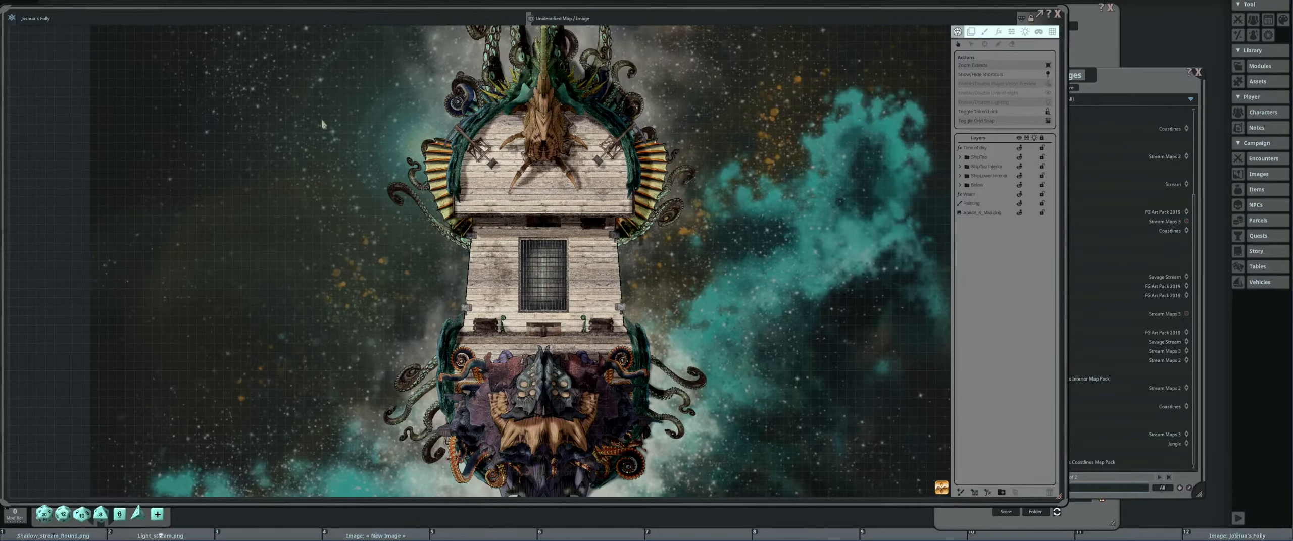
scroll(526, 297, up, 3)
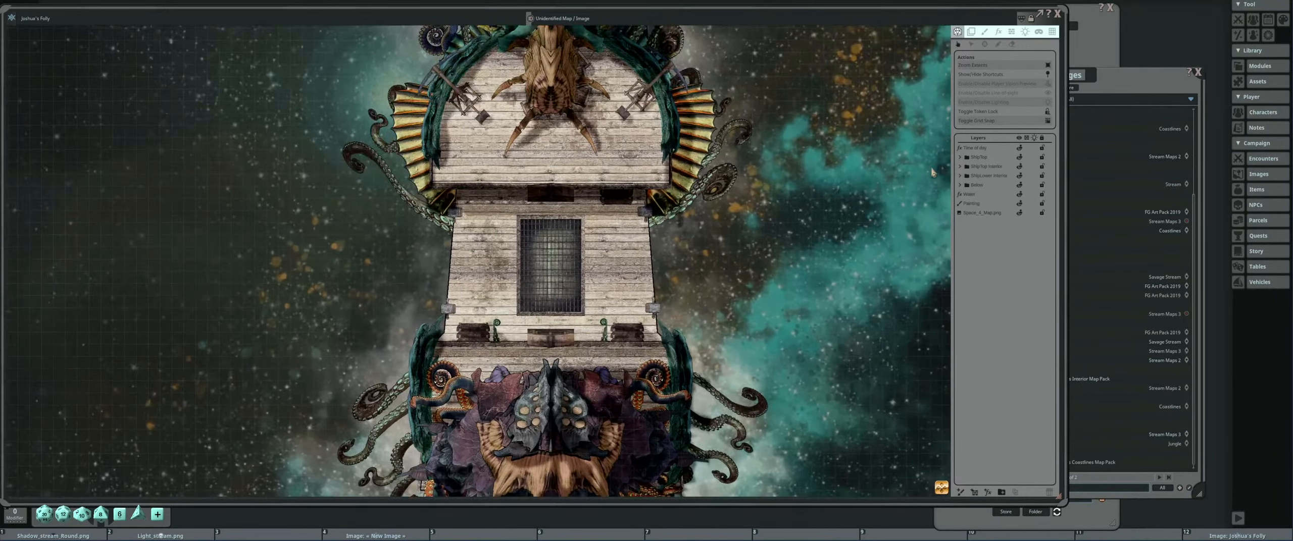
Hide the ShipTop layer group and examine the starry chart table and the throne in the ship's interior.
click(1019, 157)
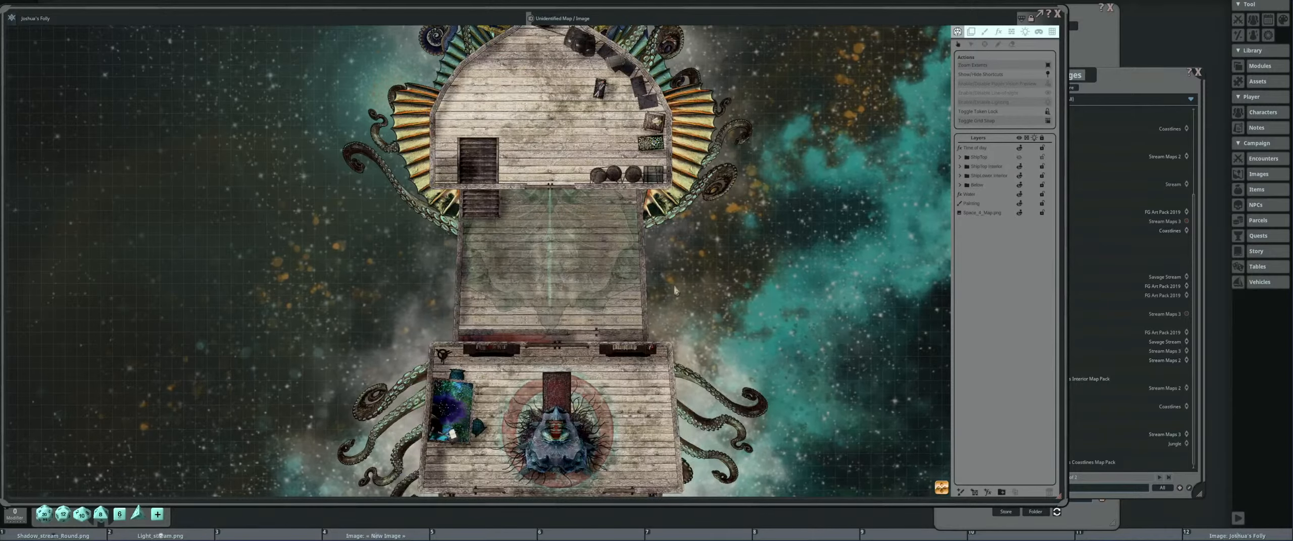
scroll(542, 220, up, 5)
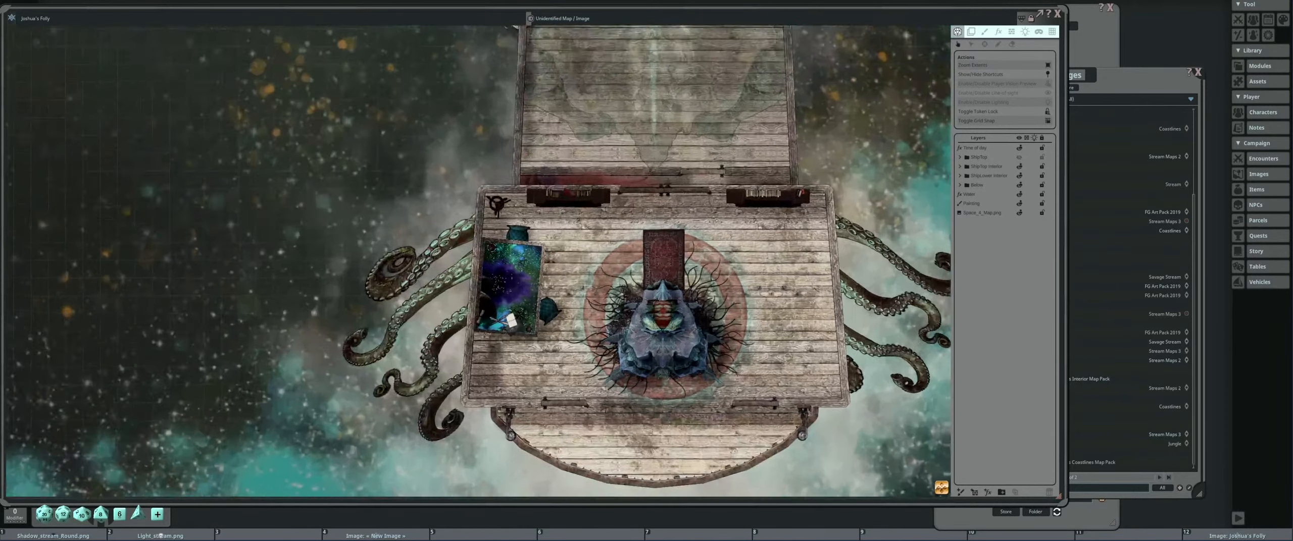
scroll(589, 280, up, 4)
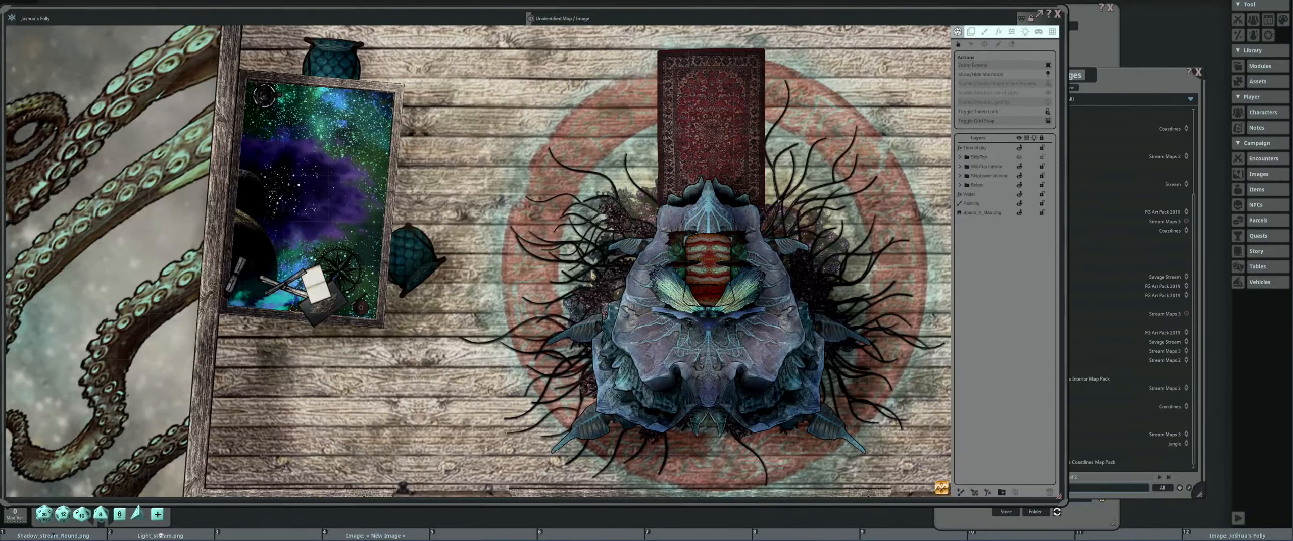
drag(566, 228, 694, 294)
scroll(679, 279, down, 3)
scroll(659, 283, up, 3)
drag(601, 280, 624, 261)
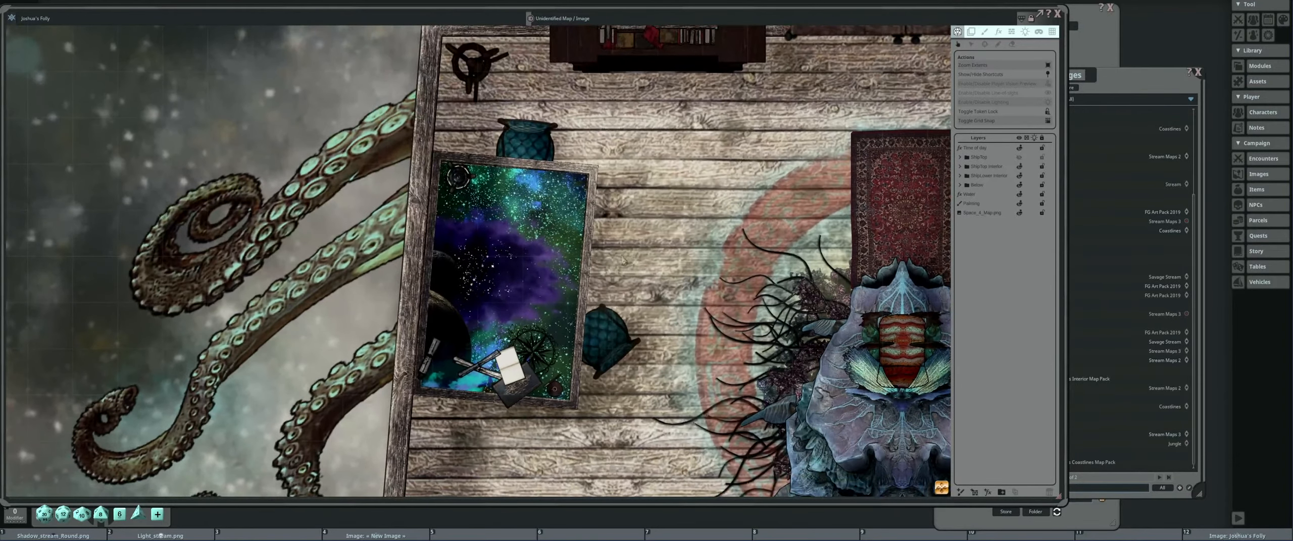
scroll(624, 262, up, 2)
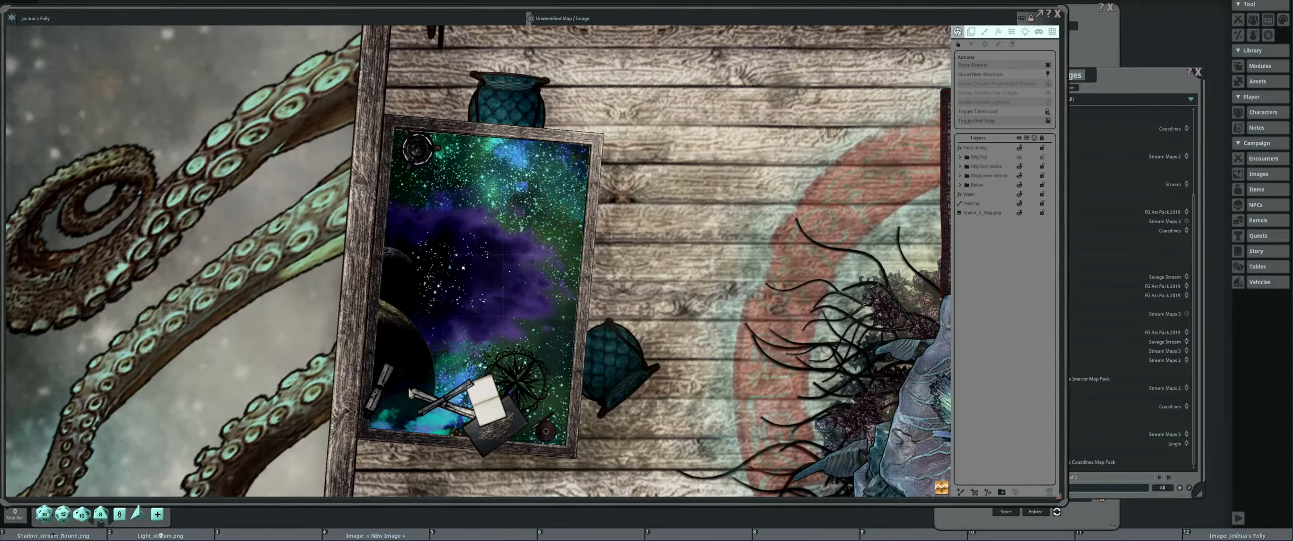
scroll(507, 240, down, 3)
scroll(507, 242, up, 2)
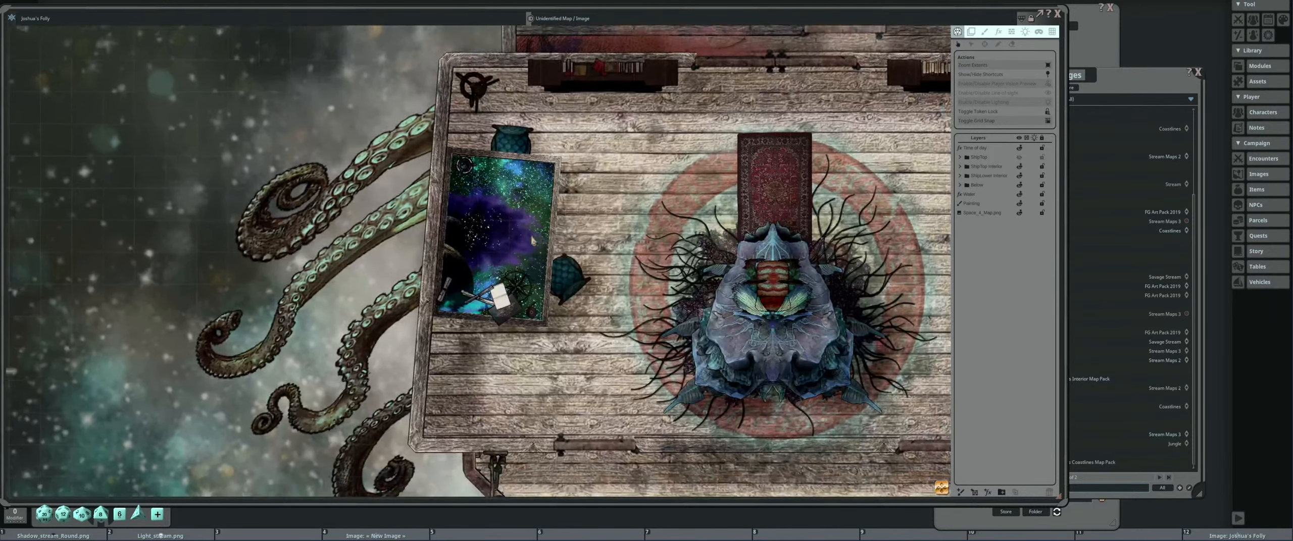
scroll(475, 264, up, 2)
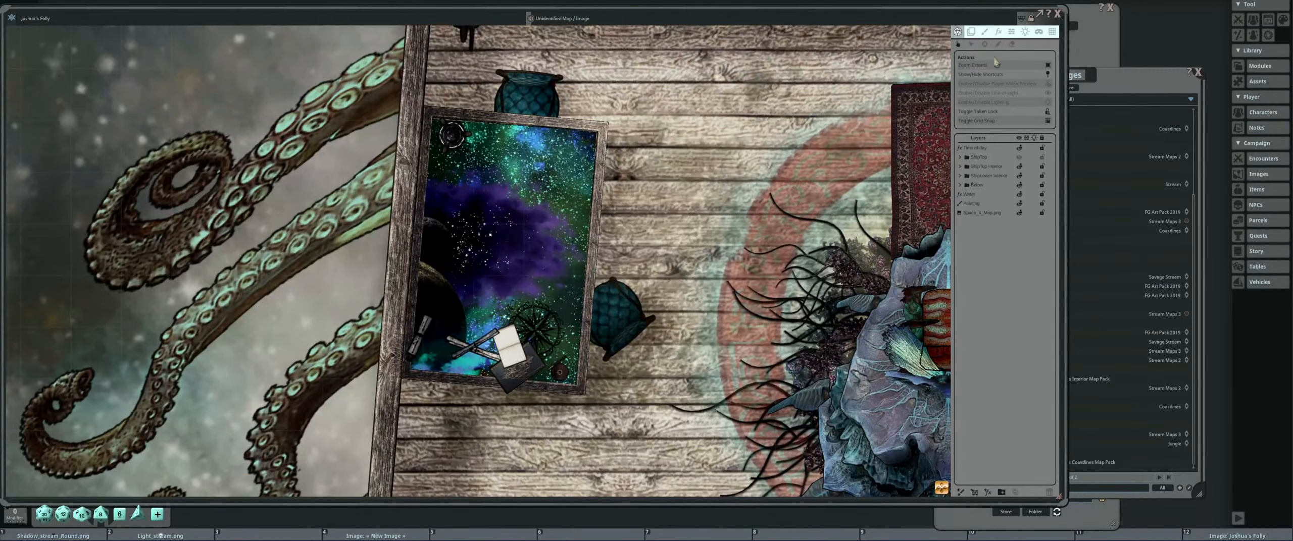
Adjust the starry fill image of the chart table by editing filled strokes in the ShipTop interior layer group.
click(987, 33)
click(1038, 45)
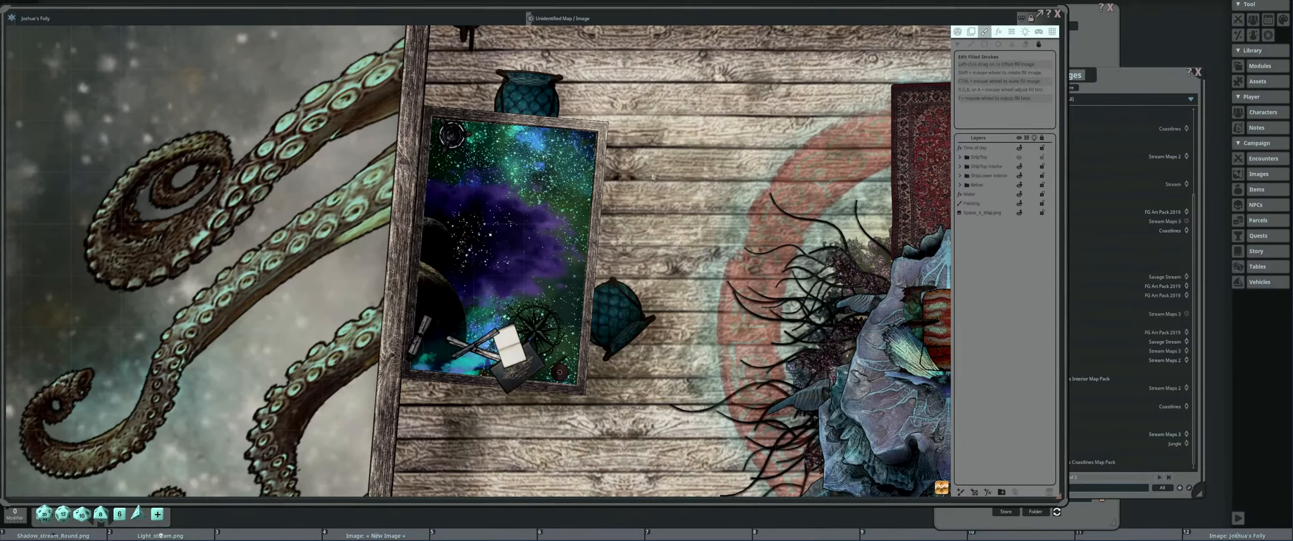
drag(622, 176, 676, 138)
scroll(571, 202, up, 1)
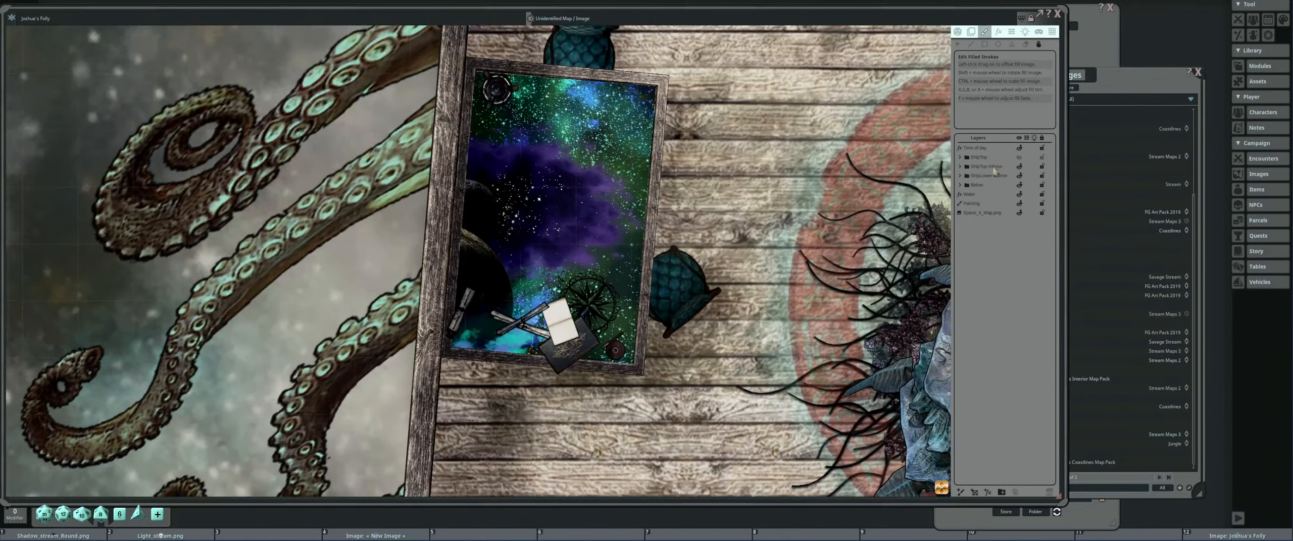
scroll(563, 182, down, 2)
drag(566, 182, 547, 207)
scroll(563, 212, up, 1)
scroll(561, 211, up, 1)
scroll(588, 198, down, 6)
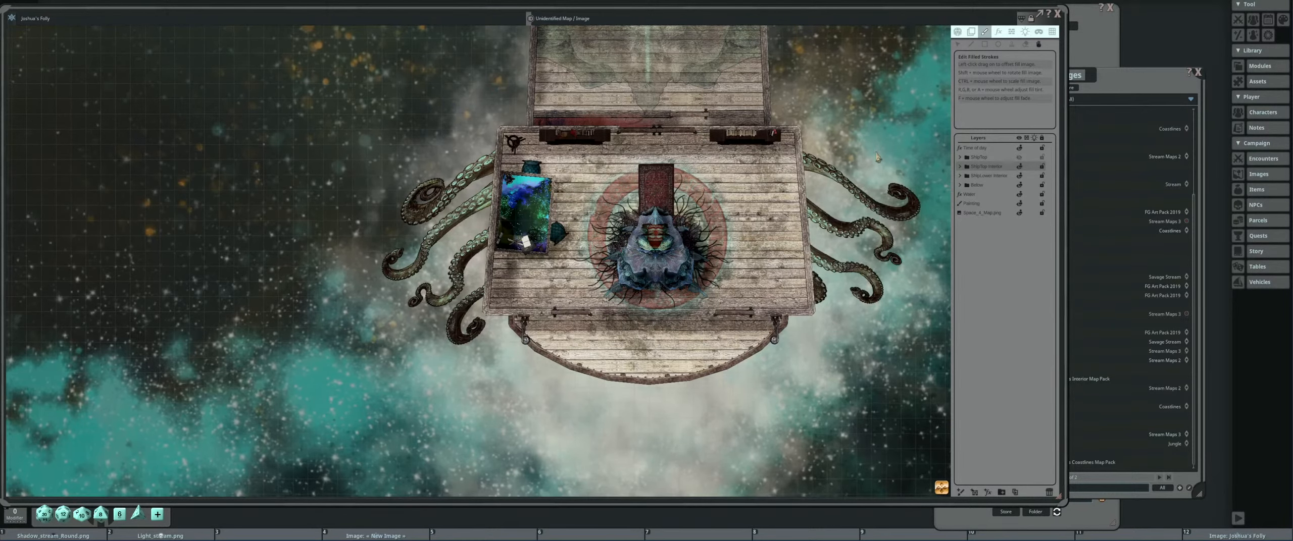
Show the ShipTop layer group again and look over the whole ship.
click(1022, 163)
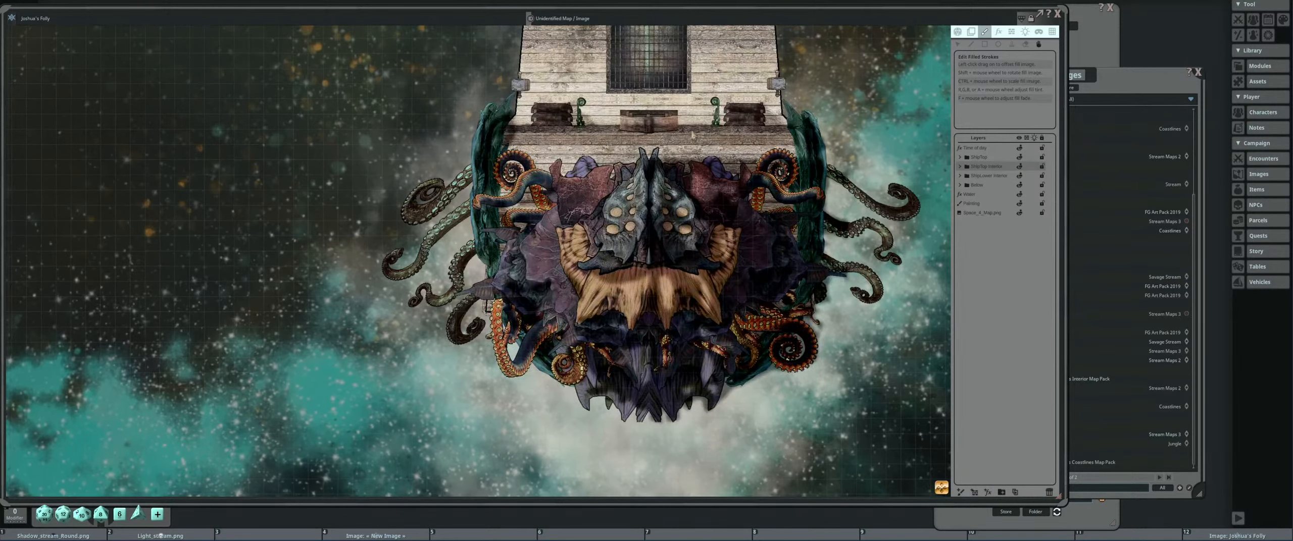
scroll(695, 137, down, 3)
drag(695, 136, 608, 317)
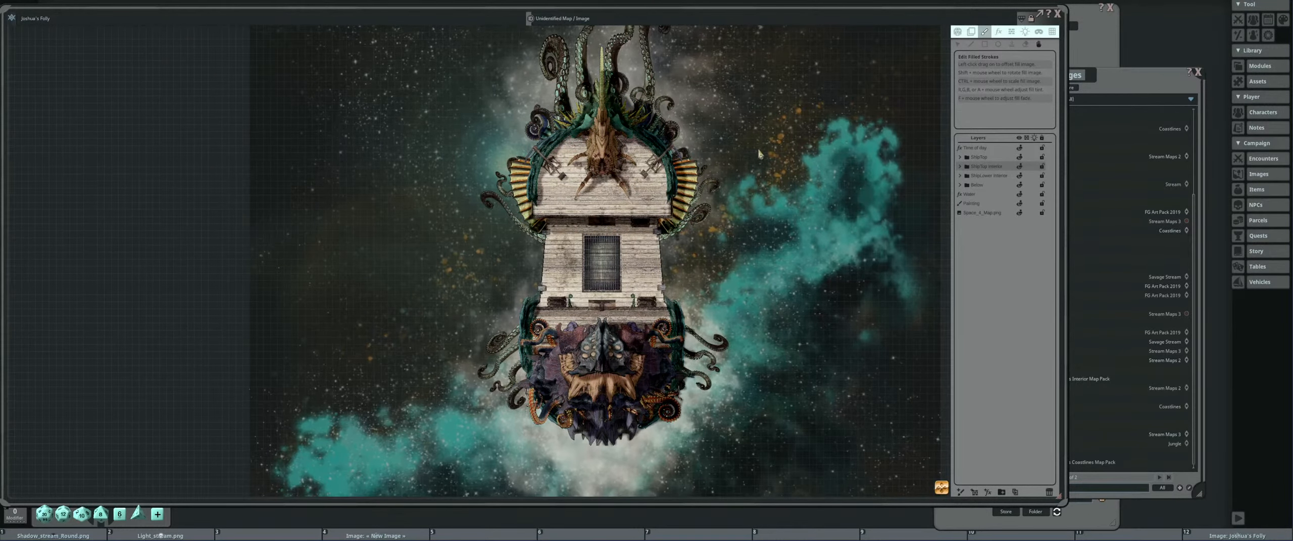
scroll(772, 177, up, 2)
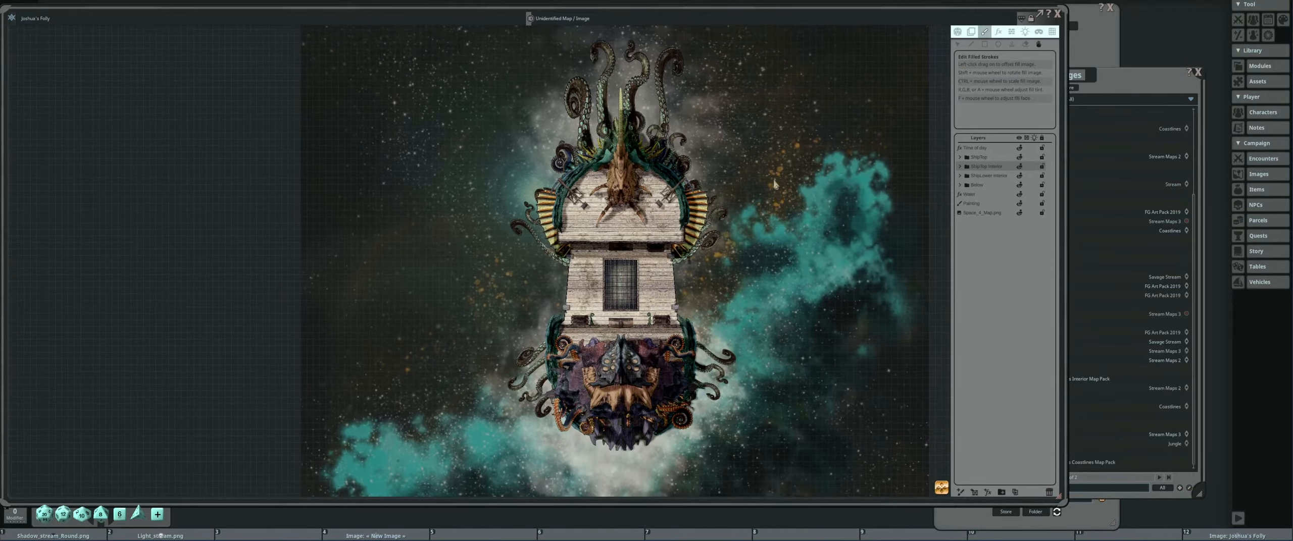
Close the Joshua's Folly map and the image list, and open the < New Image > map.
click(1059, 17)
drag(1102, 84, 828, 45)
scroll(794, 187, up, 4)
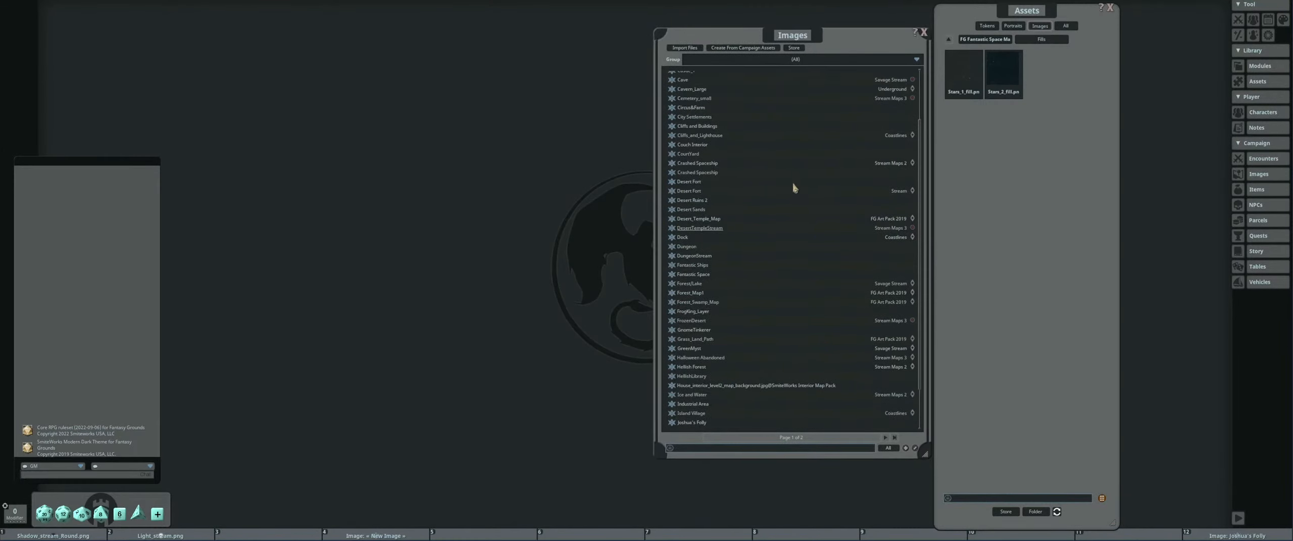
click(924, 32)
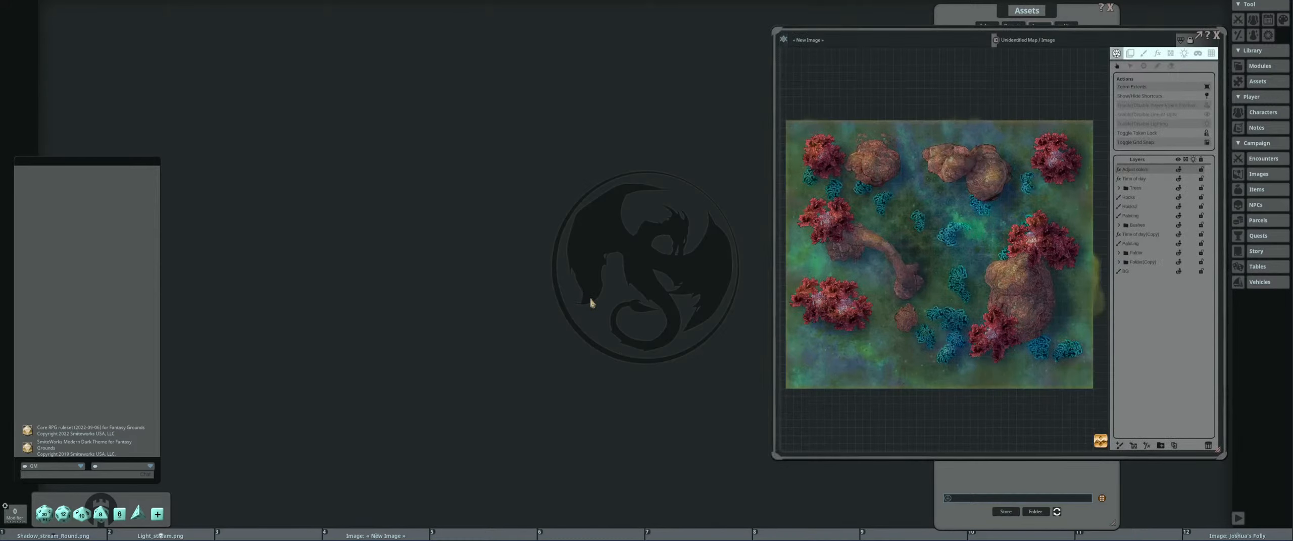
Move and enlarge the < New Image > map window beside the Assets window, and examine its rocks and coral-like plants.
drag(1084, 31, 619, 36)
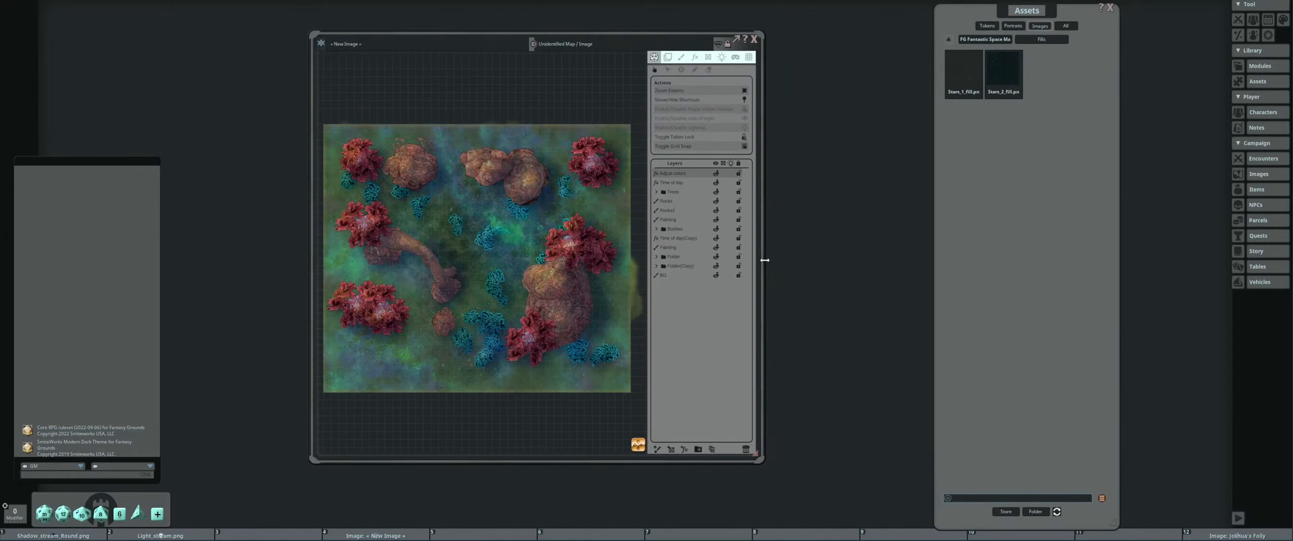
drag(764, 260, 1050, 258)
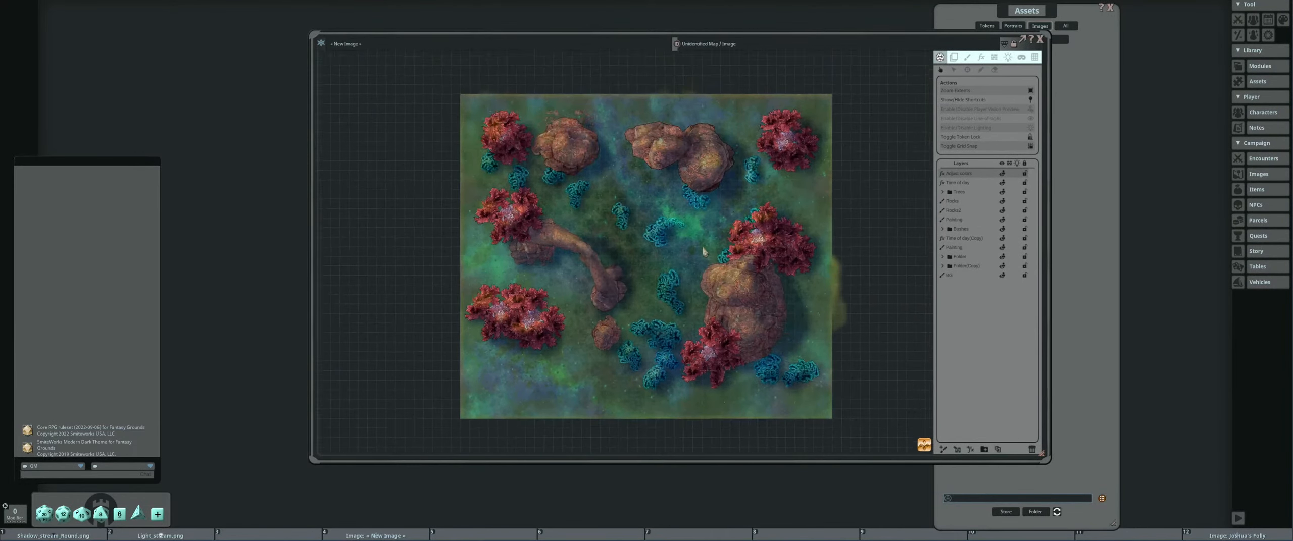
drag(665, 41, 525, 24)
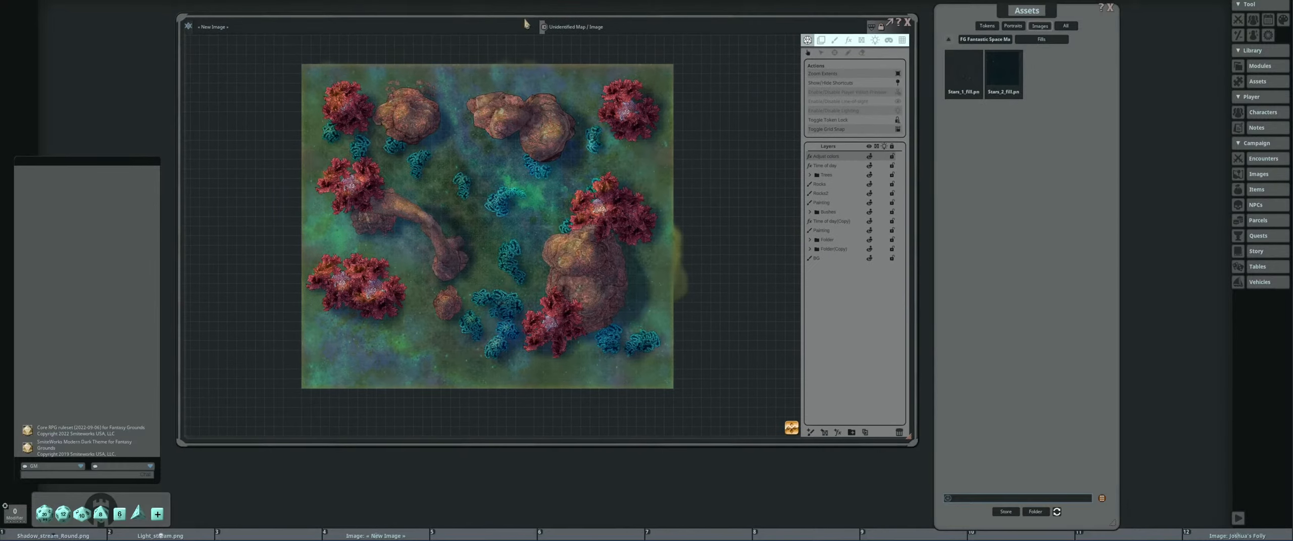
drag(591, 455, 591, 525)
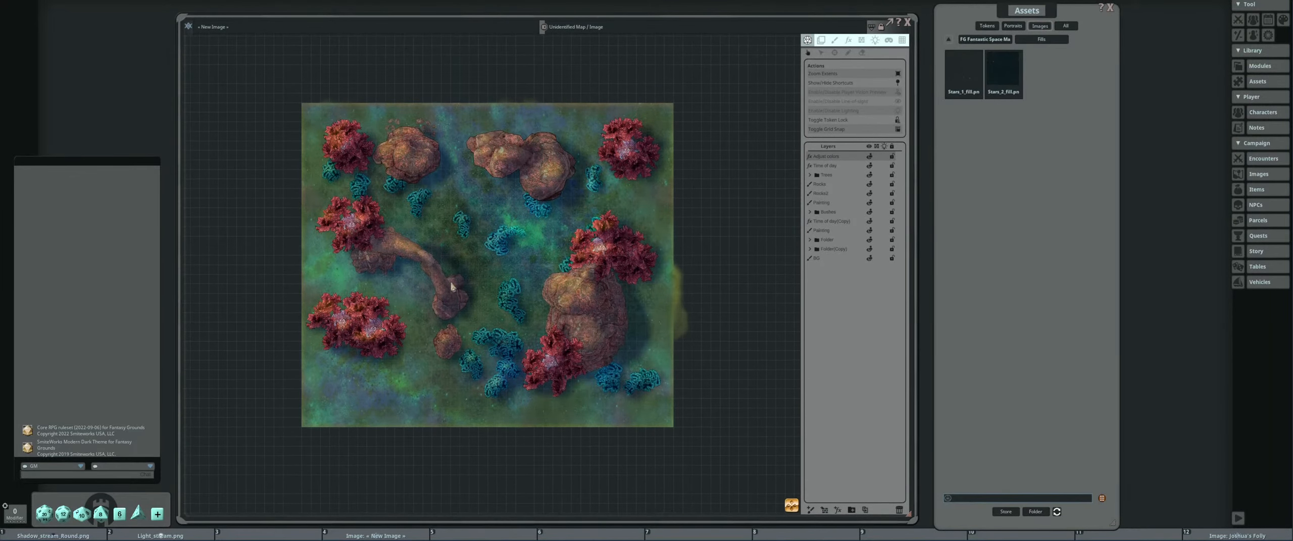
scroll(479, 339, down, 4)
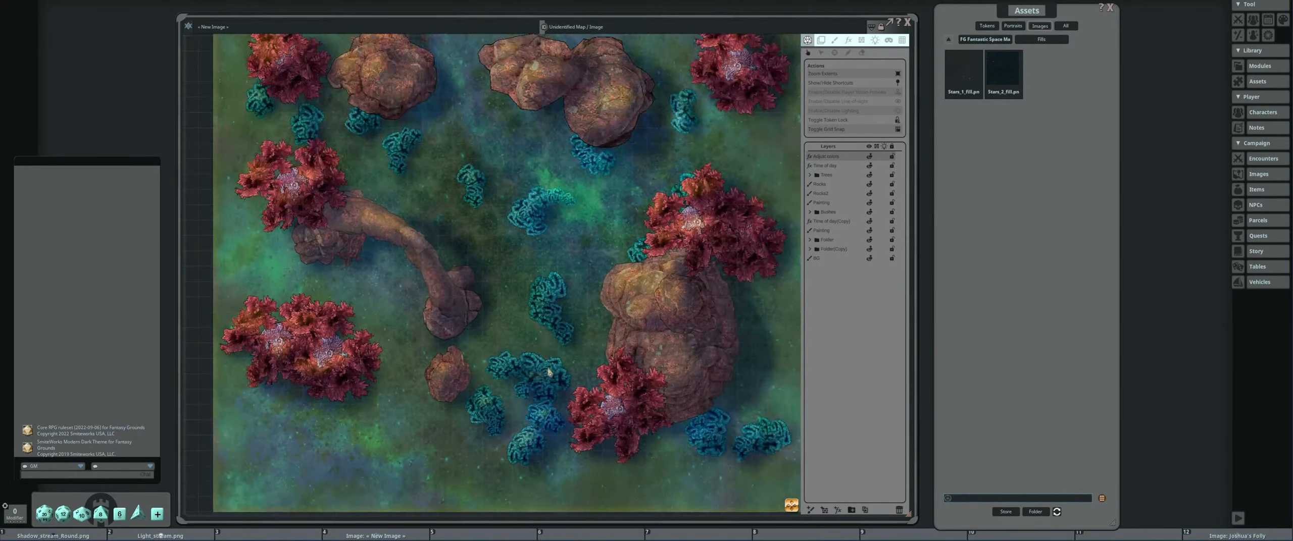
scroll(550, 369, up, 4)
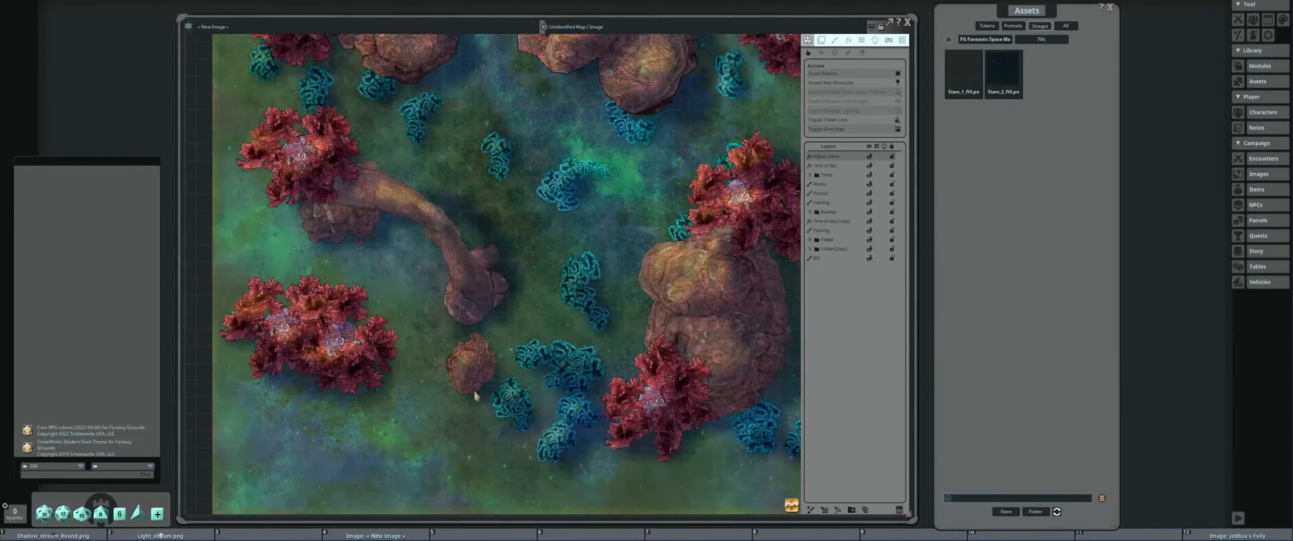
scroll(612, 390, down, 3)
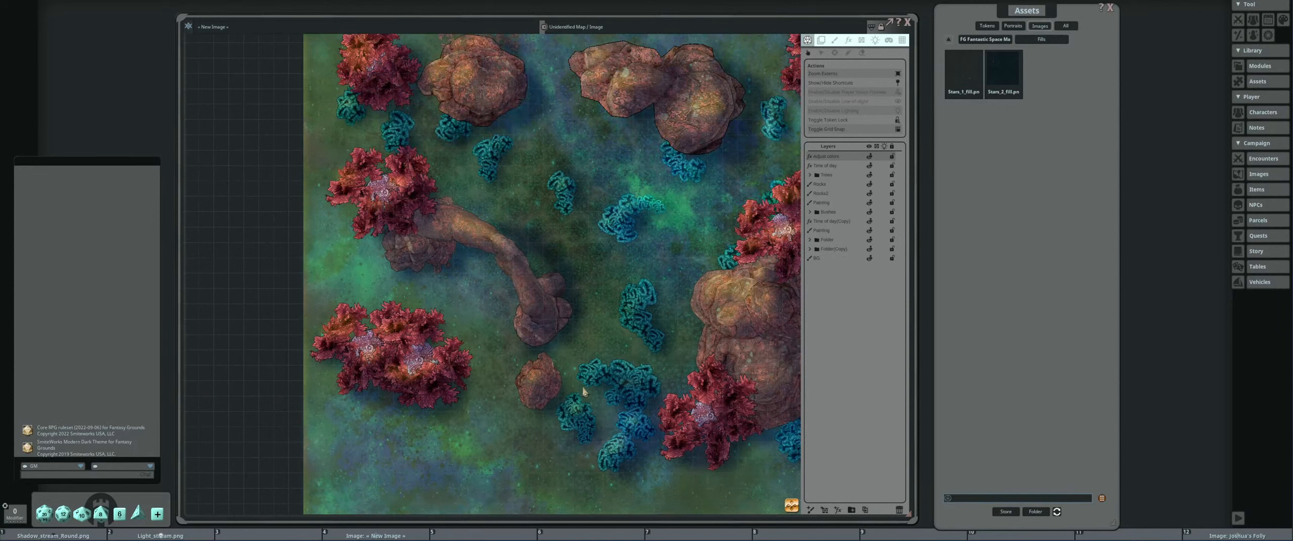
Examine the alien landscape's rock arch, boulders, red and teal corals and glowing ground, both up close and as a whole.
scroll(671, 308, down, 2)
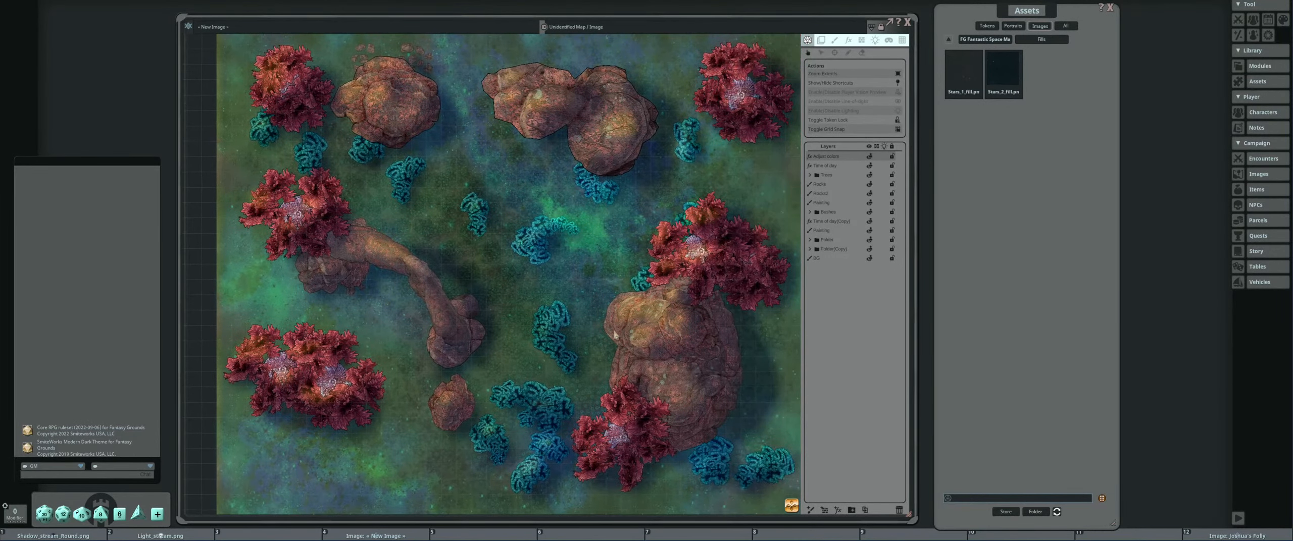
drag(581, 303, 552, 305)
drag(567, 343, 570, 328)
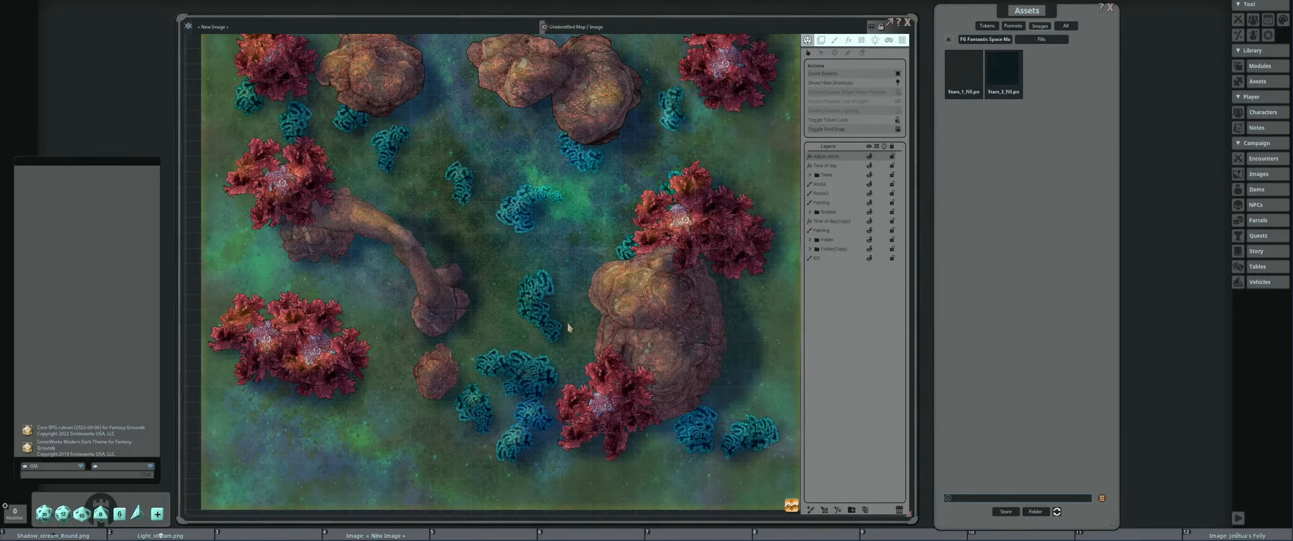
scroll(568, 328, up, 3)
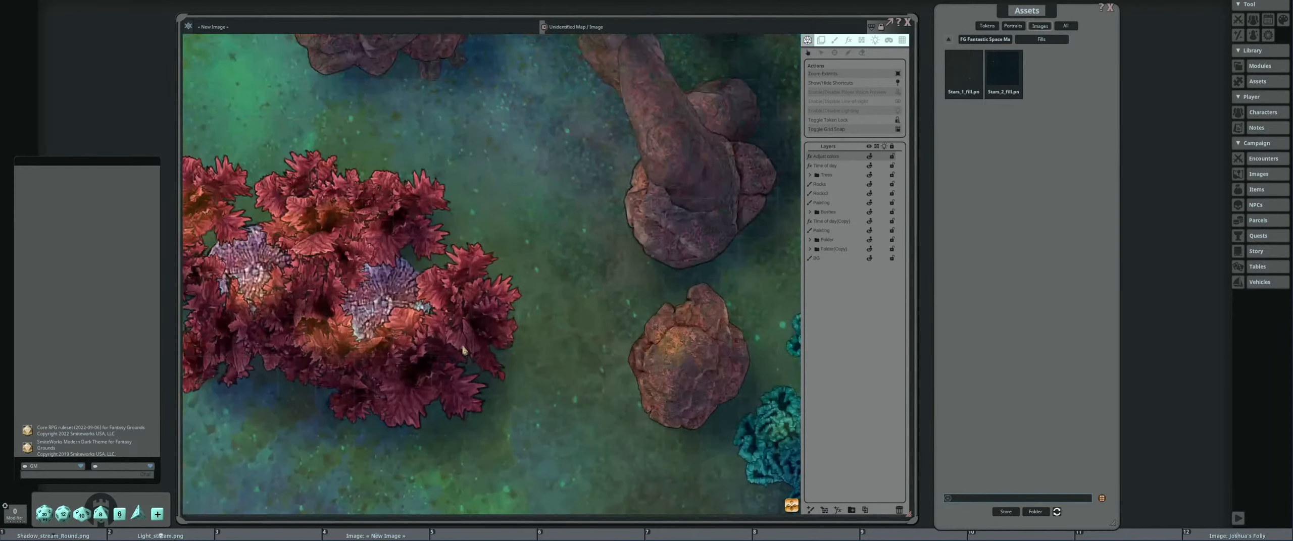
scroll(466, 349, down, 3)
scroll(577, 303, up, 5)
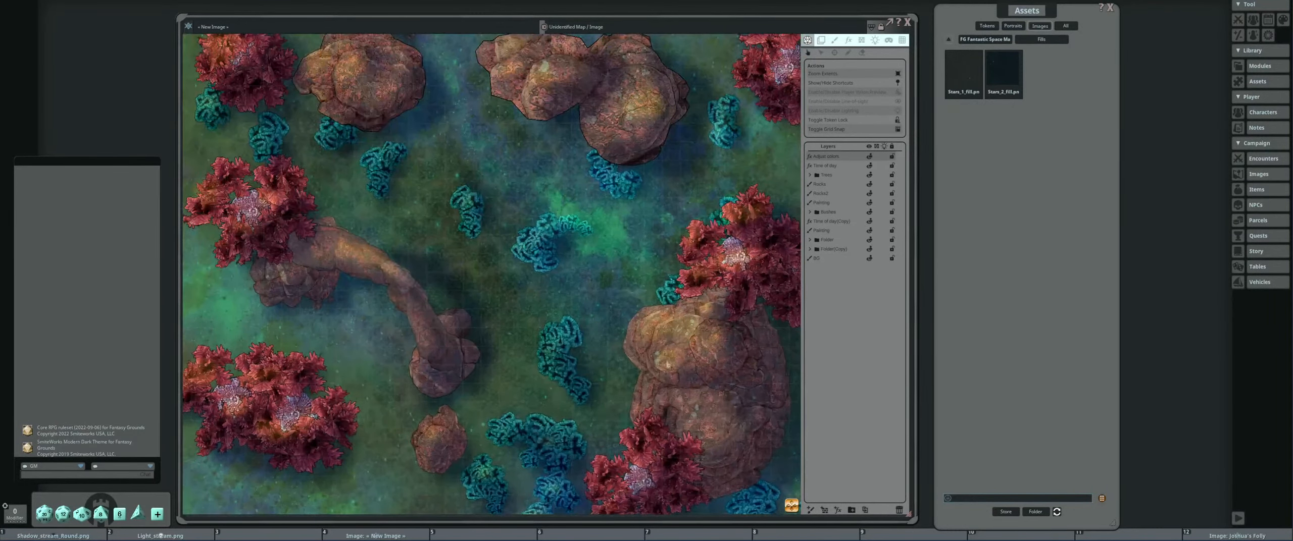
scroll(630, 295, down, 3)
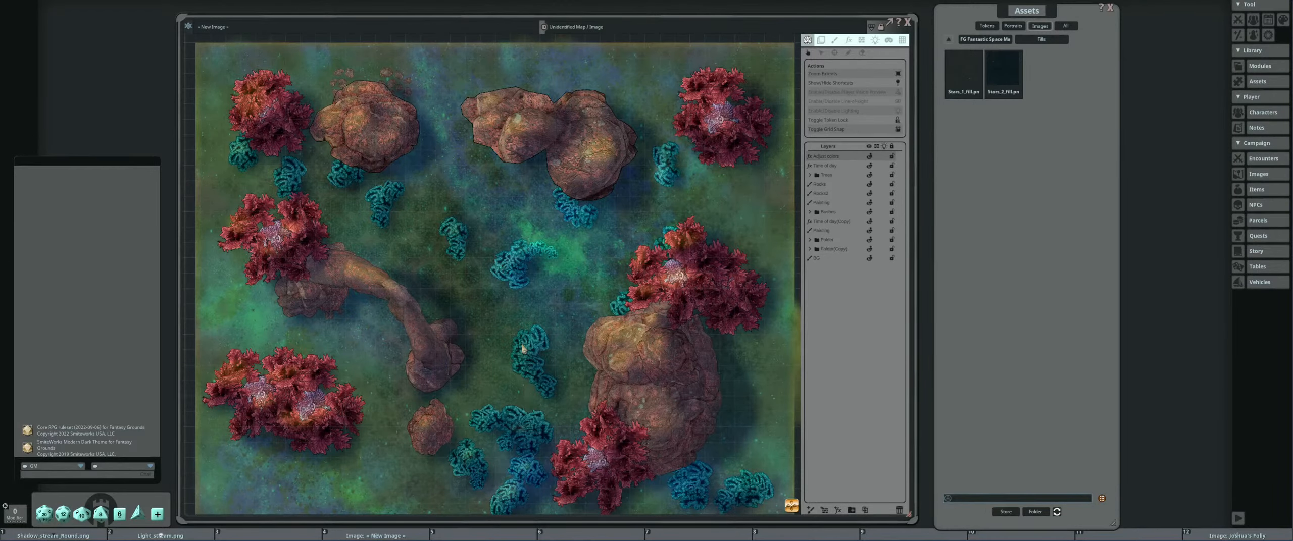
scroll(533, 273, up, 5)
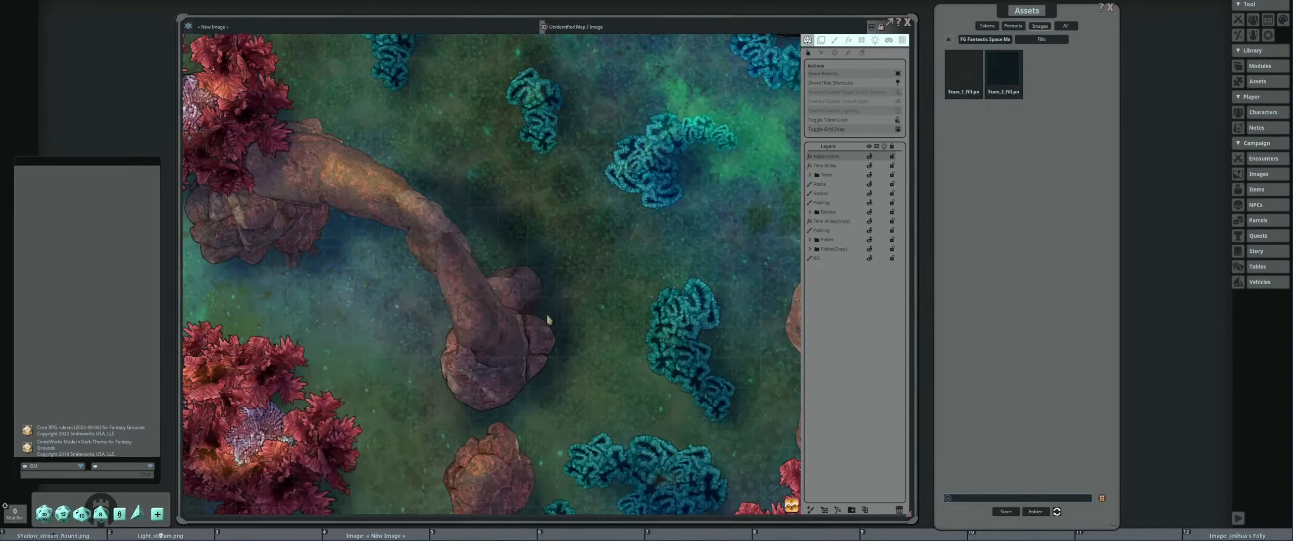
drag(483, 303, 585, 286)
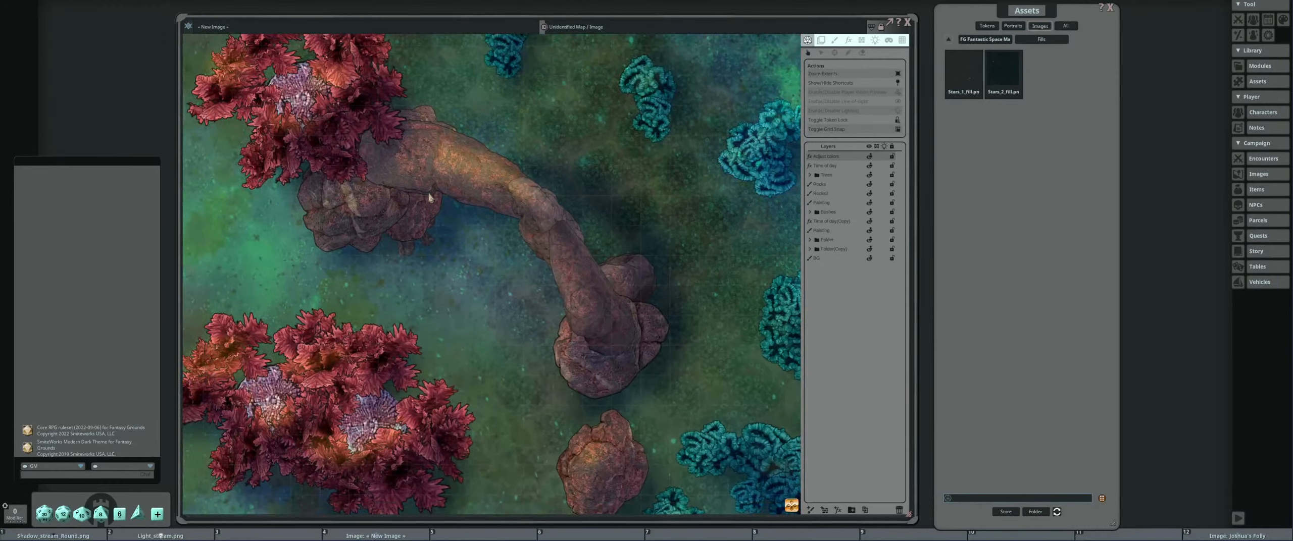
scroll(581, 312, down, 5)
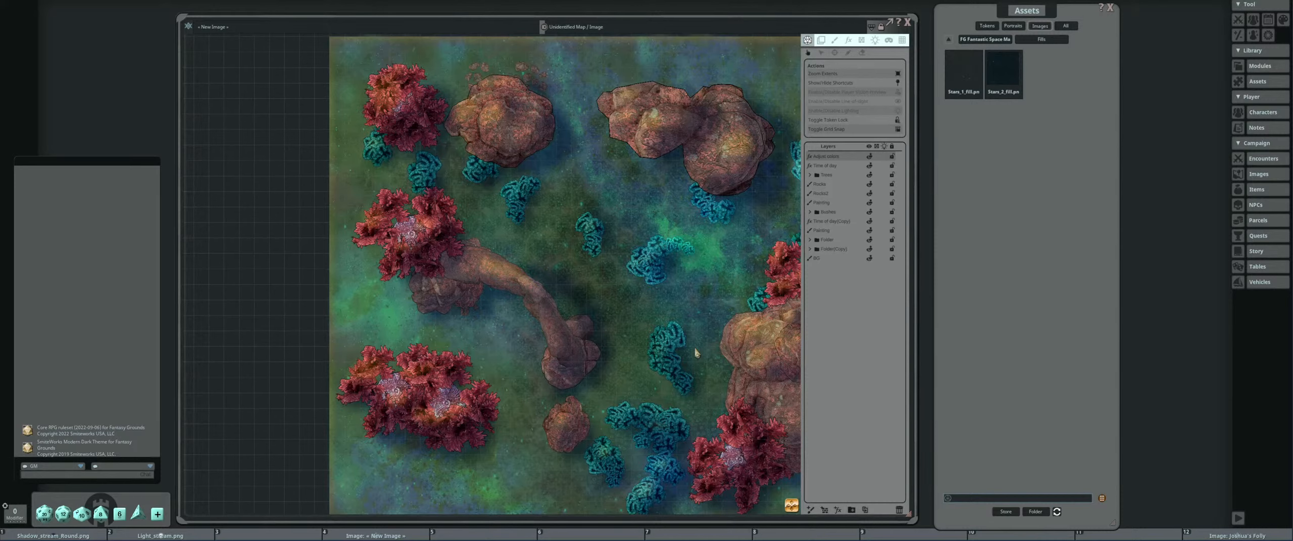
scroll(656, 391, down, 5)
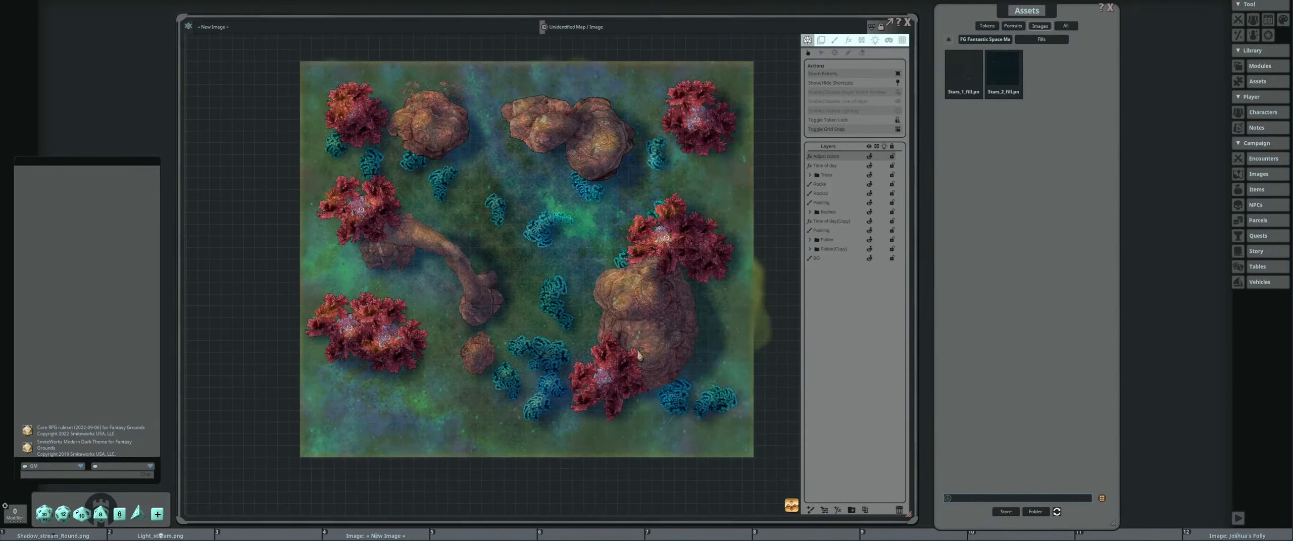
scroll(648, 382, up, 6)
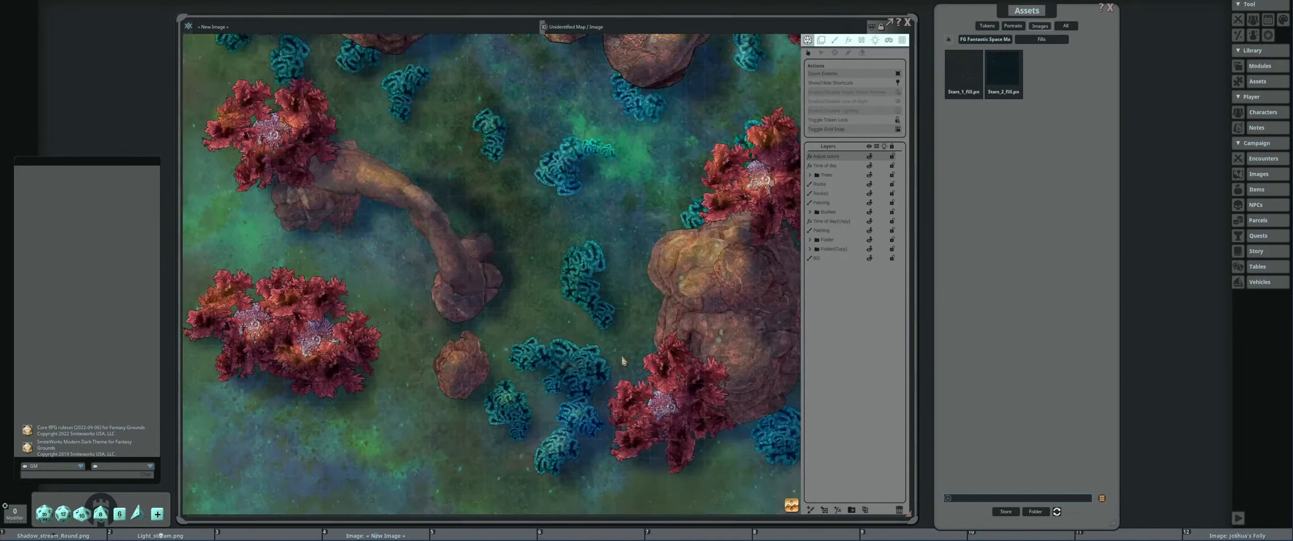
scroll(622, 359, up, 1)
drag(594, 270, 611, 404)
scroll(505, 286, up, 4)
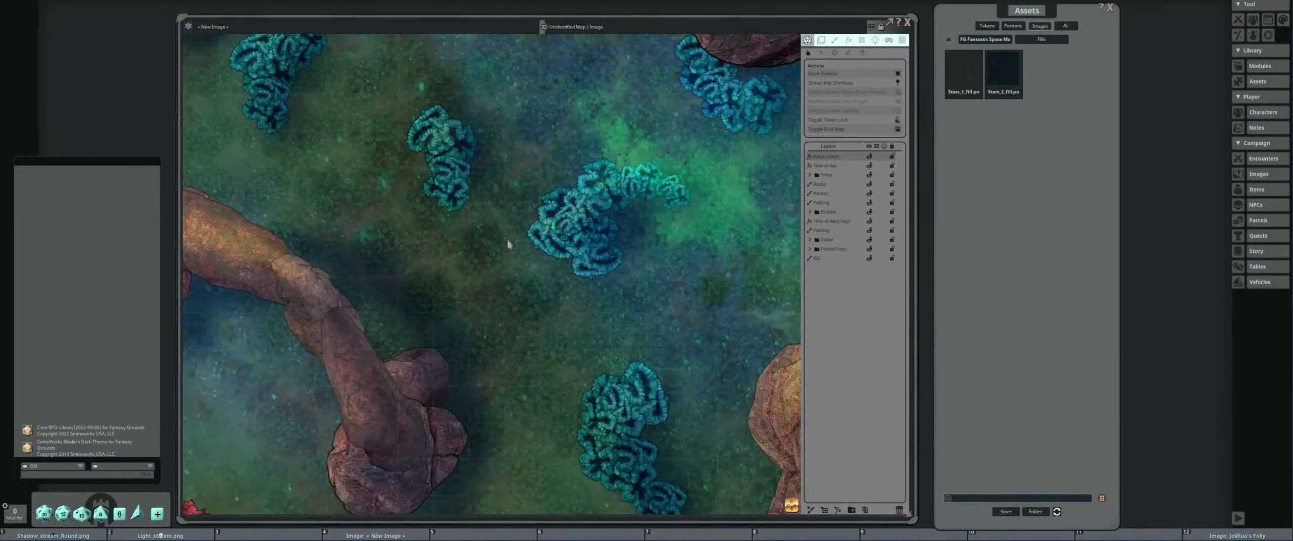
scroll(566, 310, down, 3)
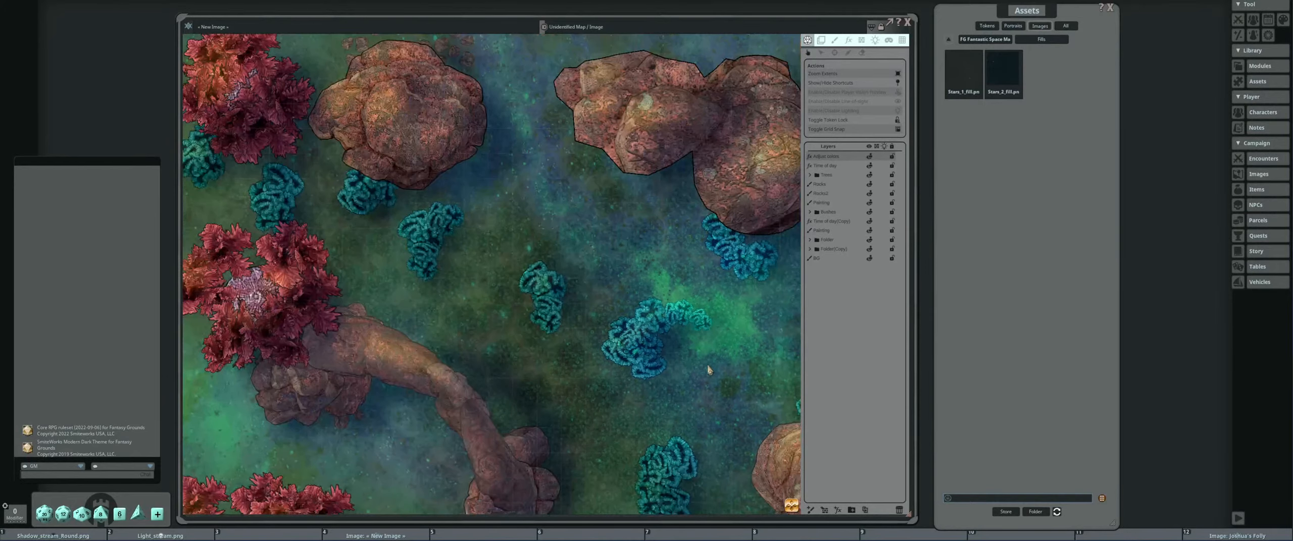
scroll(628, 370, down, 3)
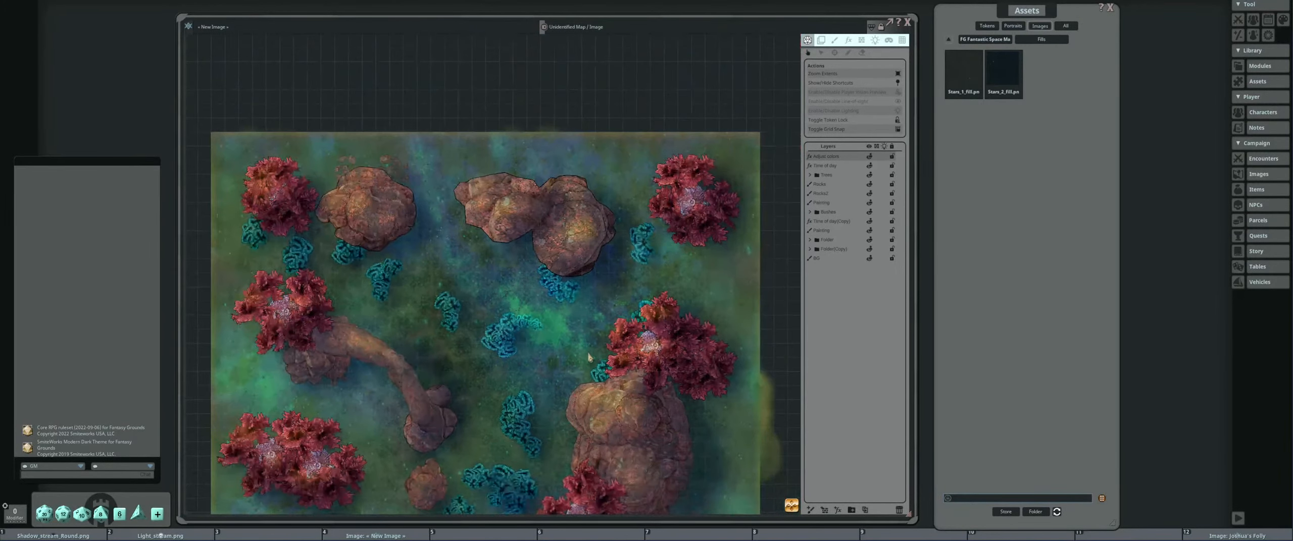
scroll(598, 285, up, 1)
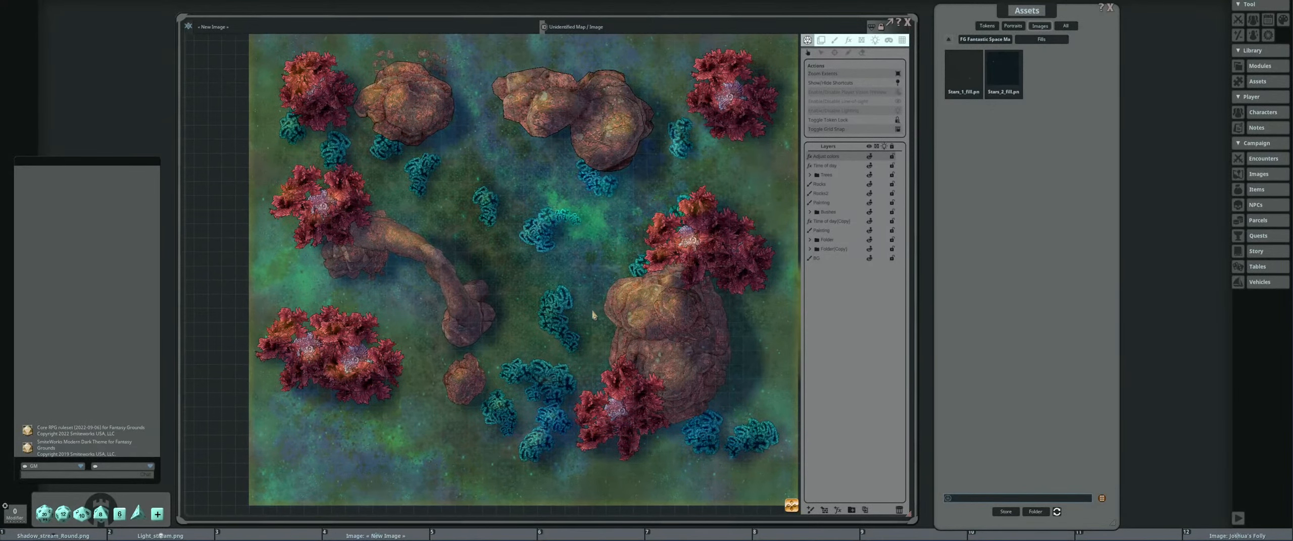
drag(585, 341, 616, 369)
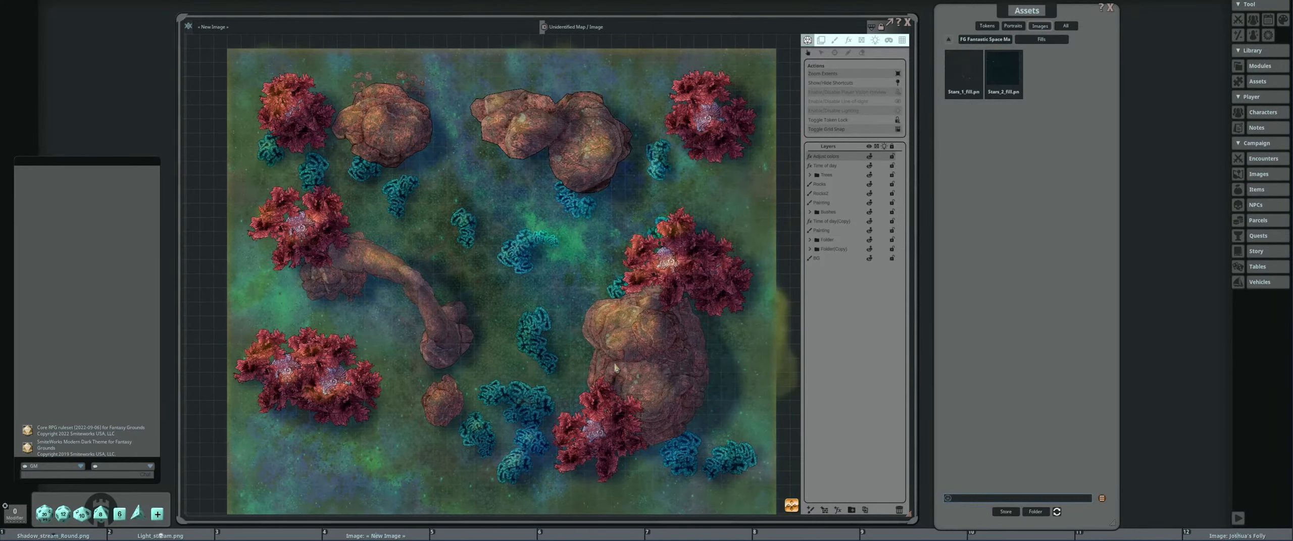
scroll(665, 371, up, 1)
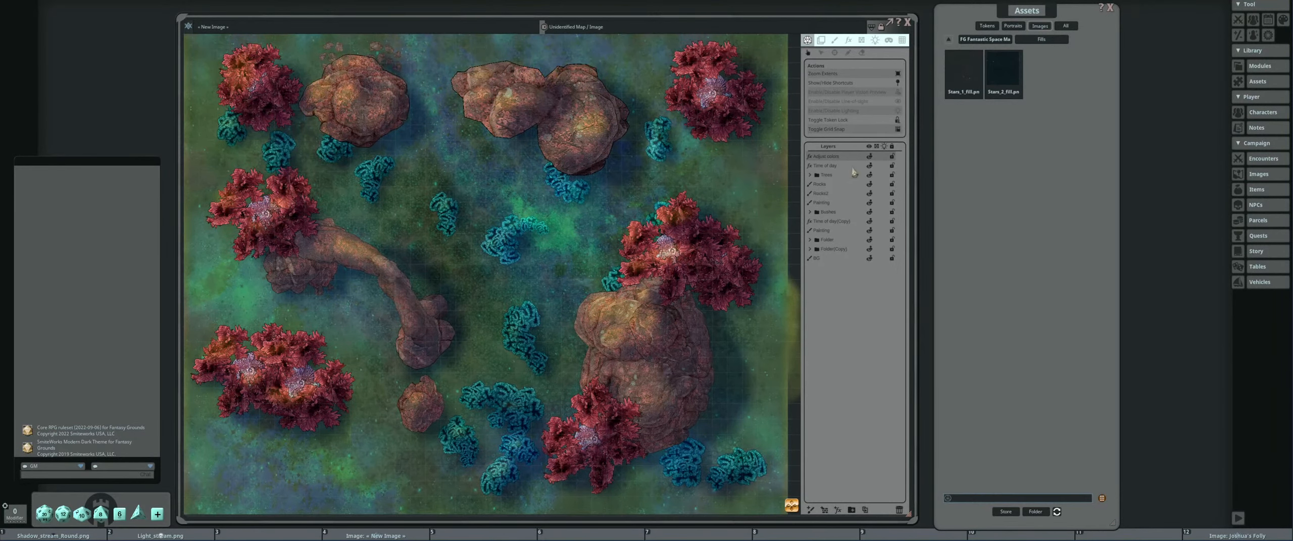
Go back from the space map fills to the top-level list of image asset folders.
click(965, 41)
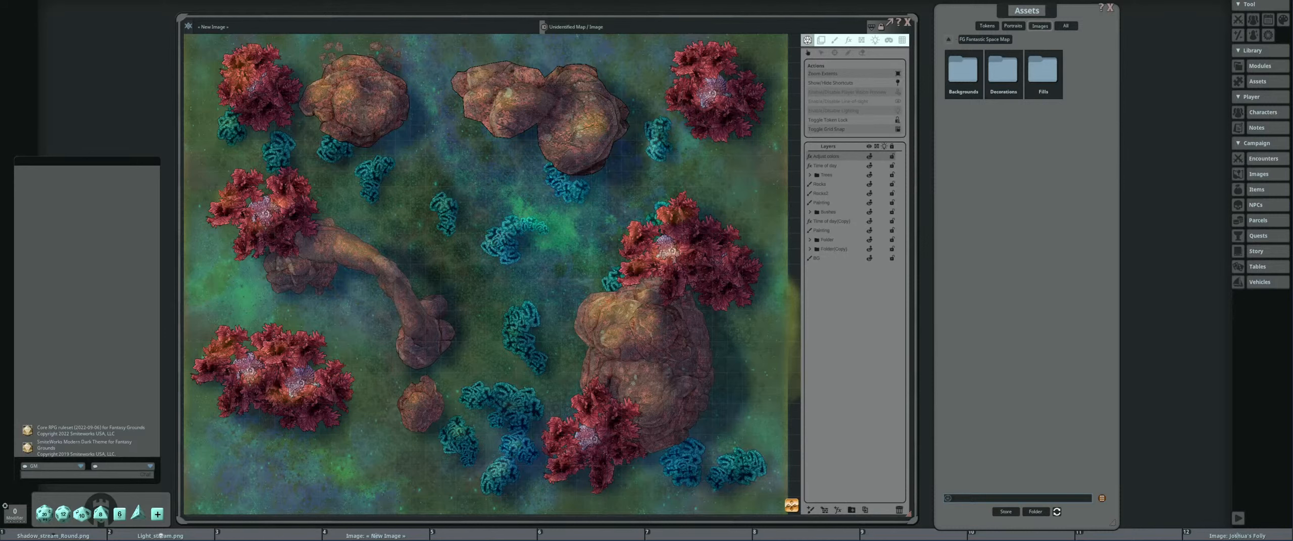
drag(667, 124, 656, 108)
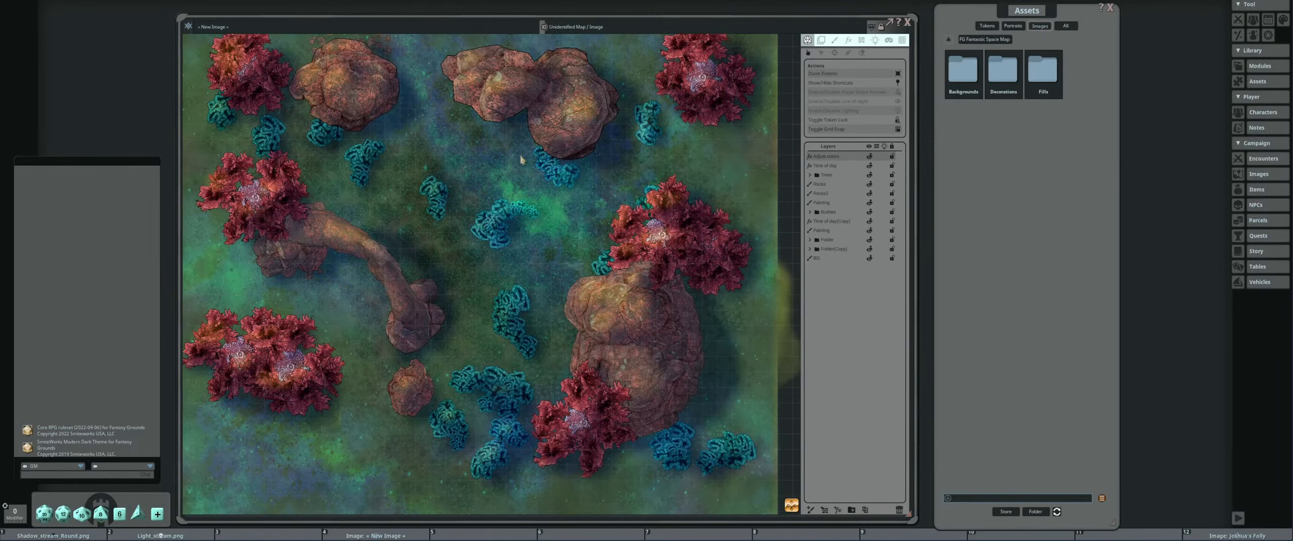
drag(522, 160, 592, 171)
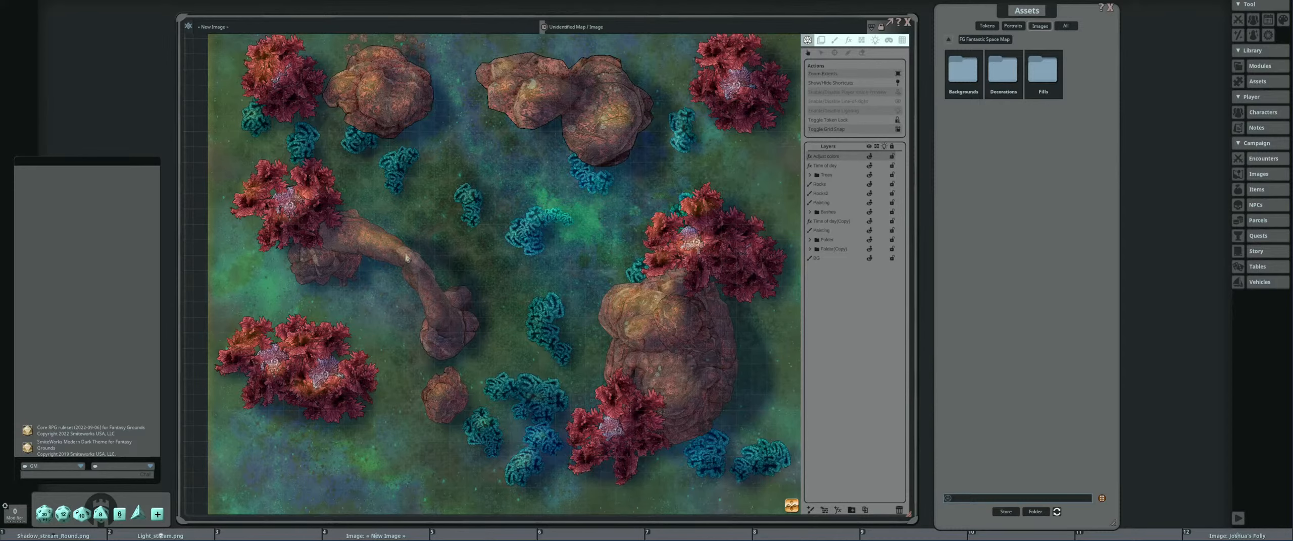
drag(461, 243, 425, 237)
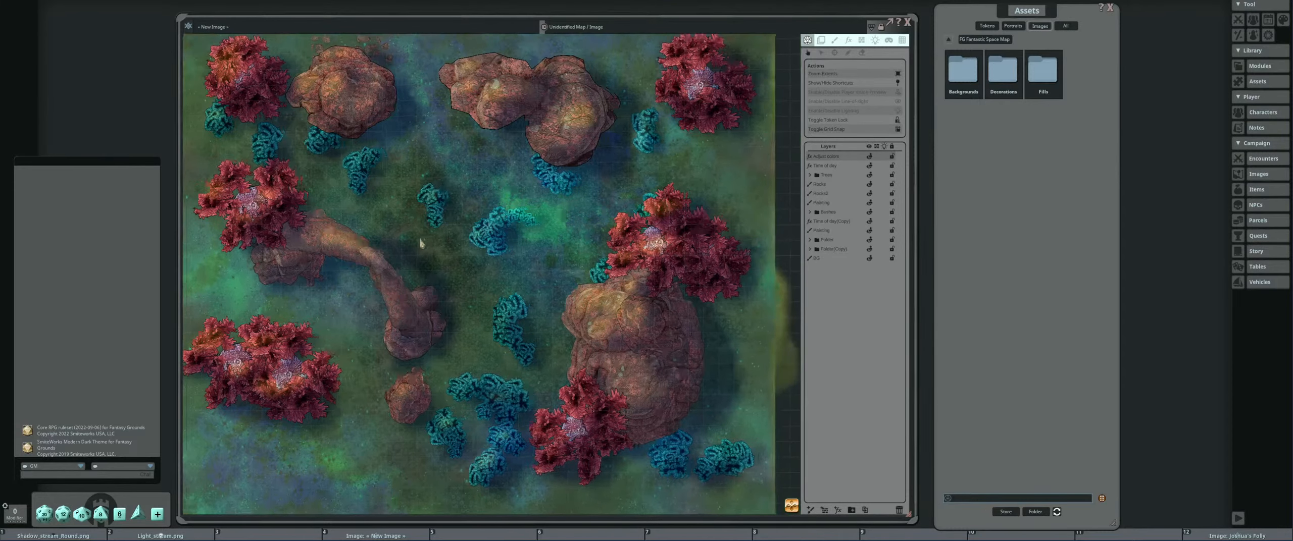
click(963, 42)
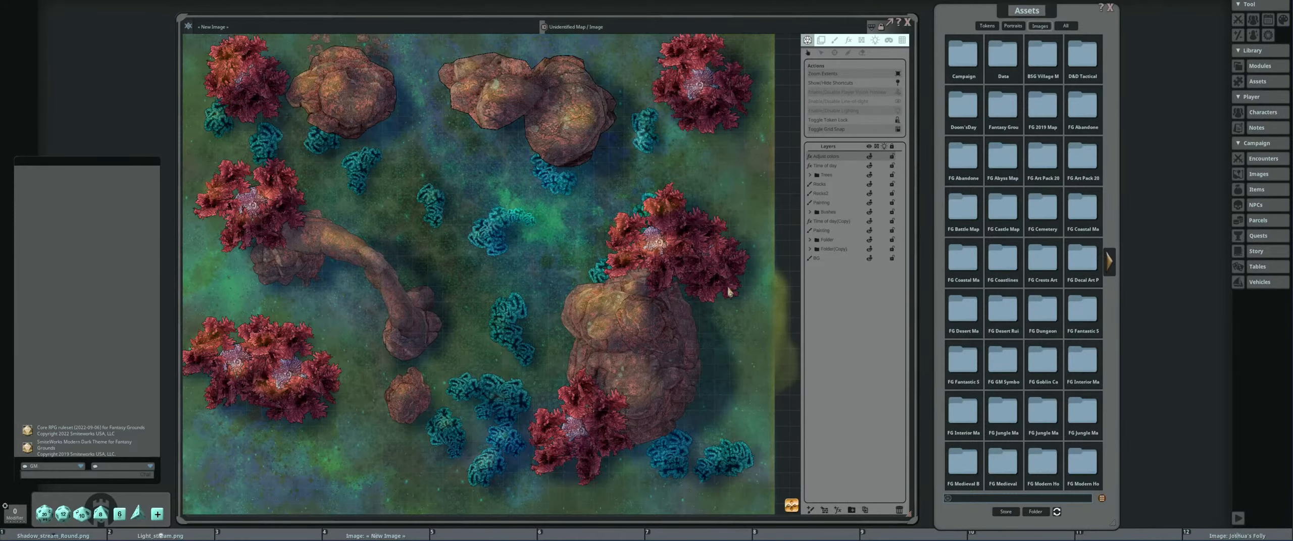
Hide each of the two rock layers in turn and show it again to check which rocks it holds.
scroll(729, 292, up, 2)
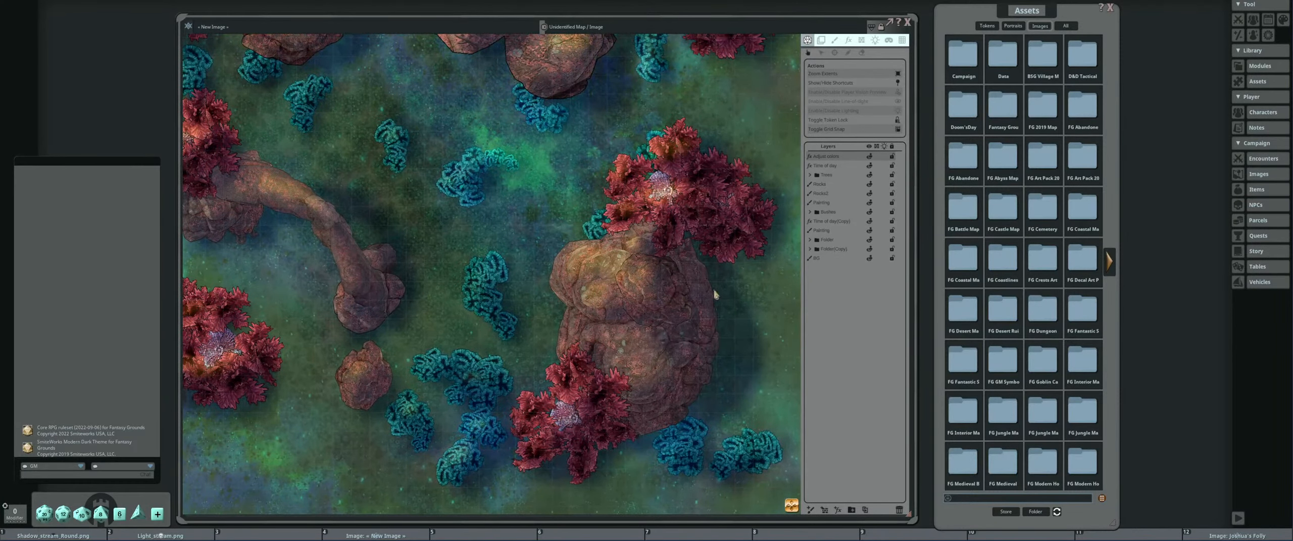
drag(715, 295, 705, 287)
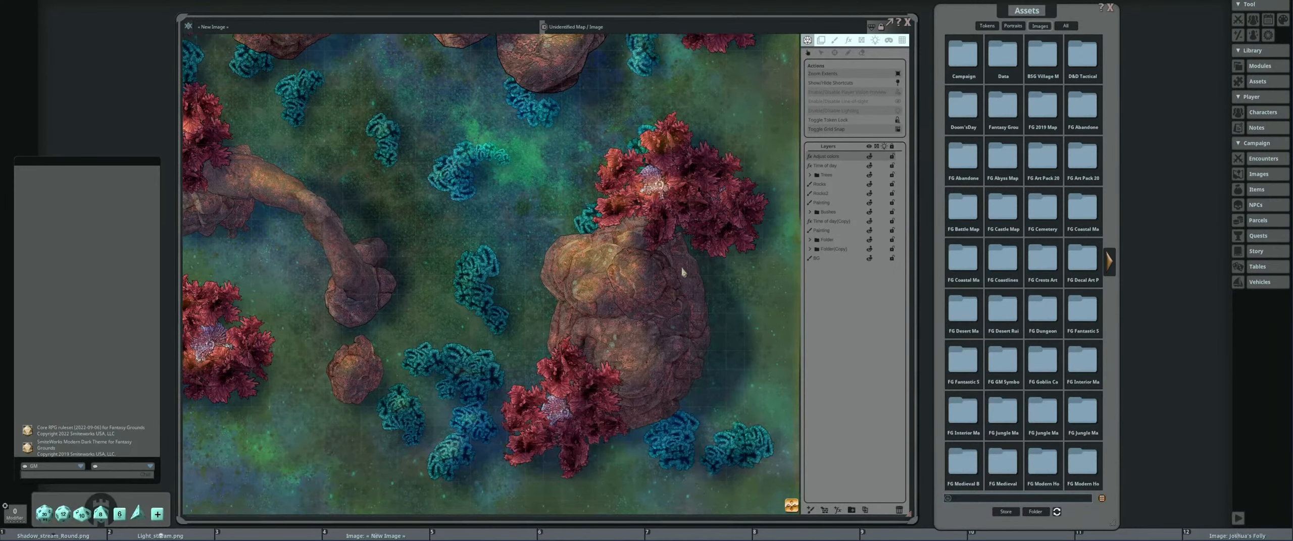
drag(535, 265, 650, 382)
drag(590, 252, 590, 212)
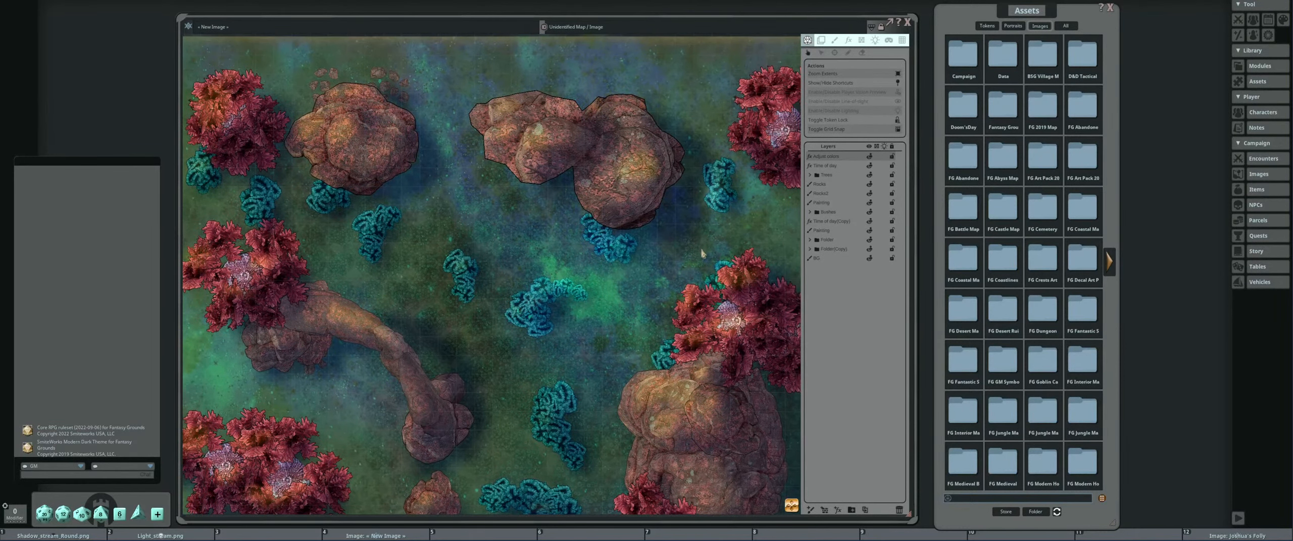
click(842, 186)
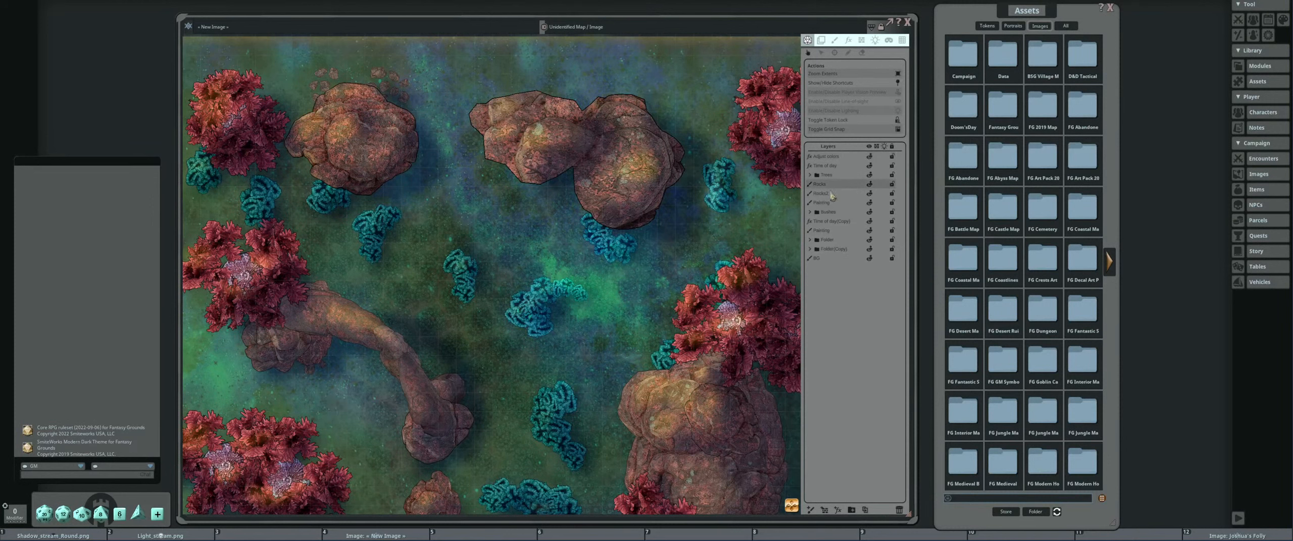
click(869, 186)
click(869, 186)
click(869, 186)
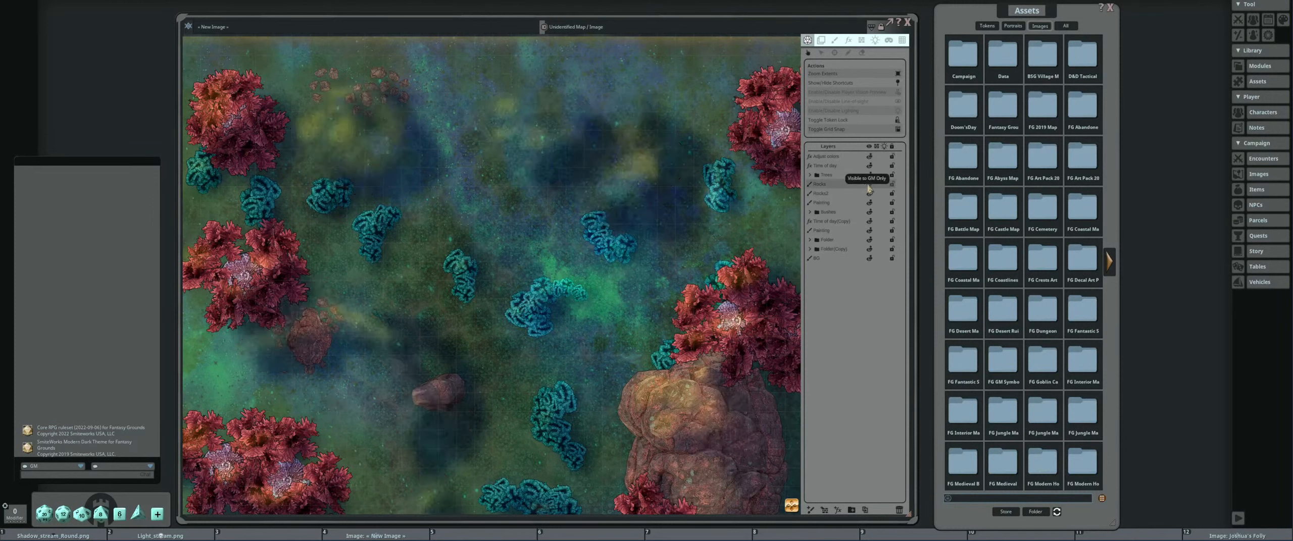
click(869, 186)
click(871, 195)
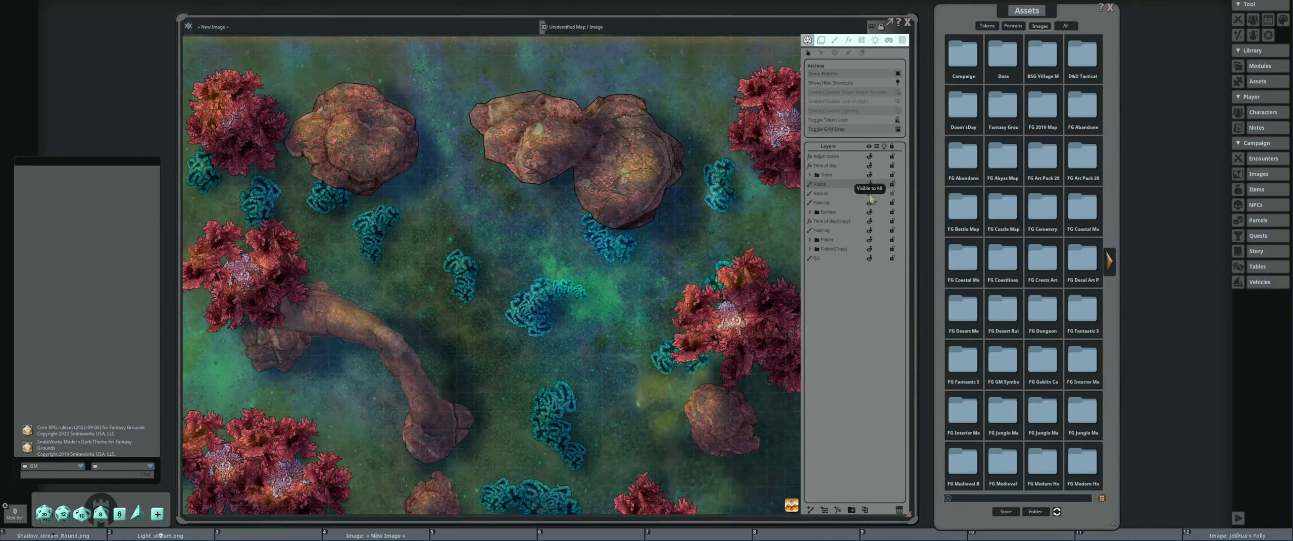
click(870, 195)
click(871, 196)
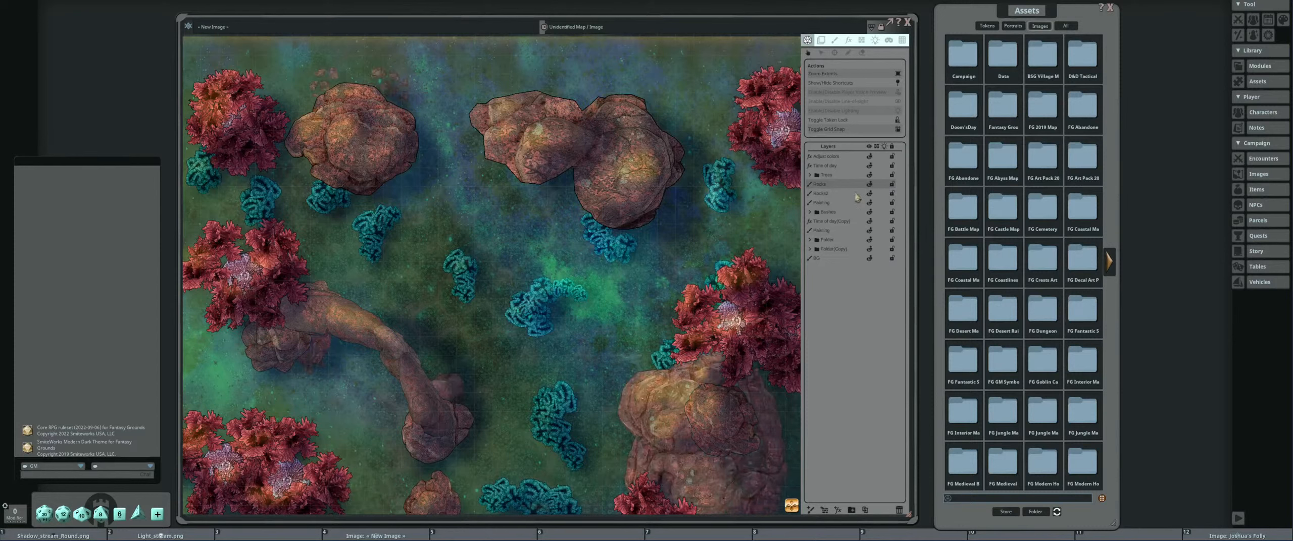
Hide the upper Painting layer and show it again to compare the whole map's colours with and without it.
click(841, 205)
click(870, 204)
click(869, 204)
scroll(679, 223, down, 6)
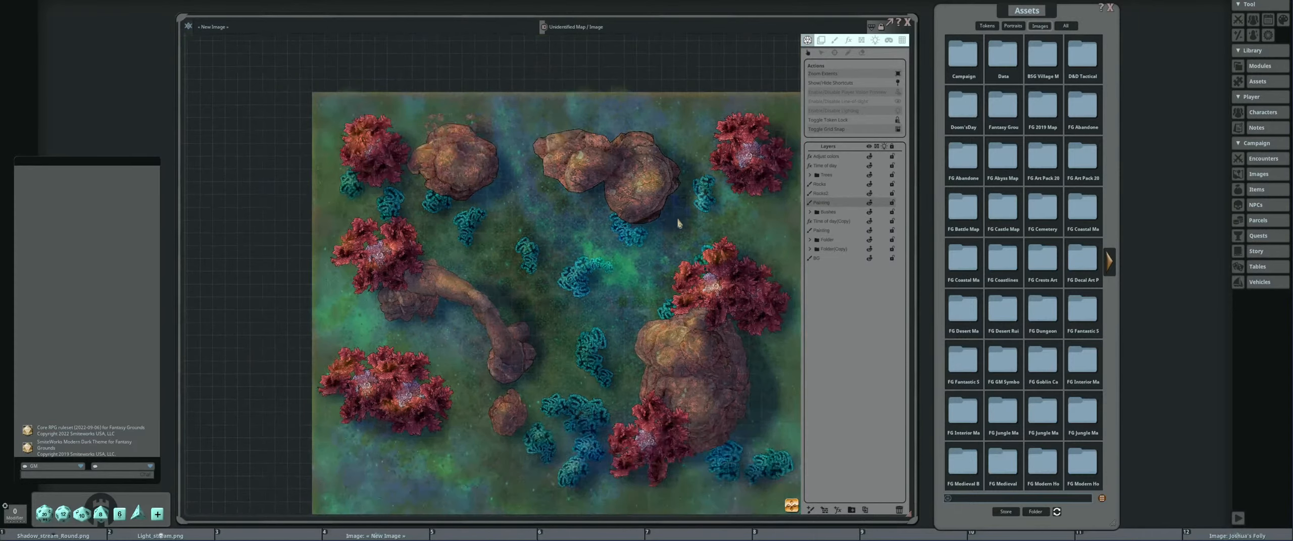
drag(690, 223, 613, 198)
scroll(616, 226, up, 2)
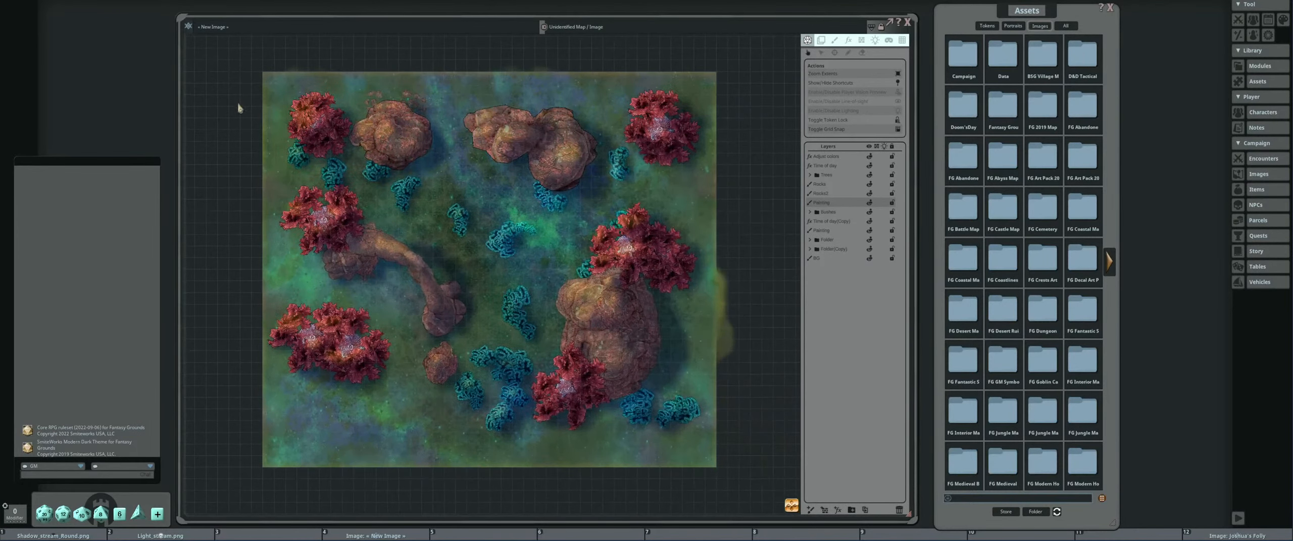
drag(555, 338, 584, 329)
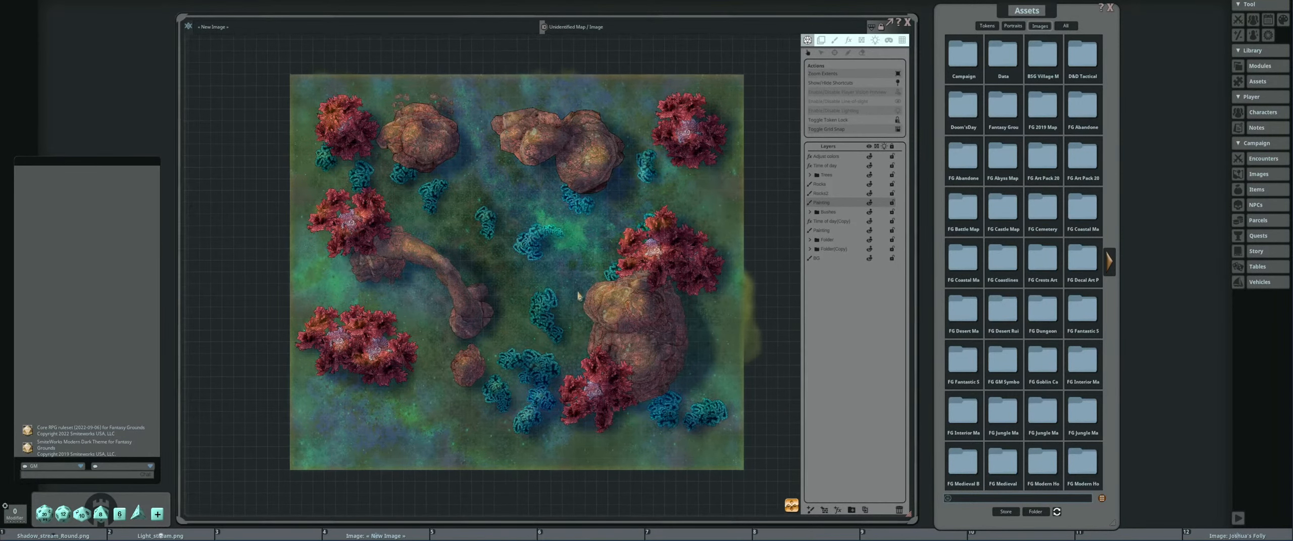
scroll(511, 303, up, 2)
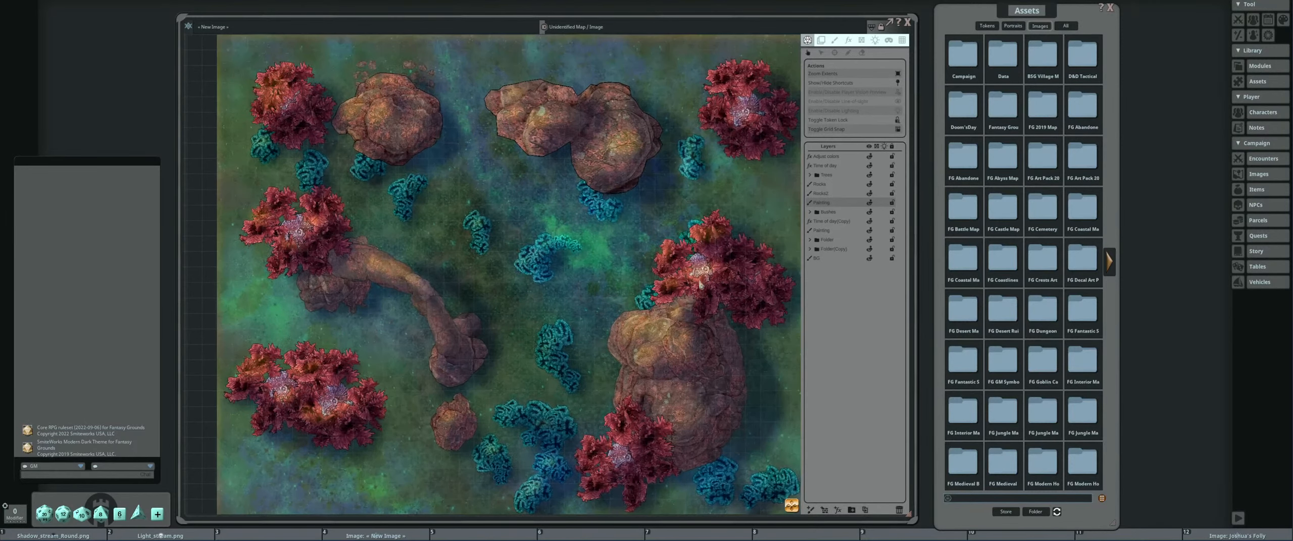
click(870, 204)
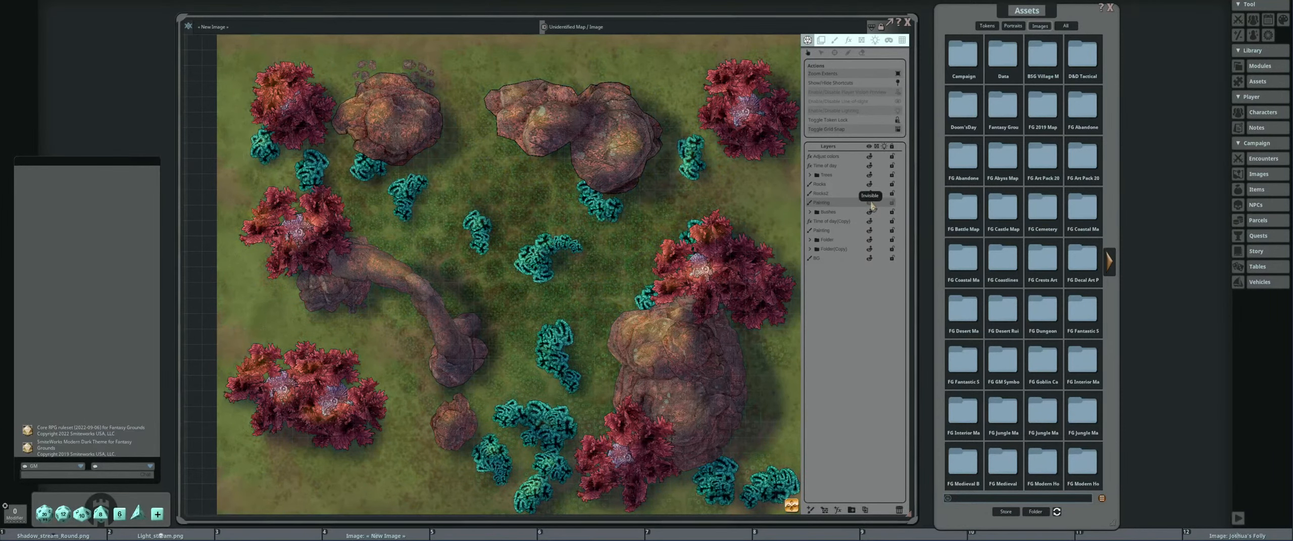
click(871, 204)
Go to the second page of image asset folders.
scroll(715, 332, up, 3)
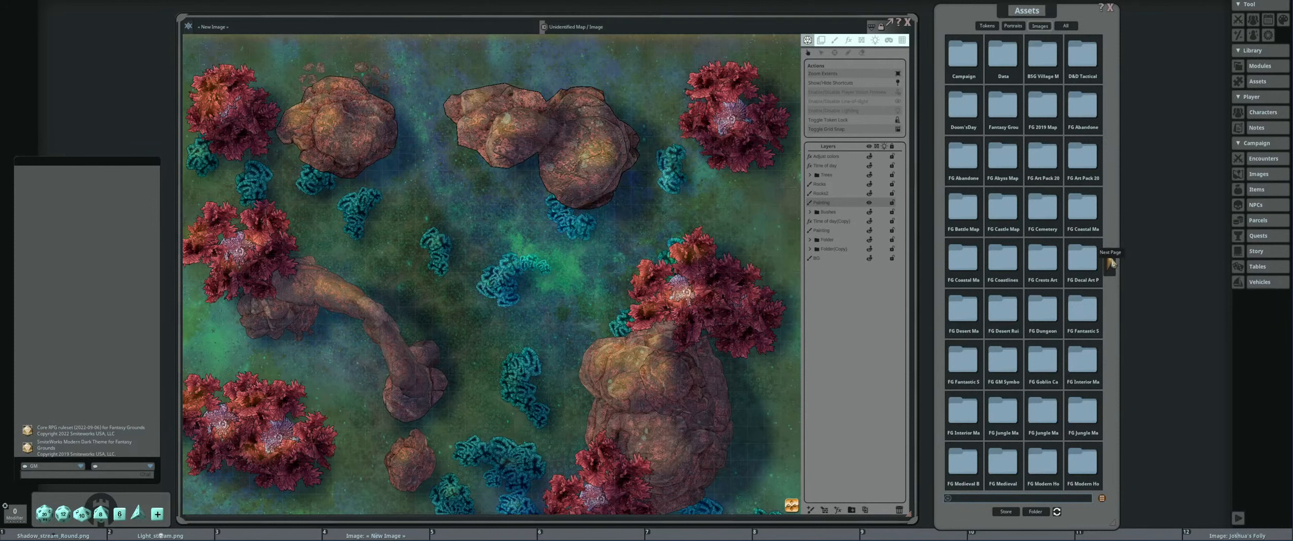
click(1112, 264)
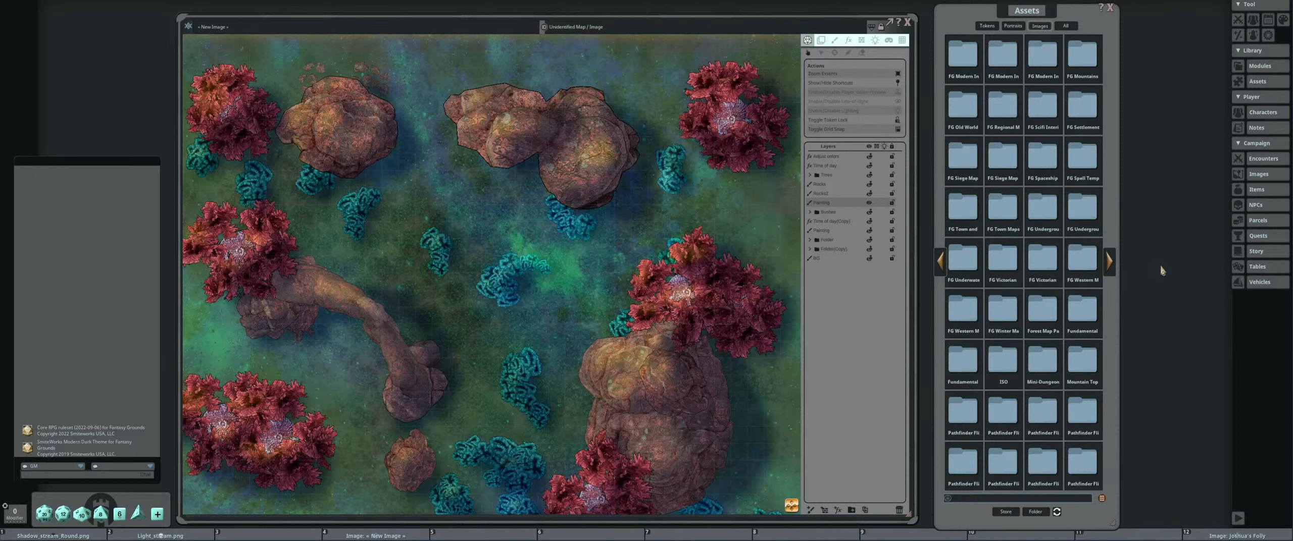
Open the Decorations folder of the FG Underwater Map Pack and preview the orange tube corals Coral_17_1 and Coral_17_2.
click(970, 258)
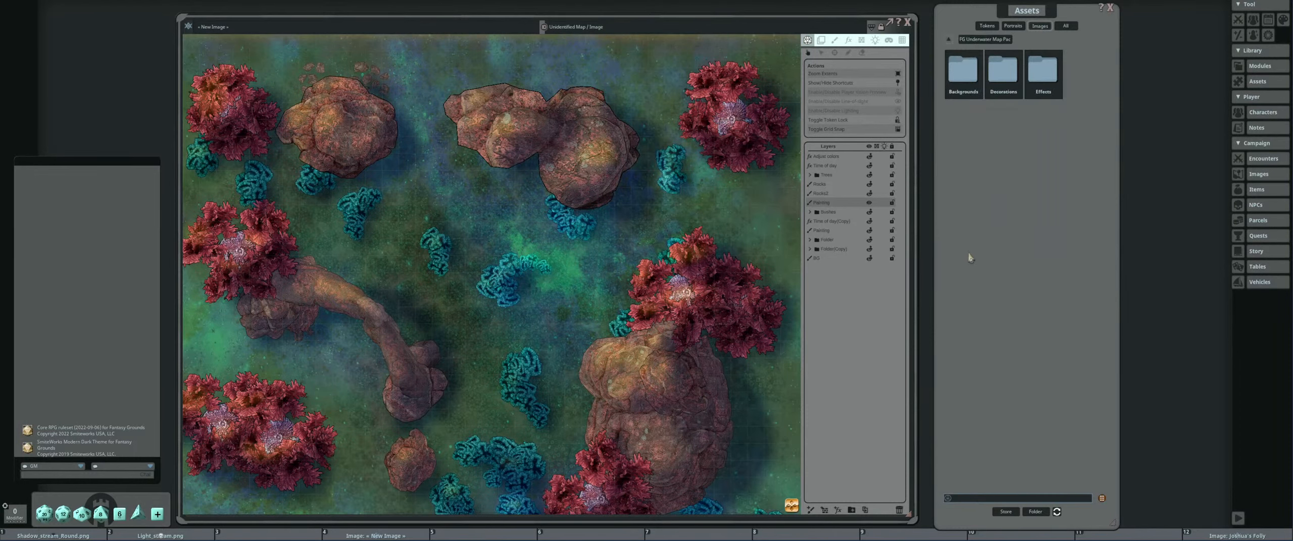
click(1004, 73)
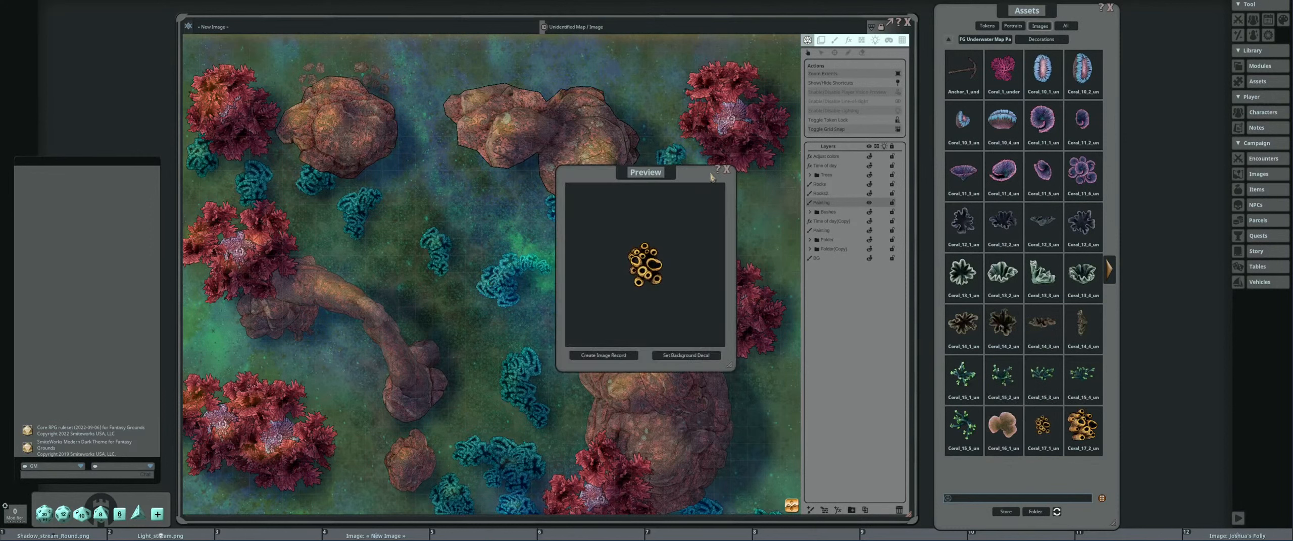
click(1044, 429)
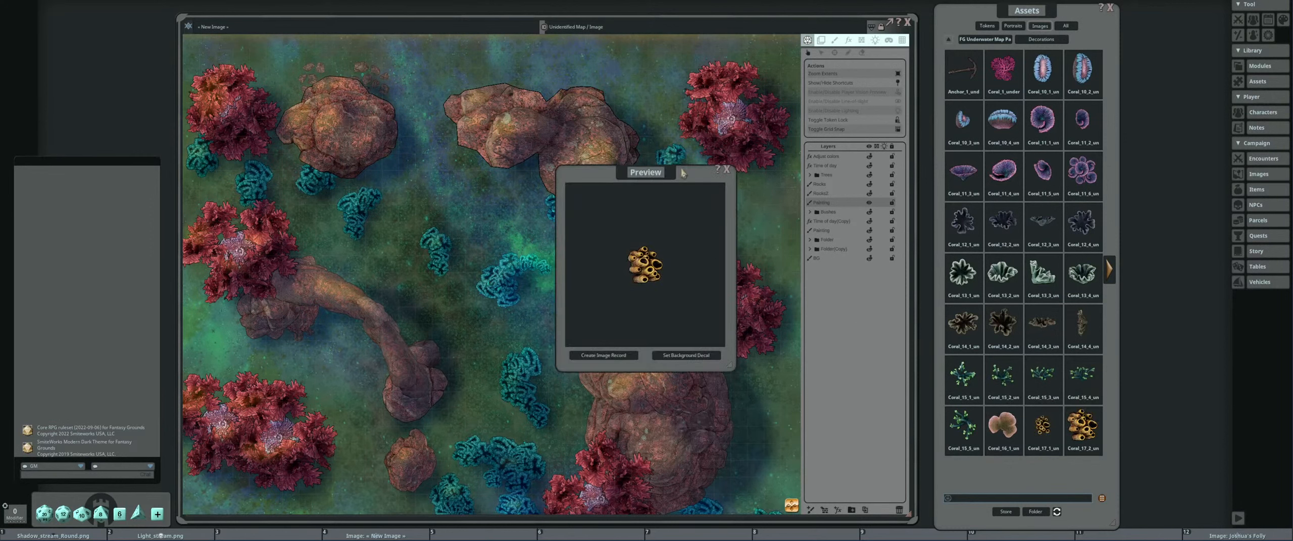
click(727, 170)
Go to the second page of decorations and preview its first orange tube coral.
click(1109, 270)
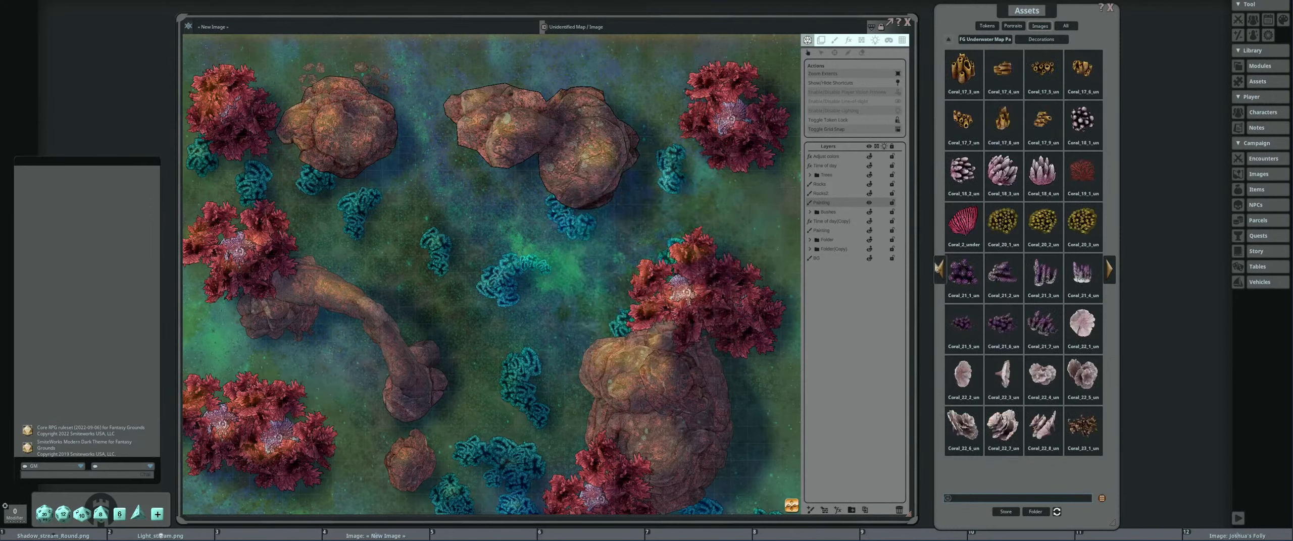
click(962, 69)
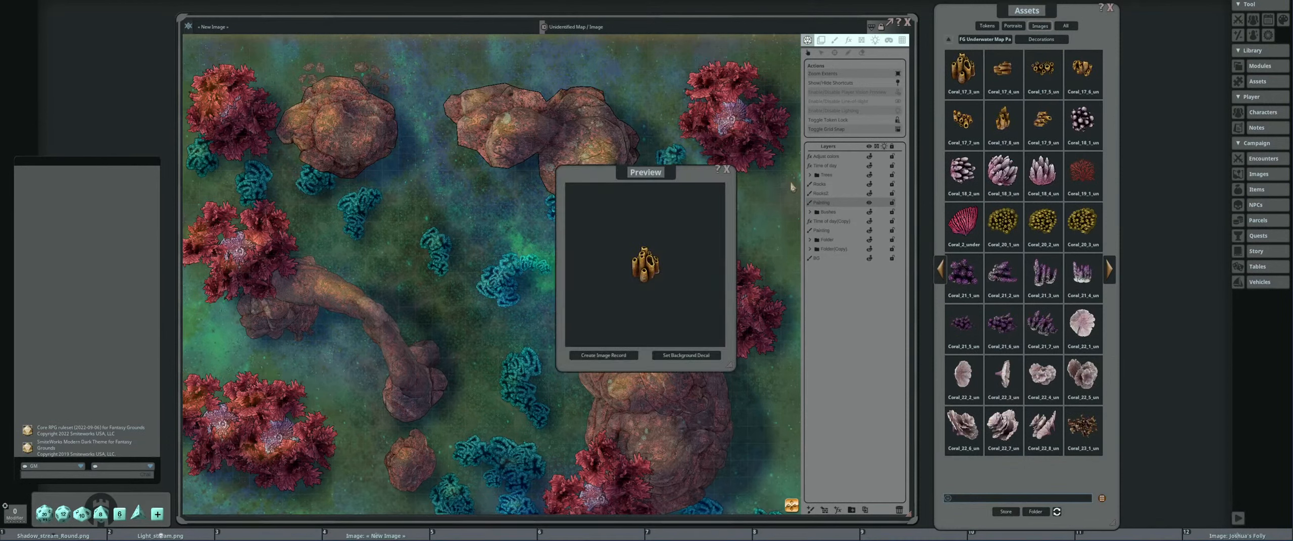
click(727, 170)
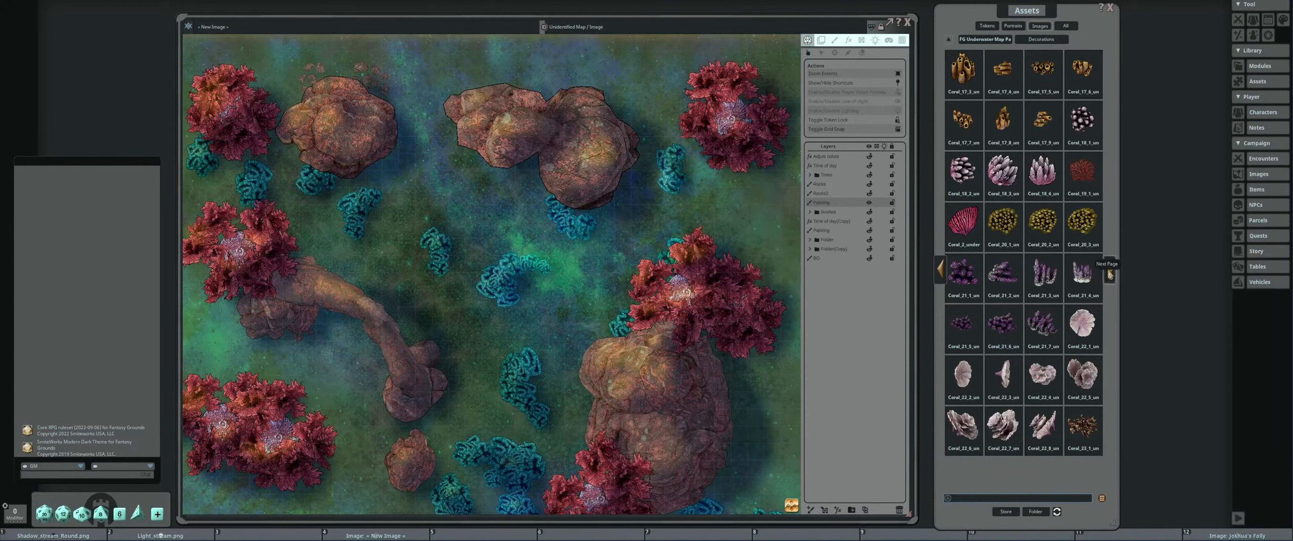
Browse on to the fourth page of underwater decorations, previewing the yellow Coral_6_1 on the third page.
click(1110, 274)
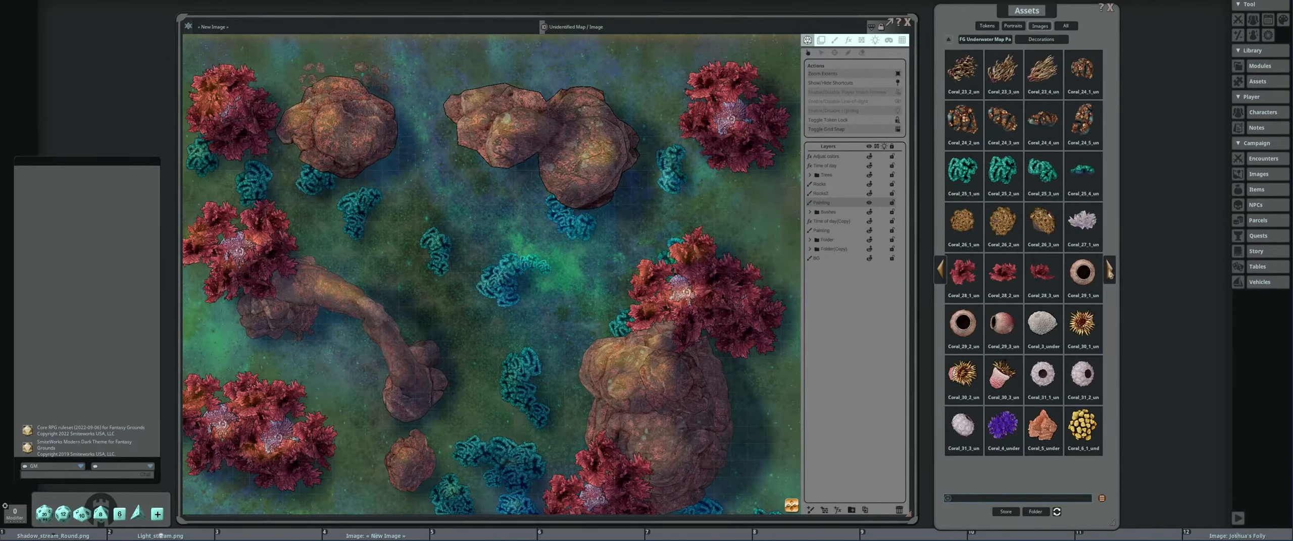
click(1110, 273)
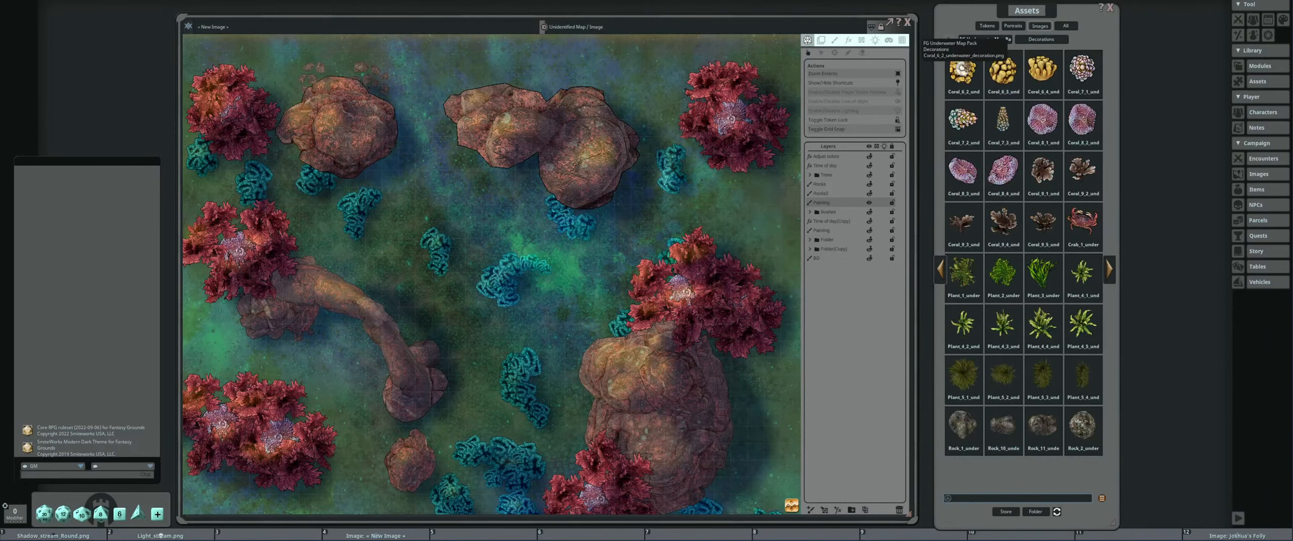
click(941, 271)
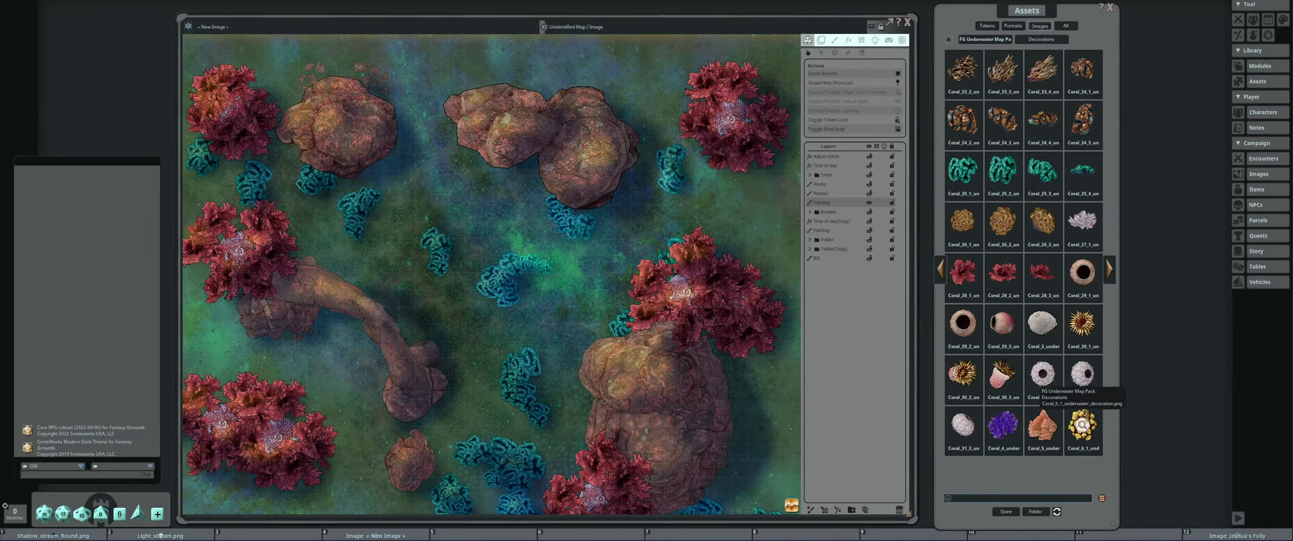
click(1083, 427)
click(728, 170)
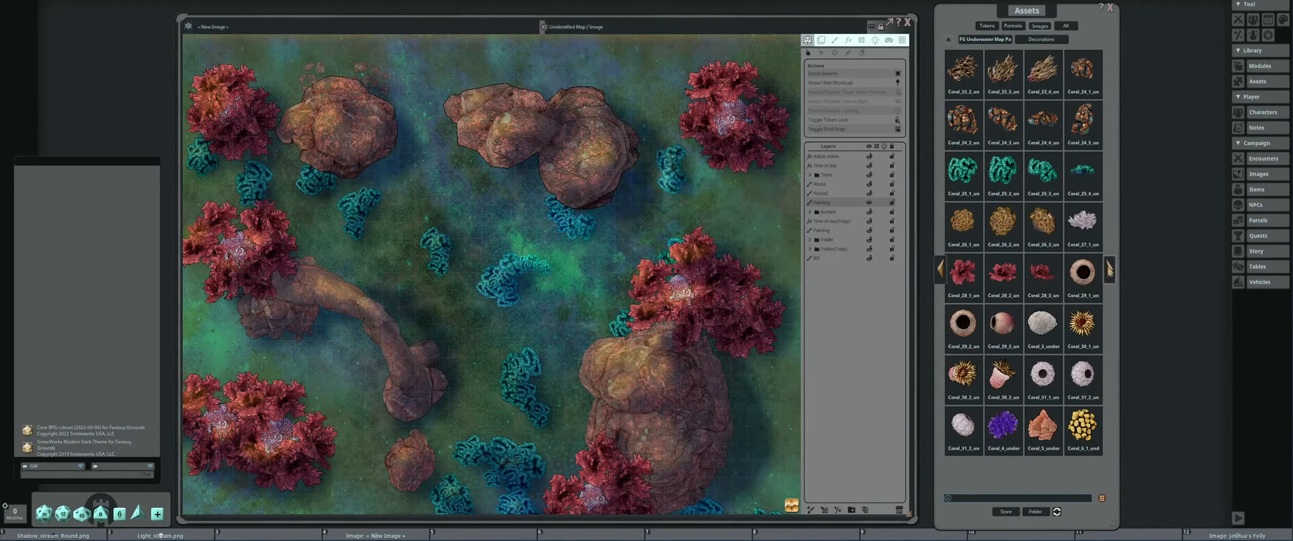
click(1109, 270)
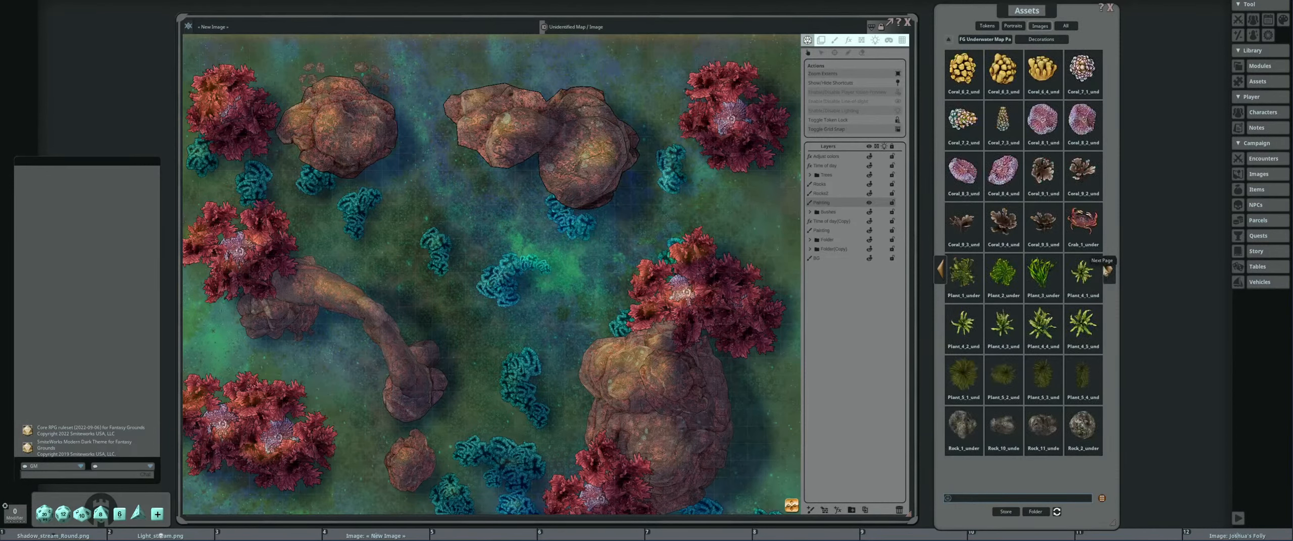
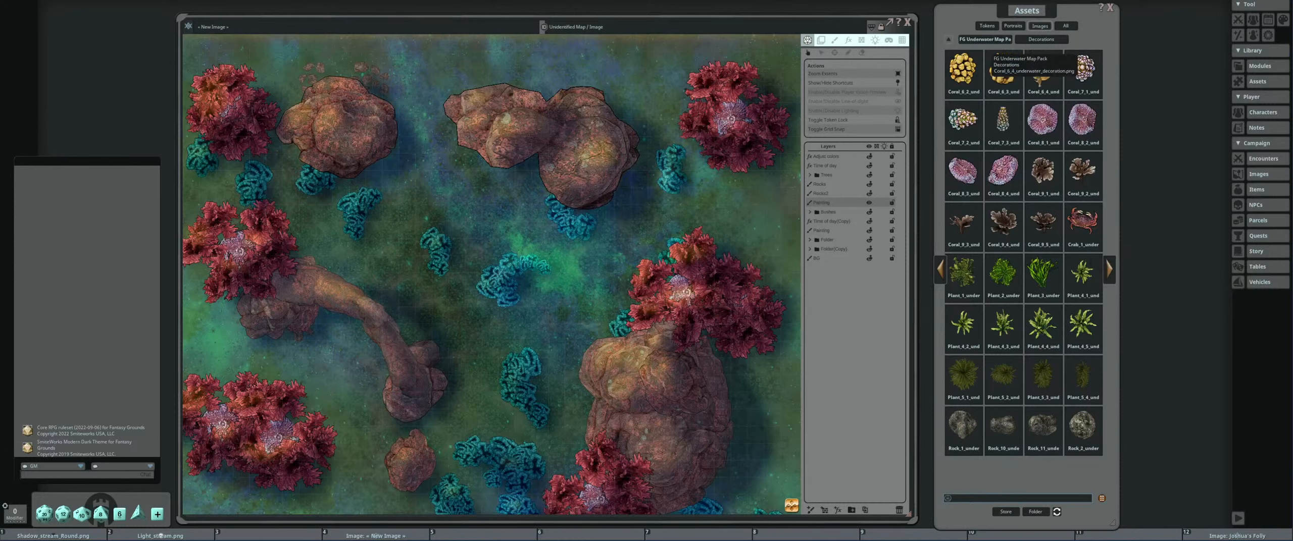
Load the Coral_6_4 underwater decoration as the stamp image for the map.
click(834, 42)
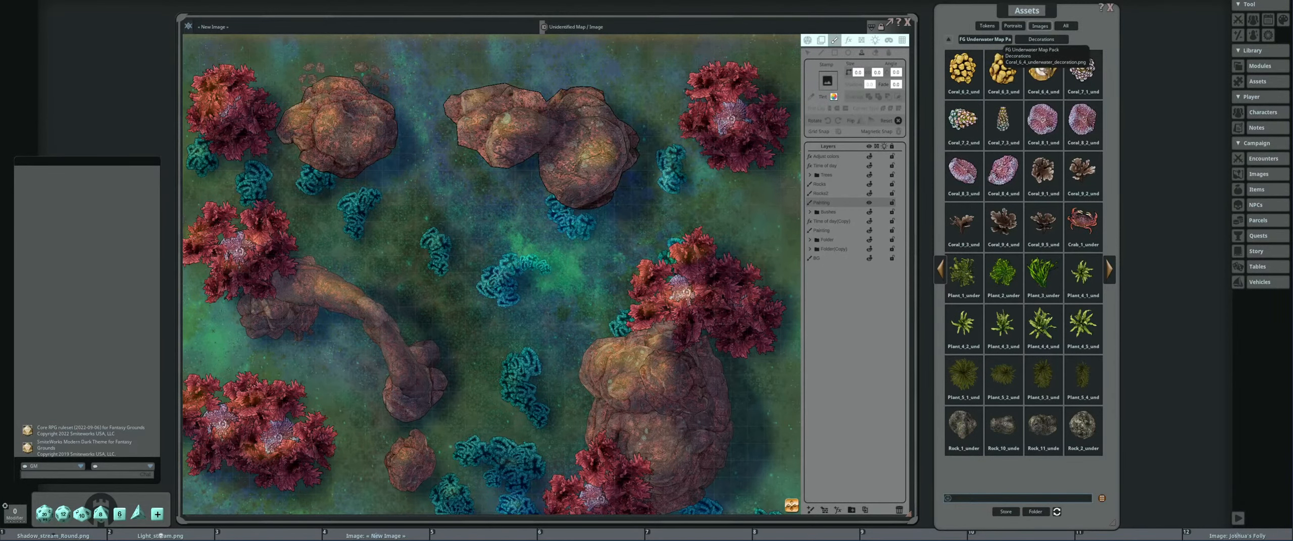
drag(1044, 75, 835, 81)
drag(621, 332, 606, 262)
scroll(604, 262, up, 1)
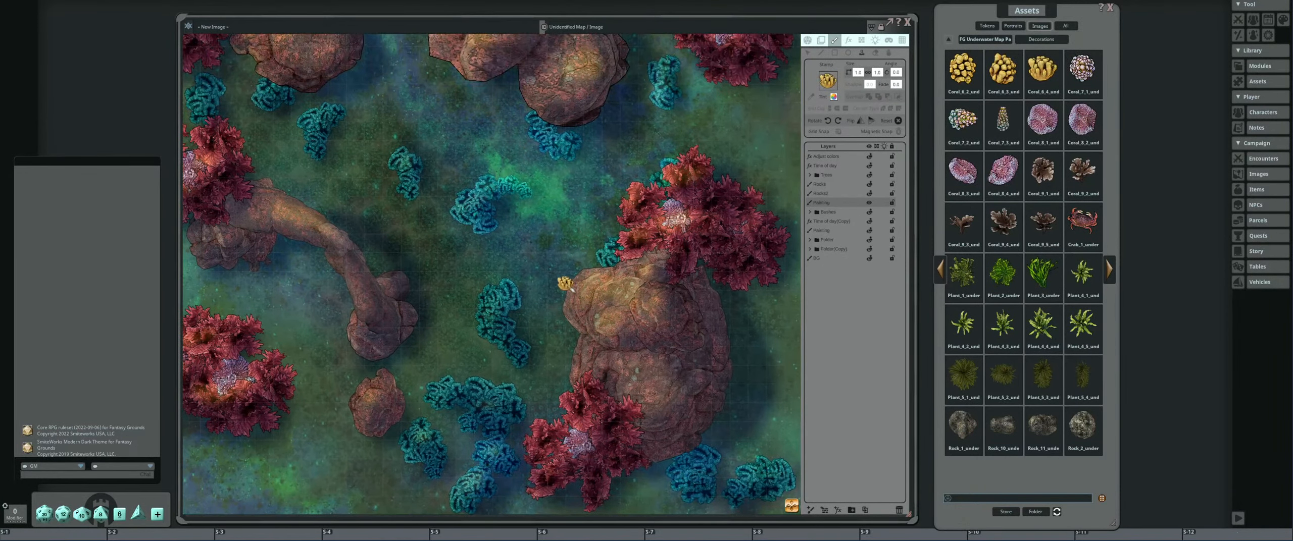
scroll(568, 284, up, 3)
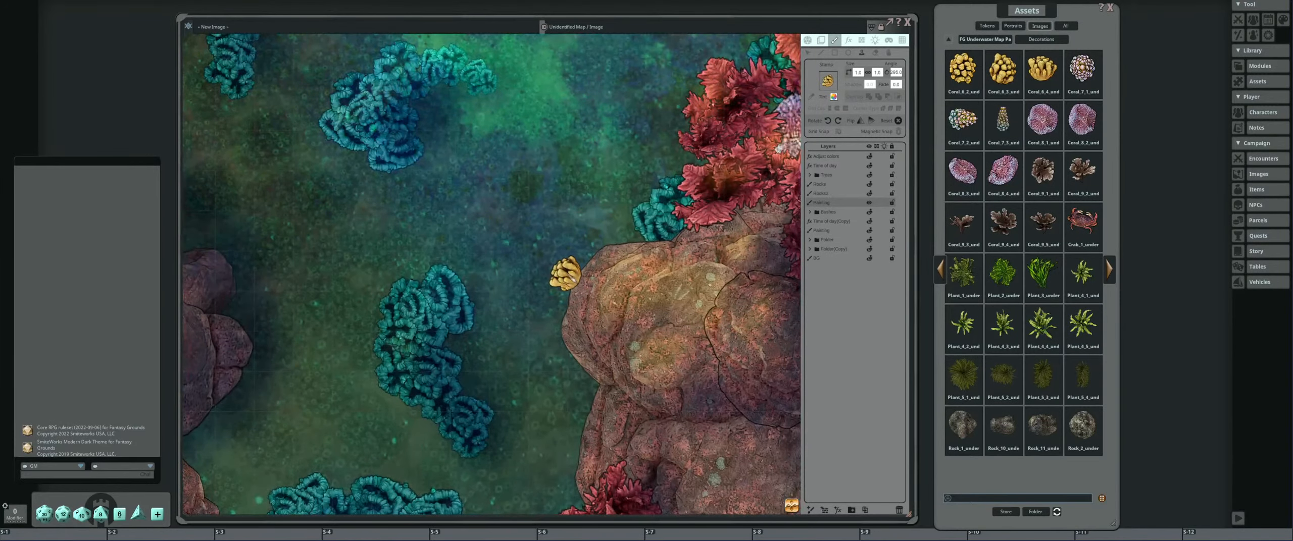
Switch to the layer just below the uppermost folder and stamp a yellow coral on the upper-left edge of the map's top-left boulder.
scroll(584, 287, down, 6)
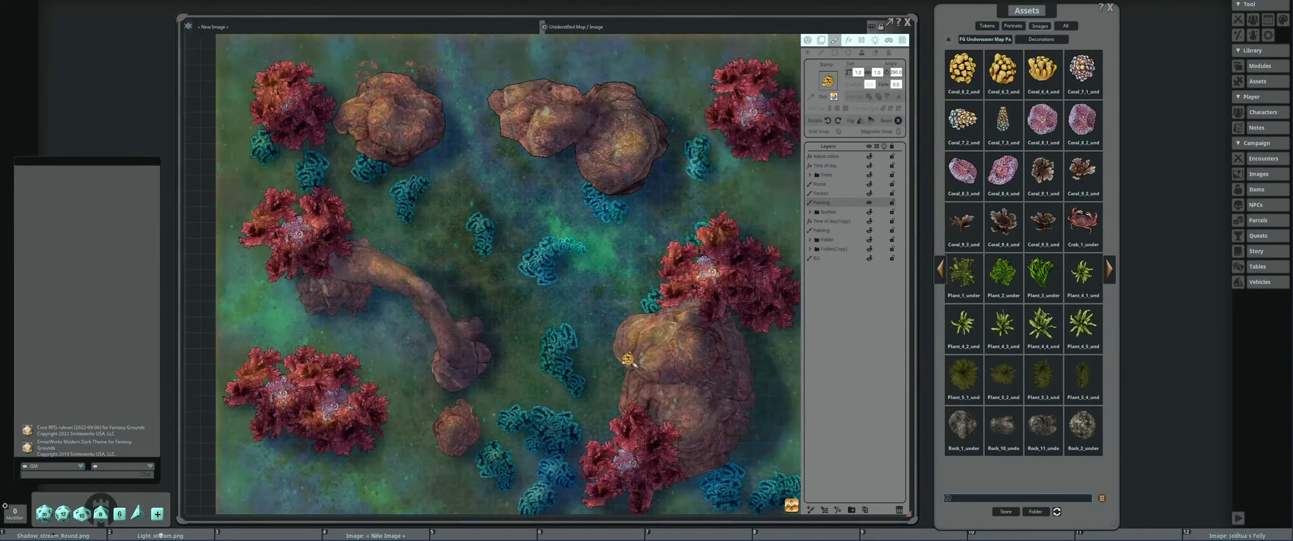
scroll(668, 361, up, 5)
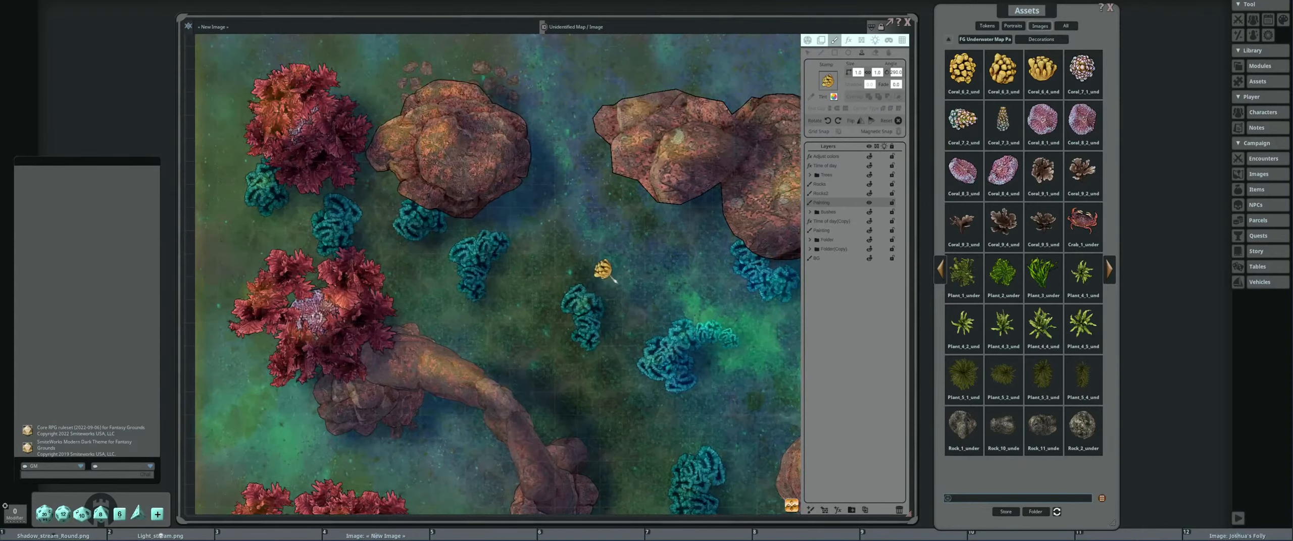
scroll(580, 248, up, 2)
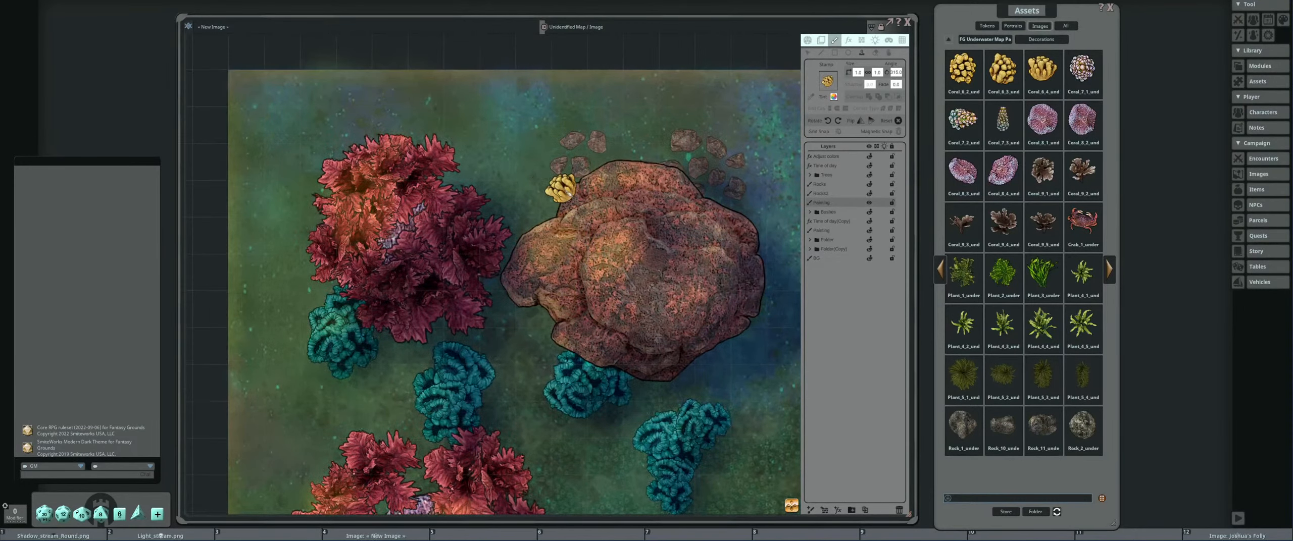
scroll(557, 188, up, 2)
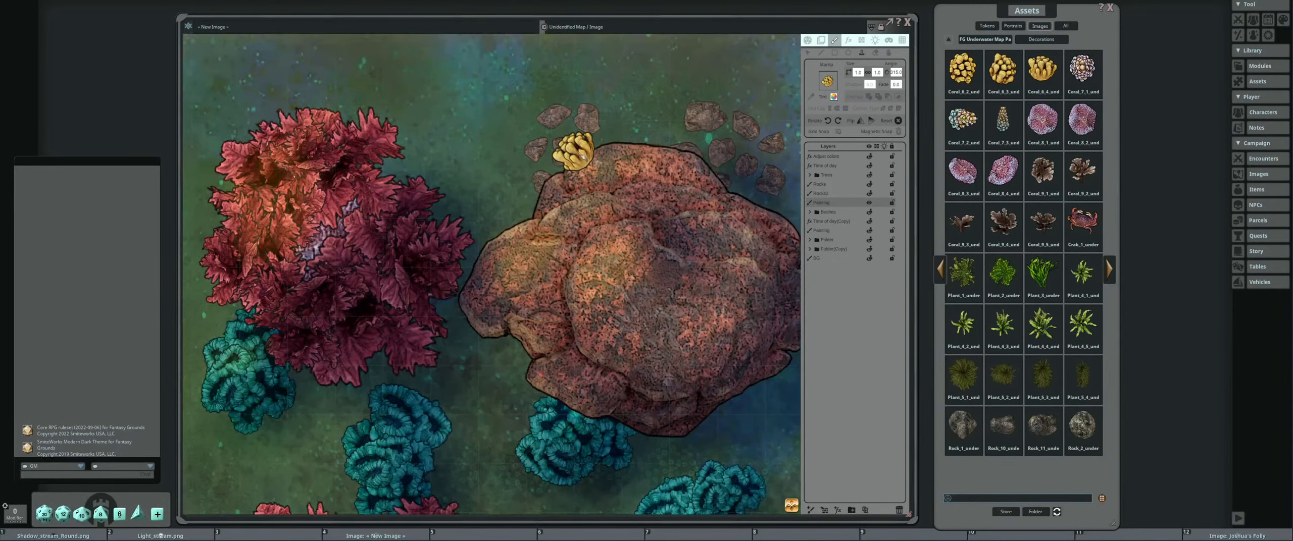
click(842, 186)
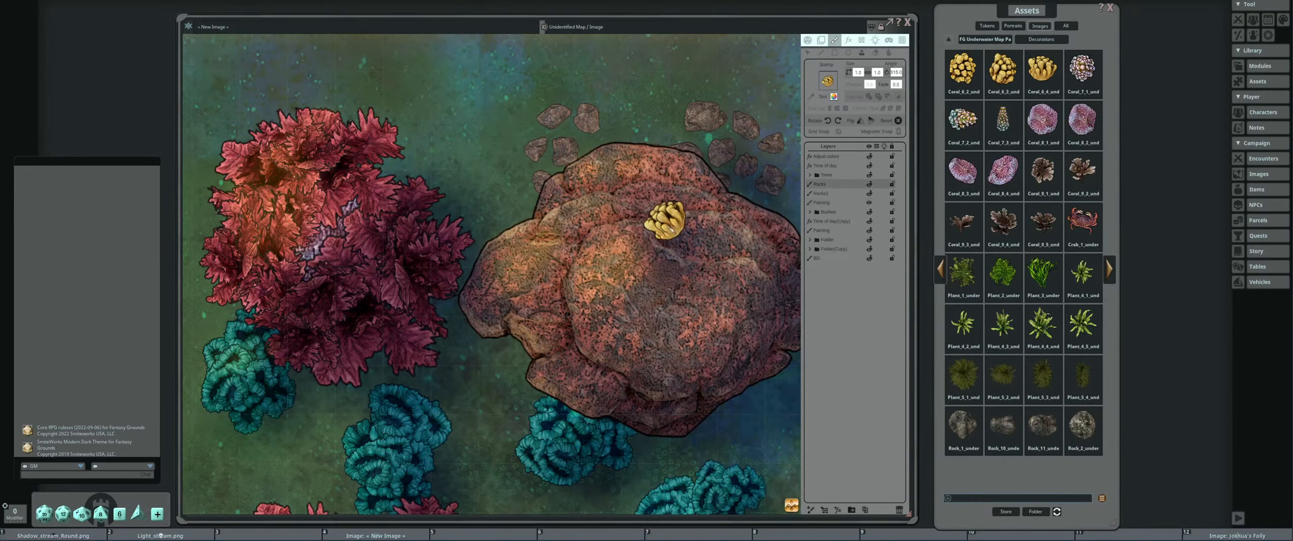
drag(661, 241, 650, 276)
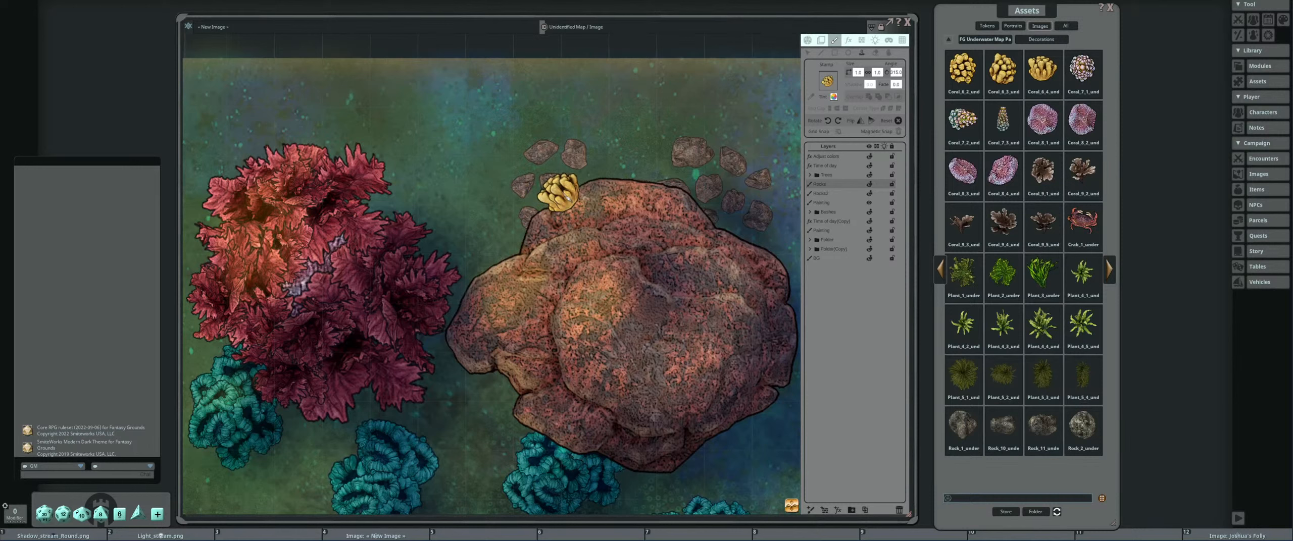
click(566, 198)
Stamp two smaller yellow corals beside the first on the boulder's upper-left edge, rotating the coral and mirroring it for the second.
scroll(614, 192, up, 2)
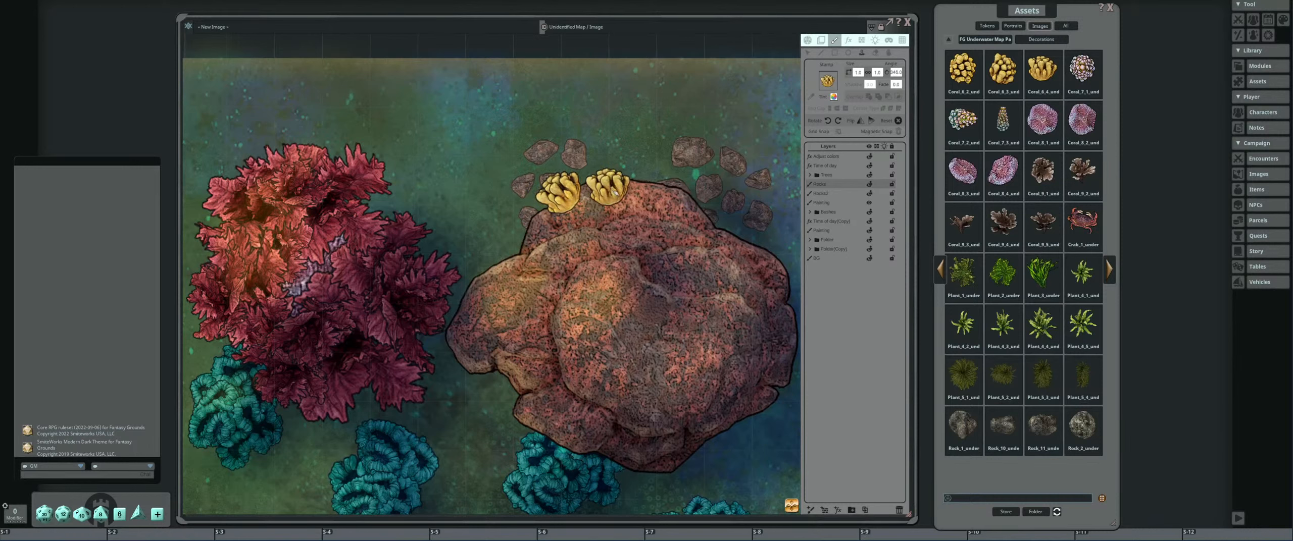
scroll(611, 192, down, 2)
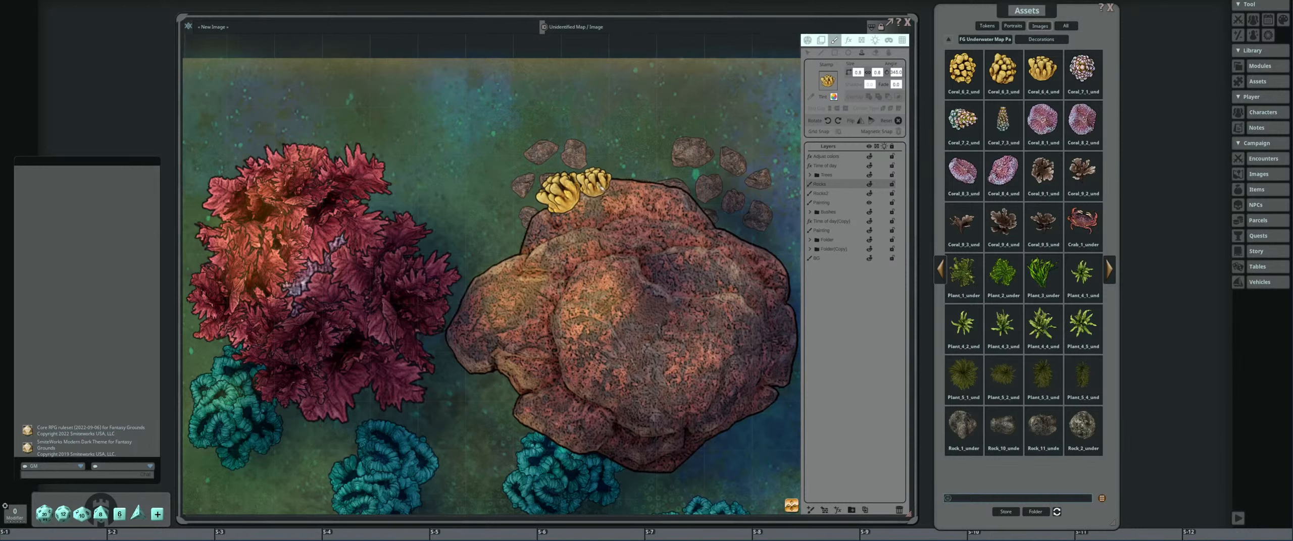
click(595, 183)
scroll(521, 240, down, 3)
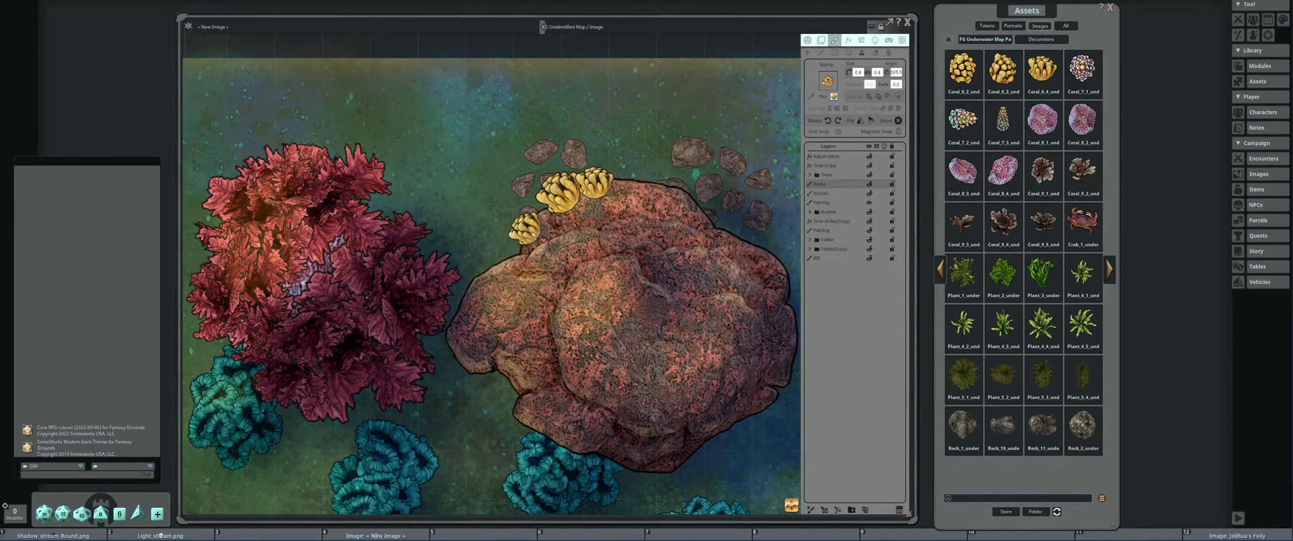
click(859, 123)
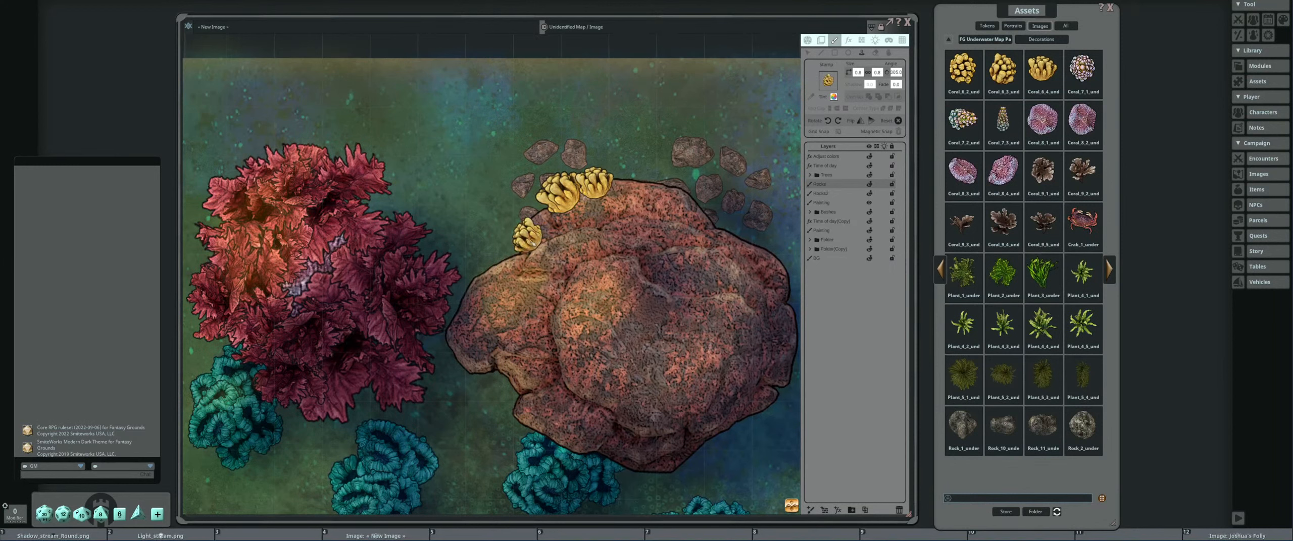
click(526, 226)
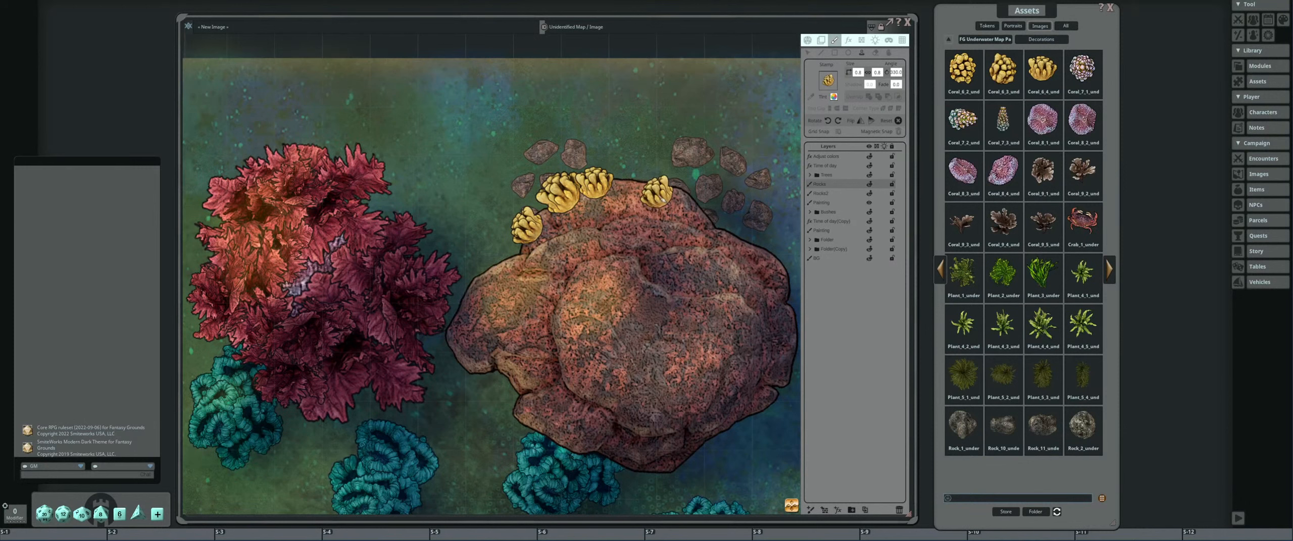
Stamp two more rotated yellow corals side by side along the boulder's upper edge, making the second one smaller.
scroll(657, 192, up, 4)
scroll(655, 187, down, 1)
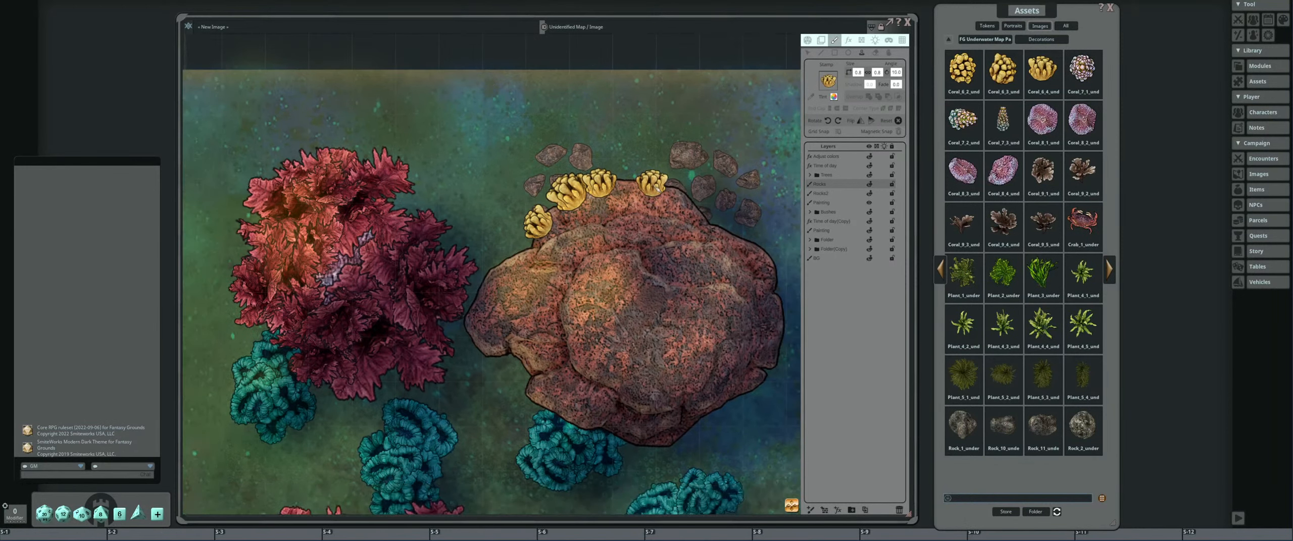
scroll(651, 185, down, 2)
click(650, 185)
drag(726, 262, 690, 270)
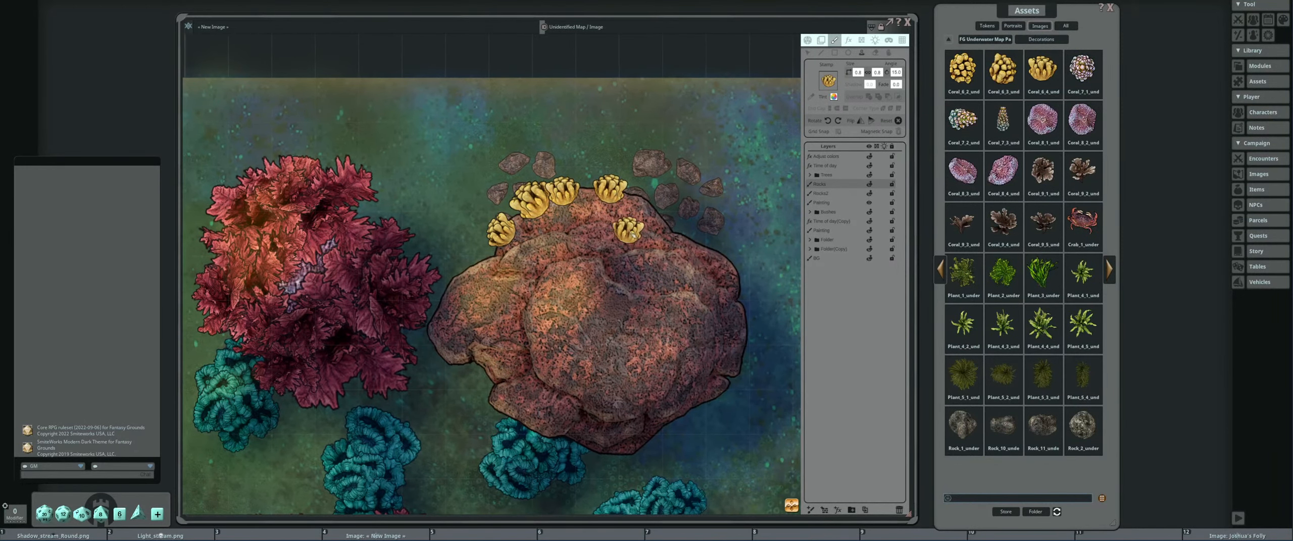
scroll(641, 203, down, 2)
click(640, 202)
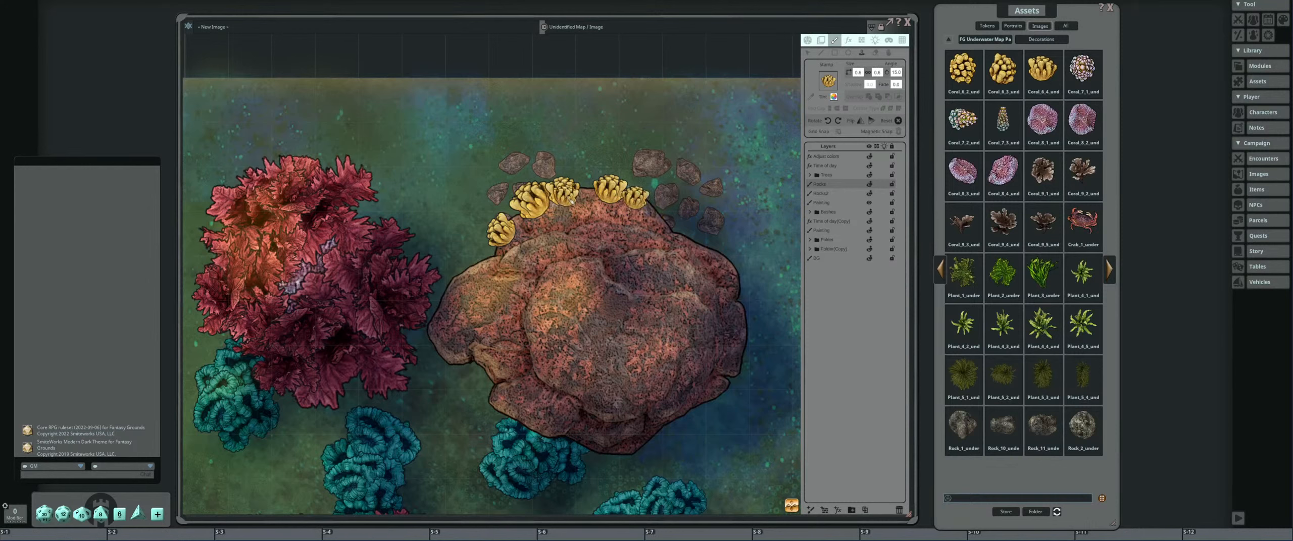
Shrink and rotate the coral stamp, then place one small coral on the boulder's left edge and two on its lower-left edge.
scroll(588, 194, down, 2)
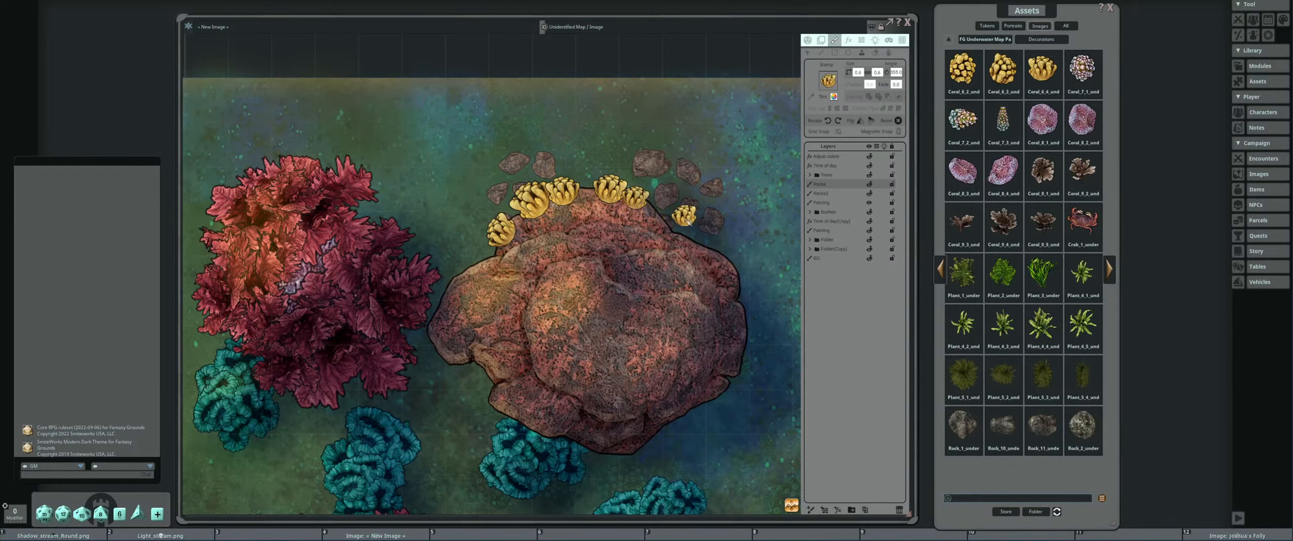
scroll(647, 216, down, 1)
scroll(523, 223, down, 2)
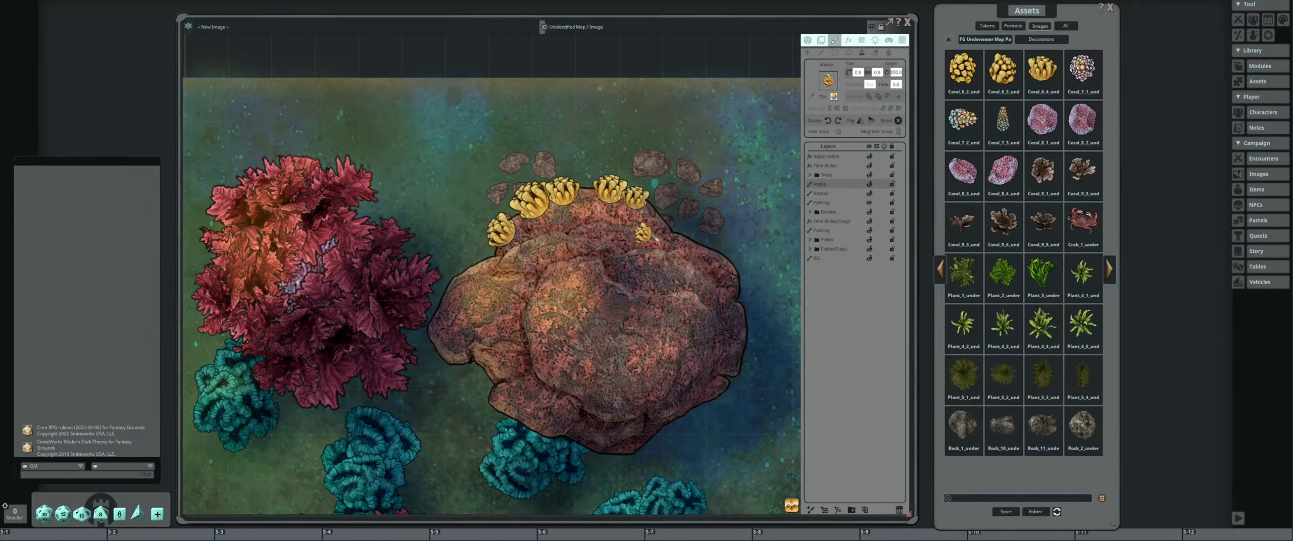
scroll(487, 366, down, 10)
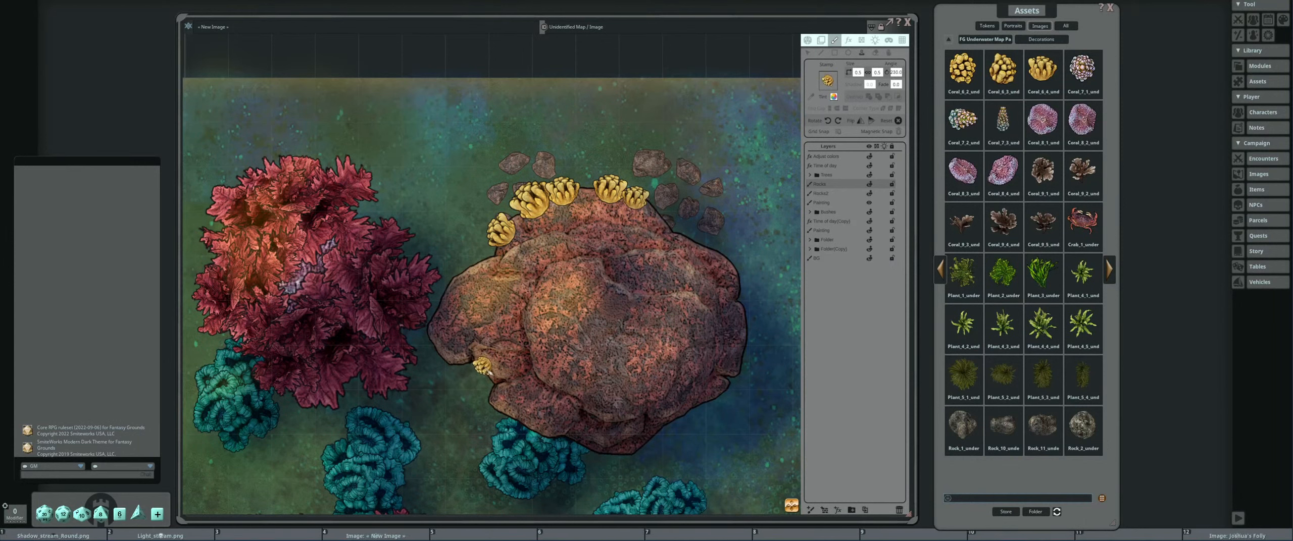
scroll(509, 410, down, 3)
scroll(508, 413, up, 1)
click(508, 416)
click(526, 428)
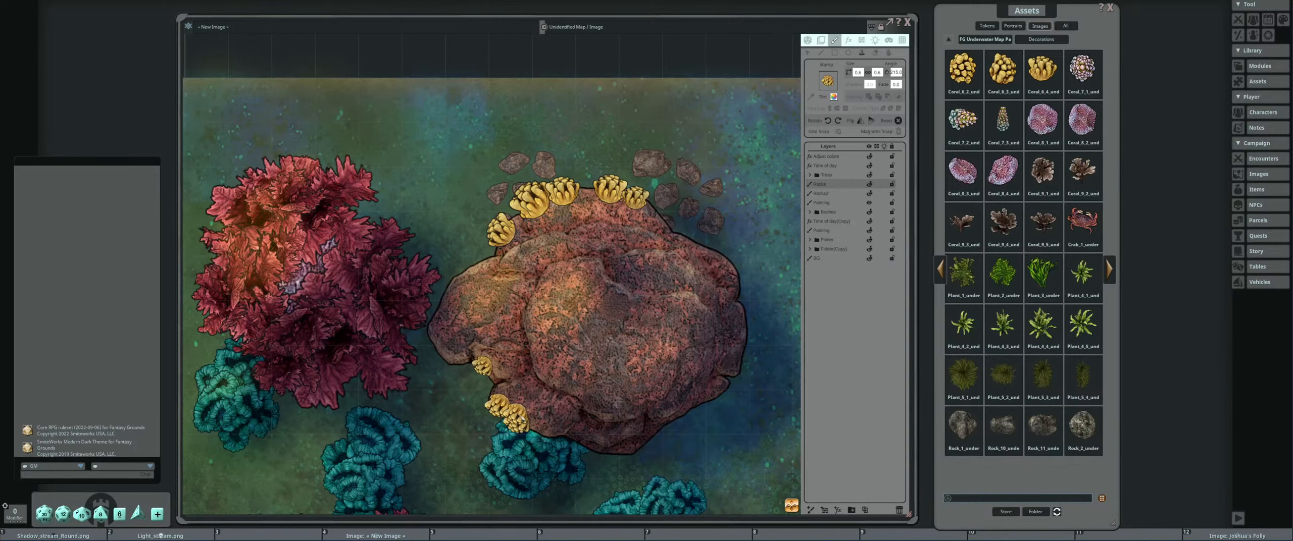
Rotate the coral stamp and place one more coral on the boulder's lower-left edge and one on its bottom edge.
scroll(514, 399, up, 20)
scroll(520, 412, up, 9)
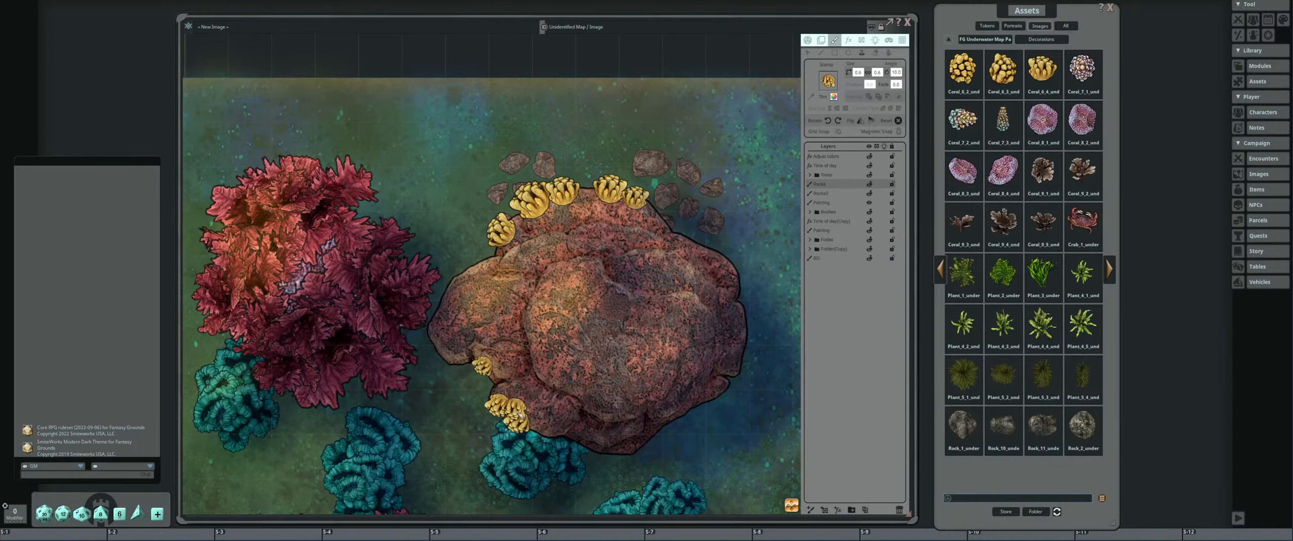
click(521, 418)
scroll(582, 448, down, 2)
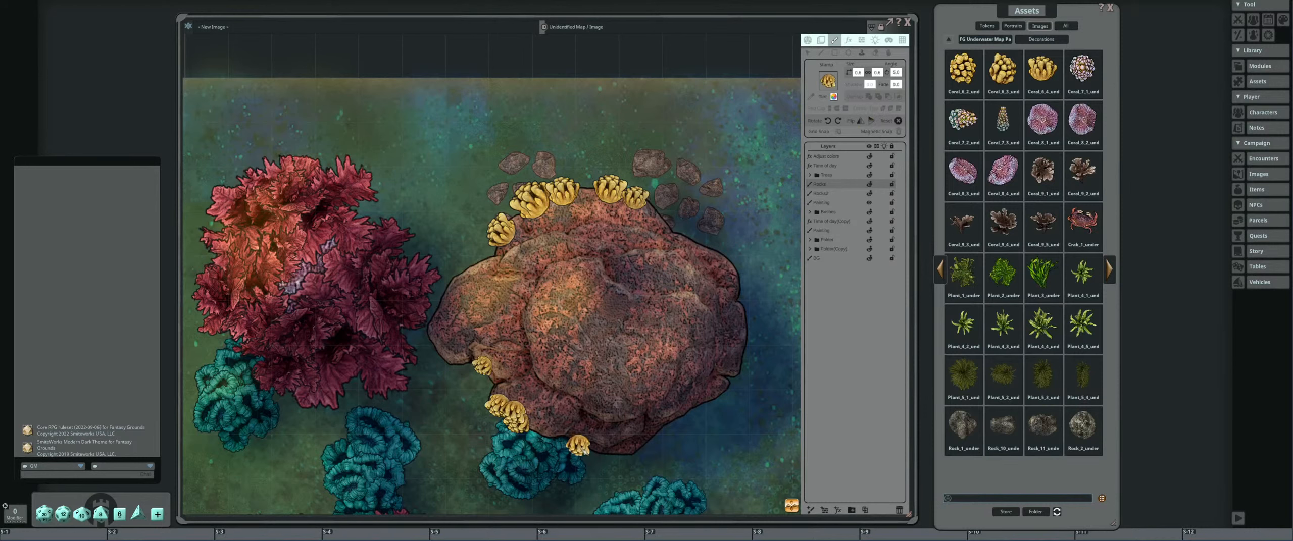
click(584, 447)
Rotate the yellow coral and stamp a row of corals along the boulder's lower-right edge.
scroll(677, 430, down, 12)
click(679, 428)
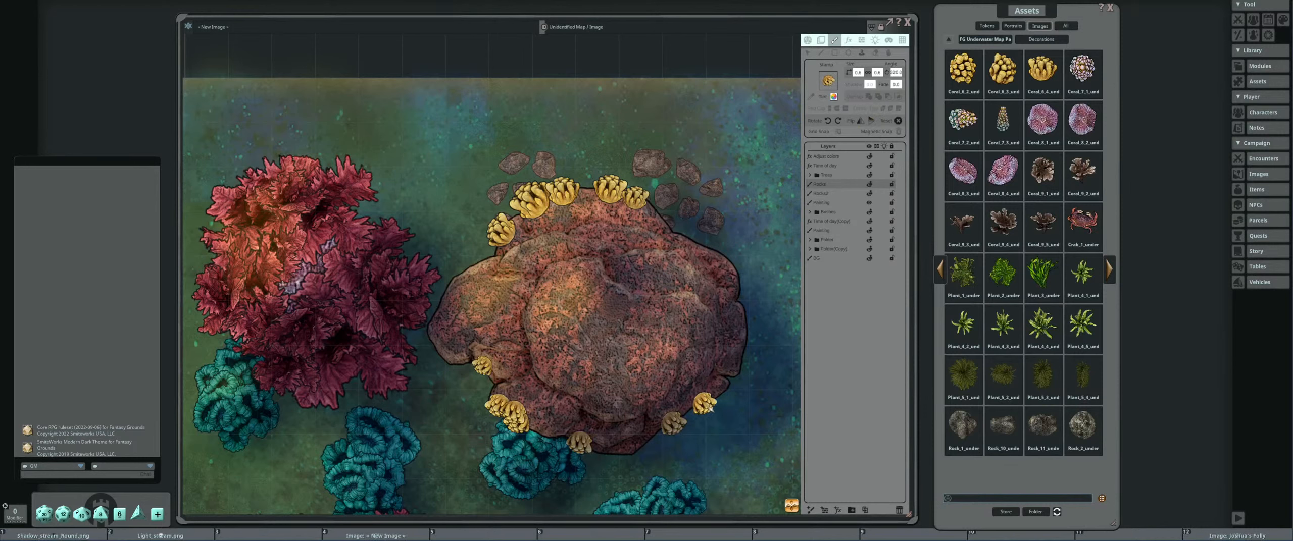
click(695, 417)
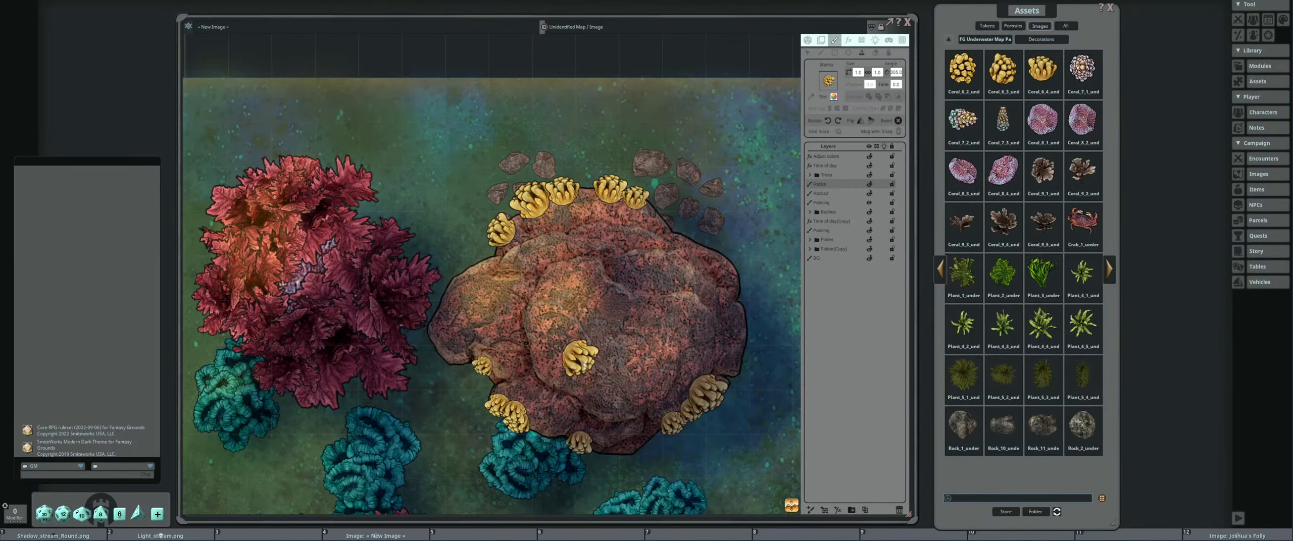
Use a fuller yellow coral variant and stamp it, rotated, just inside the corals on the boulder's lower-right edge.
scroll(571, 353, down, 3)
scroll(573, 359, up, 3)
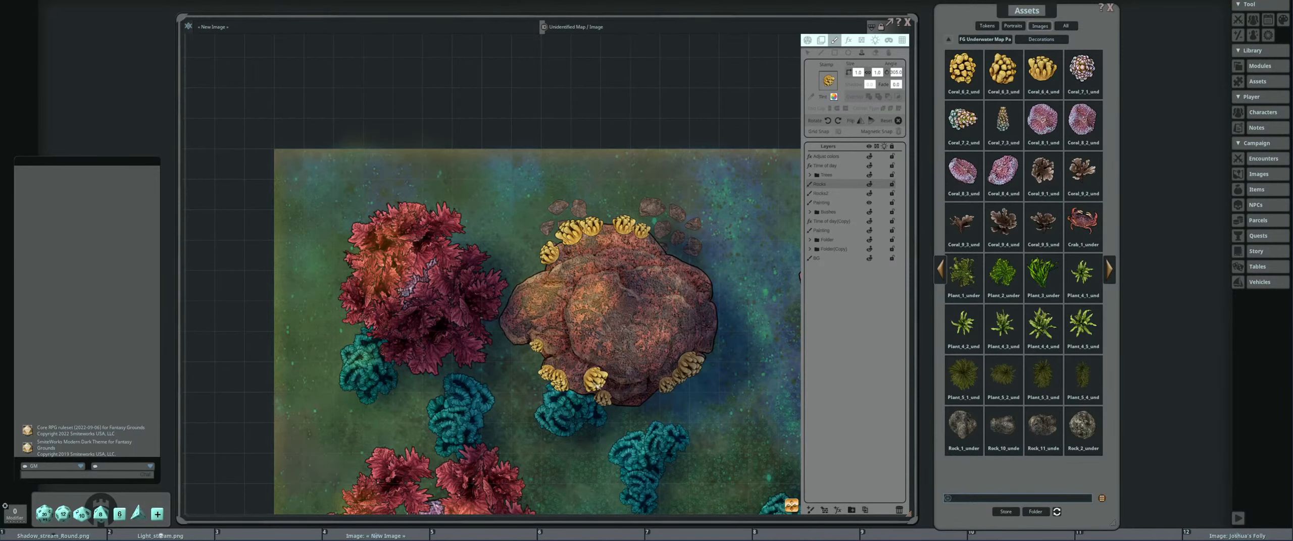
drag(662, 341, 610, 337)
scroll(627, 321, up, 2)
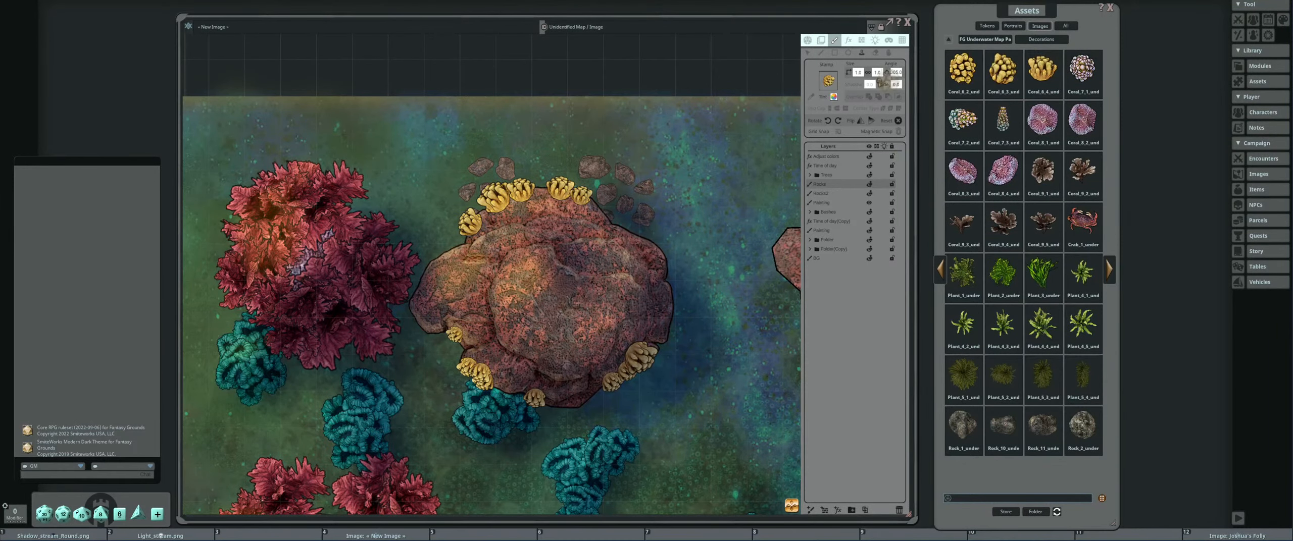
scroll(616, 303, up, 20)
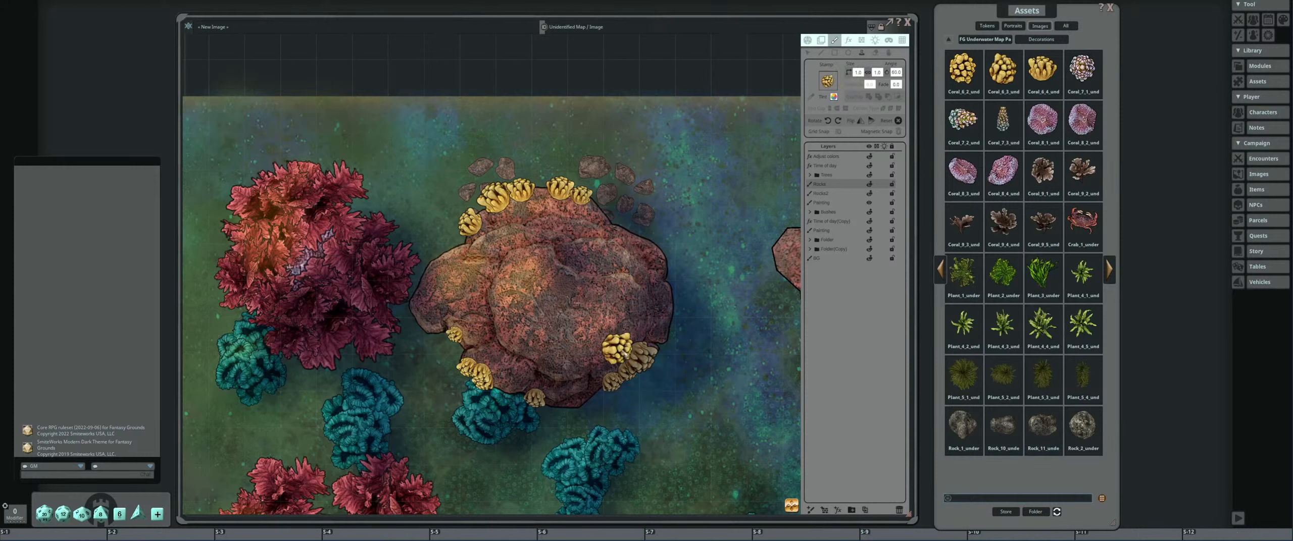
scroll(620, 384, up, 5)
scroll(630, 370, down, 2)
scroll(625, 375, up, 4)
click(624, 374)
Stamp rotated fuller yellow corals just inside the existing ones along the boulder's upper-left and upper edges.
scroll(492, 200, up, 16)
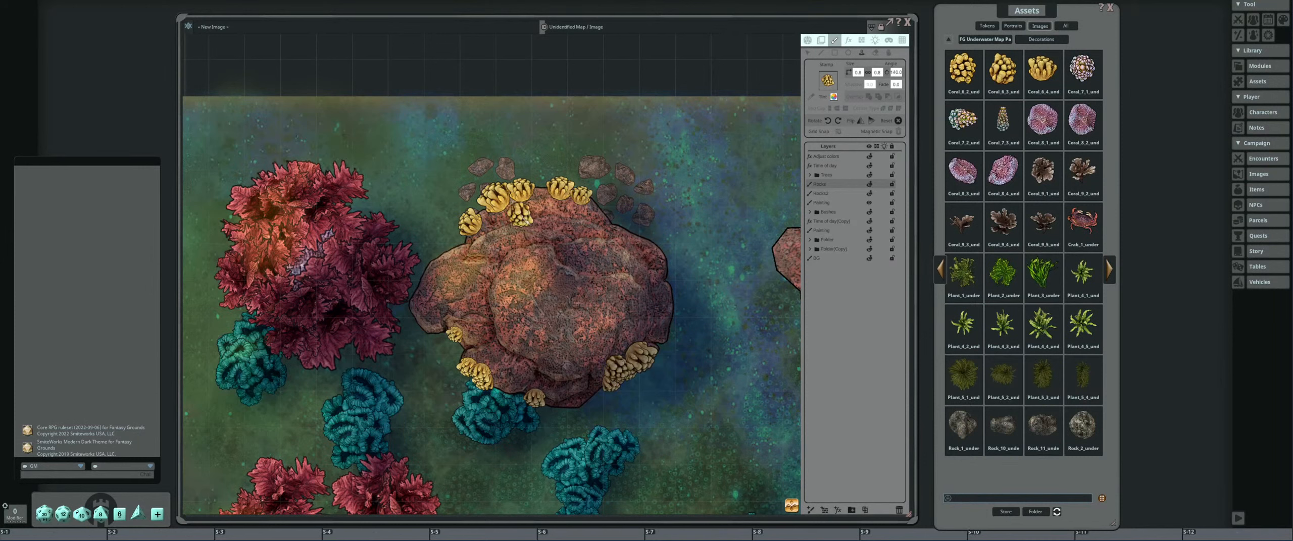
scroll(487, 210, up, 19)
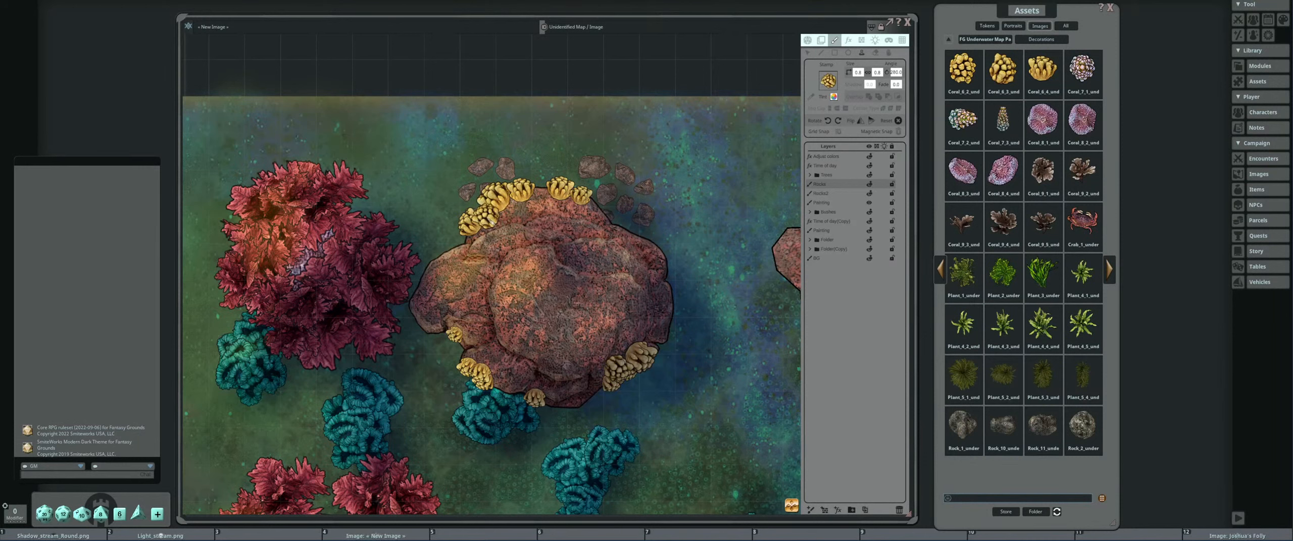
click(484, 217)
scroll(519, 202, up, 4)
scroll(519, 207, down, 3)
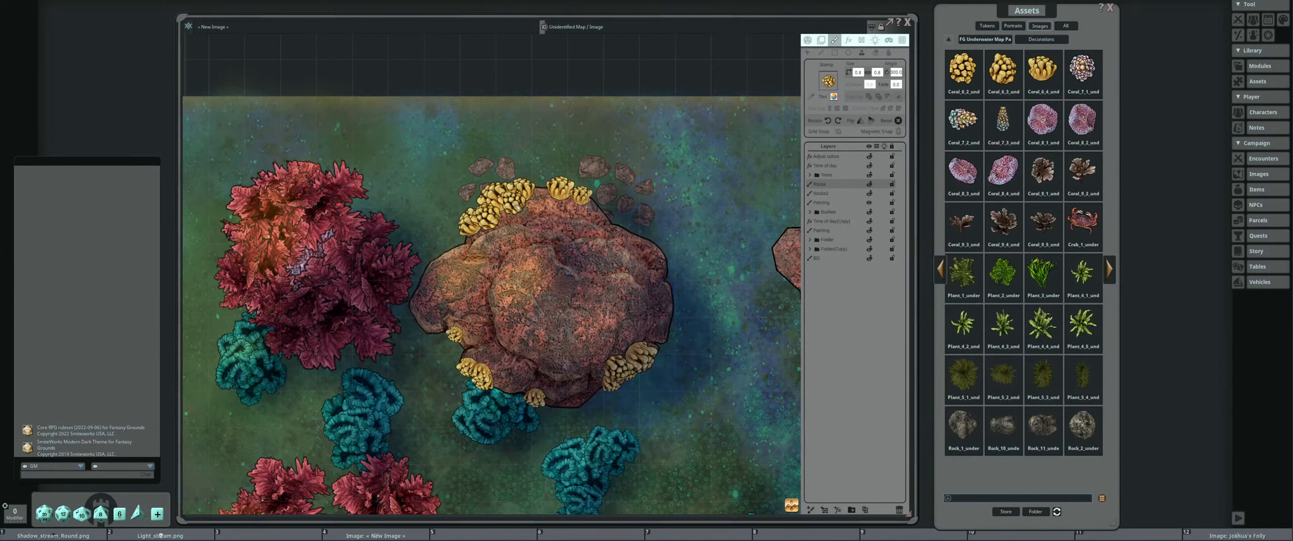
scroll(516, 206, up, 1)
click(512, 202)
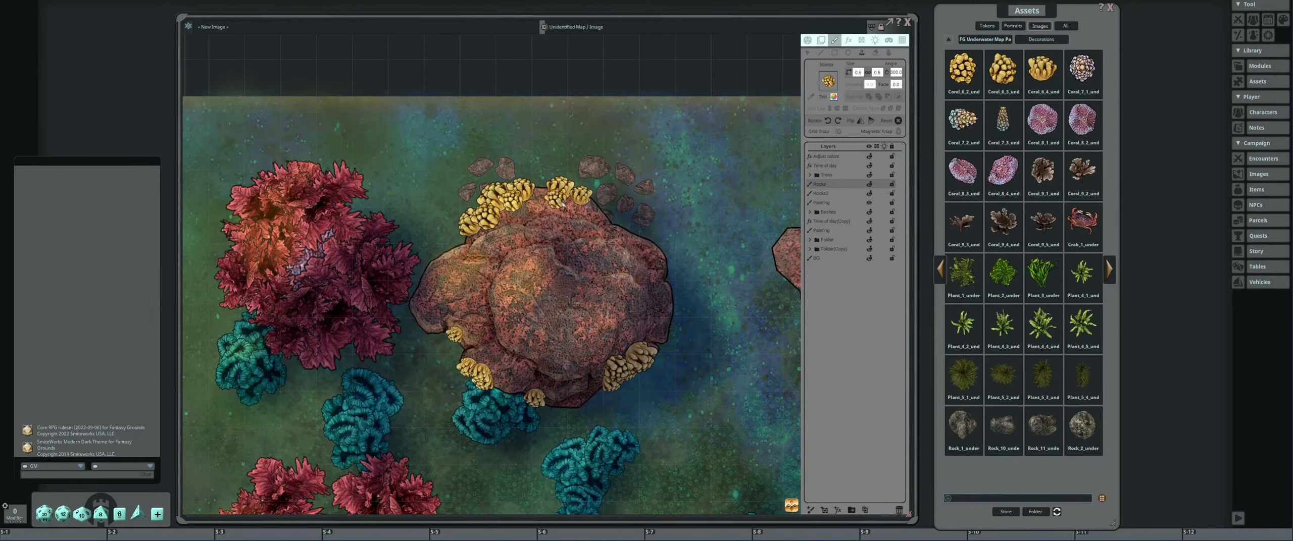
scroll(571, 205, up, 6)
scroll(559, 203, up, 2)
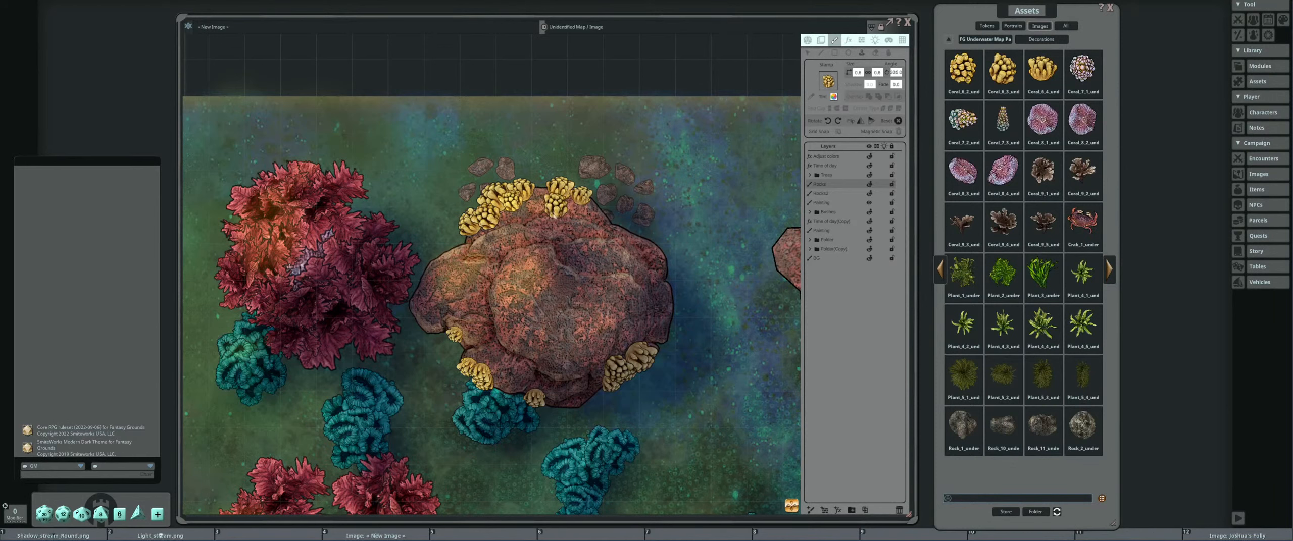
Rotate the yellow coral and stamp it beside the small corals on the boulder's lower-left edge.
scroll(495, 351, down, 1)
scroll(490, 344, down, 20)
click(472, 318)
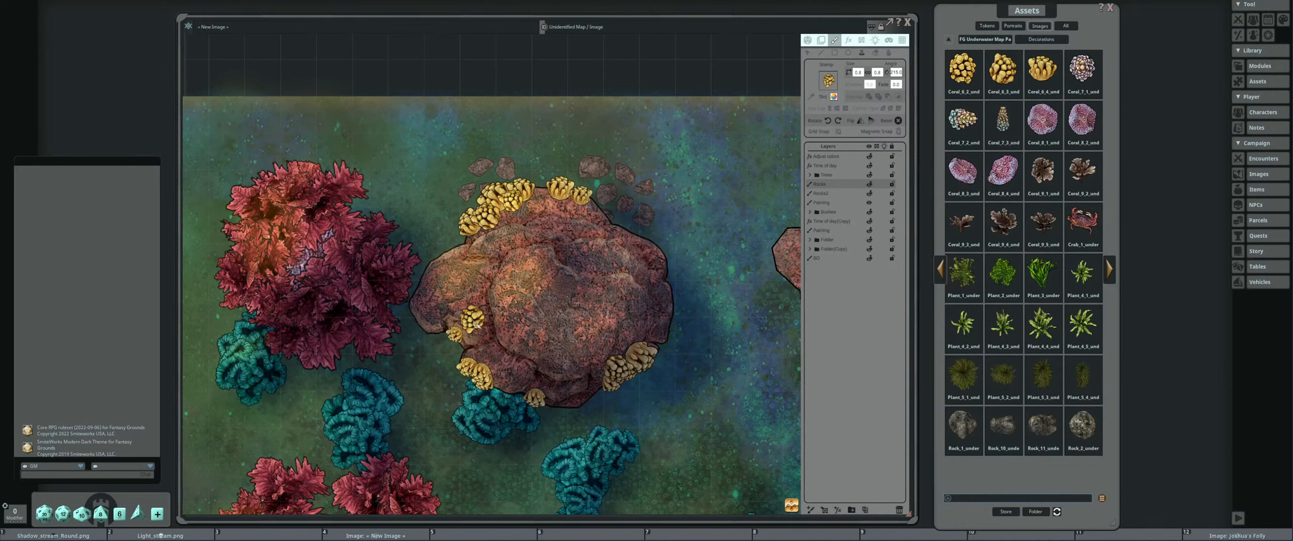
scroll(477, 361, down, 3)
scroll(478, 362, down, 2)
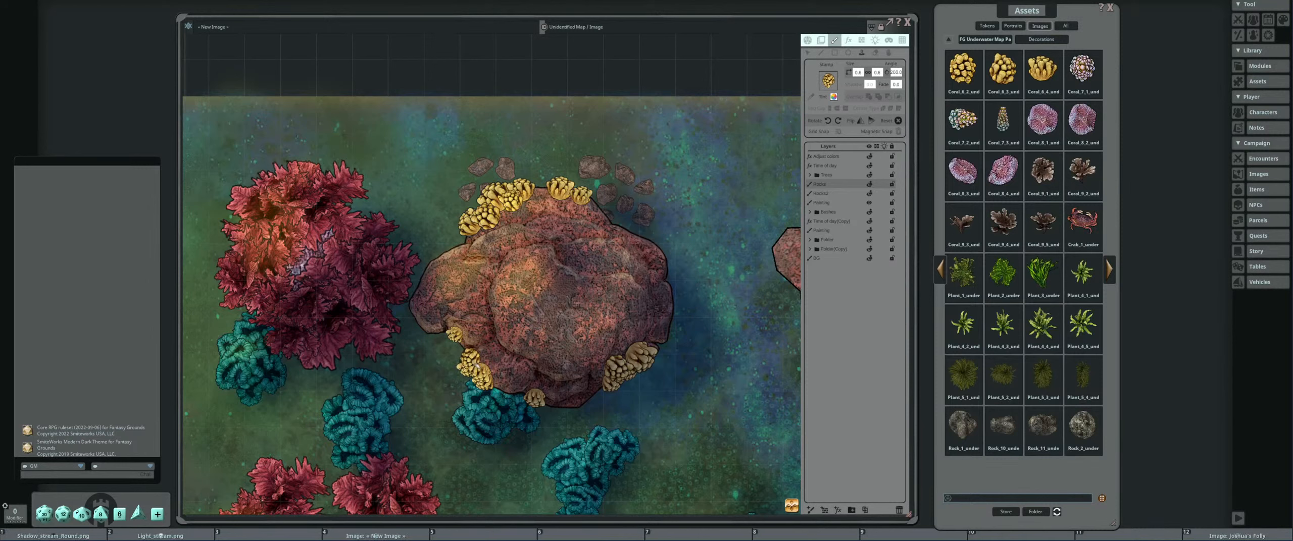
click(474, 360)
Stamp several rotated yellow corals along the boulder's bottom edge, filling the gap to the lower-left cluster.
scroll(567, 399, down, 3)
scroll(560, 398, down, 4)
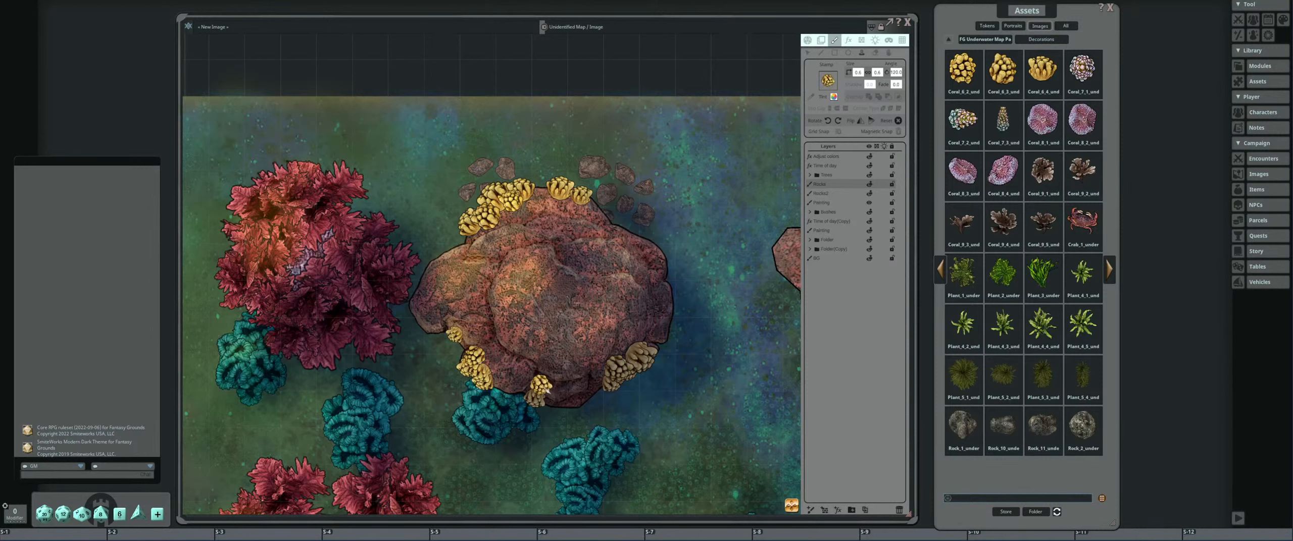
scroll(547, 396, up, 3)
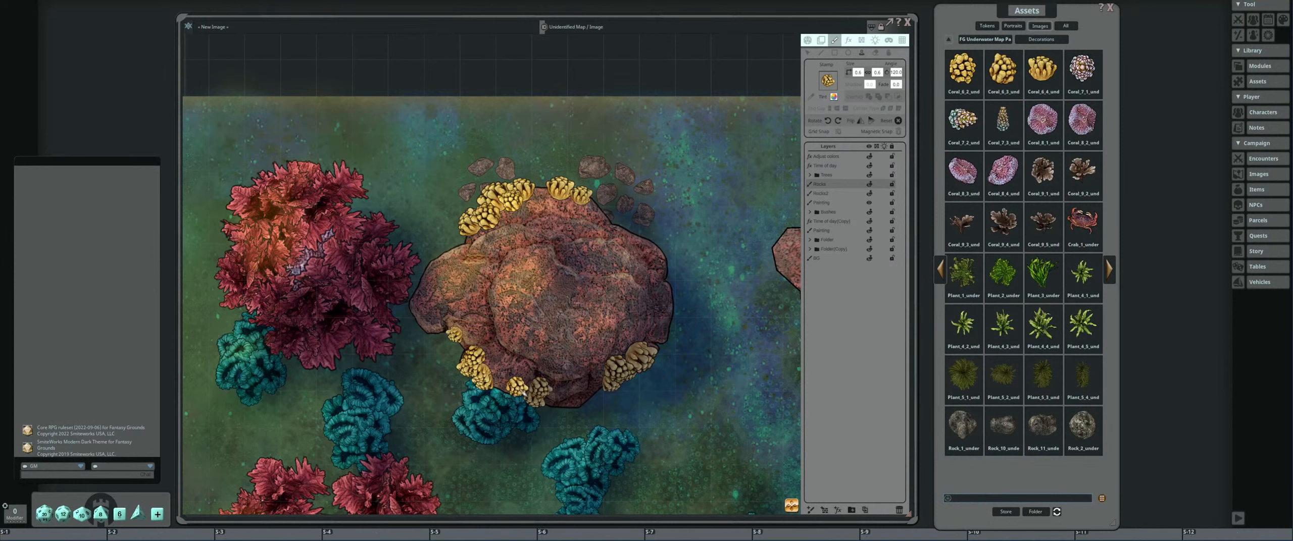
click(546, 395)
scroll(528, 389, up, 3)
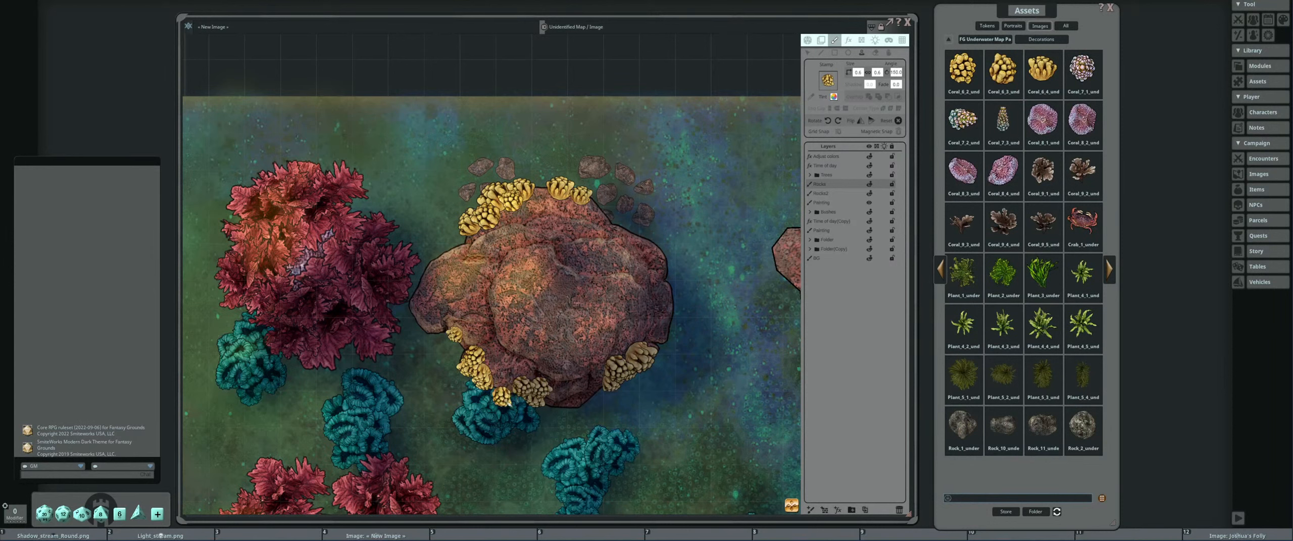
scroll(509, 399, up, 2)
Rotate the yellow coral and start a new coral cluster on the boulder's upper-right surface.
drag(621, 353, 603, 392)
scroll(634, 291, down, 11)
scroll(609, 282, down, 10)
click(608, 289)
scroll(621, 302, up, 5)
scroll(621, 304, down, 1)
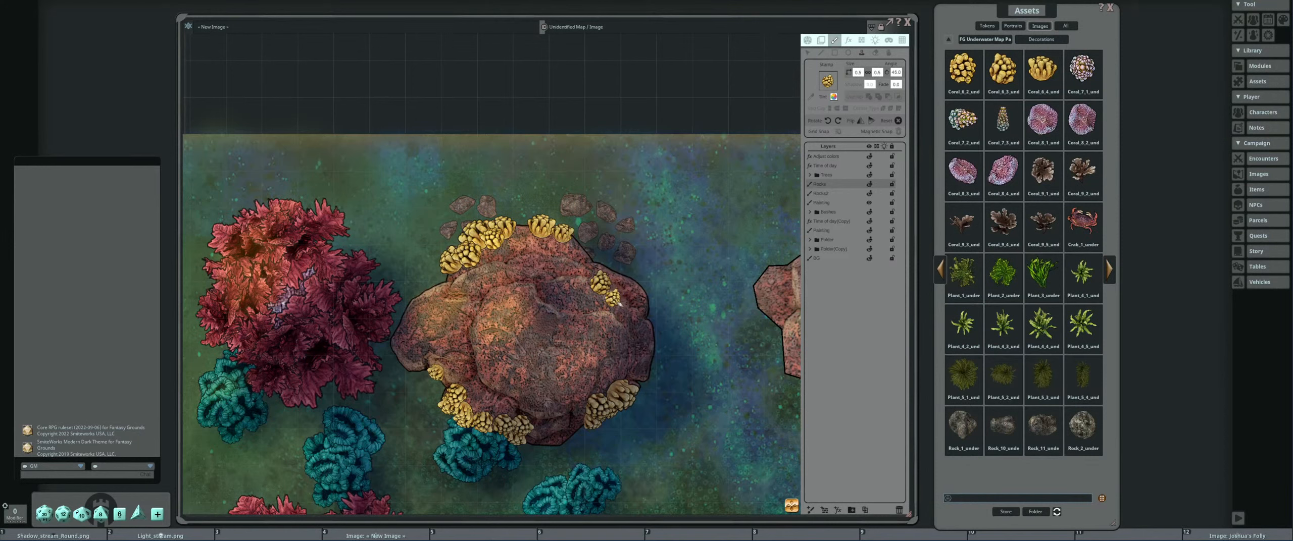
click(625, 302)
Set the coral stamp's scale to 0.5 and extend the cluster on the boulder's upper-right surface with small rotated corals.
click(869, 73)
drag(862, 73, 804, 119)
text(.5)
scroll(620, 318, up, 1)
click(626, 320)
scroll(581, 283, down, 5)
scroll(594, 297, up, 4)
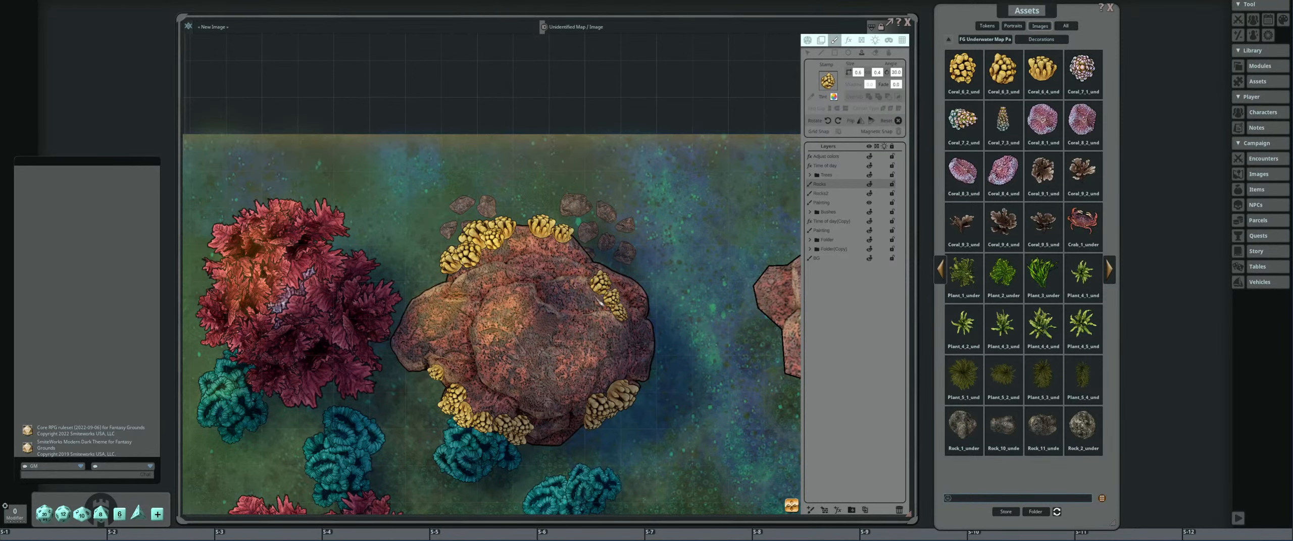
scroll(607, 298, up, 1)
scroll(608, 302, up, 2)
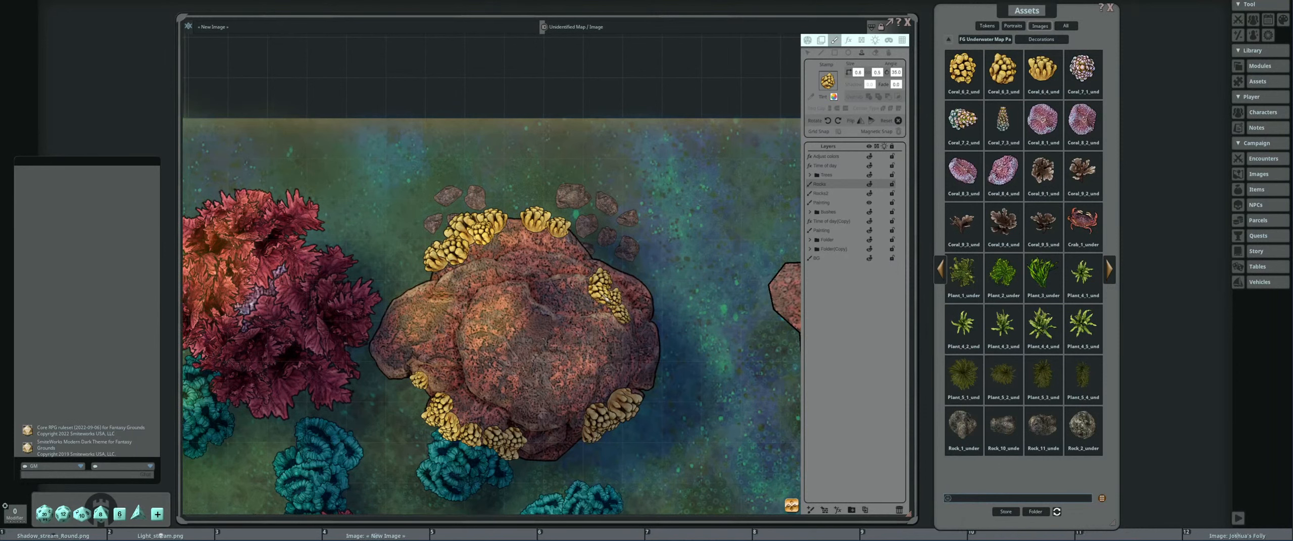
click(606, 298)
Use a rounder yellow coral variant and stamp two rotated copies just inside the boulder's lower-left coral cluster.
scroll(675, 289, down, 3)
drag(691, 276, 638, 271)
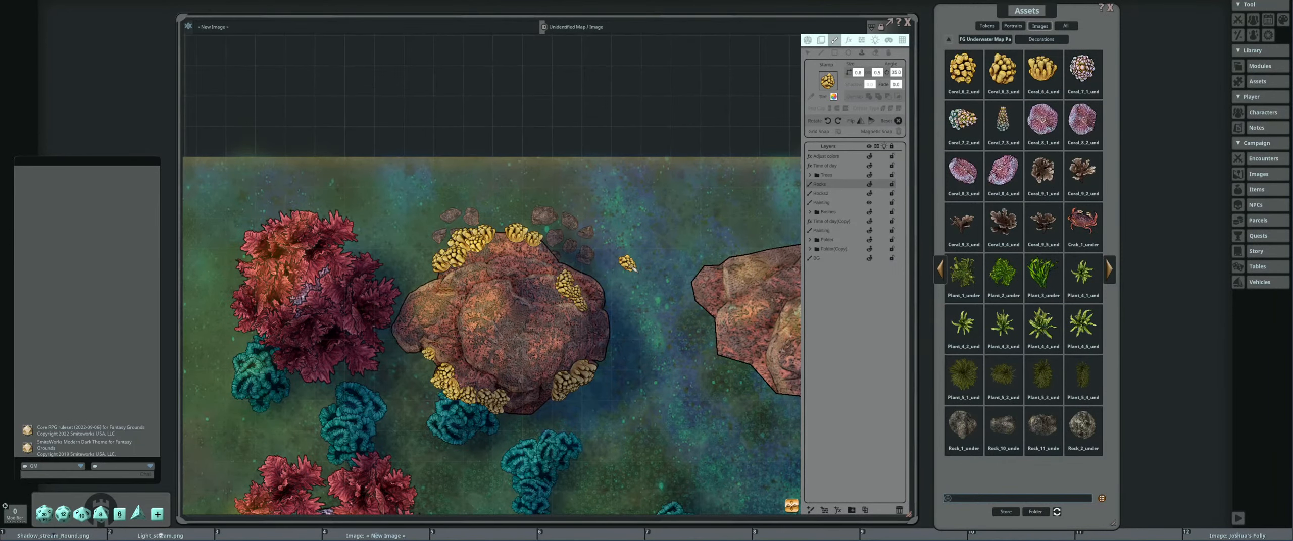
scroll(637, 278, down, 4)
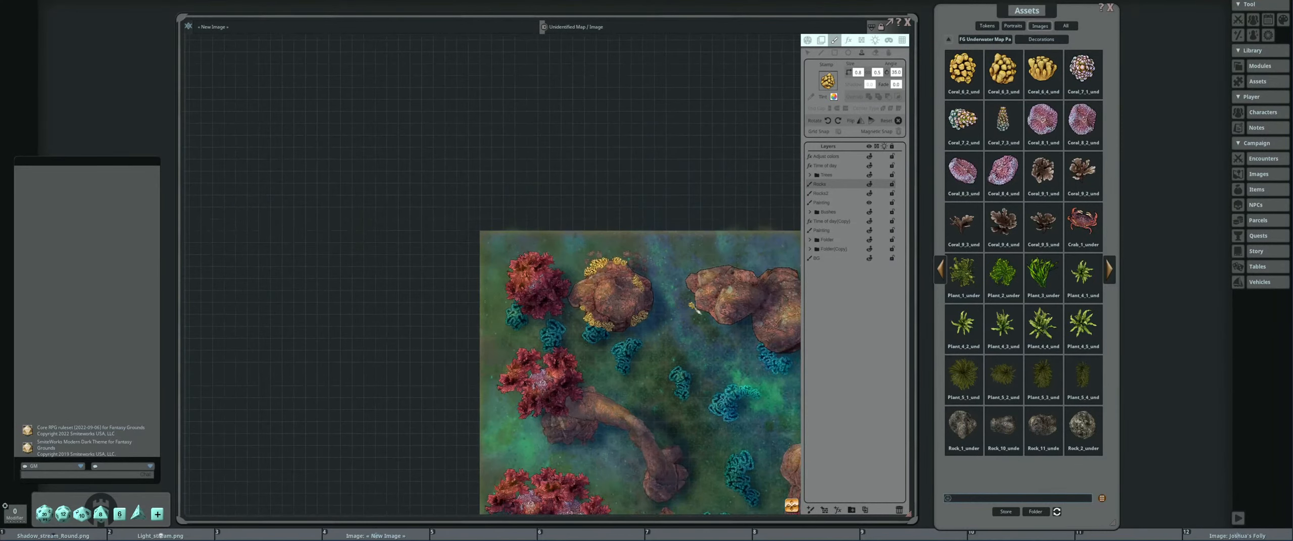
scroll(697, 309, up, 6)
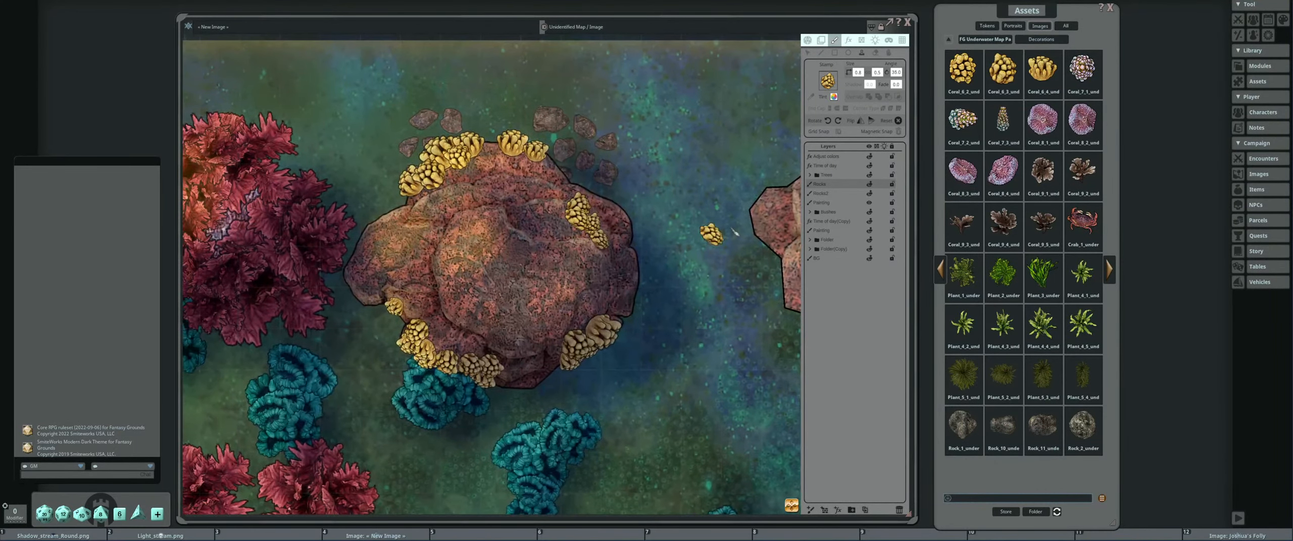
drag(833, 83, 829, 81)
drag(582, 260, 639, 209)
scroll(640, 209, down, 1)
scroll(525, 270, down, 6)
scroll(530, 276, down, 2)
scroll(528, 274, up, 5)
scroll(523, 288, down, 5)
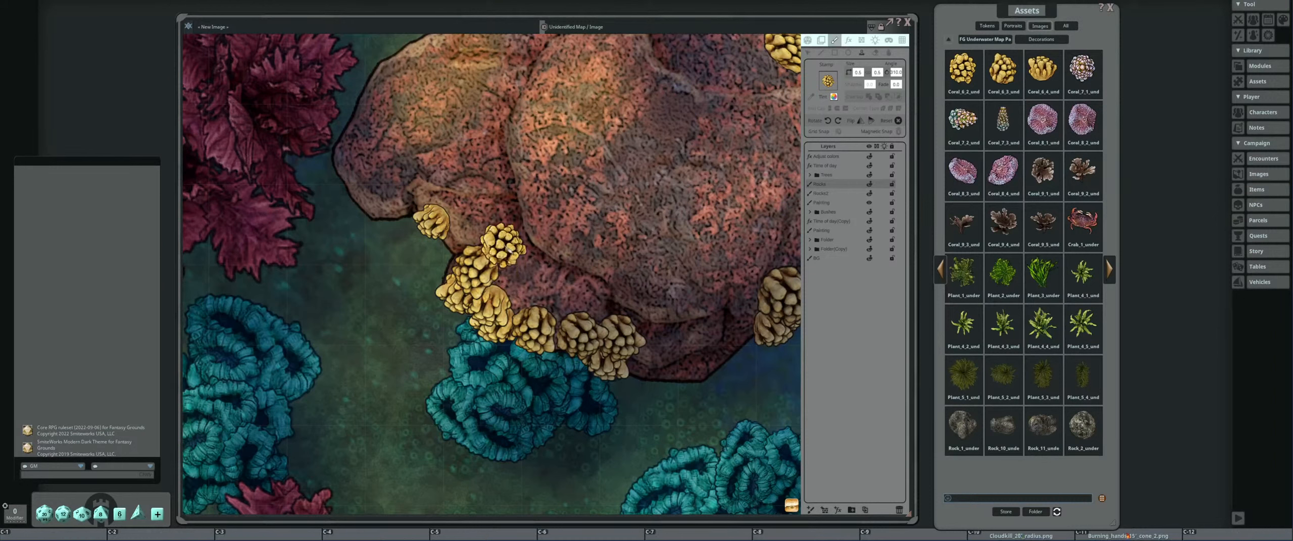
scroll(509, 250, up, 1)
click(507, 248)
scroll(547, 284, down, 7)
click(583, 298)
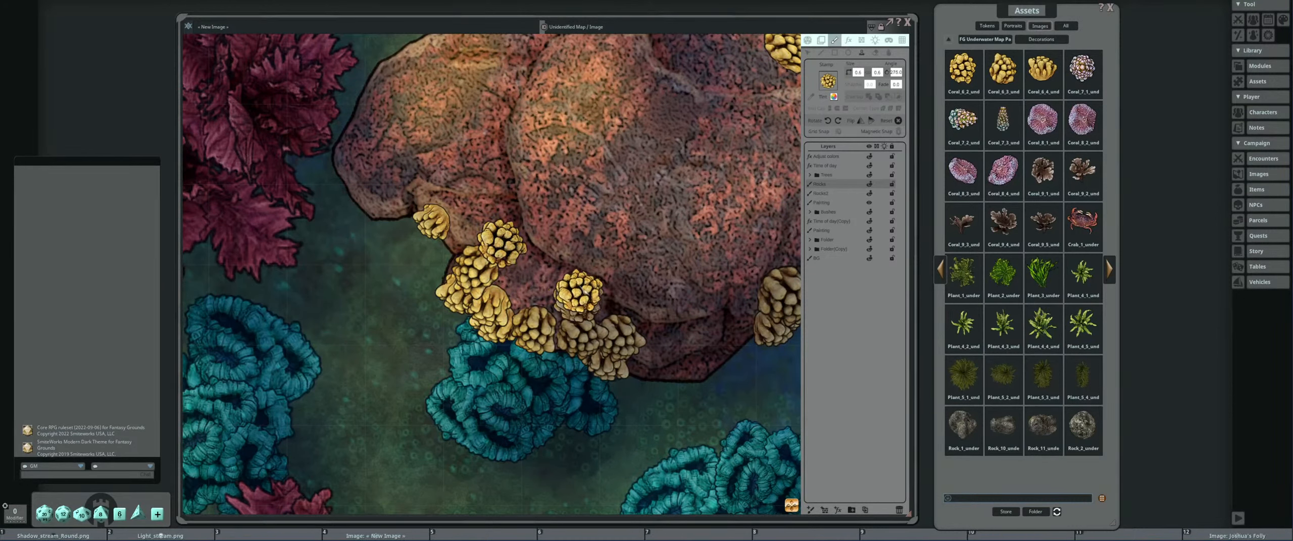
Stamp two round yellow corals side by side near the centre of the boulder.
click(596, 177)
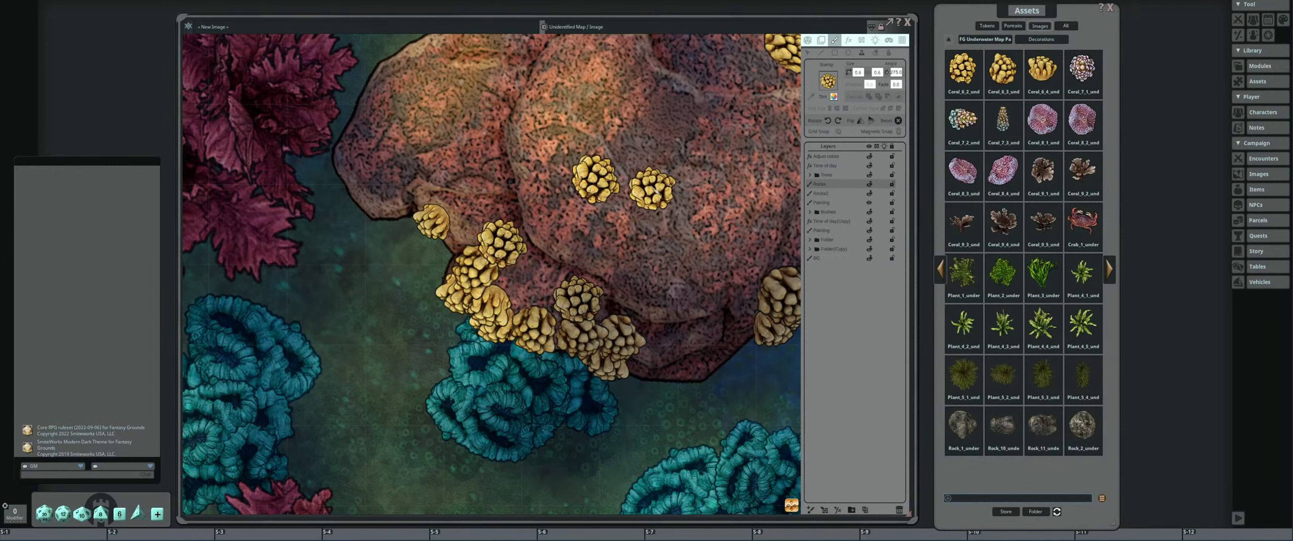
click(632, 146)
scroll(668, 248, down, 3)
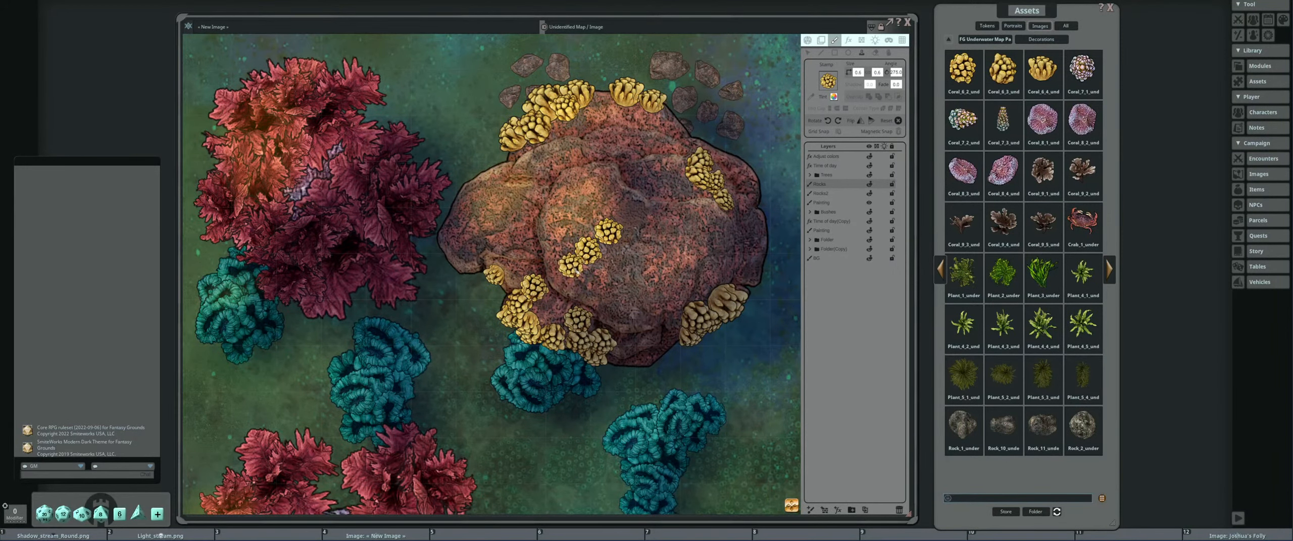
Widen the coral cluster on the boulder's upper-right surface with more rotated round yellow corals.
scroll(693, 220, down, 11)
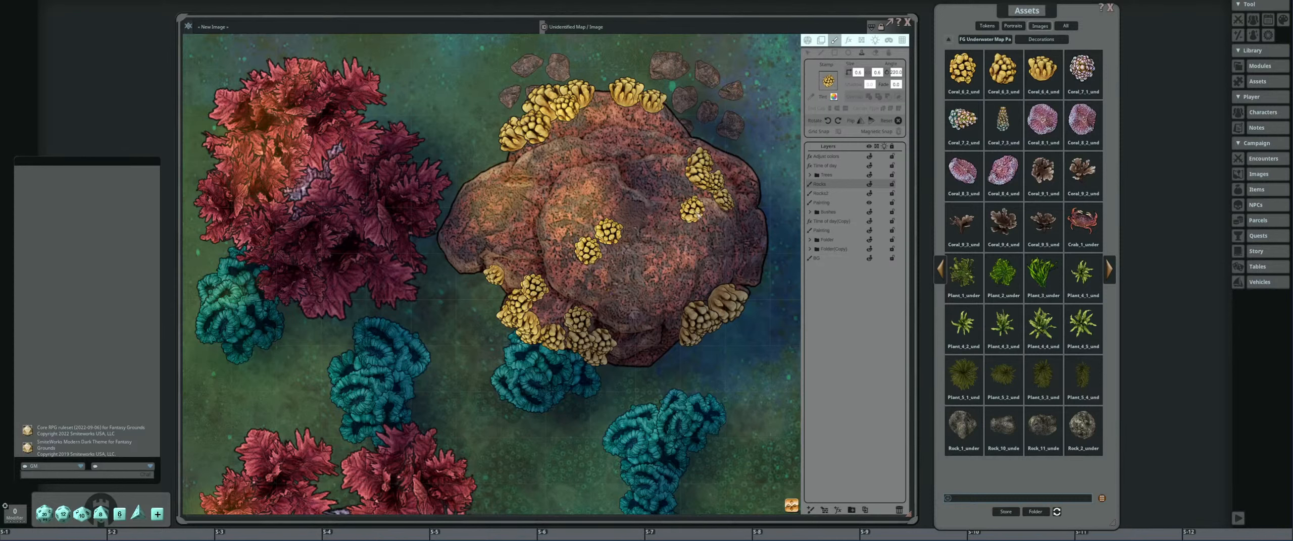
click(703, 201)
scroll(676, 188, up, 13)
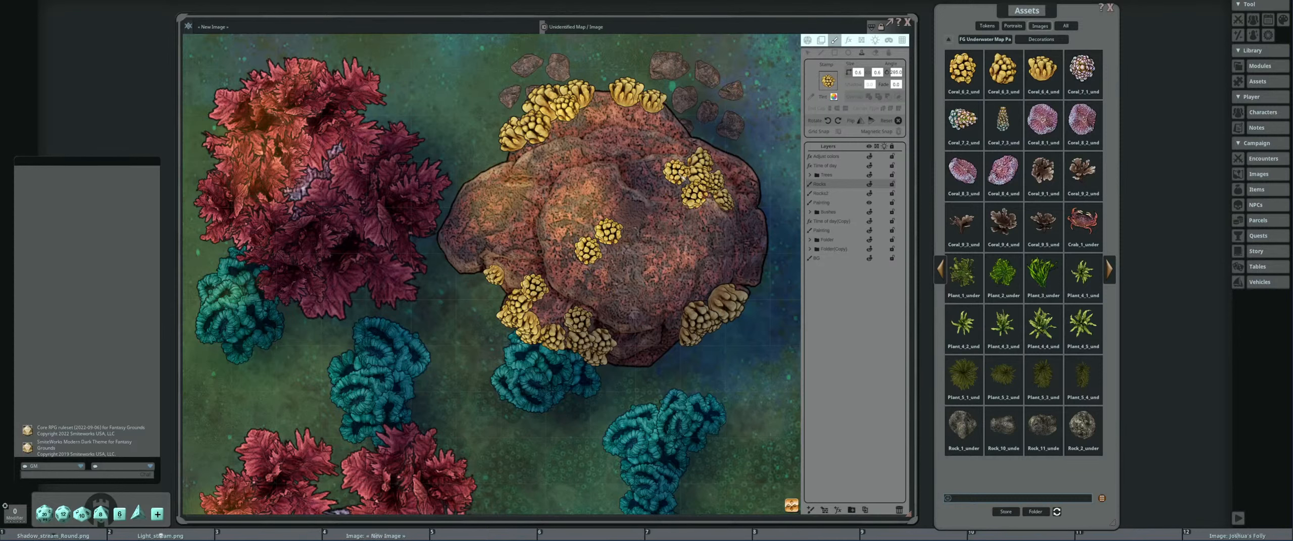
Stamp one rotated round coral beside the boulder's upper-left cluster and another beside its lower-right cluster.
scroll(632, 109, down, 3)
click(584, 119)
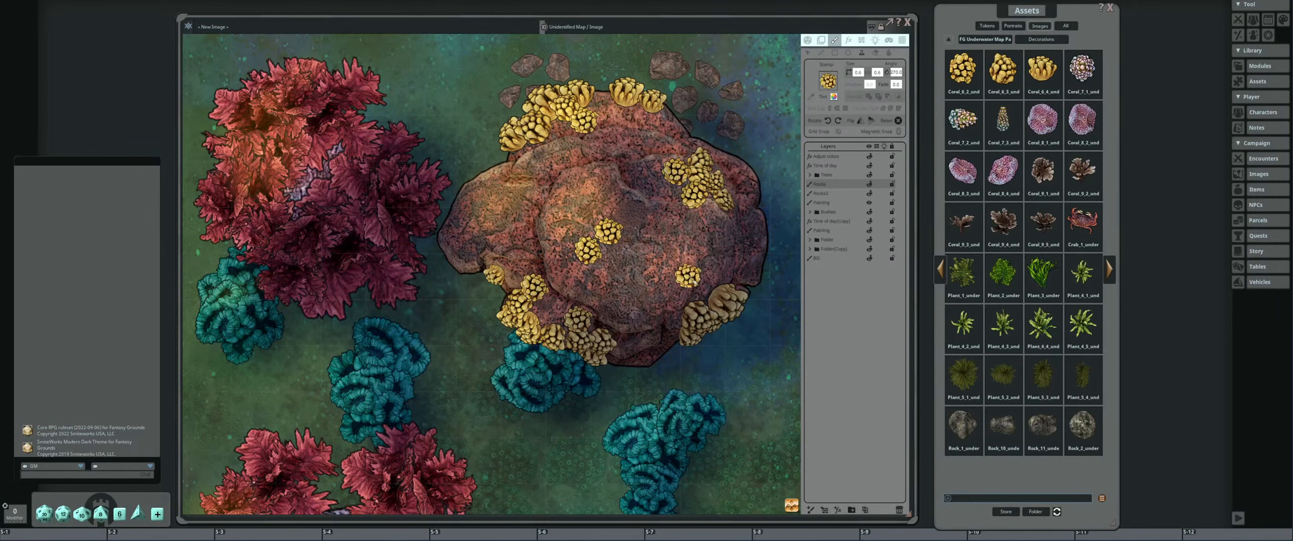
scroll(696, 283, down, 15)
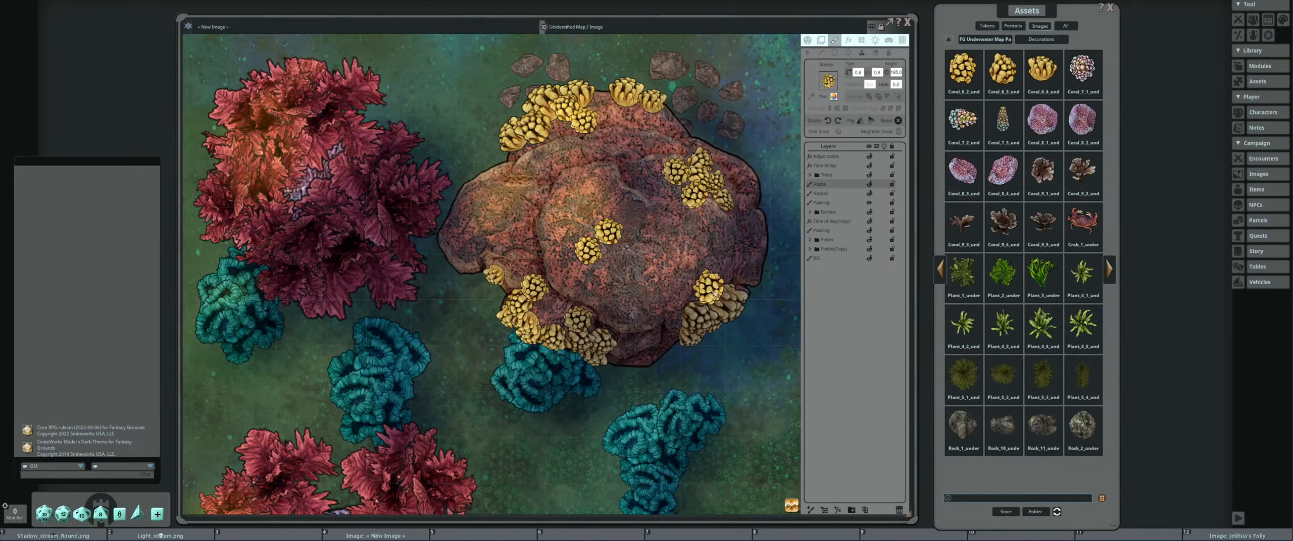
click(715, 294)
Stamp two rotated round yellow corals close together on the boulder's left surface.
scroll(665, 241, down, 3)
drag(664, 242, 662, 266)
scroll(550, 251, up, 11)
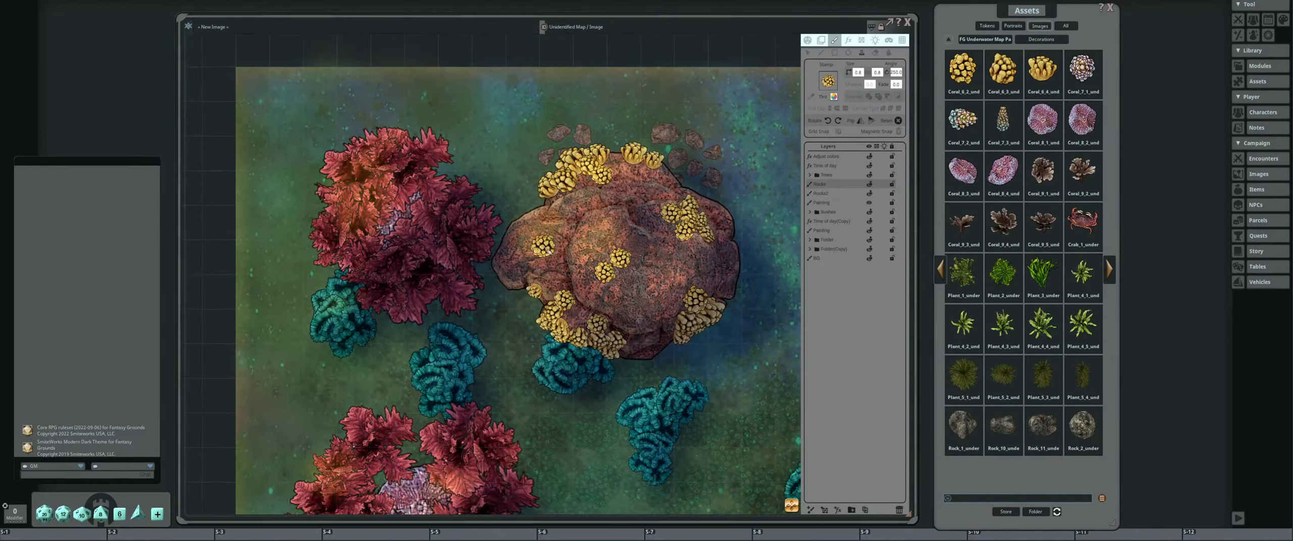
click(541, 247)
scroll(556, 259, down, 2)
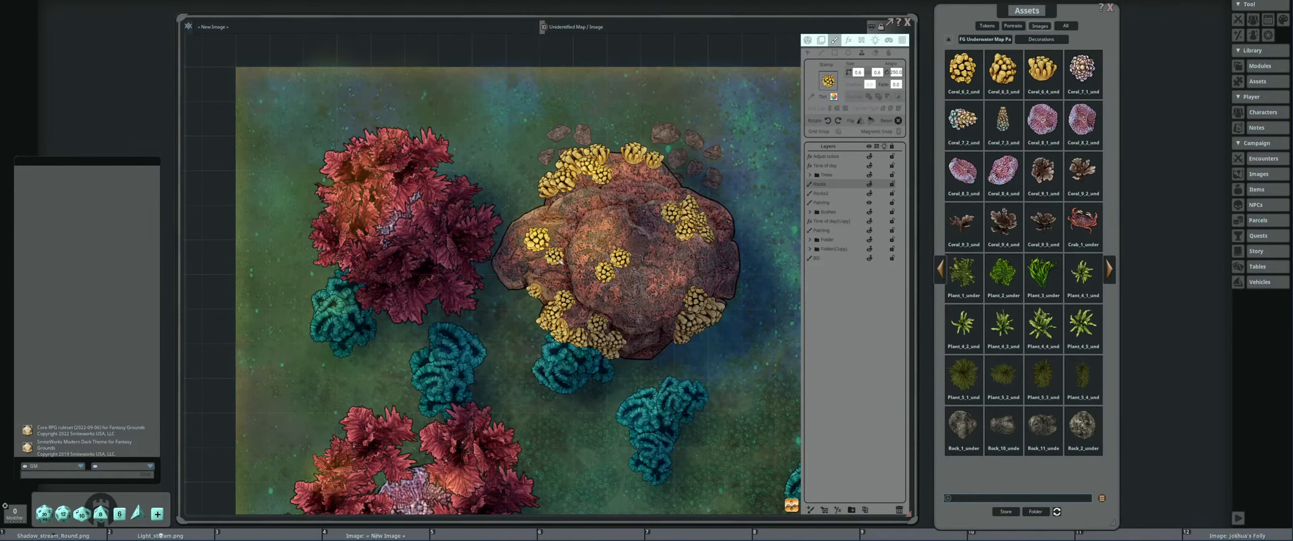
click(562, 262)
scroll(747, 258, down, 6)
drag(747, 258, 661, 246)
scroll(567, 227, up, 8)
scroll(668, 247, up, 4)
scroll(667, 247, down, 3)
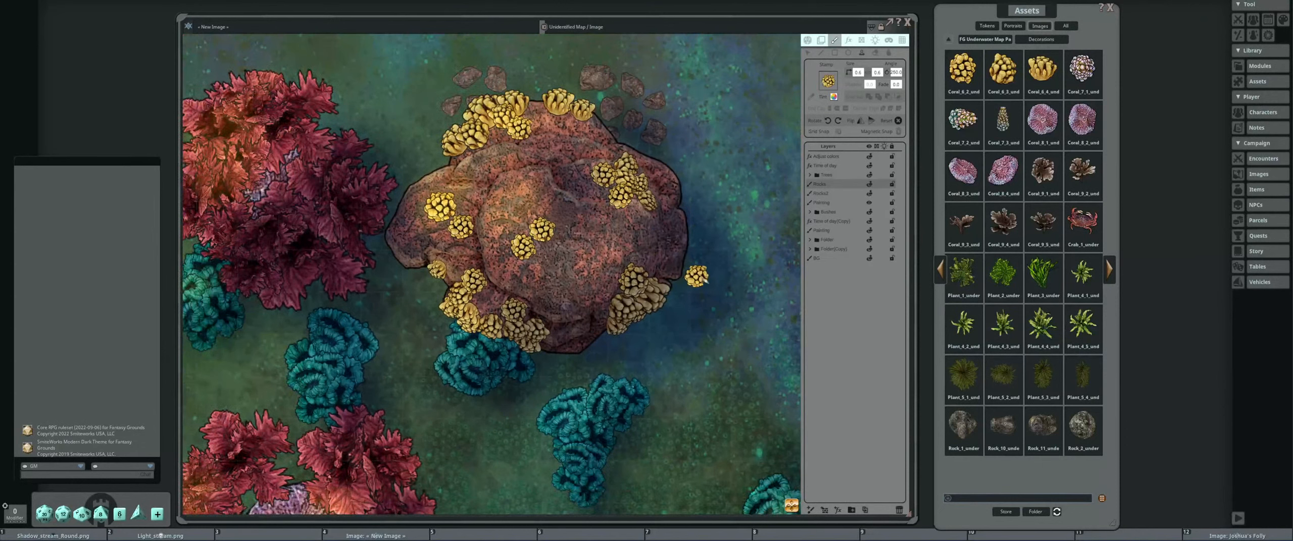
scroll(512, 325, down, 3)
drag(377, 418, 432, 348)
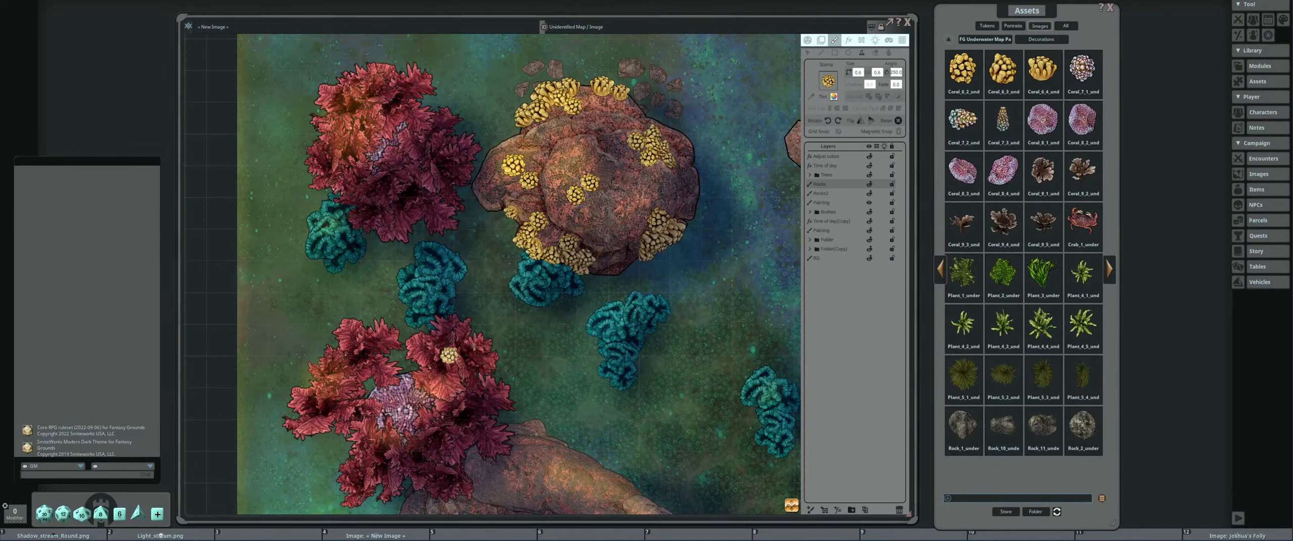
Replace the coral stamp with a soft round black brush, make it semi-transparent, and scale it down for shading.
drag(834, 82, 830, 81)
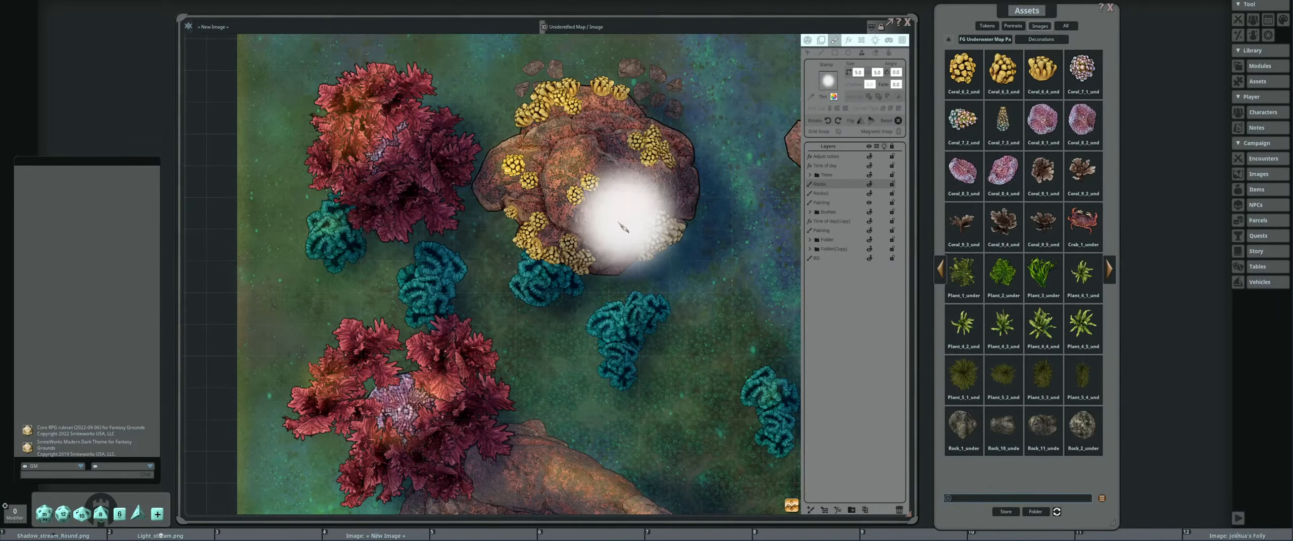
key(F1)
key(F2)
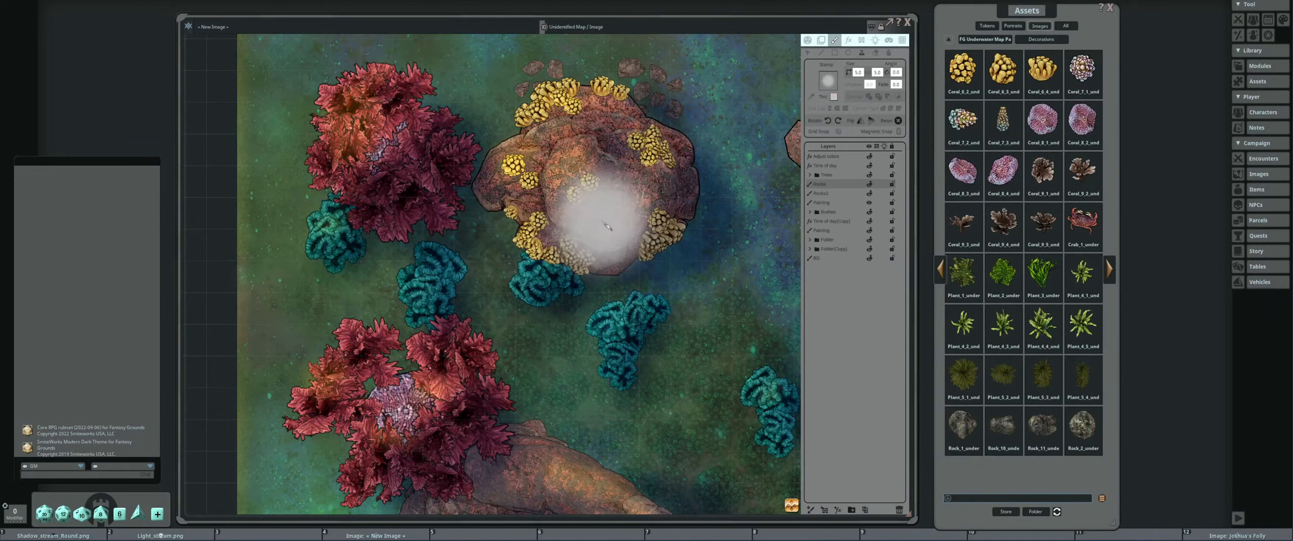
key(F1)
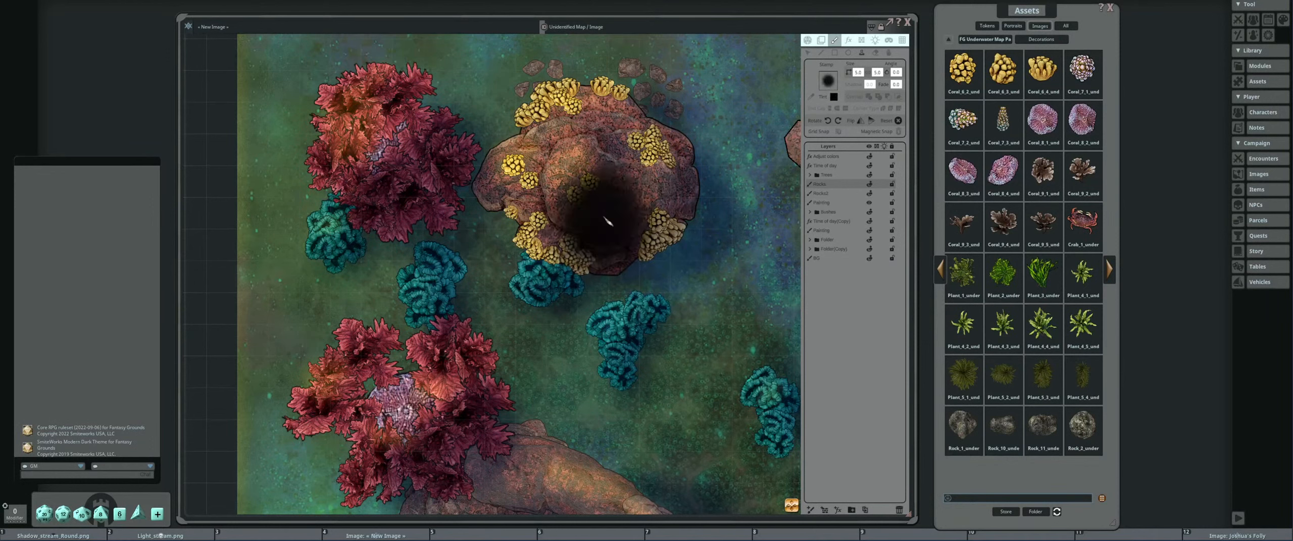
scroll(604, 218, down, 9)
scroll(611, 219, up, 2)
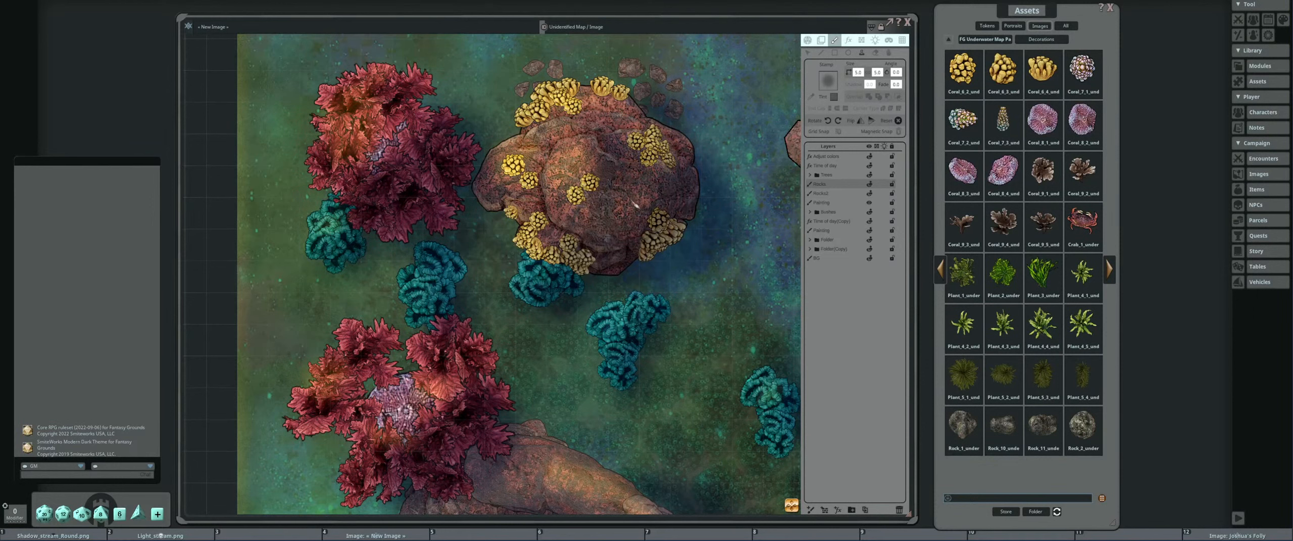
ctrl+scroll(601, 212, down, 5)
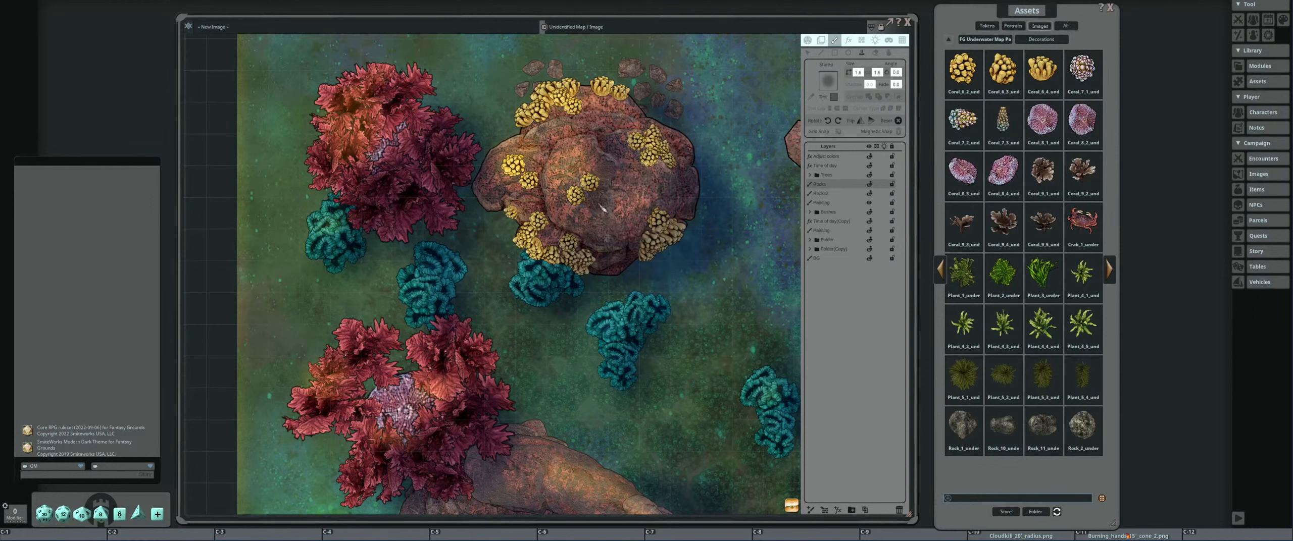
ctrl+scroll(596, 214, down, 5)
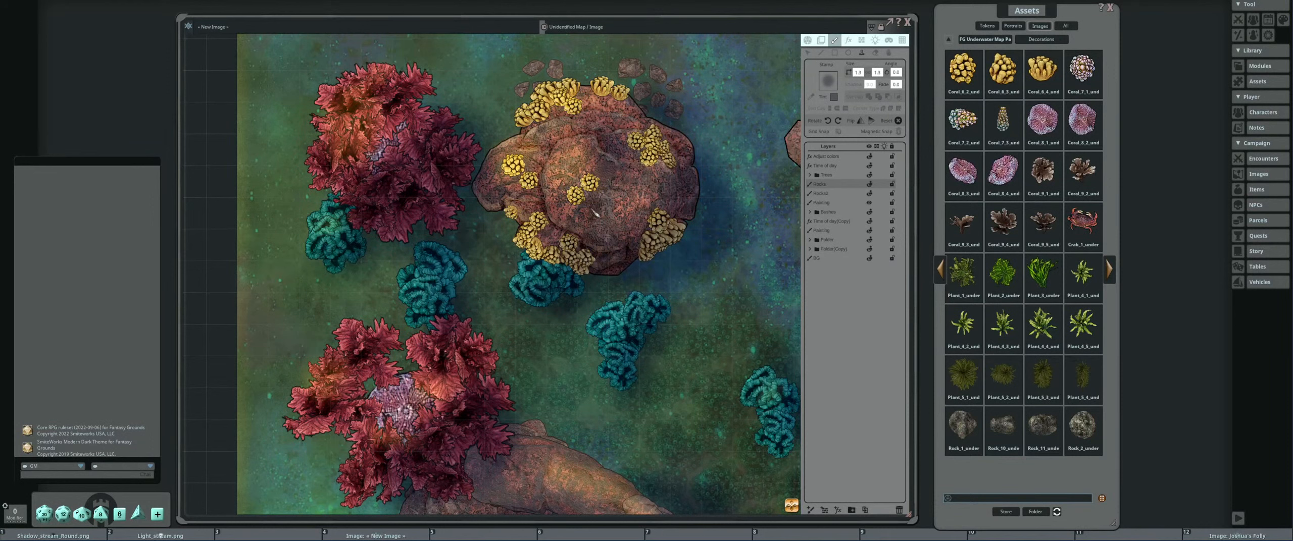
shift+scroll(589, 209, down, 2)
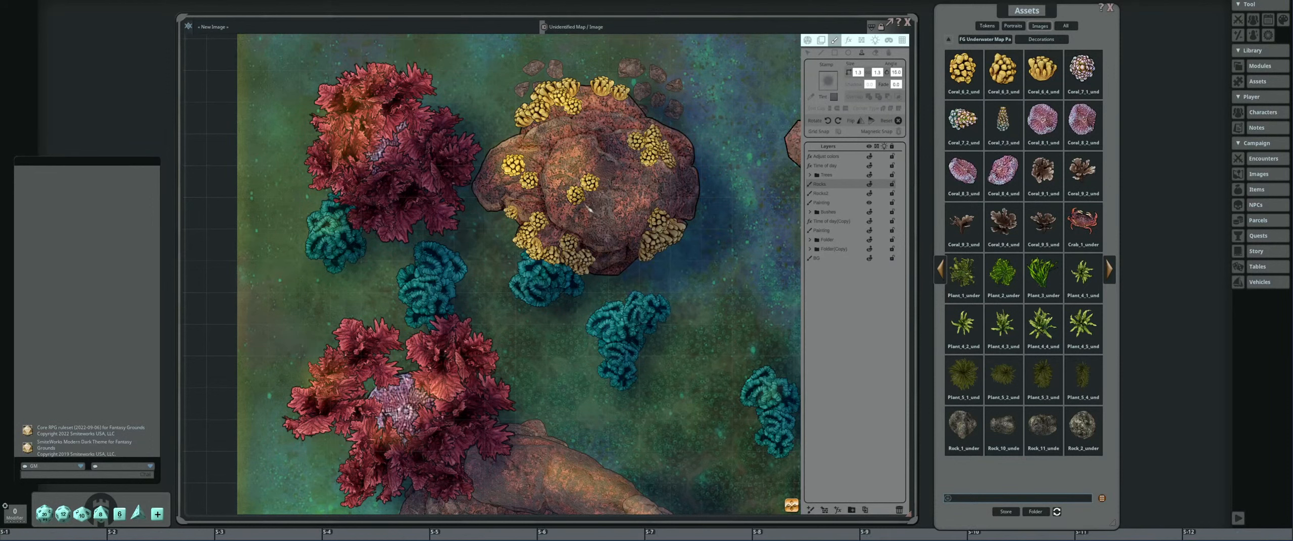
shift+scroll(611, 201, down, 2)
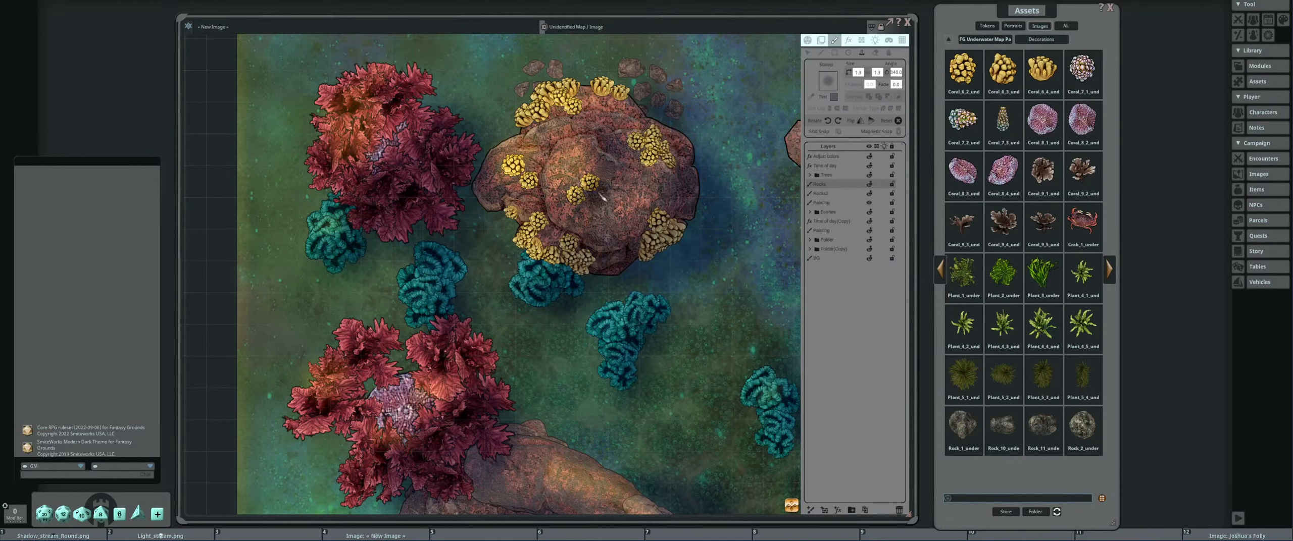
ctrl+scroll(589, 203, down, 5)
Shade the yellow coral clusters on the boulder's lower-right and upper-right sides with the soft dark brush.
drag(609, 242, 560, 250)
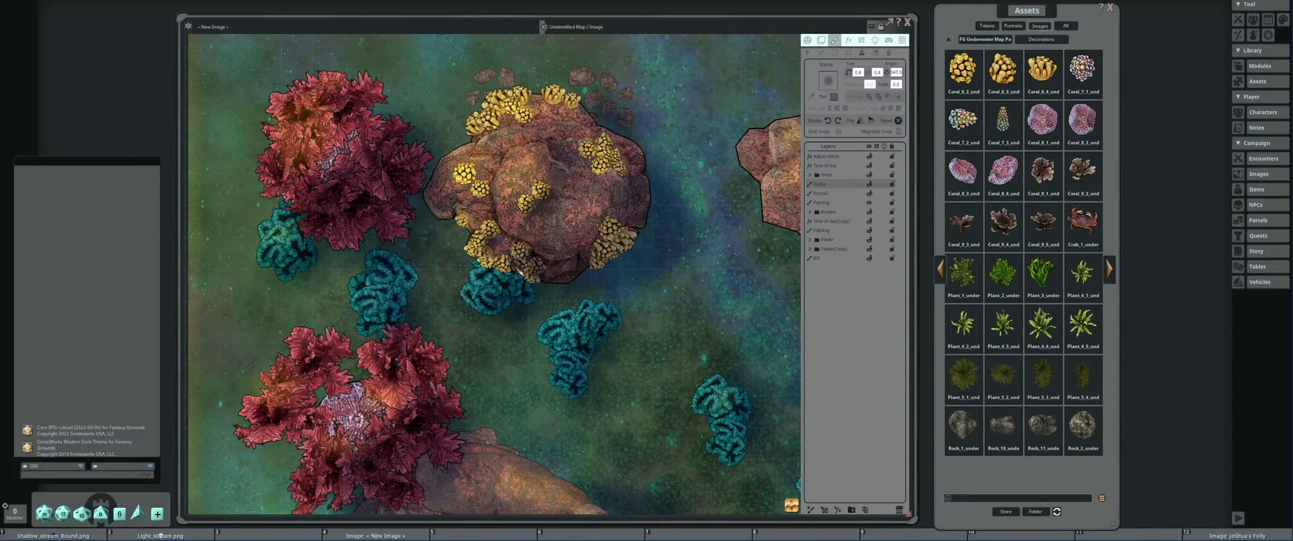
key(ctrl)
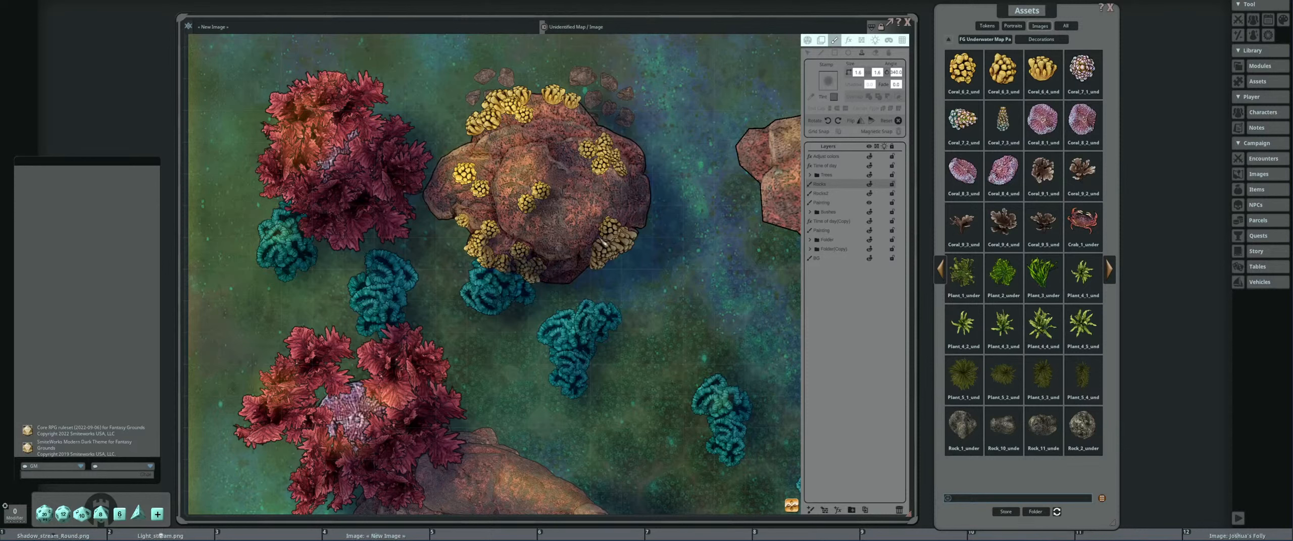
ctrl+scroll(604, 245, up, 5)
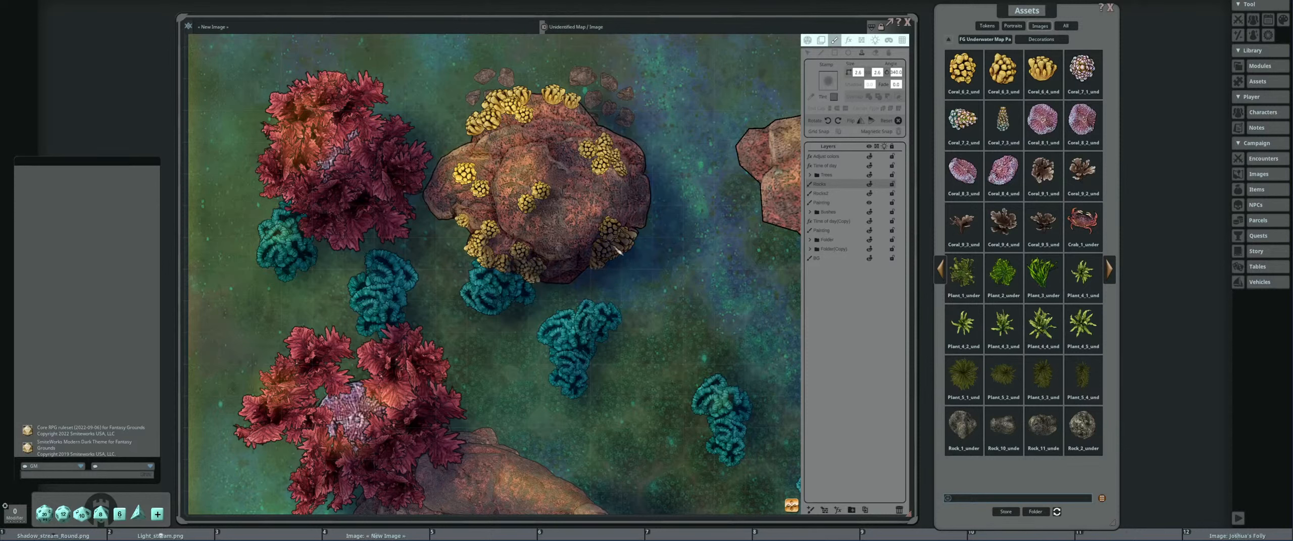
click(614, 231)
drag(686, 163, 672, 208)
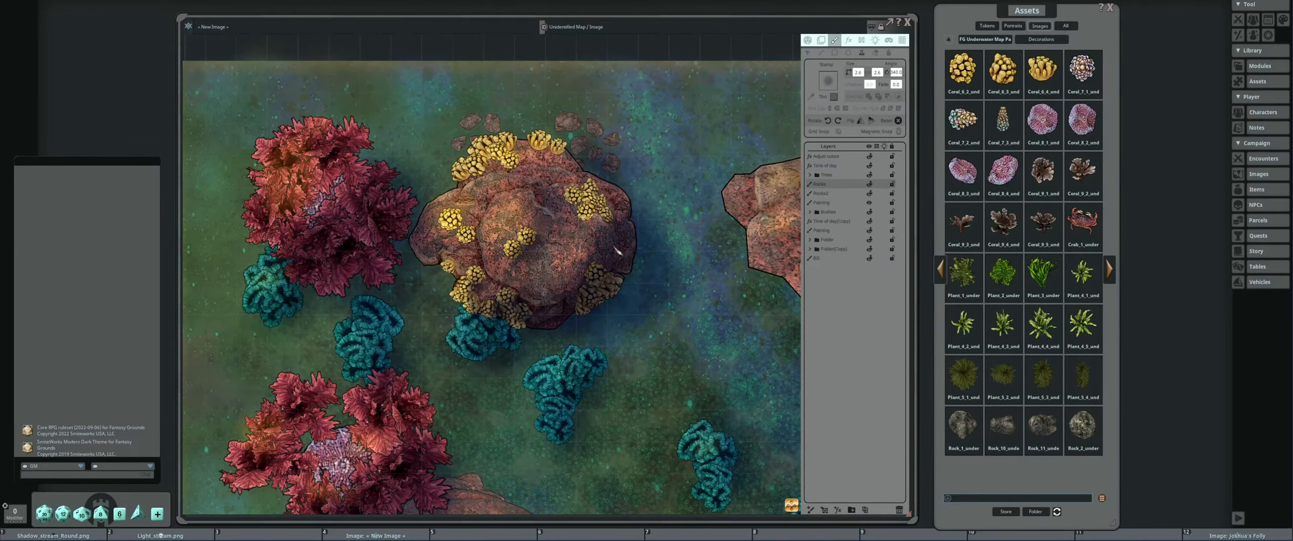
ctrl+scroll(621, 202, down, 6)
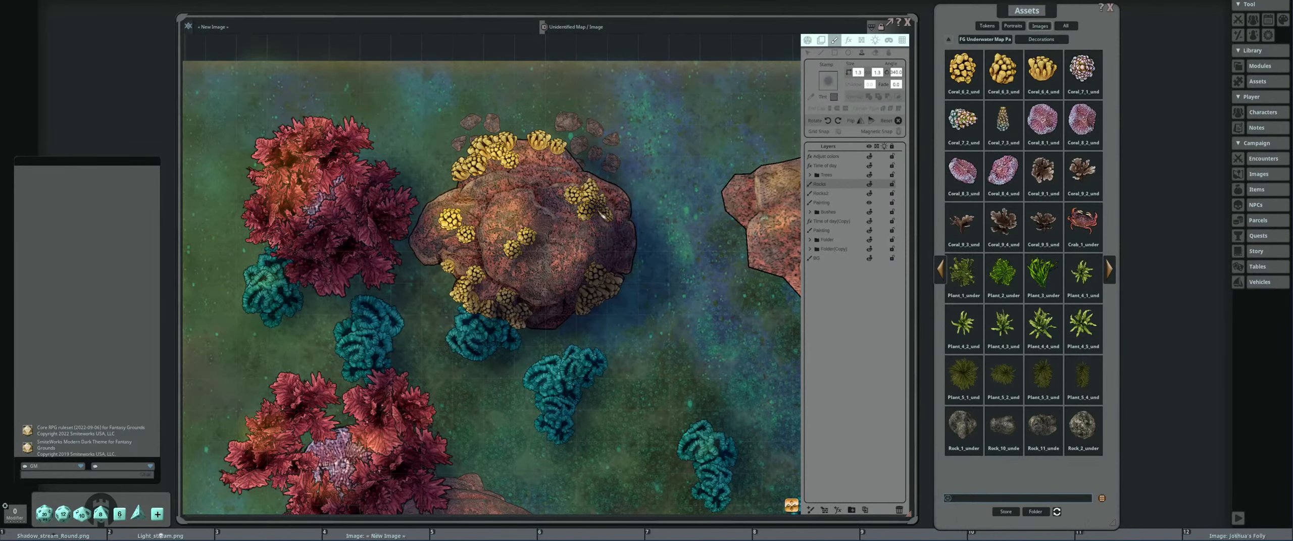
ctrl+scroll(589, 208, down, 5)
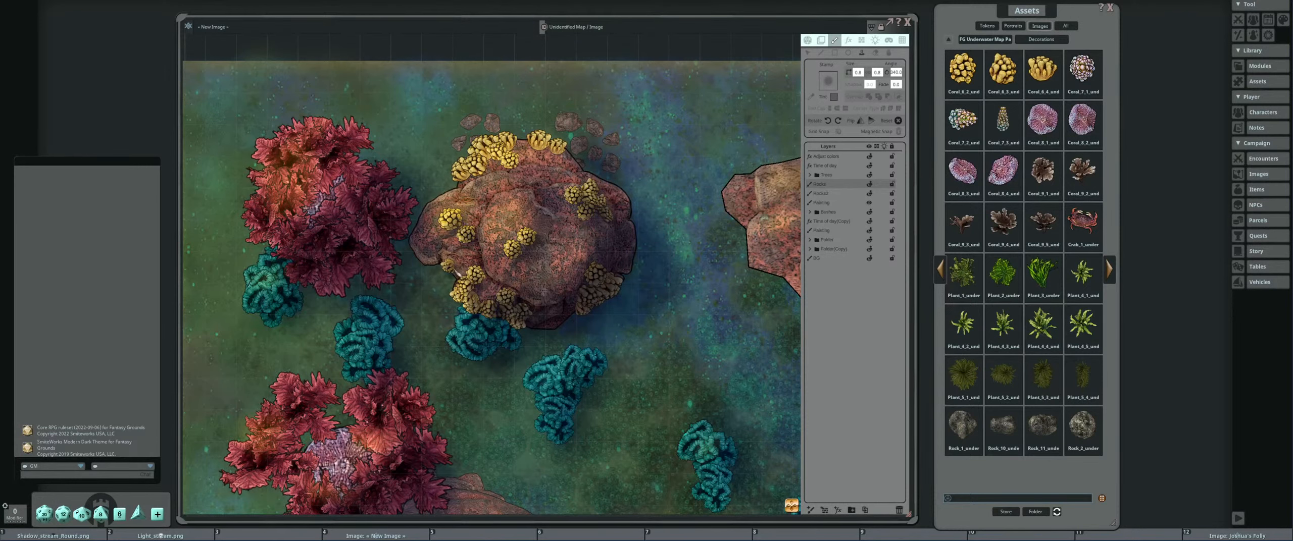
Darken the inner edges of the yellow corals along the boulder's upper rim, reducing the brush scale to 0.7 for the finer spots.
scroll(511, 235, up, 1)
scroll(500, 242, up, 1)
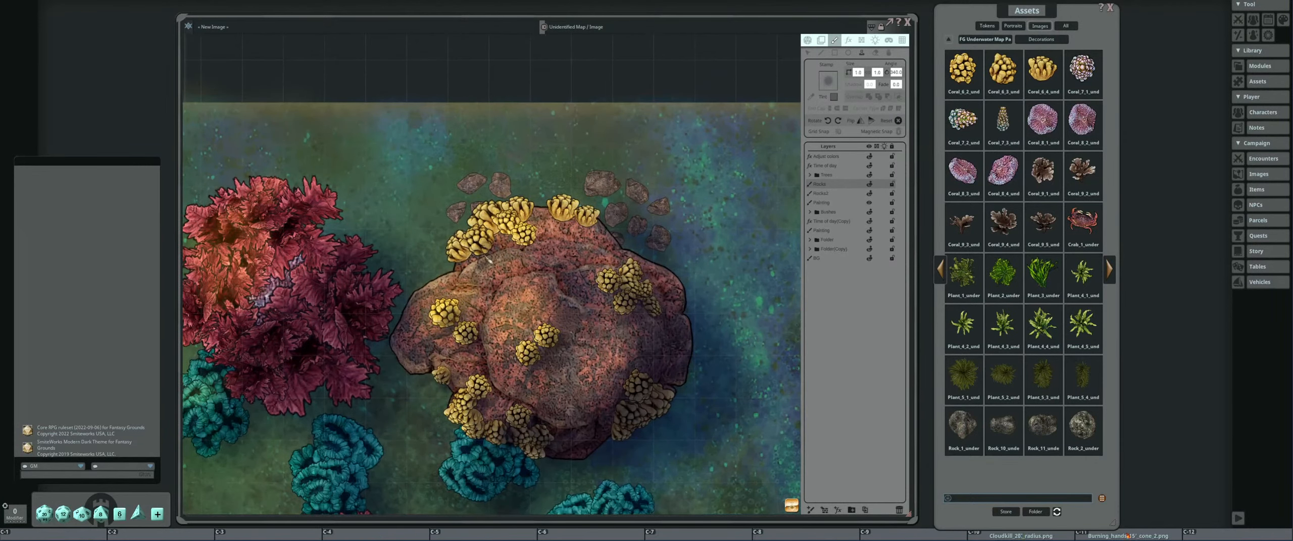
click(470, 256)
click(483, 251)
click(490, 244)
click(492, 237)
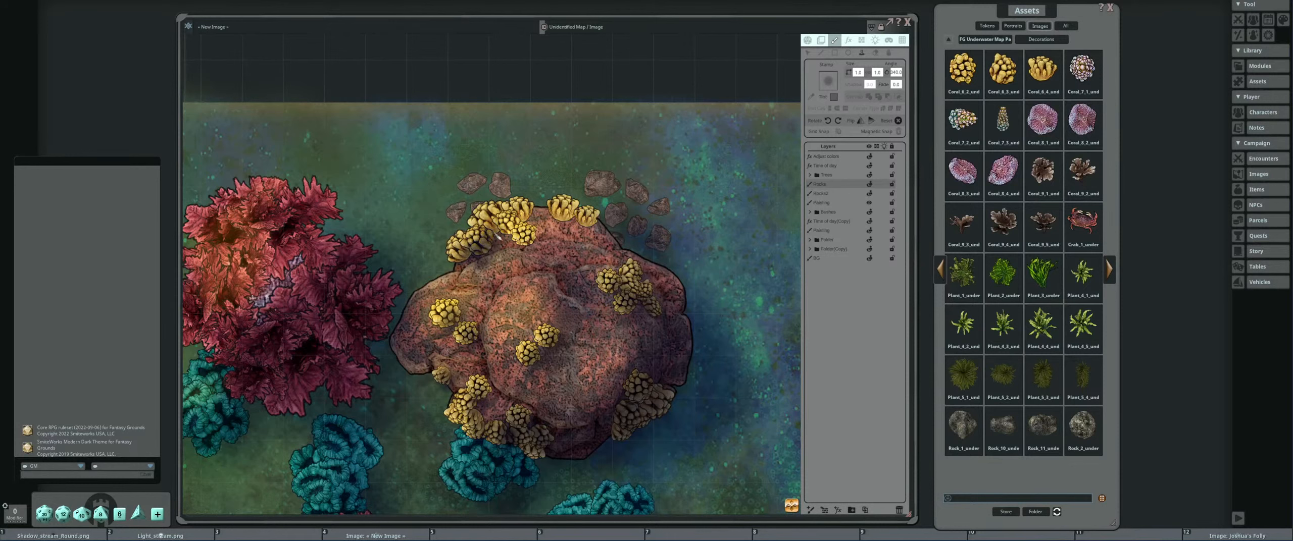
click(596, 227)
click(566, 218)
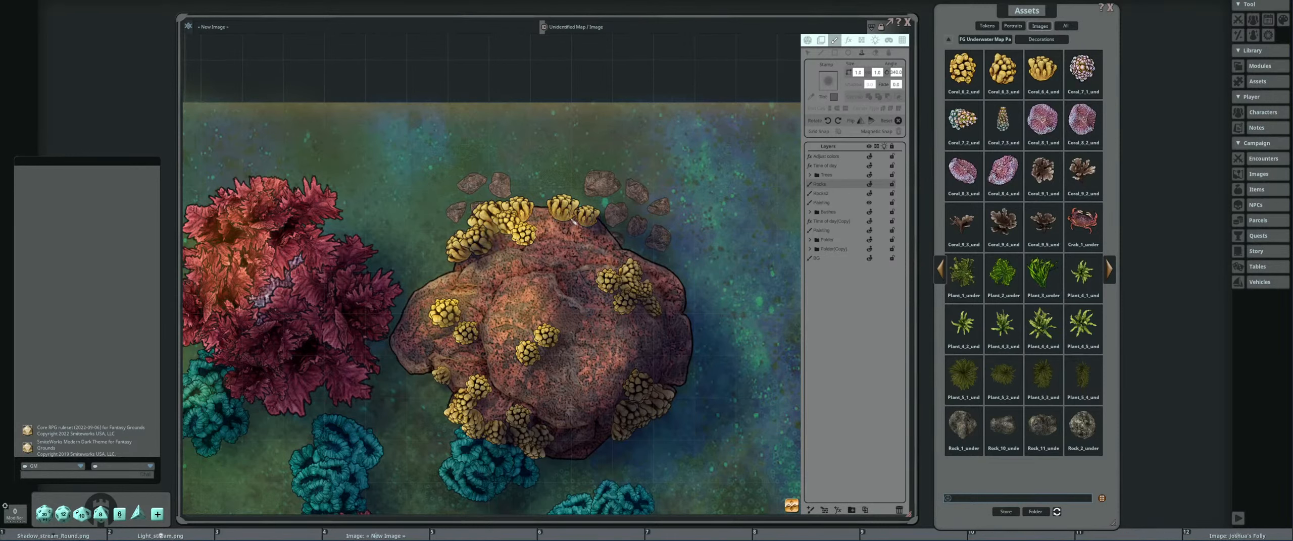
click(532, 247)
scroll(566, 237, down, 3)
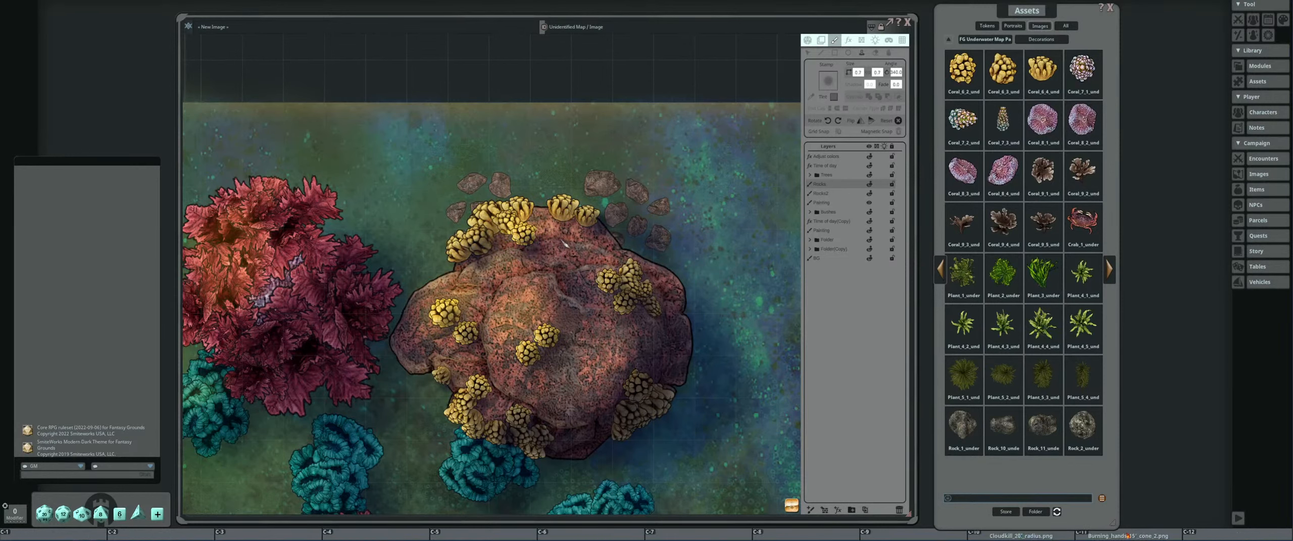
click(510, 243)
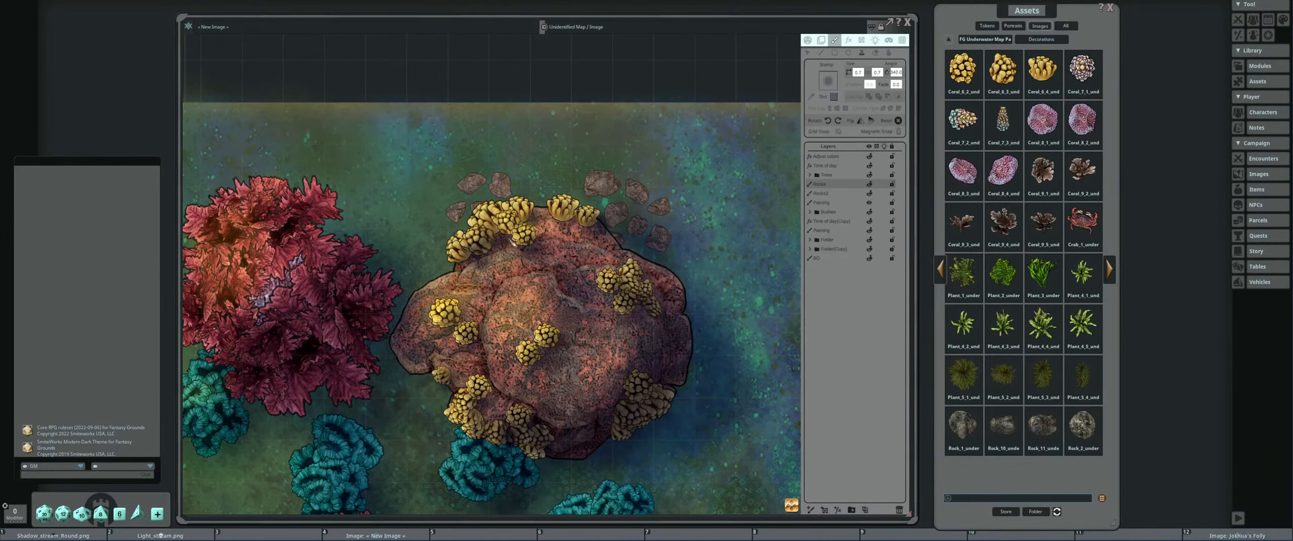
Examine how the shaded coral boulder looks next to the bare twin boulders and the surrounding corals.
scroll(598, 239, down, 5)
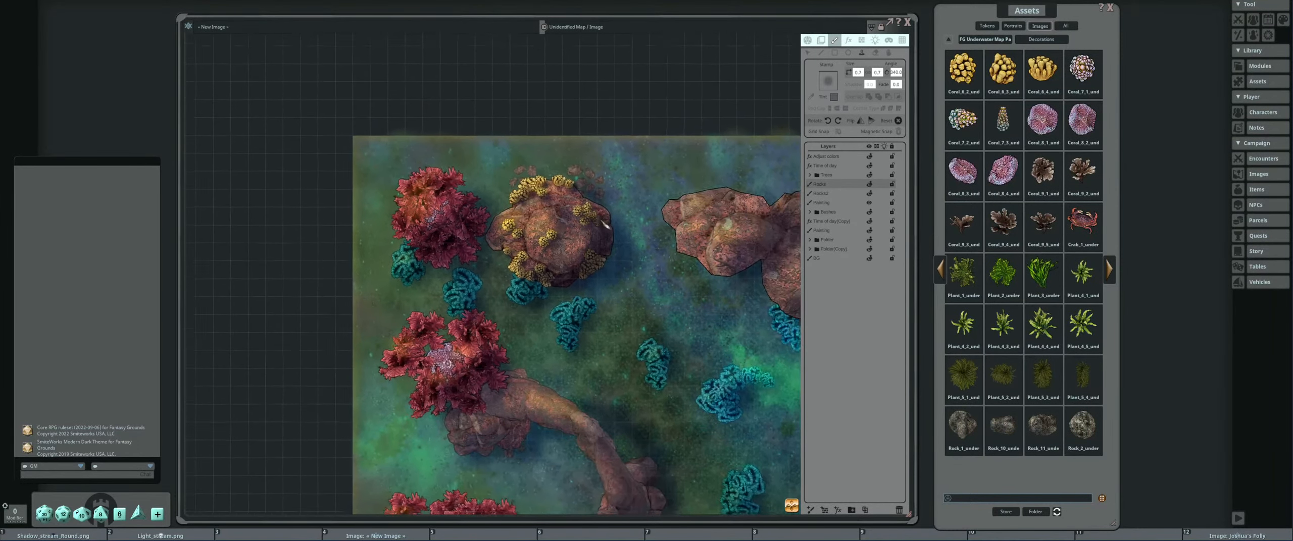
drag(612, 276, 611, 274)
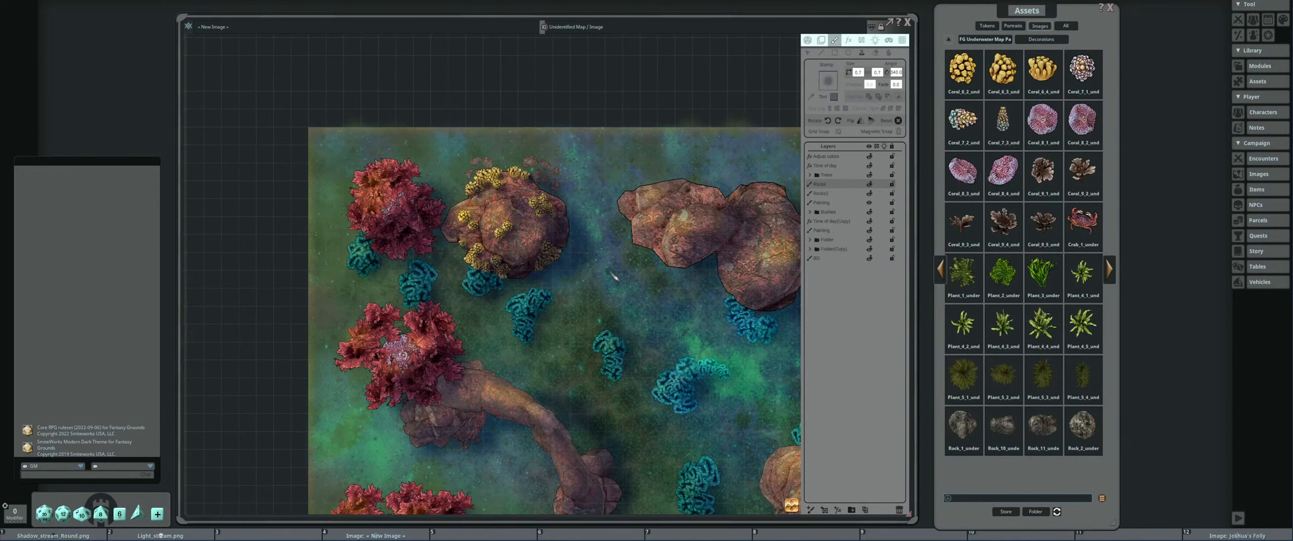
drag(680, 278, 517, 260)
drag(494, 304, 557, 298)
scroll(493, 278, up, 1)
scroll(493, 278, down, 2)
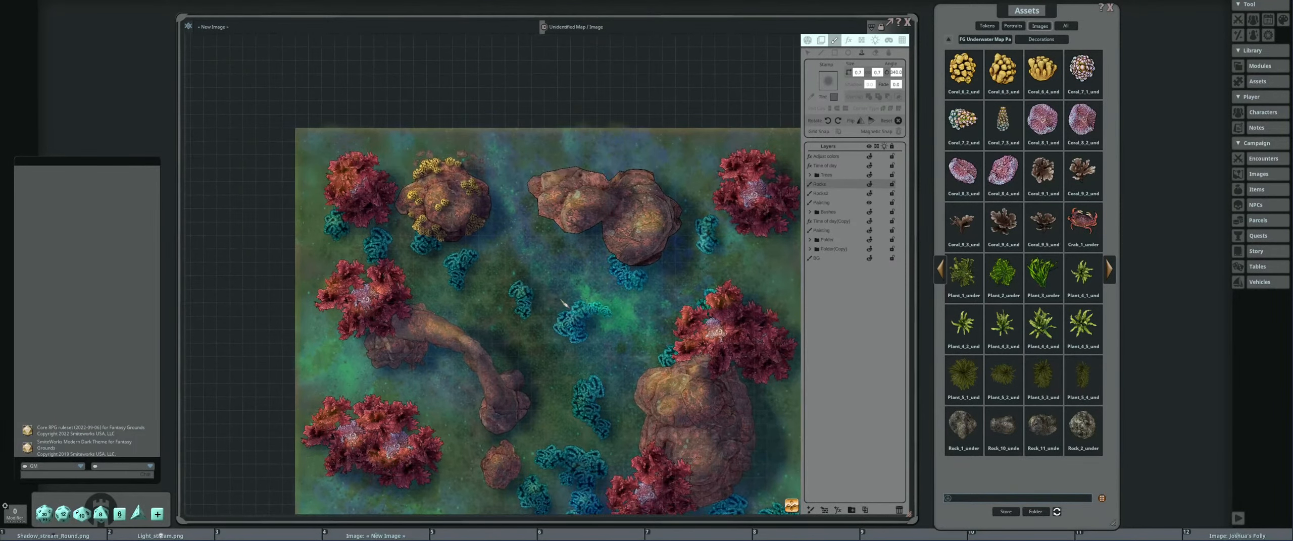
scroll(539, 233, up, 2)
drag(559, 240, 562, 256)
scroll(562, 257, up, 2)
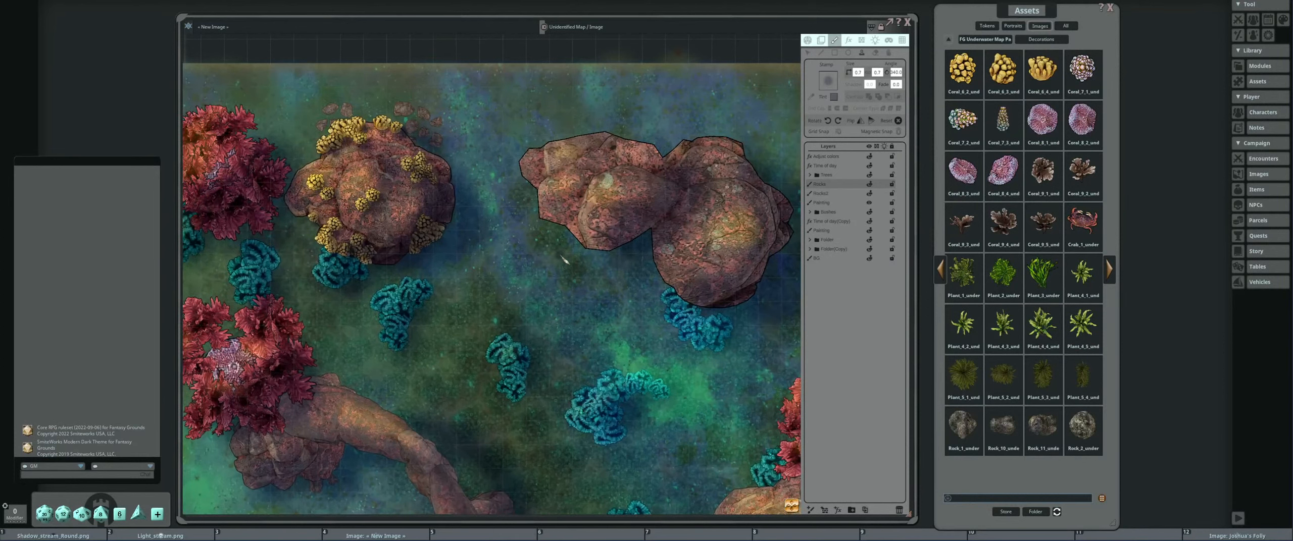
scroll(540, 248, up, 1)
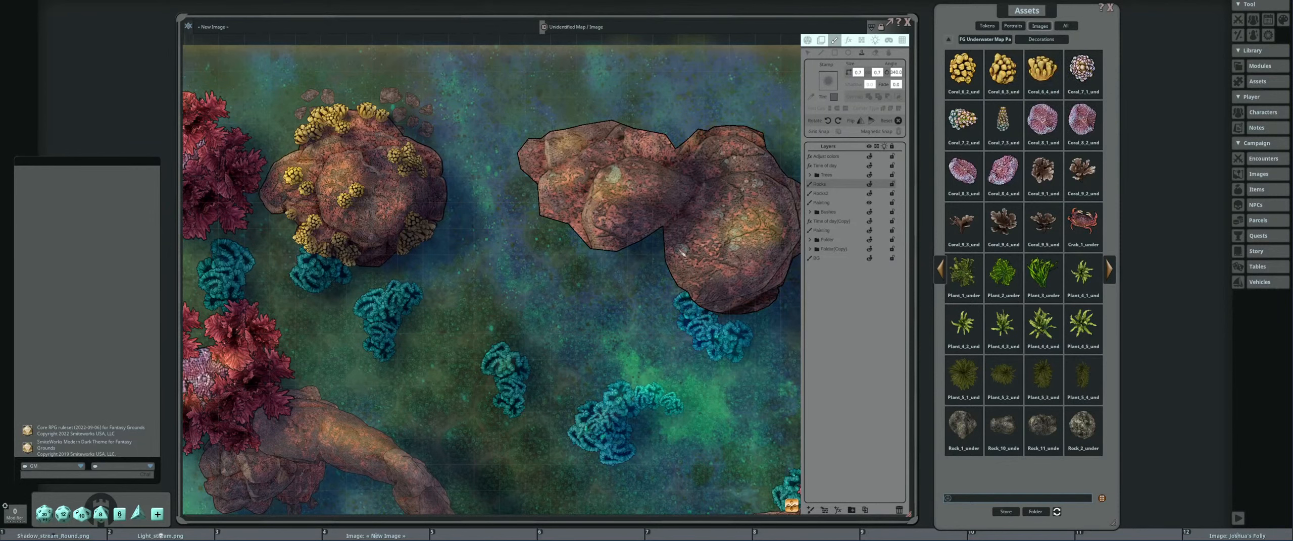
scroll(626, 278, down, 2)
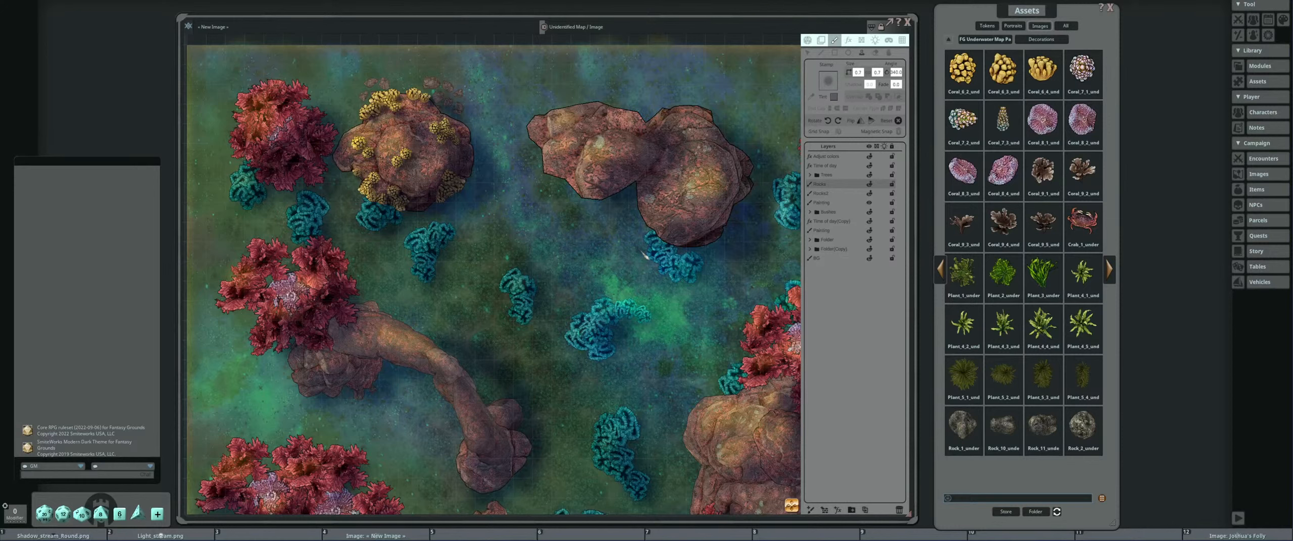
Survey the red and teal coral clumps and the remaining bare boulders across the whole map.
drag(335, 283, 536, 252)
scroll(537, 253, up, 5)
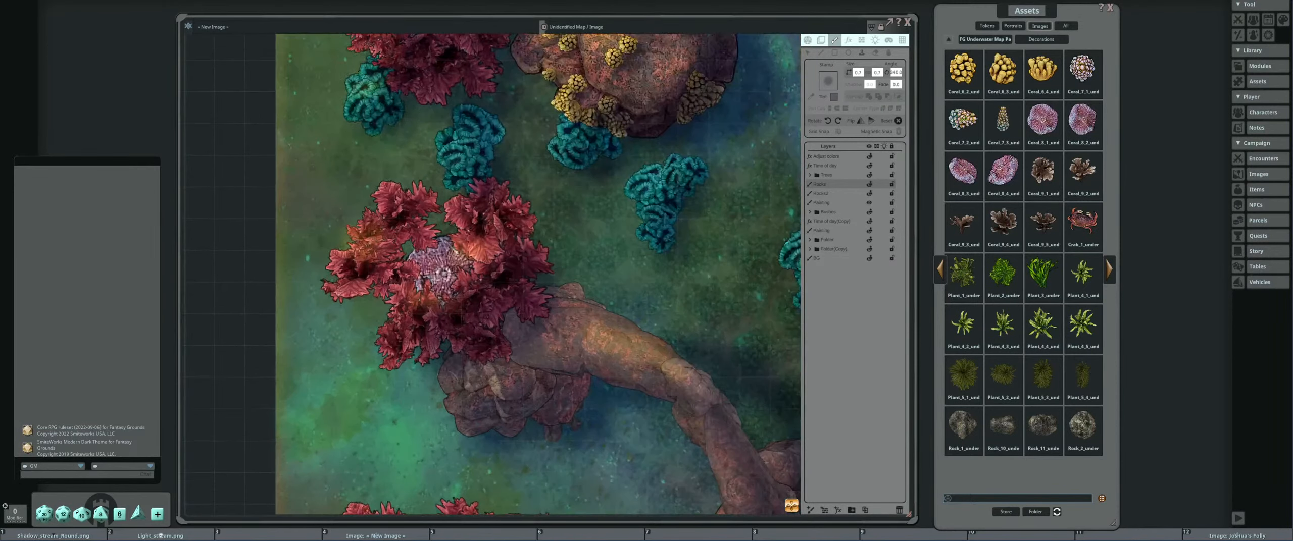
scroll(540, 254, down, 5)
scroll(556, 259, down, 4)
drag(674, 297, 611, 240)
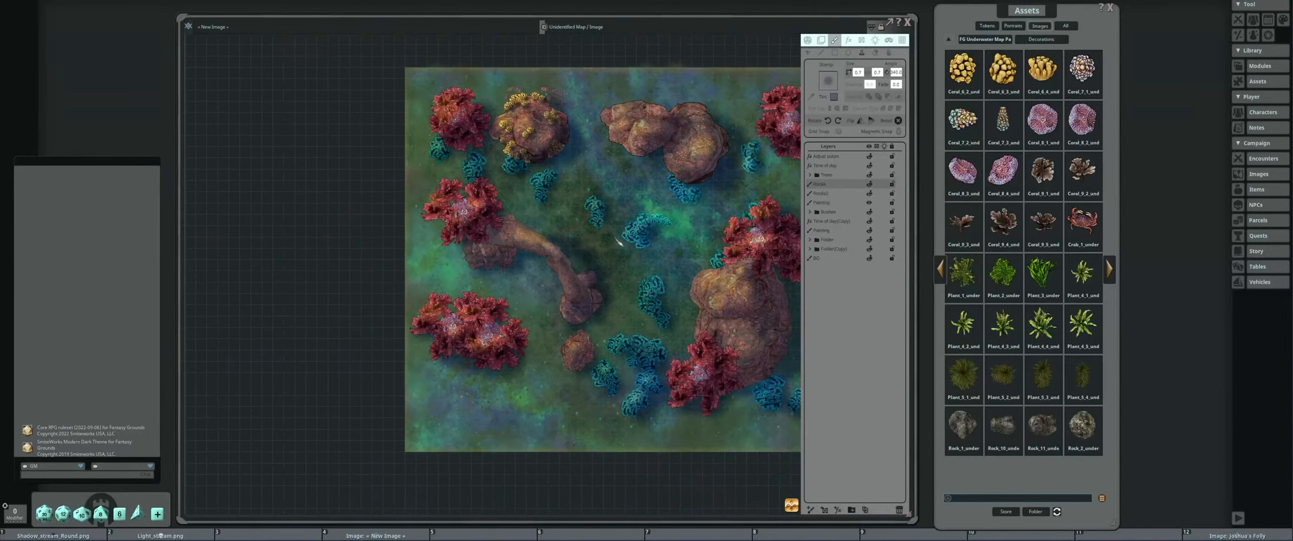
drag(696, 217, 598, 242)
scroll(713, 219, up, 3)
scroll(707, 219, up, 3)
scroll(681, 215, down, 4)
drag(525, 230, 607, 249)
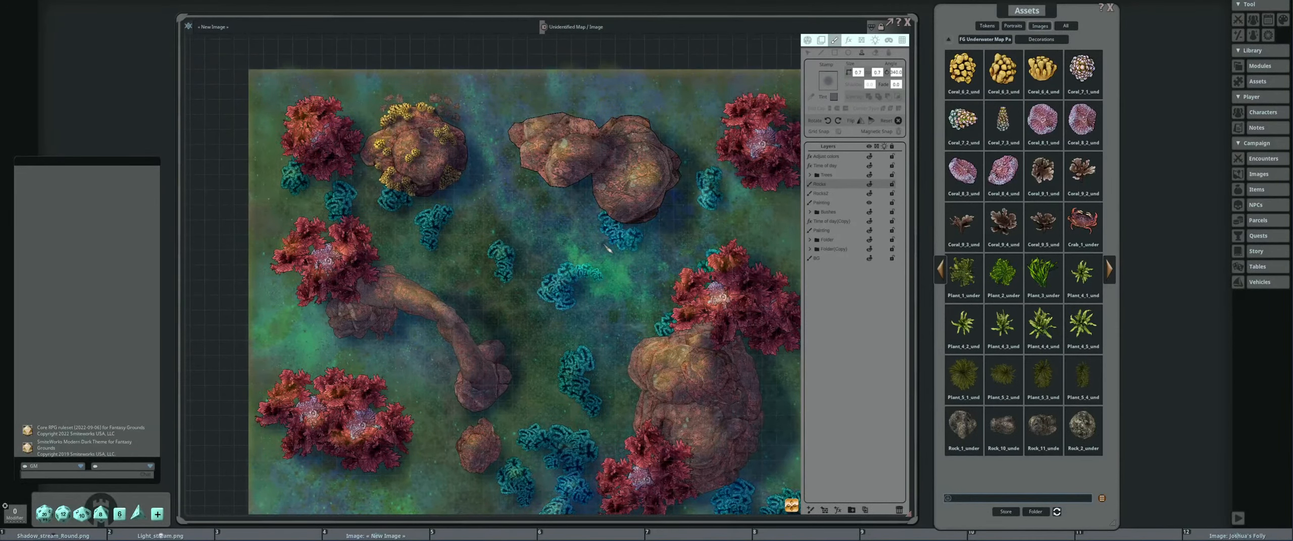
scroll(609, 249, up, 5)
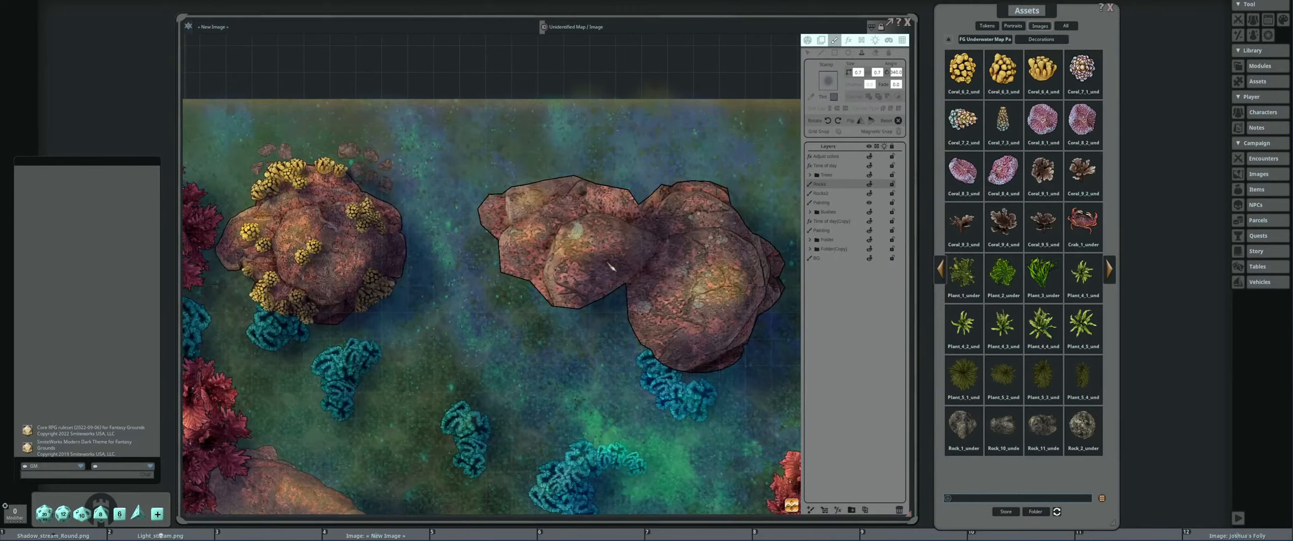
scroll(611, 266, down, 3)
drag(611, 266, 634, 232)
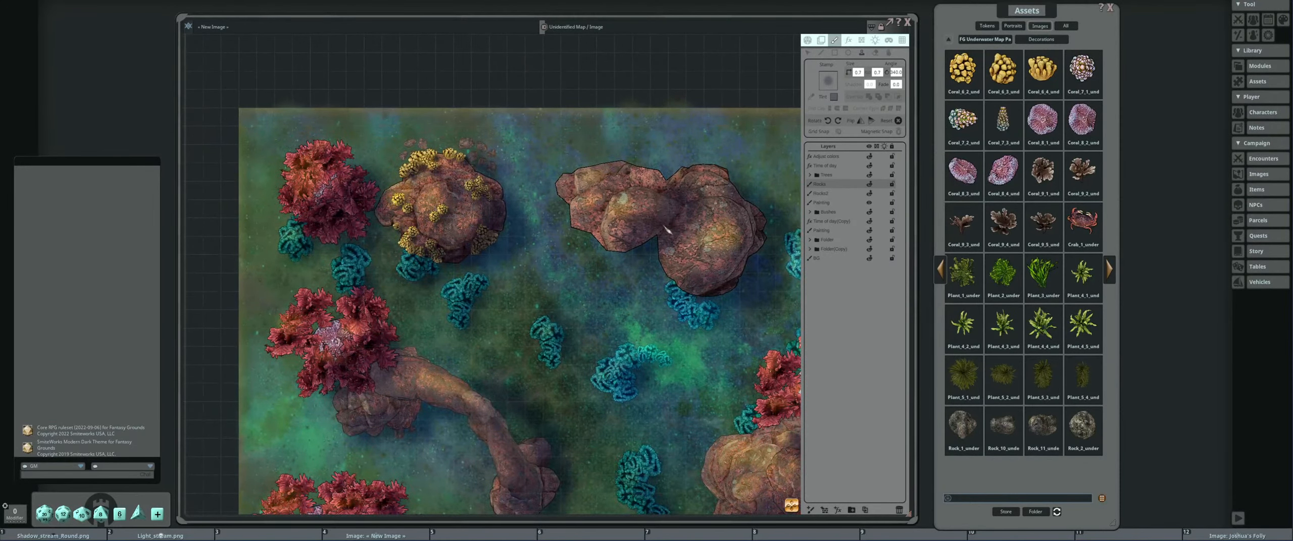
scroll(661, 169, up, 3)
scroll(692, 233, down, 4)
drag(693, 233, 616, 177)
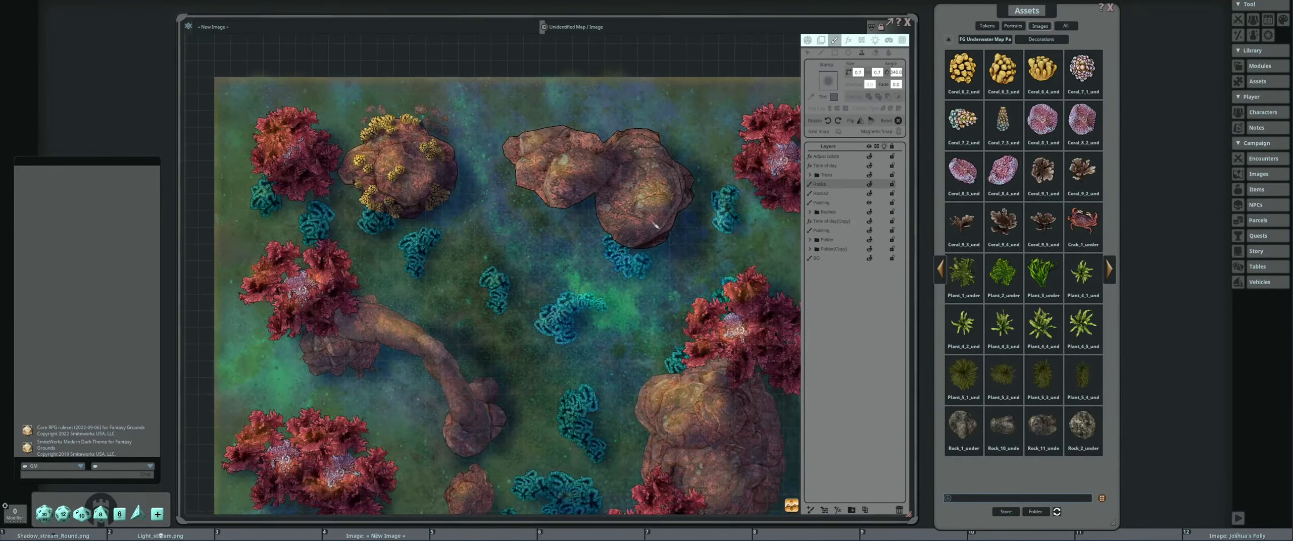
drag(669, 254, 623, 199)
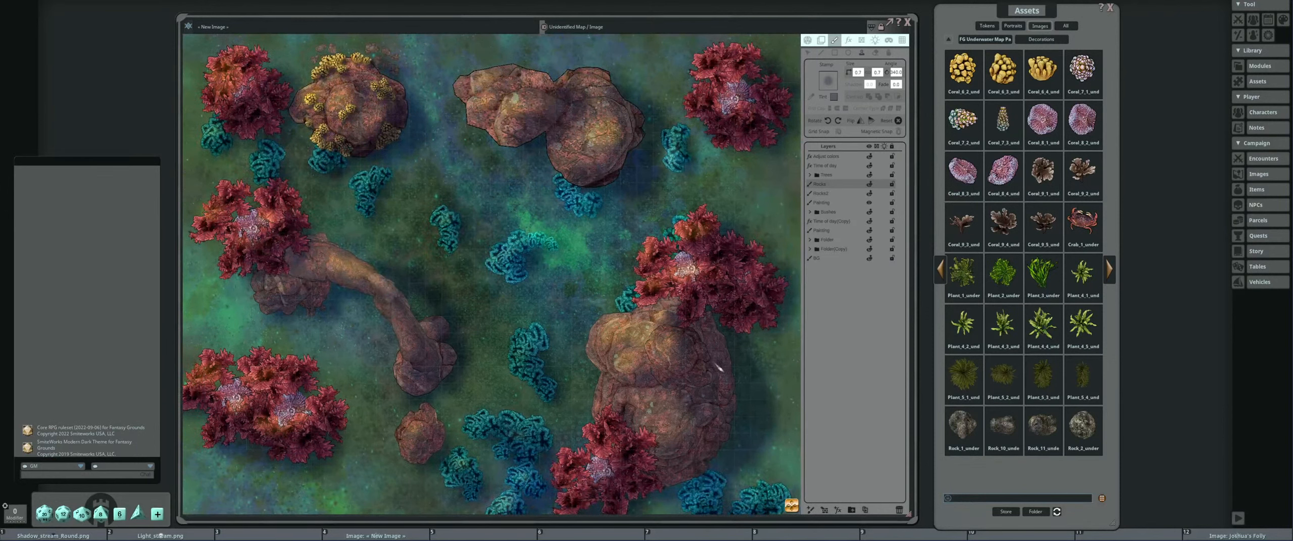
drag(692, 354, 644, 256)
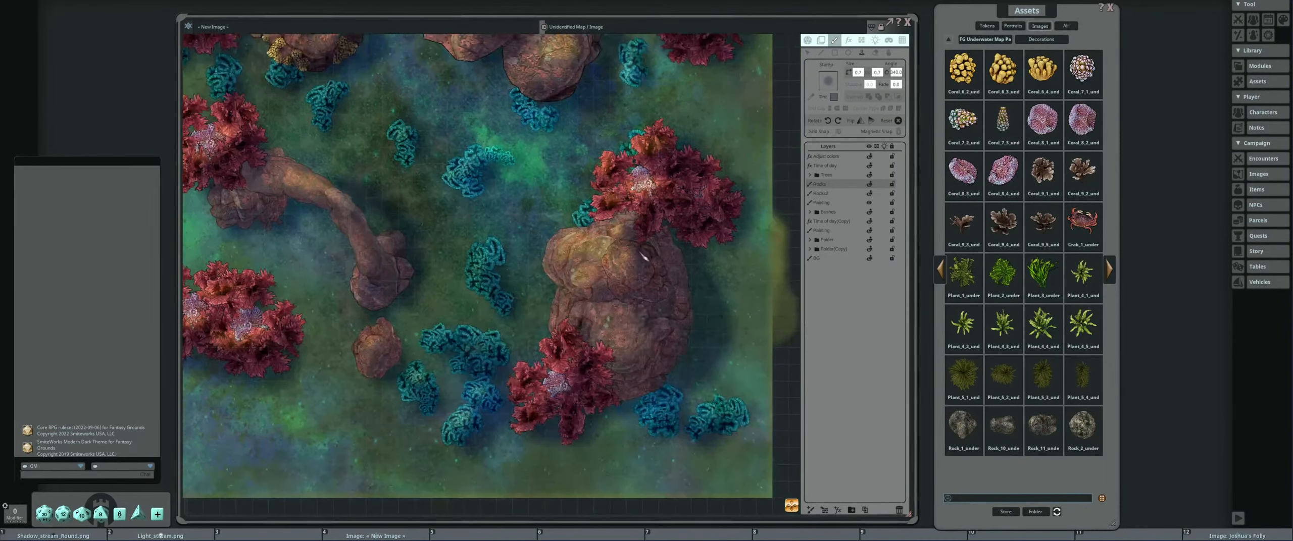
Enlarge the soft dark brush and shade the lower-right side of the twin boulders near the map's upper edge.
drag(337, 74, 390, 200)
drag(559, 180, 554, 240)
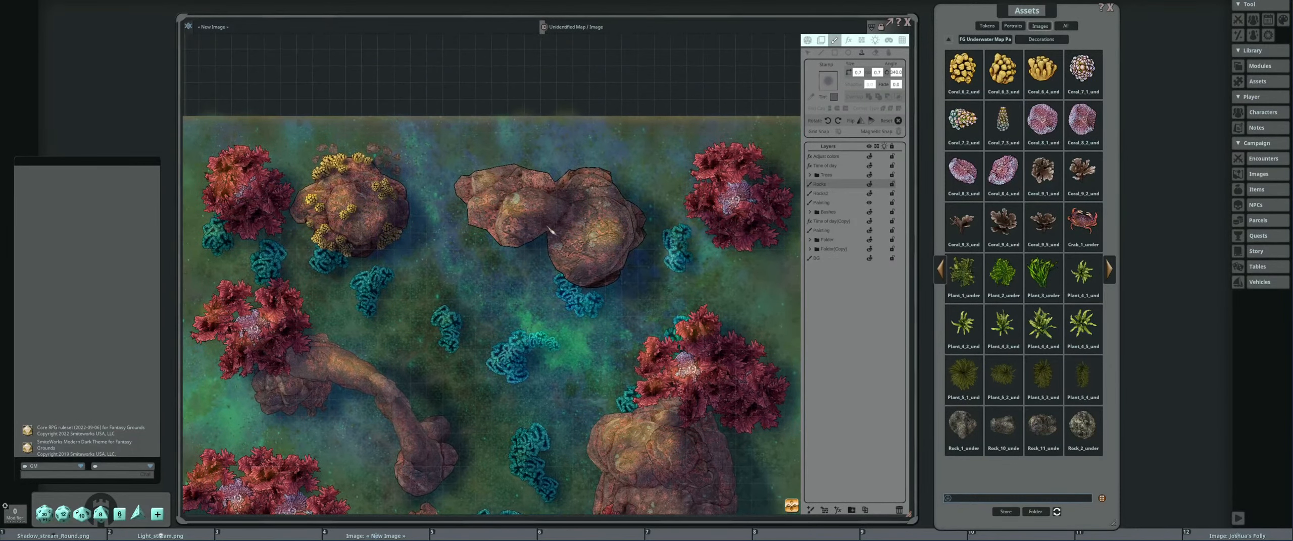
scroll(554, 230, up, 3)
scroll(568, 222, up, 13)
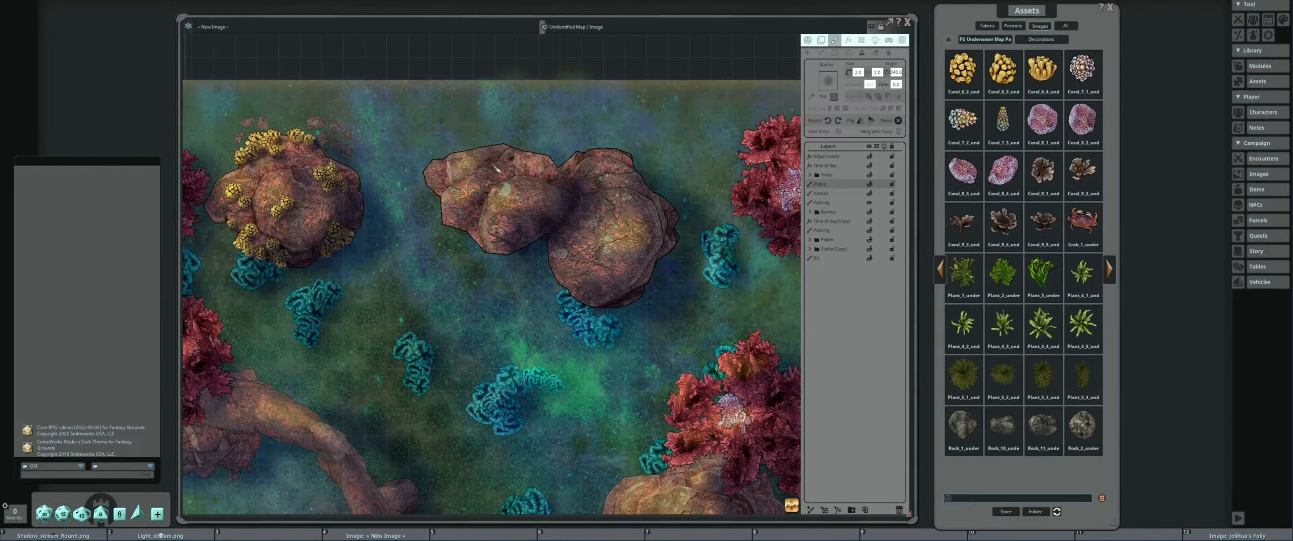
scroll(652, 273, up, 15)
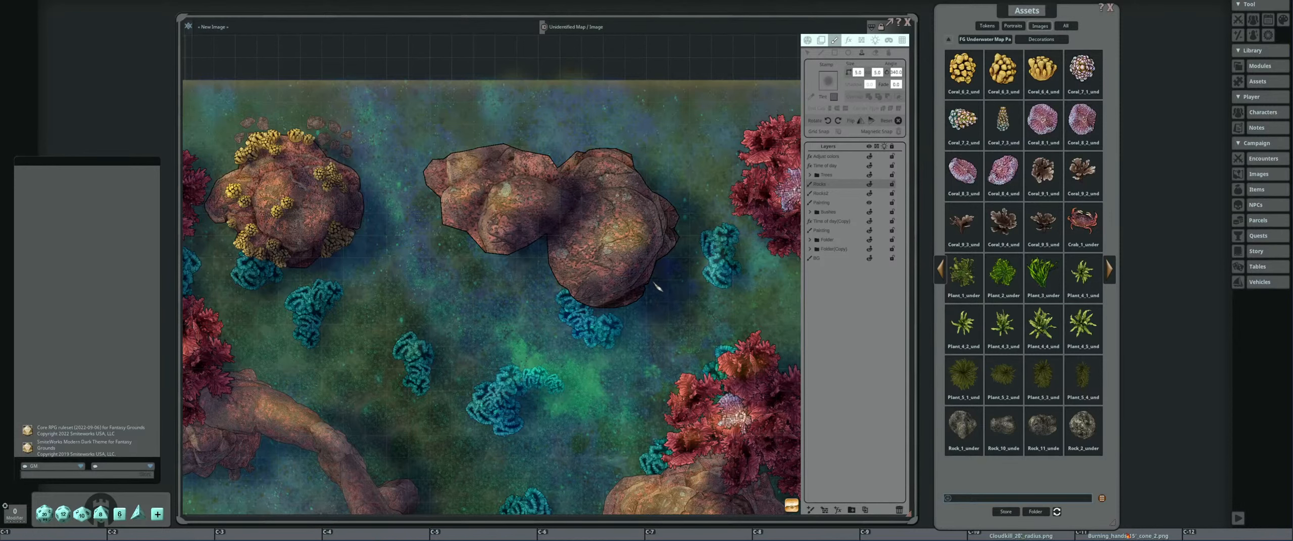
scroll(652, 293, down, 3)
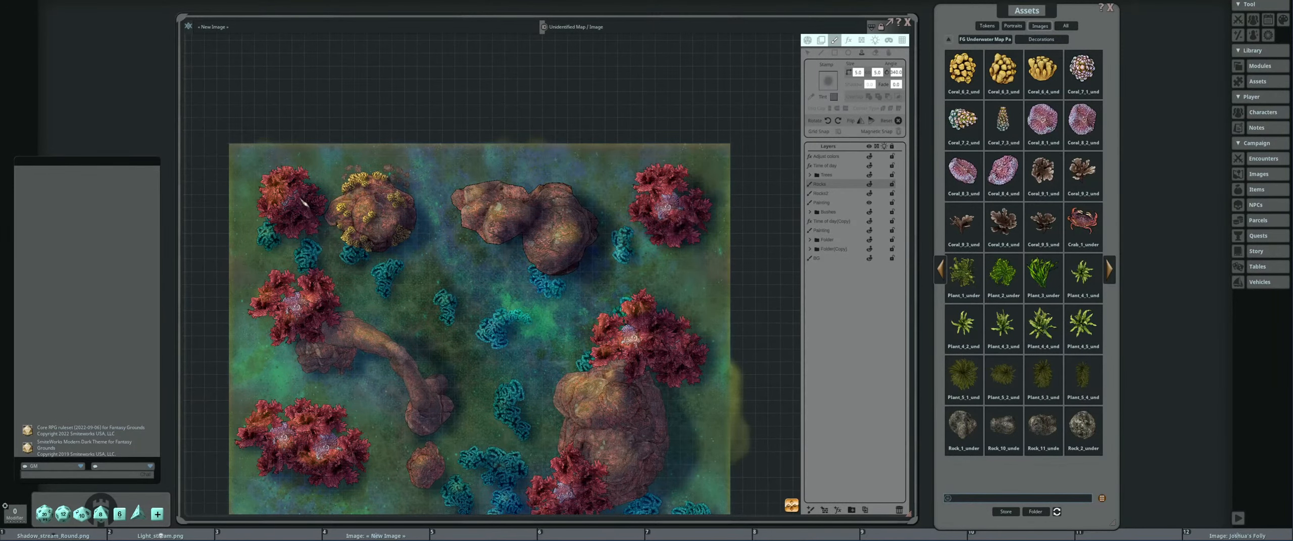
Examine the red coral clumps on the map's left side and how they sit against the boulders and teal corals.
scroll(331, 241, up, 2)
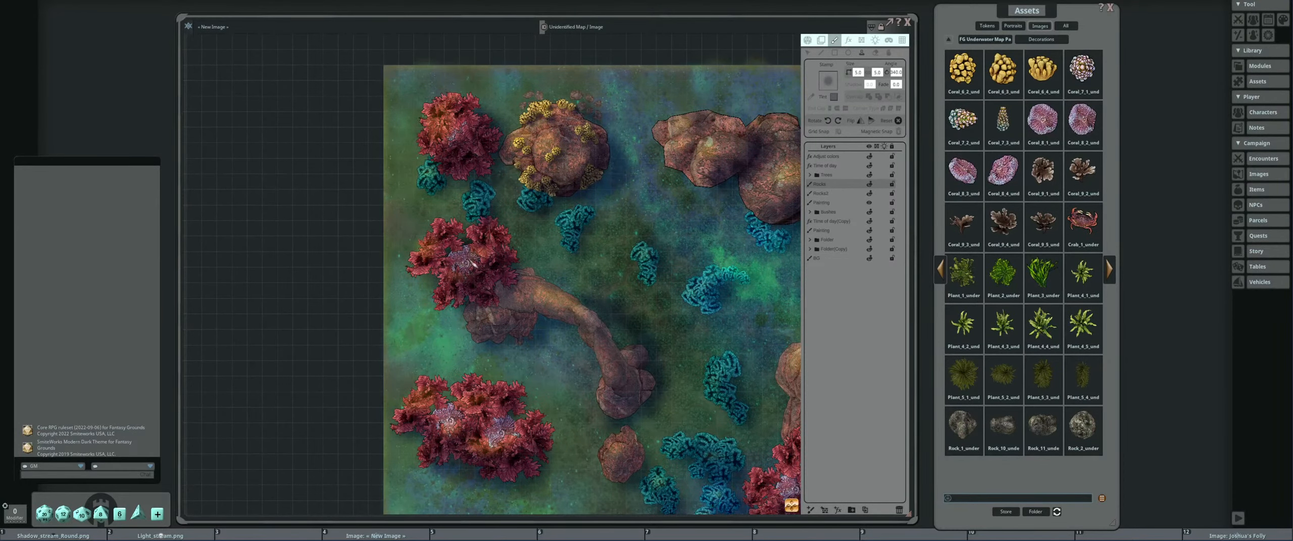
drag(493, 405, 538, 335)
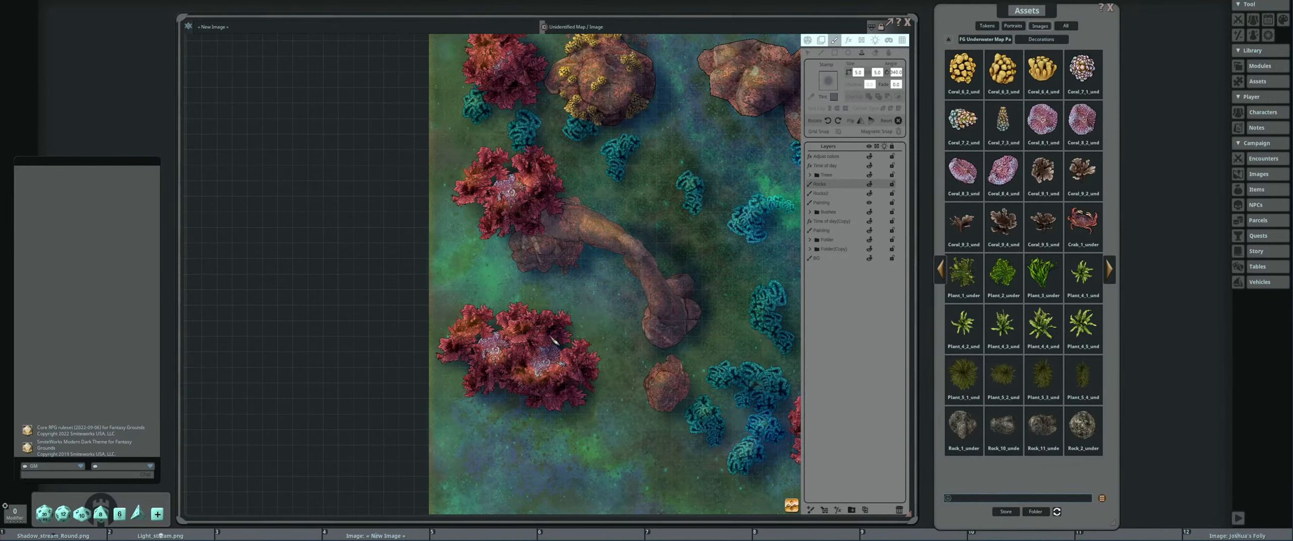
scroll(556, 347, down, 3)
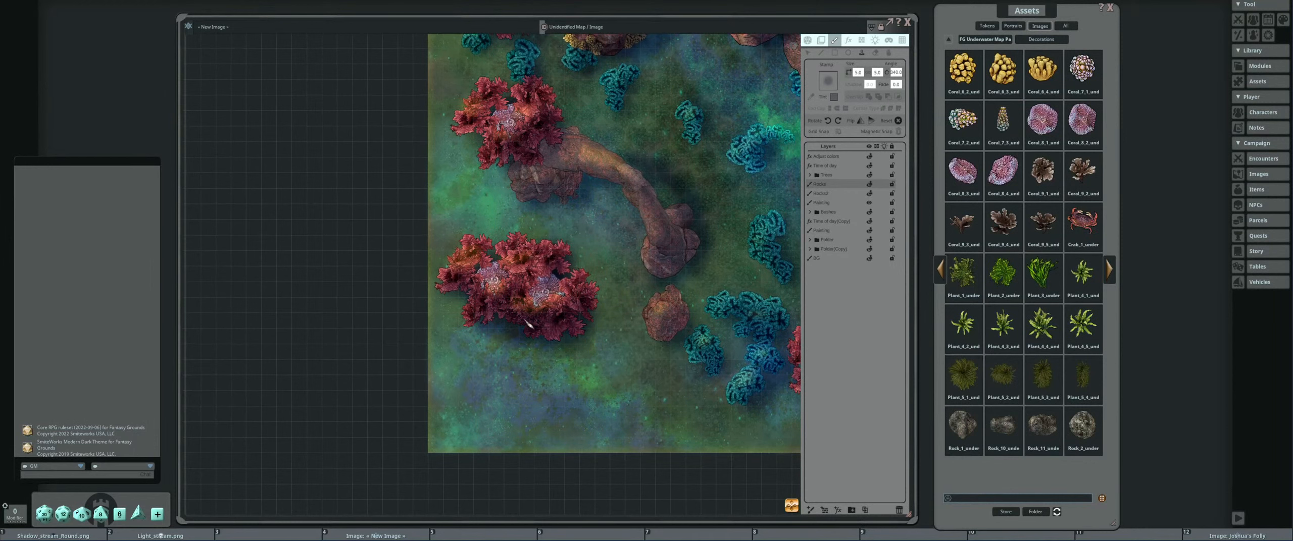
scroll(529, 324, up, 3)
scroll(622, 392, right, 8)
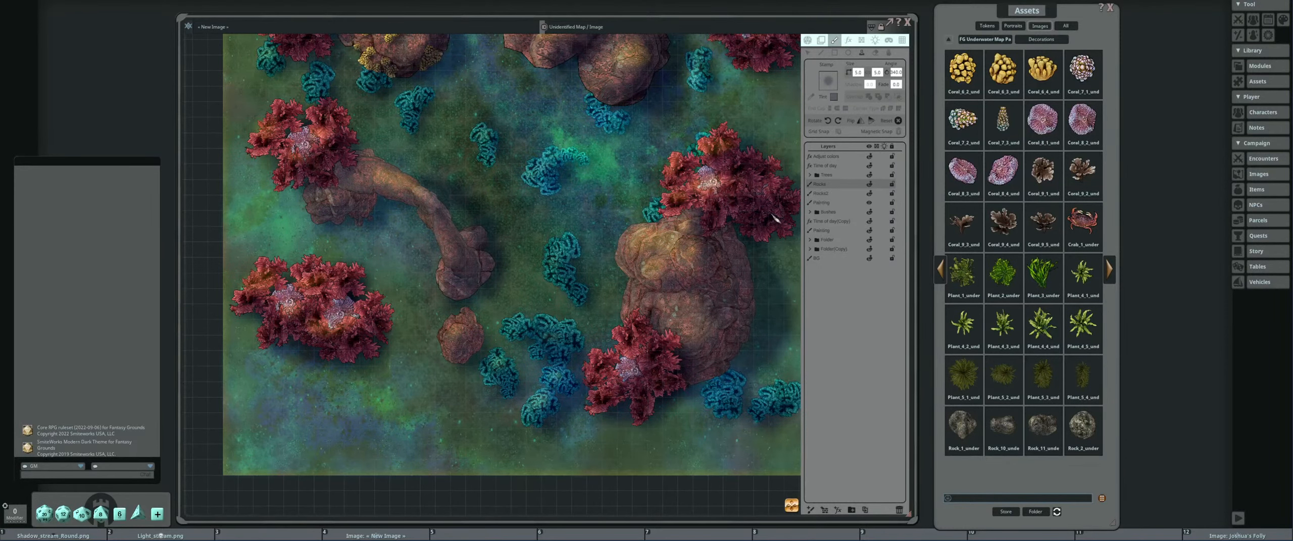
scroll(724, 173, down, 2)
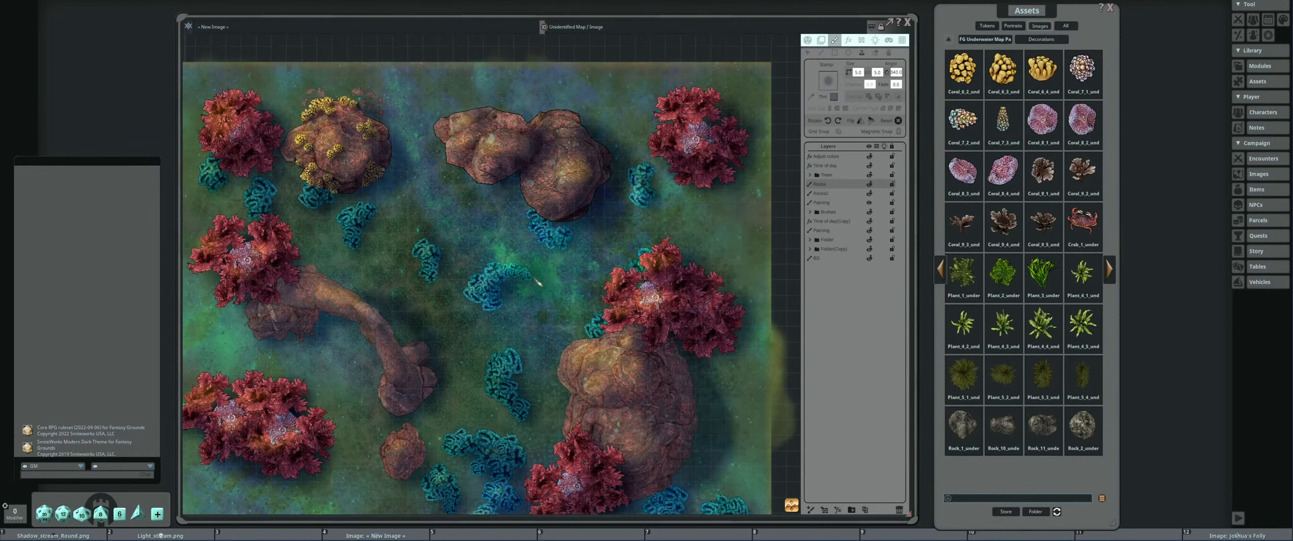
scroll(551, 220, up, 2)
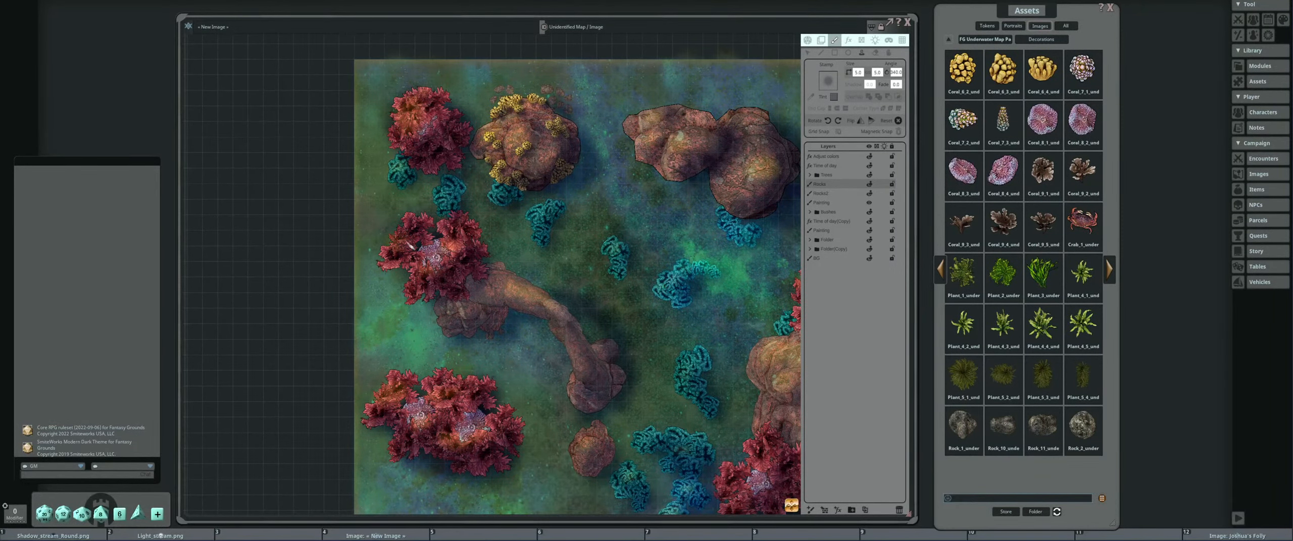
scroll(516, 270, down, 2)
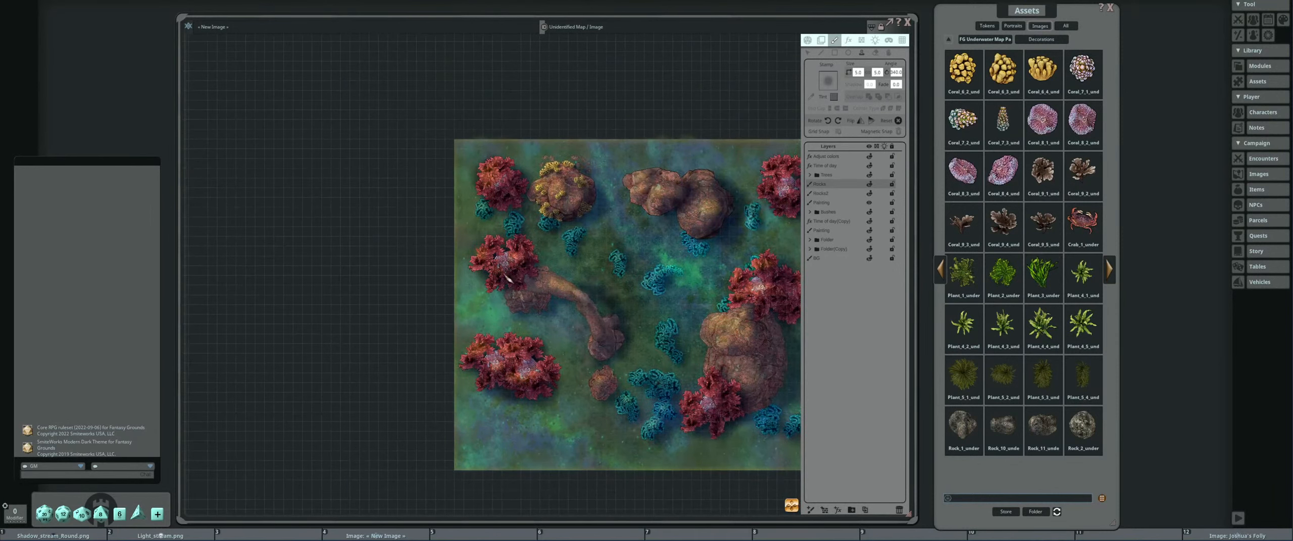
scroll(539, 291, up, 3)
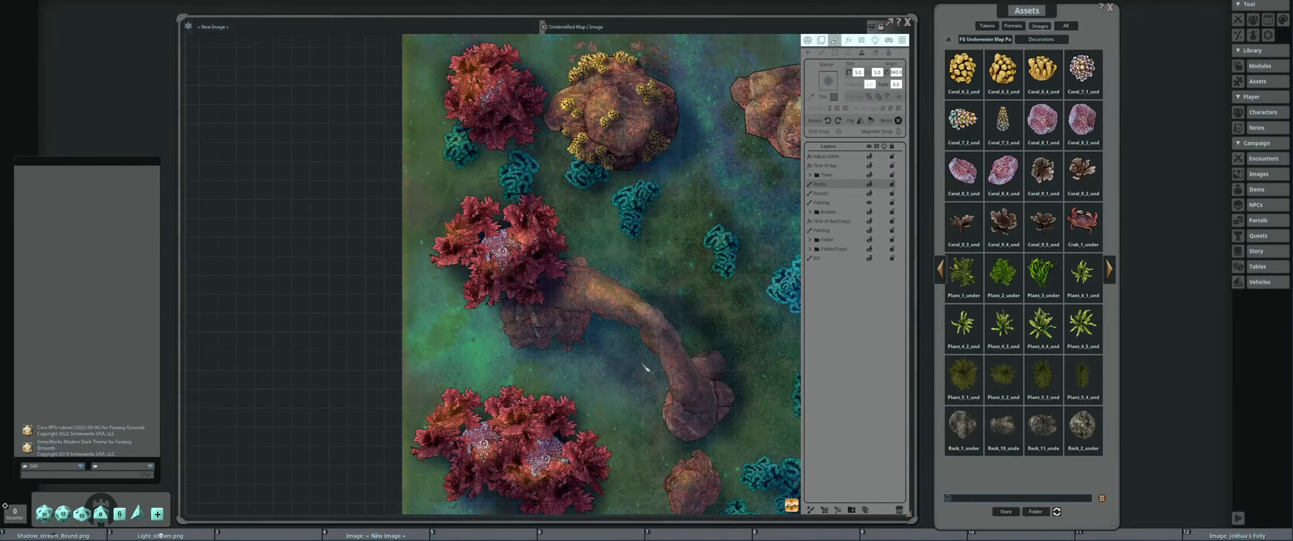
Shade the lower end of the arched rock with the enlarged soft dark brush, adjusting the brush scale.
scroll(639, 351, down, 2)
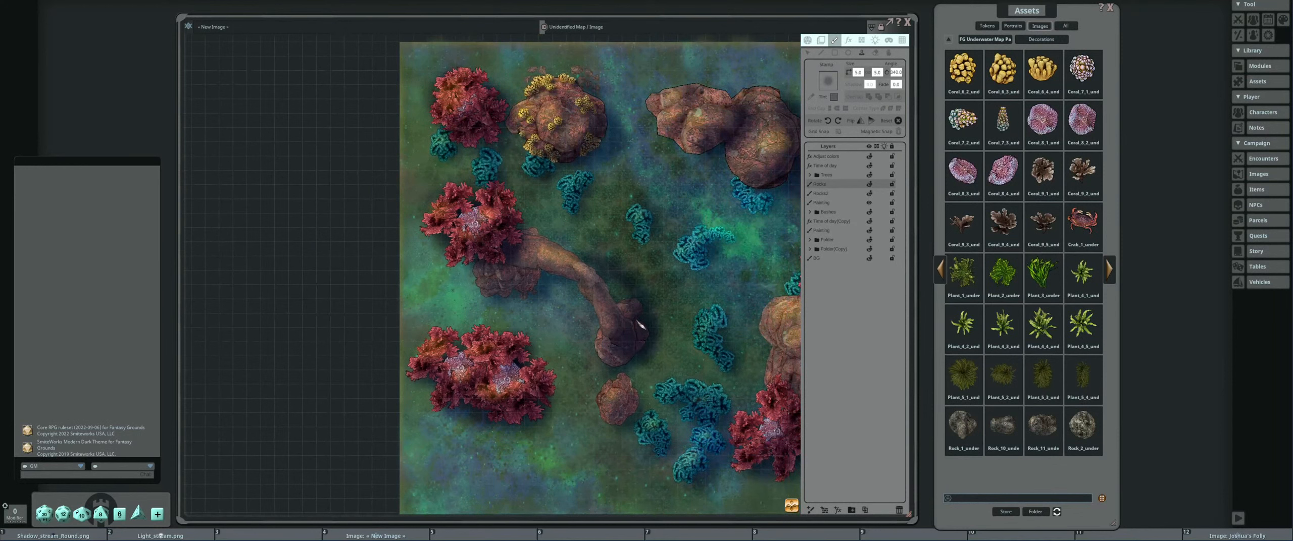
scroll(614, 318, down, 3)
scroll(657, 331, up, 2)
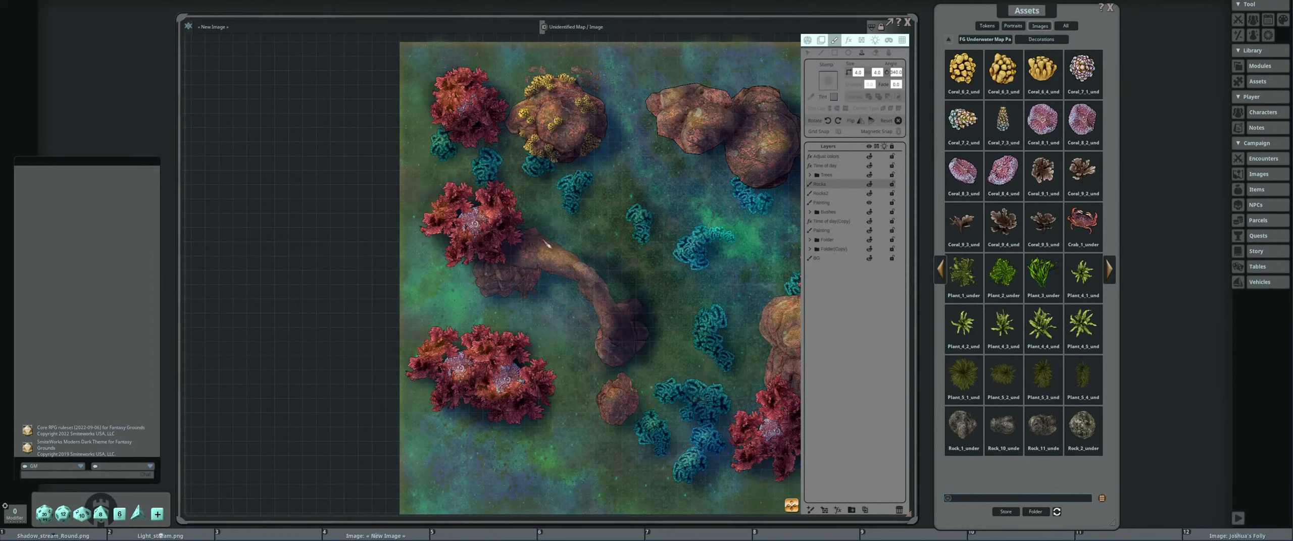
scroll(538, 292, down, 2)
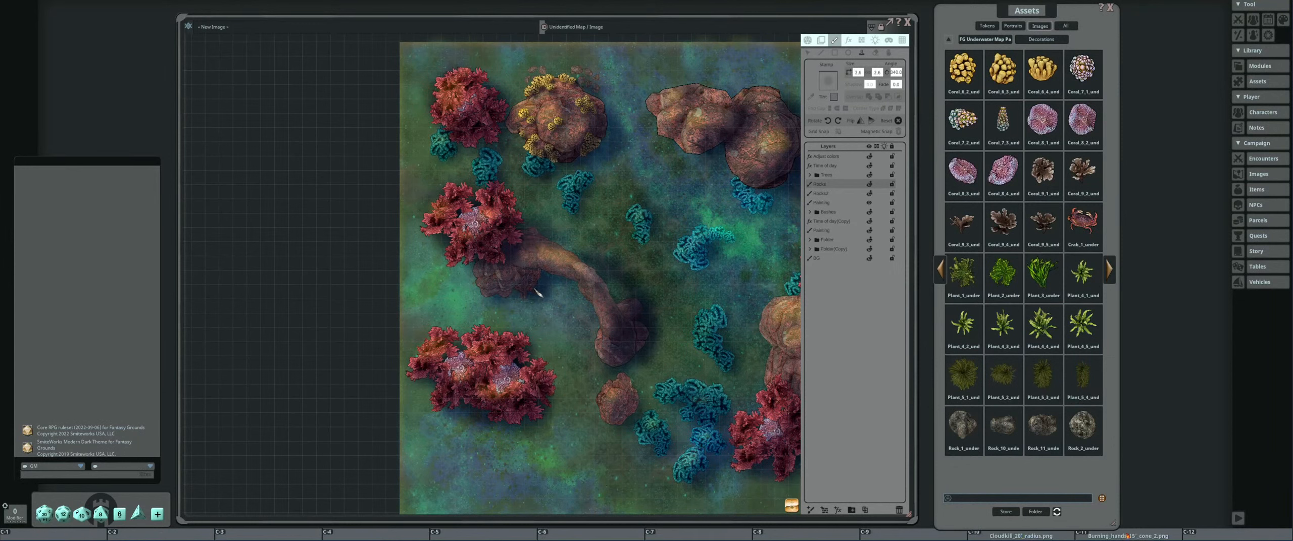
scroll(515, 321, down, 5)
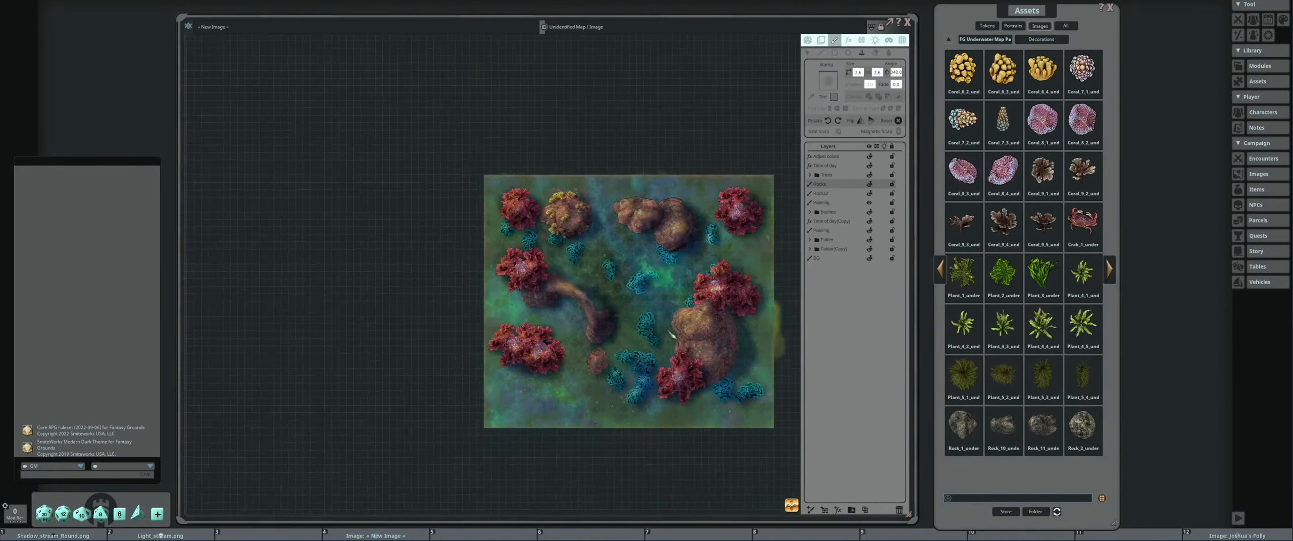
scroll(551, 301, up, 2)
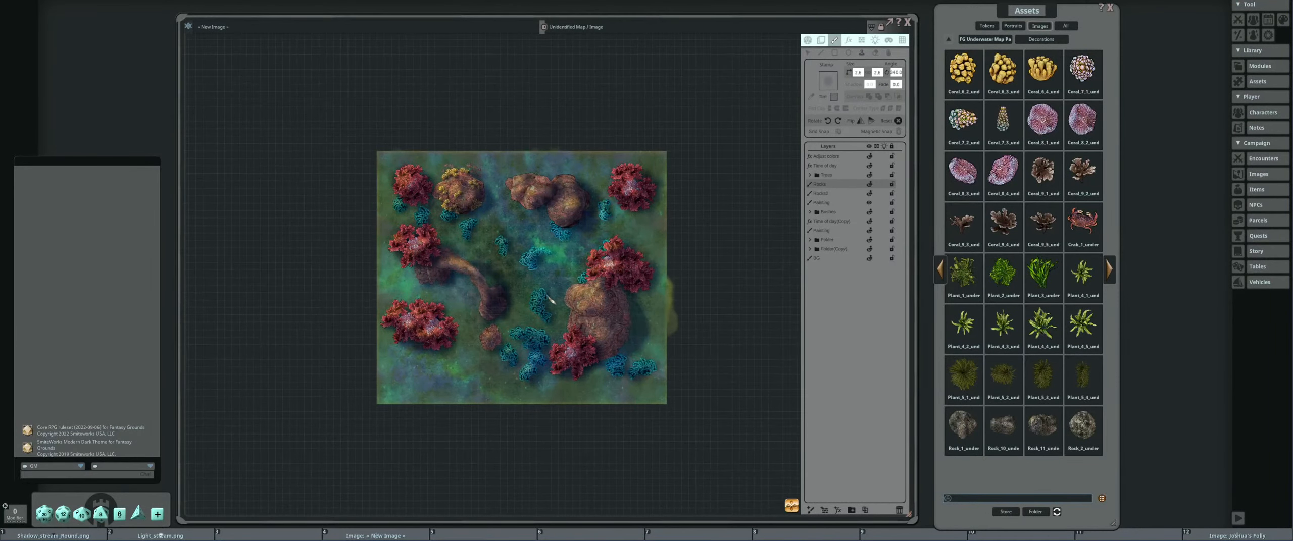
Load the yellow Coral_6 decorations as stamps and place four rotated corals down the large boulder's upper-right edge.
scroll(508, 279, up, 6)
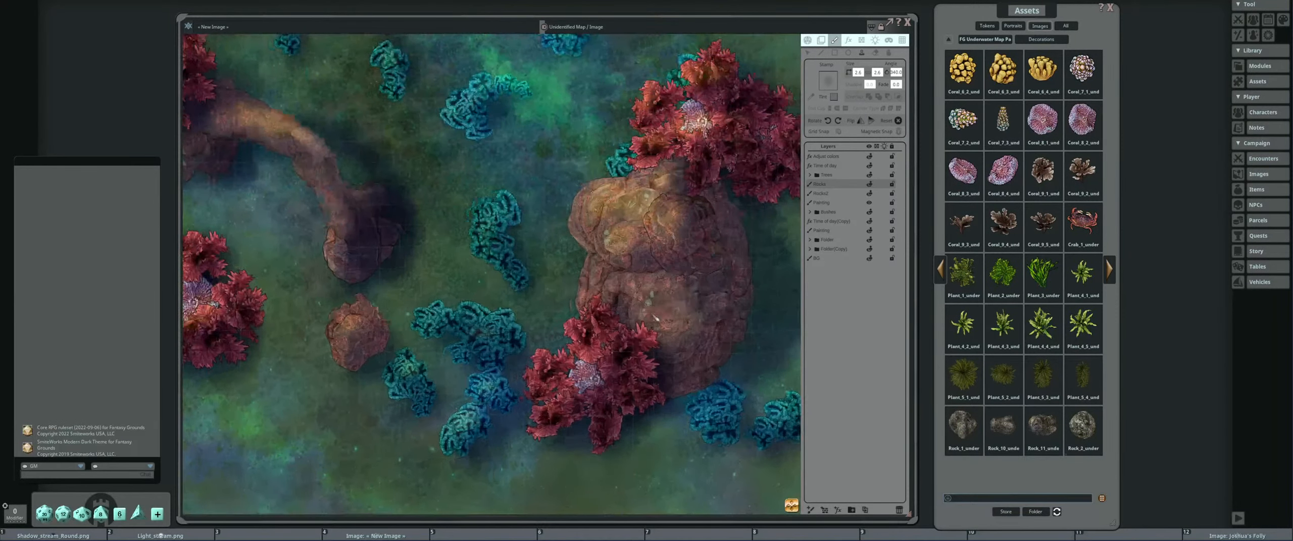
drag(655, 318, 635, 333)
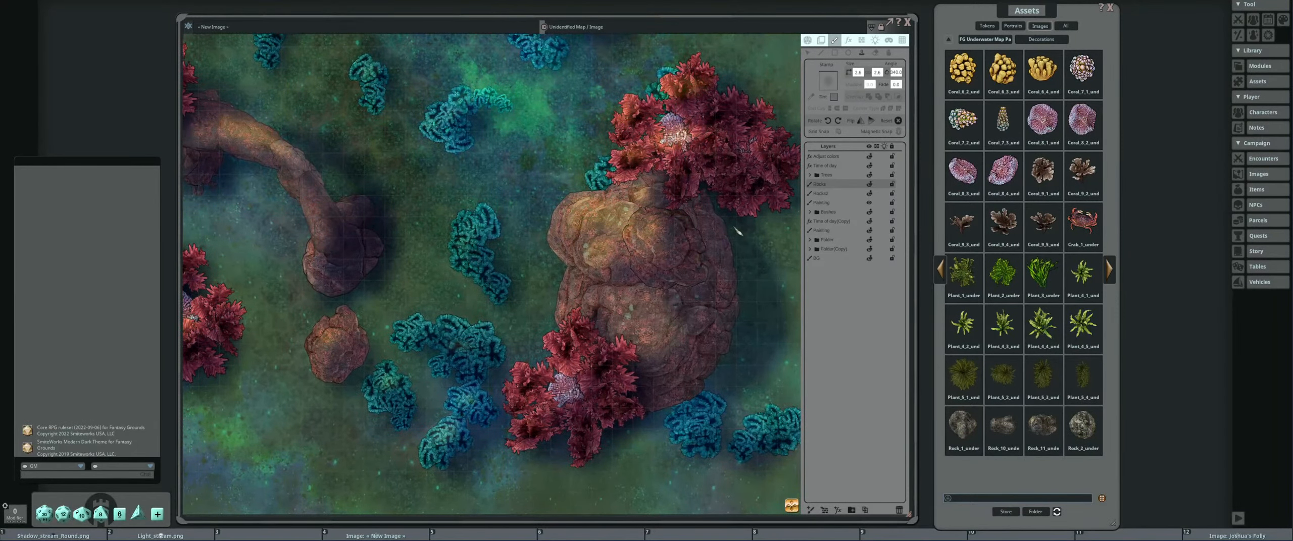
drag(744, 229, 718, 222)
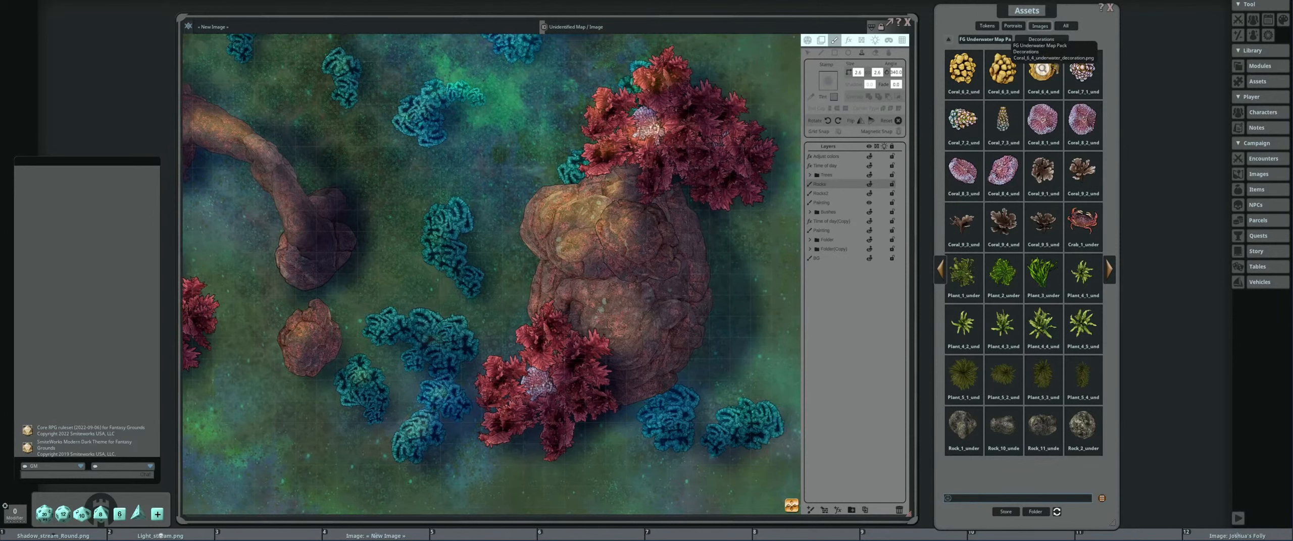
click(1042, 68)
key(shift)
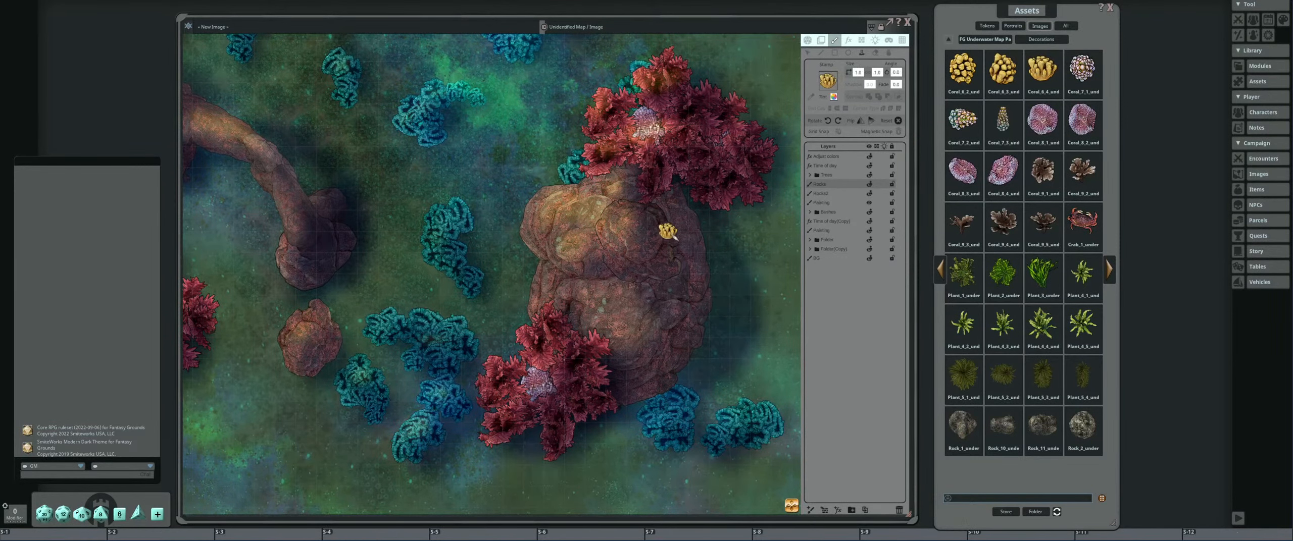
scroll(657, 217, up, 5)
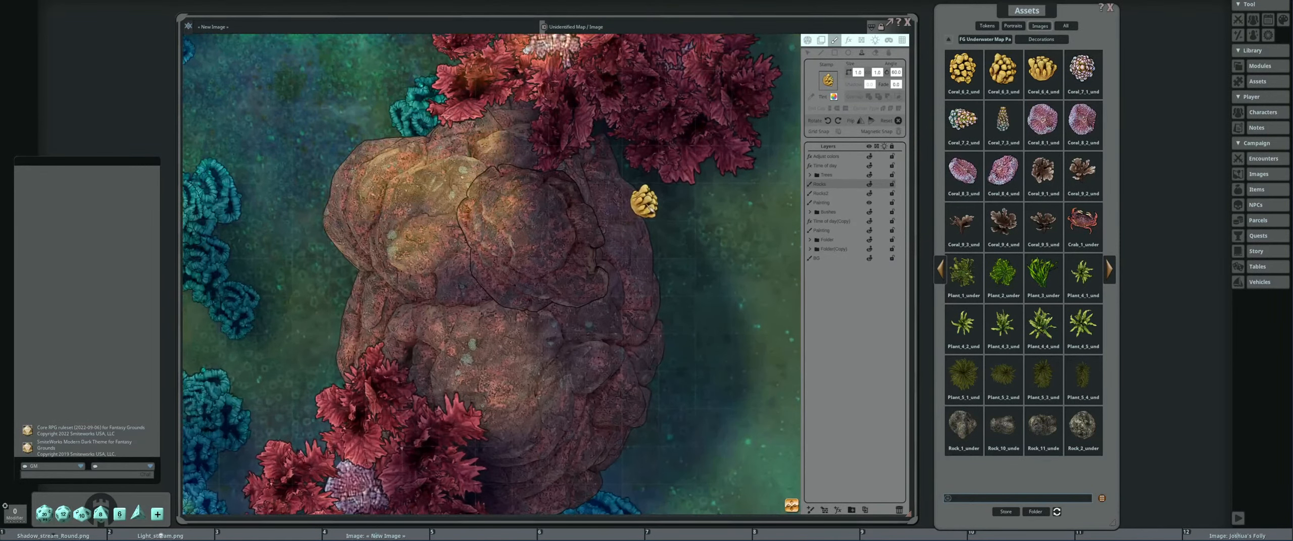
click(644, 199)
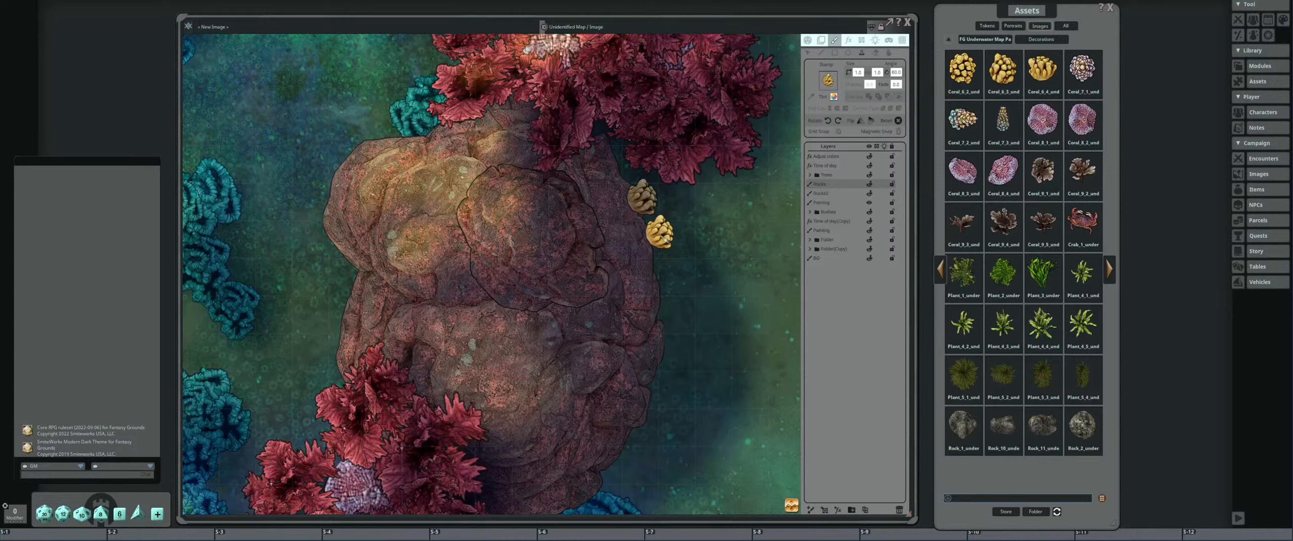
scroll(657, 230, up, 2)
click(647, 228)
scroll(668, 267, down, 1)
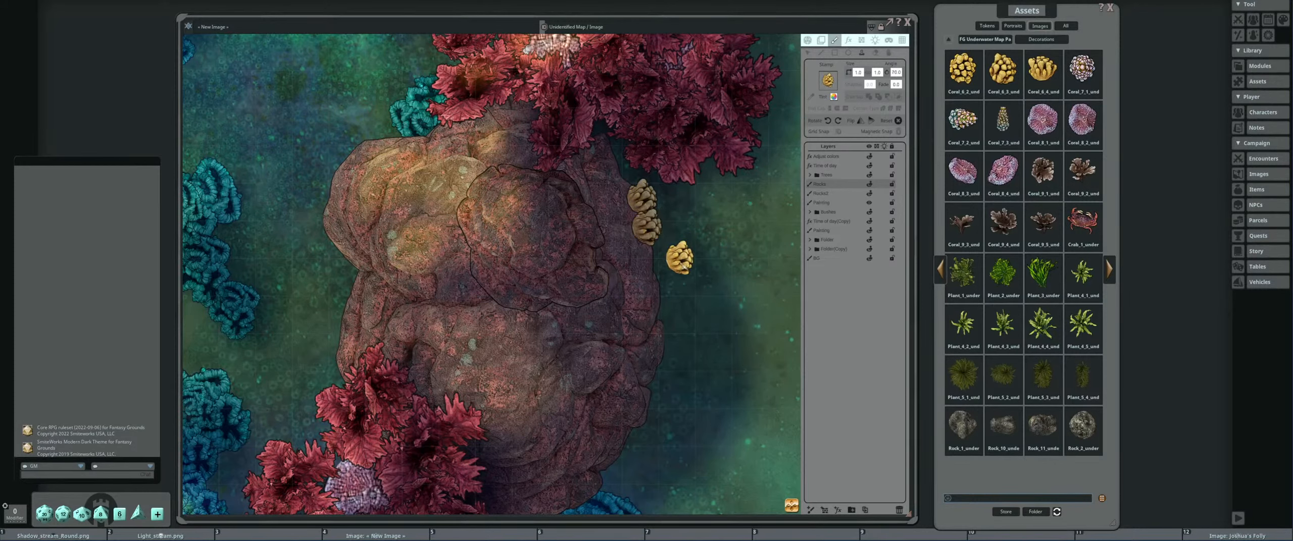
click(660, 260)
scroll(661, 294, up, 9)
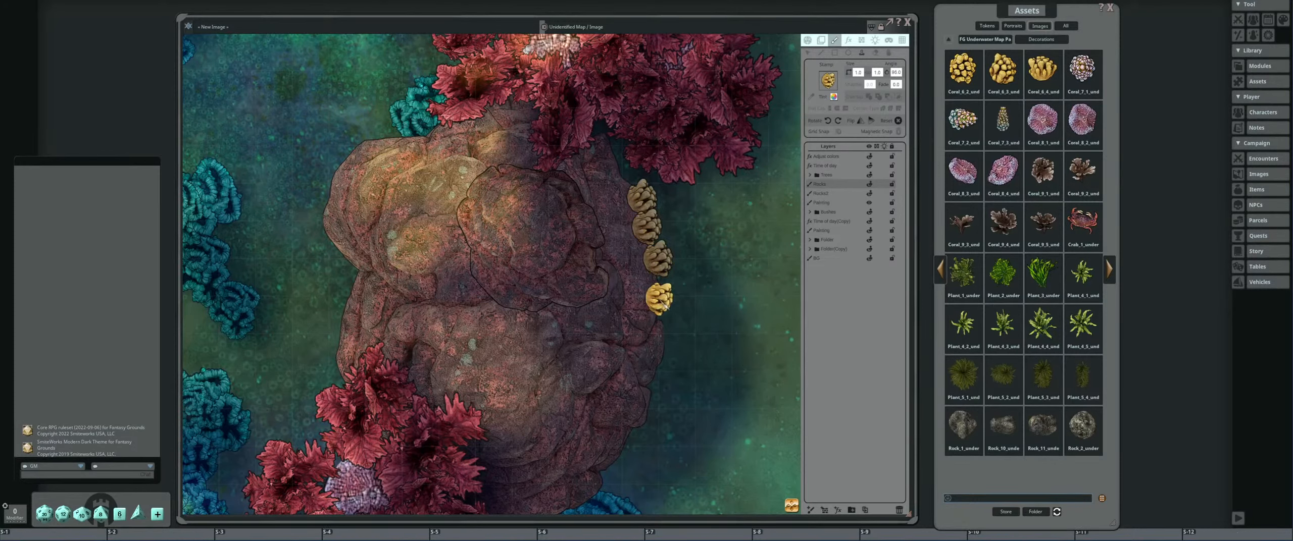
click(661, 294)
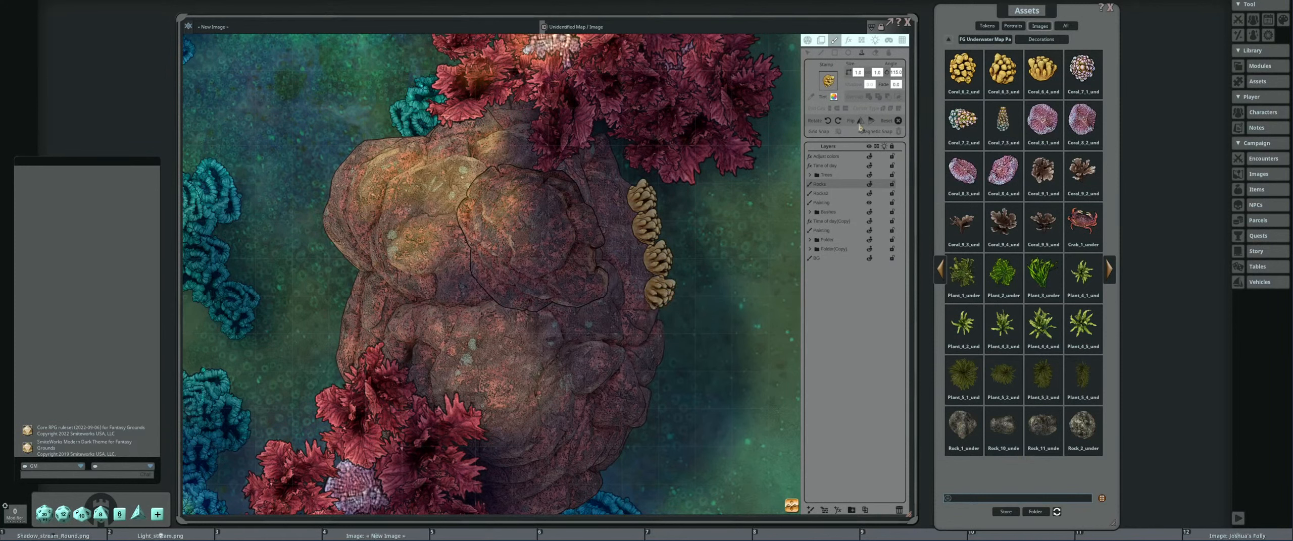
Add a yellow coral beside the top of the row and two more farther down the large boulder's right edge.
scroll(637, 209, down, 7)
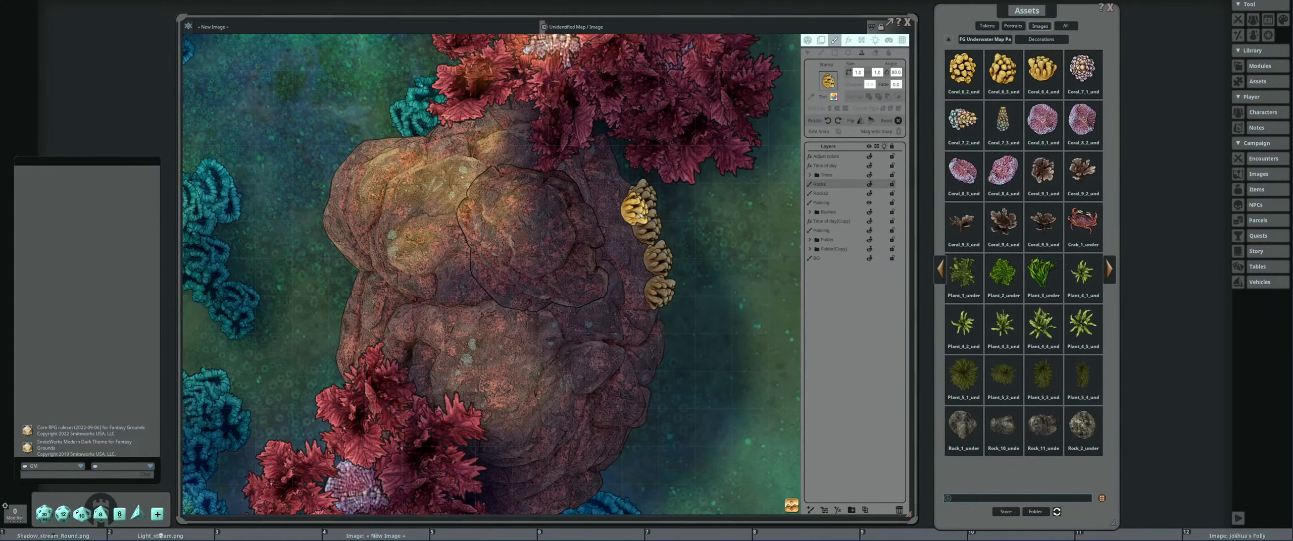
scroll(619, 270, up, 2)
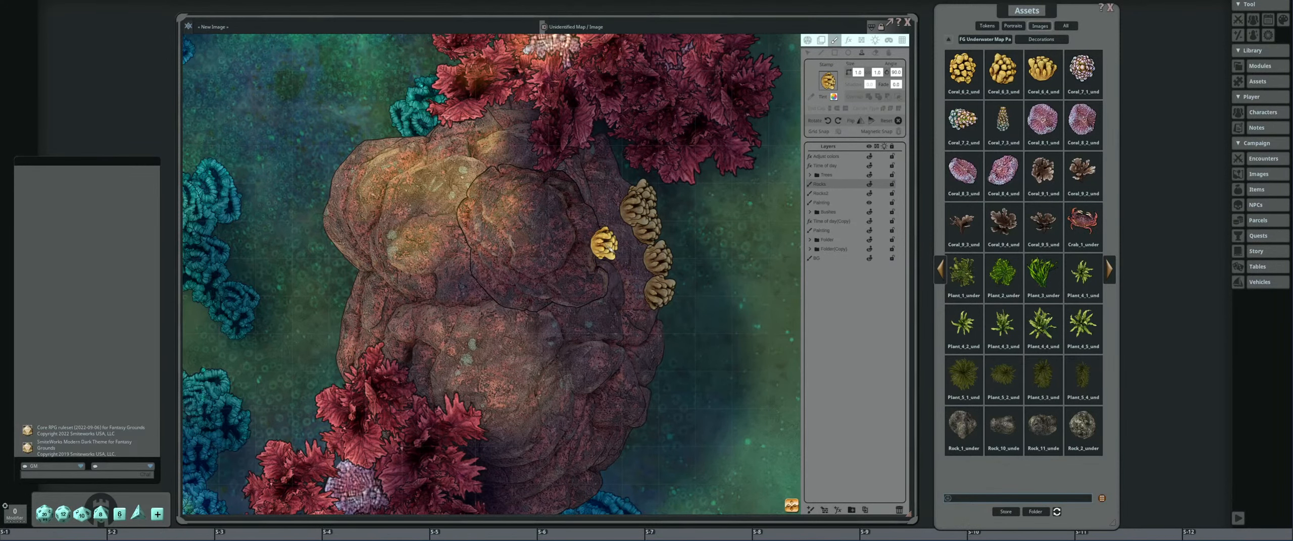
drag(643, 287, 620, 208)
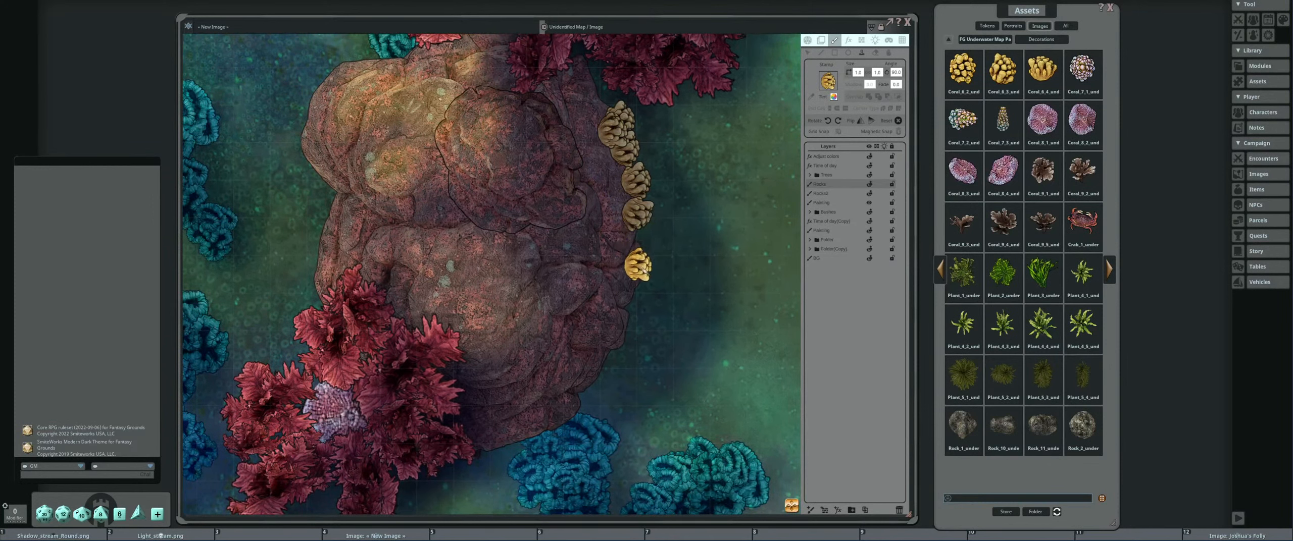
scroll(649, 279, up, 7)
click(639, 274)
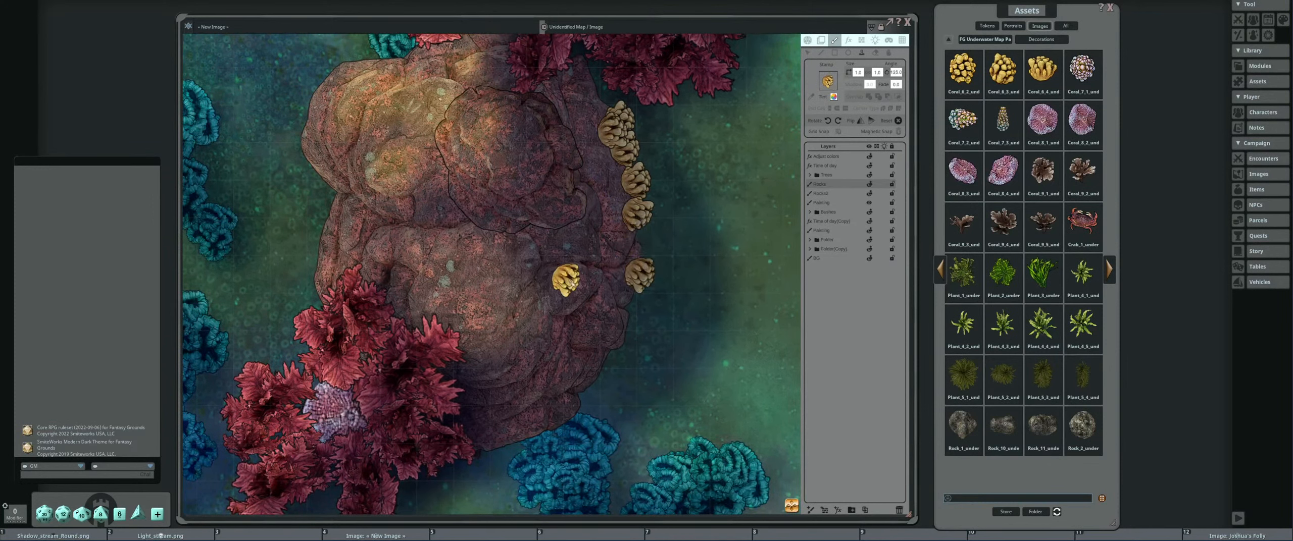
scroll(617, 300, down, 9)
scroll(628, 302, down, 2)
click(630, 298)
Place a tight cluster of three smaller yellow corals on the large boulder's lower-right edge.
scroll(626, 319, up, 4)
click(631, 351)
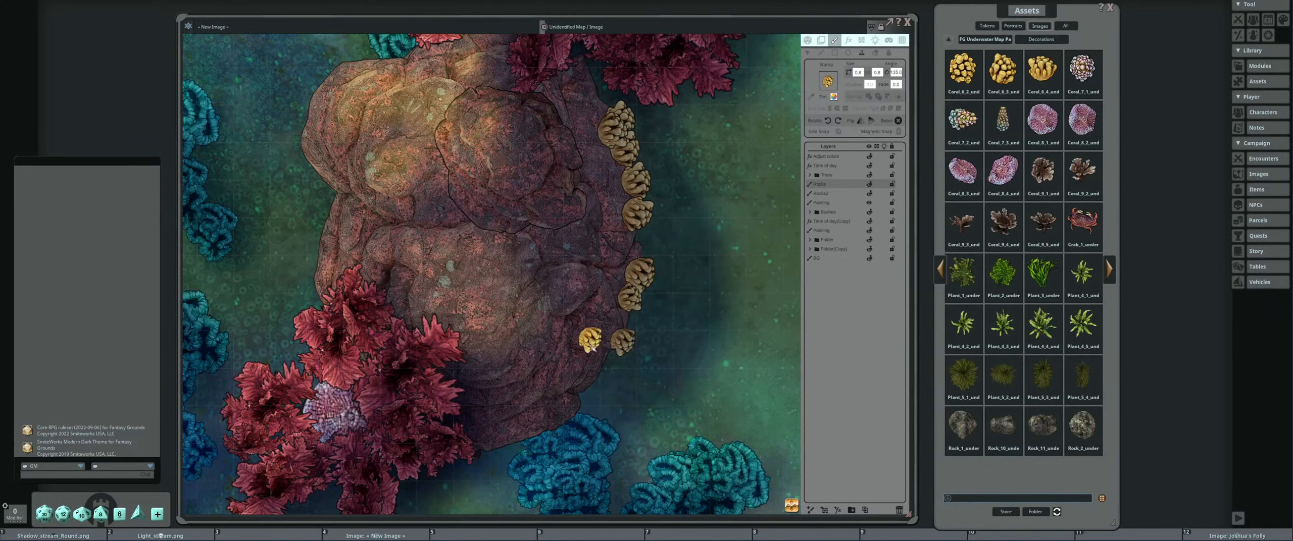
click(610, 363)
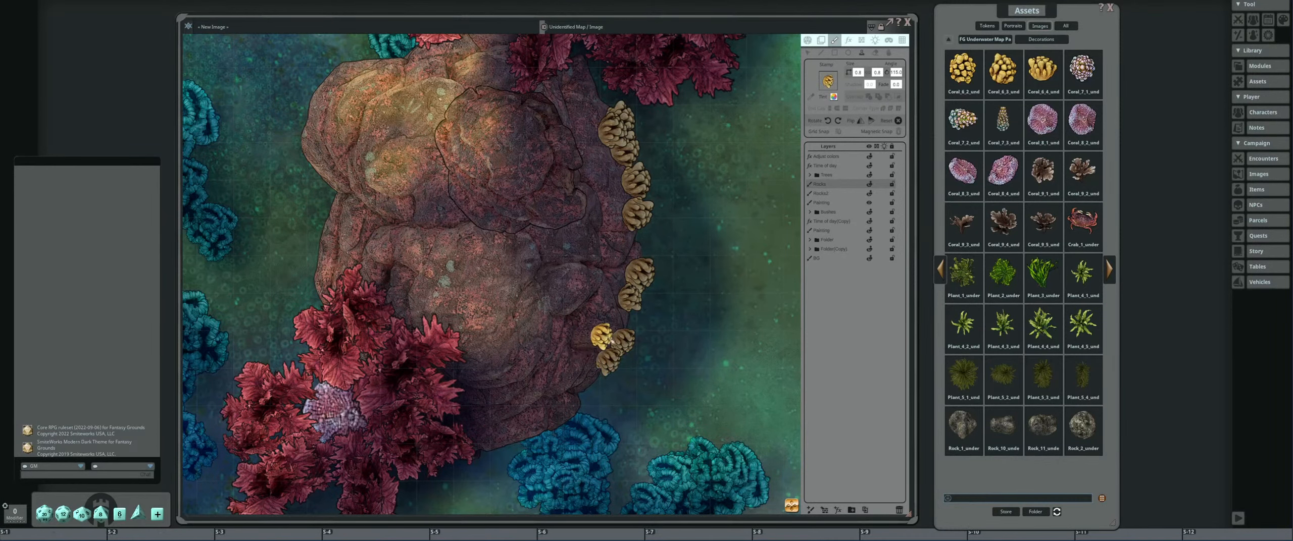
scroll(608, 344, down, 4)
click(610, 345)
Place a tight group of rotated yellow corals on the large boulder's bottom edge, between the red cluster and the blue coral.
drag(541, 382, 611, 337)
scroll(592, 371, up, 11)
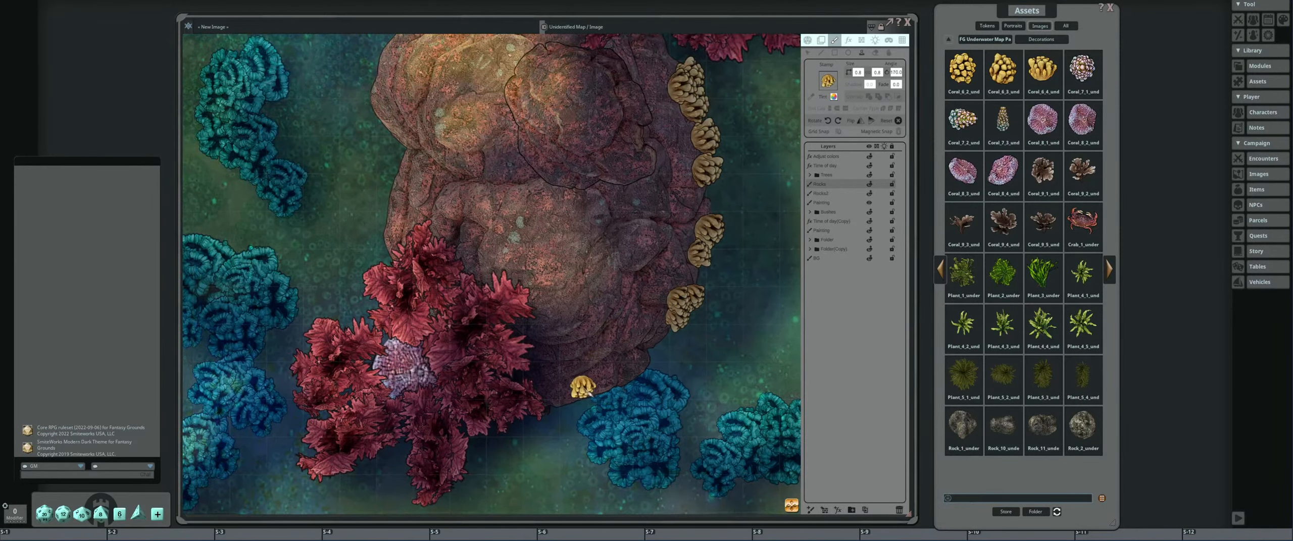
click(576, 401)
scroll(603, 398, down, 4)
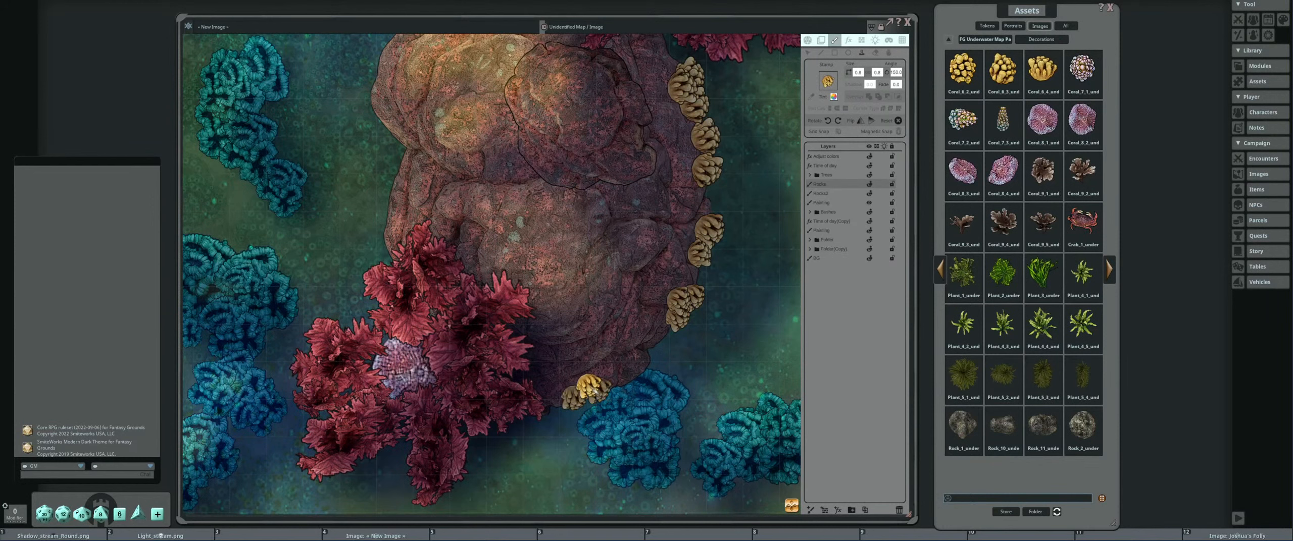
click(597, 391)
scroll(609, 385, down, 3)
scroll(574, 387, up, 5)
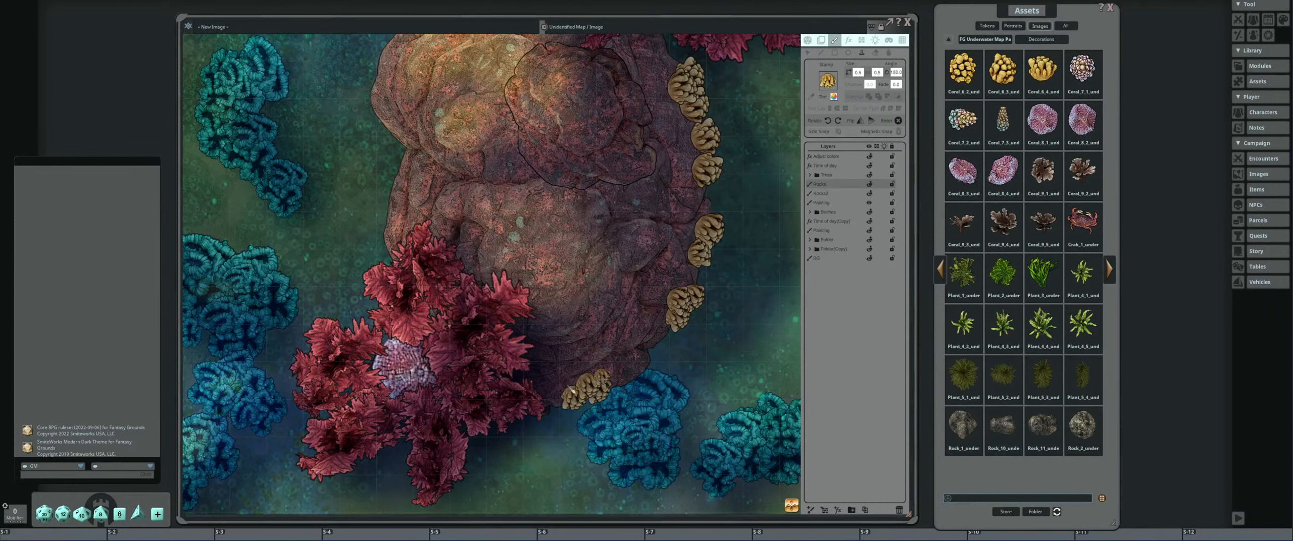
click(575, 395)
scroll(655, 370, down, 3)
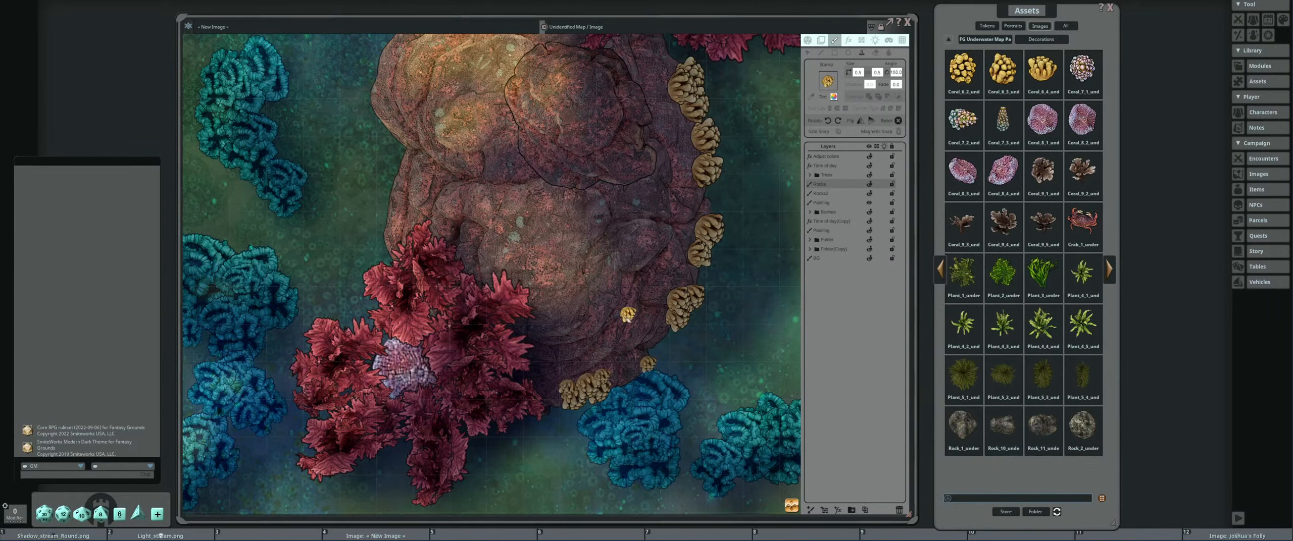
Place three yellow corals around the large boulder's upper-left corner, rotating each to follow the outline.
drag(595, 291, 606, 345)
scroll(670, 334, down, 3)
scroll(608, 329, down, 4)
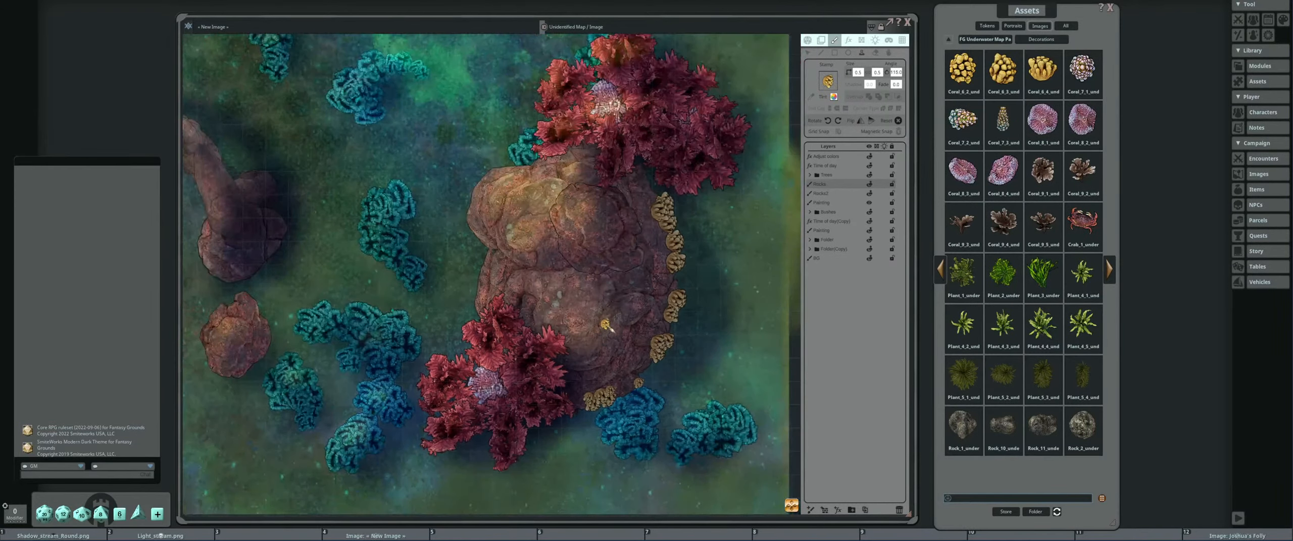
drag(493, 230, 513, 299)
scroll(513, 299, up, 4)
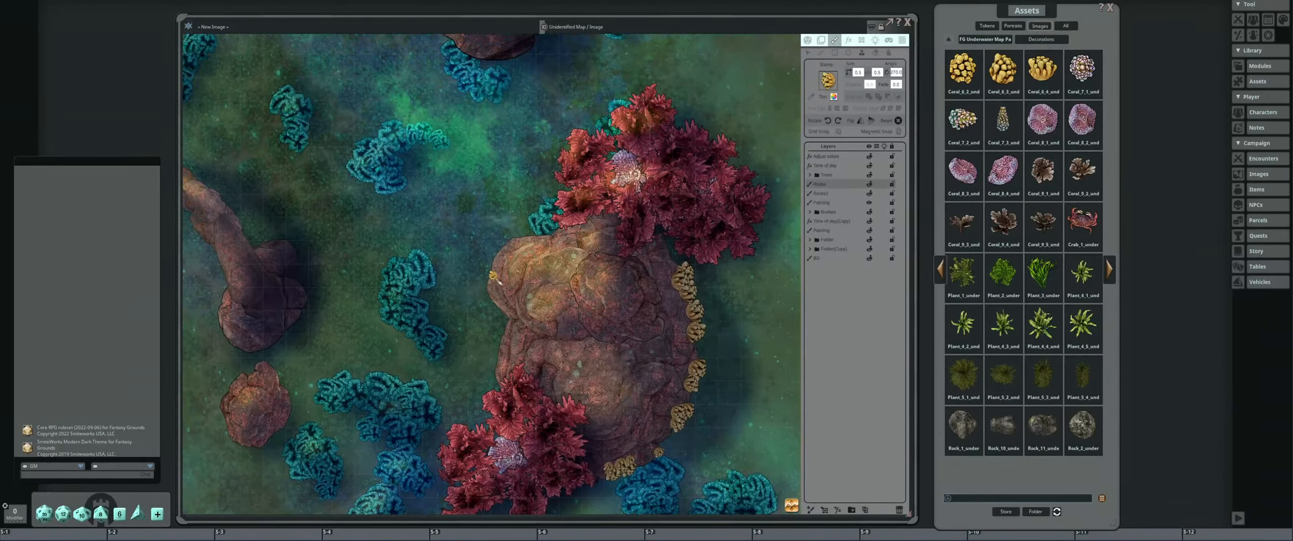
scroll(485, 263, up, 3)
scroll(493, 263, up, 4)
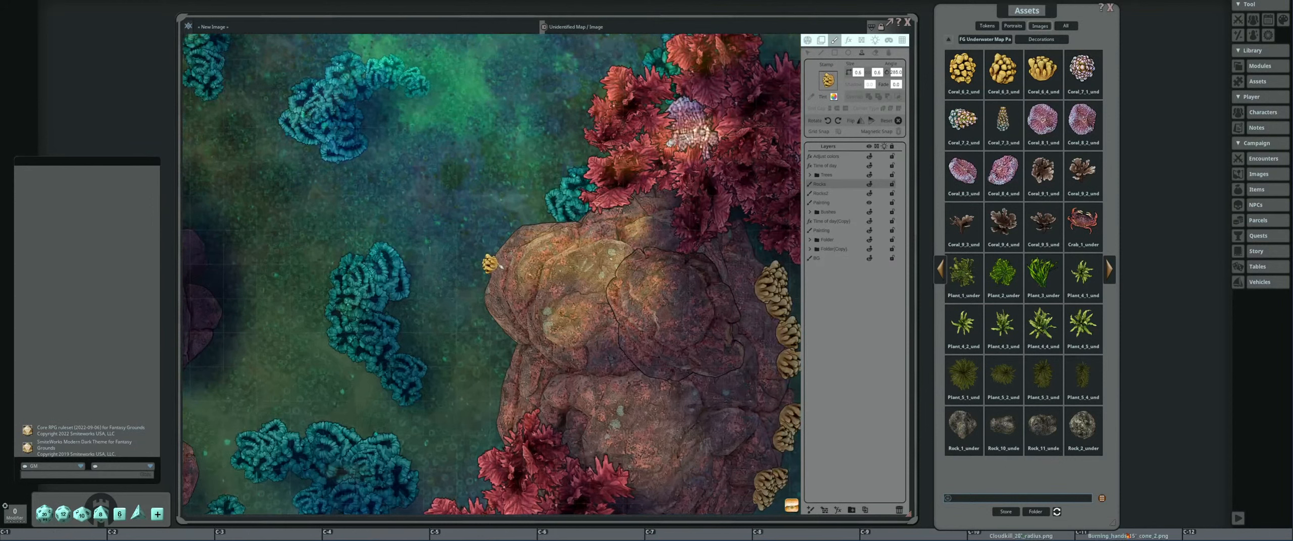
scroll(493, 262, up, 2)
click(495, 258)
scroll(497, 232, up, 5)
click(503, 240)
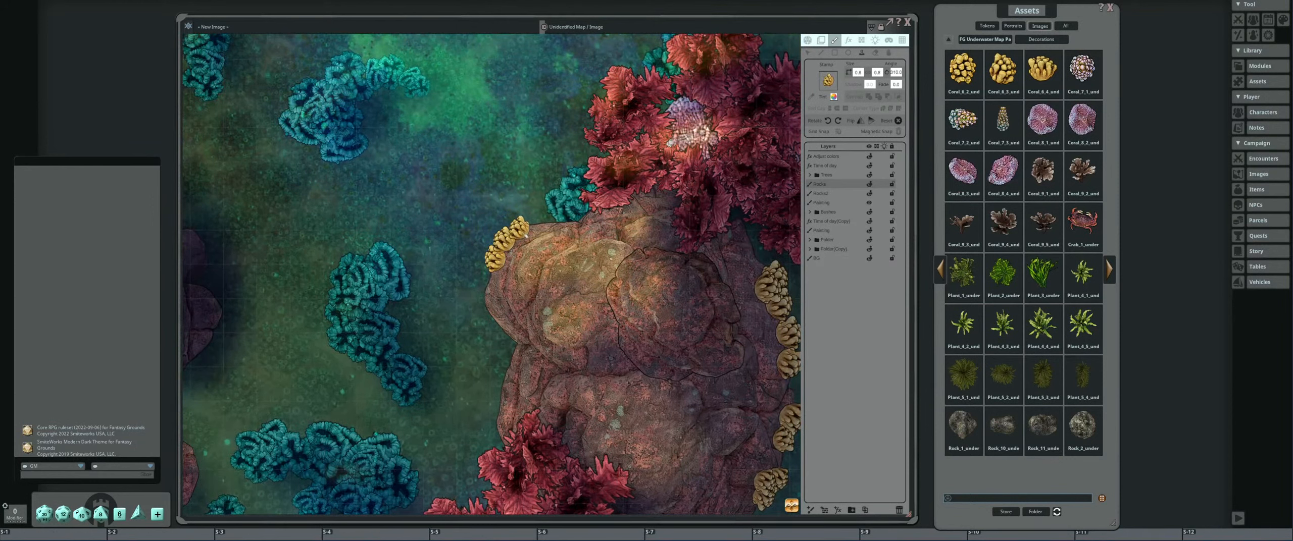
scroll(520, 230, up, 1)
click(520, 229)
Add another coral to the upper-left cluster and two rotated ones farther down the large boulder's left edge.
scroll(538, 220, down, 3)
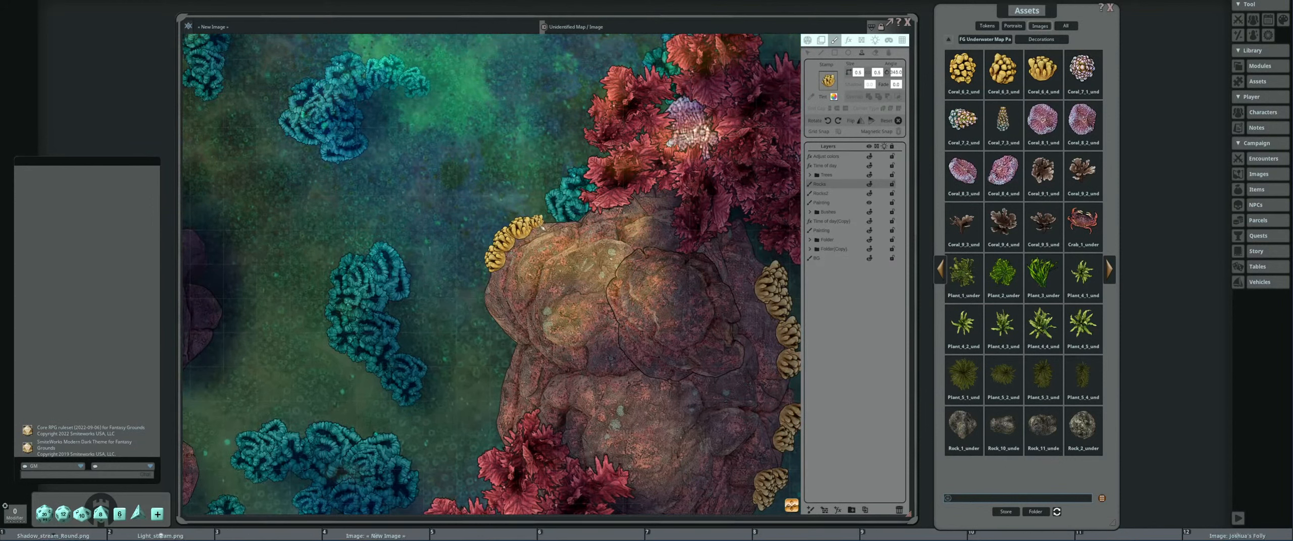
scroll(490, 283, down, 10)
scroll(504, 252, up, 3)
click(505, 253)
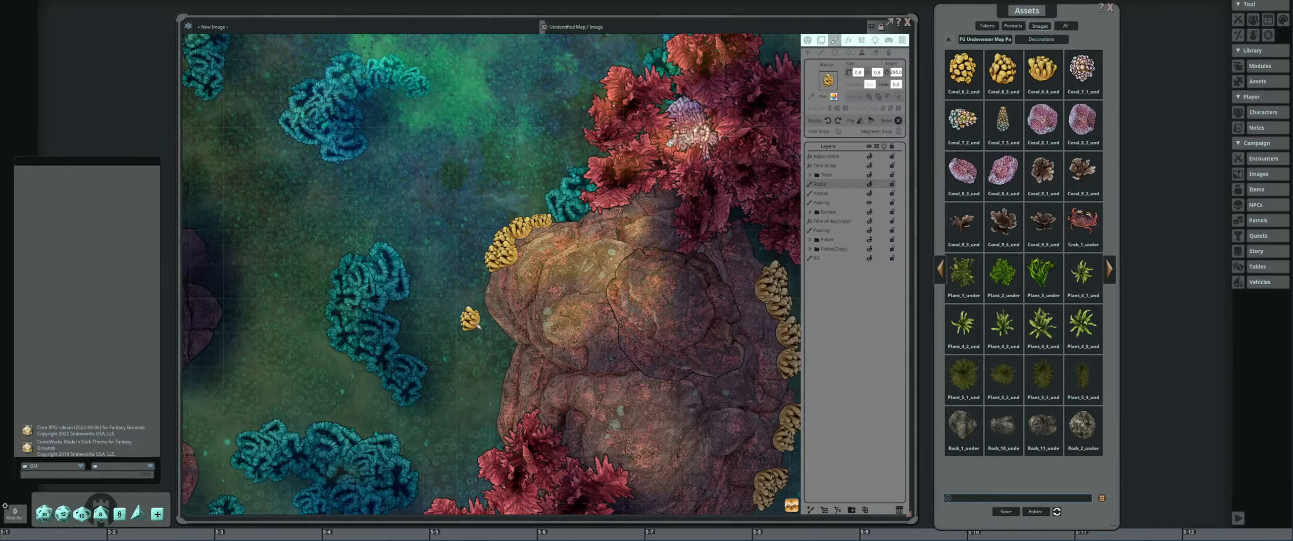
scroll(472, 318, down, 6)
click(484, 302)
scroll(515, 347, down, 1)
click(505, 329)
scroll(498, 303, down, 1)
scroll(549, 305, down, 5)
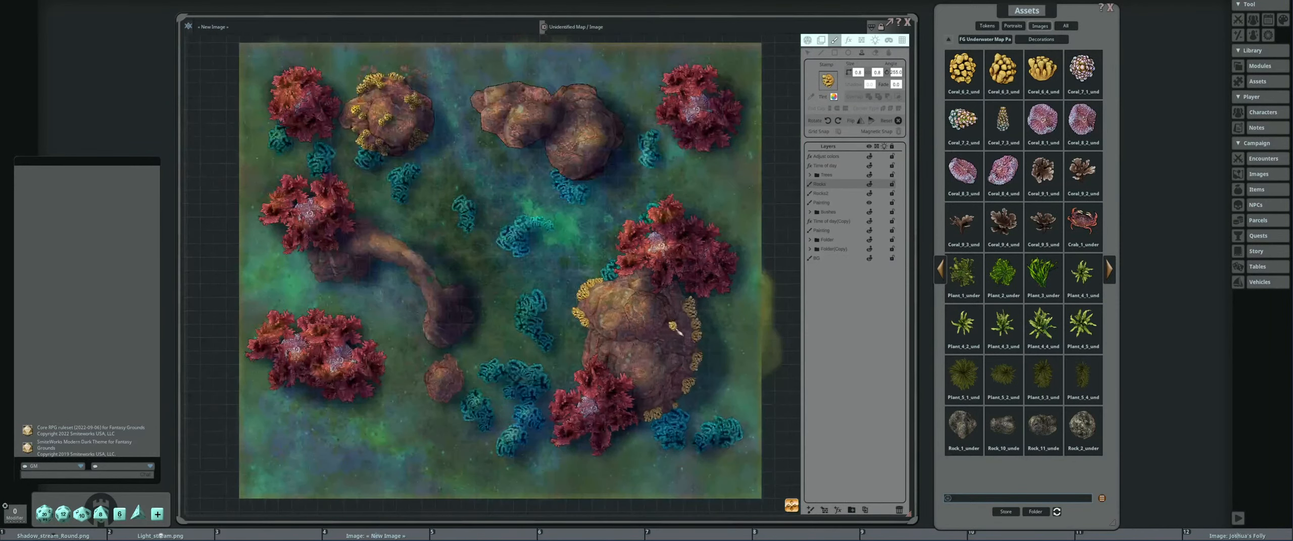
Load the rounded yellow Coral_6_2 decoration as a stamp and fill out the coral row along the large boulder's right edge.
scroll(643, 327, up, 5)
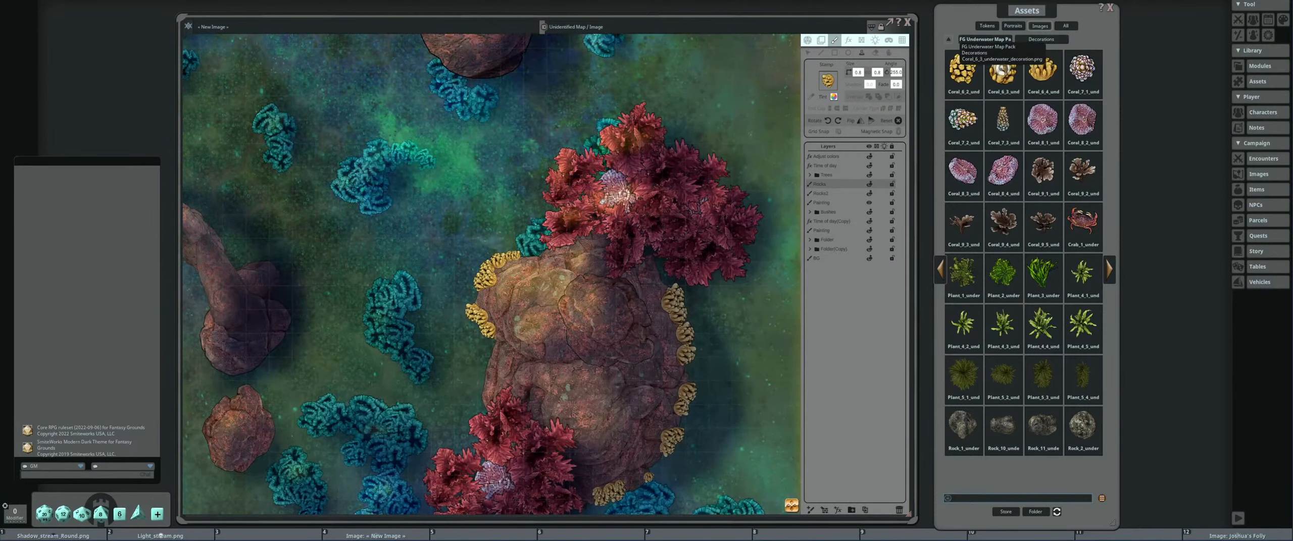
drag(962, 75, 836, 80)
scroll(631, 333, up, 2)
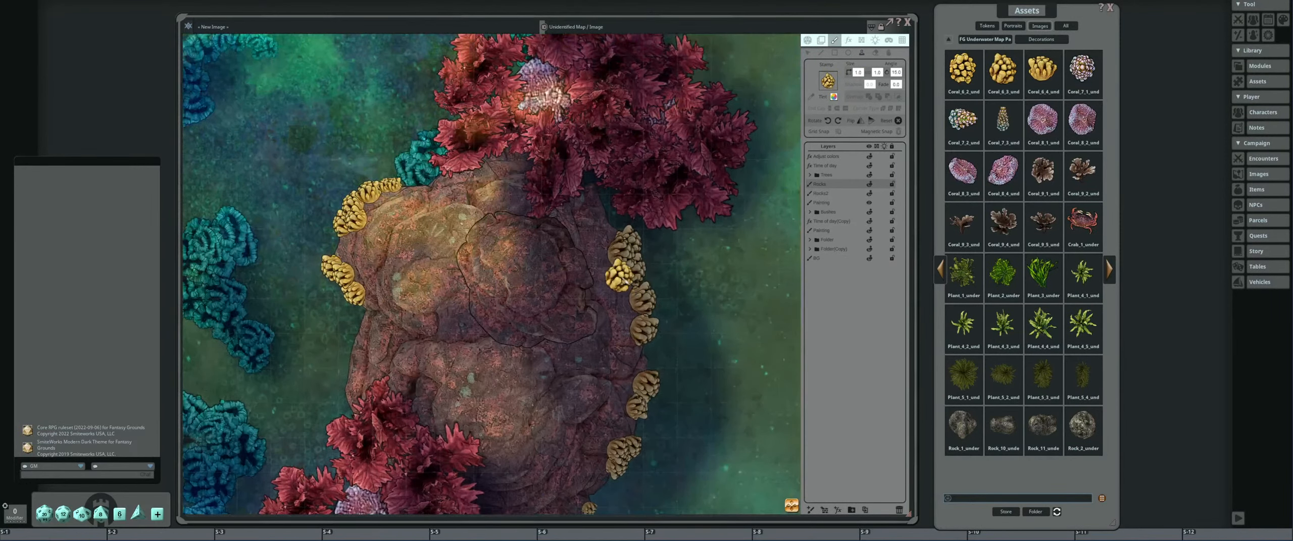
scroll(639, 338, up, 8)
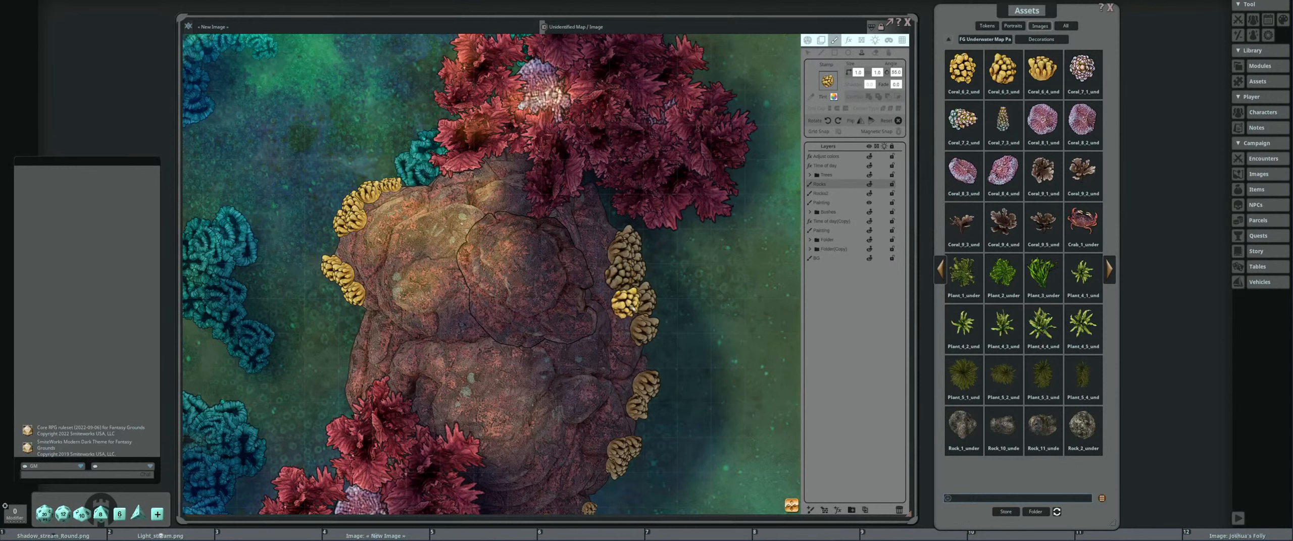
click(630, 308)
scroll(648, 346, down, 4)
click(633, 346)
drag(662, 381, 670, 289)
click(646, 310)
scroll(639, 334, up, 4)
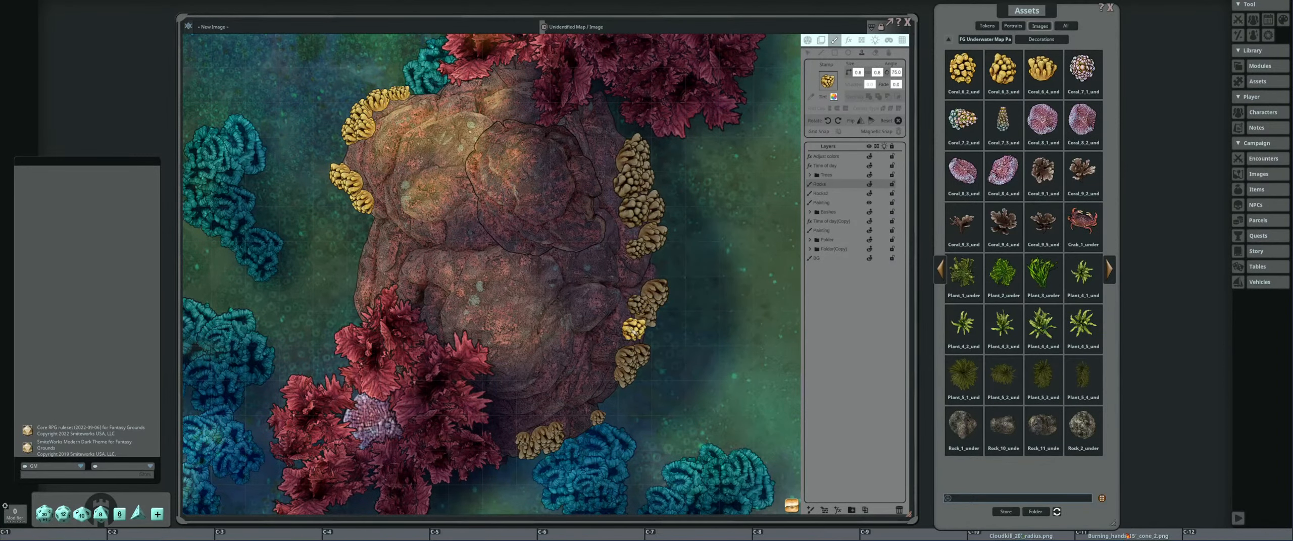
scroll(621, 336, up, 6)
scroll(627, 354, down, 3)
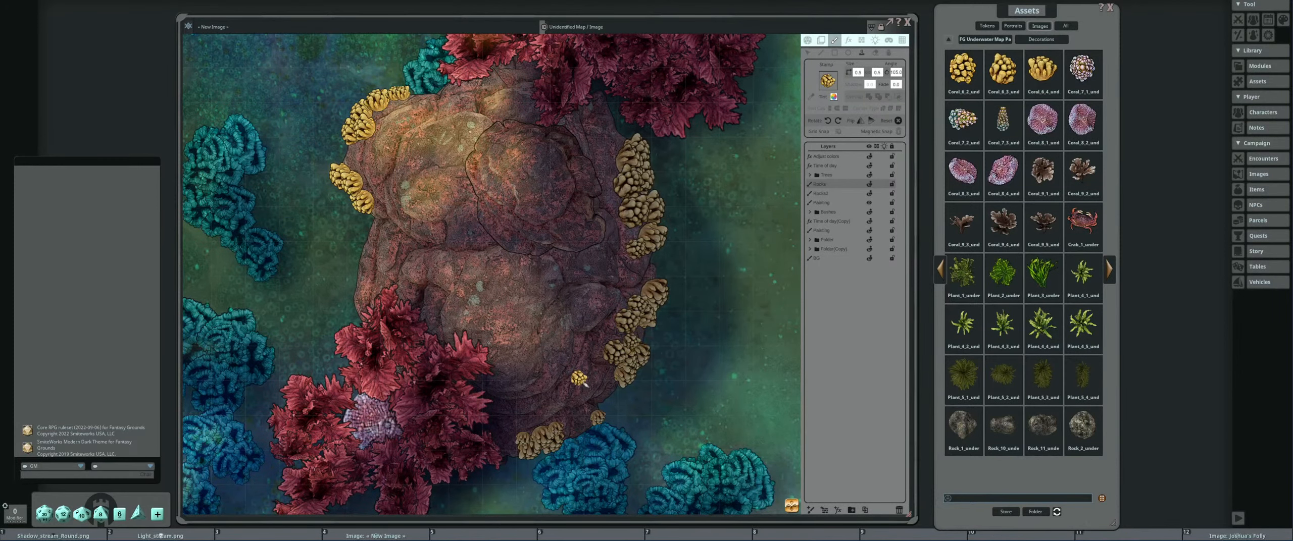
Thicken the coral group on the large boulder's bottom edge with rotated rounded yellow corals.
drag(584, 385, 595, 350)
scroll(624, 349, down, 4)
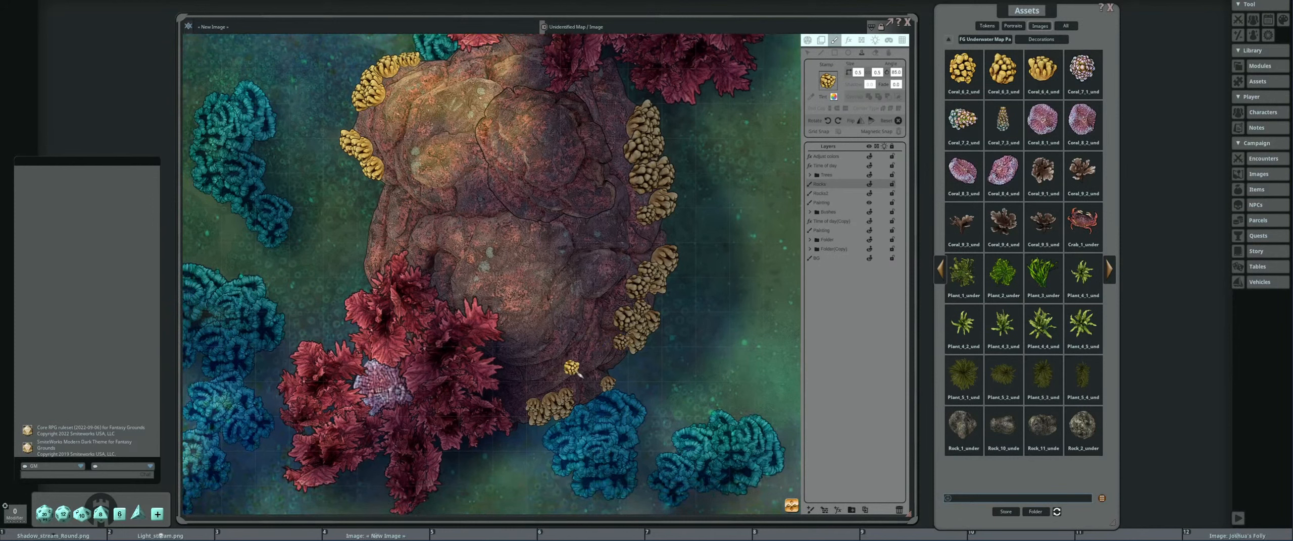
click(605, 386)
scroll(567, 388, up, 3)
scroll(567, 388, up, 10)
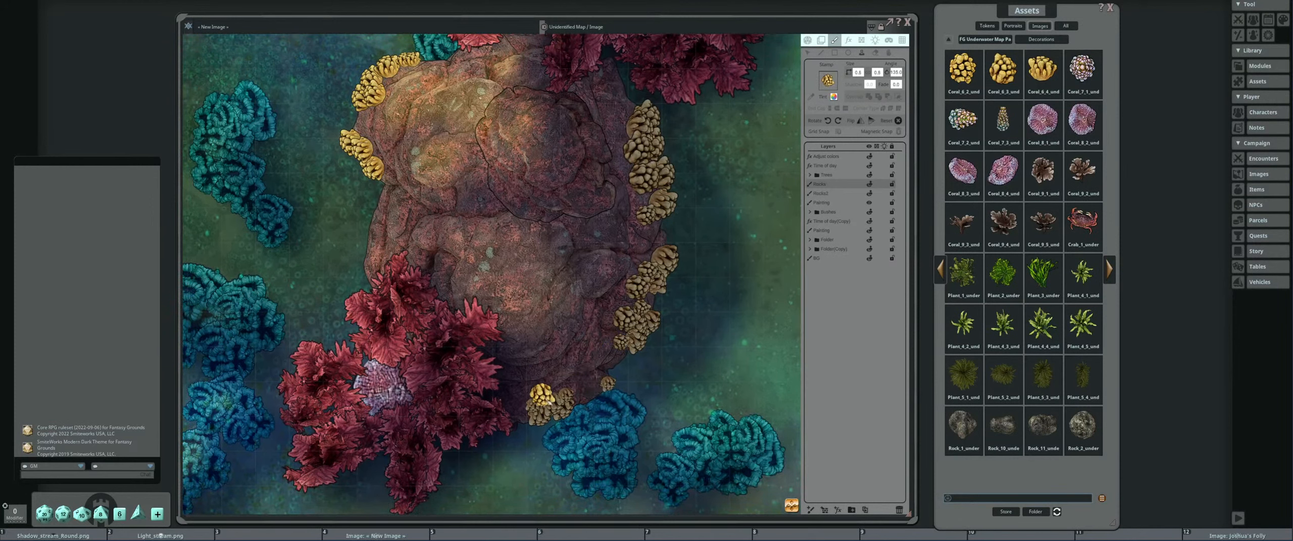
scroll(567, 388, down, 4)
click(570, 384)
scroll(589, 348, down, 5)
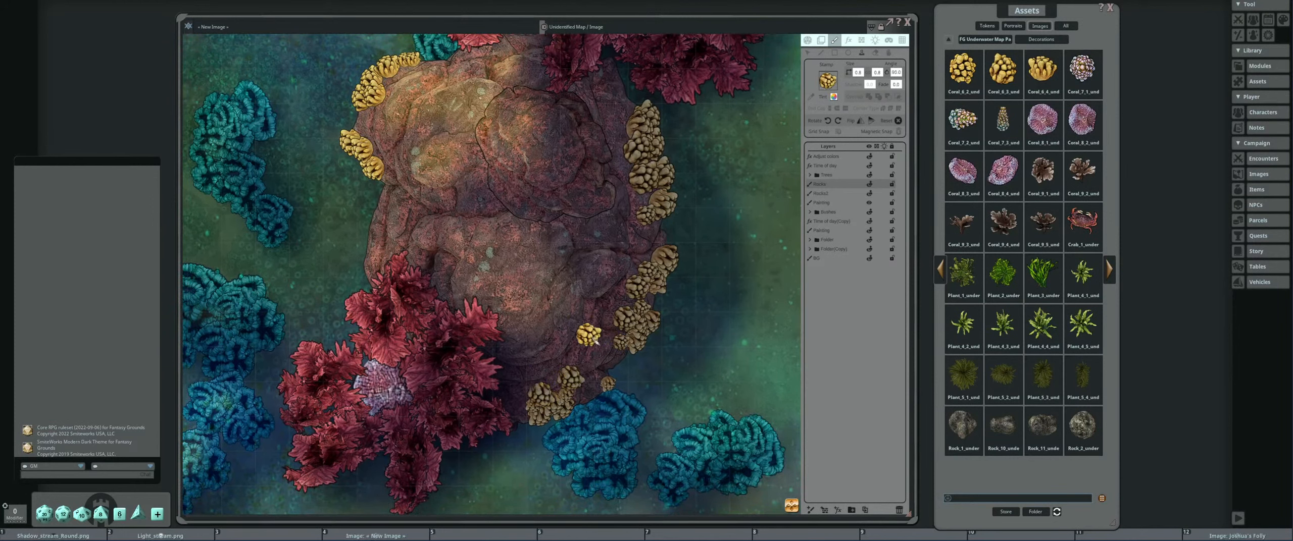
Place rotated rounded yellow corals just inside the coral row on the large boulder's lower-right edge.
click(594, 352)
scroll(604, 333, down, 3)
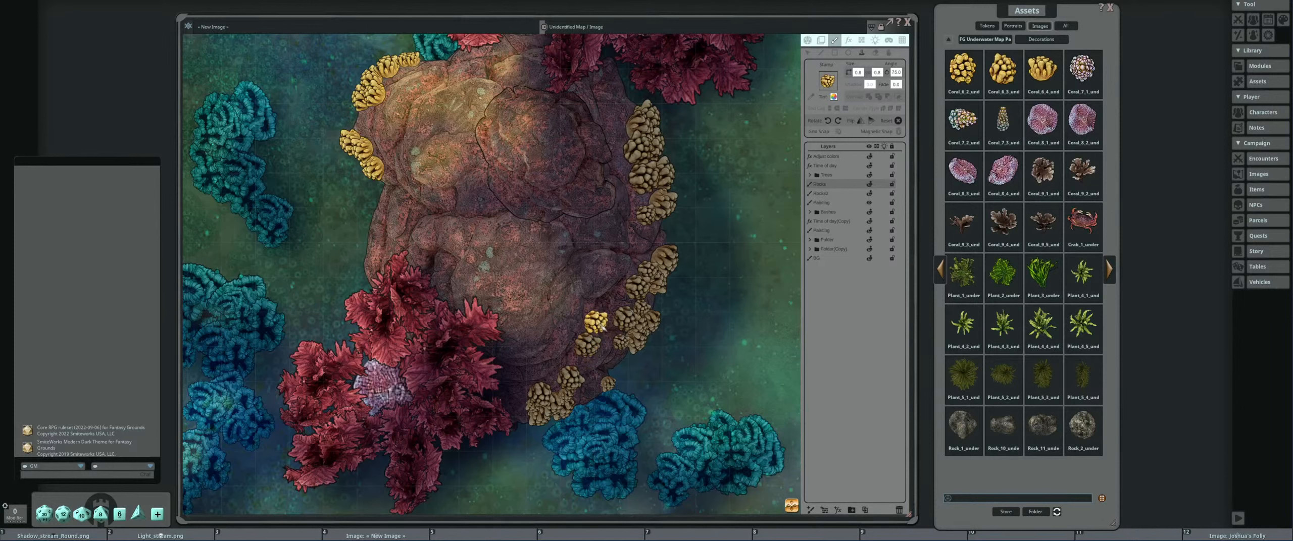
click(602, 326)
scroll(589, 338, down, 2)
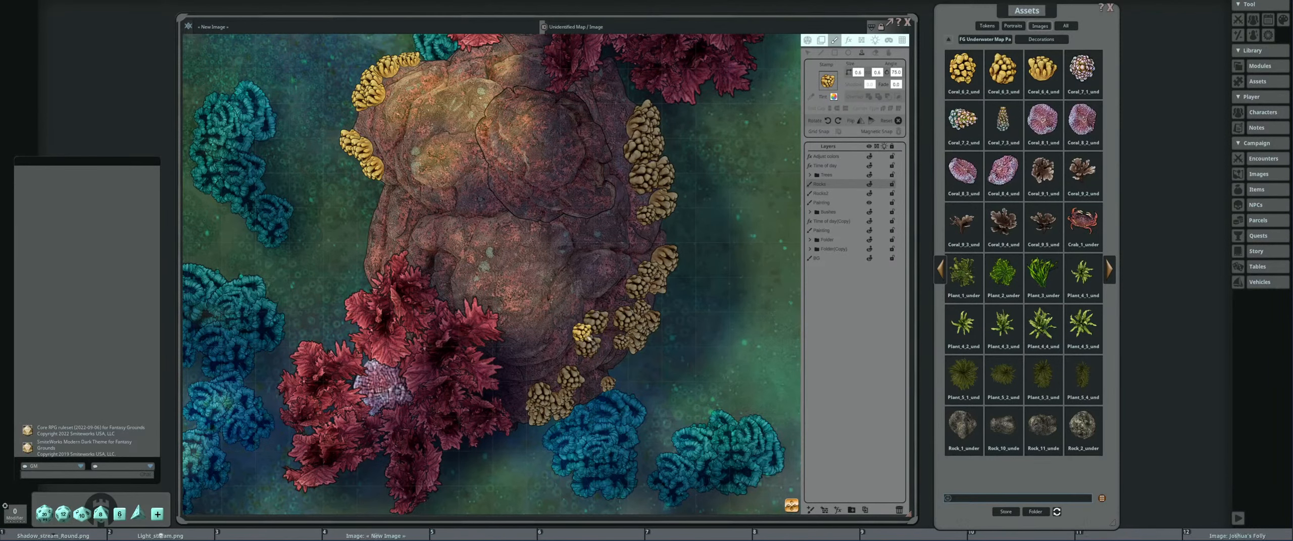
click(603, 316)
Add small rounded yellow corals just inside the upper part of the large boulder's right-edge row.
drag(628, 249, 599, 313)
scroll(595, 273, down, 5)
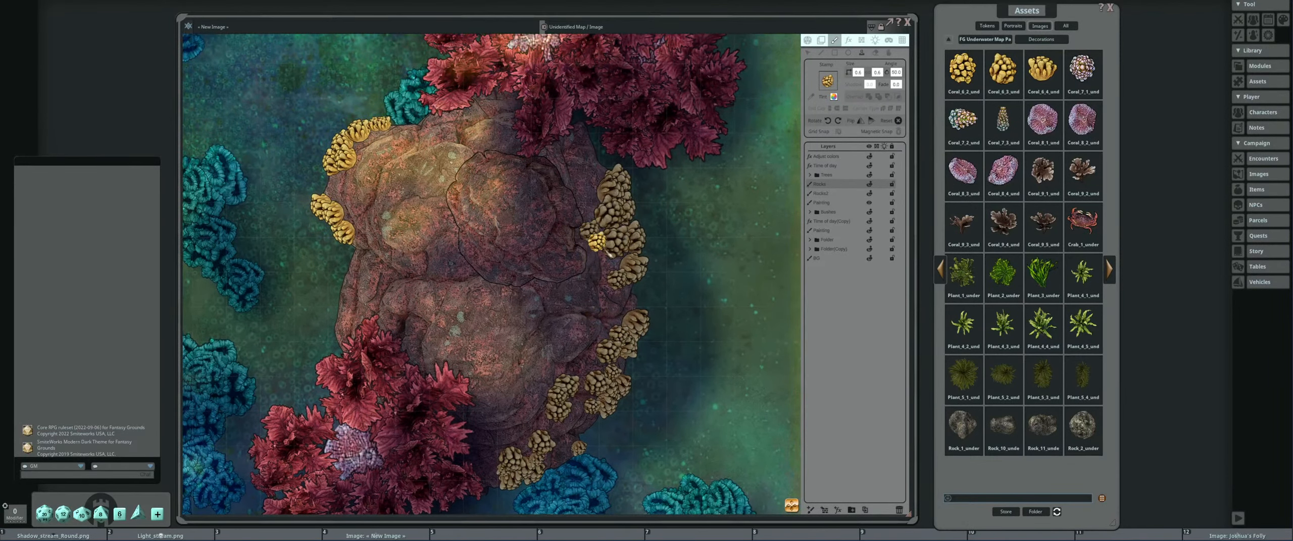
scroll(609, 253, down, 4)
scroll(605, 257, down, 7)
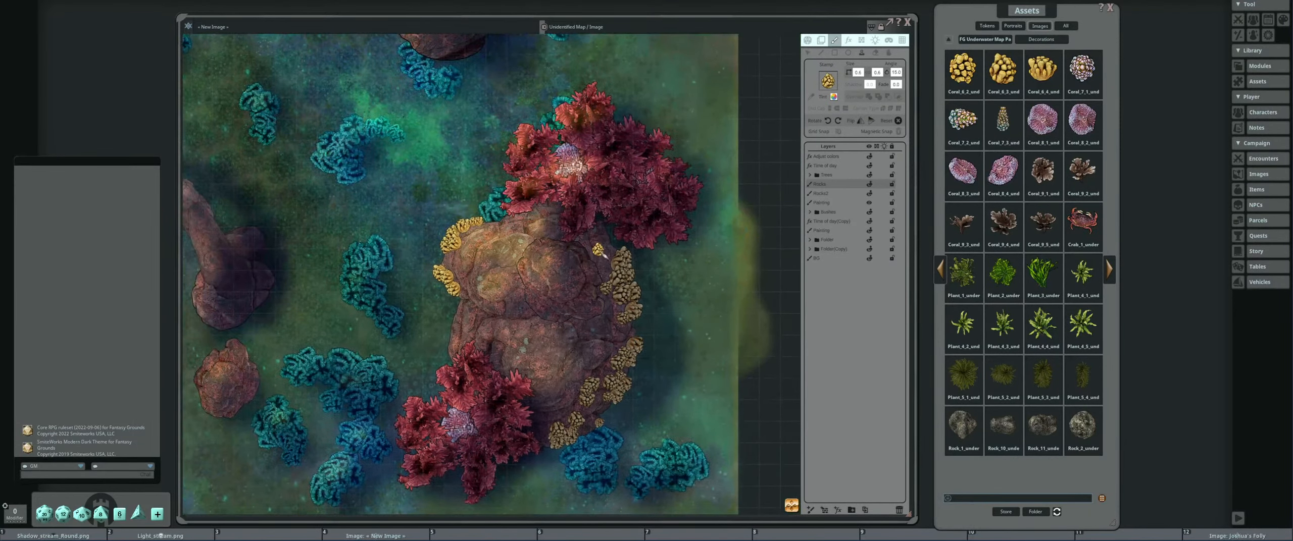
Thicken the yellow coral clusters on the large boulder's upper-left edge with rotated rounded corals.
drag(653, 328, 685, 306)
scroll(686, 306, down, 3)
scroll(498, 207, up, 4)
scroll(499, 209, down, 3)
click(501, 209)
scroll(527, 201, down, 3)
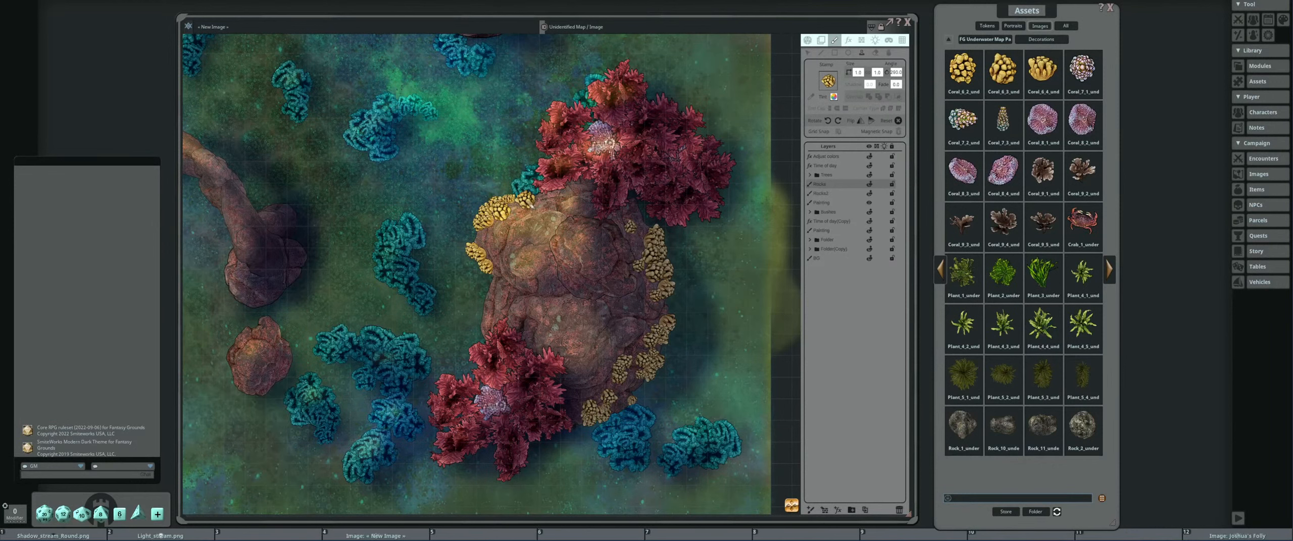
scroll(521, 201, down, 2)
click(519, 201)
scroll(489, 250, down, 3)
scroll(528, 299, up, 1)
drag(528, 299, 559, 279)
drag(635, 273, 607, 296)
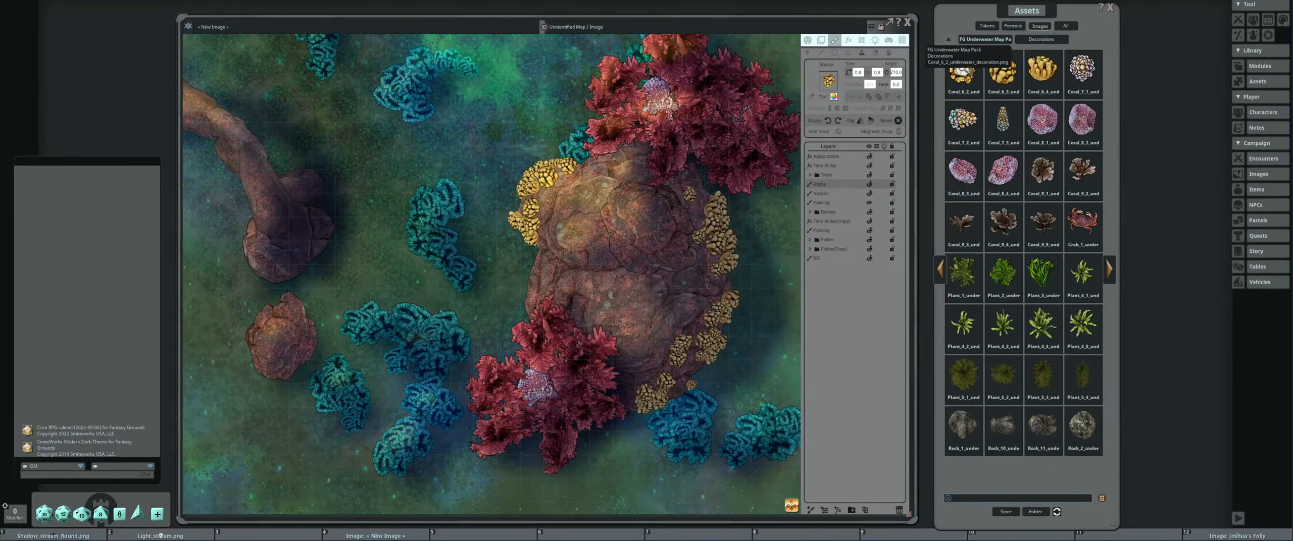
Load the third yellow Coral_6 decoration as a stamp and place three rotated copies inside the boulder's upper-right coral row.
drag(1003, 68, 829, 88)
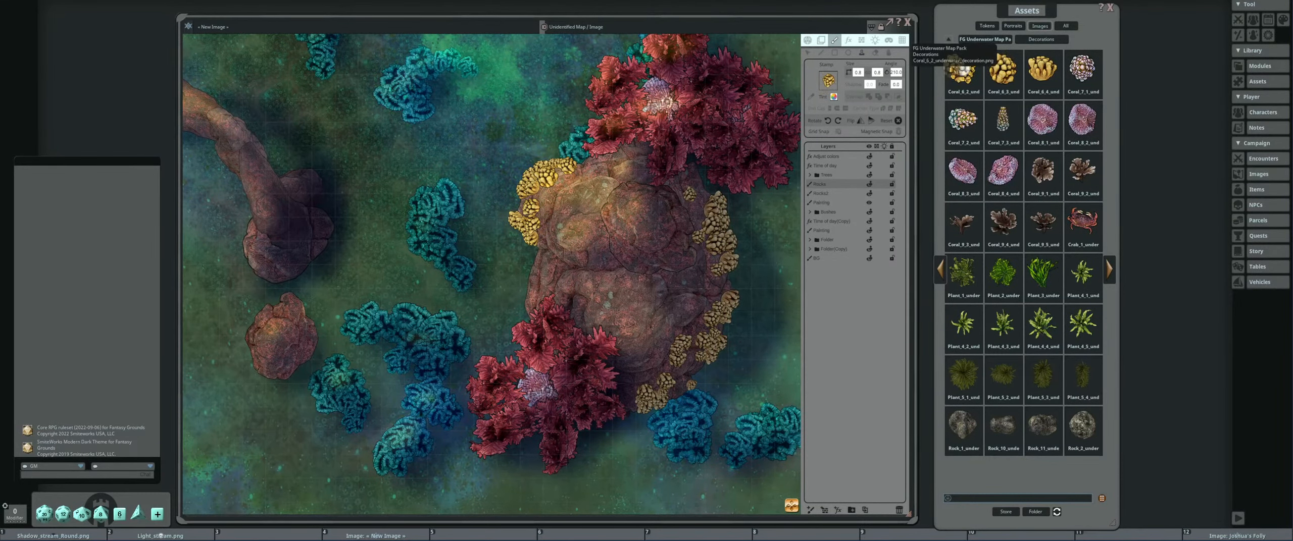
drag(1043, 67, 870, 81)
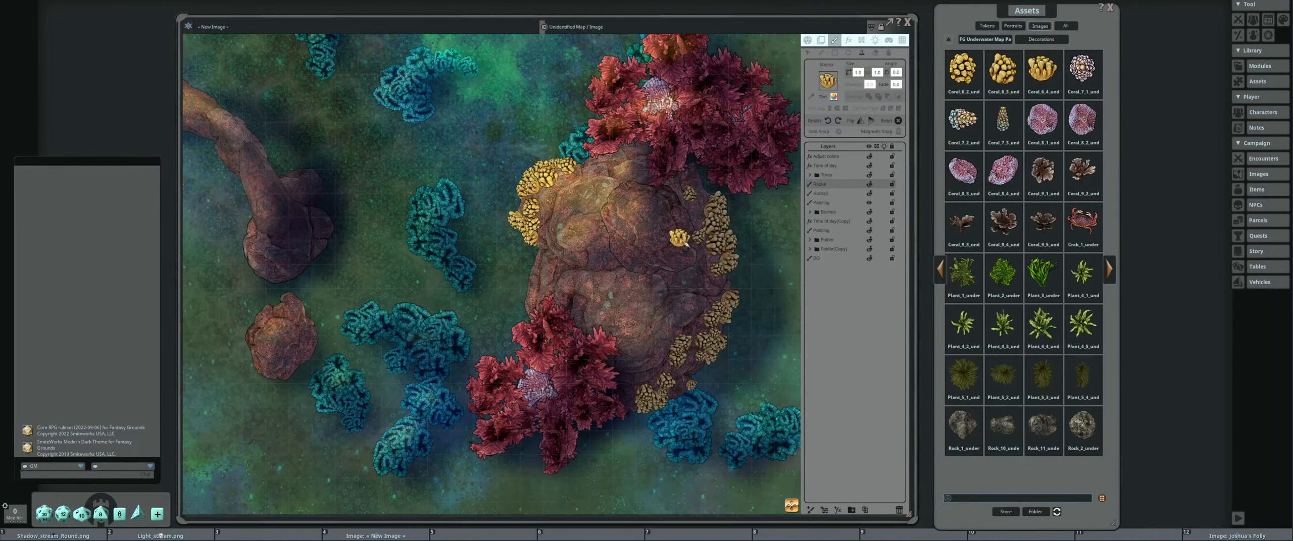
scroll(686, 244, down, 3)
scroll(652, 229, up, 5)
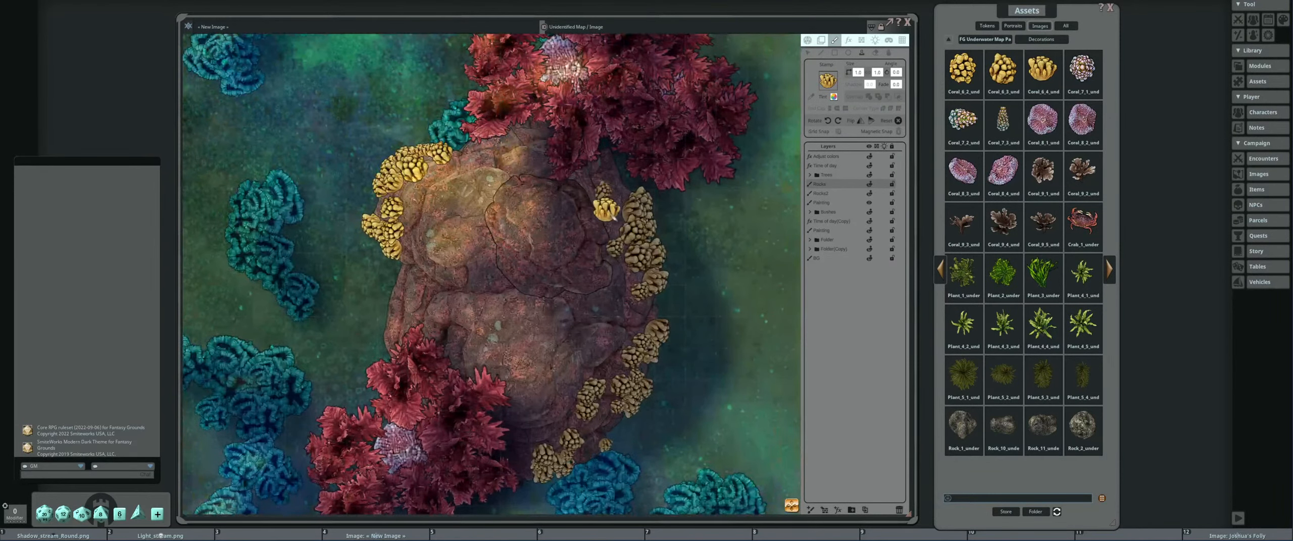
scroll(616, 273, up, 2)
click(615, 257)
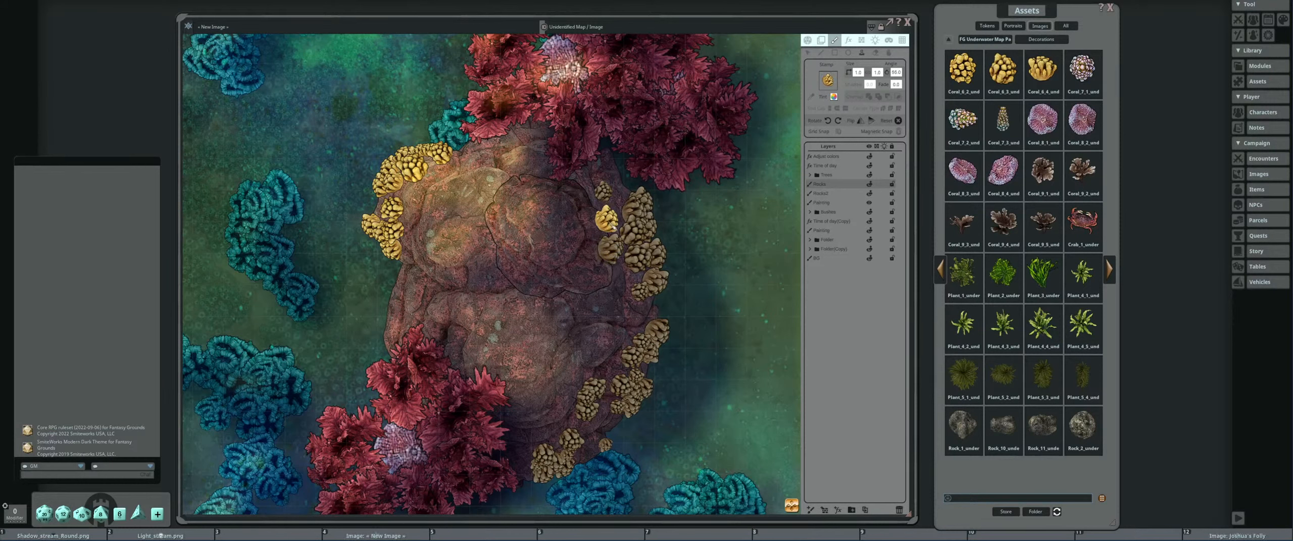
scroll(606, 221, down, 2)
click(613, 235)
scroll(607, 209, down, 2)
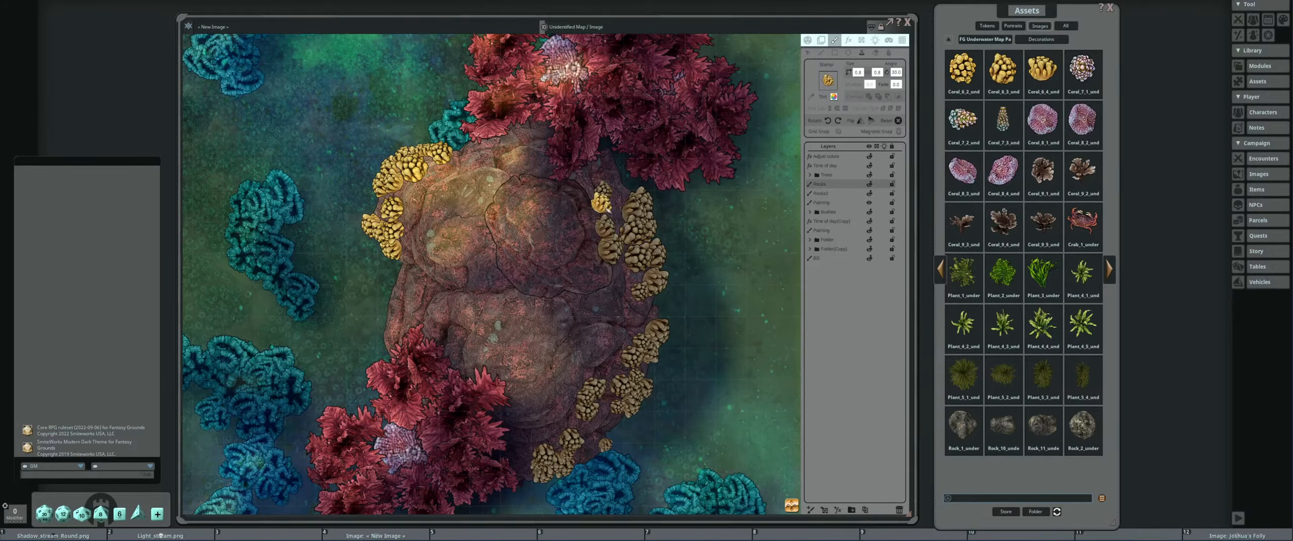
click(608, 212)
Place one more rotated coral below the inner upper-right column and two along the inner side of the lower-right group.
scroll(617, 301, up, 2)
click(620, 288)
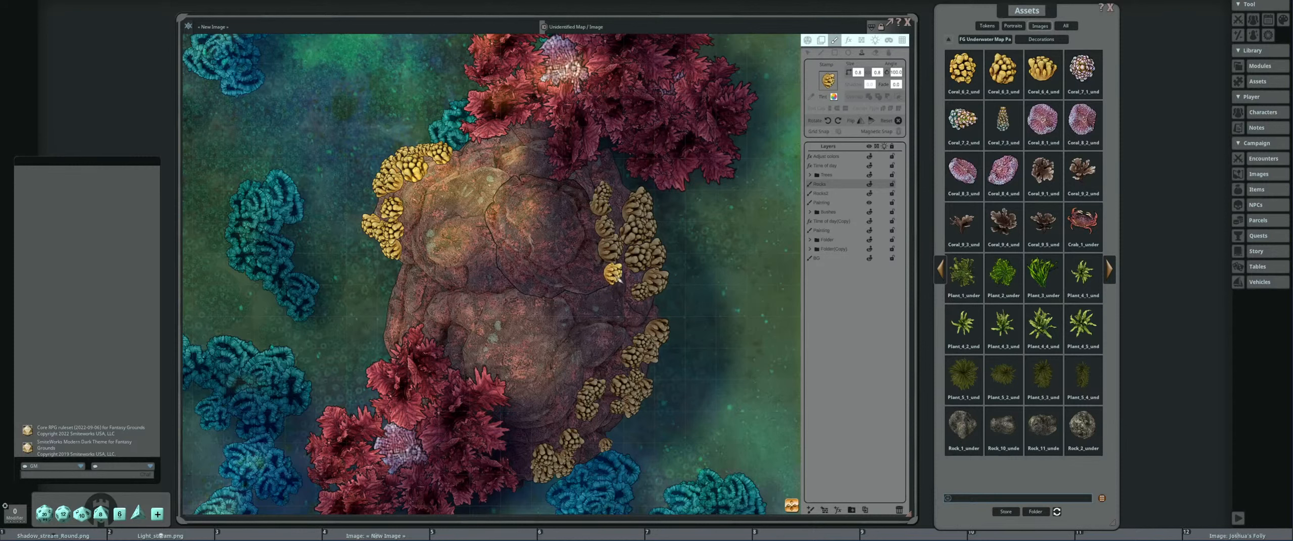
scroll(611, 374, down, 2)
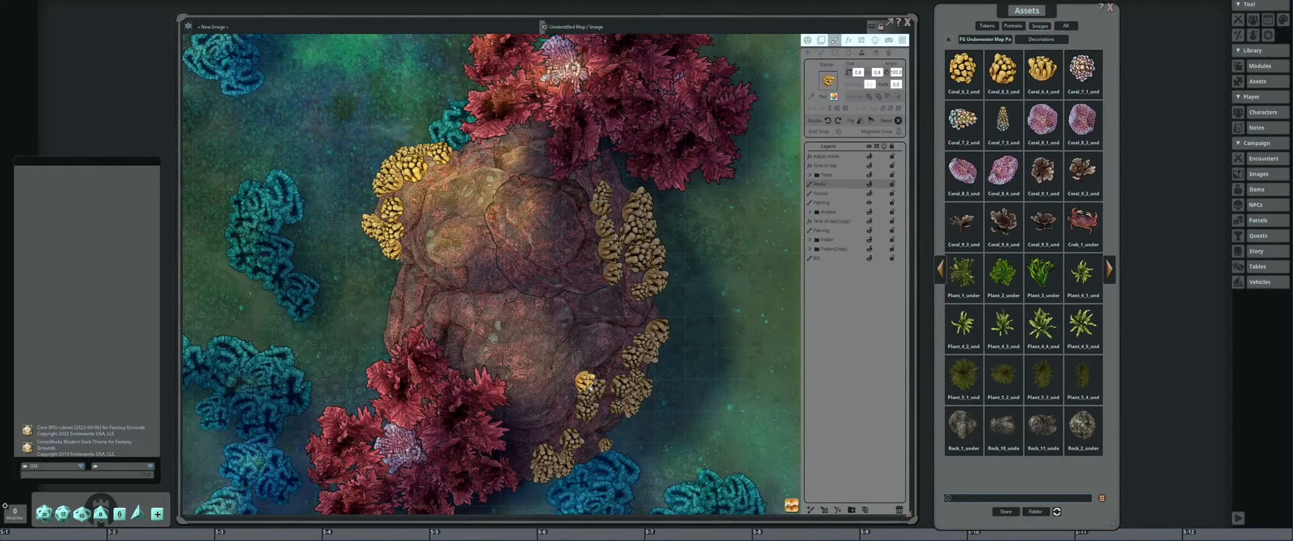
click(590, 389)
scroll(608, 354, down, 2)
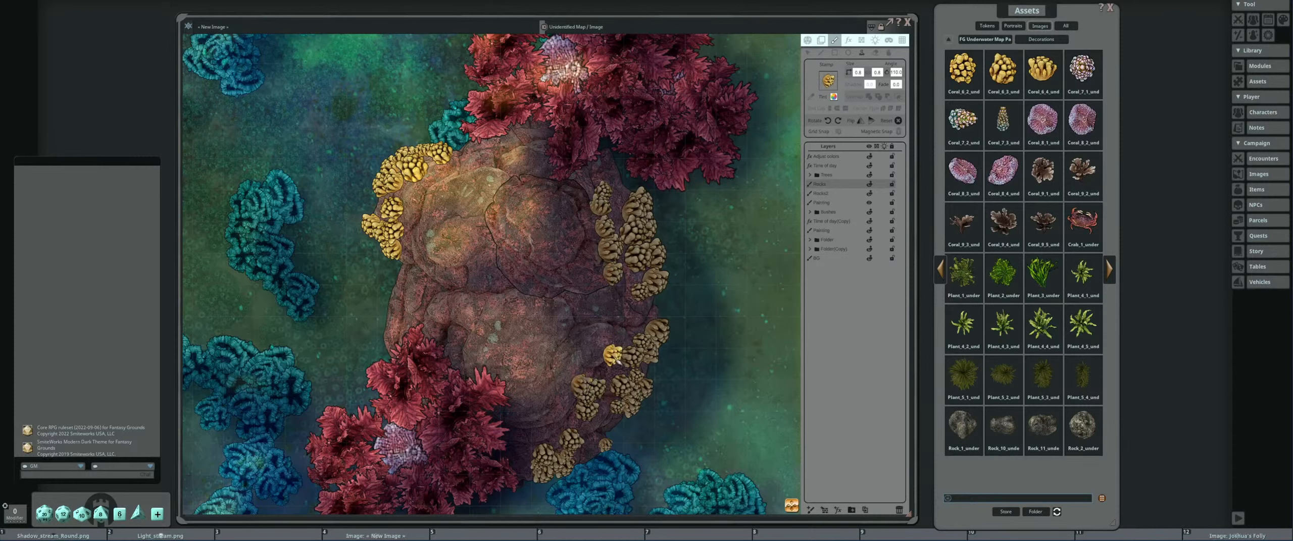
click(619, 363)
scroll(619, 356, down, 4)
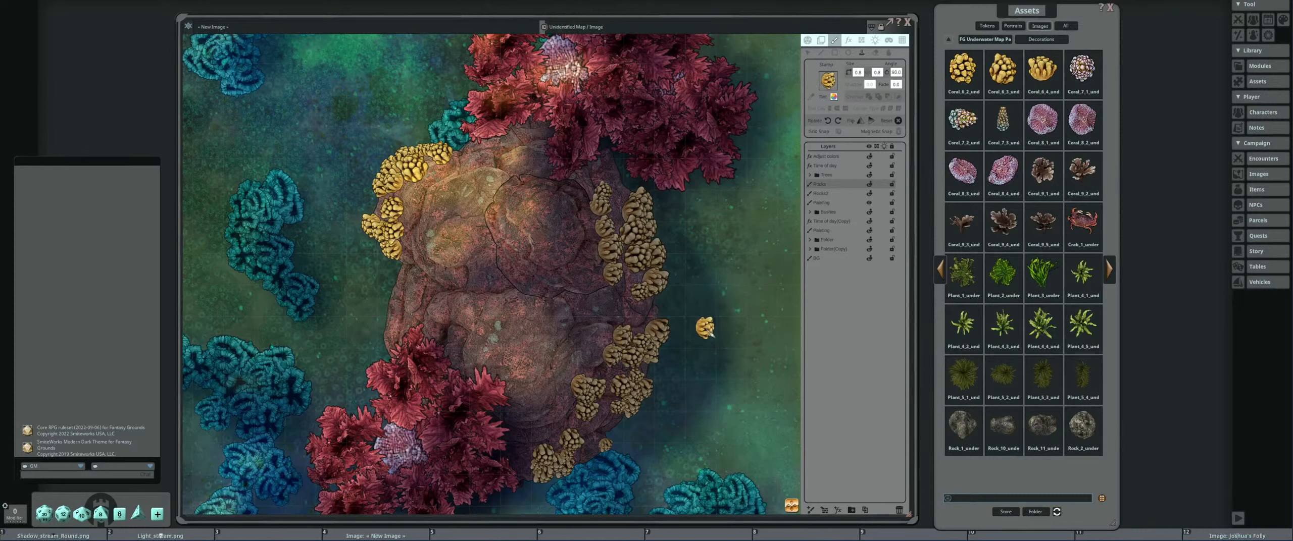
Load the yellow Coral_6_3 decoration as a stamp and place two rotated copies inside the boulder's upper-right coral row.
drag(1004, 74, 828, 80)
scroll(598, 265, down, 12)
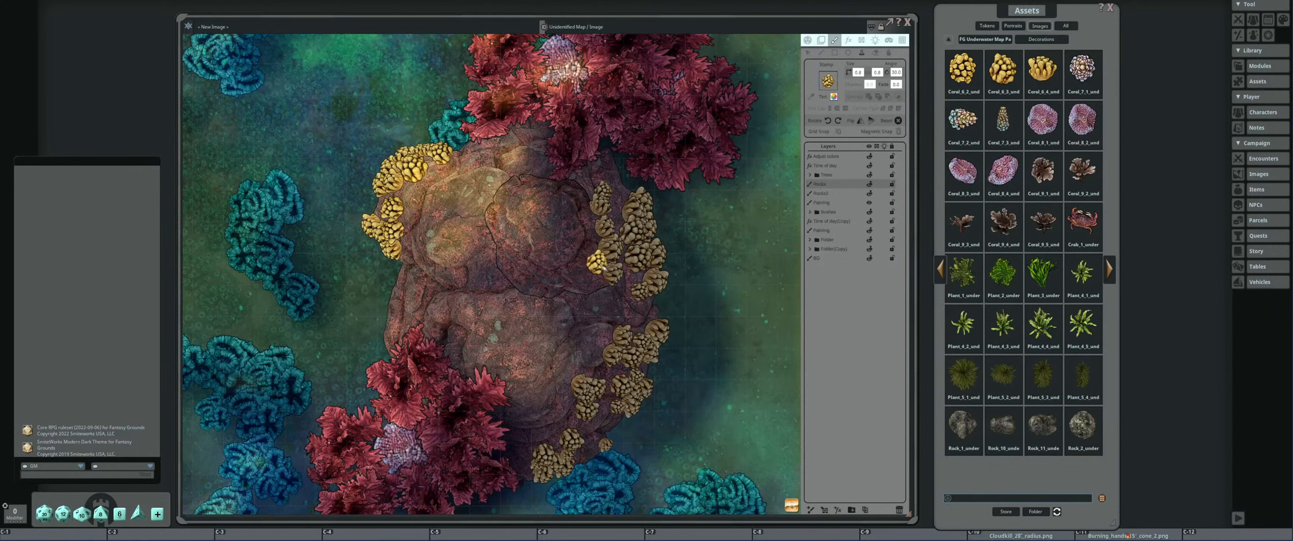
scroll(602, 267, down, 2)
click(604, 267)
scroll(602, 243, down, 1)
click(603, 242)
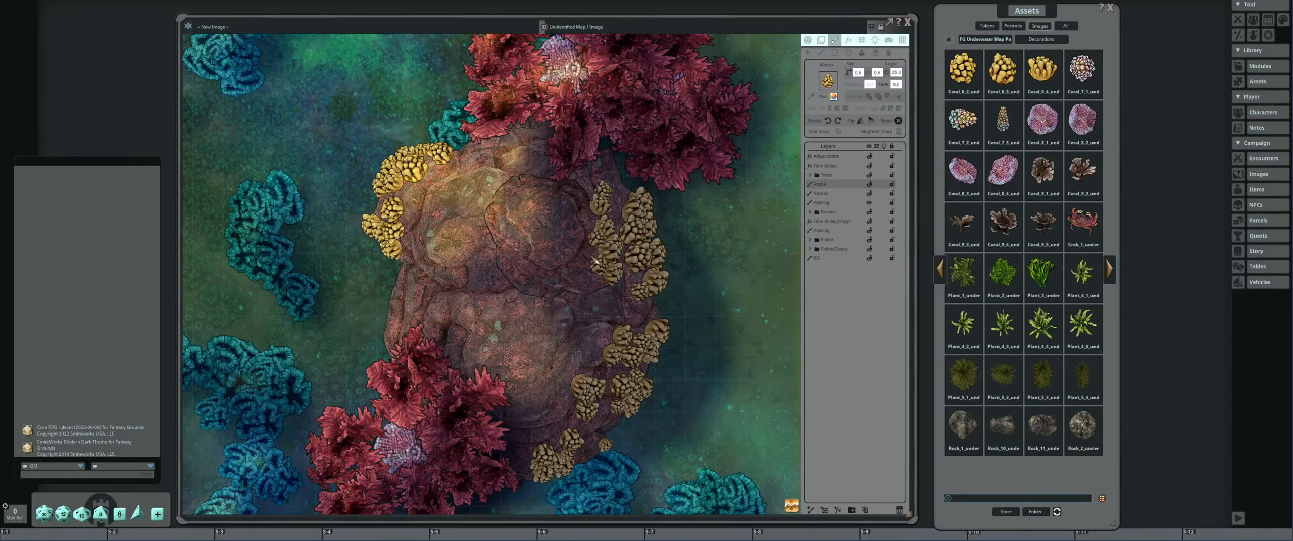
Add three more rotated corals, two inside the upper end of the inner right column and one below it.
scroll(595, 259, up, 4)
click(596, 199)
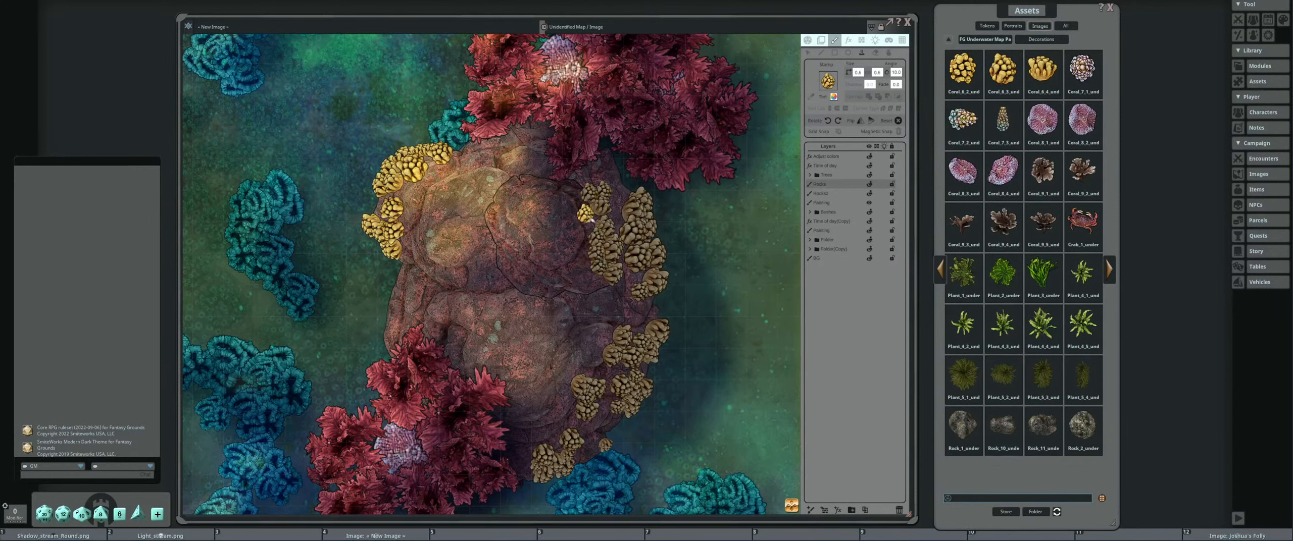
scroll(597, 219, up, 9)
click(598, 219)
scroll(592, 318, up, 14)
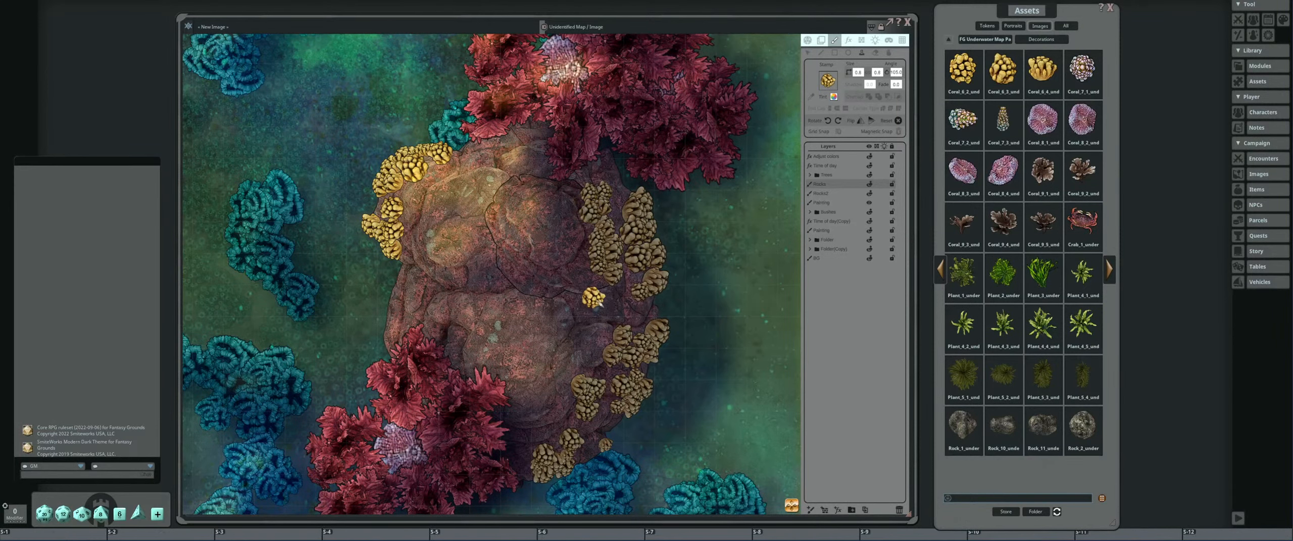
click(600, 296)
Load the Coral_6_2 decoration as a stamp and place two rotated copies inside the boulder's middle-right coral group.
drag(668, 339, 674, 288)
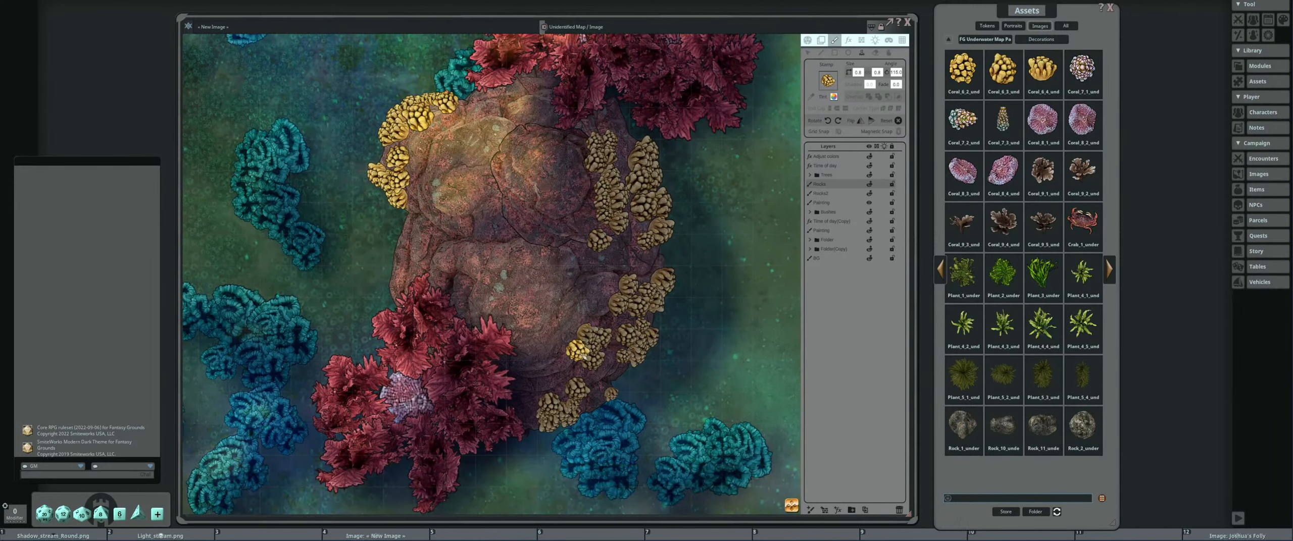
scroll(609, 292, down, 3)
scroll(612, 272, down, 4)
scroll(615, 277, down, 3)
scroll(615, 277, down, 3)
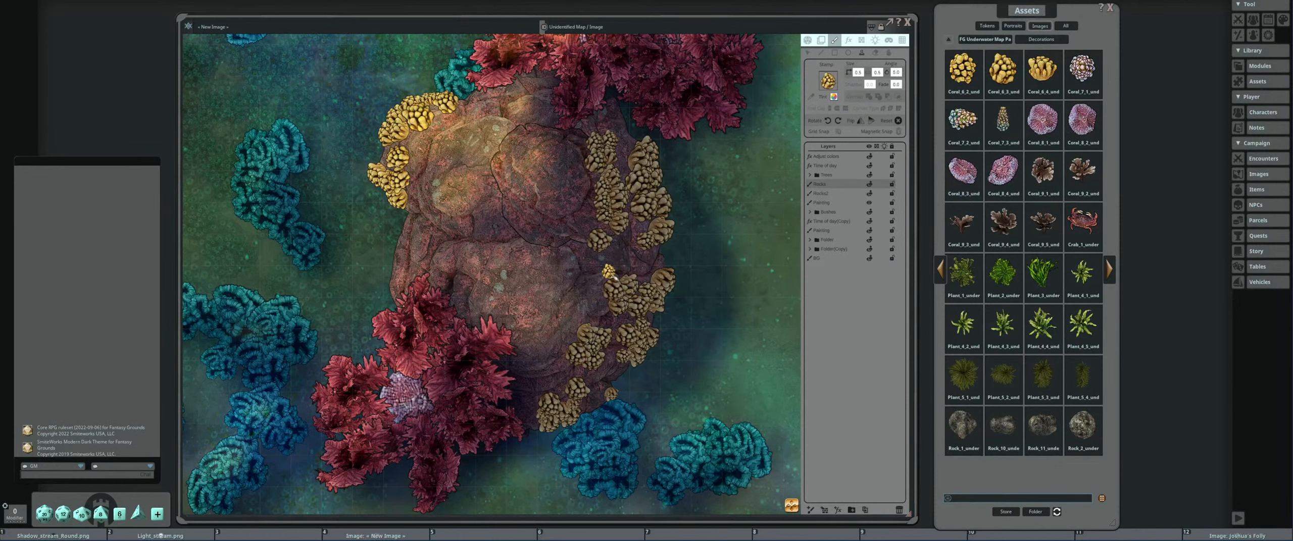
click(962, 68)
scroll(606, 273, up, 3)
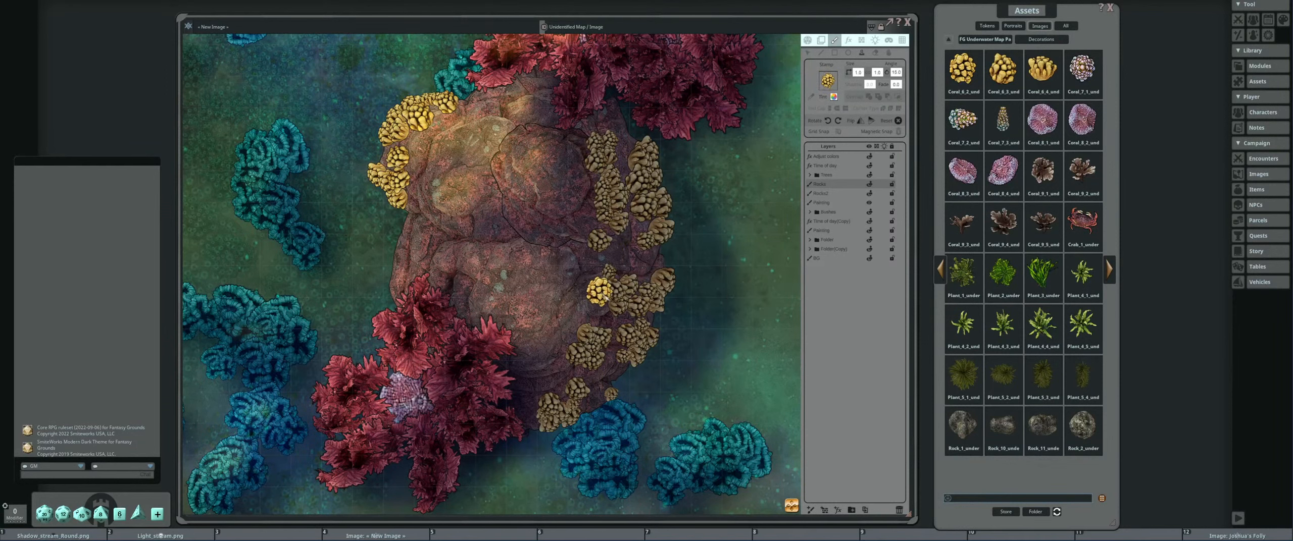
scroll(601, 289, down, 4)
click(601, 282)
click(599, 302)
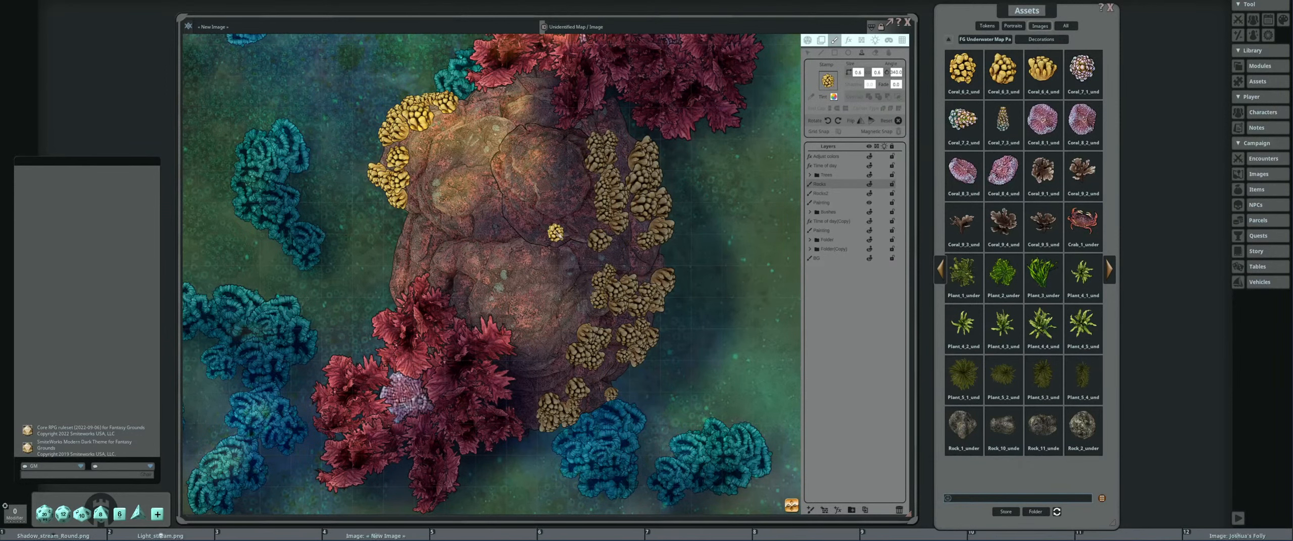
Place three small rotated Coral_6_2 stamps in a cluster inside the boulder's upper-right coral column.
drag(551, 209, 537, 255)
scroll(556, 207, down, 5)
click(555, 203)
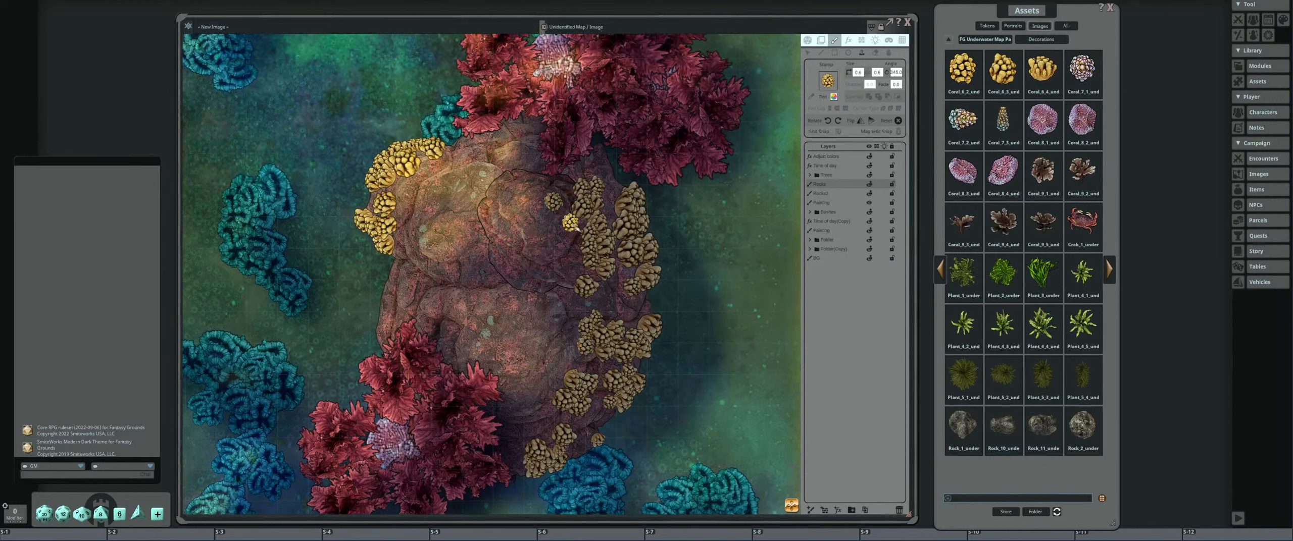
click(568, 211)
scroll(559, 245, up, 10)
click(554, 218)
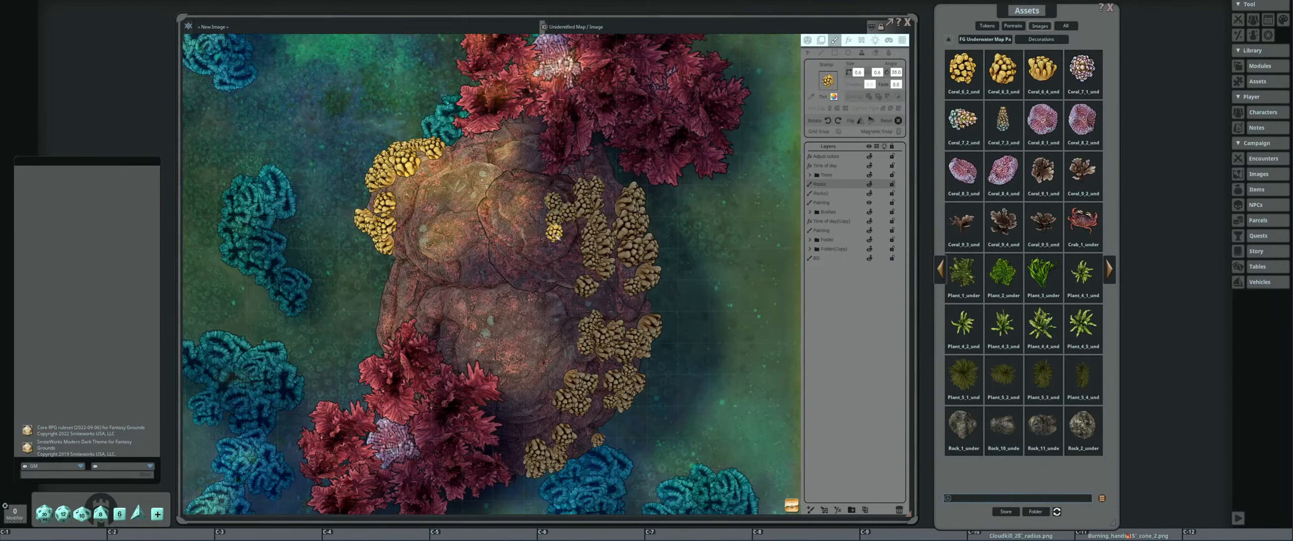
Place two smaller isolated yellow corals on the middle of the boulder's upper dome.
scroll(558, 235, down, 2)
click(527, 218)
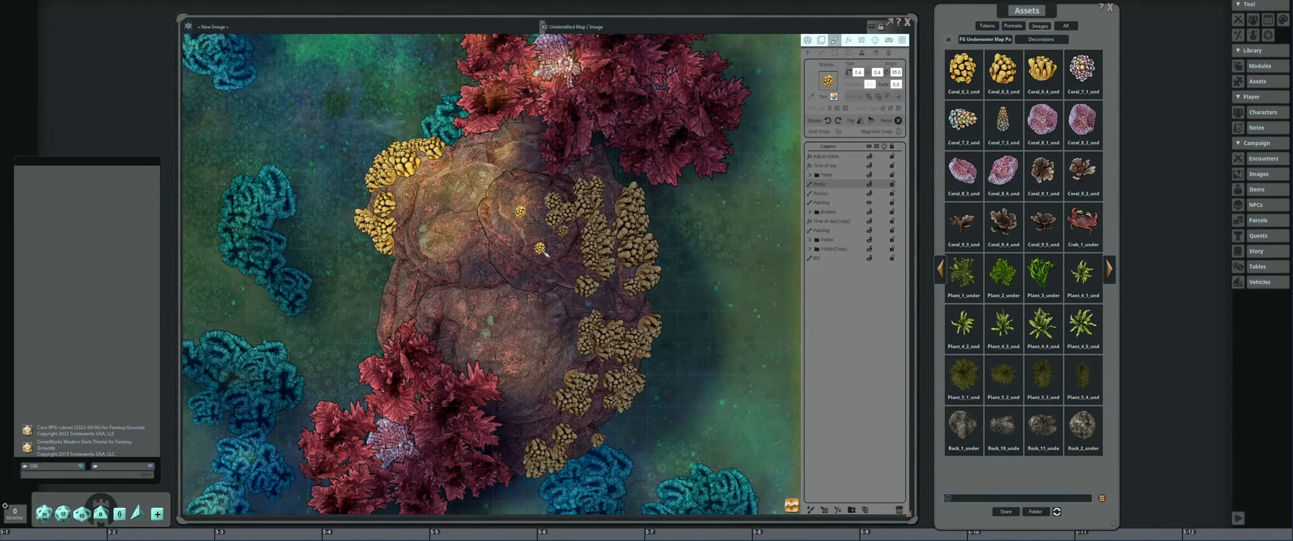
scroll(543, 249, up, 1)
click(539, 242)
Thicken the inner side of the boulder's upper-left coral cluster with three rotated yellow corals.
drag(460, 236, 540, 245)
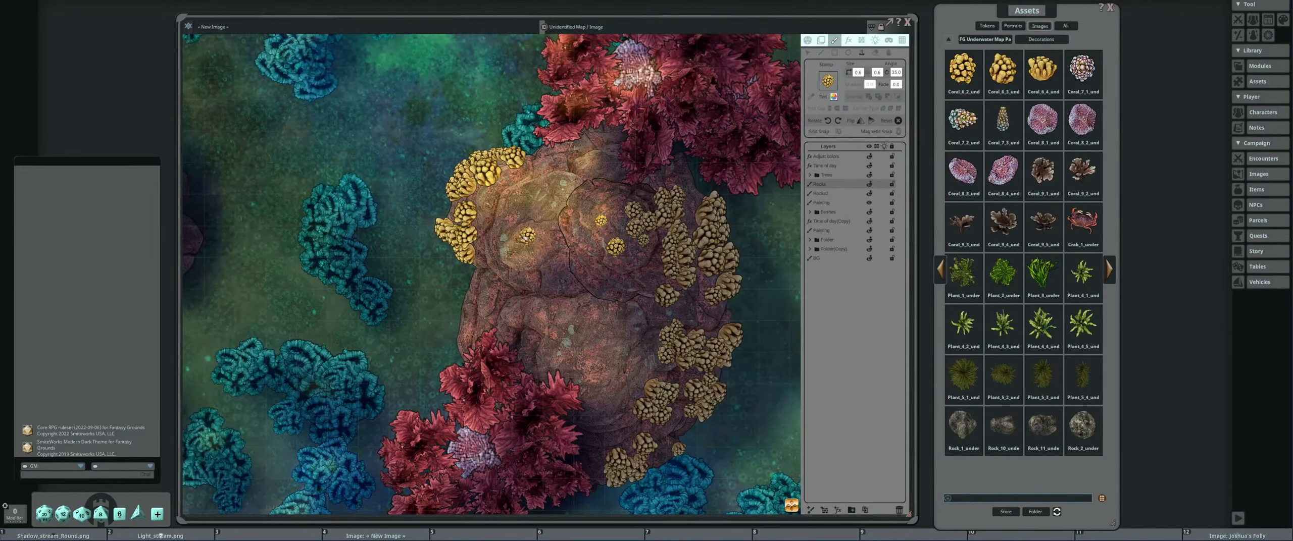
scroll(493, 212, up, 2)
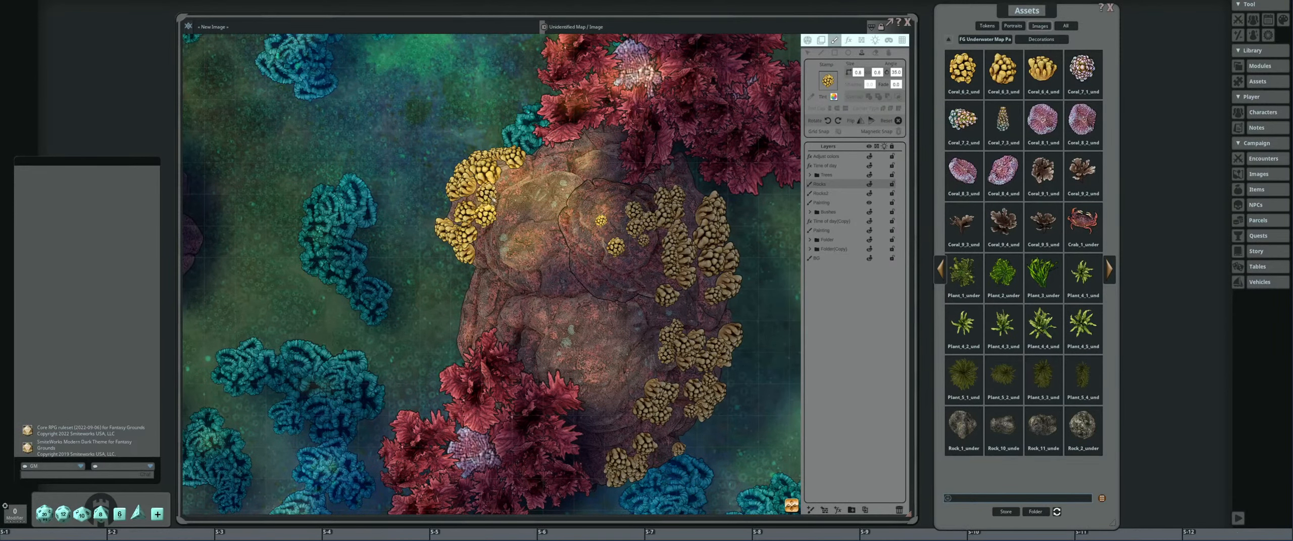
click(505, 192)
click(529, 182)
drag(533, 265, 587, 229)
scroll(587, 229, down, 1)
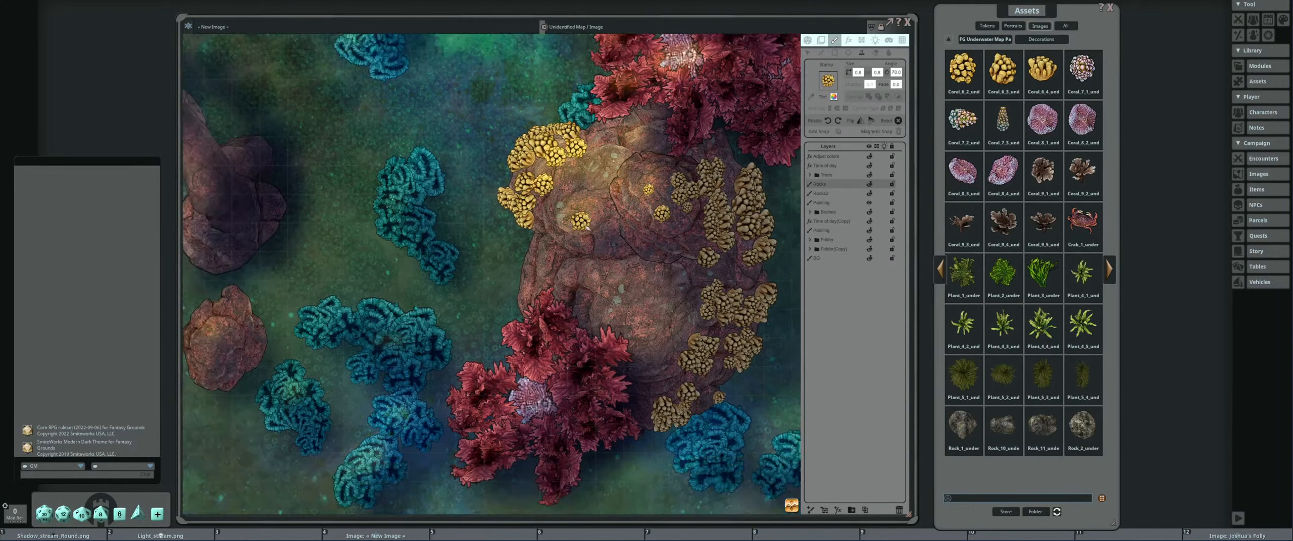
click(559, 179)
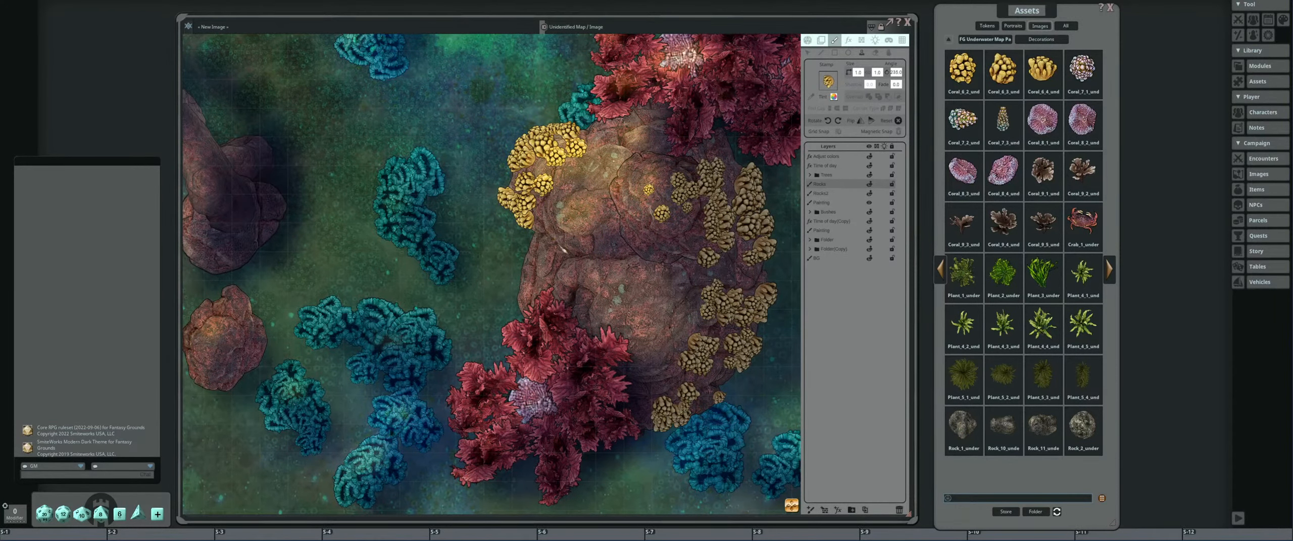
Extend the upper-left coral cluster down the boulder's edge with two corals and fill its inner side with three rotated ones.
click(569, 253)
click(554, 234)
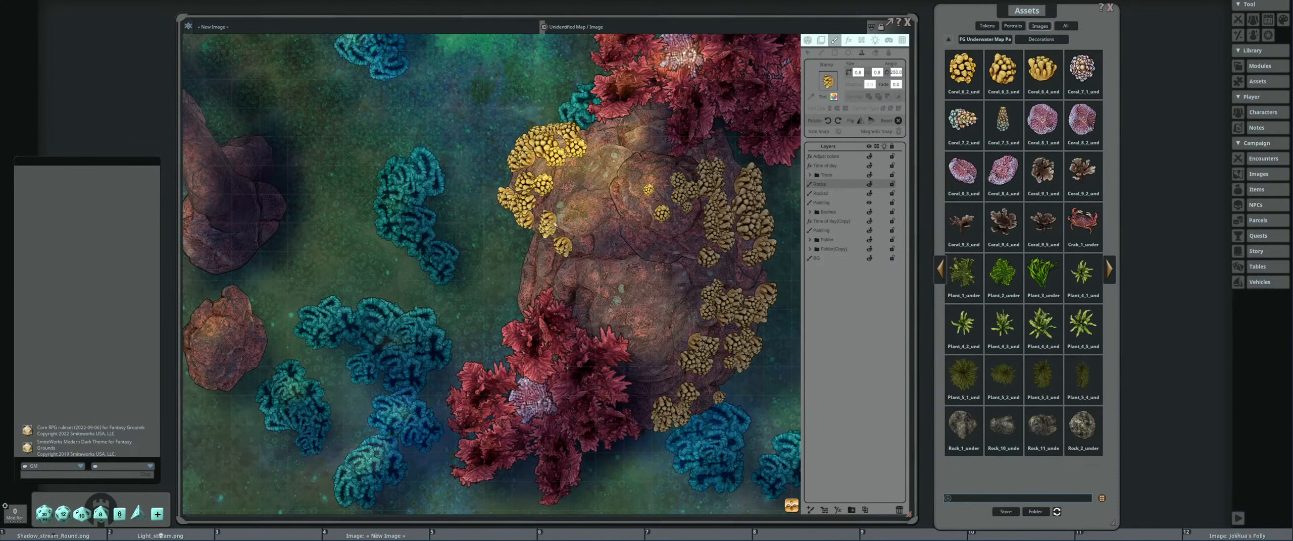
scroll(560, 196, up, 2)
click(557, 189)
scroll(577, 172, up, 2)
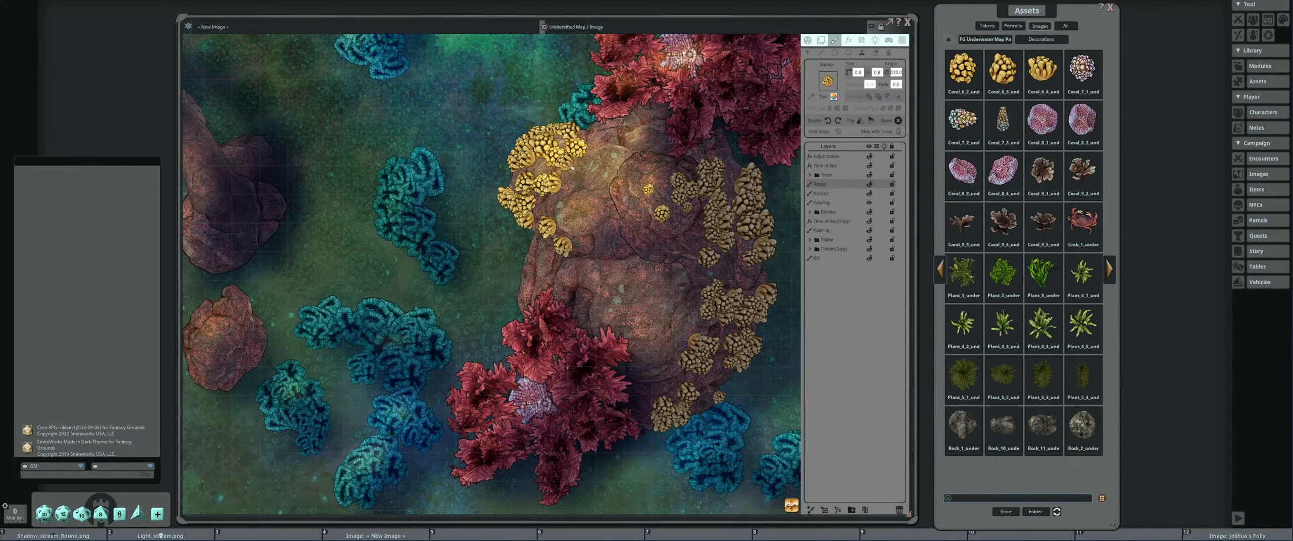
scroll(570, 167, up, 4)
click(570, 168)
click(586, 160)
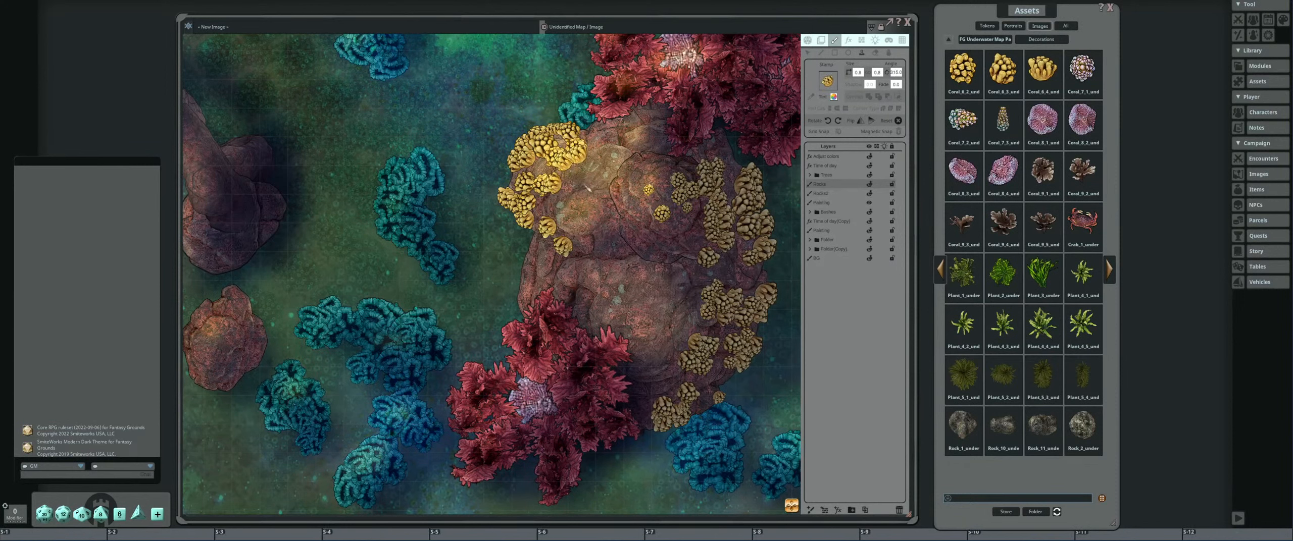
Load Coral_6_3 as a stamp and place two rotated copies at the upper inner end of the upper-left cluster.
scroll(571, 179, down, 7)
click(1003, 68)
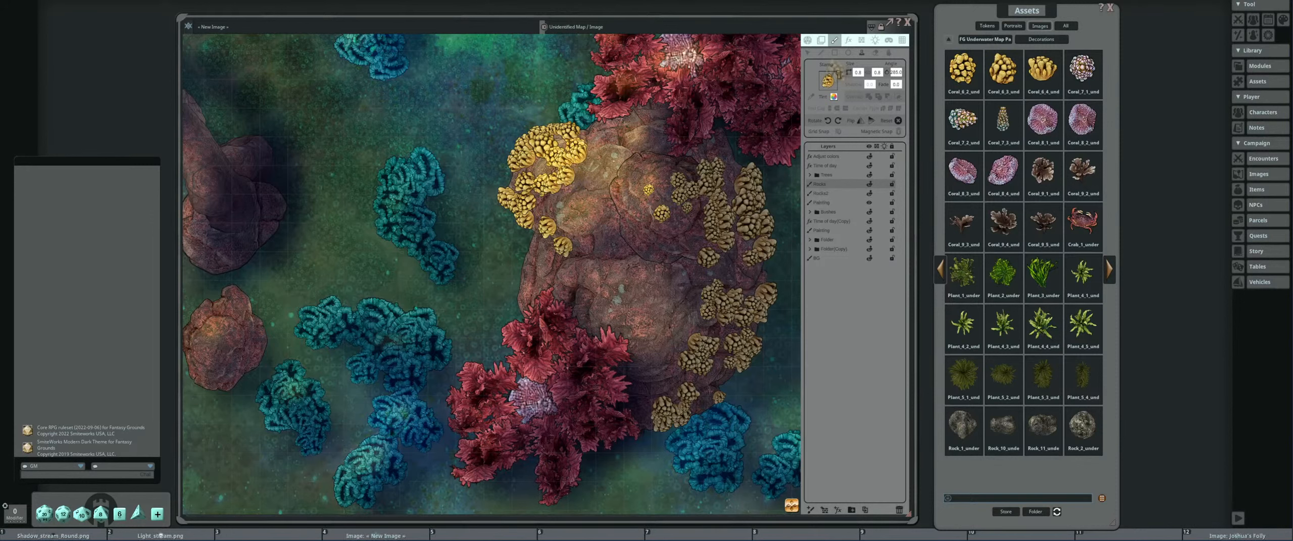
scroll(584, 172, up, 1)
scroll(585, 173, down, 2)
click(585, 172)
scroll(602, 156, up, 1)
click(603, 155)
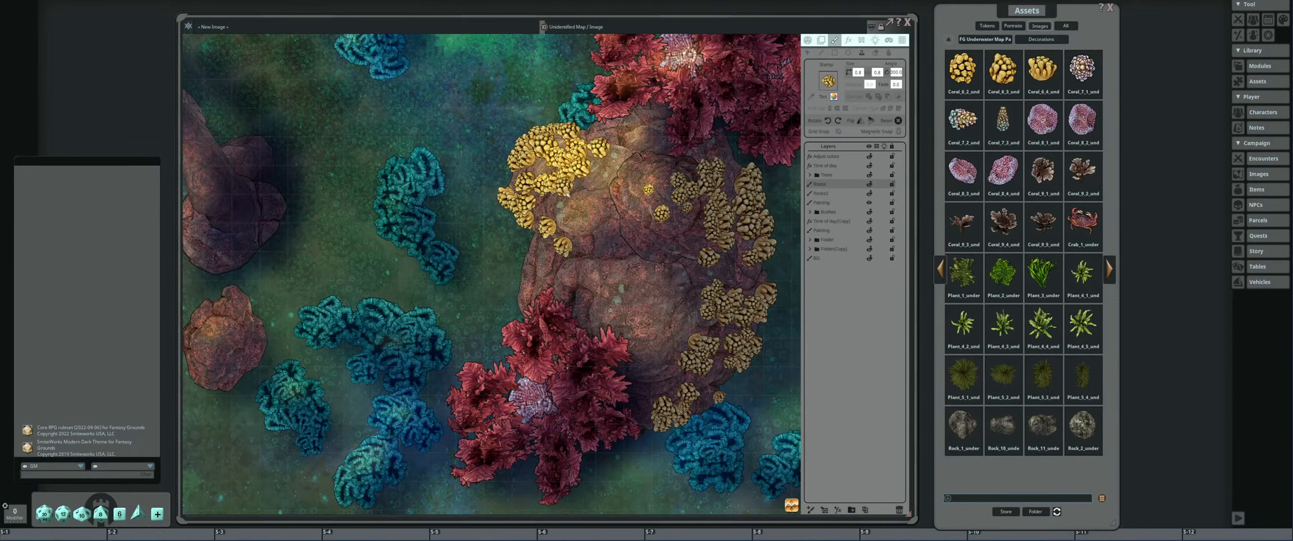
Rotate the Coral_6_3 stamp and fill the lower end of the upper-left cluster with one copy.
scroll(559, 222, down, 15)
click(558, 222)
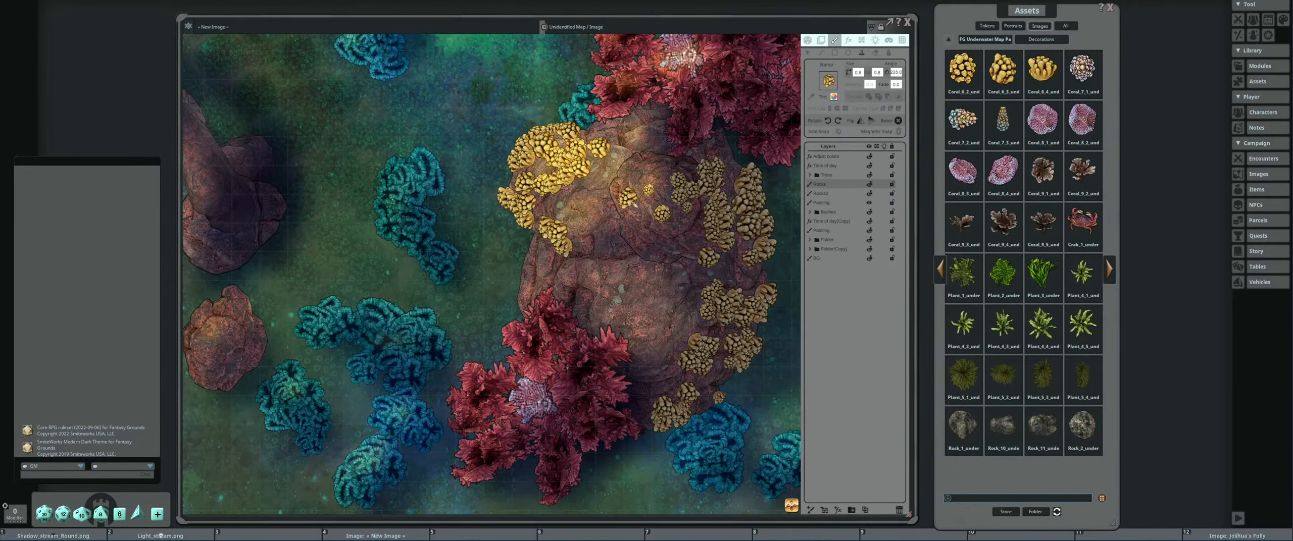
drag(558, 222, 614, 220)
Load Coral_6_2 as a stamp and place two small rotated copies beside the lower end of the upper-left cluster.
click(962, 71)
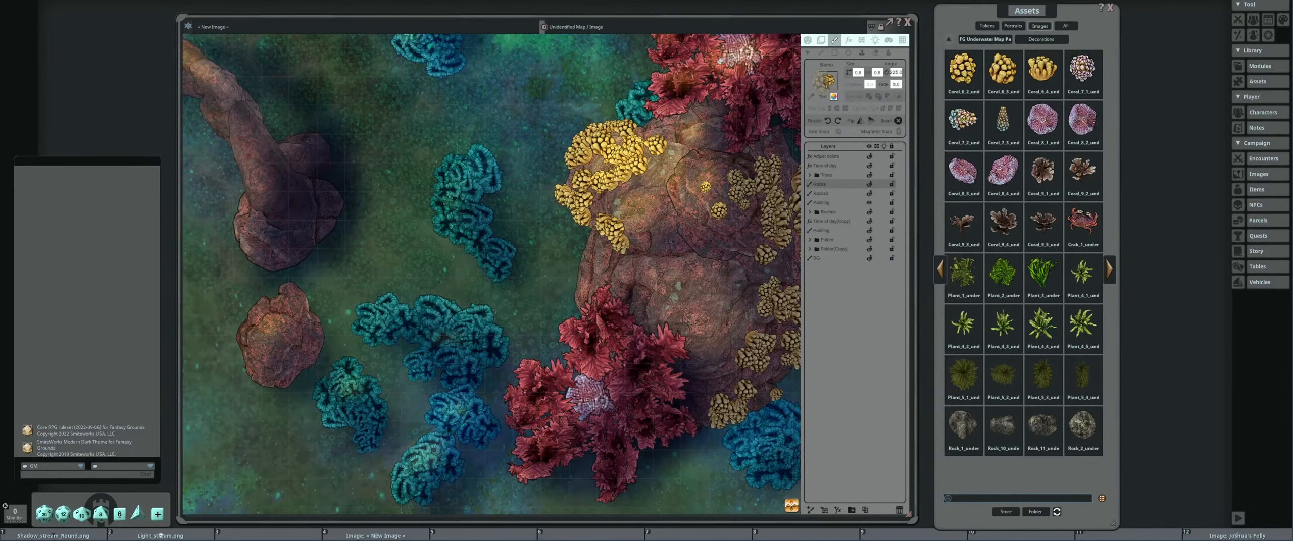
scroll(626, 223, up, 1)
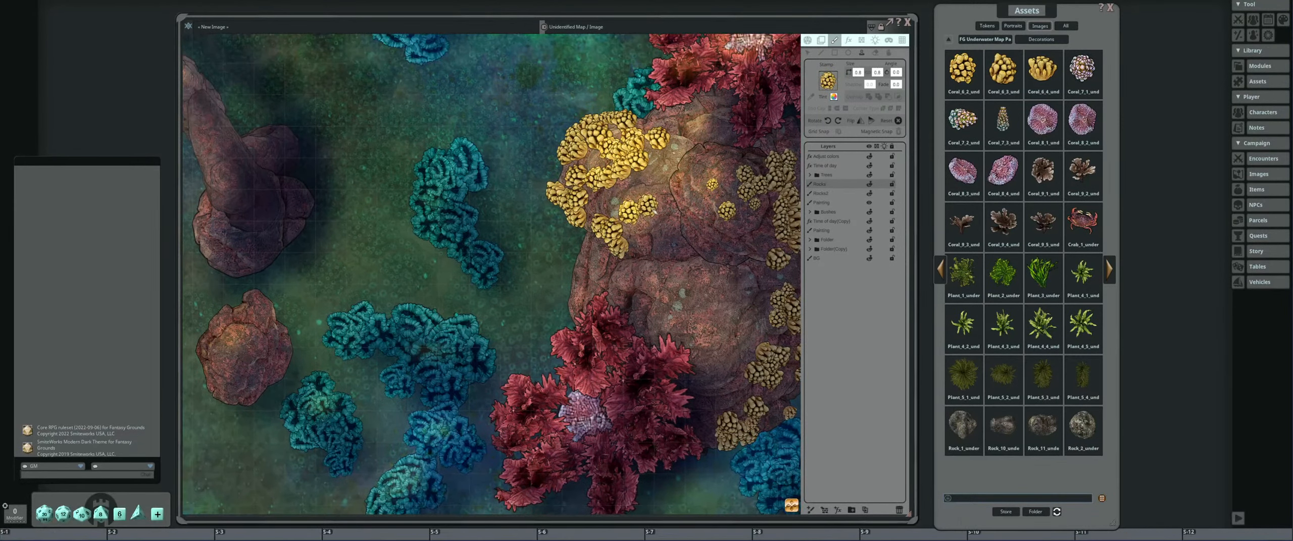
scroll(638, 225, down, 10)
scroll(649, 227, down, 1)
scroll(651, 228, down, 10)
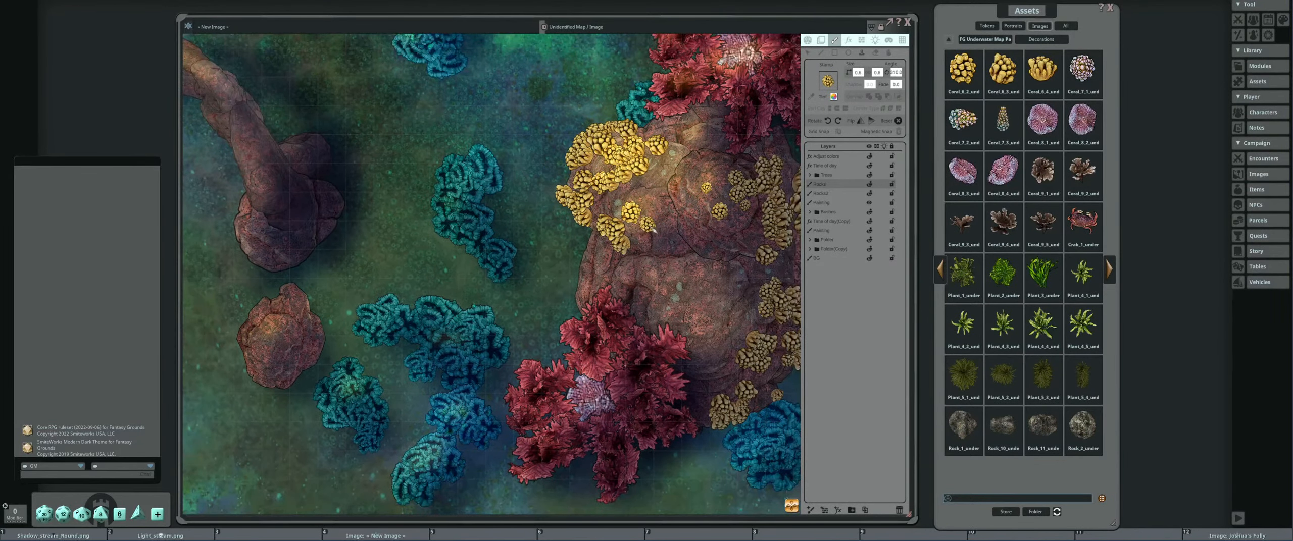
Scatter three small rotated Coral_6_2 stamps across the boulder's lower dome.
drag(650, 229, 611, 235)
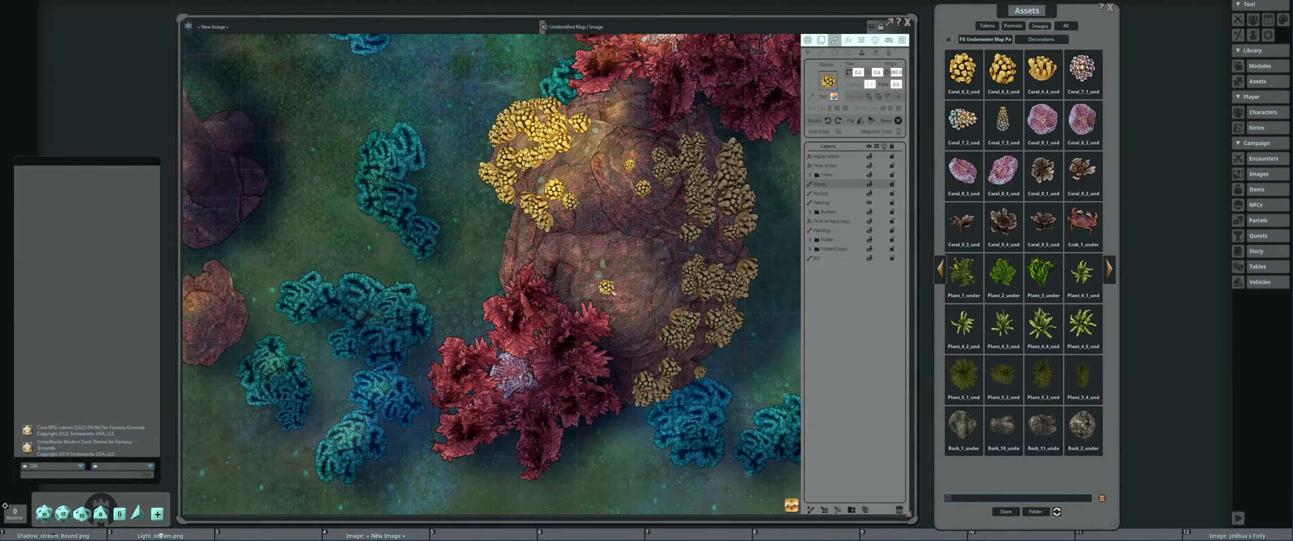
scroll(613, 287, down, 10)
click(611, 287)
scroll(629, 300, down, 2)
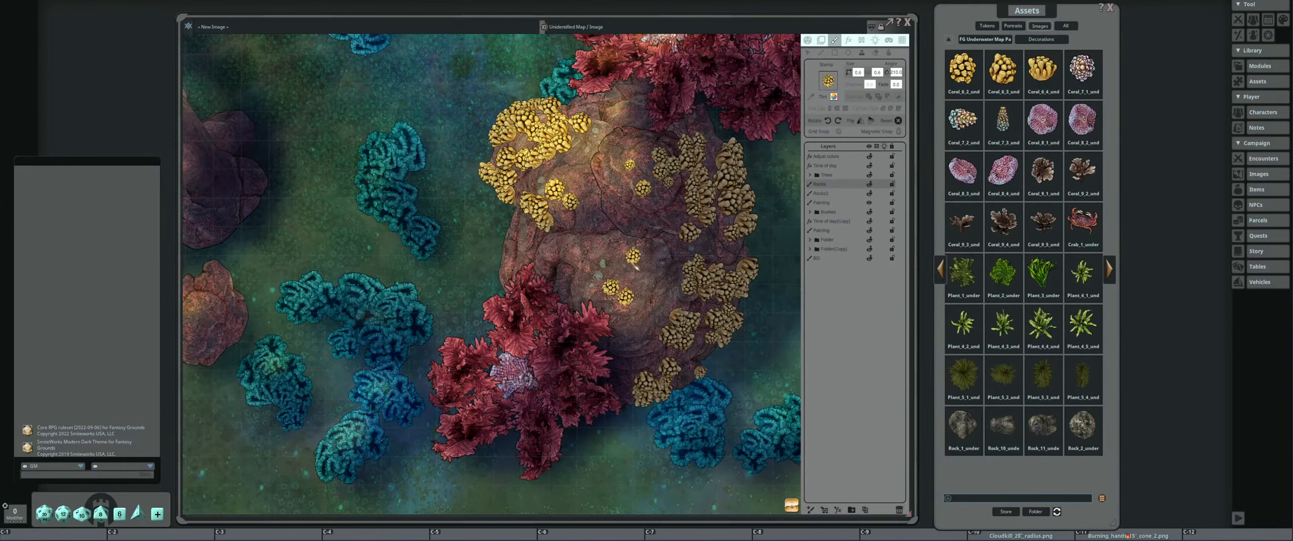
scroll(622, 249, down, 9)
scroll(620, 254, up, 2)
click(619, 253)
scroll(692, 248, down, 3)
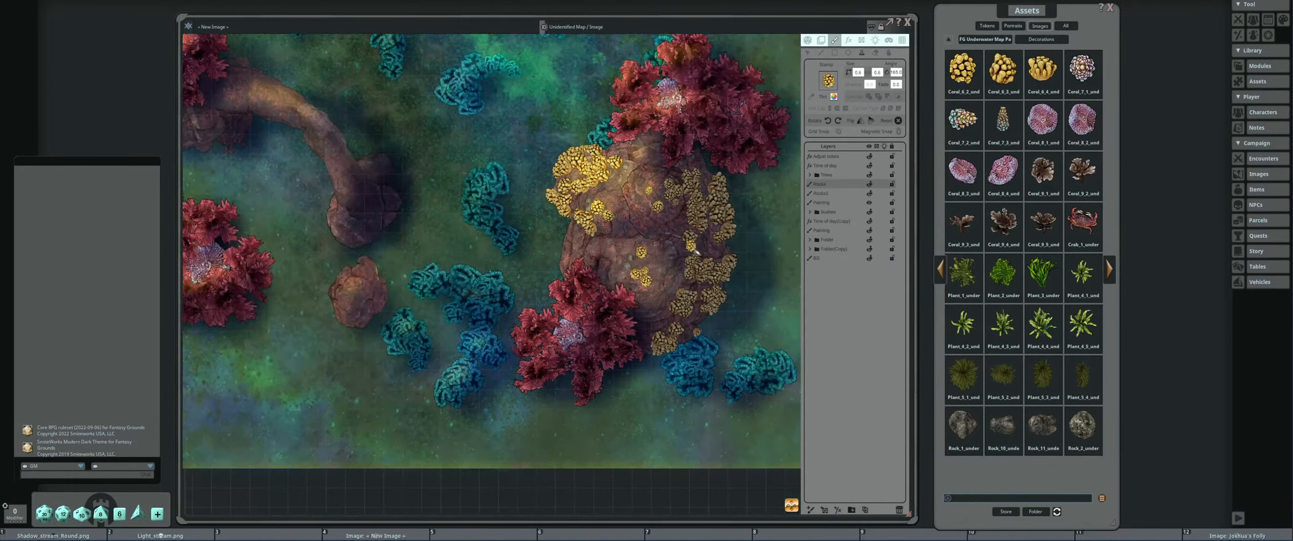
Clear the coral stamp to return to the plain soft round brush over the large boulder.
scroll(696, 251, down, 6)
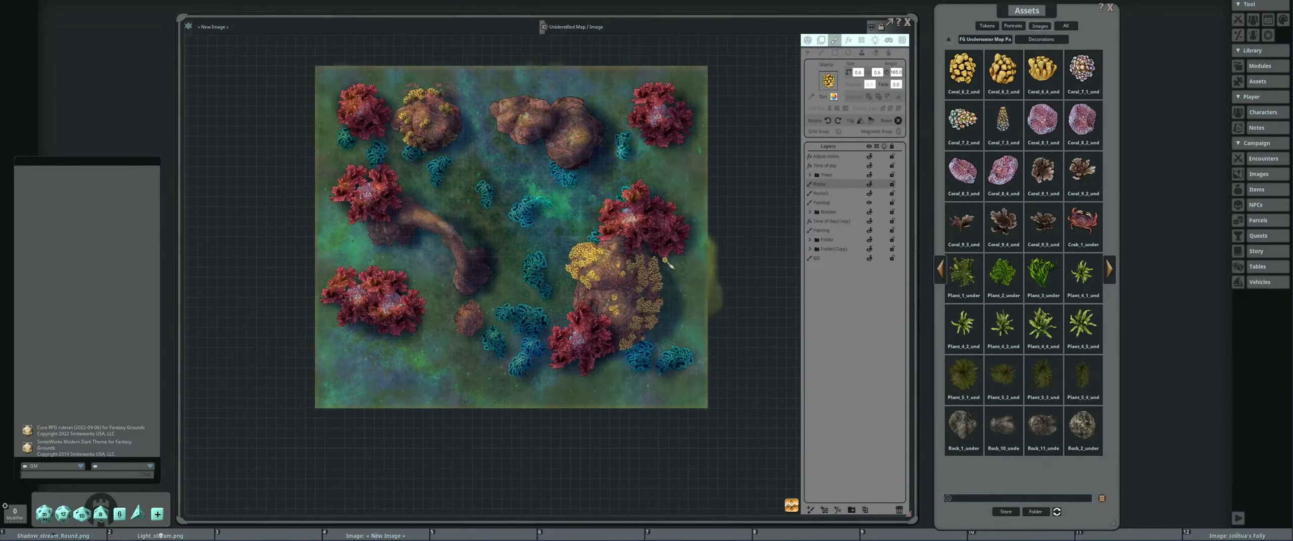
scroll(669, 263, up, 3)
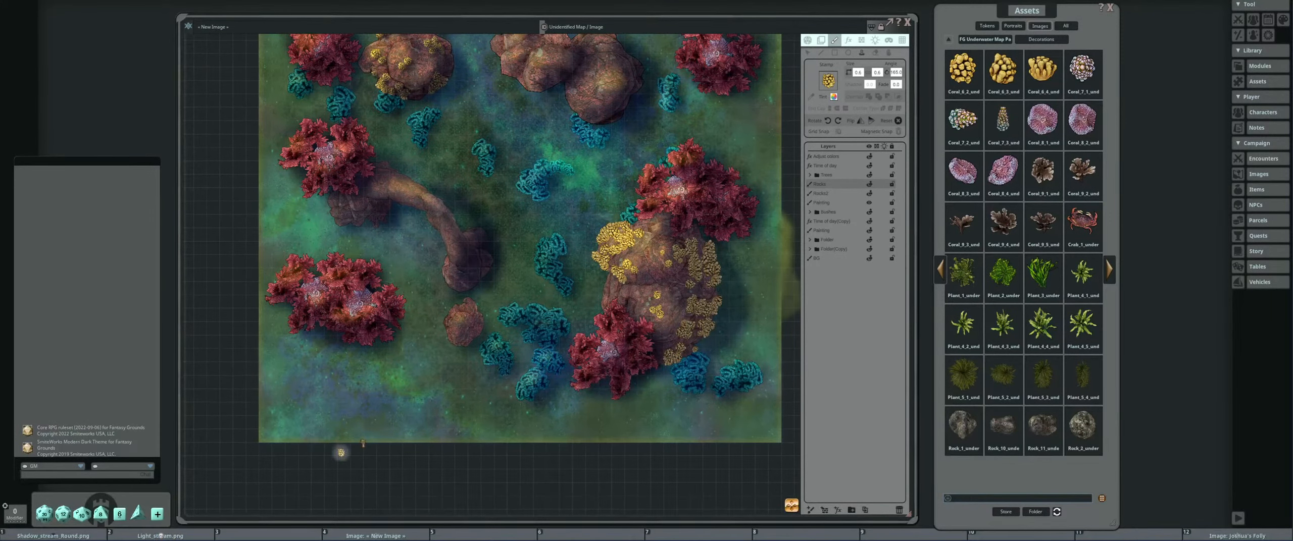
click(826, 78)
drag(644, 309, 568, 315)
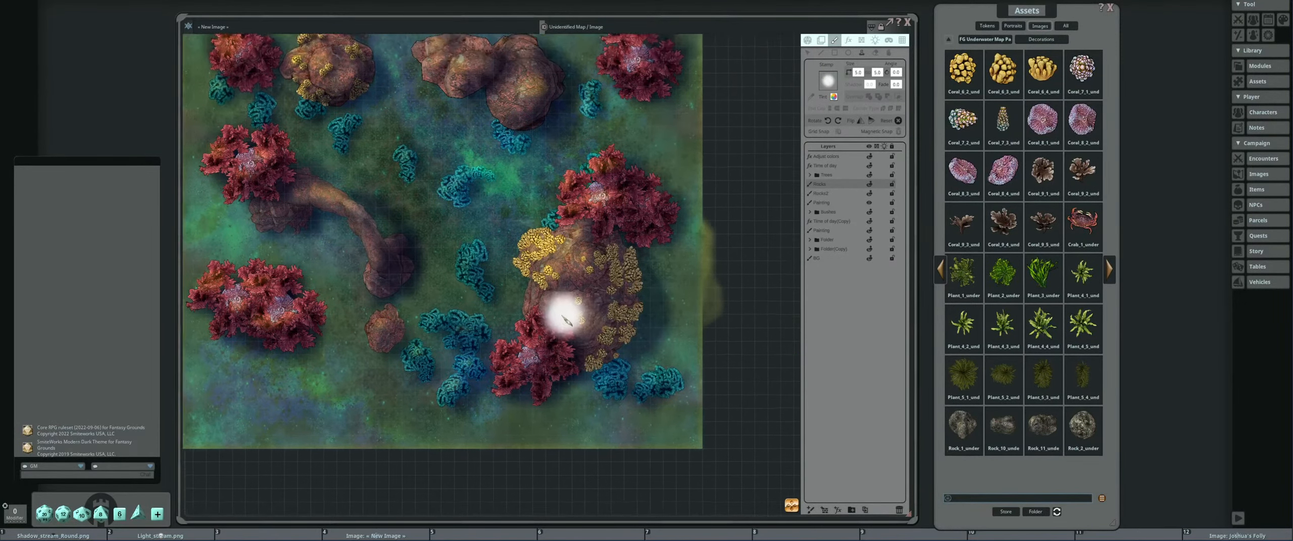
scroll(573, 316, up, 3)
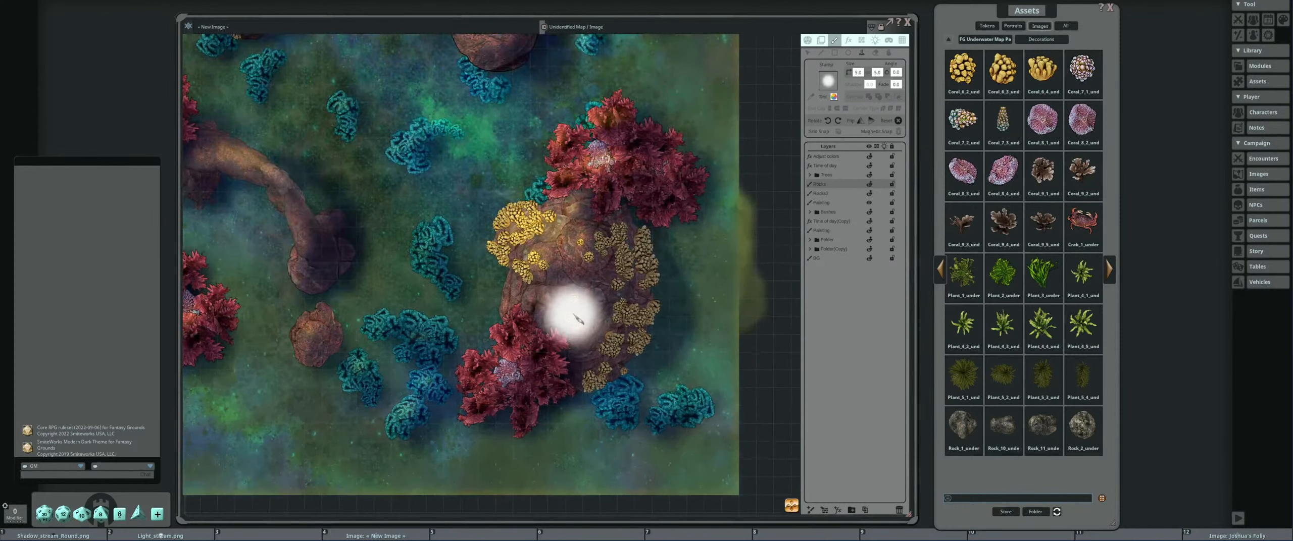
Switch the soft round brush to black, shrink it, and lower its opacity for faint shading.
key(F2)
key(F1)
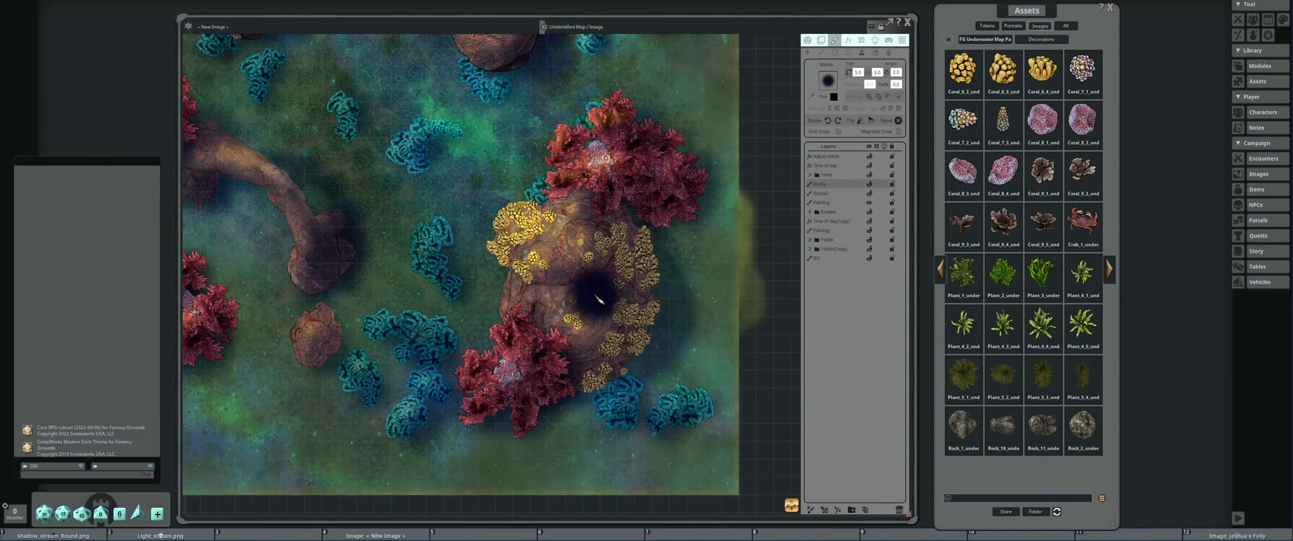
scroll(599, 300, down, 5)
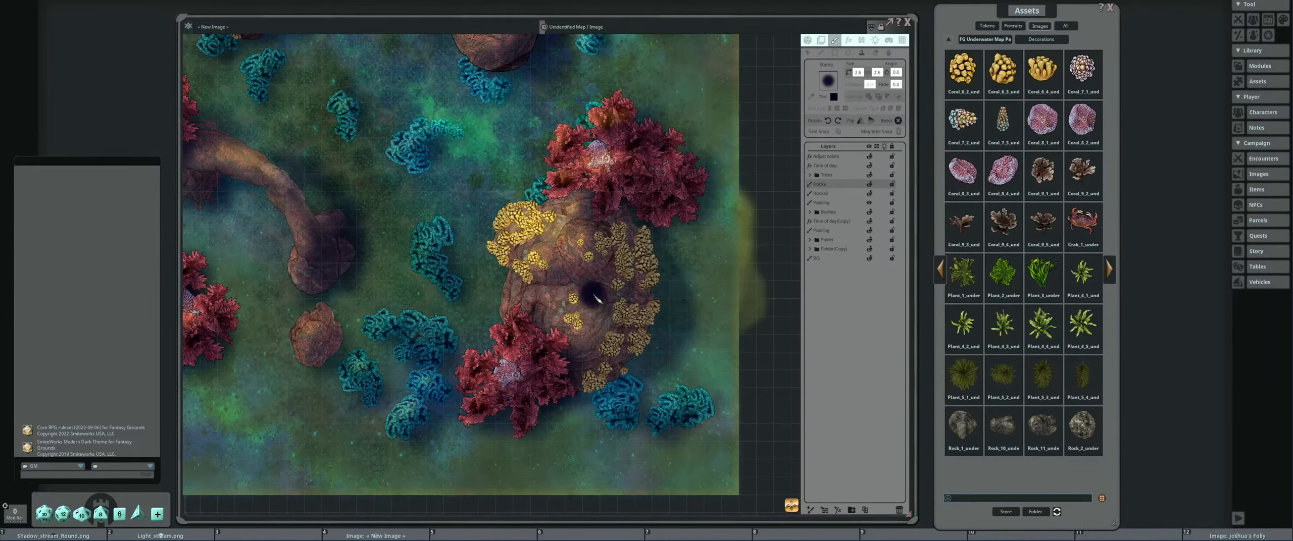
scroll(599, 299, down, 8)
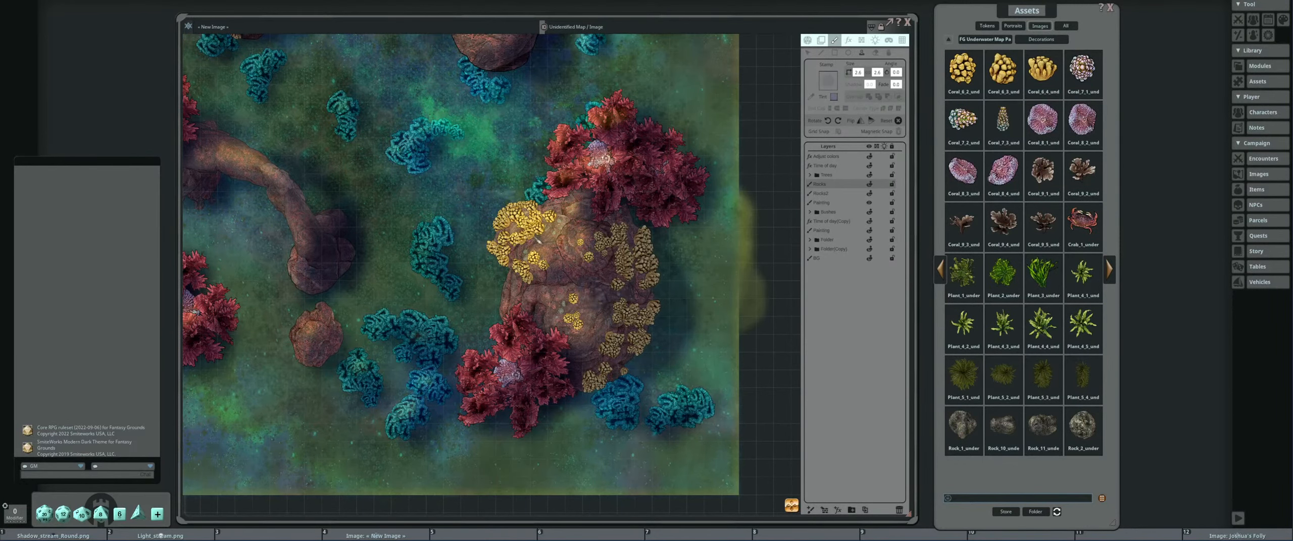
Shade softly around the upper-left yellow coral cluster on the large boulder with a smaller brush.
scroll(569, 293, up, 2)
scroll(571, 278, up, 3)
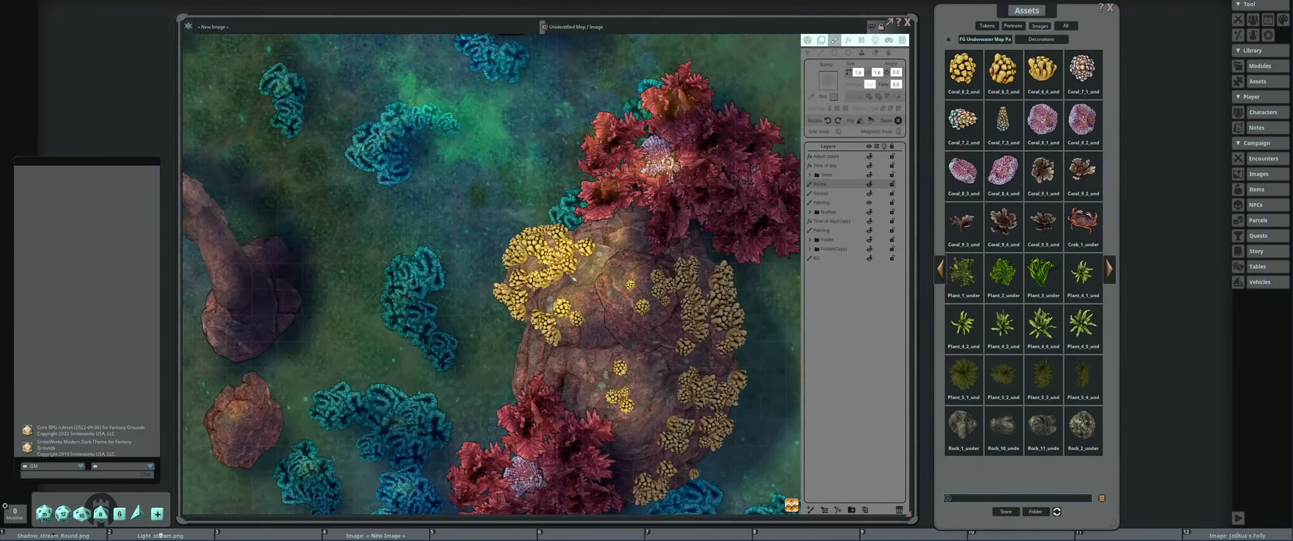
scroll(572, 278, up, 11)
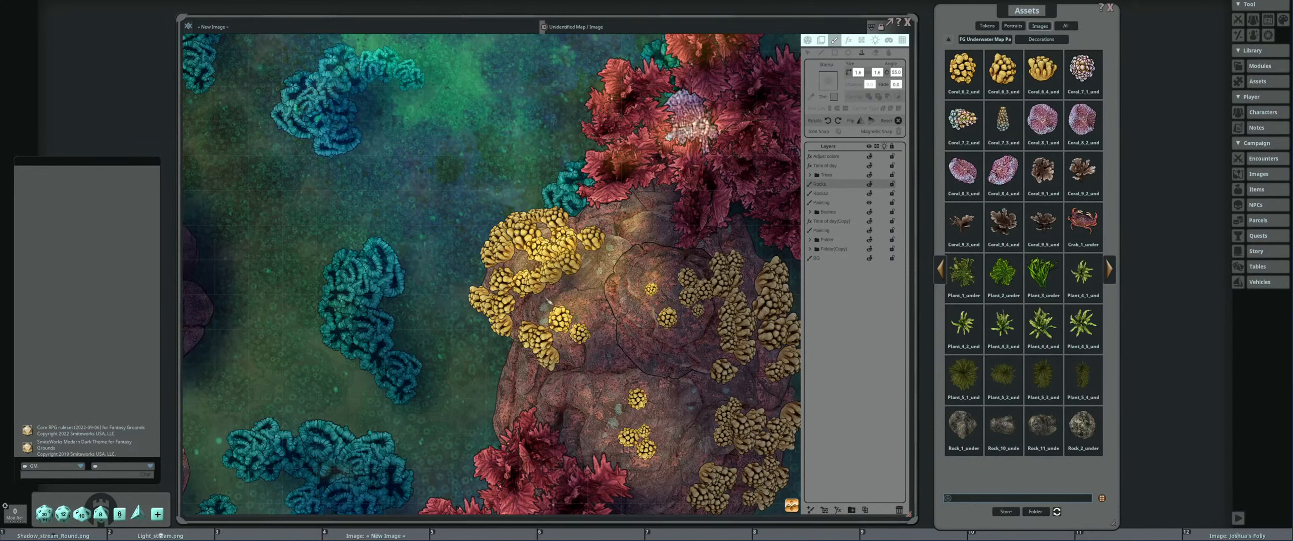
scroll(537, 310, down, 3)
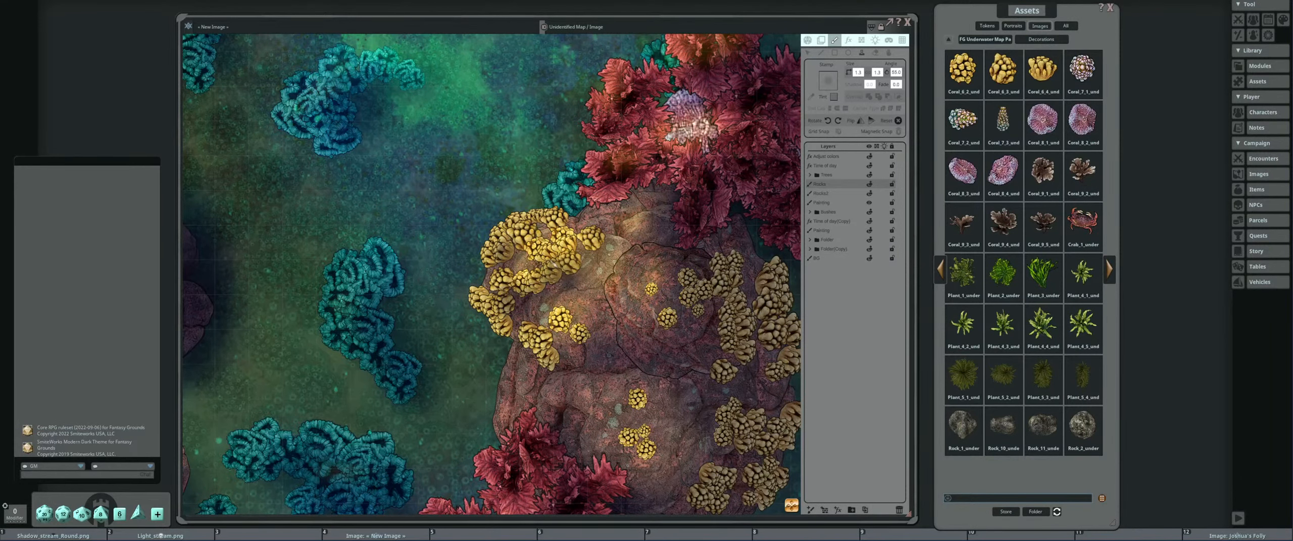
drag(568, 307, 555, 285)
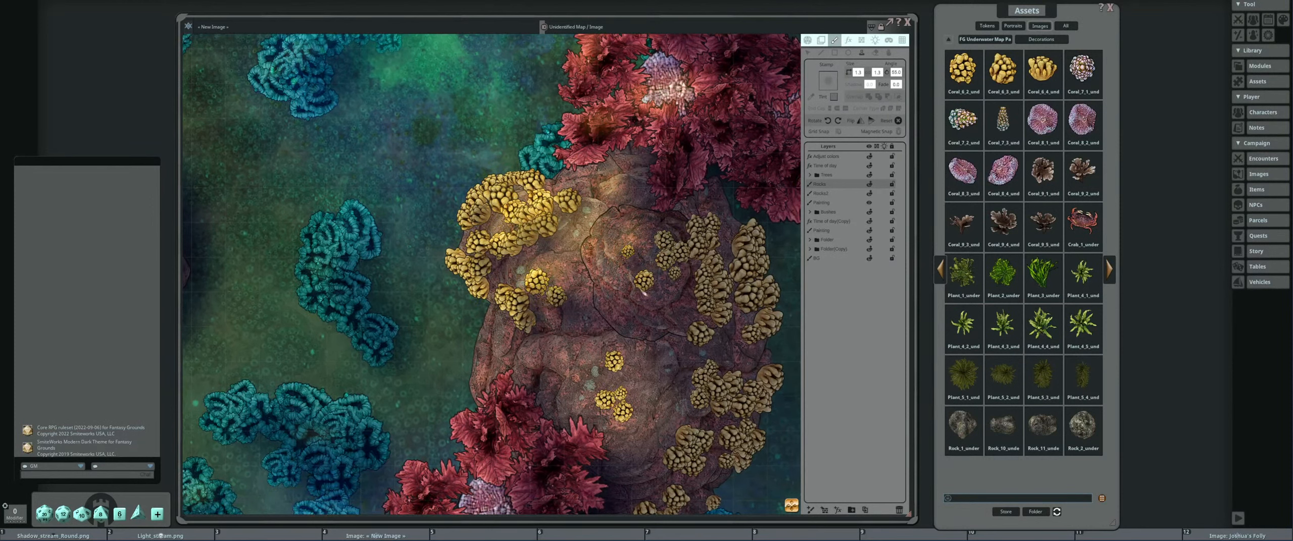
Add soft shading around the small yellow corals scattered over the large boulder's upper and lower domes.
scroll(652, 287, down, 3)
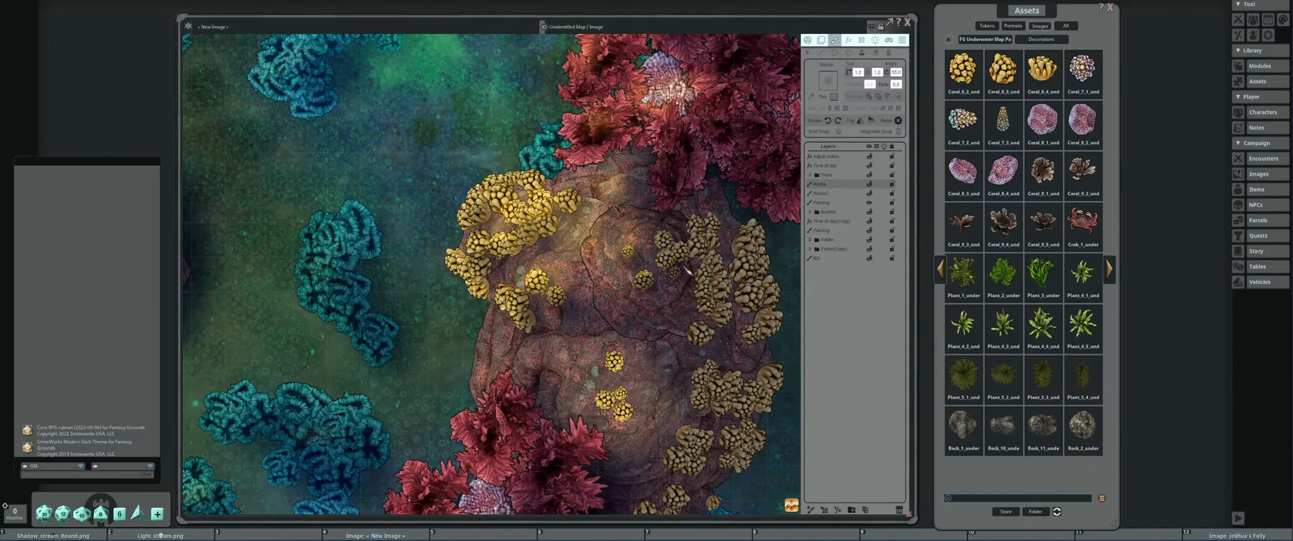
drag(631, 344, 590, 296)
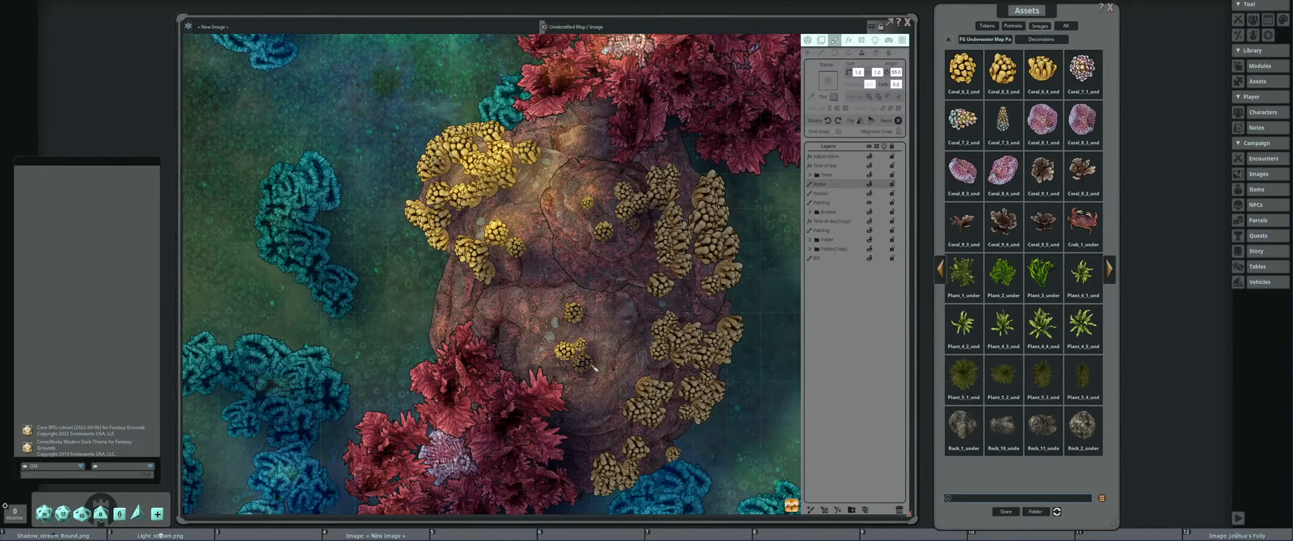
scroll(680, 330, down, 3)
drag(704, 333, 554, 308)
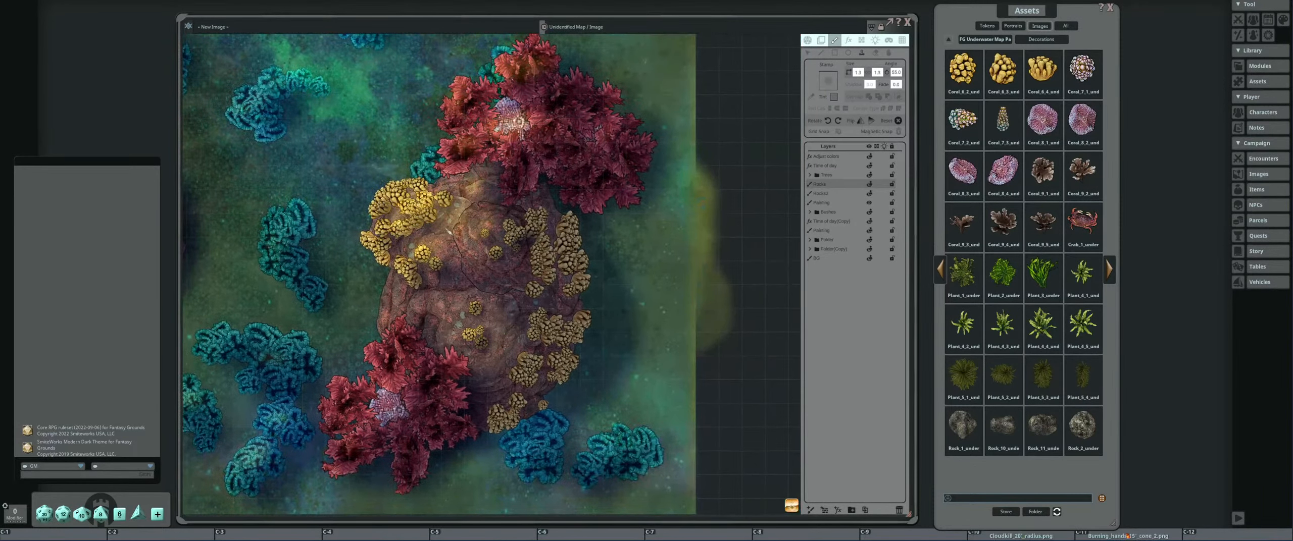
Enlarge the soft black brush and darken the yellow corals along the large boulder's right side.
scroll(441, 215, up, 2)
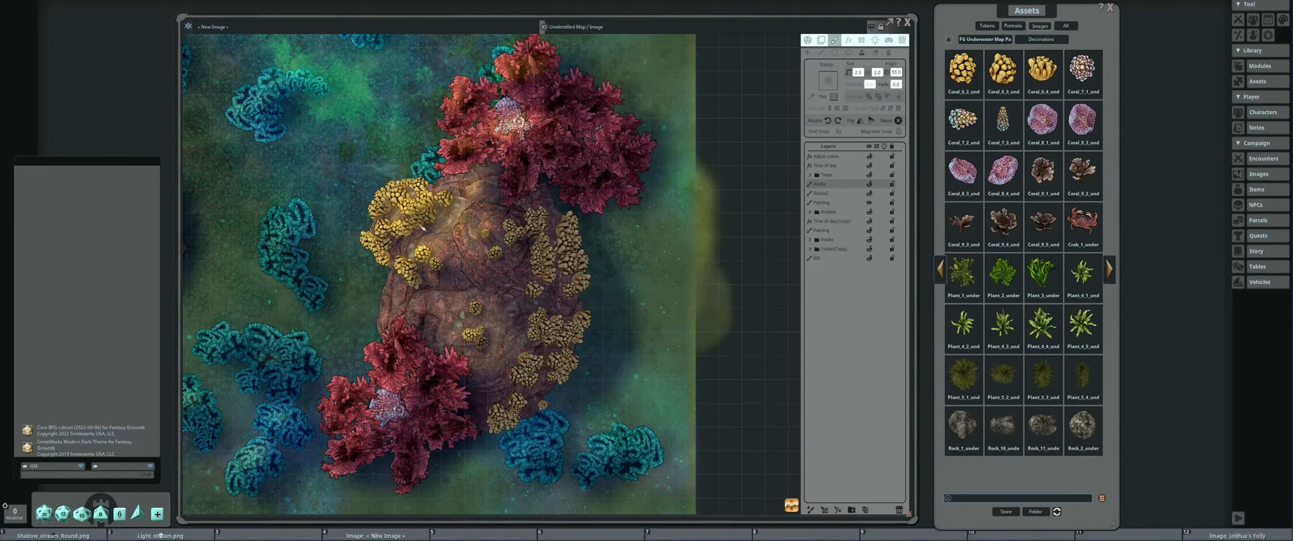
scroll(568, 293, down, 3)
drag(568, 292, 521, 275)
scroll(522, 275, up, 2)
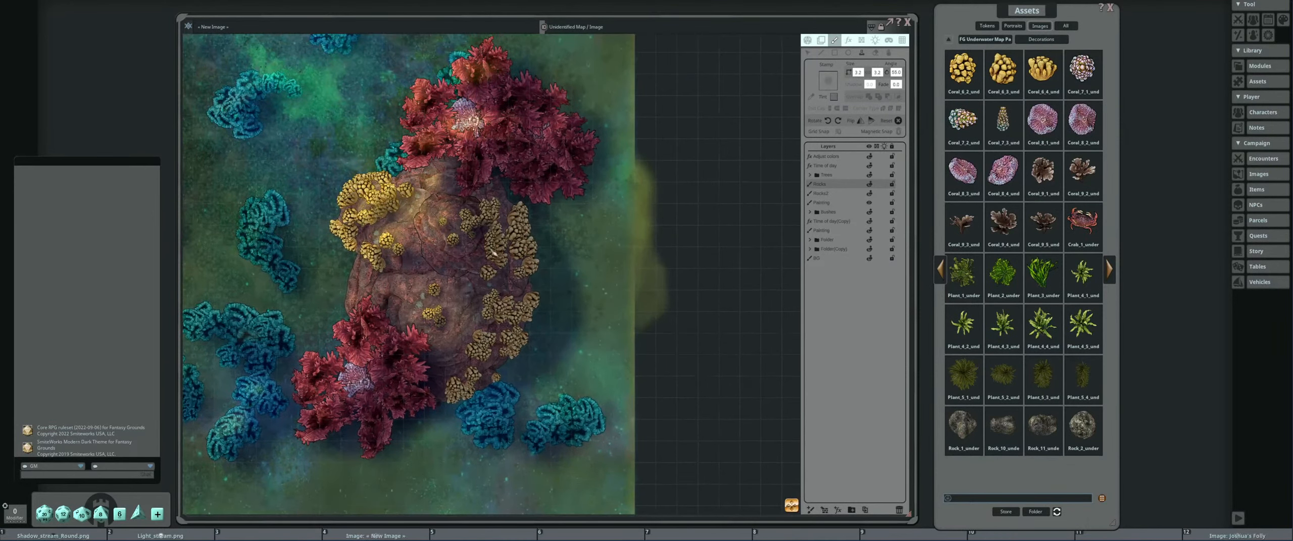
scroll(483, 275, up, 6)
click(484, 275)
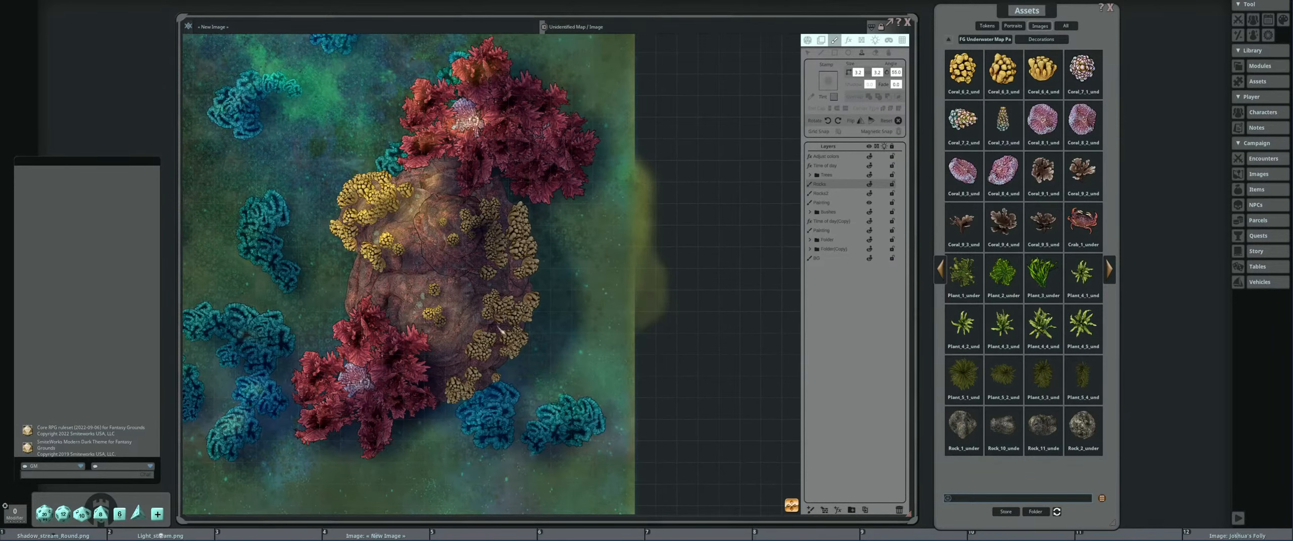
click(483, 343)
click(458, 392)
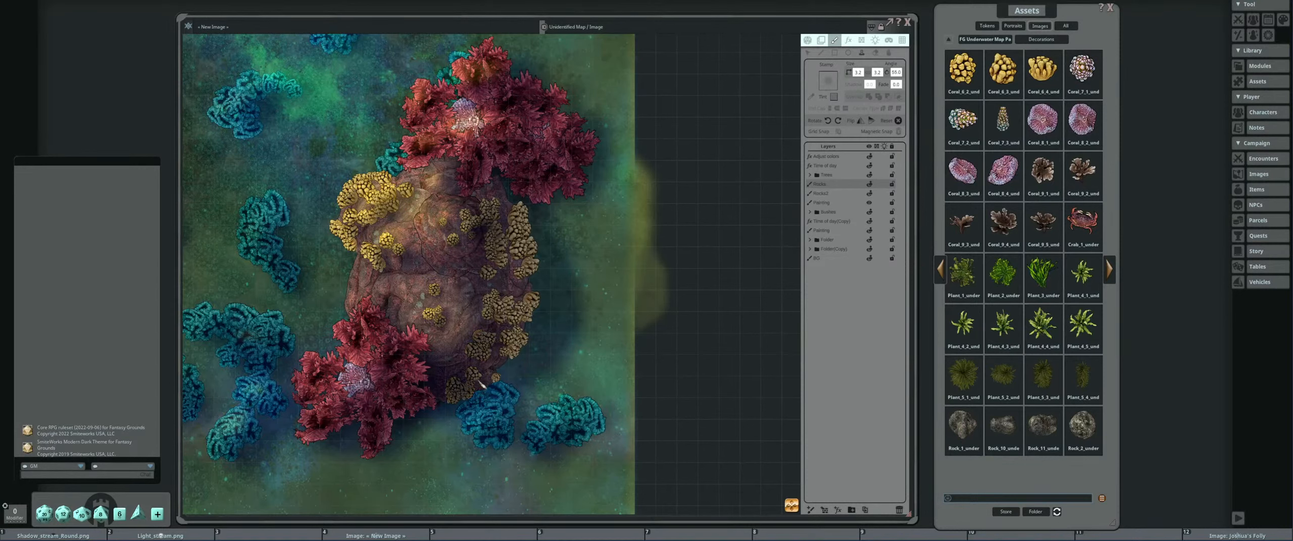
click(548, 276)
click(535, 232)
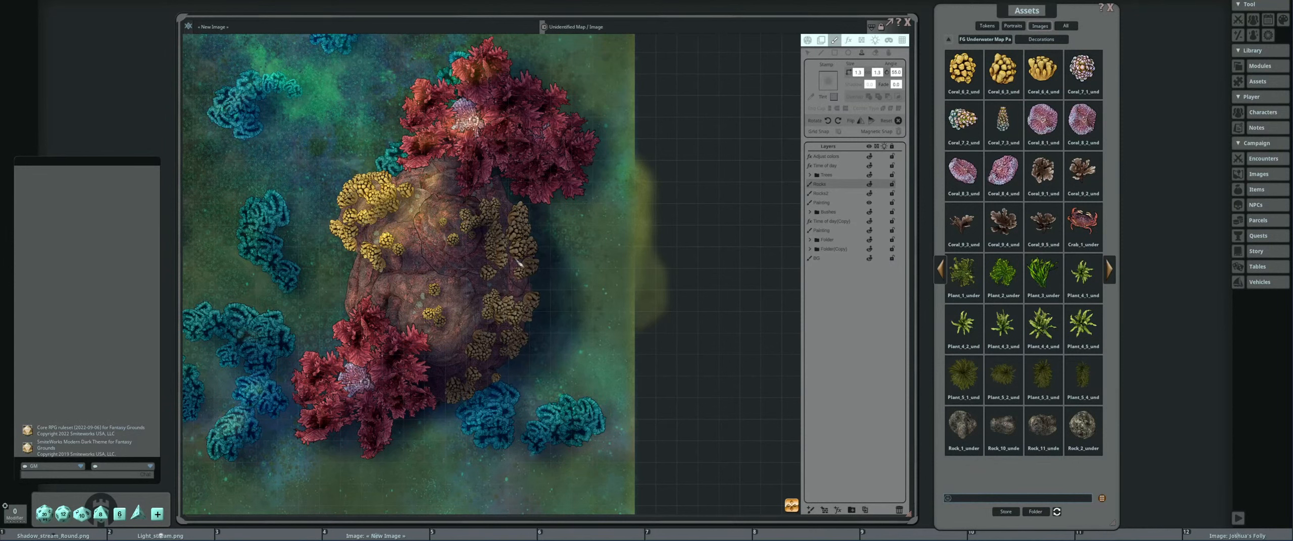
Deepen the shadows between and along the outer edge of the right-side yellow corals with a smaller brush.
scroll(558, 281, up, 3)
scroll(522, 263, down, 5)
click(510, 226)
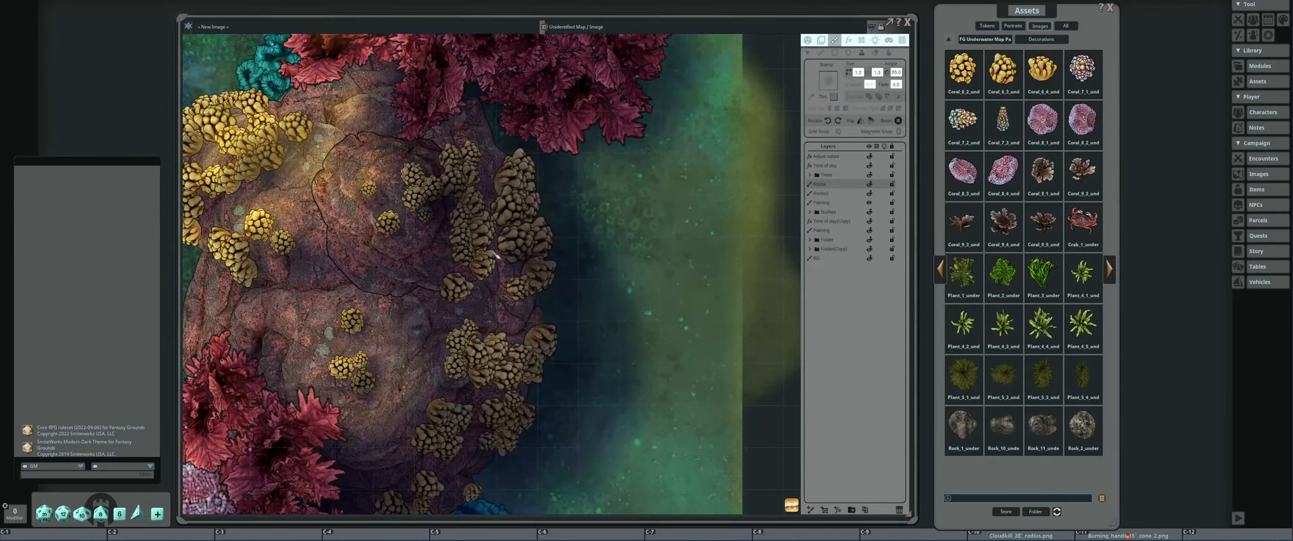
click(483, 247)
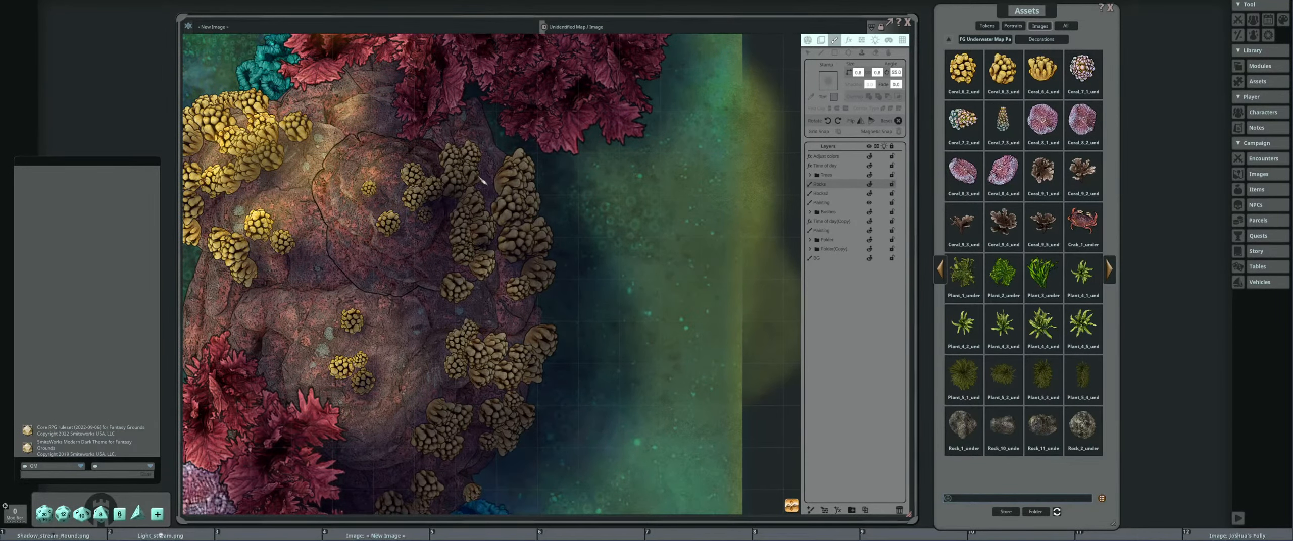
mouse_move(481, 373)
mouse_down()
mouse_move(490, 351)
mouse_move(513, 351)
mouse_up()
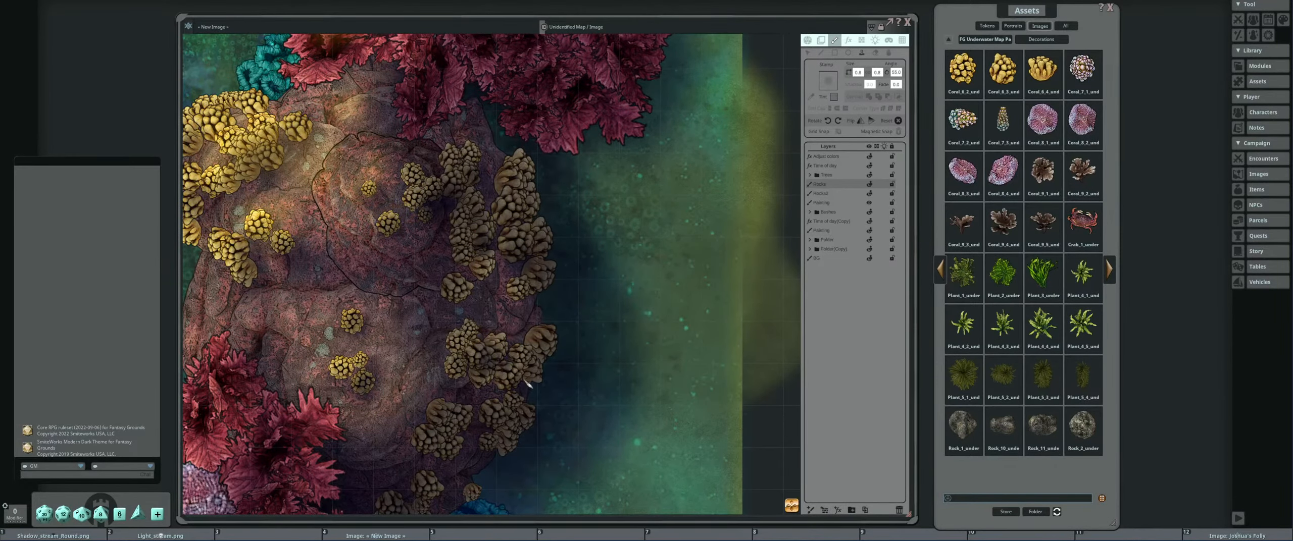
drag(528, 385, 540, 348)
scroll(540, 348, down, 3)
scroll(560, 326, up, 2)
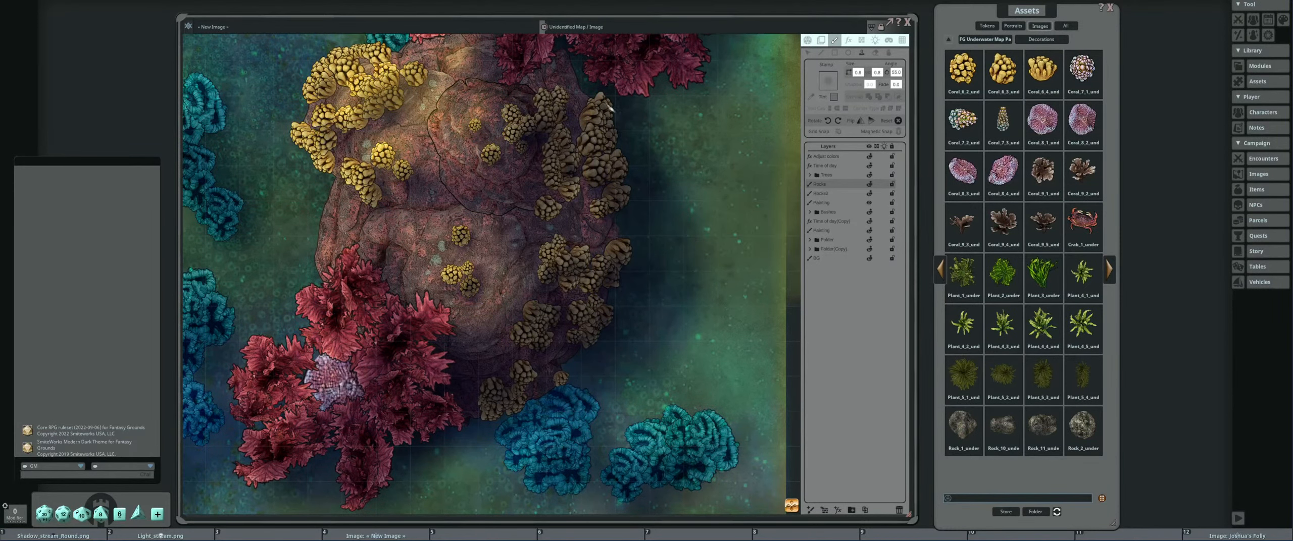
Touch up the fine shading beneath the upper-left yellow cluster and around the lower dome's small corals.
scroll(472, 188, down, 8)
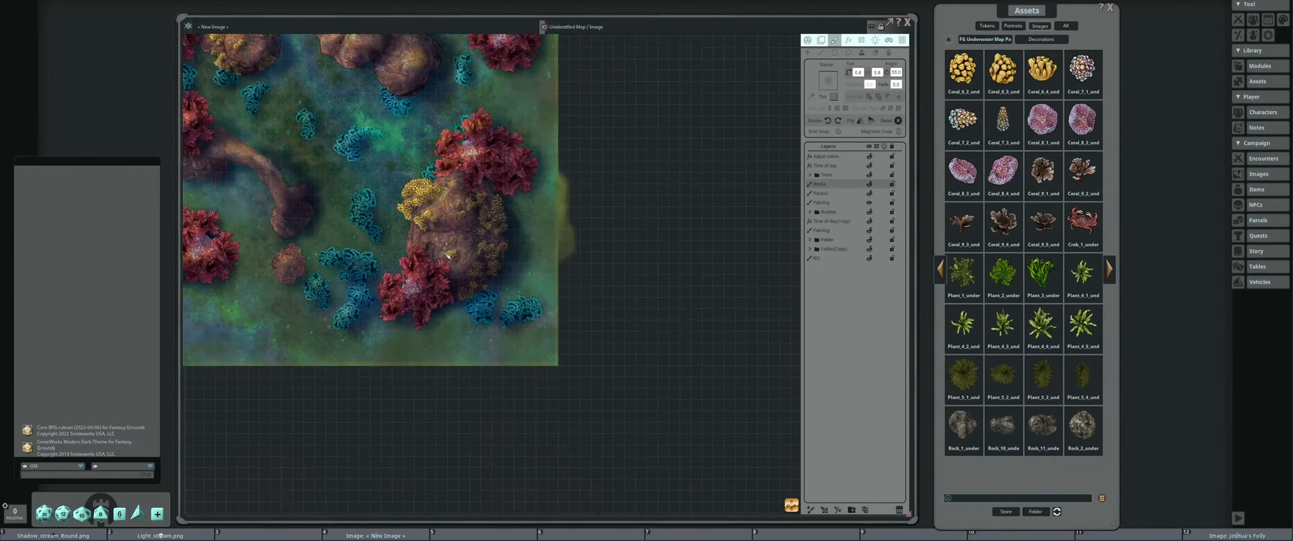
drag(455, 248, 530, 325)
scroll(514, 273, up, 4)
scroll(514, 274, up, 3)
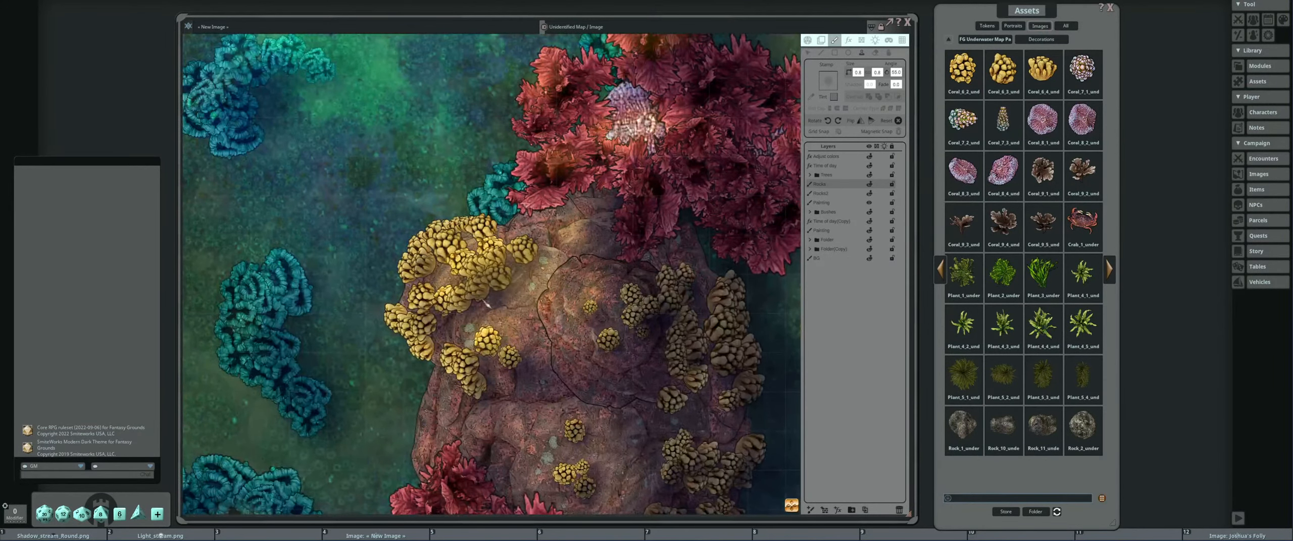
scroll(485, 301, up, 9)
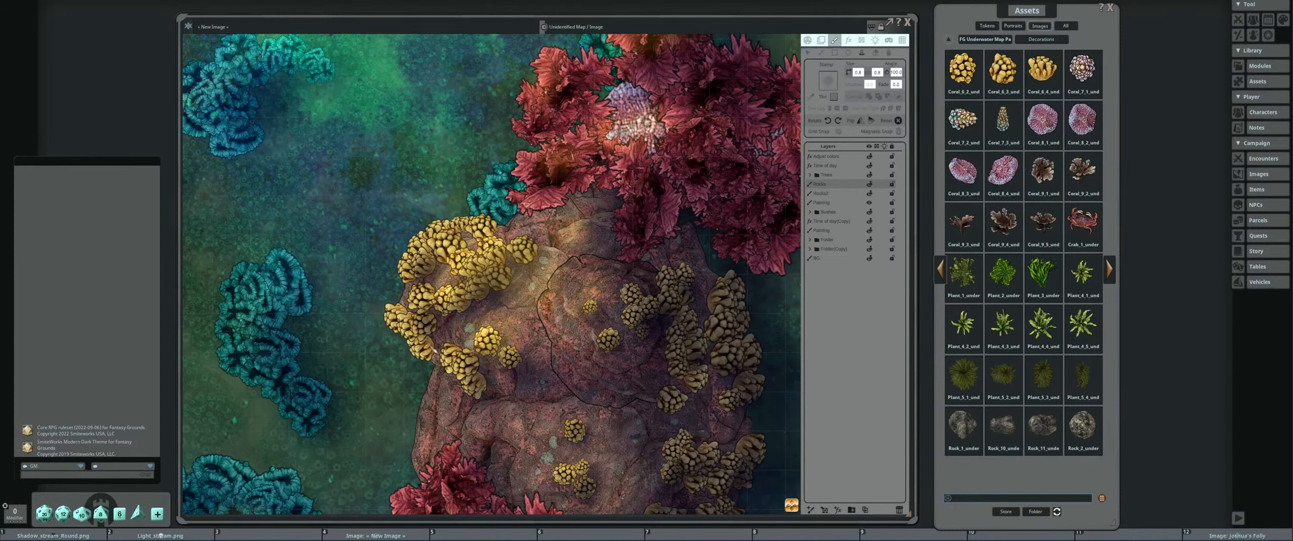
drag(573, 438, 488, 331)
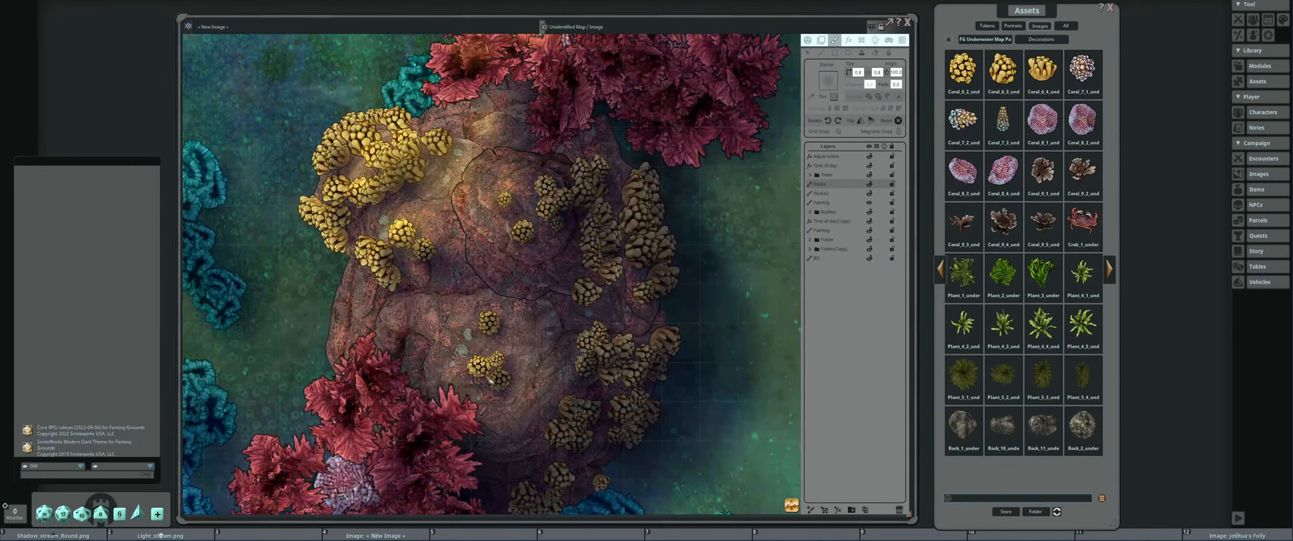
scroll(489, 380, down, 5)
scroll(492, 348, up, 2)
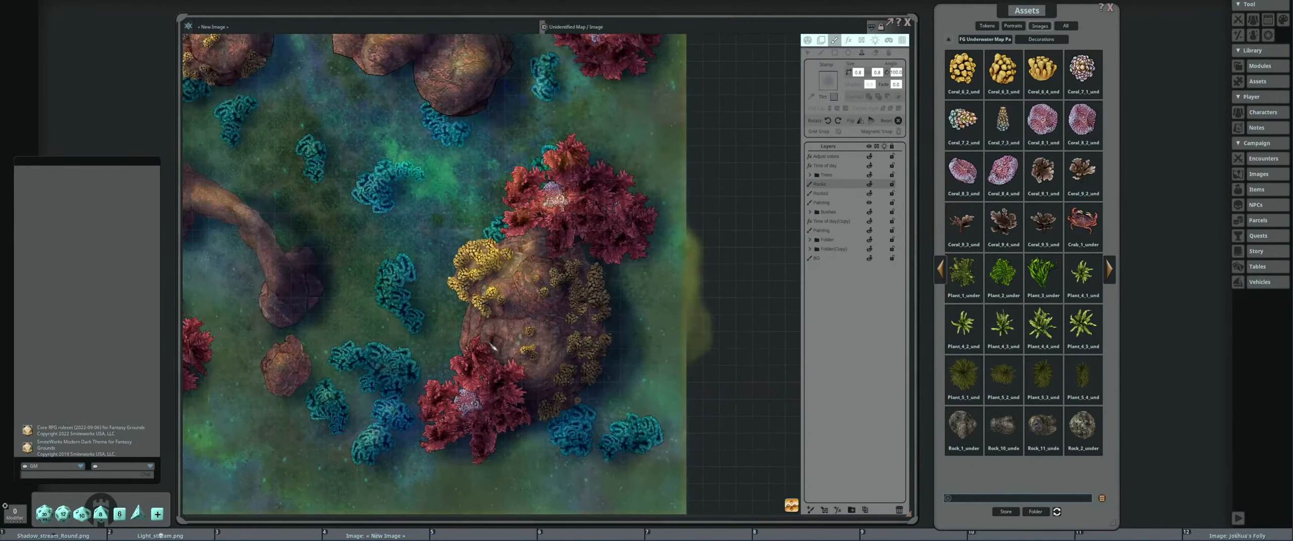
scroll(493, 347, down, 3)
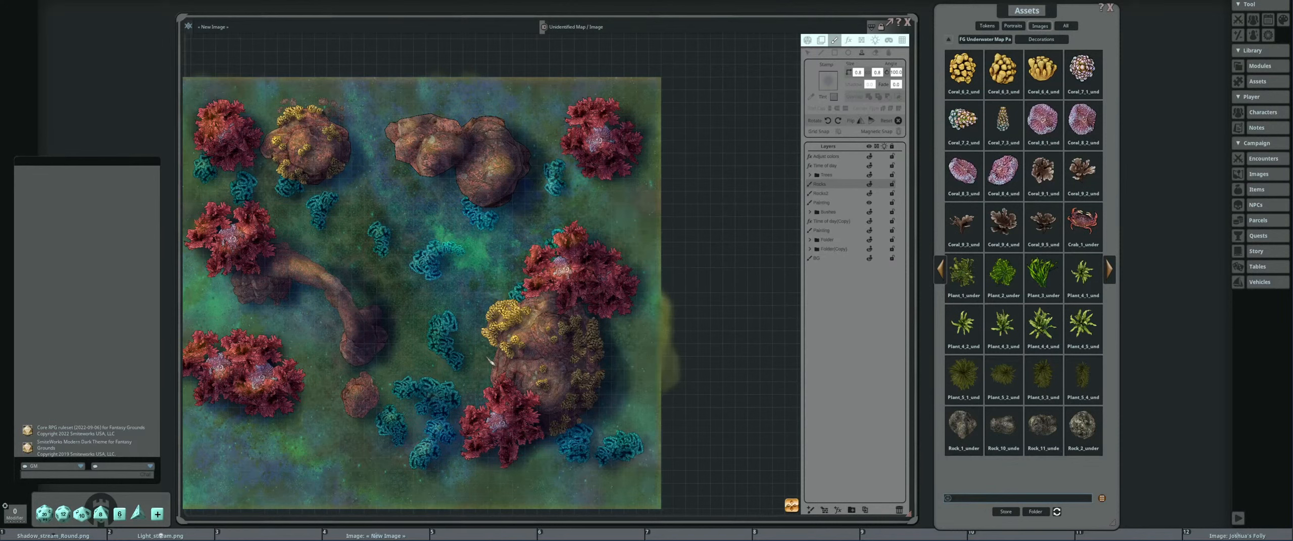
Shade the blue corals in the centre of the map with the faint soft black brush.
scroll(384, 307, up, 5)
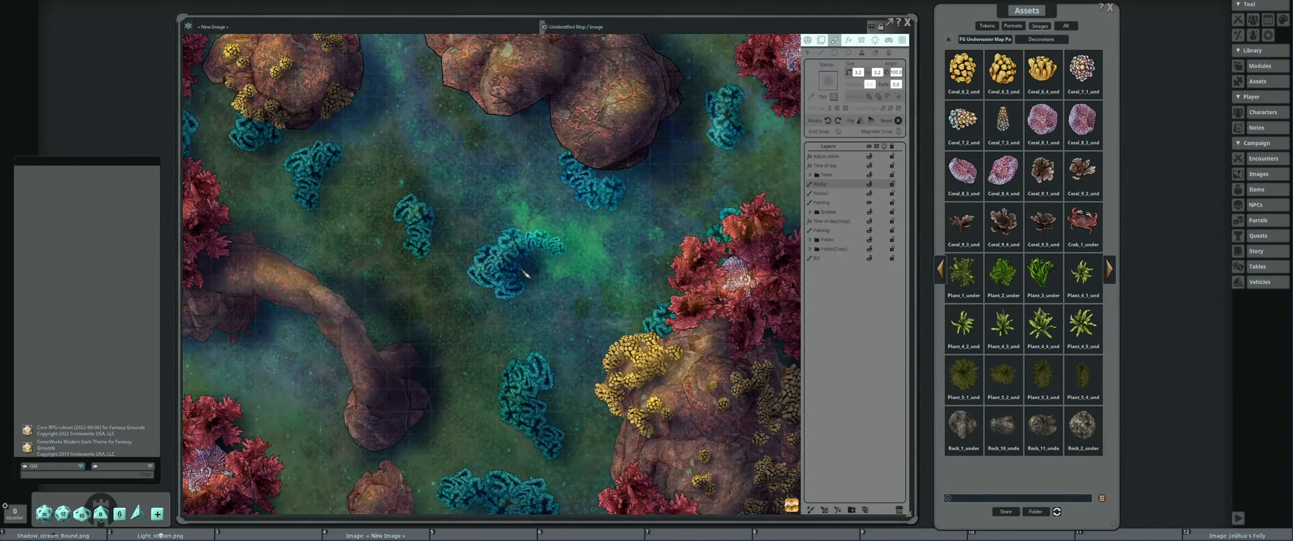
scroll(536, 272, up, 5)
scroll(545, 260, down, 5)
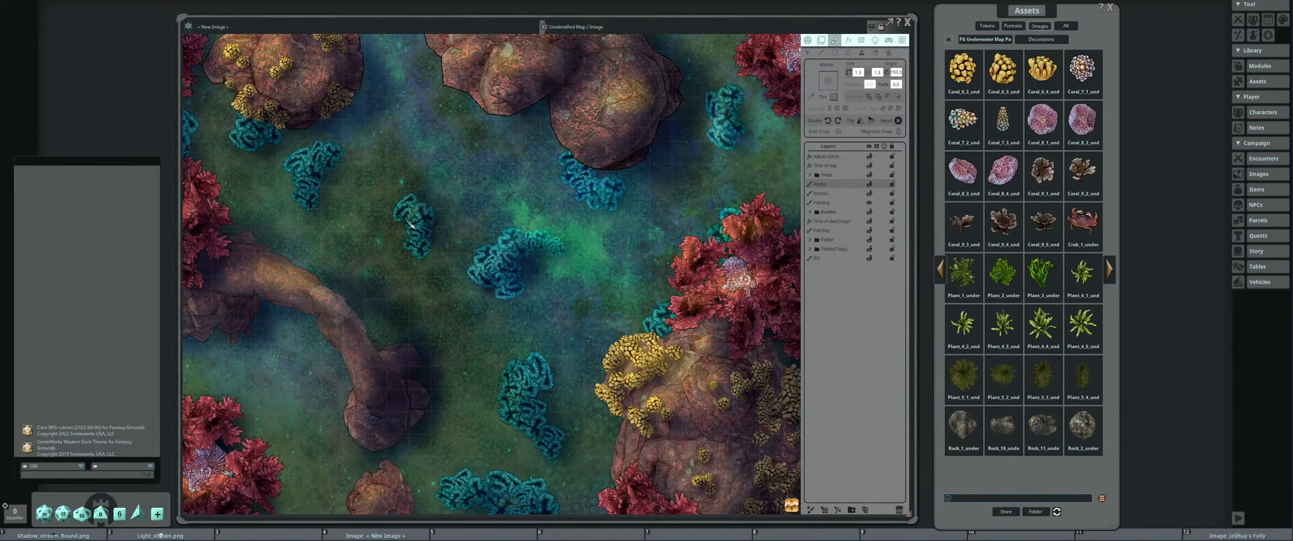
drag(617, 206, 526, 269)
scroll(525, 269, up, 3)
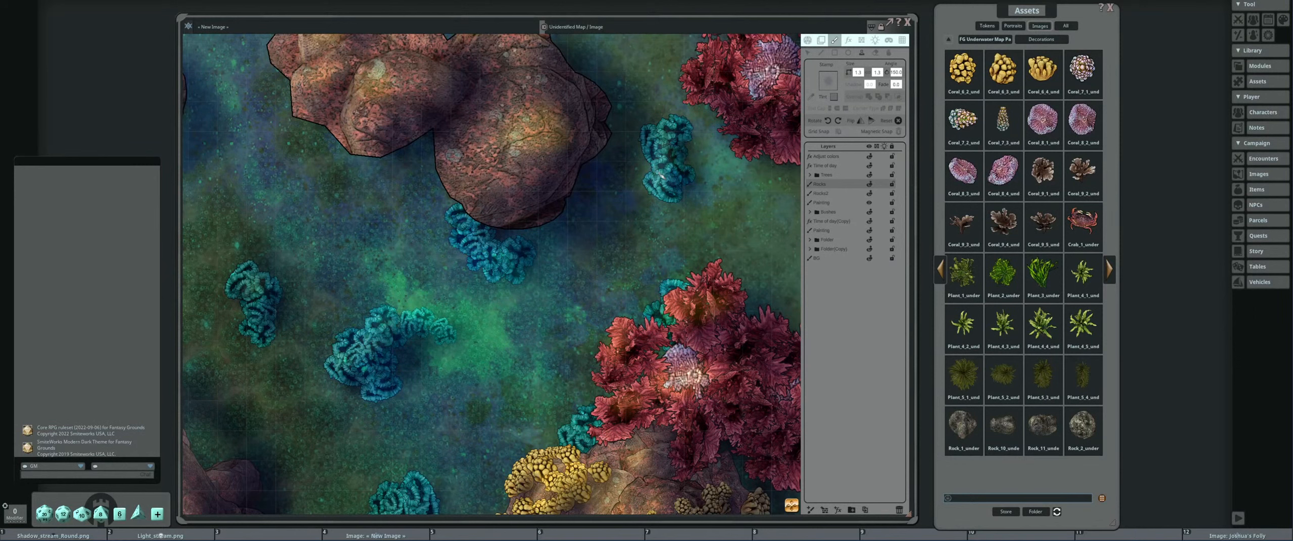
Continue the soft shading on the blue corals between the small rock and the large boulder.
drag(517, 346, 584, 188)
drag(516, 373, 561, 261)
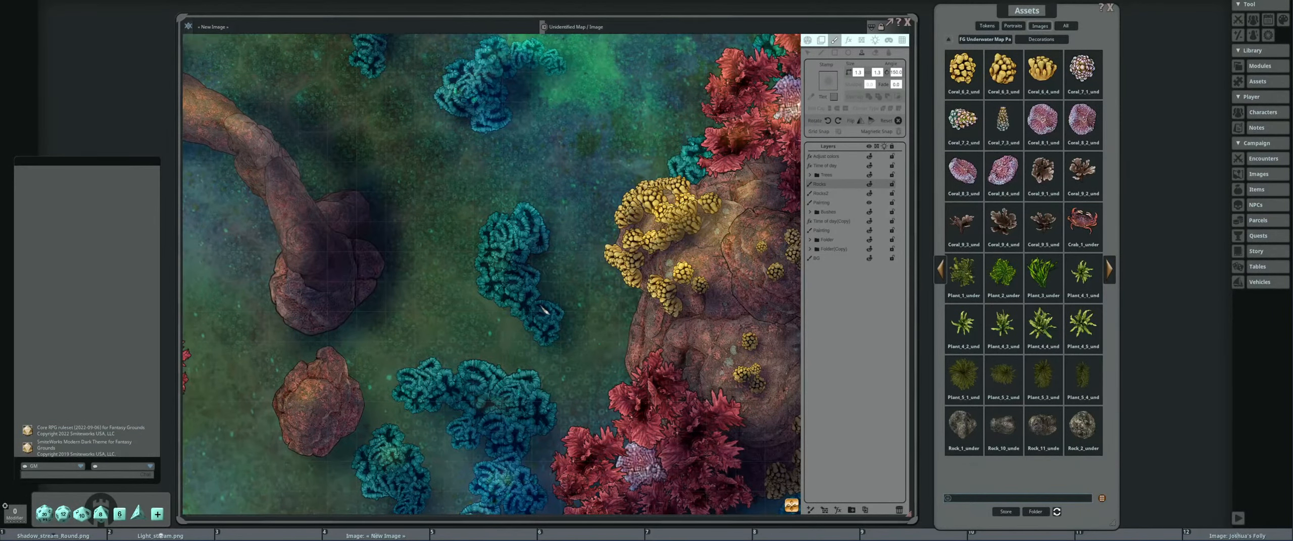
drag(445, 410, 521, 304)
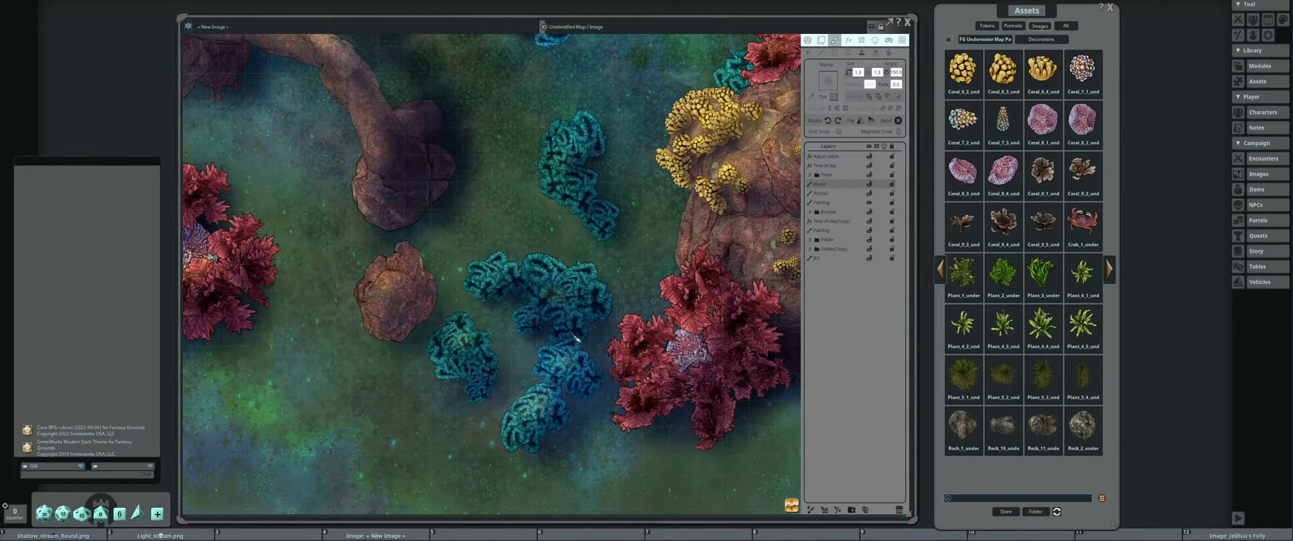
drag(534, 320, 547, 245)
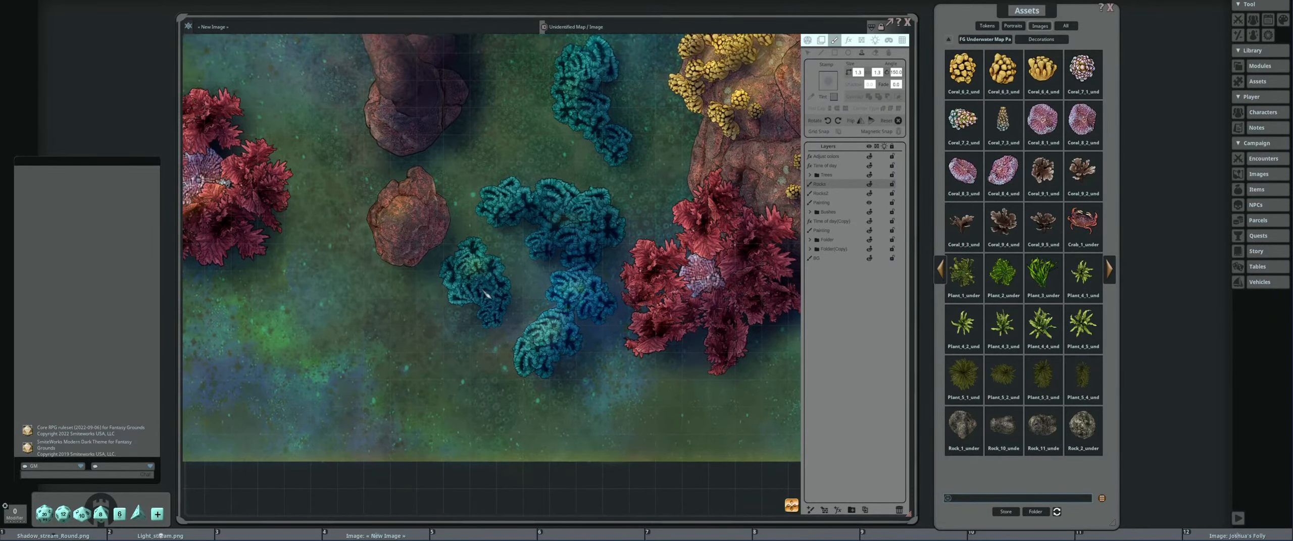
scroll(534, 320, up, 2)
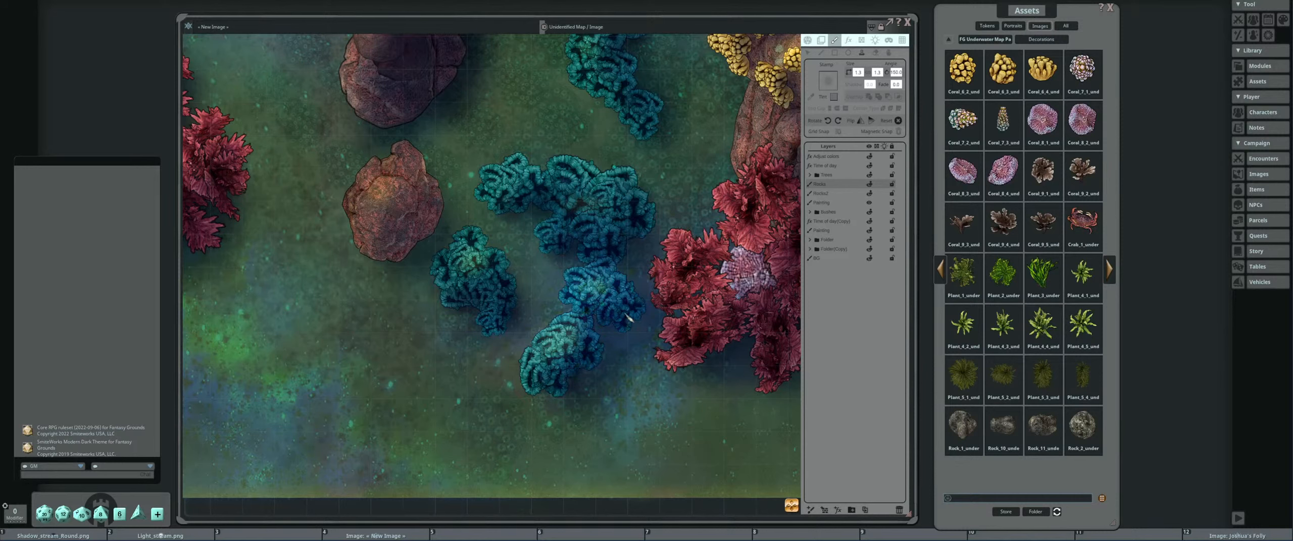
Check the shading on the left side of the map and across the whole composition.
scroll(374, 273, down, 4)
drag(249, 112, 449, 350)
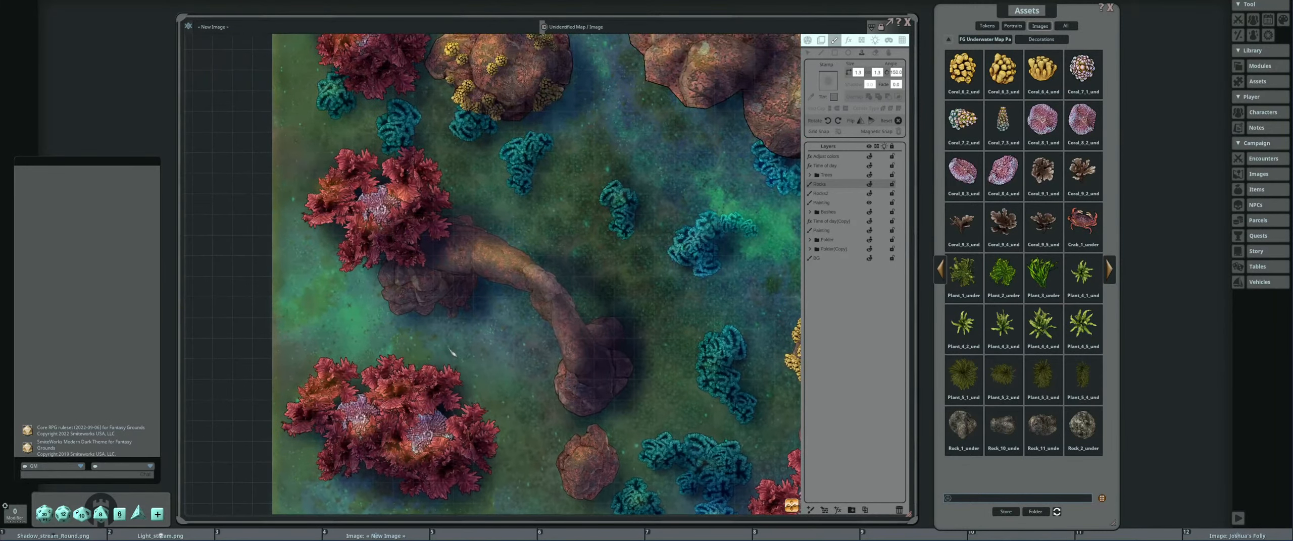
scroll(437, 301, up, 7)
scroll(404, 308, down, 3)
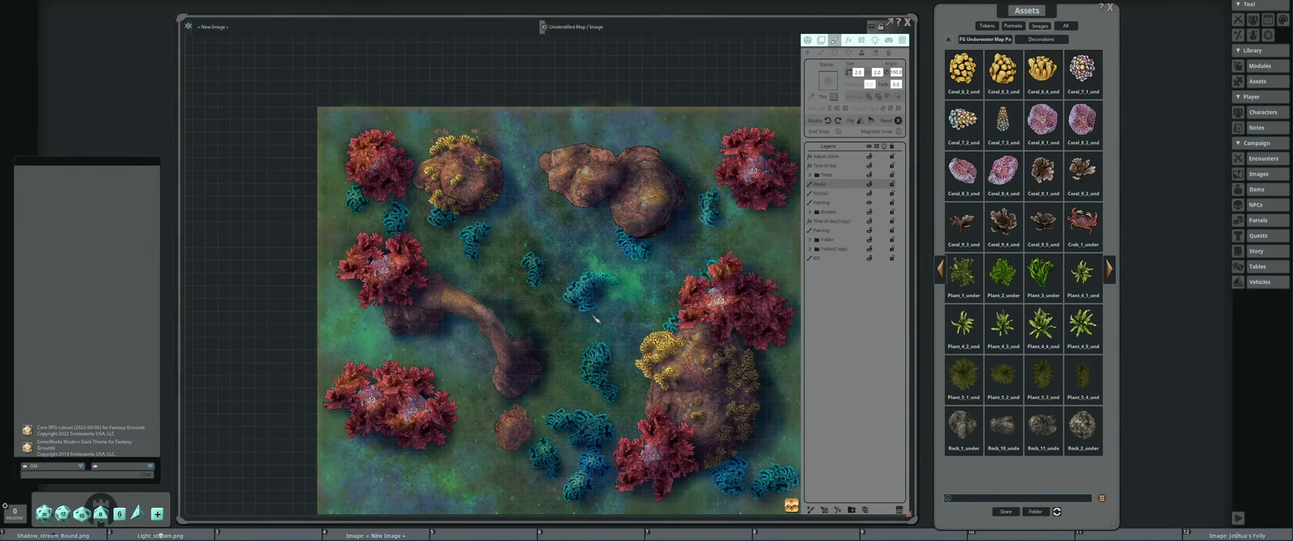
drag(533, 303, 569, 334)
drag(443, 416, 537, 345)
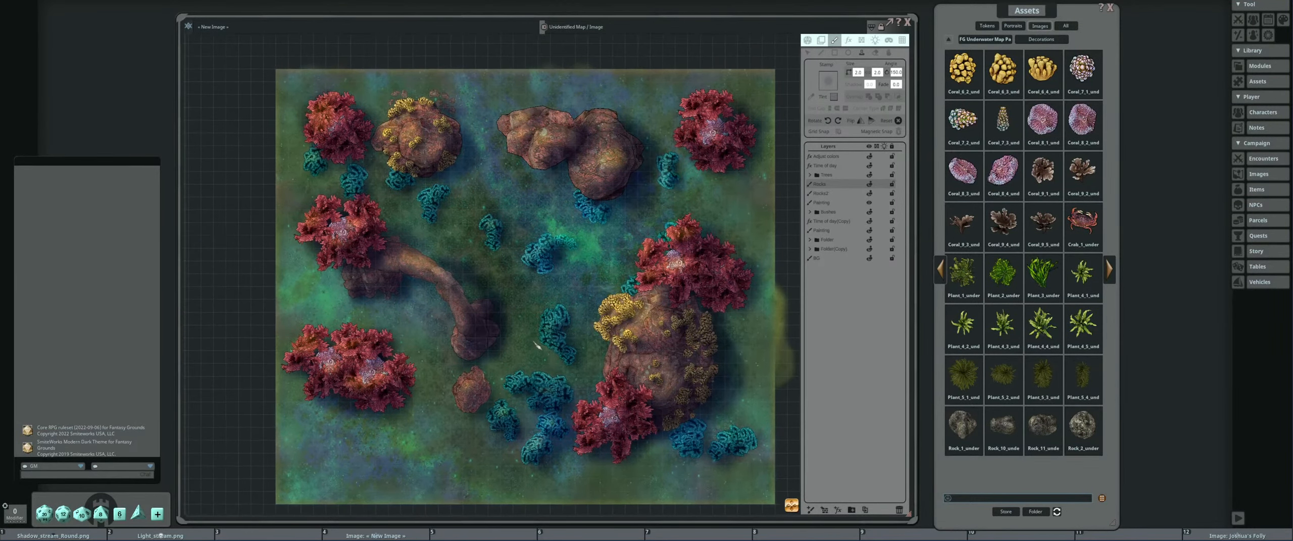
Examine the coral shading around the centre of the map in close-up and at full-map scale.
scroll(536, 345, up, 5)
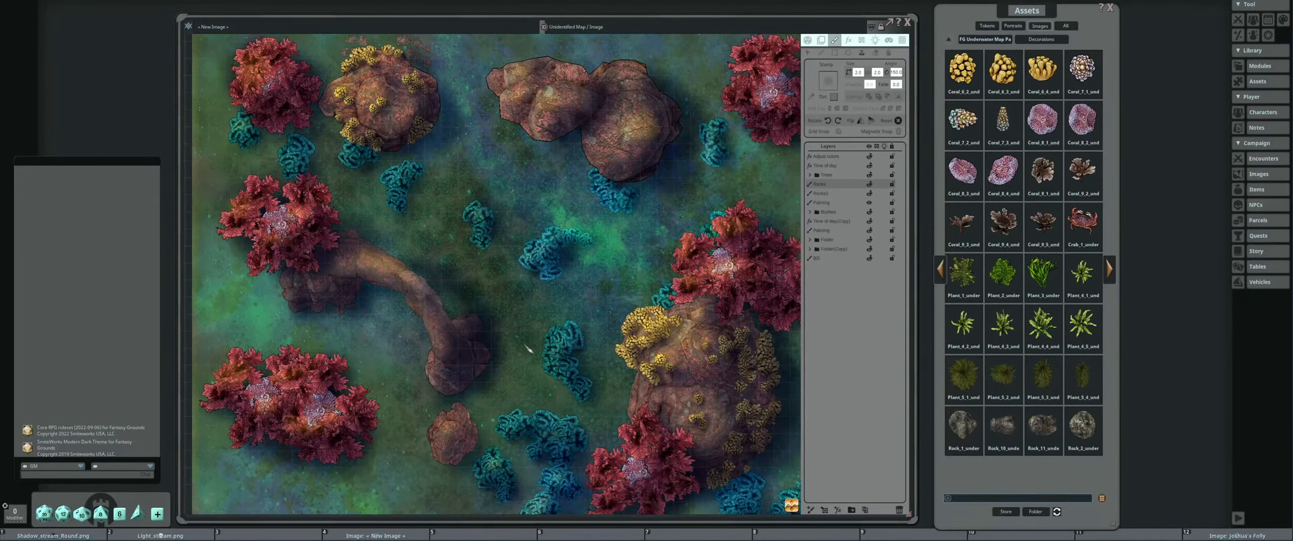
drag(524, 331, 540, 361)
scroll(504, 348, down, 5)
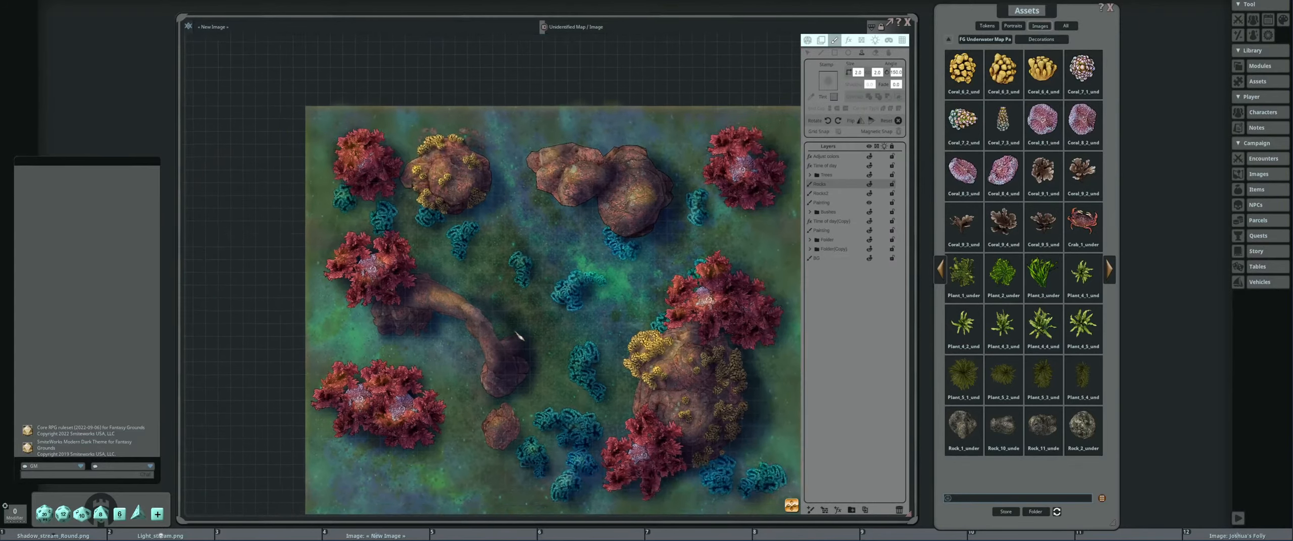
scroll(507, 348, down, 3)
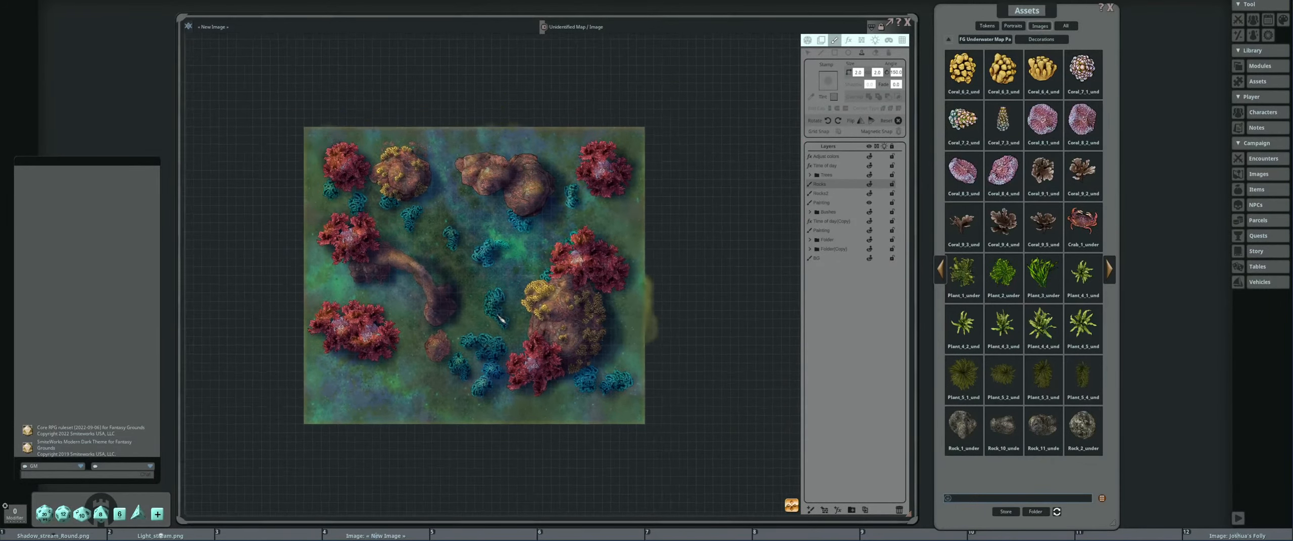
drag(520, 330, 554, 326)
scroll(554, 328, up, 6)
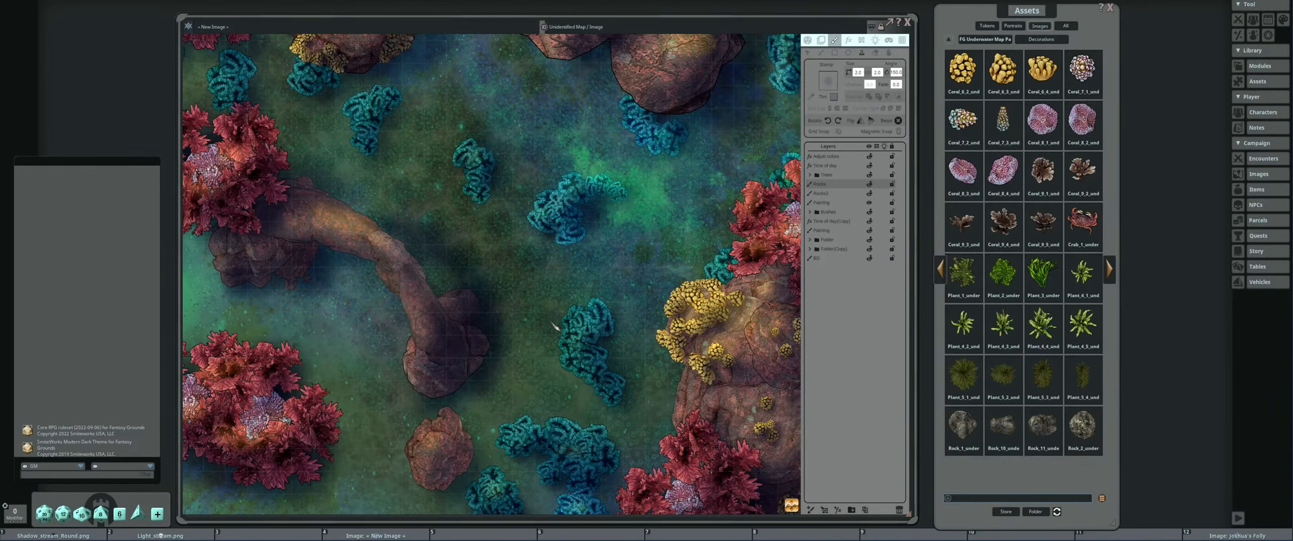
scroll(576, 282, down, 2)
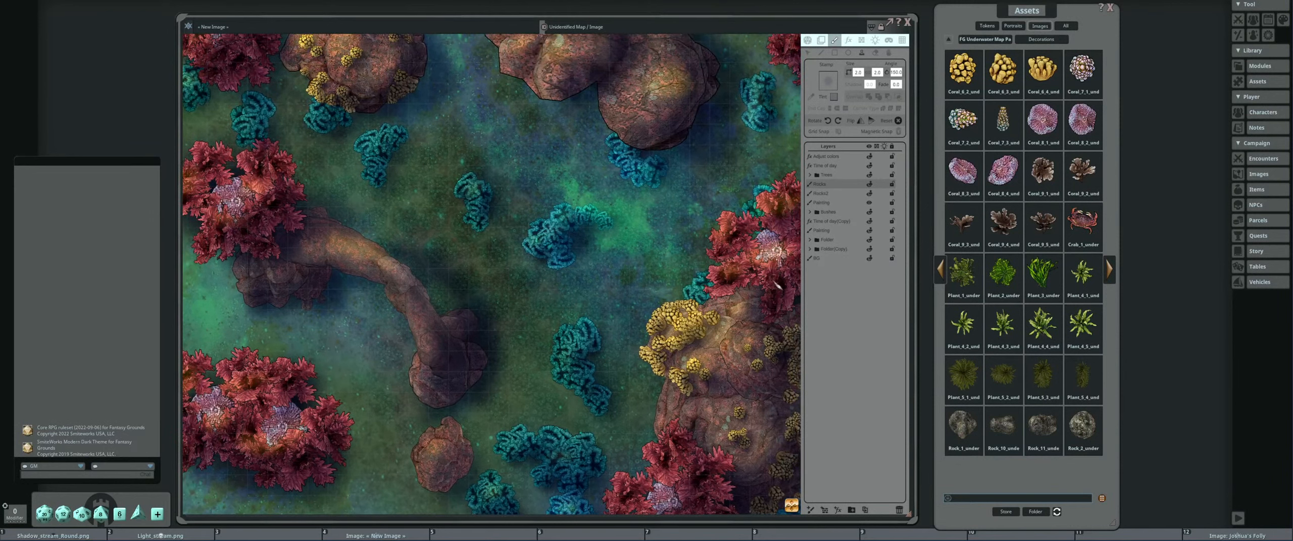
scroll(785, 280, down, 2)
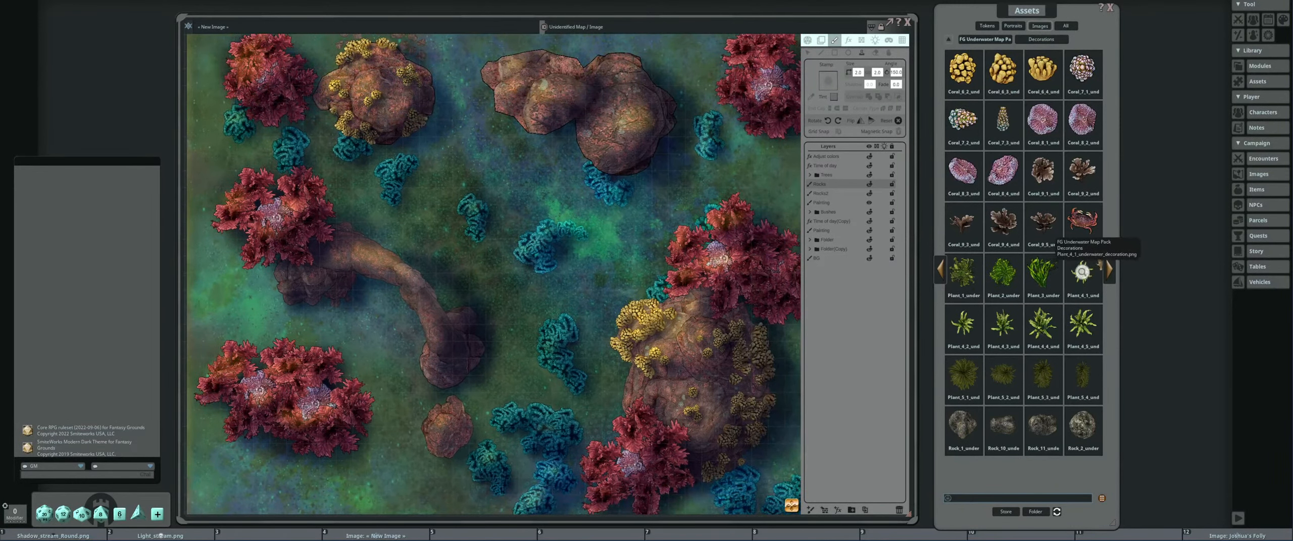
Browse the underwater map pack's decorations to the page holding the purple Coral_21 pieces.
click(1112, 270)
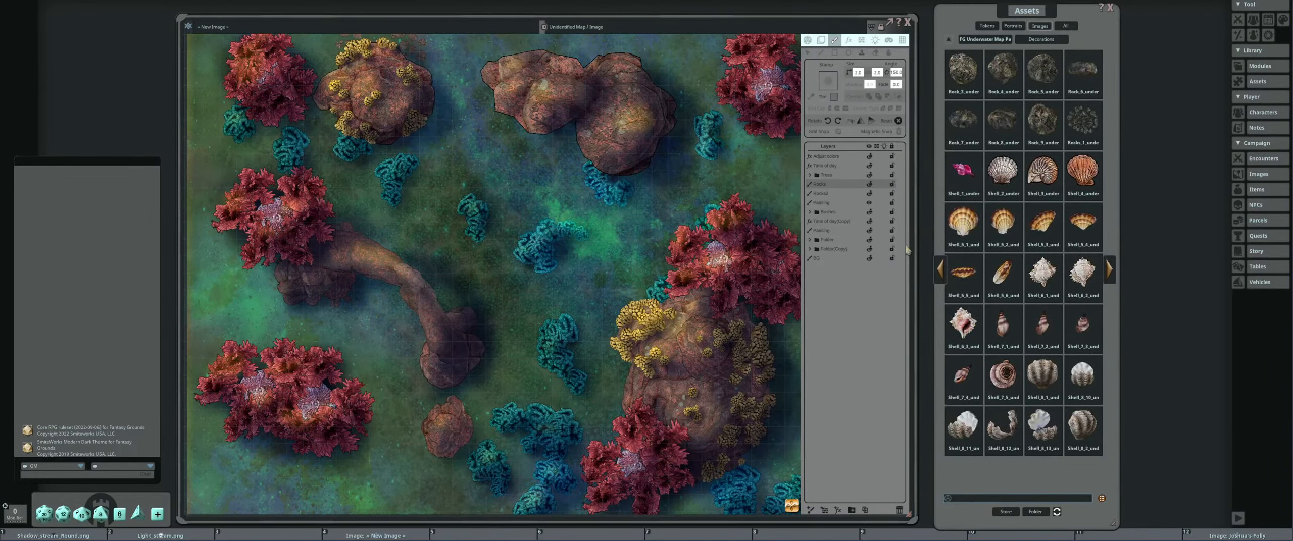
click(1110, 270)
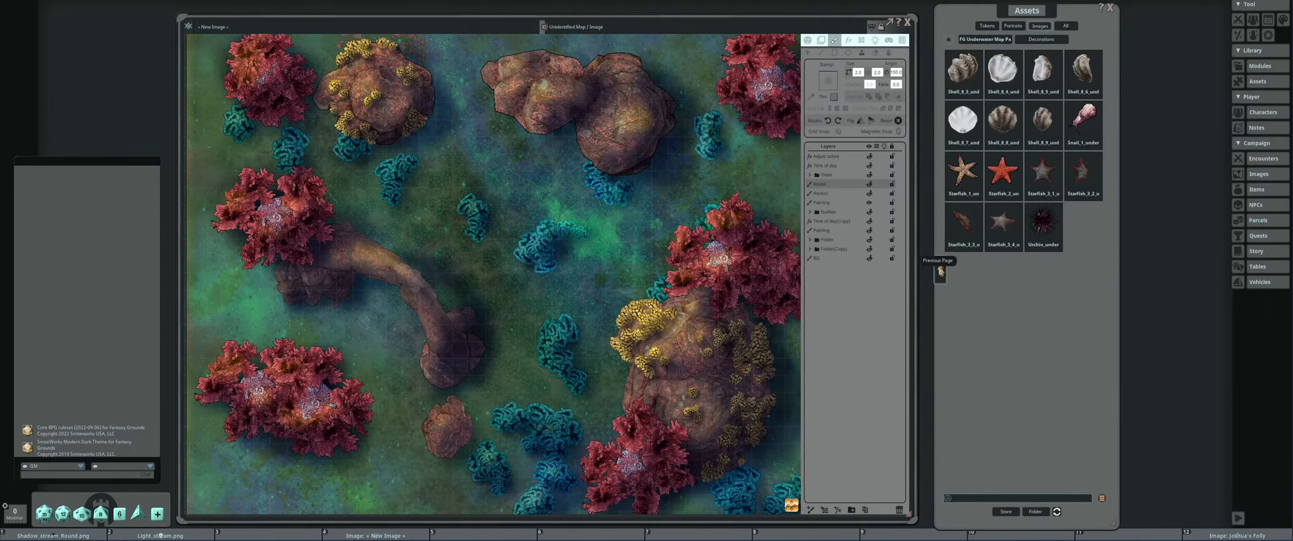
click(940, 270)
click(941, 273)
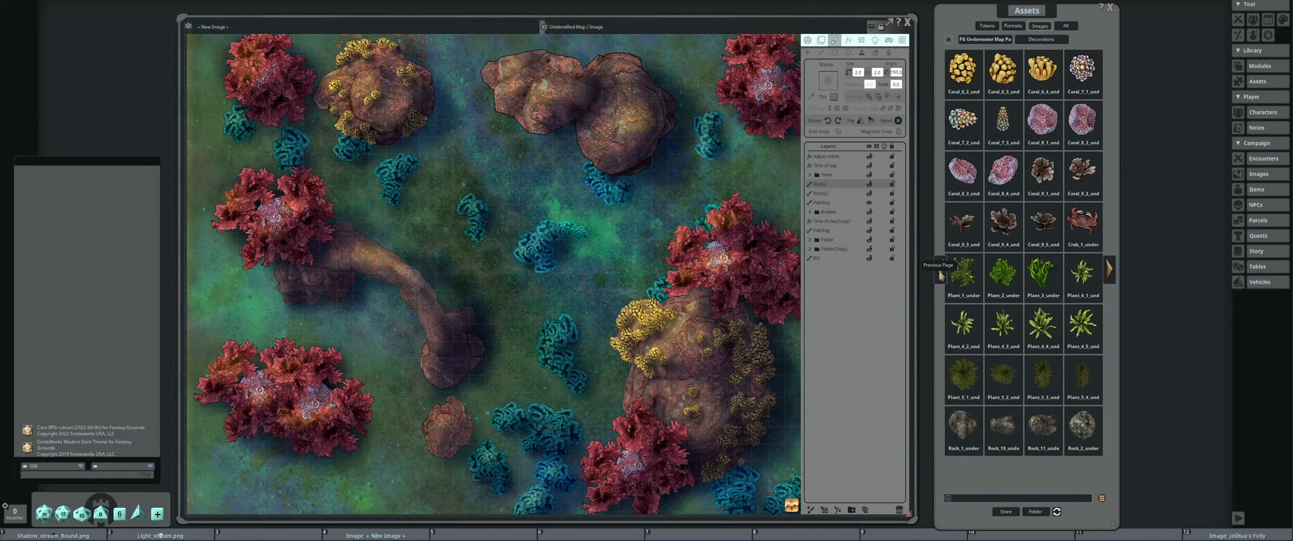
click(941, 274)
click(940, 274)
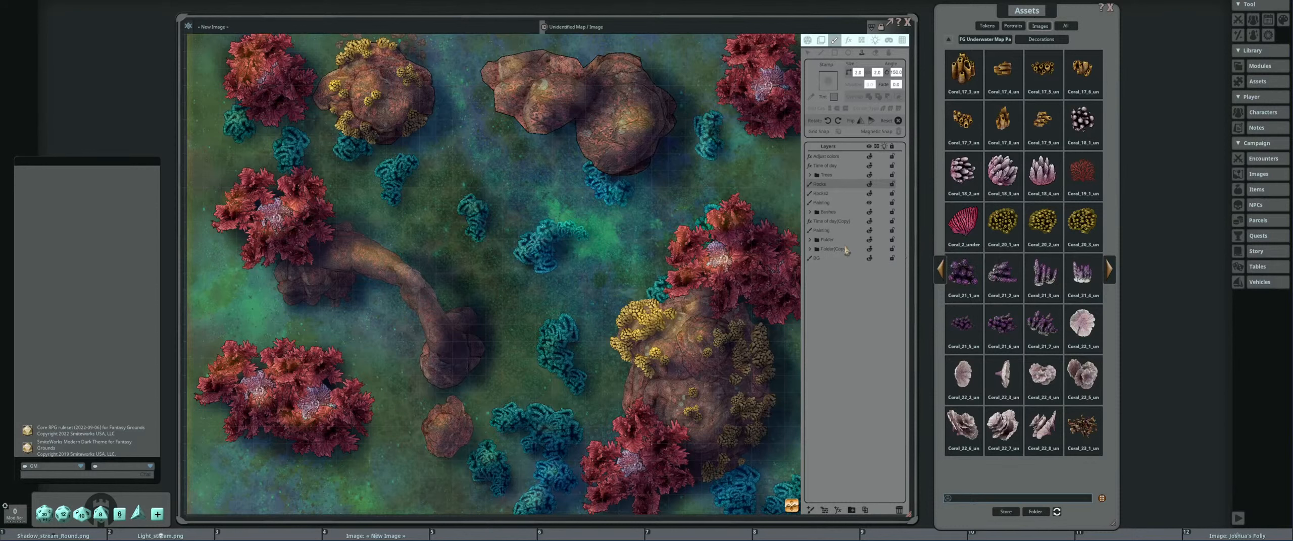
Identify the lower layers by toggling their visibility, and add a new painting layer directly above the Folder group.
click(870, 240)
click(869, 249)
click(870, 231)
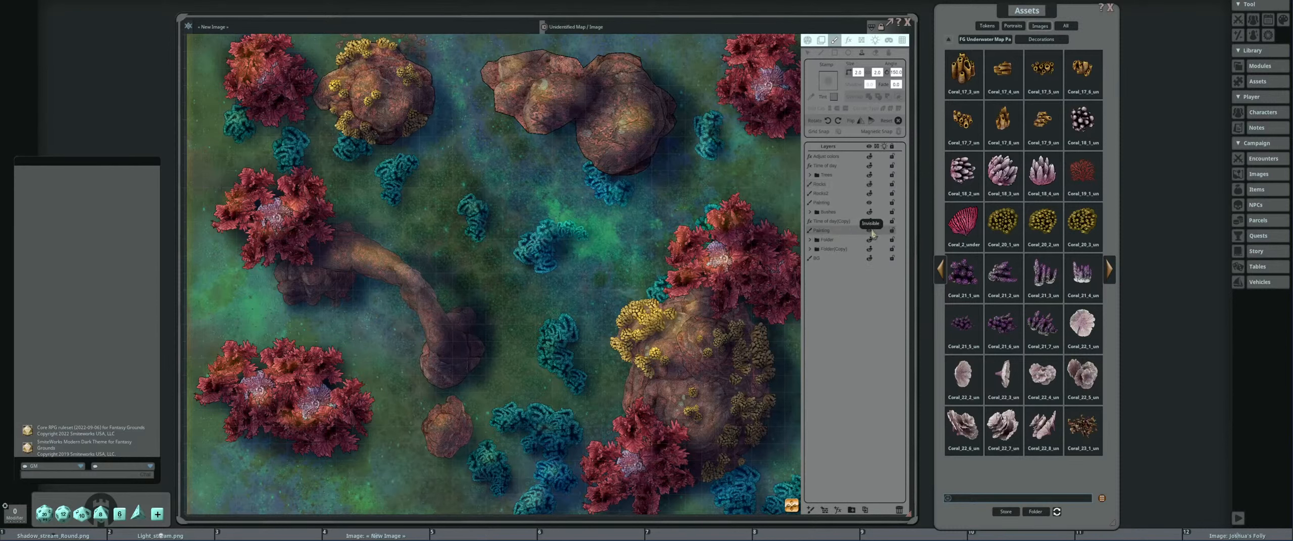
click(869, 232)
click(810, 512)
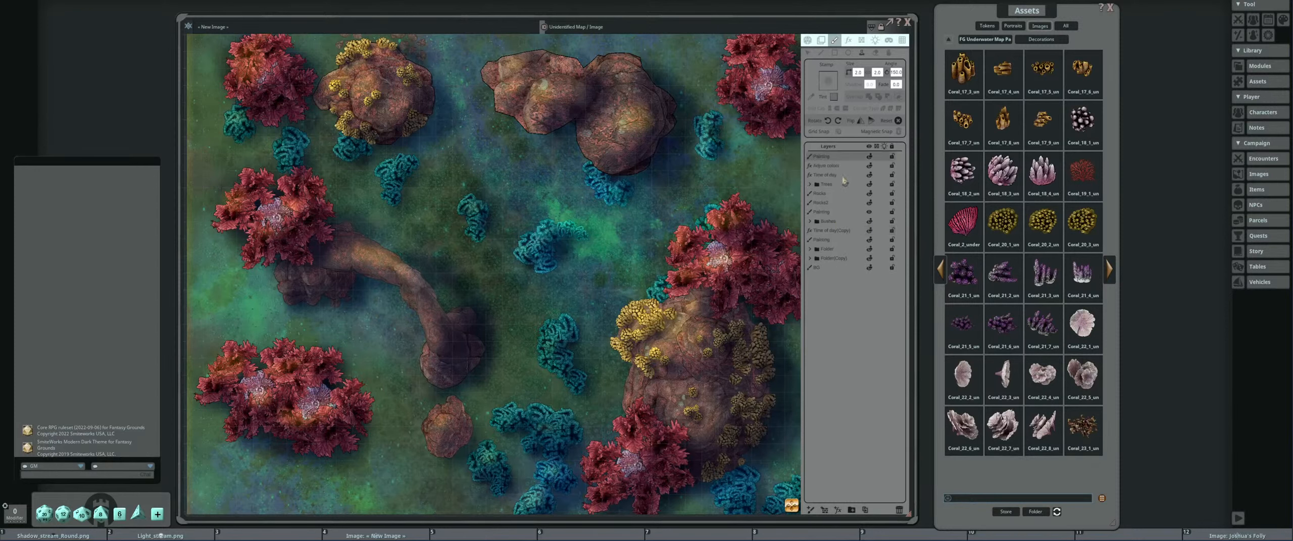
drag(842, 164, 840, 240)
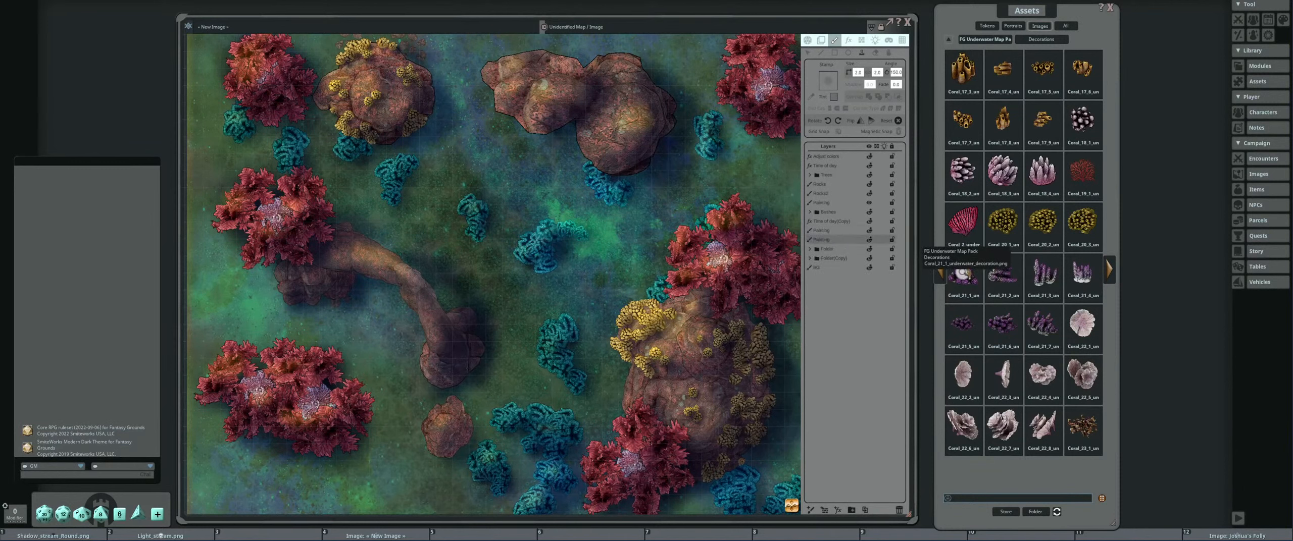
Load Coral_21_1 as the stamp and place several purple corals around the blue coral in the map's centre.
drag(951, 273, 827, 81)
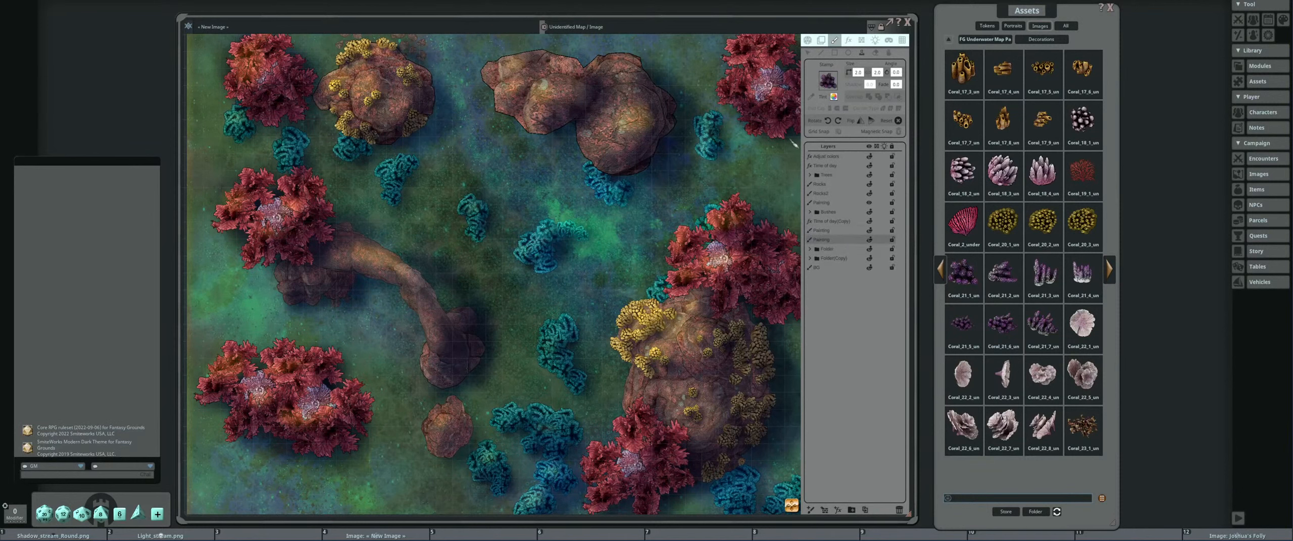
drag(570, 266, 639, 237)
scroll(591, 233, down, 7)
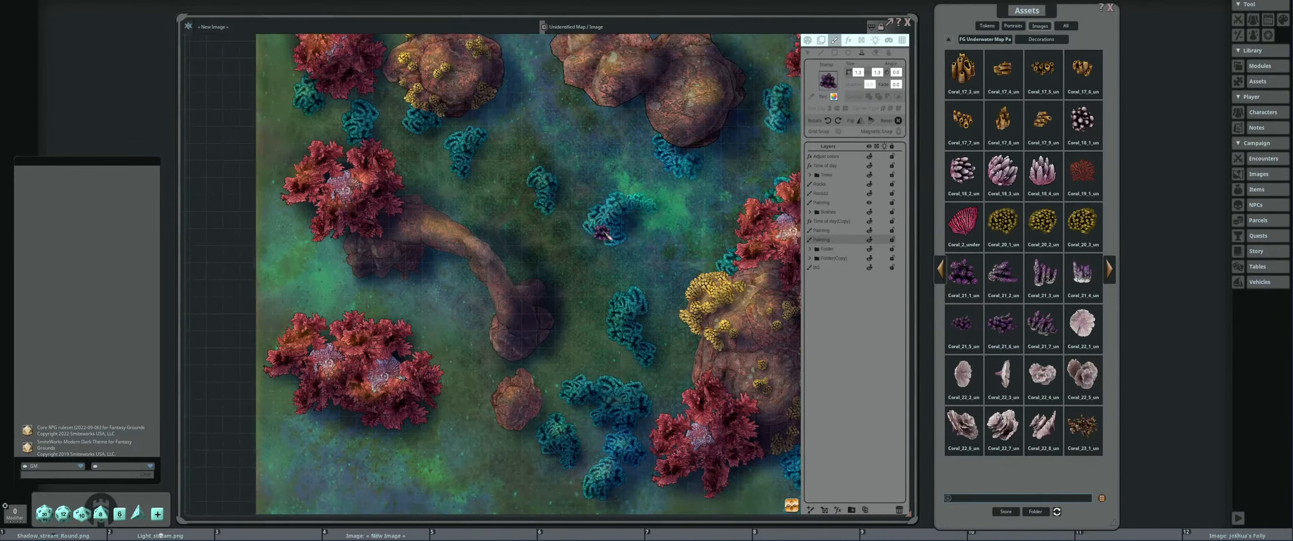
scroll(601, 217, up, 3)
scroll(608, 202, down, 3)
click(606, 197)
scroll(647, 177, down, 10)
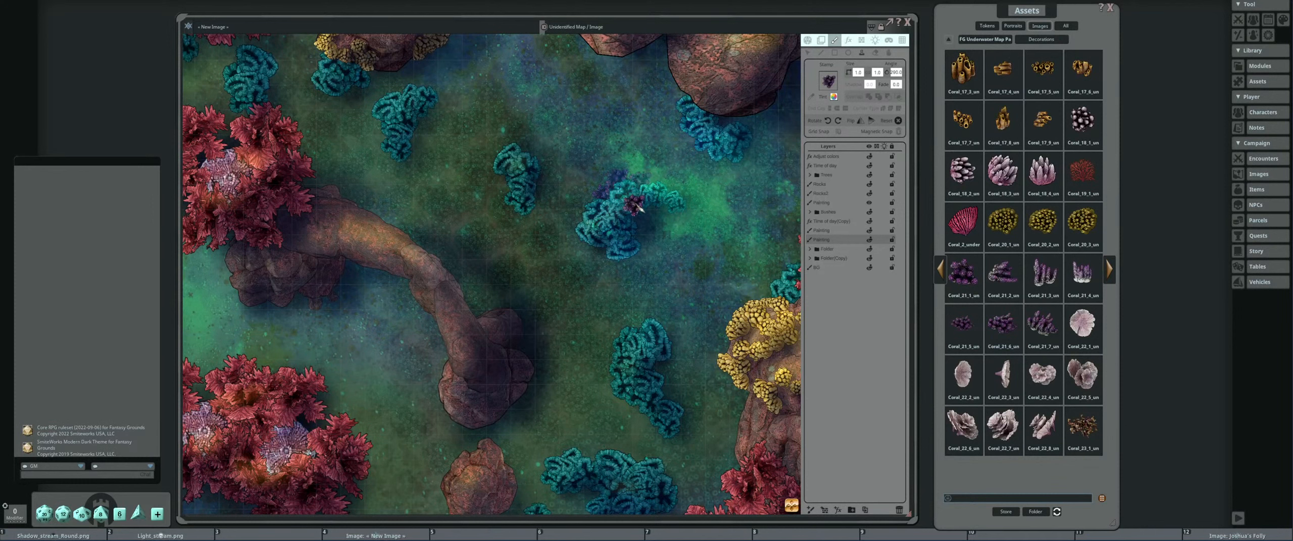
scroll(662, 253, up, 5)
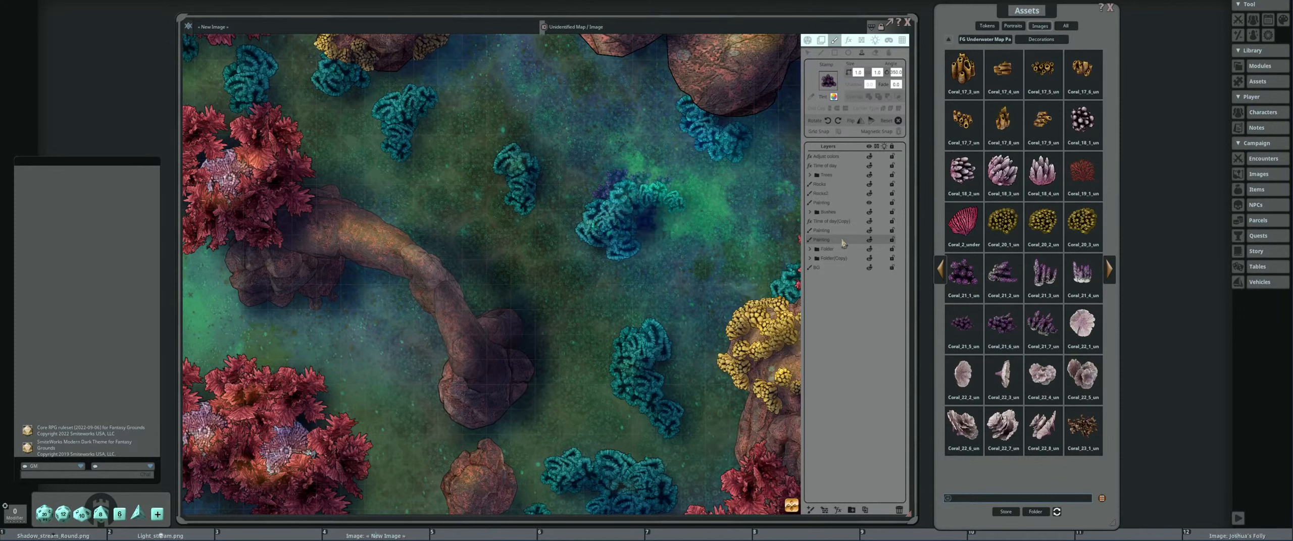
Reorder the painting layers so the blue corals sit directly above the purple corals, both beneath the Time of day(Copy) layer.
click(869, 213)
drag(836, 244, 829, 204)
scroll(677, 258, up, 2)
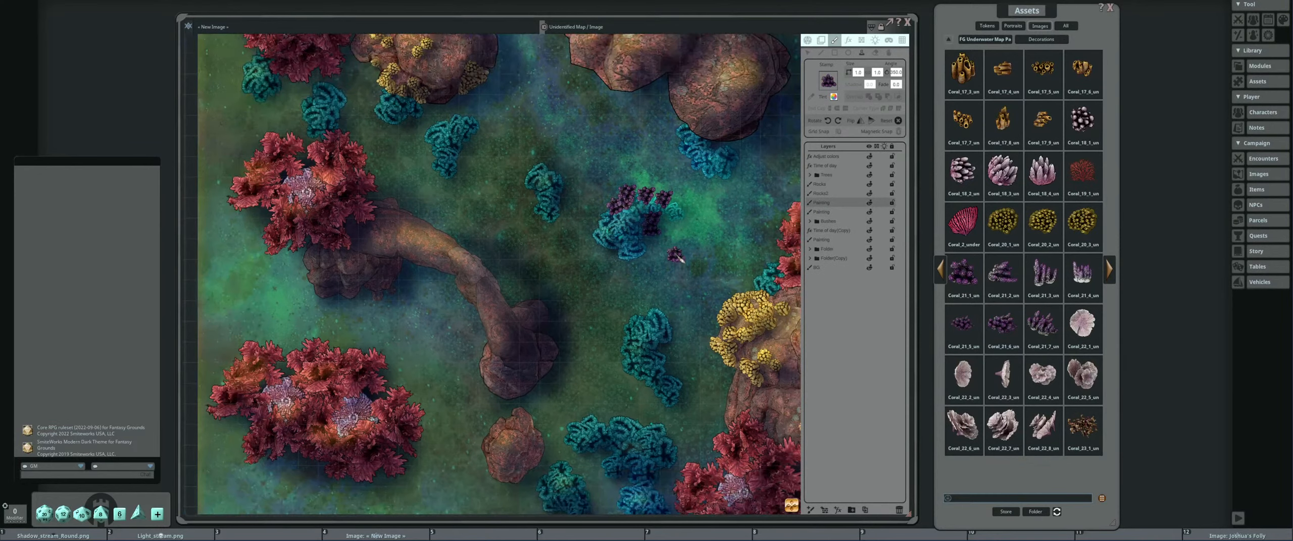
scroll(677, 258, up, 3)
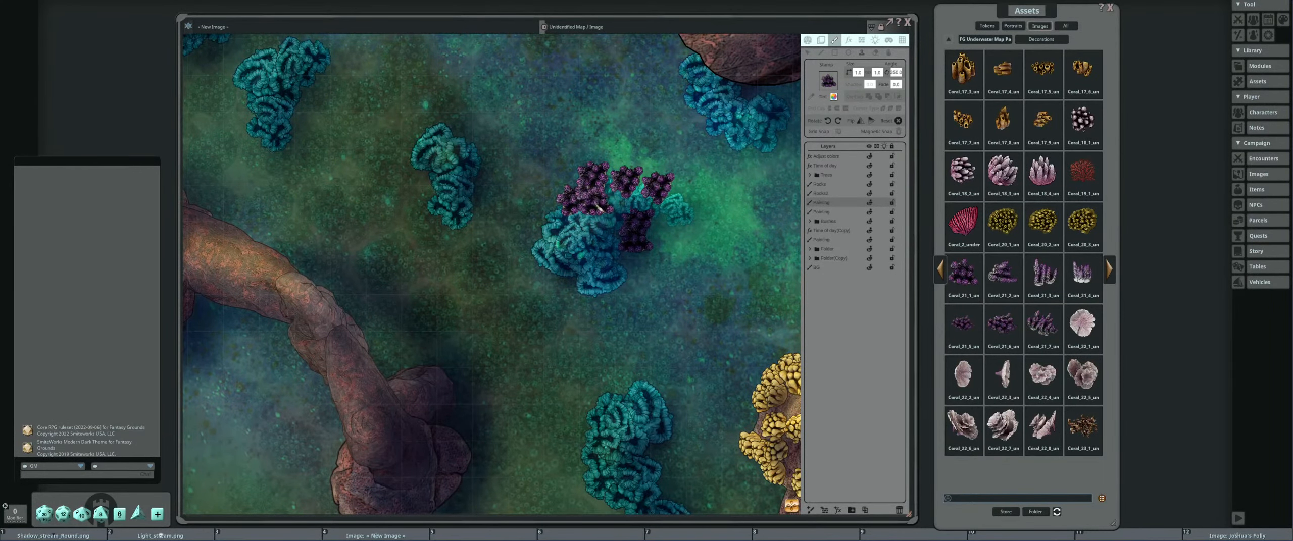
drag(840, 203, 843, 234)
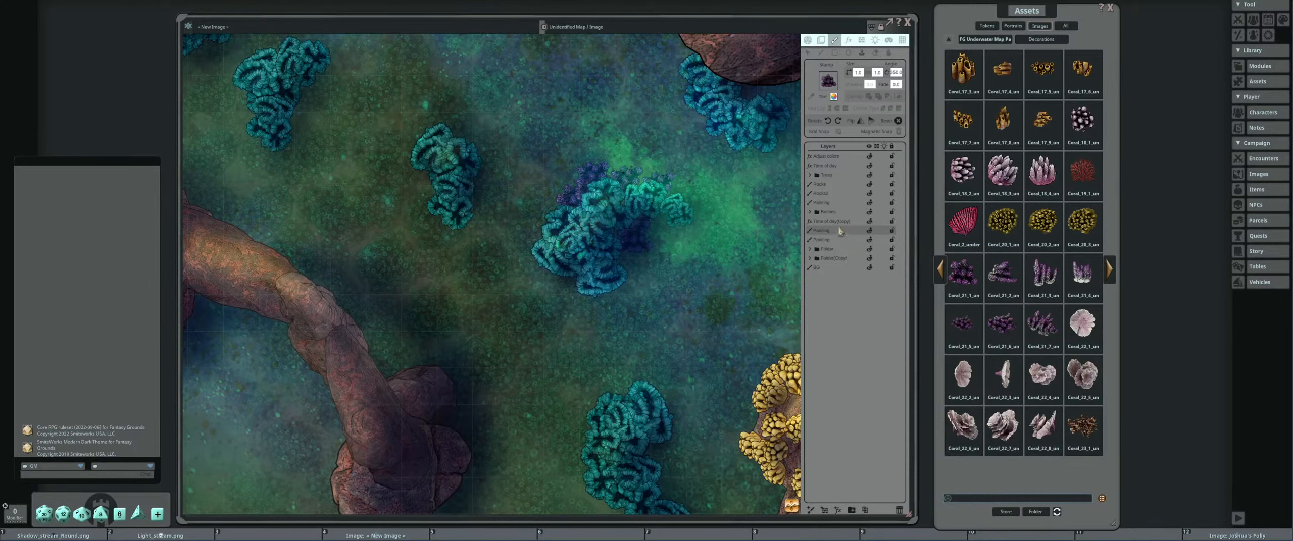
drag(843, 203, 842, 231)
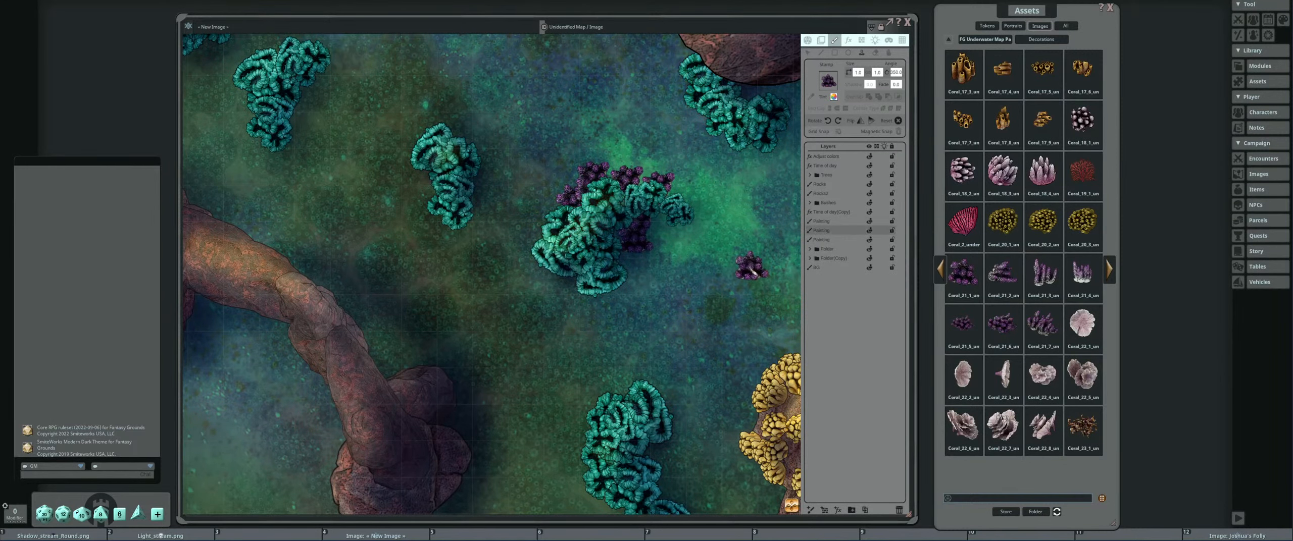
Stamp smaller, differently rotated purple corals above the upper edge of the central blue coral.
scroll(730, 269, down, 5)
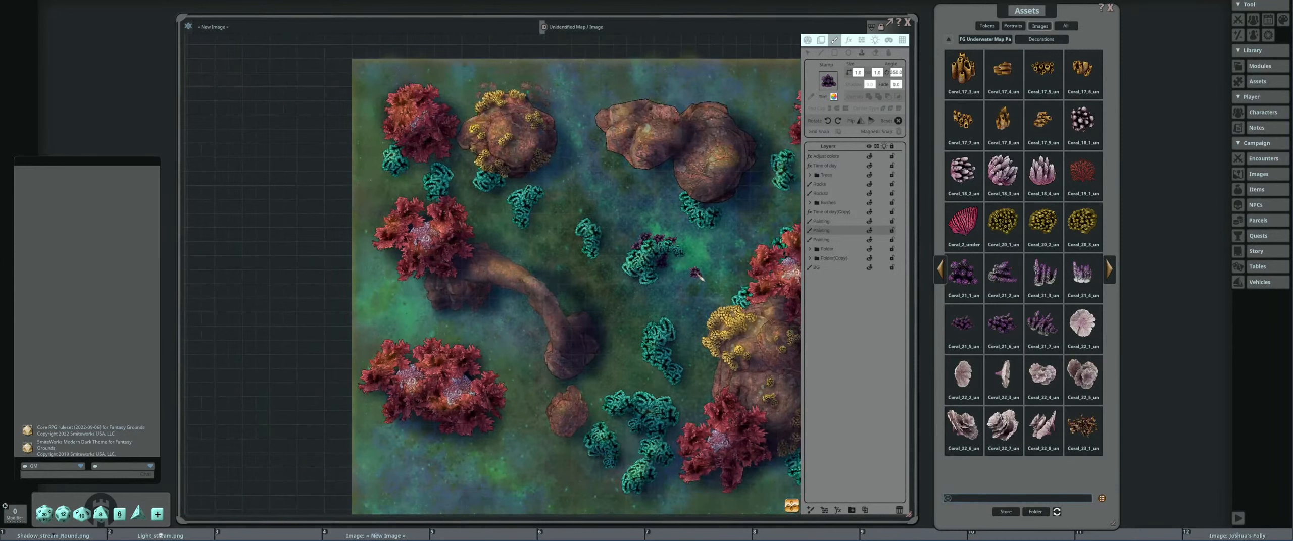
scroll(692, 273, up, 5)
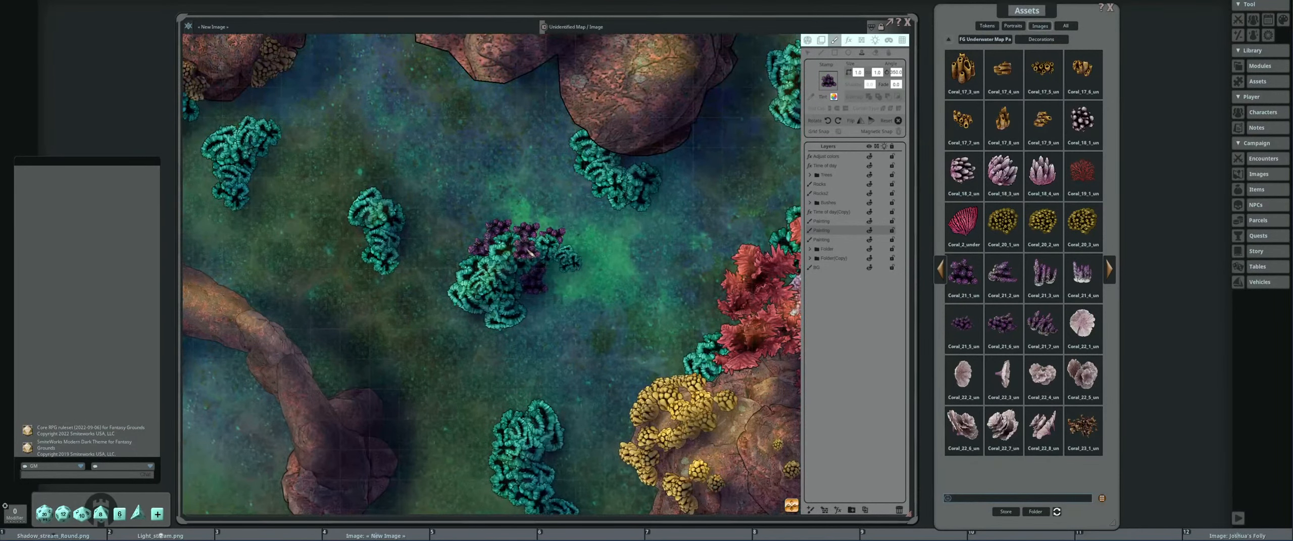
scroll(517, 225, up, 6)
scroll(516, 215, down, 3)
click(516, 214)
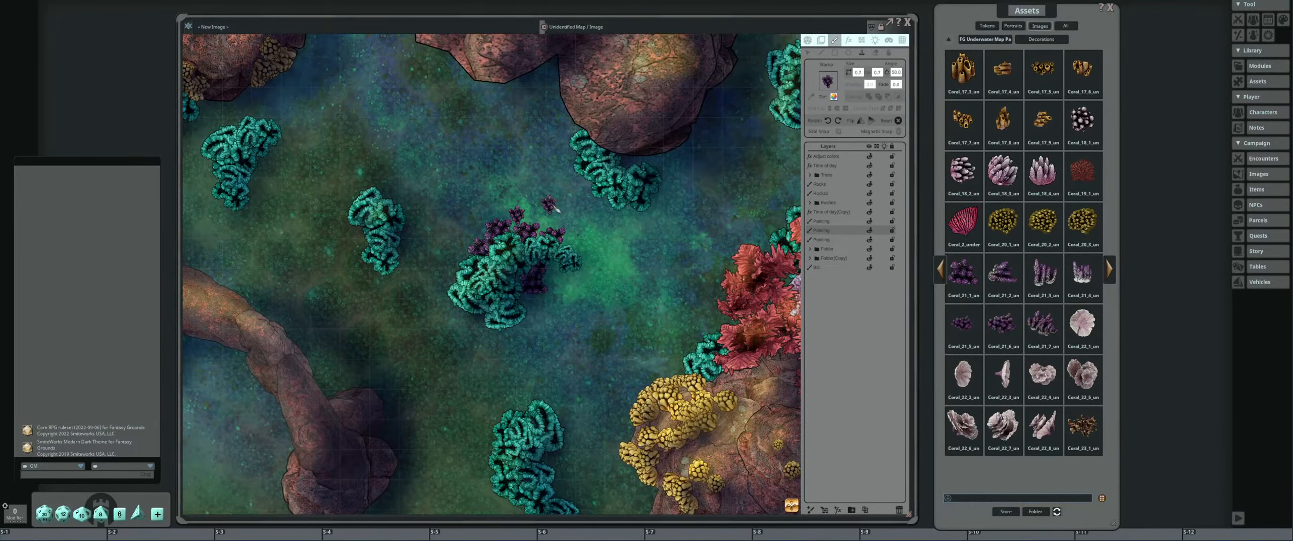
scroll(538, 213, down, 5)
click(533, 216)
scroll(499, 206, down, 6)
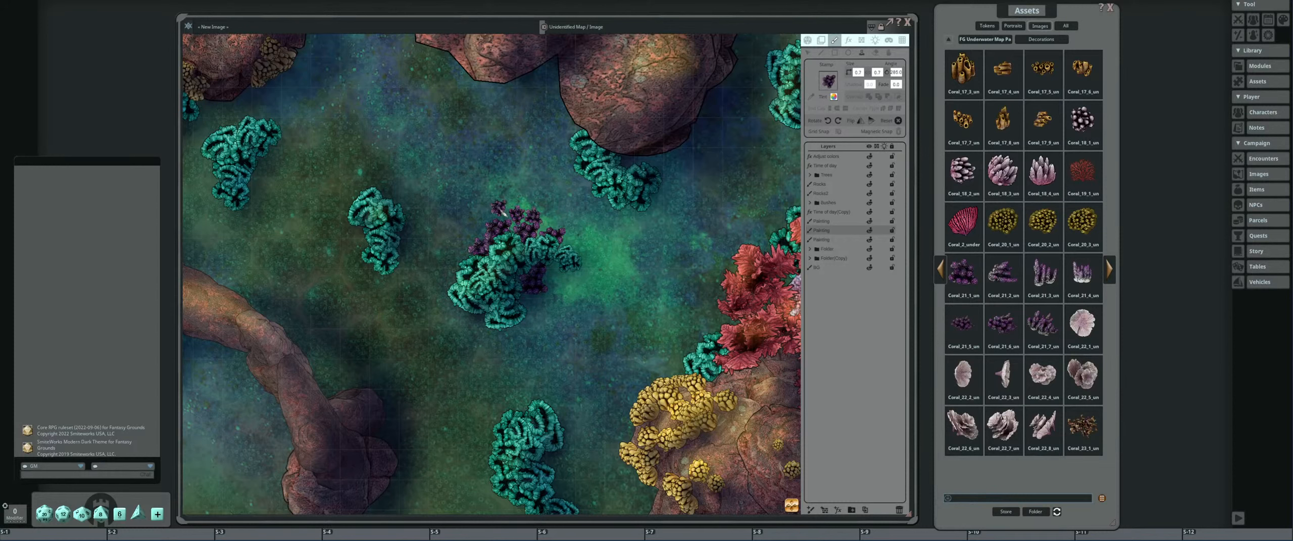
scroll(518, 182, up, 5)
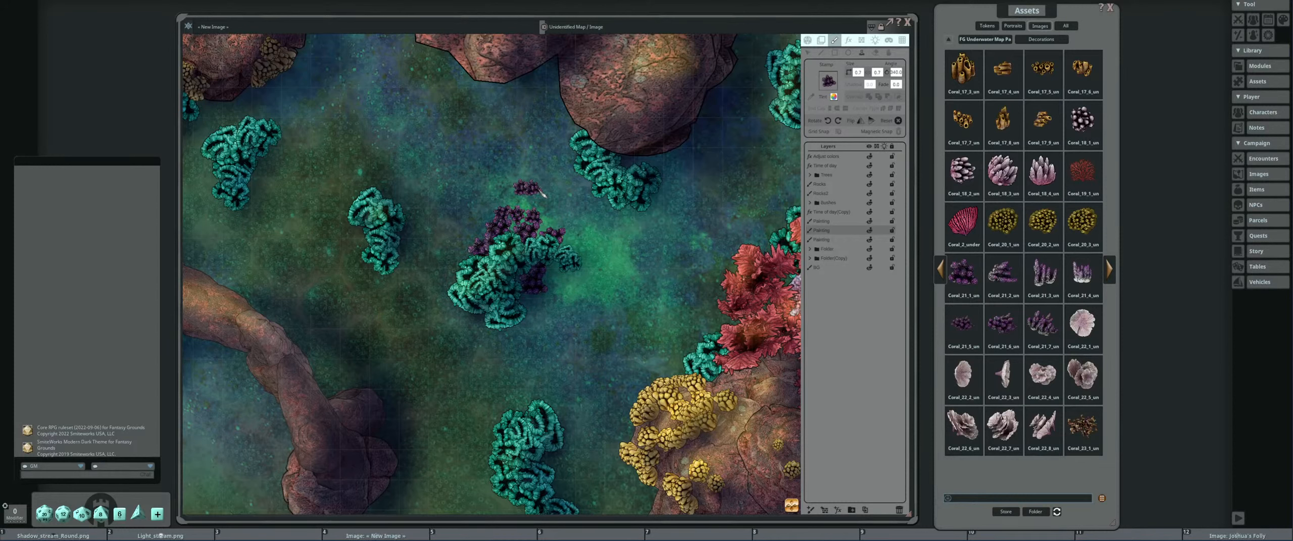
click(528, 192)
Stamp rotated small purple corals along the lower and lower-left edges of the central blue coral.
scroll(543, 197, down, 5)
click(524, 328)
scroll(517, 318, down, 5)
click(493, 330)
scroll(458, 321, down, 2)
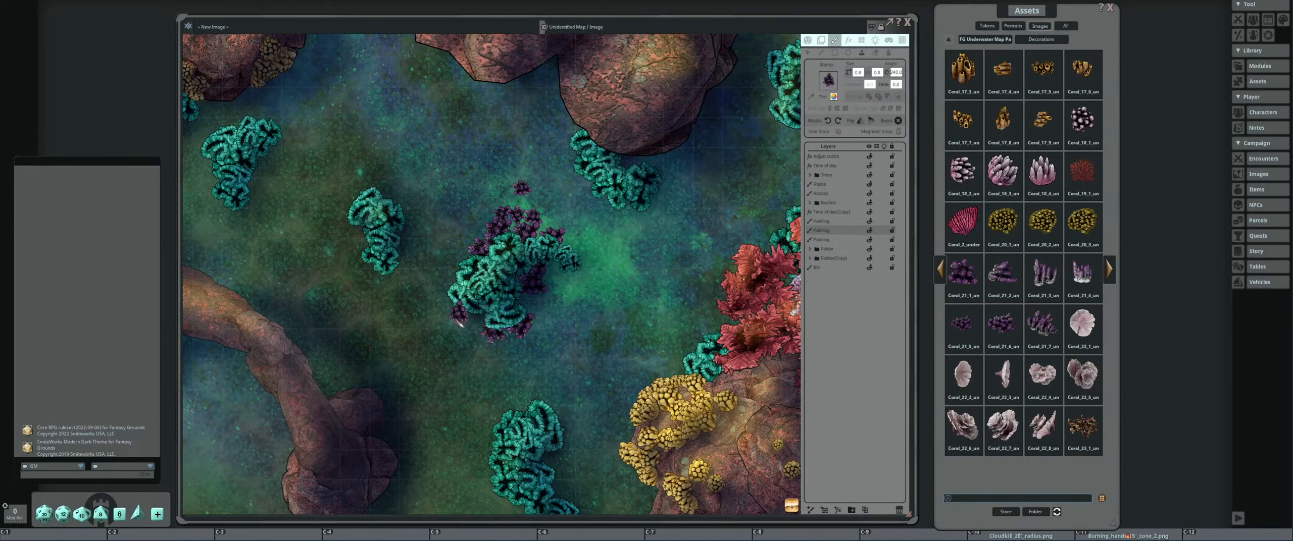
click(468, 324)
click(447, 310)
scroll(450, 330, up, 8)
click(447, 332)
click(470, 355)
scroll(491, 352, down, 10)
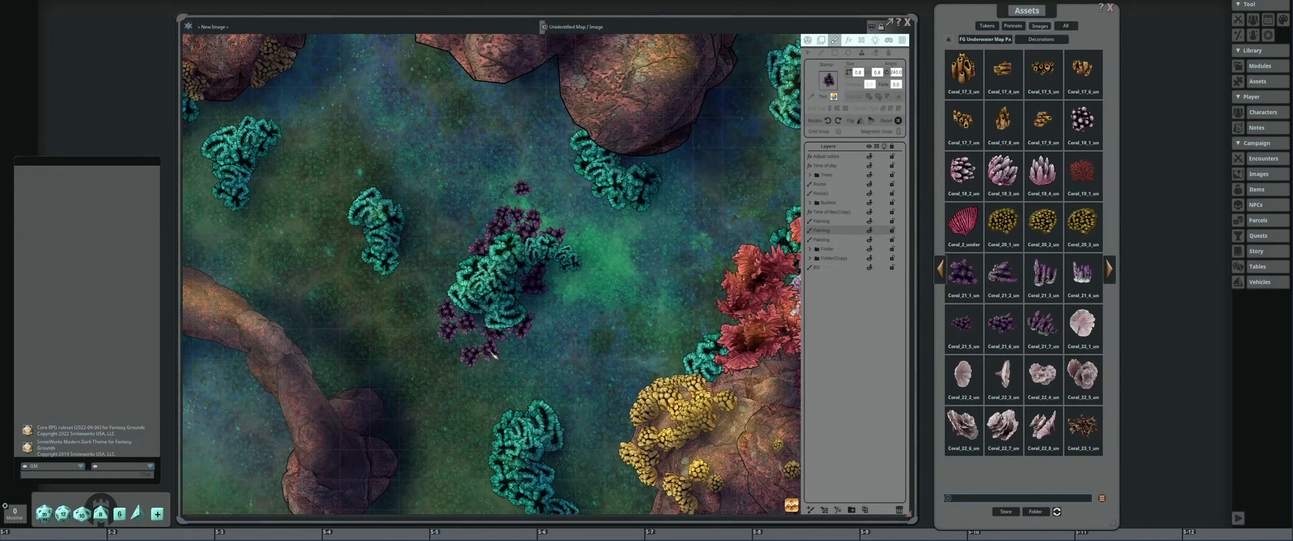
scroll(491, 352, down, 5)
scroll(491, 354, down, 1)
click(491, 353)
Add even smaller purple corals along the left and upper-left sides of the central blue coral.
scroll(456, 319, up, 5)
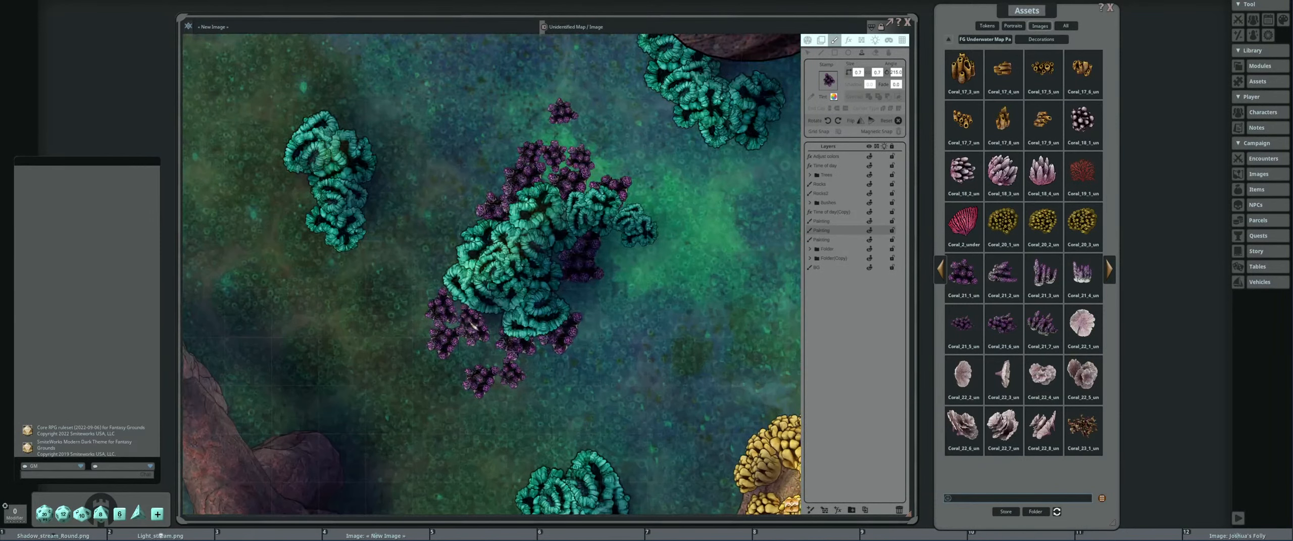
scroll(434, 279, down, 11)
scroll(440, 288, down, 2)
click(438, 282)
scroll(432, 232, down, 15)
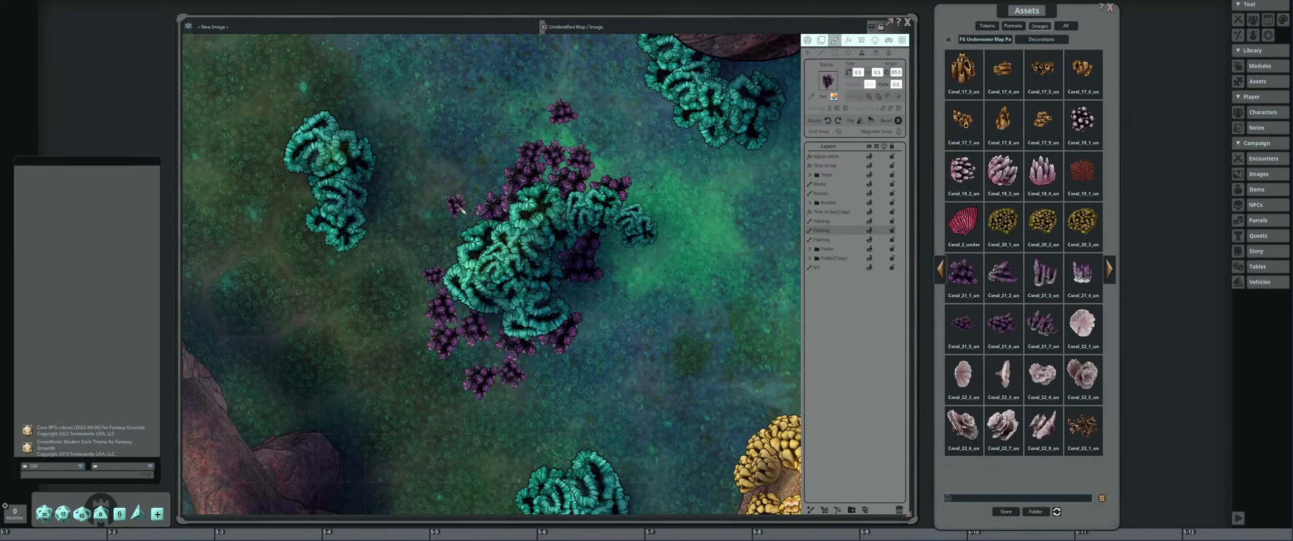
click(463, 209)
scroll(561, 281, down, 11)
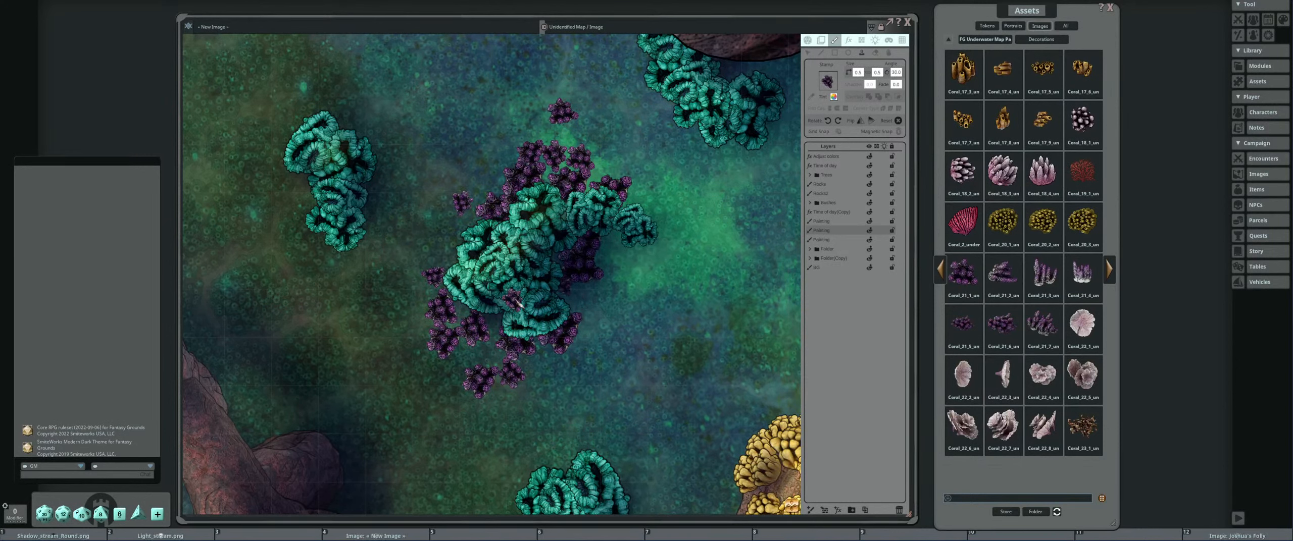
click(482, 205)
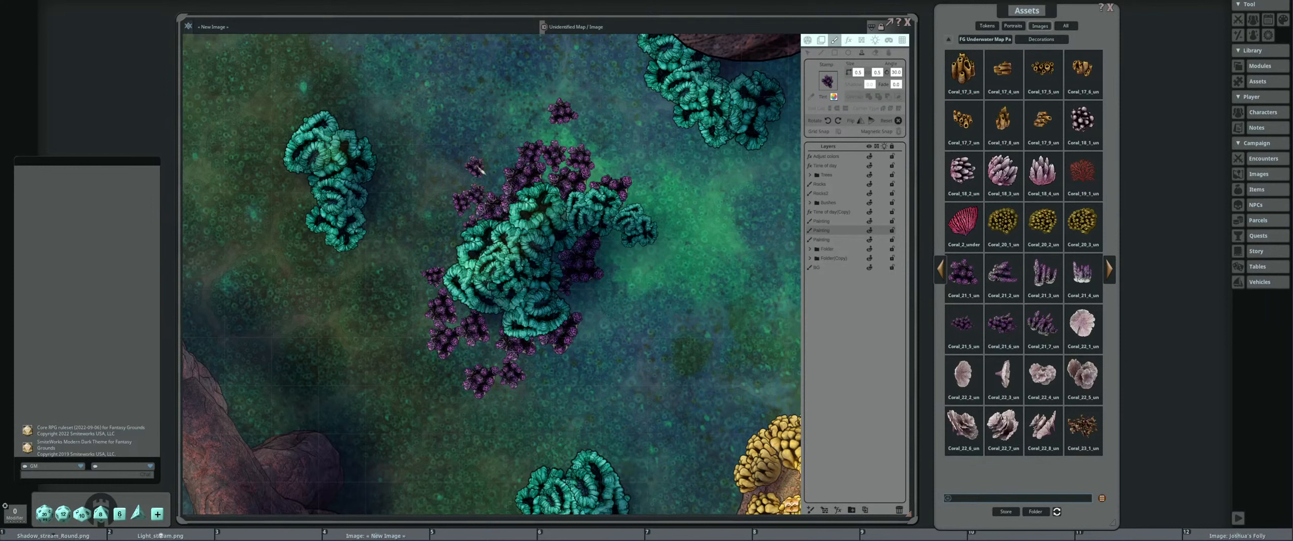
click(472, 171)
Stamp a scattered group of small and tiny purple corals left of the blue coral beneath the double boulder.
scroll(646, 167, up, 2)
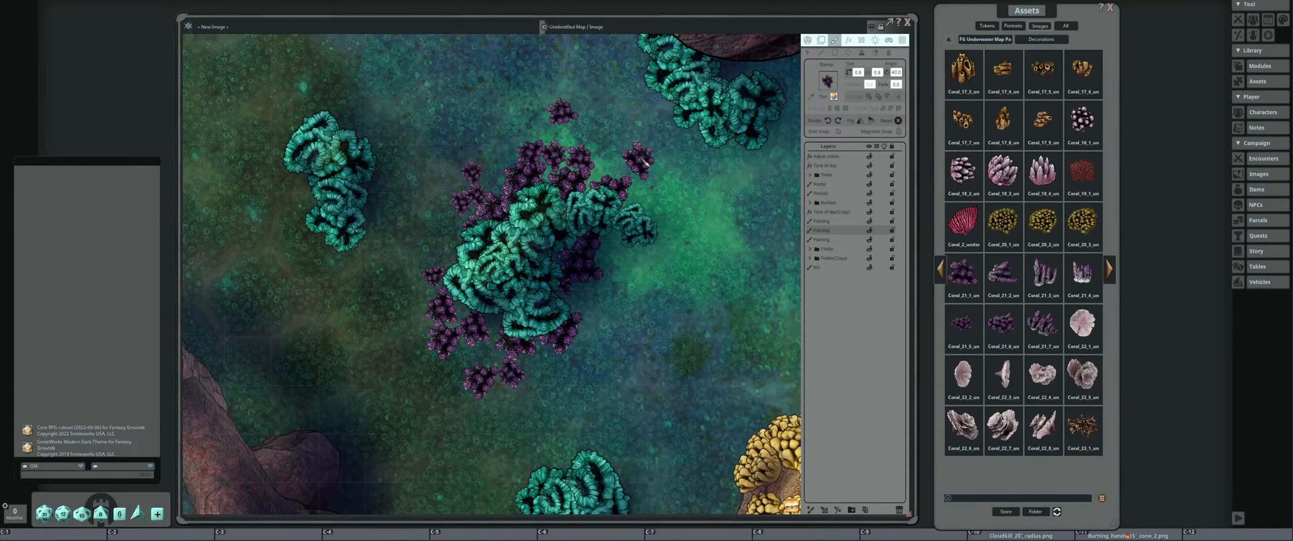
click(640, 129)
scroll(671, 129, down, 7)
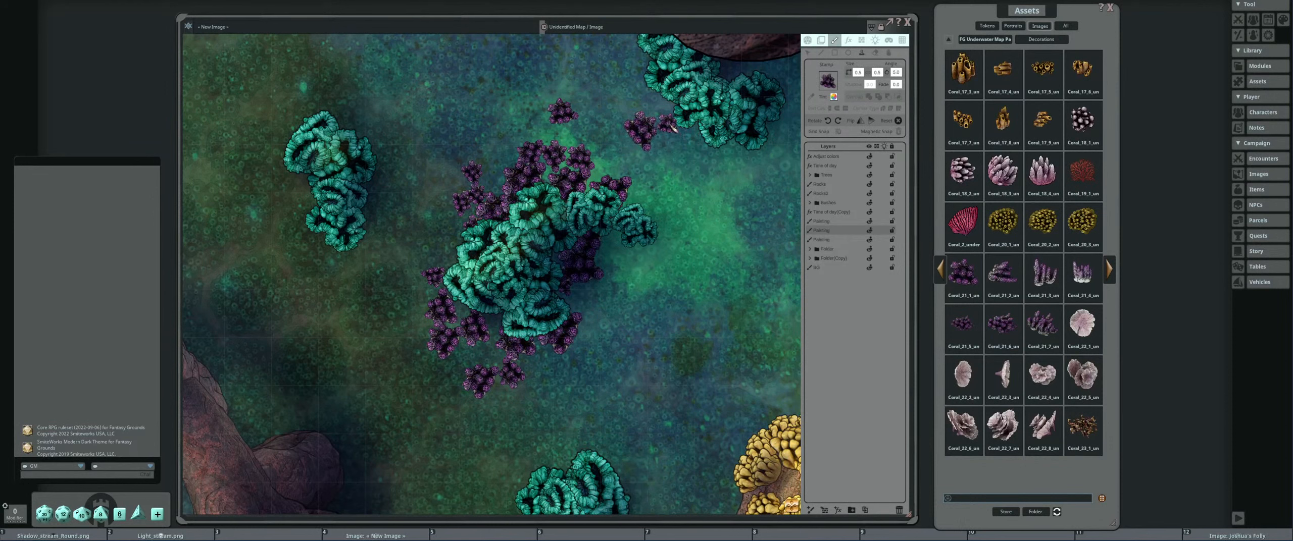
scroll(672, 127, up, 3)
click(659, 105)
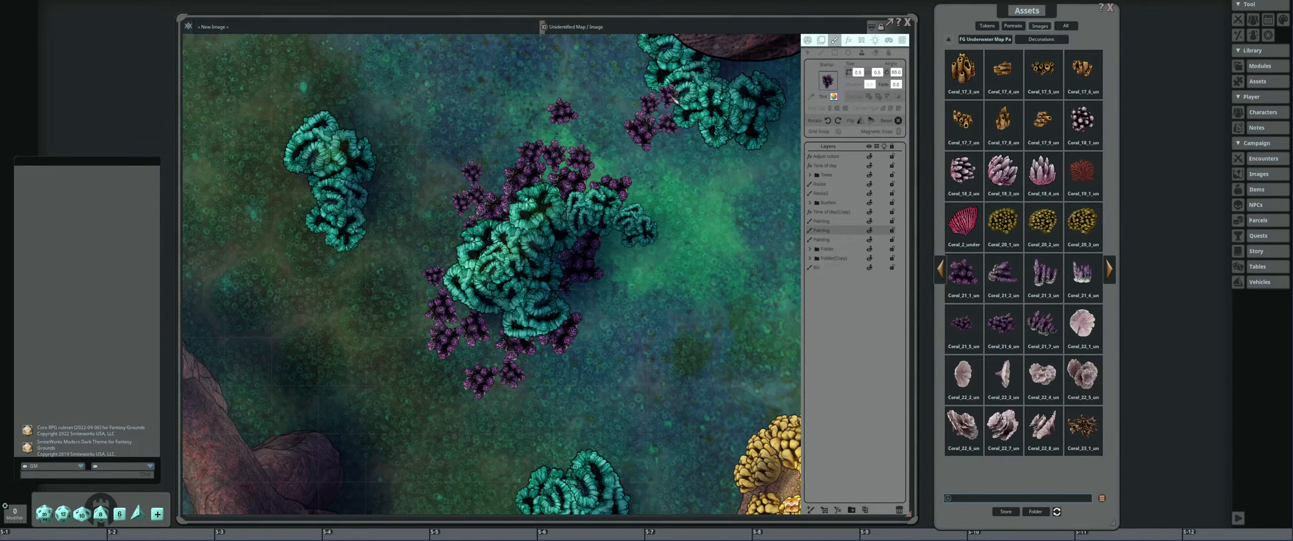
scroll(645, 76, down, 8)
click(648, 71)
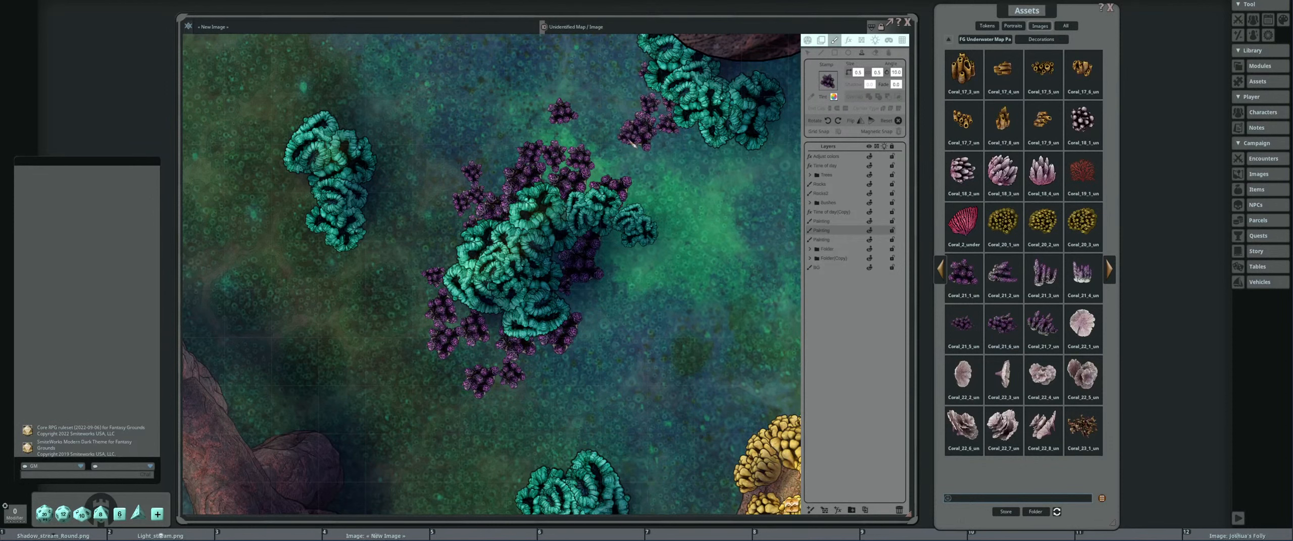
scroll(666, 146, down, 1)
click(666, 145)
scroll(661, 173, down, 1)
click(659, 159)
scroll(622, 156, up, 7)
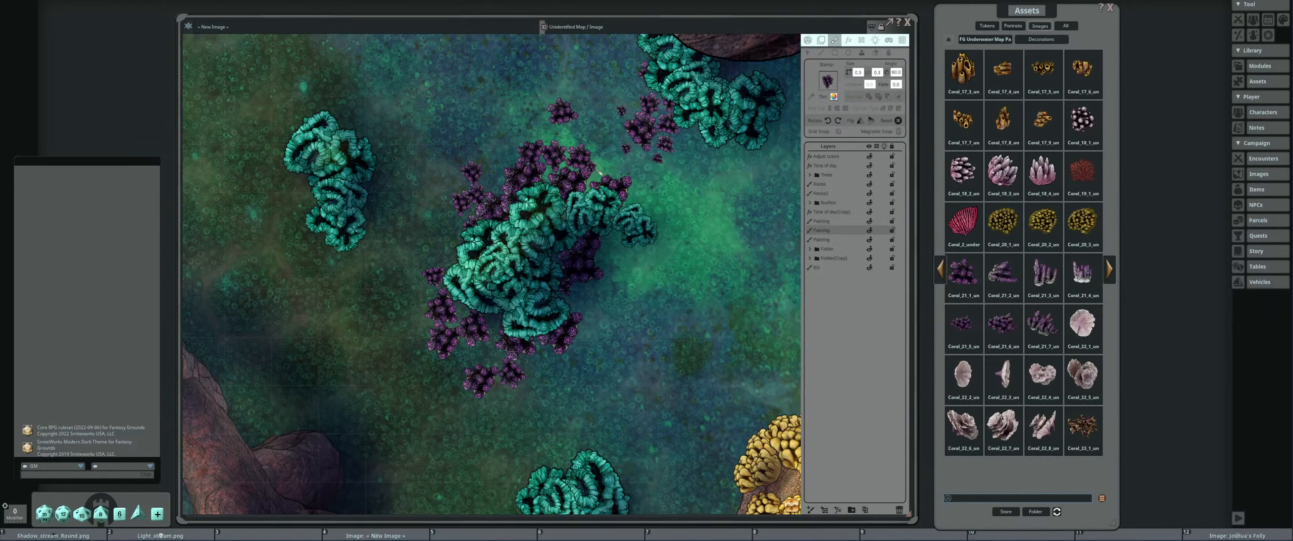
Add a rotated purple coral at the upper-left end of the blue coral, against the double boulder's edge.
scroll(631, 162, down, 7)
scroll(612, 154, down, 3)
drag(630, 134, 567, 200)
scroll(578, 190, up, 1)
click(580, 191)
scroll(579, 178, down, 7)
scroll(579, 172, up, 1)
scroll(578, 174, down, 1)
scroll(575, 183, up, 3)
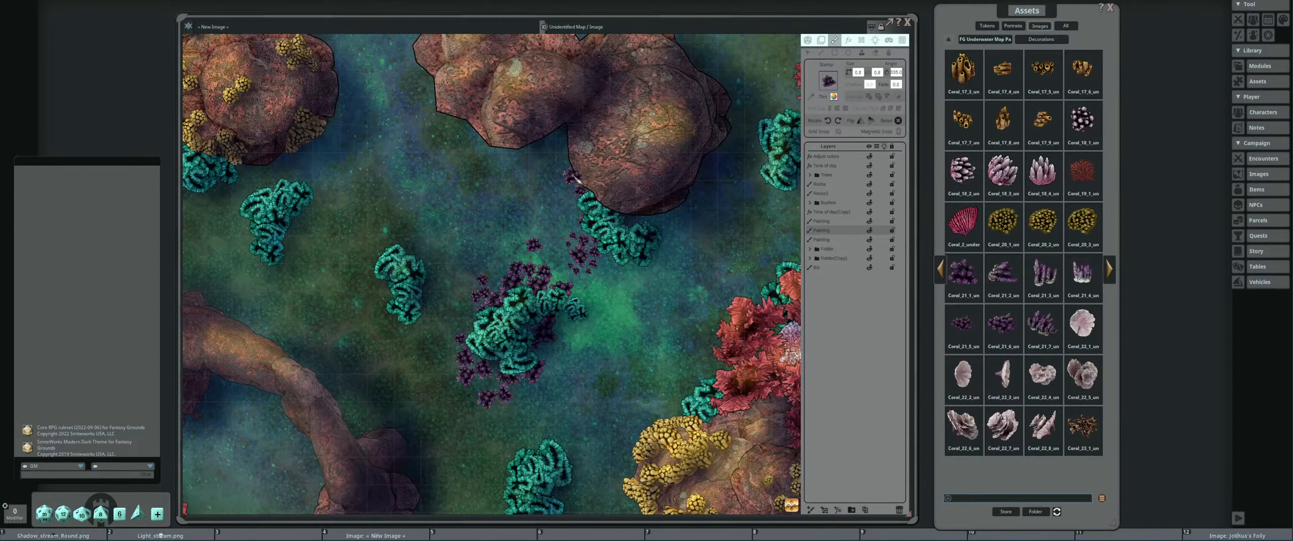
Stamp small purple corals along the lower and right edges of the blue coral beneath the double boulder.
scroll(584, 198, down, 2)
click(637, 219)
scroll(676, 208, down, 7)
click(651, 217)
scroll(620, 280, up, 2)
click(620, 282)
scroll(619, 287, down, 2)
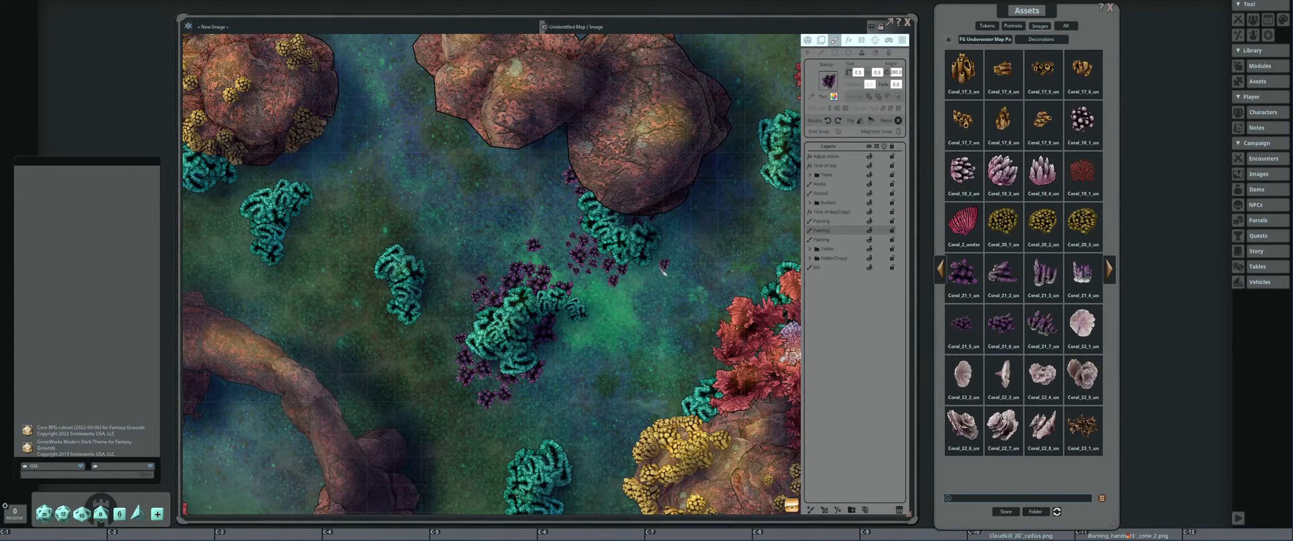
click(663, 255)
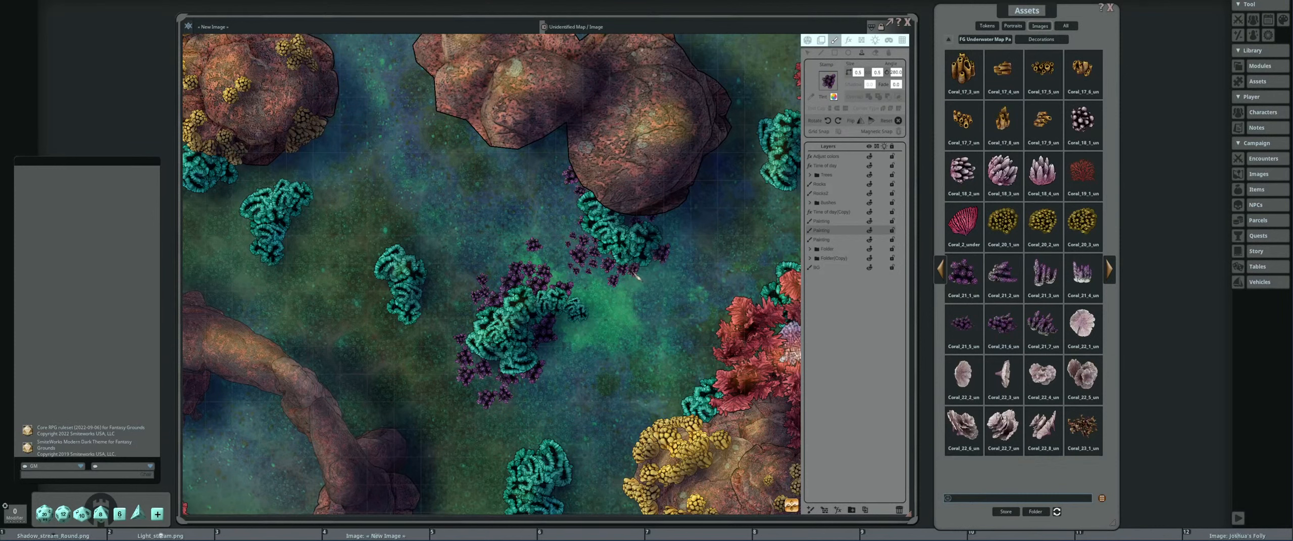
scroll(636, 293, down, 1)
click(632, 284)
scroll(646, 273, up, 11)
click(646, 272)
scroll(530, 258, down, 6)
scroll(510, 244, up, 6)
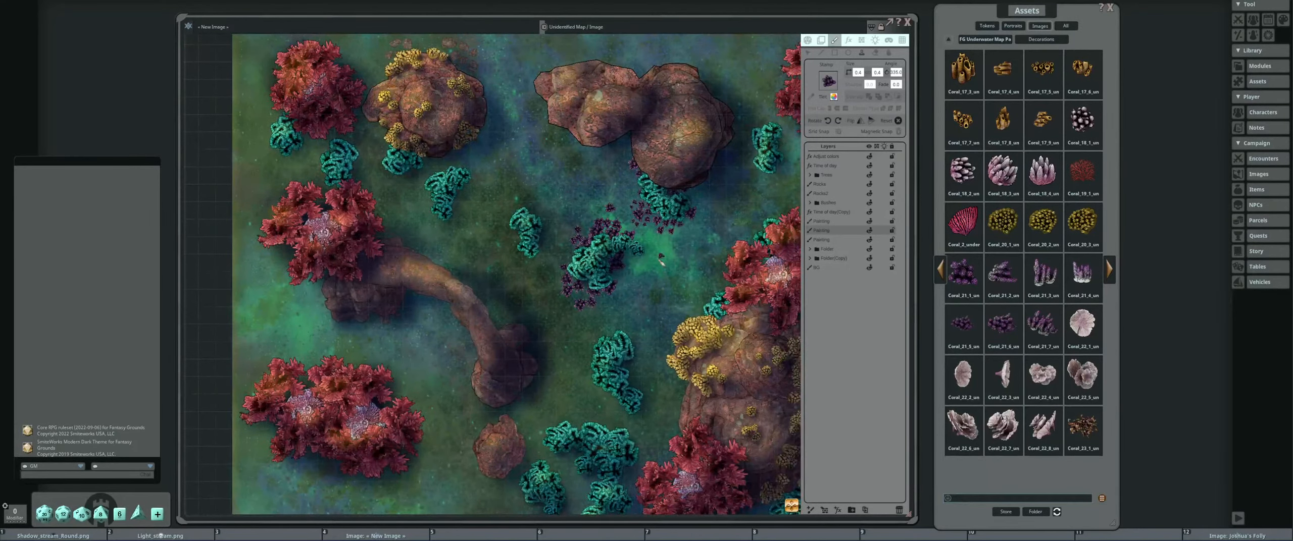
drag(662, 262, 589, 270)
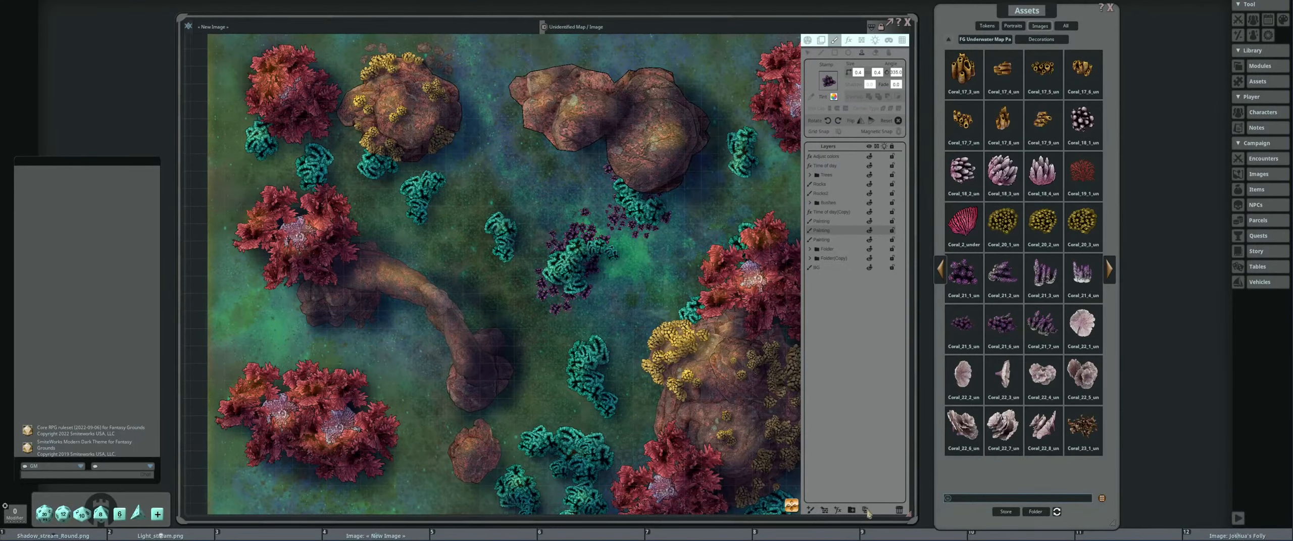
Duplicate the purple coral Painting layer as a trial, toggle the copy's visibility and remove the copy.
click(866, 512)
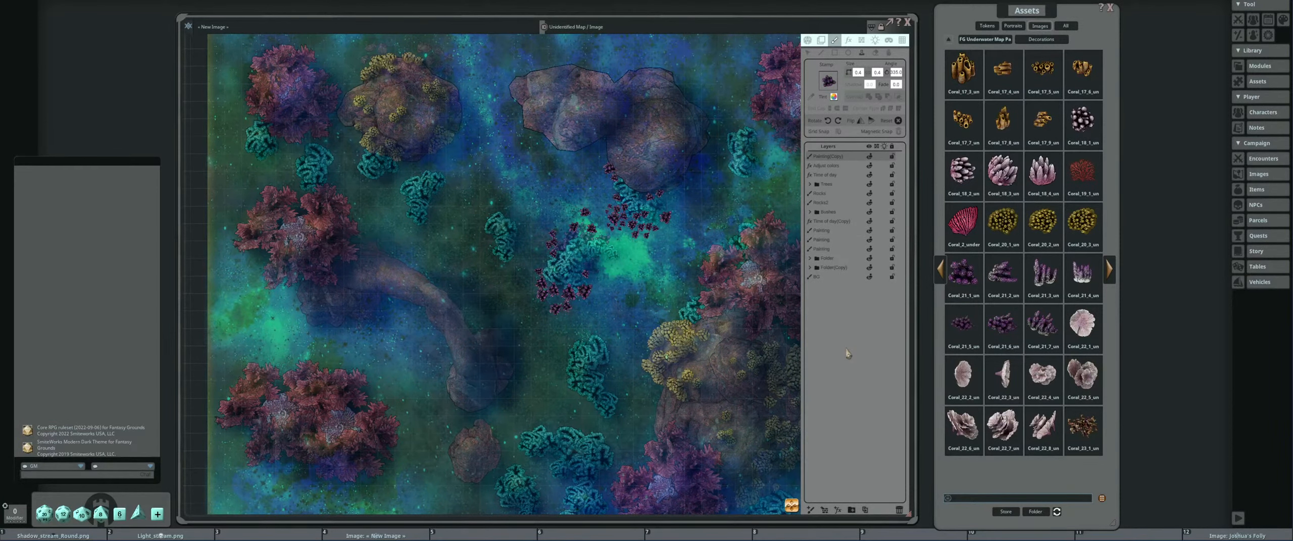
click(869, 157)
click(869, 159)
click(869, 159)
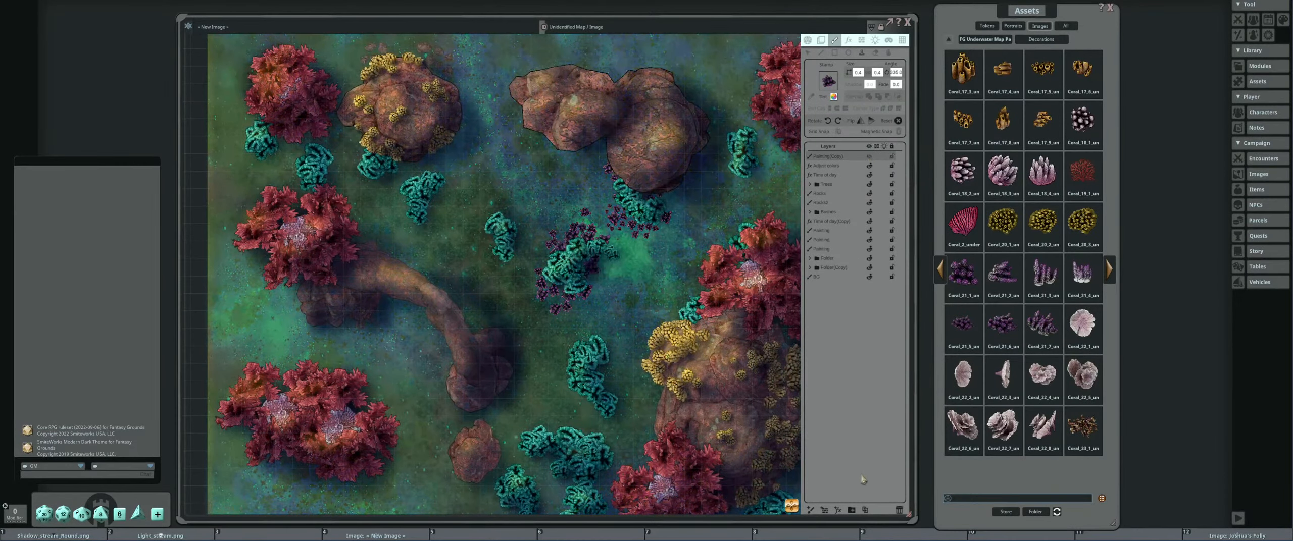
click(900, 511)
Check which purple corals the middle Painting layer holds by switching its visibility off and on.
click(835, 225)
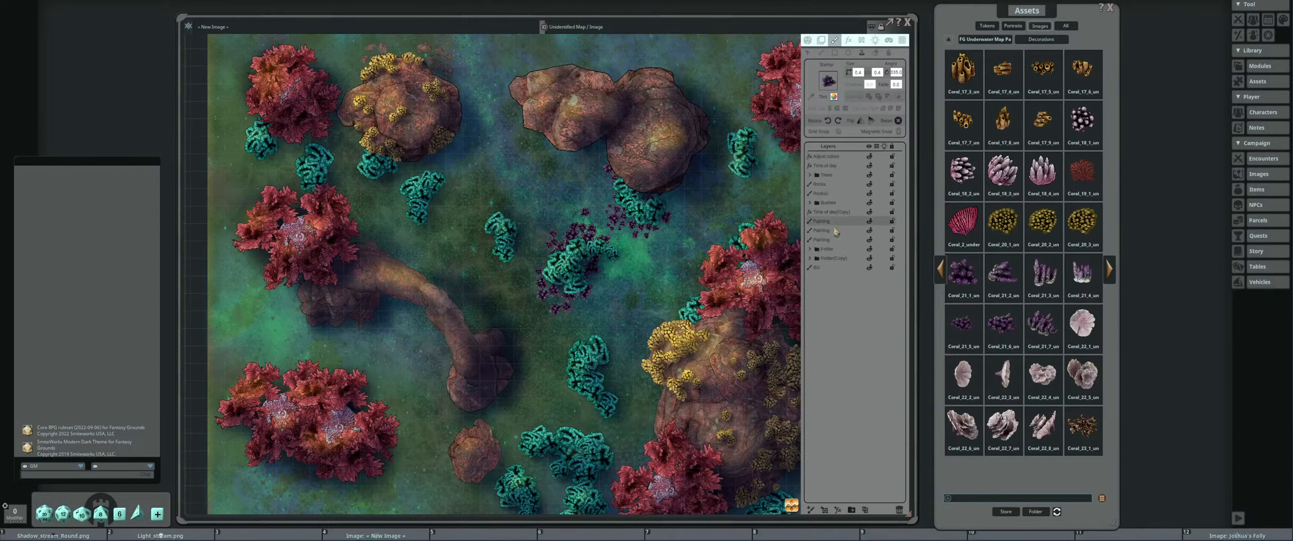
click(869, 231)
click(869, 231)
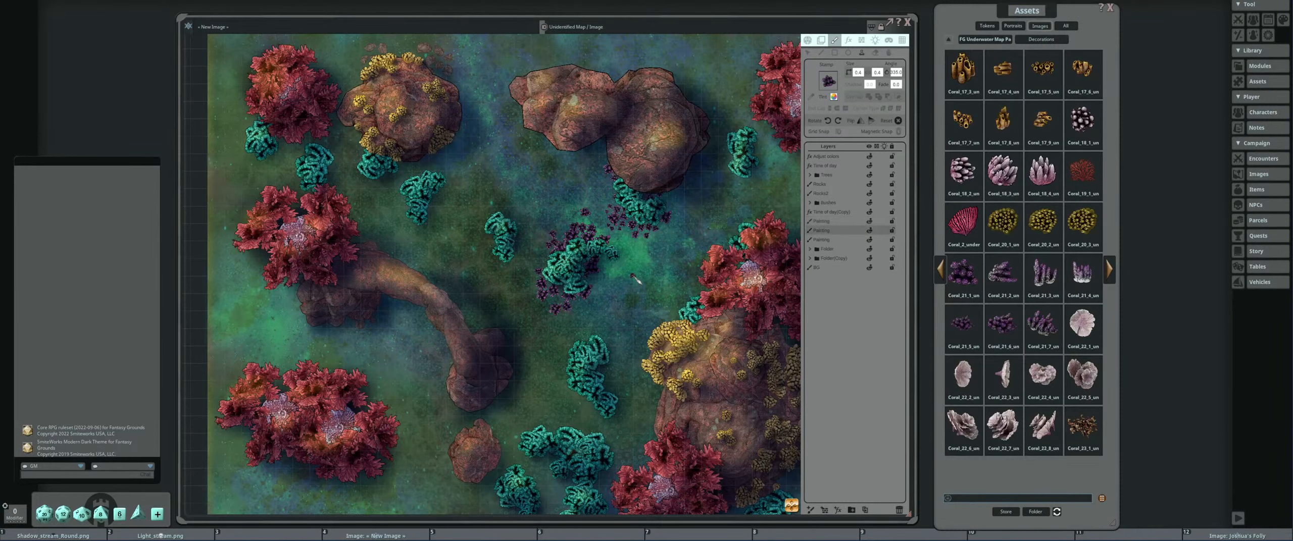
Delete the scattered purple coral points from the middle Painting layer.
scroll(635, 280, up, 2)
click(808, 53)
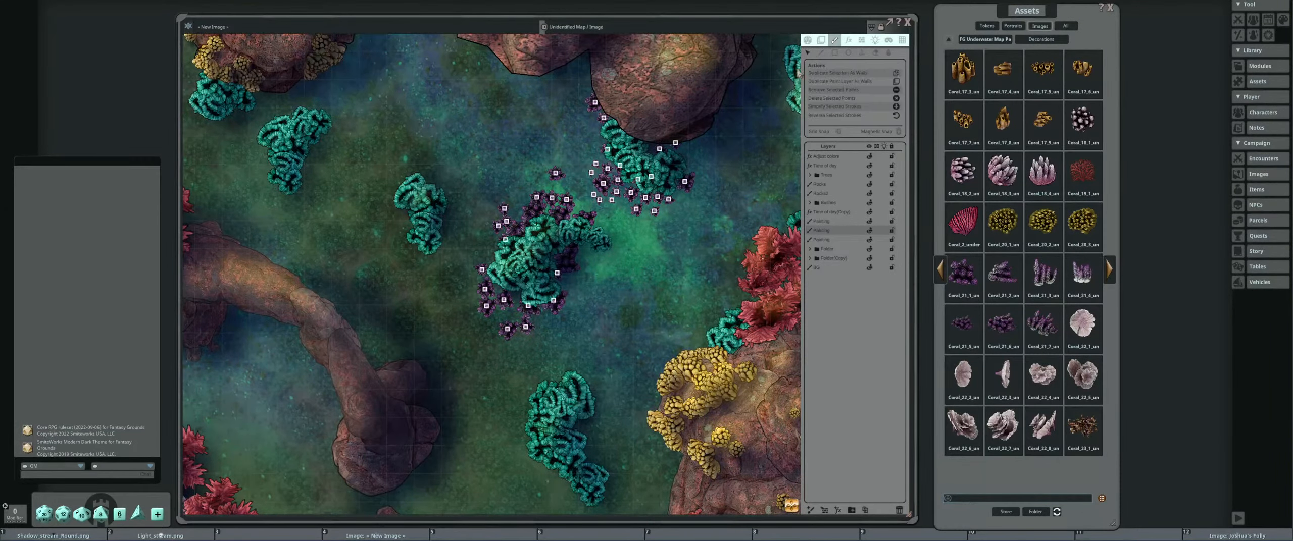
drag(440, 81, 735, 359)
key(Delete)
Inspect the purple corals left on the upper Painting layer, then undo the deletion of the scattered ones.
click(821, 221)
drag(626, 279, 635, 303)
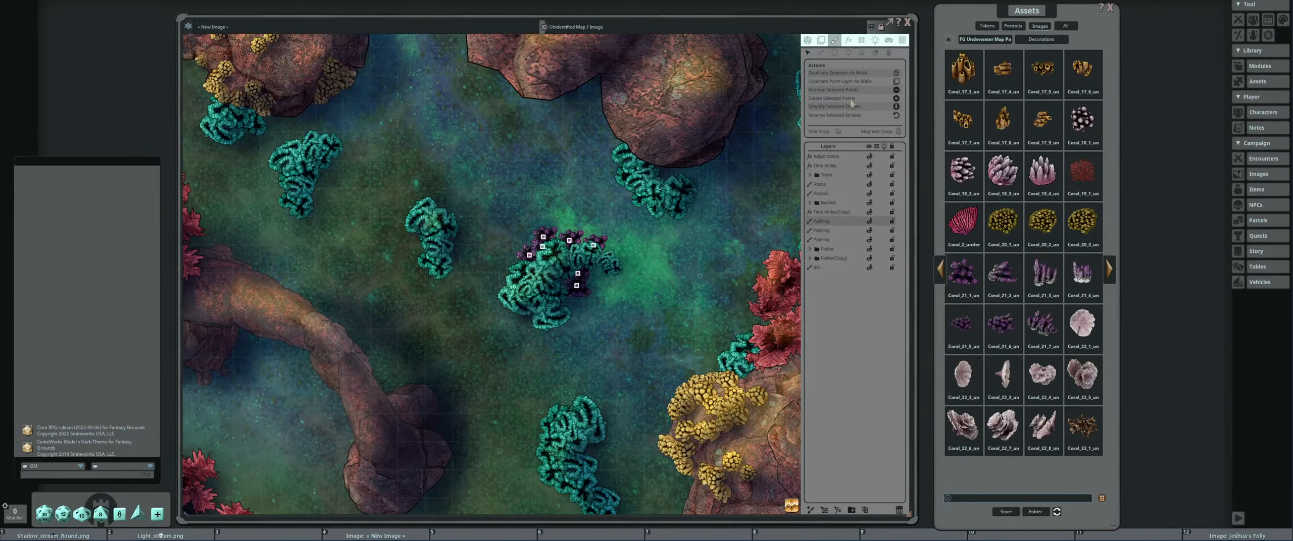
click(861, 52)
scroll(696, 277, down, 3)
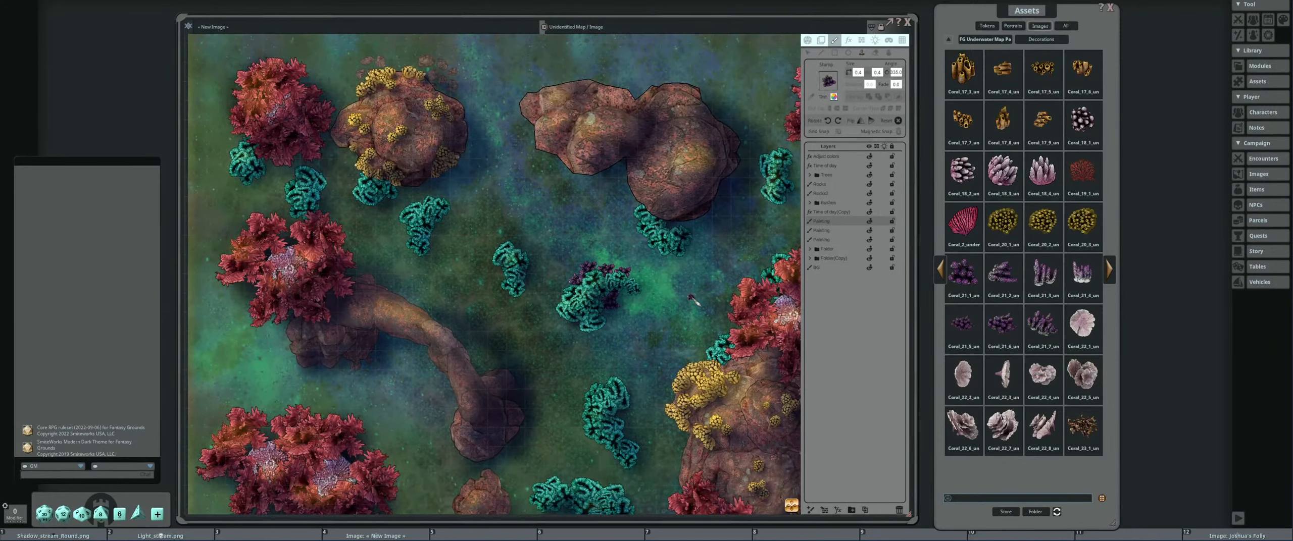
scroll(606, 273, up, 5)
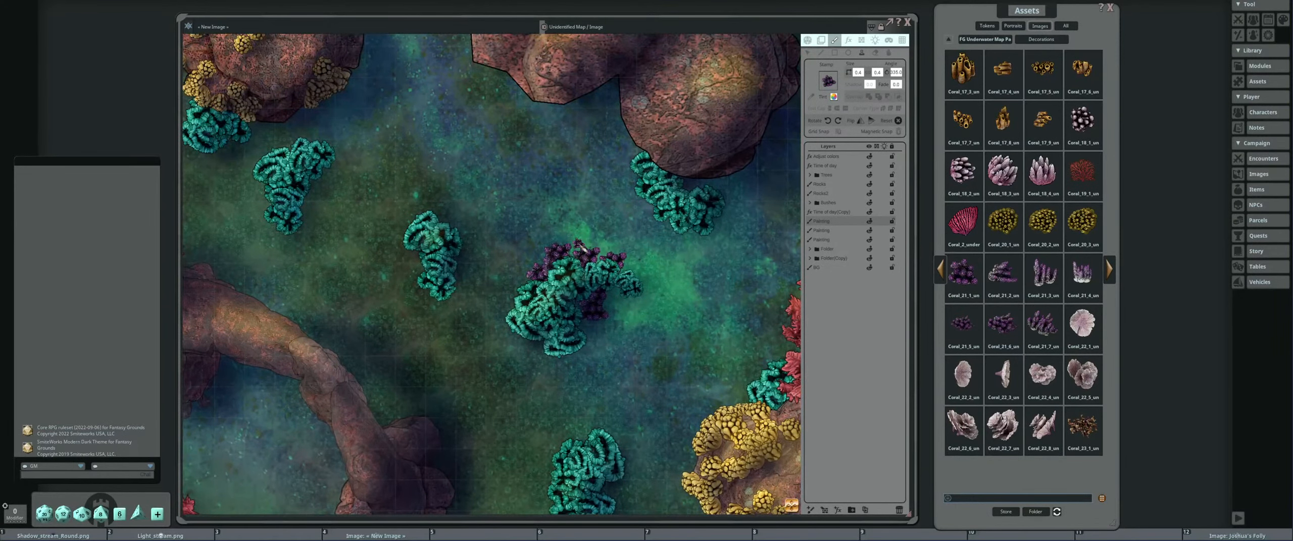
key(ctrl)
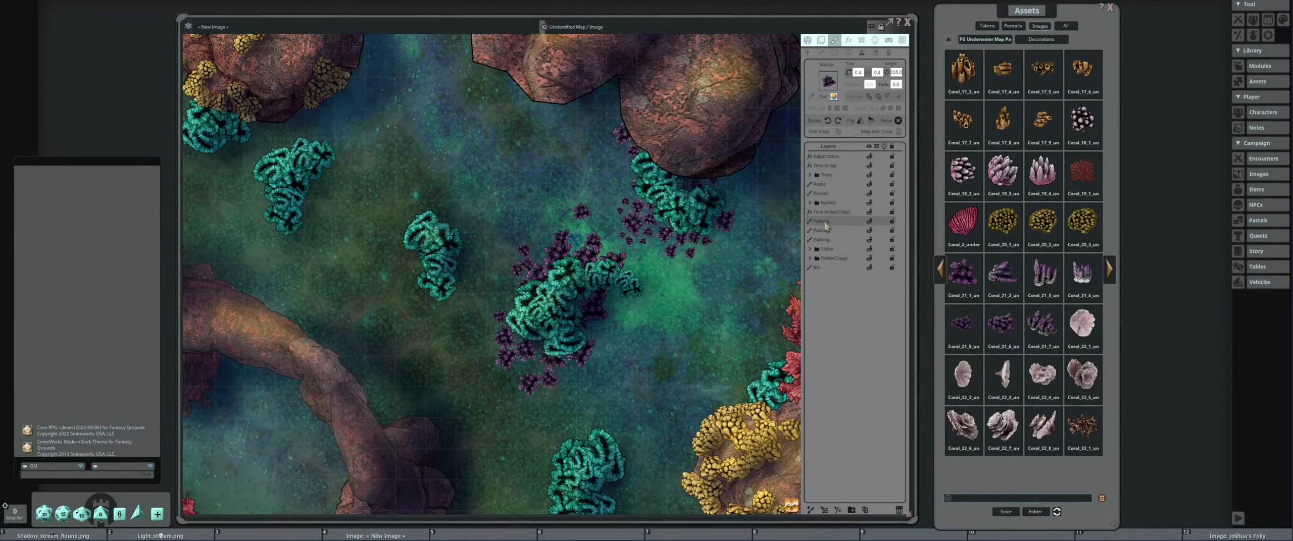
Duplicate the scattered purple coral Painting layer and place the copy directly below the uppermost Painting layer.
click(836, 232)
scroll(692, 298, down, 3)
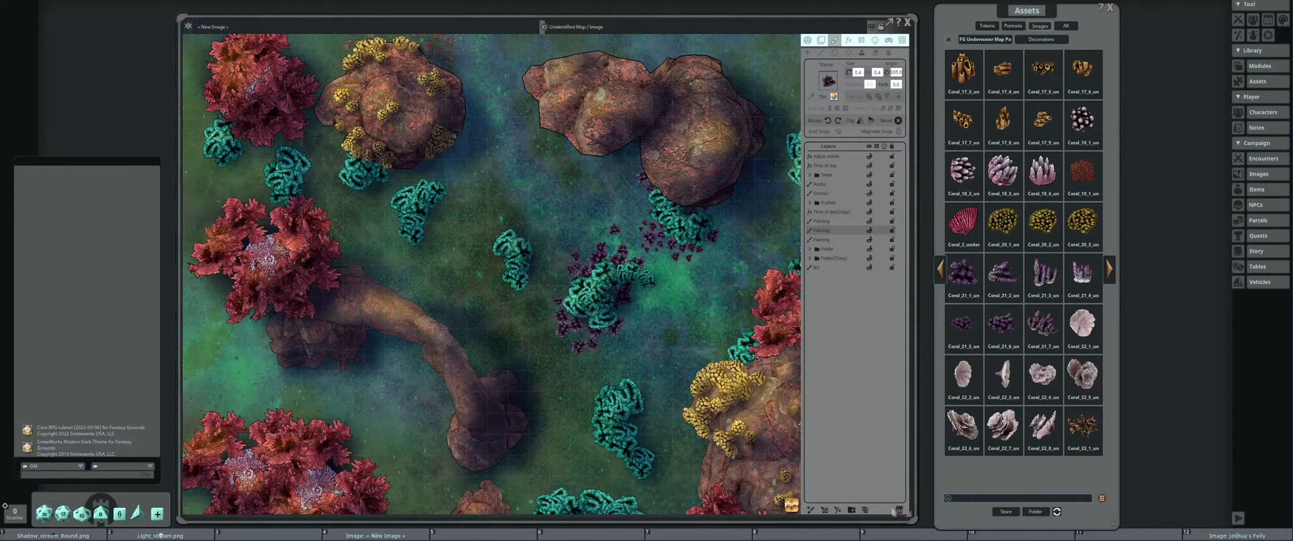
click(865, 510)
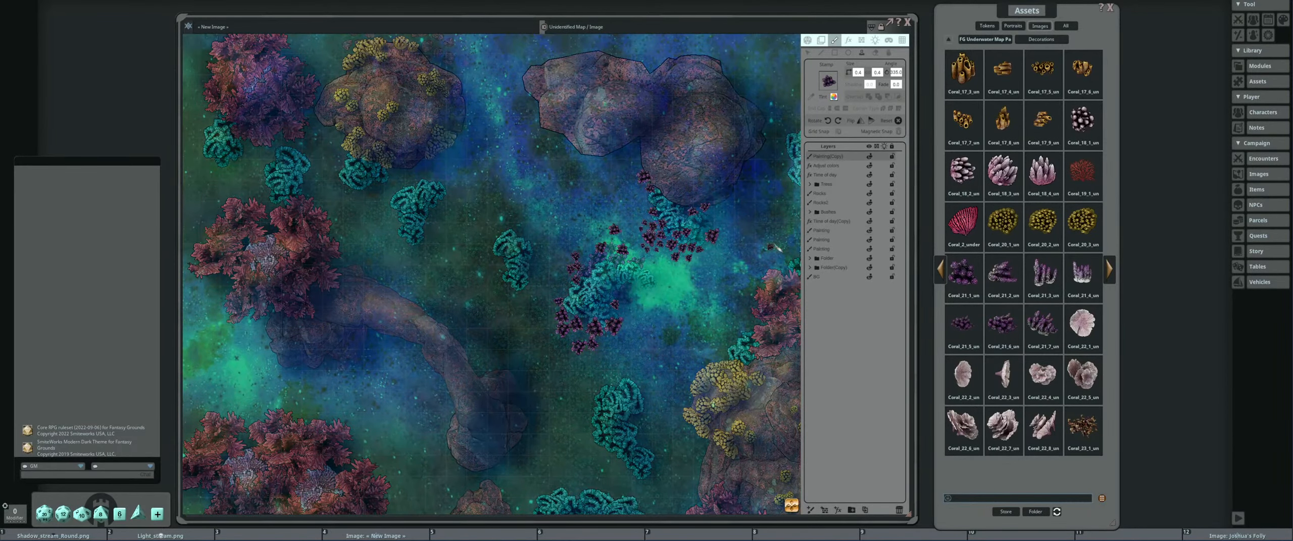
click(808, 53)
scroll(399, 173, down, 3)
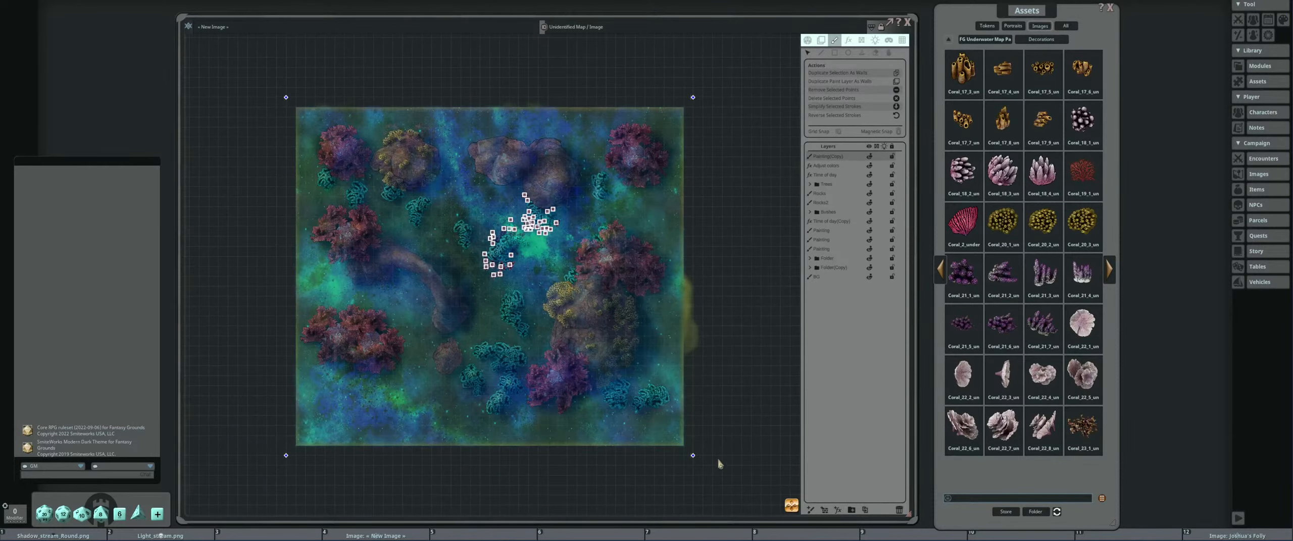
scroll(555, 325, up, 5)
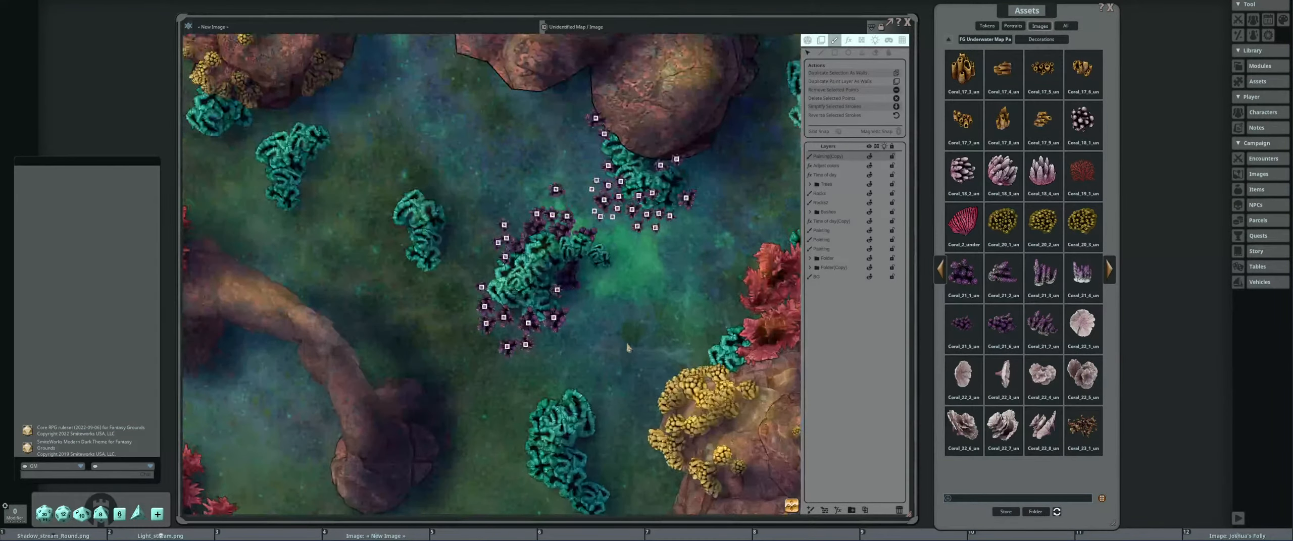
scroll(628, 348, up, 2)
mouse_move(853, 158)
mouse_down()
mouse_move(841, 224)
mouse_move(813, 236)
mouse_up()
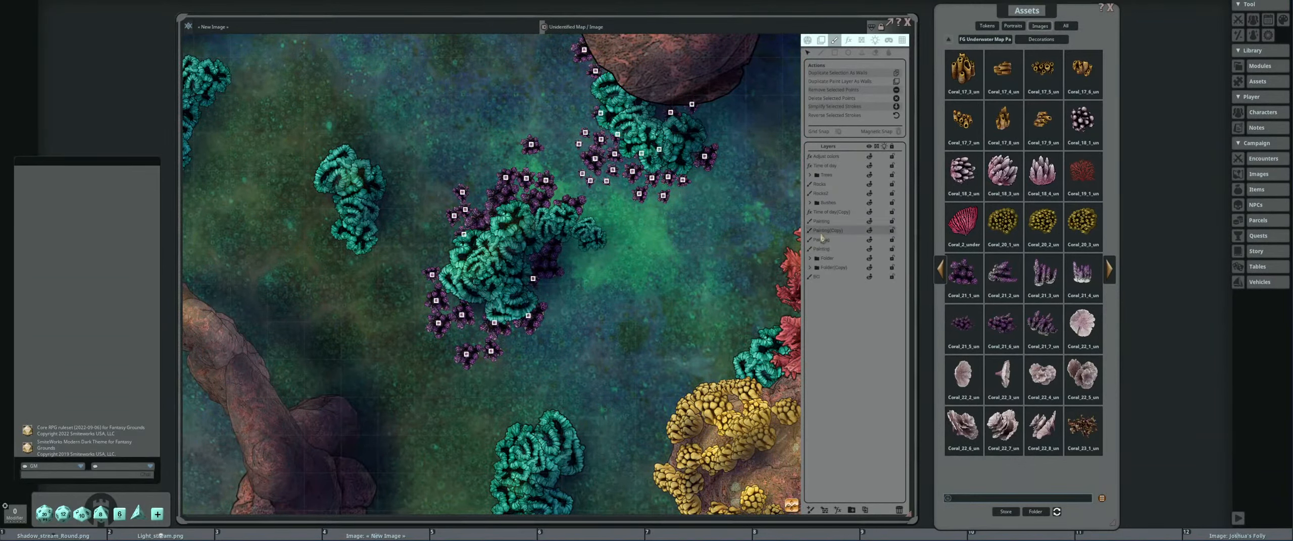
Create a layer folder above the purple coral layers and move Painting and Painting(Copy) into it.
click(851, 511)
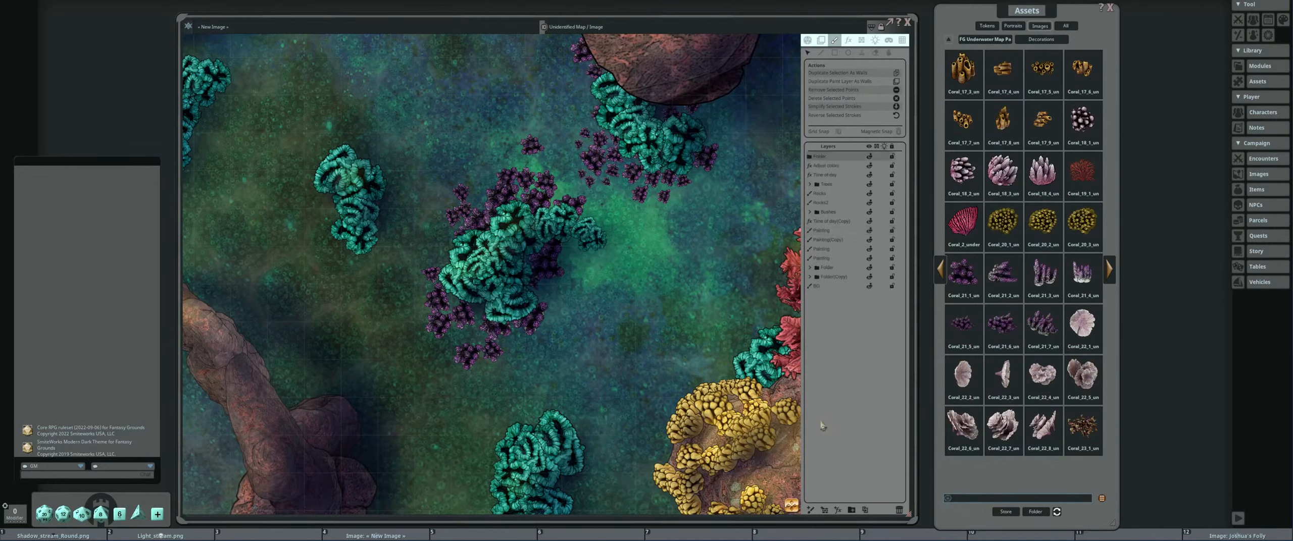
drag(851, 160, 832, 231)
click(828, 233)
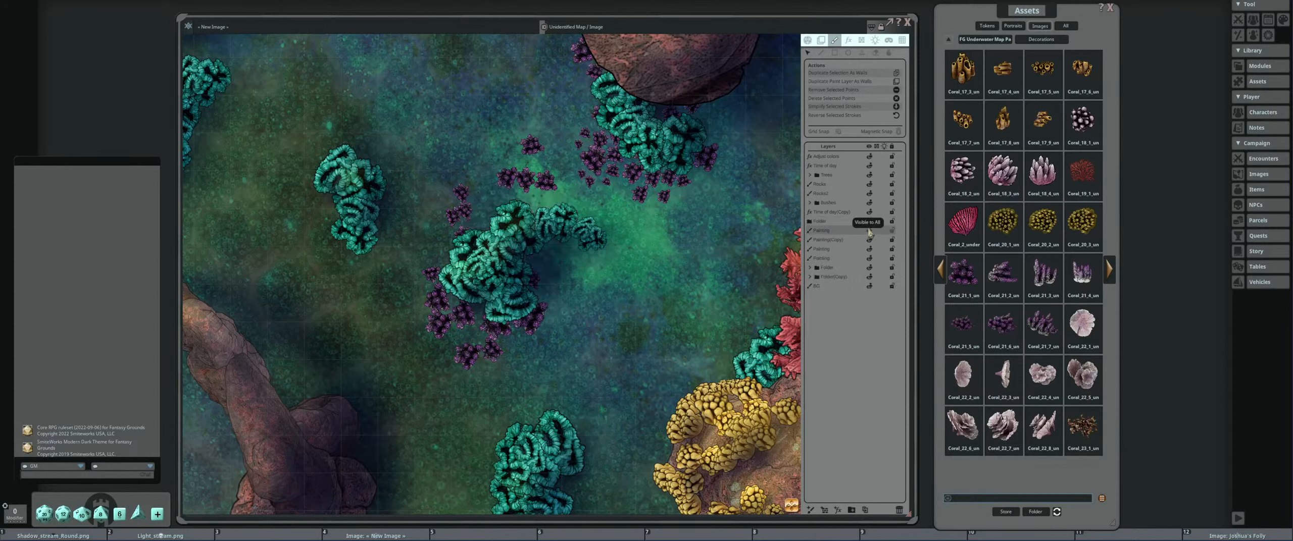
click(836, 242)
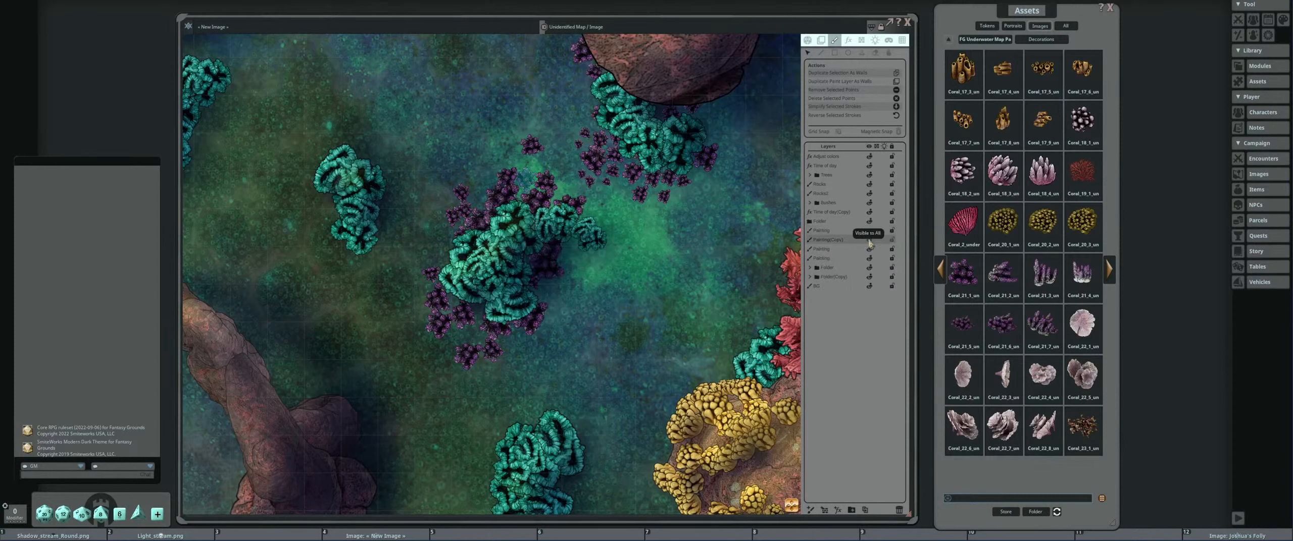
click(871, 242)
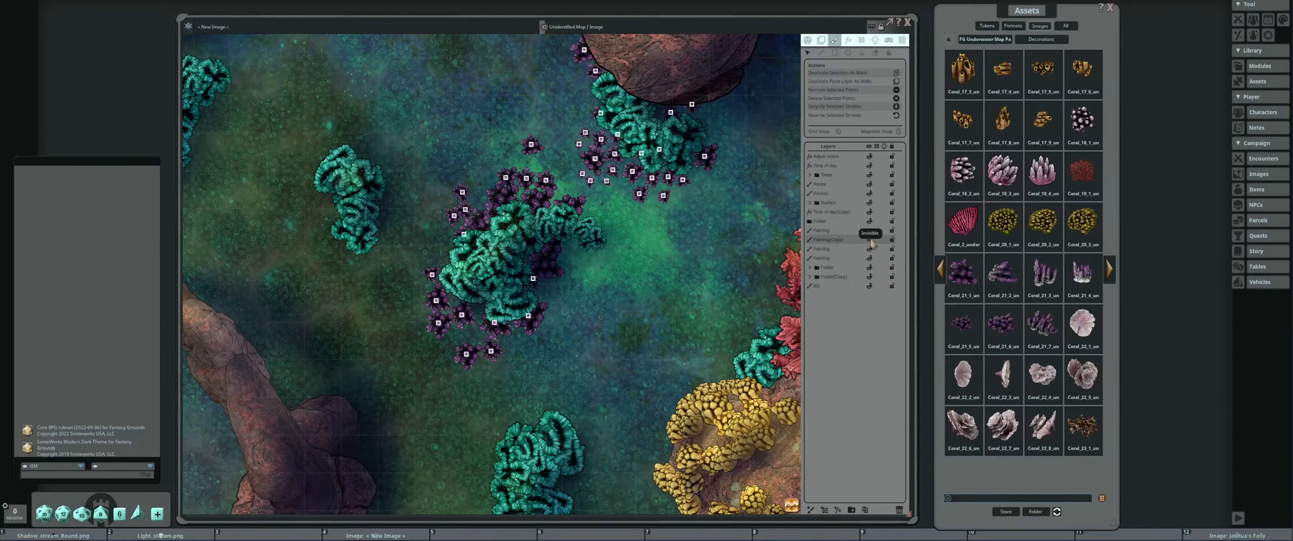
drag(846, 241, 815, 228)
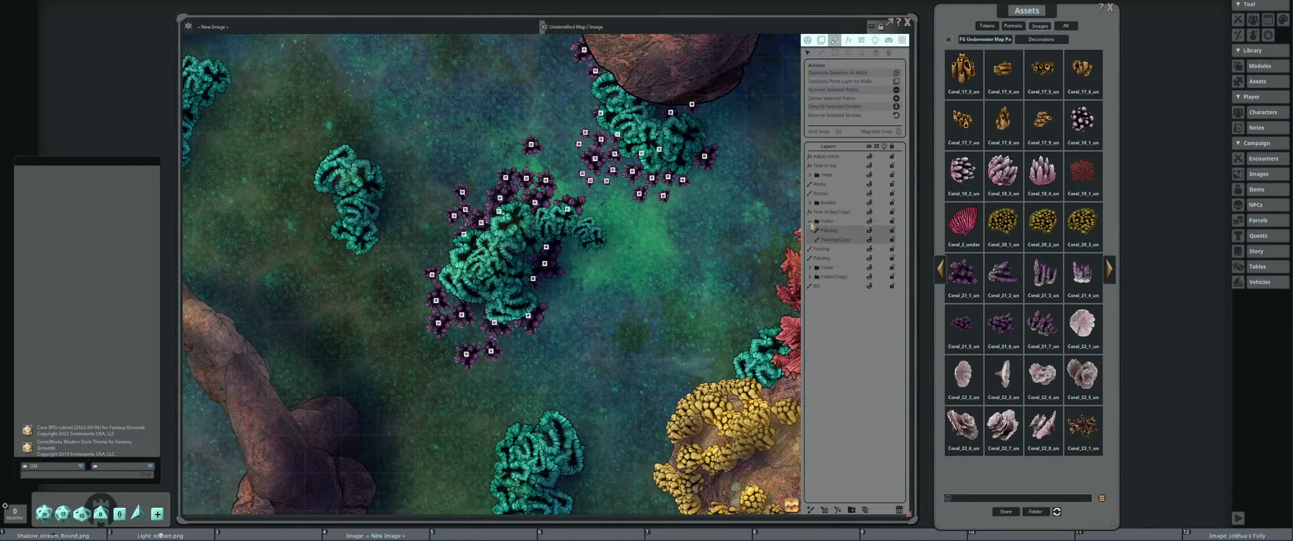
click(810, 223)
Hide the new folder, delete the original scattered purple coral points on the Painting layer beneath it, and show the folder again.
click(869, 223)
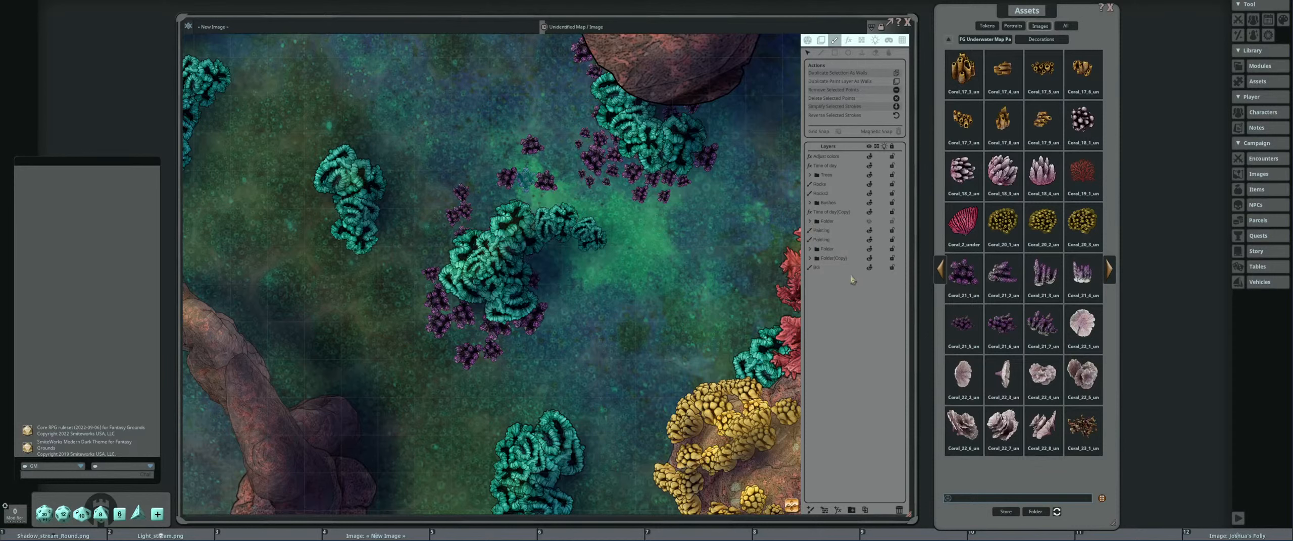
click(835, 232)
scroll(618, 339, down, 2)
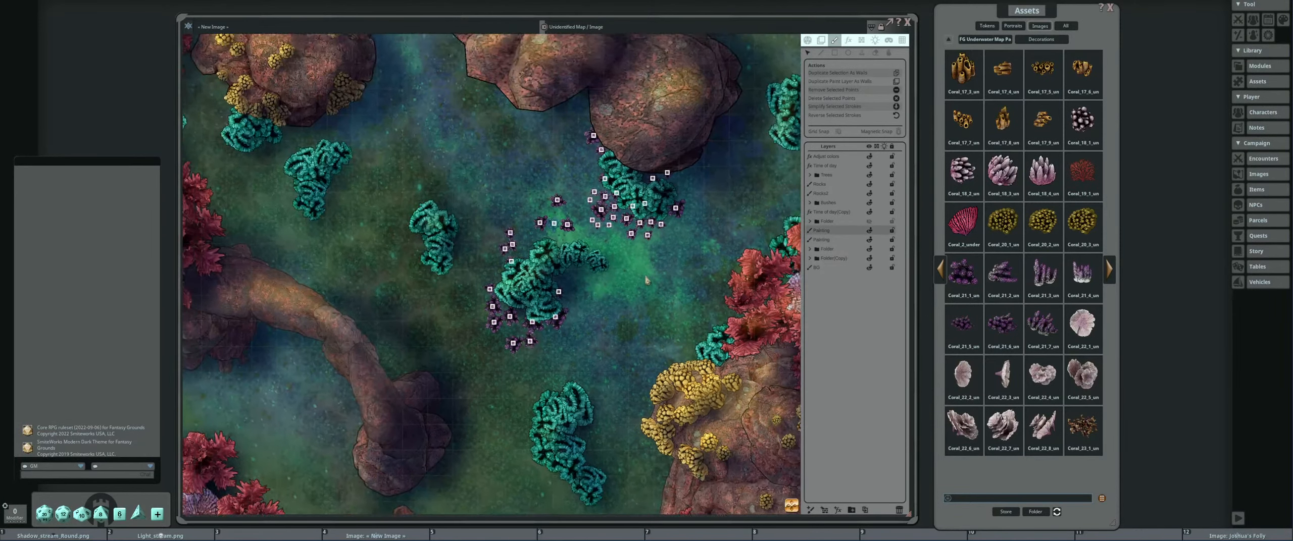
key(Delete)
click(870, 222)
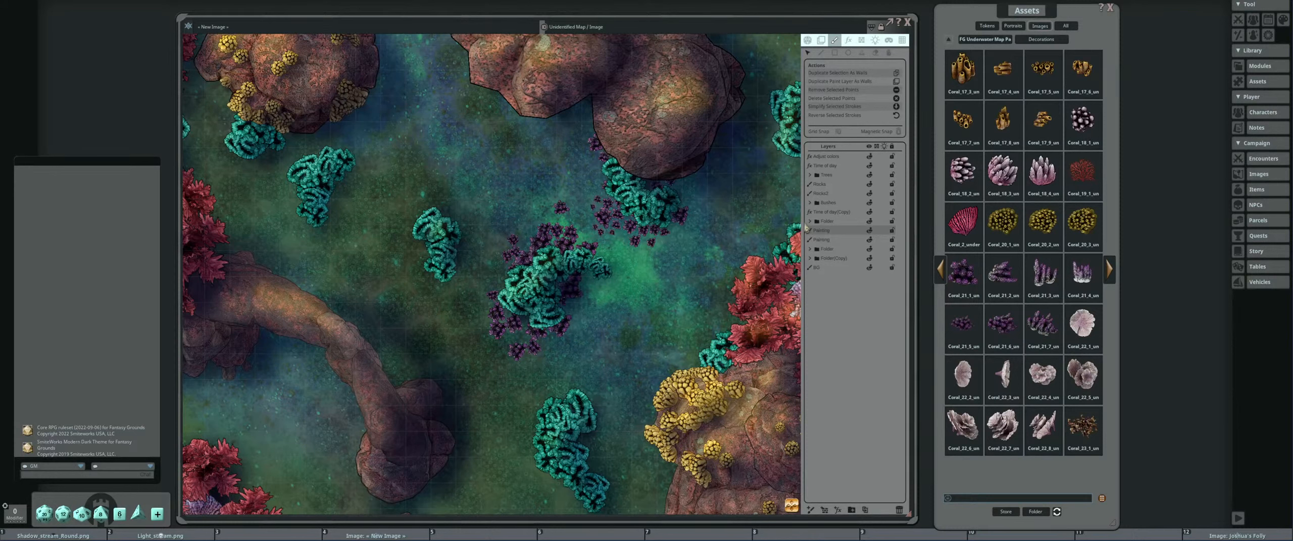
Duplicate the two purple coral layers inside the new folder.
click(809, 222)
click(828, 231)
ctrl+click(833, 240)
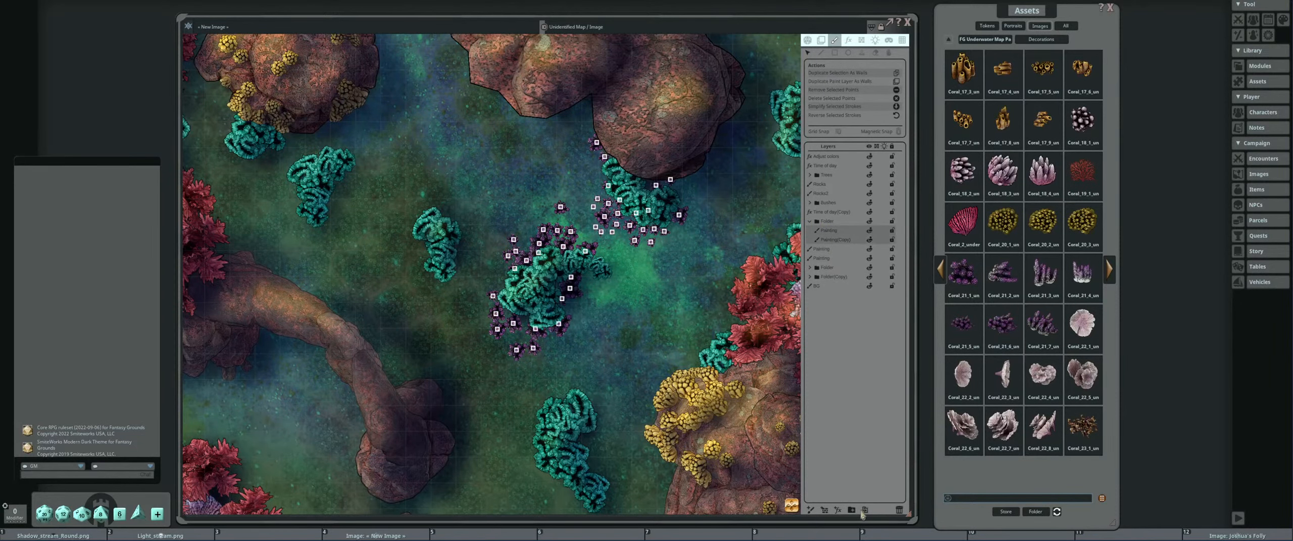
click(864, 512)
scroll(672, 386, down, 3)
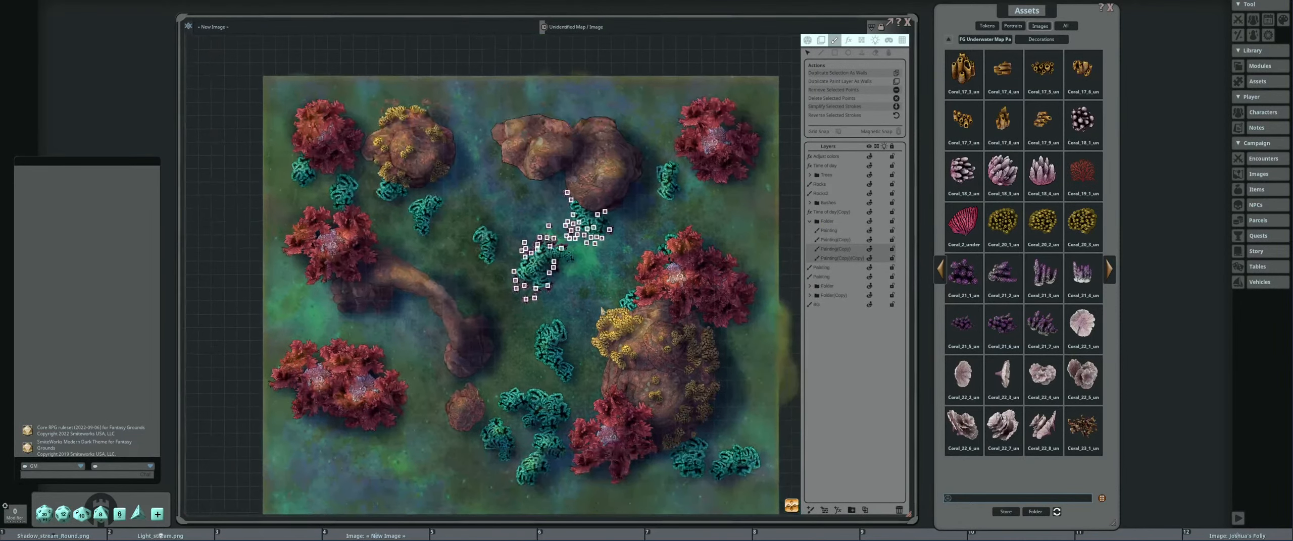
Rotate the two duplicated purple coral layers and move them among the red and teal corals in the map's upper-left area.
click(822, 40)
scroll(647, 285, up, 2)
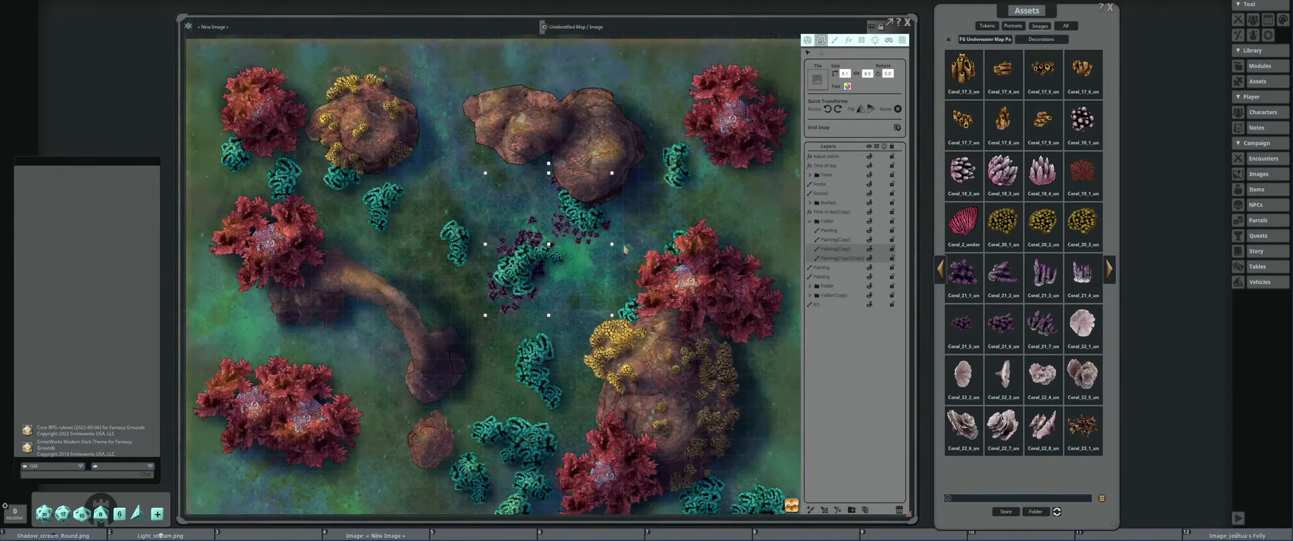
drag(551, 372, 629, 314)
mouse_move(635, 258)
mouse_down()
mouse_move(479, 151)
mouse_move(475, 179)
mouse_move(491, 201)
mouse_up()
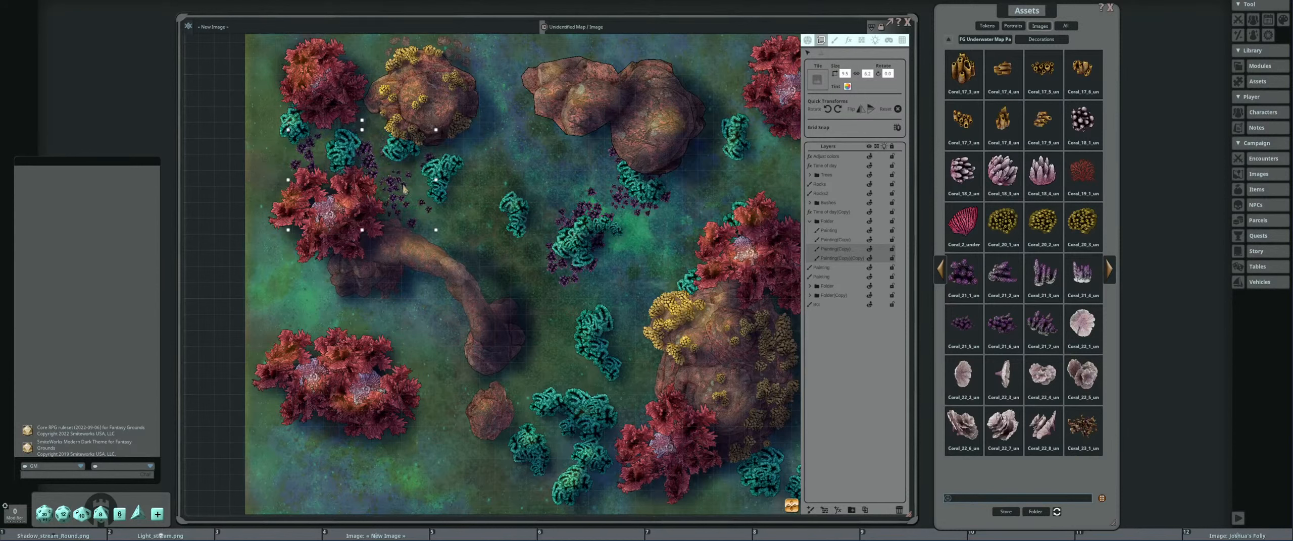
Duplicate all four purple coral layers, then move and slightly transform the copies across the lower part of the map.
shift+click(851, 231)
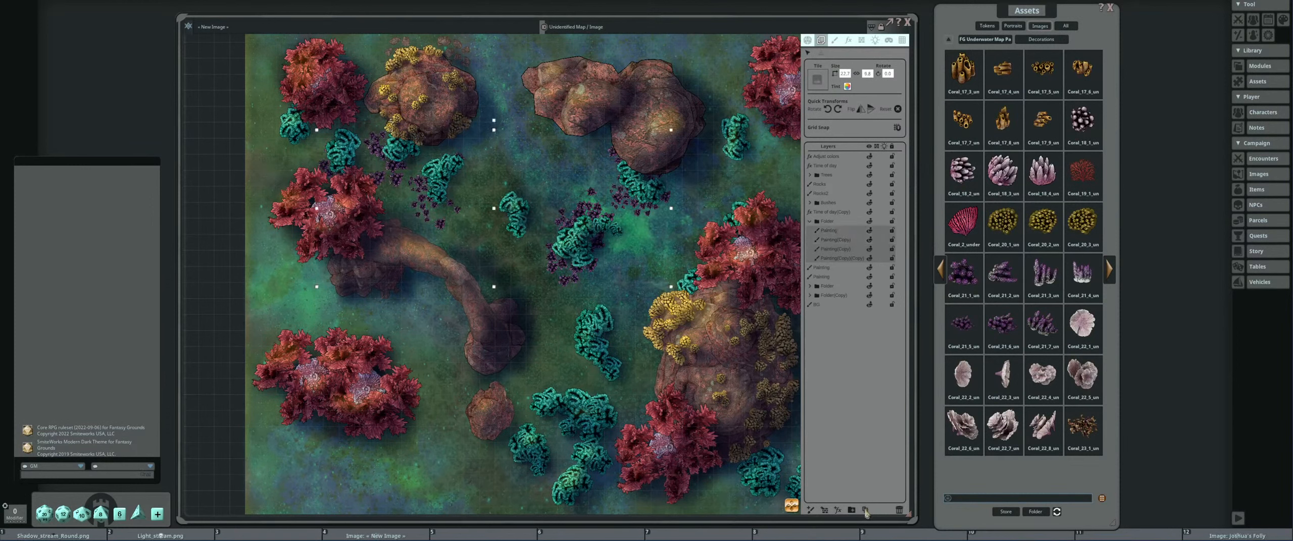
click(866, 511)
mouse_move(466, 232)
mouse_down()
mouse_move(461, 413)
mouse_move(447, 419)
mouse_move(452, 409)
mouse_up()
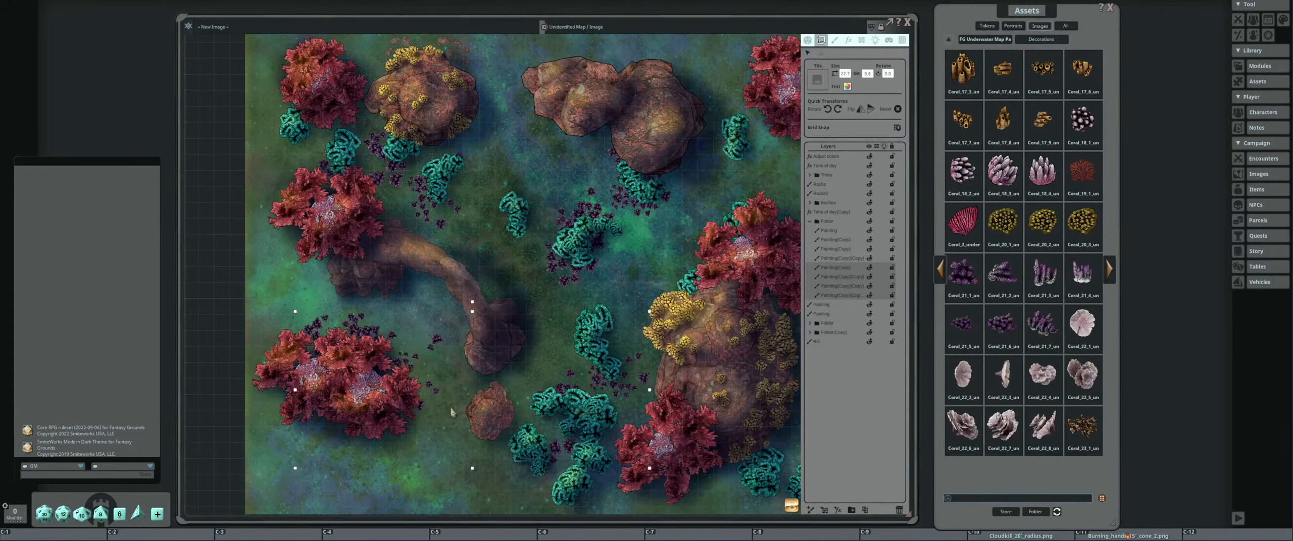
drag(473, 303, 489, 452)
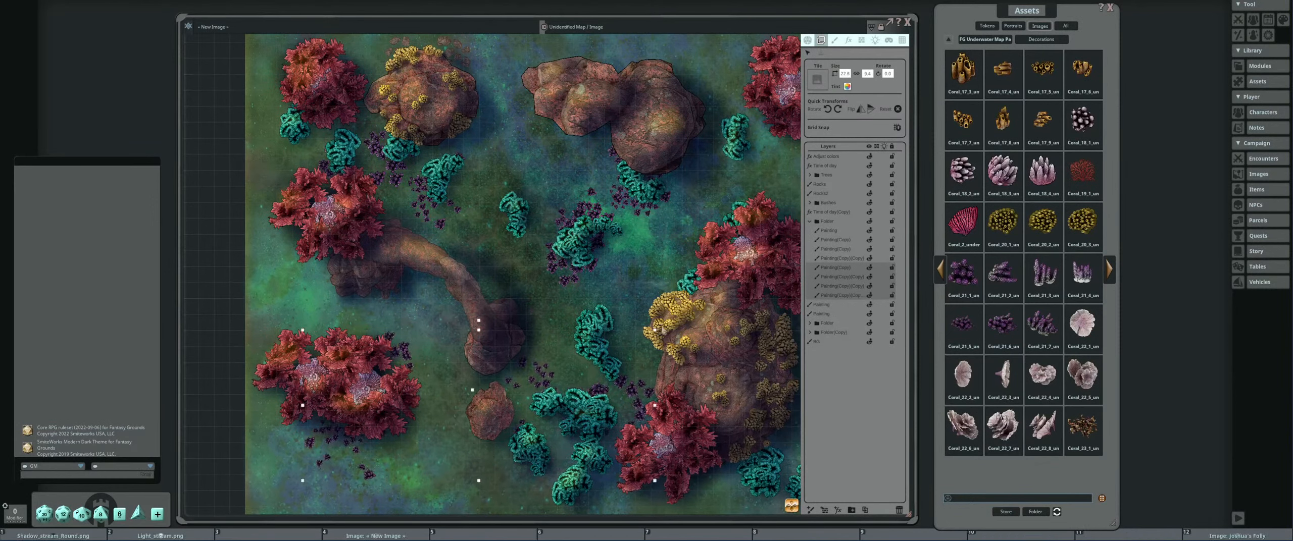
Duplicate all eight purple coral layers in the folder.
click(833, 296)
shift+click(833, 230)
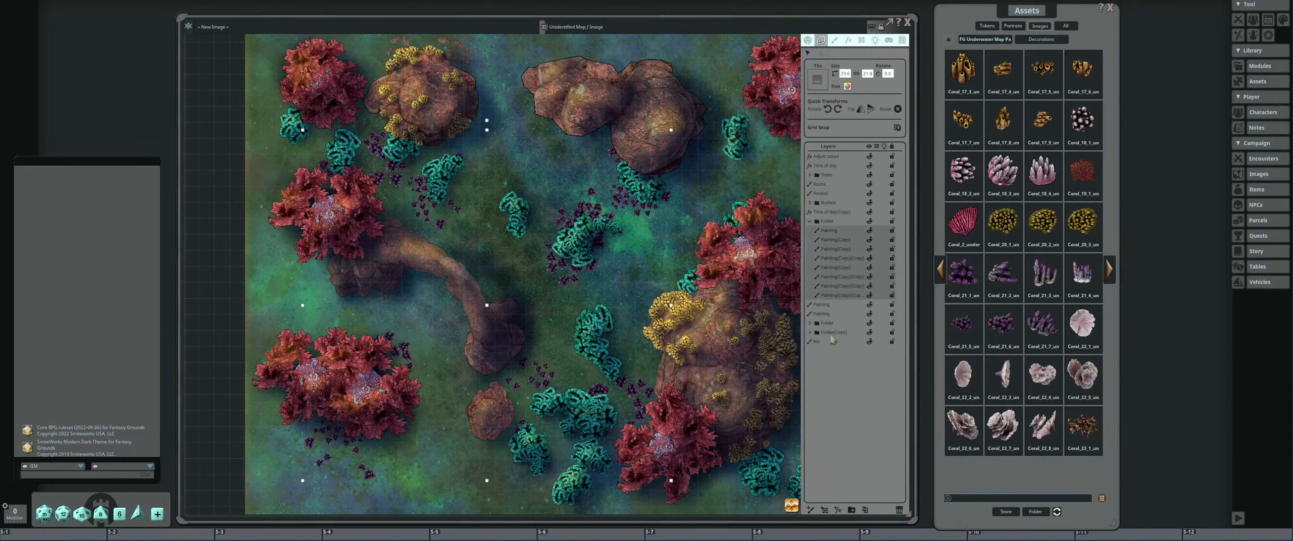
click(866, 512)
scroll(540, 321, down, 4)
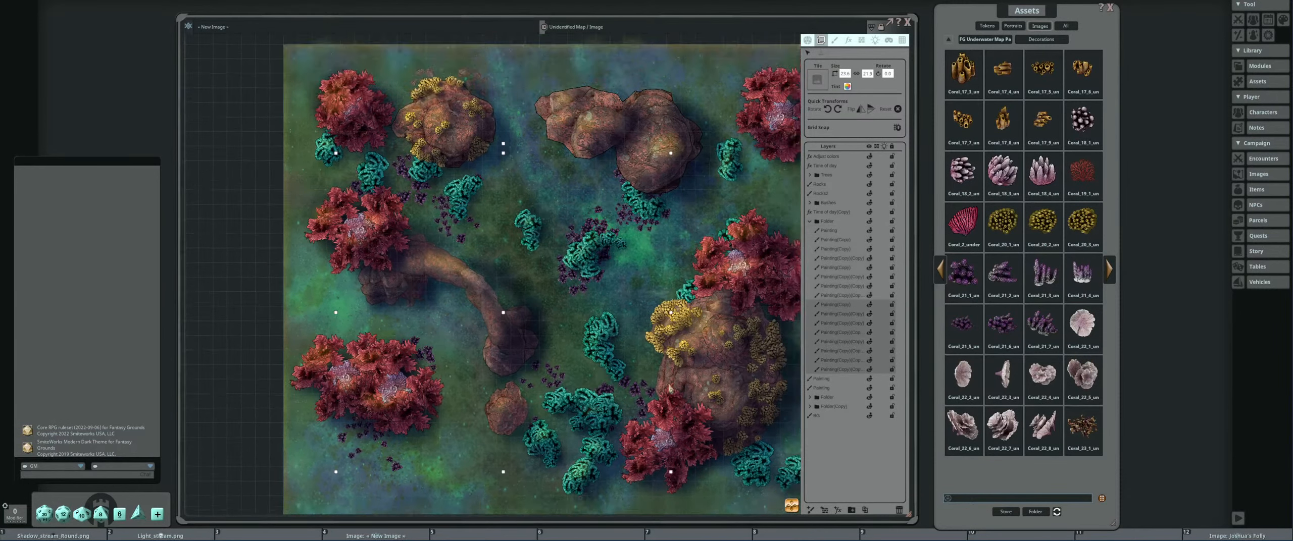
Rotate the eight newly duplicated purple coral layers about a quarter turn and narrow them to spread corals over the map's middle.
drag(540, 309, 608, 248)
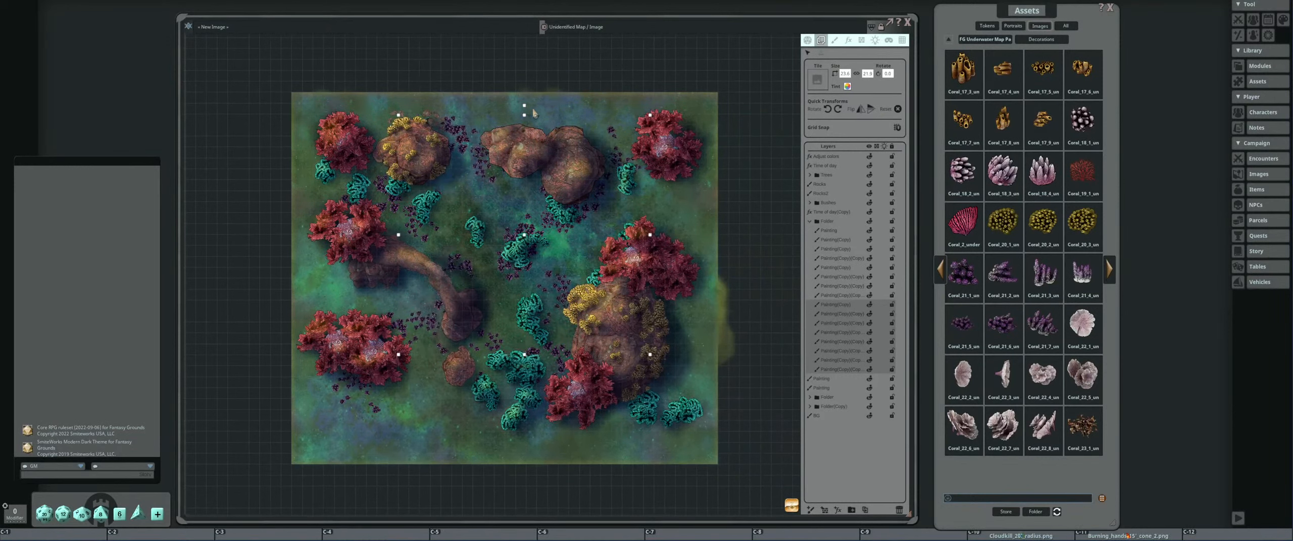
drag(524, 106, 649, 268)
drag(648, 234, 625, 236)
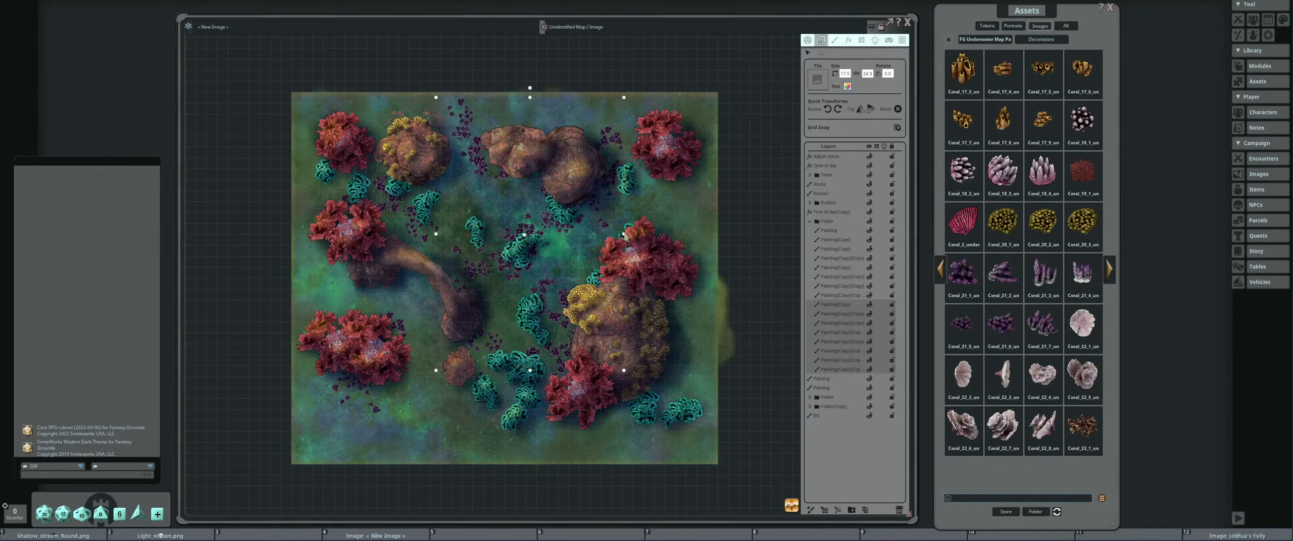
Shorten the eight selected purple coral layers vertically, move them towards the map's lower middle, and collapse their folder.
drag(531, 103, 533, 142)
drag(575, 269, 599, 324)
scroll(564, 350, down, 4)
scroll(599, 325, up, 5)
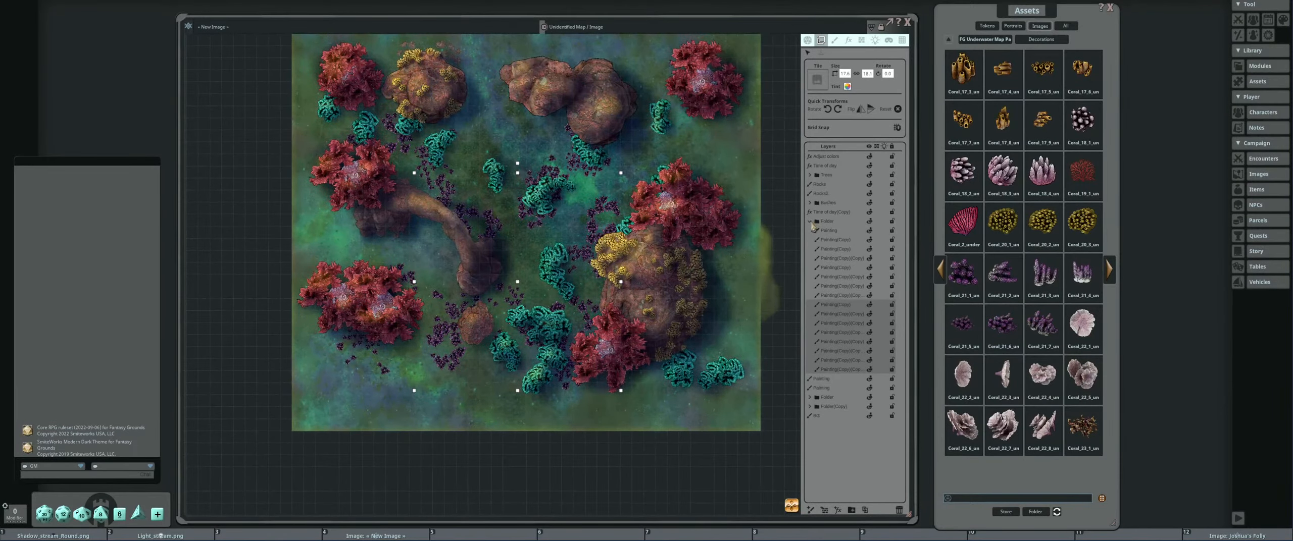
click(810, 222)
Examine the purple coral clusters around the arched rock and teal corals up close and across the whole map.
scroll(571, 240, up, 5)
scroll(556, 232, down, 2)
drag(499, 183, 491, 273)
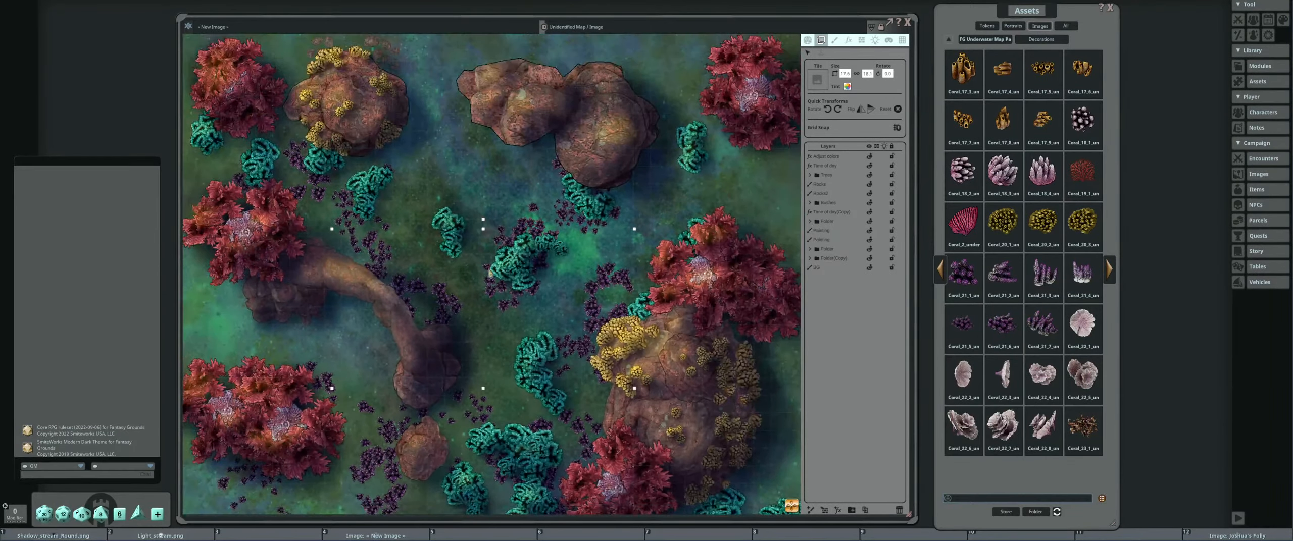
scroll(505, 304, up, 4)
drag(515, 359, 533, 325)
scroll(532, 325, up, 4)
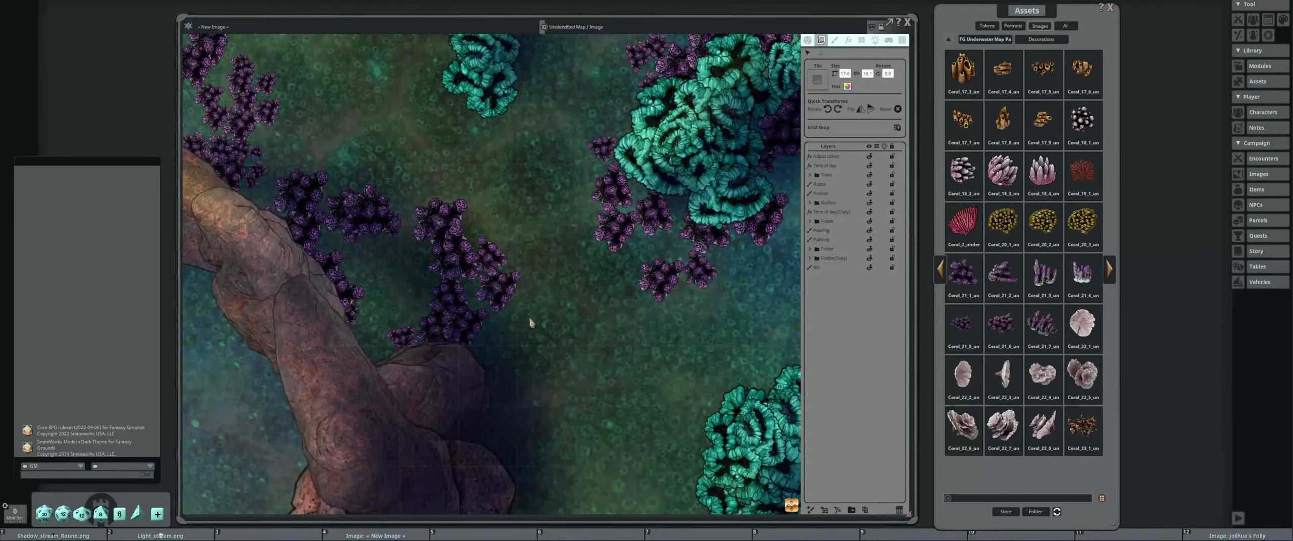
scroll(558, 348, down, 3)
scroll(556, 347, down, 3)
scroll(556, 339, up, 6)
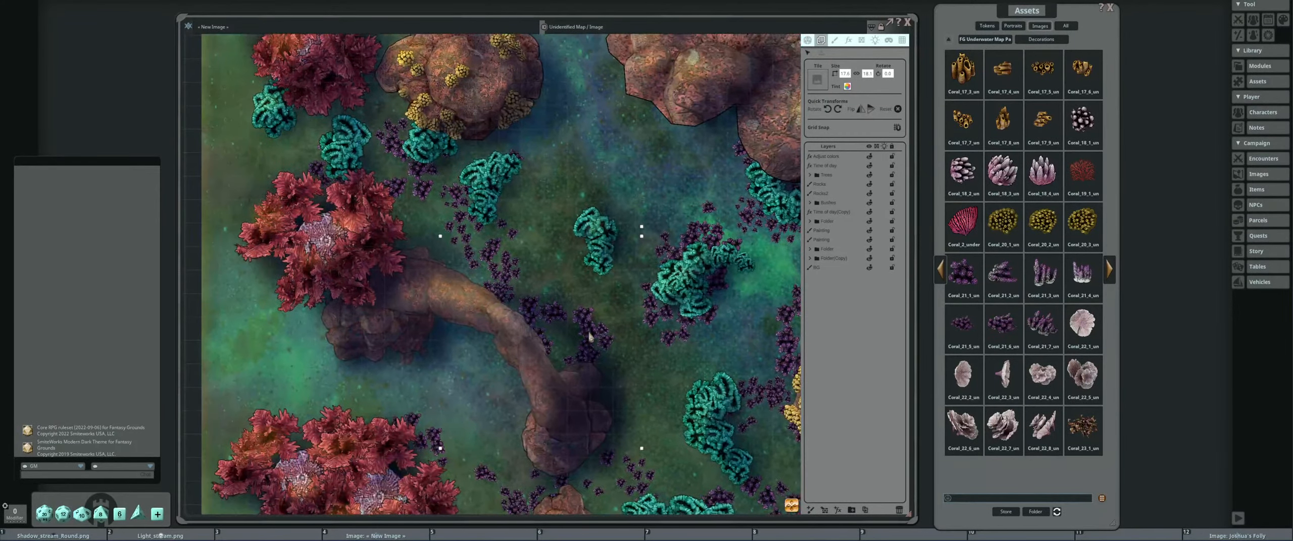
scroll(556, 330, down, 2)
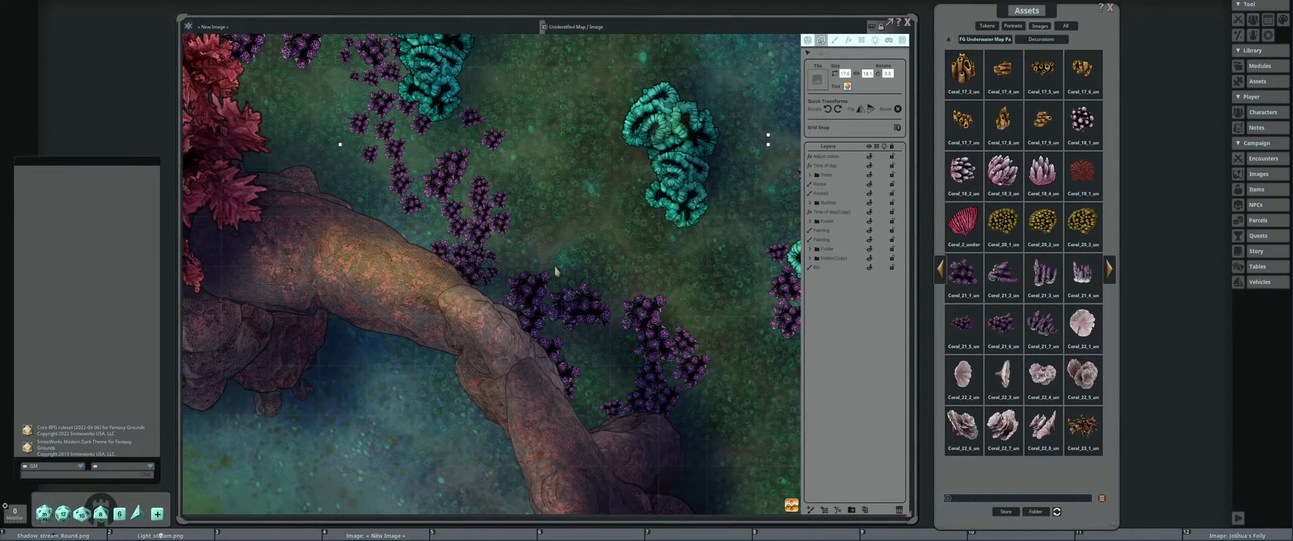
scroll(556, 271, down, 5)
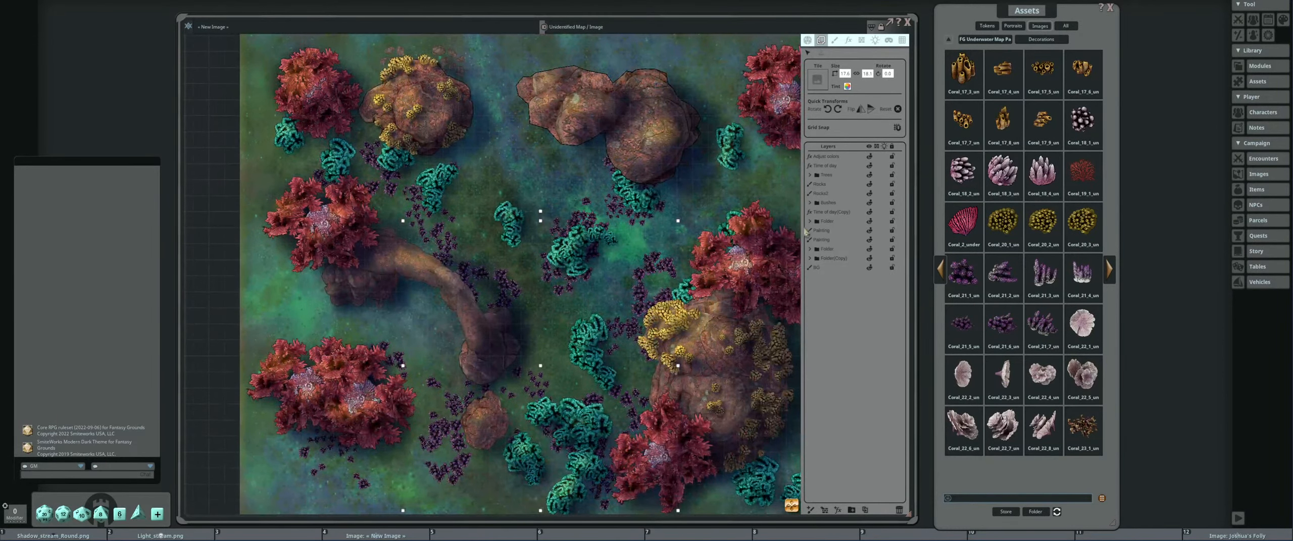
Duplicate the purple coral folder and place the copy directly below the original in the layer order.
click(811, 223)
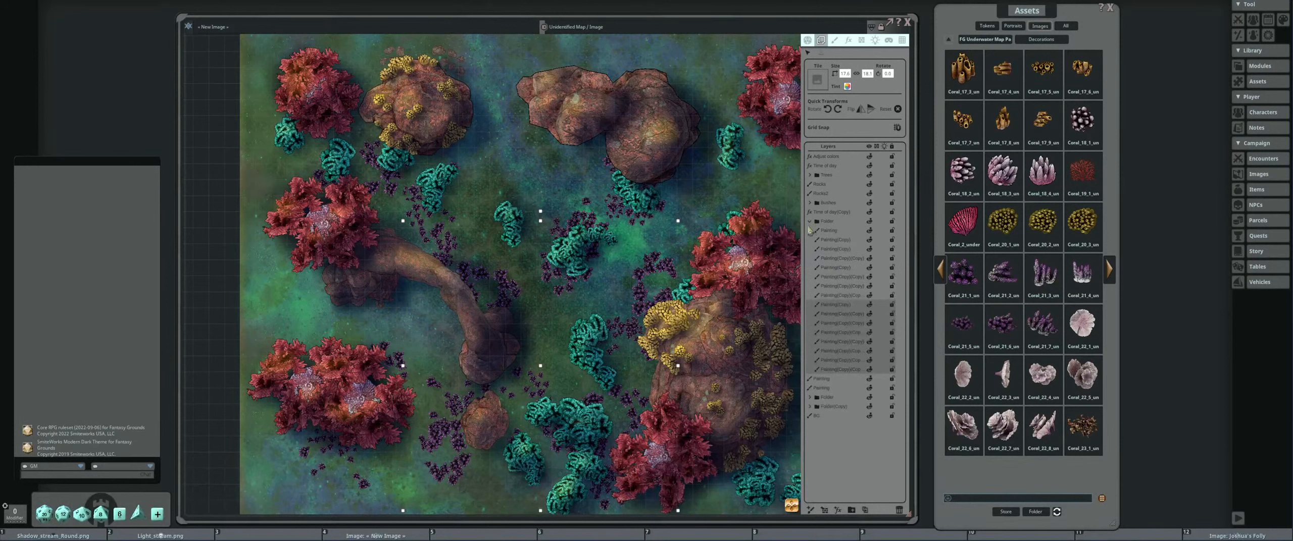
click(810, 222)
click(828, 223)
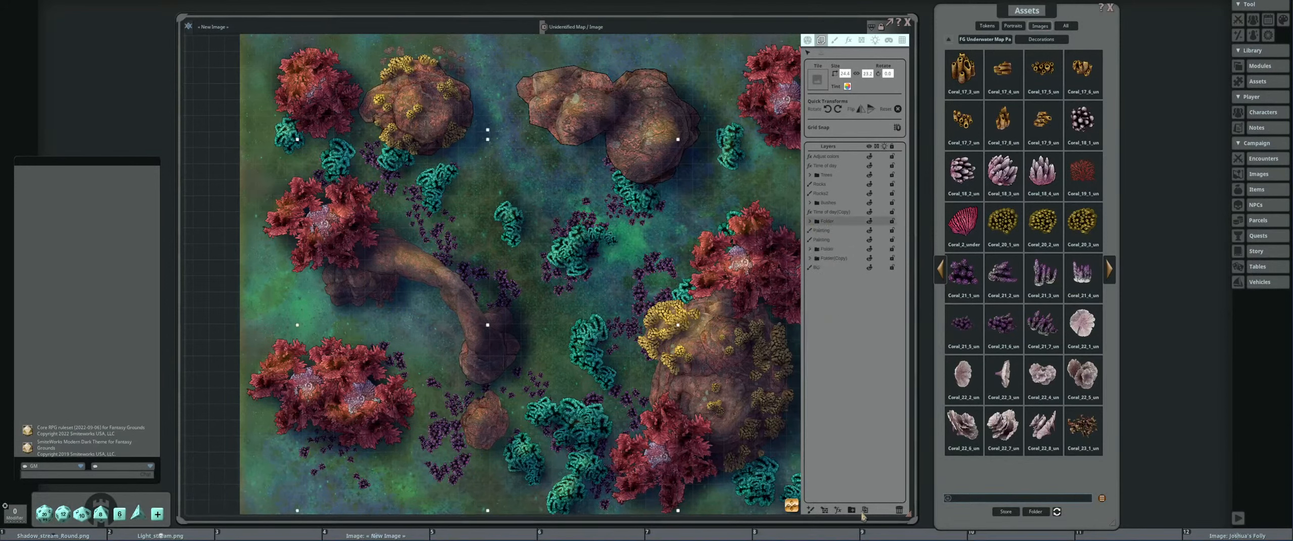
click(865, 511)
drag(855, 161, 854, 232)
drag(589, 372, 533, 343)
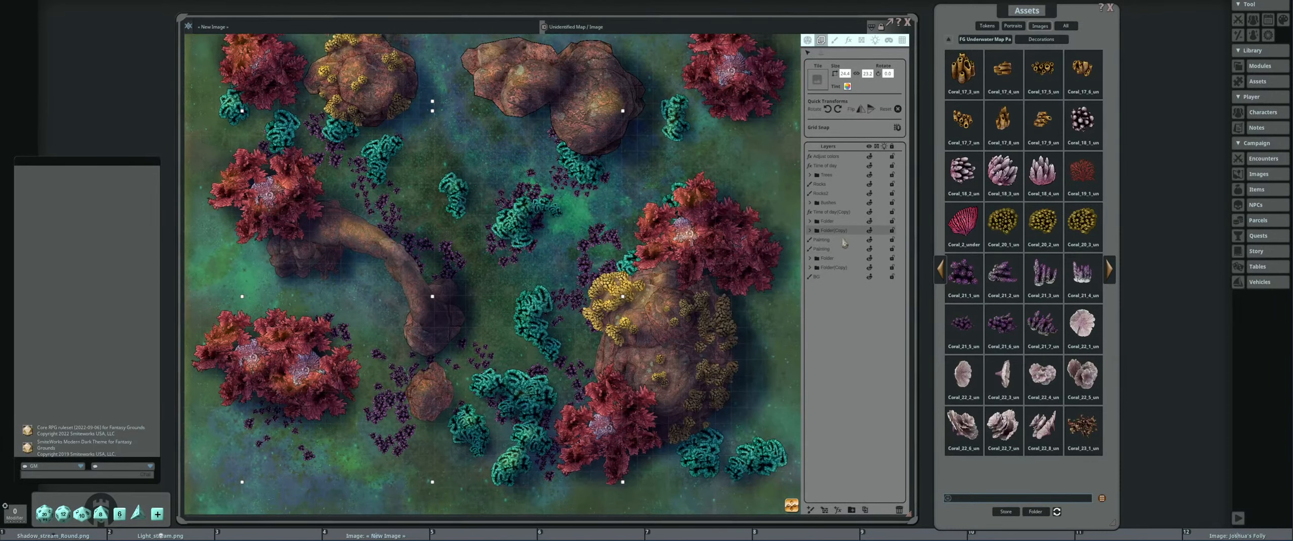
Try tinting the duplicated coral folder a dark, semi-transparent shadow colour.
click(848, 87)
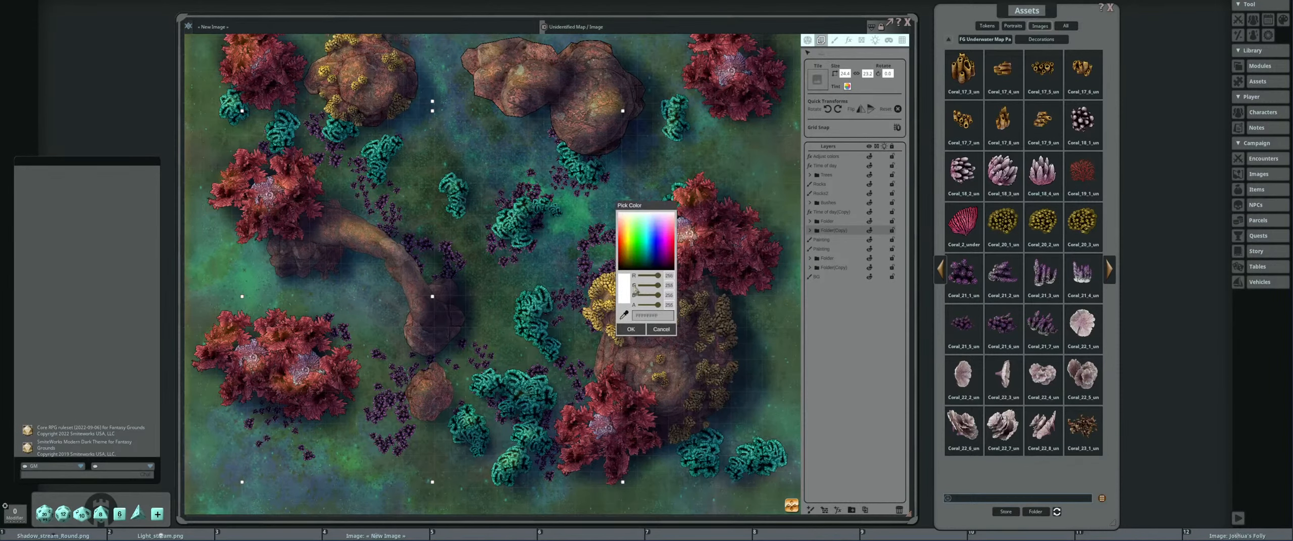
drag(657, 277, 643, 302)
drag(657, 306, 647, 306)
click(634, 331)
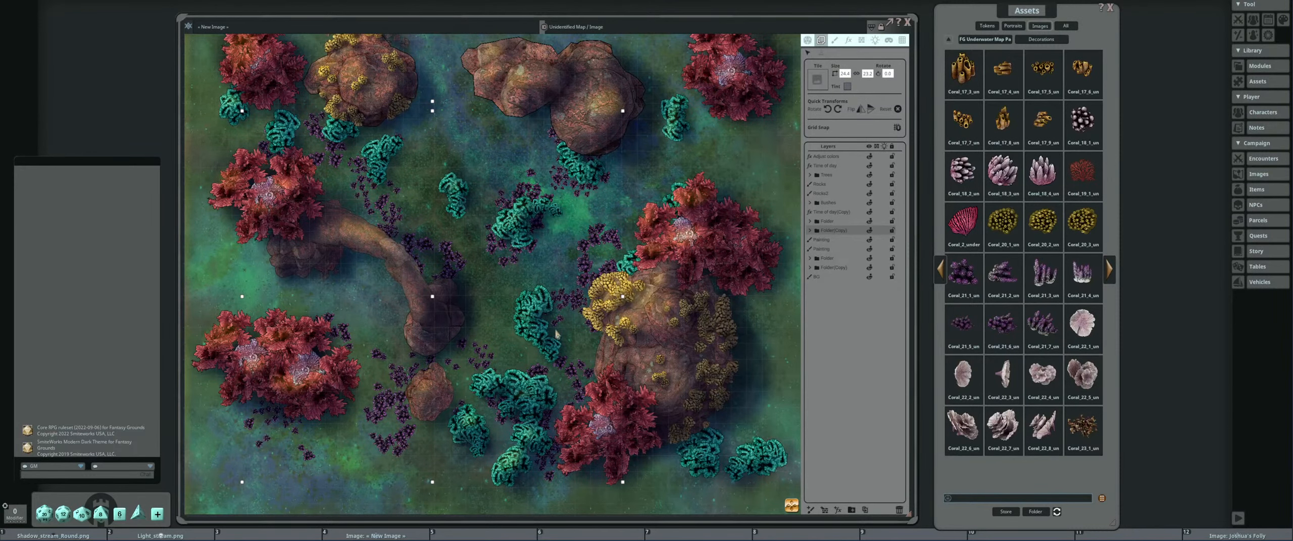
Nudge the duplicated coral folder slightly down and to the right to offset it as a shadow.
scroll(500, 338, down, 2)
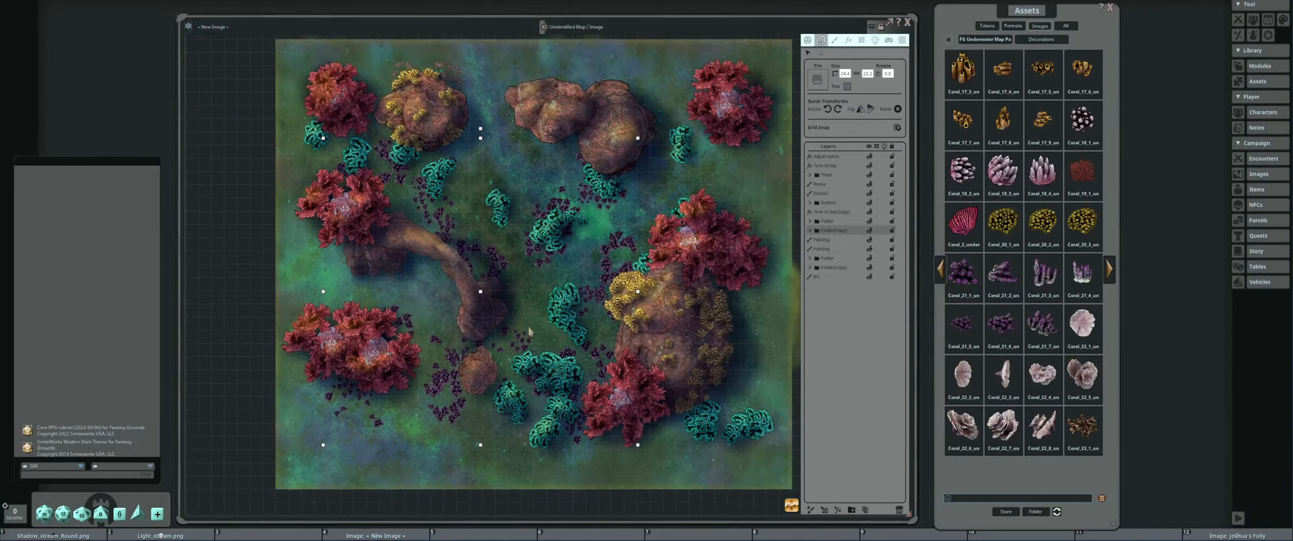
drag(547, 291, 542, 288)
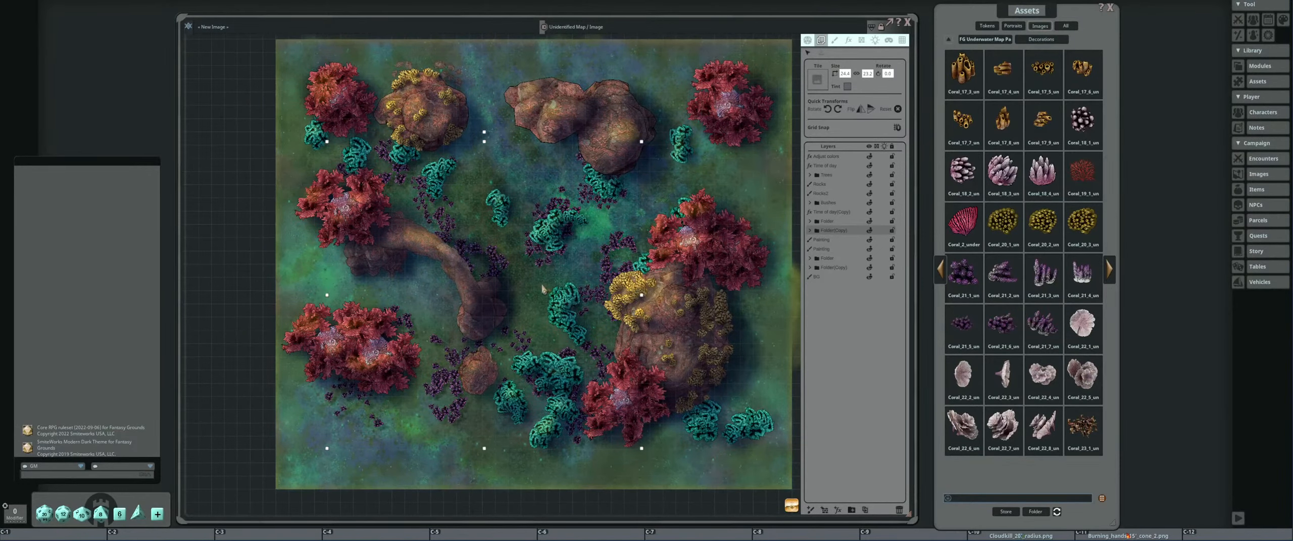
scroll(542, 289, up, 6)
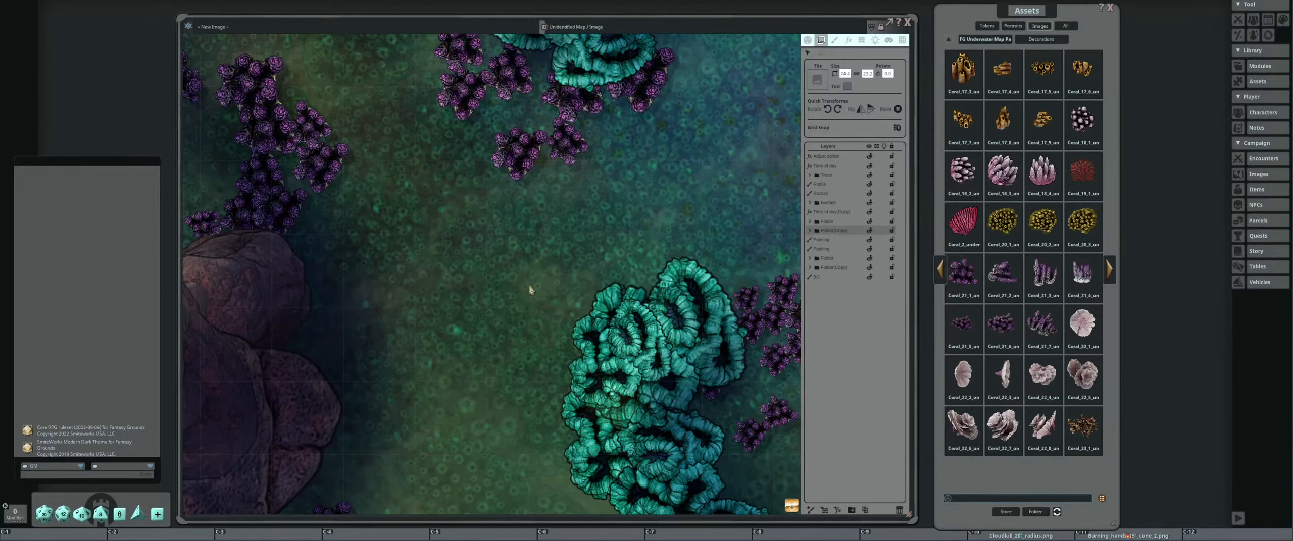
scroll(528, 289, down, 6)
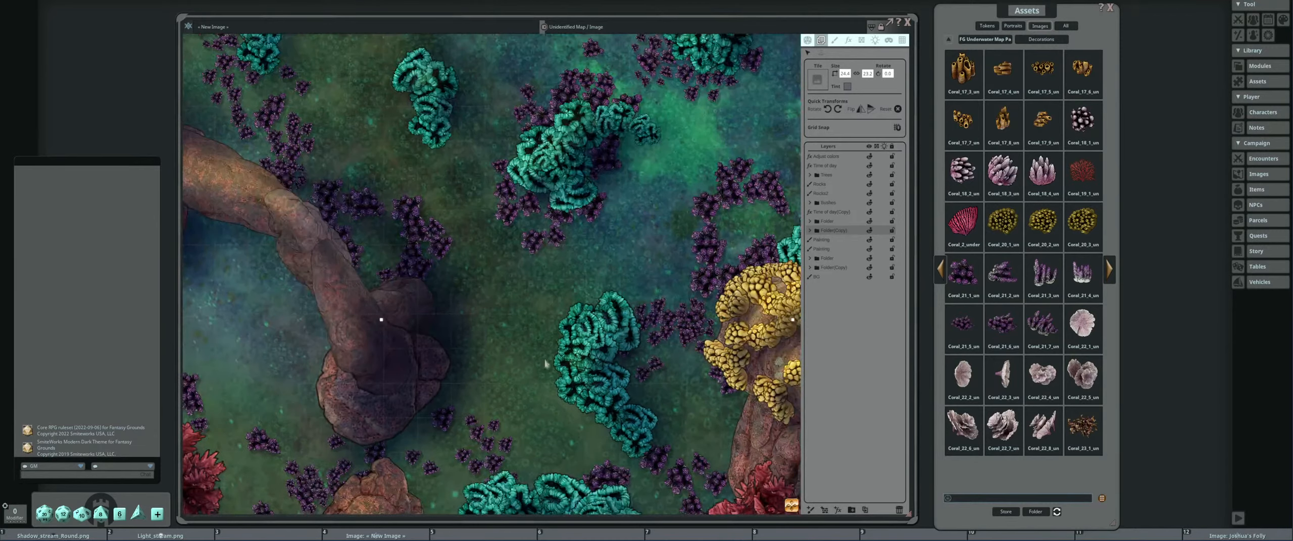
Darken the duplicated coral folder with a semi-transparent tint to form shadows beneath the purple corals.
click(849, 88)
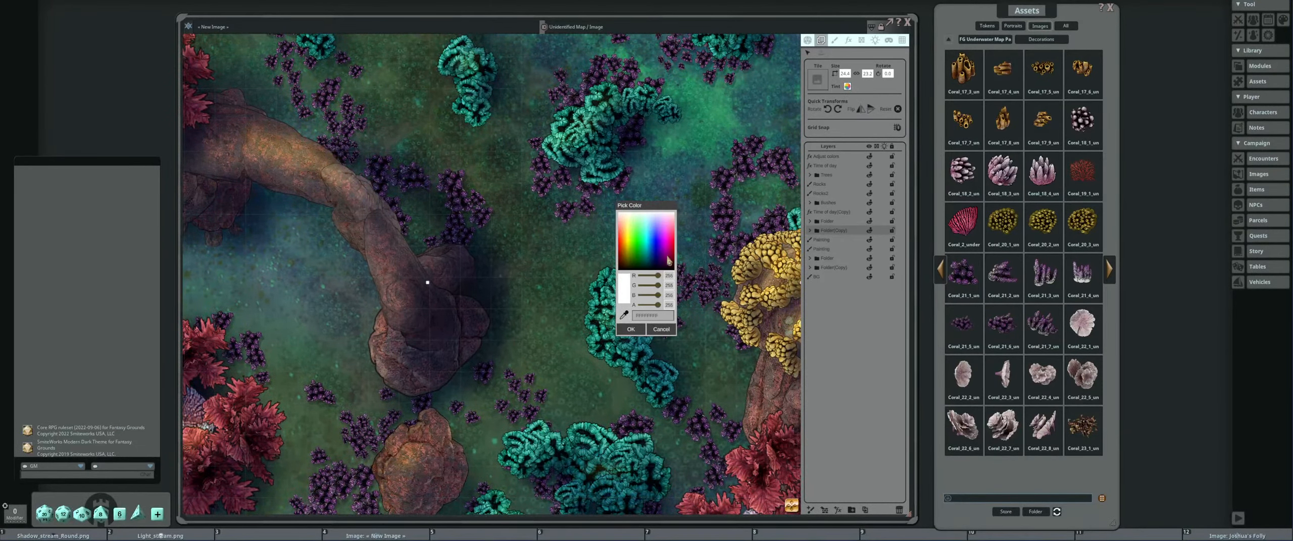
drag(658, 280, 651, 308)
click(629, 330)
Examine the new shadows beneath the purple corals around the small rock and over the whole map.
scroll(598, 386, down, 5)
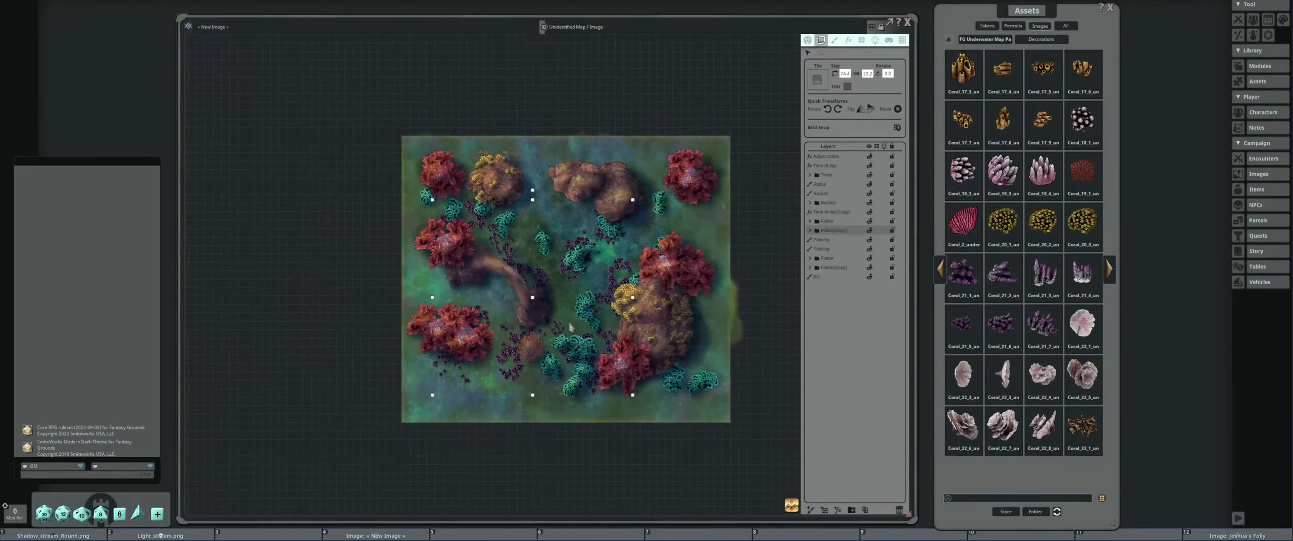
scroll(570, 327, up, 5)
scroll(528, 352, down, 4)
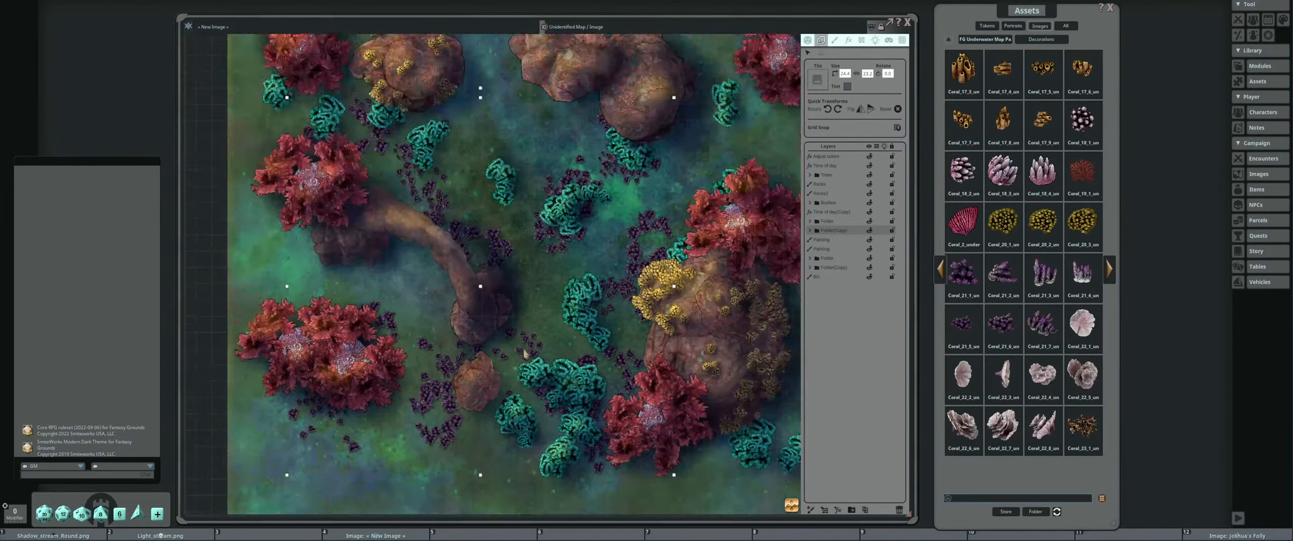
scroll(547, 387, up, 5)
scroll(546, 386, up, 3)
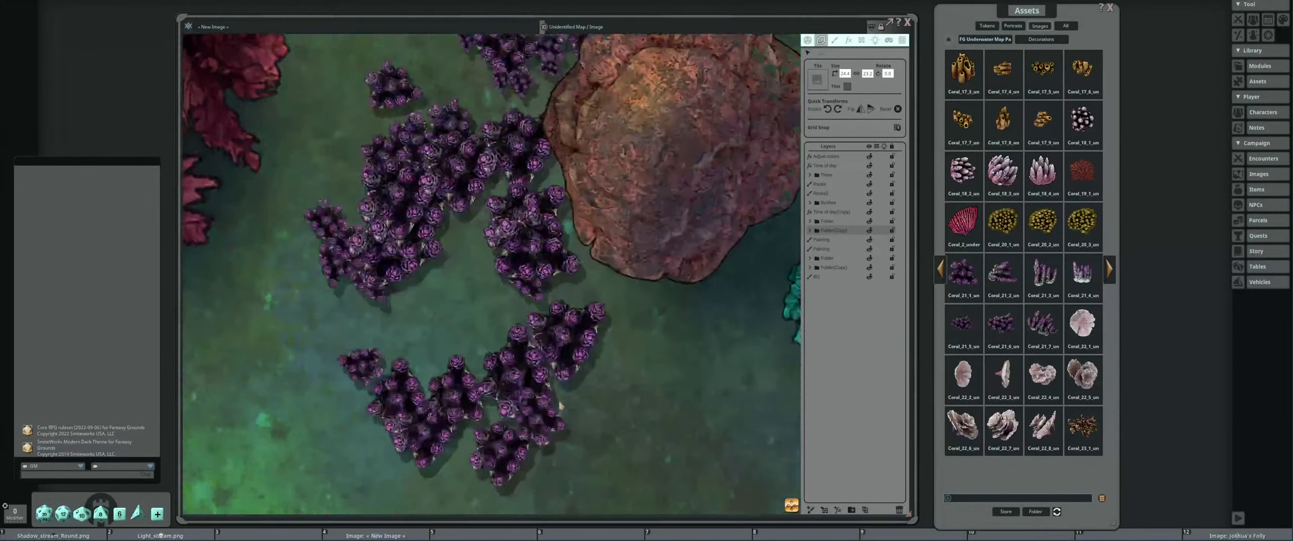
scroll(561, 405, down, 5)
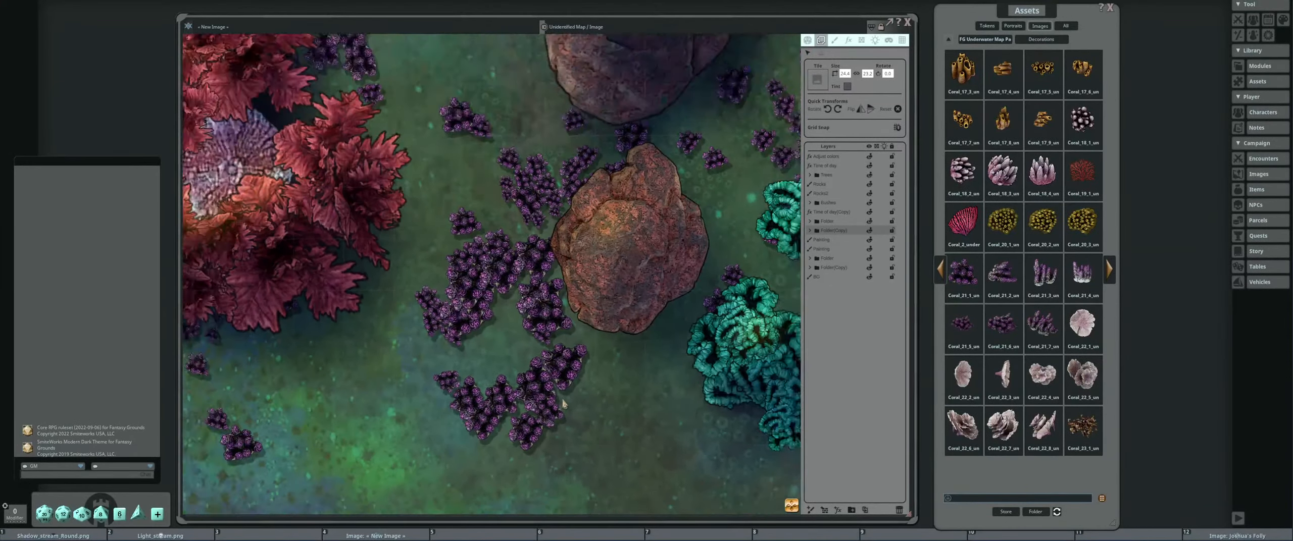
scroll(527, 398, down, 6)
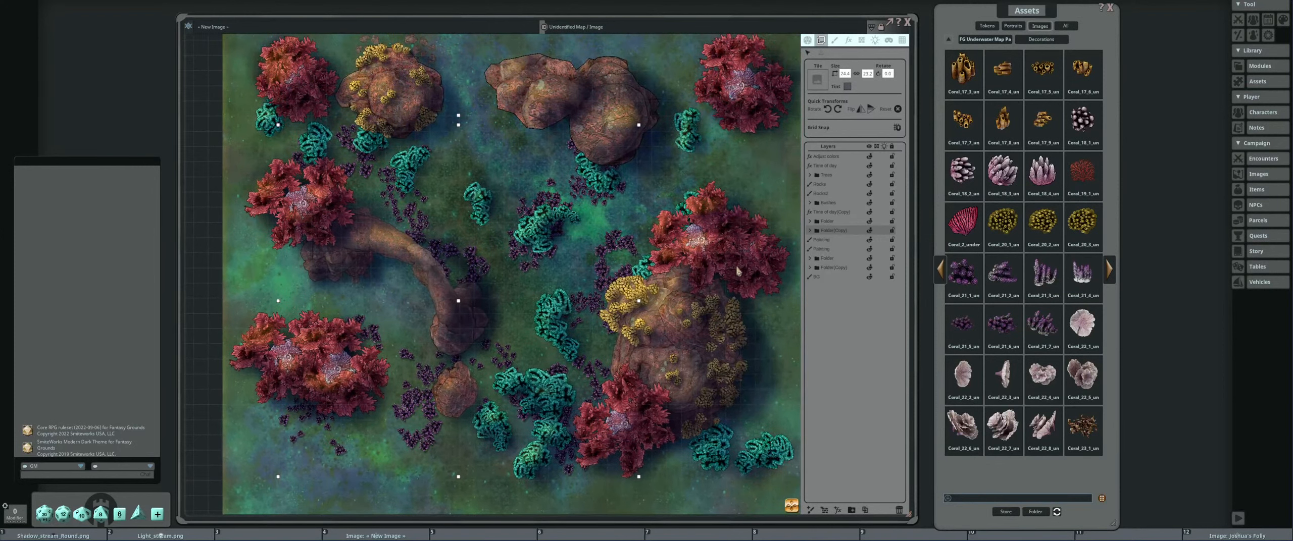
Select the painting layer just below the upper folder and load Light_stream.png as the paint stamp.
click(838, 195)
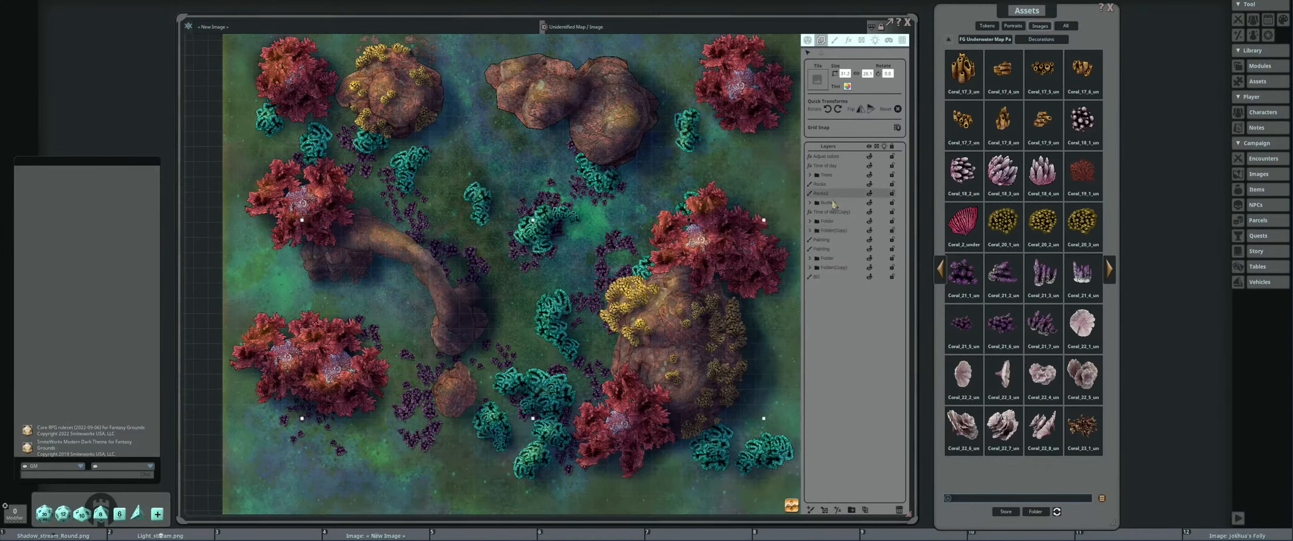
scroll(640, 316, down, 3)
click(862, 185)
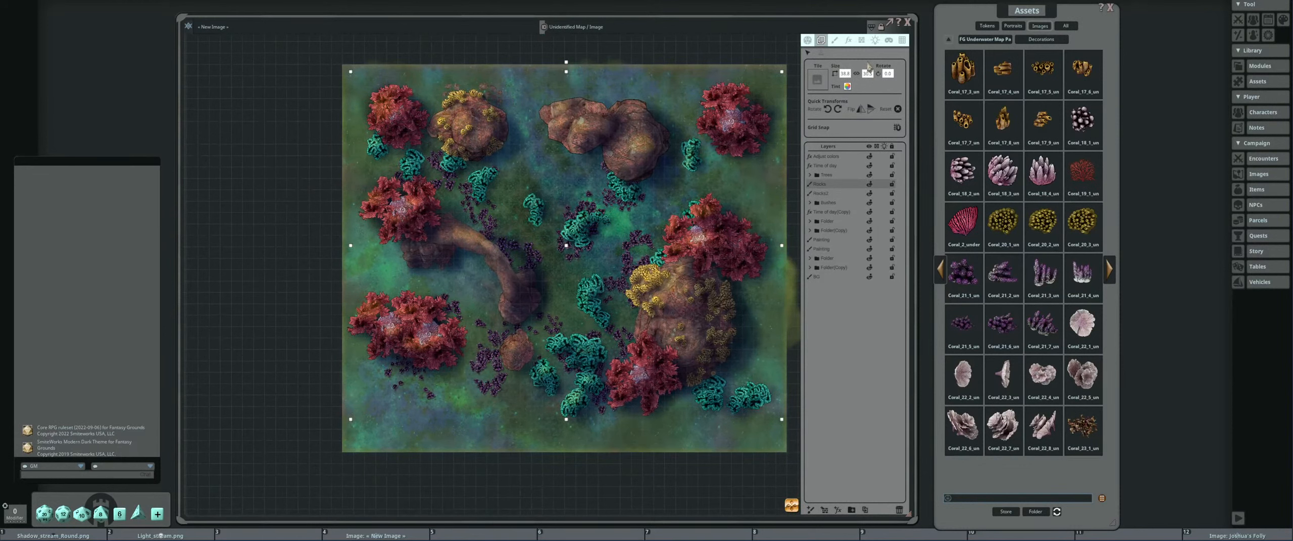
click(835, 40)
click(862, 53)
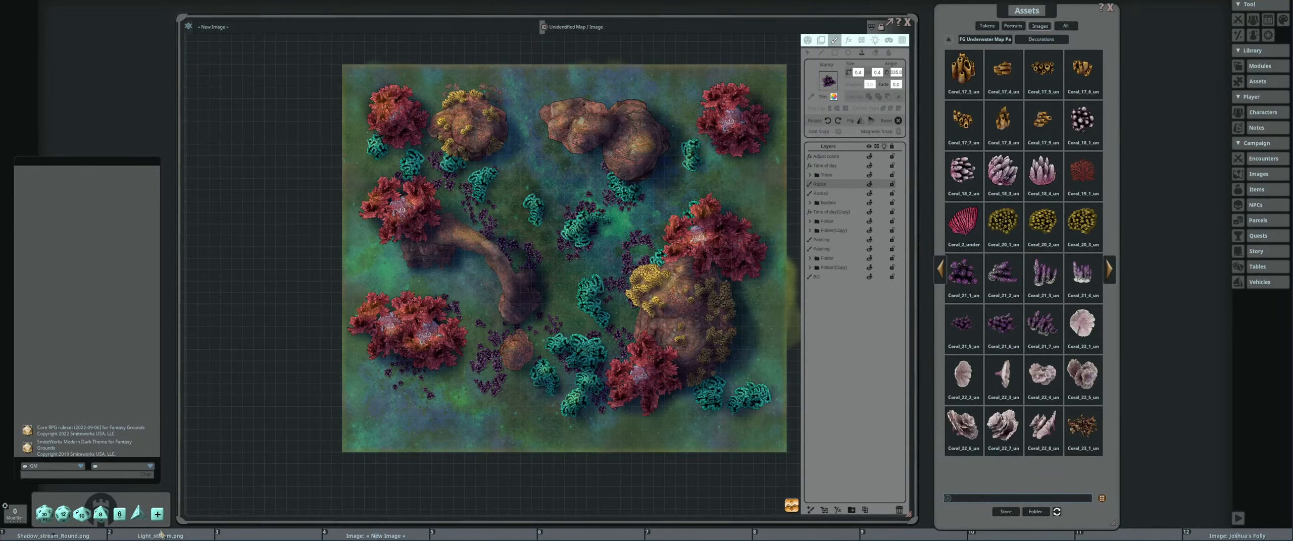
click(160, 537)
drag(829, 85, 829, 83)
drag(609, 226, 554, 266)
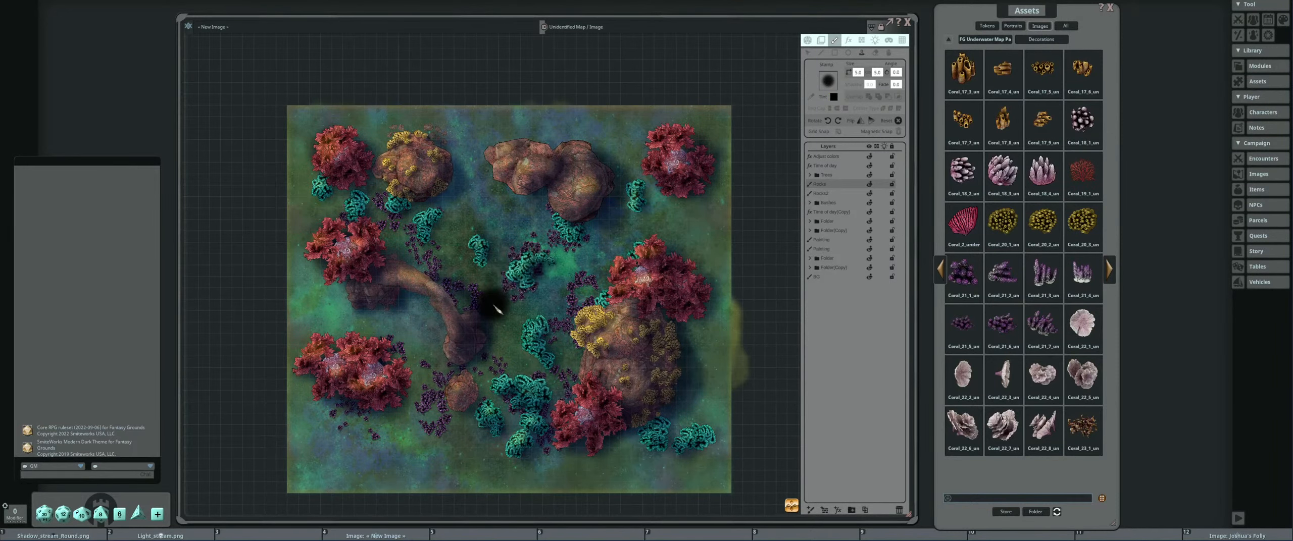
Tint the round stamp a translucent dark blue, reduce its size, and shade the purple corals around the small rock.
scroll(496, 309, up, 3)
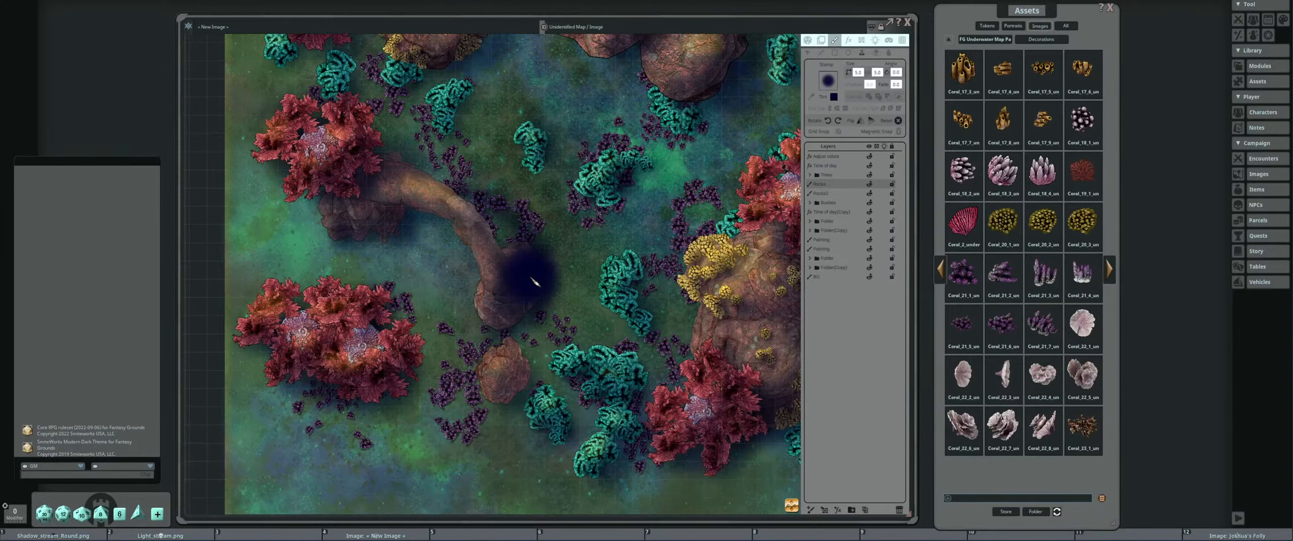
scroll(582, 263, down, 5)
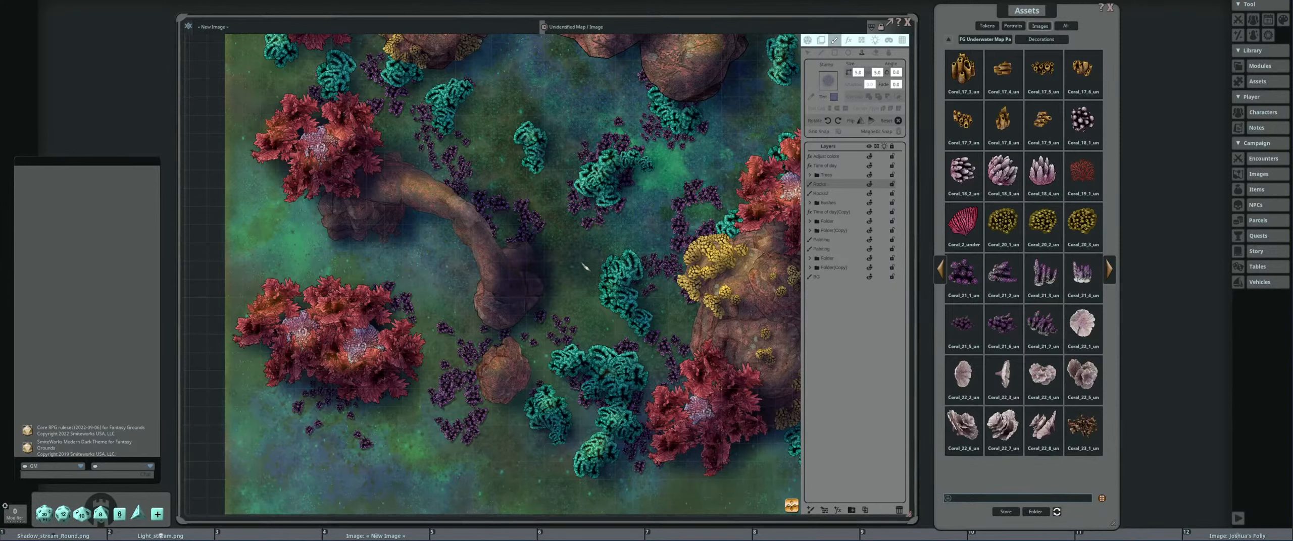
scroll(553, 265, down, 3)
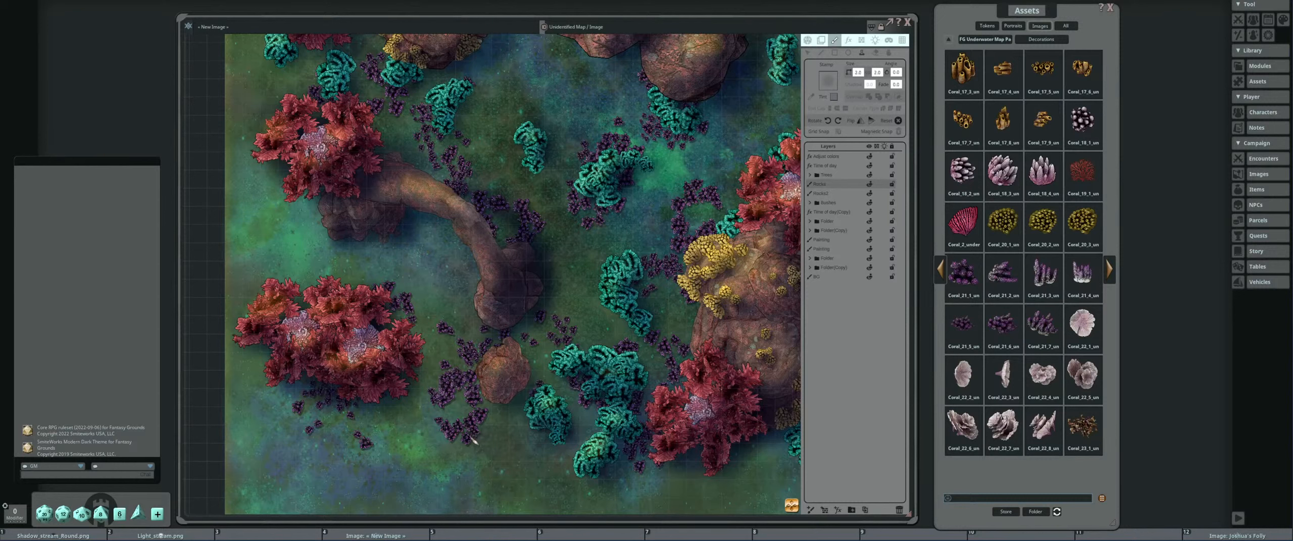
scroll(482, 424, up, 5)
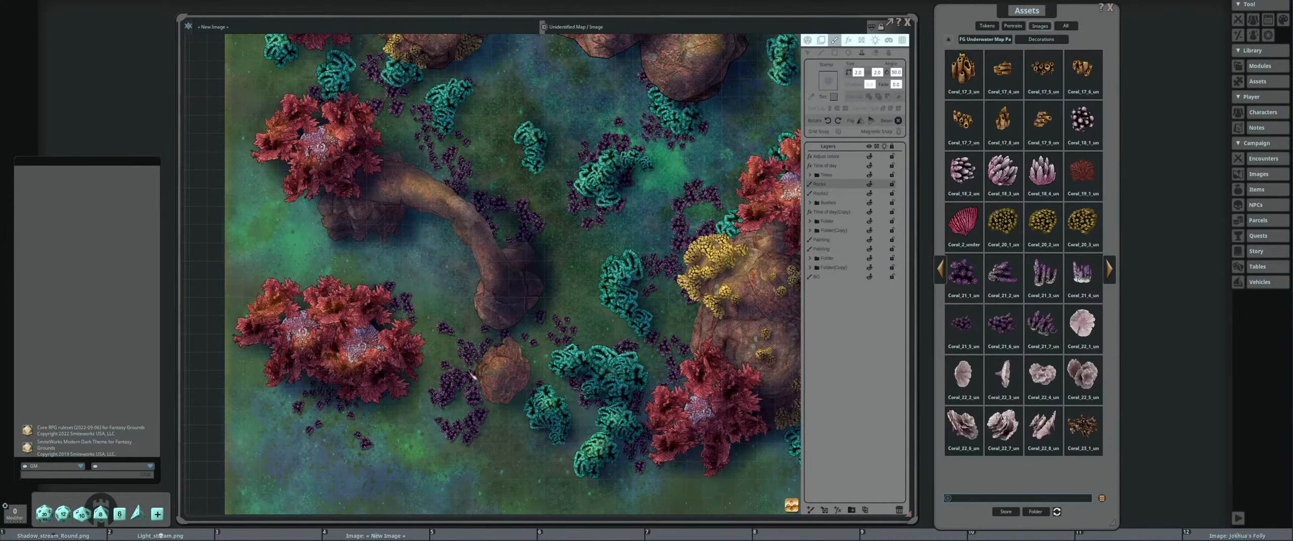
key(ctrl)
key(shift)
scroll(334, 434, up, 1)
scroll(336, 405, up, 2)
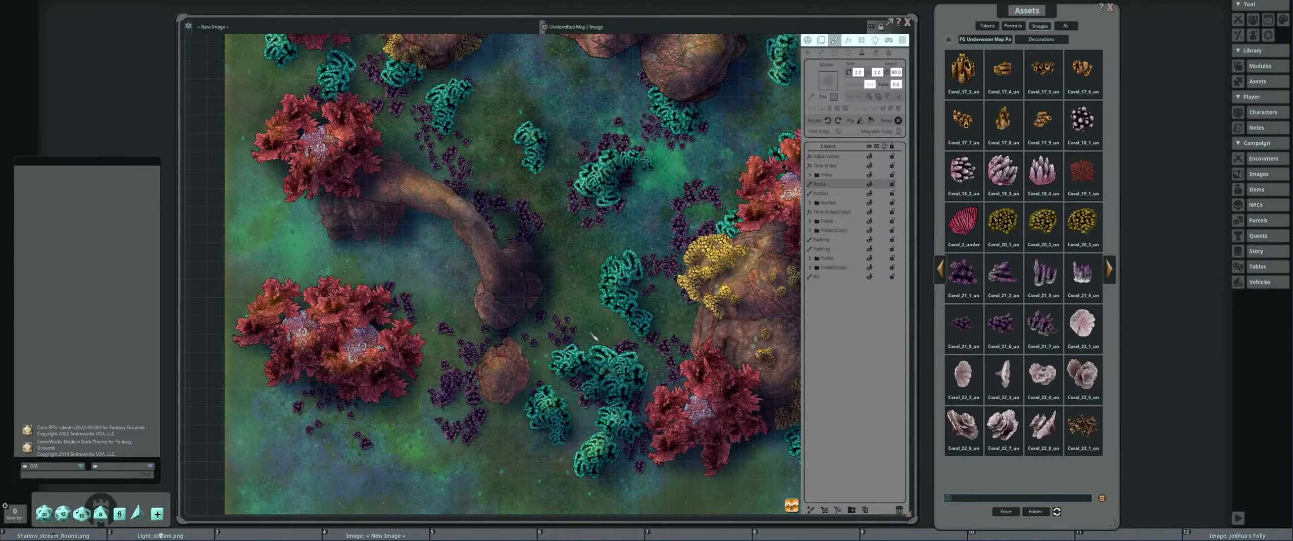
Shade the coral clusters across the map's middle and lower area with the soft translucent stamp.
drag(591, 334, 528, 354)
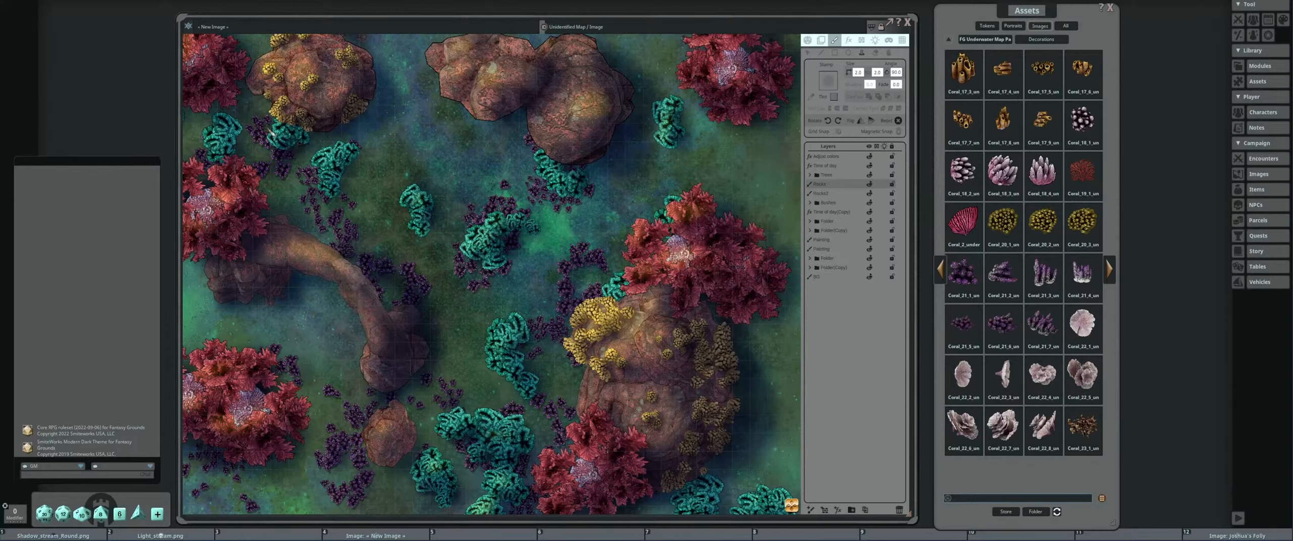
scroll(268, 130, down, 5)
scroll(539, 278, up, 5)
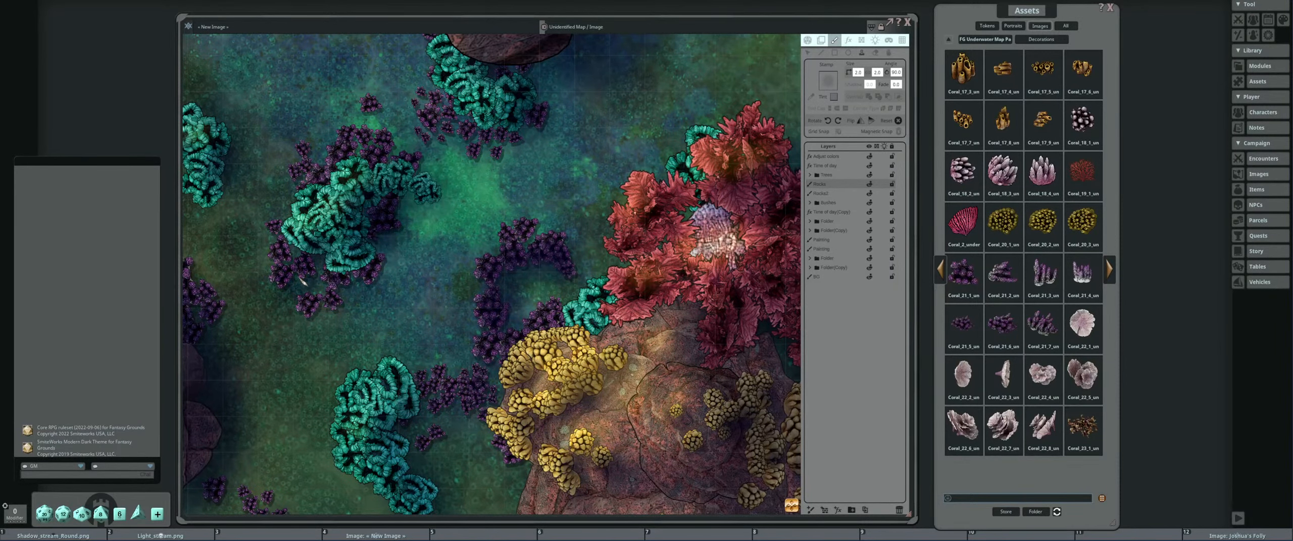
drag(298, 263, 554, 252)
scroll(555, 251, up, 1)
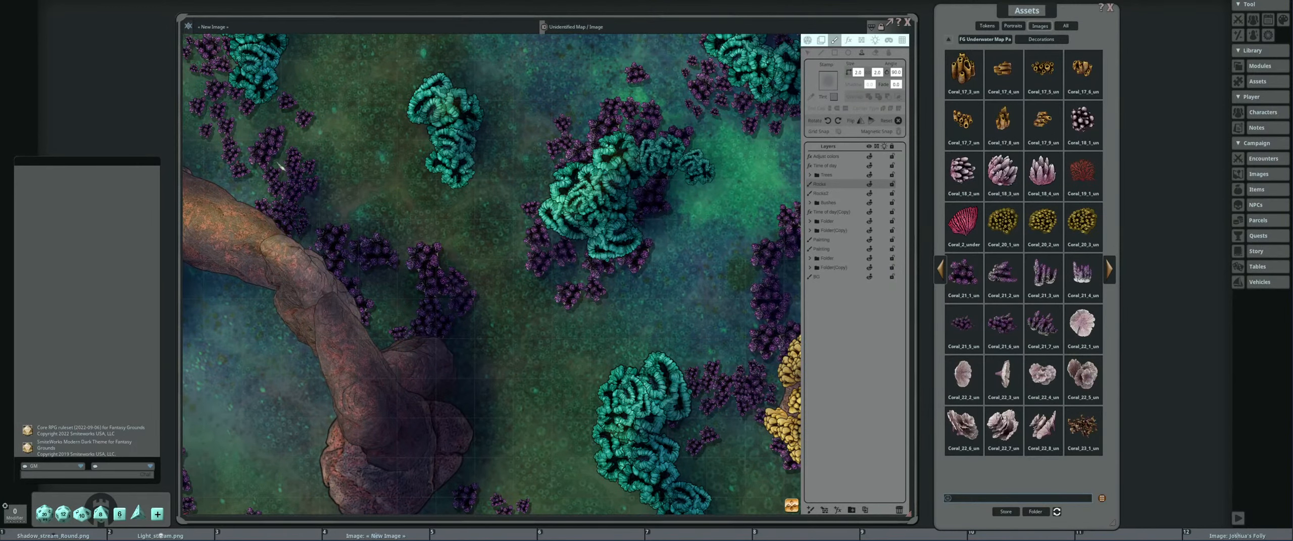
scroll(425, 326, down, 5)
drag(469, 363, 575, 246)
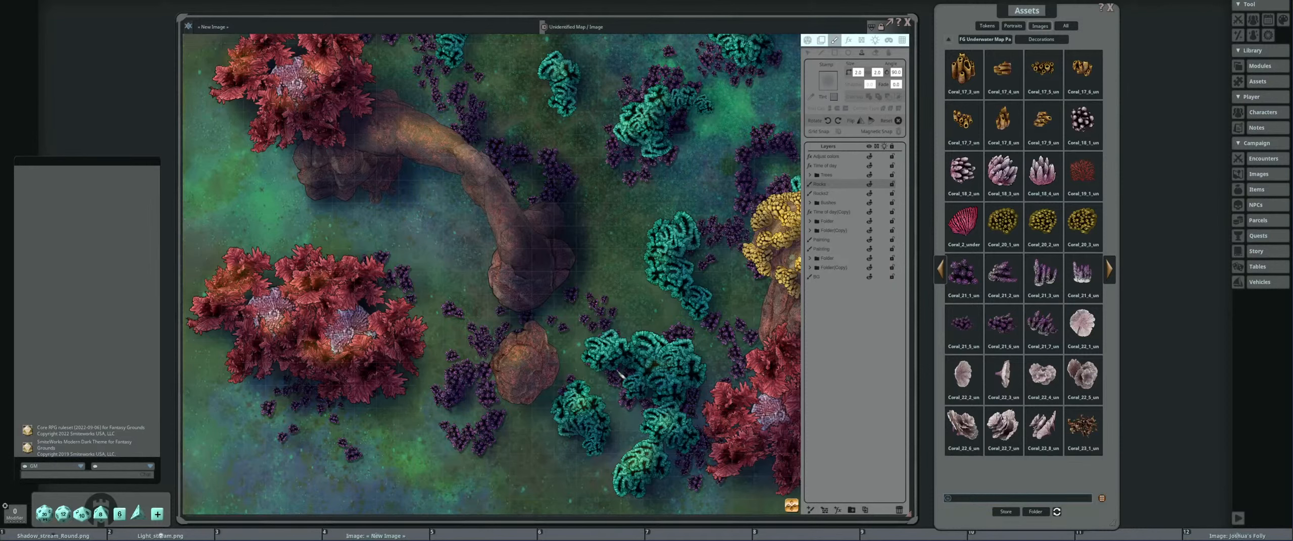
scroll(620, 375, down, 3)
scroll(480, 383, up, 4)
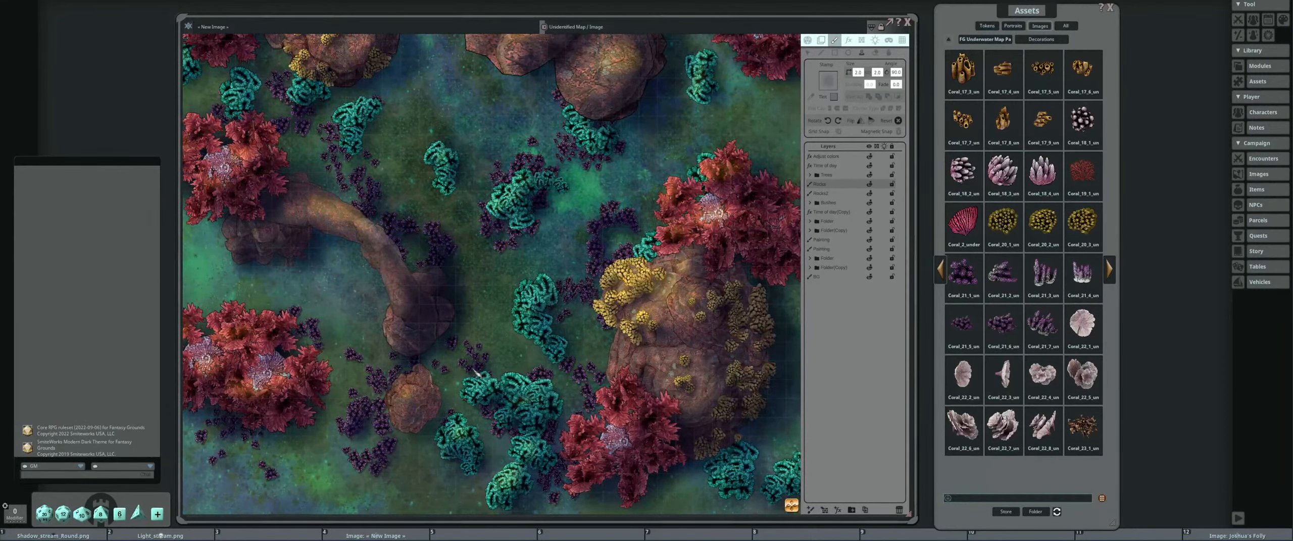
Examine the shading on the coral clusters and rocks up close and across the whole map.
drag(552, 425, 481, 399)
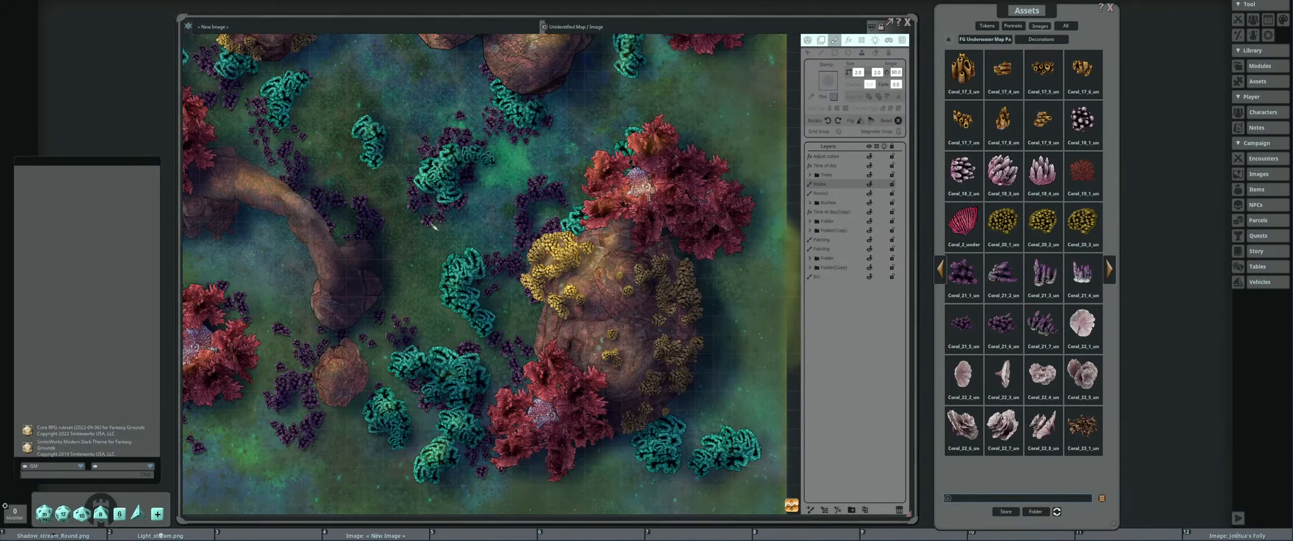
scroll(494, 220, up, 5)
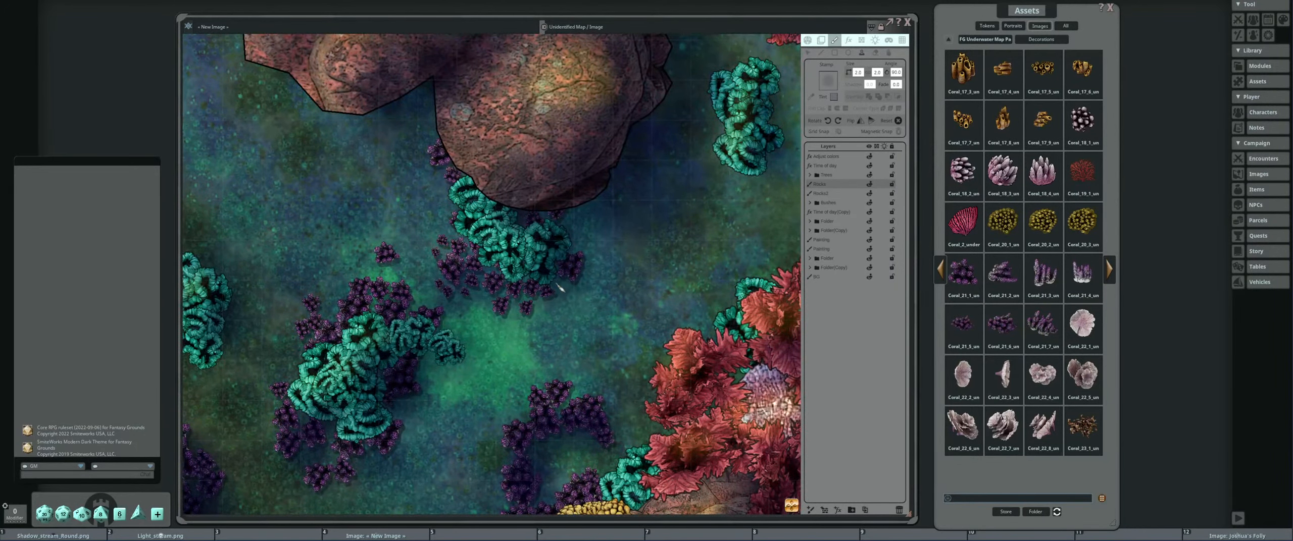
scroll(583, 331, down, 5)
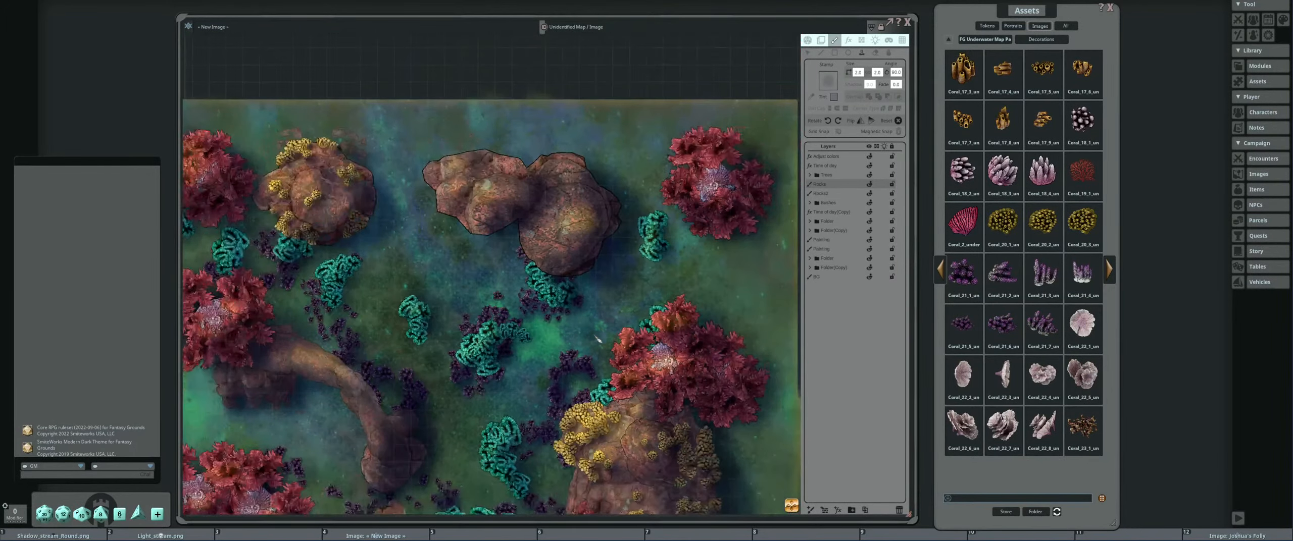
scroll(526, 374, up, 2)
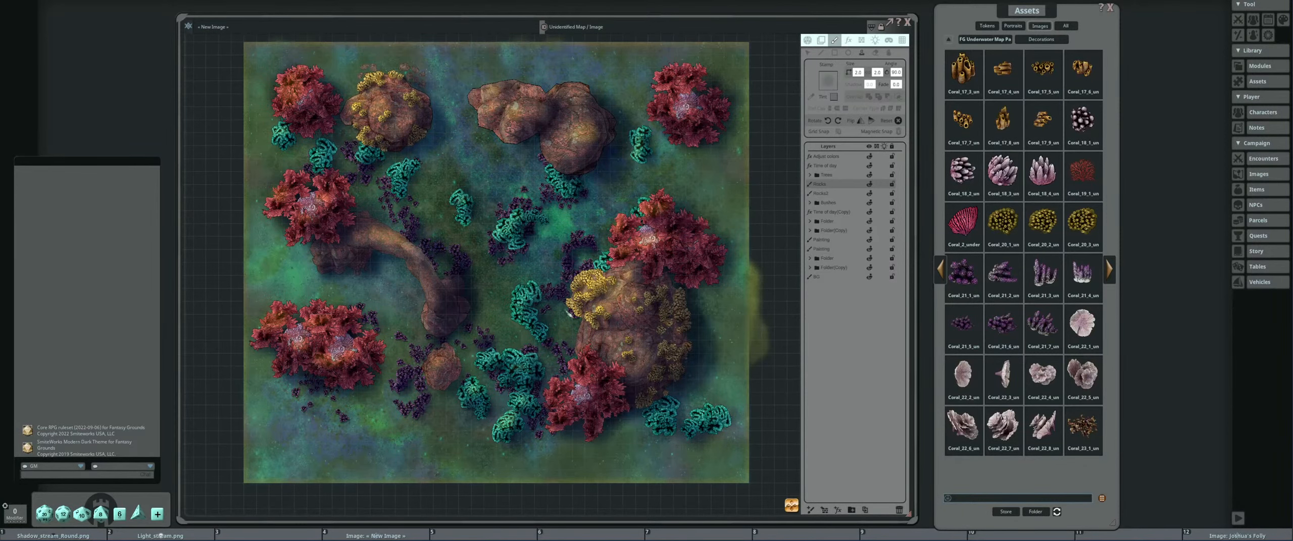
scroll(379, 326, up, 3)
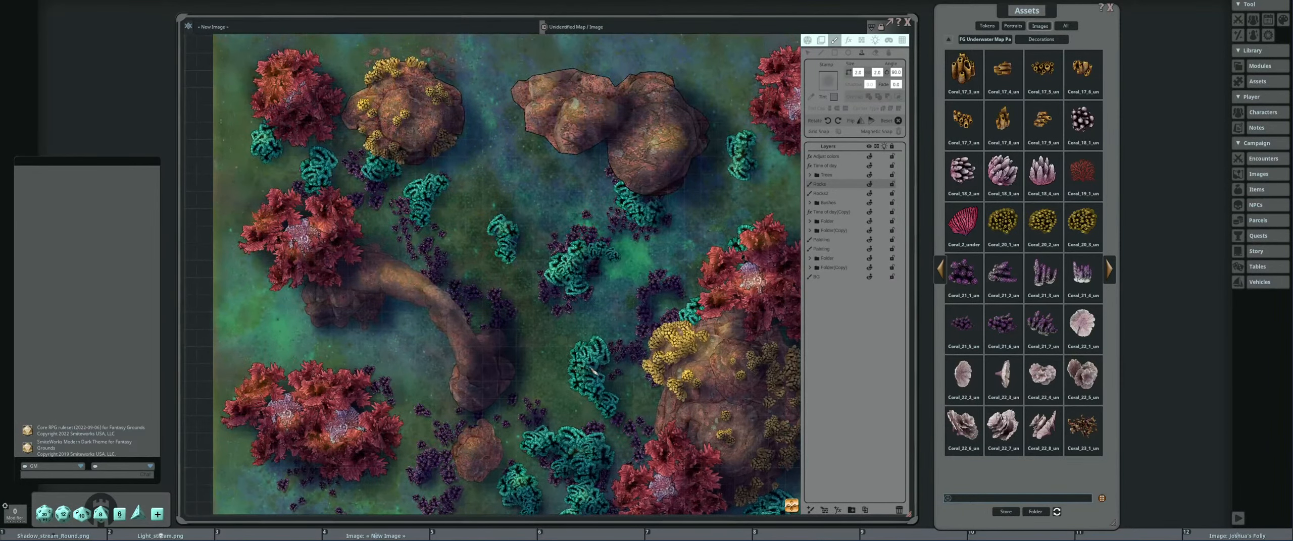
scroll(595, 370, up, 3)
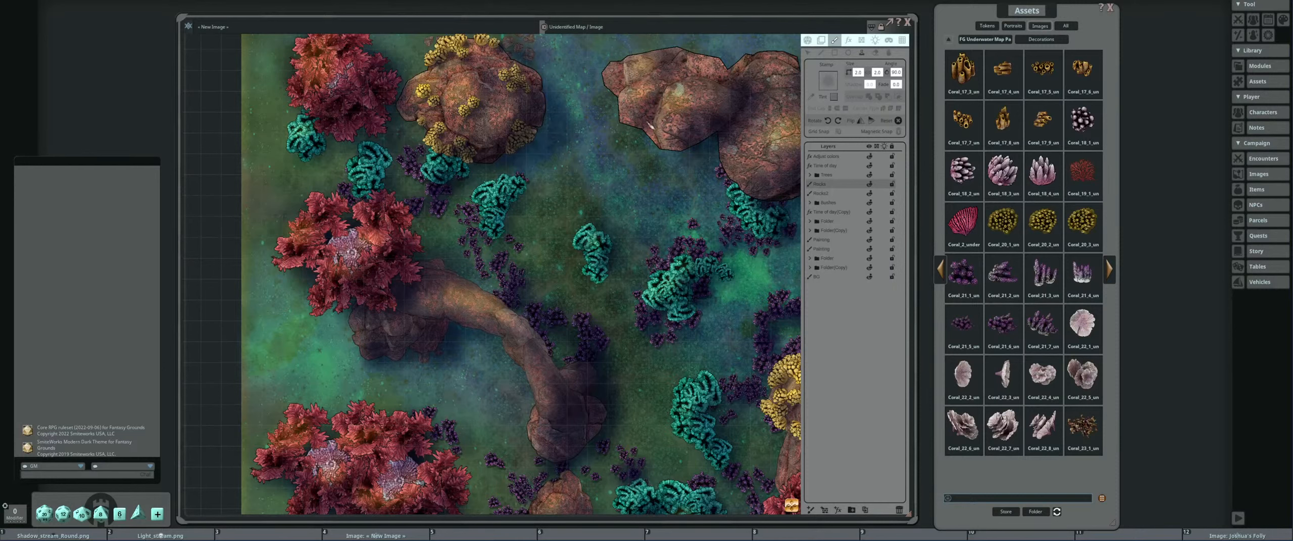
scroll(605, 269, up, 4)
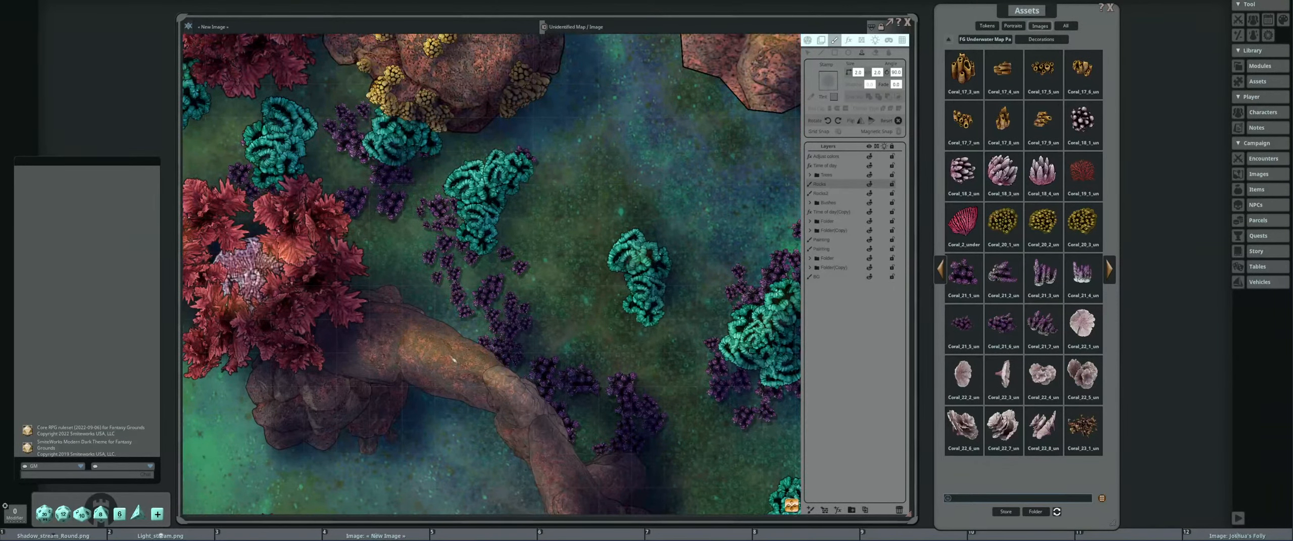
drag(578, 268, 652, 423)
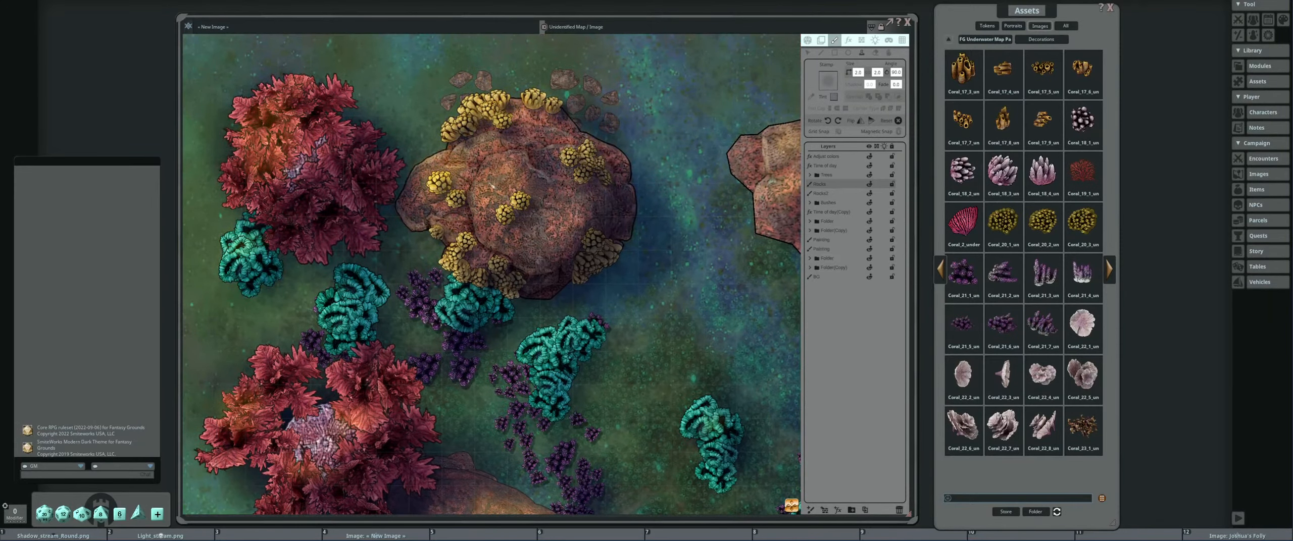
scroll(492, 293, down, 3)
scroll(492, 293, down, 4)
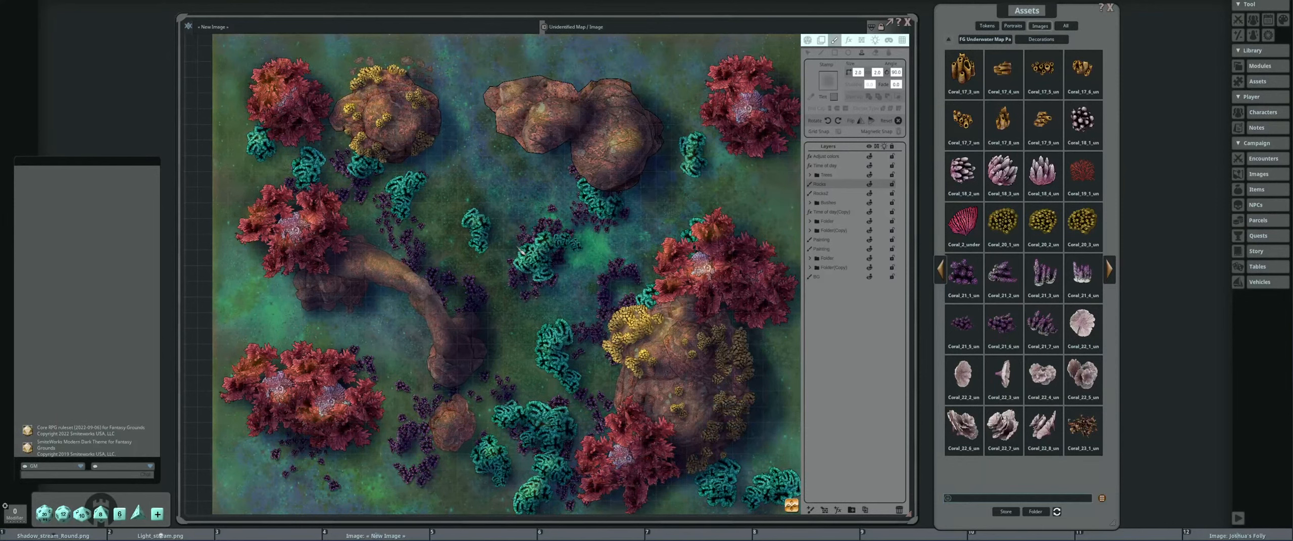
scroll(514, 277, up, 4)
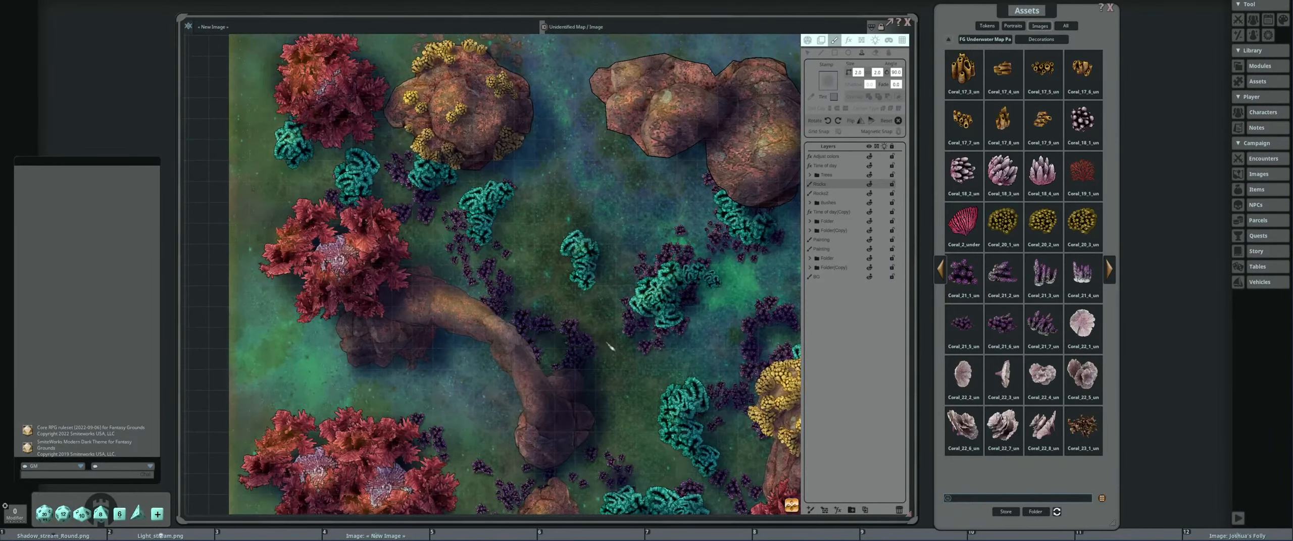
scroll(499, 323, down, 3)
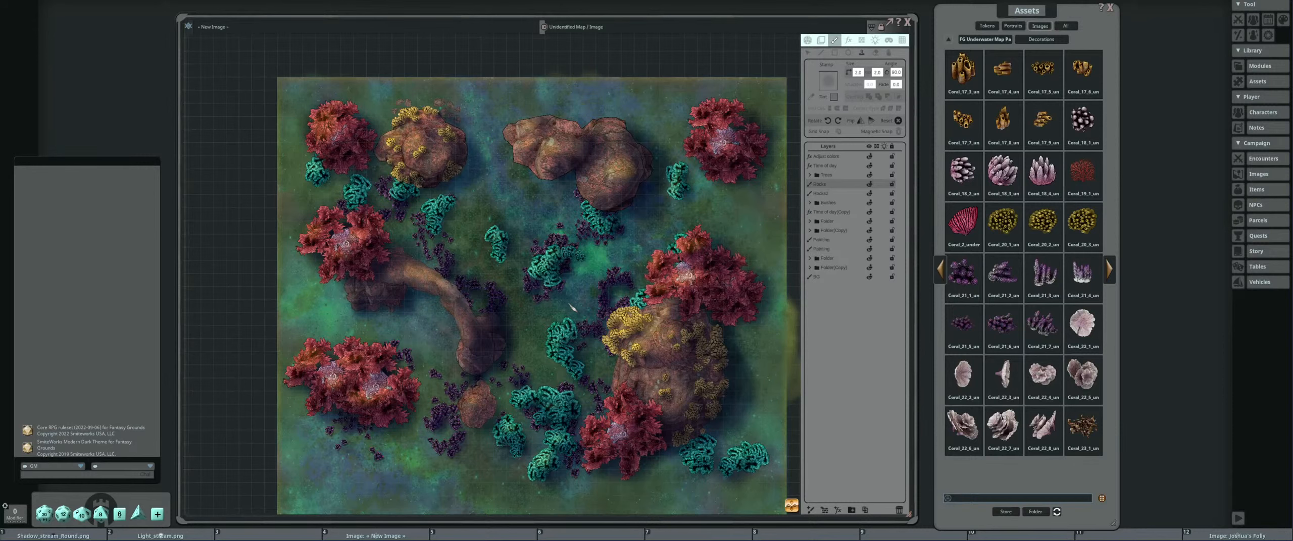
scroll(499, 309, up, 3)
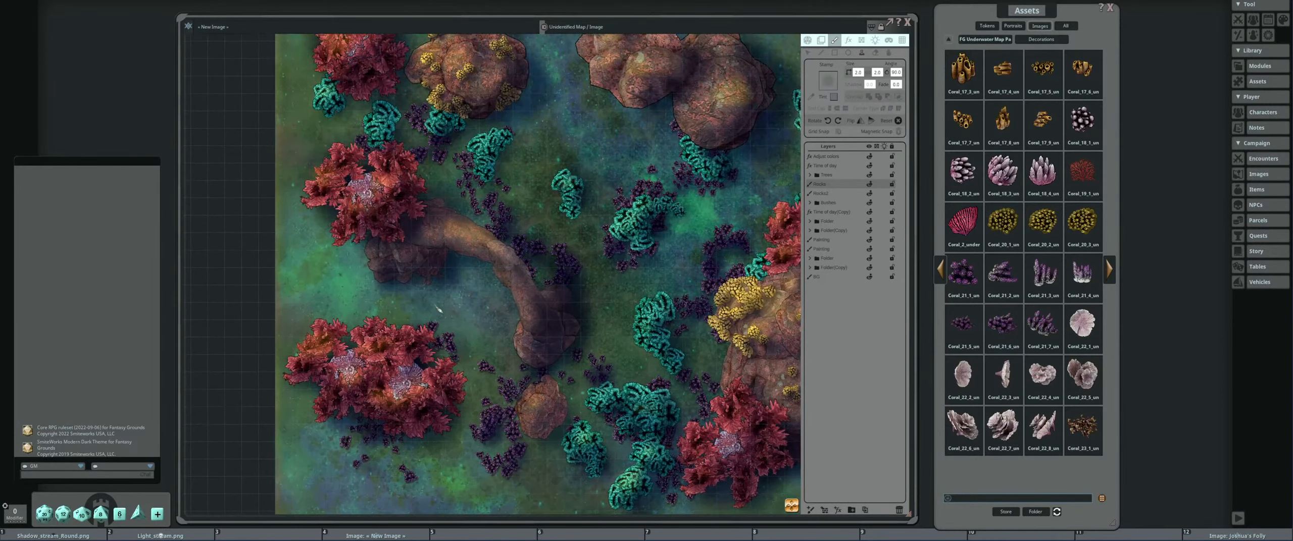
Give the soft stamp a pale tint, adjust its size, and paint bright highlights along the crest of the rock arch.
drag(487, 246, 514, 272)
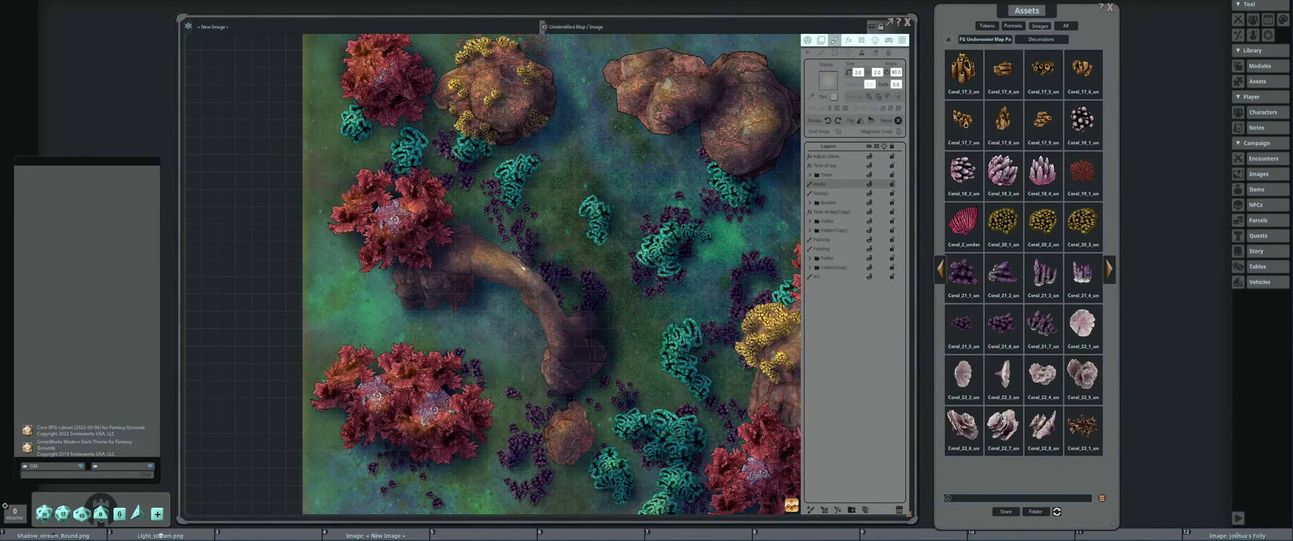
scroll(556, 228, up, 3)
scroll(527, 274, down, 5)
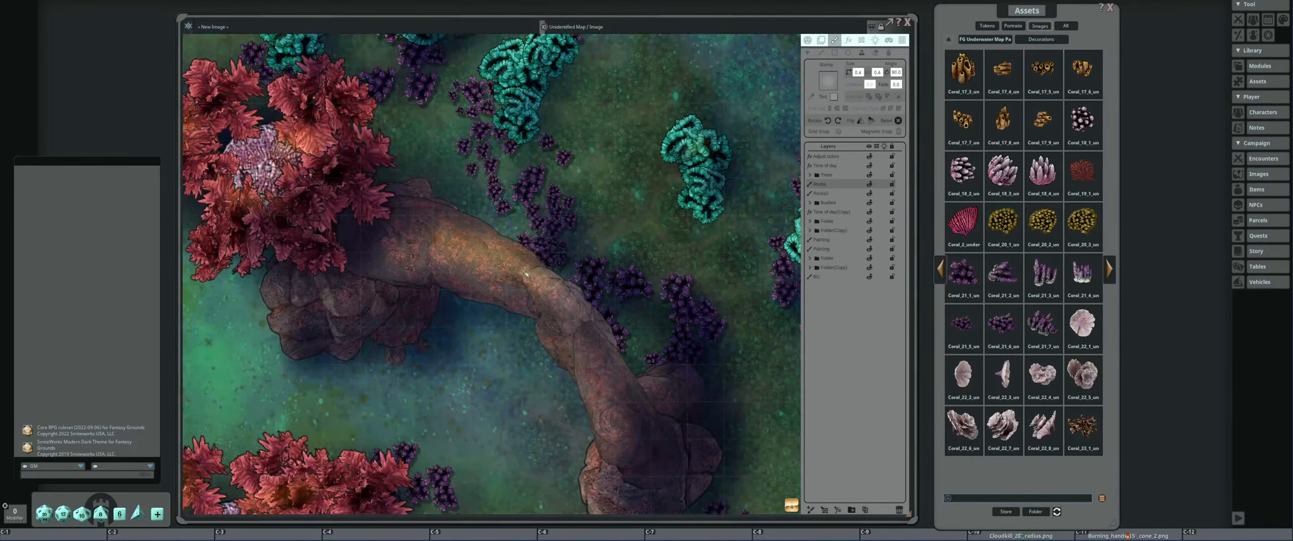
scroll(529, 276, up, 2)
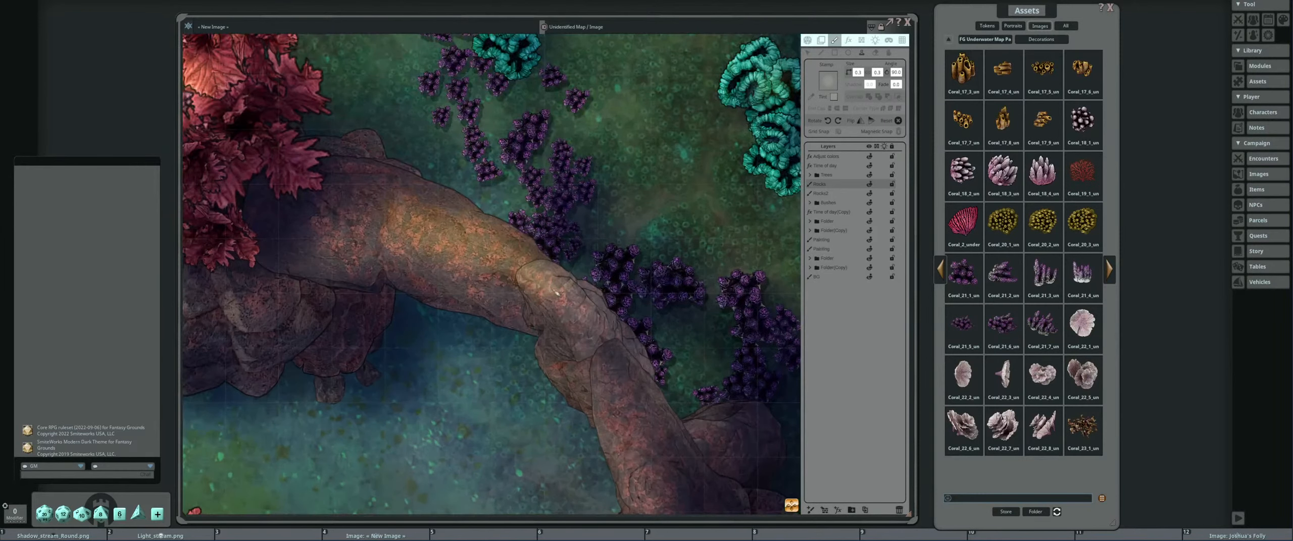
scroll(542, 285, up, 4)
scroll(551, 290, up, 4)
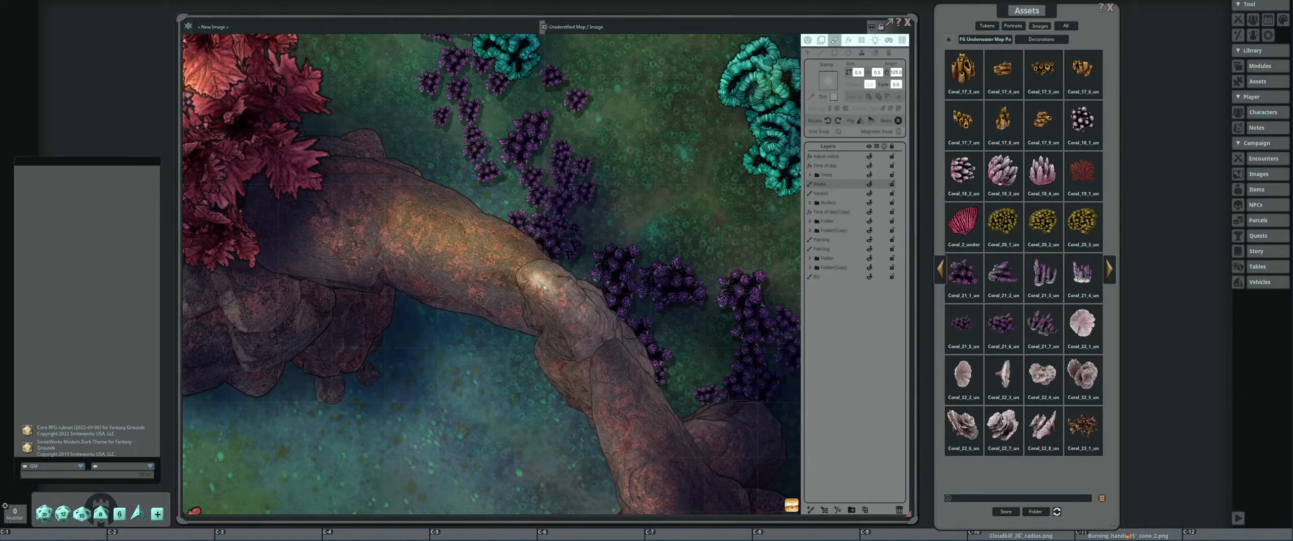
scroll(550, 288, up, 3)
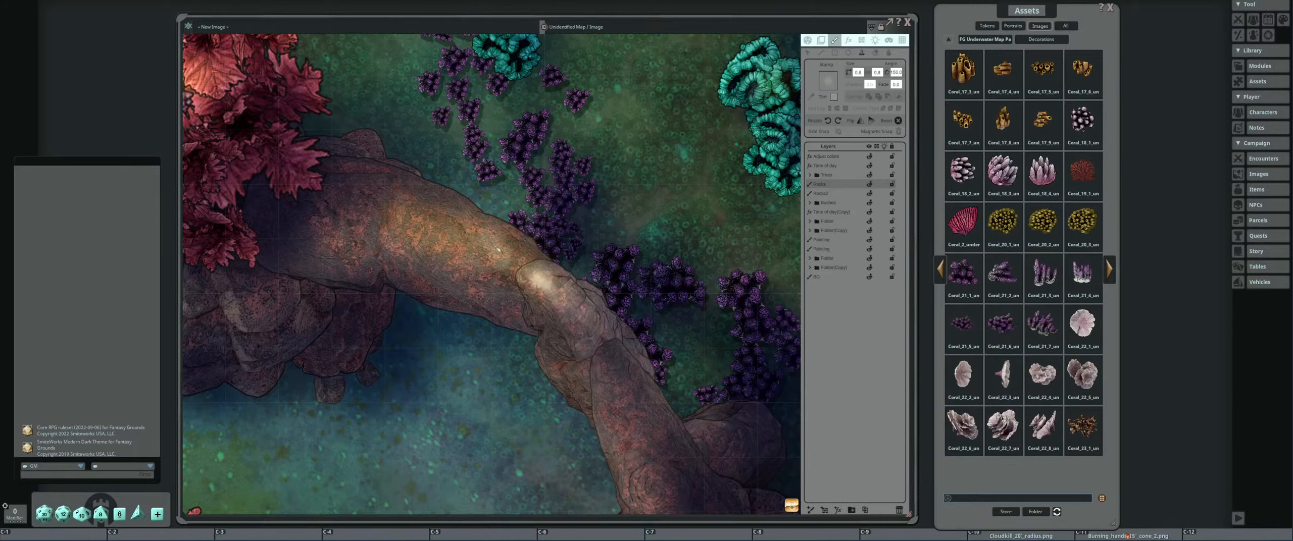
scroll(508, 262, up, 1)
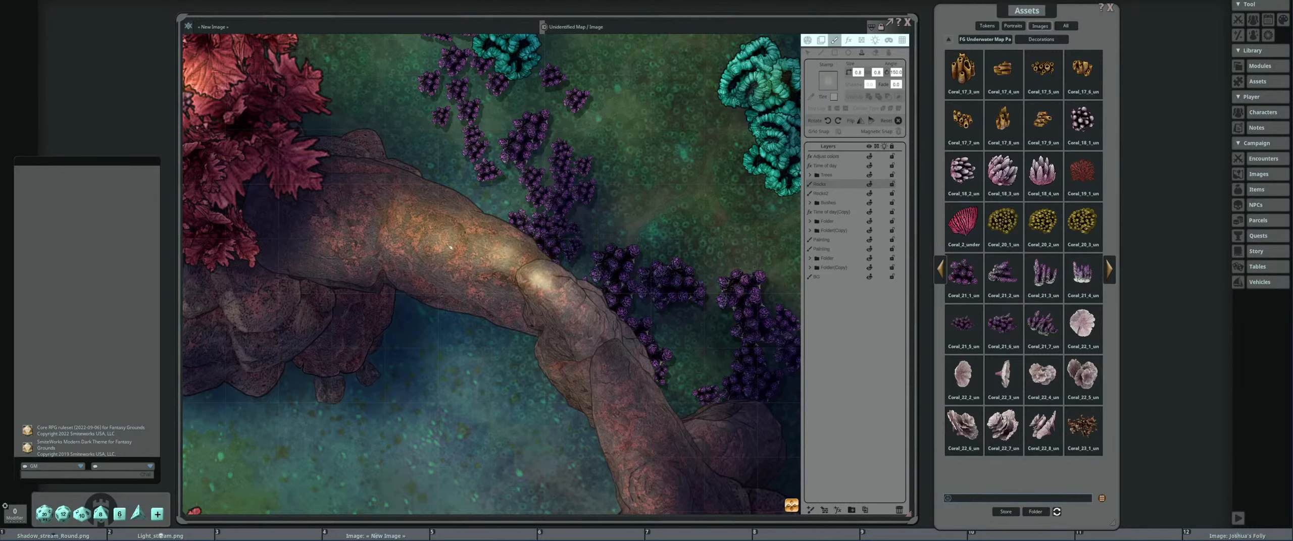
Check the arch highlights from a distance, then add a pale highlight to the rounded rock covered in yellow coral.
scroll(536, 274, down, 6)
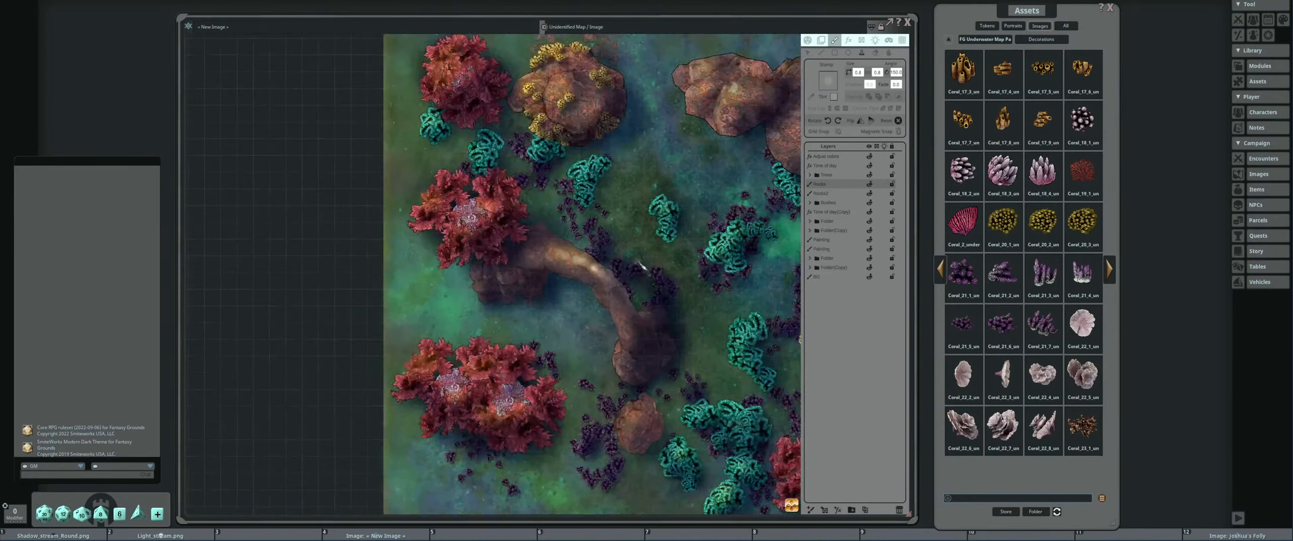
scroll(536, 274, up, 5)
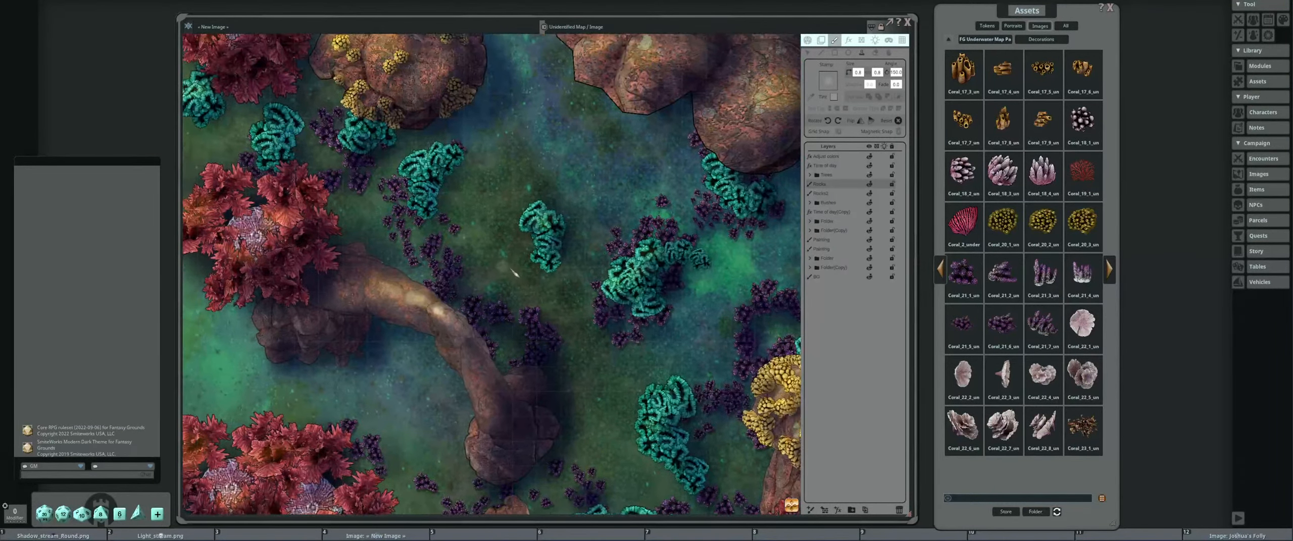
scroll(523, 313, down, 5)
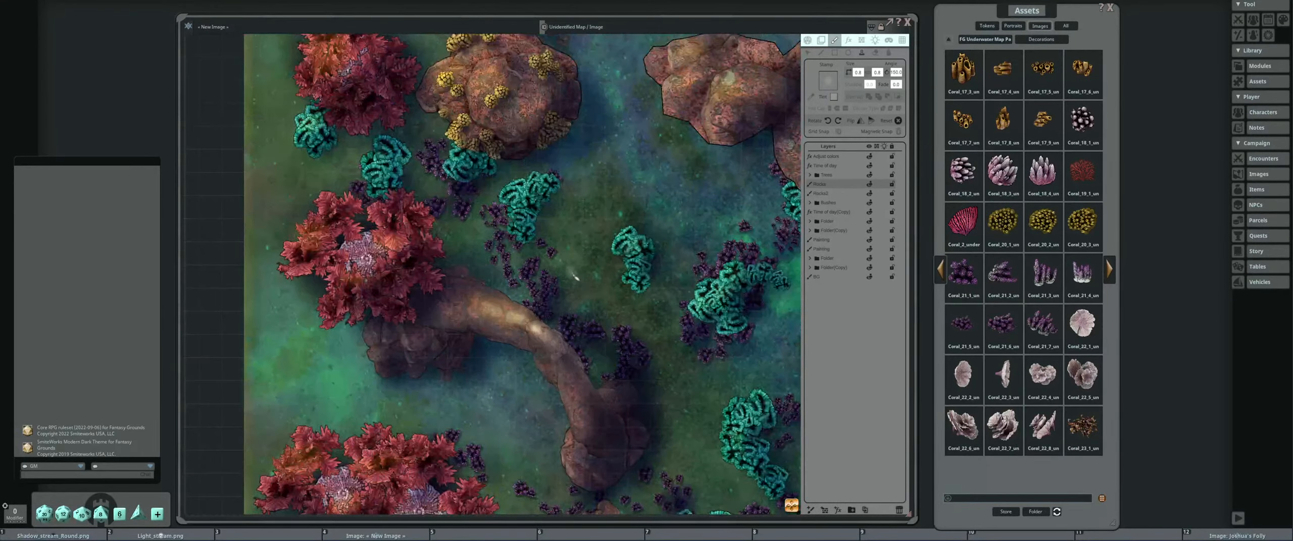
scroll(551, 217, up, 3)
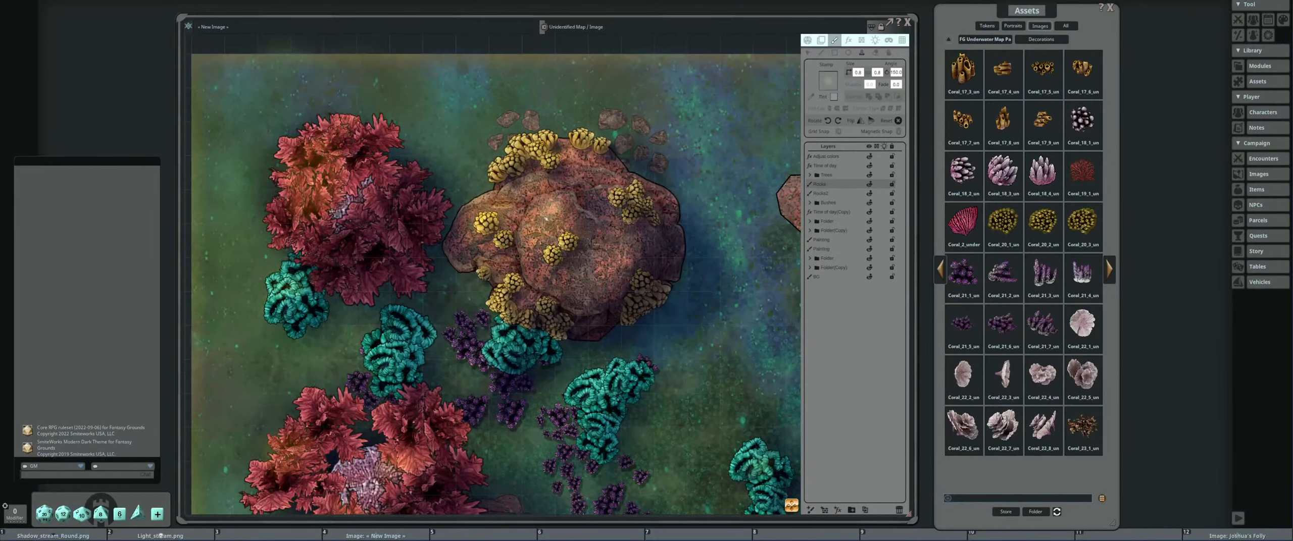
click(551, 217)
scroll(550, 216, down, 4)
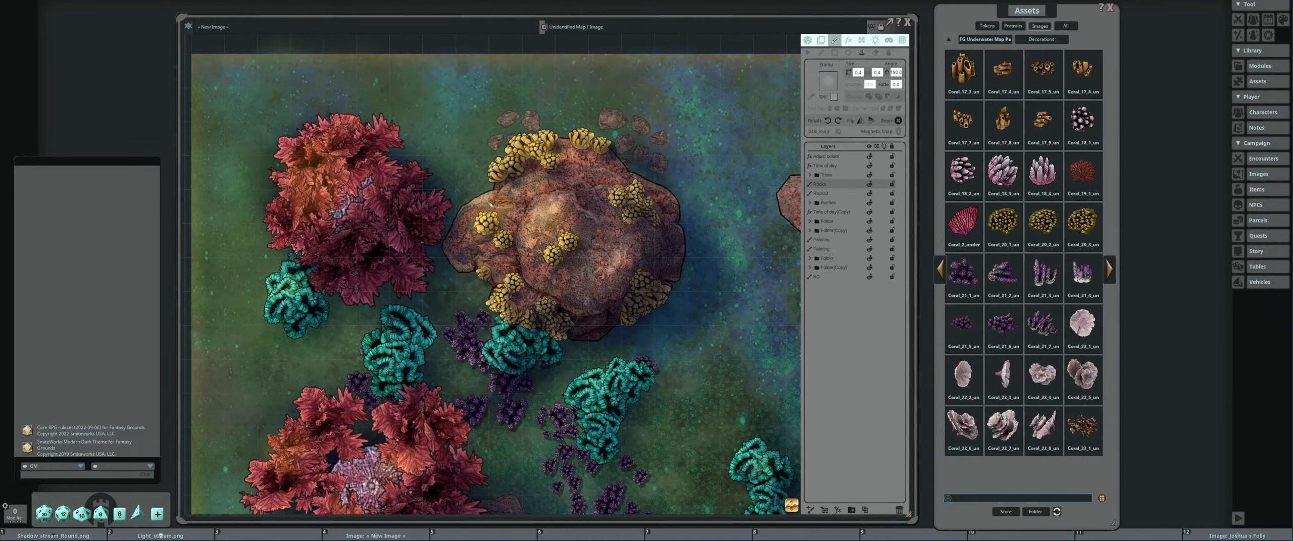
Resize the soft stamp and highlight the raised lobes of the smaller boulder in the twin-boulder formation.
scroll(488, 206, down, 8)
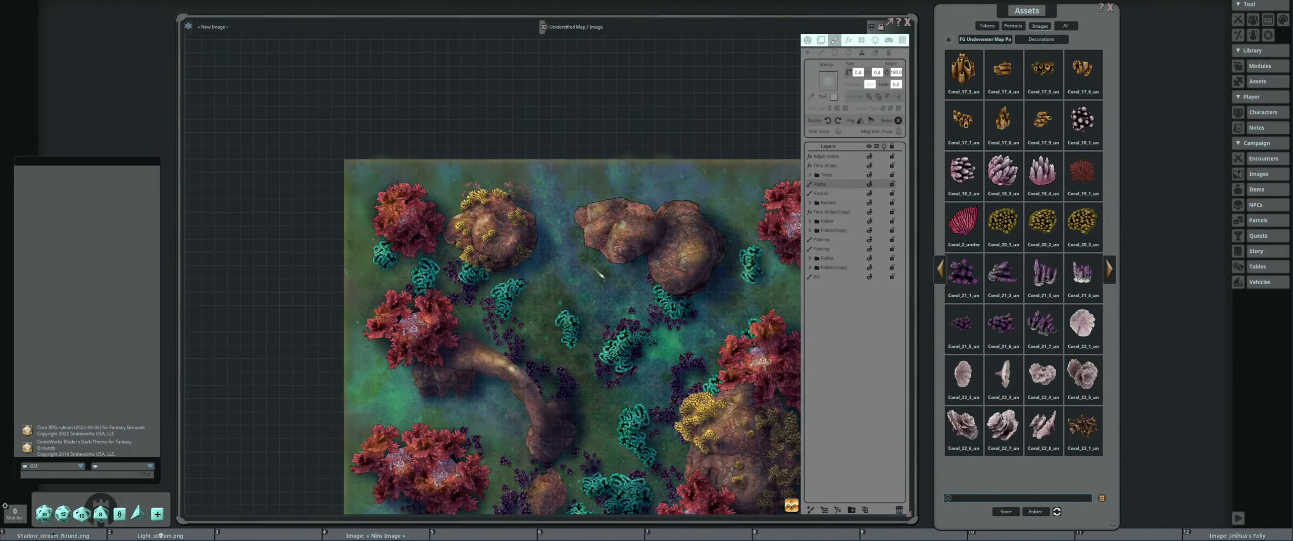
scroll(536, 261, up, 8)
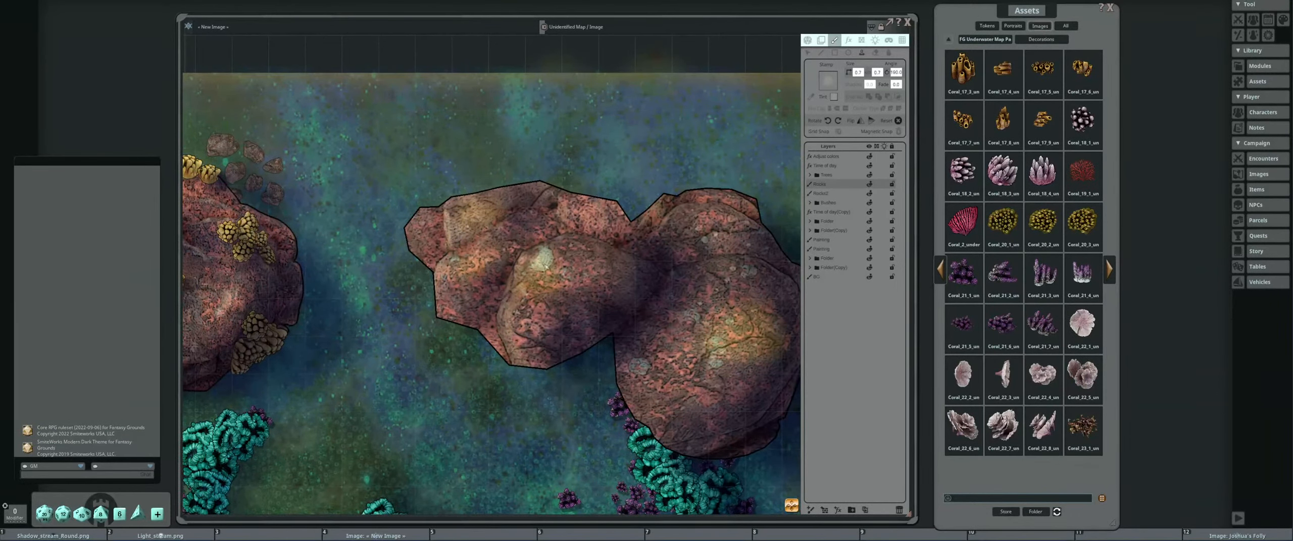
scroll(558, 278, up, 3)
scroll(557, 273, up, 3)
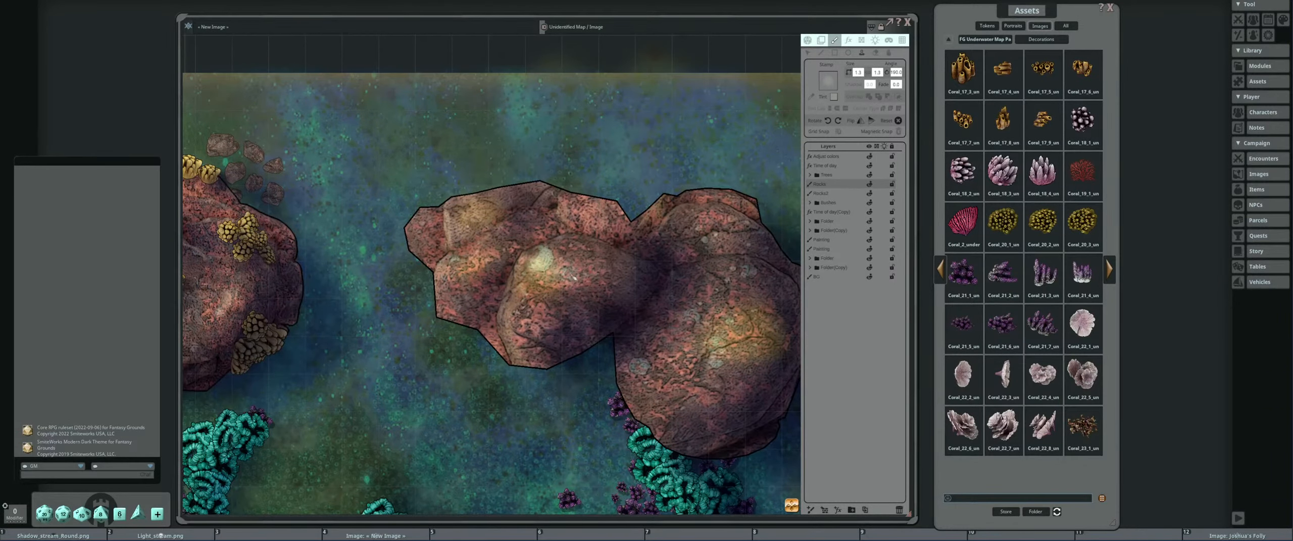
scroll(543, 260, down, 5)
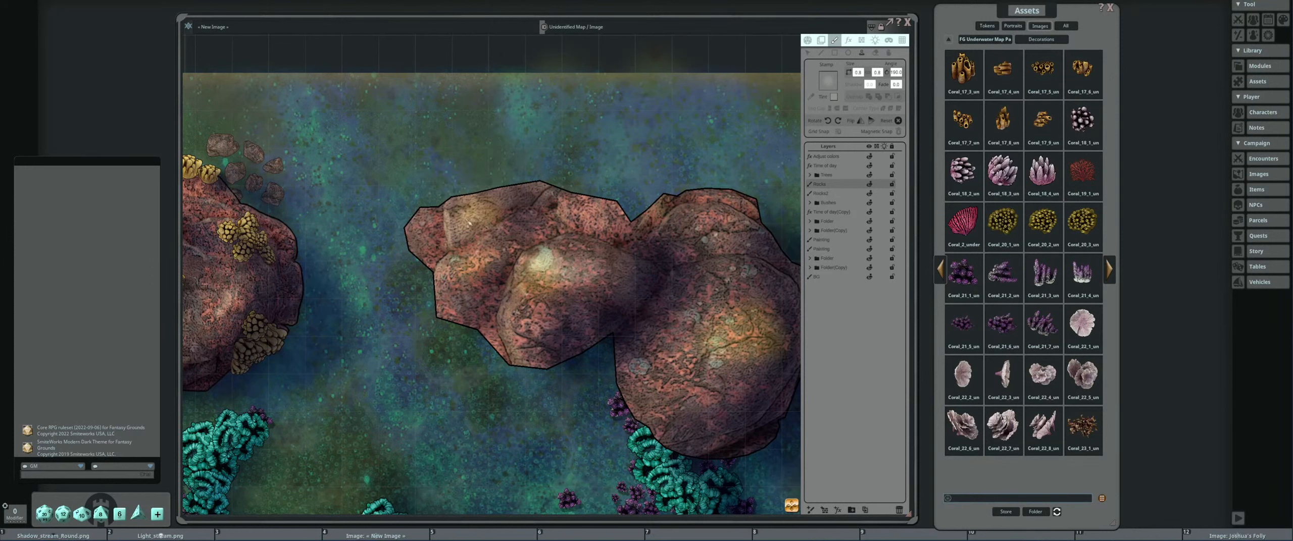
click(460, 215)
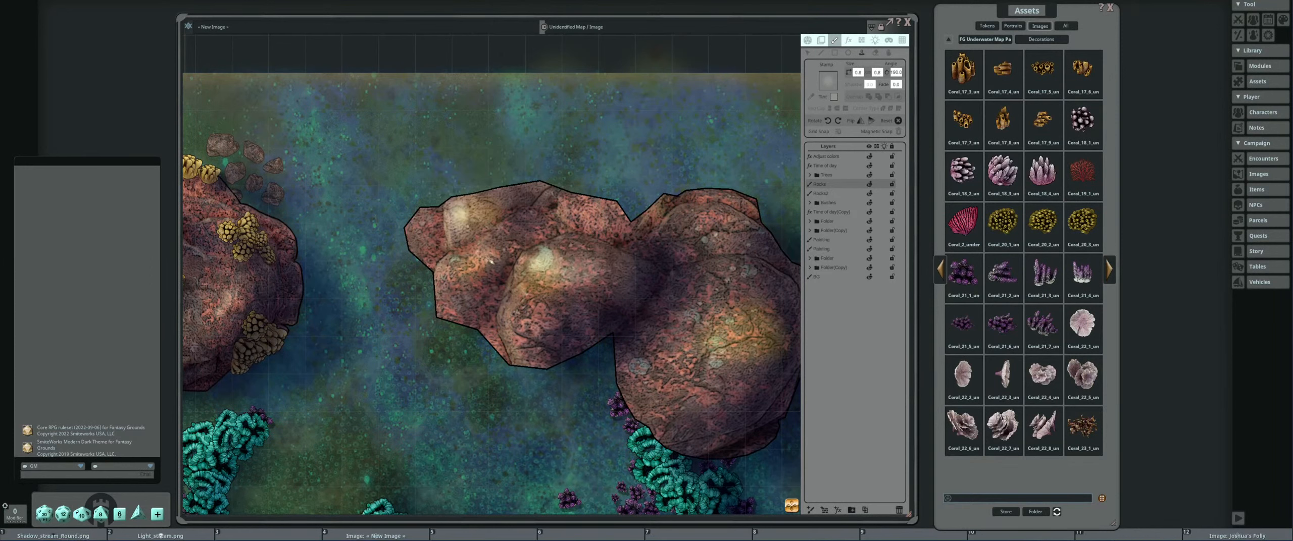
click(482, 256)
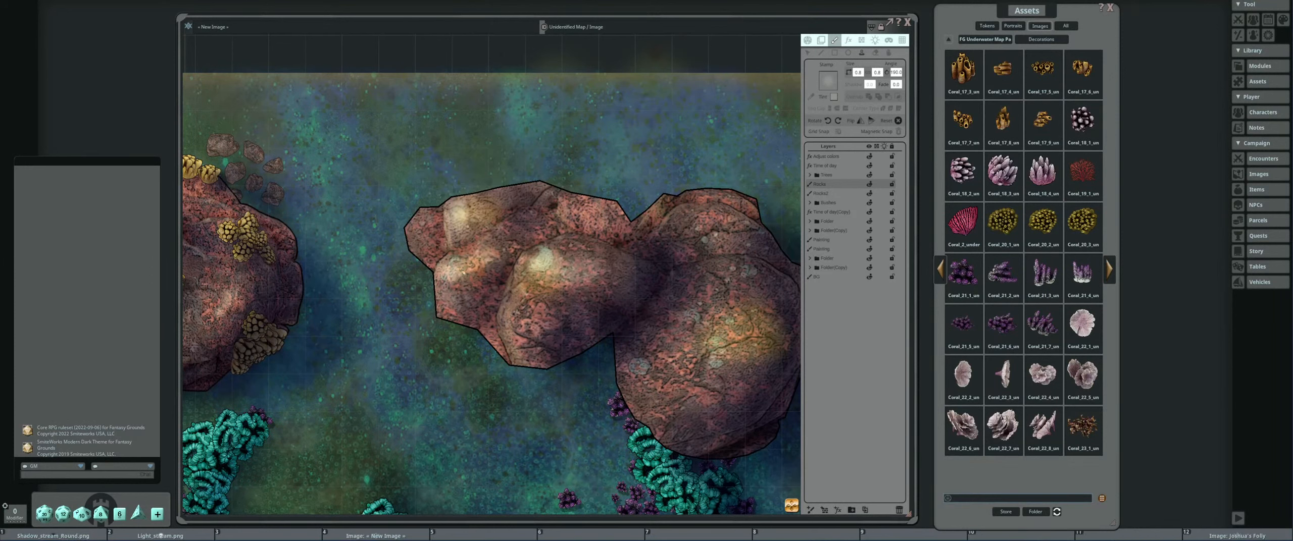
Enlarge the soft stamp, highlight the larger of the twin boulders, and check the result against the whole map.
drag(657, 274, 504, 250)
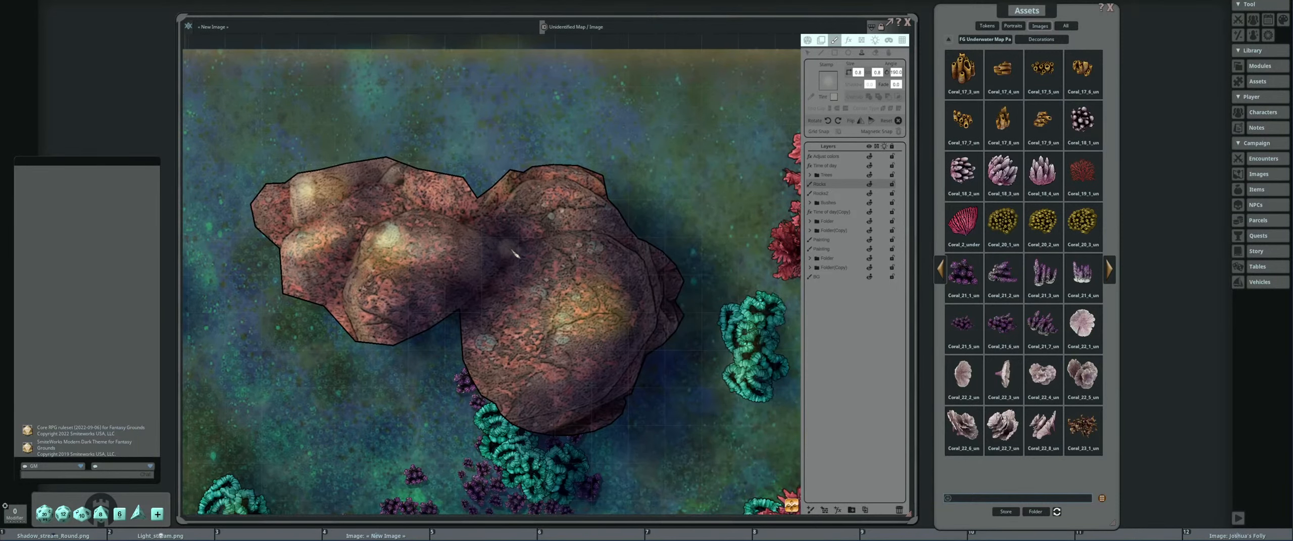
scroll(586, 314, up, 5)
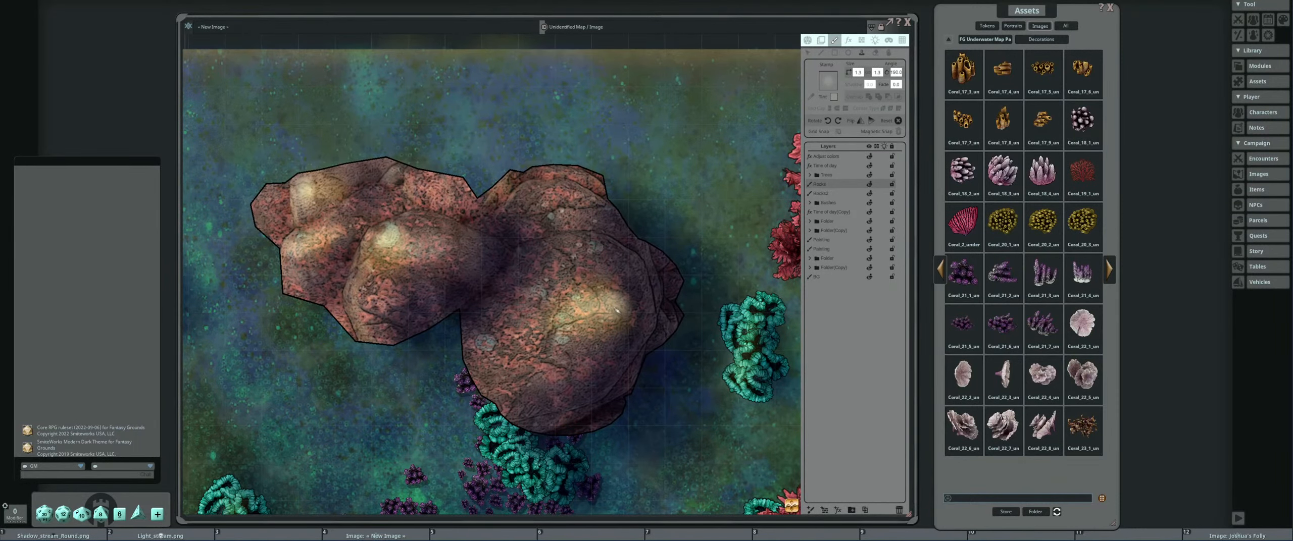
scroll(589, 317, down, 5)
scroll(568, 309, up, 5)
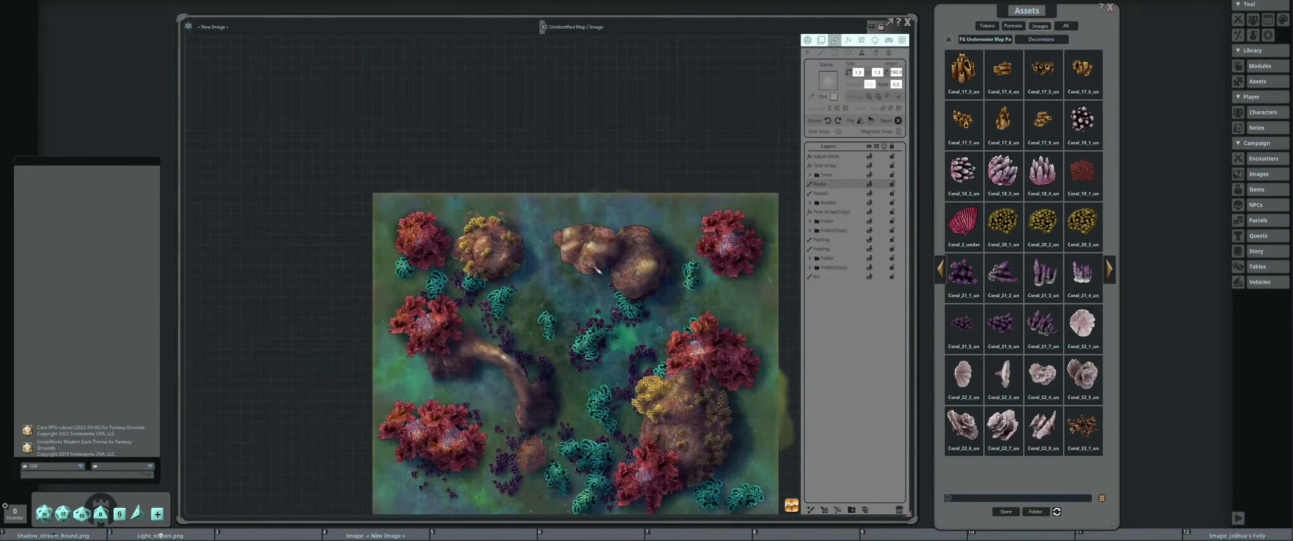
Show the painted stamps' points and reposition several highlight stamps on the smaller of the twin boulders.
click(808, 53)
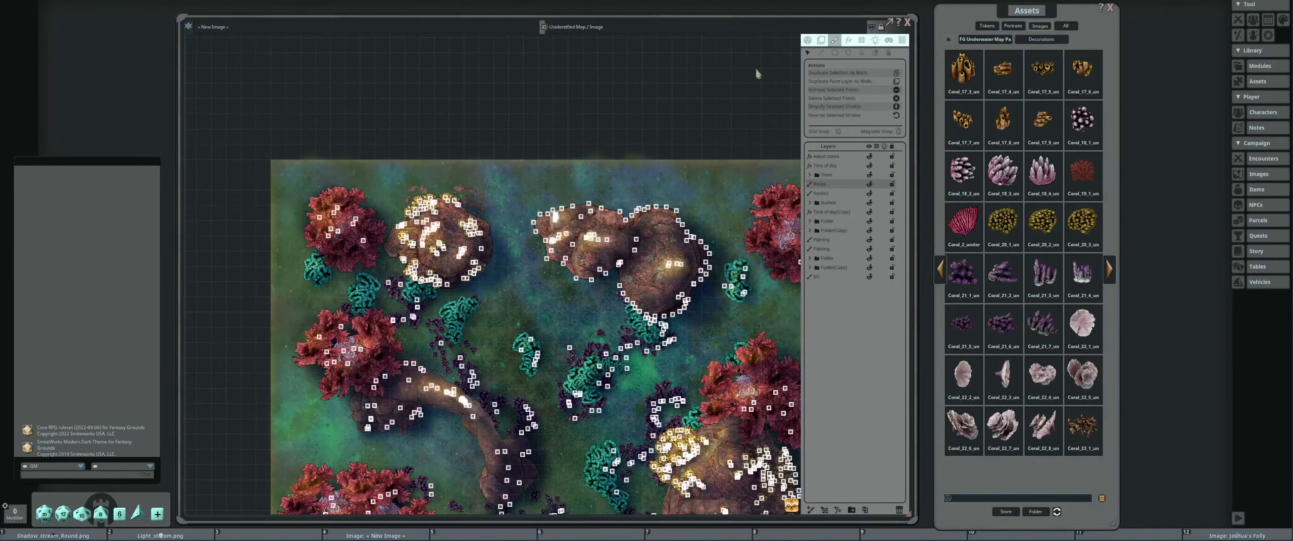
scroll(596, 217, up, 5)
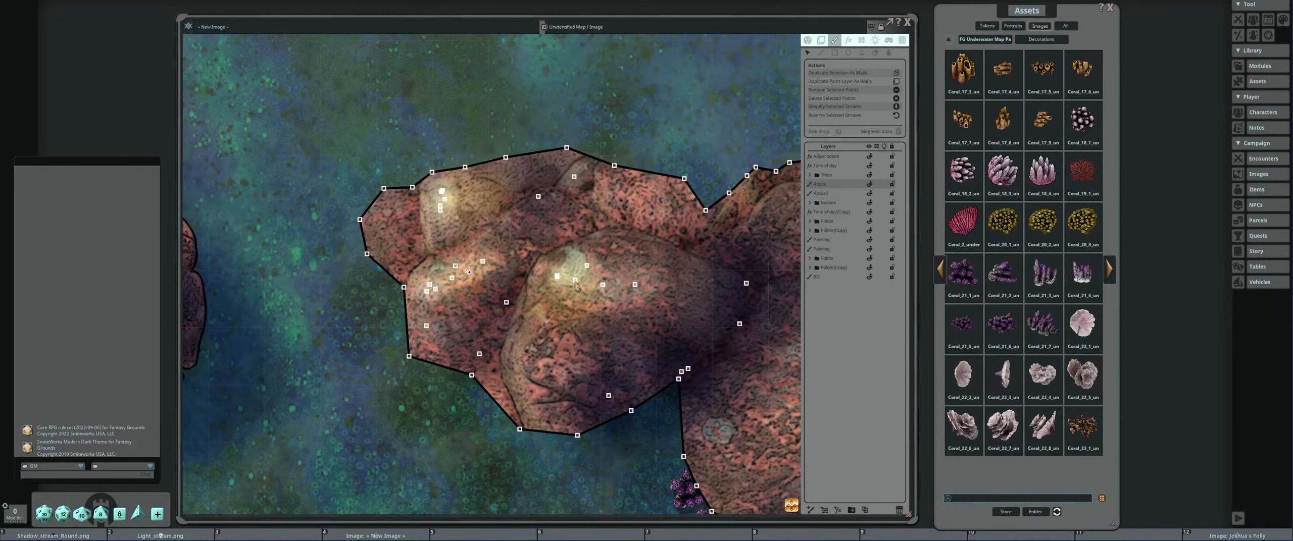
drag(575, 282, 567, 304)
drag(586, 265, 609, 291)
drag(436, 289, 437, 304)
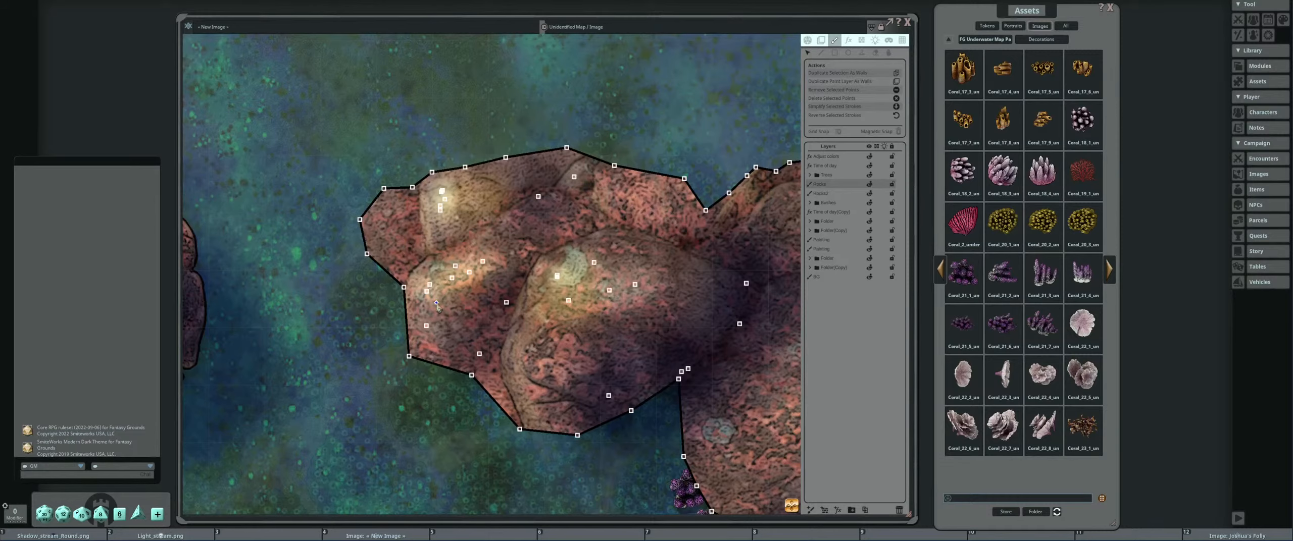
Reposition a highlight stamp on the smaller of the twin boulders, then return to the stamp tool so the points are hidden.
drag(441, 212, 445, 219)
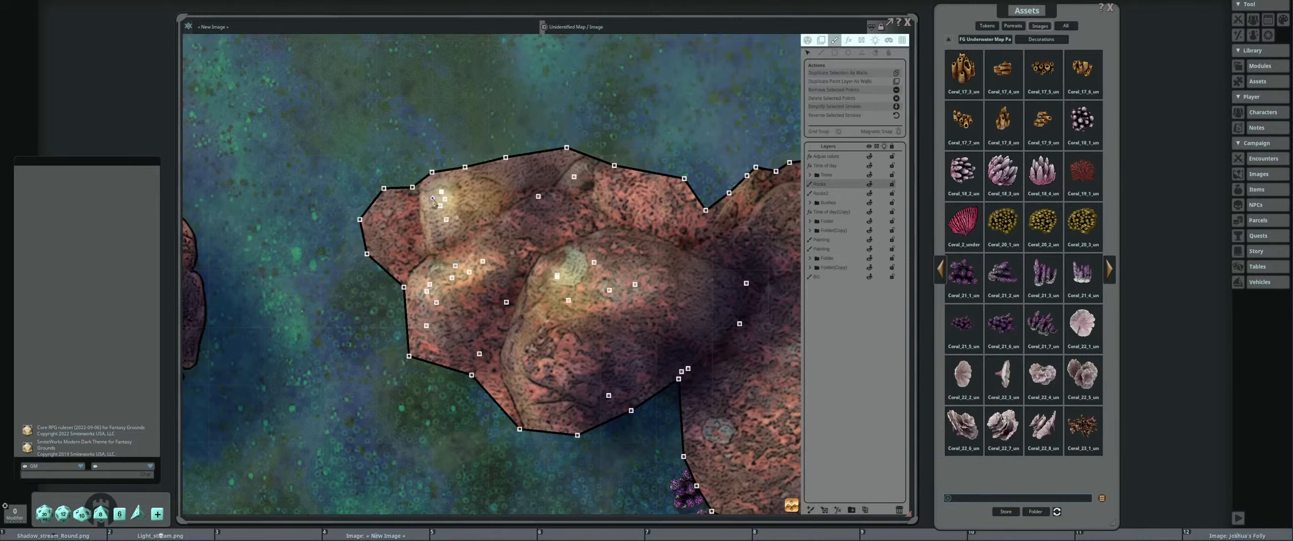
scroll(441, 197, down, 5)
scroll(508, 239, up, 1)
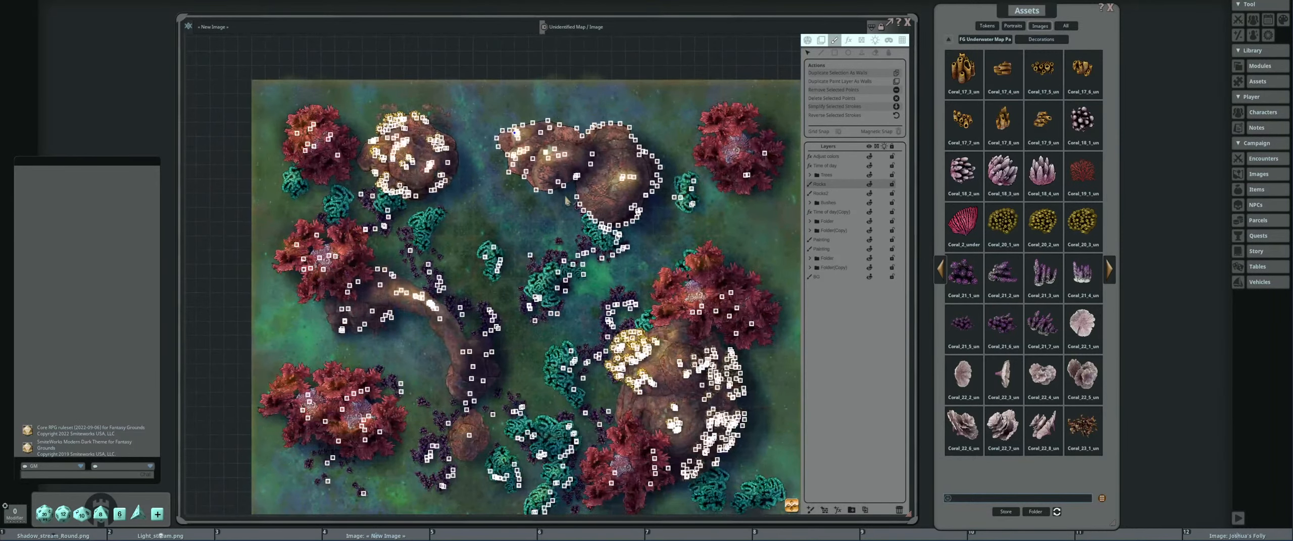
click(862, 54)
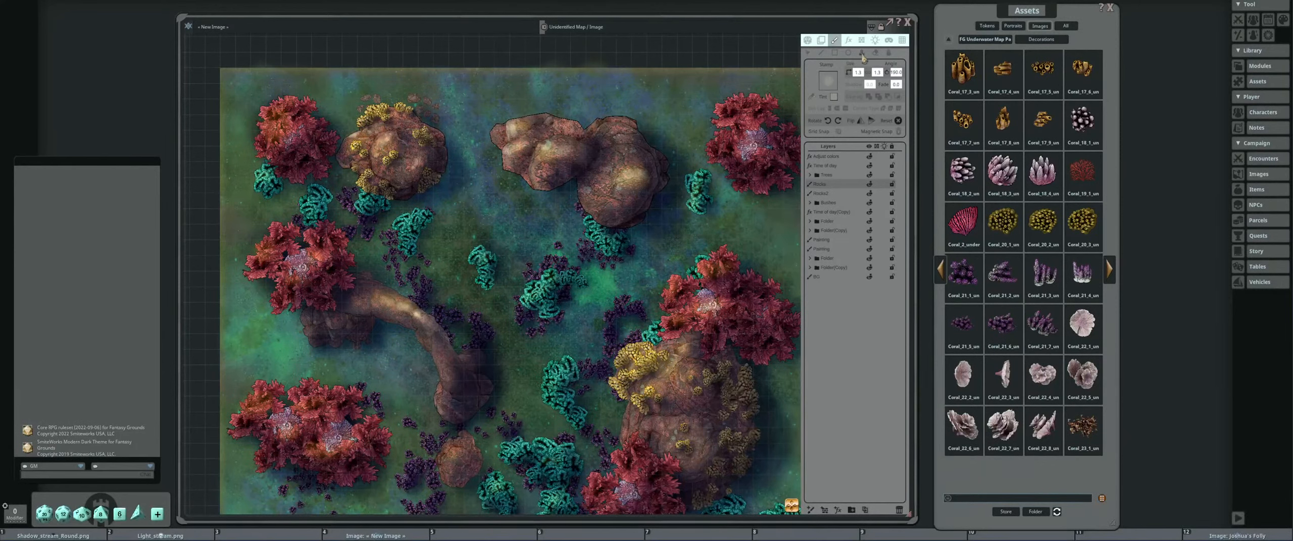
Examine the shading and highlights on the large rock covered in yellow coral.
scroll(660, 219, up, 1)
drag(659, 217, 595, 148)
scroll(611, 216, down, 5)
scroll(648, 180, up, 4)
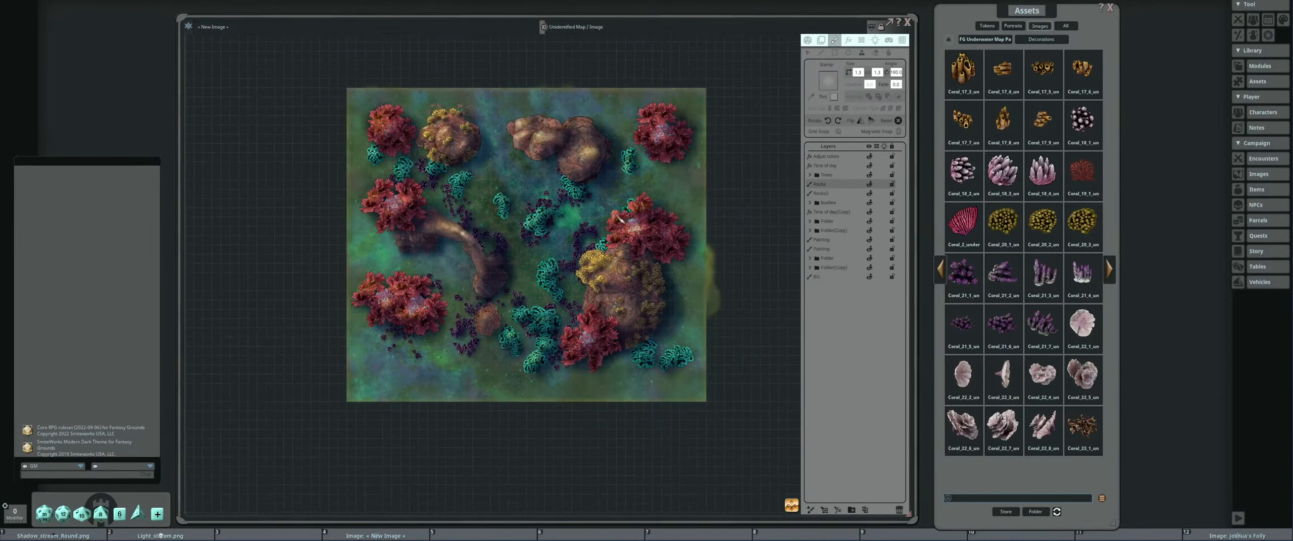
scroll(599, 228, up, 2)
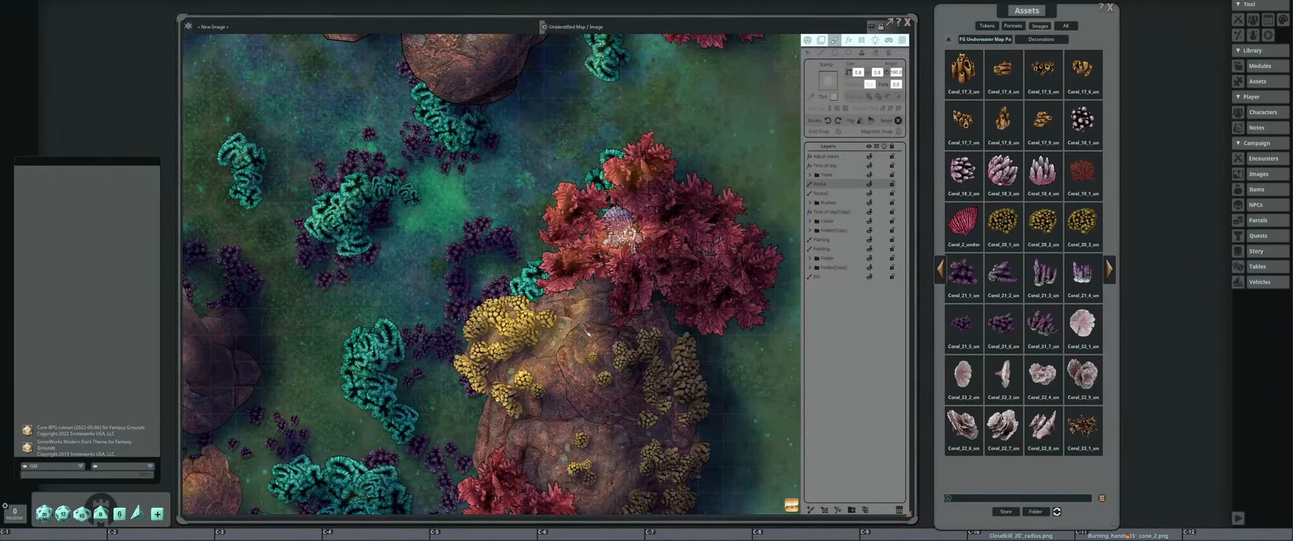
drag(581, 325, 600, 231)
scroll(630, 304, up, 1)
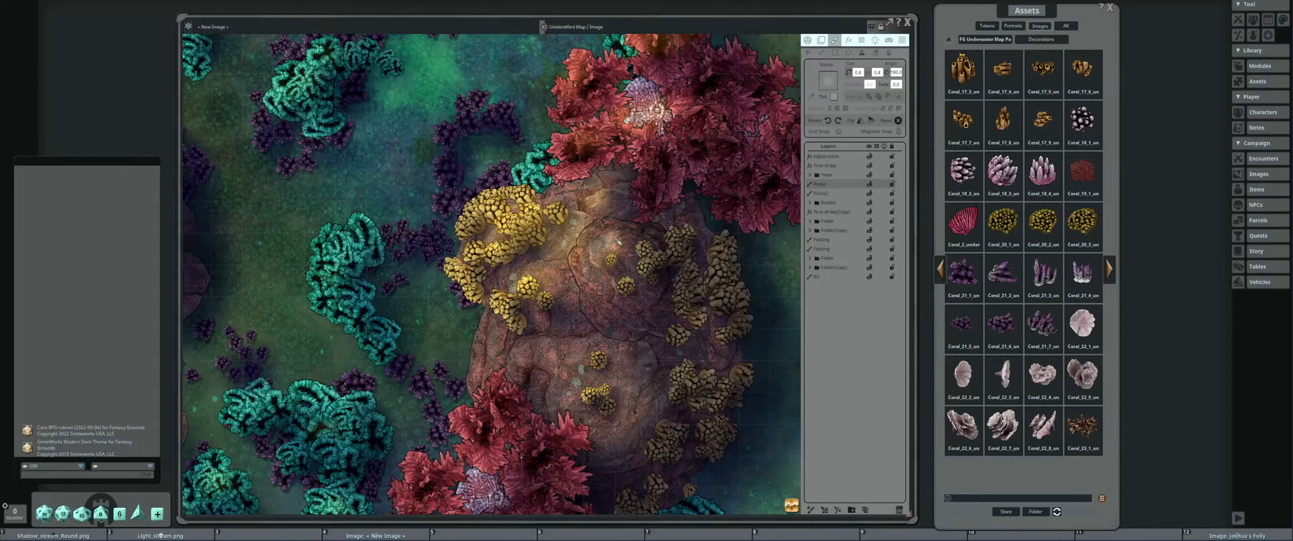
drag(574, 329, 582, 278)
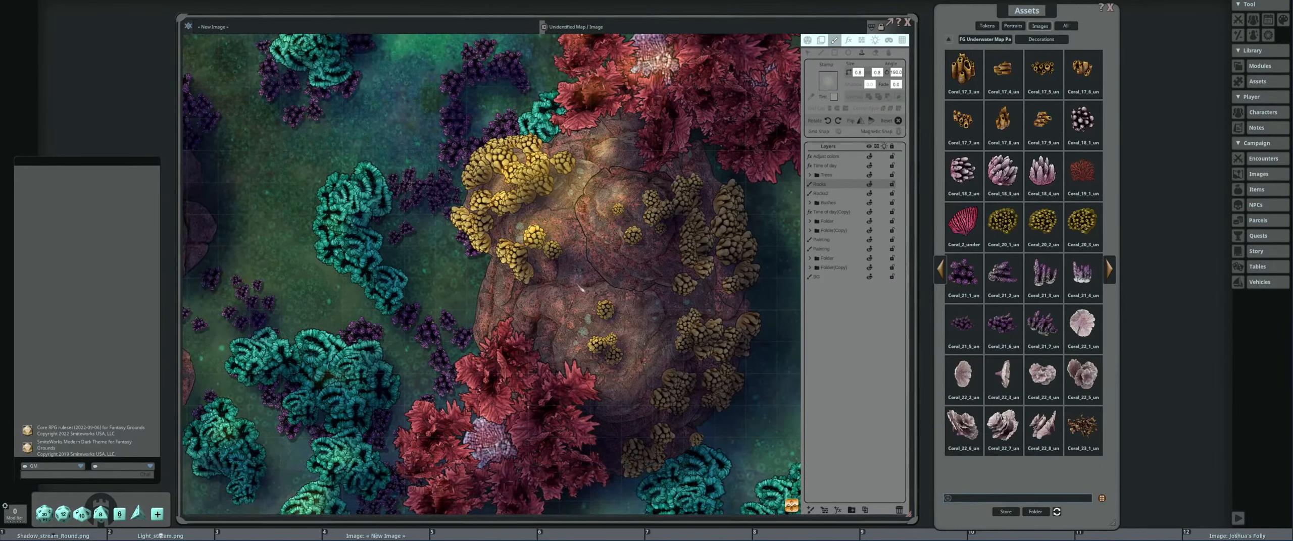
scroll(606, 217, down, 4)
scroll(603, 241, down, 1)
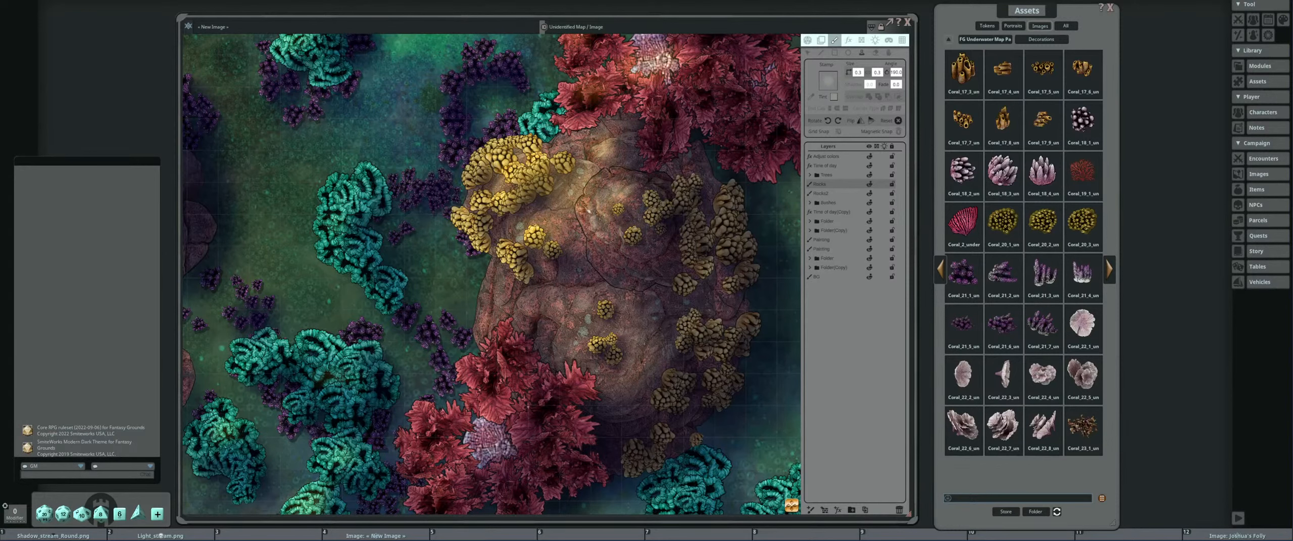
Compare the large rock's highlights with those of the other rocks across the whole map.
scroll(652, 250, down, 3)
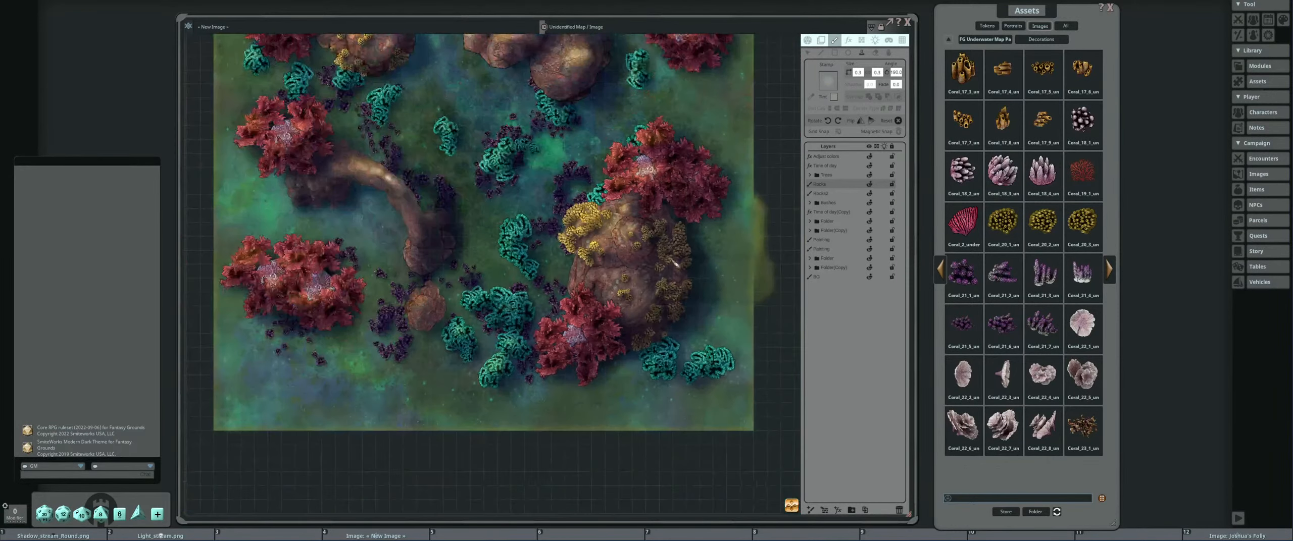
scroll(674, 263, up, 2)
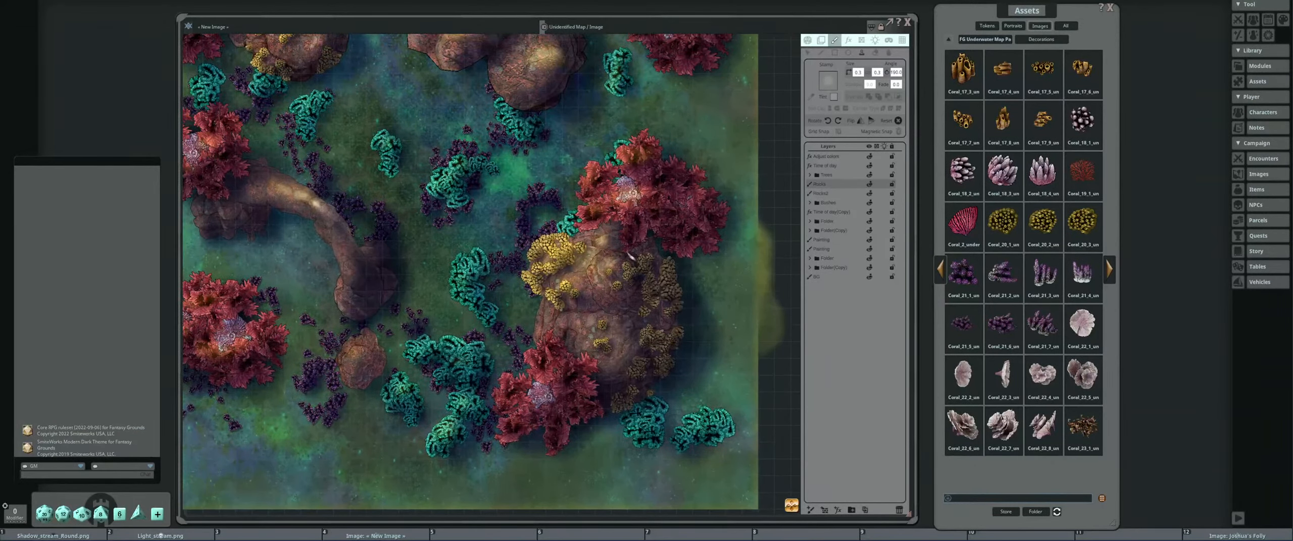
drag(639, 258, 666, 308)
scroll(649, 295, down, 3)
drag(619, 252, 640, 265)
scroll(640, 265, up, 2)
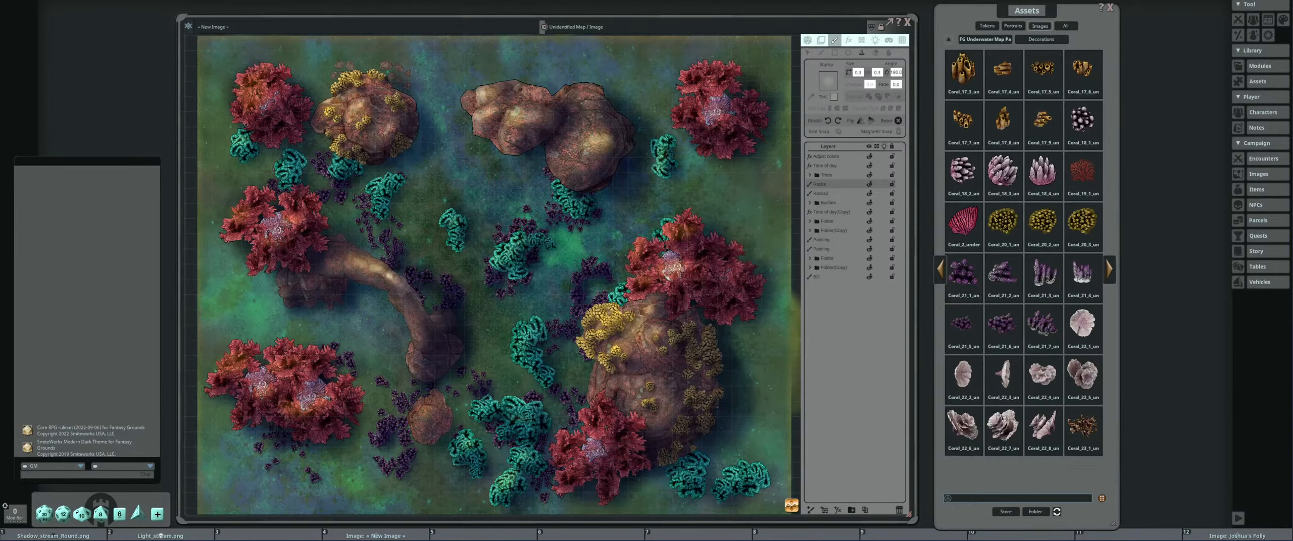
scroll(629, 277, down, 2)
scroll(618, 263, up, 2)
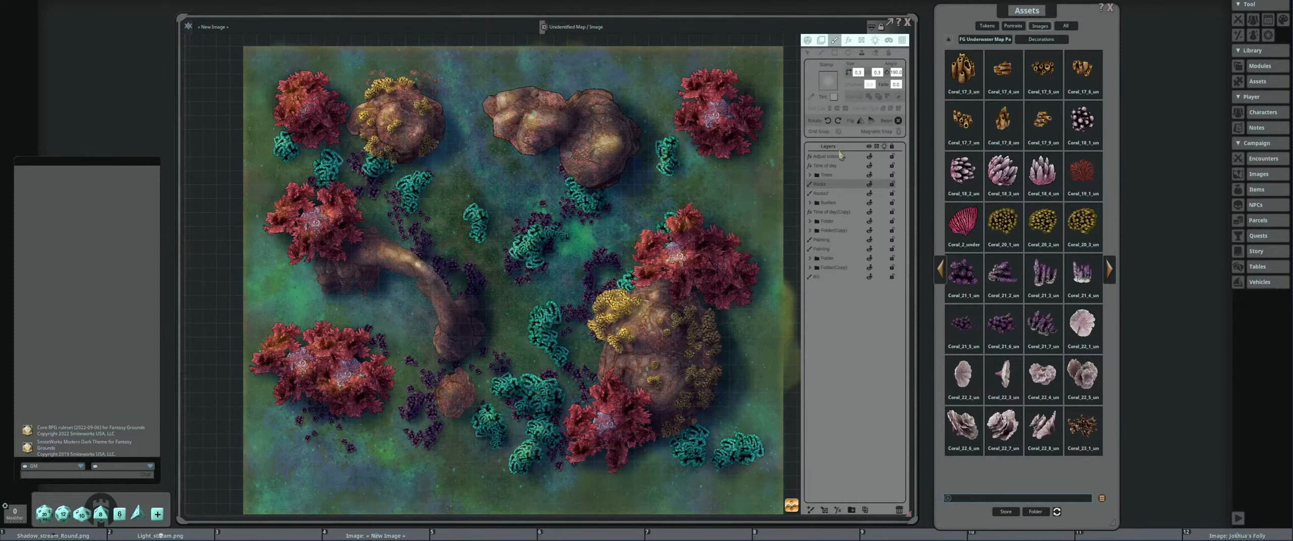
Add a new FX layer above the topmost Adjust colors layer and set its effect type to Adjust colors.
click(869, 157)
scroll(684, 203, down, 2)
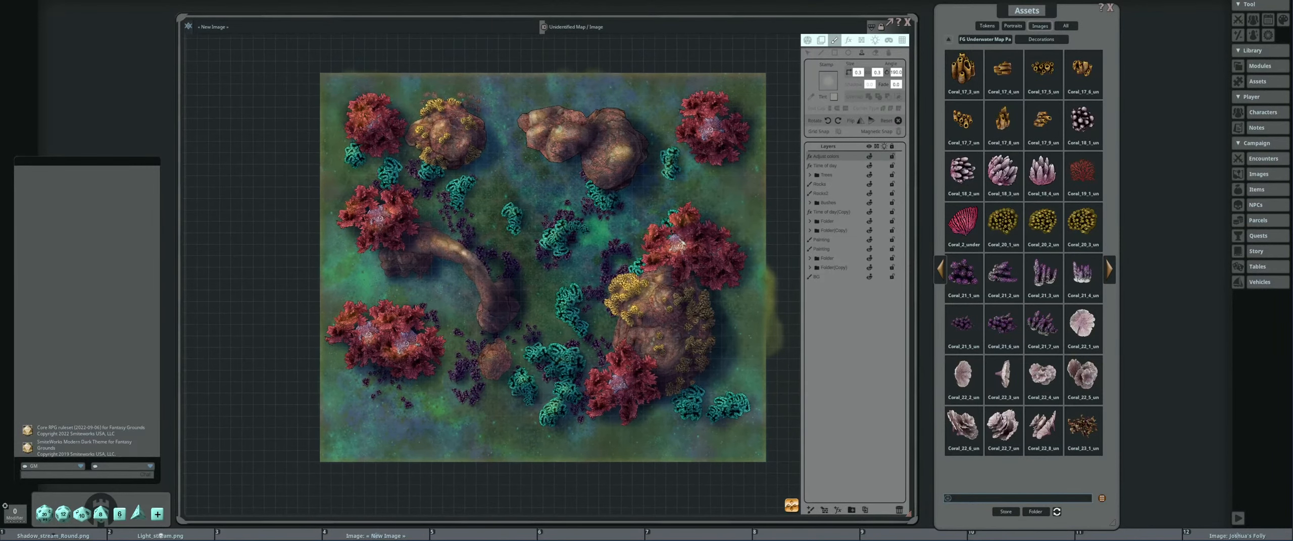
drag(690, 255, 651, 277)
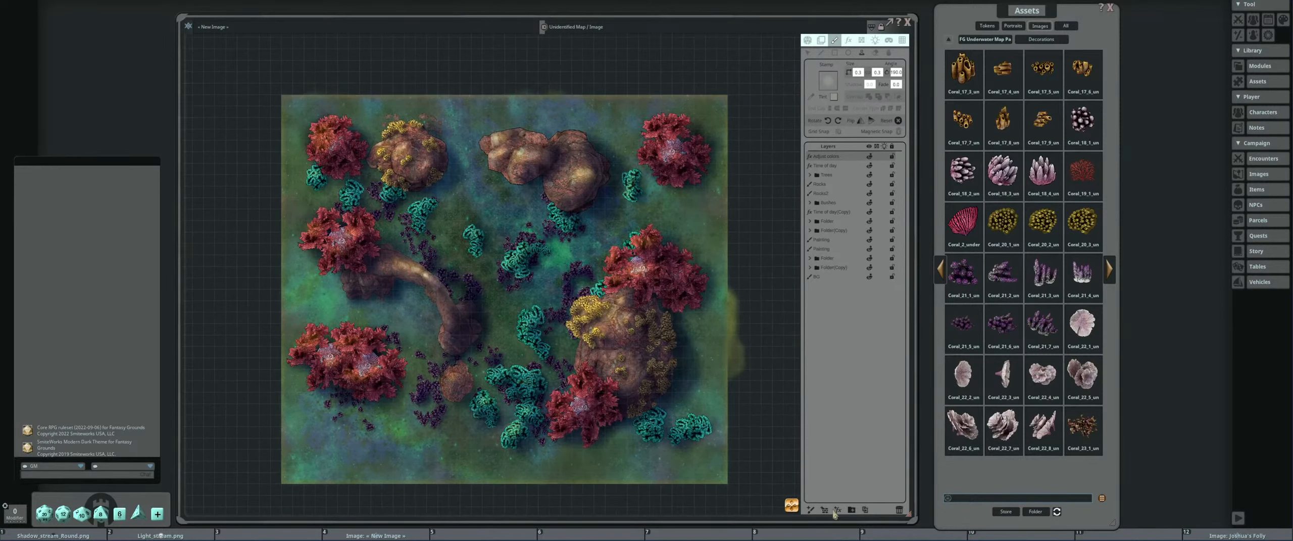
click(836, 511)
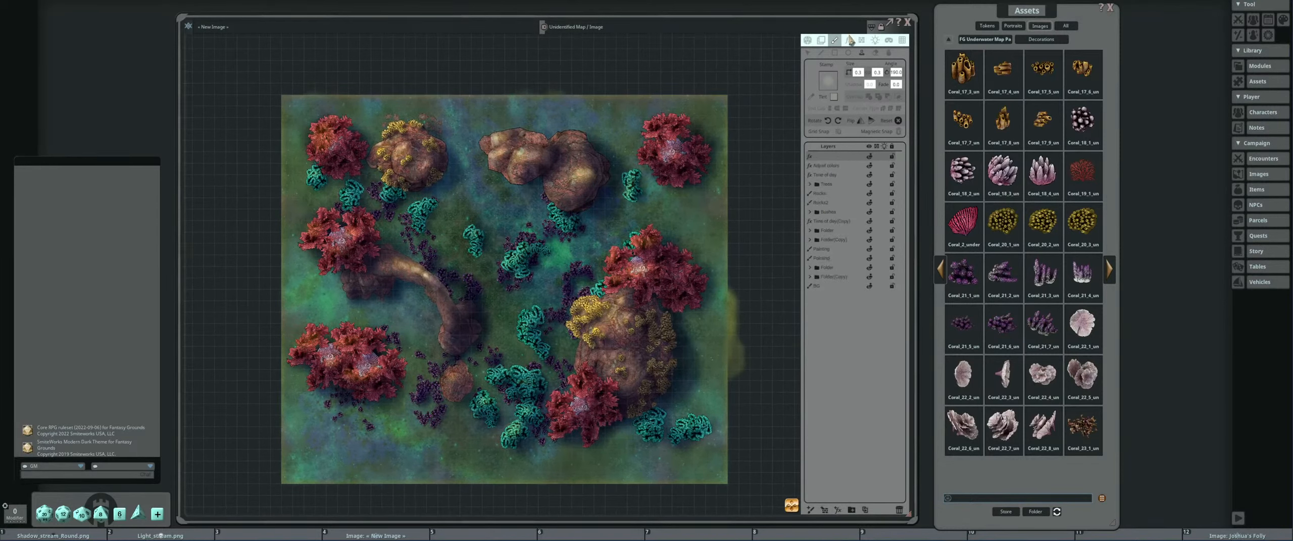
click(849, 40)
scroll(876, 102, down, 5)
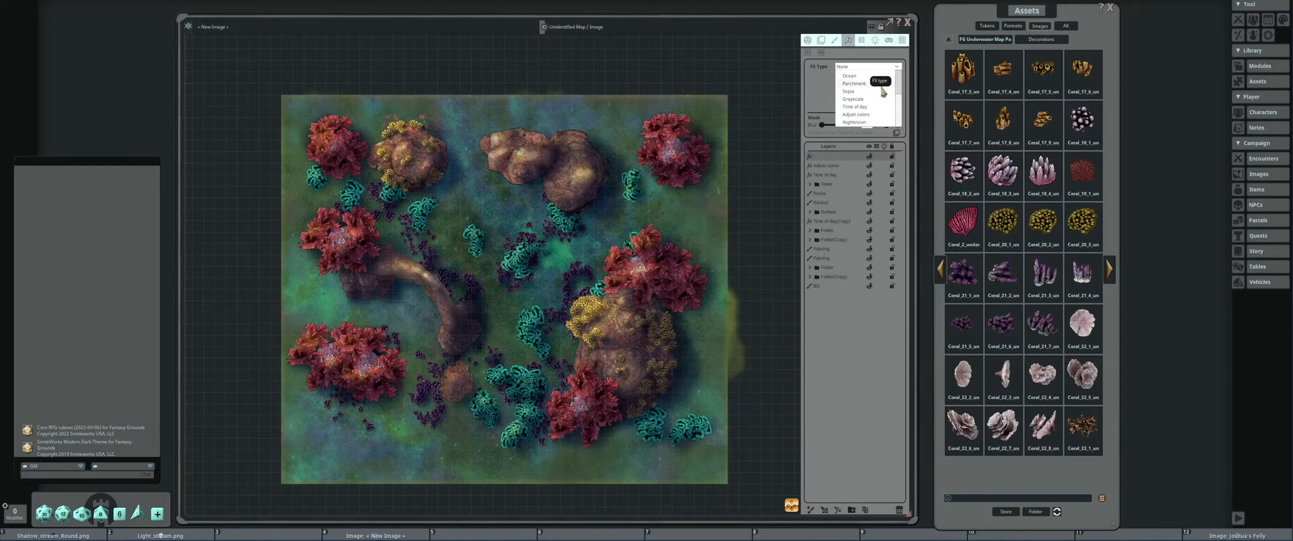
scroll(879, 93, up, 1)
scroll(879, 93, down, 1)
click(858, 118)
mouse_move(649, 166)
mouse_down()
mouse_move(705, 130)
mouse_move(666, 163)
mouse_up()
scroll(686, 145, up, 1)
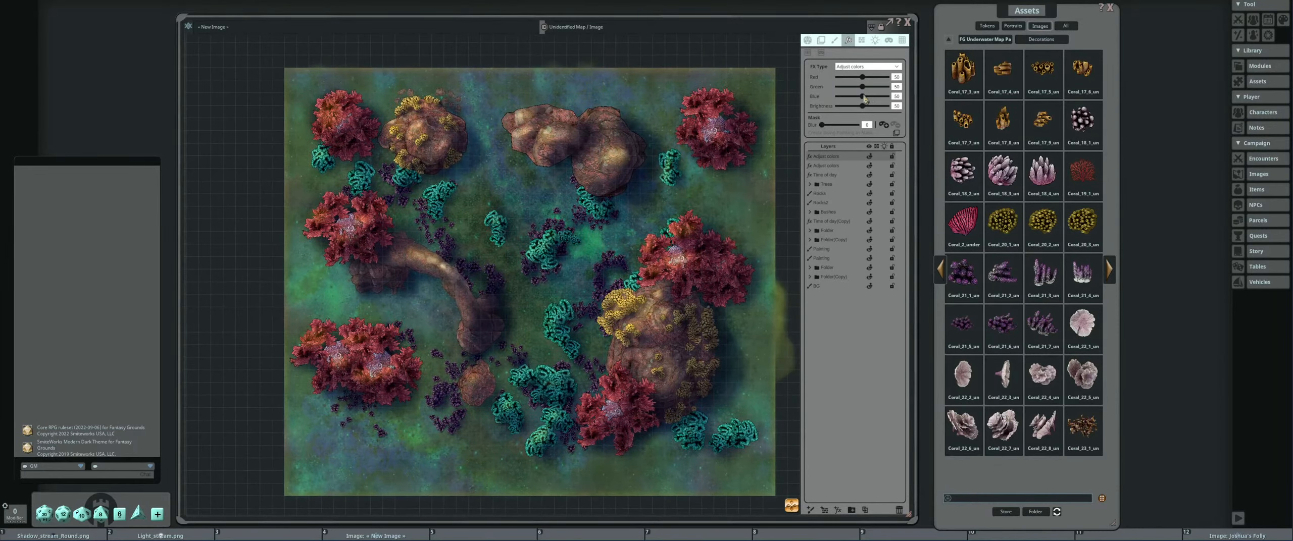
Change the new FX layer's effect type to Time of day and check its look on the map.
click(873, 67)
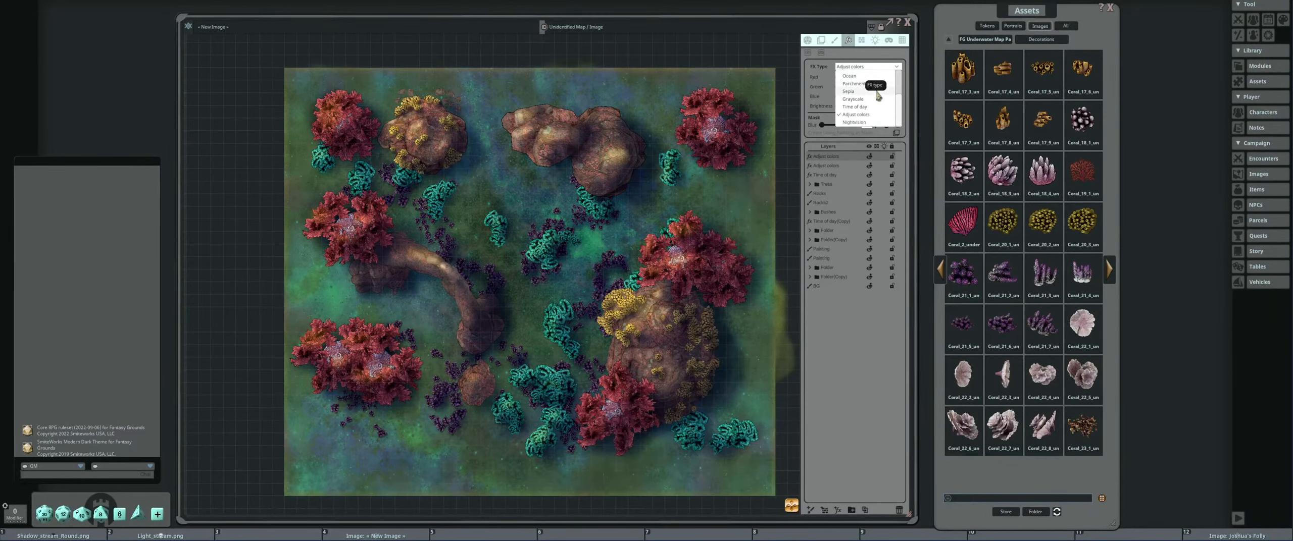
click(854, 107)
scroll(657, 149, down, 3)
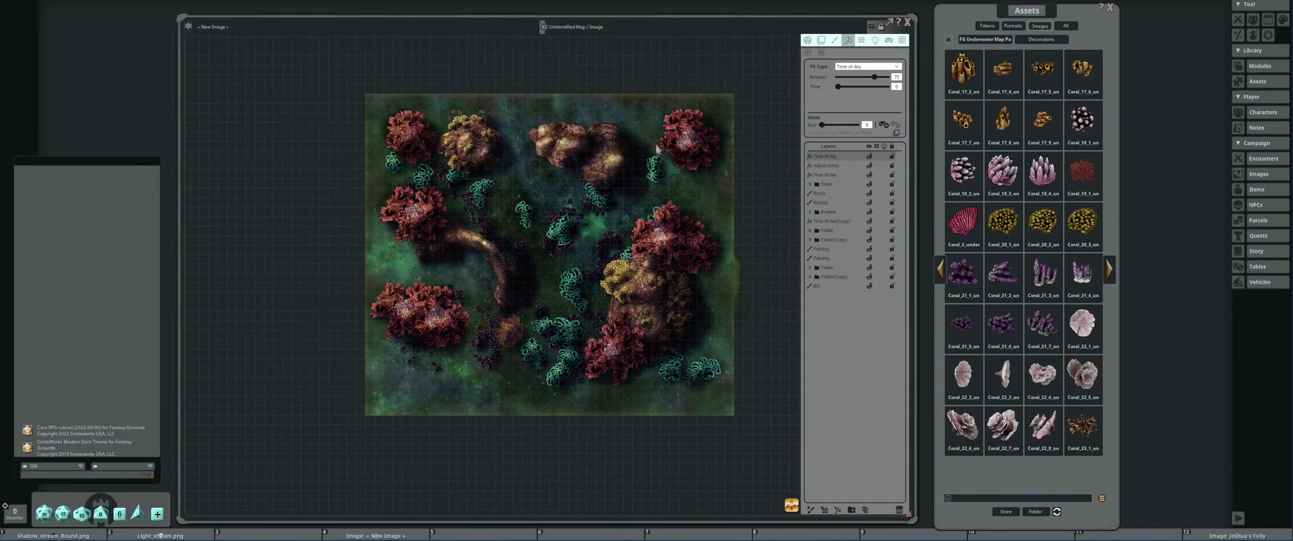
scroll(657, 149, up, 3)
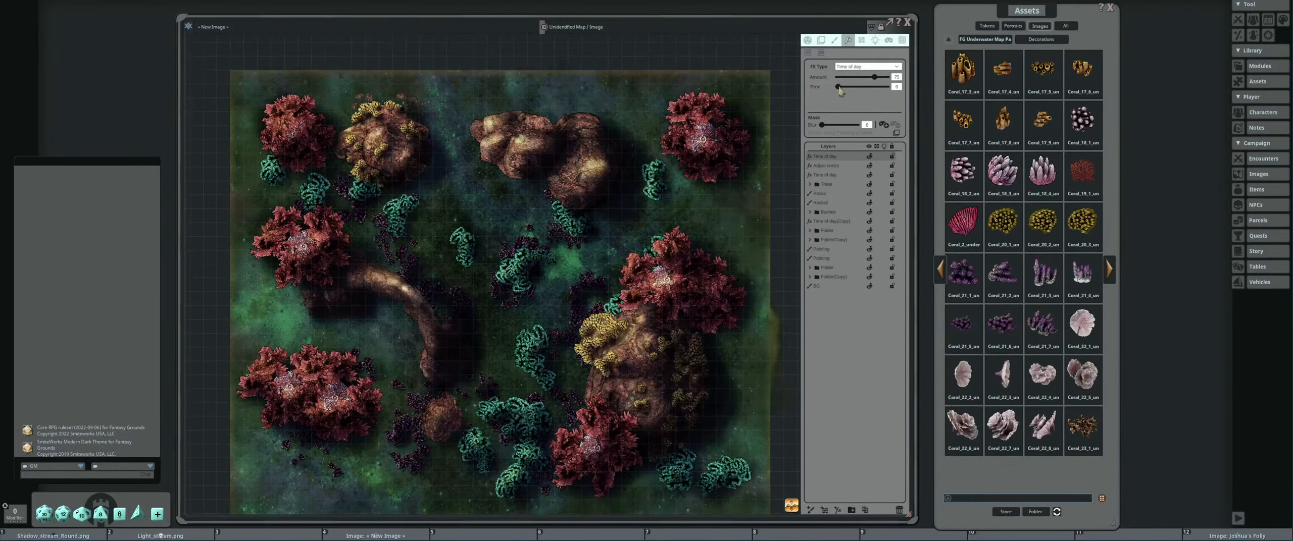
Raise the Time of day effect's time to a warmer tint and reduce its amount to soften the darkening.
mouse_move(838, 87)
mouse_down()
mouse_move(869, 91)
mouse_move(854, 89)
mouse_up()
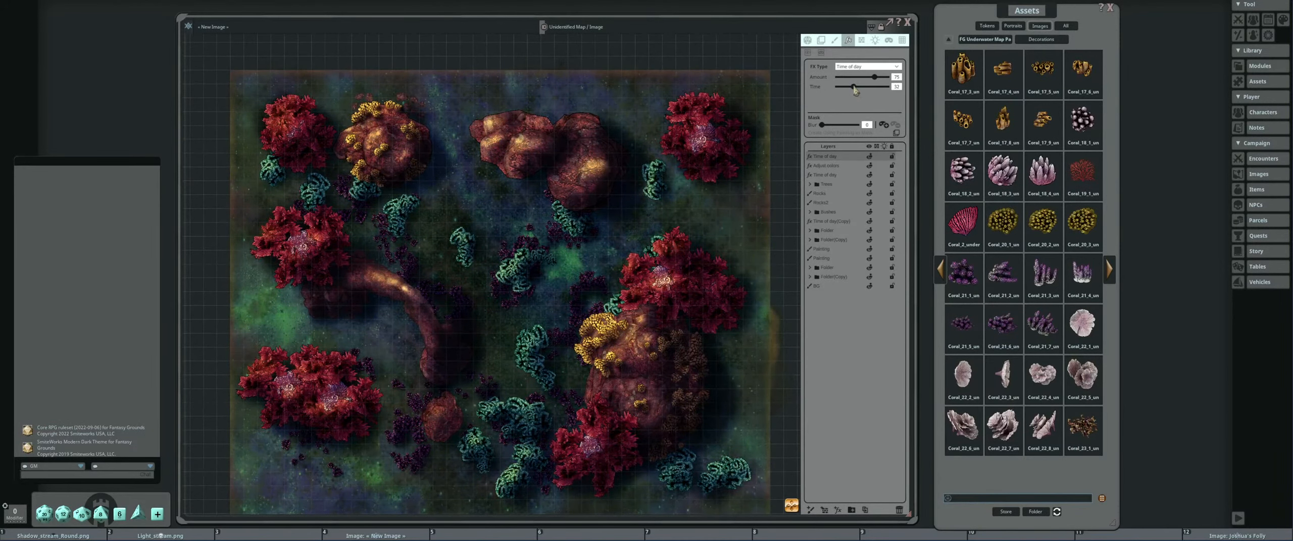
drag(646, 145, 673, 119)
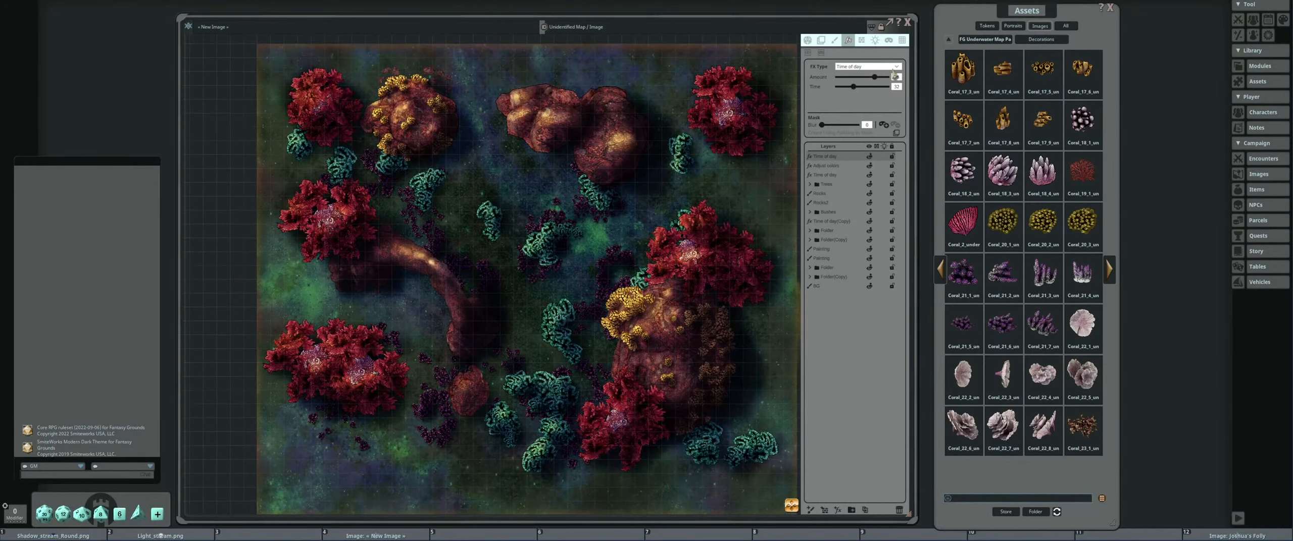
drag(875, 79, 858, 82)
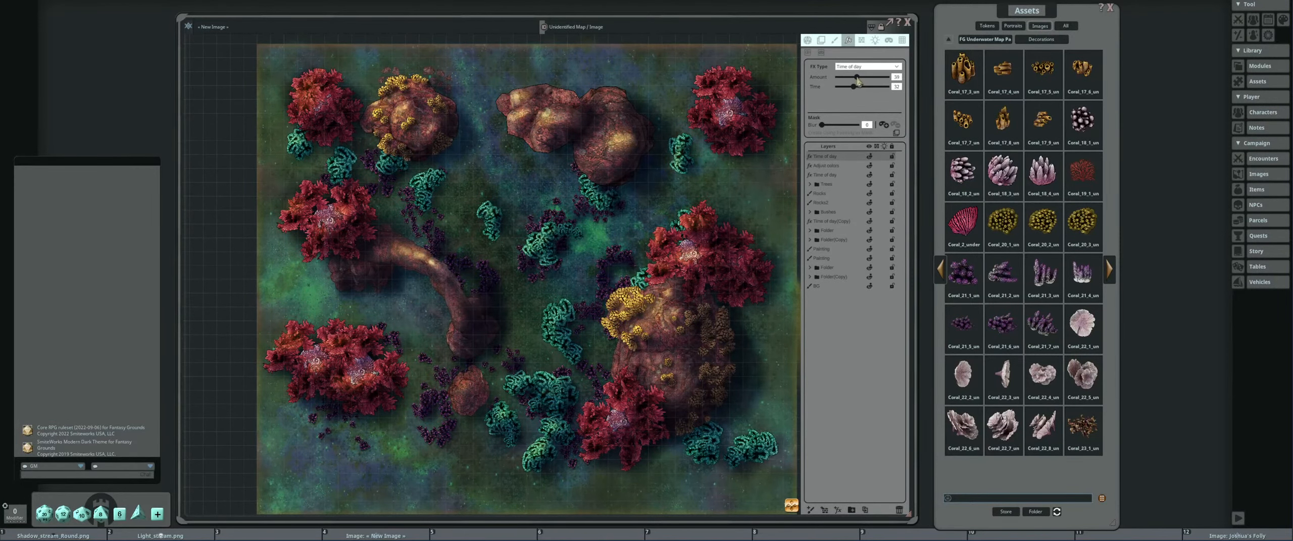
scroll(626, 159, down, 3)
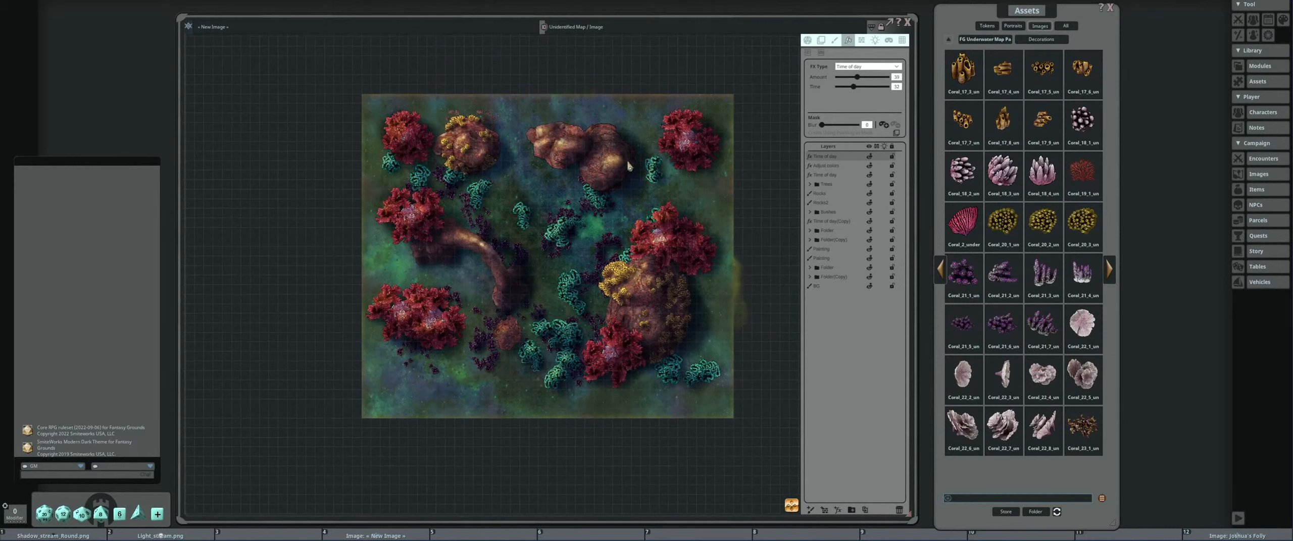
scroll(626, 159, up, 3)
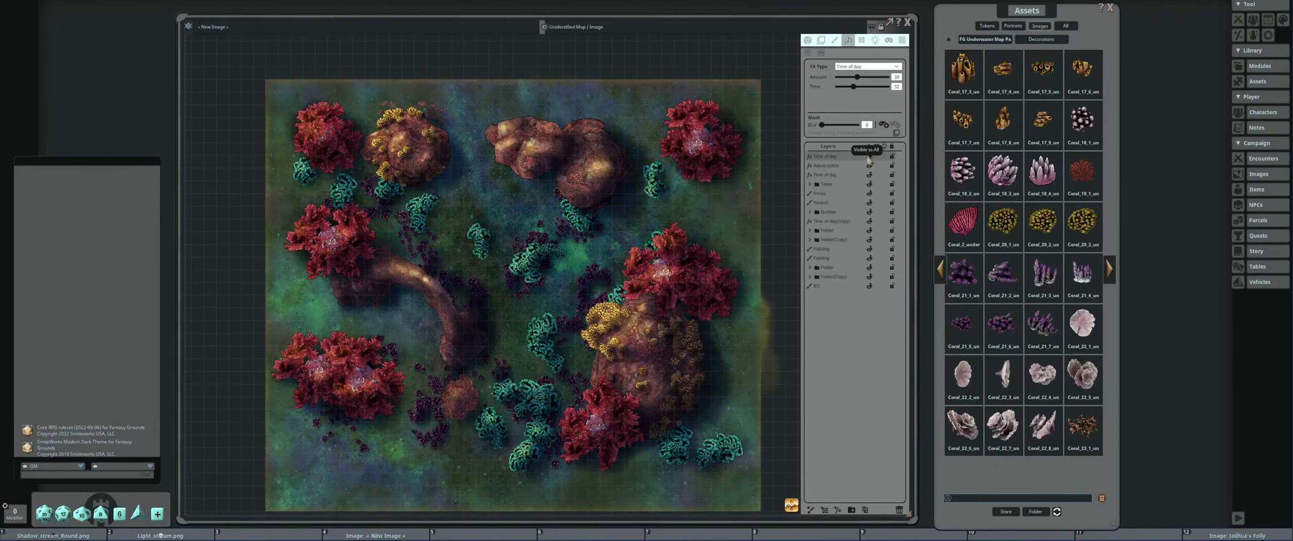
Compare the map with the new Time of day layer hidden and shown, at several zoom levels.
click(869, 158)
click(869, 157)
scroll(697, 178, up, 1)
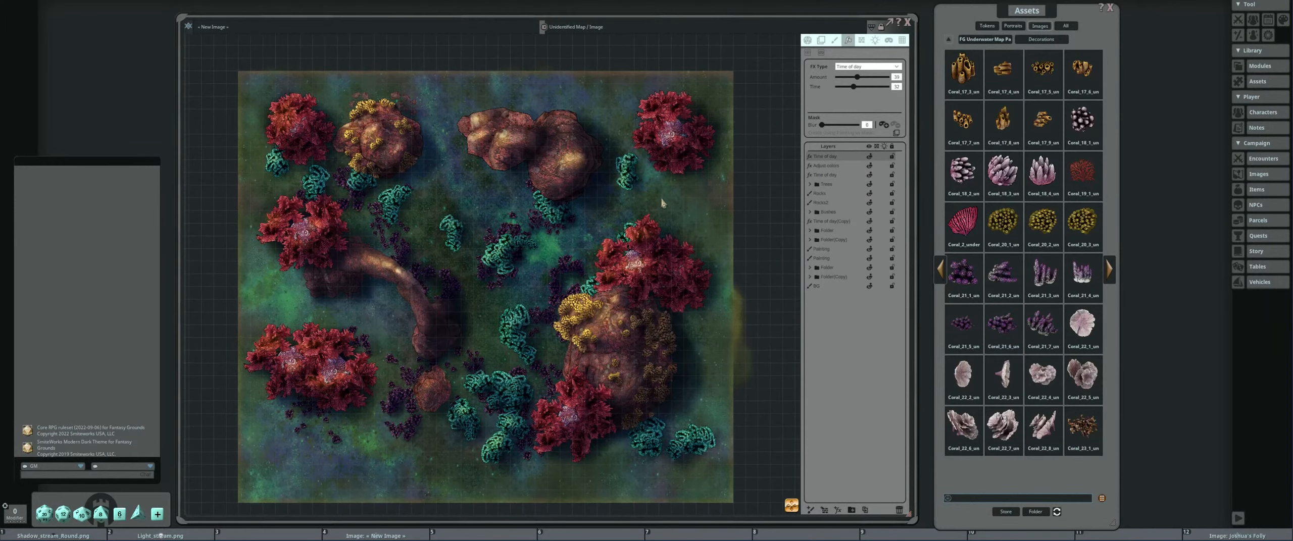
scroll(637, 207, up, 2)
scroll(621, 210, up, 1)
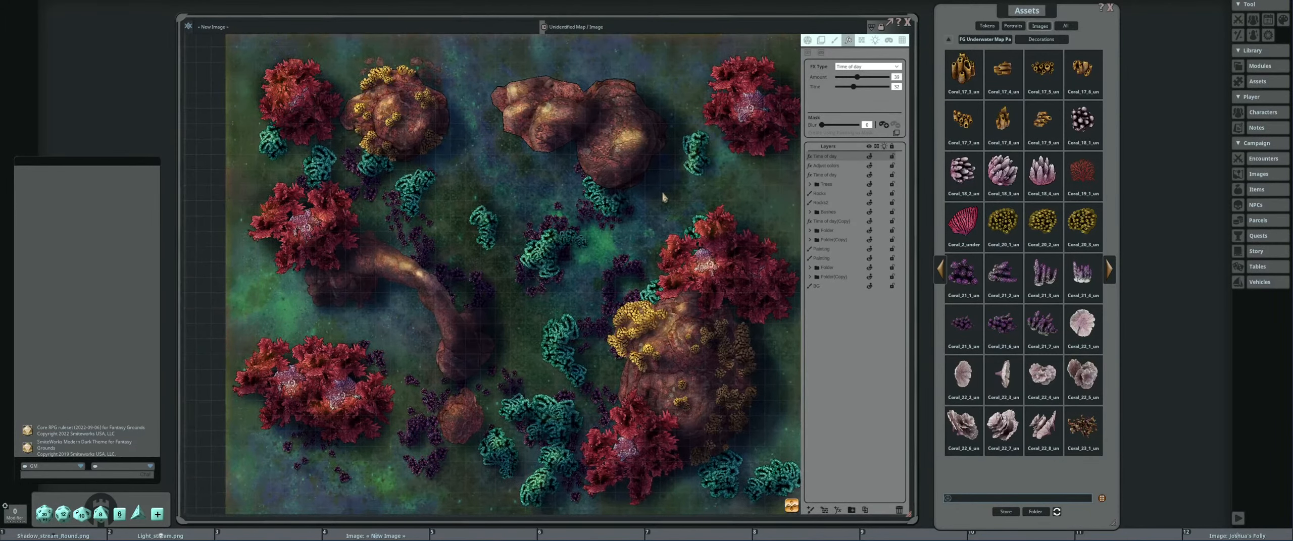
scroll(663, 197, down, 1)
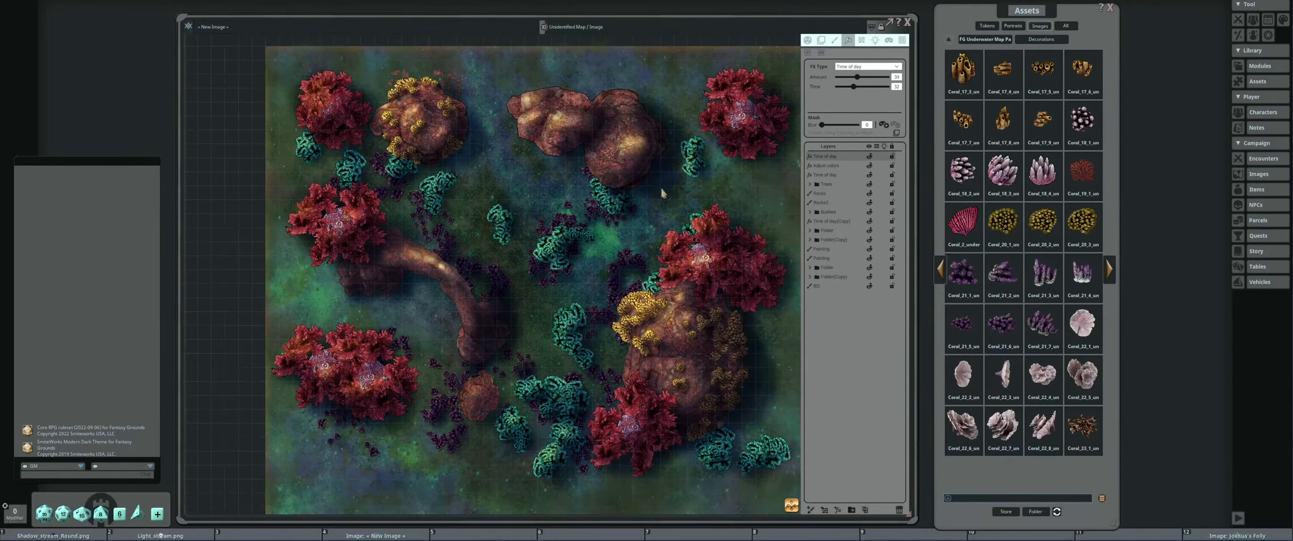
Add another FX layer at the top of the layer stack and set its effect type to Adjust colors.
click(838, 511)
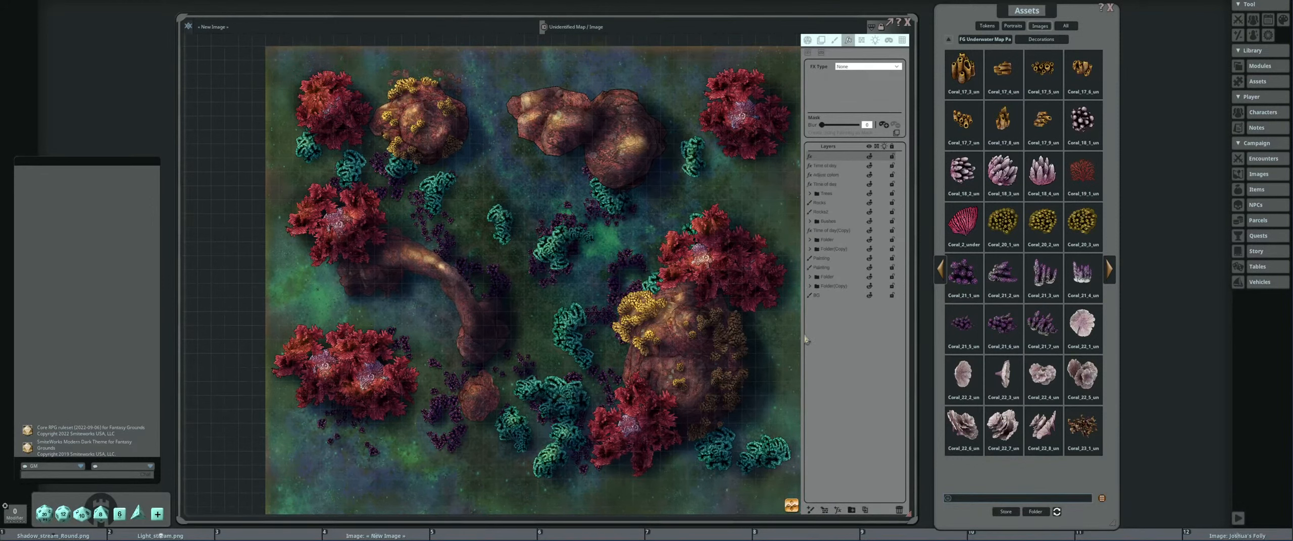
click(849, 67)
scroll(874, 107, down, 2)
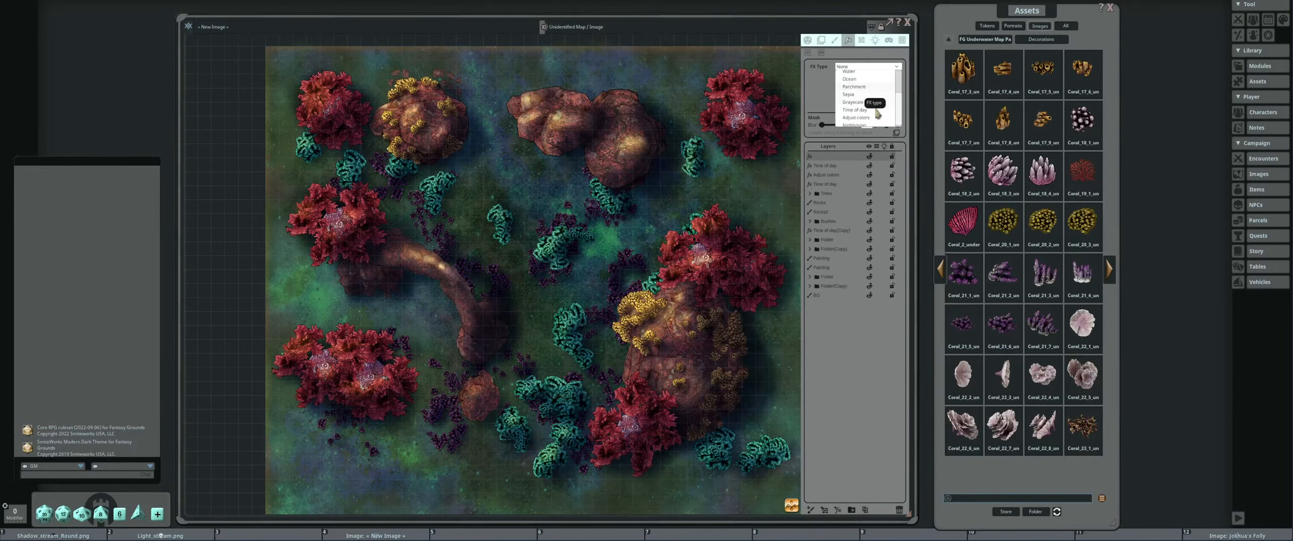
scroll(878, 115, down, 1)
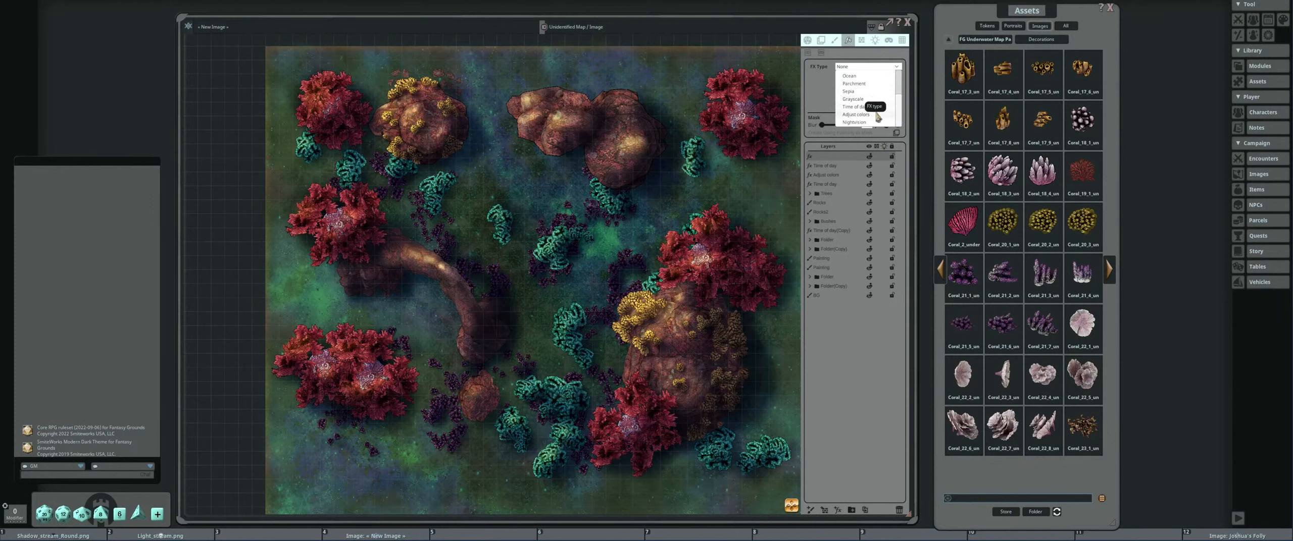
click(876, 114)
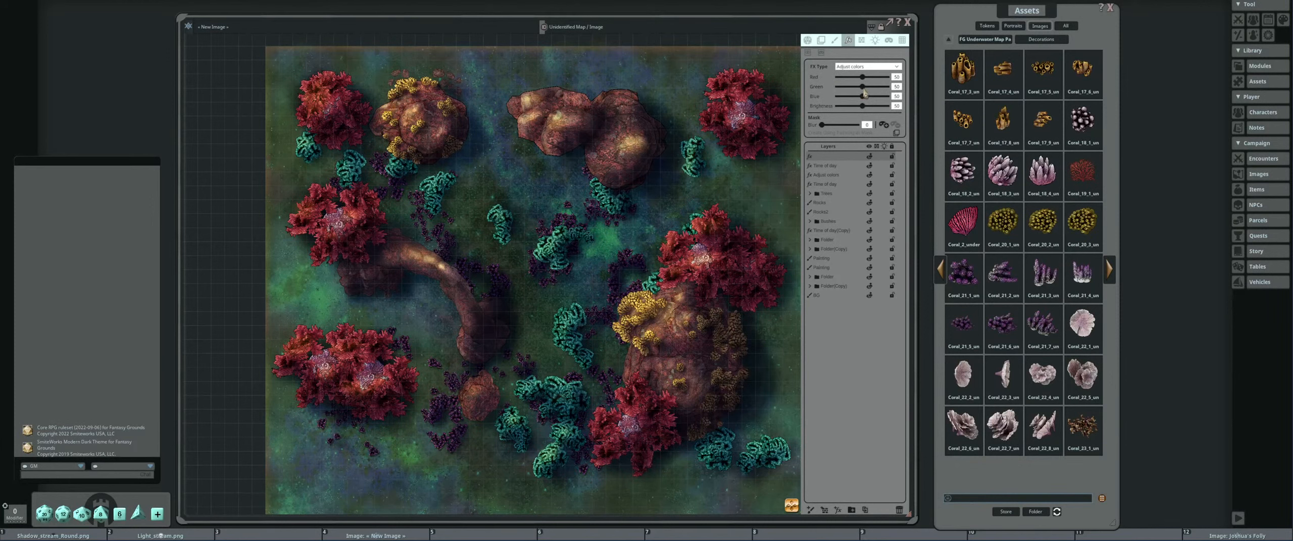
Slightly increase the green and red levels of the new Adjust colors layer and review the whole map.
drag(863, 89, 864, 90)
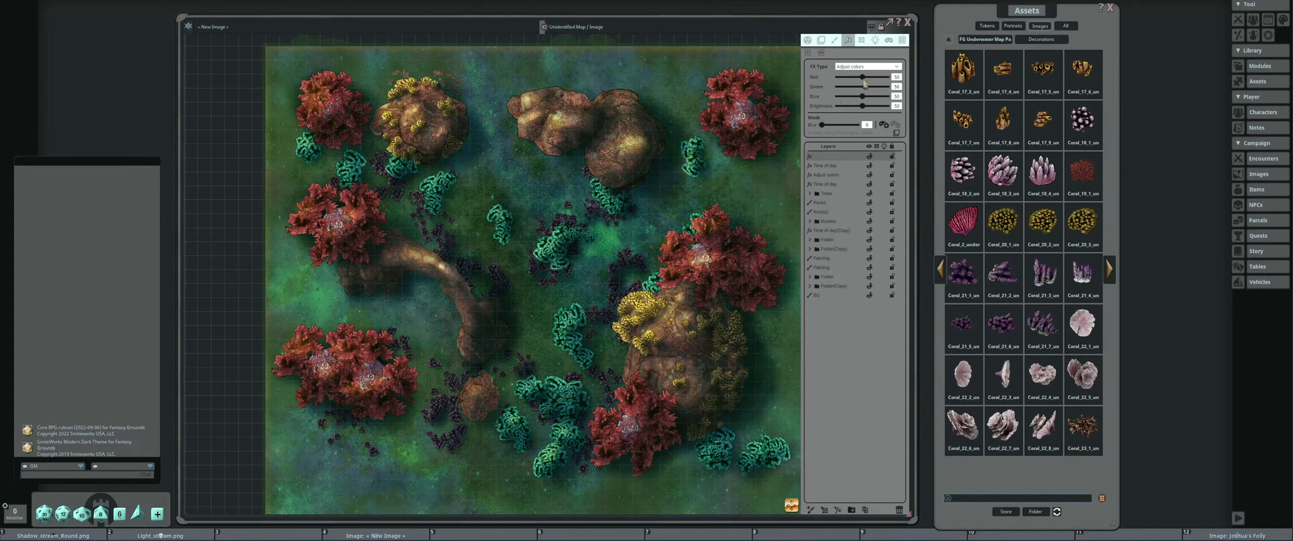
drag(864, 79, 866, 80)
scroll(661, 190, down, 1)
drag(662, 189, 646, 192)
Move the new Adjust colors layer beneath the top Time of day layer, then hide that Time of day layer.
drag(851, 160, 851, 175)
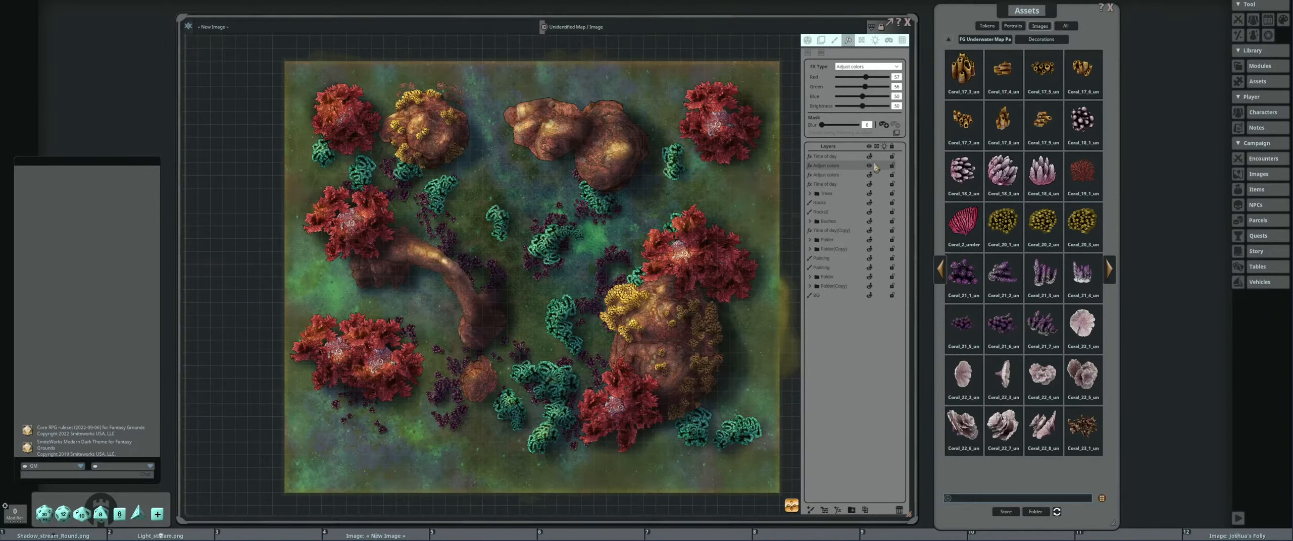
click(870, 156)
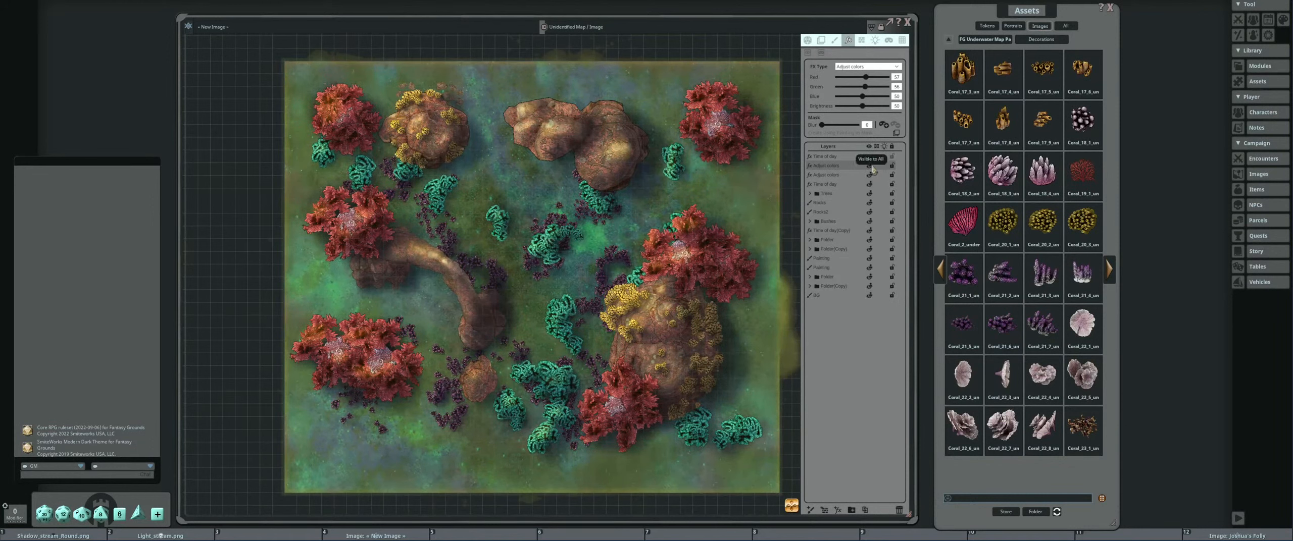
Compare the map with the upper Adjust colors layer hidden and shown, viewing the whole image at different zoom levels.
click(869, 166)
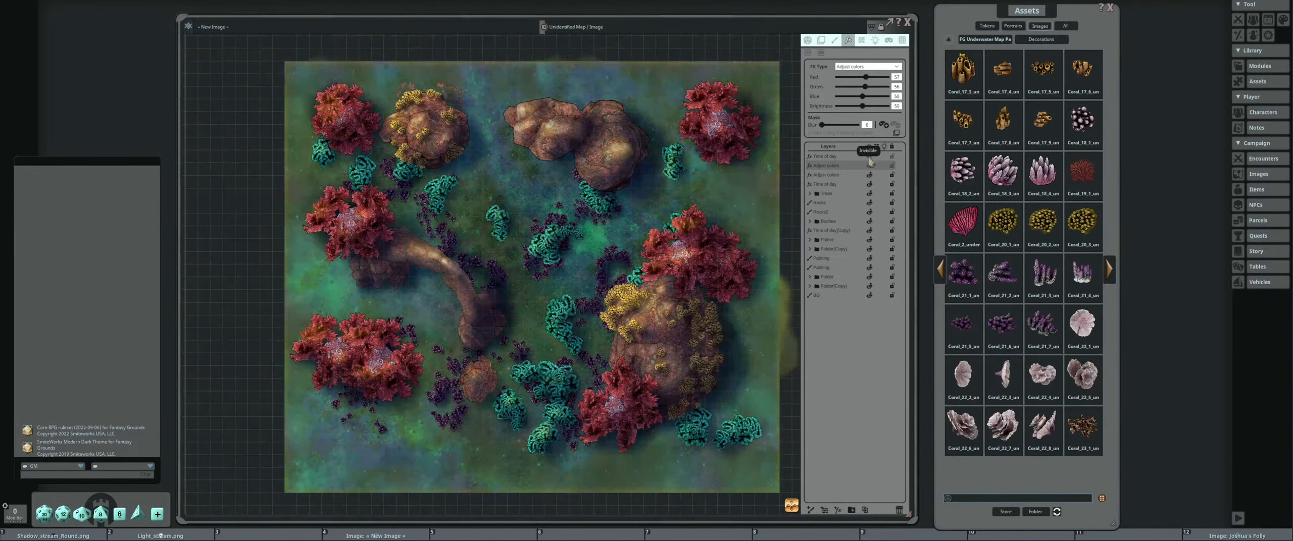
click(869, 165)
click(869, 163)
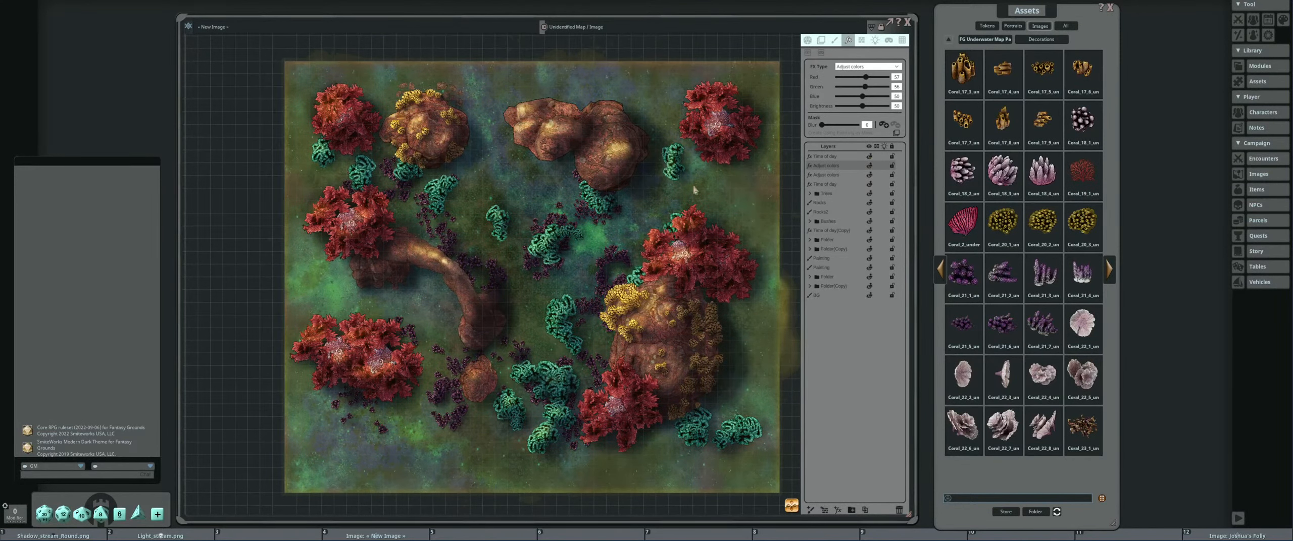
mouse_move(697, 190)
mouse_down()
mouse_move(679, 212)
mouse_move(687, 193)
mouse_up()
scroll(679, 212, up, 1)
scroll(684, 193, down, 2)
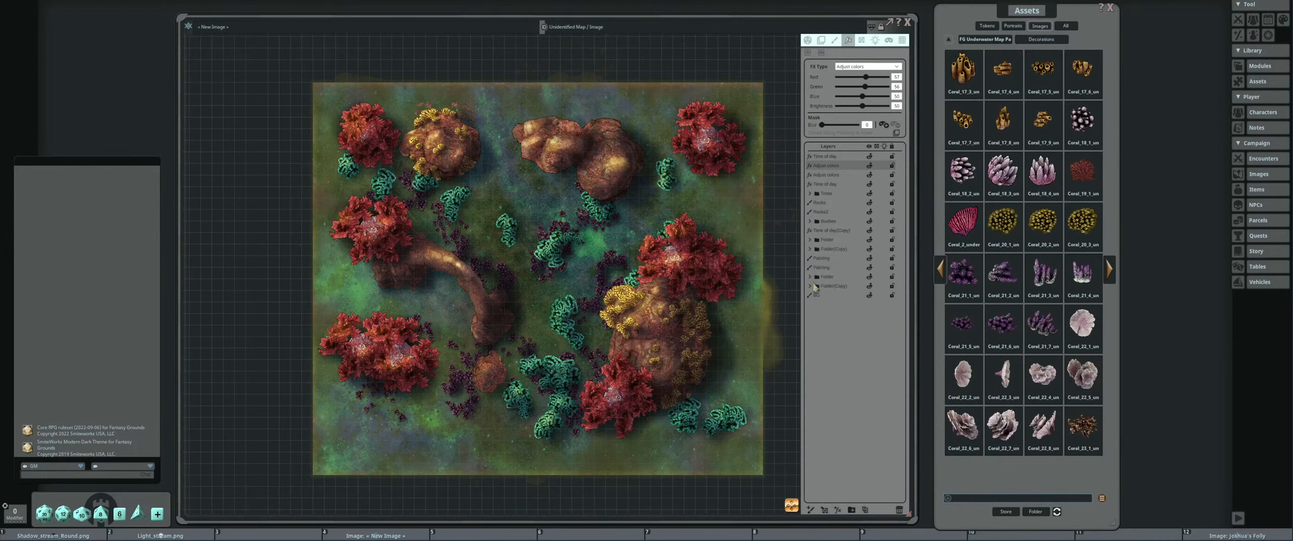
scroll(651, 255, up, 1)
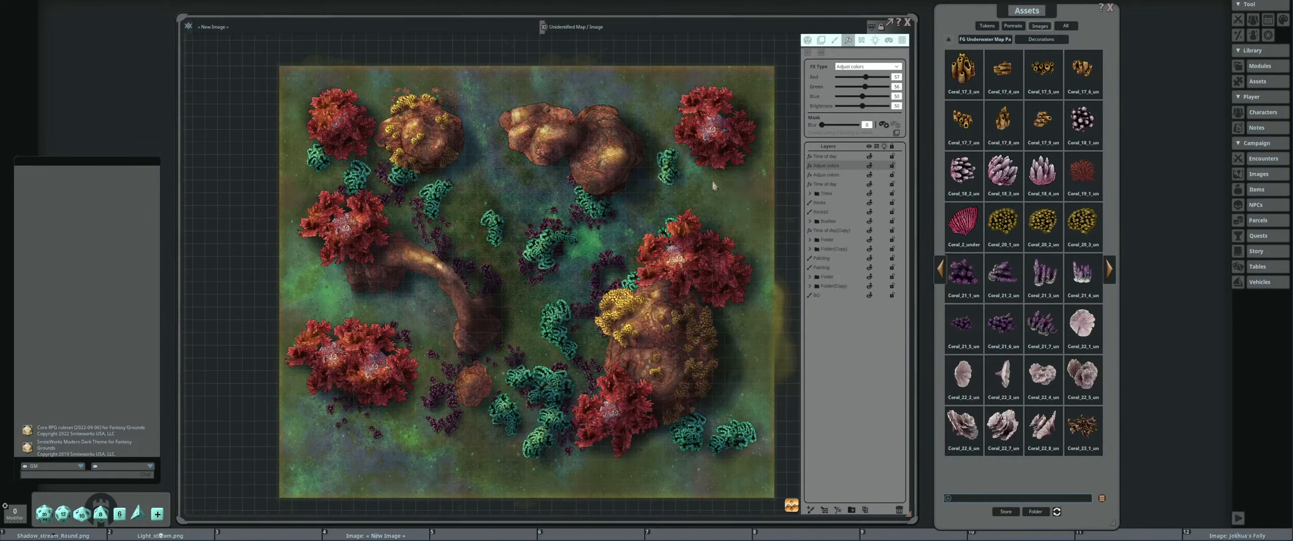
Identify the upper Painting layer by toggling its visibility, and scale up its blue-green fill until it extends past the map's edges.
click(834, 260)
click(871, 260)
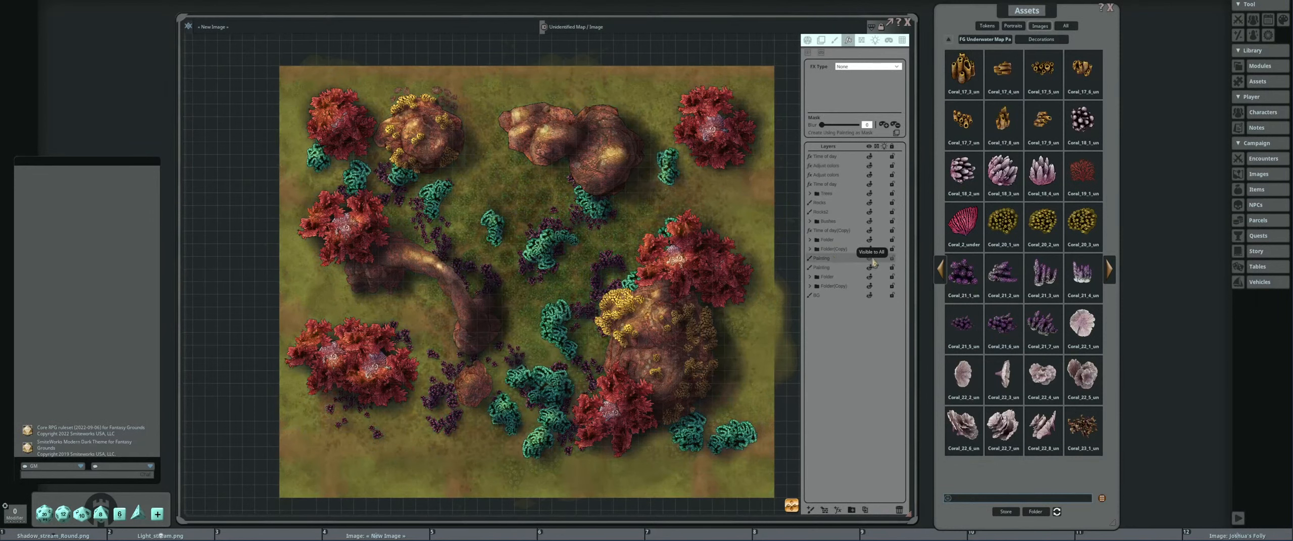
click(871, 260)
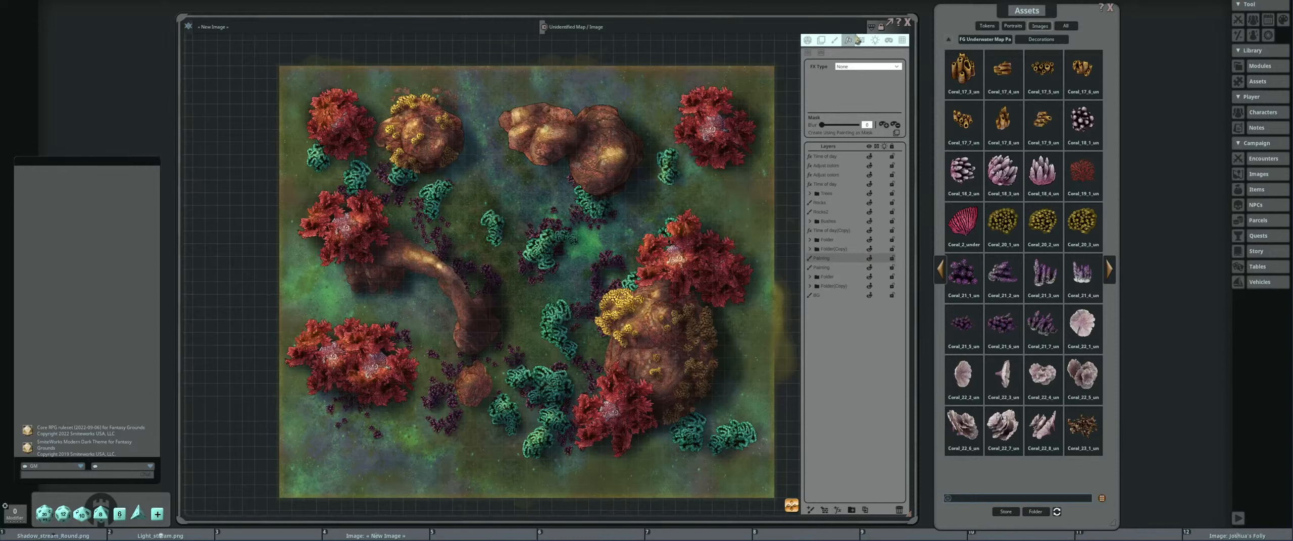
click(835, 40)
click(889, 53)
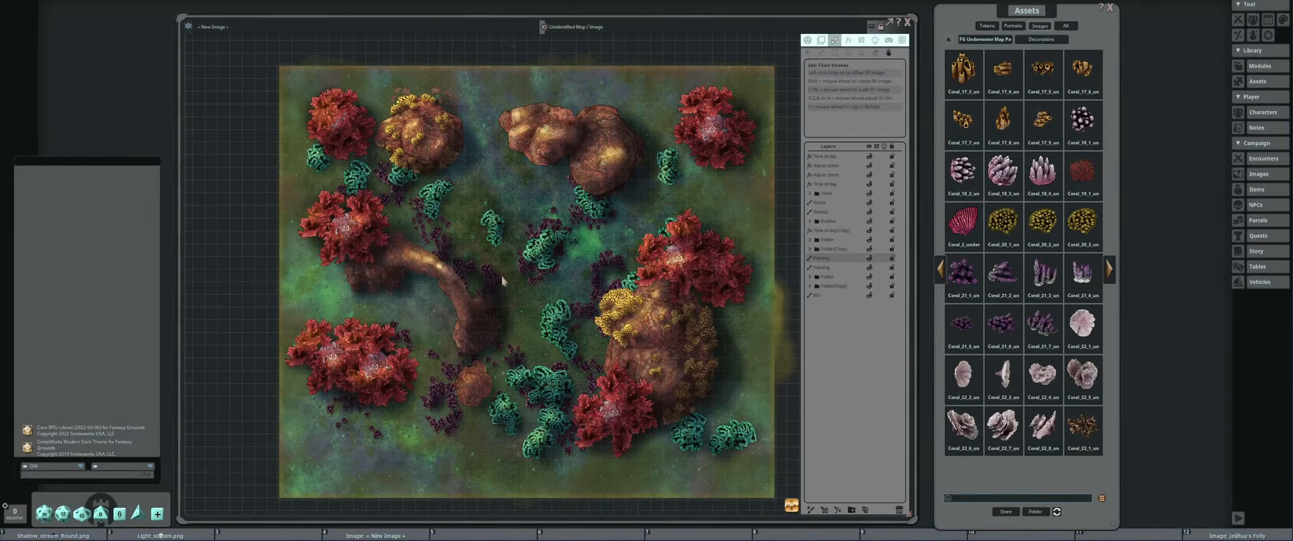
scroll(500, 281, up, 5)
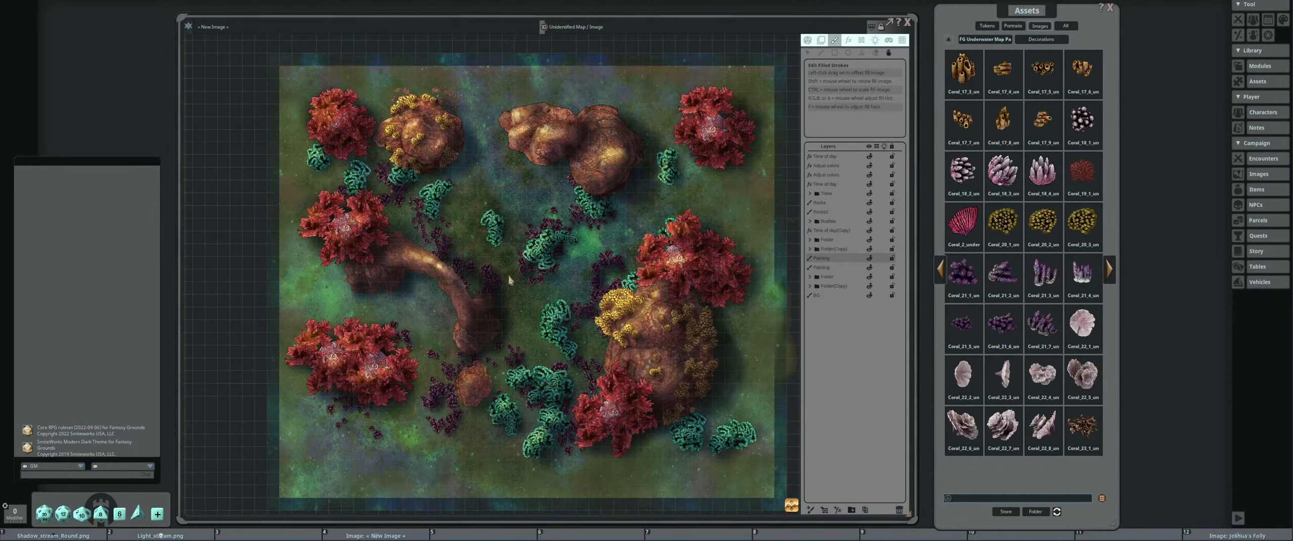
drag(584, 312, 542, 287)
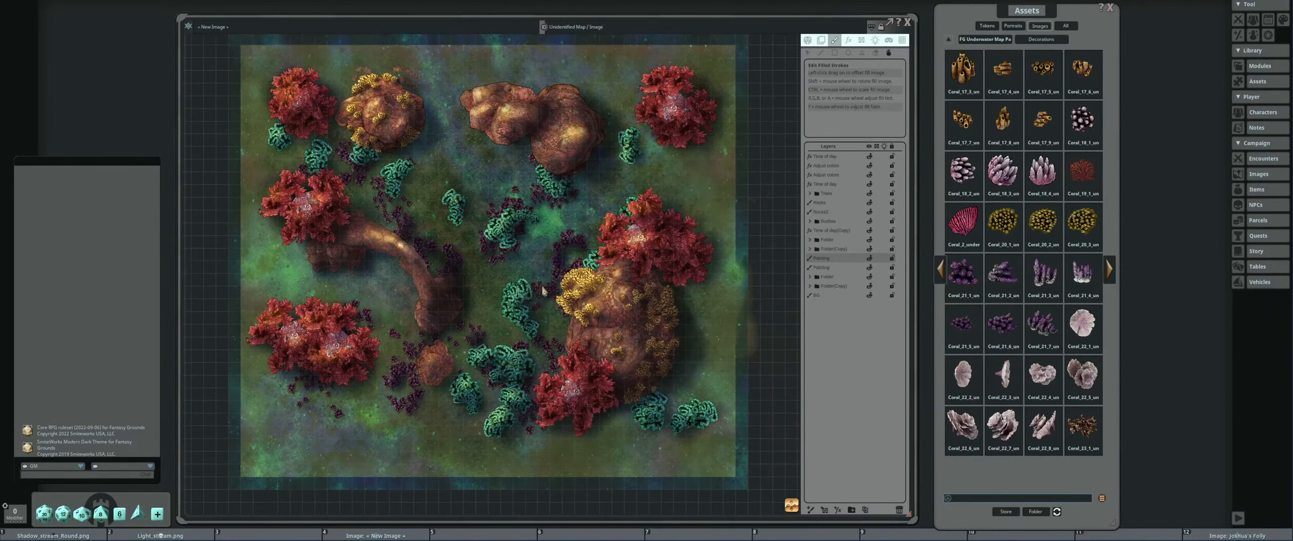
Move the corner points of the Painting layer's filled shape onto the corners of the map and check the edges.
click(807, 52)
drag(748, 490, 736, 478)
drag(229, 490, 241, 477)
drag(384, 449, 433, 483)
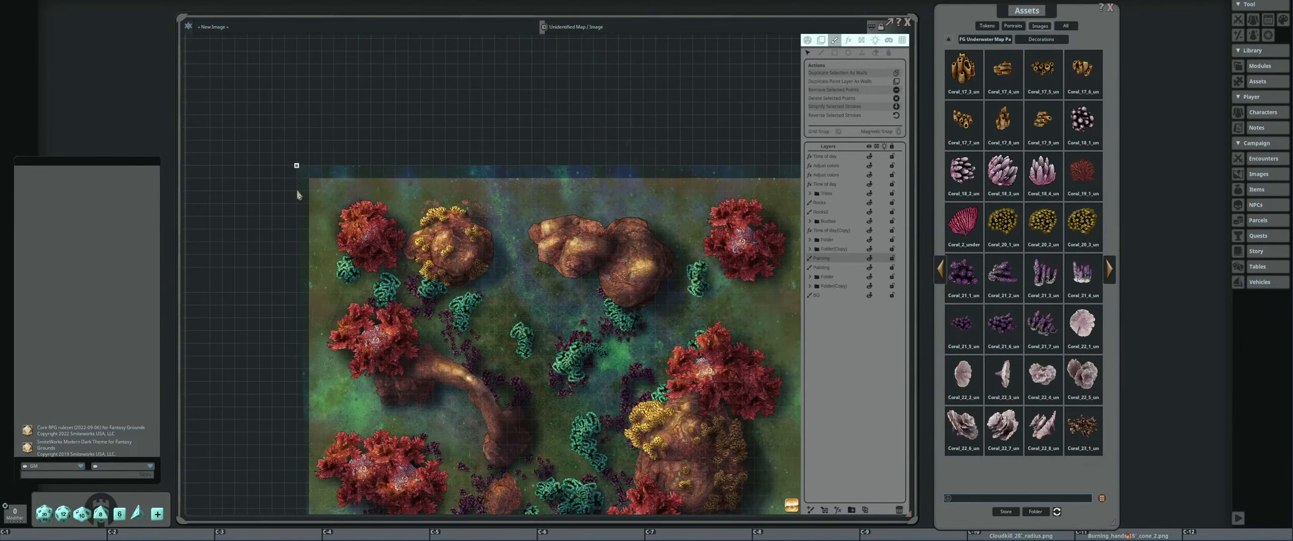
drag(297, 167, 307, 181)
drag(797, 169, 631, 163)
scroll(543, 345, down, 2)
drag(473, 409, 550, 343)
scroll(550, 344, up, 1)
scroll(580, 419, up, 1)
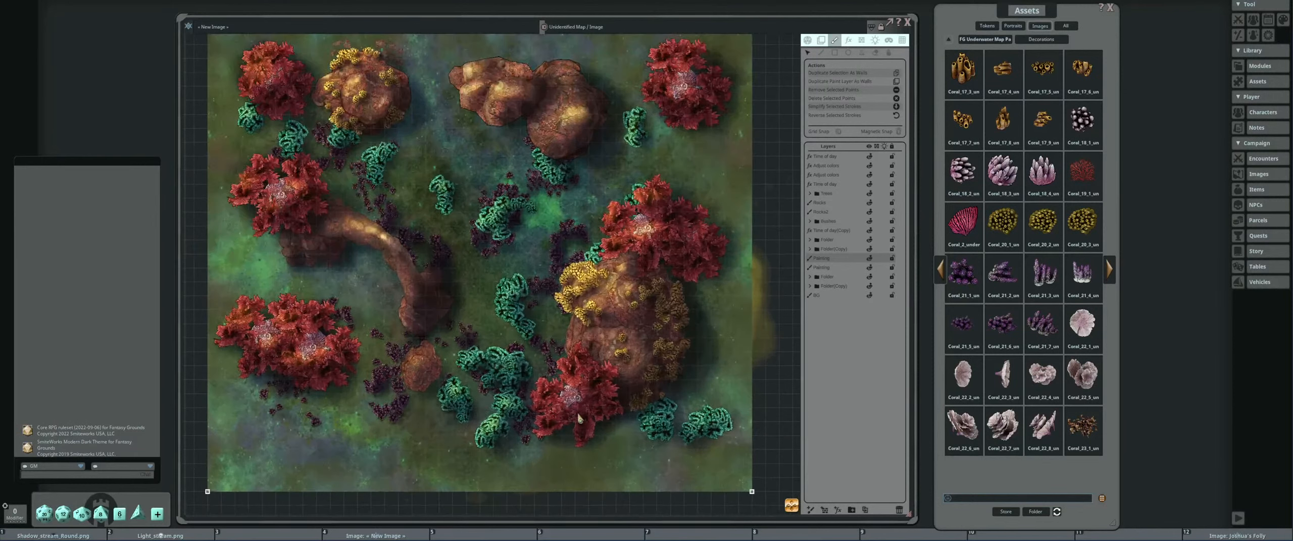
drag(582, 418, 619, 480)
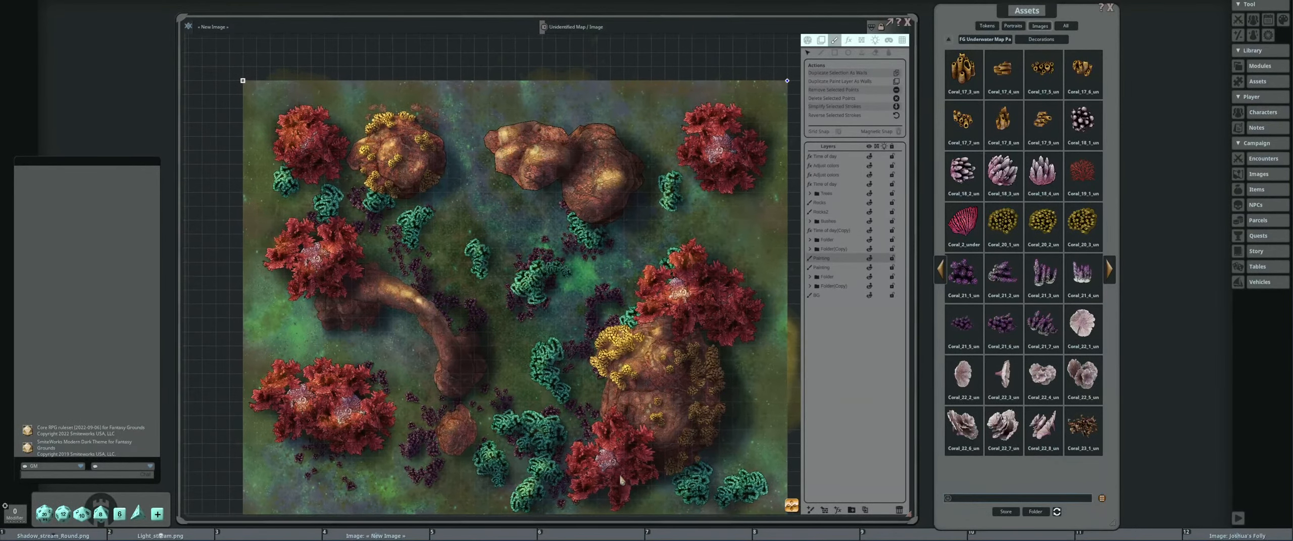
scroll(485, 403, up, 1)
scroll(587, 414, down, 5)
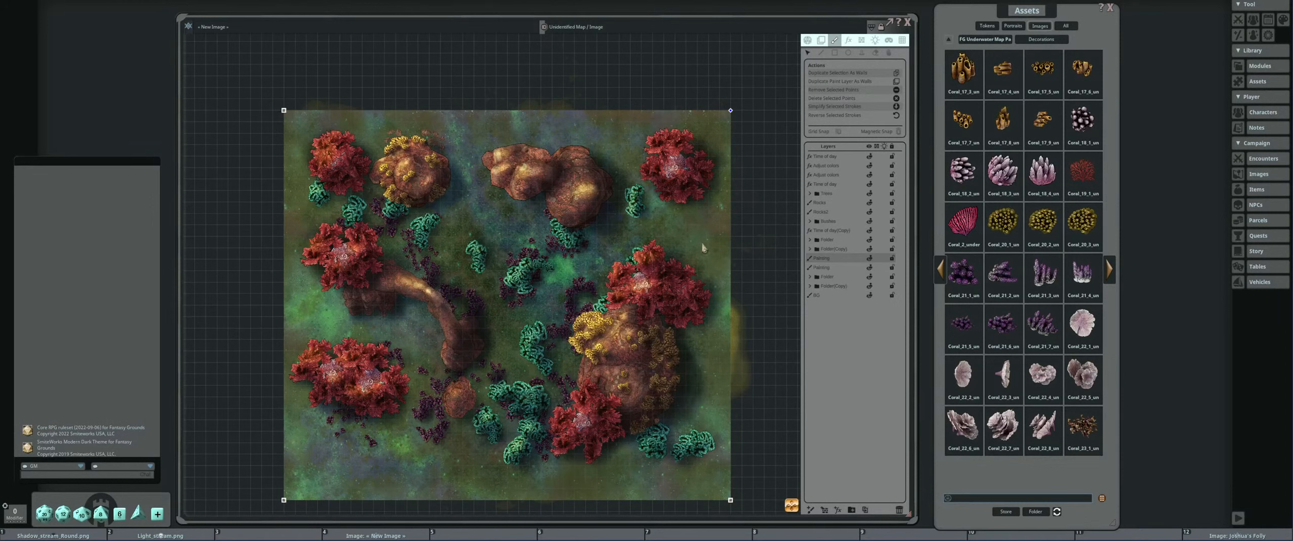
Check the effect of both Time of day layers by toggling their visibility, and delete the upper Adjust colors layer.
click(853, 186)
click(869, 184)
click(869, 184)
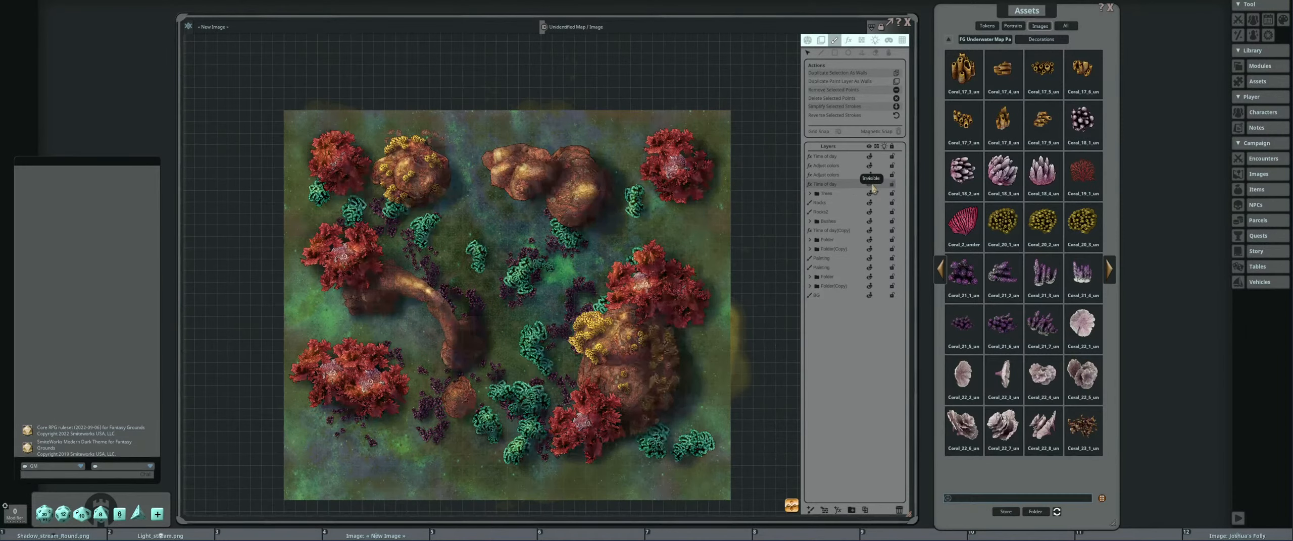
click(870, 157)
click(870, 158)
click(846, 167)
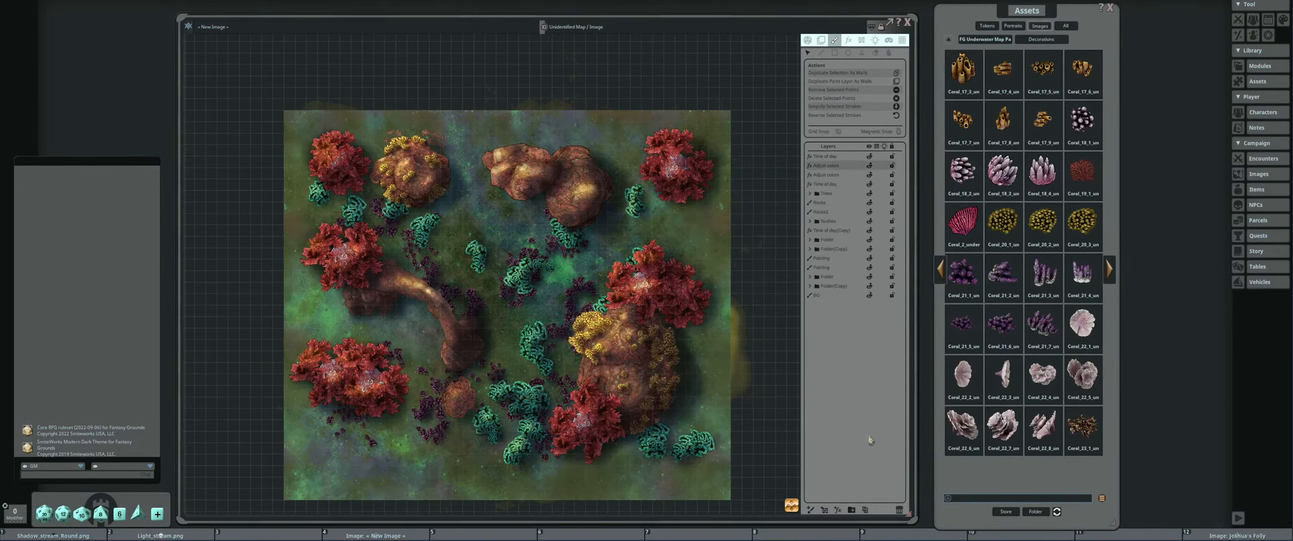
click(899, 510)
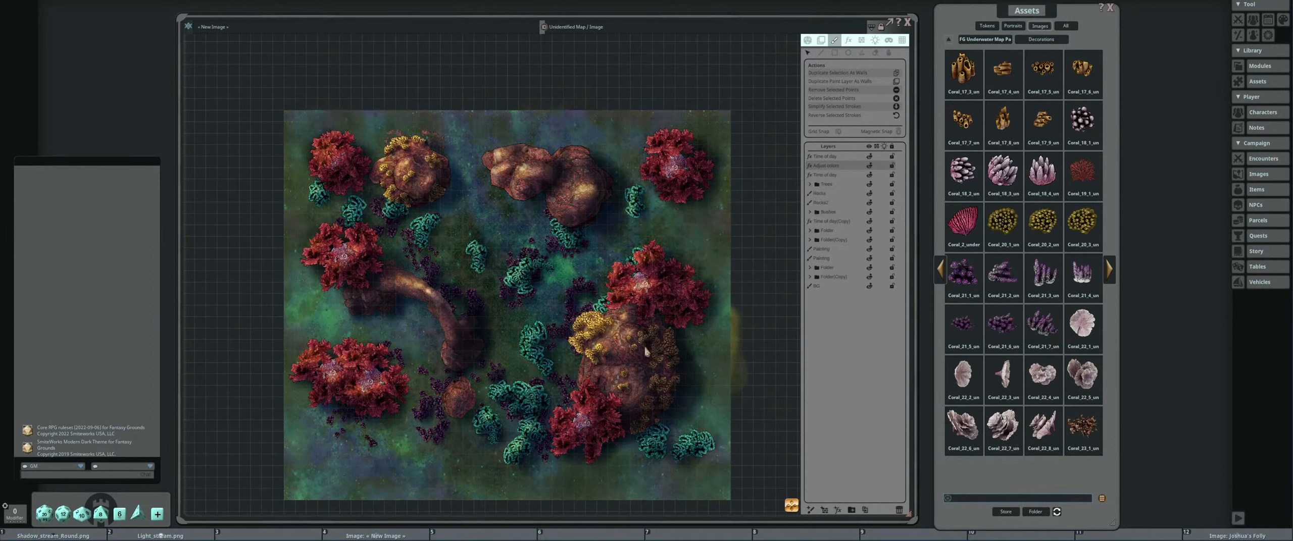
Lower the Amount and Time of the top Time of day layer and review the colours across the map.
click(842, 157)
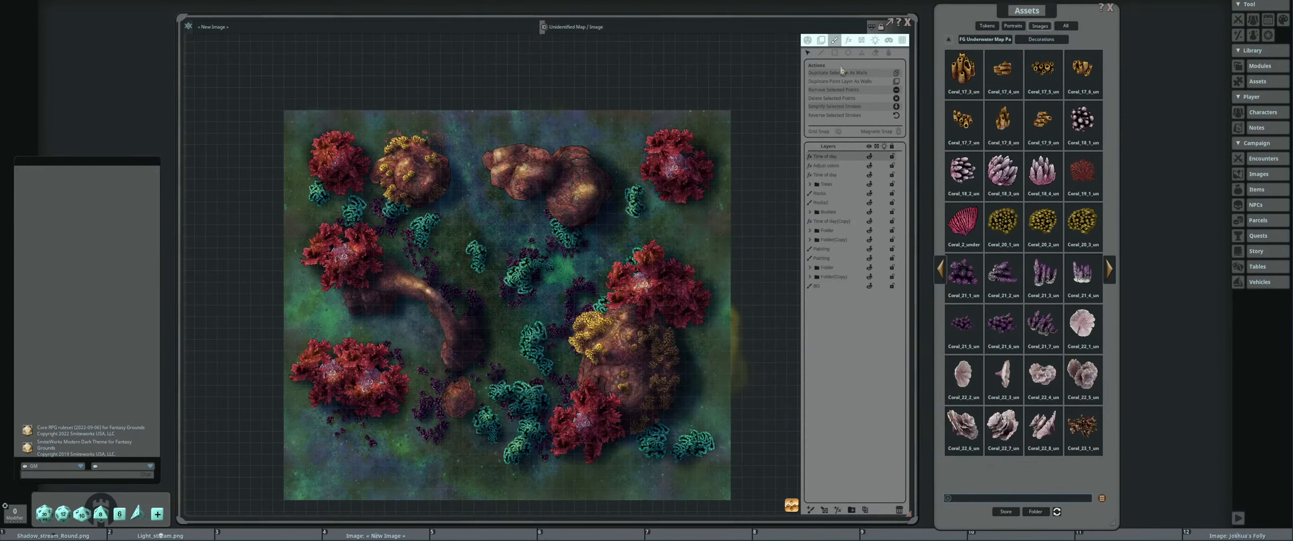
click(849, 41)
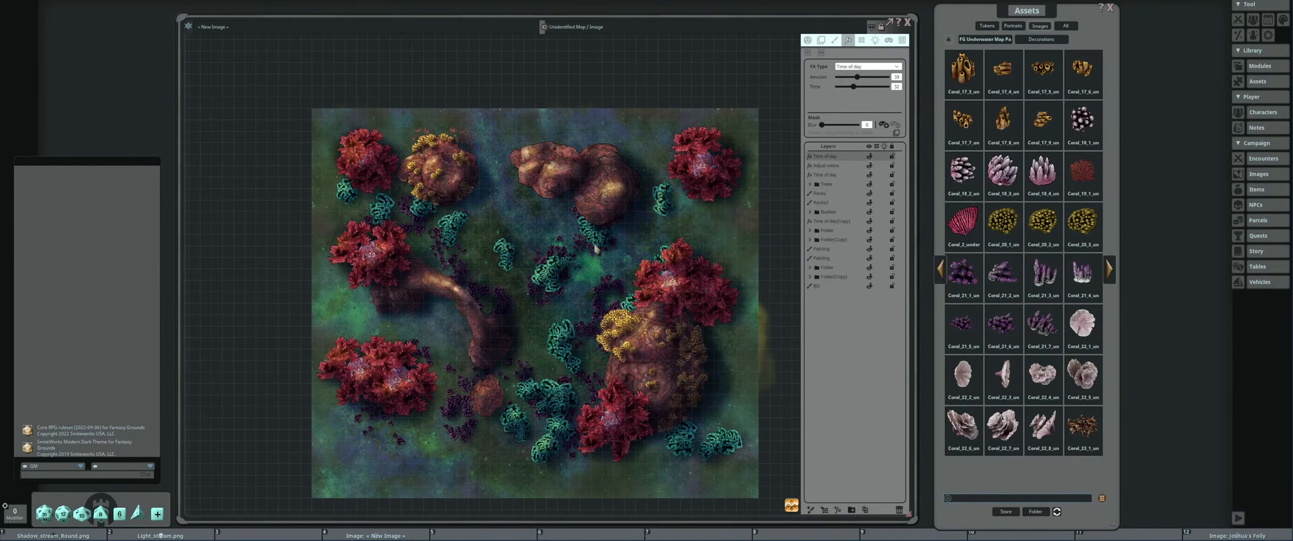
mouse_move(853, 87)
mouse_down()
mouse_move(871, 90)
mouse_move(834, 91)
mouse_move(851, 99)
mouse_move(869, 79)
mouse_move(854, 77)
mouse_up()
scroll(666, 212, down, 3)
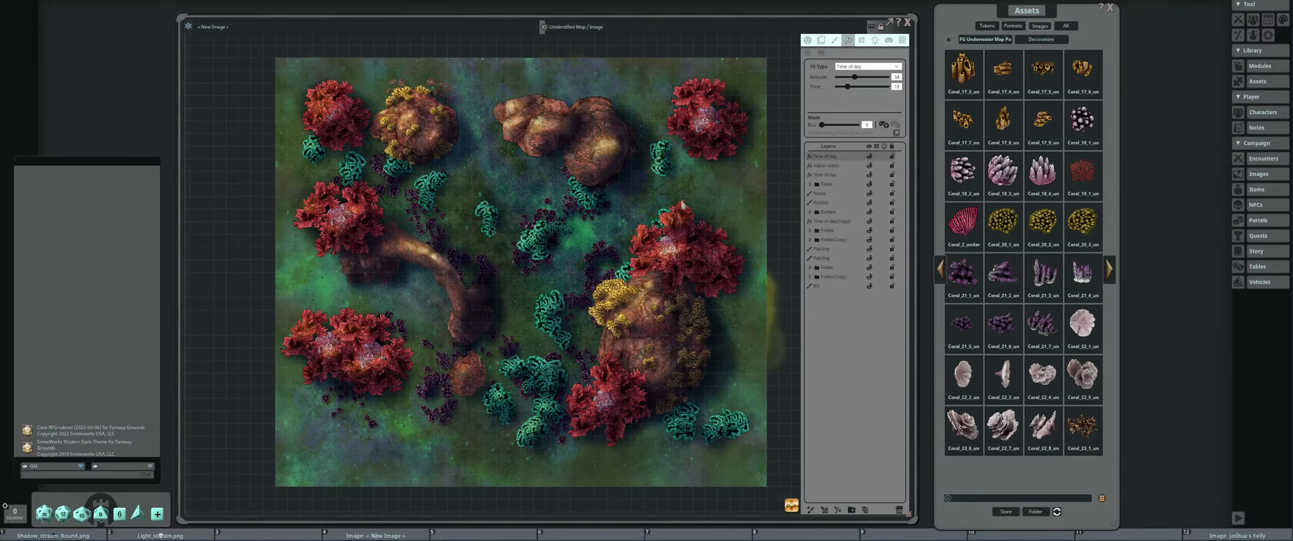
drag(729, 233, 670, 237)
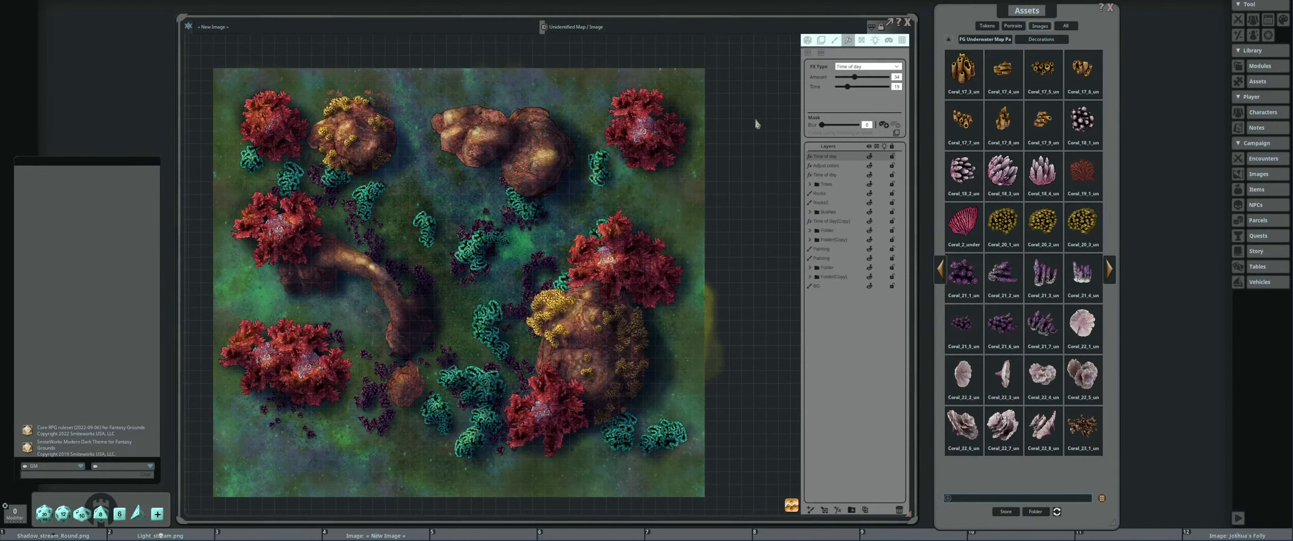
drag(773, 279, 679, 260)
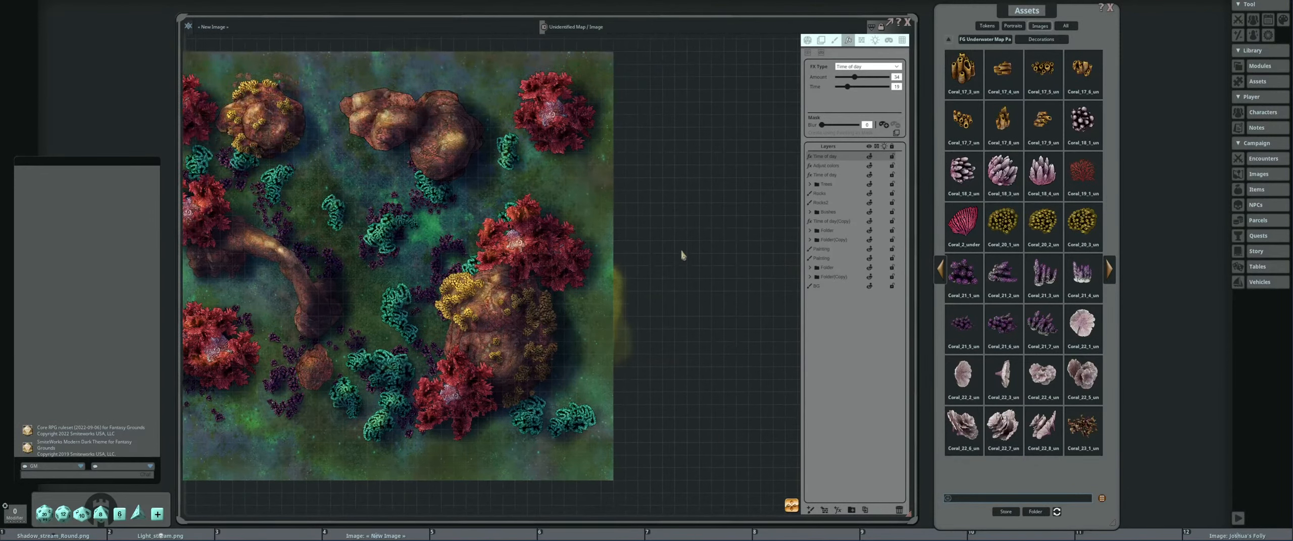
scroll(682, 252, down, 2)
drag(647, 247, 667, 253)
scroll(680, 254, up, 1)
scroll(669, 245, up, 1)
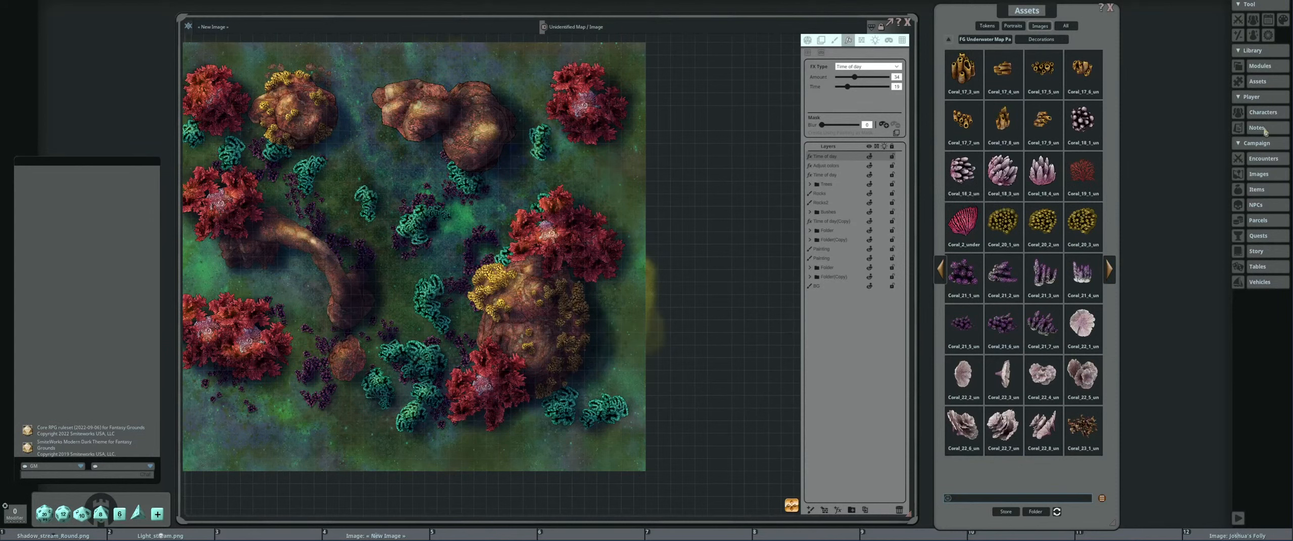
Open the Planet and SpaceStation map from the second page of the campaign's images and inspect it at several zoom levels.
click(1258, 174)
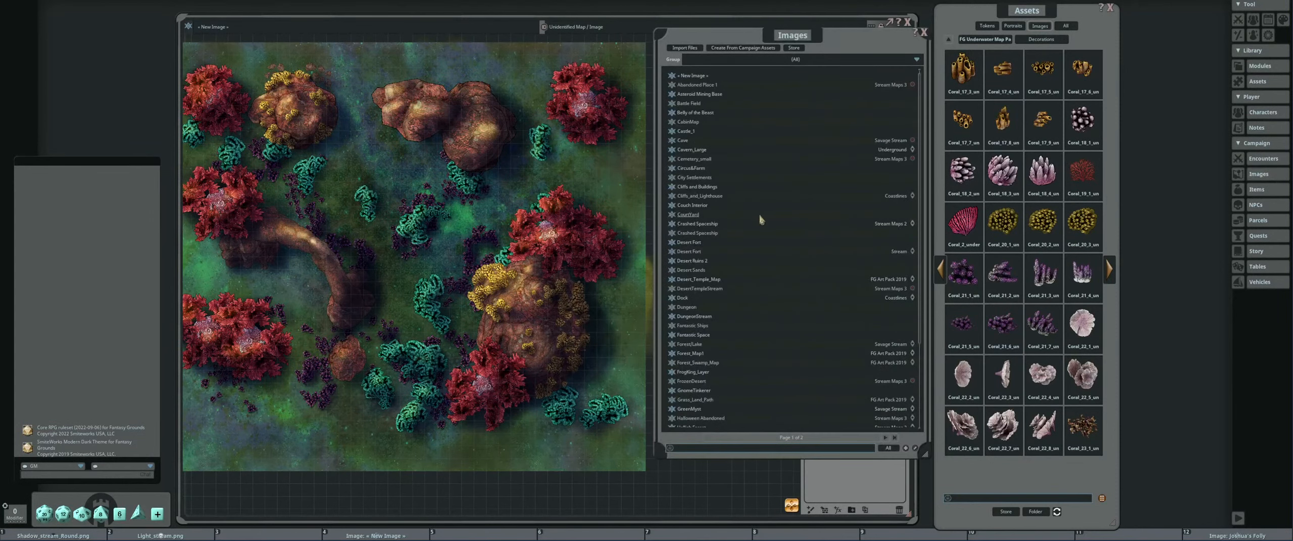
scroll(761, 219, down, 3)
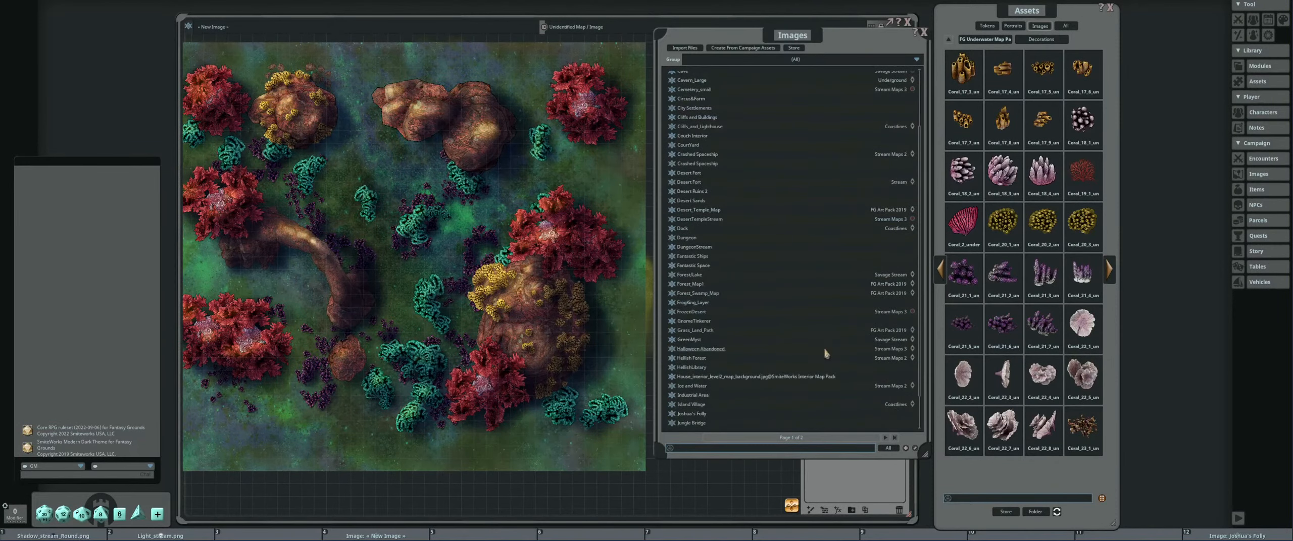
click(886, 438)
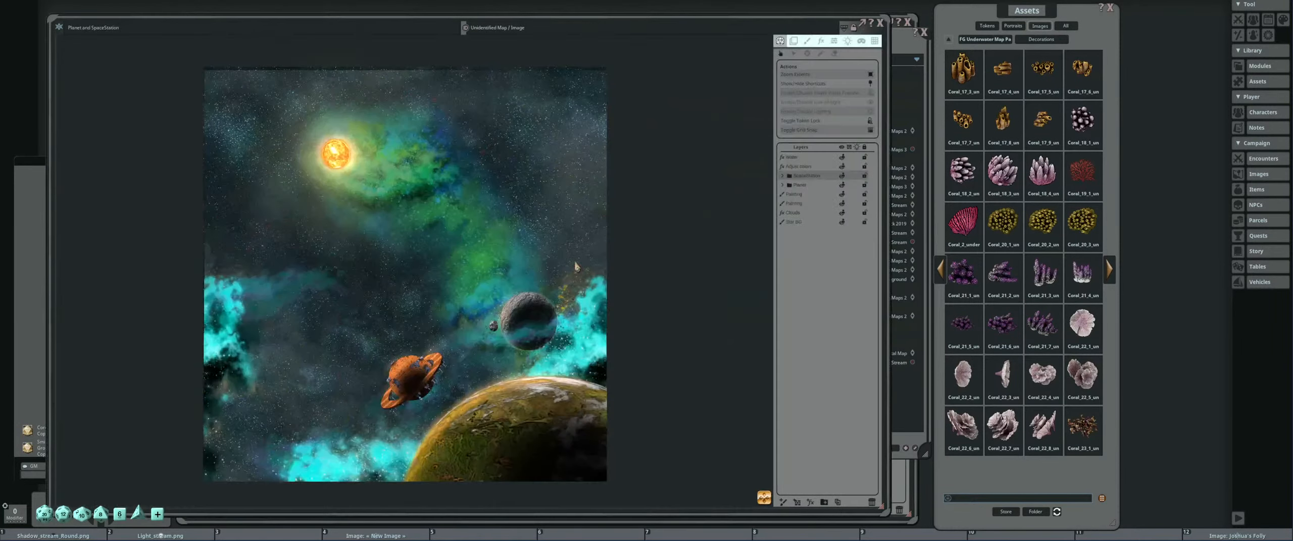
scroll(526, 329, up, 5)
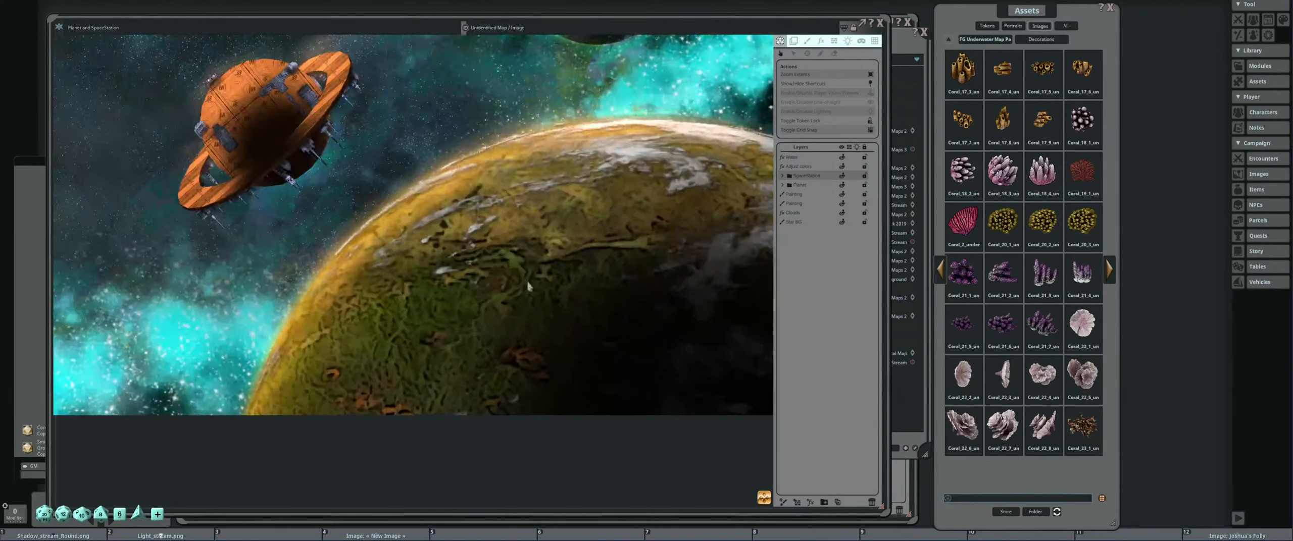
scroll(555, 305, down, 5)
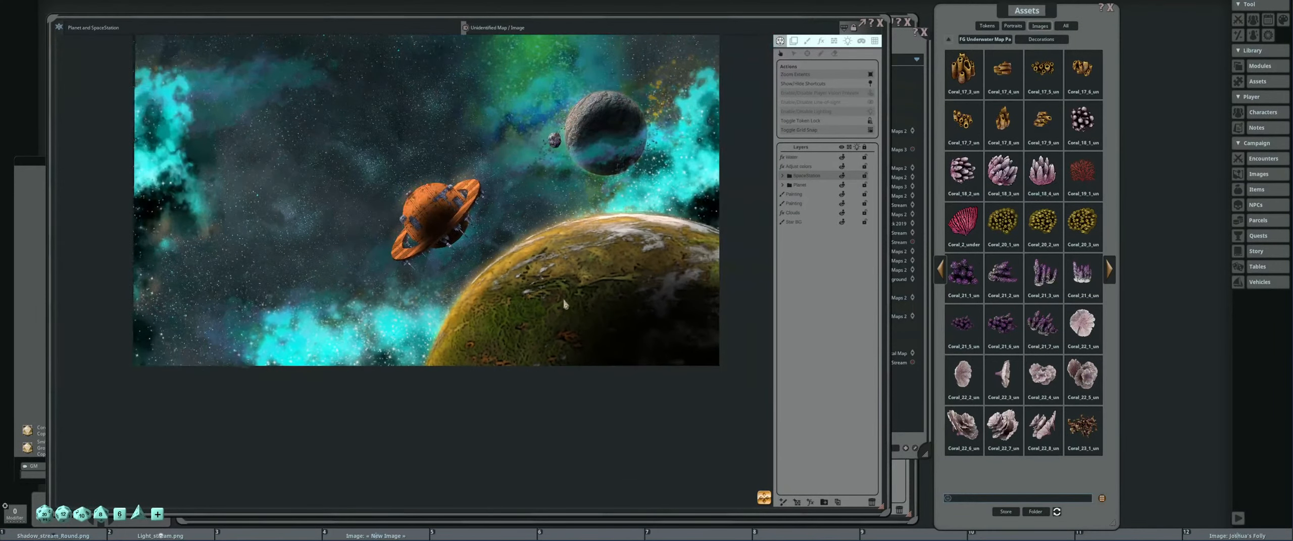
scroll(540, 363, up, 3)
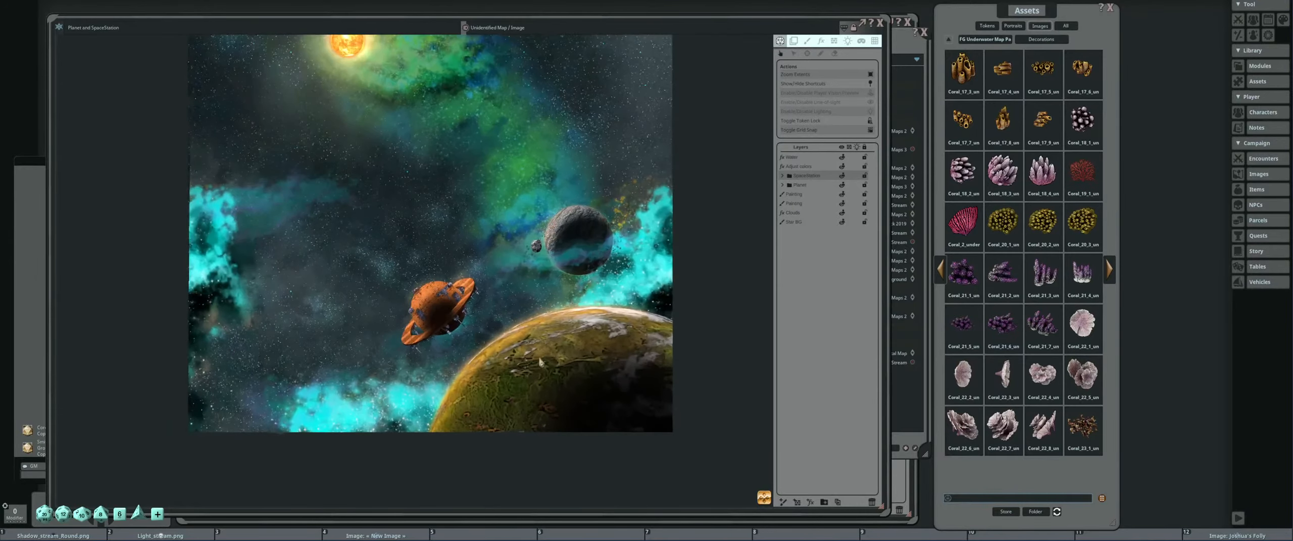
scroll(543, 362, up, 2)
Reposition the Planet and SpaceStation map window, examine the planet's surface up close, and close the map.
drag(808, 18, 1010, 1)
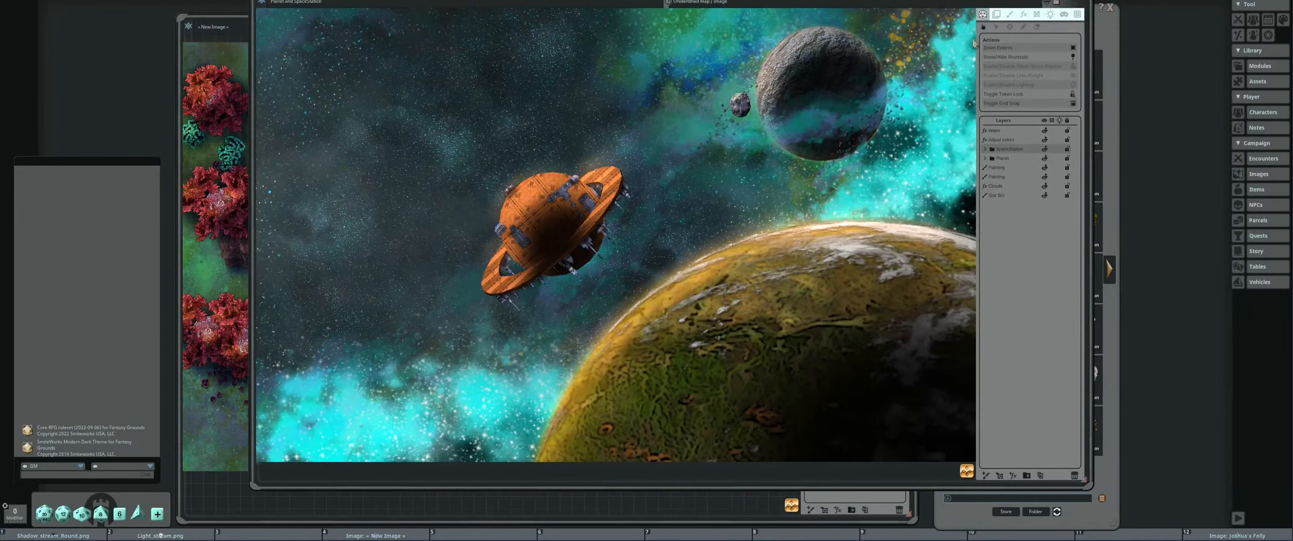
drag(1091, 5, 1025, 103)
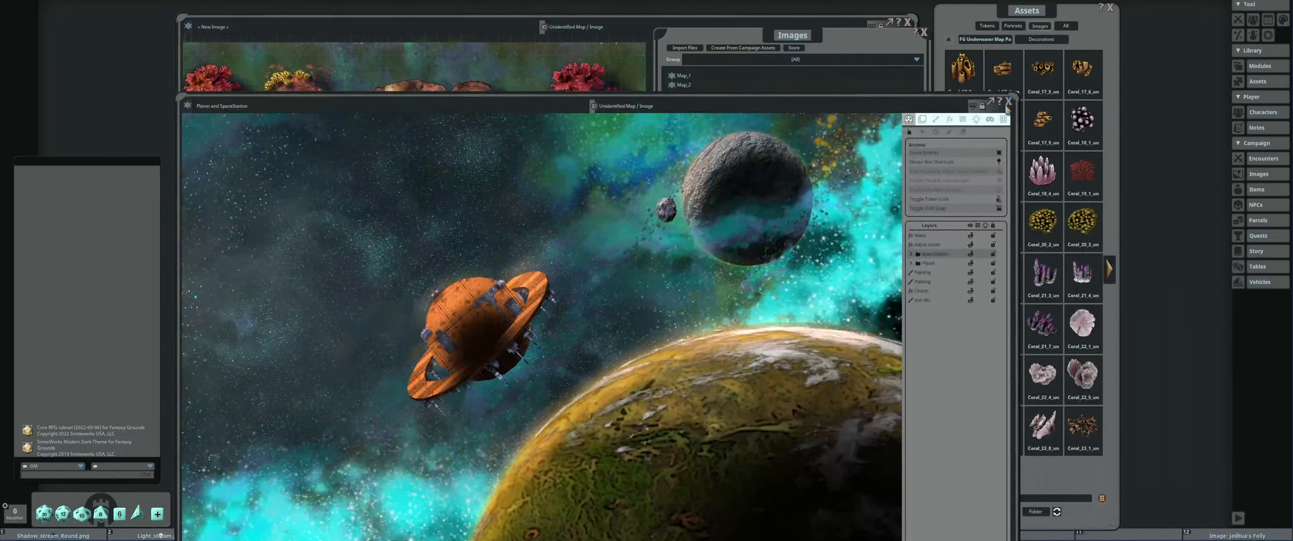
scroll(711, 337, down, 2)
drag(677, 383, 661, 277)
scroll(651, 383, up, 2)
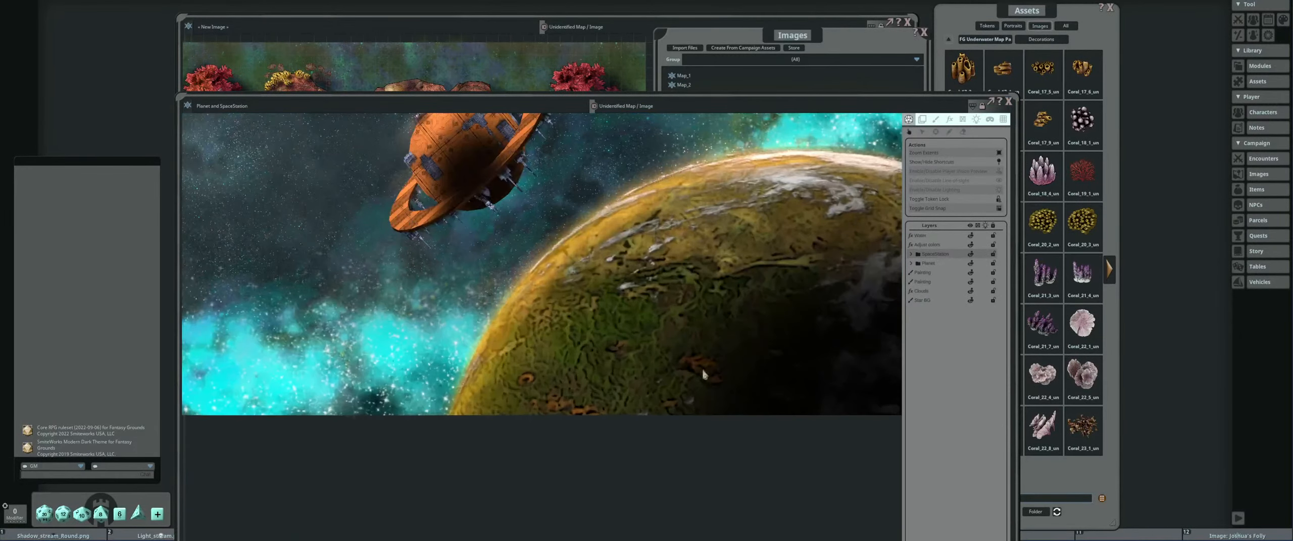
click(1010, 103)
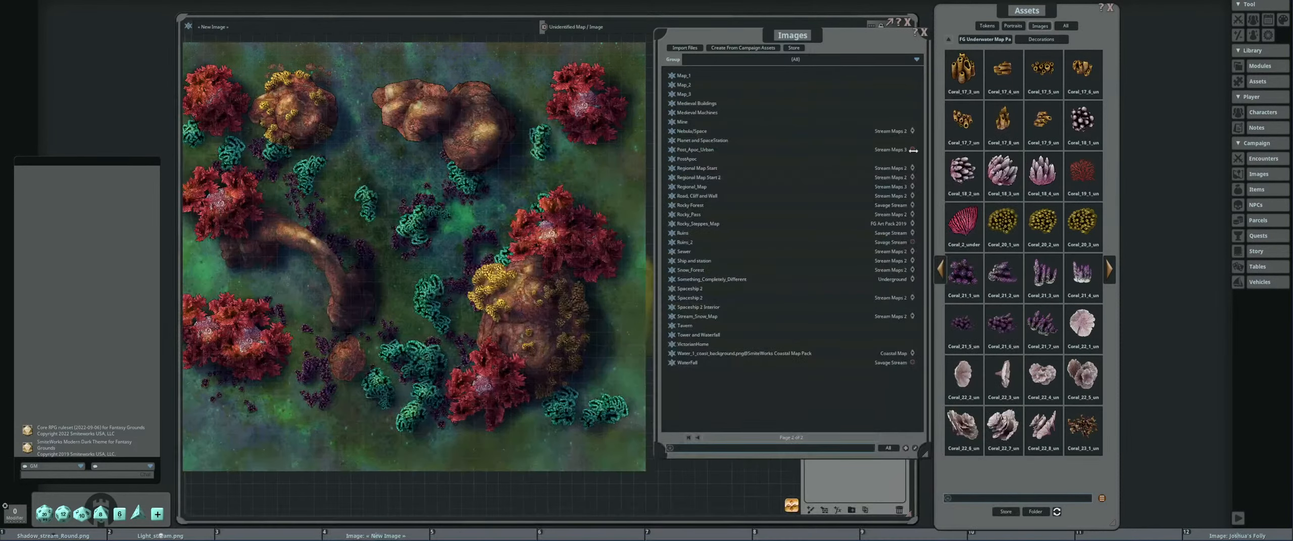
Bring the underwater map back to the front, reposition its window and review the whole composition.
scroll(581, 290, down, 3)
drag(566, 293, 555, 316)
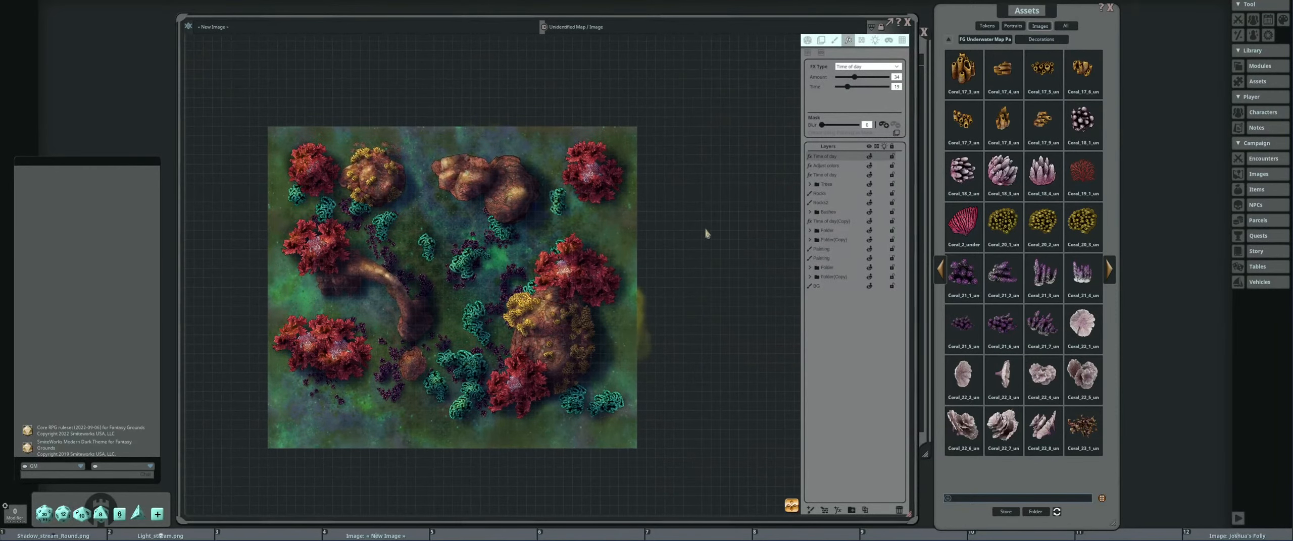
drag(854, 18, 889, 8)
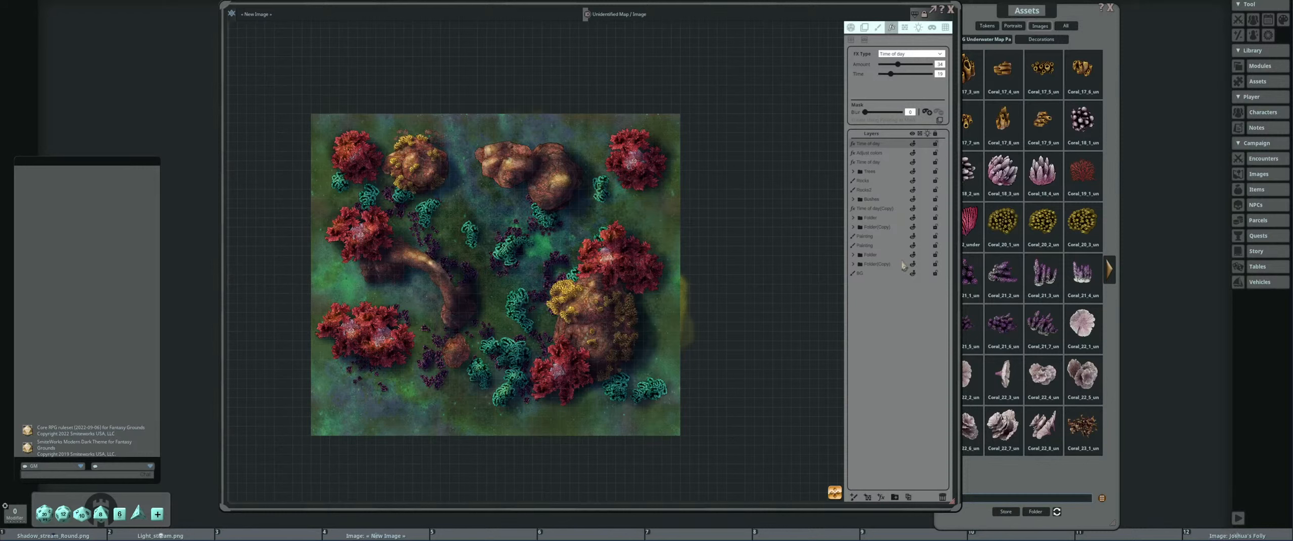
scroll(629, 237, up, 3)
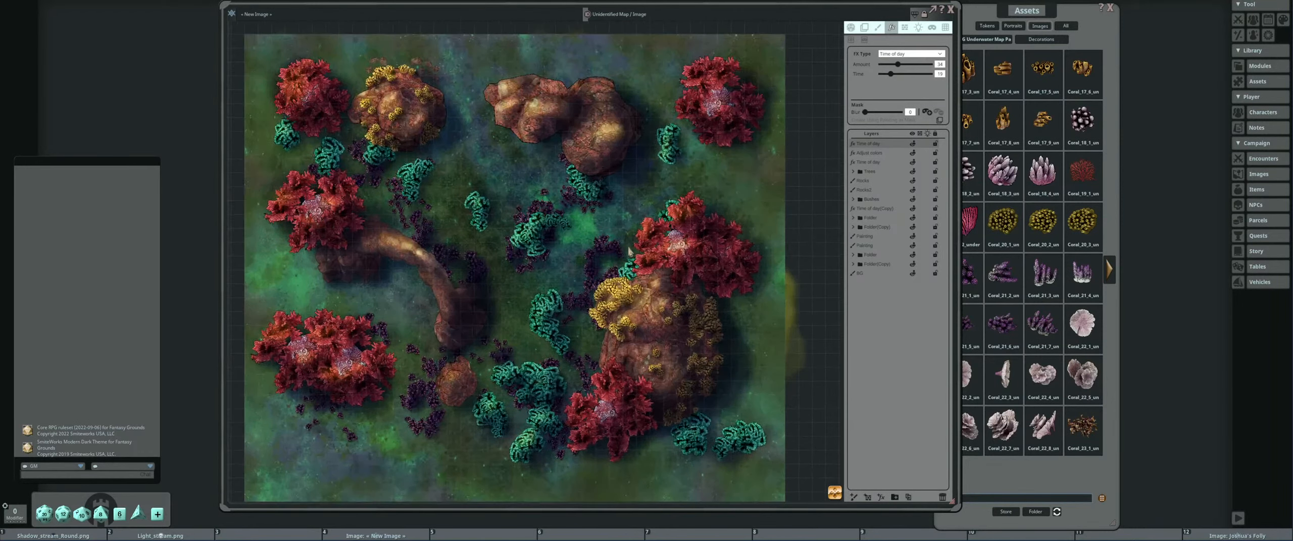
scroll(632, 250, down, 2)
scroll(642, 250, up, 2)
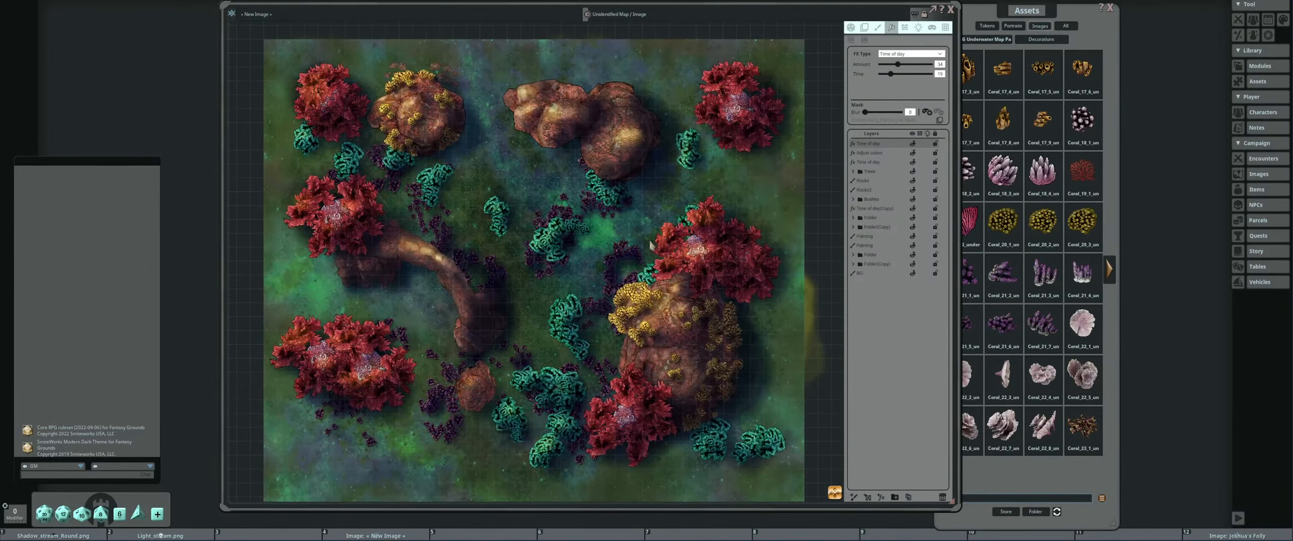
scroll(652, 246, down, 1)
drag(687, 258, 658, 264)
drag(731, 300, 674, 301)
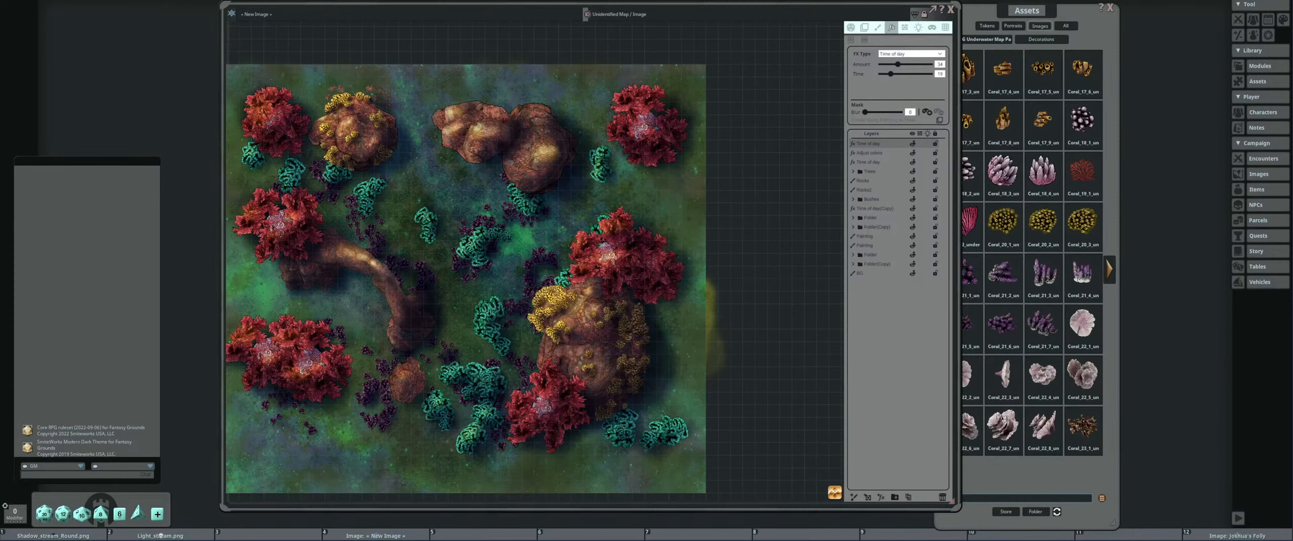
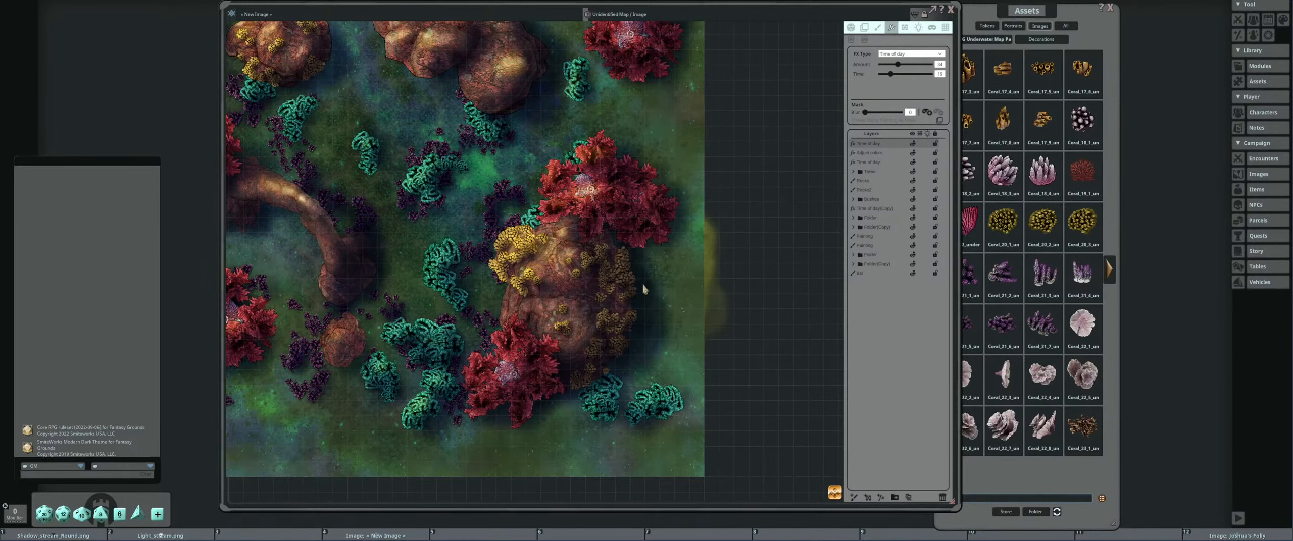
Select the BG layer at the base of the layer stack and show its editable points with the drawing selection tool.
scroll(642, 288, down, 2)
click(918, 273)
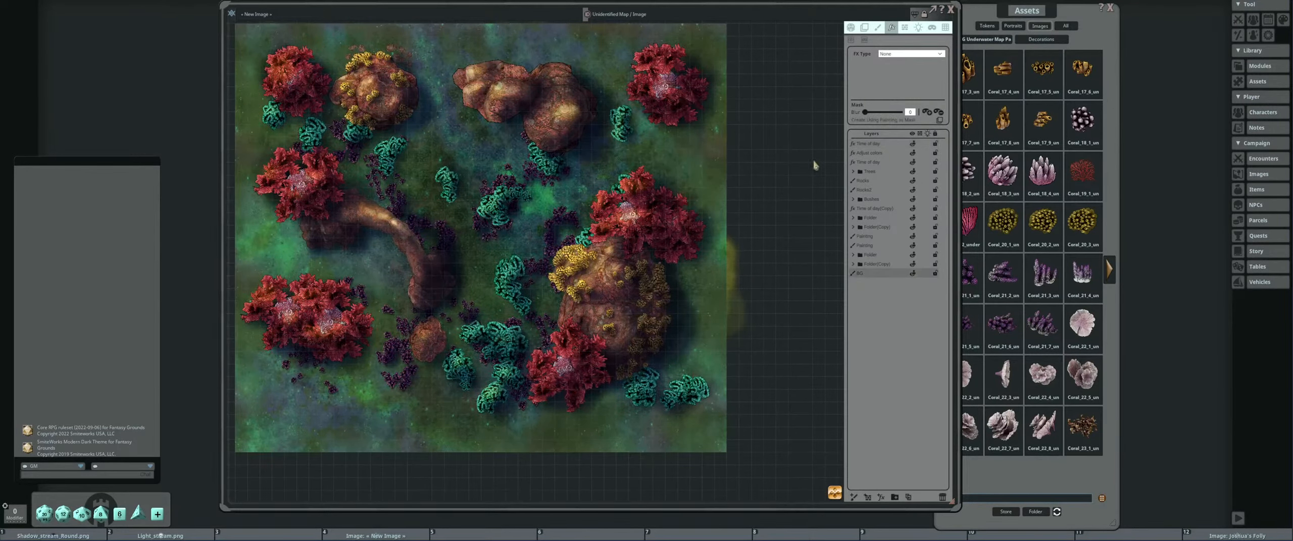
click(880, 28)
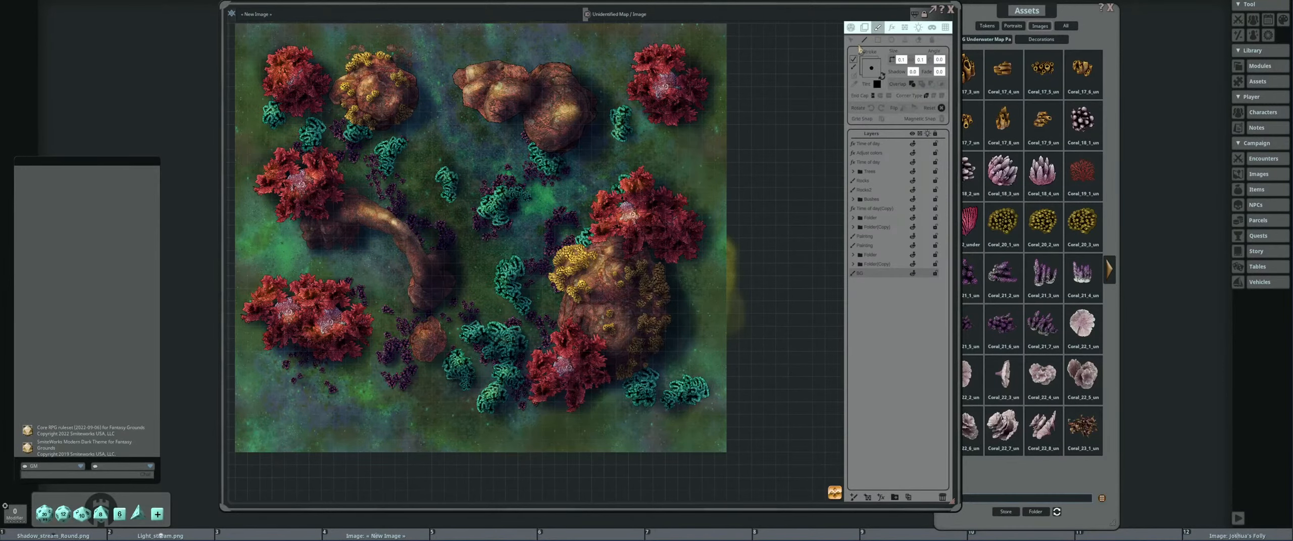
click(850, 40)
scroll(751, 206, down, 2)
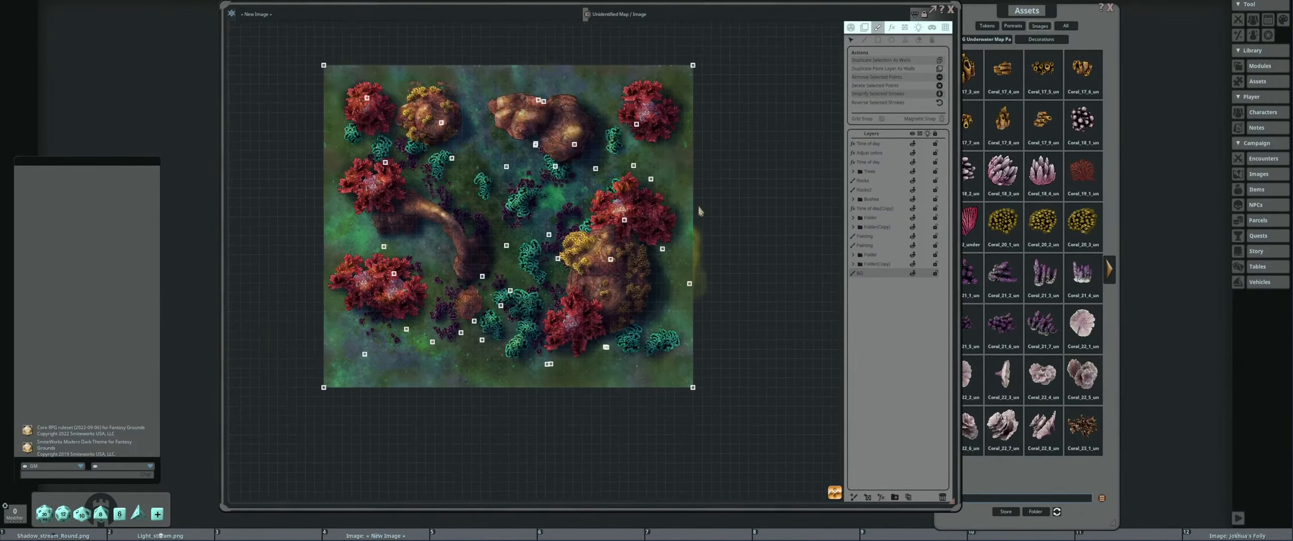
mouse_move(708, 339)
mouse_down()
mouse_move(728, 331)
mouse_move(684, 296)
mouse_up()
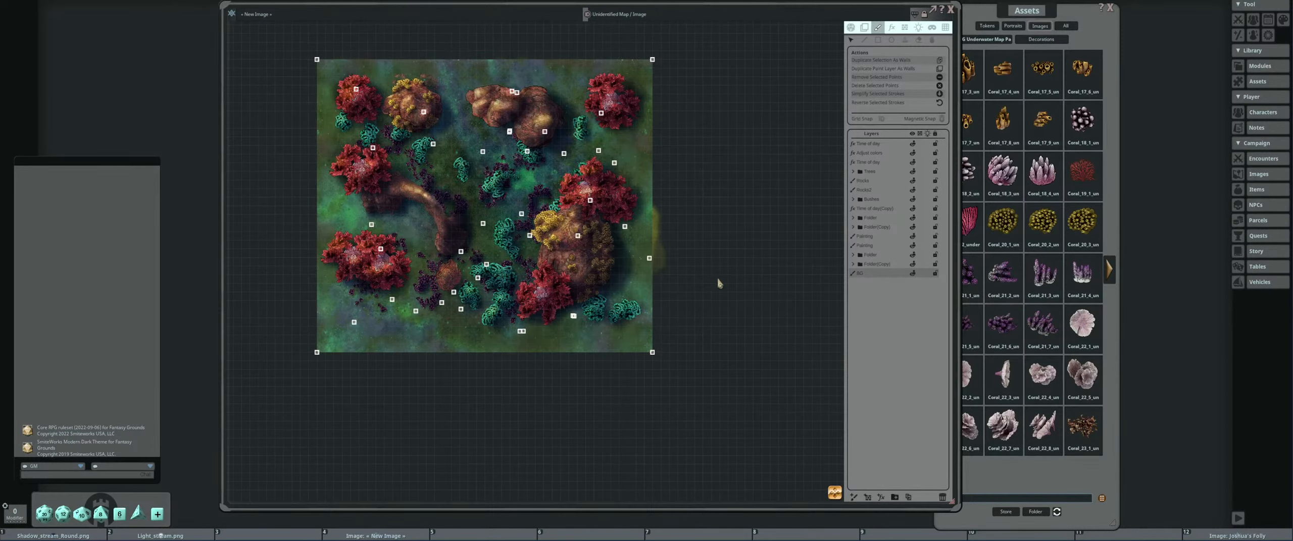
scroll(705, 308, down, 1)
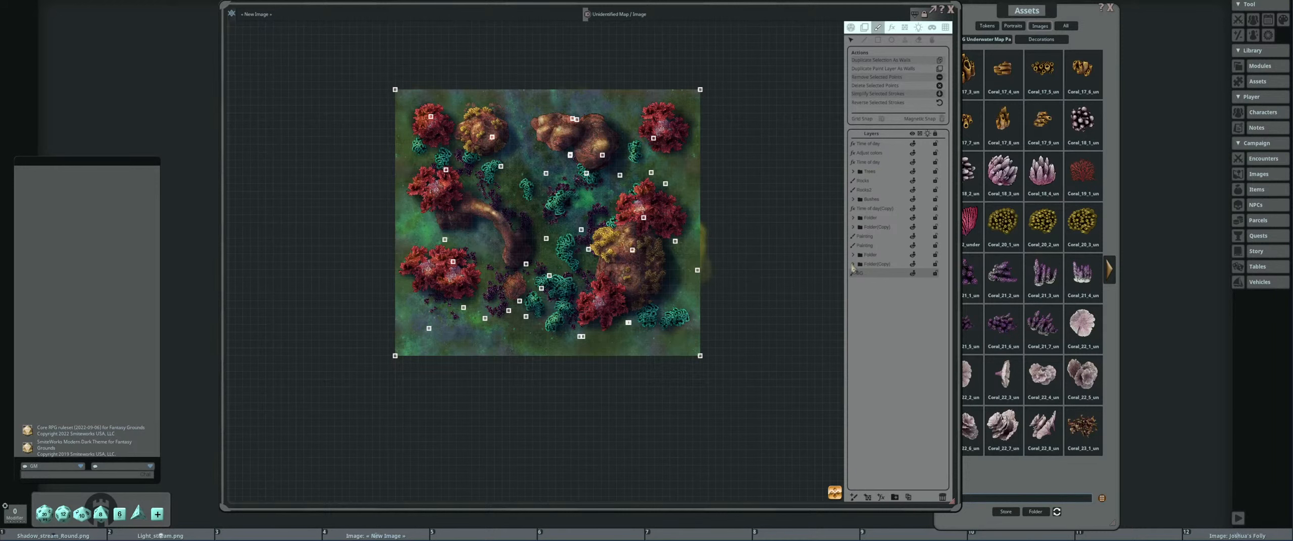
scroll(767, 323, up, 1)
Add a folder beneath the lower Time of day layer, move every layer from Trees down to BG into it, and collapse it.
click(895, 498)
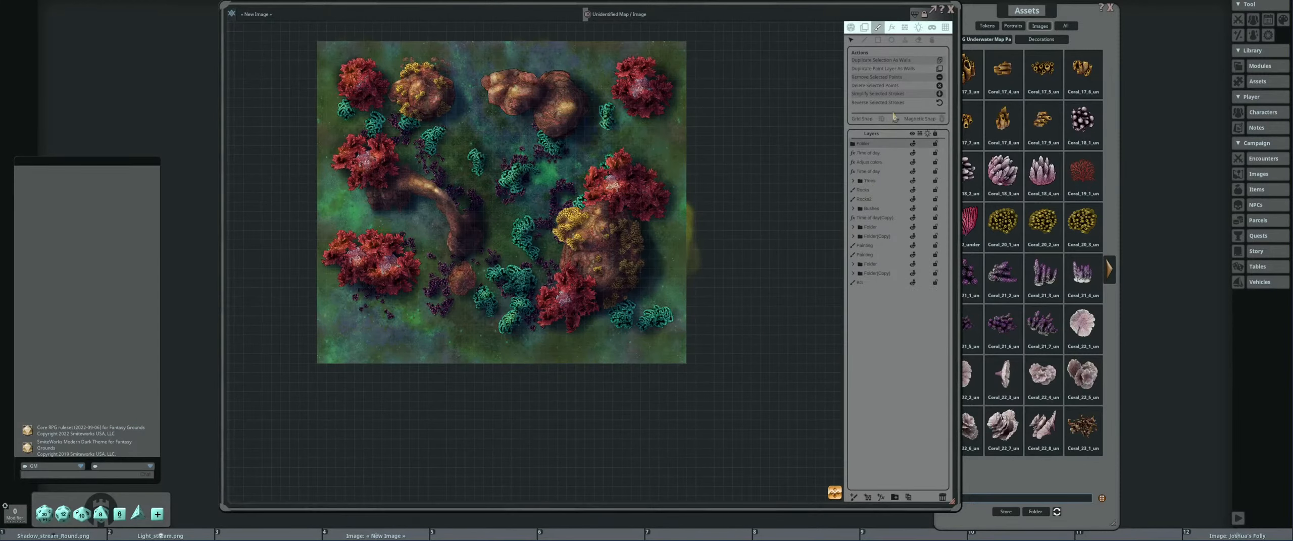
drag(889, 146, 869, 172)
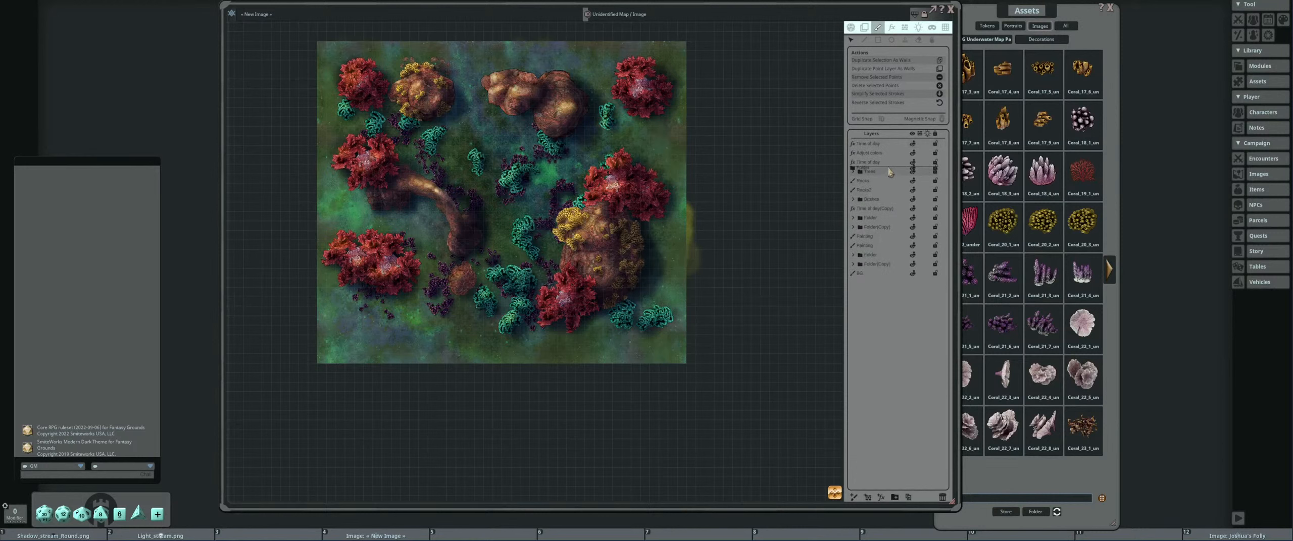
click(876, 181)
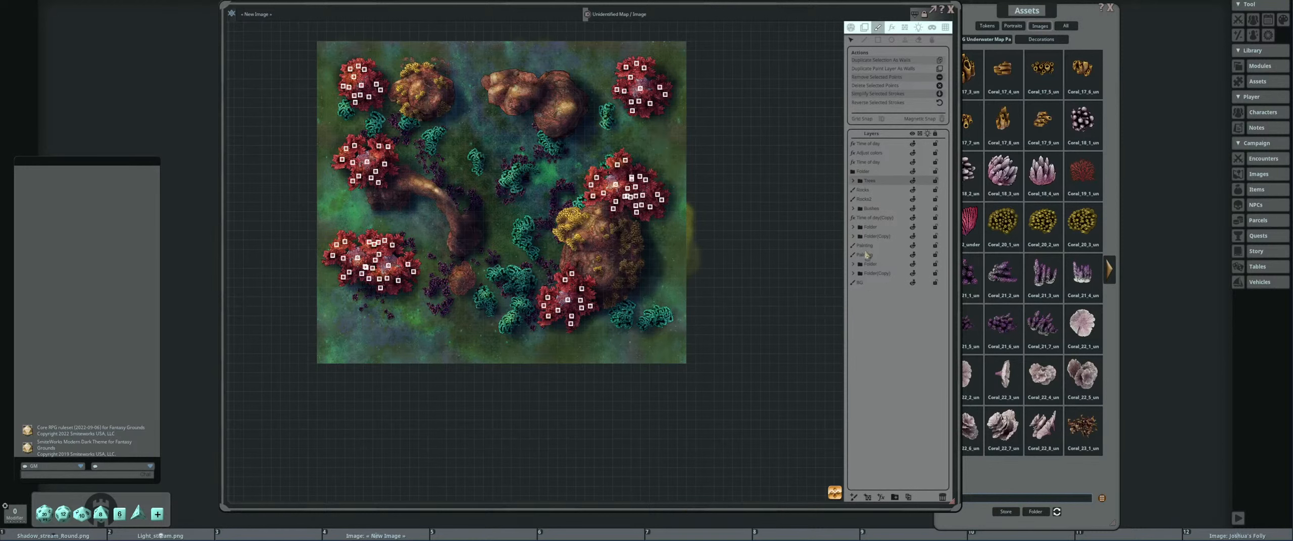
shift+click(865, 283)
drag(876, 185, 874, 173)
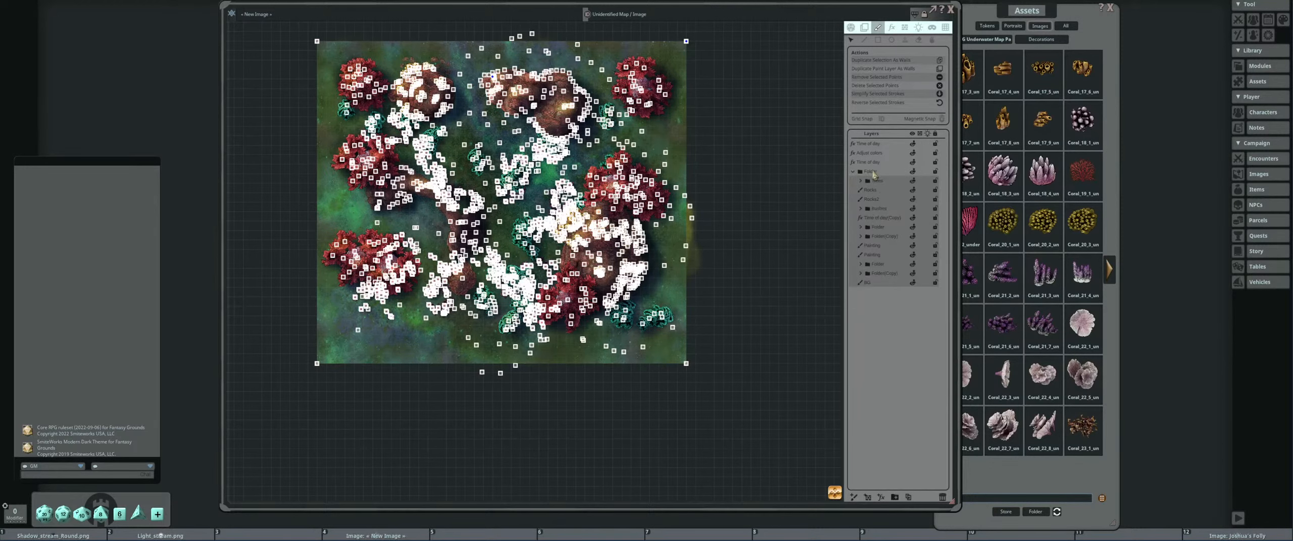
click(854, 172)
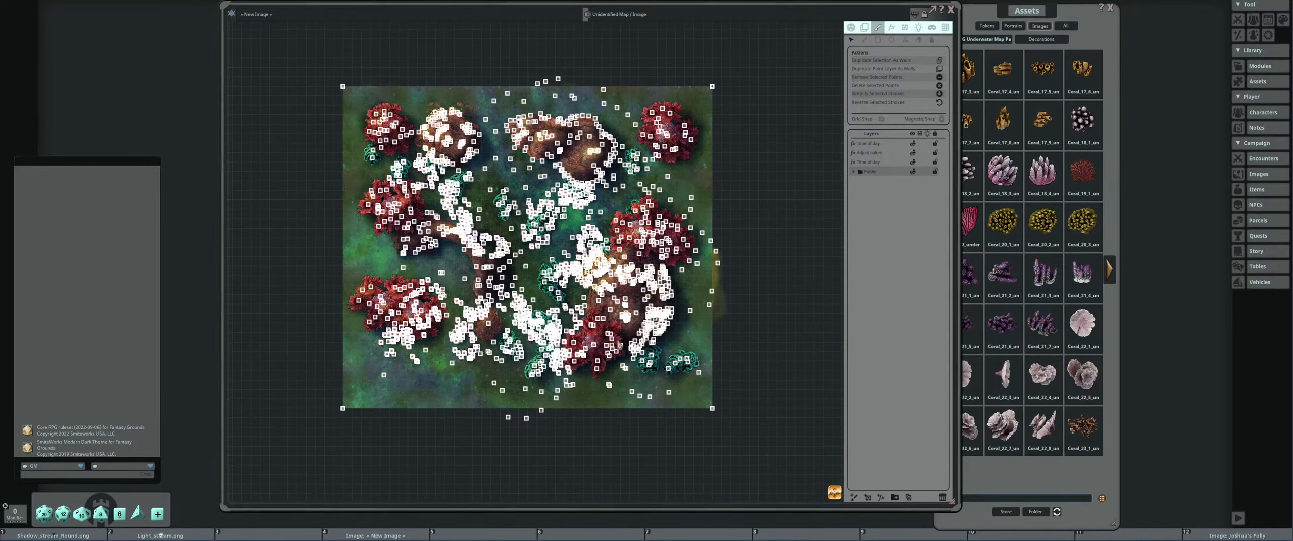
Examine the grouped layers' points over the corals and along the map's right edge at several zoom levels.
scroll(641, 348, up, 2)
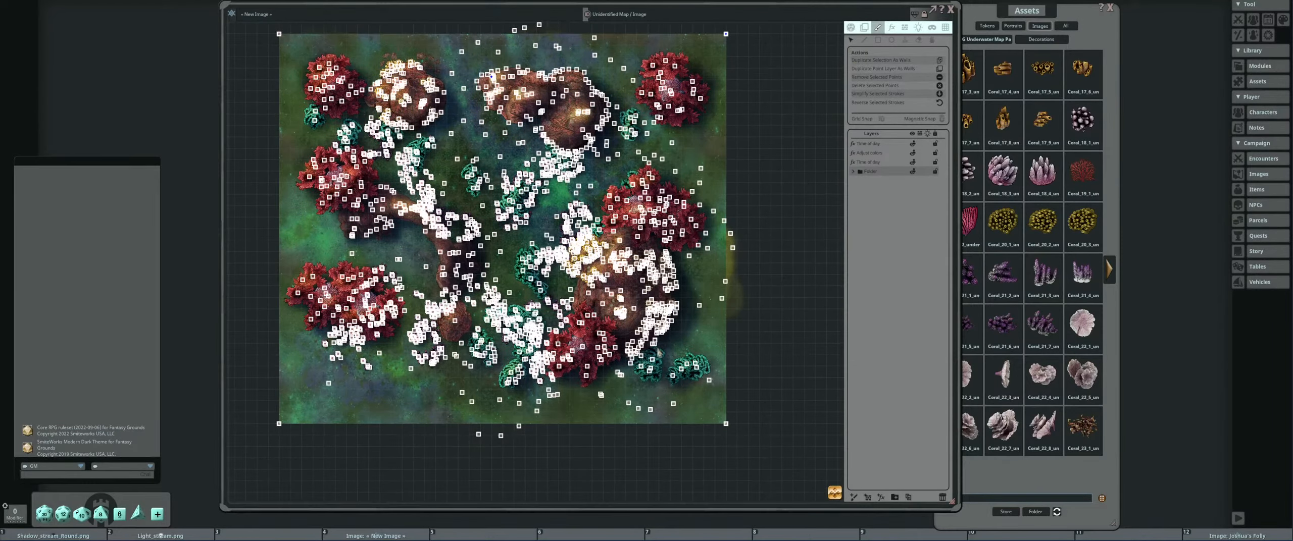
scroll(630, 300, up, 7)
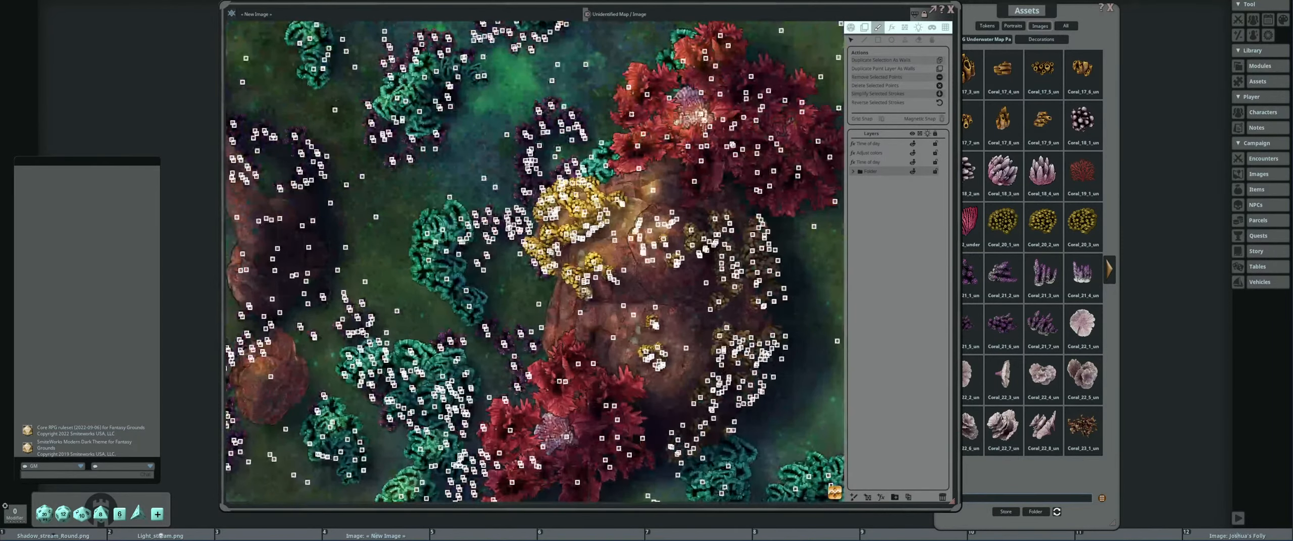
scroll(631, 300, down, 8)
scroll(630, 299, down, 2)
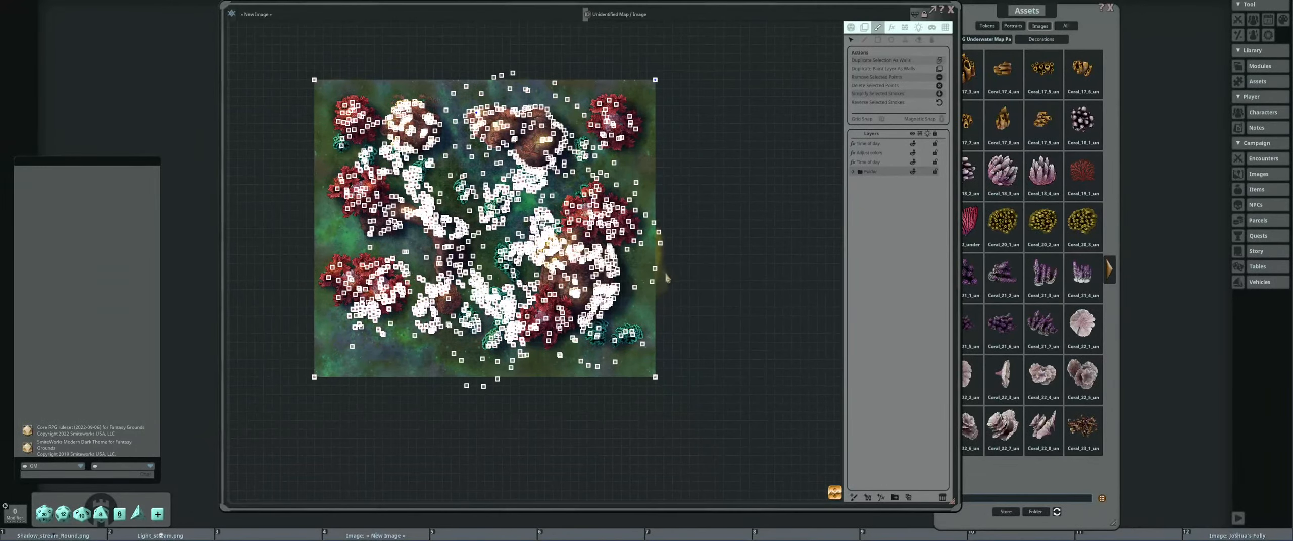
scroll(665, 277, up, 2)
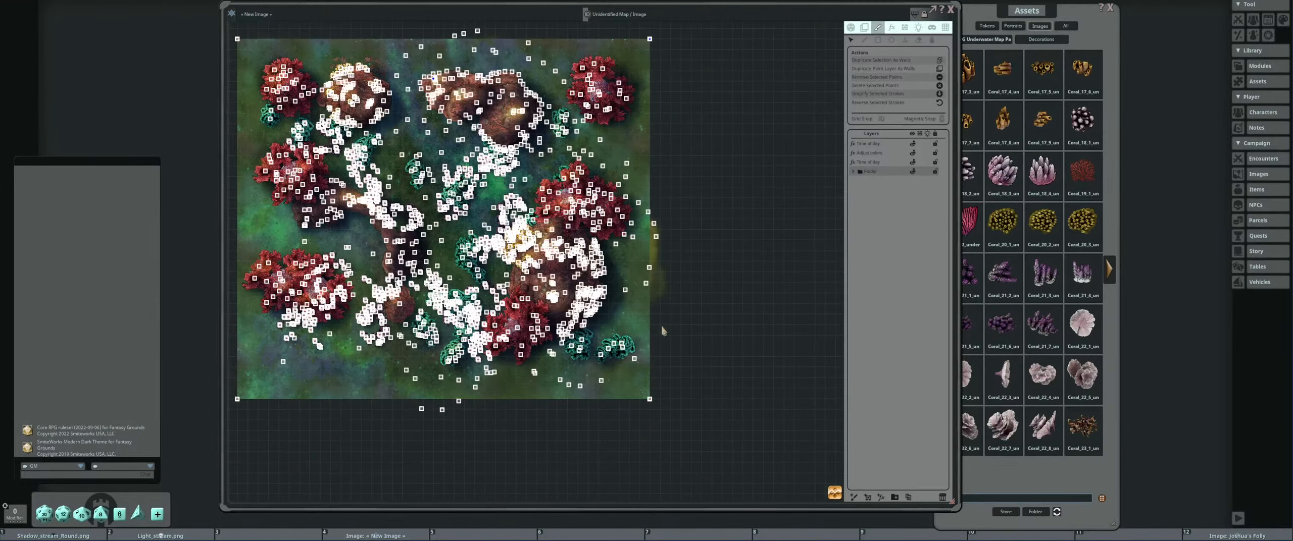
scroll(641, 394, up, 10)
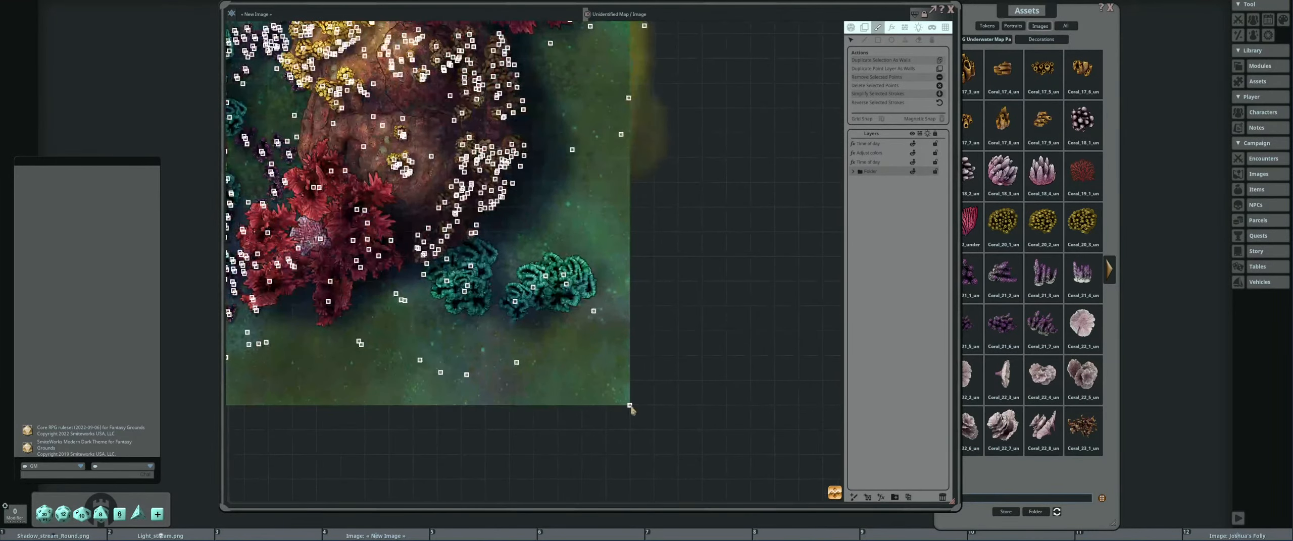
scroll(664, 408, down, 7)
scroll(705, 335, down, 3)
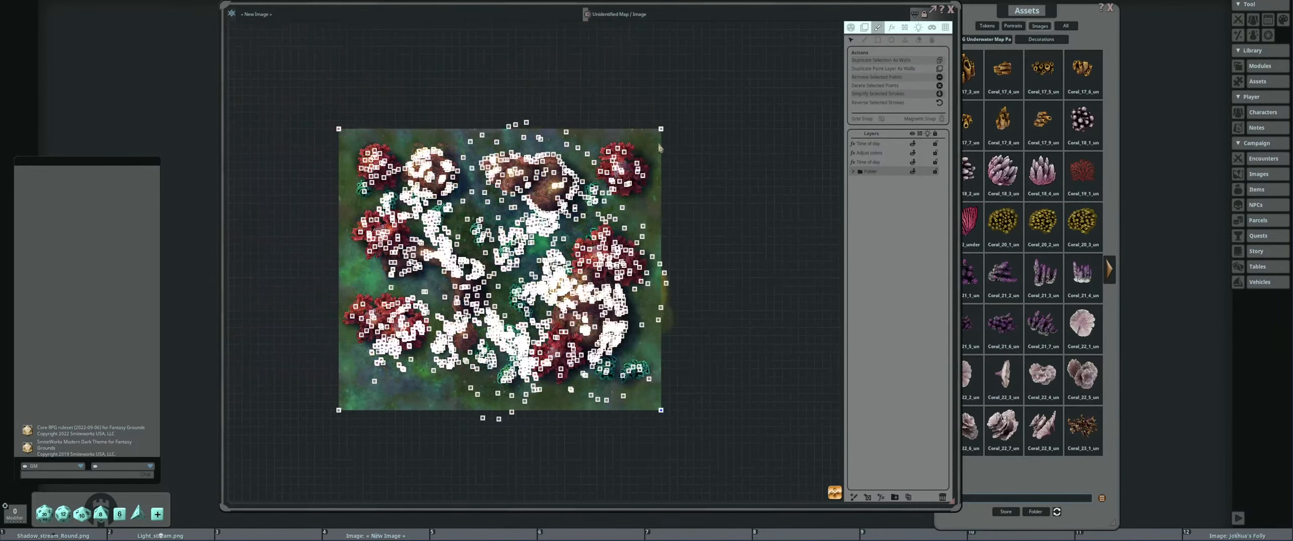
Extend the map's background outward by moving its upper-right and lower-right corner points farther right.
key(shift)
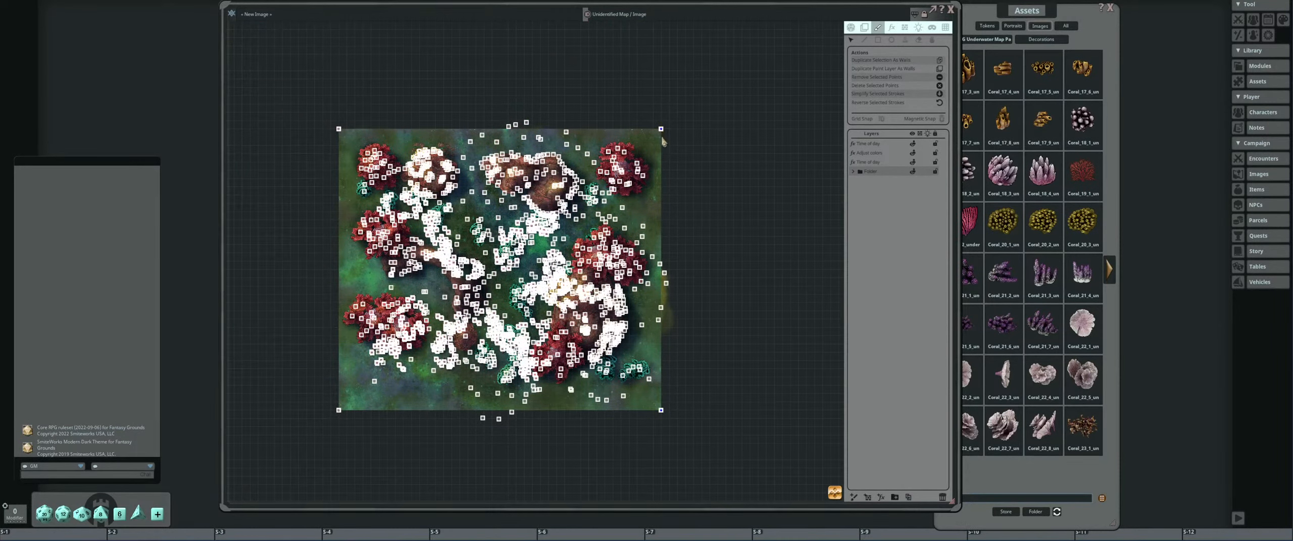
key(ctrl)
drag(662, 132, 783, 132)
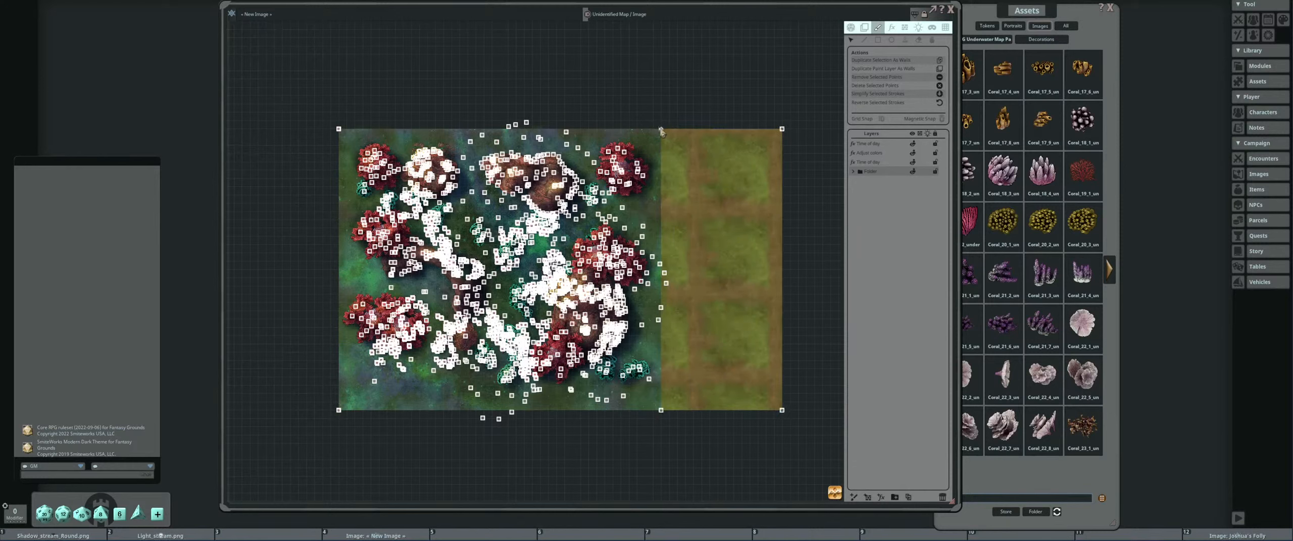
drag(660, 410, 783, 413)
scroll(616, 337, up, 4)
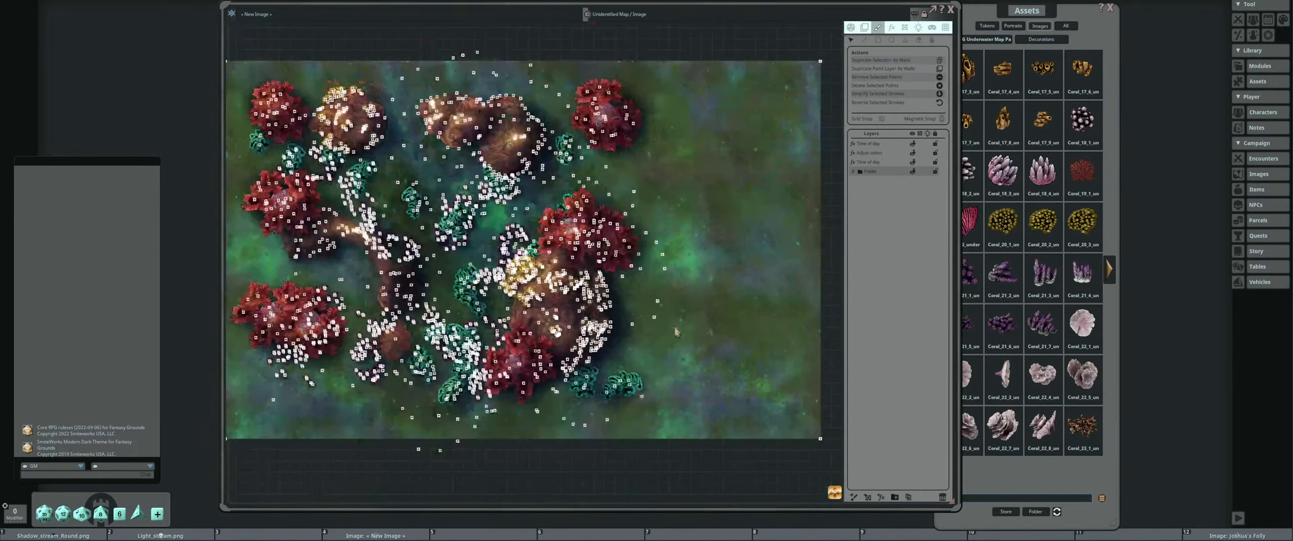
scroll(647, 324, up, 2)
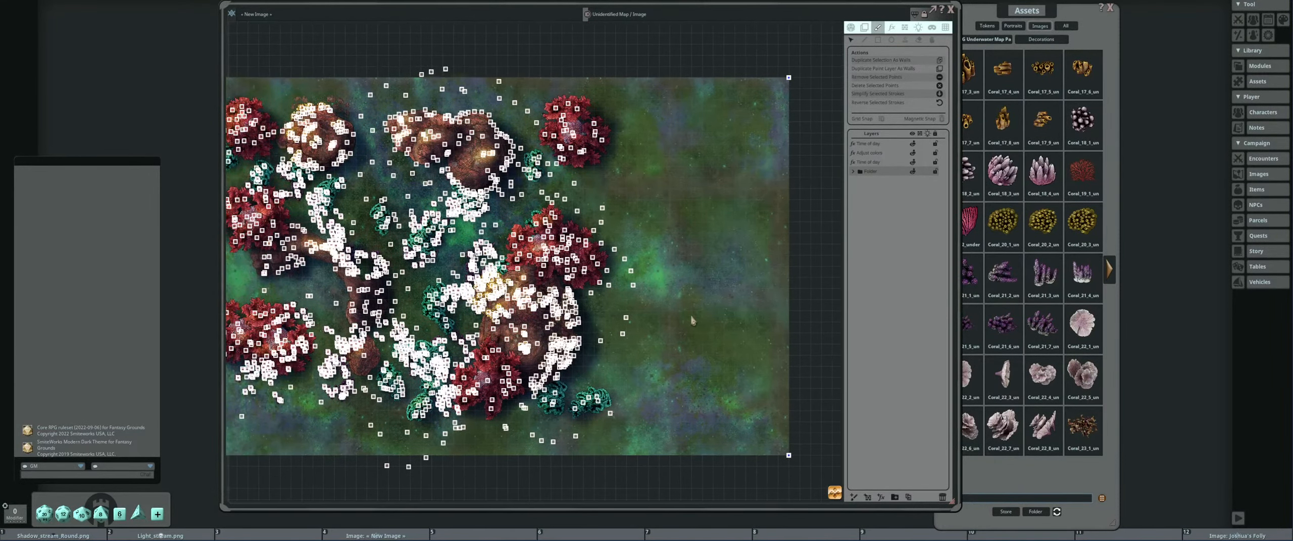
Expand the new layer folder and review how the widened background joins the coral area.
click(854, 171)
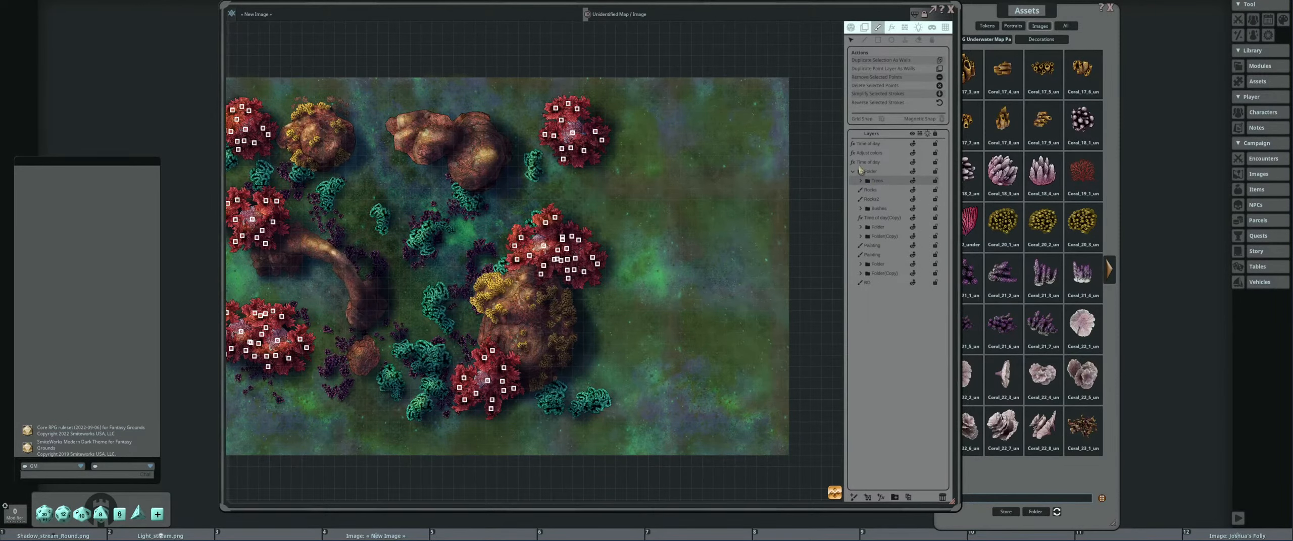
scroll(713, 263, down, 3)
drag(698, 254, 647, 240)
scroll(679, 255, up, 3)
scroll(691, 262, up, 1)
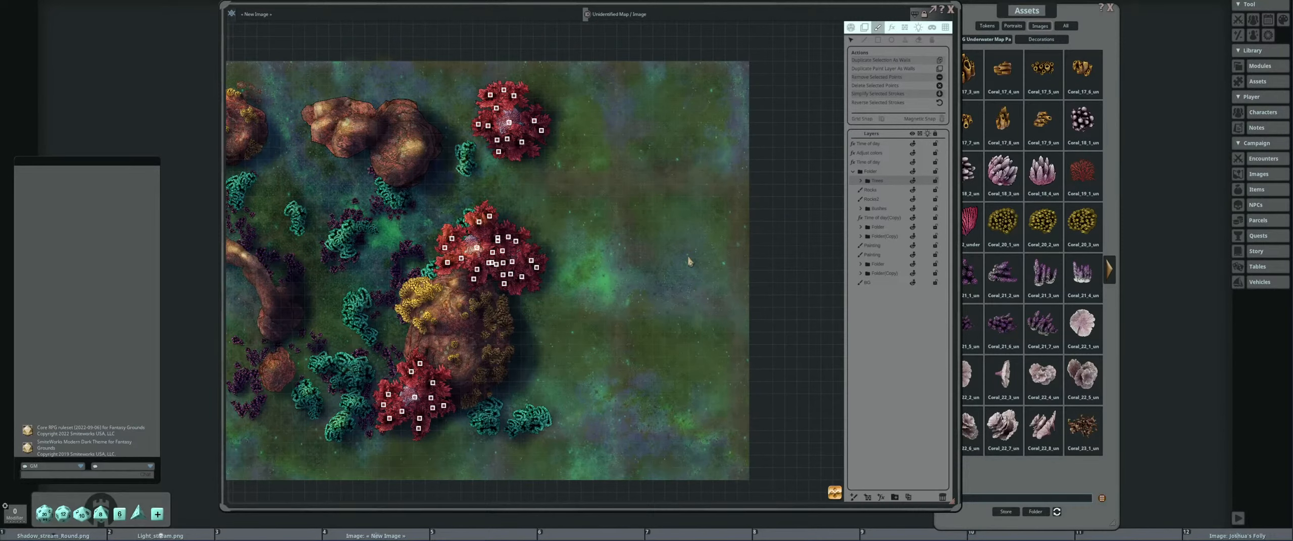
mouse_move(640, 258)
mouse_down()
mouse_move(722, 251)
mouse_move(730, 237)
mouse_up()
scroll(732, 235, up, 1)
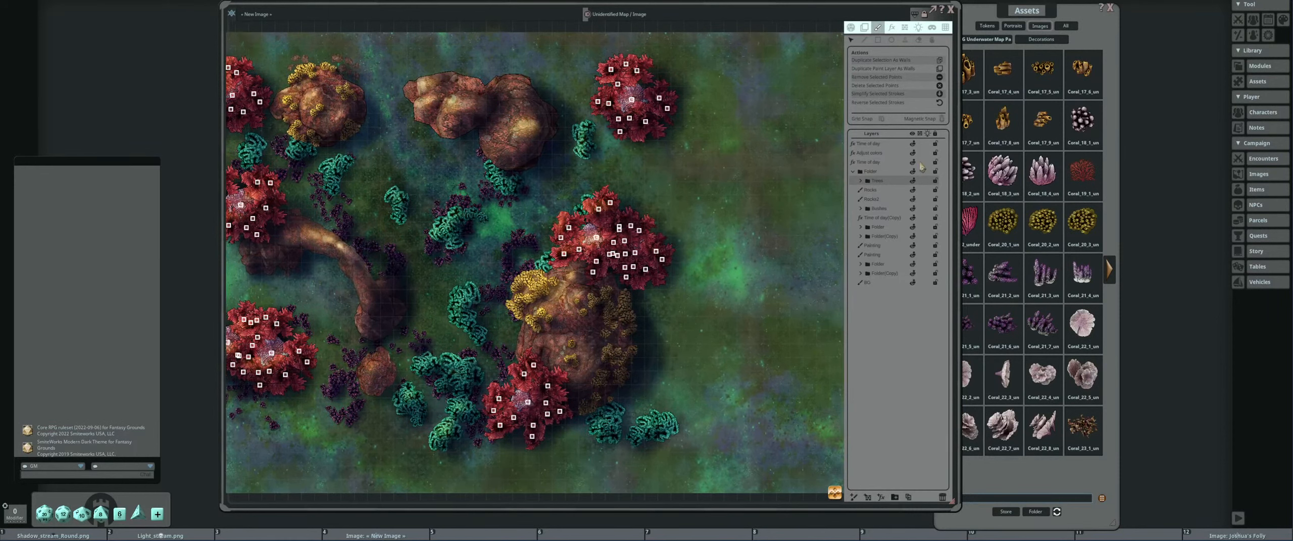
Select the whole layer folder and inspect the empty extended area and its outer corners.
click(881, 173)
scroll(721, 228, down, 1)
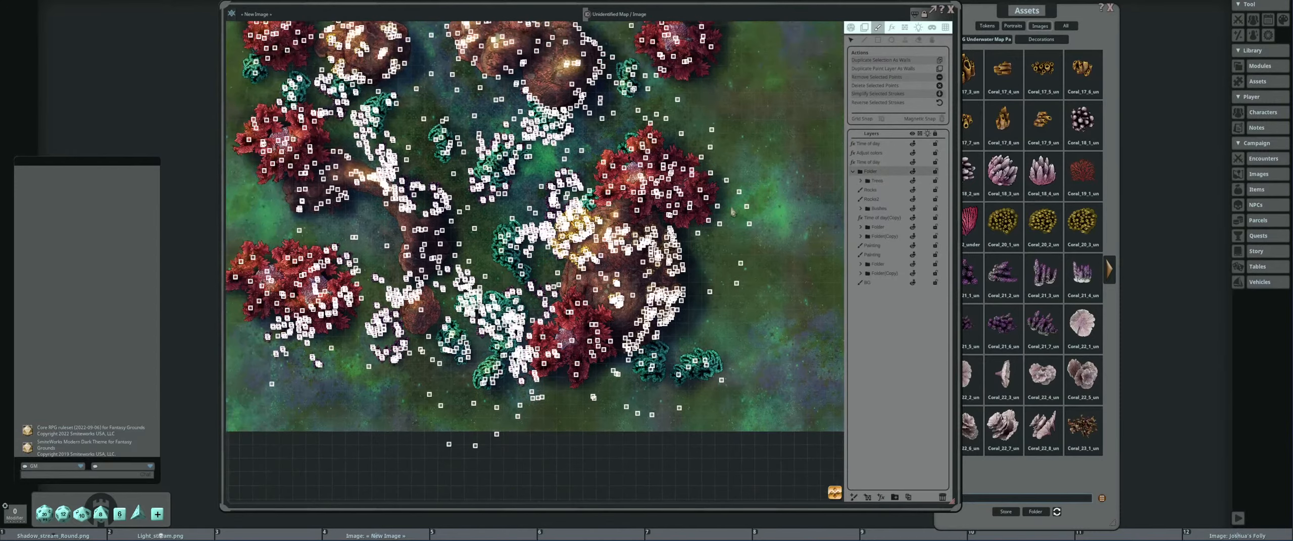
scroll(722, 229, down, 3)
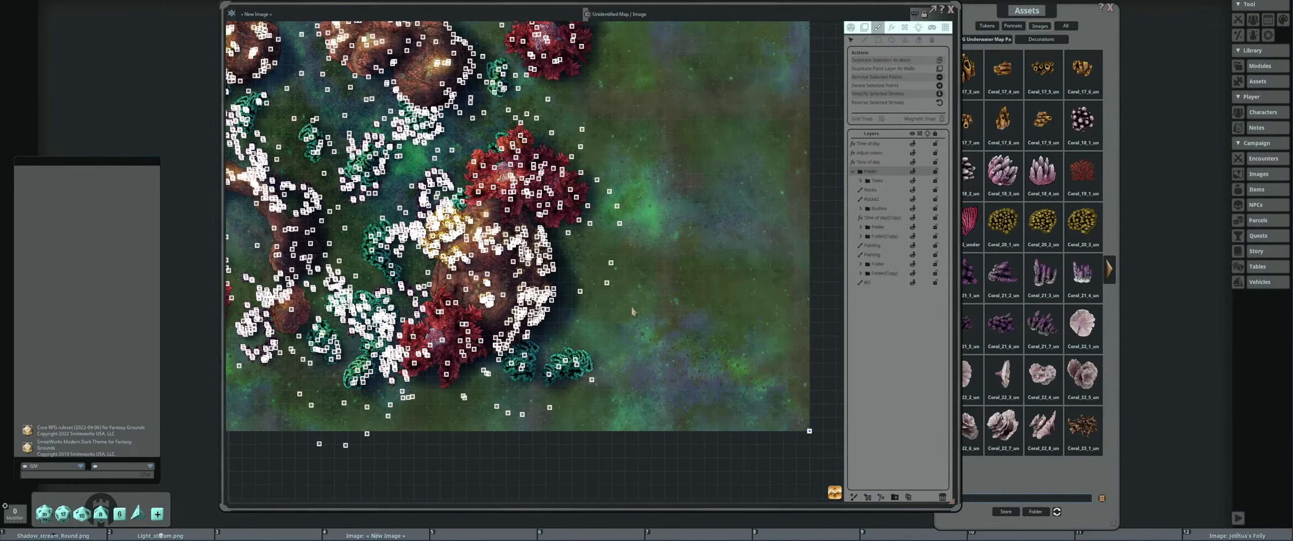
scroll(646, 282, up, 3)
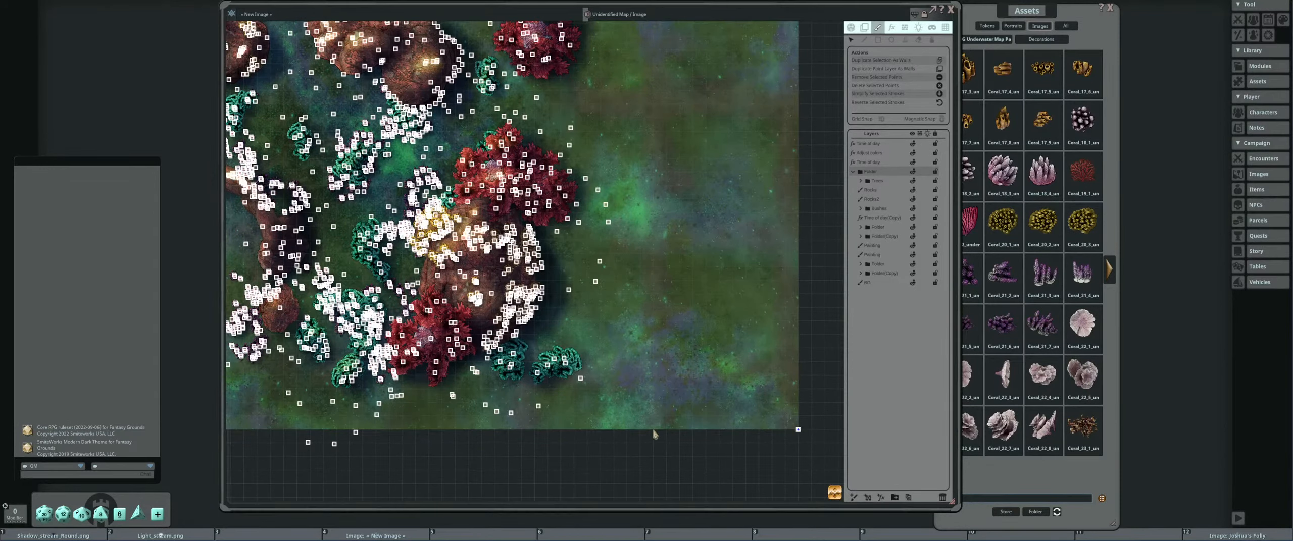
scroll(670, 291, up, 1)
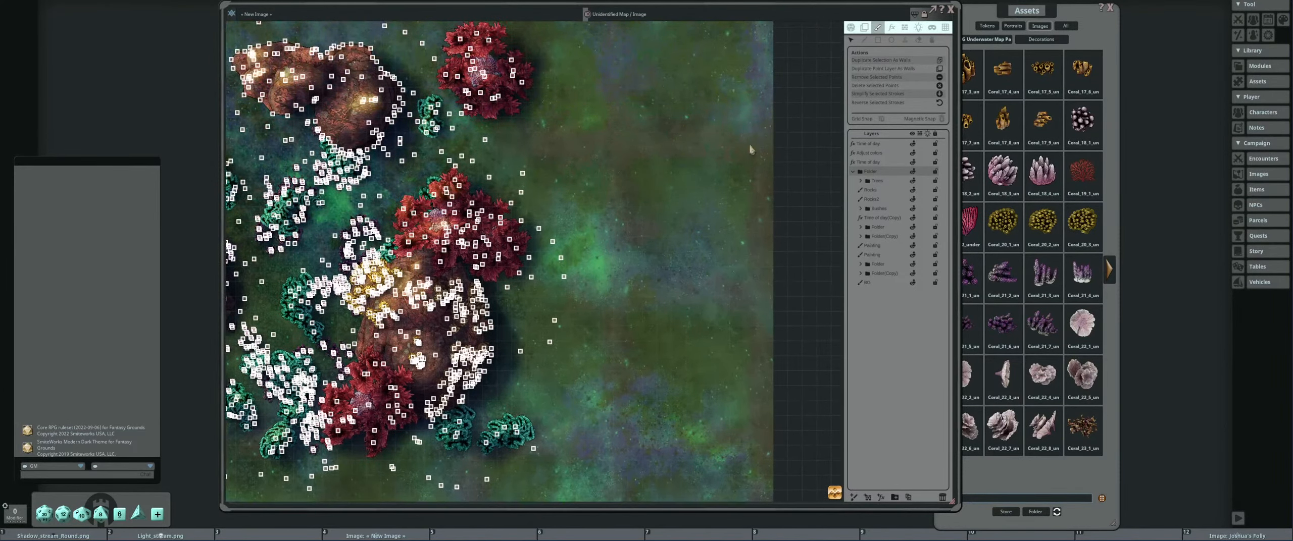
scroll(785, 269, down, 2)
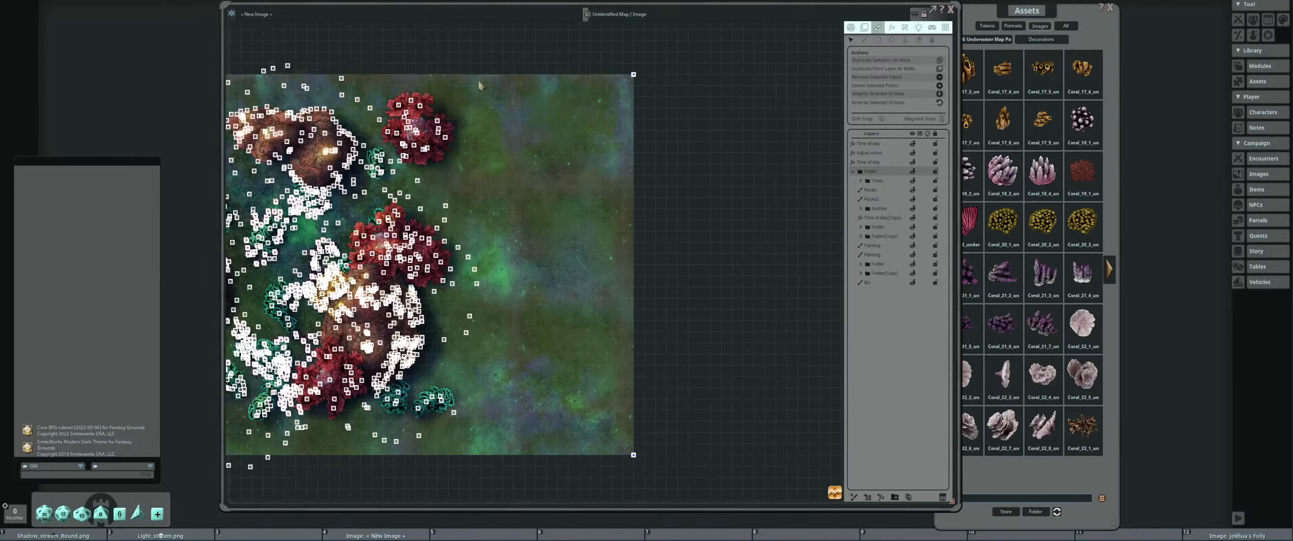
drag(570, 248, 699, 231)
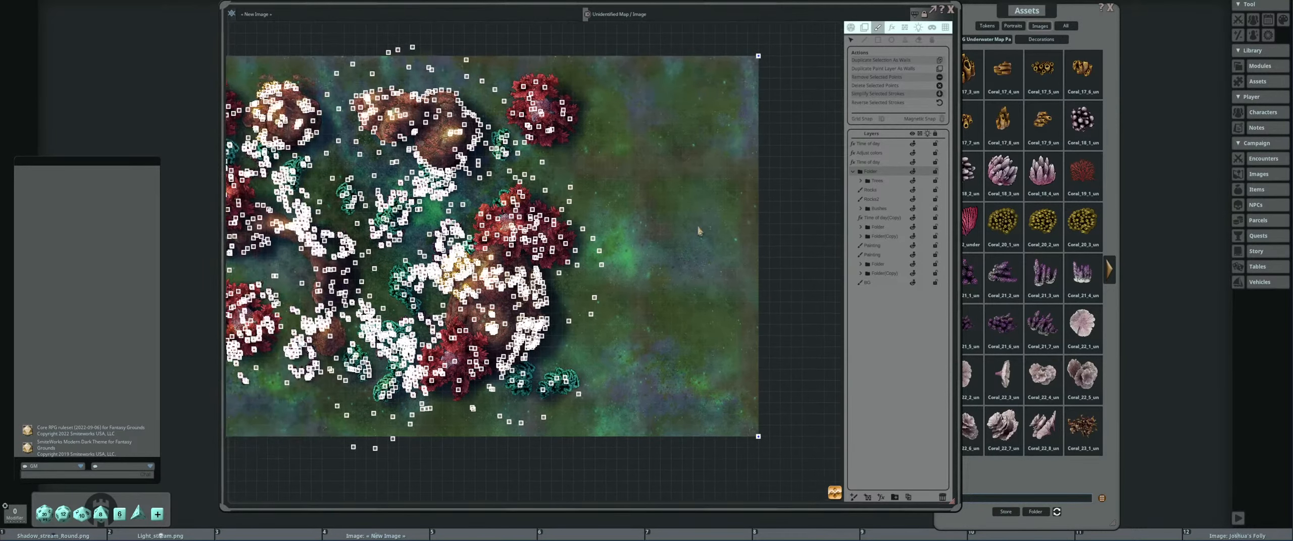
drag(758, 57, 695, 200)
scroll(695, 199, up, 6)
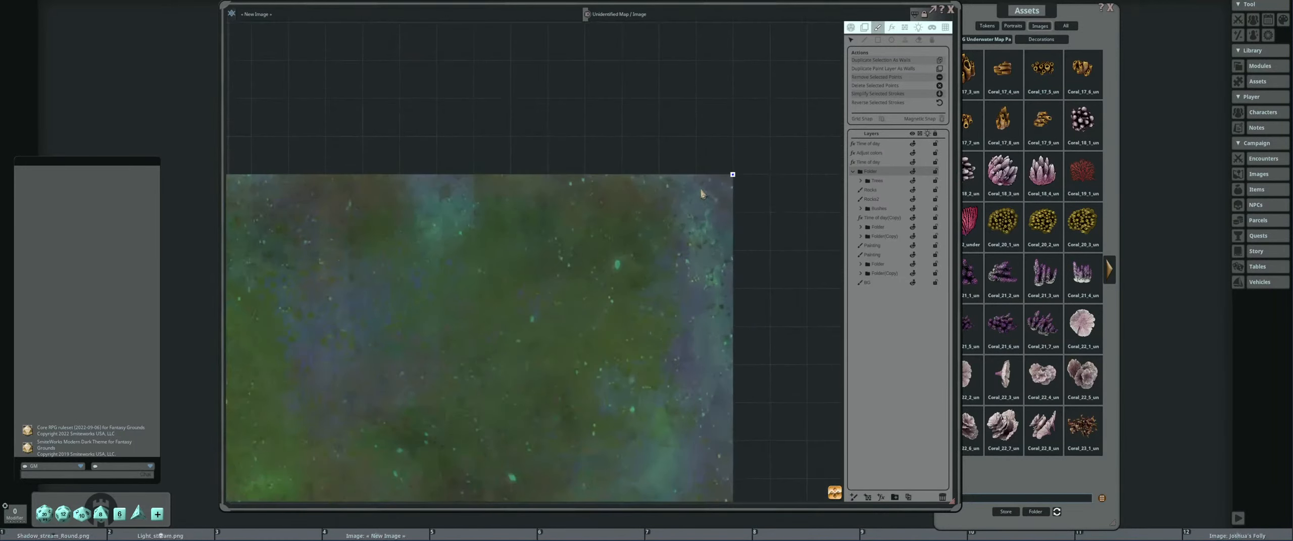
scroll(697, 197, down, 6)
drag(682, 248, 744, 147)
drag(703, 269, 655, 257)
scroll(716, 254, down, 4)
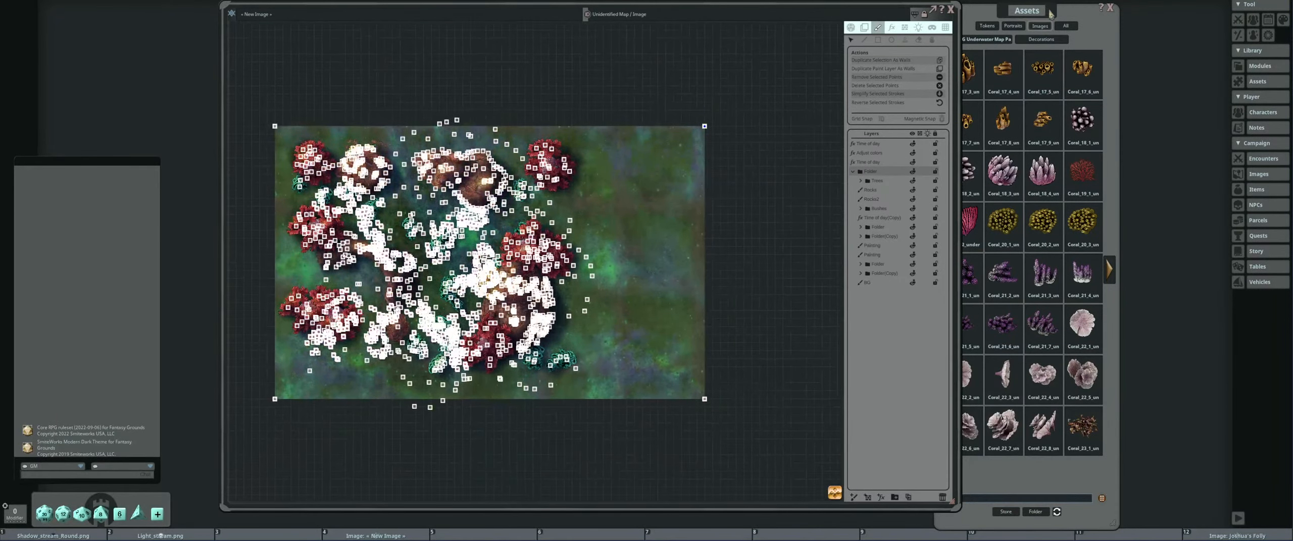
Move the Assets window clear of the map window and return to its top-level list of asset folders.
drag(1050, 14, 1157, 20)
click(1056, 47)
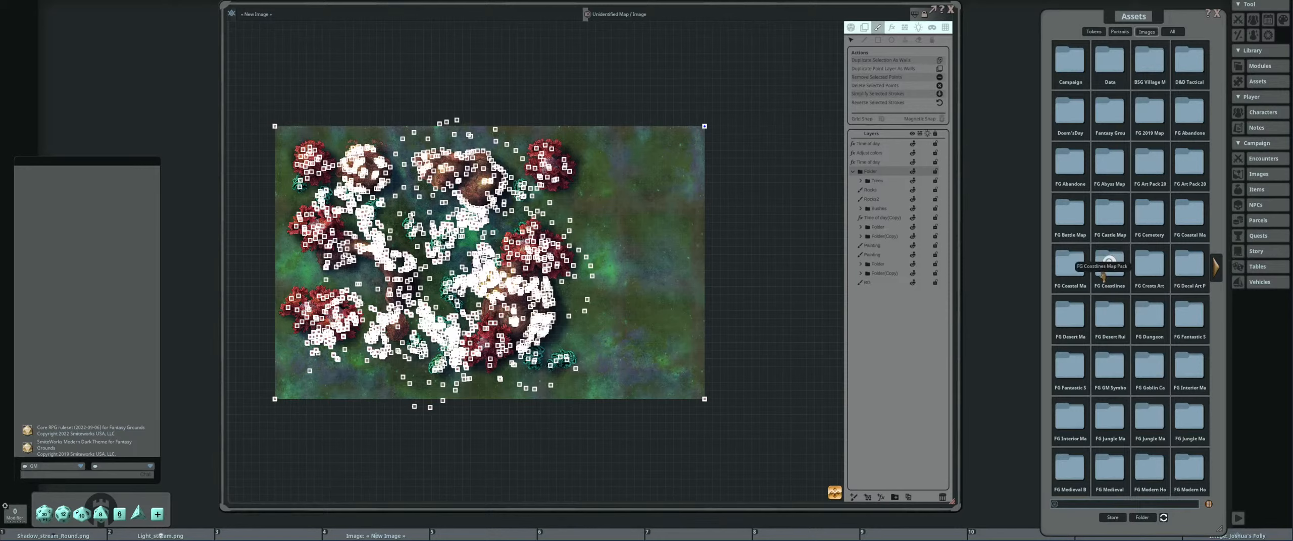
Open the Backgrounds folder of the FG Coastal Map Pack and preview the Water_1_coast texture.
click(1190, 218)
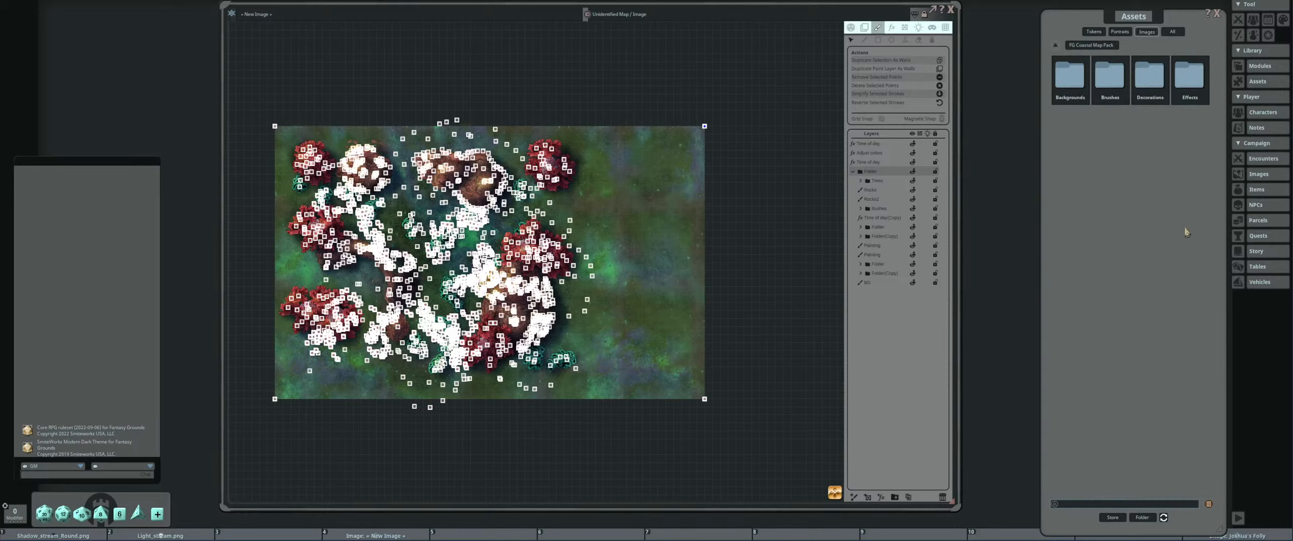
drag(1113, 25, 1127, 22)
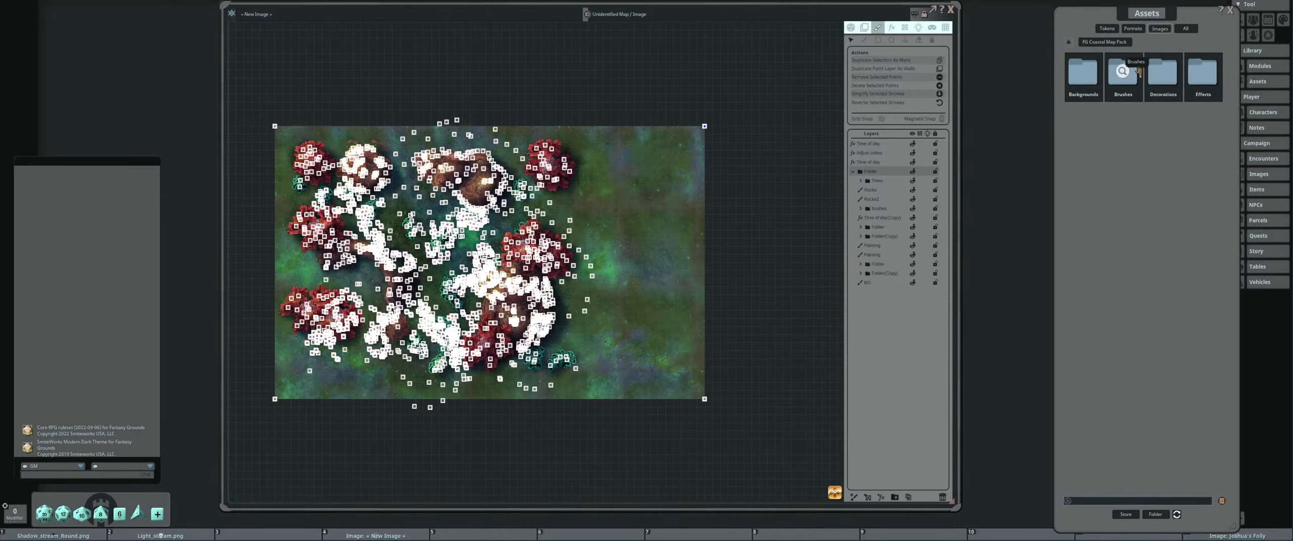
click(1083, 73)
click(1084, 74)
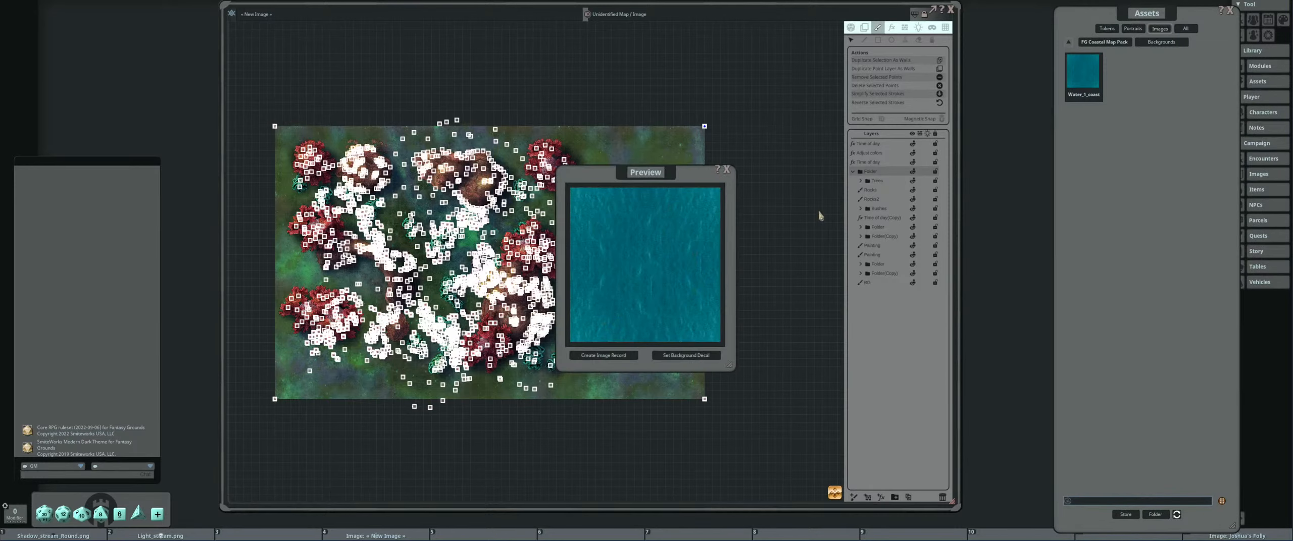
click(725, 170)
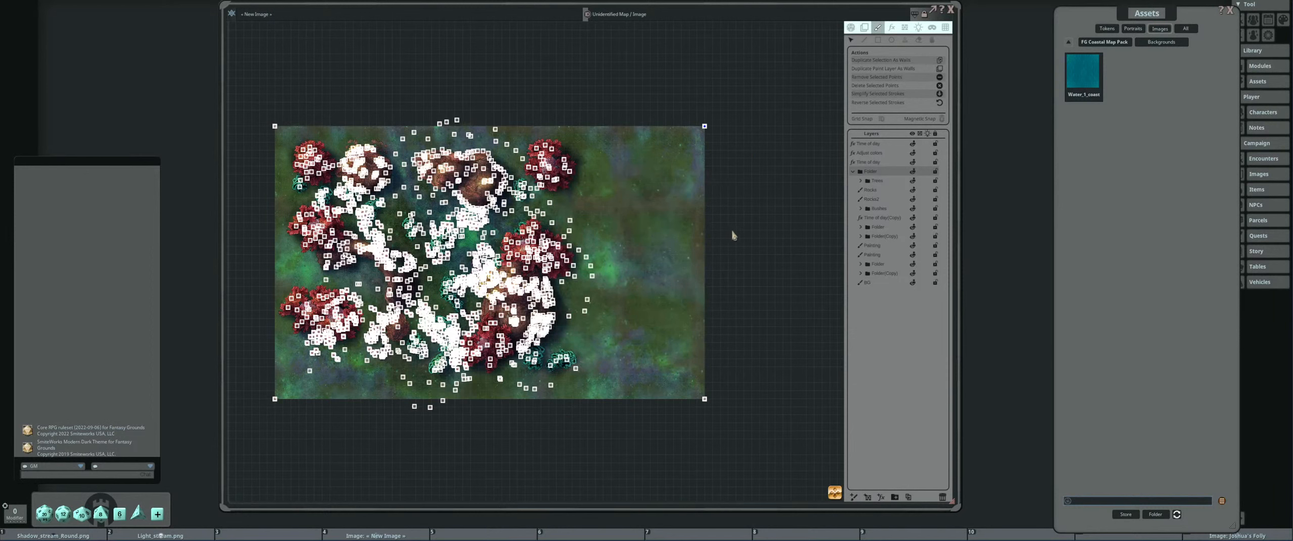
Select the BG layer and set up a rectangle filled with the Water_1_coast texture.
mouse_move(734, 235)
mouse_down()
mouse_move(716, 228)
mouse_move(735, 232)
mouse_up()
click(861, 284)
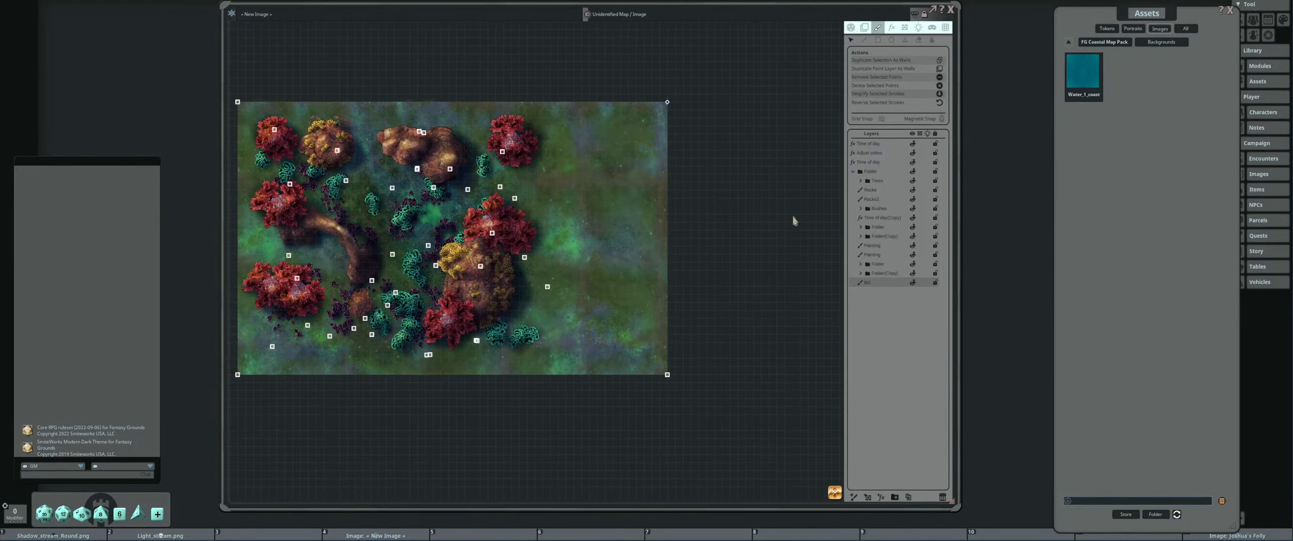
drag(749, 194, 765, 193)
click(878, 40)
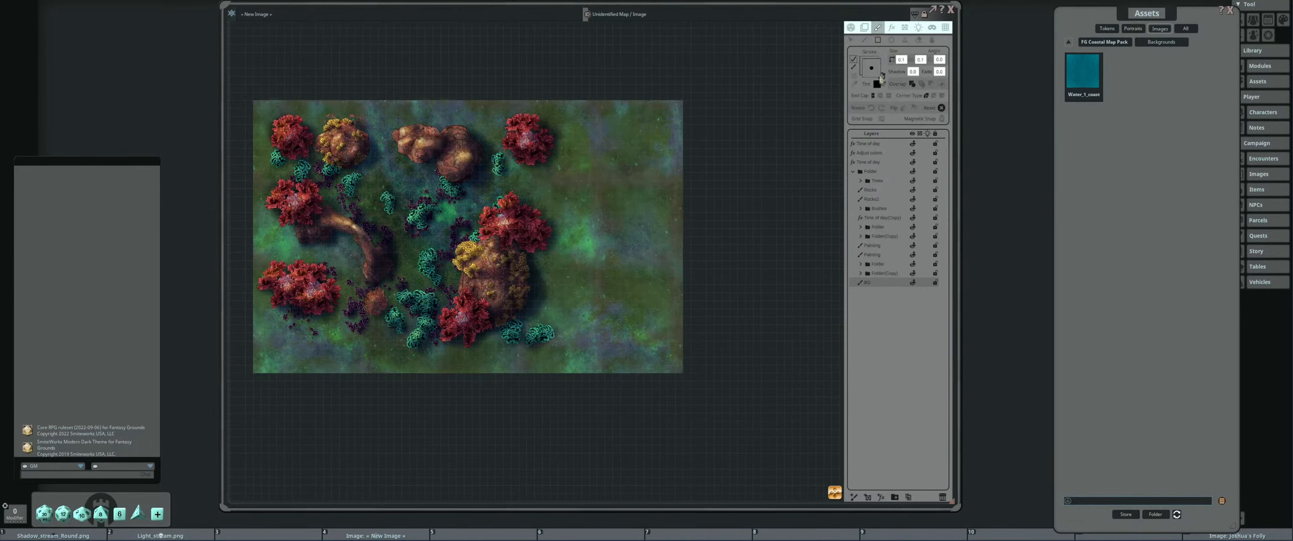
click(854, 60)
click(882, 75)
drag(1084, 72, 872, 69)
Draw a full-height water rectangle on the BG layer, overlapping the map's outer edge and extending beyond it.
scroll(648, 145, down, 1)
drag(695, 168, 650, 141)
scroll(645, 141, up, 4)
scroll(658, 143, down, 3)
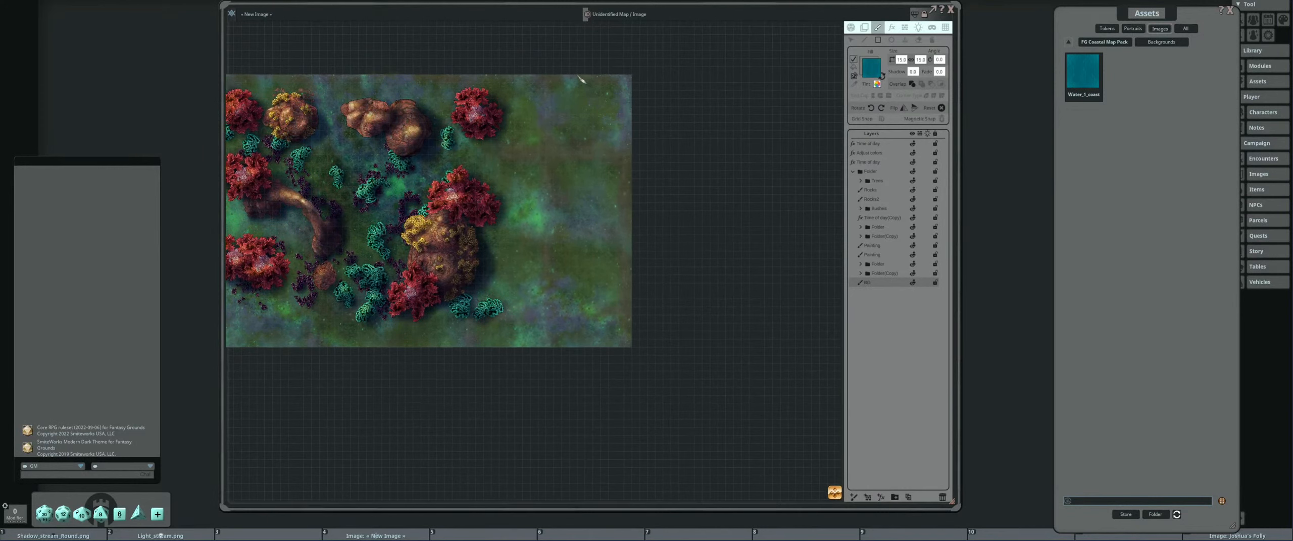
mouse_move(583, 89)
mouse_down()
mouse_move(661, 287)
mouse_move(709, 344)
mouse_move(780, 352)
mouse_move(731, 341)
mouse_move(674, 352)
mouse_up()
scroll(657, 223, up, 5)
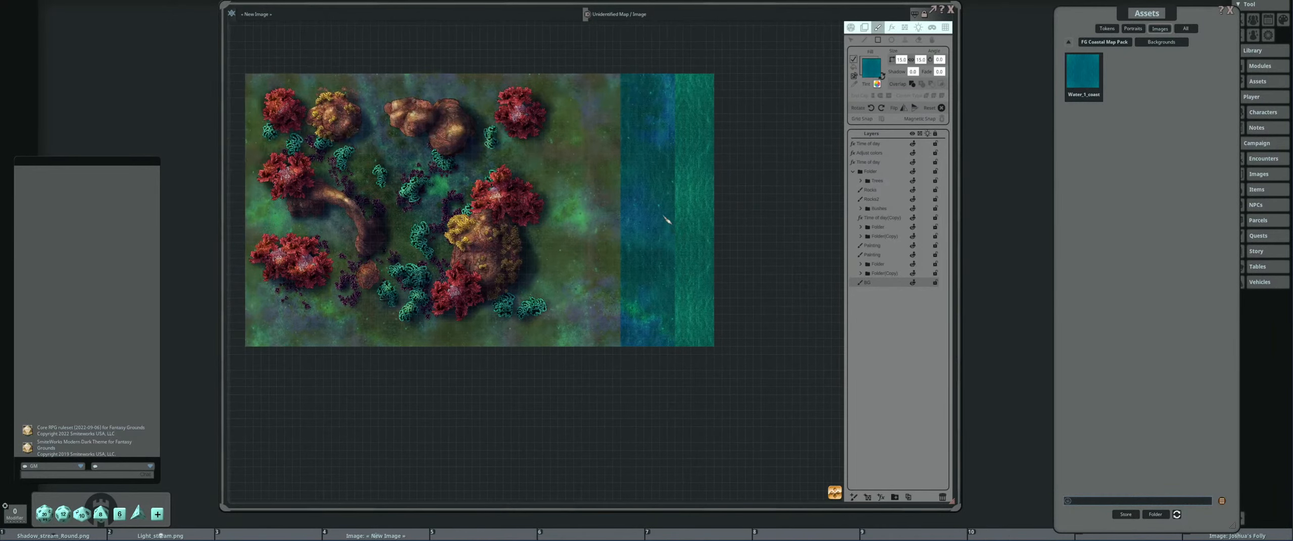
scroll(669, 222, down, 2)
scroll(679, 219, down, 2)
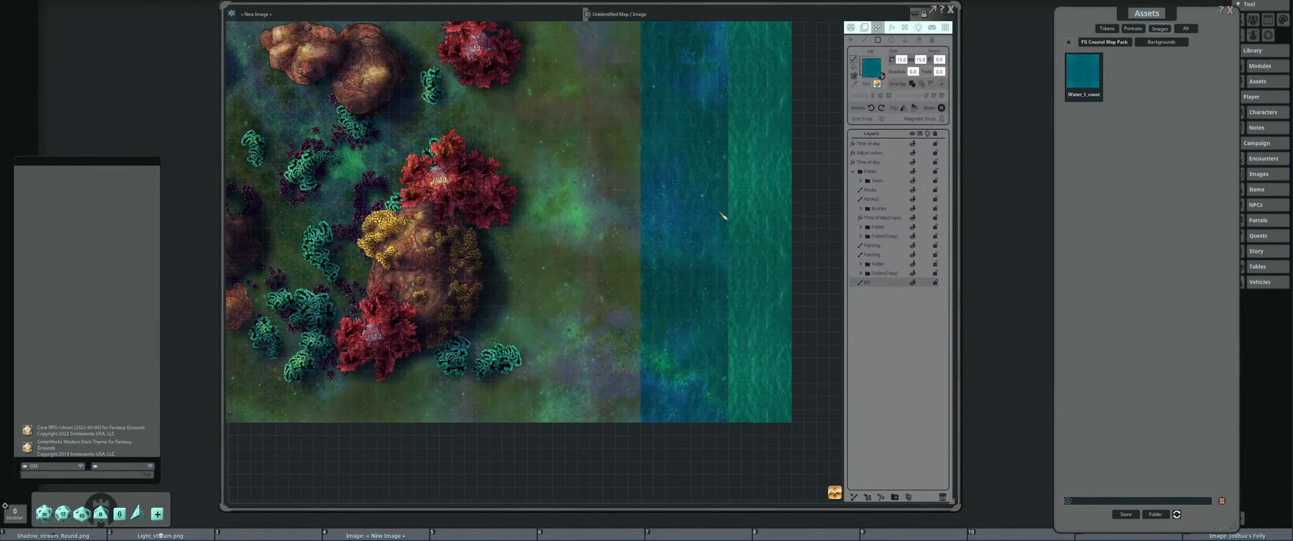
Edit the BG layer's points, shifting the old background's outer upper and lower corners slightly farther out beneath the water strip.
click(851, 40)
drag(691, 173, 693, 206)
scroll(693, 206, down, 1)
drag(619, 58, 664, 407)
scroll(692, 369, up, 2)
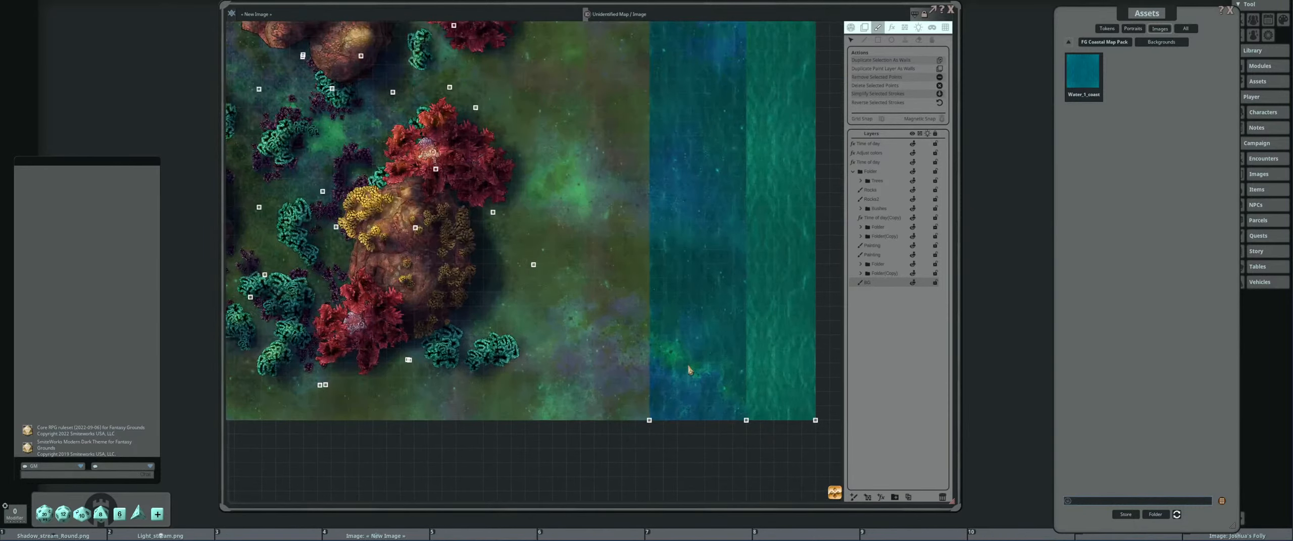
scroll(690, 371, down, 4)
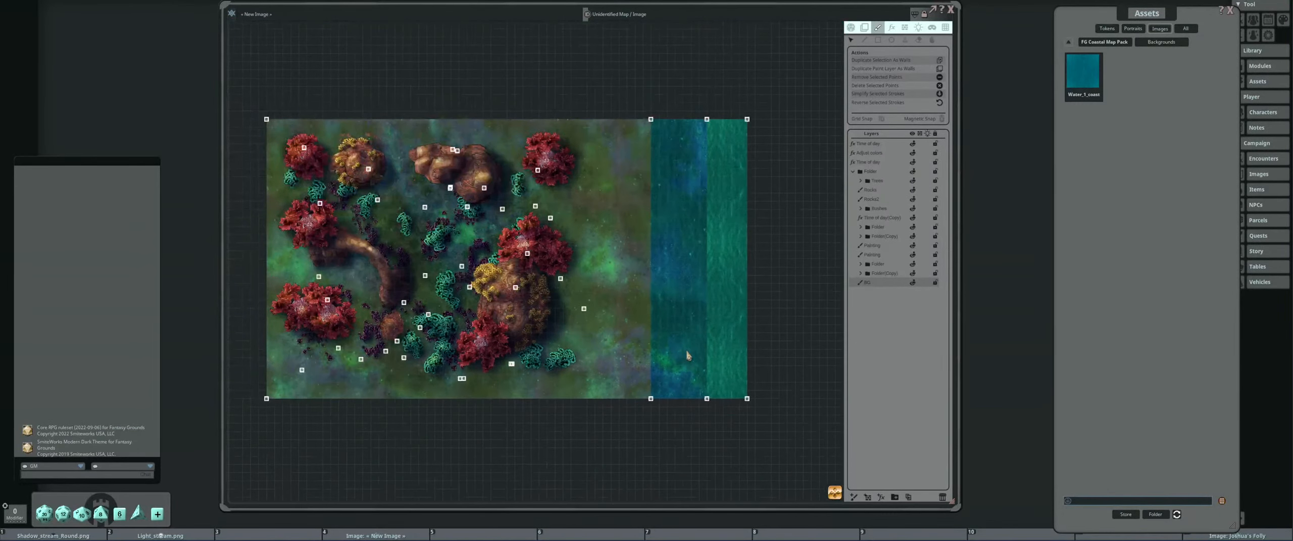
drag(676, 345, 702, 336)
scroll(757, 232, up, 2)
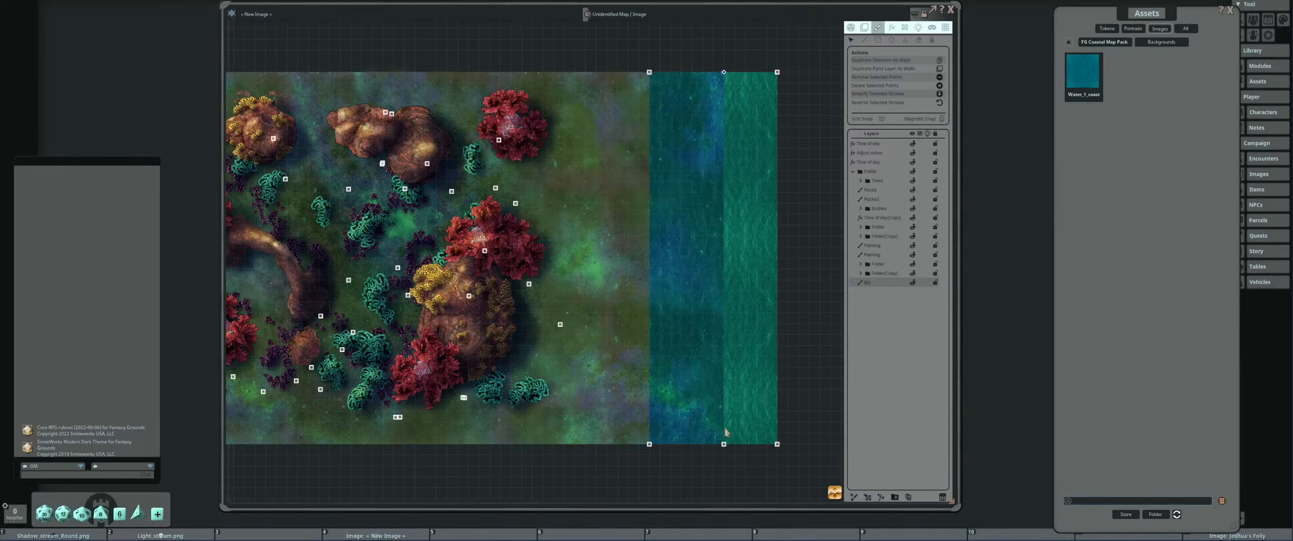
key(ctrl)
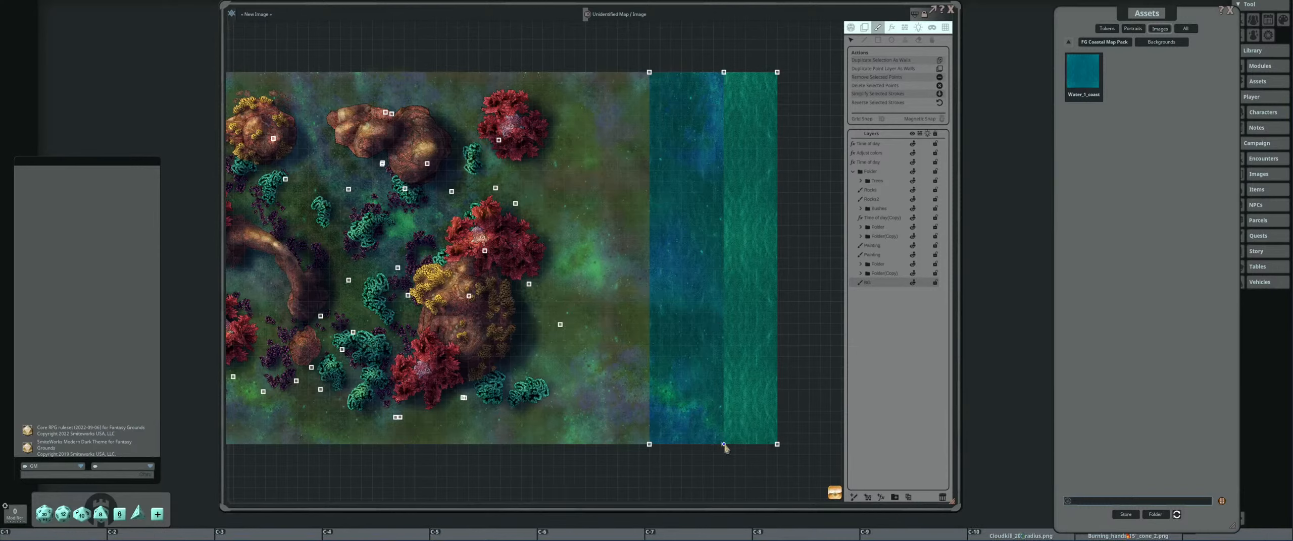
drag(707, 56, 734, 487)
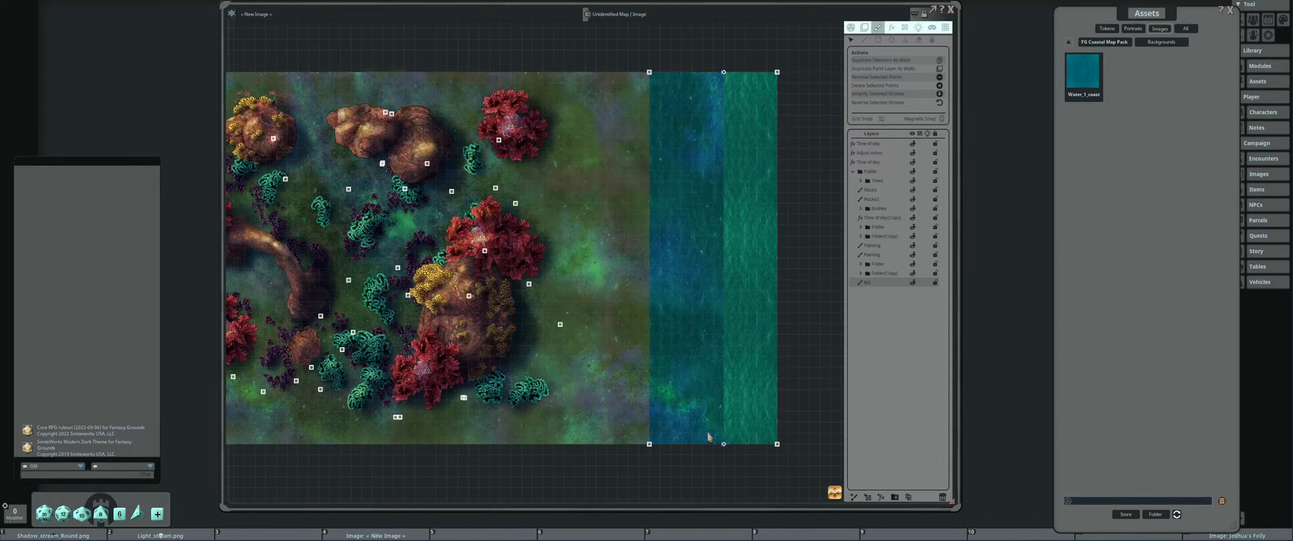
key(ctrl)
mouse_move(722, 452)
mouse_down()
mouse_move(663, 450)
mouse_move(741, 447)
mouse_up()
Select the layer folder and pull the tinted overlay's outer corner points back to the water strip's inner edge.
click(879, 181)
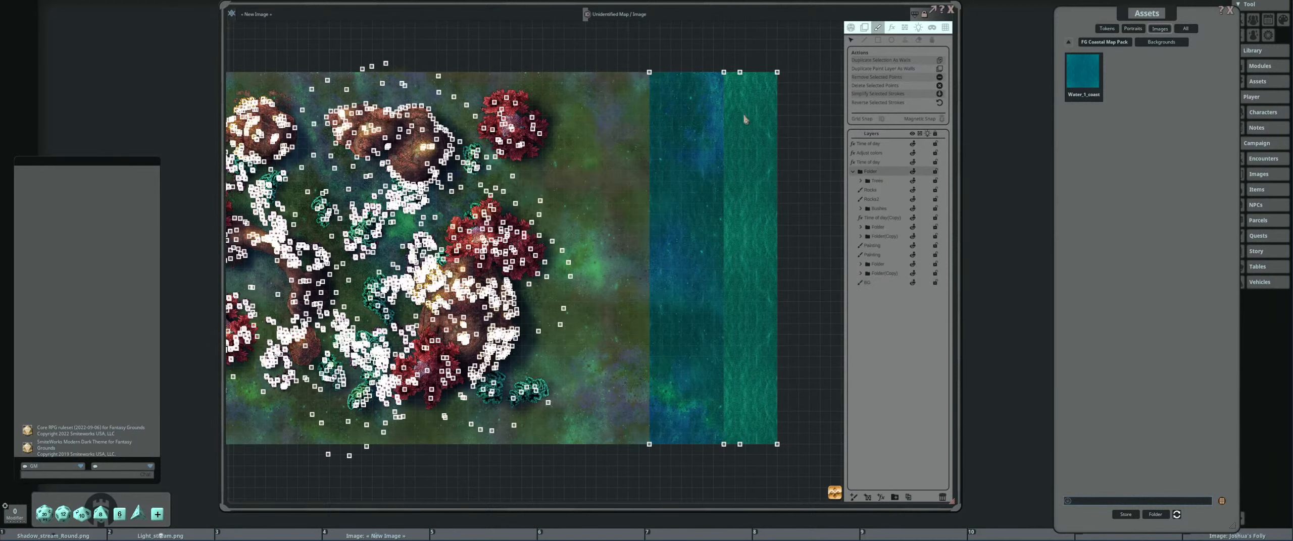
drag(728, 466, 650, 451)
key(ctrl)
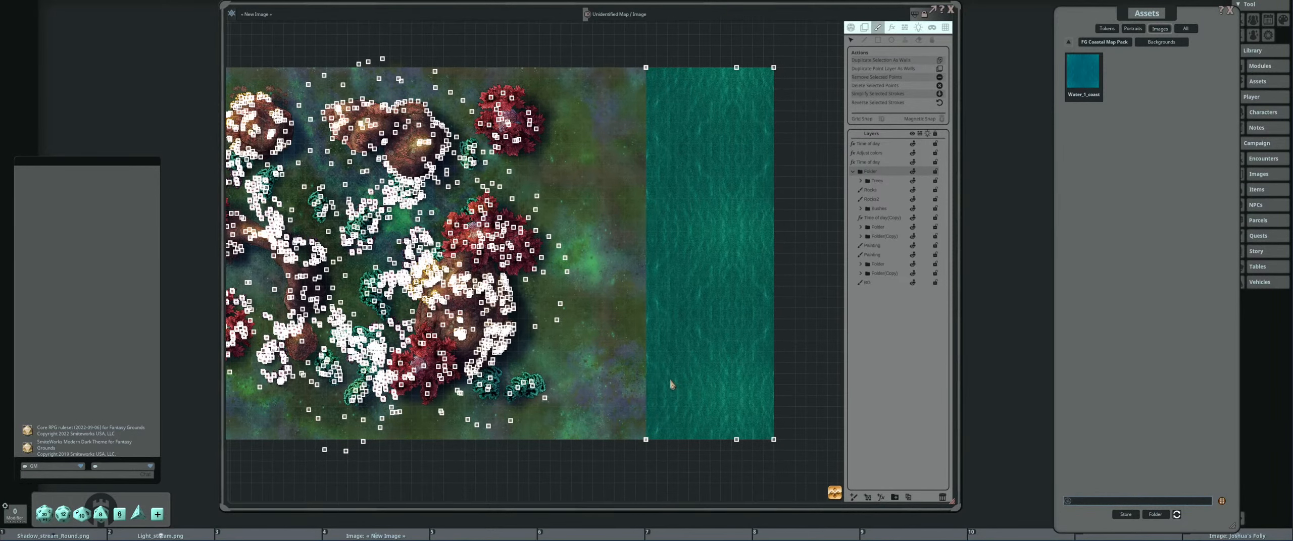
scroll(672, 385, up, 2)
scroll(672, 385, down, 3)
mouse_move(675, 372)
mouse_down()
mouse_move(693, 386)
mouse_move(660, 357)
mouse_up()
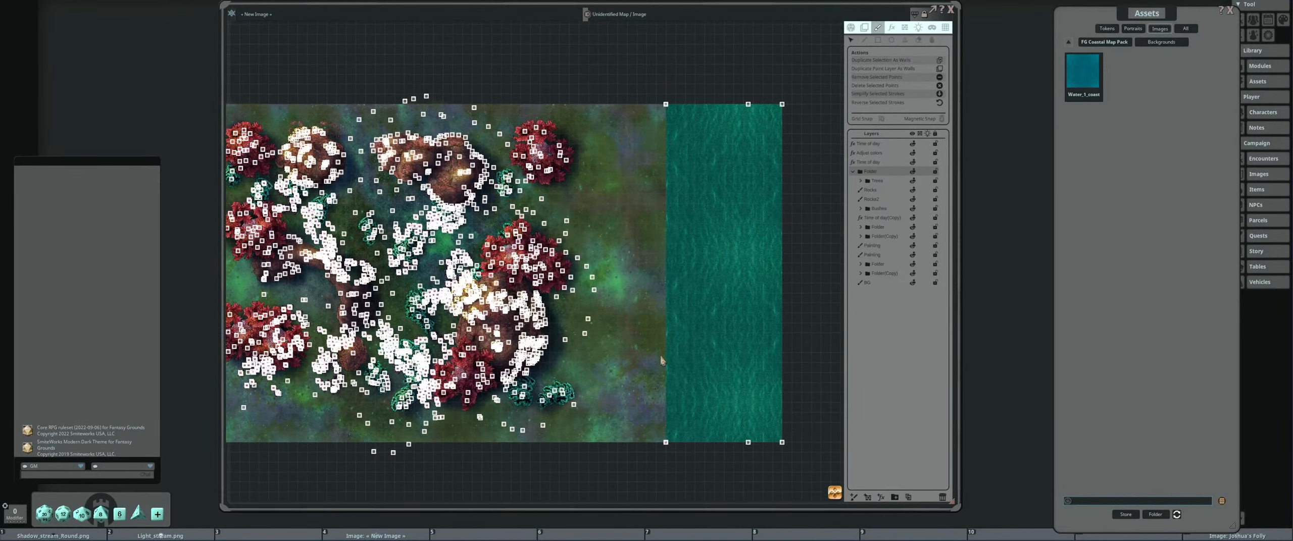
Examine the BG and Painting layers one by one, toggling the upper Painting layer's visibility to check what it covers.
click(877, 286)
scroll(690, 327, up, 1)
mouse_move(732, 321)
mouse_down()
mouse_move(712, 305)
mouse_move(725, 326)
mouse_up()
click(885, 256)
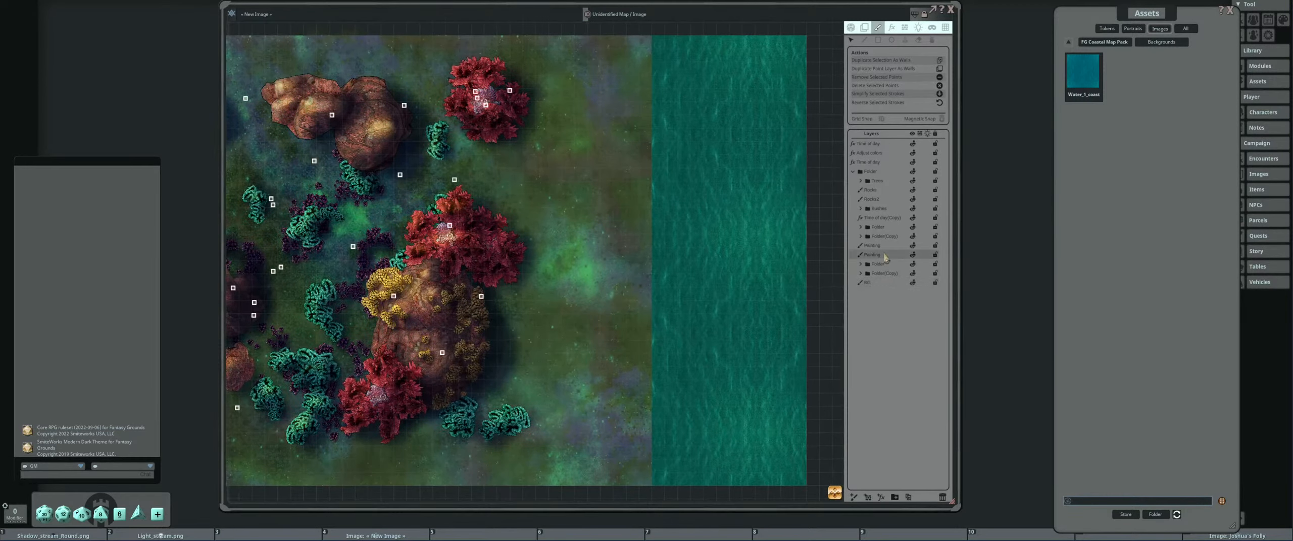
click(888, 247)
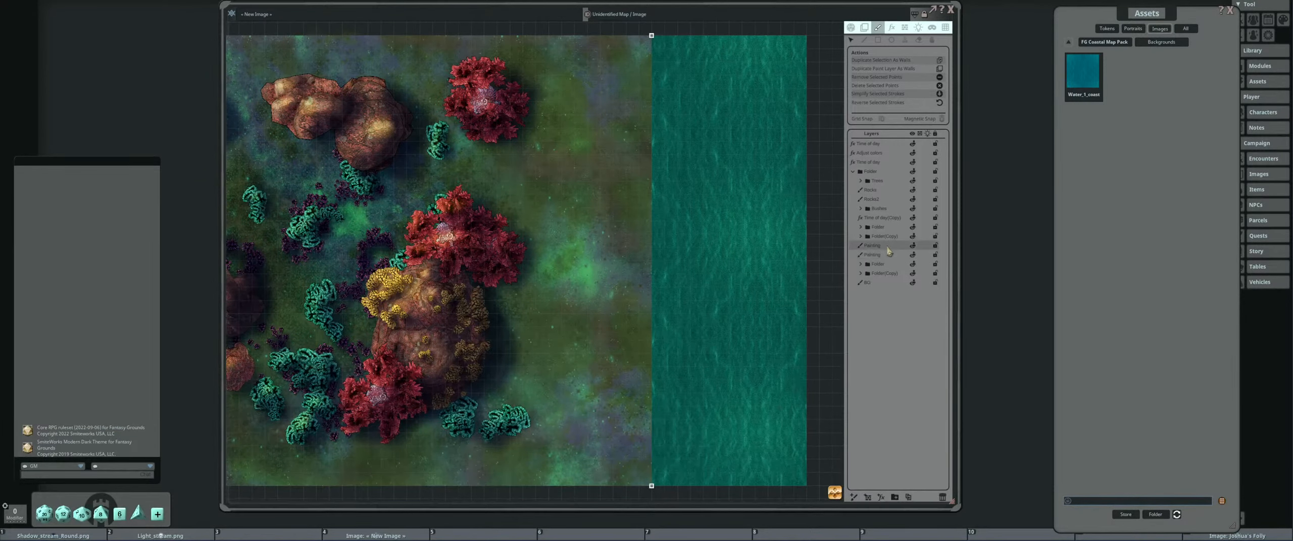
click(913, 246)
click(913, 246)
scroll(704, 346, down, 3)
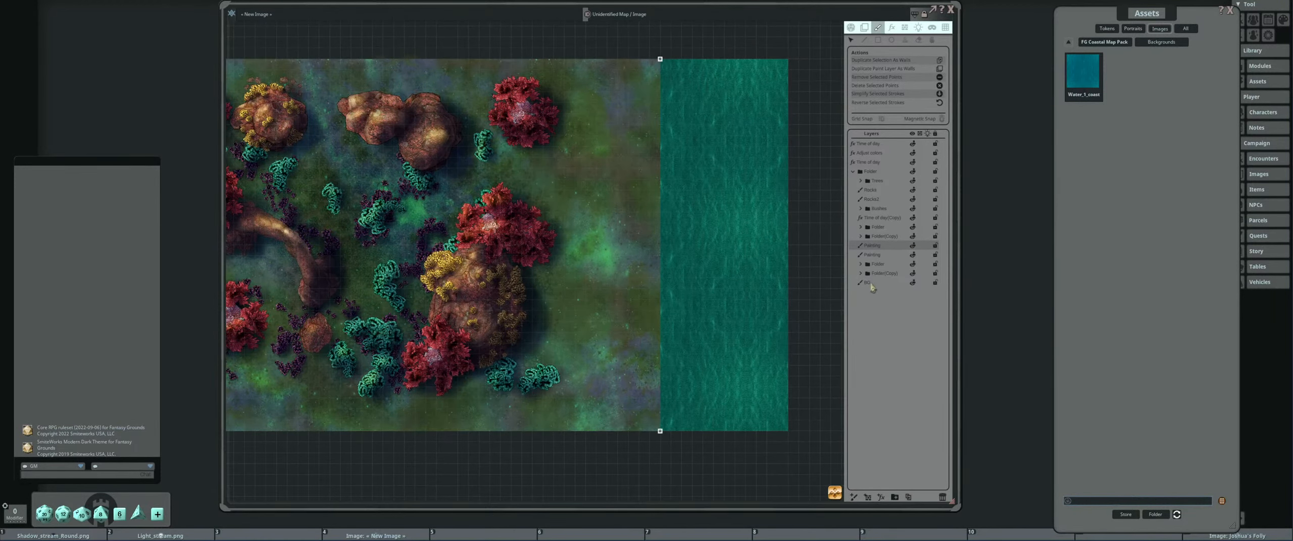
Add a painting layer above the other Painting layers in the folder and draw a water-filled rectangle across the background seam.
click(854, 498)
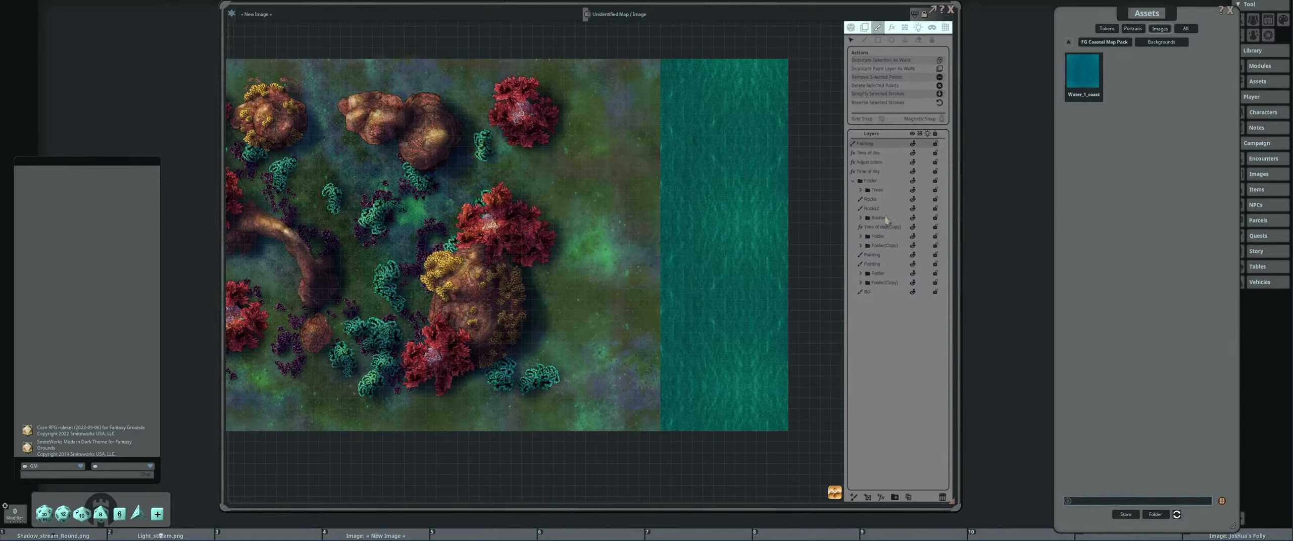
drag(882, 152, 892, 250)
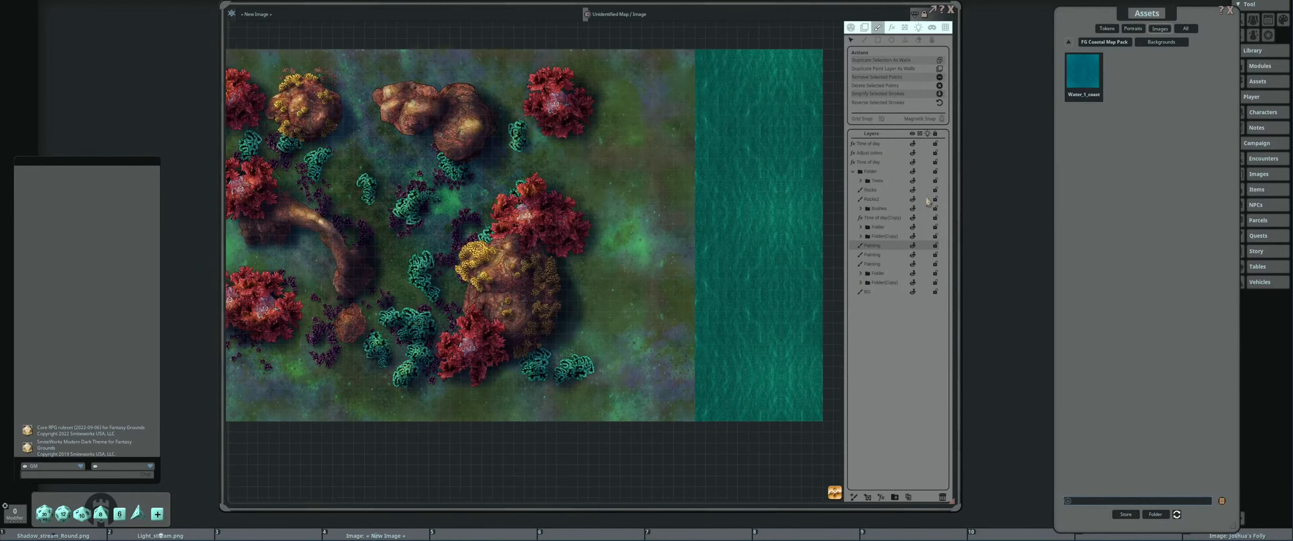
click(878, 41)
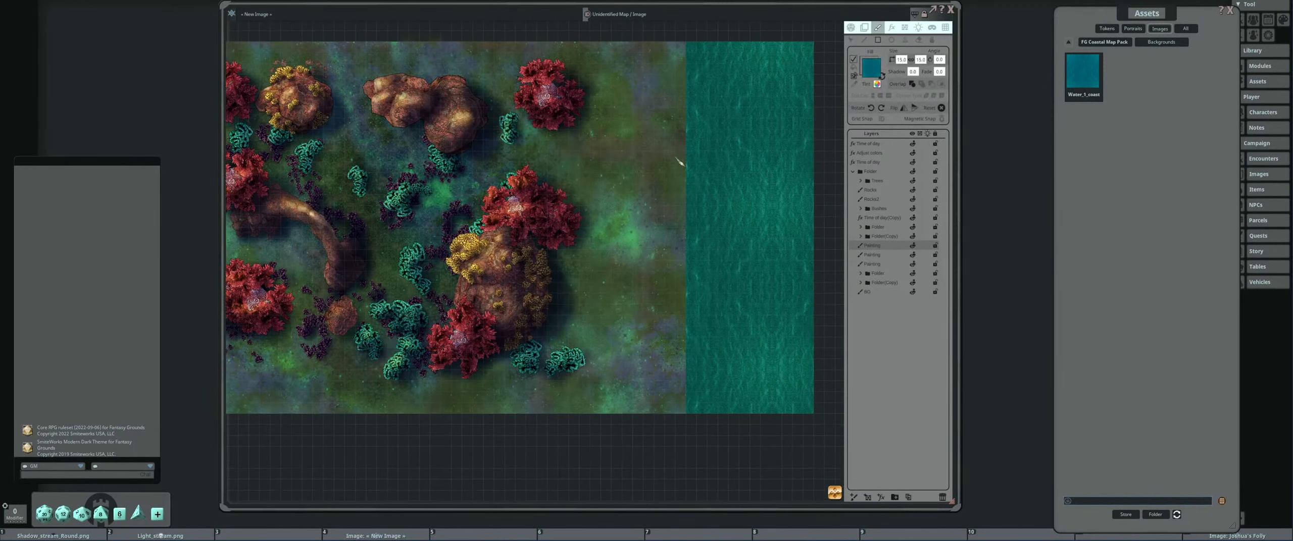
mouse_move(647, 46)
mouse_down()
mouse_move(657, 192)
mouse_move(701, 323)
mouse_move(713, 416)
mouse_up()
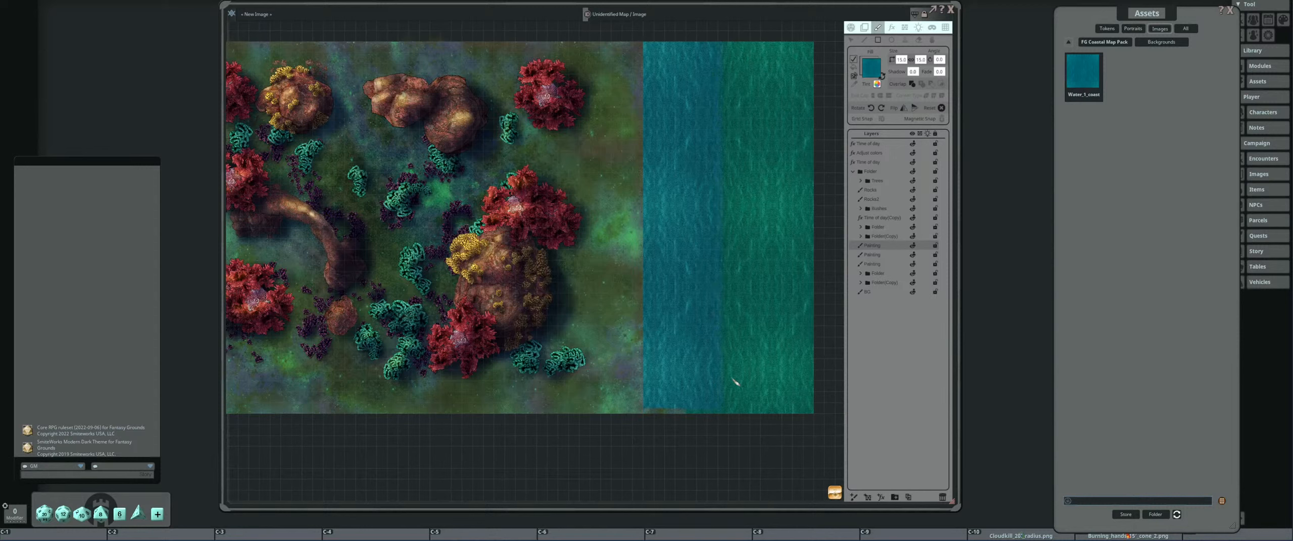
Move the new water rectangle's lower corner points down to the map's bottom edge.
click(851, 39)
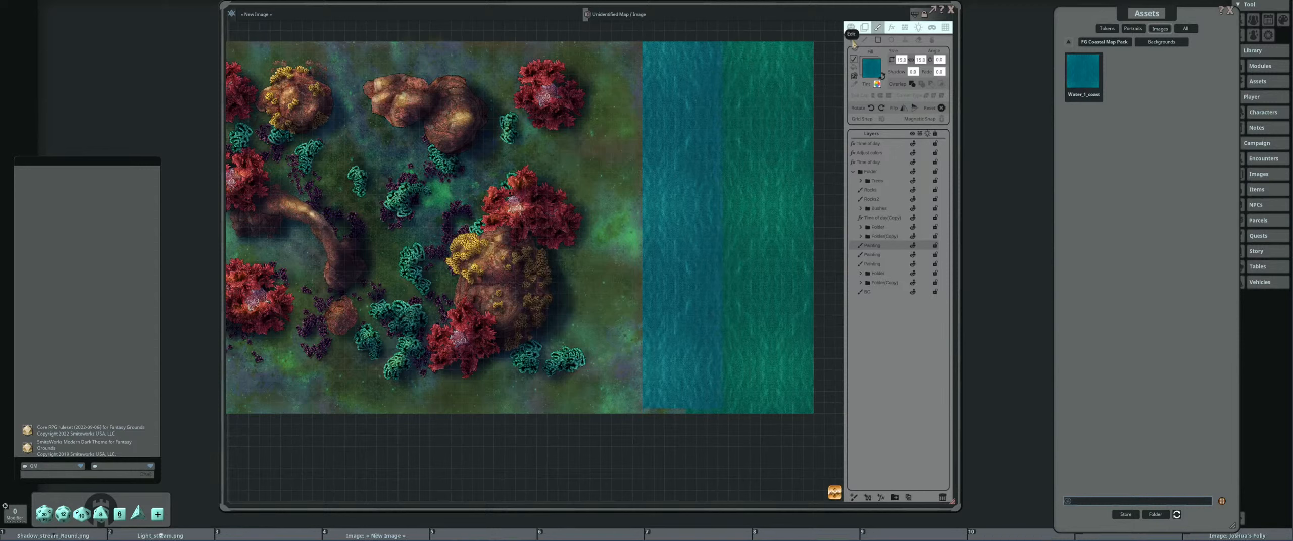
mouse_move(633, 398)
mouse_down()
mouse_move(763, 434)
mouse_move(725, 419)
mouse_up()
scroll(678, 279, down, 4)
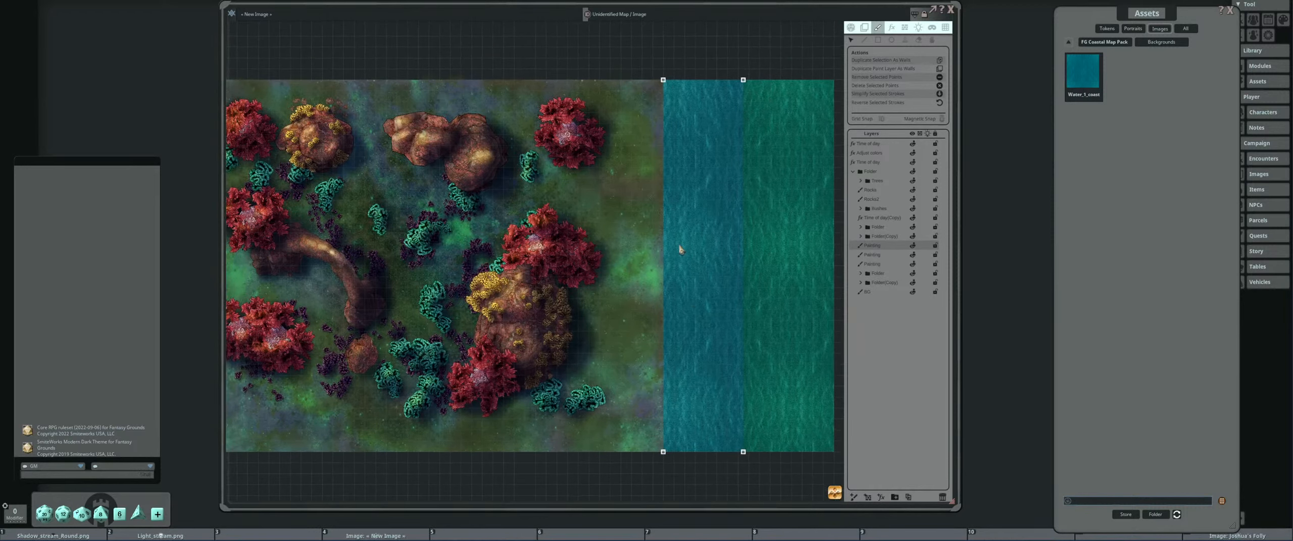
drag(709, 323, 674, 300)
scroll(681, 351, down, 1)
scroll(673, 299, up, 2)
scroll(675, 302, up, 1)
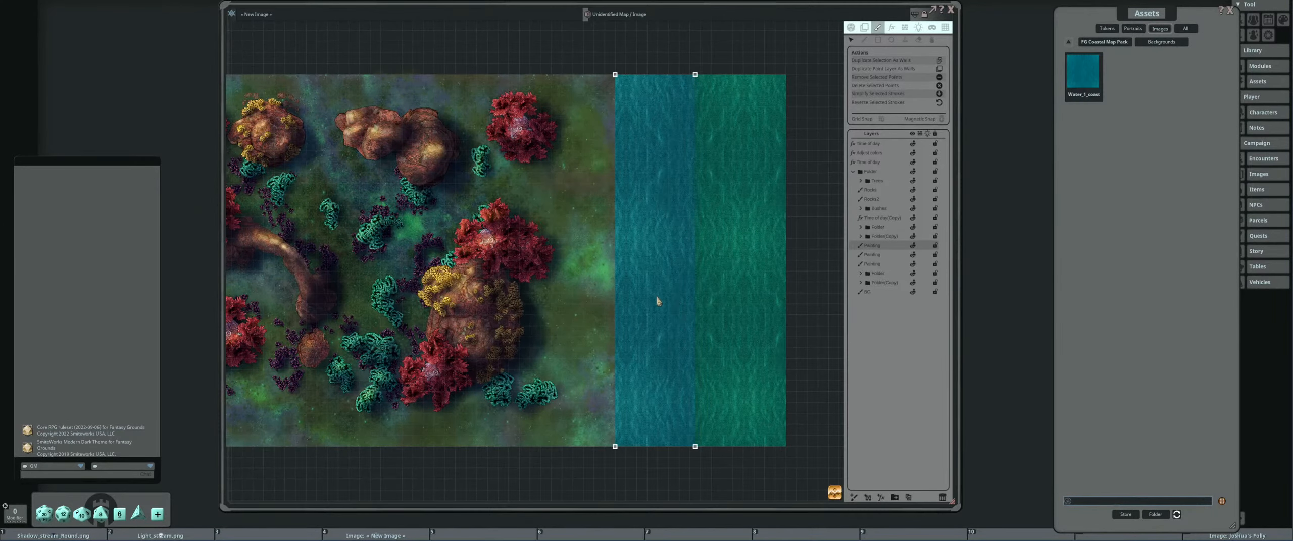
Cut an irregular, wavy shoreline into the new water rectangle's inner edge with a subtracting freehand stroke.
click(865, 41)
click(932, 84)
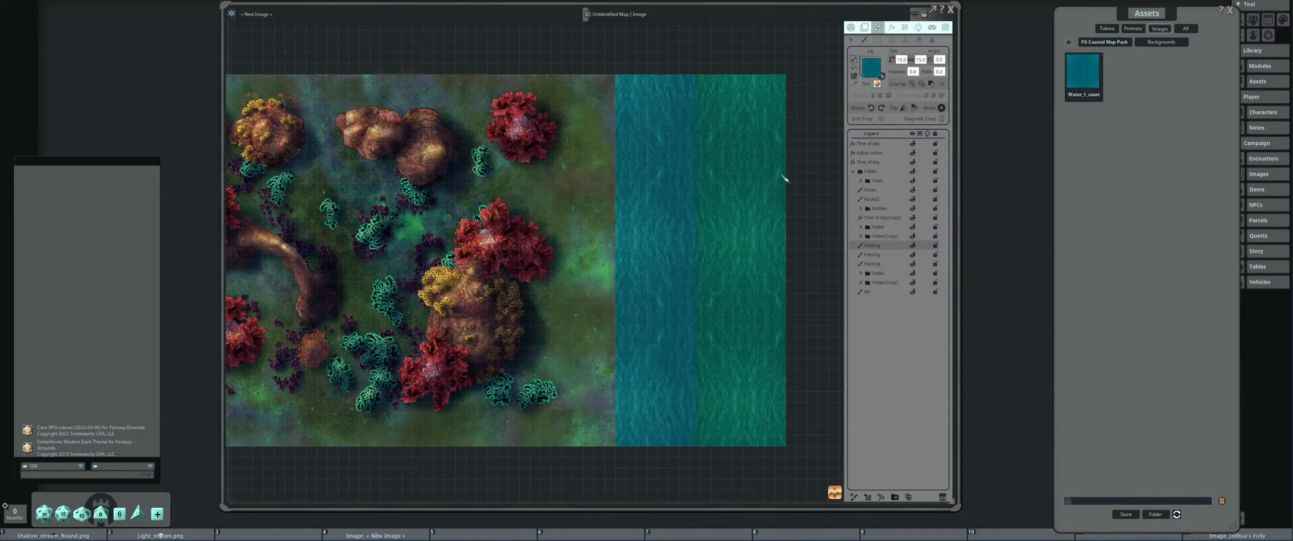
drag(590, 224, 636, 204)
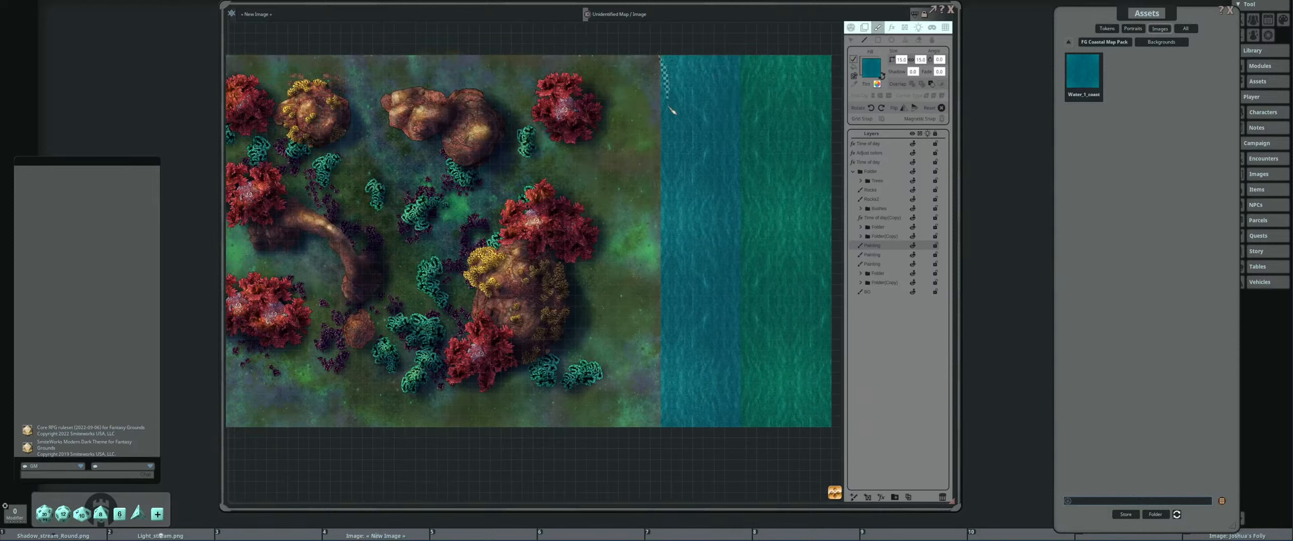
drag(673, 146, 668, 180)
drag(679, 236, 678, 267)
mouse_move(681, 301)
mouse_down()
mouse_move(676, 421)
mouse_move(638, 450)
mouse_move(614, 378)
mouse_move(605, 164)
mouse_up()
scroll(692, 302, up, 2)
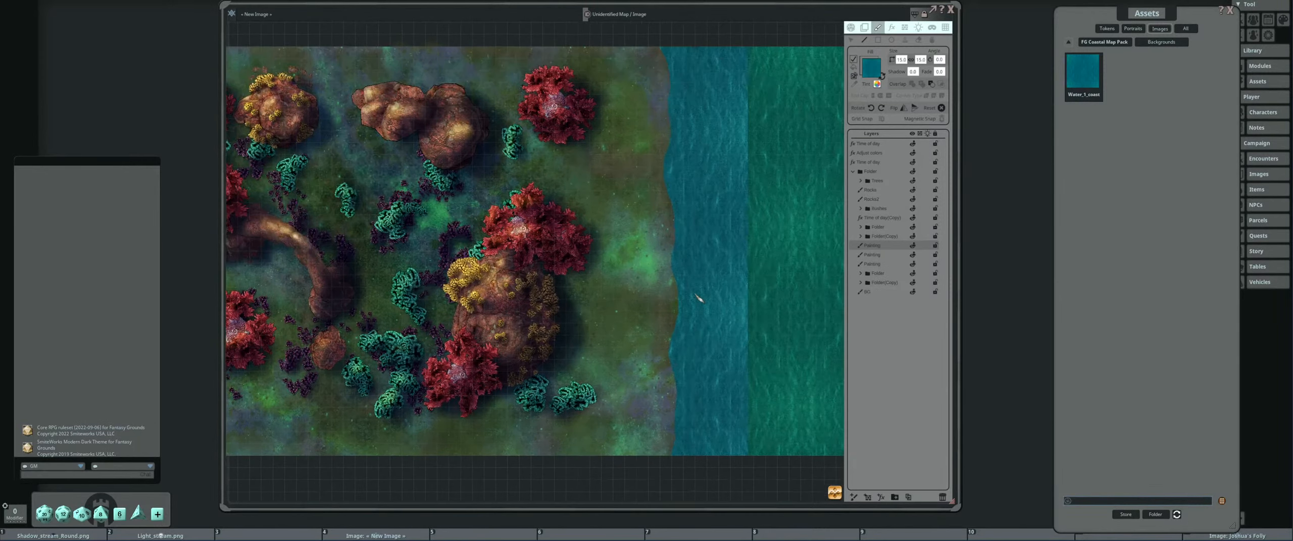
scroll(707, 293, up, 1)
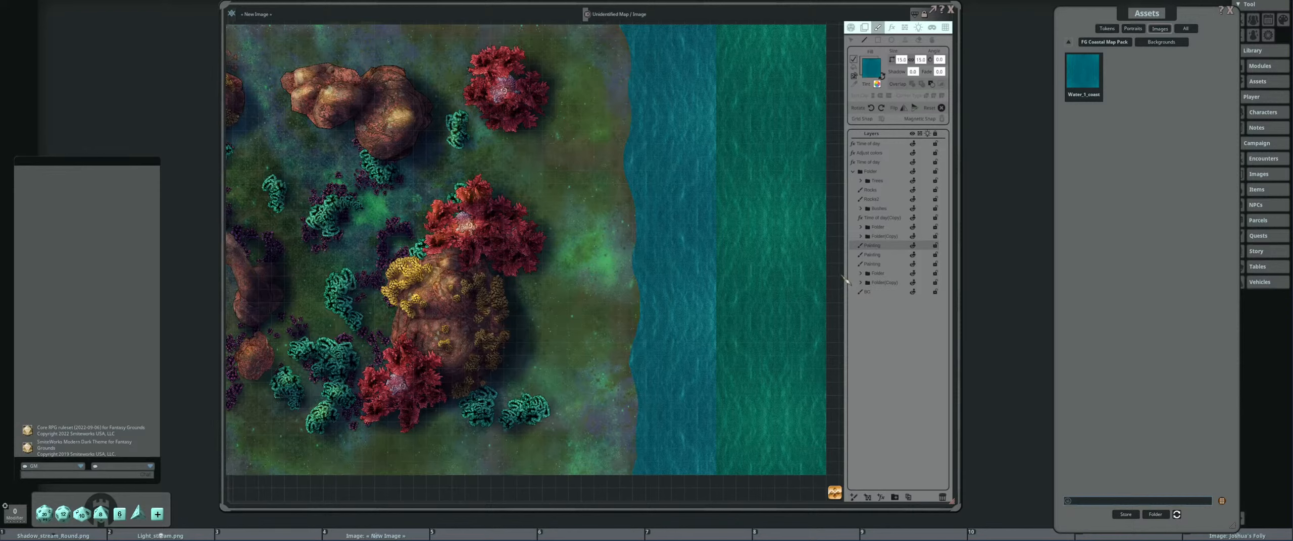
Reselect the new Painting layer and increase its fill's fade to soften the wavy water edge.
click(898, 294)
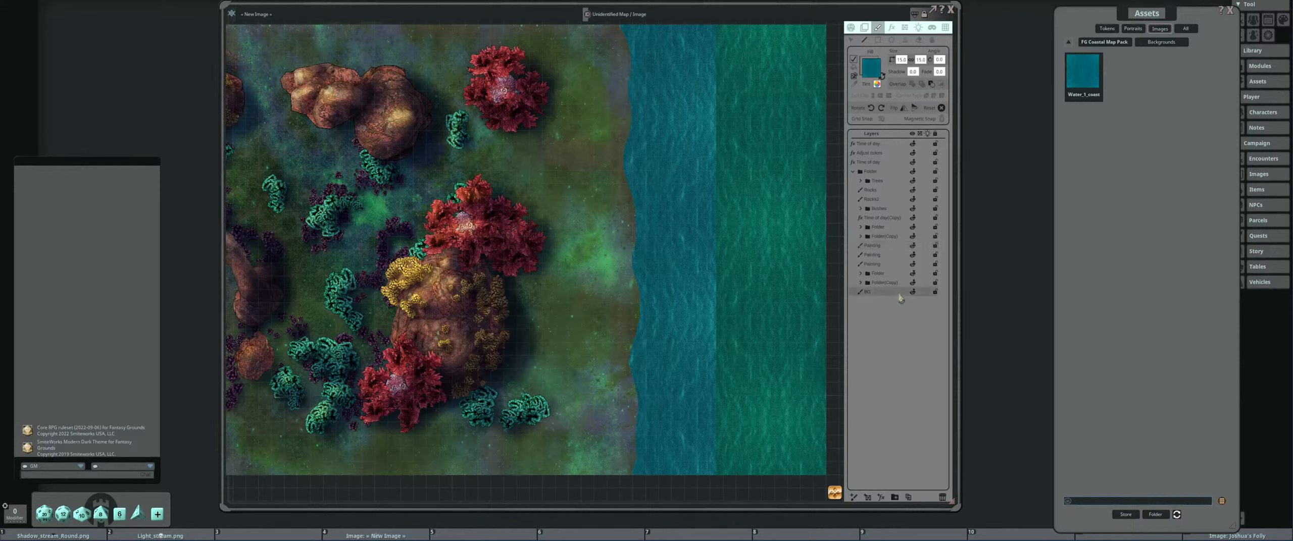
click(893, 247)
scroll(717, 248, down, 3)
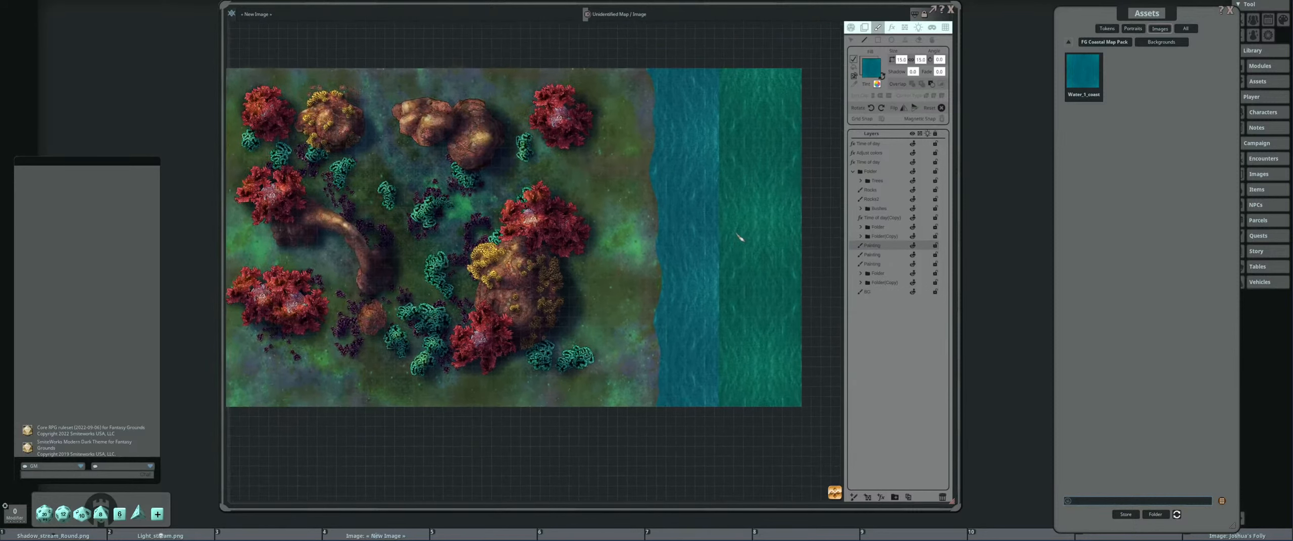
scroll(751, 202, up, 2)
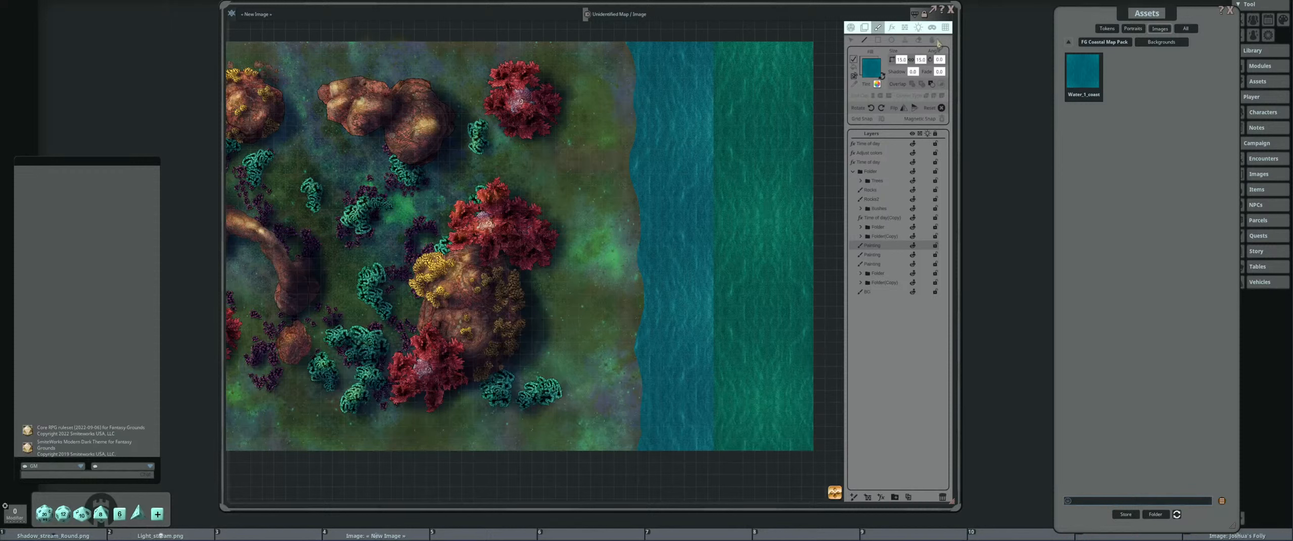
click(934, 40)
scroll(682, 228, up, 5)
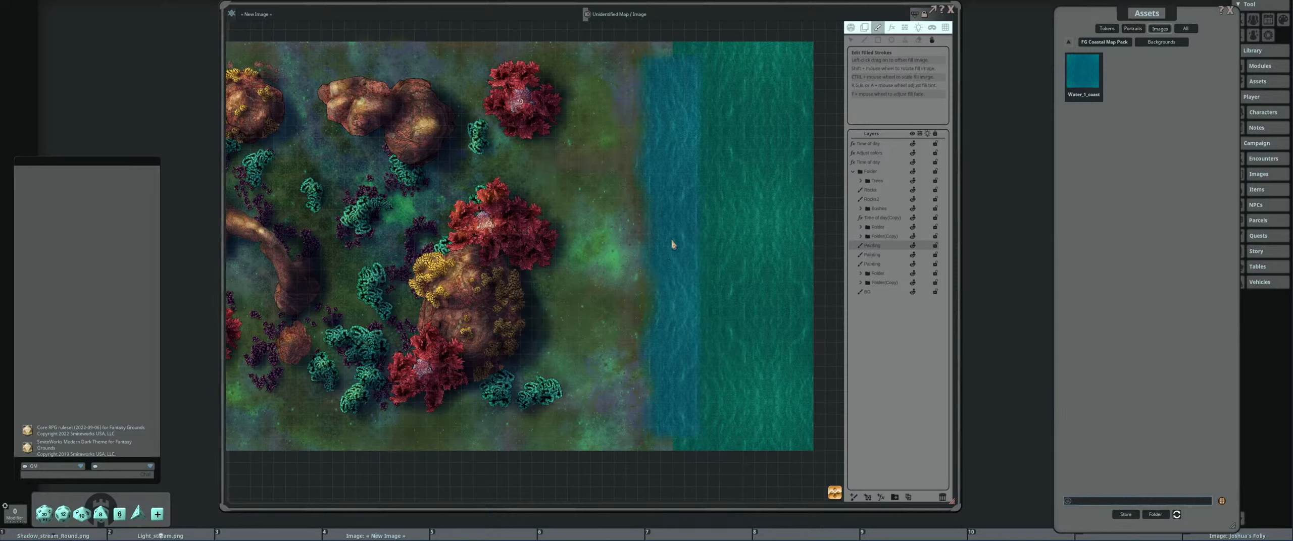
Reduce the fade on the new water fill and simplify the selected strokes of its shape.
scroll(673, 244, down, 3)
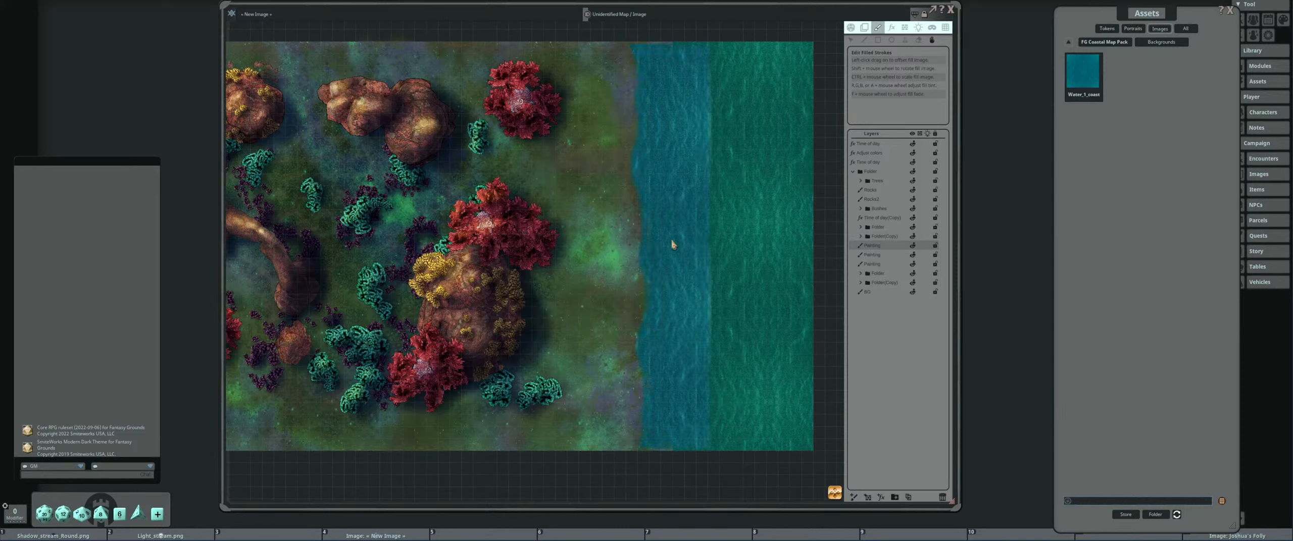
click(853, 40)
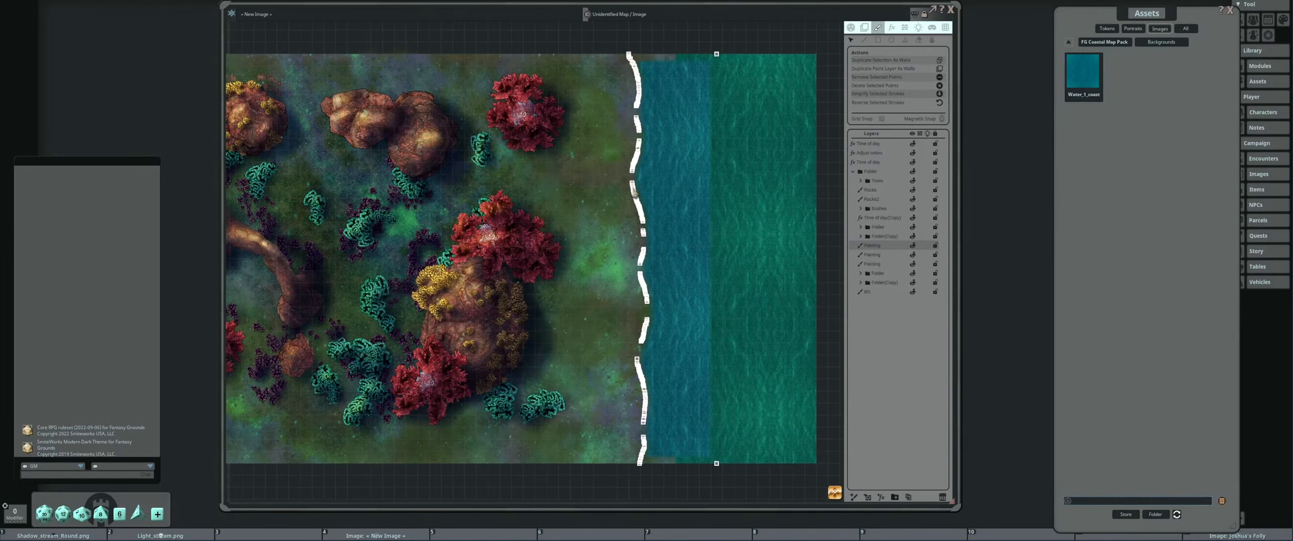
double_click(634, 193)
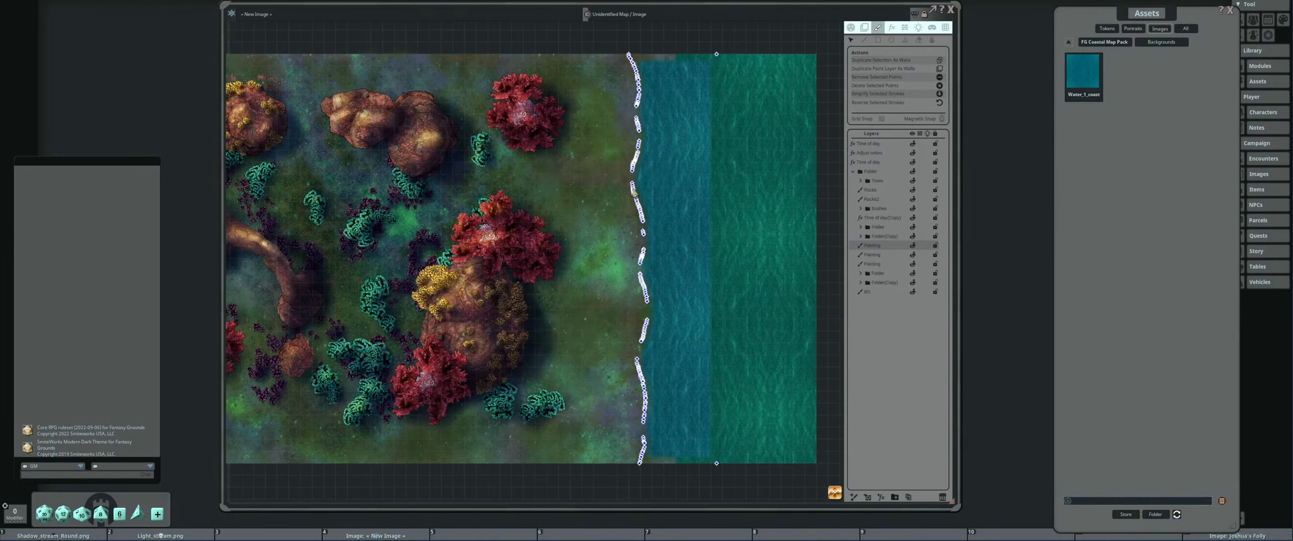
click(922, 98)
Move the water shape's two lower corner points below the map's bottom edge so the fill covers the border.
scroll(687, 223, down, 3)
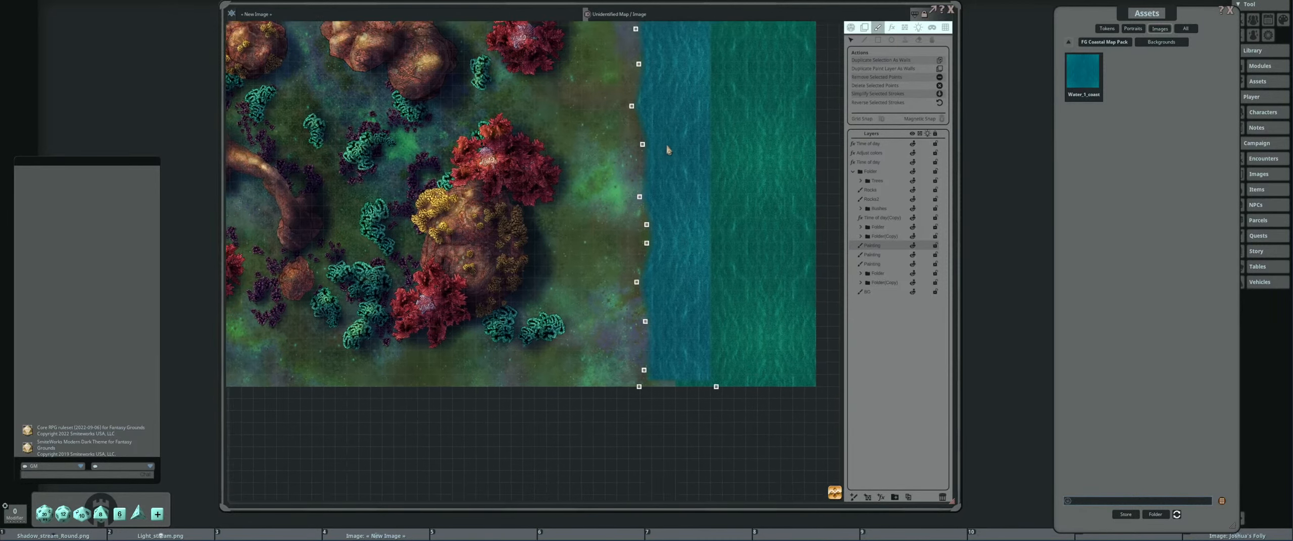
scroll(687, 319, up, 5)
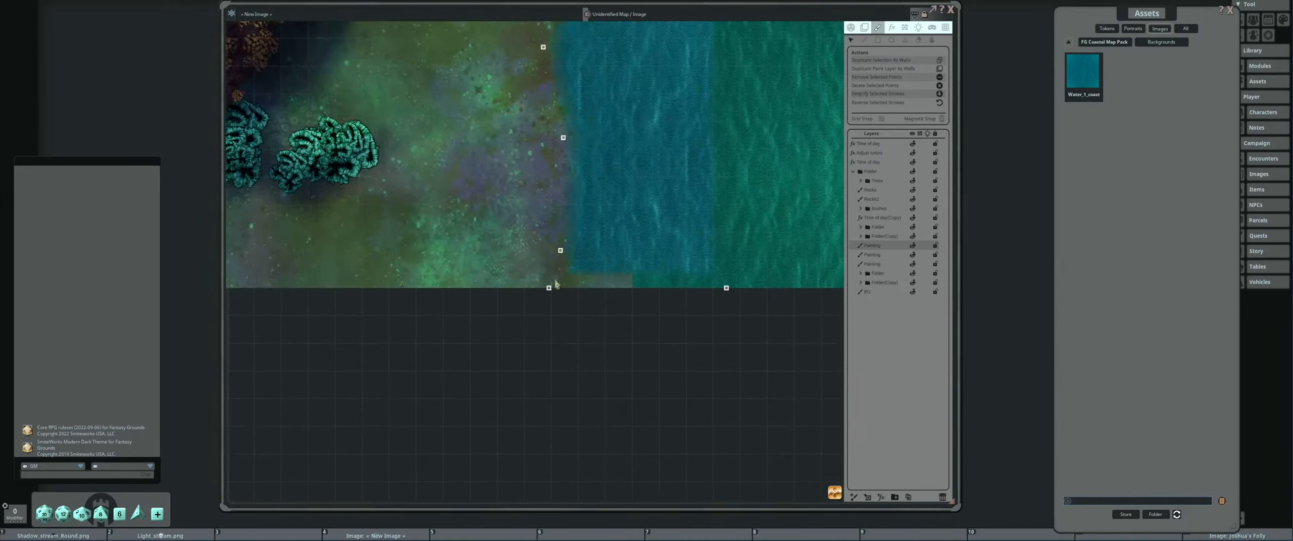
drag(775, 319, 772, 318)
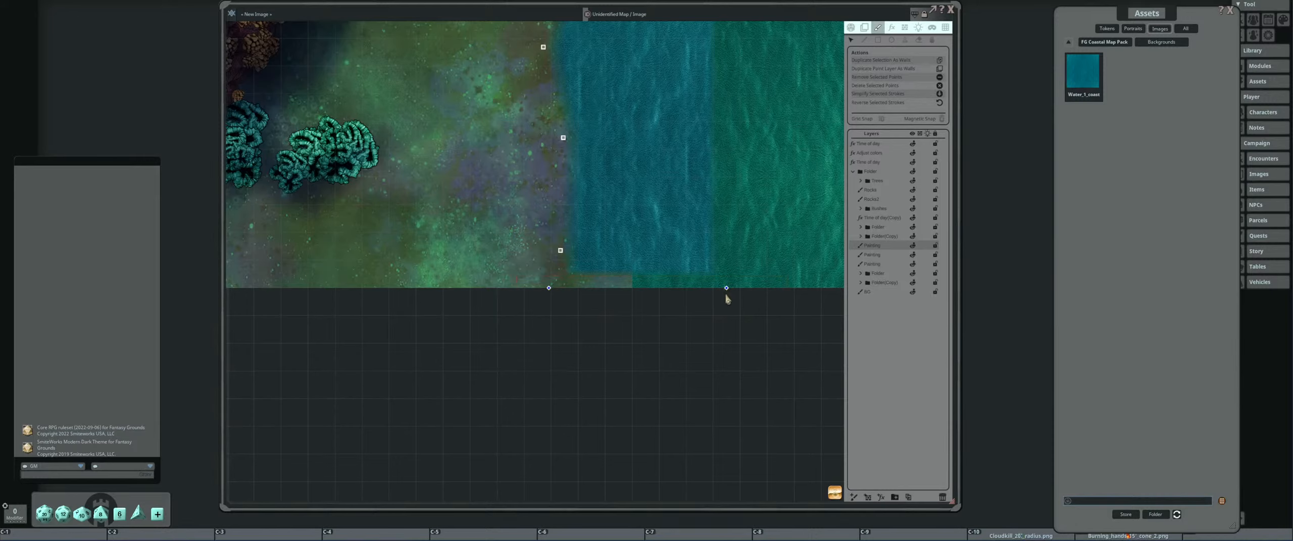
scroll(730, 233, down, 3)
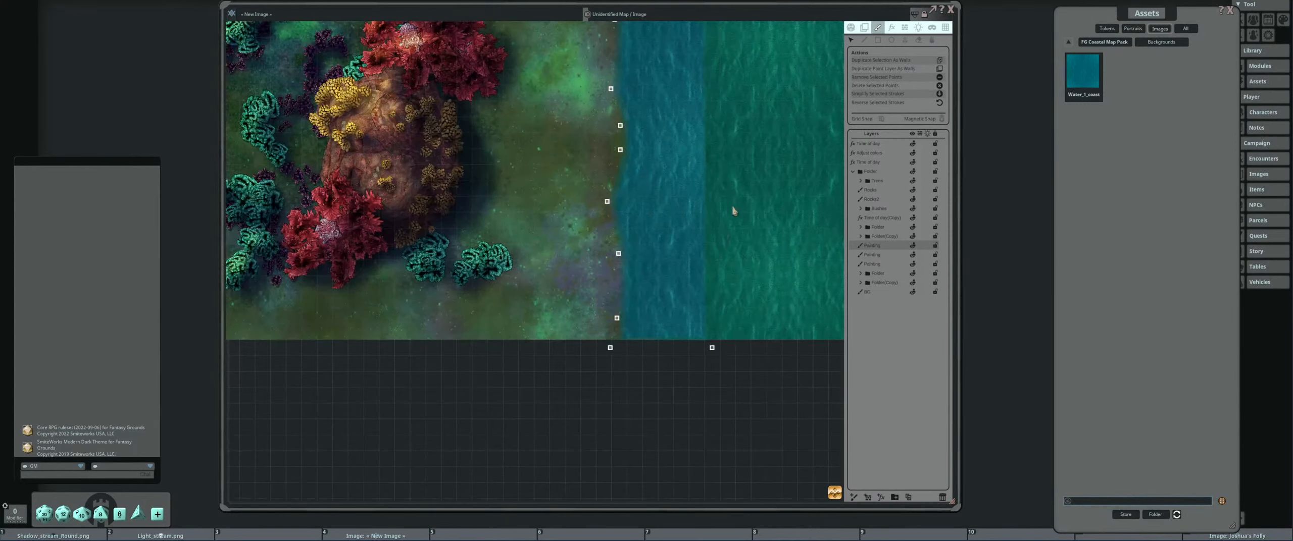
scroll(734, 210, down, 3)
drag(742, 171, 712, 291)
scroll(692, 240, up, 6)
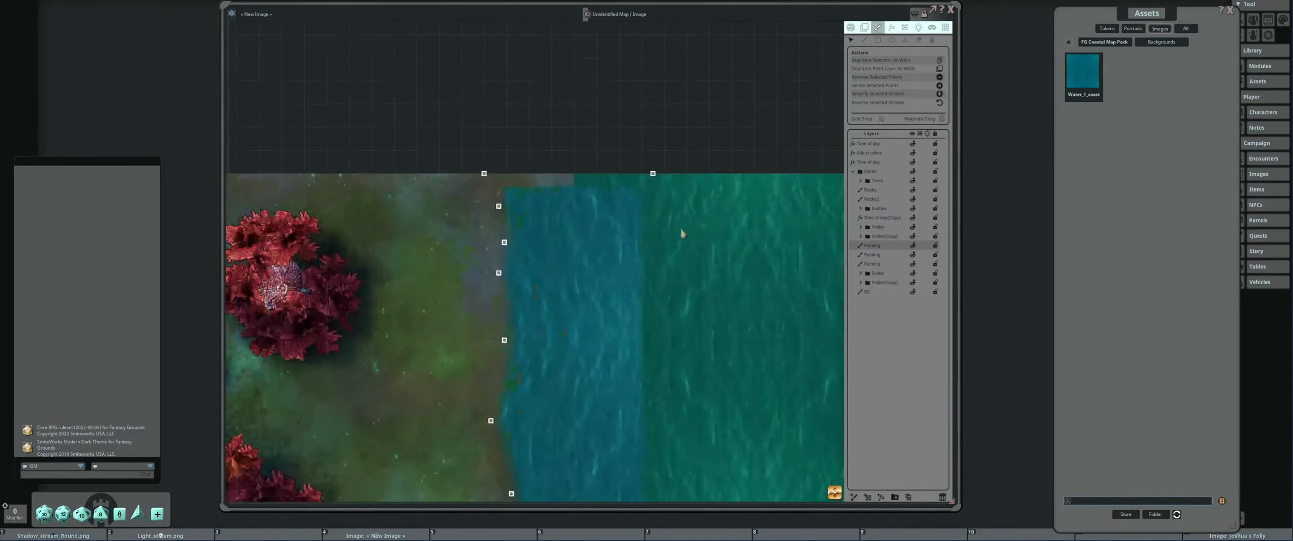
Move the water shape's two upper corner points above the map's top edge.
mouse_move(460, 139)
mouse_down()
mouse_move(703, 197)
mouse_move(653, 163)
mouse_up()
scroll(692, 262, down, 3)
mouse_move(694, 356)
mouse_down()
mouse_move(712, 231)
mouse_move(707, 136)
mouse_up()
scroll(712, 231, down, 2)
scroll(706, 201, up, 1)
scroll(761, 227, down, 1)
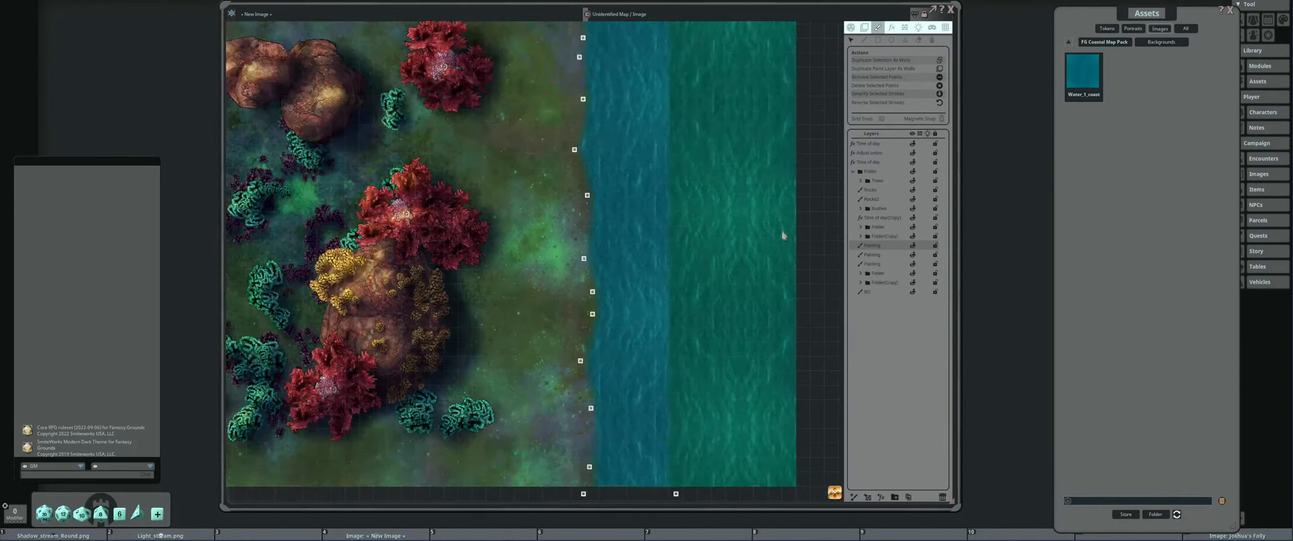
scroll(685, 240, down, 2)
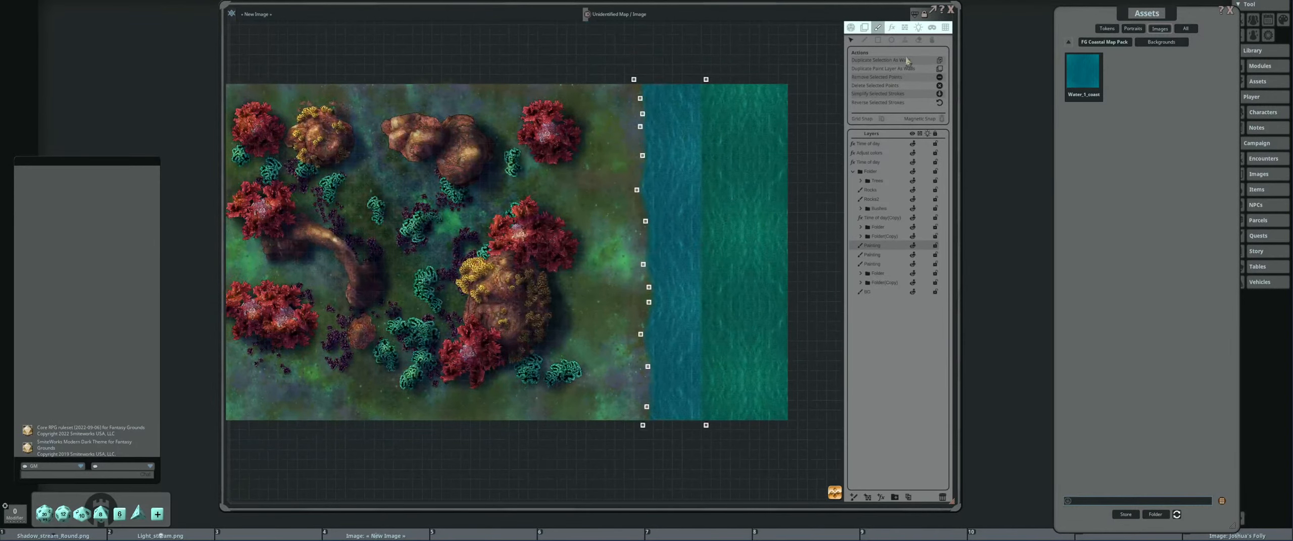
scroll(670, 192, up, 2)
click(865, 29)
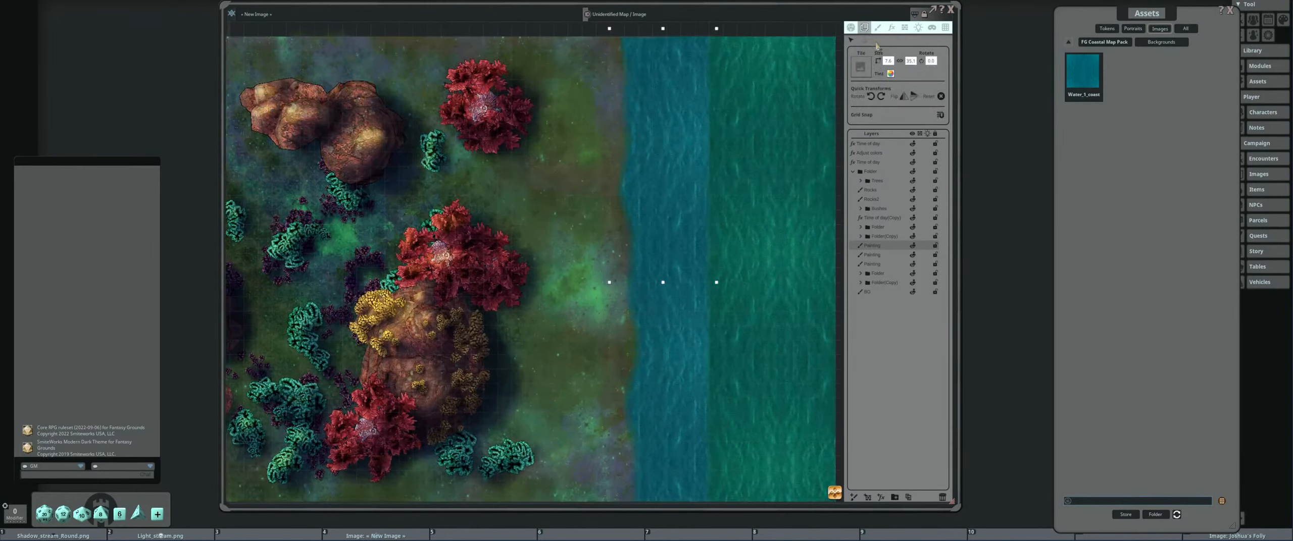
click(890, 75)
drag(657, 208, 549, 122)
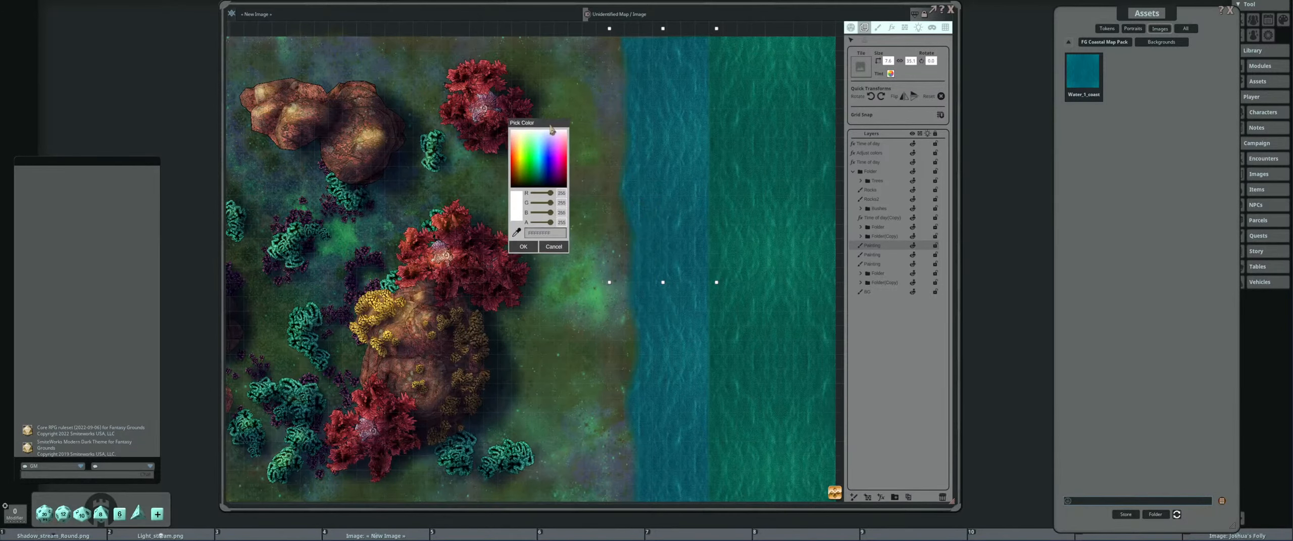
scroll(575, 198, up, 1)
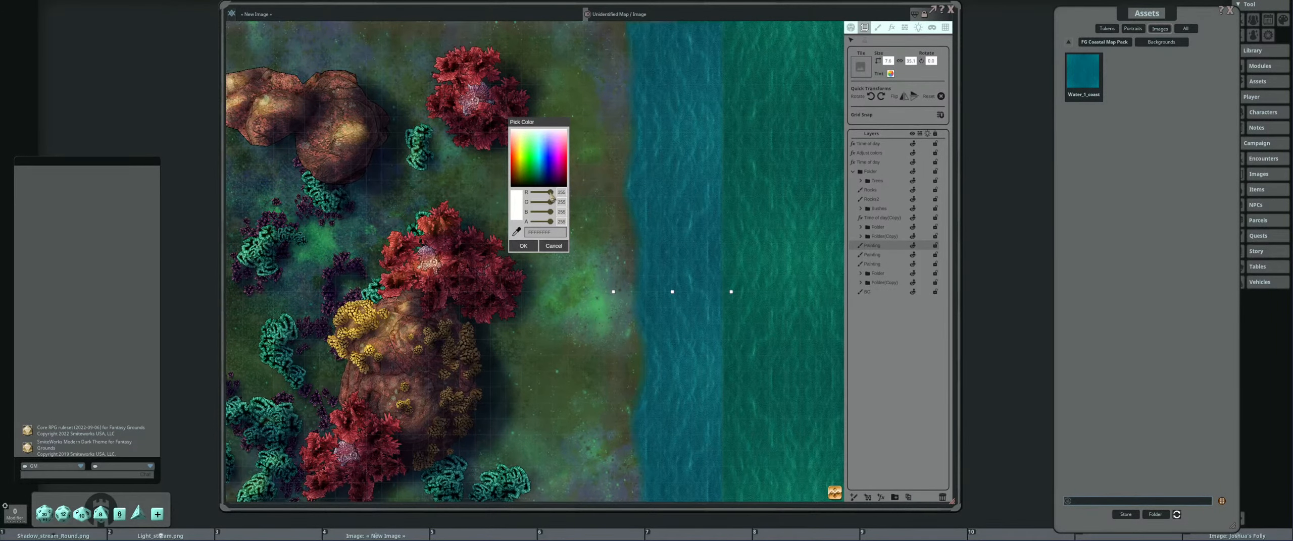
click(553, 247)
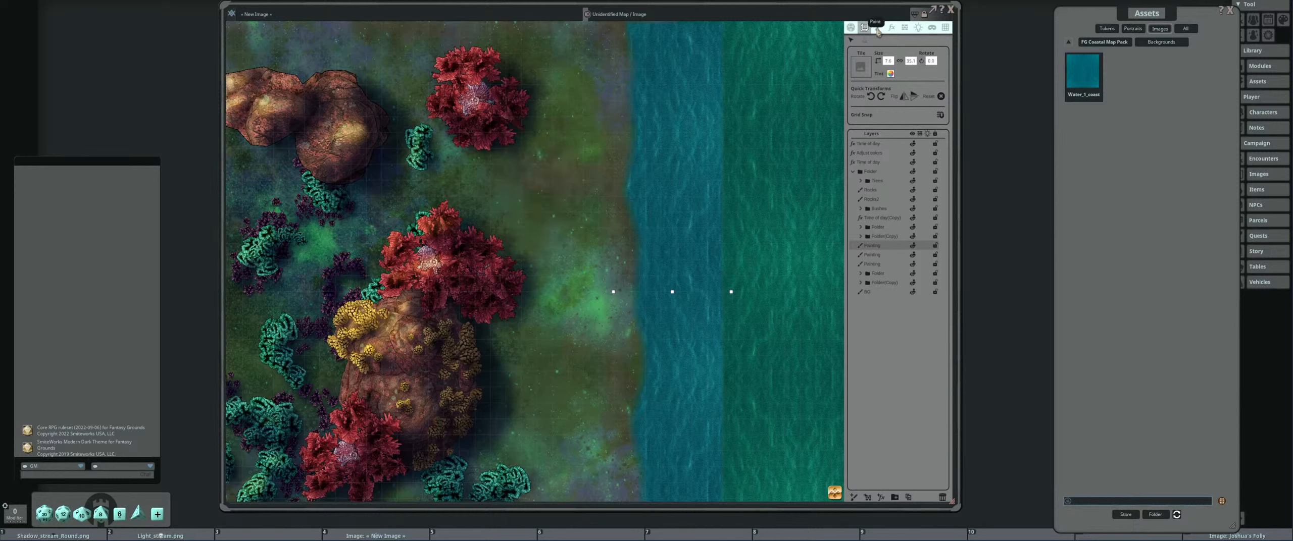
Shift the new water fill's colour from blue to green to match the adjoining background water.
click(878, 27)
click(932, 41)
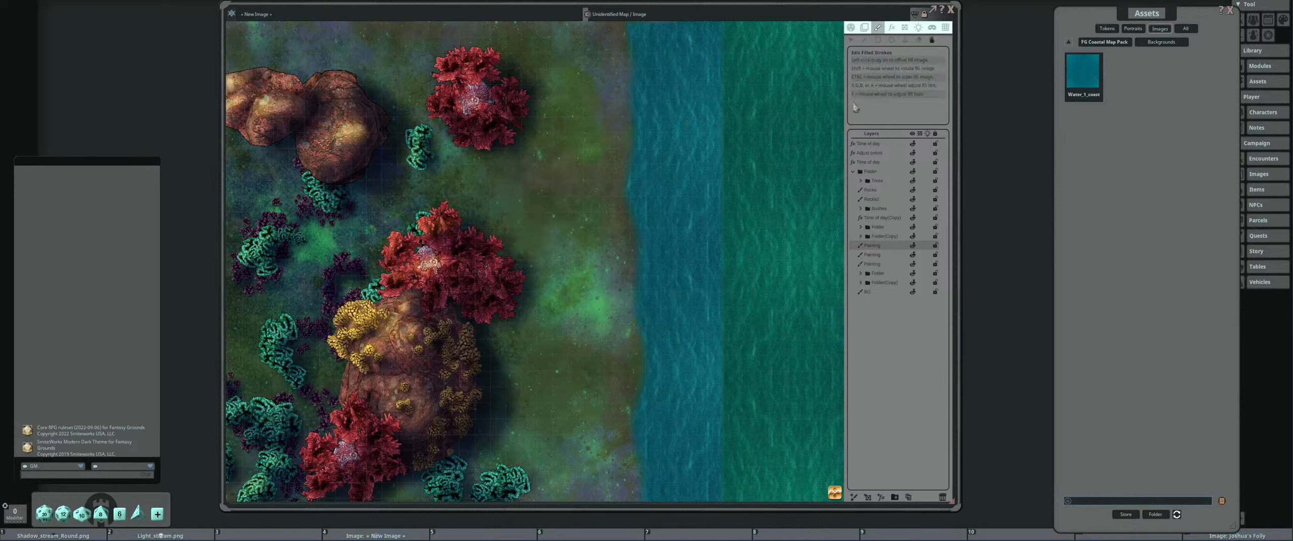
mouse_move(688, 227)
mouse_down()
mouse_move(661, 239)
mouse_move(682, 239)
mouse_move(694, 208)
mouse_move(697, 224)
mouse_up()
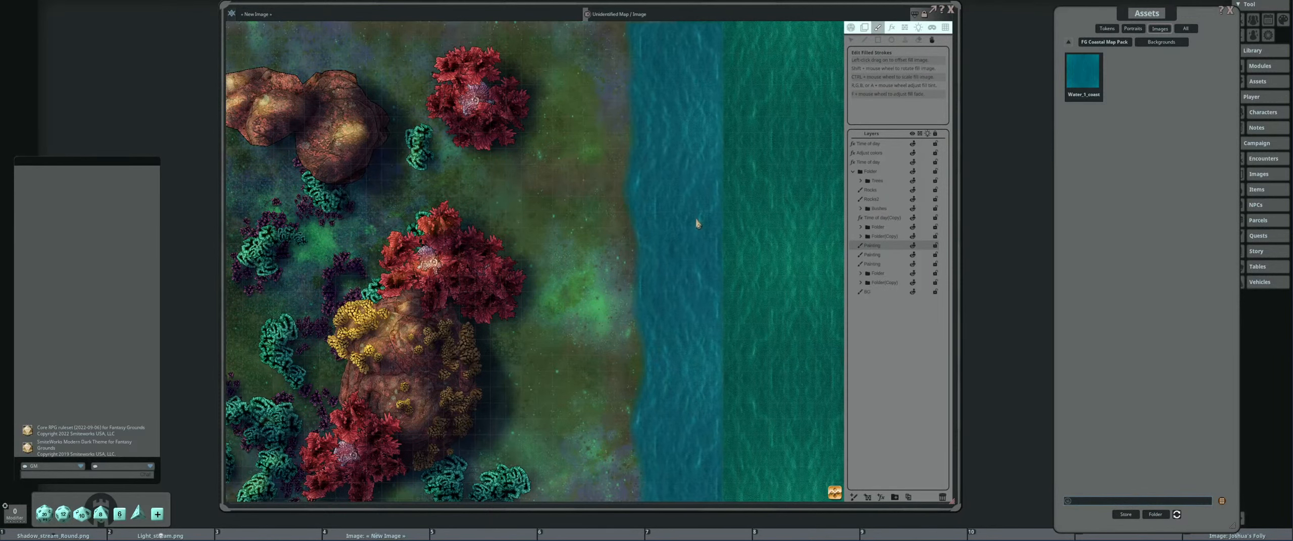
scroll(699, 229, down, 3)
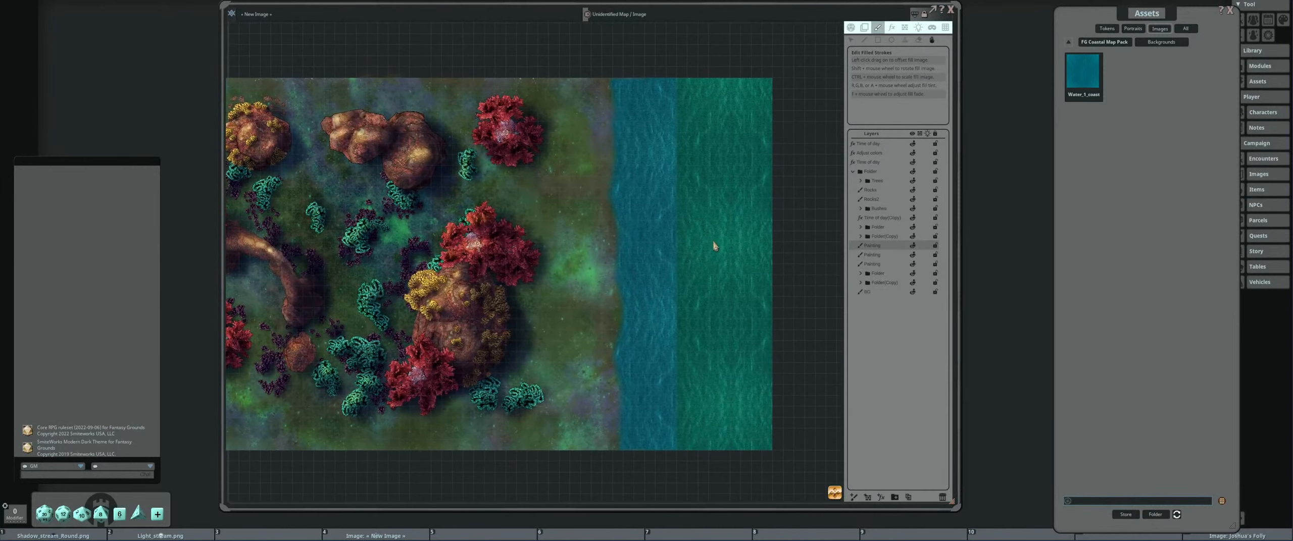
scroll(658, 232, up, 3)
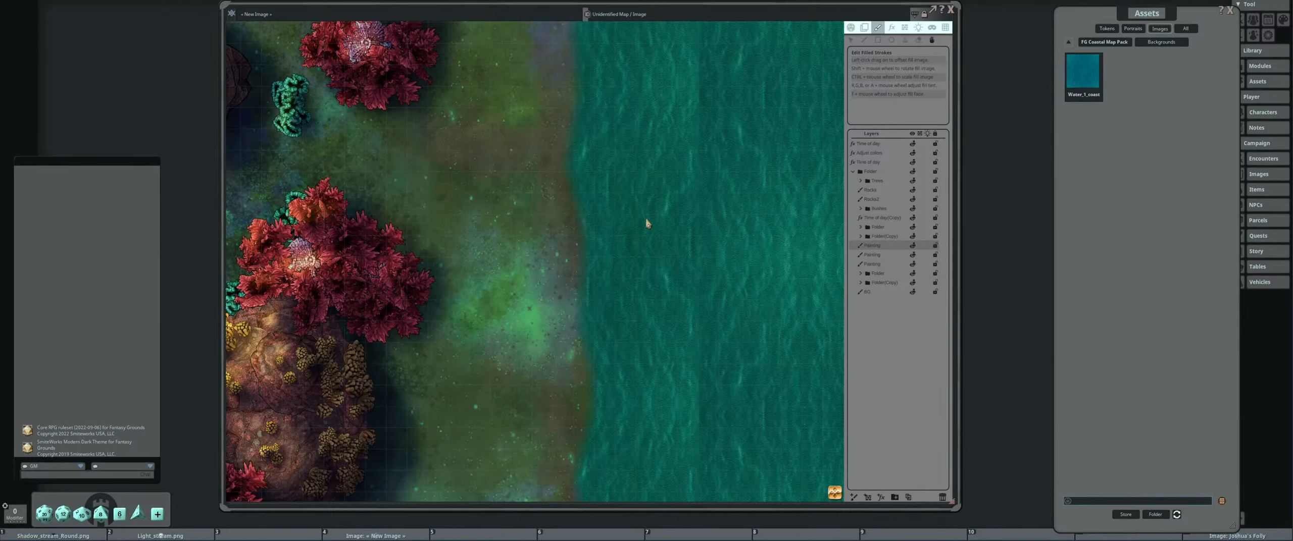
scroll(648, 224, down, 3)
scroll(678, 234, up, 1)
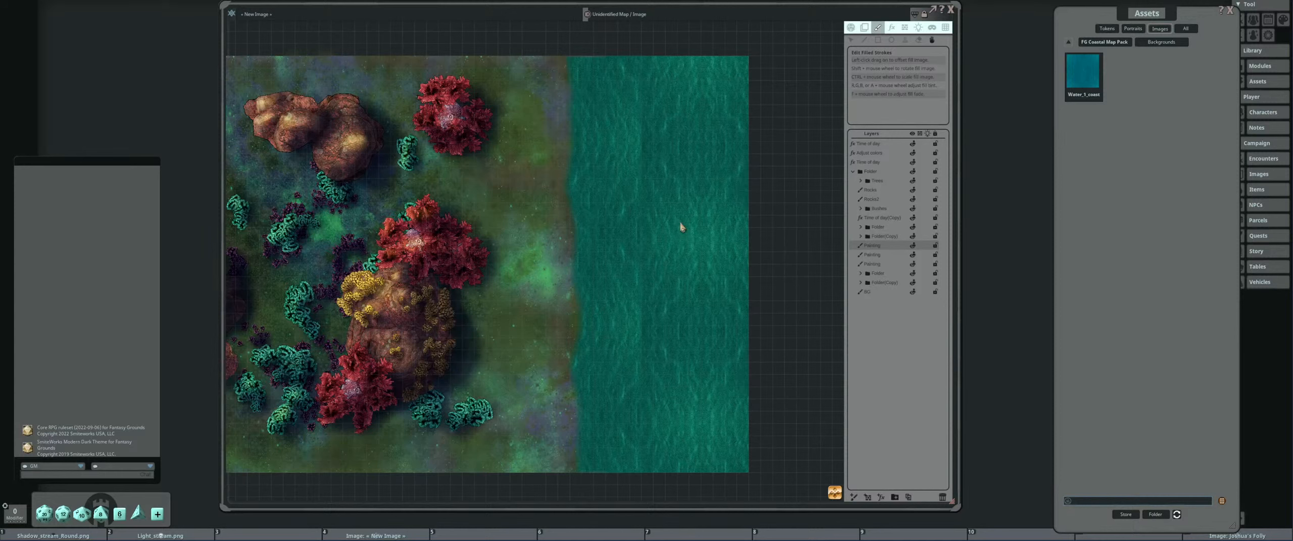
drag(681, 227, 688, 214)
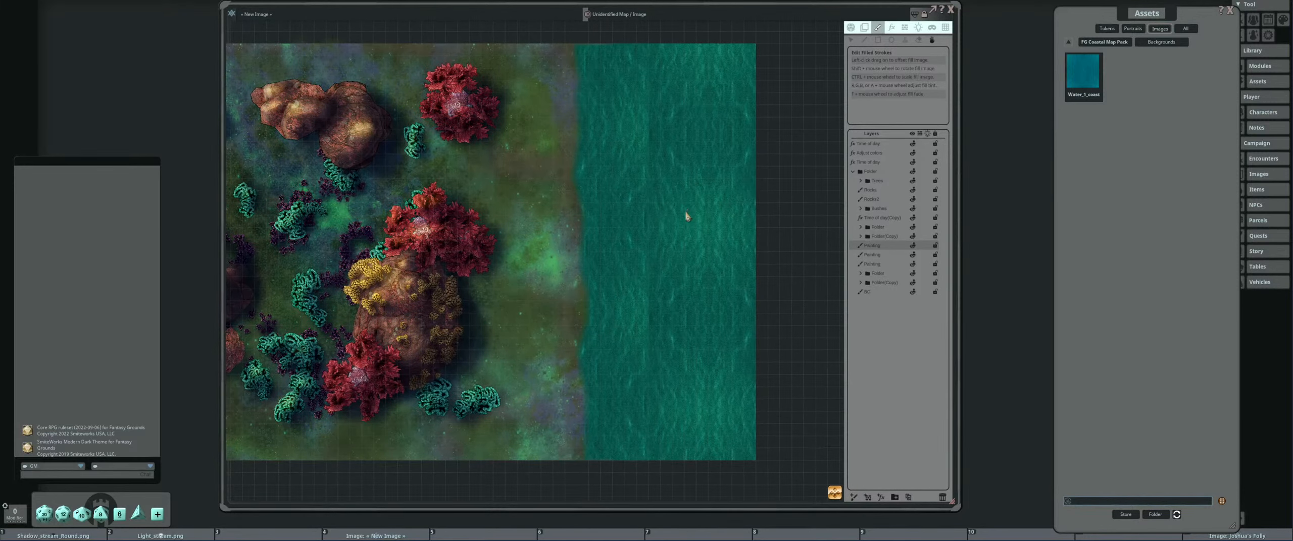
scroll(617, 223, up, 3)
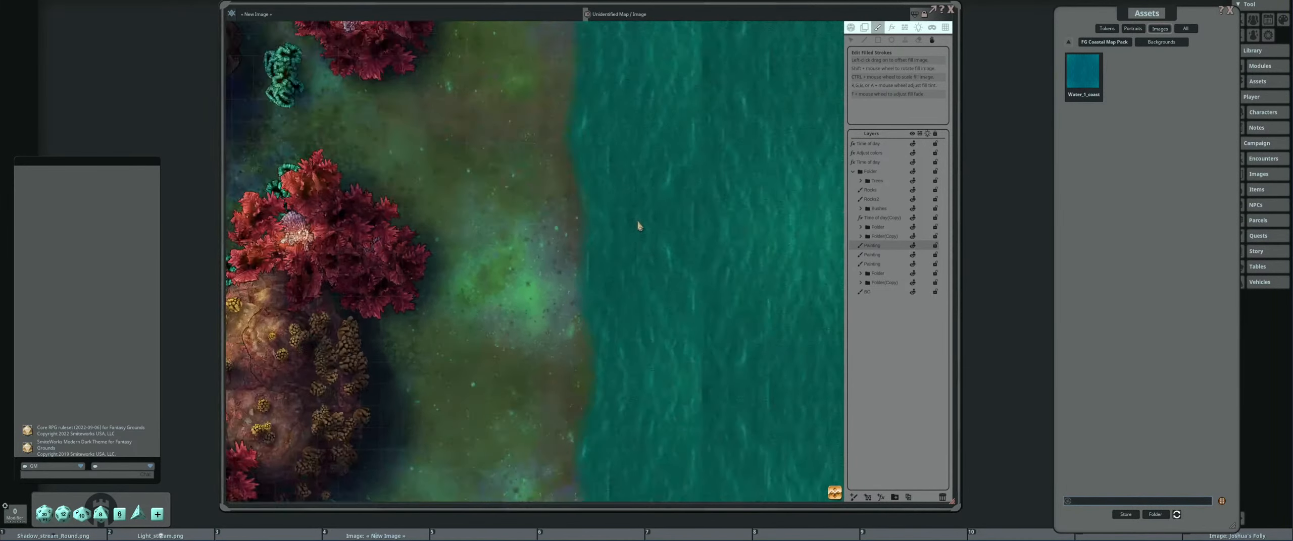
scroll(661, 230, up, 3)
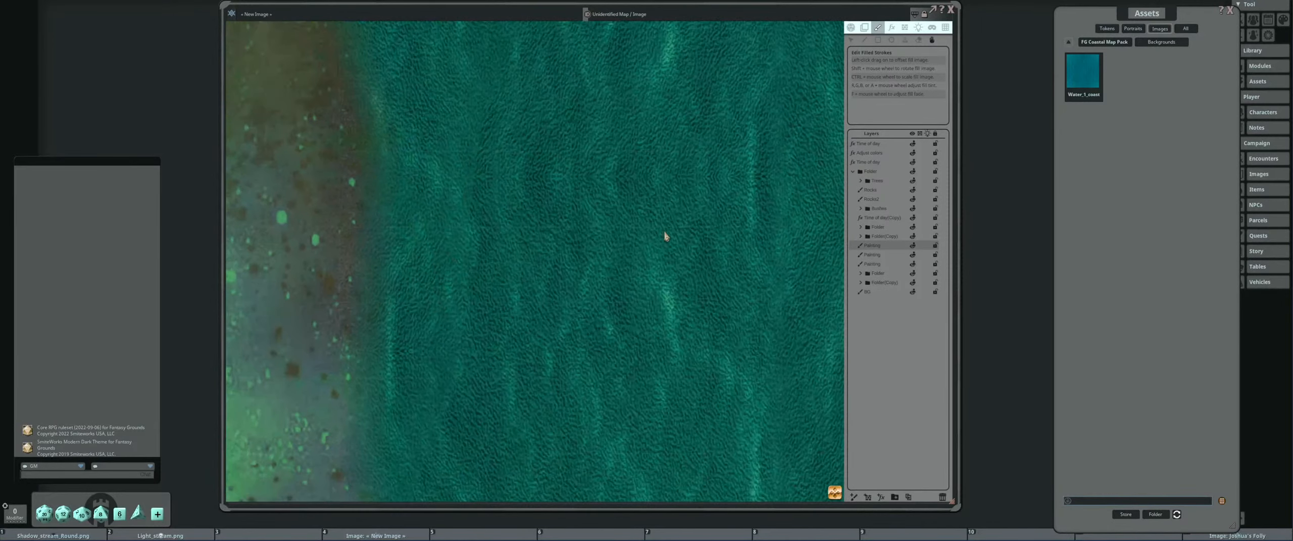
scroll(666, 233, down, 3)
scroll(731, 243, down, 3)
scroll(696, 240, up, 2)
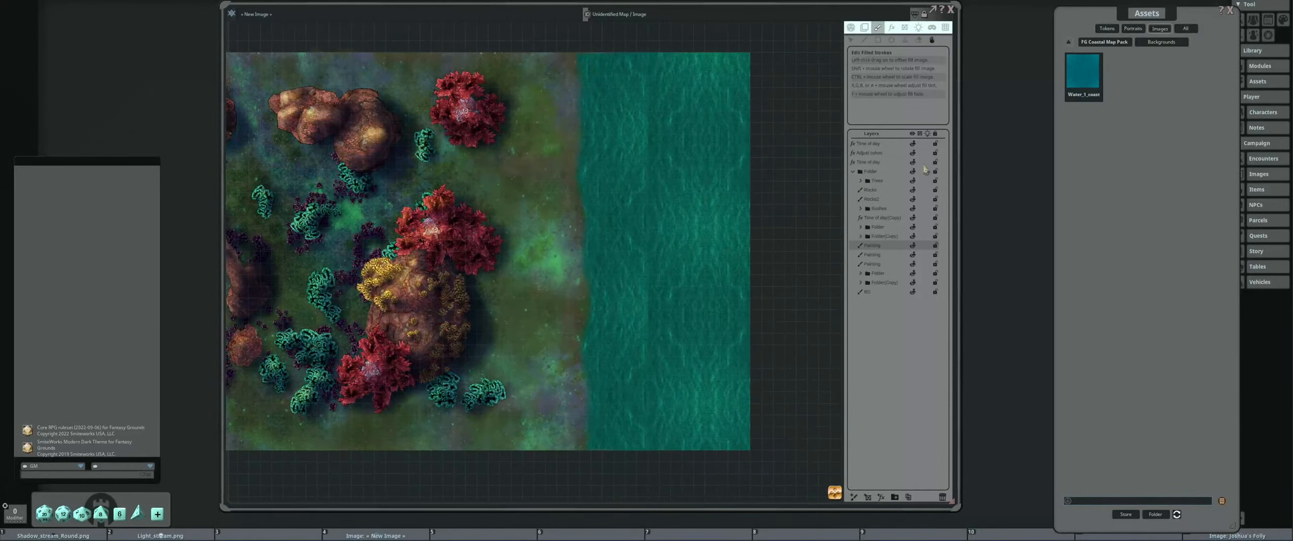
Preview the Coast_2_brush image from the PG Coastal Map Pack's Brushes folder.
click(1105, 44)
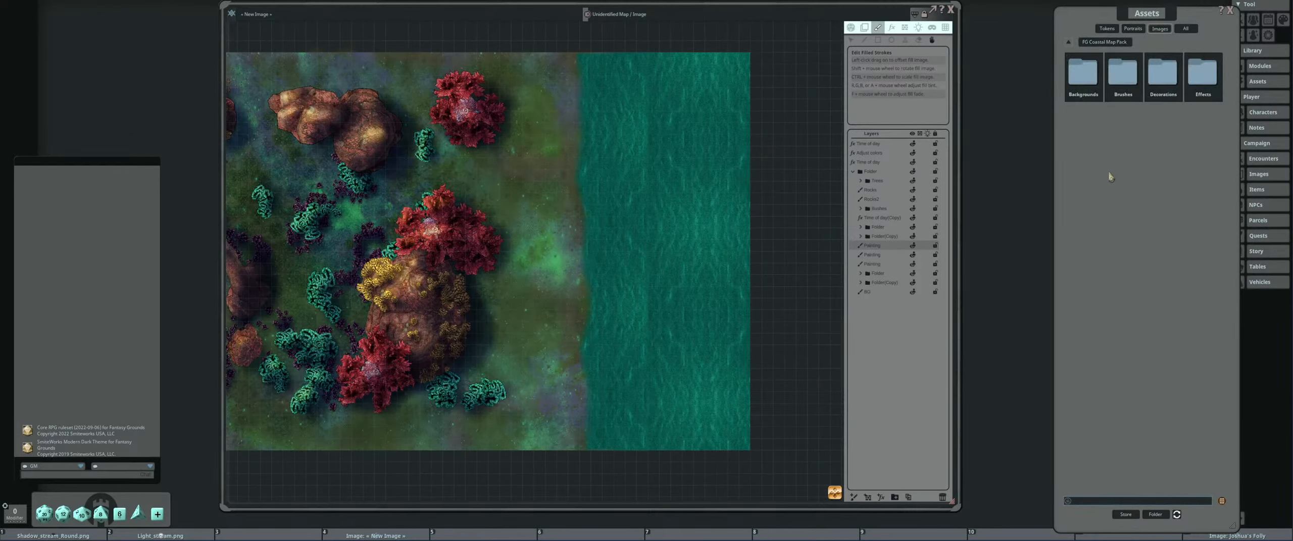
click(1123, 76)
click(1123, 76)
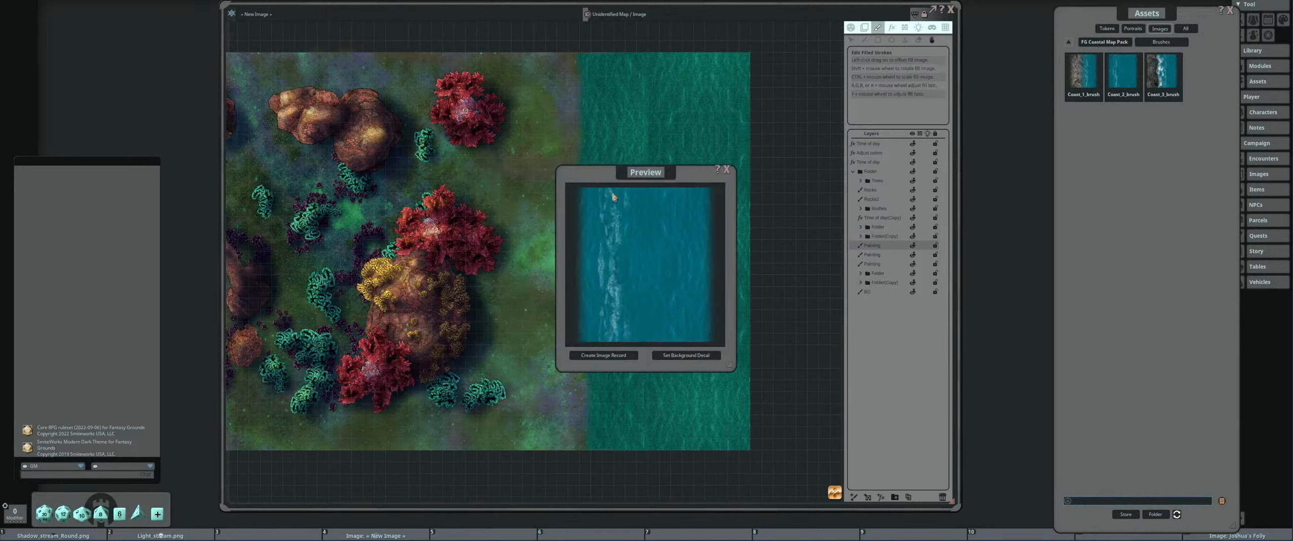
click(727, 170)
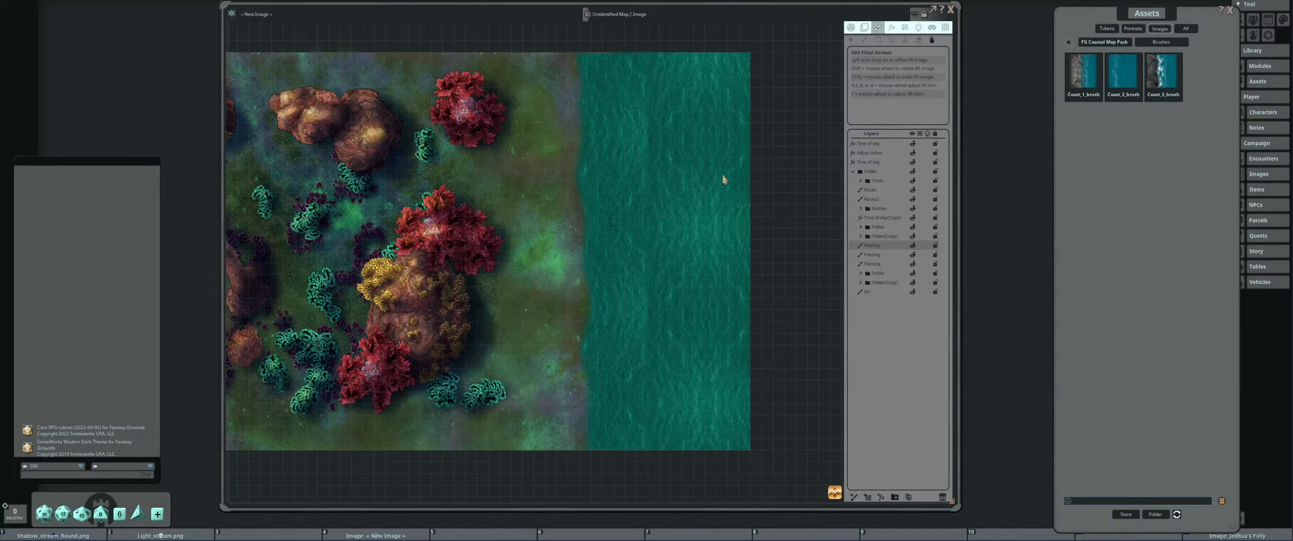
Load the Water_splash image from the PG Coastal Map Pack's Effects folder as the paint stamp.
click(1098, 43)
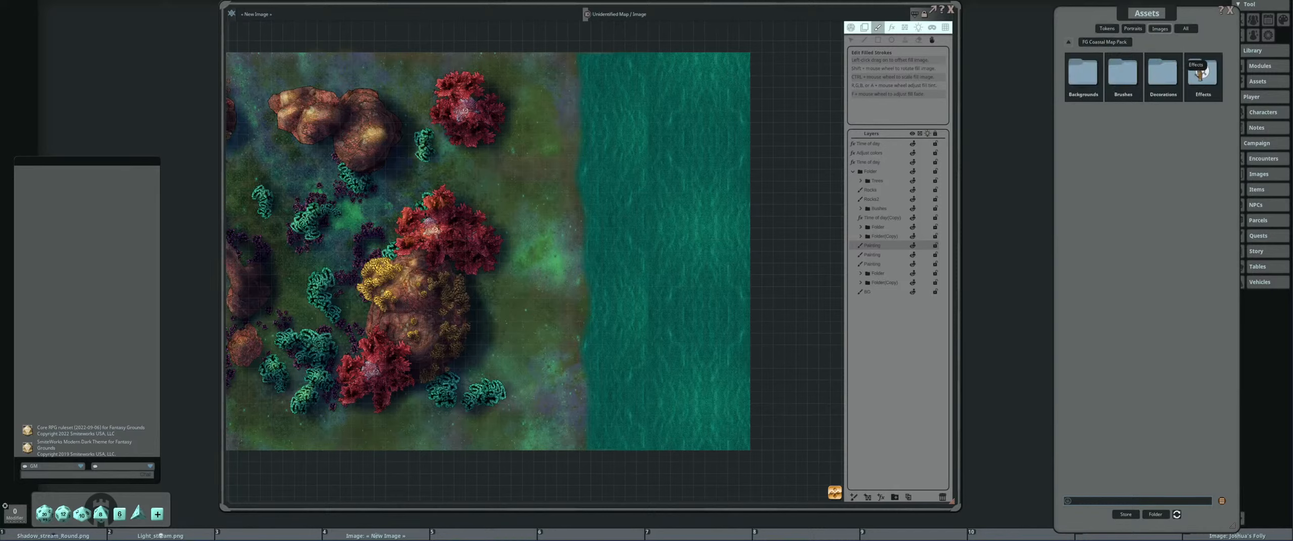
click(1204, 76)
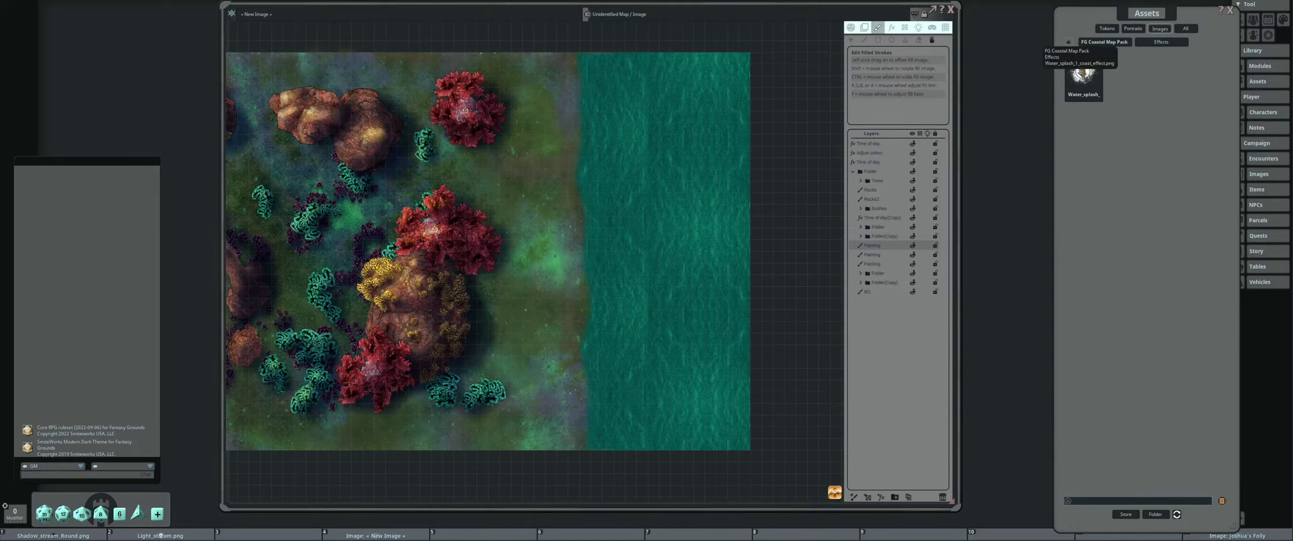
click(905, 40)
drag(1084, 73, 867, 67)
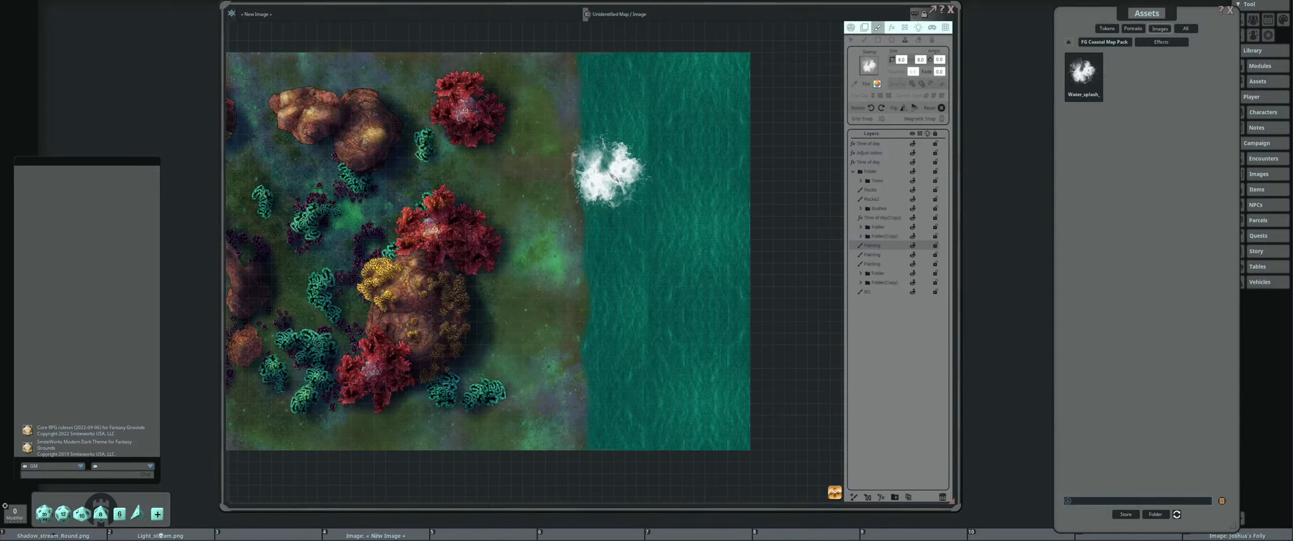
Shrink the splash stamp and stretch it horizontally with a width of 10.
scroll(612, 174, down, 4)
scroll(609, 170, down, 3)
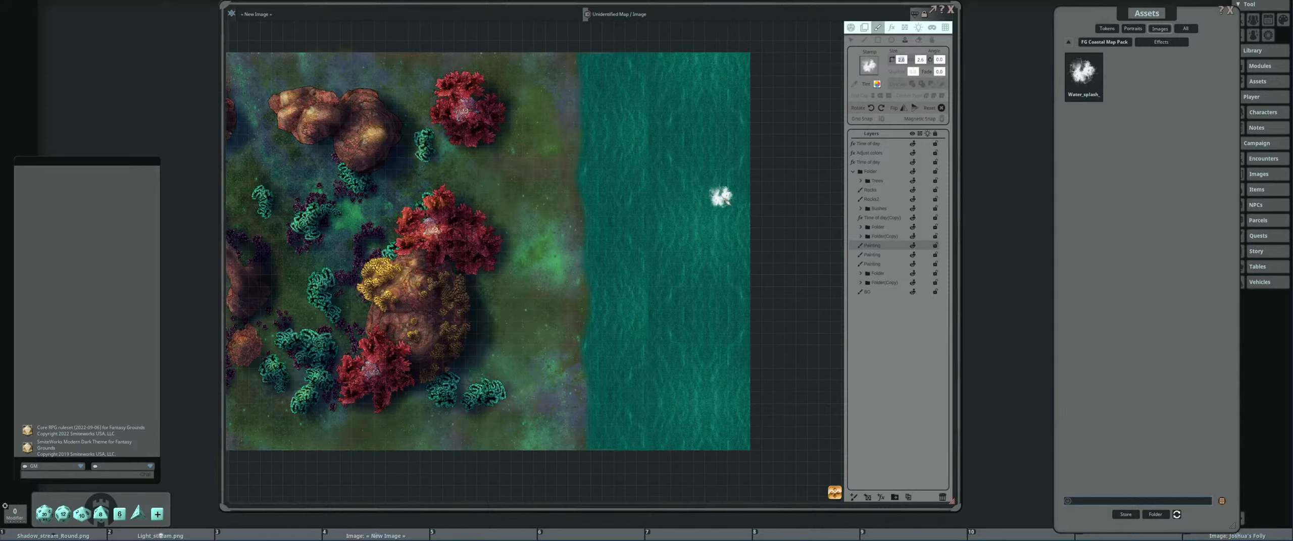
text(5)
key(Return)
text(10)
key(Return)
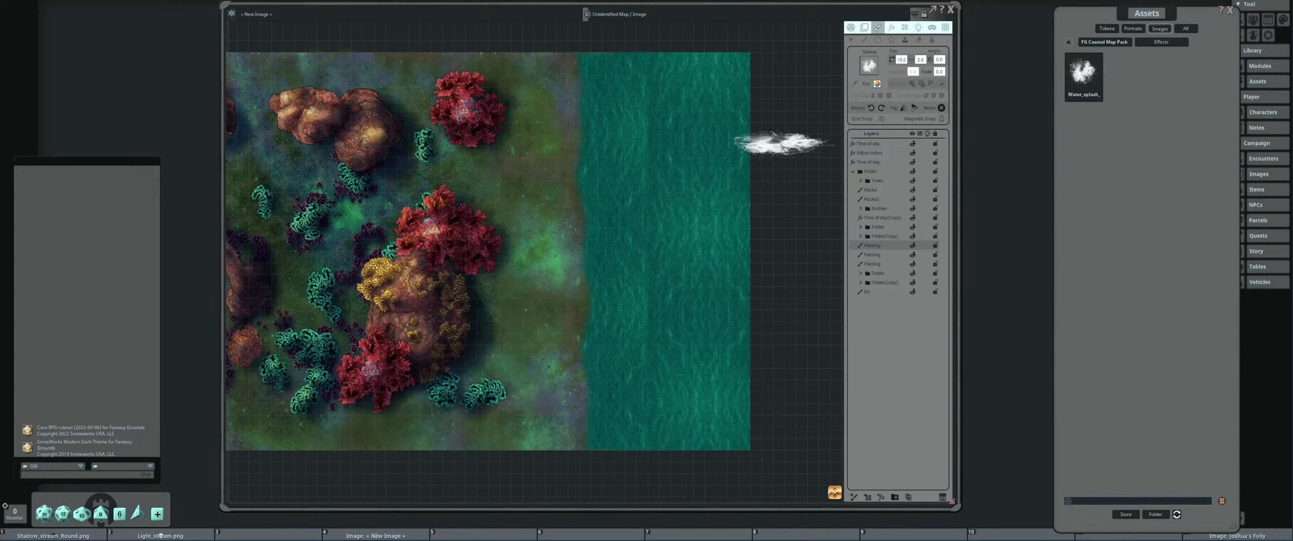
Rotate the splash stamp upright and scale it down to fit along the shoreline.
scroll(587, 171, up, 19)
scroll(590, 133, down, 7)
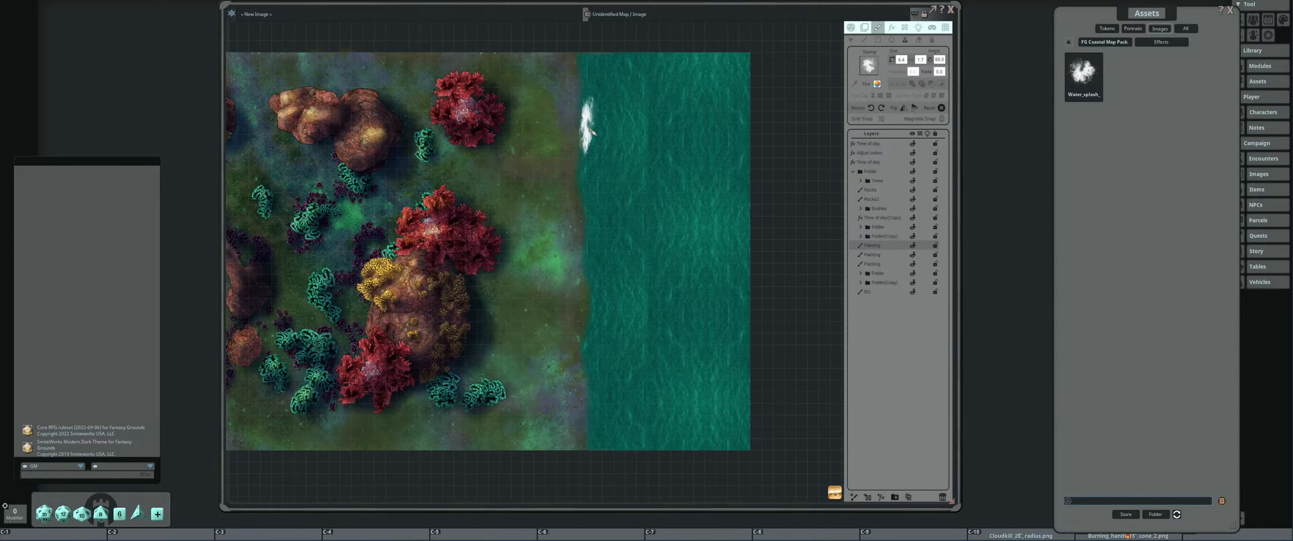
scroll(591, 86, up, 2)
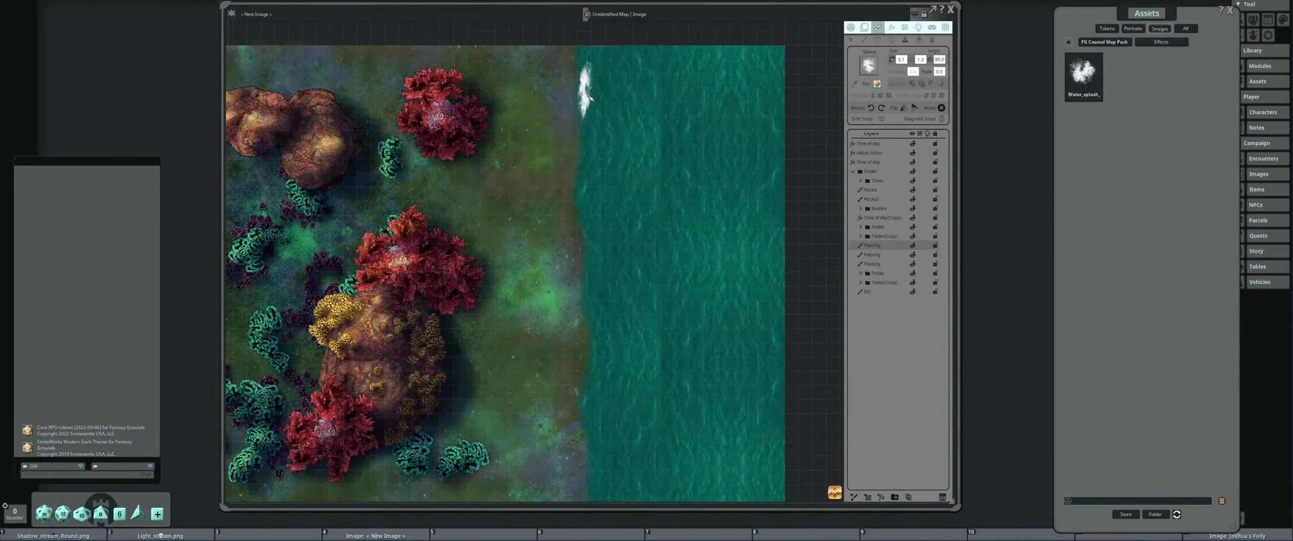
Fade the white splash stamp until it is faint and translucent over the water by the shoreline.
scroll(585, 107, down, 5)
scroll(586, 105, down, 2)
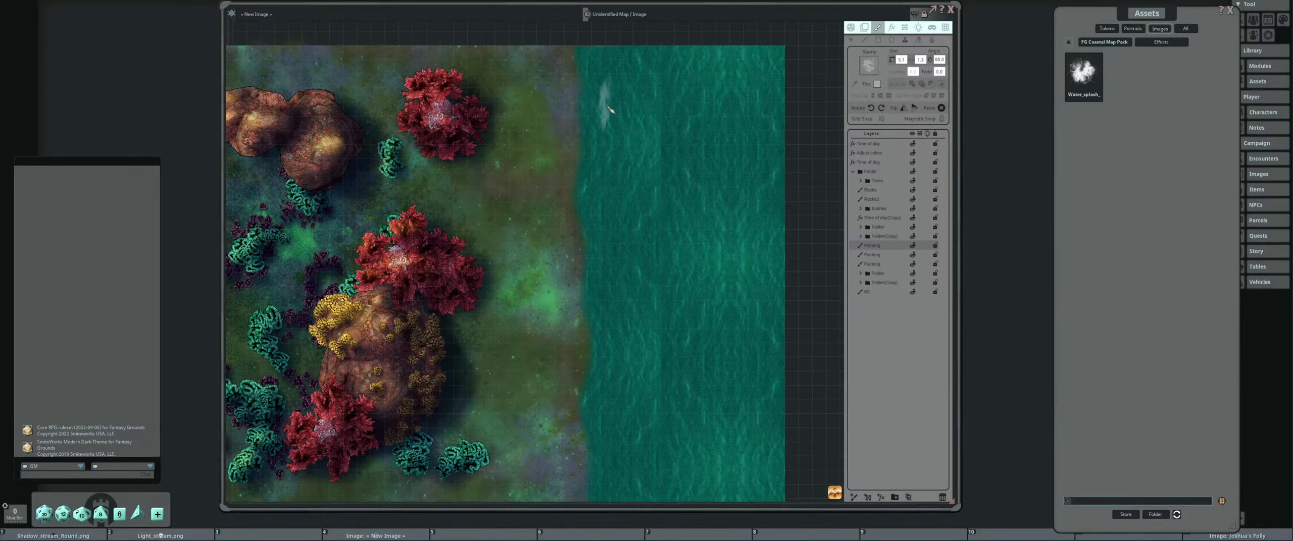
scroll(590, 95, down, 3)
drag(589, 100, 590, 188)
scroll(590, 188, up, 2)
scroll(589, 188, up, 3)
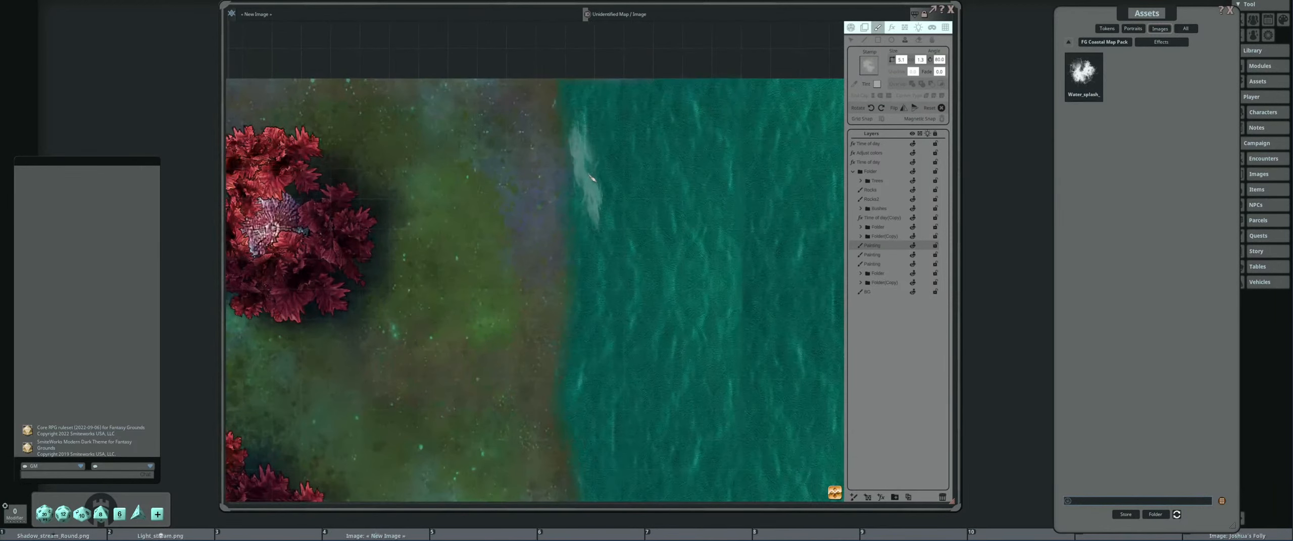
scroll(590, 188, up, 5)
Narrow and slightly tilt the splash stamp, and place overlapping faint foam along the upper end of the shoreline.
scroll(570, 120, down, 4)
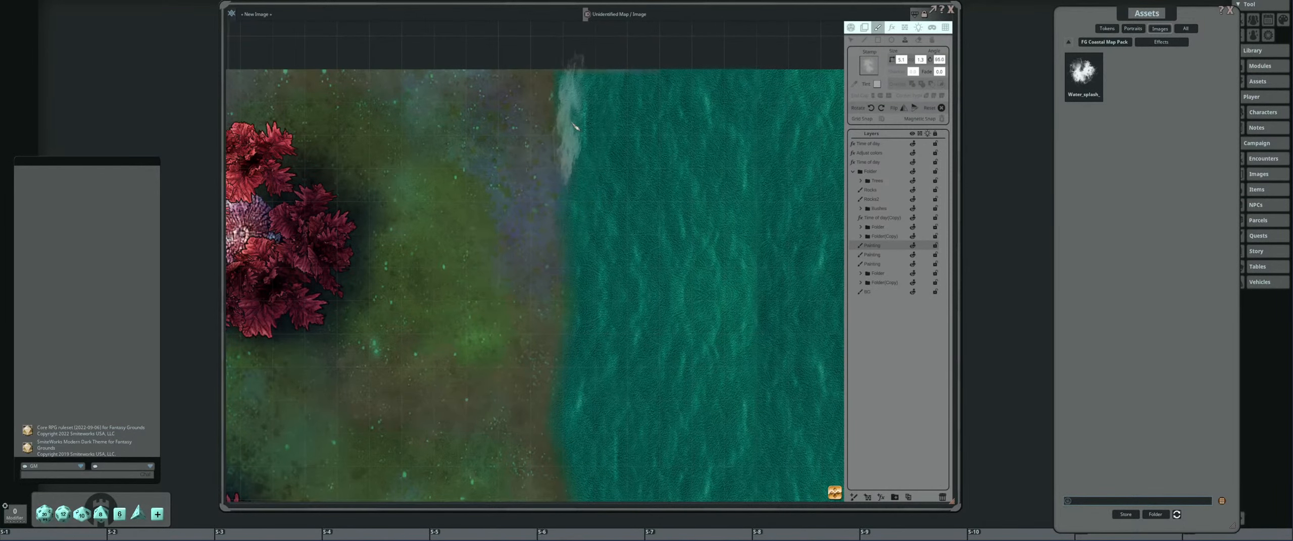
scroll(568, 121, down, 2)
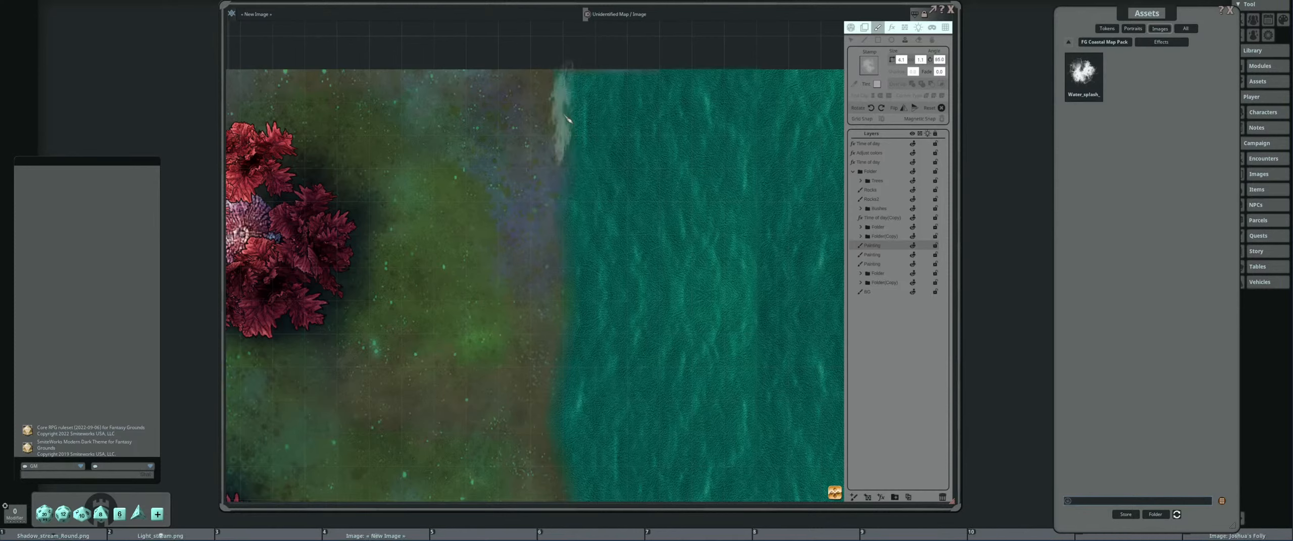
scroll(574, 171, down, 1)
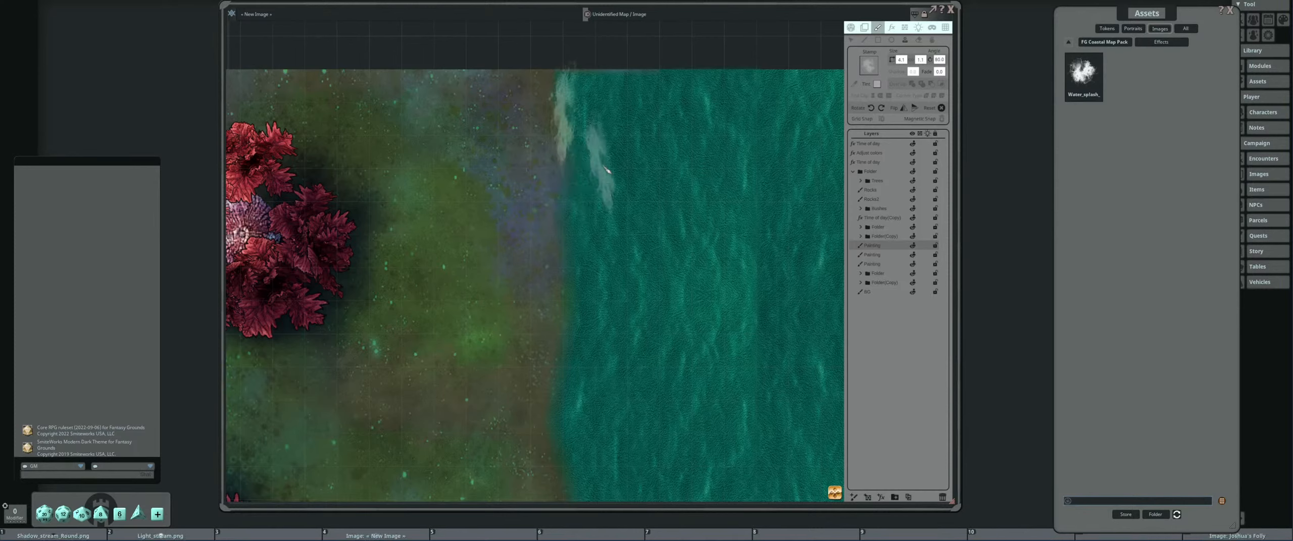
scroll(566, 168, up, 2)
scroll(571, 167, up, 1)
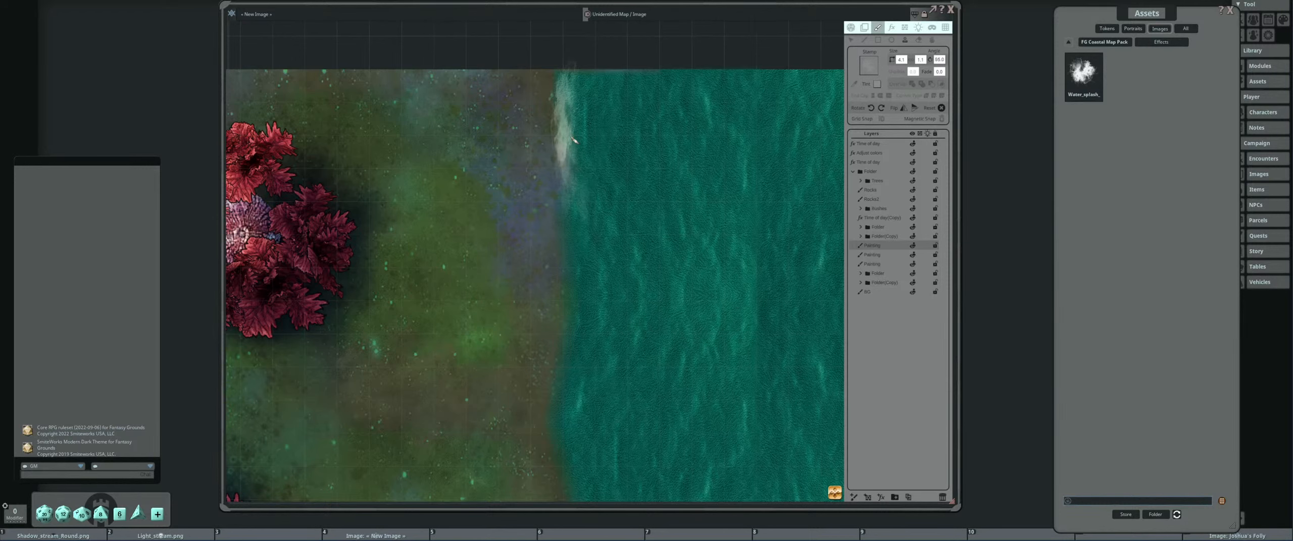
click(572, 135)
drag(634, 195, 613, 153)
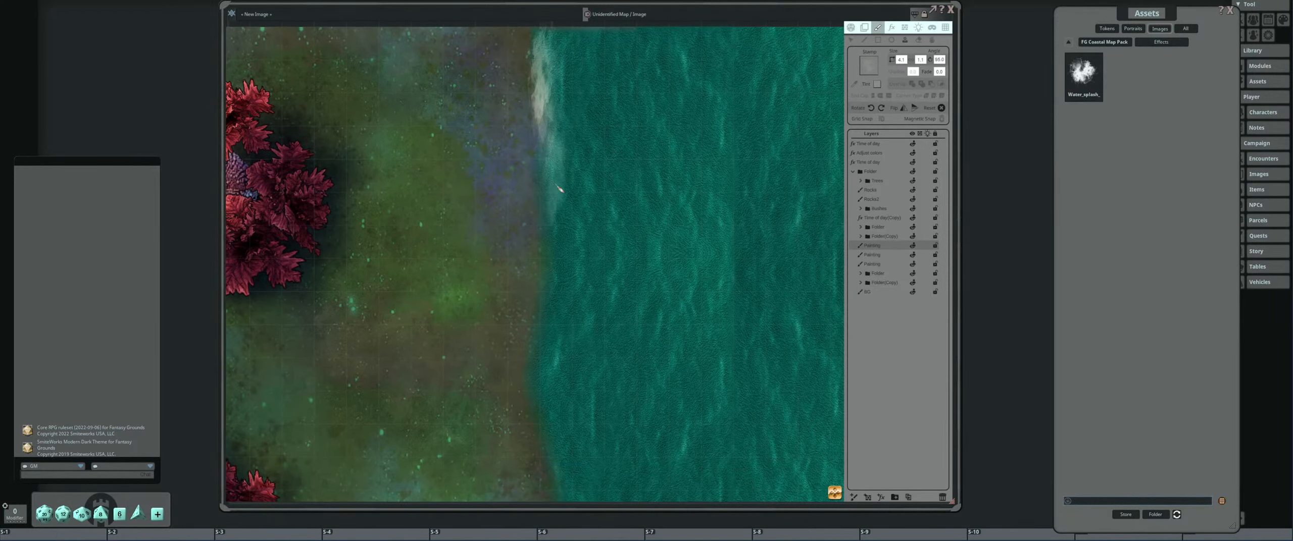
Rotate the splash stamp to follow the shoreline's curve and stamp foam down to the first inward bend.
scroll(568, 212, down, 3)
scroll(587, 261, up, 6)
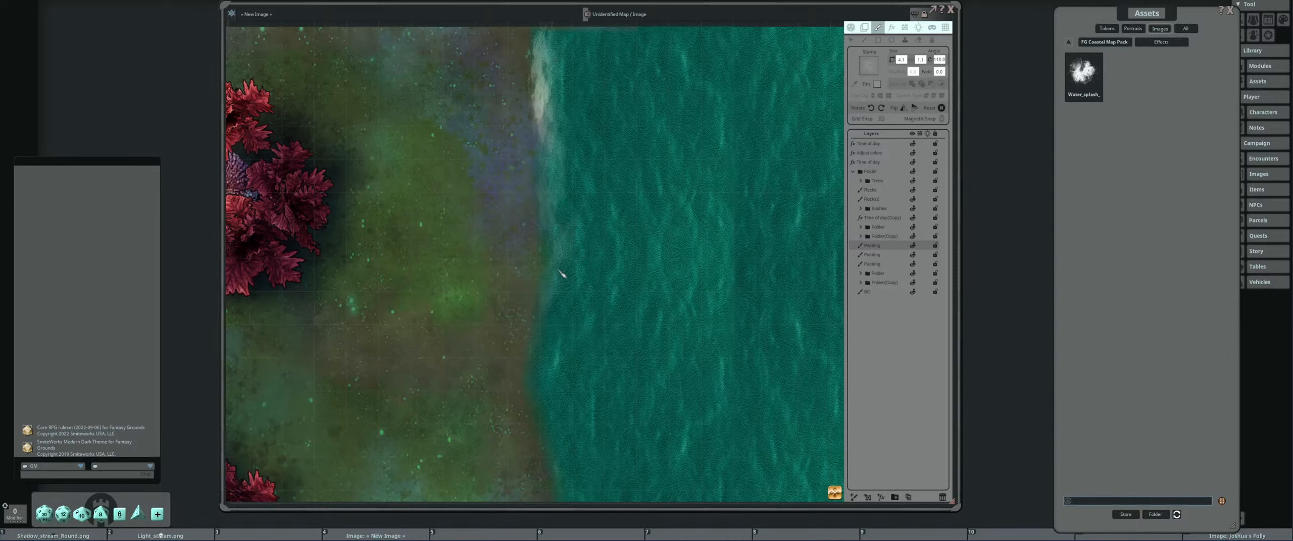
scroll(544, 332, down, 1)
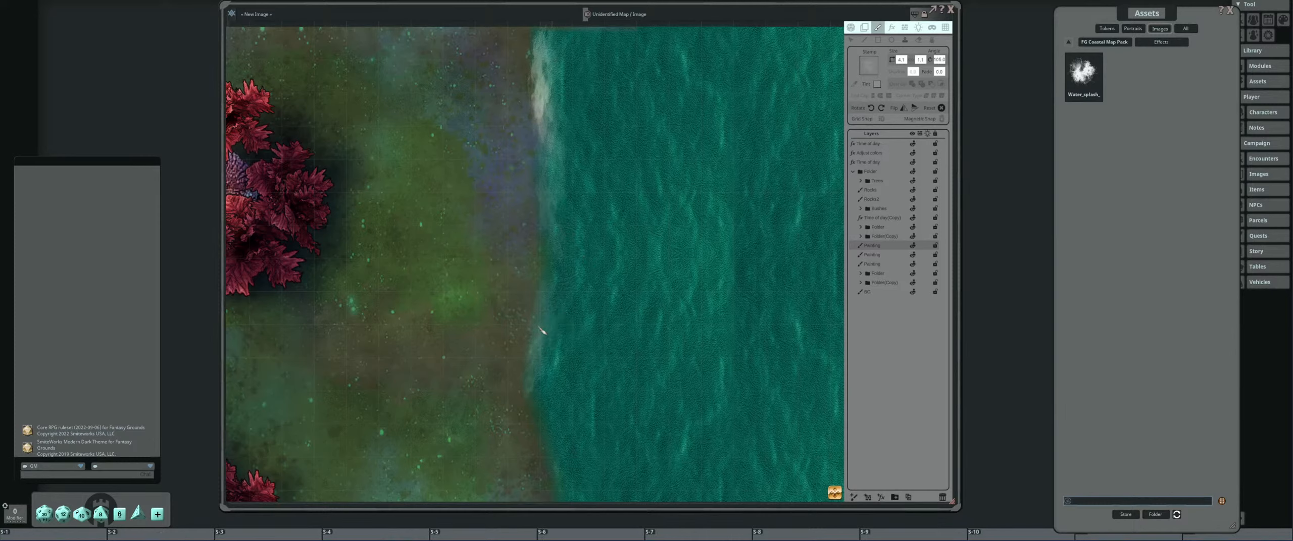
scroll(539, 346, down, 3)
click(539, 352)
Angle the splash stamp to match the shore and layer more foam around the inward bend.
scroll(558, 286, down, 6)
click(564, 245)
scroll(588, 179, up, 3)
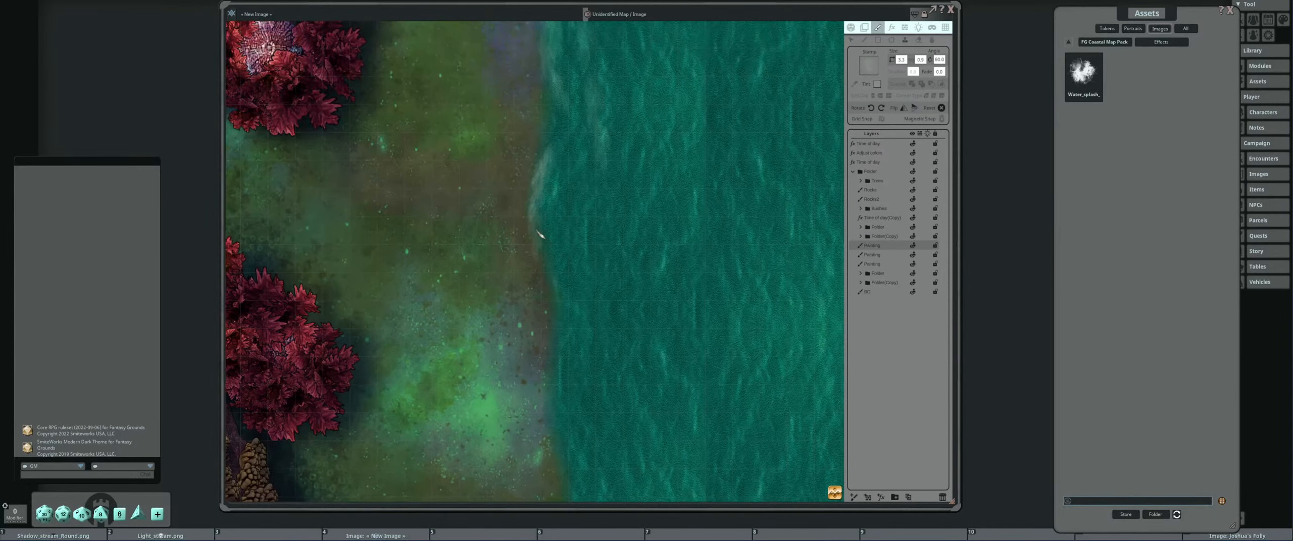
click(538, 231)
scroll(549, 265, down, 1)
scroll(560, 248, up, 2)
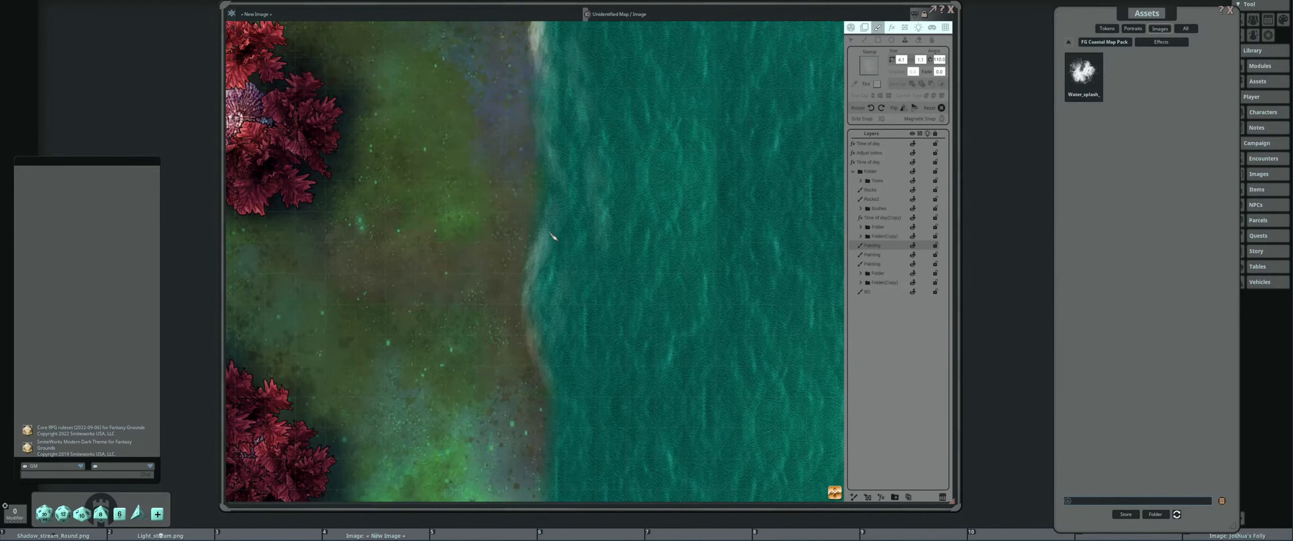
Vary the stamp's angle and extend the foam along the shoreline just below the bend, beside the bright green patch.
scroll(606, 265, down, 1)
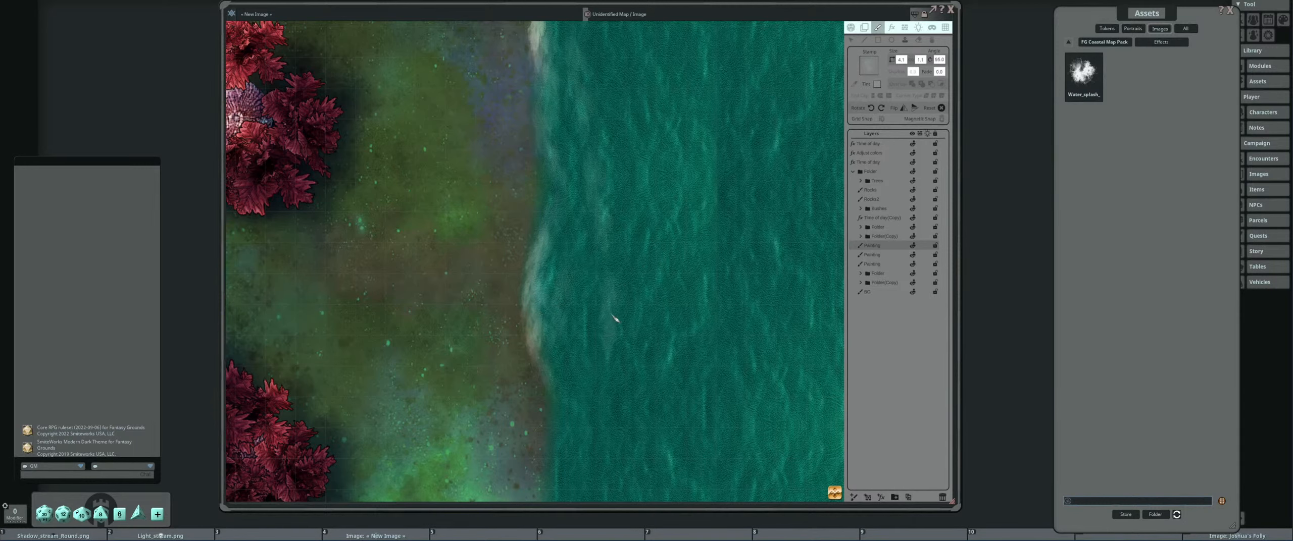
scroll(609, 323, down, 3)
scroll(625, 236, up, 4)
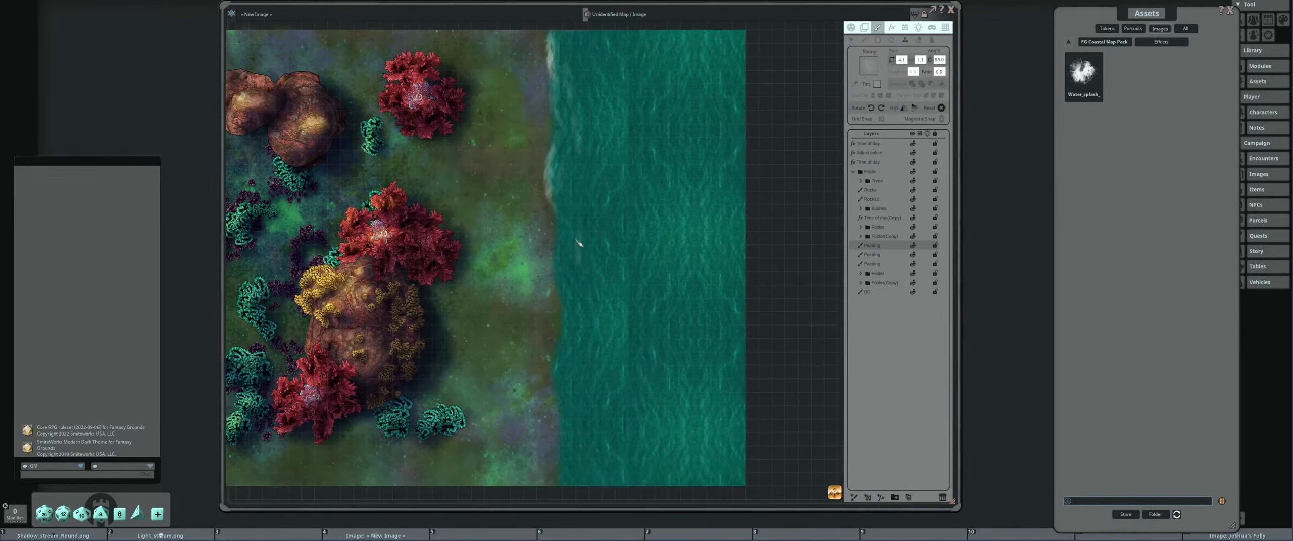
shift+scroll(568, 280, down, 1)
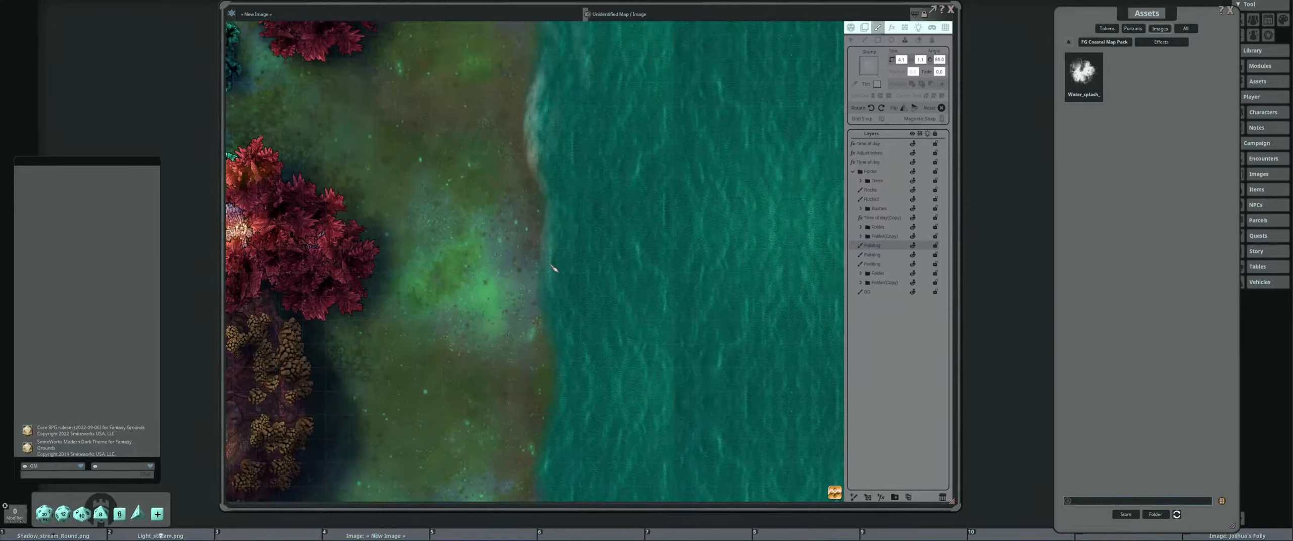
click(550, 283)
shift+scroll(569, 326, down, 1)
shift+scroll(580, 242, up, 2)
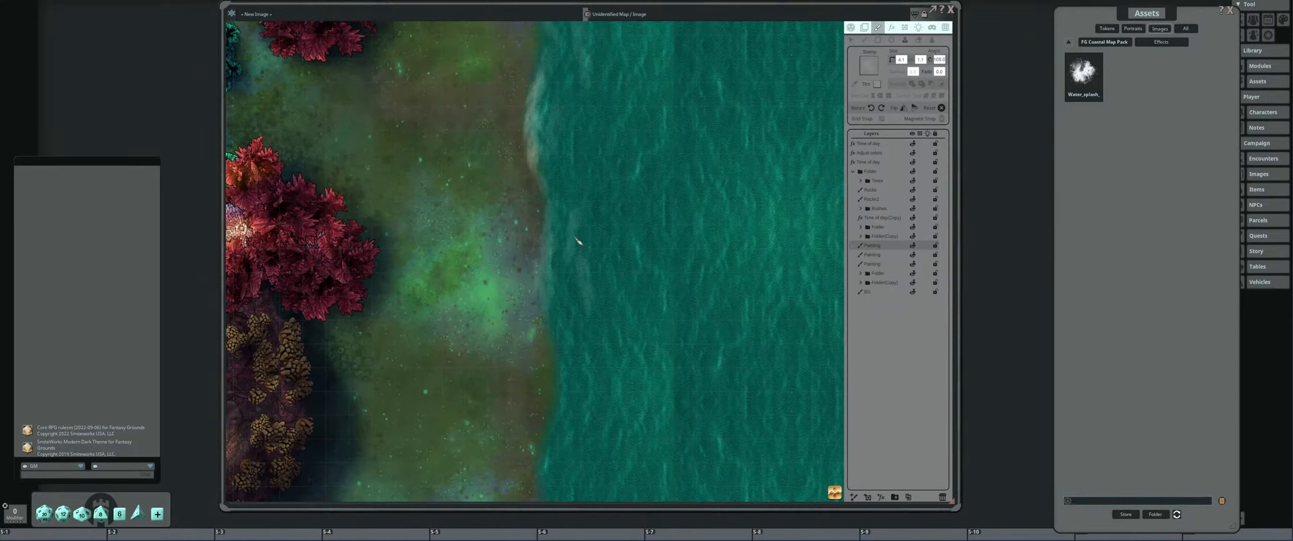
Enlarge the splash stamp and place soft foam in the water just off the middle of the shoreline.
ctrl+scroll(595, 237, up, 4)
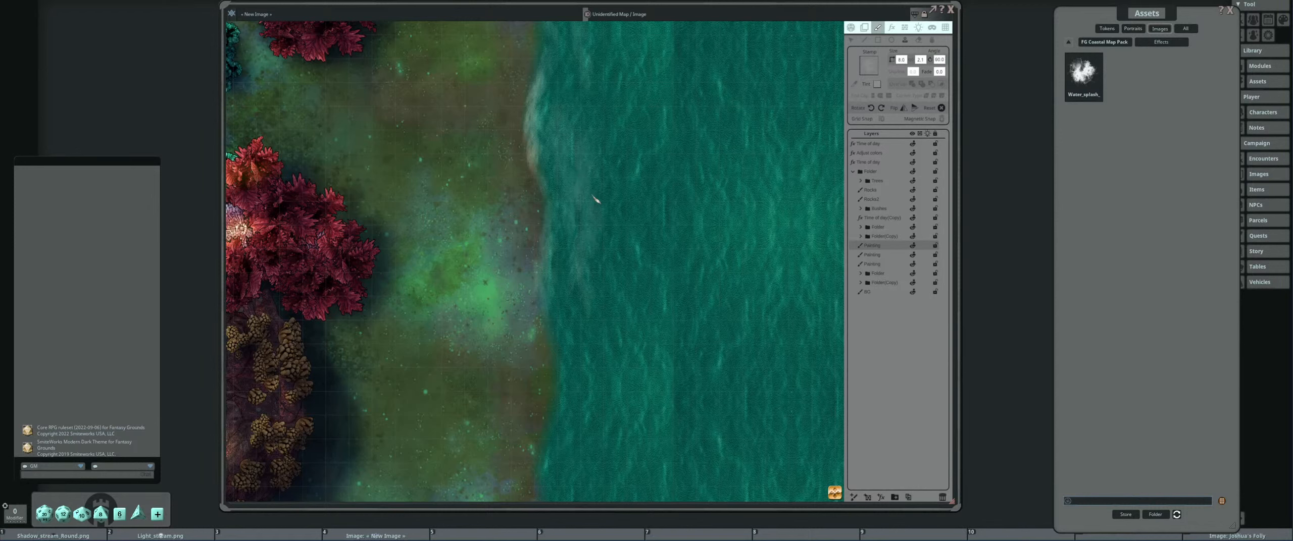
scroll(628, 289, down, 3)
scroll(628, 289, down, 1)
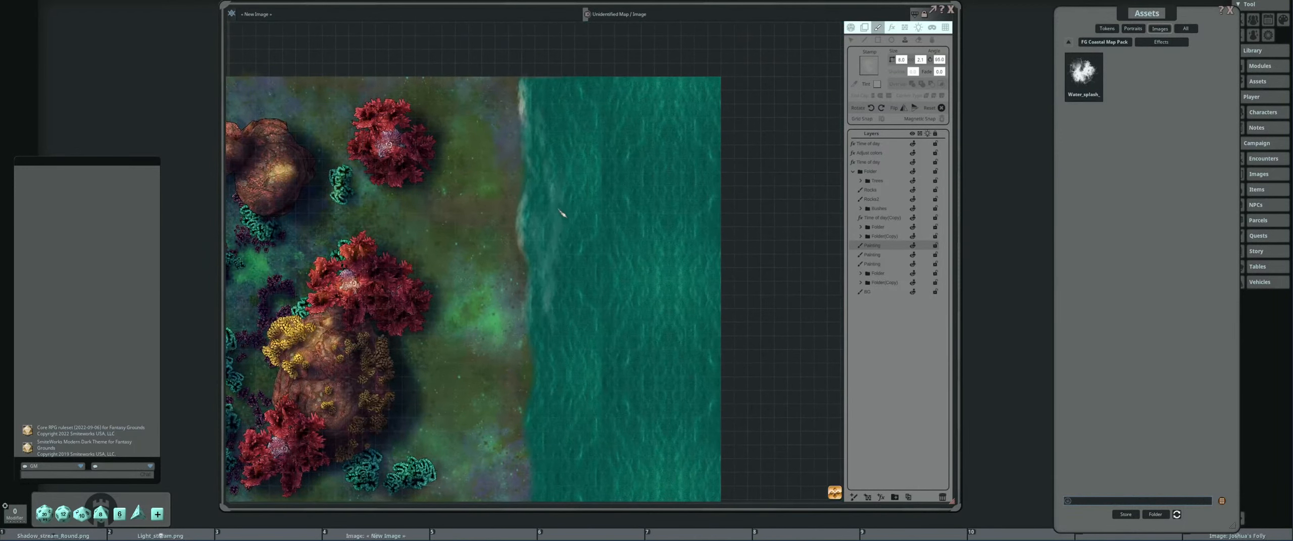
scroll(569, 250, up, 2)
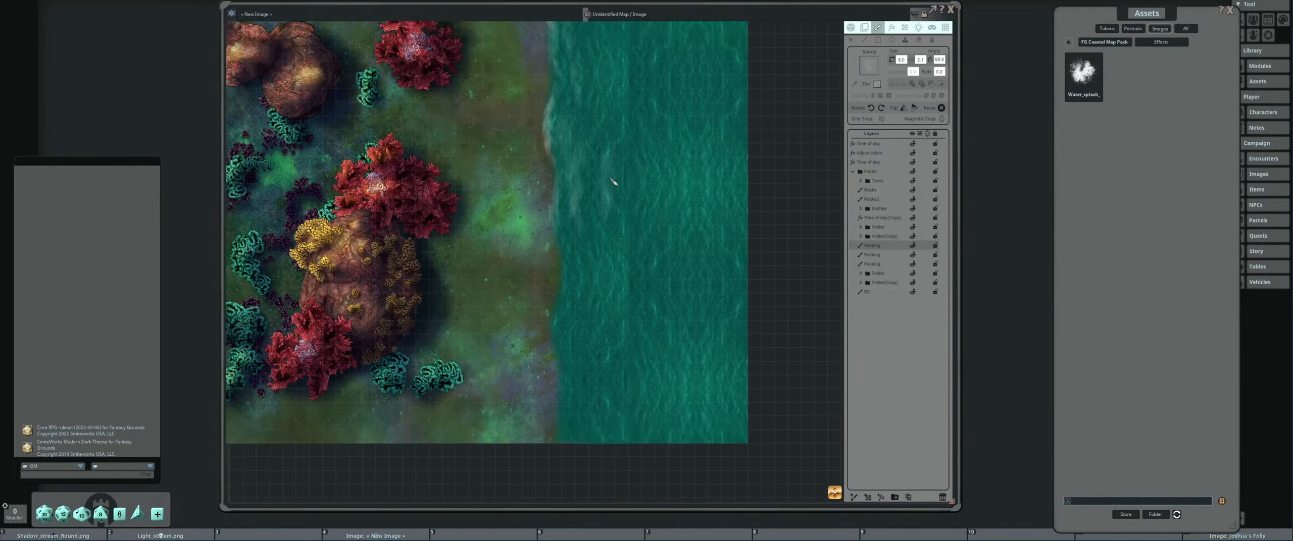
scroll(596, 264, up, 1)
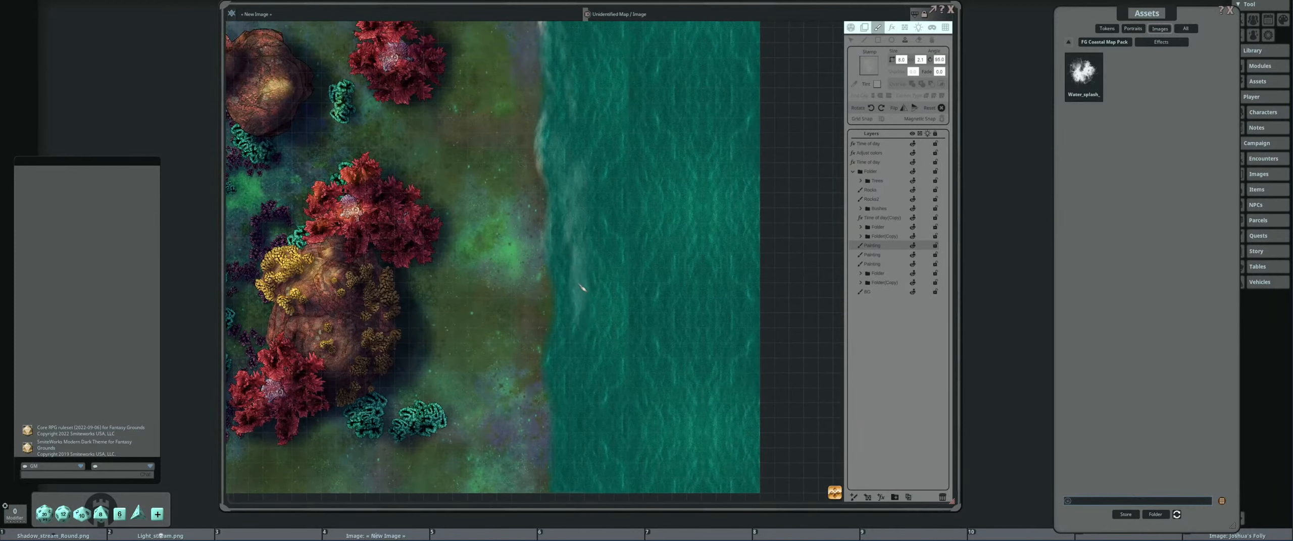
Rotate the splash stamp to match the outward curve and stamp foam along the lower part of the shoreline.
key(ctrl)
scroll(565, 265, down, 2)
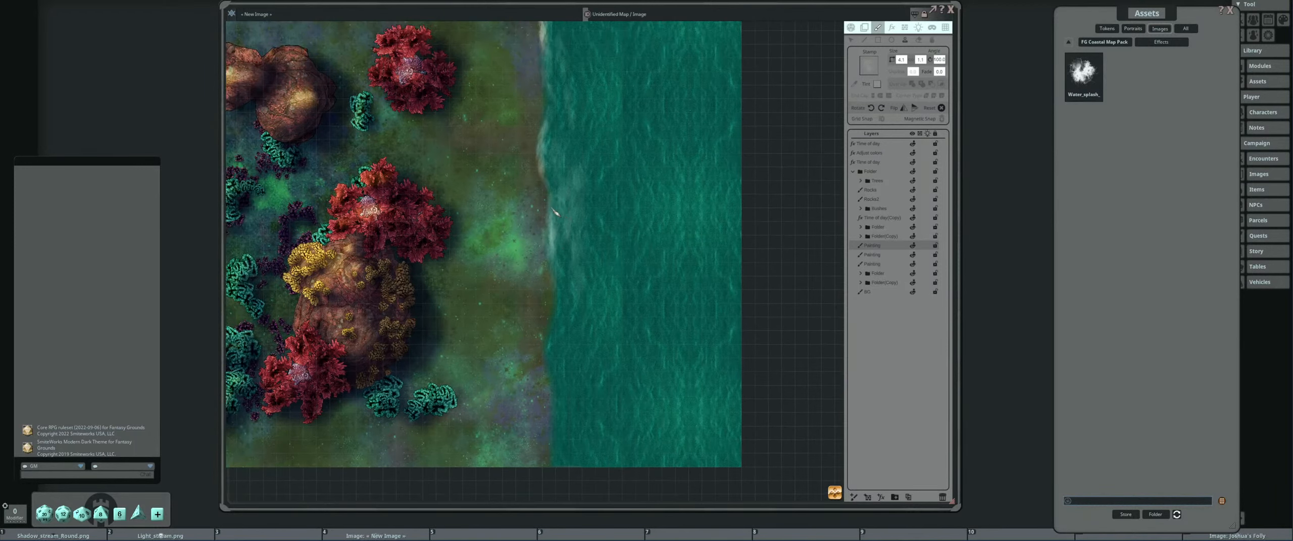
scroll(545, 273, down, 1)
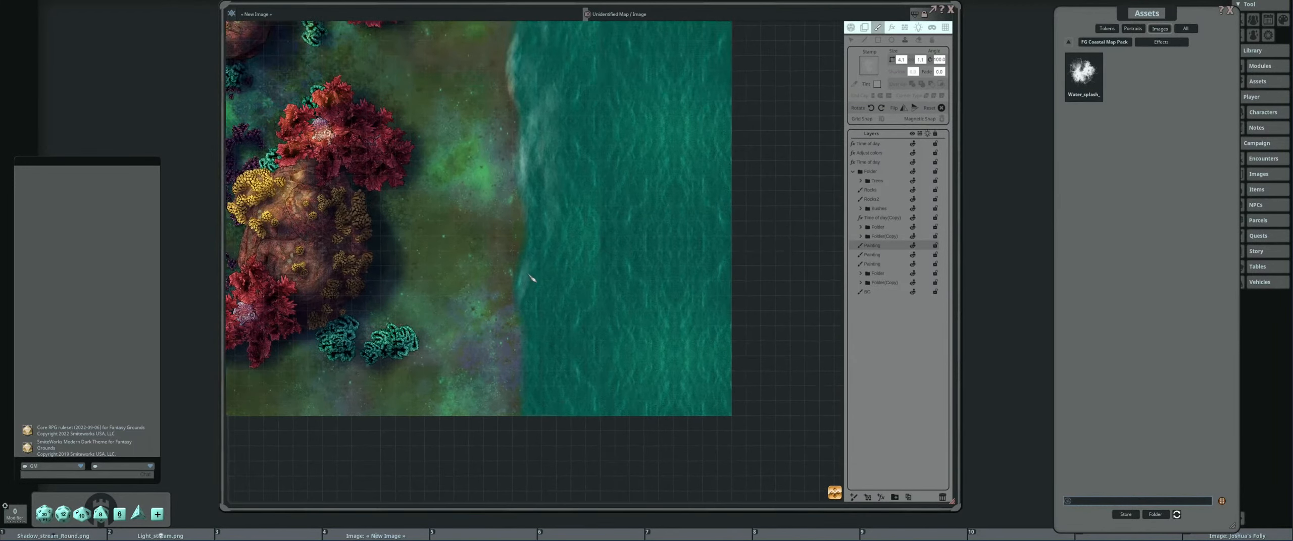
scroll(525, 281, down, 1)
scroll(531, 275, up, 4)
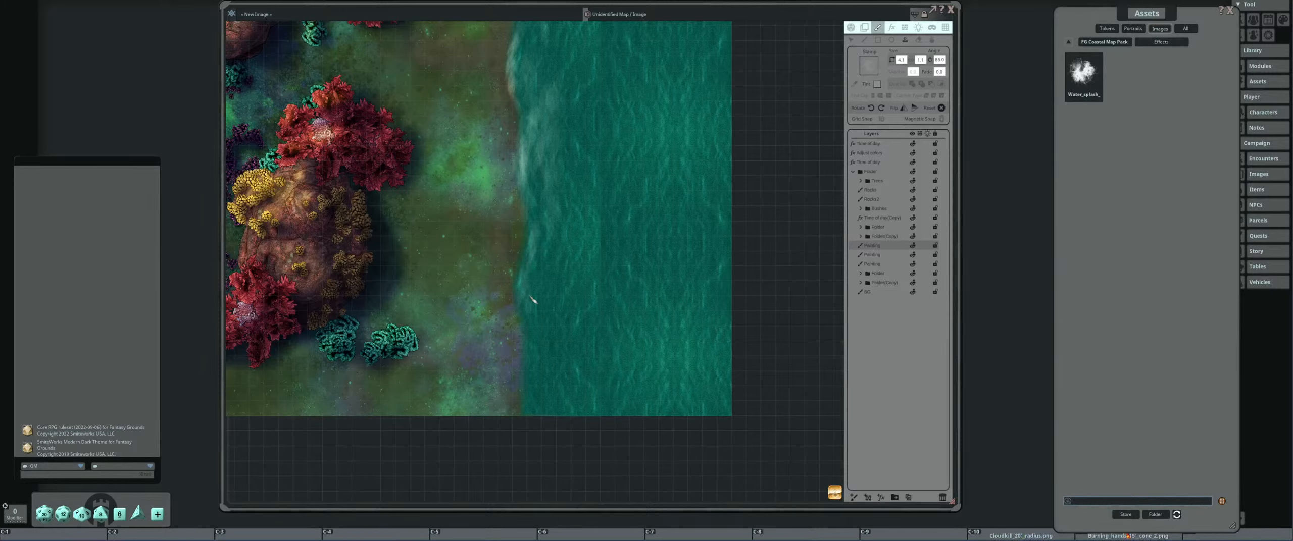
scroll(504, 263, down, 1)
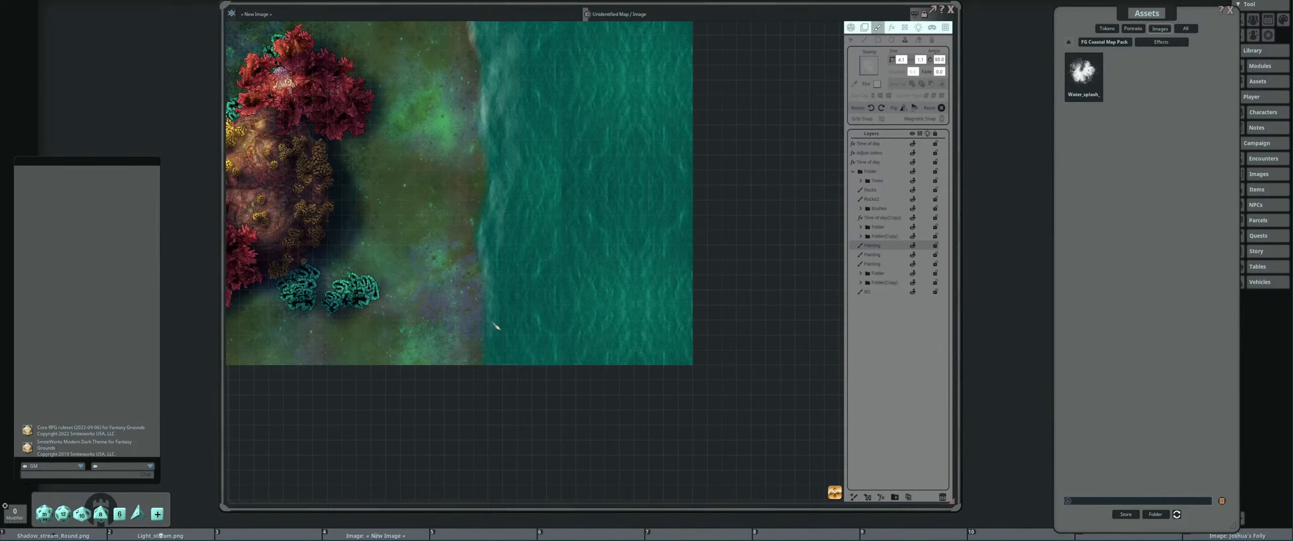
Resize the splash stamp and layer several overlapping foam patches in the water off the lower shoreline.
scroll(503, 283, up, 7)
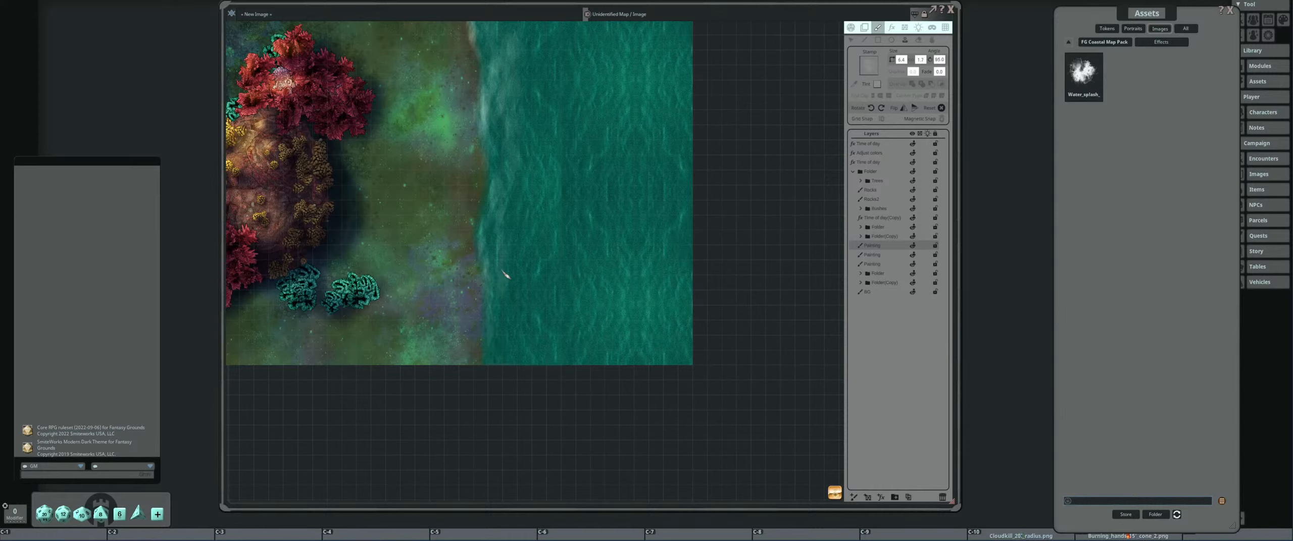
click(508, 233)
scroll(515, 282, down, 1)
click(512, 302)
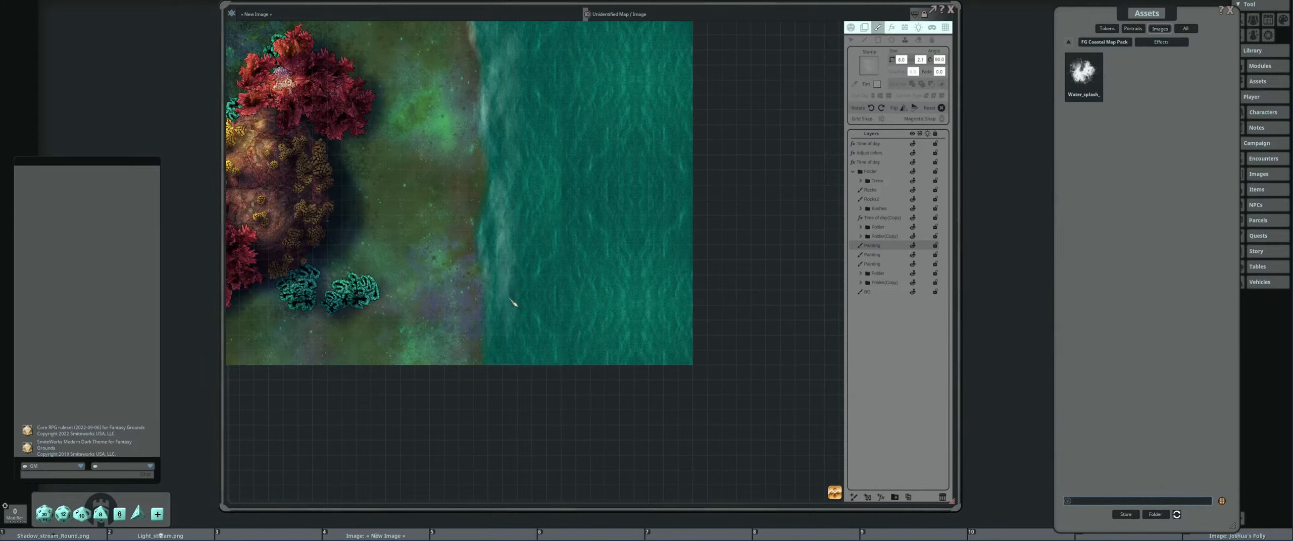
click(524, 236)
drag(541, 188, 551, 319)
click(521, 267)
scroll(568, 218, up, 1)
drag(564, 211, 600, 199)
Add two more faint foam patches farther from the shore in the lower part of the water.
scroll(614, 233, down, 5)
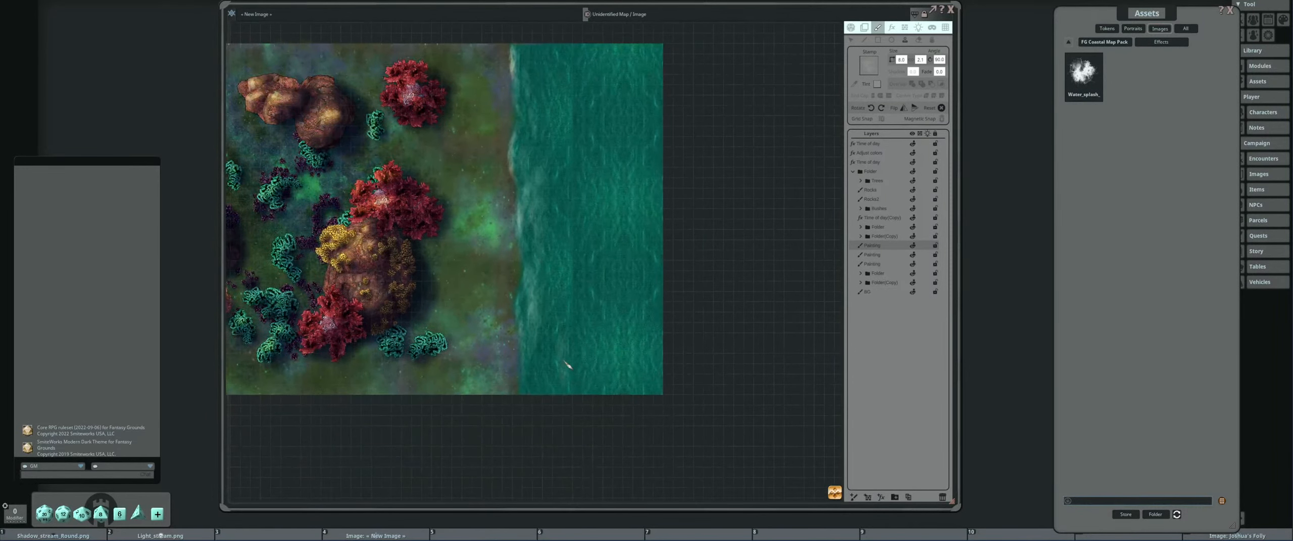
click(560, 348)
click(549, 297)
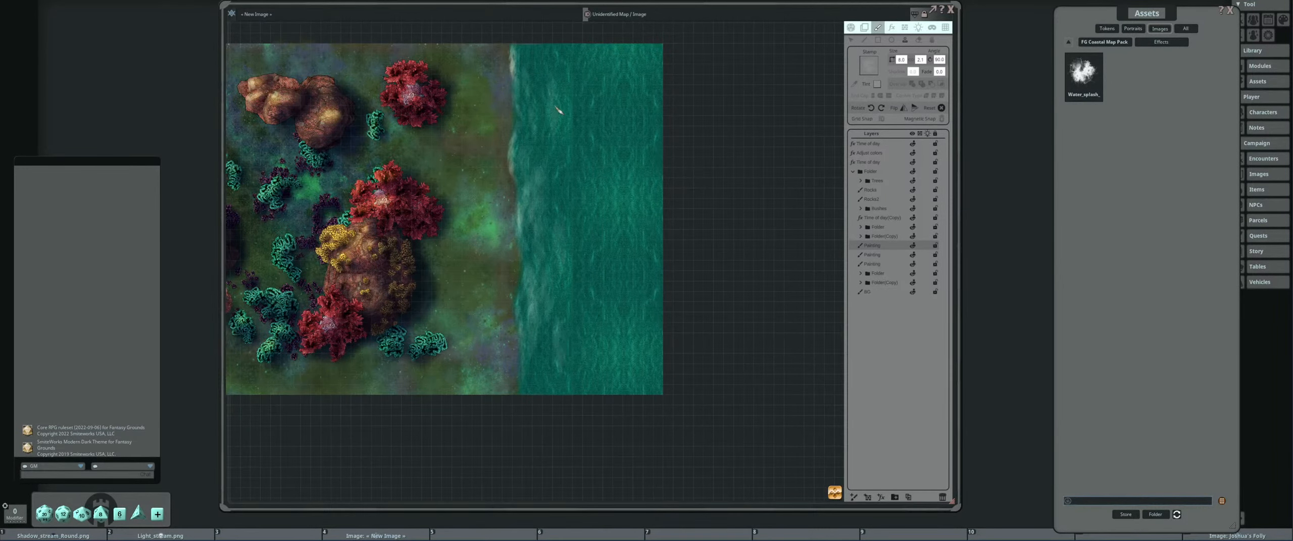
Enlarge the splash stamp and place broader foam patches off the upper and lower shoreline, undoing one misplaced stamp.
ctrl+scroll(544, 116, up, 2)
shift+scroll(545, 117, up, 1)
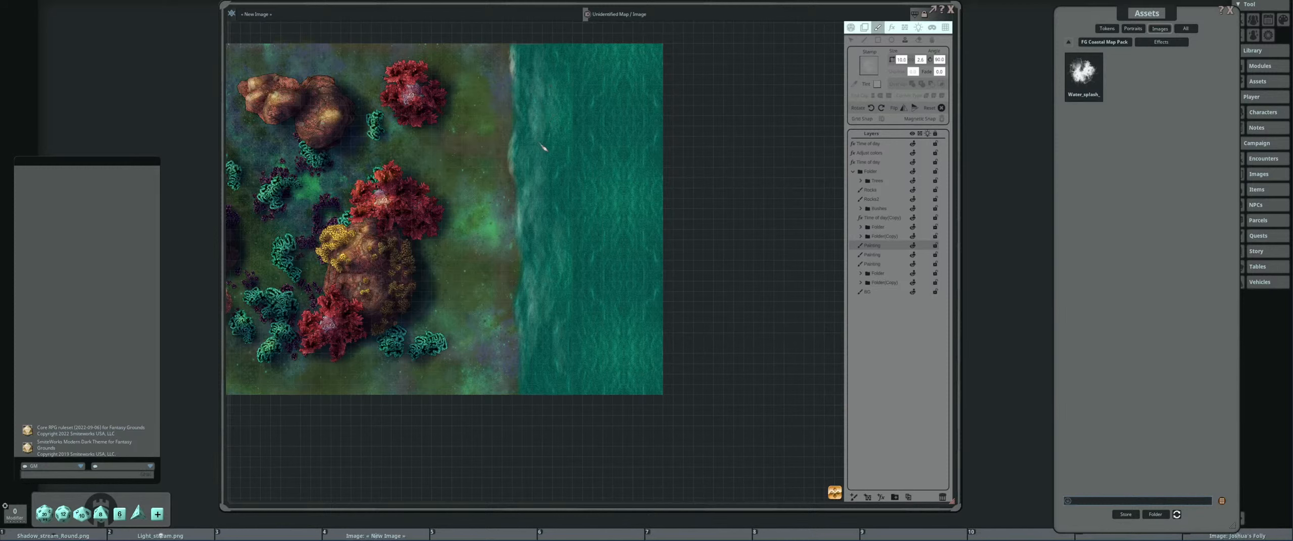
click(542, 98)
drag(569, 251, 563, 221)
key(ctrl+z)
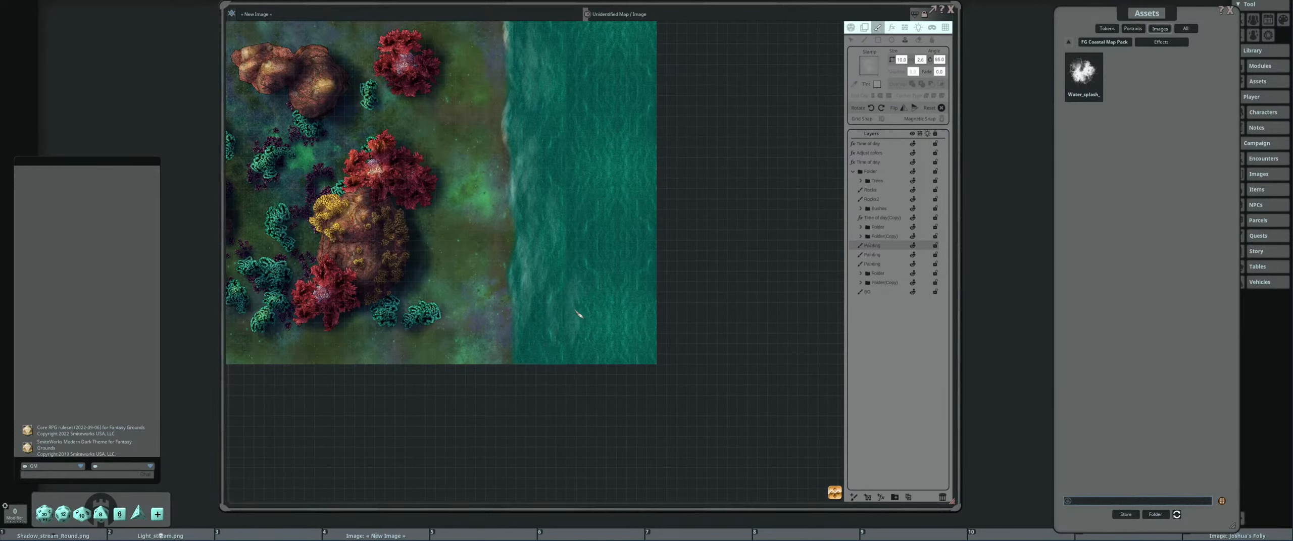
click(572, 274)
drag(620, 243, 615, 284)
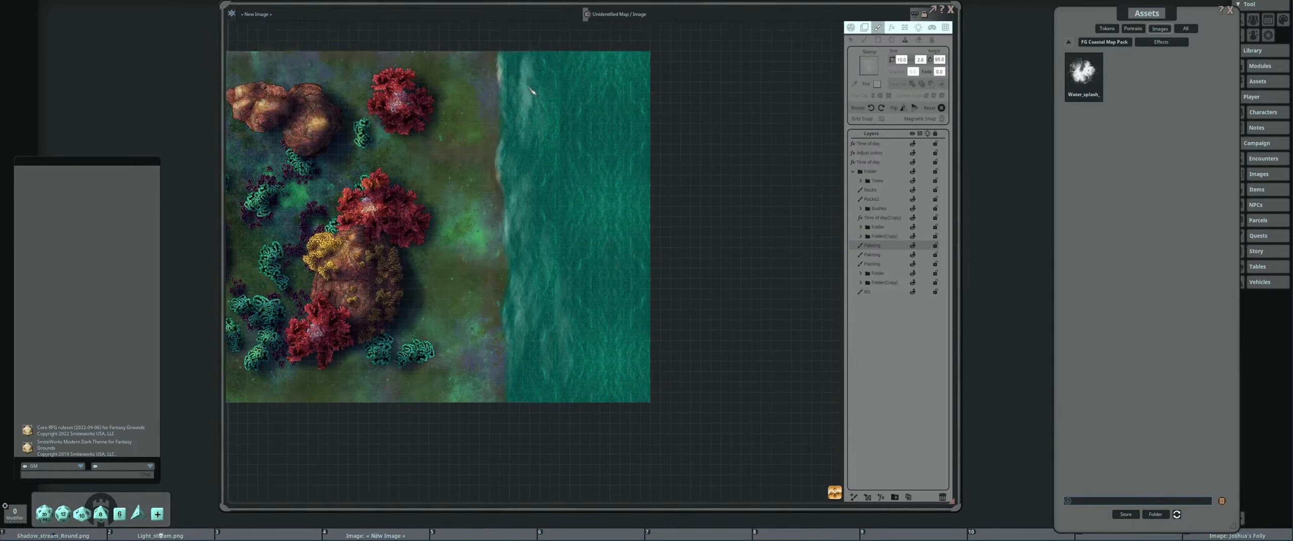
click(539, 127)
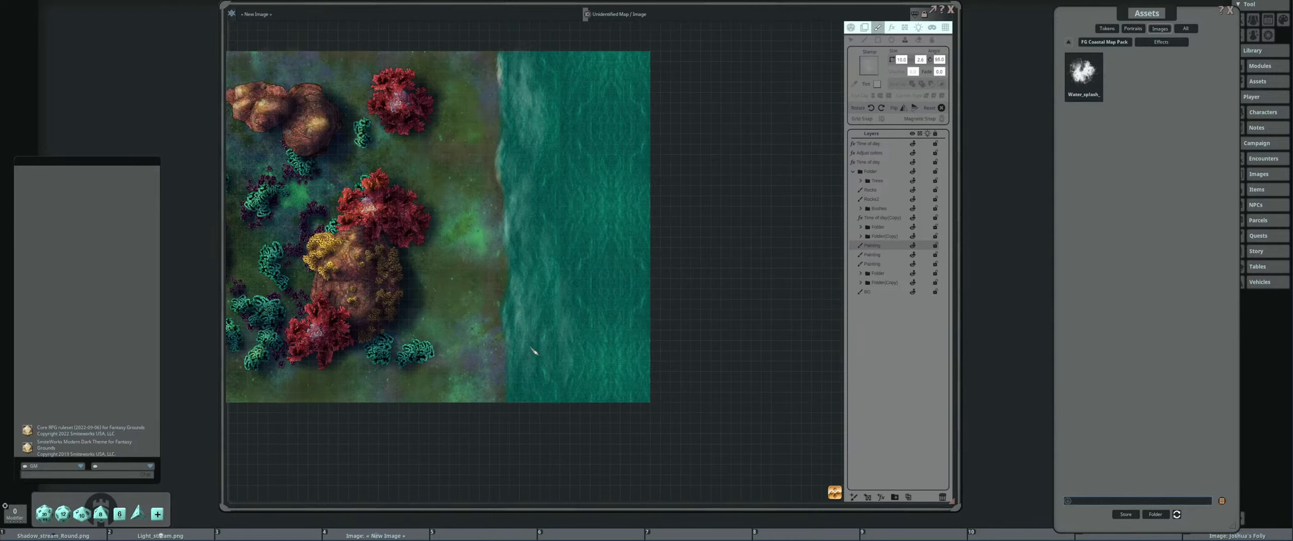
Shrink and rotate the splash stamp, and place foam at the bottom end of the shoreline.
scroll(530, 361, down, 6)
scroll(514, 383, down, 1)
click(515, 380)
drag(588, 319, 623, 333)
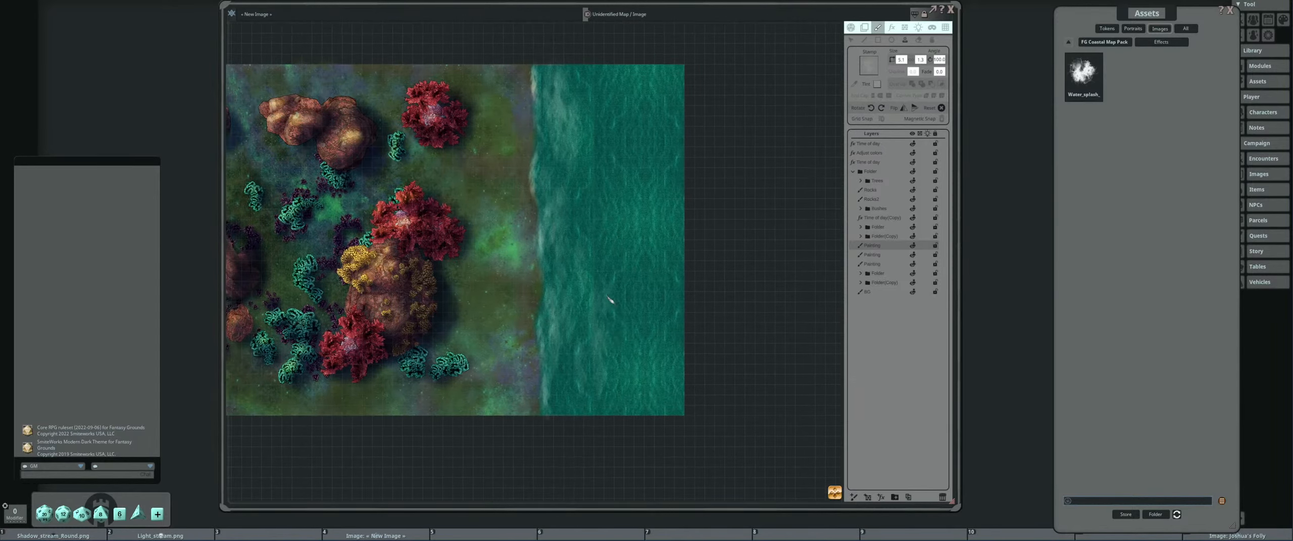
Enlarge the splash stamp again and turn it back upright for the open water.
scroll(605, 196, up, 2)
scroll(613, 154, up, 5)
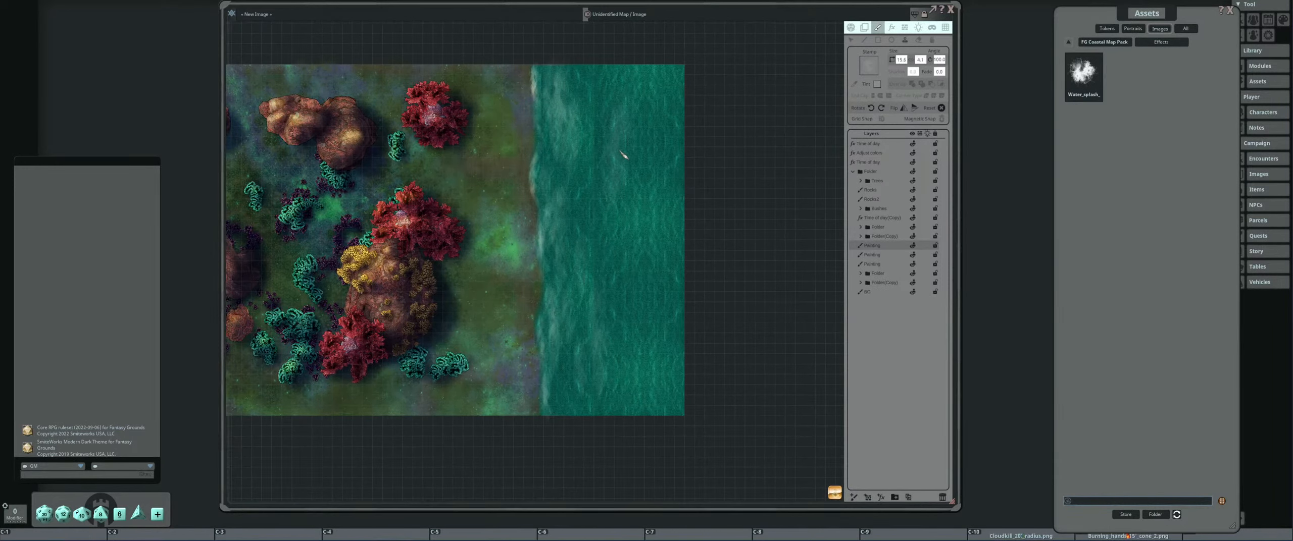
scroll(613, 153, down, 1)
scroll(701, 288, down, 3)
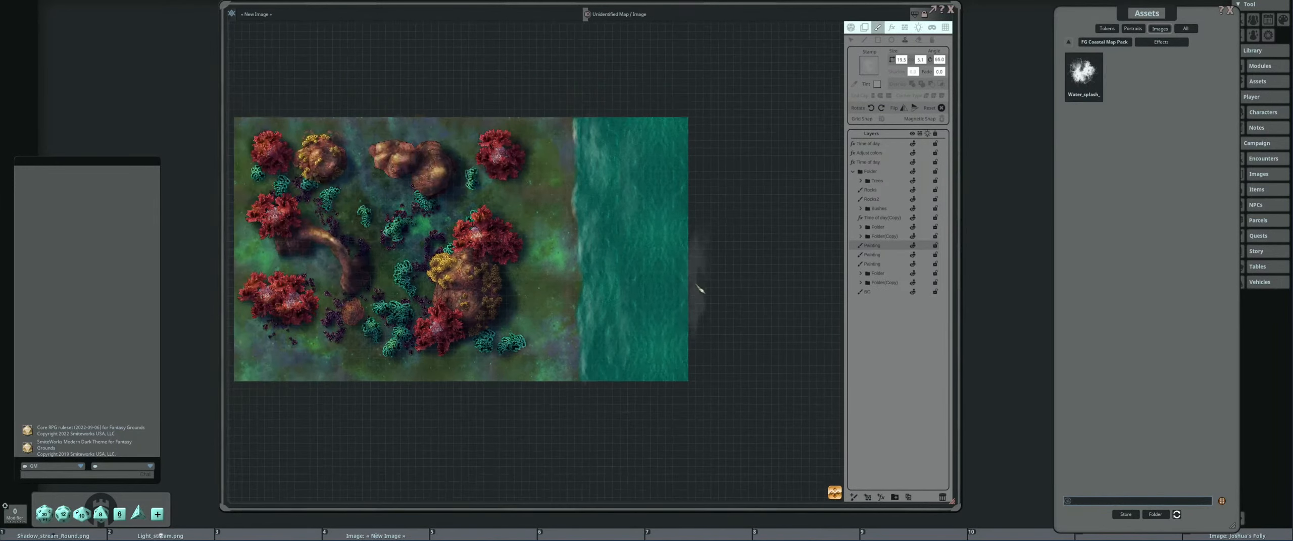
drag(667, 297, 664, 273)
scroll(665, 273, up, 4)
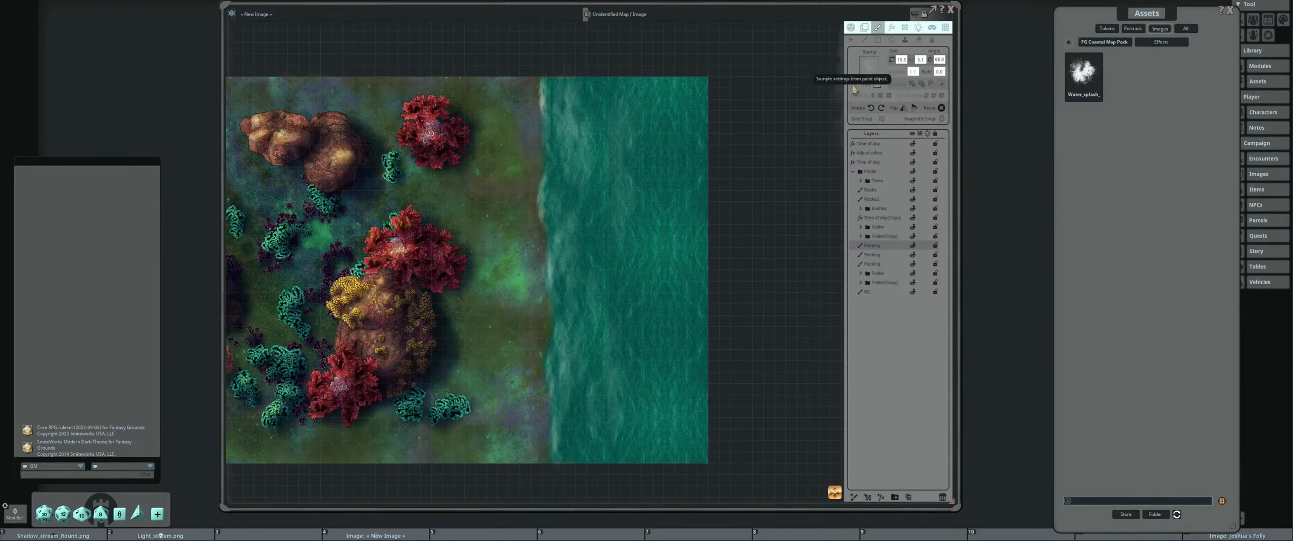
Tint the splash stamp with a dark teal sampled from the water and shade the open water near the map's outer edge.
click(879, 85)
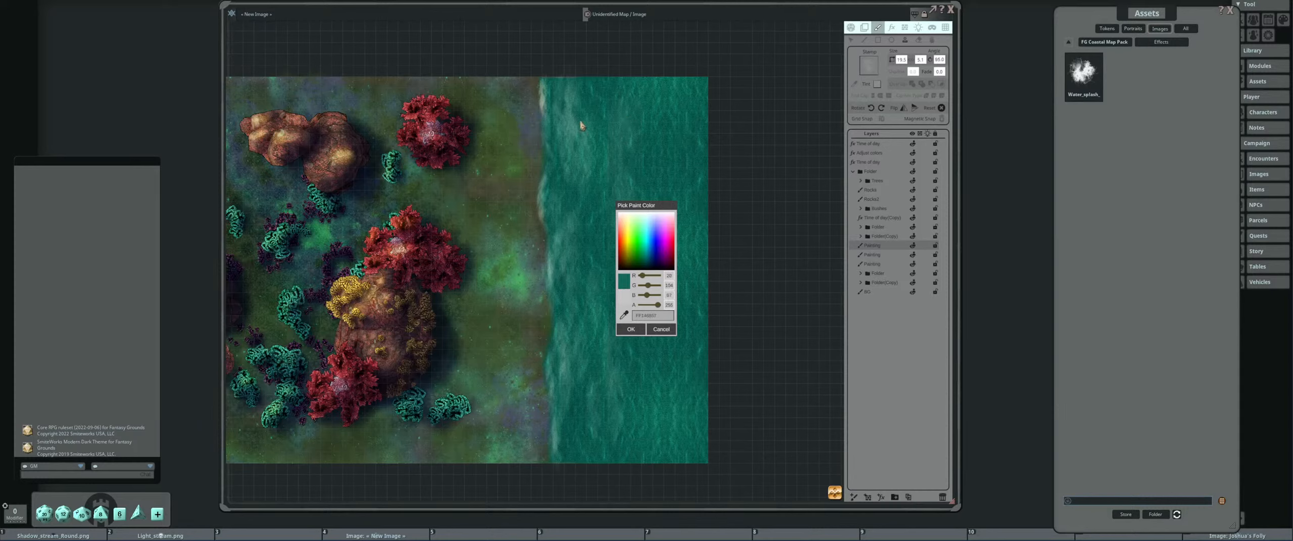
click(582, 125)
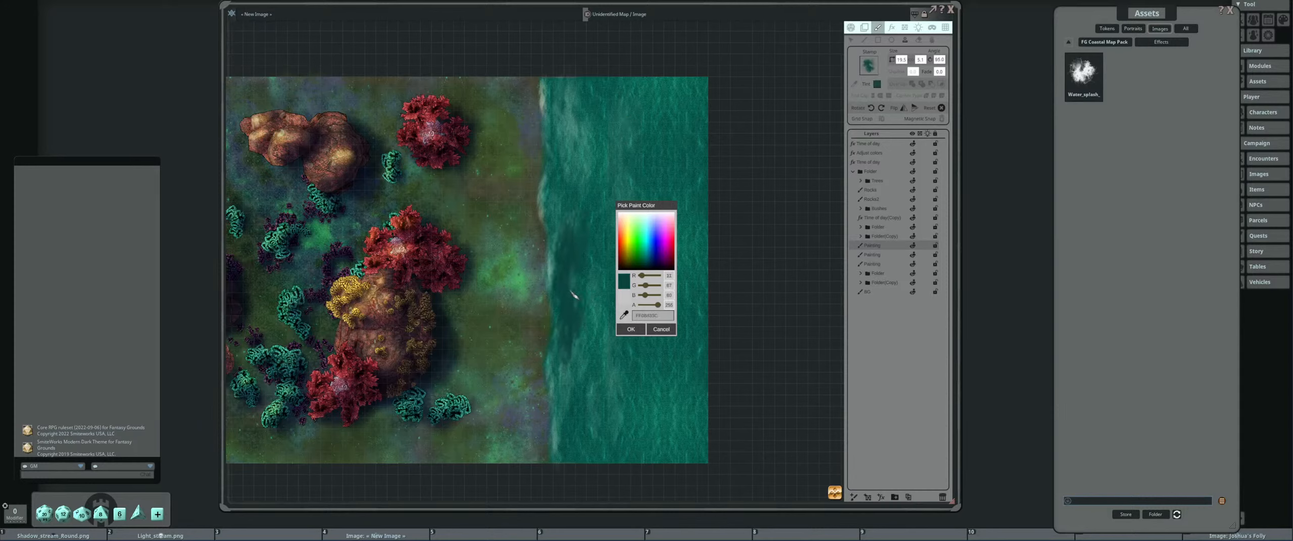
click(631, 330)
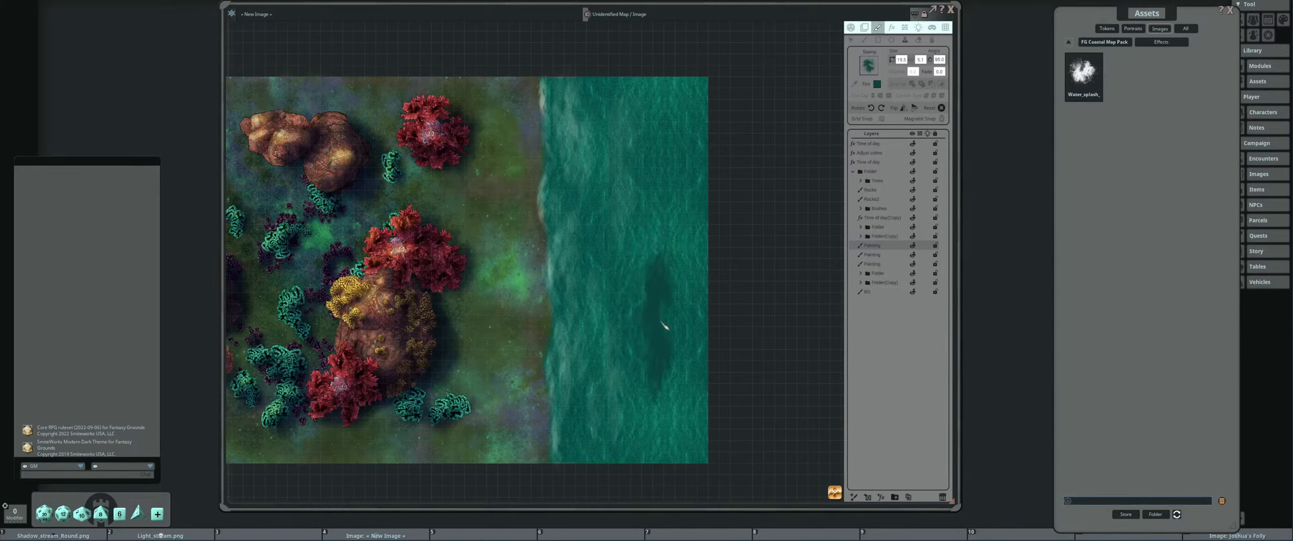
text(aaaaa)
scroll(662, 322, down, 3)
drag(662, 323, 710, 289)
scroll(701, 298, up, 4)
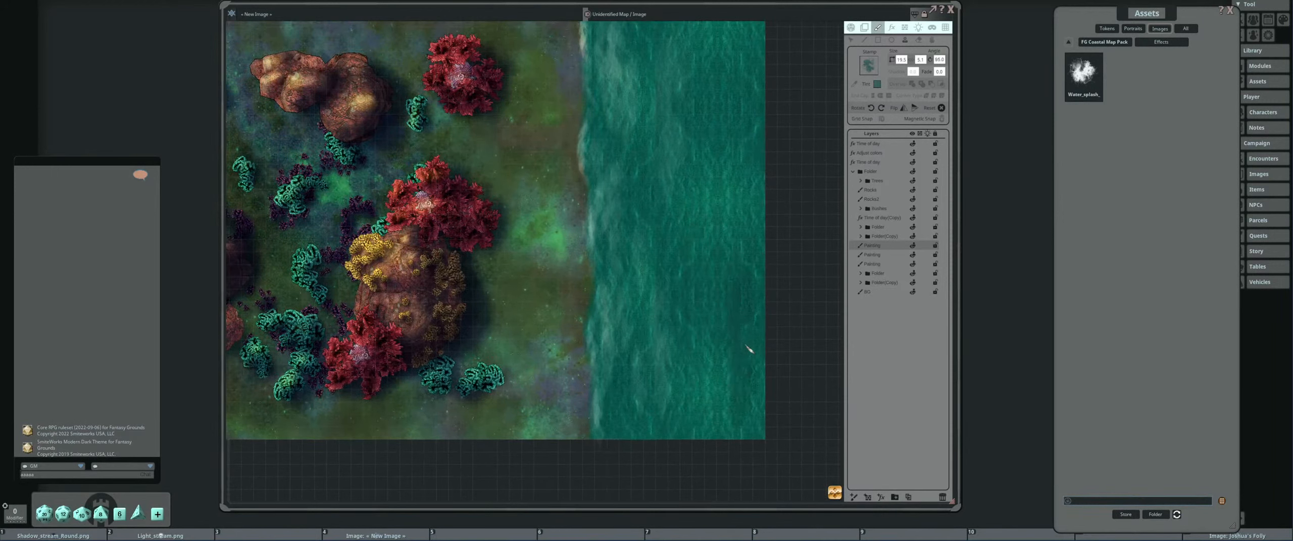
Shrink the dark teal stamp and add small shadow patches just off the lower shoreline.
scroll(750, 374, down, 3)
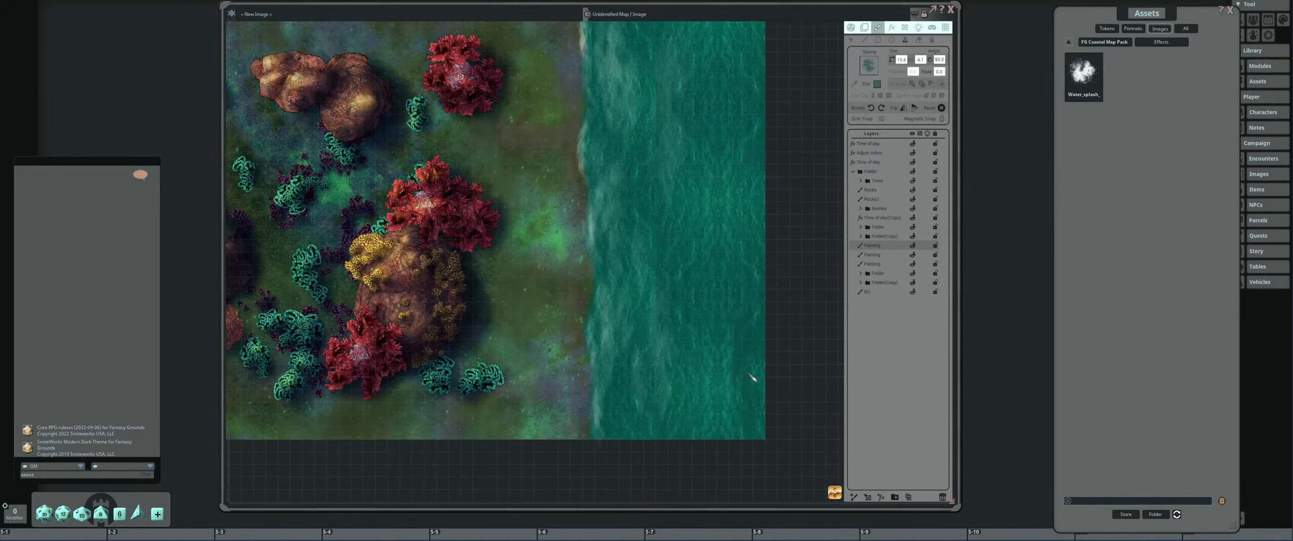
scroll(623, 354, down, 8)
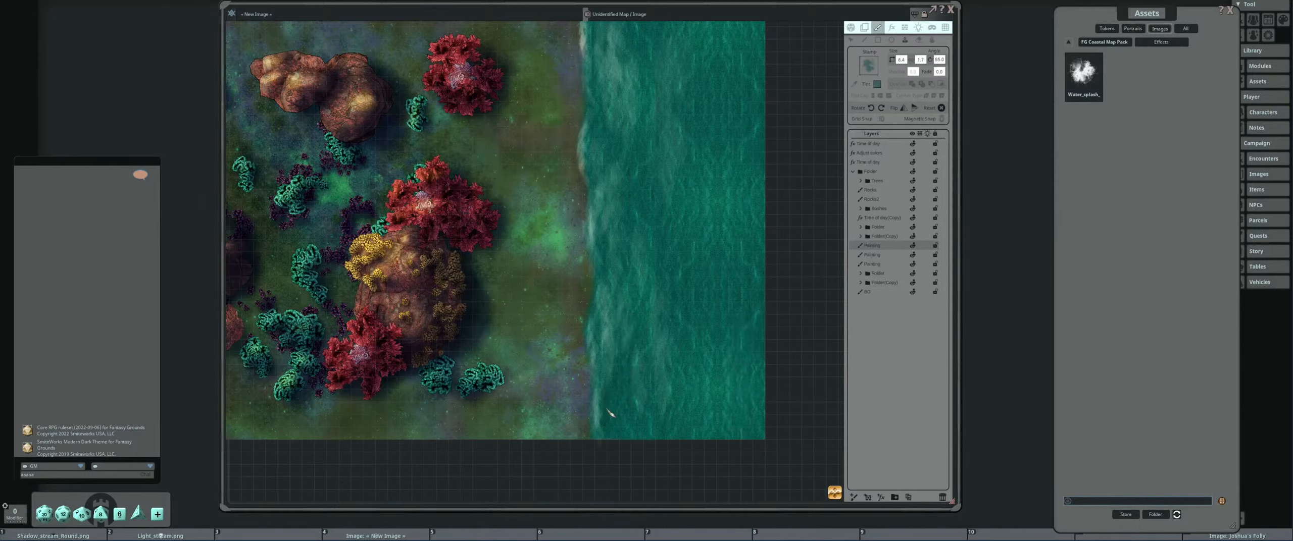
scroll(648, 341, down, 5)
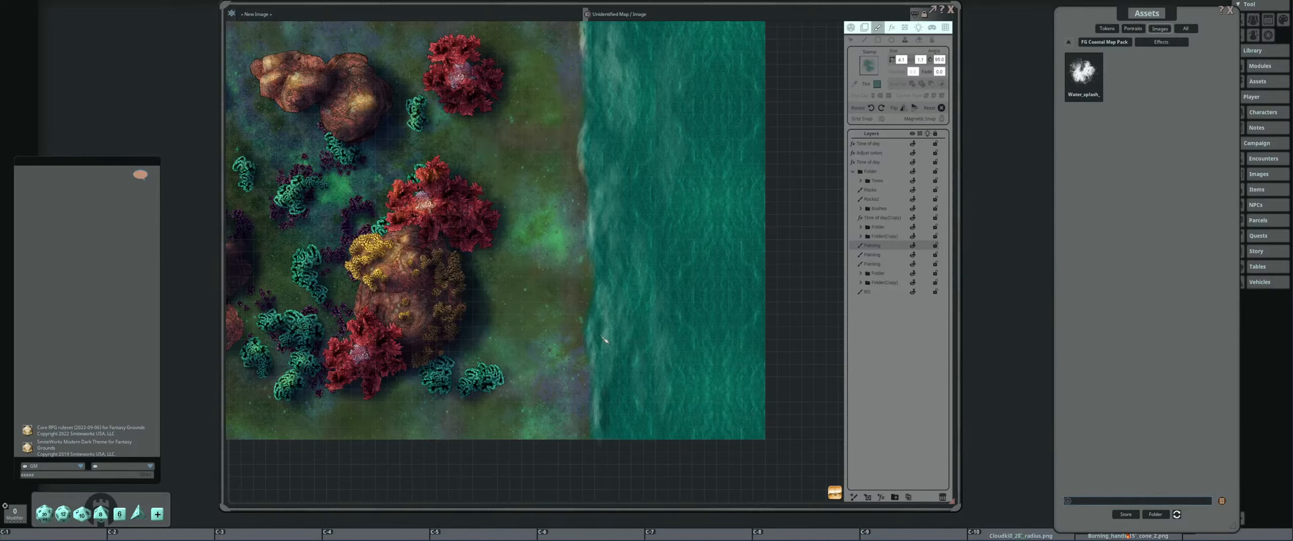
scroll(642, 284, up, 3)
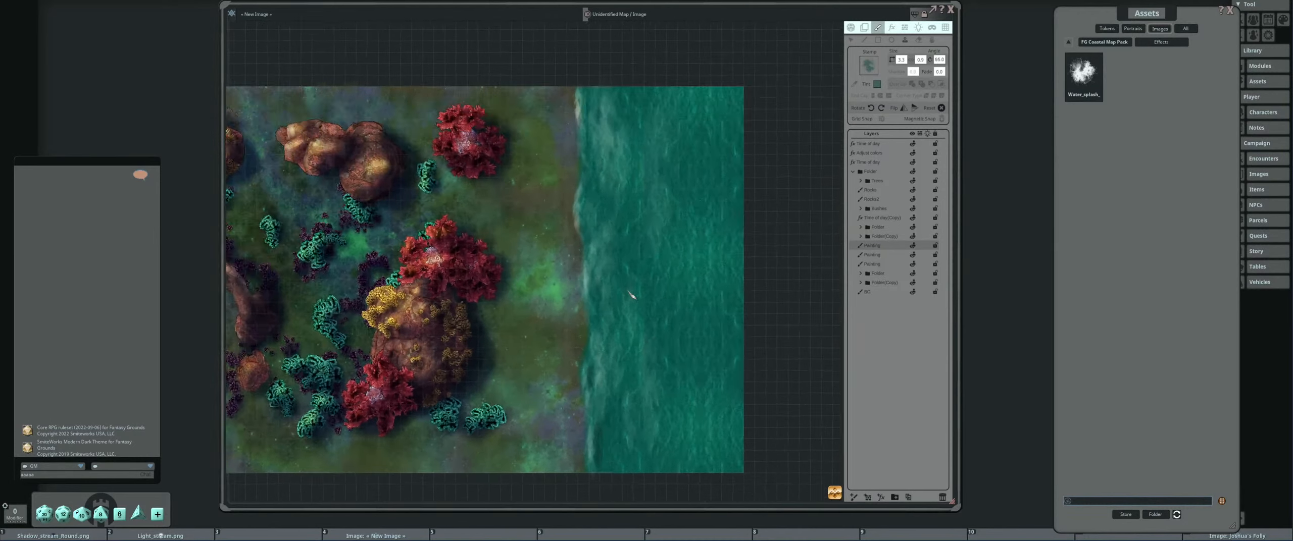
Enlarge the dark teal stamp and place darker patches through the middle of the open water, varying the stamp size.
scroll(657, 318, up, 6)
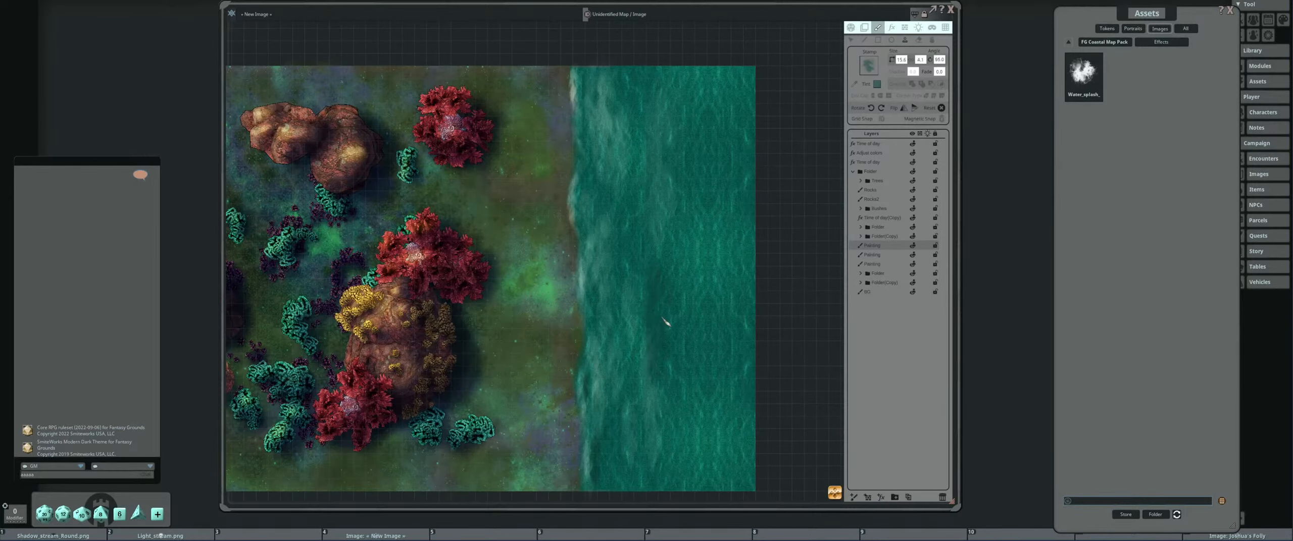
click(664, 327)
scroll(714, 284, up, 1)
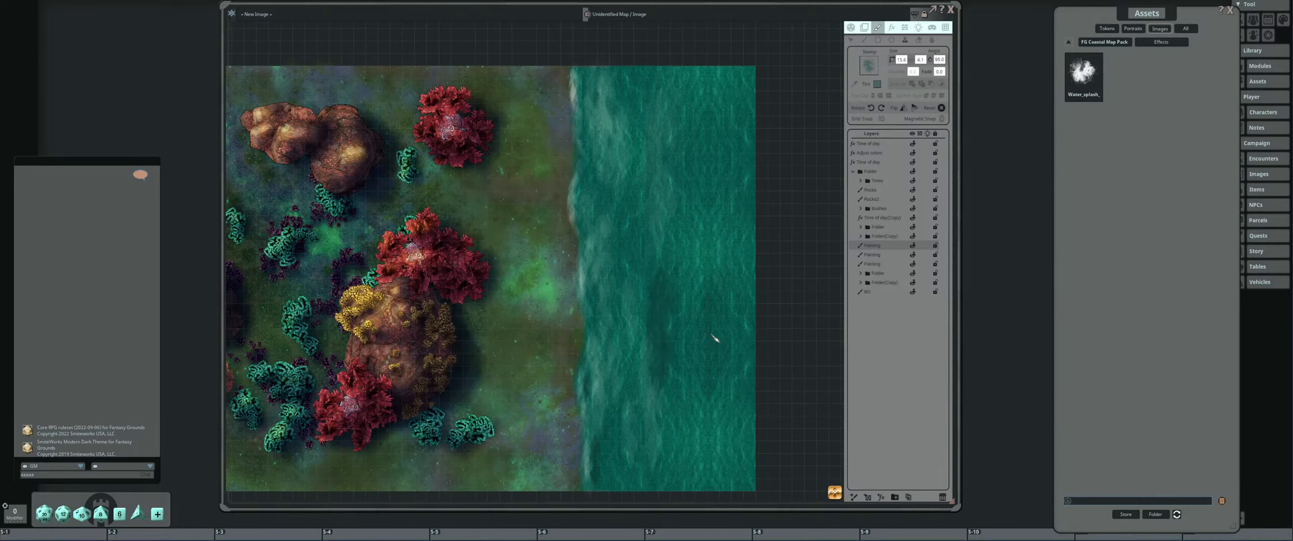
scroll(714, 284, down, 5)
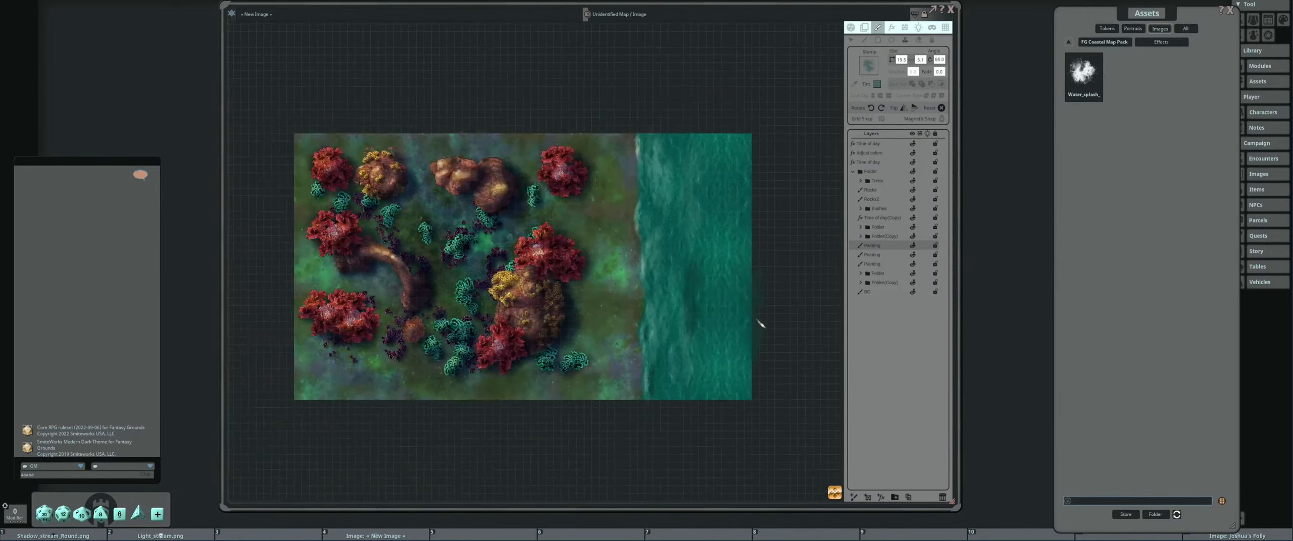
scroll(656, 293, up, 5)
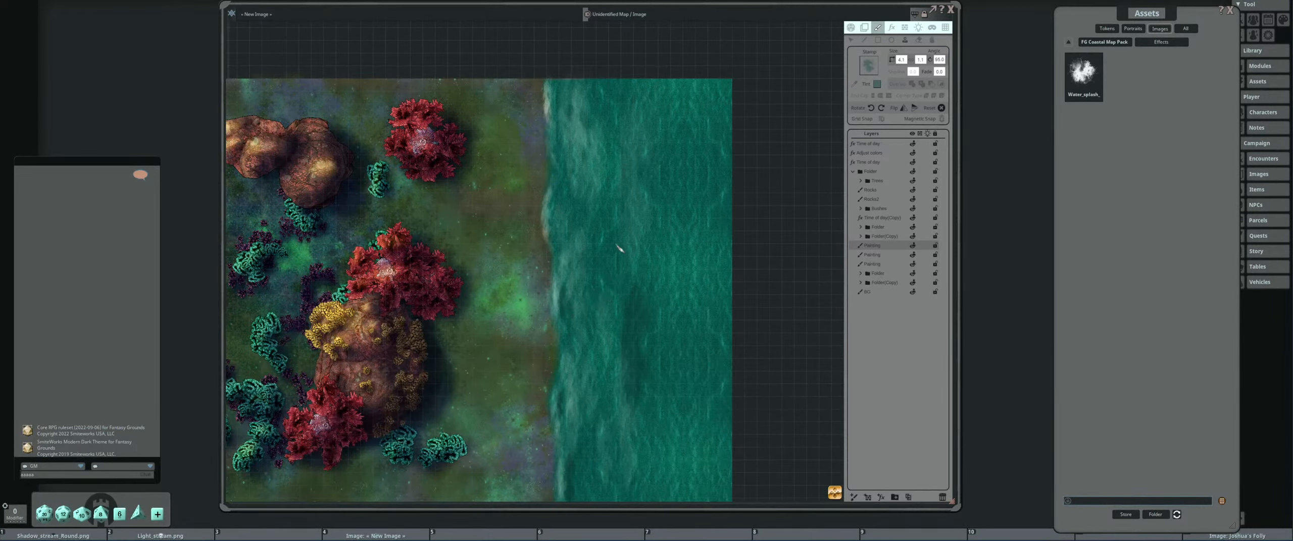
scroll(619, 219, up, 1)
scroll(707, 234, up, 1)
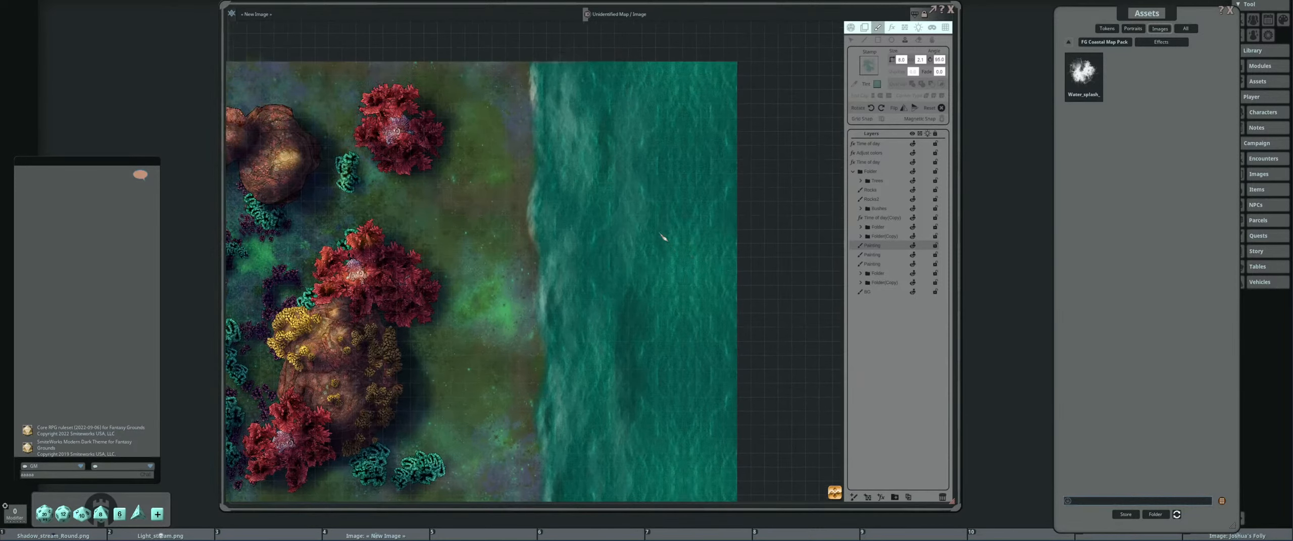
scroll(691, 292, up, 4)
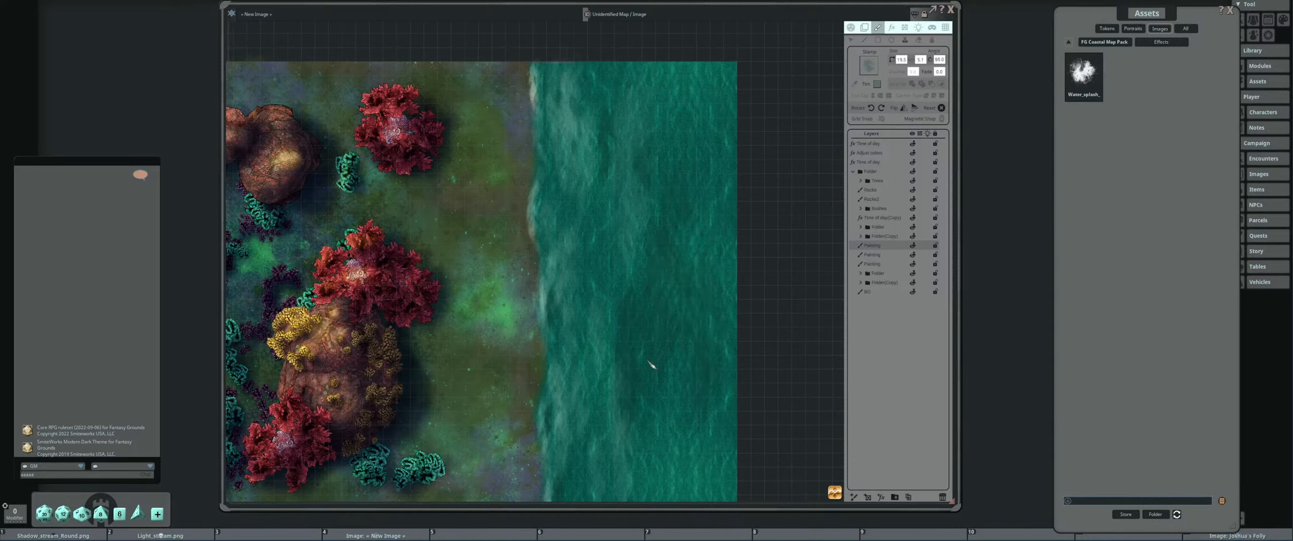
Deepen the offshore water with more broad dark teal patches toward the map's outer edge.
scroll(606, 268, down, 3)
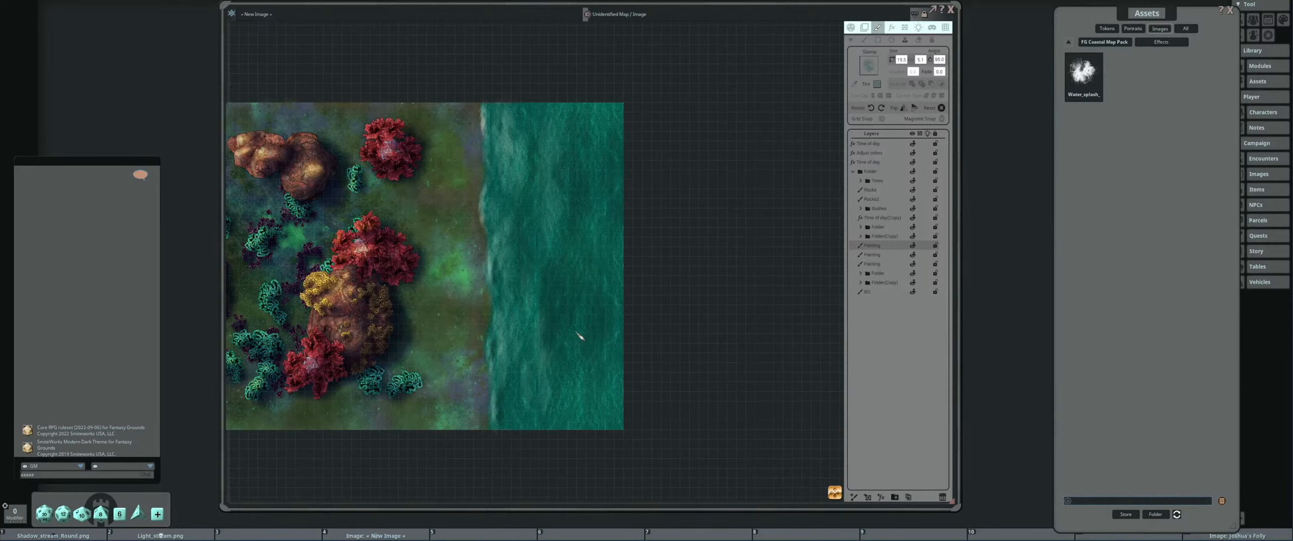
scroll(580, 337, up, 1)
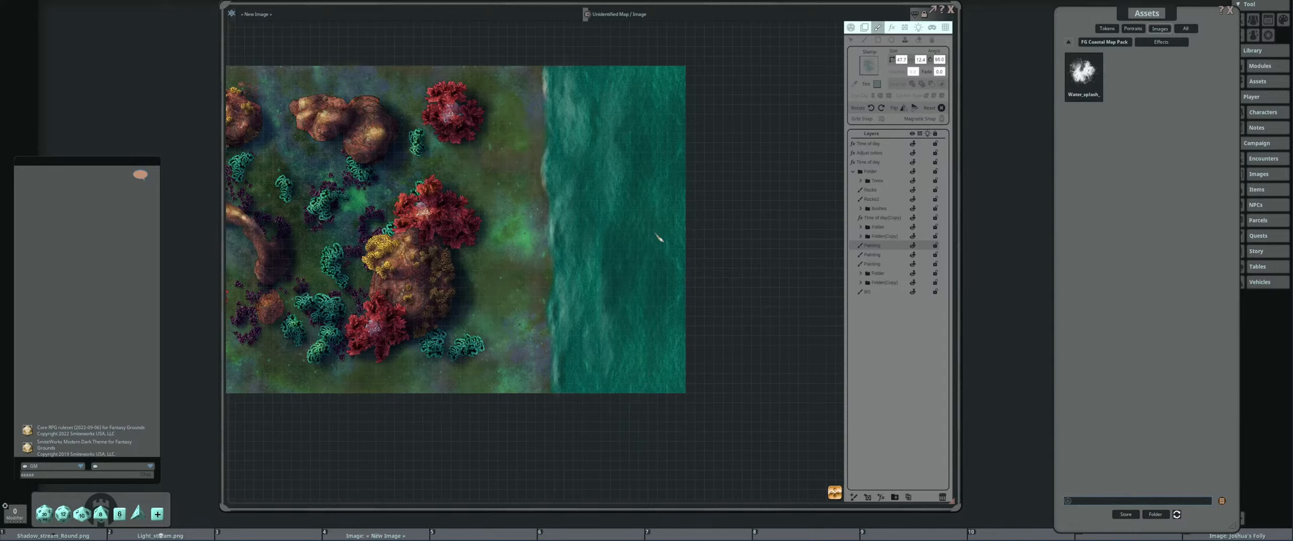
scroll(809, 303, down, 1)
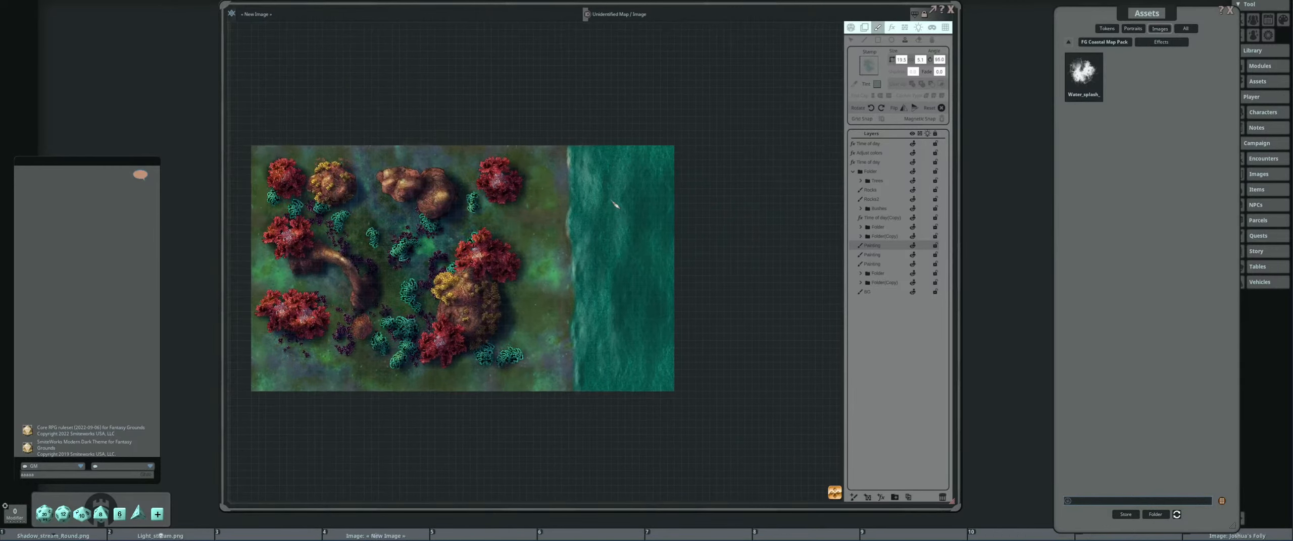
scroll(702, 263, up, 2)
scroll(684, 274, down, 2)
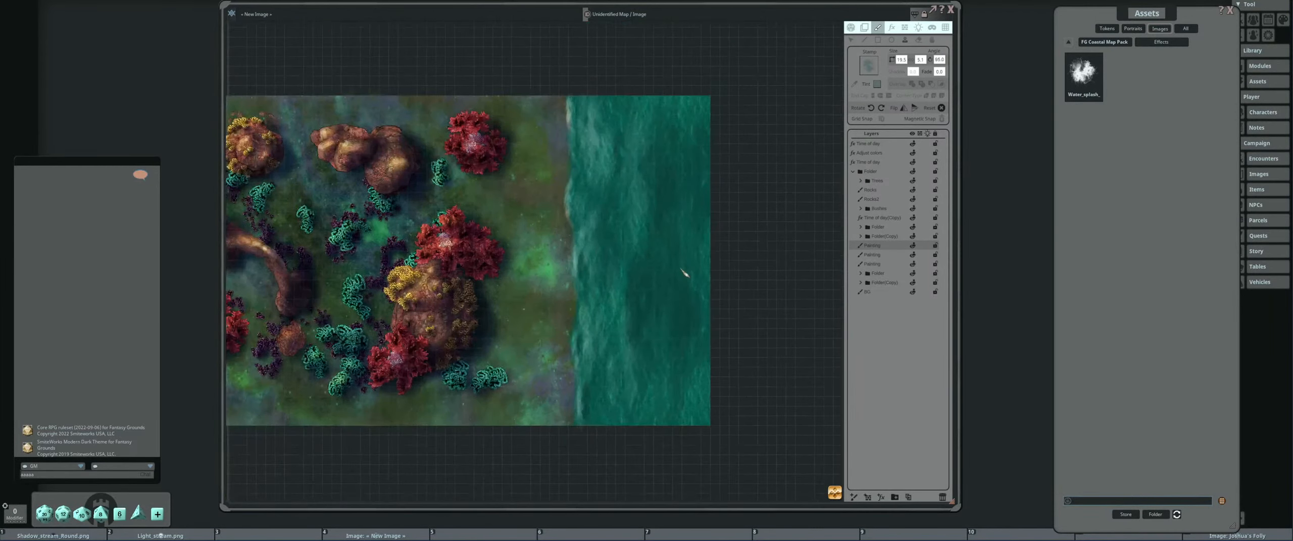
scroll(654, 270, up, 4)
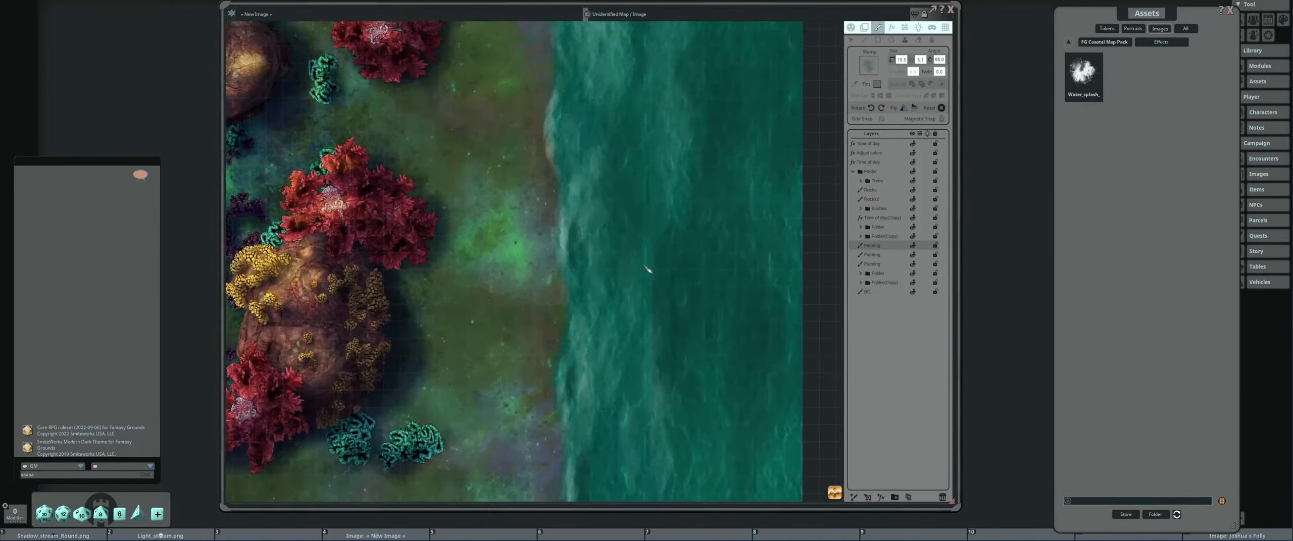
scroll(648, 269, down, 5)
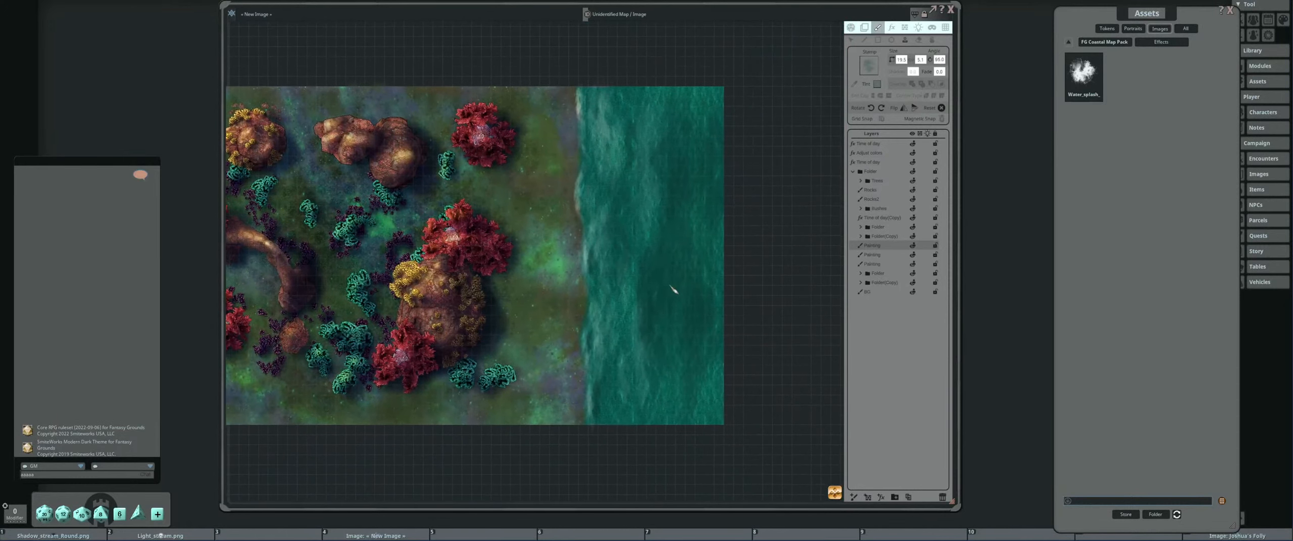
Add an effect layer above all other layers, set its FX type to Water, and increase its droplet setting.
click(870, 144)
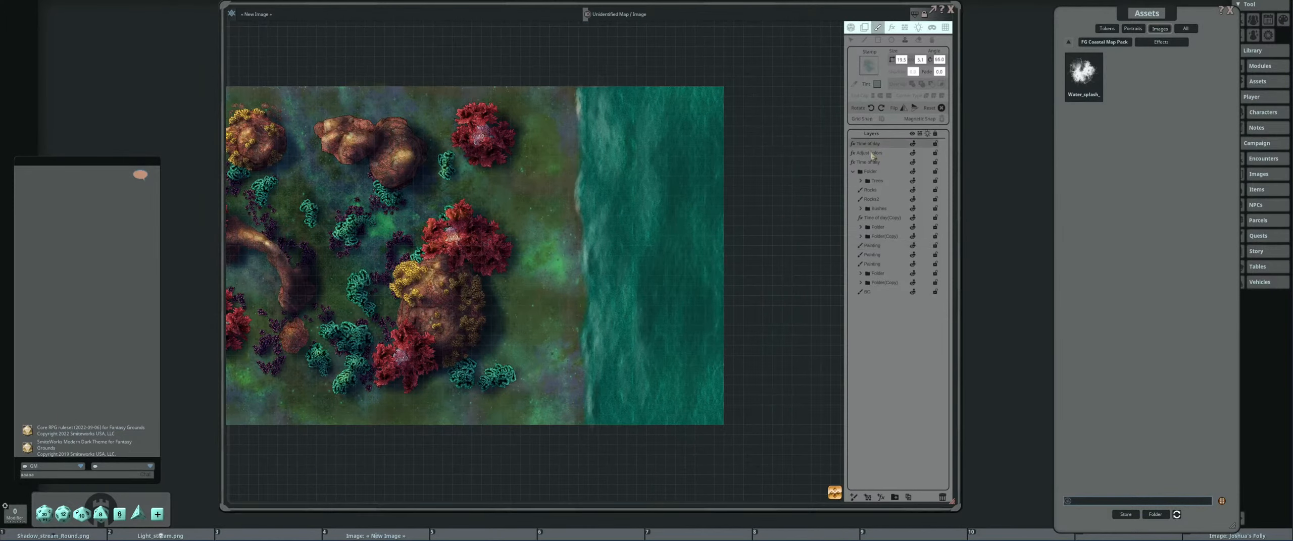
click(881, 498)
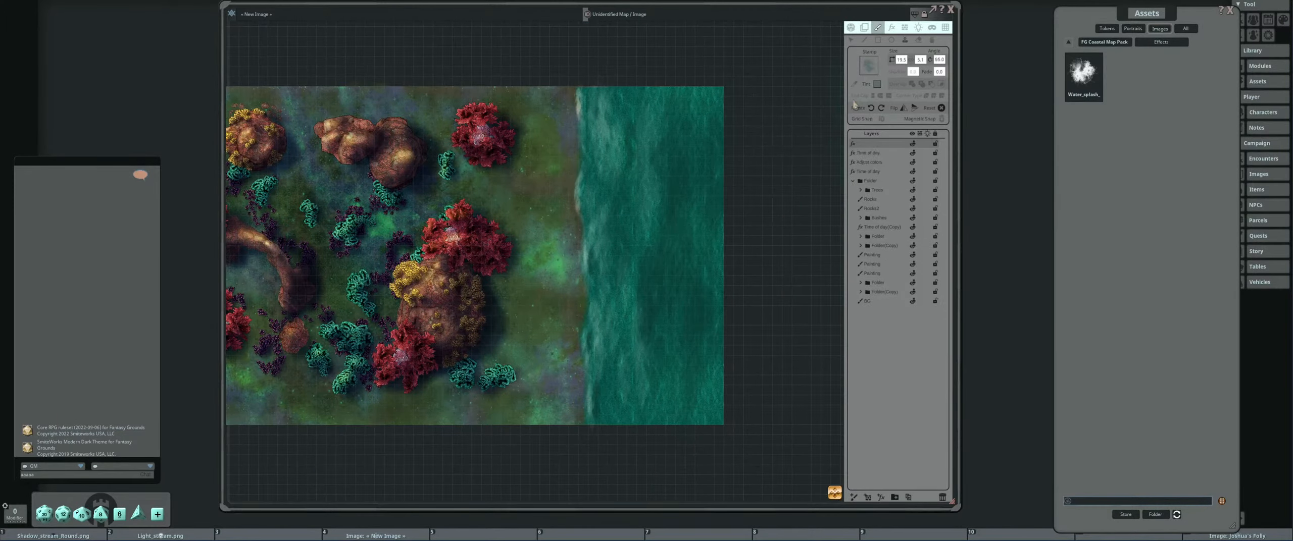
click(893, 28)
click(914, 54)
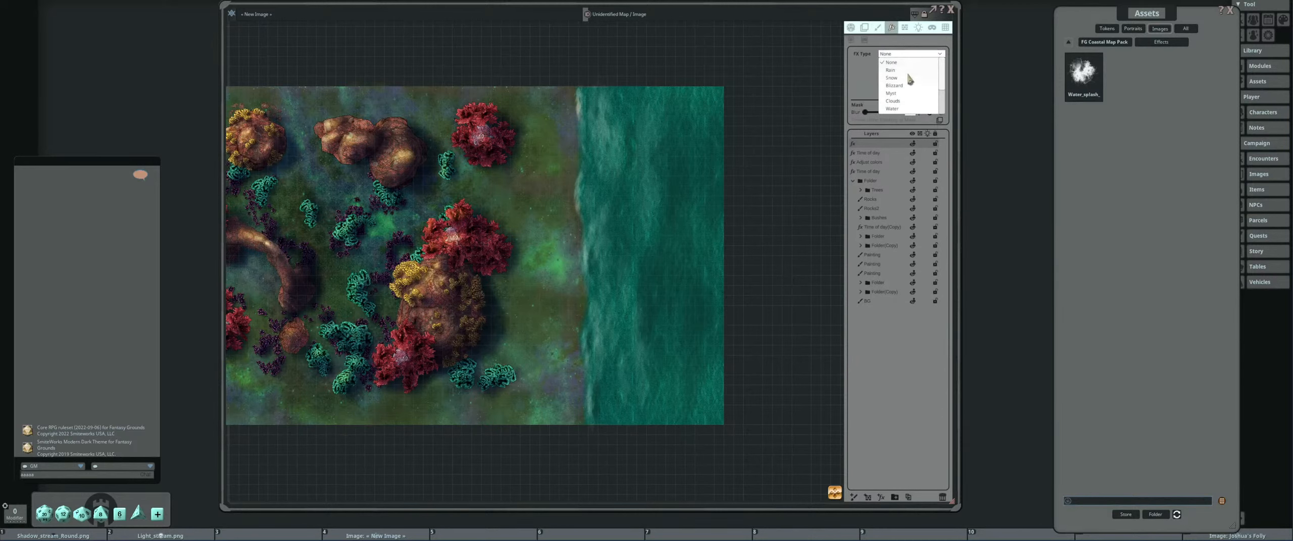
click(913, 85)
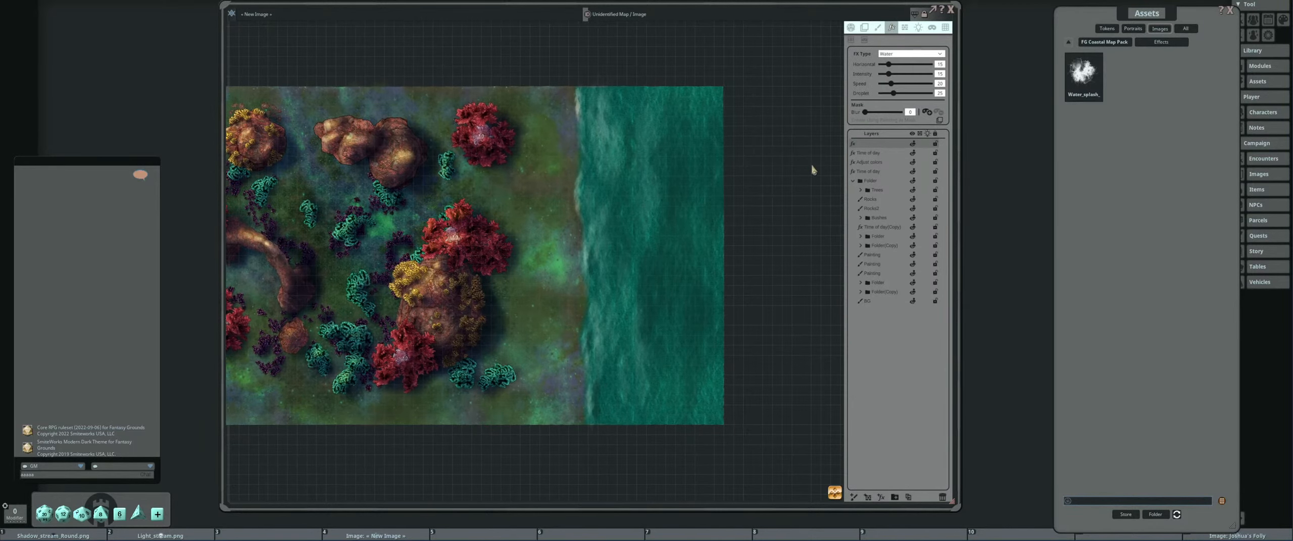
scroll(702, 217, up, 3)
drag(893, 93, 902, 94)
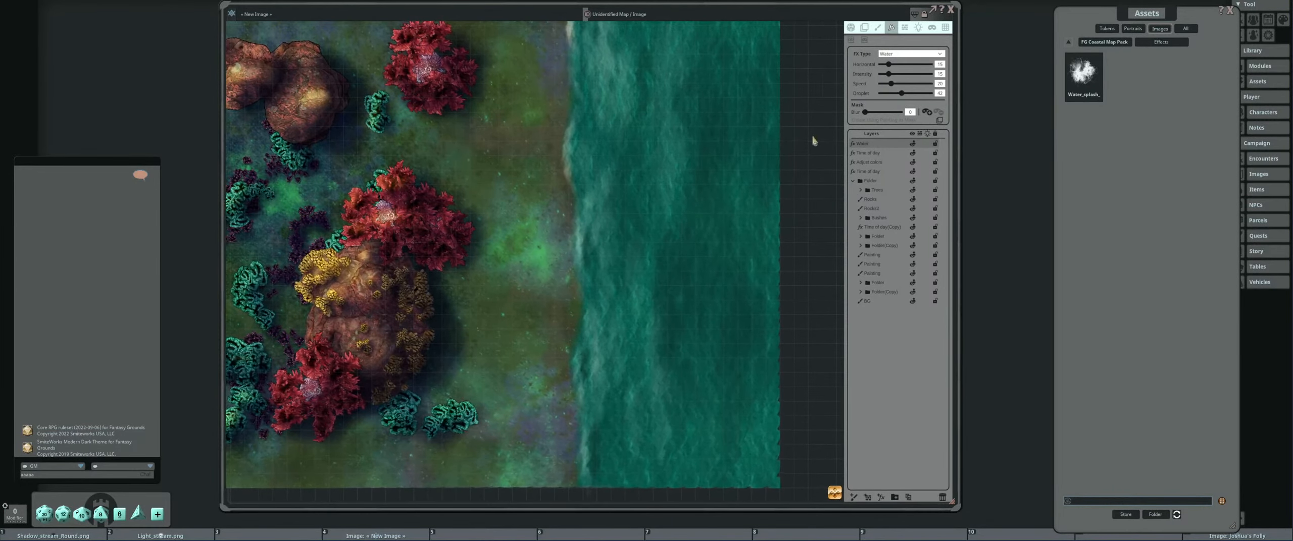
Mask the Water effect to a rectangle over the sea and trim its inner edge with a freehand outline along the shoreline.
scroll(736, 213, down, 3)
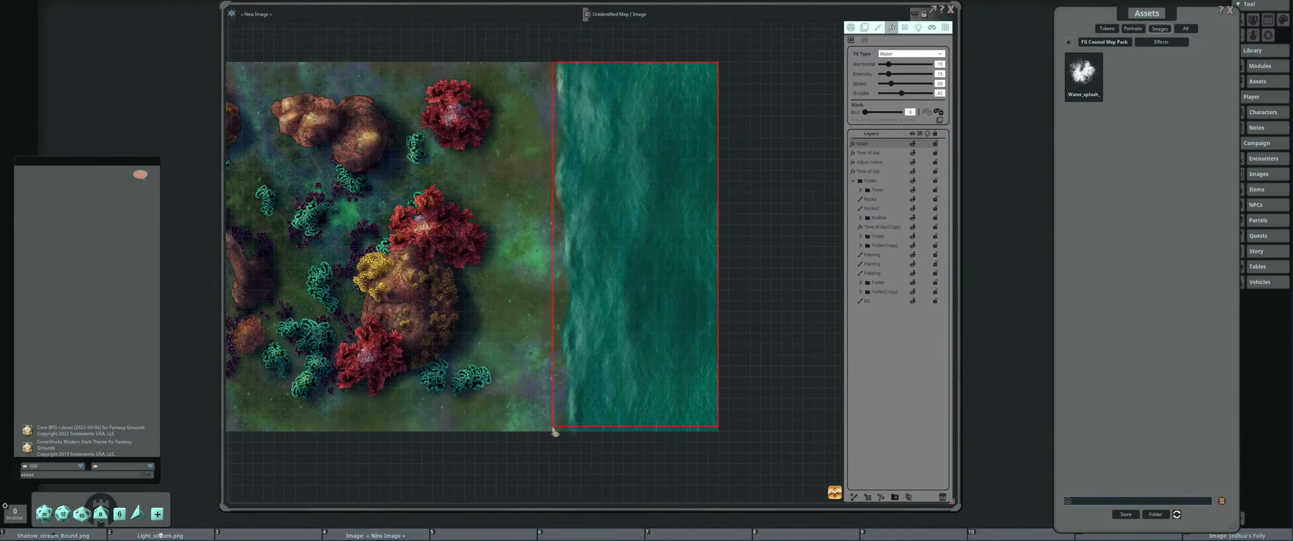
drag(551, 443, 551, 430)
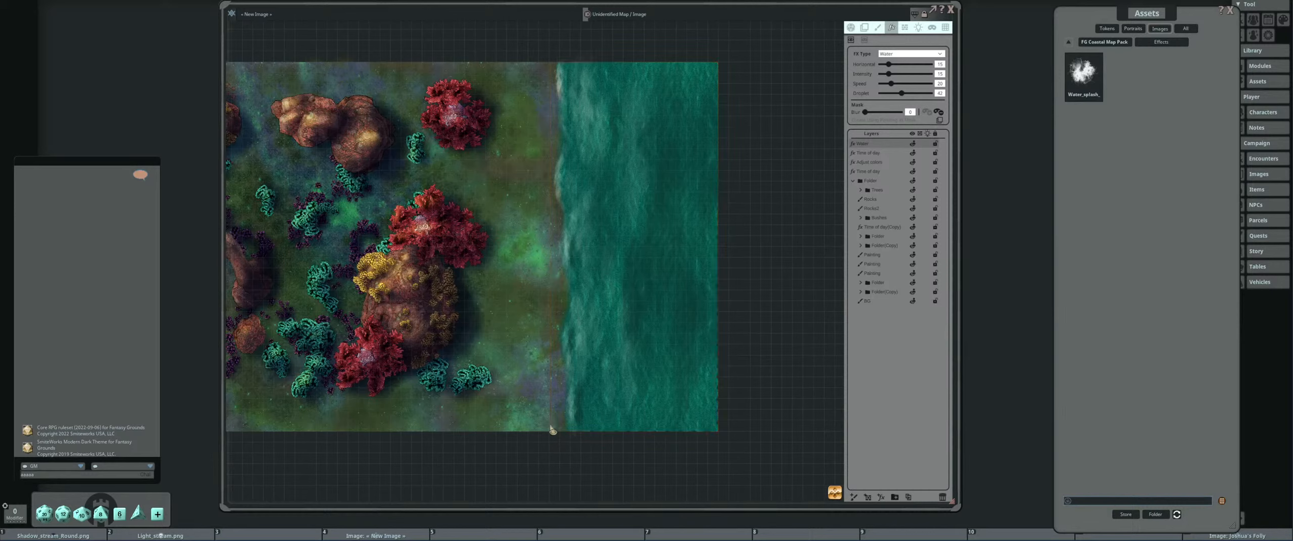
key(alt)
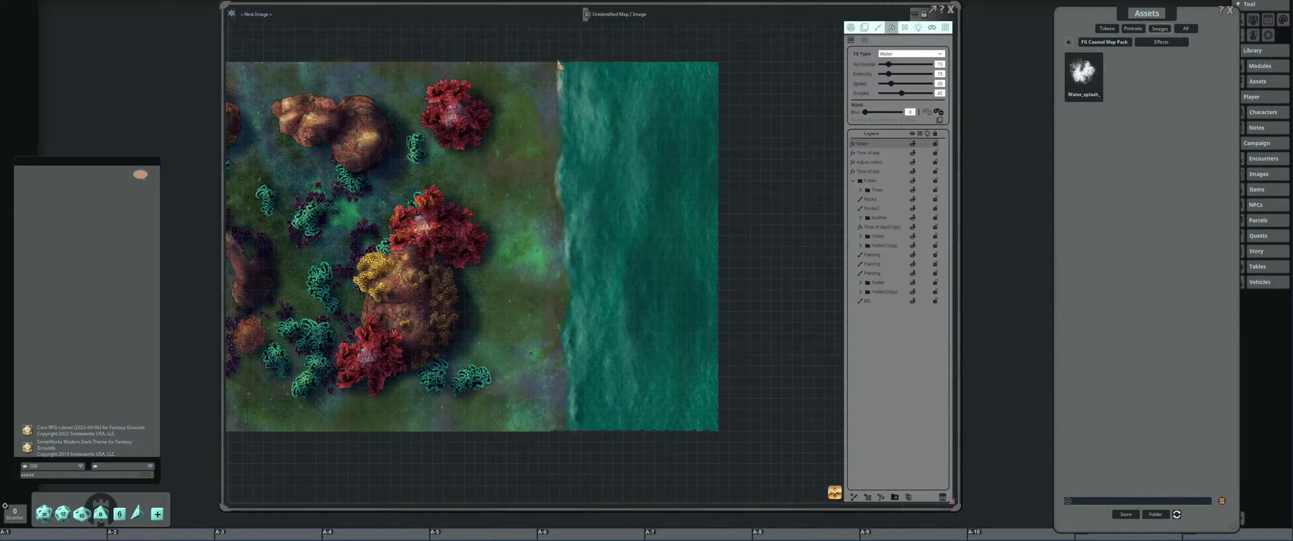
key(shift)
drag(558, 65, 558, 177)
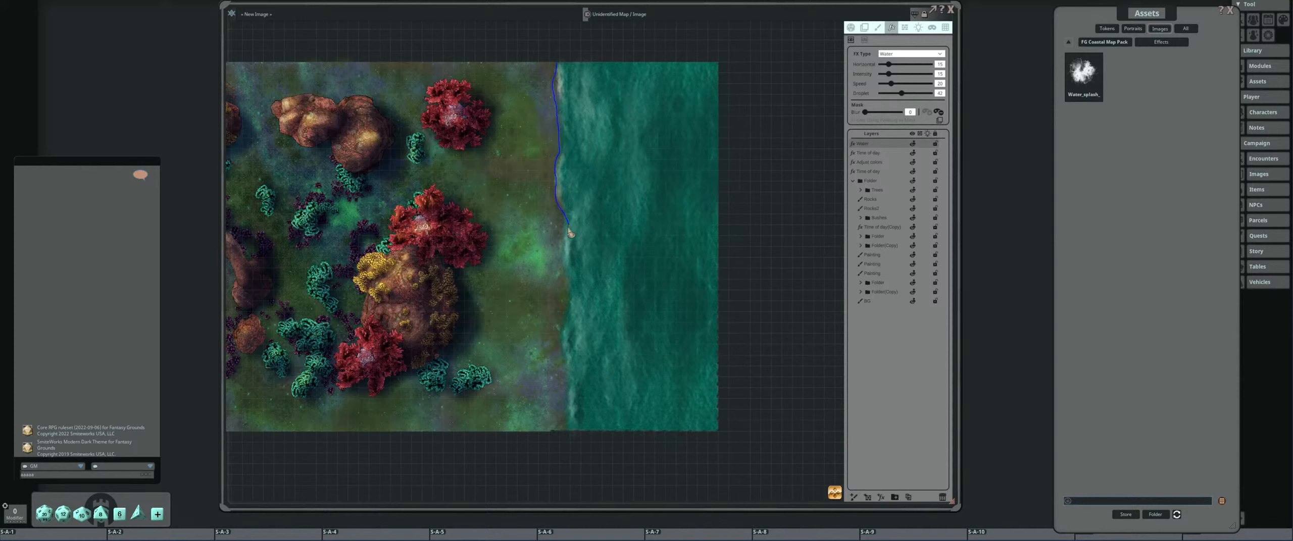
mouse_move(569, 309)
mouse_down()
mouse_move(564, 432)
mouse_move(536, 438)
mouse_move(517, 350)
mouse_move(516, 123)
mouse_move(549, 45)
mouse_up()
Lower the intensity and speed of the Water effect over the sea.
scroll(622, 231, up, 2)
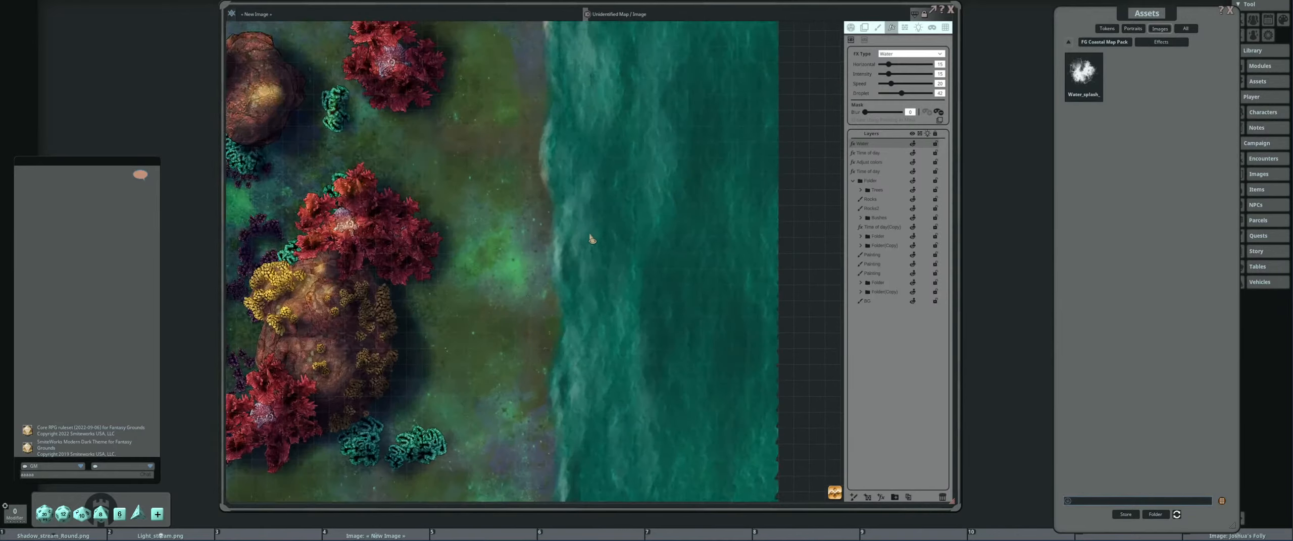
drag(663, 216, 697, 221)
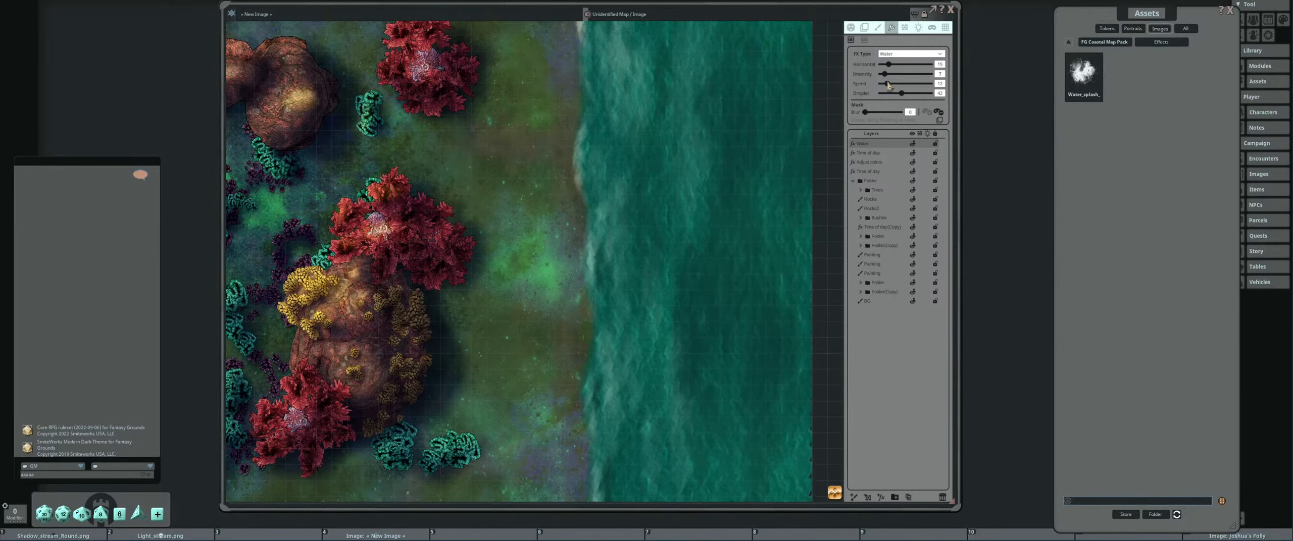
Set the water effect's mask blur to 100, lower its fourth effect parameter and check the water up close and from afar.
drag(726, 212, 691, 178)
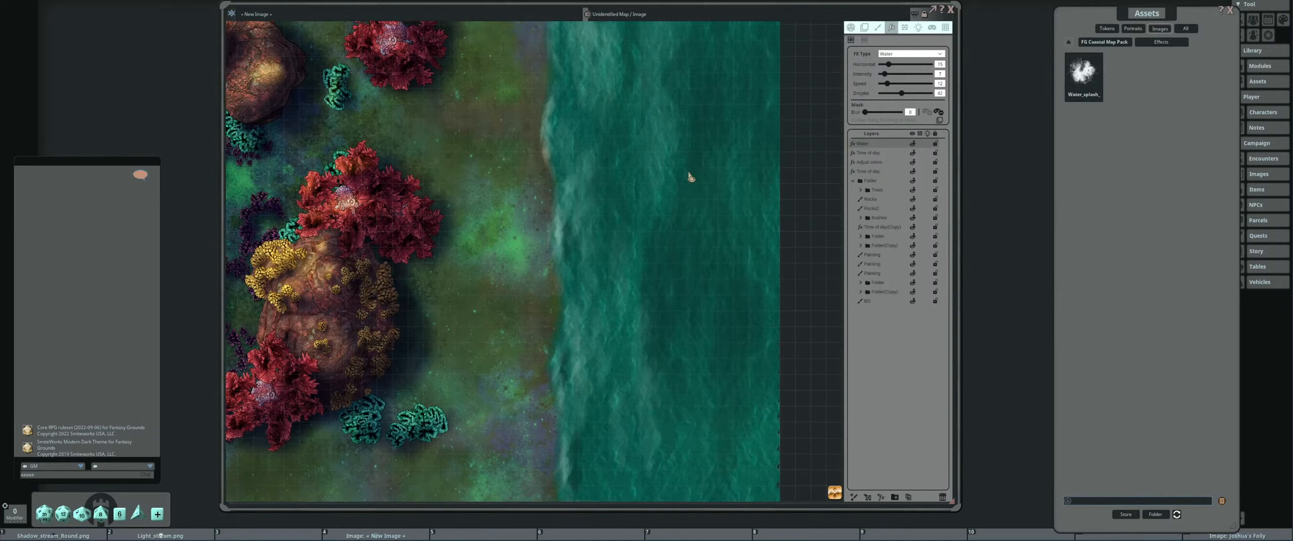
scroll(692, 182, down, 3)
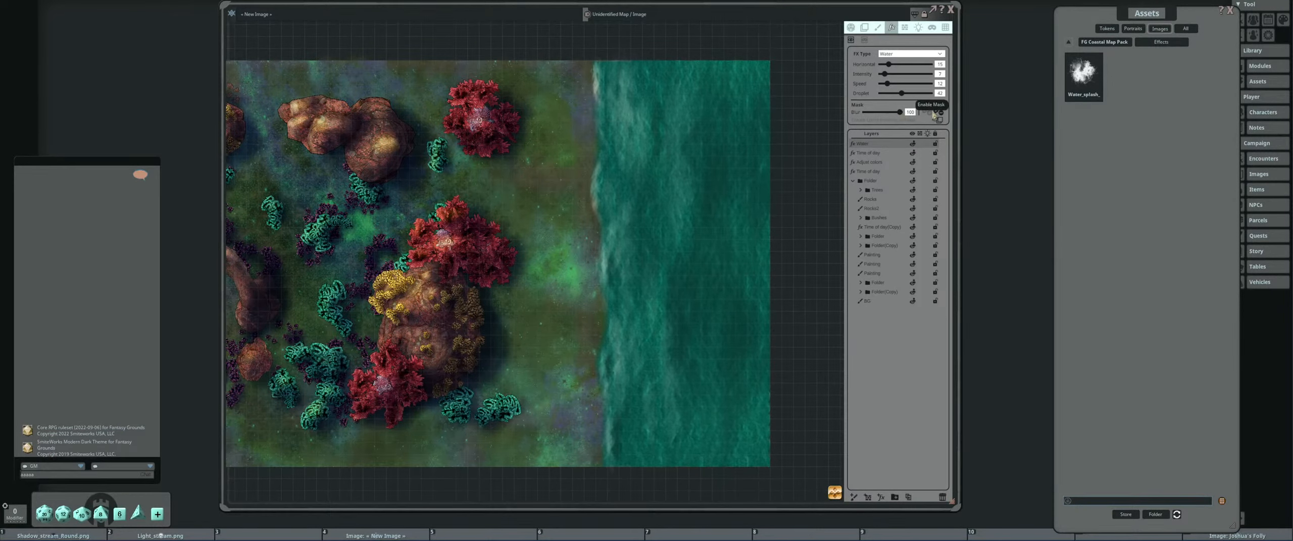
scroll(677, 205, up, 3)
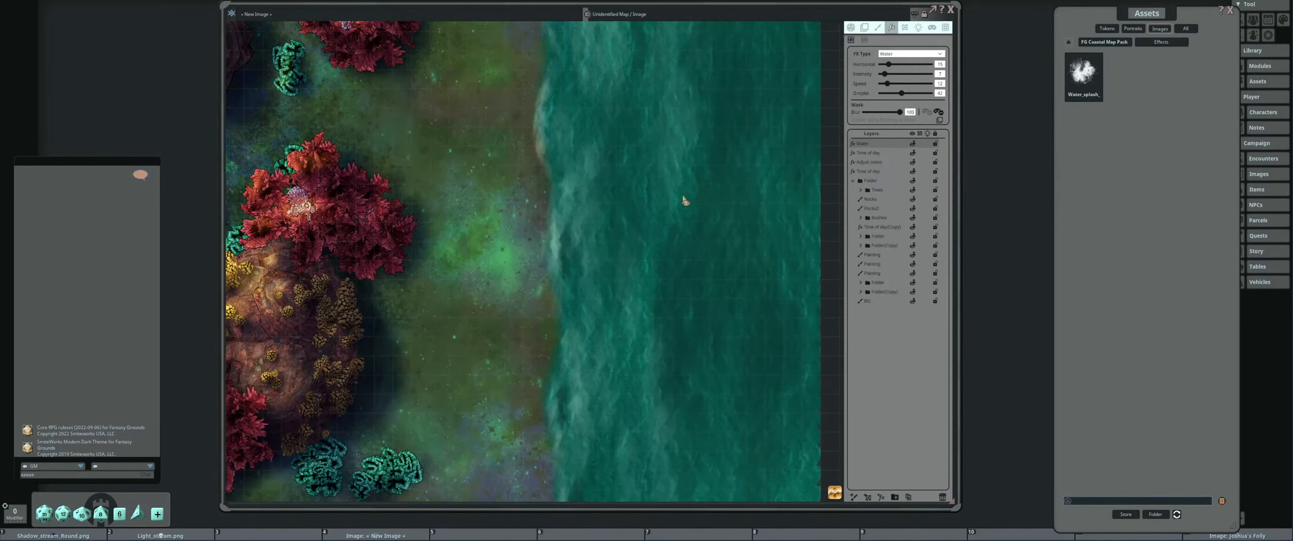
scroll(685, 200, down, 2)
scroll(700, 206, up, 2)
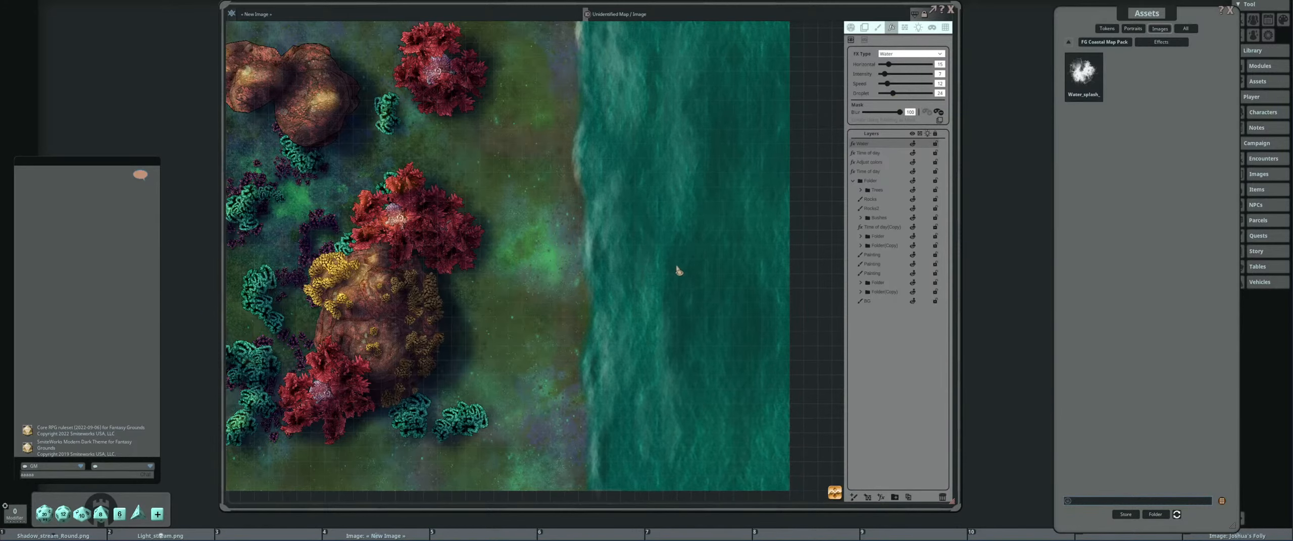
scroll(678, 271, up, 3)
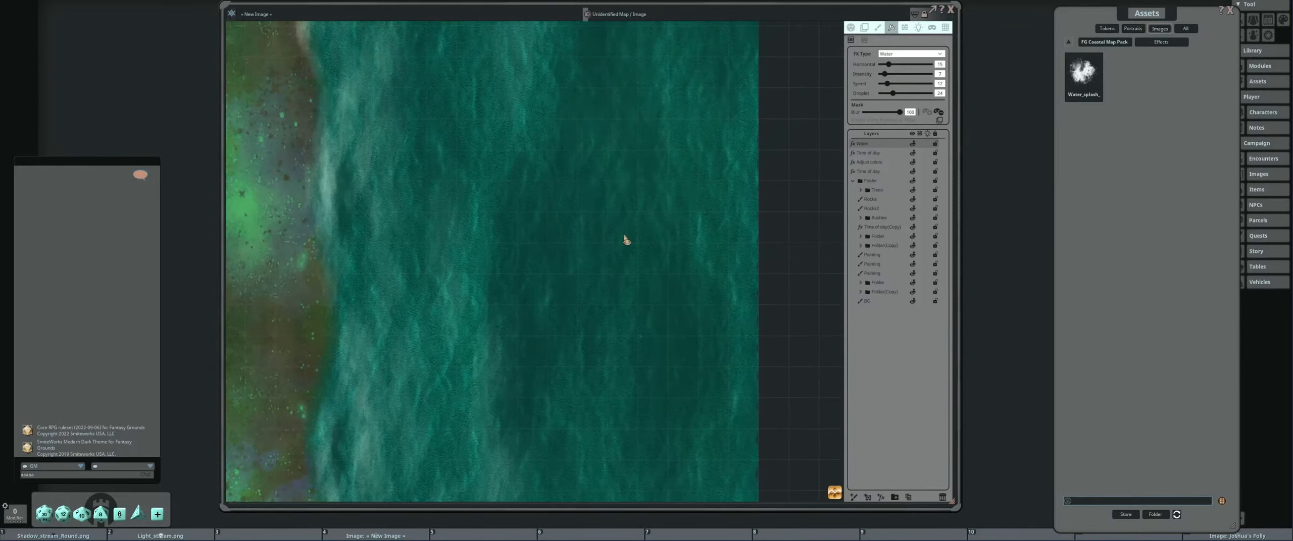
drag(626, 240, 681, 295)
scroll(667, 244, down, 3)
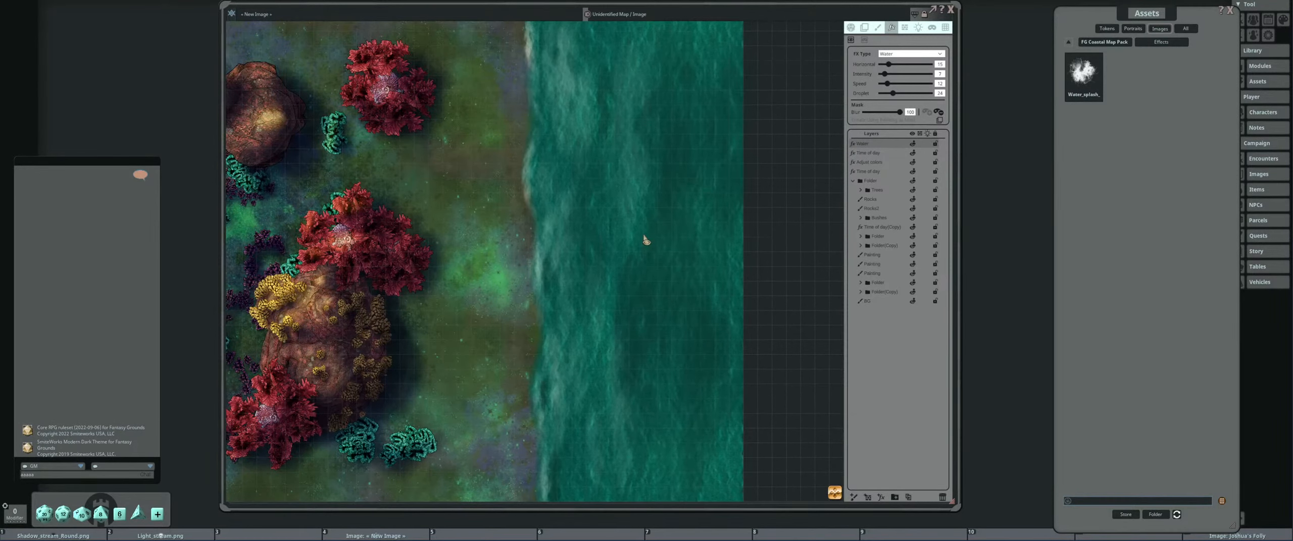
drag(647, 241, 671, 237)
scroll(643, 228, down, 3)
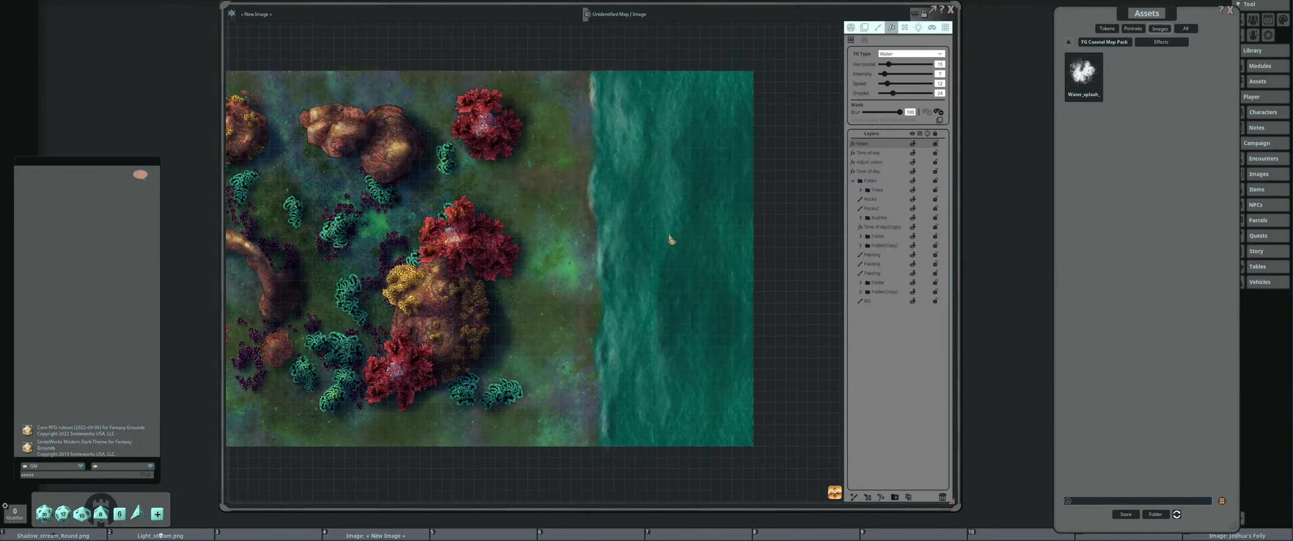
scroll(653, 230, up, 2)
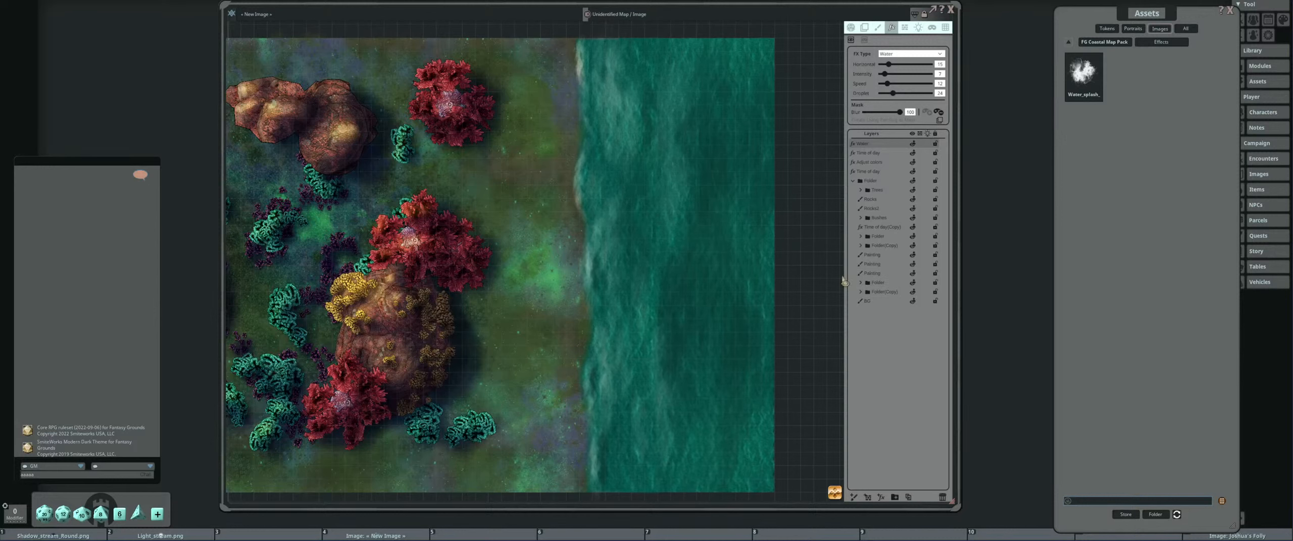
Check the uppermost Painting layer by toggling its visibility, and make the Painting layer just below it active for painting.
click(868, 304)
drag(693, 289, 709, 276)
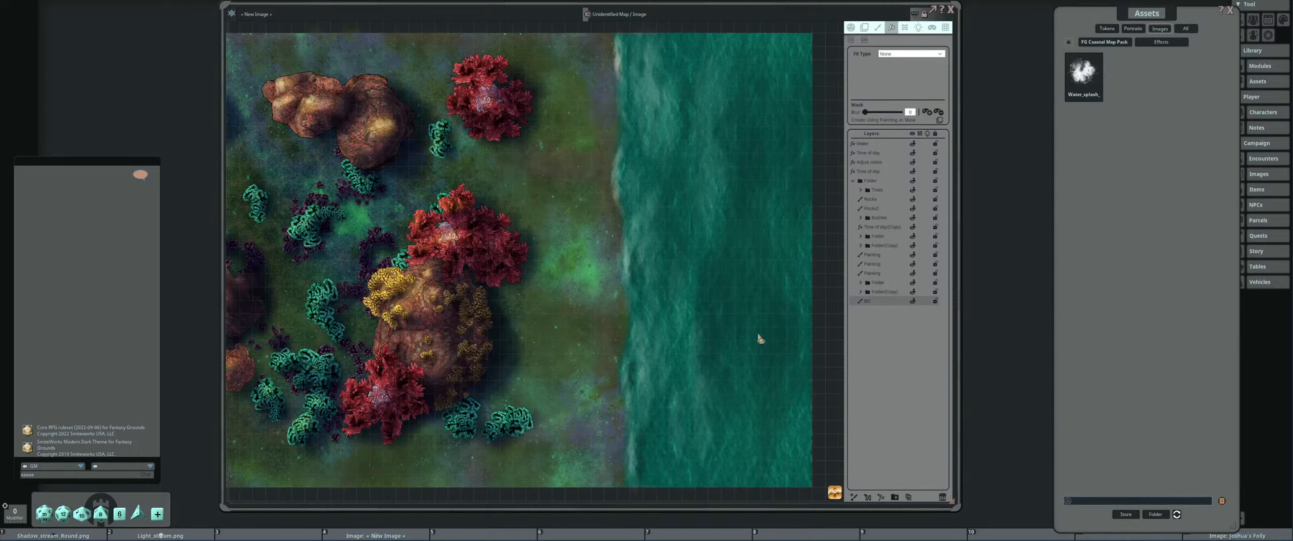
click(913, 256)
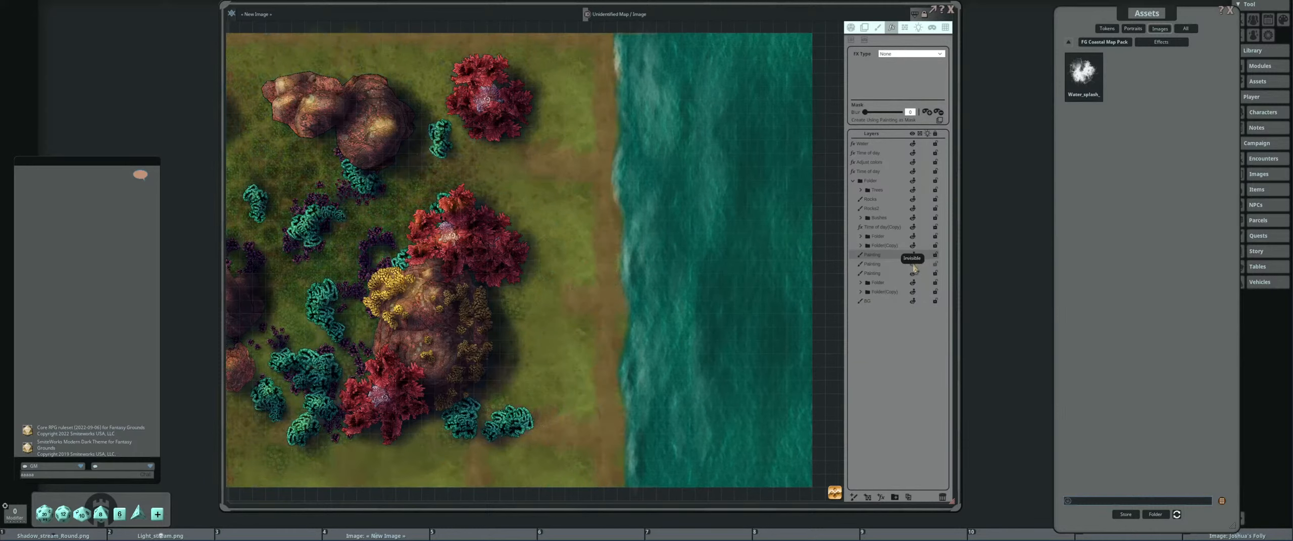
click(881, 265)
drag(634, 284, 640, 301)
click(865, 27)
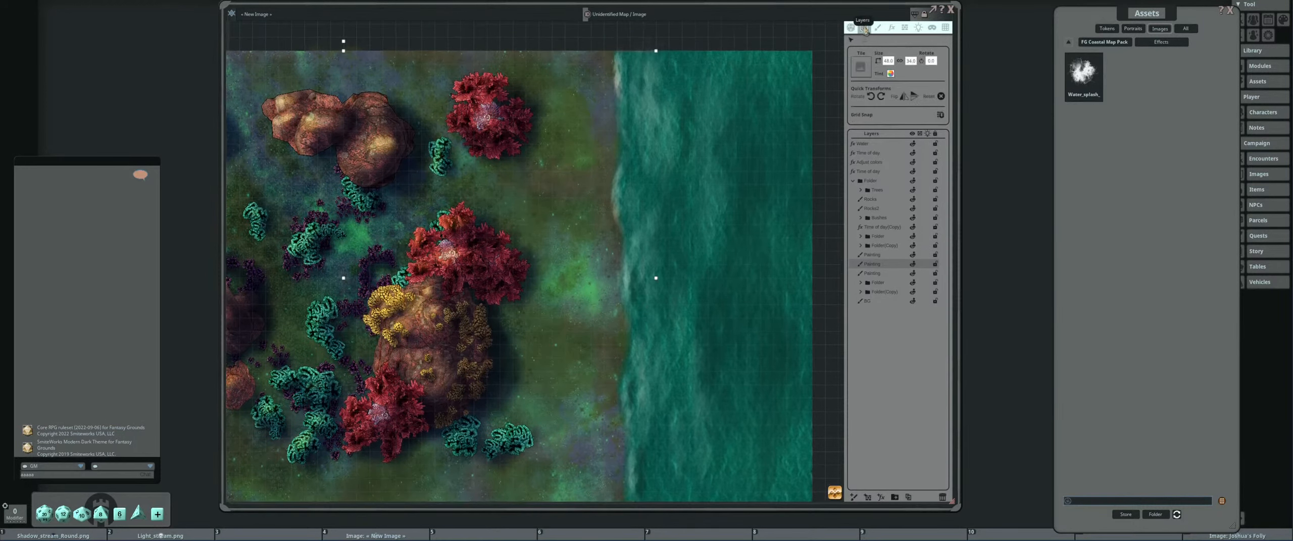
click(878, 28)
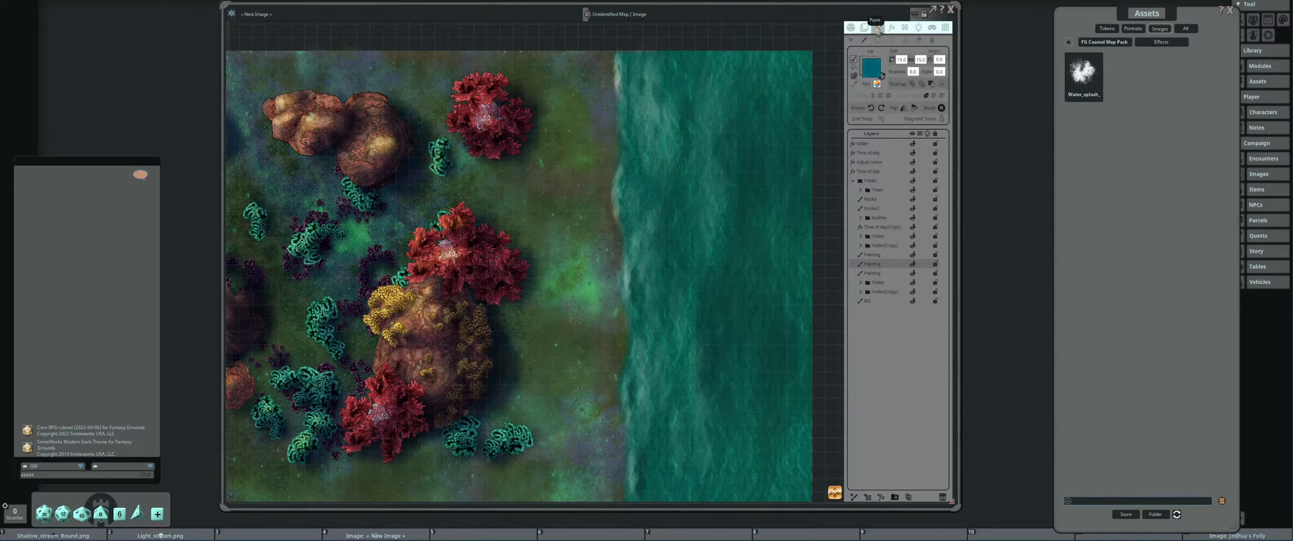
scroll(536, 197, down, 3)
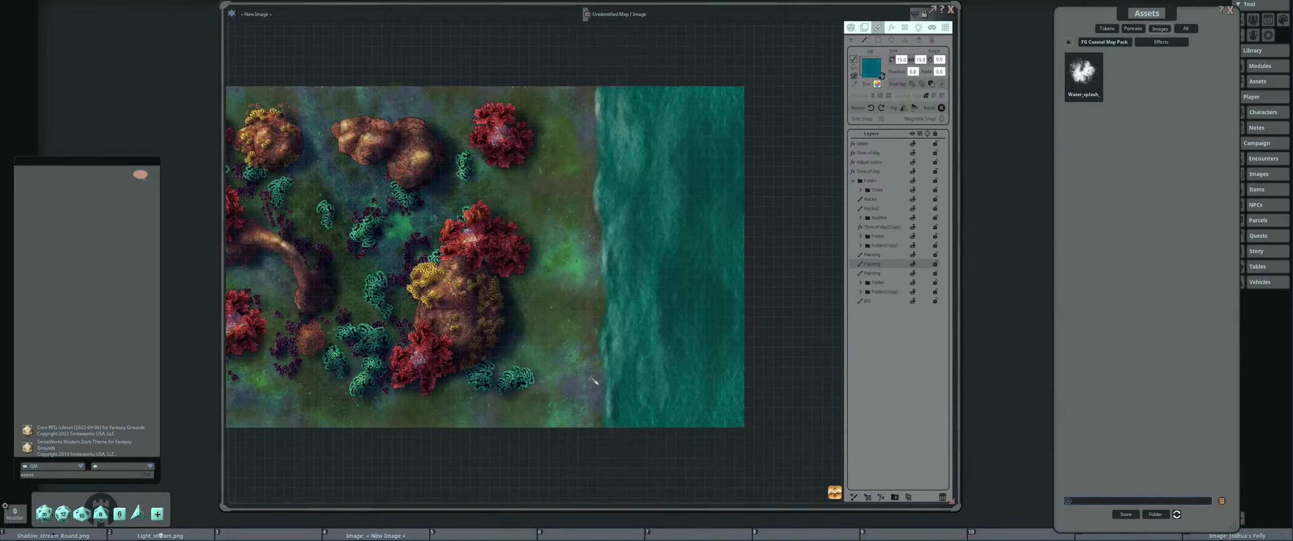
drag(592, 377, 617, 395)
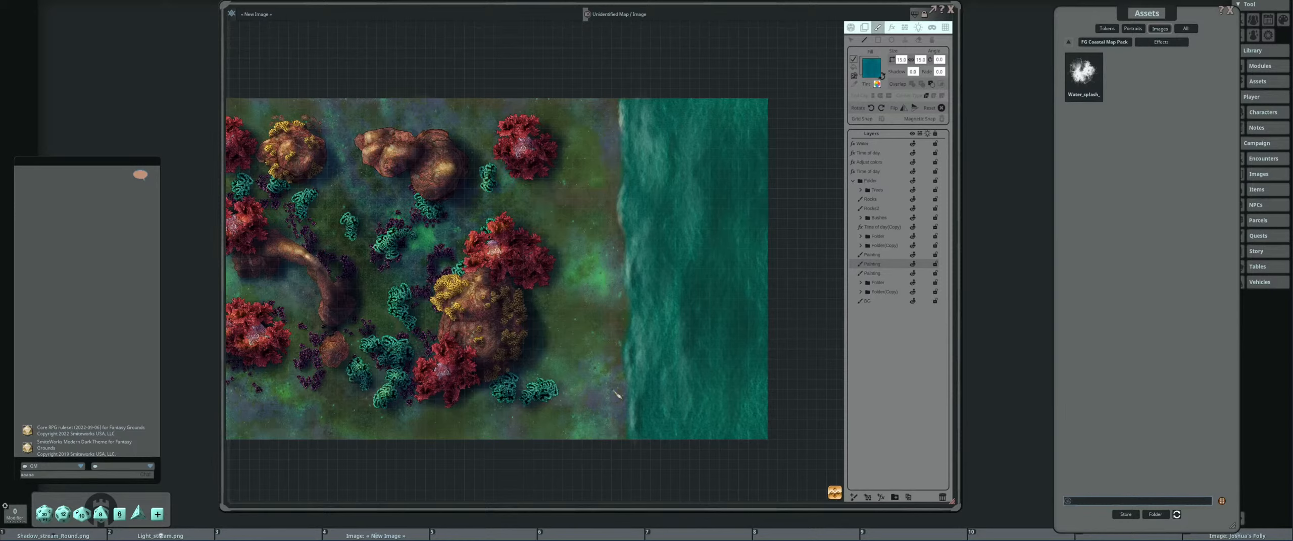
Browse the brushes of the FG Coastal Map Pack and preview the Coast_1 brush image.
click(1104, 42)
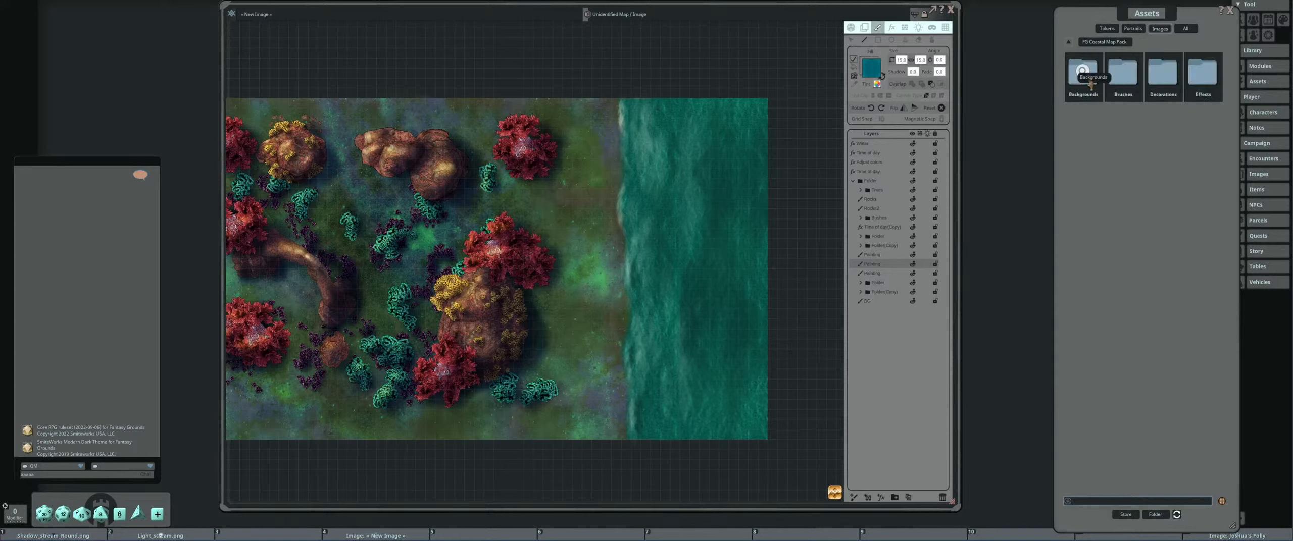
click(1126, 76)
click(1084, 73)
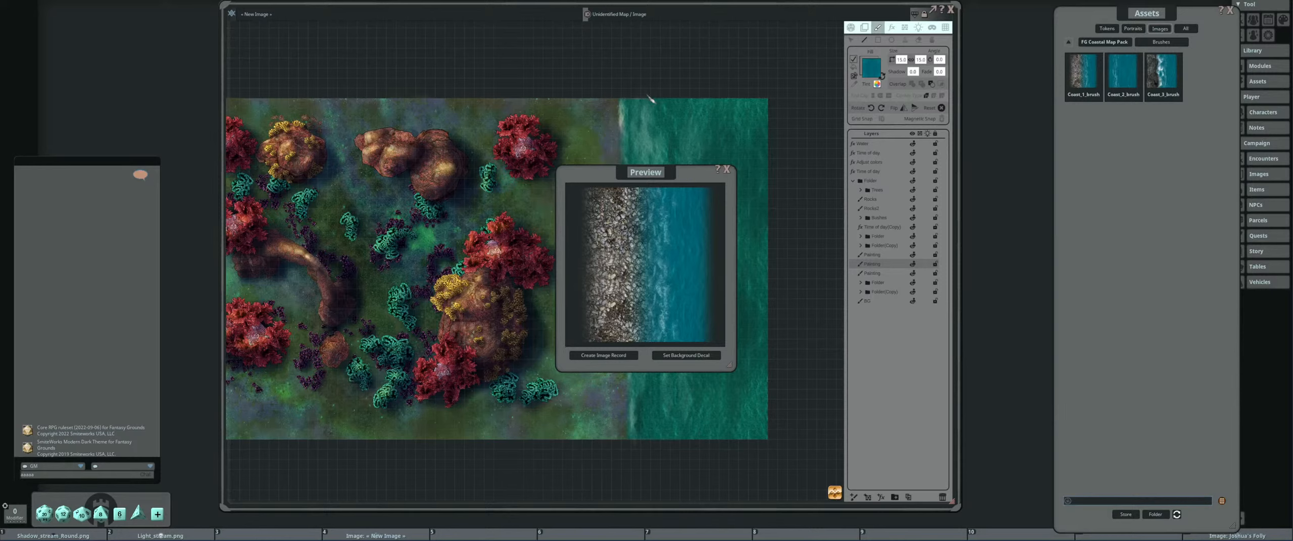
click(725, 169)
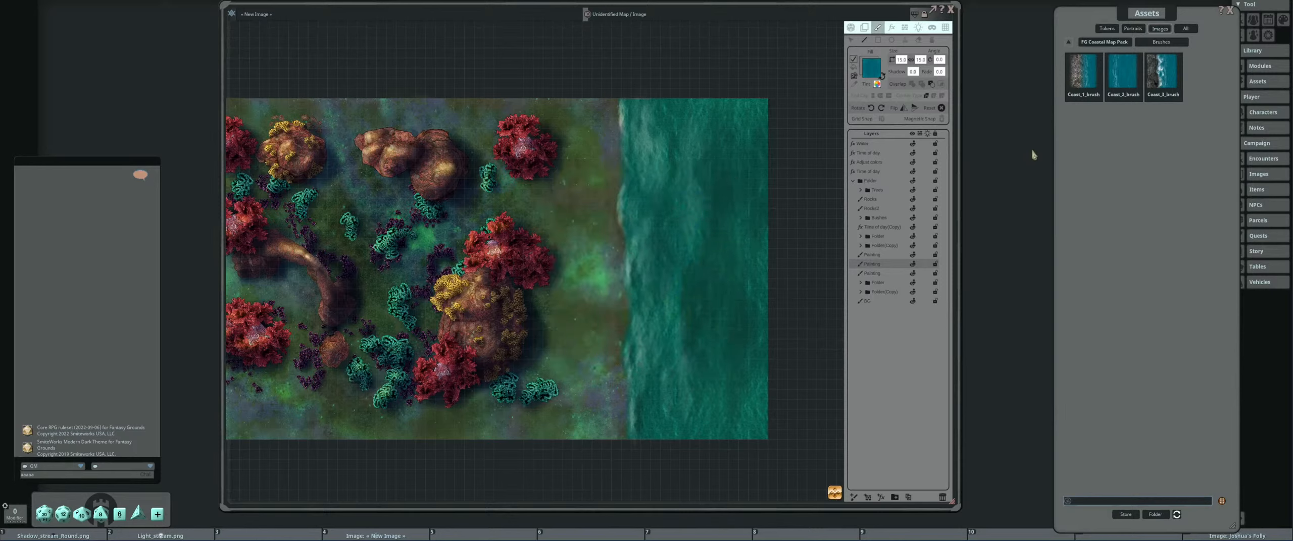
click(1111, 43)
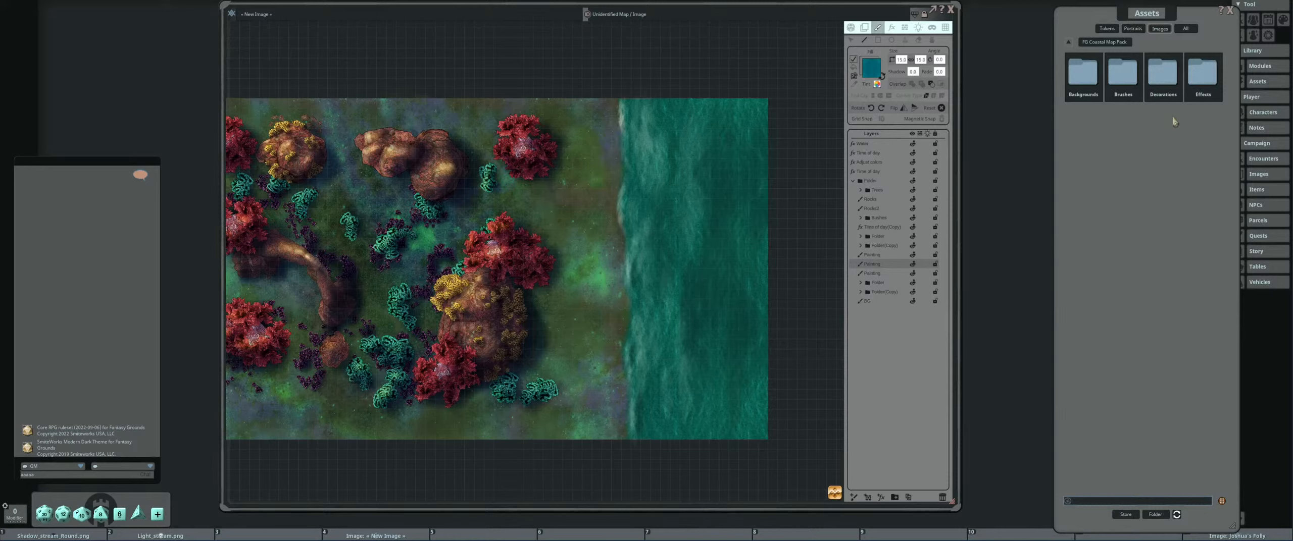
Look into the FG Art Pack 2019 folder and filter all image assets for dirt.
click(1069, 41)
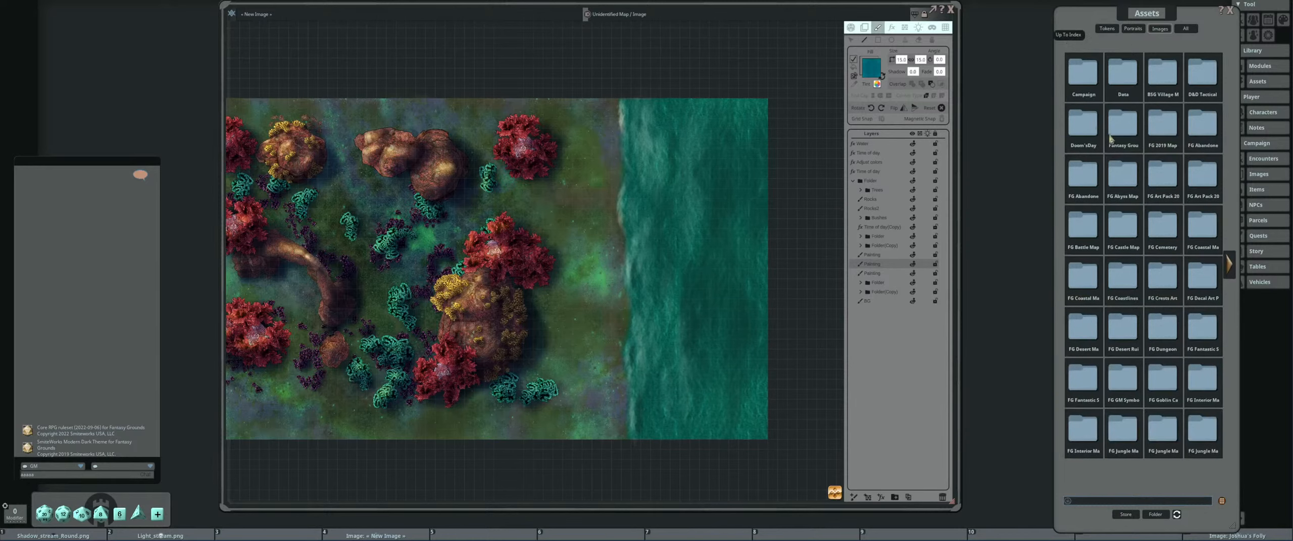
click(1163, 162)
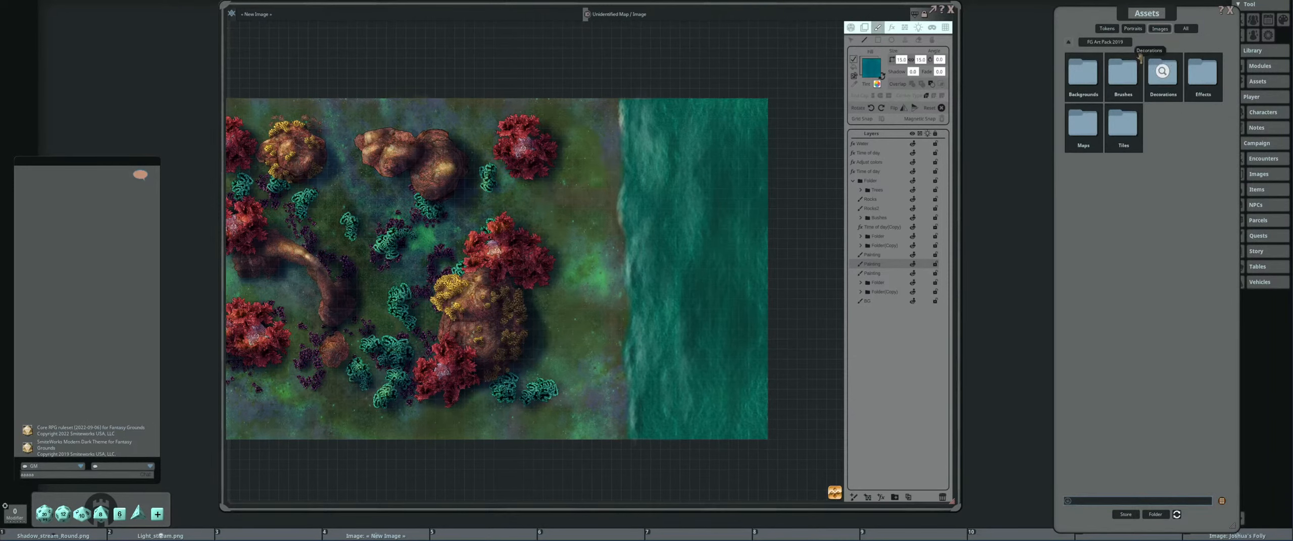
click(1067, 47)
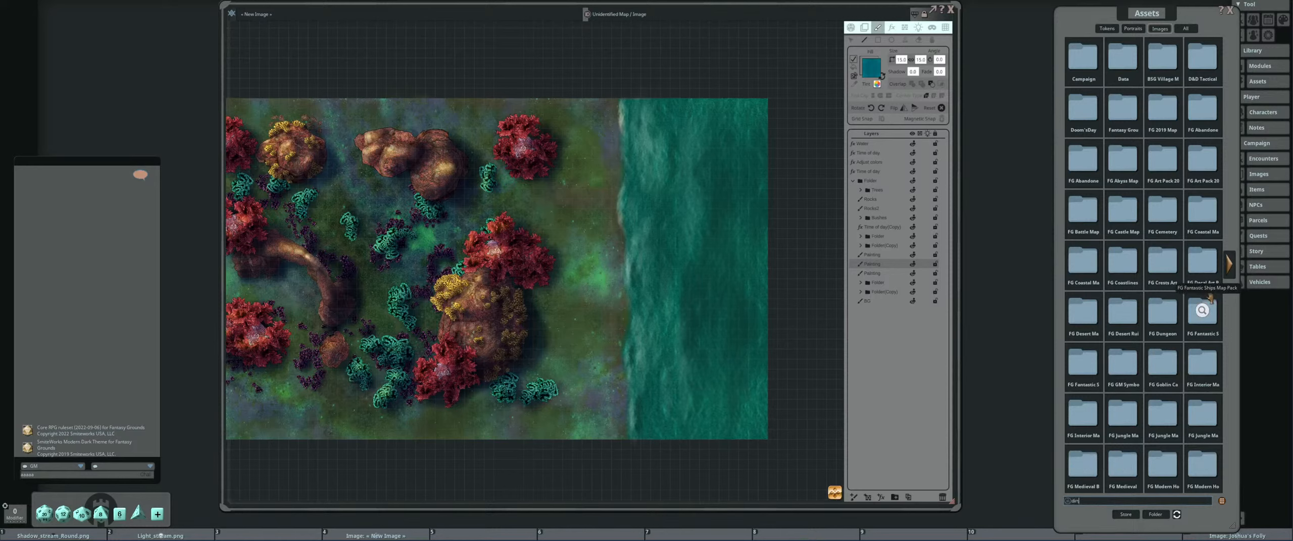
key(Return)
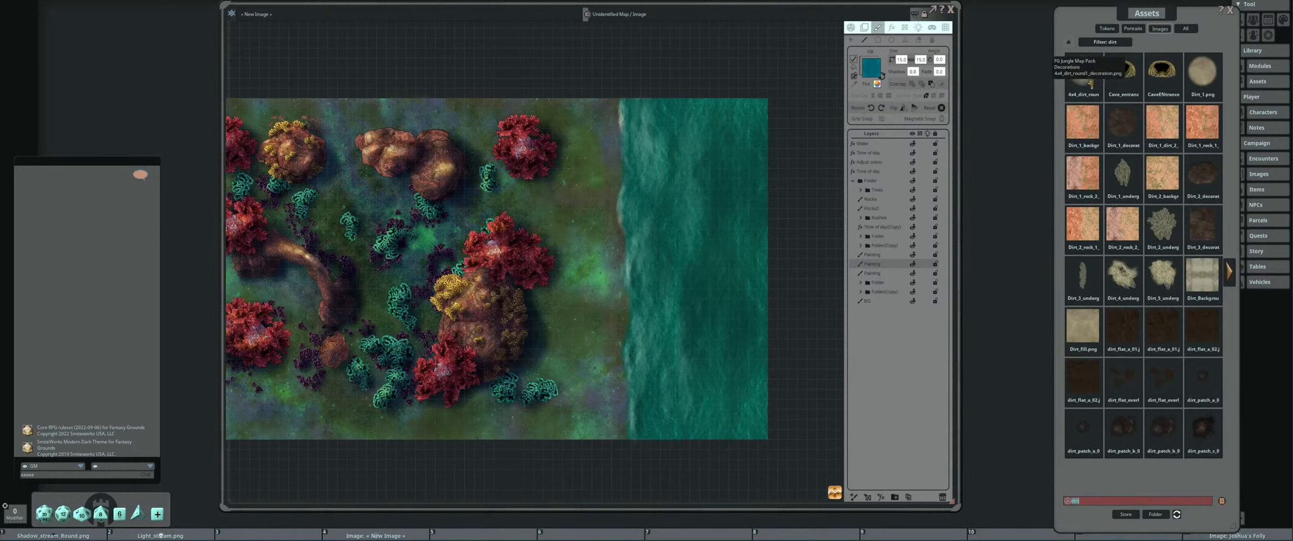
Load the 4x4 round dirt decoration from the FG Jungle Map Pack into the Stamp tool.
click(1070, 44)
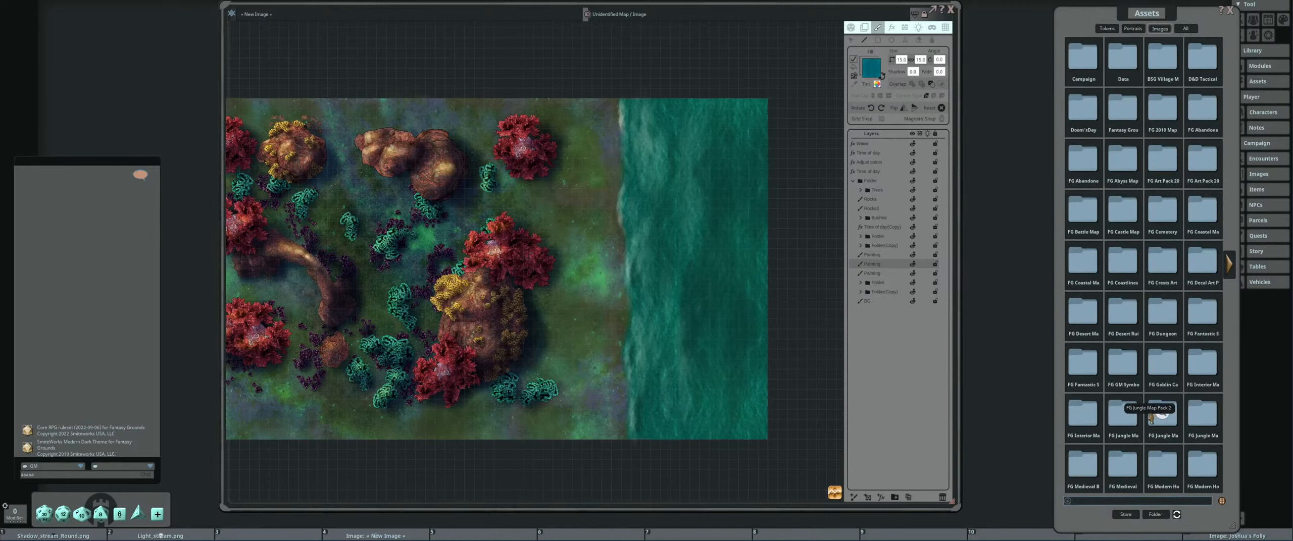
click(1122, 415)
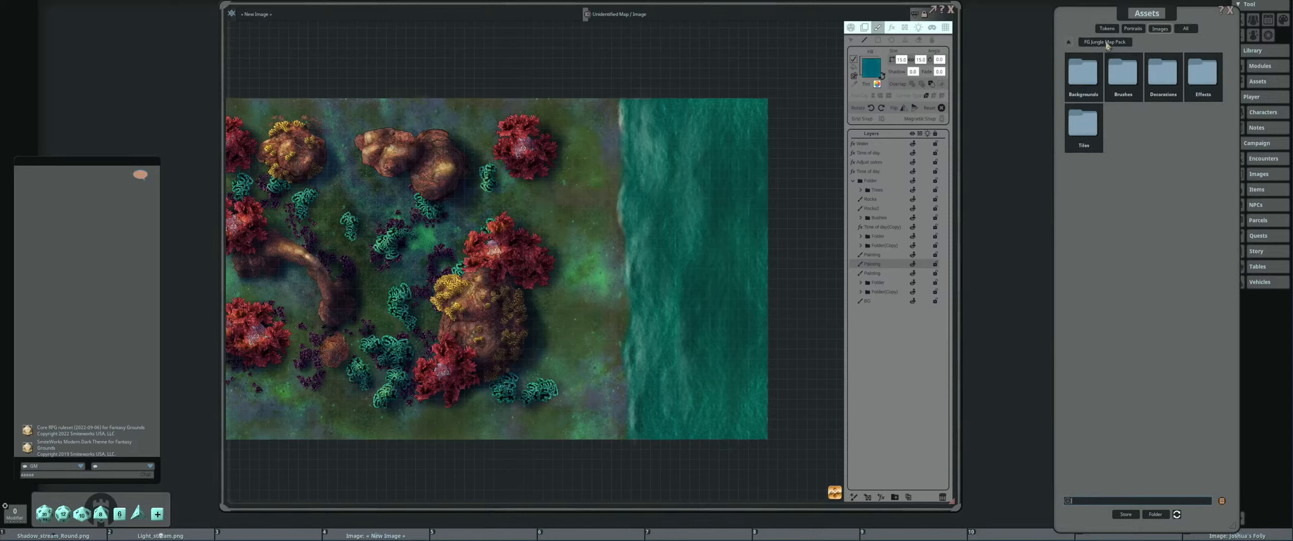
click(1163, 74)
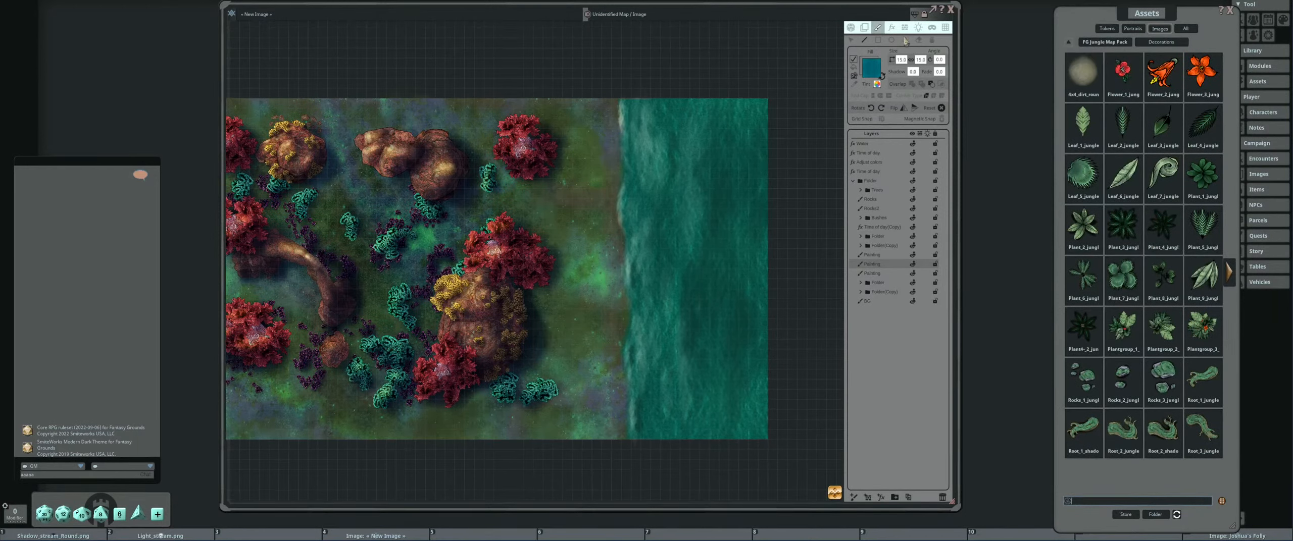
click(904, 40)
click(1083, 73)
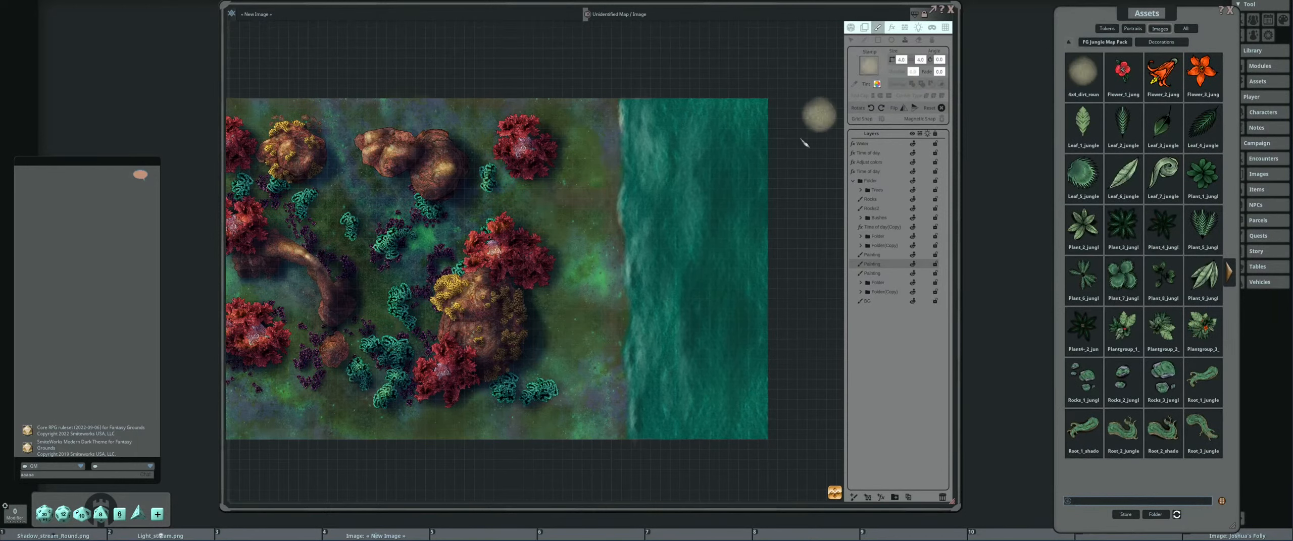
Return the assets to the index and stamp rotated dirt patches along the southern end of the shoreline.
scroll(613, 283, up, 5)
scroll(617, 336, up, 1)
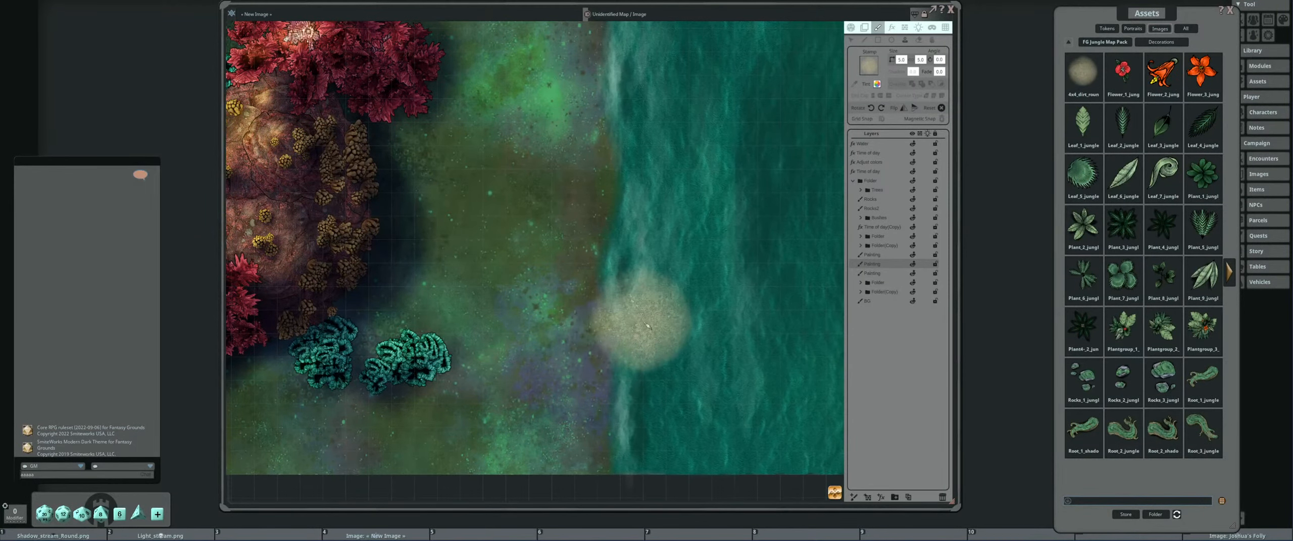
scroll(647, 326, down, 2)
click(1105, 42)
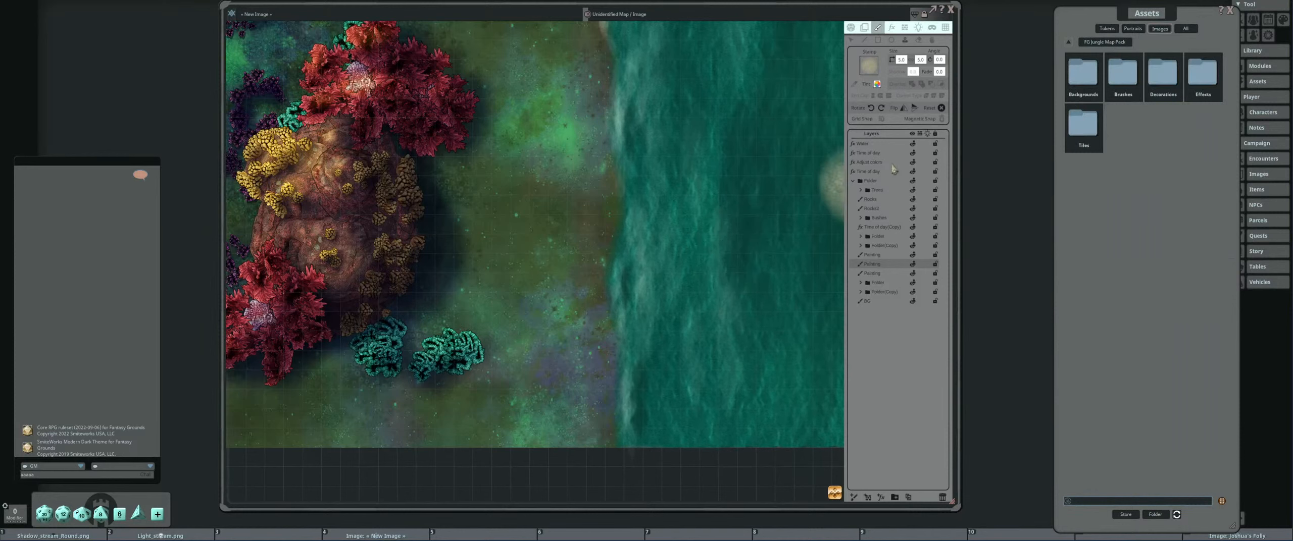
click(1068, 42)
scroll(632, 283, down, 2)
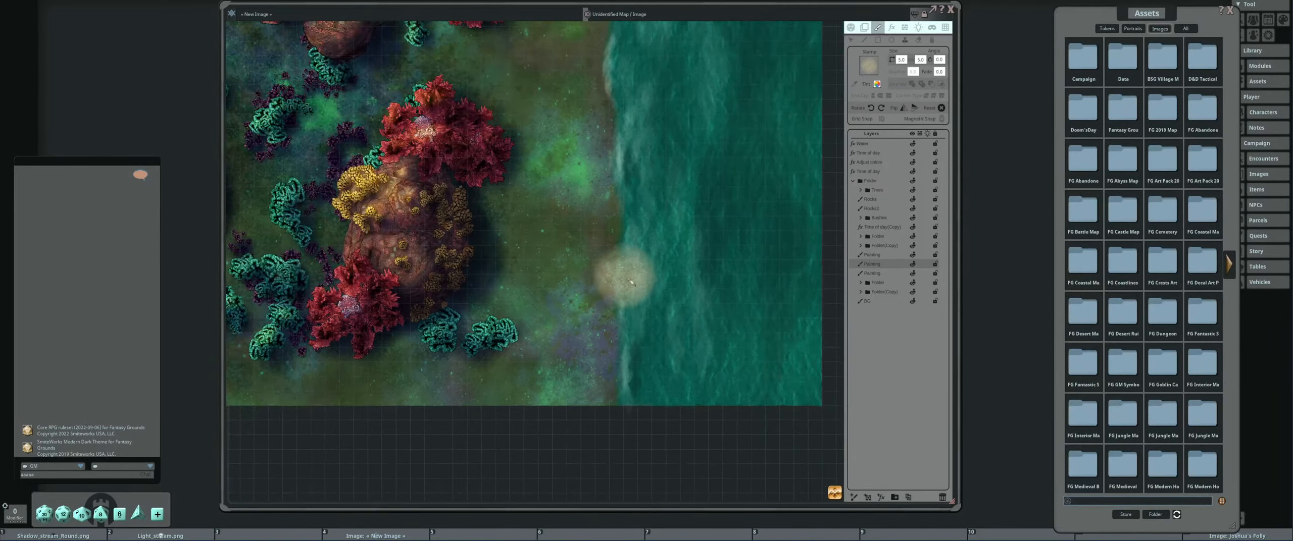
drag(632, 282, 634, 309)
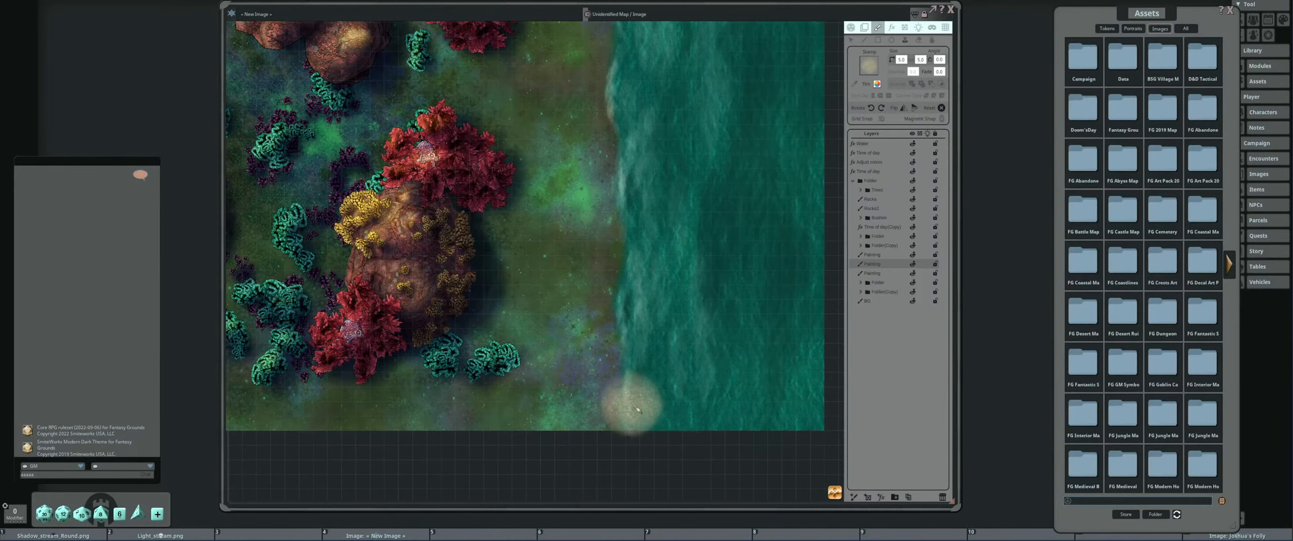
click(632, 404)
scroll(654, 356, up, 11)
click(636, 369)
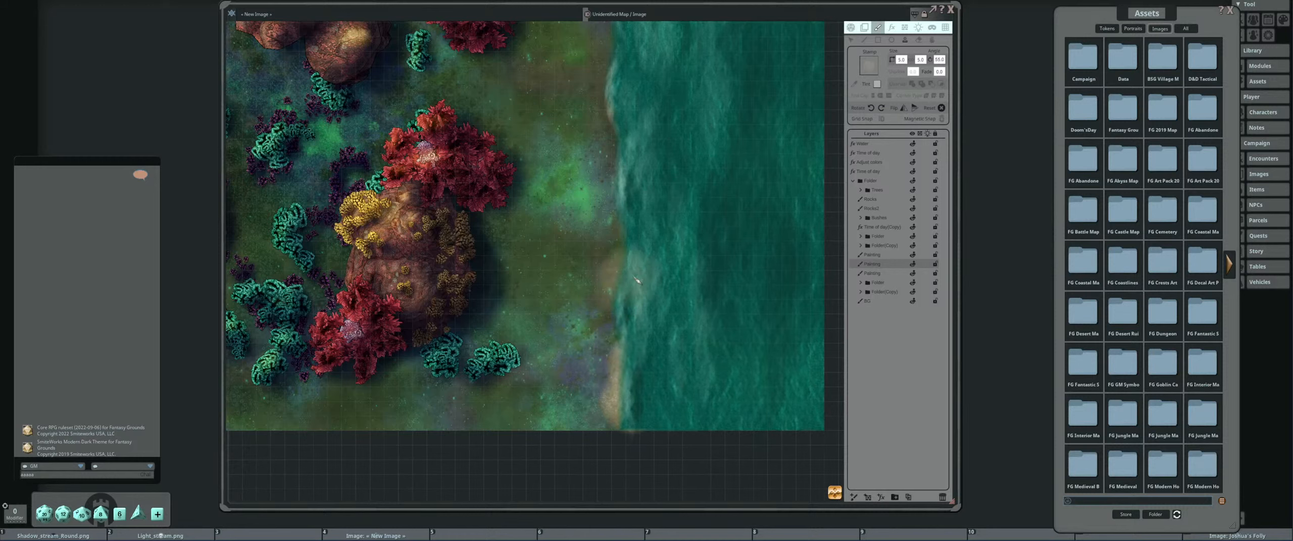
Stamp rotated dirt patches along the southern and middle stretches of the shoreline to extend the sand strip northward.
click(611, 329)
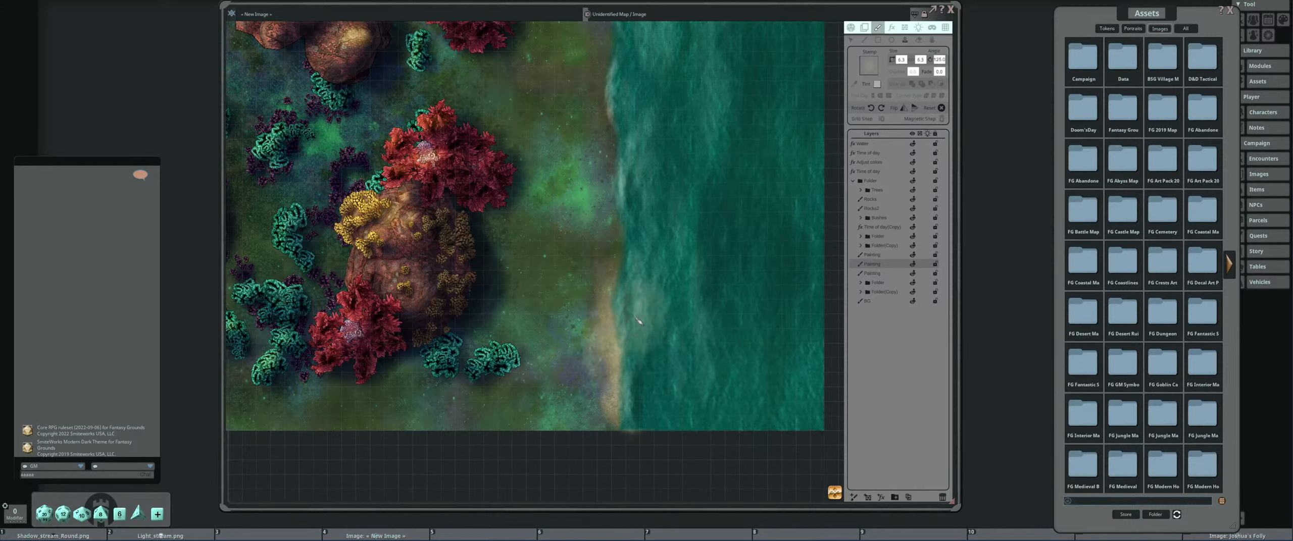
click(637, 279)
scroll(648, 244, down, 7)
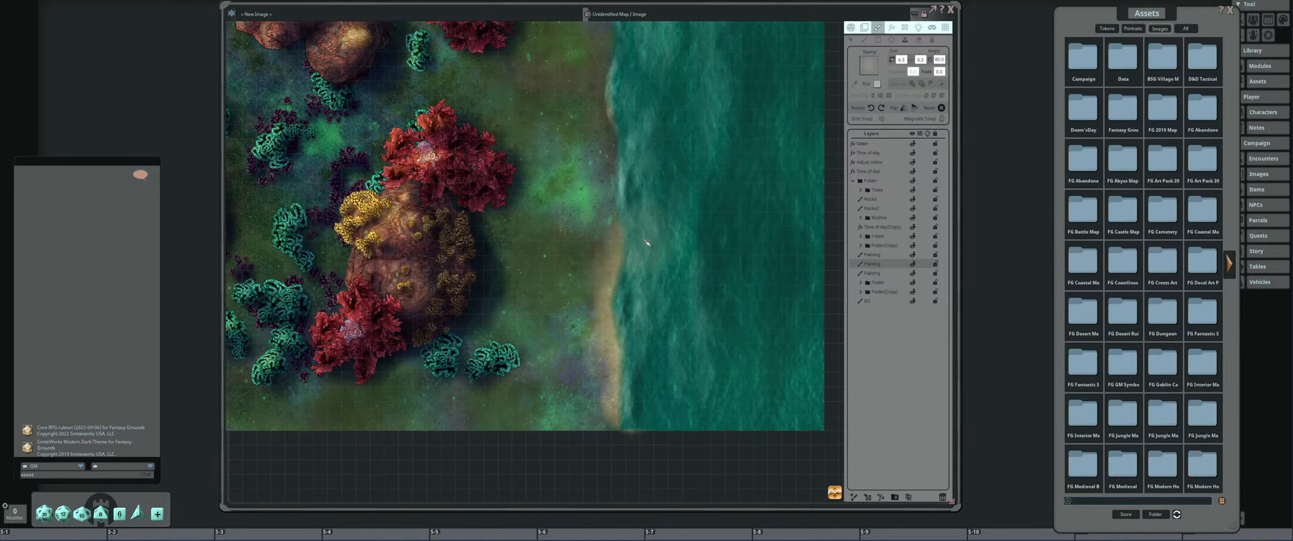
drag(692, 348, 720, 397)
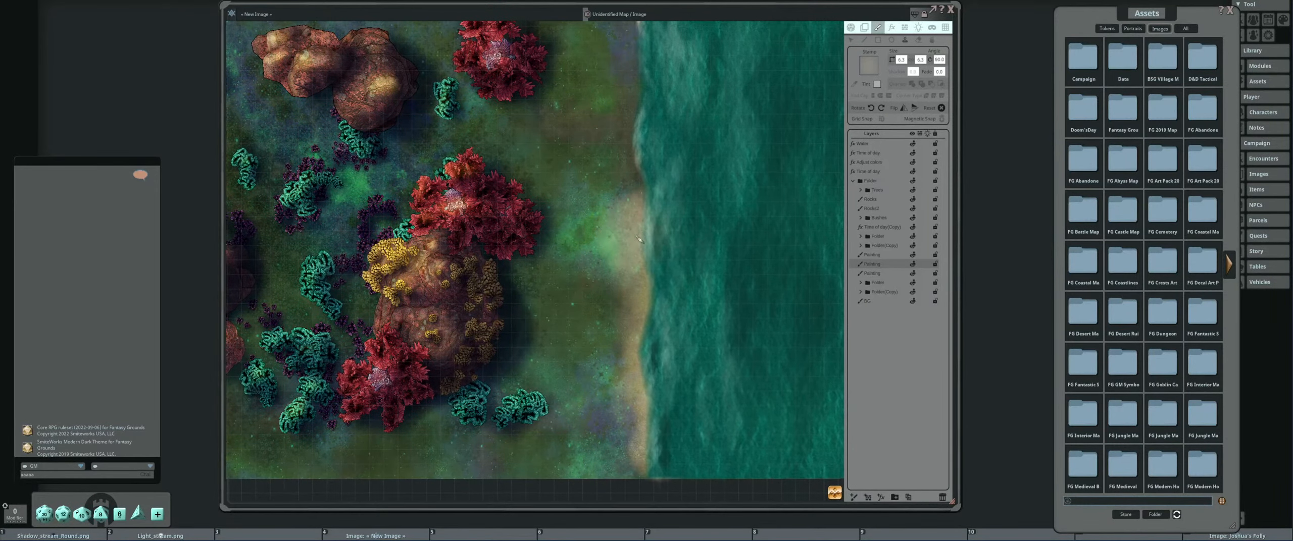
click(629, 162)
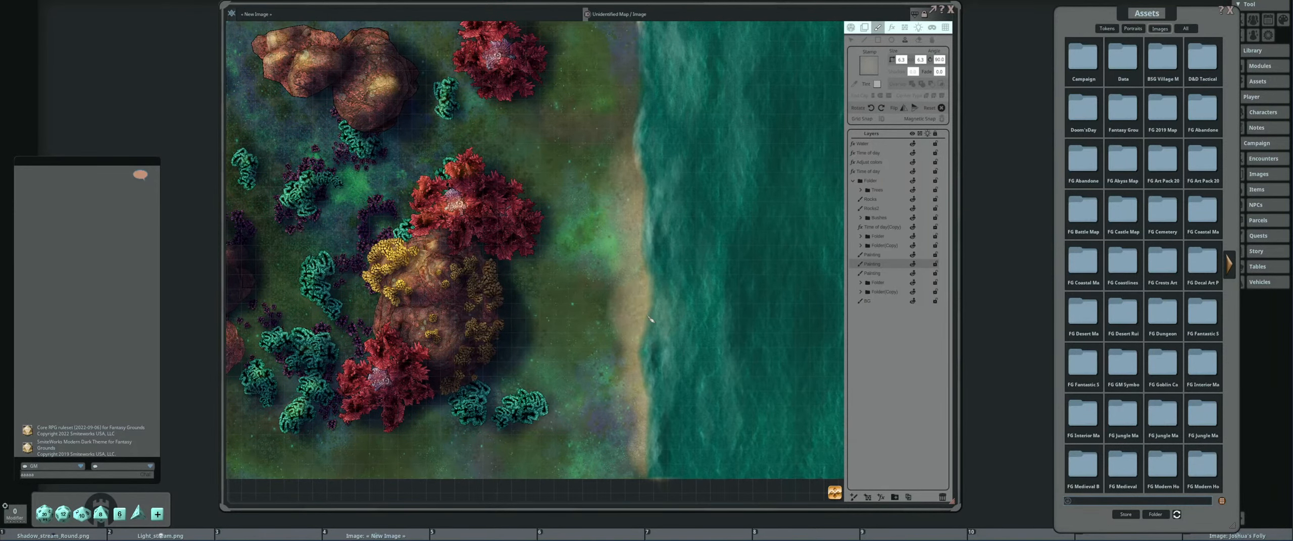
click(618, 338)
click(640, 400)
mouse_move(714, 373)
mouse_down()
mouse_move(690, 300)
mouse_move(636, 369)
mouse_move(612, 375)
mouse_move(603, 296)
mouse_move(626, 279)
mouse_move(661, 303)
mouse_move(663, 415)
mouse_up()
click(605, 162)
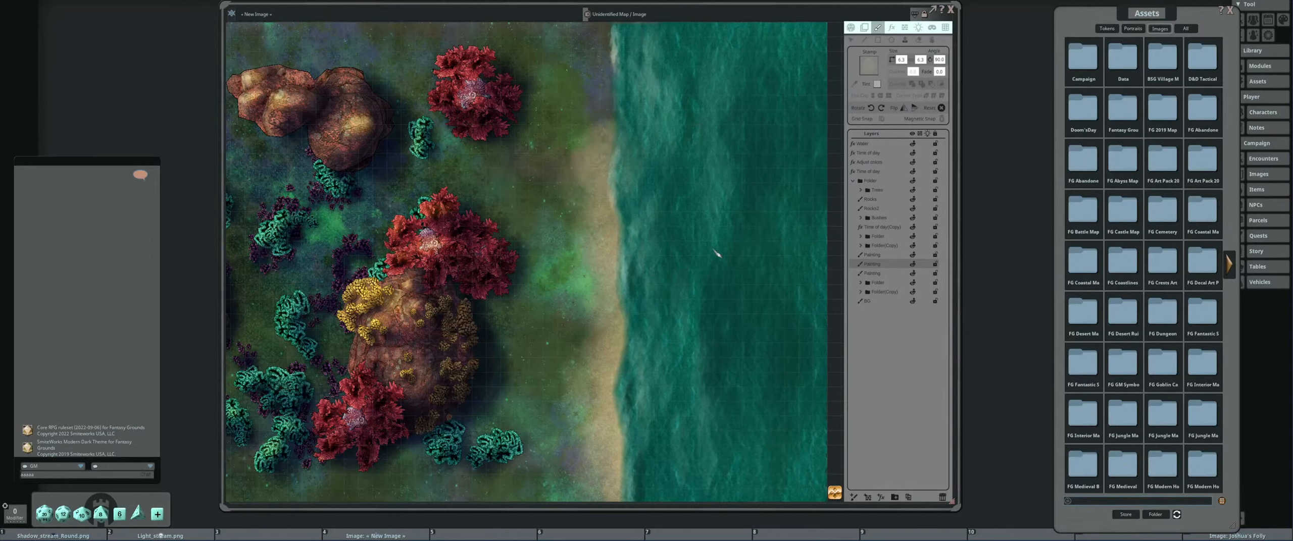
Stamp rotated dirt patches at the northern end of the shoreline to carry the sand strip to the map's edge.
drag(717, 254, 706, 424)
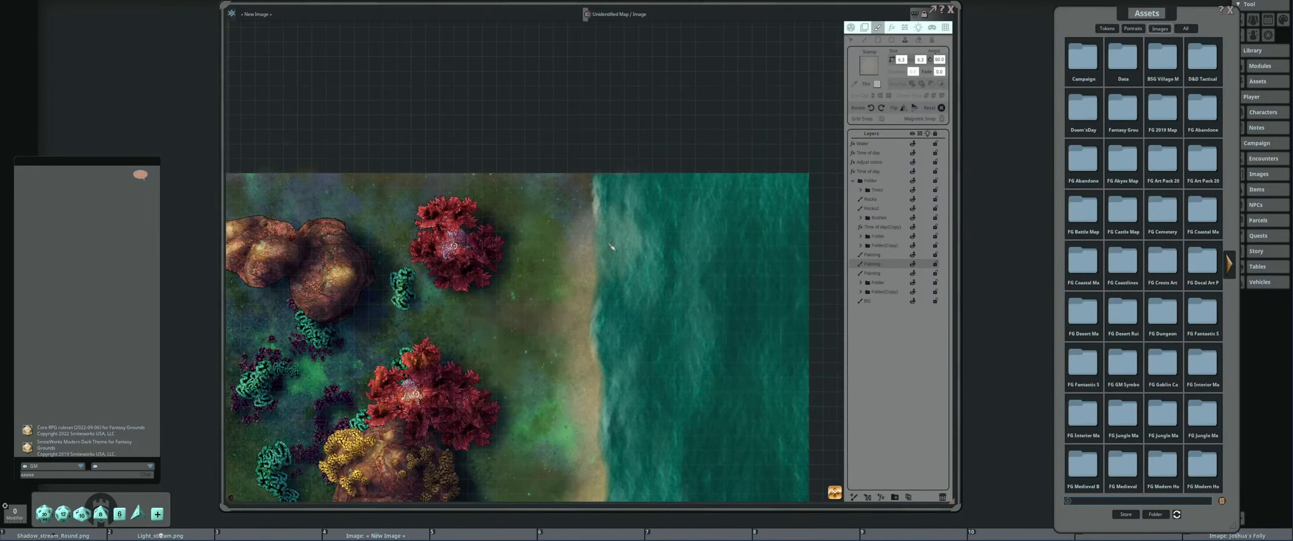
drag(658, 335, 697, 240)
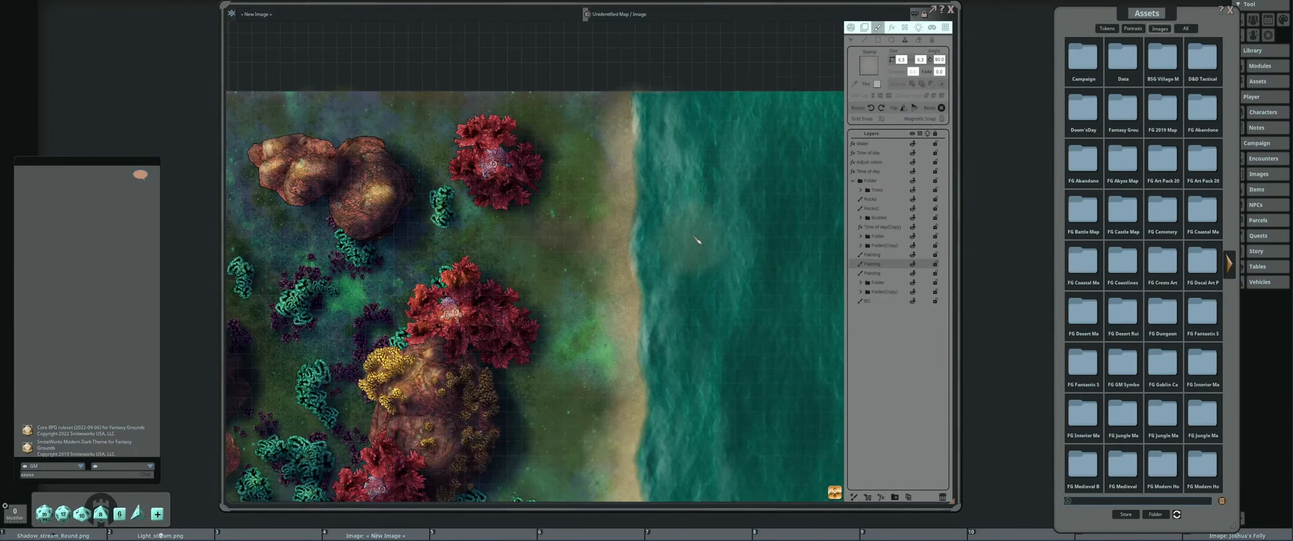
scroll(661, 154, down, 5)
click(630, 110)
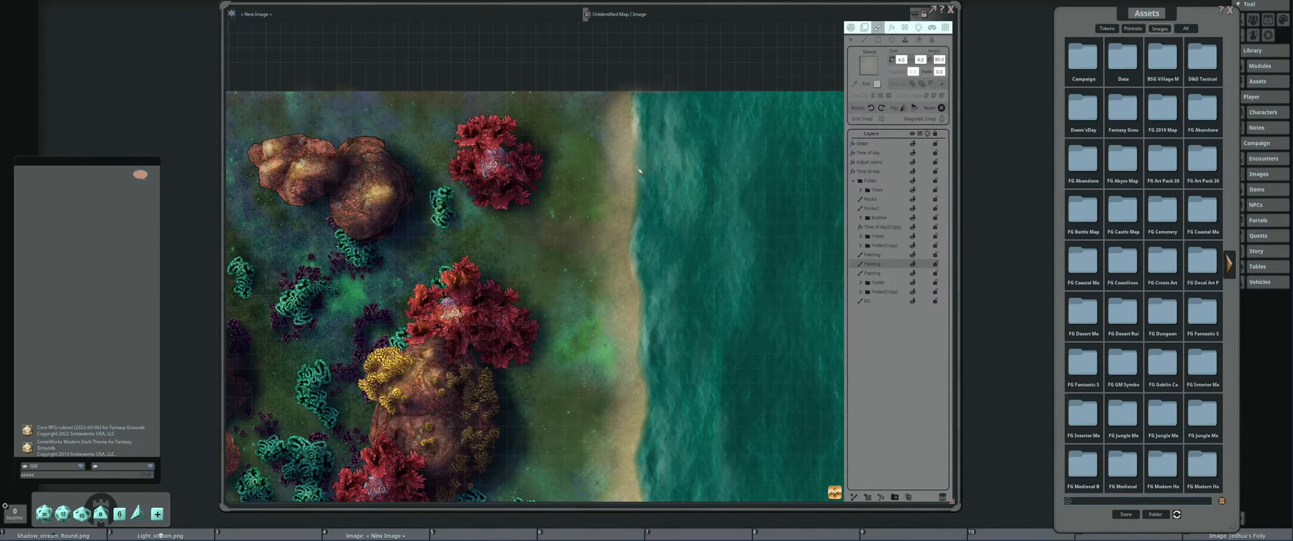
drag(669, 346, 686, 259)
scroll(615, 186, up, 9)
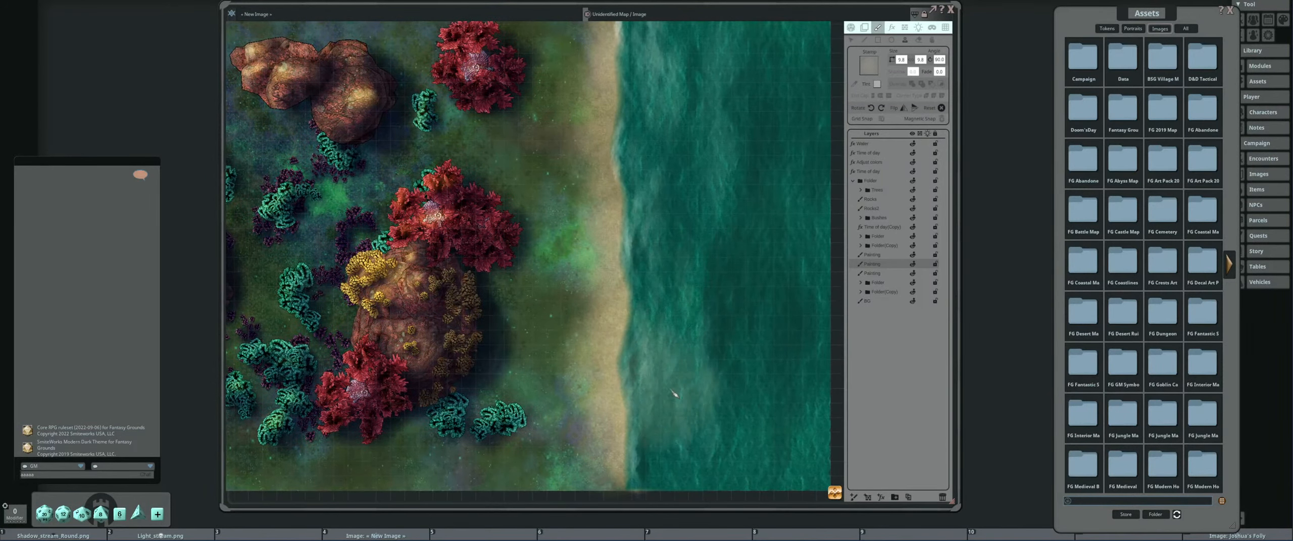
scroll(687, 381, down, 4)
scroll(653, 424, up, 4)
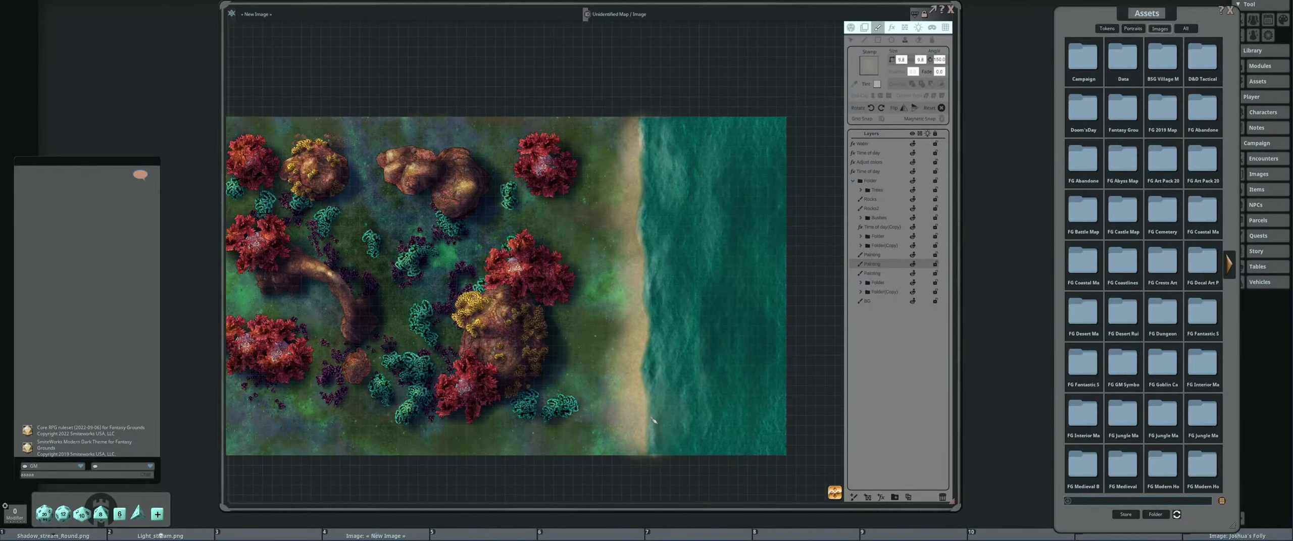
Examine the sand strip and the water's edge along the full length of the shoreline.
scroll(654, 425, down, 9)
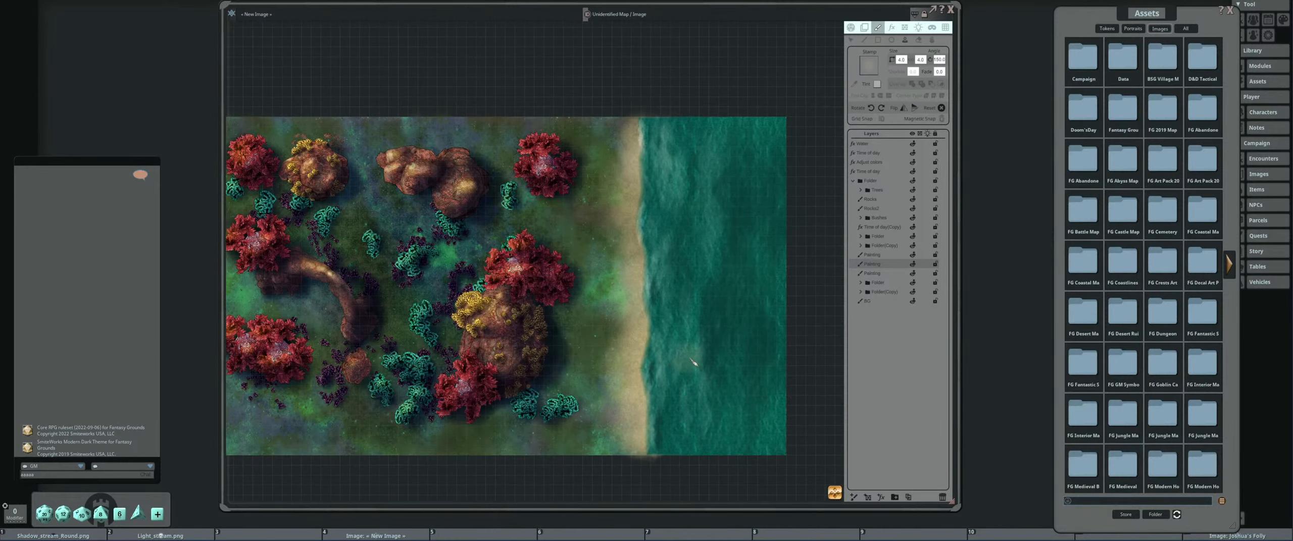
drag(691, 360, 715, 414)
scroll(652, 363, up, 7)
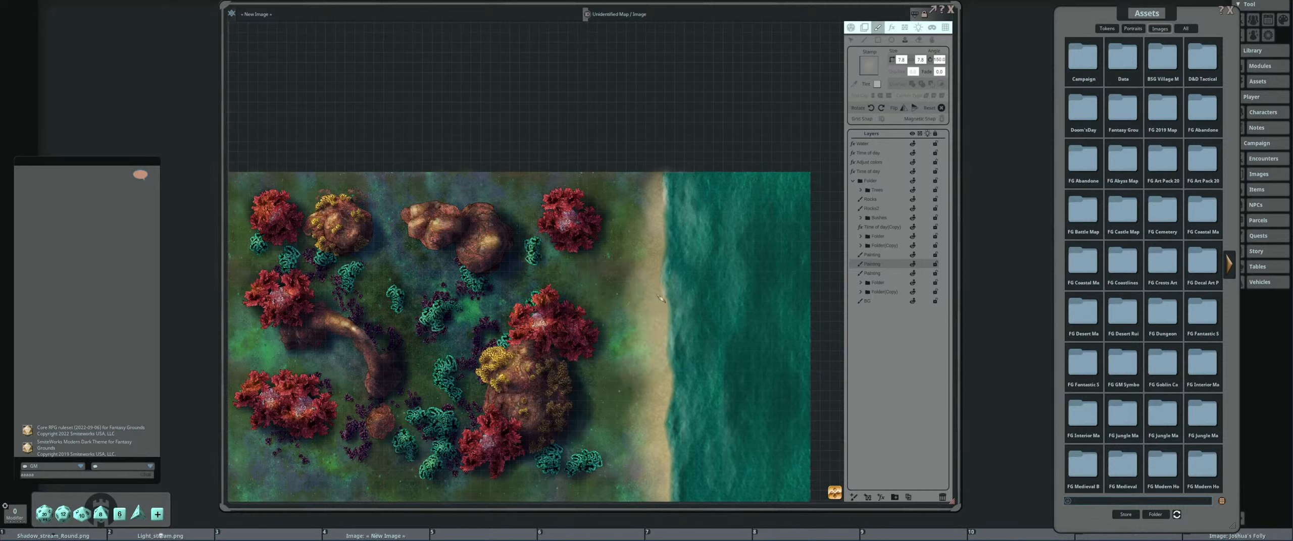
scroll(743, 362, down, 3)
scroll(732, 300, up, 4)
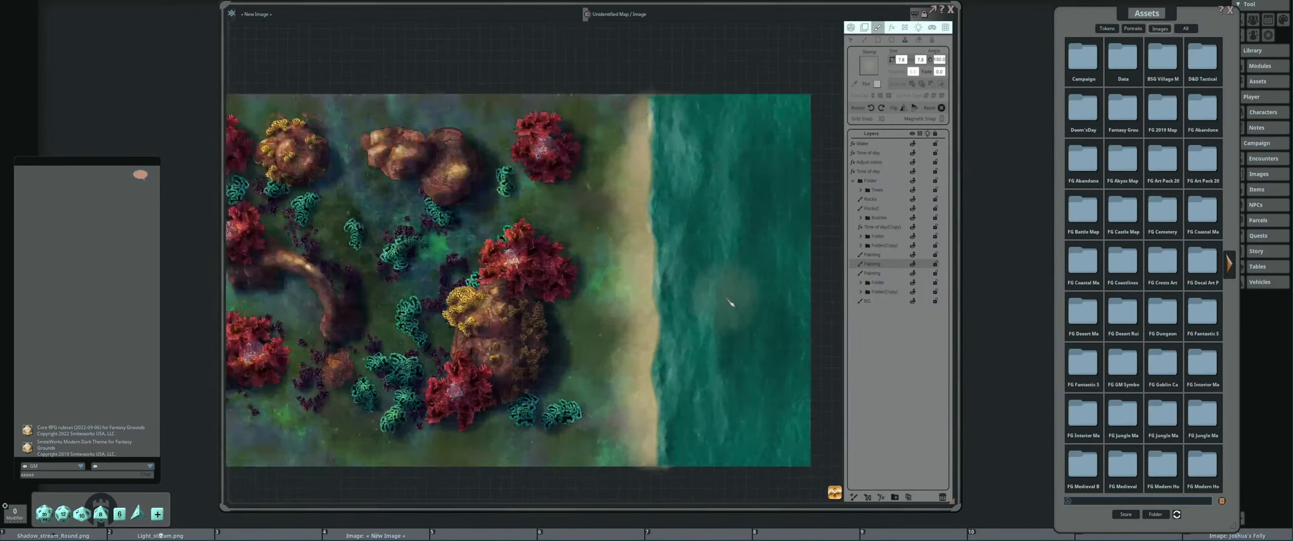
scroll(731, 304, up, 3)
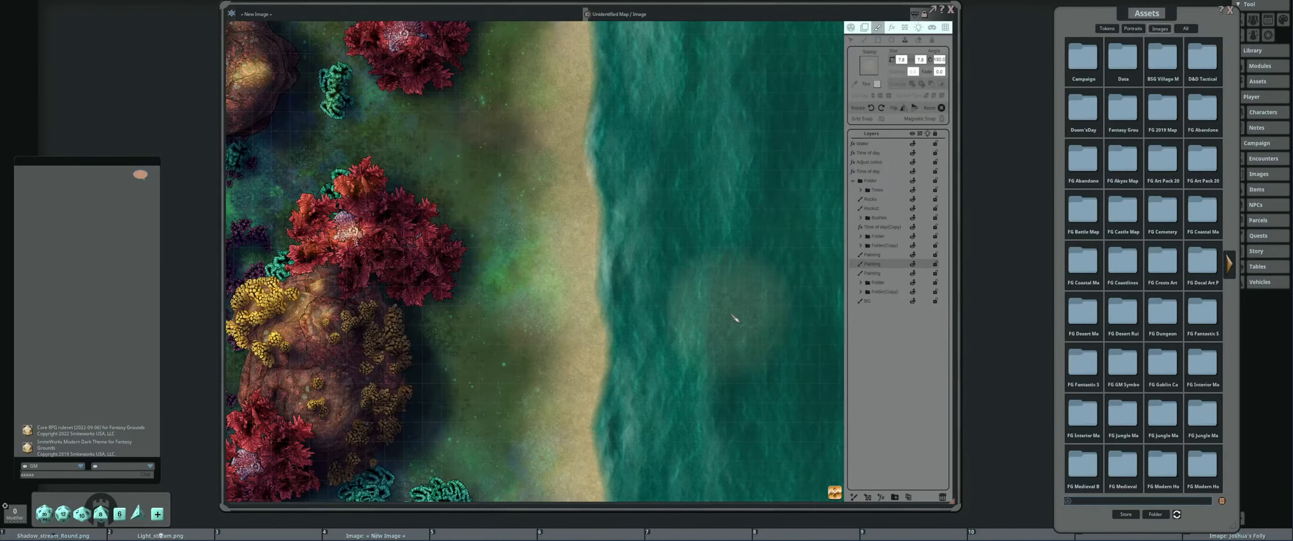
scroll(751, 338, down, 2)
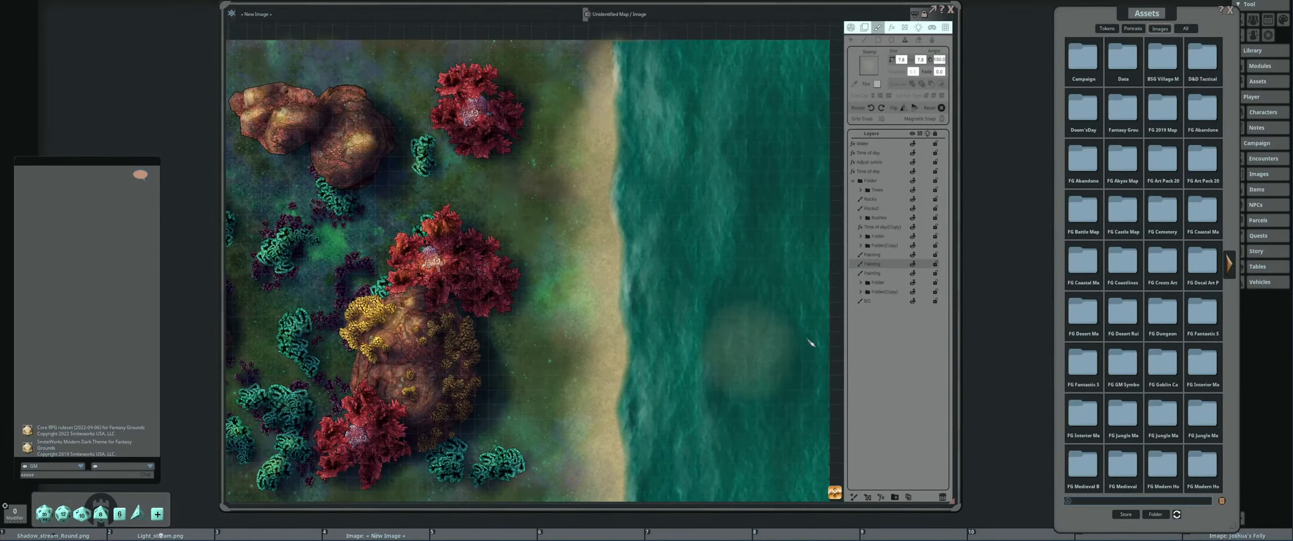
drag(756, 388, 649, 364)
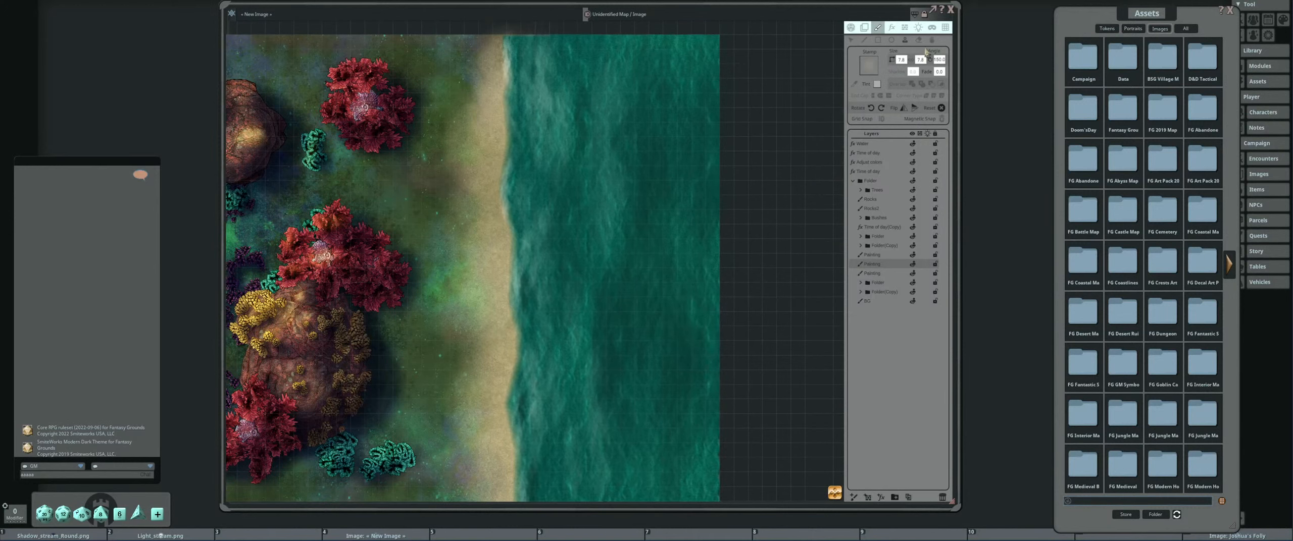
Activate fill editing on the upper of the three adjacent Painting layers and examine its animated water along the shore.
click(932, 40)
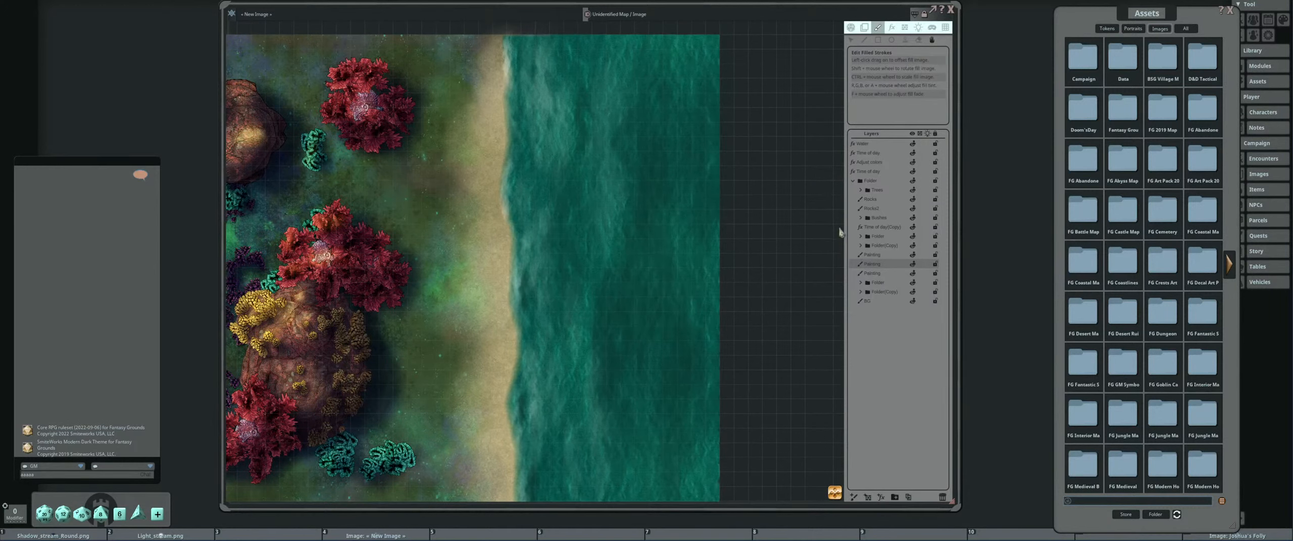
click(878, 257)
drag(593, 227, 618, 226)
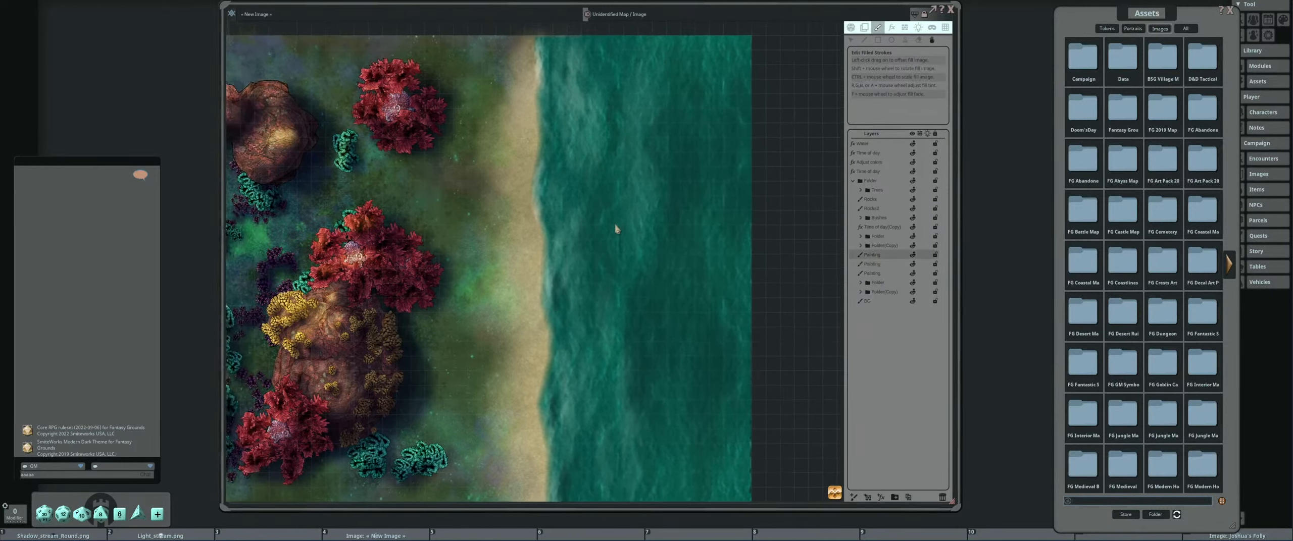
scroll(618, 225, down, 1)
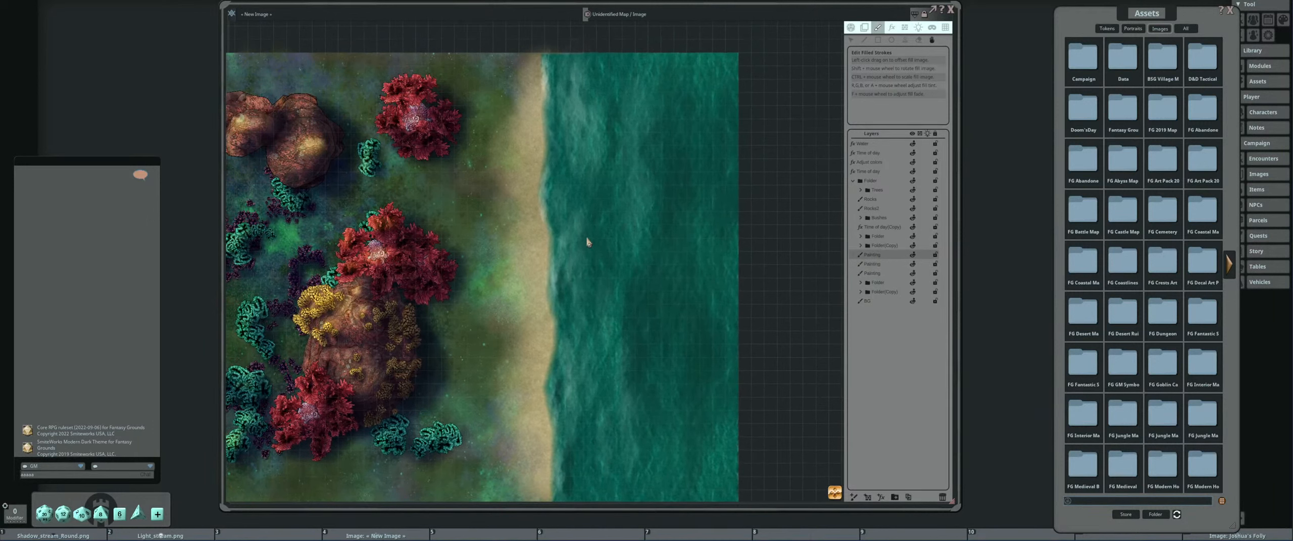
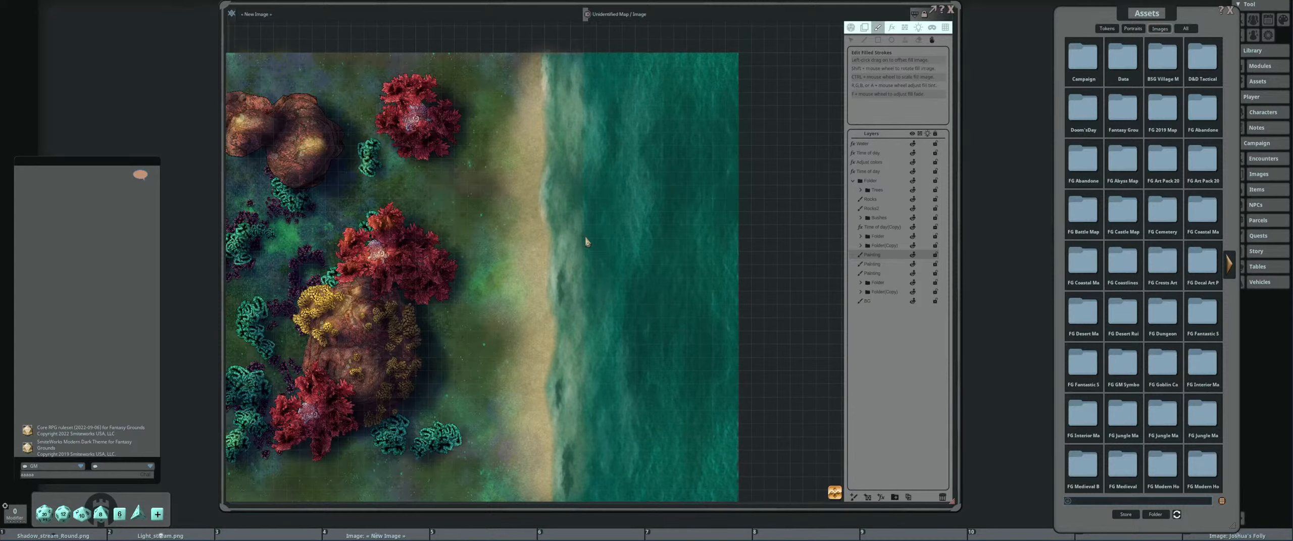
scroll(594, 261, up, 5)
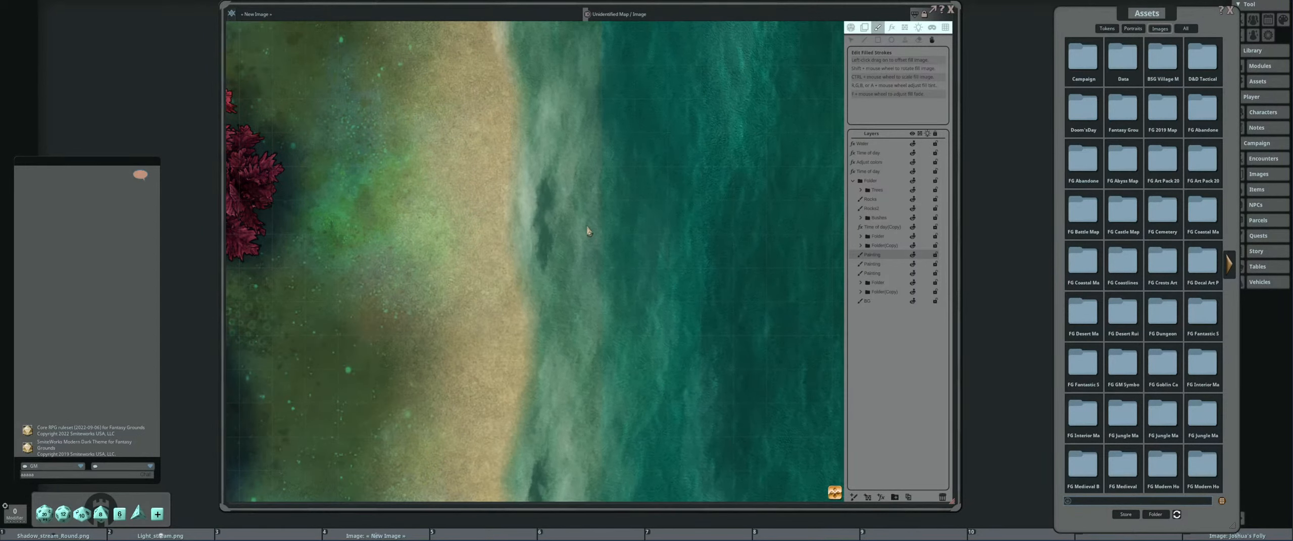
drag(649, 236, 570, 236)
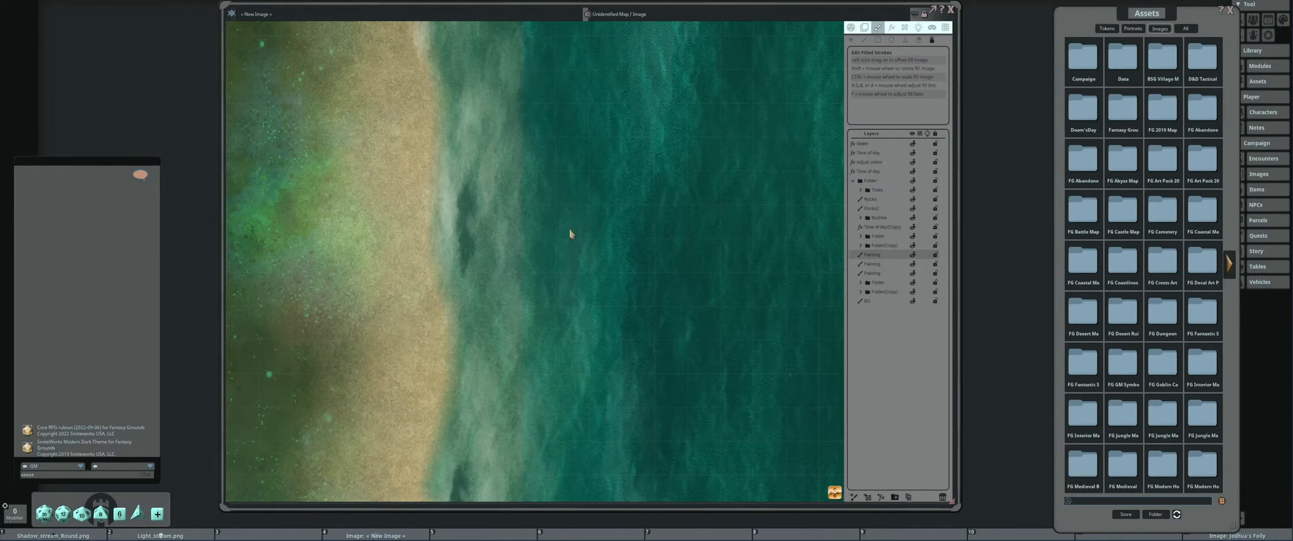
scroll(570, 235, down, 5)
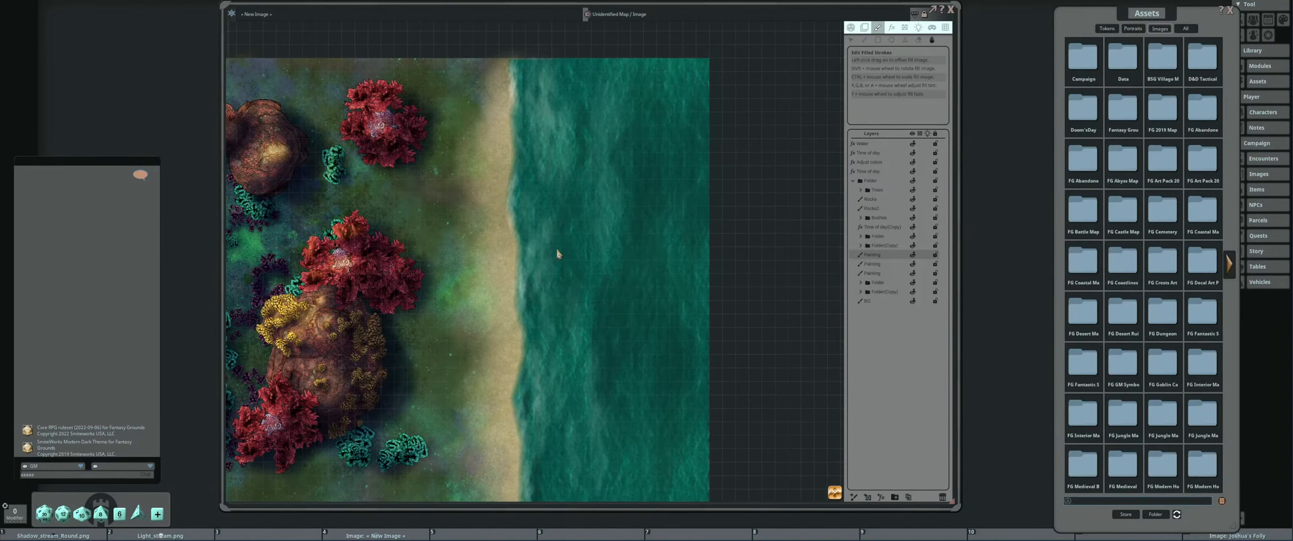
Slightly lower the alpha of the selected water layer's tint and check the blend along the shoreline.
click(865, 28)
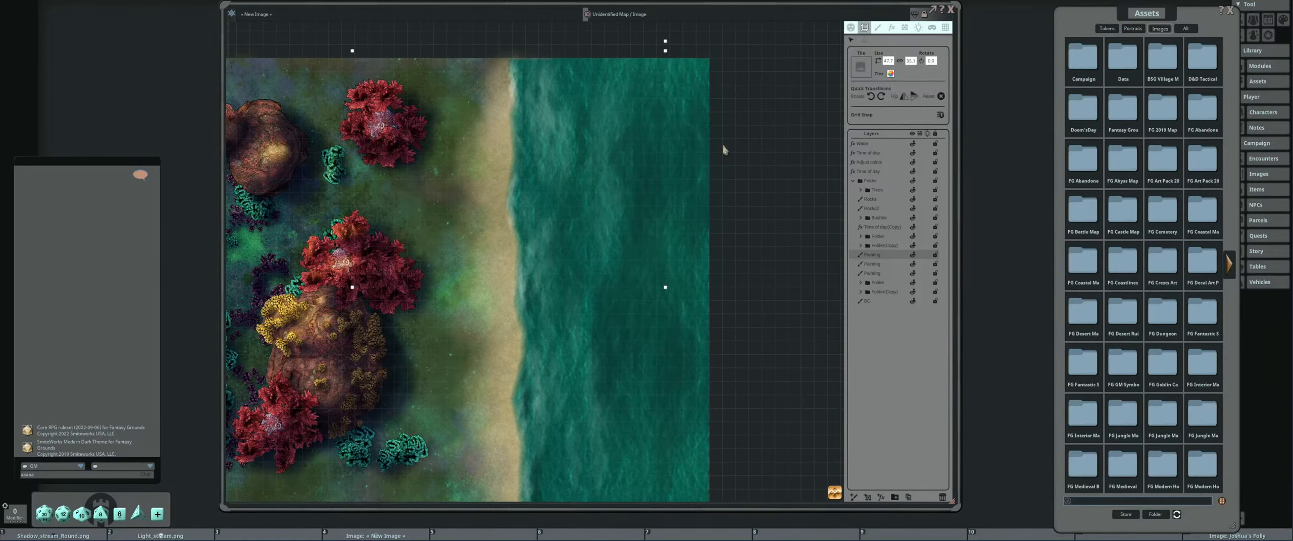
drag(523, 74, 571, 63)
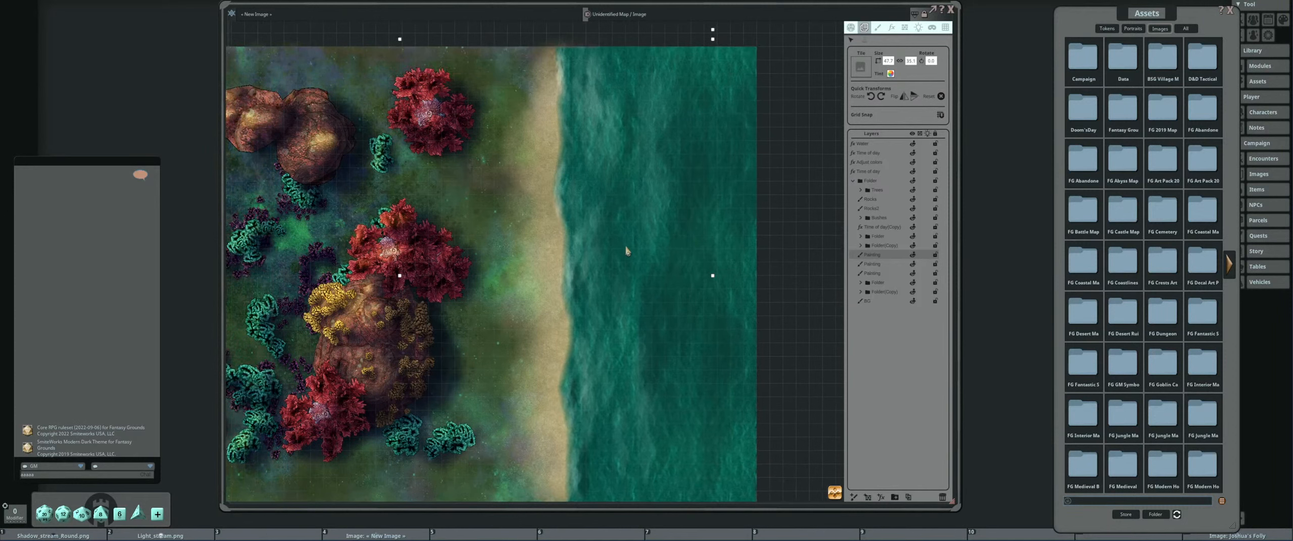
drag(625, 248, 646, 235)
scroll(645, 234, up, 1)
click(891, 74)
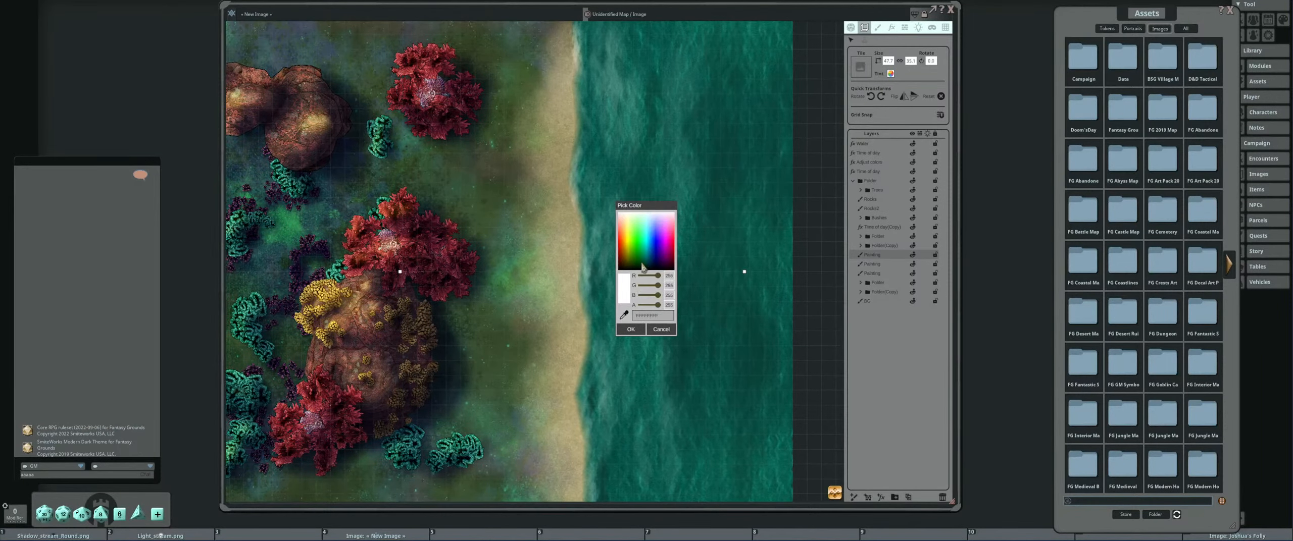
drag(659, 307, 654, 309)
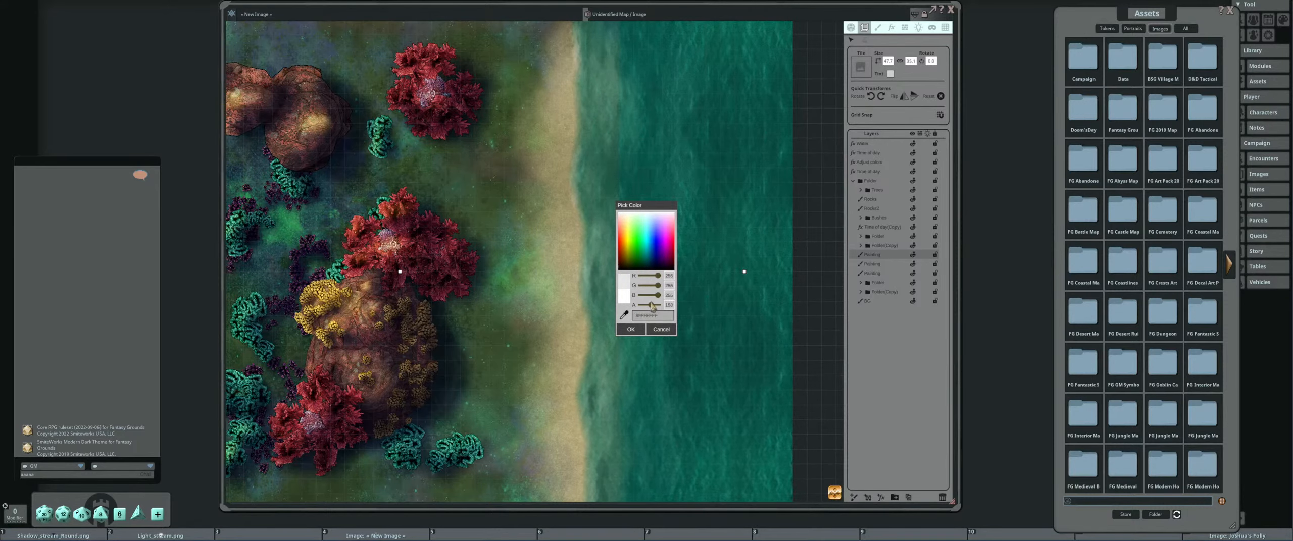
click(631, 330)
scroll(630, 182, up, 4)
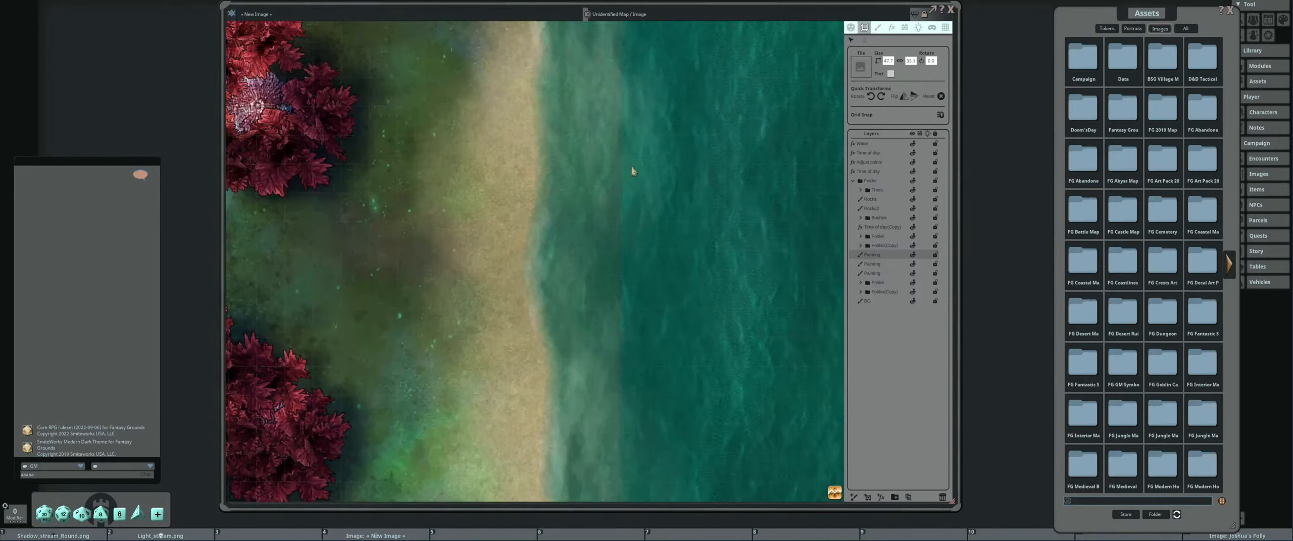
scroll(621, 212, down, 4)
scroll(617, 225, up, 3)
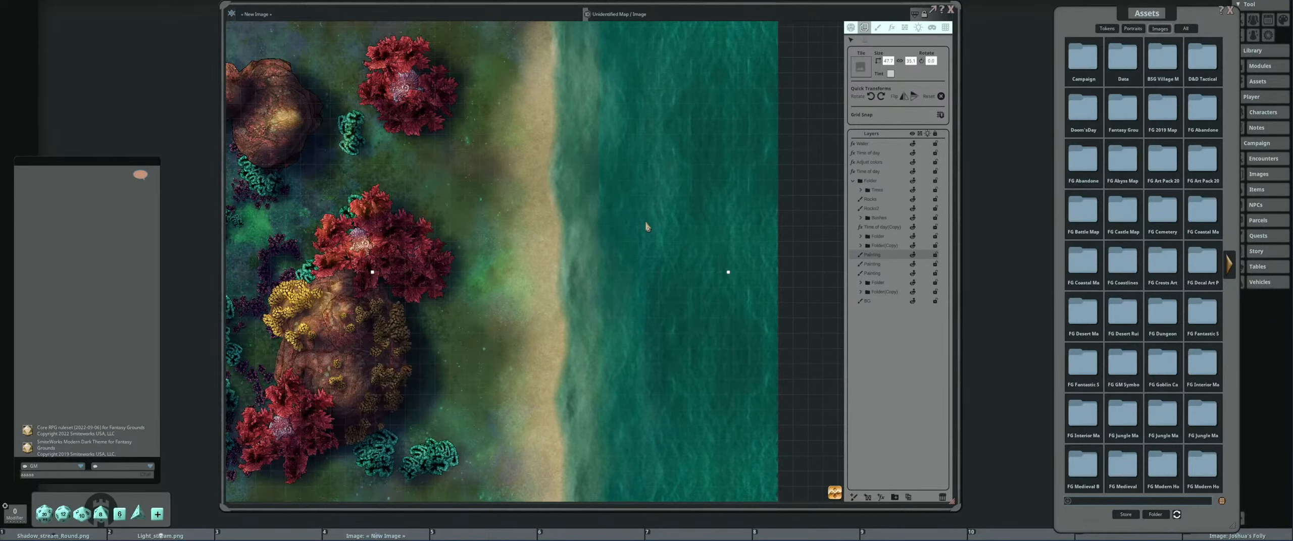
drag(646, 223, 623, 255)
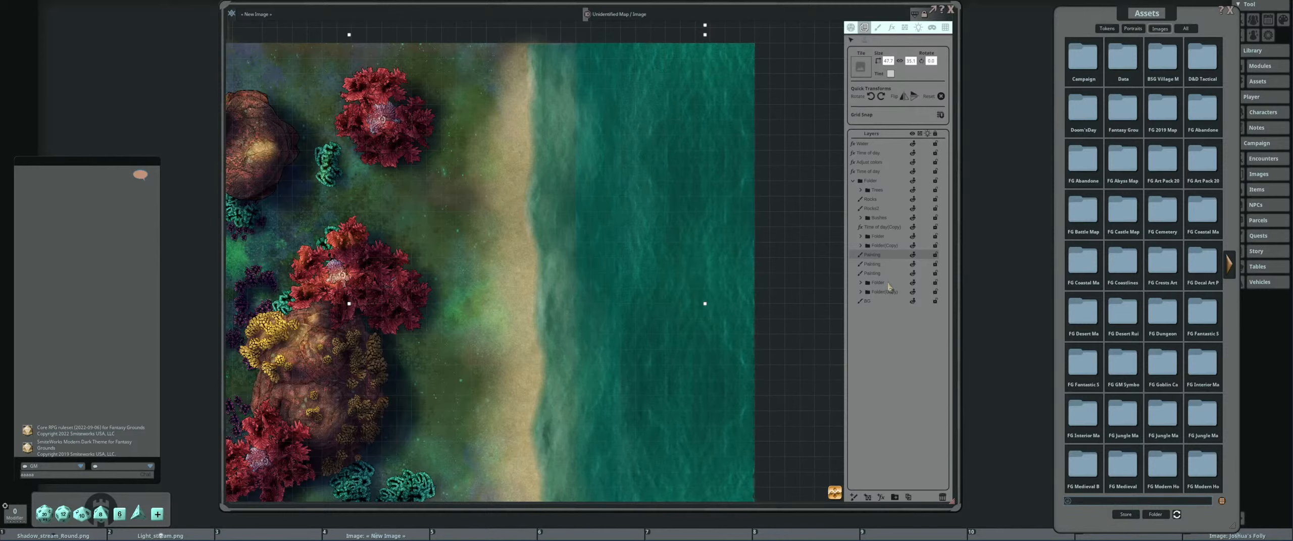
Select the bottommost layer and load the water splash effect from the FG Coastal Map Pack into the Stamp tool.
click(879, 302)
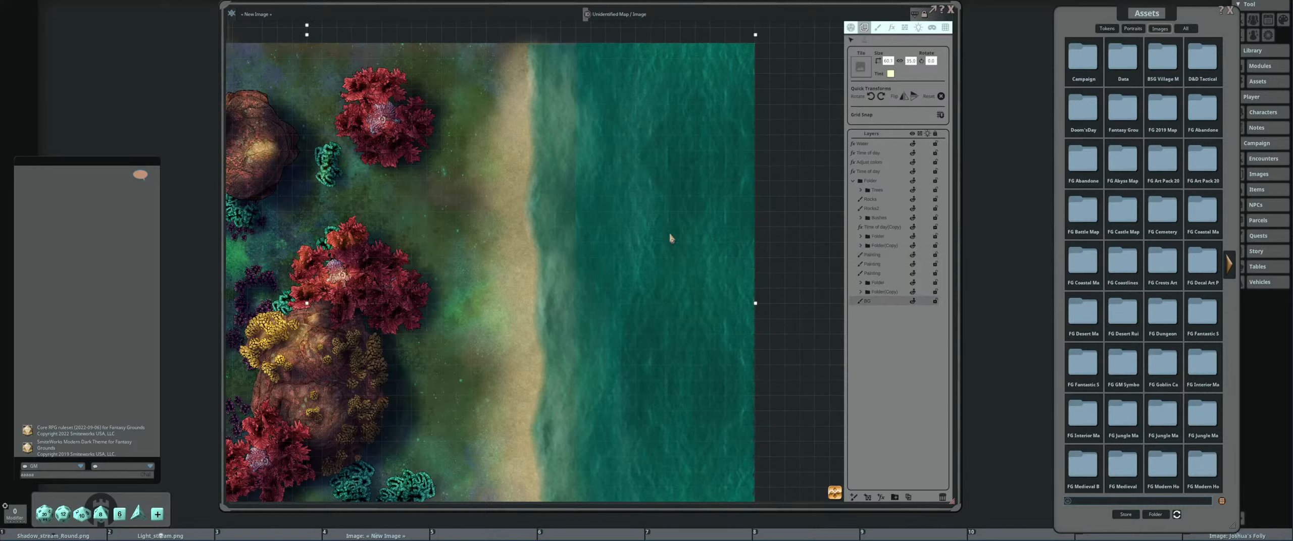
click(880, 28)
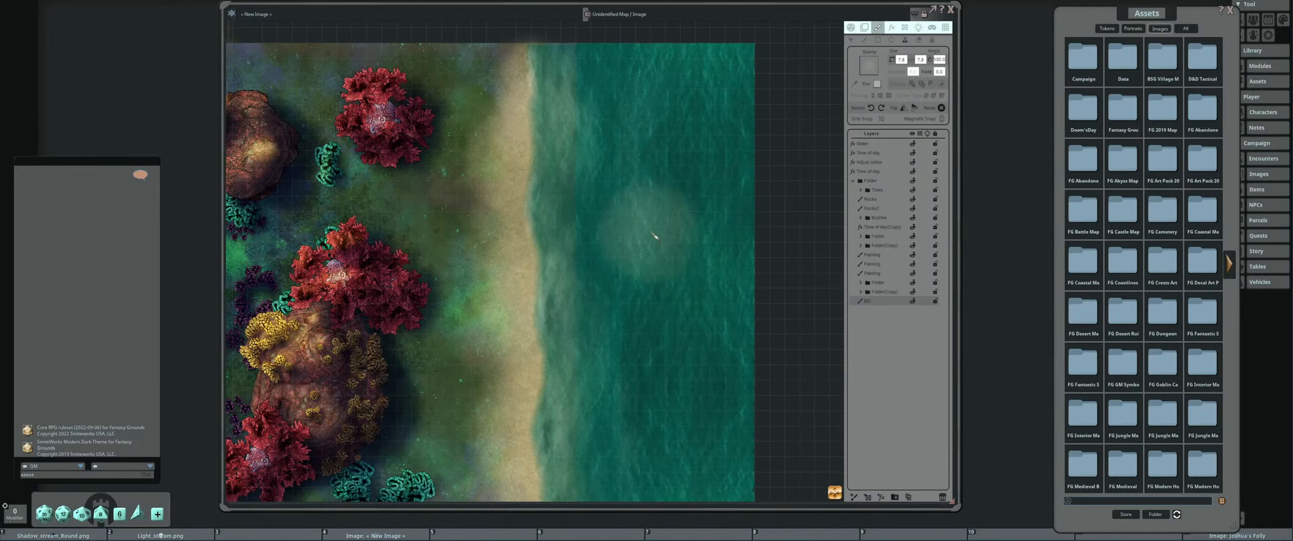
scroll(672, 230, down, 2)
scroll(681, 223, up, 3)
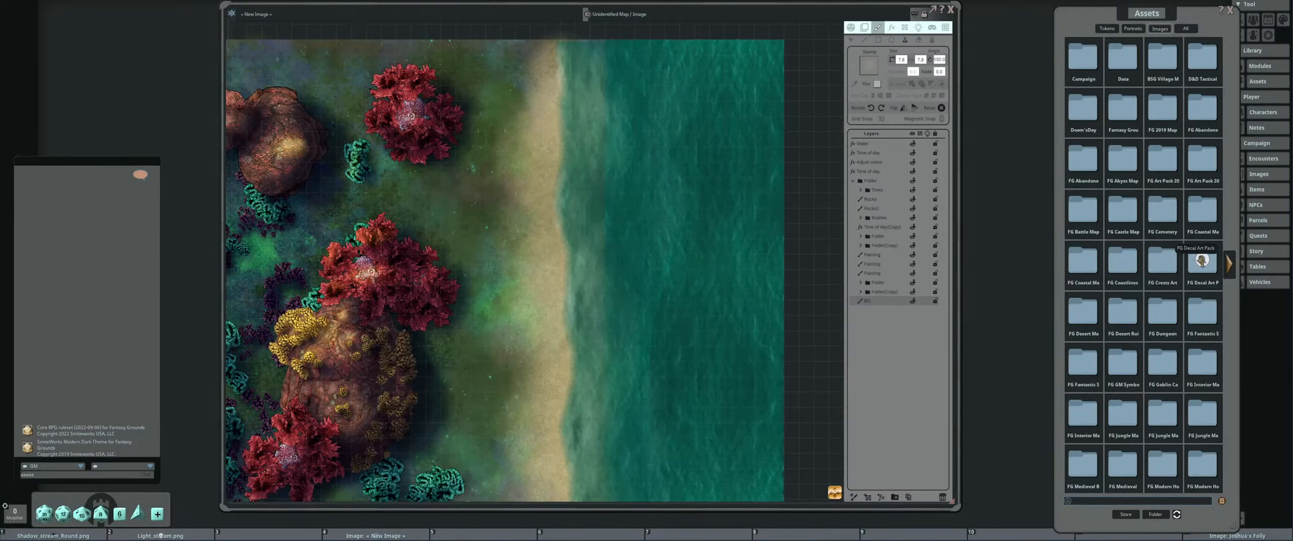
click(1204, 218)
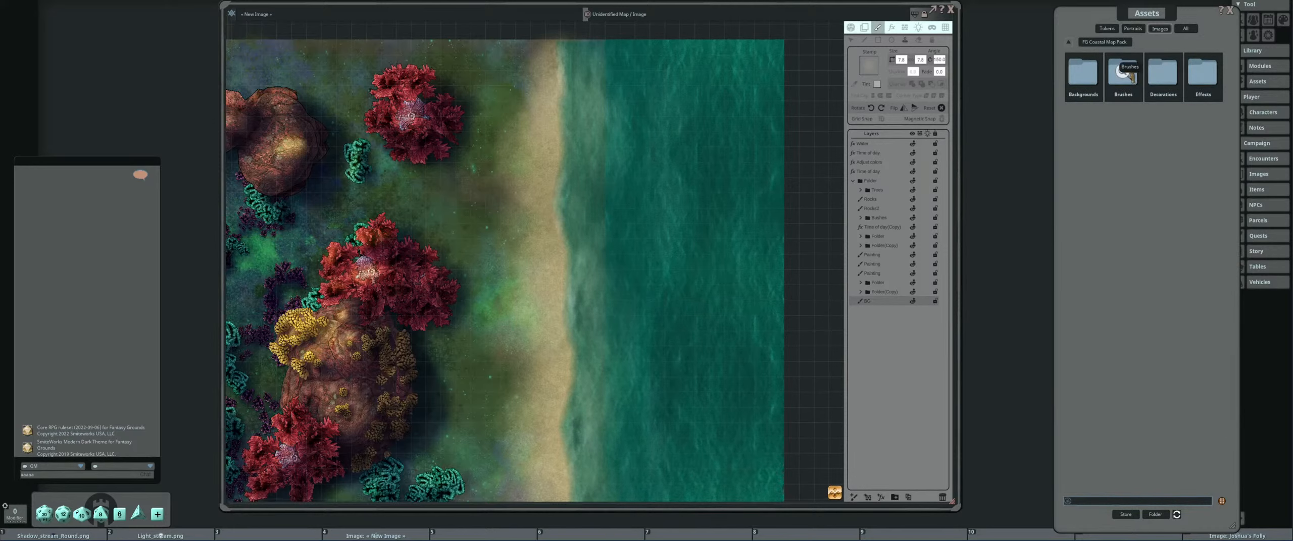
click(1207, 80)
drag(1082, 73, 861, 74)
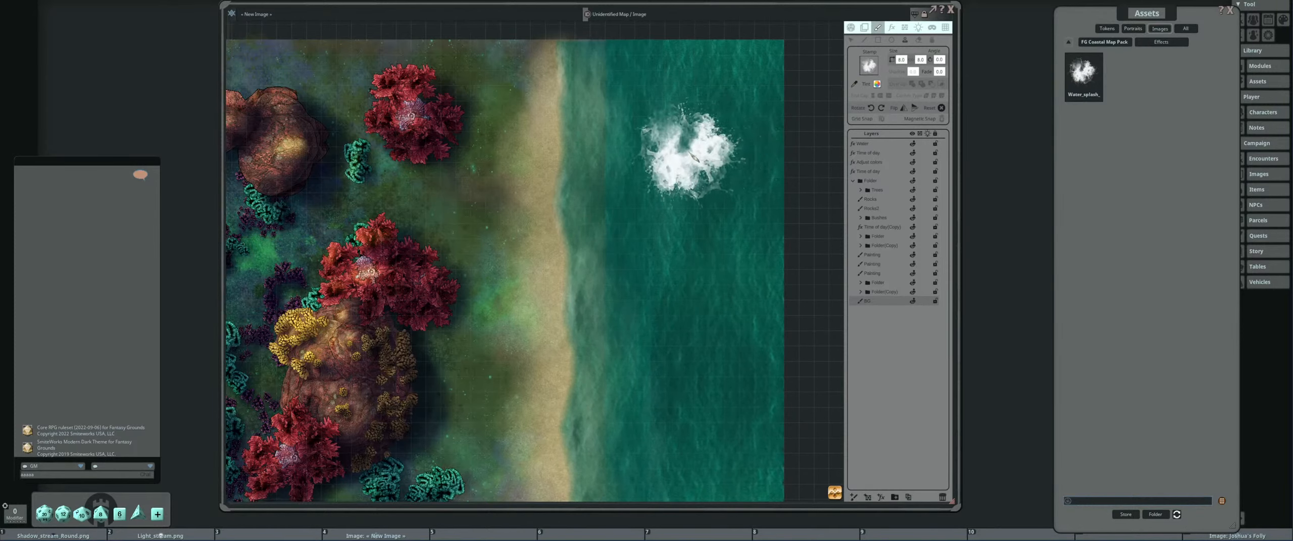
Tint the water splash stamp with a teal sampled from the map's deep water.
click(877, 84)
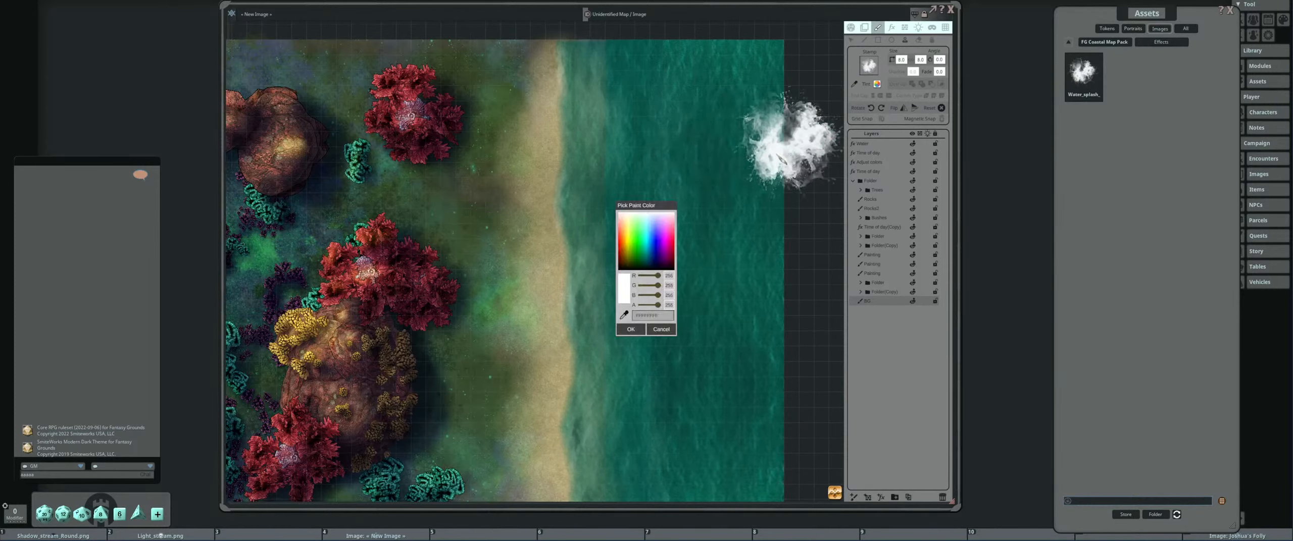
click(624, 315)
click(720, 178)
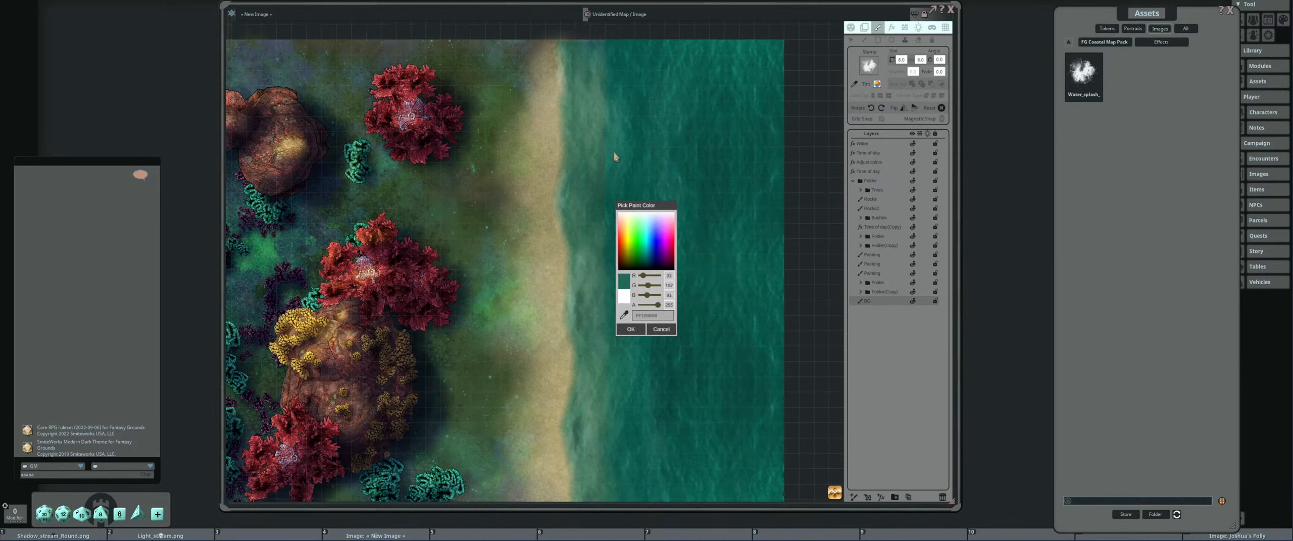
click(631, 330)
Stamp rotated teal splashes on the bottommost layer over the water's hard edge near the north end of the shoreline.
scroll(728, 212, down, 1)
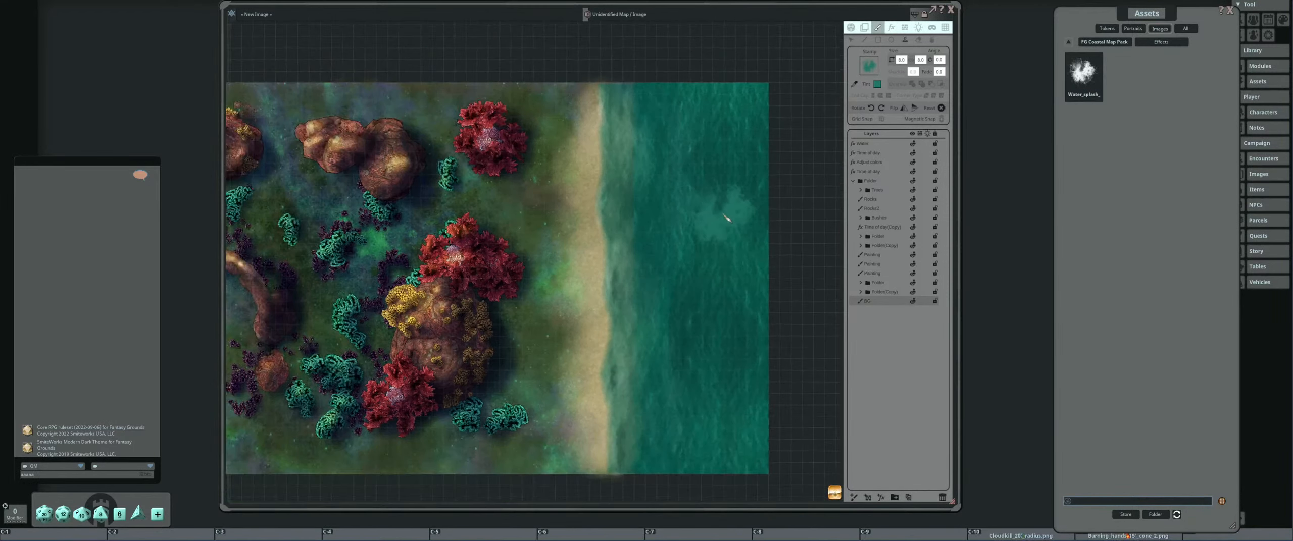
scroll(654, 202, up, 2)
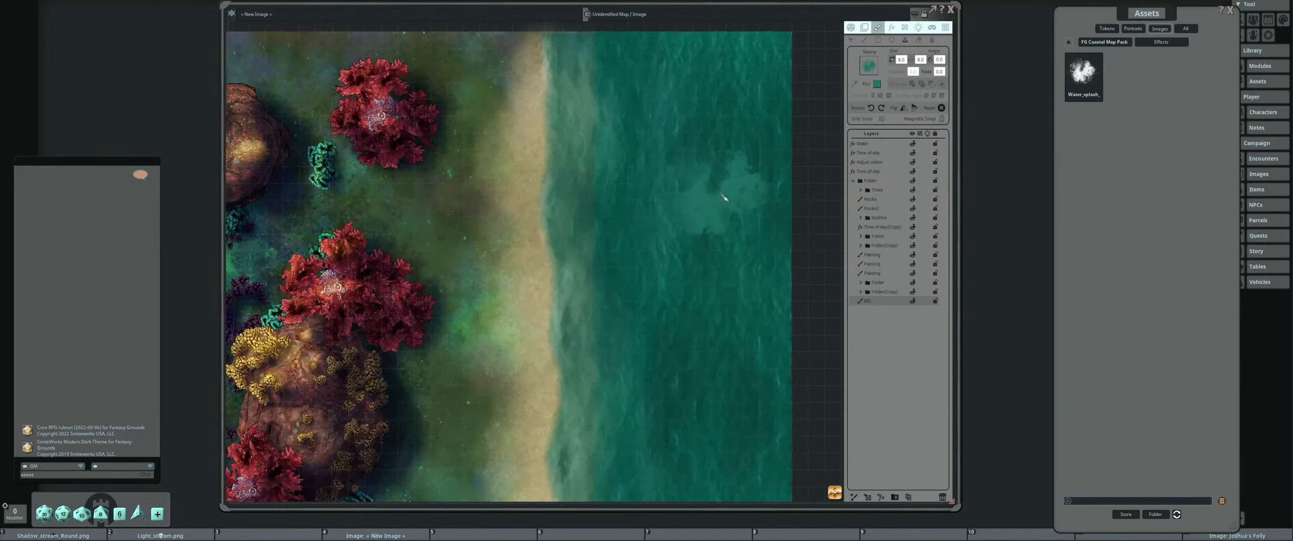
scroll(603, 117, down, 1)
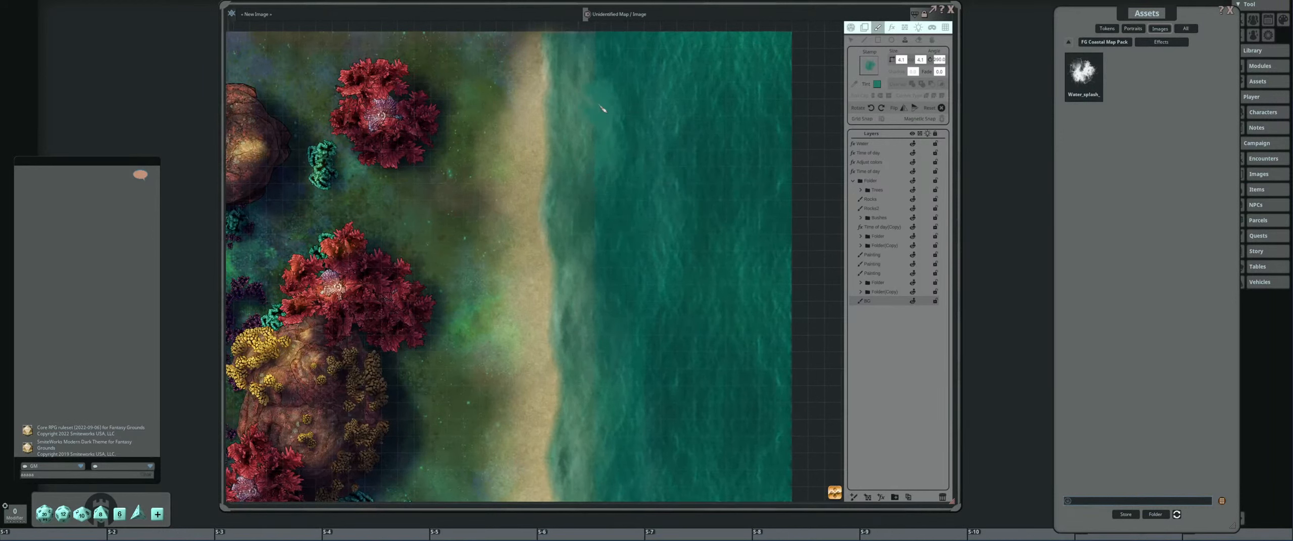
scroll(600, 120, down, 7)
scroll(612, 134, up, 7)
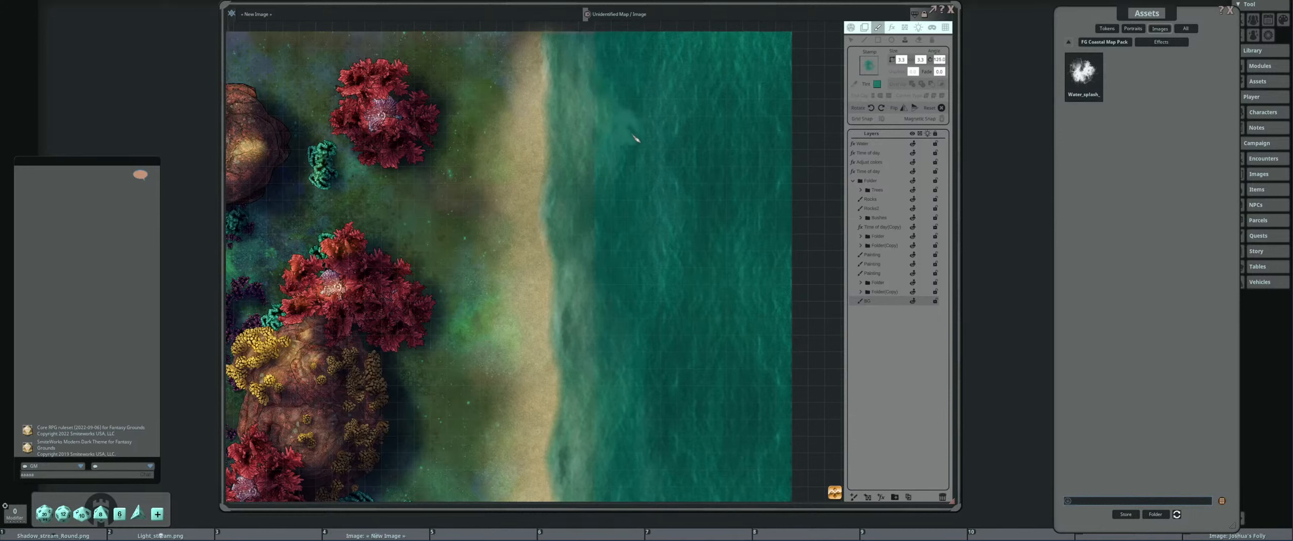
drag(658, 194, 675, 268)
scroll(658, 199, up, 3)
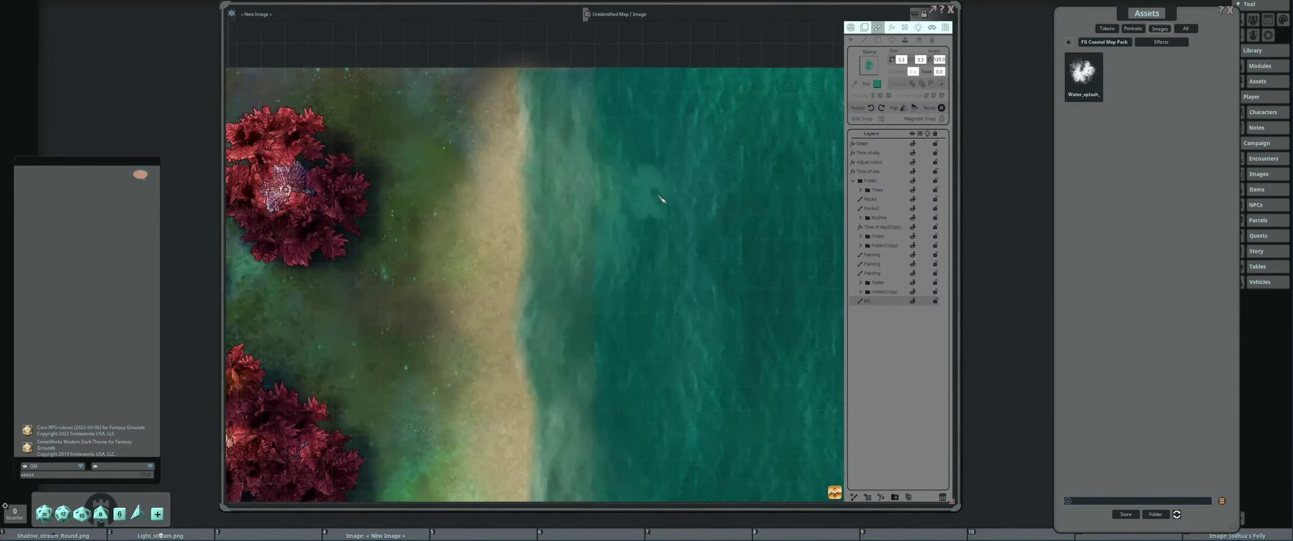
scroll(657, 197, down, 3)
scroll(601, 216, up, 2)
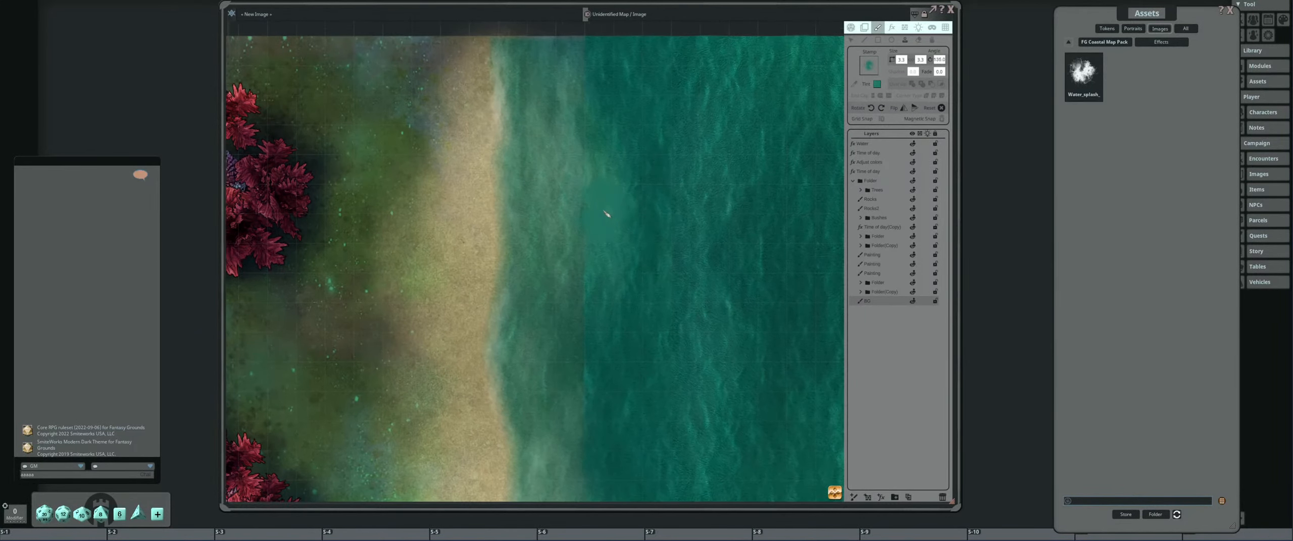
Stamp more teal splashes with varied rotation along the same hard water edge on the bottommost layer.
scroll(586, 202, up, 6)
scroll(606, 204, up, 5)
click(606, 203)
scroll(604, 153, down, 8)
click(601, 146)
scroll(763, 213, down, 3)
drag(739, 193, 698, 135)
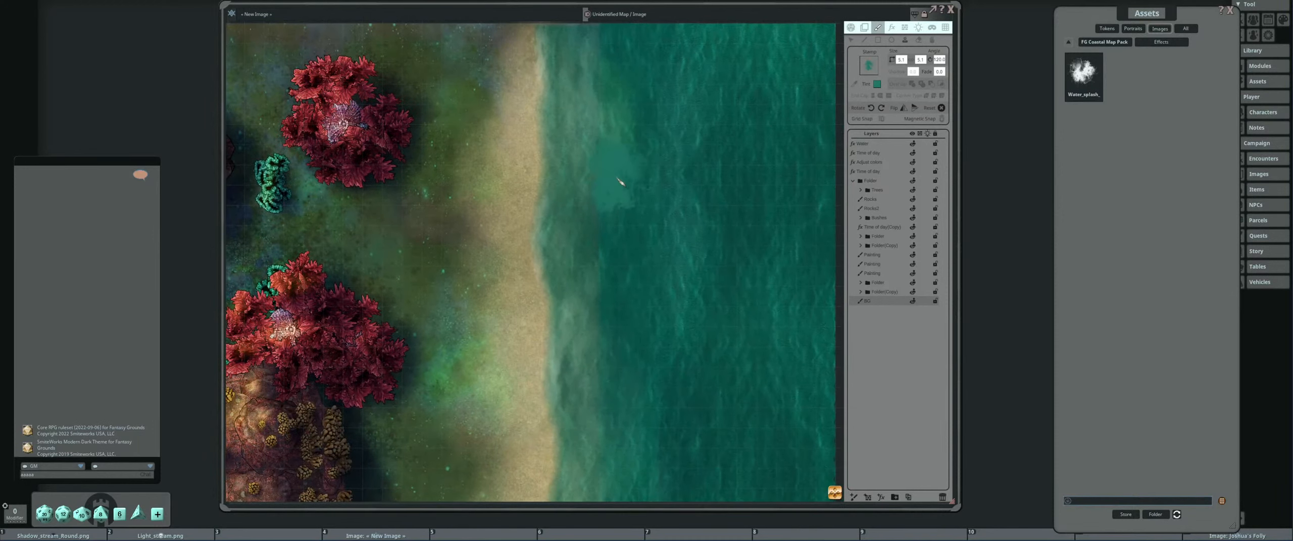
scroll(736, 235, down, 3)
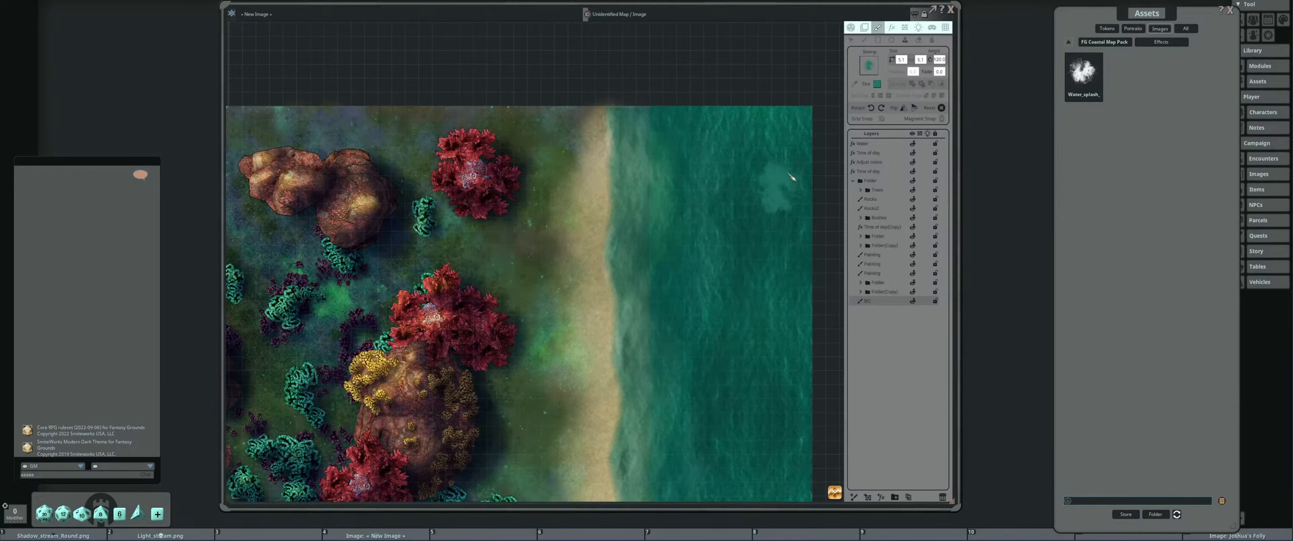
Delete the stamped splashes from the bottommost layer and add a new Painting layer directly above it for stamping.
click(851, 40)
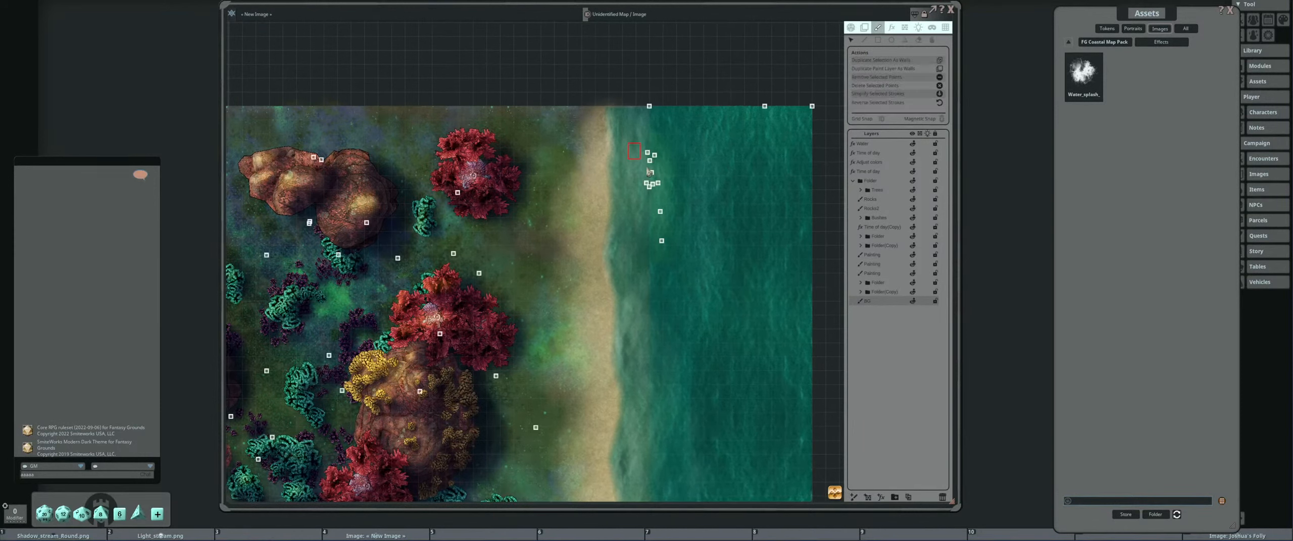
drag(650, 172, 780, 280)
click(854, 499)
mouse_move(891, 146)
mouse_down()
mouse_move(890, 303)
mouse_move(856, 308)
mouse_up()
click(905, 40)
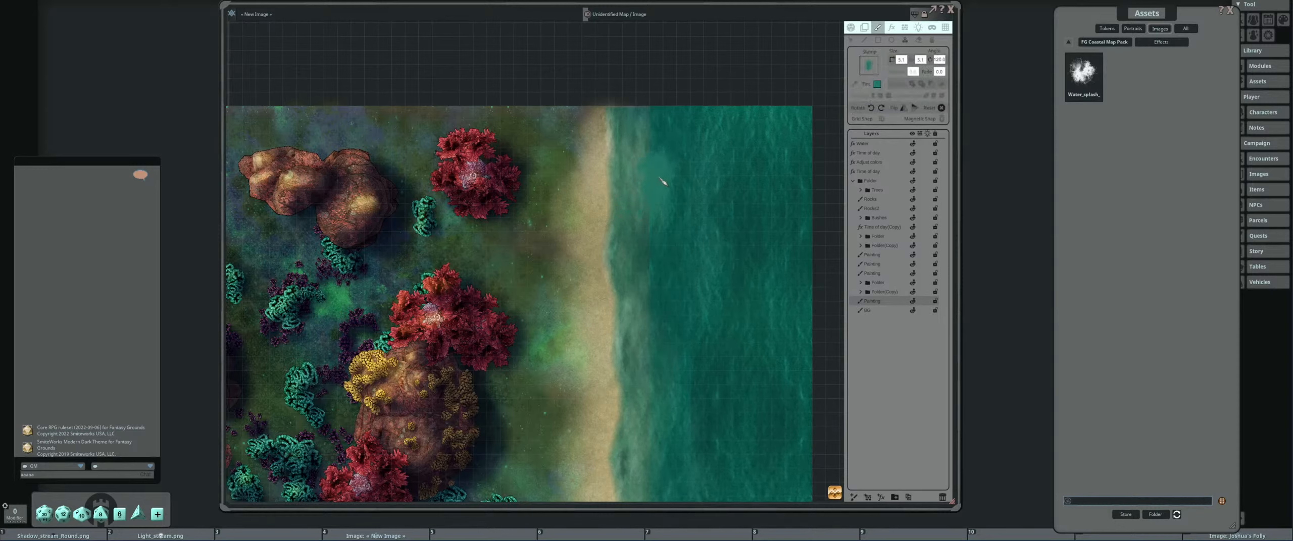
Stamp teal splashes on the new Painting layer over the hard water edge at the shoreline's north end.
scroll(675, 235, up, 10)
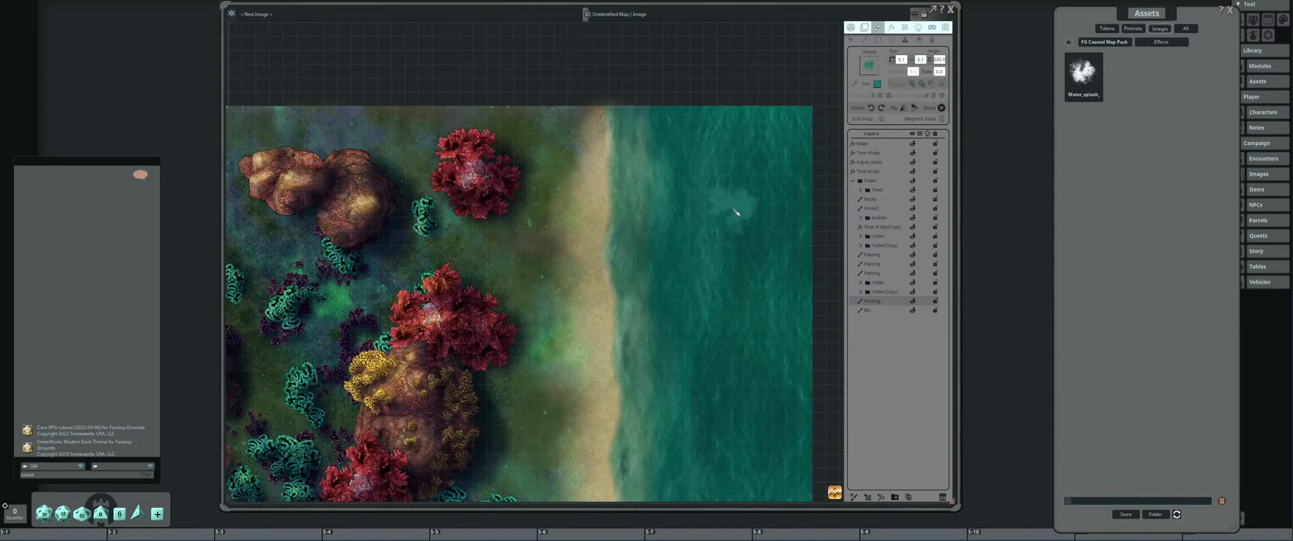
click(851, 39)
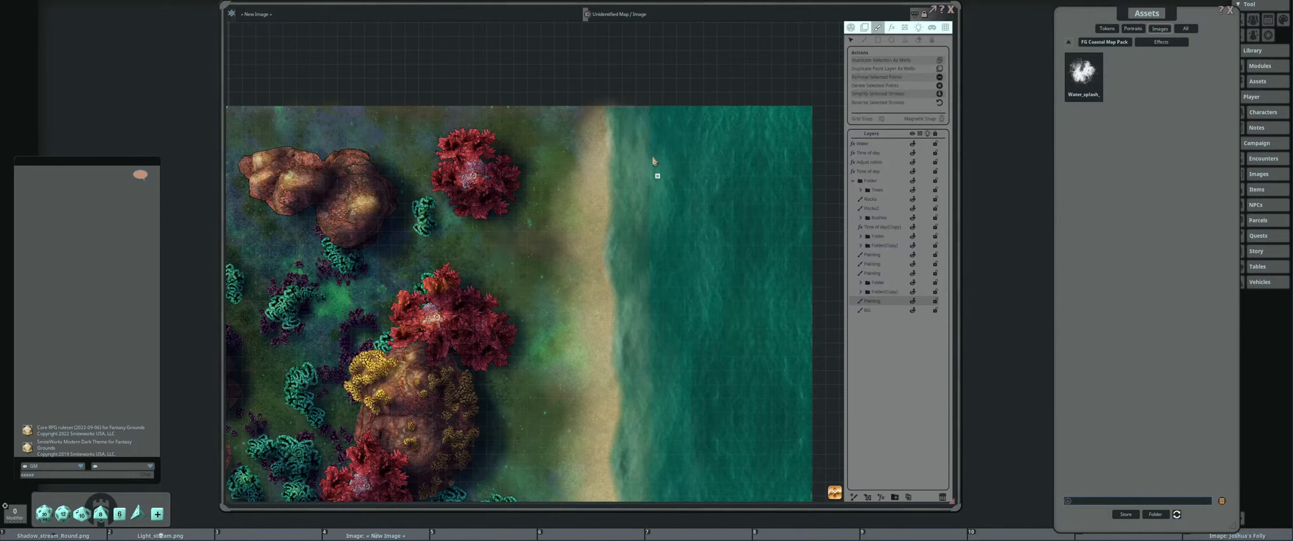
click(904, 40)
scroll(651, 252, up, 3)
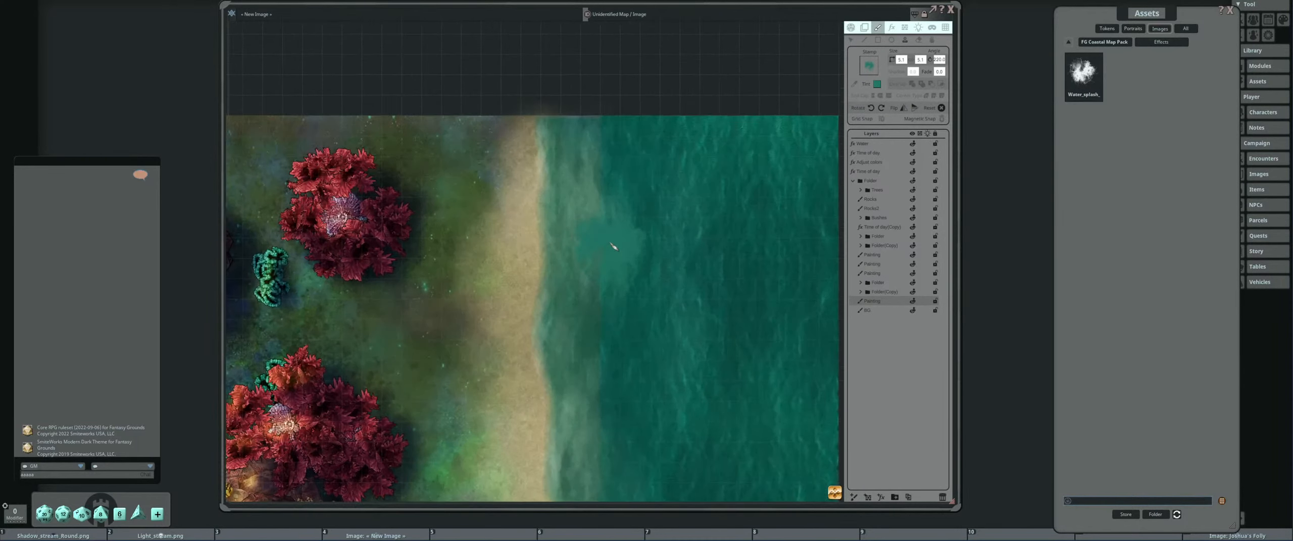
scroll(604, 221, up, 4)
scroll(611, 227, up, 3)
scroll(606, 217, down, 5)
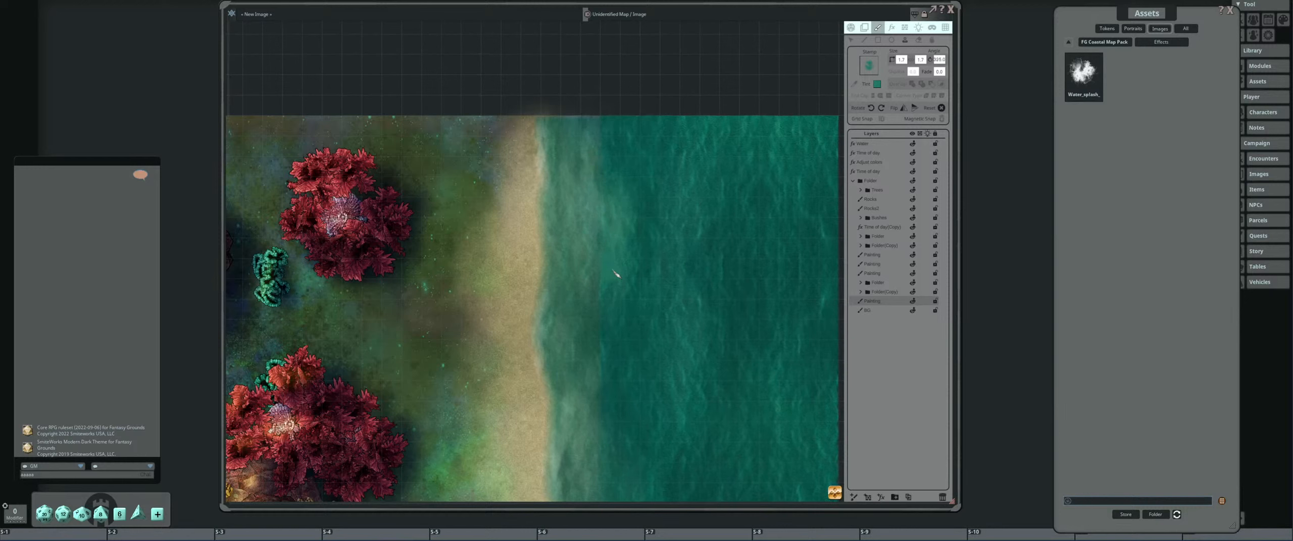
Extend the row of teal splashes southward along the water edge, rotating the stamp between placements.
scroll(639, 311, up, 6)
drag(637, 306, 625, 233)
scroll(599, 219, up, 5)
scroll(615, 253, up, 6)
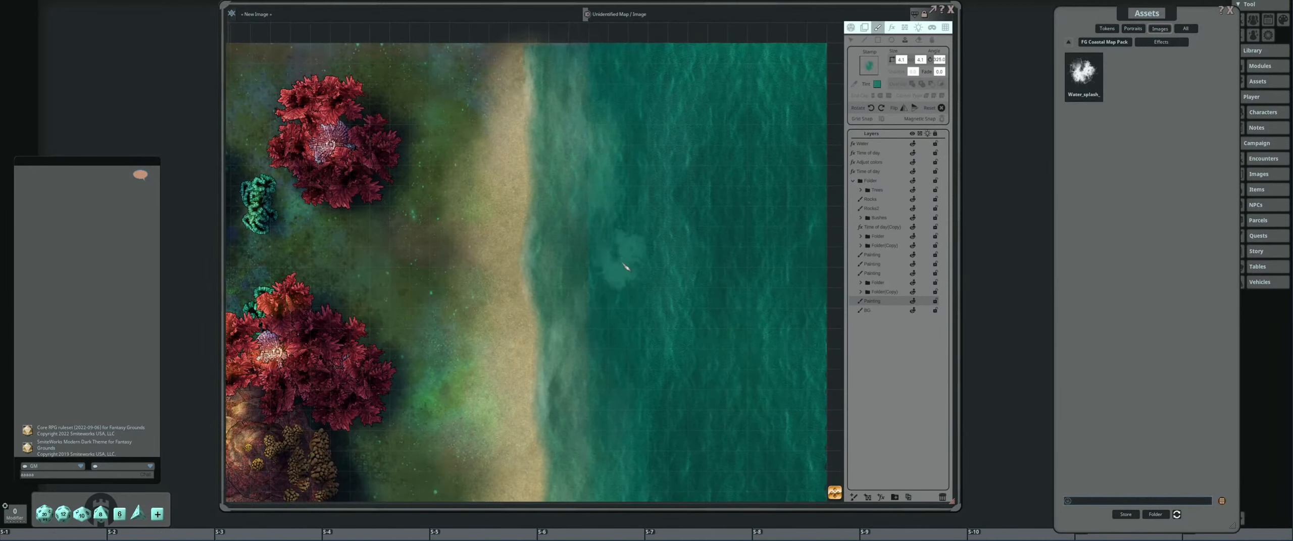
scroll(606, 245, down, 3)
scroll(651, 261, up, 5)
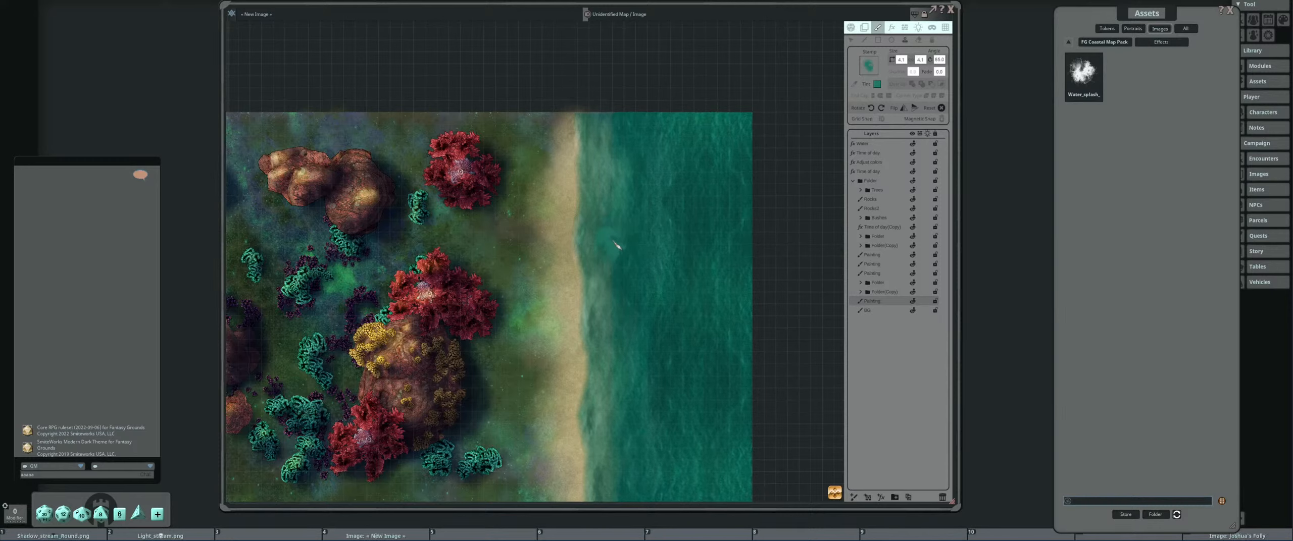
scroll(649, 235, up, 5)
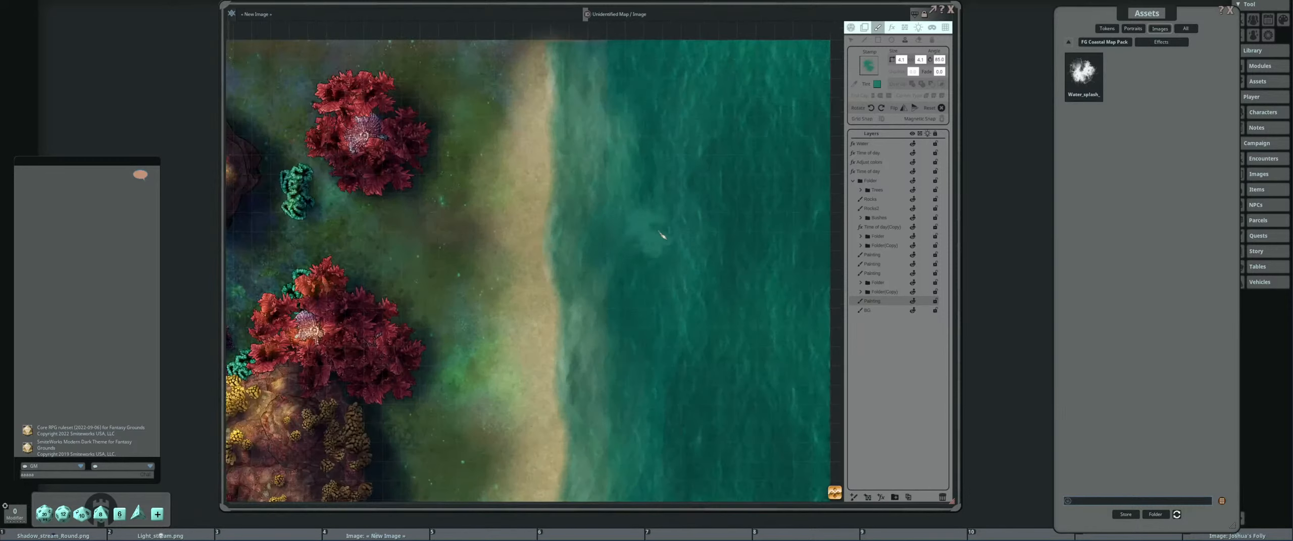
Cover the remaining visible seam beside the pale shallows with differently rotated teal splashes.
scroll(660, 211, down, 1)
scroll(651, 217, down, 19)
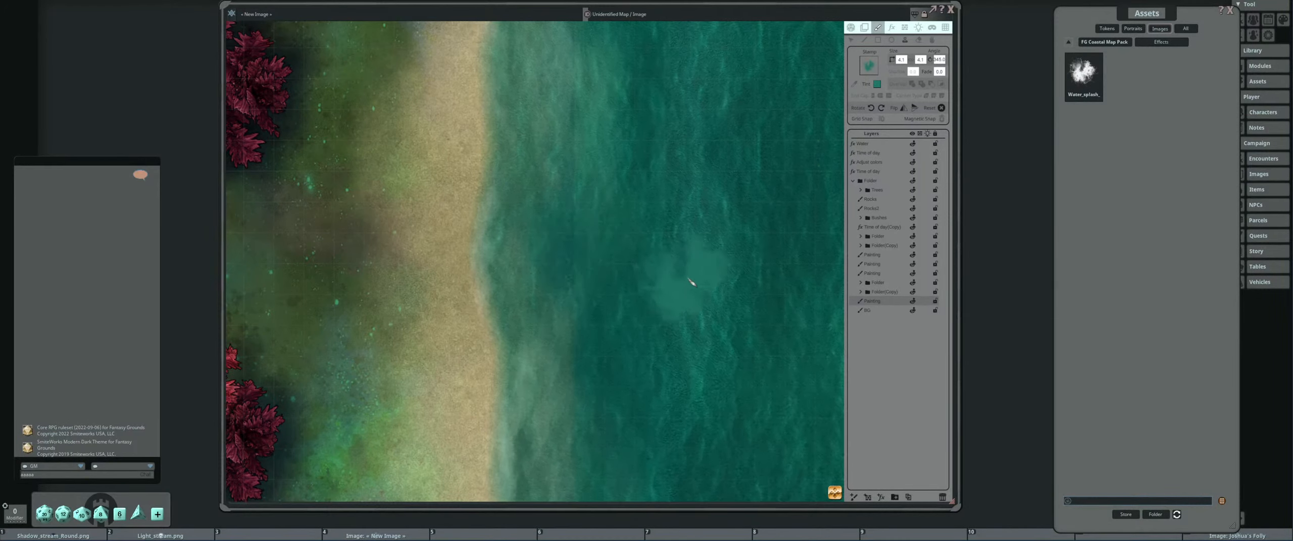
scroll(688, 280, down, 10)
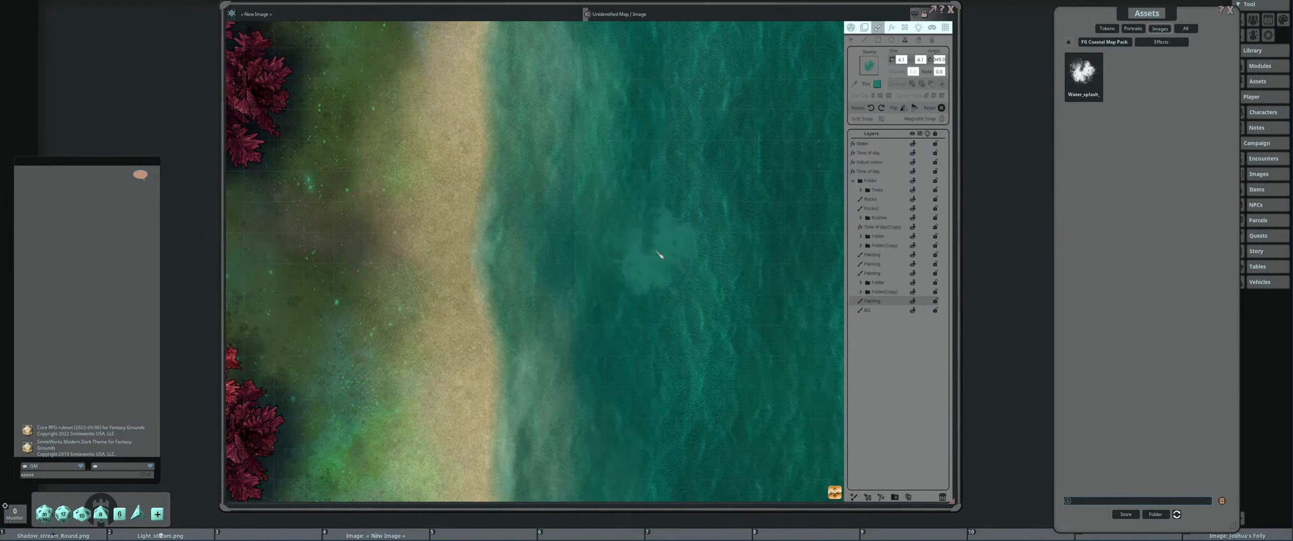
scroll(599, 293, down, 5)
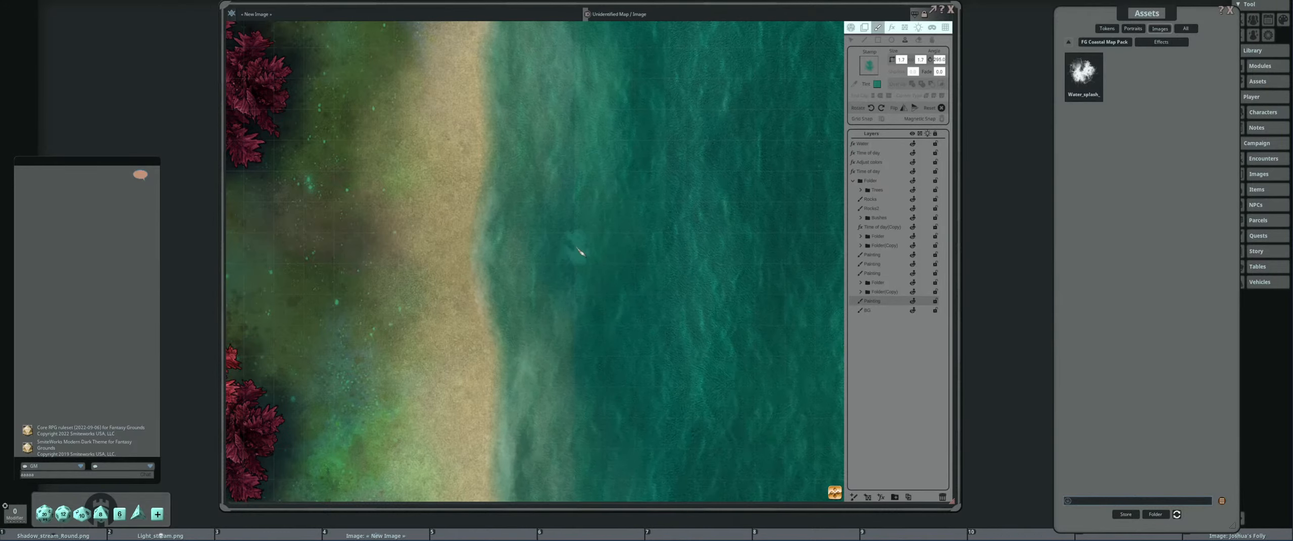
scroll(576, 263, up, 15)
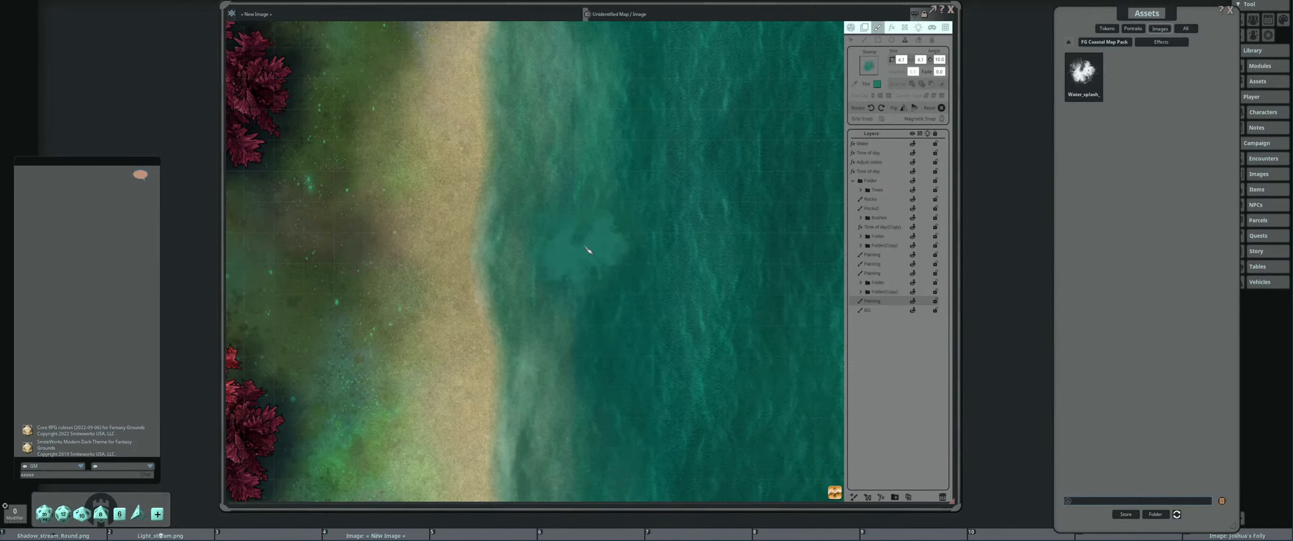
scroll(732, 280, down, 5)
drag(705, 289, 697, 265)
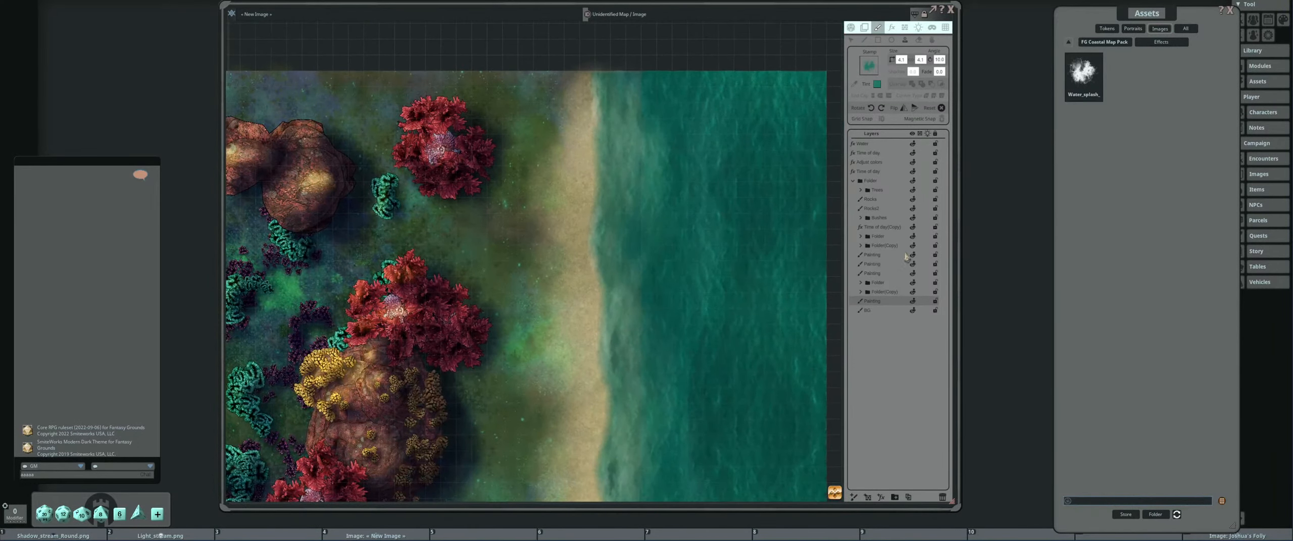
Hide the upper of the three adjacent Painting layers and delete all splash stamps from the Painting layer above BG.
click(910, 256)
click(913, 255)
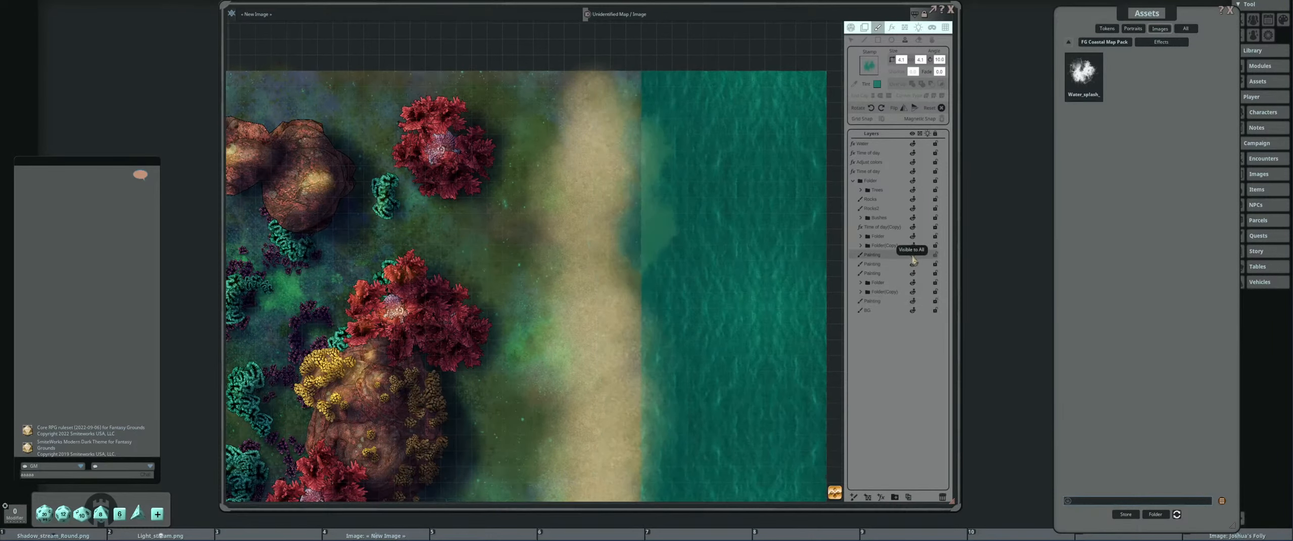
click(894, 302)
drag(766, 269, 752, 279)
click(852, 40)
drag(582, 121, 684, 288)
mouse_move(636, 249)
mouse_down()
mouse_move(595, 226)
mouse_move(682, 252)
mouse_move(619, 230)
mouse_move(602, 241)
mouse_move(684, 255)
mouse_move(584, 251)
mouse_move(716, 210)
mouse_move(622, 249)
mouse_up()
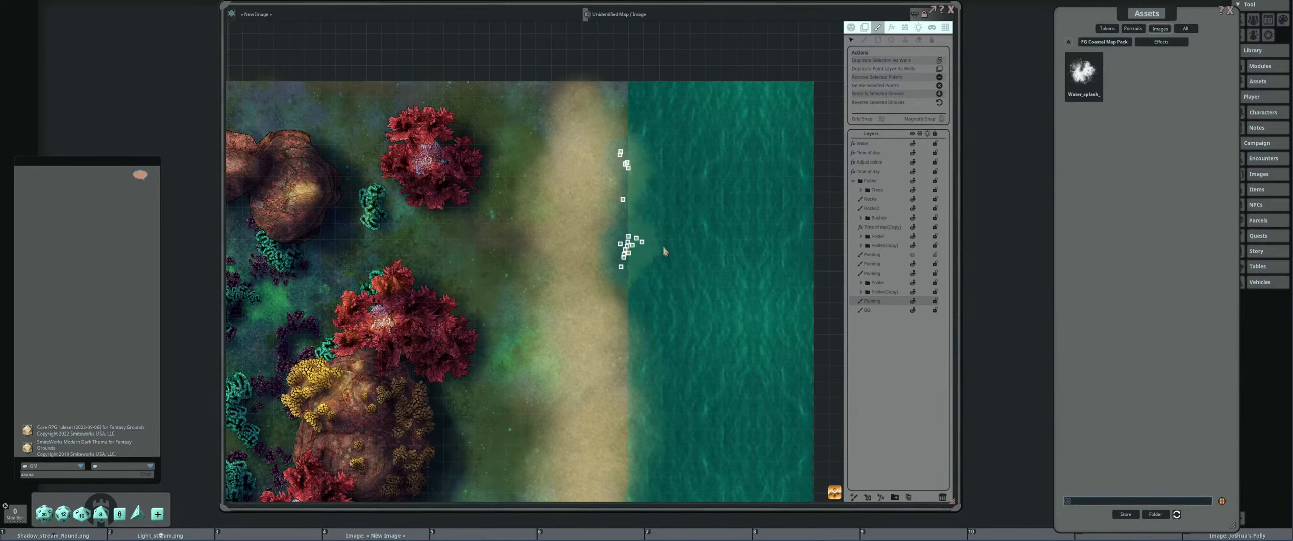
scroll(664, 251, up, 2)
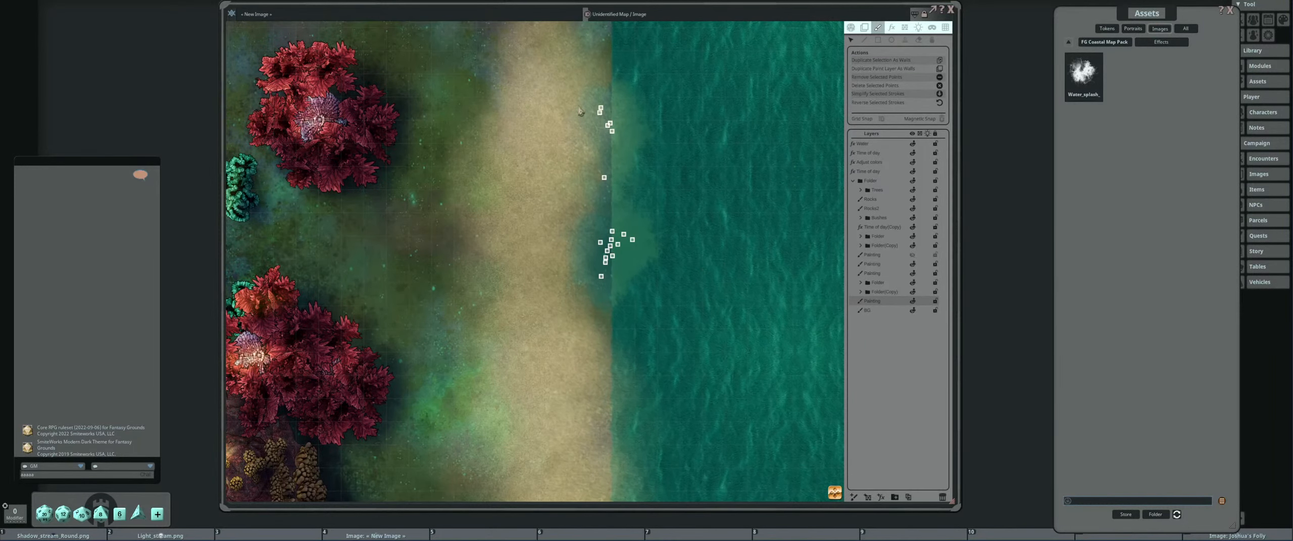
drag(572, 78, 684, 332)
key(Delete)
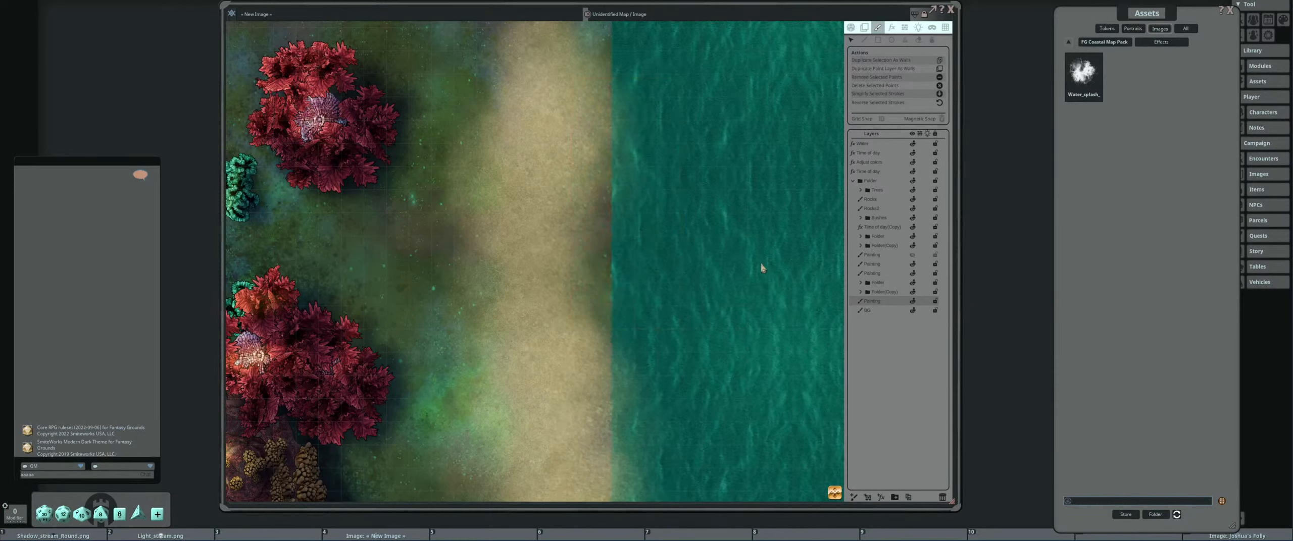
Enlarge and rotate the teal splash stamp and place it across the straight edge between sand and deep water.
click(905, 40)
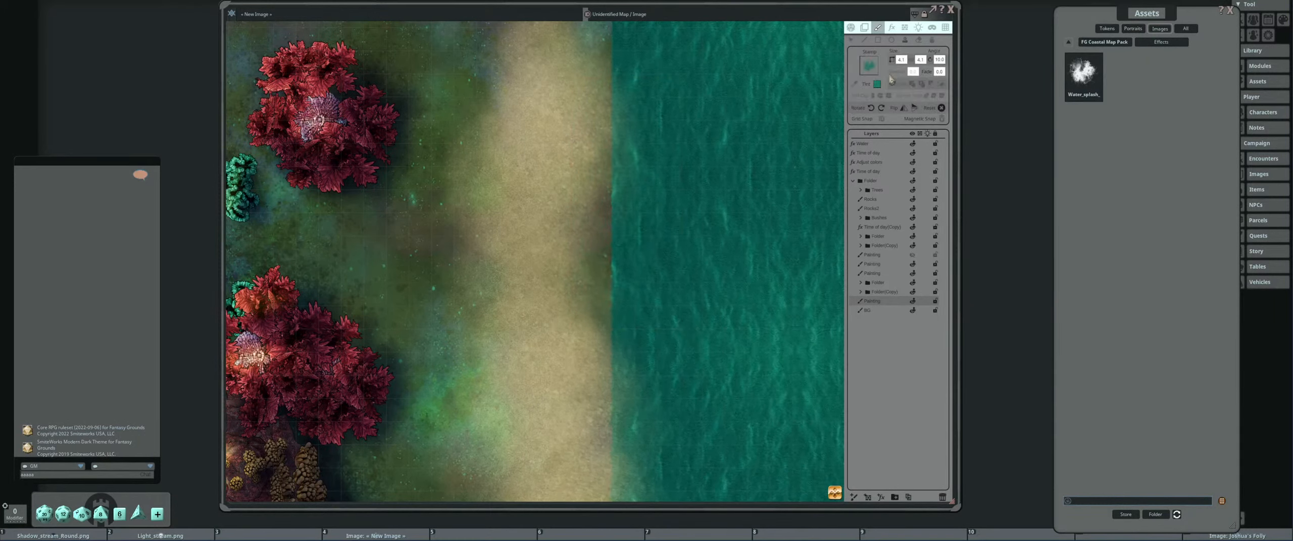
click(864, 28)
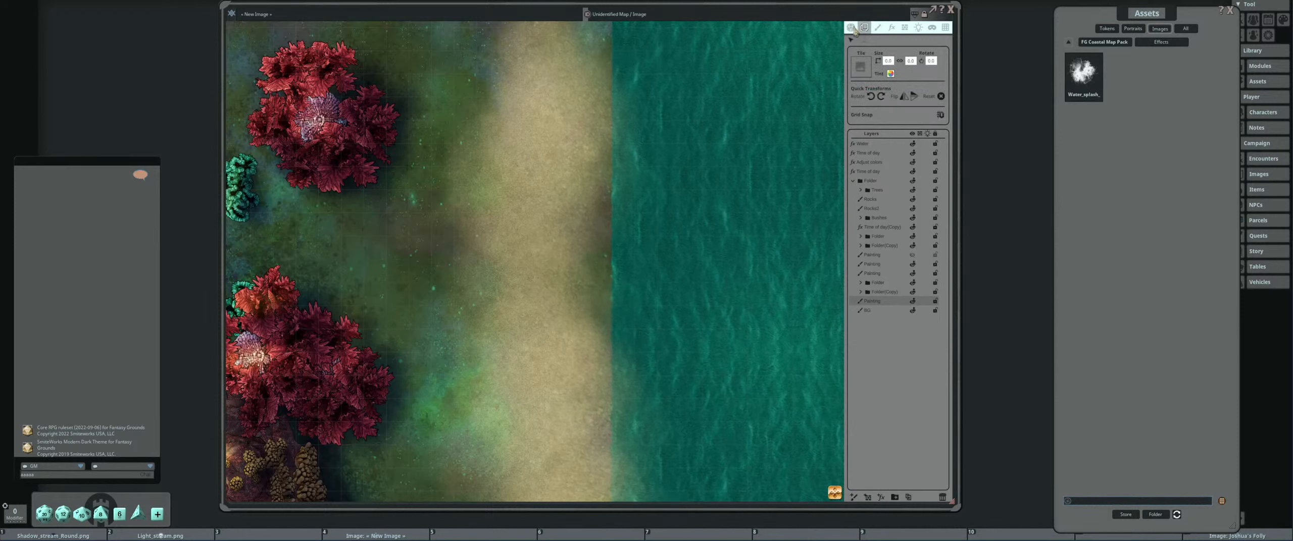
click(879, 28)
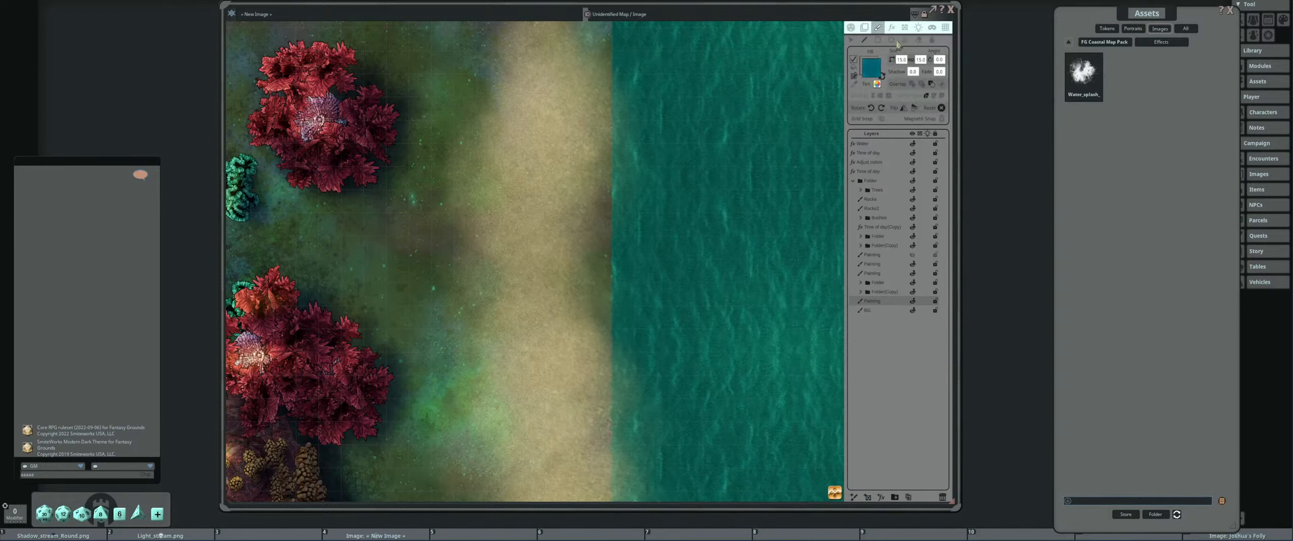
click(905, 40)
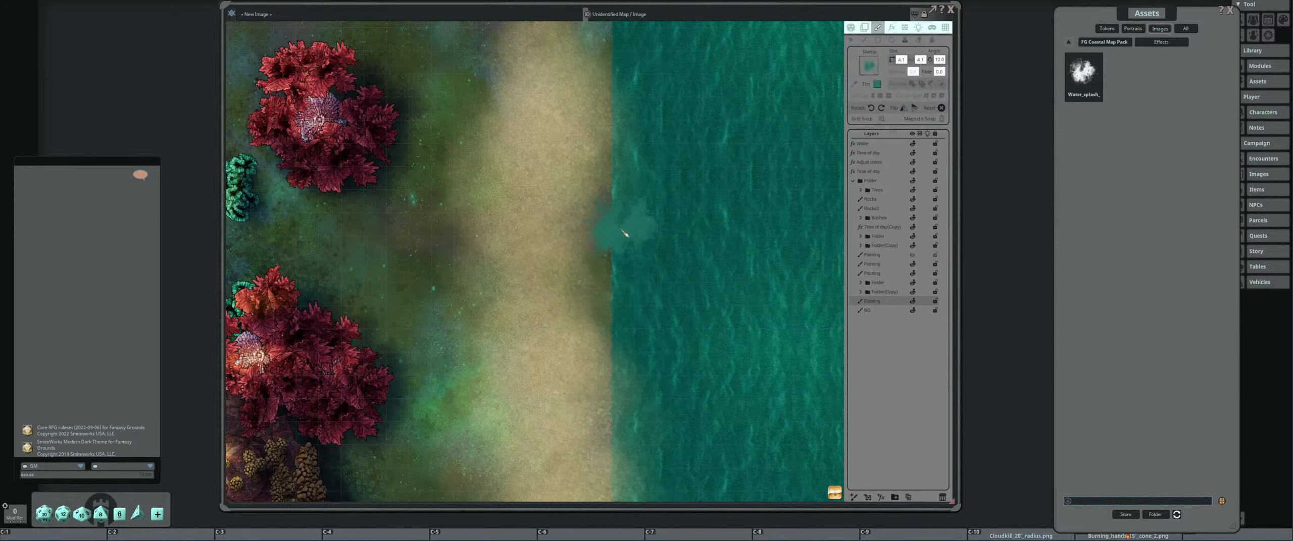
scroll(619, 223, up, 7)
scroll(623, 217, up, 7)
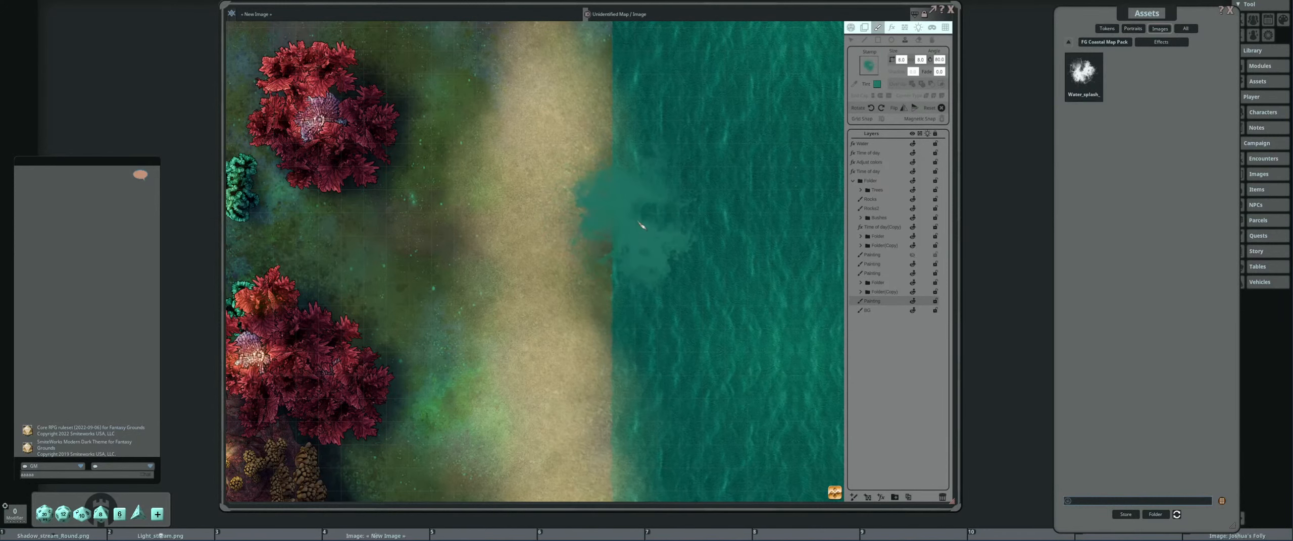
scroll(770, 226, up, 2)
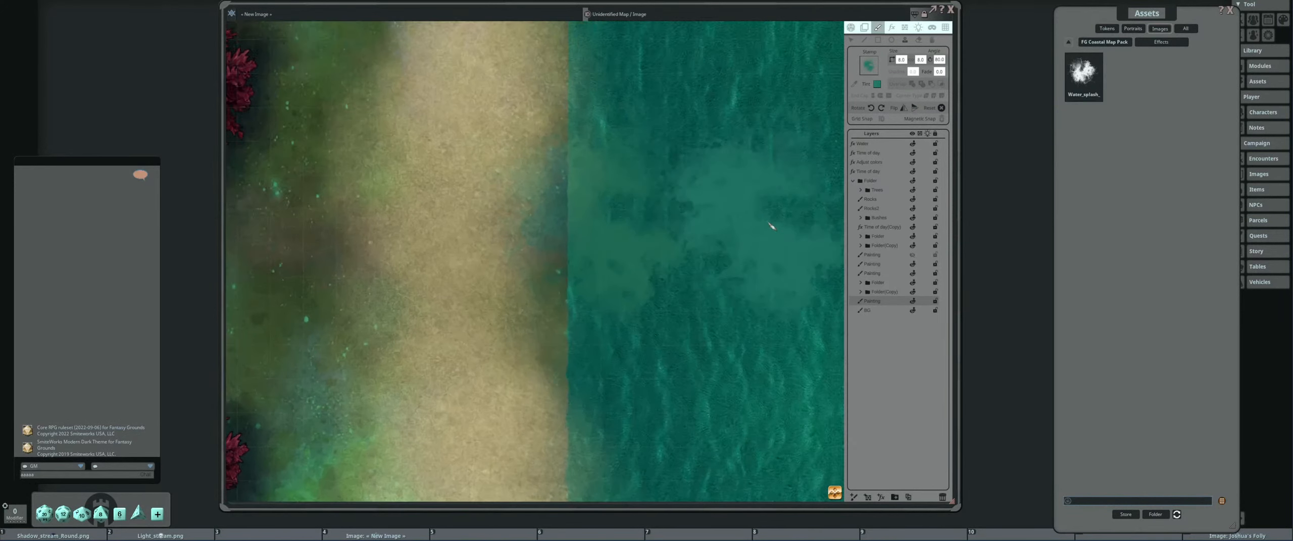
click(868, 311)
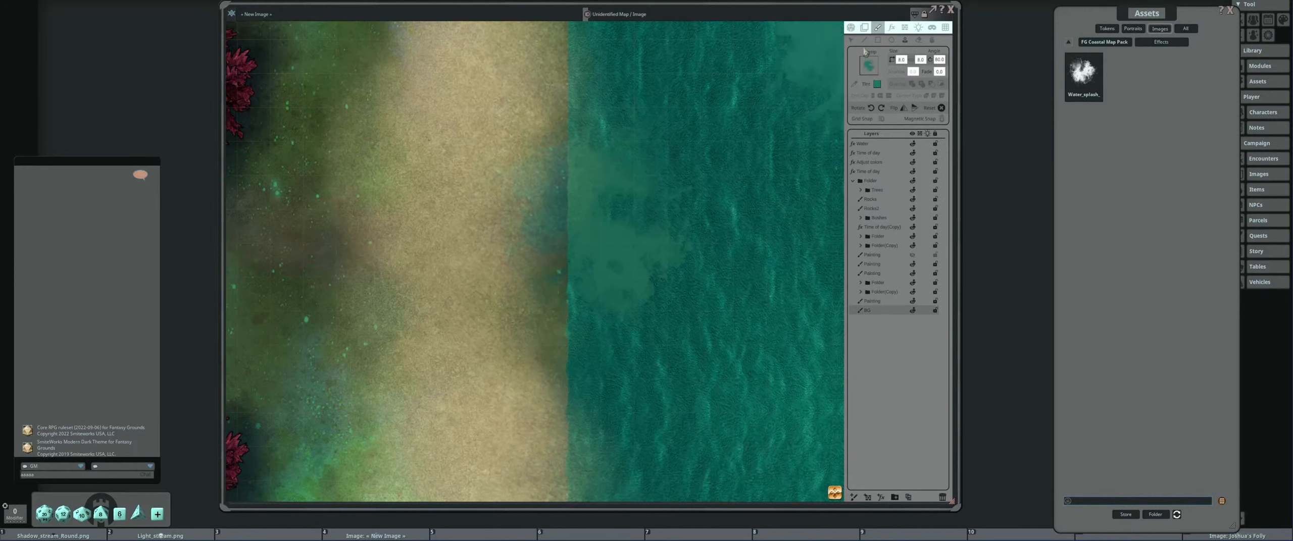
click(865, 28)
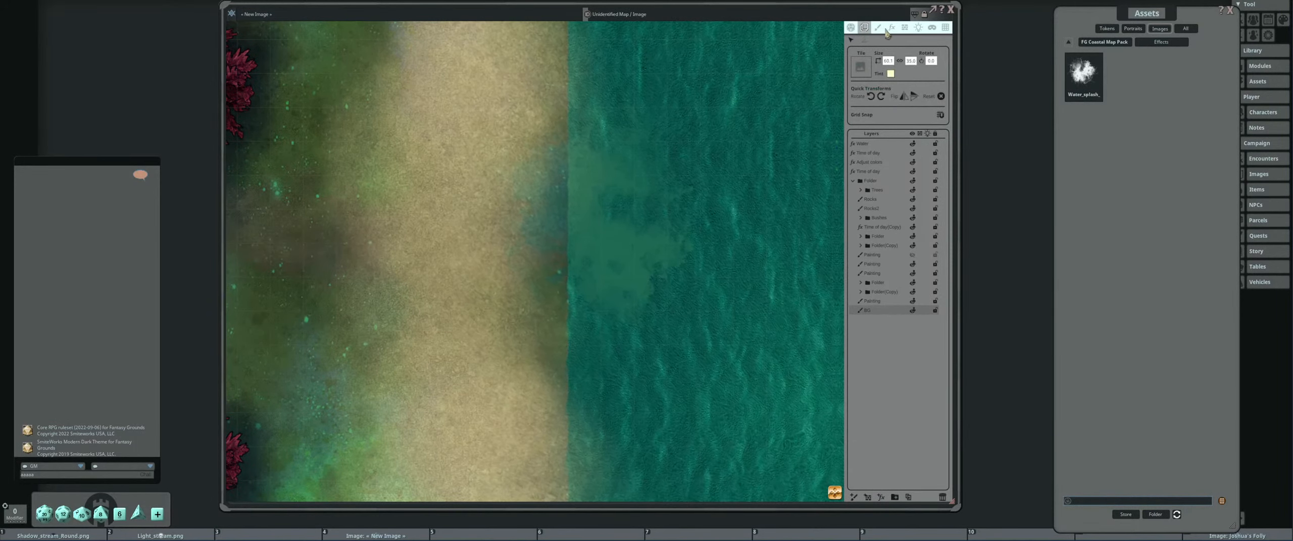
click(878, 28)
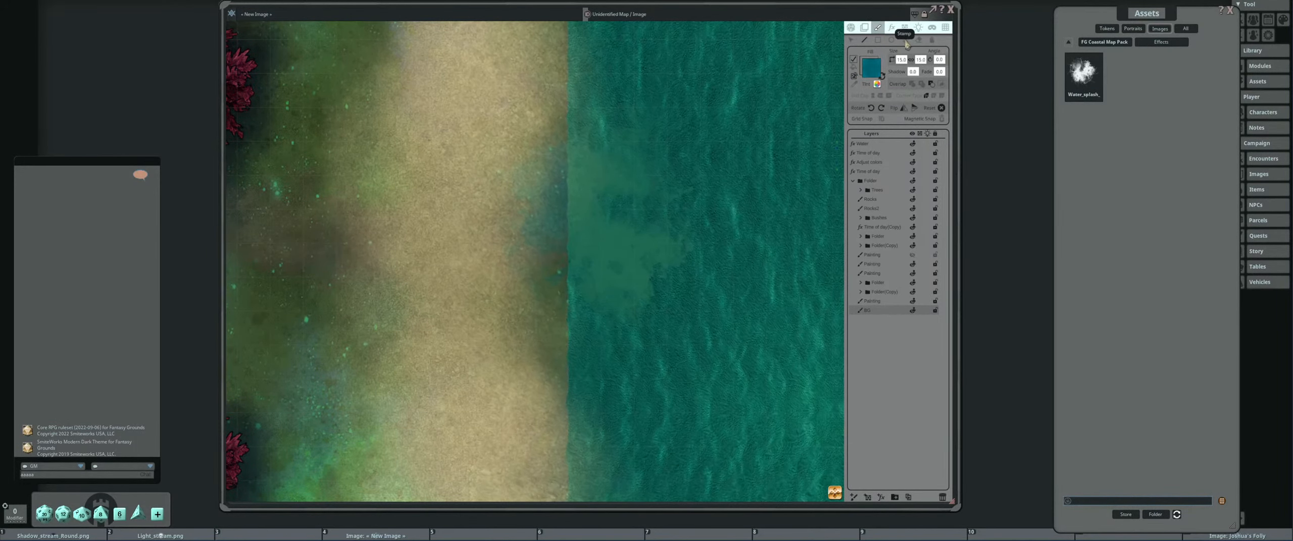
click(906, 40)
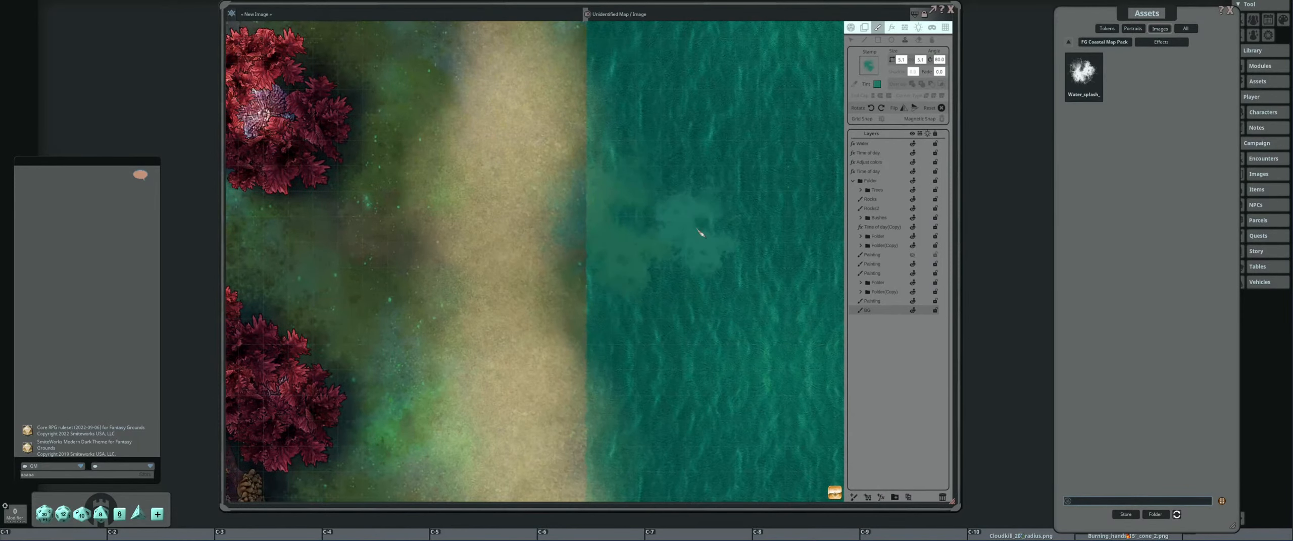
scroll(701, 234, down, 5)
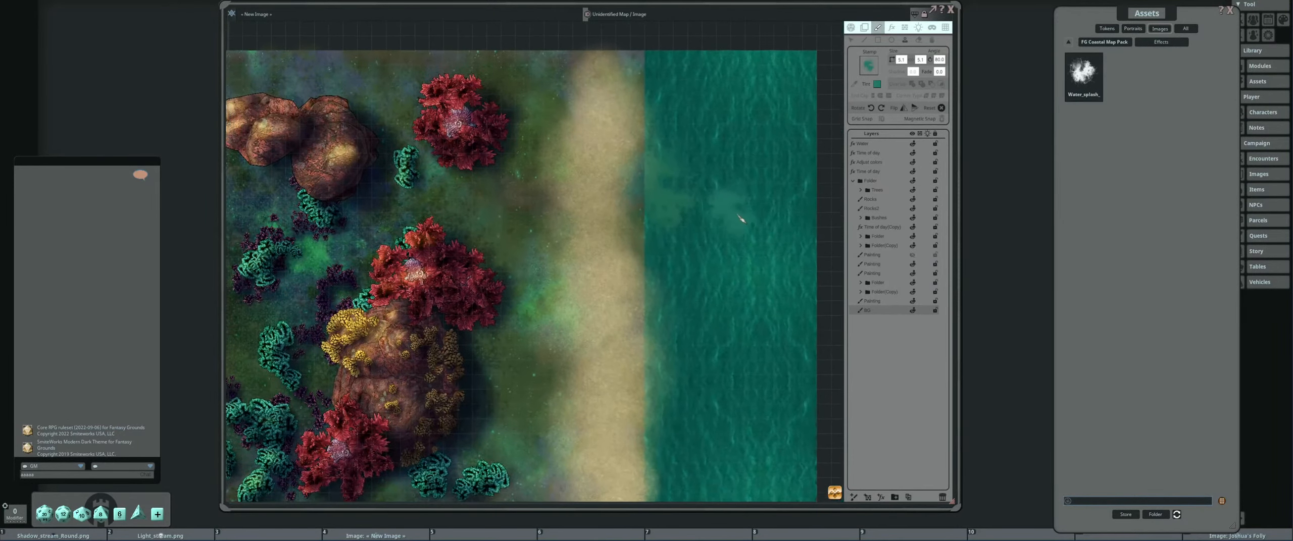
Delete the Painting layer directly above BG together with its remaining teal splash stamp.
click(852, 40)
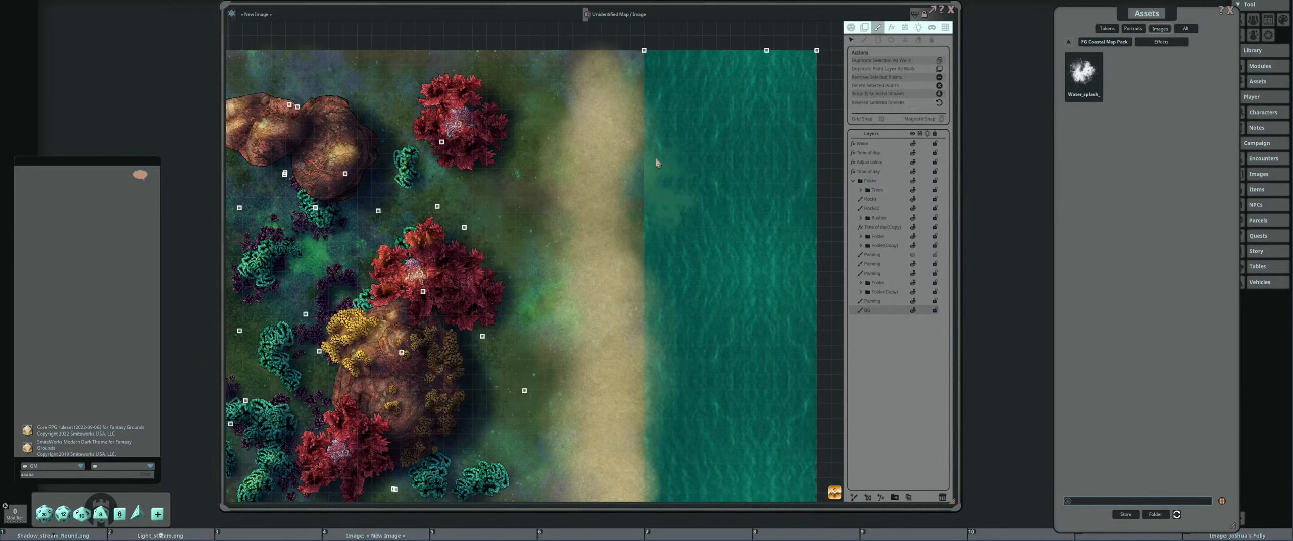
click(880, 302)
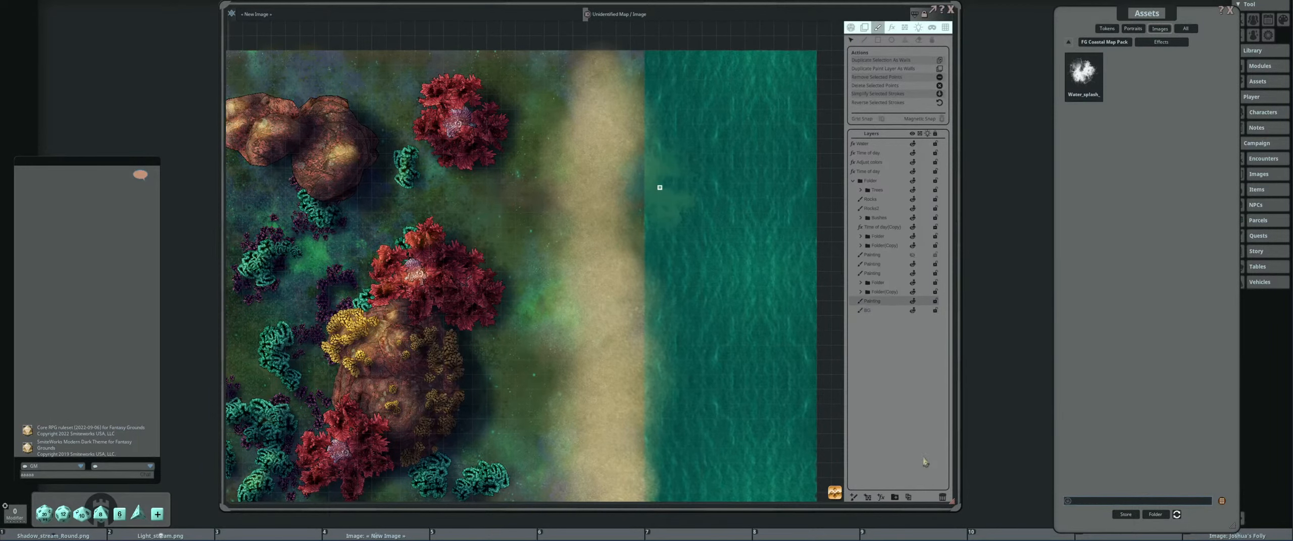
click(943, 499)
drag(673, 179, 679, 147)
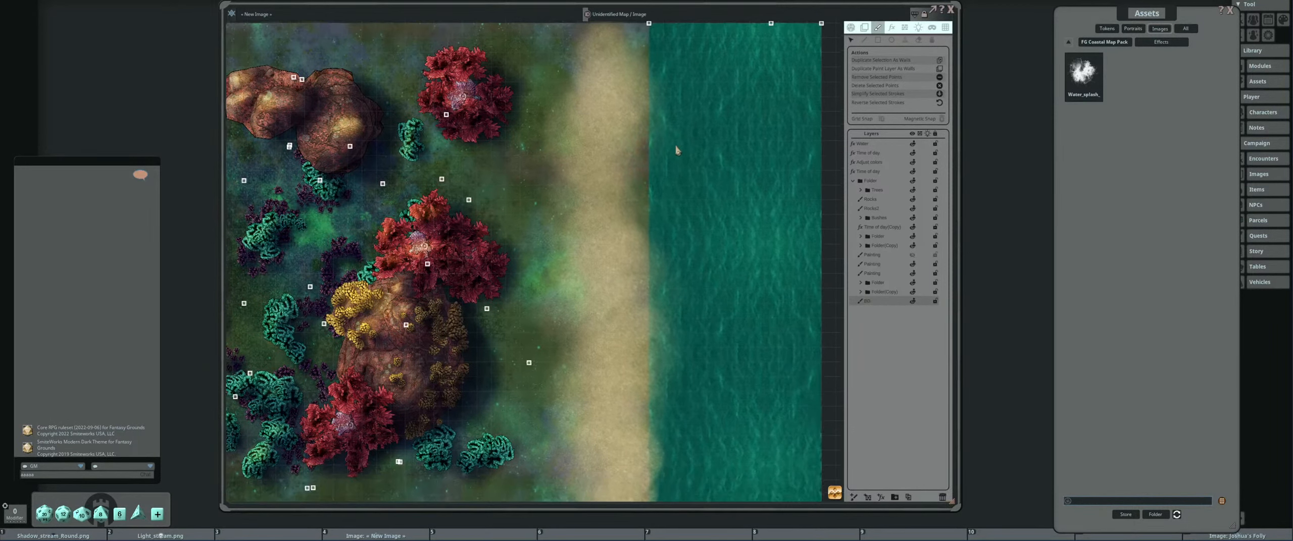
Increase the edge fade of the deep water fill on the BG layer to soften its border.
scroll(685, 249, down, 3)
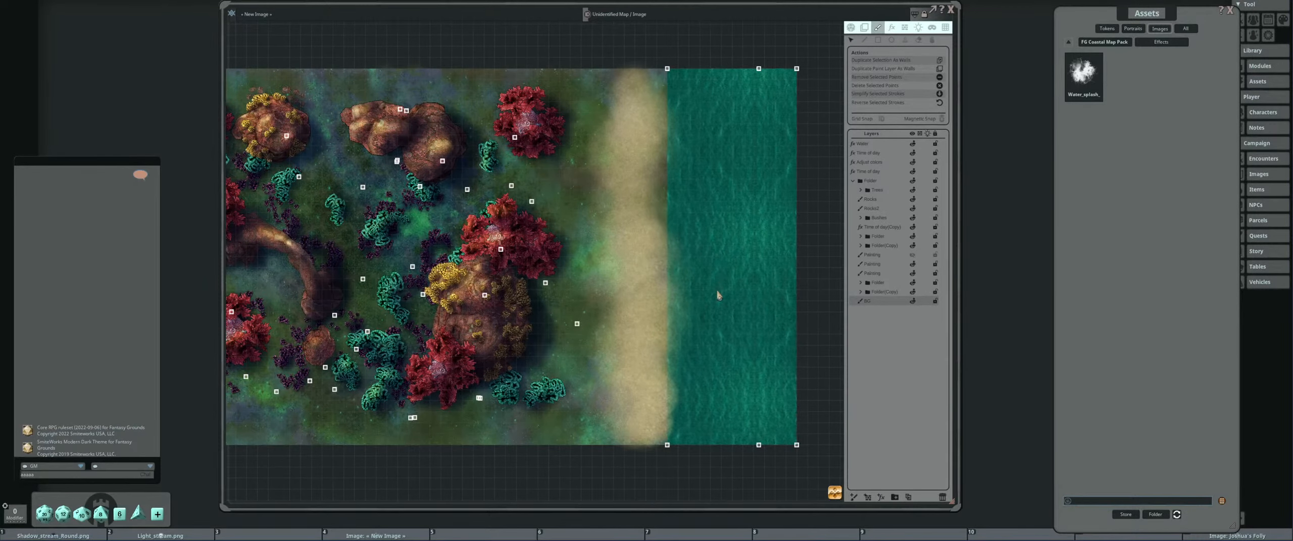
scroll(718, 289, up, 3)
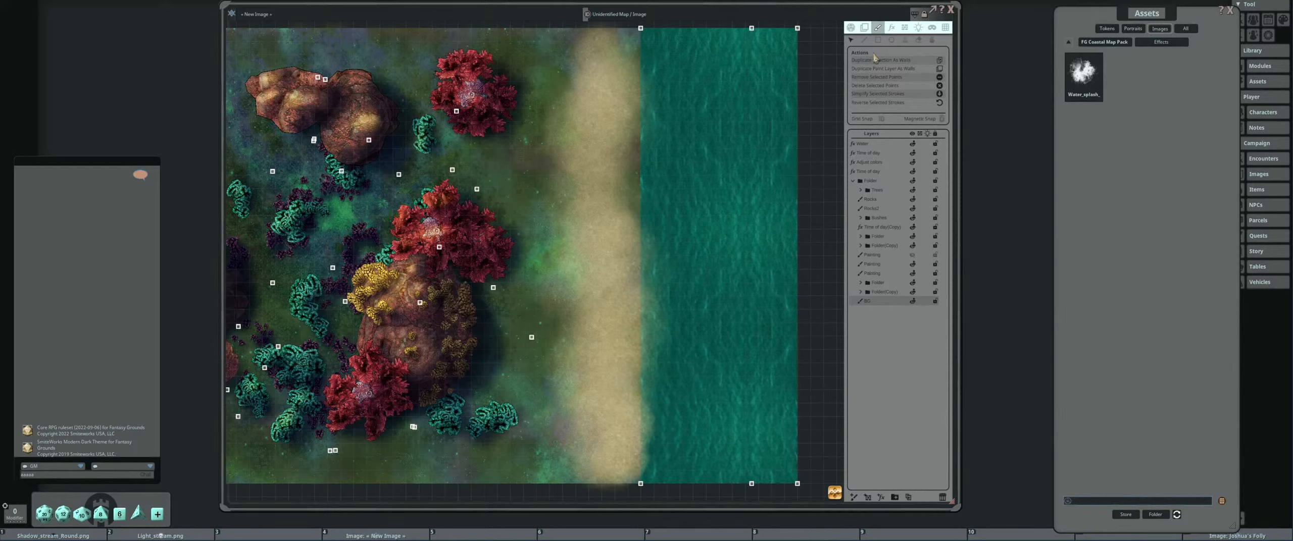
click(932, 40)
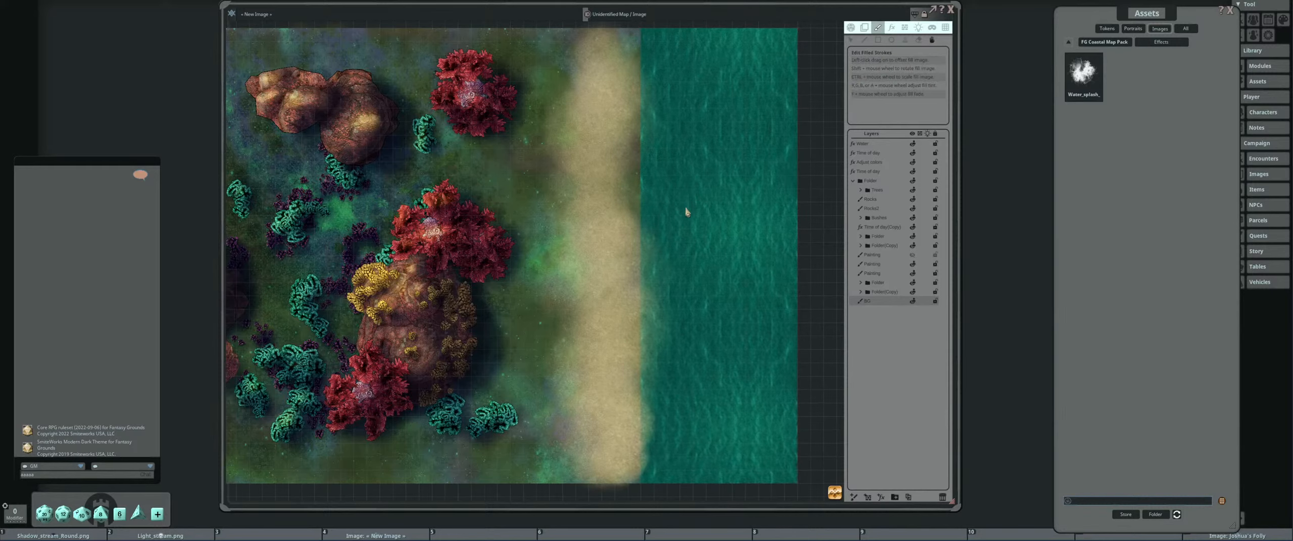
drag(711, 205, 713, 205)
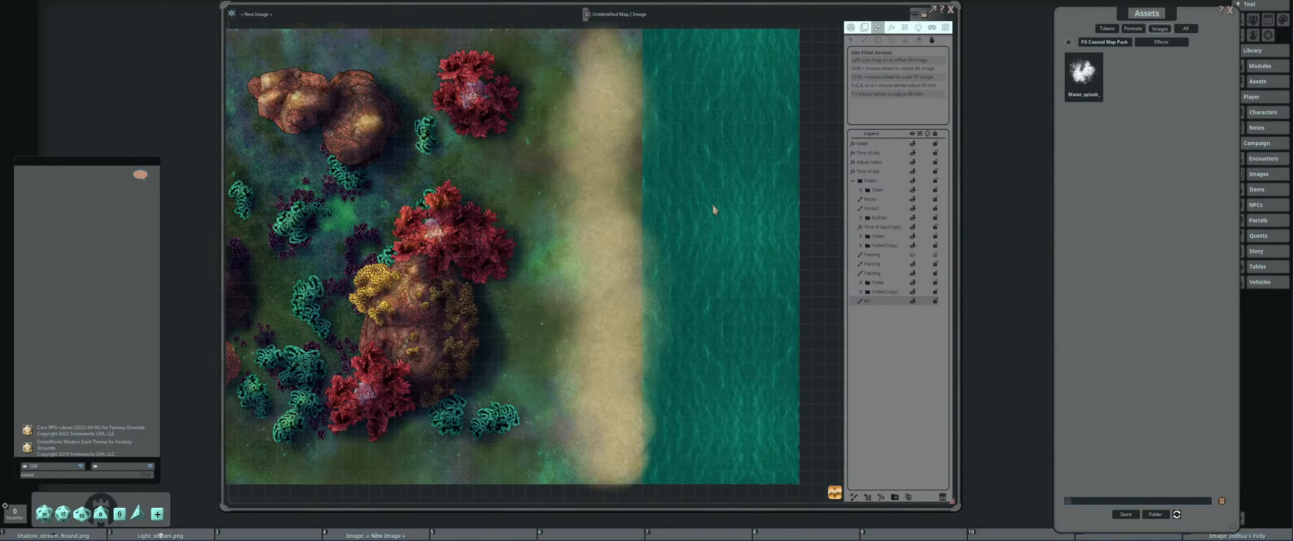
ctrl+scroll(713, 207, down, 5)
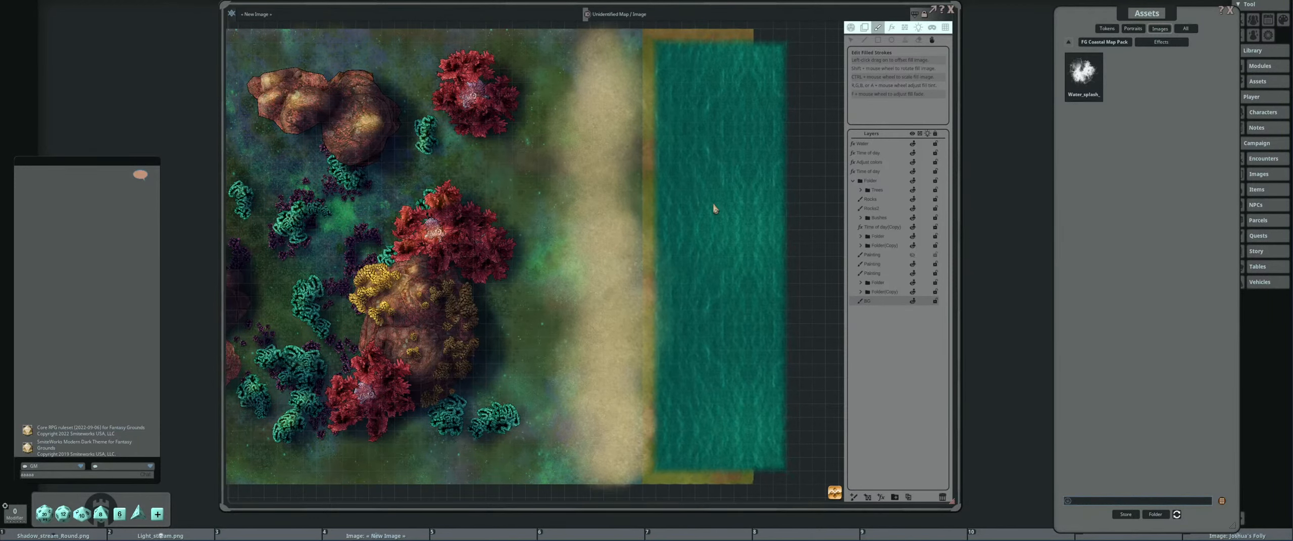
Stretch the deep water shape's four outer corner points beyond the map's northern and southern edges.
scroll(714, 201, down, 3)
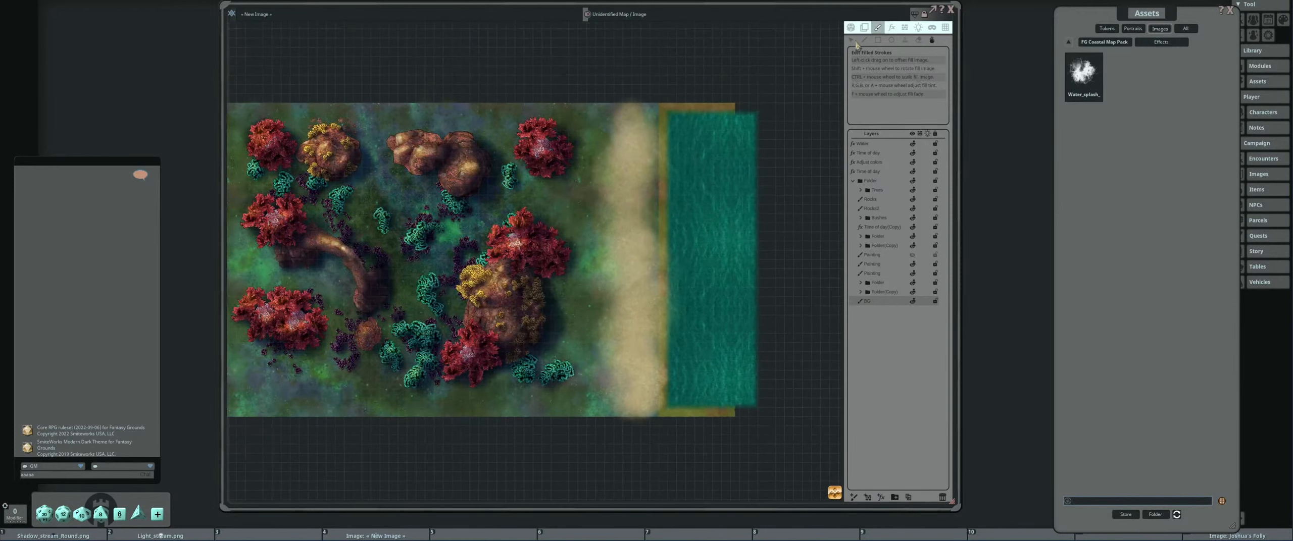
click(851, 41)
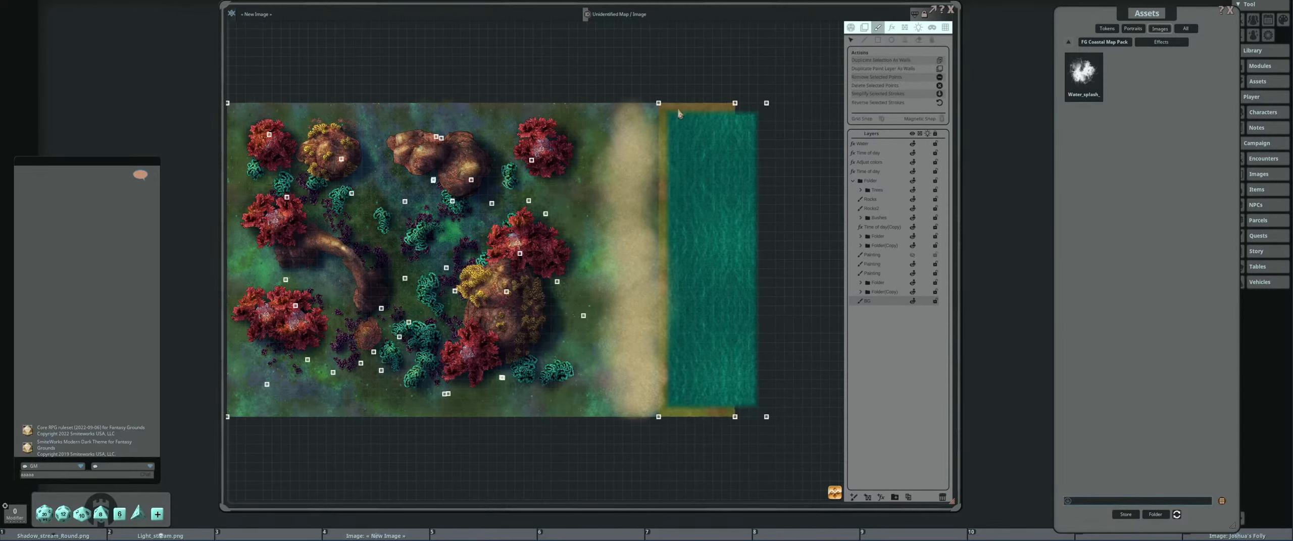
drag(767, 104, 767, 90)
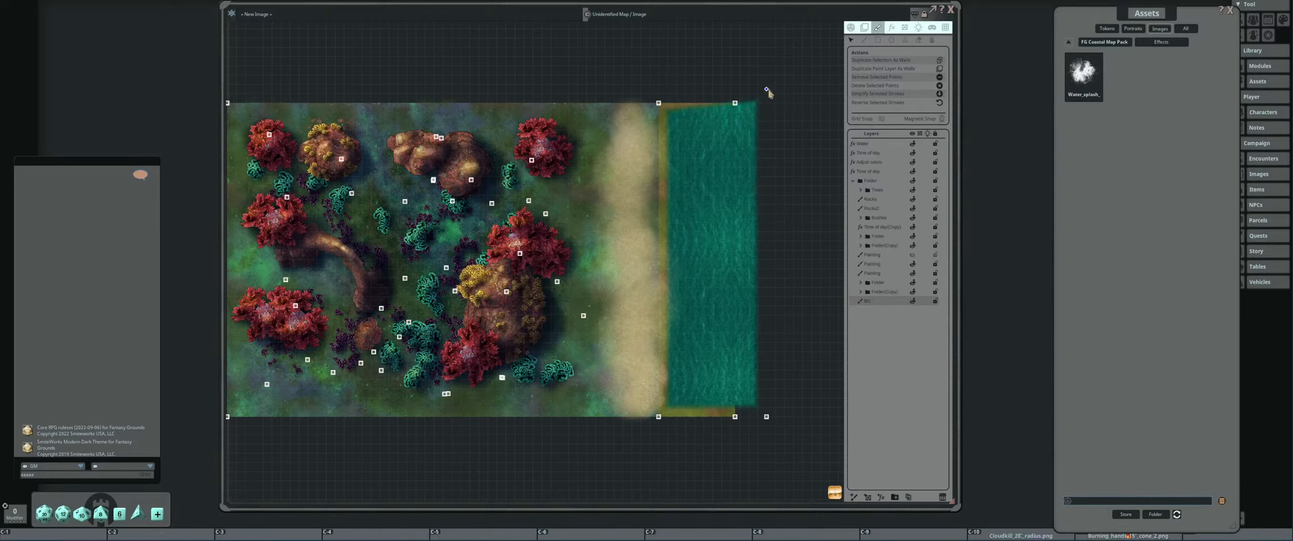
drag(659, 107, 655, 90)
scroll(723, 276, up, 4)
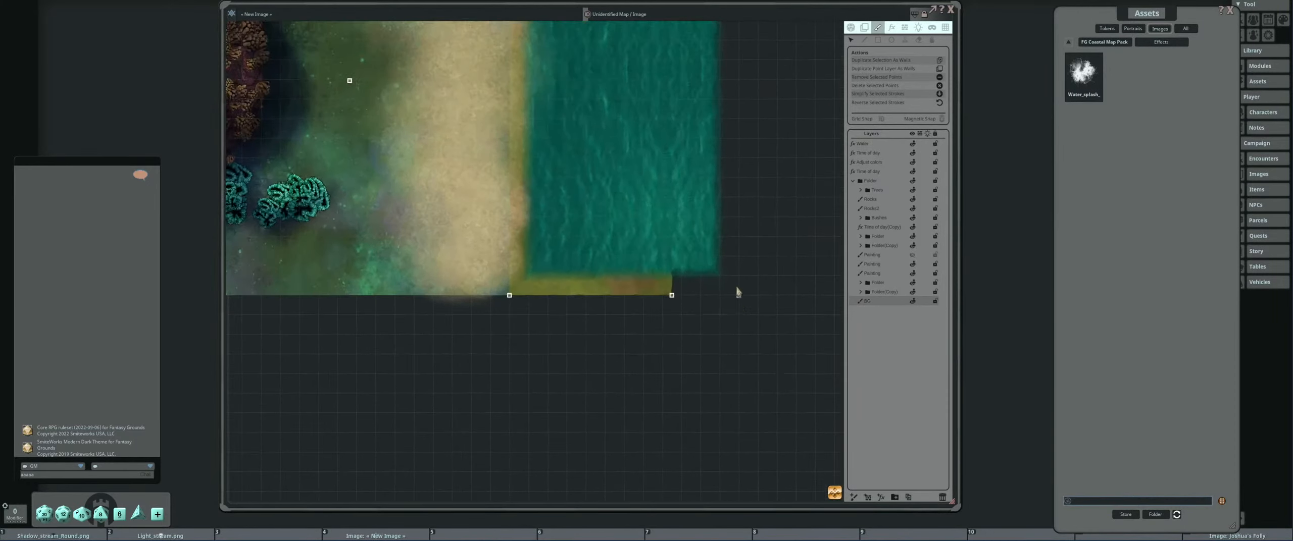
drag(738, 305, 738, 325)
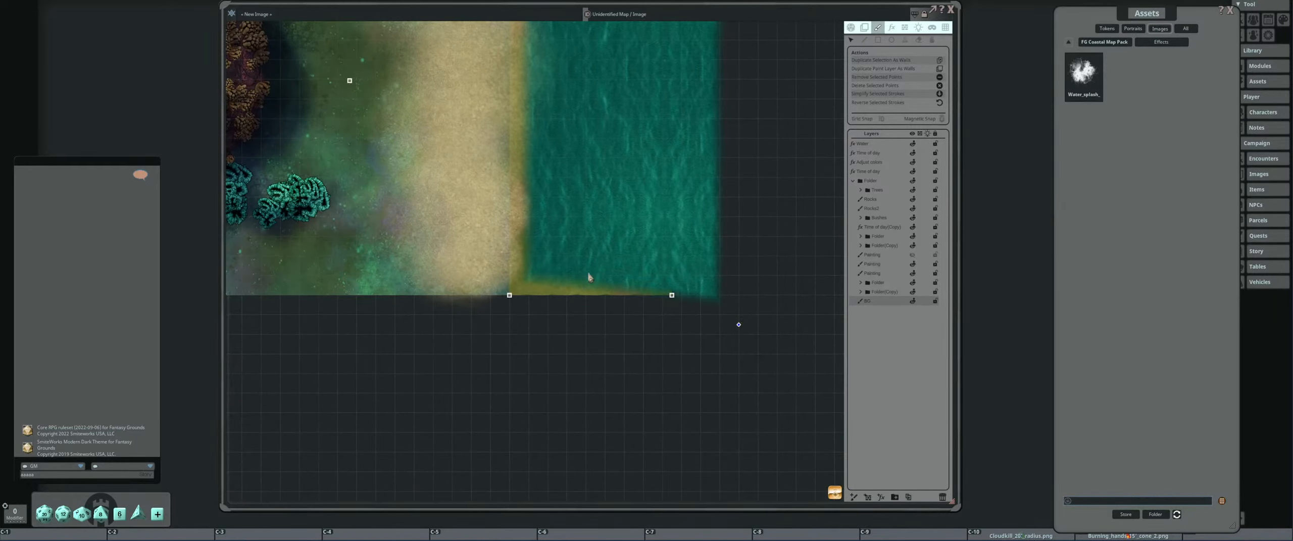
drag(510, 297, 510, 323)
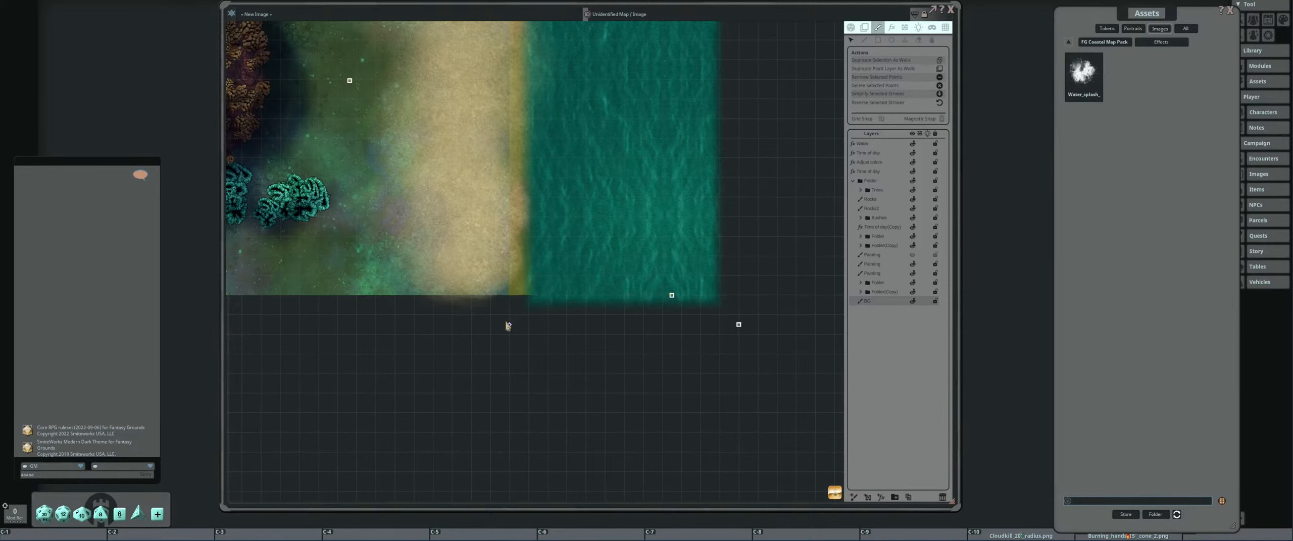
scroll(737, 341, down, 4)
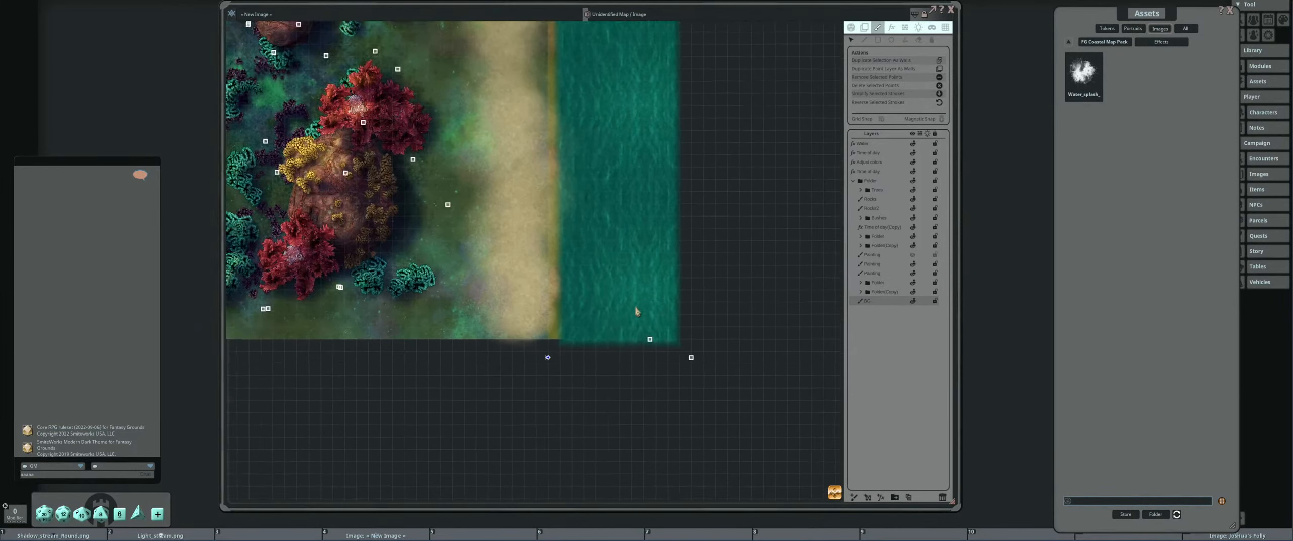
Shift the two western corner points of the deep water shape slightly eastward, away from the sand.
drag(684, 326, 699, 344)
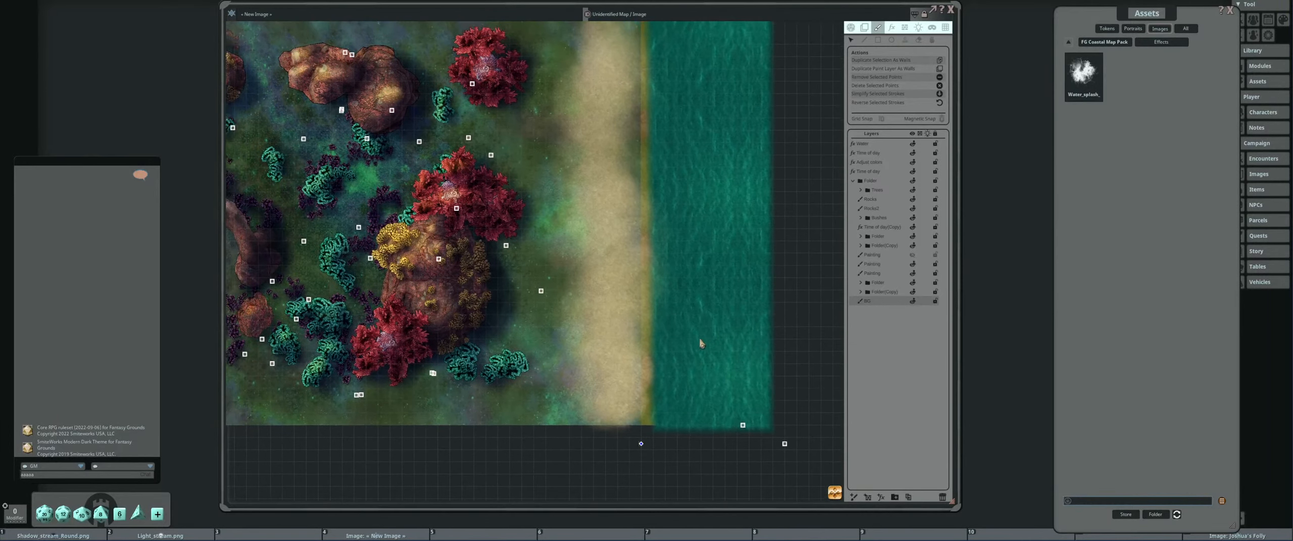
scroll(692, 313, down, 2)
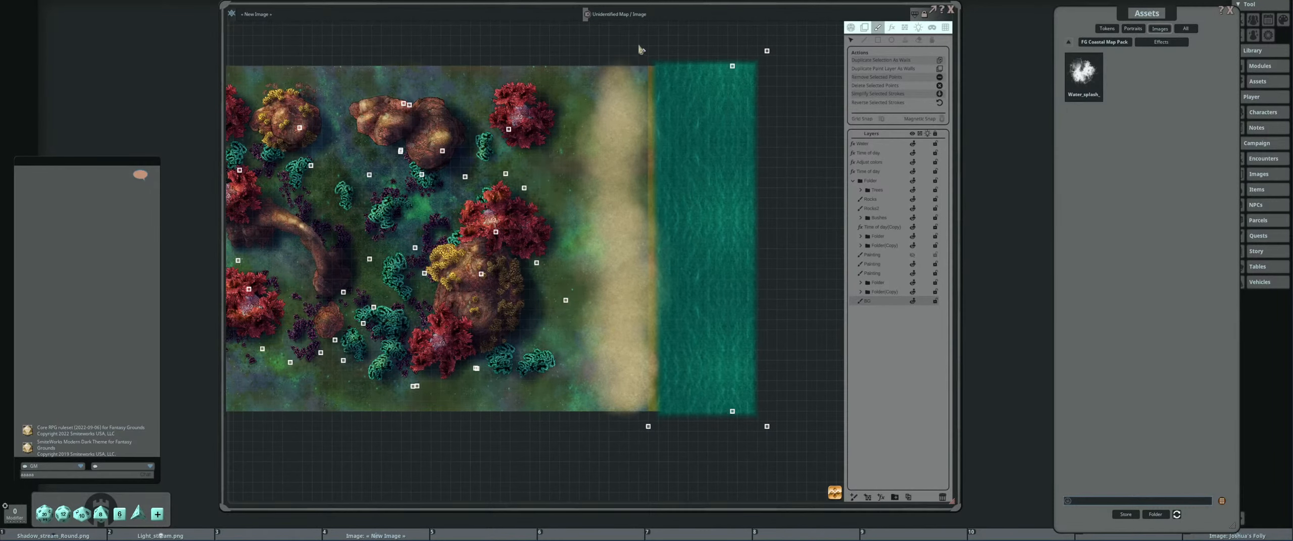
mouse_move(627, 40)
mouse_down()
mouse_move(665, 177)
mouse_move(671, 461)
mouse_up()
mouse_move(649, 430)
mouse_down()
mouse_move(629, 425)
mouse_move(657, 427)
mouse_up()
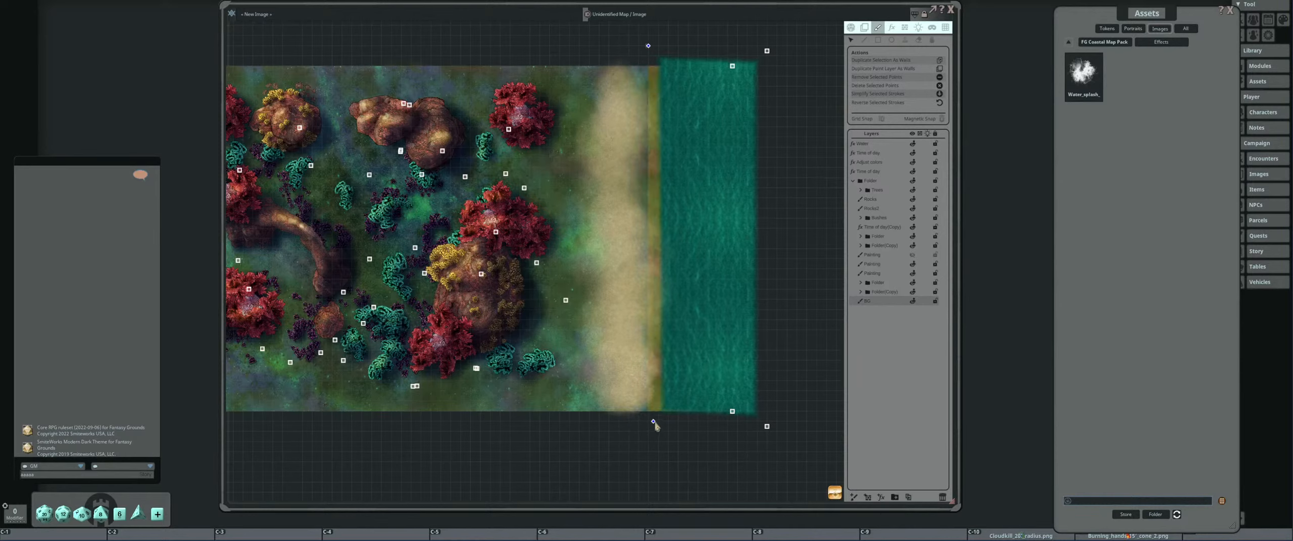
click(668, 339)
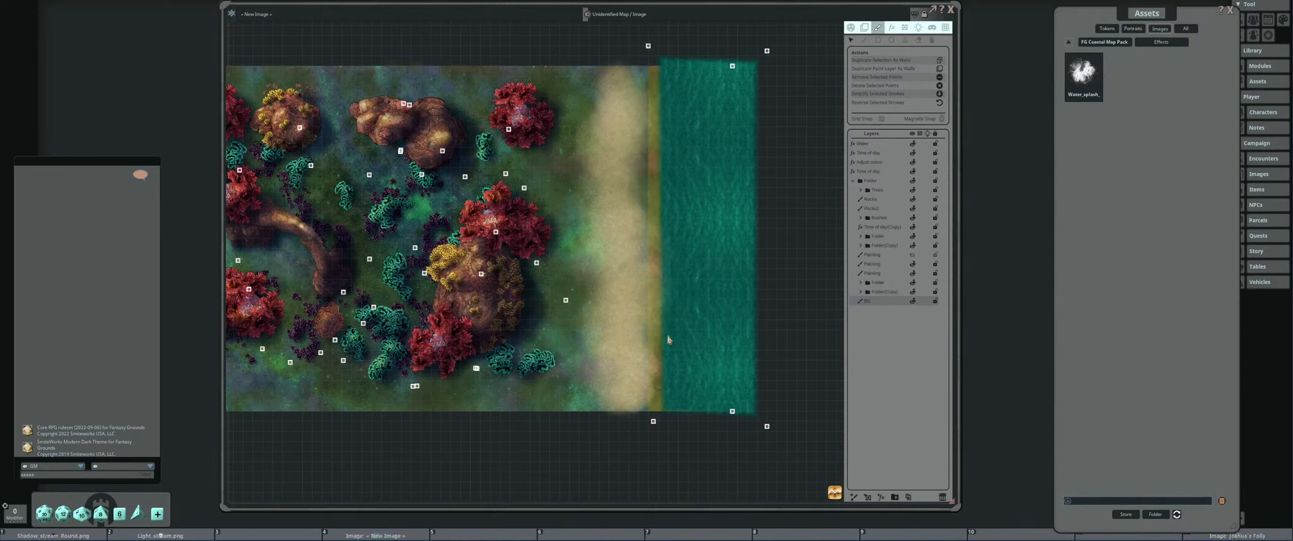
Go through the three adjacent Painting layers and make the hidden upper one visible again.
click(887, 265)
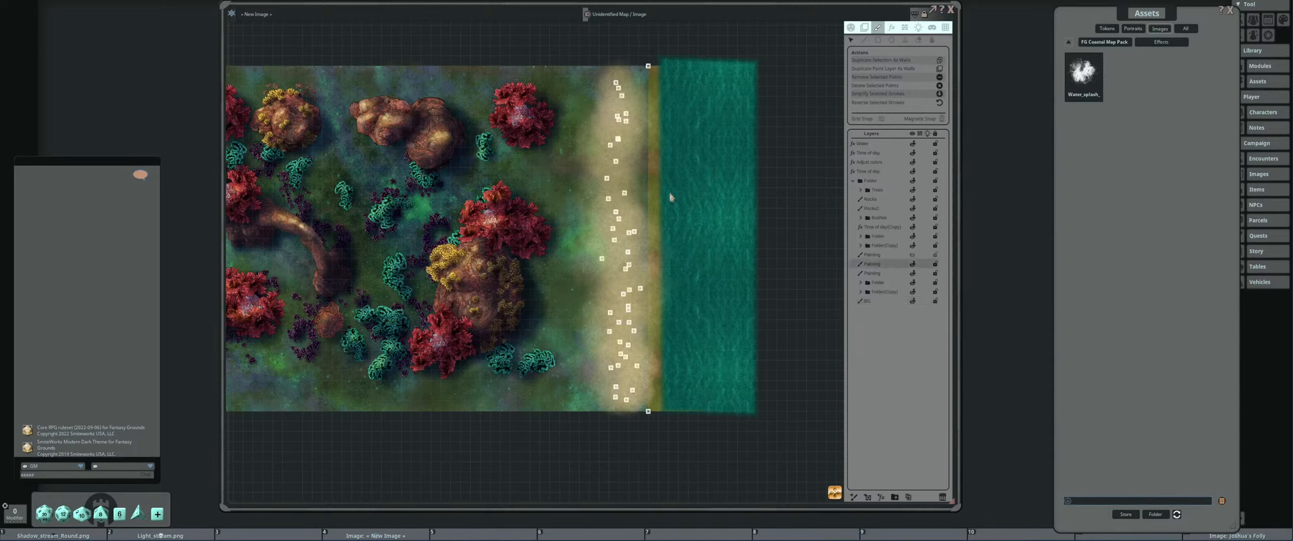
click(889, 256)
click(897, 275)
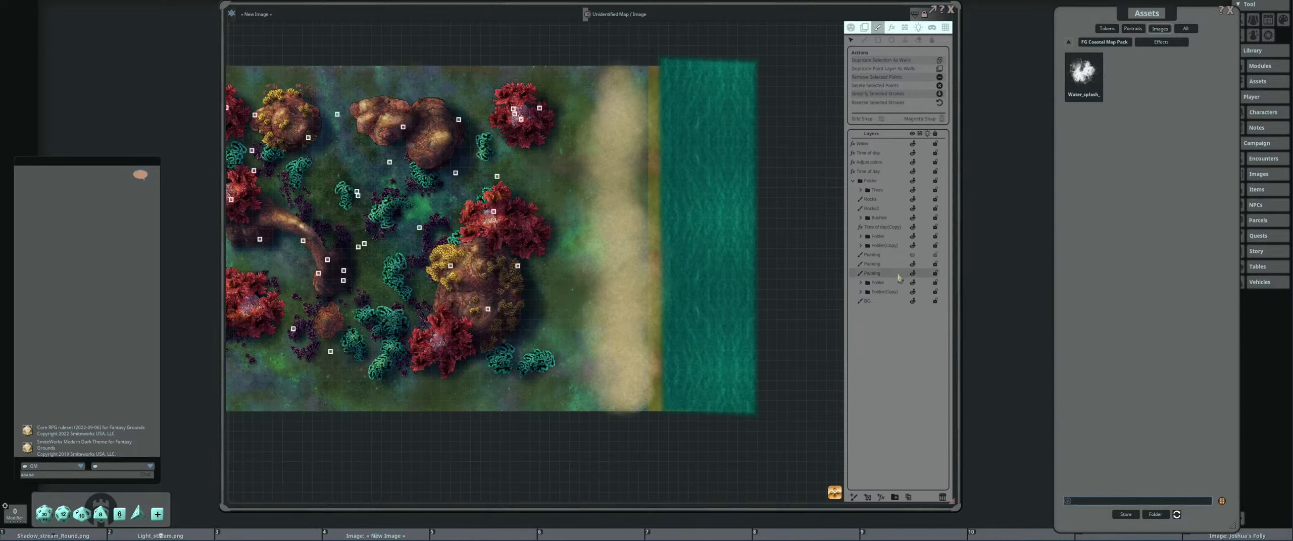
click(891, 255)
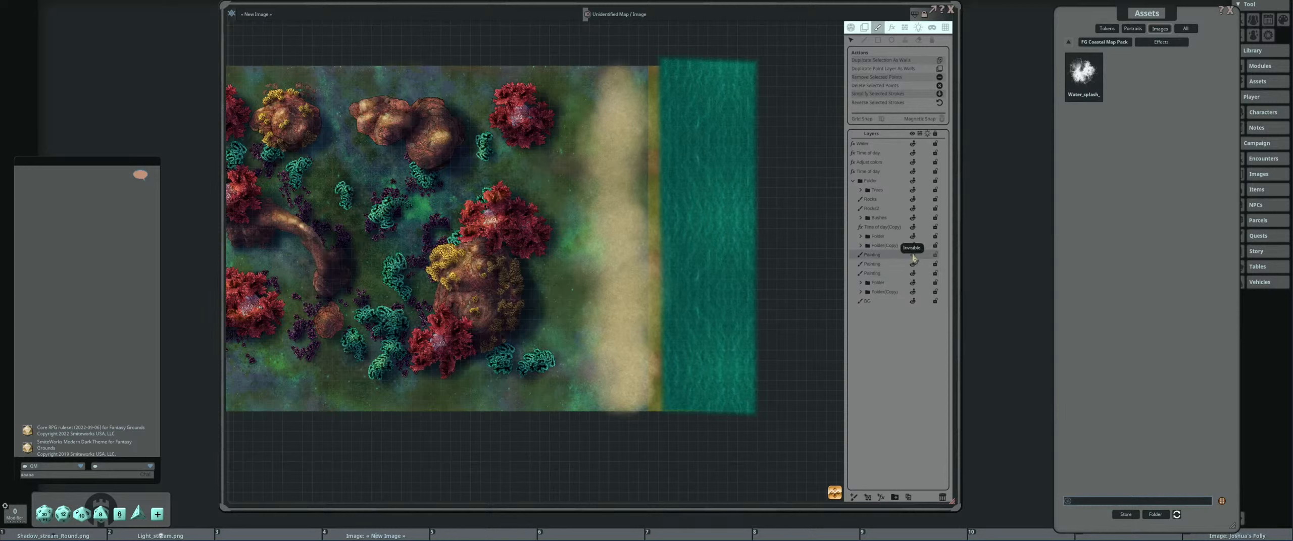
click(912, 254)
drag(709, 271, 737, 265)
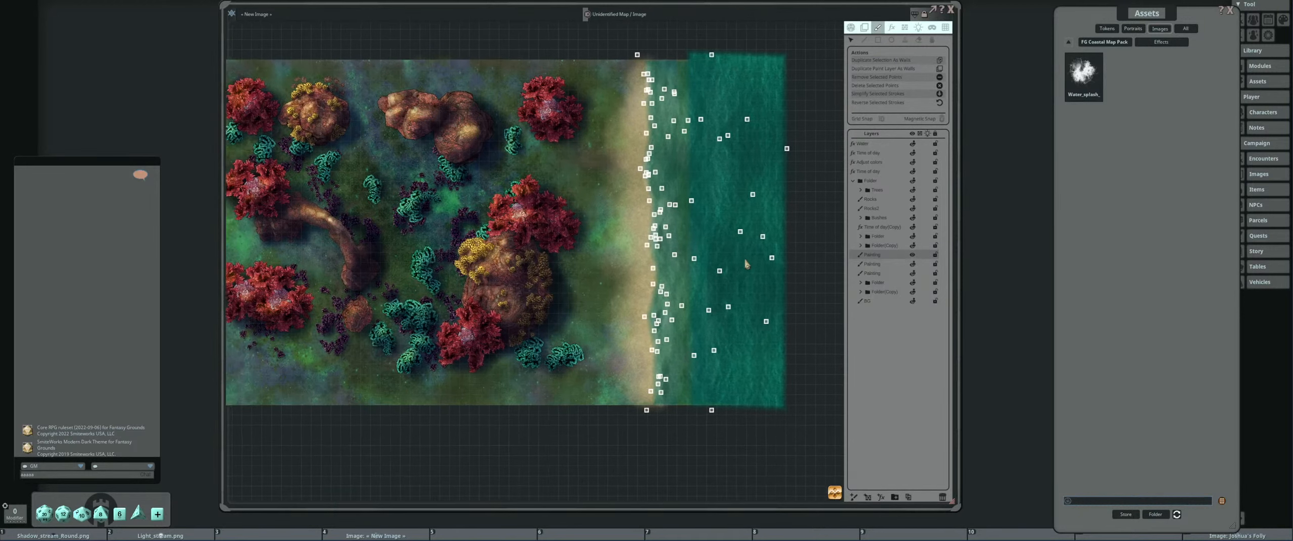
click(912, 255)
click(912, 264)
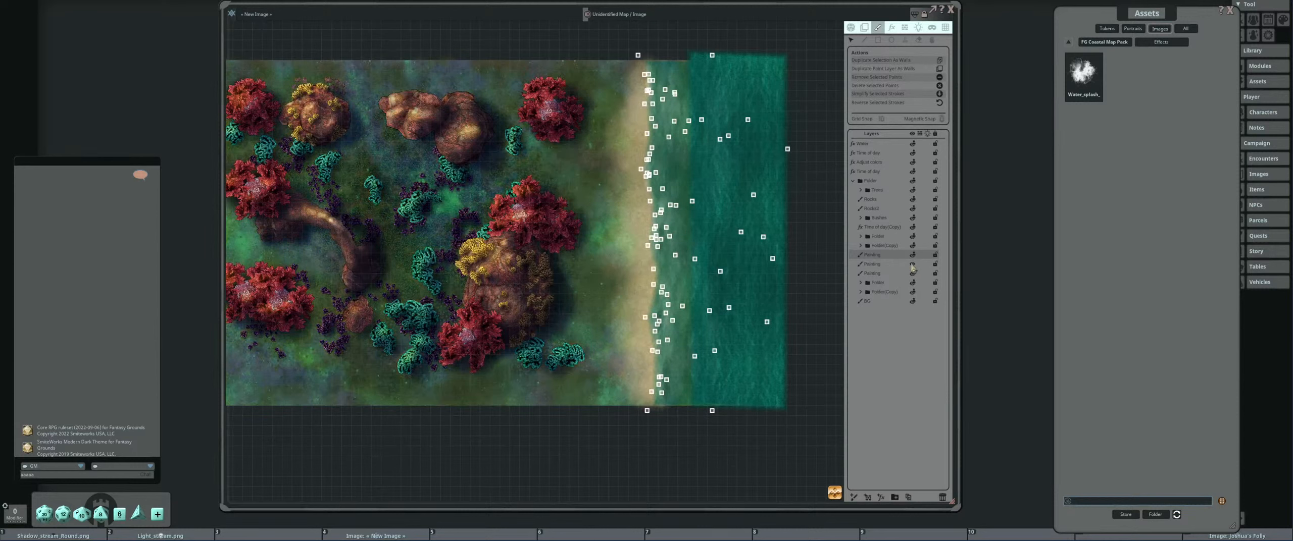
On the middle Painting layer, move the sand shape's northern and southern corner points at the seam westward.
click(875, 263)
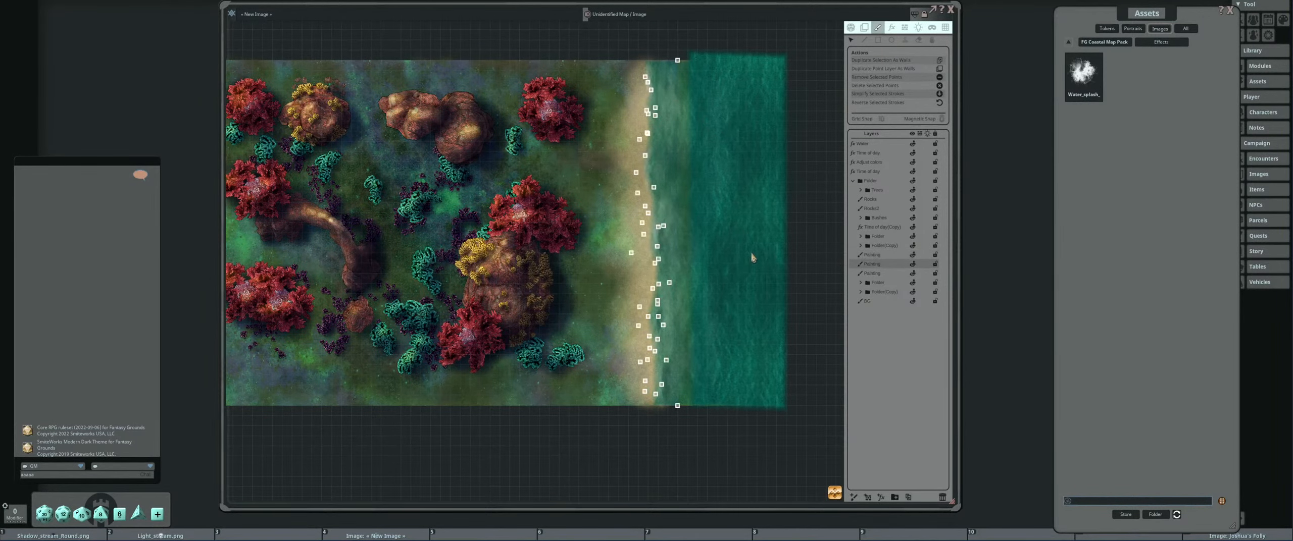
drag(751, 257, 715, 255)
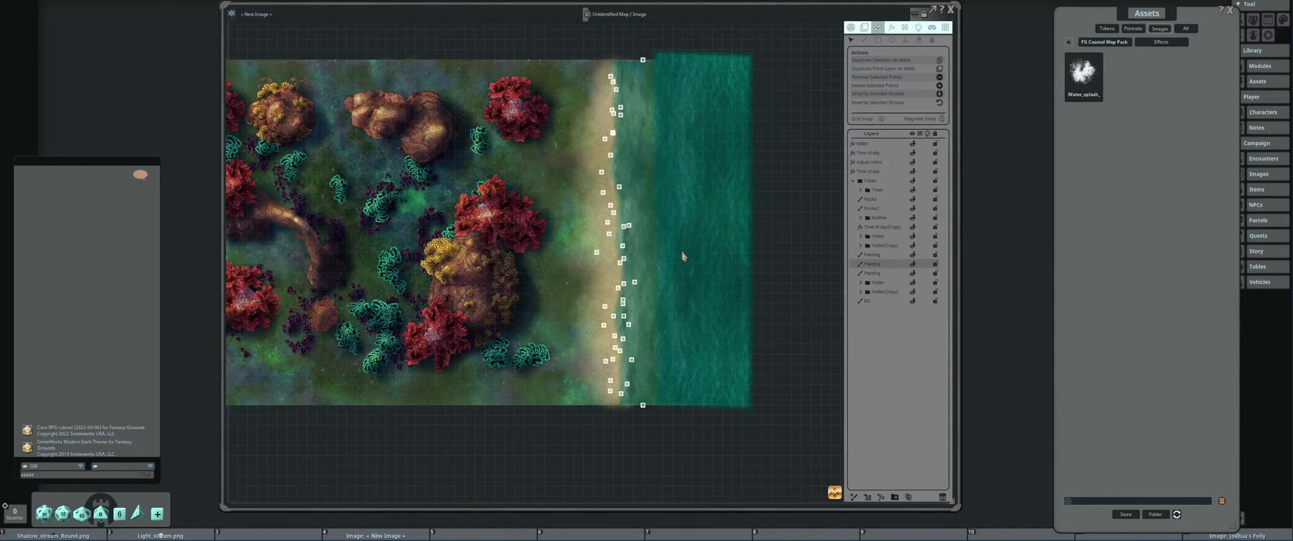
drag(590, 238, 608, 260)
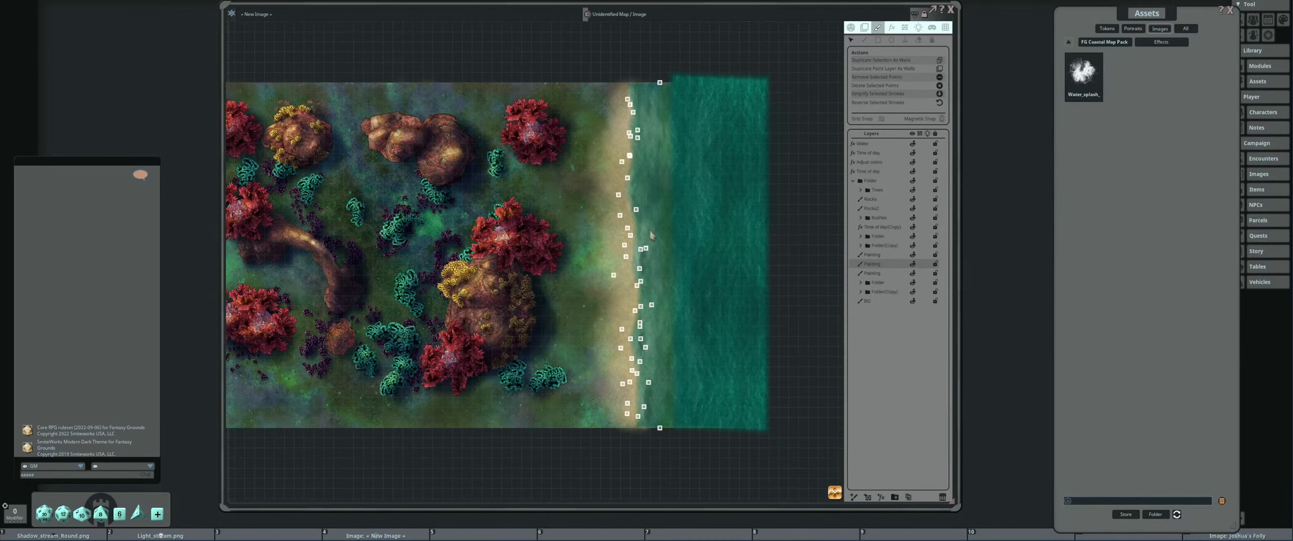
drag(649, 76, 674, 436)
click(660, 83)
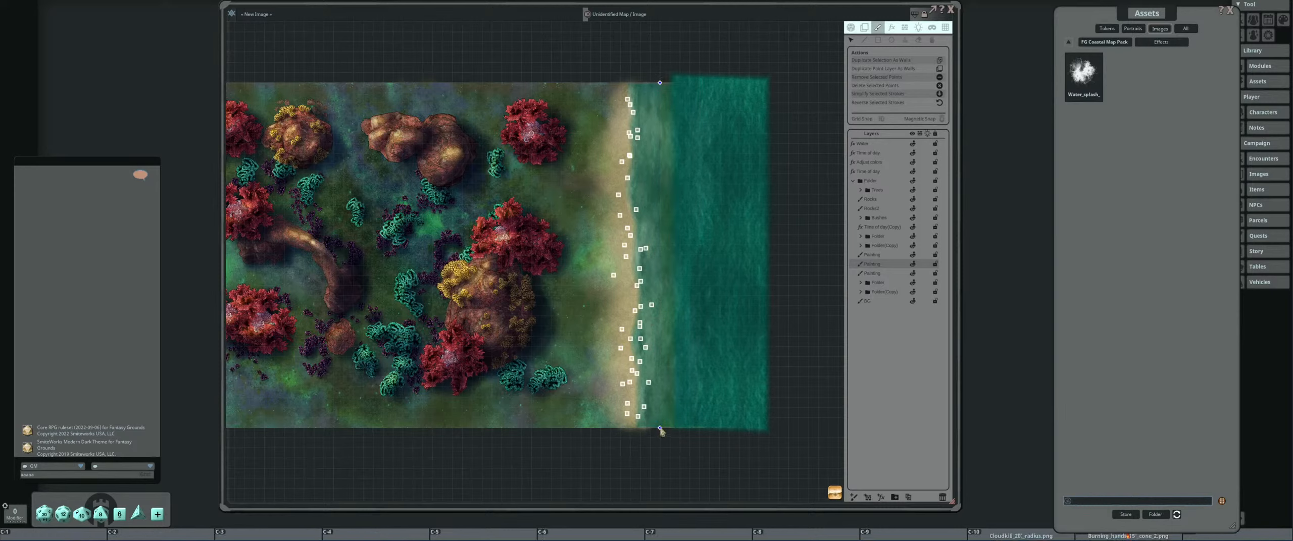
drag(661, 433, 637, 431)
drag(678, 368, 663, 378)
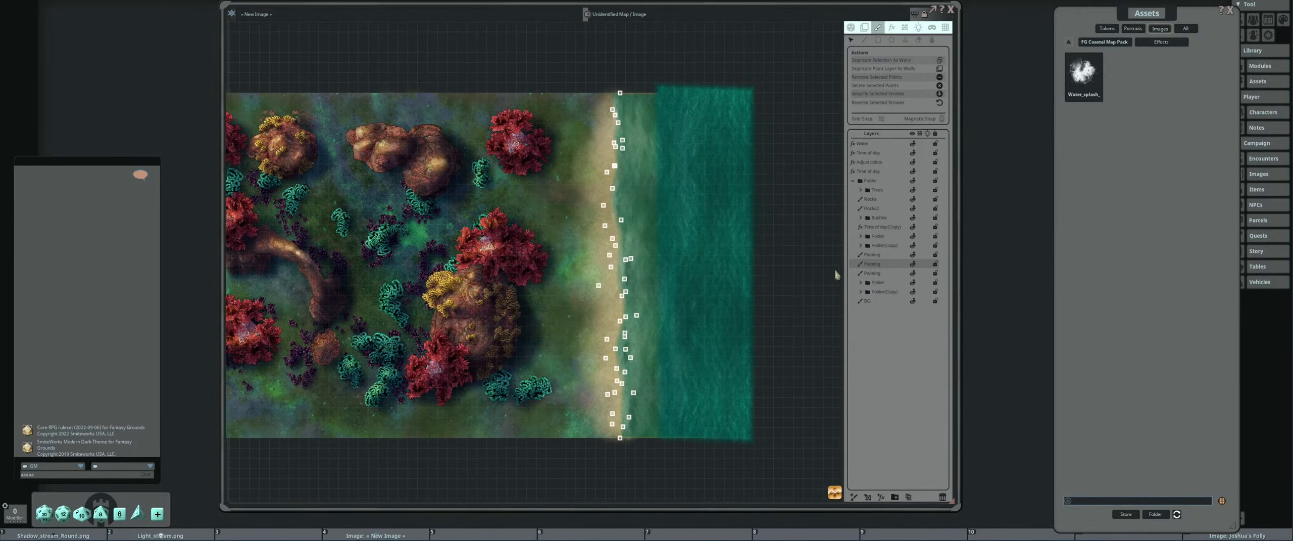
On the bottom layer, reposition the deep water shape's outer corner points just beyond the map's northern and southern edges.
click(883, 301)
mouse_move(642, 75)
mouse_down()
mouse_move(625, 86)
mouse_move(653, 89)
mouse_up()
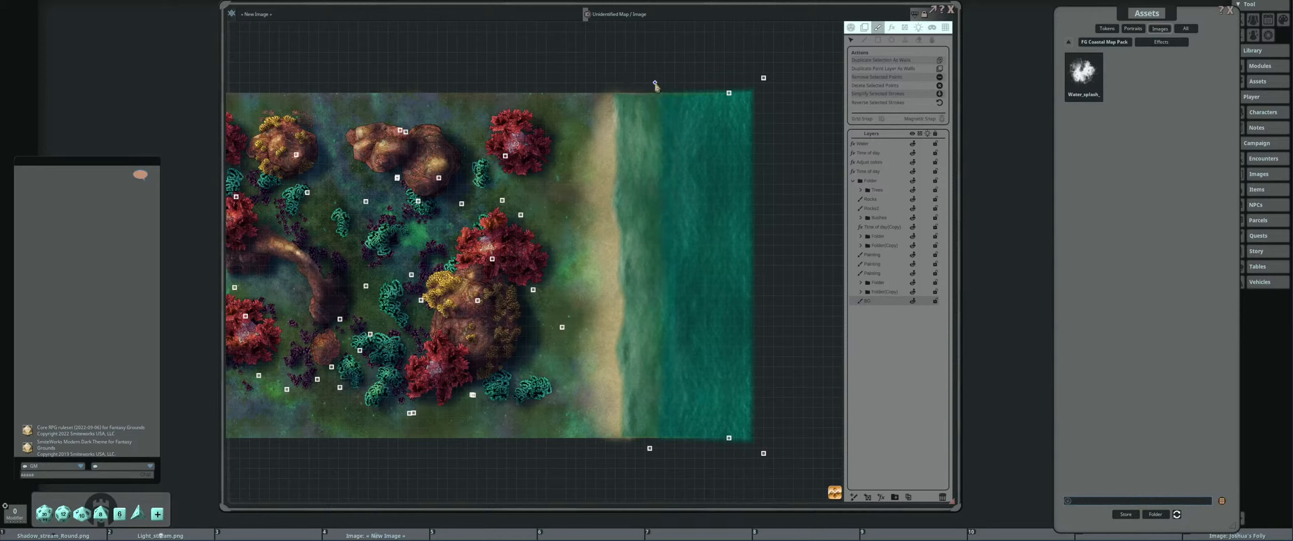
scroll(704, 356, up, 3)
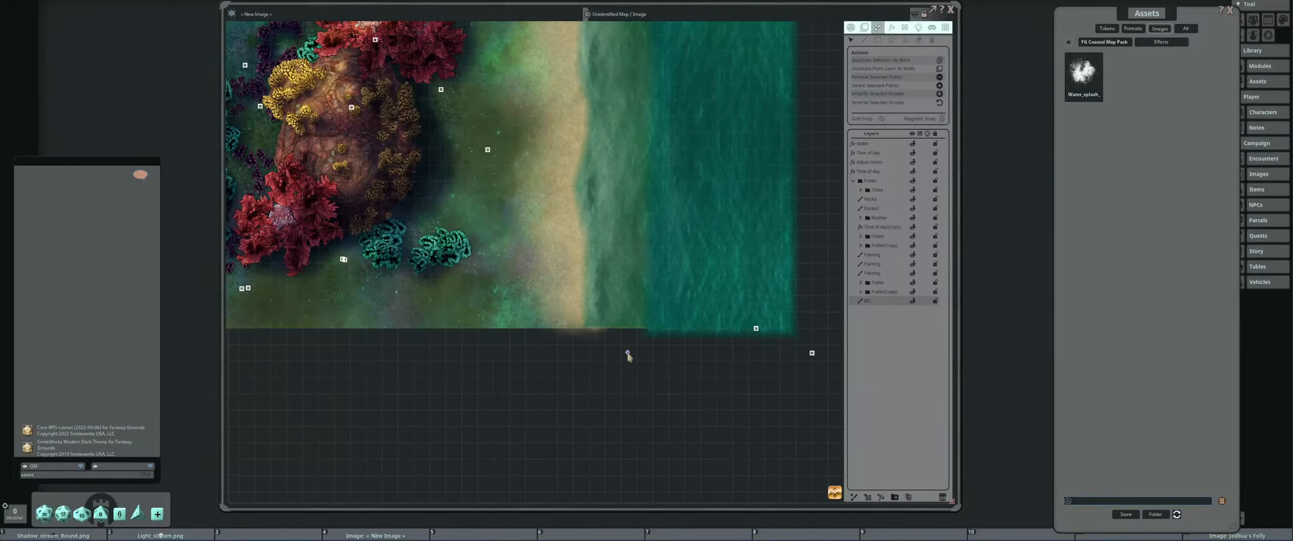
mouse_move(791, 354)
mouse_down()
mouse_move(700, 368)
mouse_move(722, 367)
mouse_up()
scroll(747, 286, down, 5)
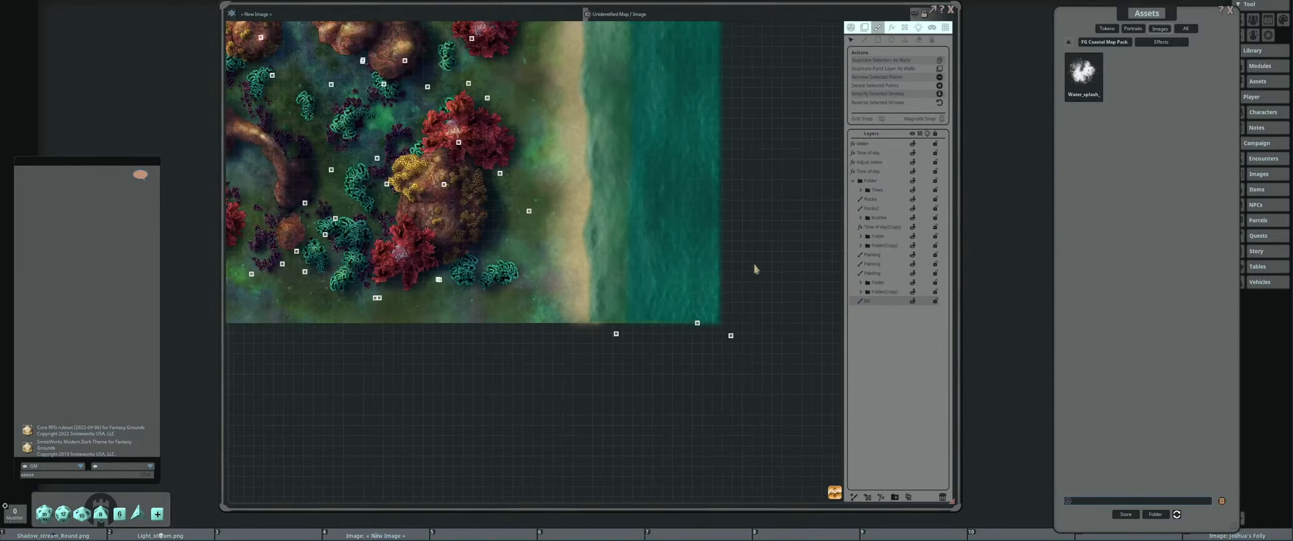
drag(763, 329, 765, 364)
drag(772, 270, 778, 439)
scroll(748, 255, up, 4)
scroll(748, 255, up, 1)
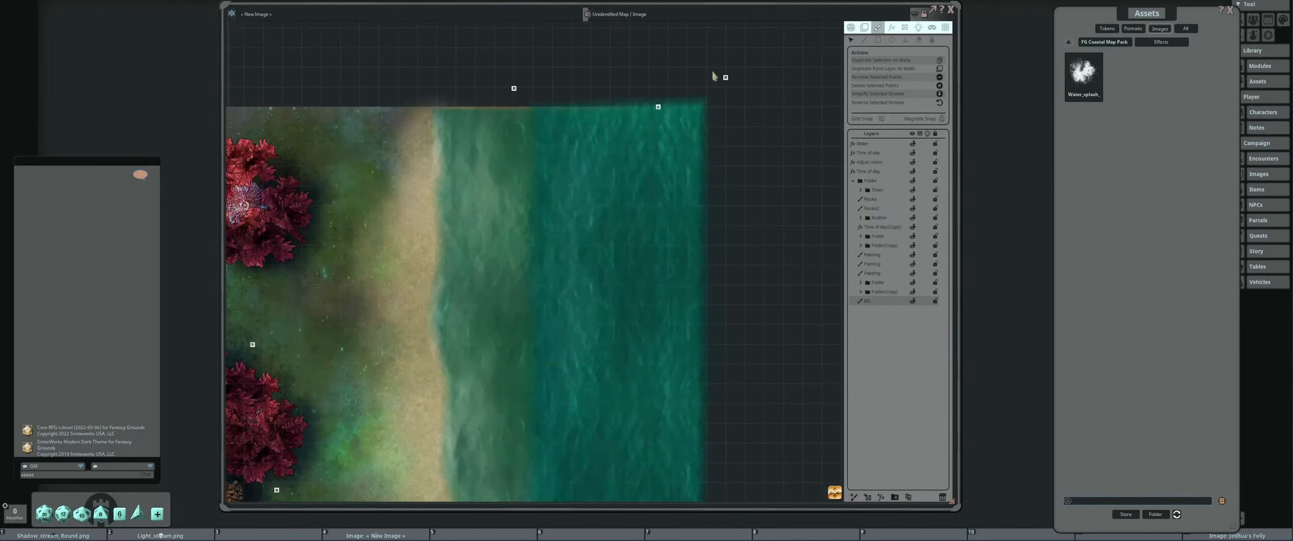
drag(725, 79, 720, 83)
drag(514, 89, 512, 88)
On the upper Painting layer, nudge the water shape's two northern and two southern corner points just outside the map edges.
click(886, 255)
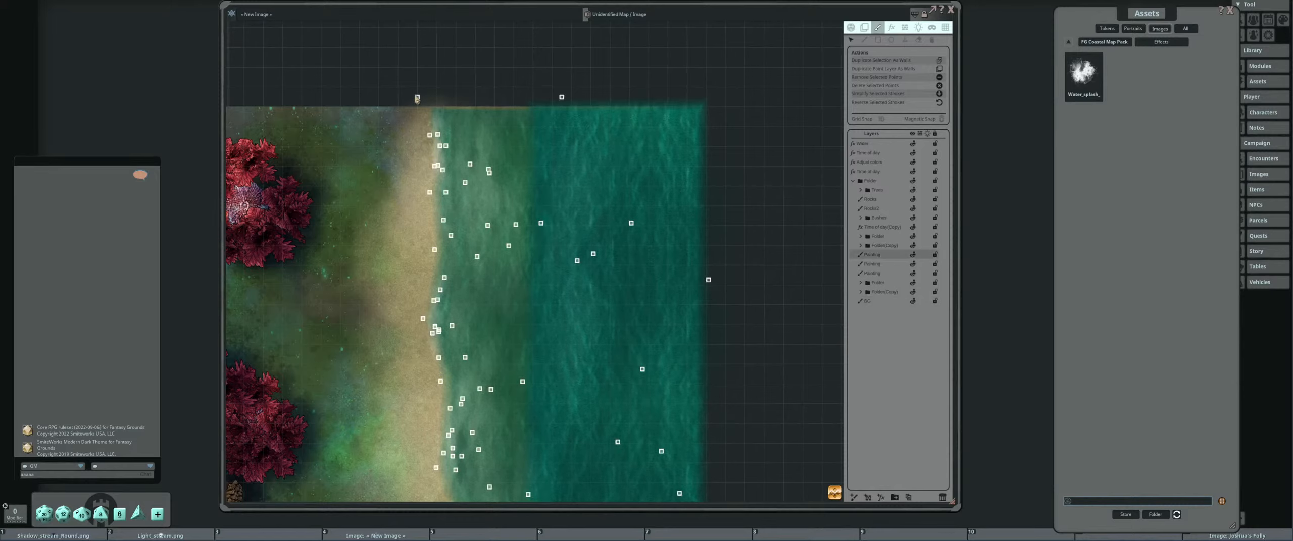
drag(417, 97, 417, 86)
drag(565, 102, 567, 99)
scroll(640, 261, down, 4)
drag(644, 329, 659, 221)
scroll(619, 313, up, 1)
drag(625, 386, 645, 218)
scroll(547, 383, up, 2)
drag(493, 393, 491, 400)
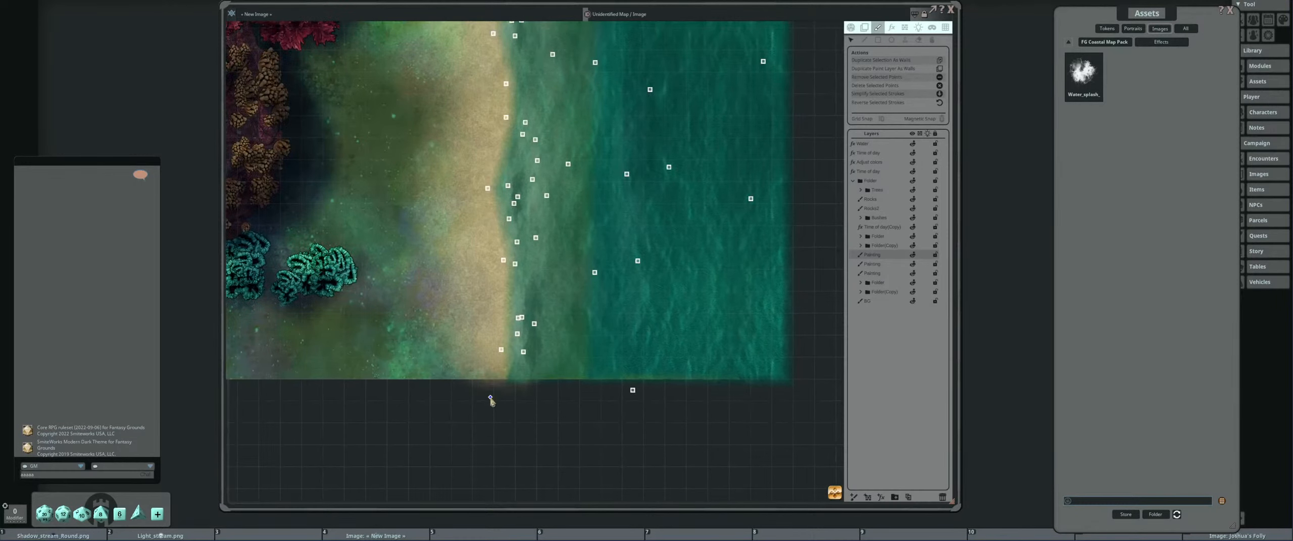
drag(634, 395, 634, 401)
drag(491, 400, 490, 394)
scroll(515, 372, down, 5)
drag(615, 269, 672, 342)
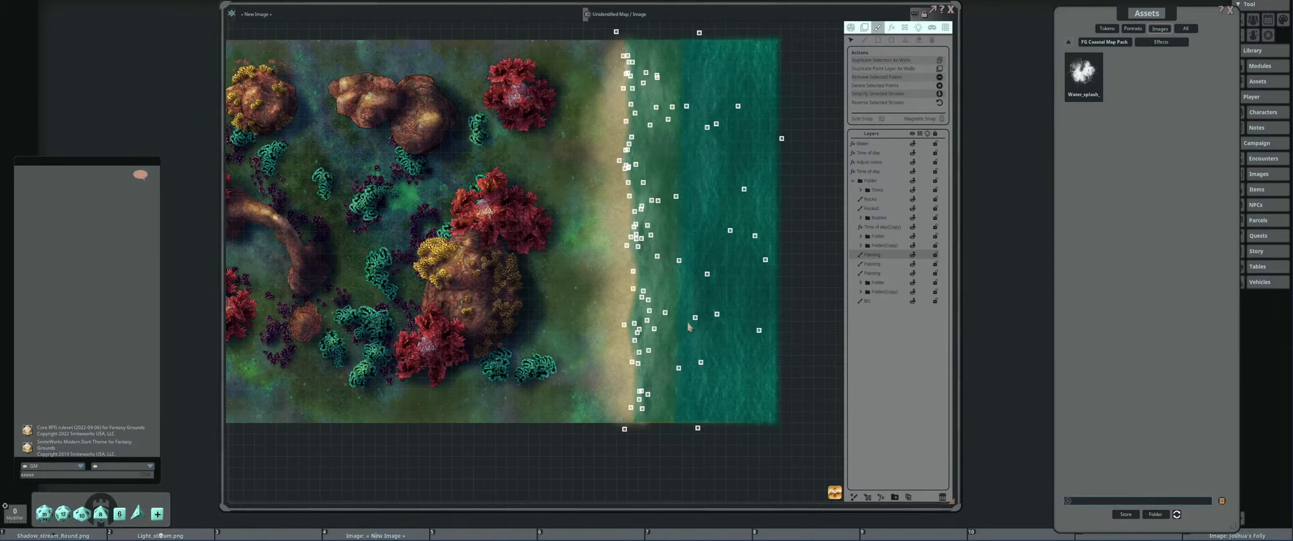
Select the middle Painting layer and open the Decorations folder of the FG Underwater Map Pack in the image assets.
click(871, 265)
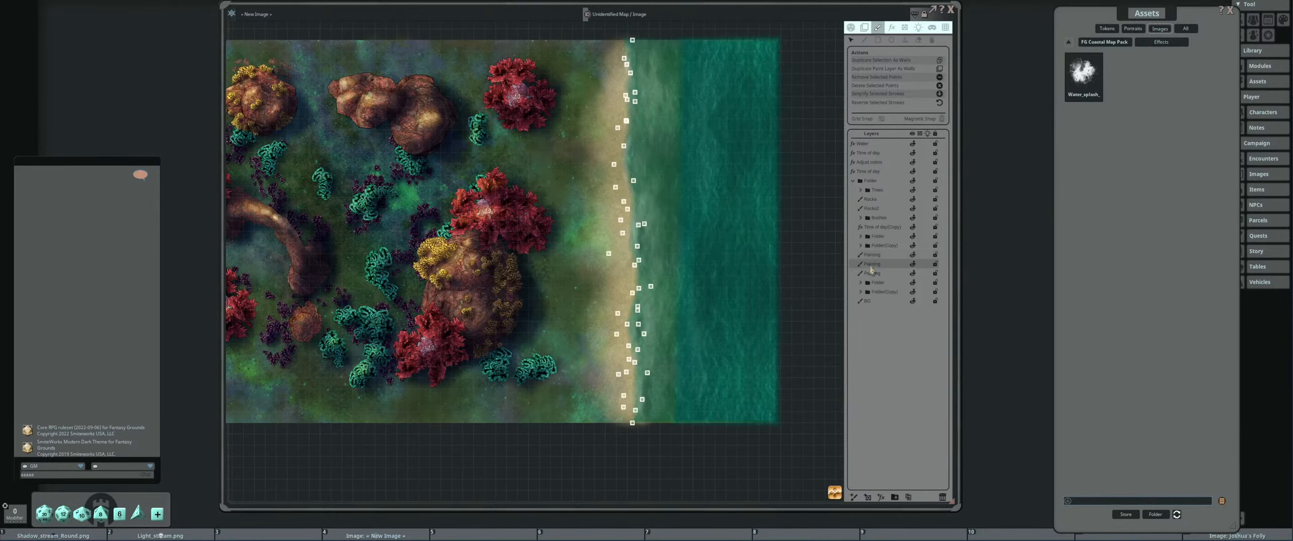
scroll(698, 256, up, 4)
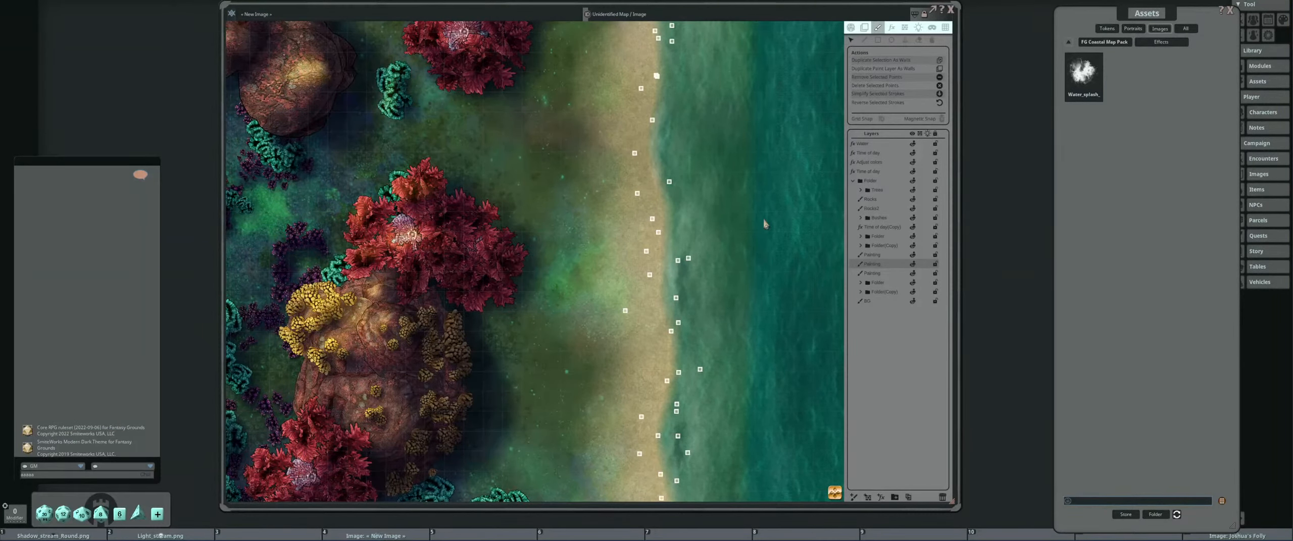
click(1083, 44)
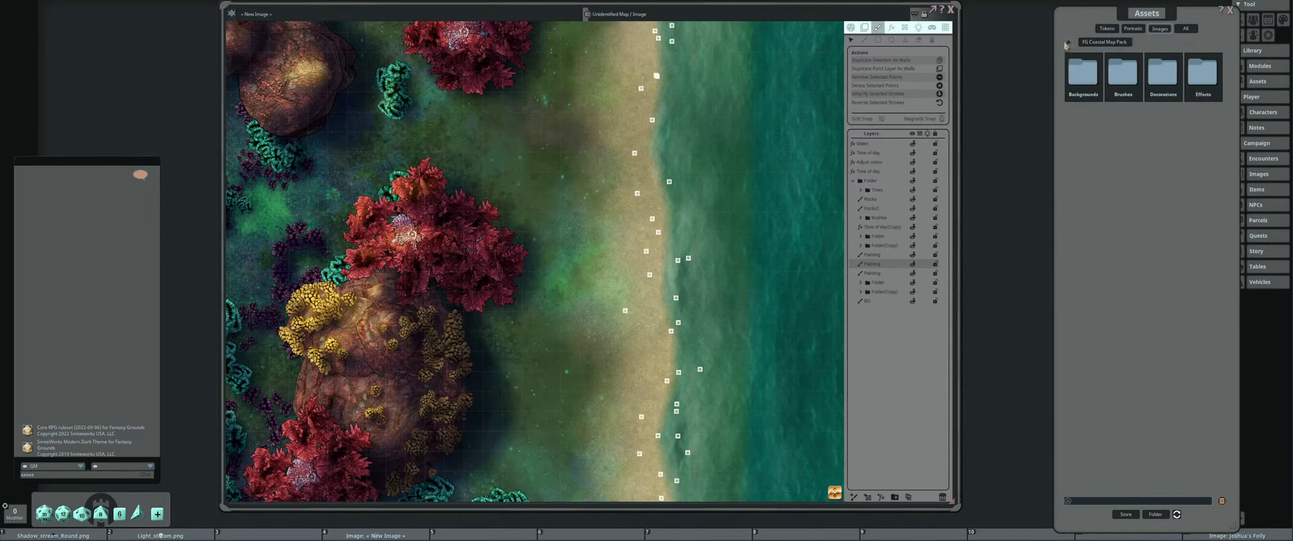
click(1068, 44)
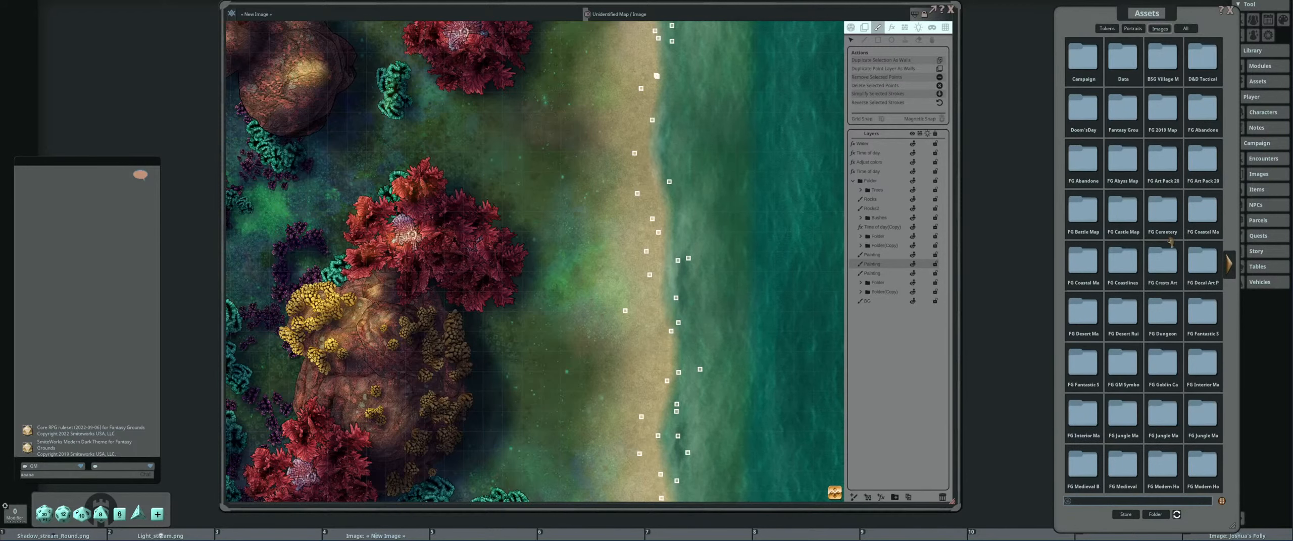
click(1230, 264)
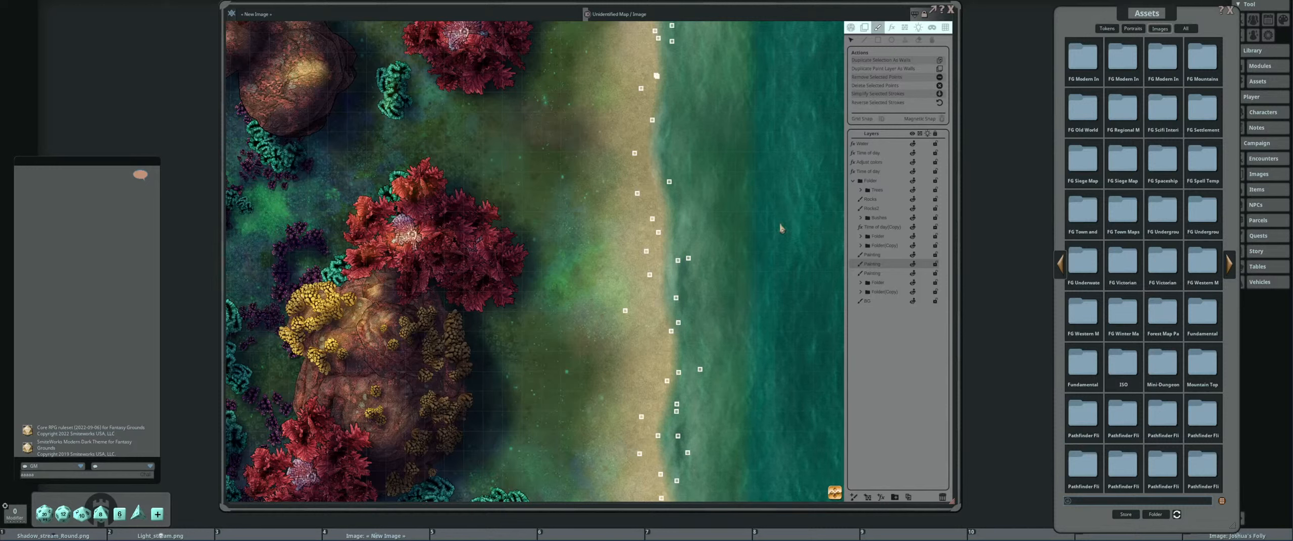
click(1231, 271)
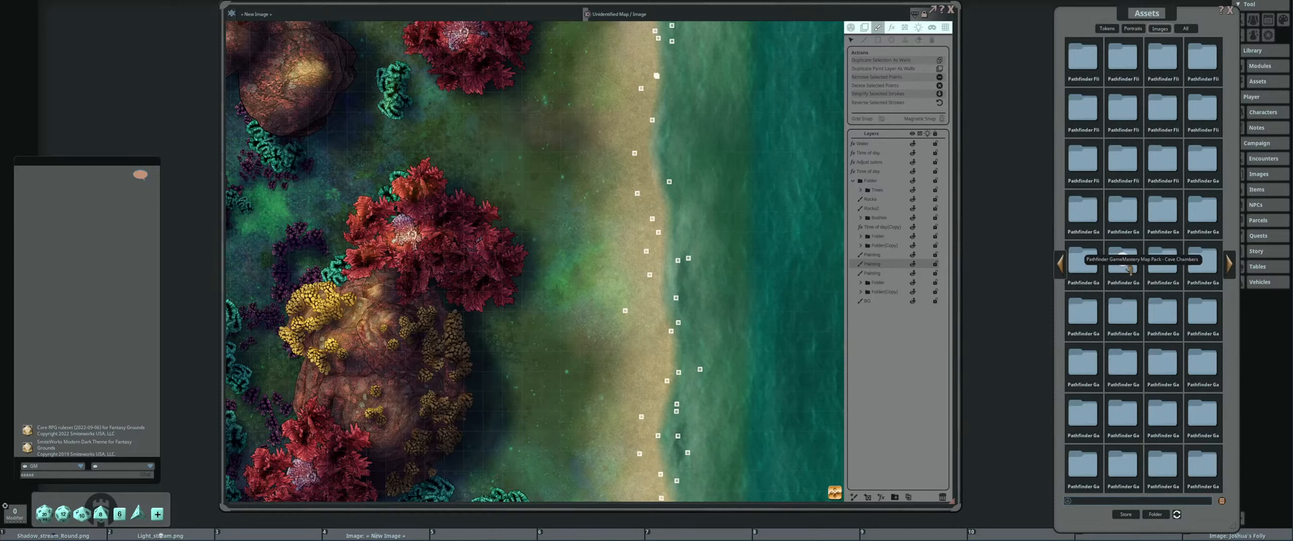
click(1059, 265)
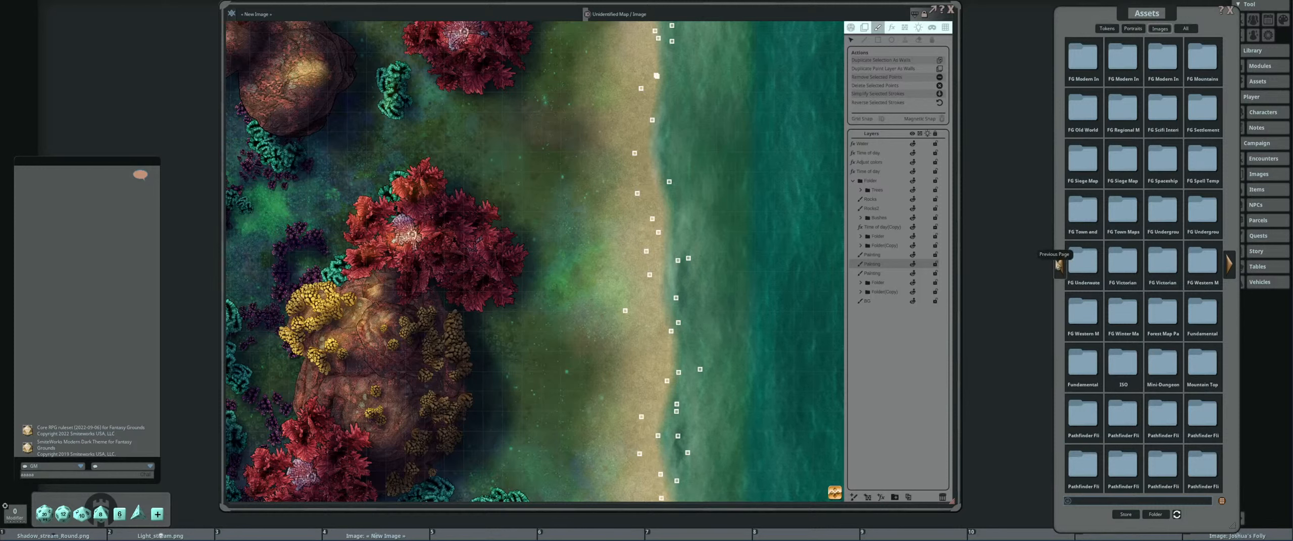
click(1058, 265)
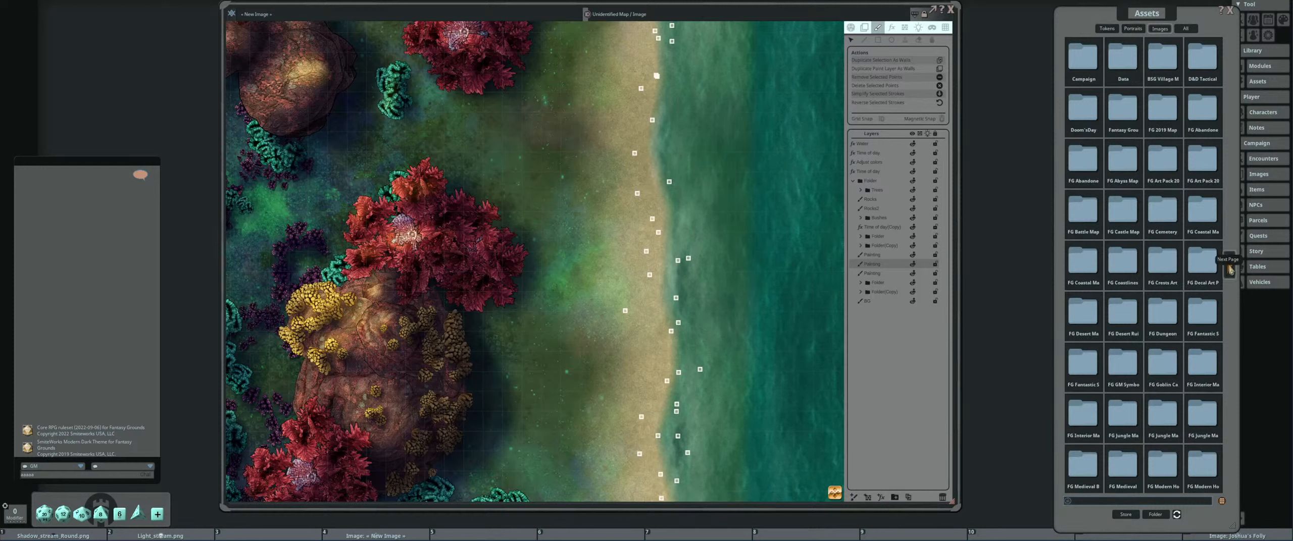
click(1232, 267)
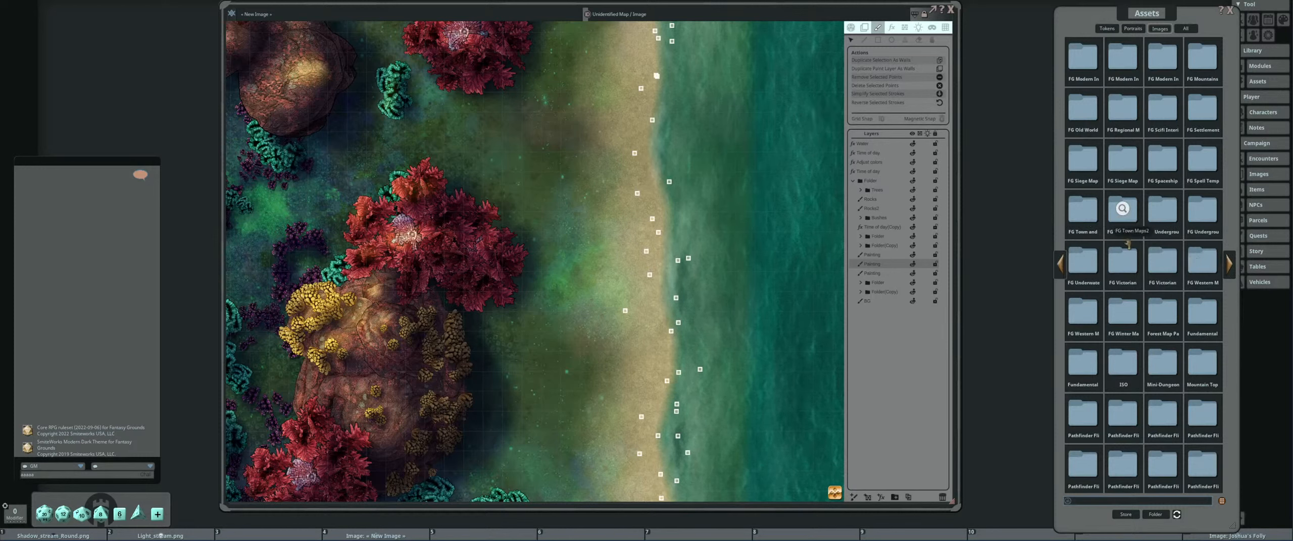
click(1091, 250)
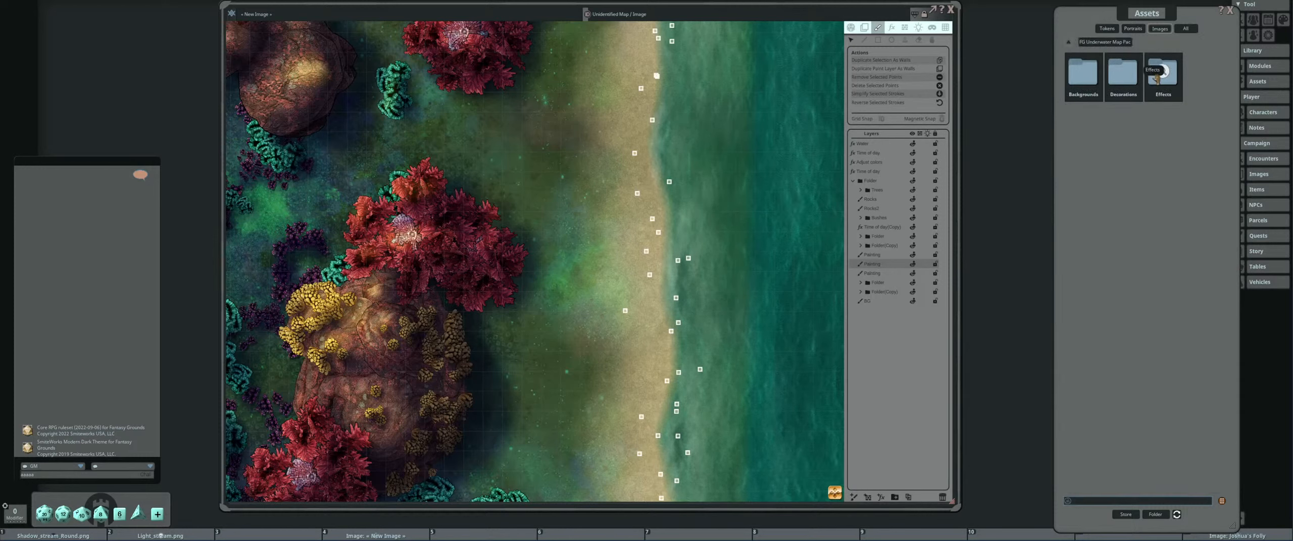
click(1124, 76)
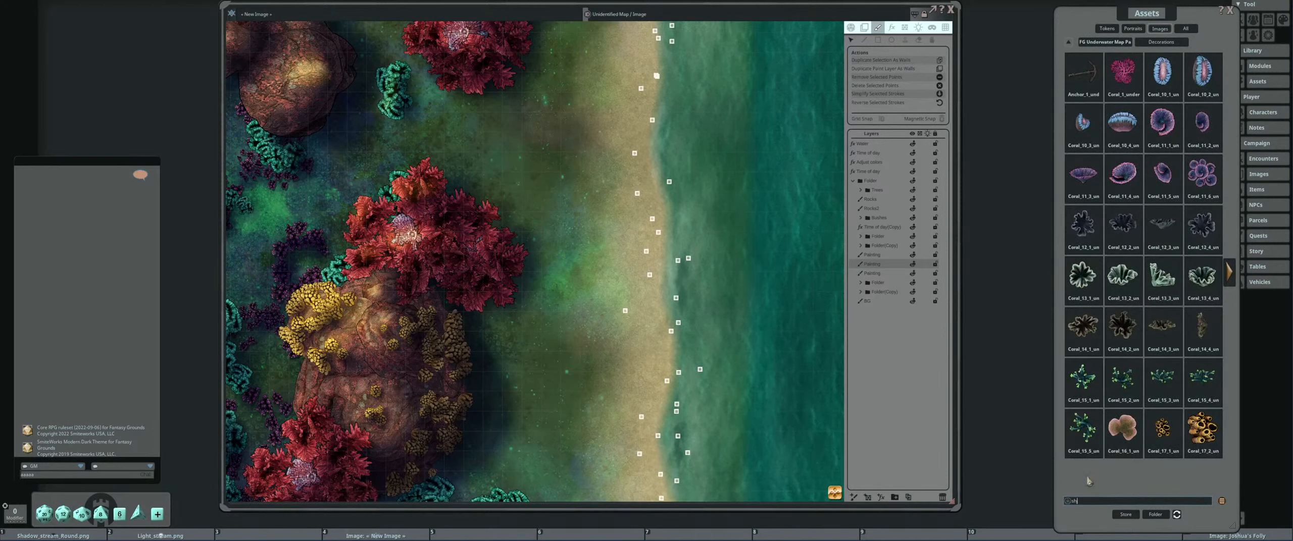
Filter the underwater decorations by "shell".
text(shj)
key(BackSpace)
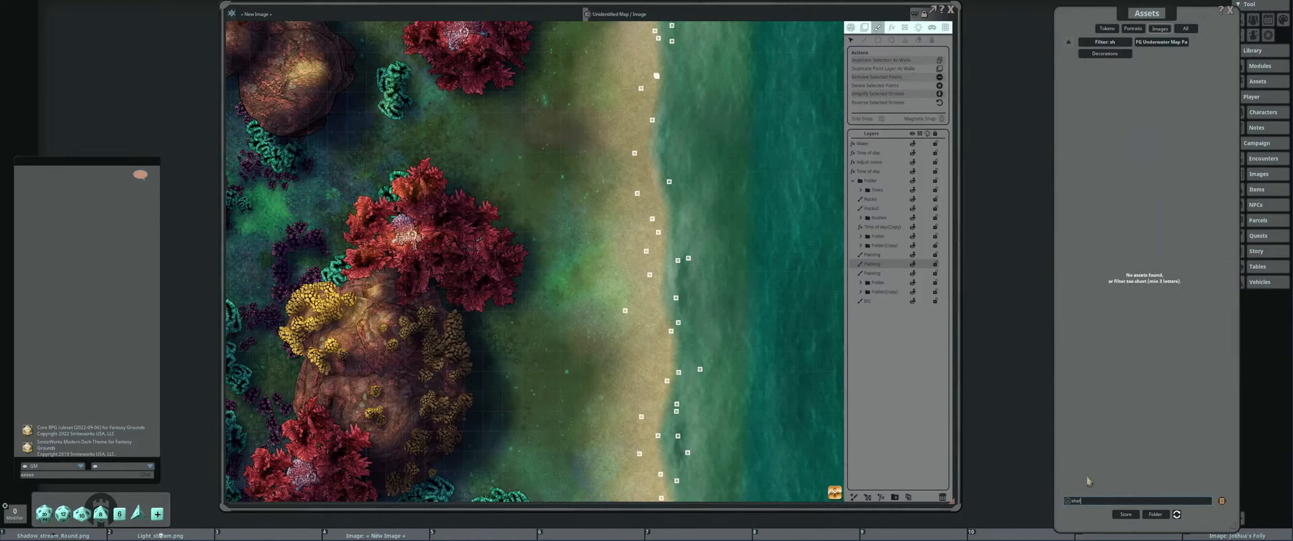
key(Return)
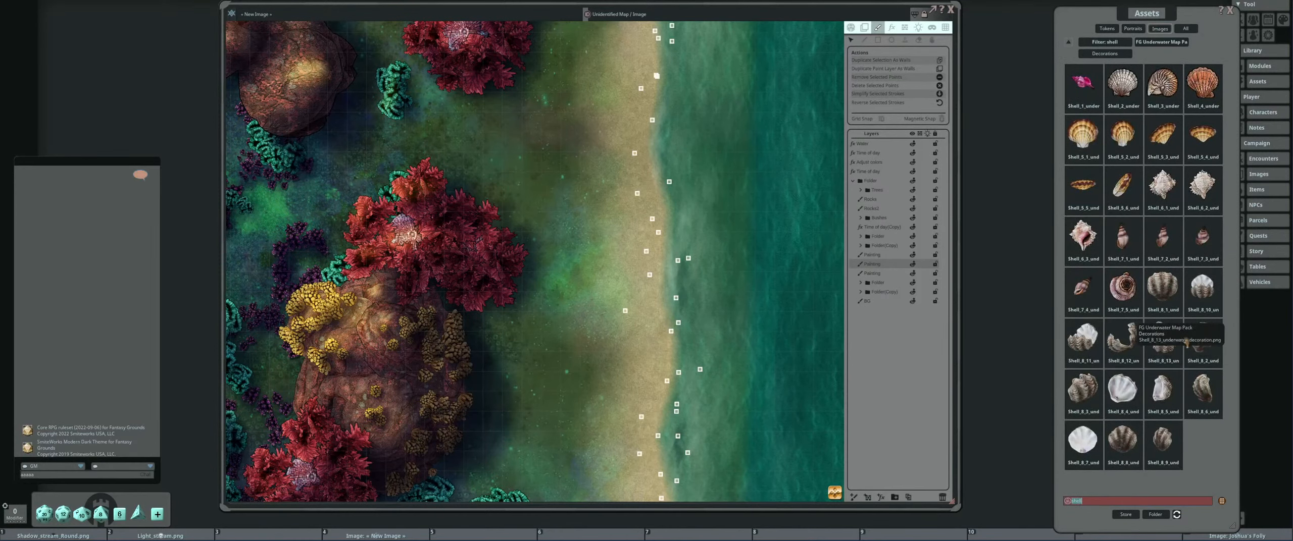
Load the orange scallop shell as a stamp, shrink and rotate it, and place it in the shallows beside the beach.
click(905, 40)
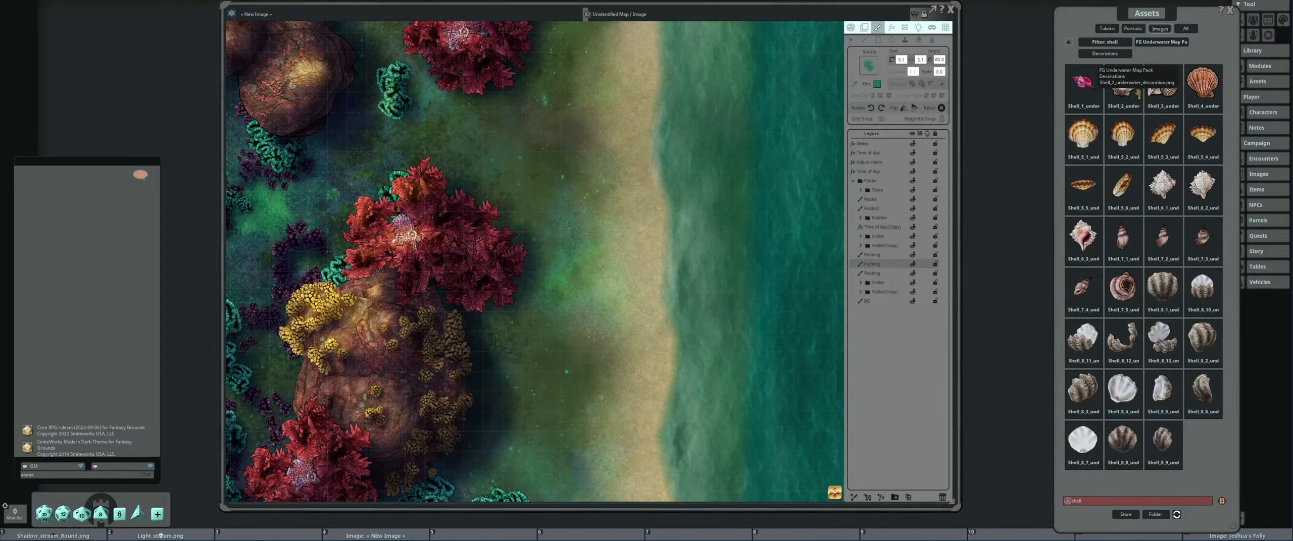
drag(858, 69, 867, 66)
scroll(668, 203, down, 6)
scroll(676, 208, down, 2)
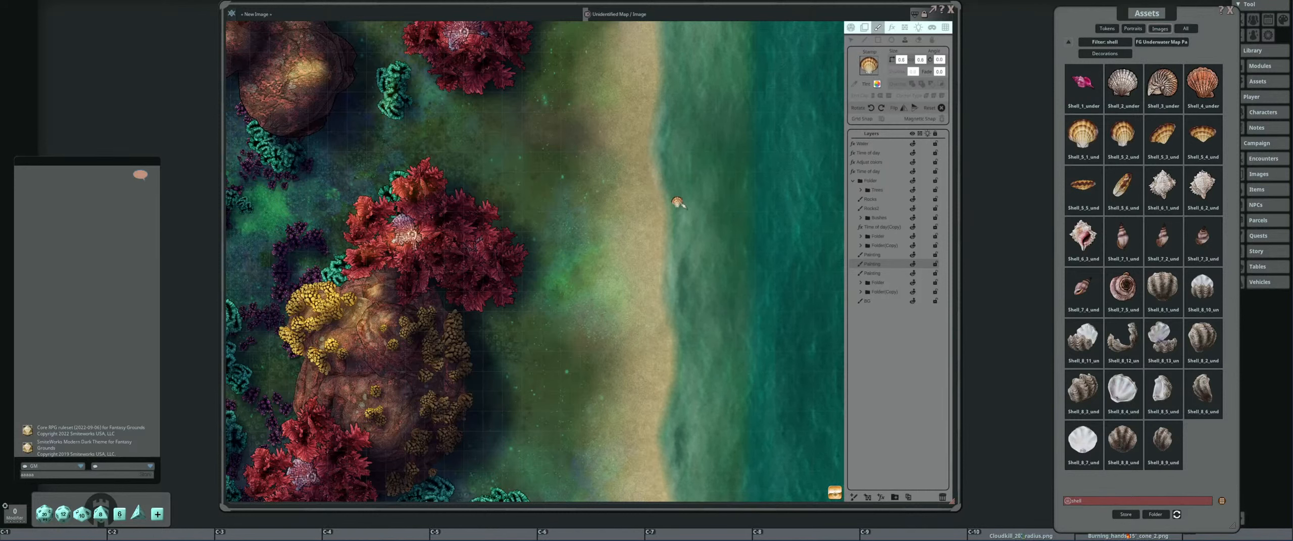
scroll(680, 166, down, 3)
scroll(681, 166, down, 2)
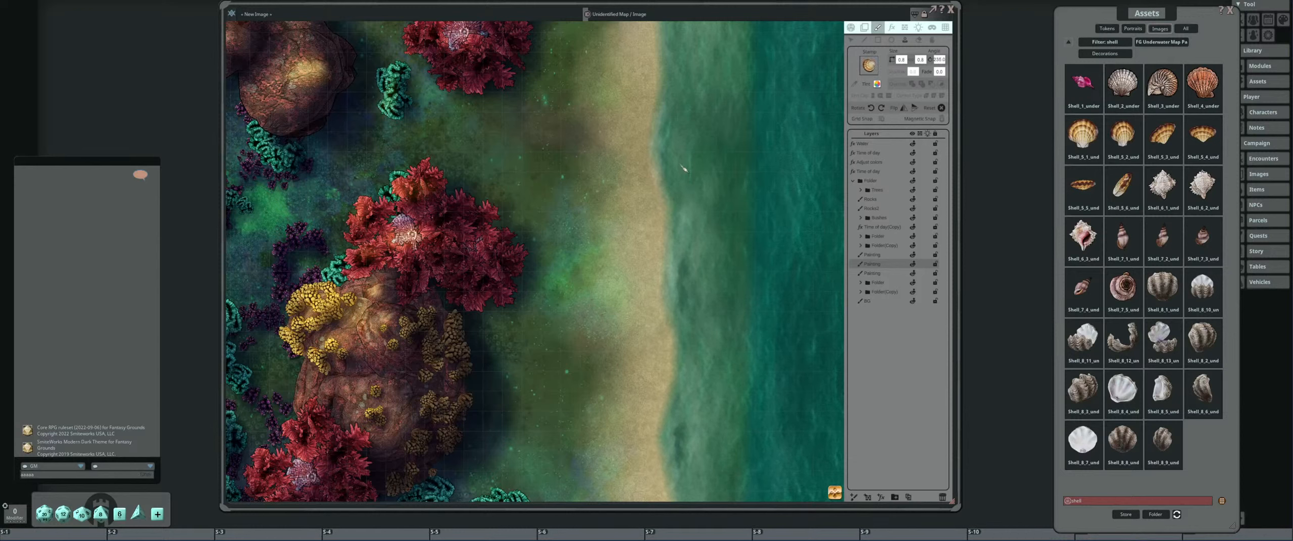
click(678, 163)
Rotate the orange shell stamp and place a second shell in the shallows, south of the first one.
scroll(702, 187, down, 3)
scroll(686, 165, up, 3)
scroll(690, 160, up, 1)
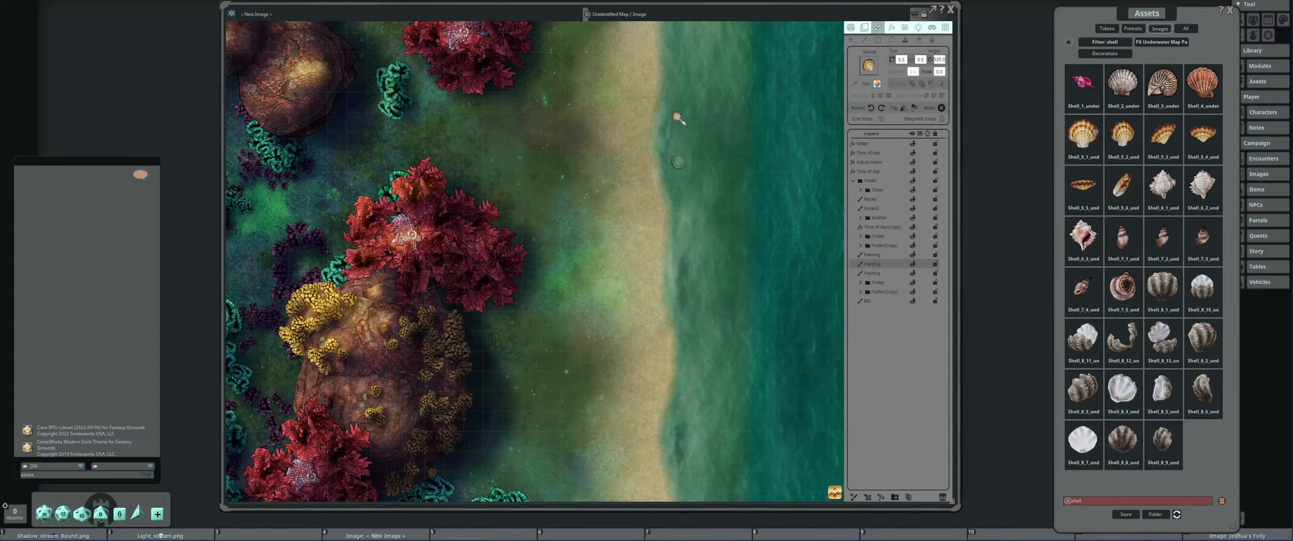
scroll(713, 192, down, 3)
scroll(686, 196, up, 3)
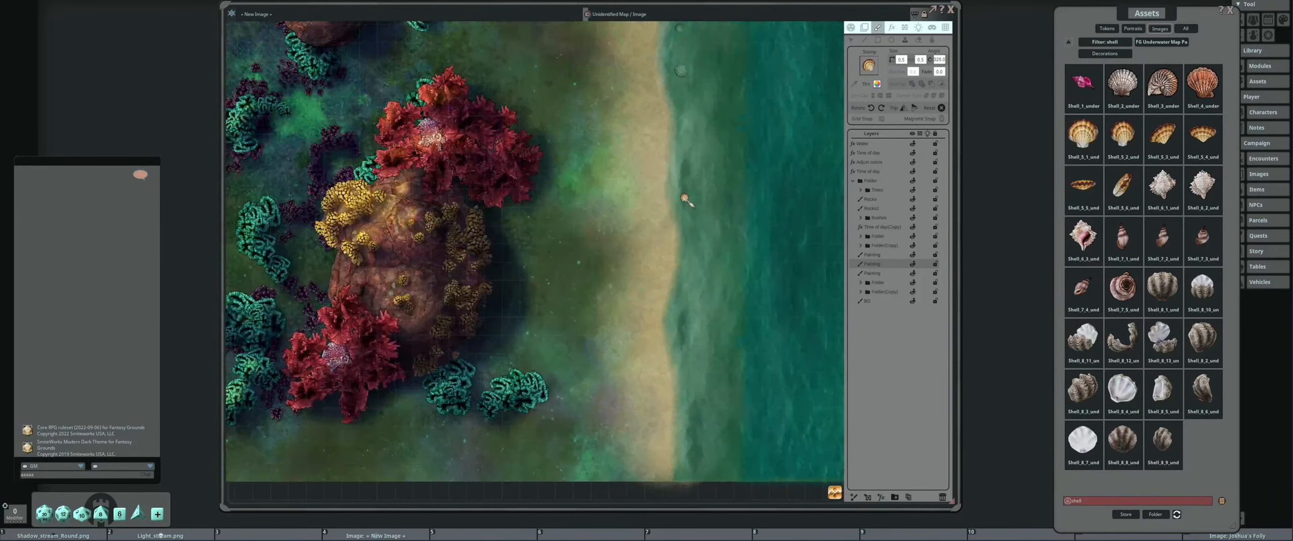
scroll(696, 212, down, 5)
click(695, 214)
Place two more rotated orange shells, one on the beach sand and one at the southern seam between shallow and deep water.
scroll(685, 272, down, 3)
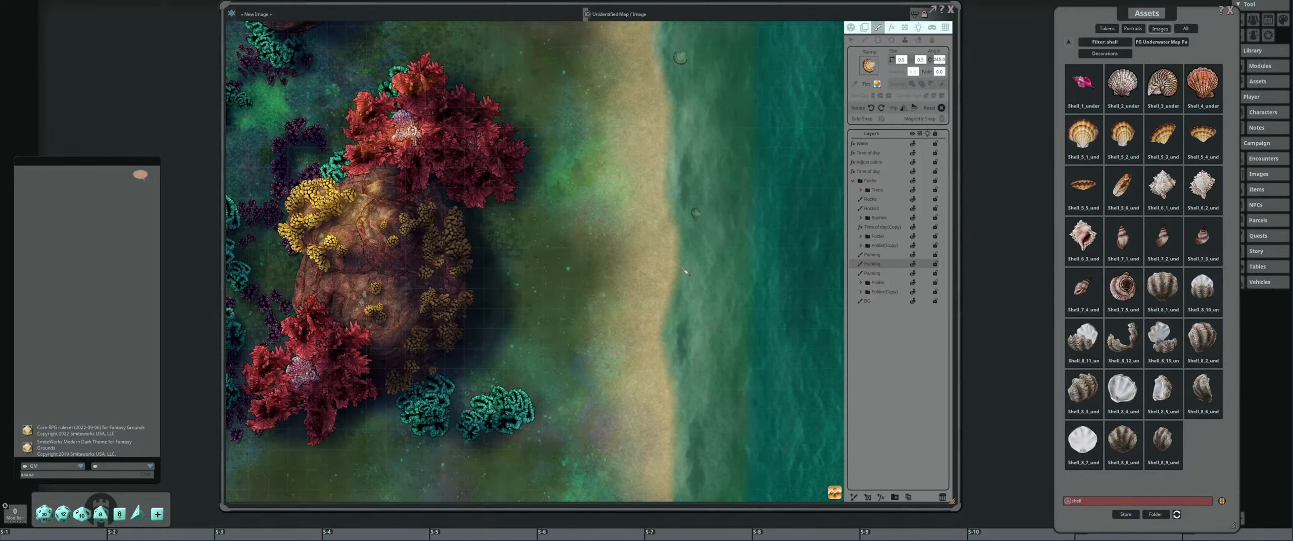
scroll(665, 260, down, 3)
scroll(702, 292, down, 4)
scroll(694, 293, up, 1)
scroll(692, 309, down, 3)
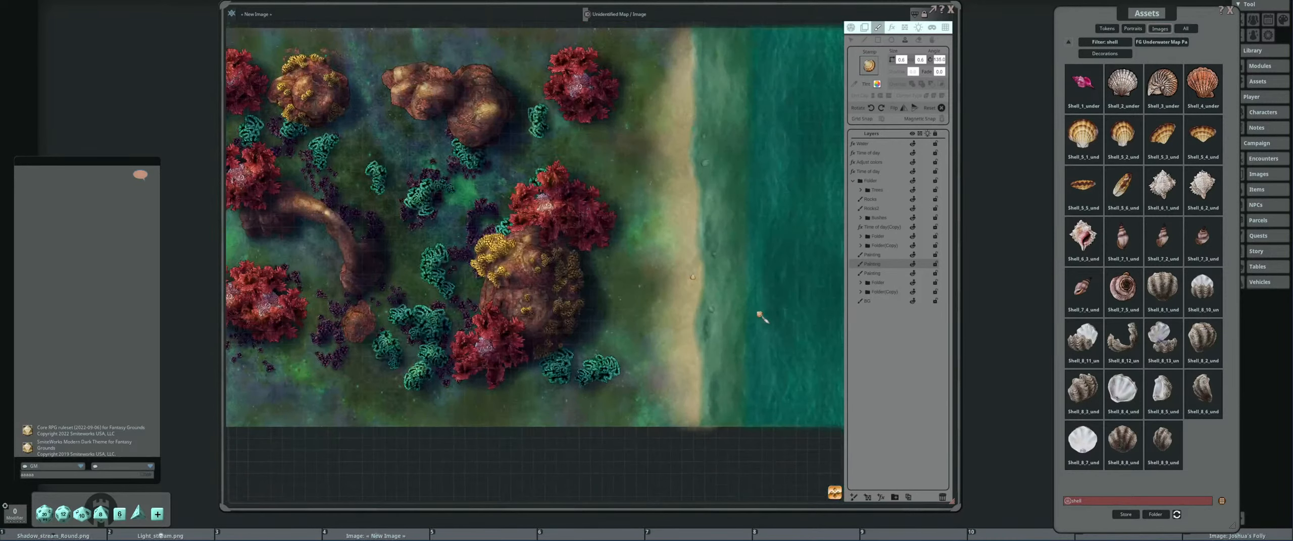
scroll(721, 362, up, 3)
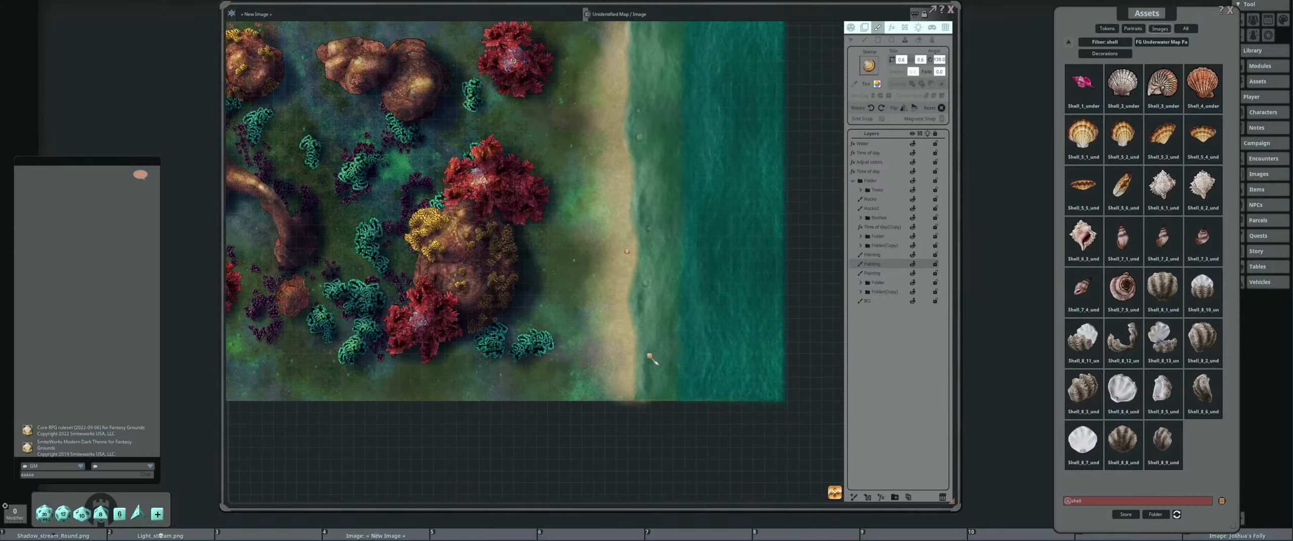
click(701, 356)
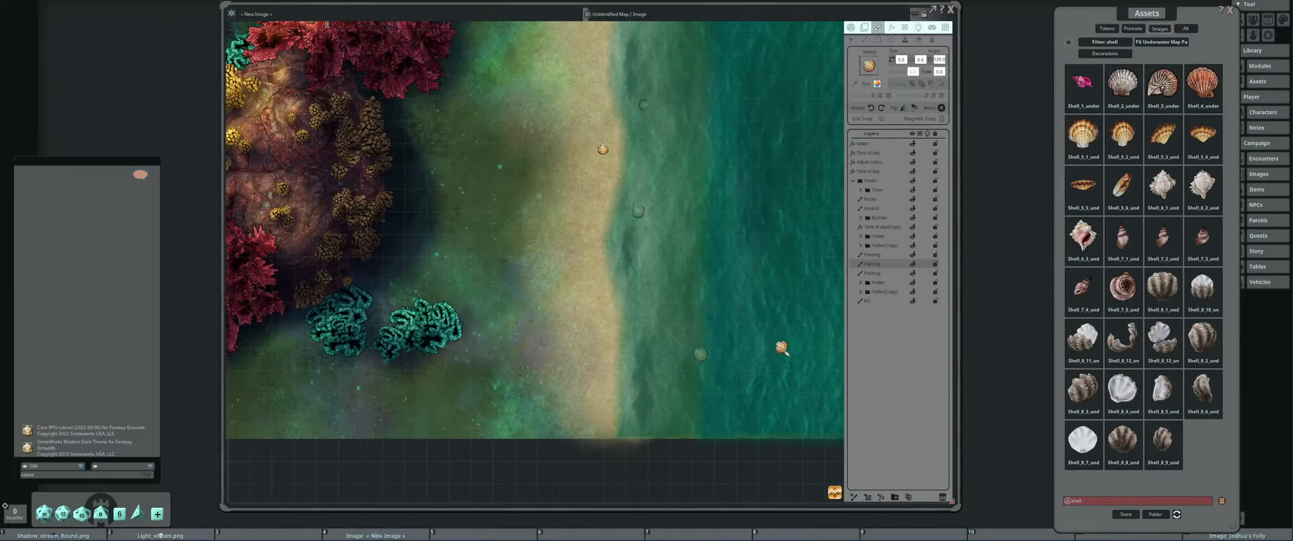
scroll(727, 326, up, 4)
scroll(714, 307, down, 5)
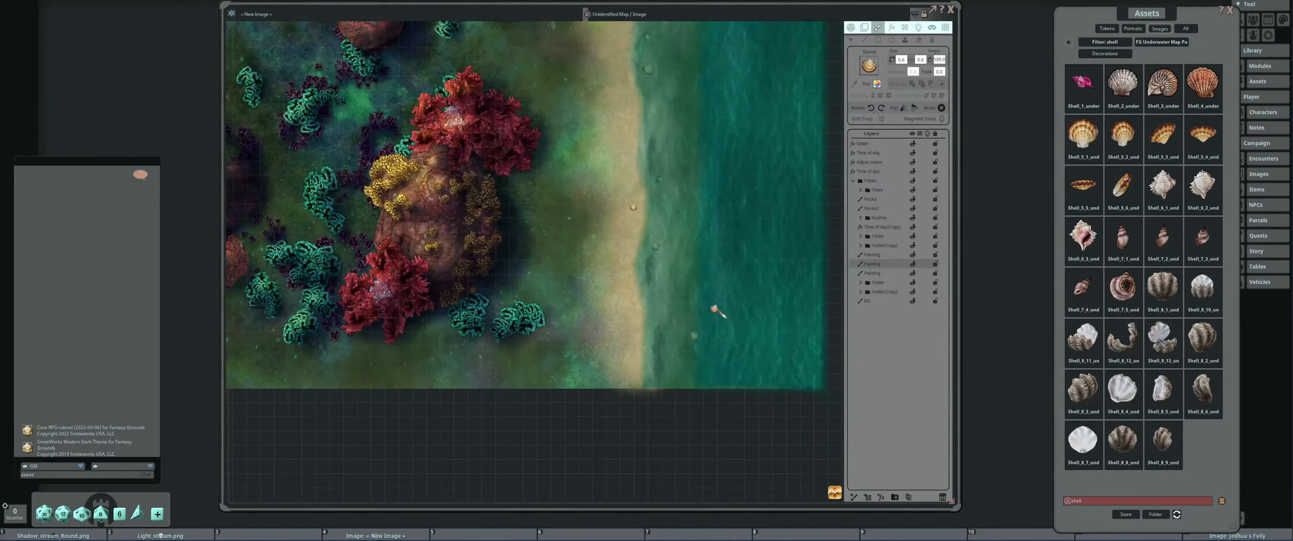
scroll(702, 313, up, 2)
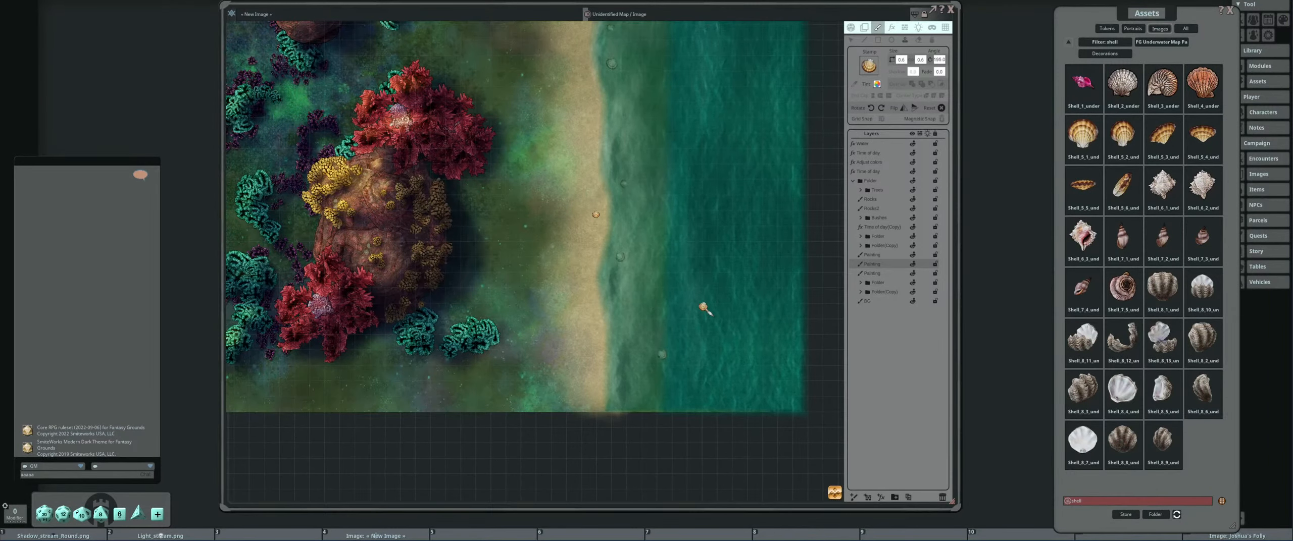
scroll(748, 331, down, 2)
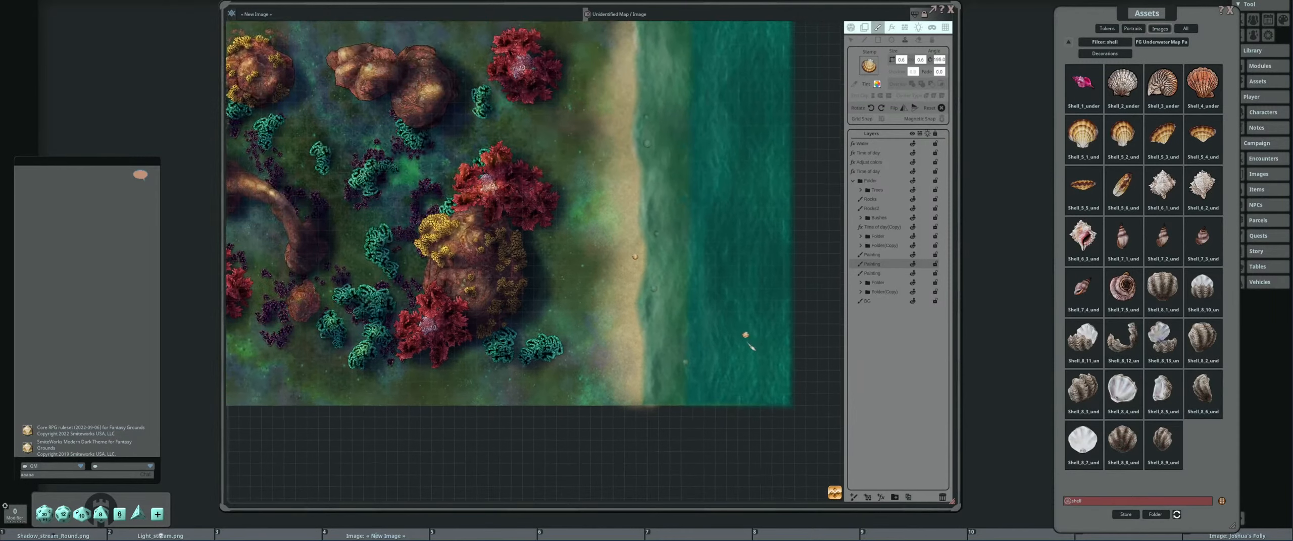
scroll(747, 353, up, 4)
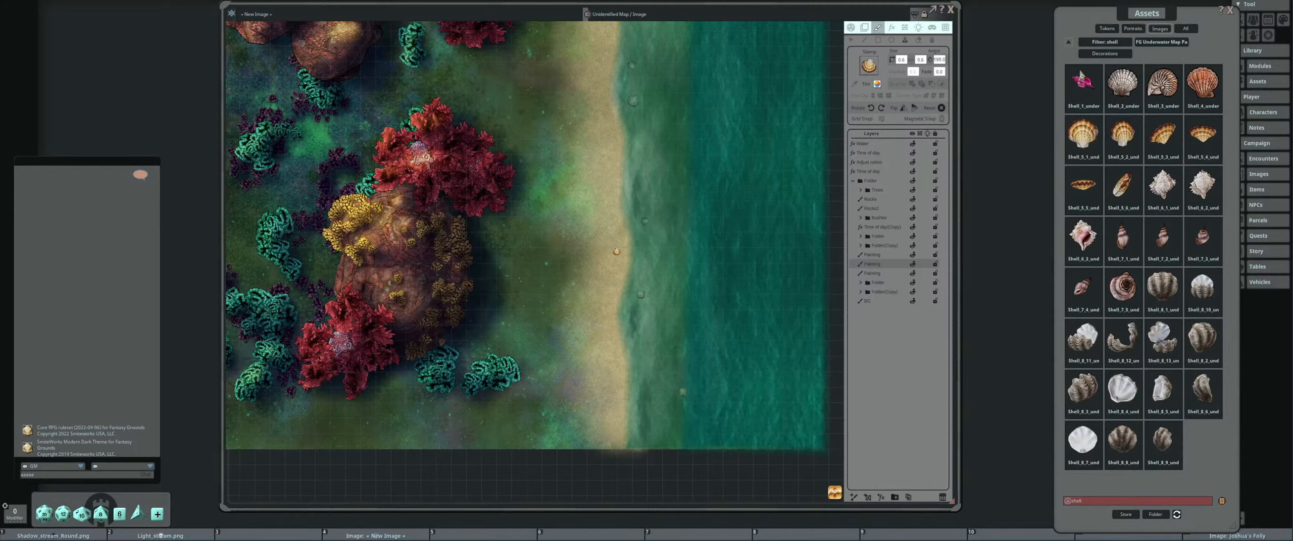
Load the pink shell as a stamp, shrink and rotate it, and place it in the northern shallows.
click(1083, 84)
key(ctrl)
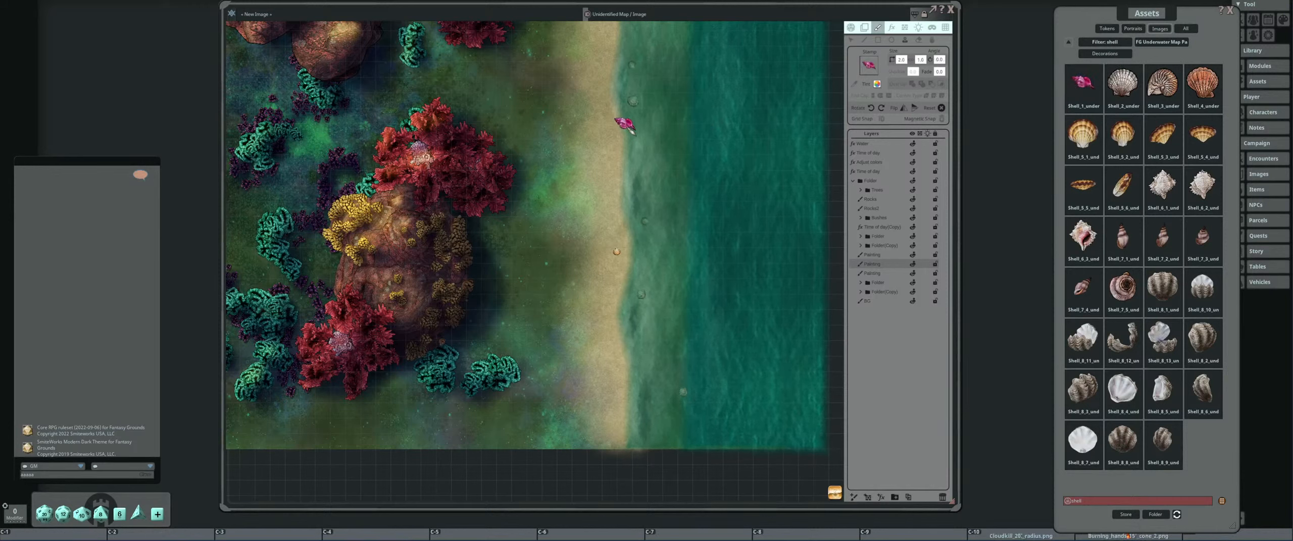
scroll(625, 123, down, 2)
scroll(635, 107, down, 8)
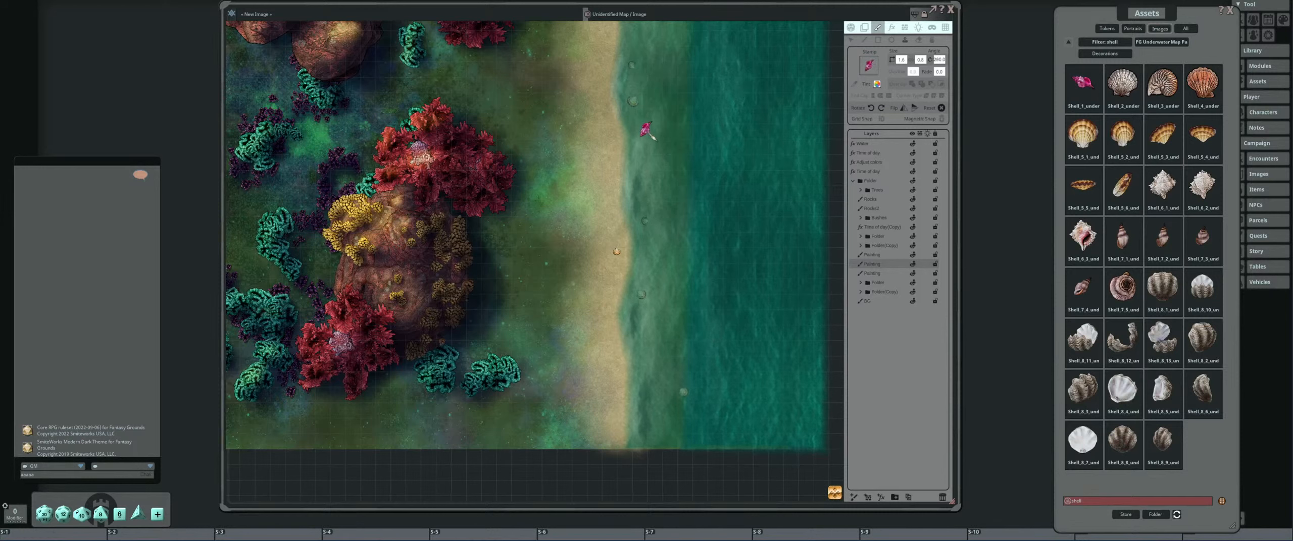
scroll(647, 130, down, 2)
click(644, 115)
Rotate the pink shell stamp and place a second one on the northern stretch of beach sand.
drag(673, 150, 681, 266)
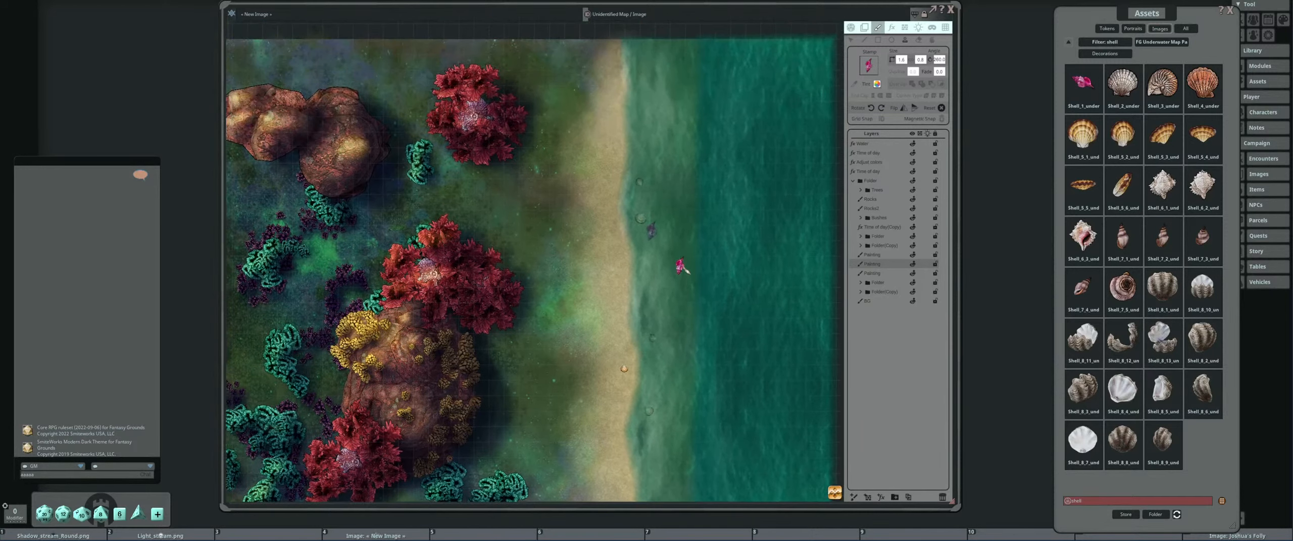
drag(651, 132, 683, 160)
scroll(661, 109, up, 10)
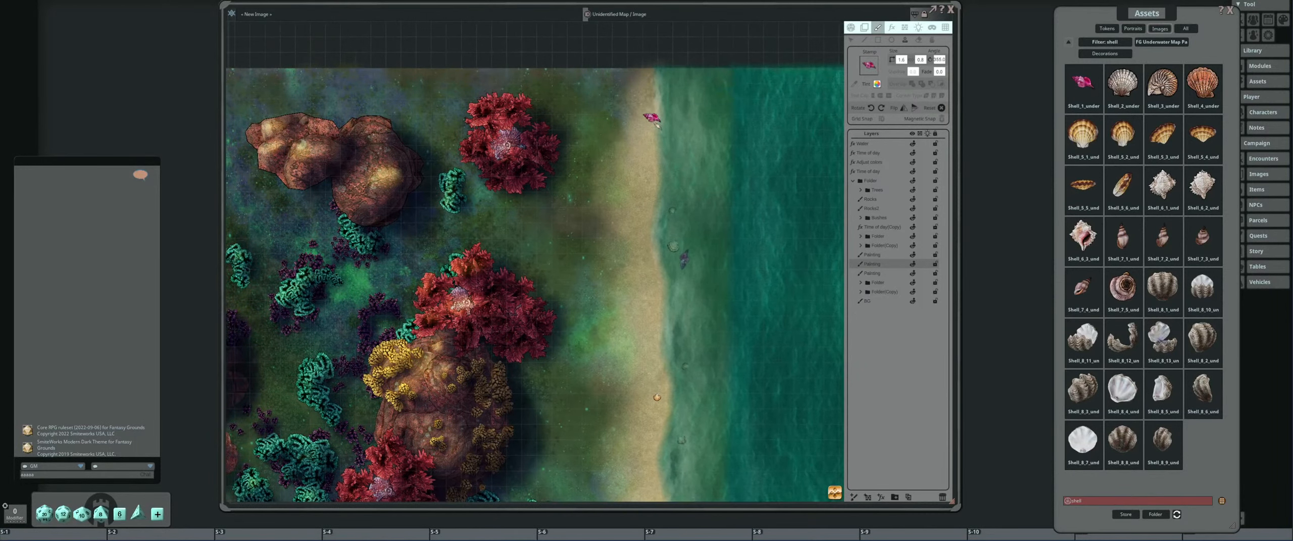
scroll(640, 123, down, 2)
scroll(638, 163, up, 6)
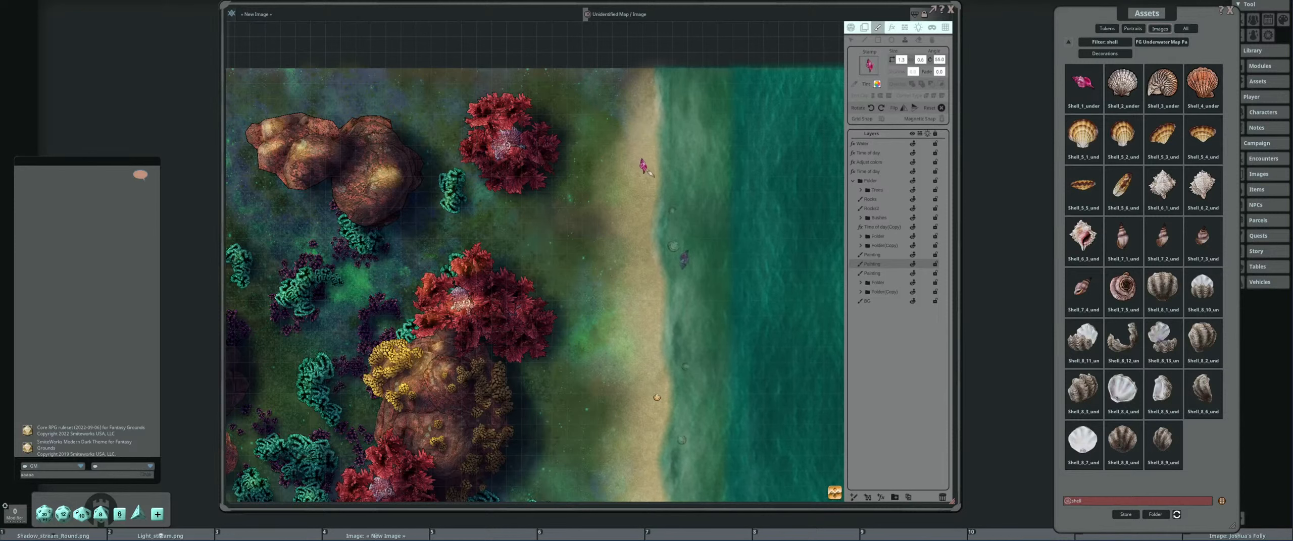
scroll(698, 172, down, 3)
scroll(701, 151, up, 3)
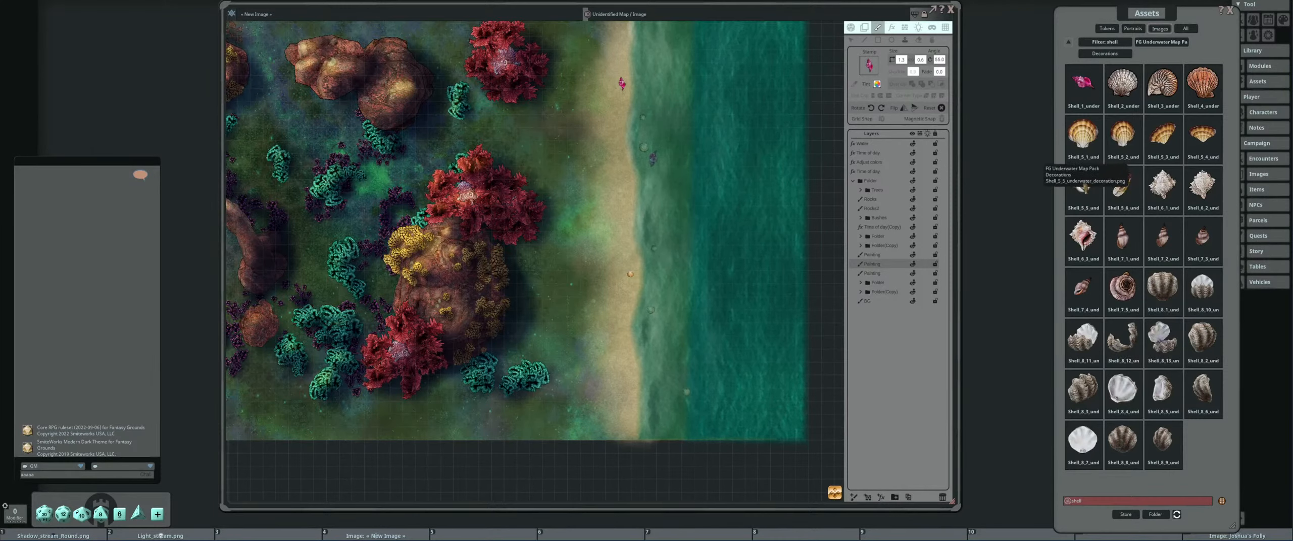
Load a brown spiral shell as a stamp, shrink and rotate it, and place it on the southern beach at the waterline.
click(1123, 188)
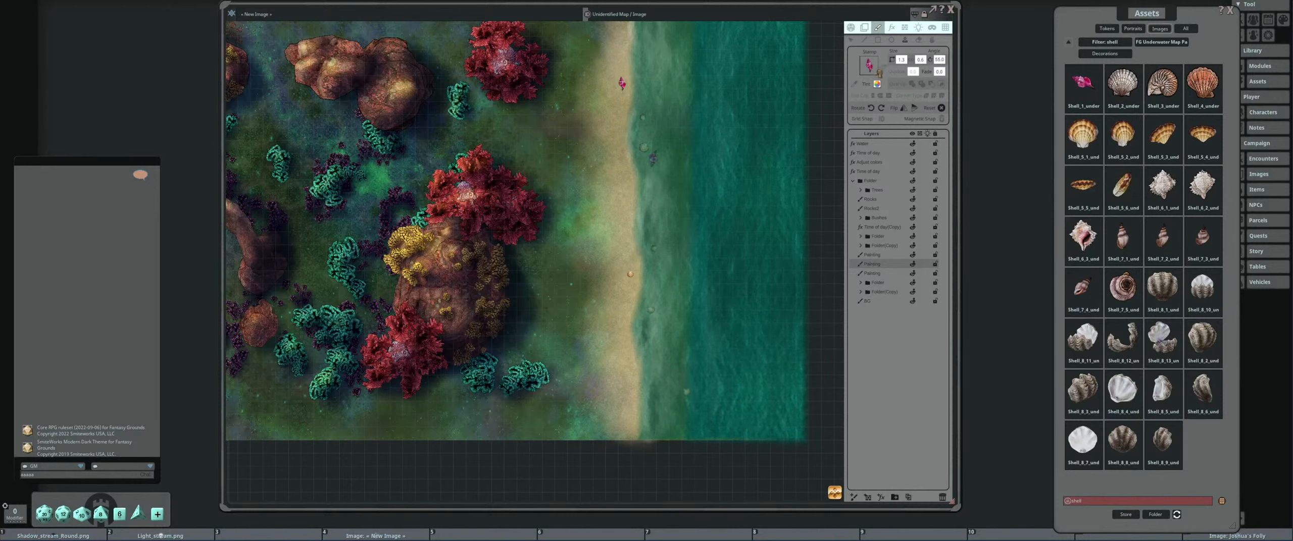
scroll(670, 338, down, 4)
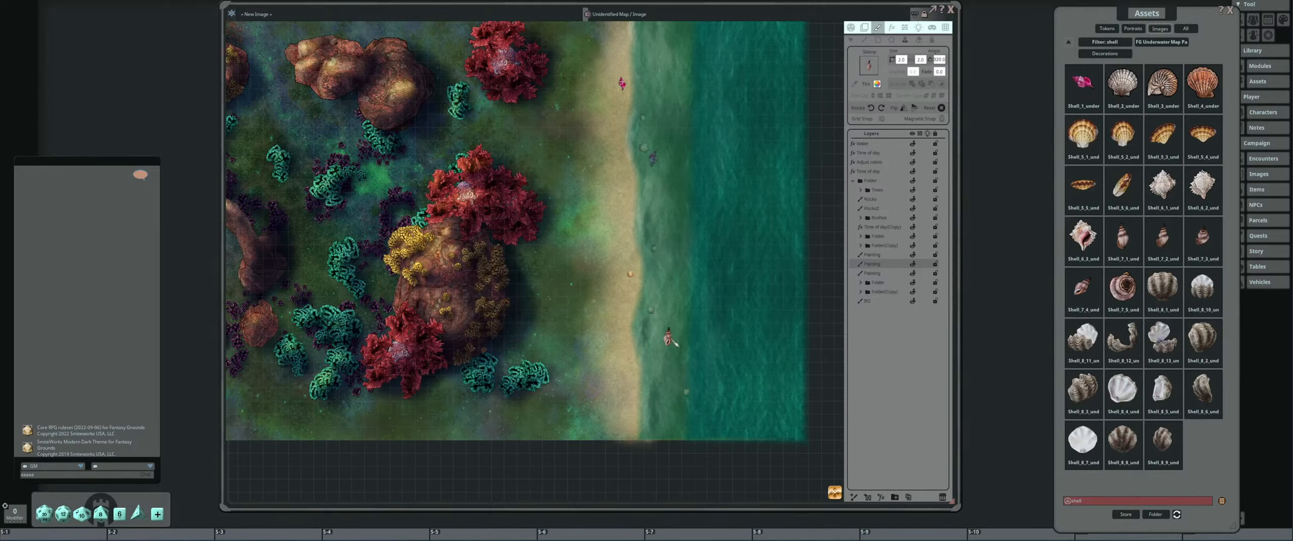
scroll(669, 338, down, 4)
scroll(635, 369, down, 5)
scroll(687, 357, down, 3)
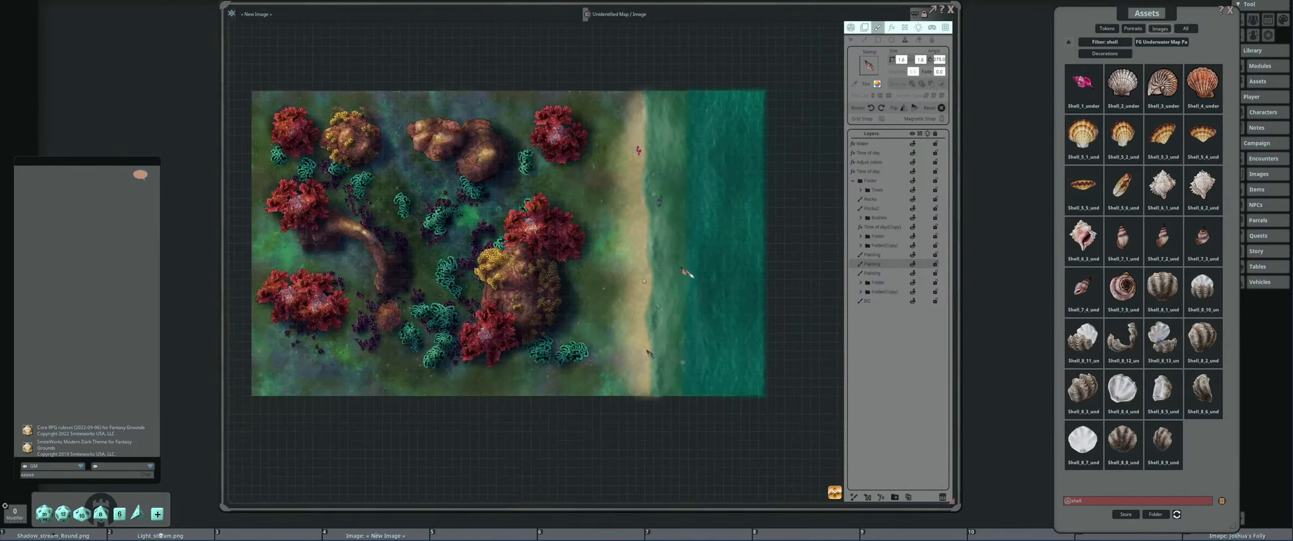
scroll(703, 317, up, 2)
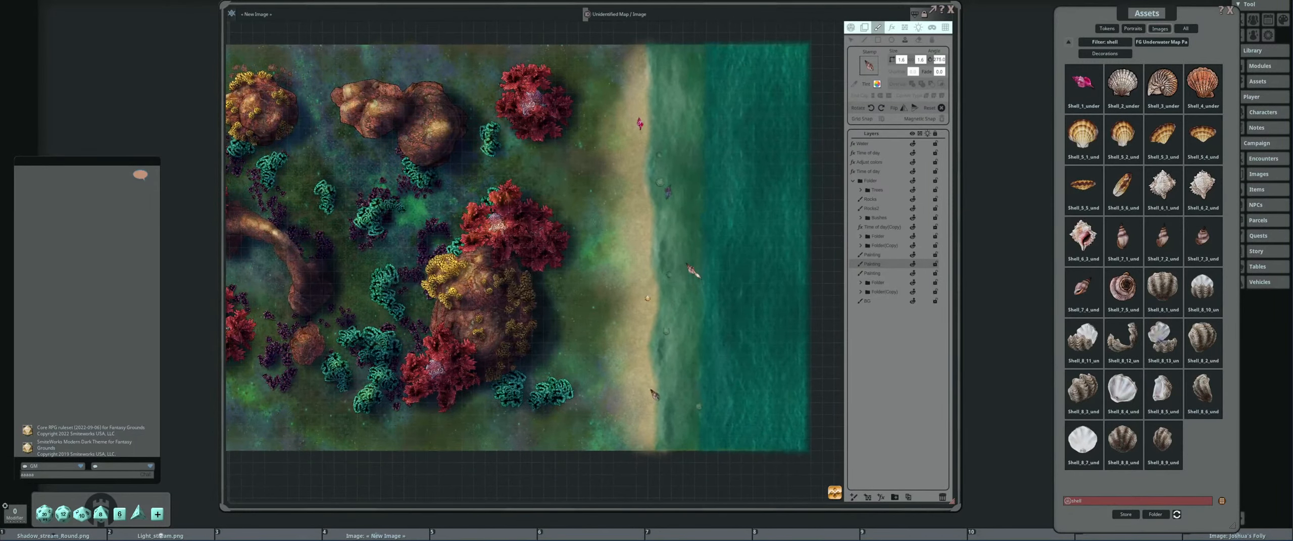
Switch the image assets to the Decorations of the FG Desert Map Pack.
click(1069, 42)
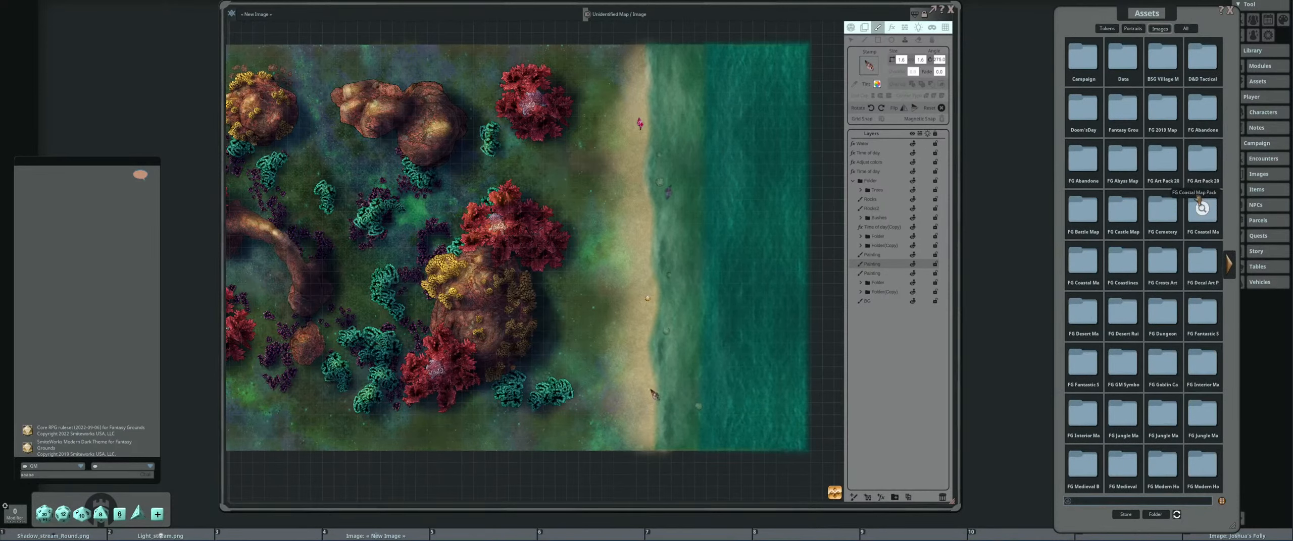
click(1084, 313)
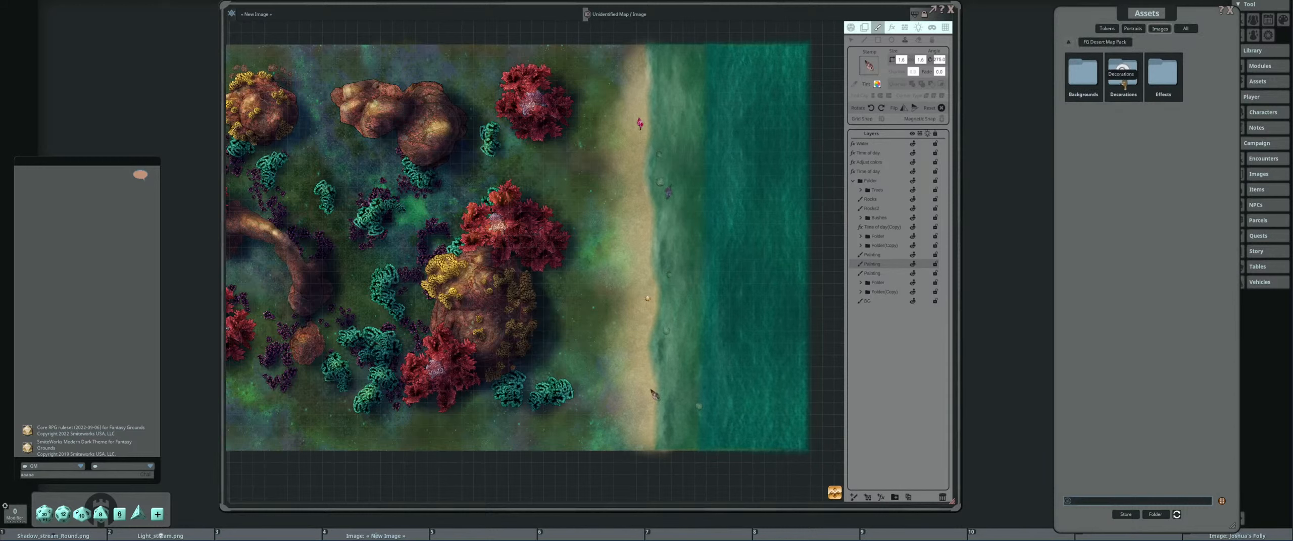
click(1063, 298)
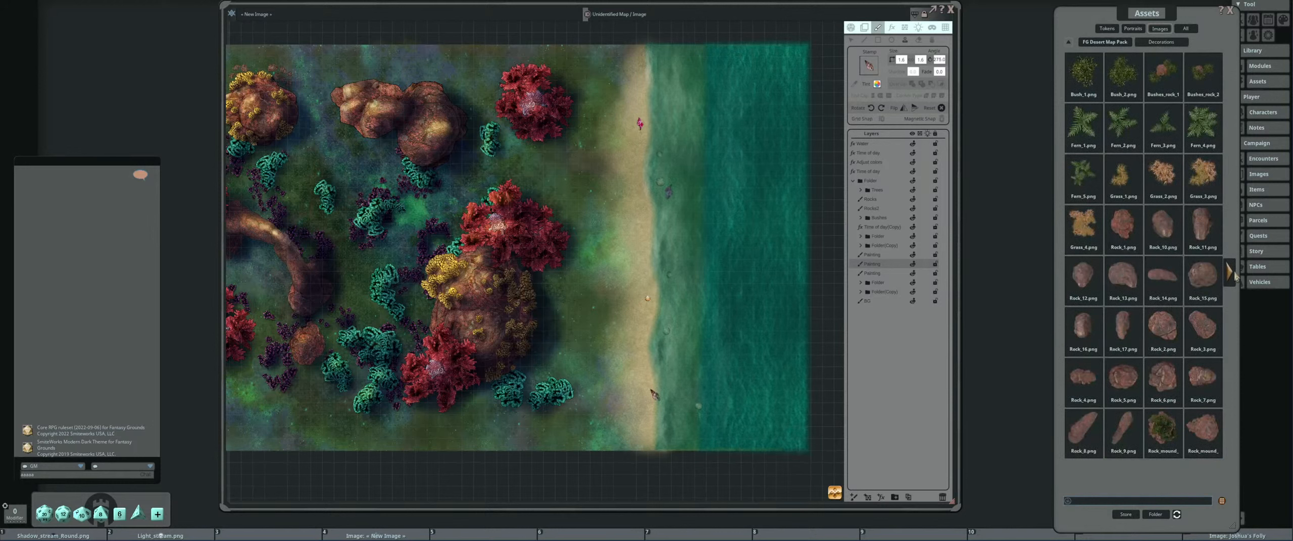
click(1232, 273)
click(1202, 228)
scroll(664, 206, down, 4)
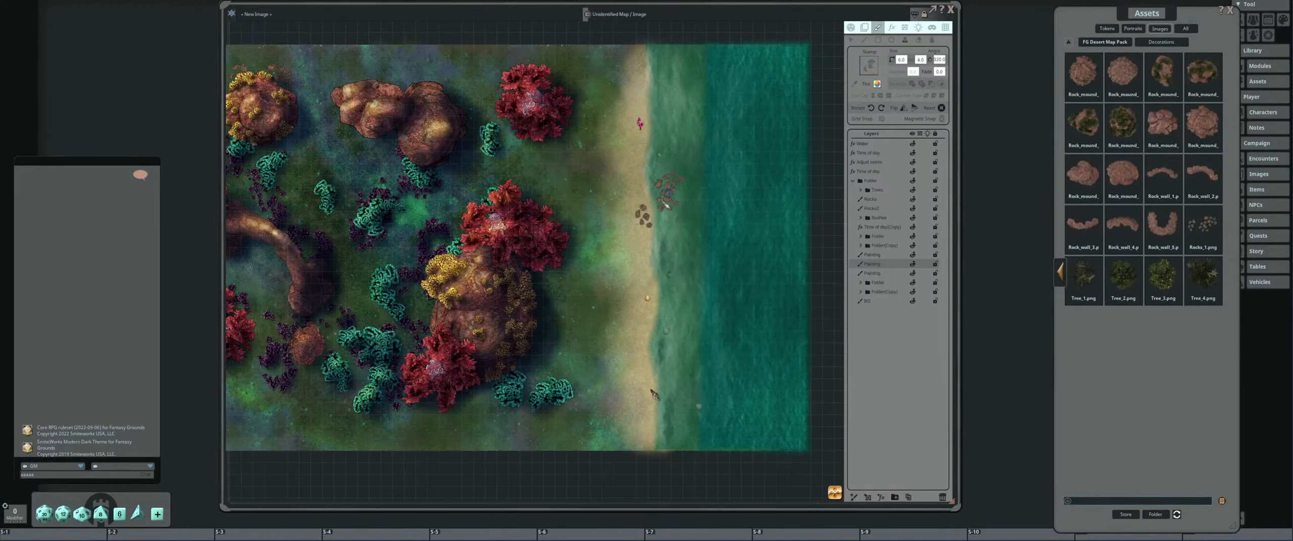
scroll(664, 206, down, 2)
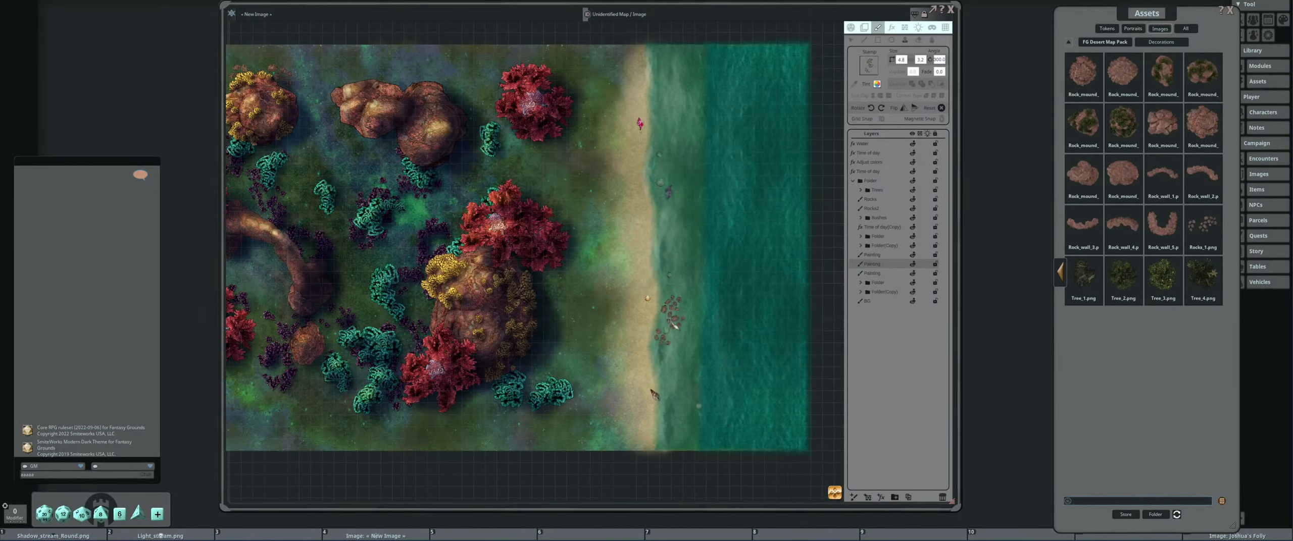
Load Rock_4.png as a stamp, shrink and rotate it, and place it in the shallows off the northern beach.
scroll(659, 275, up, 5)
scroll(661, 295, up, 3)
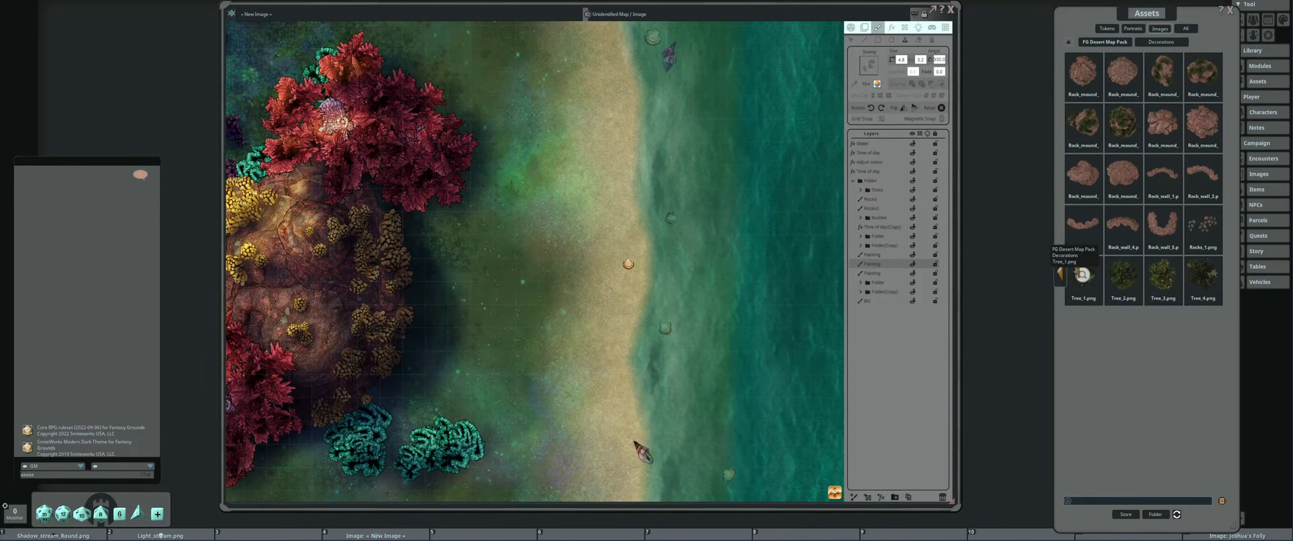
click(1060, 273)
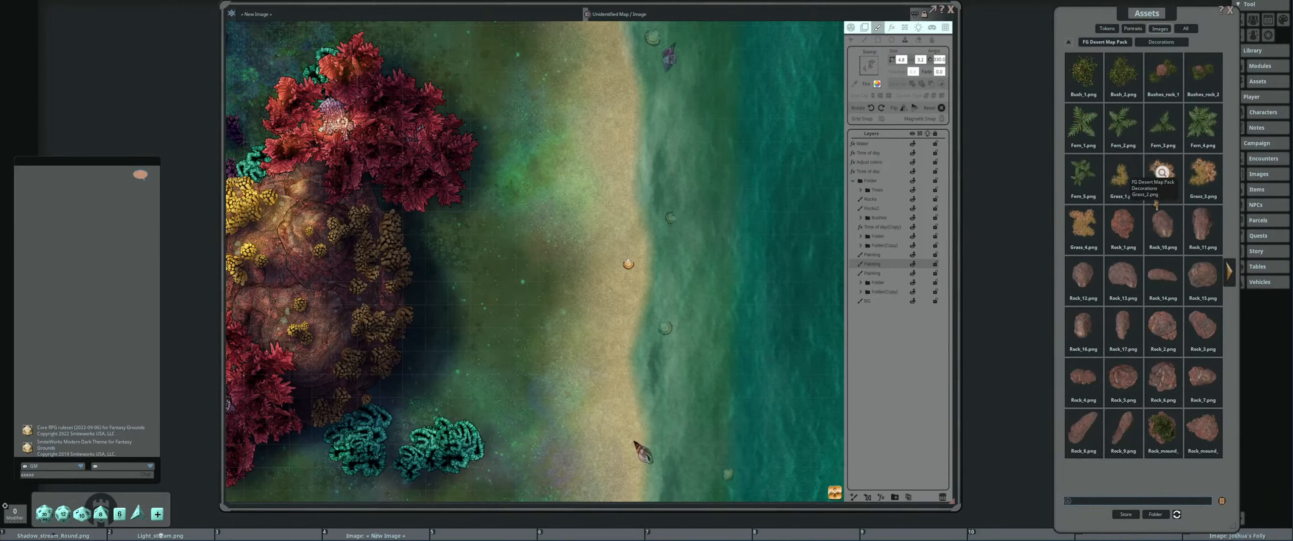
click(1084, 376)
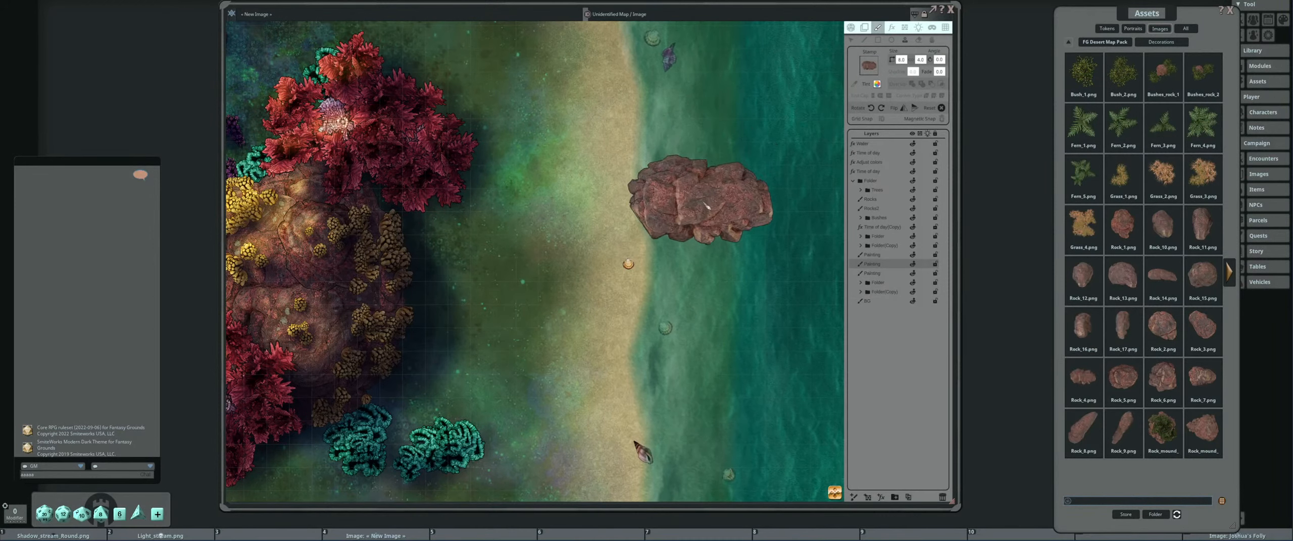
scroll(665, 177, down, 2)
scroll(626, 144, up, 5)
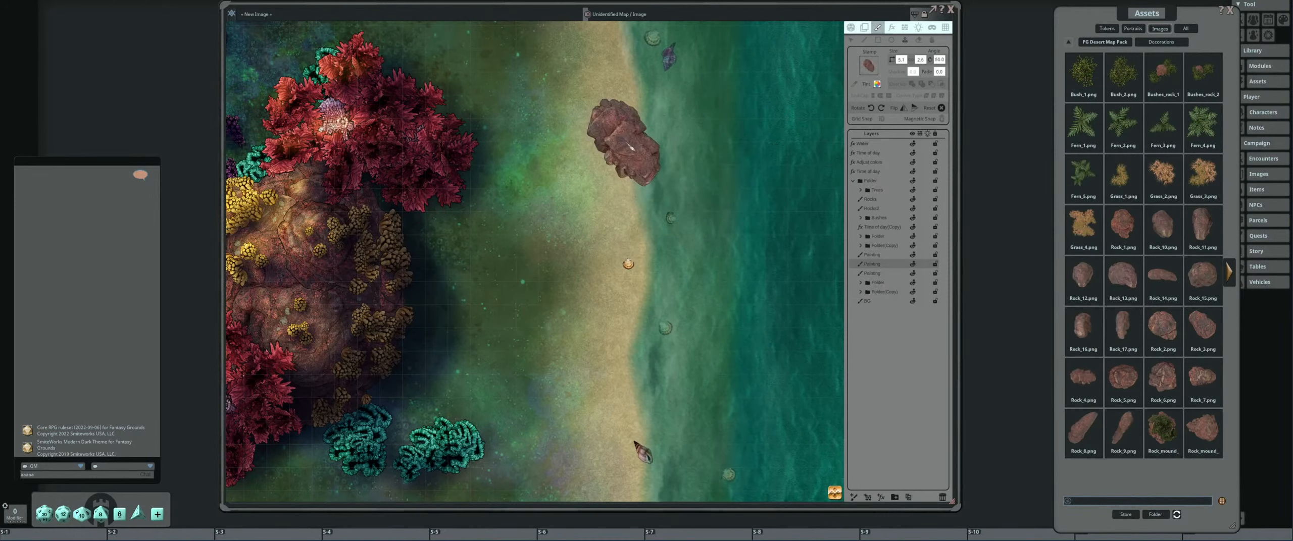
scroll(712, 144, up, 2)
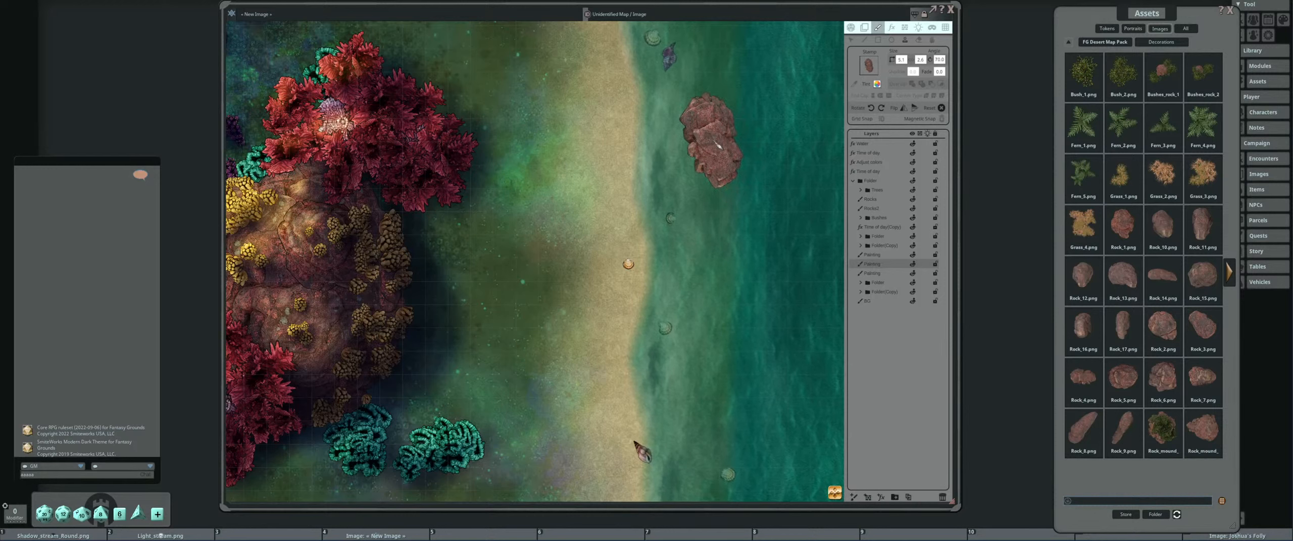
scroll(712, 144, down, 3)
scroll(803, 179, down, 1)
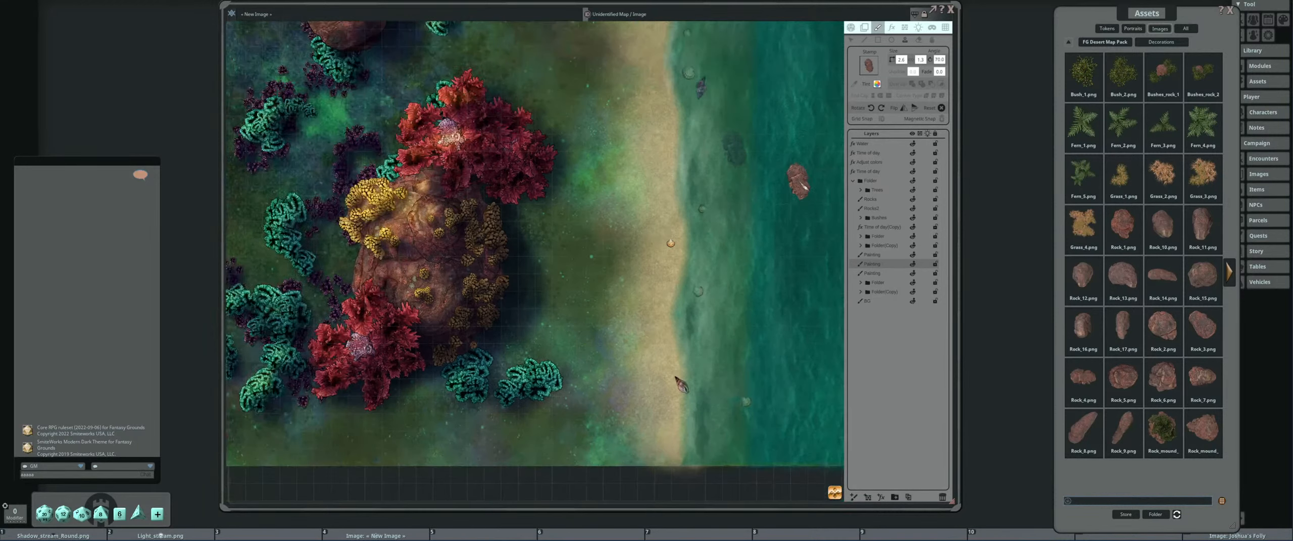
Rotate and resize the rock stamp and place a second rock overlapping the first one in the northern shallows.
scroll(694, 220, down, 1)
scroll(668, 188, up, 1)
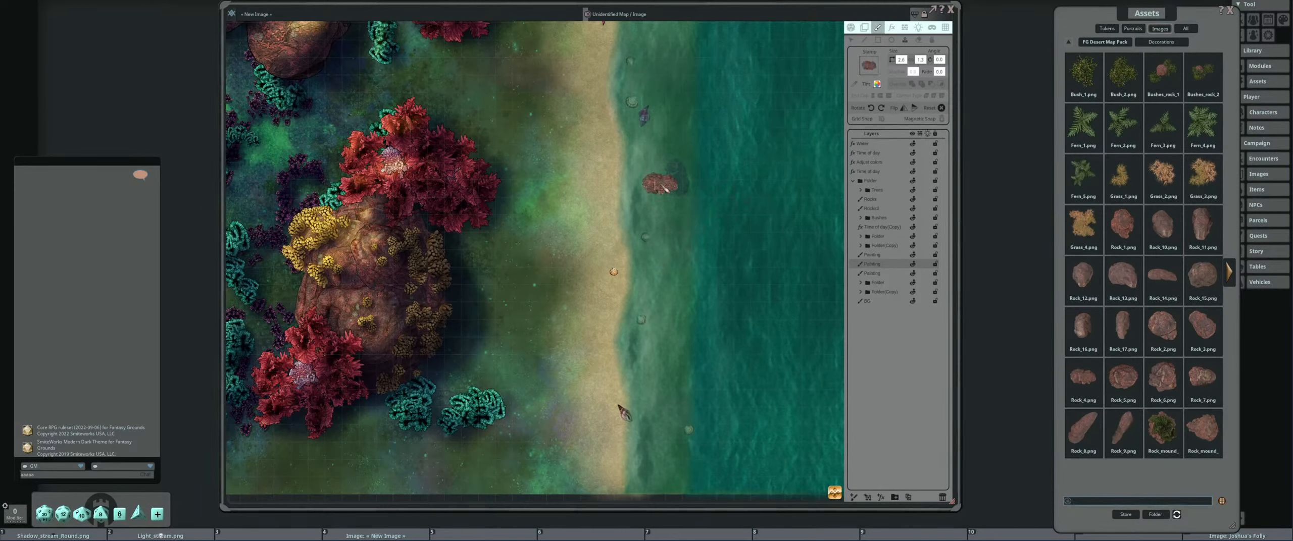
scroll(667, 187, down, 5)
scroll(667, 184, up, 1)
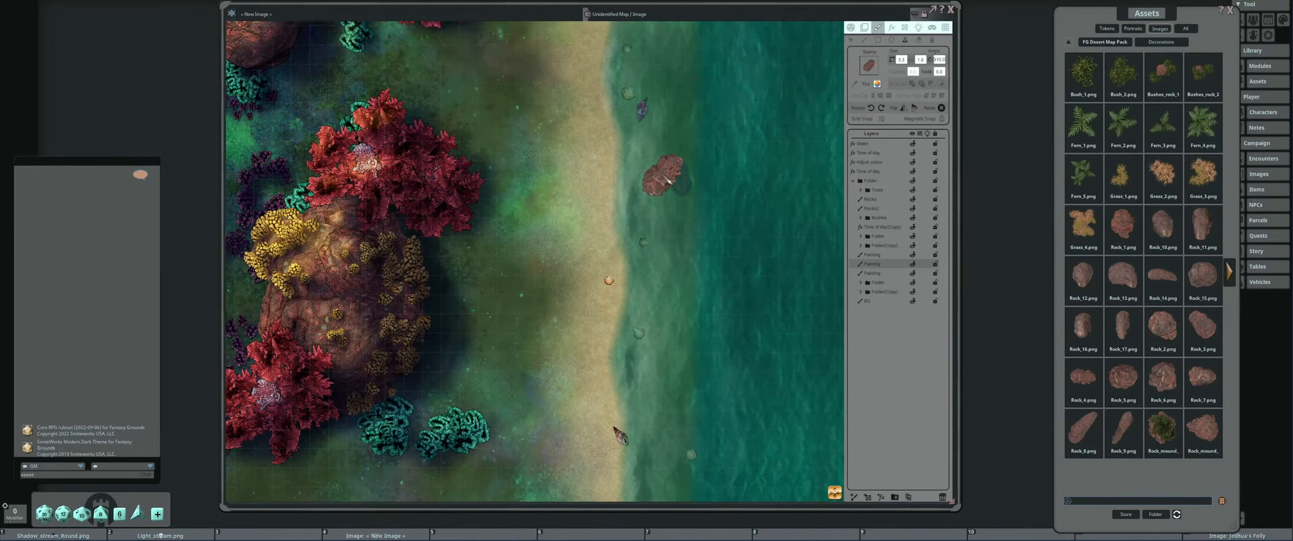
Place two more rotated, overlapping rocks in the shallows south of the first rock cluster.
scroll(722, 197, down, 3)
scroll(717, 184, up, 1)
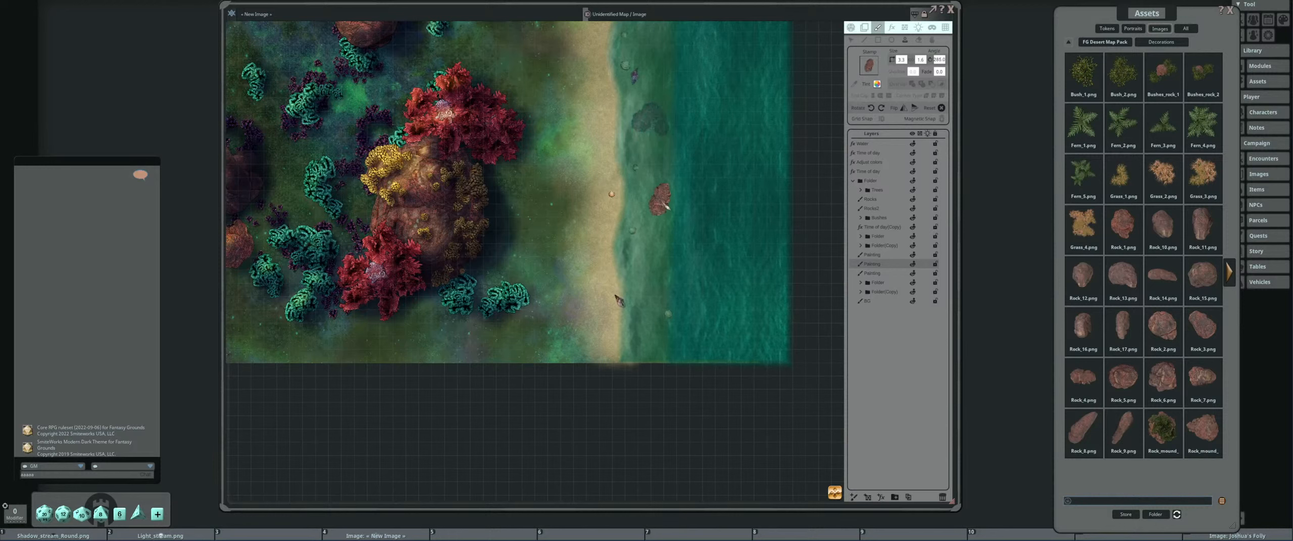
scroll(662, 230, up, 3)
scroll(665, 237, down, 1)
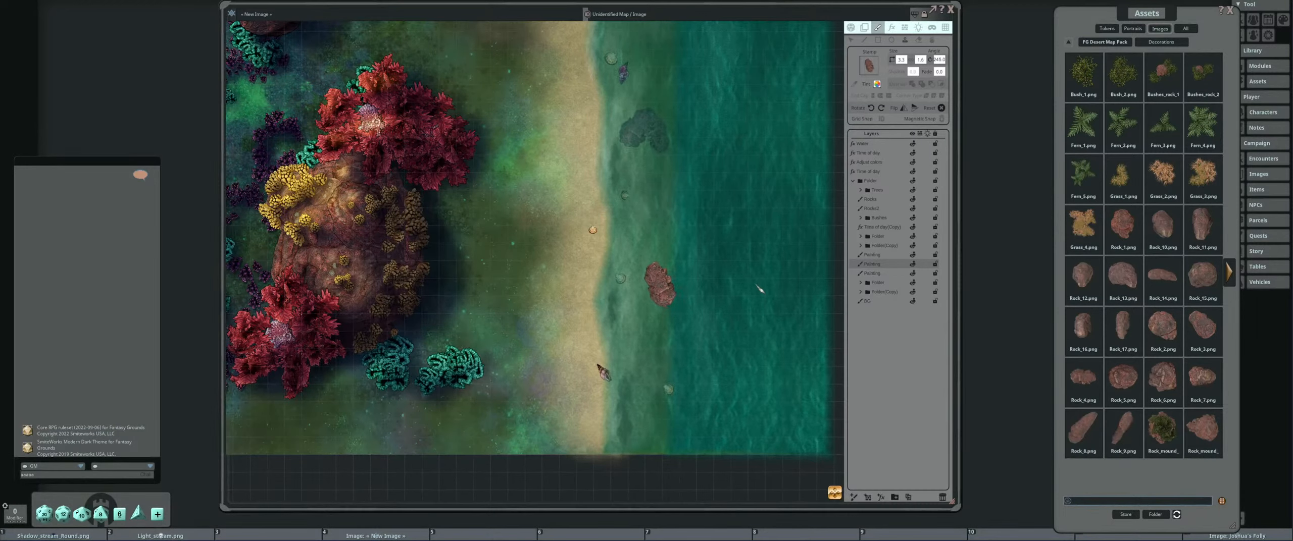
scroll(721, 279, down, 14)
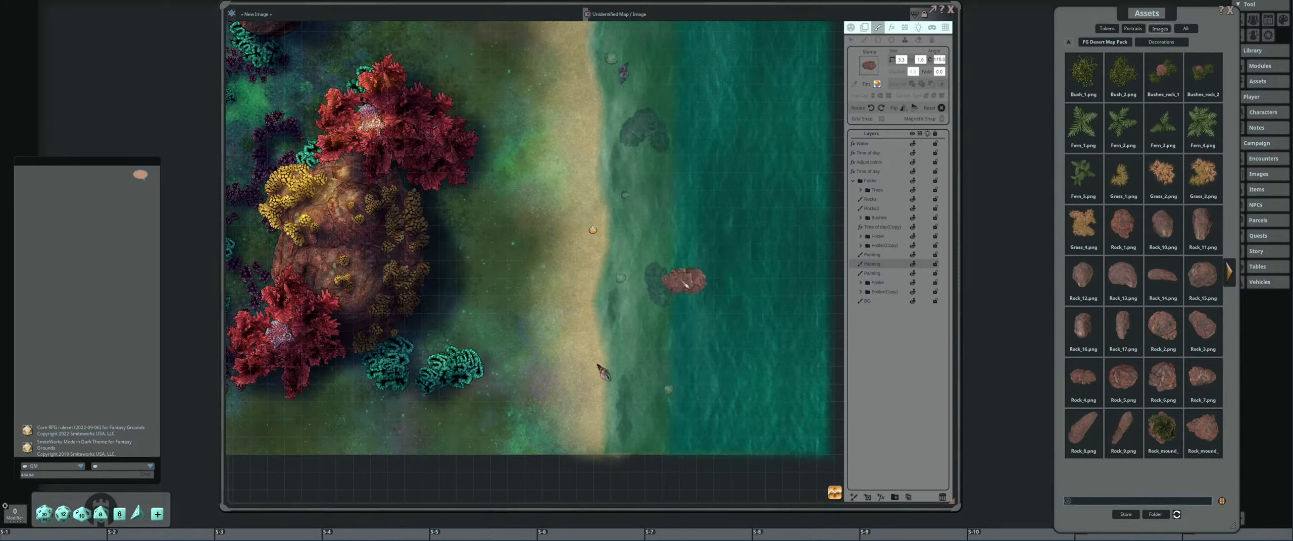
scroll(685, 285, down, 9)
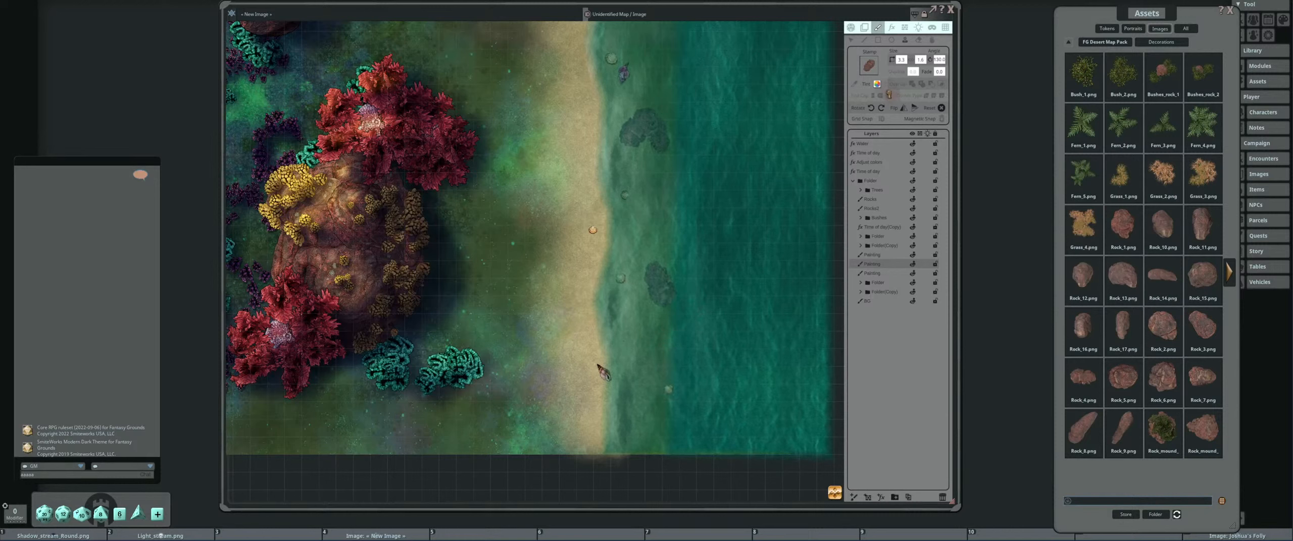
Load a rounder rock as a stamp, scale it down, and place it on the beach north of the spiral shell.
drag(887, 93, 870, 67)
scroll(586, 315, down, 6)
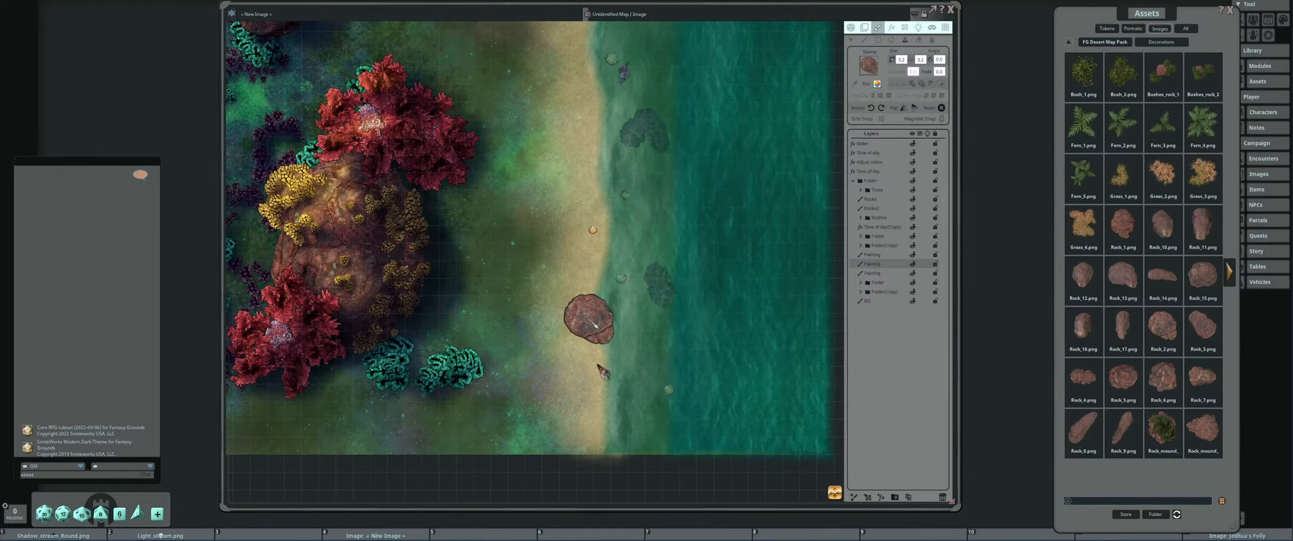
click(596, 327)
scroll(702, 272, down, 7)
scroll(713, 249, down, 3)
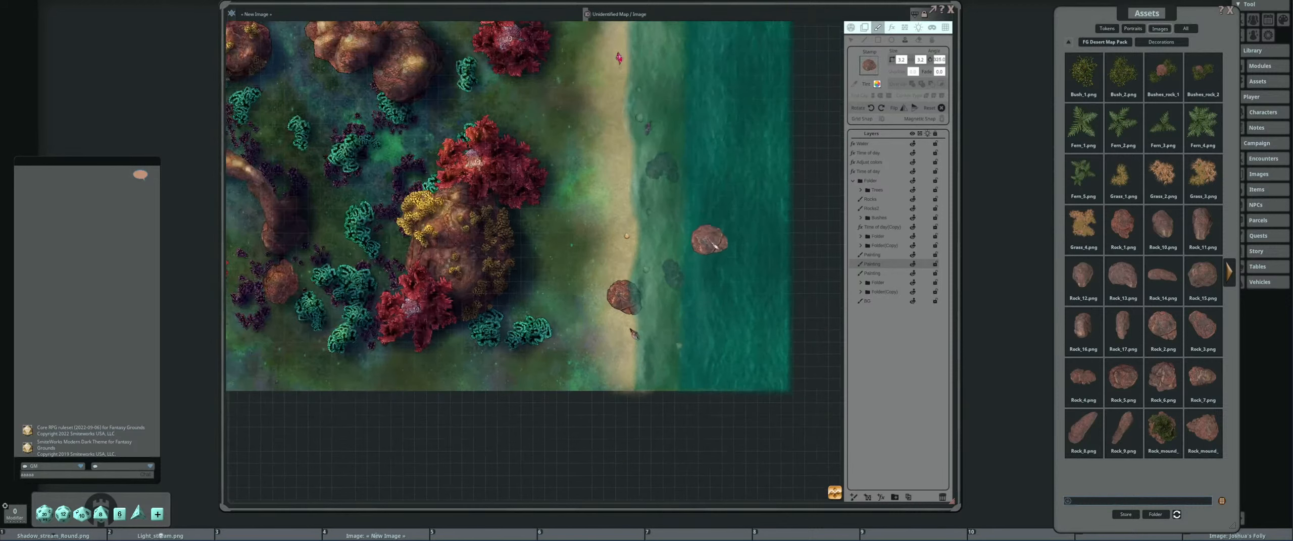
Rotate and shrink the round rock stamp and place a second rock overlapping the one on the beach.
drag(716, 249, 728, 342)
scroll(620, 354, down, 10)
scroll(625, 388, down, 6)
click(624, 388)
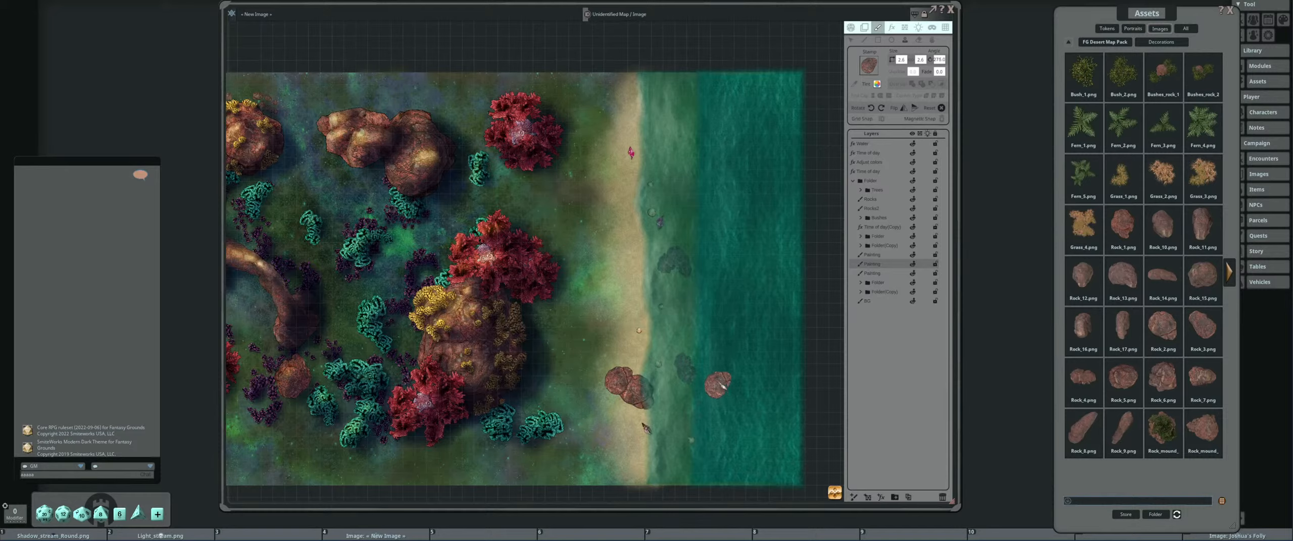
drag(725, 388, 706, 306)
scroll(706, 305, up, 2)
scroll(705, 303, up, 2)
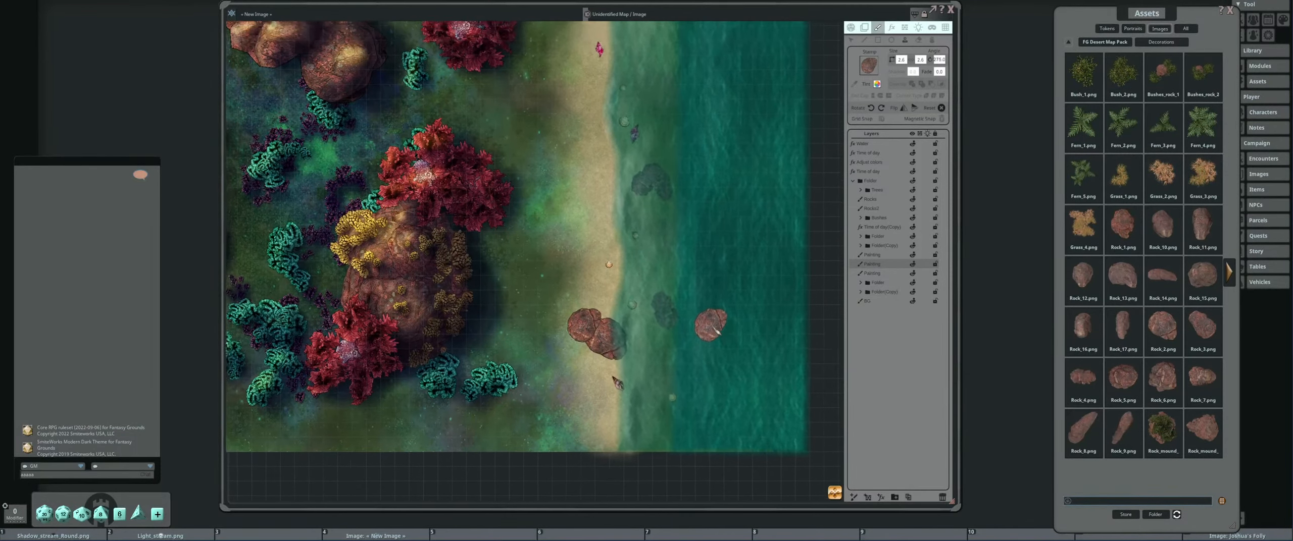
scroll(718, 324, up, 2)
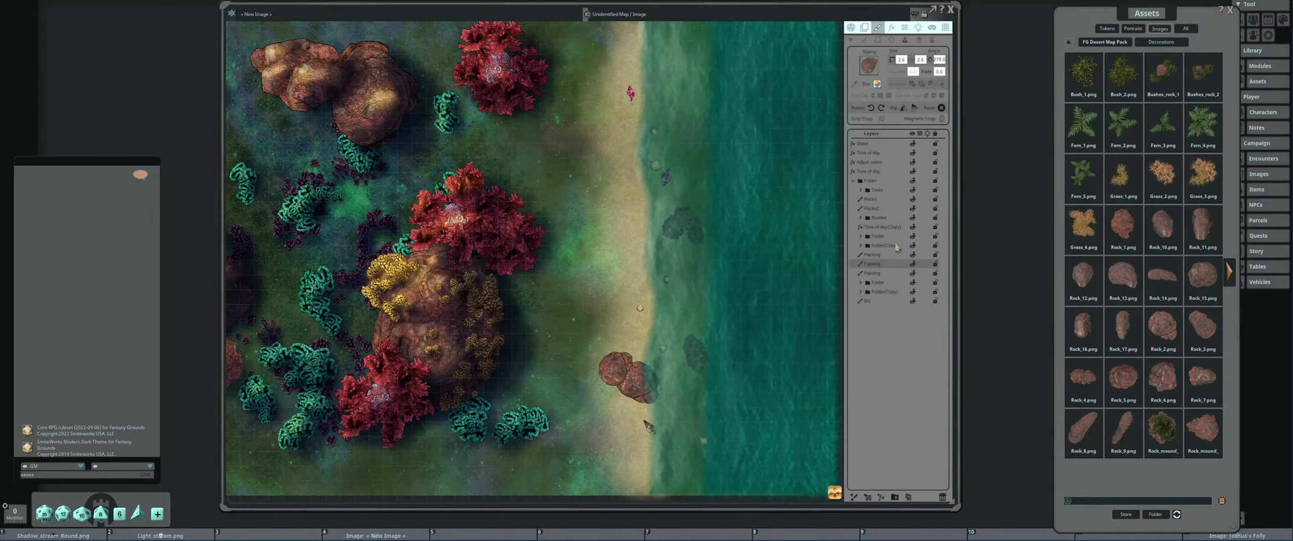
click(879, 255)
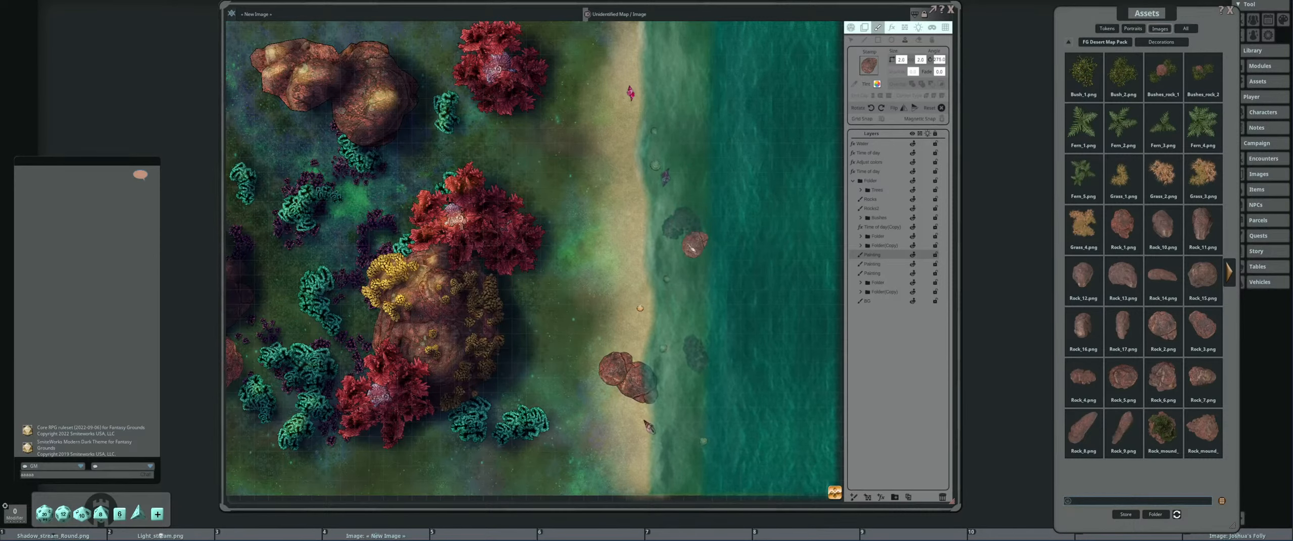
scroll(695, 245, up, 2)
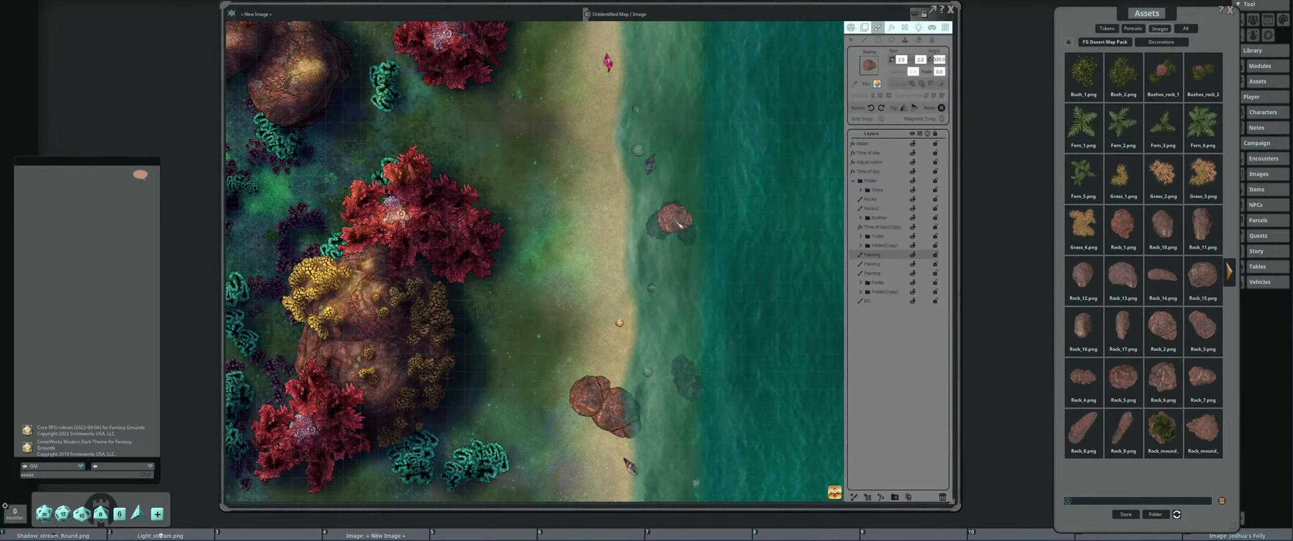
click(676, 222)
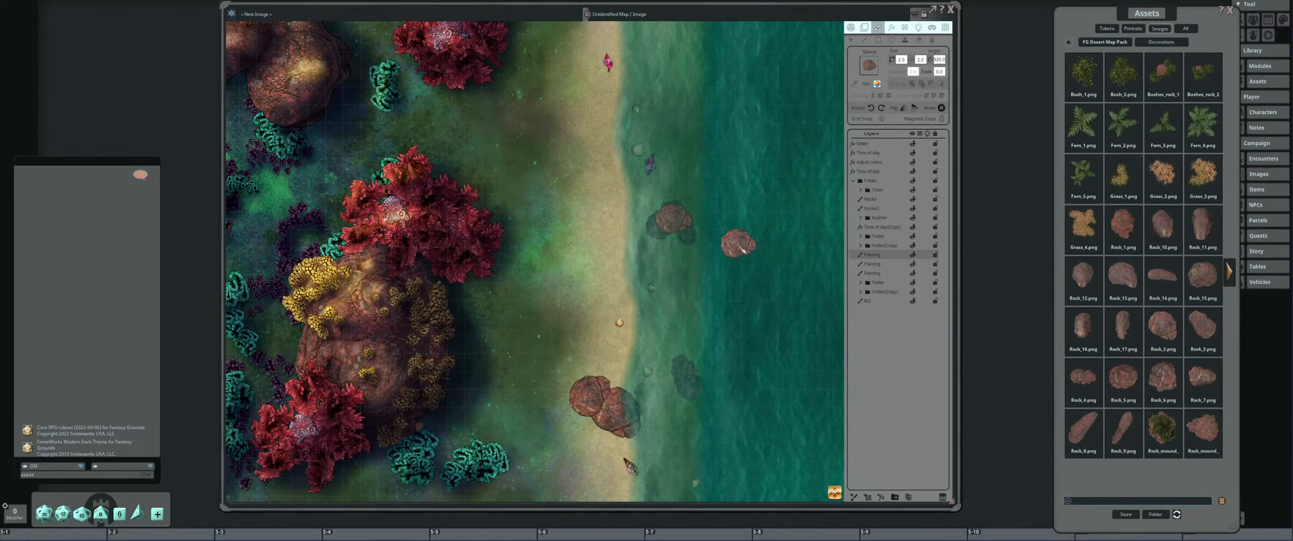
scroll(737, 244, up, 2)
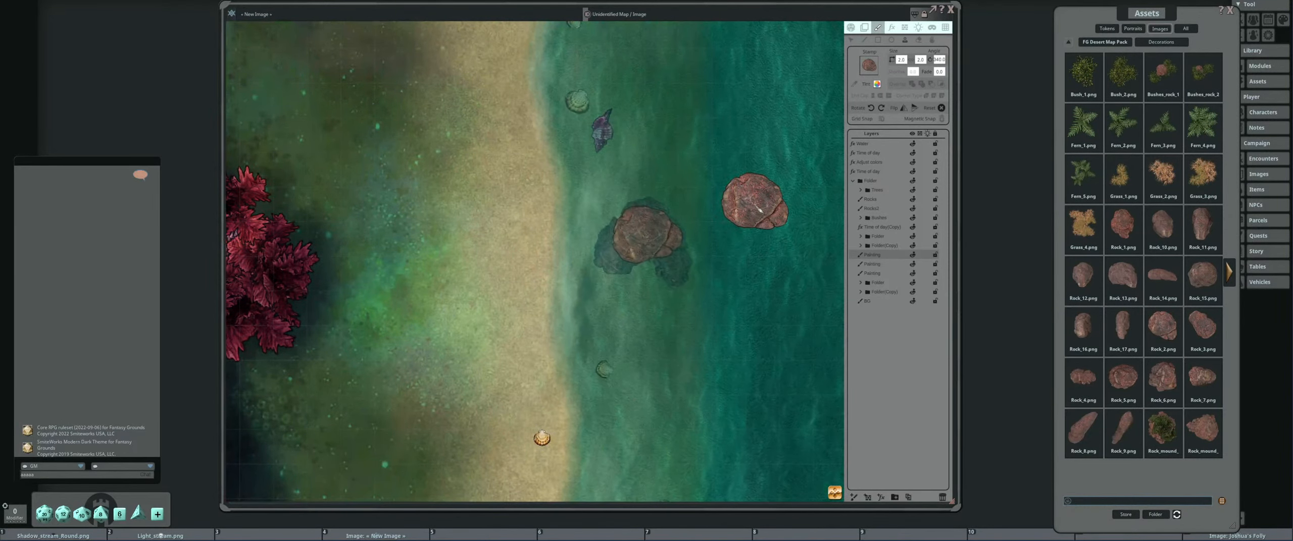
scroll(758, 207, down, 1)
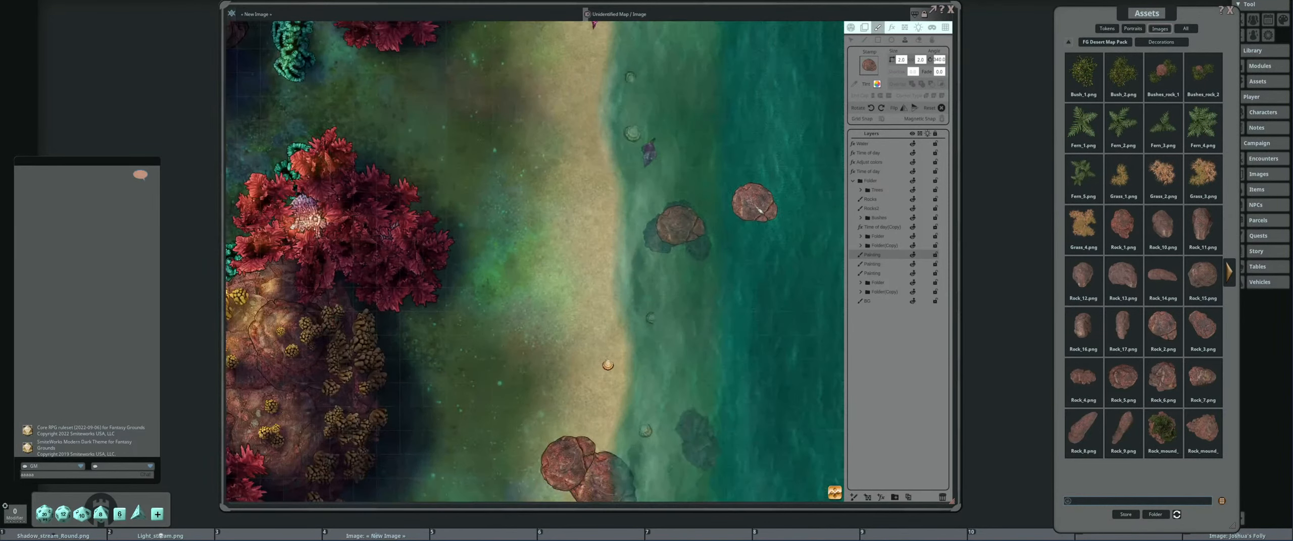
click(852, 41)
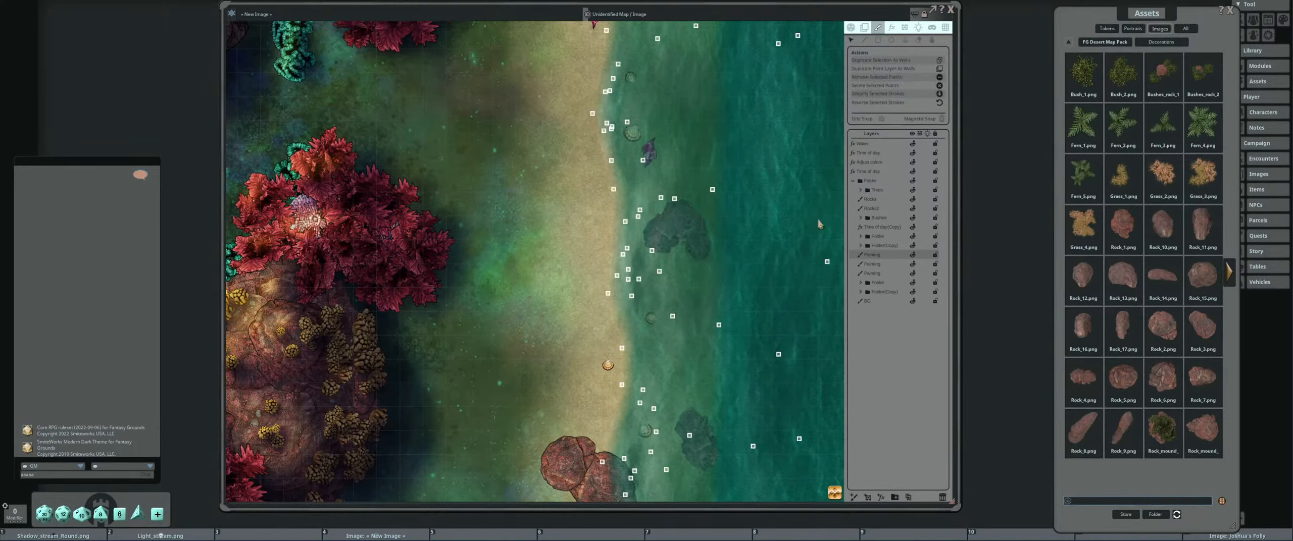
Switch to the separate rock layer inside the folder and stamp the round rock over the submerged cluster in the northern shallows.
click(879, 208)
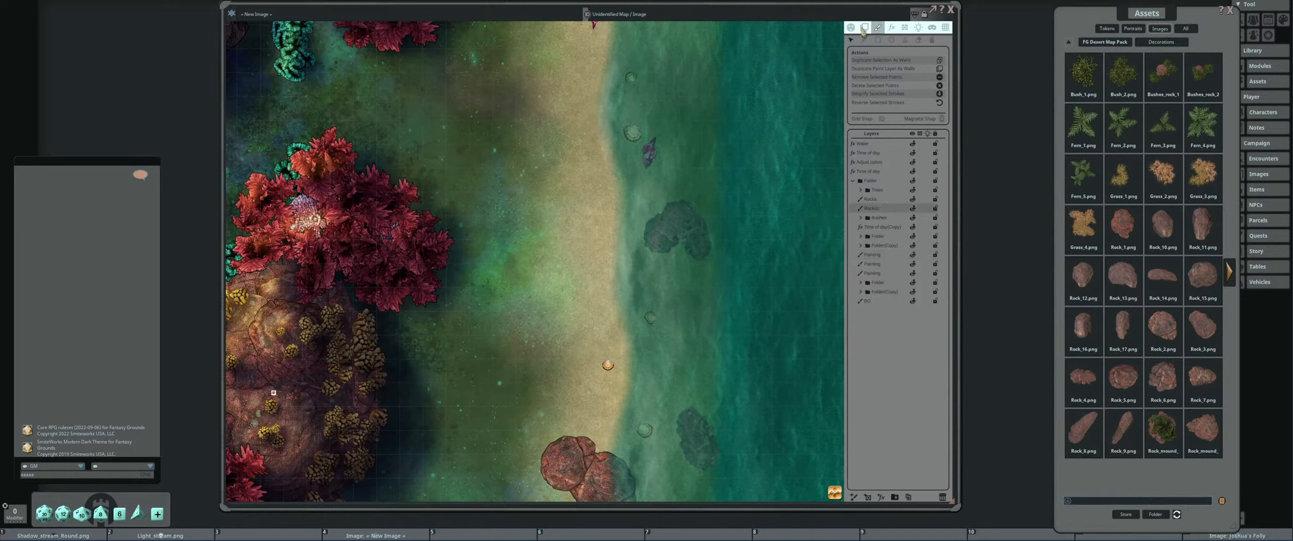
click(905, 41)
click(677, 220)
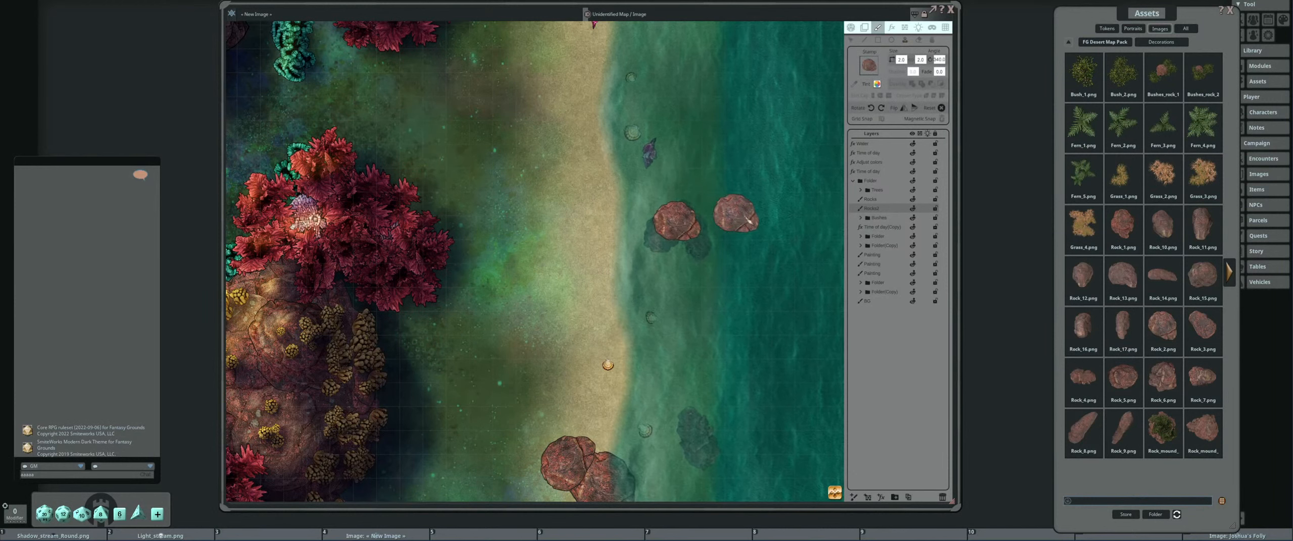
scroll(707, 282, down, 4)
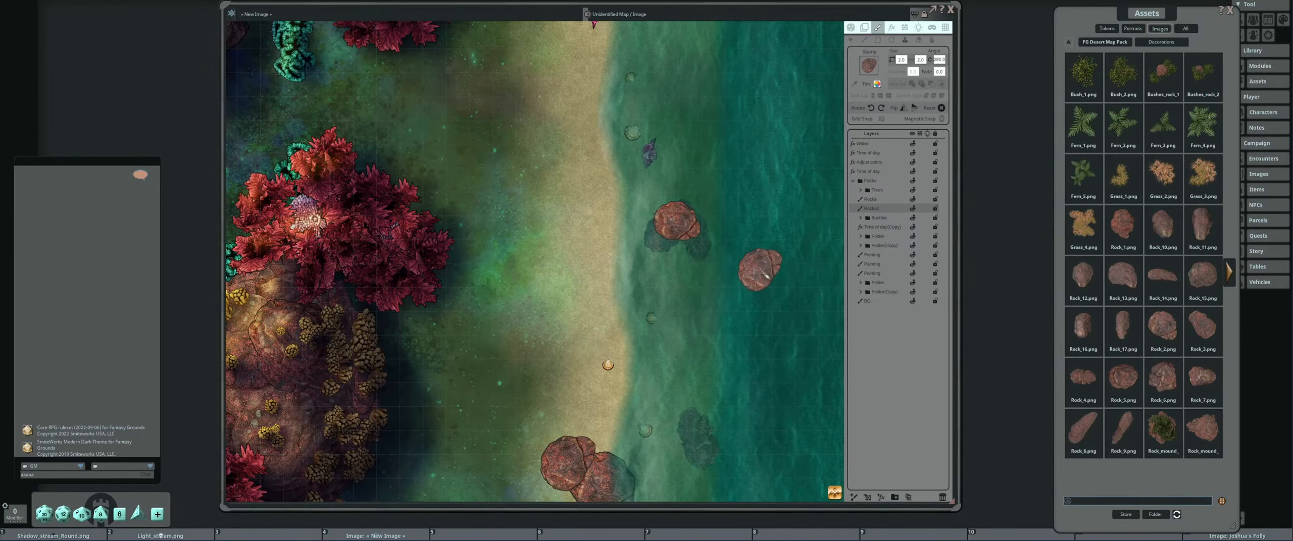
drag(763, 270, 720, 170)
scroll(651, 282, down, 5)
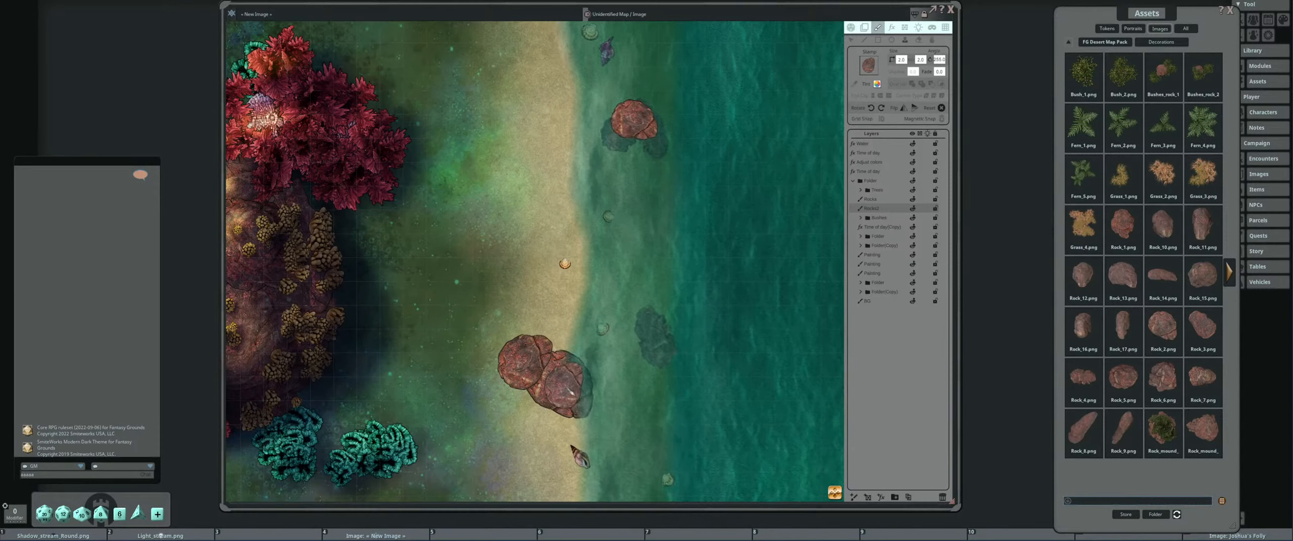
click(567, 388)
scroll(547, 376, down, 4)
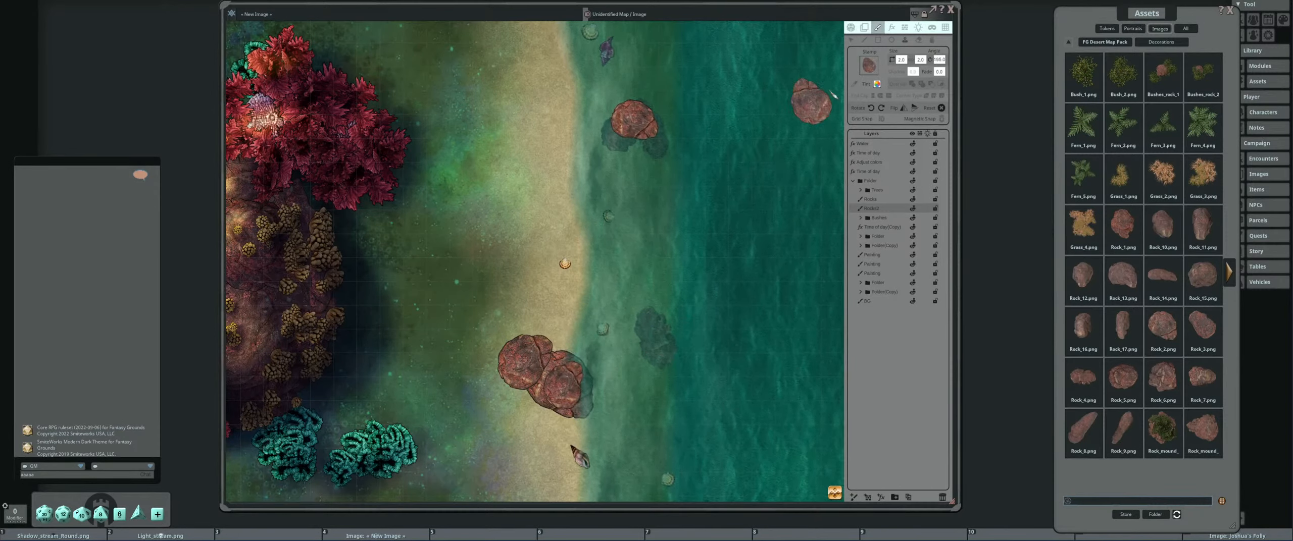
click(852, 41)
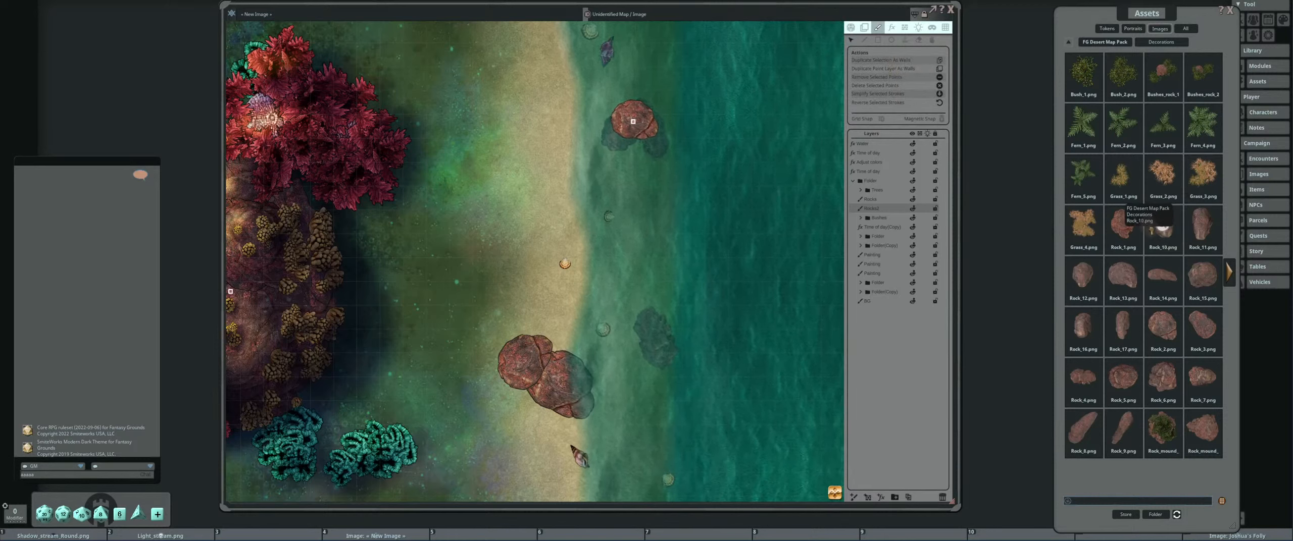
Load a darker oval rock as a stamp, scale and rotate it, and place it over the seaward rock of the beach cluster.
click(905, 41)
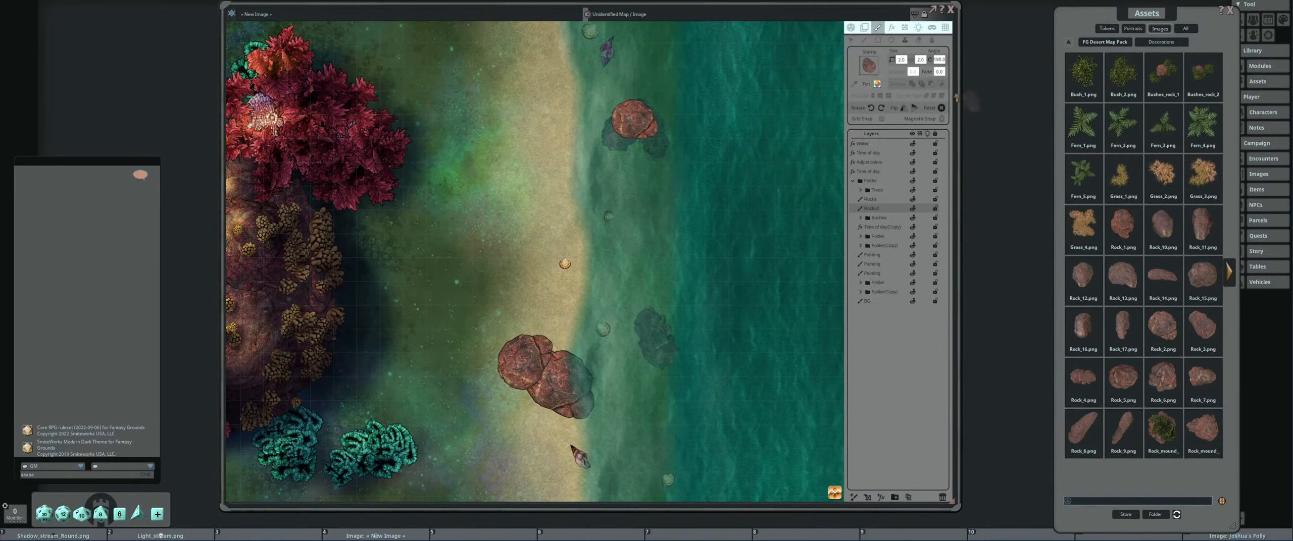
drag(876, 66, 875, 67)
scroll(554, 377, down, 2)
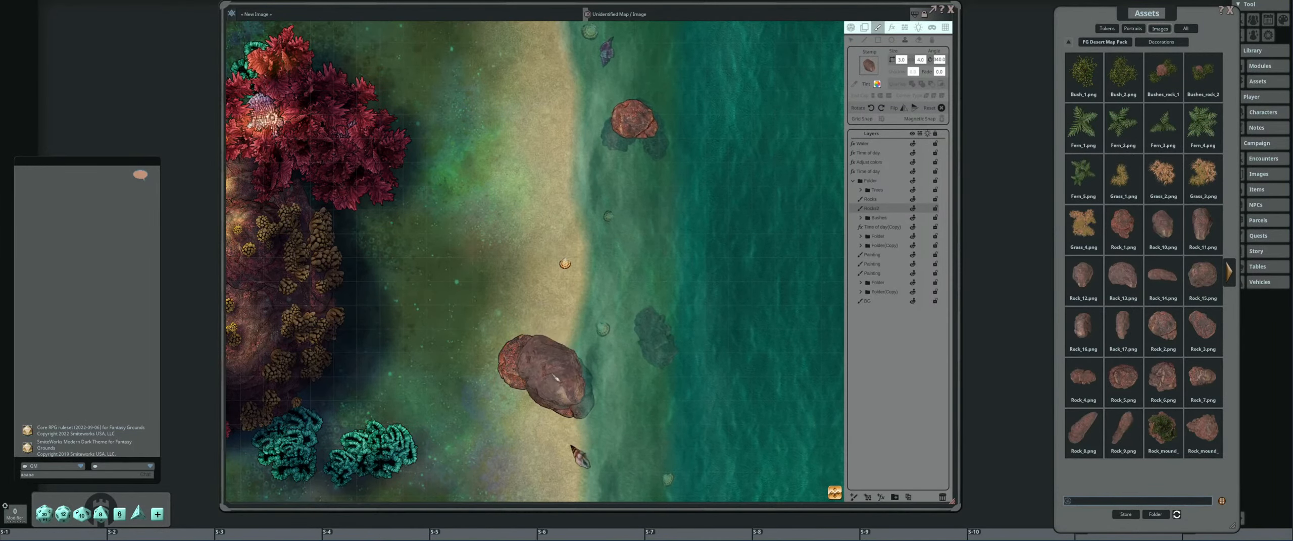
scroll(556, 383, down, 1)
scroll(558, 384, up, 12)
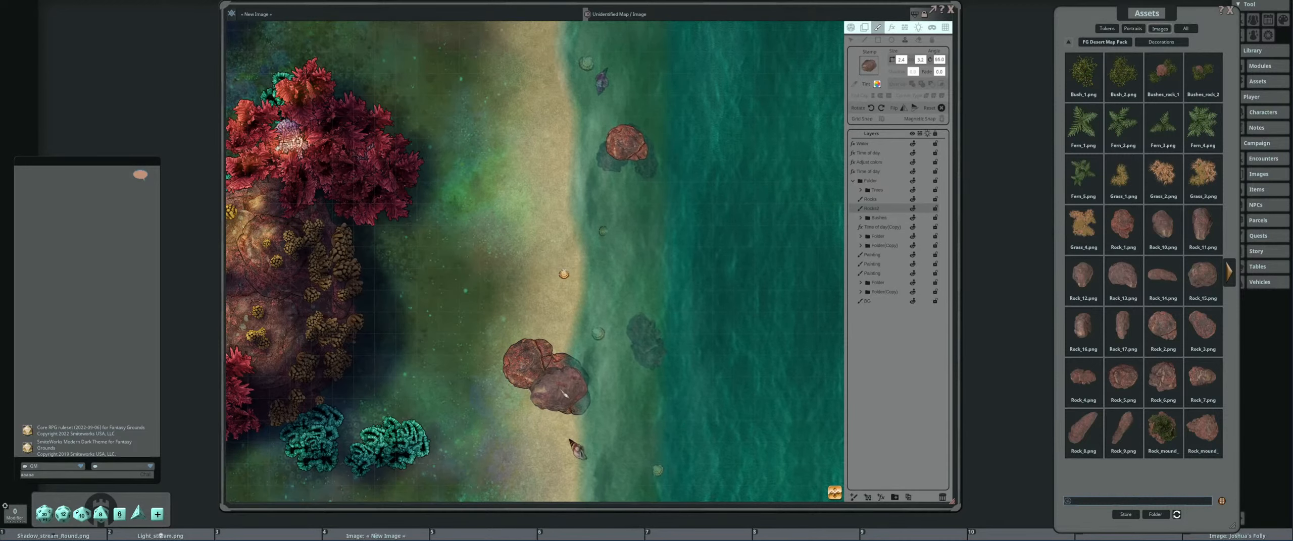
click(565, 395)
scroll(694, 353, down, 1)
scroll(666, 347, down, 9)
scroll(696, 329, down, 1)
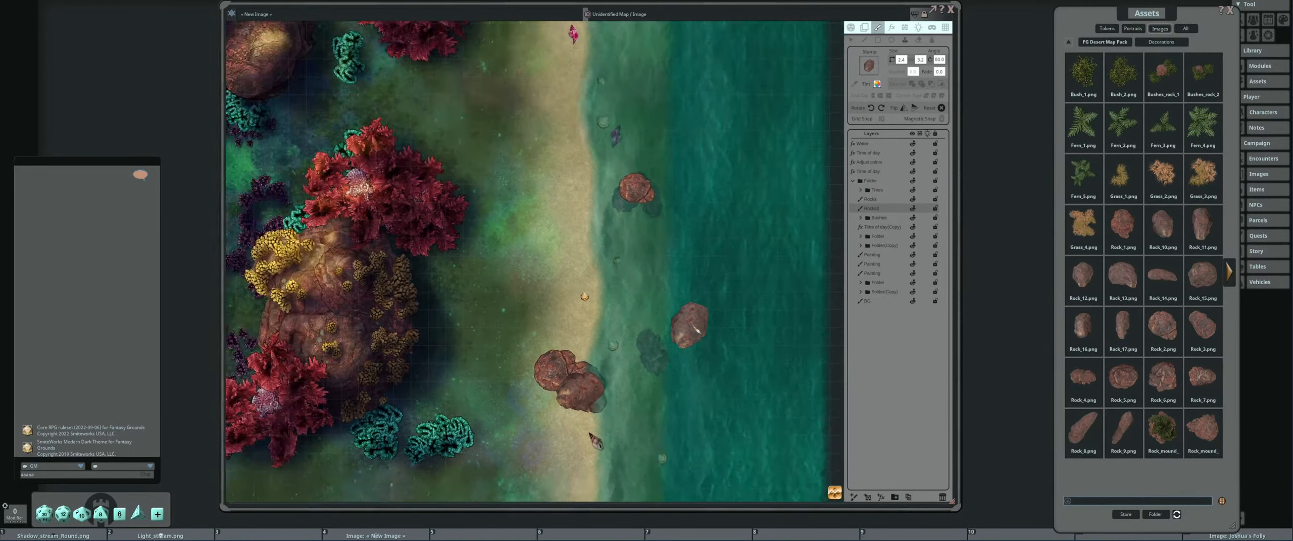
scroll(696, 329, down, 1)
drag(737, 294, 743, 345)
scroll(694, 316, up, 3)
scroll(693, 313, down, 2)
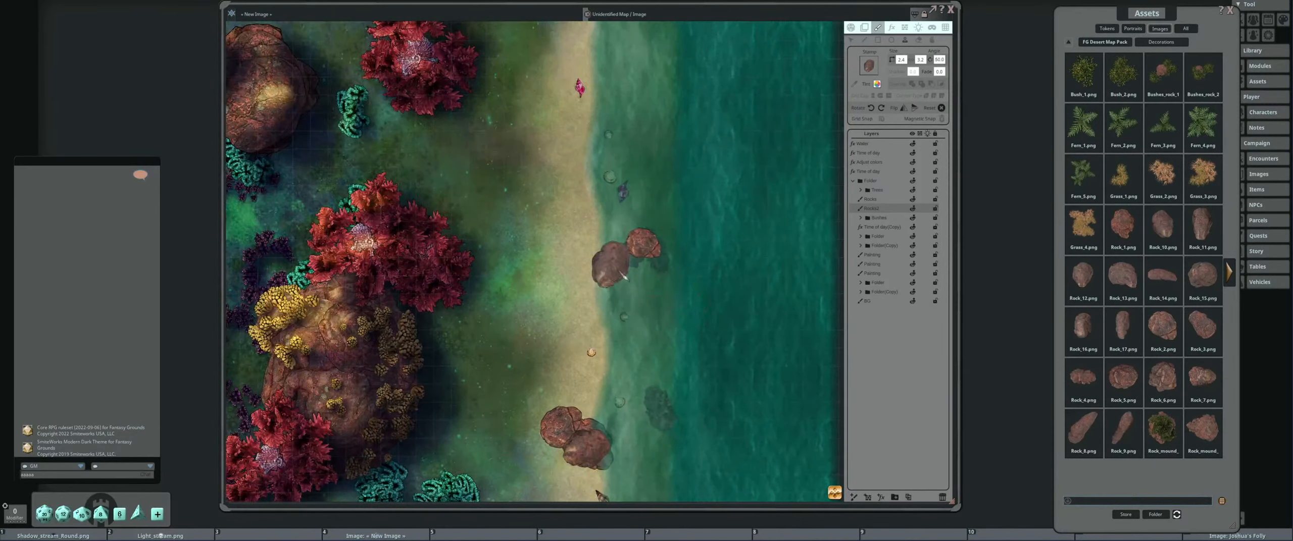
scroll(684, 287, down, 6)
drag(739, 306, 731, 263)
scroll(709, 275, up, 4)
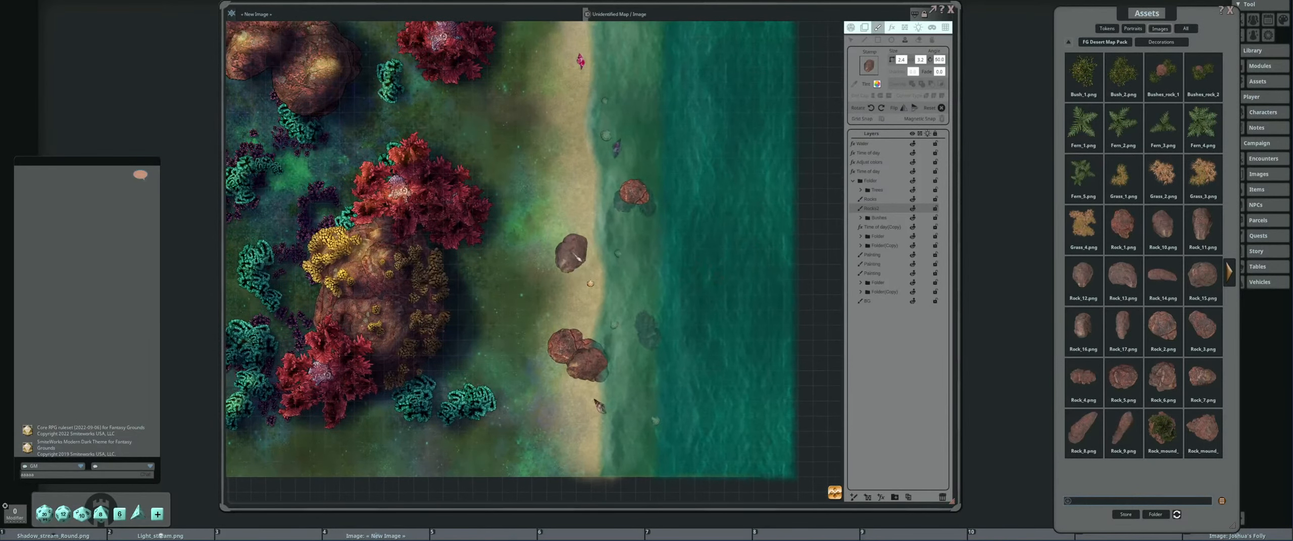
drag(625, 259, 717, 287)
scroll(677, 309, up, 1)
scroll(743, 325, down, 5)
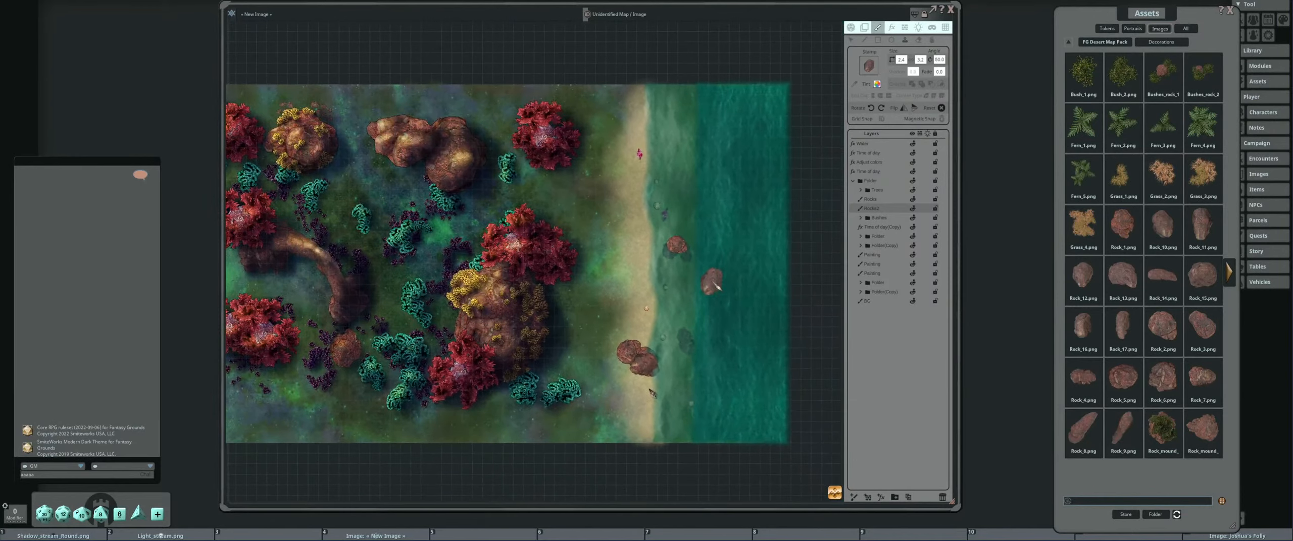
scroll(717, 287, up, 1)
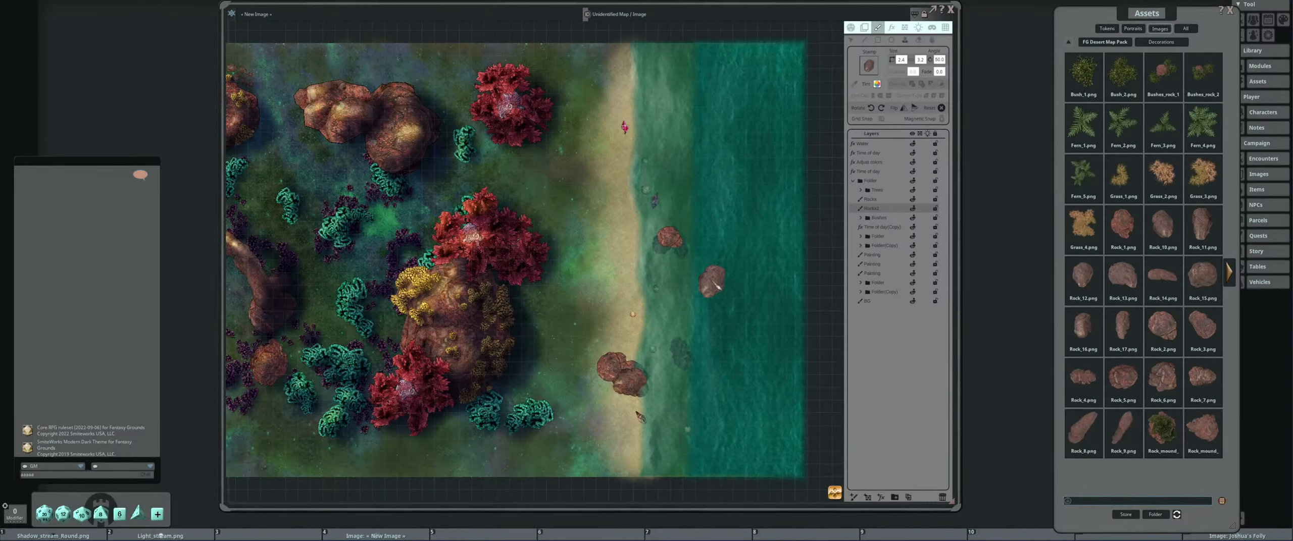
scroll(717, 287, down, 3)
scroll(702, 288, up, 3)
scroll(773, 285, up, 1)
scroll(740, 267, up, 1)
scroll(823, 247, up, 1)
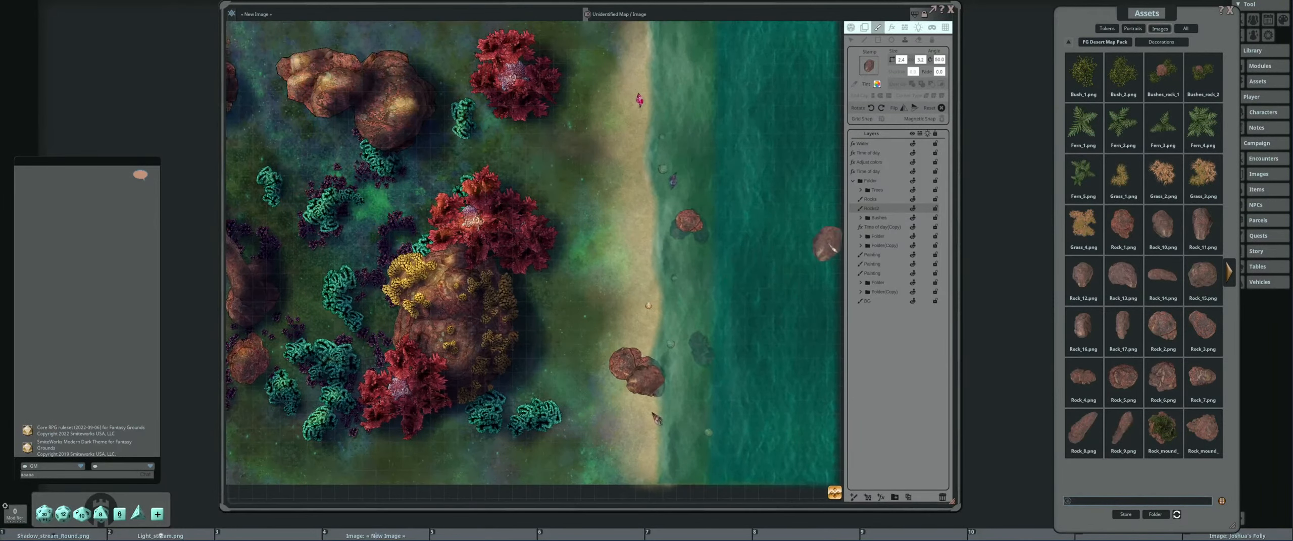
Load the water splash image from the Effects folder of the FG Coastal Map Pack as a stamp.
click(1070, 43)
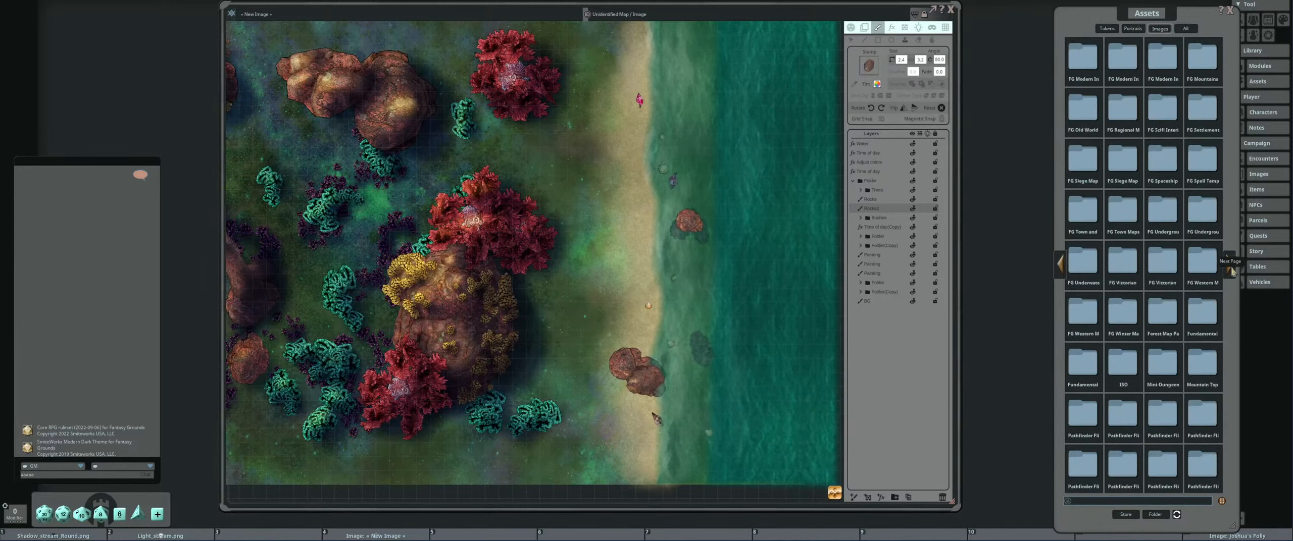
click(1060, 263)
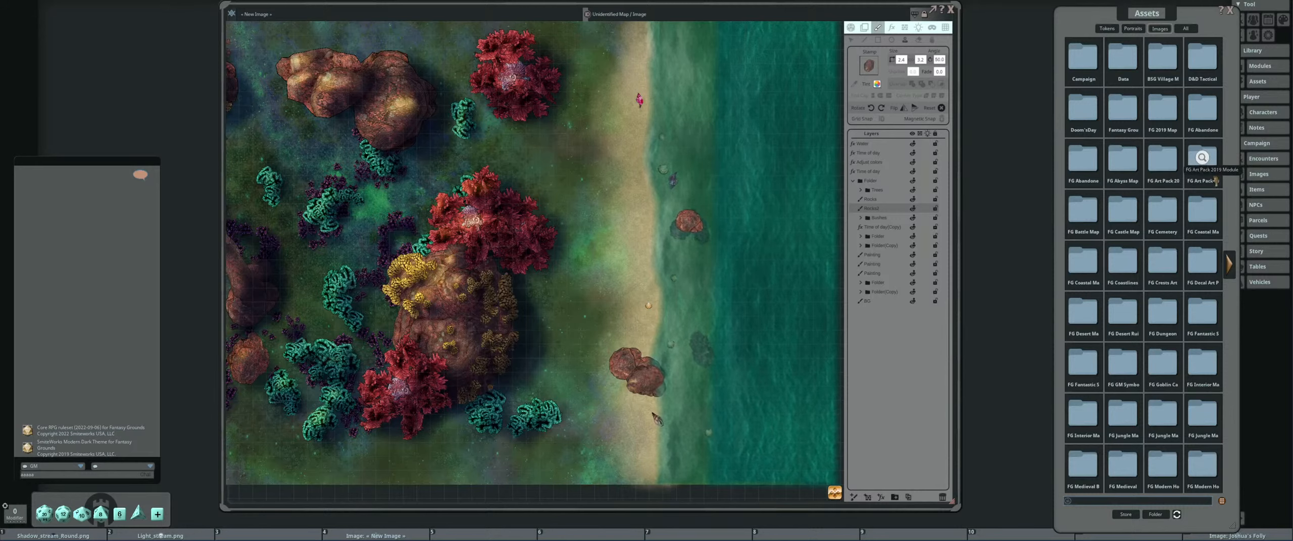
click(1203, 211)
click(1204, 73)
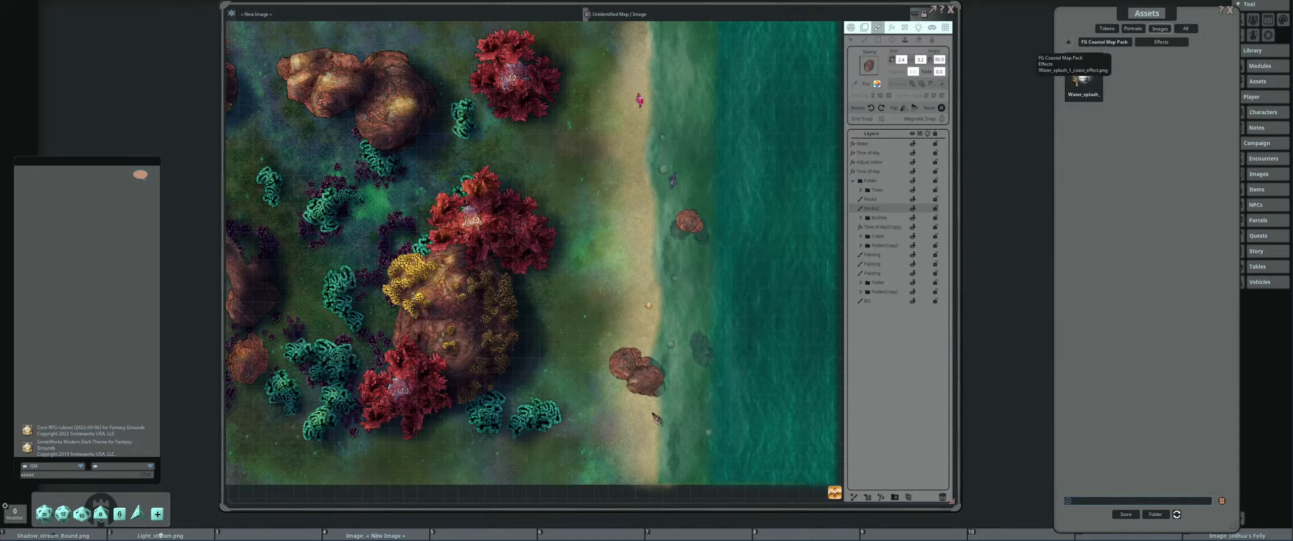
drag(882, 59, 871, 64)
drag(734, 209, 728, 187)
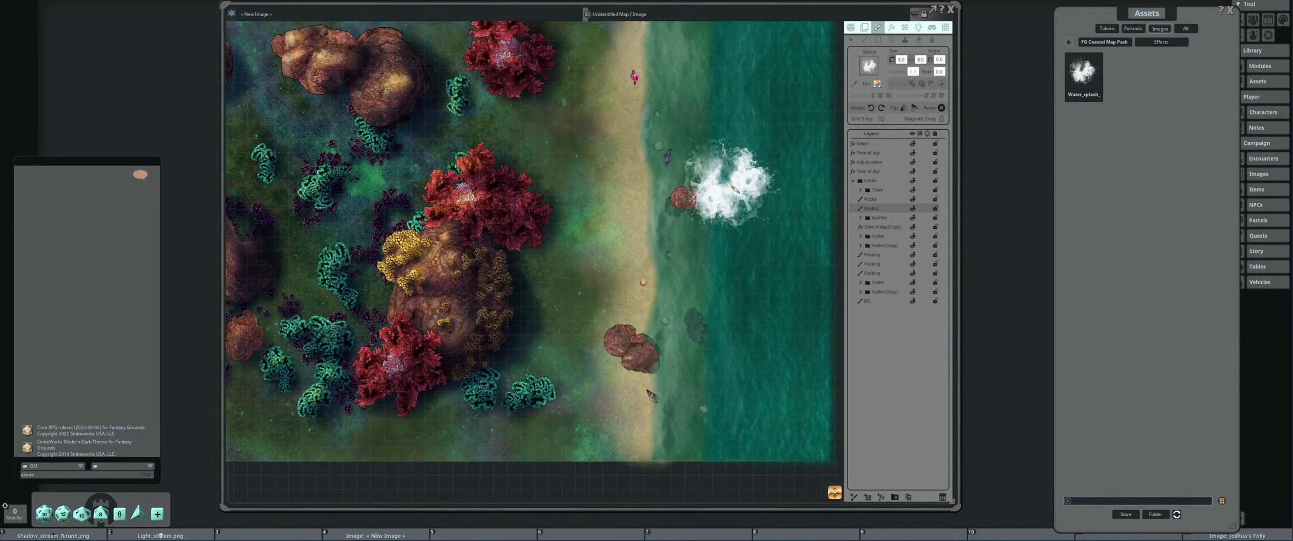
Shrink and fade the splash stamp, and place several rotated splashes on the painting layer around the northern shallows rock.
scroll(706, 188, down, 4)
scroll(705, 187, up, 3)
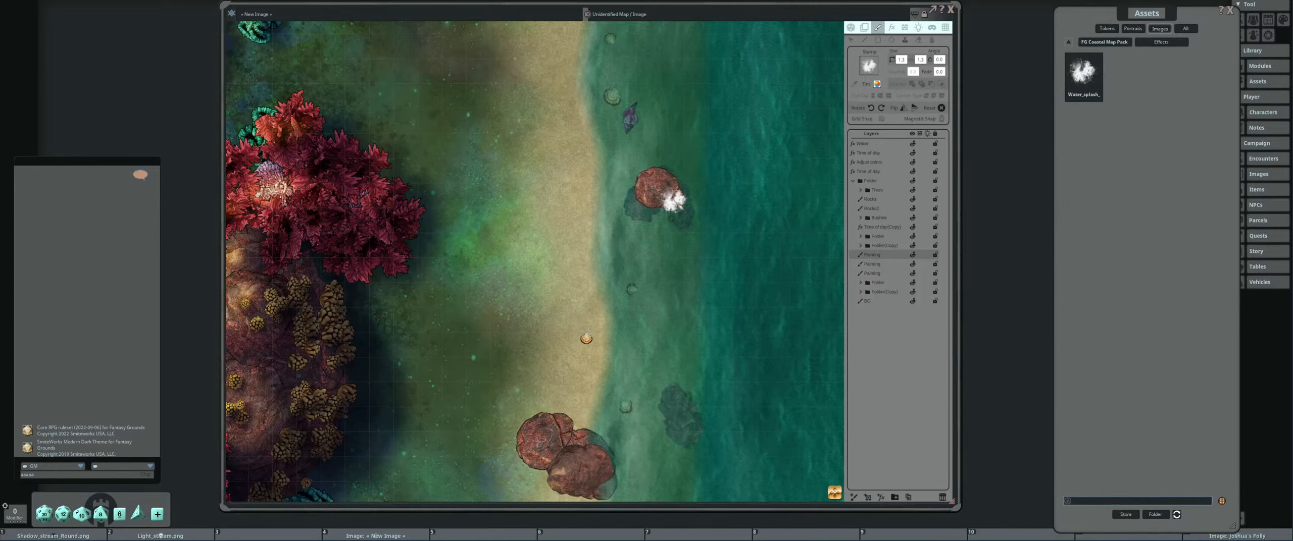
scroll(661, 200, up, 5)
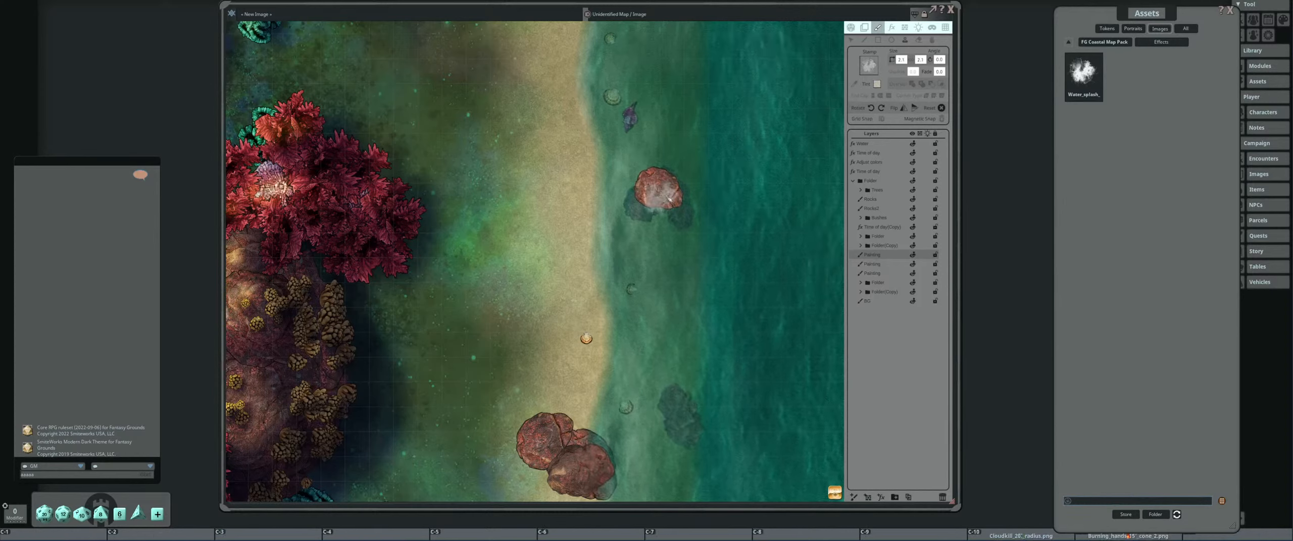
click(669, 200)
scroll(675, 196, down, 7)
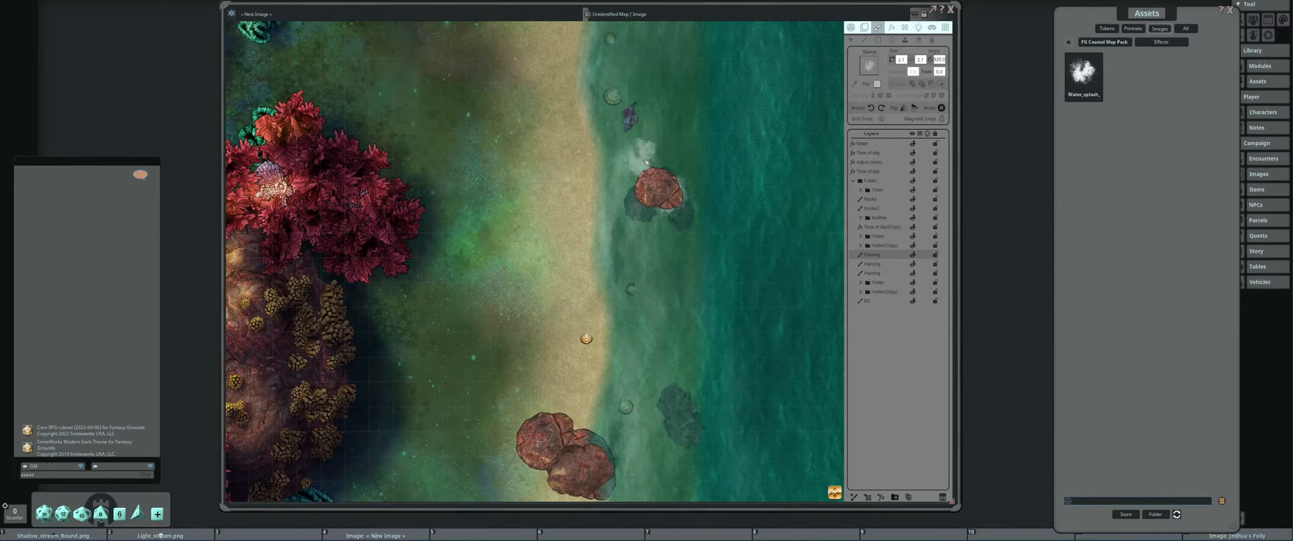
scroll(672, 189, down, 8)
scroll(672, 188, down, 4)
click(671, 186)
click(676, 205)
click(657, 205)
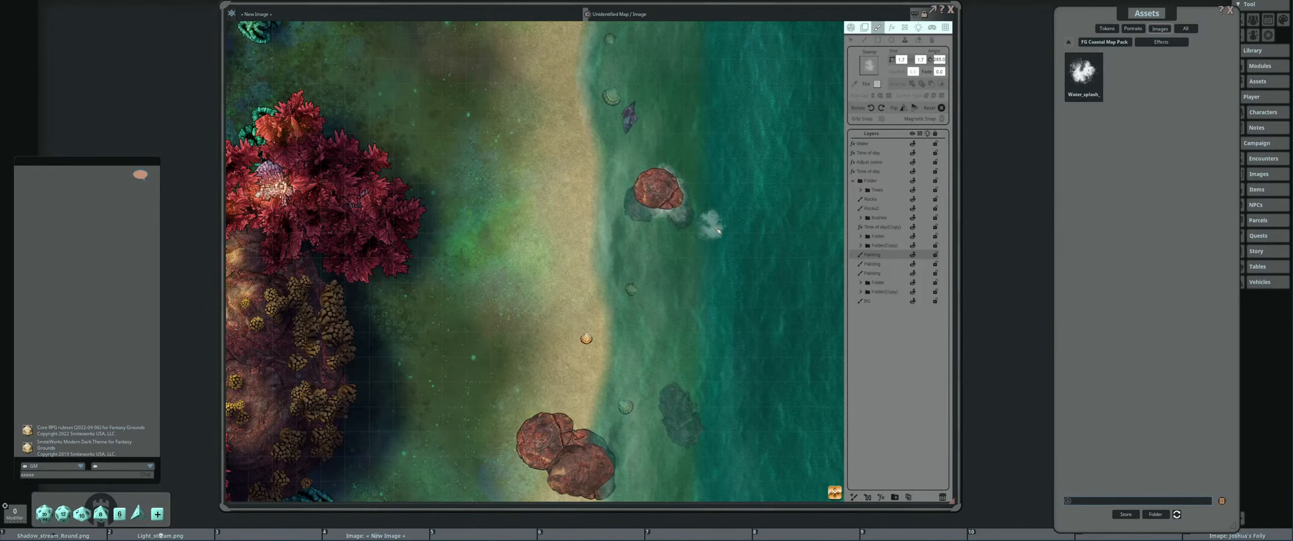
drag(713, 216, 697, 204)
scroll(714, 204, down, 1)
Trace a freehand mask around the northern shallows rock on the Water effect layer to exclude it from the effect.
click(880, 146)
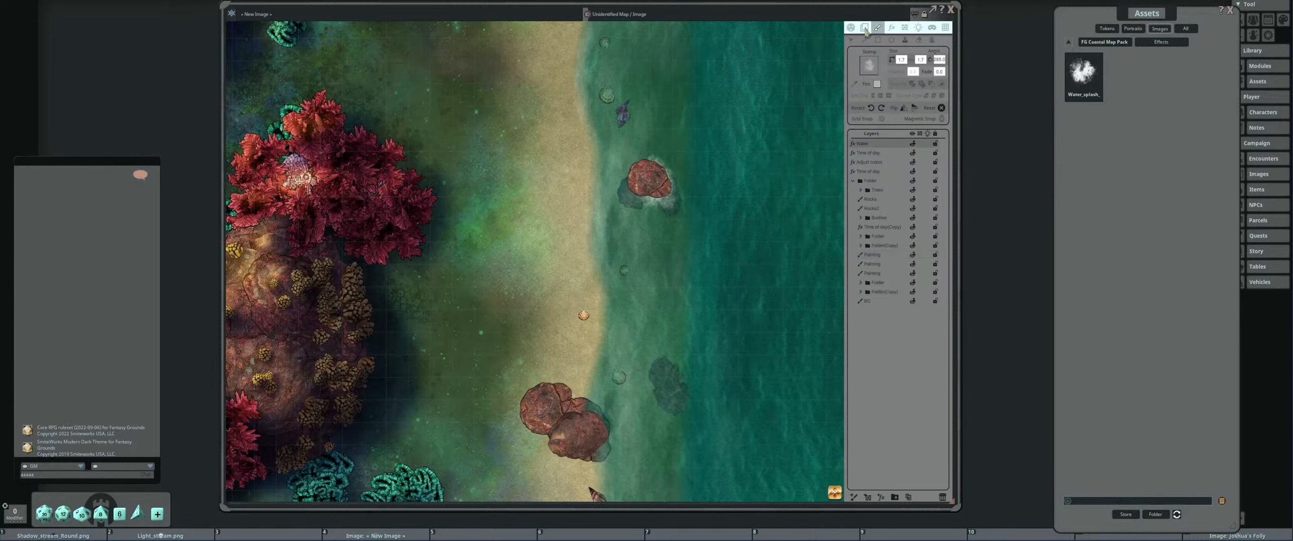
click(893, 28)
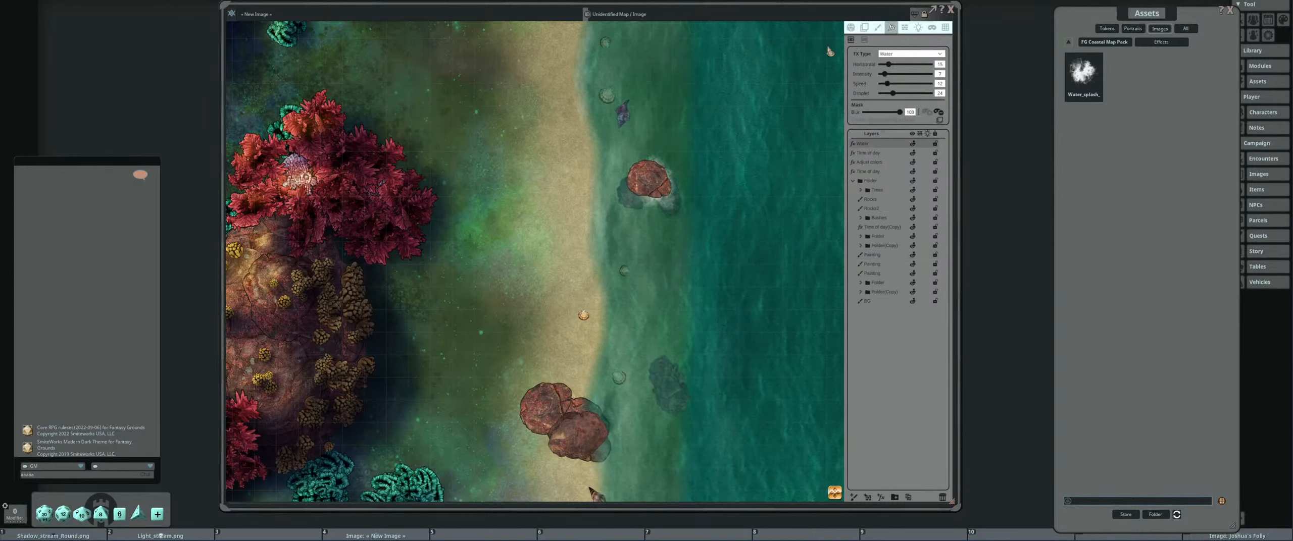
key(alt)
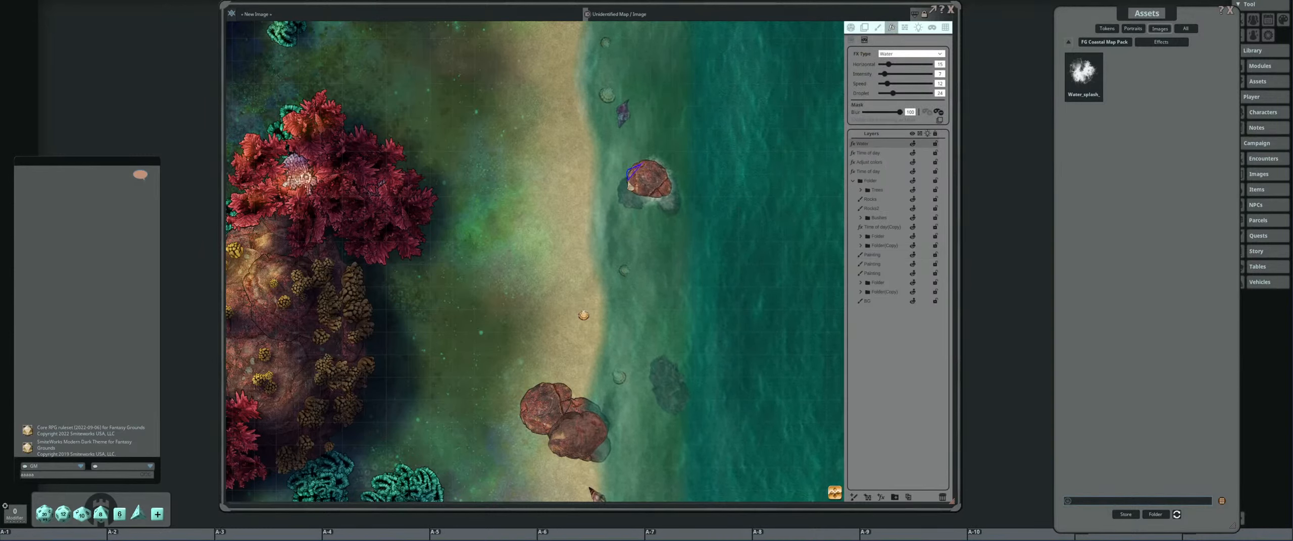
scroll(645, 166, up, 4)
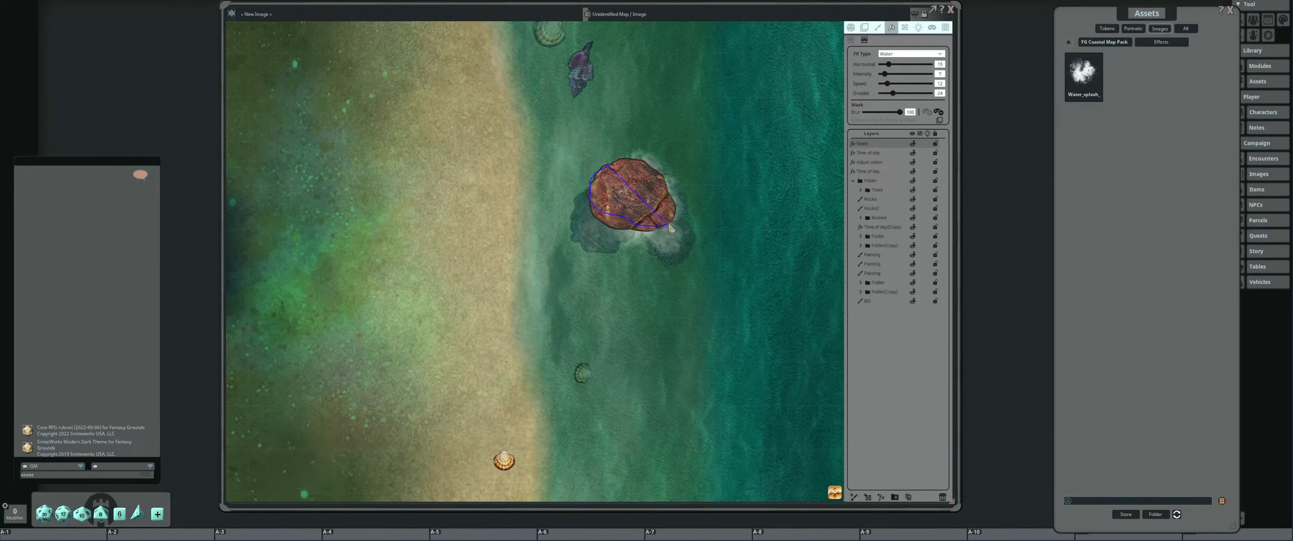
drag(669, 226, 615, 167)
scroll(685, 226, down, 5)
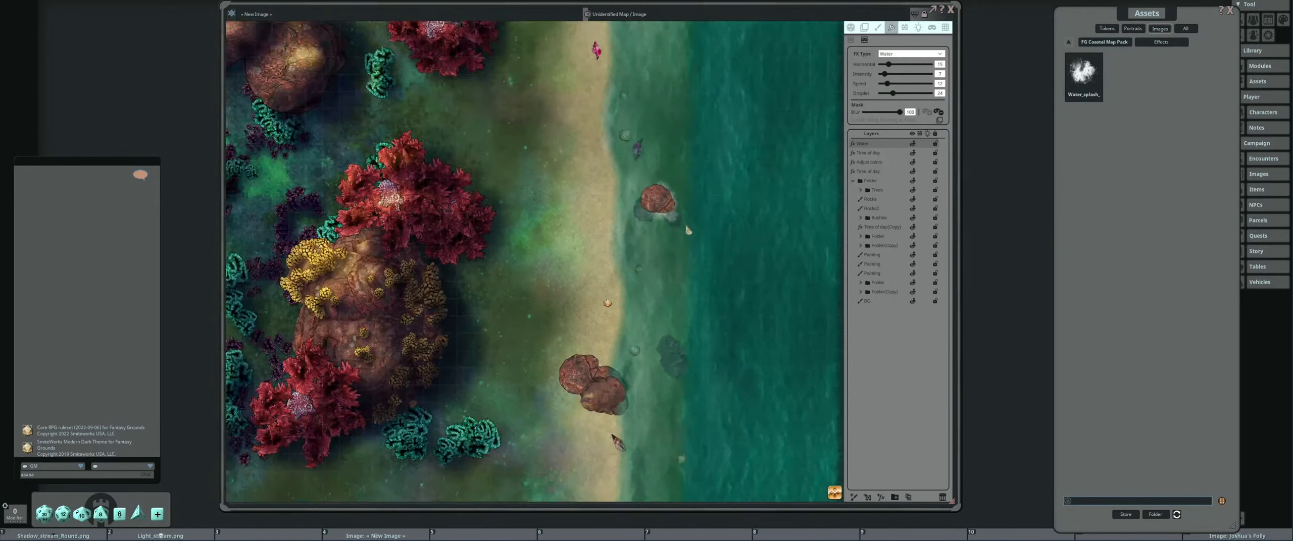
Make the uppermost Painting layer of the lower painting group active and return to stamping with the water splash image.
drag(686, 226, 698, 123)
scroll(622, 265, up, 5)
mouse_move(619, 288)
mouse_down()
mouse_move(657, 307)
mouse_move(649, 355)
mouse_move(612, 308)
mouse_up()
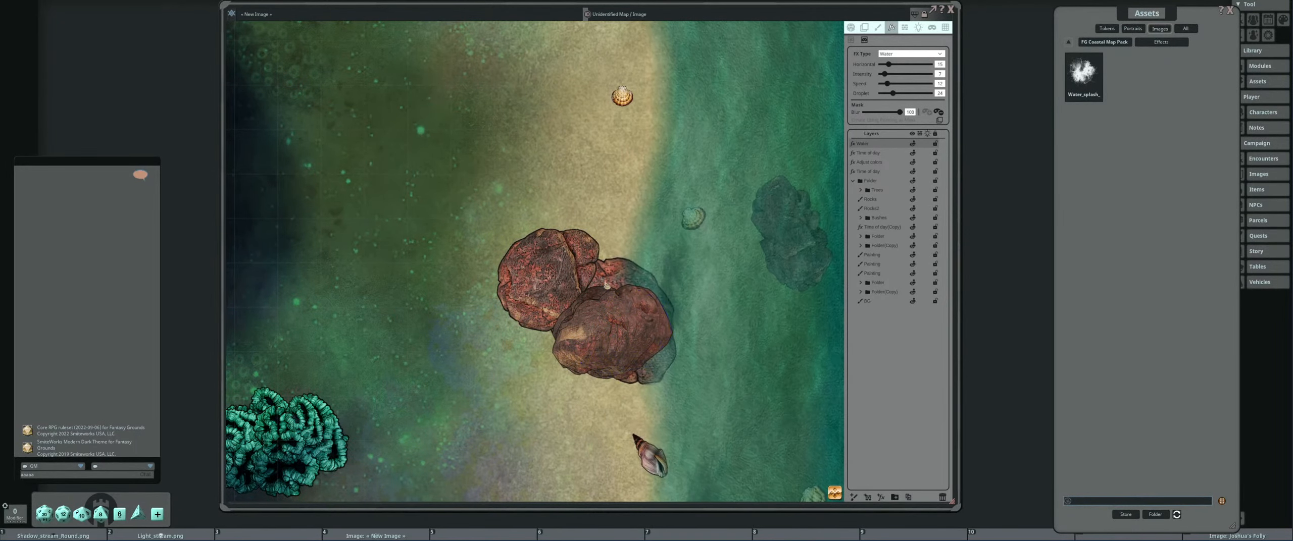
scroll(665, 351, down, 7)
scroll(659, 283, up, 3)
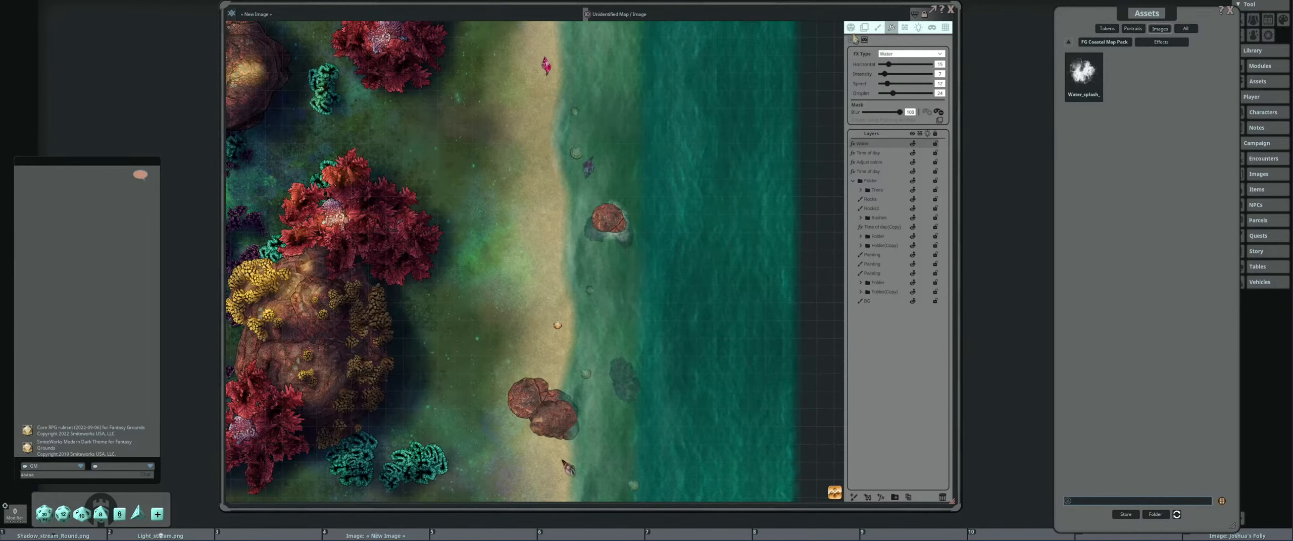
click(879, 28)
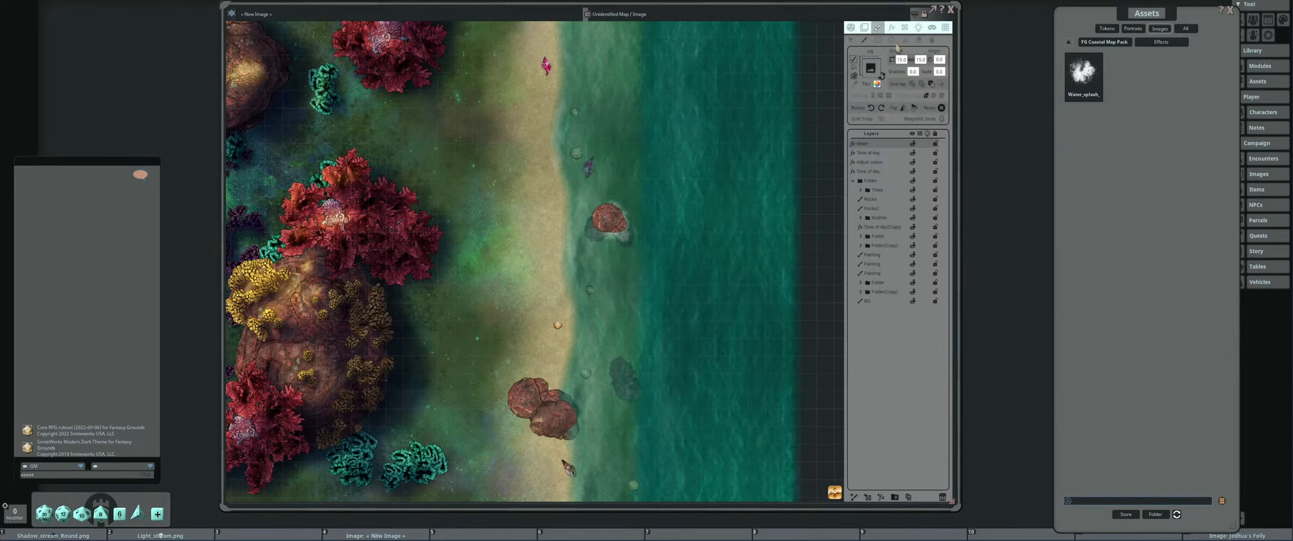
click(851, 41)
scroll(699, 255, up, 2)
click(885, 257)
scroll(667, 212, up, 3)
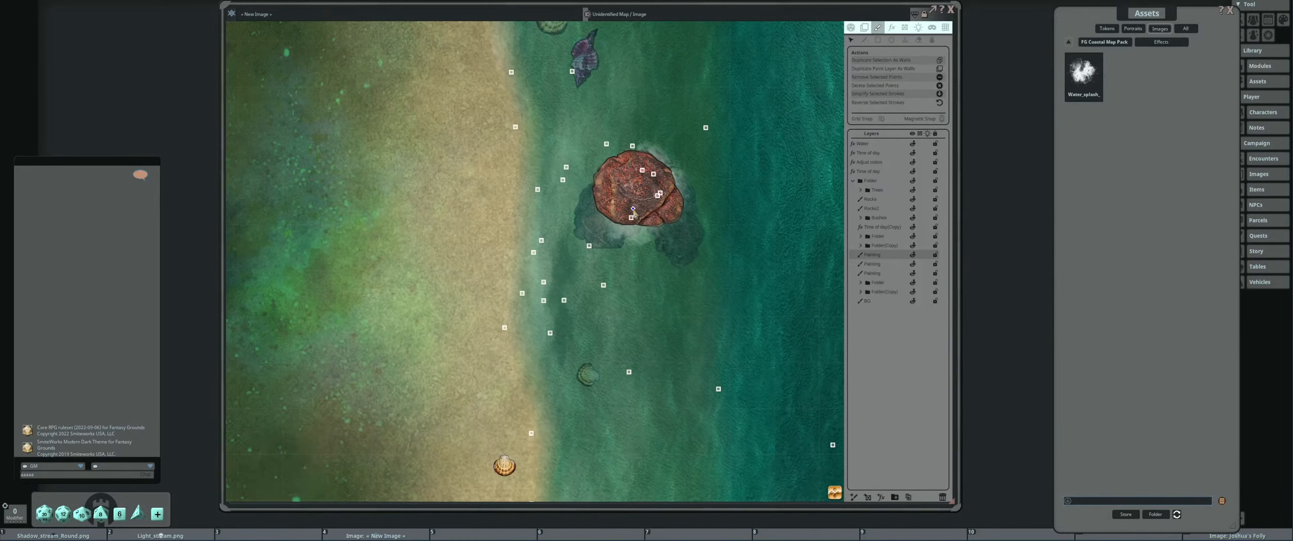
scroll(649, 211, down, 5)
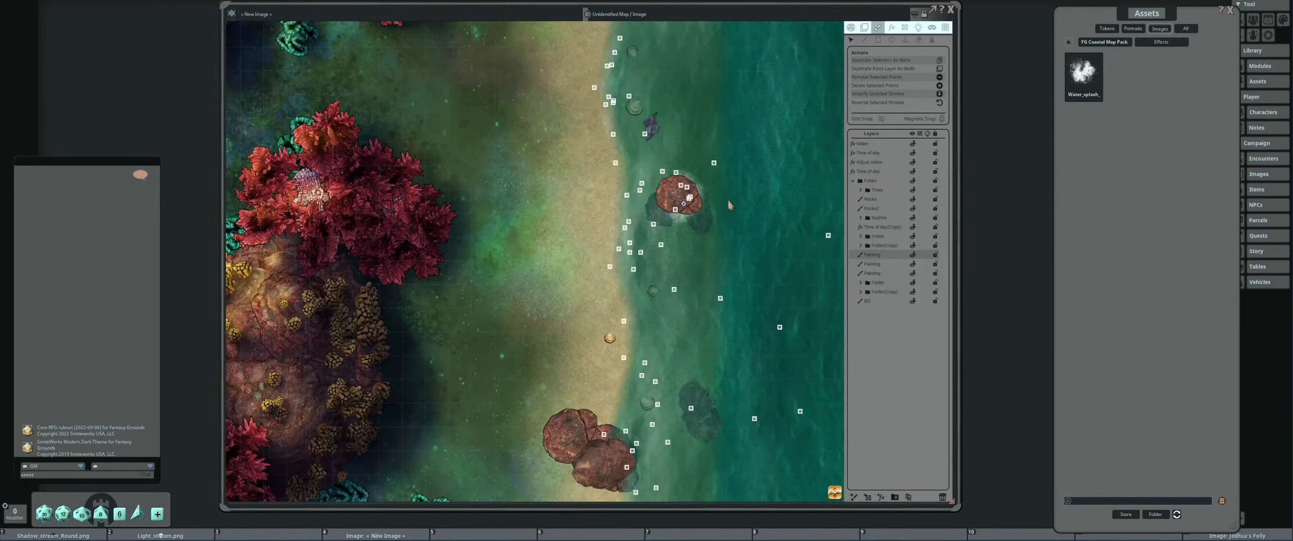
click(904, 40)
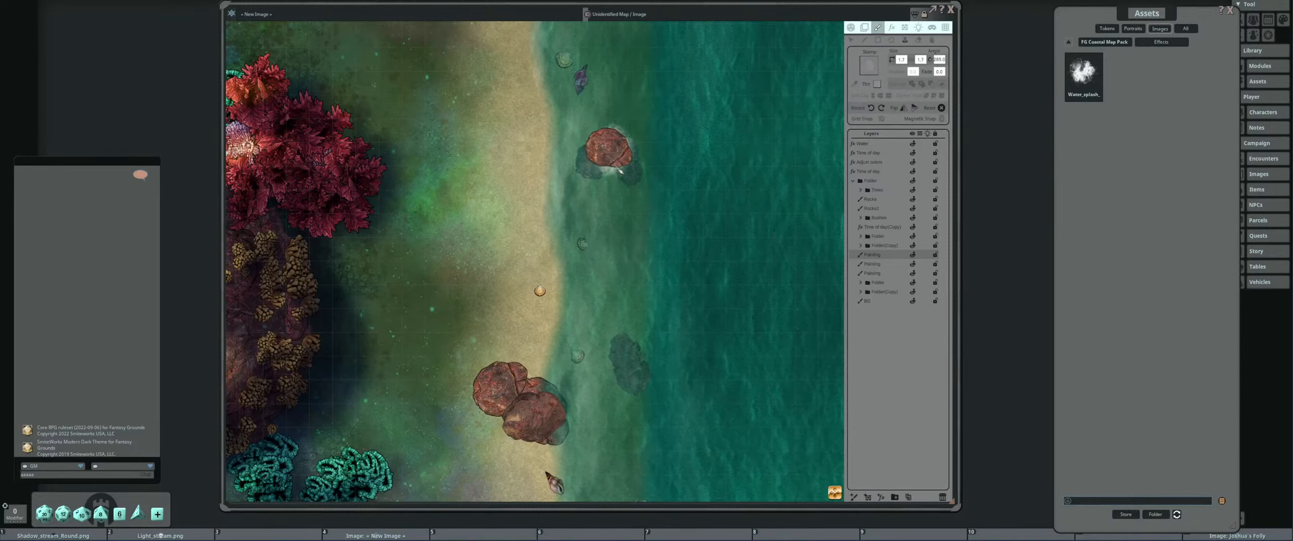
Resize and rotate the water splash stamp and place splashes on the seaward side of the northern shallows rock.
scroll(662, 161, up, 3)
scroll(649, 176, down, 1)
drag(650, 177, 679, 205)
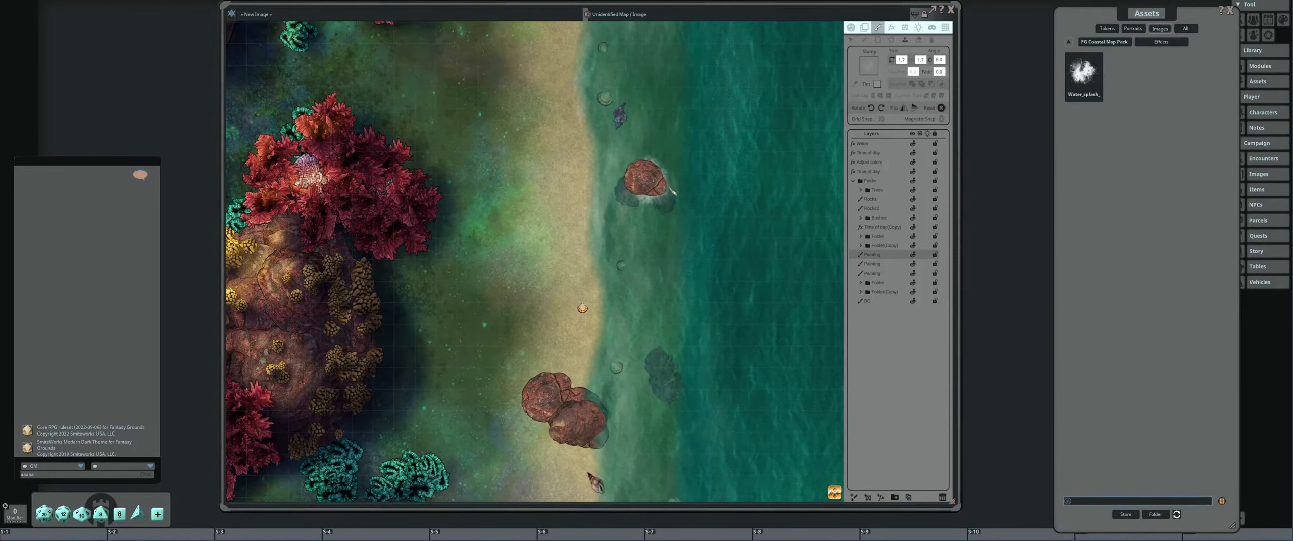
scroll(679, 205, down, 8)
scroll(674, 203, up, 11)
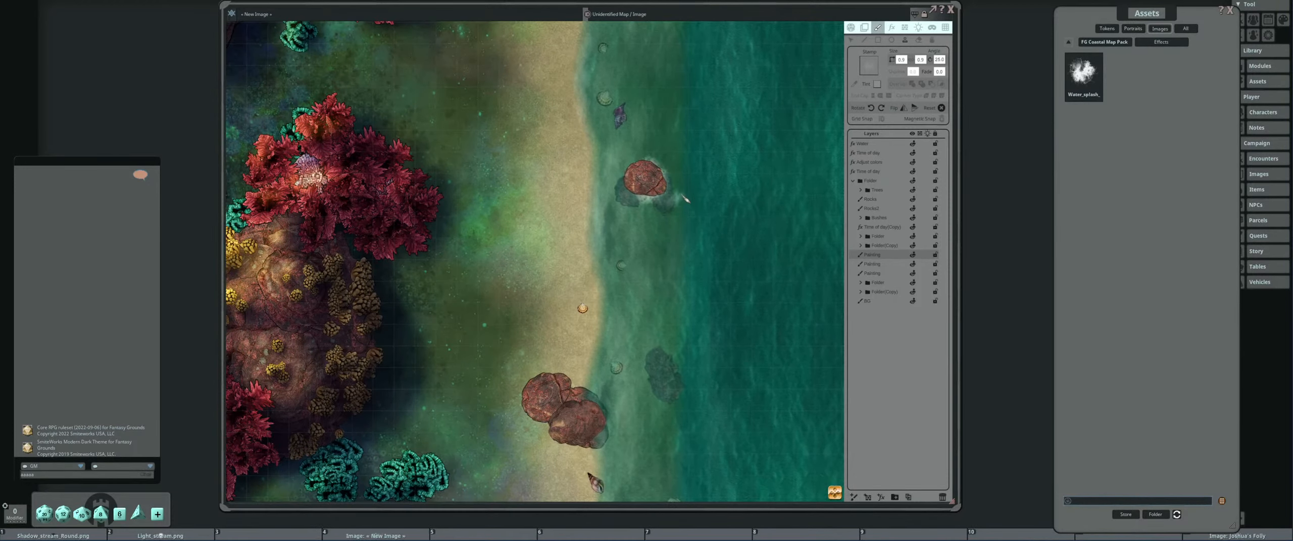
key(shift)
scroll(681, 173, up, 4)
key(shift)
scroll(682, 195, down, 1)
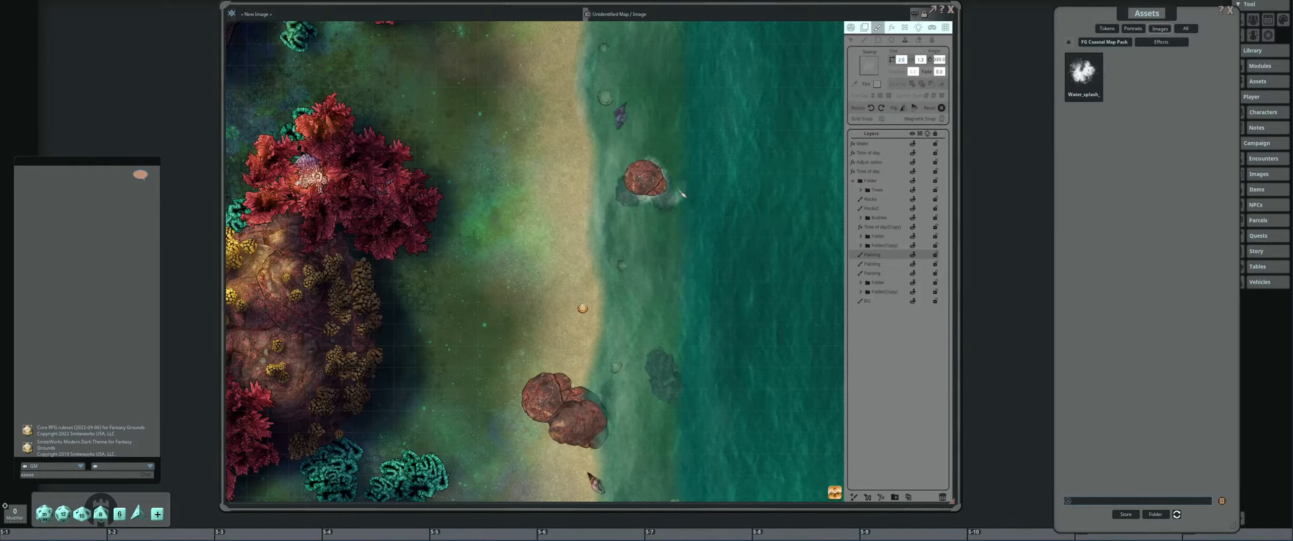
scroll(682, 195, up, 3)
click(682, 194)
scroll(667, 211, up, 6)
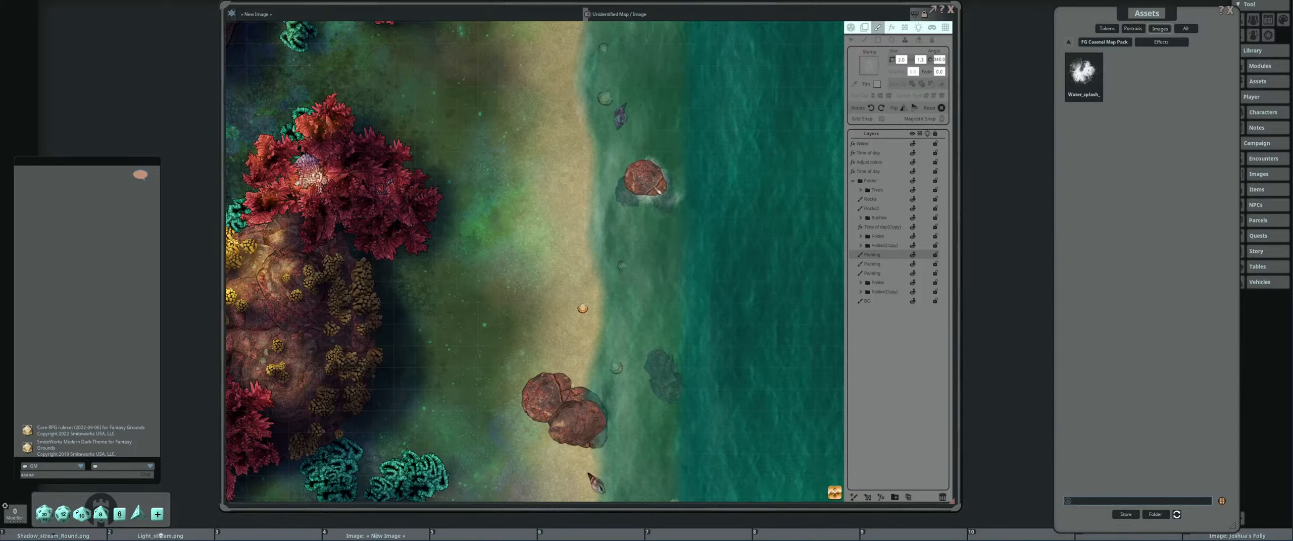
Shrink and rotate the splash stamp and add a splash along the seaward edge of the beach rock cluster.
drag(651, 224, 685, 140)
scroll(631, 305, up, 1)
scroll(636, 342, down, 7)
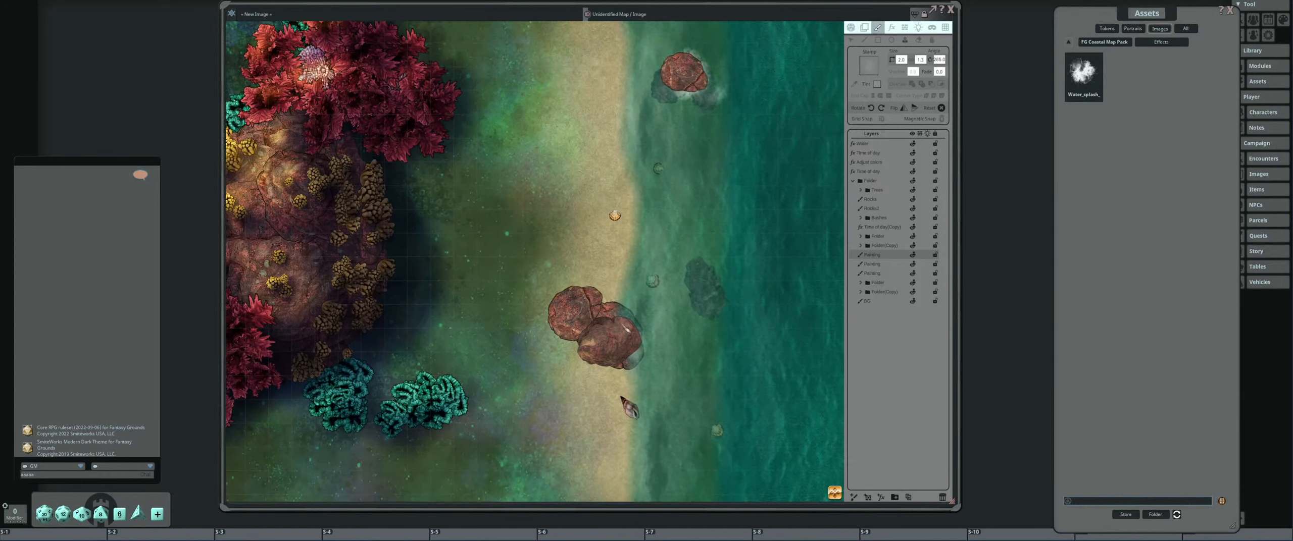
scroll(623, 323, down, 9)
scroll(657, 326, down, 4)
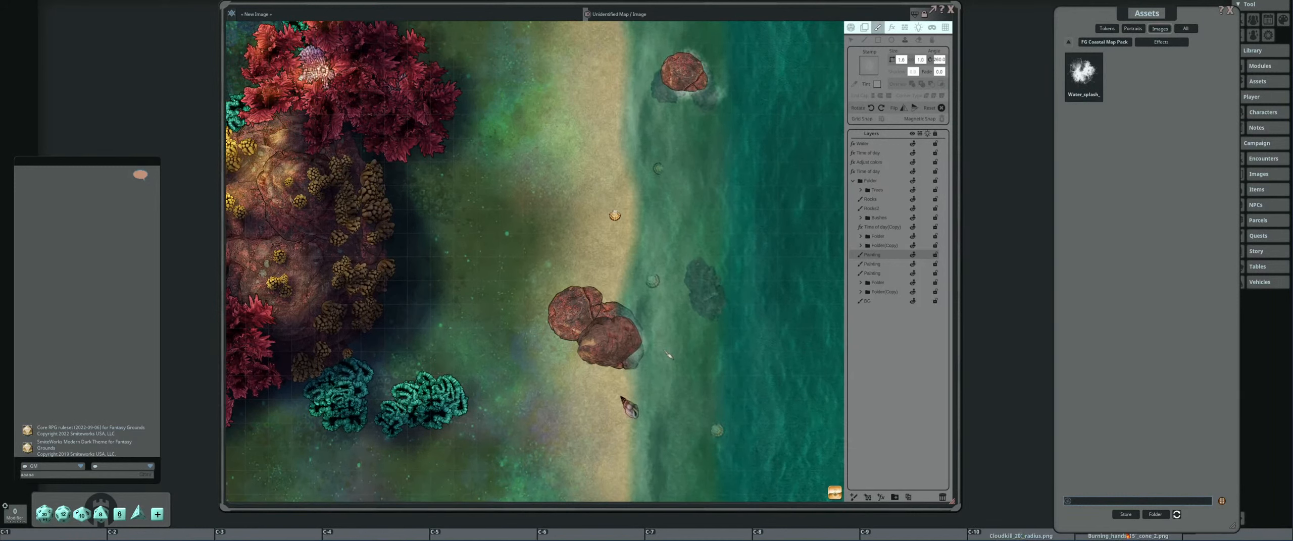
Enlarge and rotate the splash stamp and add faint splashes along the deep-water edge around the northern shallows rock.
drag(729, 309, 650, 311)
scroll(653, 316, up, 15)
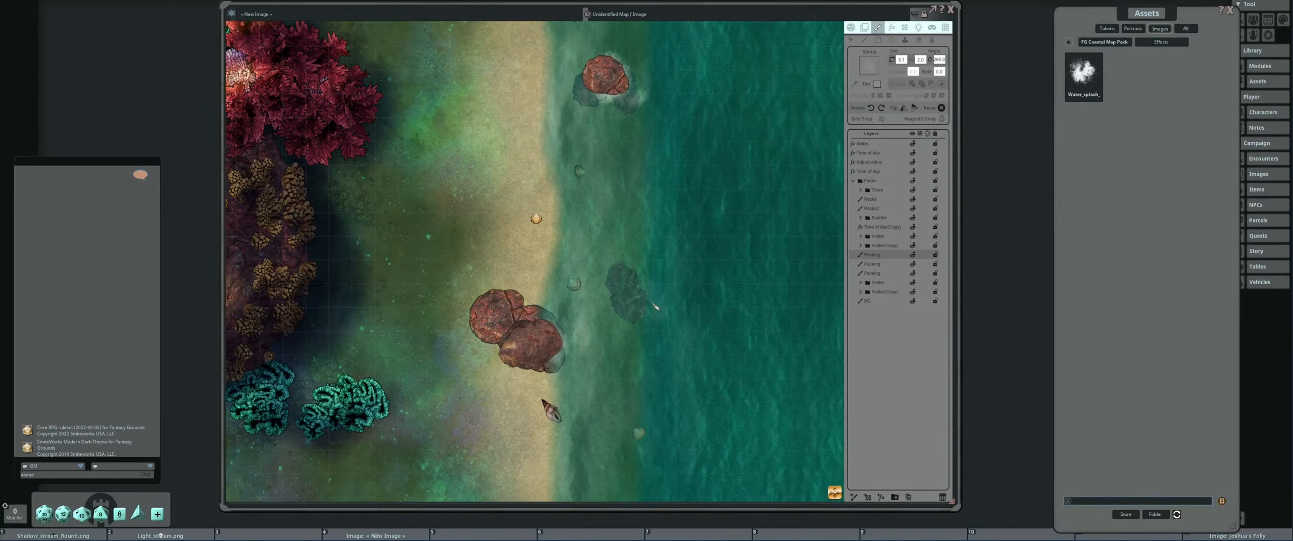
scroll(652, 283, up, 10)
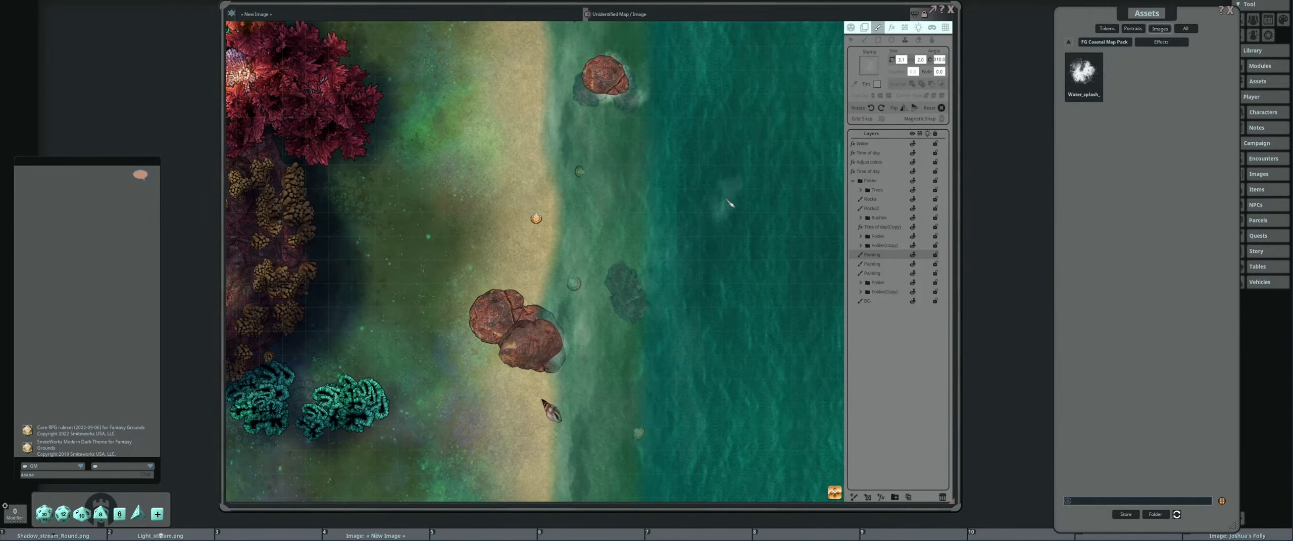
scroll(722, 202, up, 10)
scroll(647, 199, down, 6)
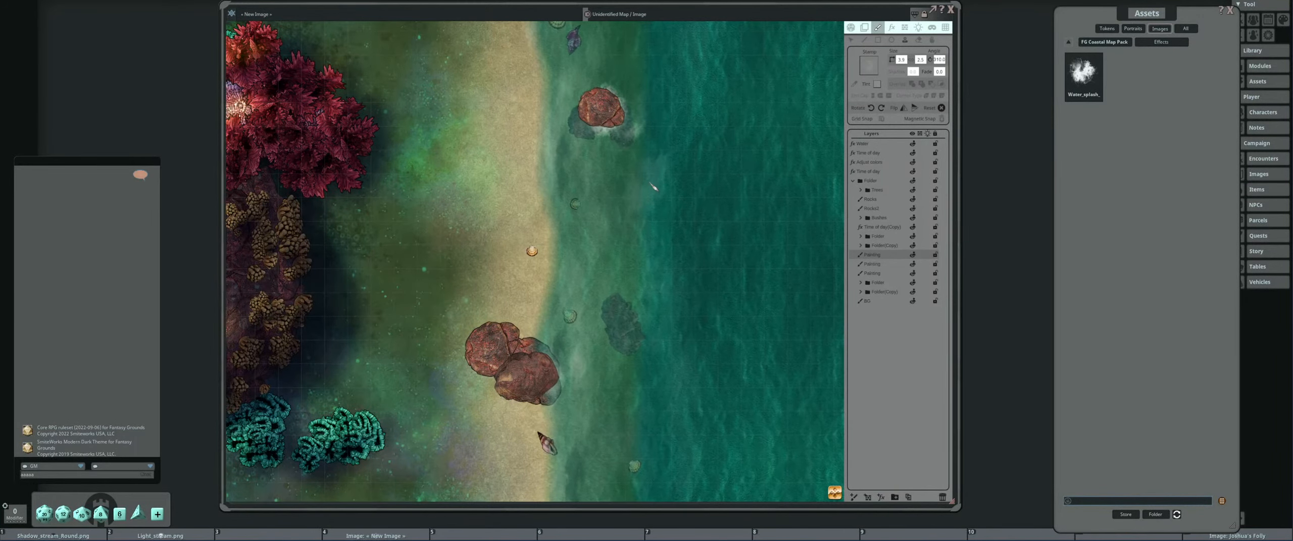
scroll(632, 192, down, 5)
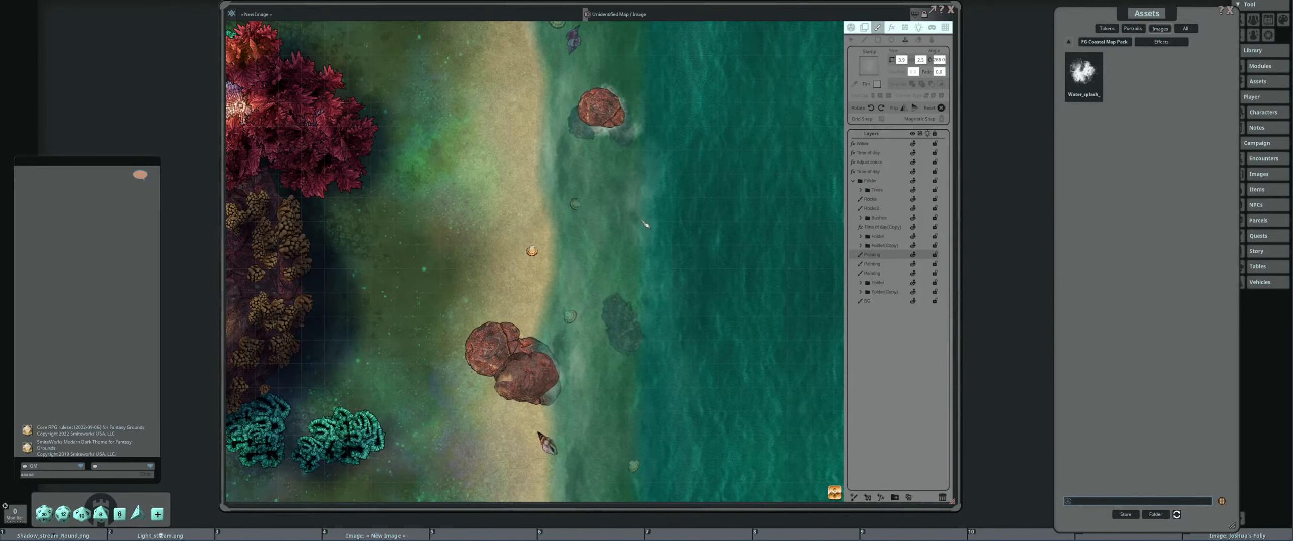
scroll(735, 296, down, 3)
scroll(735, 296, down, 4)
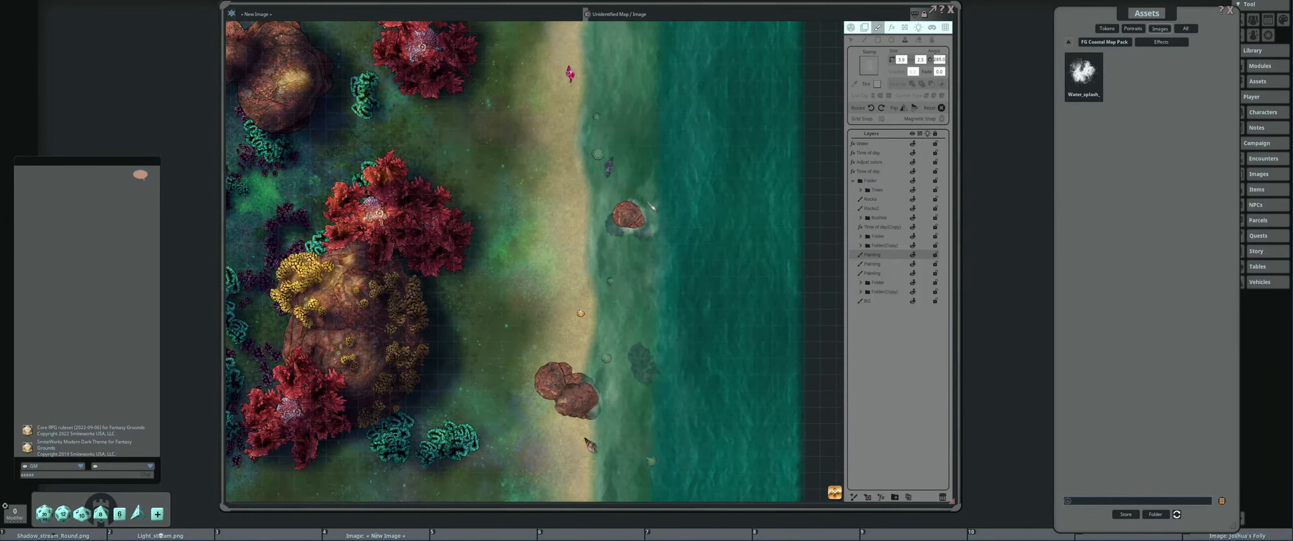
scroll(671, 219, down, 4)
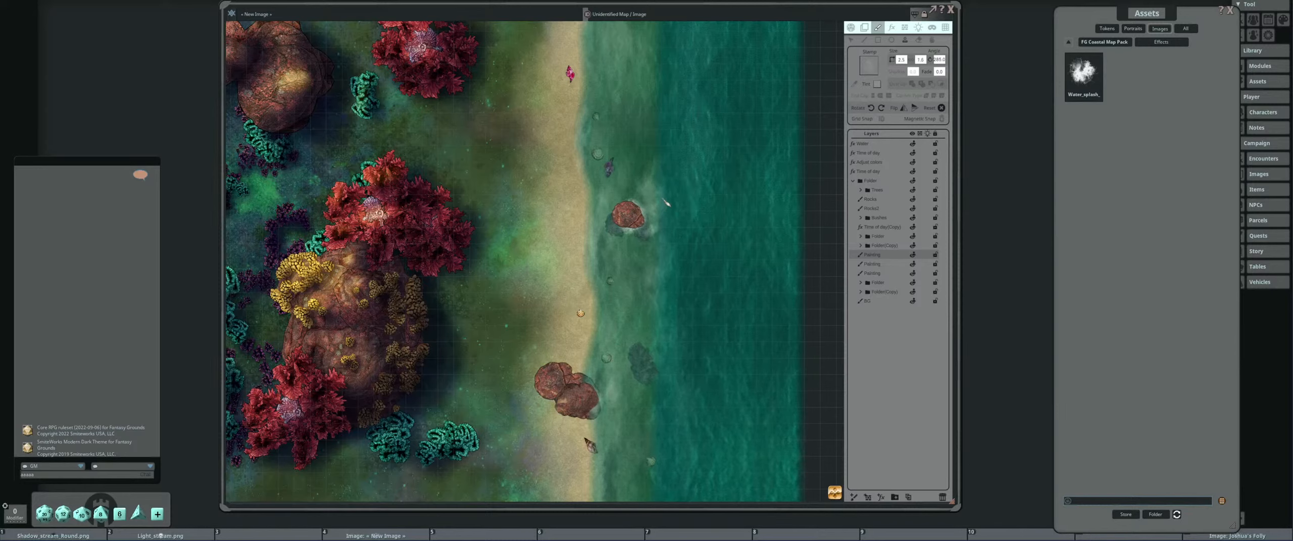
scroll(671, 202, up, 4)
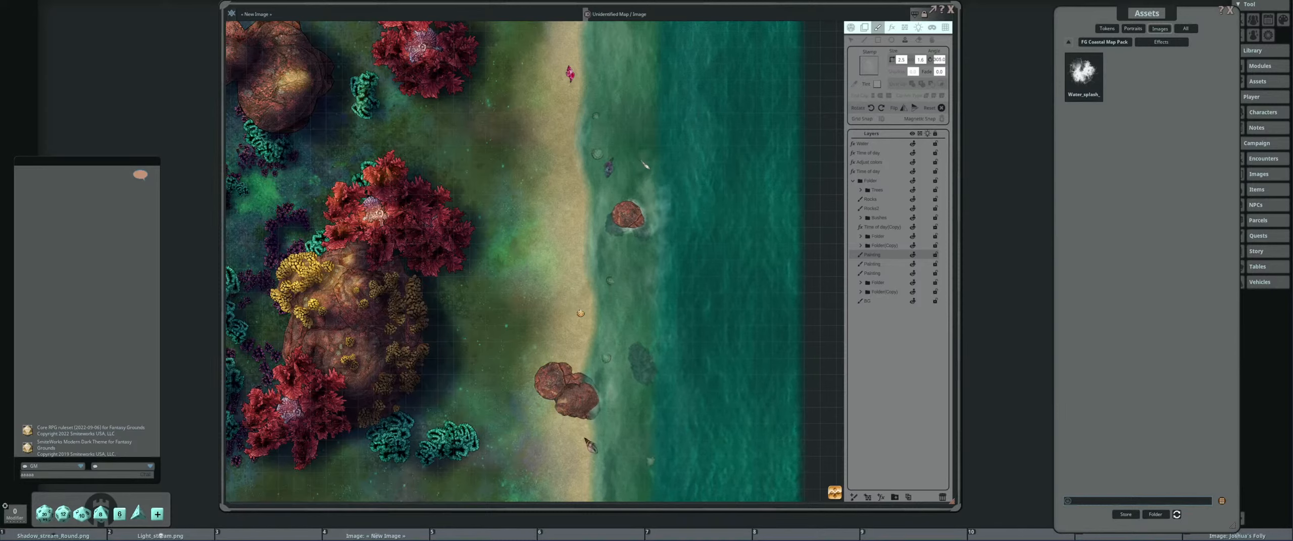
Place several rotated faint splashes over the northern stretch of shallow water up to the map's upper edge.
drag(703, 181, 726, 276)
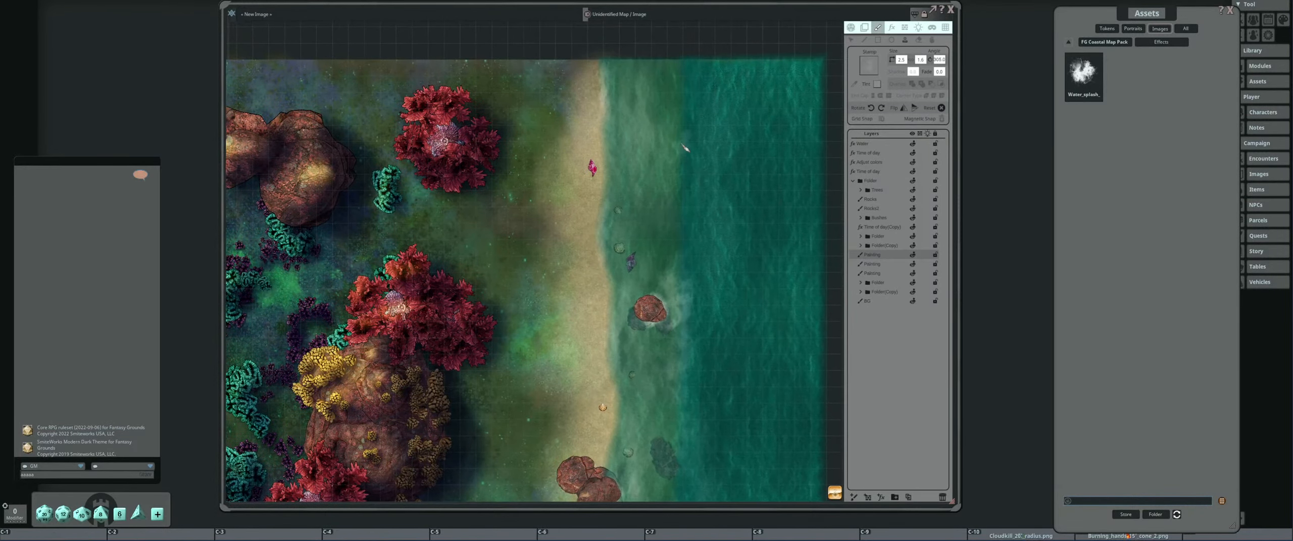
scroll(680, 137, up, 5)
scroll(665, 130, down, 6)
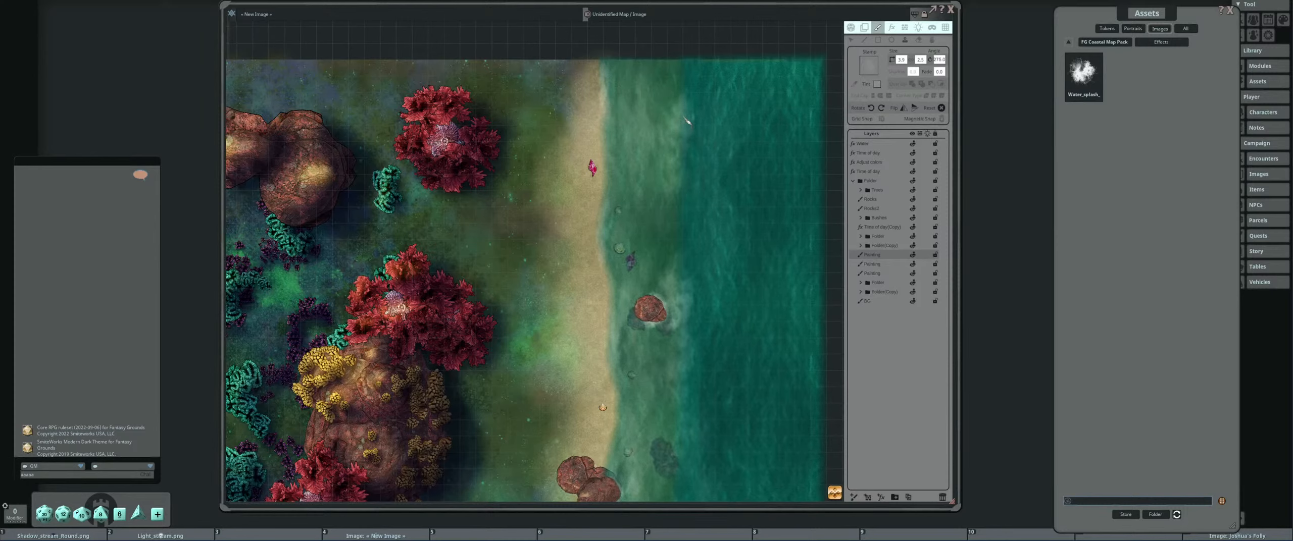
scroll(620, 174, down, 4)
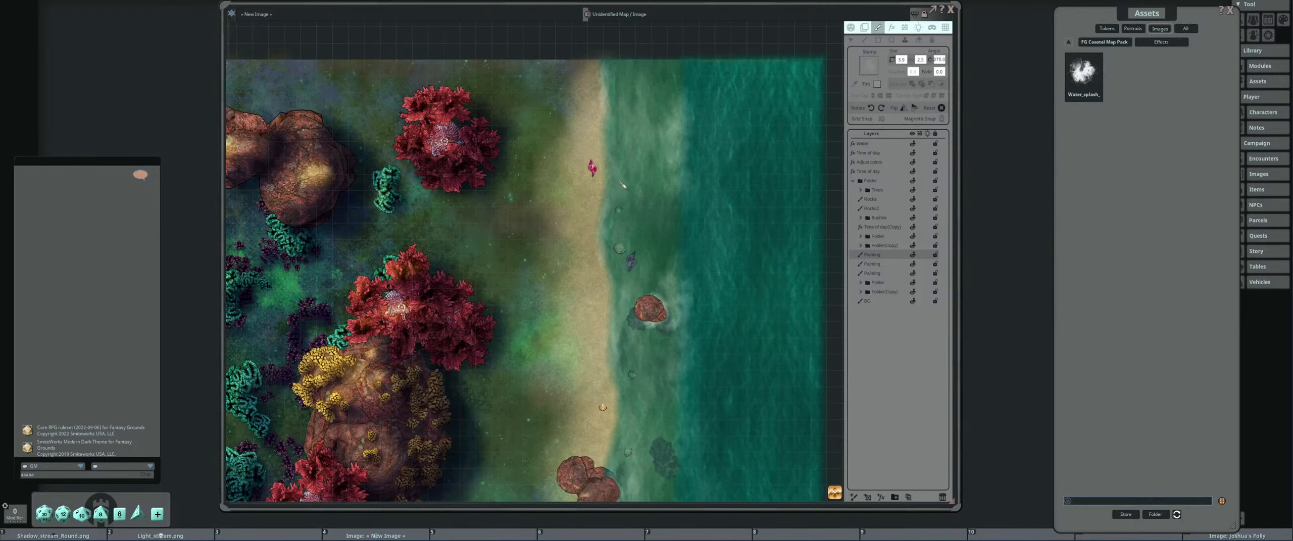
Add rotated faint splashes along the southern shallows and around the submerged rock at the deep-water edge.
scroll(612, 167, down, 3)
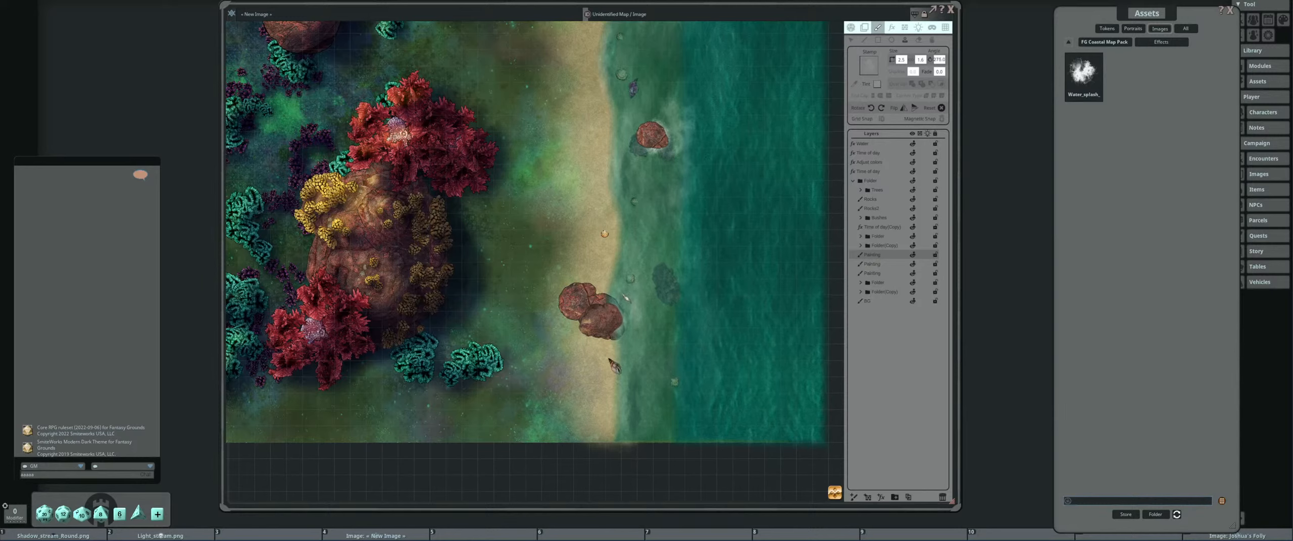
scroll(632, 288, up, 1)
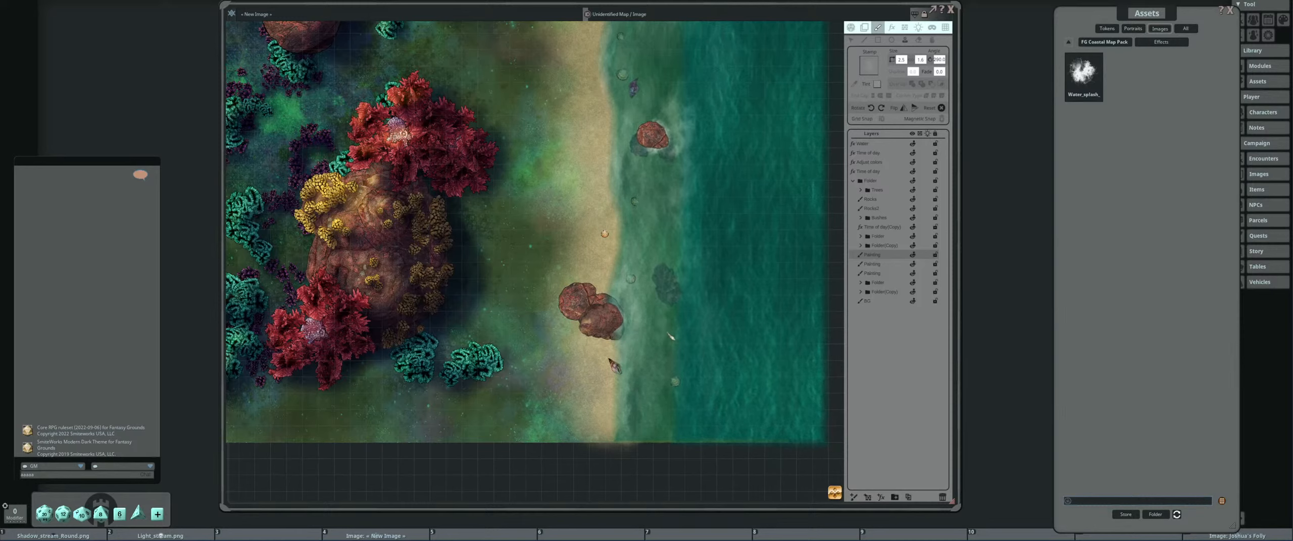
scroll(679, 252, up, 2)
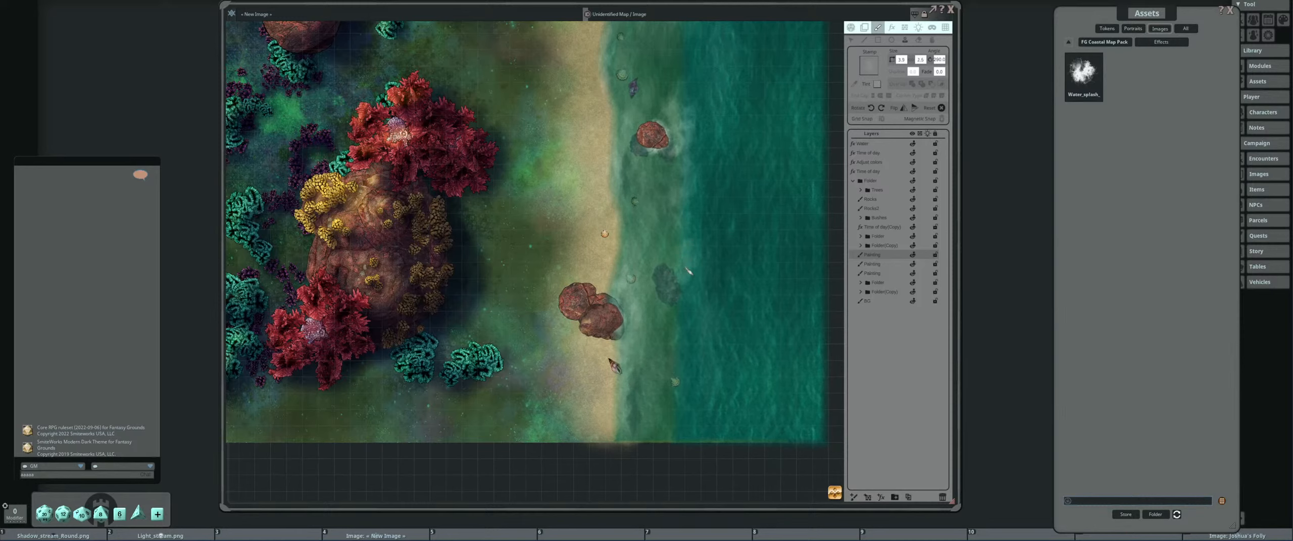
scroll(672, 298, up, 3)
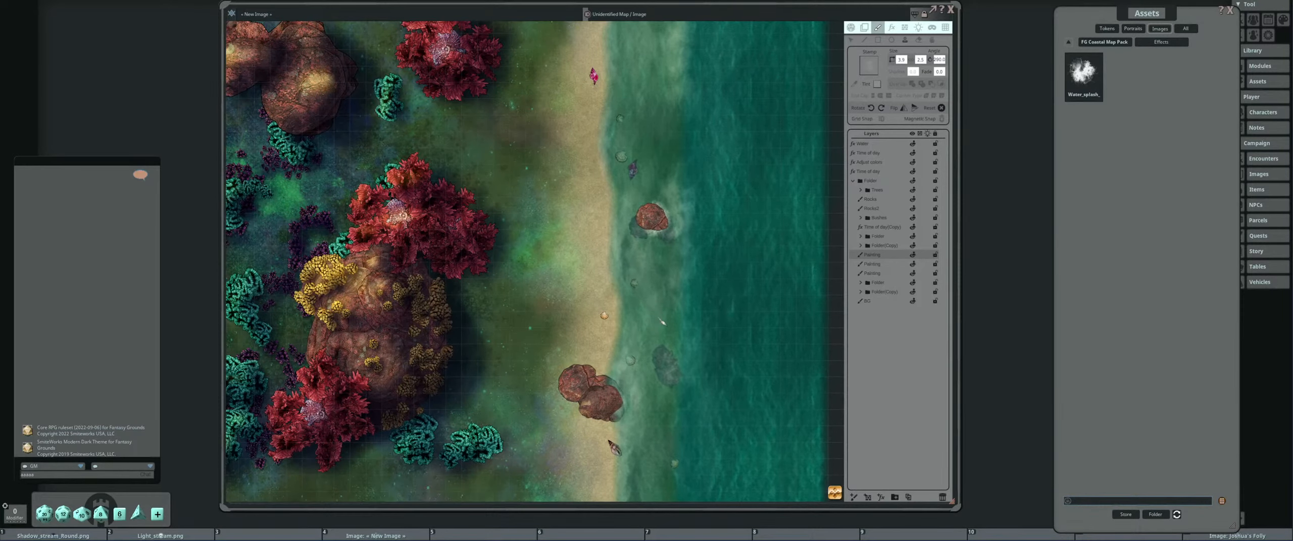
scroll(725, 268, up, 3)
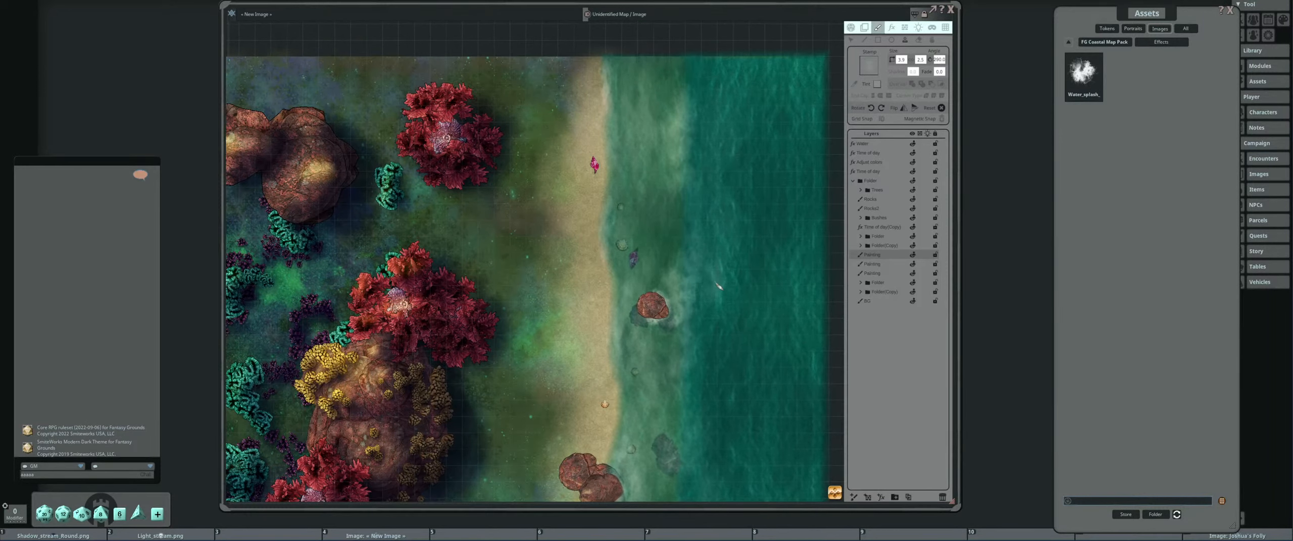
Enlarge the splash stamp further and spread large faint splashes along the shallows, checking the coast against the whole map.
drag(784, 220, 753, 196)
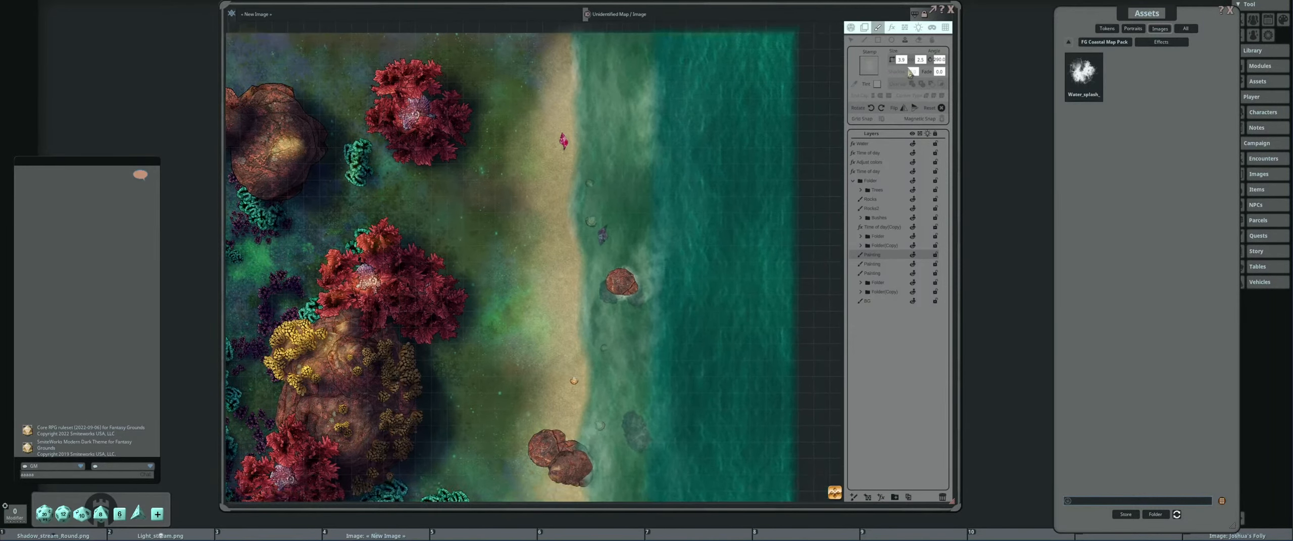
scroll(736, 289, down, 4)
scroll(707, 273, up, 3)
scroll(681, 268, up, 5)
scroll(681, 267, down, 1)
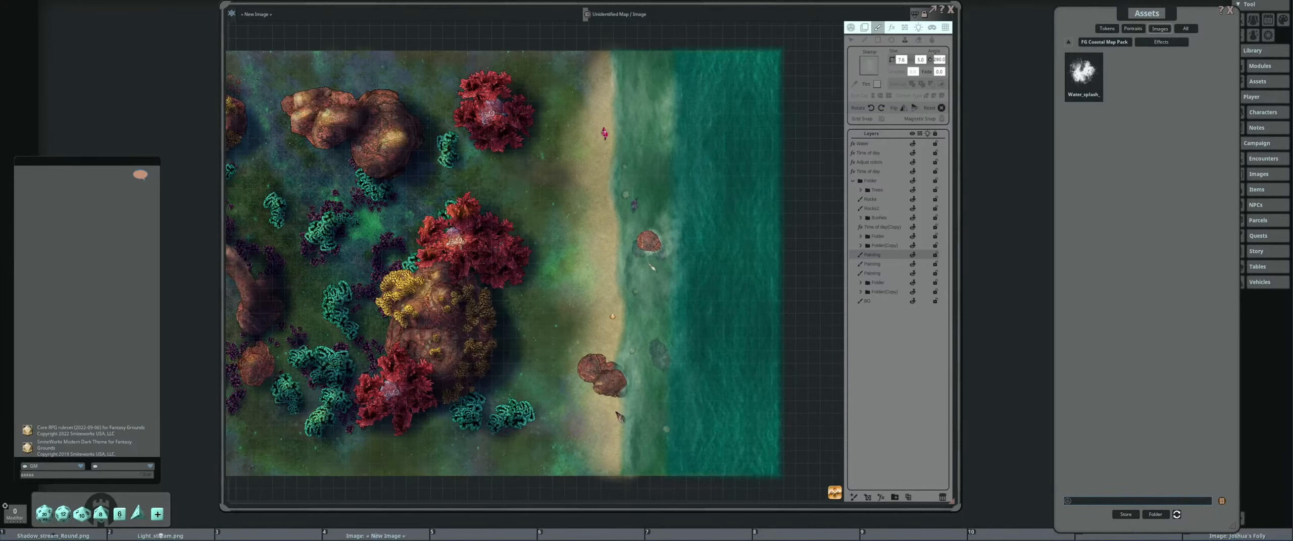
scroll(657, 303, down, 2)
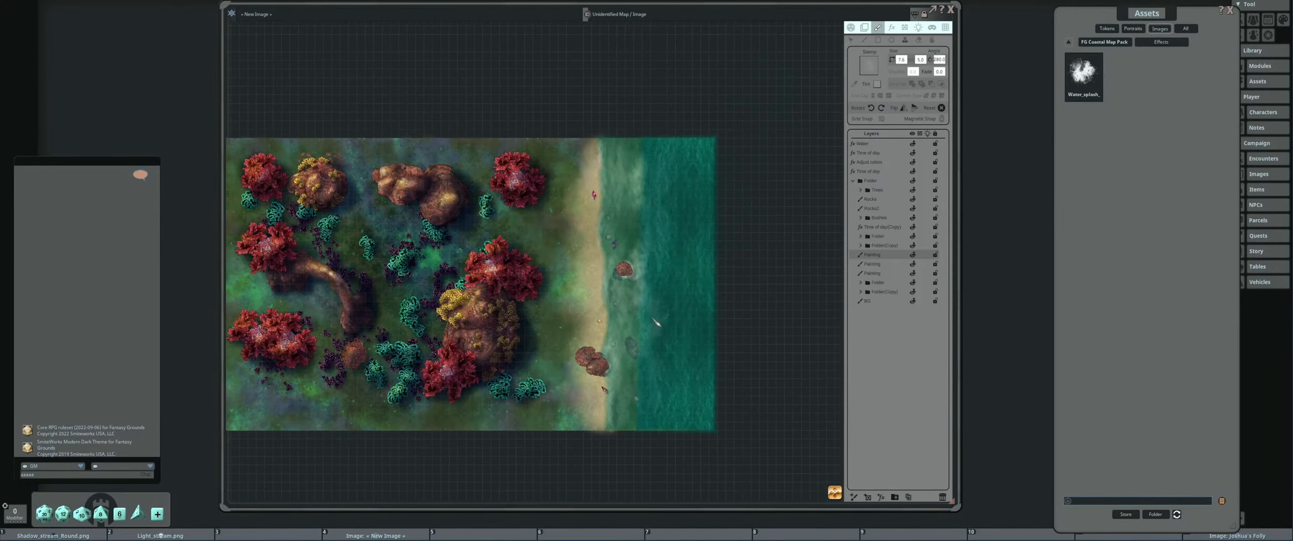
scroll(672, 304, up, 2)
scroll(701, 280, up, 1)
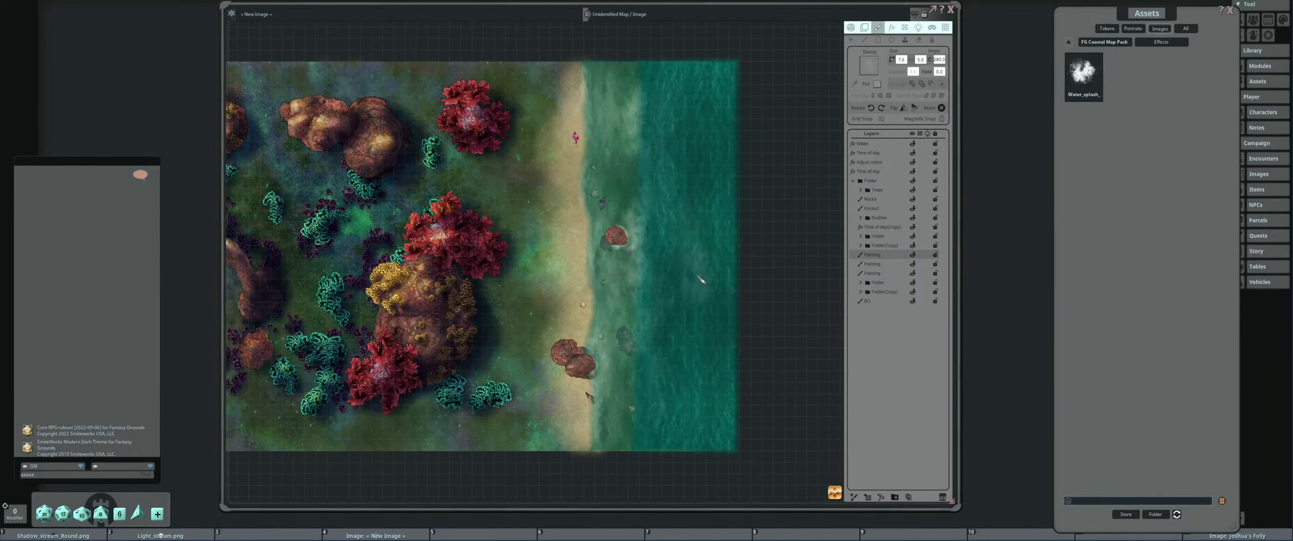
scroll(700, 278, down, 1)
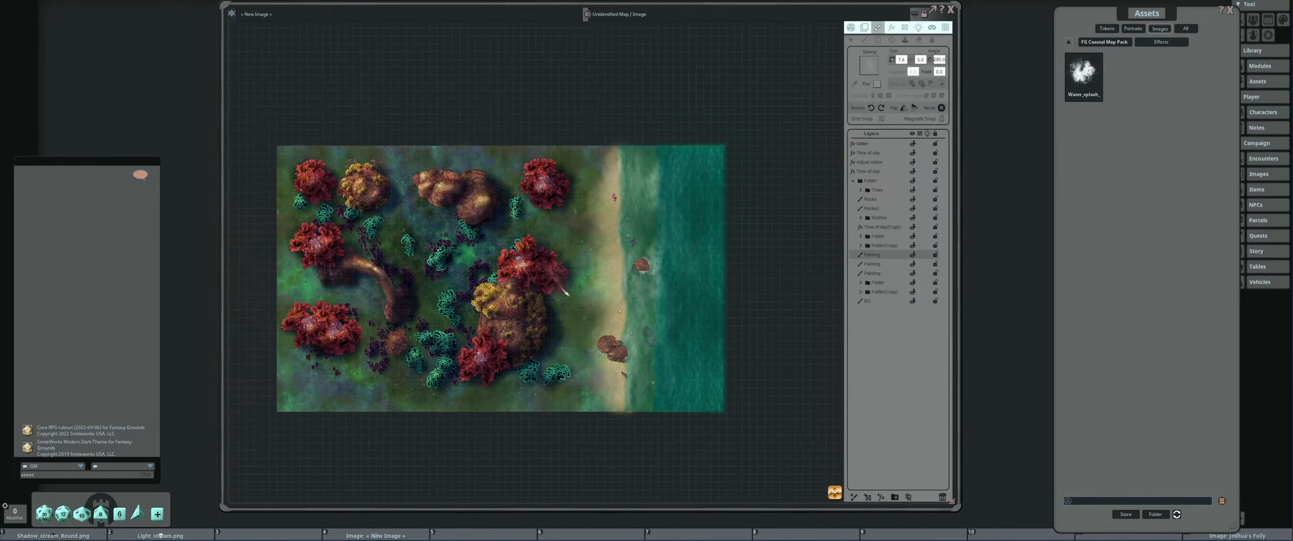
scroll(596, 288, up, 1)
scroll(371, 394, up, 2)
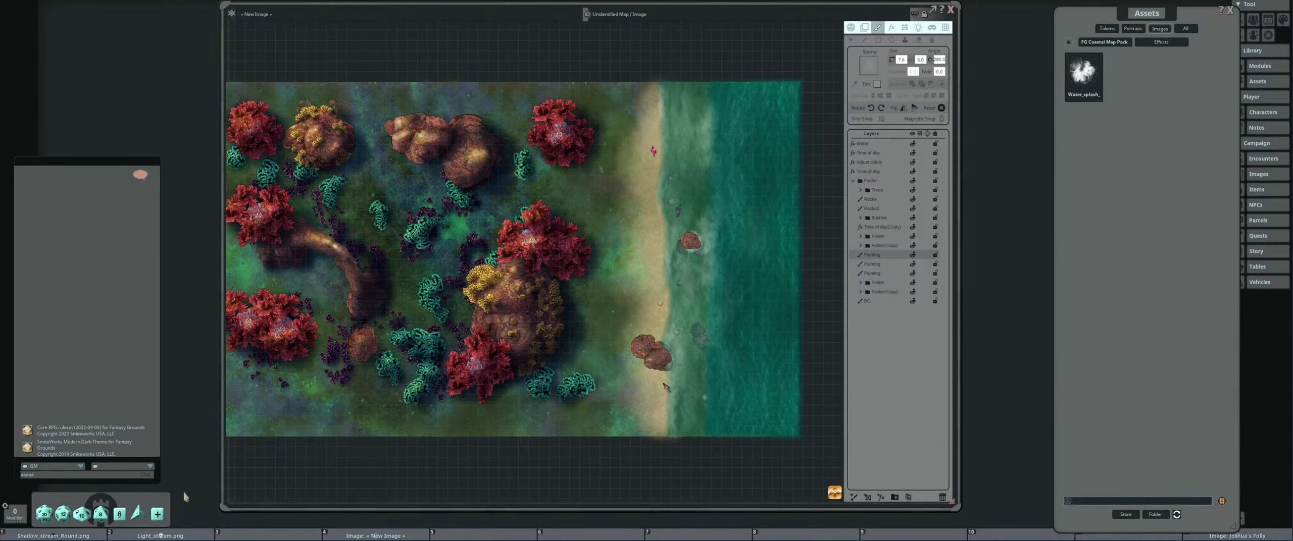
Load Light_stream.png as the stamp and select the Time of day layer directly above the top folder.
click(161, 537)
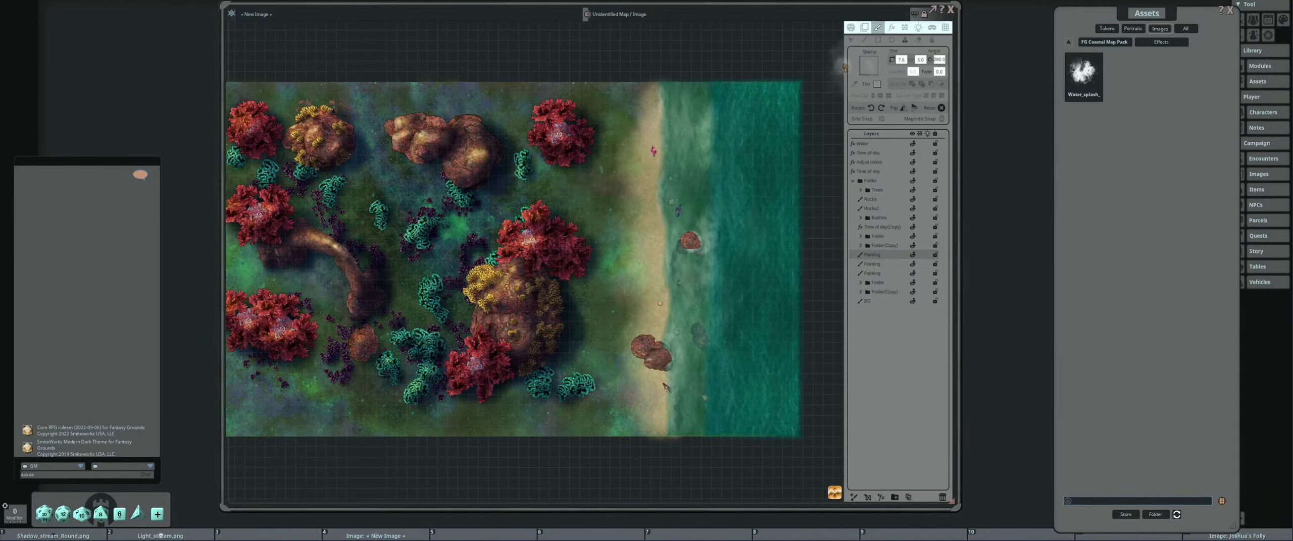
drag(869, 69, 869, 67)
drag(610, 278, 660, 263)
click(880, 171)
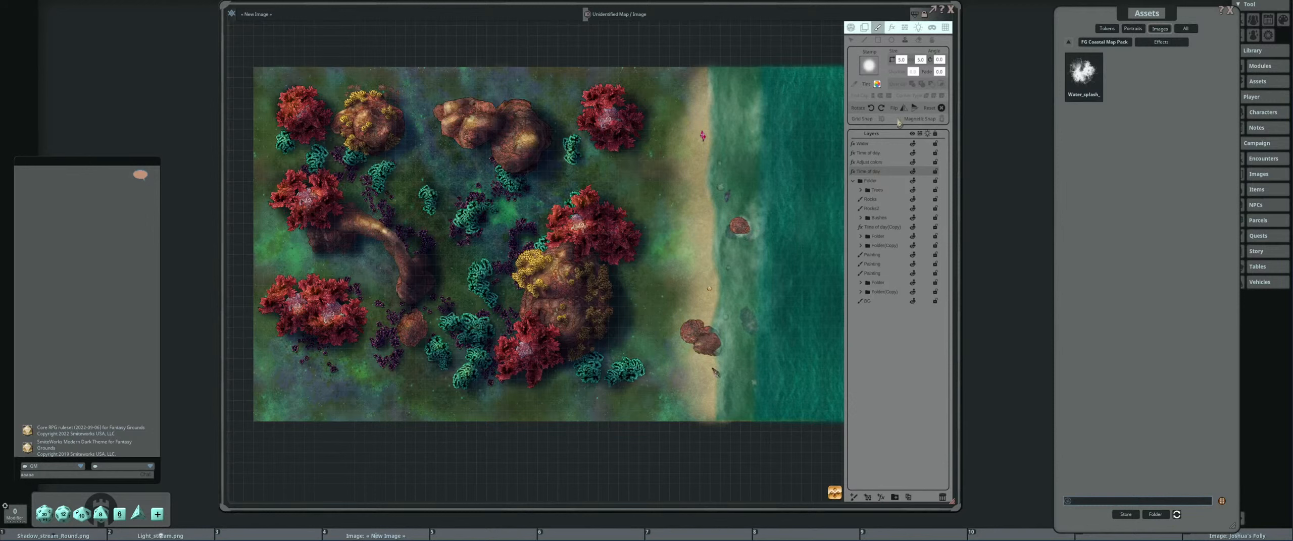
Mask the Time of day effect with short strokes over the double beach rock and the rock in the shallows.
click(892, 28)
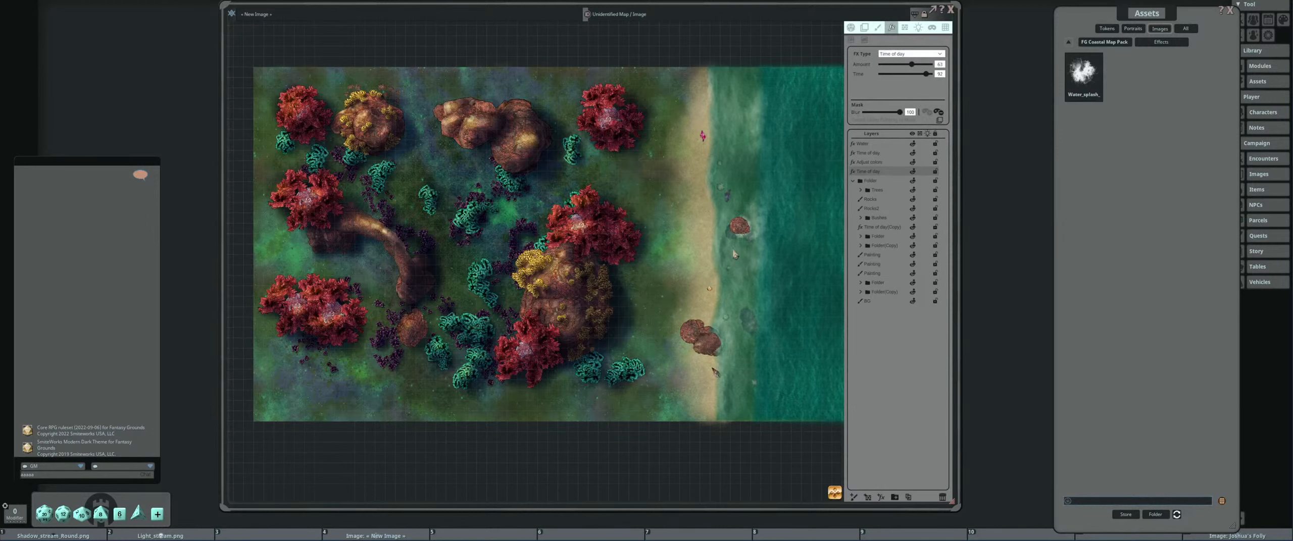
drag(733, 251, 699, 218)
scroll(695, 237, up, 3)
drag(677, 274, 641, 243)
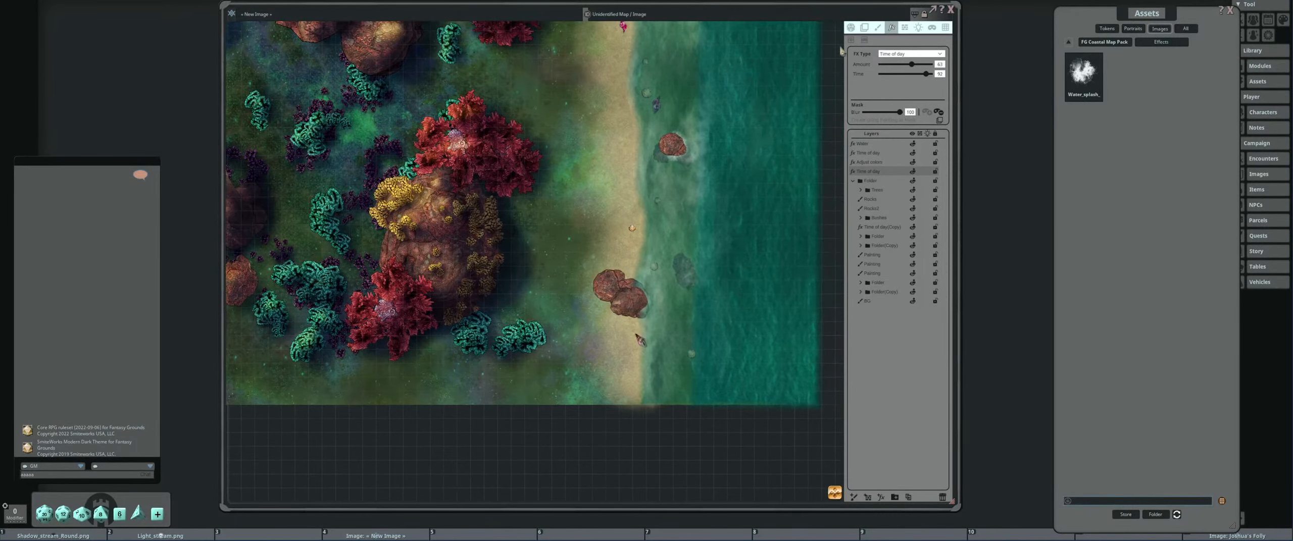
mouse_move(642, 283)
mouse_down()
mouse_move(624, 318)
mouse_move(655, 326)
mouse_move(650, 285)
mouse_move(606, 304)
mouse_move(635, 284)
mouse_up()
mouse_move(667, 167)
mouse_down()
mouse_move(700, 165)
mouse_move(669, 152)
mouse_up()
drag(729, 195, 706, 245)
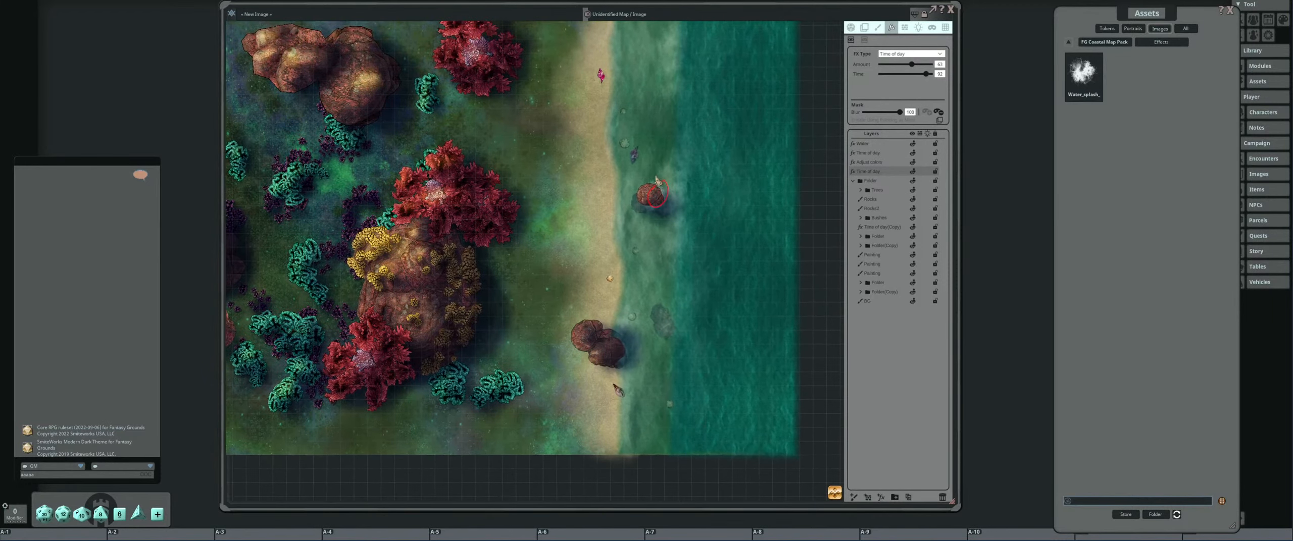
Extend the Time of day mask with short strokes along the southern shallows and over the submerged rock.
scroll(656, 187, down, 3)
scroll(640, 191, up, 1)
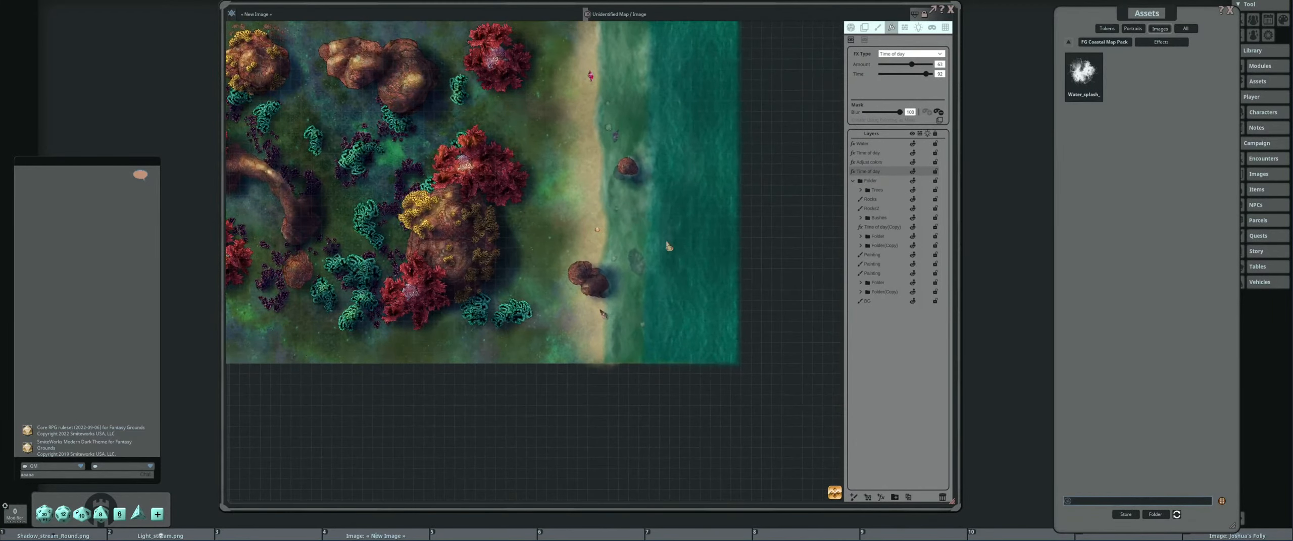
scroll(659, 229, up, 2)
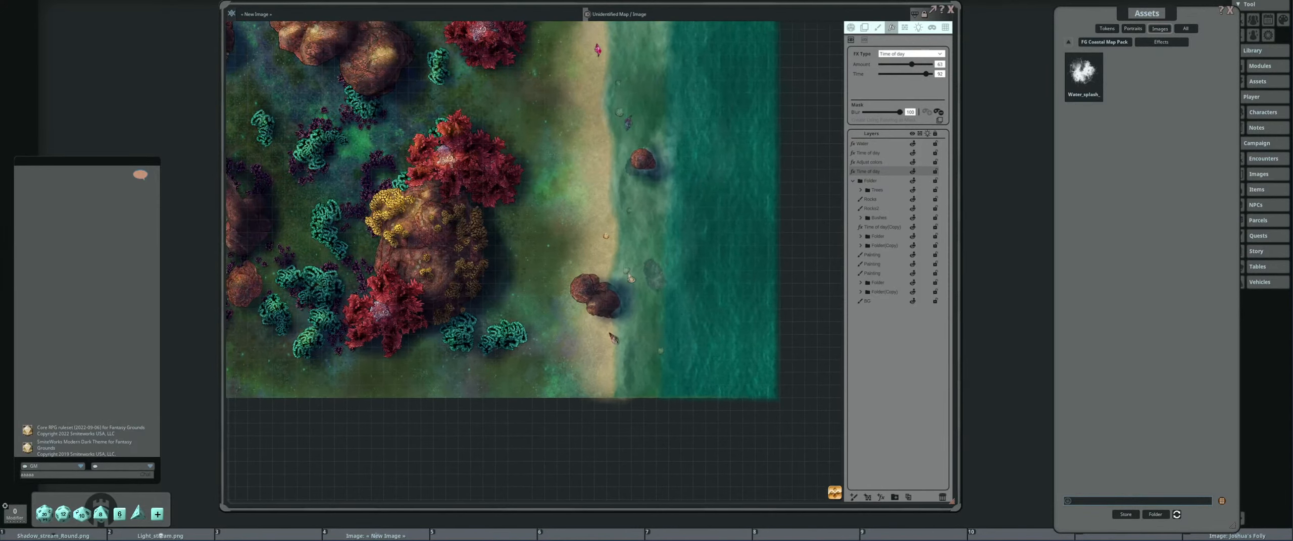
drag(627, 275, 593, 227)
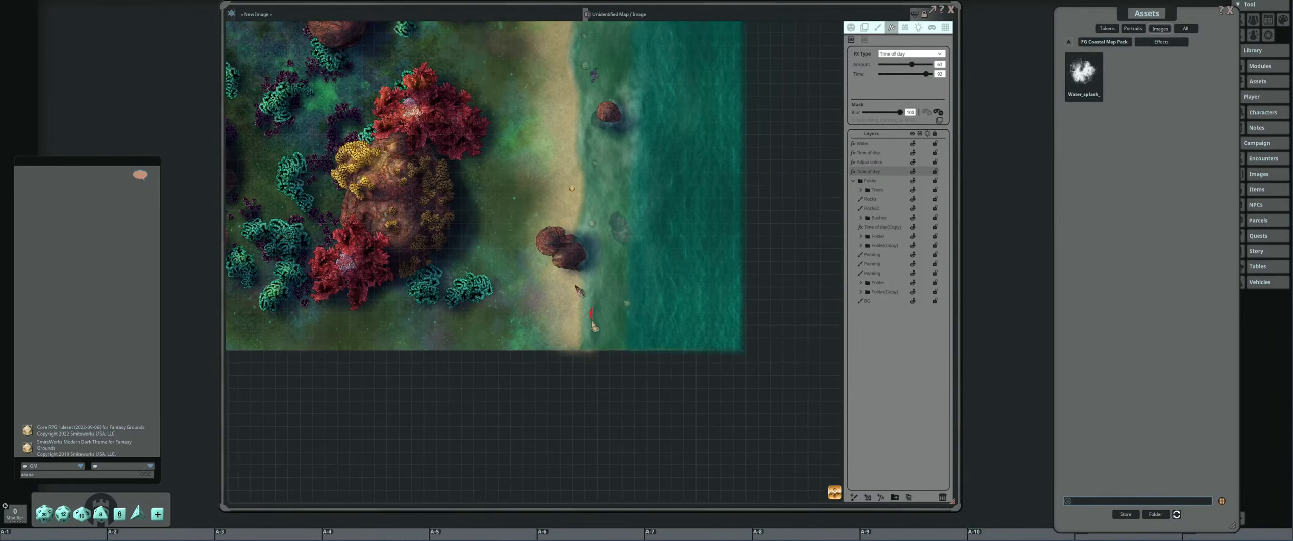
key(alt)
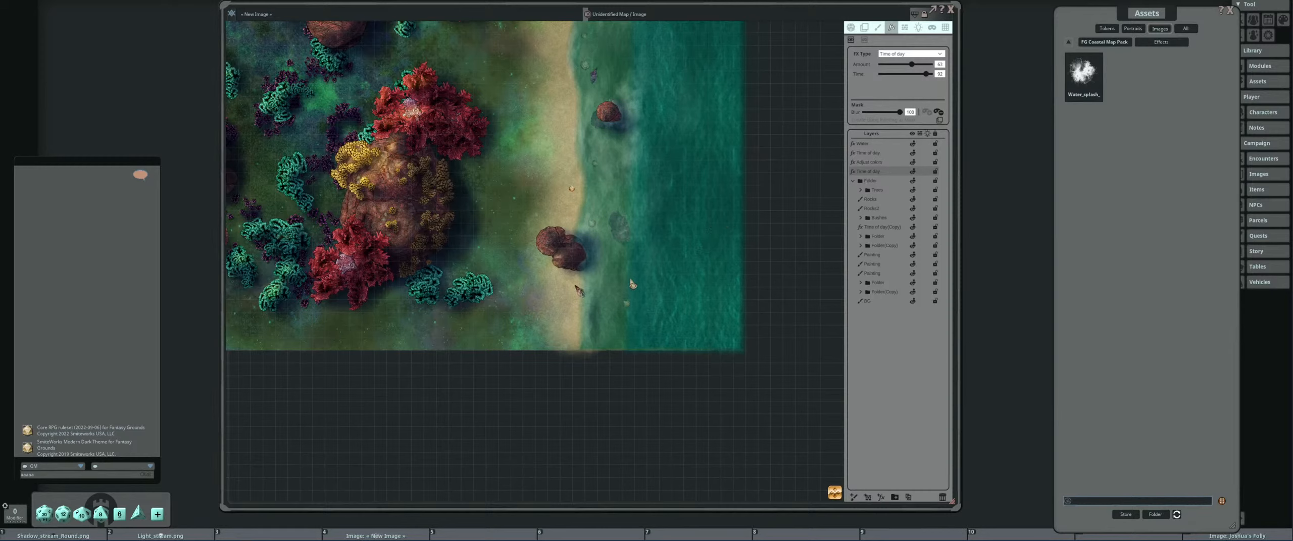
key(alt)
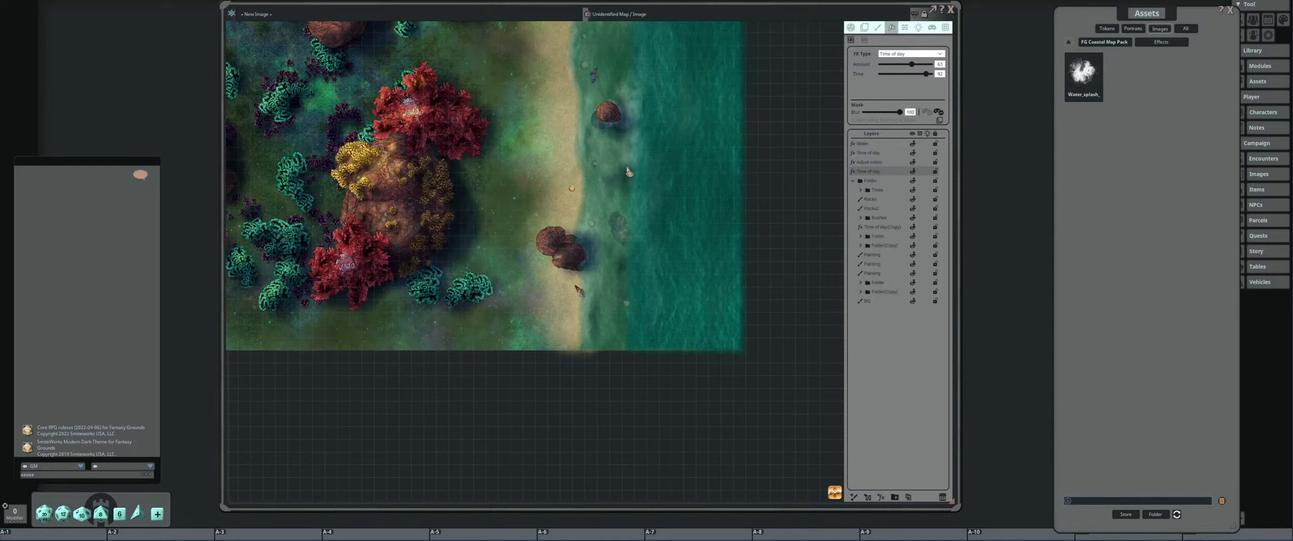
drag(617, 149, 614, 144)
drag(617, 241, 625, 265)
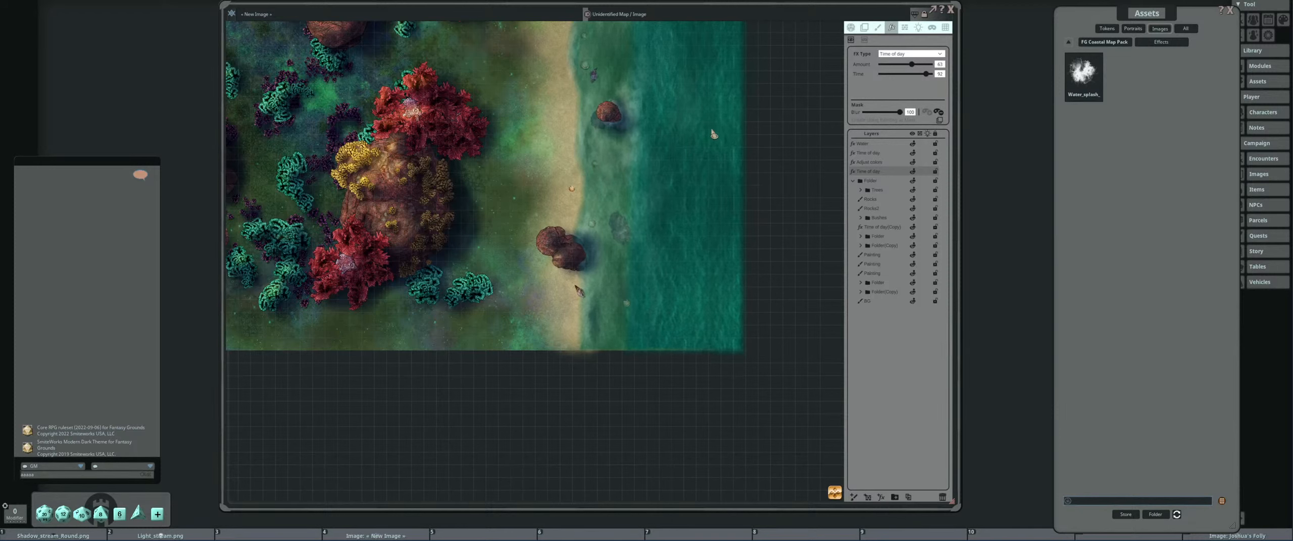
Try a rectangular Time of day mask over the deep water along the map's eastern edge.
scroll(722, 162, down, 2)
drag(718, 166, 695, 305)
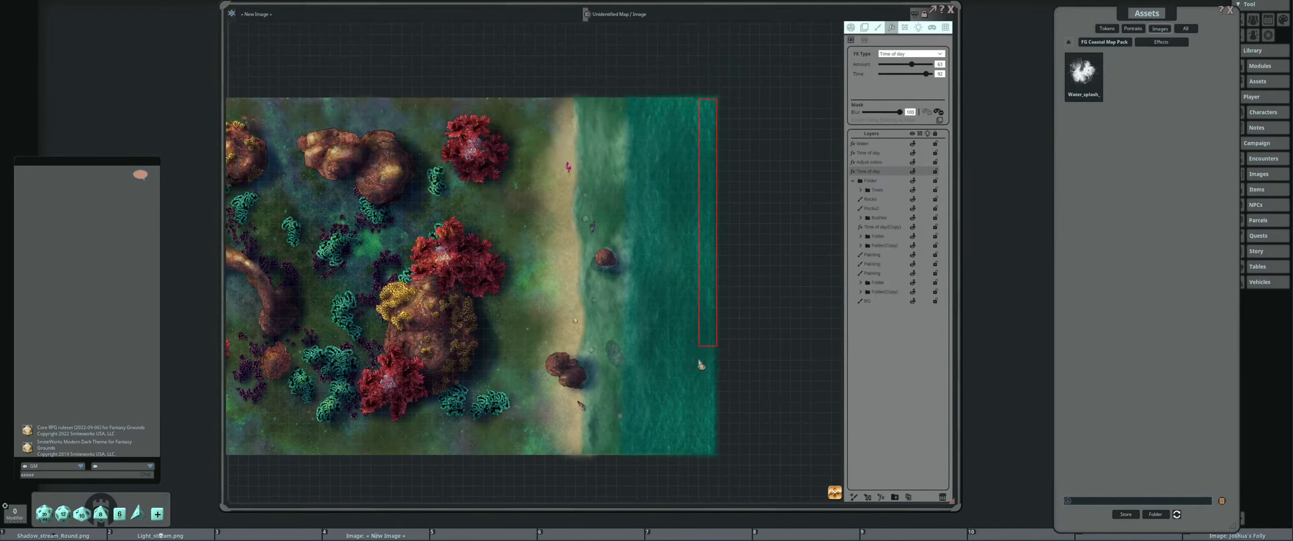
scroll(672, 456, up, 1)
scroll(670, 324, down, 1)
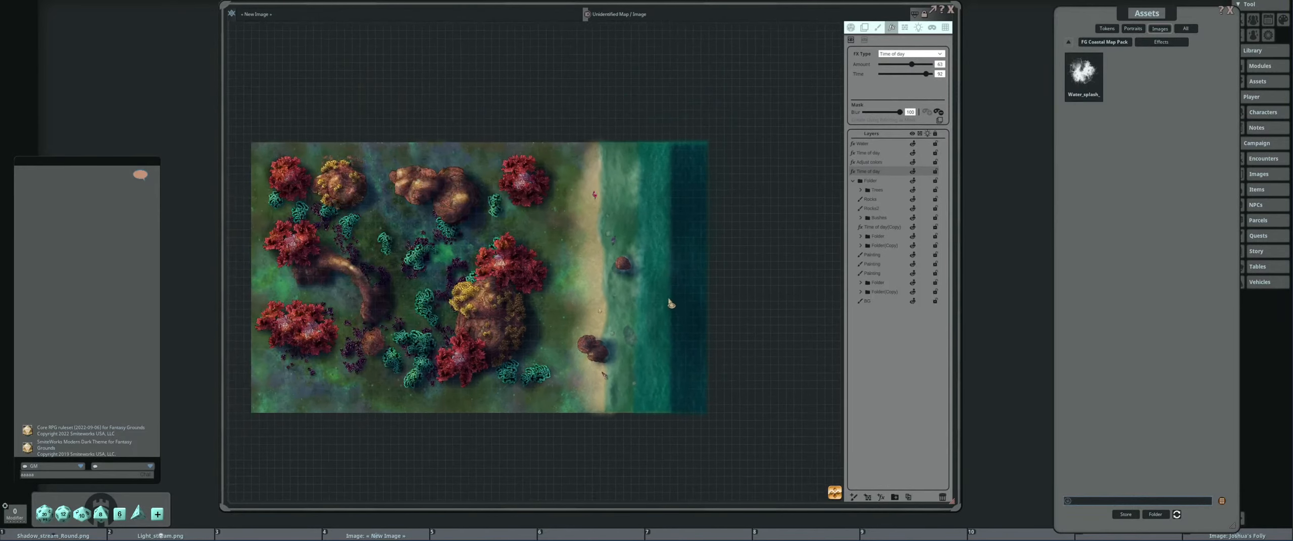
drag(669, 303, 695, 286)
scroll(699, 305, up, 3)
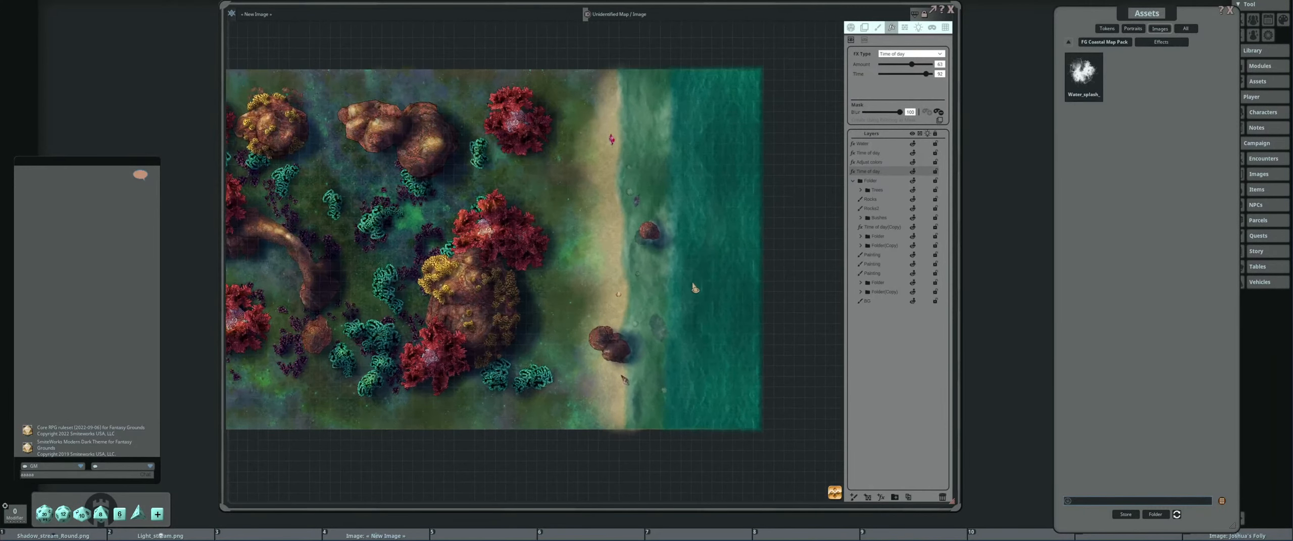
Stamp soft shadows on the eastern sides of the shore rocks, using the paint layer directly below the top folder's first subfolder.
click(878, 29)
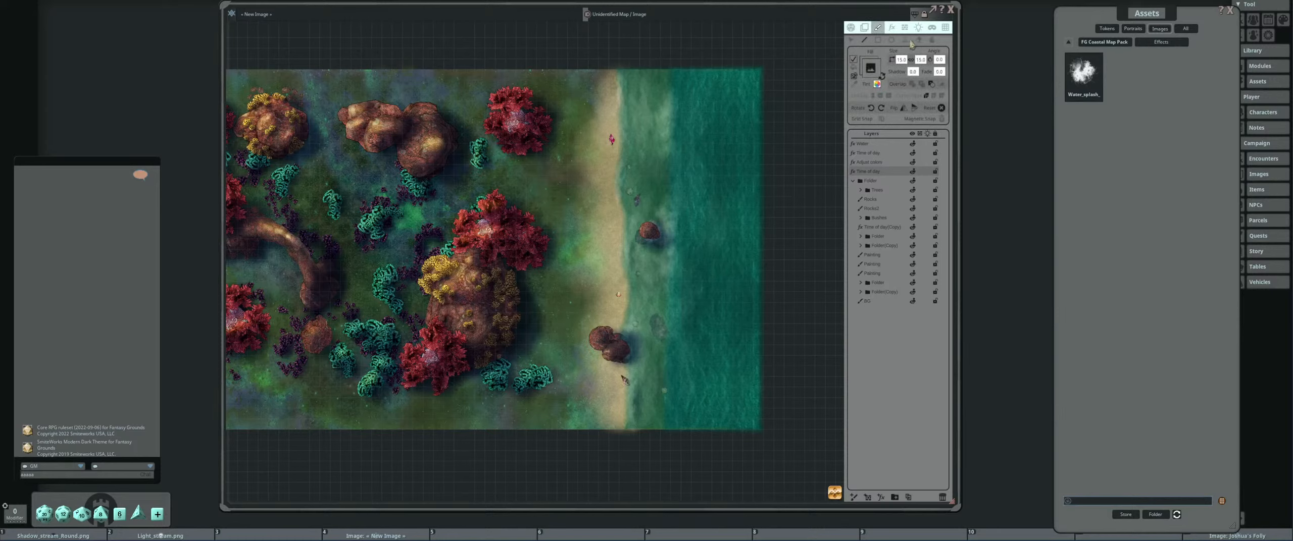
click(905, 39)
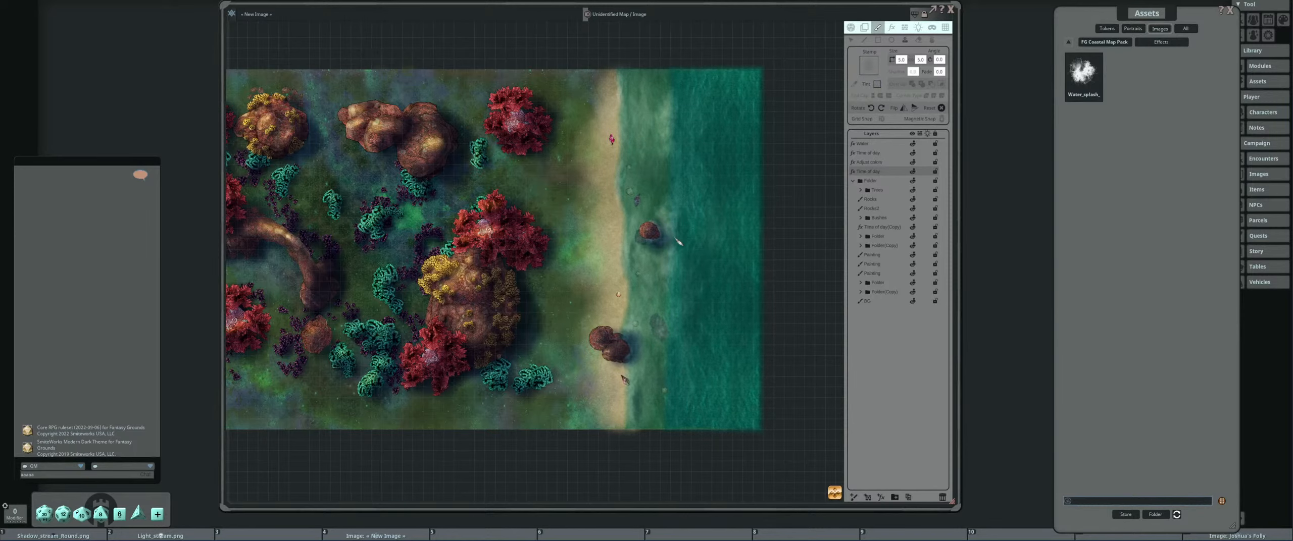
scroll(677, 242, up, 5)
scroll(610, 236, down, 2)
click(876, 200)
scroll(614, 241, down, 3)
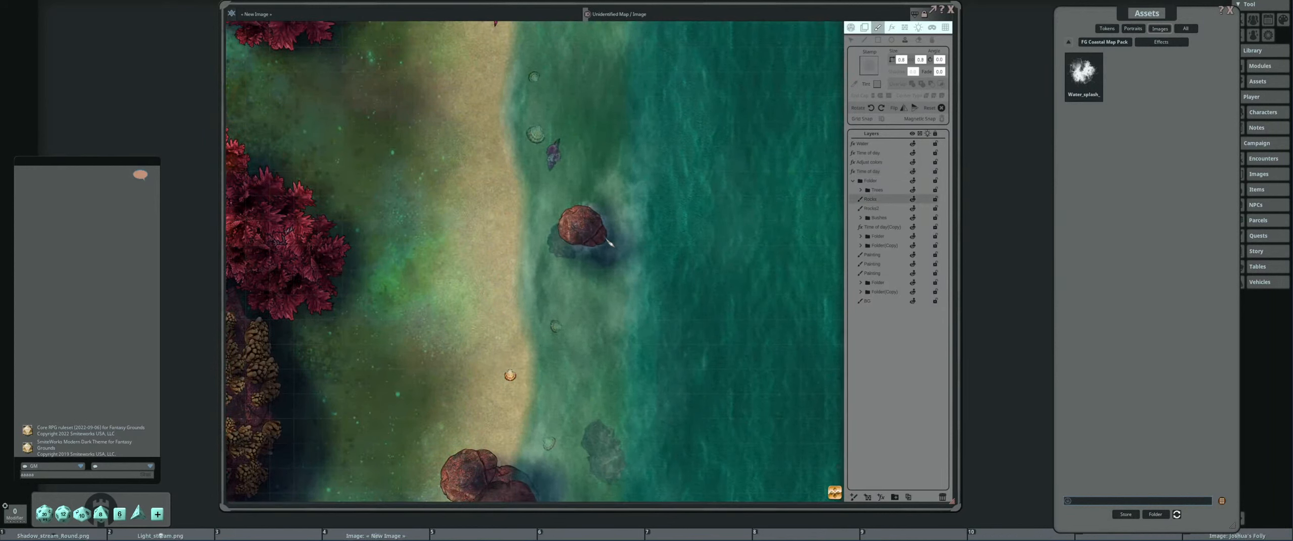
scroll(606, 226, up, 2)
drag(646, 245, 609, 195)
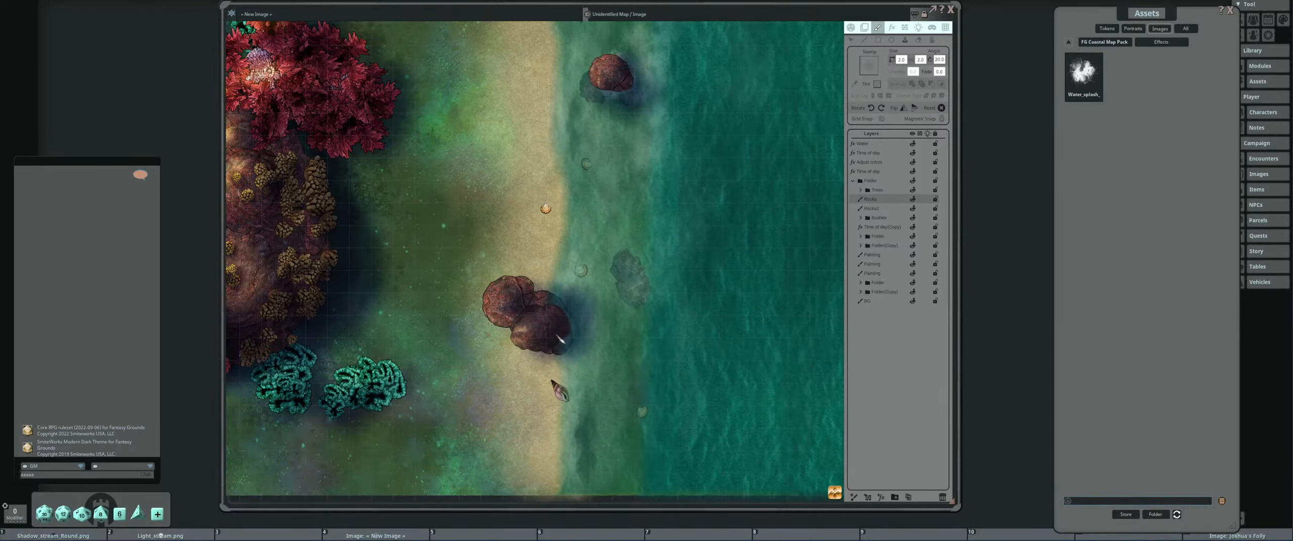
scroll(560, 339, down, 4)
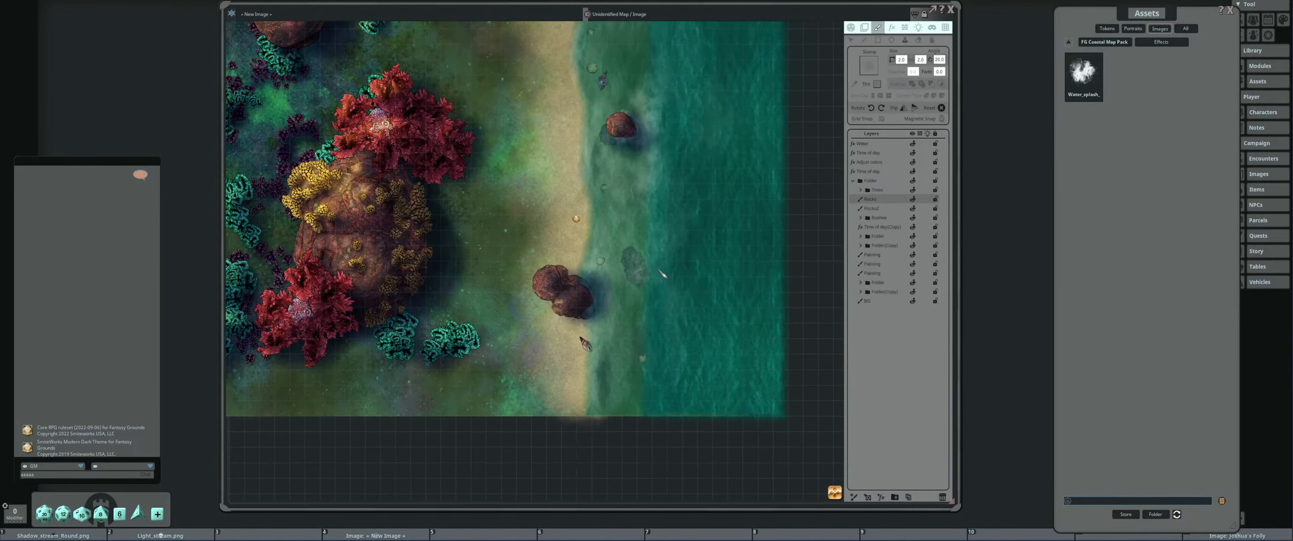
scroll(663, 274, up, 3)
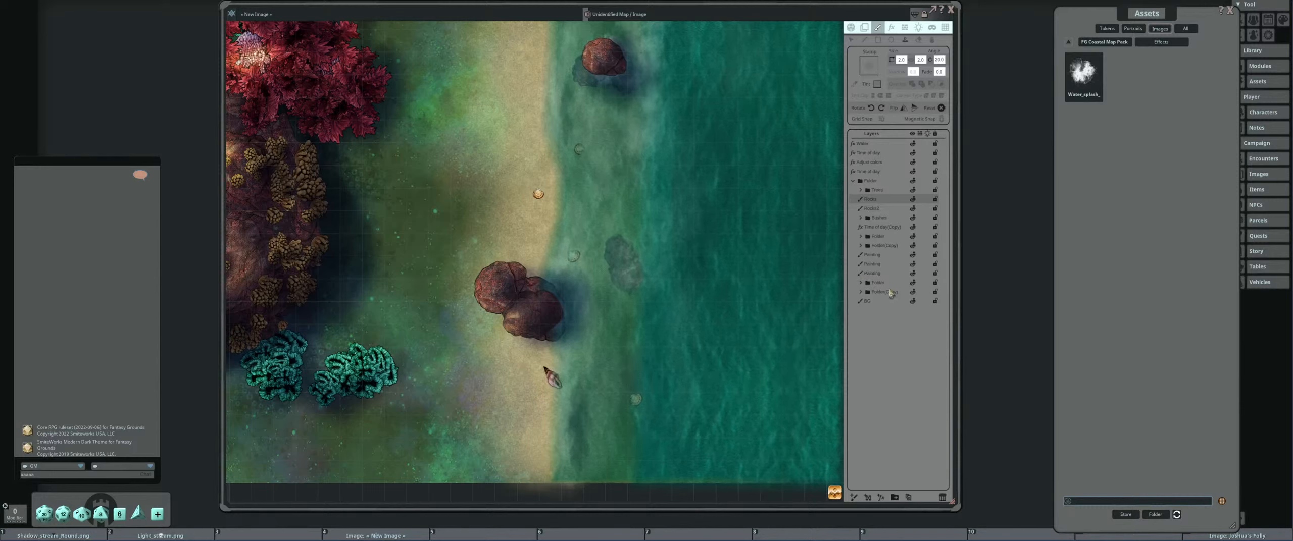
Select the lowest of the three Painting layers and darken the submerged rock at the deep-water edge.
click(884, 273)
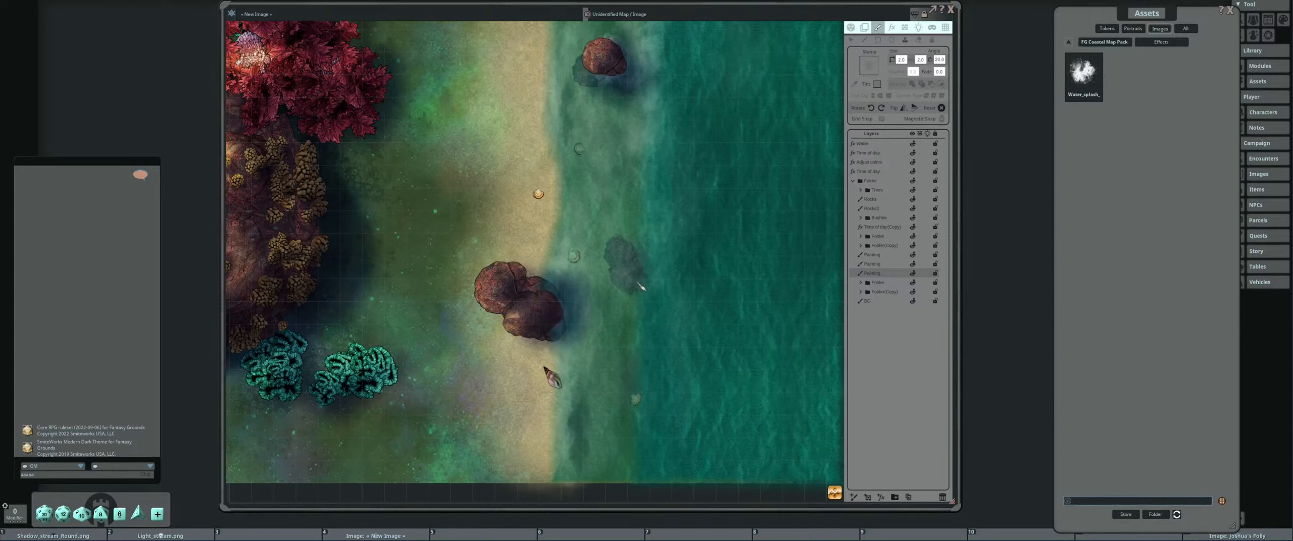
scroll(703, 263, down, 3)
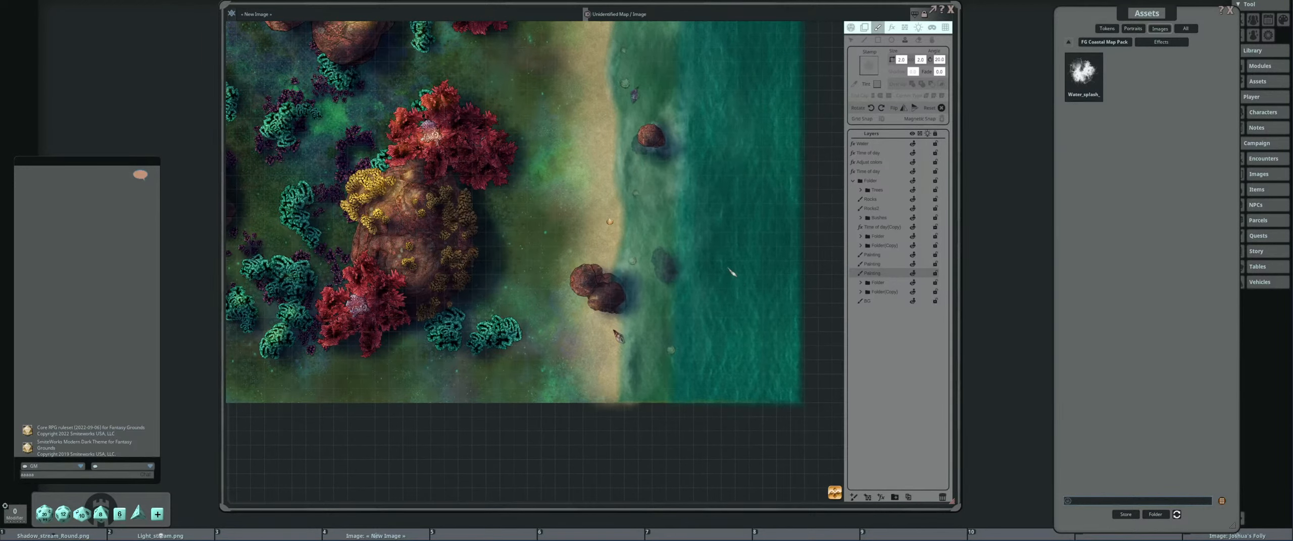
scroll(731, 273, down, 2)
drag(732, 256, 650, 254)
scroll(695, 264, down, 1)
scroll(667, 242, down, 2)
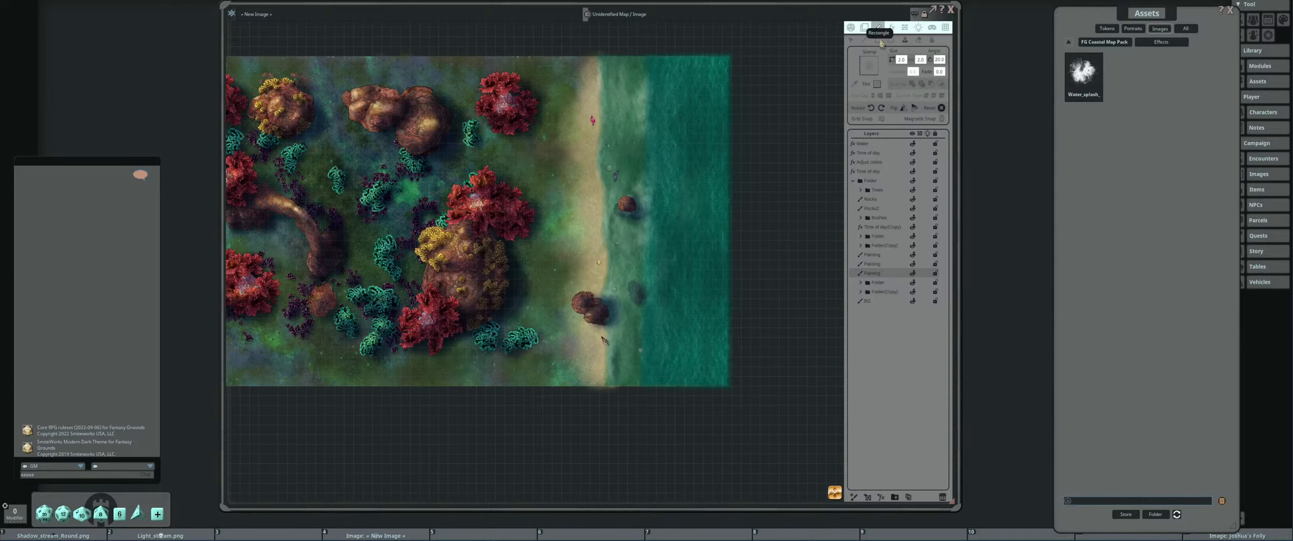
Draw a rectangle filled with the soft round light image over the deep water, on the paint layer holding the rock shadows.
click(878, 40)
click(854, 60)
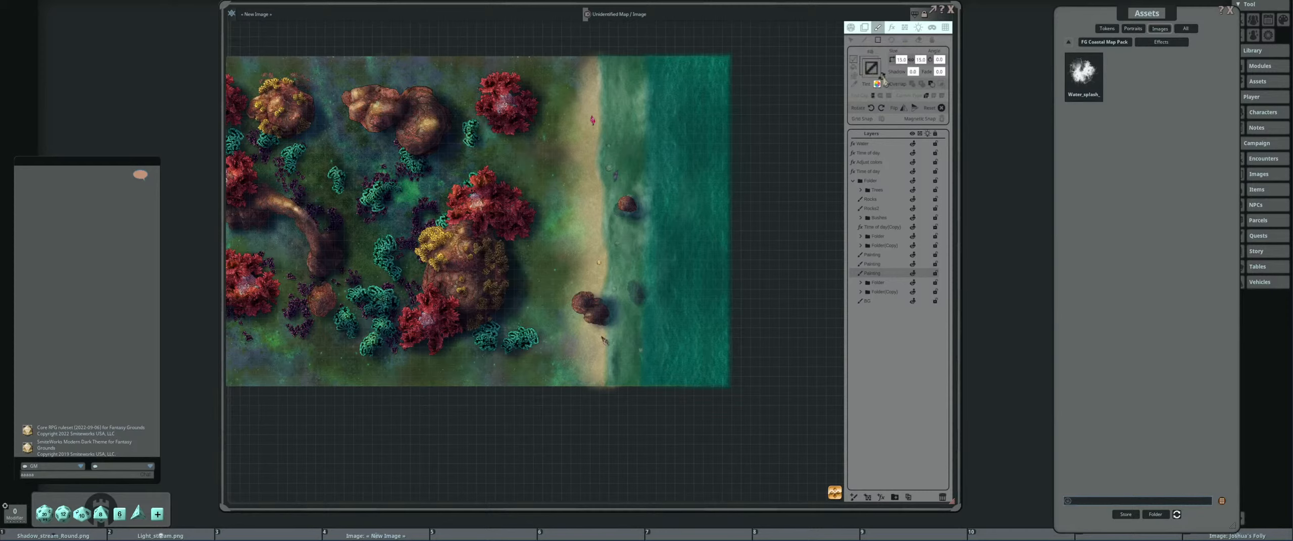
click(854, 60)
click(882, 75)
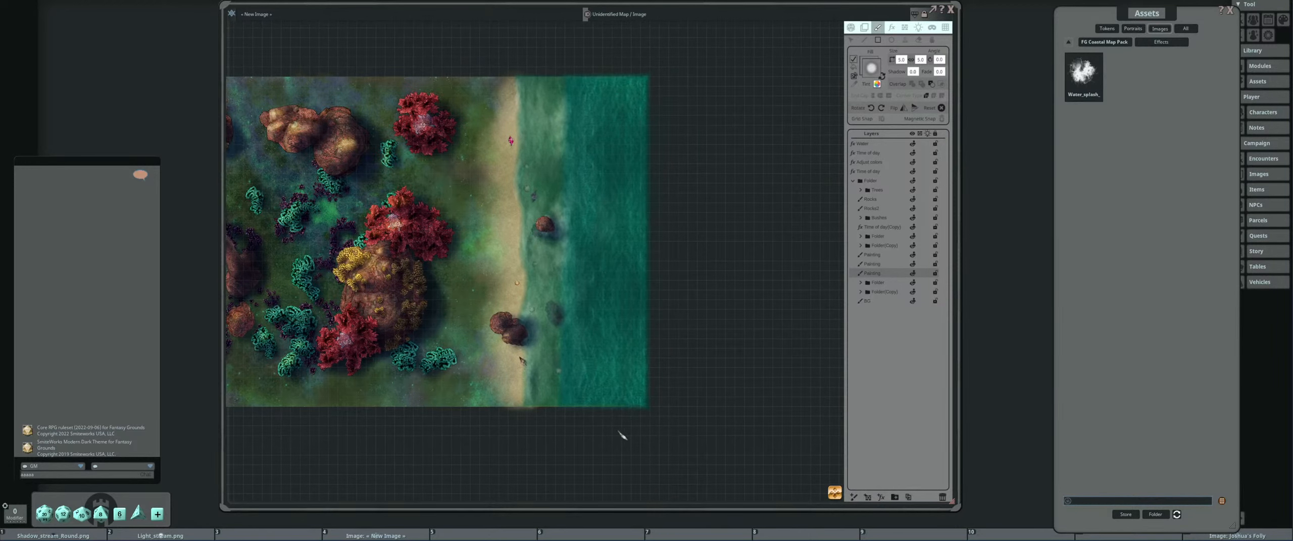
drag(577, 342, 623, 335)
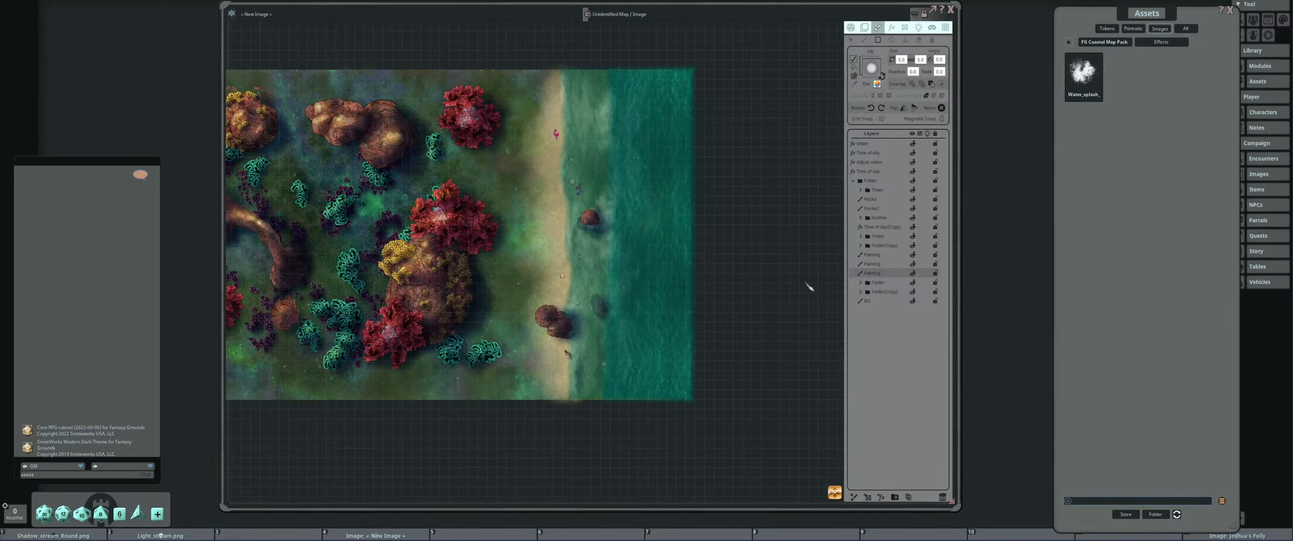
click(890, 200)
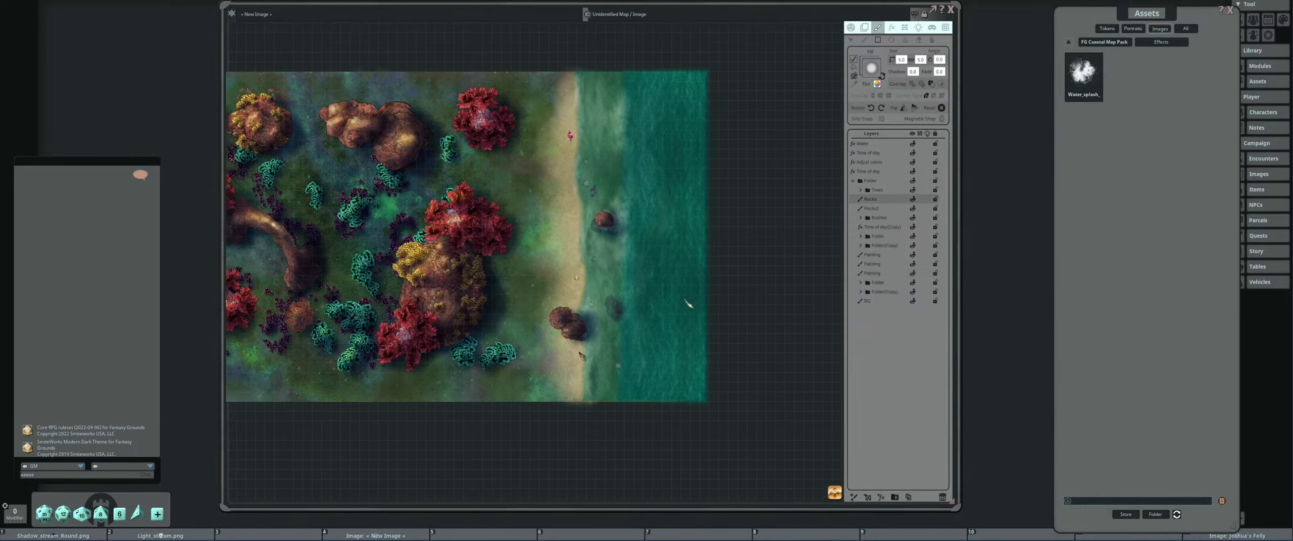
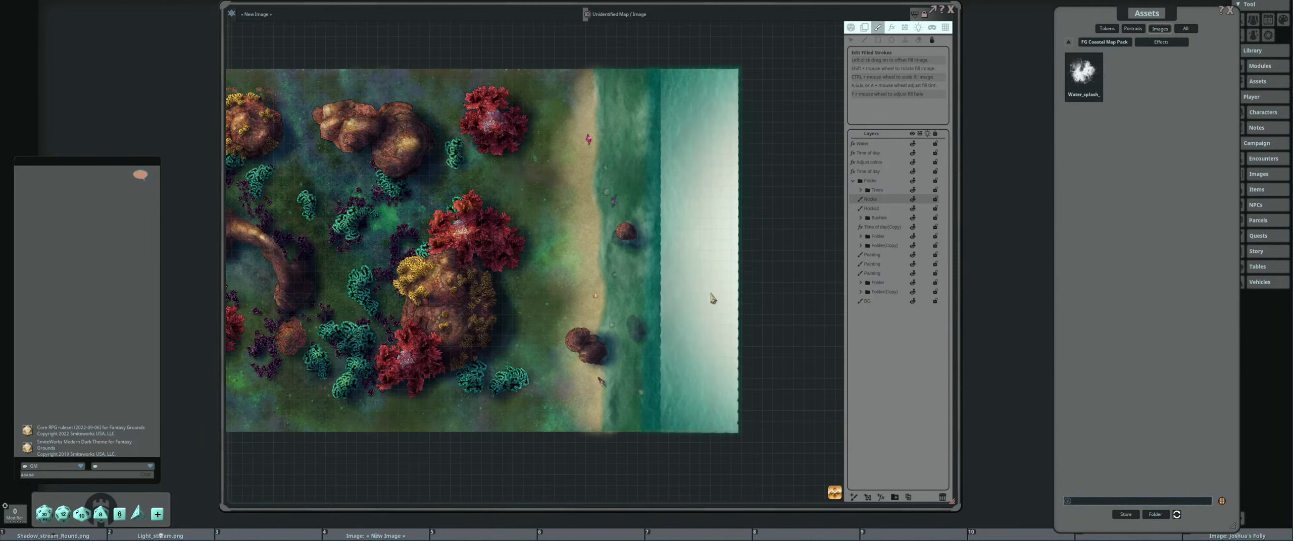
Adjust the deep-water rectangle's fill from bright white to a moderate dark shade.
scroll(711, 292, down, 2)
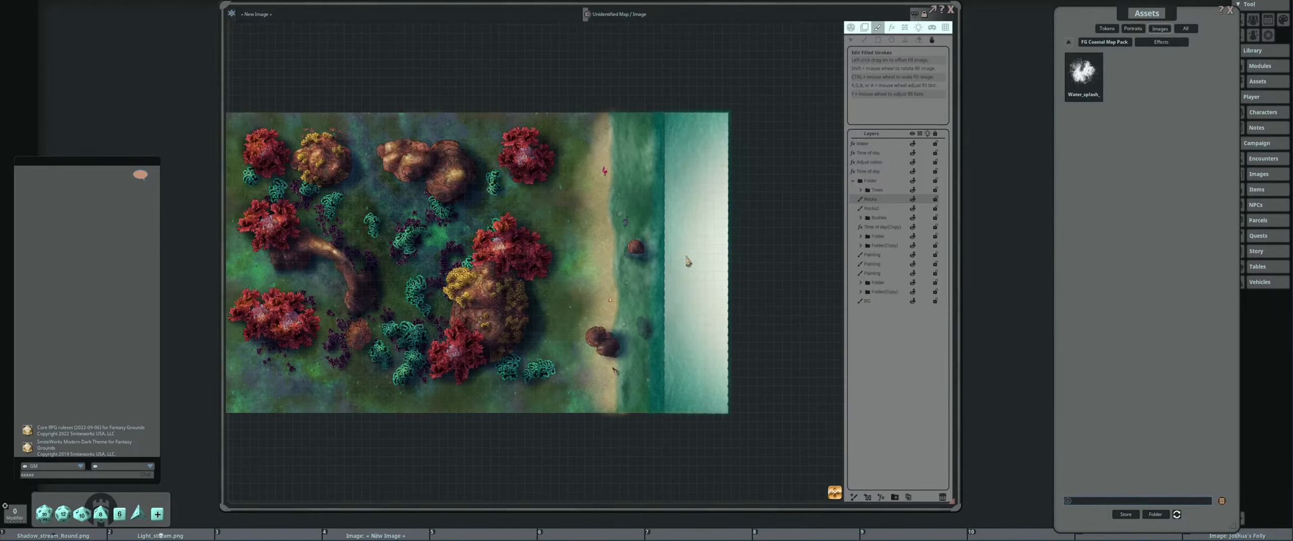
scroll(706, 268, down, 5)
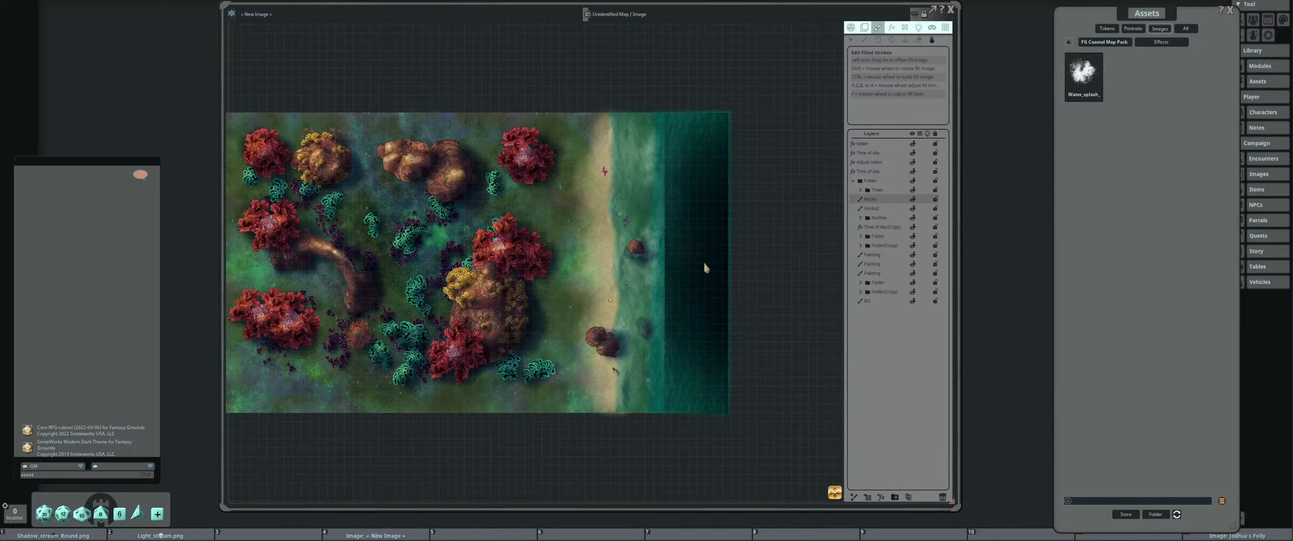
scroll(706, 268, up, 2)
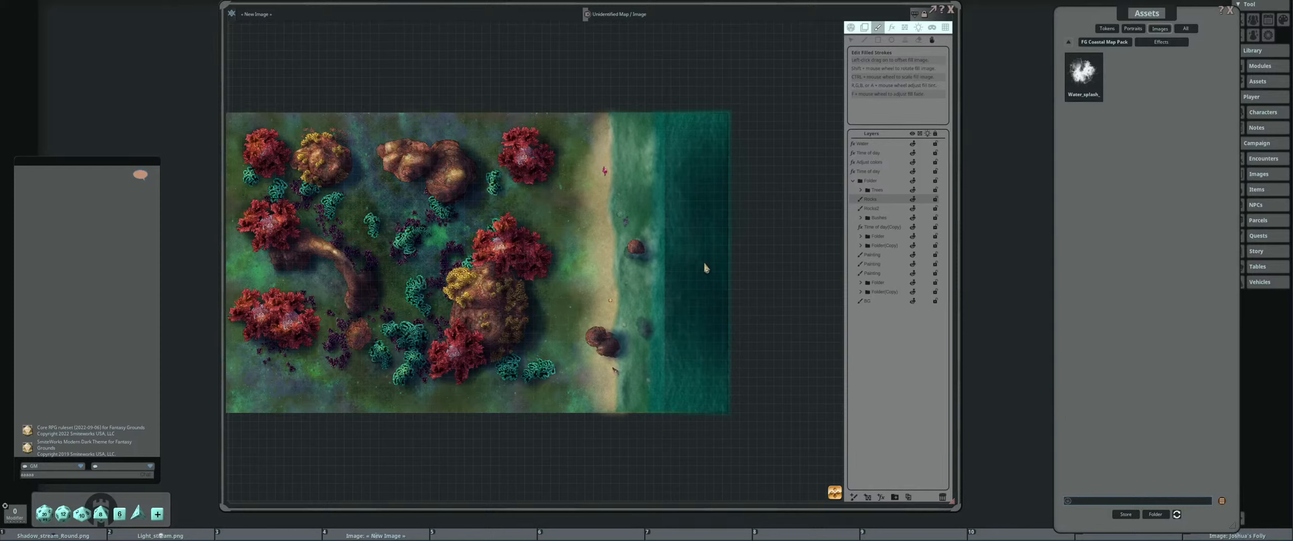
drag(706, 267, 713, 266)
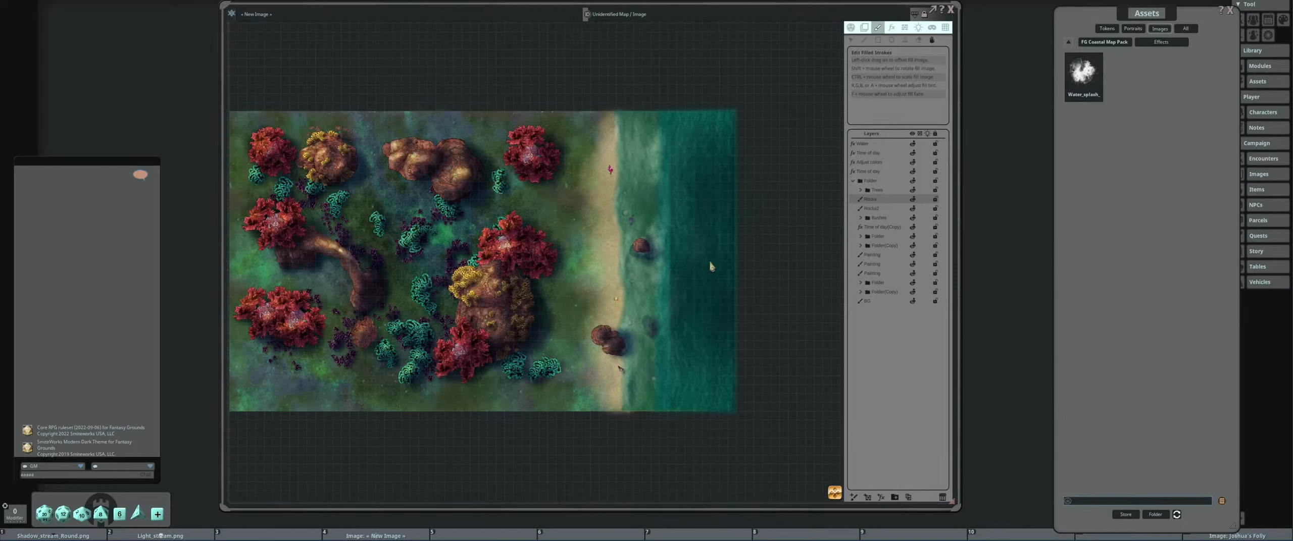
Stretch the dark rectangle westward by moving its two western corner points past the beach onto the land.
click(851, 41)
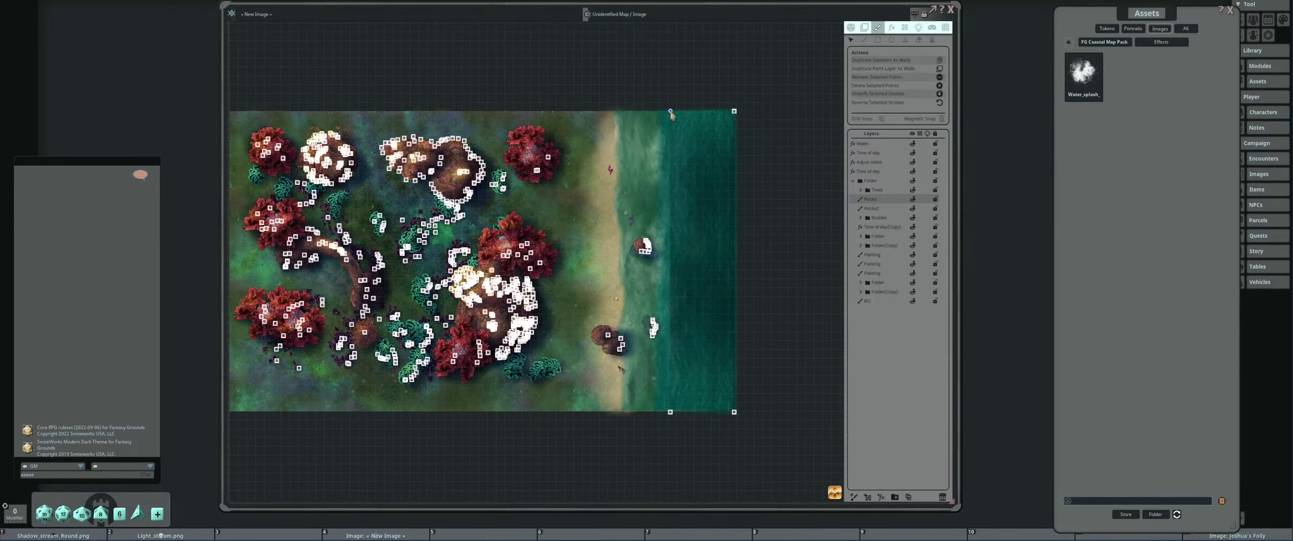
mouse_move(671, 112)
mouse_down()
mouse_move(556, 122)
mouse_move(552, 111)
mouse_up()
drag(671, 412, 548, 413)
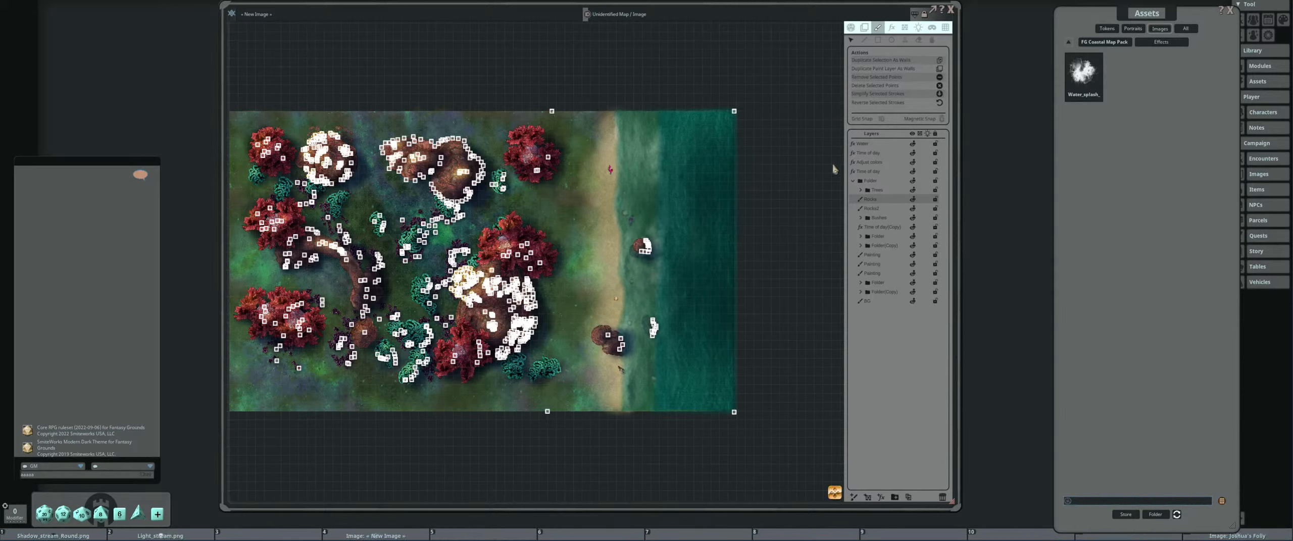
Adjust the widened rectangle's fill so its shading fades toward the shore, checking it against the whole map.
click(932, 40)
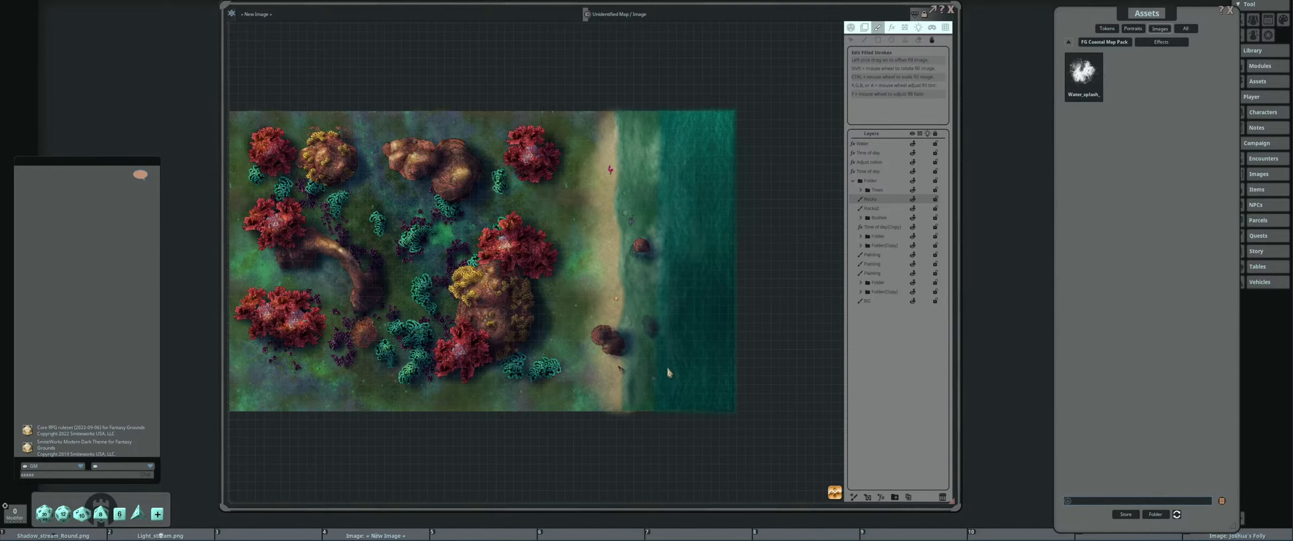
scroll(674, 328, down, 4)
scroll(696, 293, up, 3)
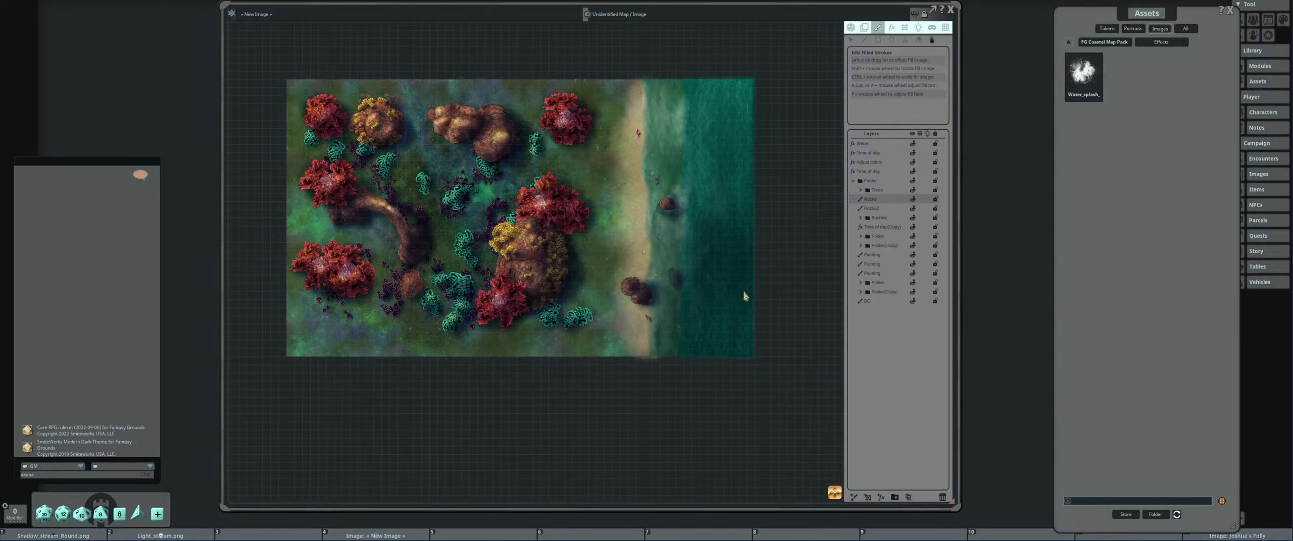
scroll(731, 298, down, 3)
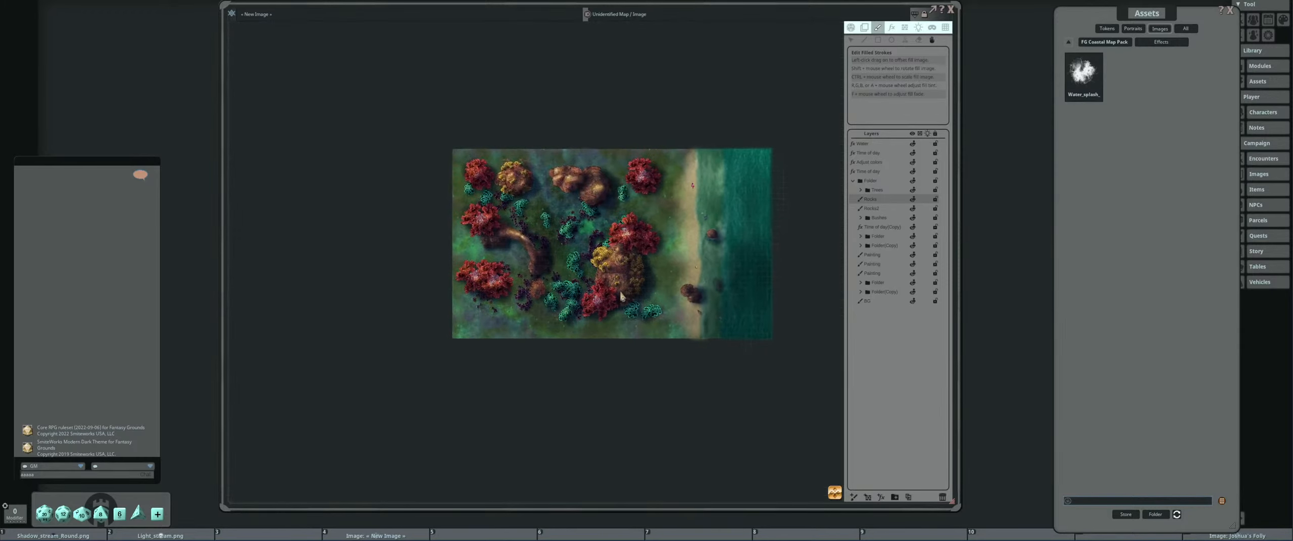
Examine how the new shading blends from the shore into the deep water, both across the whole map and close up.
scroll(764, 286, up, 3)
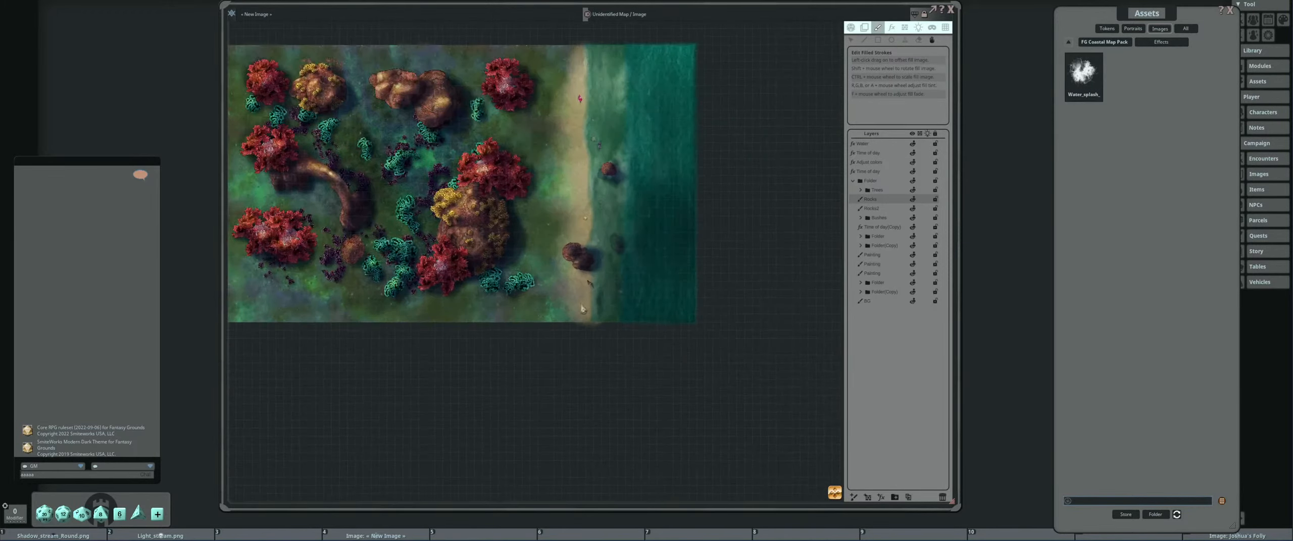
scroll(715, 207, down, 3)
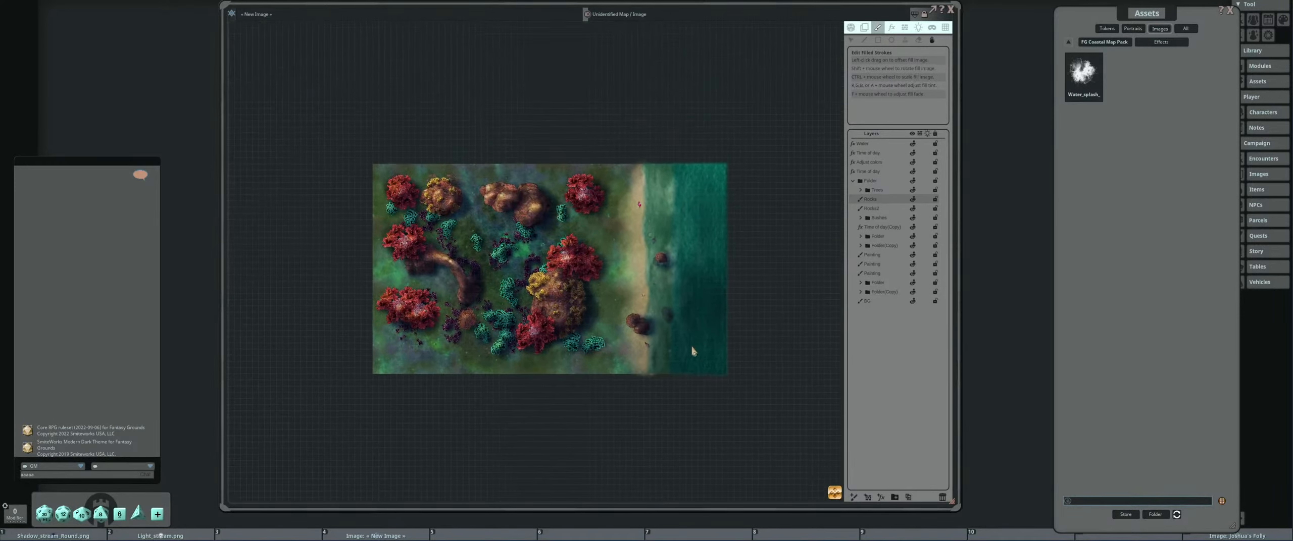
drag(693, 351, 687, 300)
scroll(689, 303, up, 1)
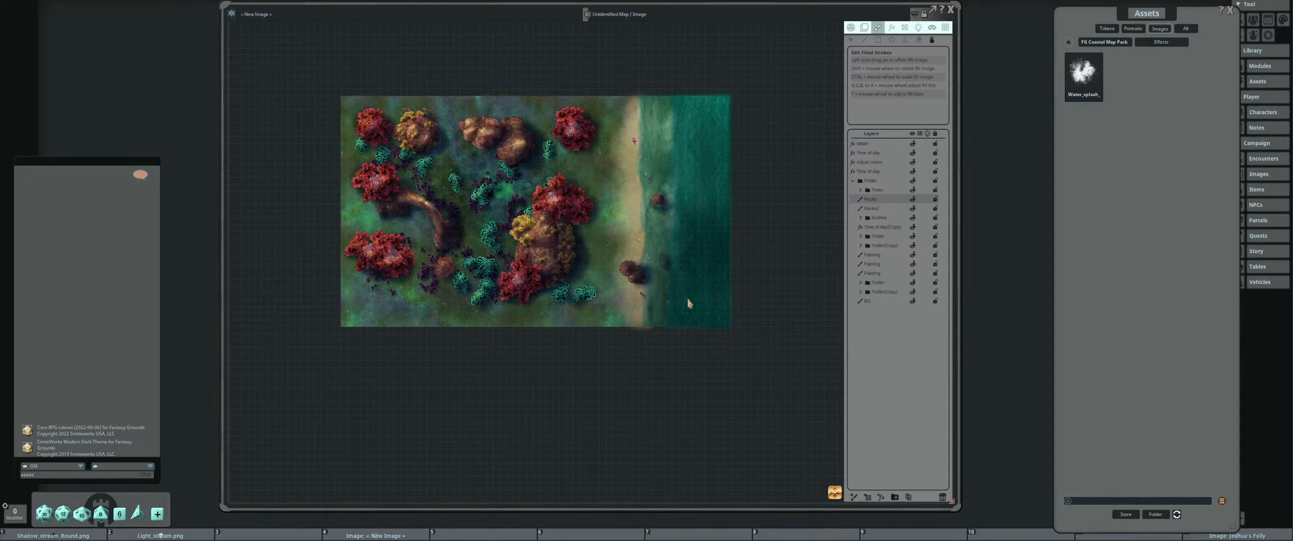
scroll(634, 265, up, 2)
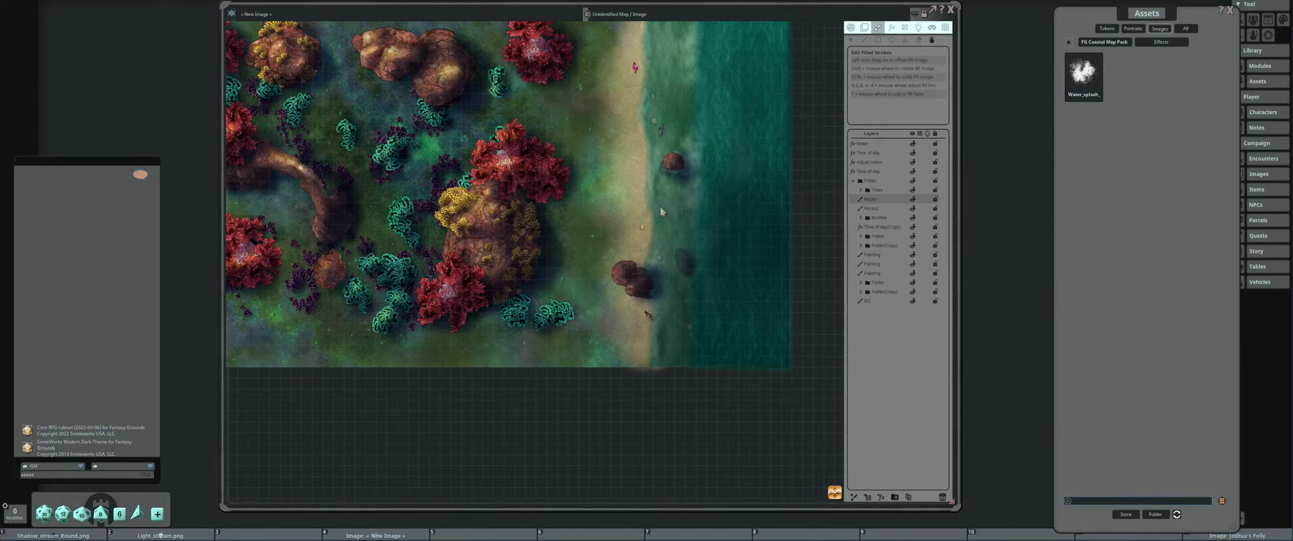
scroll(665, 214, down, 2)
scroll(672, 258, up, 1)
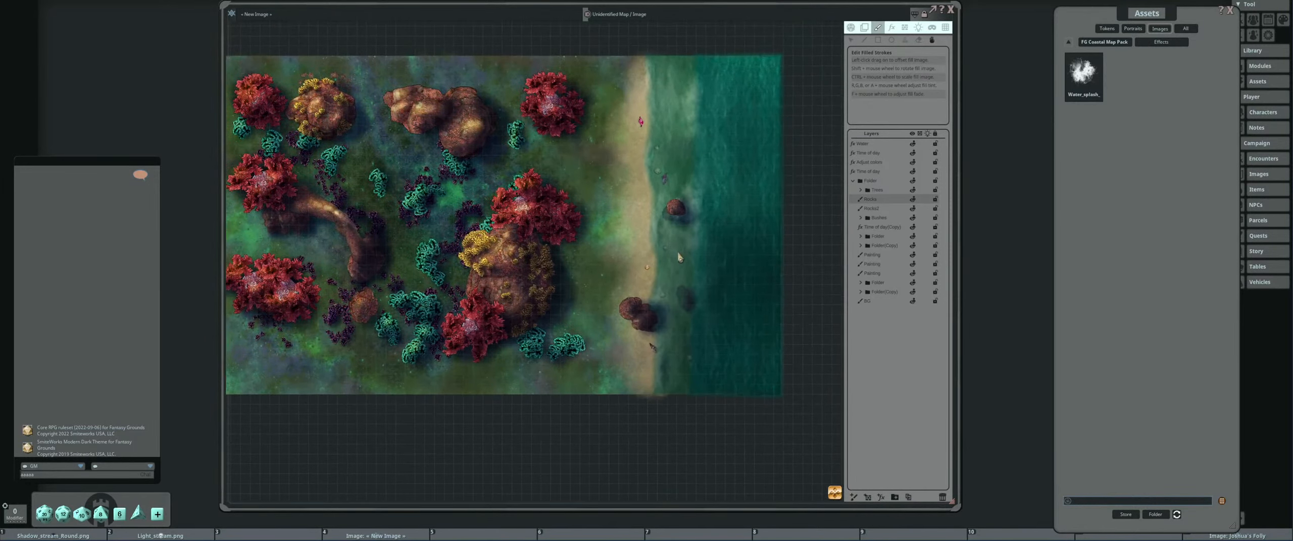
scroll(679, 257, up, 3)
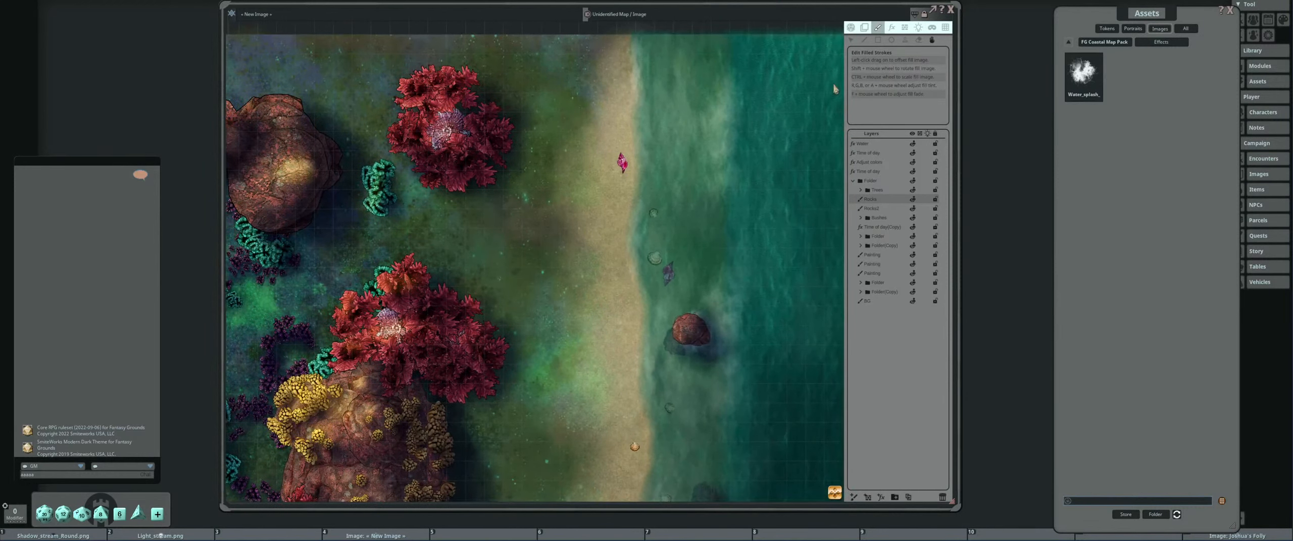
Leave fill editing and inspect the shoreline's shells, rocks and shadows along the beach, comparing close-up and whole-map views.
click(906, 40)
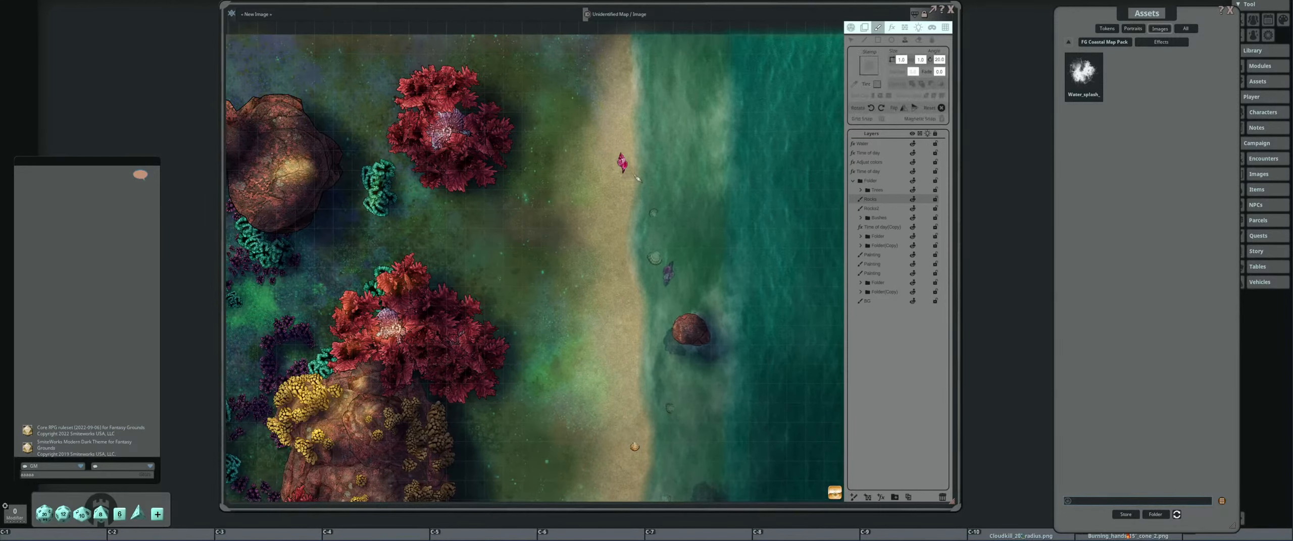
scroll(637, 178, up, 2)
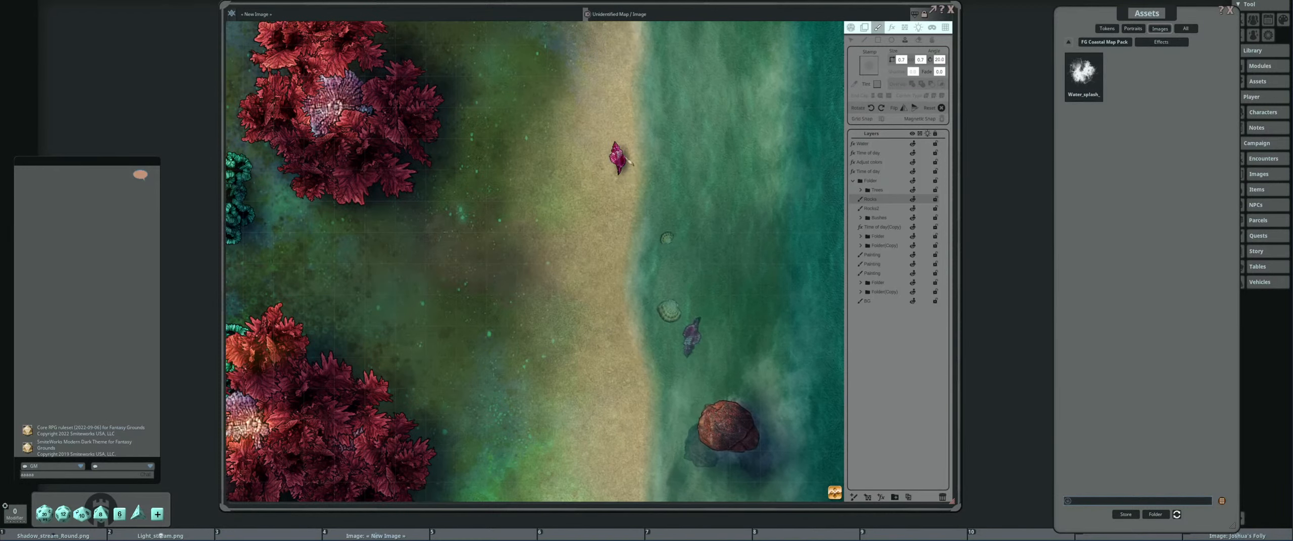
scroll(631, 161, down, 2)
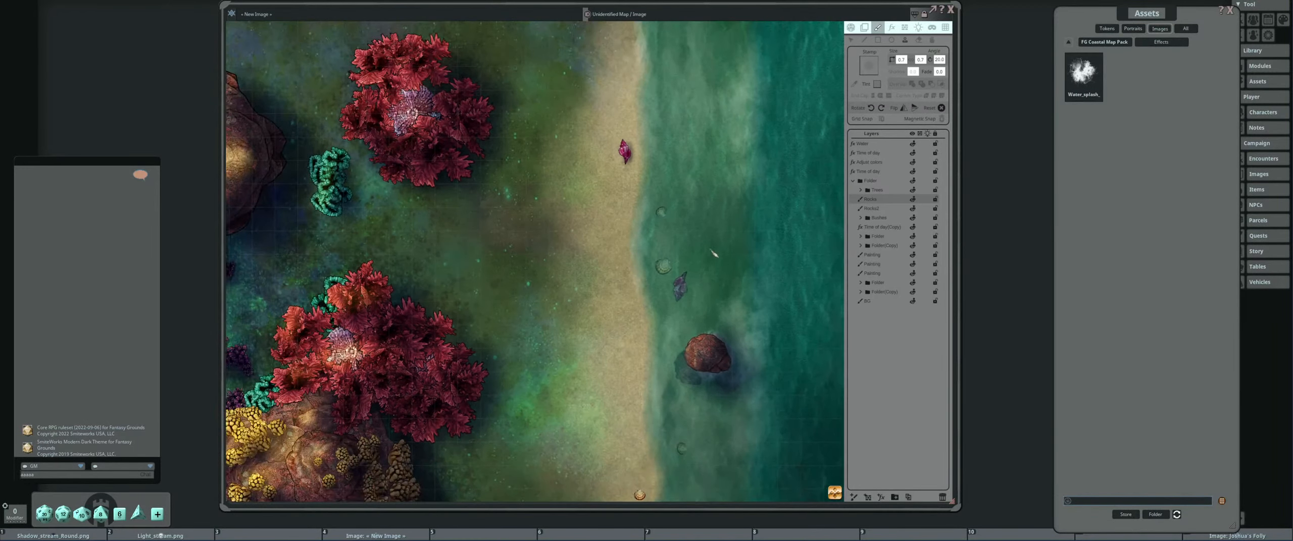
drag(712, 250, 720, 151)
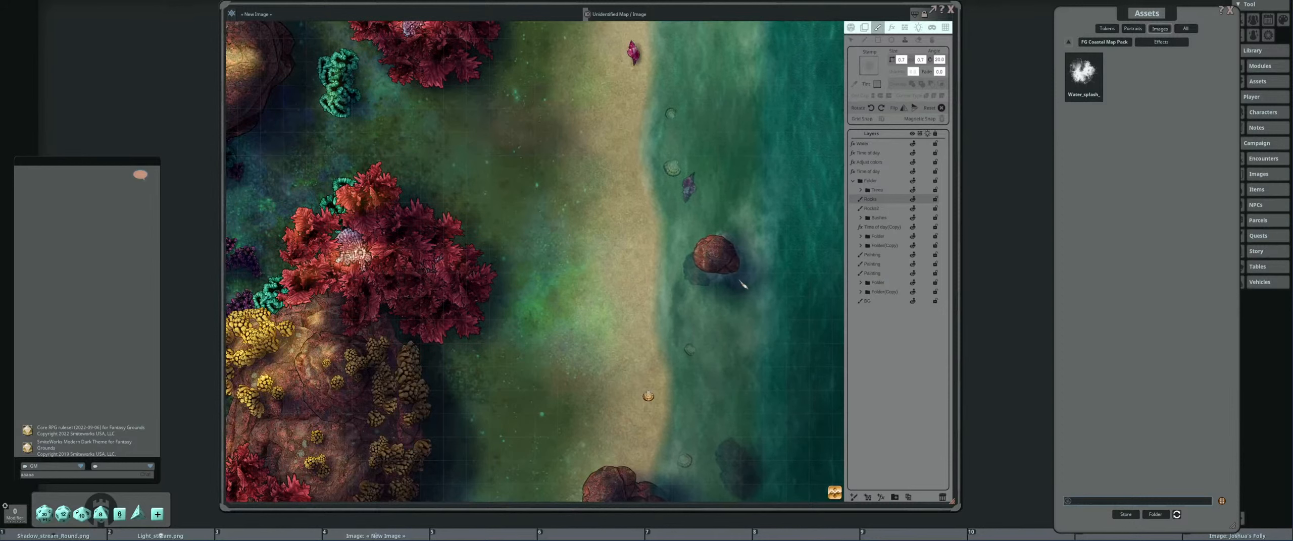
drag(740, 282, 753, 200)
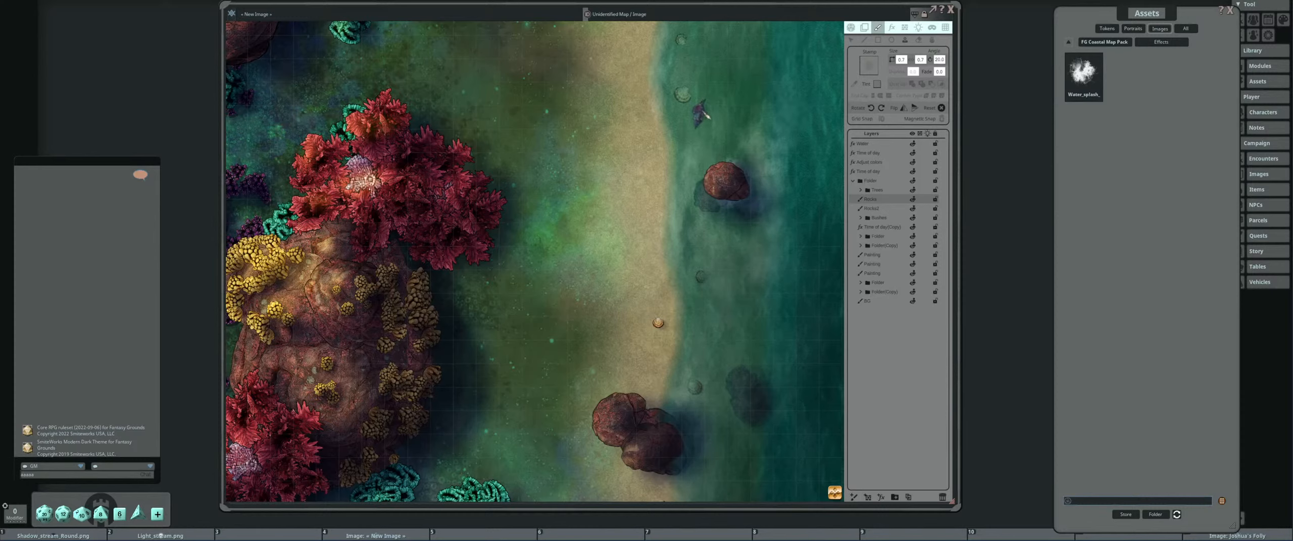
scroll(717, 217, down, 4)
scroll(679, 176, up, 2)
scroll(737, 312, down, 3)
drag(743, 307, 748, 258)
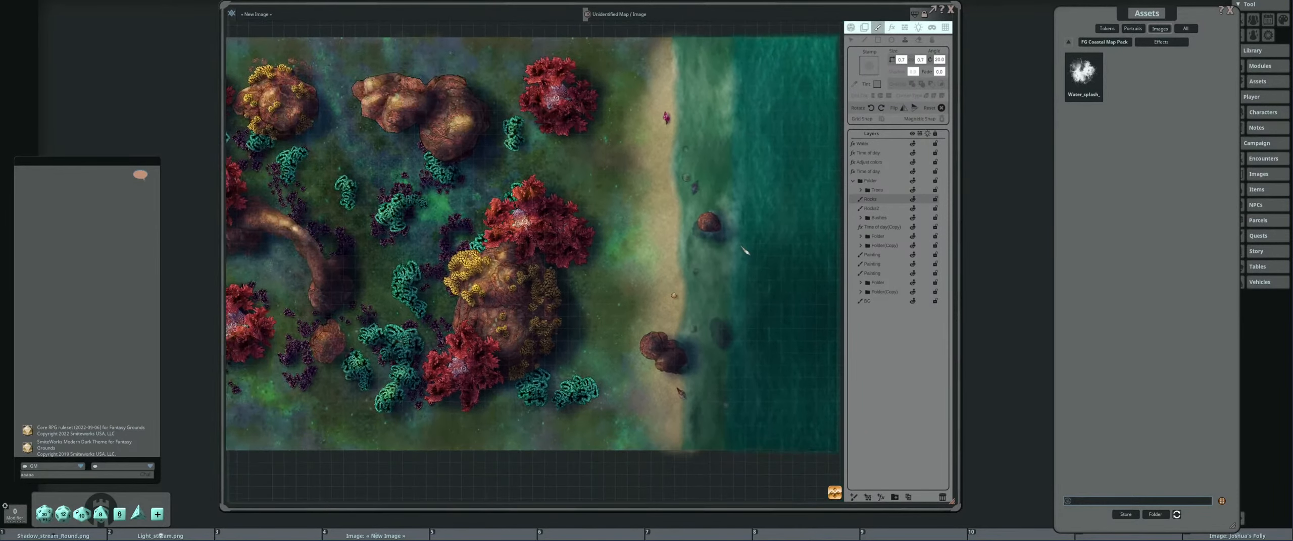
scroll(747, 256, up, 3)
drag(721, 314, 731, 246)
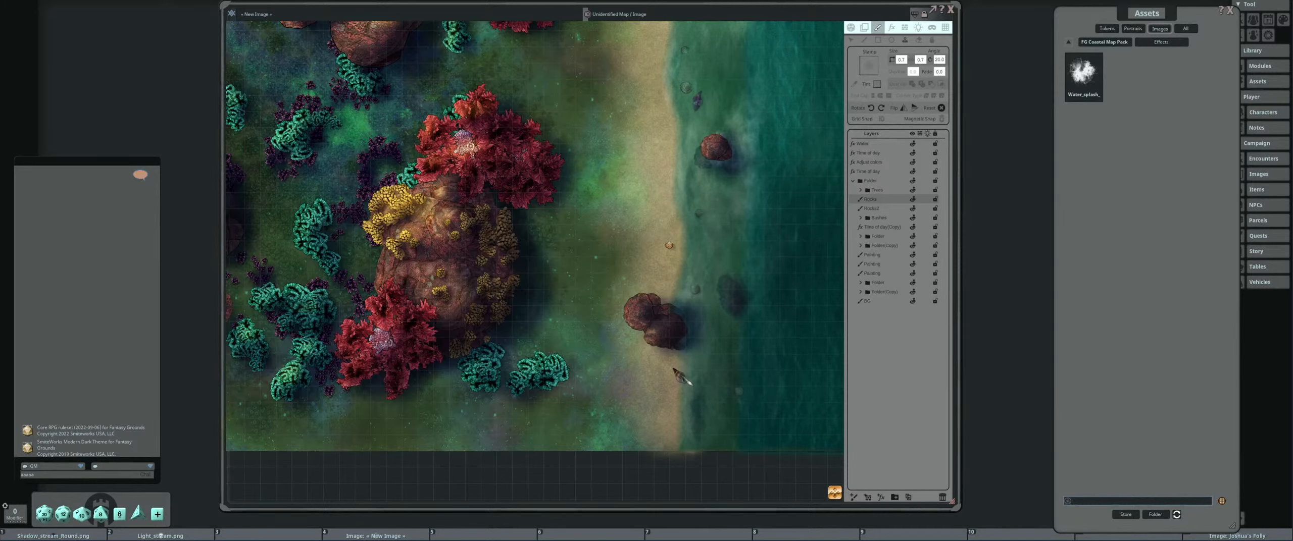
scroll(731, 310, down, 5)
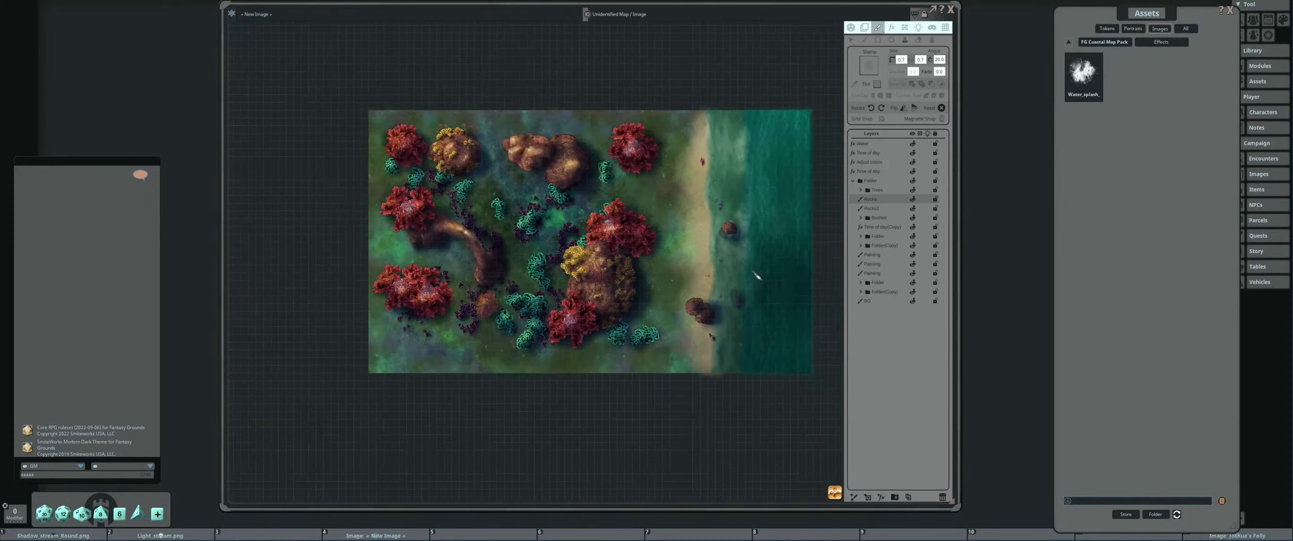
scroll(706, 273, up, 2)
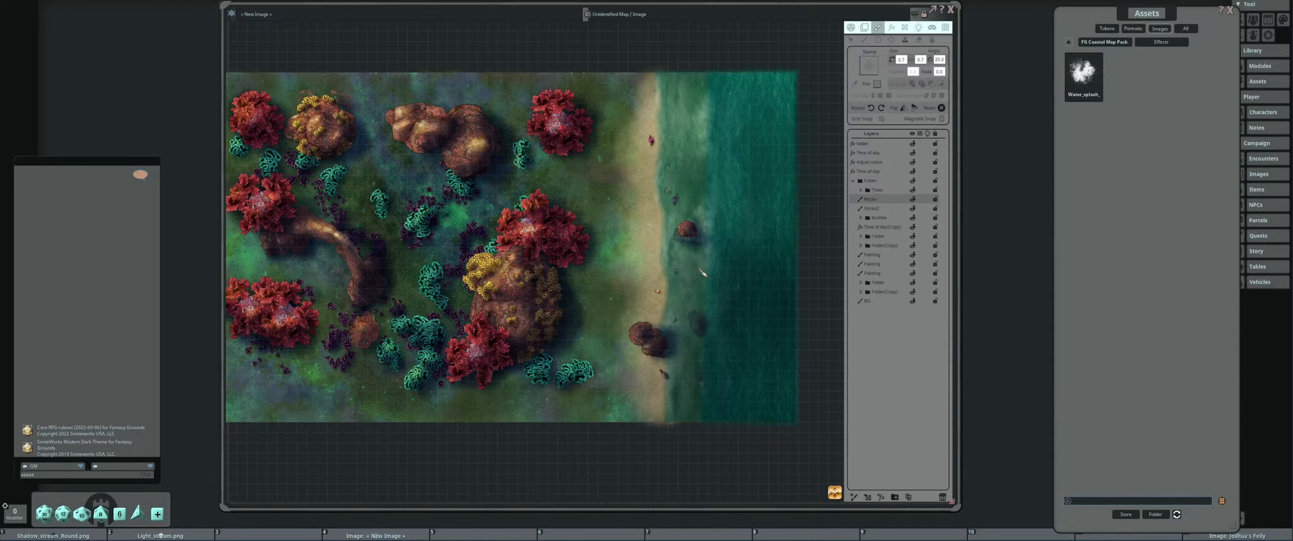
scroll(739, 317, up, 2)
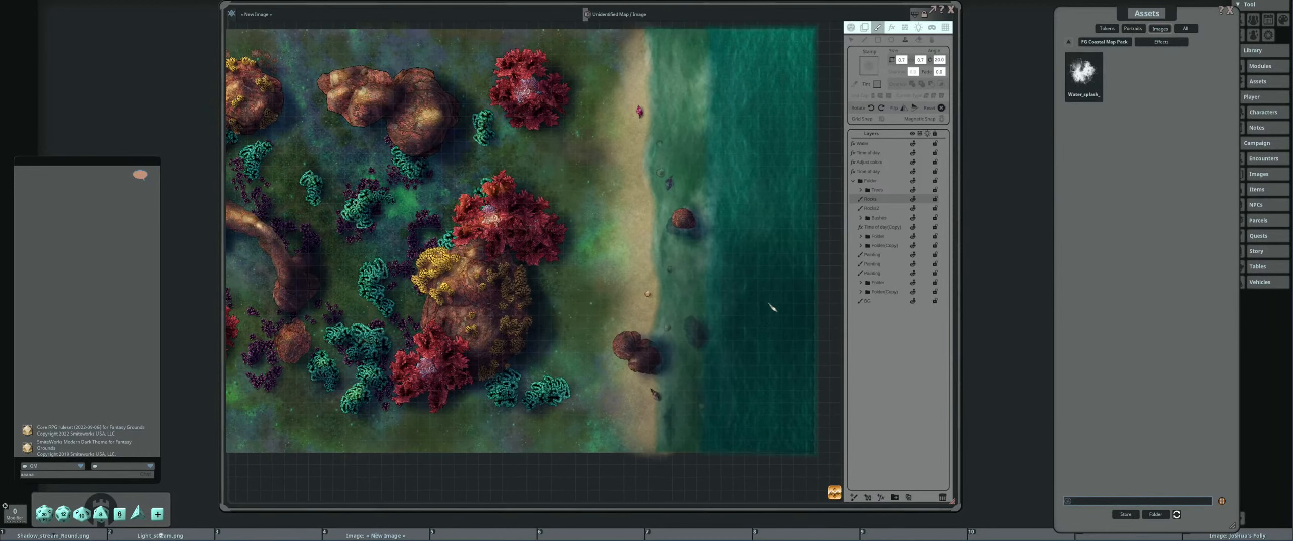
Select the deep-water shape's two western corner points on the BG paint layer and move them slightly west toward the beach.
click(875, 302)
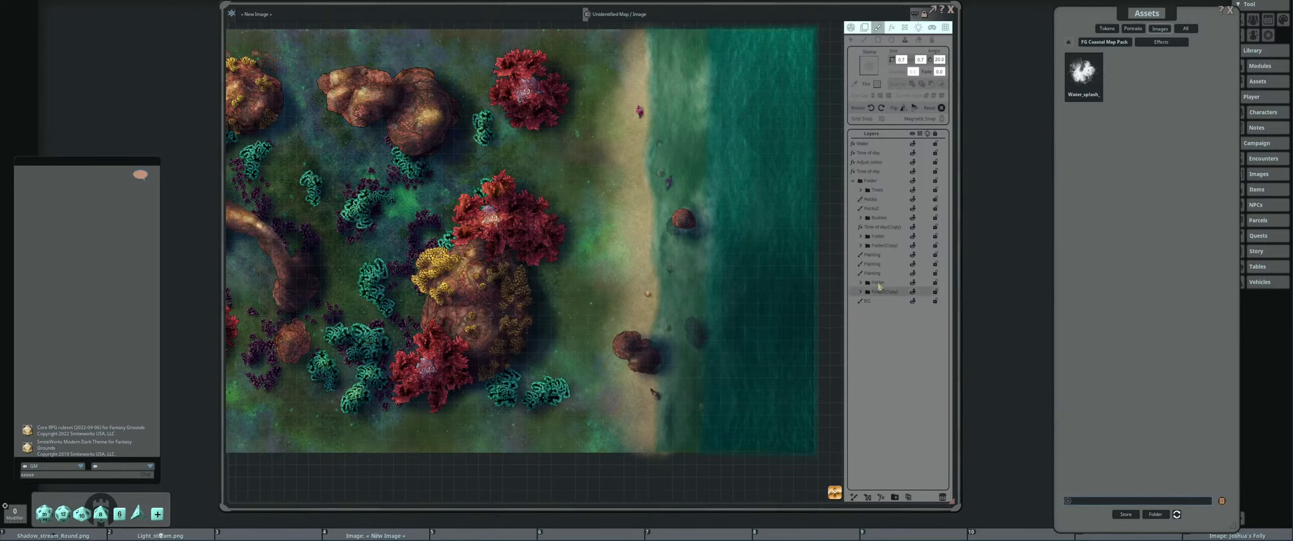
click(851, 40)
scroll(750, 221, down, 2)
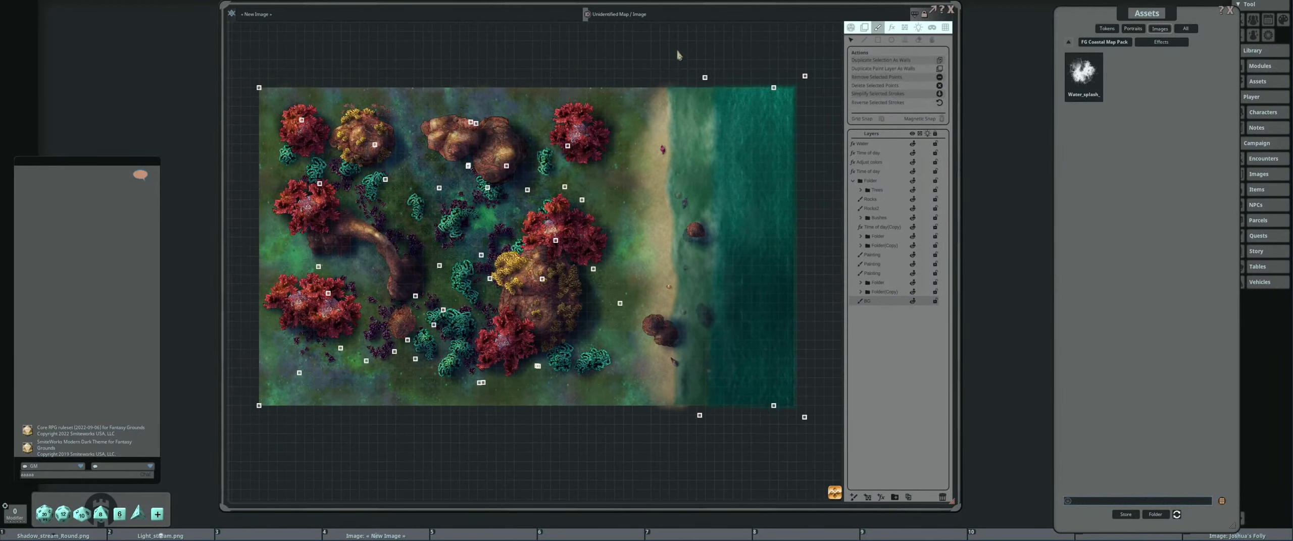
drag(677, 49, 733, 452)
mouse_move(702, 419)
mouse_down()
mouse_move(676, 421)
mouse_move(716, 421)
mouse_move(685, 420)
mouse_up()
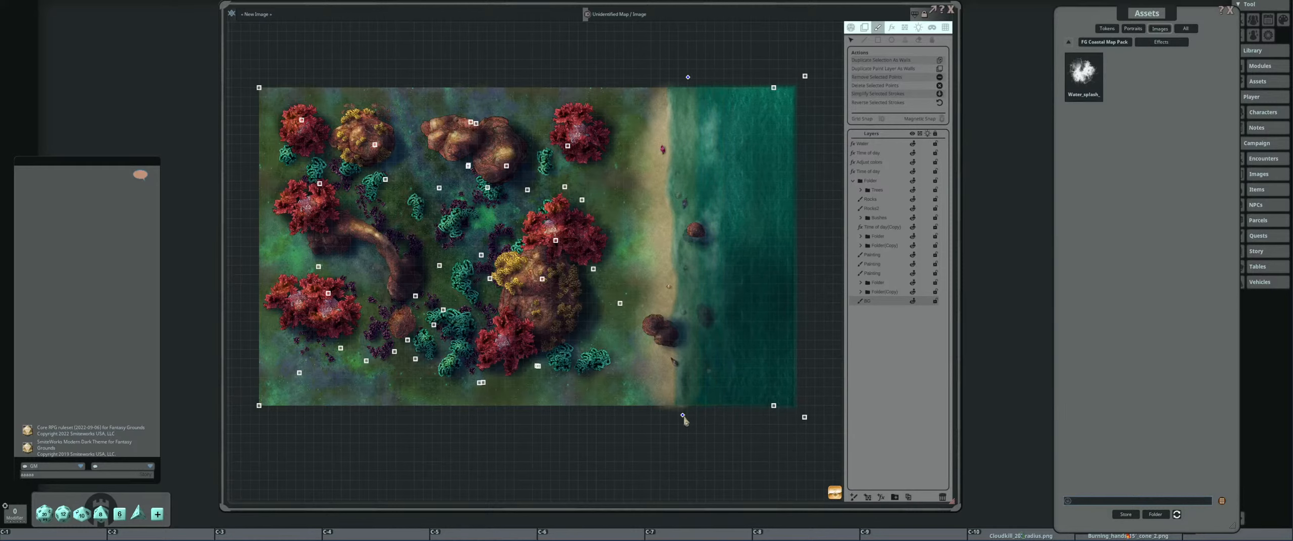
Examine the shifted deep-water edge along the coast, then leave paint editing to view the map without its control points.
scroll(724, 342, up, 3)
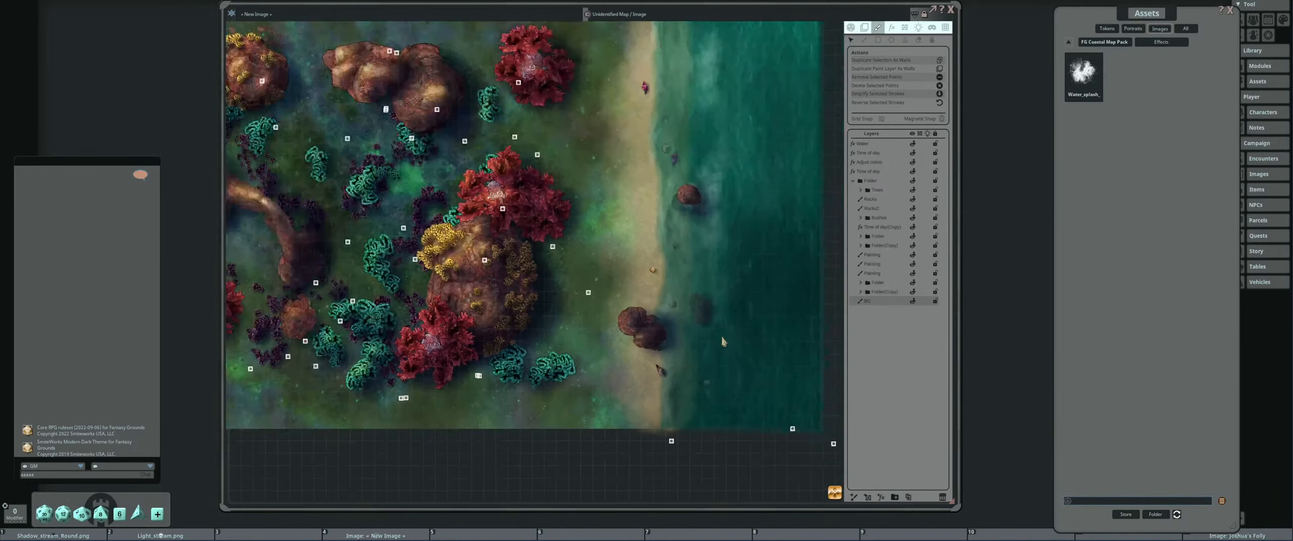
scroll(677, 441, up, 4)
scroll(688, 441, down, 5)
scroll(702, 329, up, 6)
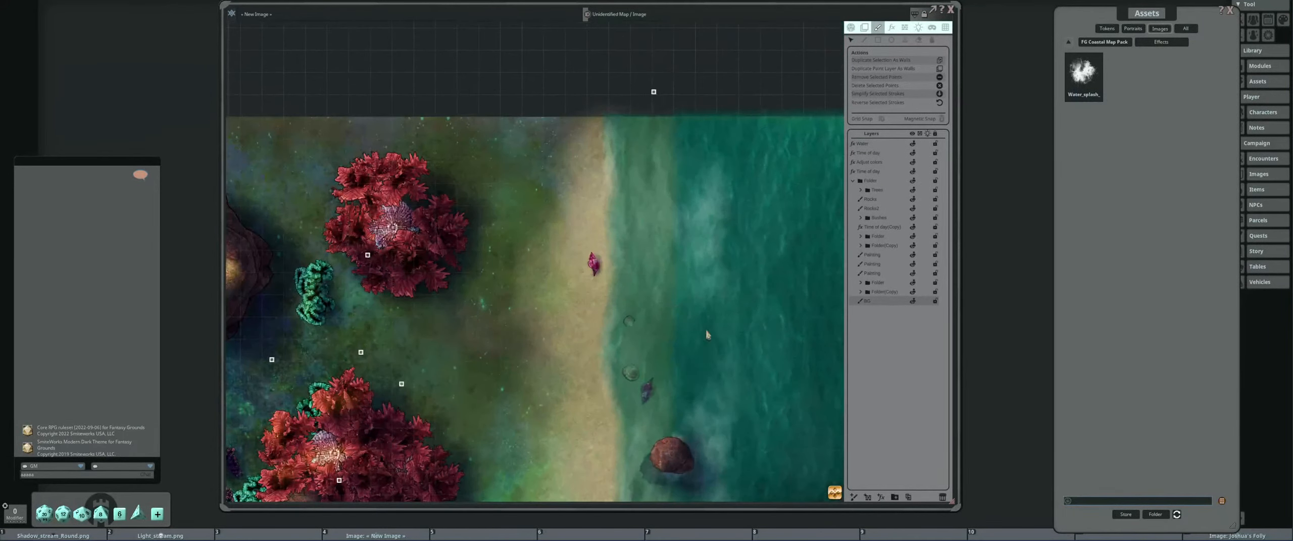
scroll(702, 328, down, 5)
scroll(687, 387, up, 3)
scroll(686, 392, down, 3)
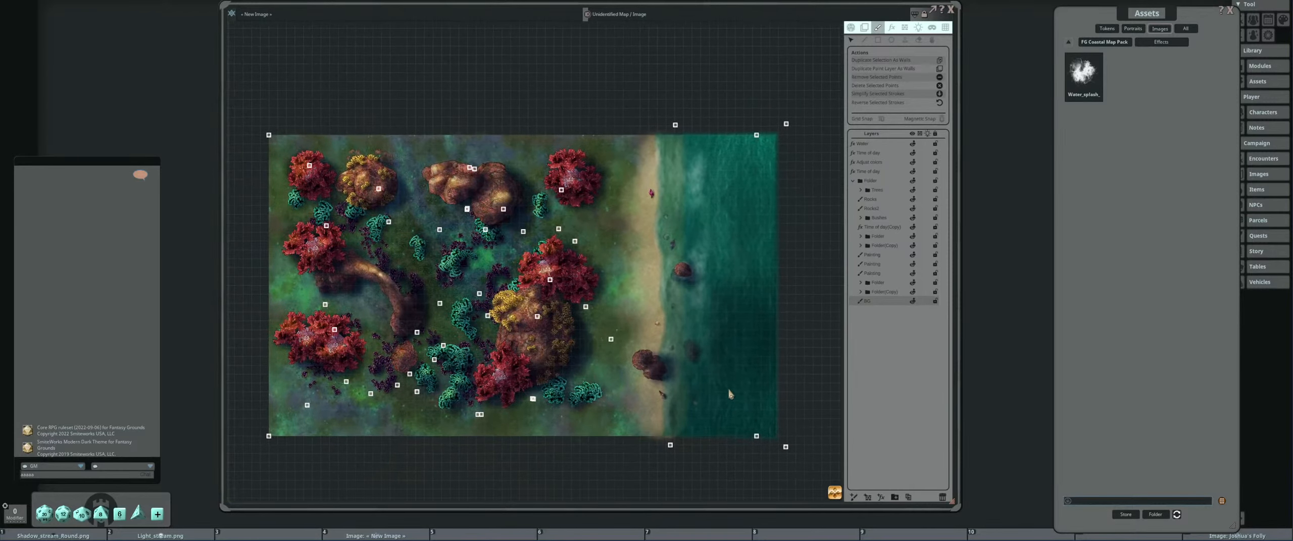
click(851, 28)
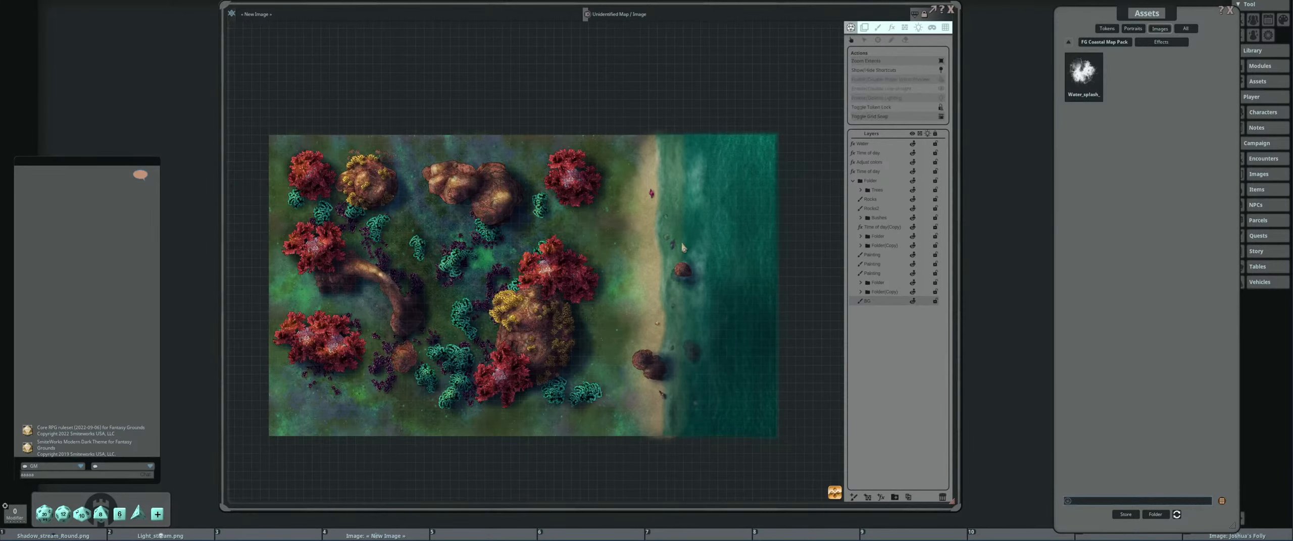
scroll(683, 247, up, 3)
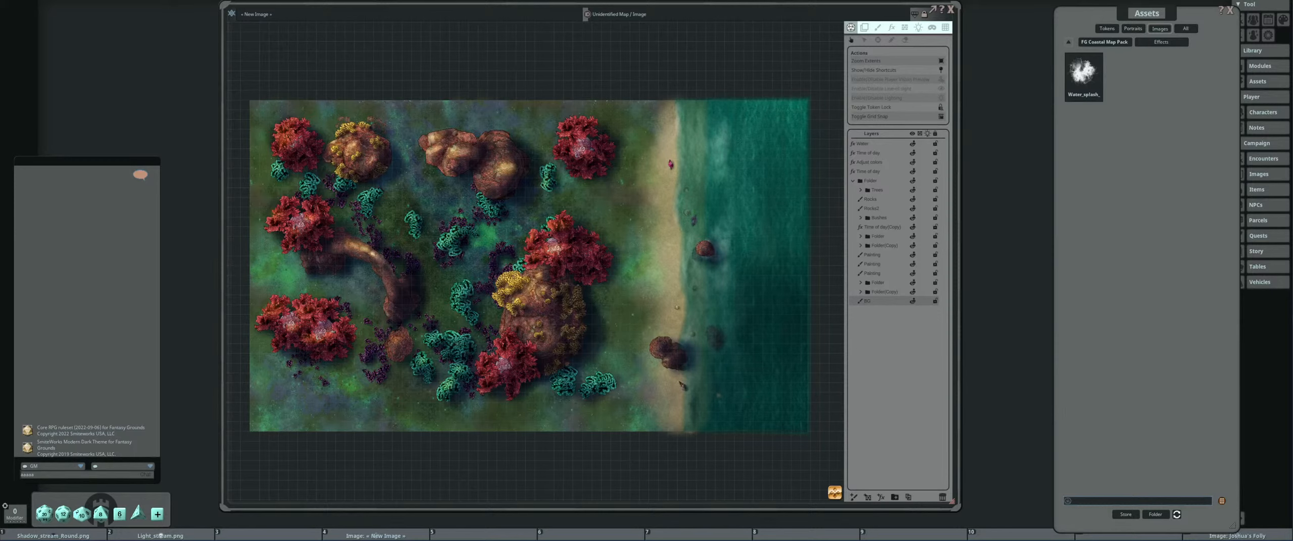
Replace the Assets window with the campaign image list and open the Planet and SpaceStation image from it, closing the list.
click(1230, 10)
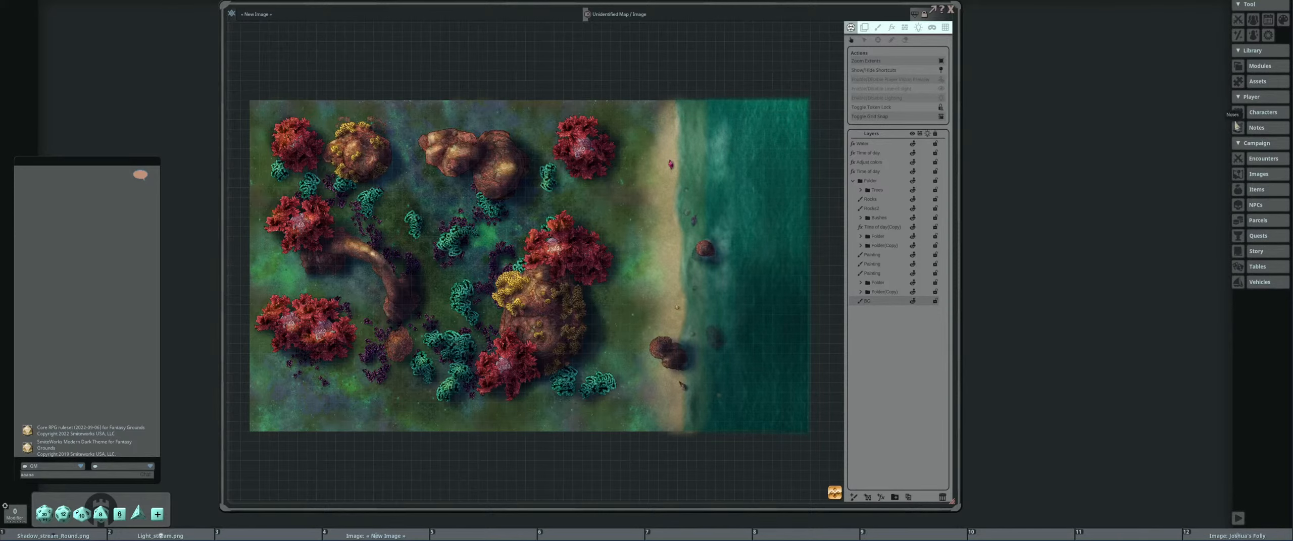
click(1258, 174)
drag(893, 70, 1113, 68)
drag(857, 5, 647, 2)
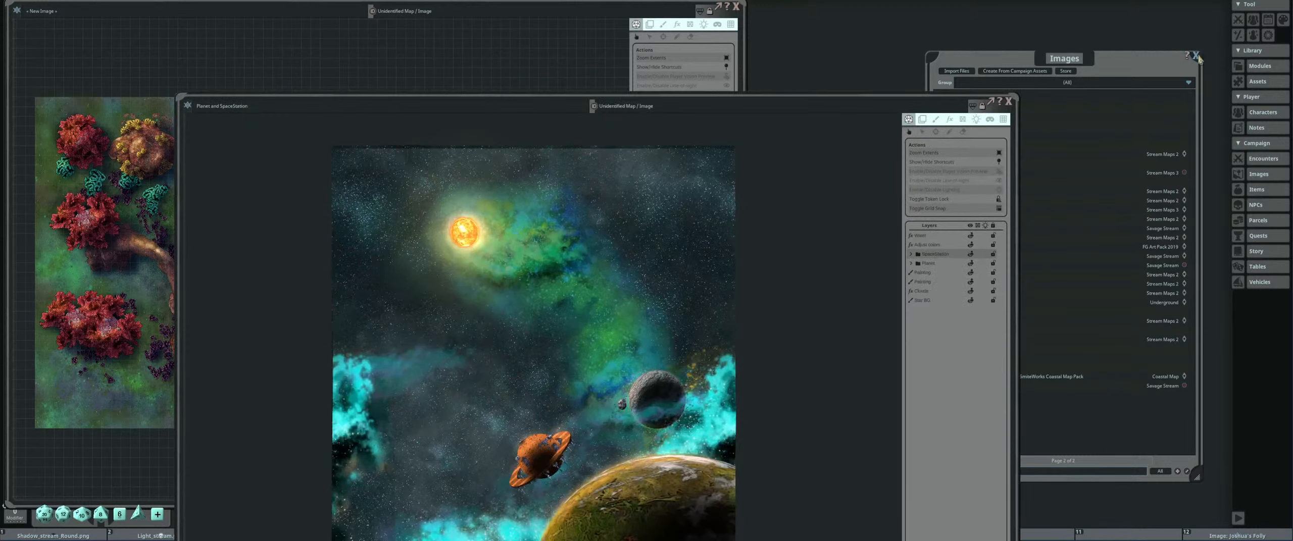
click(1196, 55)
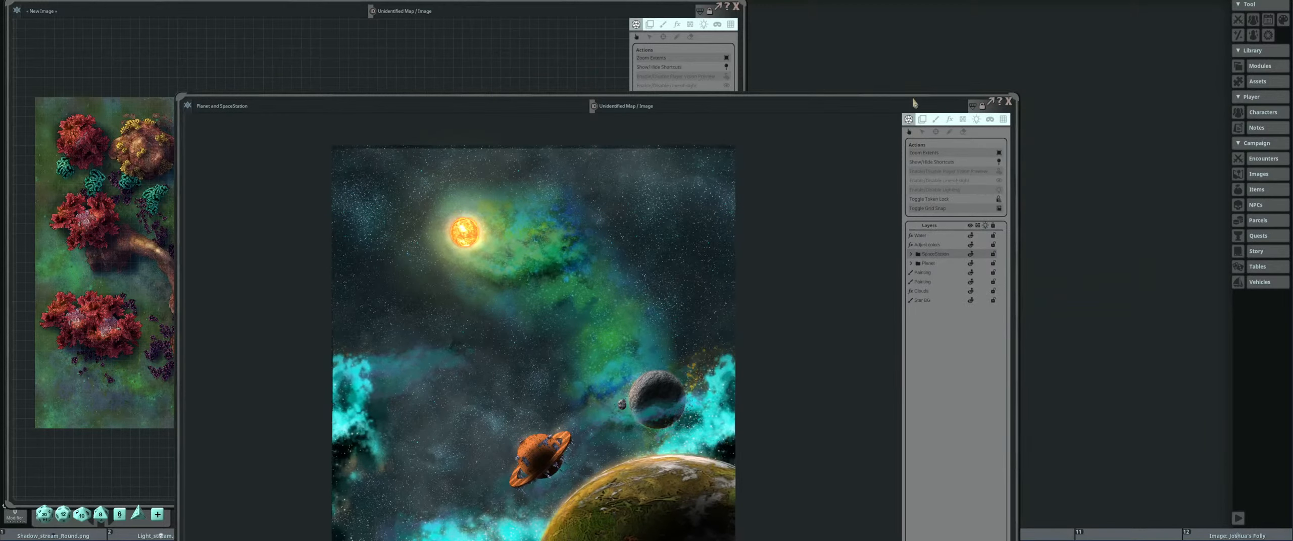
Narrow the Planet and SpaceStation window, hide its editing tools and move it east of the coastal map.
drag(914, 102, 1109, 9)
drag(1222, 251, 1039, 251)
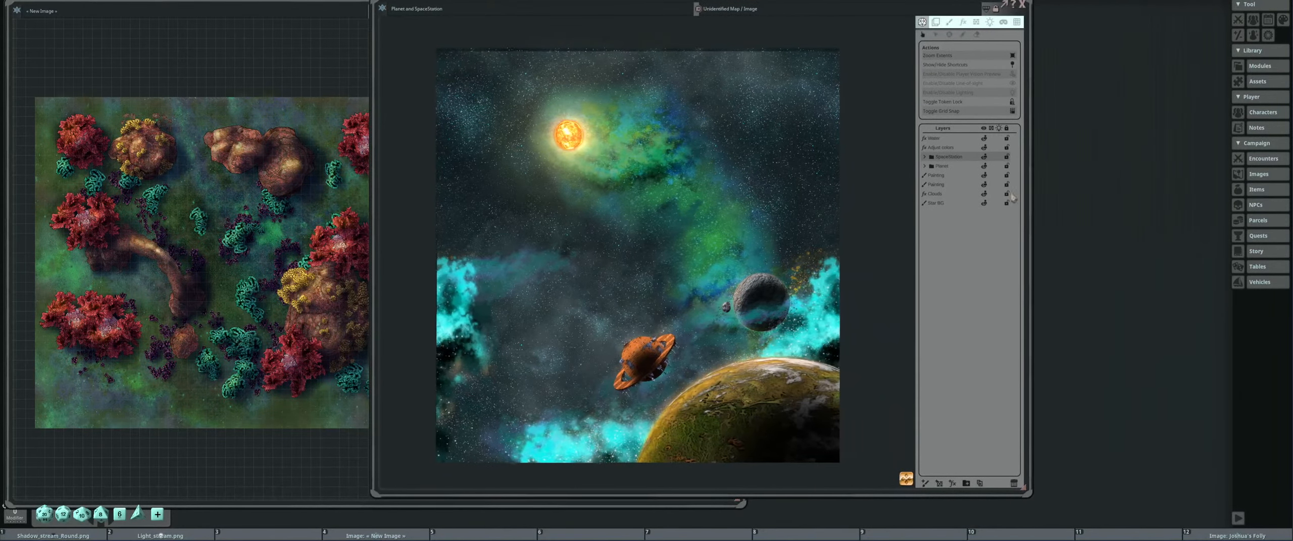
click(986, 9)
drag(954, 6, 1145, 8)
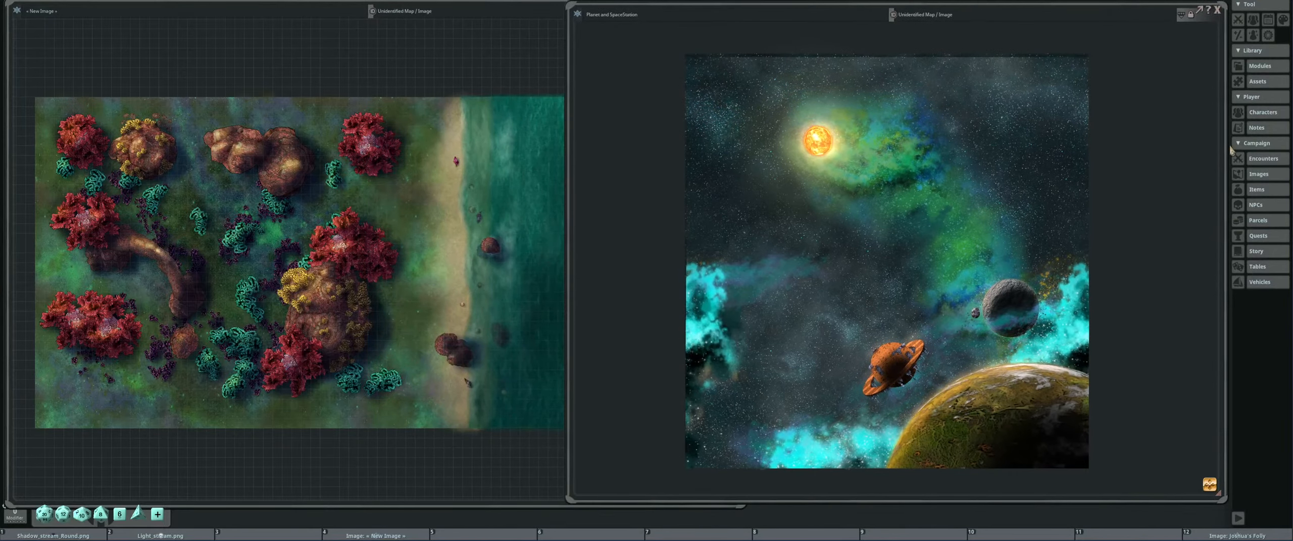
Resize and reposition both image windows so the coastal map and the space map can be viewed side by side.
drag(1228, 147, 1270, 144)
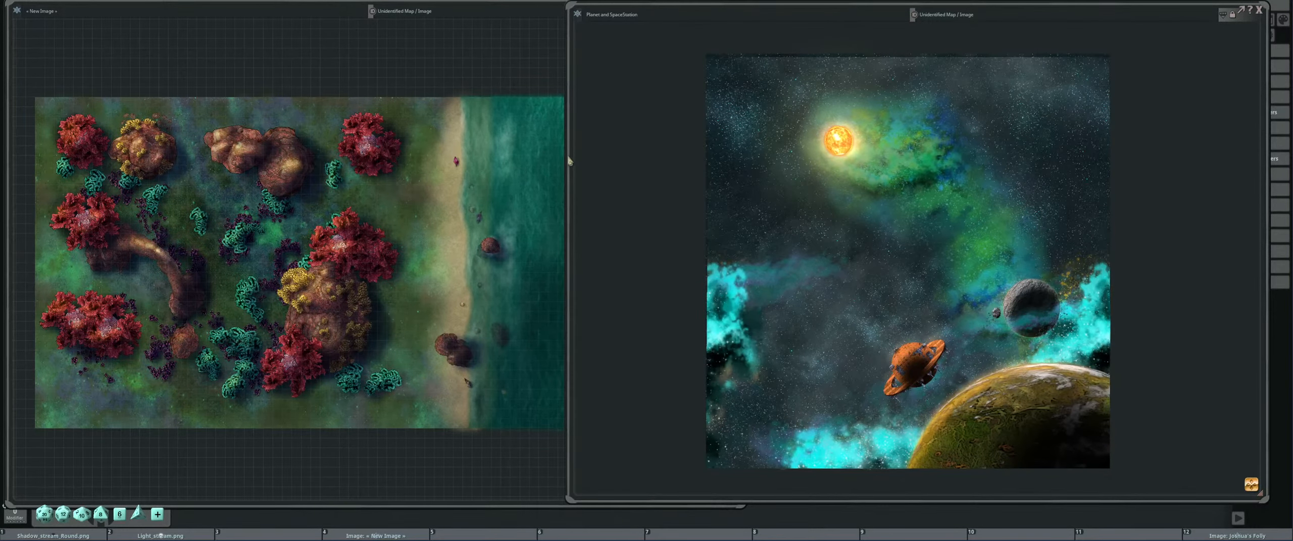
drag(1262, 138, 1012, 144)
drag(919, 13, 1181, 10)
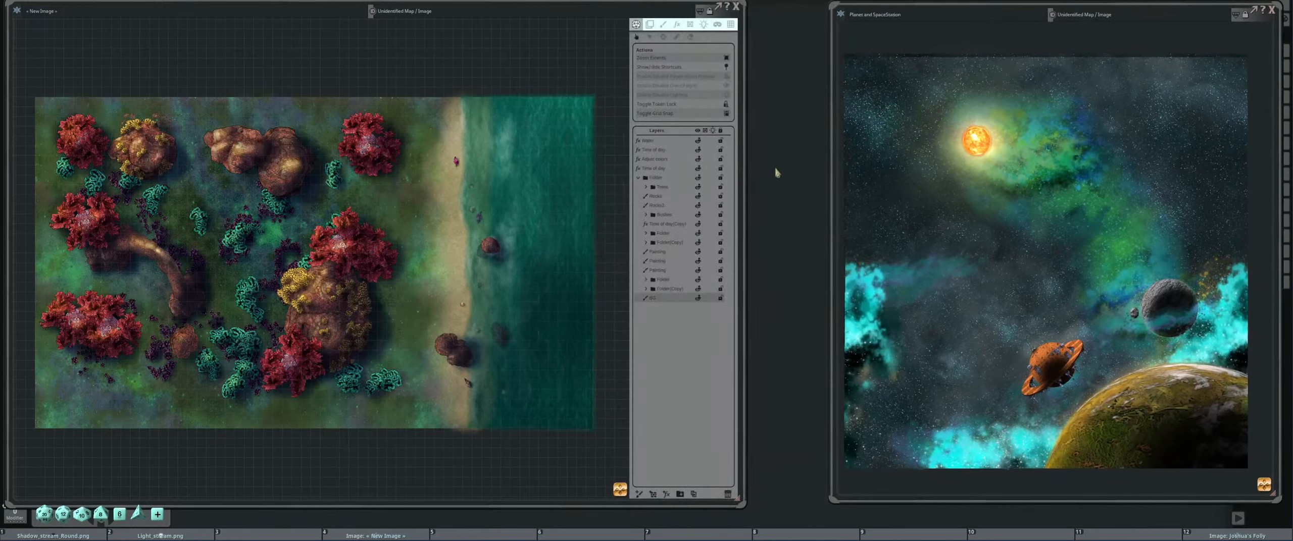
drag(748, 160, 791, 162)
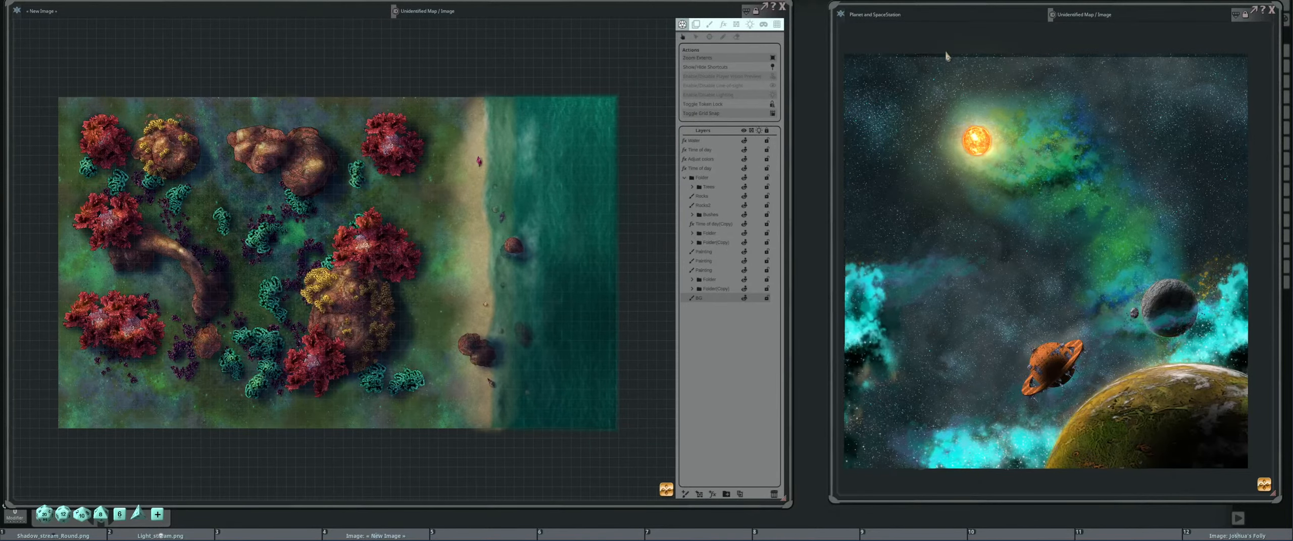
drag(1023, 14, 816, 16)
drag(1073, 193, 1276, 194)
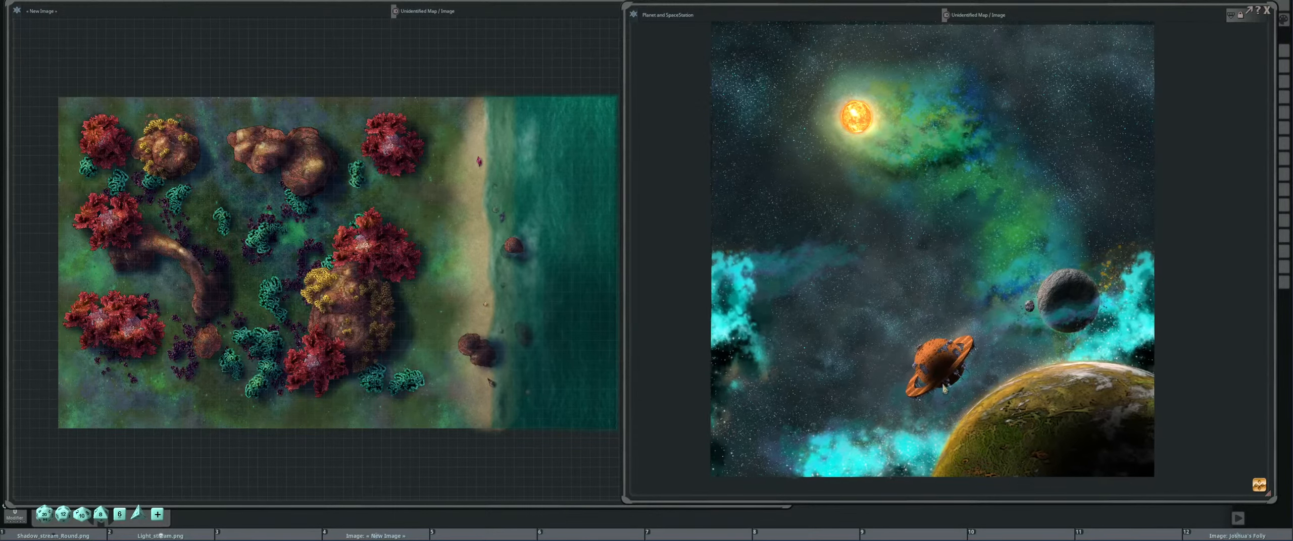
Inspect the orange ringed space station in the Planet and SpaceStation image up close and within its surroundings.
drag(943, 386, 936, 348)
scroll(927, 331, up, 6)
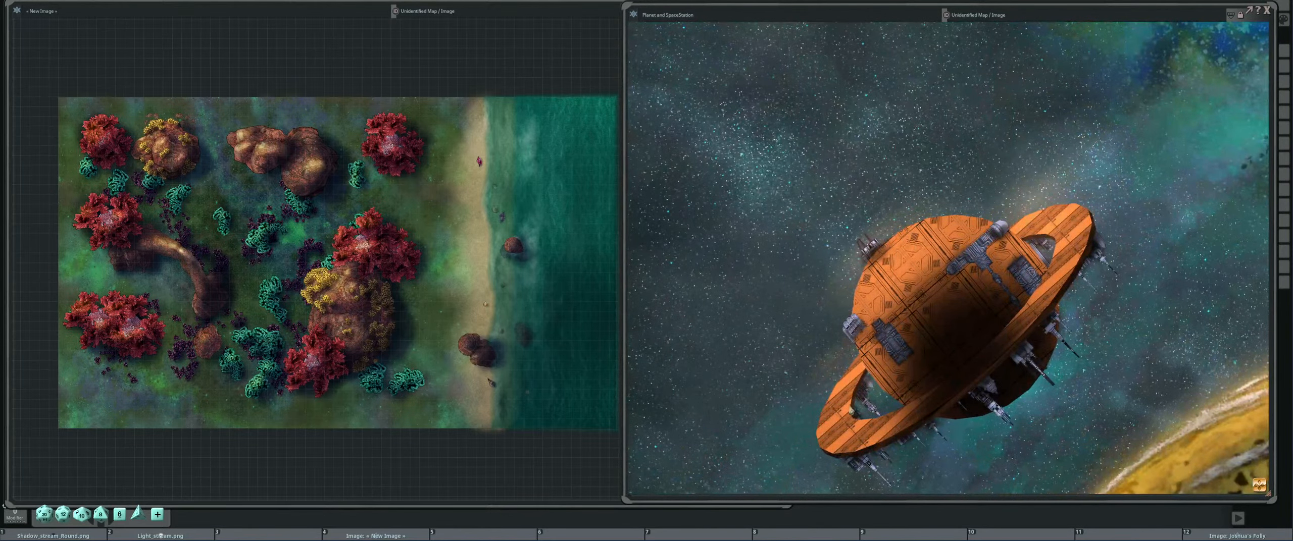
scroll(1001, 279, down, 6)
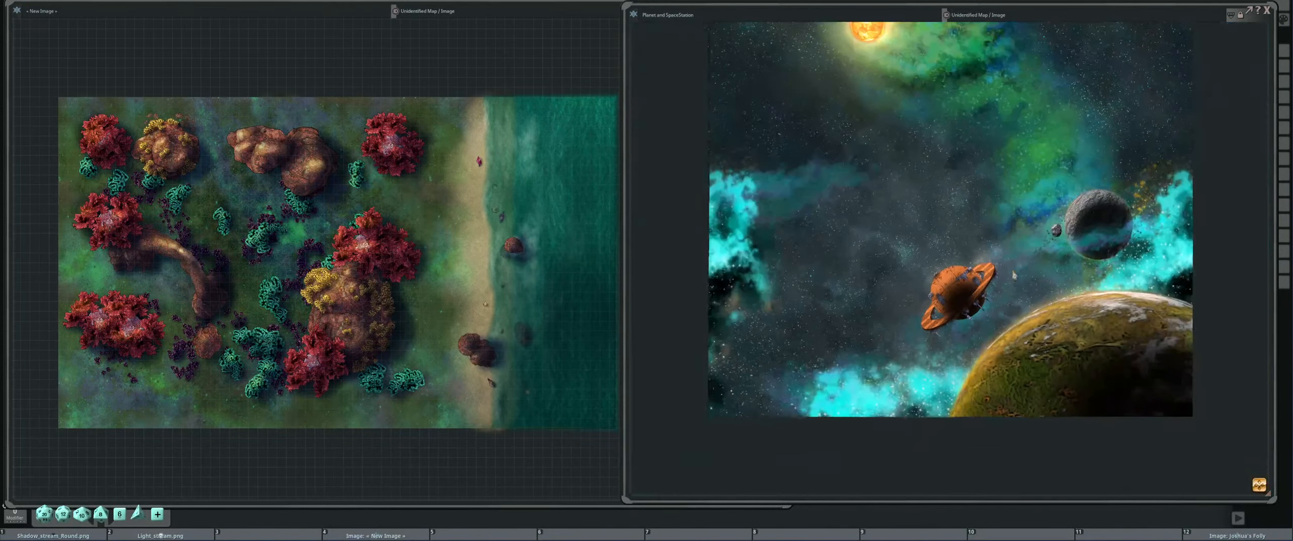
Examine the space station together with the nearby moon and planet up close, and then the space map as a whole.
scroll(960, 293, up, 4)
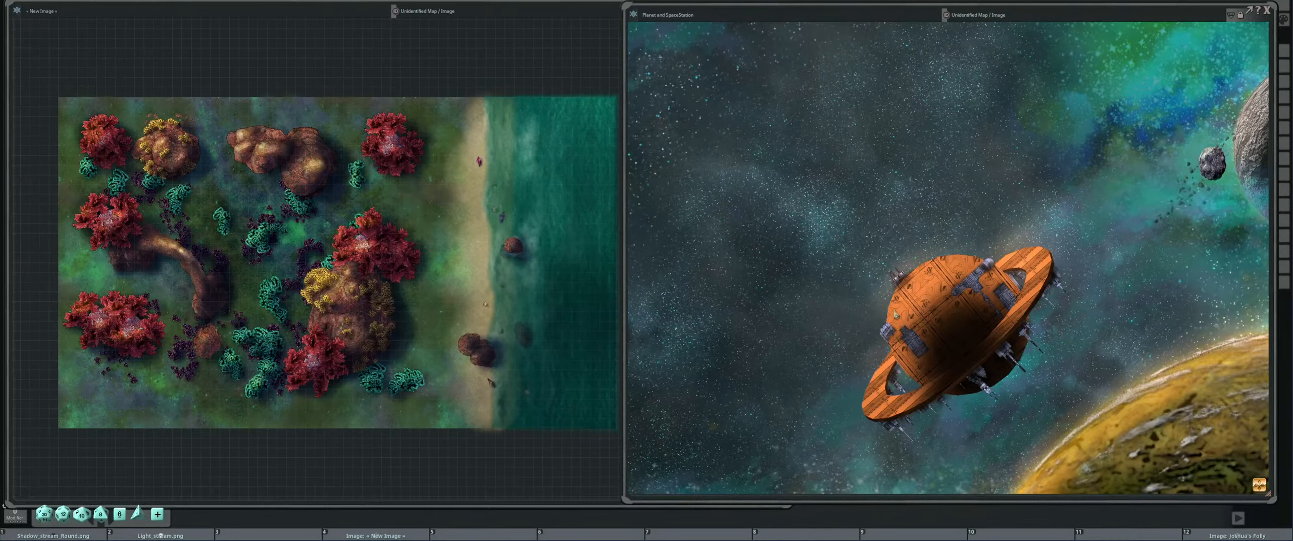
scroll(920, 382, down, 2)
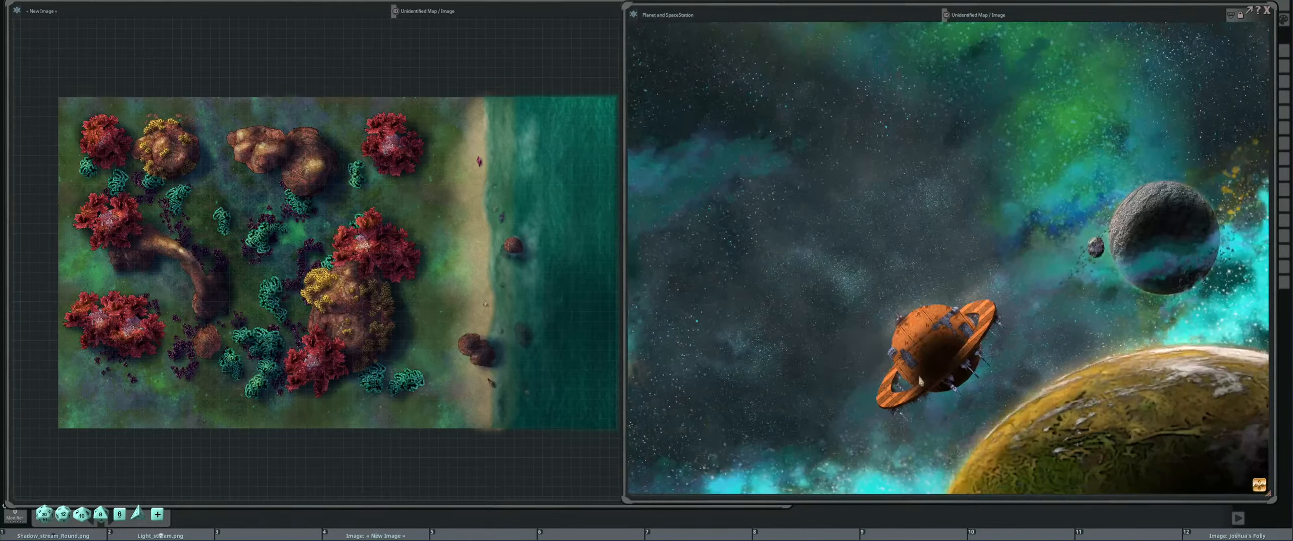
scroll(920, 382, down, 4)
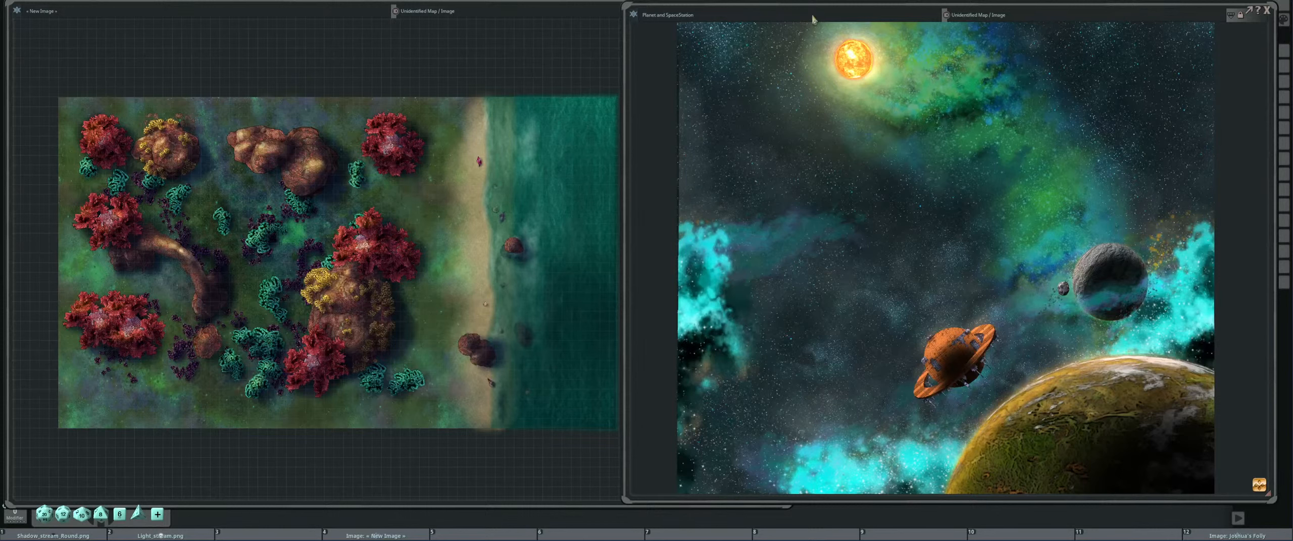
Shift the Planet and SpaceStation window slightly east and bring the coastal map window in front of it.
mouse_move(829, 3)
mouse_down()
mouse_move(846, 4)
mouse_move(833, 4)
mouse_up()
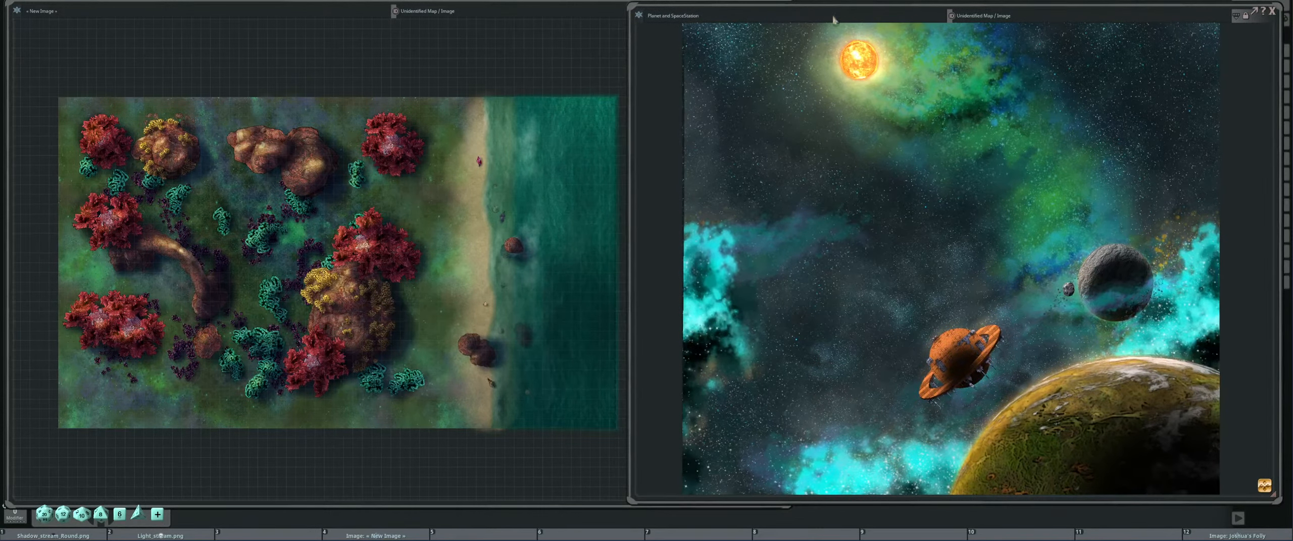
click(547, 11)
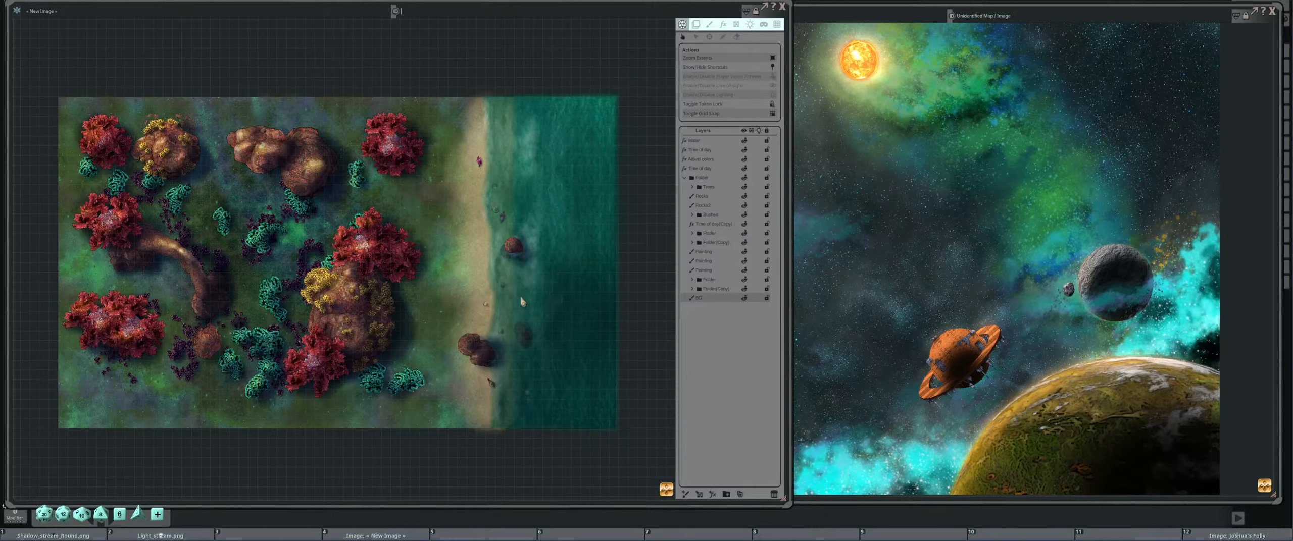
drag(425, 295, 443, 294)
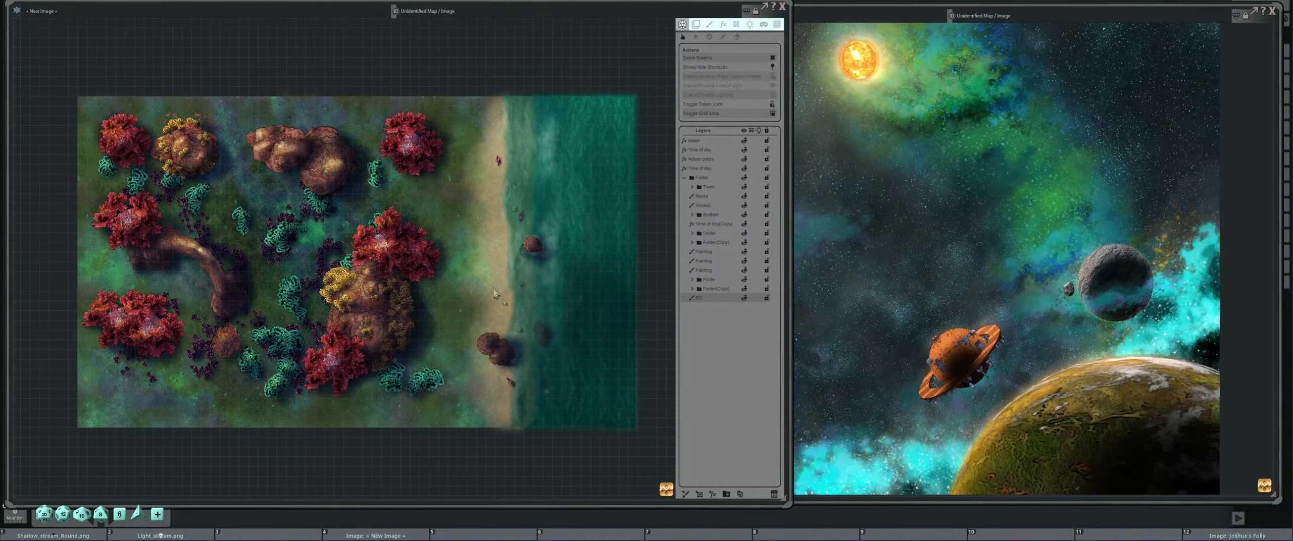